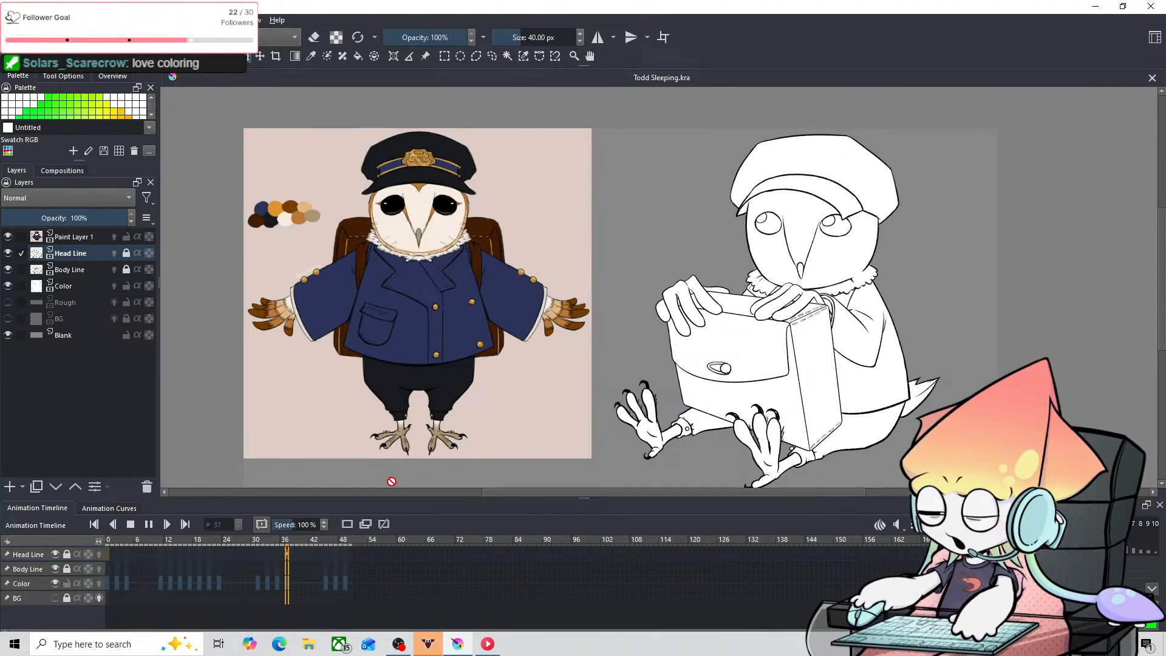
Step: Lock the Paint Layer 1 reference layer and stop the animation playback
drag(889, 320, 798, 278)
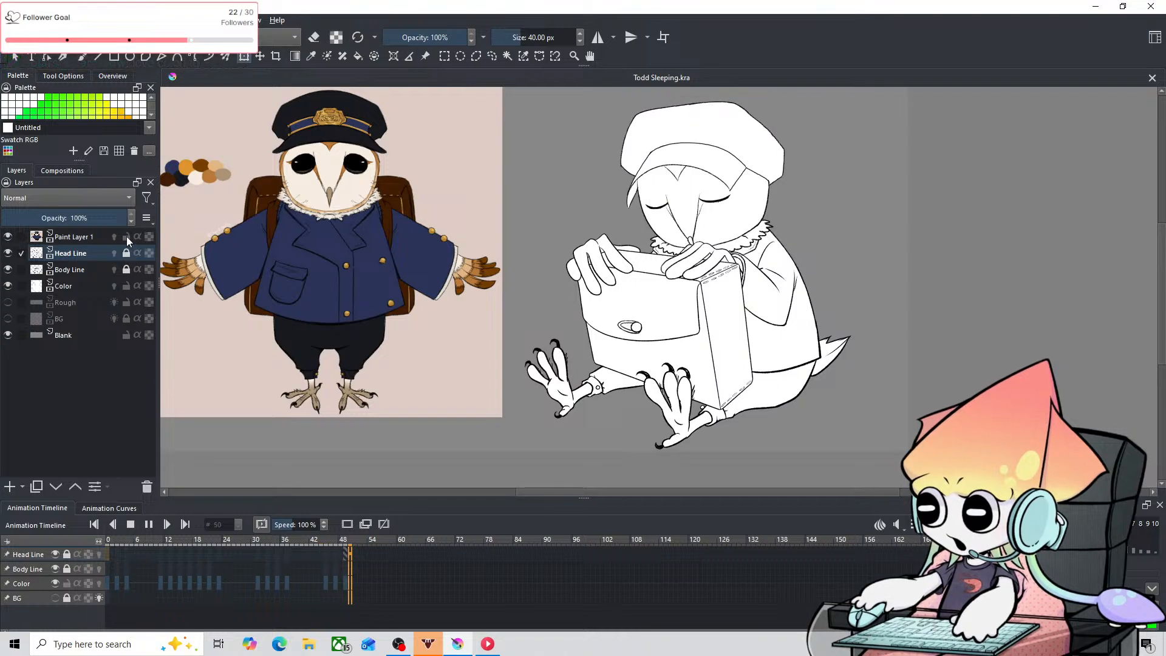
click(126, 237)
key(space)
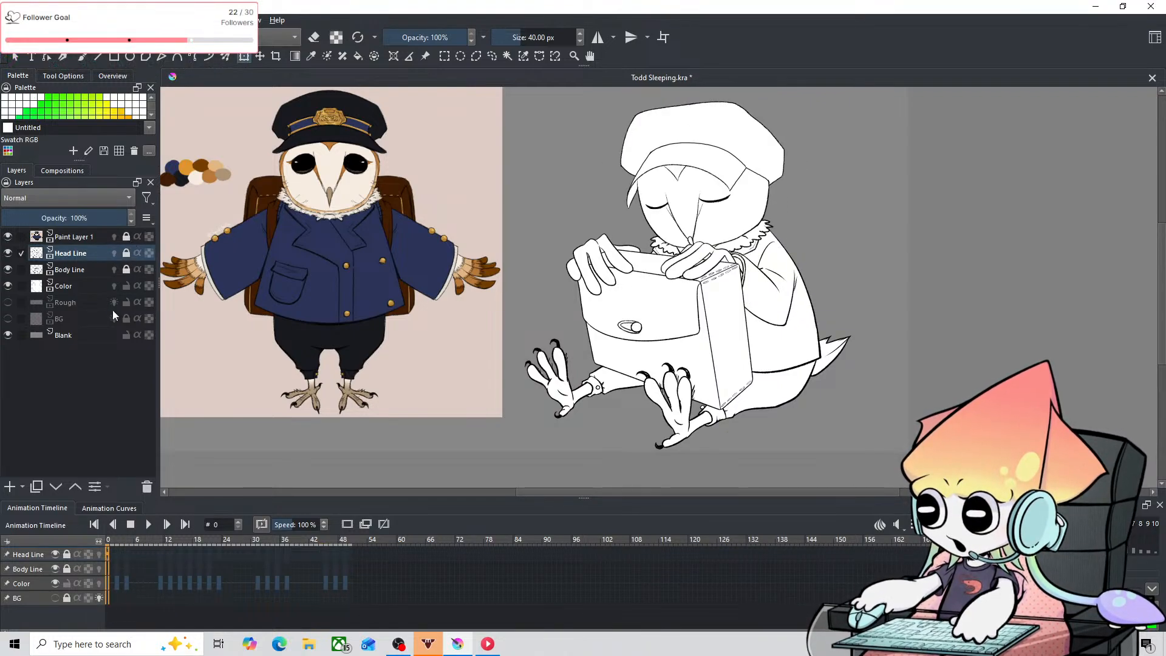
Step: Turn on alpha lock for the Color layer and keep it as the active layer
click(83, 283)
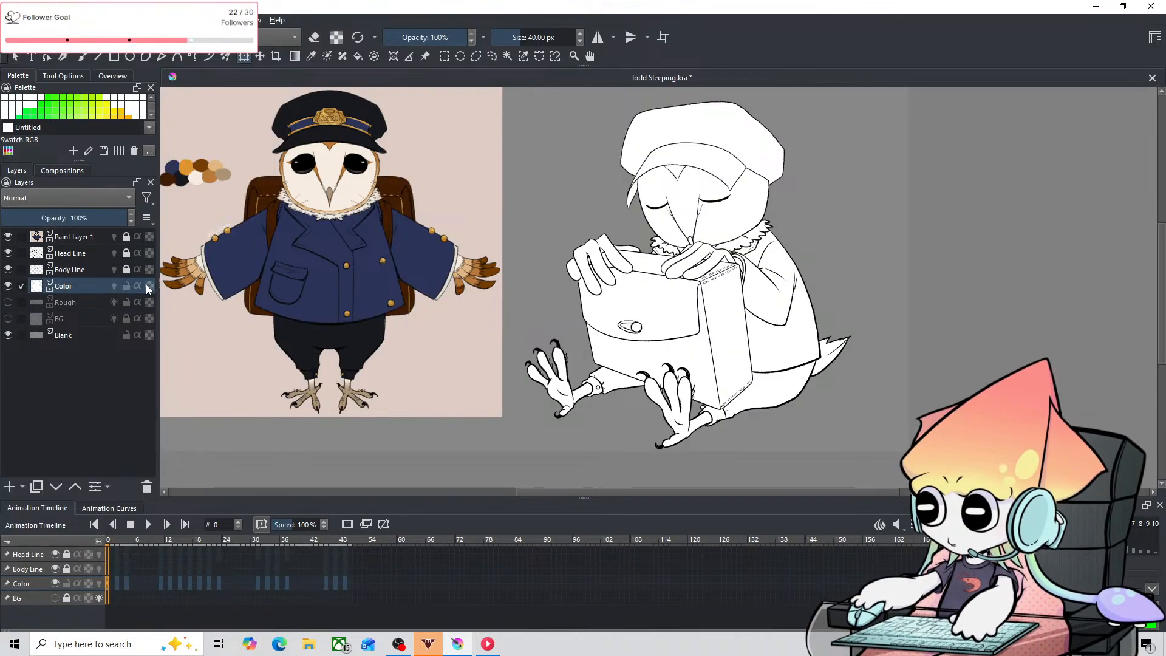
click(82, 306)
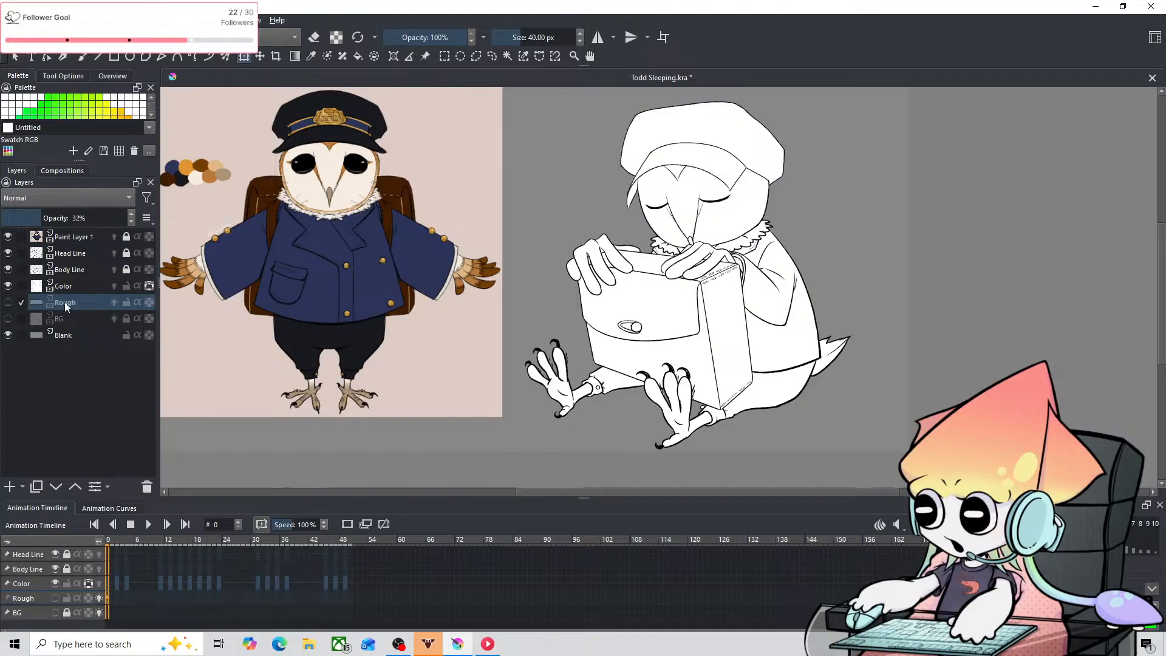
click(83, 284)
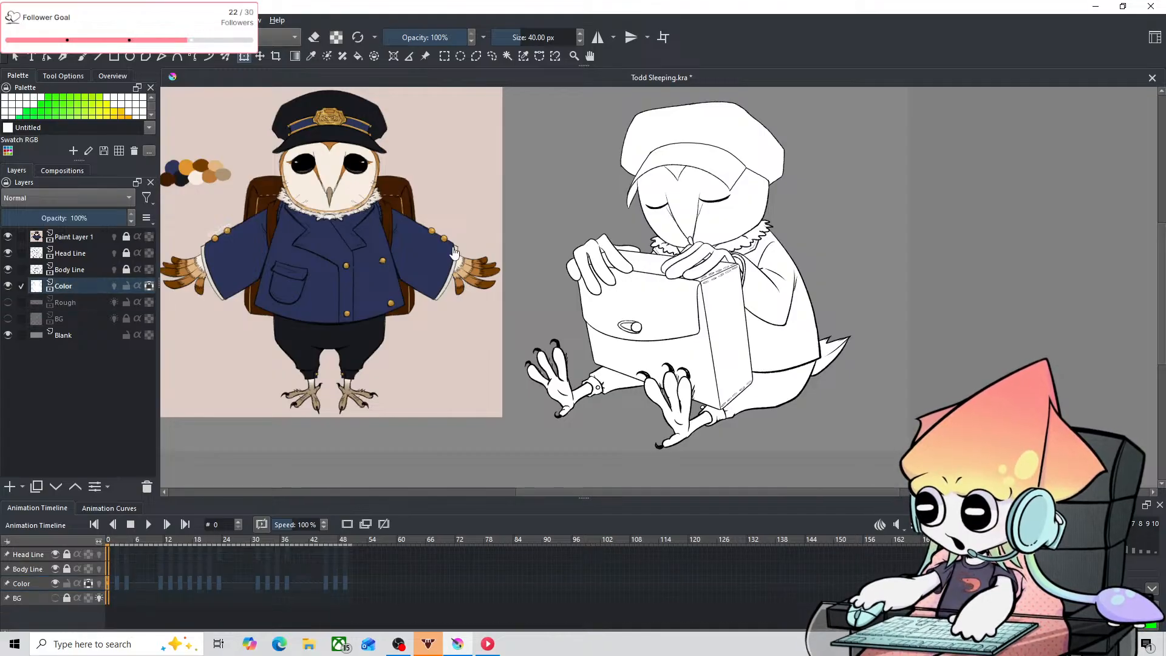
drag(706, 216, 743, 285)
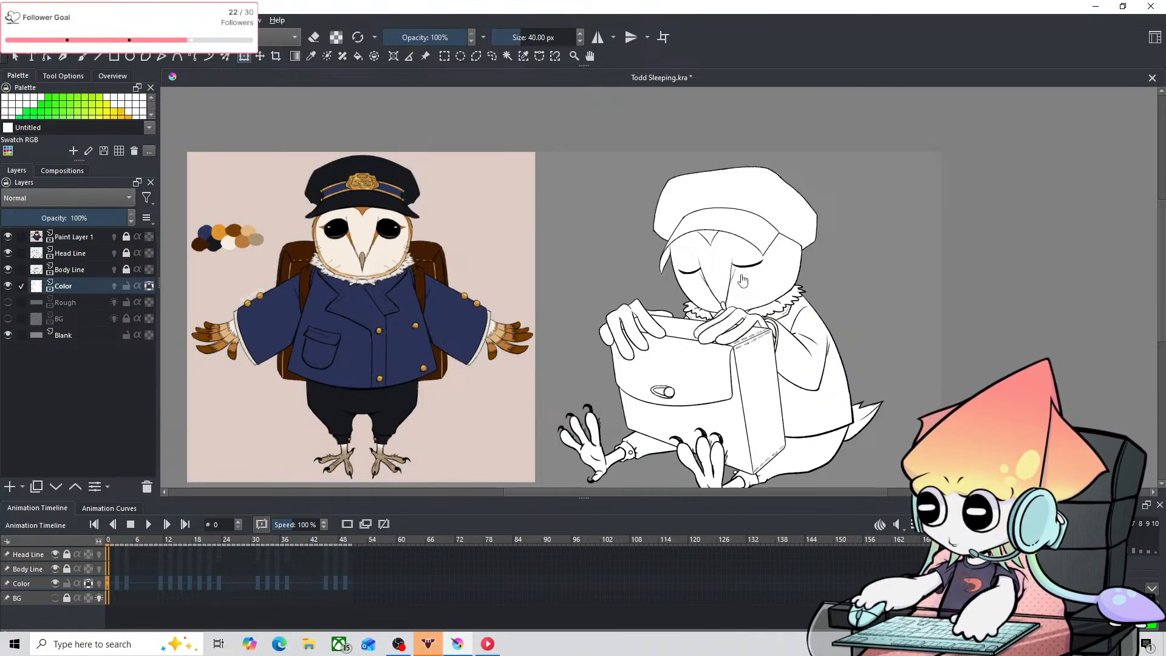
key(XF86AudioNext)
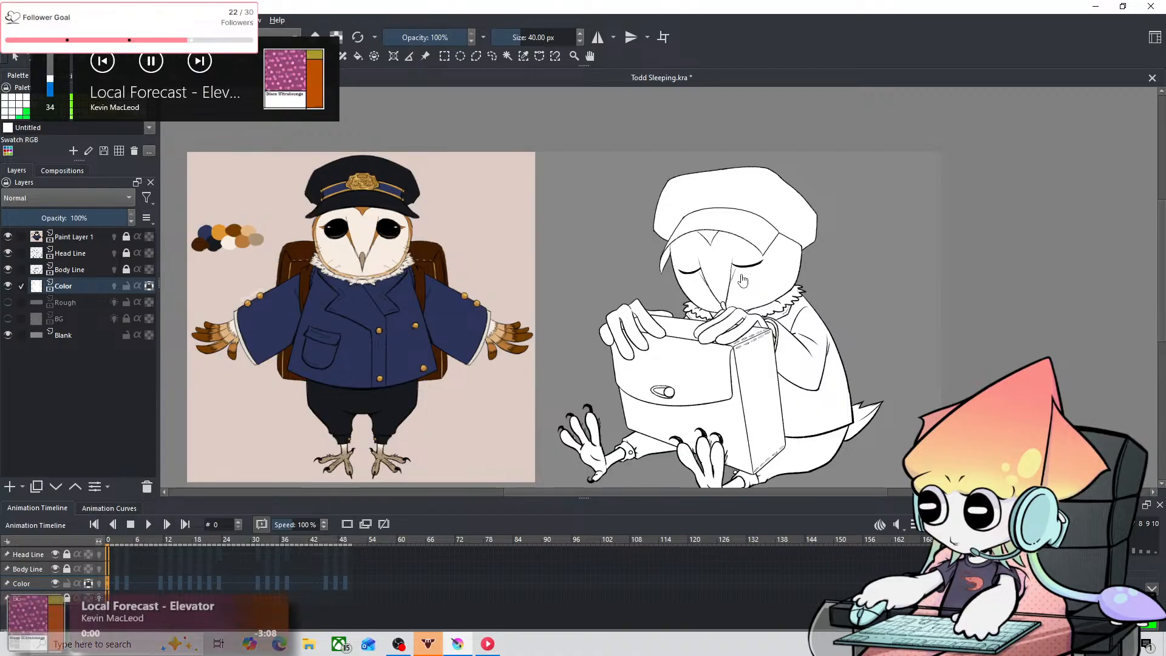
scroll(743, 279, up, 1)
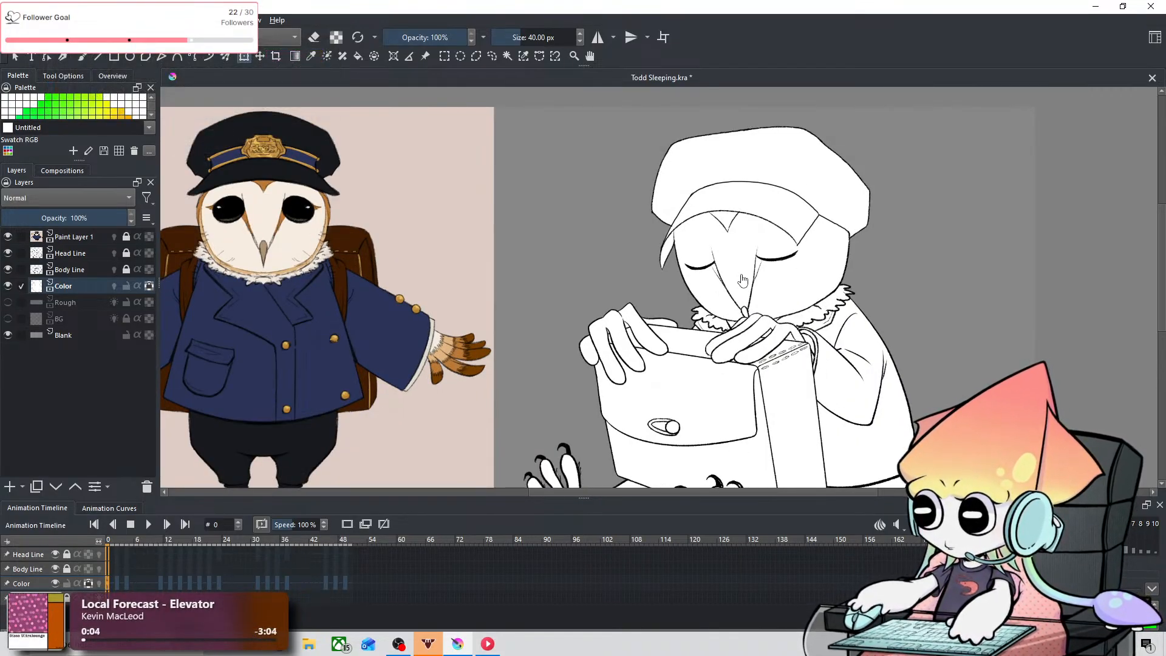
scroll(743, 279, up, 1)
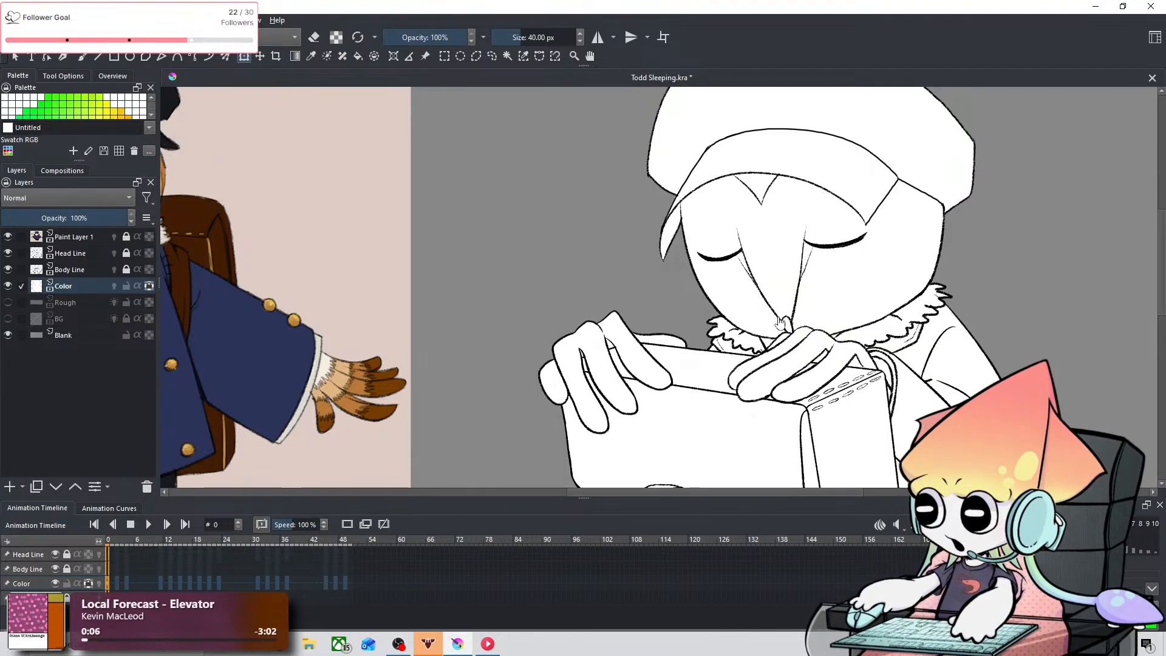
scroll(782, 322, down, 3)
scroll(752, 290, up, 2)
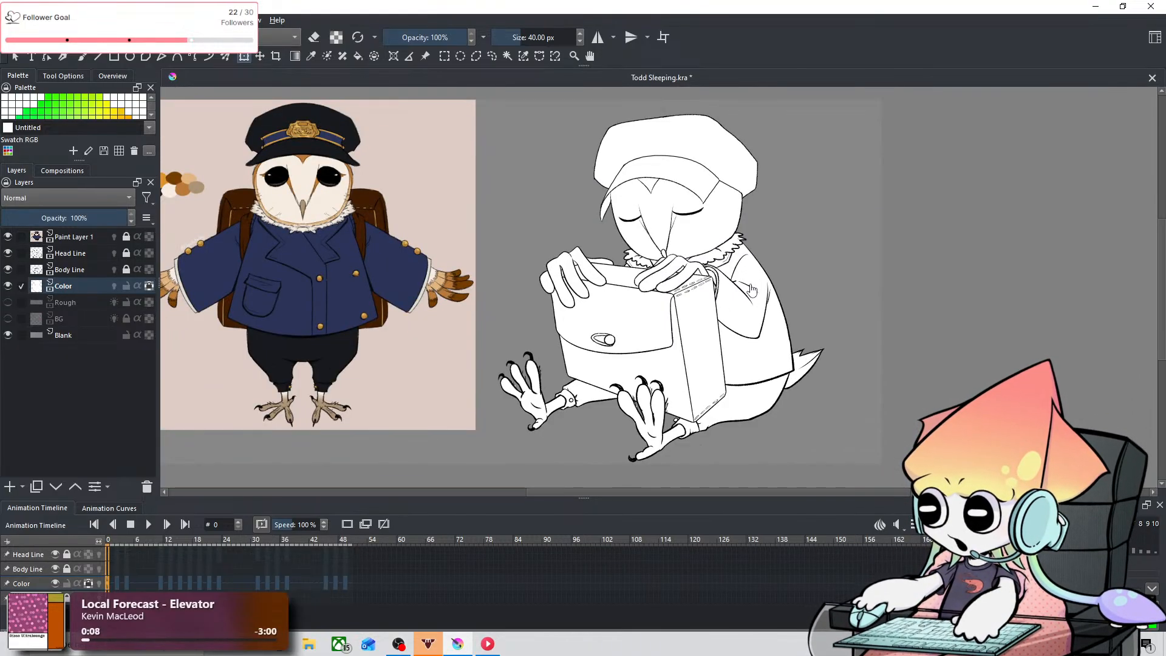
scroll(753, 292, up, 1)
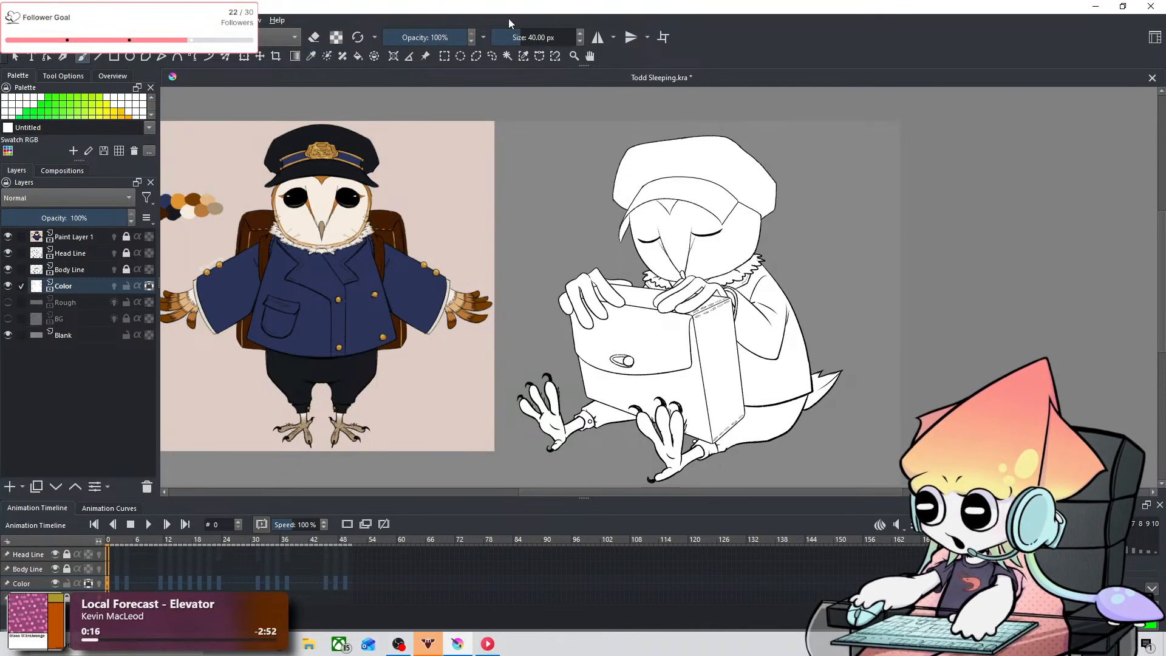
Step: Set the brush size to 1000 px and paint the whole owl cream on the Color layer at frames 0, 2 and 4
drag(513, 38, 580, 37)
drag(710, 285, 733, 398)
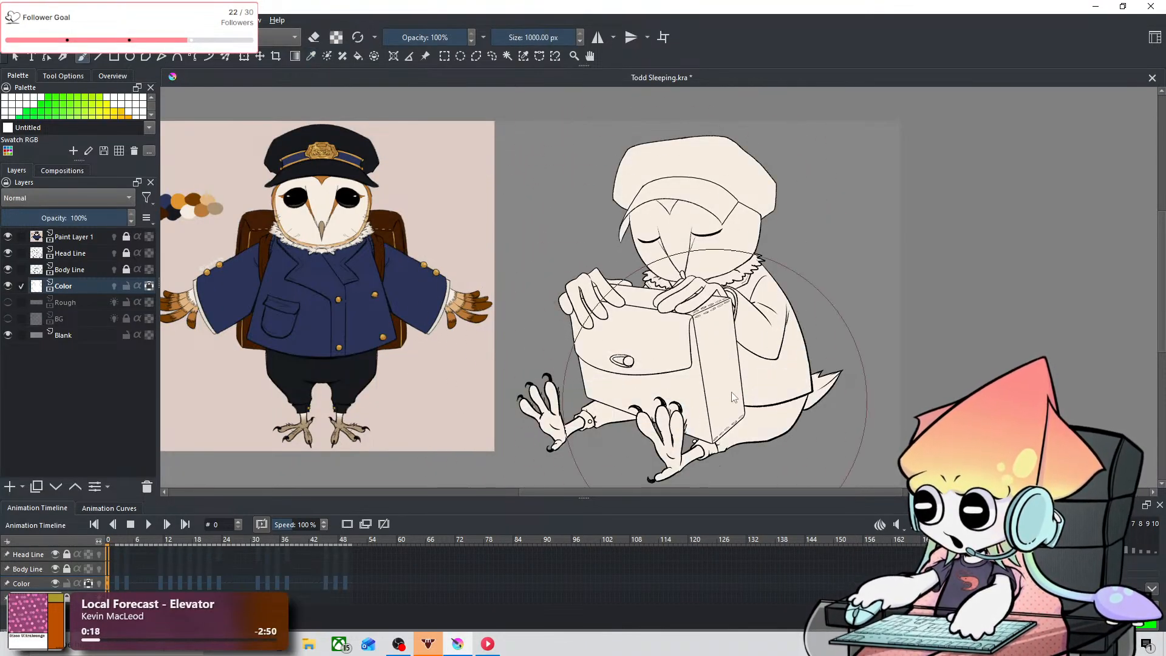
click(118, 564)
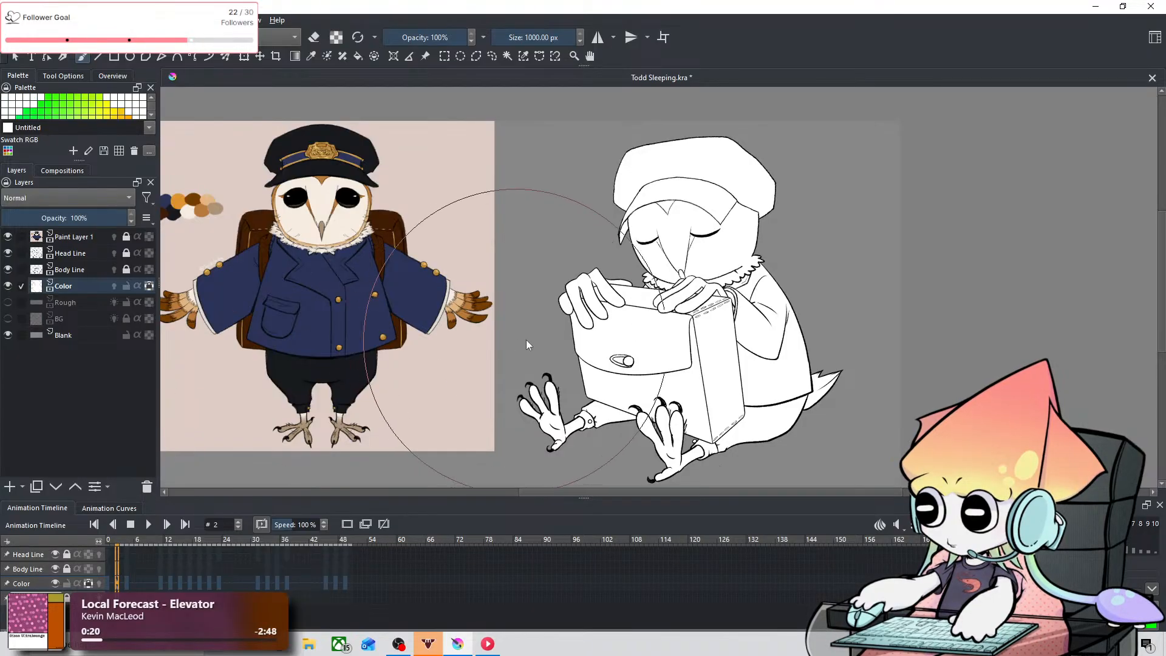
mouse_move(527, 345)
mouse_down()
mouse_move(726, 199)
mouse_move(759, 394)
mouse_up()
click(126, 569)
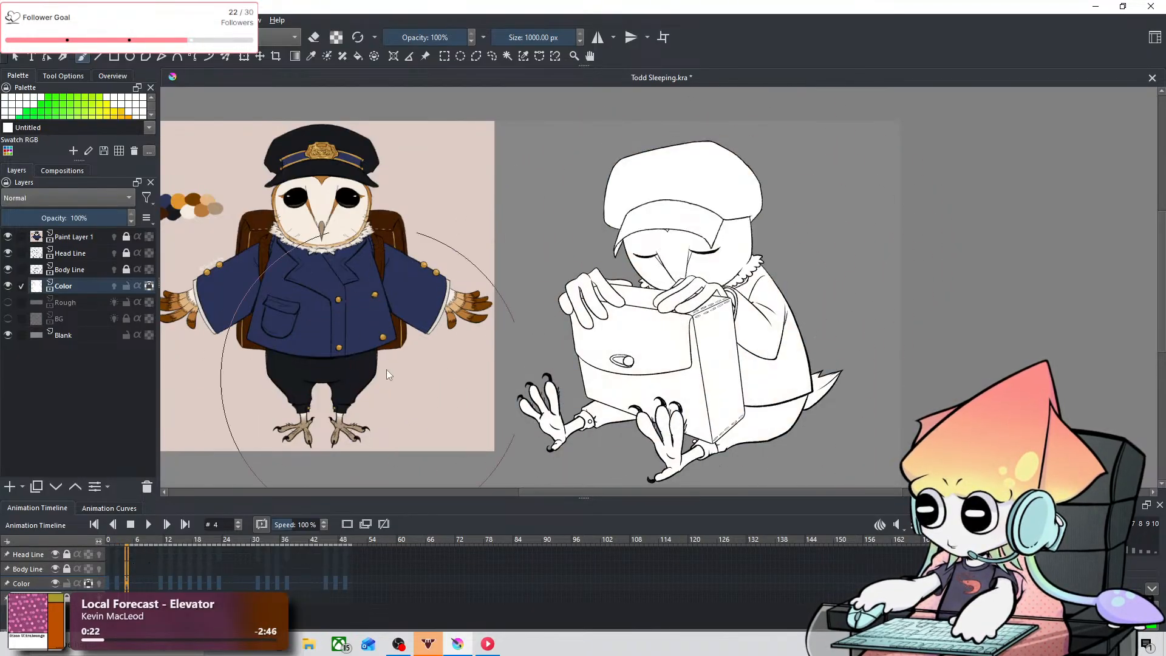
mouse_move(547, 340)
mouse_down()
mouse_move(682, 274)
mouse_move(759, 395)
mouse_up()
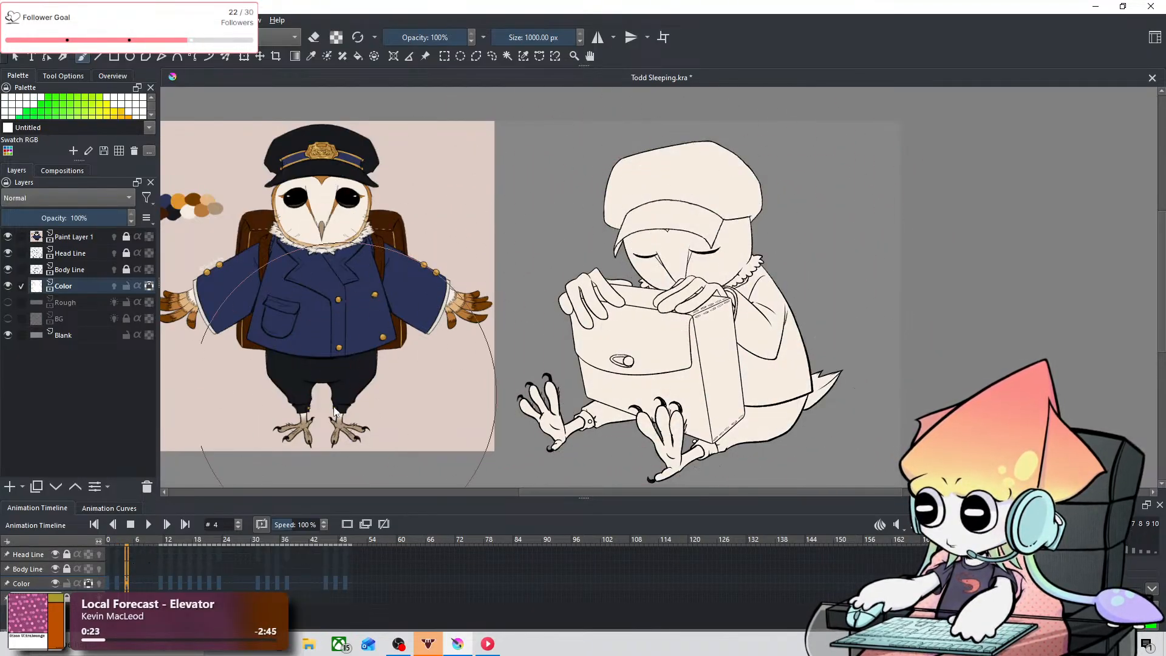
Step: Paint the whole owl cream on the Color layer at frames 11, 13, 15 and 17
click(159, 570)
mouse_move(465, 274)
mouse_down()
mouse_move(605, 268)
mouse_move(655, 416)
mouse_move(472, 275)
mouse_up()
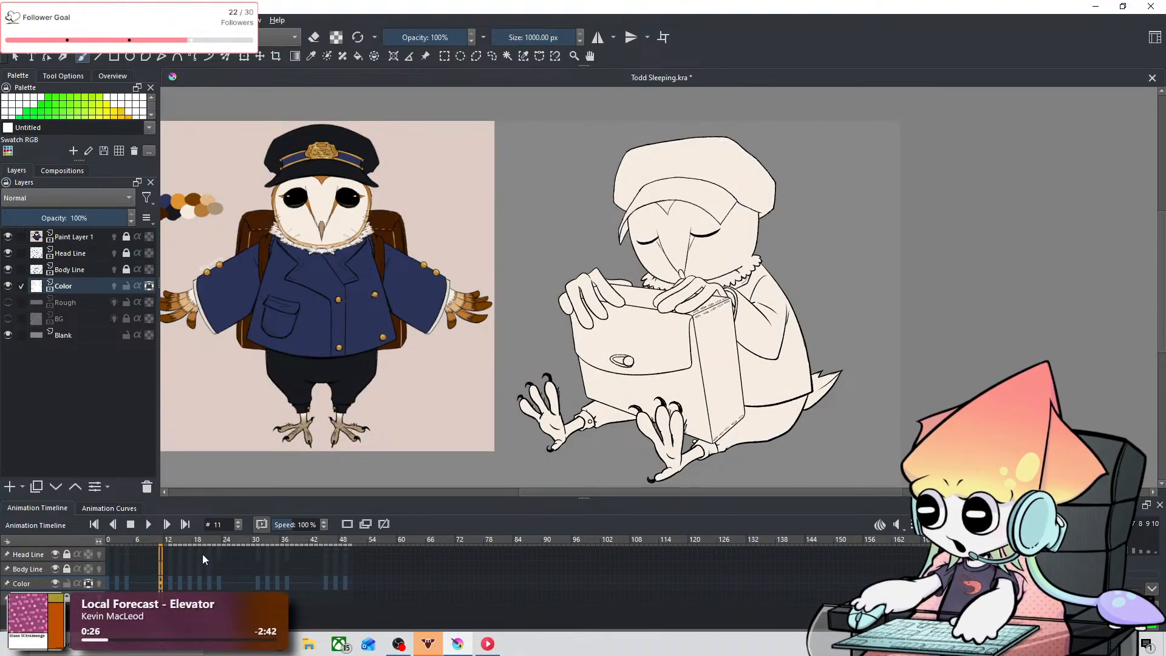
click(170, 568)
mouse_move(547, 273)
mouse_down()
mouse_move(650, 313)
mouse_move(424, 406)
mouse_up()
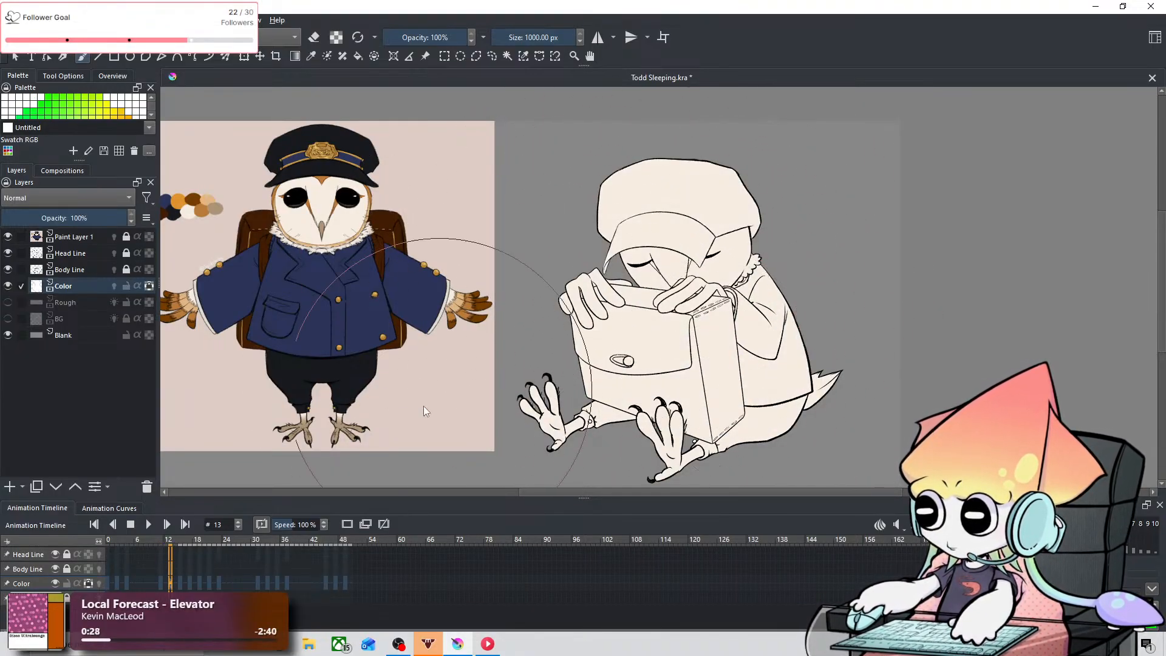
click(179, 559)
mouse_move(546, 334)
mouse_down()
mouse_move(586, 352)
mouse_move(664, 260)
mouse_up()
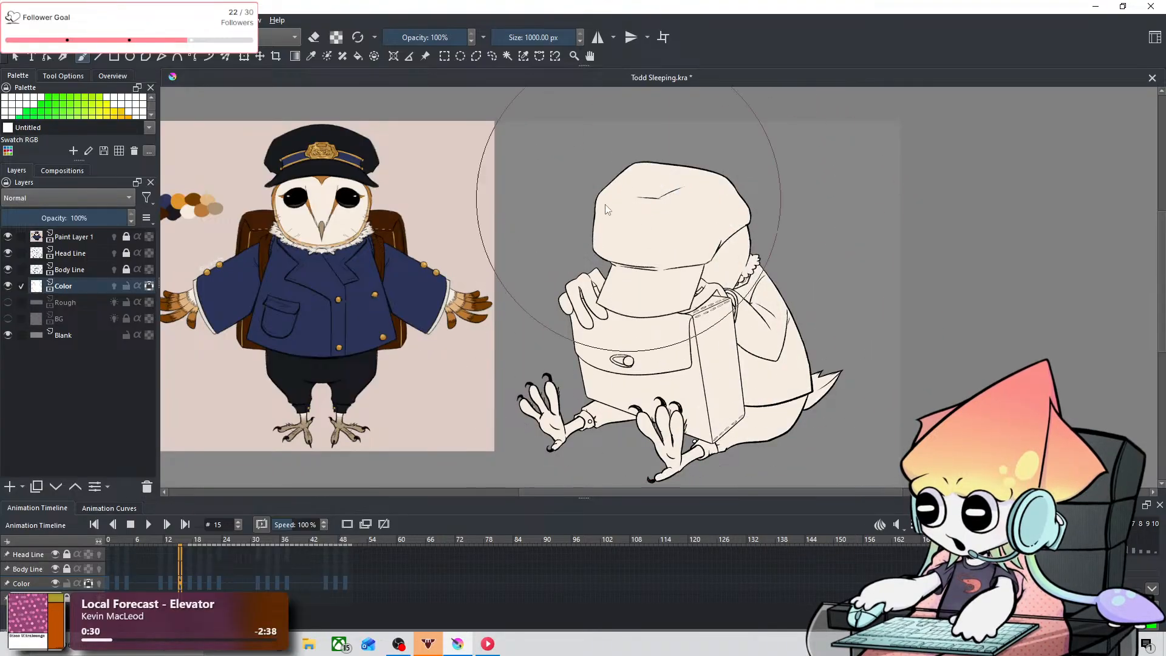
click(189, 565)
mouse_move(546, 316)
mouse_down()
mouse_move(691, 387)
mouse_move(672, 243)
mouse_move(429, 337)
mouse_up()
Step: Paint the whole owl cream on the Color layer at frames 19, 21 and 23
click(200, 568)
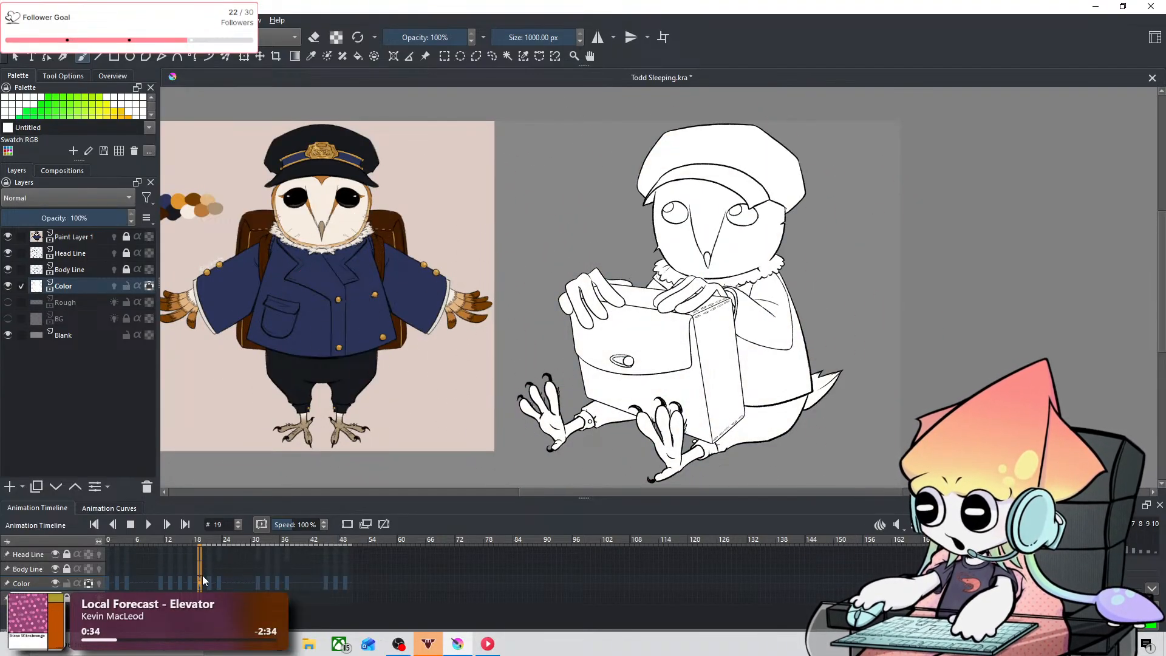
mouse_move(480, 395)
mouse_down()
mouse_move(771, 314)
mouse_move(641, 210)
mouse_move(477, 454)
mouse_up()
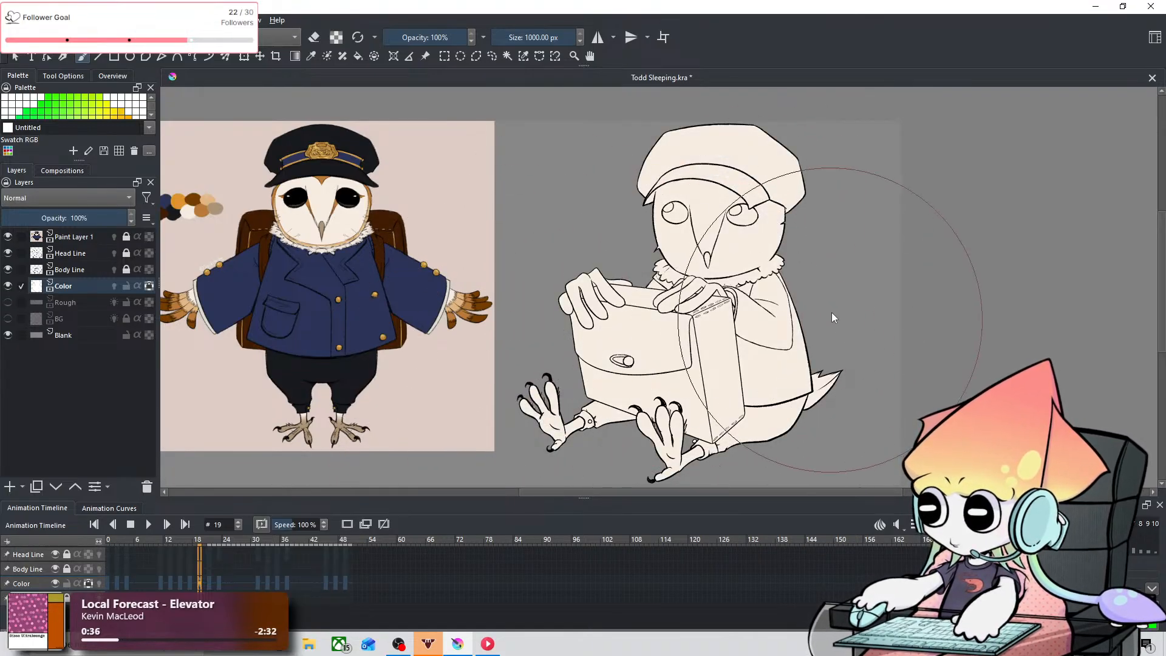
click(210, 582)
mouse_move(481, 407)
mouse_down()
mouse_move(755, 255)
mouse_move(560, 371)
mouse_move(755, 280)
mouse_move(608, 365)
mouse_up()
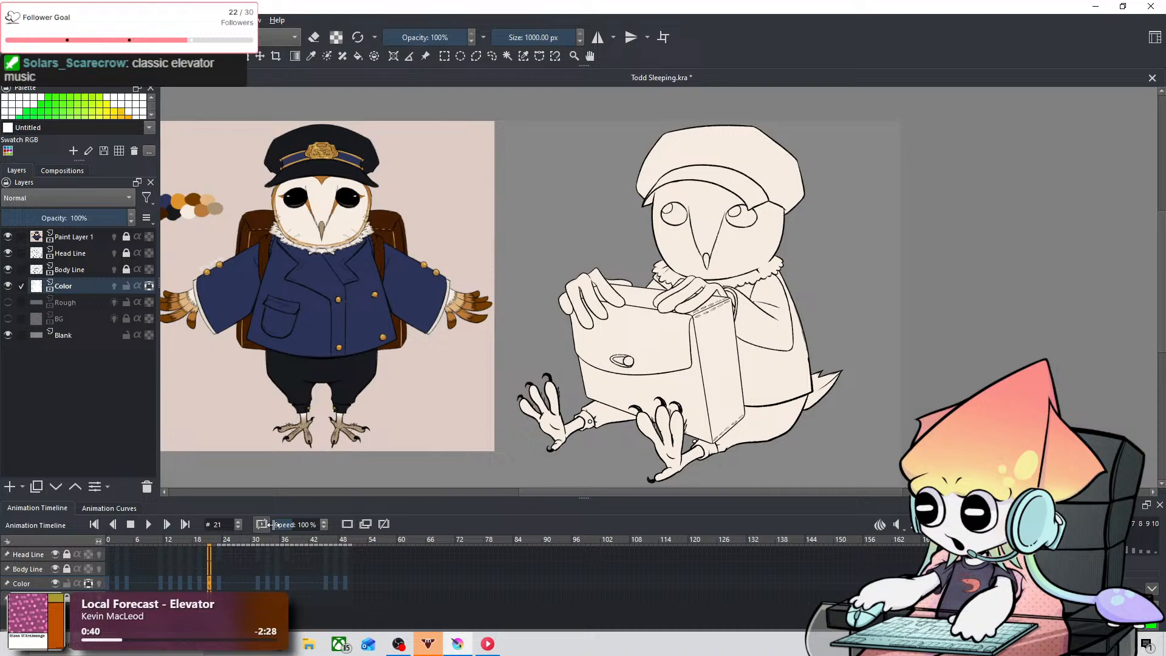
click(220, 582)
mouse_move(486, 341)
mouse_down()
mouse_move(457, 399)
mouse_move(753, 341)
mouse_move(586, 279)
mouse_up()
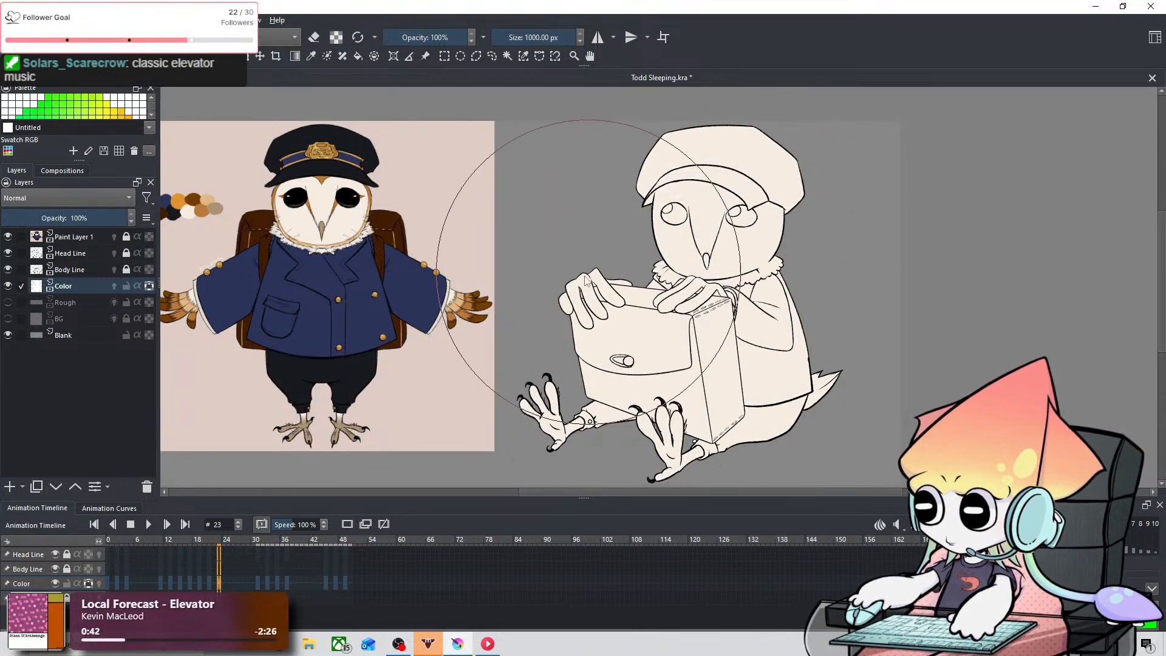
Step: Paint the whole owl cream on the Color layer at frames 31, 33, 35 and 37
click(258, 582)
mouse_move(535, 389)
mouse_down()
mouse_move(638, 413)
mouse_move(516, 316)
mouse_up()
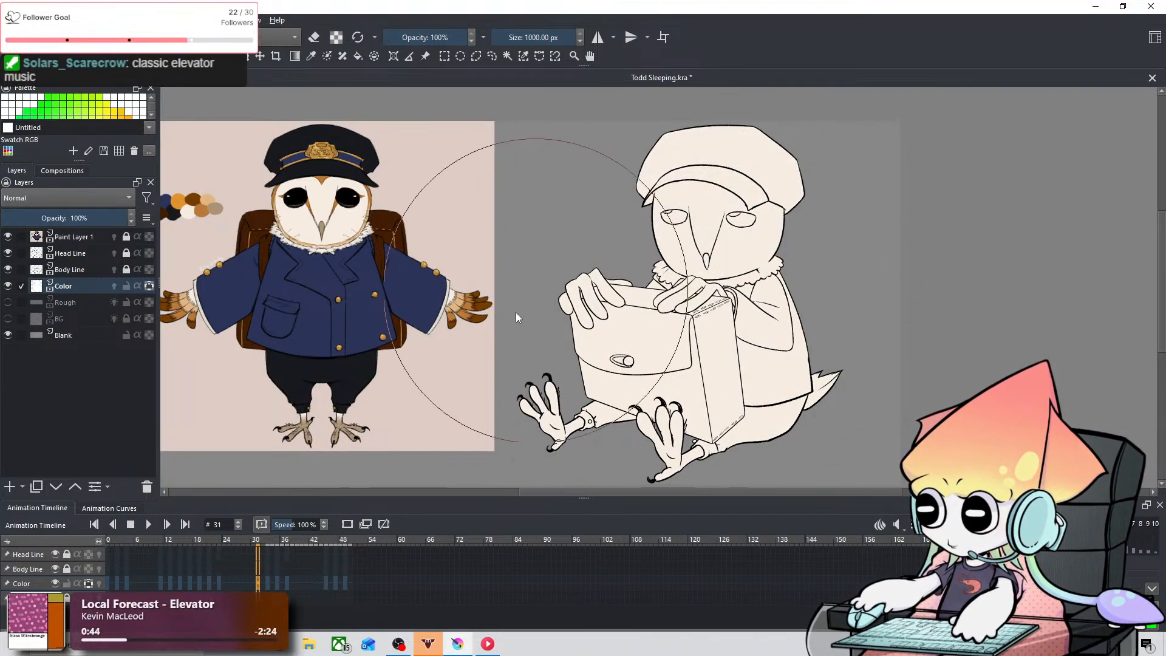
click(269, 582)
mouse_move(497, 395)
mouse_down()
mouse_move(605, 401)
mouse_move(662, 201)
mouse_up()
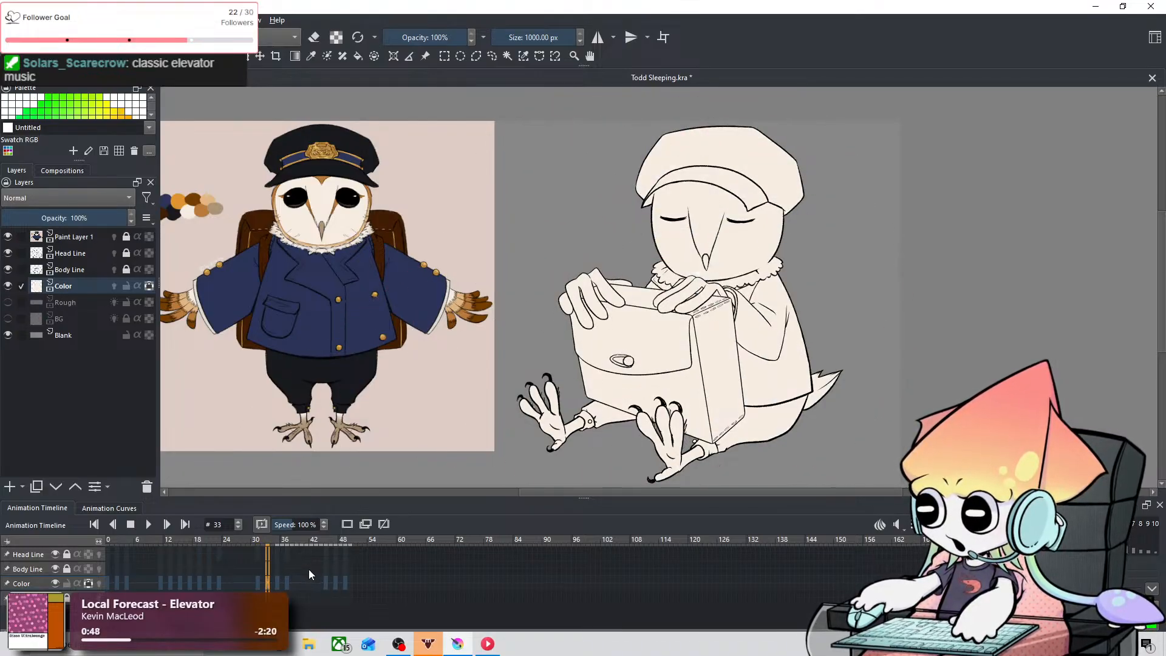
click(276, 581)
mouse_move(625, 323)
mouse_down()
mouse_move(756, 330)
mouse_move(632, 209)
mouse_up()
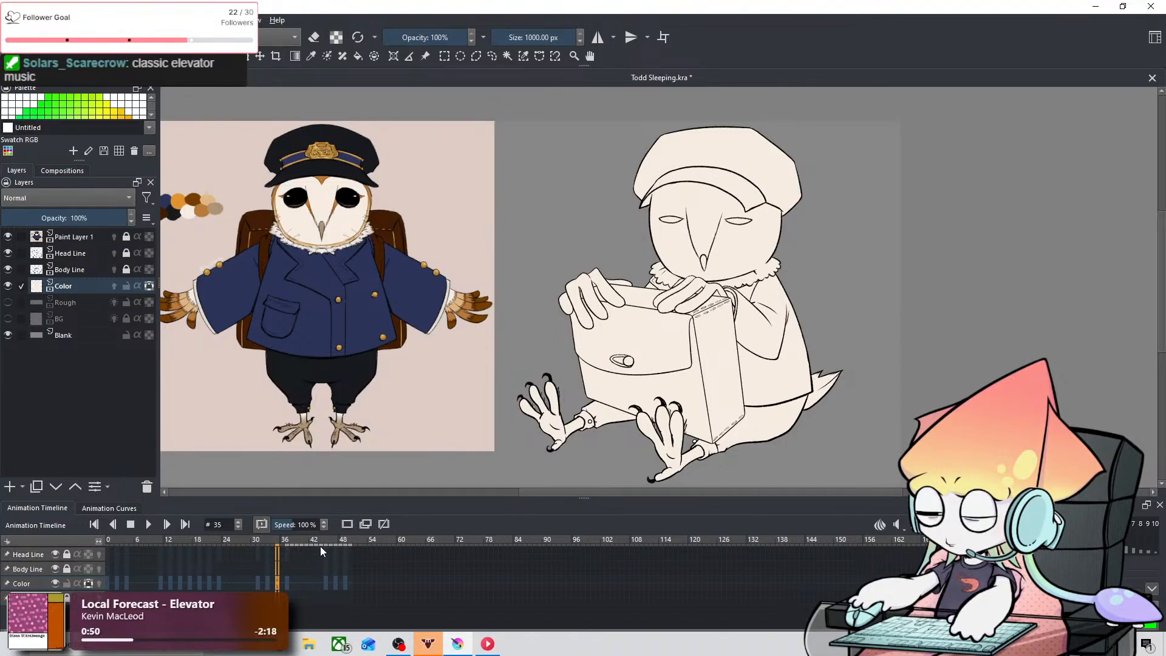
click(286, 582)
mouse_move(617, 425)
mouse_down()
mouse_move(625, 443)
mouse_move(640, 215)
mouse_up()
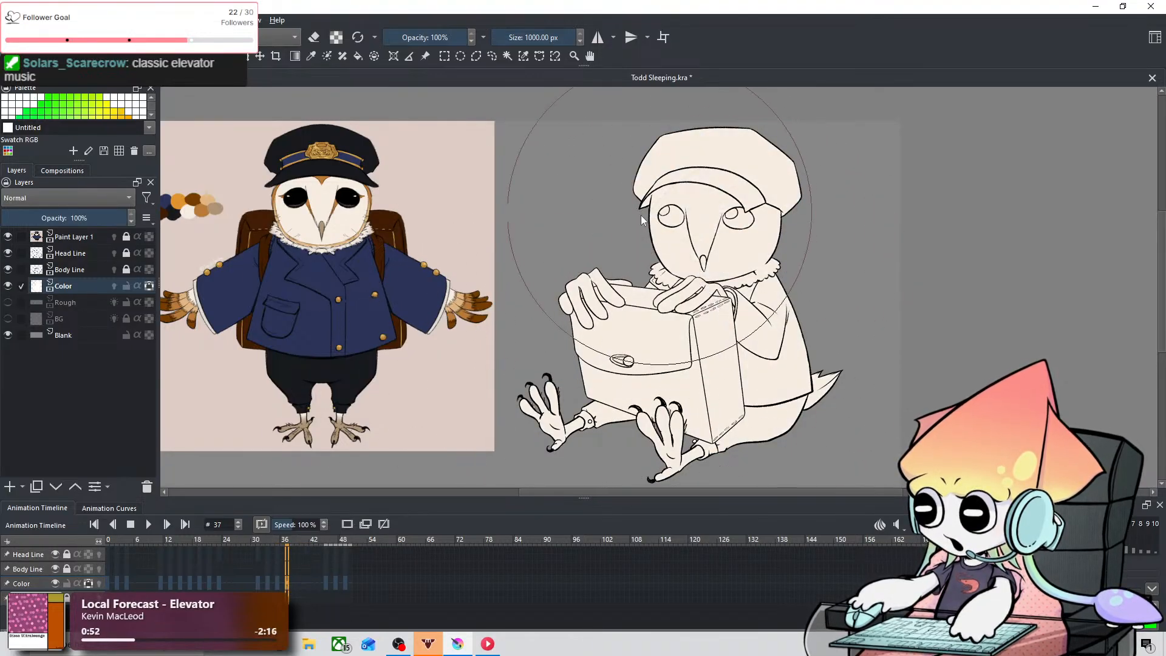
Step: Paint the whole owl cream in the last group of Color layer keyframes, including frames 47 and 49
click(336, 582)
drag(534, 312, 650, 156)
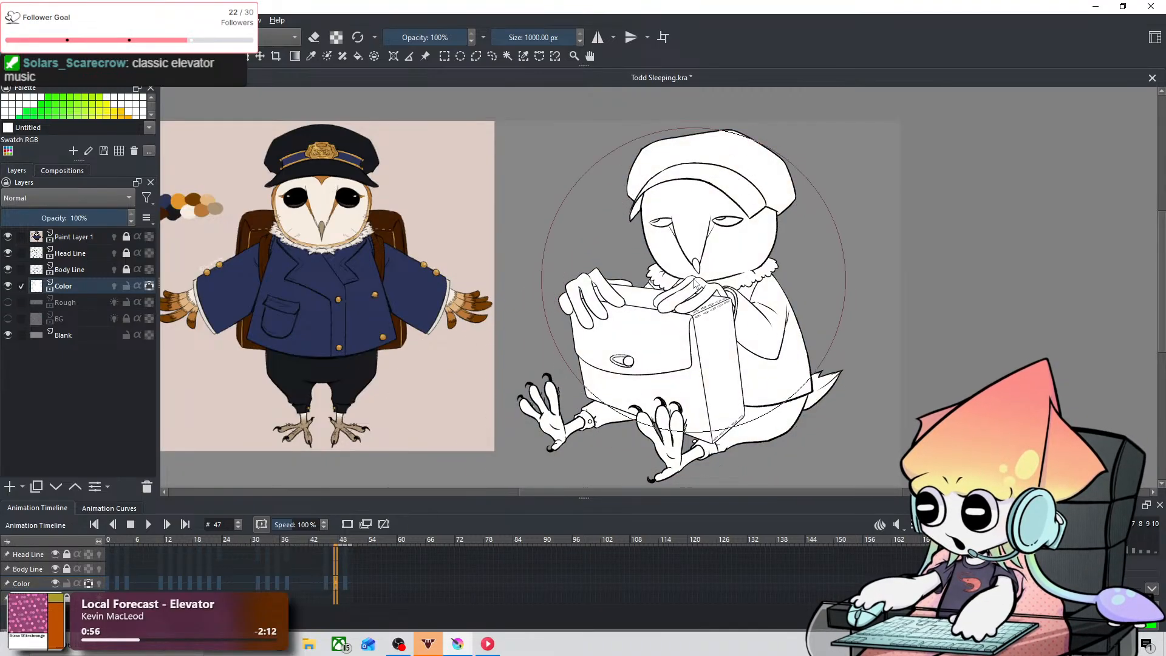
mouse_move(691, 279)
mouse_down()
mouse_move(610, 302)
mouse_move(691, 398)
mouse_up()
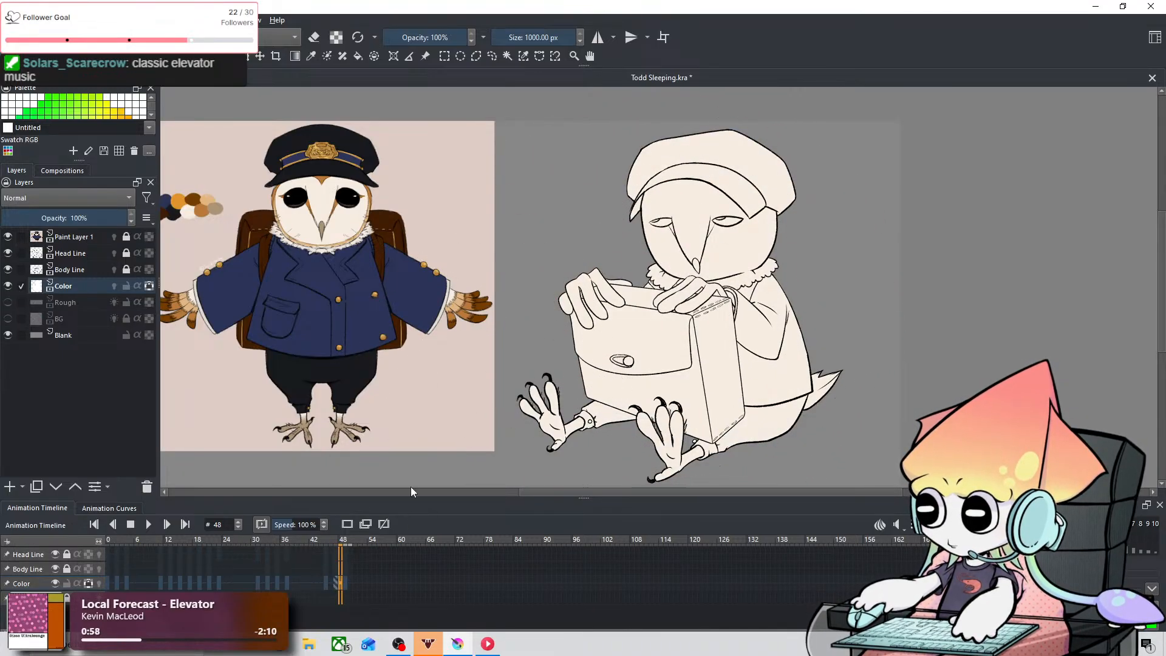
click(347, 586)
mouse_move(559, 389)
mouse_down()
mouse_move(807, 294)
mouse_move(686, 225)
mouse_up()
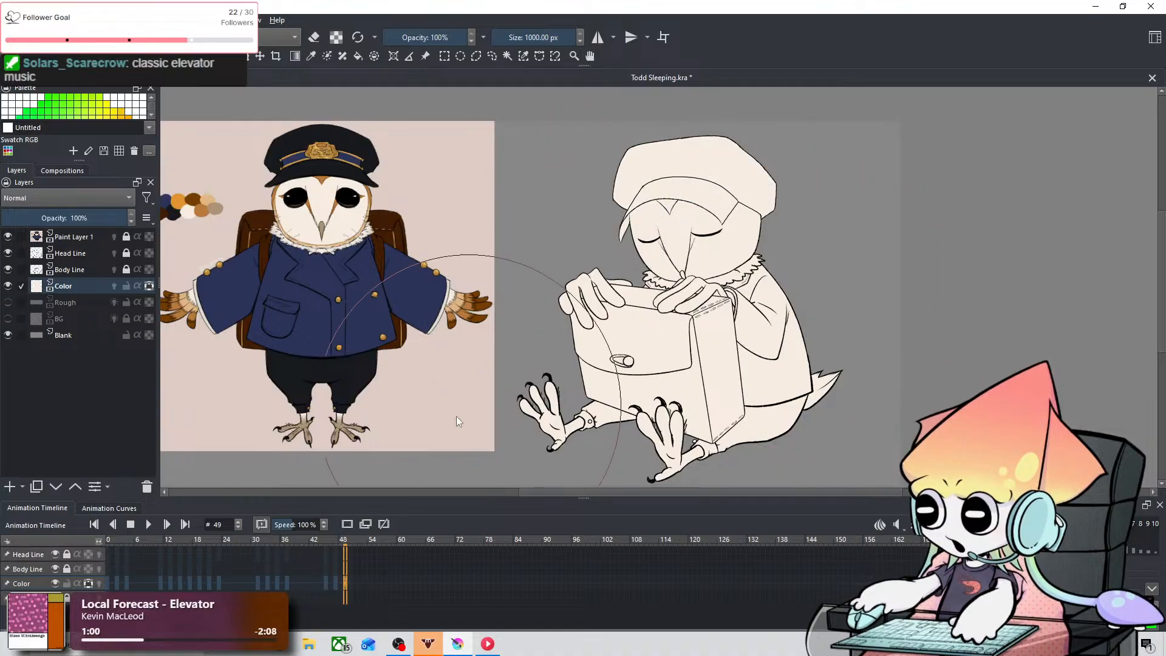
Step: Return to frame 0 and reduce the brush size to 47.12 px for painting around the bag and jacket
click(108, 581)
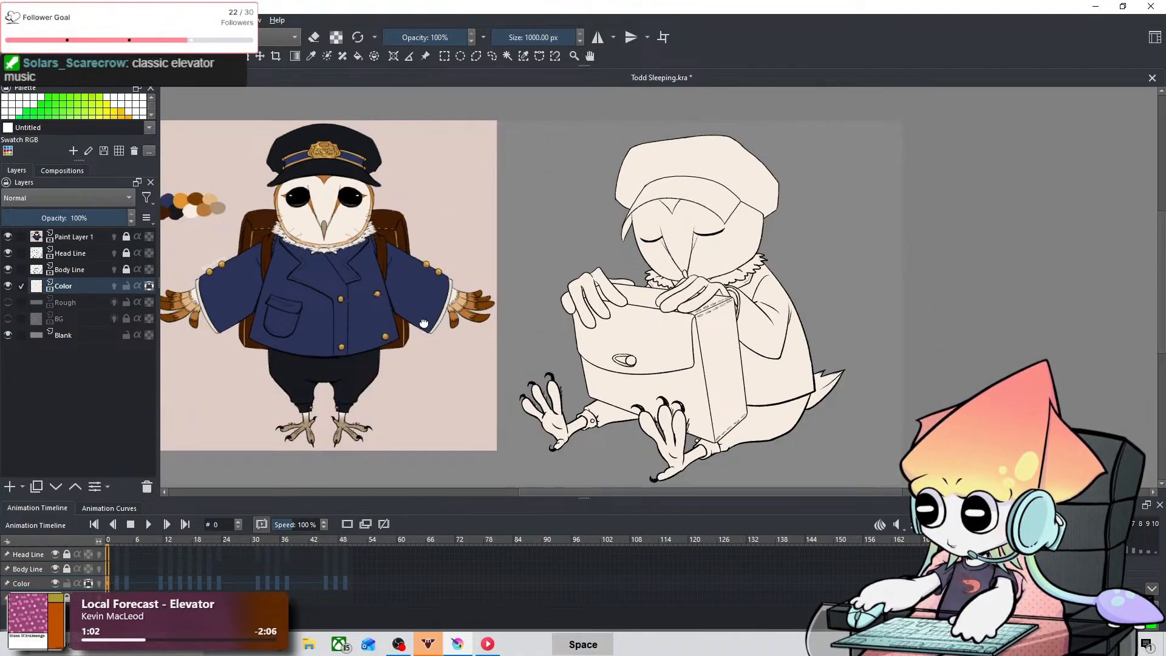
mouse_move(429, 325)
mouse_down()
mouse_move(600, 347)
mouse_move(564, 367)
mouse_up()
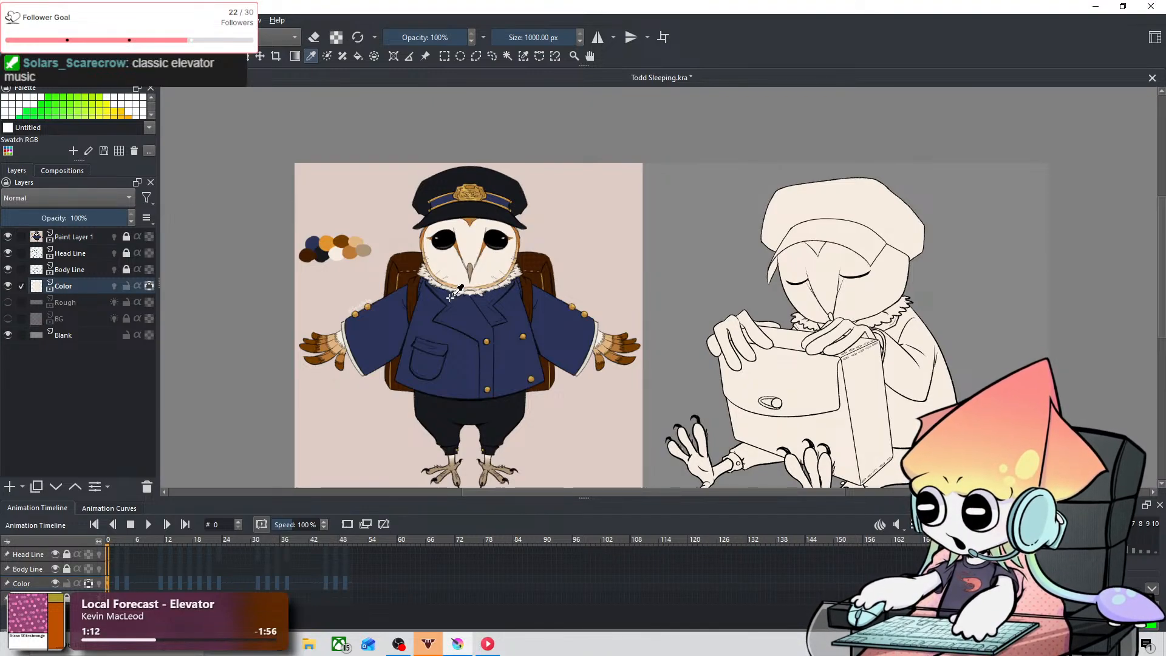
drag(609, 290, 448, 229)
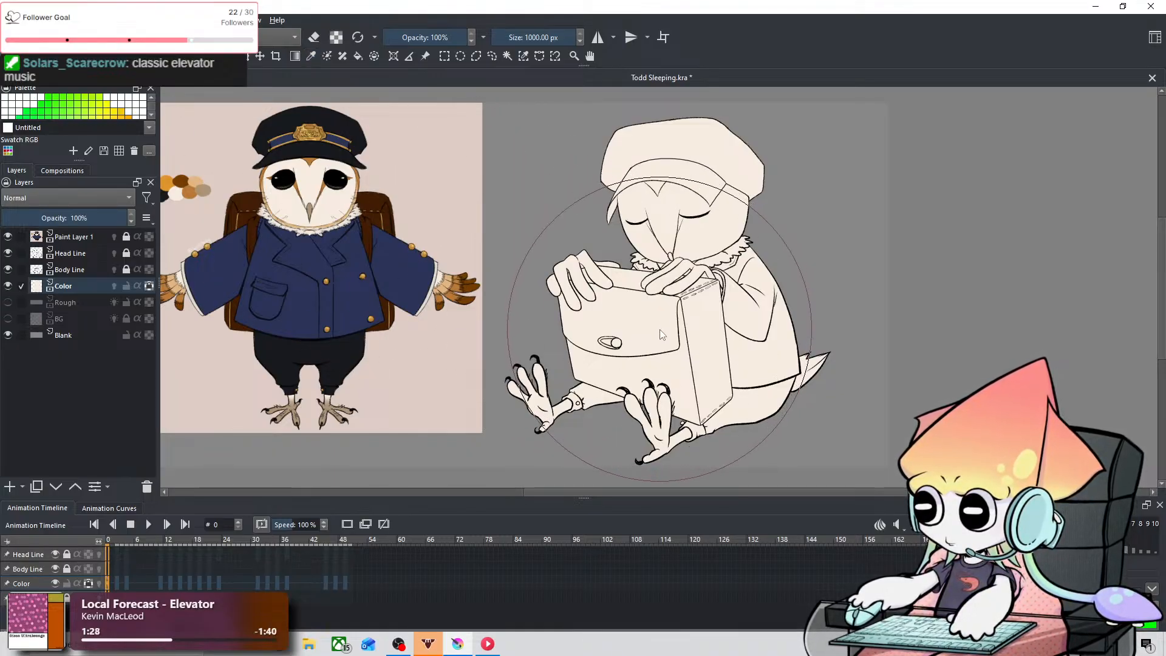
key(ctrl+equal)
key(ctrl+equal)
drag(817, 334, 611, 183)
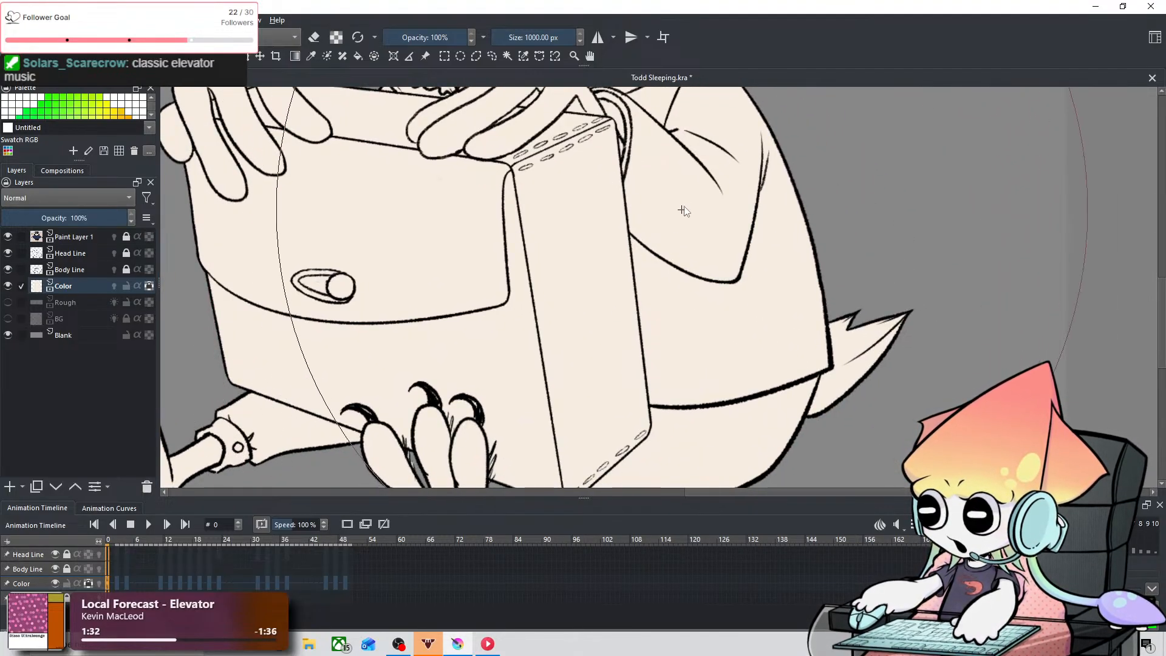
shift+drag(686, 201, 358, 201)
mouse_move(676, 240)
shift+mouse_down()
mouse_move(368, 240)
mouse_move(638, 240)
mouse_move(595, 240)
shift+mouse_up()
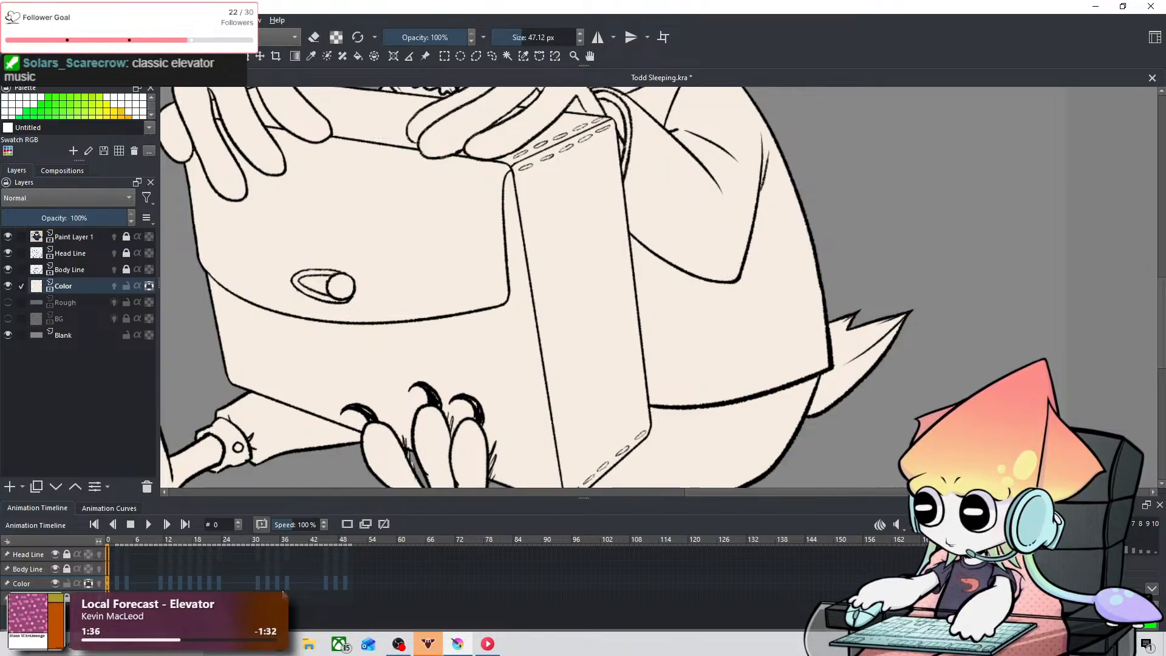
scroll(645, 261, down, 1)
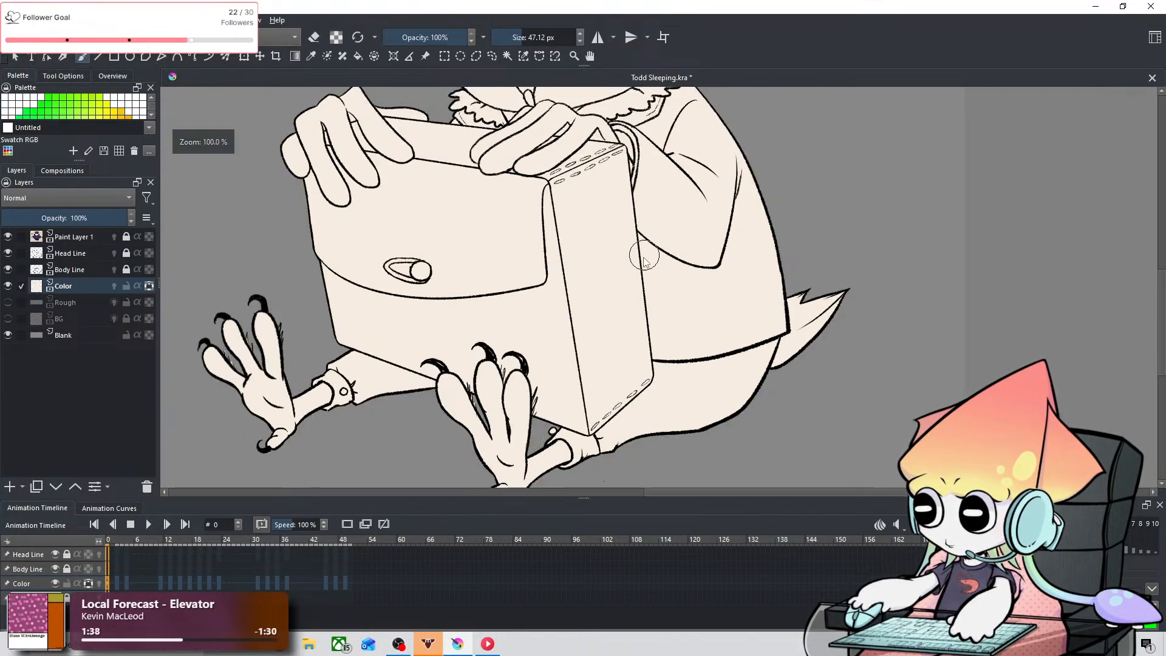
Step: Return to frame 0 of the Color layer with the reference and the sleeping owl both in view
scroll(645, 262, down, 1)
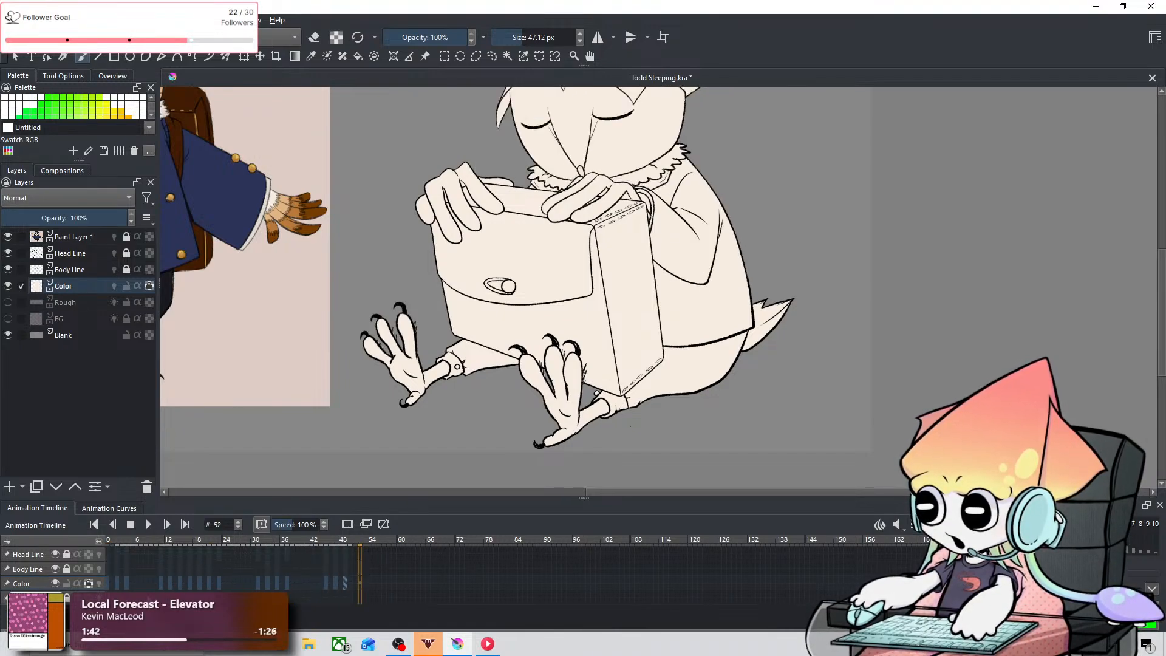
scroll(449, 369, down, 3)
drag(448, 370, 600, 381)
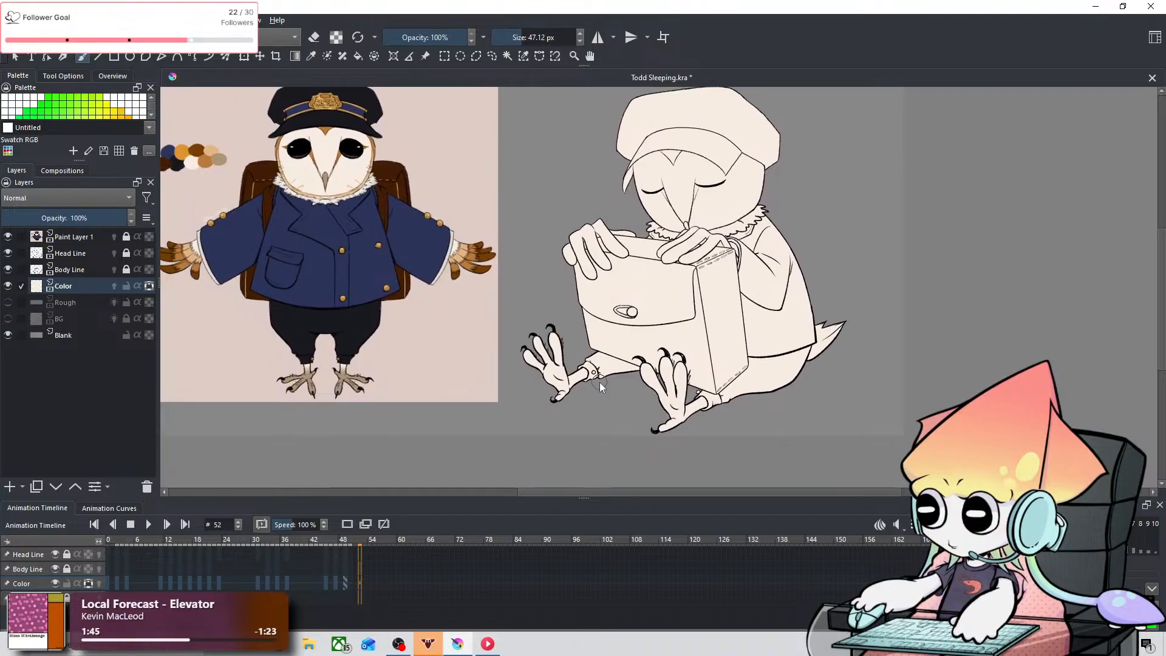
click(108, 583)
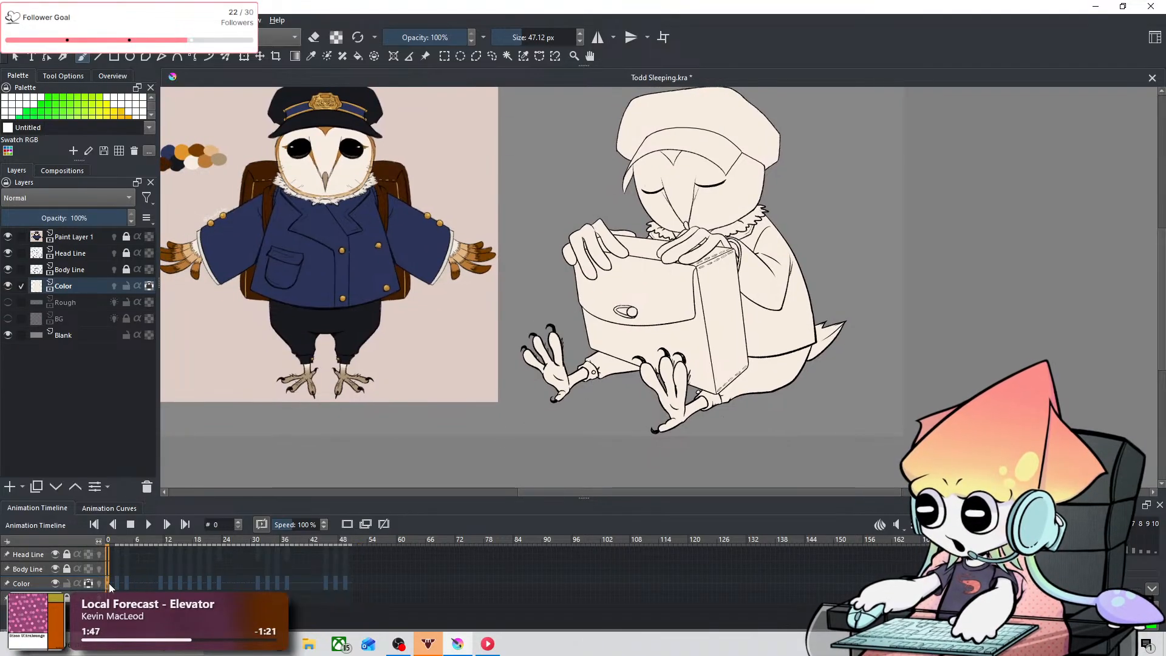
Step: Try splitting the Color layer's alpha into a transparency mask, and undo the split
right_click(102, 281)
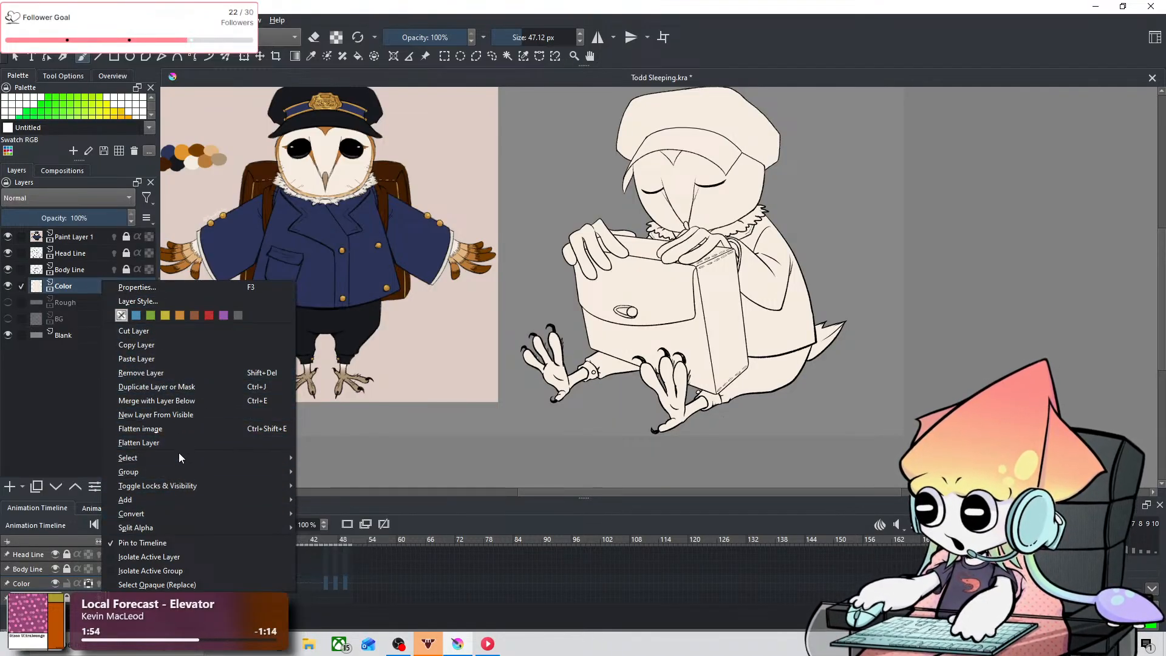
mouse_move(165, 513)
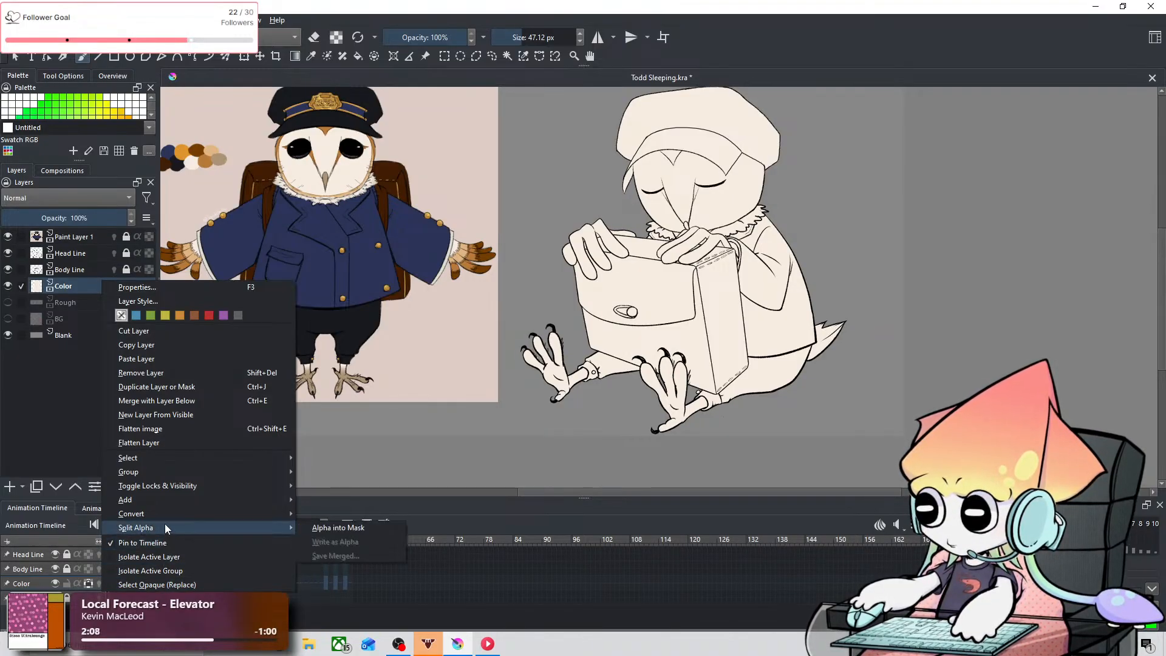
click(308, 527)
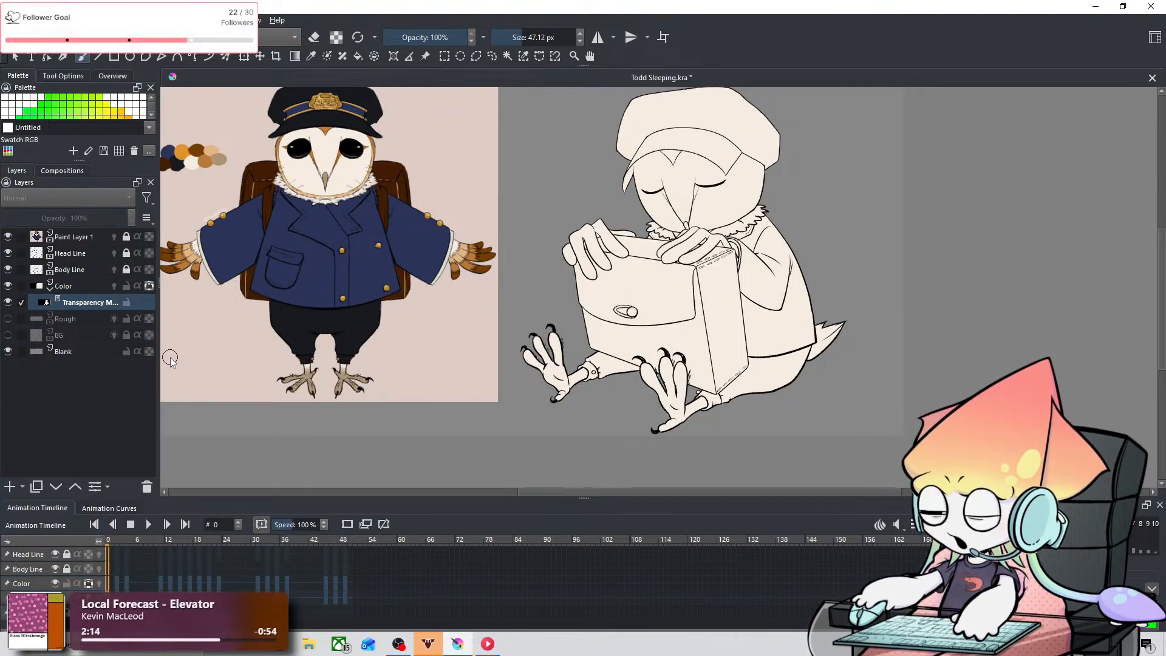
key(ctrl+z)
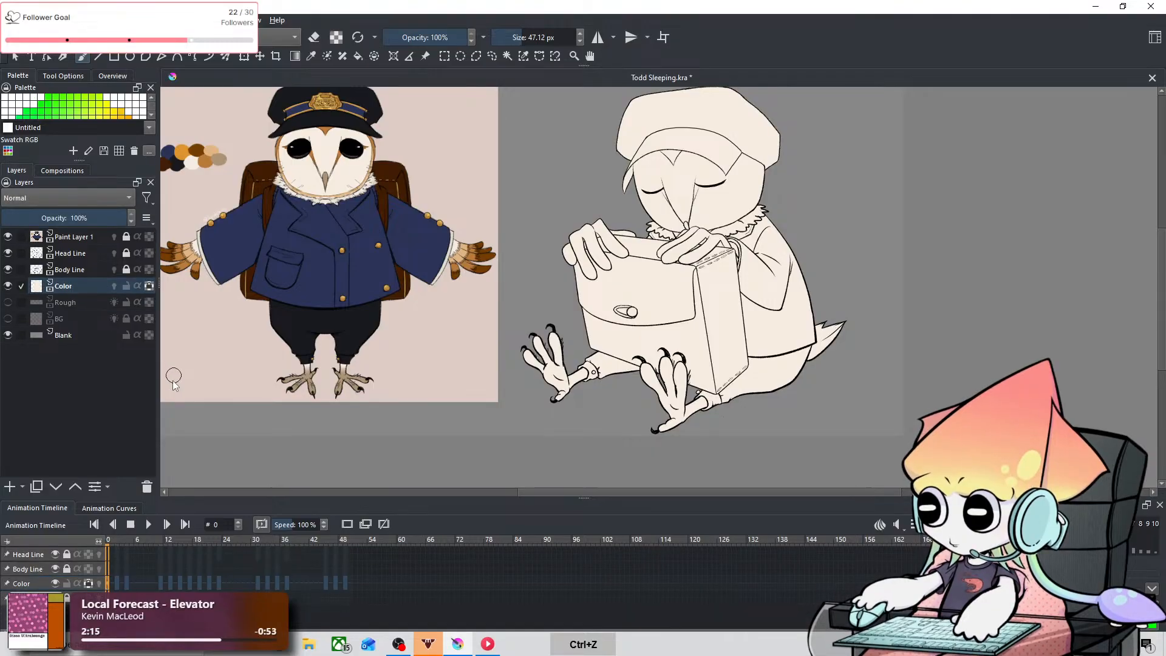
Step: Try duplicating the Color layer with all its keyframes, and undo the duplication
right_click(76, 285)
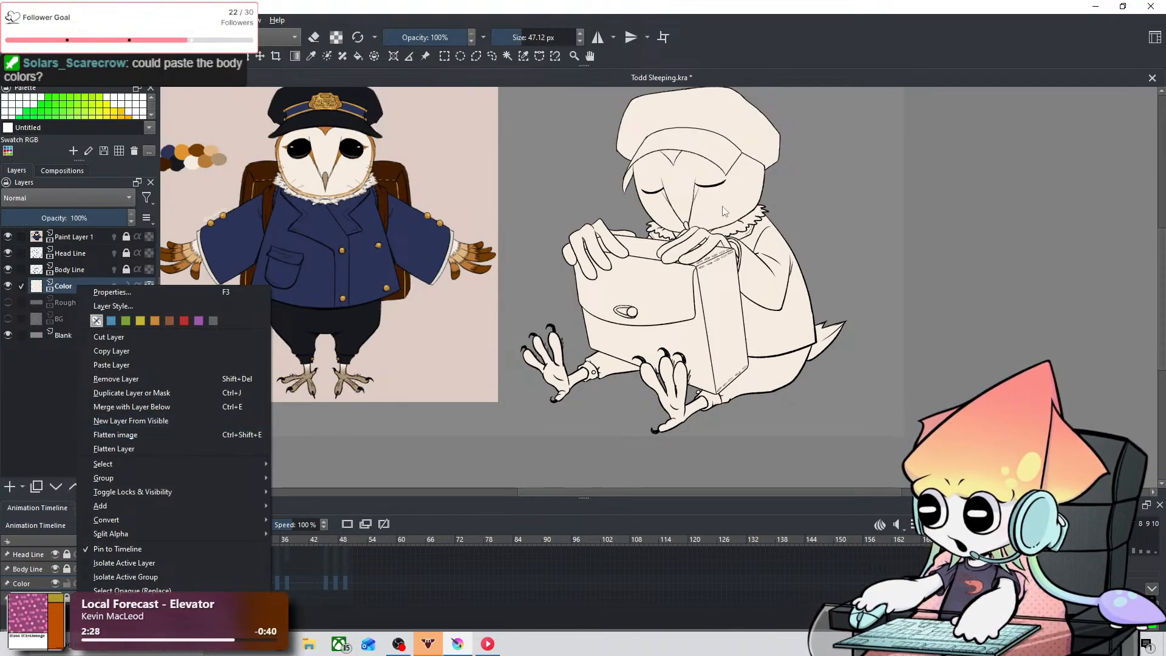
drag(749, 193, 641, 223)
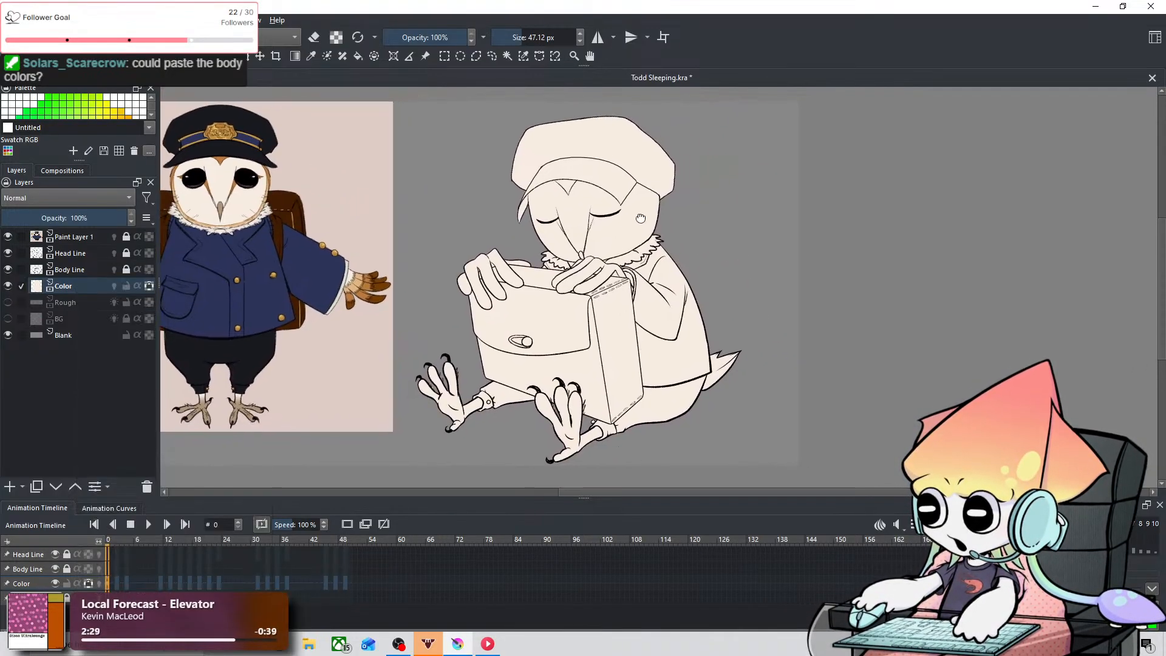
right_click(82, 288)
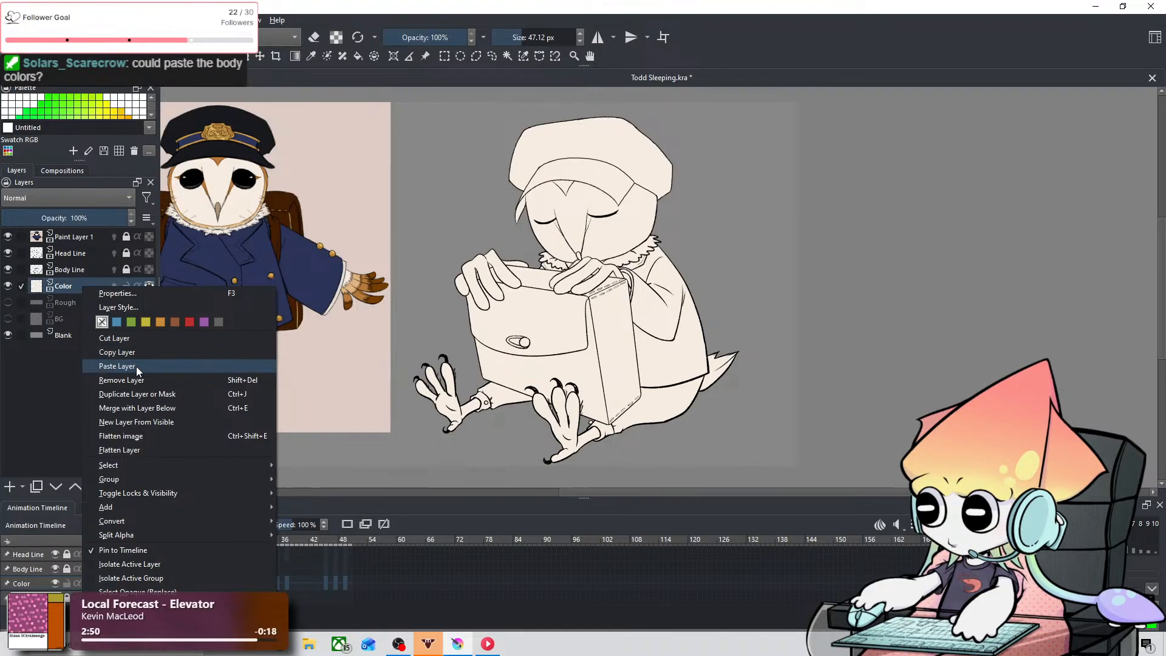
click(179, 393)
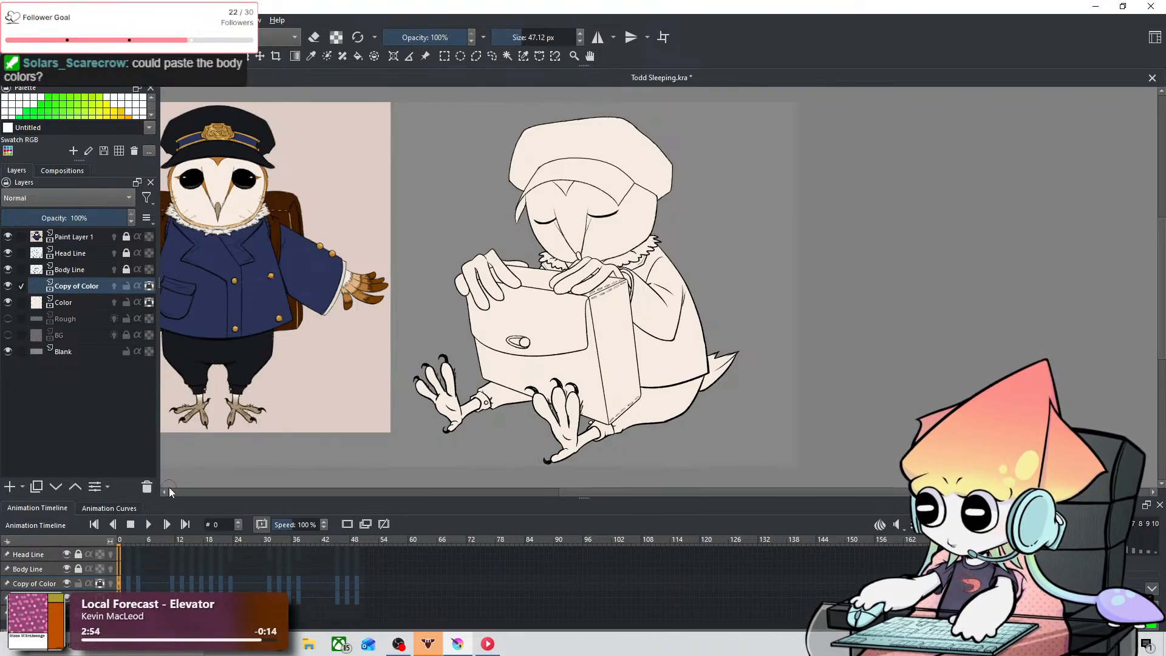
key(ctrl+z)
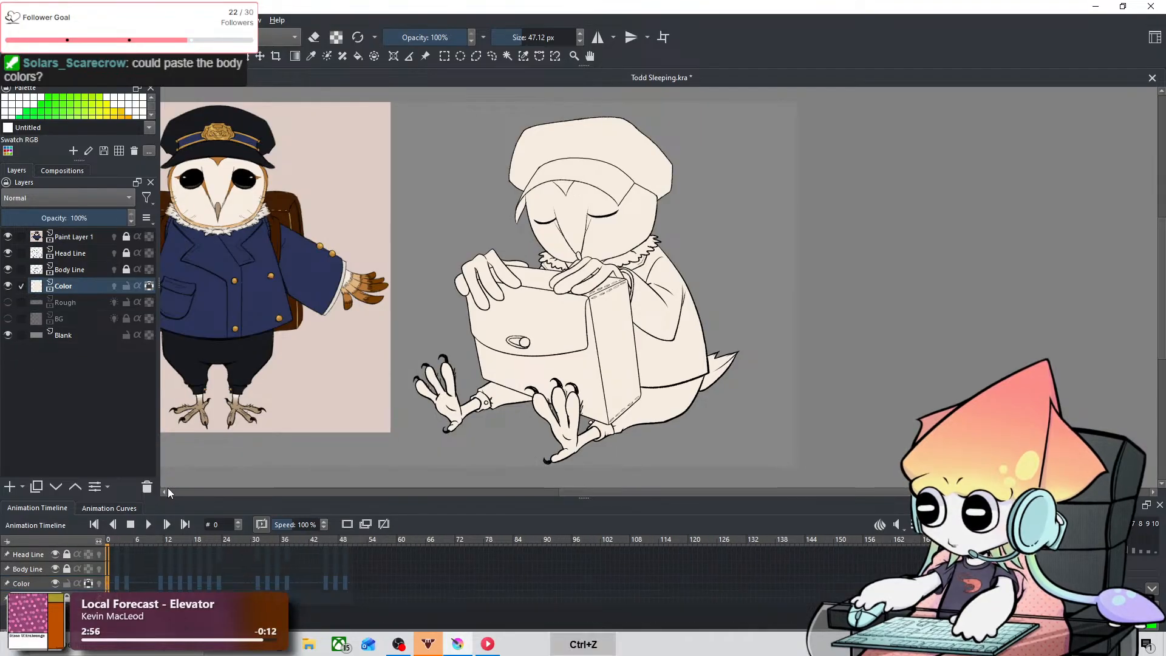
right_click(94, 285)
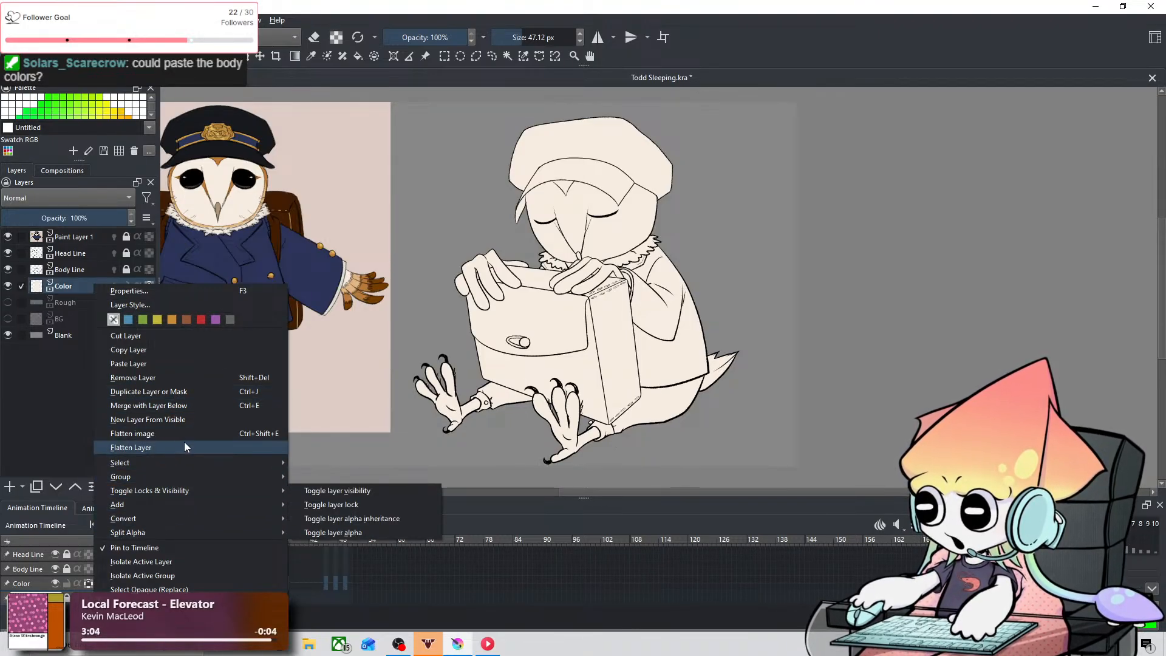
click(236, 308)
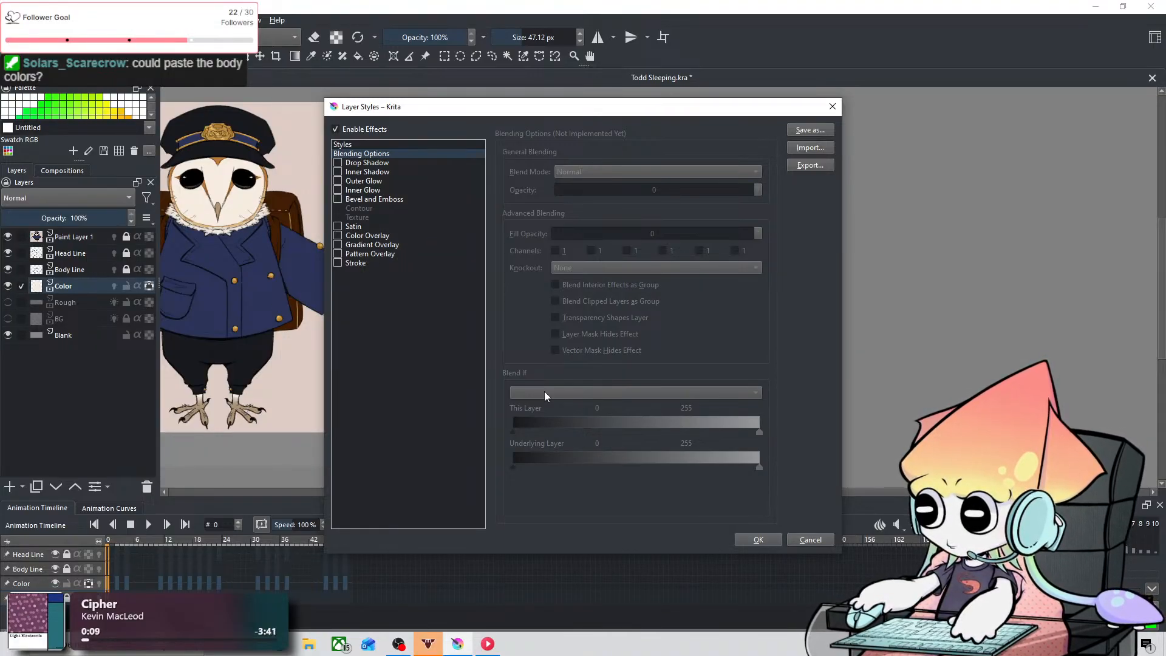
click(803, 539)
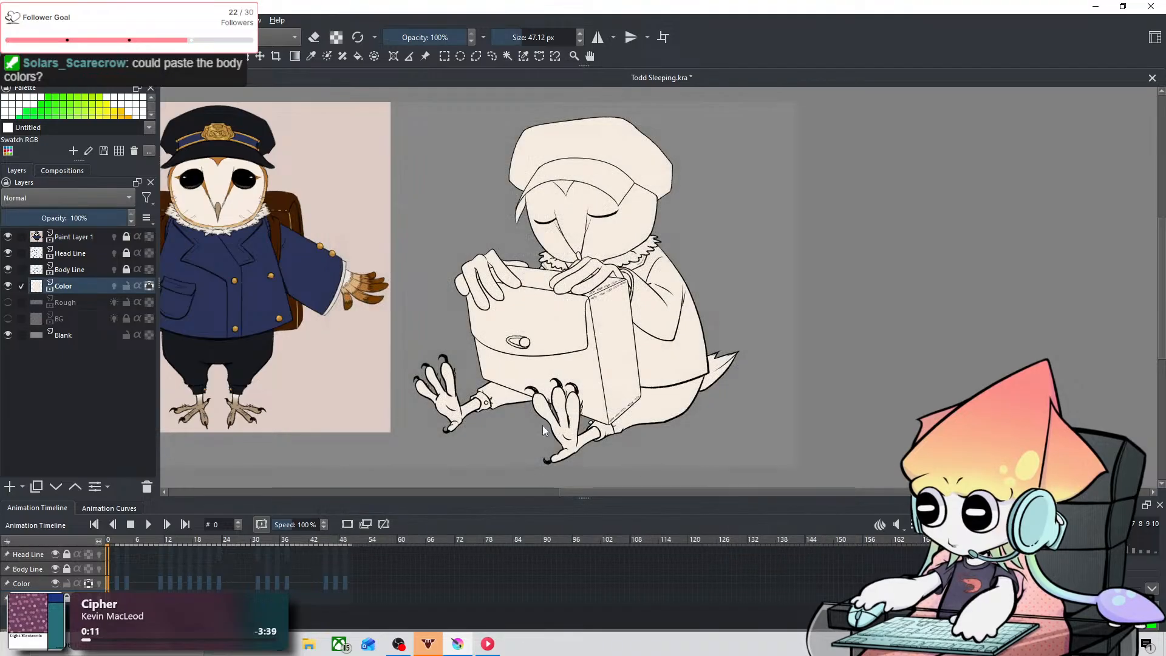
Step: Add a new paint layer directly above the Color layer and convert it to a selection mask
click(9, 487)
right_click(86, 287)
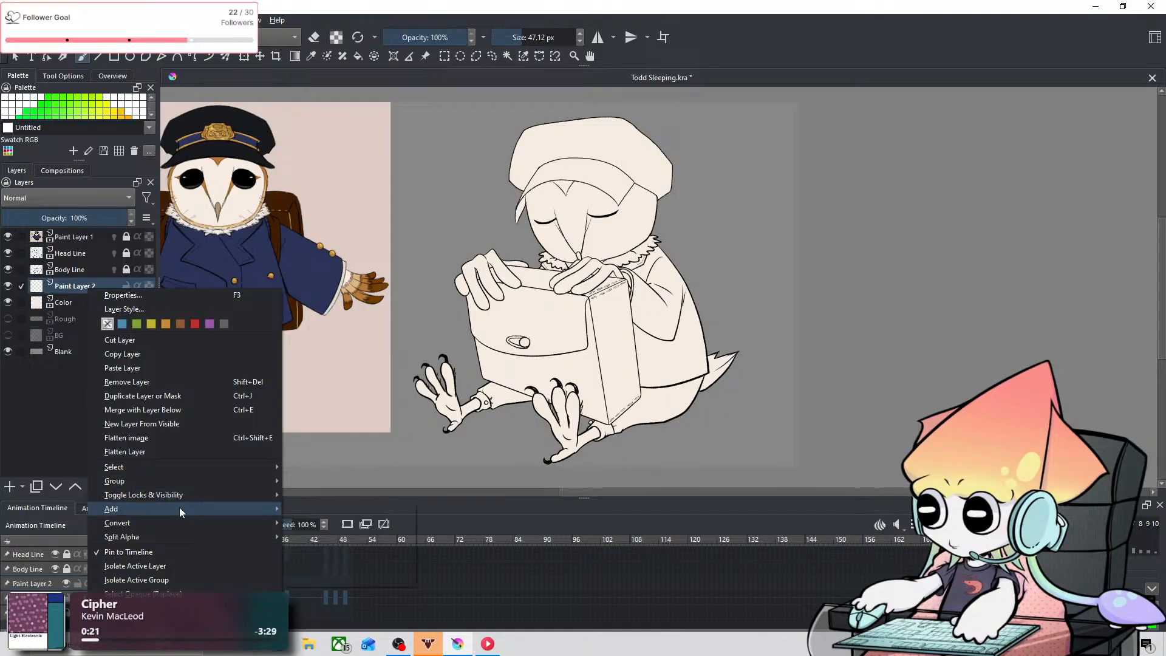
mouse_move(181, 501)
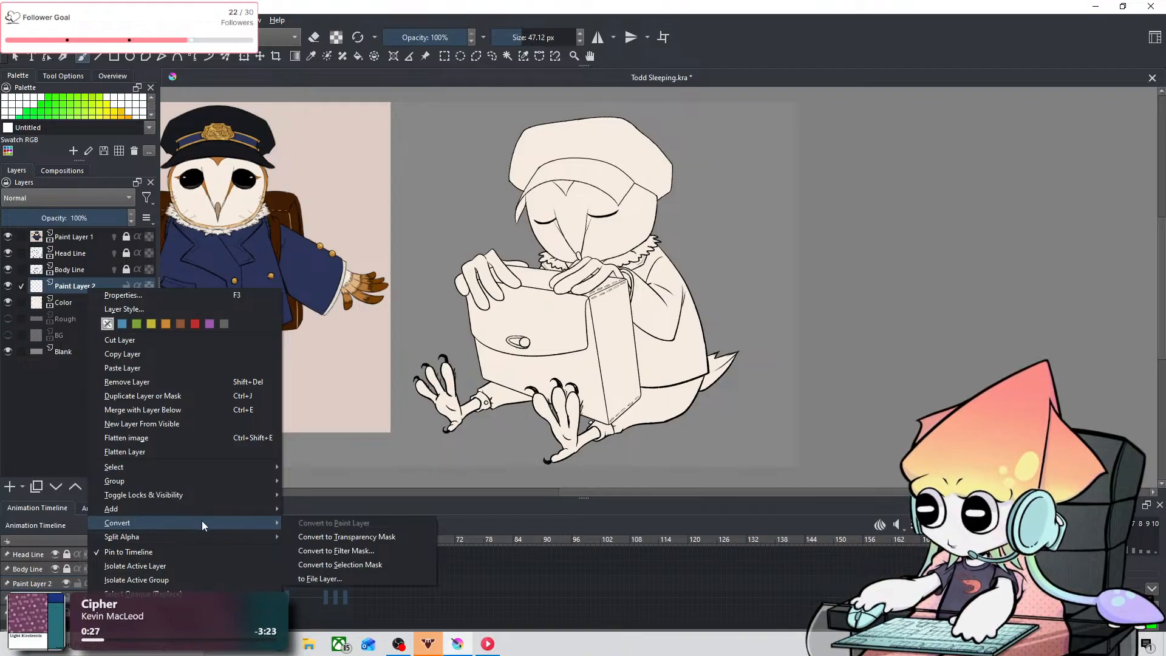
click(357, 566)
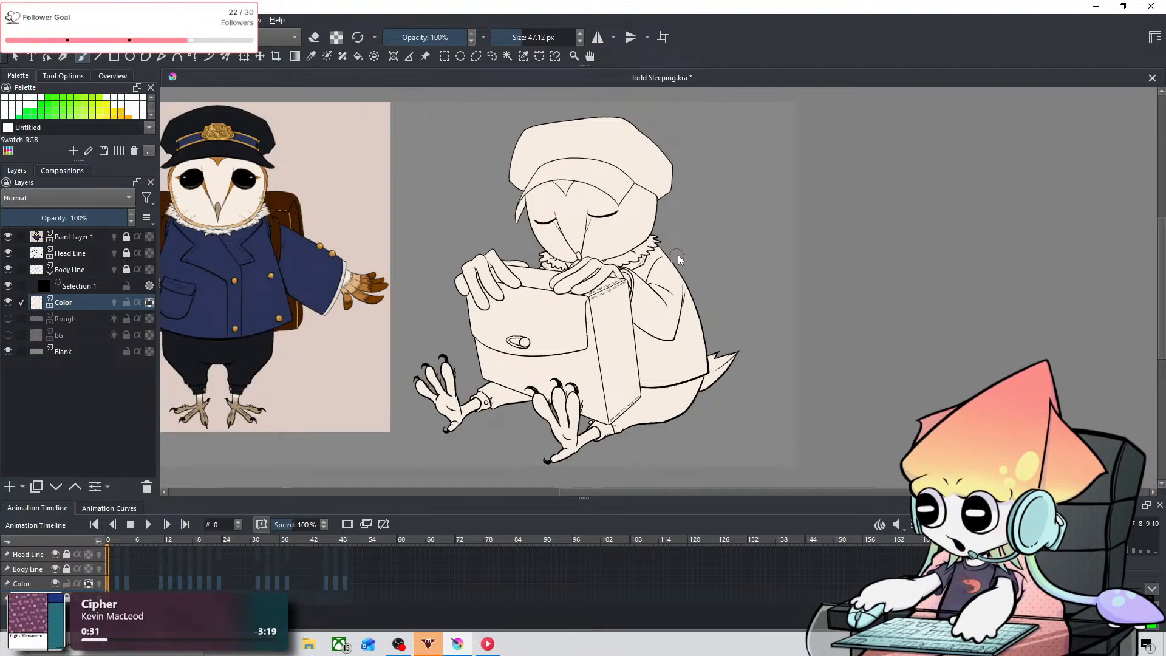
Step: Try bright yellow brush strokes across the owl on the Color layer beneath the selection mask, and undo them
click(106, 112)
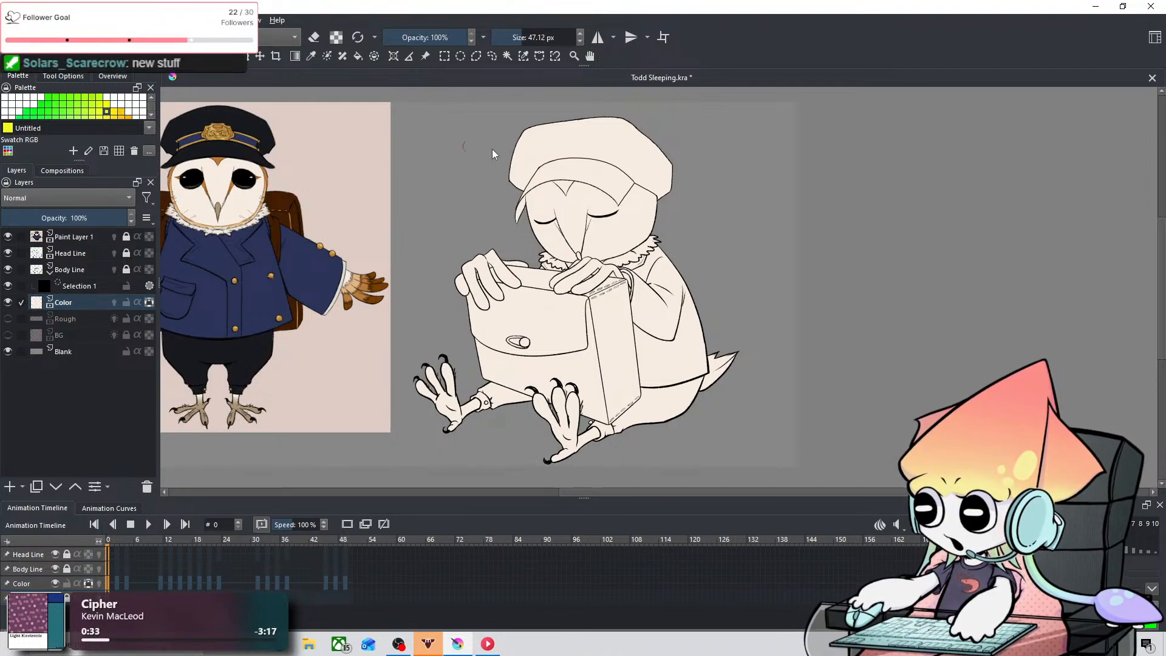
mouse_move(596, 160)
mouse_down()
mouse_move(479, 229)
mouse_move(747, 245)
mouse_move(747, 335)
mouse_move(713, 381)
mouse_move(527, 428)
mouse_move(695, 333)
mouse_move(652, 363)
mouse_up()
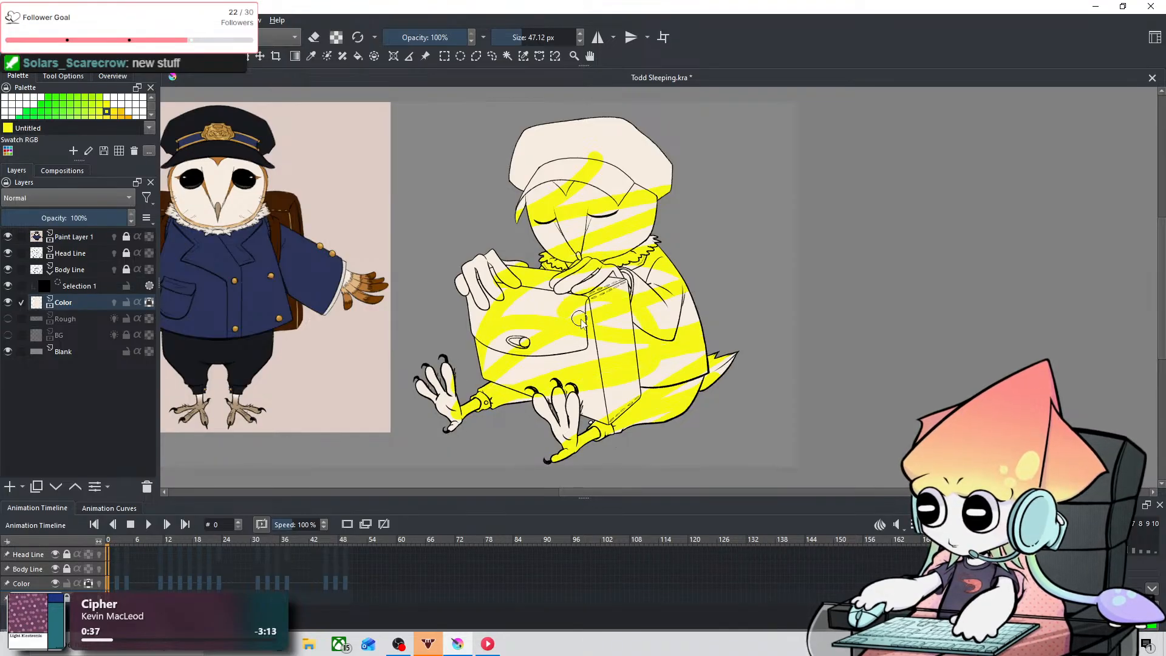
key(ctrl+z)
Step: Try painting on the selection mask, and undo its conversion from a paint layer
click(80, 287)
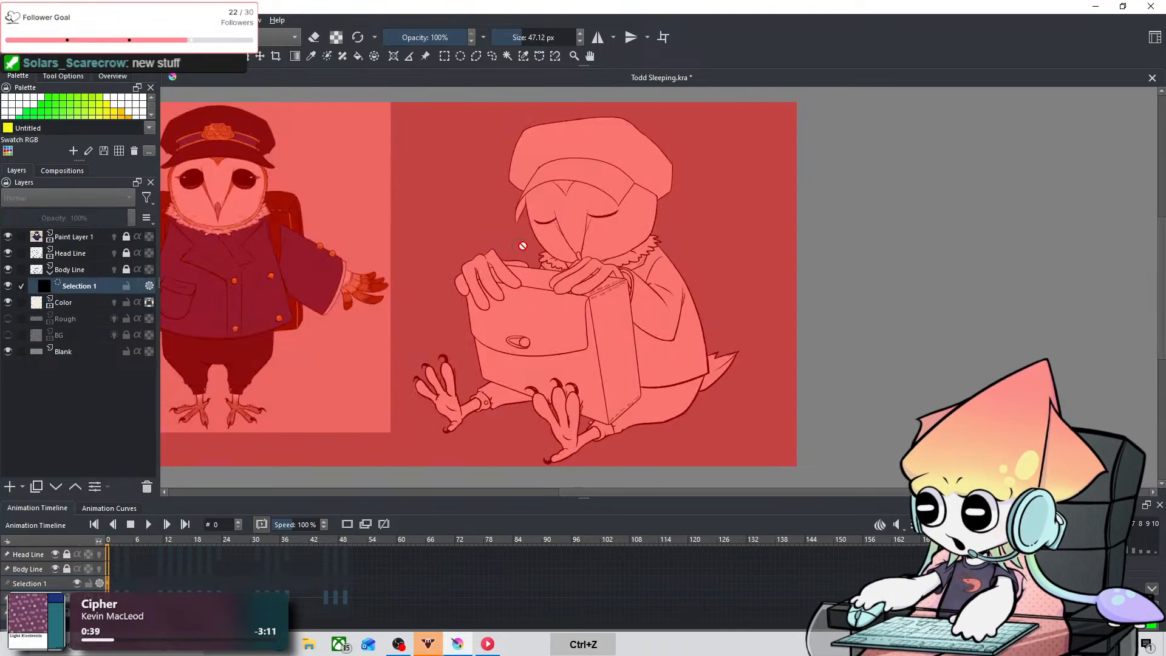
click(399, 272)
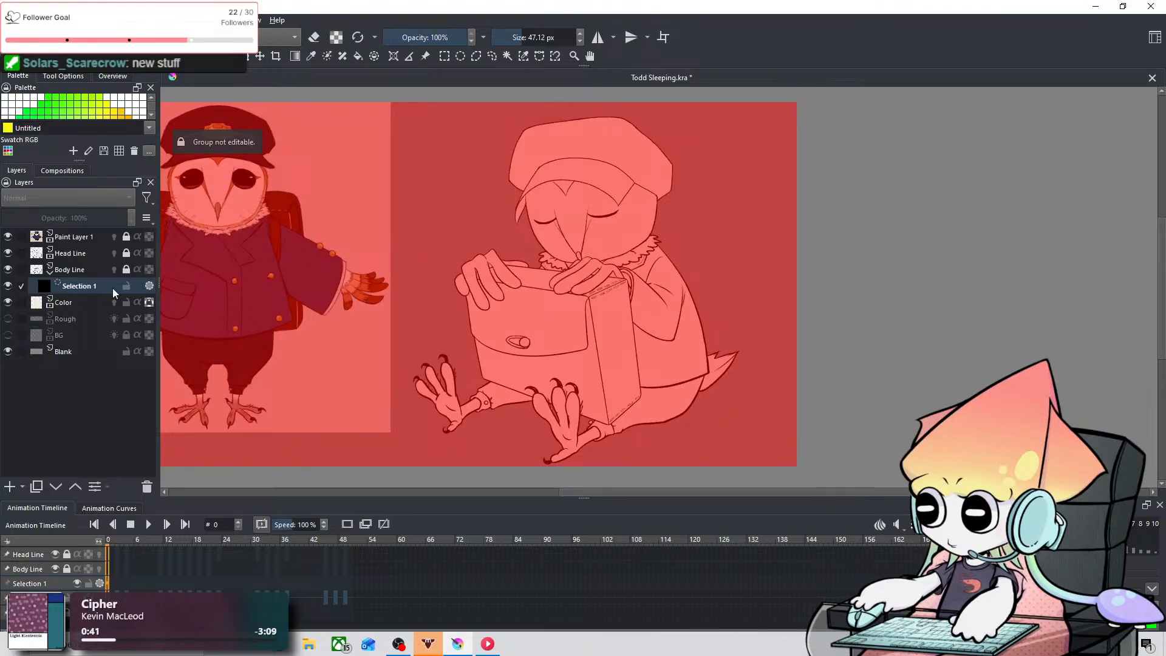
key(ctrl+z)
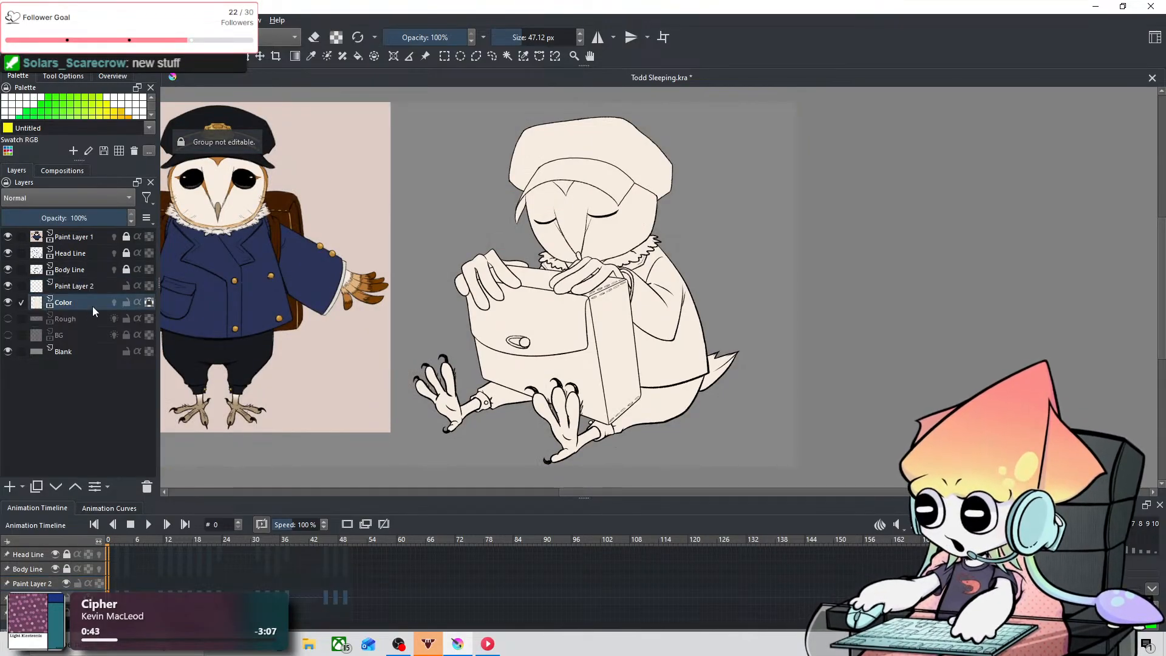
Step: Set the Color Overlay blend mode to Normal in the layer style of Paint Layer 2
right_click(112, 289)
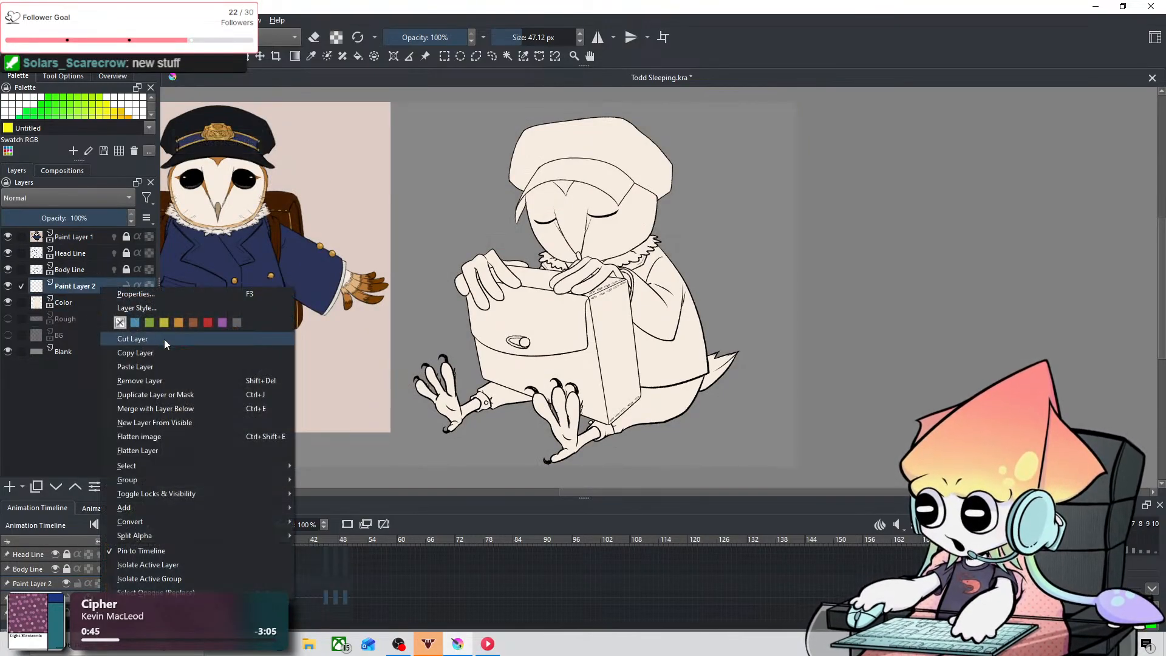
mouse_move(198, 474)
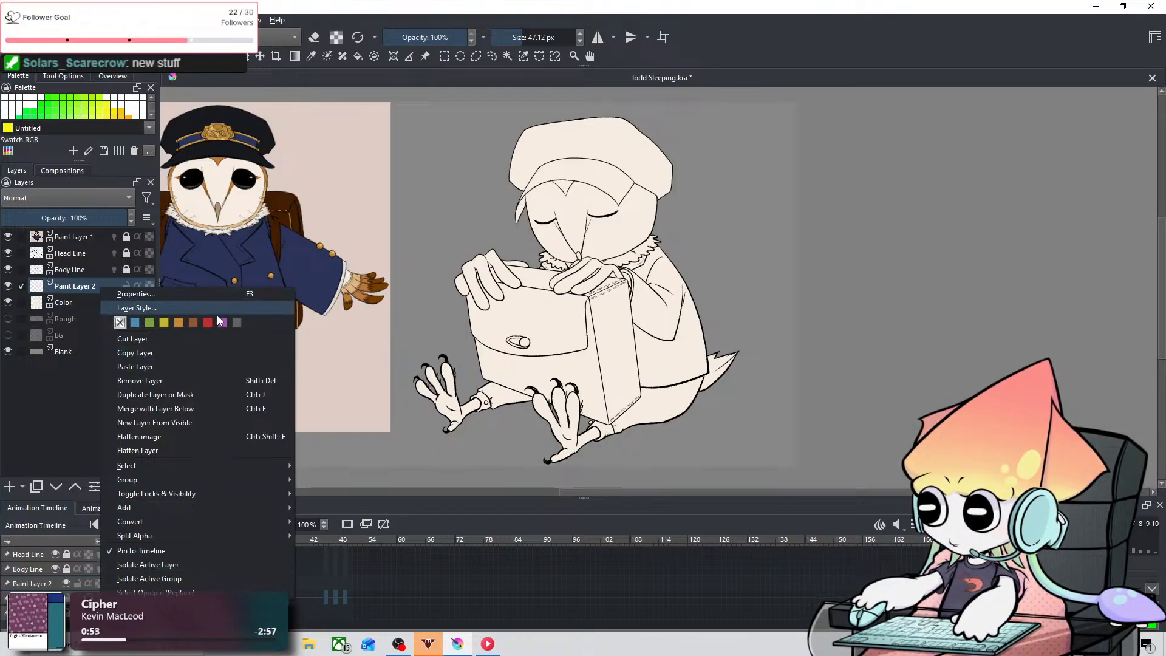
click(235, 308)
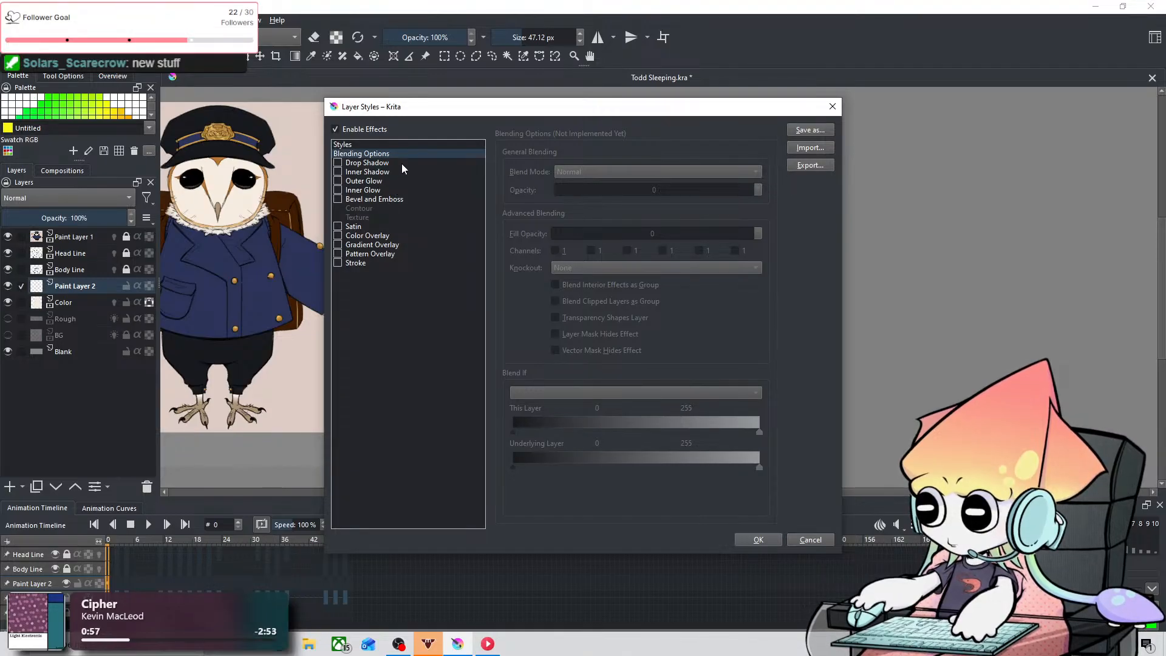
click(389, 238)
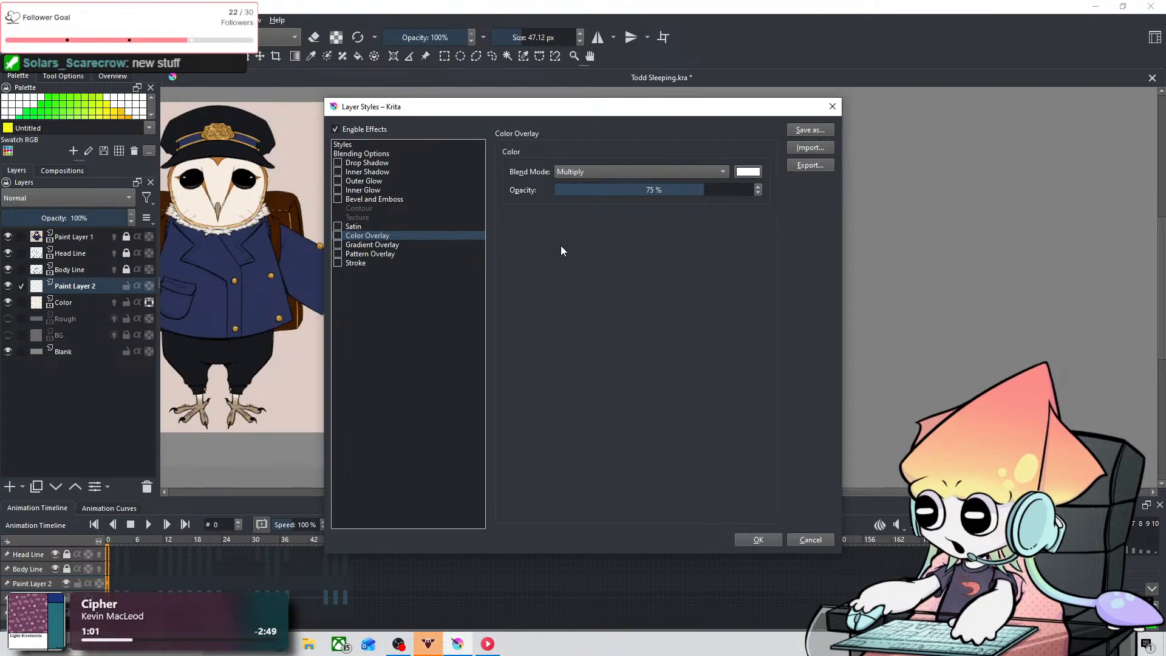
click(722, 173)
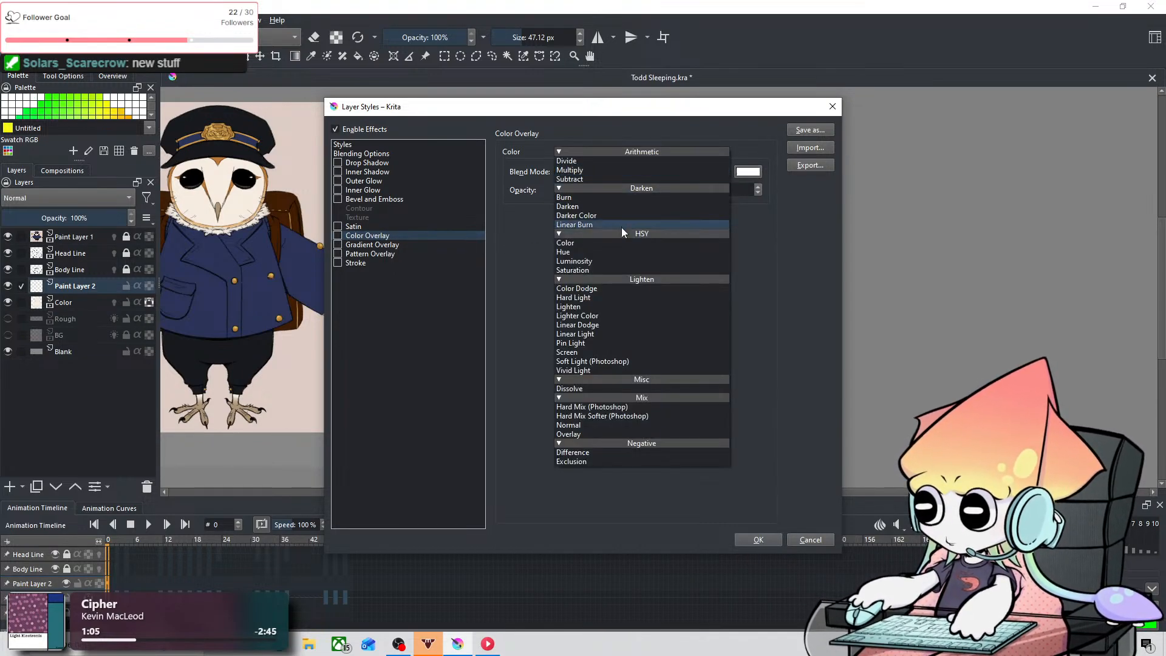
click(684, 423)
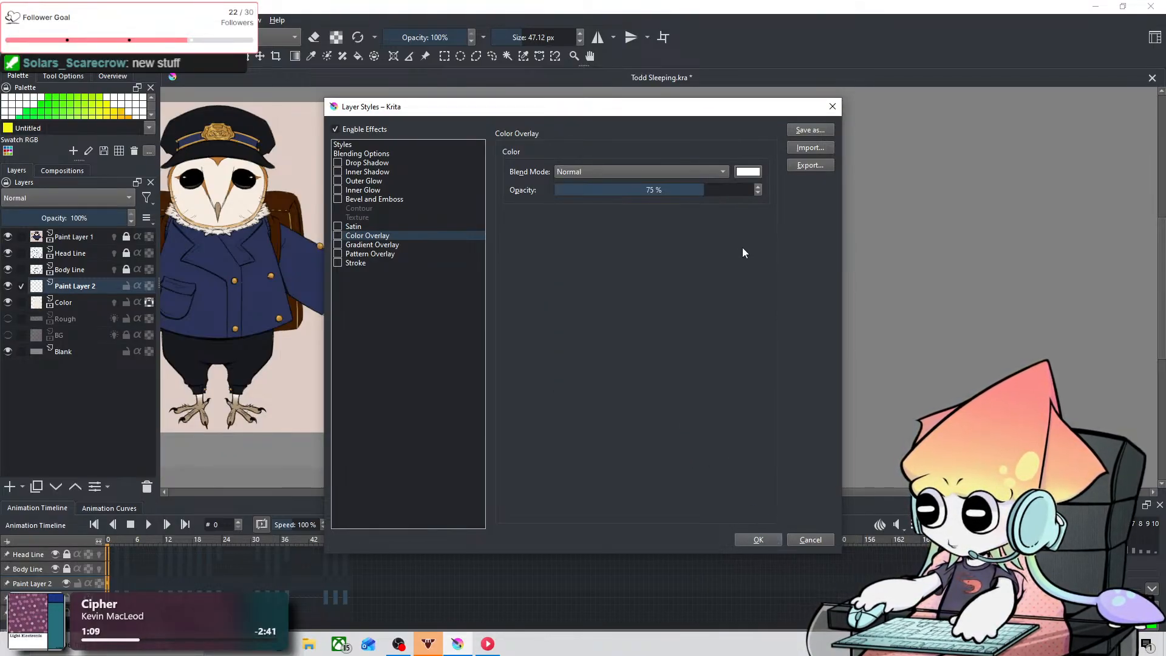
click(740, 536)
Step: Try a yellow brush stroke beyond the owl's outline on Paint Layer 2, and undo it
mouse_move(660, 273)
mouse_down()
mouse_move(668, 289)
mouse_move(747, 277)
mouse_move(619, 303)
mouse_move(649, 304)
mouse_move(784, 210)
mouse_up()
key(ctrl+z)
key(ctrl+z)
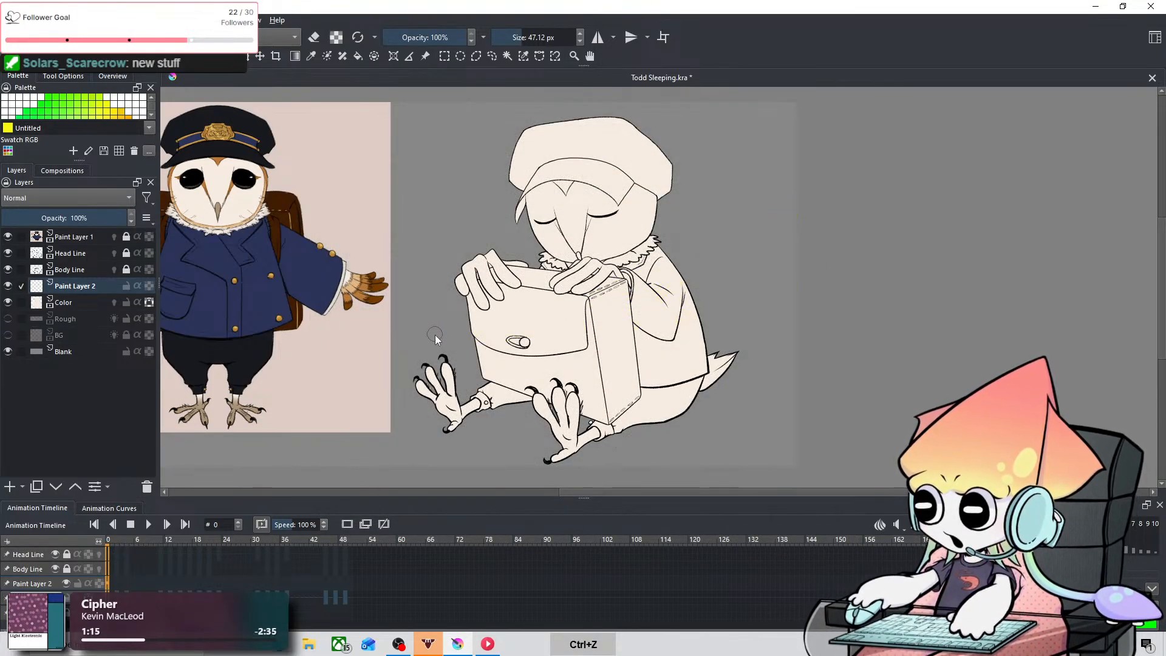
right_click(97, 285)
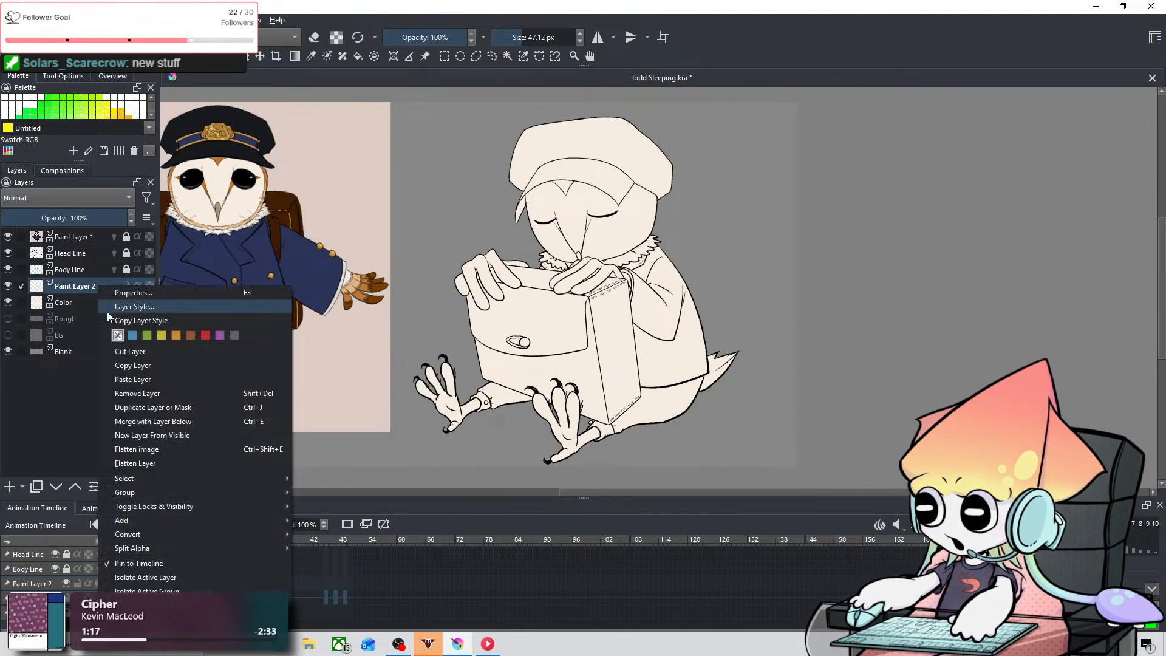
click(460, 294)
key(ctrl+z)
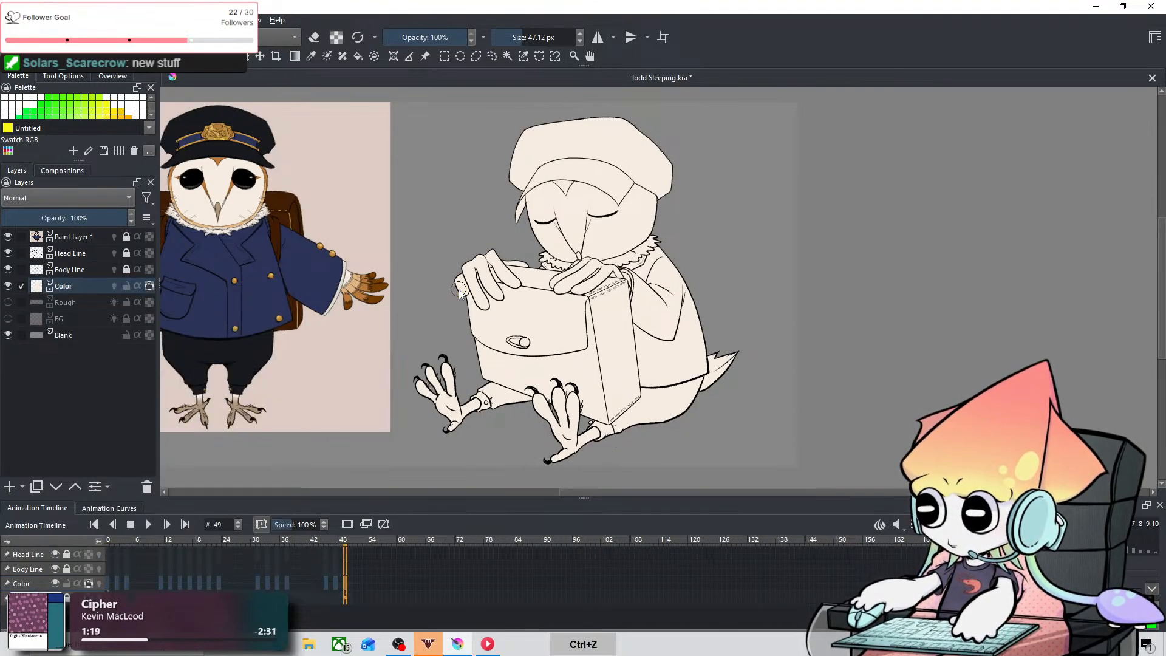
key(ctrl+shift+z)
key(ctrl+shift+z)
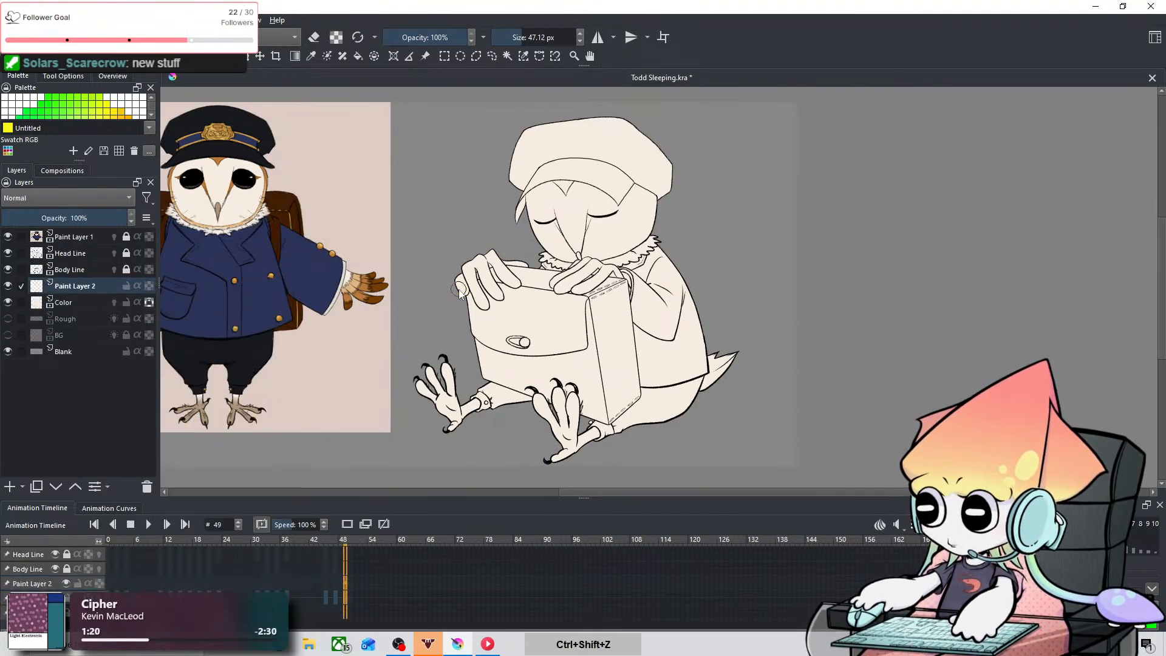
Step: Review the blending mode options in the layer properties of Paint Layer 2 without changing them
right_click(103, 286)
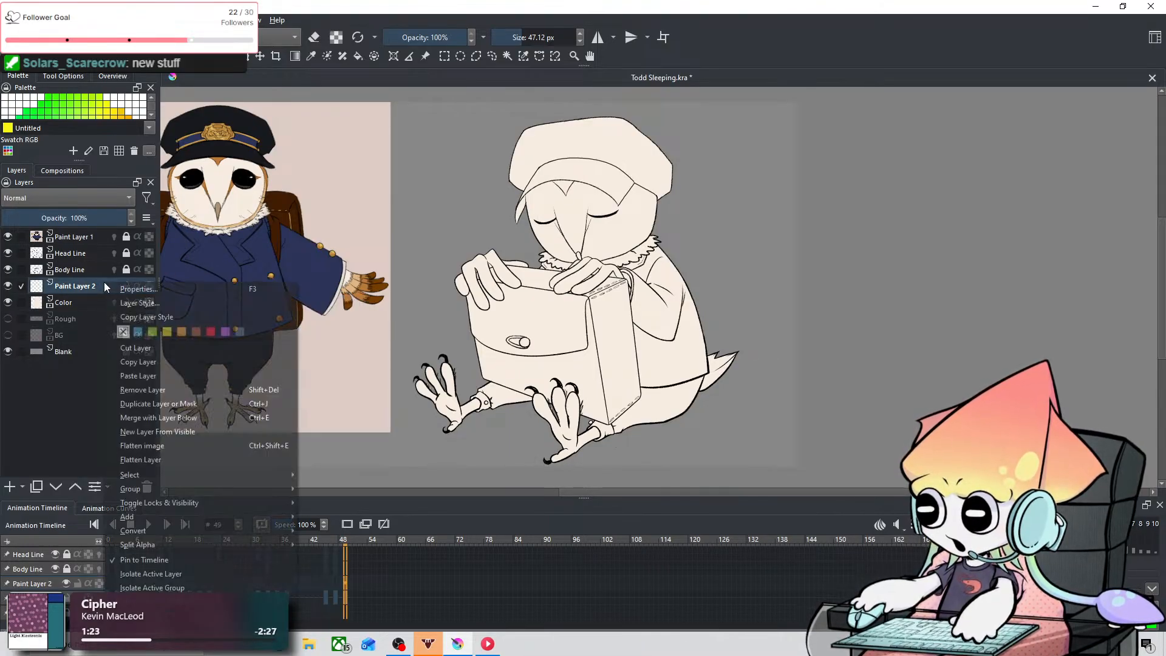
click(192, 287)
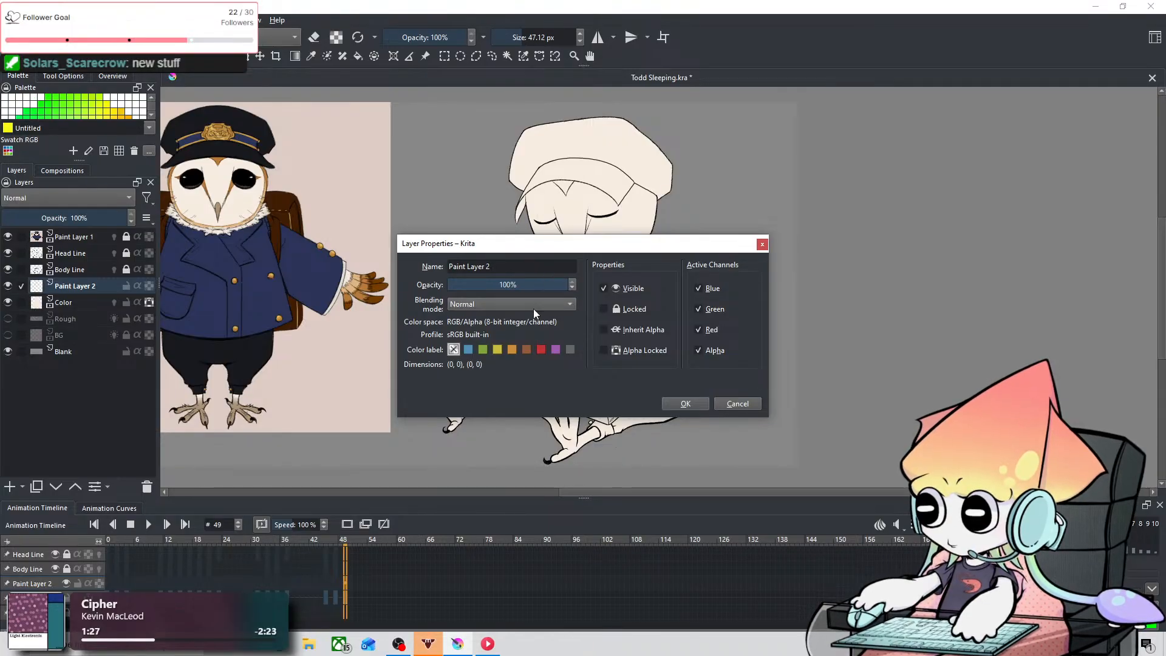
click(535, 310)
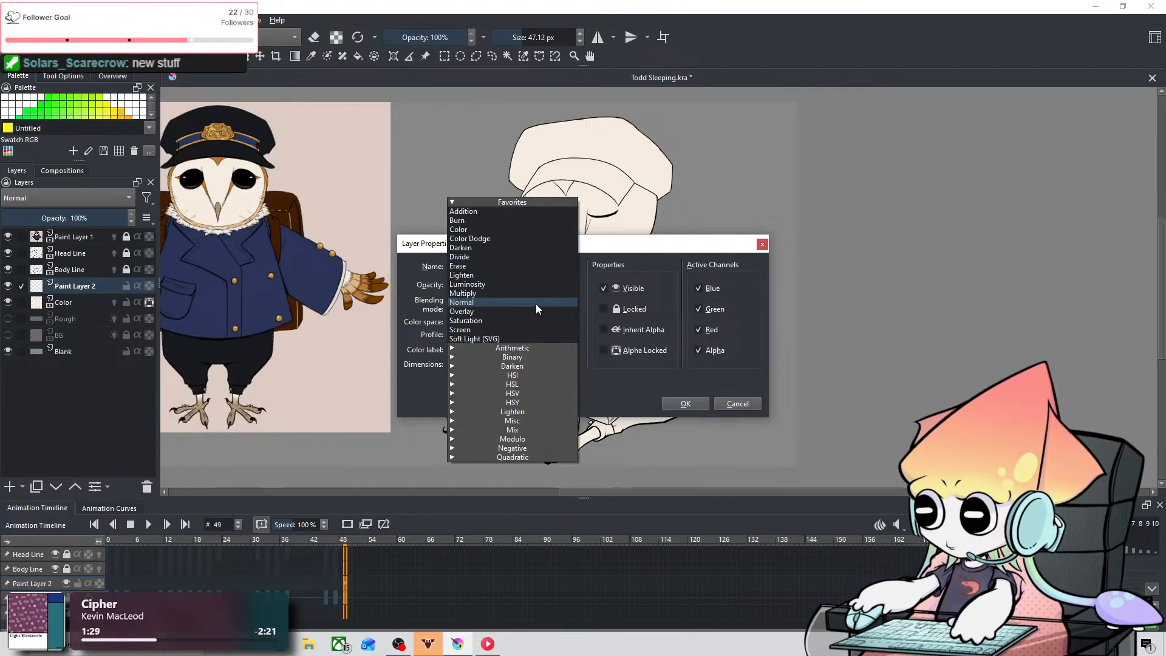
click(536, 304)
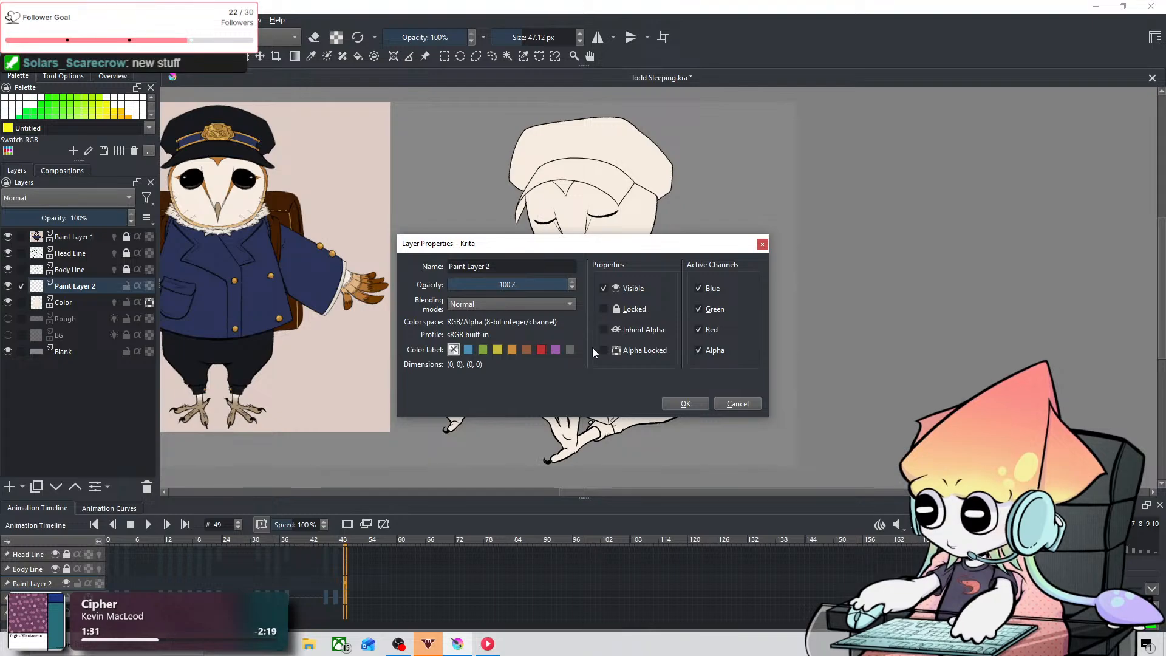
click(731, 402)
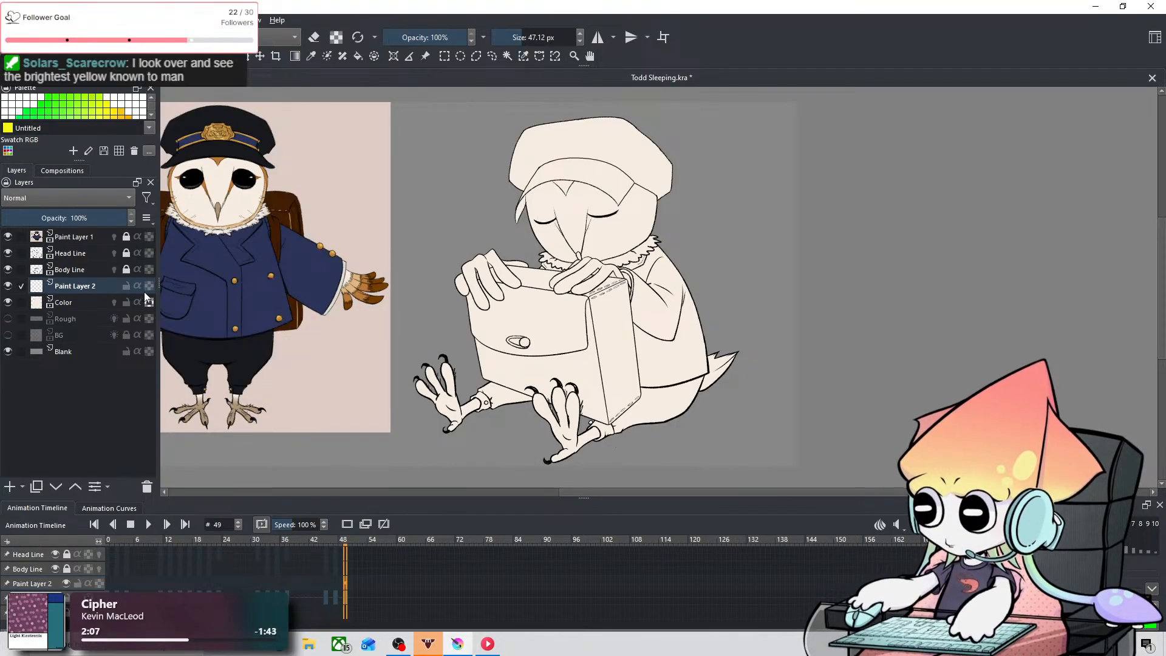
Step: Try a clipping group on Paint Layer 2, and undo both the group and the addition of Paint Layer 2
key(ctrl+shift+g)
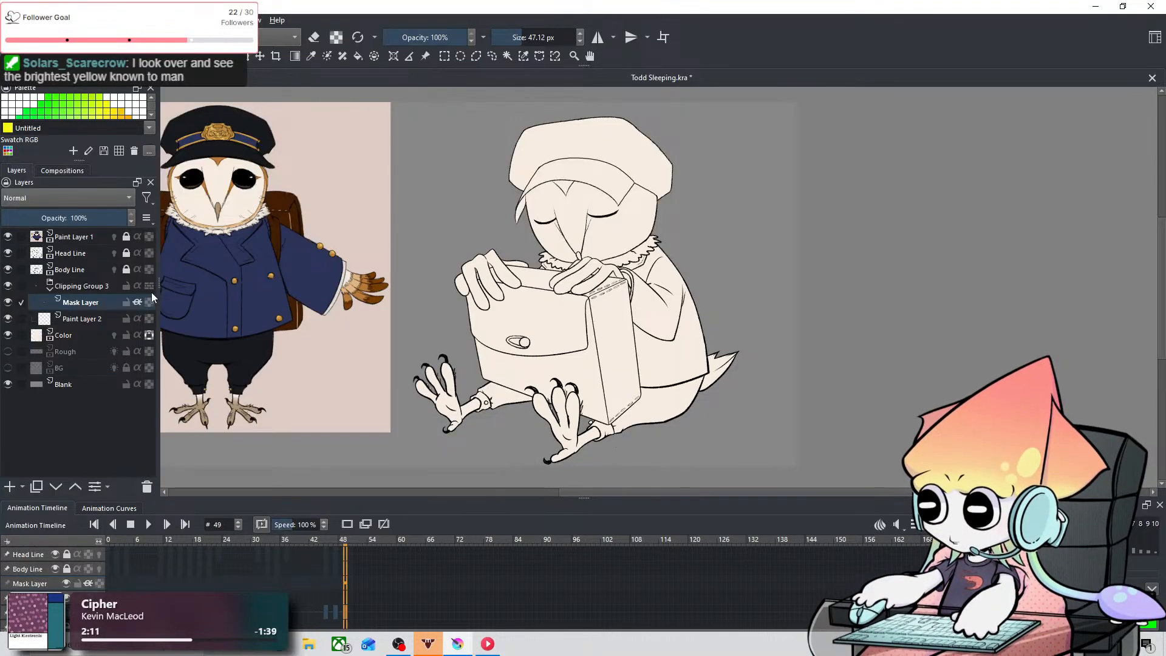
key(ctrl+z)
key(ctrl+z)
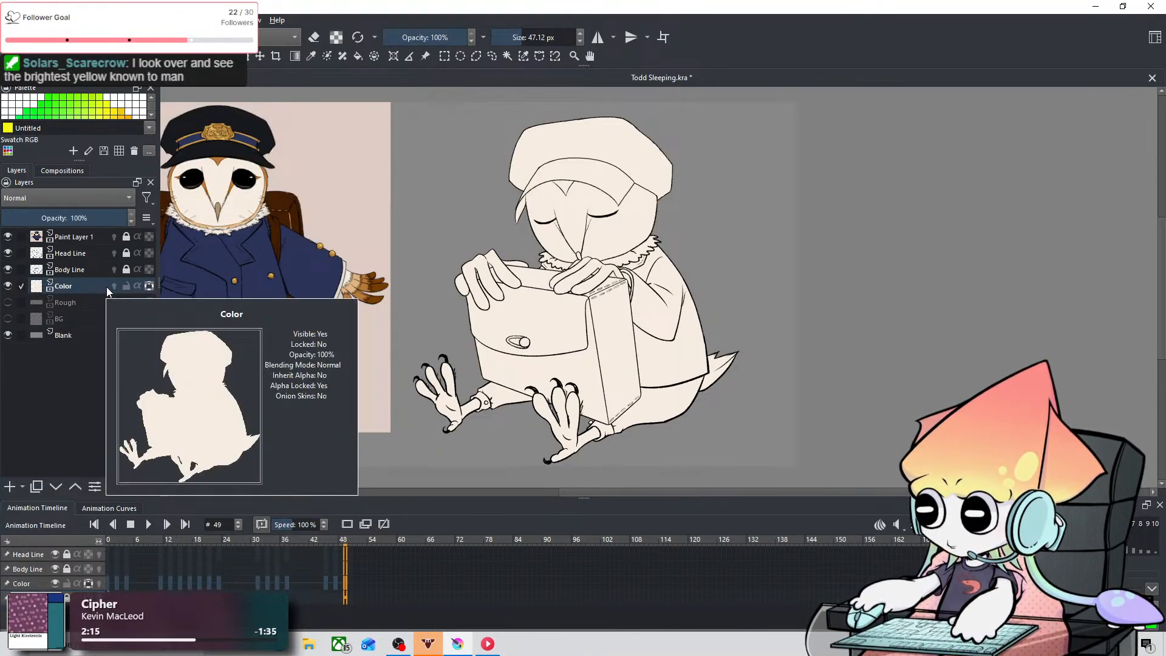
Step: Try wrapping the Color layer in a clipping group, and undo the grouping
key(ctrl+shift+g)
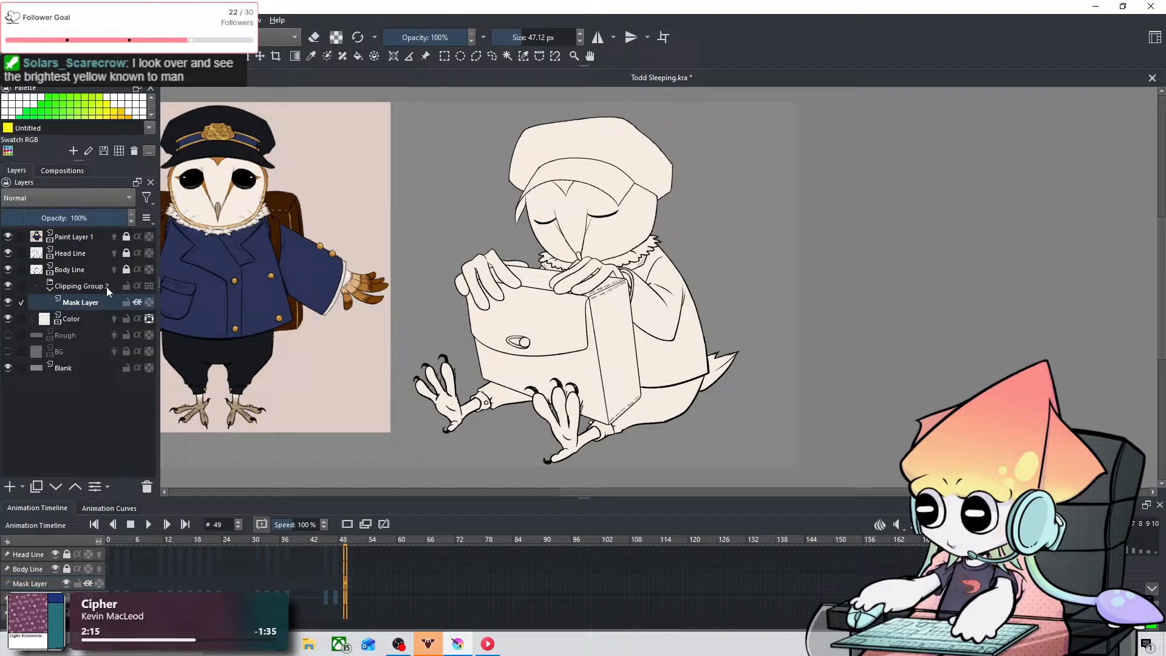
click(91, 316)
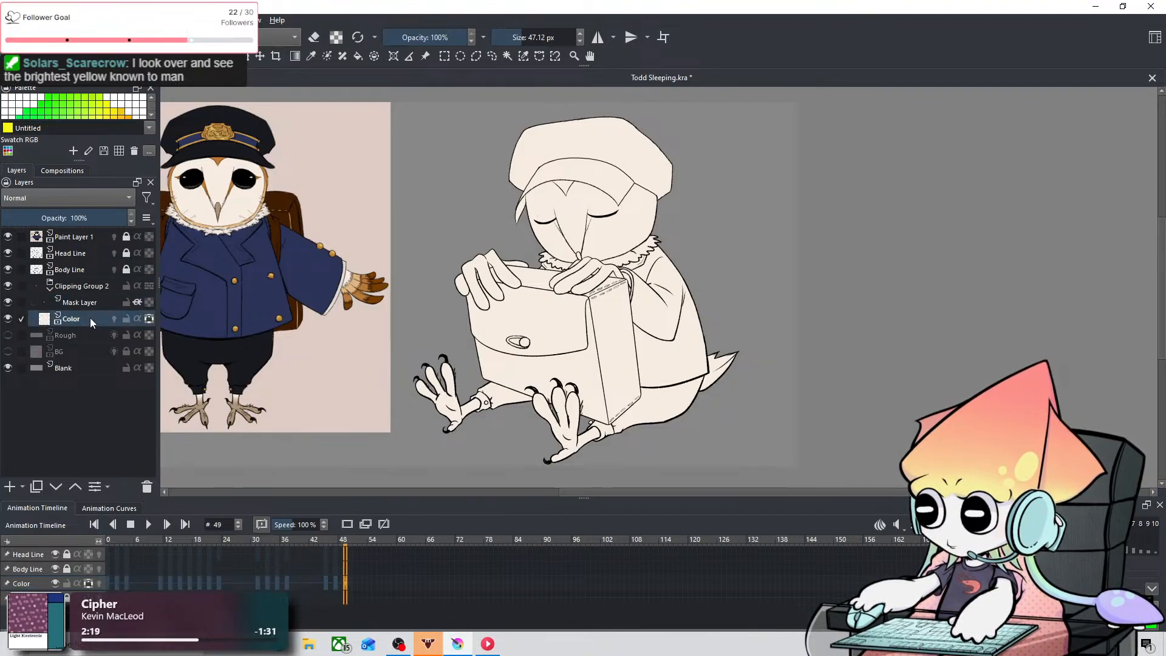
key(ctrl+z)
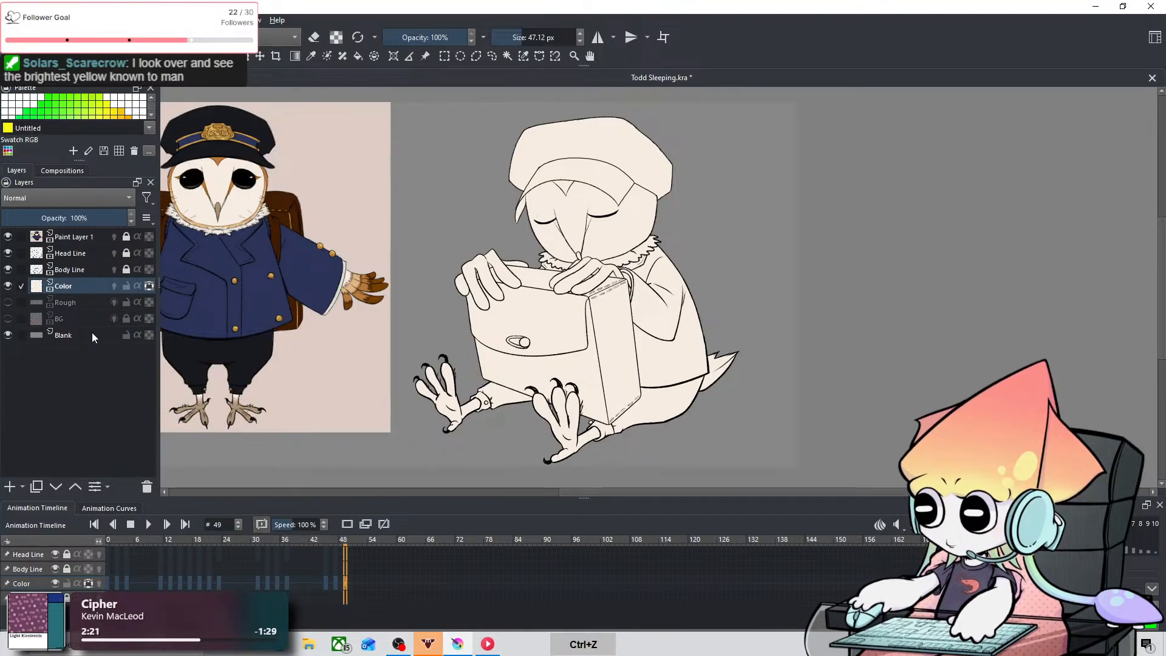
Step: Create a clipping group from the Color layer, with a mask layer above it
click(8, 286)
click(8, 286)
right_click(75, 287)
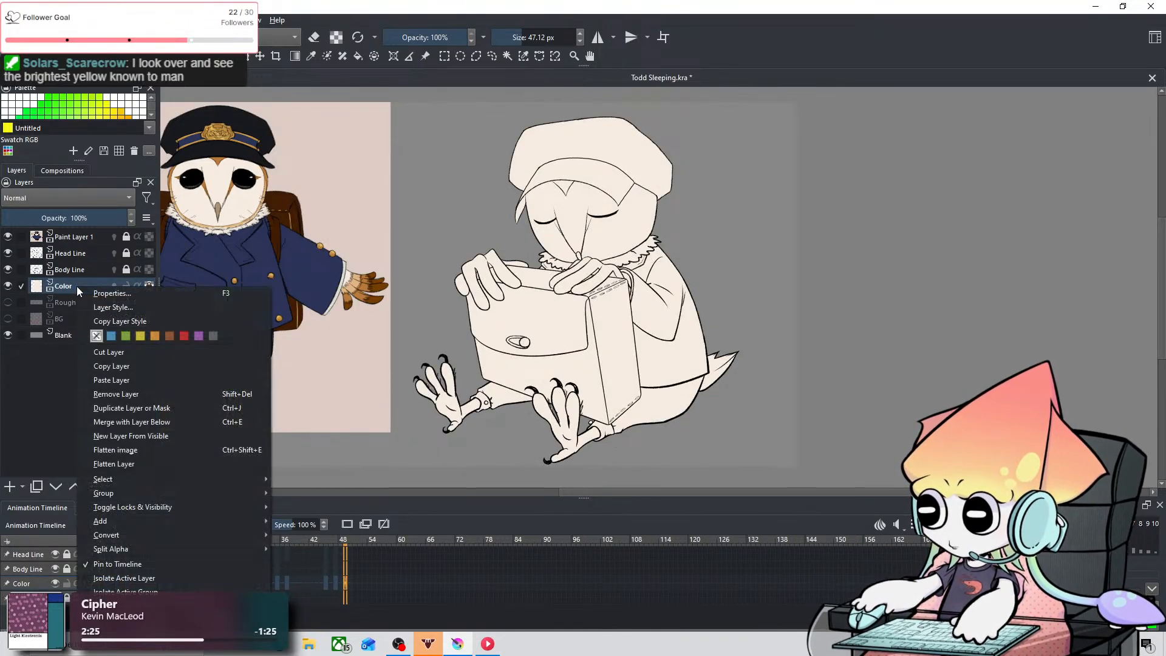
click(67, 291)
mouse_move(67, 291)
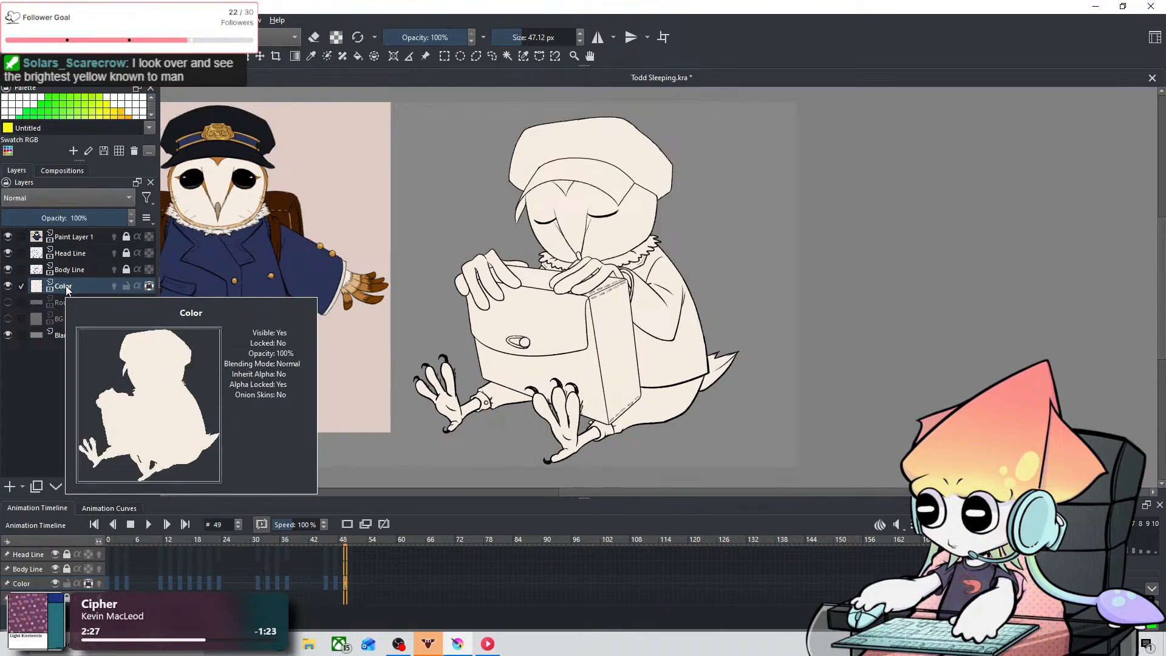
key(ctrl+shift+g)
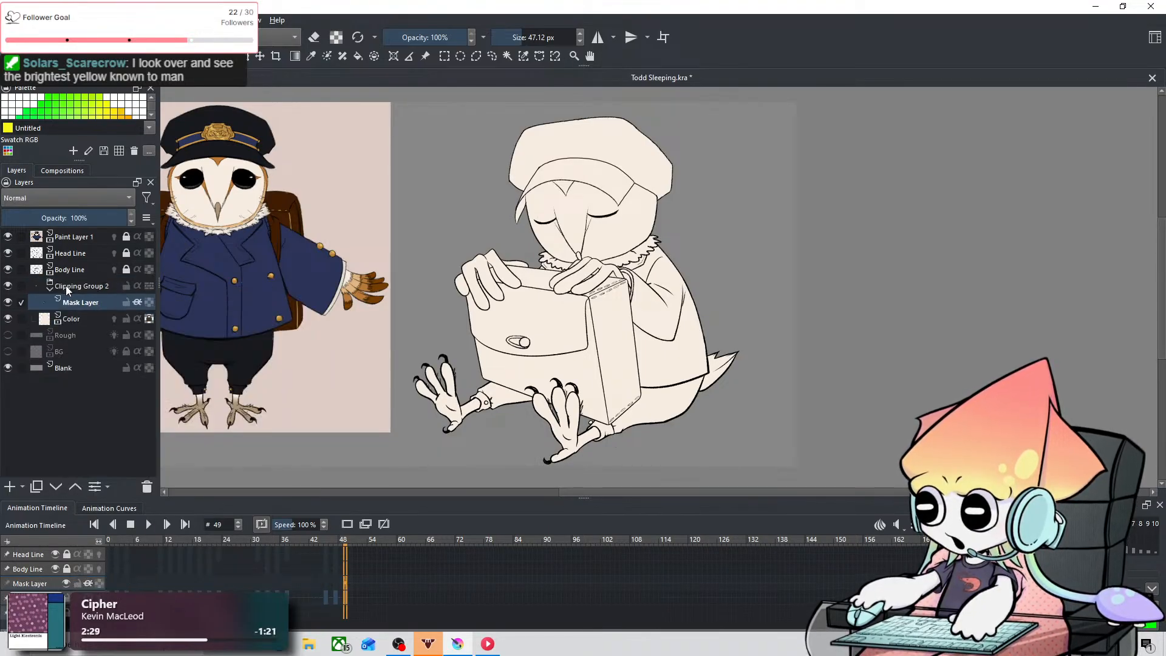
Step: Try yellow brush strokes over the jacket sleeve on the Mask Layer, and undo them
mouse_move(670, 257)
mouse_down()
mouse_move(690, 264)
mouse_move(626, 376)
mouse_up()
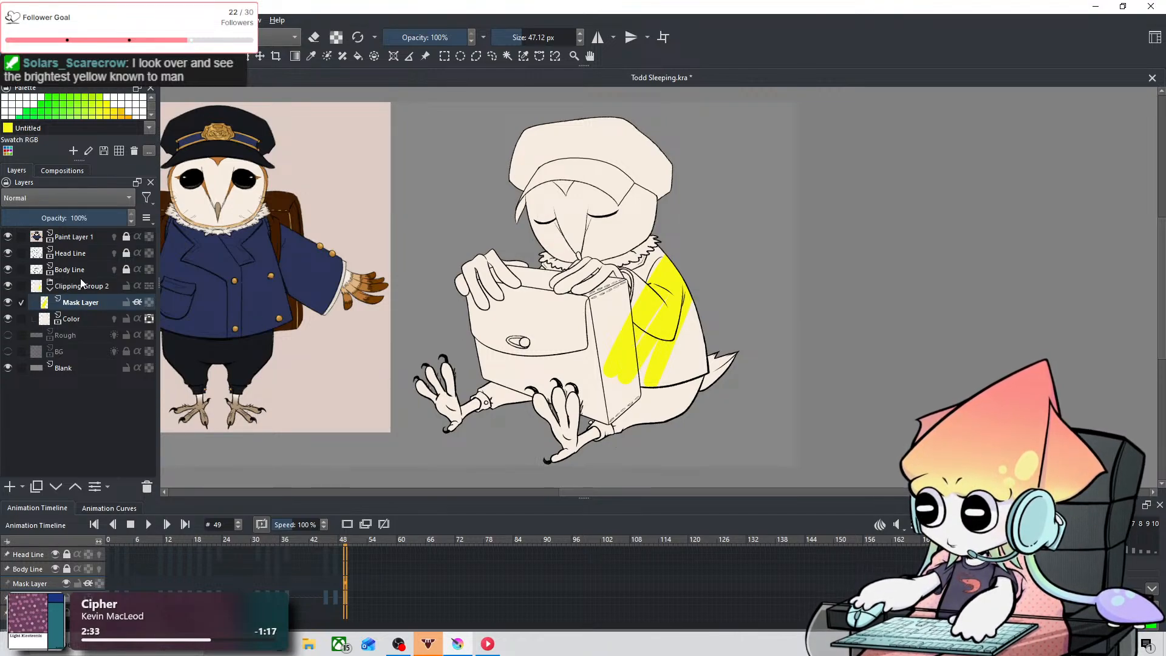
key(ctrl+z)
click(105, 284)
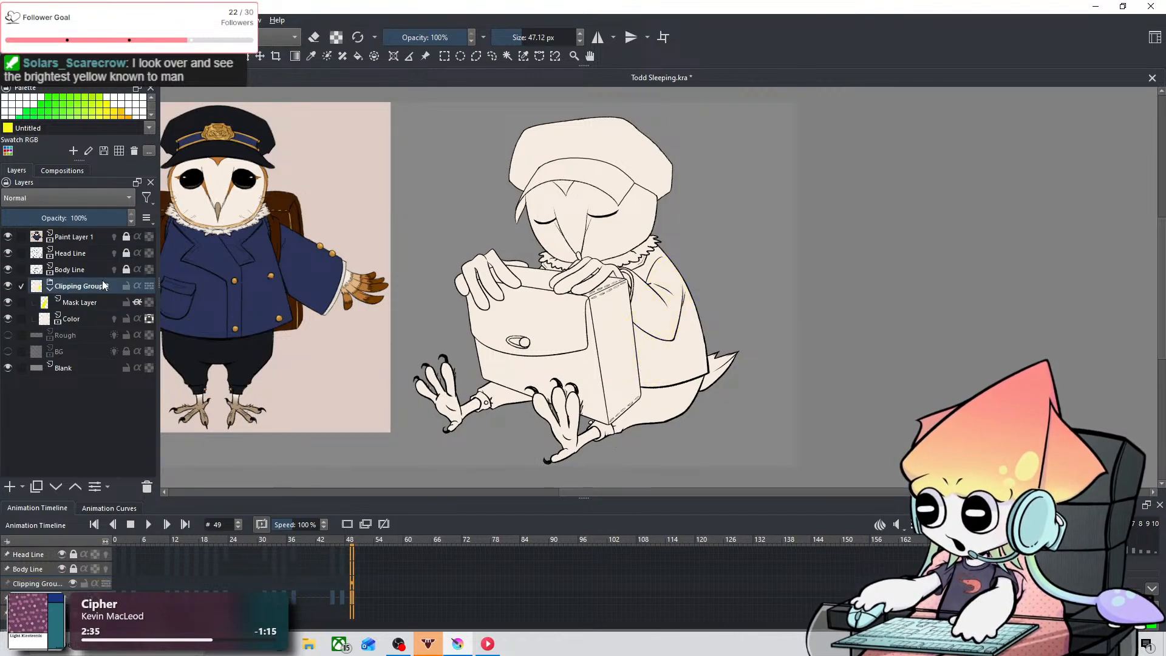
click(70, 304)
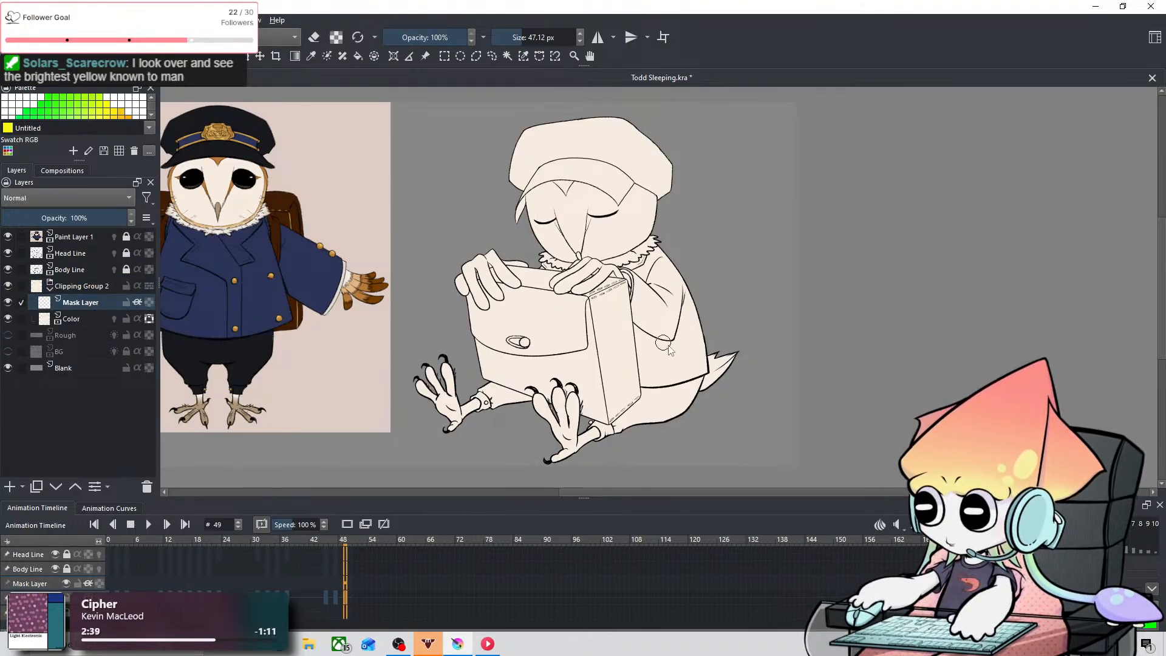
Step: Lock the Blank layer and make the Mask Layer in the clipping group active
click(92, 287)
click(84, 317)
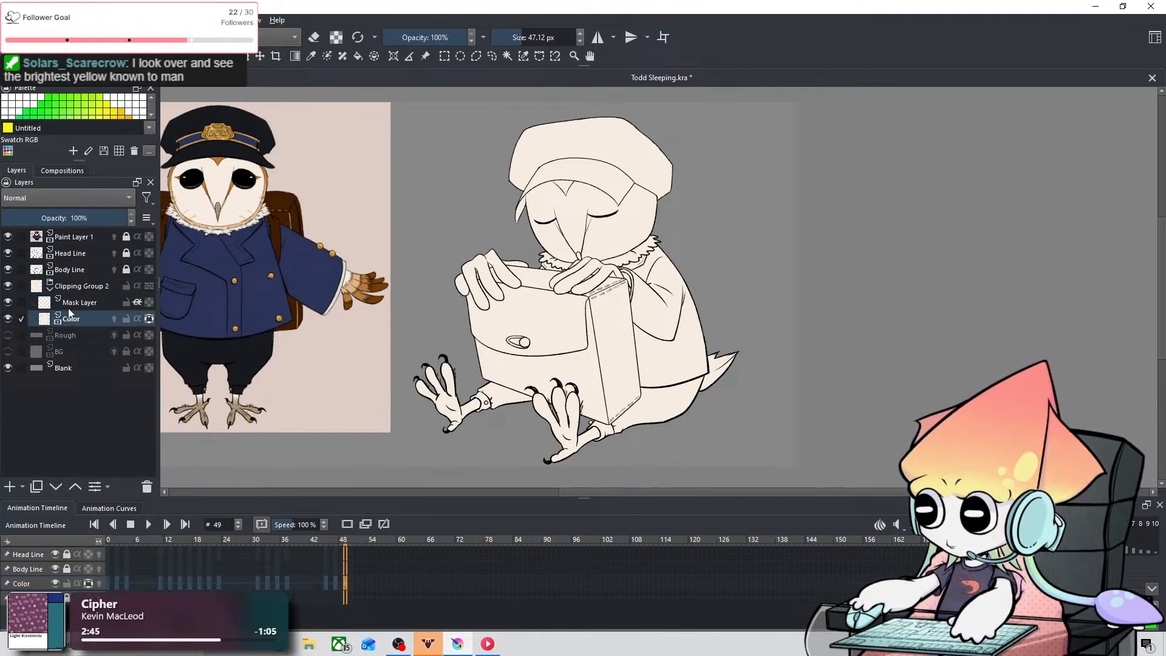
click(85, 303)
click(86, 287)
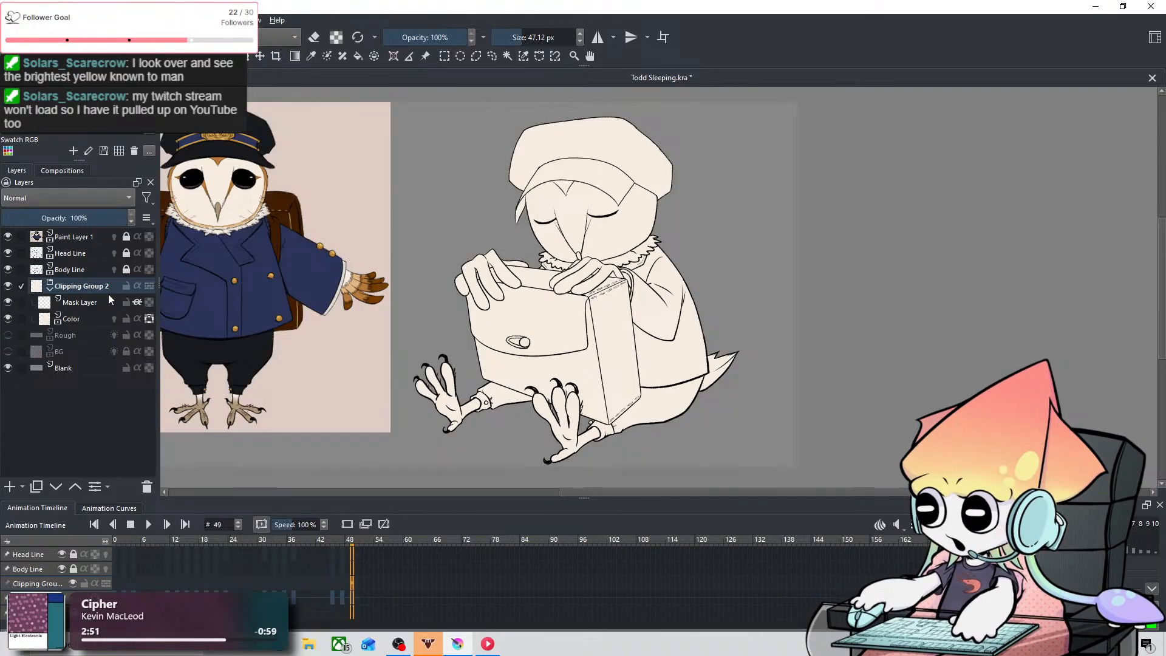
mouse_move(110, 299)
key(ctrl+z)
click(89, 298)
key(ctrl+shift+z)
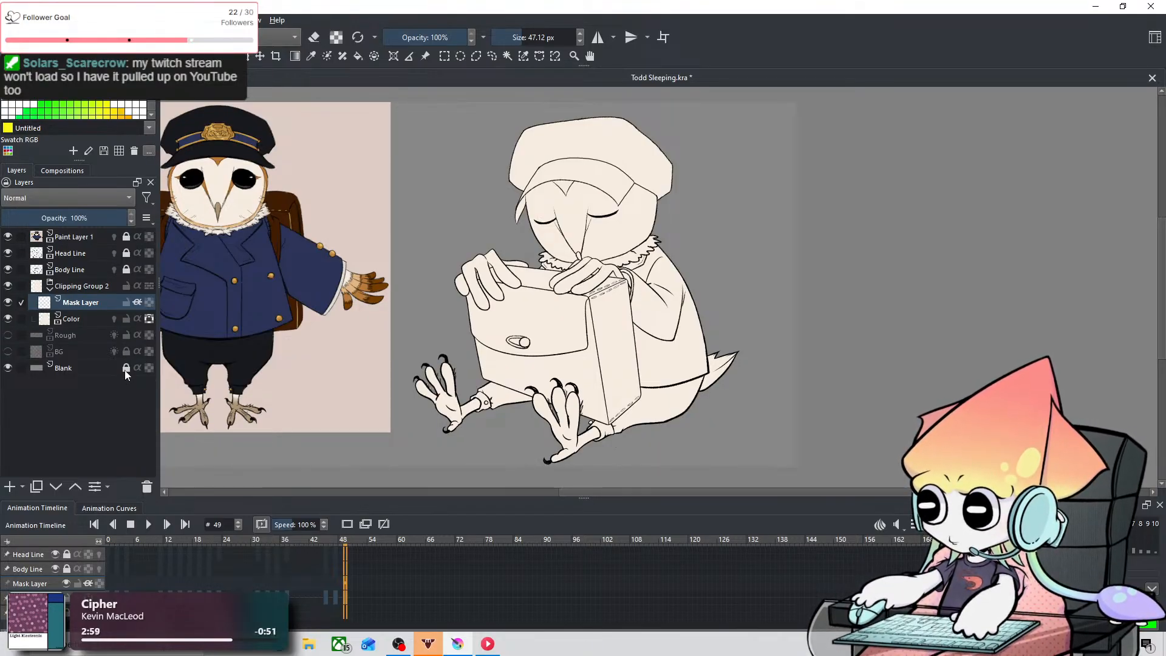
Step: Try yellow strokes across the owl's back edge on the Mask Layer to test the clipping, and undo them
mouse_move(82, 314)
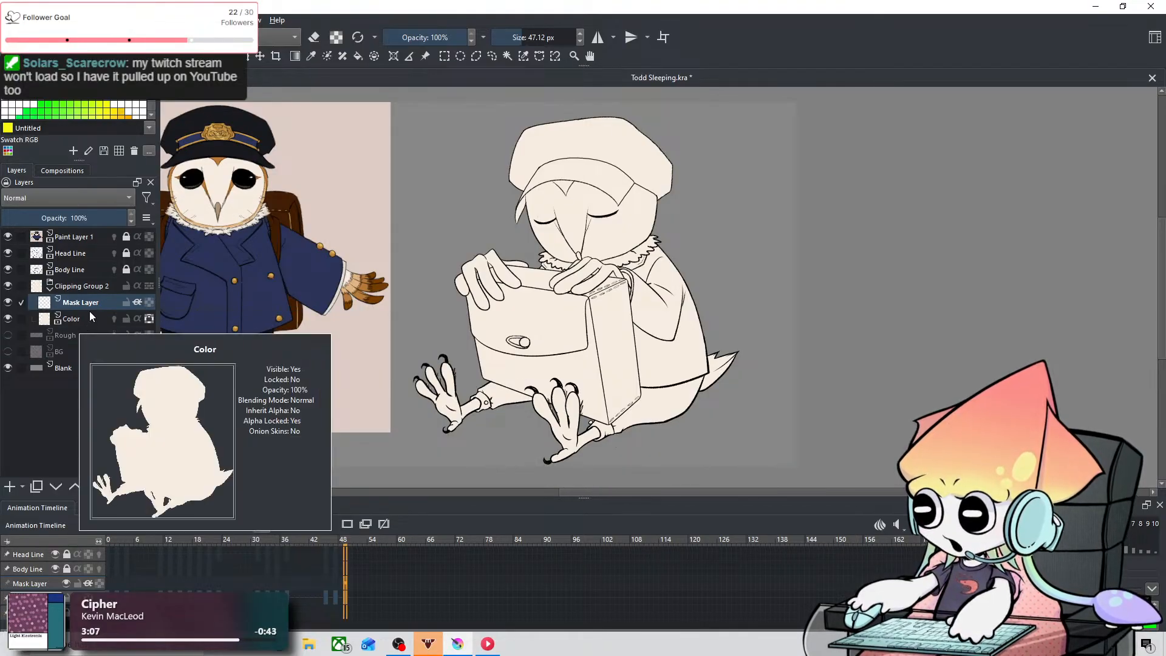
drag(703, 308, 671, 386)
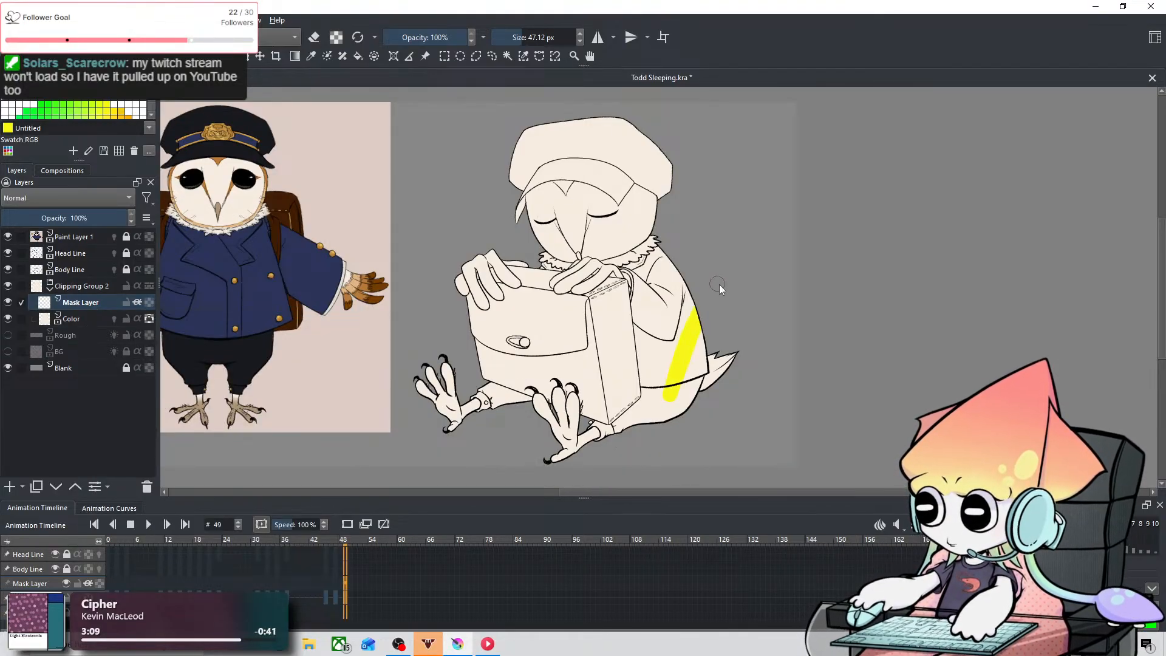
mouse_move(719, 284)
mouse_down()
mouse_move(712, 333)
mouse_move(689, 398)
mouse_up()
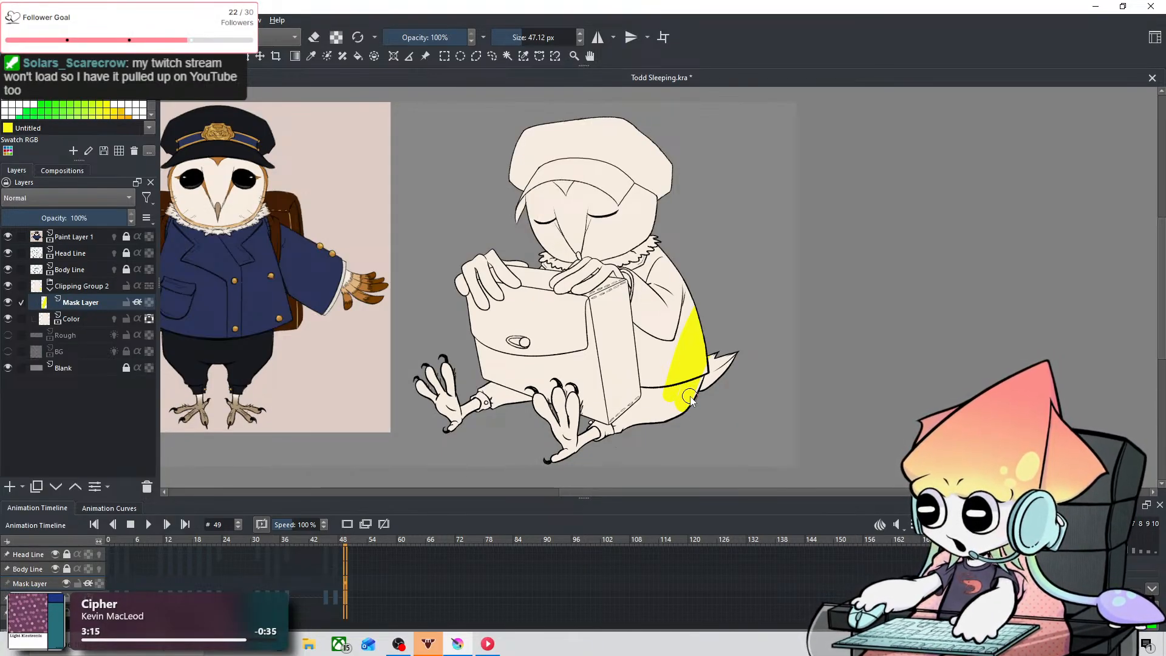
key(ctrl+z)
Step: Sample the near-black trouser color from the reference owl image
drag(422, 219, 604, 253)
click(311, 57)
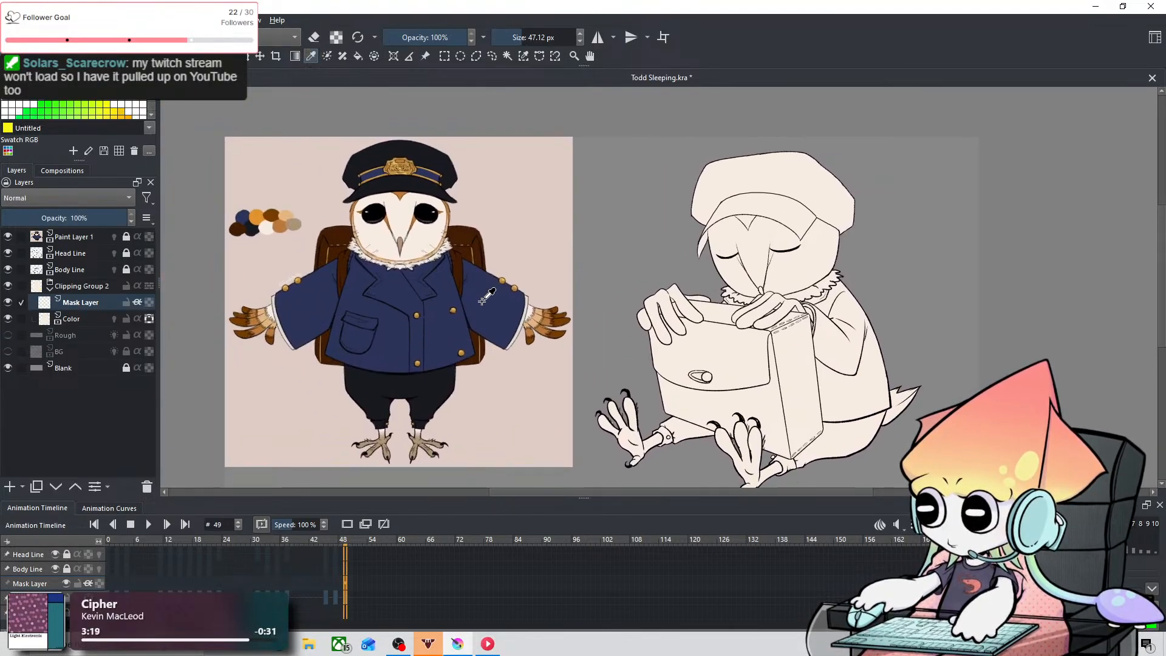
drag(541, 223, 466, 152)
drag(694, 209, 739, 216)
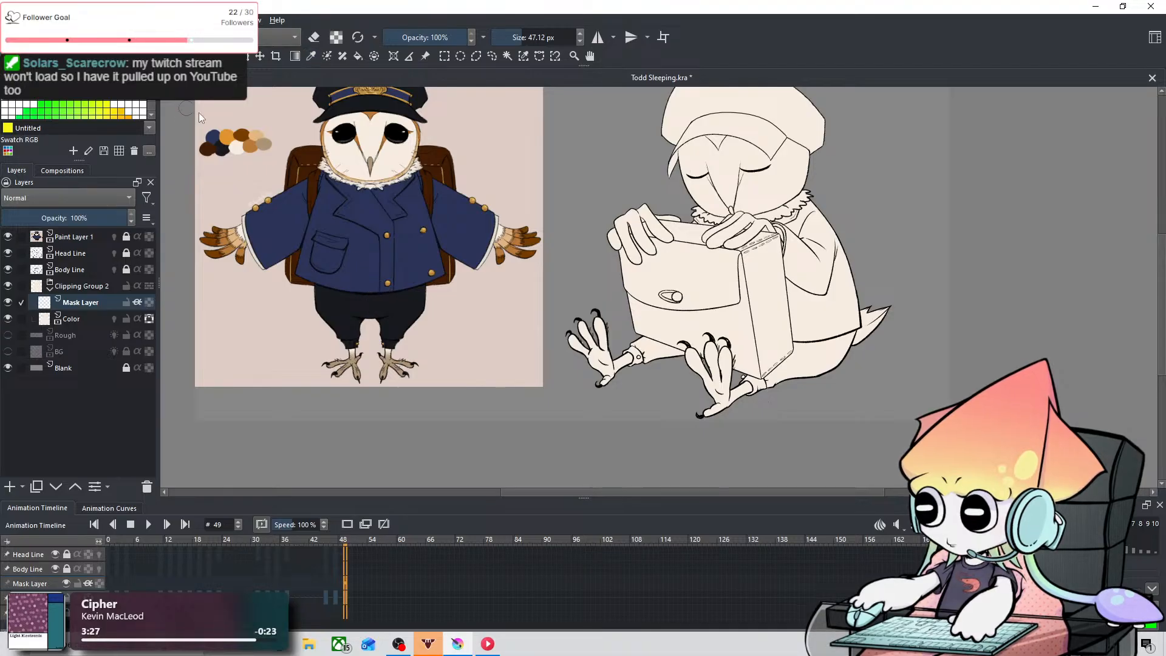
Step: Try near-black strokes over the trouser cuff beside the raised foot with the 47.12 px brush, and undo them
key(ctrl+equal)
key(ctrl+equal)
key(ctrl+equal)
key(ctrl+equal)
key(space)
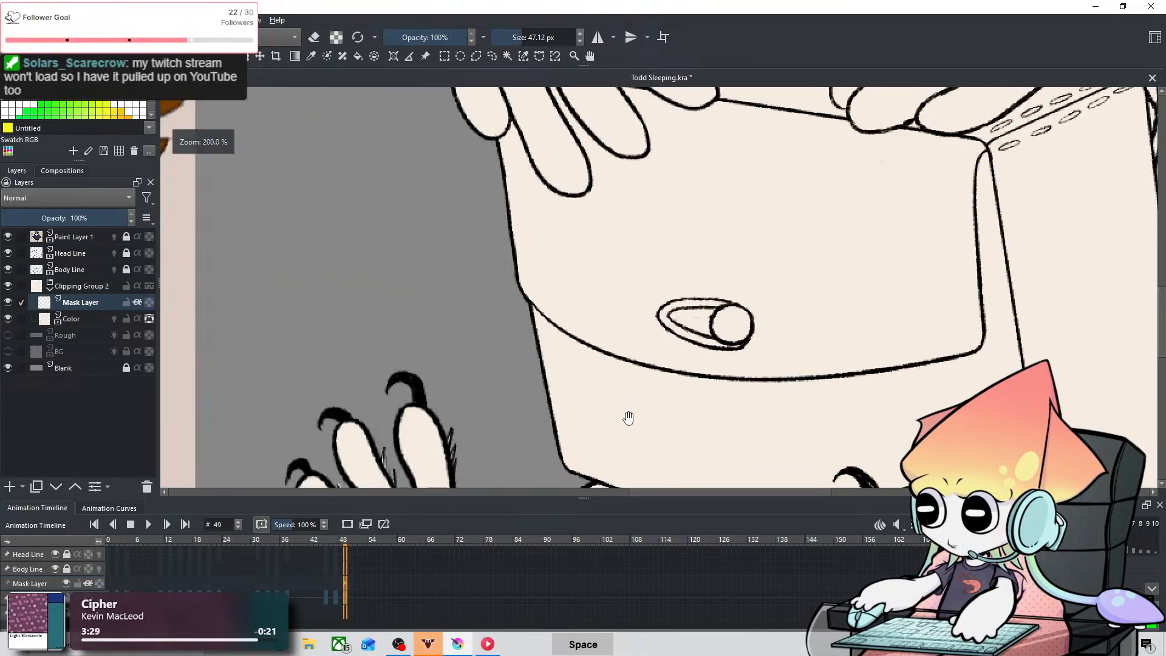
drag(611, 428, 635, 175)
drag(569, 279, 584, 280)
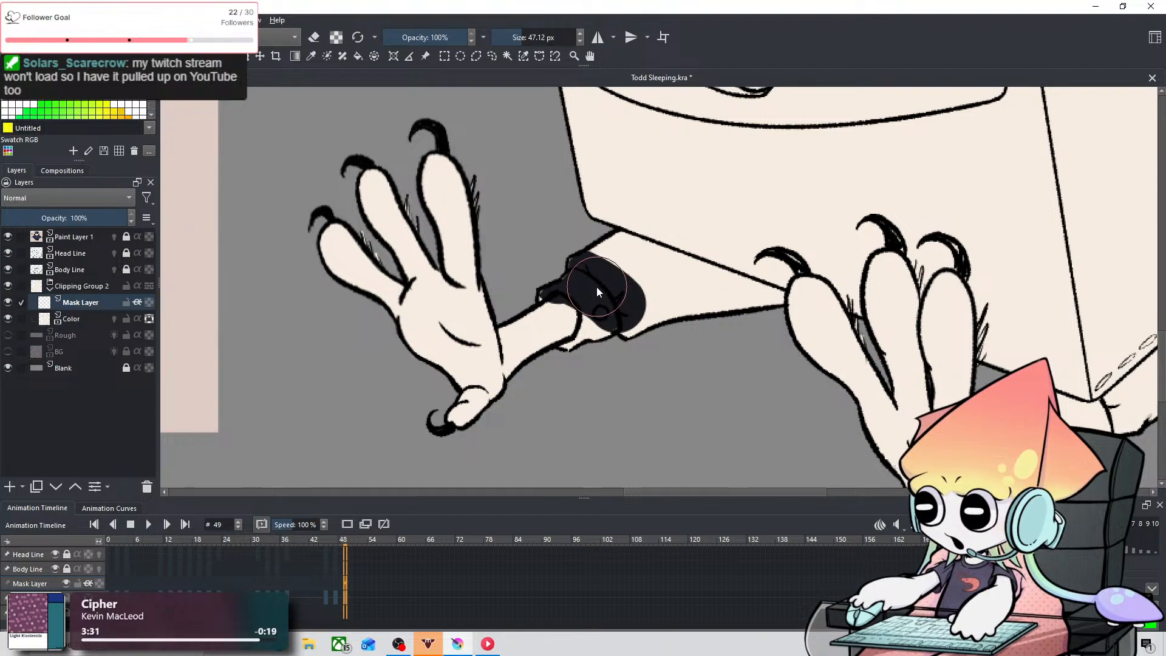
key(ctrl+shift+z)
mouse_move(566, 240)
mouse_down()
mouse_move(615, 294)
mouse_move(665, 300)
mouse_move(734, 370)
mouse_move(606, 372)
mouse_move(587, 333)
mouse_move(738, 340)
mouse_up()
key(ctrl+z)
key(ctrl+z)
key(ctrl+z)
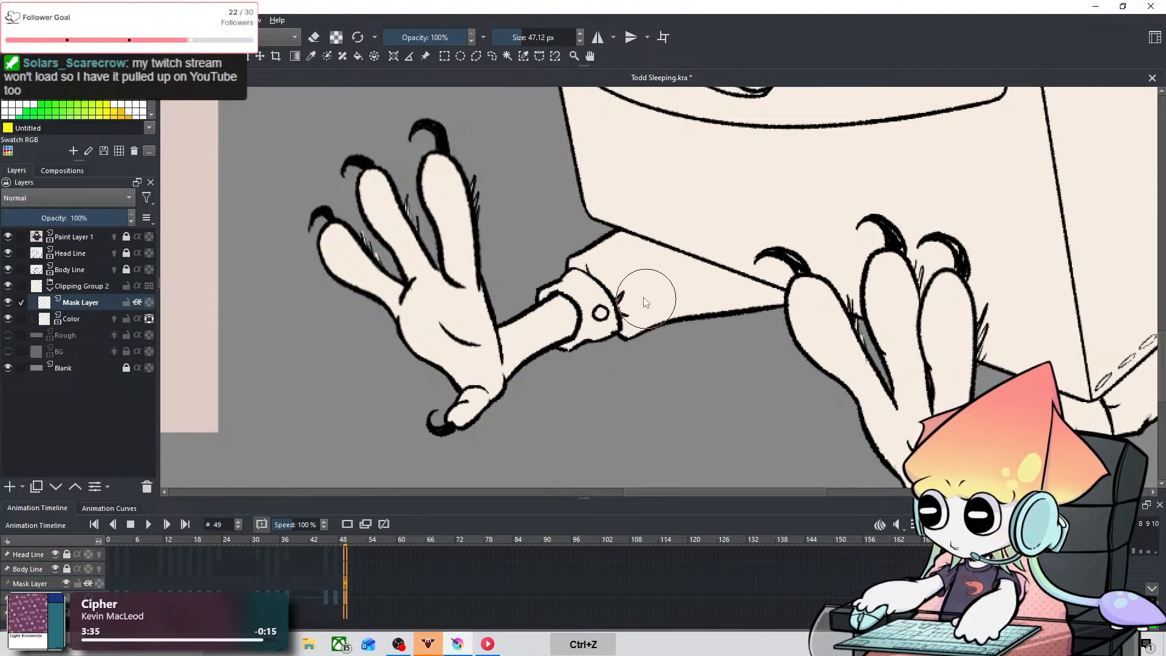
Step: Set the brush size to 19.18 px and paint the cuff and trouser leg by the raised foot near-black
drag(547, 219, 527, 221)
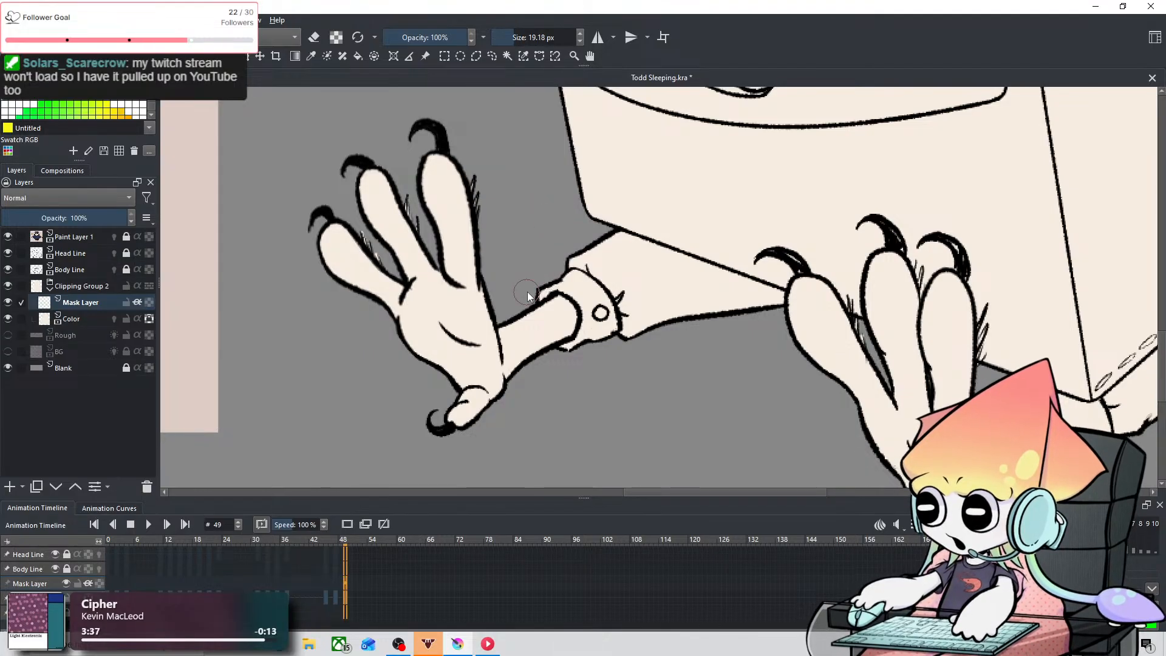
mouse_move(542, 287)
mouse_down()
mouse_move(578, 284)
mouse_move(596, 311)
mouse_move(576, 351)
mouse_up()
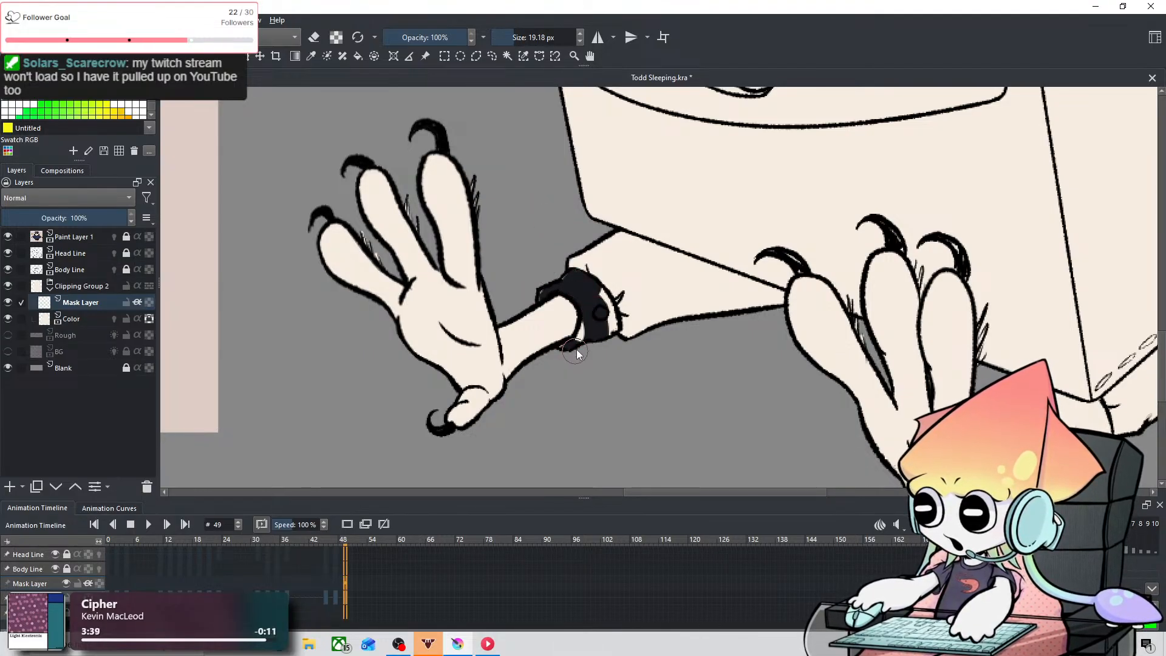
mouse_move(595, 295)
mouse_down()
mouse_move(560, 266)
mouse_move(614, 243)
mouse_move(650, 331)
mouse_move(648, 282)
mouse_move(392, 292)
mouse_up()
key(space)
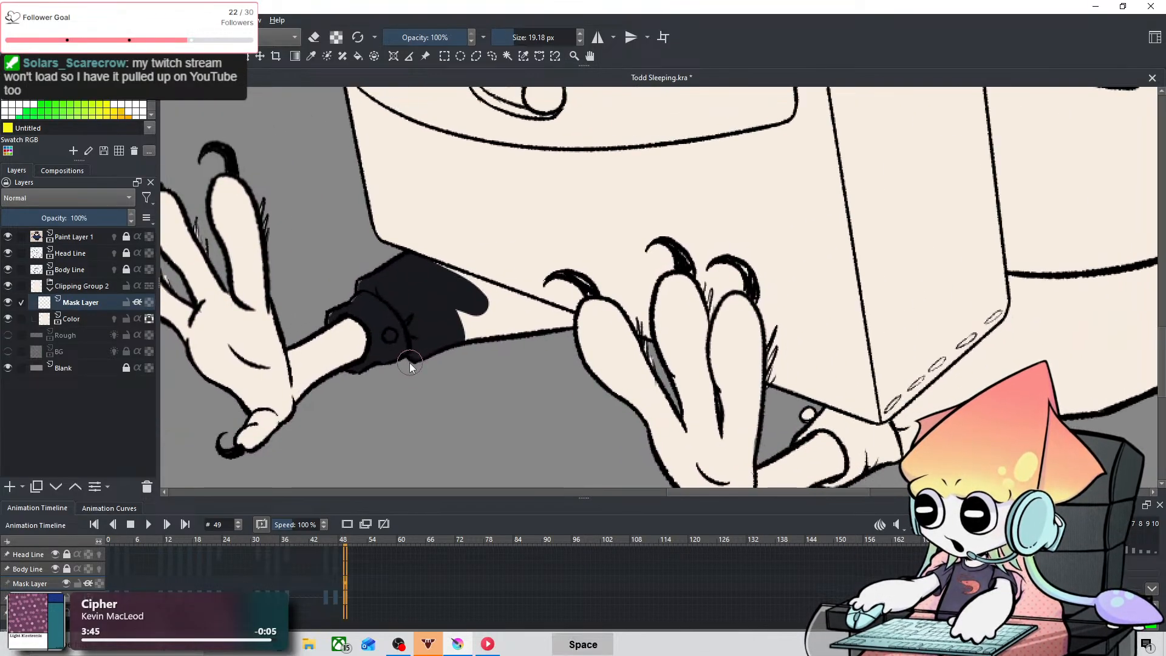
mouse_move(478, 292)
mouse_down()
mouse_move(566, 323)
mouse_move(516, 304)
mouse_move(463, 304)
mouse_move(508, 344)
mouse_move(559, 345)
mouse_move(452, 313)
mouse_move(565, 336)
mouse_up()
Step: Paint the trouser cuff of the other leg, below the bag's lower corner, near-black
key(space)
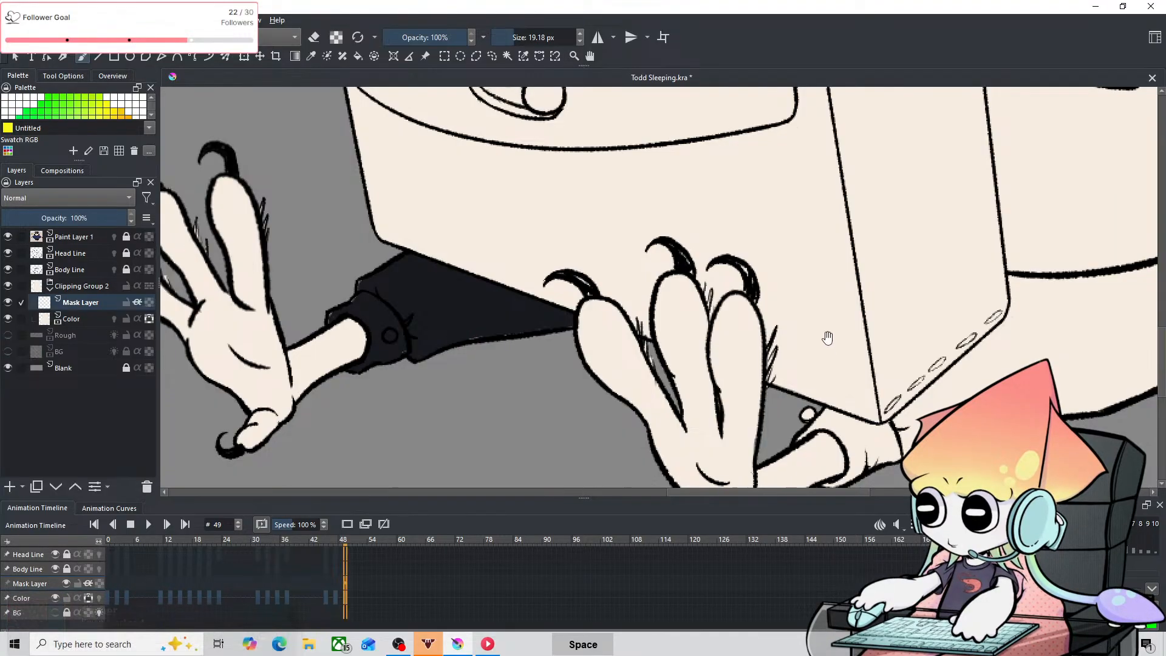
mouse_move(828, 339)
mouse_down()
mouse_move(427, 217)
mouse_move(434, 250)
mouse_up()
mouse_move(458, 317)
shift+mouse_down()
mouse_move(419, 323)
mouse_move(405, 346)
mouse_move(426, 337)
mouse_move(456, 347)
mouse_move(398, 347)
mouse_move(432, 336)
mouse_move(421, 336)
mouse_move(460, 350)
mouse_move(460, 364)
shift+mouse_up()
key(ctrl+z)
mouse_move(417, 326)
mouse_down()
mouse_move(492, 353)
mouse_move(450, 349)
mouse_move(459, 366)
mouse_move(444, 399)
mouse_move(425, 404)
mouse_move(464, 394)
mouse_move(442, 398)
mouse_move(472, 360)
mouse_move(460, 344)
mouse_move(491, 363)
mouse_move(491, 349)
mouse_move(471, 342)
mouse_move(504, 345)
mouse_move(461, 338)
mouse_move(489, 349)
mouse_move(530, 325)
mouse_up()
Step: Enlarge the brush to 38.34 px and fill the lower part of the trousers behind the bag near-black
key(space)
mouse_move(605, 269)
mouse_down()
mouse_move(509, 341)
mouse_move(480, 345)
mouse_up()
drag(381, 412, 401, 412)
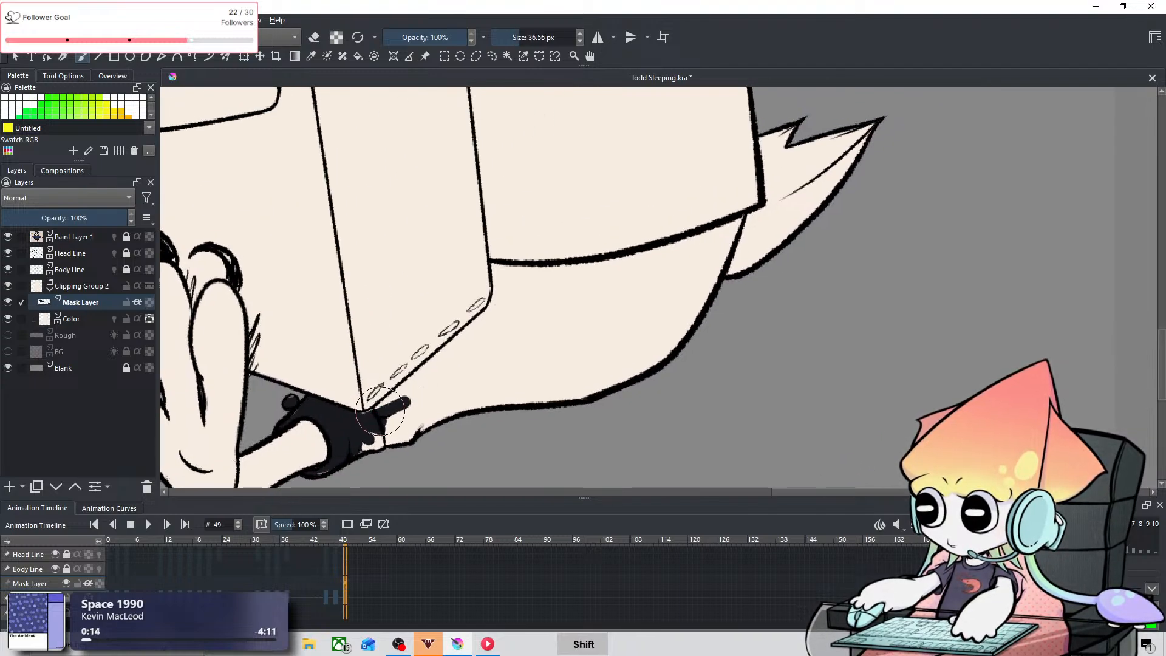
drag(367, 454, 523, 334)
mouse_move(367, 436)
mouse_down()
mouse_move(420, 441)
mouse_move(604, 364)
mouse_move(578, 390)
mouse_move(581, 401)
mouse_move(686, 328)
mouse_move(468, 406)
mouse_move(462, 364)
mouse_move(481, 347)
mouse_move(444, 376)
mouse_move(506, 338)
mouse_move(515, 310)
mouse_up()
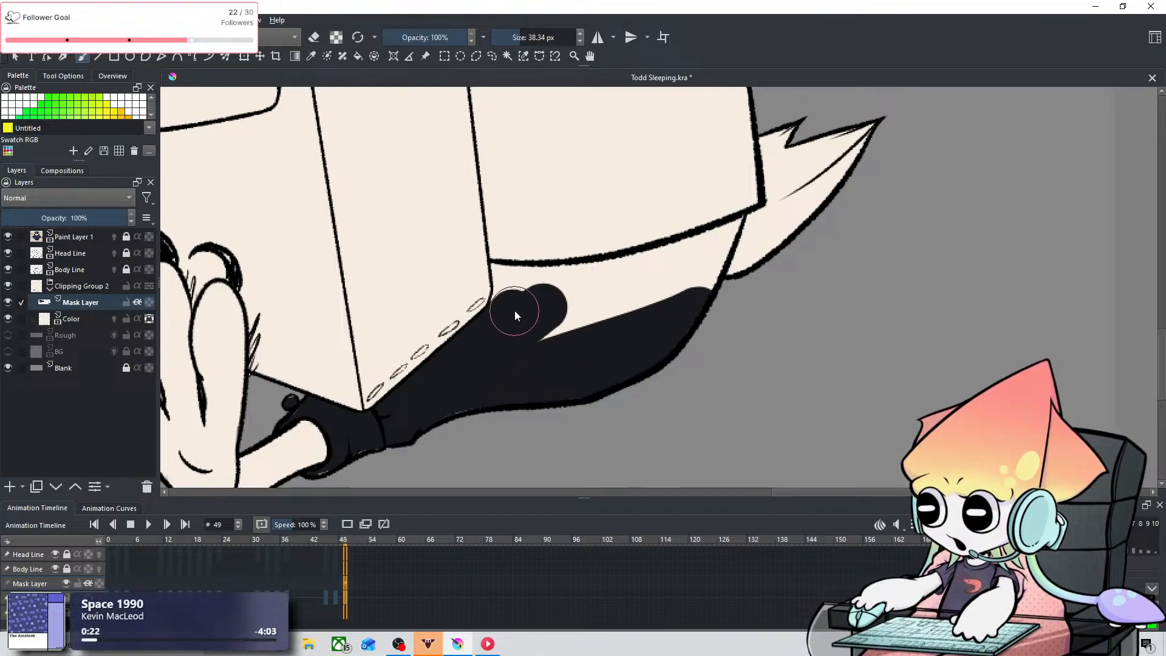
Step: Fill the upper trousers between the bag, jacket hem and tail near-black, using a 5.97 px brush beside the bag and 4.12 px by the tail
key(space)
mouse_move(627, 230)
mouse_down()
mouse_move(520, 314)
mouse_move(406, 320)
mouse_up()
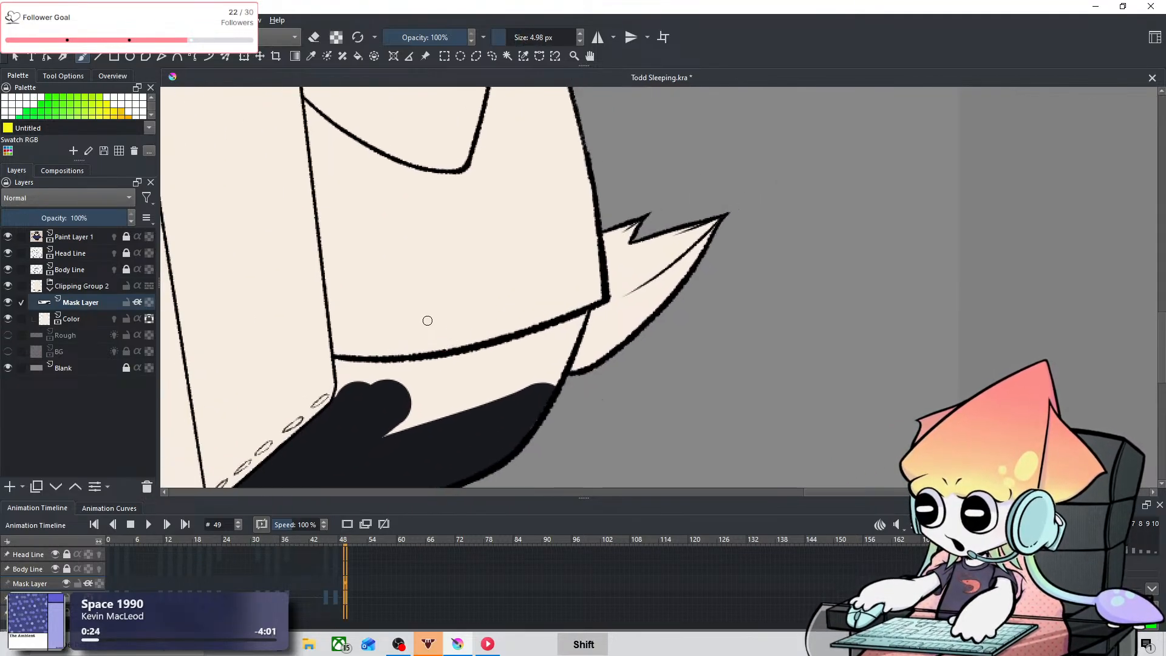
drag(338, 356, 342, 379)
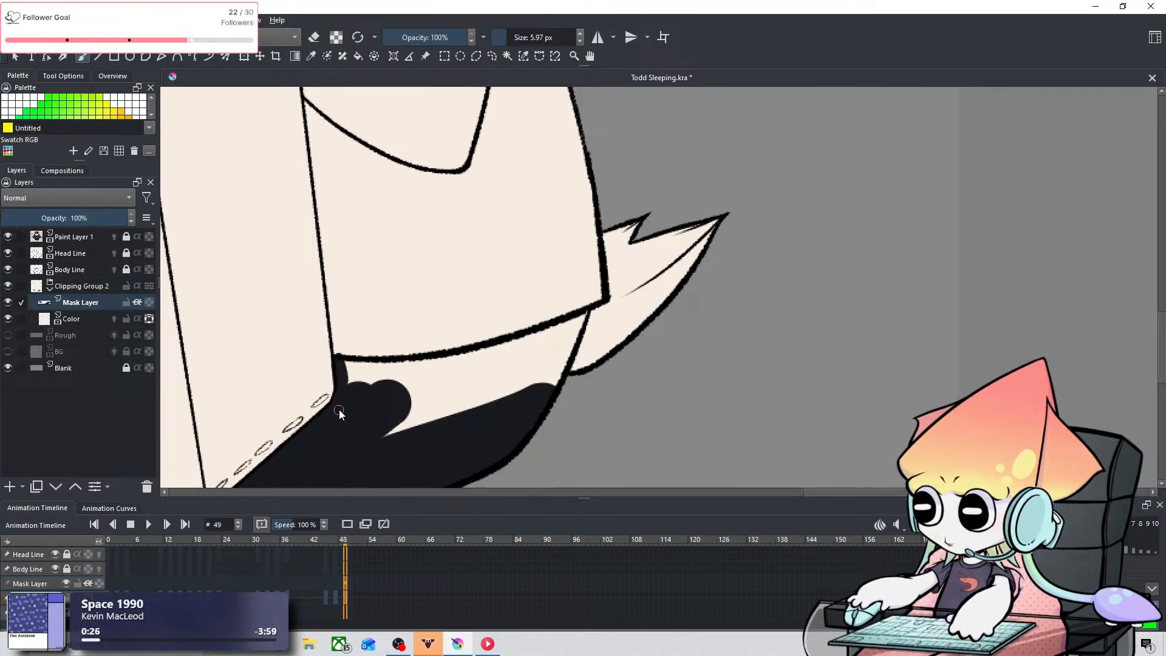
key(ctrl+z)
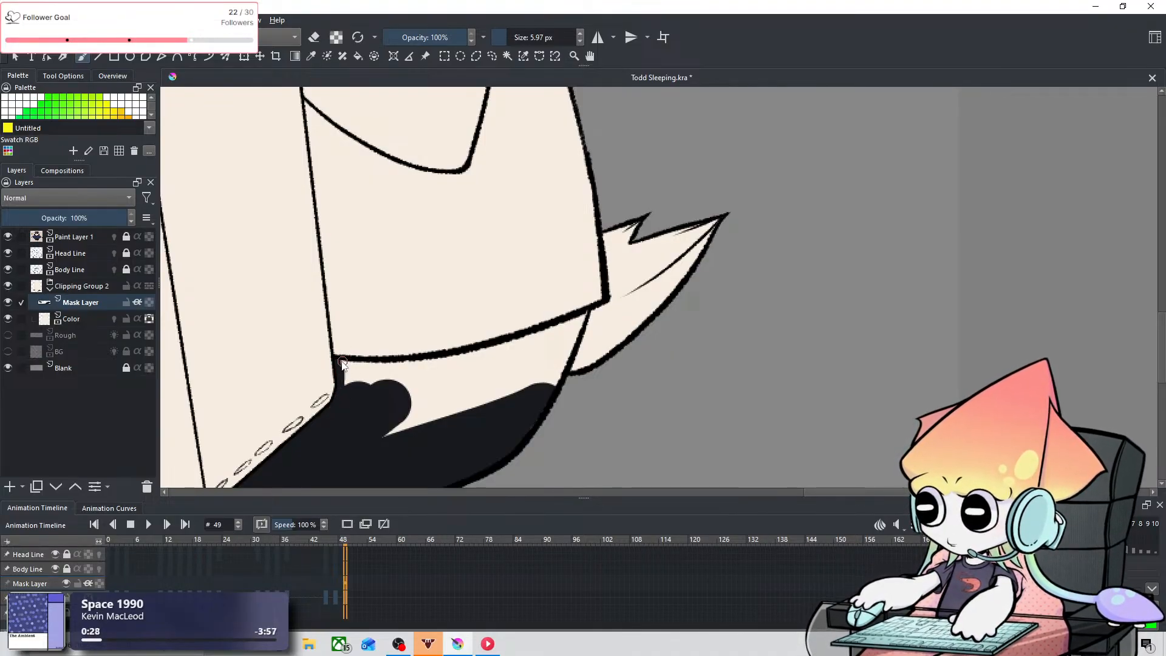
mouse_move(339, 364)
mouse_down()
mouse_move(385, 369)
mouse_move(345, 376)
mouse_move(385, 387)
mouse_move(401, 374)
mouse_move(366, 376)
mouse_move(407, 374)
mouse_move(388, 419)
mouse_move(441, 396)
mouse_move(433, 378)
mouse_move(457, 371)
mouse_move(426, 370)
mouse_move(564, 407)
mouse_move(432, 402)
mouse_move(510, 370)
mouse_move(453, 405)
mouse_move(468, 364)
mouse_move(499, 357)
mouse_move(417, 433)
mouse_move(549, 361)
mouse_move(458, 435)
mouse_move(512, 407)
mouse_up()
key(ctrl+z)
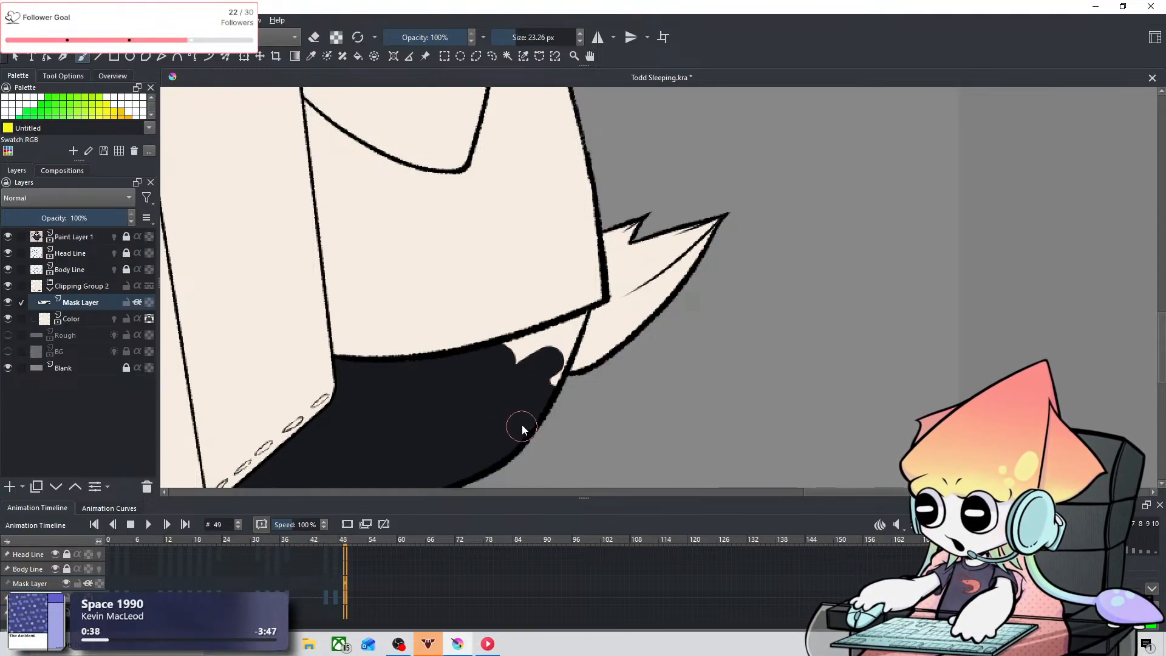
mouse_move(537, 341)
shift+mouse_down()
mouse_move(503, 350)
mouse_move(558, 340)
mouse_move(477, 372)
shift+mouse_up()
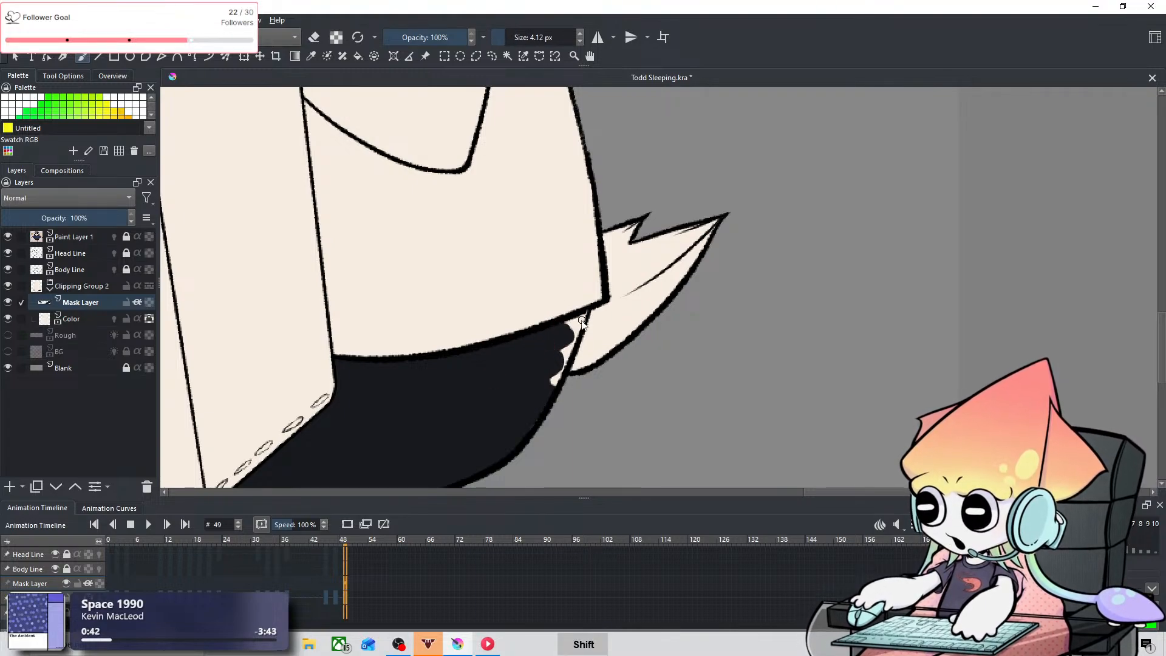
mouse_move(582, 323)
mouse_down()
mouse_move(554, 331)
mouse_move(579, 324)
mouse_move(571, 350)
mouse_move(583, 319)
mouse_move(549, 400)
mouse_move(565, 351)
mouse_up()
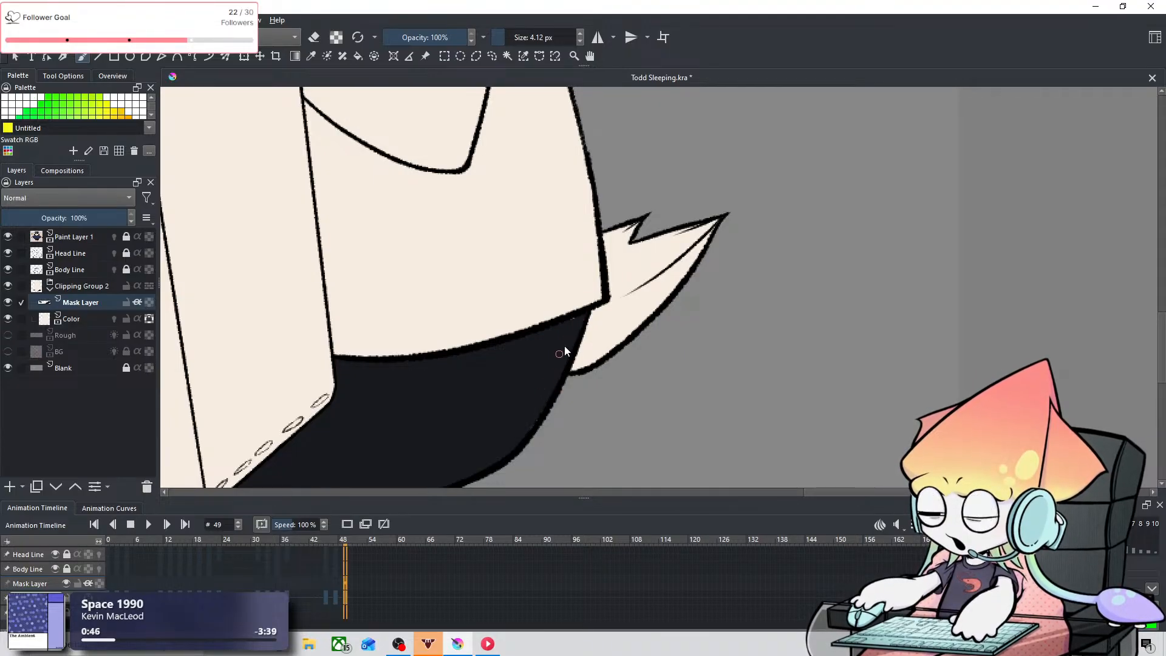
Step: Sample the navy blue from the reference owl's jacket and return to the Brush tool
scroll(466, 320, down, 2)
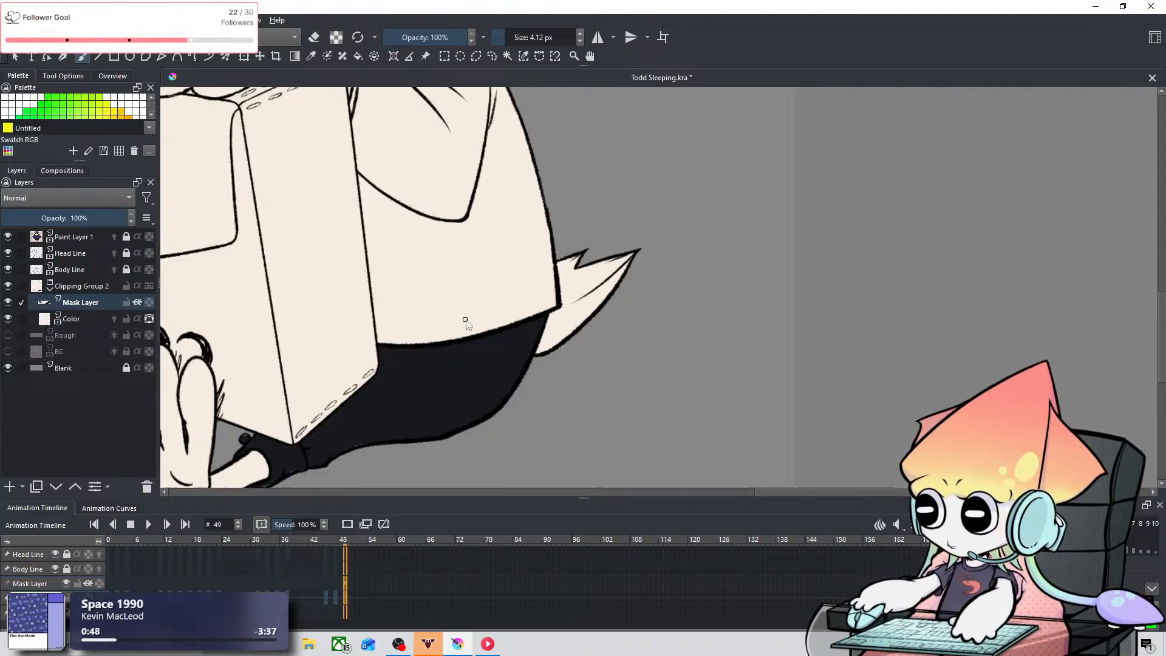
scroll(397, 292, down, 2)
drag(369, 264, 705, 315)
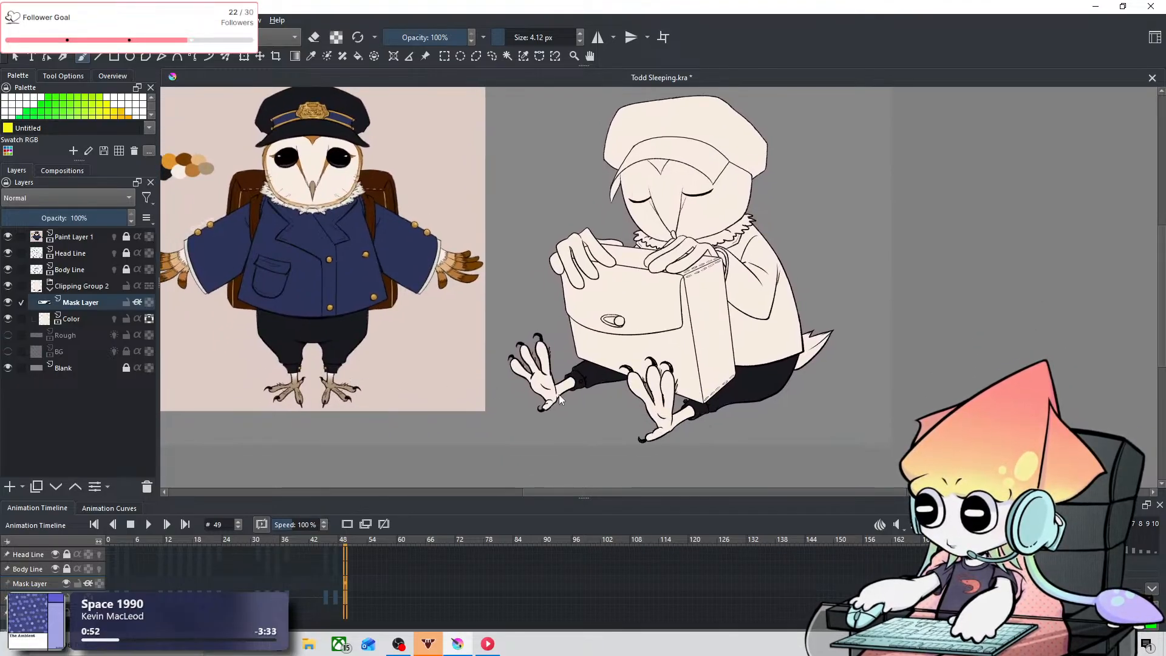
click(313, 54)
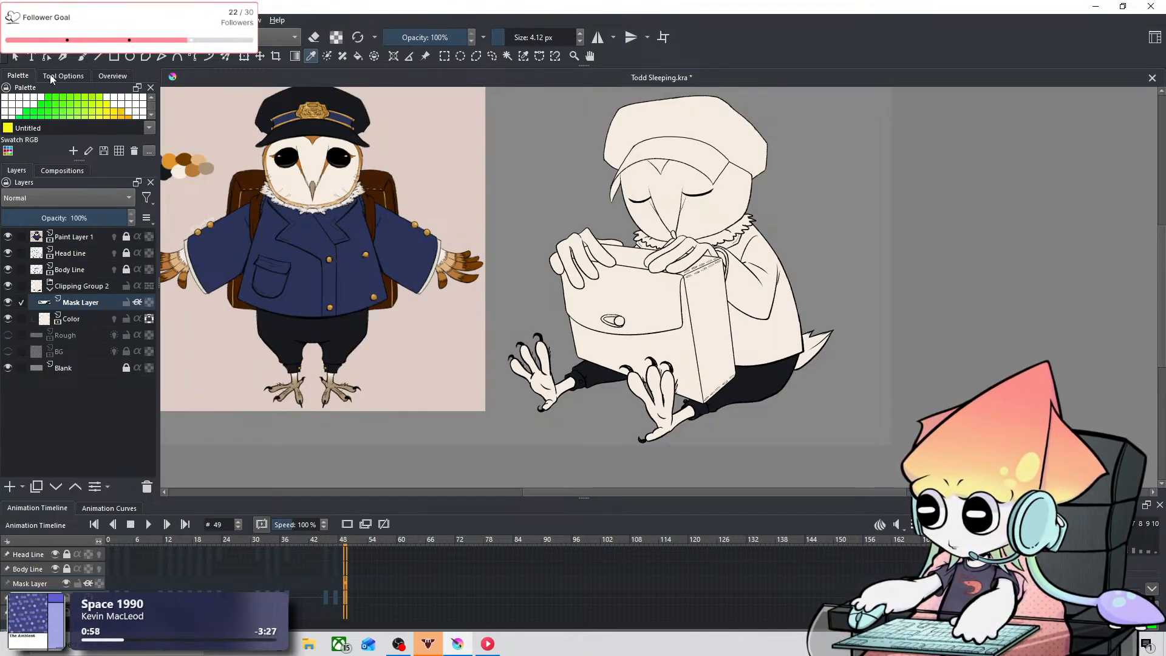
click(81, 56)
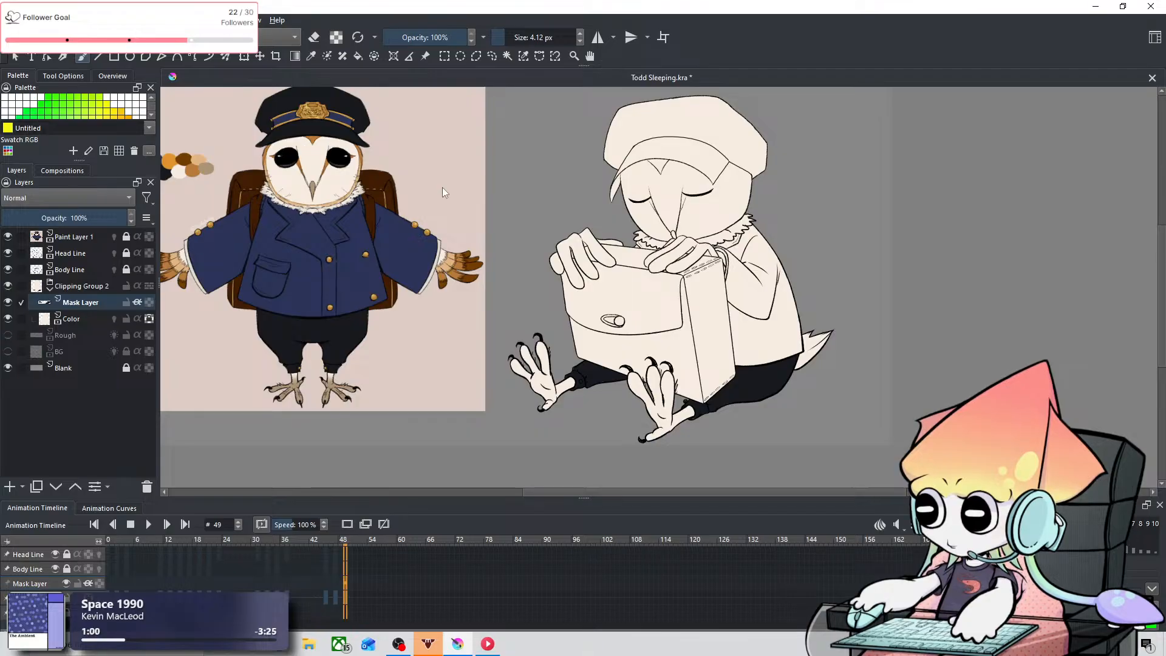
Step: Set the brush size to 33.82 px and paint the jacket navy from the hem up to the lower sleeve
scroll(766, 275, up, 4)
scroll(750, 329, down, 1)
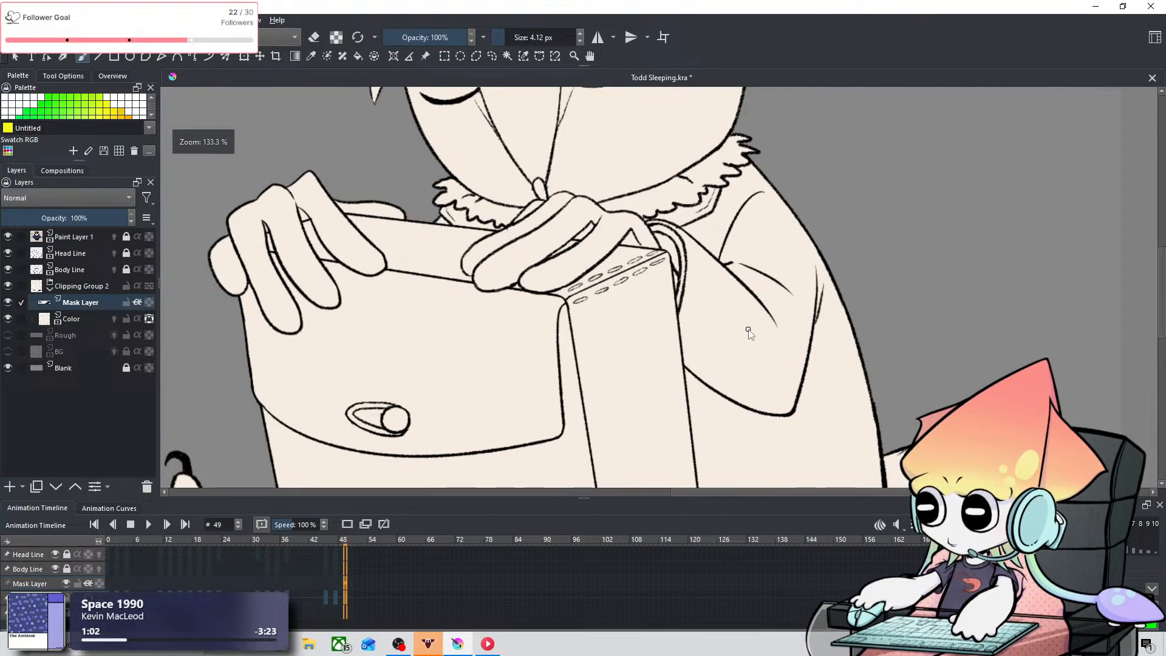
mouse_move(750, 331)
mouse_down()
mouse_move(690, 186)
mouse_move(555, 246)
mouse_move(549, 263)
mouse_up()
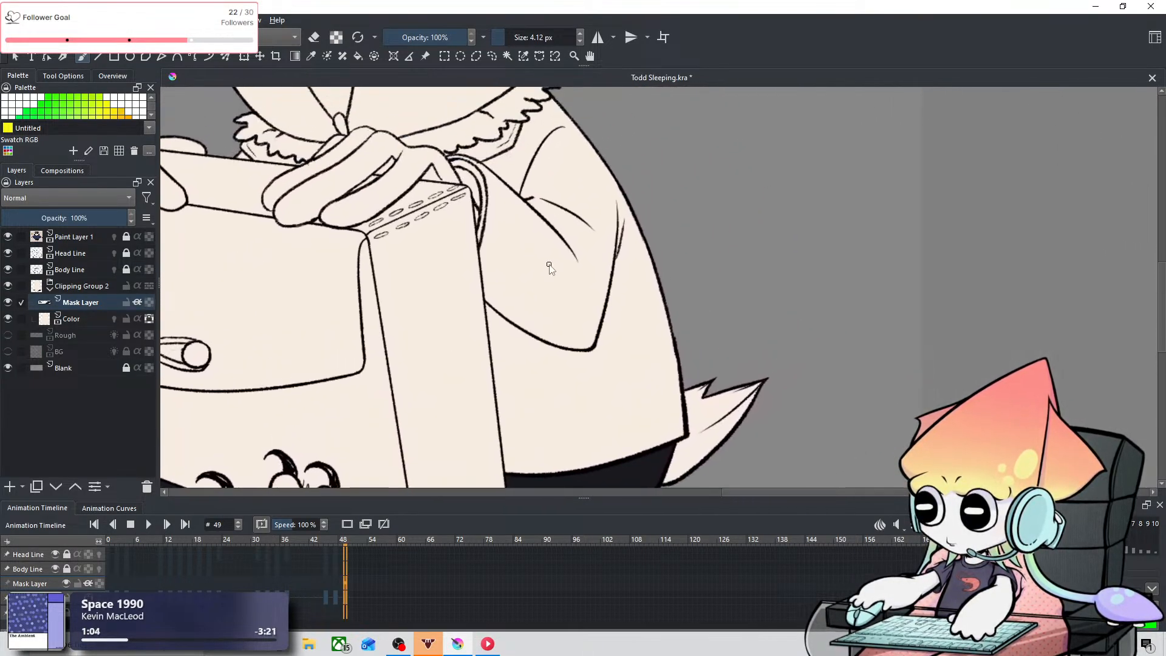
shift+drag(498, 320, 524, 307)
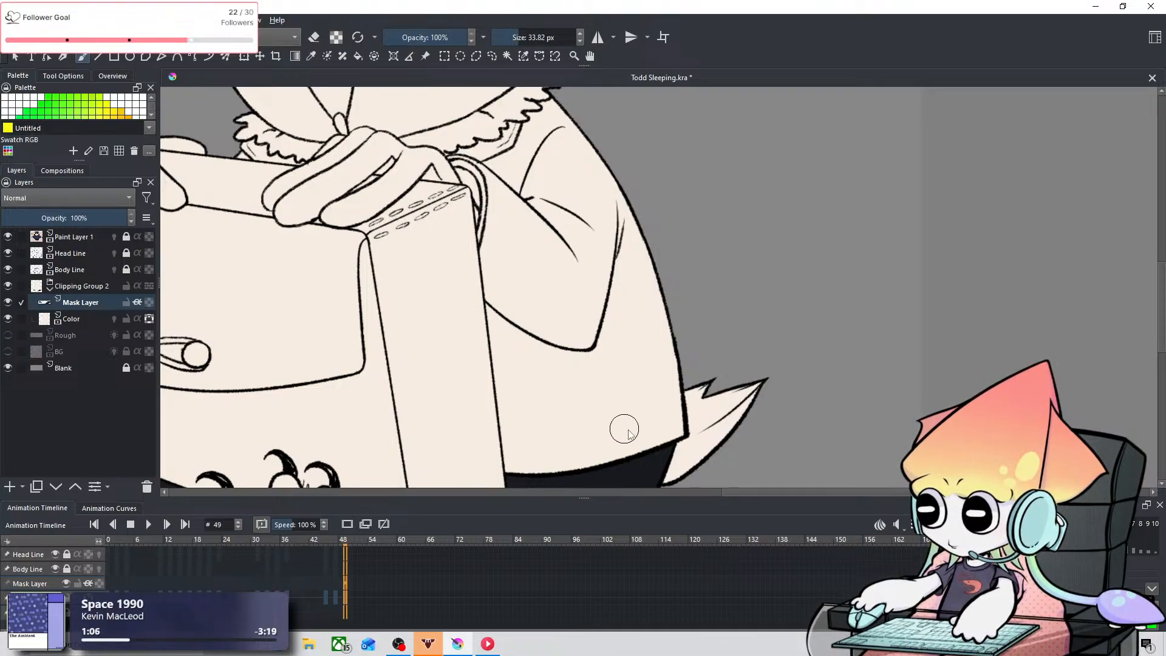
mouse_move(596, 448)
mouse_down()
mouse_move(673, 429)
mouse_move(655, 356)
mouse_move(676, 421)
mouse_move(659, 377)
mouse_move(629, 419)
mouse_up()
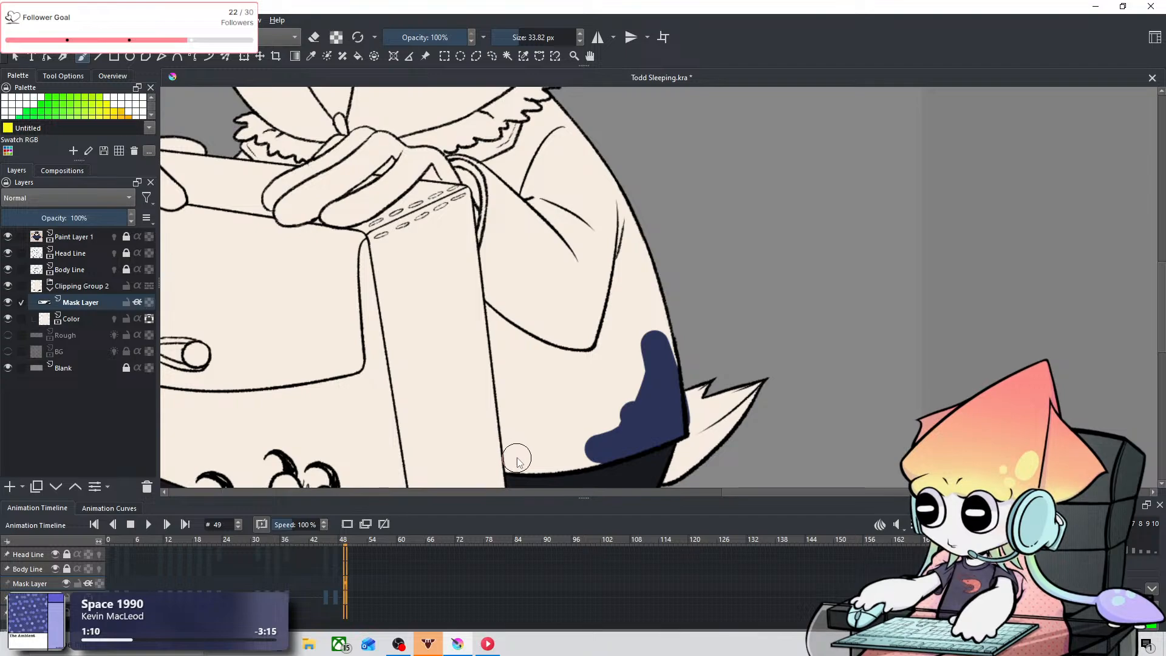
mouse_move(517, 460)
mouse_down()
mouse_move(589, 457)
mouse_move(603, 443)
mouse_move(523, 405)
mouse_move(523, 389)
mouse_move(616, 391)
mouse_move(586, 415)
mouse_move(673, 323)
mouse_move(624, 377)
mouse_move(680, 287)
mouse_move(541, 350)
mouse_move(576, 284)
mouse_move(514, 290)
mouse_move(670, 269)
mouse_move(642, 357)
mouse_up()
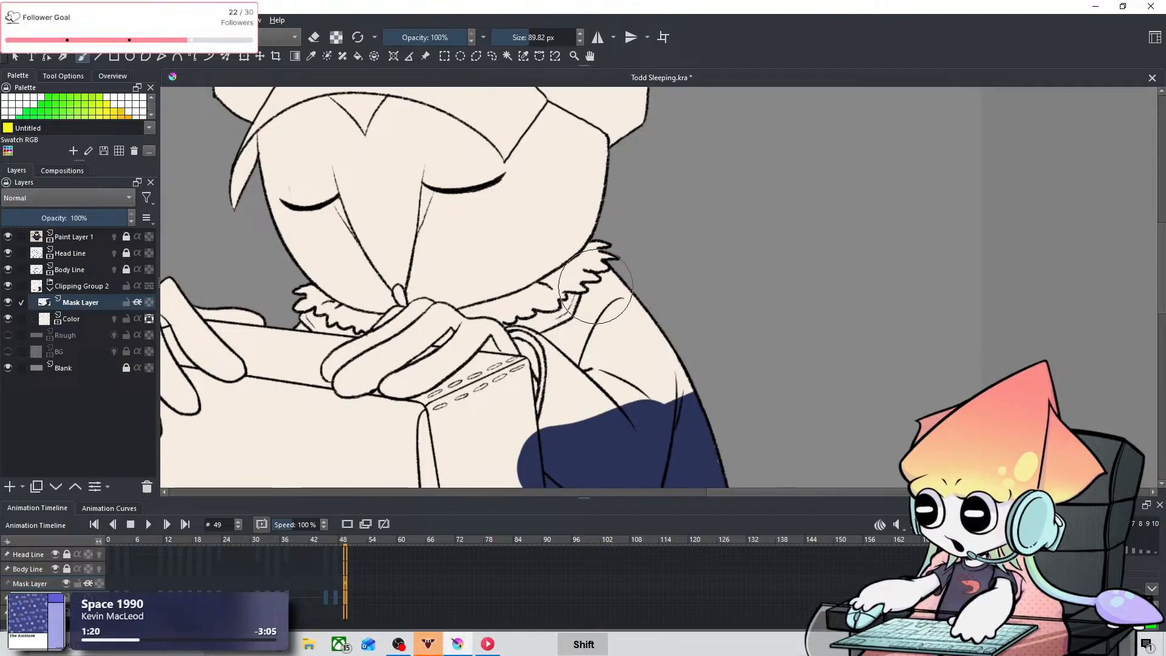
Step: Paint the sleeve navy beside the cuff with a 22.28 px brush, and fill the rest of the sleeve and shoulder at 74.10 px
shift+drag(594, 291, 542, 293)
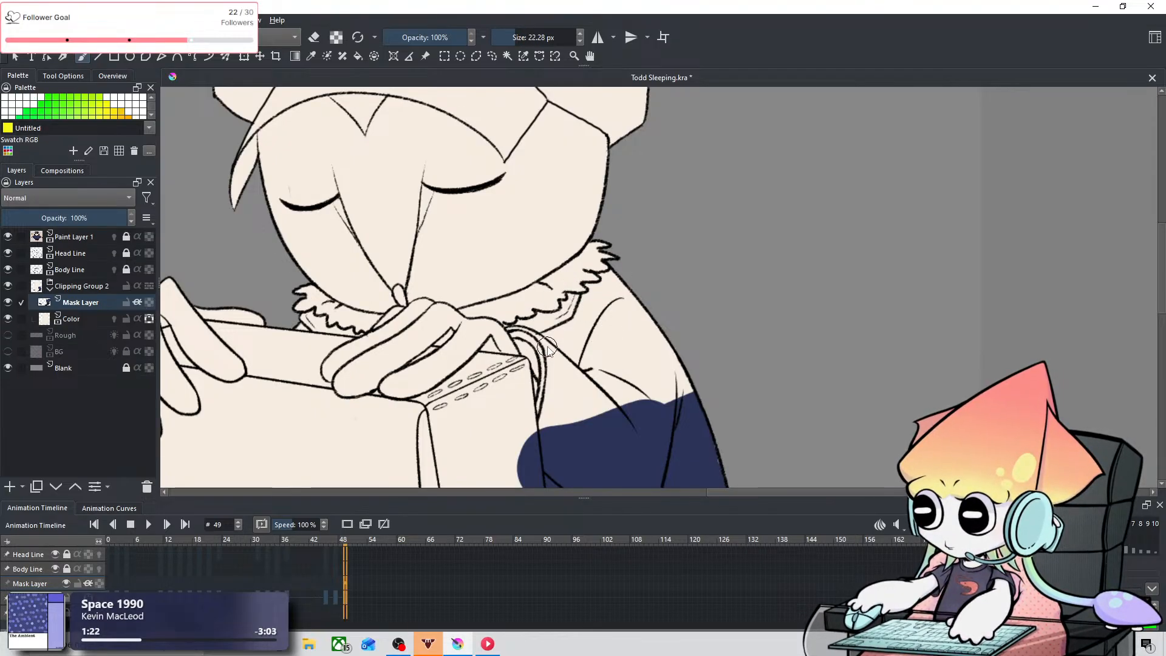
drag(553, 347, 555, 404)
key(ctrl+z)
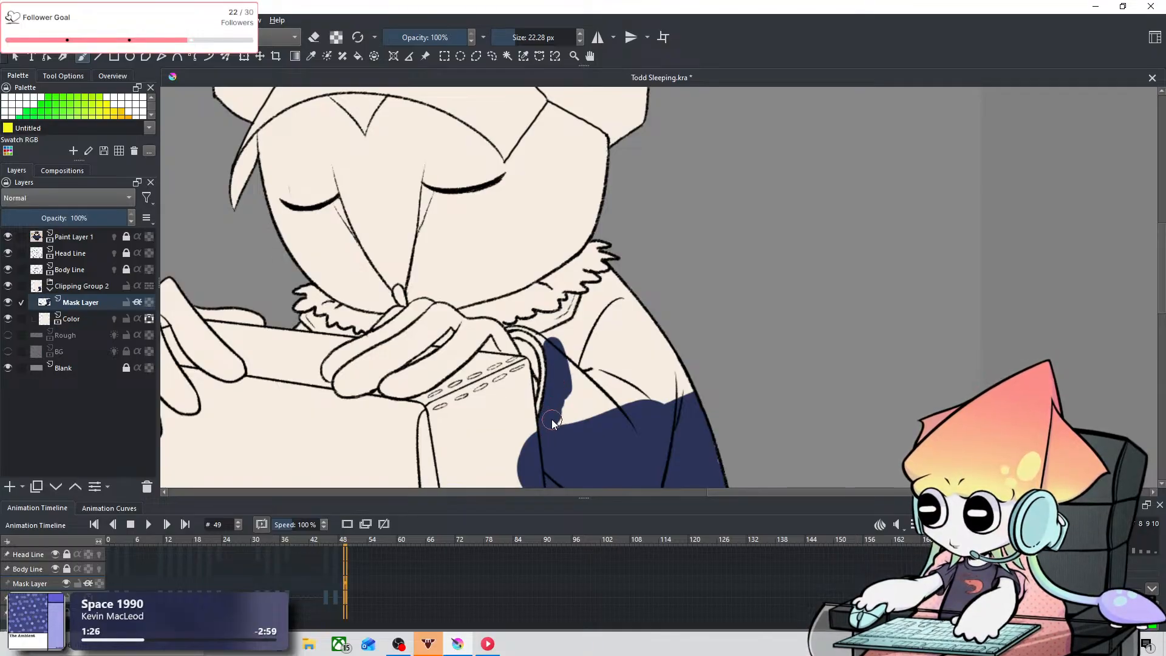
shift+drag(601, 380, 642, 380)
drag(585, 353, 584, 370)
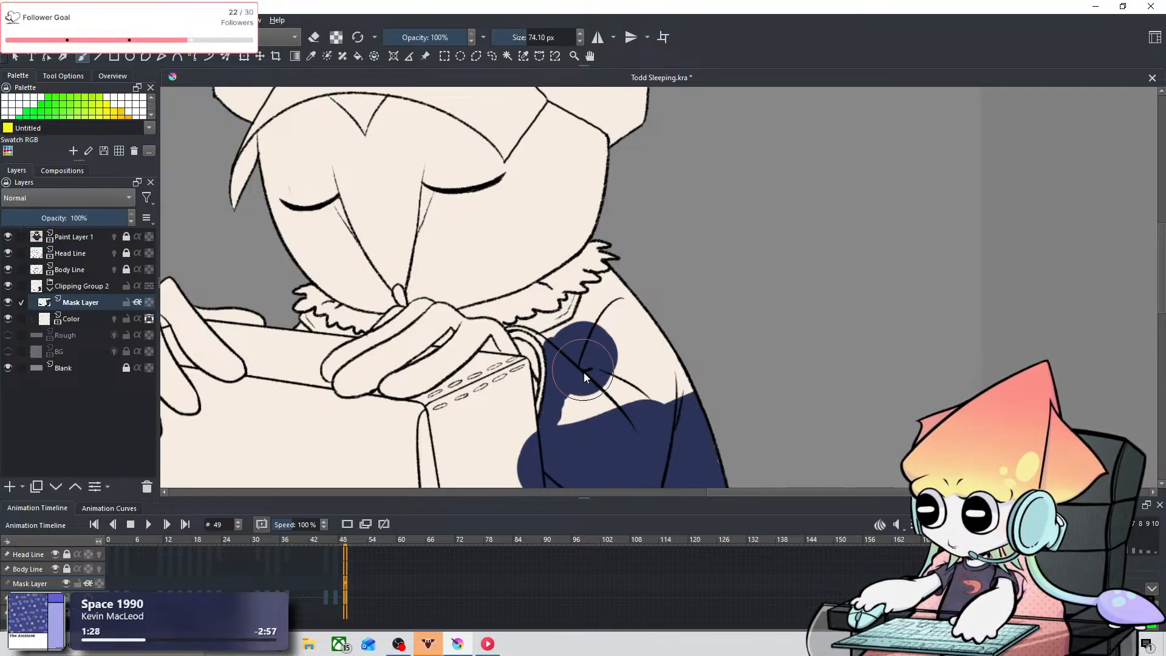
drag(647, 418, 620, 330)
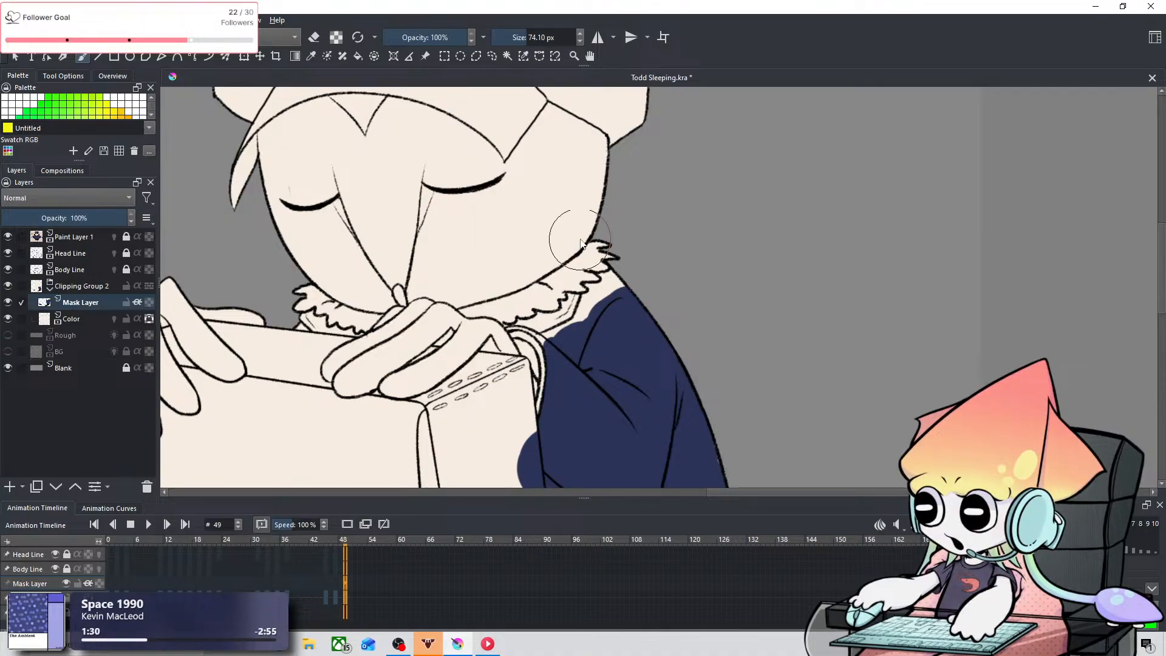
Step: Paint the narrow jacket area between the neck ruff and the cuff navy, starting with a 2.24 px brush and widening it to 9.86 px
key(ctrl+equal)
key(ctrl+equal)
key(space)
mouse_move(516, 269)
mouse_down()
mouse_move(639, 305)
mouse_move(543, 315)
mouse_up()
shift+drag(618, 315, 590, 315)
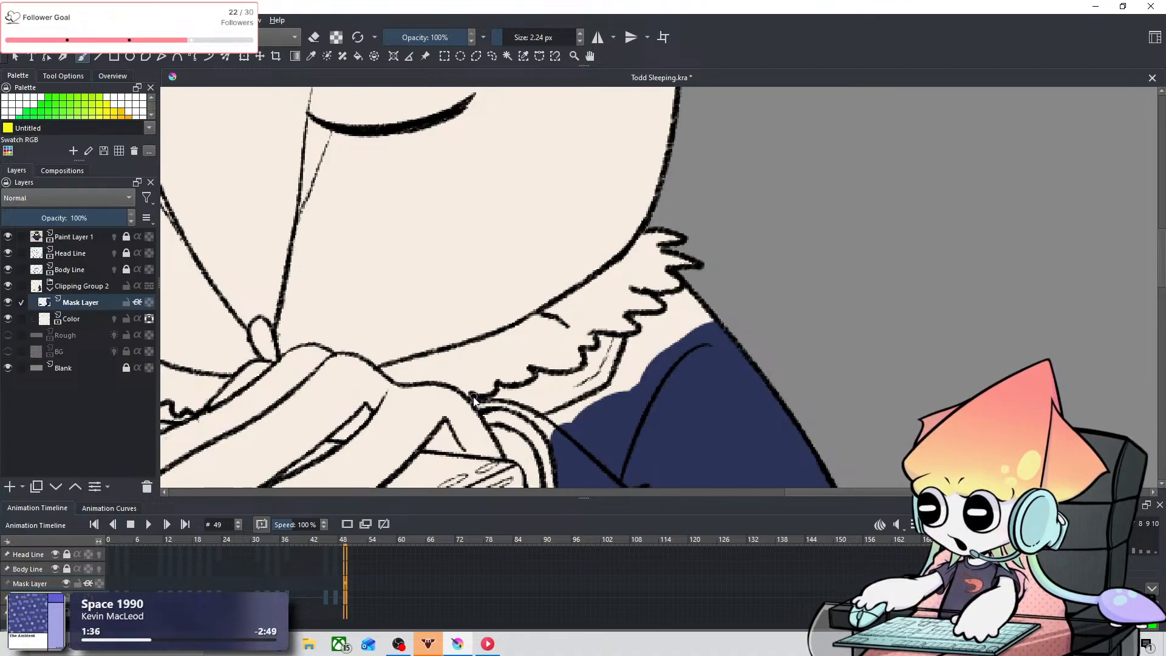
drag(473, 401, 518, 393)
shift+drag(530, 347, 526, 347)
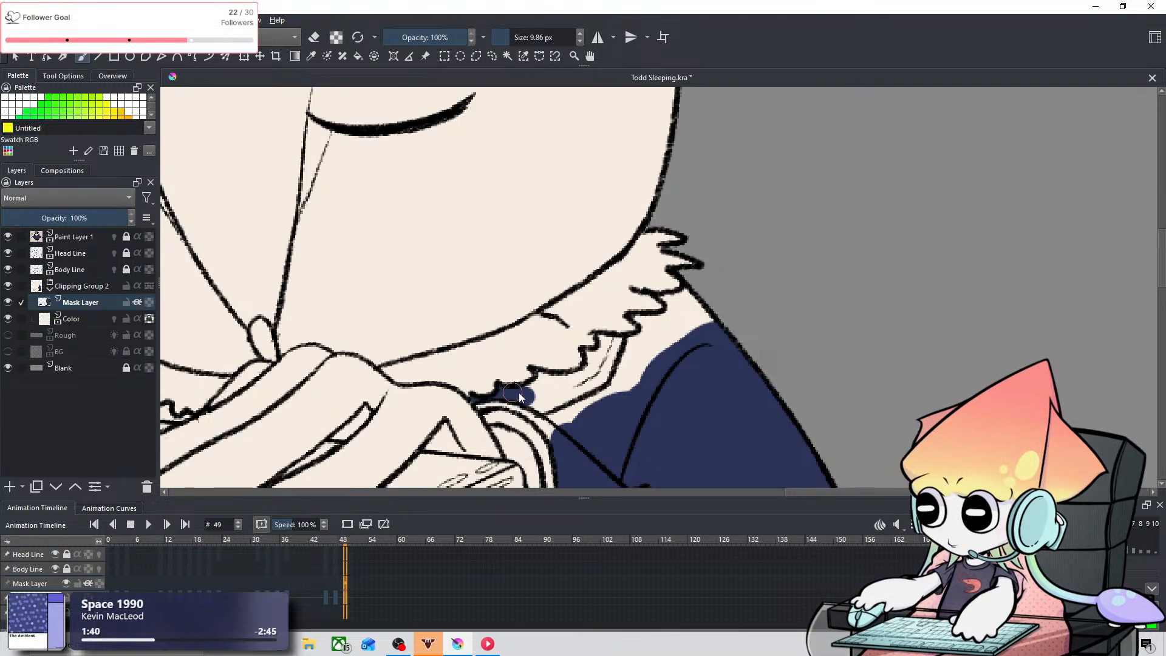
drag(530, 397, 574, 425)
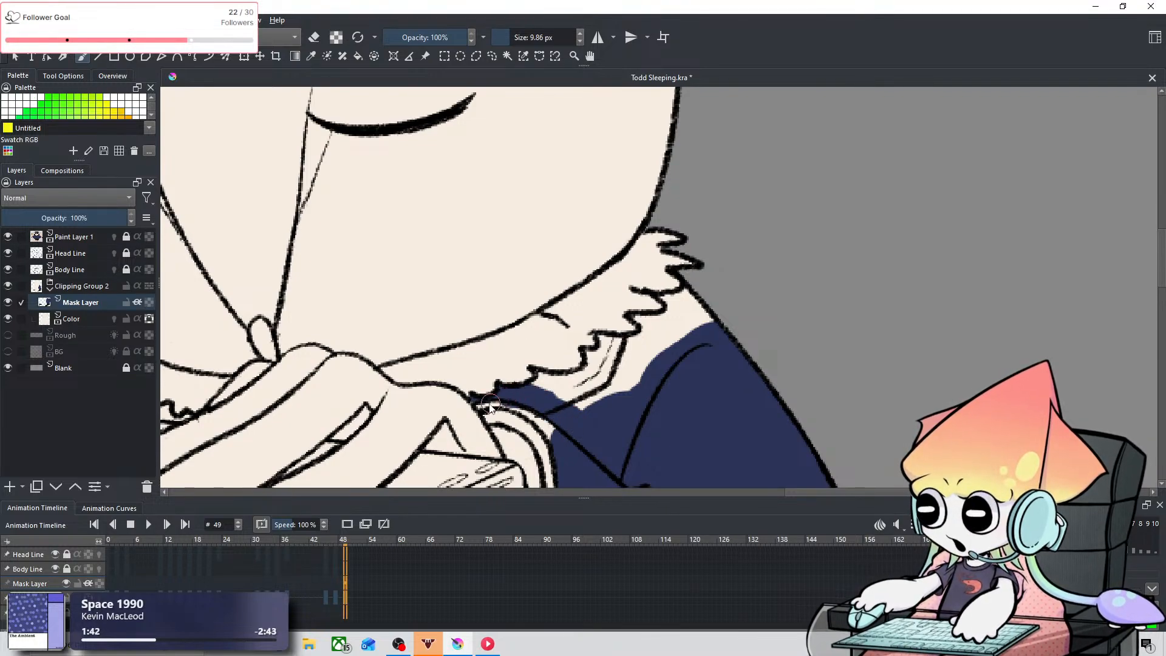
Step: Undo the last stray strokes by the cuff, and fill the lapel and shoulder up to the ruff navy with 5.36 px and 19.36 px brushes
key(ctrl+z)
key(ctrl+z)
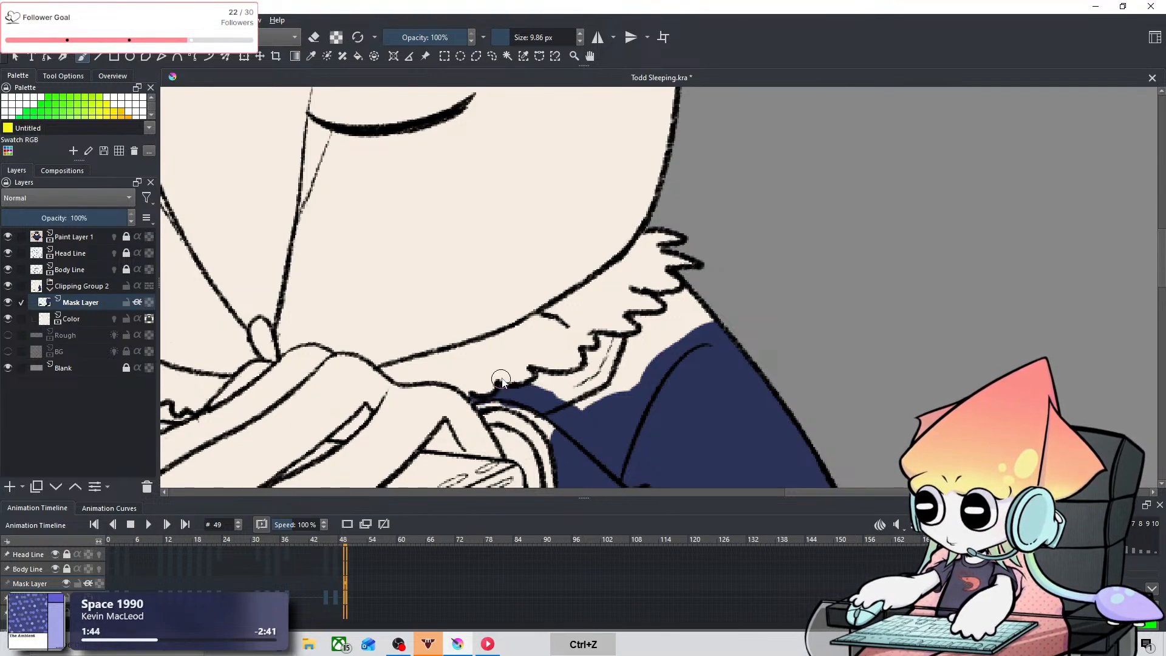
mouse_move(503, 366)
shift+mouse_down()
mouse_move(475, 401)
mouse_move(549, 423)
shift+mouse_up()
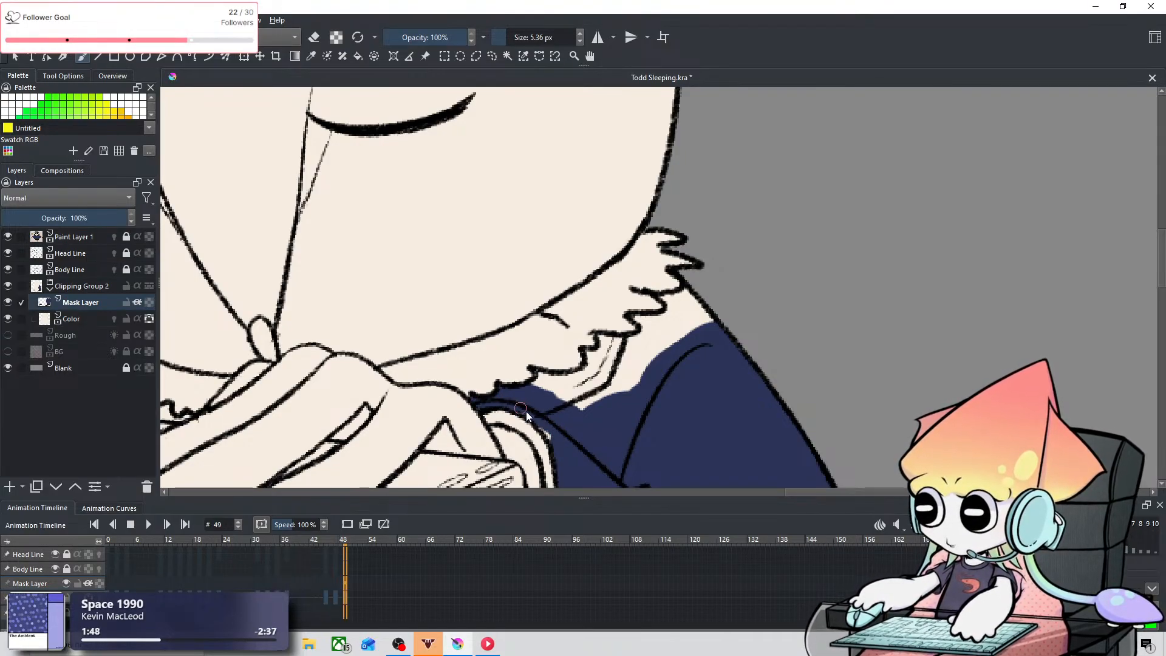
mouse_move(531, 388)
mouse_down()
mouse_move(570, 392)
mouse_move(561, 409)
mouse_move(558, 394)
mouse_move(573, 408)
mouse_move(555, 394)
mouse_move(594, 409)
mouse_move(584, 411)
mouse_move(601, 387)
mouse_move(561, 389)
mouse_up()
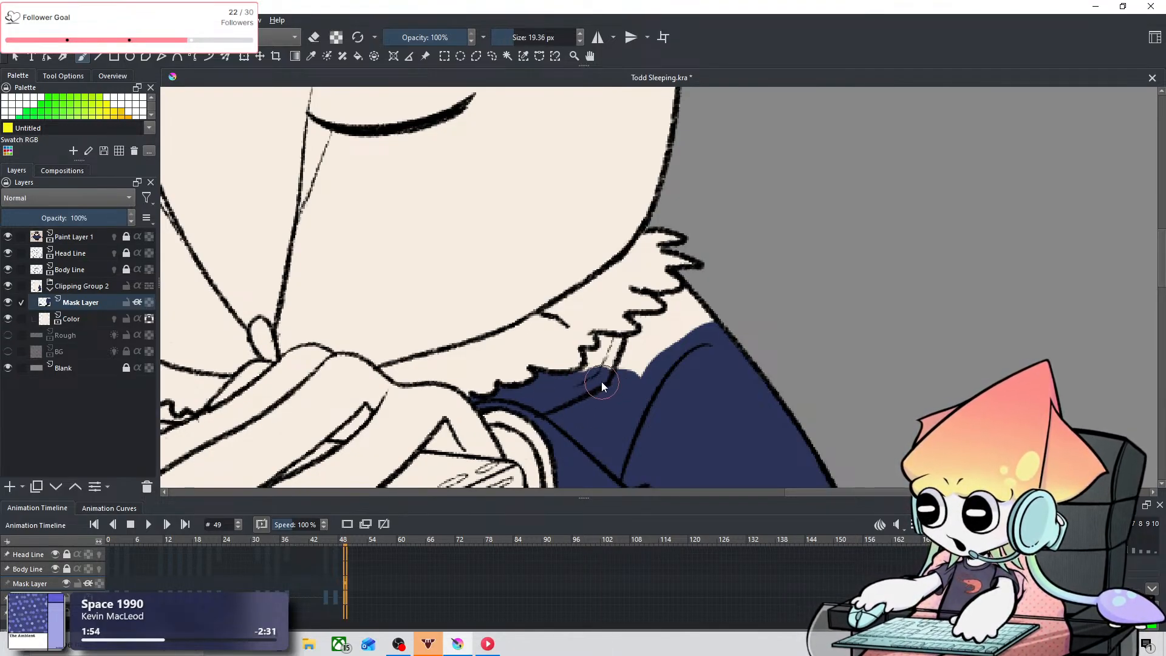
mouse_move(690, 349)
mouse_down()
mouse_move(629, 382)
mouse_move(717, 302)
mouse_move(682, 315)
mouse_move(599, 394)
mouse_move(593, 383)
mouse_move(624, 344)
mouse_move(583, 373)
mouse_move(588, 354)
mouse_move(613, 358)
mouse_move(603, 341)
mouse_move(646, 355)
mouse_move(618, 348)
mouse_move(646, 337)
mouse_up()
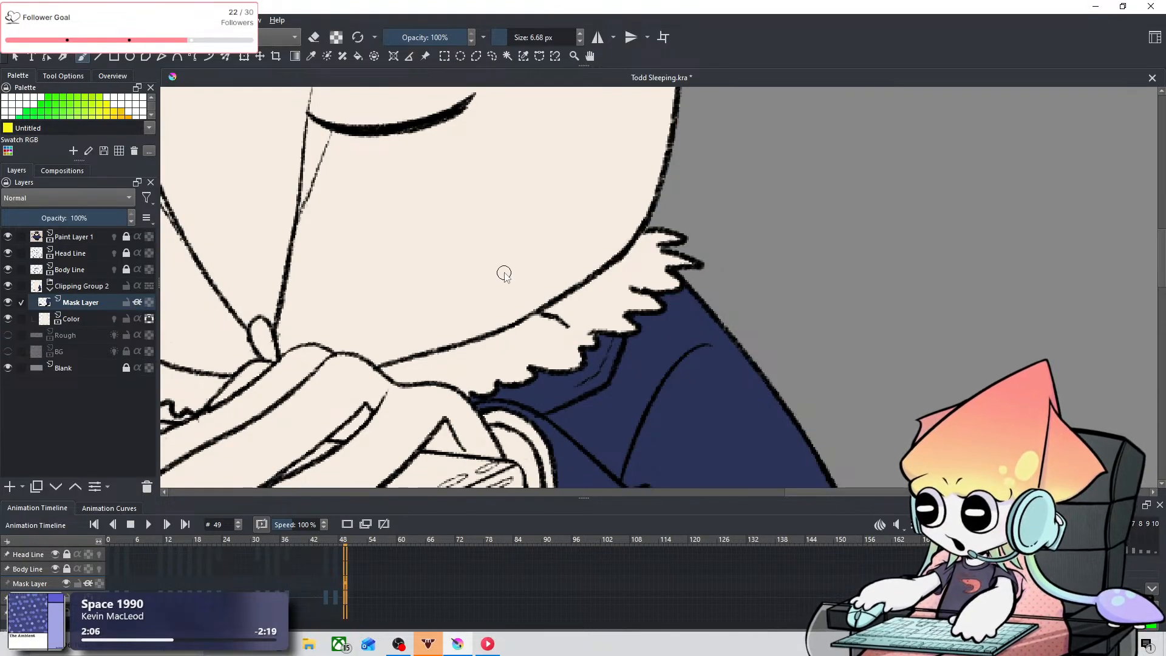
Step: Paint the small jacket area between the ruff and the bag's upper edge, on the far side of the beak, navy with a 6.68 px brush
key(space)
drag(480, 300, 795, 253)
mouse_move(488, 287)
mouse_down()
mouse_move(456, 310)
mouse_move(468, 331)
mouse_move(455, 330)
mouse_move(479, 328)
mouse_up()
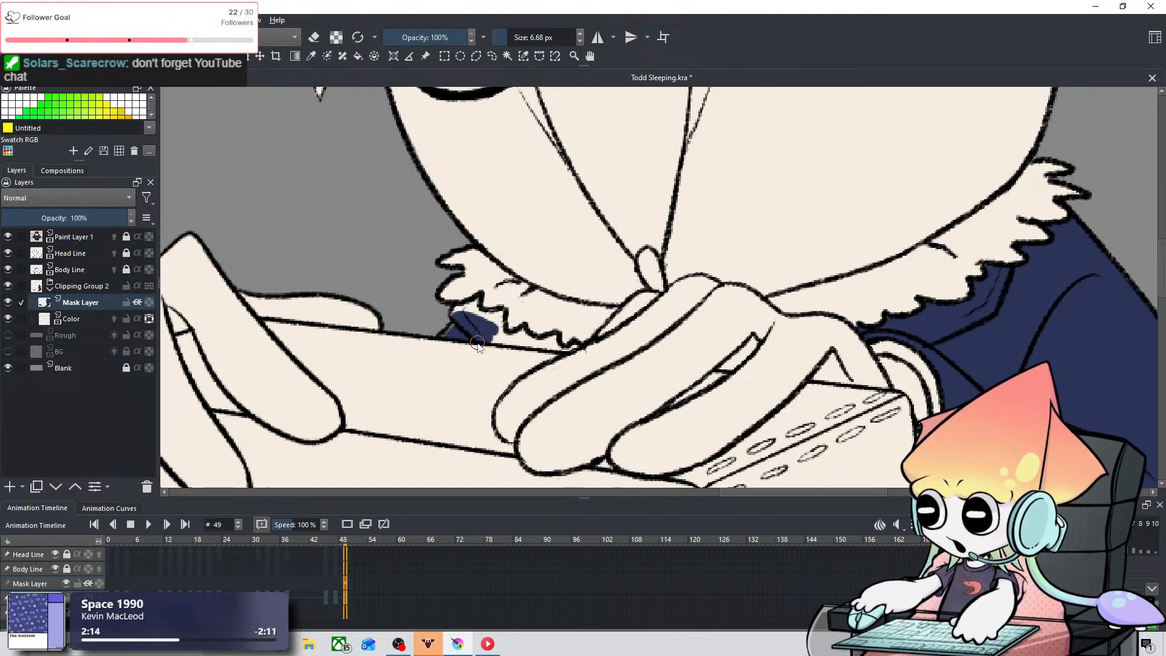
key(space)
mouse_move(624, 274)
mouse_down()
mouse_move(536, 290)
mouse_move(512, 308)
mouse_up()
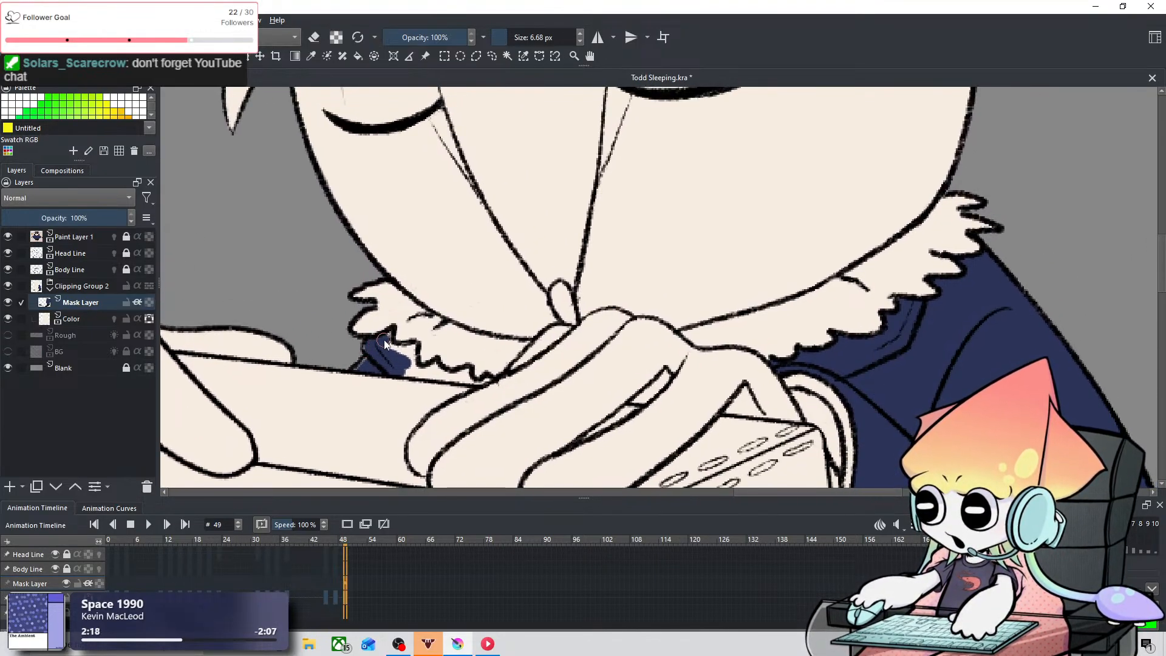
mouse_move(368, 347)
mouse_down()
mouse_move(409, 350)
mouse_move(415, 373)
mouse_move(441, 370)
mouse_move(425, 377)
mouse_move(480, 381)
mouse_move(448, 376)
mouse_move(488, 370)
mouse_up()
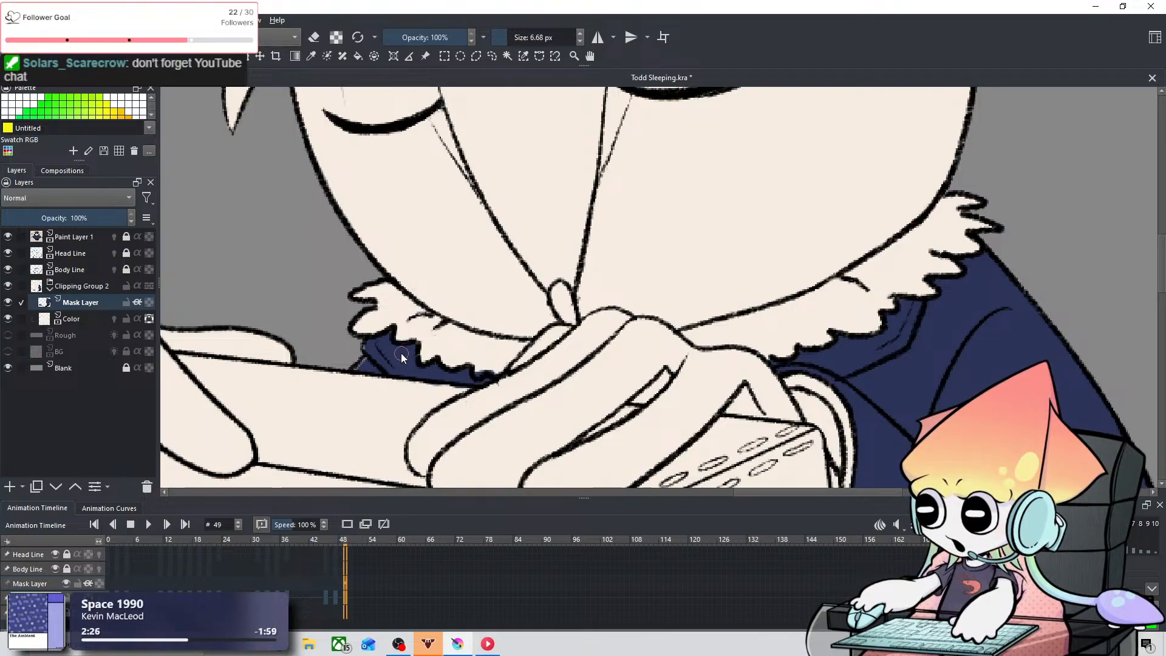
Step: Examine the painted trousers and jacket against the reference character to find the small details still uncolored
key(1)
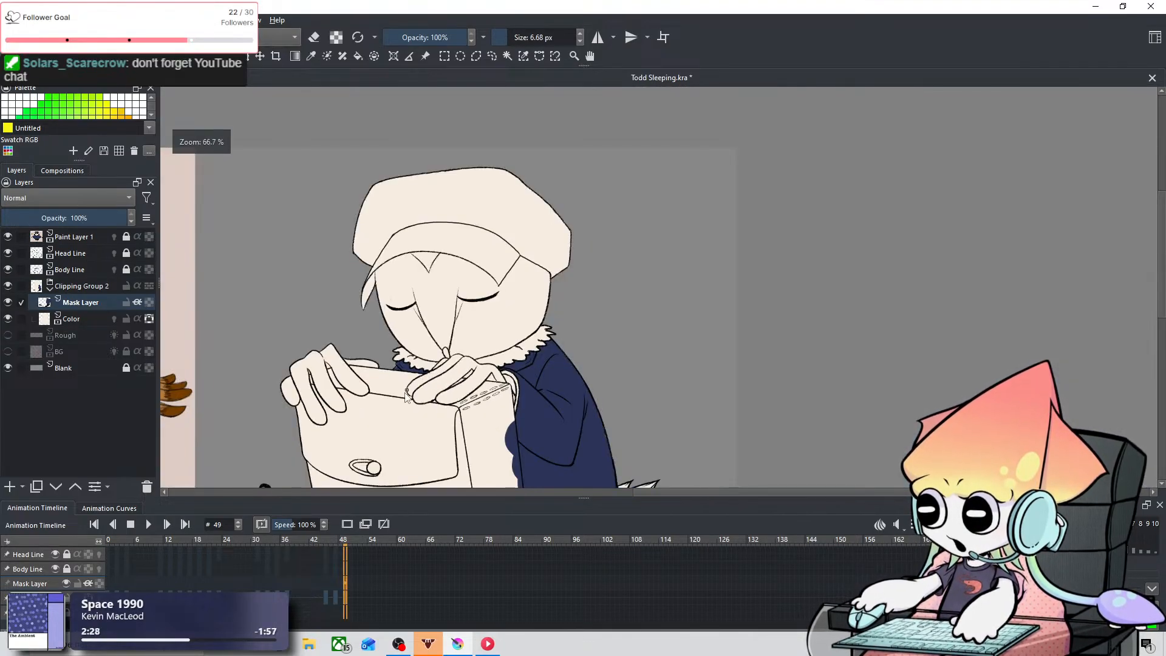
scroll(475, 374, down, 1)
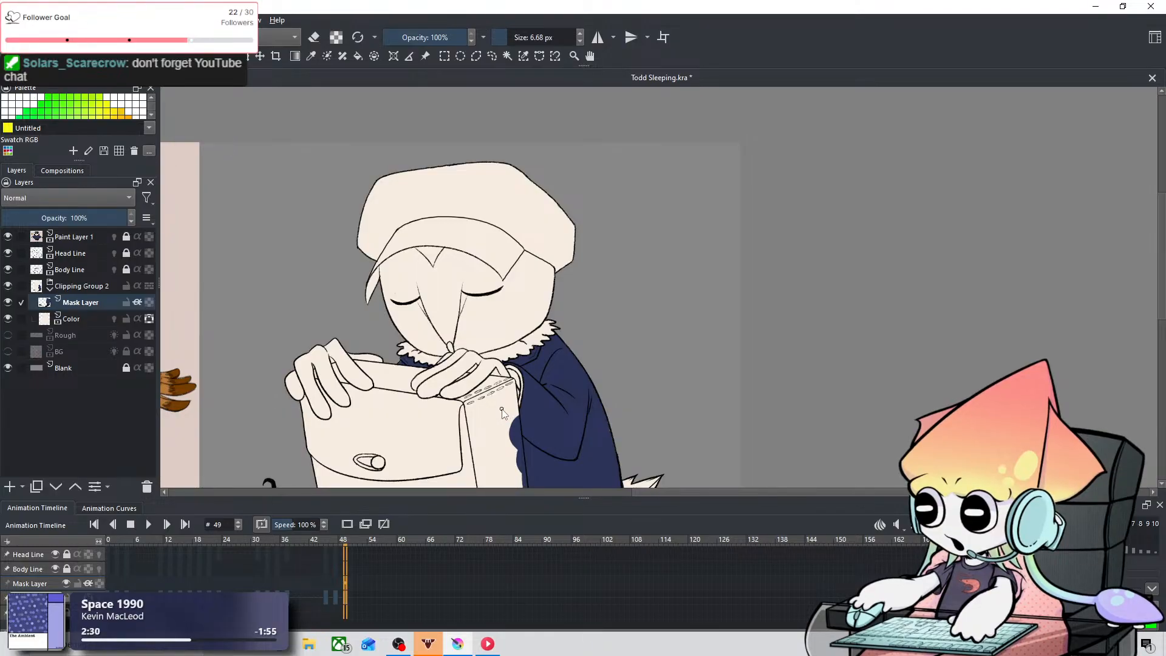
drag(494, 369, 561, 296)
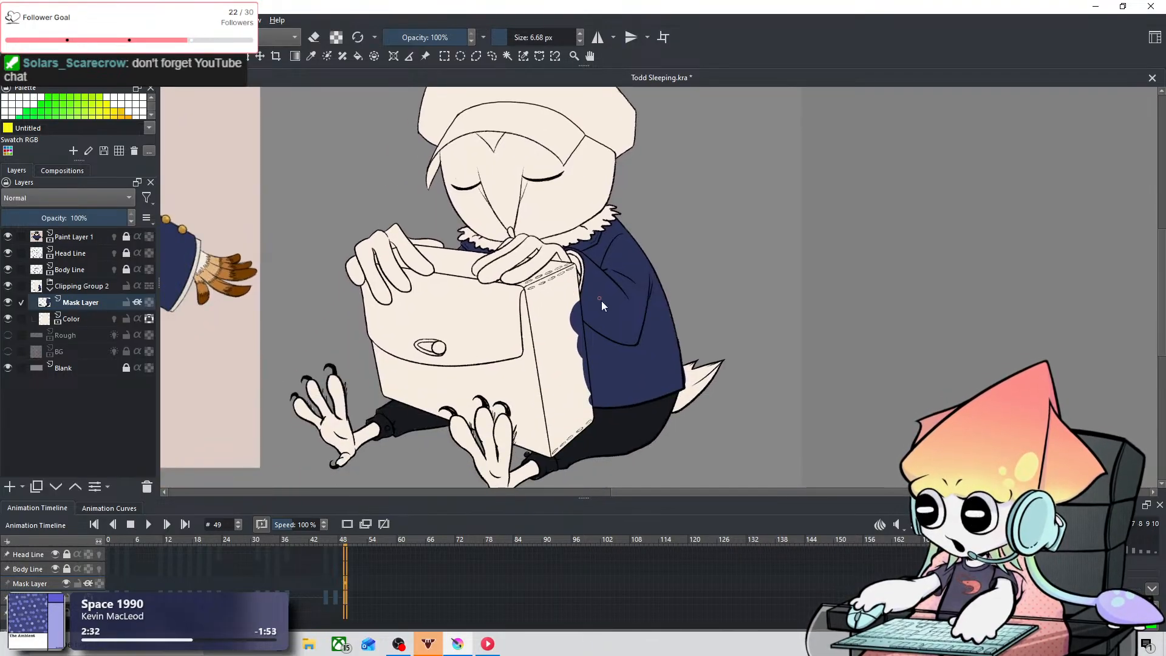
drag(662, 326, 699, 326)
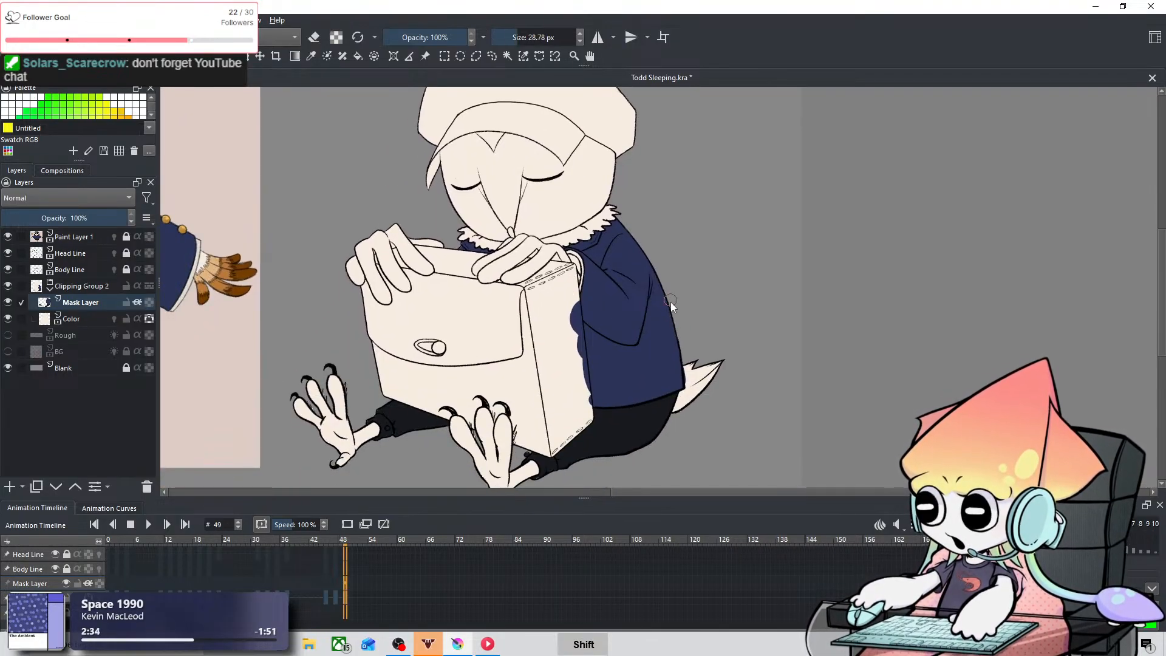
drag(598, 277, 677, 290)
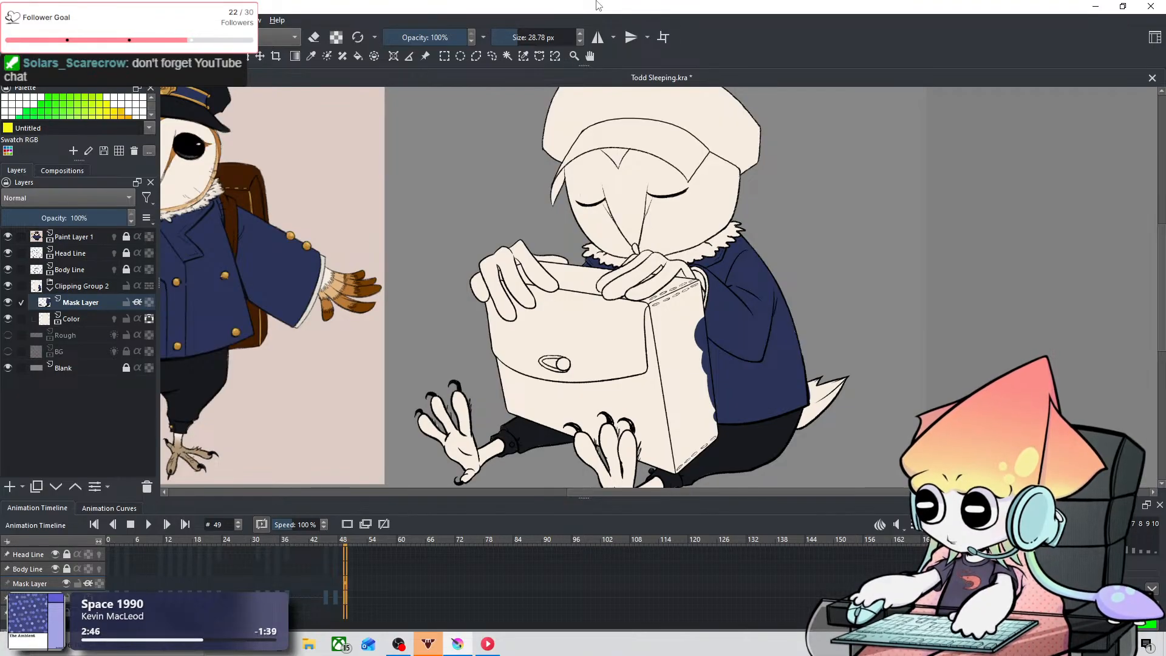
key(space)
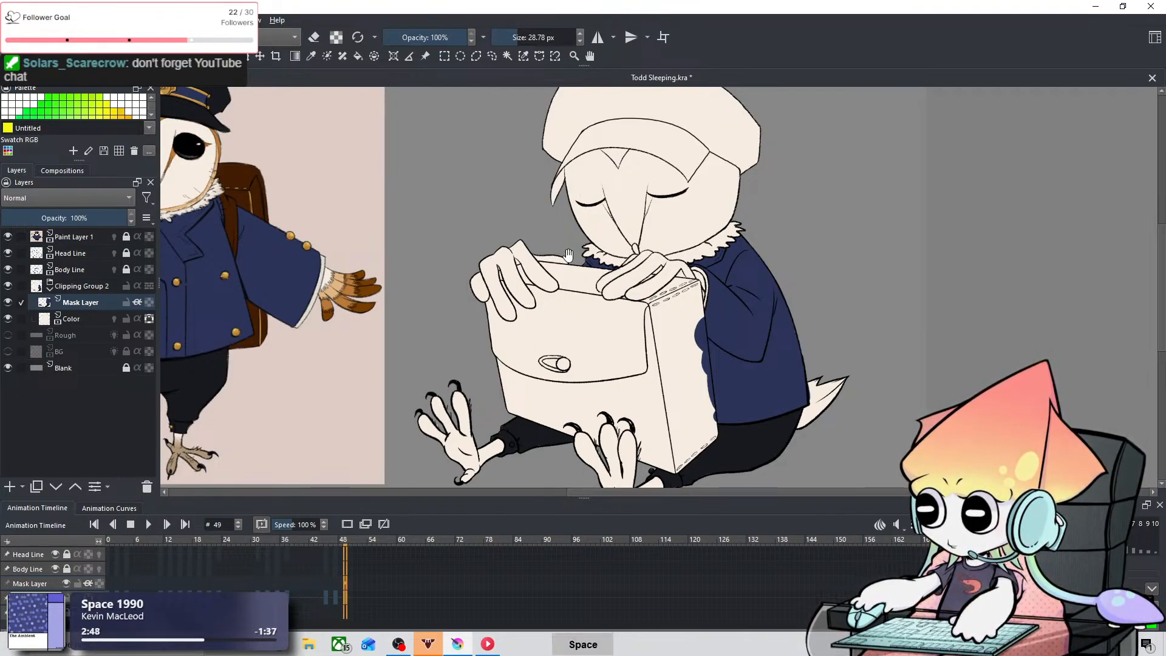
drag(568, 260, 727, 280)
drag(650, 316, 687, 276)
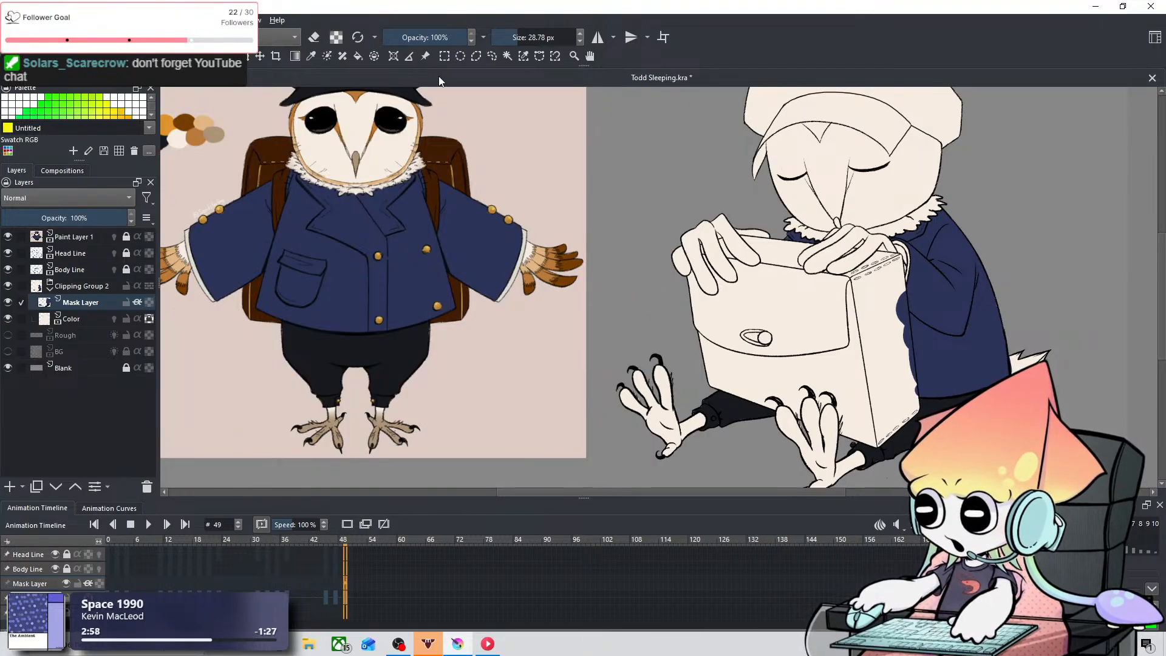
Step: Sample the gold button color from the reference and paint the button on the farther trouser cuff with a 3.82 px brush
click(311, 58)
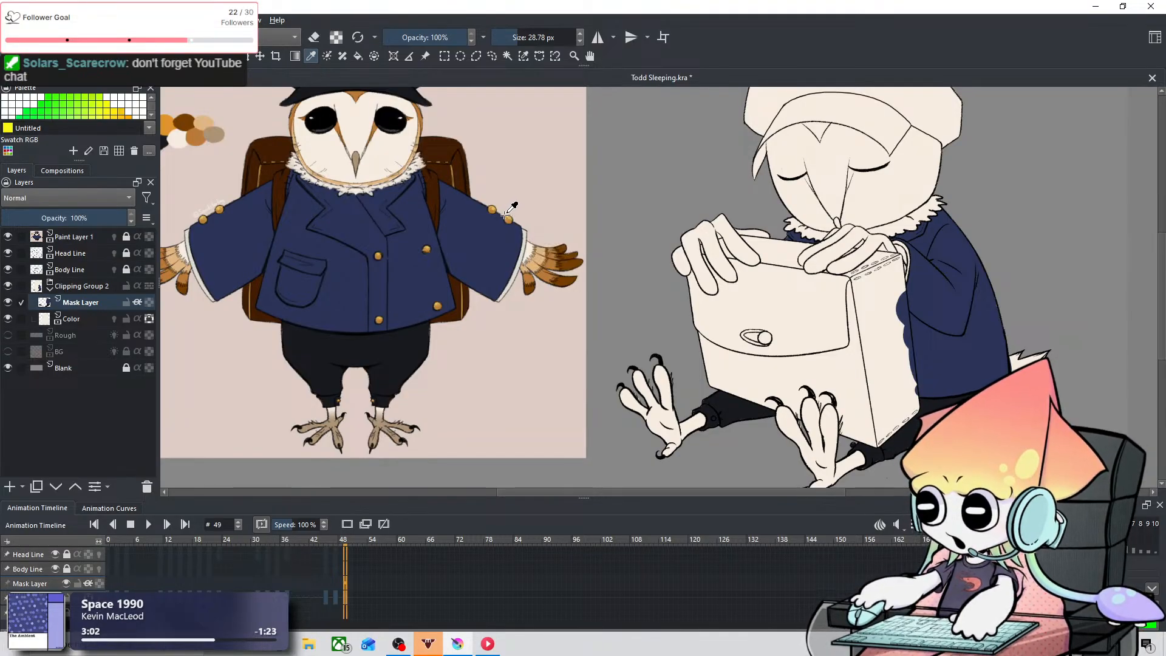
drag(201, 133, 269, 150)
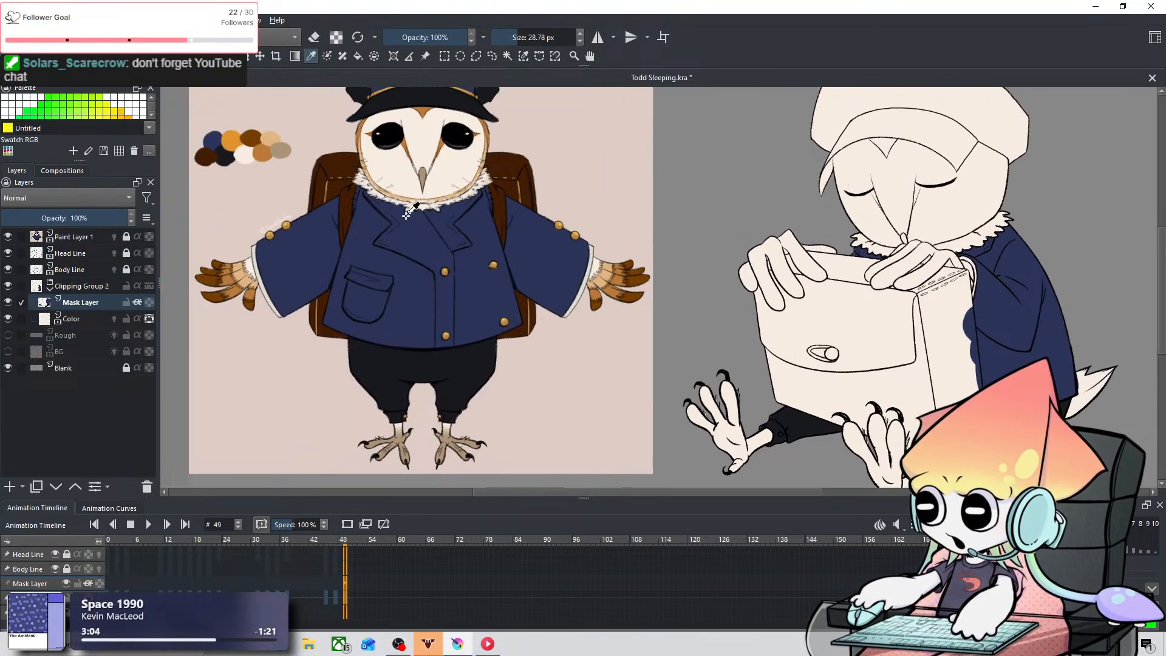
drag(843, 297, 549, 190)
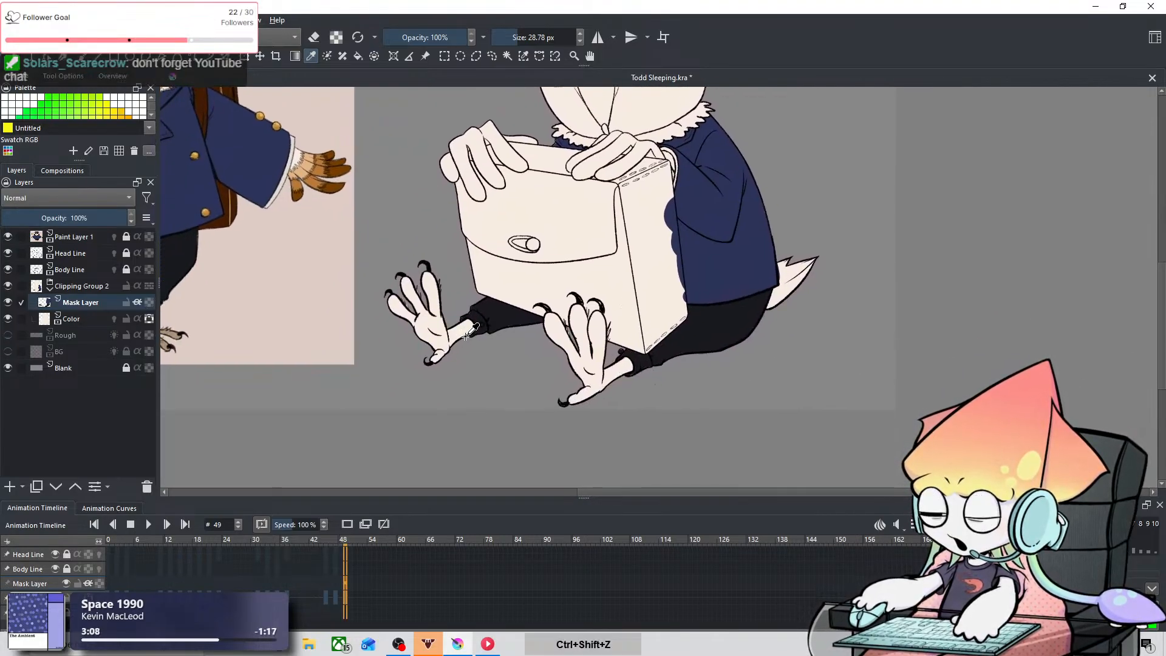
key(ctrl+equal)
key(ctrl+equal)
key(ctrl+equal)
key(ctrl+equal)
mouse_move(507, 295)
mouse_down()
mouse_move(732, 201)
mouse_move(852, 200)
mouse_up()
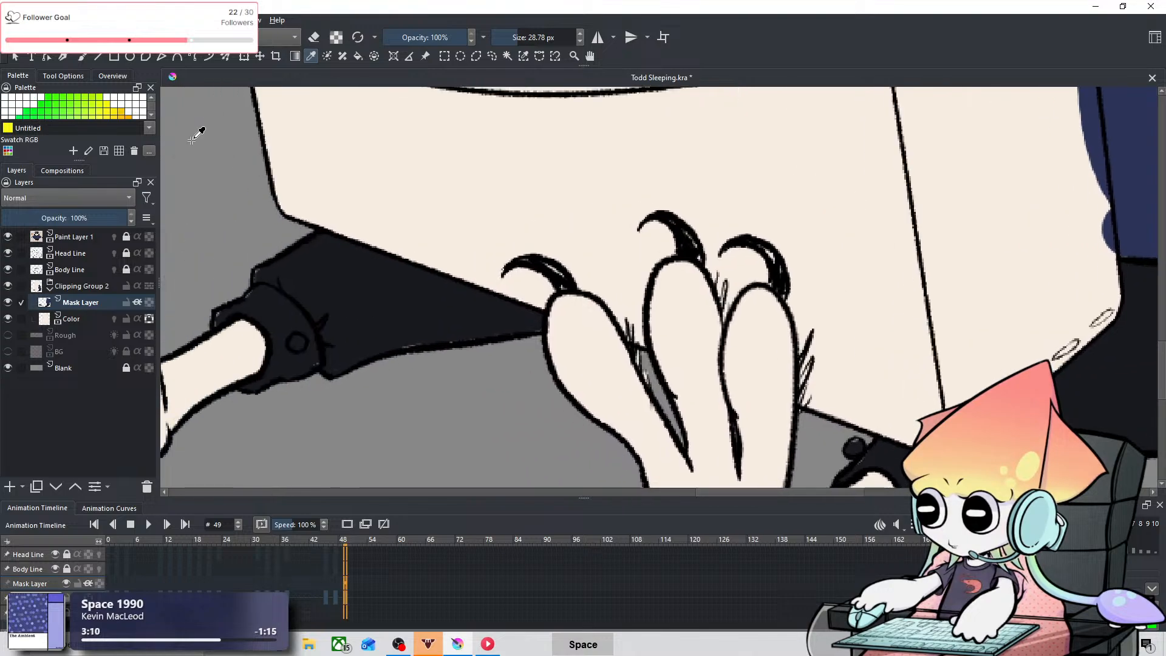
click(83, 57)
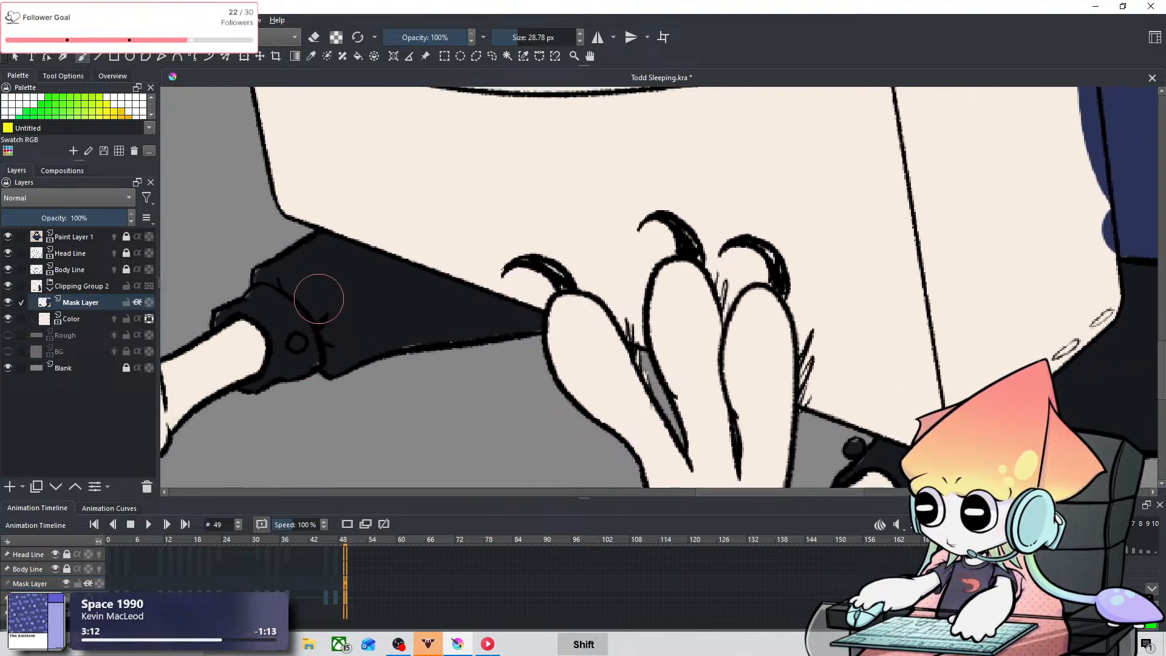
drag(322, 294, 279, 293)
drag(297, 346, 297, 342)
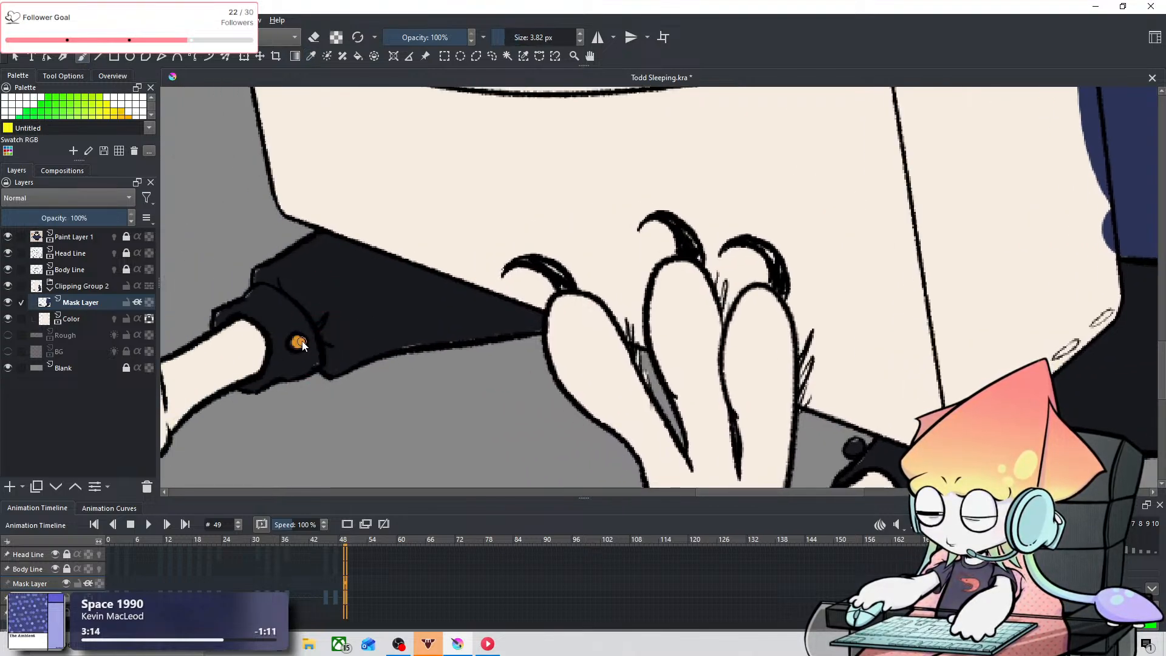
Step: Paint the button on the other trouser cuff, beside the bag's lower corner, in the same gold
key(space)
mouse_move(726, 350)
mouse_down()
mouse_move(309, 271)
mouse_move(304, 202)
mouse_up()
click(431, 296)
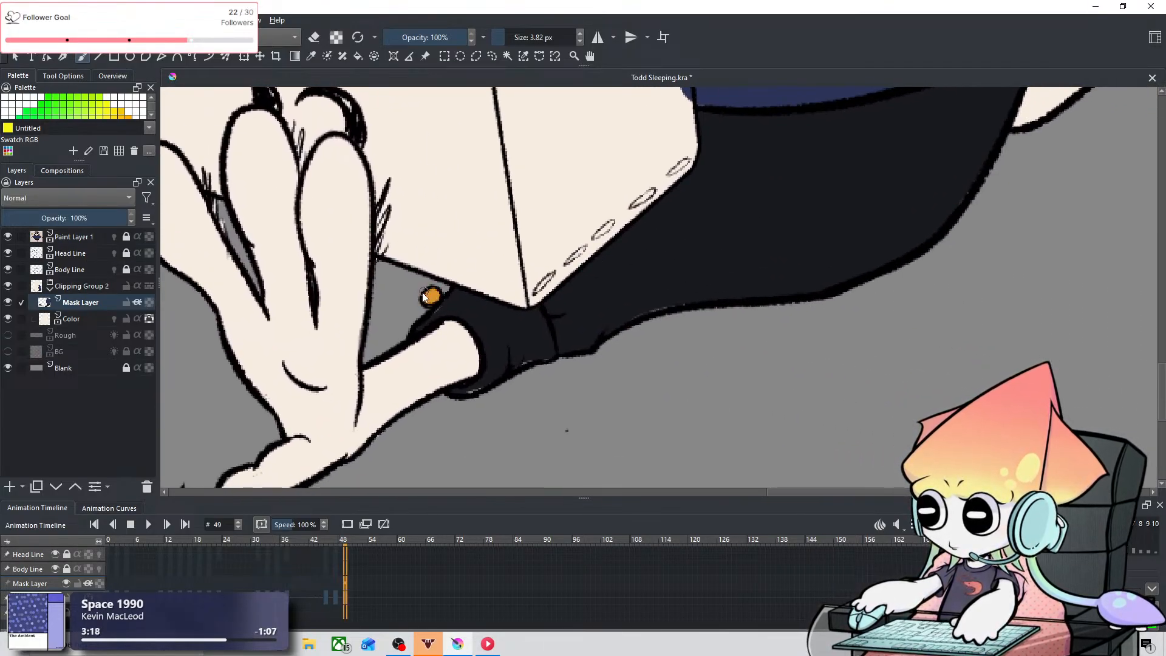
scroll(423, 279, down, 4)
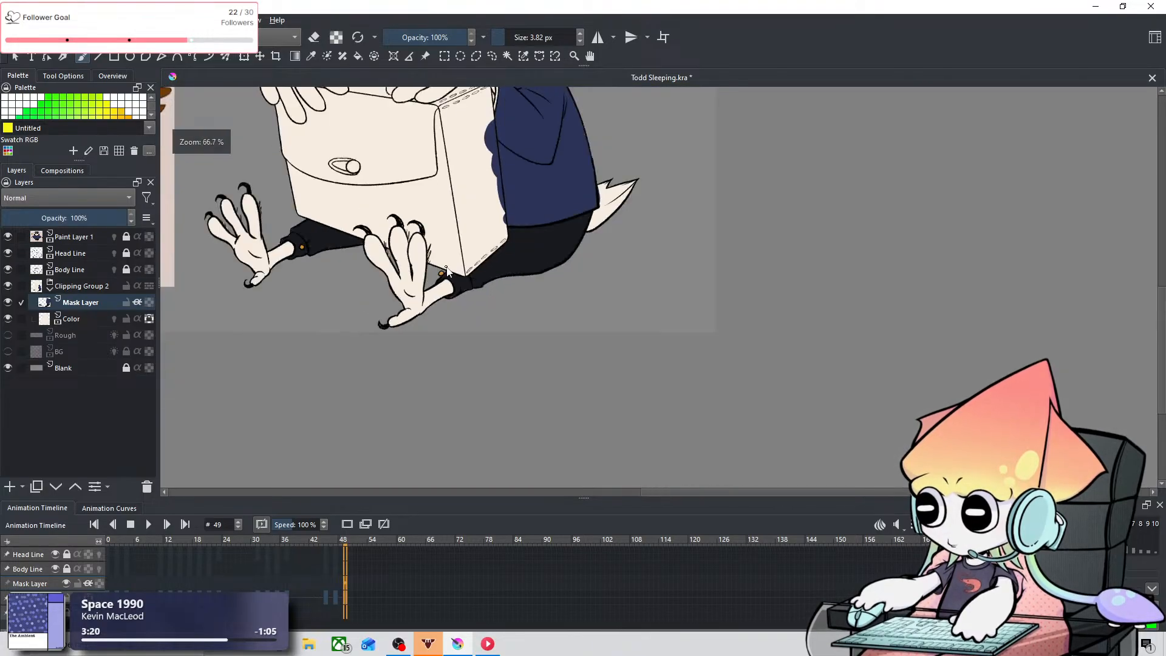
scroll(424, 280, up, 2)
drag(438, 279, 513, 337)
scroll(513, 337, down, 1)
drag(549, 291, 614, 382)
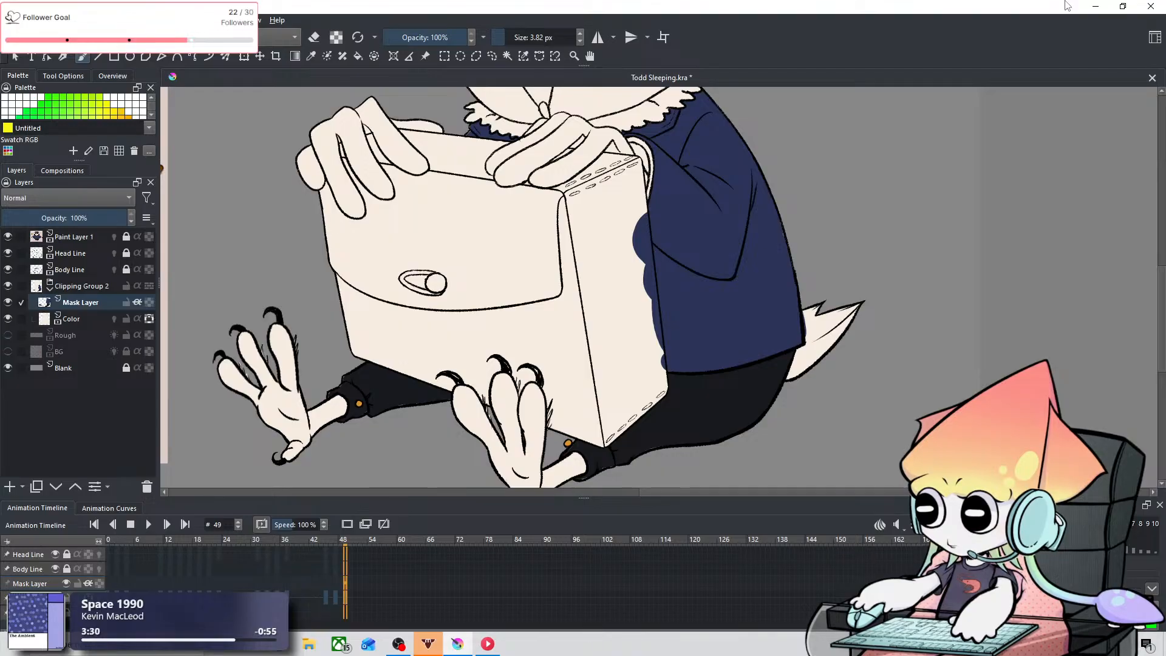
Step: Sample the off-white shirt cuff color from the reference and paint the cuff rim at the jacket sleeve's opening with a 3.82 px brush
drag(578, 255, 687, 436)
drag(593, 340, 687, 295)
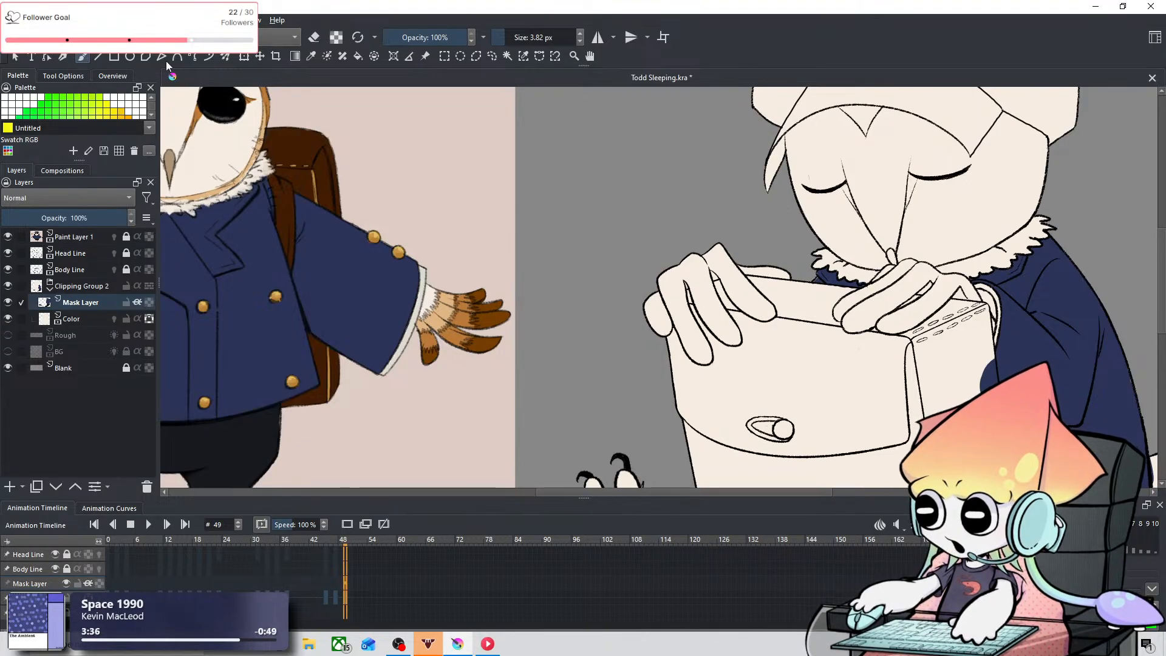
click(312, 56)
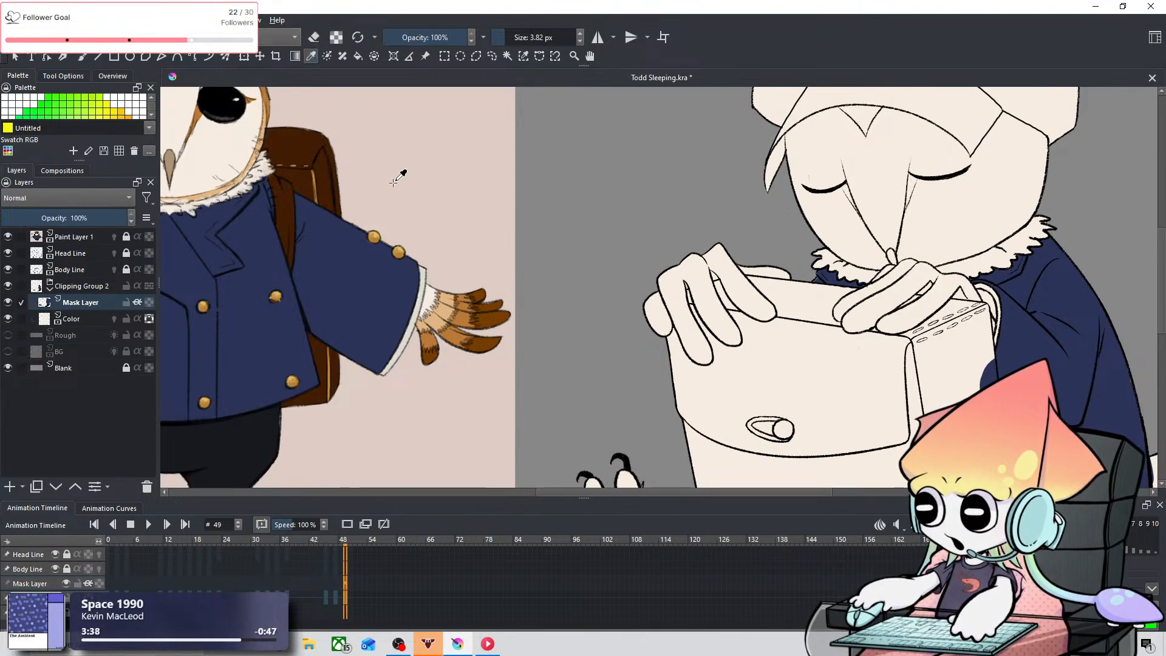
click(427, 296)
click(425, 295)
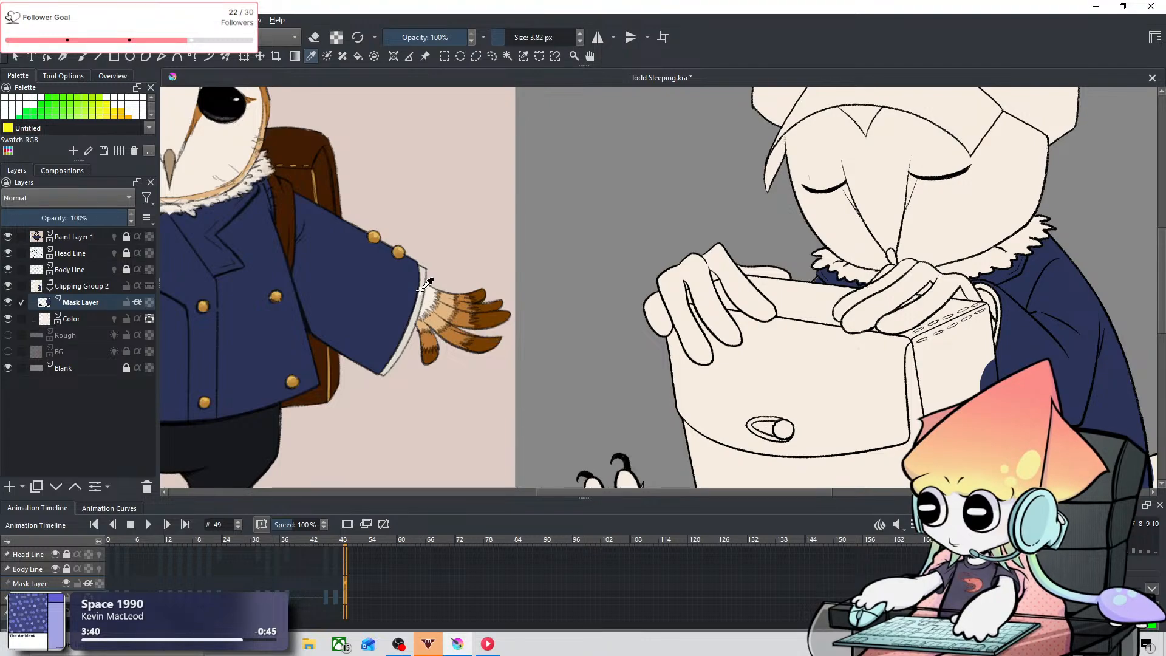
click(422, 293)
click(81, 57)
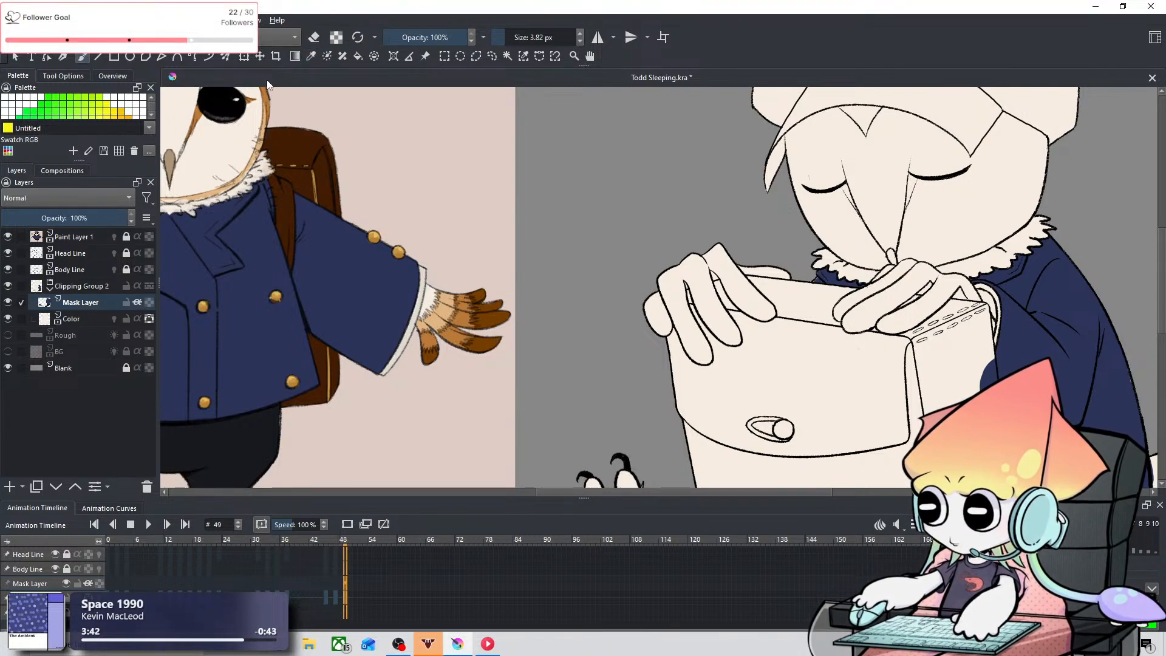
mouse_move(995, 260)
mouse_down()
mouse_move(618, 278)
mouse_move(598, 261)
mouse_move(627, 237)
mouse_move(619, 265)
mouse_move(626, 257)
mouse_move(602, 229)
mouse_move(624, 234)
mouse_move(613, 223)
mouse_move(643, 249)
mouse_move(652, 369)
mouse_move(651, 267)
mouse_up()
key(ctrl+equal)
key(ctrl+equal)
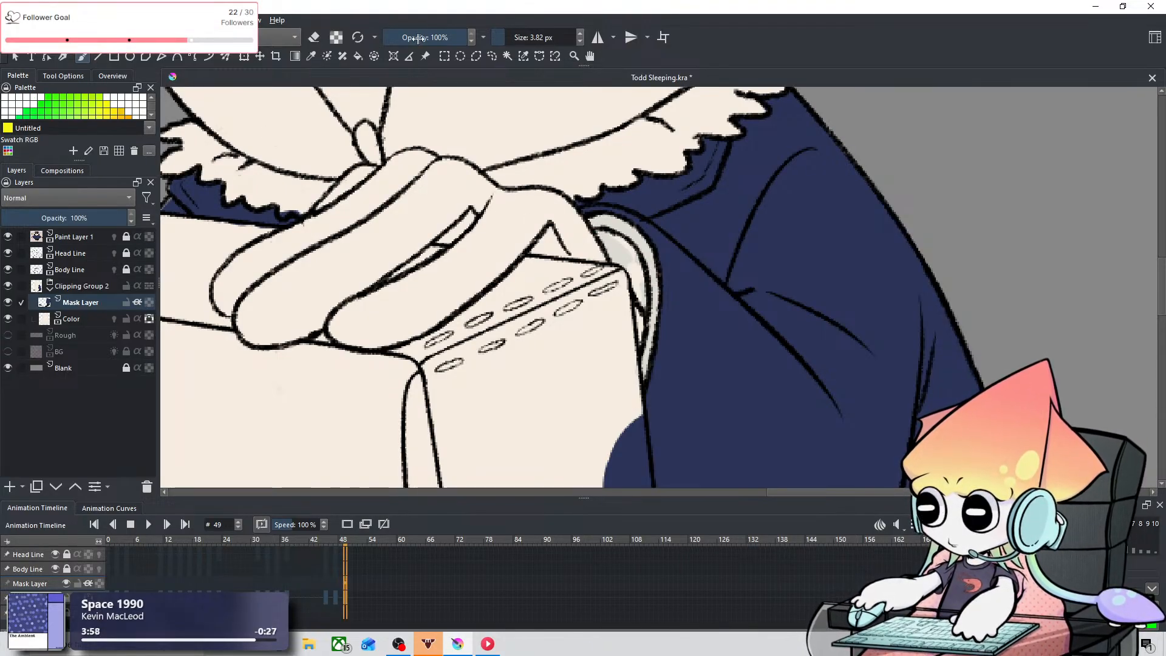
Step: Sample the jacket navy, change it to the pale blue-grey #afb2c0, and paint the shaded inside of the shirt cuff
click(311, 54)
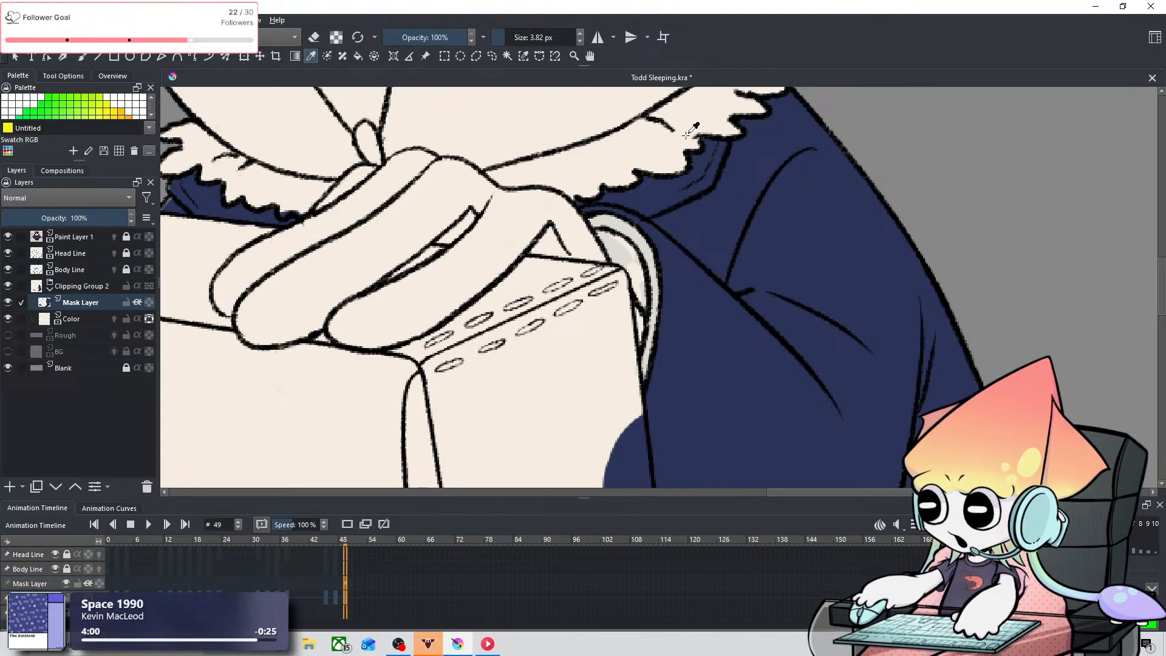
click(86, 56)
click(497, 37)
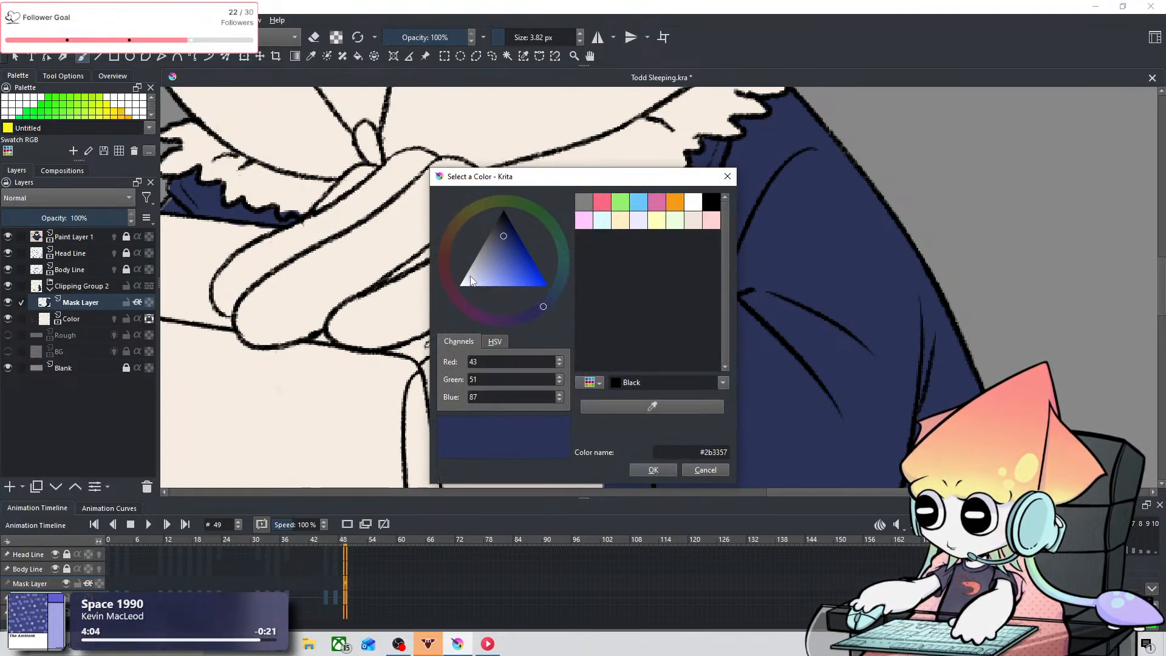
drag(472, 280, 476, 267)
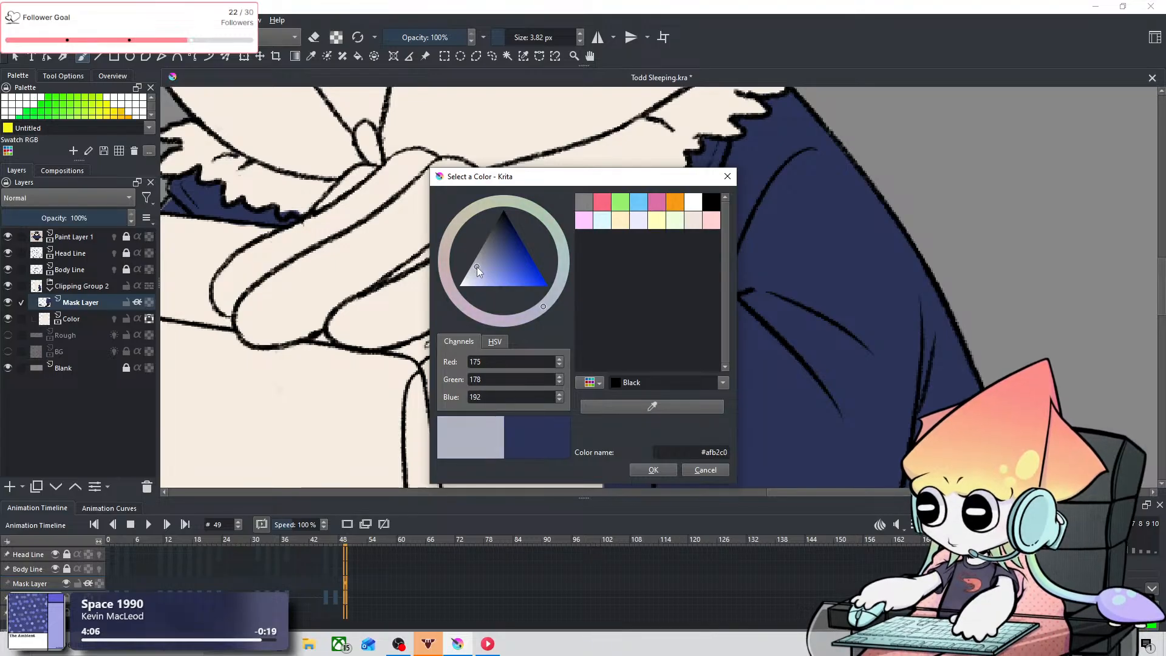
click(649, 469)
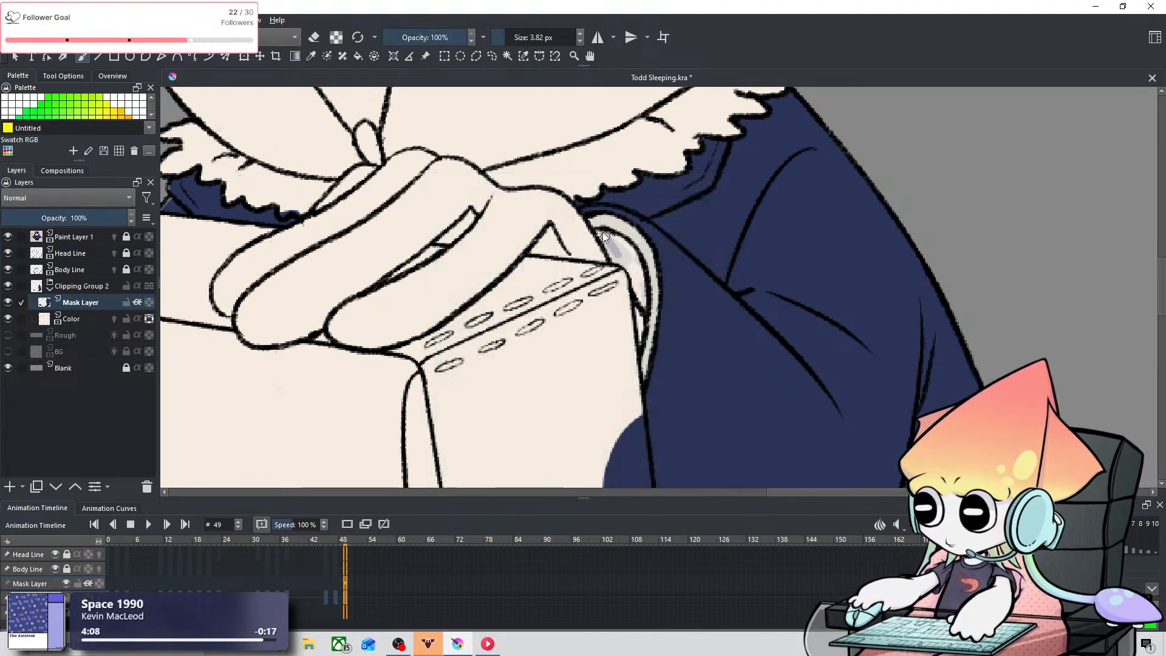
mouse_move(640, 269)
mouse_down()
mouse_move(623, 258)
mouse_move(643, 288)
mouse_up()
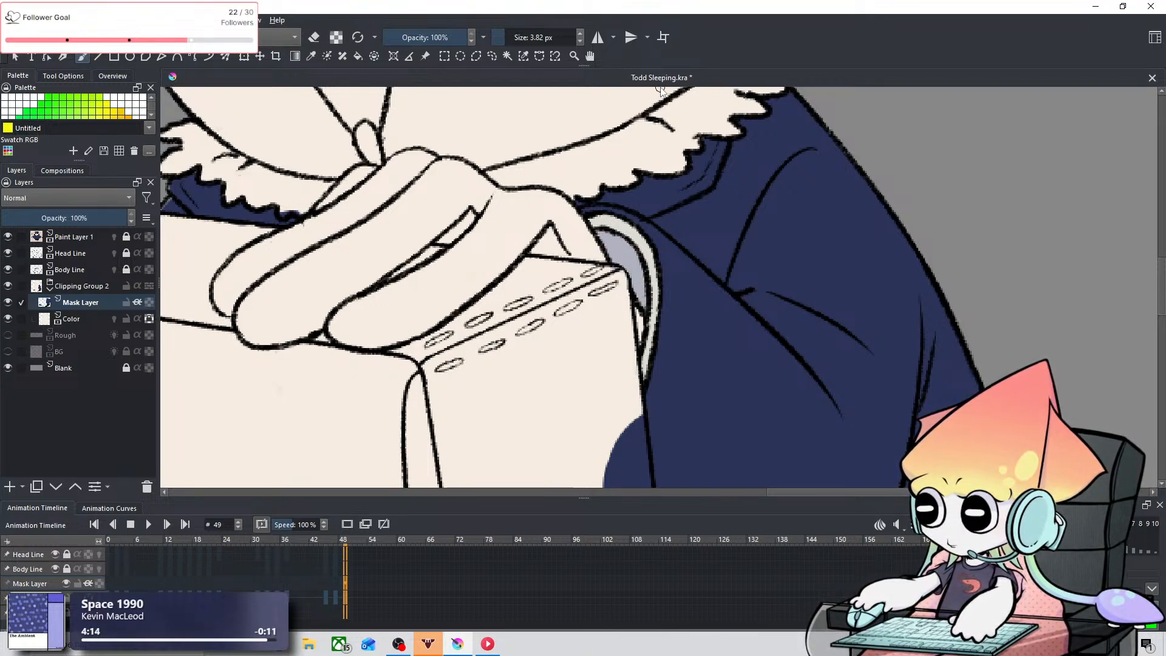
Step: Compare the sleeping owl's colored clothing, bag and hands with the full reference character
scroll(760, 320, down, 8)
scroll(759, 315, up, 4)
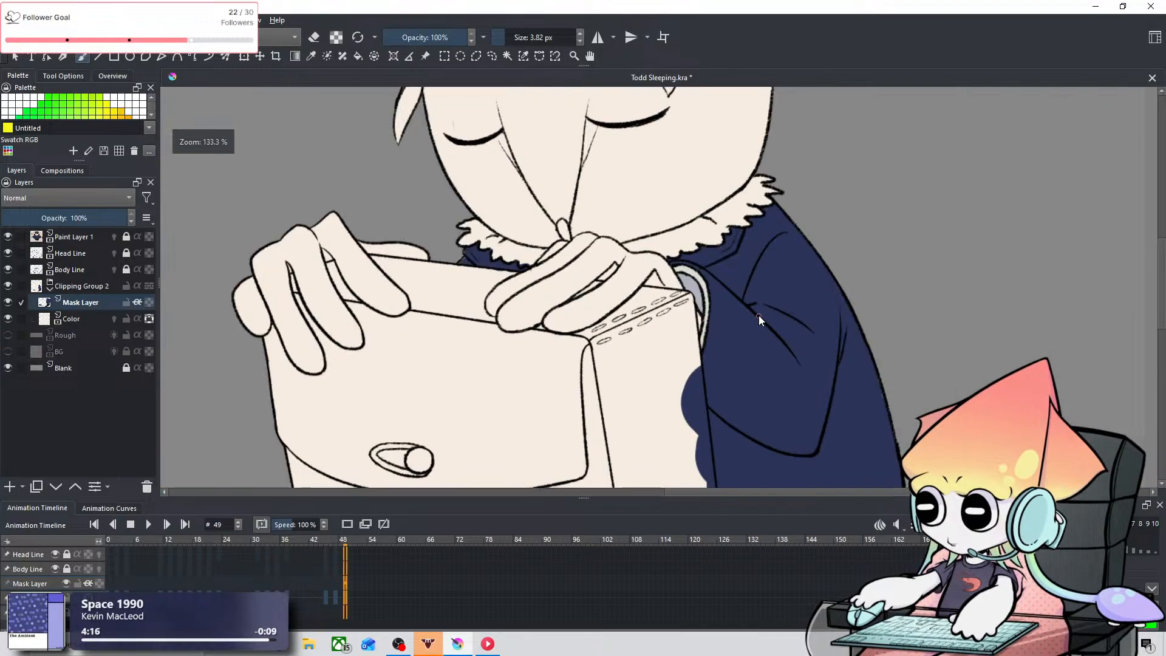
scroll(760, 315, down, 2)
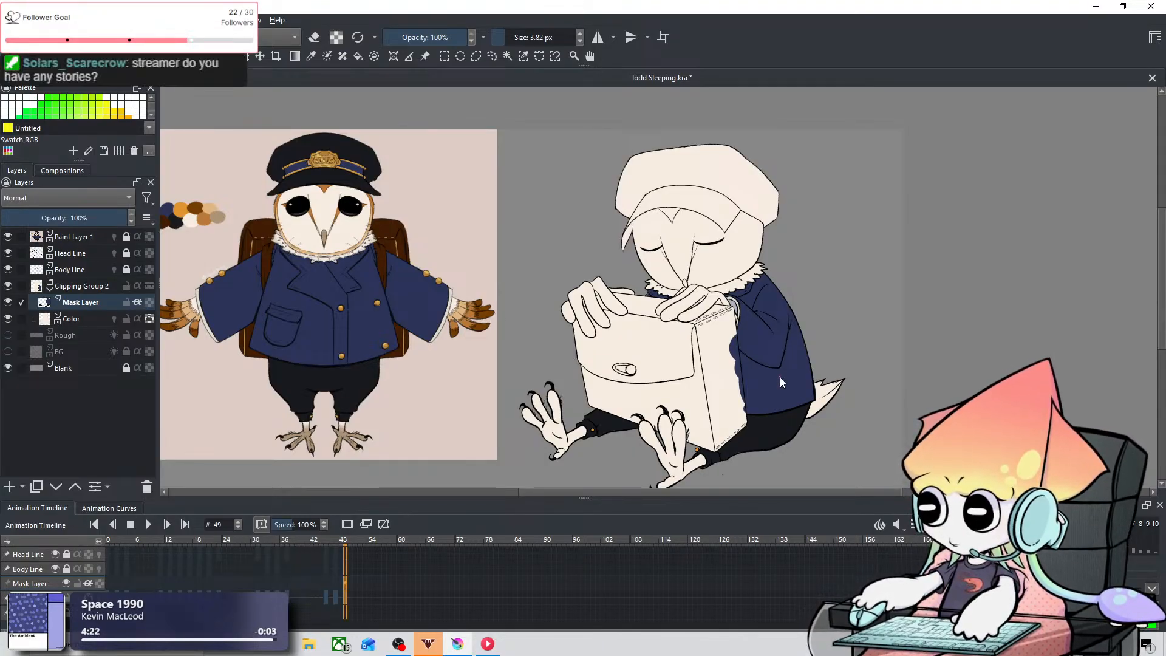
drag(375, 336, 596, 302)
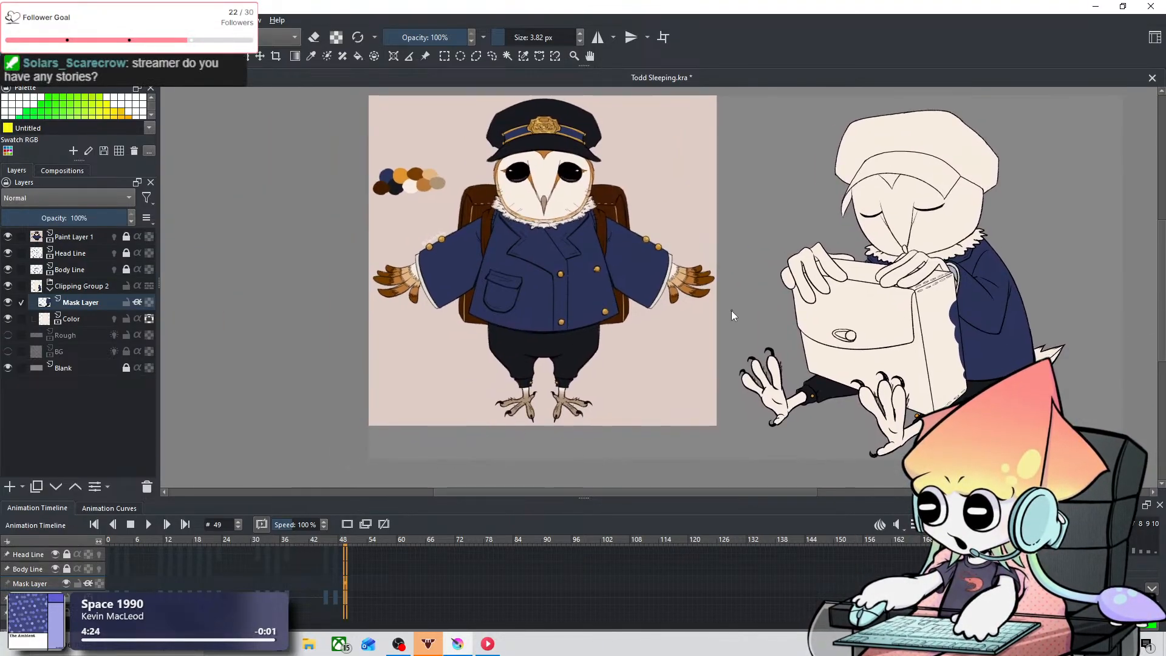
drag(731, 311, 520, 311)
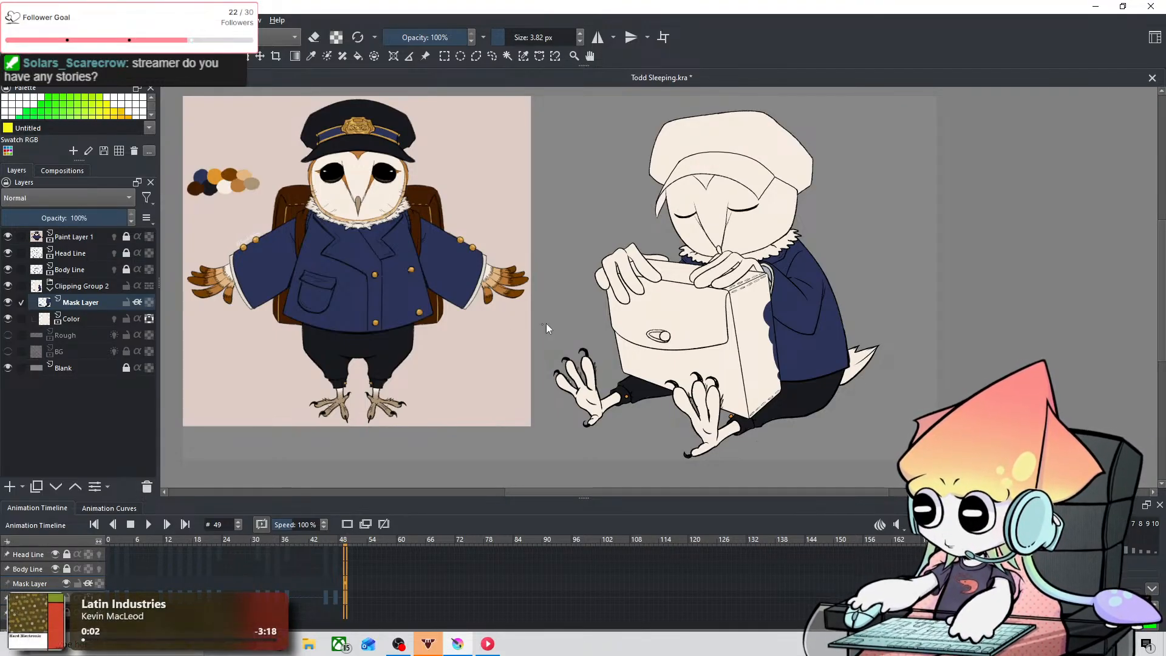
scroll(366, 252, up, 1)
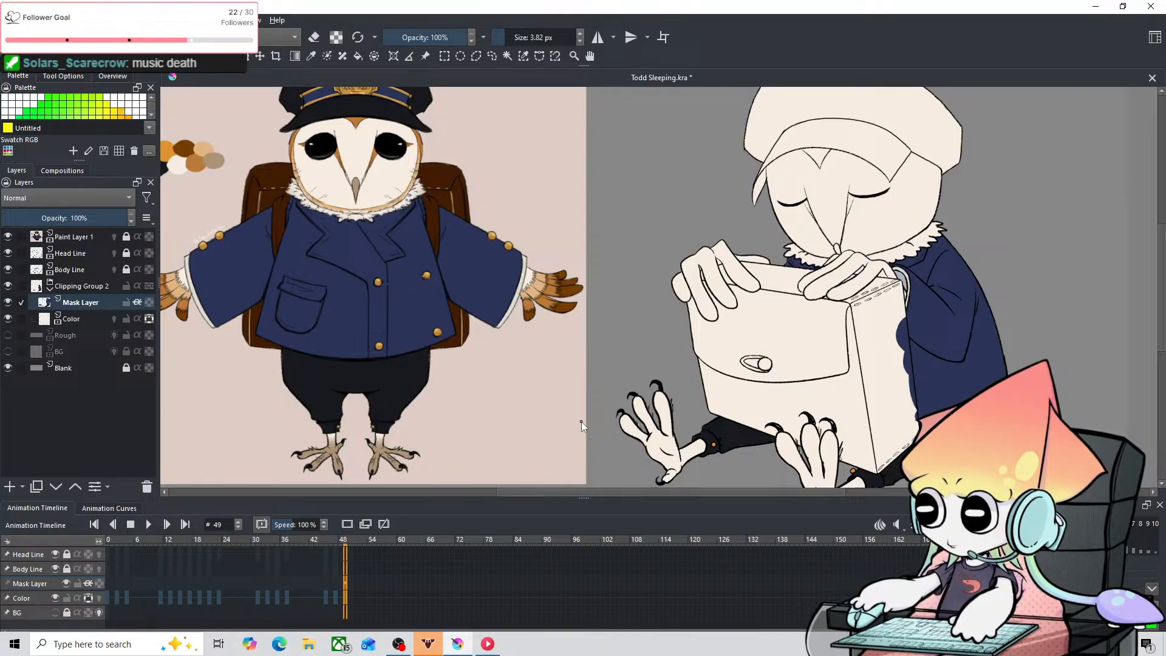
key(ctrl+plus)
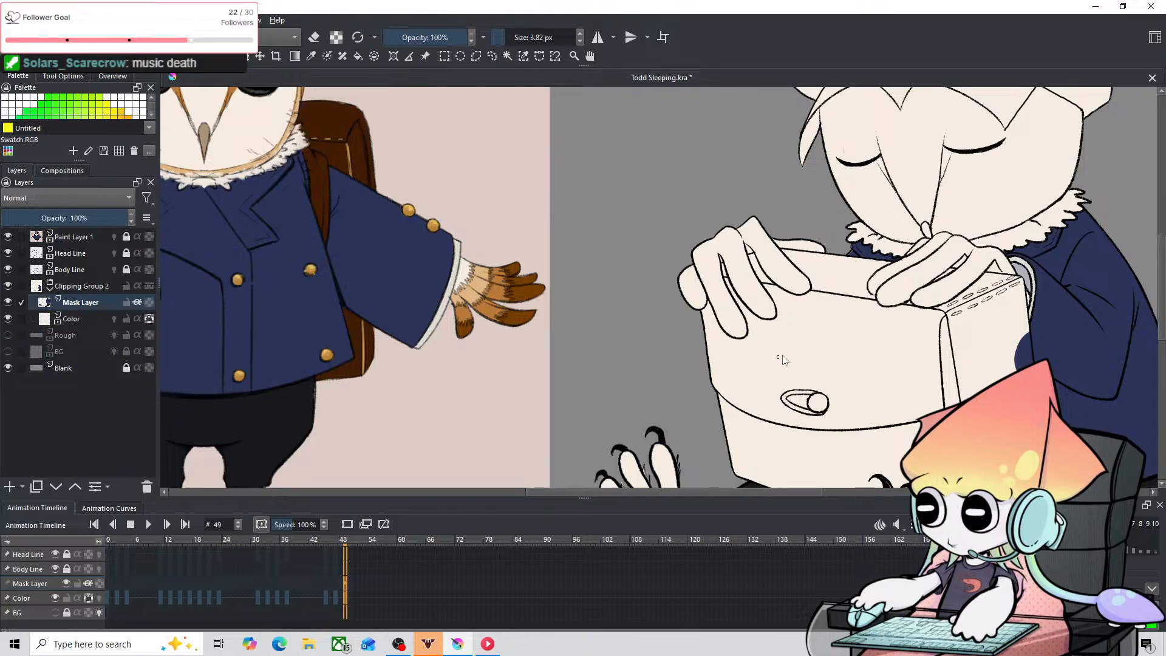
drag(784, 356, 580, 305)
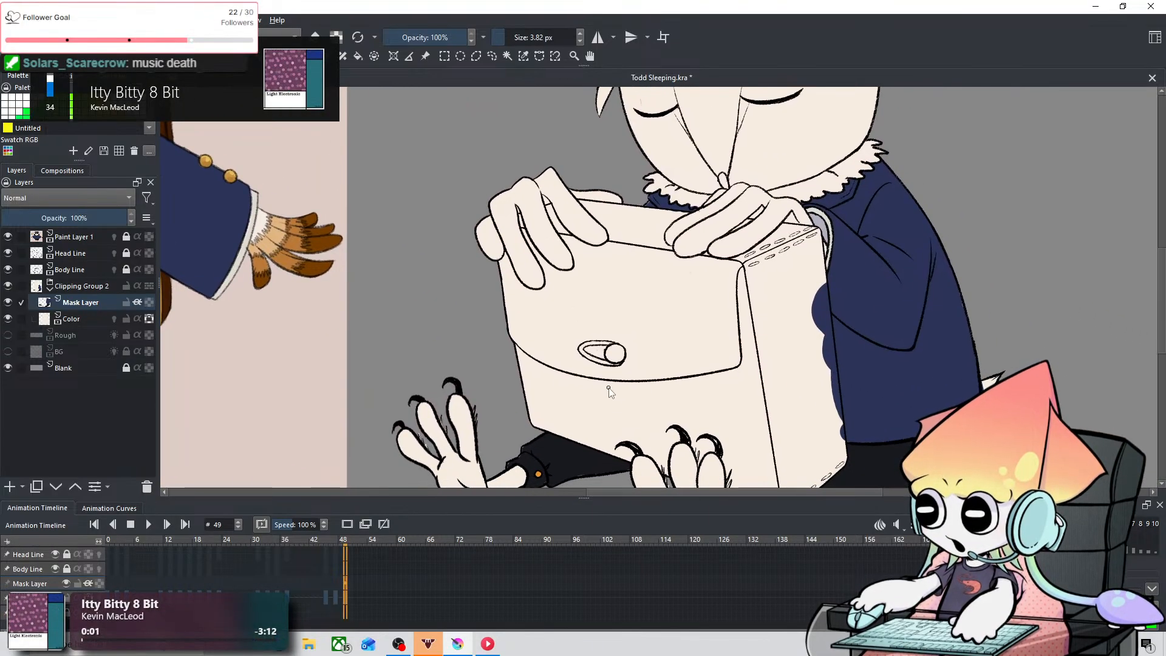
drag(608, 386, 512, 371)
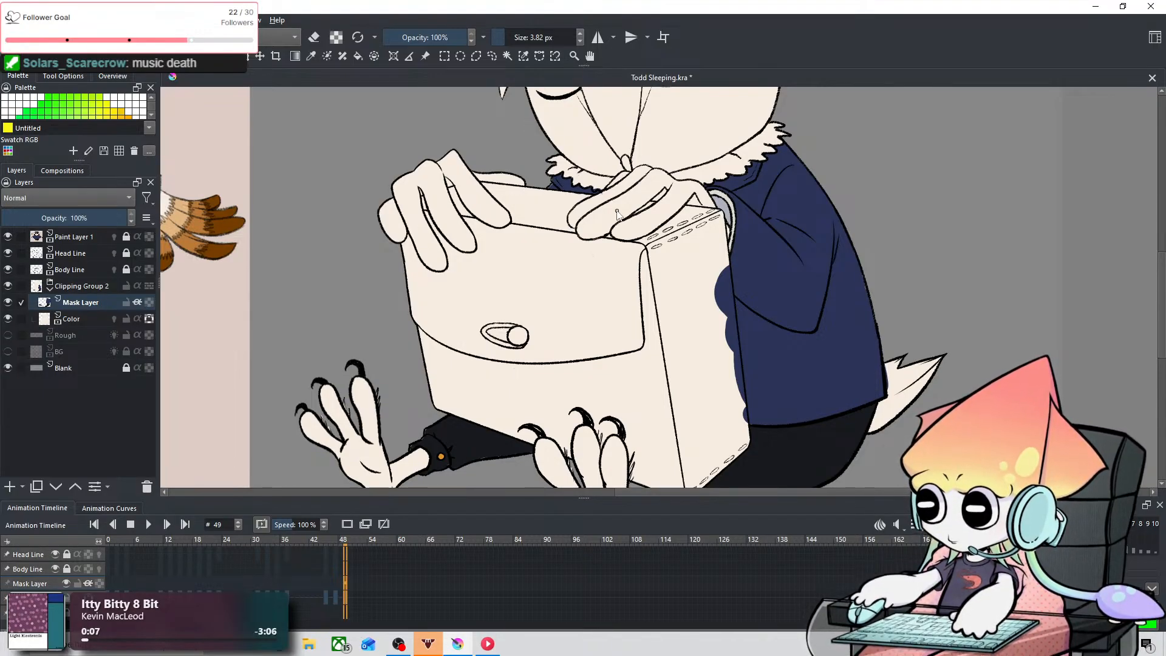
drag(869, 199, 965, 310)
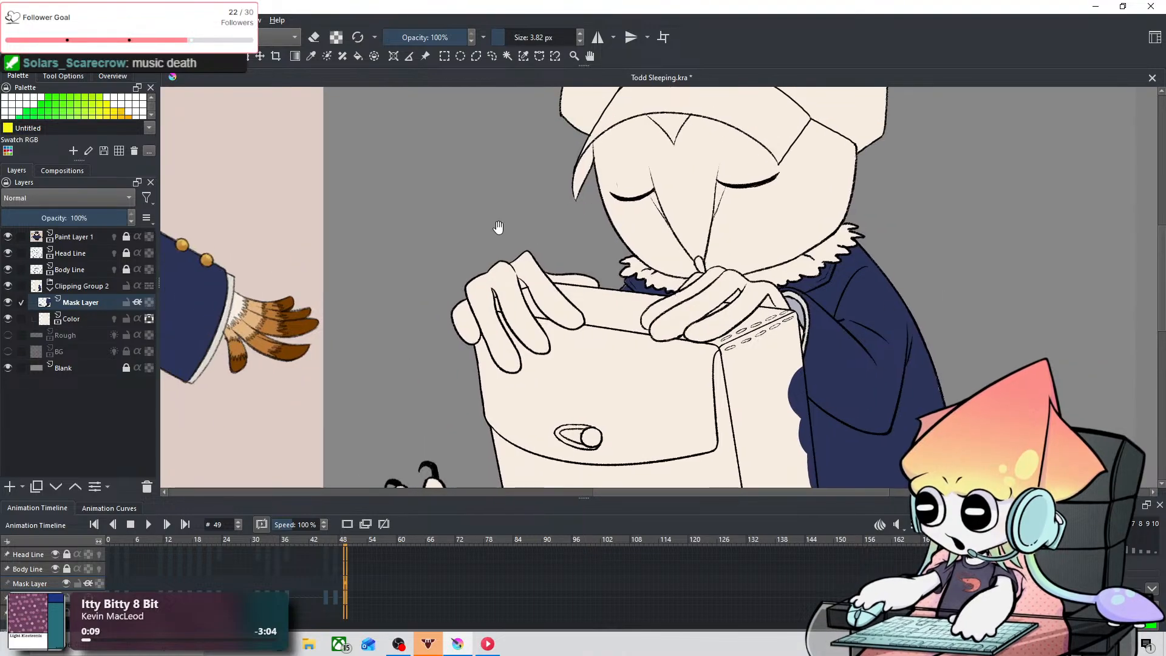
Step: Sample the dark brown of the backpack from the reference character
drag(516, 233, 599, 289)
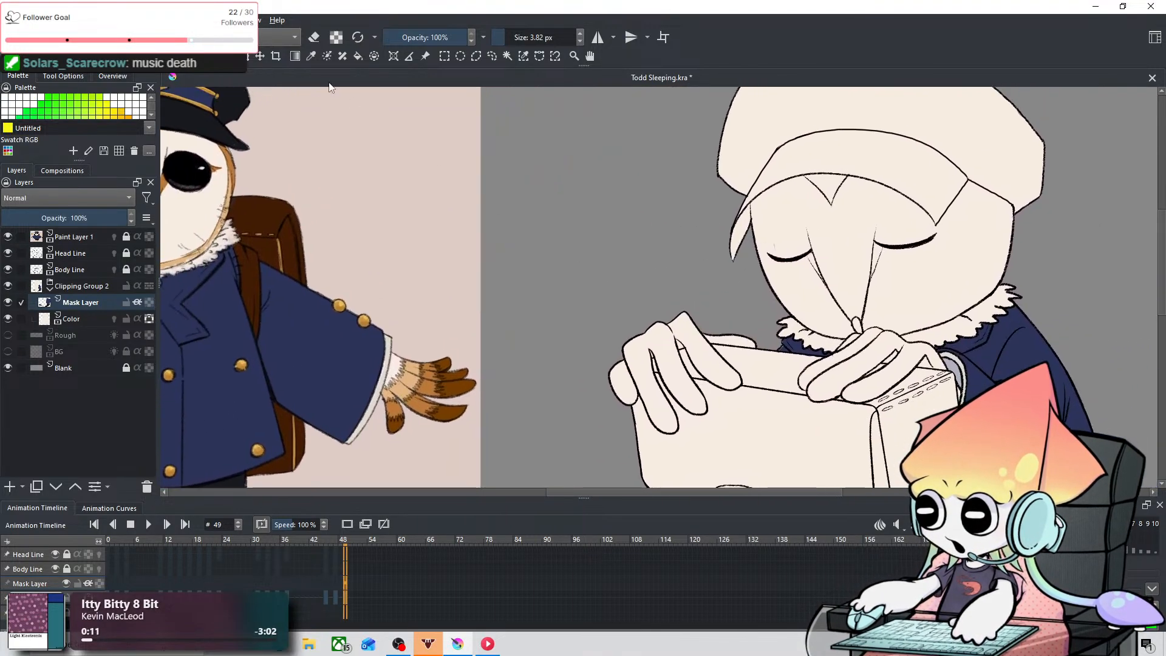
click(311, 57)
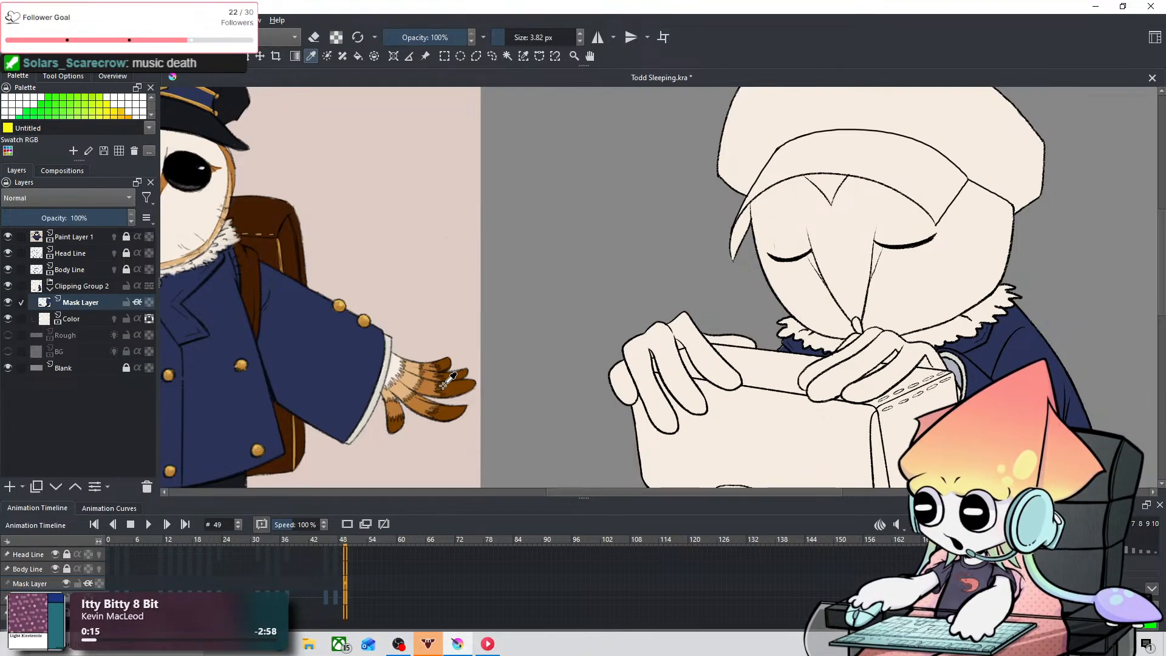
scroll(722, 363, down, 2)
drag(703, 373, 671, 291)
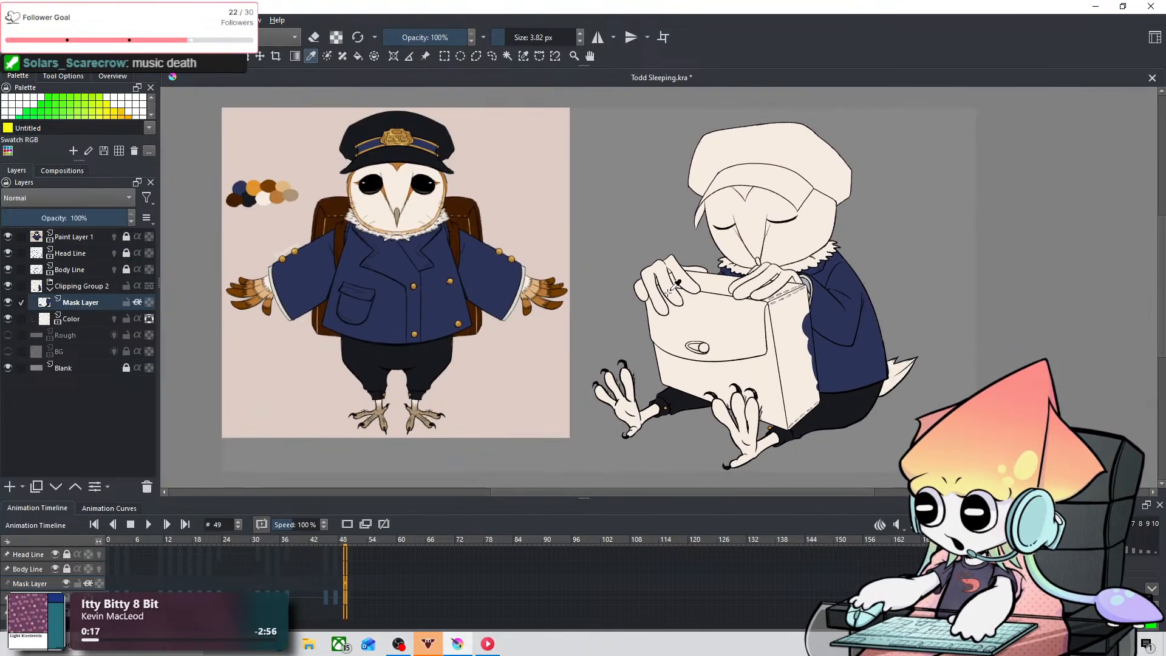
scroll(527, 389, up, 1)
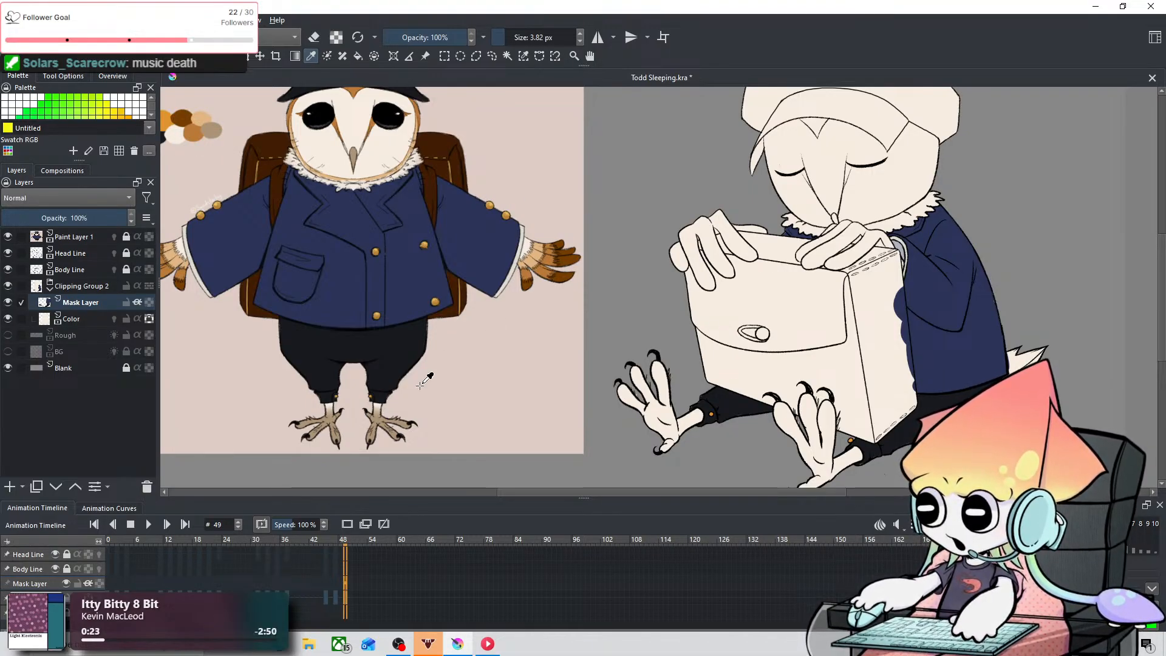
drag(587, 294, 568, 404)
scroll(451, 364, up, 1)
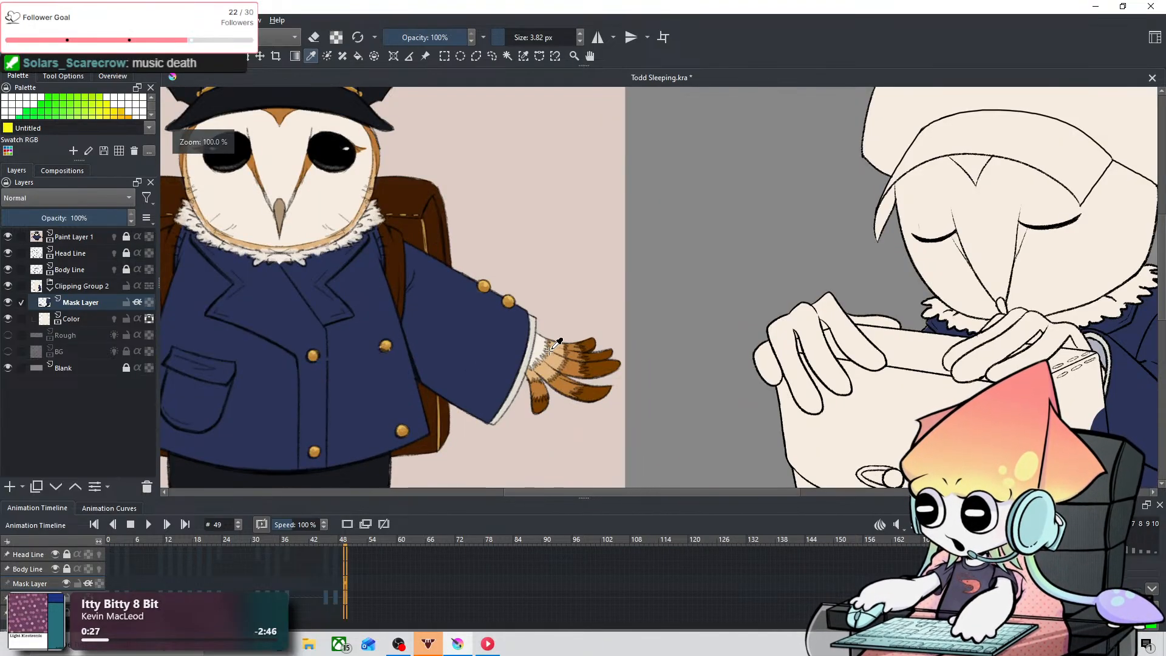
scroll(551, 349, down, 1)
scroll(480, 392, up, 1)
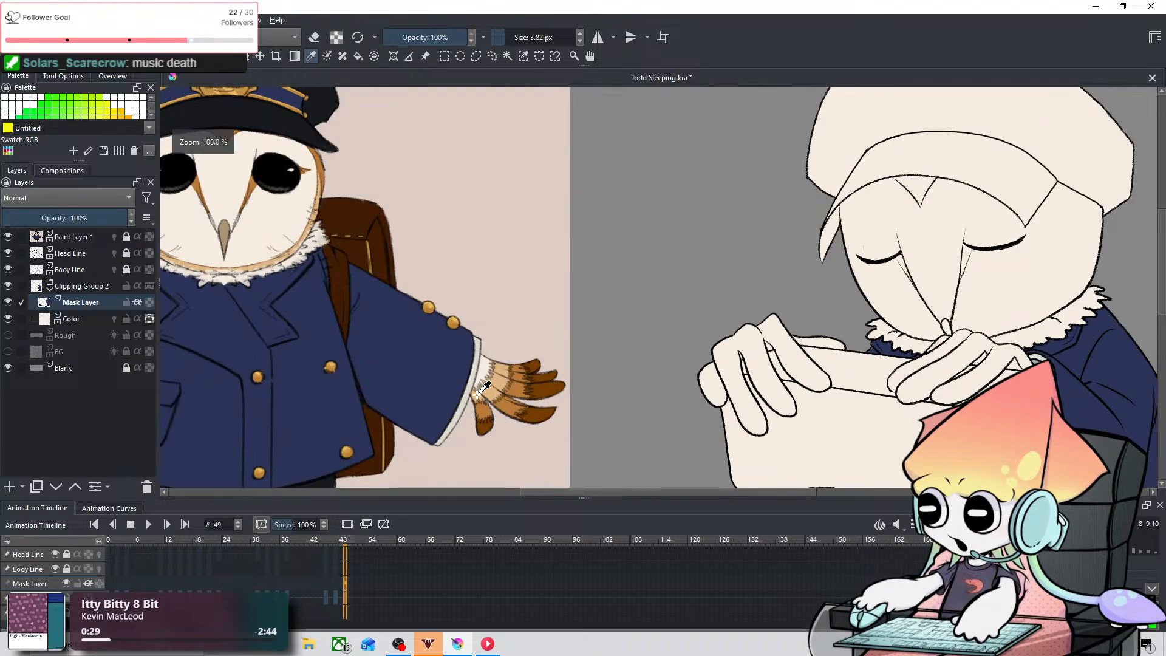
drag(555, 370, 485, 372)
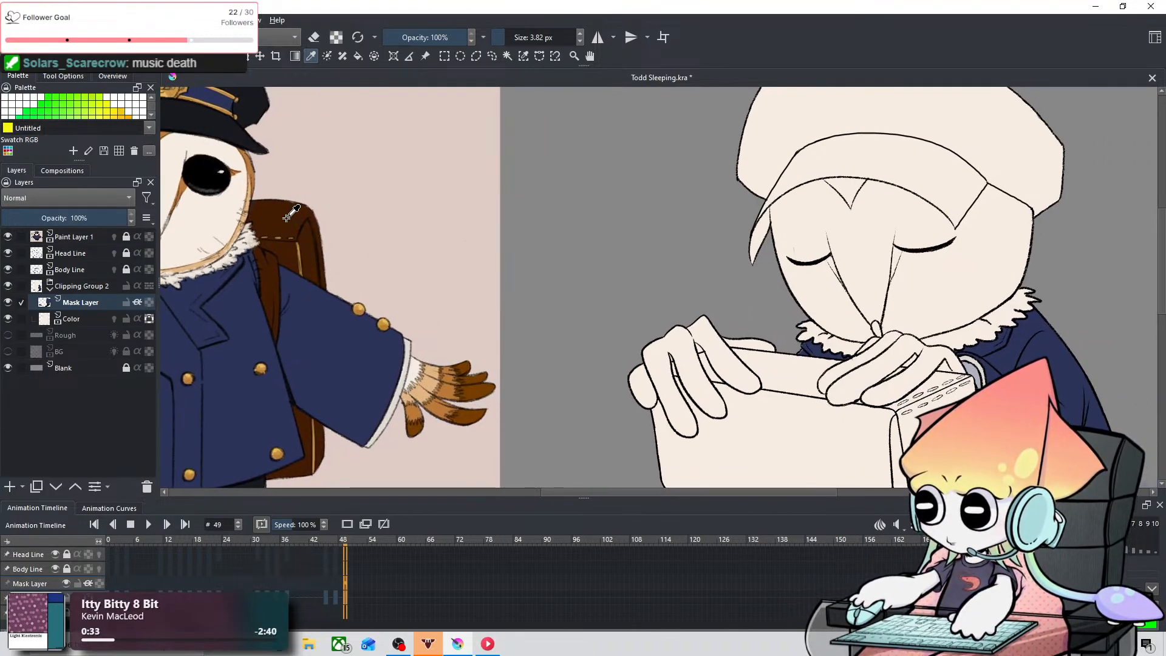
Step: Paint the sleeping owl's bag dark brown along the outer side edge and bottom edge up to the first claw with a 29.85 px brush
drag(890, 356, 602, 130)
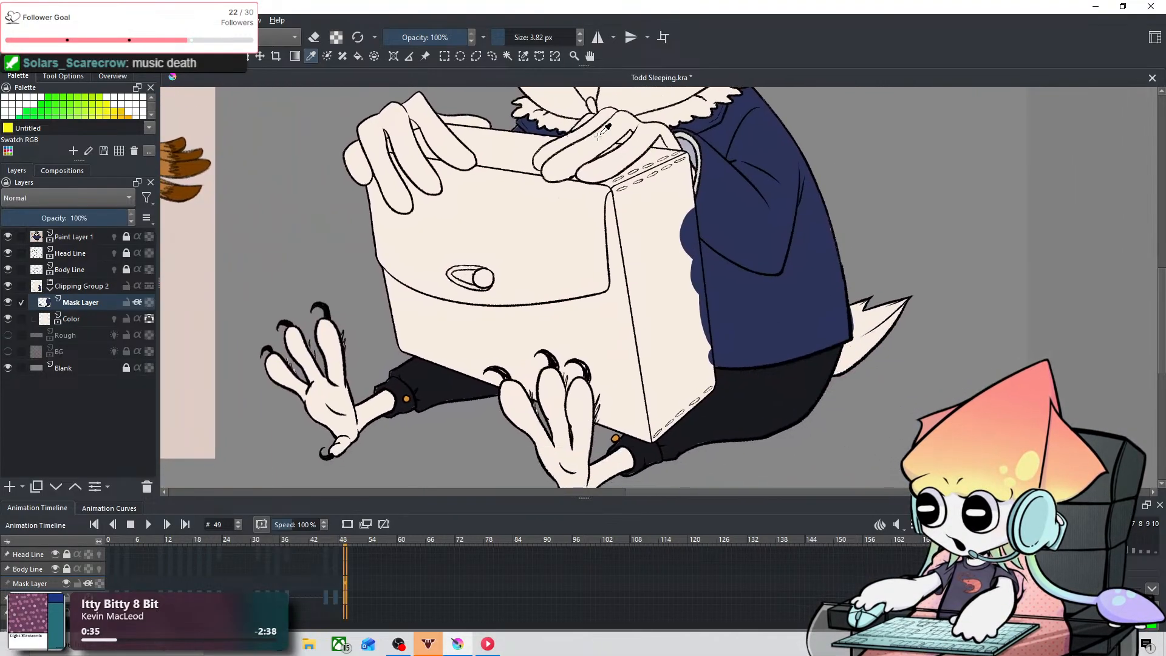
scroll(420, 307, up, 2)
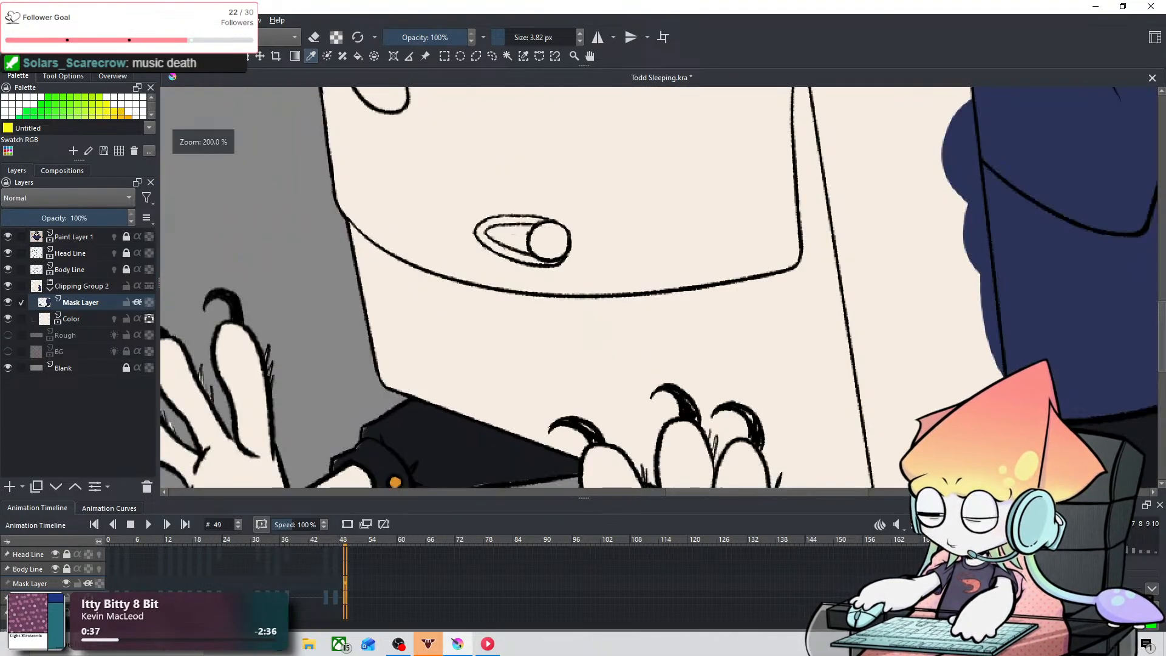
key(b)
drag(625, 311, 654, 276)
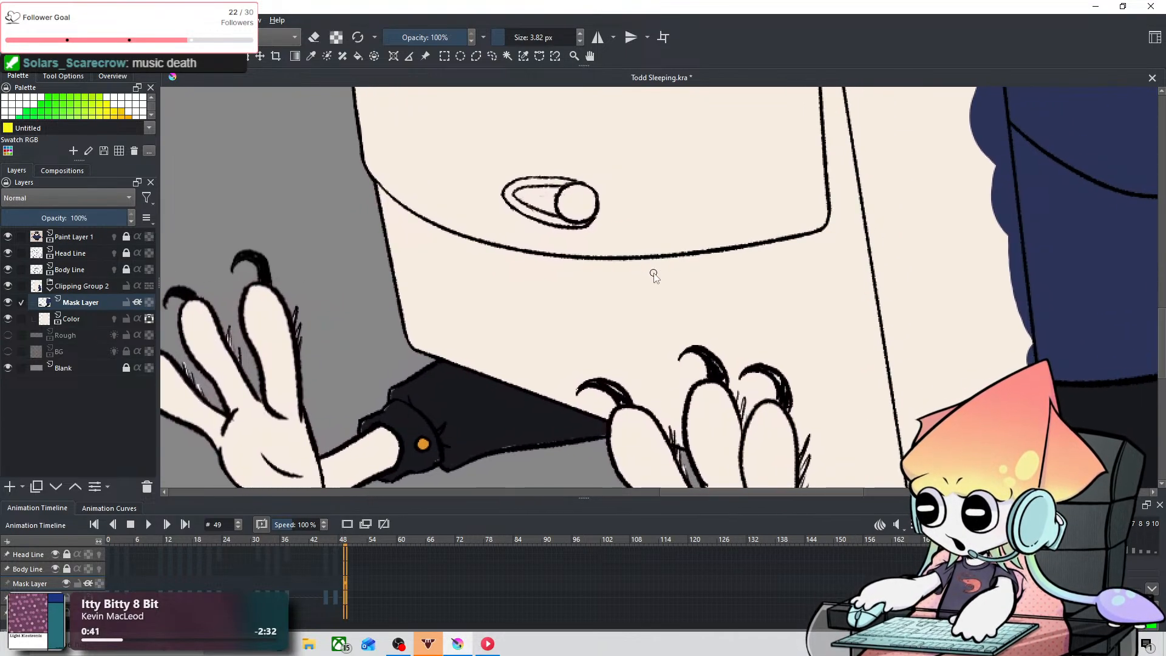
mouse_move(422, 240)
mouse_down()
mouse_move(439, 234)
mouse_move(422, 330)
mouse_move(555, 376)
mouse_move(545, 376)
mouse_up()
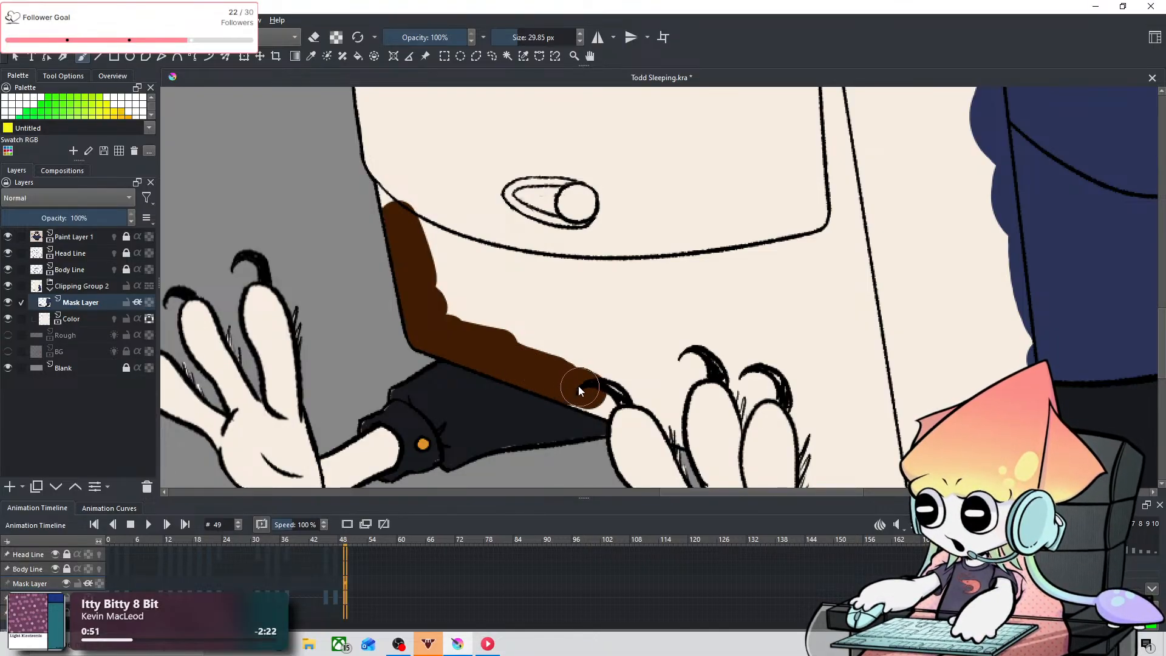
Step: Paint the bag brown around the foot's first two claws with an 8 px brush, and widen the fill with a 35.19 px brush
shift+drag(608, 298, 581, 298)
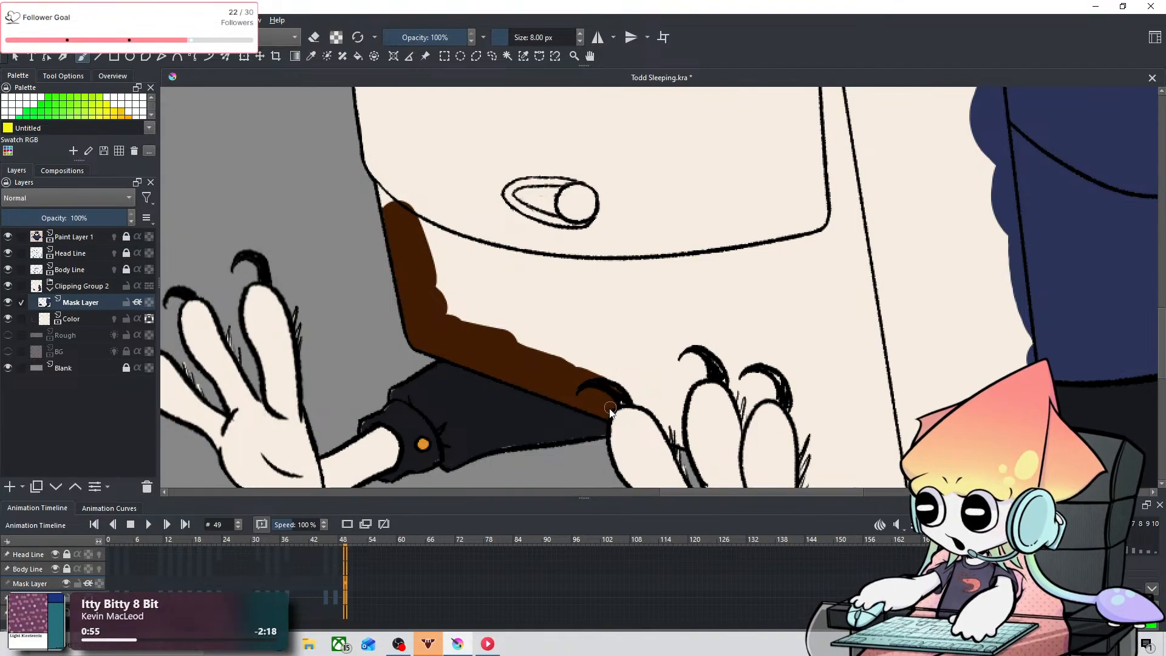
mouse_move(618, 403)
mouse_down()
mouse_move(680, 402)
mouse_move(649, 400)
mouse_move(681, 439)
mouse_move(638, 399)
mouse_move(678, 439)
mouse_up()
key(ctrl+z)
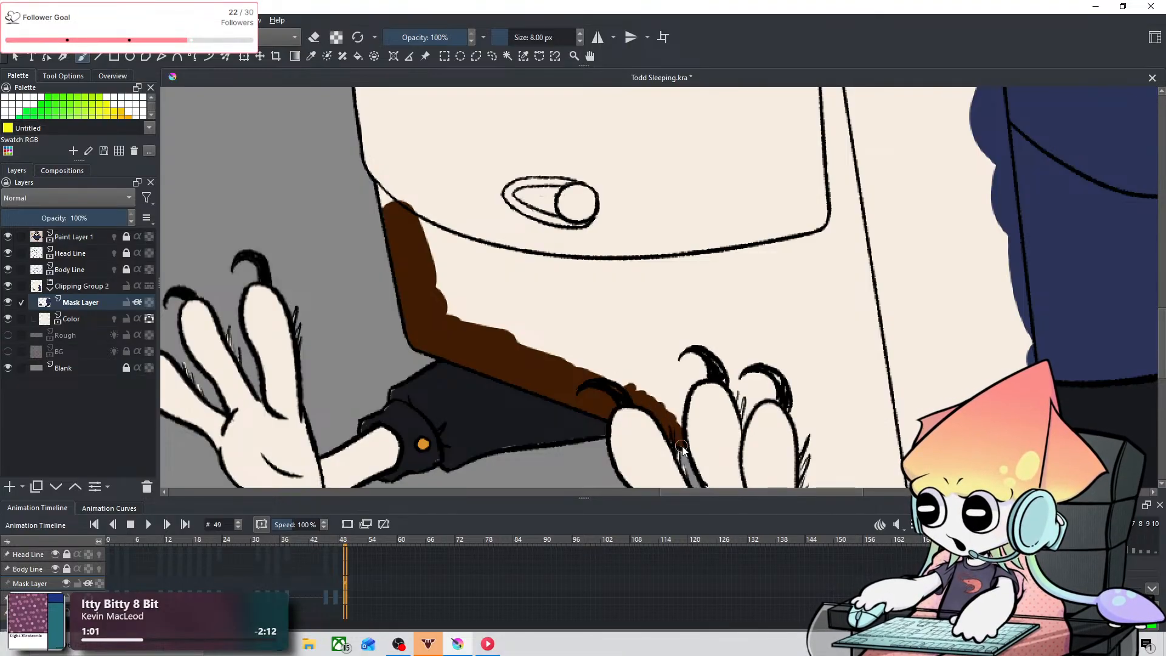
drag(686, 389, 690, 375)
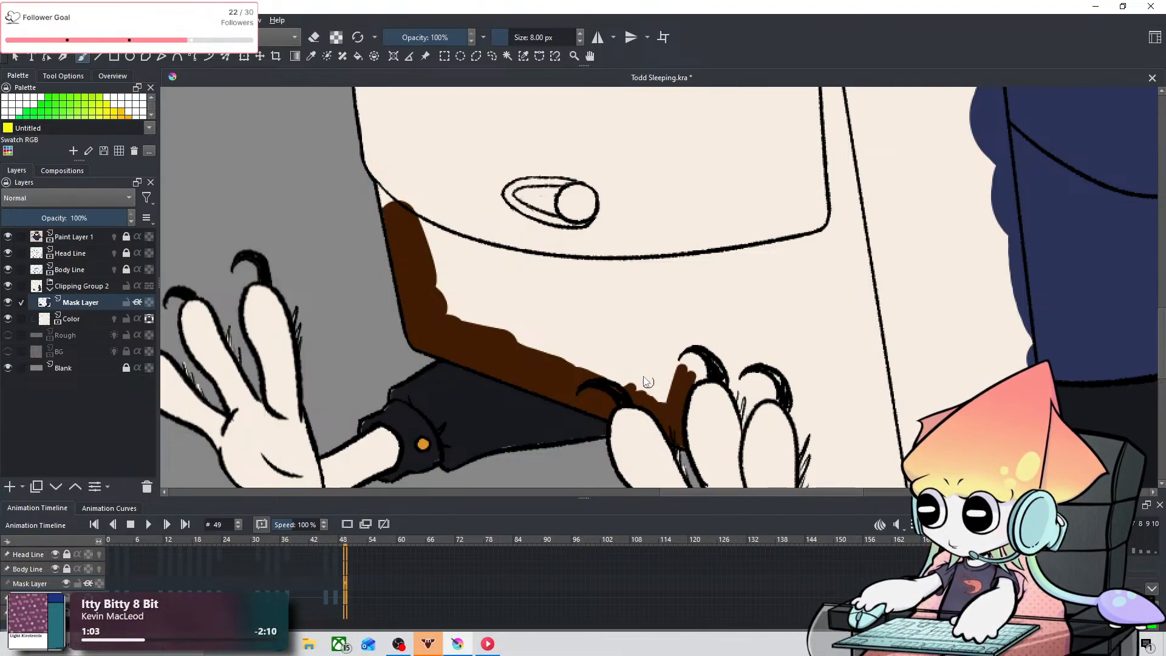
mouse_move(382, 206)
shift+mouse_down()
mouse_move(416, 206)
mouse_move(410, 237)
mouse_move(429, 235)
mouse_move(605, 377)
shift+mouse_up()
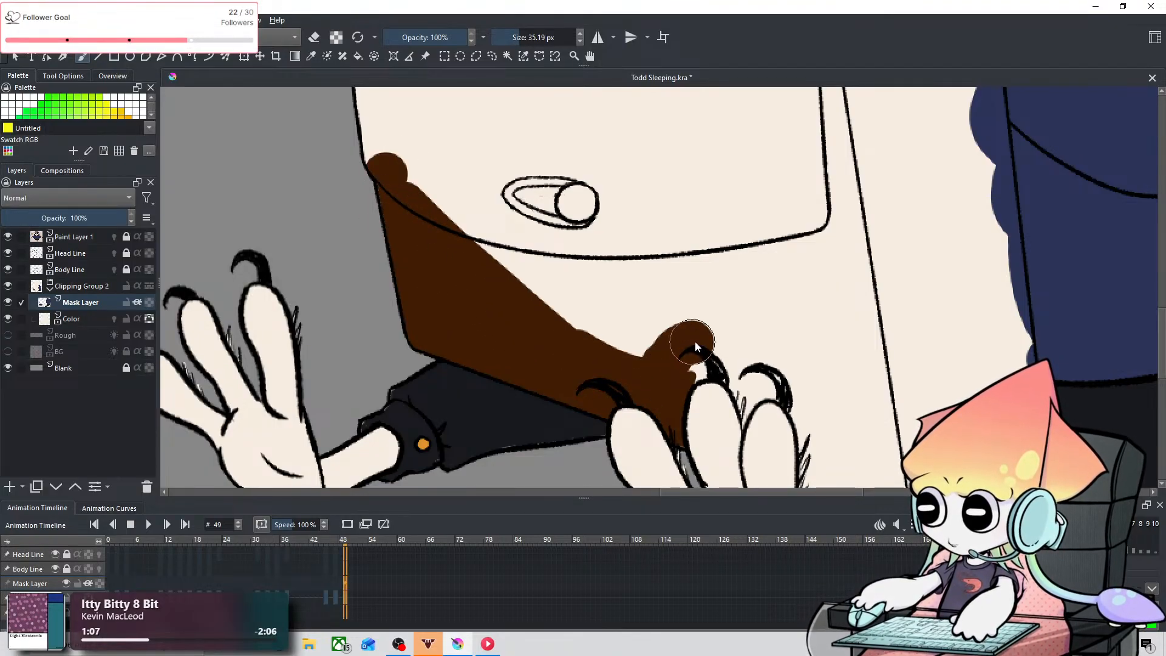
drag(709, 353, 701, 355)
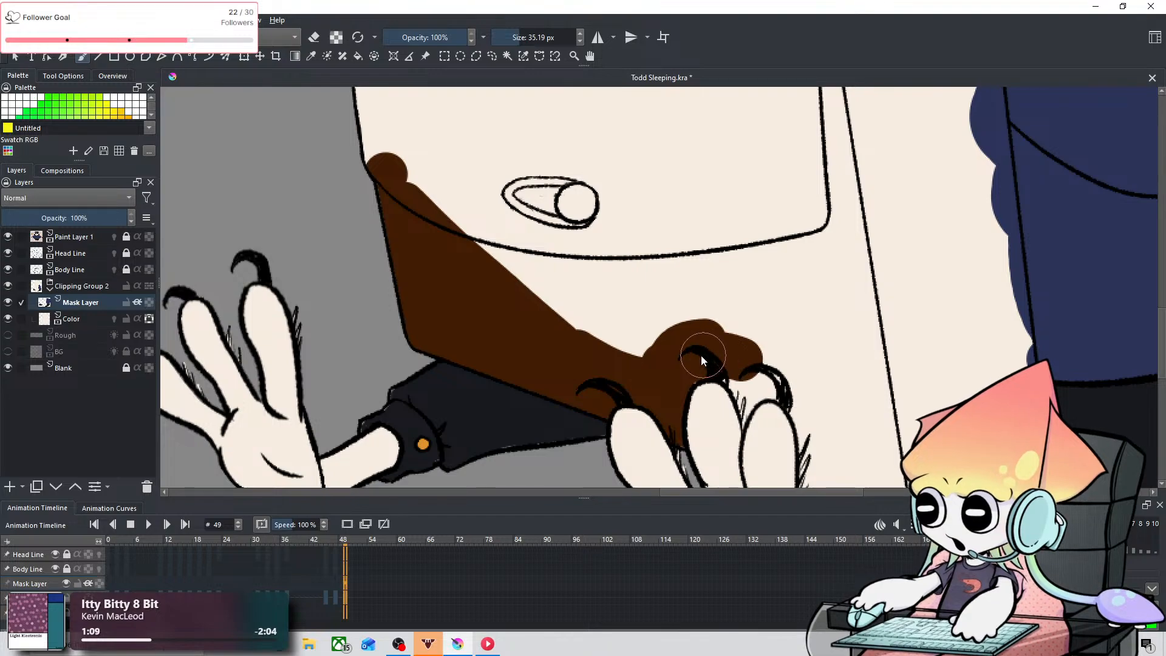
Step: Paint brown between the remaining claws with a 6.99 px brush and continue along the bag's bottom edge past its lower corner at 16.27 px
key(space)
mouse_move(796, 279)
mouse_down()
mouse_move(646, 183)
mouse_move(598, 208)
mouse_up()
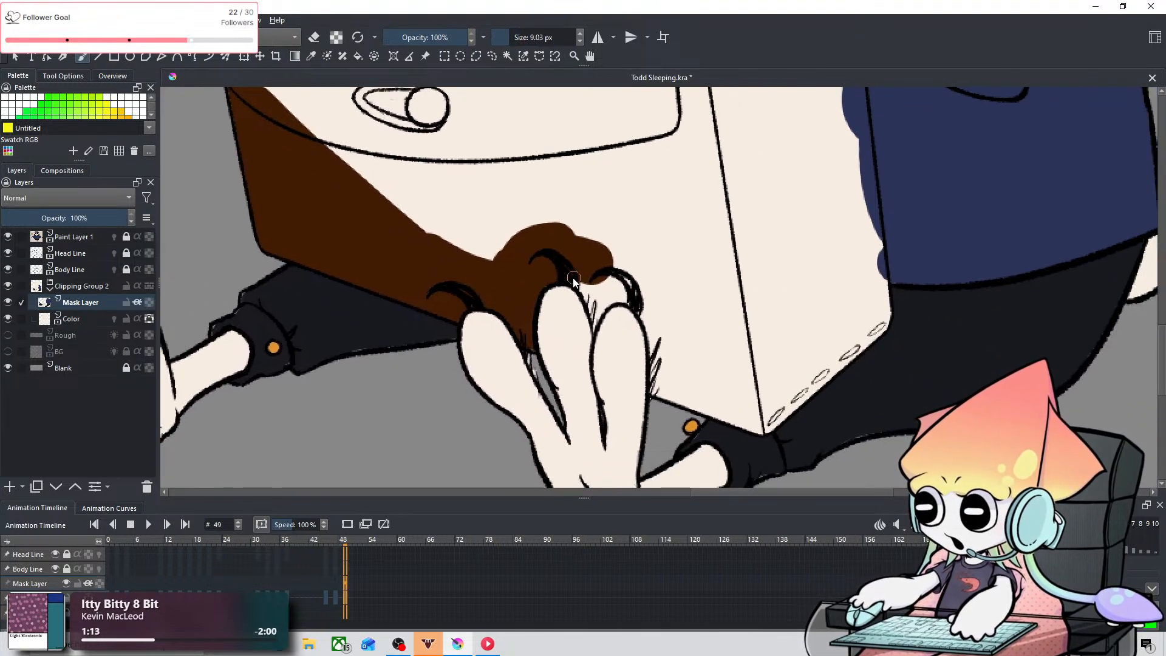
drag(575, 280, 597, 313)
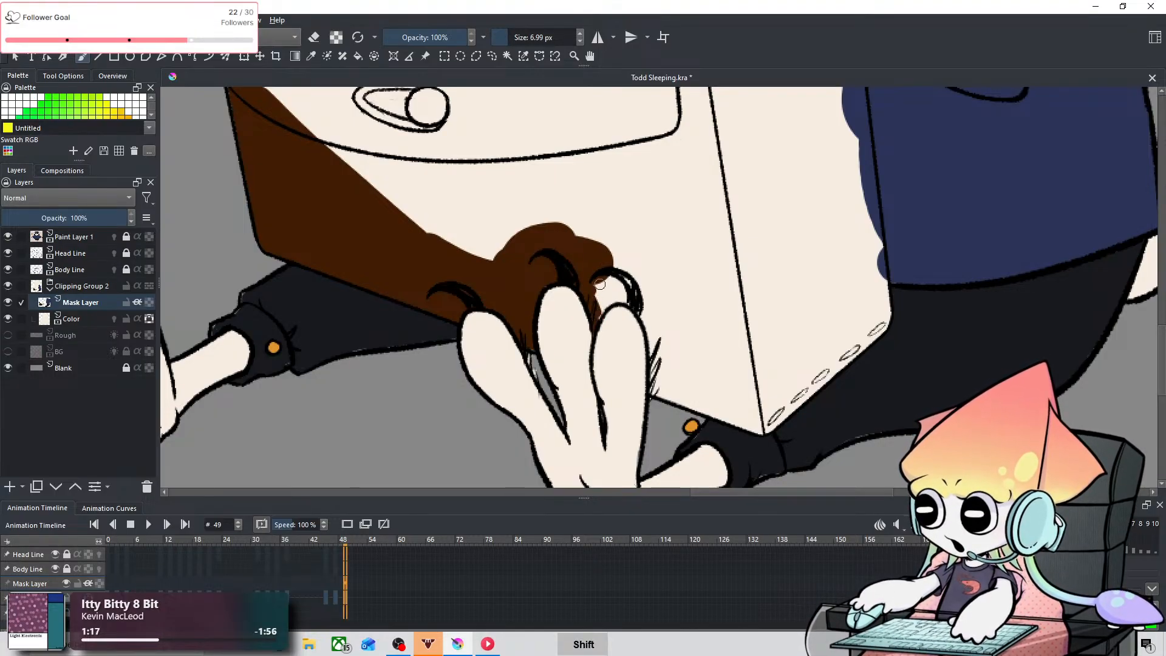
mouse_move(600, 284)
shift+mouse_down()
mouse_move(594, 331)
mouse_move(599, 282)
mouse_move(612, 285)
mouse_move(624, 263)
mouse_move(604, 287)
mouse_move(641, 298)
mouse_move(602, 279)
mouse_move(604, 294)
mouse_move(632, 271)
mouse_move(665, 312)
mouse_move(634, 291)
mouse_move(674, 364)
mouse_move(665, 328)
mouse_move(664, 393)
shift+mouse_up()
key(ctrl+z)
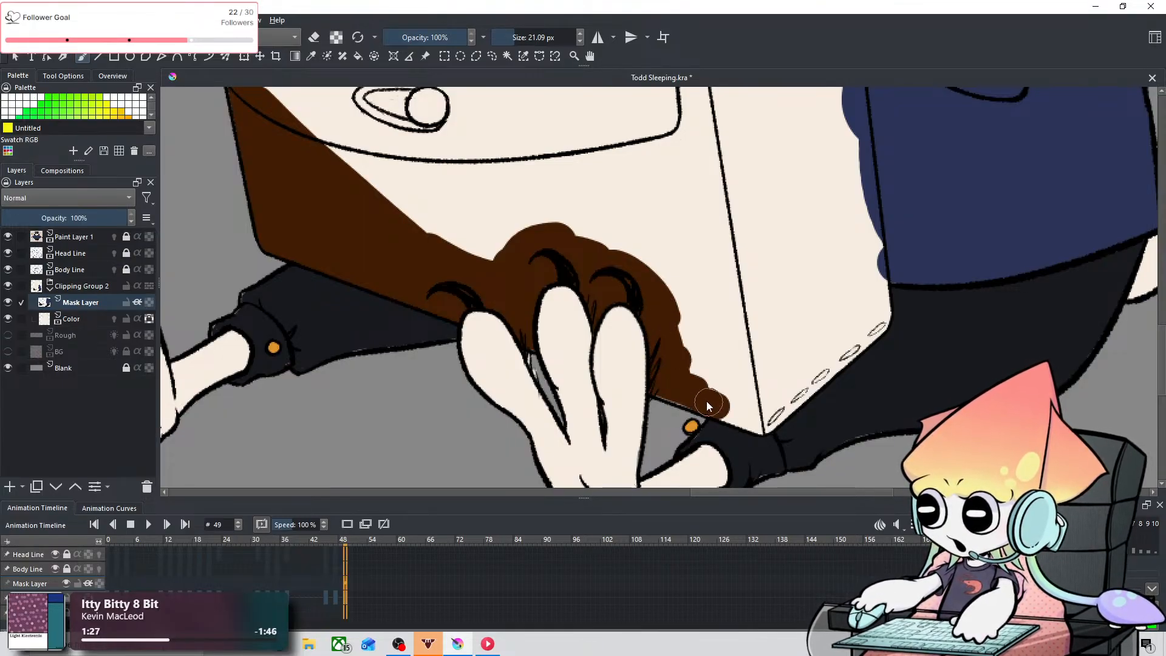
shift+drag(724, 310, 718, 310)
mouse_move(723, 393)
mouse_down()
mouse_move(749, 419)
mouse_move(725, 412)
mouse_move(766, 424)
mouse_move(794, 394)
mouse_up()
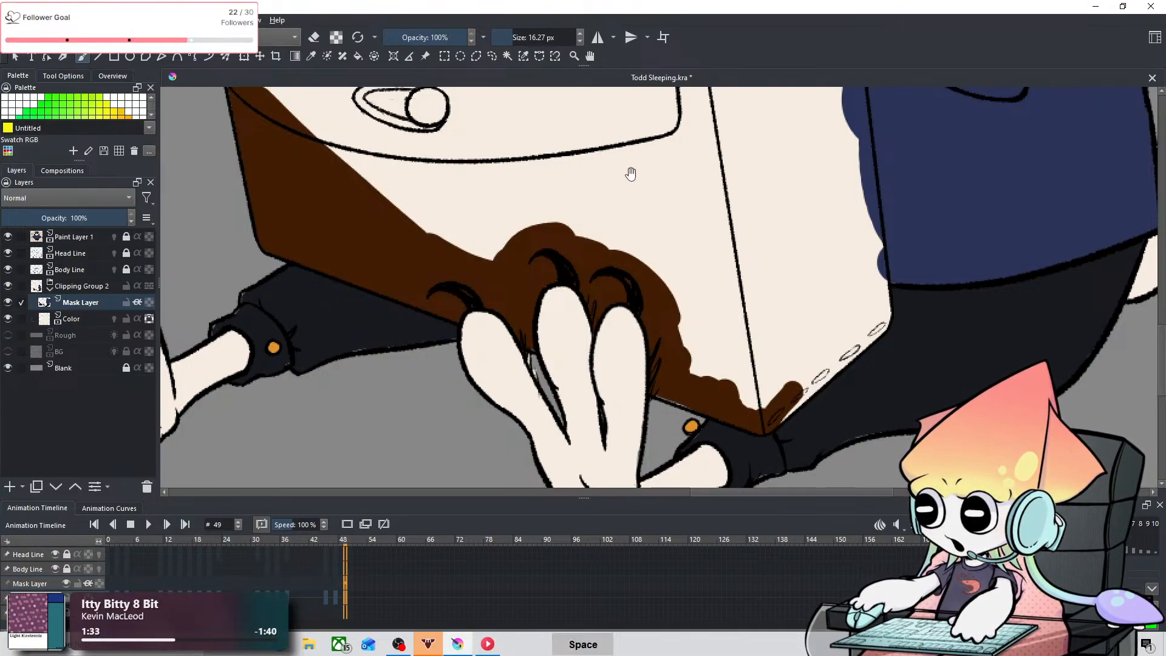
Step: Paint the bag flap's outer edge below the gripping hand brown with a 10.12 px brush, widening the fill at 32.23 px
drag(630, 174, 649, 288)
mouse_move(532, 176)
mouse_down()
mouse_move(627, 258)
mouse_move(664, 322)
mouse_up()
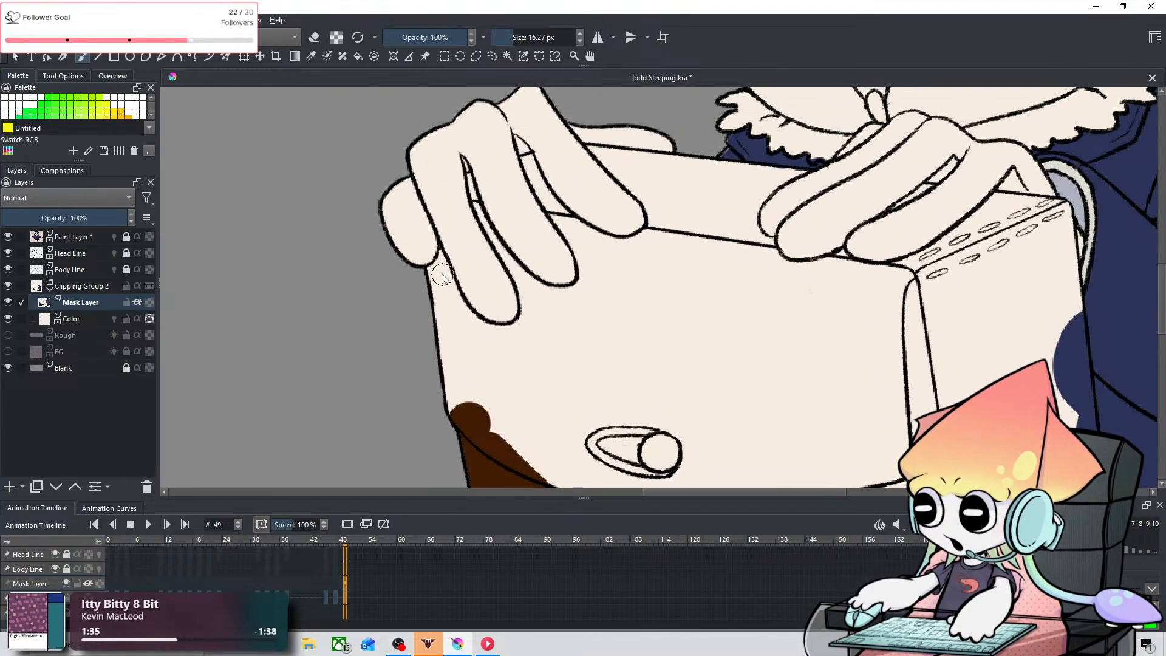
mouse_move(442, 264)
shift+mouse_down()
mouse_move(454, 303)
mouse_move(448, 280)
mouse_move(454, 362)
mouse_move(435, 295)
mouse_move(456, 418)
shift+mouse_up()
key(ctrl+z)
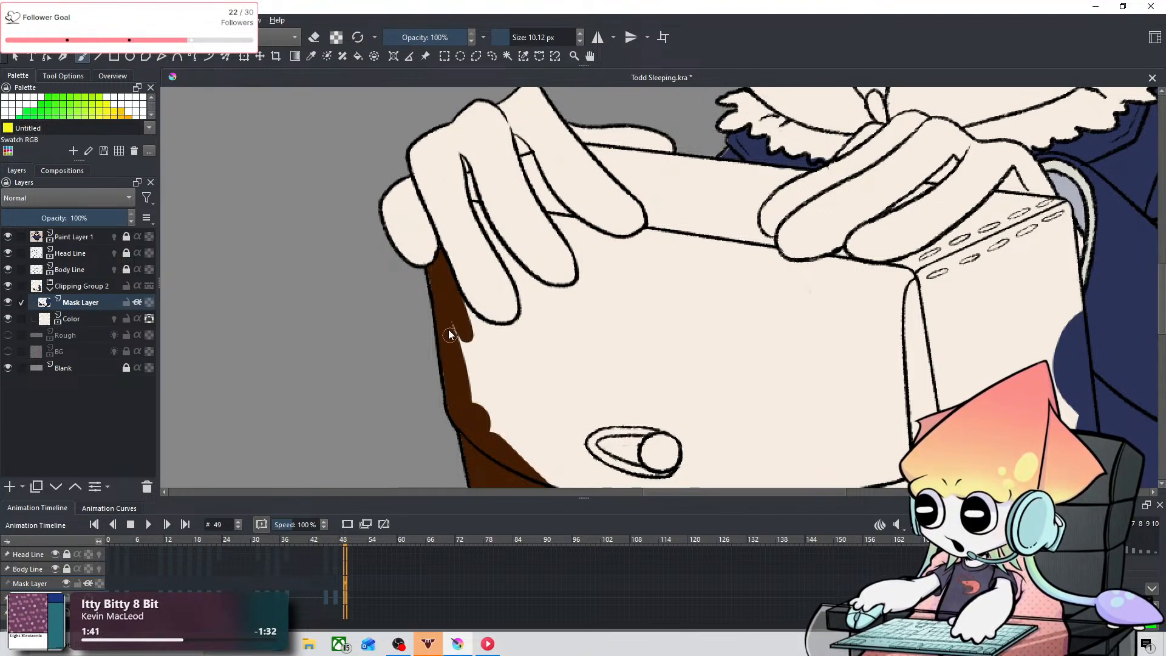
mouse_move(451, 335)
mouse_down()
mouse_move(480, 343)
mouse_move(456, 299)
mouse_move(521, 345)
mouse_move(521, 331)
mouse_move(488, 389)
mouse_move(476, 365)
mouse_move(497, 346)
mouse_move(460, 396)
mouse_move(487, 357)
mouse_move(479, 442)
mouse_move(539, 361)
mouse_move(512, 390)
mouse_move(536, 394)
mouse_move(520, 341)
mouse_up()
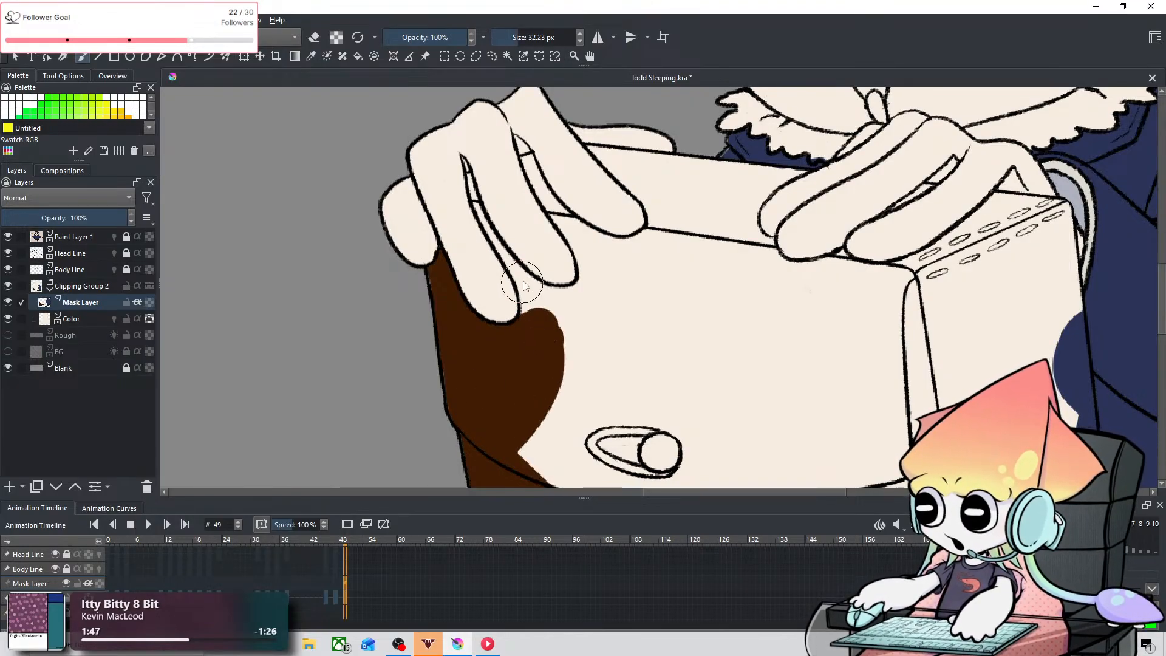
Step: Paint the bag brown in the gap between the first two fingers of the gripping hand with a 3.63 px brush
key(space)
drag(503, 182, 445, 253)
mouse_move(445, 253)
shift+mouse_down()
mouse_move(425, 253)
mouse_move(412, 336)
shift+mouse_up()
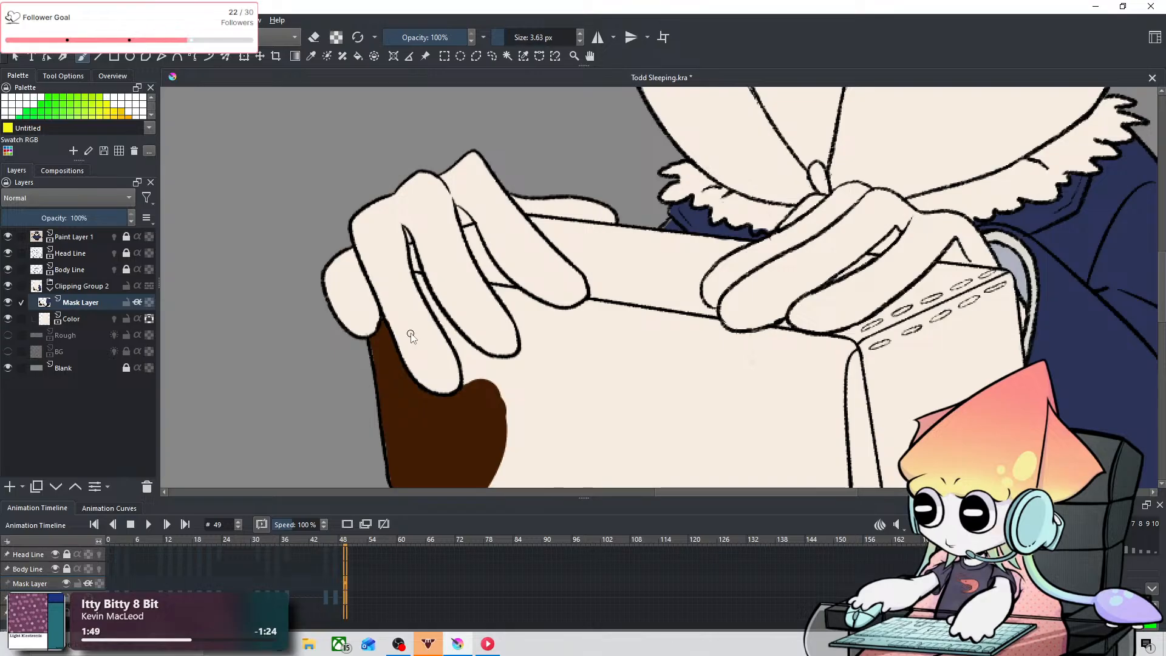
drag(410, 247, 447, 325)
key(ctrl+z)
drag(419, 277, 482, 375)
drag(441, 321, 466, 359)
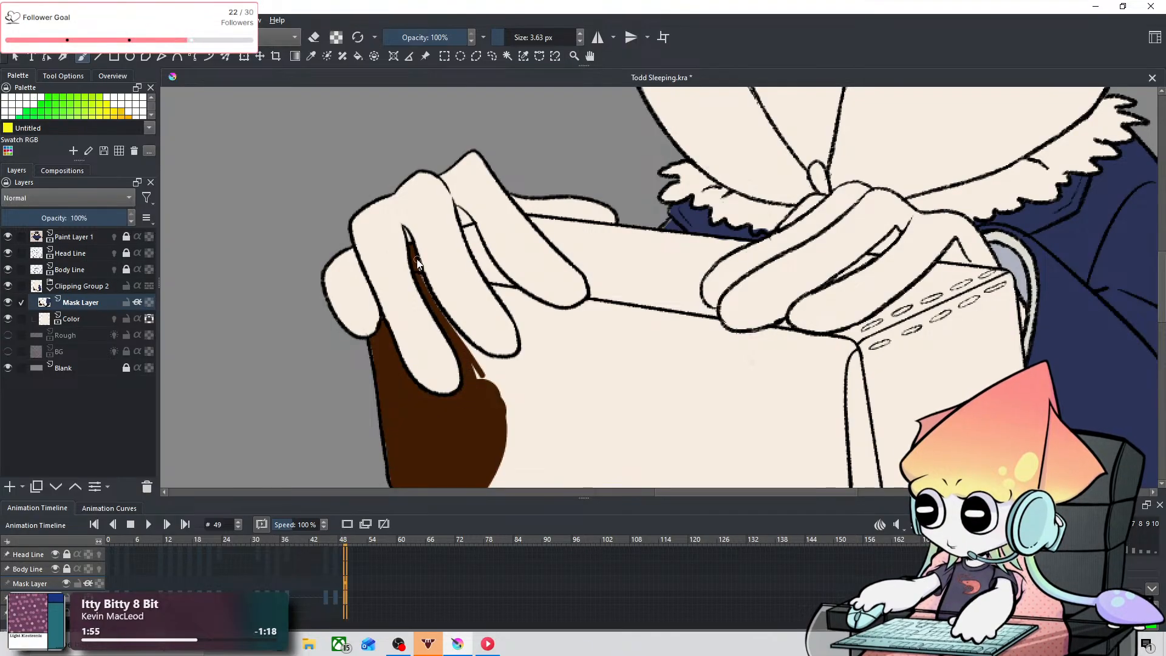
mouse_move(416, 258)
mouse_down()
mouse_move(470, 351)
mouse_move(509, 378)
mouse_move(483, 356)
mouse_move(474, 319)
mouse_move(466, 339)
mouse_up()
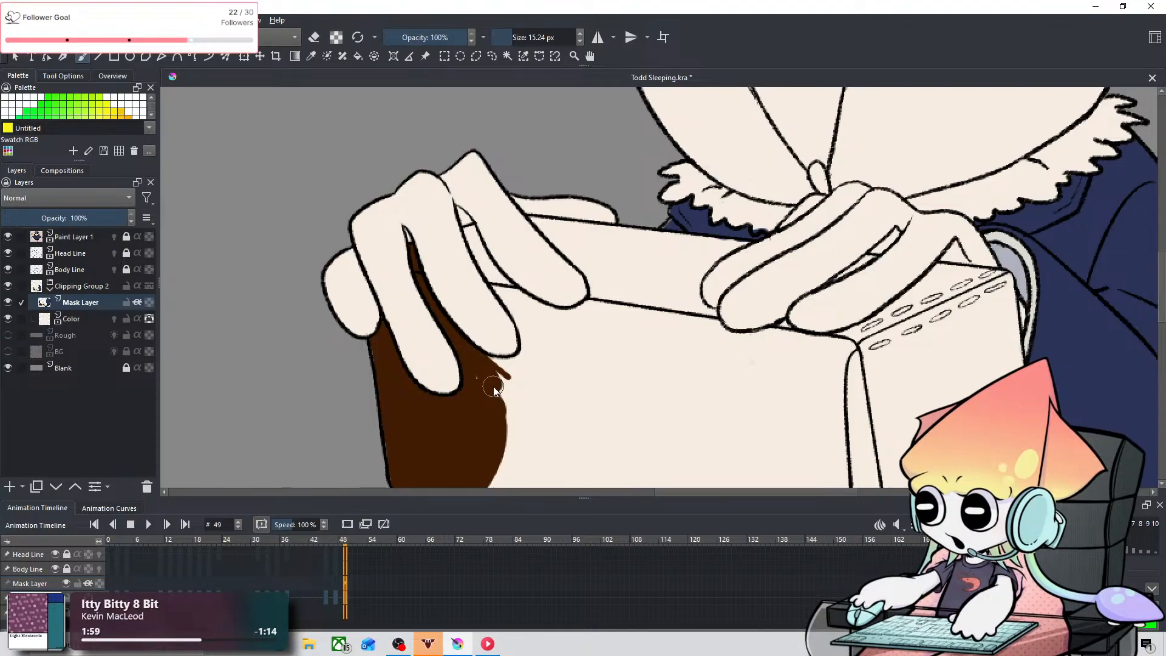
Step: Extend the brown beneath the second fingertip at 15.24 px and fill the next gap between the fingers with a 7.80 px brush
mouse_move(489, 391)
mouse_down()
mouse_move(482, 364)
mouse_move(511, 375)
mouse_move(491, 368)
mouse_move(525, 368)
mouse_move(536, 344)
mouse_move(501, 410)
mouse_move(552, 334)
mouse_up()
mouse_move(491, 243)
mouse_down()
mouse_move(482, 259)
mouse_move(472, 226)
mouse_move(496, 282)
mouse_up()
key(ctrl+z)
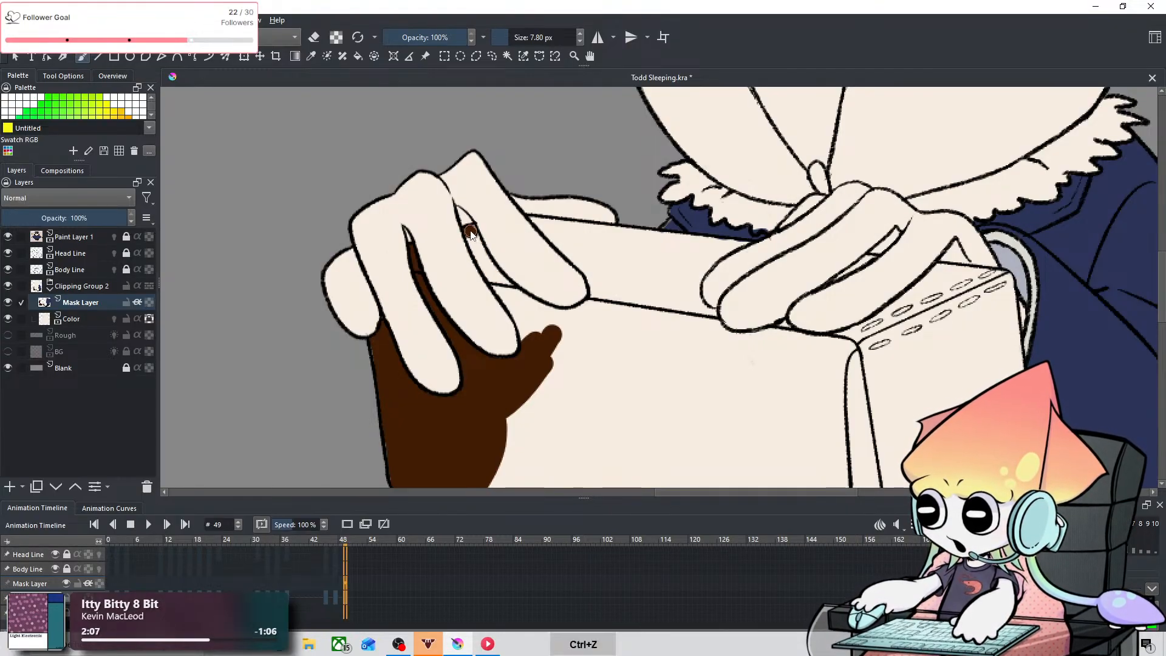
mouse_move(470, 230)
mouse_down()
mouse_move(485, 264)
mouse_move(472, 232)
mouse_up()
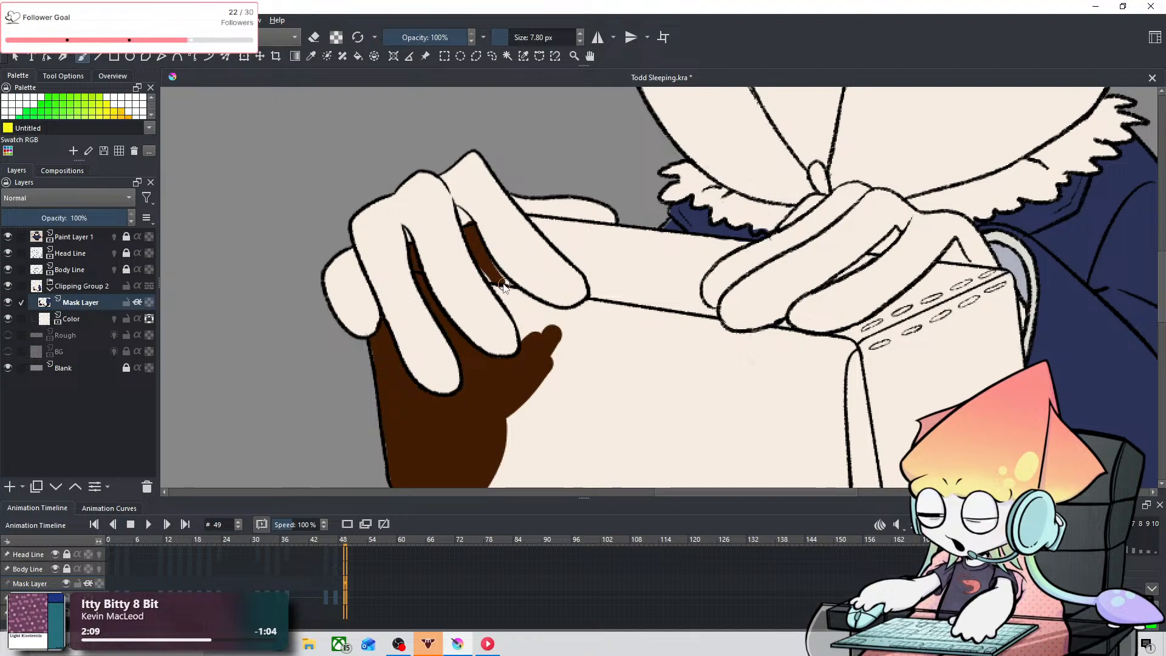
drag(489, 272, 510, 297)
drag(482, 258, 499, 284)
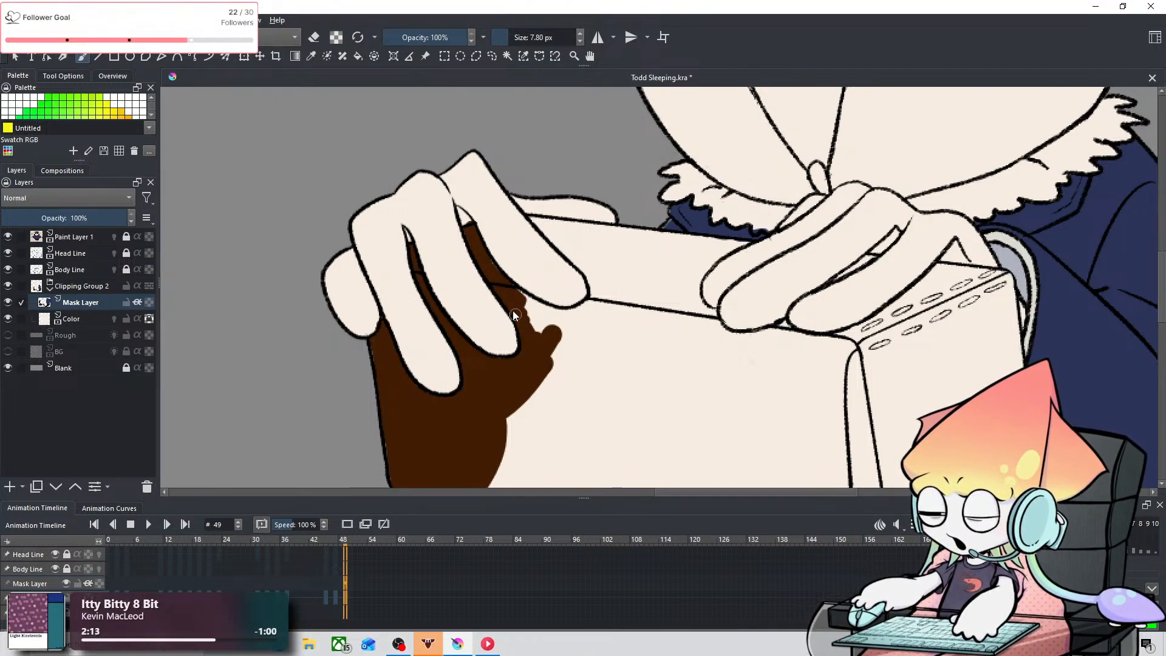
Step: Paint brown around the third fingertip and along the bag's top edge beside the gripping hand with a 9.05 px brush
mouse_move(486, 264)
mouse_down()
mouse_move(562, 331)
mouse_move(533, 328)
mouse_move(562, 359)
mouse_move(586, 349)
mouse_move(574, 333)
mouse_move(611, 316)
mouse_move(611, 286)
mouse_move(578, 330)
mouse_up()
mouse_move(604, 210)
mouse_down()
mouse_move(531, 220)
mouse_move(580, 252)
mouse_up()
drag(534, 217, 605, 278)
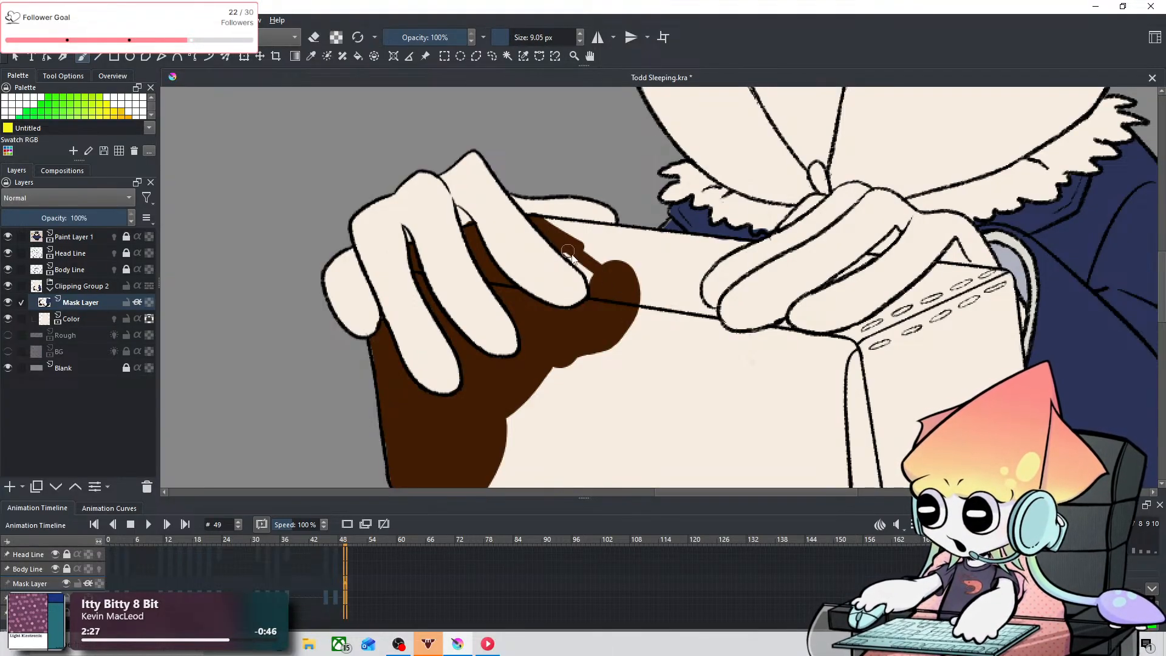
drag(555, 220, 641, 262)
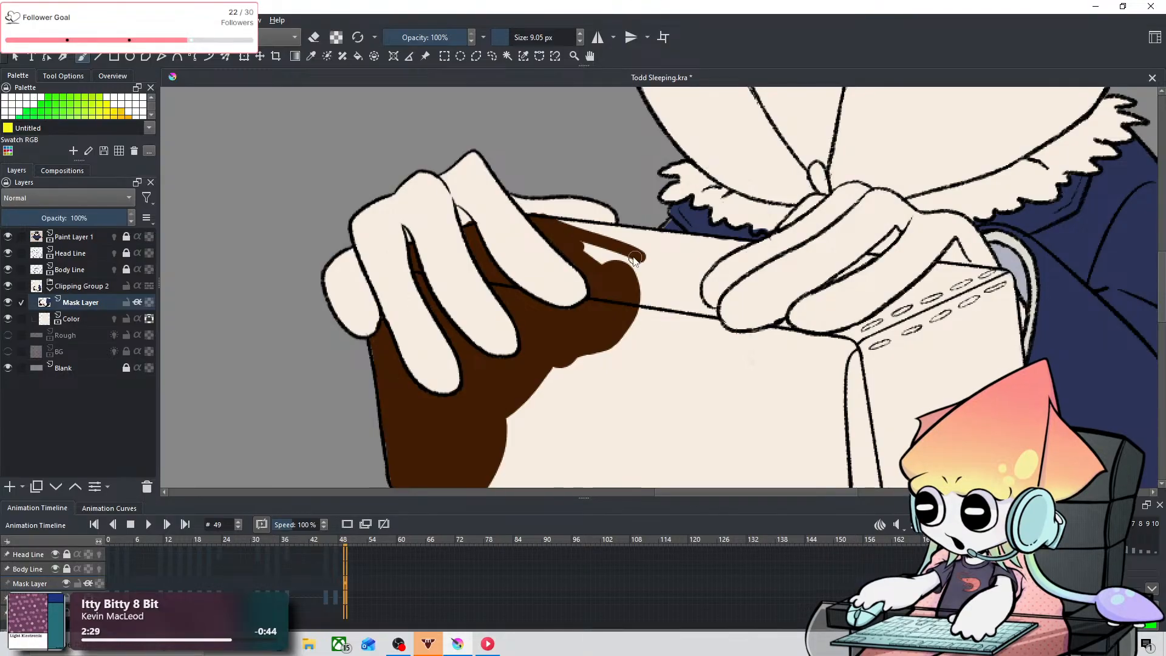
key(ctrl+z)
drag(542, 222, 642, 241)
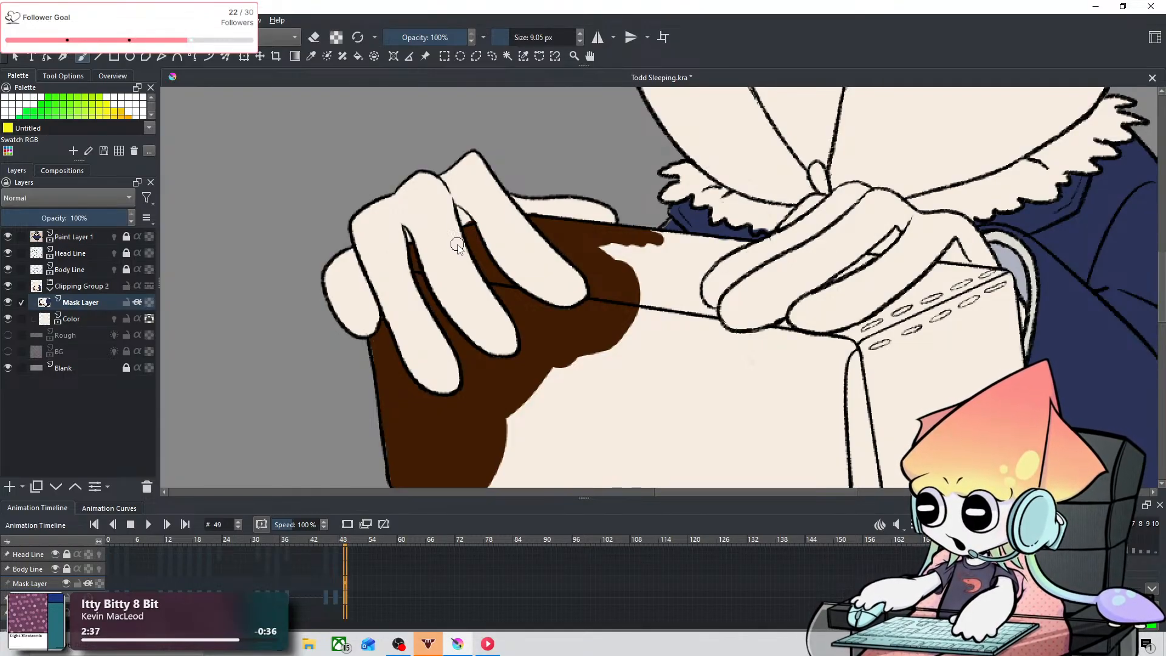
Step: Fill the bag's top strip between the two hands with brown using a 25.98 px brush, undoing the stroke that misses
key(space)
mouse_move(673, 249)
mouse_down()
mouse_move(547, 279)
mouse_move(461, 280)
mouse_move(484, 274)
mouse_move(457, 268)
mouse_move(496, 273)
mouse_up()
mouse_move(437, 297)
shift+mouse_down()
mouse_move(445, 260)
mouse_move(386, 277)
mouse_move(456, 303)
mouse_move(433, 317)
mouse_move(471, 294)
shift+mouse_up()
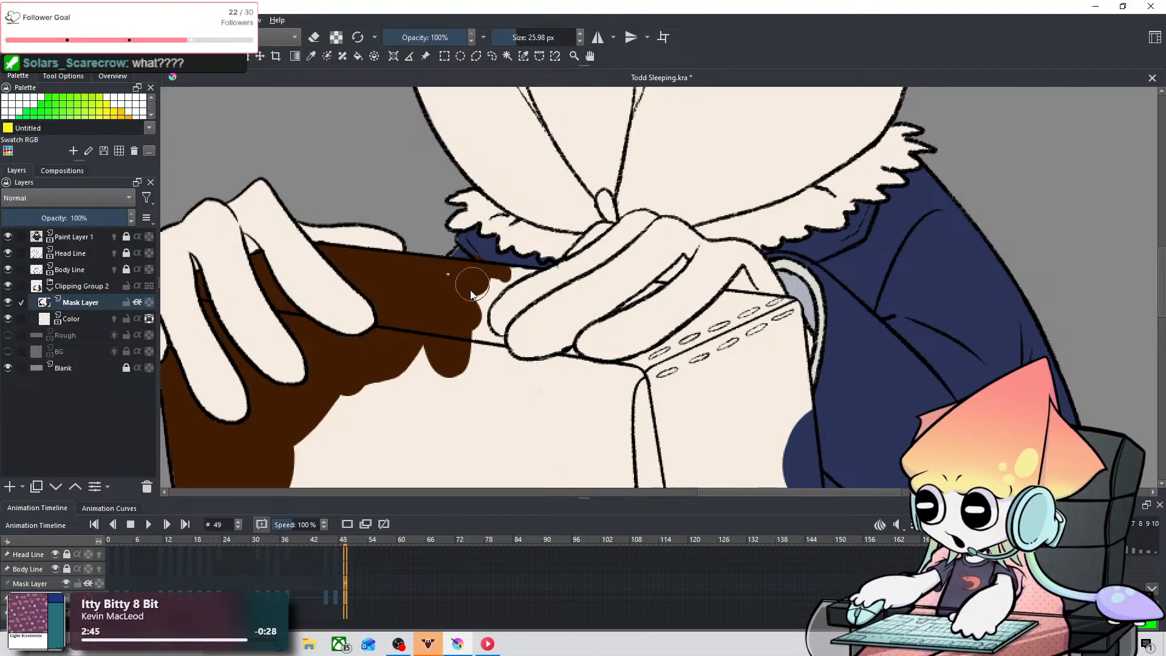
key(ctrl+z)
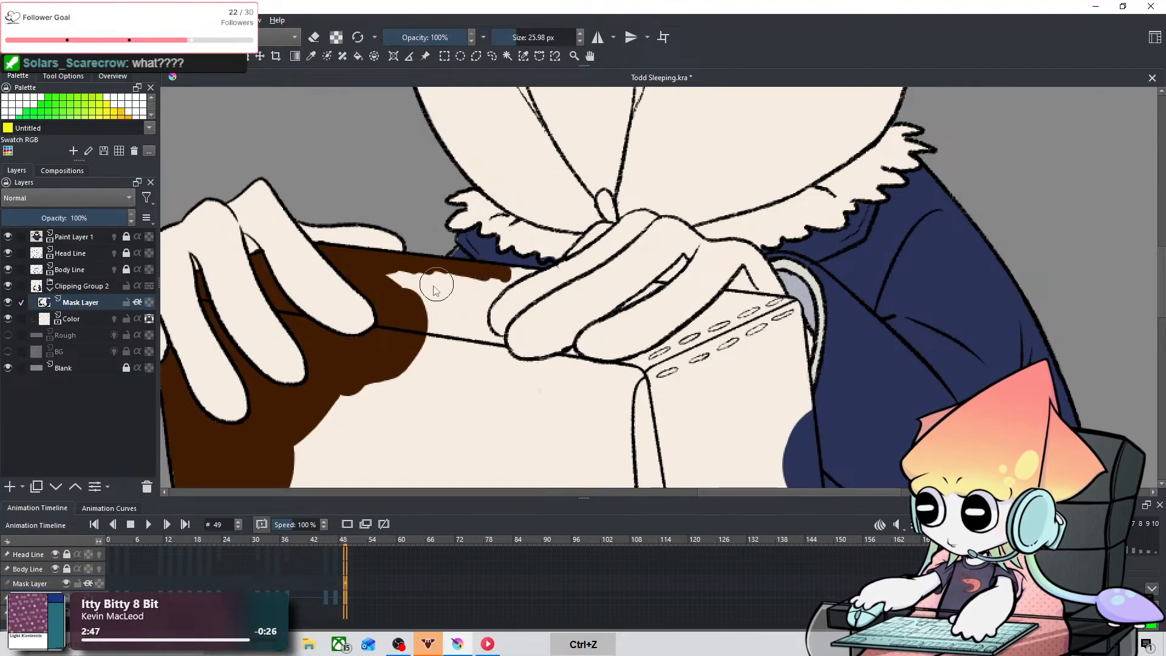
mouse_move(456, 294)
mouse_down()
mouse_move(440, 374)
mouse_move(426, 373)
mouse_move(385, 323)
mouse_move(433, 345)
mouse_move(532, 183)
mouse_move(464, 209)
mouse_move(385, 144)
mouse_up()
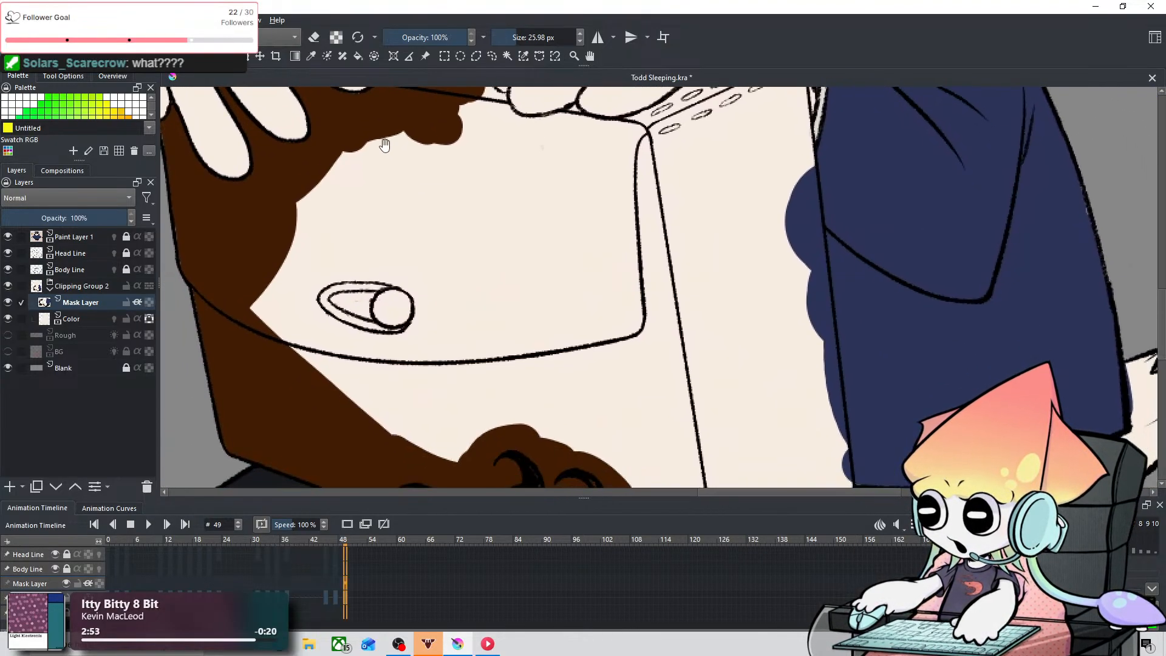
Step: Fill the middle of the bag's front flap around the clasp and below it with brown using a 60.09 px brush
shift+drag(310, 302, 355, 298)
mouse_move(422, 150)
mouse_down()
mouse_move(290, 272)
mouse_move(248, 343)
mouse_move(381, 158)
mouse_move(310, 281)
mouse_move(378, 425)
mouse_move(355, 265)
mouse_move(446, 444)
mouse_move(428, 421)
mouse_move(495, 427)
mouse_move(382, 185)
mouse_move(422, 221)
mouse_move(488, 398)
mouse_move(426, 185)
mouse_move(509, 356)
mouse_move(517, 415)
mouse_move(440, 188)
mouse_move(504, 239)
mouse_move(539, 422)
mouse_up()
key(space)
drag(693, 277, 498, 145)
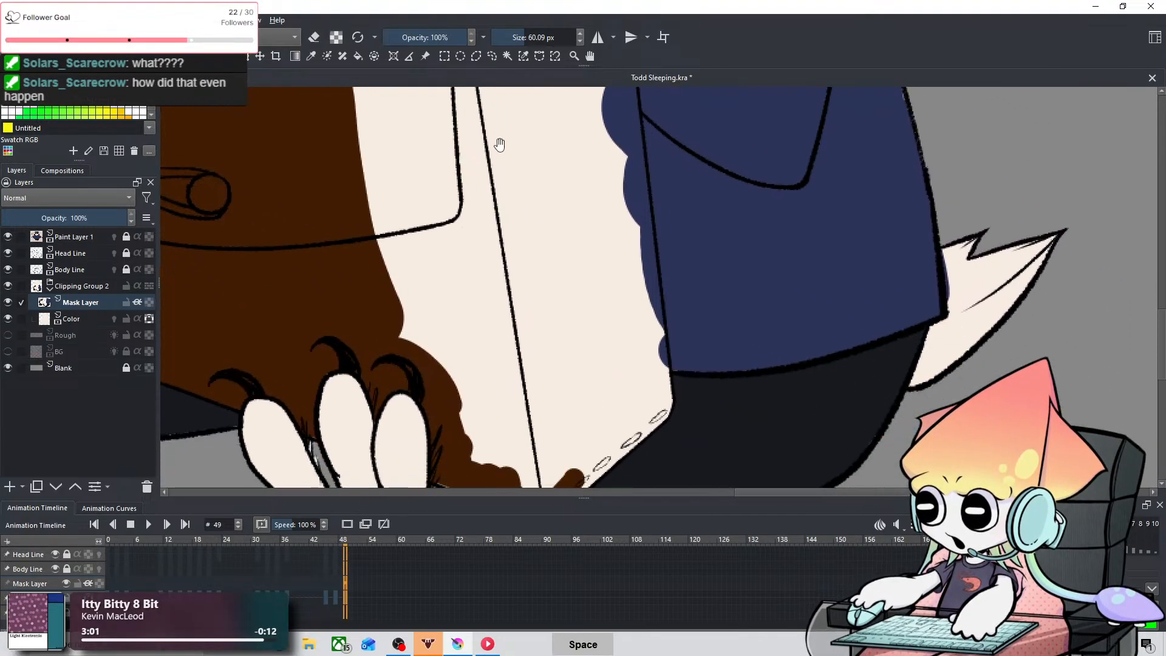
Step: Paint brown along the stitched bottom edge and lower corner of the bag's side panel with a 14.85 px brush, undoing the stray stroke
drag(565, 274, 447, 181)
mouse_move(428, 345)
mouse_down()
mouse_move(471, 387)
mouse_move(504, 352)
mouse_move(416, 356)
mouse_move(451, 323)
mouse_up()
key(ctrl+z)
shift+drag(564, 261, 507, 313)
mouse_move(494, 386)
mouse_down()
mouse_move(586, 320)
mouse_move(587, 286)
mouse_up()
Step: Fill the lower half of the bag's side panel with brown up to the coat using a 40.12 px brush
key(space)
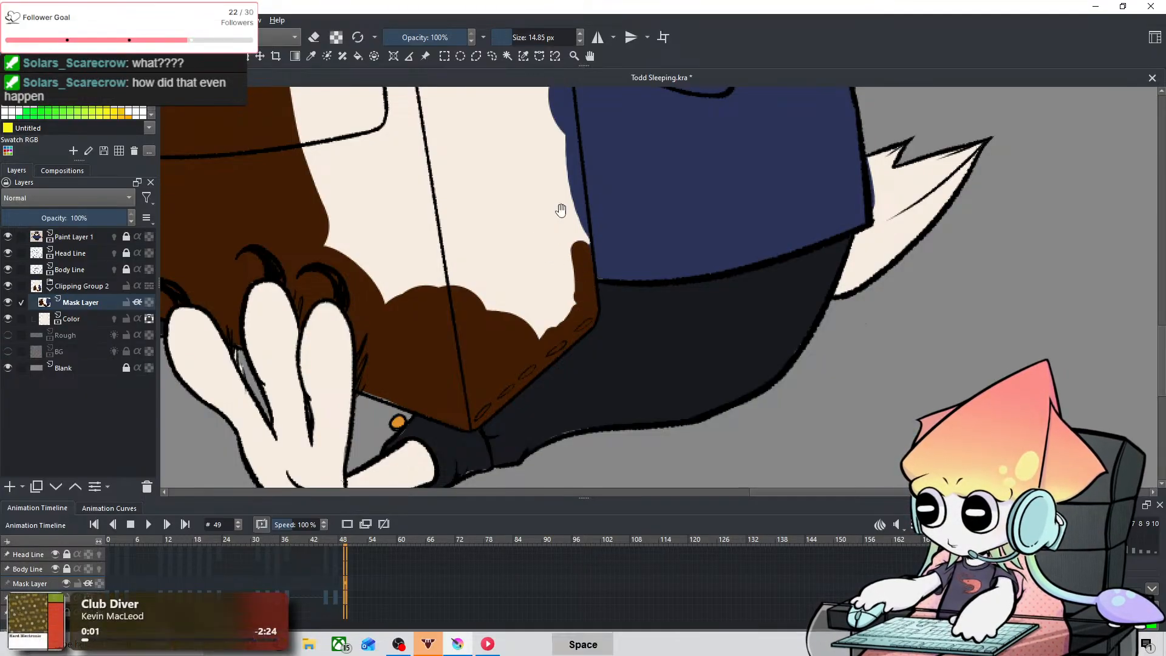
mouse_move(560, 208)
mouse_down()
mouse_move(578, 301)
mouse_move(604, 274)
mouse_move(640, 313)
mouse_move(653, 299)
mouse_up()
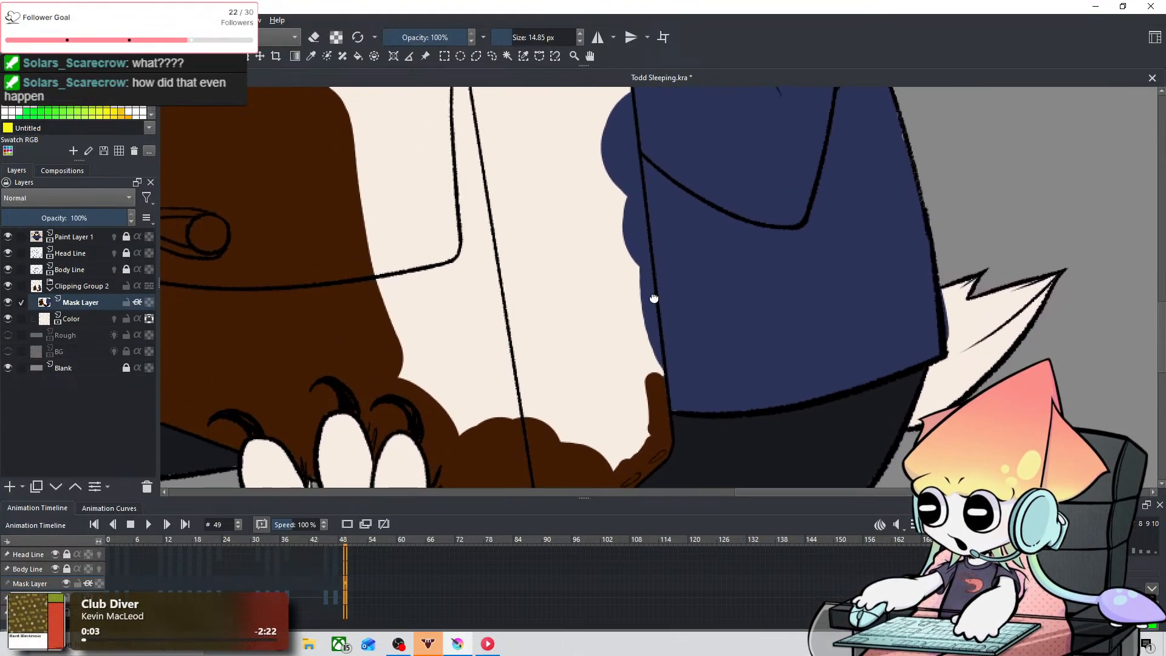
shift+drag(402, 256, 433, 256)
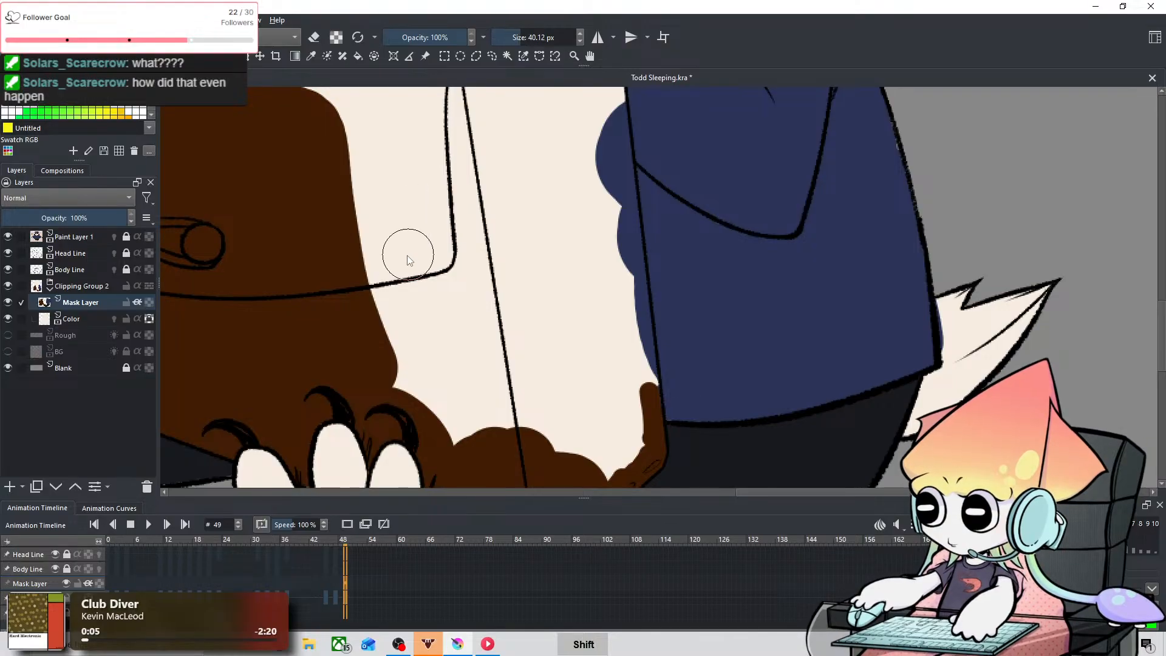
mouse_move(378, 329)
mouse_down()
mouse_move(495, 451)
mouse_move(435, 334)
mouse_move(477, 334)
mouse_move(507, 307)
mouse_move(547, 429)
mouse_up()
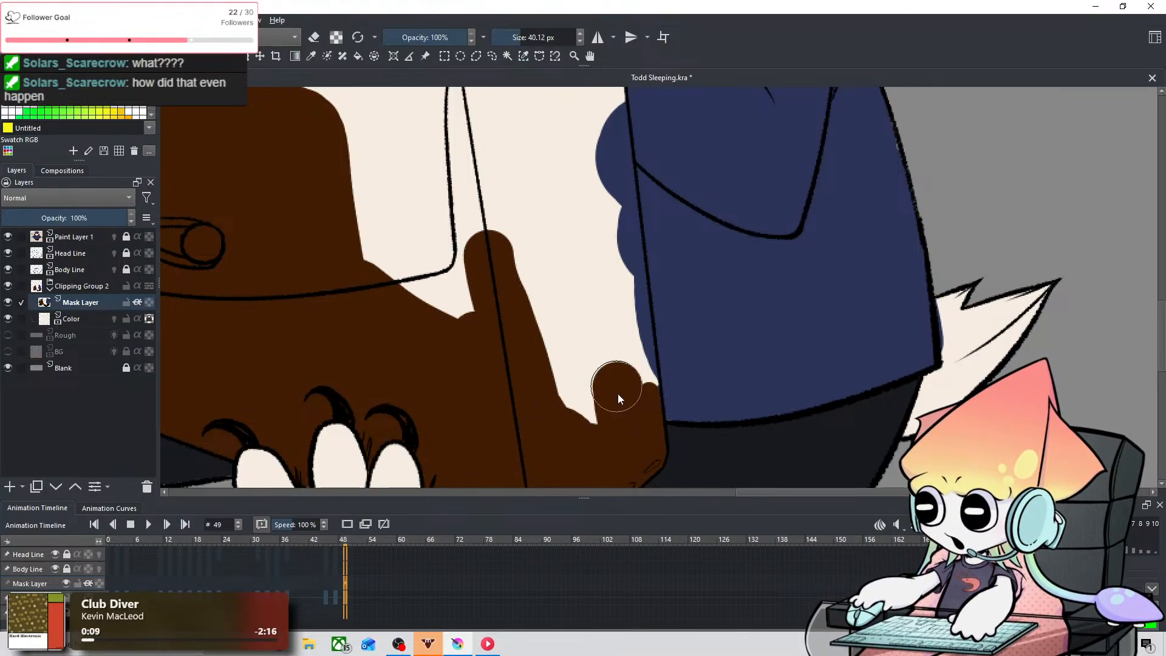
mouse_move(639, 404)
mouse_down()
mouse_move(614, 303)
mouse_move(630, 352)
mouse_up()
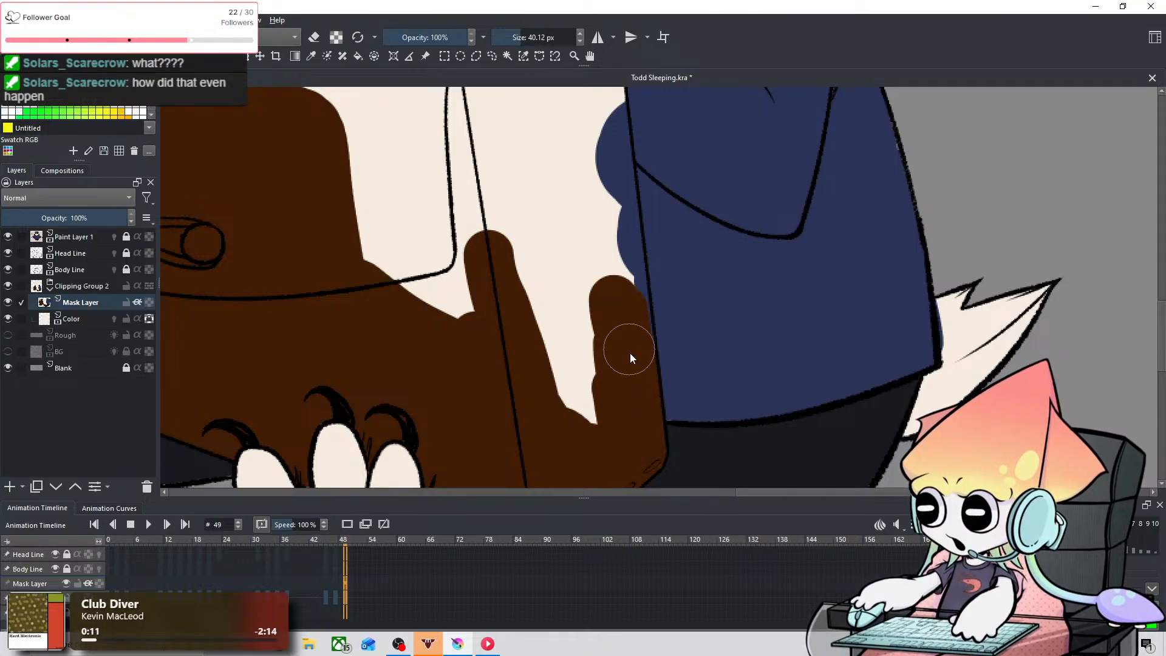
mouse_move(622, 282)
mouse_down()
mouse_move(518, 309)
mouse_move(545, 256)
mouse_move(571, 353)
mouse_move(558, 309)
mouse_move(603, 394)
mouse_up()
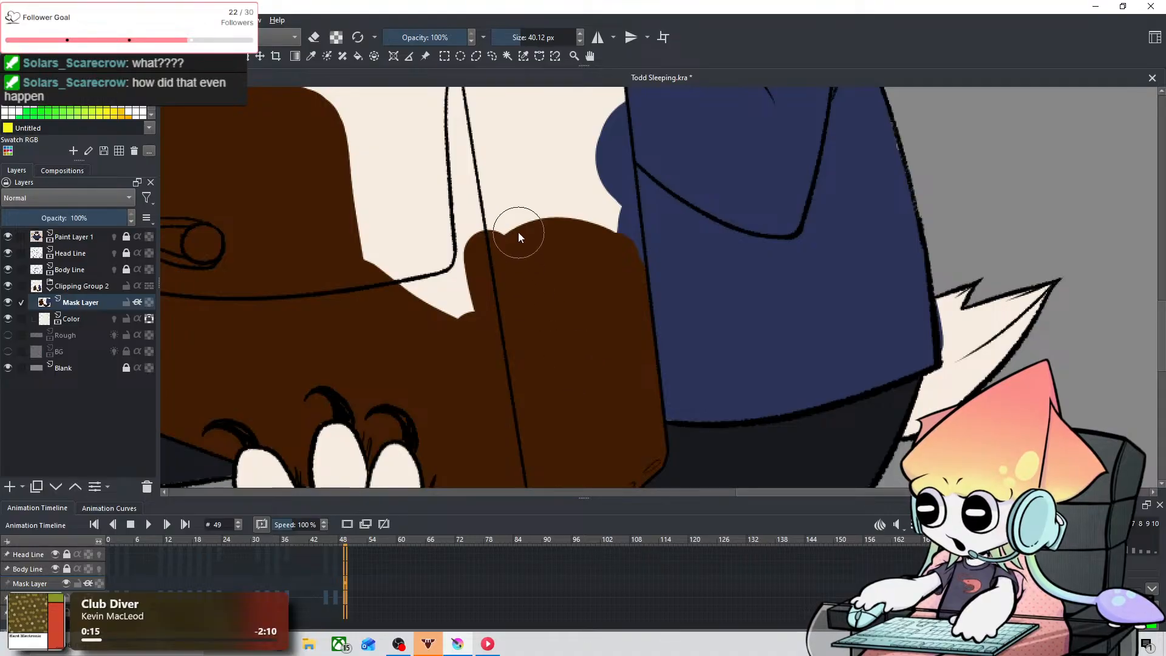
Step: Extend the brown diagonally across the upper front flap towards the side panel with the 40.12 px brush
key(space)
drag(536, 178, 593, 363)
mouse_move(341, 266)
mouse_down()
mouse_move(475, 361)
mouse_move(583, 487)
mouse_move(421, 346)
mouse_move(561, 499)
mouse_move(392, 398)
mouse_move(475, 468)
mouse_up()
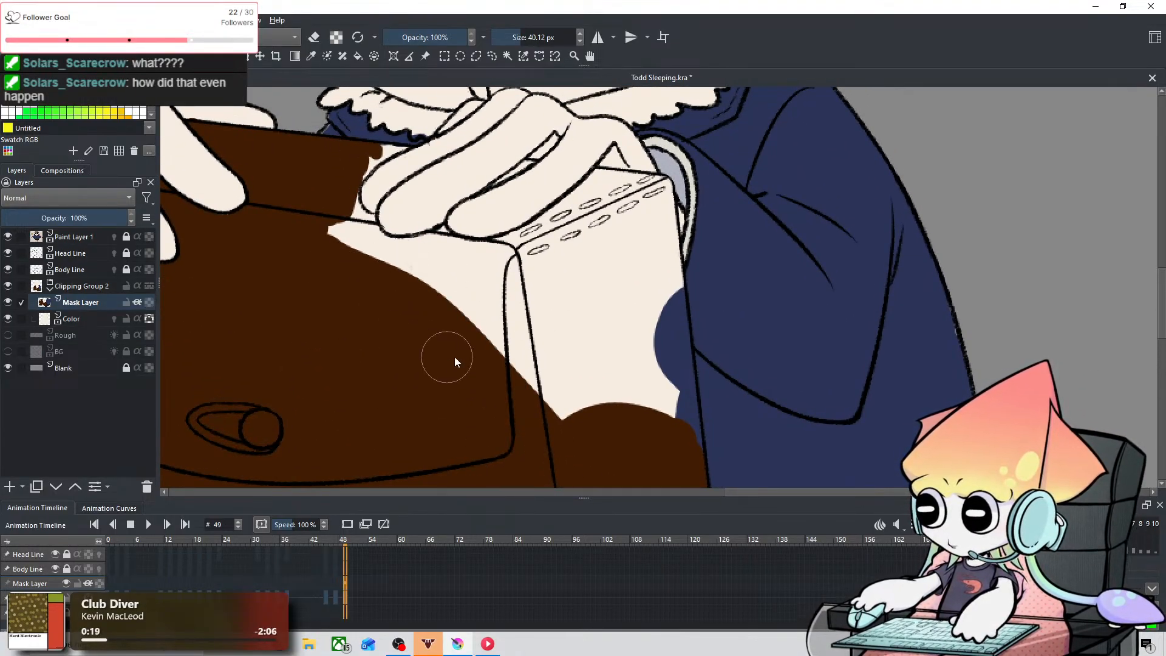
Step: Paint brown along the upper stitched seam and down the bag's front corner with a 13.91 px brush, undoing the stroke that misses
key(space)
drag(598, 257, 509, 294)
shift+drag(539, 251, 502, 255)
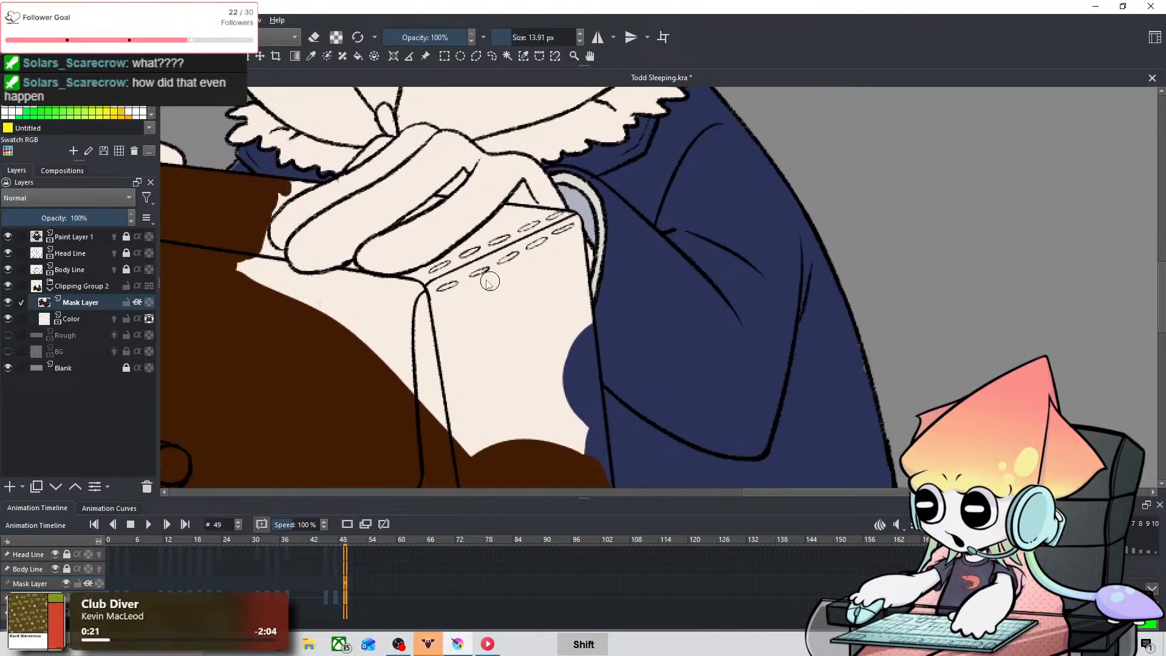
mouse_move(404, 286)
mouse_down()
mouse_move(405, 368)
mouse_move(410, 284)
mouse_move(421, 376)
mouse_move(424, 273)
mouse_move(424, 397)
mouse_move(422, 272)
mouse_move(442, 268)
mouse_move(420, 279)
mouse_move(487, 246)
mouse_up()
key(ctrl+z)
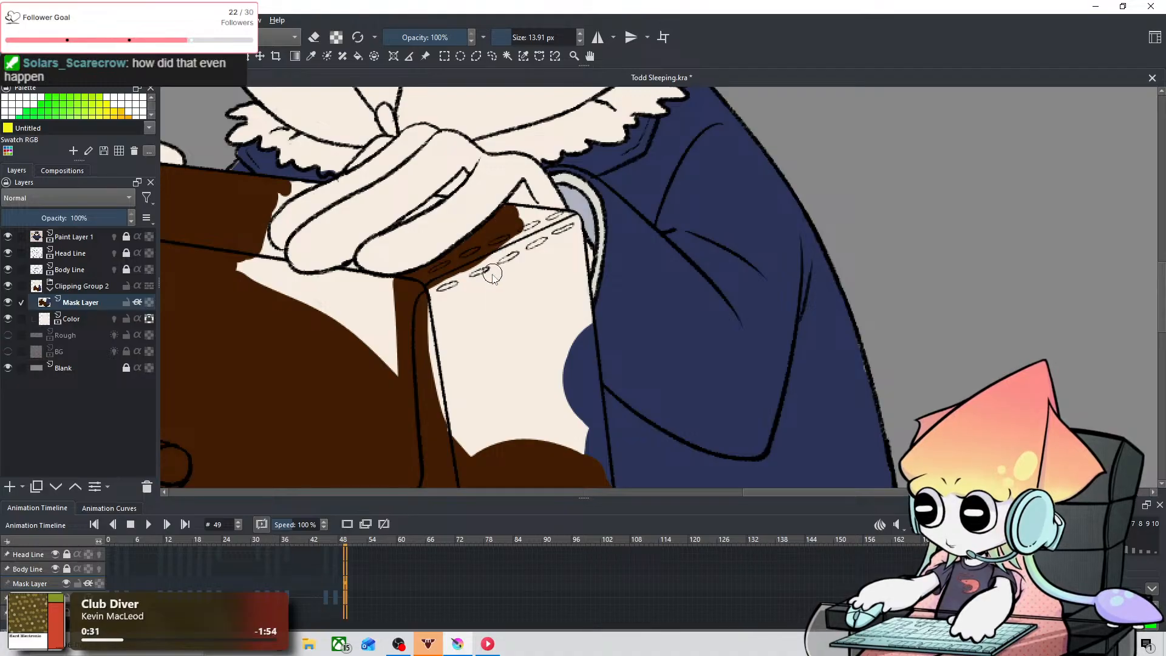
Step: Fill the upper half of the bag's side panel with brown using a 42.05 px brush, undoing the stroke that misses
shift+drag(496, 283, 532, 283)
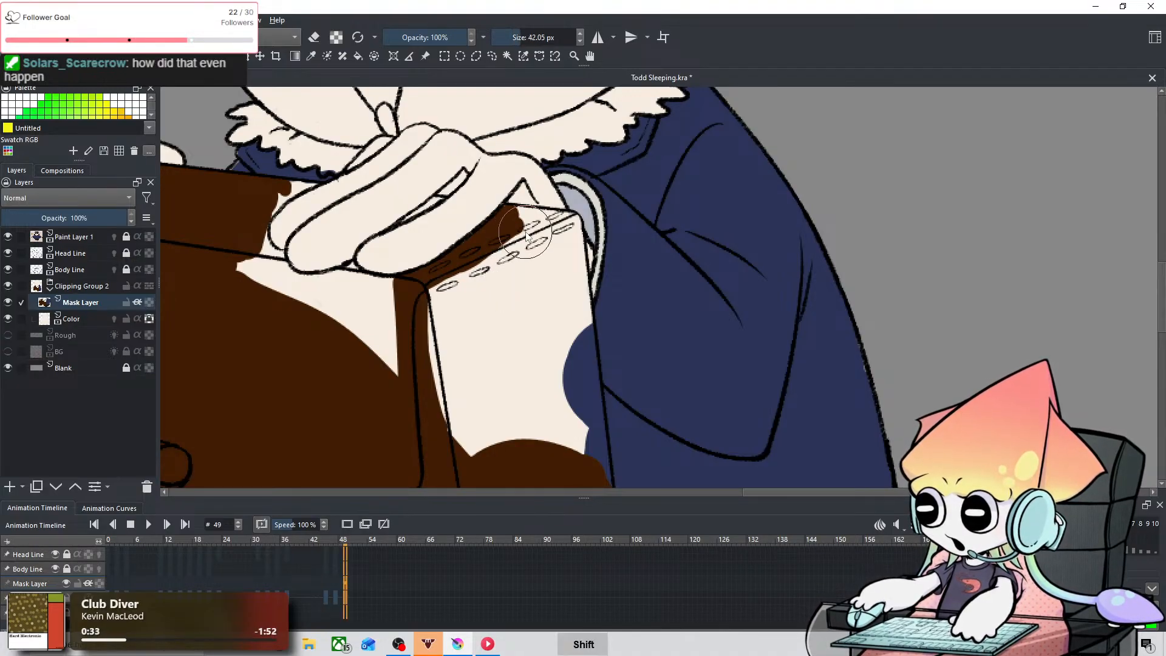
mouse_move(518, 237)
mouse_down()
mouse_move(437, 330)
mouse_move(468, 436)
mouse_up()
drag(499, 339, 487, 457)
mouse_move(565, 240)
mouse_down()
mouse_move(553, 276)
mouse_move(562, 349)
mouse_up()
key(space)
drag(591, 280, 582, 189)
drag(569, 327, 575, 391)
key(ctrl+z)
mouse_move(563, 321)
mouse_down()
mouse_move(567, 372)
mouse_move(499, 318)
mouse_move(494, 176)
mouse_up()
drag(558, 215, 530, 285)
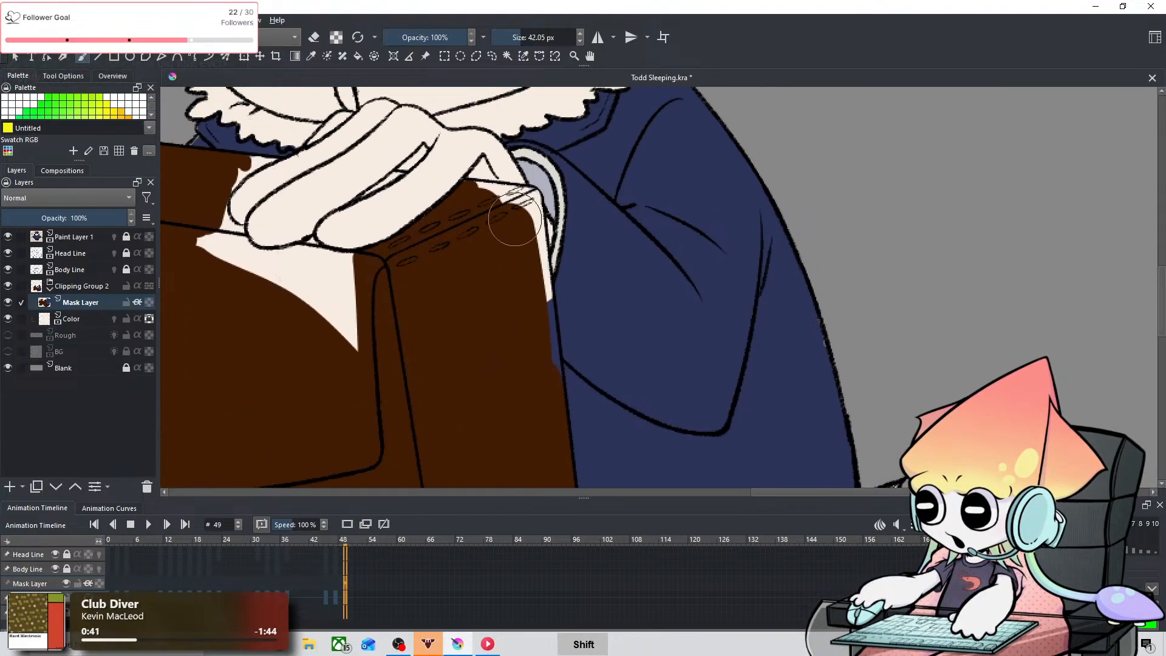
Step: Paint brown along the side panel's edge by the sleeve cuff and over the stitched top corner at 14.36 px, undoing the stray stroke
mouse_move(515, 204)
mouse_down()
mouse_move(481, 205)
mouse_move(539, 250)
mouse_move(537, 356)
mouse_up()
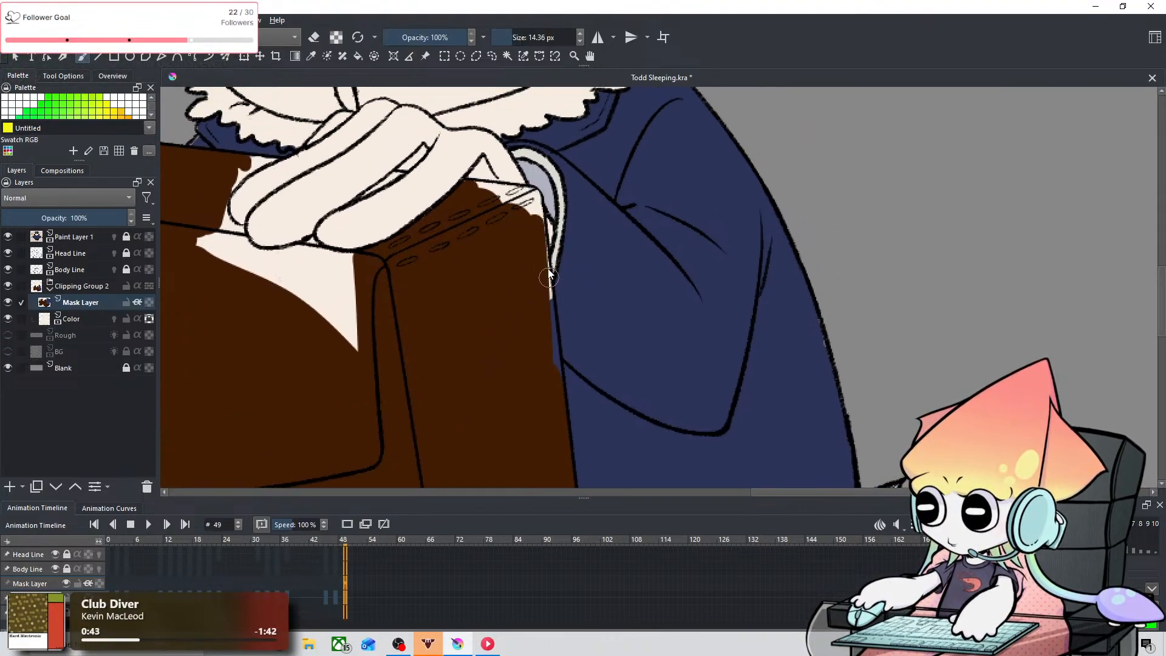
drag(543, 236, 545, 353)
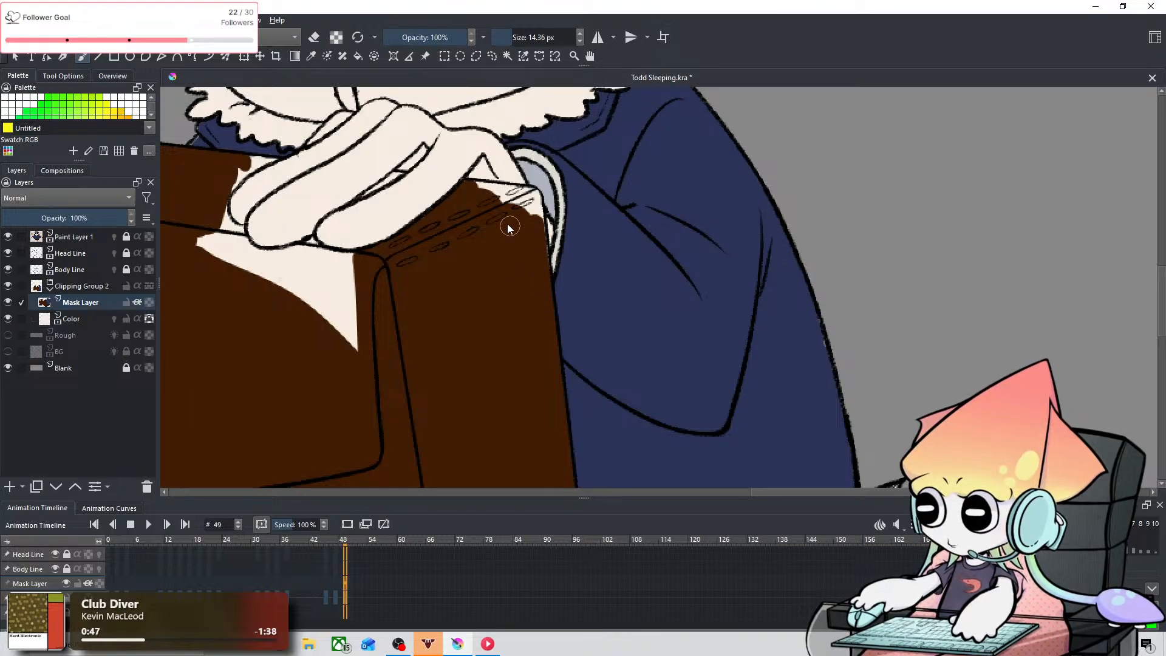
mouse_move(509, 228)
mouse_down()
mouse_move(534, 208)
mouse_move(621, 299)
mouse_move(562, 272)
mouse_move(561, 286)
mouse_move(609, 290)
mouse_up()
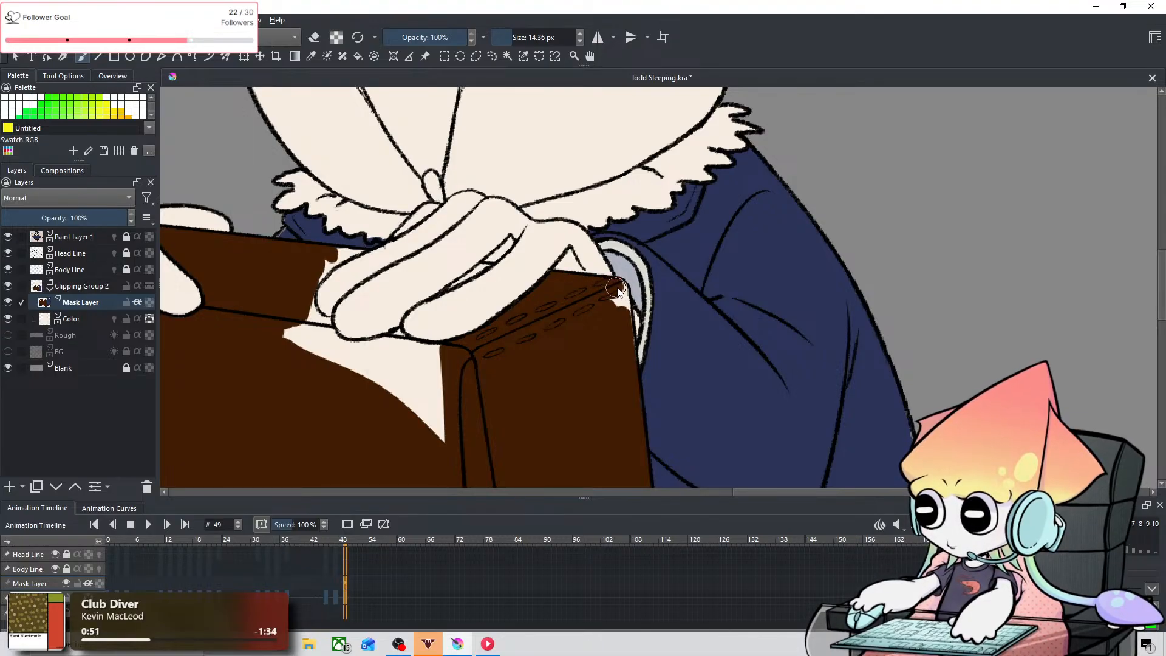
key(ctrl+z)
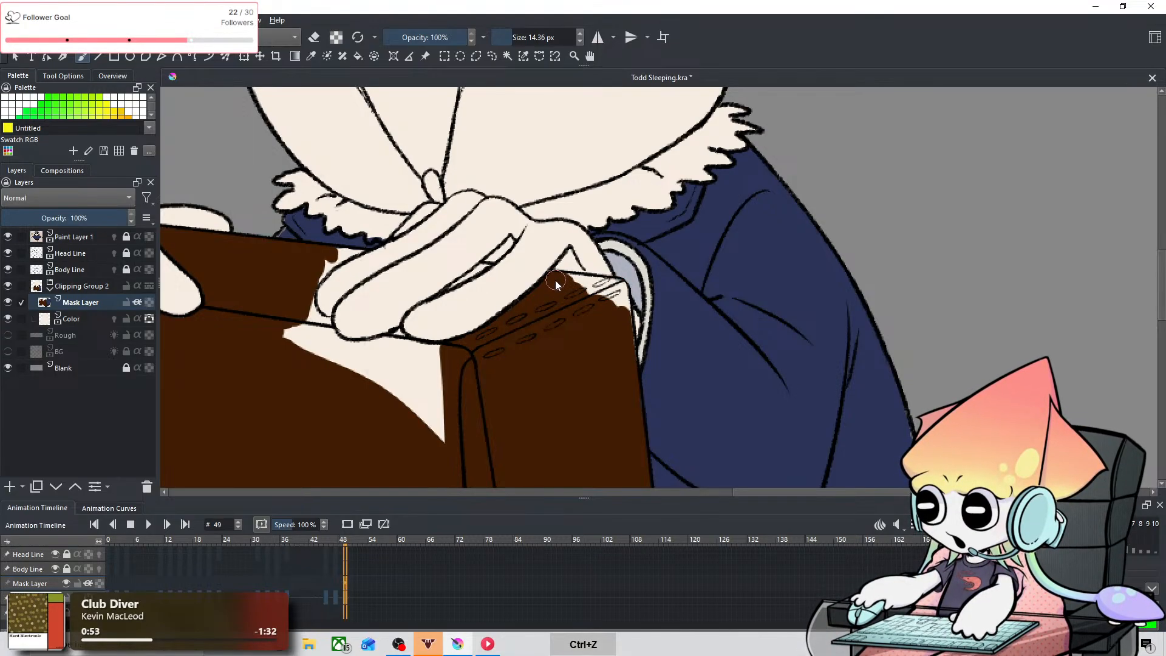
mouse_move(605, 290)
mouse_down()
mouse_move(615, 288)
mouse_move(620, 315)
mouse_move(607, 304)
mouse_up()
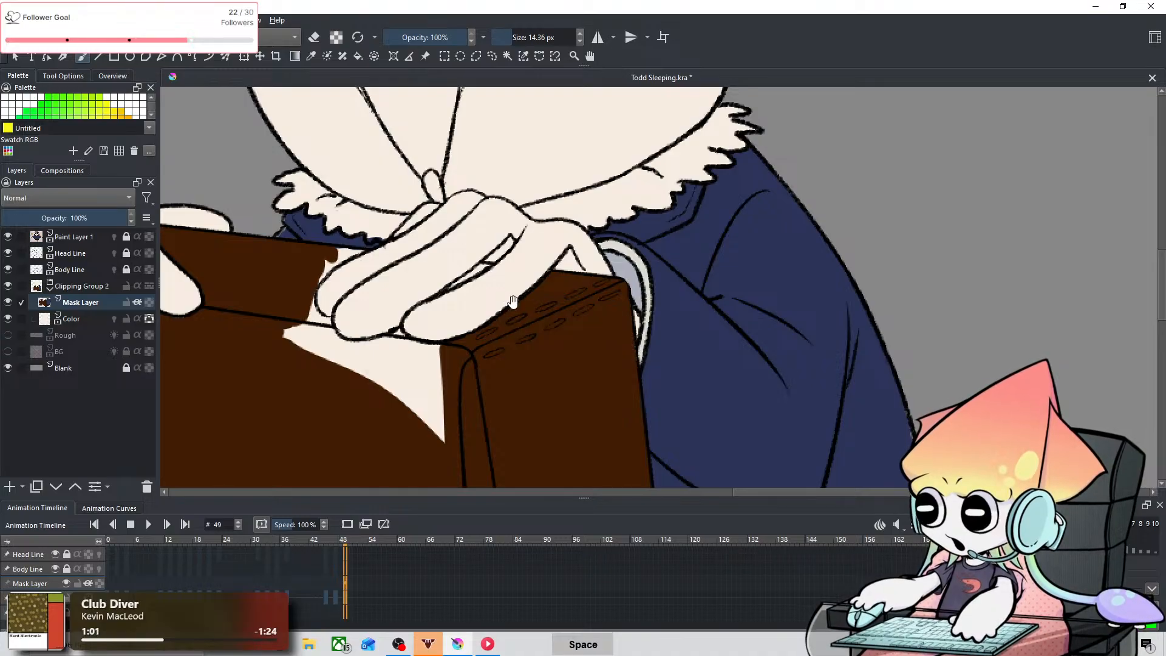
Step: Paint brown beneath the gripping fingertip at 14.36 px and fill most of the remaining flap area with a 25.59 px brush
drag(534, 302, 619, 292)
drag(484, 331, 496, 344)
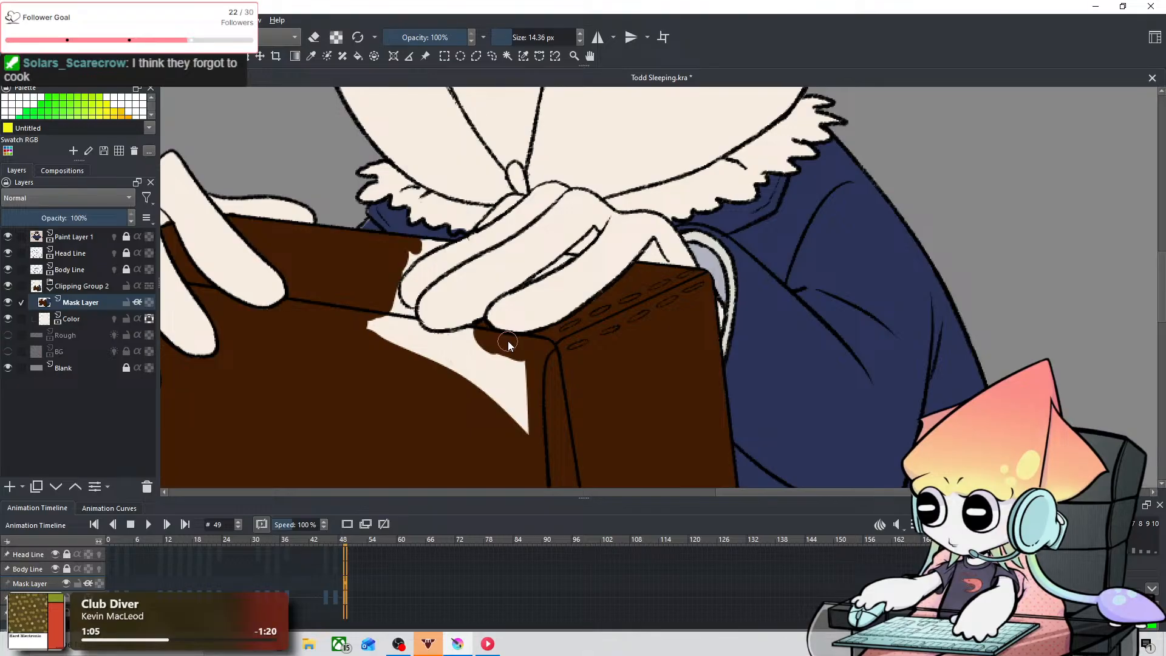
mouse_move(500, 344)
shift+mouse_down()
mouse_move(447, 346)
mouse_move(449, 378)
mouse_move(464, 357)
mouse_move(546, 421)
shift+mouse_up()
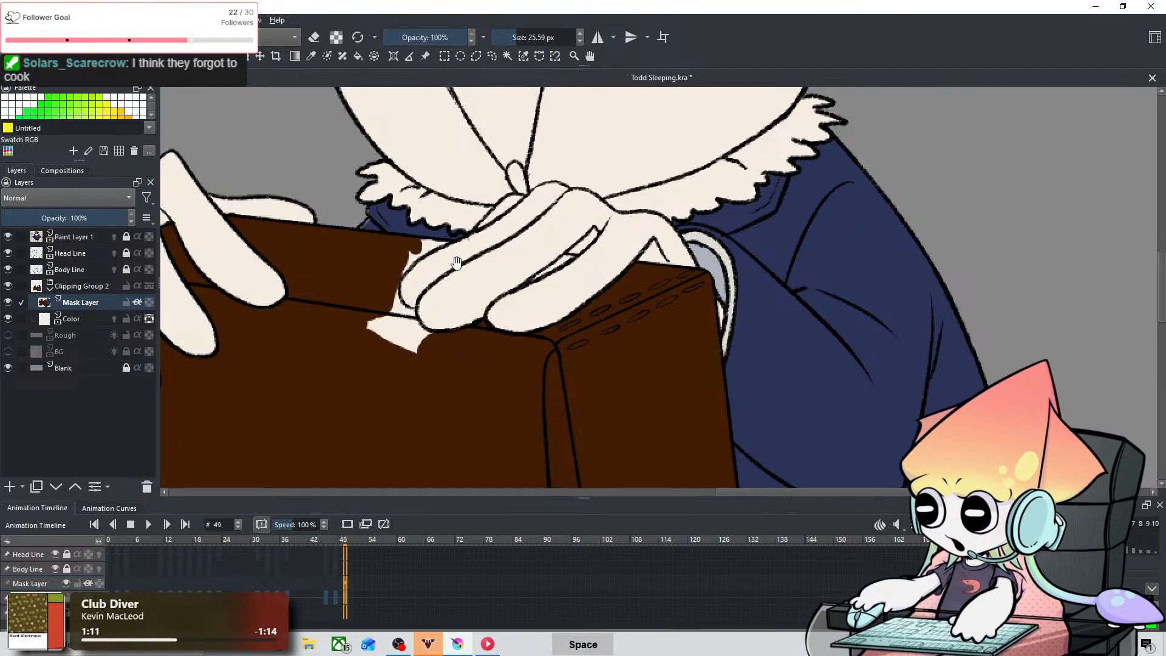
Step: Fill the last unpainted patches of the flap and top strip around the gripping fingertips with brown using a 14.68 px brush
mouse_move(440, 264)
mouse_down()
mouse_move(519, 282)
mouse_move(485, 330)
mouse_move(513, 364)
mouse_move(487, 325)
mouse_move(489, 343)
mouse_move(487, 320)
mouse_move(494, 347)
mouse_move(482, 348)
mouse_move(495, 394)
mouse_move(495, 354)
mouse_move(535, 391)
mouse_move(510, 370)
mouse_up()
key(ctrl+z)
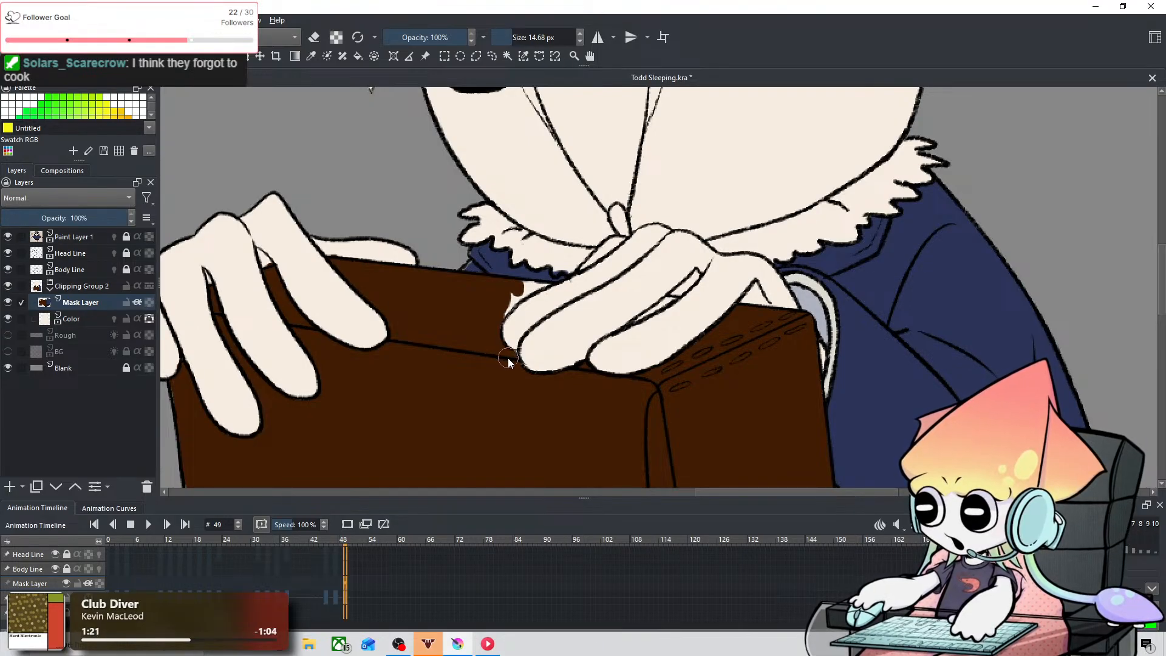
mouse_move(505, 299)
mouse_down()
mouse_move(497, 315)
mouse_move(517, 268)
mouse_move(504, 309)
mouse_move(545, 288)
mouse_up()
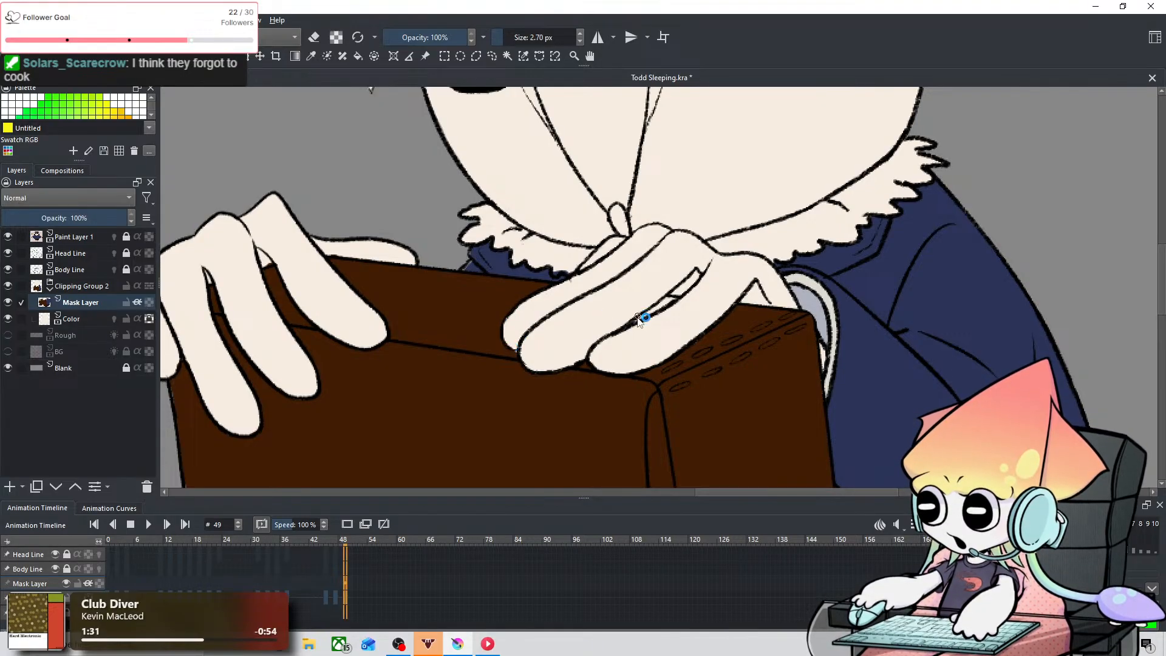
Step: Paint brown in the narrow gap between the gripping hand's fingers with a 2.70 px brush, undoing the strokes that miss
drag(639, 324, 664, 307)
key(ctrl+z)
key(ctrl+z)
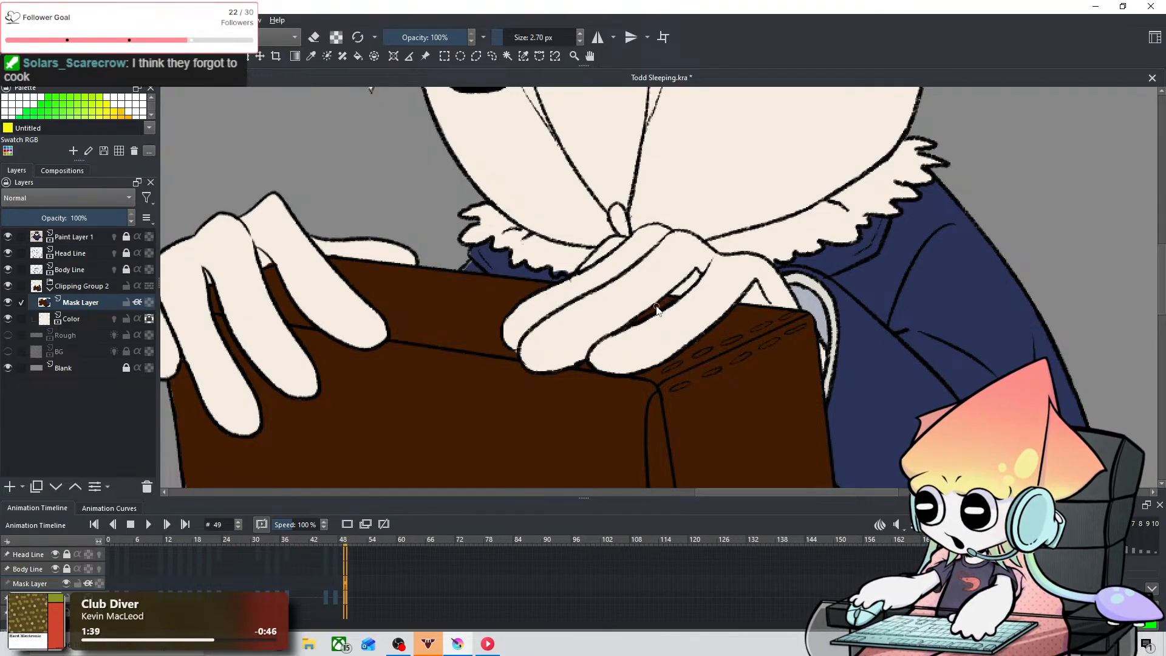
Step: Compare the painted bag with the reference owl and examine the coloring of the reference's feet
scroll(712, 349, down, 4)
scroll(692, 384, up, 2)
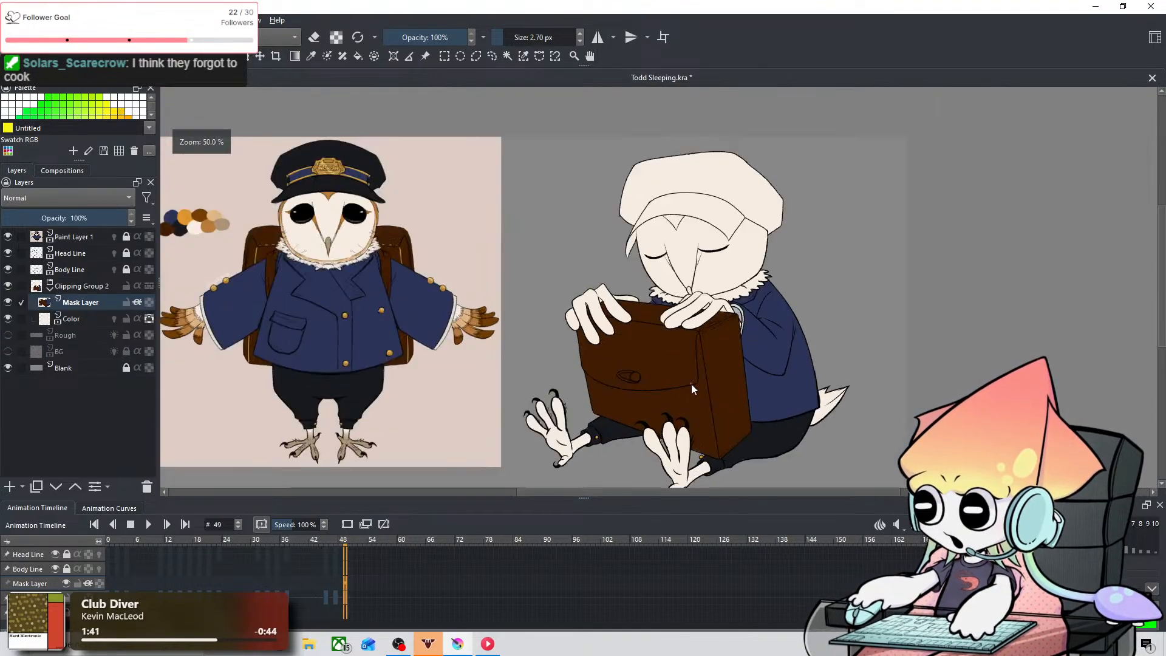
scroll(596, 390, down, 1)
drag(596, 391, 753, 357)
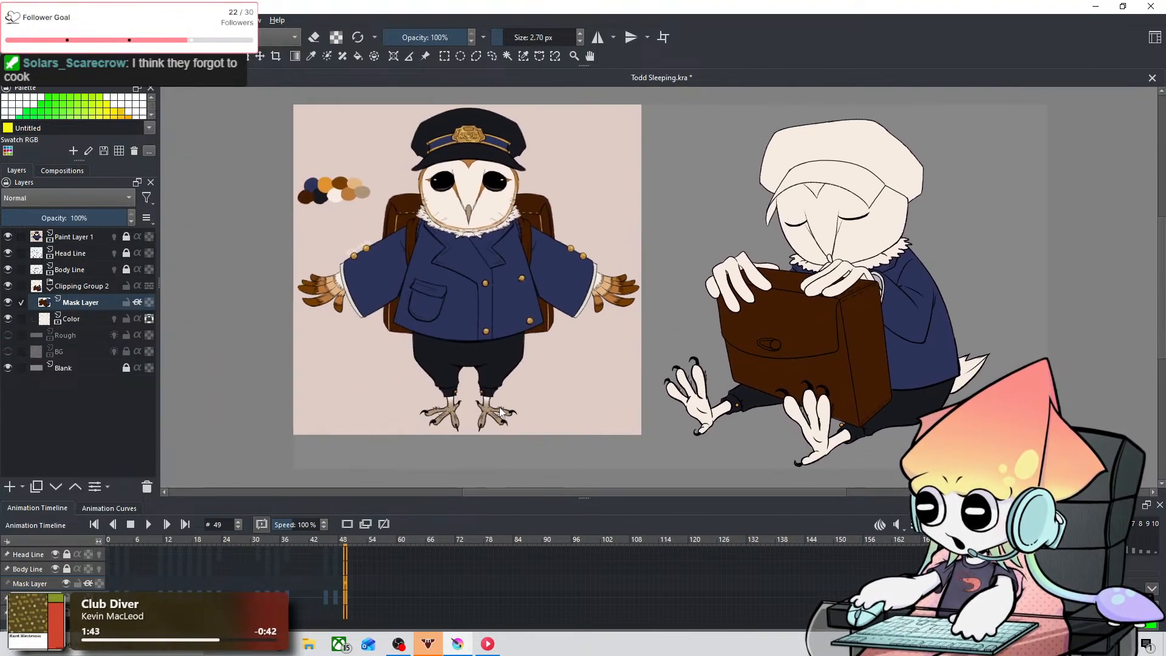
scroll(499, 405, up, 1)
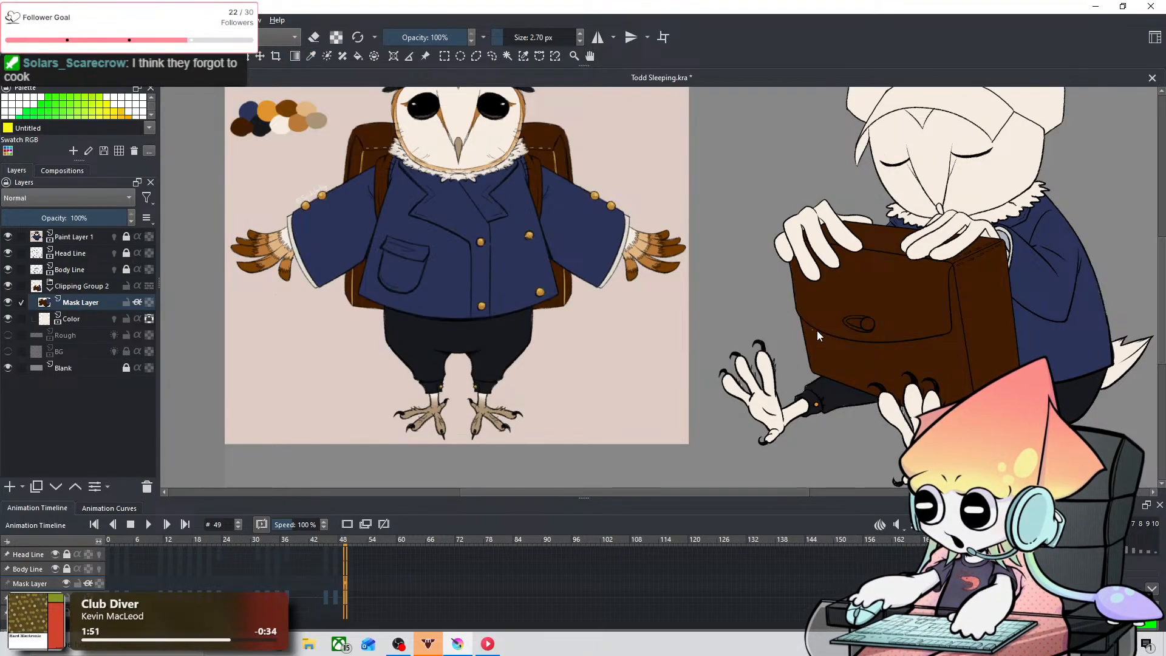
scroll(817, 331, up, 4)
scroll(662, 367, down, 2)
drag(661, 360, 632, 239)
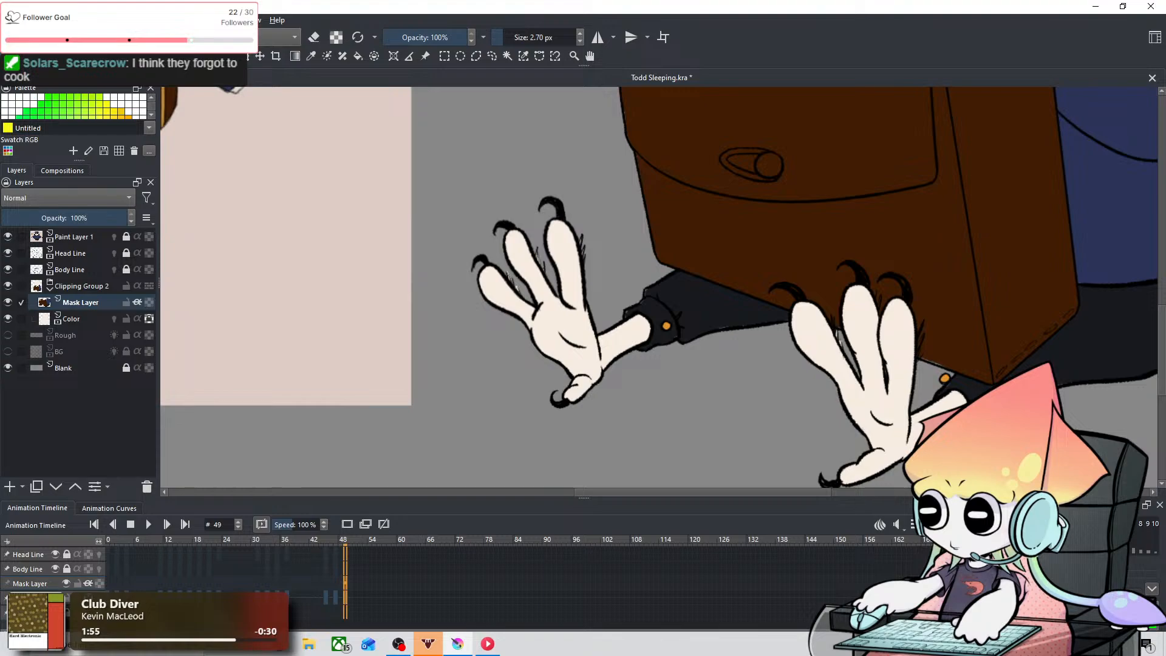
Step: Switch to the soft airbrush preset and set its size to 166.81 px
click(161, 38)
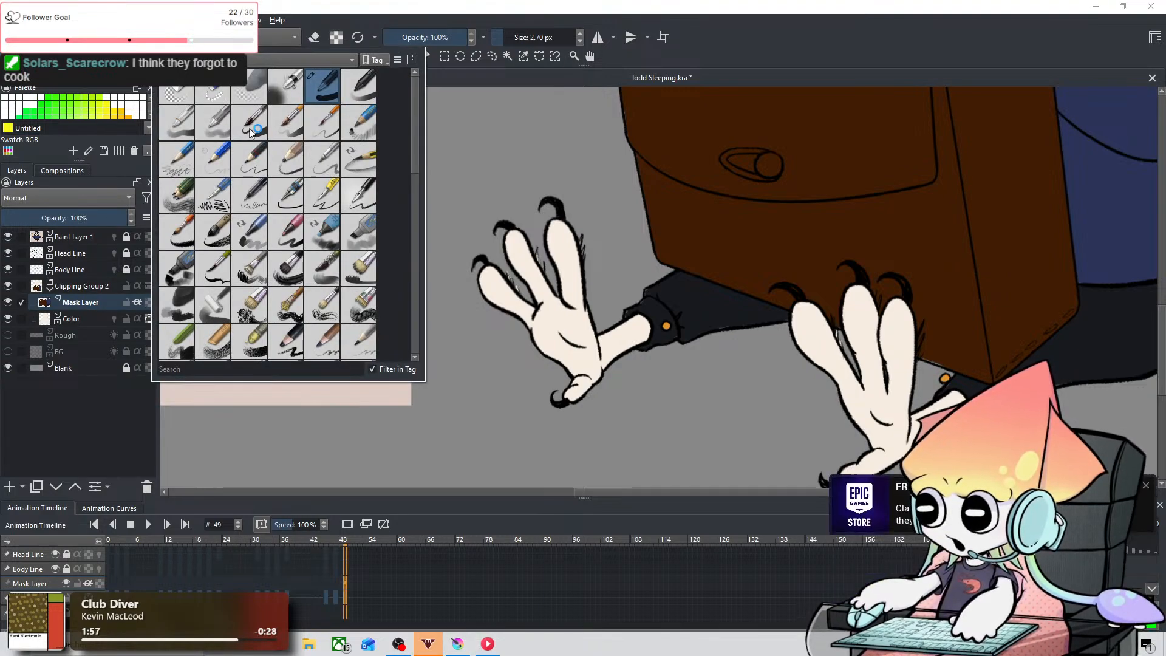
mouse_move(413, 148)
mouse_down()
mouse_move(404, 229)
mouse_move(421, 122)
mouse_up()
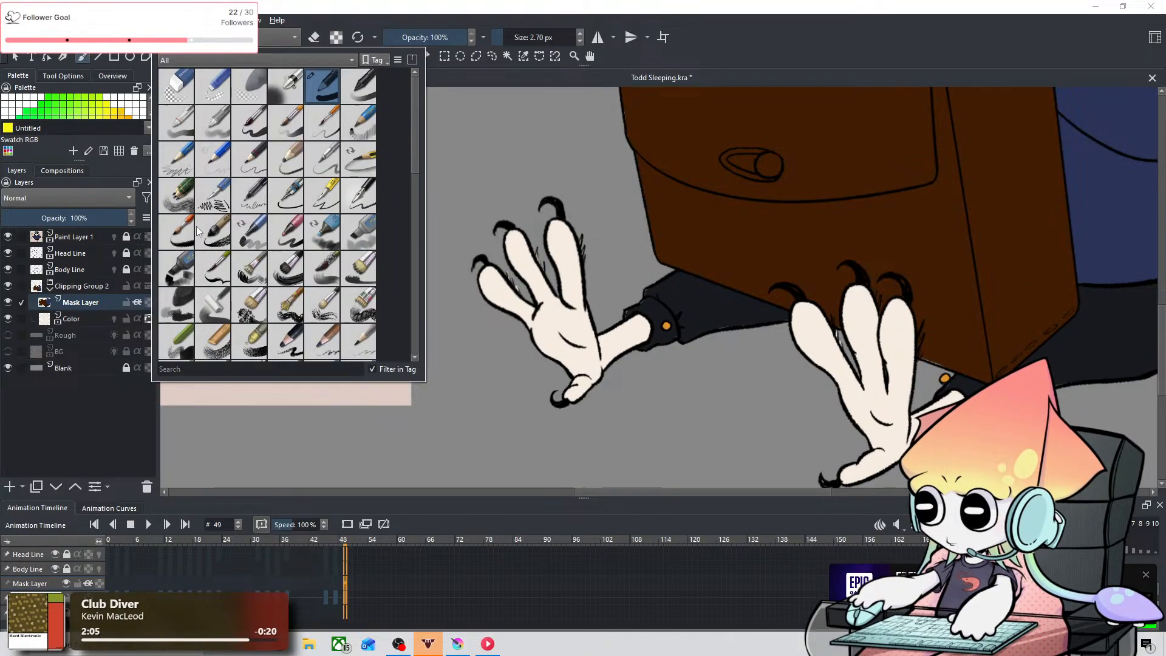
click(286, 85)
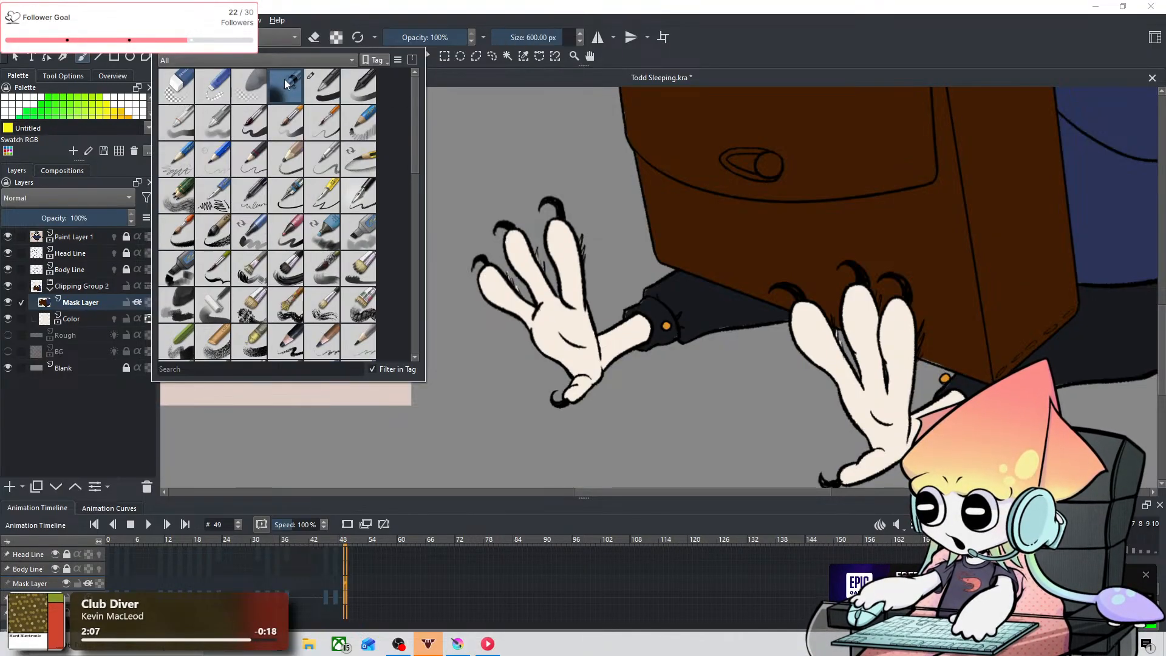
click(507, 134)
shift+drag(479, 163, 266, 163)
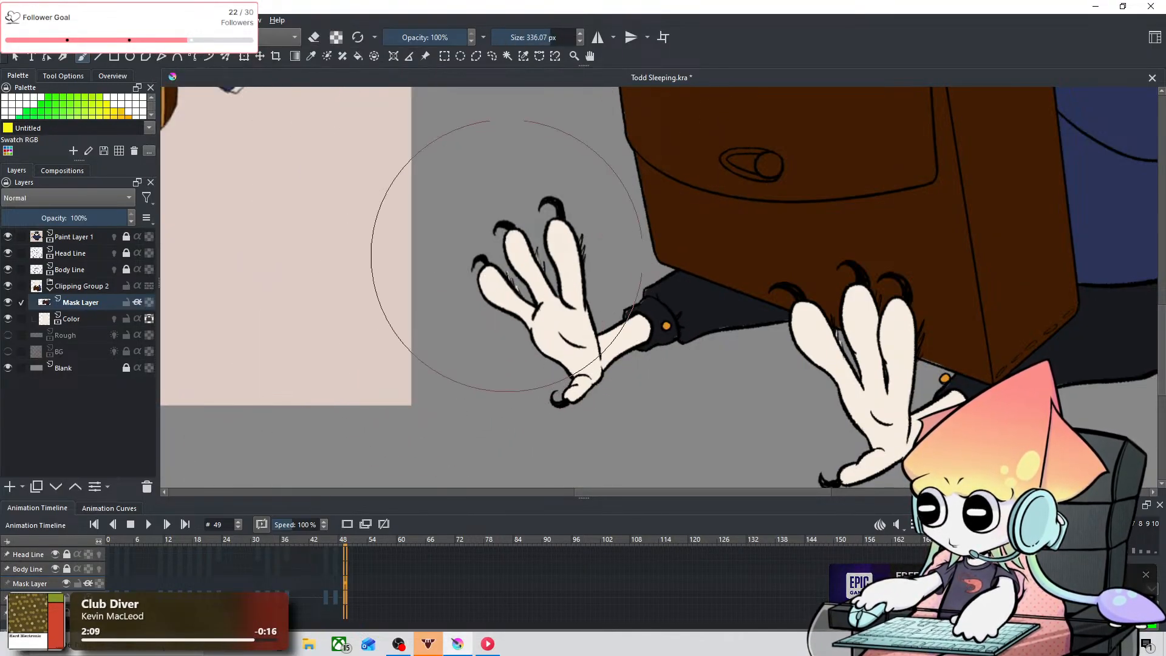
shift+drag(508, 255, 426, 255)
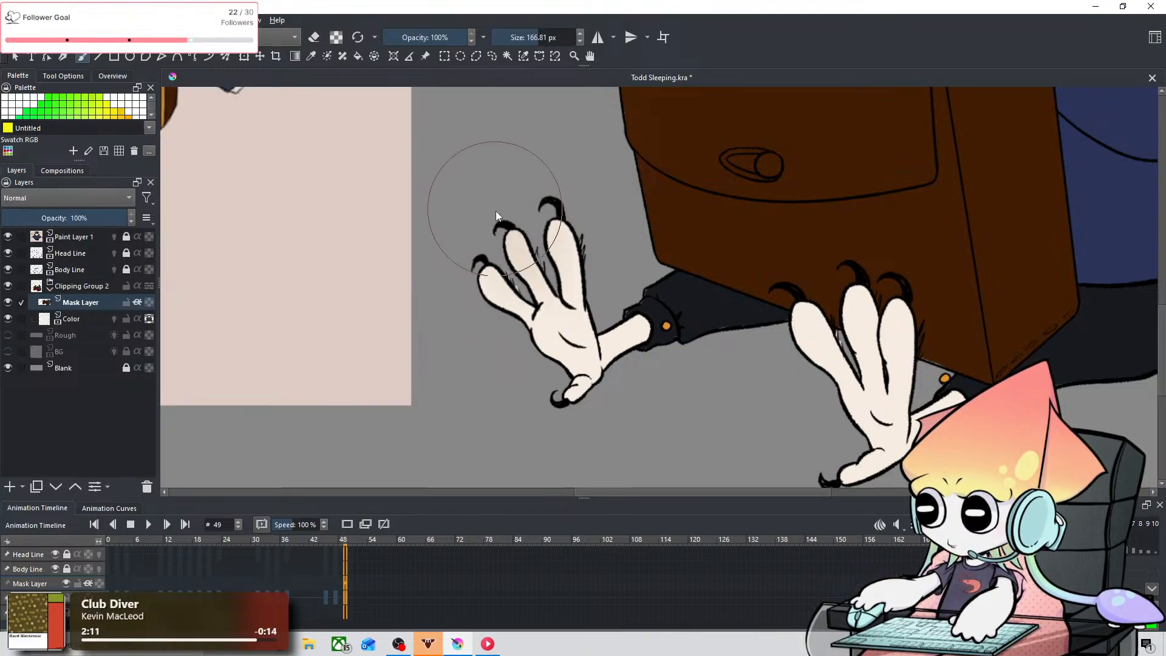
Step: Airbrush beige over the toes and sole of the foot farther from the bag, matching the reference's feet
mouse_move(496, 210)
mouse_down()
mouse_move(504, 187)
mouse_move(537, 200)
mouse_move(511, 256)
mouse_move(513, 185)
mouse_move(535, 201)
mouse_move(541, 177)
mouse_move(564, 295)
mouse_up()
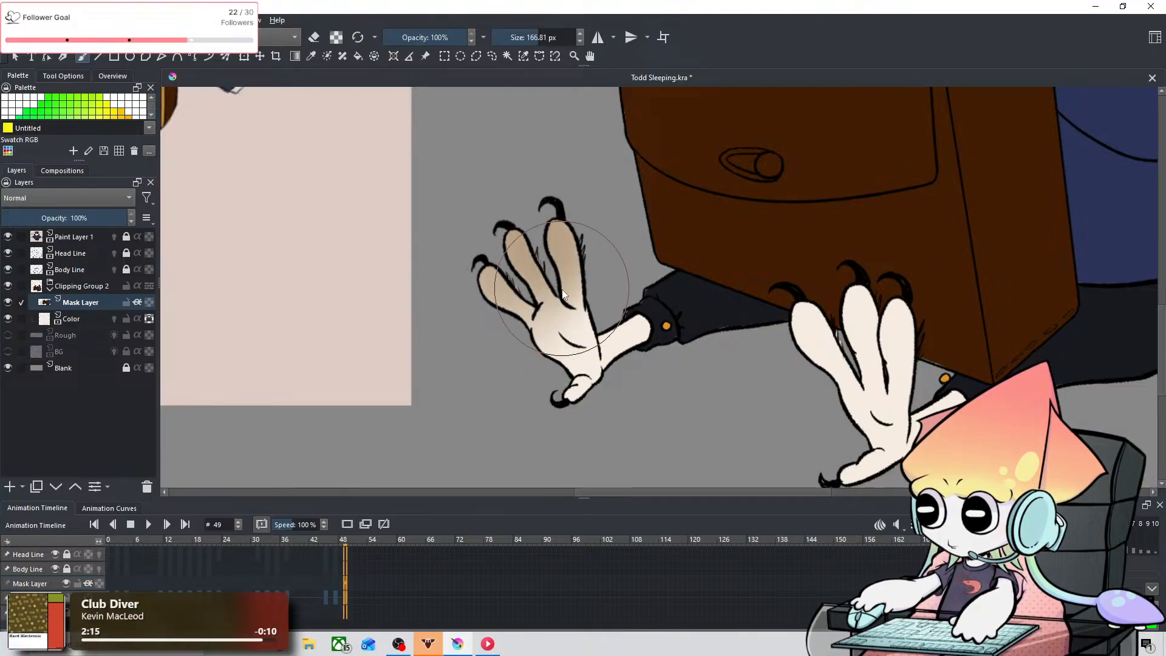
scroll(618, 246, down, 3)
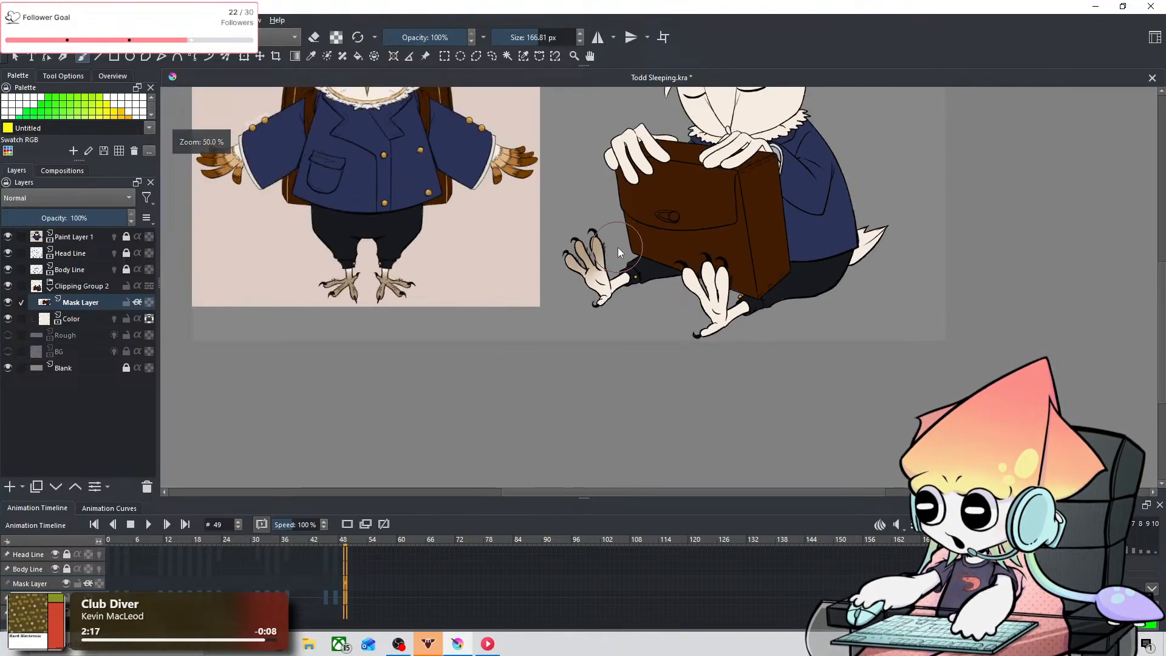
scroll(618, 247, up, 1)
drag(576, 290, 589, 329)
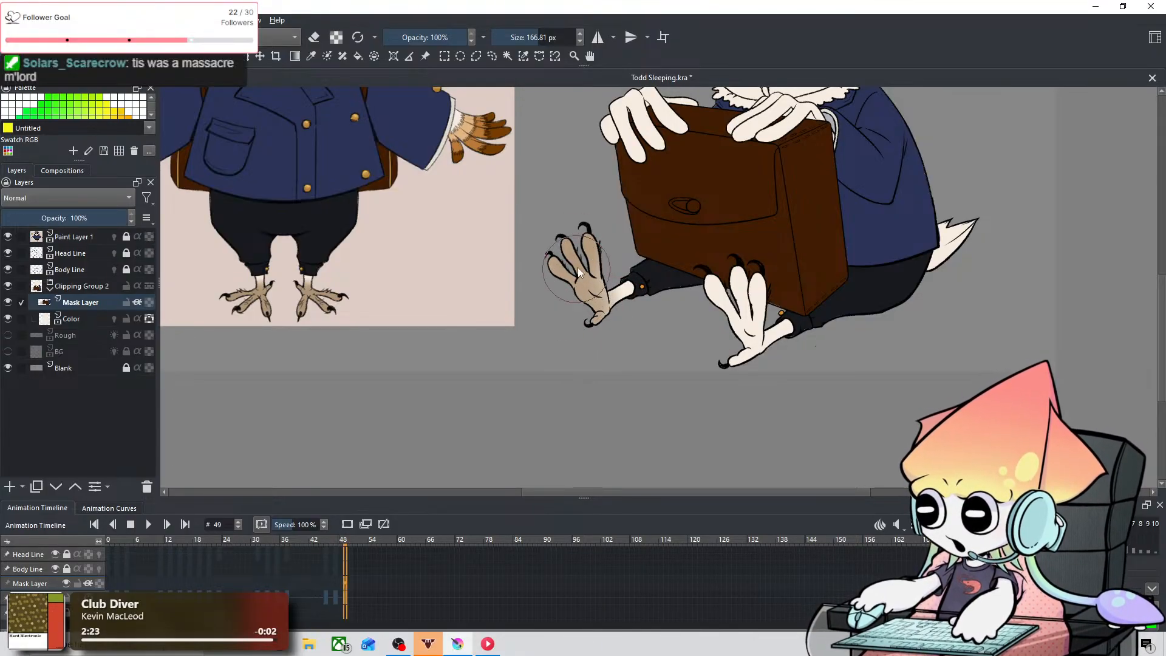
Step: Reduce the airbrush to 121.77 px and airbrush beige over the back toe and sole of the foot nearer the bag
shift+drag(602, 227, 576, 226)
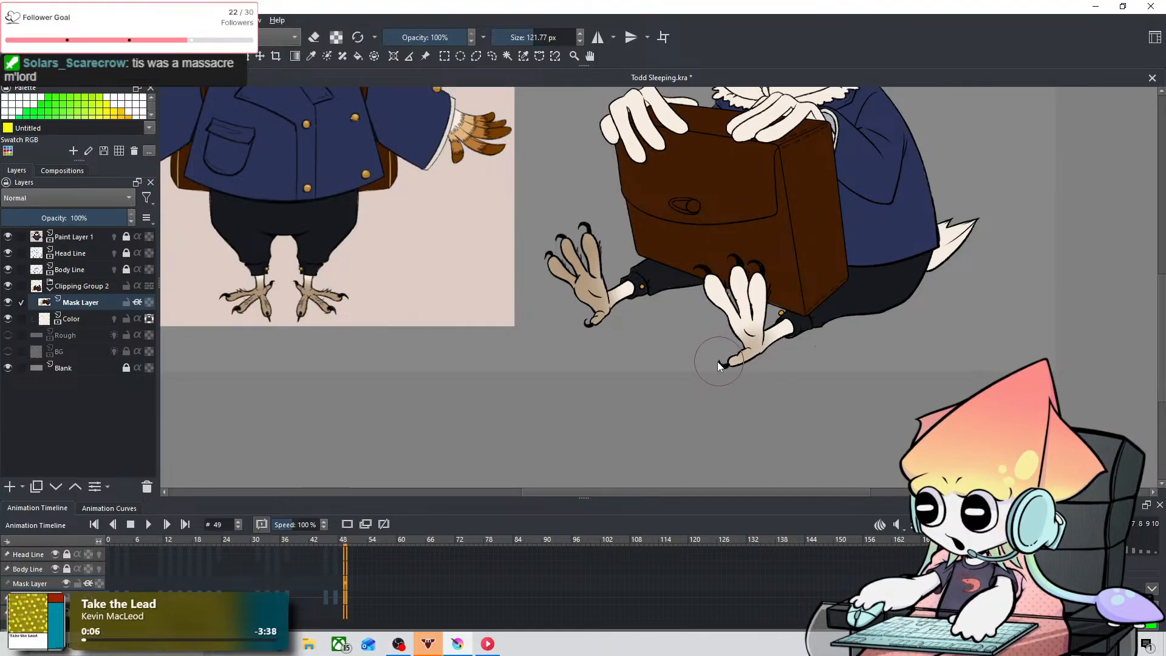
drag(749, 340, 734, 361)
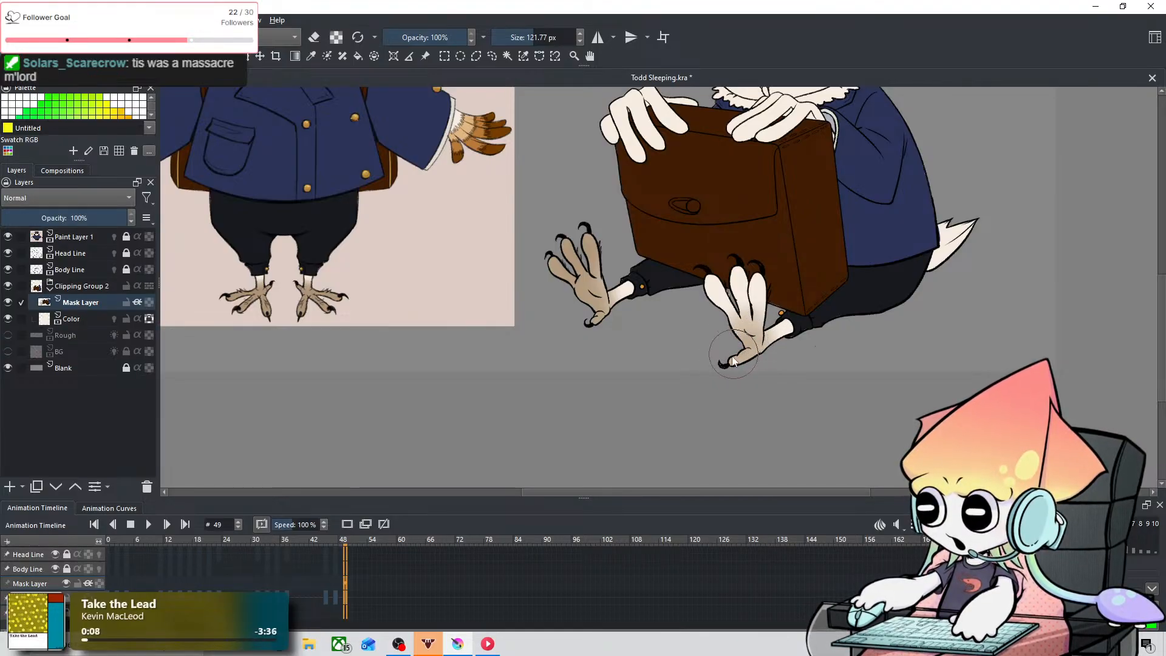
scroll(765, 256, up, 2)
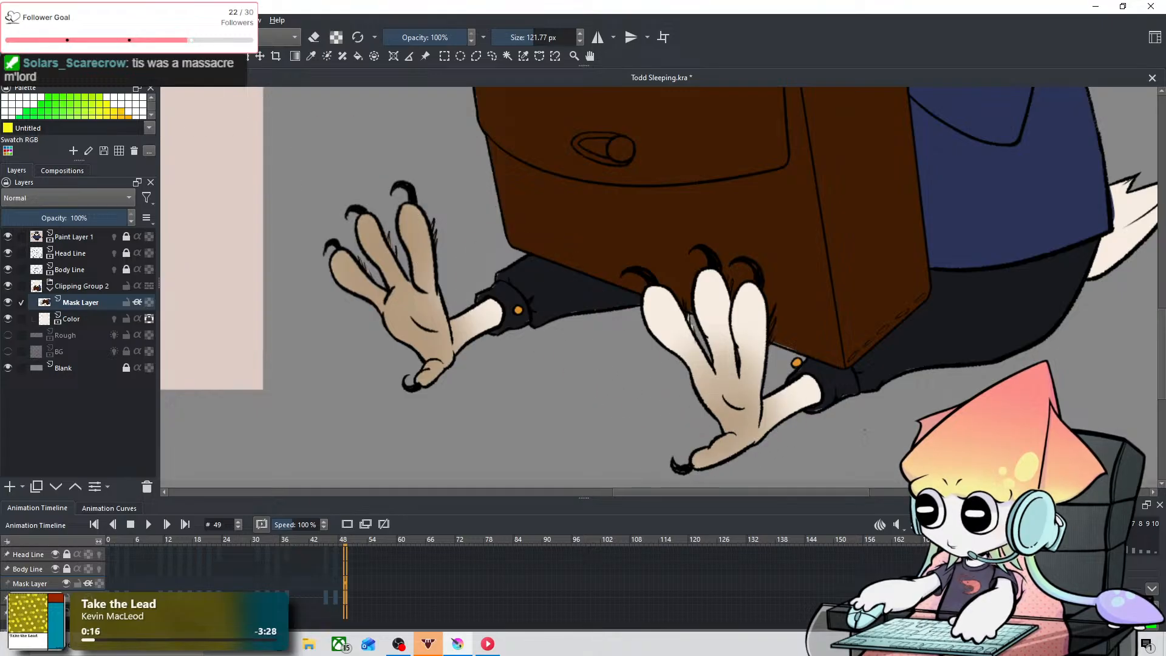
Step: Switch to the hard-edged ink brush preset at 2.70 px and undo the test stroke on the foot's outer toe
key(F6)
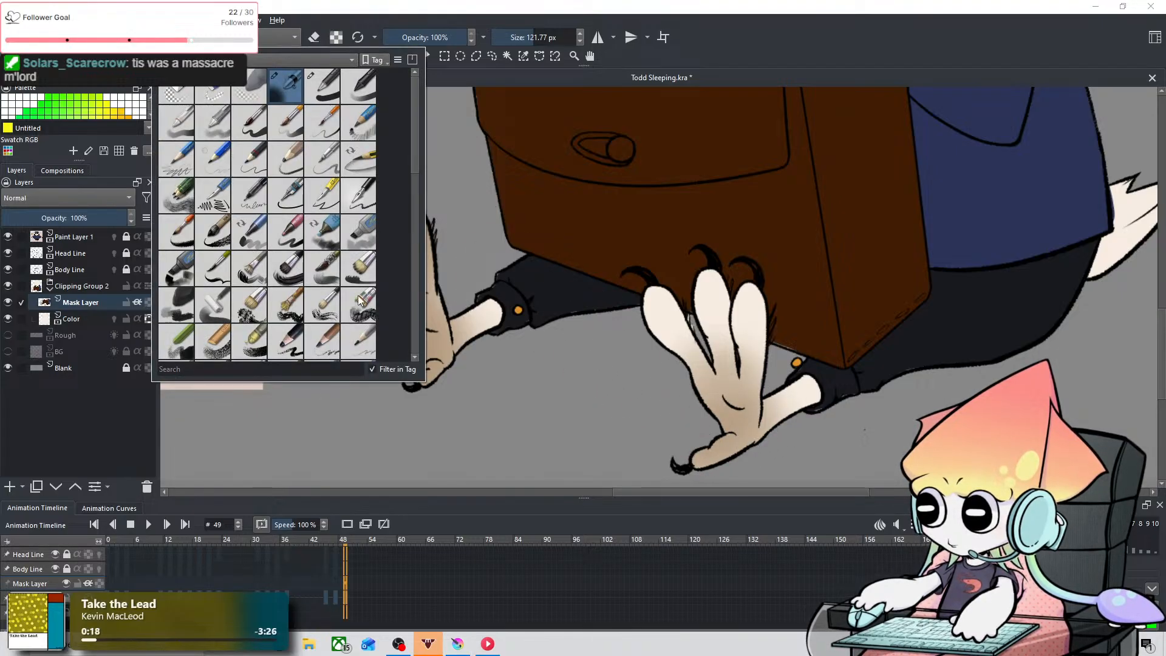
scroll(422, 176, down, 2)
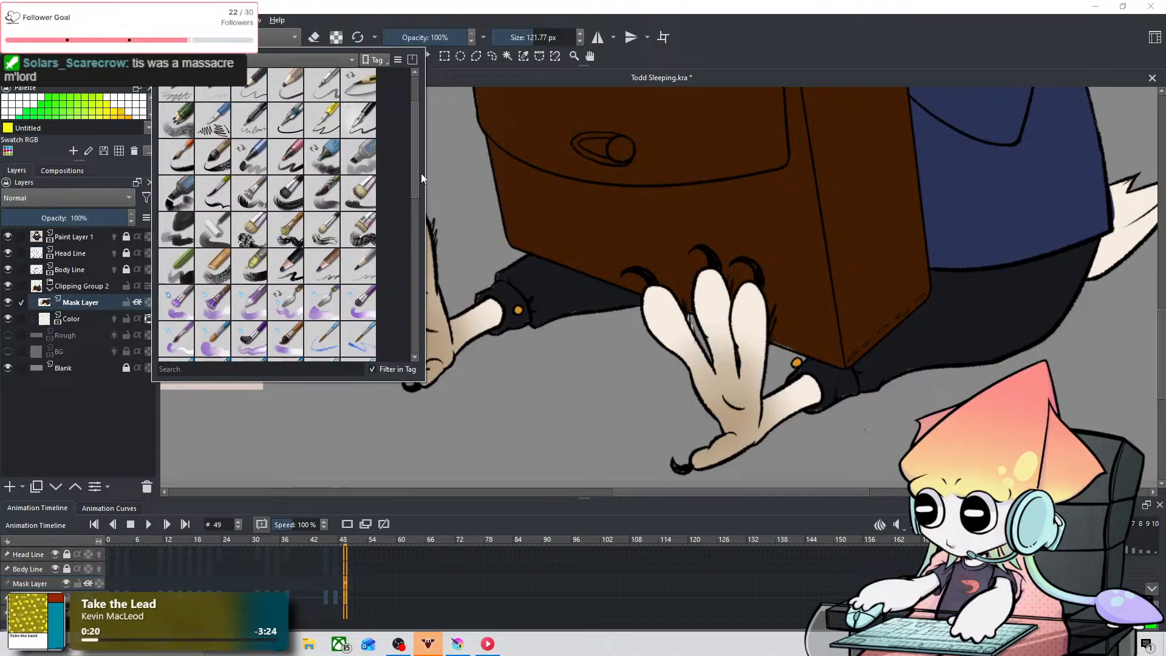
scroll(413, 122, up, 2)
mouse_move(415, 132)
mouse_down()
mouse_move(410, 210)
mouse_move(426, 142)
mouse_up()
scroll(427, 142, up, 2)
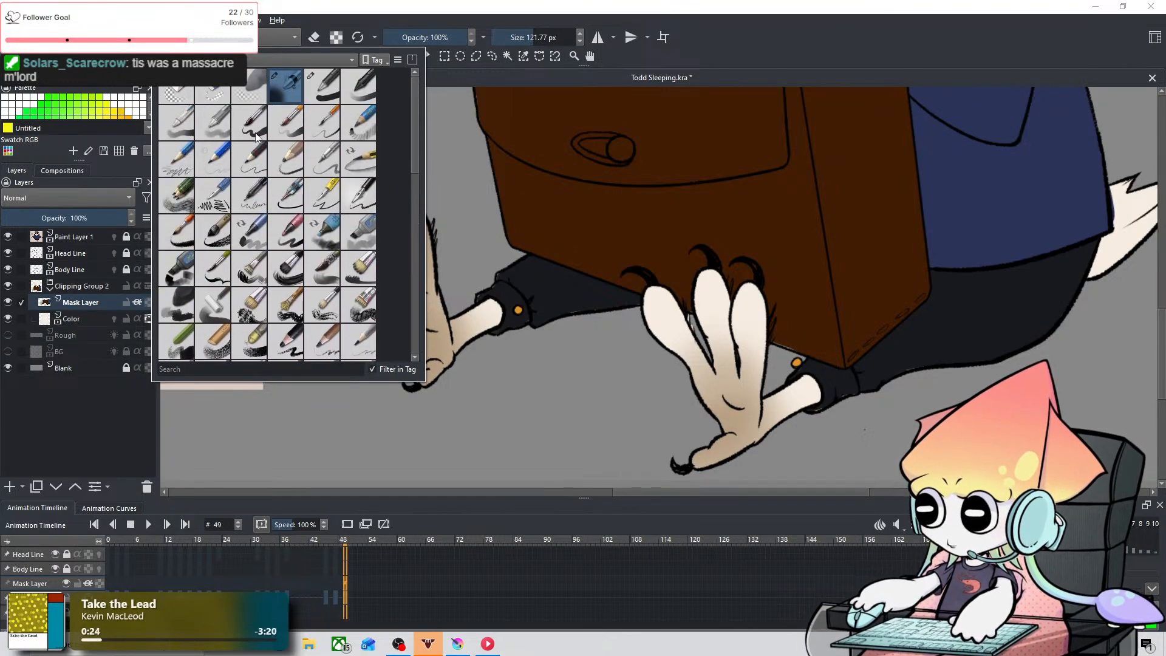
click(316, 94)
click(678, 342)
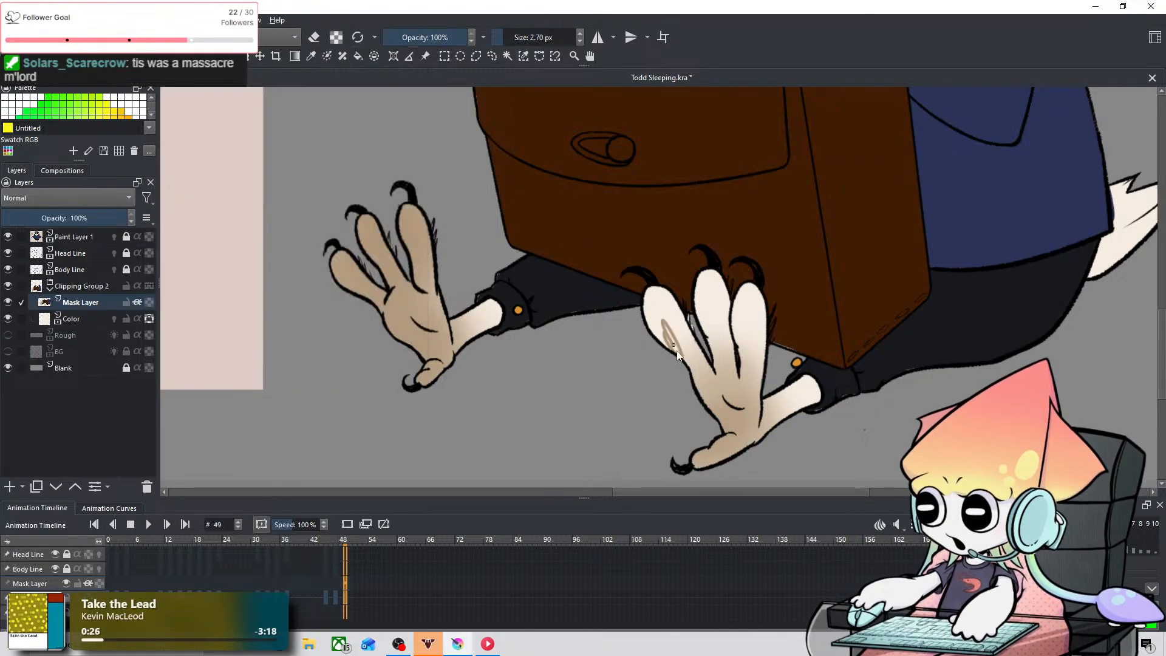
drag(673, 345, 687, 365)
key(ctrl+z)
Step: Enlarge the brush to 12.22 px and fill the outer toe, back toe and adjoining sole of the nearer foot with solid beige
drag(720, 255, 478, 238)
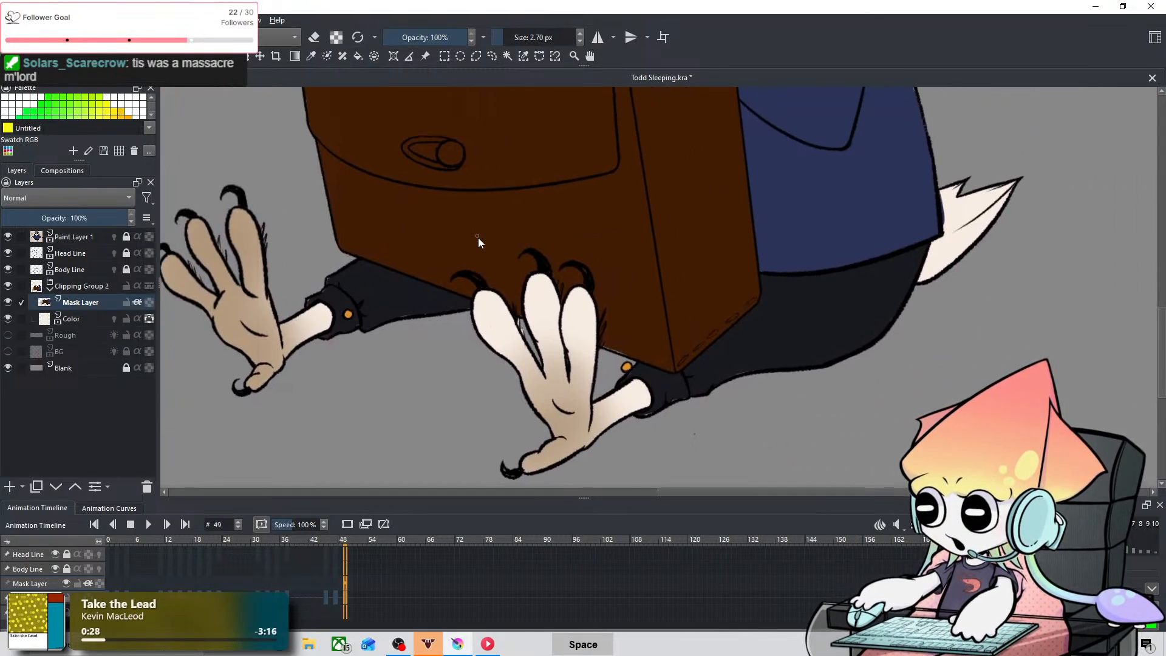
key(ctrl+equal)
drag(585, 277, 650, 151)
drag(464, 208, 477, 208)
mouse_move(469, 168)
mouse_down()
mouse_move(473, 255)
mouse_move(464, 178)
mouse_move(482, 192)
mouse_move(467, 176)
mouse_move(512, 241)
mouse_up()
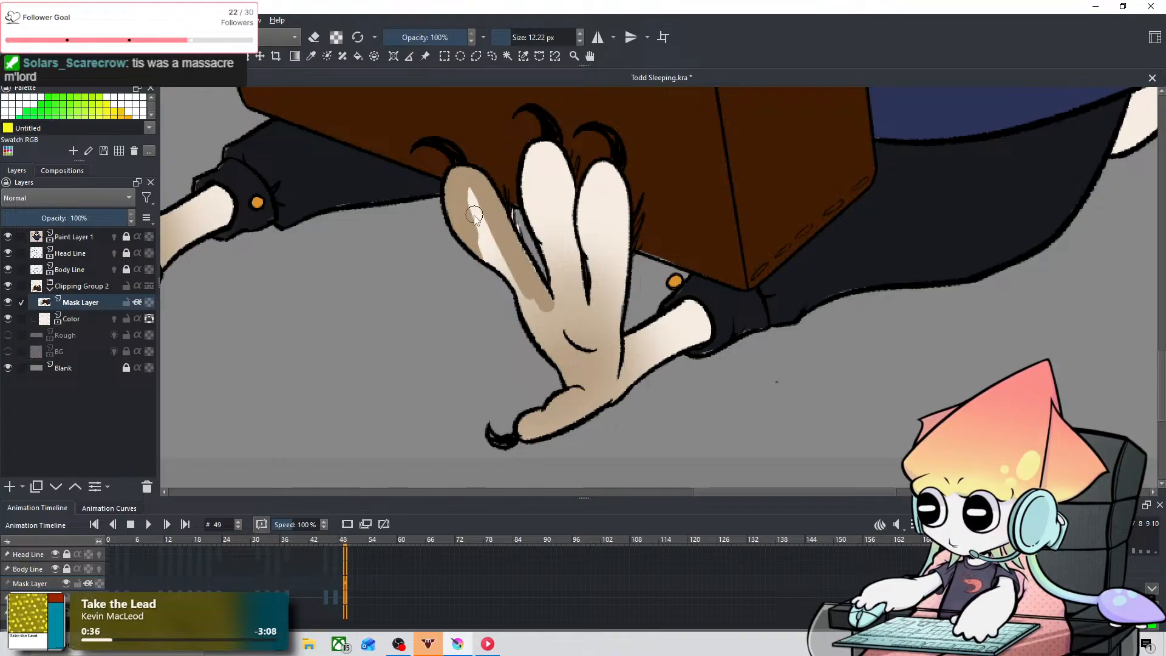
mouse_move(484, 195)
mouse_down()
mouse_move(525, 330)
mouse_move(474, 221)
mouse_move(559, 369)
mouse_move(567, 348)
mouse_move(532, 403)
mouse_move(570, 382)
mouse_move(593, 387)
mouse_move(543, 337)
mouse_up()
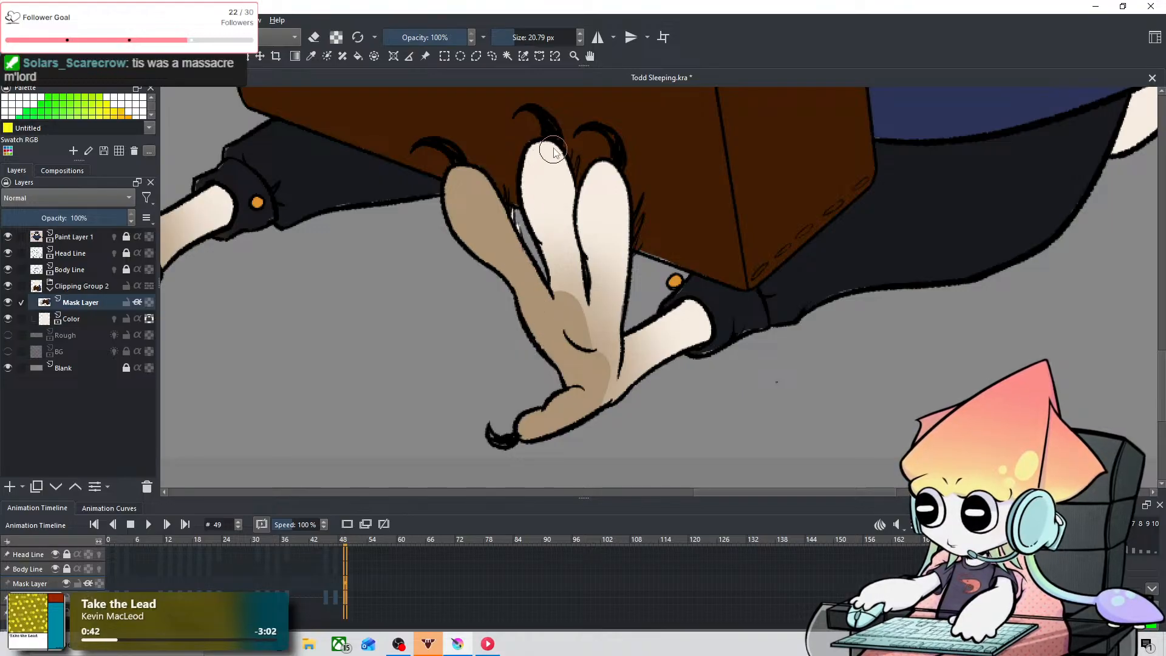
Step: Fill the remaining two front toes and the rest of the sole with solid beige at 20.79 px, undoing the first stroke
mouse_move(548, 157)
mouse_down()
mouse_move(532, 183)
mouse_move(548, 244)
mouse_up()
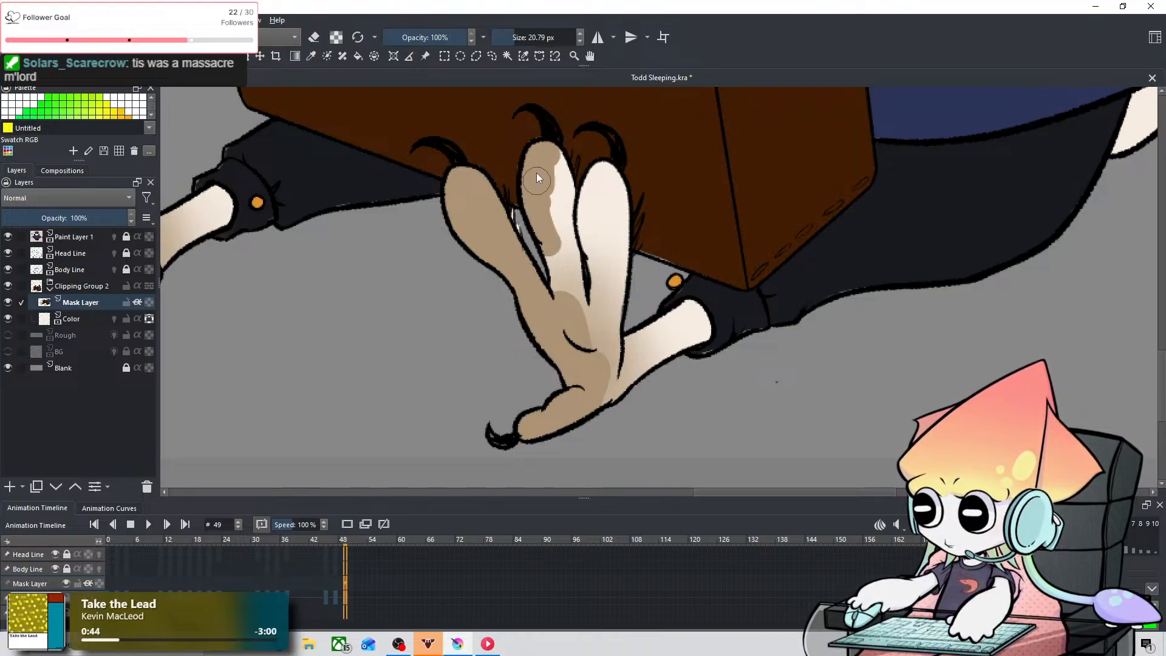
key(ctrl+z)
mouse_move(541, 157)
mouse_down()
mouse_move(555, 286)
mouse_move(551, 158)
mouse_move(573, 312)
mouse_move(592, 195)
mouse_move(592, 204)
mouse_move(602, 175)
mouse_move(606, 192)
mouse_move(611, 182)
mouse_move(581, 339)
mouse_move(616, 274)
mouse_move(606, 210)
mouse_move(604, 290)
mouse_move(621, 221)
mouse_move(601, 366)
mouse_move(606, 337)
mouse_up()
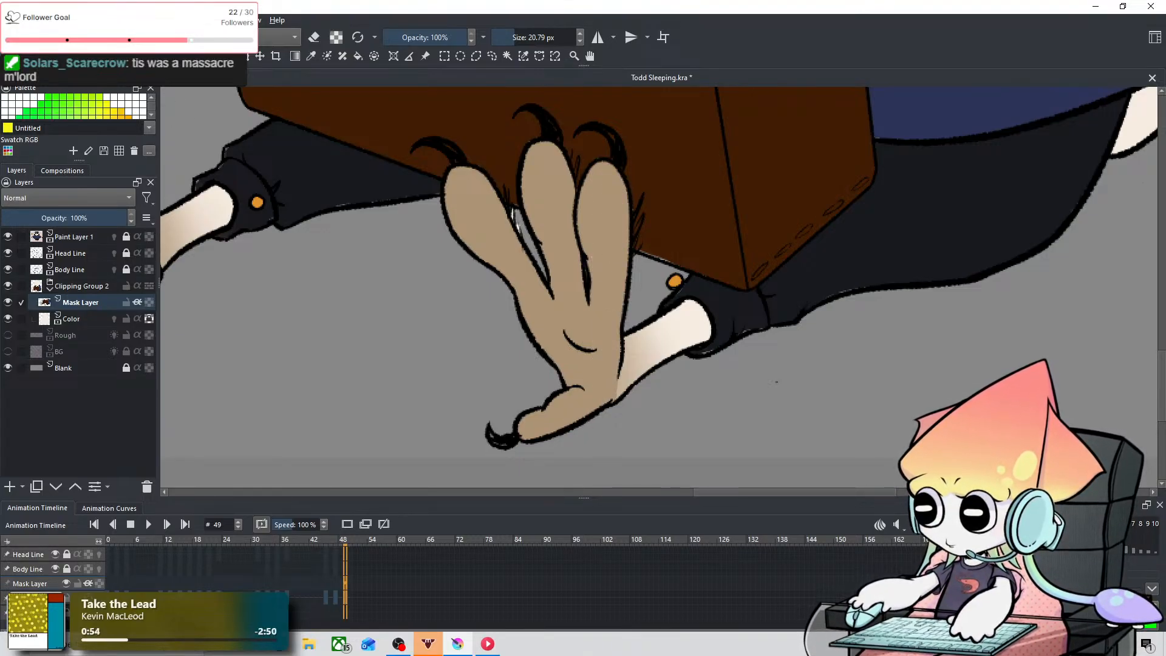
Step: Open the brush preset selection
click(161, 37)
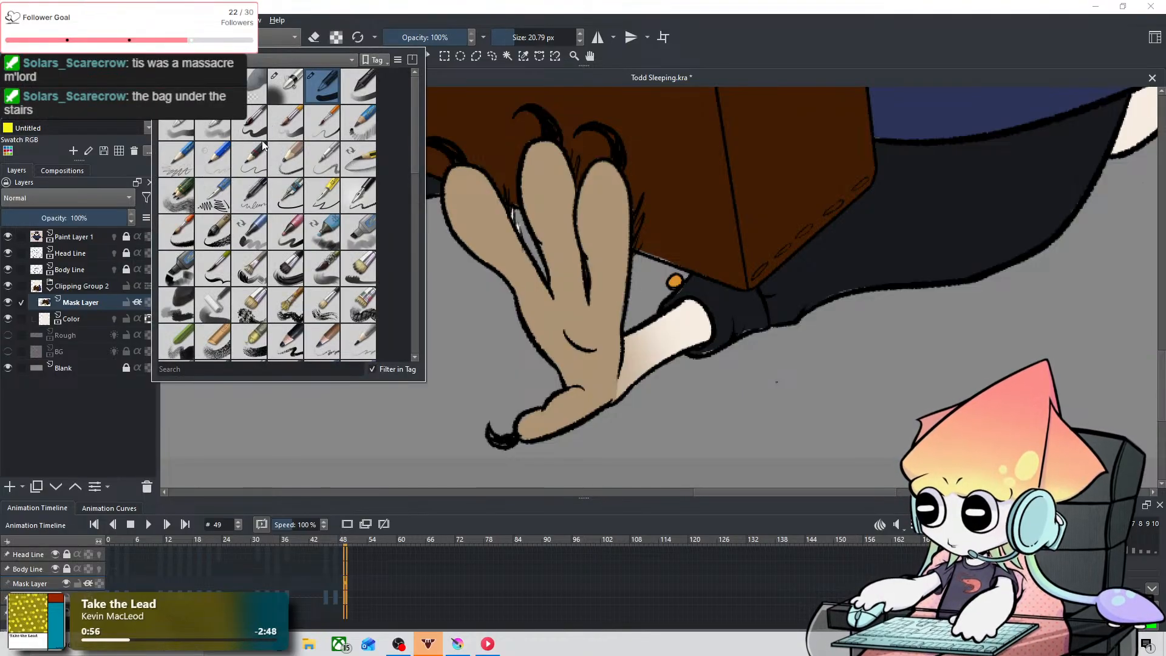
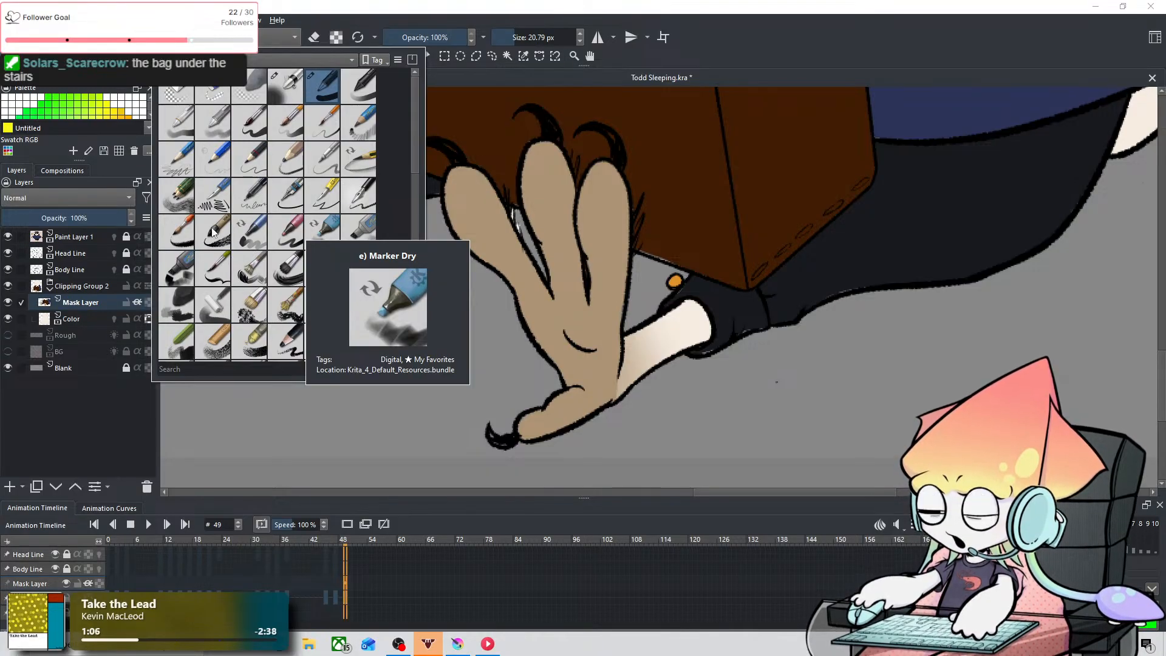
Step: Switch to the soft airbrush preset at 121.77 px and check both feet's coloring against the reference owl
click(289, 99)
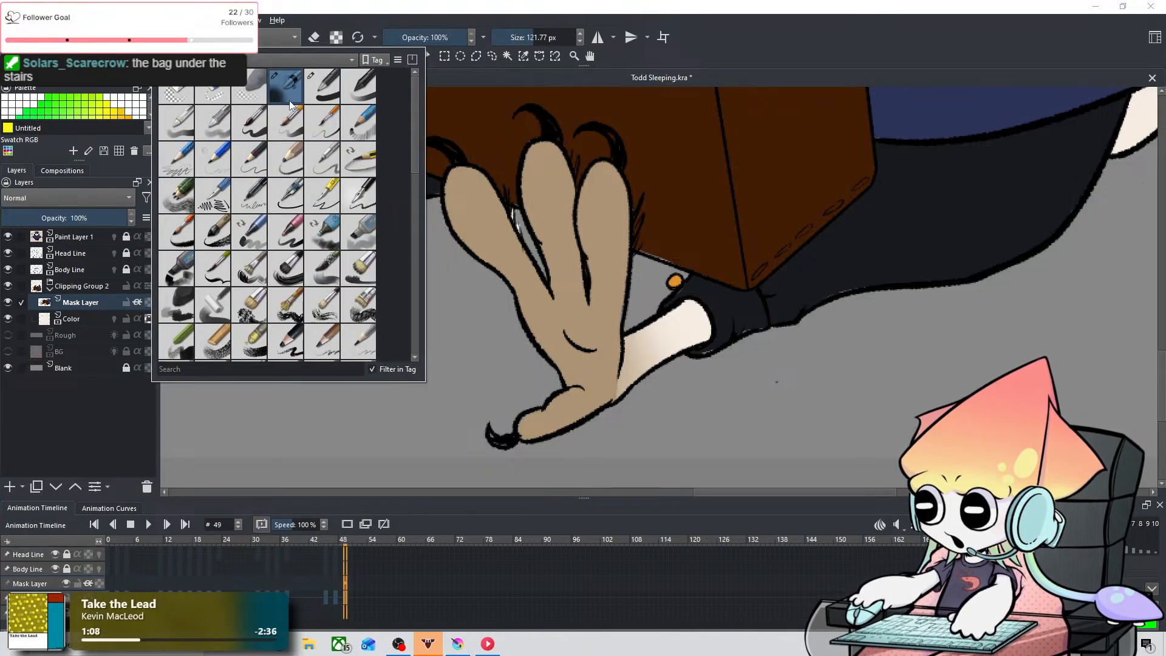
click(603, 415)
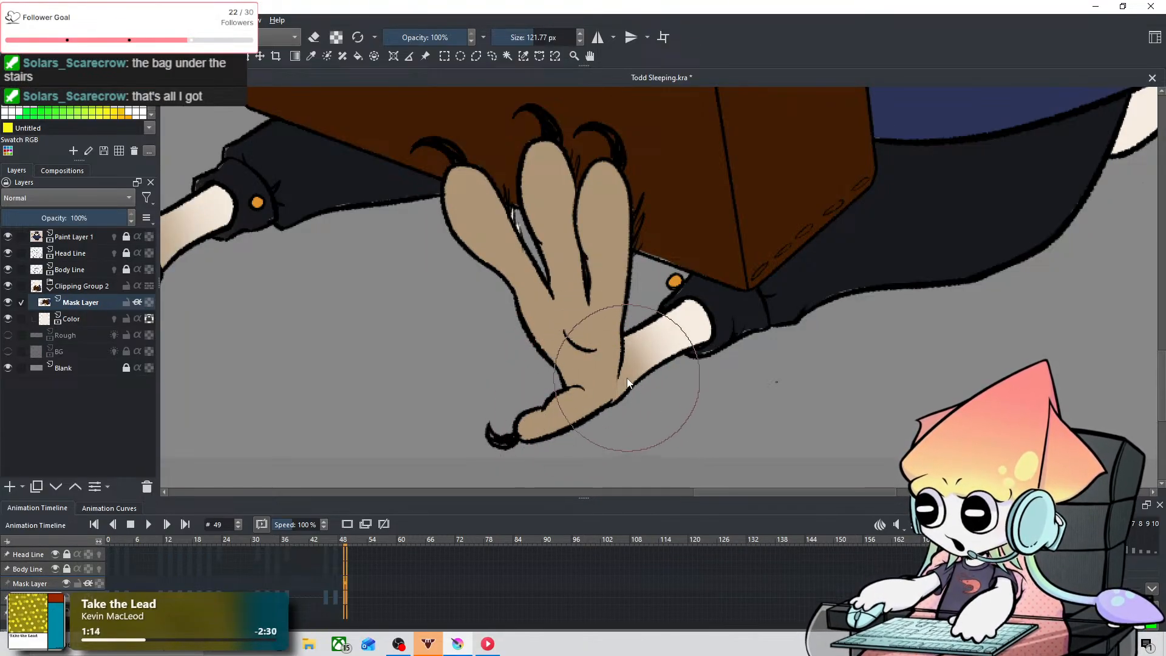
scroll(770, 299, down, 3)
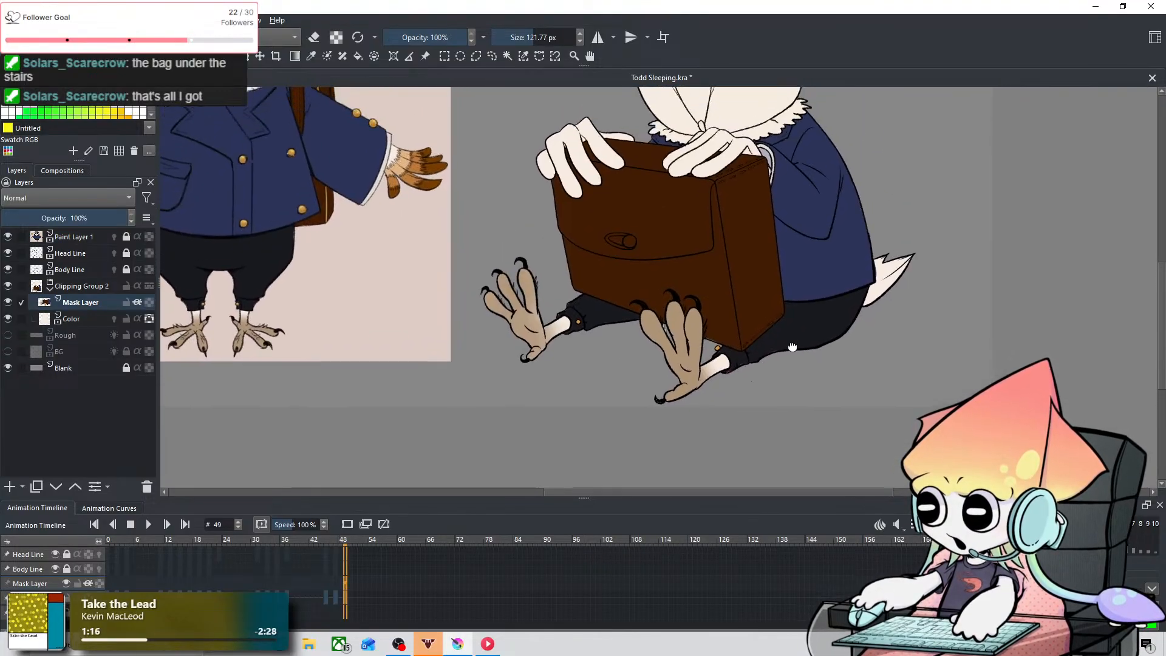
scroll(793, 347, down, 2)
scroll(862, 311, down, 2)
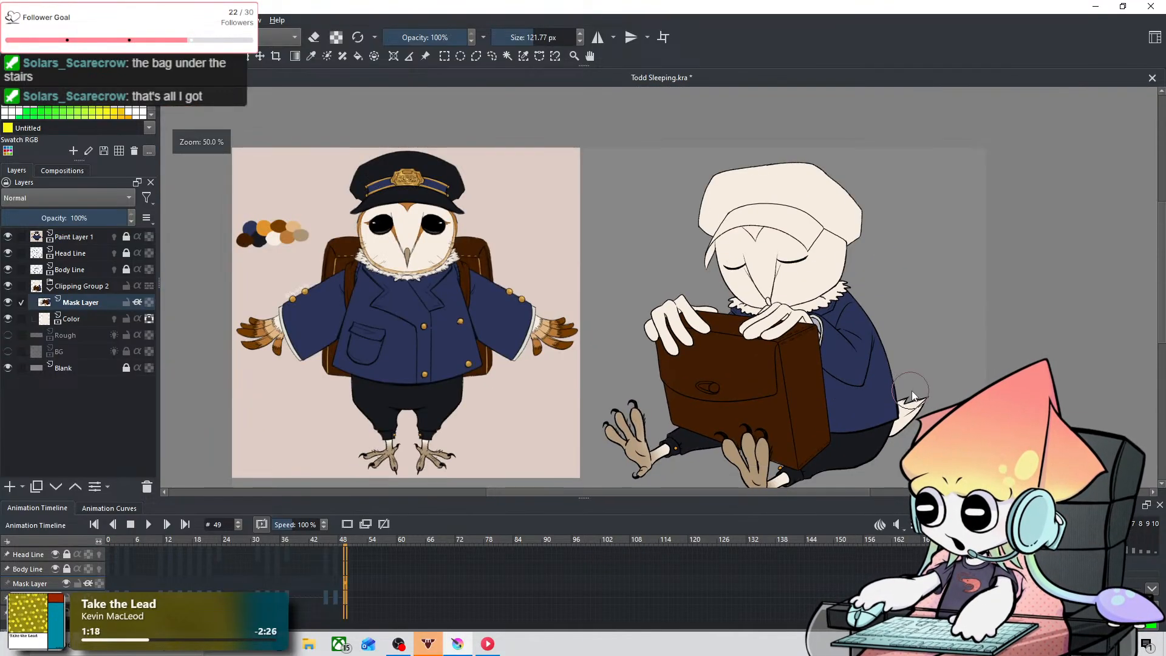
drag(913, 392, 863, 321)
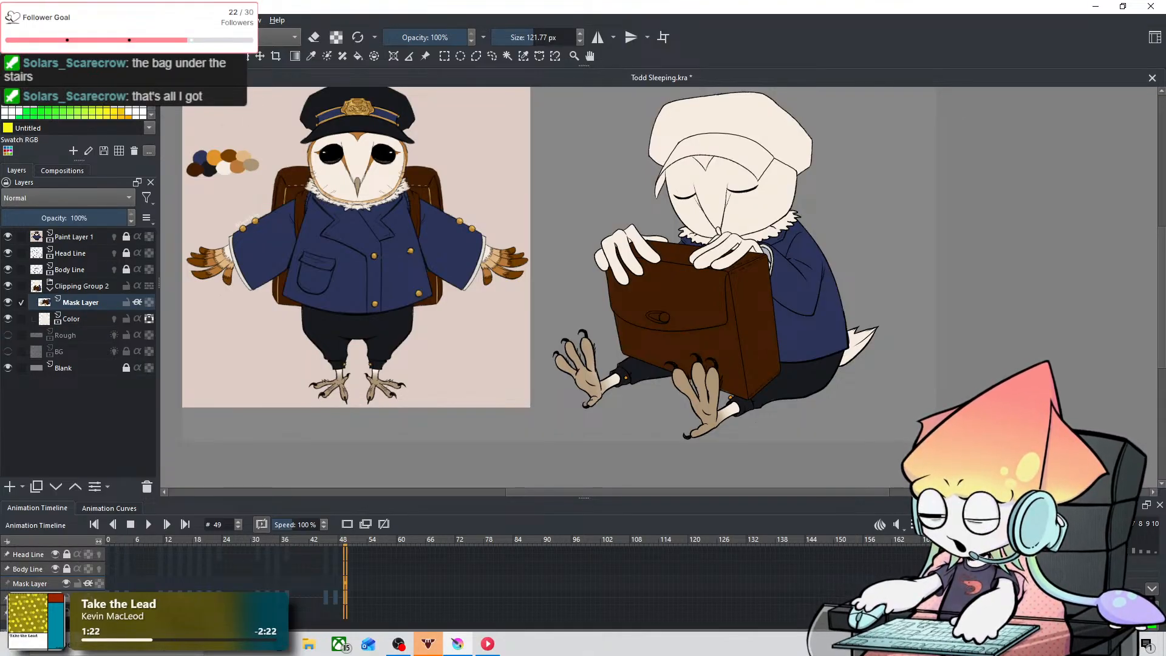
scroll(686, 304, up, 2)
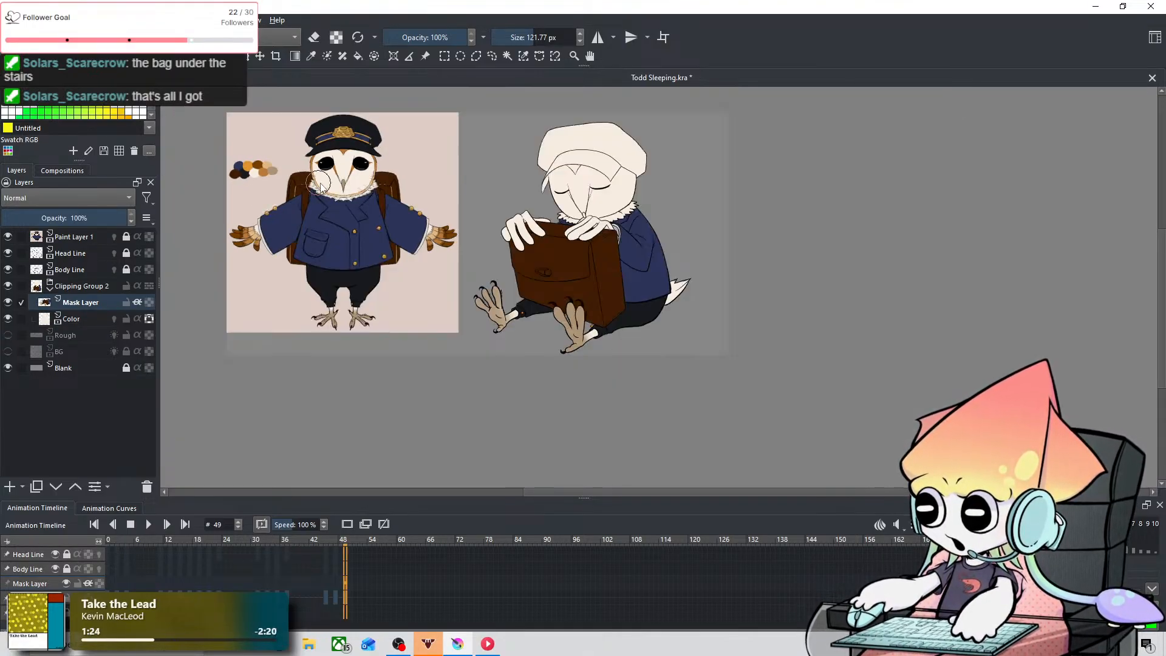
scroll(680, 372, up, 2)
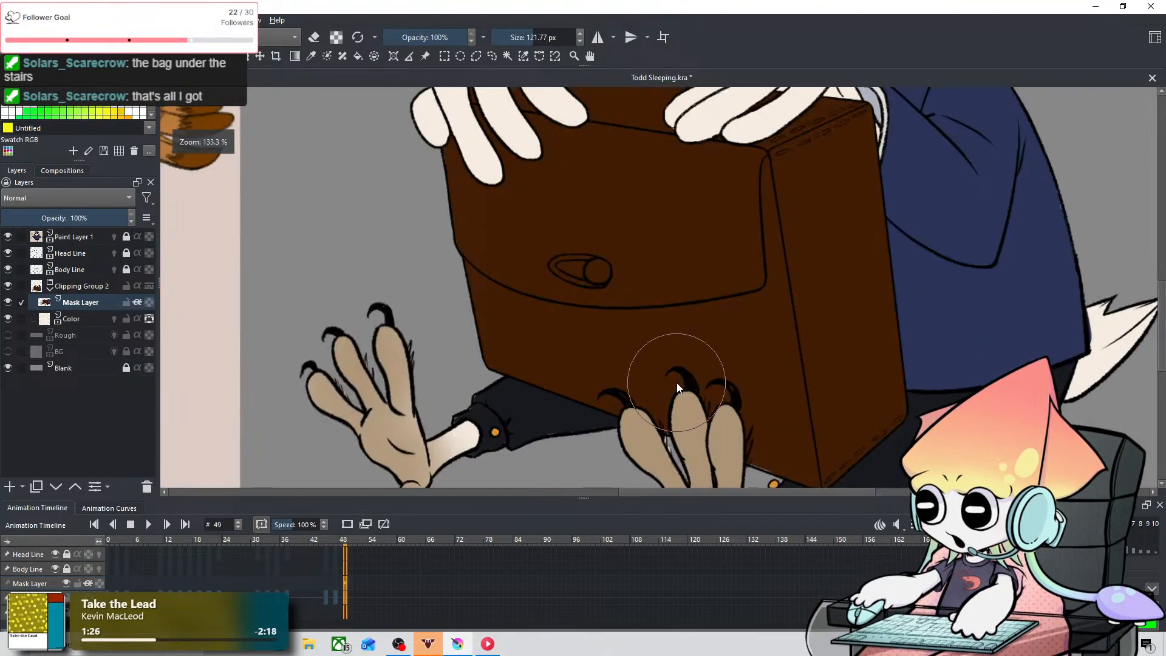
drag(682, 380, 626, 216)
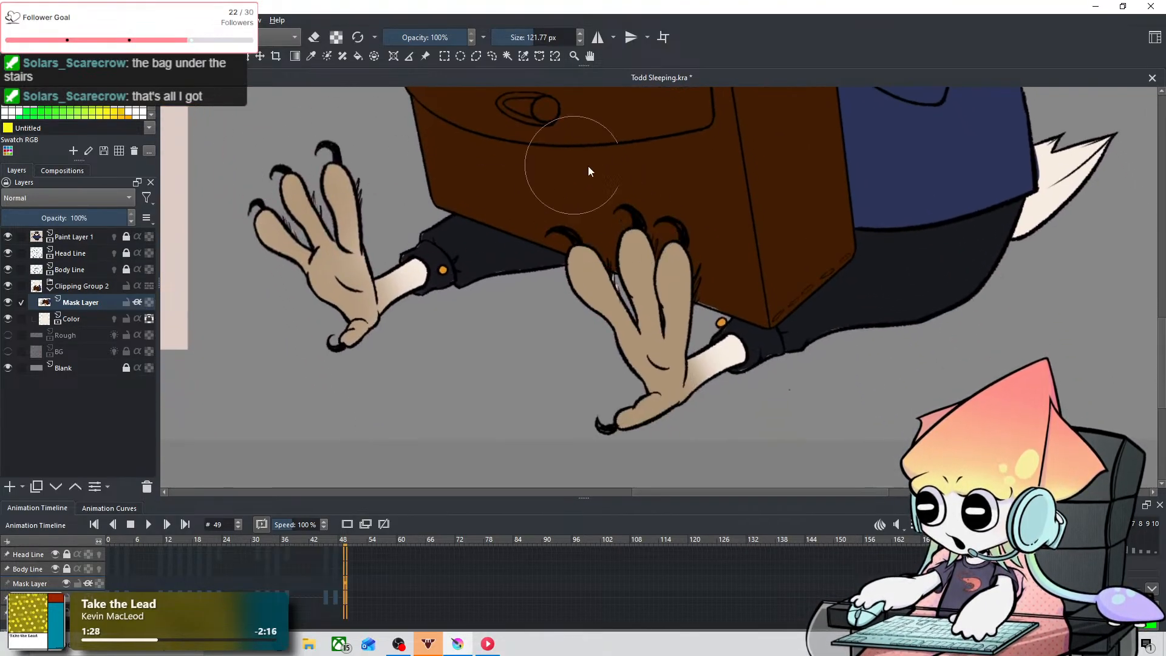
scroll(549, 279, up, 3)
scroll(494, 311, down, 1)
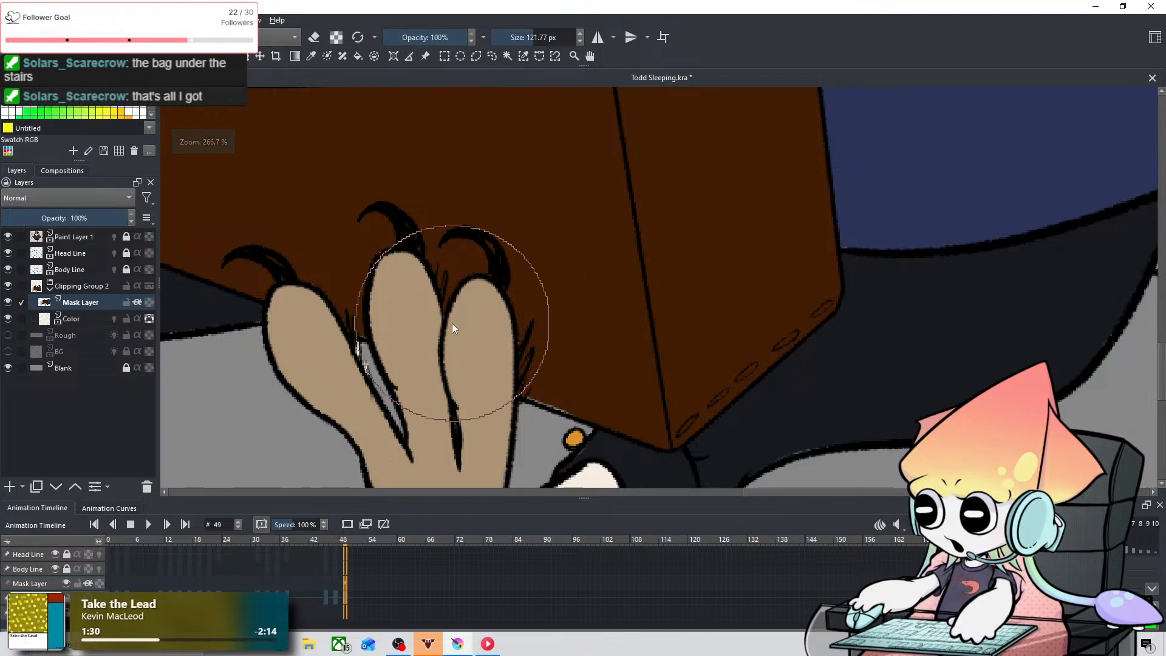
scroll(452, 323, up, 1)
drag(454, 319, 596, 184)
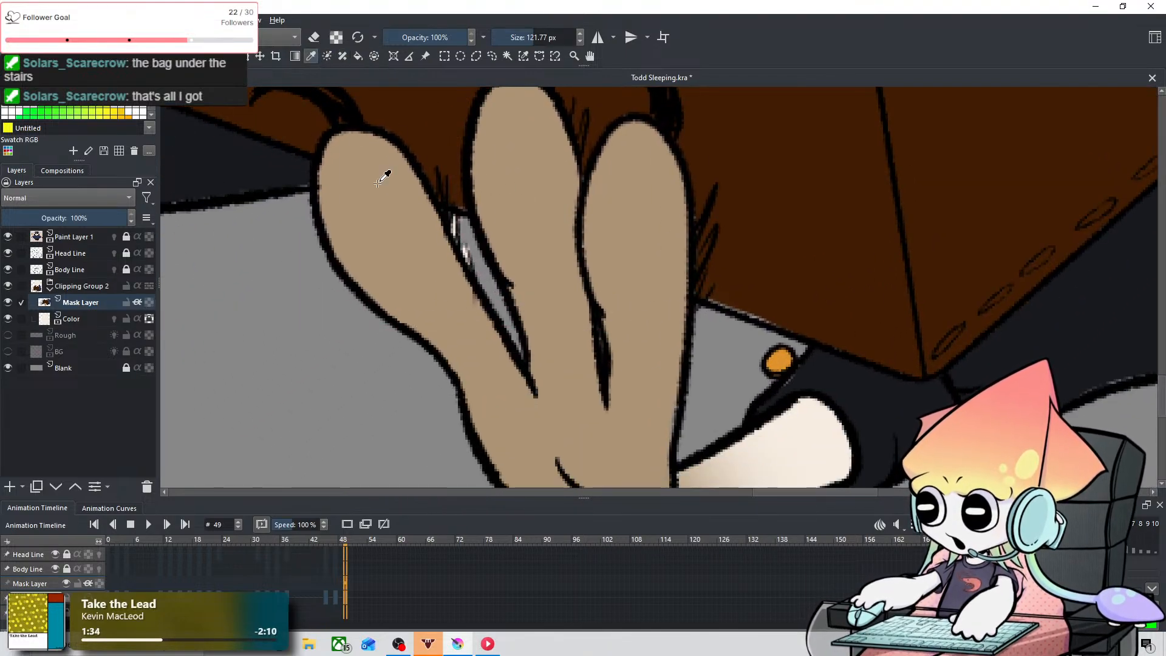
Step: Switch back to the hard-edged ink brush, reduce it to 6.70 px and color the feather tufts on the farther foot's outer toe off-white
click(160, 37)
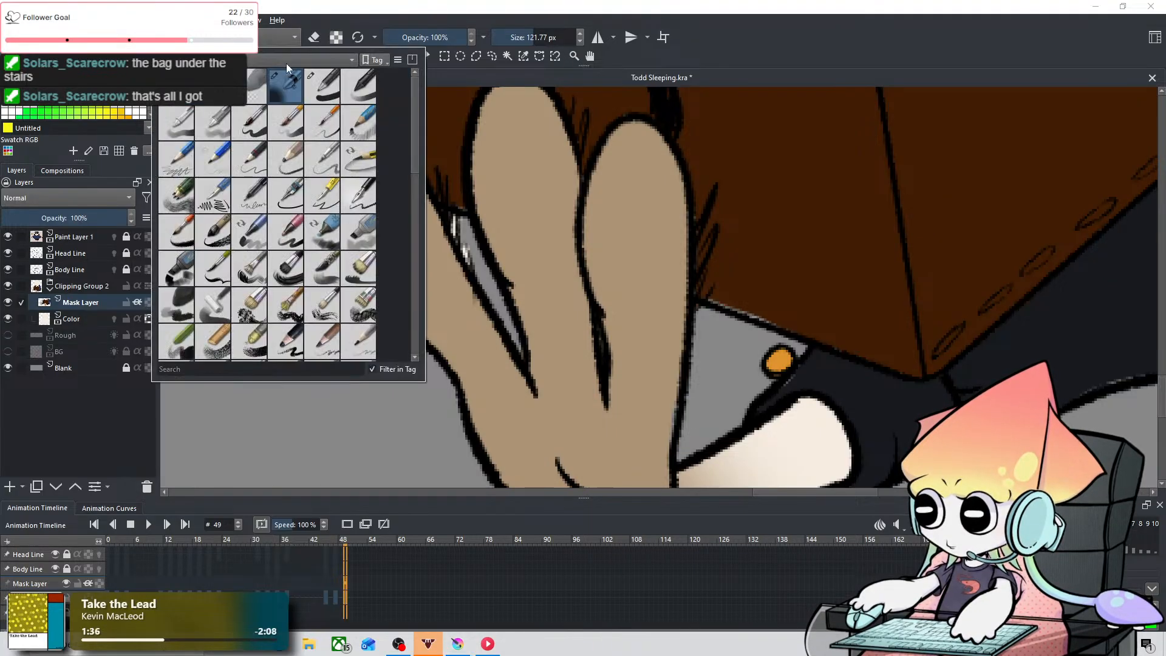
click(328, 92)
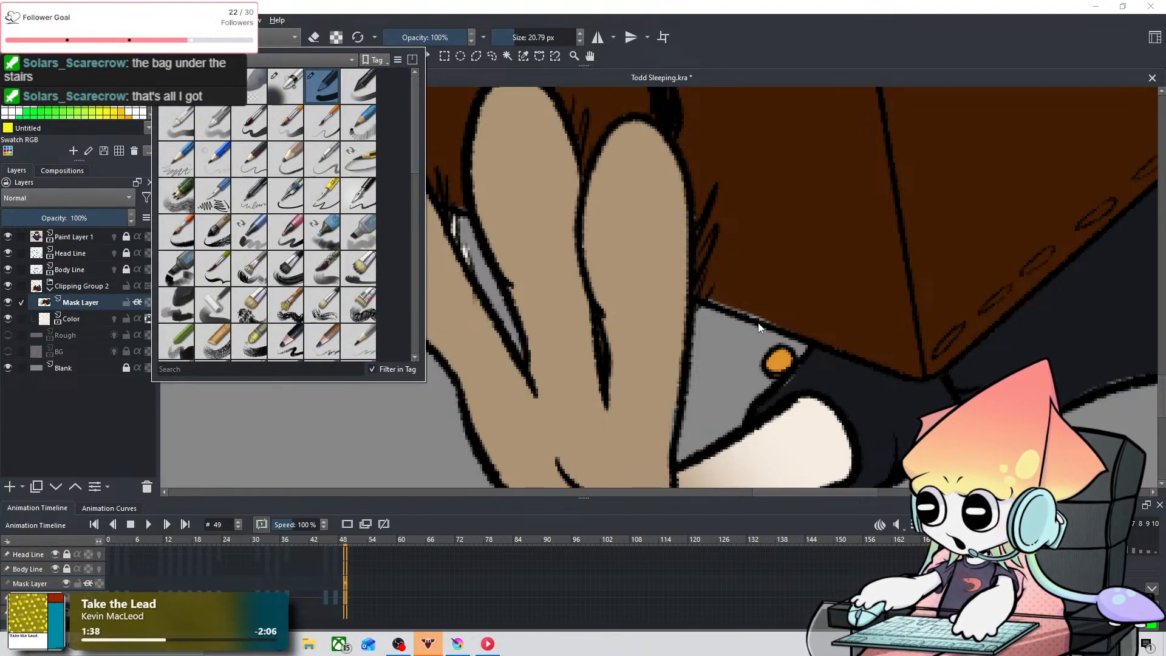
click(402, 402)
scroll(471, 416, down, 2)
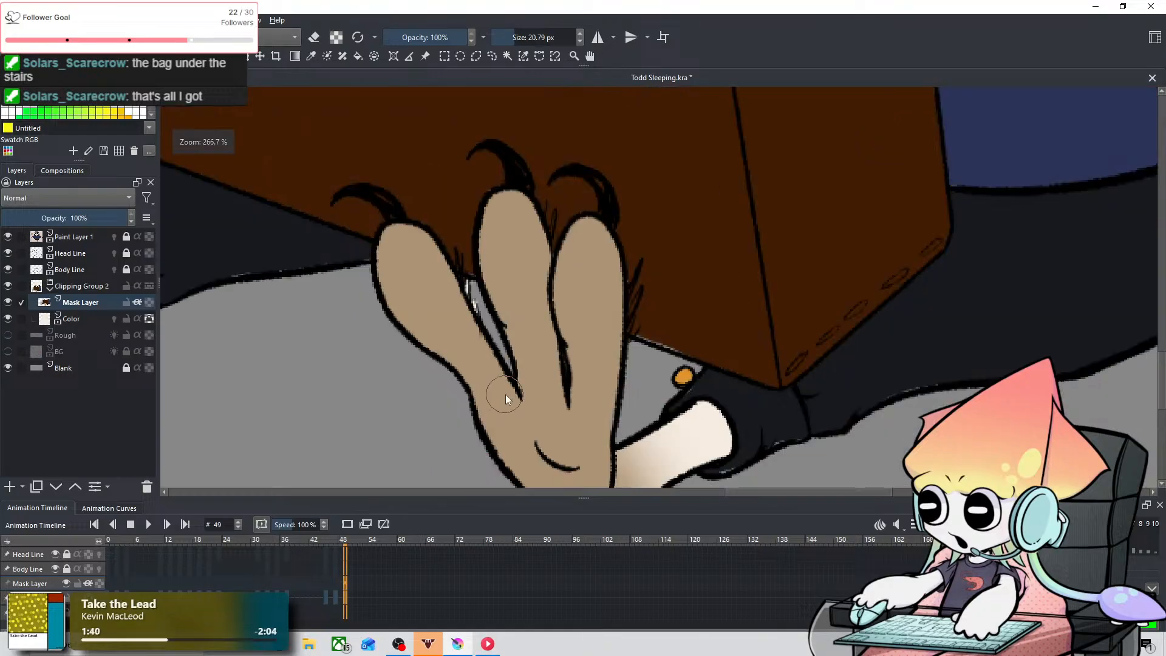
mouse_move(458, 396)
mouse_down()
mouse_move(672, 331)
mouse_move(664, 405)
mouse_up()
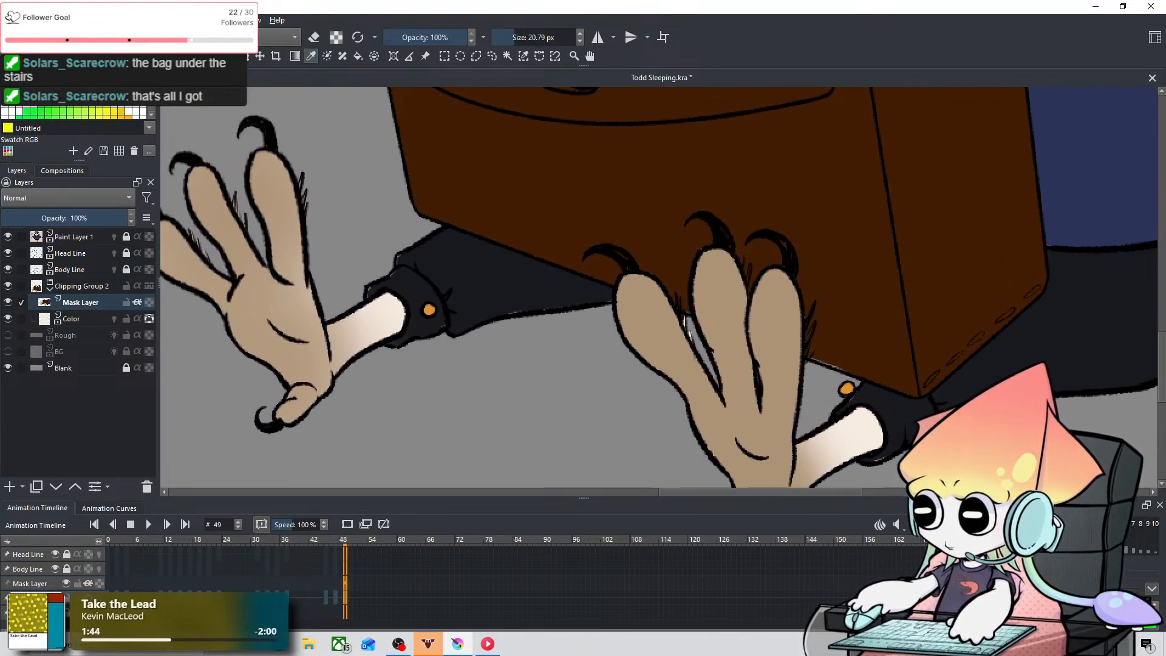
scroll(340, 213, up, 2)
scroll(573, 260, up, 1)
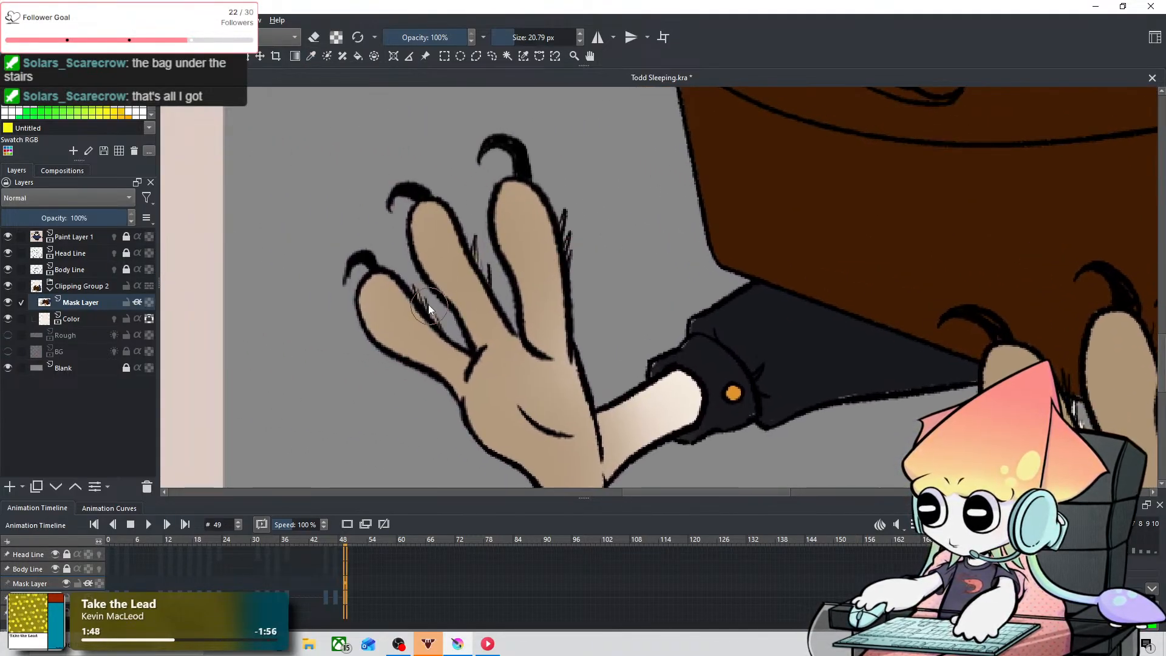
drag(425, 292, 401, 291)
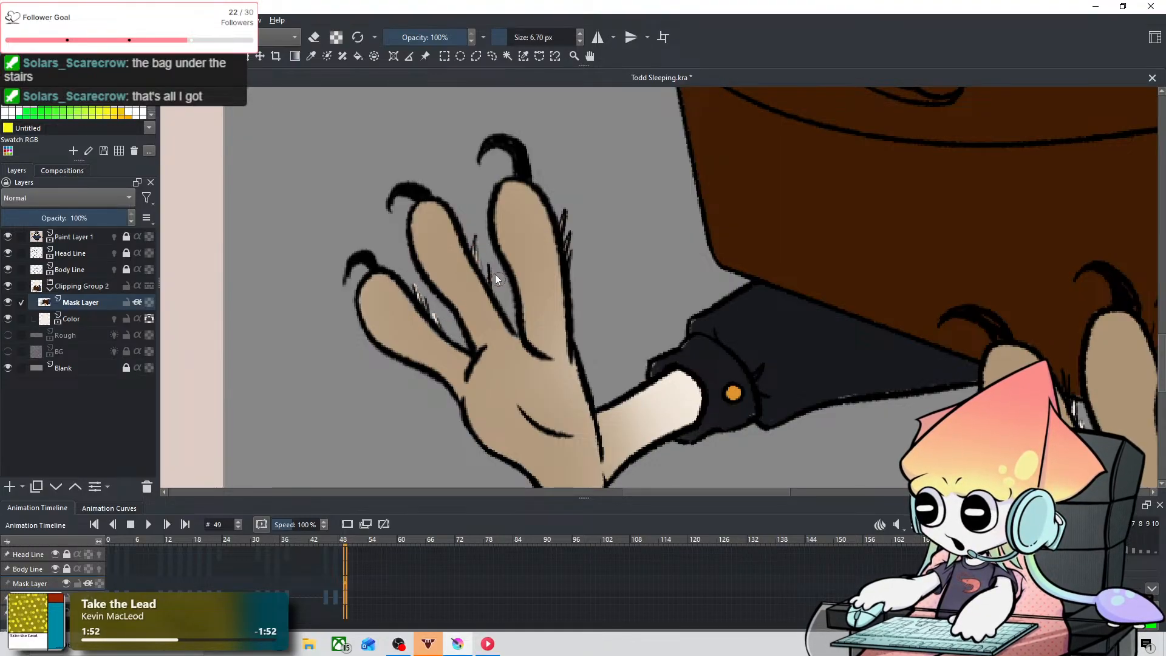
Step: Fill the feather tufts beside the nearer foot's toes with off-white at 1.75 px, undoing stray strokes
drag(811, 291, 416, 216)
drag(844, 261, 661, 237)
drag(488, 279, 494, 297)
key(ctrl+z)
drag(501, 237, 498, 237)
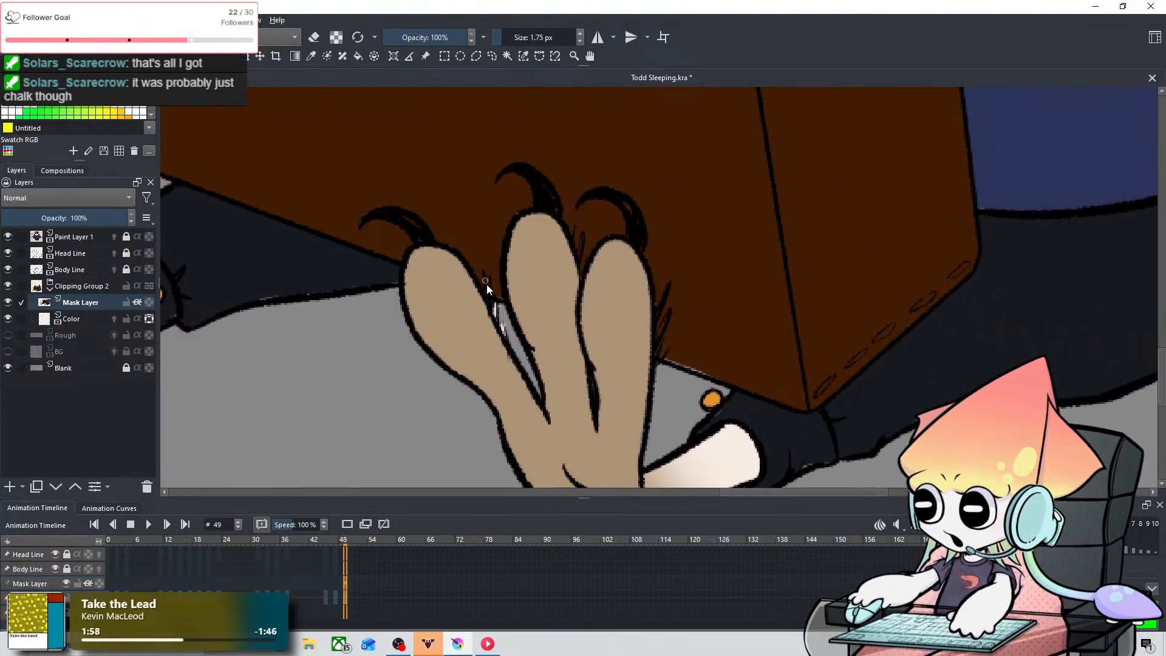
key(ctrl+z)
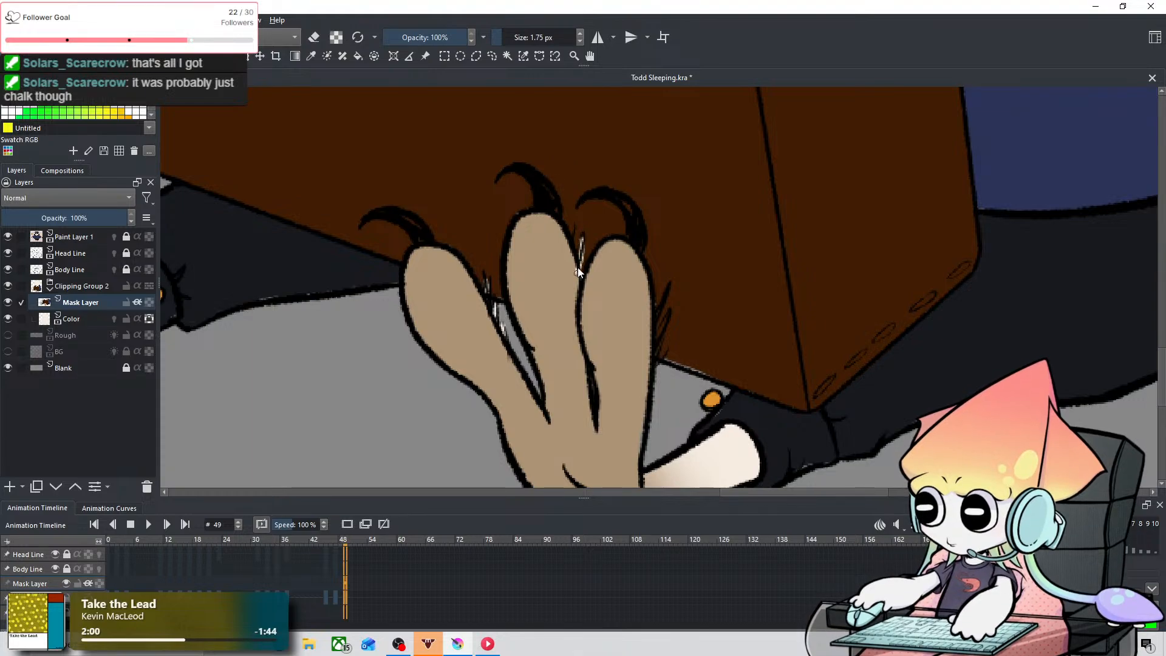
key(ctrl+z)
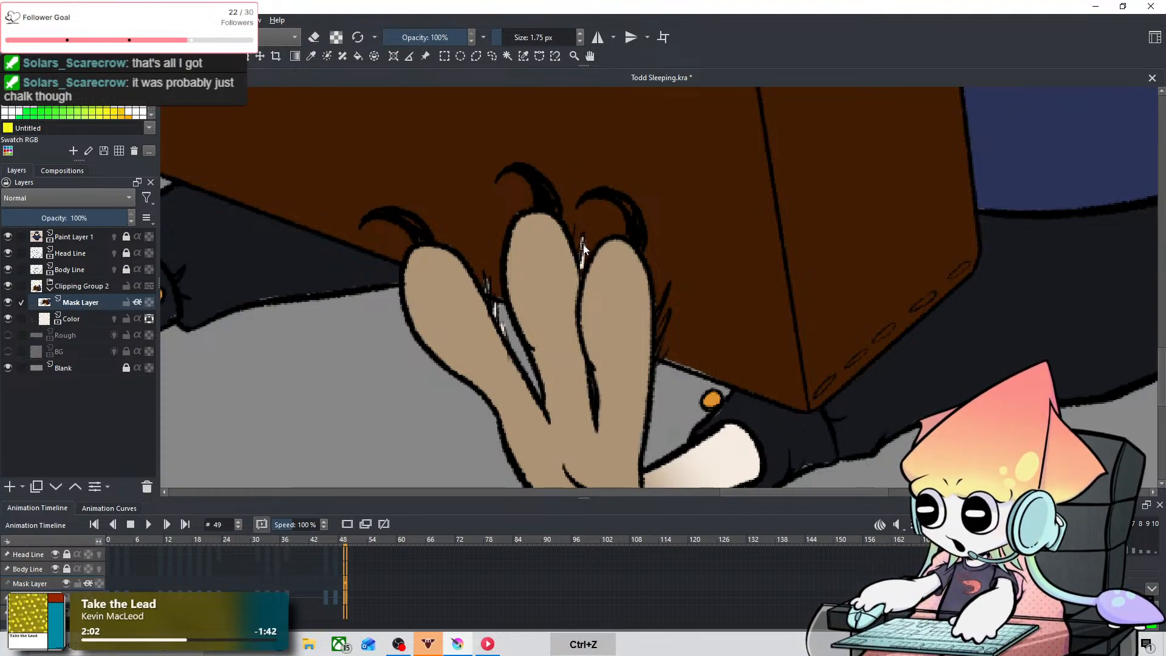
key(ctrl+z)
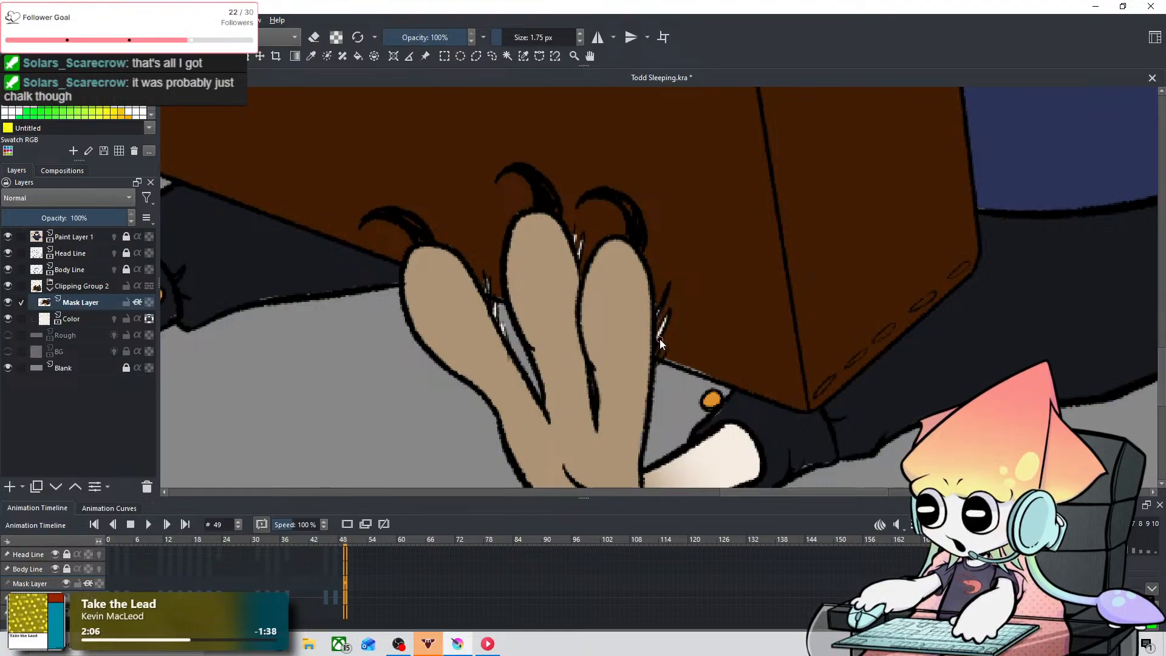
Step: Sample brown from the reference owl, try a stroke on a finger of the hand at the bag's outer corner and undo it
scroll(653, 360, down, 6)
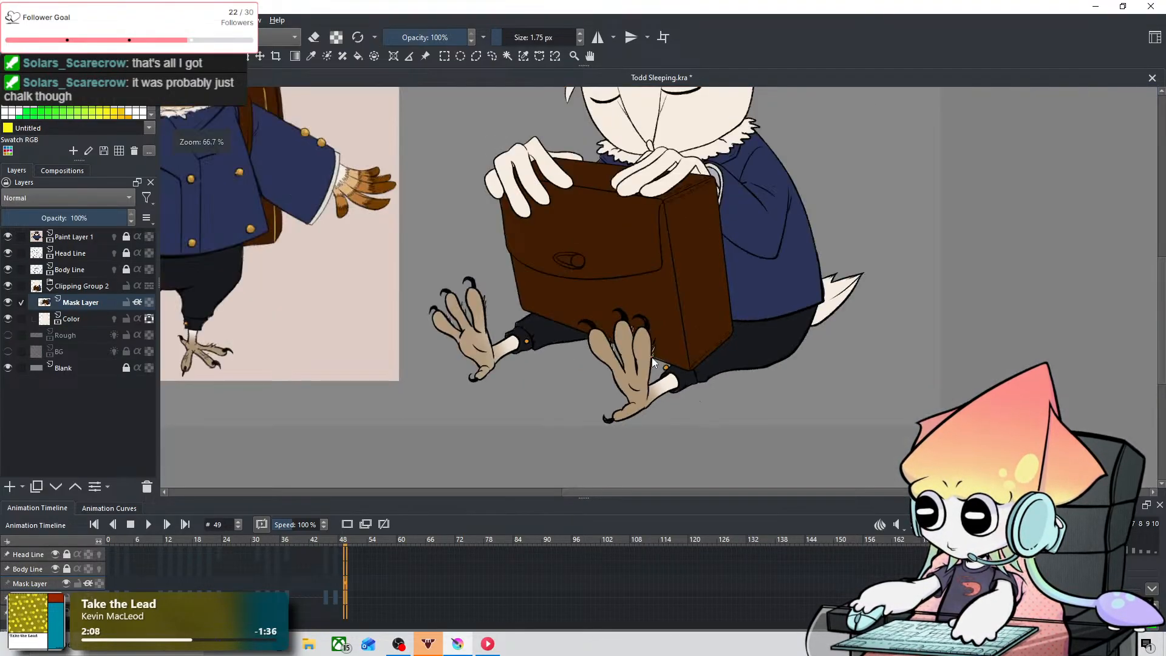
scroll(584, 303, up, 1)
drag(584, 307, 654, 353)
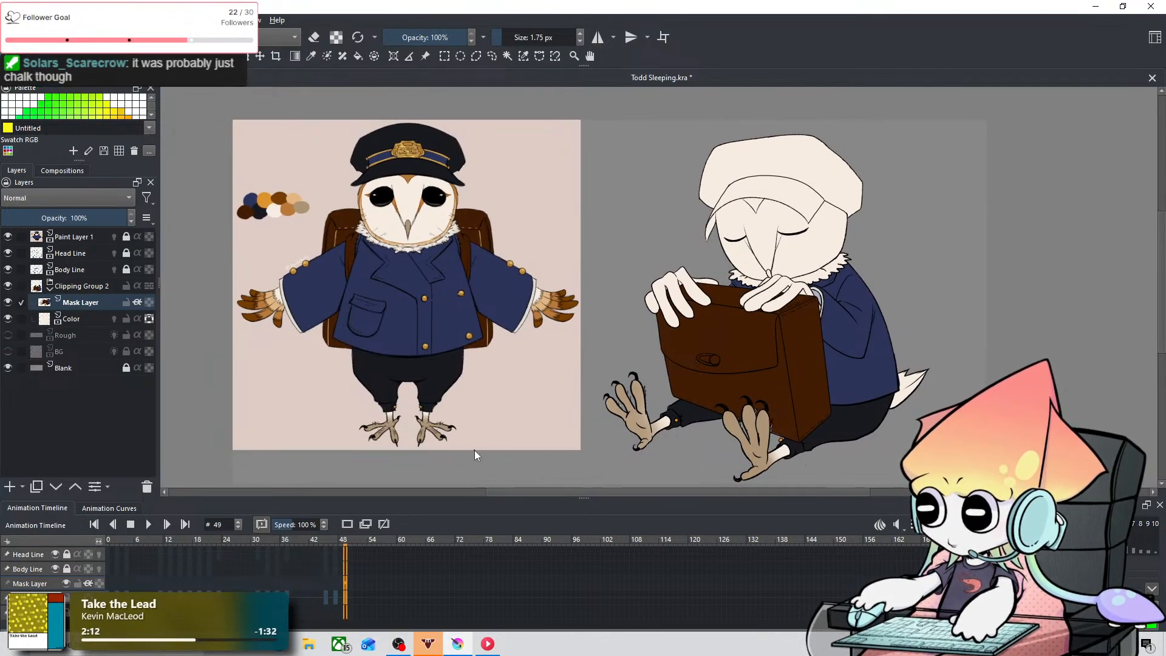
click(310, 58)
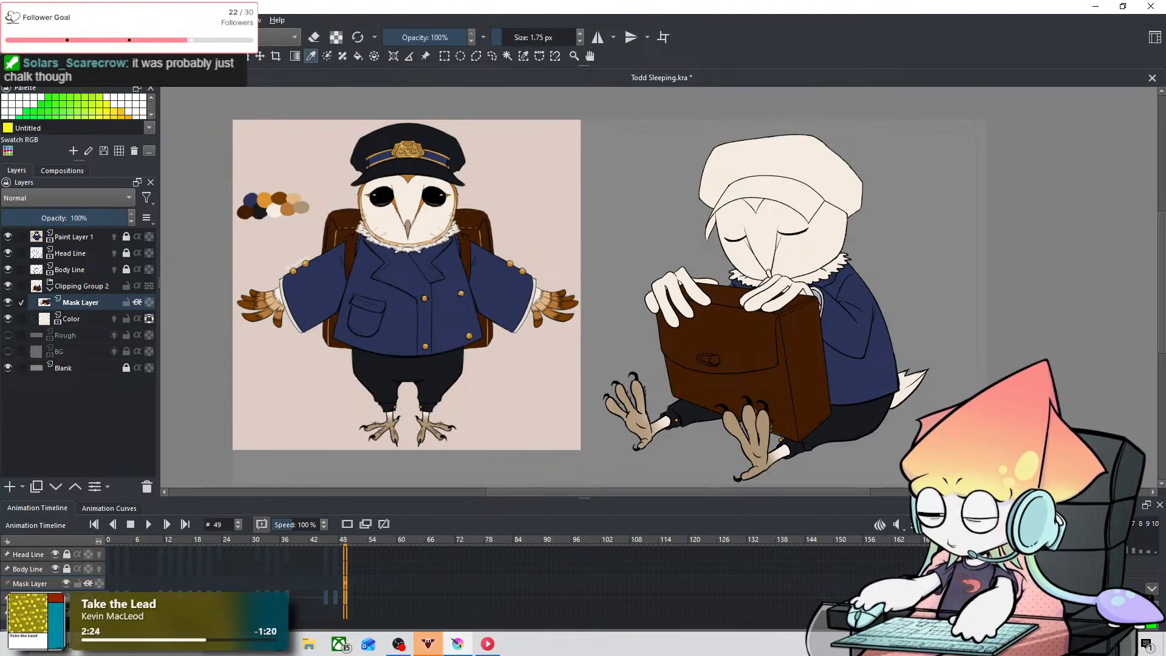
click(83, 56)
scroll(827, 349, up, 5)
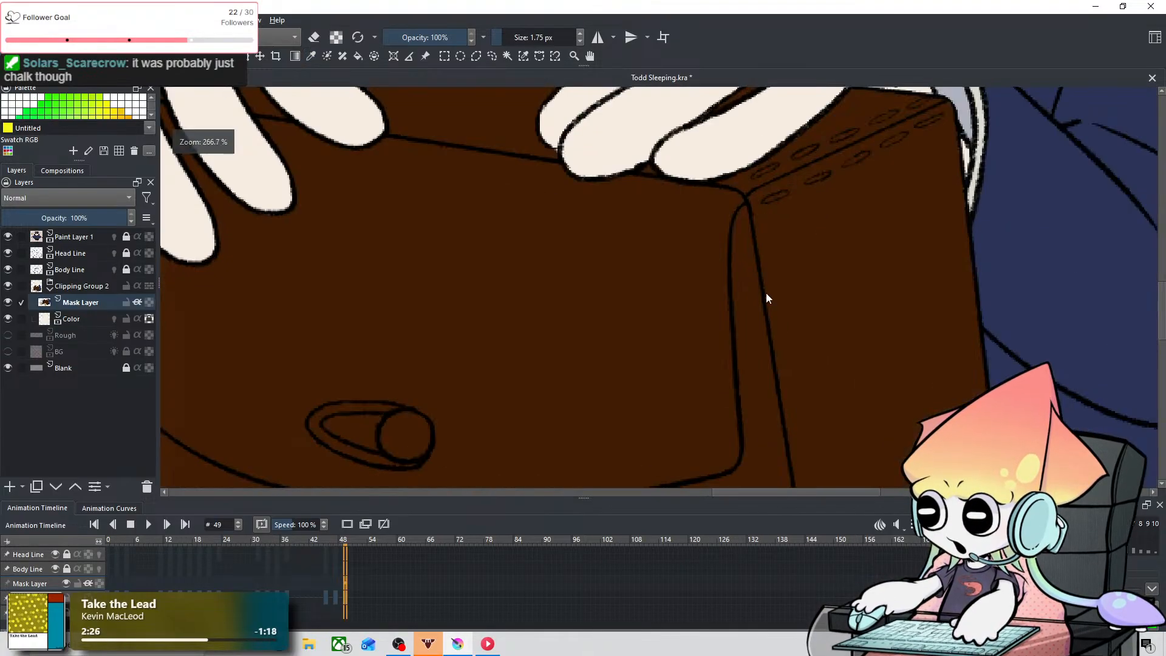
scroll(766, 292, down, 2)
drag(672, 274, 682, 358)
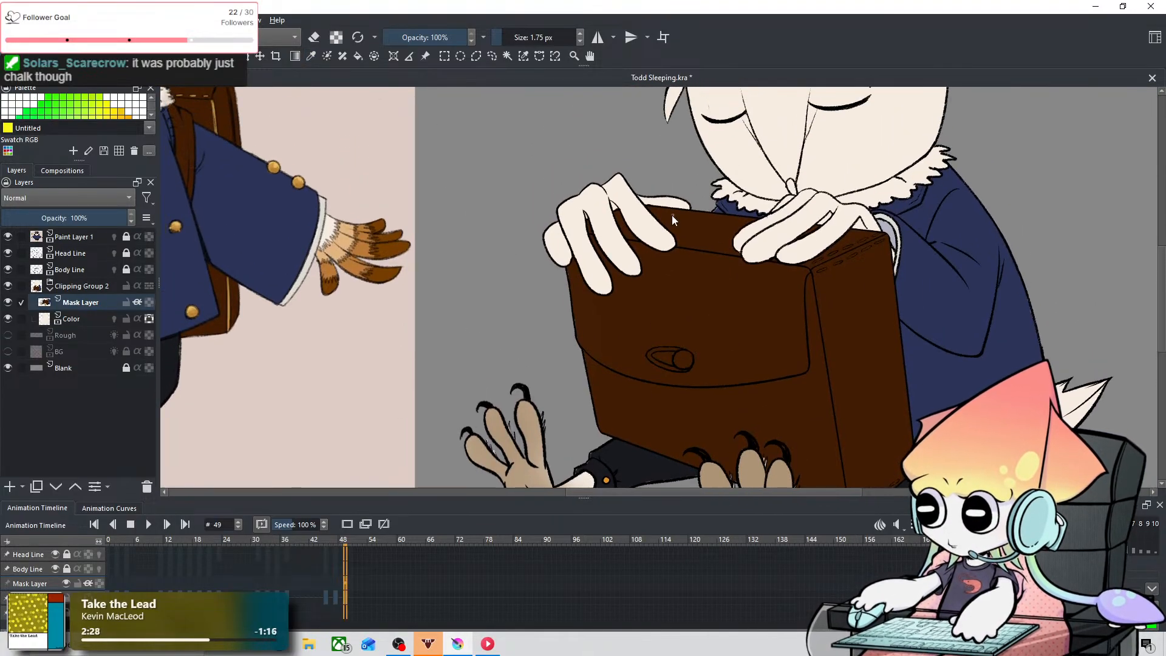
scroll(677, 214, up, 1)
drag(677, 214, 639, 260)
scroll(640, 260, up, 1)
drag(514, 244, 755, 217)
scroll(755, 217, down, 1)
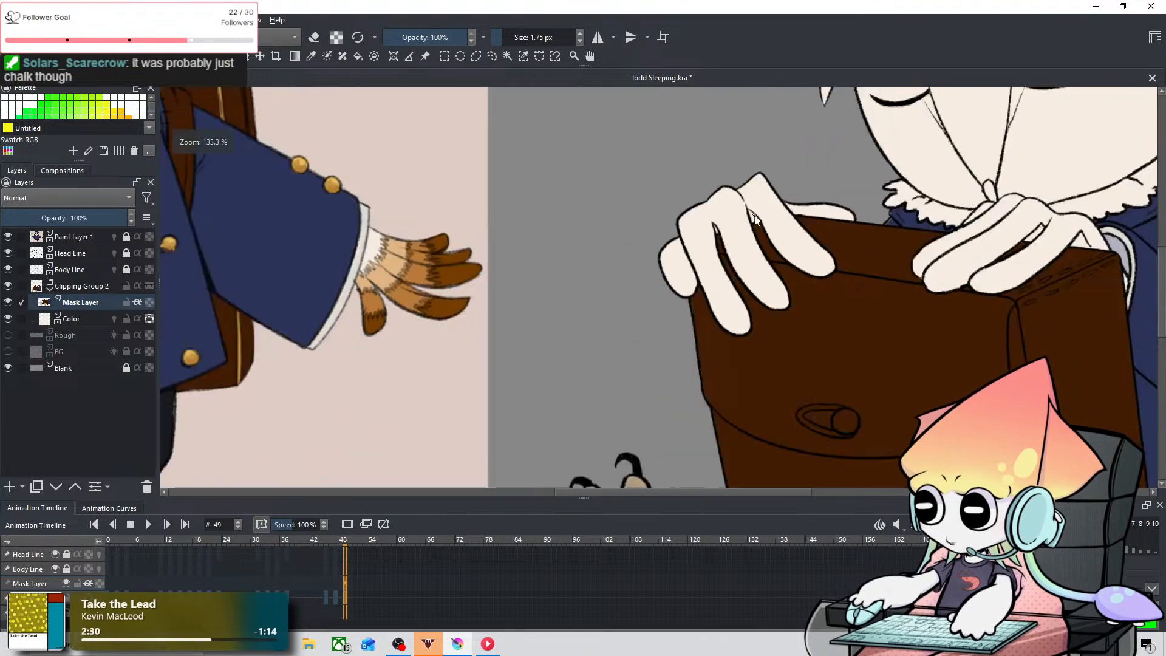
scroll(755, 217, down, 4)
scroll(757, 222, up, 4)
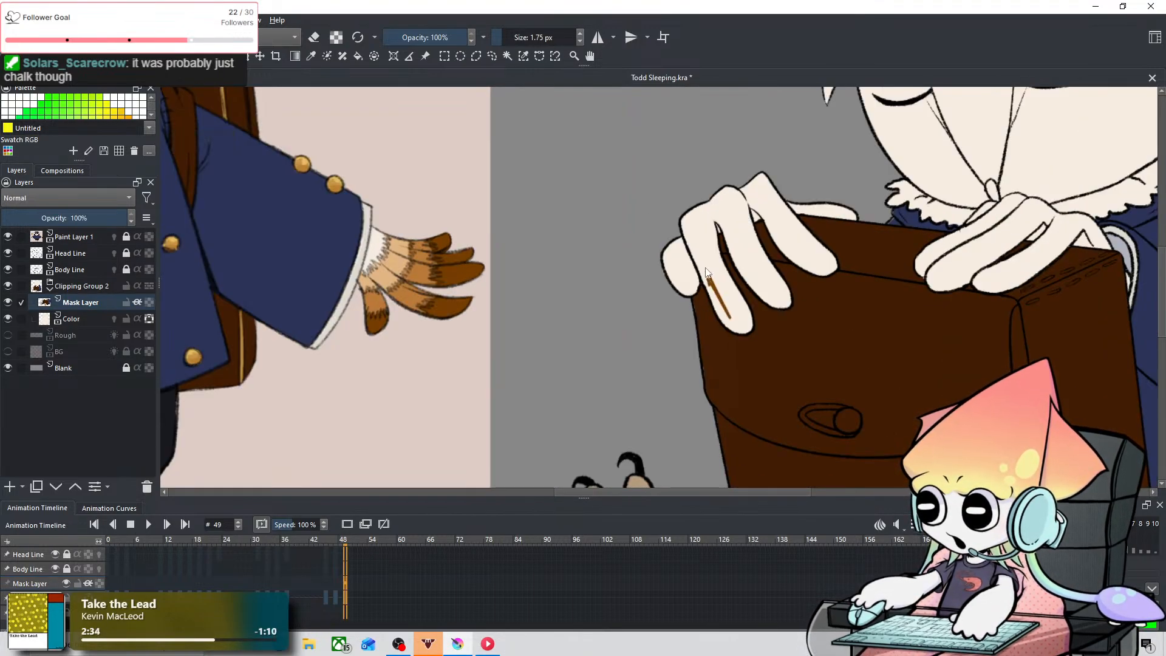
key(ctrl+z)
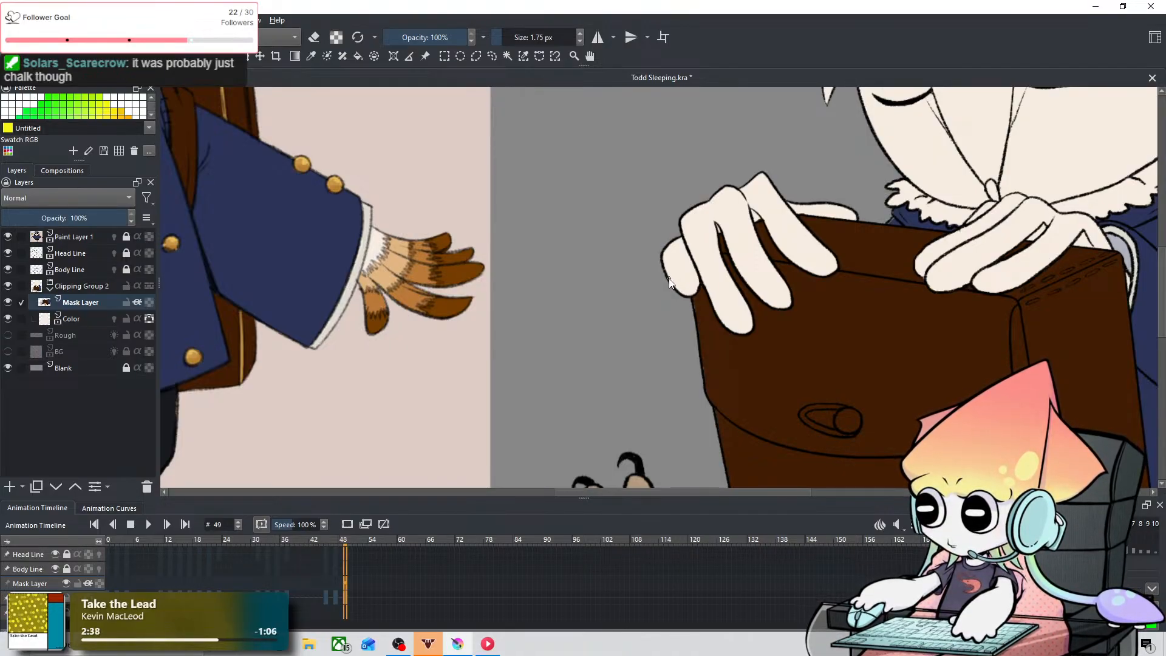
Step: Sample light tan from the reference hand and paint the knuckles and upper fingers at the bag's outer corner, using 48.29 px and 24.73 px
click(310, 57)
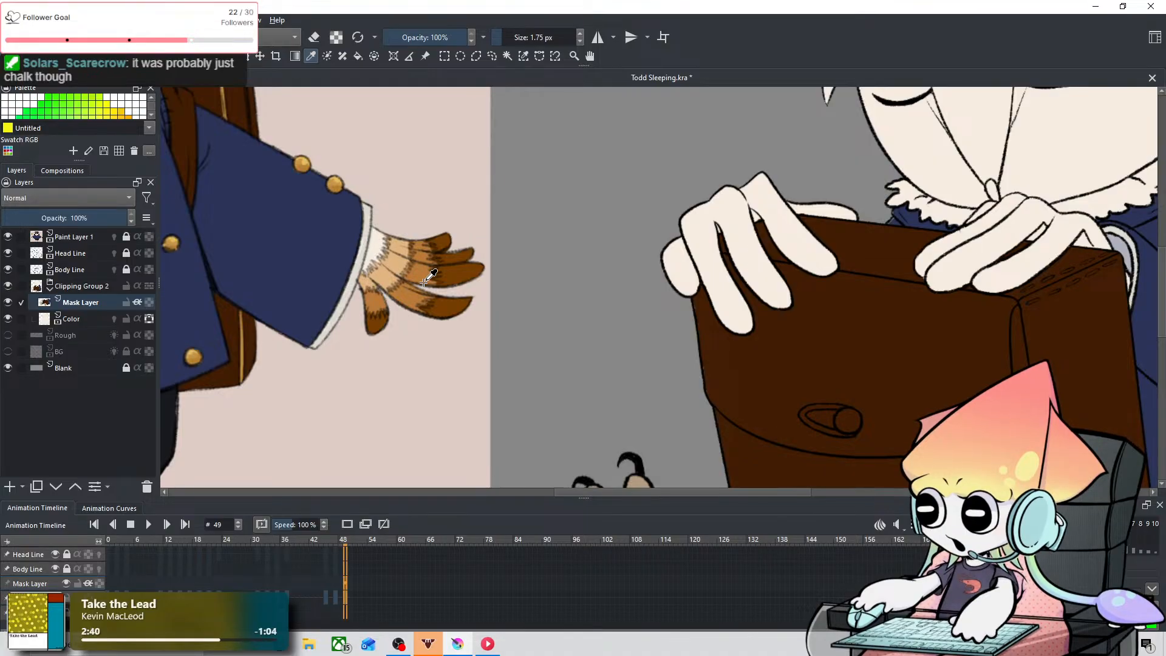
click(83, 56)
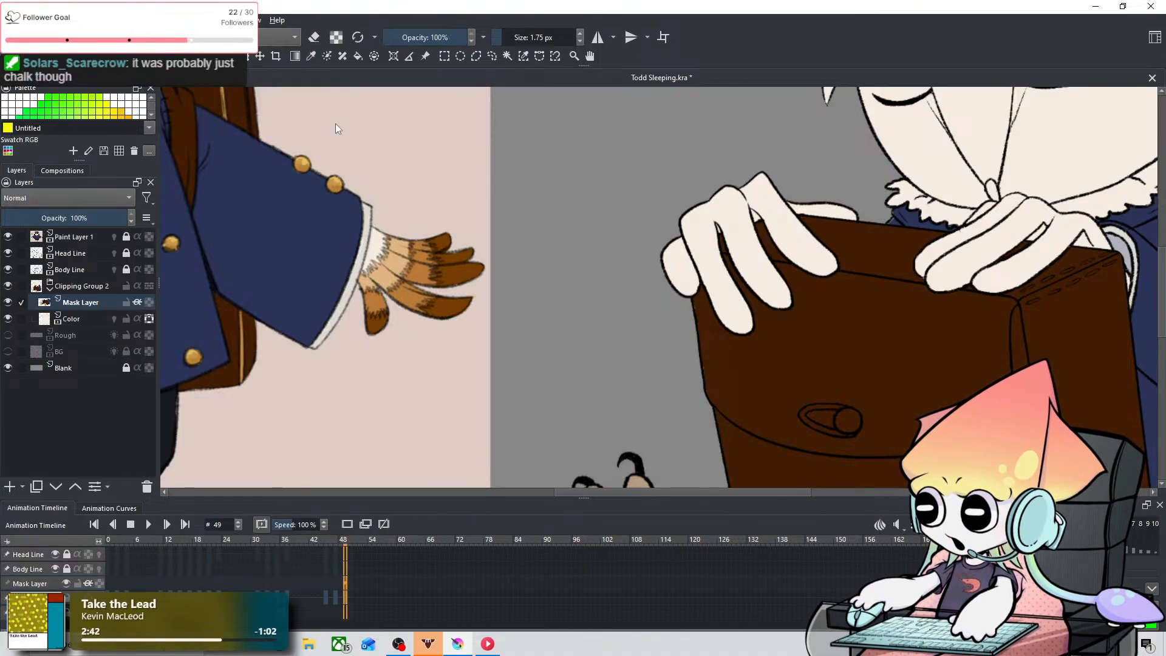
mouse_move(645, 175)
mouse_down()
mouse_move(678, 229)
mouse_move(711, 205)
mouse_move(705, 193)
mouse_move(741, 175)
mouse_move(714, 208)
mouse_move(729, 204)
mouse_move(774, 178)
mouse_up()
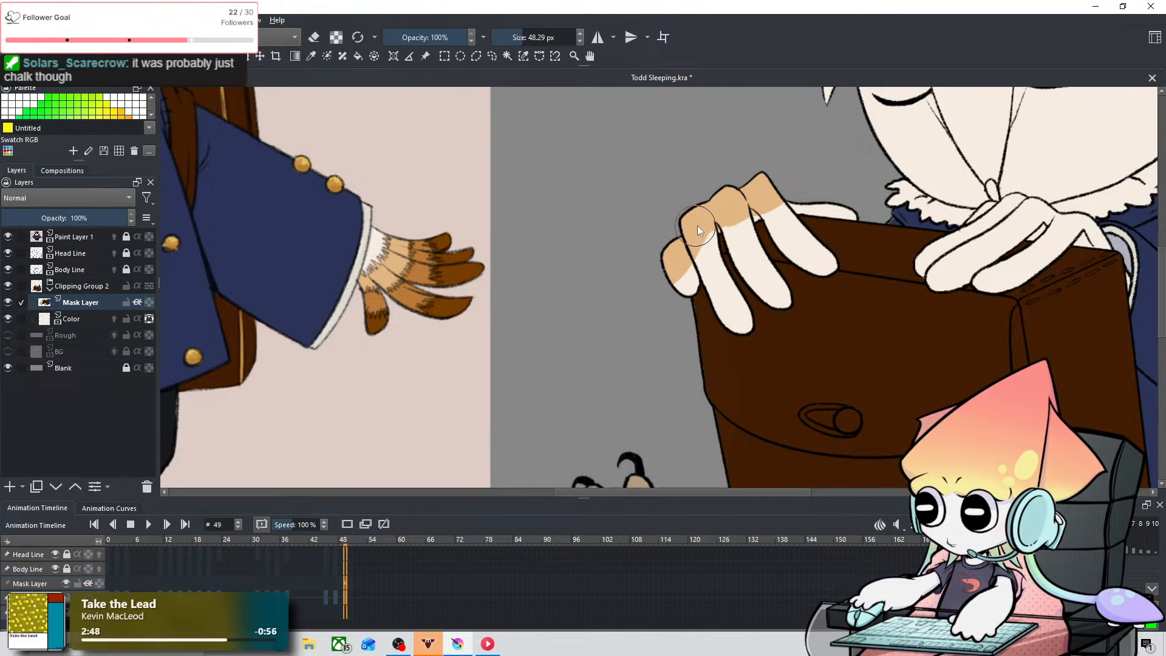
drag(694, 241, 679, 251)
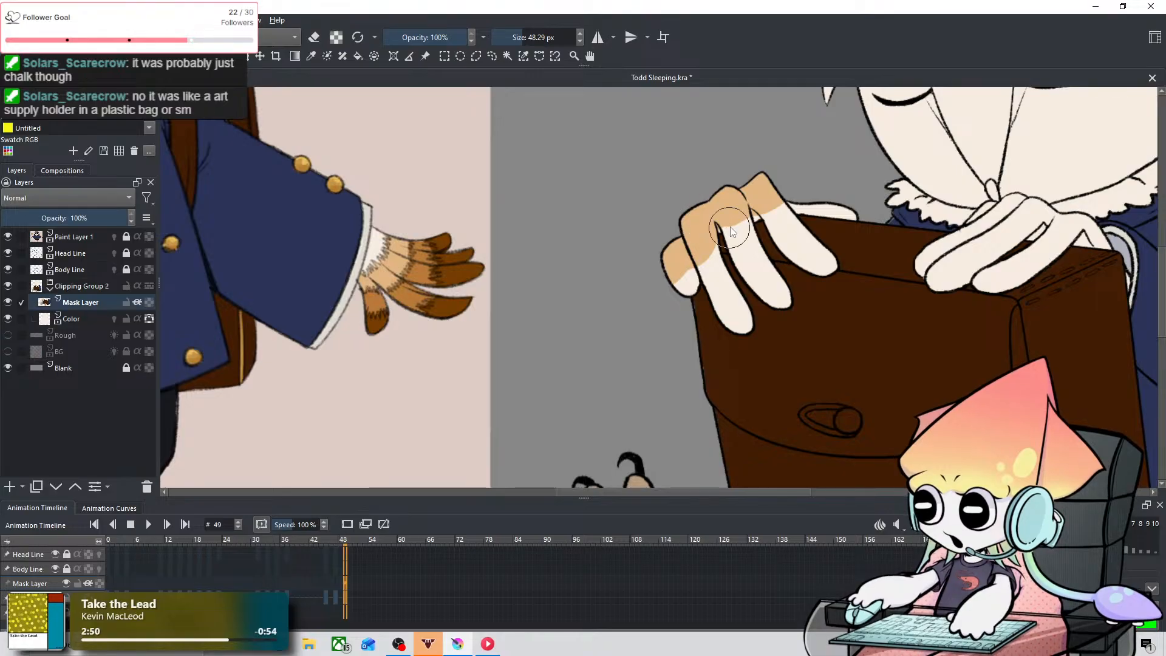
mouse_move(734, 196)
mouse_down()
mouse_move(715, 196)
mouse_move(742, 204)
mouse_up()
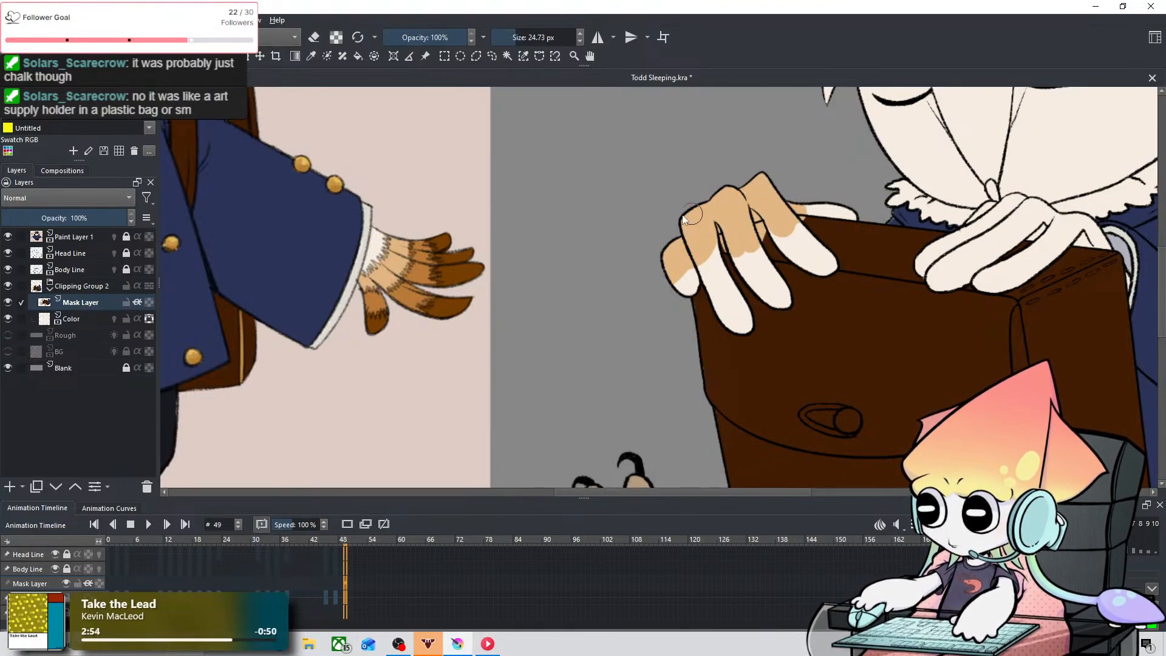
Step: Sample medium brown from the reference hand and paint the middle sections of the fingers at 17.37 px, undoing stray strokes
click(312, 57)
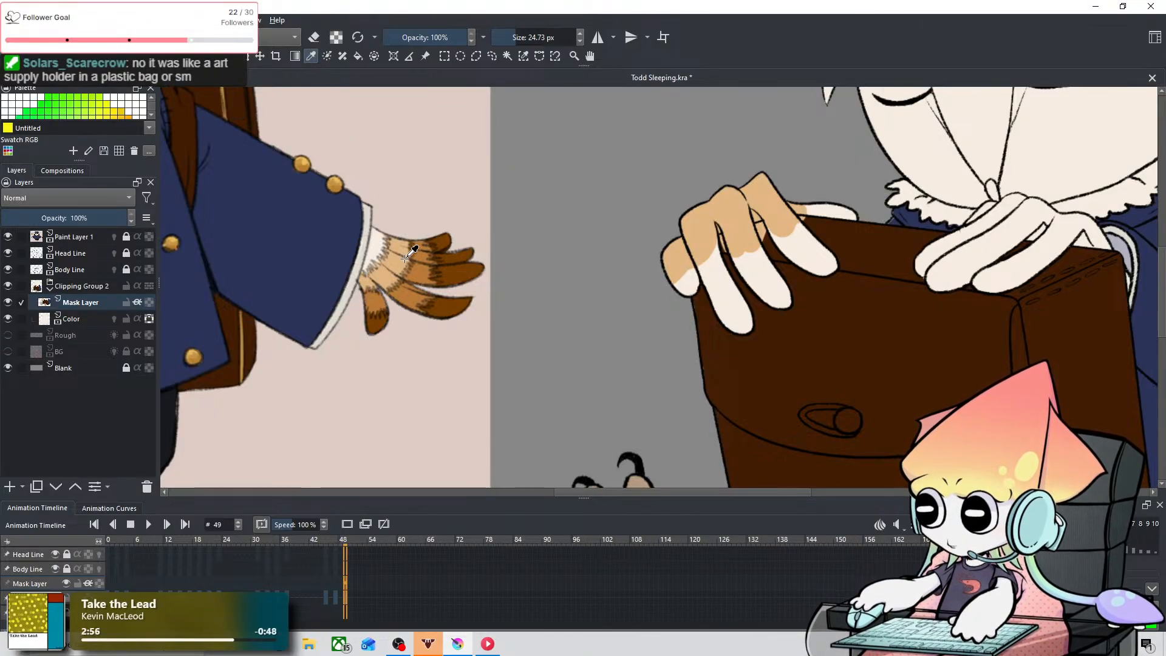
click(405, 295)
click(83, 56)
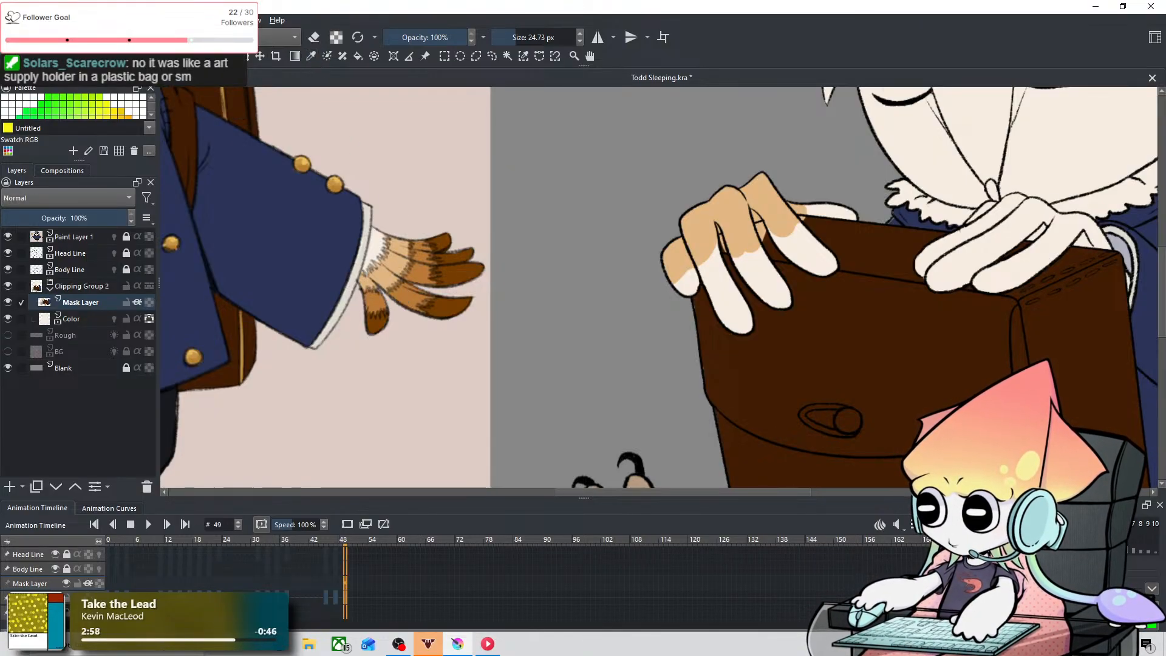
mouse_move(675, 220)
shift+mouse_down()
mouse_move(650, 220)
mouse_move(574, 293)
mouse_move(592, 316)
mouse_move(602, 295)
shift+mouse_up()
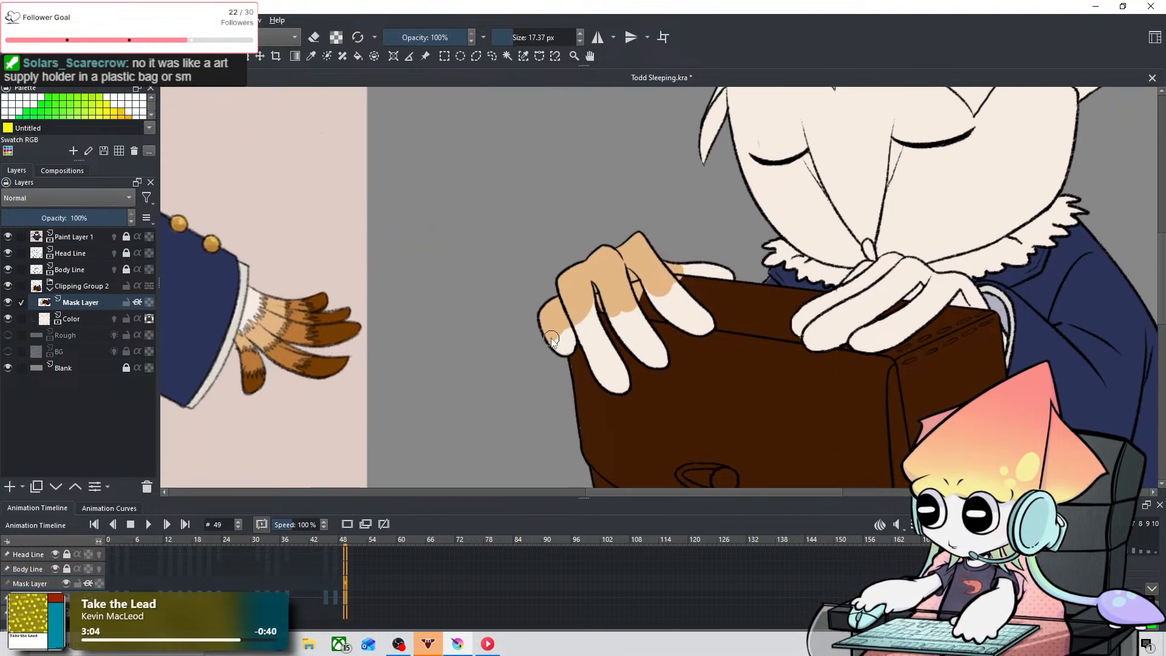
key(ctrl+z)
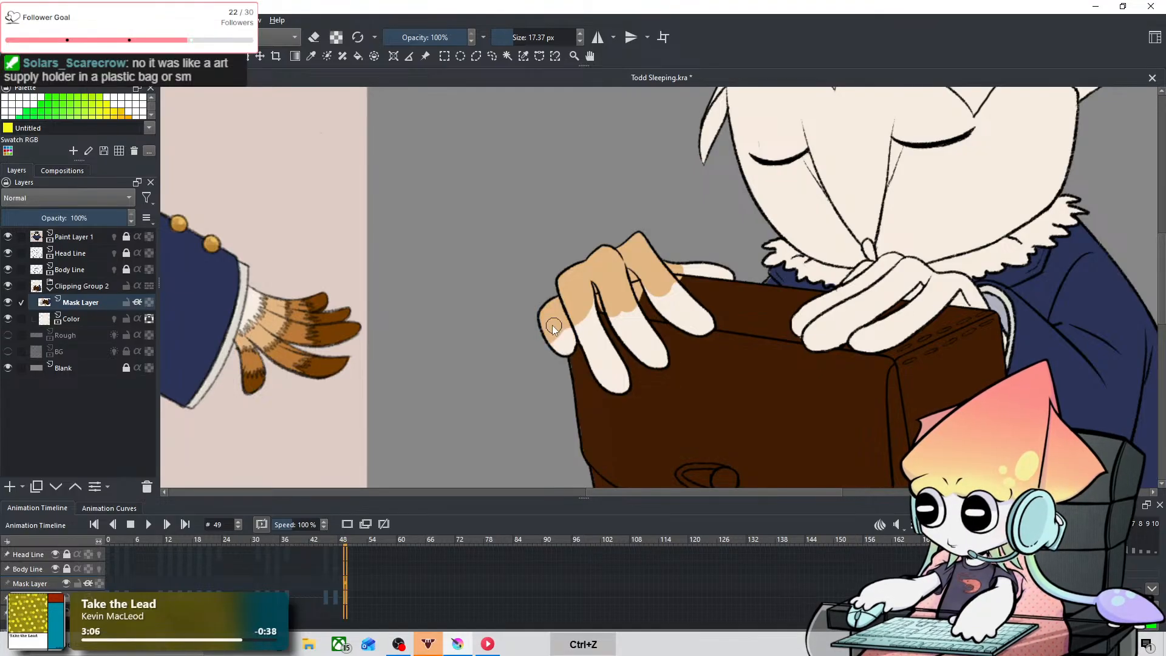
drag(569, 330, 552, 321)
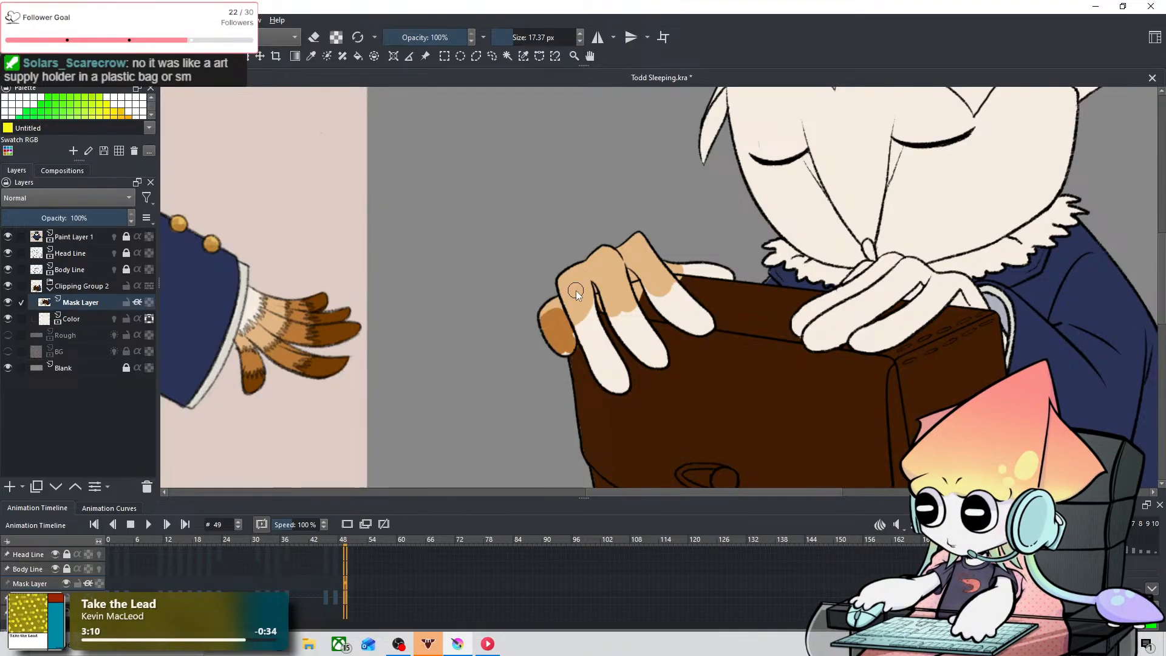
mouse_move(576, 301)
mouse_down()
mouse_move(591, 339)
mouse_move(581, 337)
mouse_move(616, 284)
mouse_move(605, 295)
mouse_move(625, 290)
mouse_move(601, 301)
mouse_move(625, 281)
mouse_up()
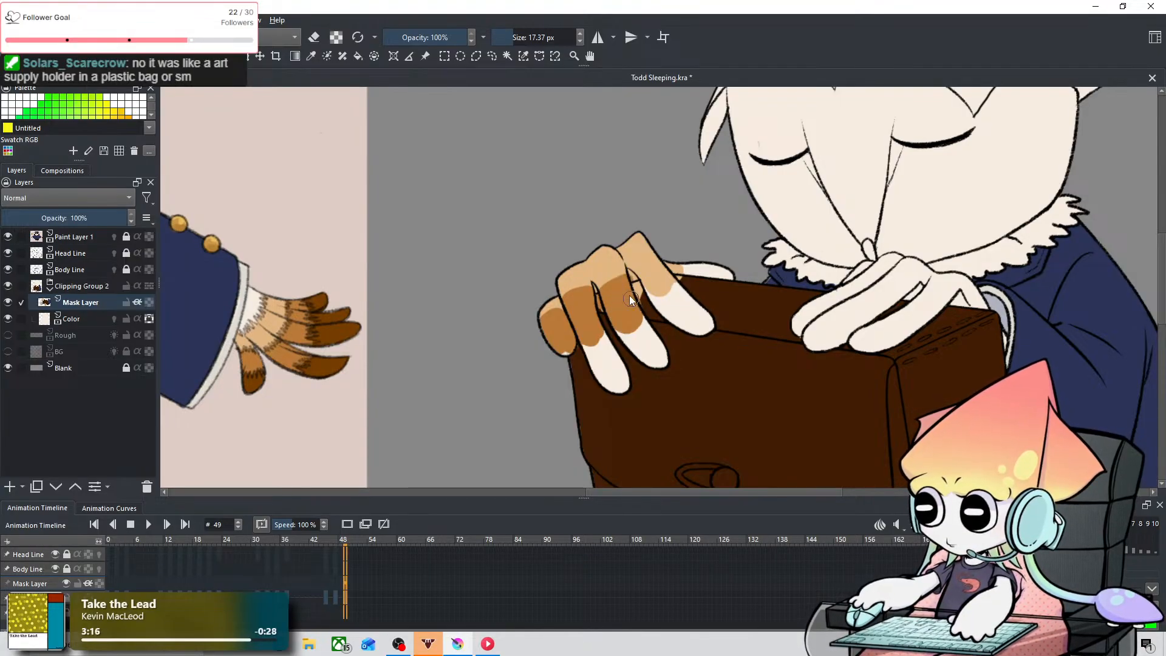
key(ctrl+z)
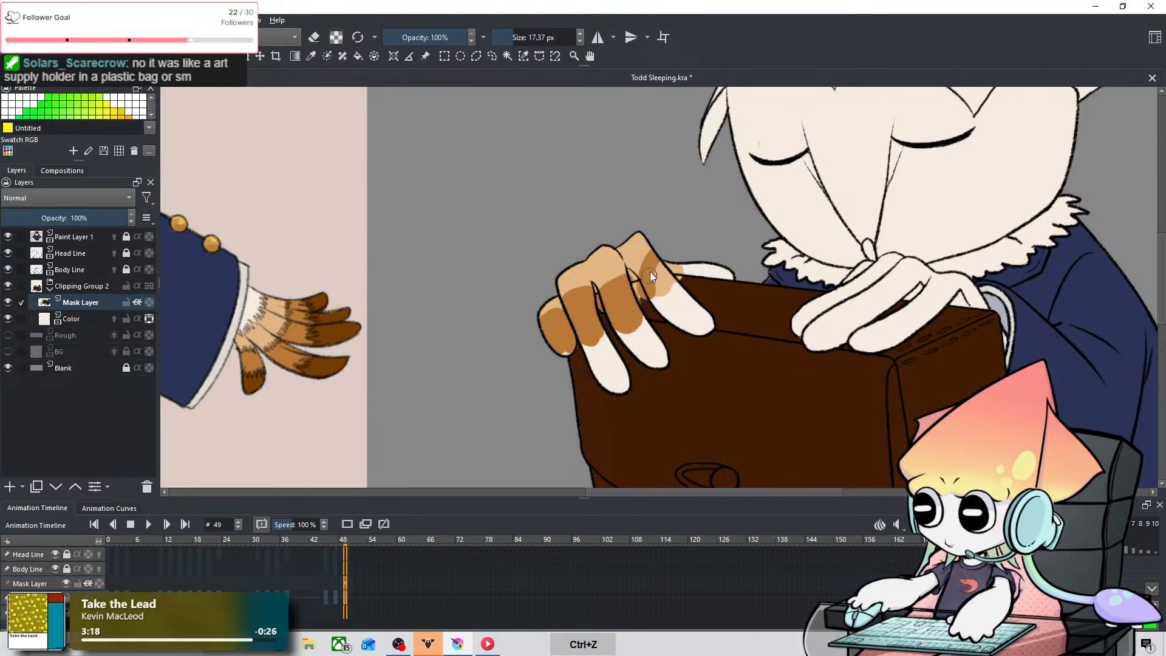
mouse_move(649, 275)
mouse_down()
mouse_move(654, 257)
mouse_move(663, 298)
mouse_up()
key(ctrl+z)
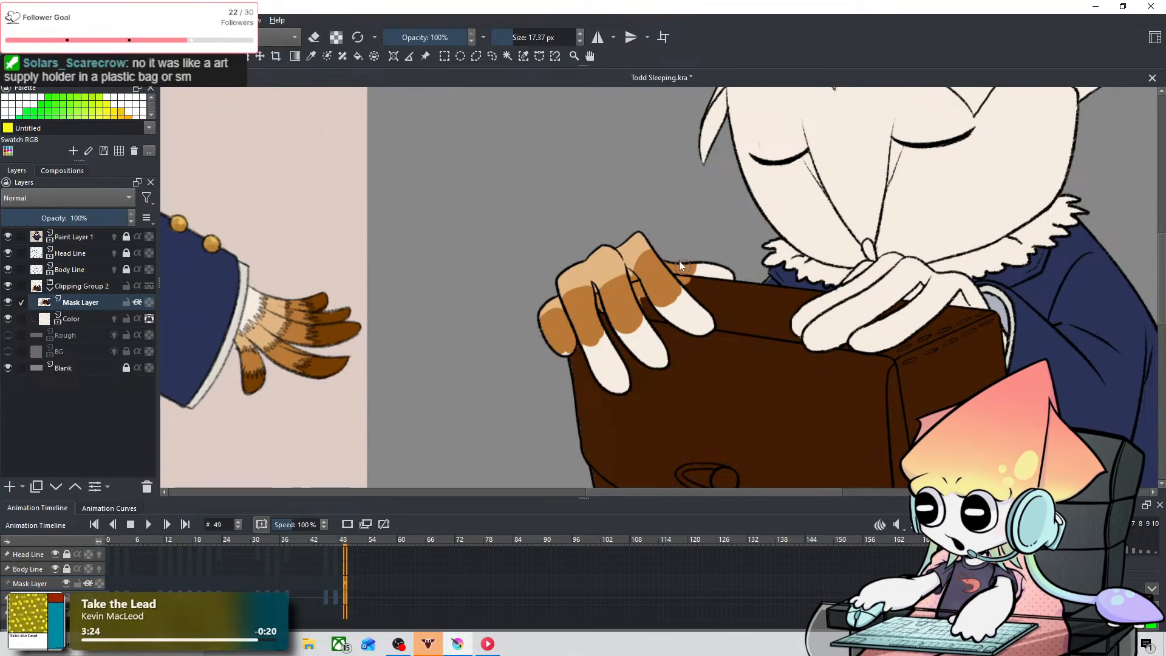
Step: Sample dark brown from the reference hand and paint all the fingertips on the bag's outer corner at 17.37 px
key(space)
drag(610, 217, 725, 226)
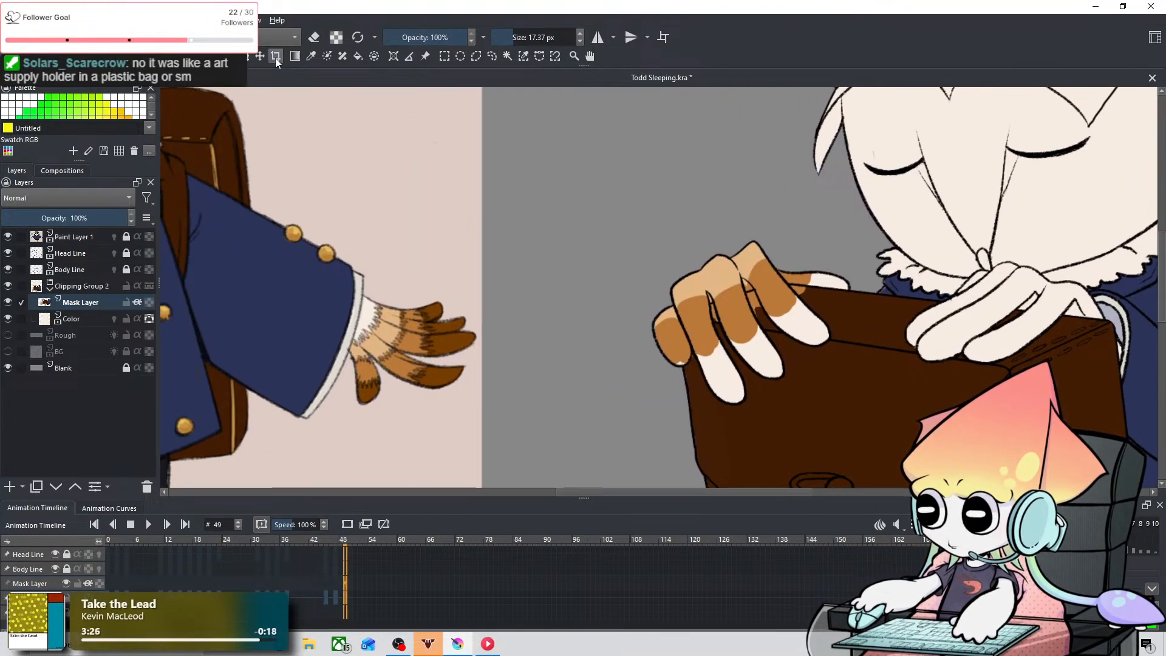
click(311, 56)
key(space)
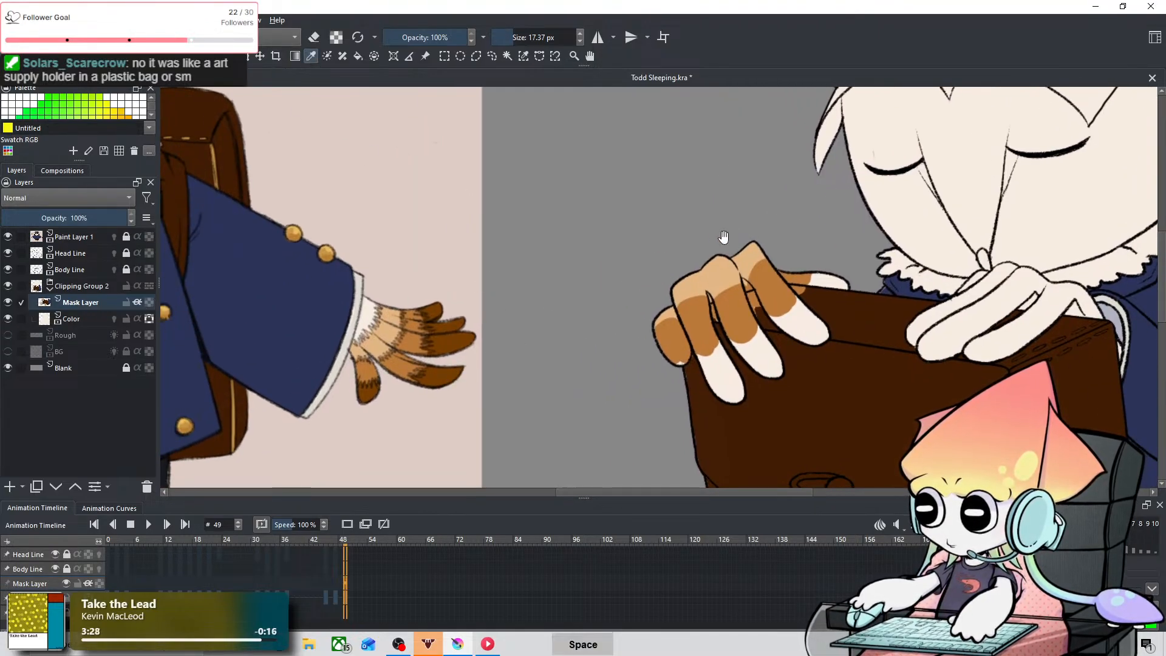
drag(724, 237, 643, 215)
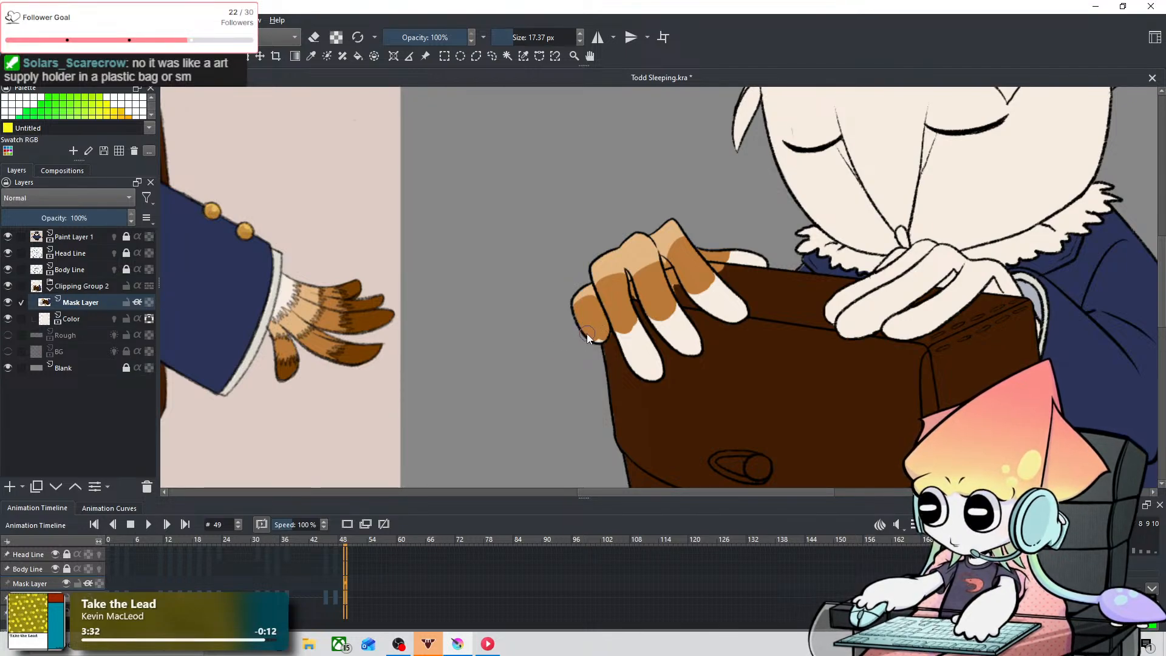
mouse_move(607, 326)
mouse_down()
mouse_move(631, 334)
mouse_move(626, 347)
mouse_move(628, 336)
mouse_move(661, 375)
mouse_move(628, 323)
mouse_move(658, 353)
mouse_move(645, 324)
mouse_move(642, 335)
mouse_move(676, 333)
mouse_move(656, 320)
mouse_move(697, 357)
mouse_move(689, 327)
mouse_move(707, 301)
mouse_move(697, 294)
mouse_move(744, 309)
mouse_move(726, 258)
mouse_up()
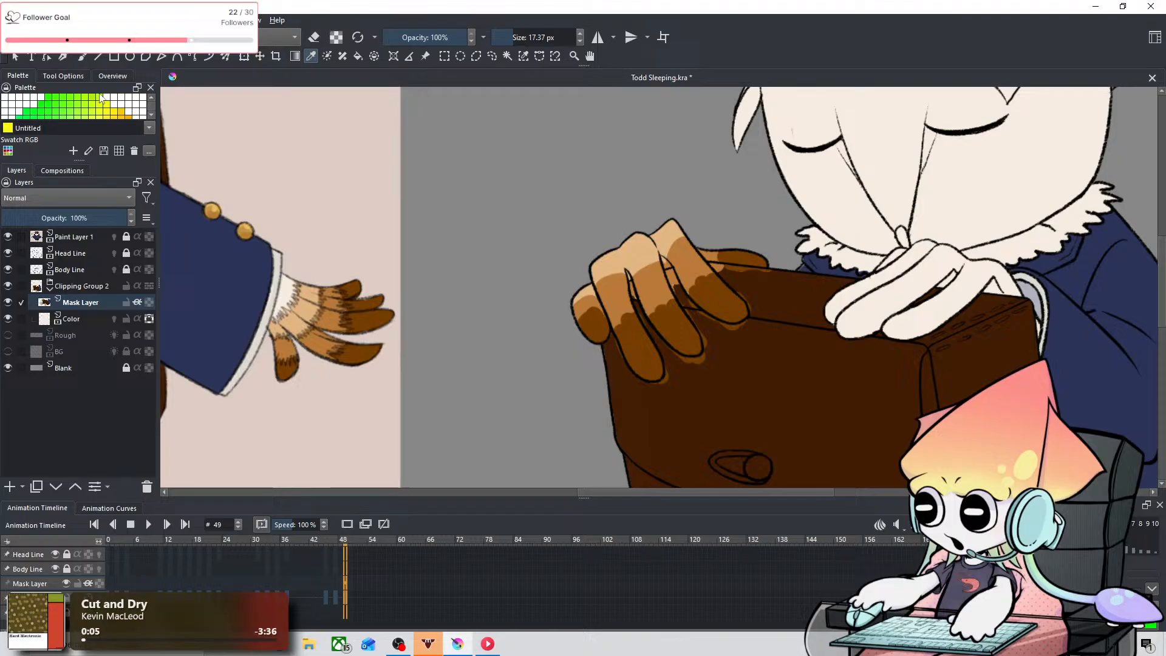
Step: Sample light tan from the knuckles and draw jagged feather tufts into the medium brown of the nearest finger at 0.01 px, undoing stray strokes
click(83, 56)
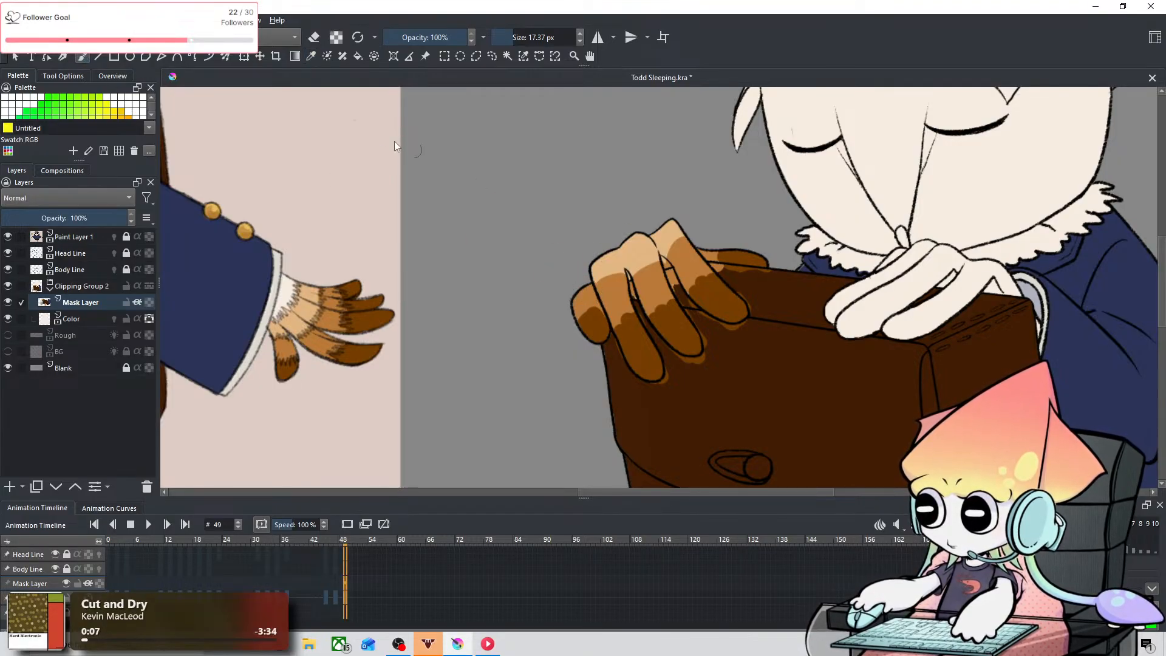
click(311, 56)
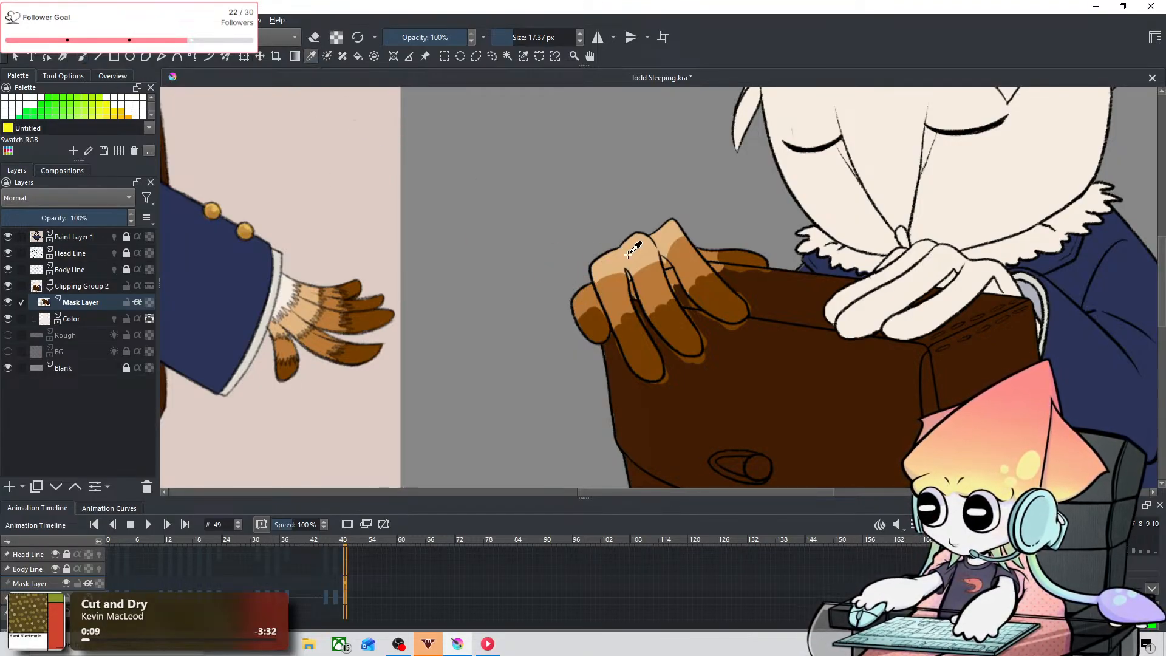
click(83, 56)
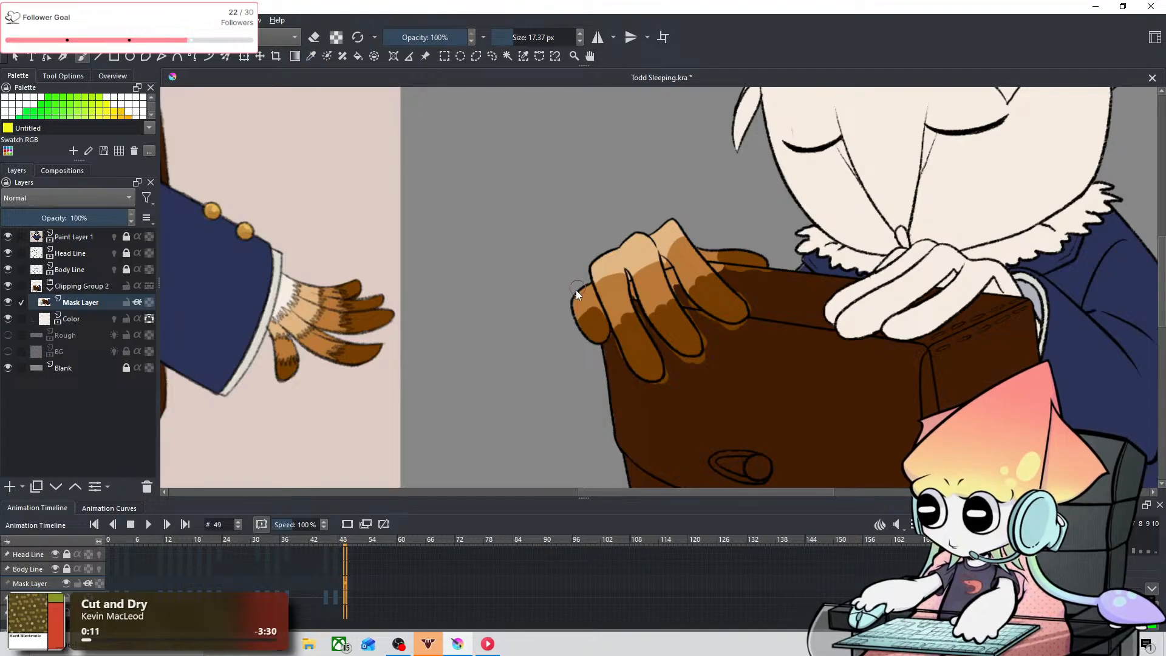
drag(610, 272, 548, 310)
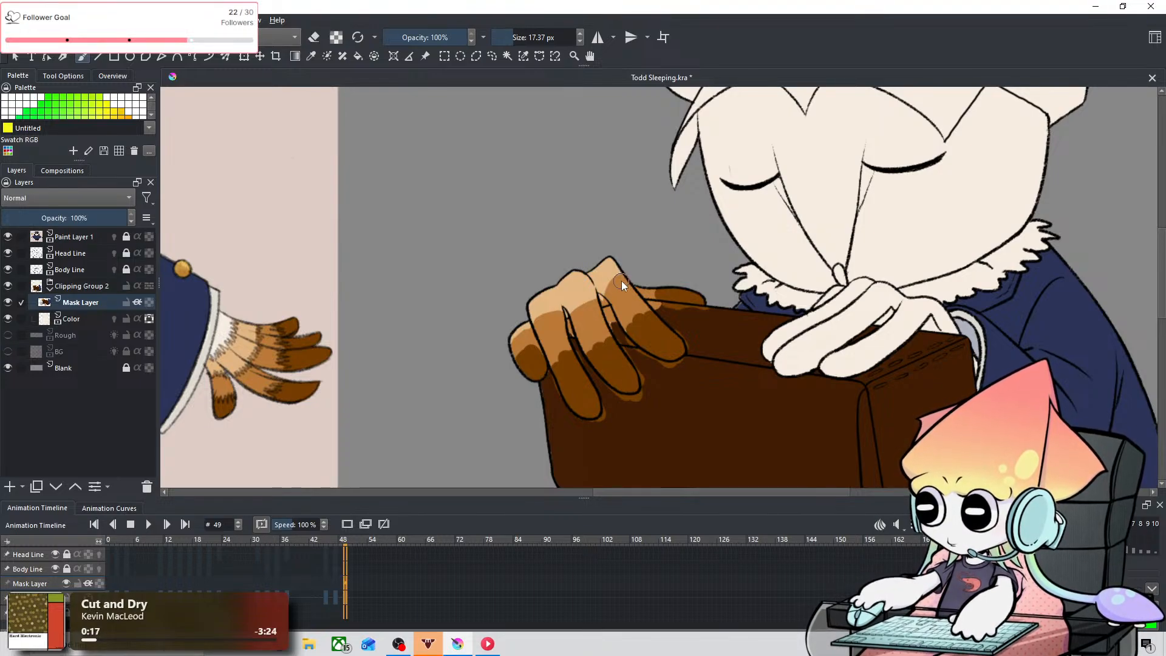
key(ctrl+plus)
drag(634, 263, 668, 212)
key(p)
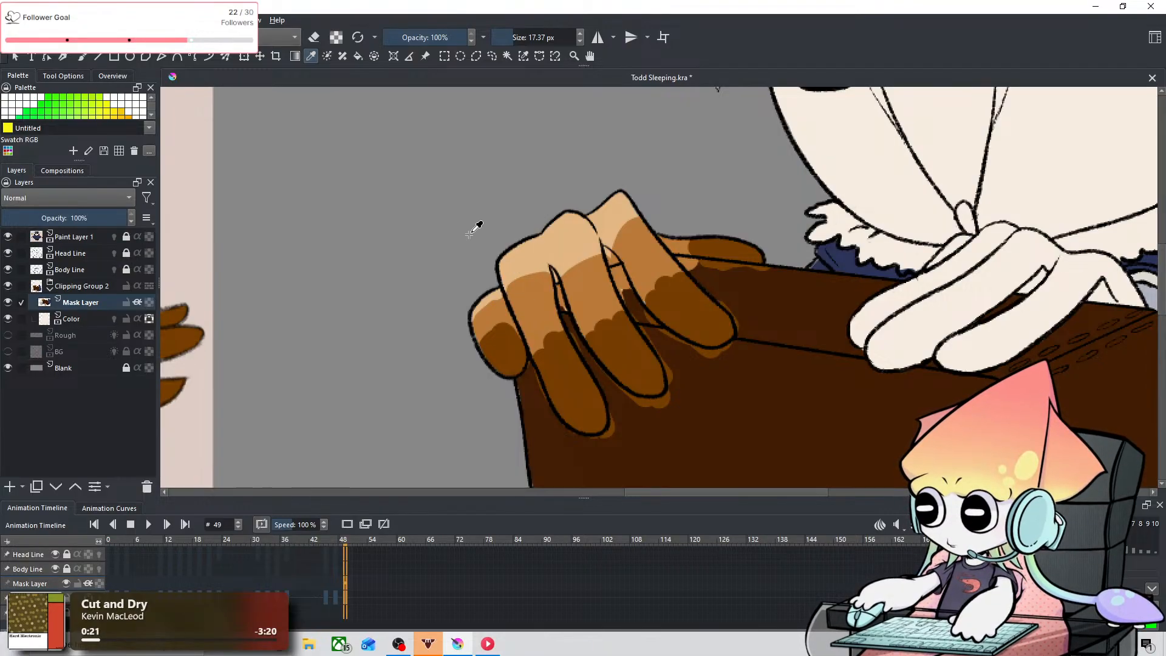
key(b)
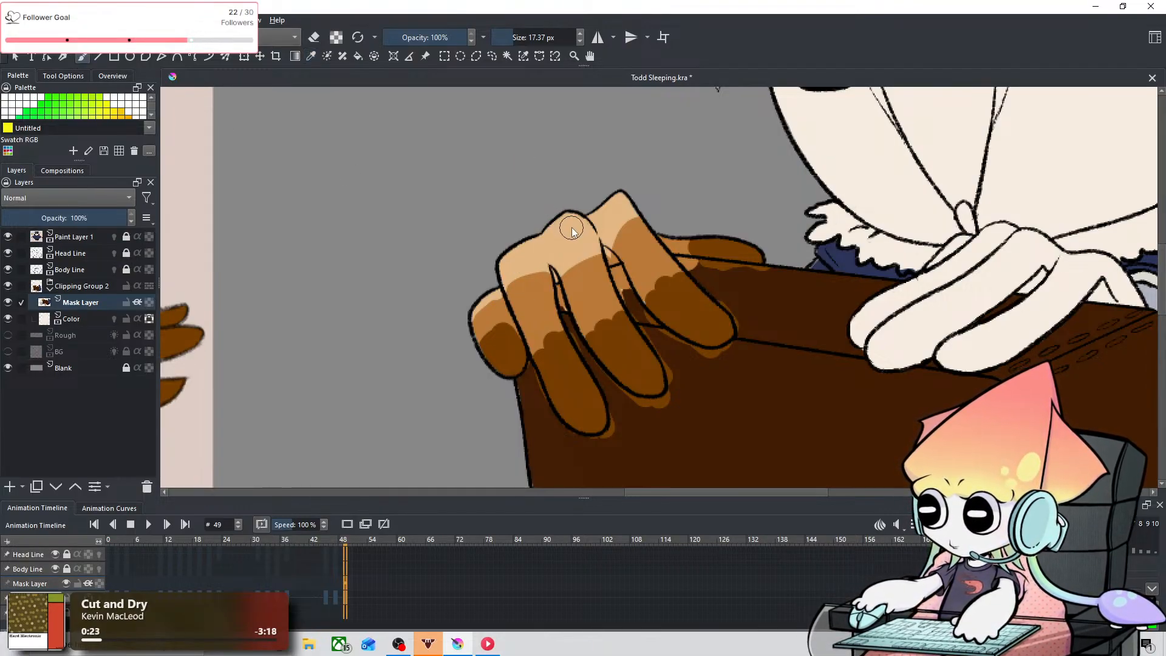
drag(569, 237, 574, 213)
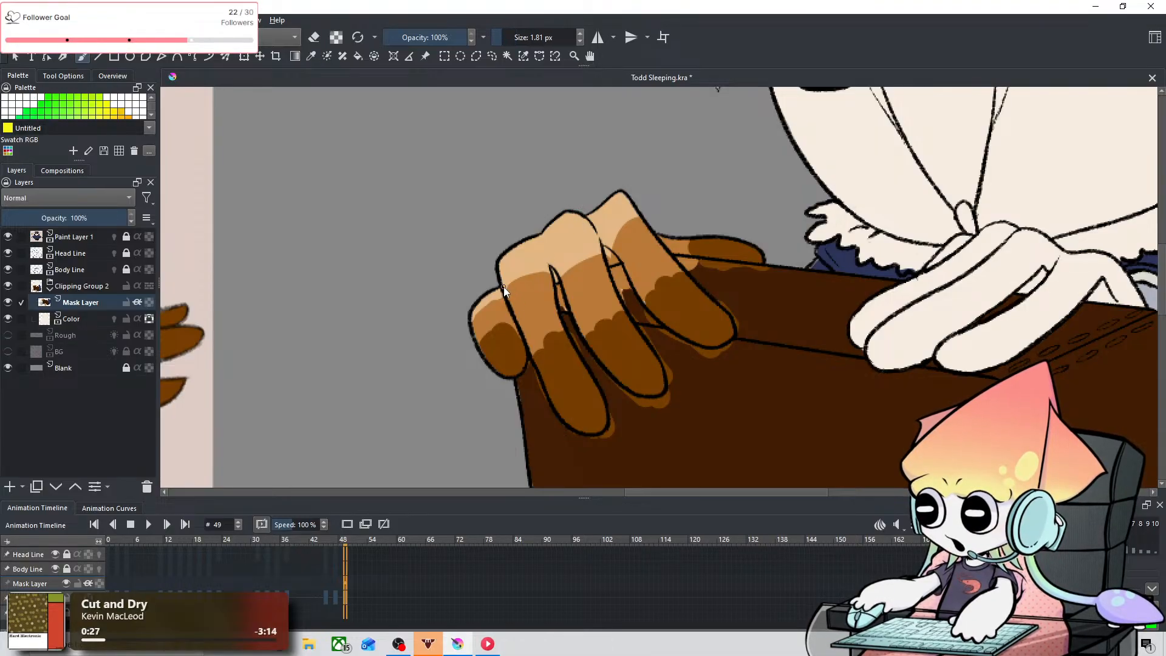
key(ctrl+z)
drag(512, 267, 509, 268)
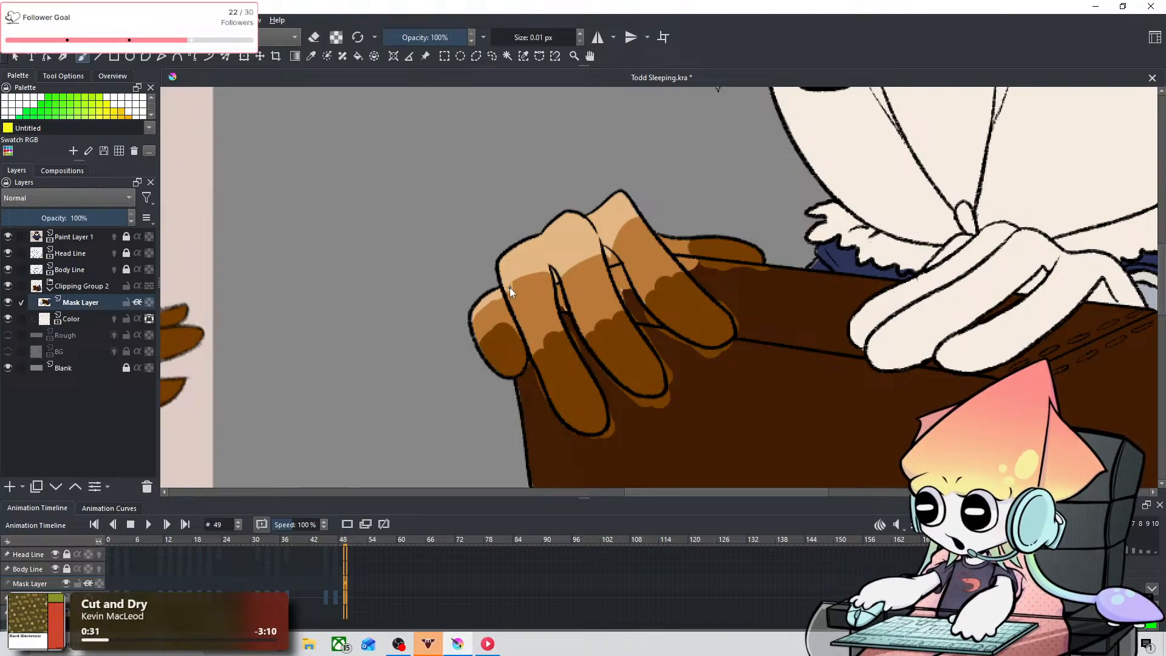
key(ctrl+z)
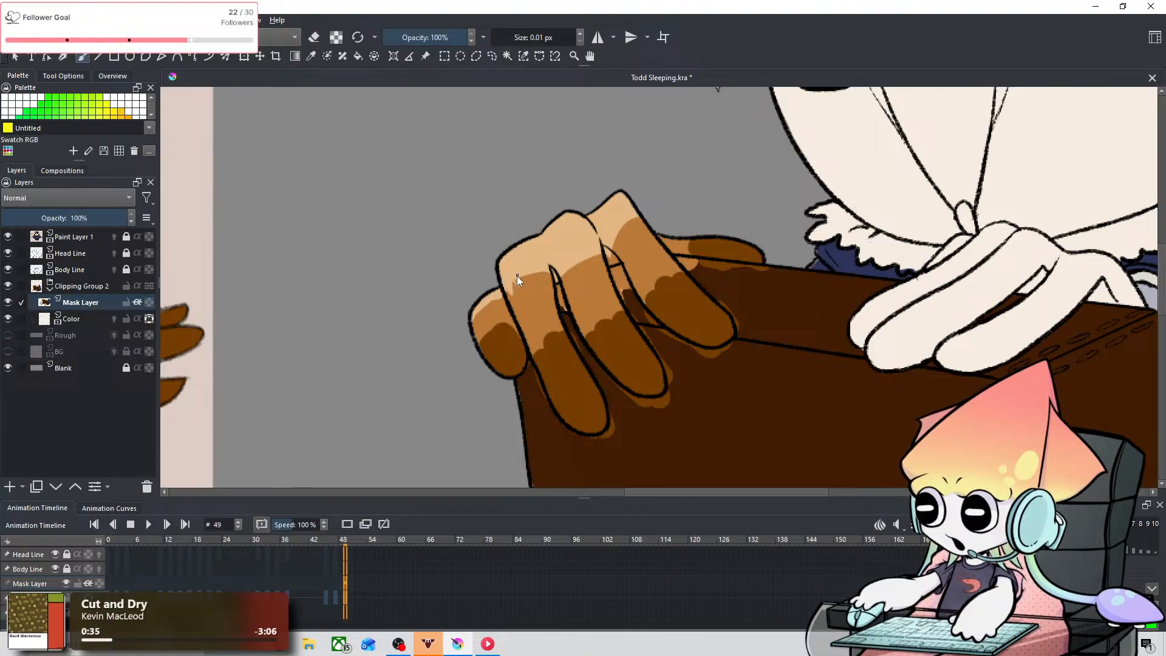
drag(522, 282, 546, 275)
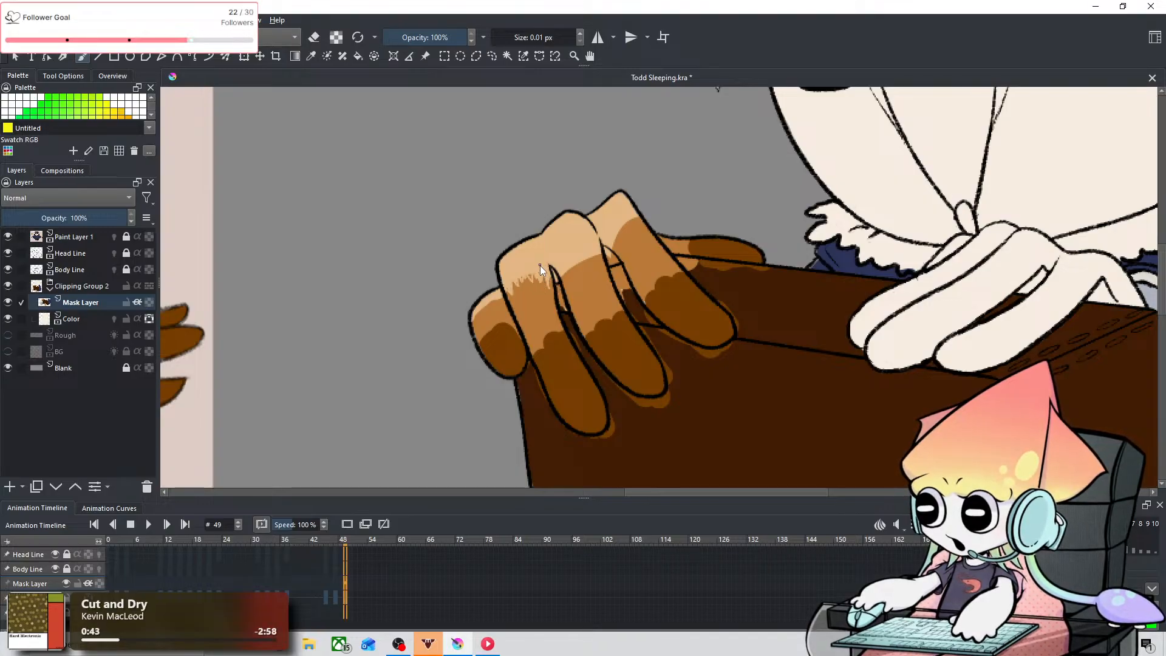
Step: Refine the nearest finger's tan tufts and add matching feather tufts to the outermost finger, using 2.23 px and 0.15 px
scroll(530, 273, up, 3)
key(space)
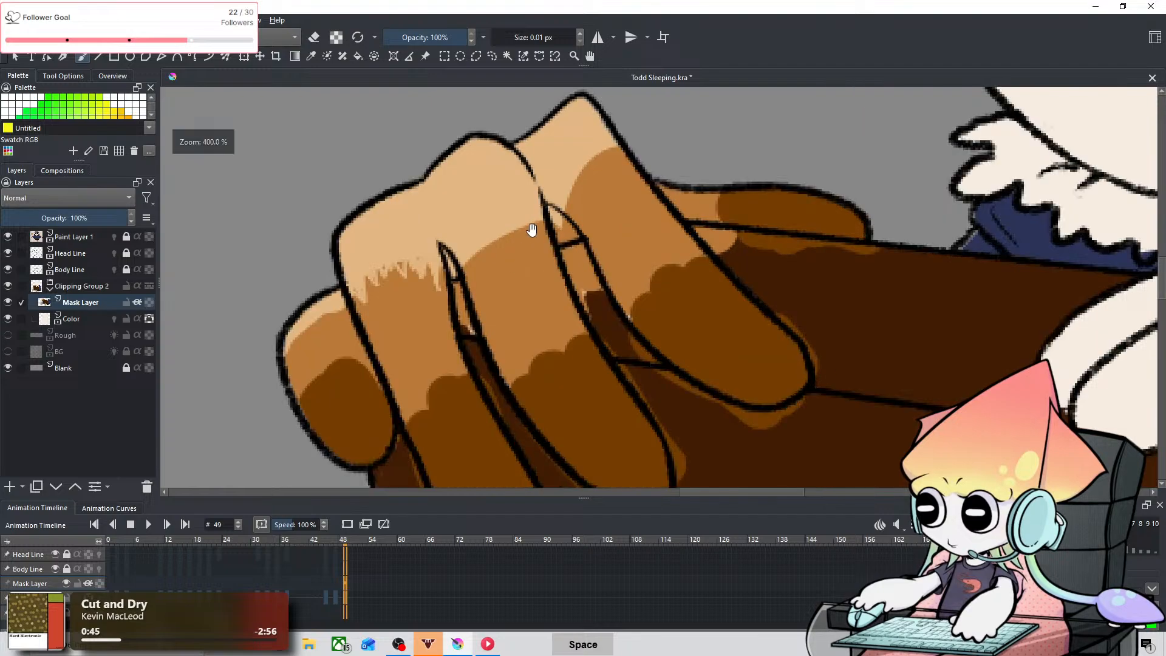
drag(532, 229, 629, 221)
drag(450, 273, 456, 272)
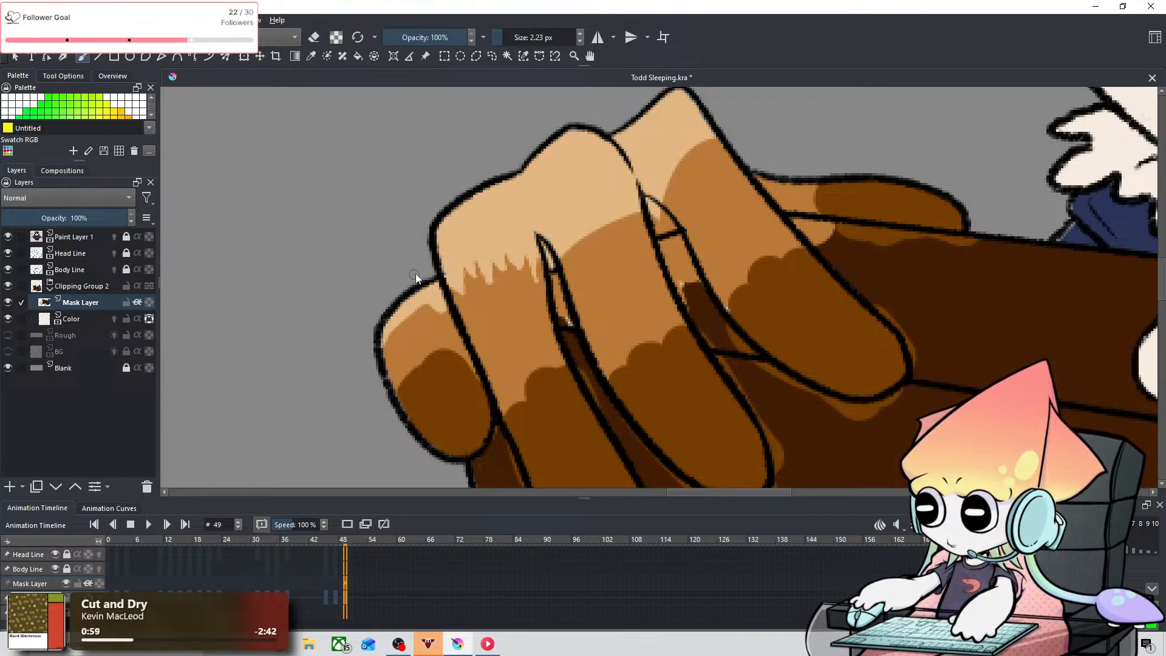
mouse_move(423, 291)
shift+mouse_down()
mouse_move(425, 319)
mouse_move(402, 334)
shift+mouse_up()
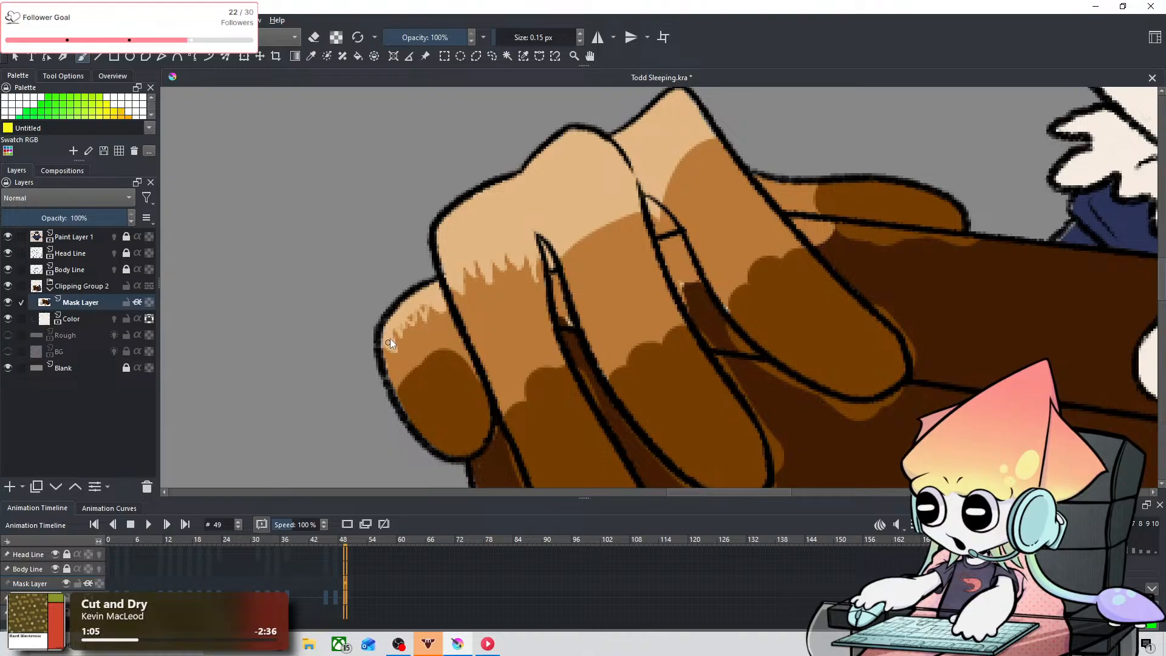
drag(403, 335, 400, 316)
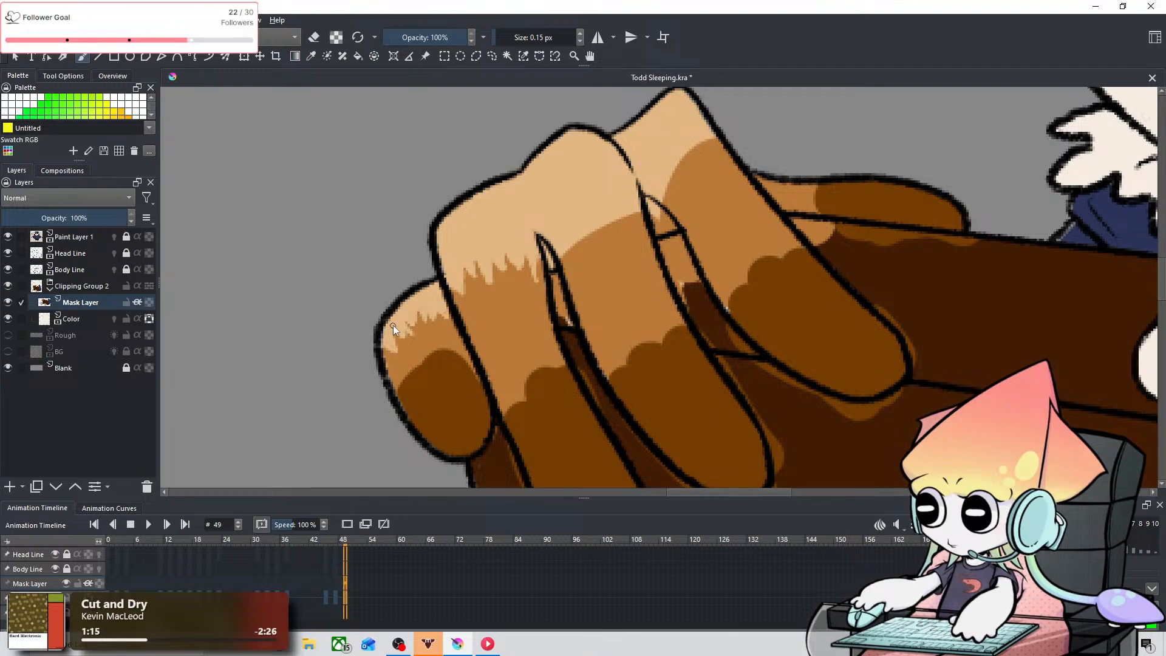
Step: Draw and fill light tan feather tufts on the other two front fingers, using 0.15 px, 3.03 px and 0.78 px and undoing stray strokes
drag(620, 159, 484, 287)
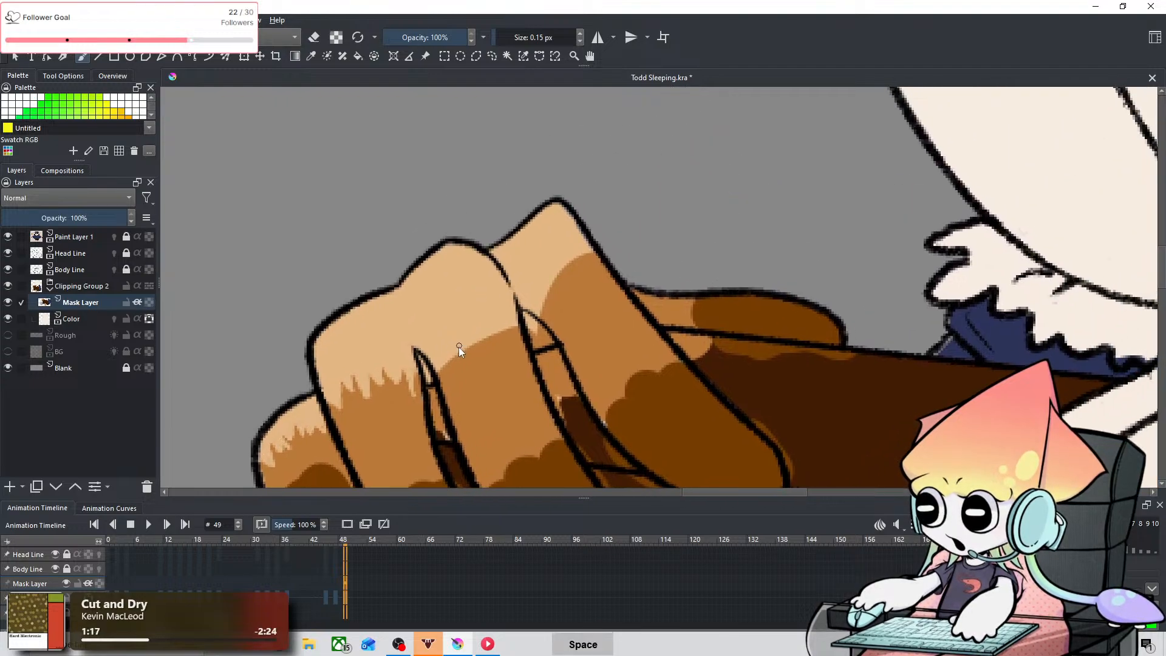
mouse_move(442, 373)
mouse_down()
mouse_move(475, 363)
mouse_move(470, 340)
mouse_move(503, 336)
mouse_up()
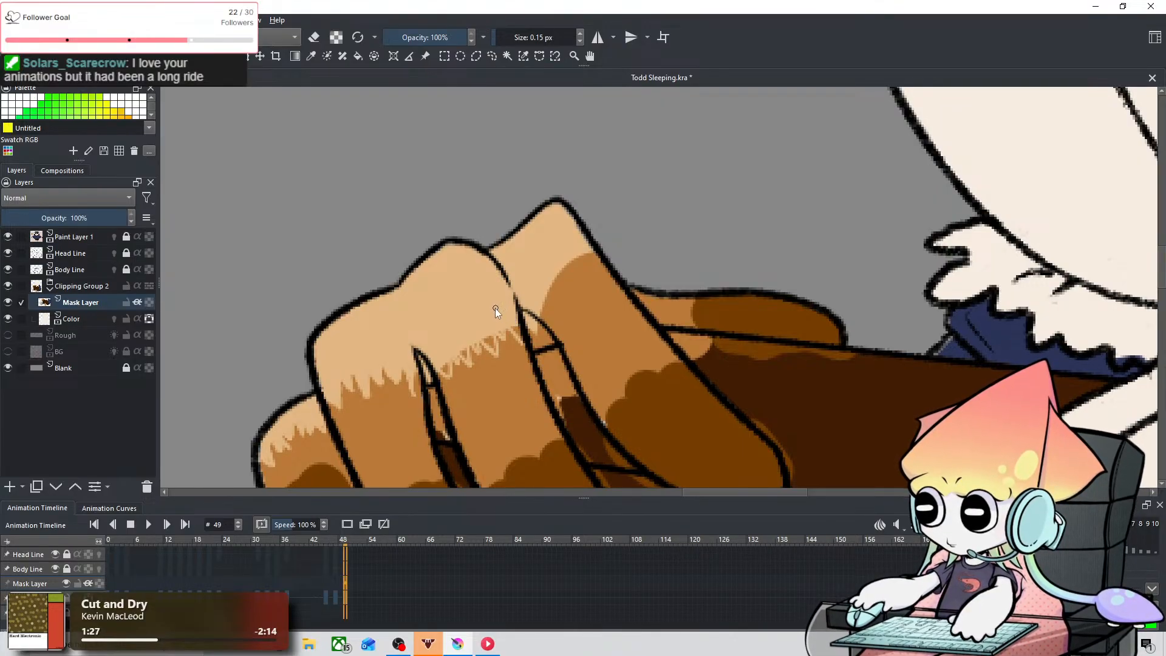
shift+drag(495, 308, 527, 322)
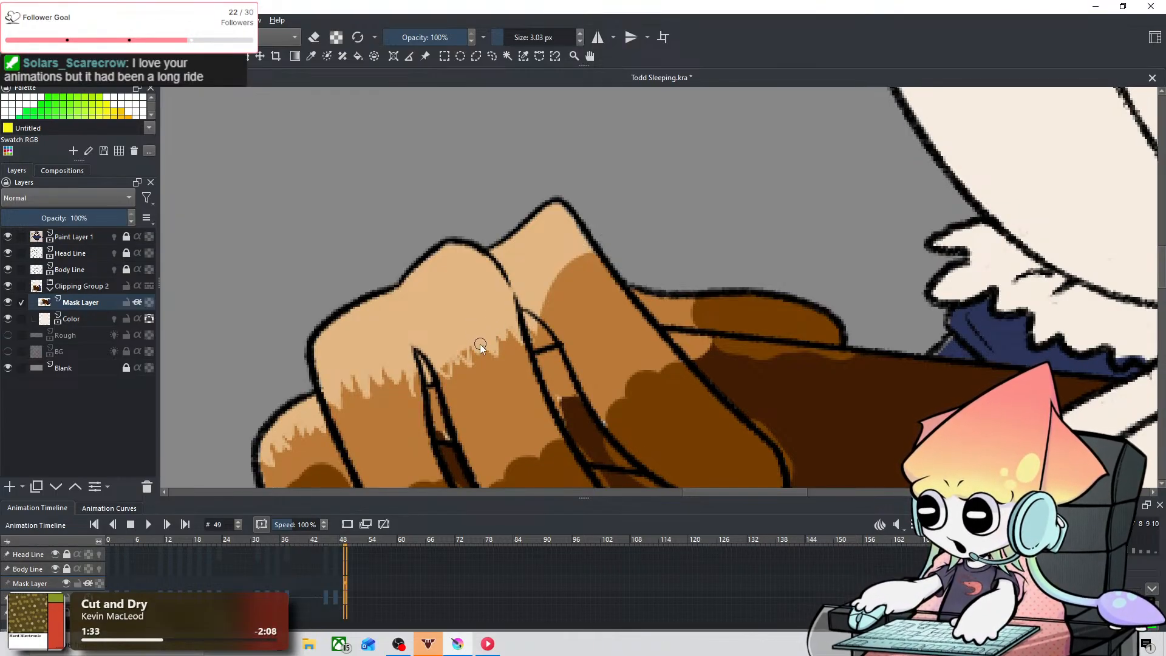
key(ctrl+z)
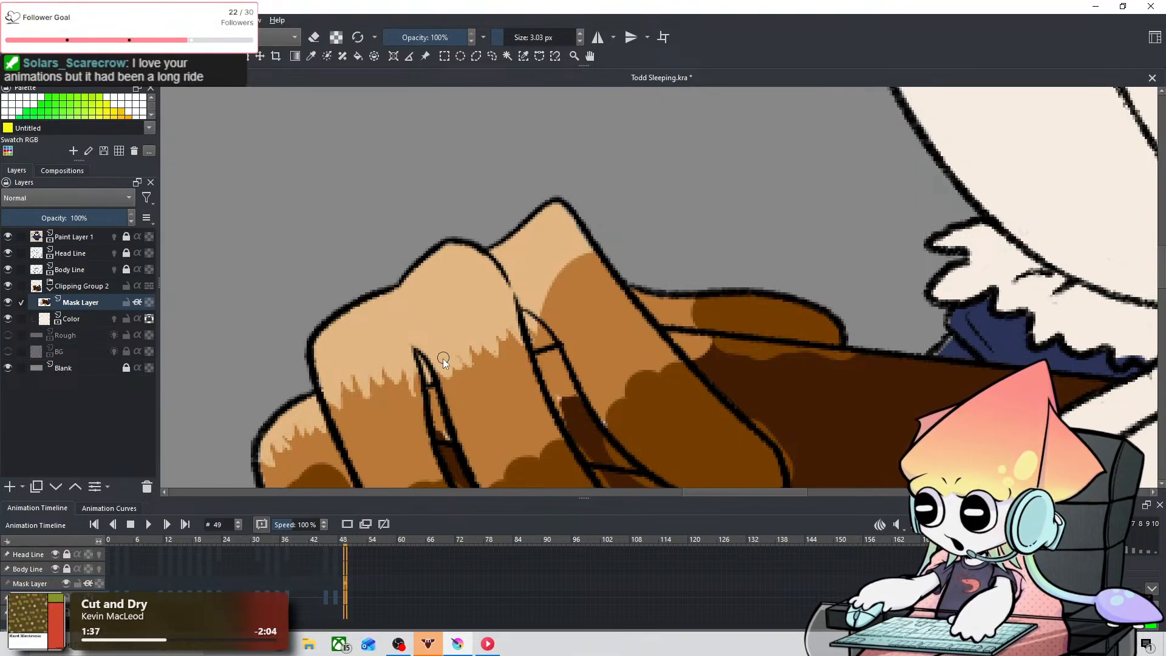
key(ctrl+z)
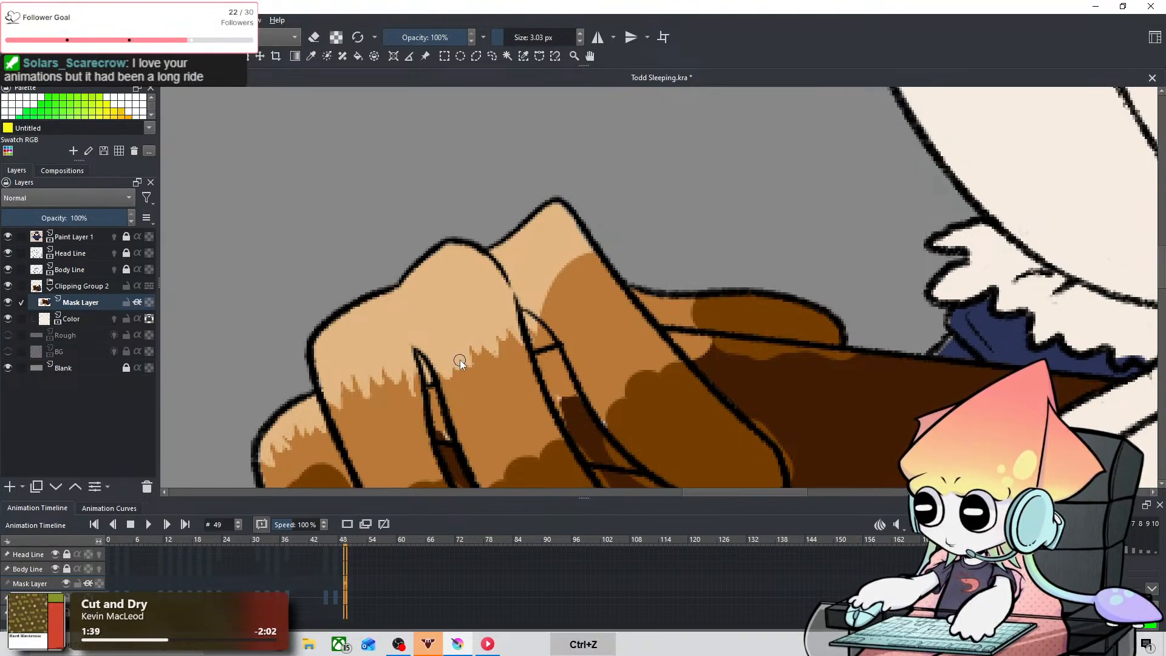
drag(461, 336, 452, 337)
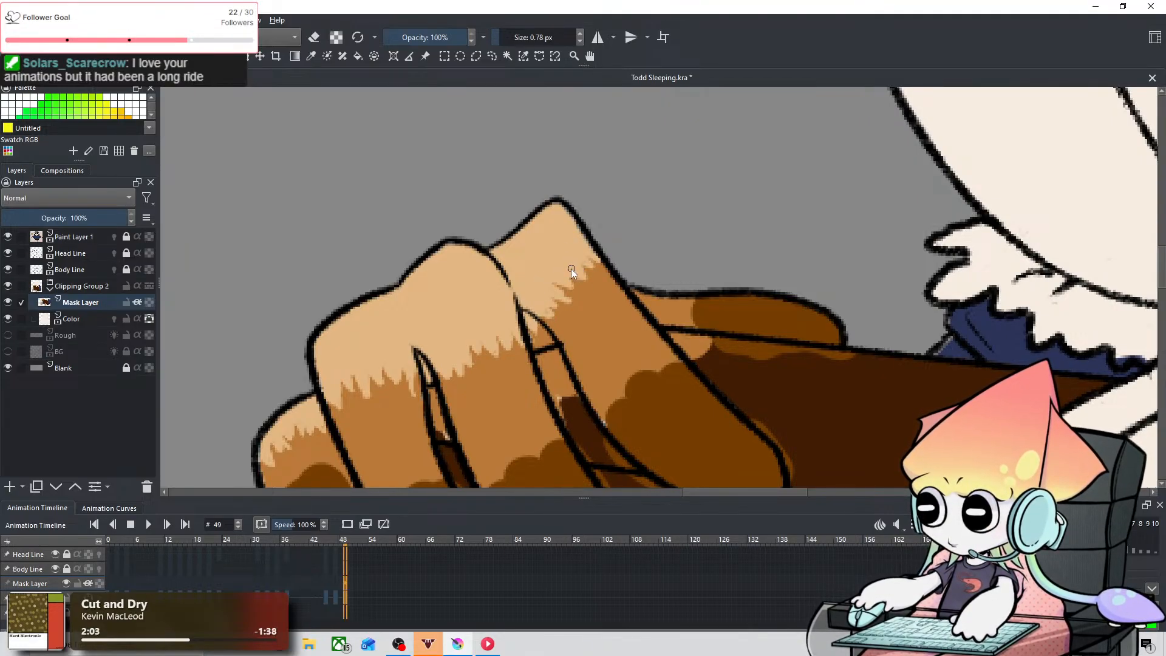
Step: Sample medium brown from the hand and draw jagged feather tufts into the thumb's dark brown at 0.78 px, undoing a stray stroke
drag(589, 215, 514, 140)
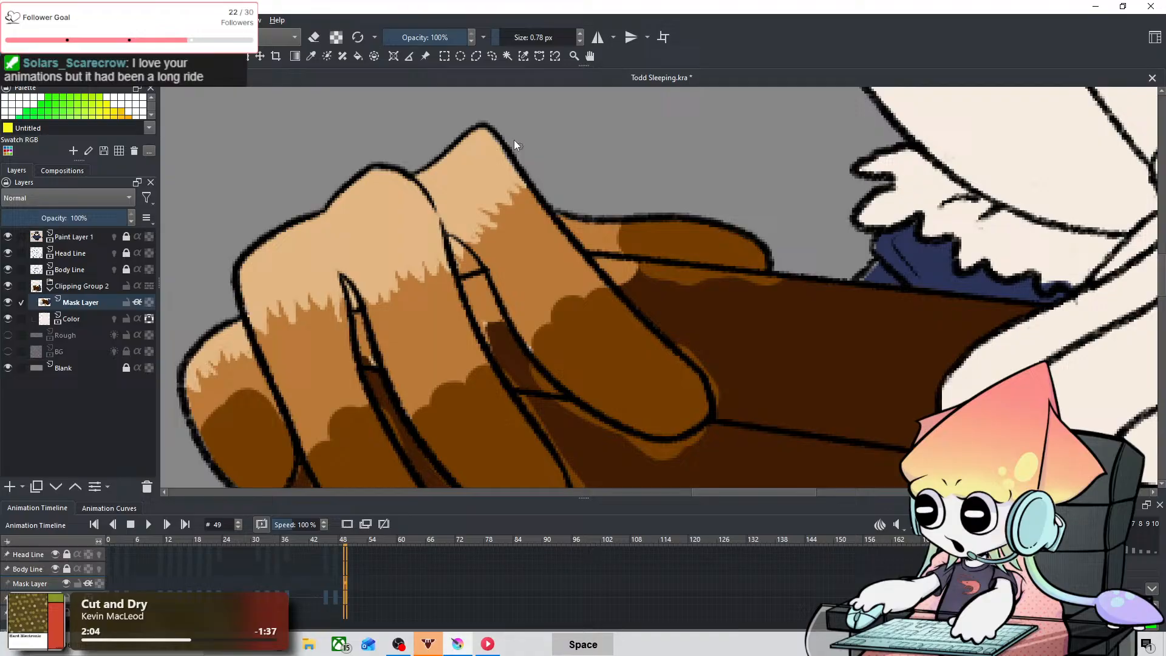
click(312, 56)
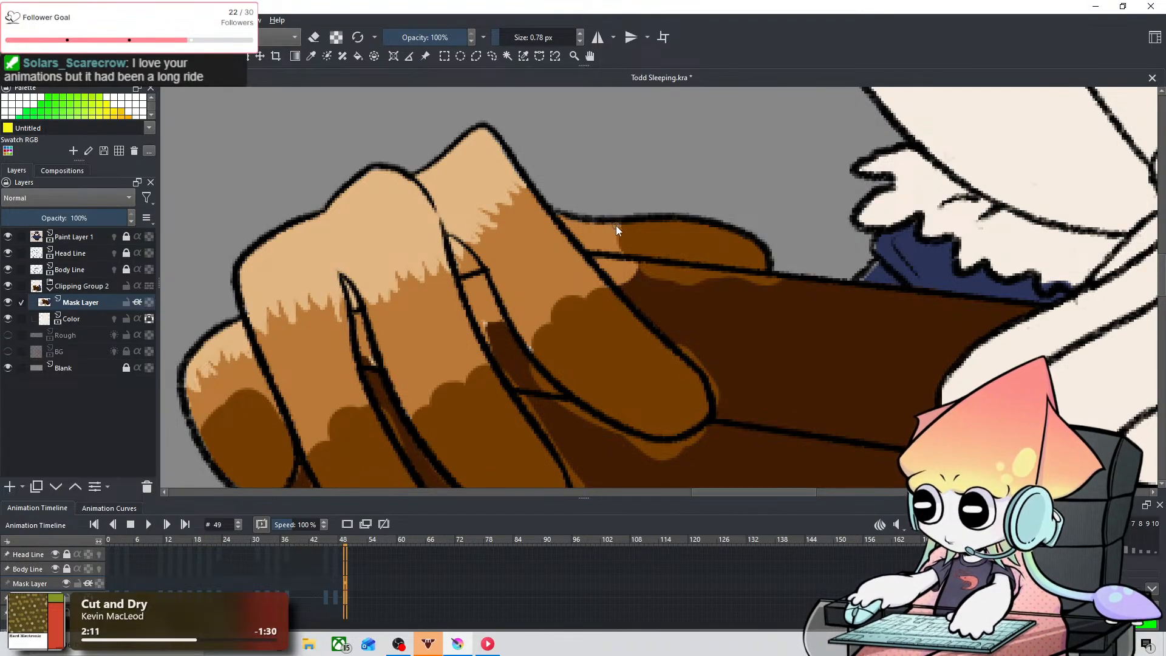
key(ctrl+z)
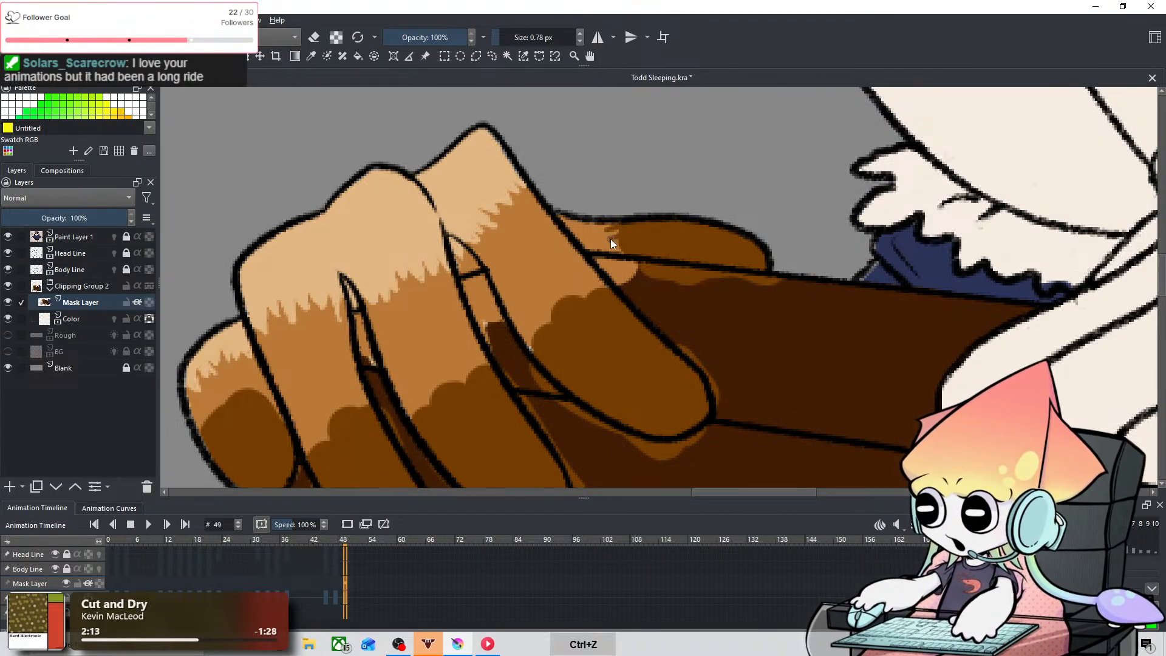
mouse_move(611, 239)
mouse_down()
mouse_move(617, 250)
mouse_move(627, 213)
mouse_move(607, 234)
mouse_up()
key(space)
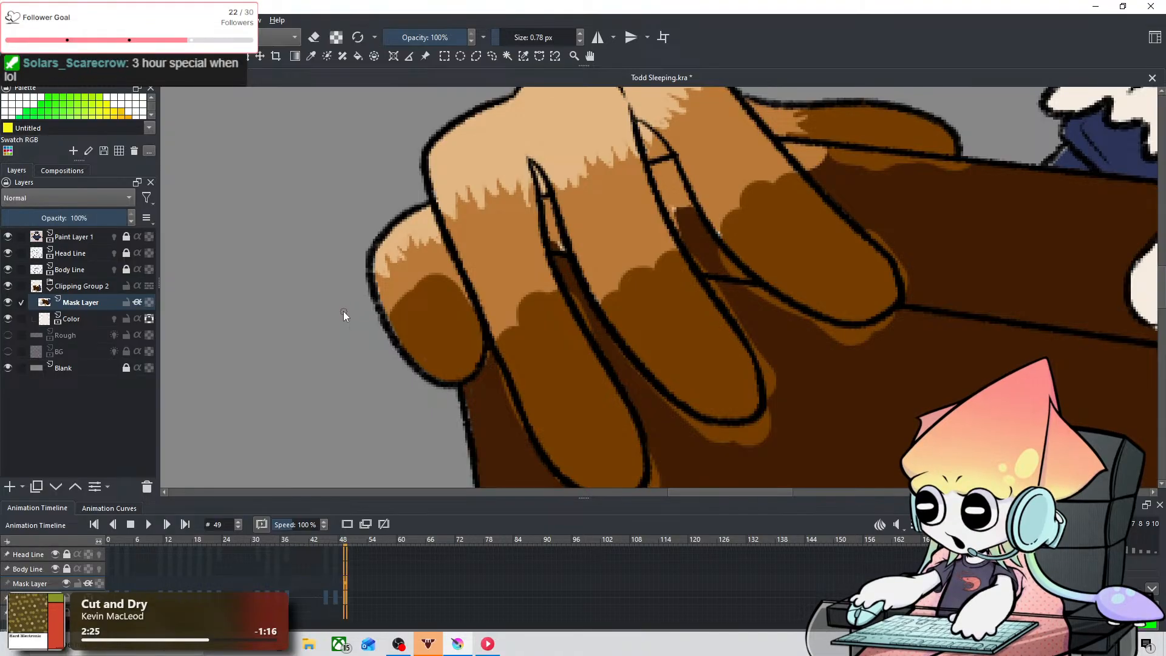
Step: Draw and fill medium brown feather tufts into the outermost finger's dark tip at 0.78 px, undoing stray strokes
click(311, 55)
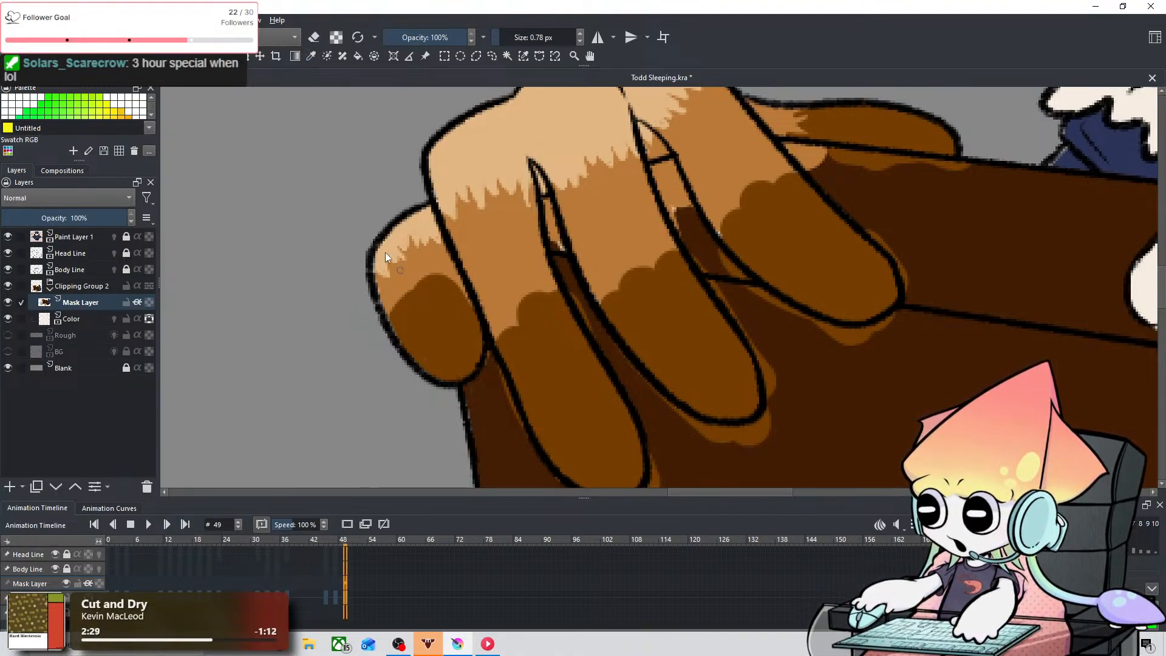
click(311, 55)
click(441, 322)
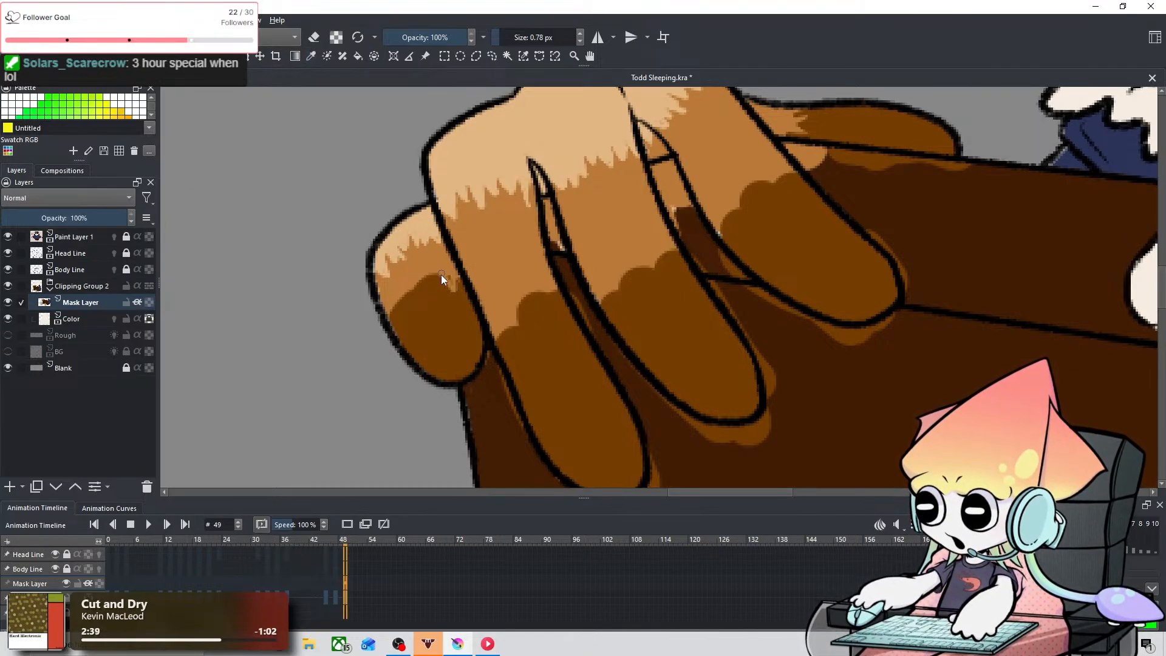
key(ctrl+shift+z)
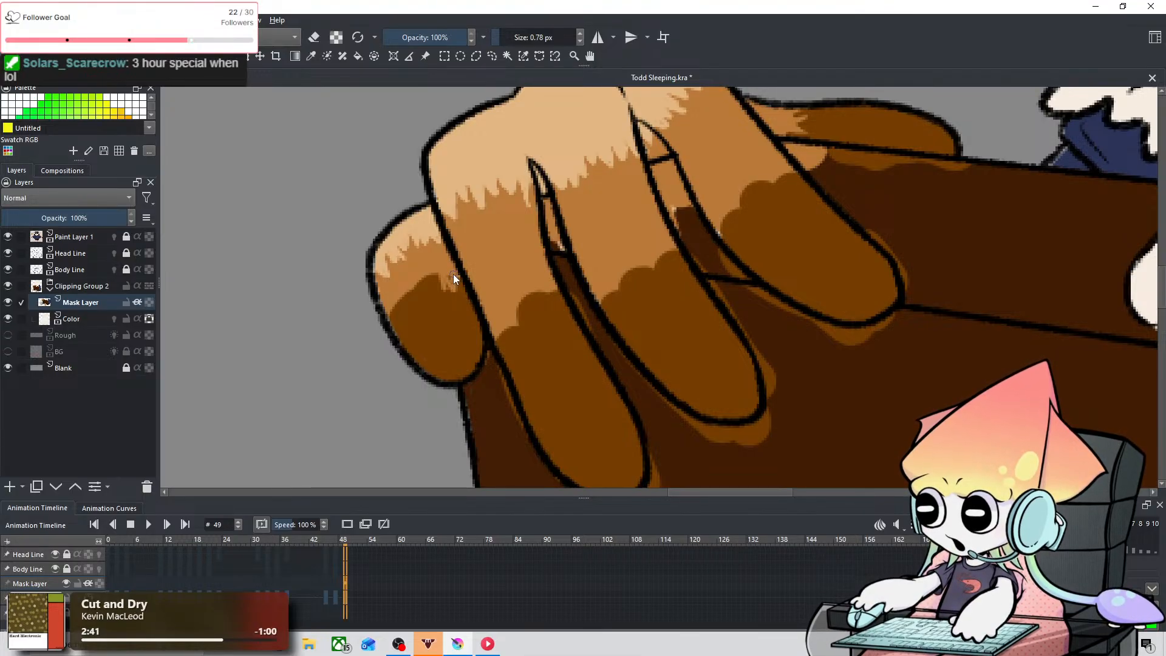
key(ctrl+z)
key(ctrl+z)
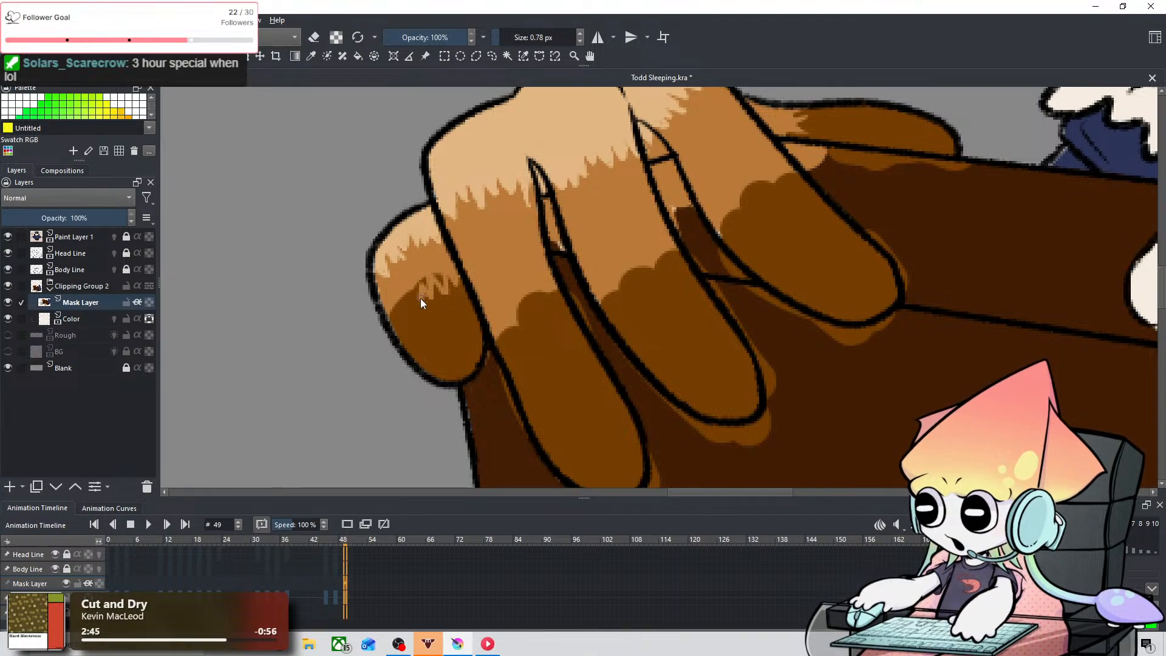
drag(400, 307, 395, 314)
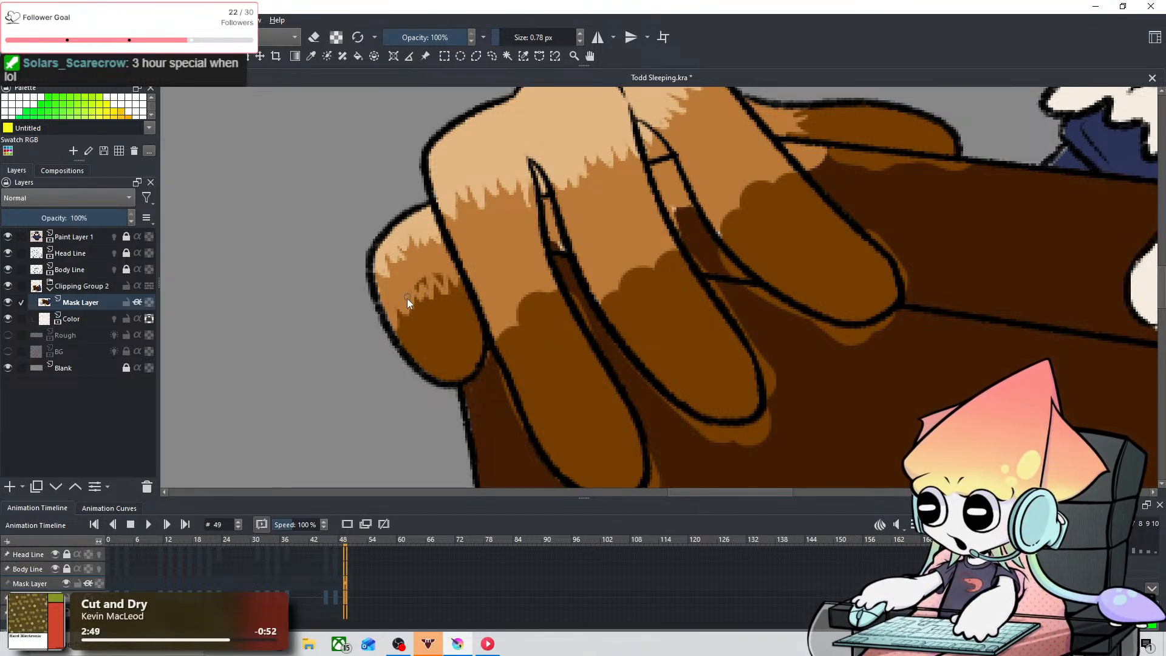
mouse_move(407, 298)
mouse_down()
mouse_move(422, 283)
mouse_move(421, 300)
mouse_up()
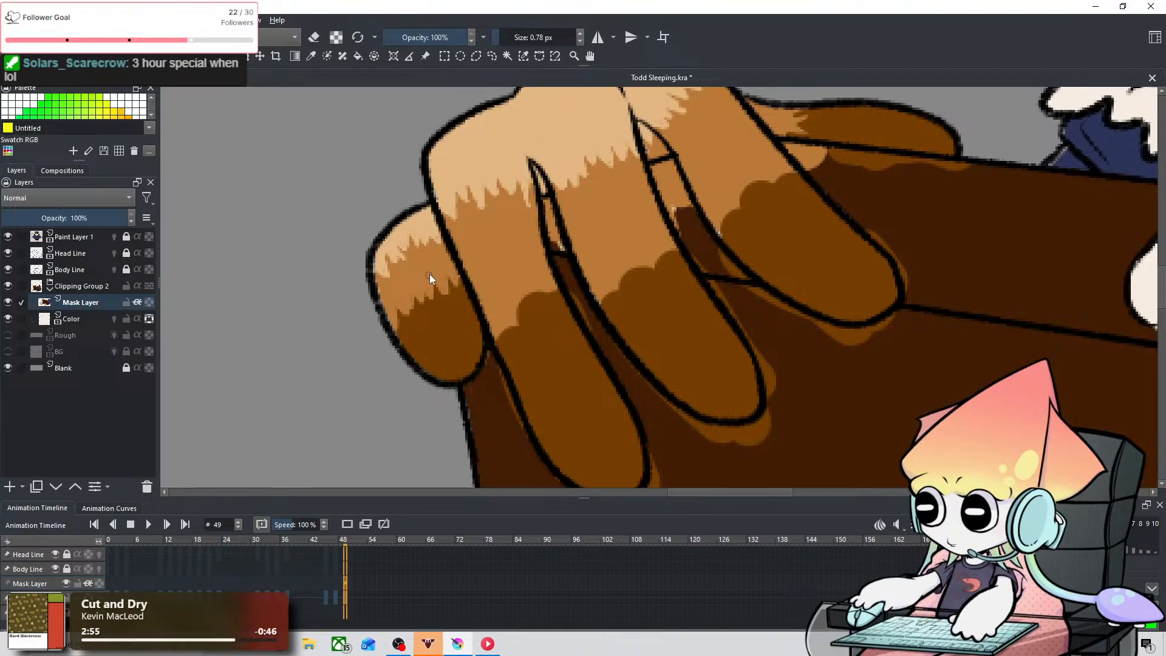
Step: Add medium brown feather tufts to the dark tip of the finger beside the outermost one, using 0.78 px and 2.87 px
key(space)
drag(457, 211, 383, 187)
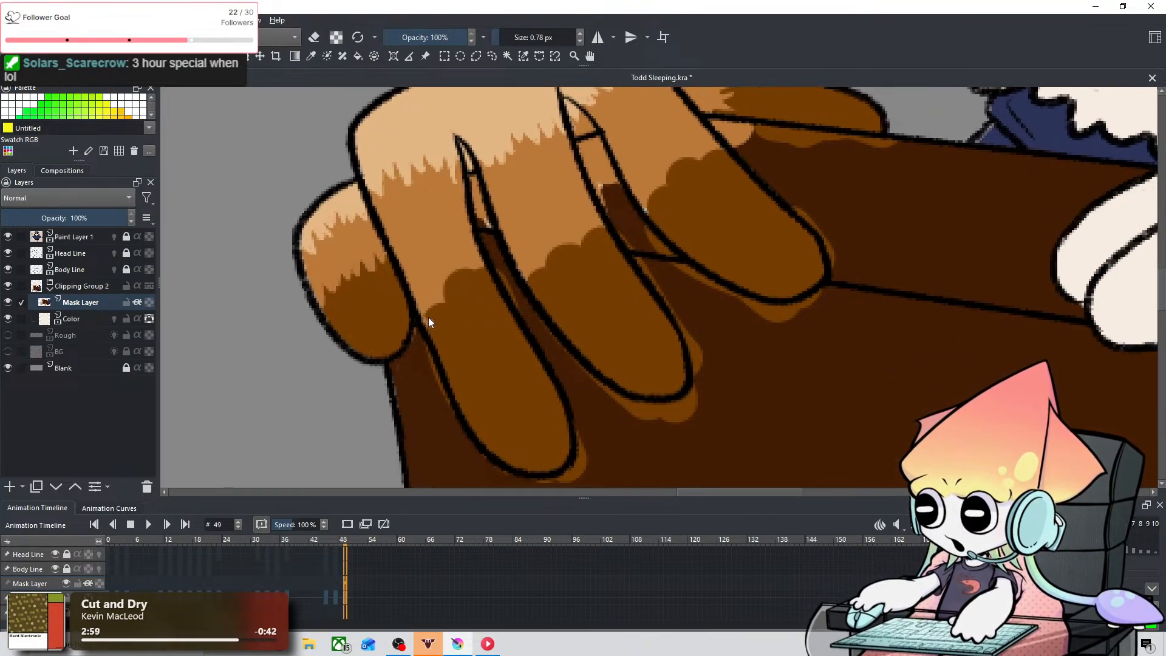
key(ctrl+z)
mouse_move(422, 315)
mouse_down()
mouse_move(446, 314)
mouse_move(440, 284)
mouse_move(468, 316)
mouse_move(439, 300)
mouse_move(475, 306)
mouse_up()
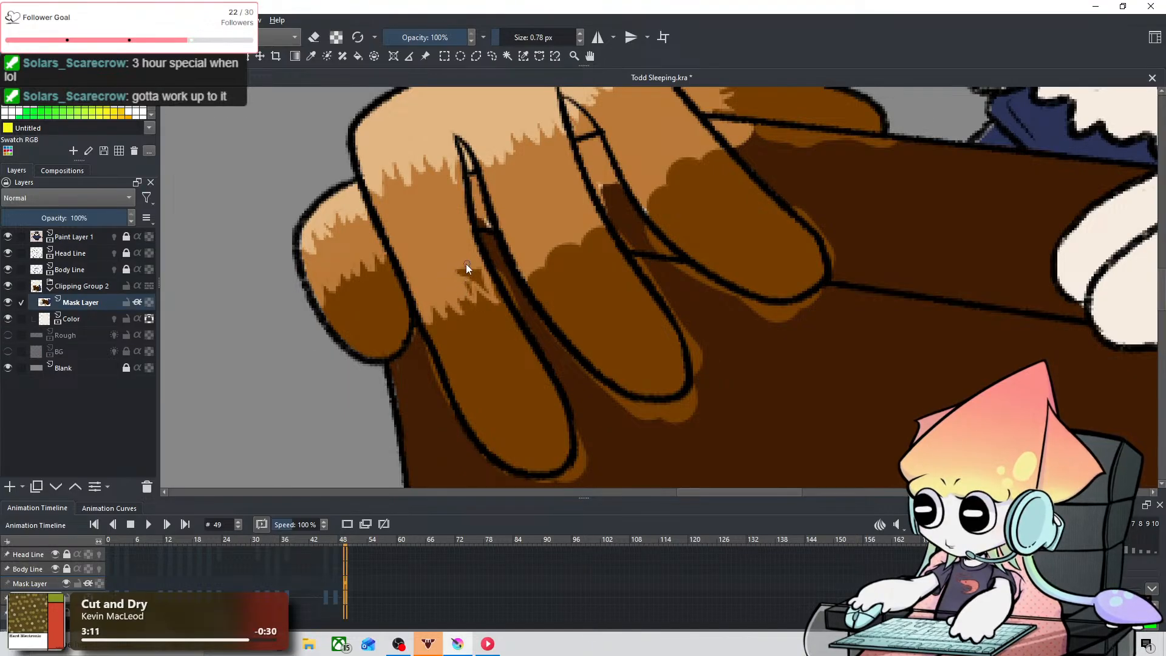
shift+drag(462, 266, 470, 267)
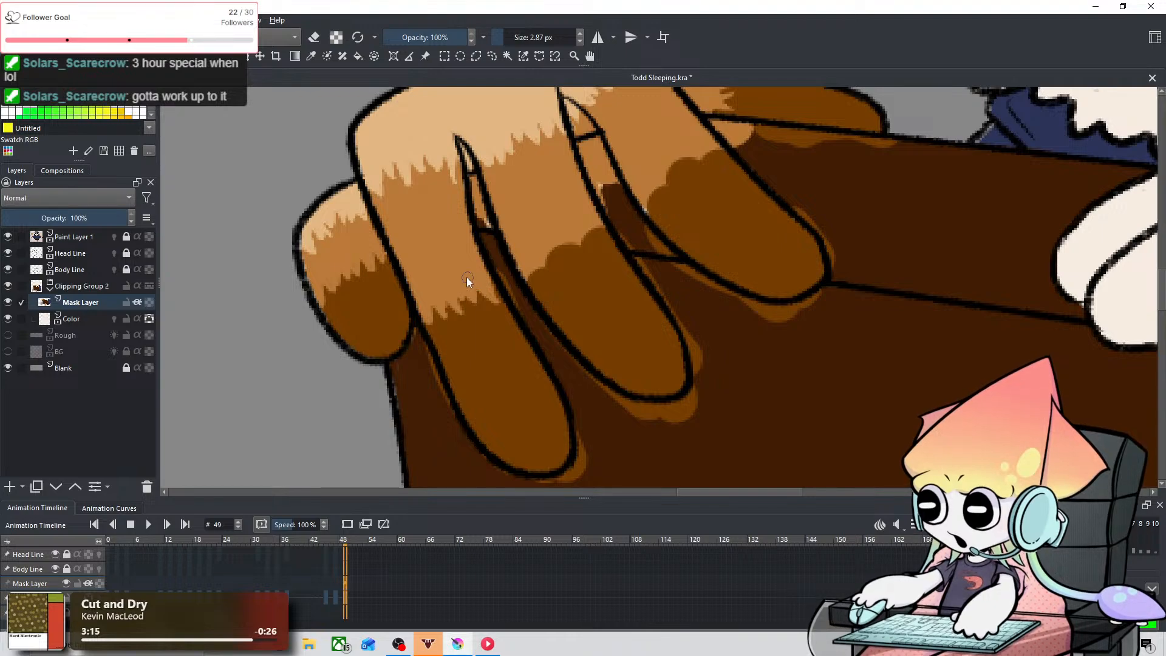
Step: Draw medium brown feather tufts across the dark tip of the middle front finger at 0.33 px, undoing a stray stroke
drag(466, 277, 425, 262)
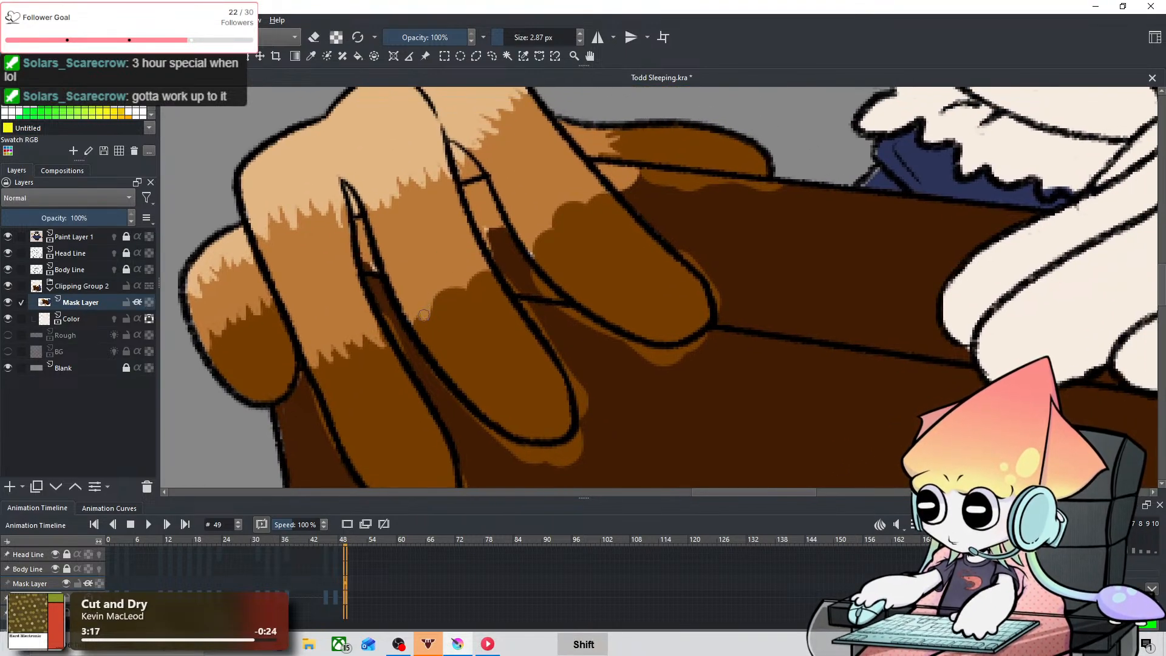
shift+drag(428, 305, 420, 309)
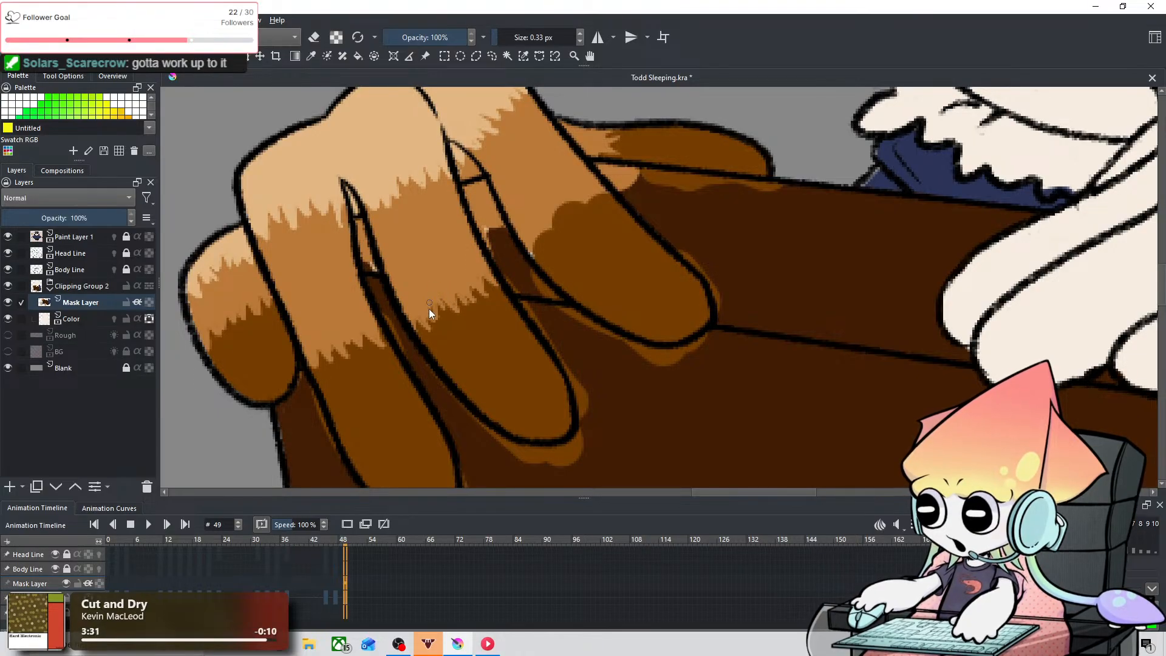
key(space)
drag(465, 200, 414, 221)
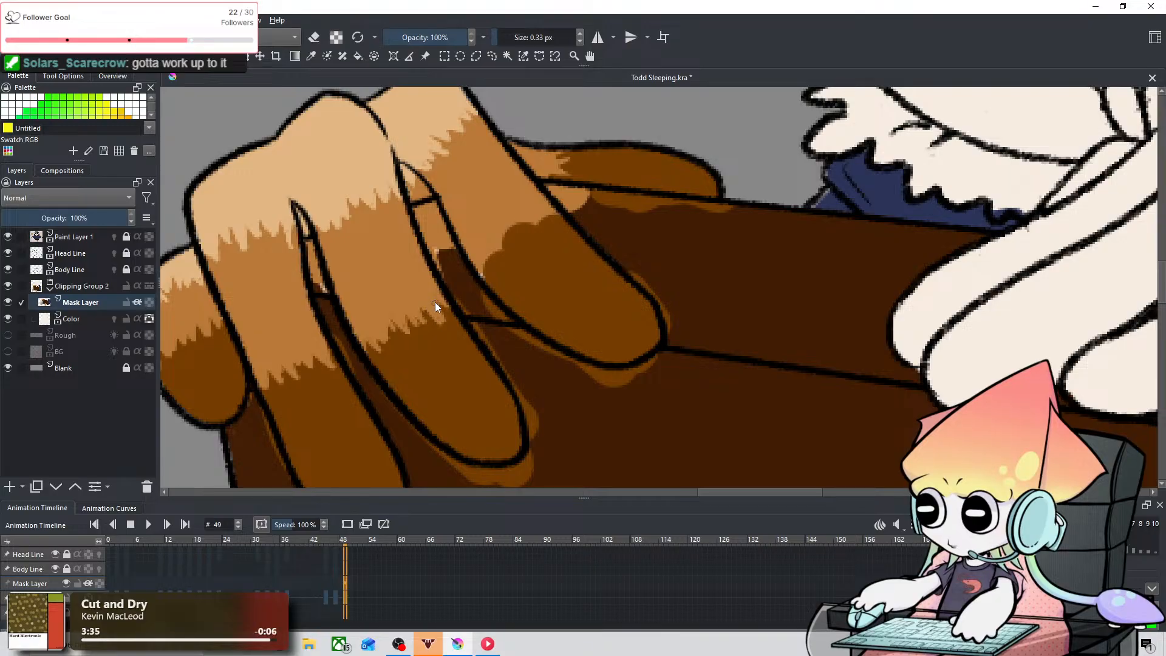
key(ctrl+z)
drag(431, 311, 432, 301)
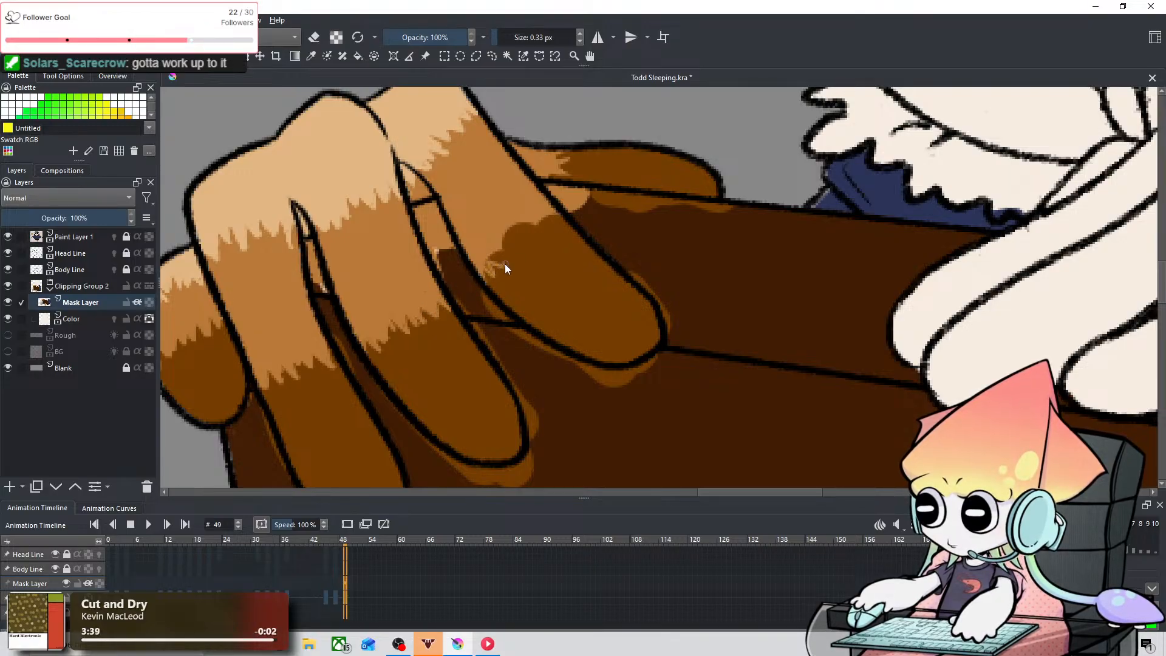
Step: Draw medium brown feather tufts into the nearest finger's dark tip at 0.33 px and fill them in at 1.94 px
mouse_move(510, 240)
mouse_down()
mouse_move(541, 233)
mouse_move(523, 245)
mouse_move(524, 235)
mouse_move(566, 227)
mouse_move(526, 243)
mouse_move(552, 212)
mouse_up()
key(ctrl+z)
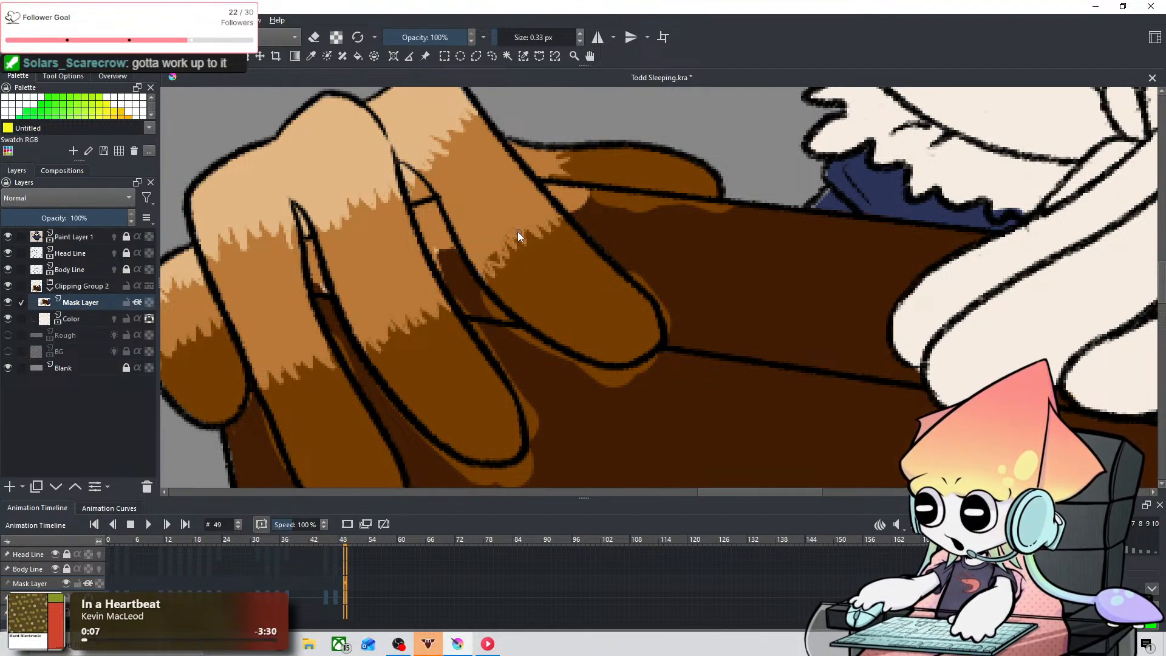
drag(515, 231, 514, 238)
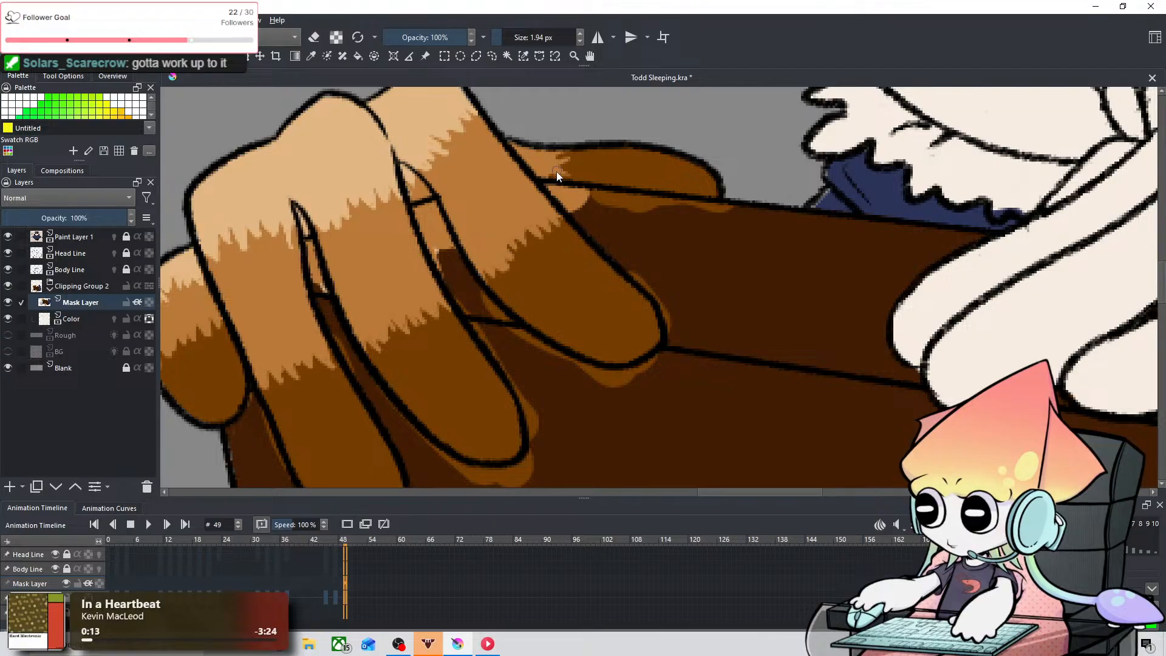
Step: Compare the feathered hand with the reference and sample light tan from the nearest finger's knuckle
key(space)
drag(574, 127, 490, 256)
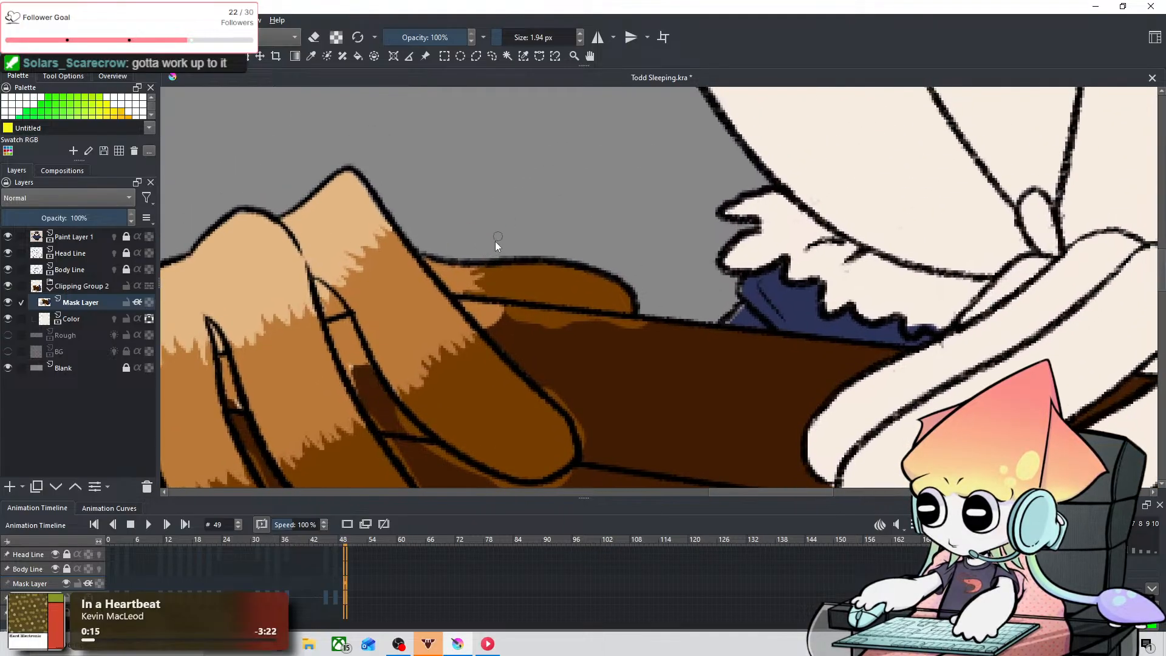
scroll(483, 204, down, 6)
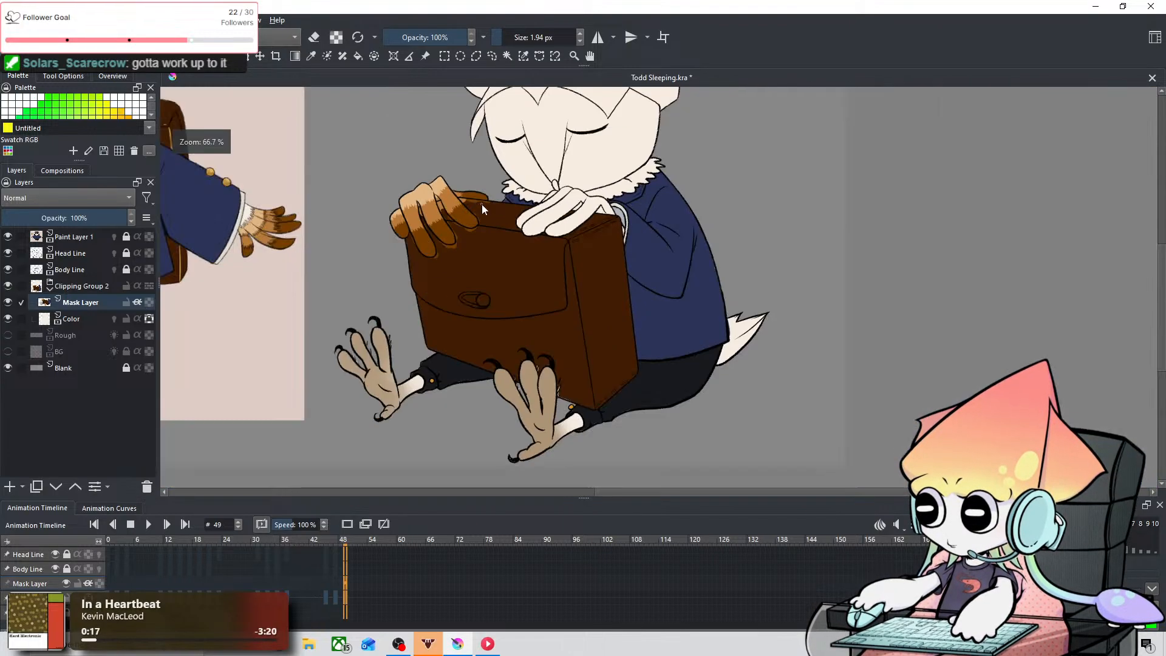
key(space)
mouse_move(493, 218)
mouse_down()
mouse_move(505, 249)
mouse_move(616, 306)
mouse_up()
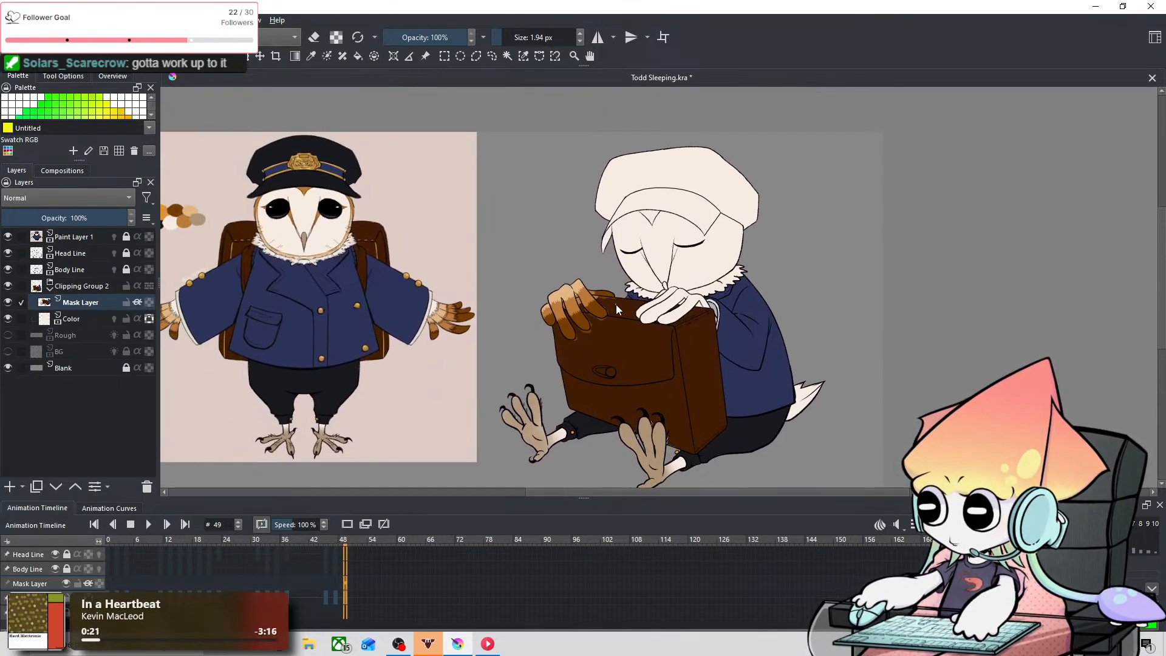
scroll(578, 318, up, 5)
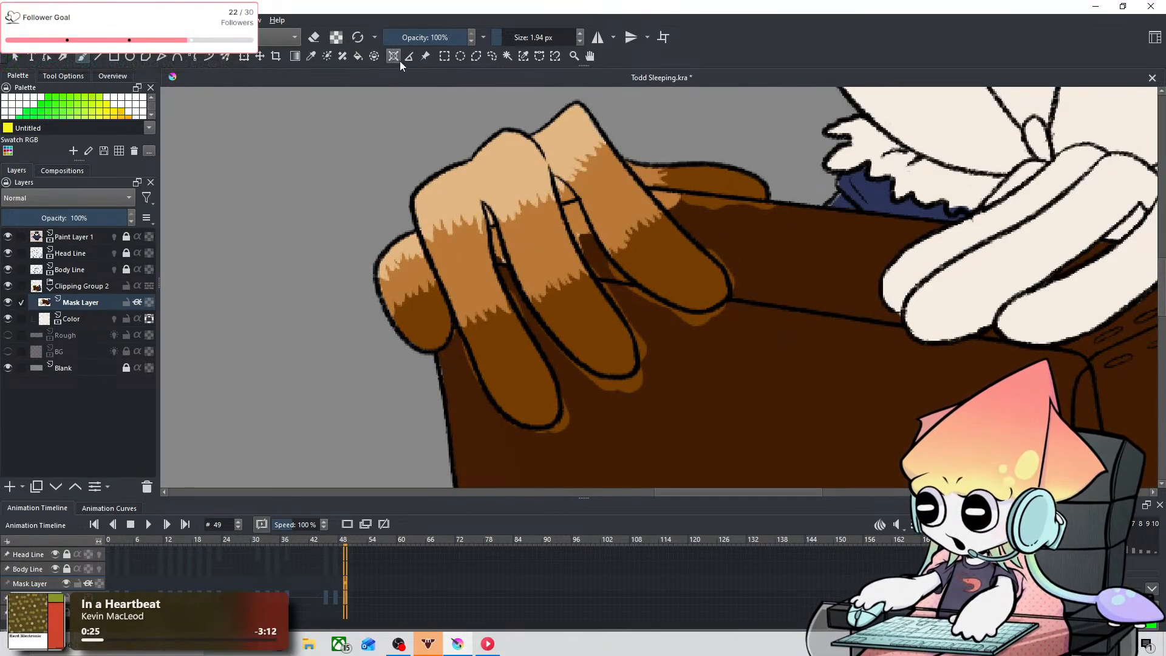
click(311, 56)
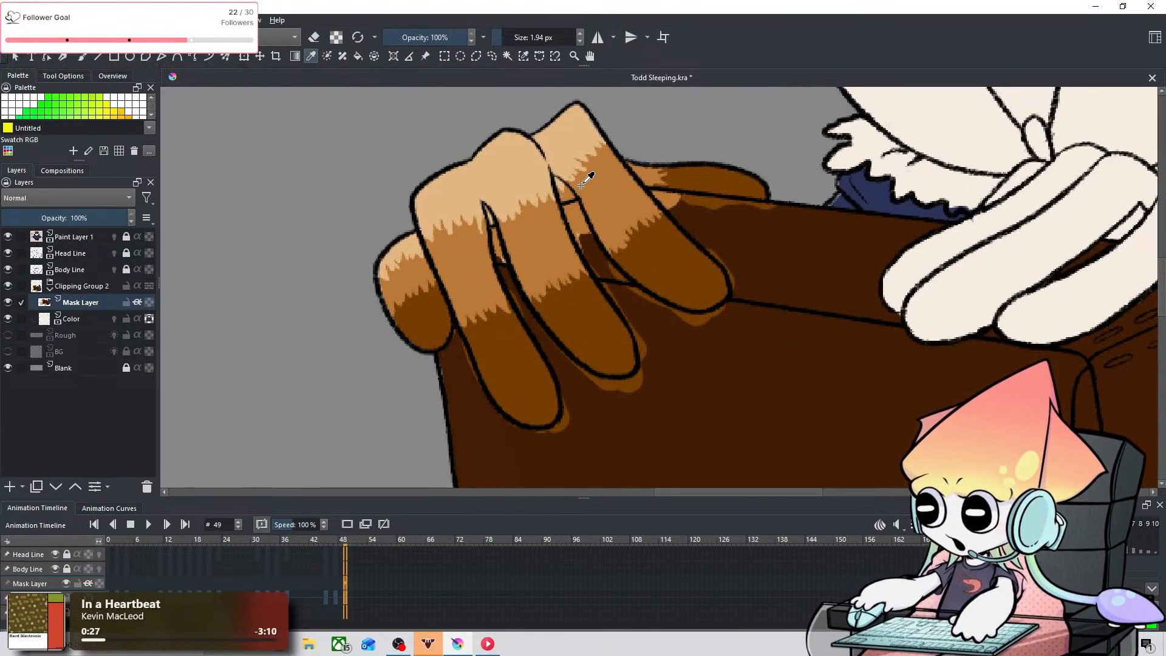
click(582, 145)
click(85, 56)
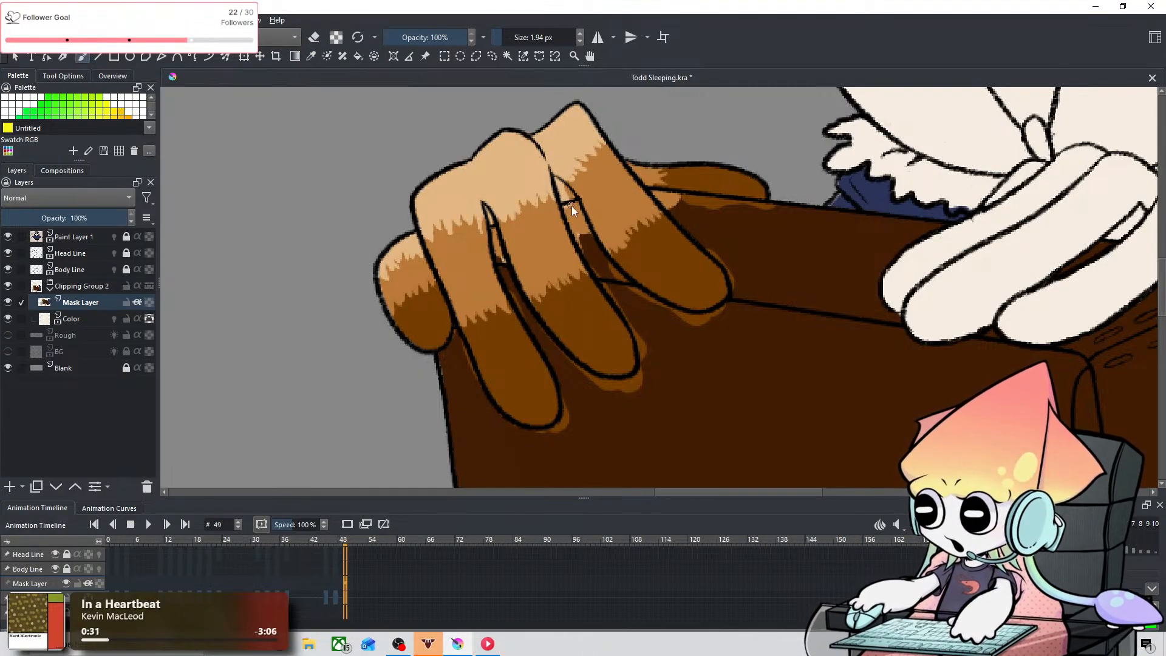
scroll(578, 205, down, 4)
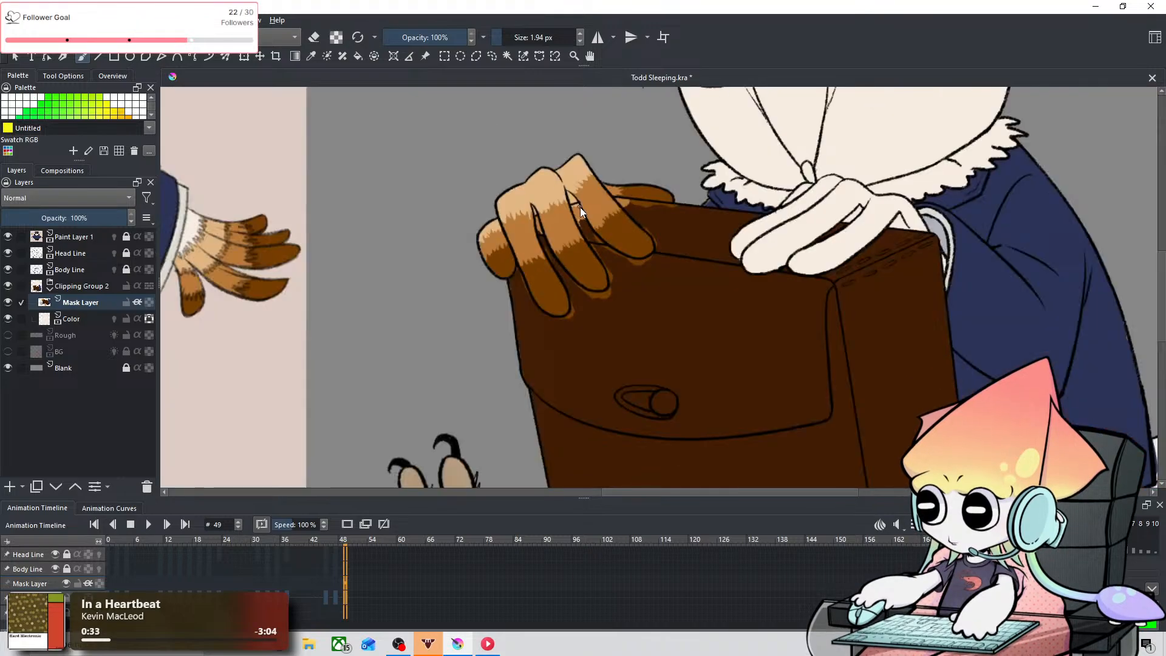
Step: Sample off-white and paint the small gaps between the front fingers at 1.94 px, undoing a stray stroke
scroll(598, 222, up, 2)
drag(519, 230, 587, 288)
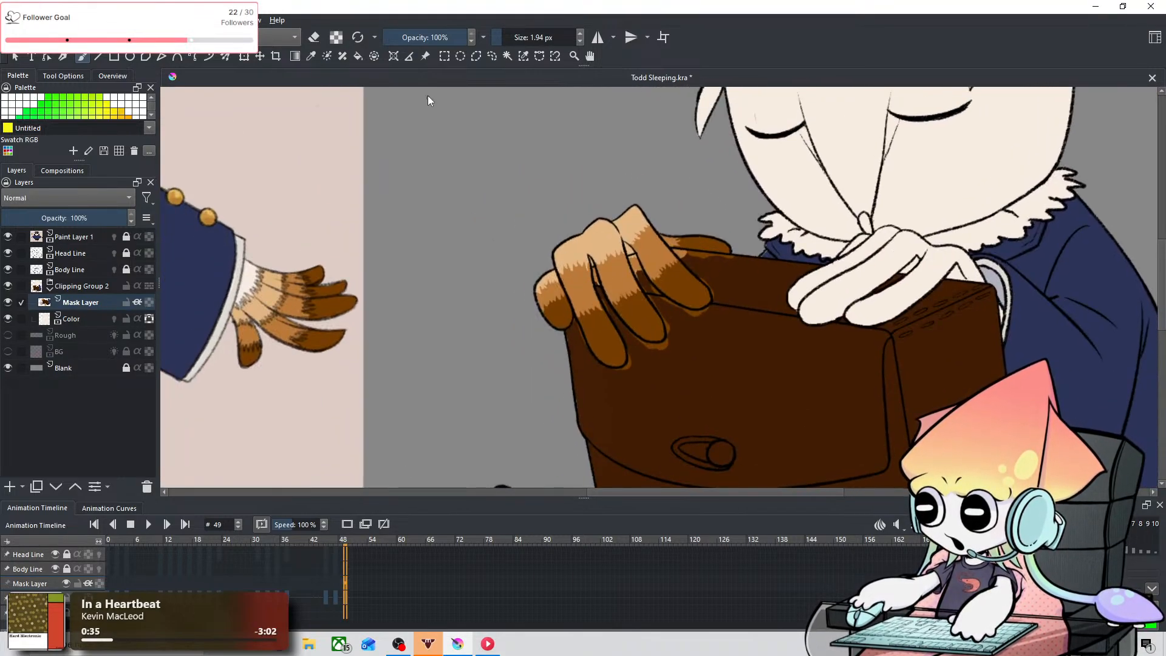
click(312, 56)
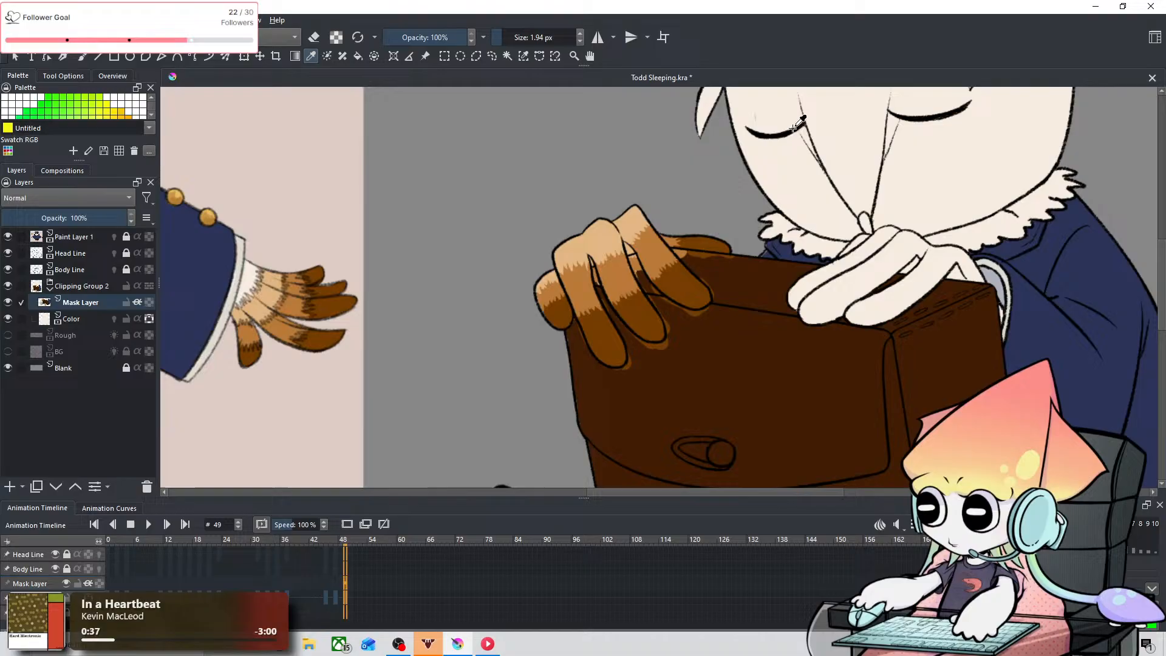
click(81, 56)
scroll(577, 279, up, 1)
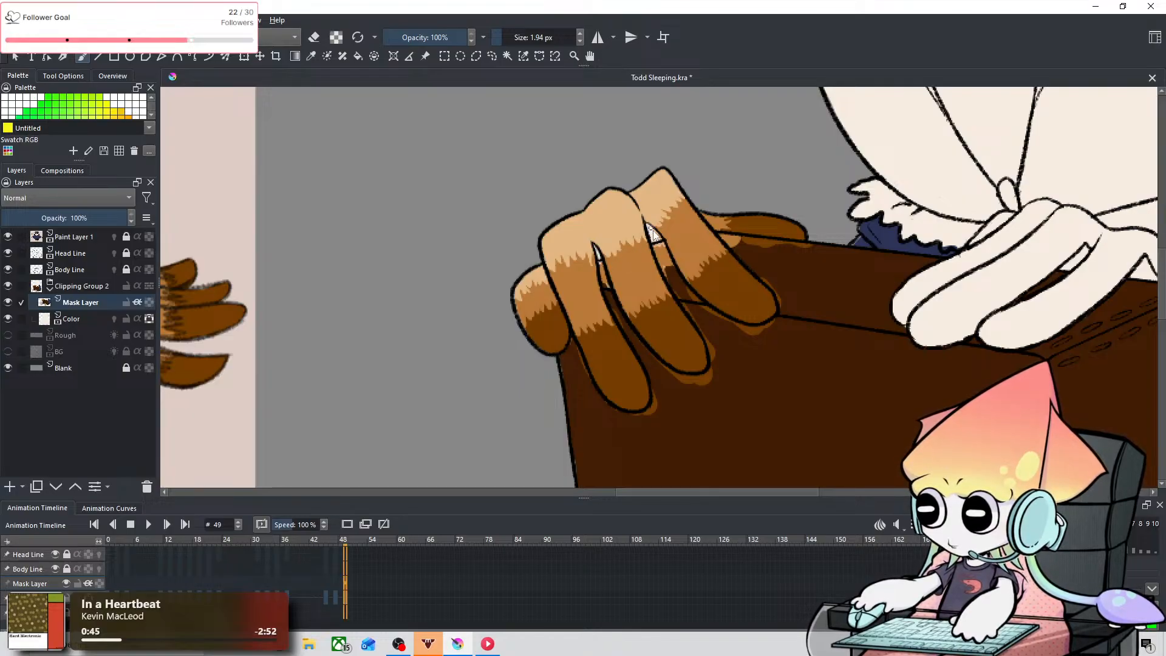
key(ctrl+z)
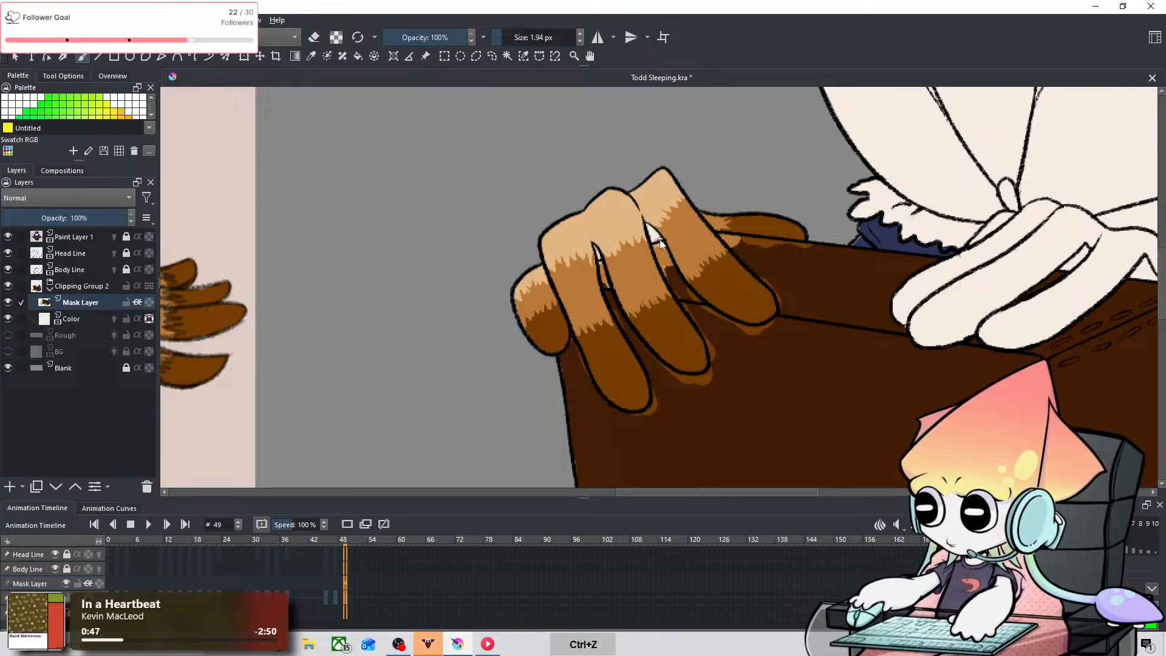
Step: Sample the box's dark brown and paint over the color spill around the nearest finger's tip at 1.94 px and 4.86 px
click(311, 58)
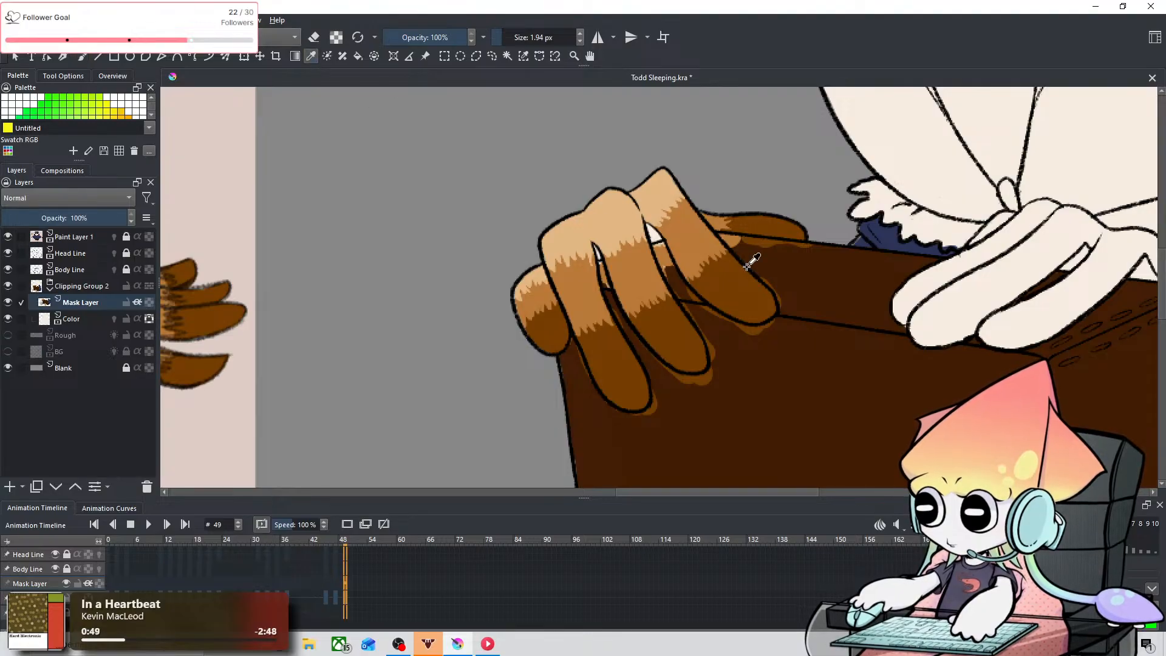
click(86, 59)
key(ctrl+equal)
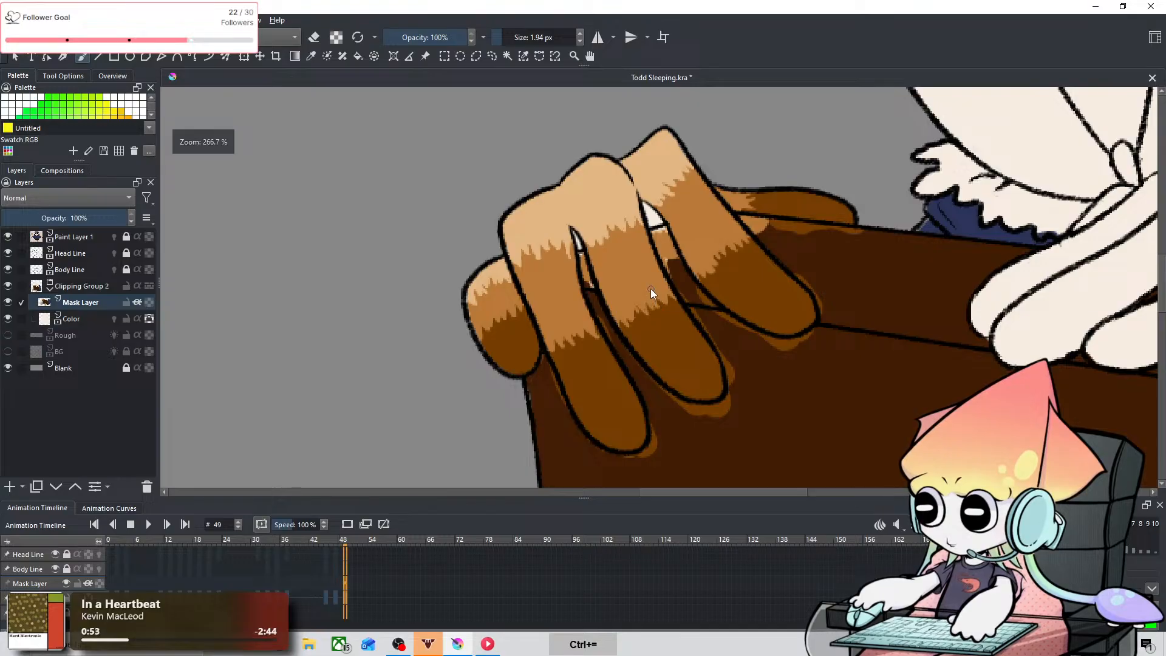
key(ctrl+equal)
key(ctrl+equal)
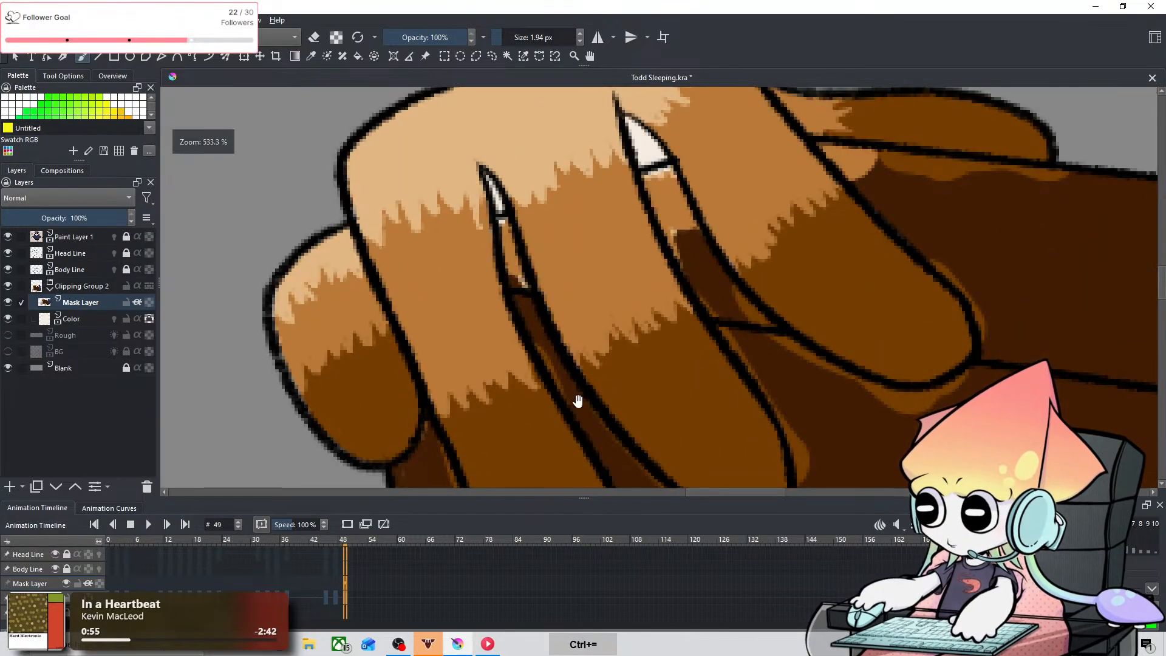
drag(577, 398, 625, 268)
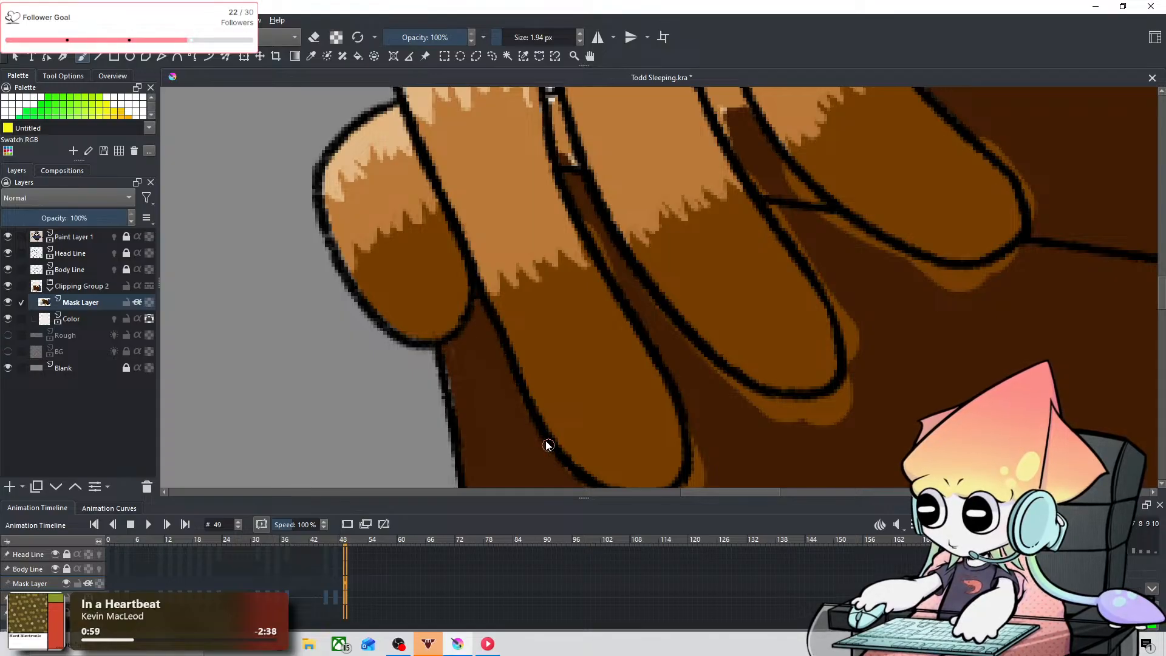
drag(503, 383, 501, 301)
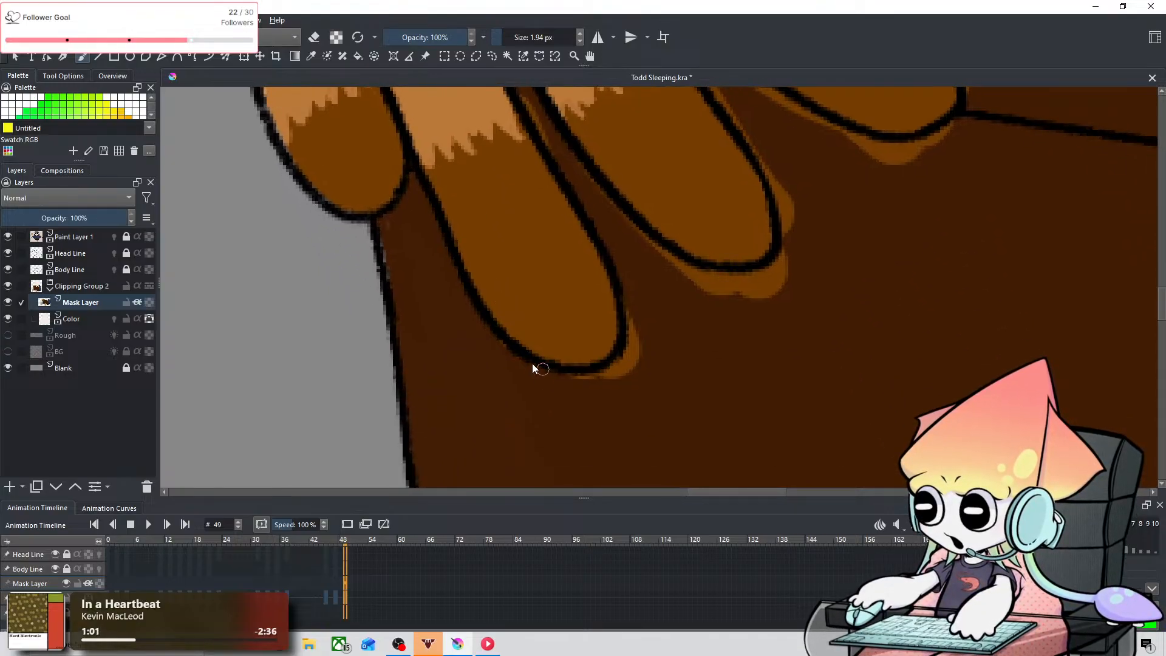
drag(530, 372, 640, 377)
shift+drag(629, 331, 647, 331)
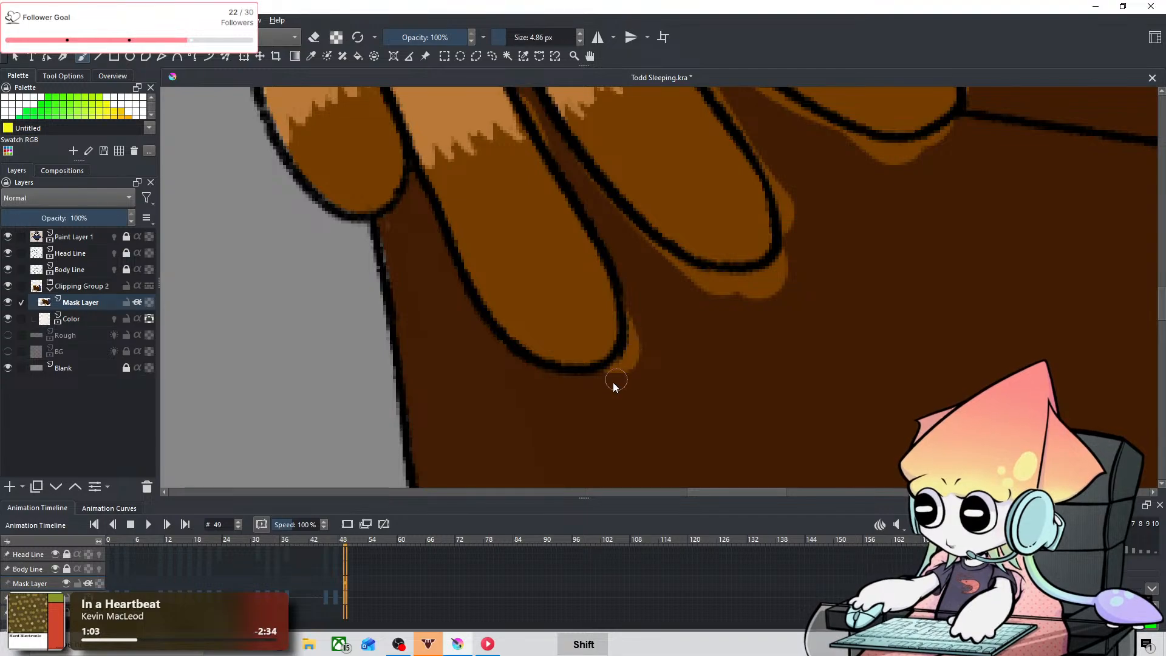
drag(614, 384, 633, 288)
Step: Paint the narrow gap between the nearest and middle front fingers in the box's dark brown at 4.86 px, below the off-white sliver
key(space)
drag(627, 201, 547, 295)
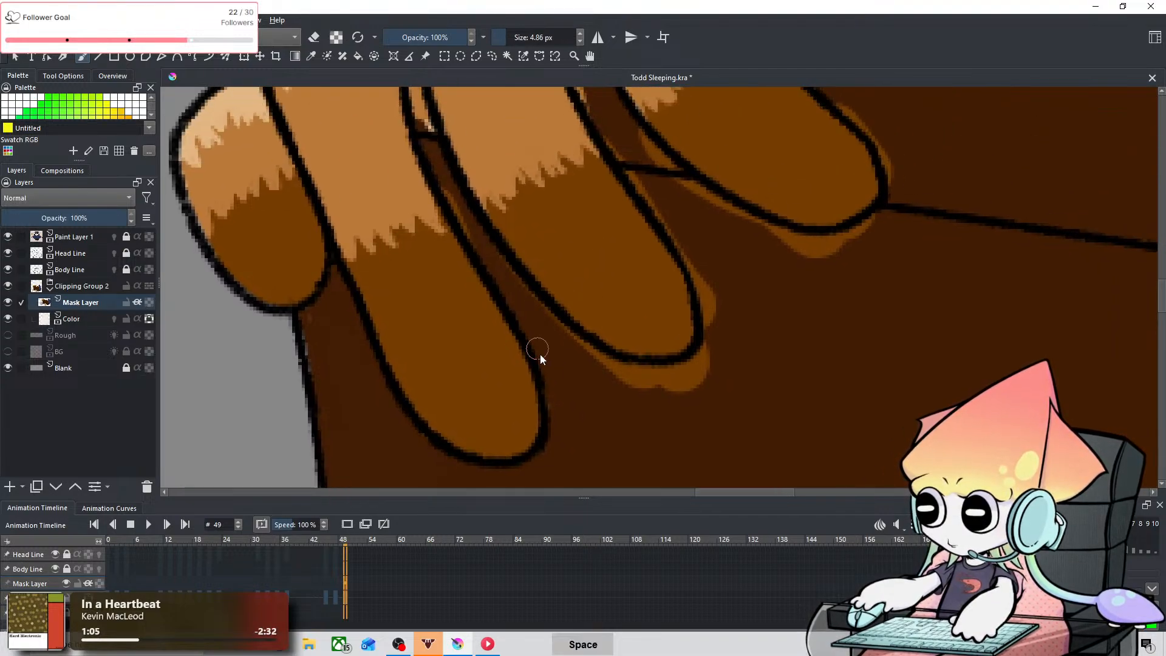
key(space)
drag(618, 128, 617, 238)
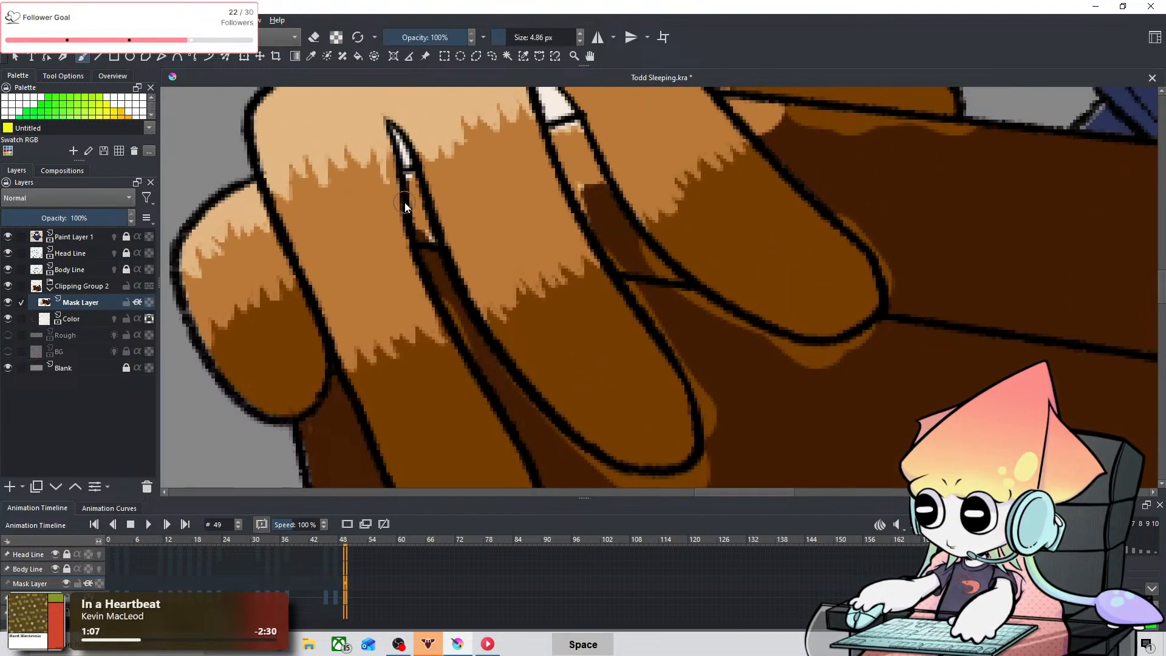
mouse_move(414, 186)
mouse_down()
mouse_move(484, 336)
mouse_move(444, 282)
mouse_move(492, 363)
mouse_up()
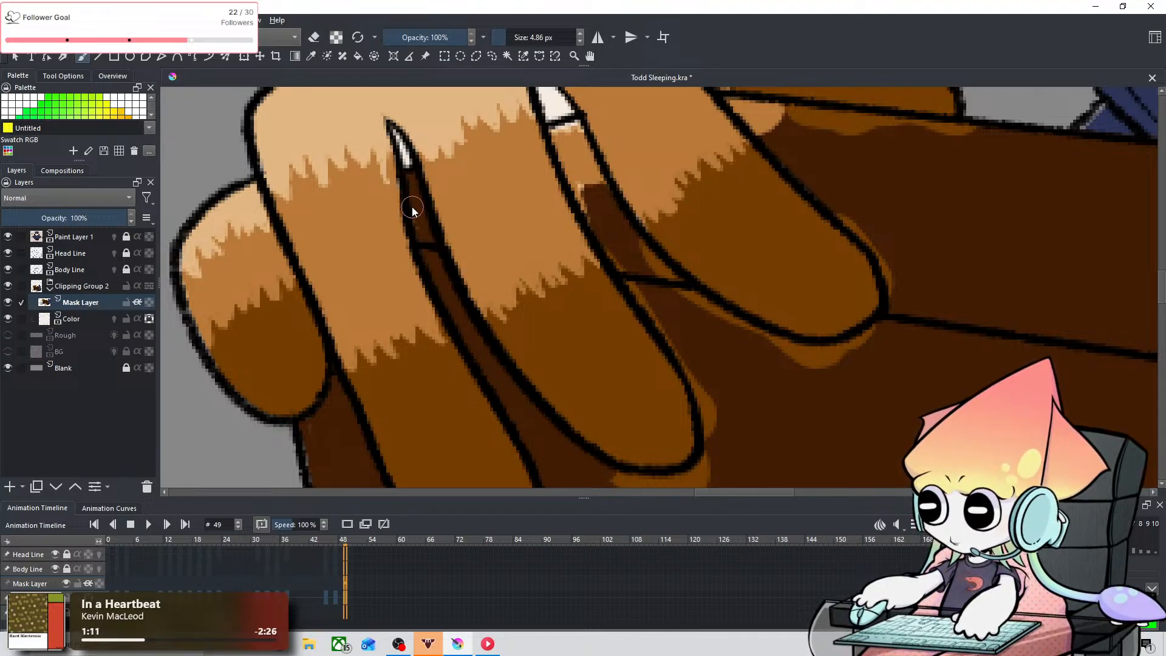
Step: Cover the color spill around the middle front finger's tip with the box's dark brown at 4.86 px, undoing one stroke
key(space)
drag(427, 259, 311, 210)
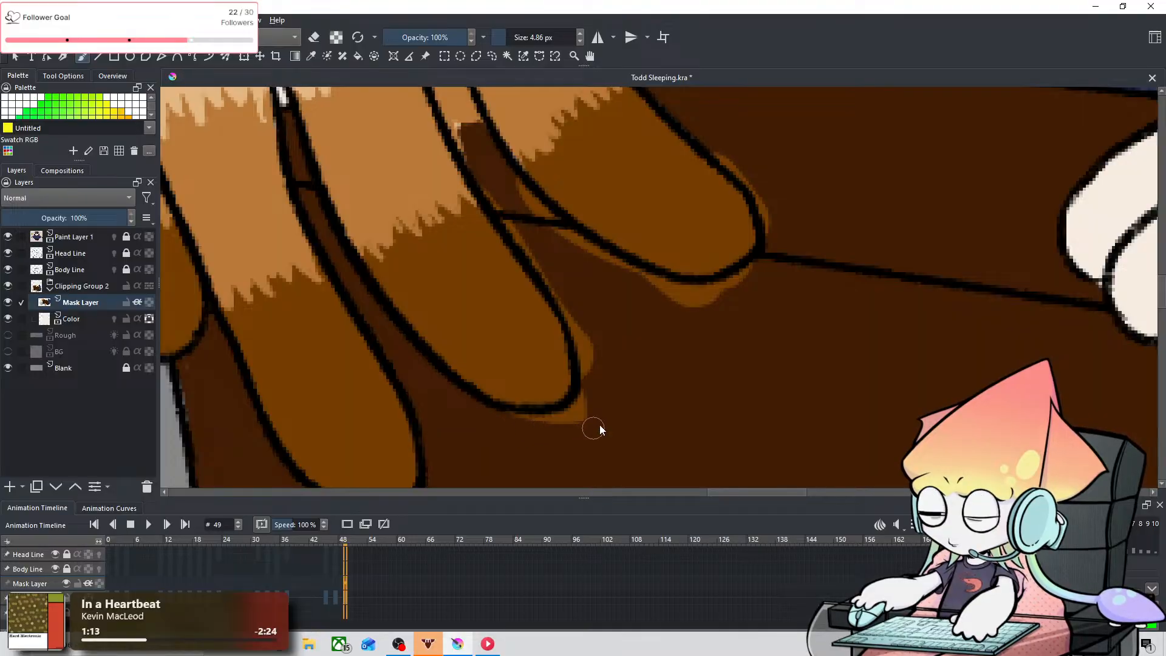
drag(580, 409, 586, 383)
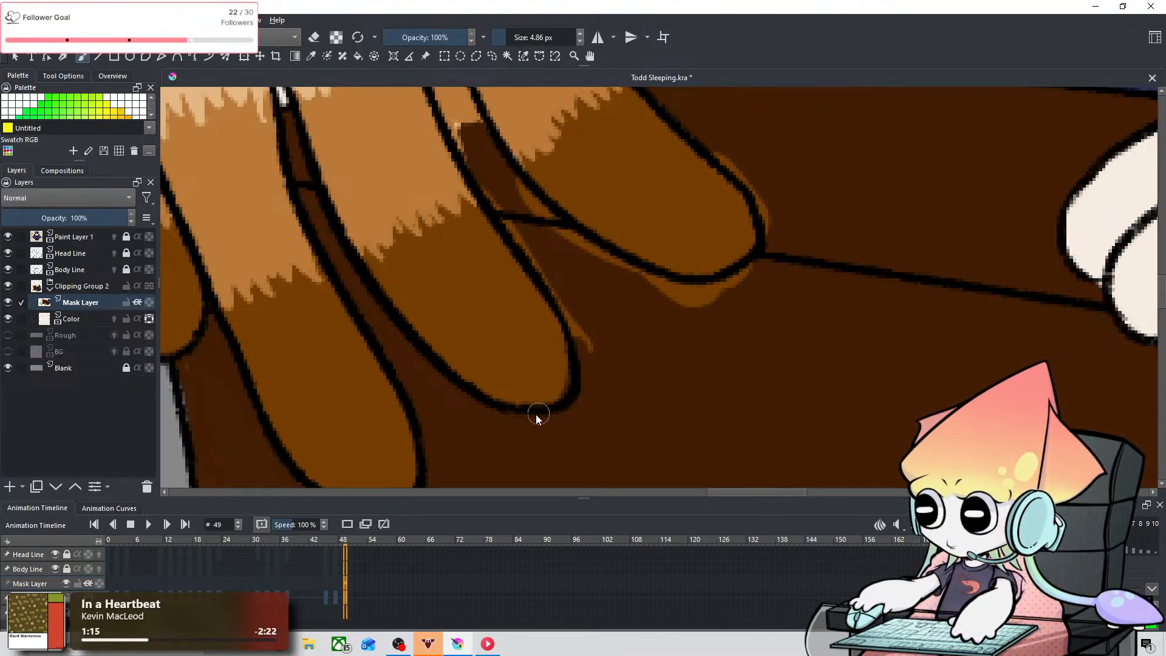
key(ctrl+z)
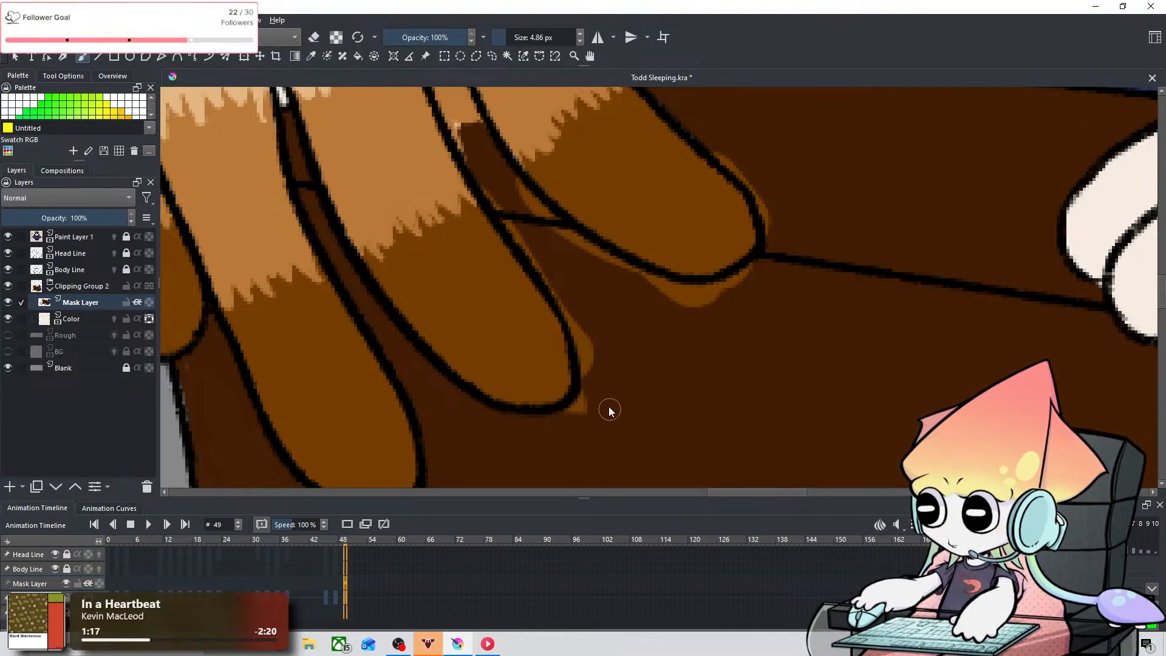
mouse_move(566, 413)
mouse_down()
mouse_move(585, 336)
mouse_move(579, 305)
mouse_up()
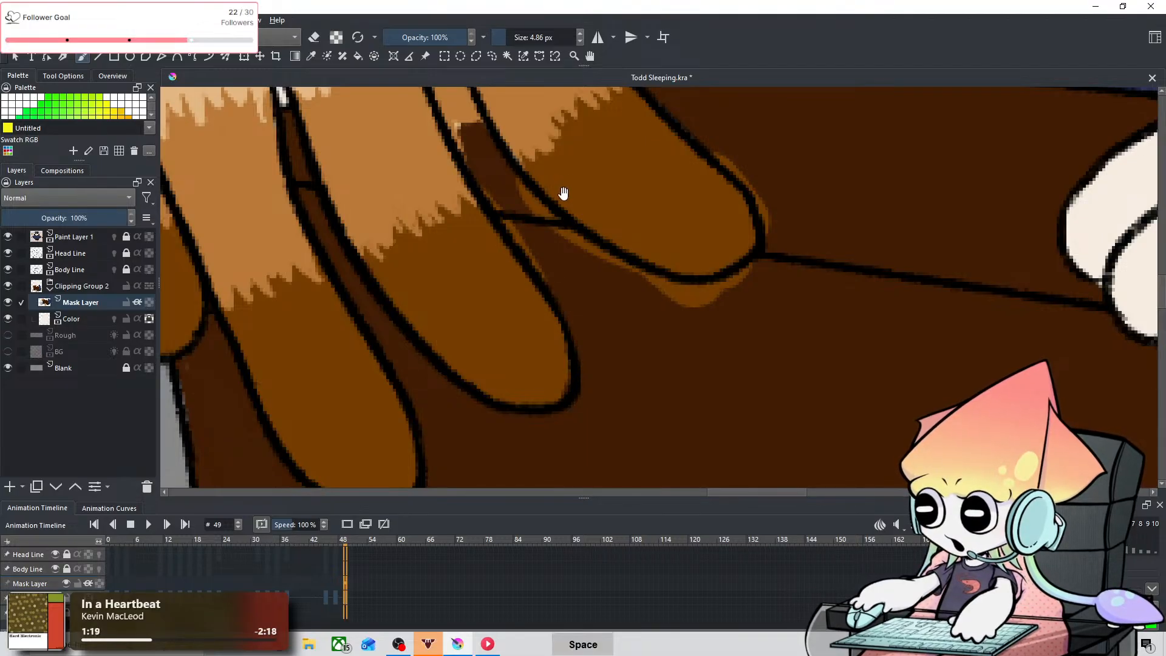
Step: Cover the remaining spill around the third front finger, in its adjacent gap and below the back finger with the box's dark brown at 4.86 px
scroll(547, 201, up, 3)
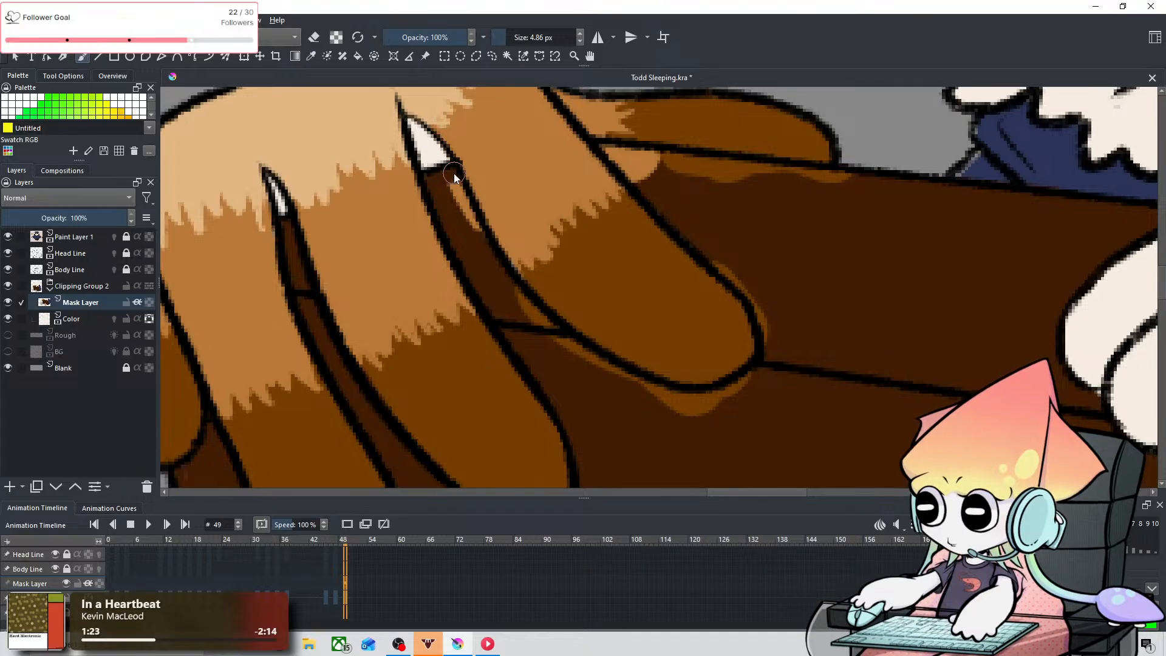
mouse_move(669, 408)
mouse_down()
mouse_move(728, 420)
mouse_move(702, 408)
mouse_up()
drag(750, 370, 763, 344)
mouse_move(700, 250)
mouse_down()
mouse_move(755, 293)
mouse_move(767, 329)
mouse_up()
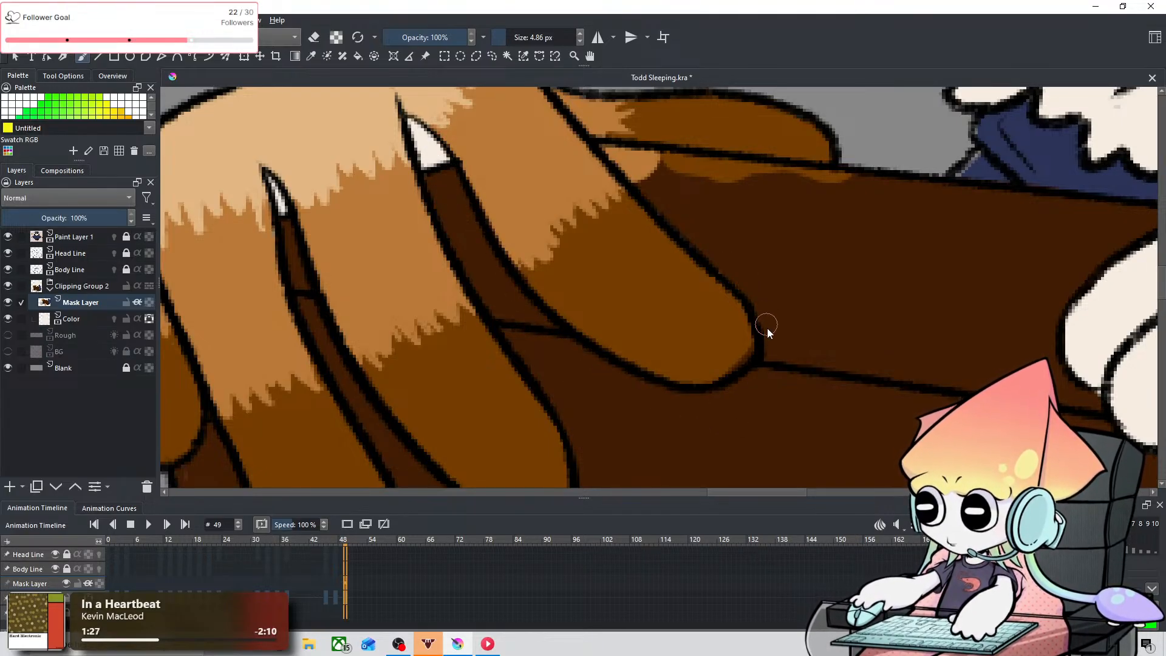
mouse_move(619, 144)
mouse_down()
mouse_move(653, 188)
mouse_move(615, 149)
mouse_move(842, 174)
mouse_move(725, 162)
mouse_move(691, 182)
mouse_move(656, 168)
mouse_up()
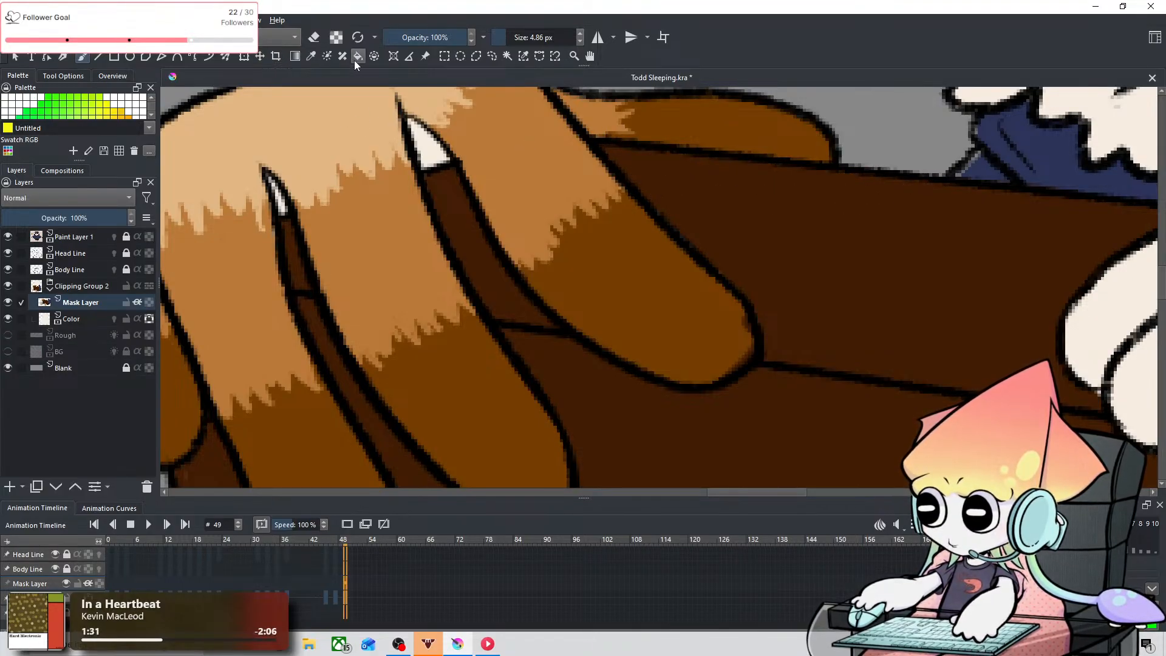
Step: Sample the first hand's fingertip brown and paint the second hand's three fingertips at 18.48 px
click(322, 57)
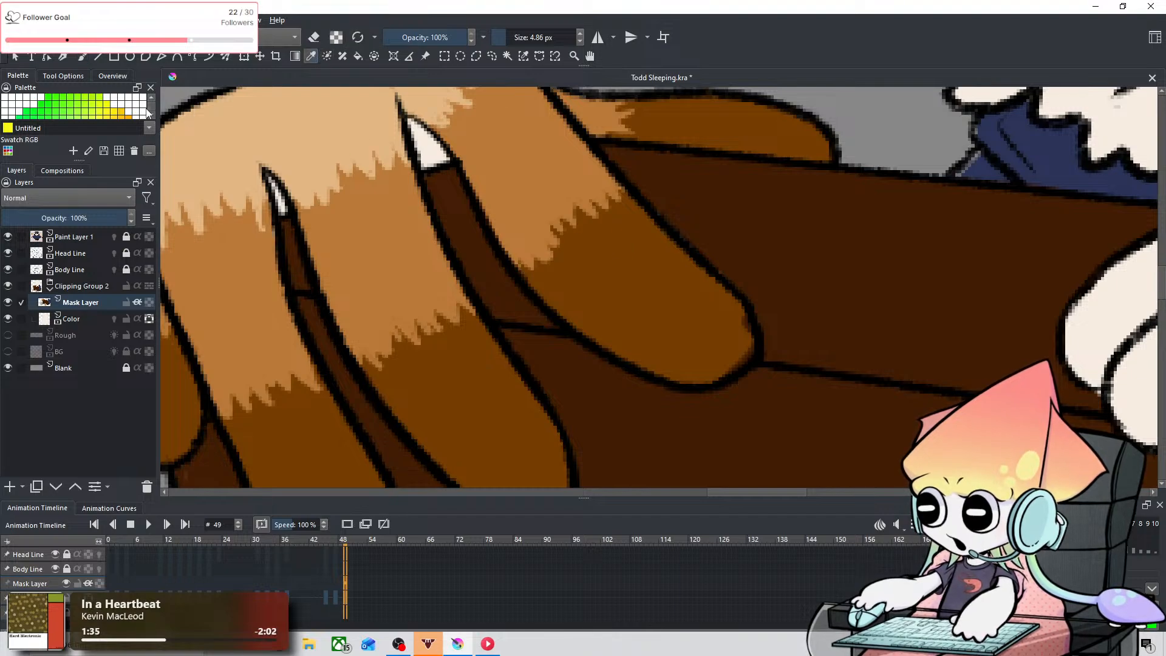
click(84, 58)
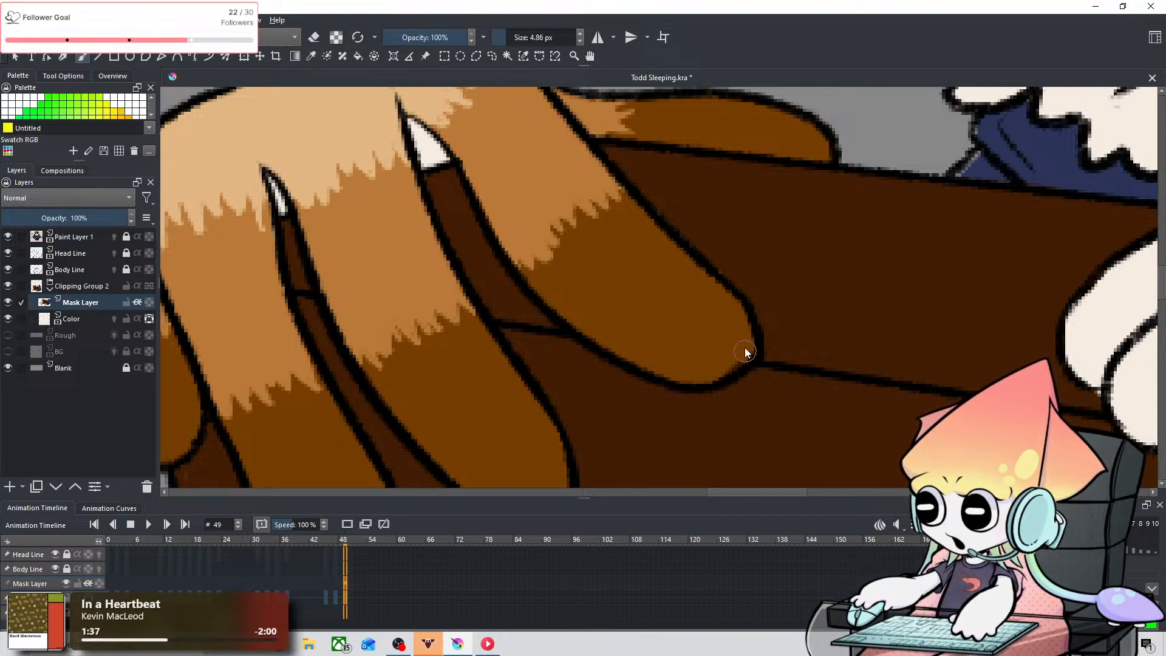
click(312, 57)
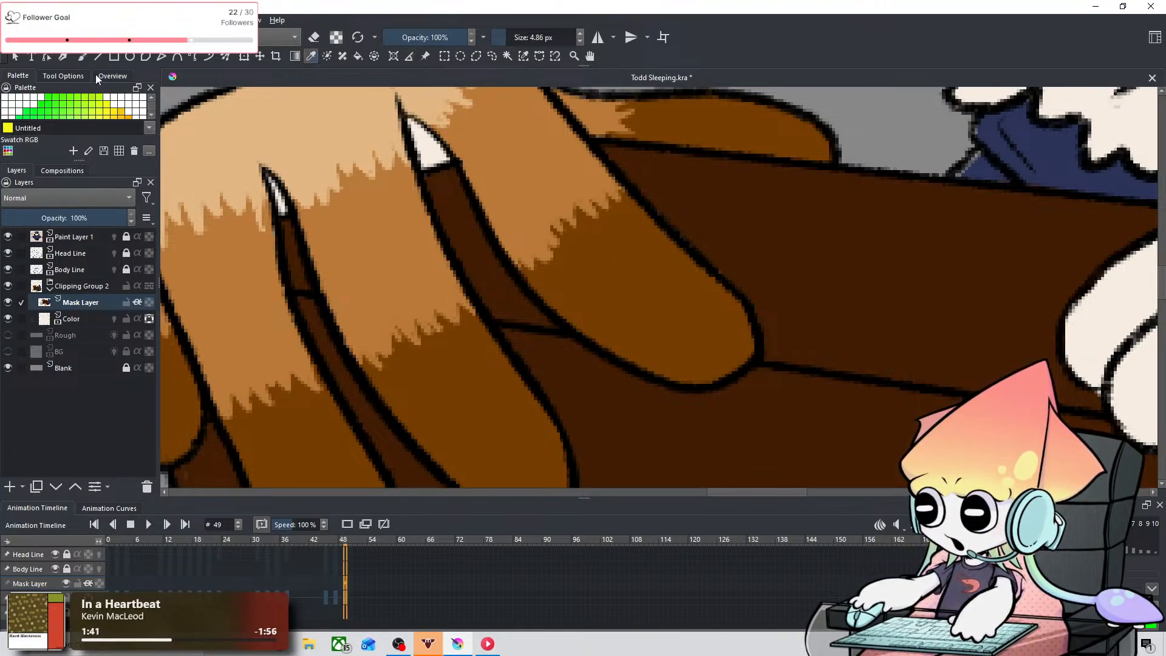
key(b)
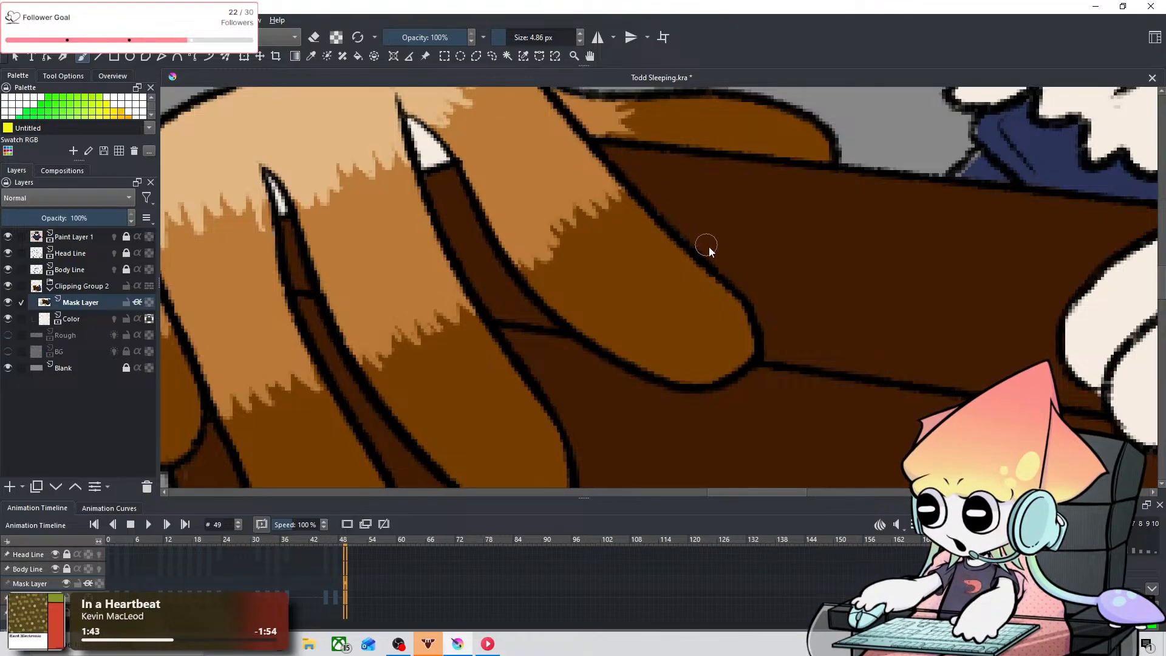
key(space)
mouse_move(663, 203)
mouse_down()
mouse_move(593, 271)
mouse_move(476, 268)
mouse_move(560, 239)
mouse_move(384, 201)
mouse_up()
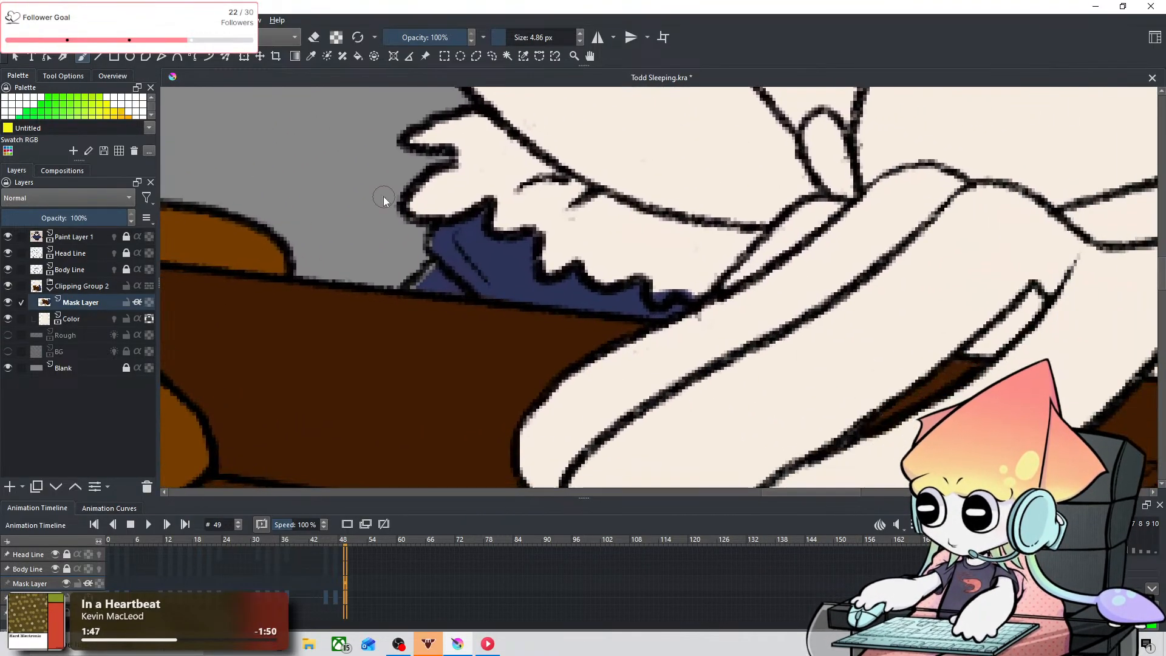
scroll(383, 201, down, 5)
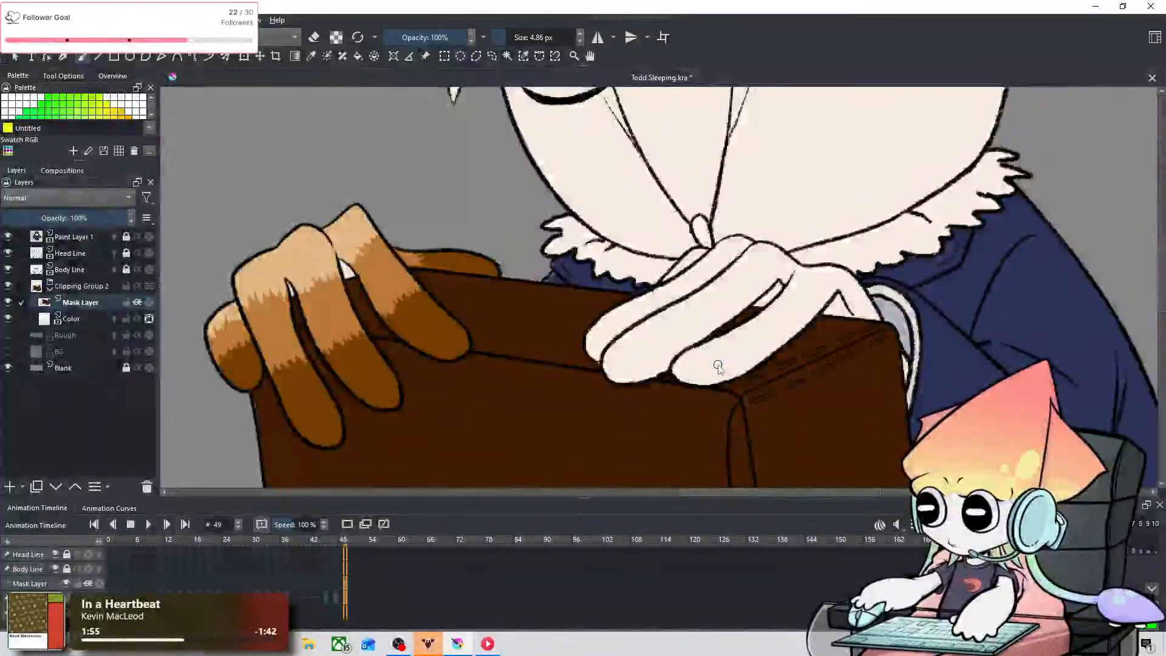
mouse_move(585, 325)
shift+mouse_down()
mouse_move(626, 325)
mouse_move(605, 344)
mouse_move(611, 364)
mouse_move(652, 355)
mouse_move(674, 330)
mouse_move(662, 313)
mouse_move(673, 305)
mouse_move(683, 337)
mouse_move(705, 333)
mouse_move(682, 370)
mouse_move(722, 360)
mouse_move(729, 344)
mouse_move(760, 346)
shift+mouse_up()
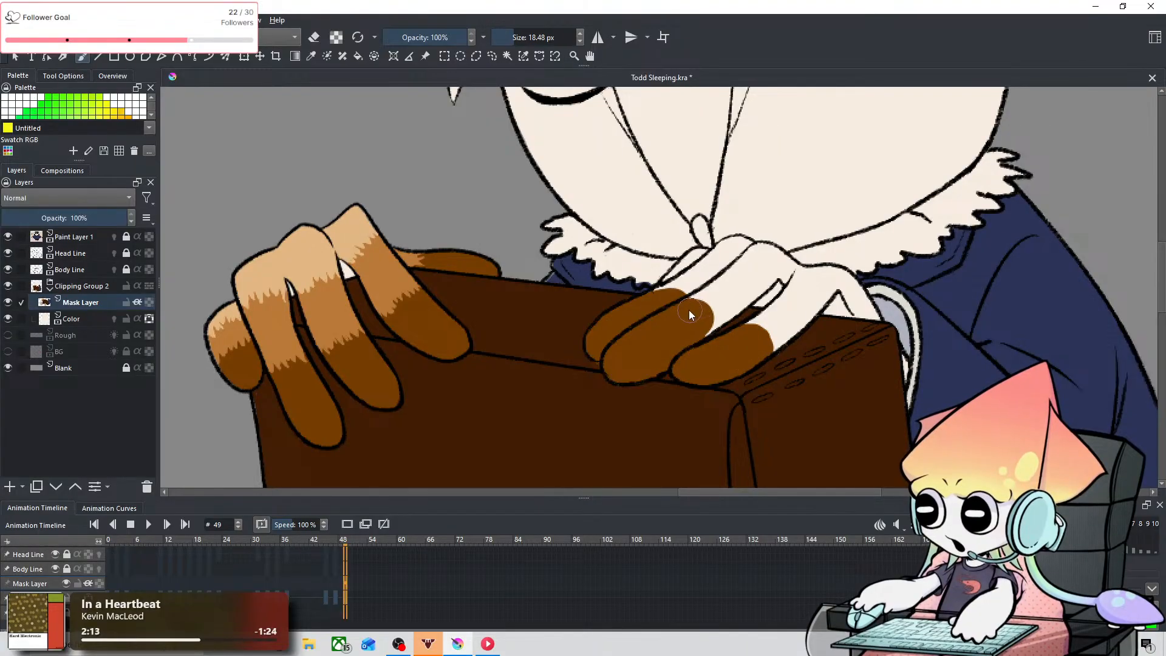
drag(667, 300, 660, 301)
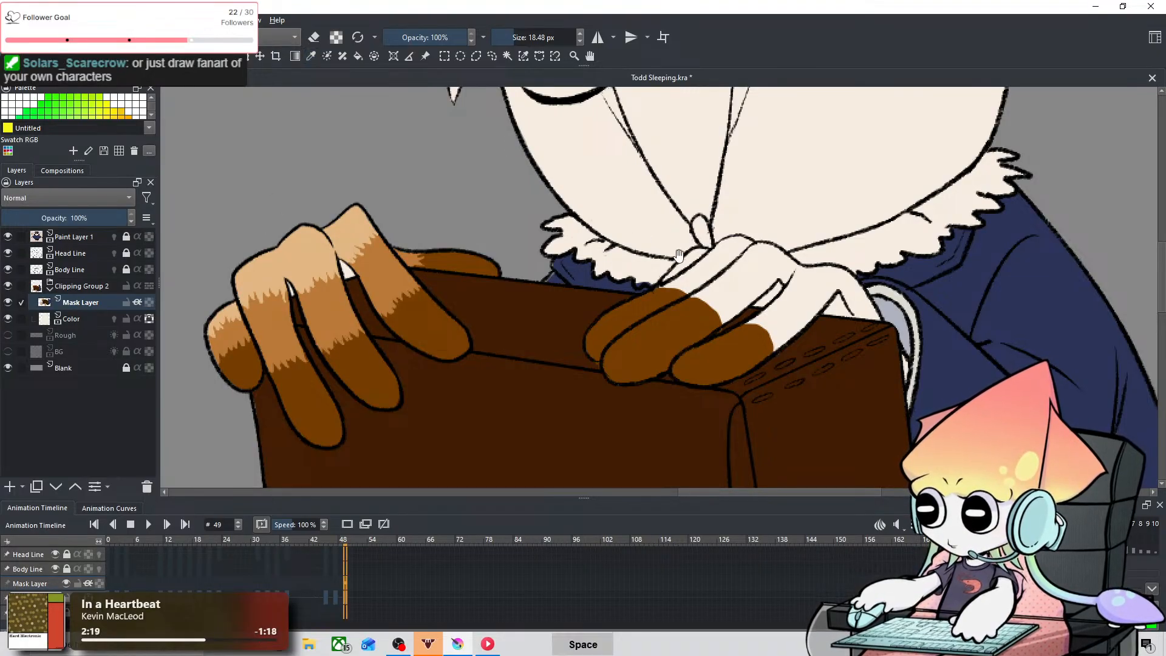
Step: Paint medium brown bands behind the dark tips on the second hand's three fingers at 18.48 px
mouse_move(757, 334)
mouse_down()
mouse_move(642, 365)
mouse_move(683, 341)
mouse_up()
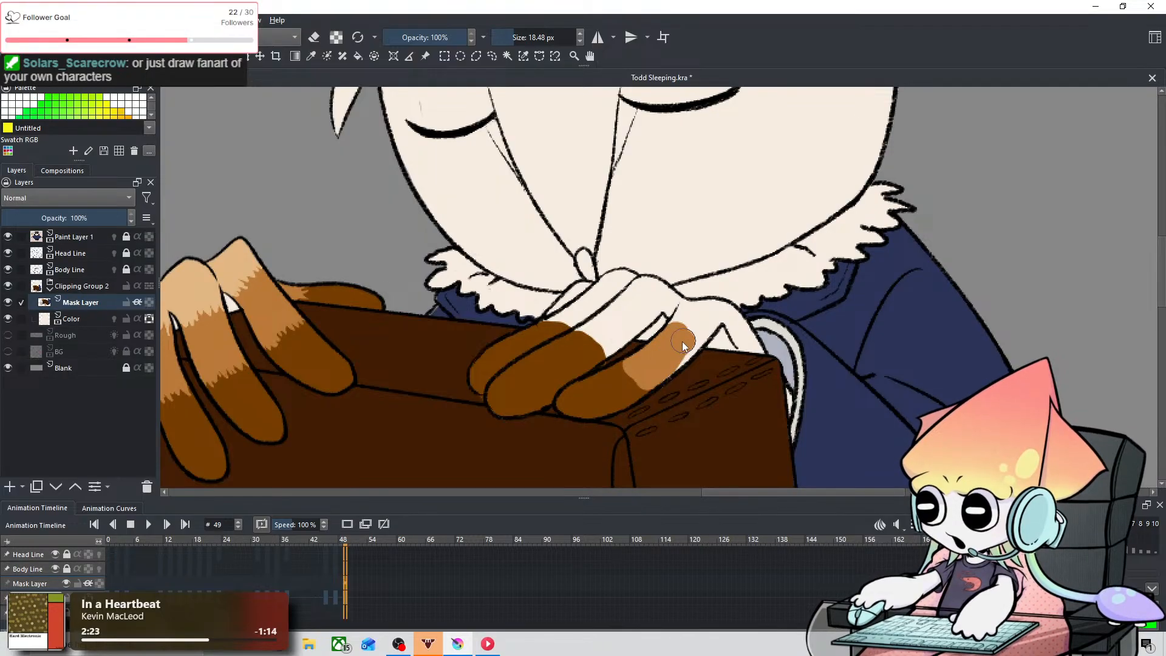
drag(653, 377, 683, 352)
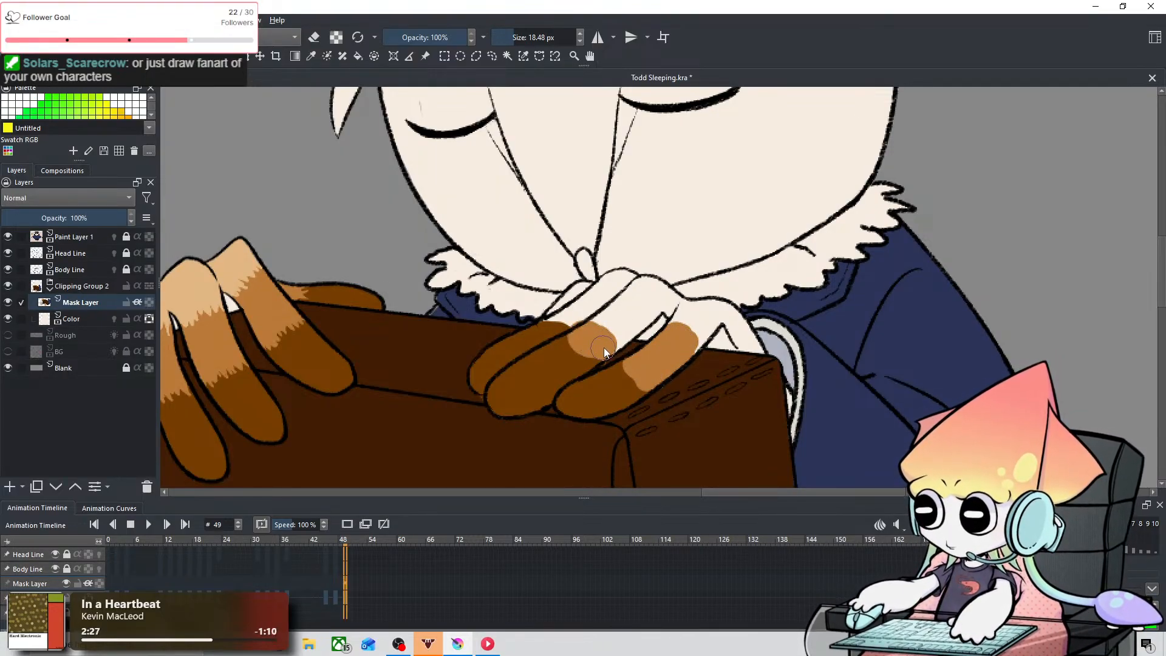
mouse_move(599, 329)
mouse_down()
mouse_move(630, 314)
mouse_move(623, 308)
mouse_move(641, 320)
mouse_move(604, 338)
mouse_move(589, 319)
mouse_move(563, 327)
mouse_move(598, 302)
mouse_move(574, 322)
mouse_move(600, 313)
mouse_up()
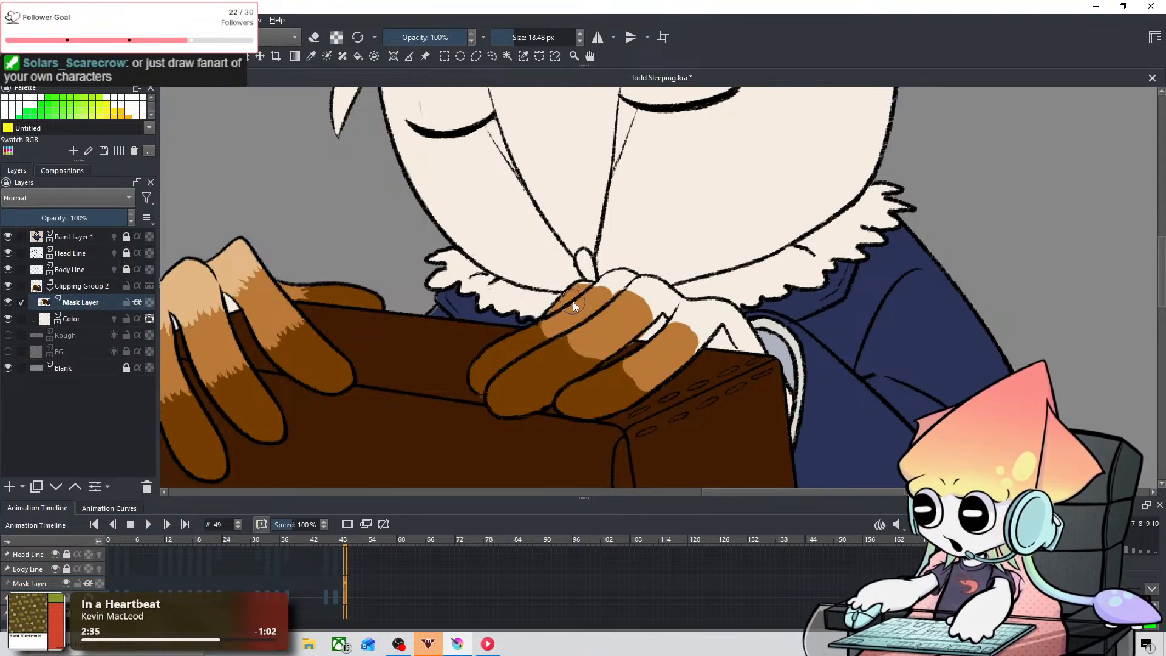
Step: Sample light tan from the first hand and paint the second hand's nearest knuckle and back at 18.48 px, undoing stray strokes
key(space)
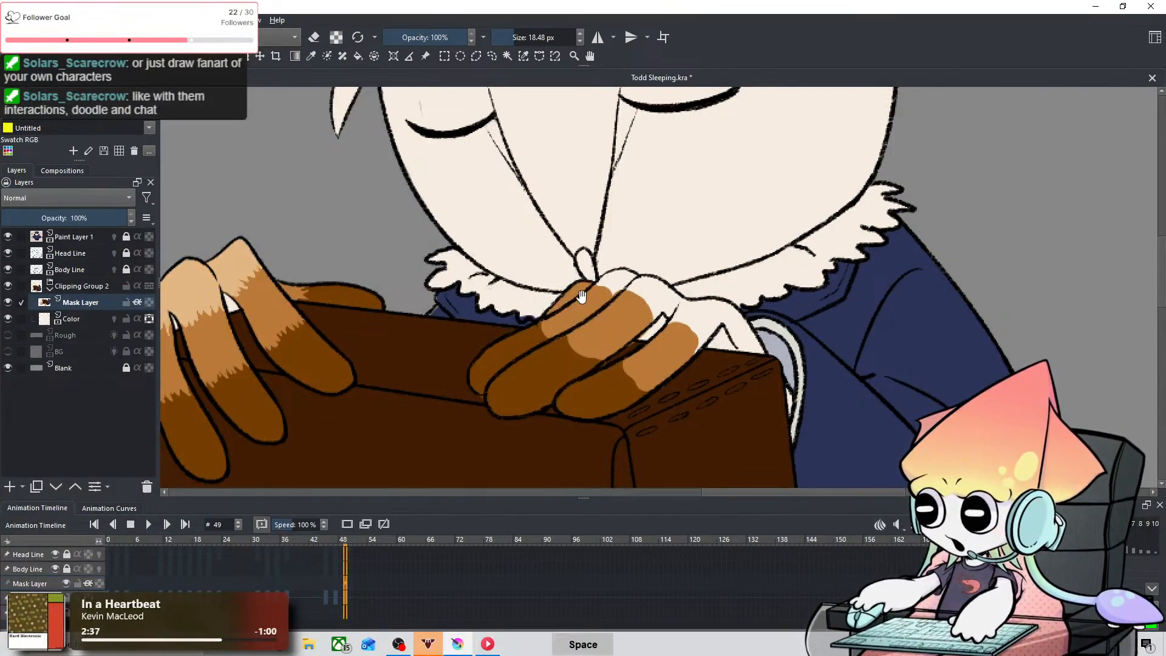
drag(597, 287, 694, 215)
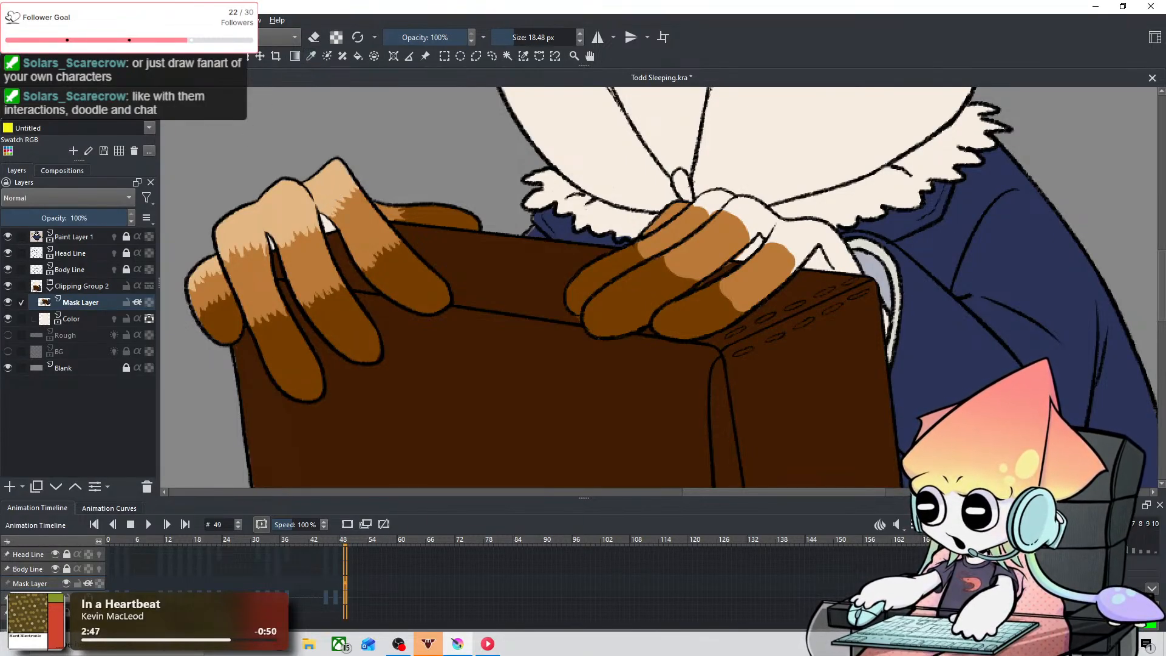
key(space)
drag(627, 220, 450, 291)
mouse_move(604, 316)
mouse_down()
mouse_move(588, 329)
mouse_move(601, 319)
mouse_up()
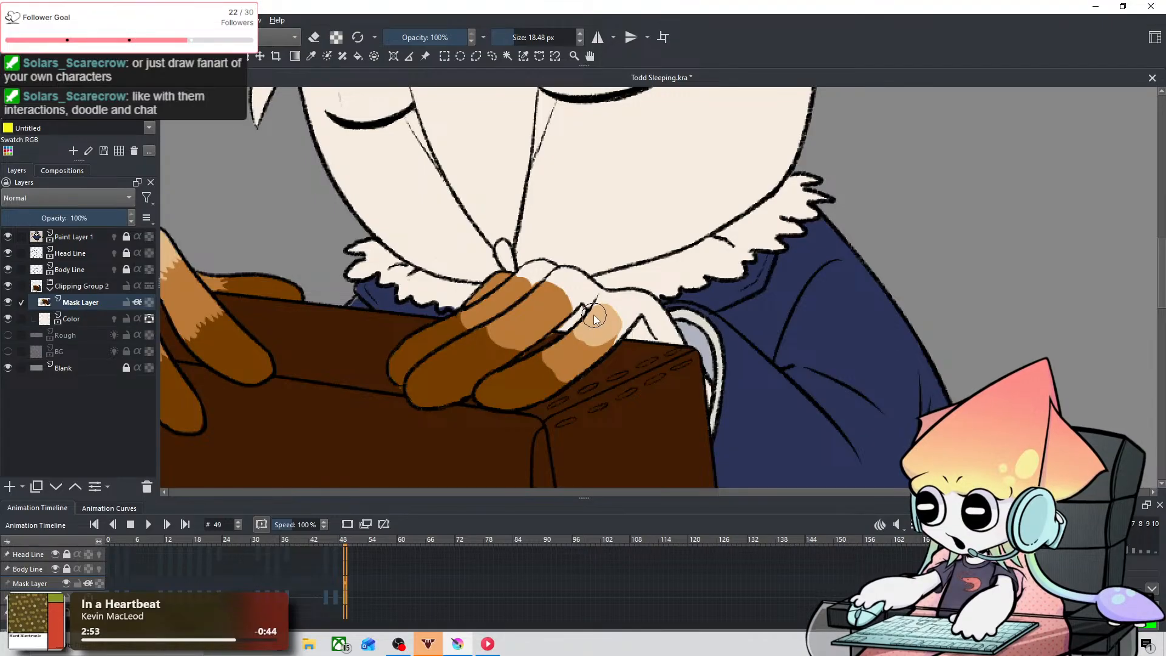
key(ctrl+z)
mouse_move(595, 310)
mouse_down()
mouse_move(611, 334)
mouse_move(613, 307)
mouse_move(642, 307)
mouse_move(633, 301)
mouse_move(640, 318)
mouse_move(629, 327)
mouse_move(660, 321)
mouse_up()
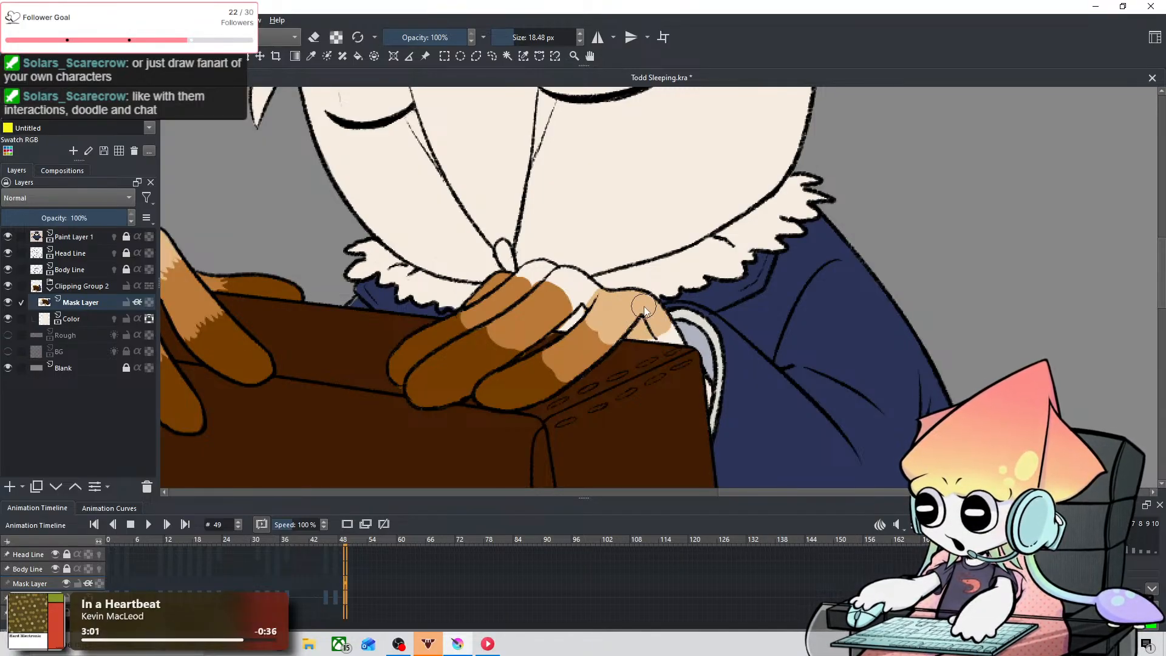
key(ctrl+z)
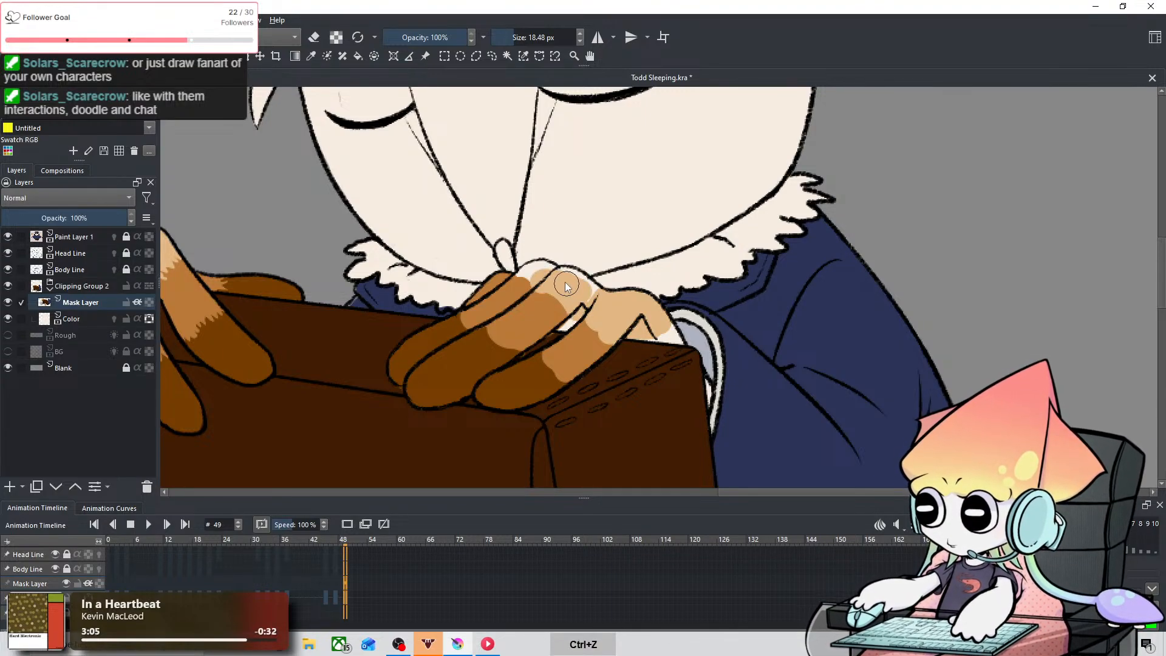
Step: Paint the second hand's remaining knuckles light tan and fill in the leftover edges near the cuff at 7.36 px
drag(545, 264, 544, 261)
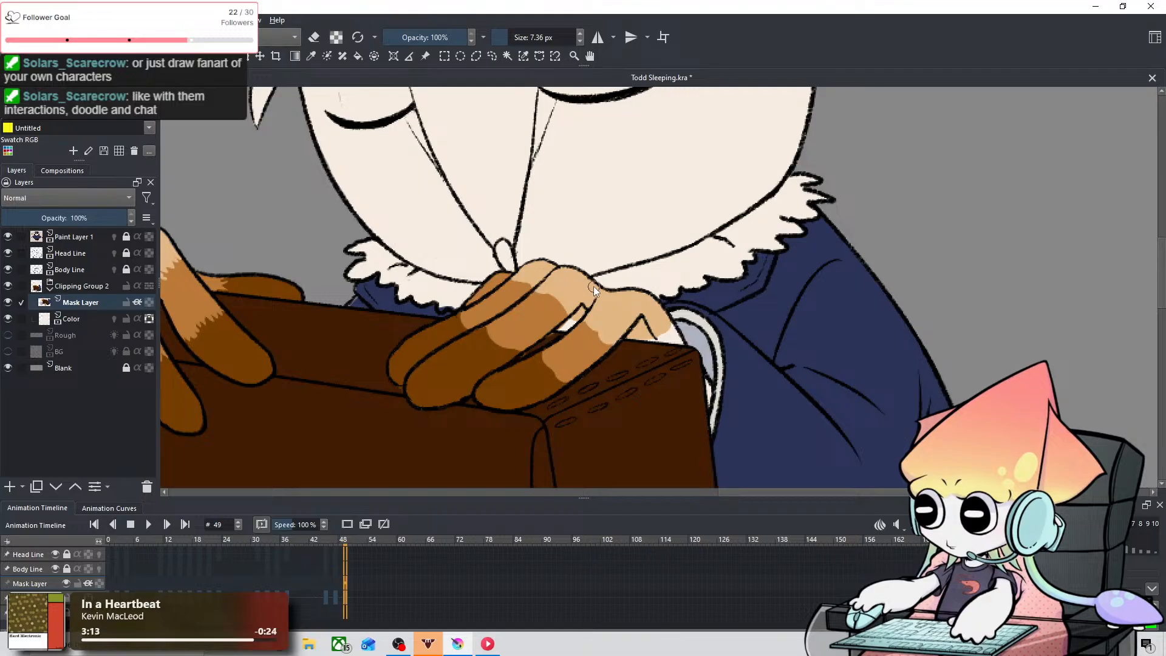
drag(661, 315, 668, 333)
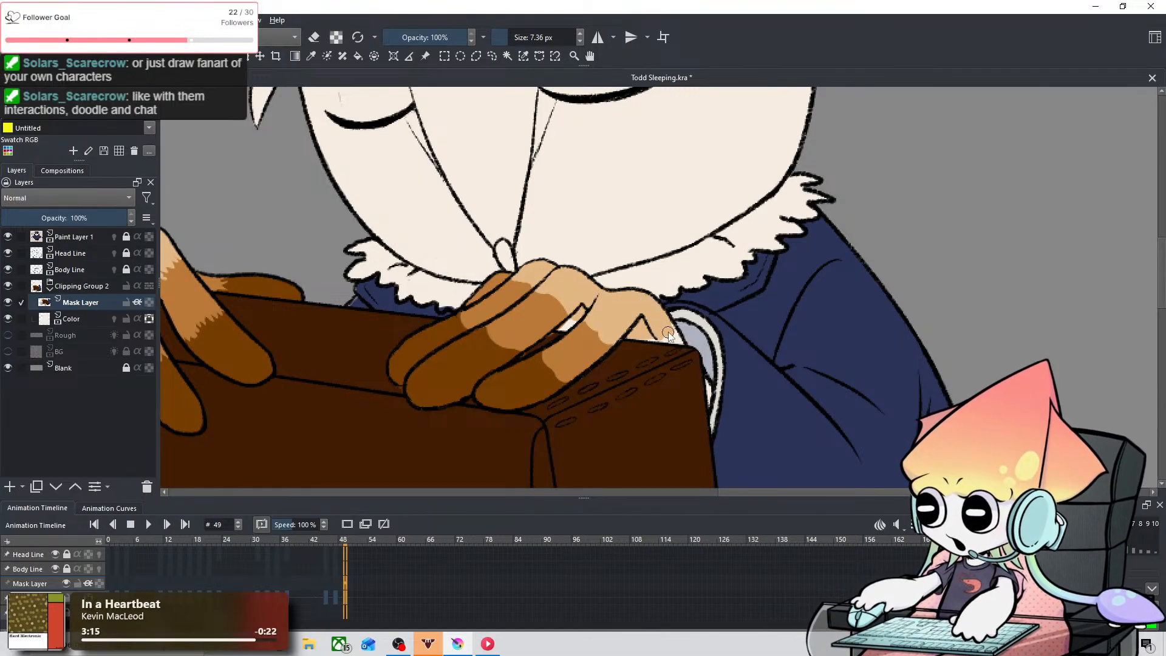
key(space)
drag(418, 197, 654, 180)
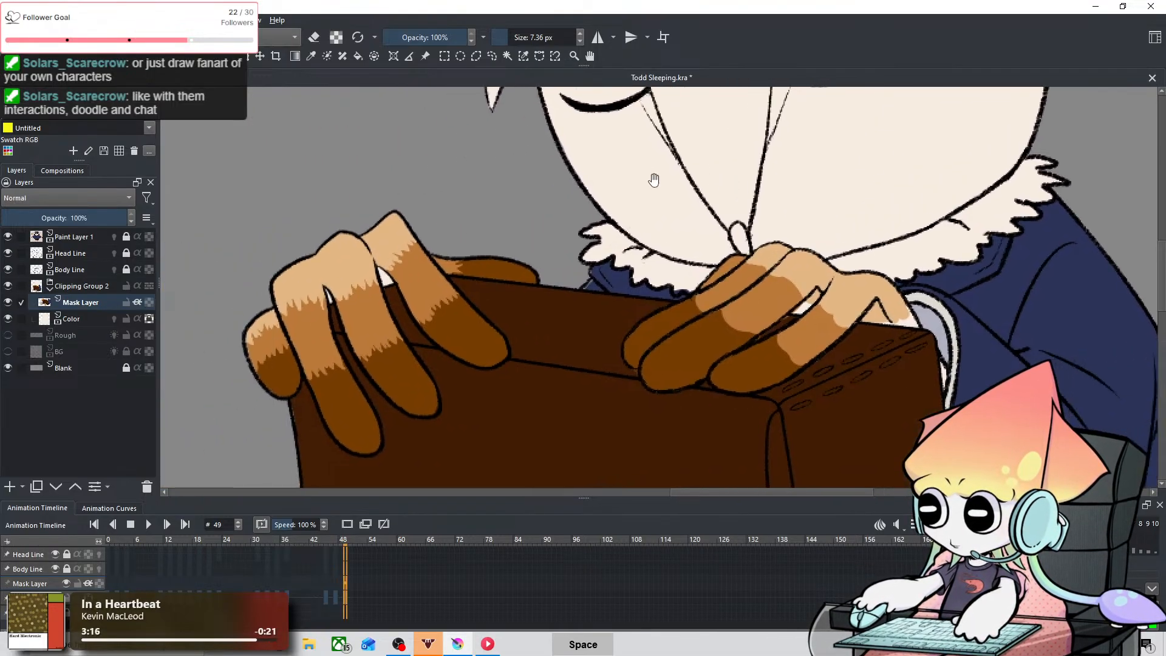
Step: Sample medium brown from the first hand and paint jagged fur strokes over the nearest finger's dark tip edge at 0.28 px, undoing stray strokes
click(310, 62)
click(435, 295)
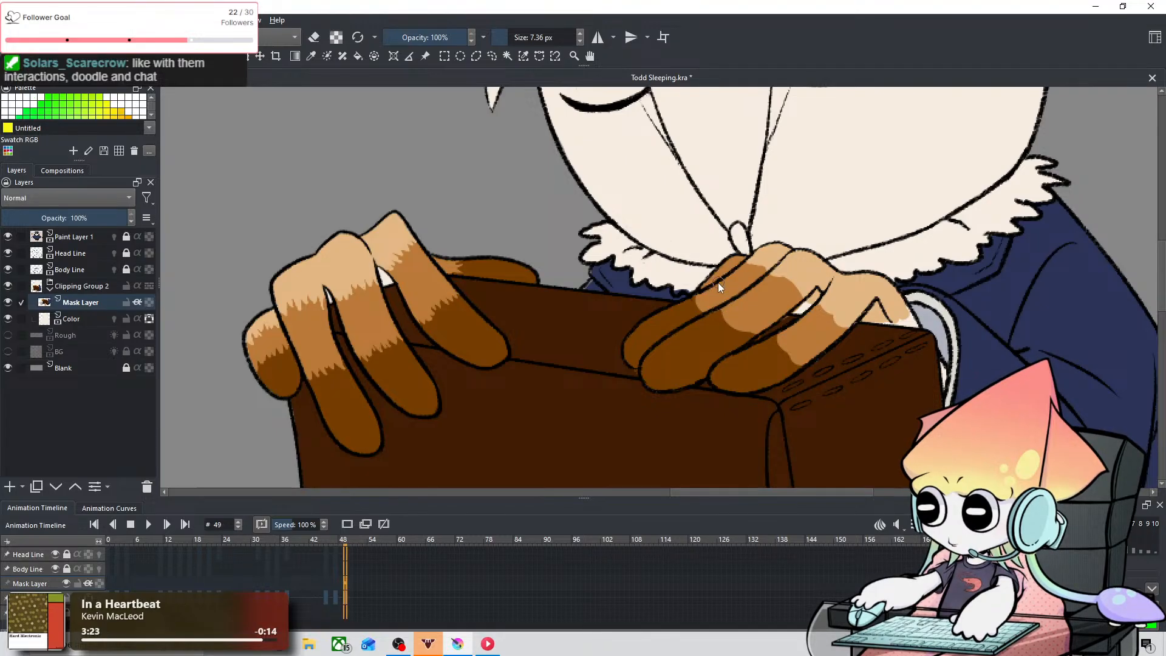
key(ctrl+equal)
key(ctrl+equal)
key(ctrl+equal)
key(ctrl+equal)
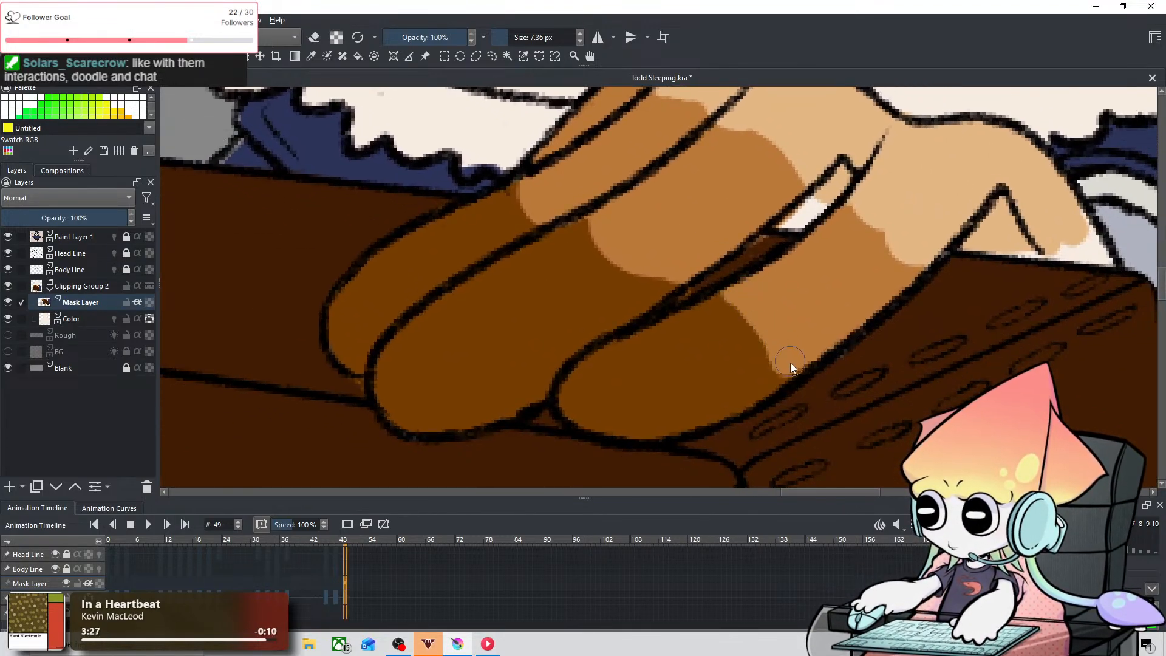
shift+drag(790, 299, 753, 310)
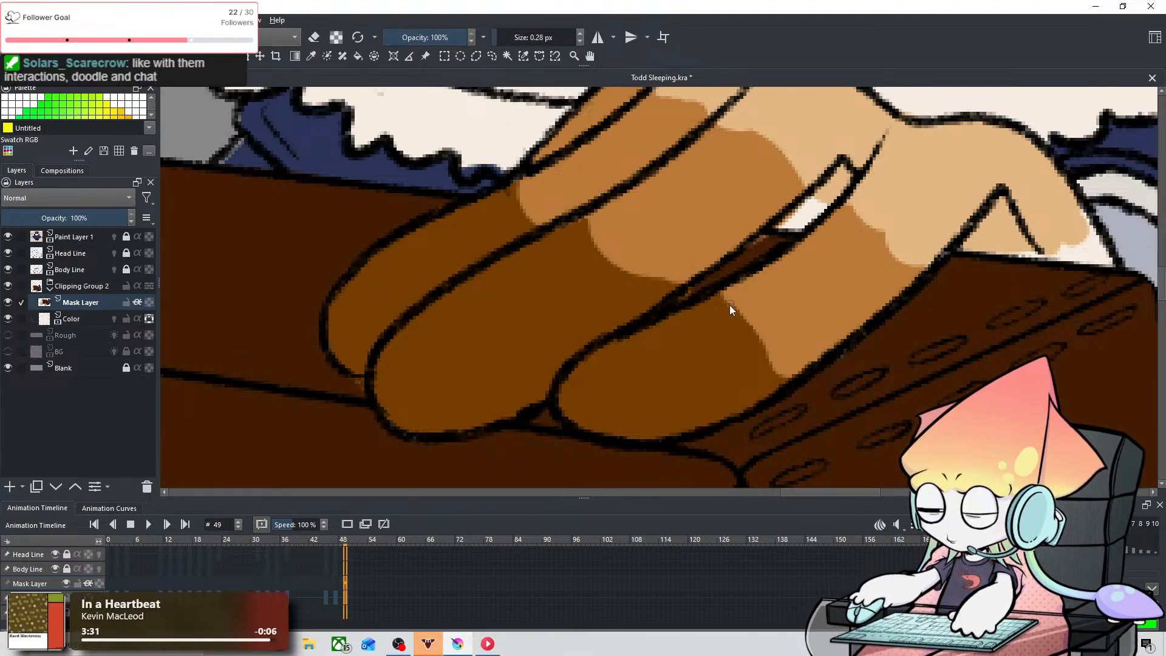
key(ctrl+z)
mouse_move(705, 315)
mouse_down()
mouse_move(728, 294)
mouse_move(709, 312)
mouse_move(750, 293)
mouse_move(708, 313)
mouse_move(739, 294)
mouse_move(710, 311)
mouse_move(740, 300)
mouse_move(713, 312)
mouse_move(748, 308)
mouse_up()
key(ctrl+z)
mouse_move(789, 378)
mouse_down()
mouse_move(744, 369)
mouse_move(774, 332)
mouse_move(748, 328)
mouse_up()
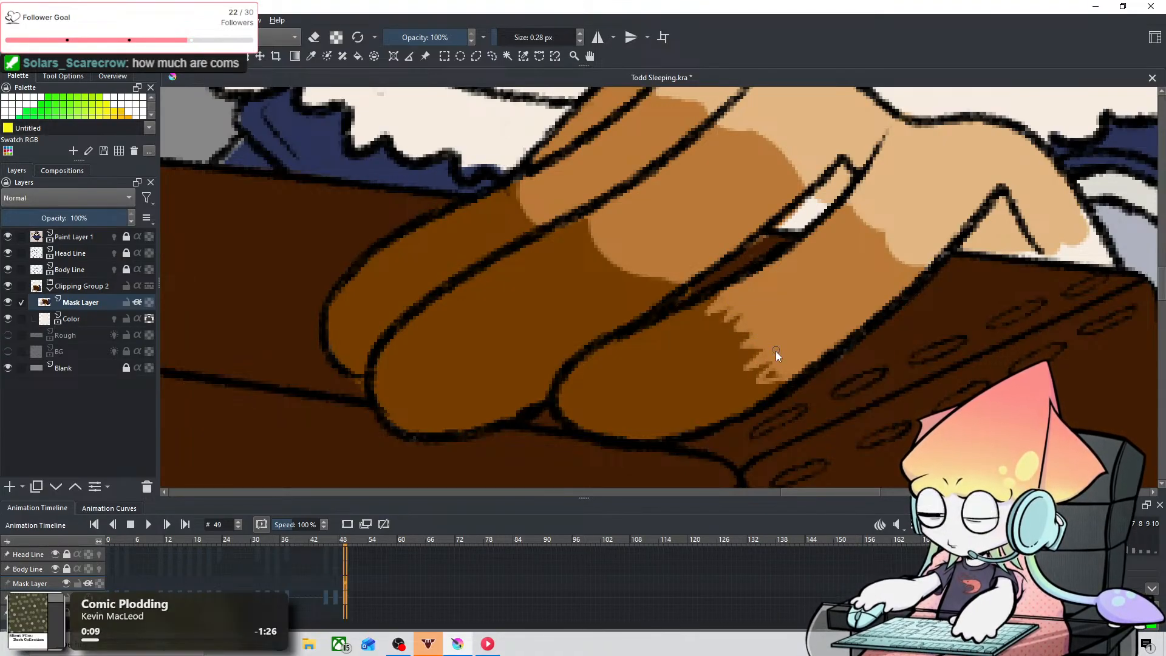
key(ctrl+z)
mouse_move(774, 373)
mouse_down()
mouse_move(760, 381)
mouse_move(787, 376)
mouse_up()
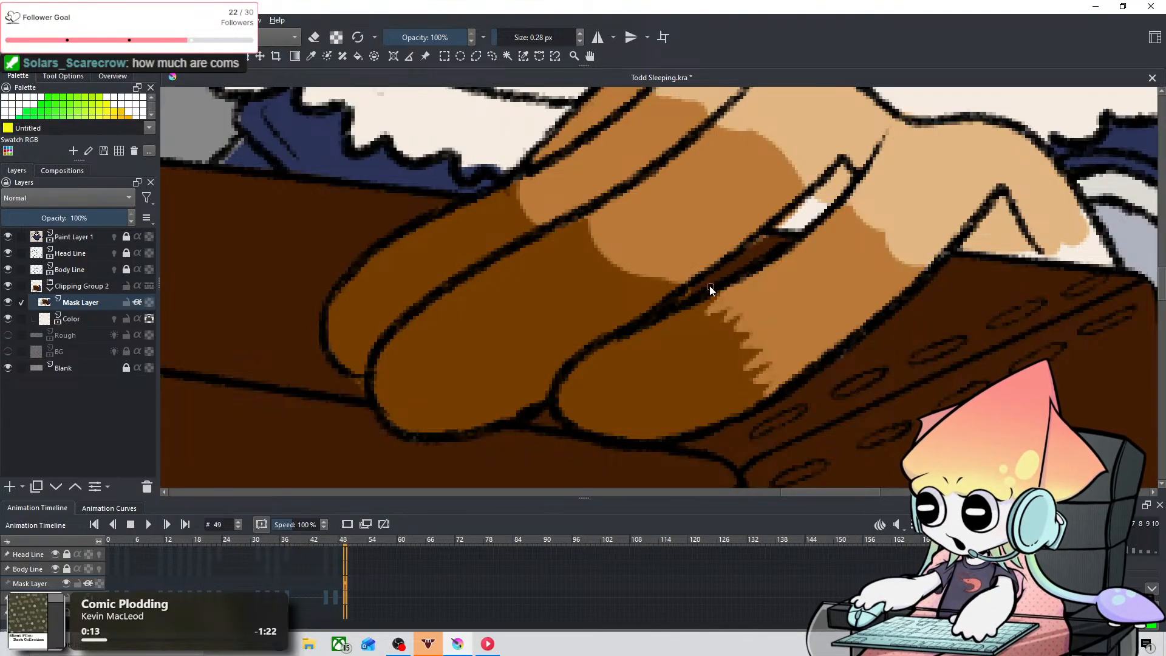
Step: Paint medium brown jagged fur strokes along the second hand's middle finger where it meets the dark tip at 0.28 px
key(space)
drag(729, 258, 707, 323)
drag(629, 352, 658, 349)
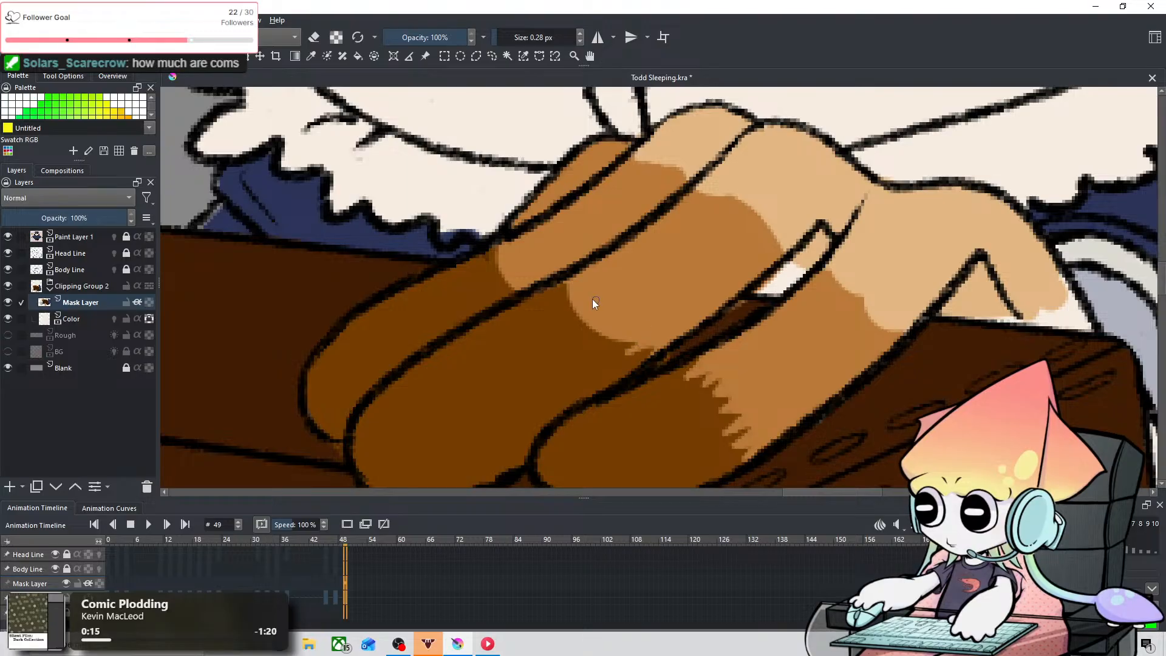
drag(559, 288, 588, 311)
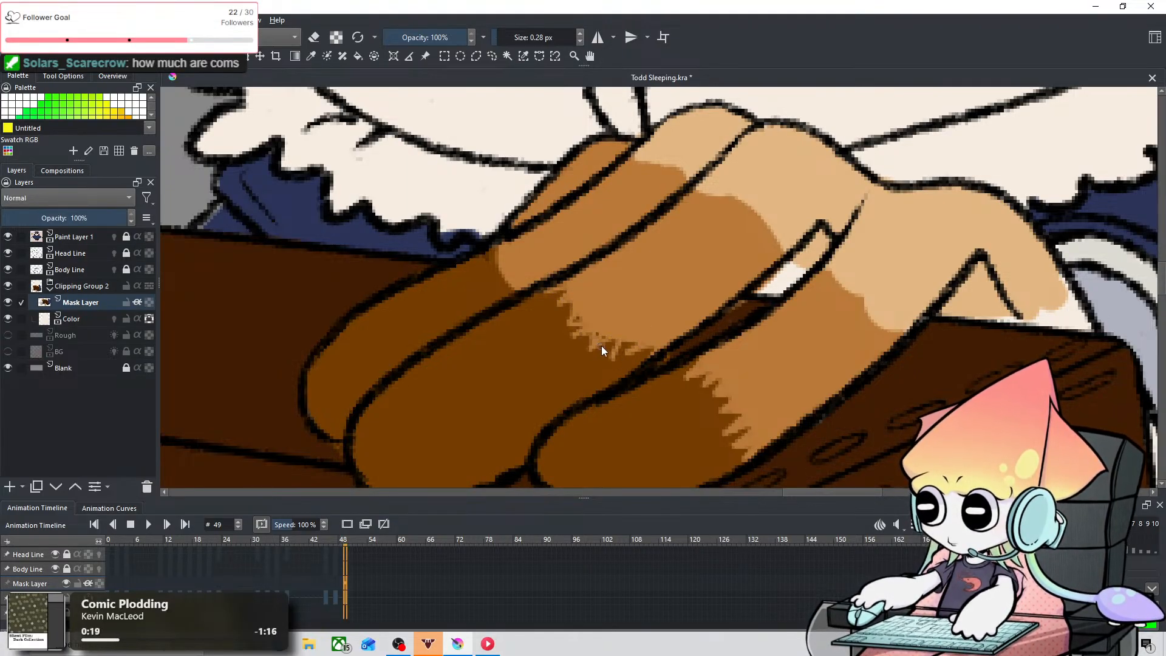
key(ctrl+z)
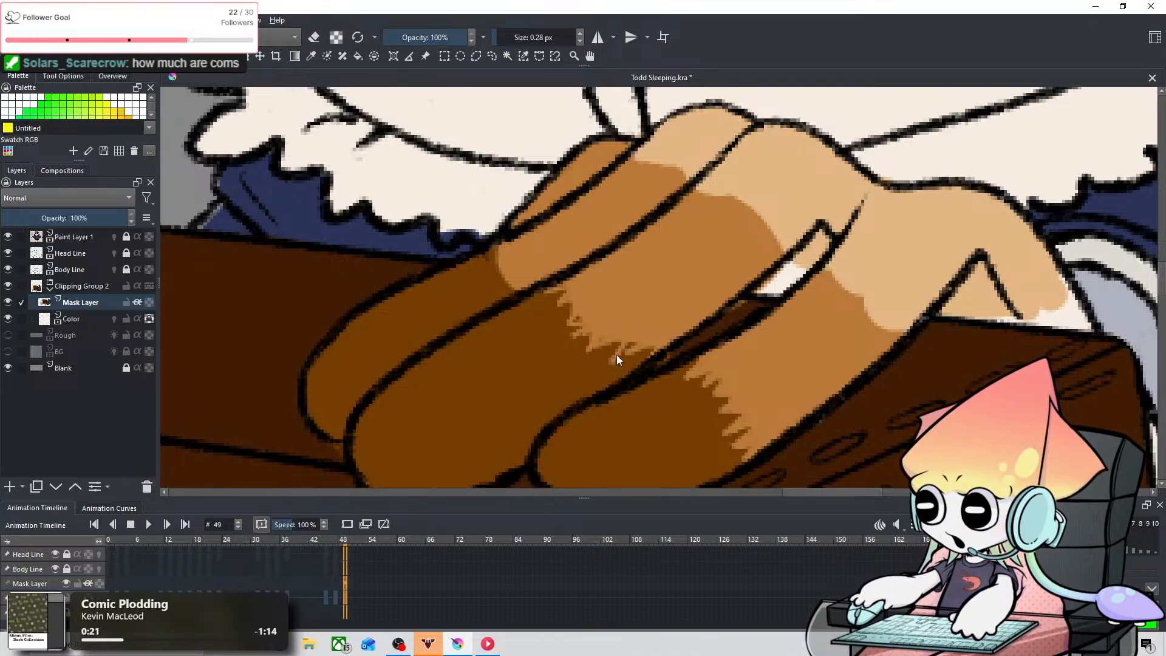
key(ctrl+z)
drag(628, 365, 625, 375)
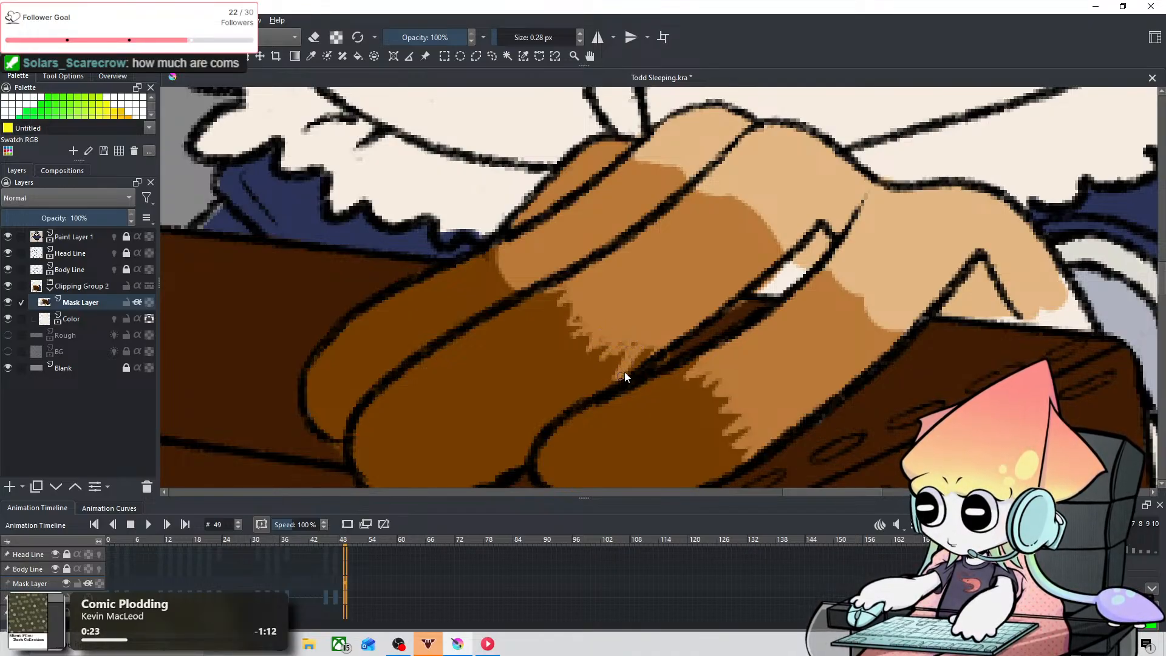
mouse_move(628, 329)
shift+mouse_down()
mouse_move(647, 330)
mouse_move(628, 345)
shift+mouse_up()
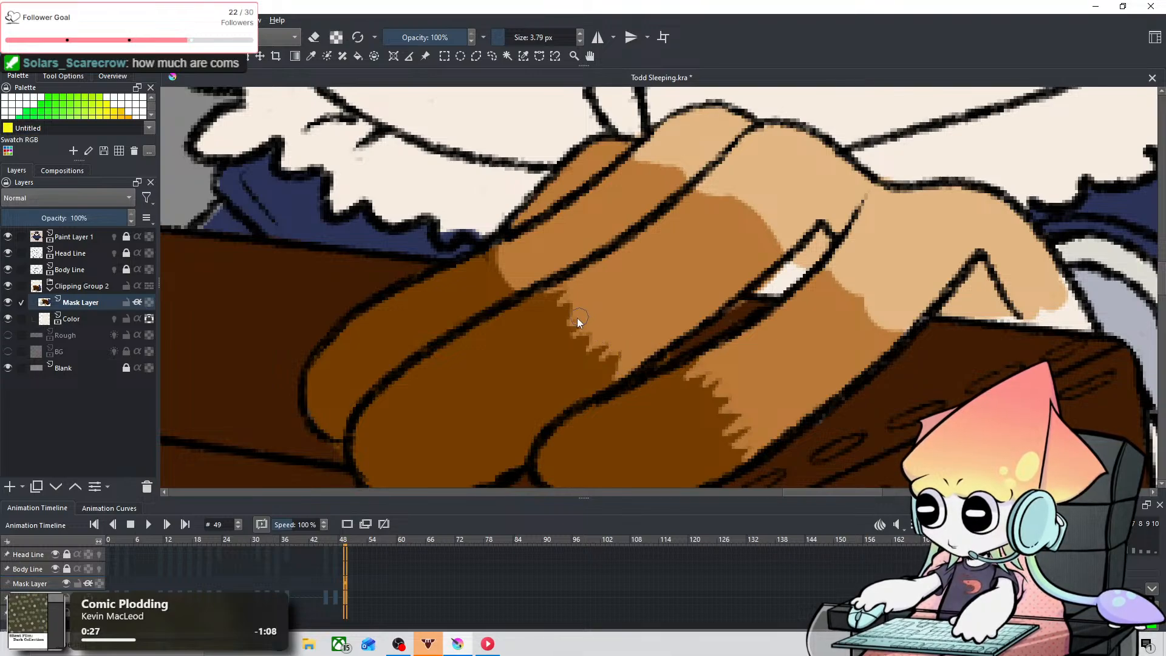
Step: Paint medium brown jagged fur strokes into the dark tip of the second hand's farthest long finger at 0.41 px
mouse_move(588, 243)
mouse_down()
mouse_move(635, 281)
mouse_move(613, 281)
mouse_move(622, 306)
mouse_up()
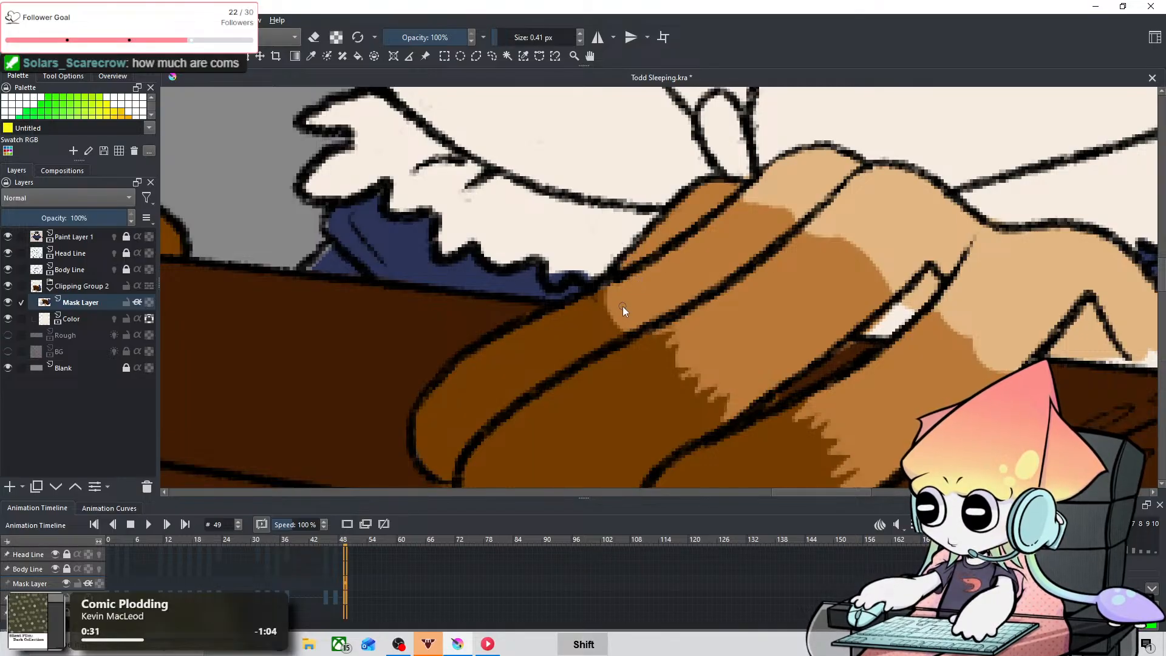
key(ctrl+z)
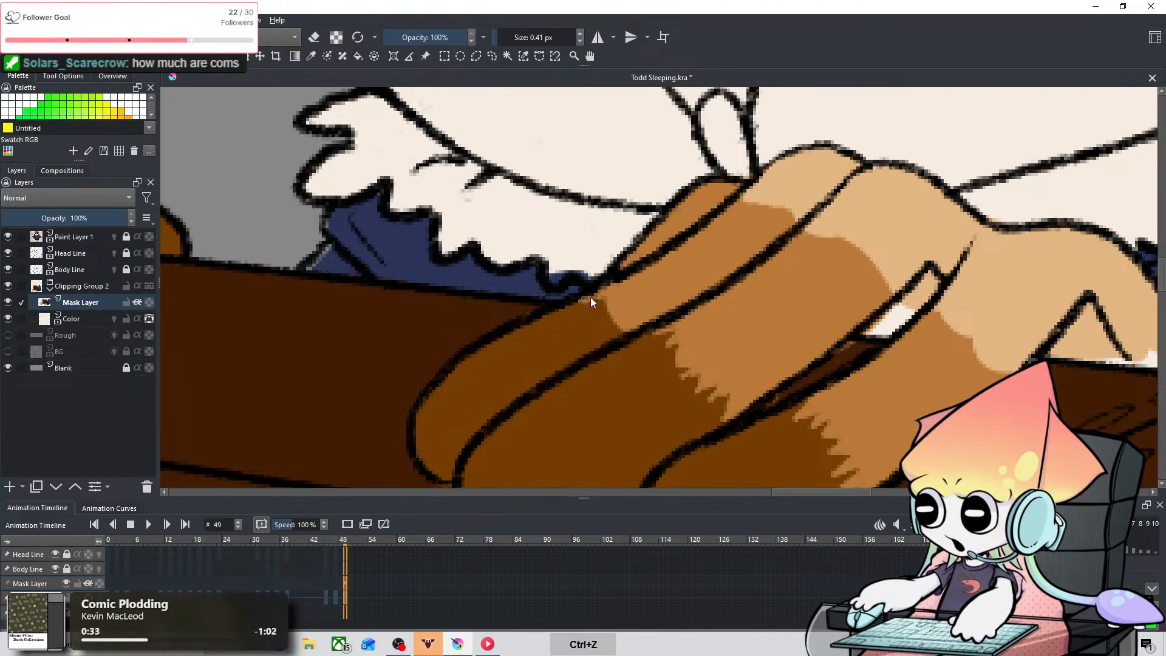
drag(608, 297, 605, 296)
key(ctrl+z)
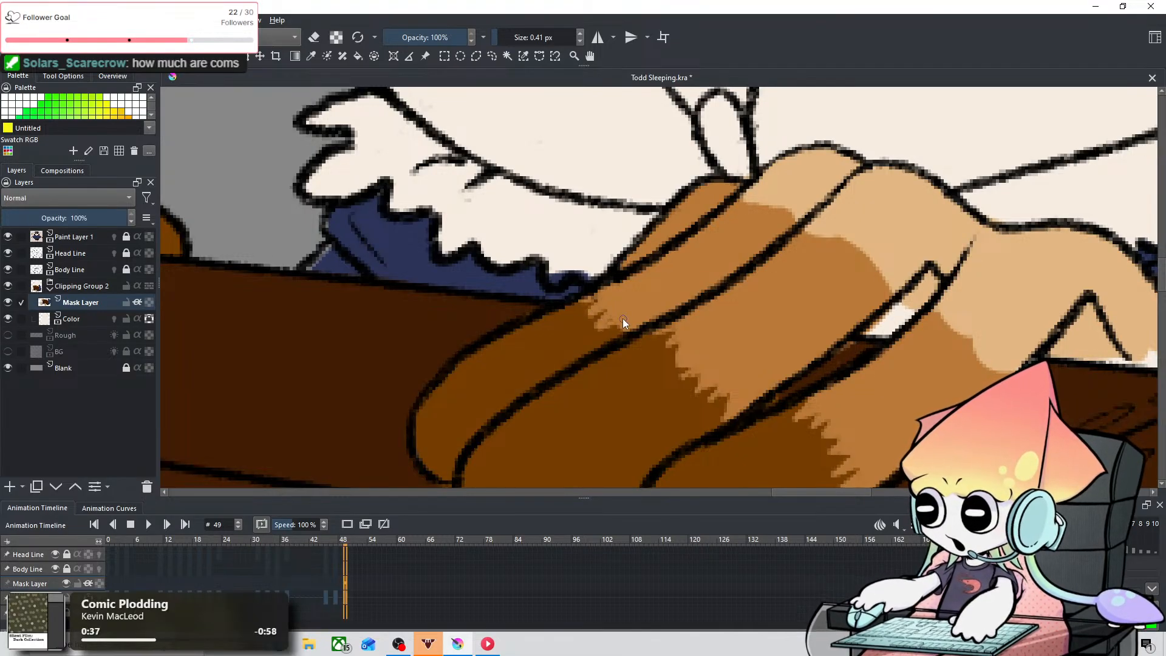
Step: Sample light tan and paint jagged fur strokes into the nearest finger's medium brown band at 0.41 px
key(space)
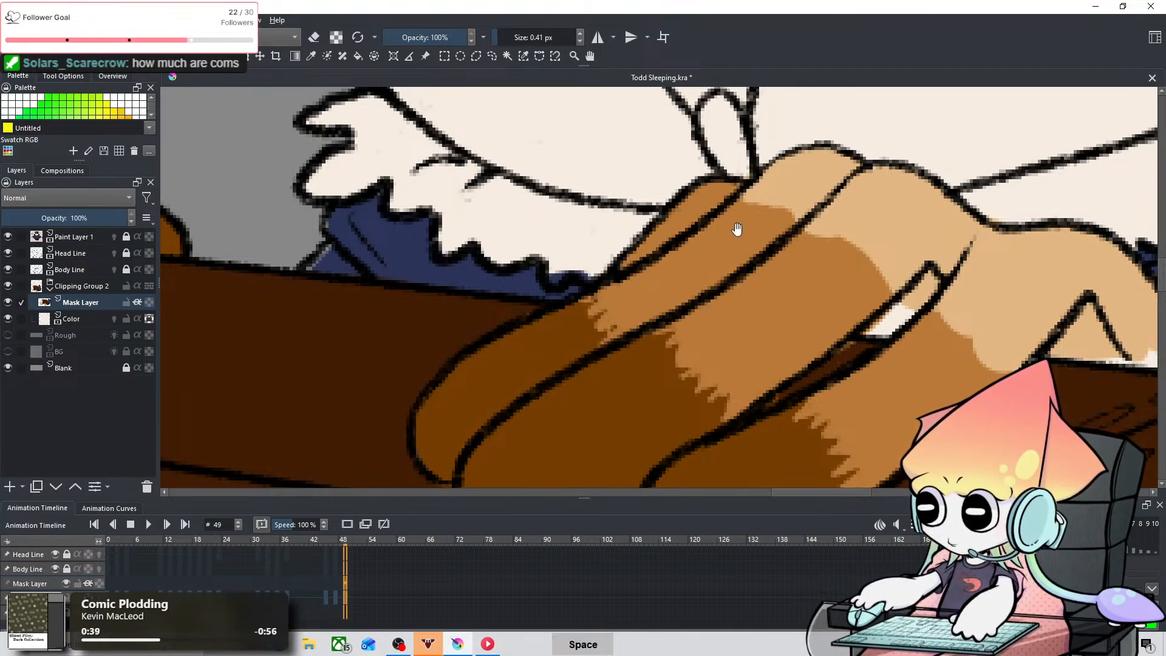
drag(737, 229, 456, 261)
click(311, 56)
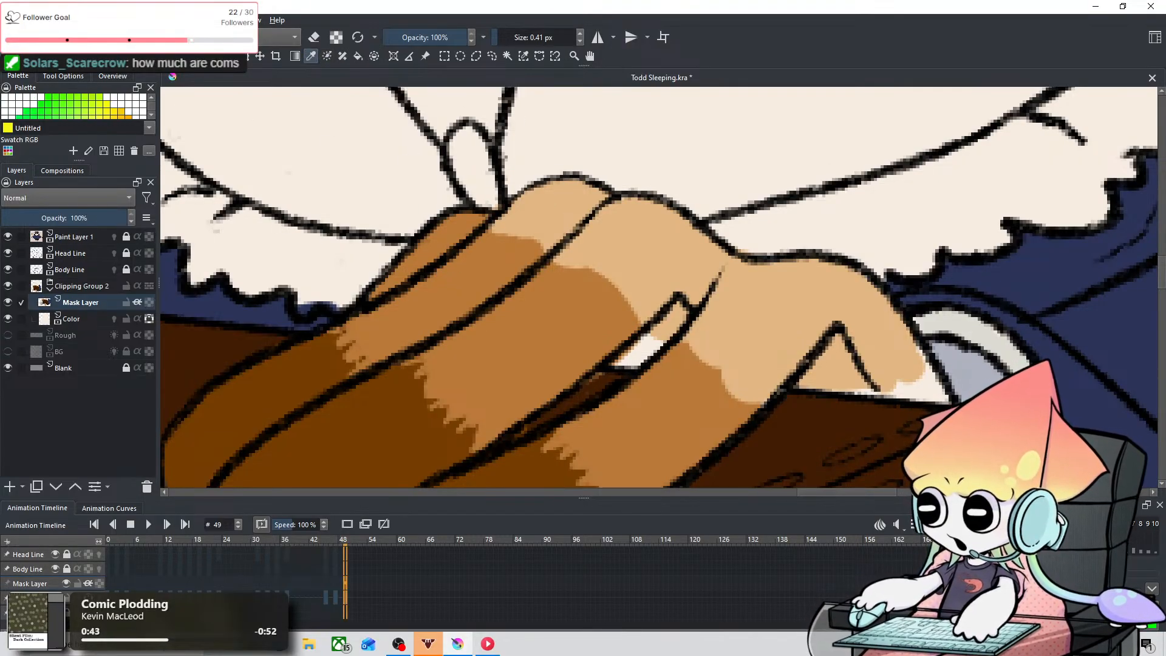
key(space)
drag(755, 310, 679, 195)
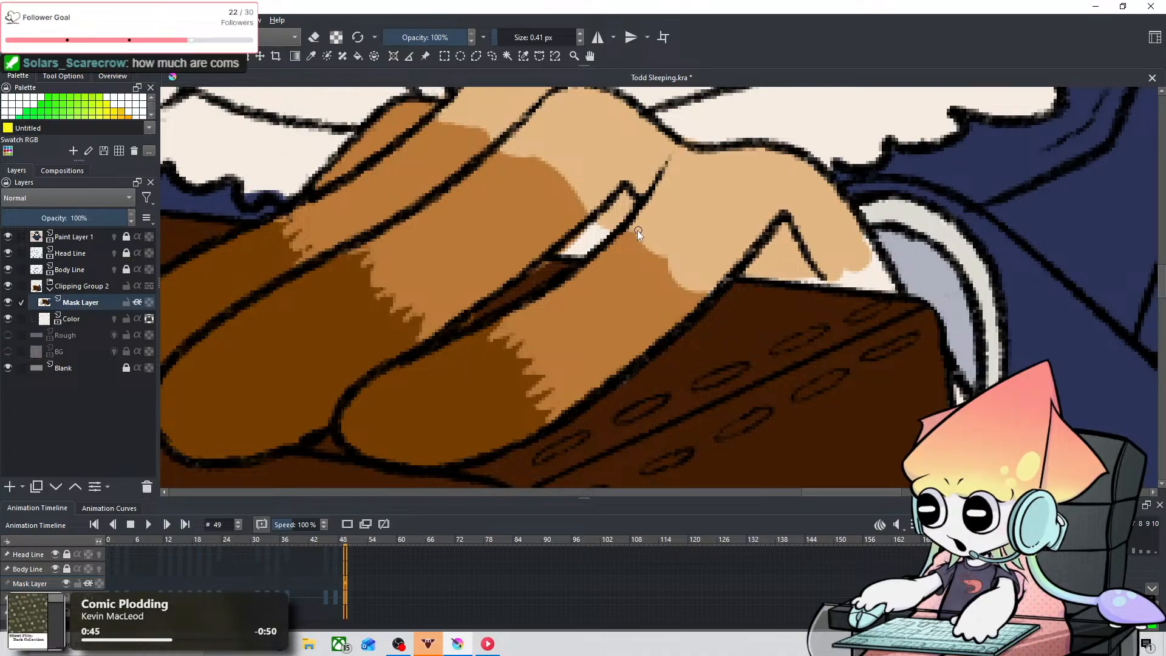
key(ctrl+z)
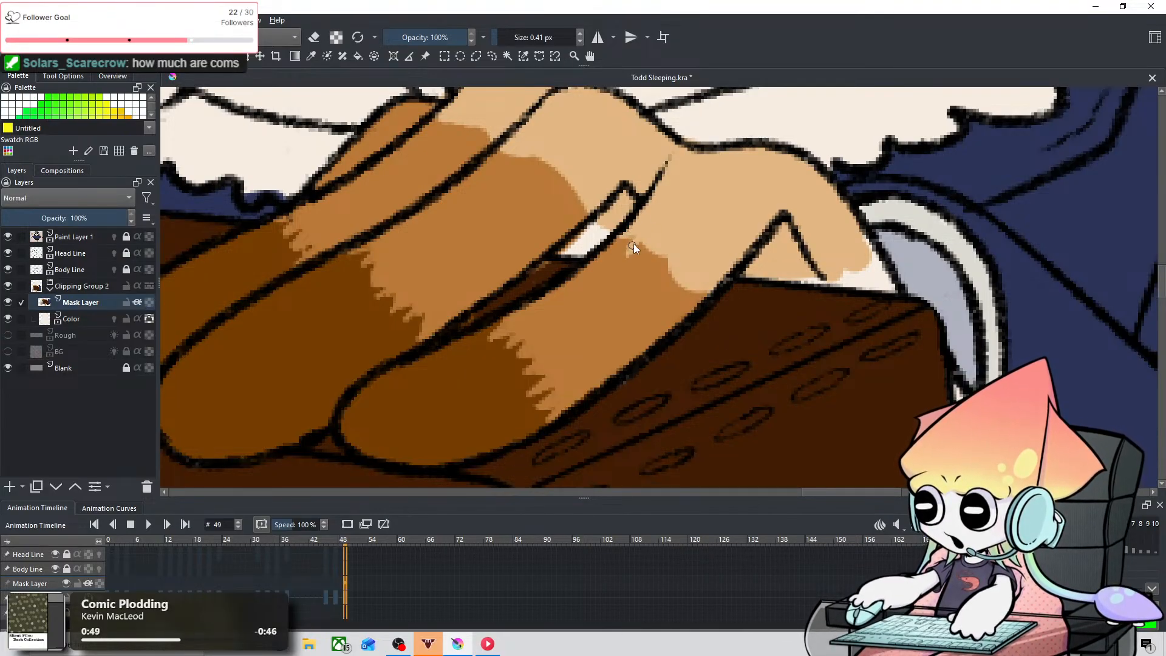
drag(646, 256, 671, 249)
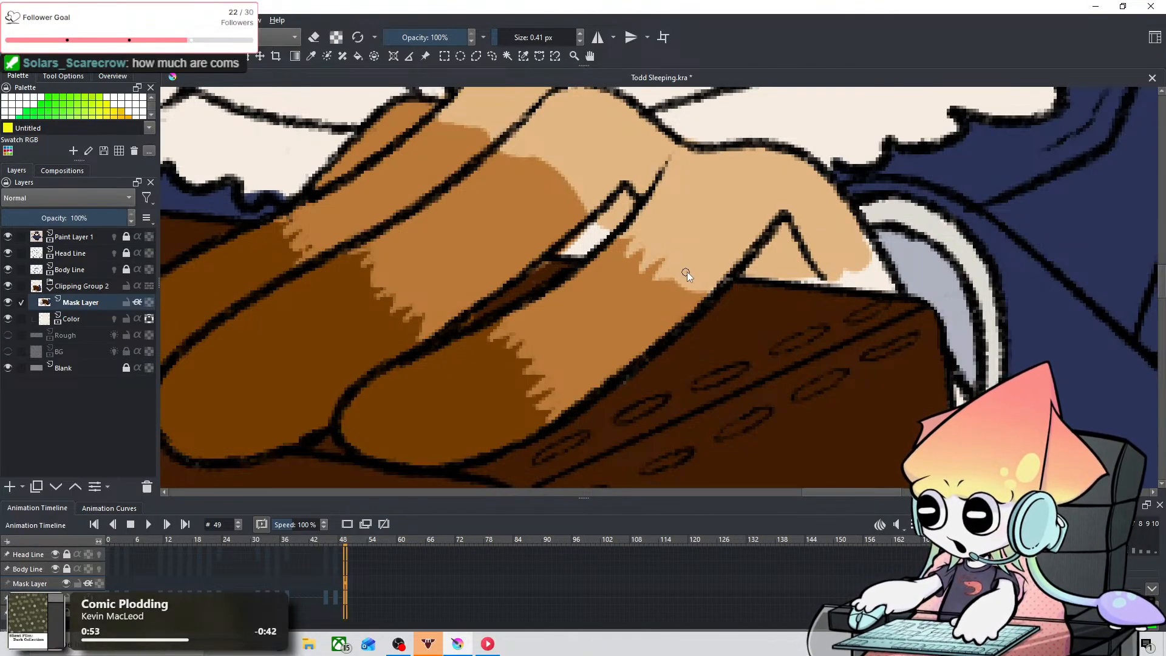
drag(688, 284, 698, 291)
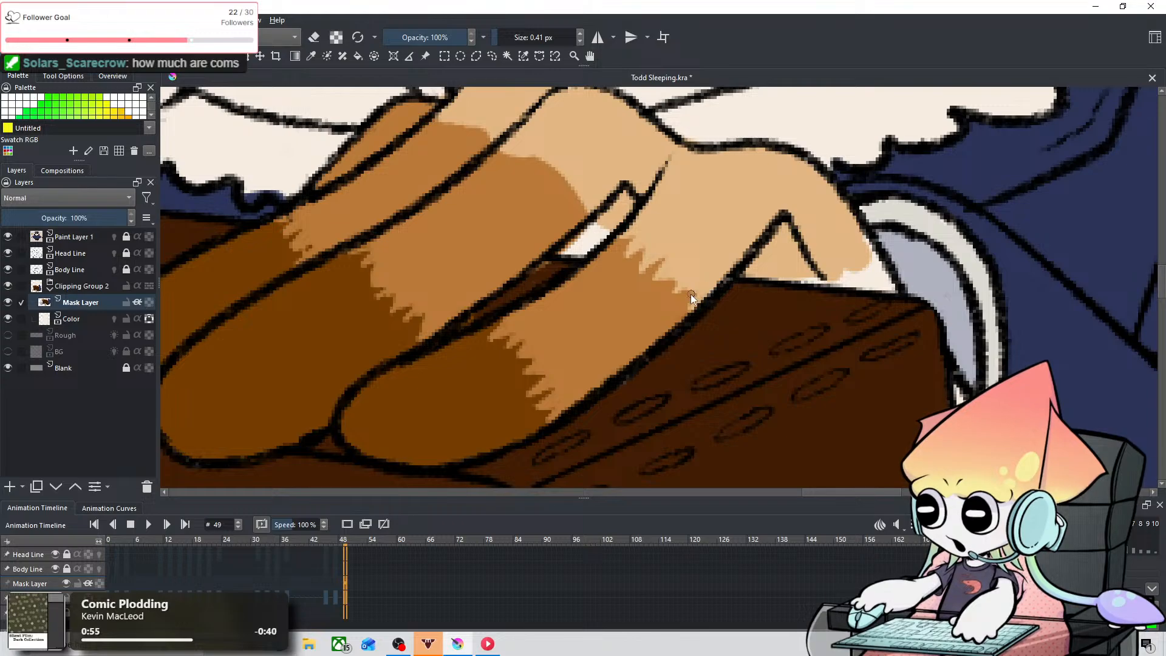
Step: Paint light tan jagged fur strokes across the middle finger's medium brown band at 0.41 px, undoing stray strokes
key(space)
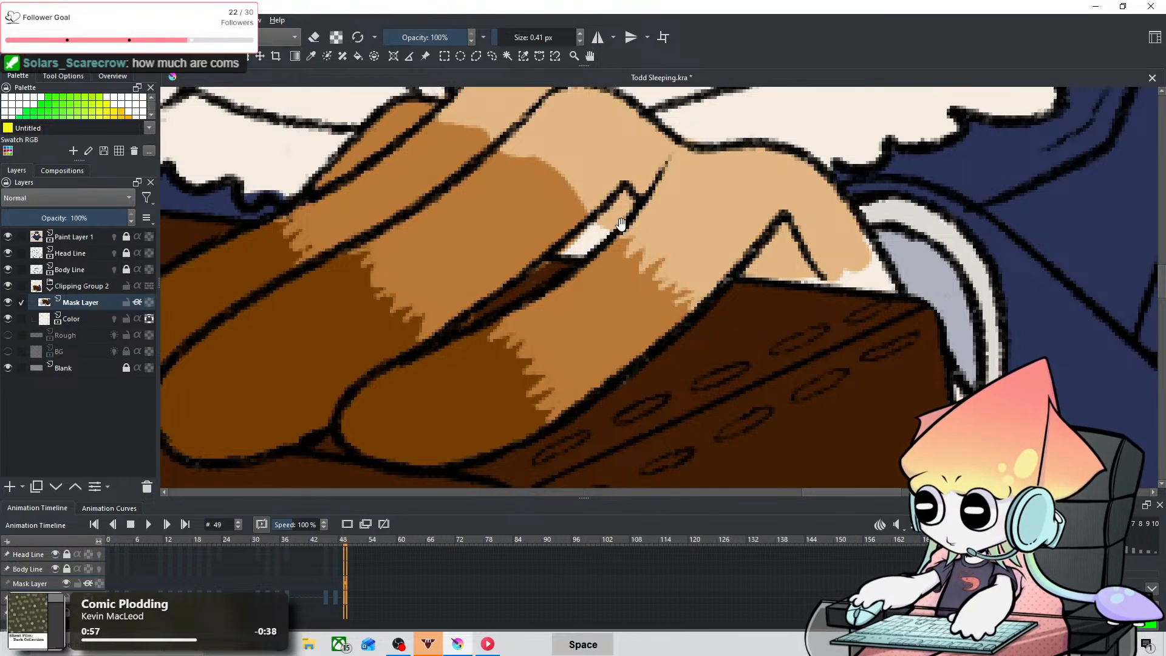
drag(617, 221, 754, 271)
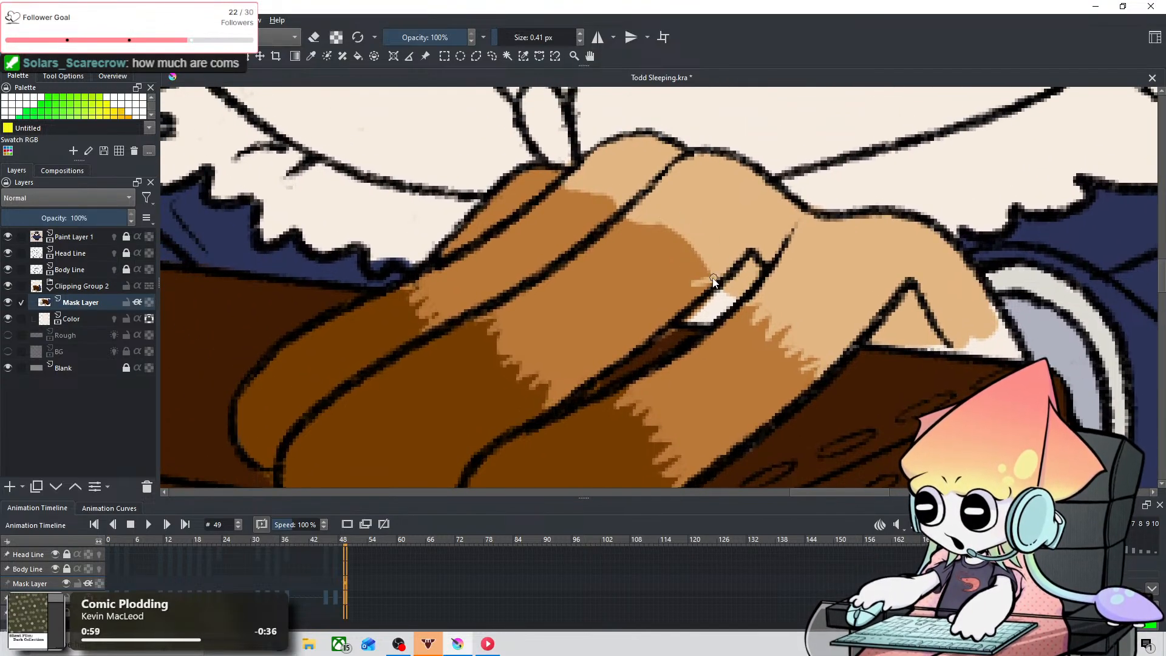
key(ctrl+z)
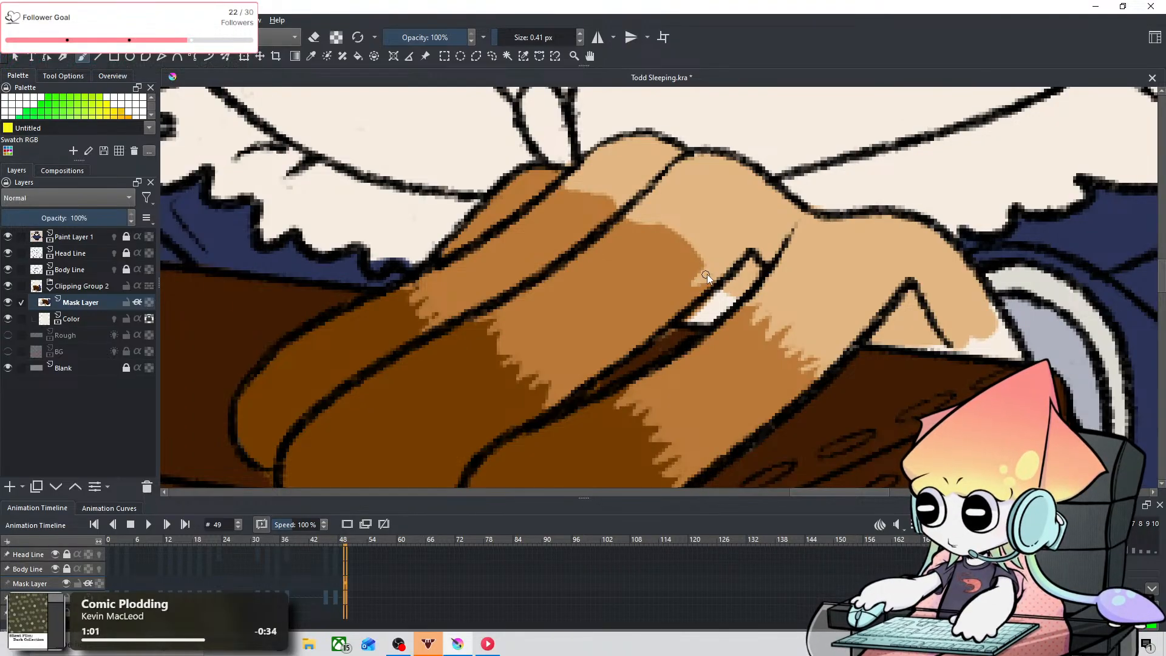
drag(689, 265, 671, 221)
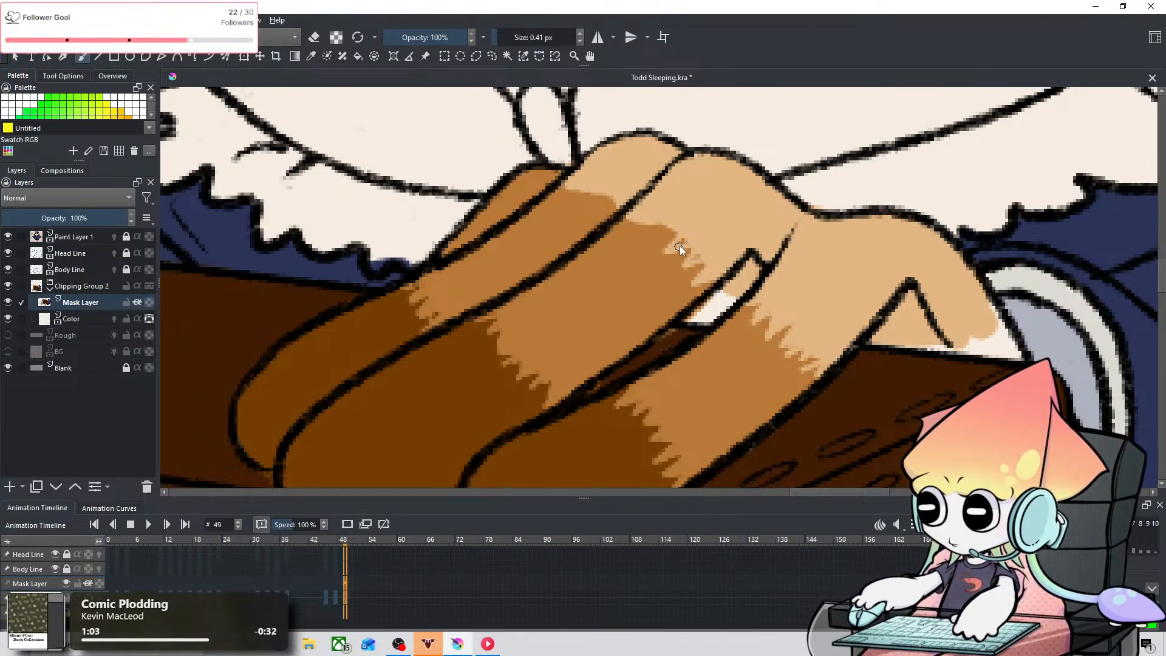
key(ctrl+z)
drag(690, 240, 701, 254)
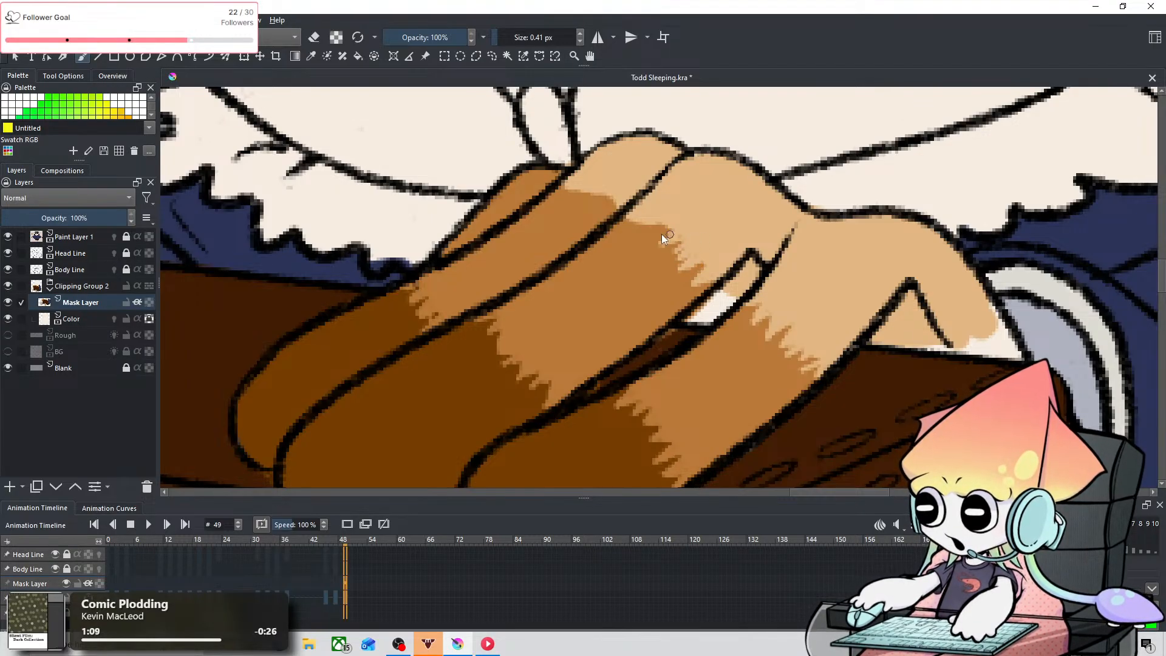
drag(625, 224, 647, 216)
key(ctrl+z)
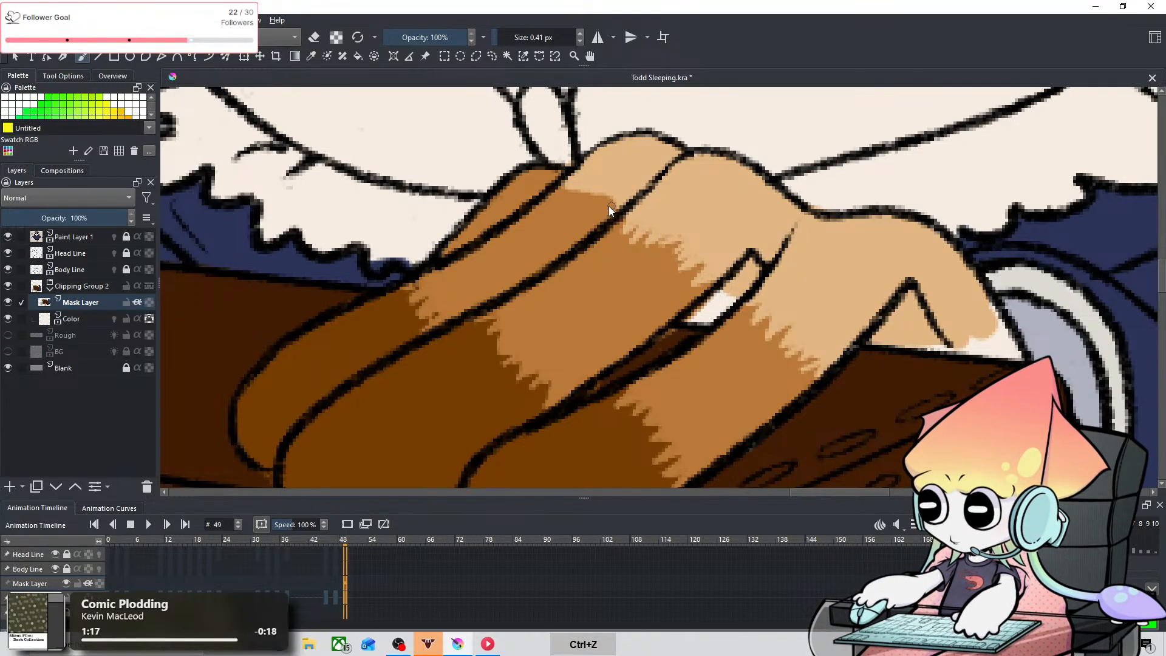
Step: Paint light tan jagged fur strokes on the farthest long finger and the small finger behind it at 0.41 px
mouse_move(612, 194)
mouse_down()
mouse_move(584, 203)
mouse_move(578, 187)
mouse_move(571, 196)
mouse_move(535, 175)
mouse_up()
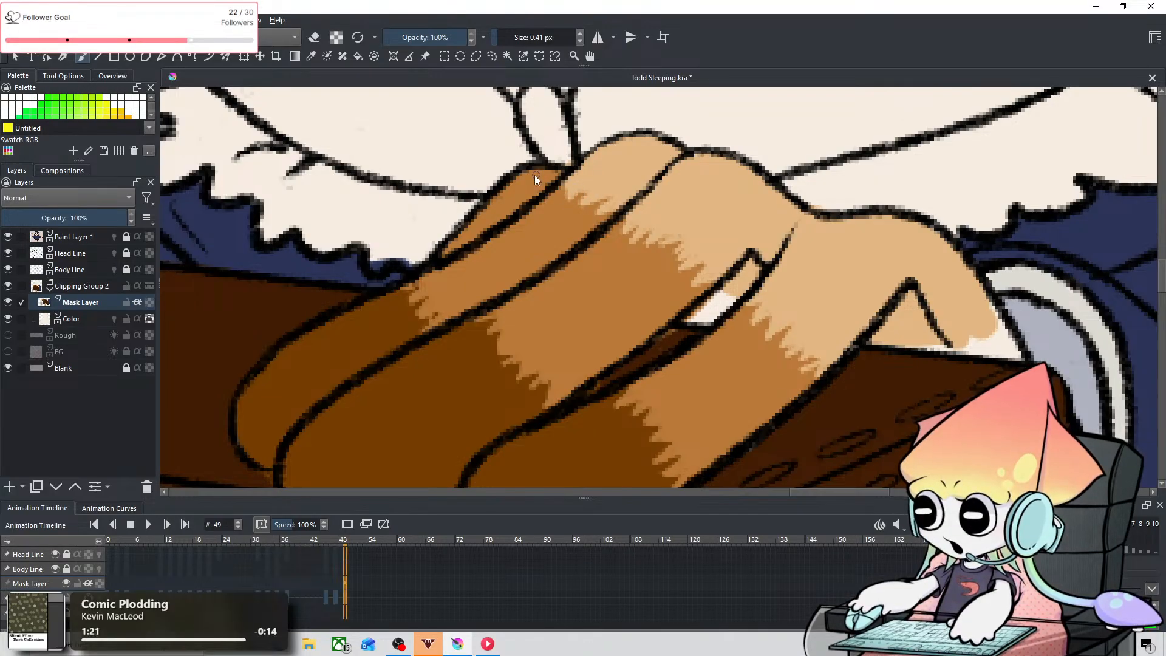
key(ctrl+z)
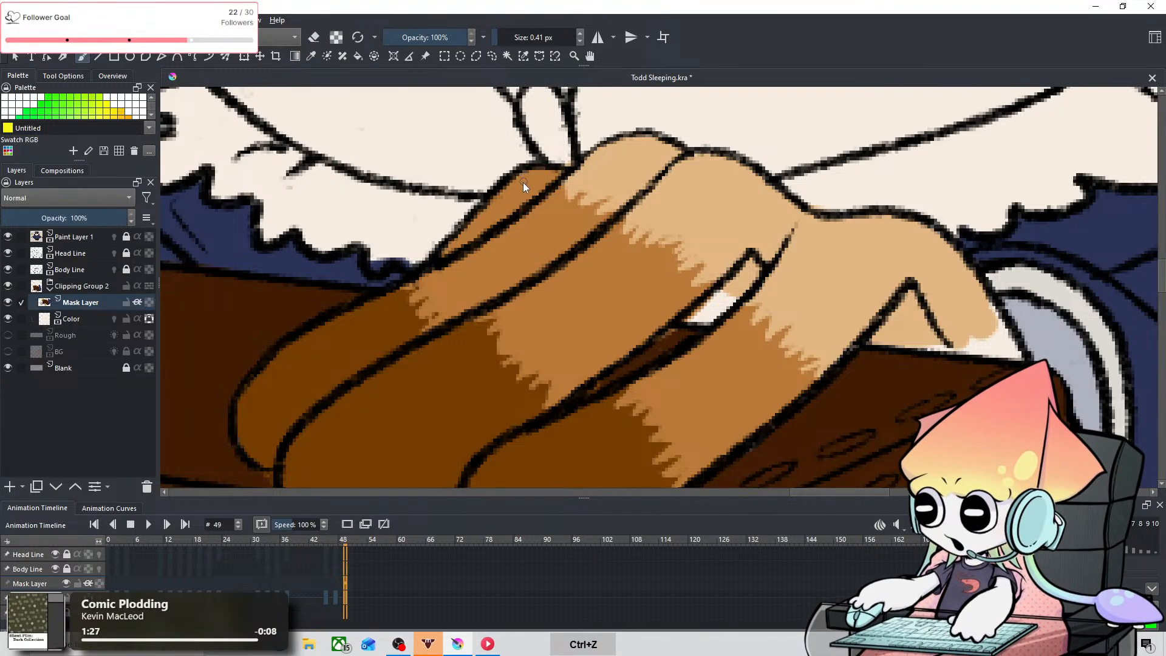
drag(525, 183, 530, 177)
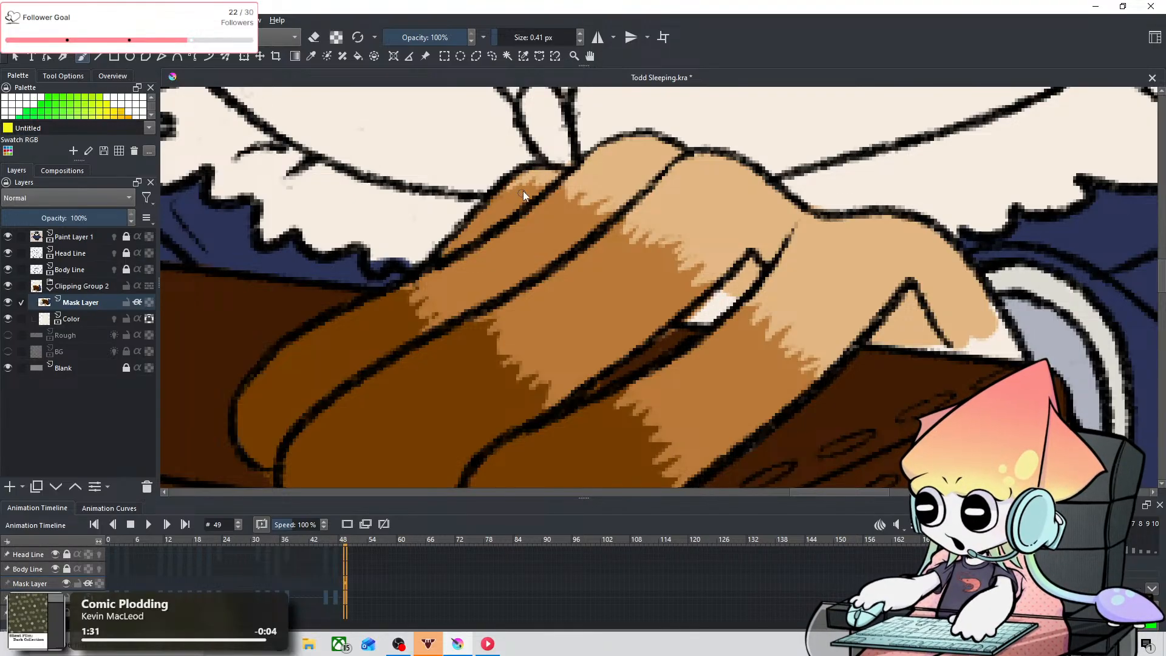
key(ctrl+z)
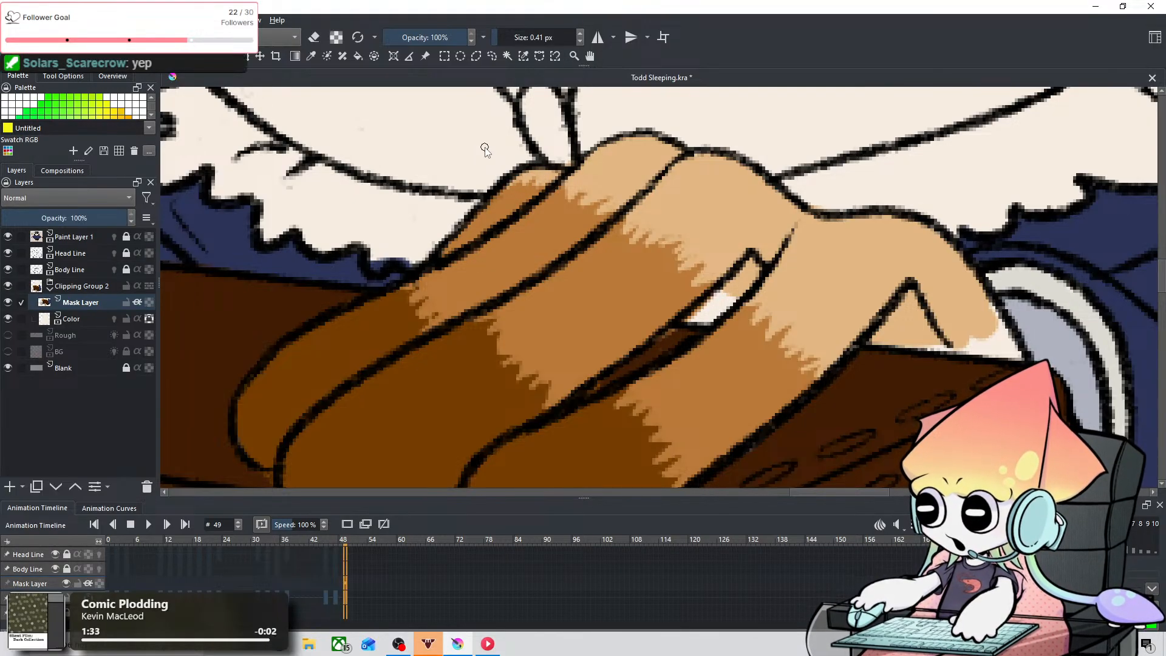
Step: Paint light tan fur strokes into the white areas between the two nearest fingers and beside the cuff at 0.41 px
key(space)
mouse_move(852, 285)
mouse_down()
mouse_move(674, 268)
mouse_move(643, 277)
mouse_up()
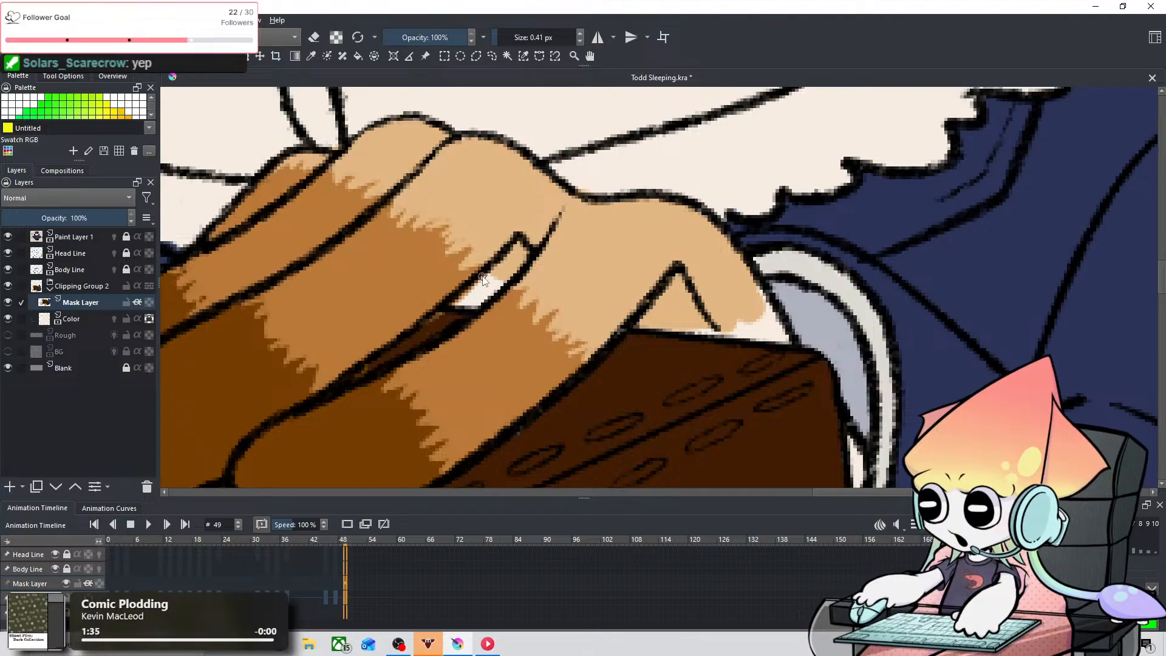
key(ctrl+z)
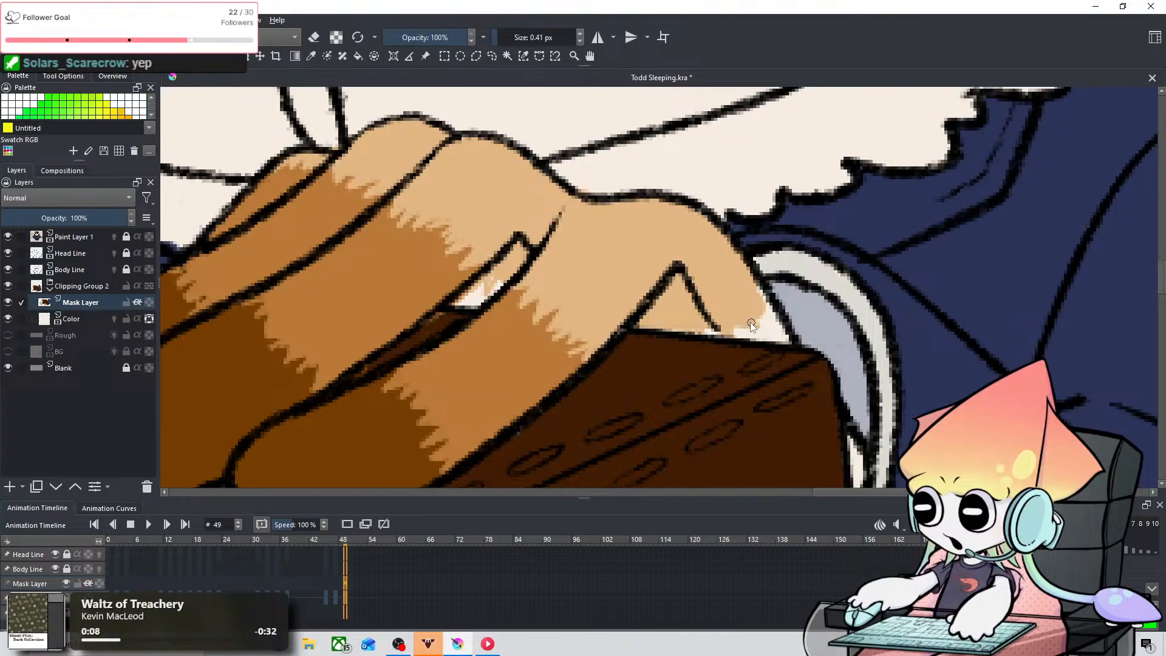
key(ctrl+z)
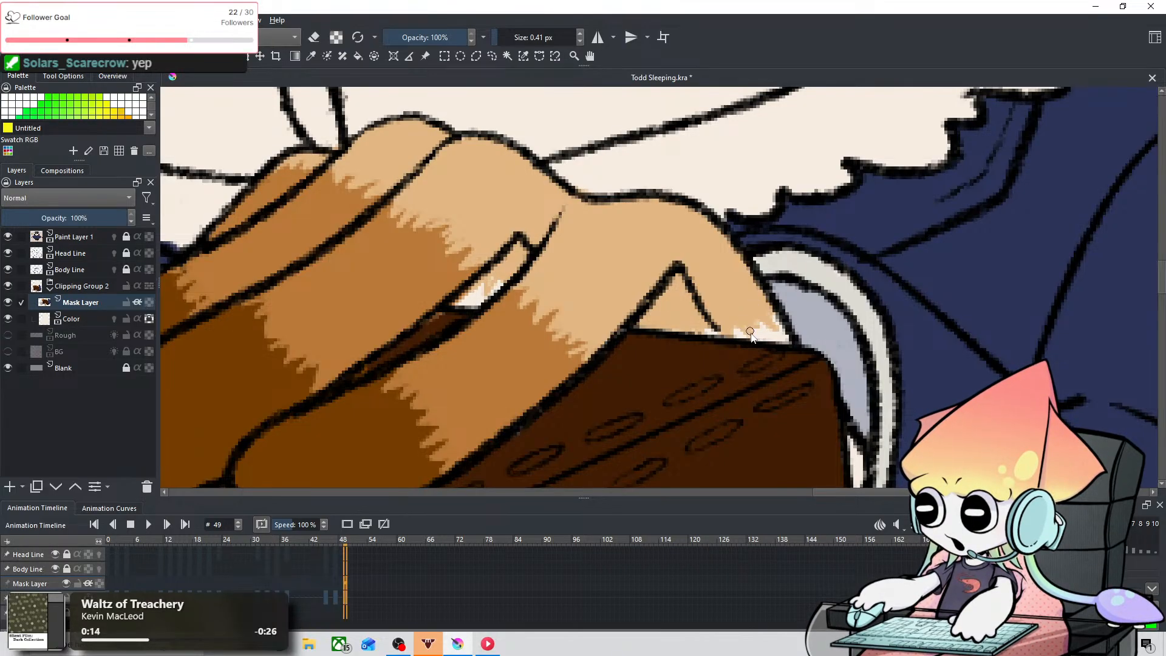
Step: Check the whole hand, touch up the light tan fur edge in the gap between the two nearest fingers, and undo the stray stroke
scroll(757, 333, down, 3)
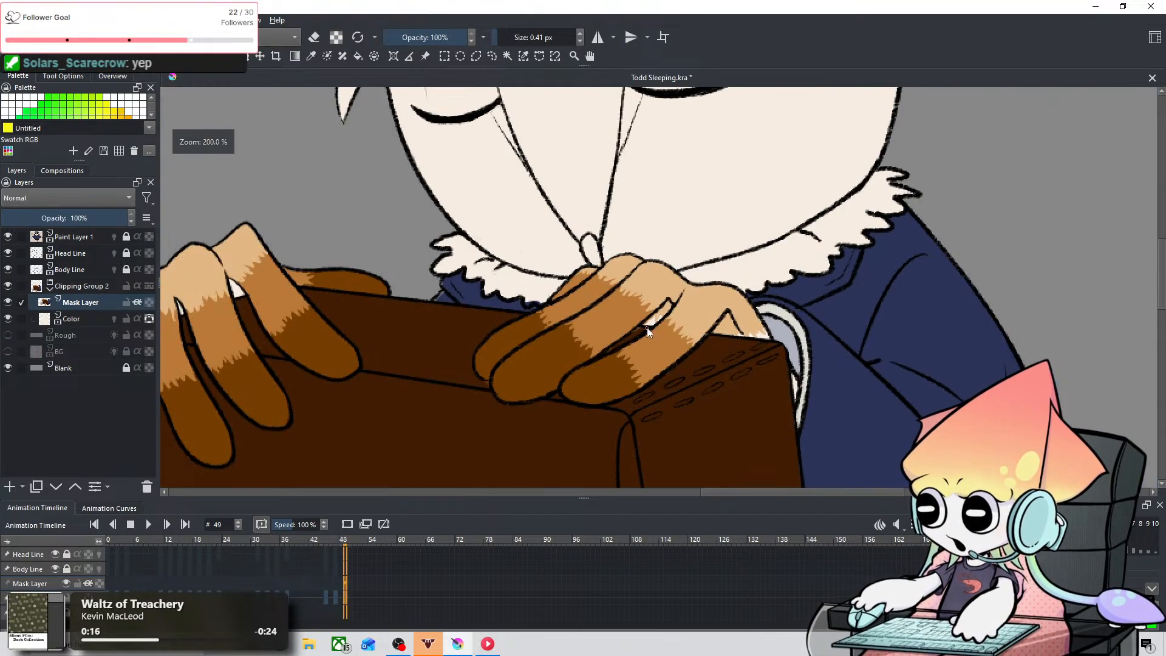
scroll(647, 327, up, 4)
scroll(647, 327, down, 1)
drag(668, 279, 648, 300)
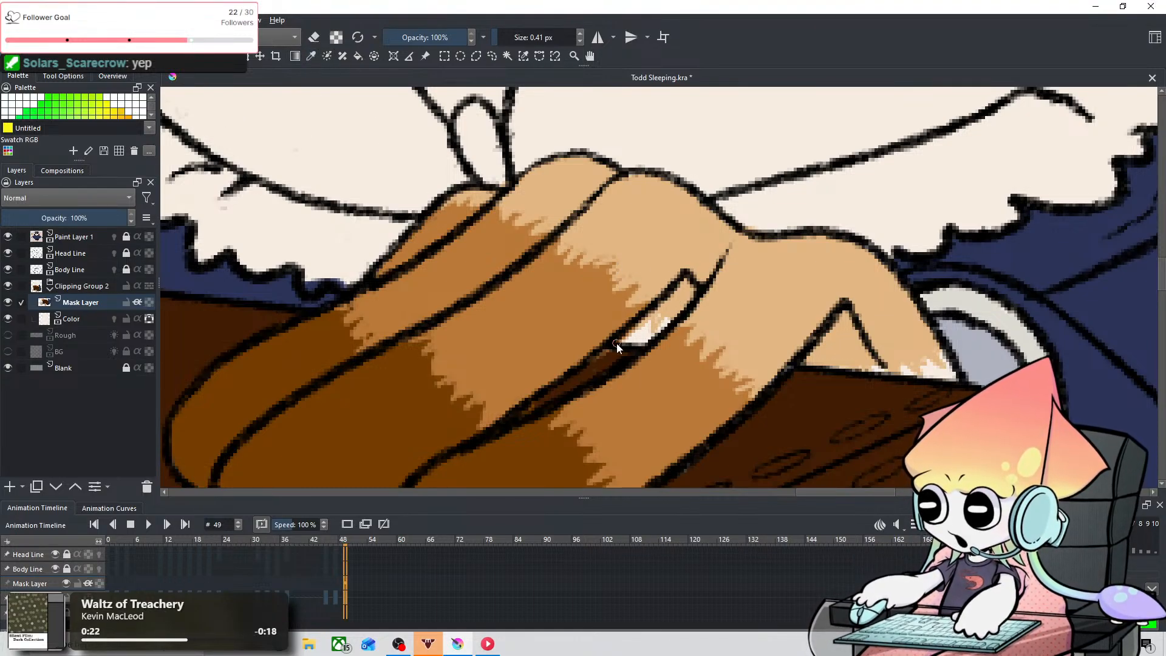
mouse_move(625, 329)
shift+mouse_down()
mouse_move(651, 329)
mouse_move(633, 329)
shift+mouse_up()
key(ctrl+z)
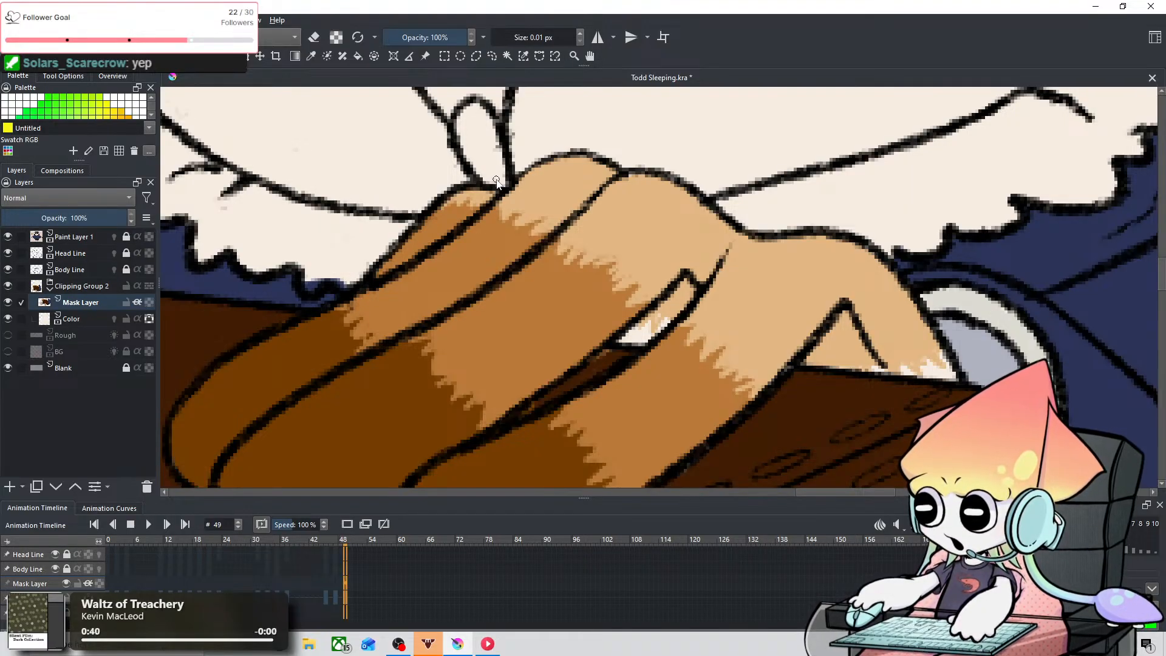
Step: Set the brush size to 1.26 px and touch up the color around the second hand's fingers
scroll(742, 289, down, 2)
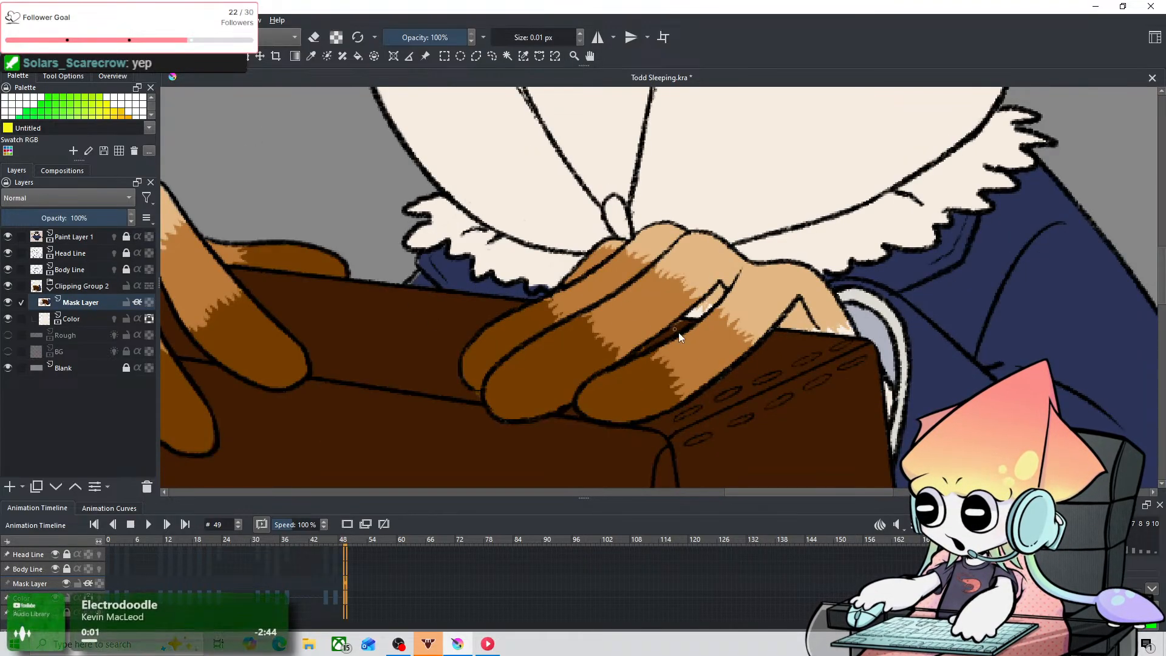
scroll(708, 356, up, 1)
scroll(647, 374, up, 1)
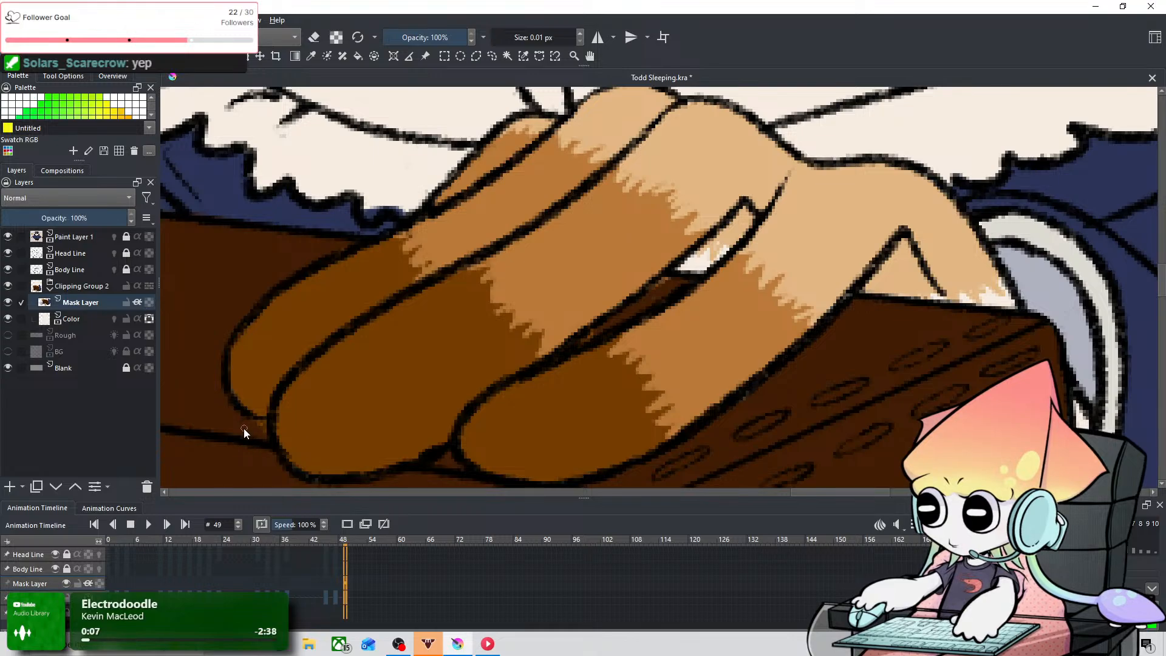
drag(243, 428, 246, 434)
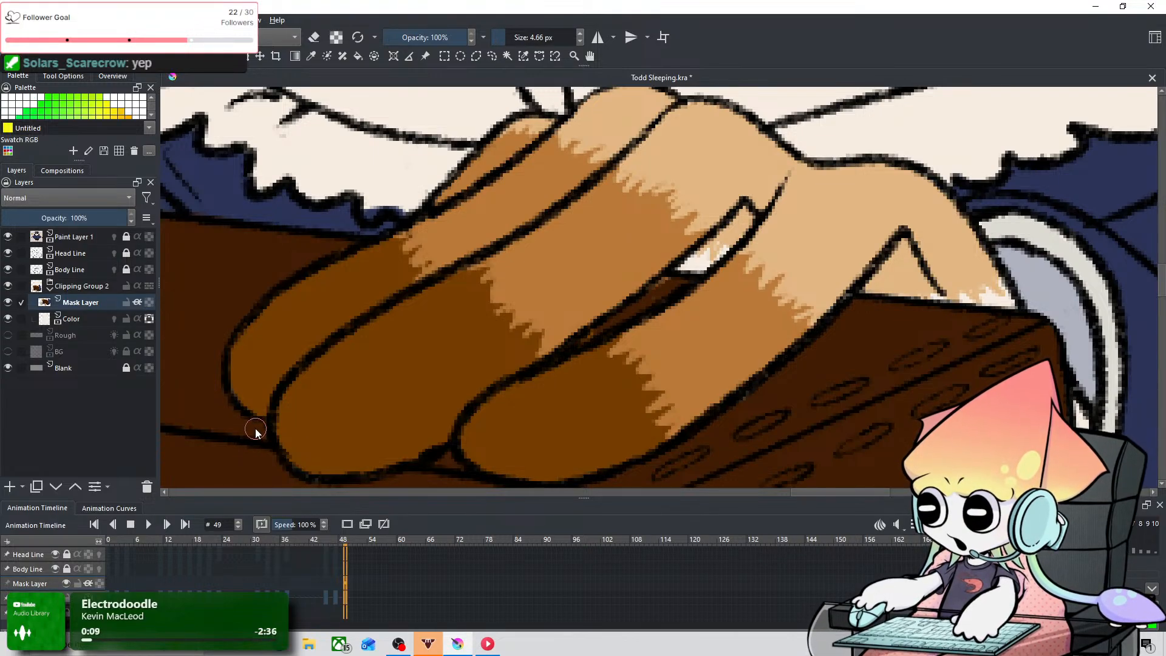
drag(581, 291, 582, 291)
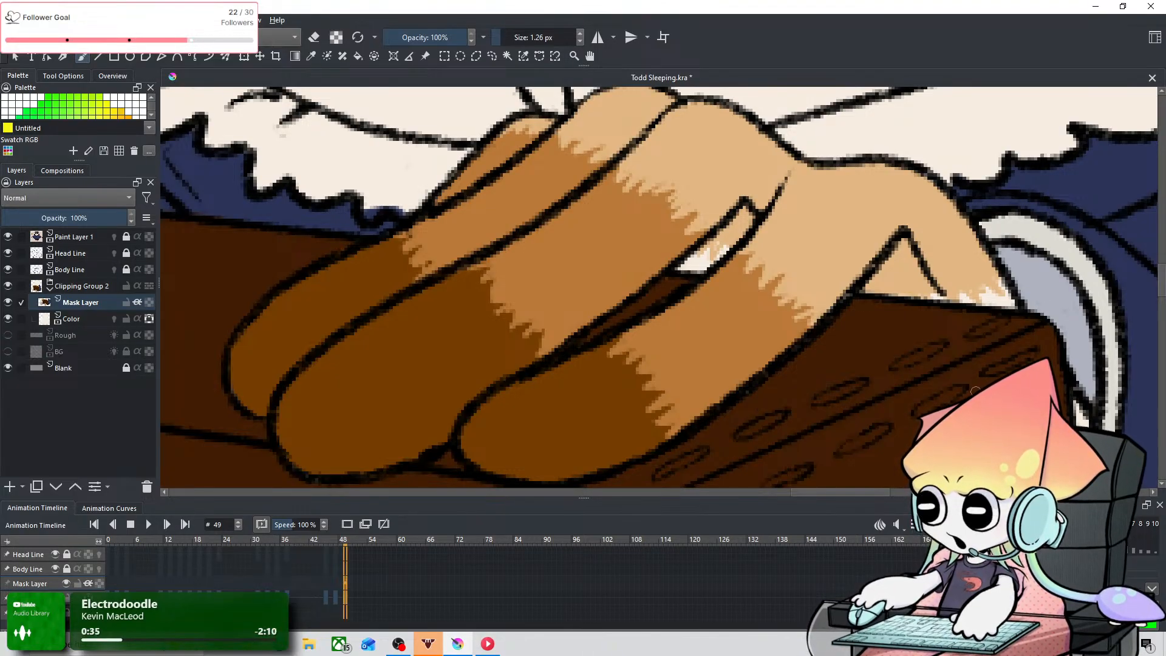
Step: Inspect the second hand, its cuff and the first hand up close for spots missed in the coloring
mouse_move(966, 355)
mouse_down()
mouse_move(820, 260)
mouse_move(776, 304)
mouse_up()
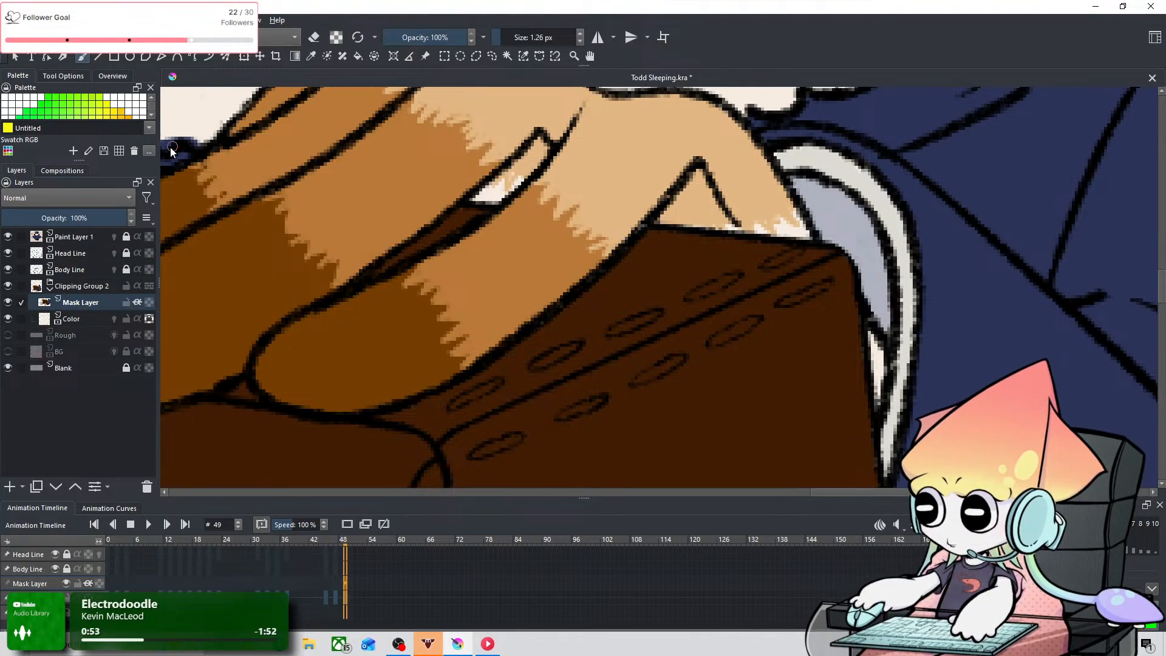
scroll(521, 276, down, 1)
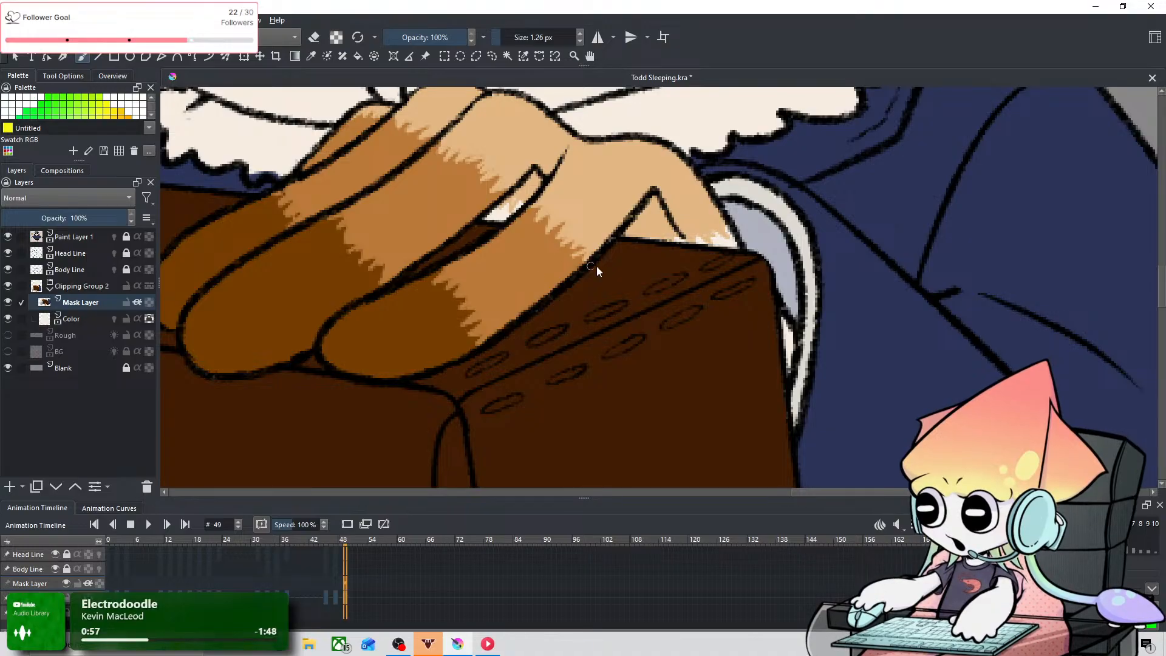
scroll(679, 257, up, 1)
drag(719, 246, 607, 367)
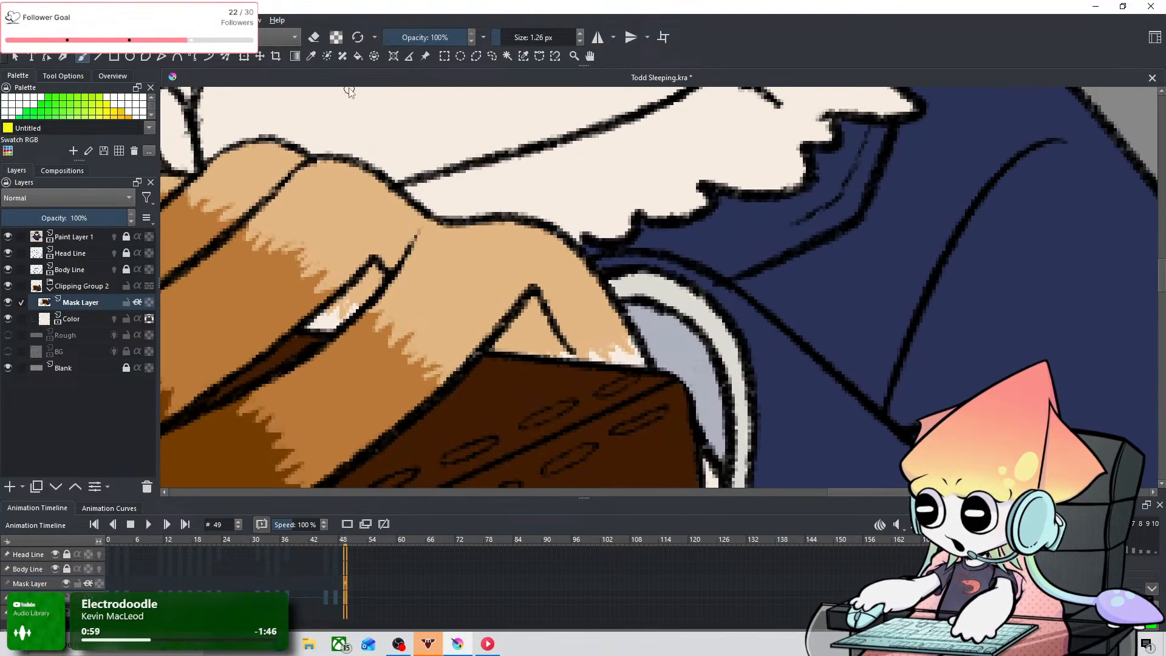
scroll(486, 200, down, 2)
drag(496, 213, 802, 246)
drag(458, 270, 714, 321)
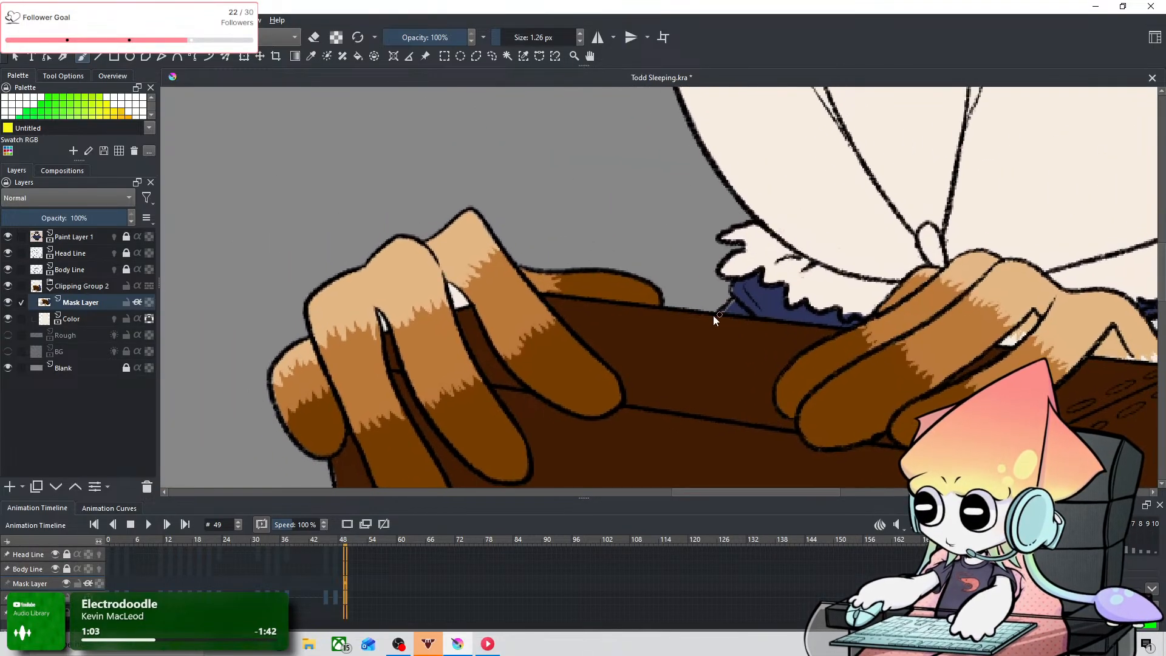
Step: Paint light tan fur strokes into the white gaps between the first hand's fingers at 0.01 px, undoing stray strokes
scroll(432, 277, up, 2)
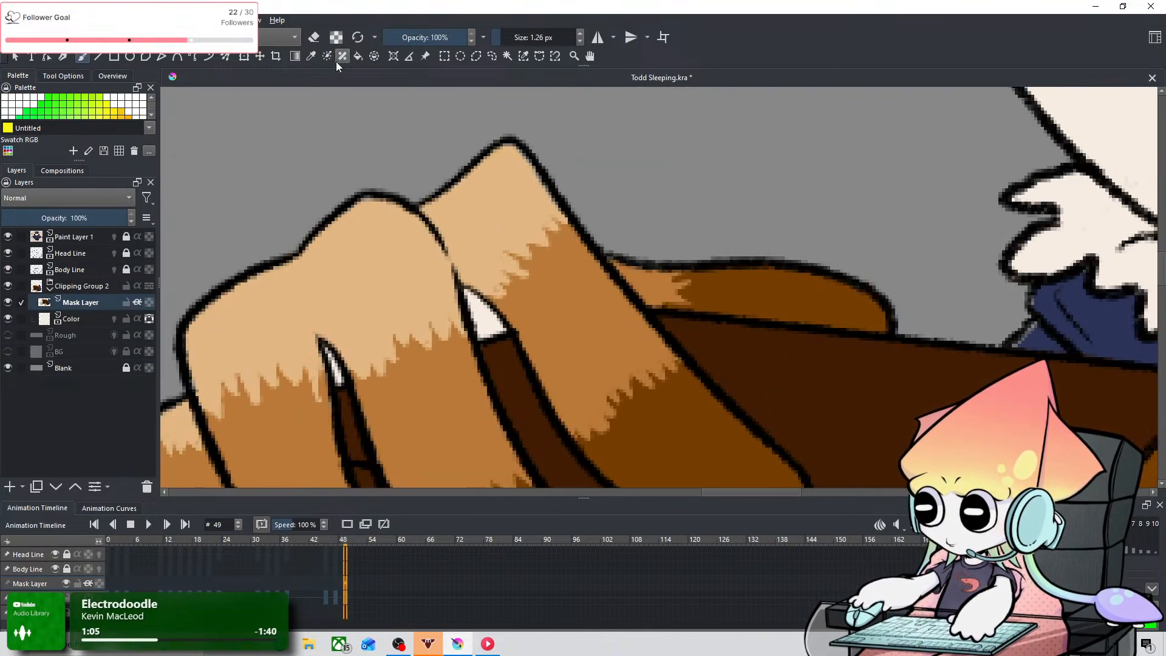
click(312, 57)
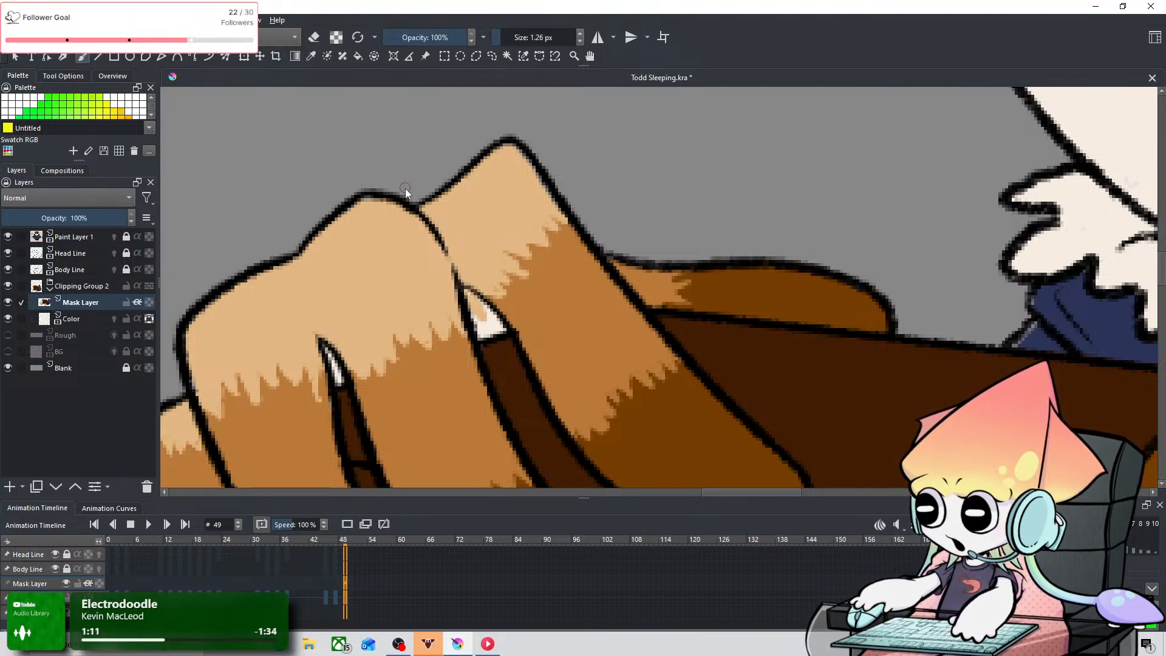
key(ctrl+z)
drag(476, 263, 462, 264)
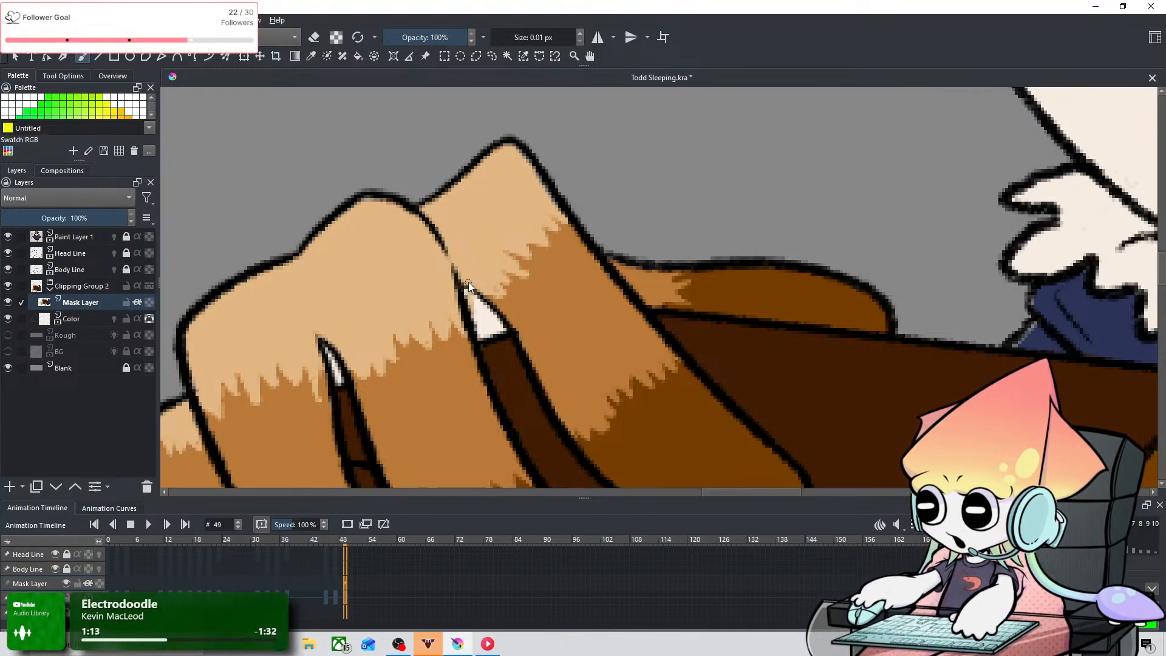
key(ctrl+z)
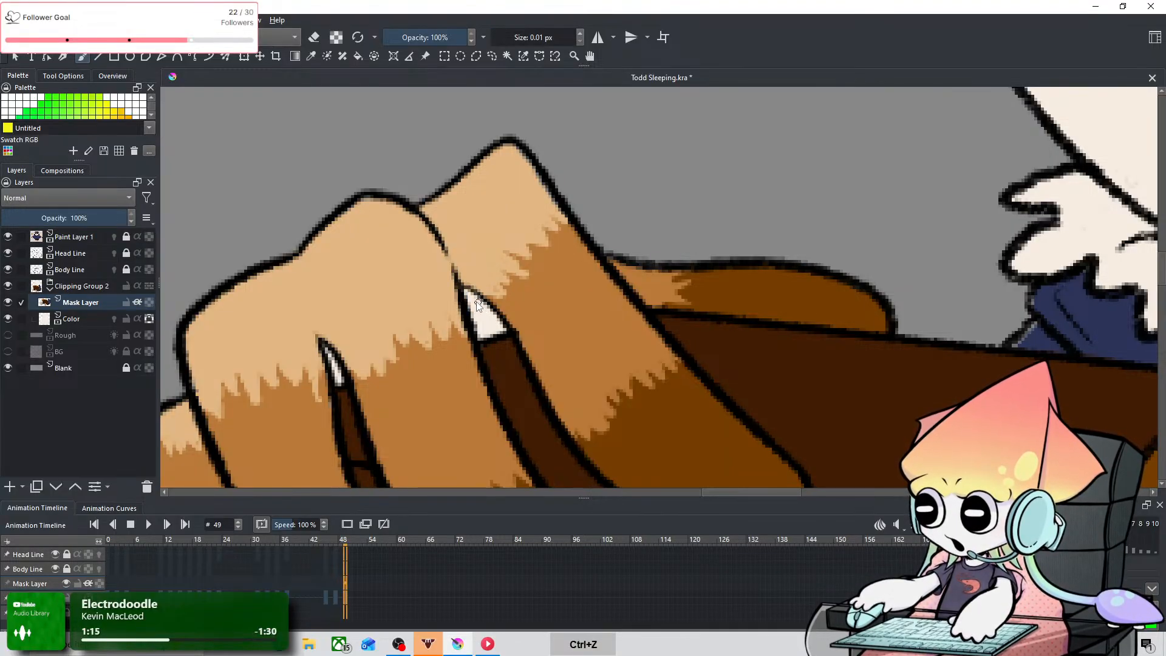
mouse_move(479, 305)
mouse_down()
mouse_move(466, 291)
mouse_move(486, 313)
mouse_move(466, 290)
mouse_up()
key(space)
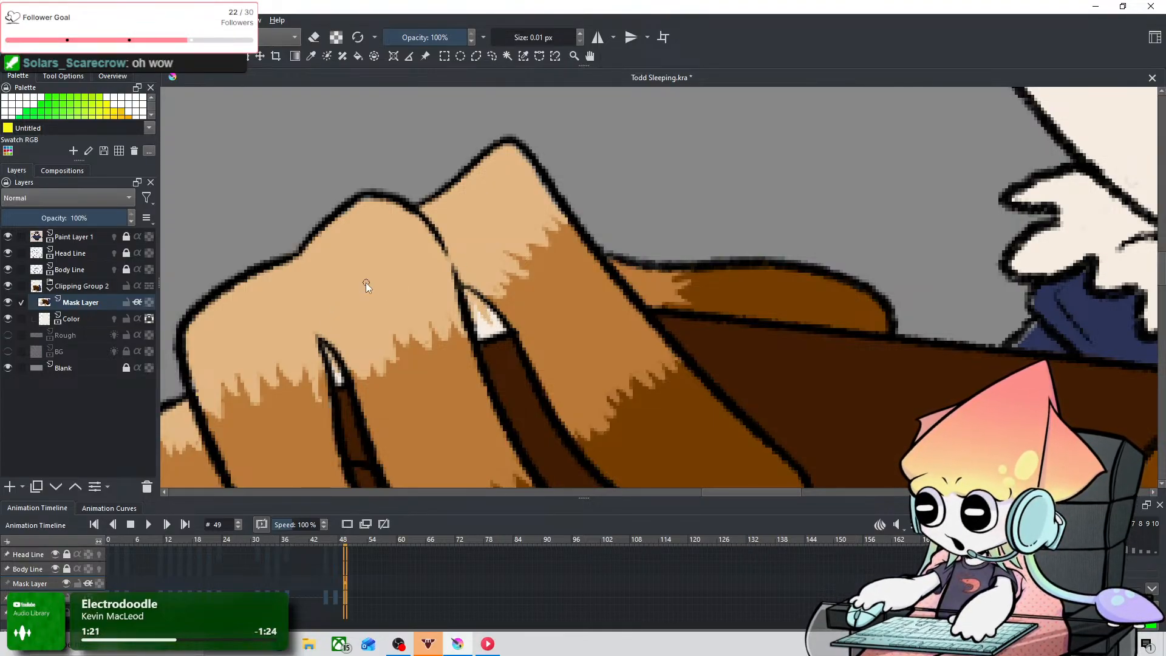
Step: Compare both colored hands with the reference owl and save the document
scroll(757, 388, down, 2)
drag(898, 377, 528, 256)
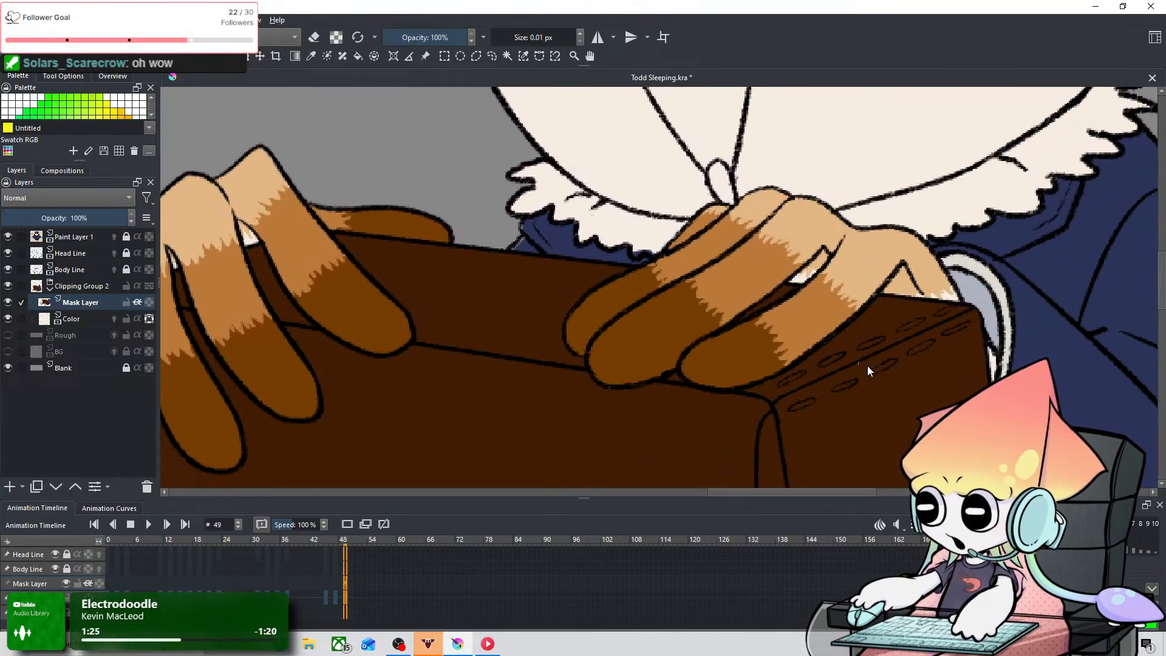
scroll(882, 371, down, 3)
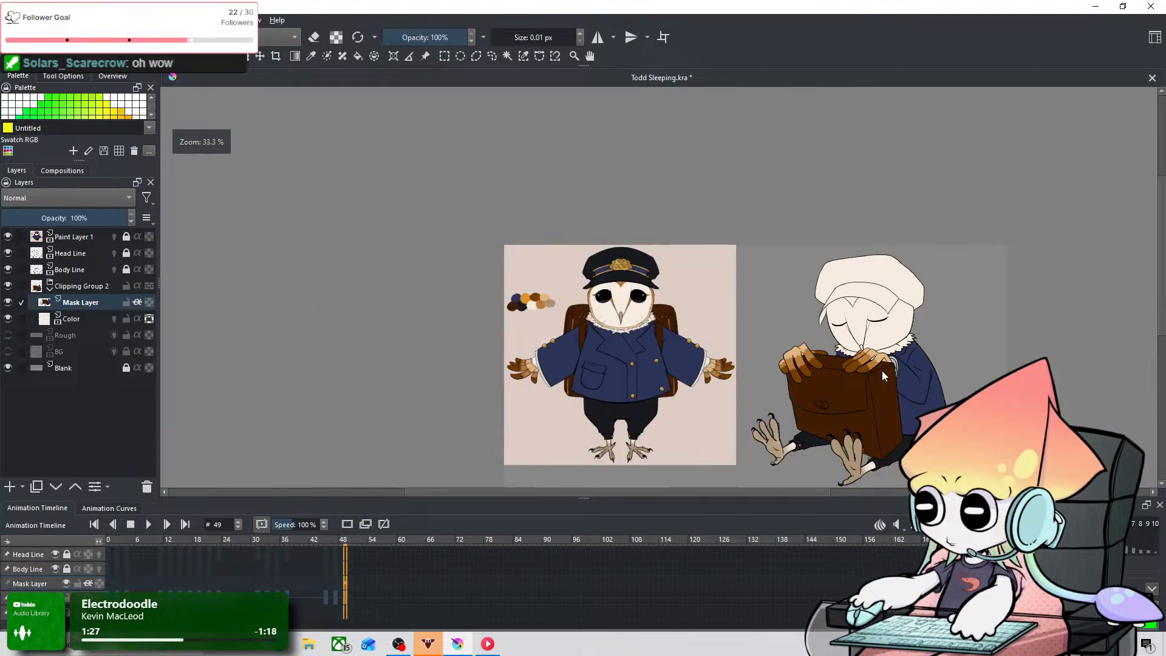
scroll(857, 358, up, 1)
drag(857, 358, 653, 273)
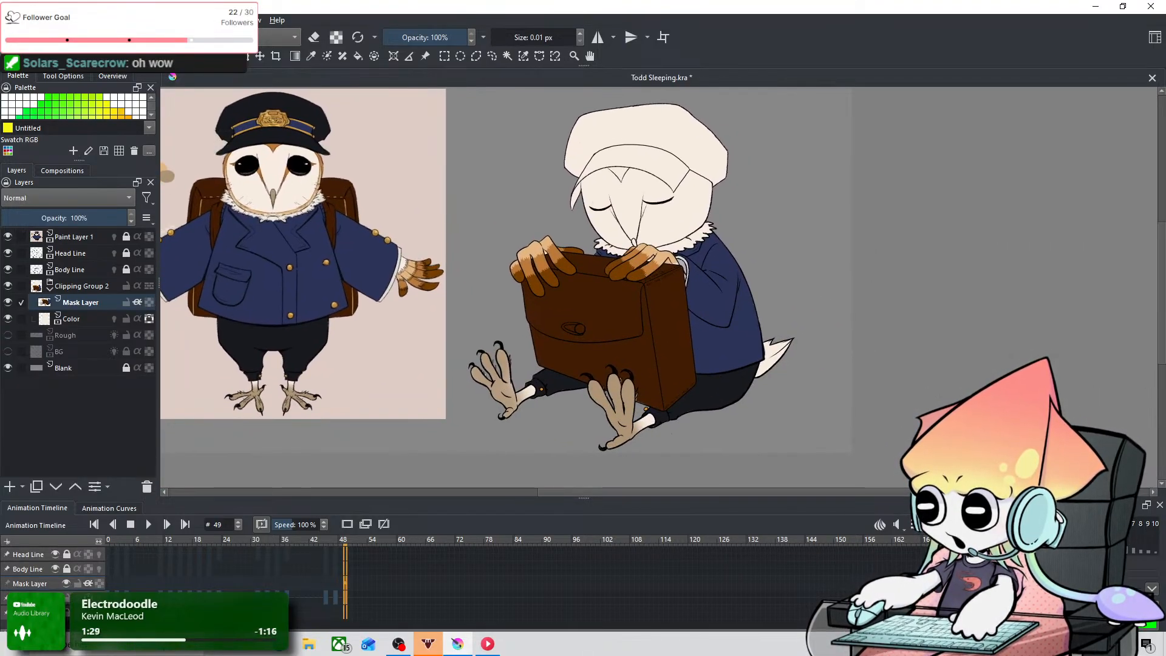
click(11, 20)
click(75, 78)
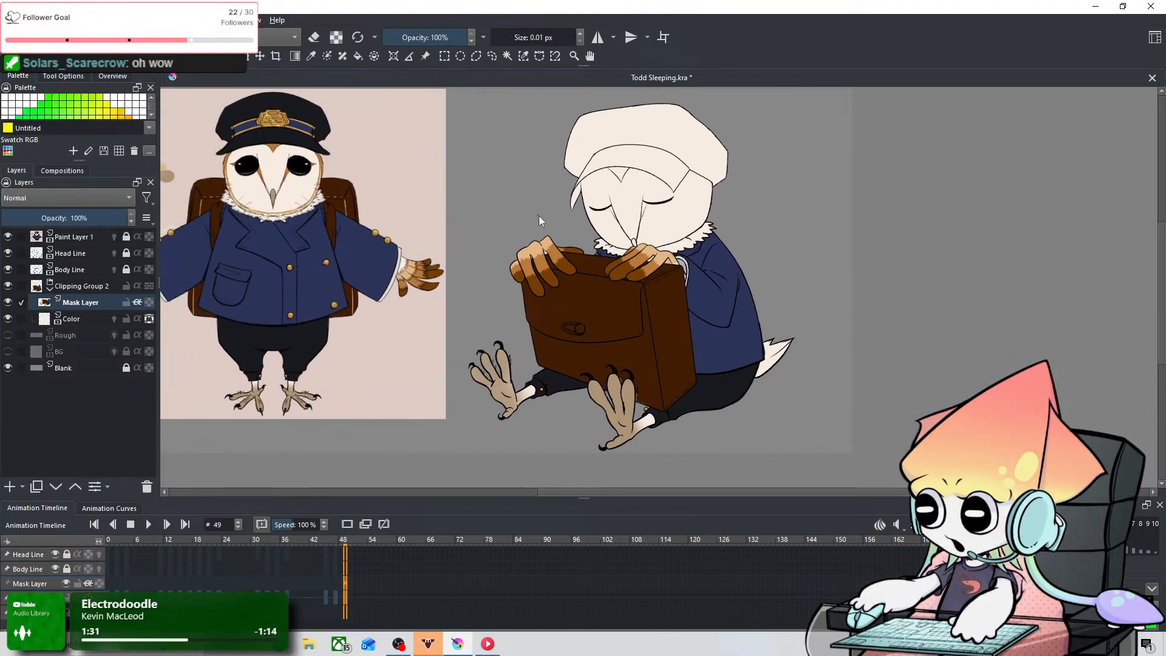
Step: Examine the hands, the jacket area below the collar and the lower body, and save the document again
scroll(538, 217, up, 4)
scroll(847, 370, down, 4)
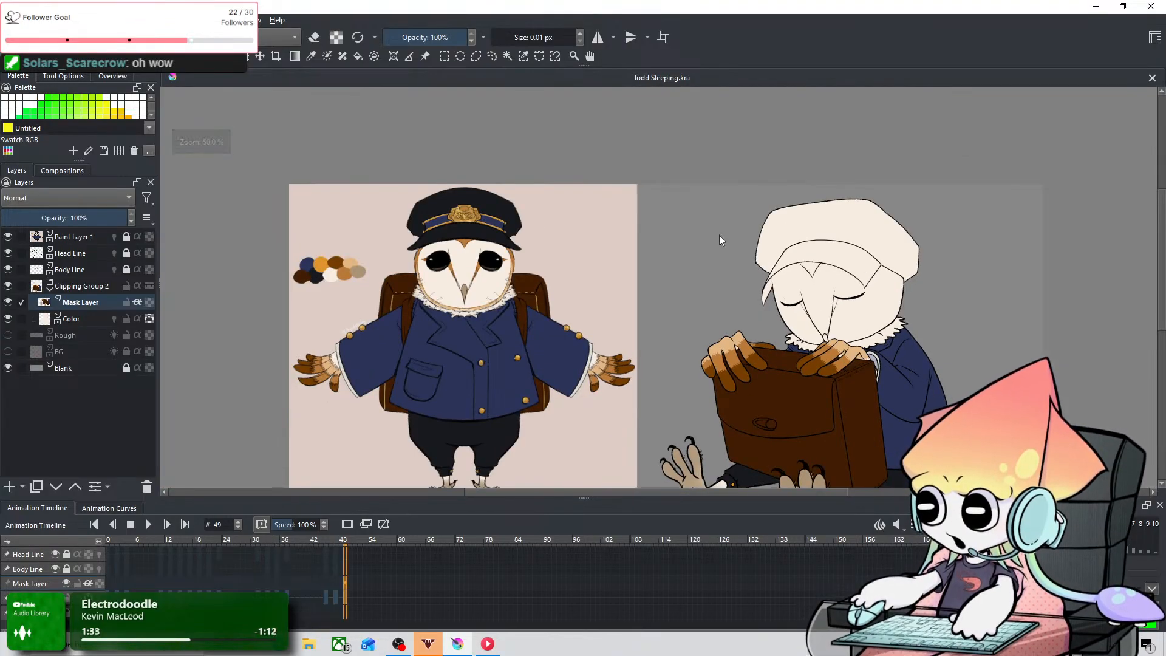
scroll(840, 373, up, 4)
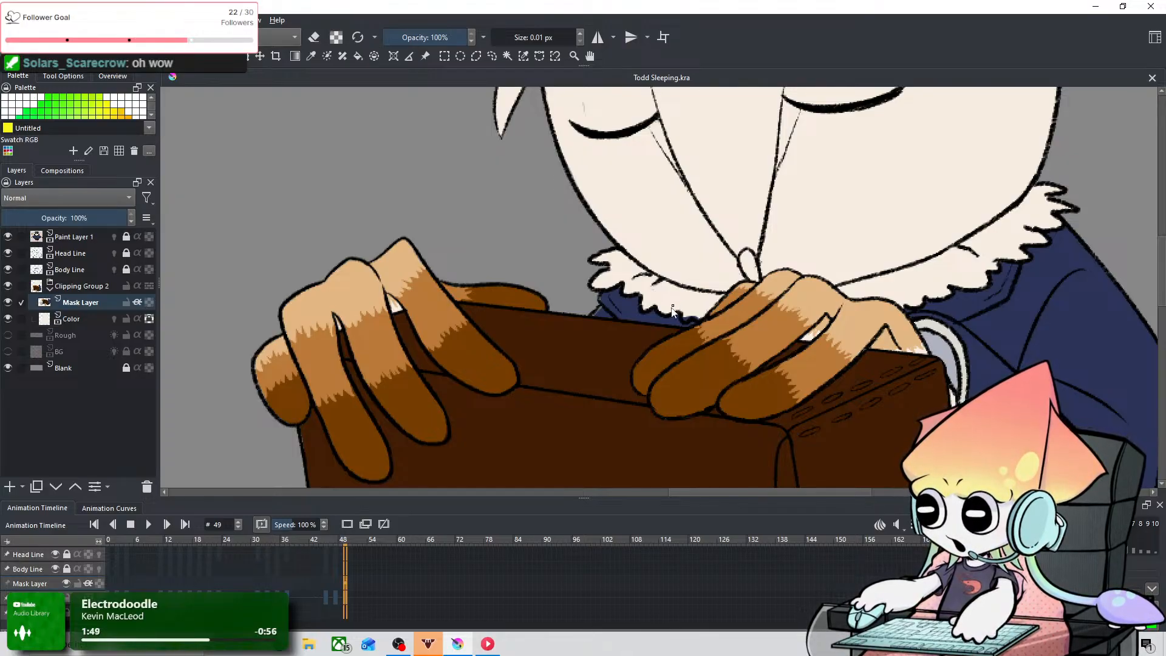
scroll(597, 299, up, 3)
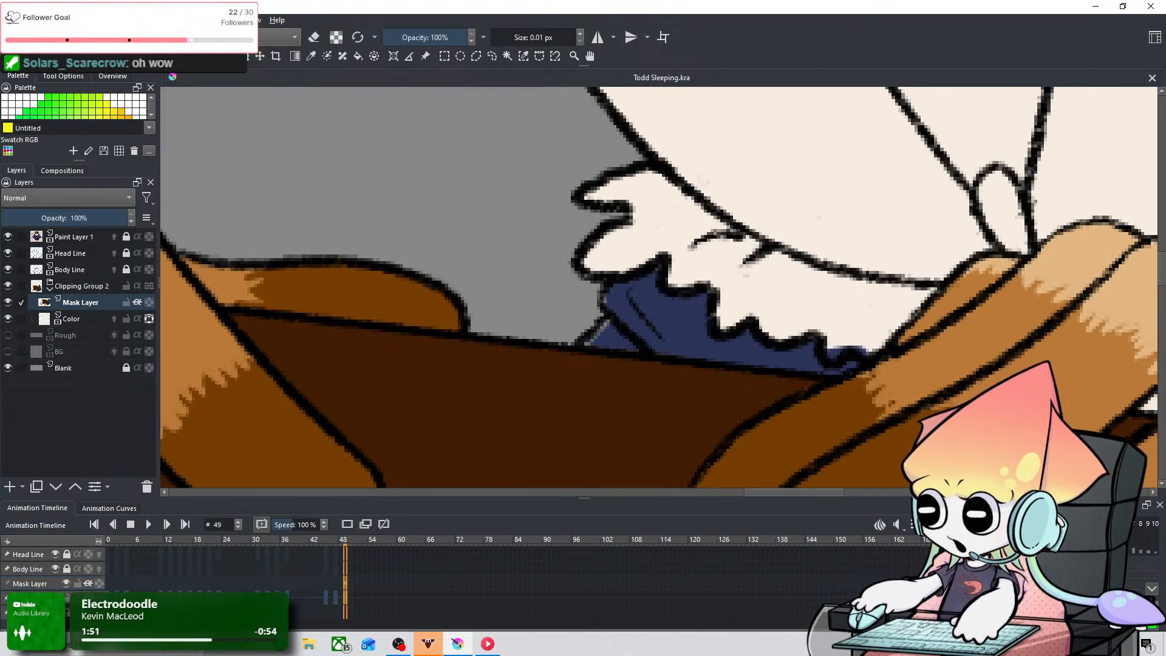
click(311, 55)
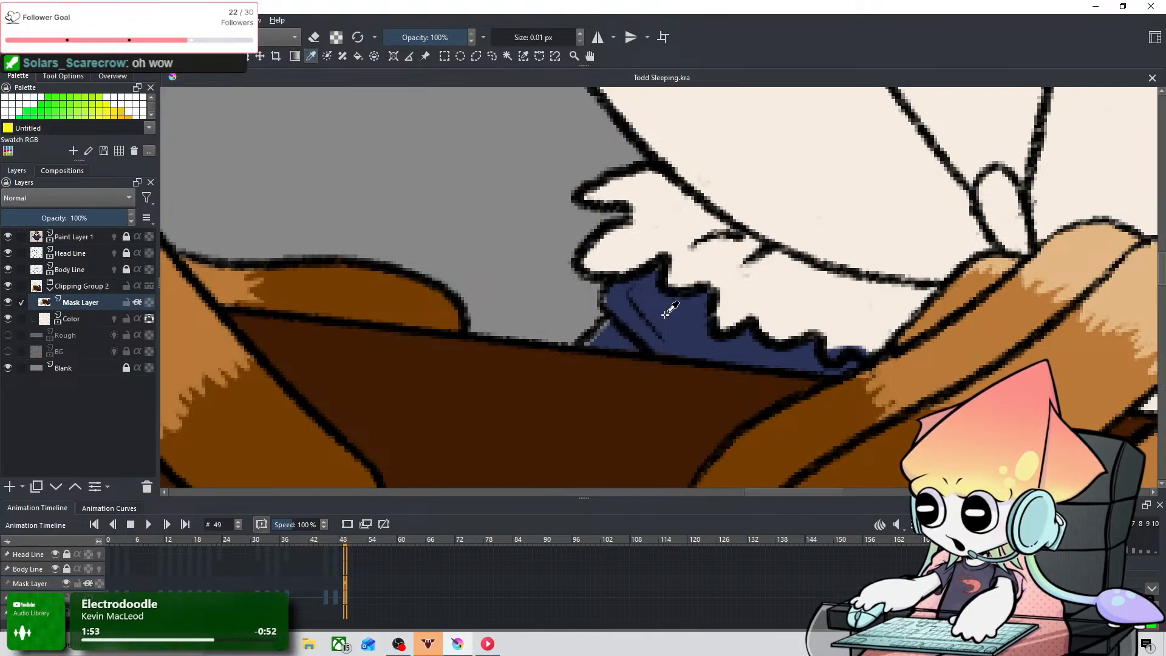
scroll(740, 262, down, 3)
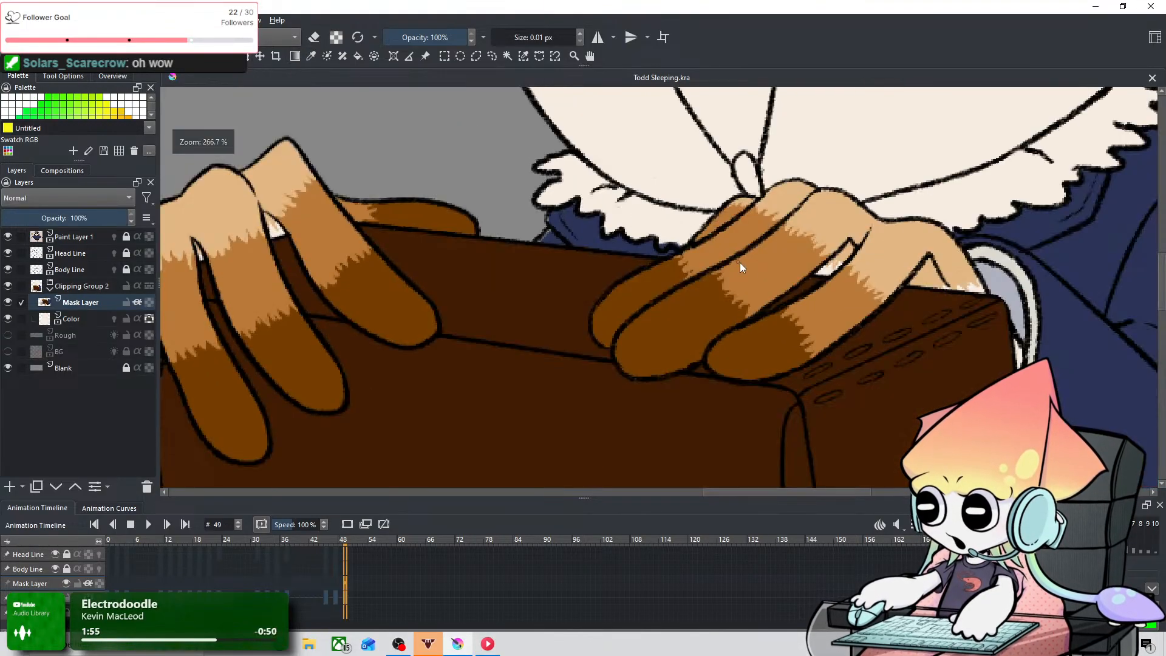
scroll(737, 272, down, 2)
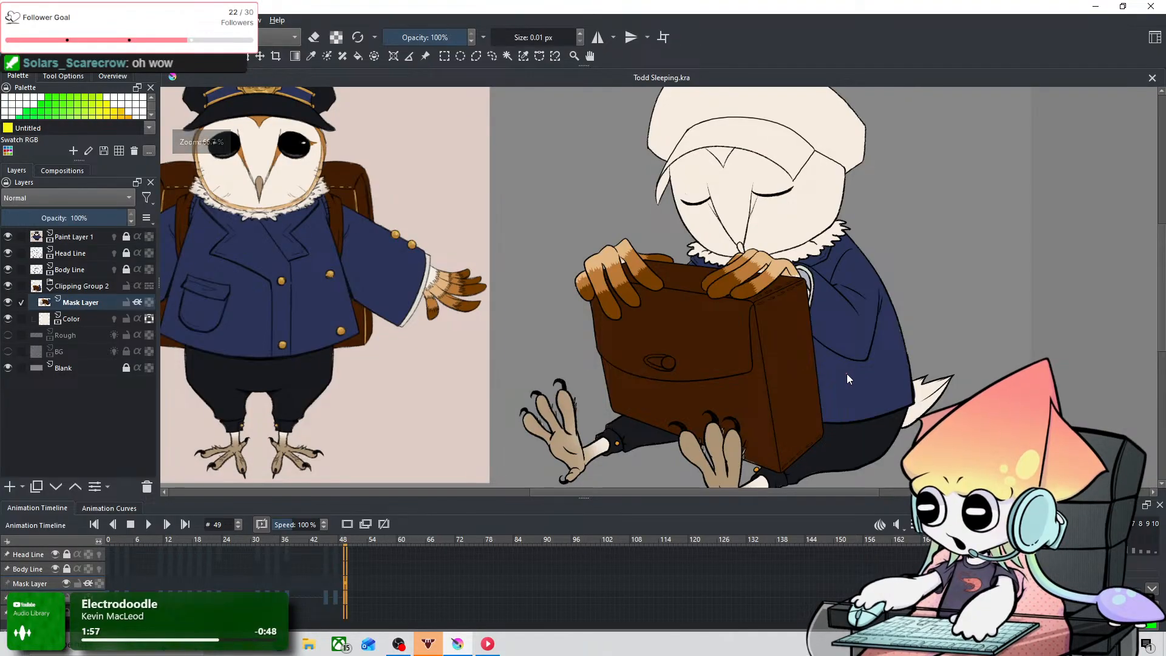
drag(842, 393, 671, 283)
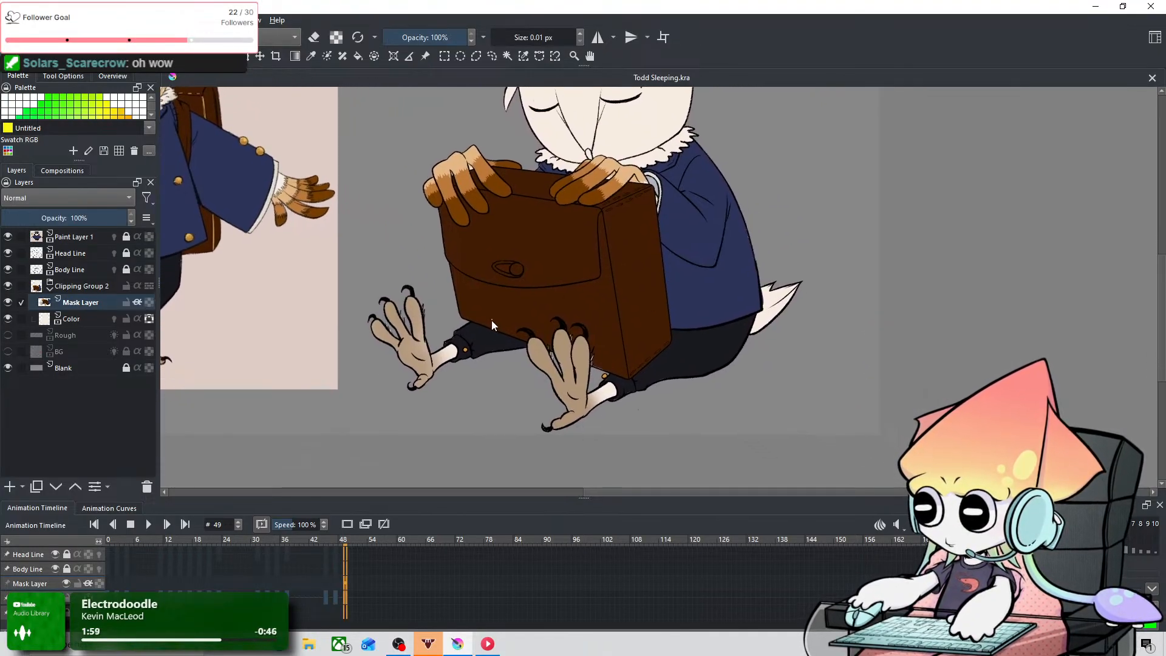
click(11, 20)
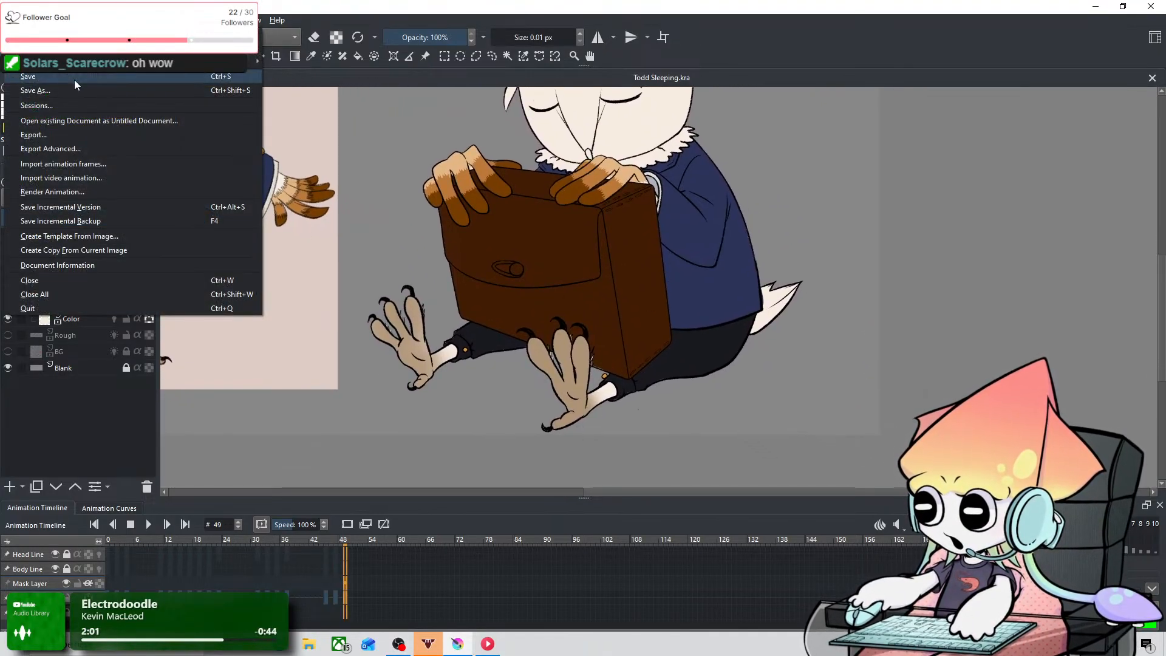
click(74, 79)
Step: Paint cream over the stray blue sliver where the tail meets the jacket, using a 6.31 px brush
scroll(786, 309, up, 3)
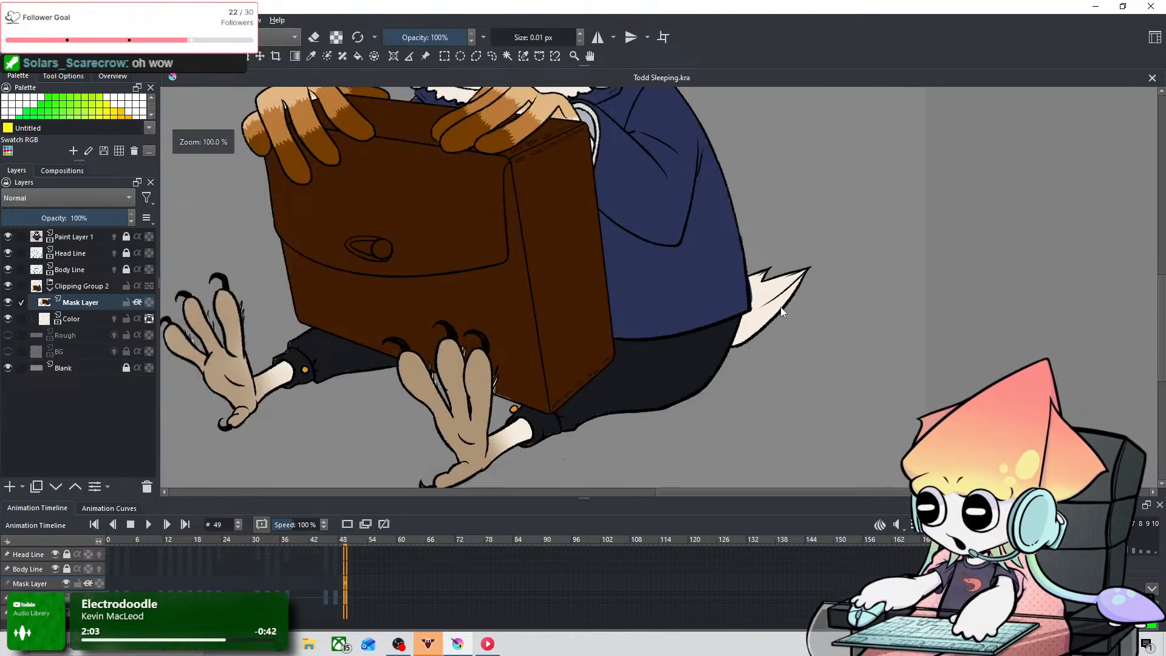
scroll(887, 341, up, 2)
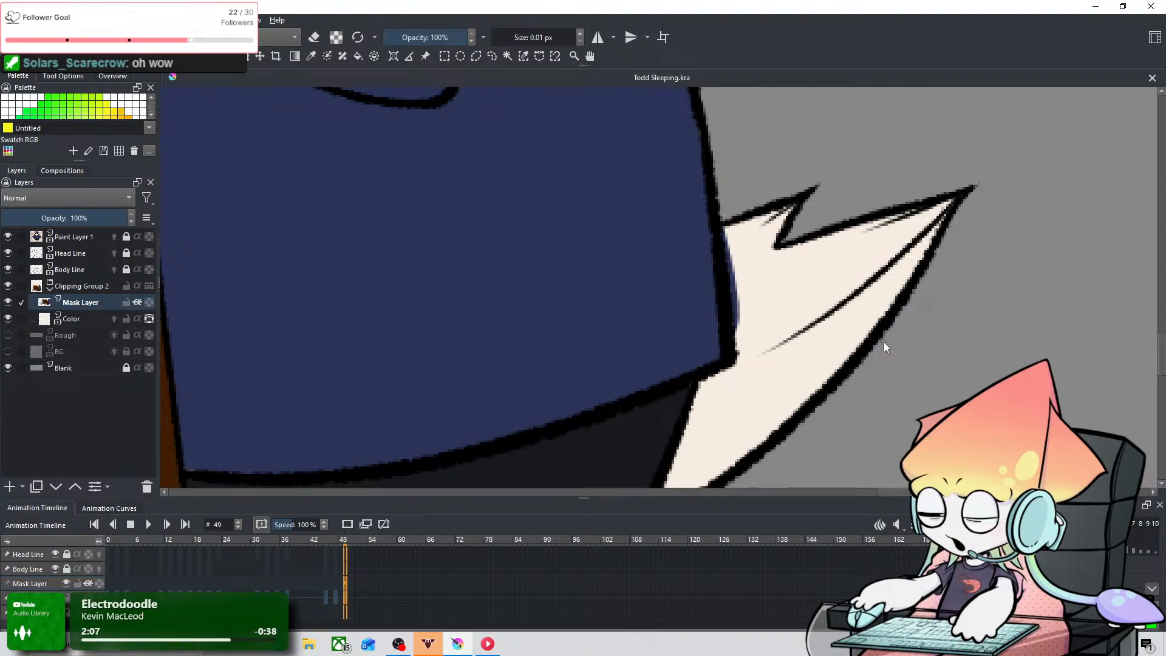
click(311, 56)
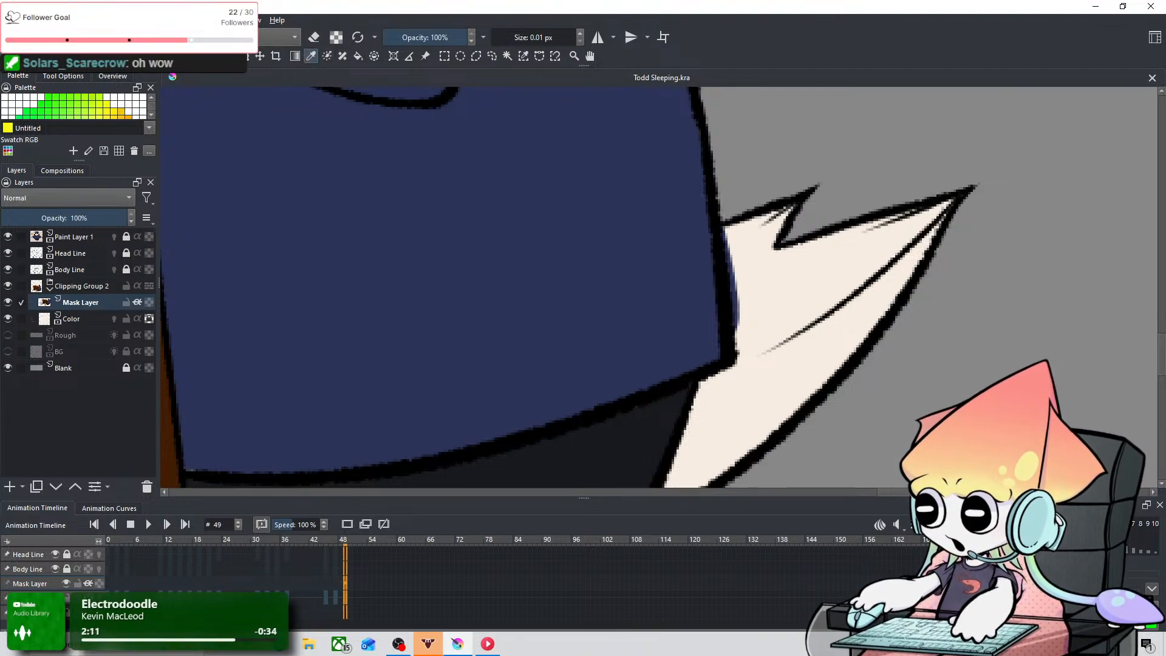
key(shift)
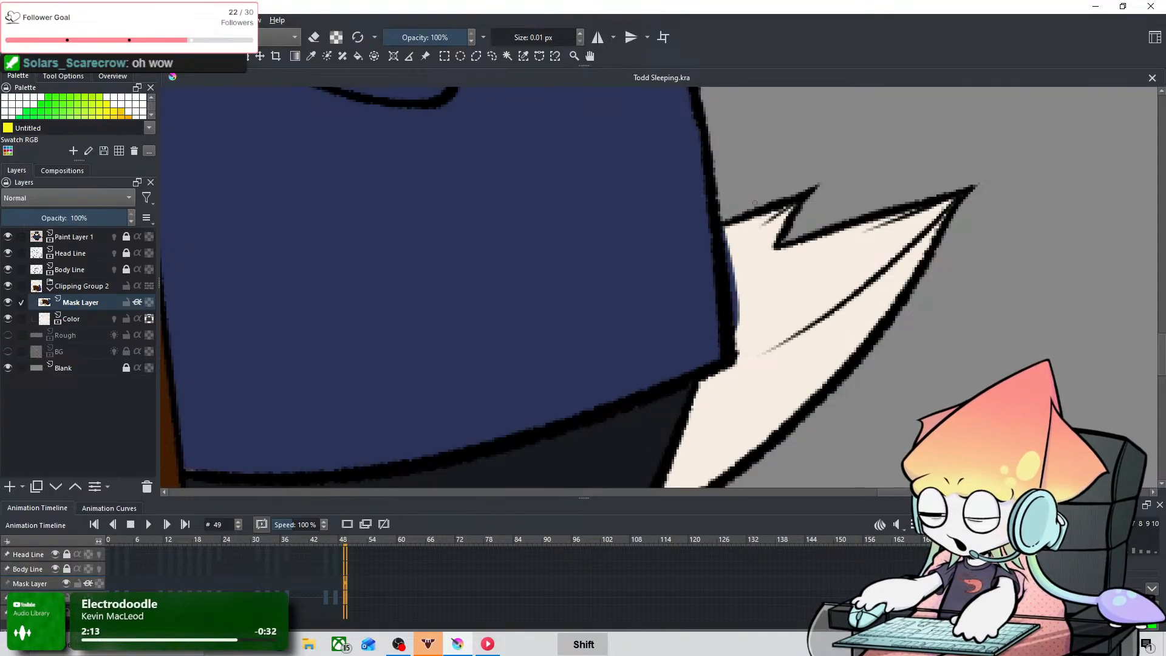
mouse_move(730, 221)
mouse_down()
mouse_move(737, 268)
mouse_move(753, 206)
mouse_up()
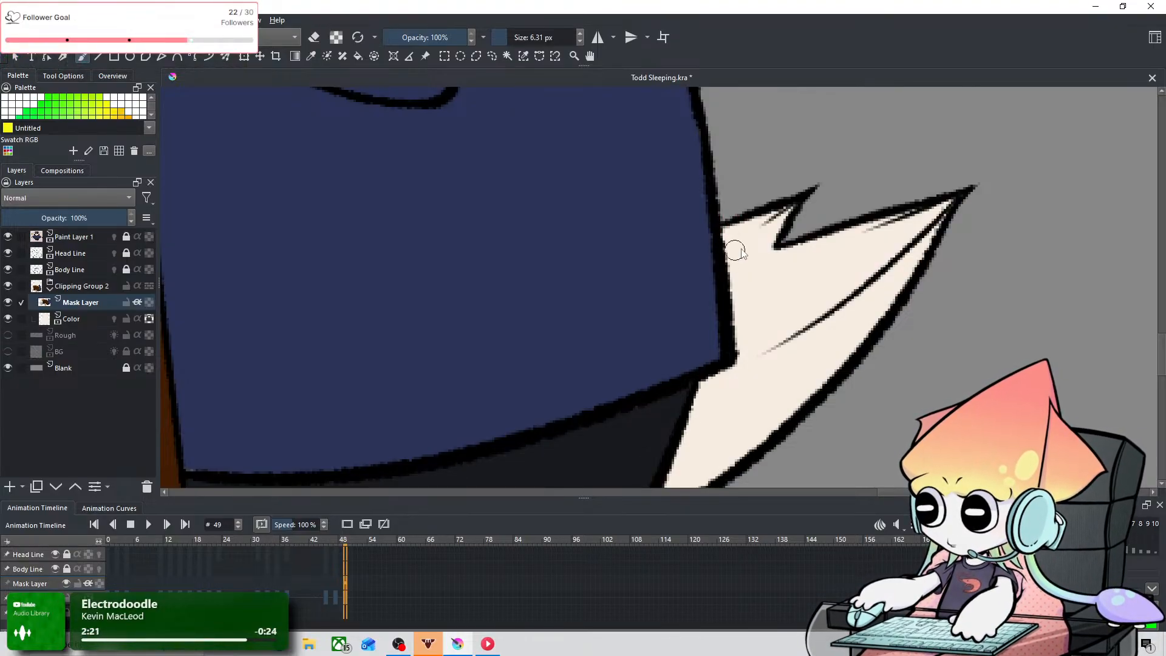
Step: Examine the tail, briefcase and hands, and compare the uncolored head and cap with the reference owl
scroll(777, 217, down, 4)
scroll(777, 217, up, 2)
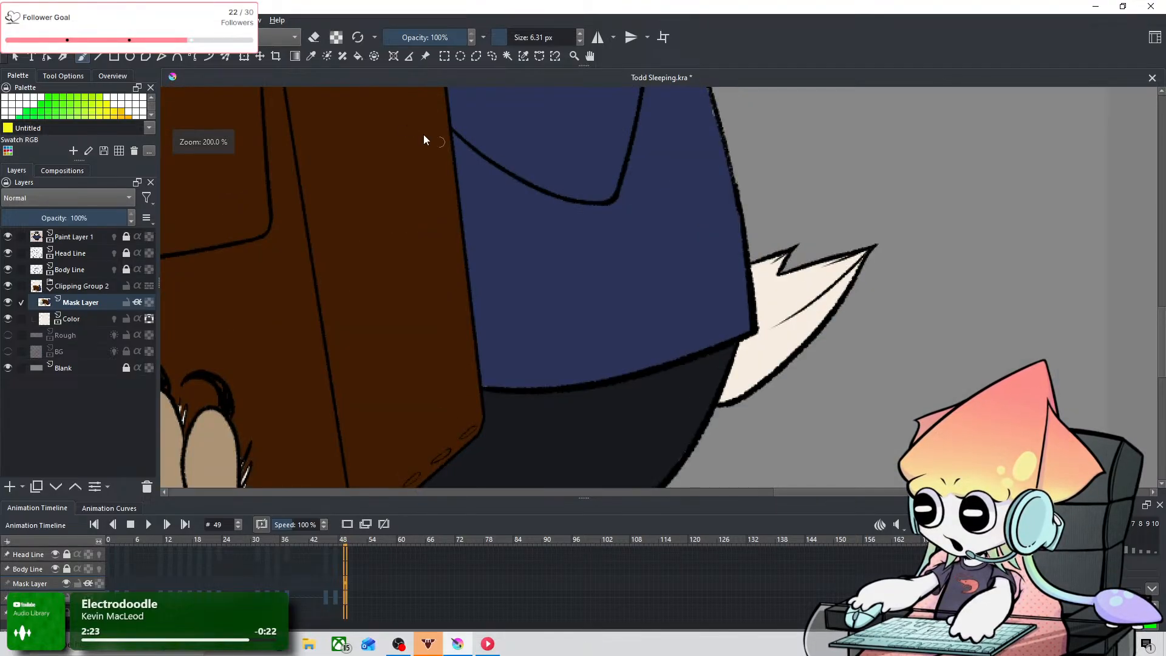
scroll(401, 210, down, 4)
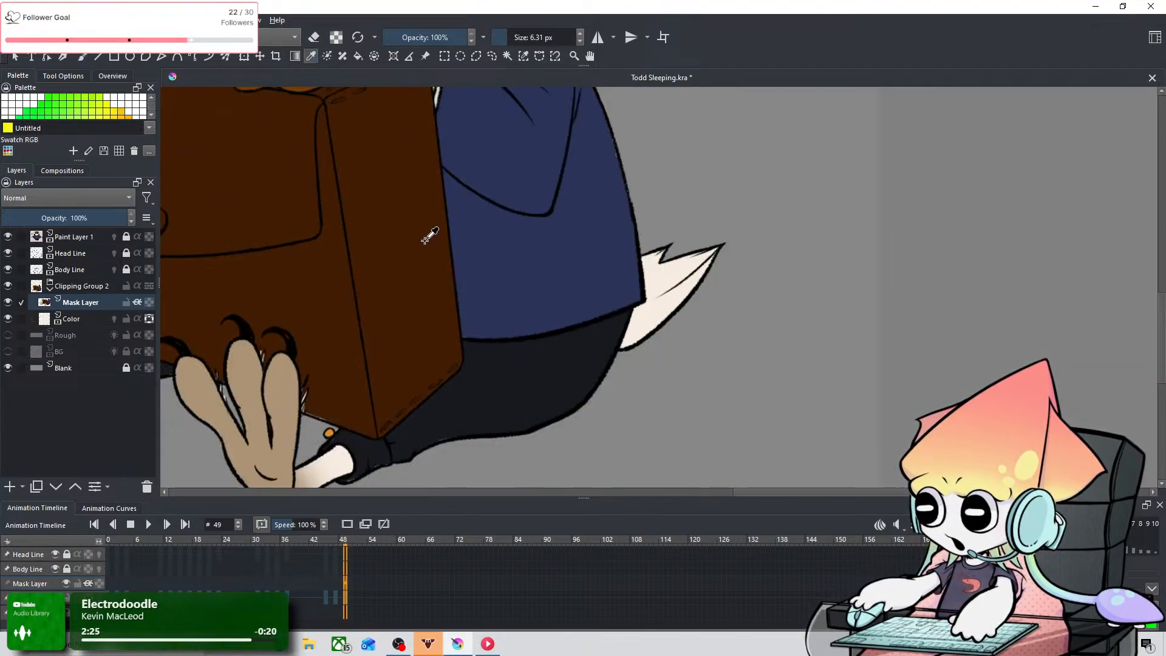
scroll(409, 200, up, 2)
drag(465, 296, 620, 437)
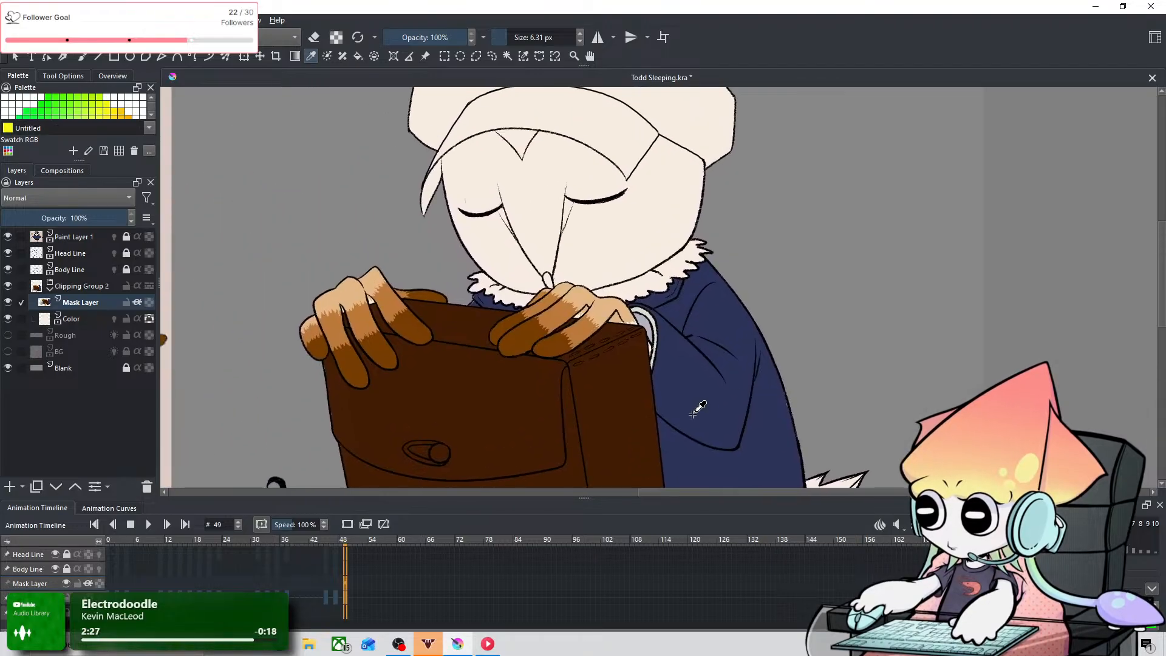
drag(550, 257, 582, 337)
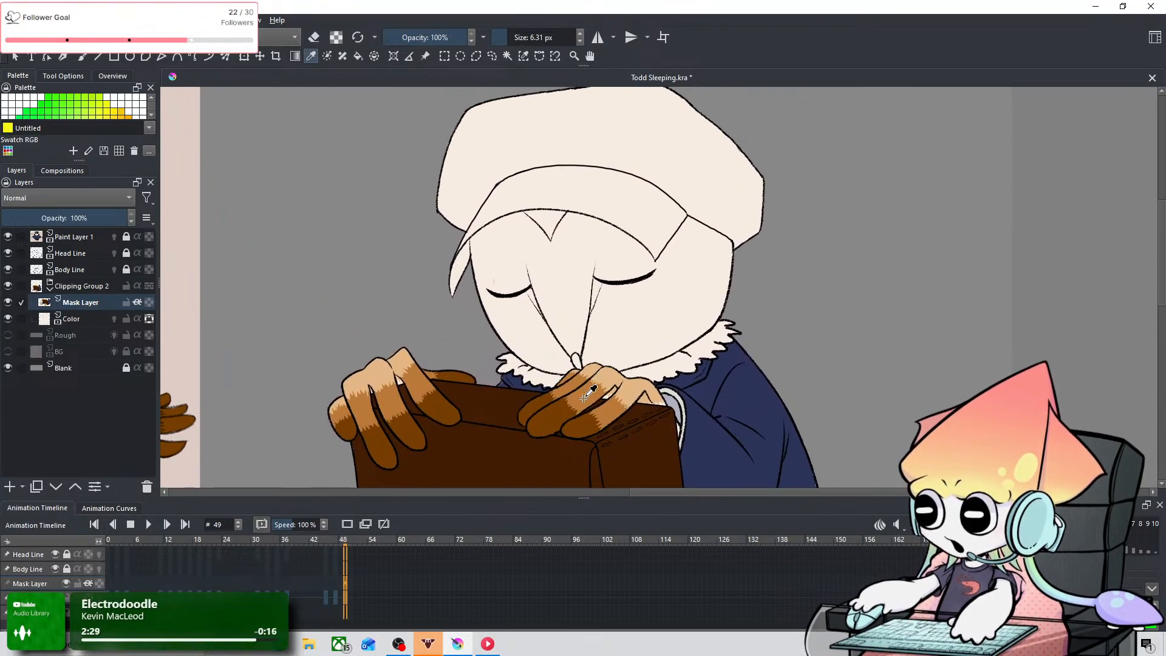
scroll(509, 327, down, 1)
drag(509, 327, 723, 329)
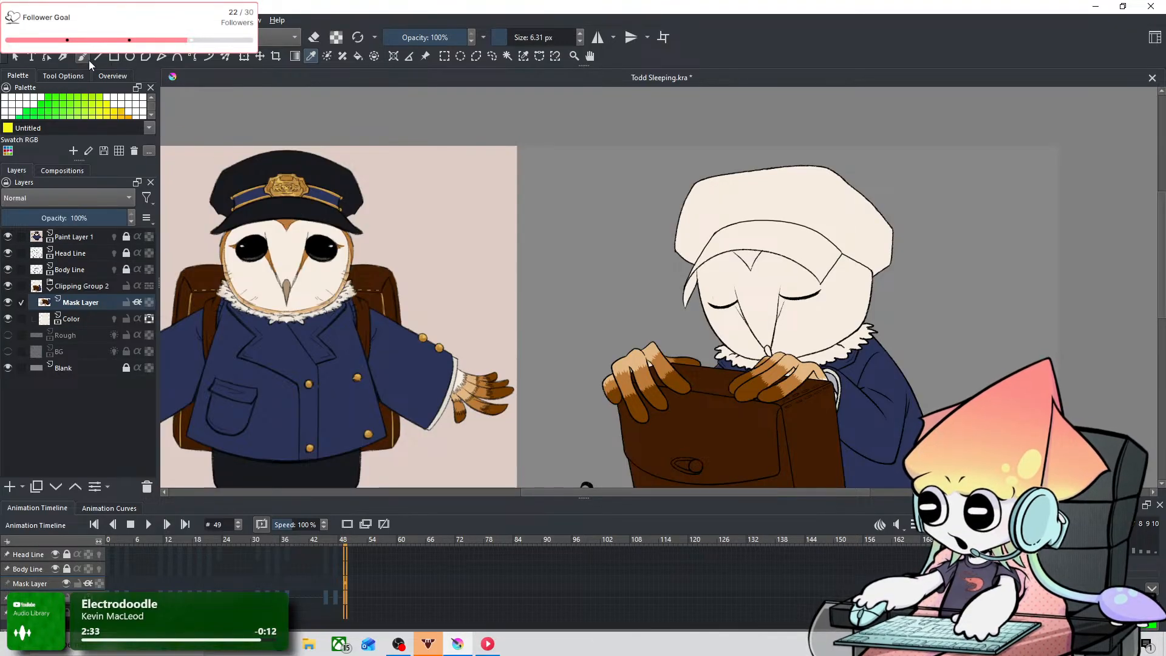
Step: Paint the V-shaped marking on the sleeping owl's forehead orange-brown up to the cap brim, starting with a 6.31 px brush
scroll(725, 181, up, 3)
scroll(592, 409, up, 3)
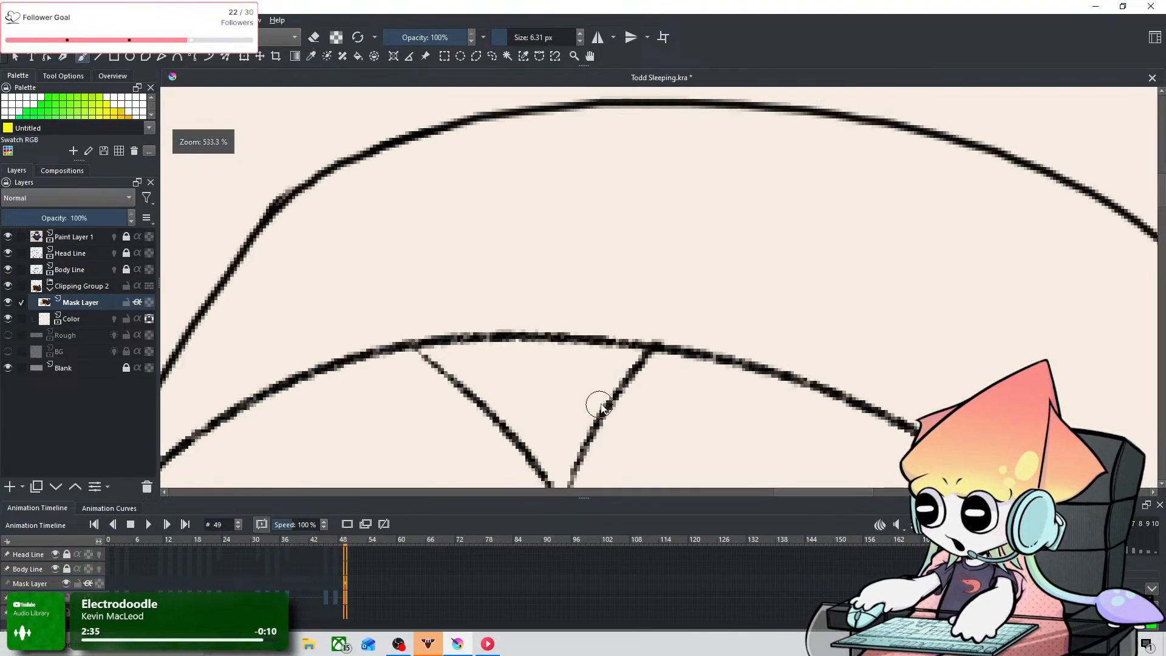
drag(628, 384, 693, 250)
scroll(693, 252, down, 2)
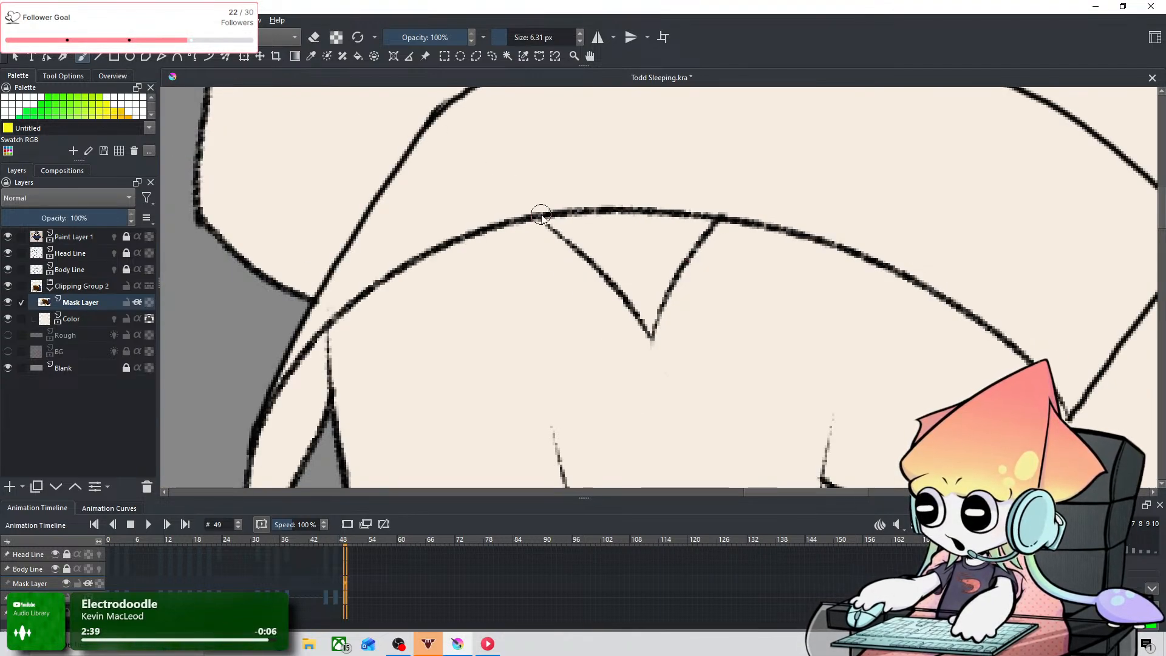
mouse_move(541, 215)
mouse_down()
mouse_move(635, 274)
mouse_move(598, 260)
mouse_up()
key(ctrl+z)
drag(555, 218, 643, 300)
key(ctrl+z)
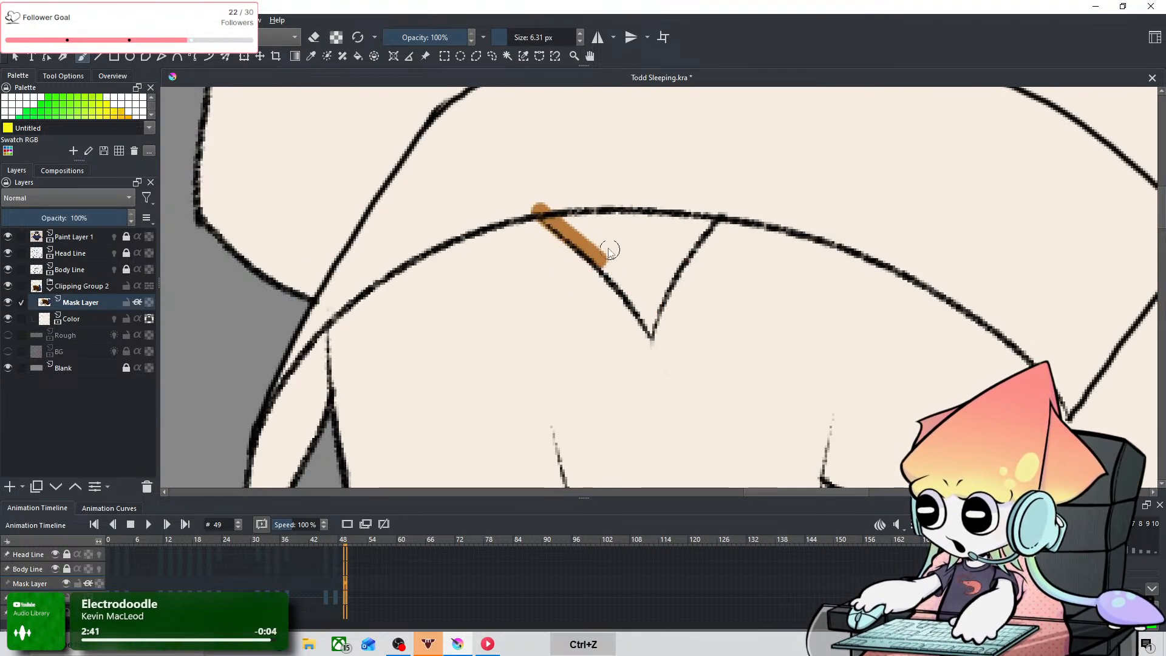
key(ctrl+z)
drag(542, 211, 609, 256)
key(ctrl+z)
drag(545, 210, 597, 246)
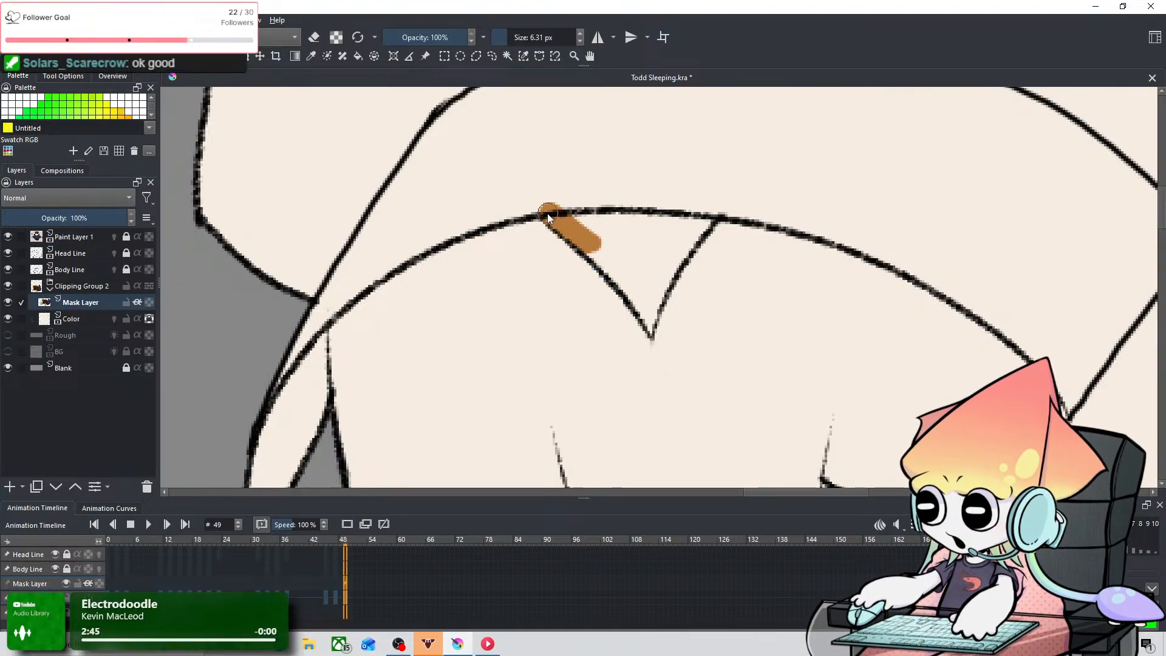
mouse_move(548, 216)
mouse_down()
mouse_move(648, 307)
mouse_move(646, 276)
mouse_move(652, 314)
mouse_move(705, 223)
mouse_move(572, 222)
mouse_move(697, 215)
mouse_move(611, 212)
mouse_move(668, 211)
mouse_move(611, 250)
mouse_move(591, 215)
mouse_move(644, 294)
mouse_move(627, 214)
mouse_move(612, 235)
mouse_move(645, 295)
mouse_move(687, 213)
mouse_up()
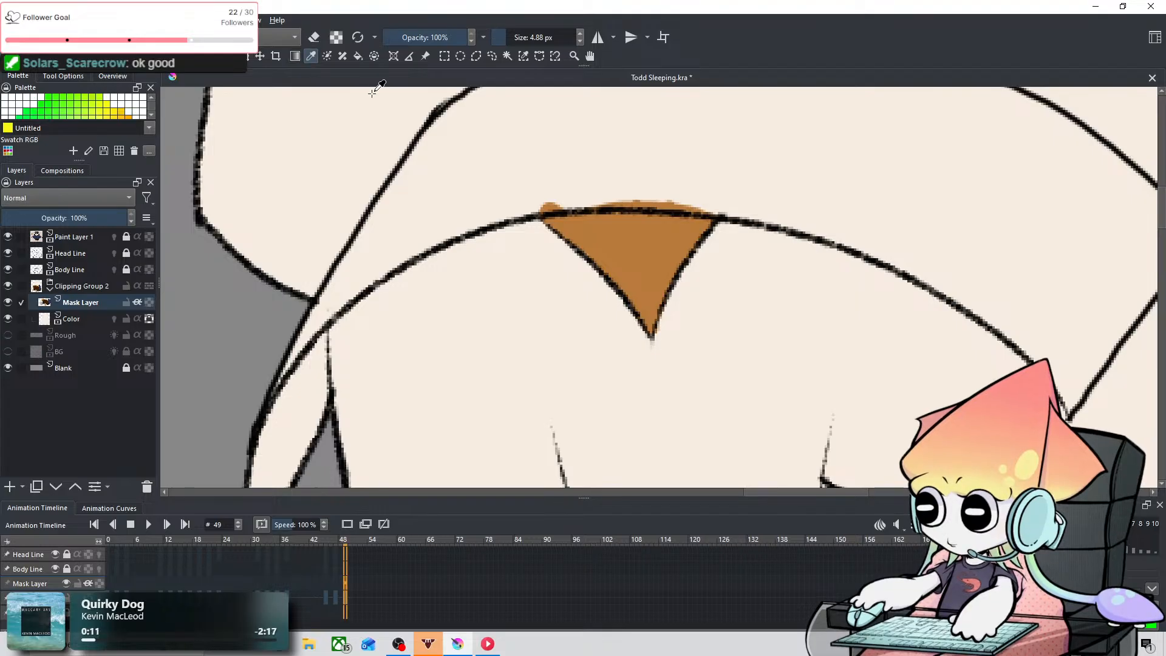
key(b)
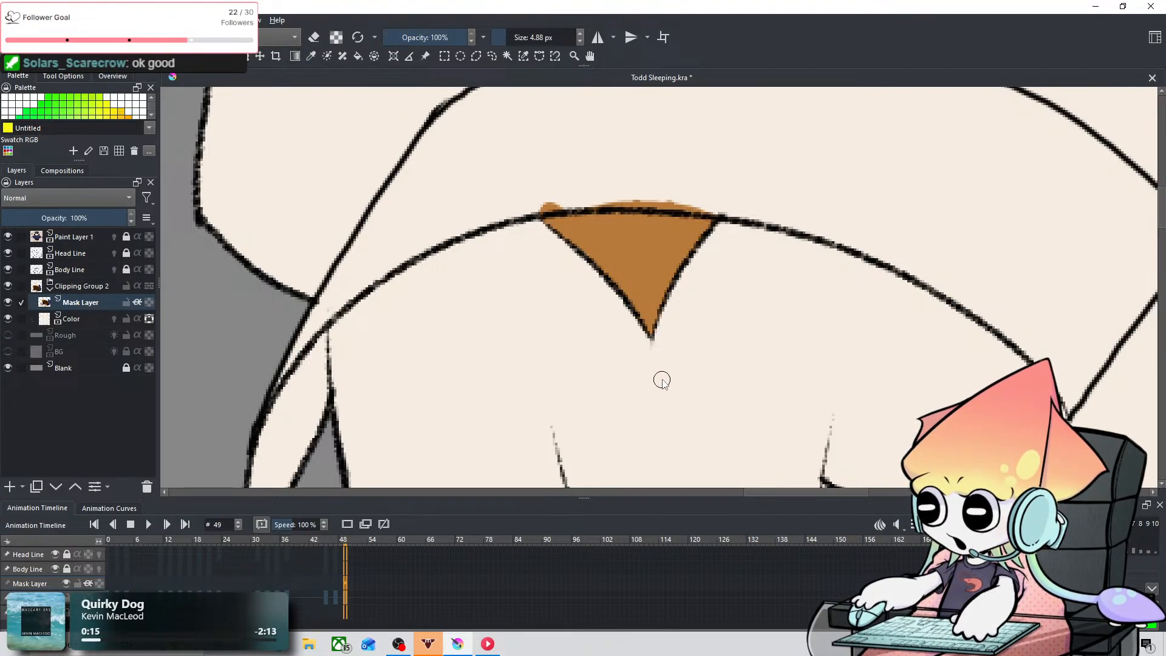
Step: Fill the narrow wedge below the inner corner of the left closed eye with orange-brown, finishing with a 2.28 px brush
scroll(579, 261, down, 5)
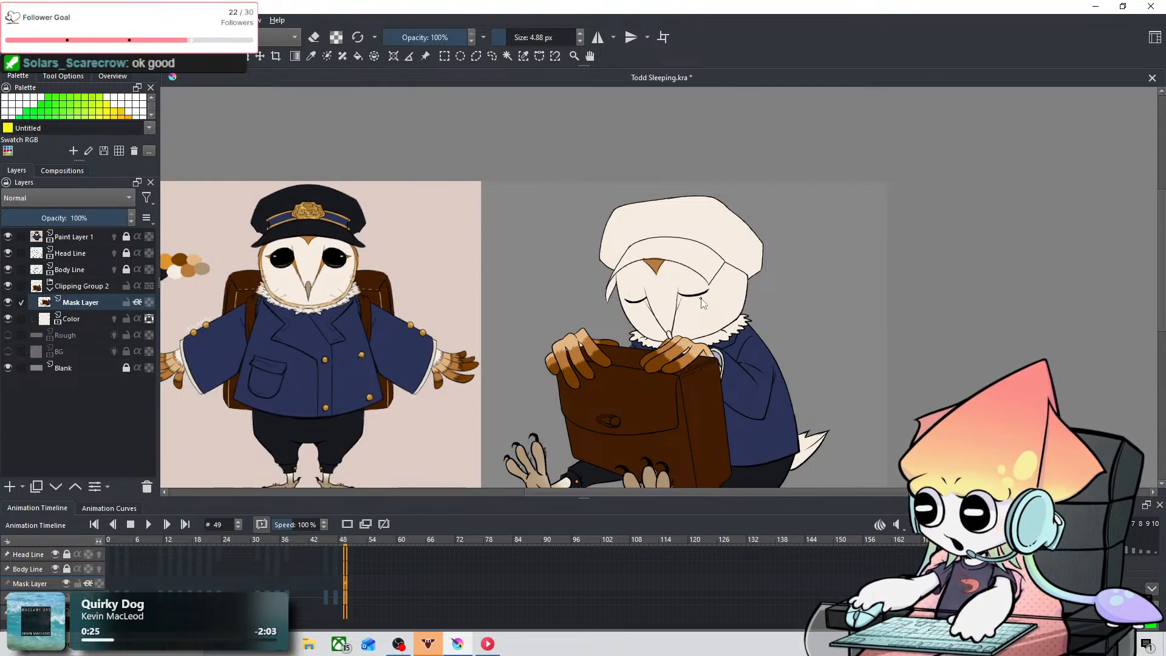
scroll(703, 304, up, 1)
scroll(753, 304, up, 1)
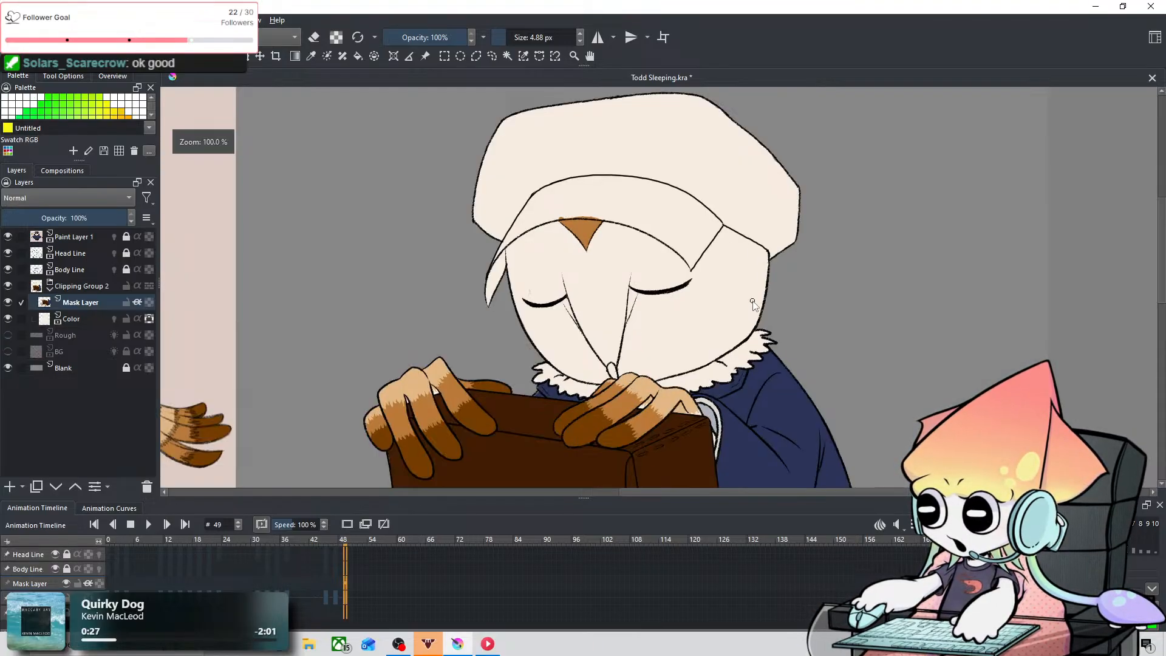
scroll(570, 315, down, 2)
drag(576, 311, 776, 287)
scroll(715, 305, up, 1)
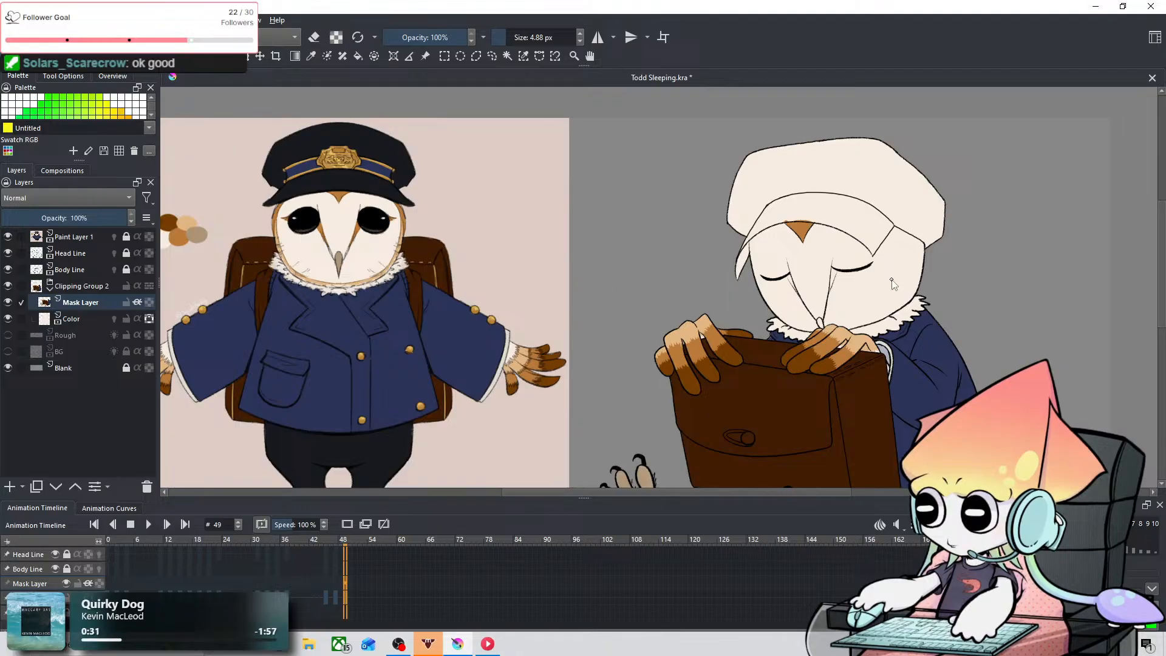
scroll(892, 282, up, 2)
scroll(810, 286, up, 3)
drag(602, 279, 633, 333)
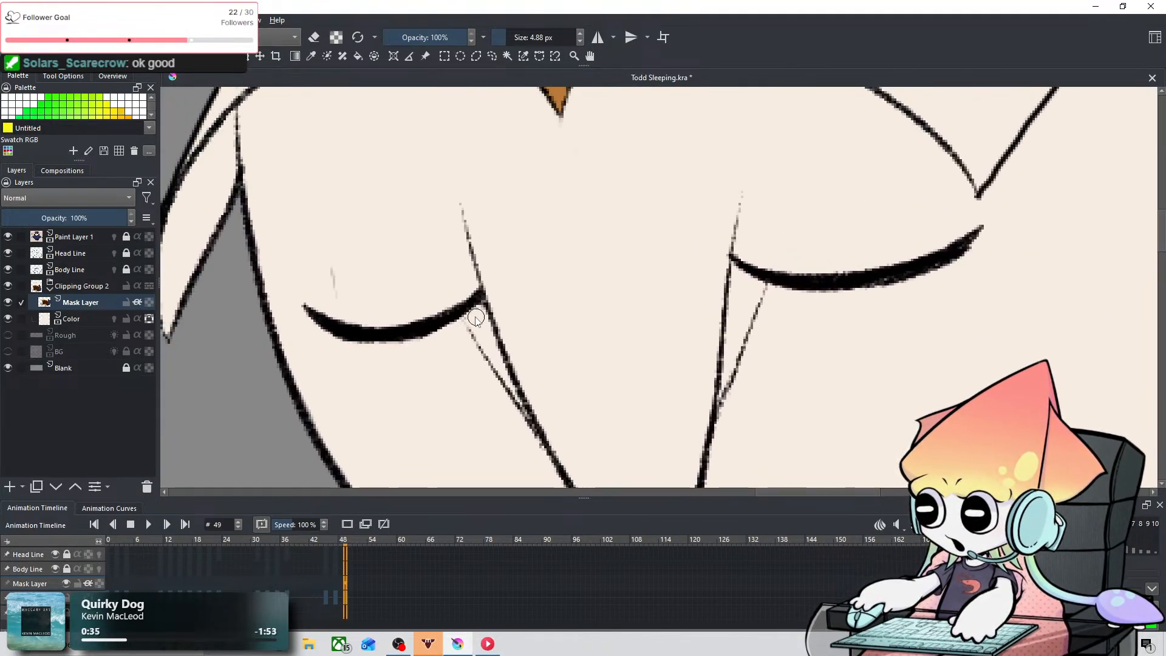
drag(464, 311, 496, 360)
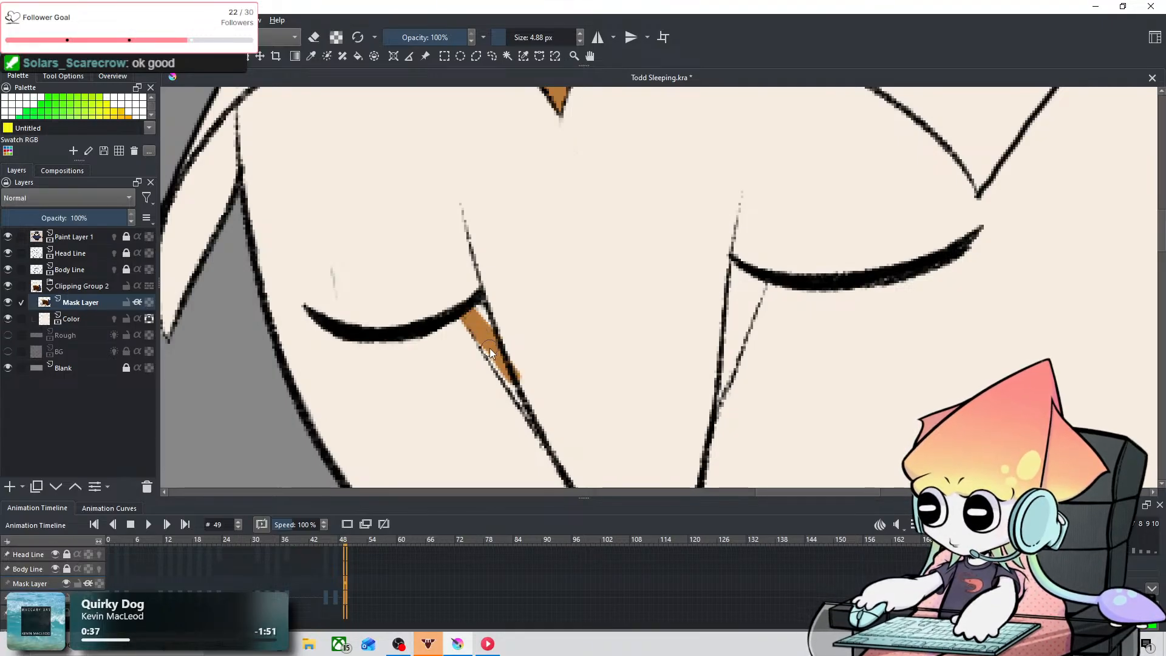
key(ctrl+z)
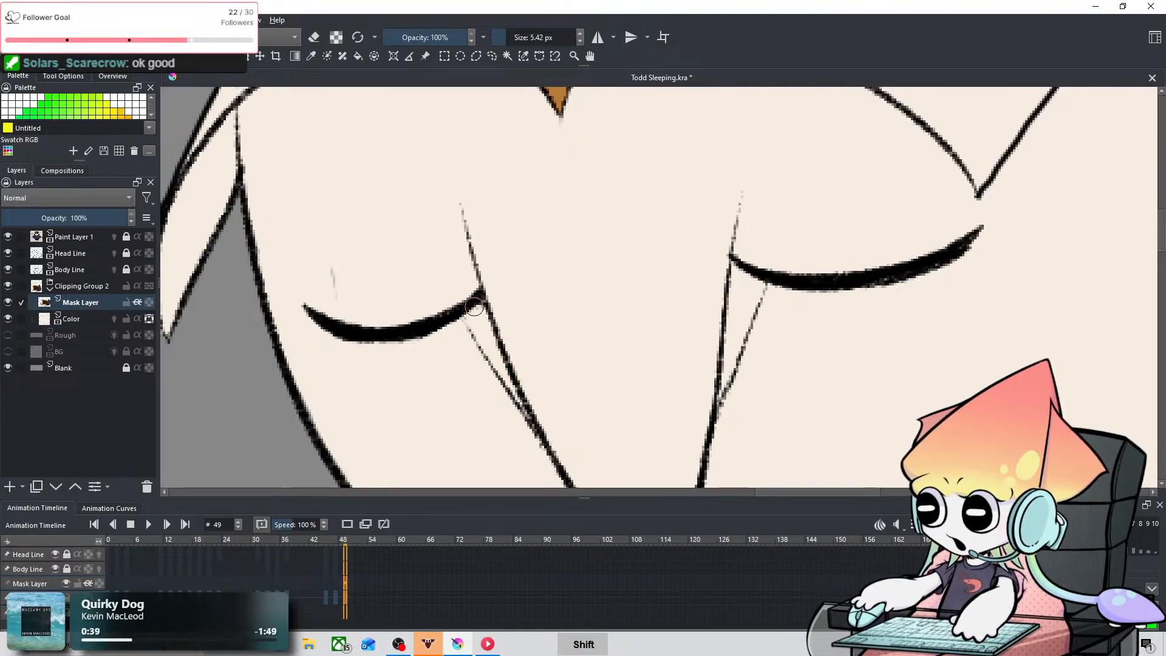
drag(474, 308, 475, 307)
mouse_move(535, 427)
mouse_down()
mouse_move(466, 326)
mouse_move(488, 352)
mouse_move(464, 316)
mouse_move(489, 341)
mouse_move(484, 306)
mouse_move(472, 318)
mouse_move(486, 343)
mouse_move(467, 310)
mouse_move(547, 437)
mouse_up()
key(ctrl+z)
key(ctrl+z)
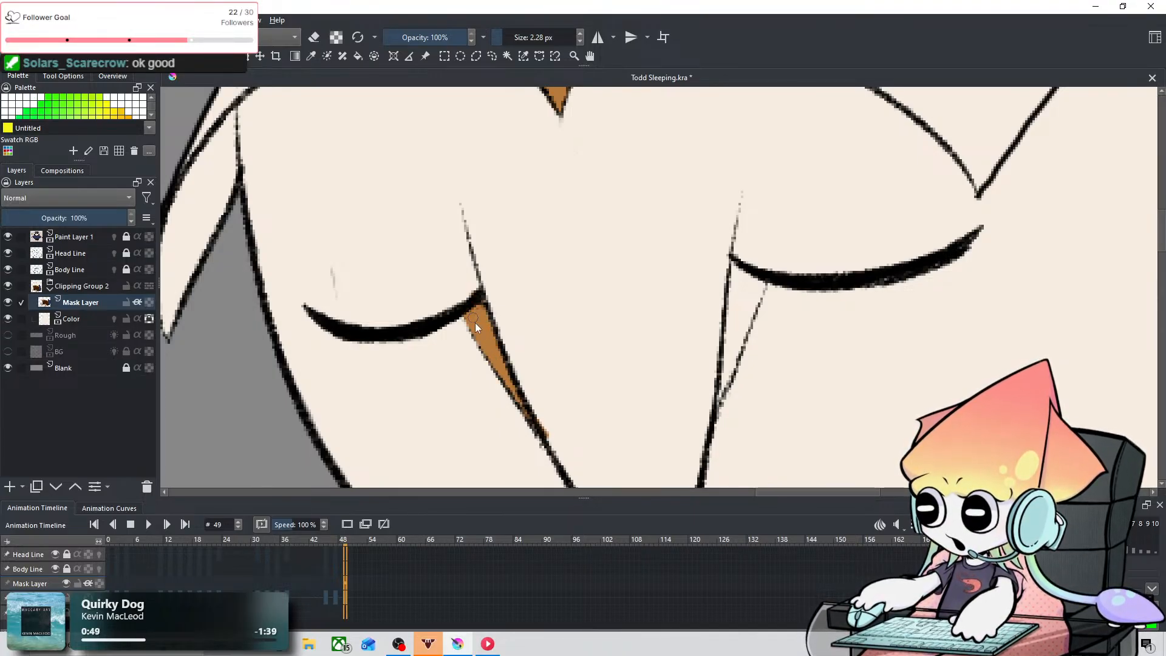
click(311, 57)
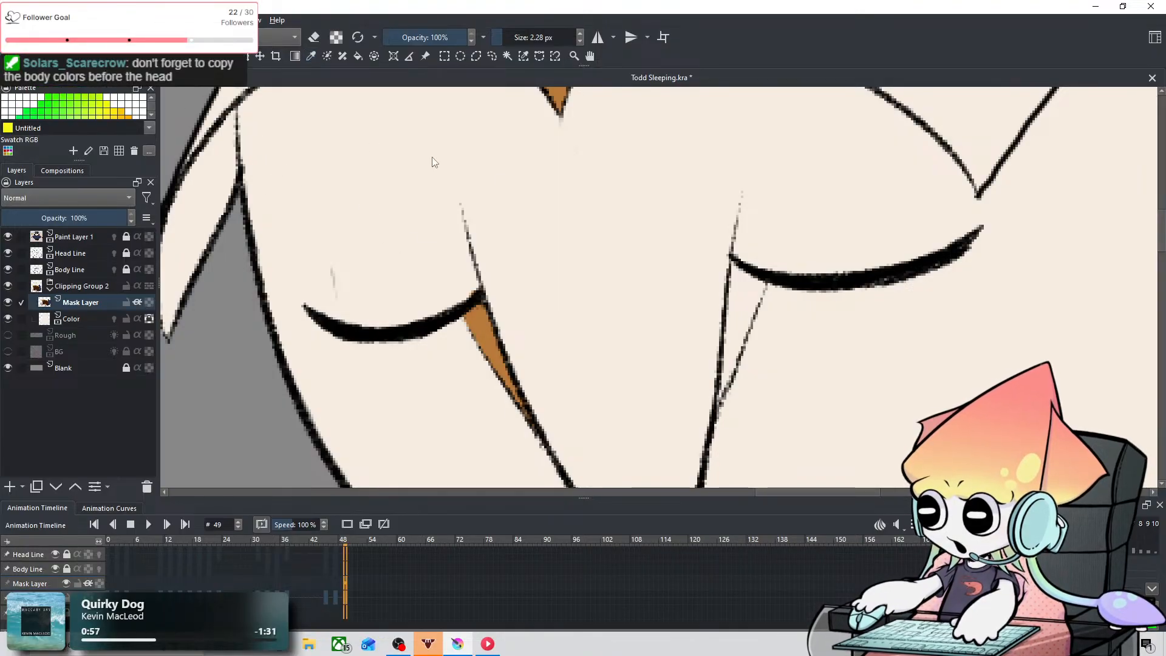
Step: Fill the matching wedge below the inner corner of the right closed eye with orange-brown, using the 2.28 px brush
drag(718, 402, 768, 262)
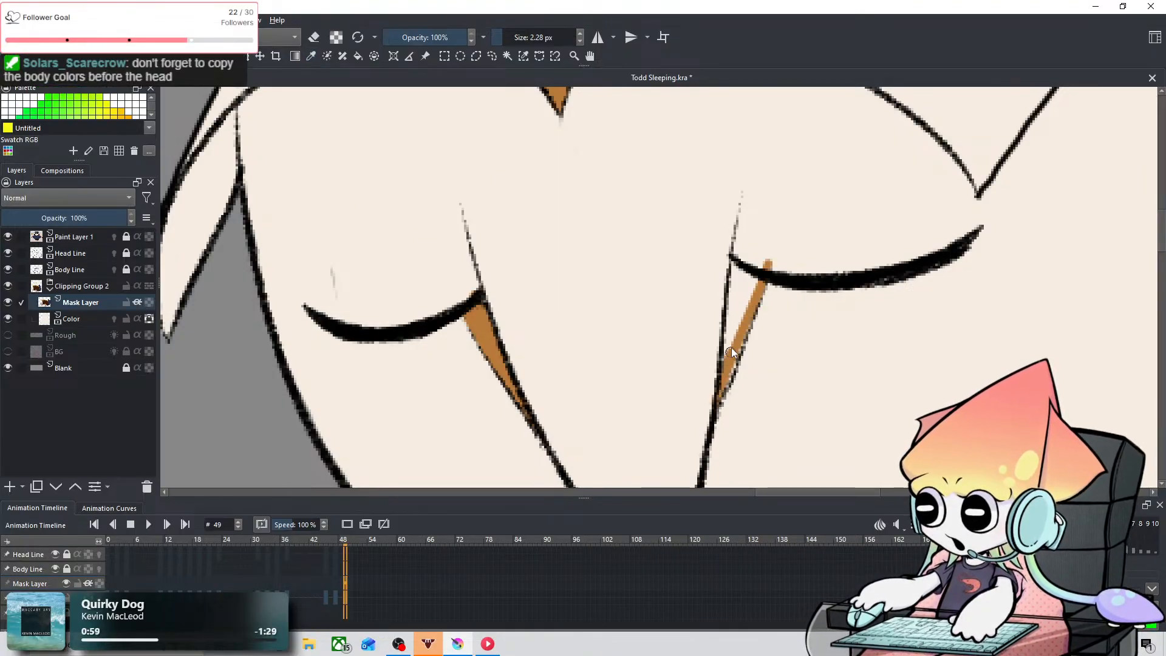
key(ctrl+z)
mouse_move(718, 405)
mouse_down()
mouse_move(738, 326)
mouse_move(724, 355)
mouse_up()
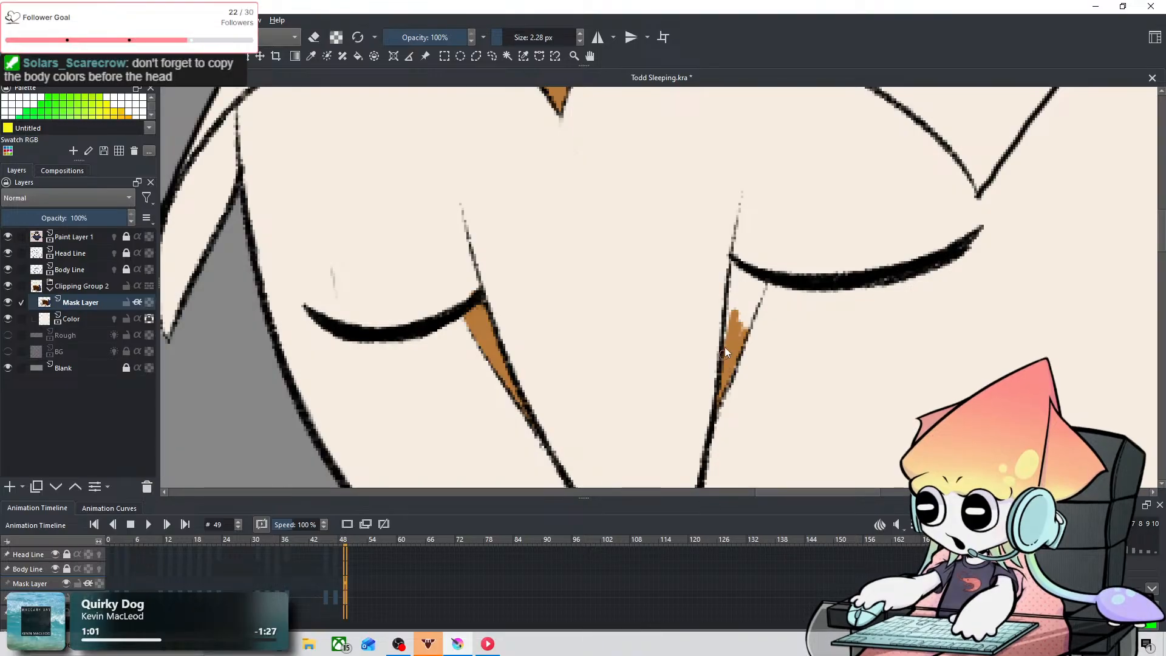
mouse_move(735, 298)
mouse_down()
mouse_move(758, 279)
mouse_move(741, 335)
mouse_up()
drag(743, 277, 745, 293)
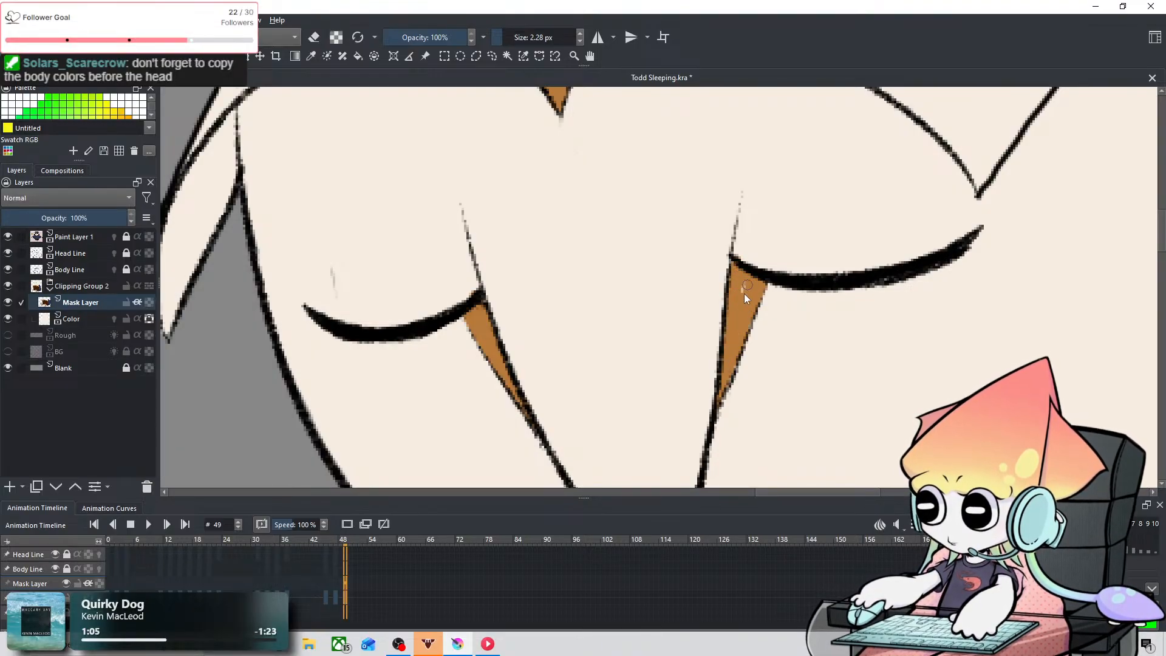
Step: Compare the painted face markings with the reference owl and save the document
scroll(727, 278, down, 2)
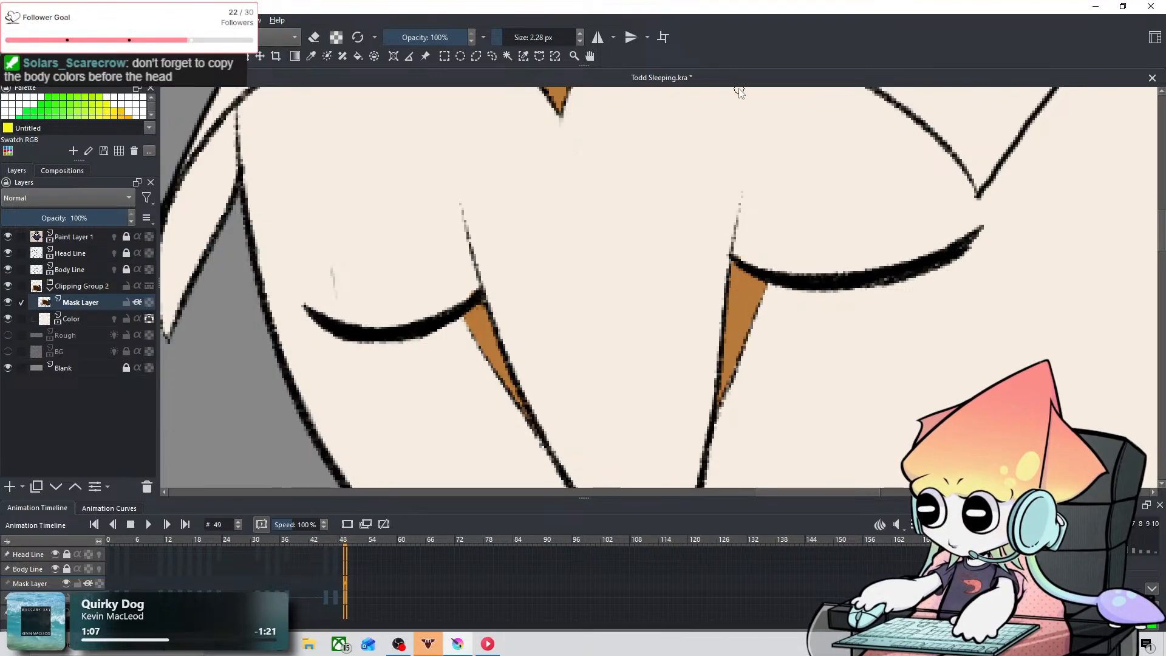
scroll(783, 201, down, 3)
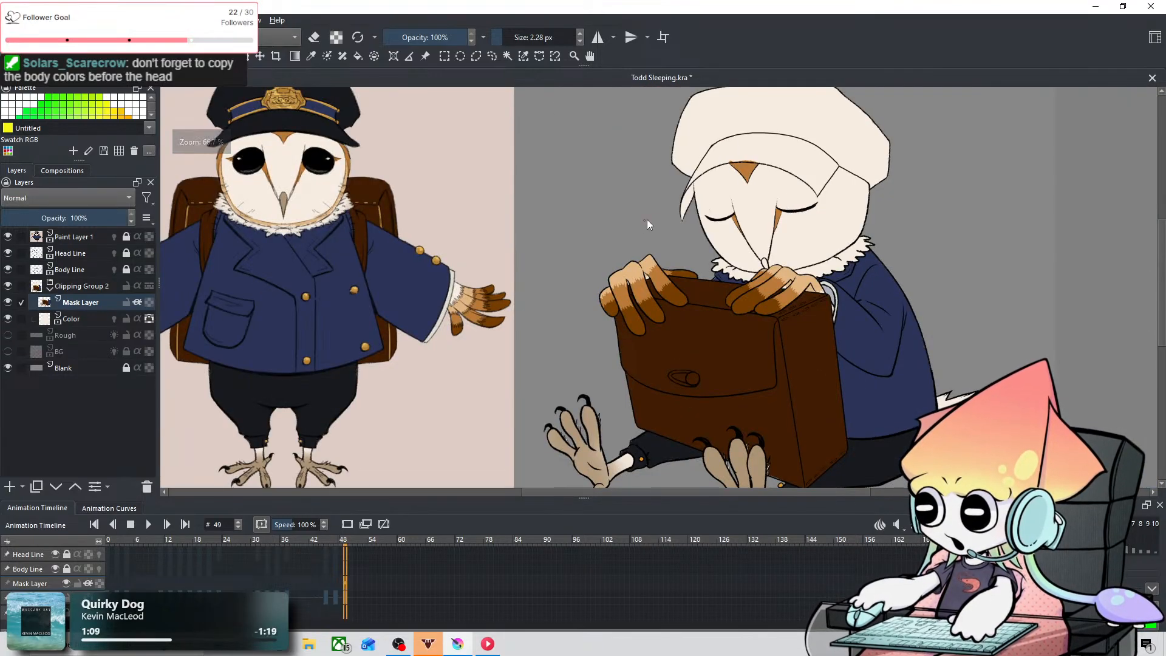
scroll(649, 225, down, 1)
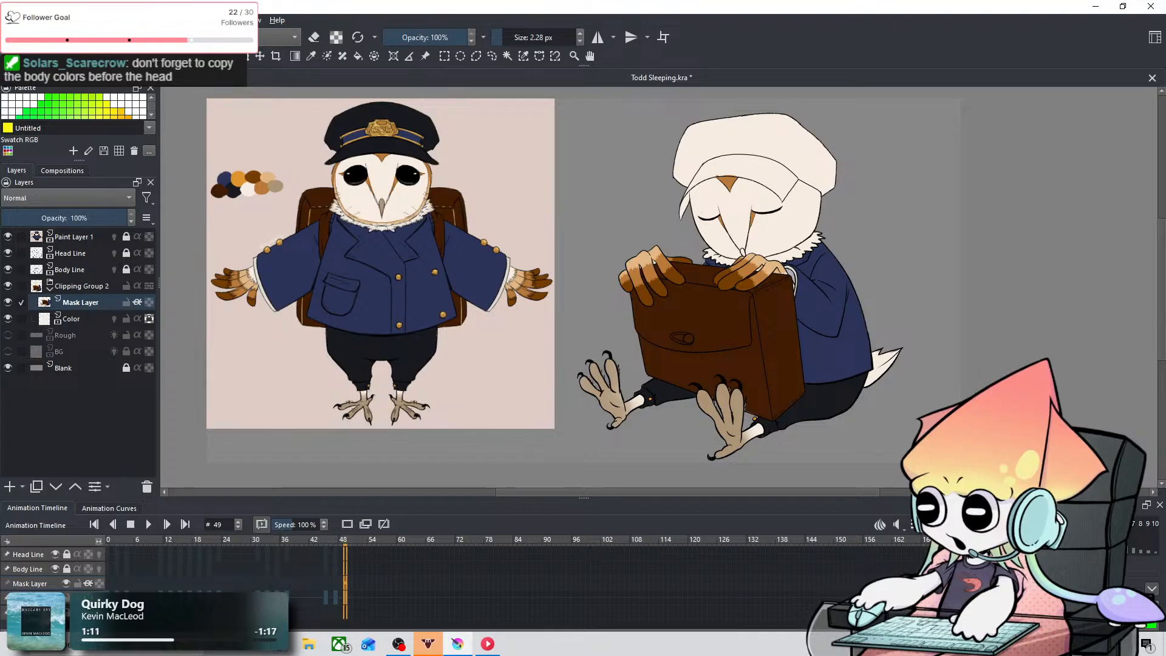
click(10, 20)
click(77, 81)
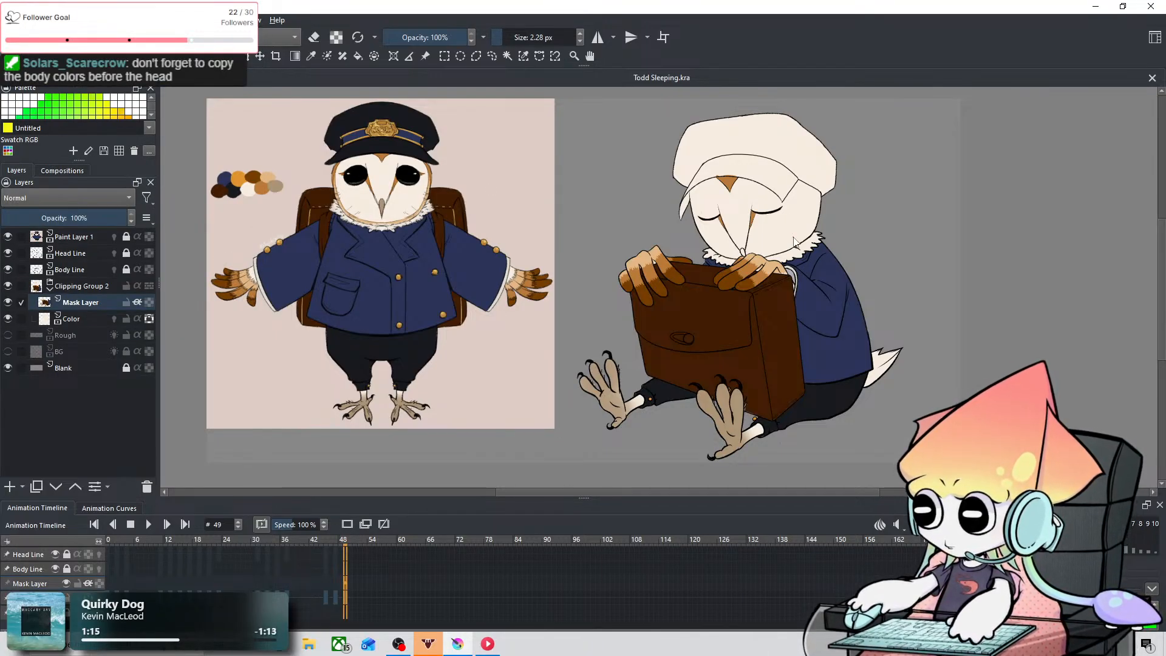
Step: Undo the orange-brown markings painted on the forehead and below both closed eyes
scroll(795, 242, up, 3)
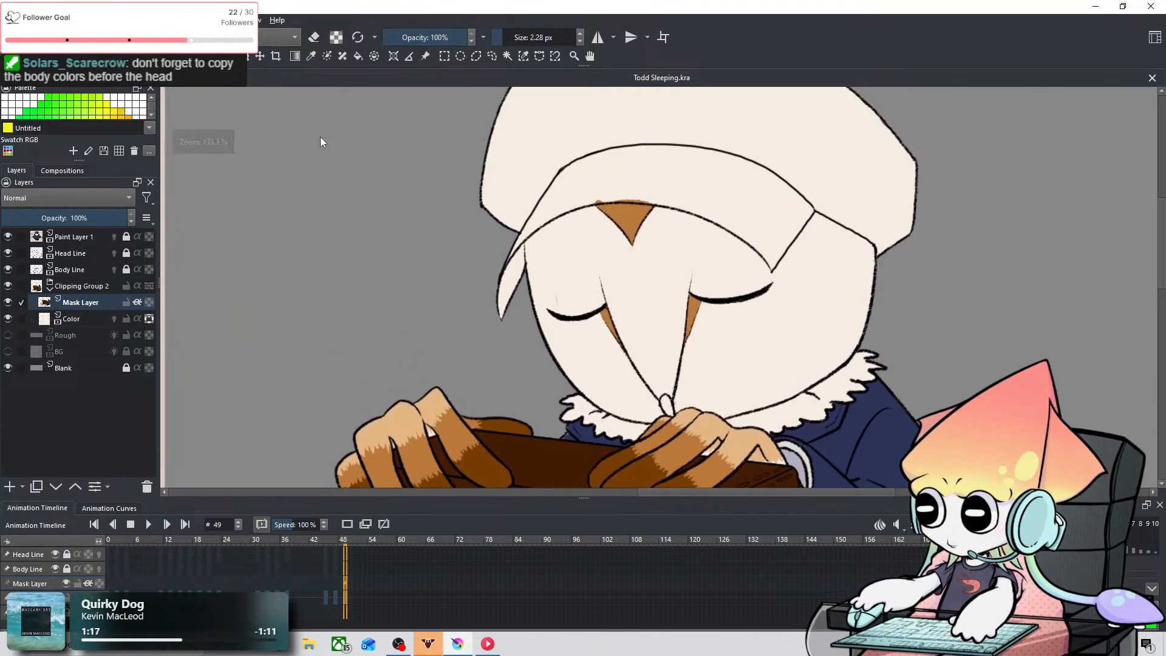
click(311, 56)
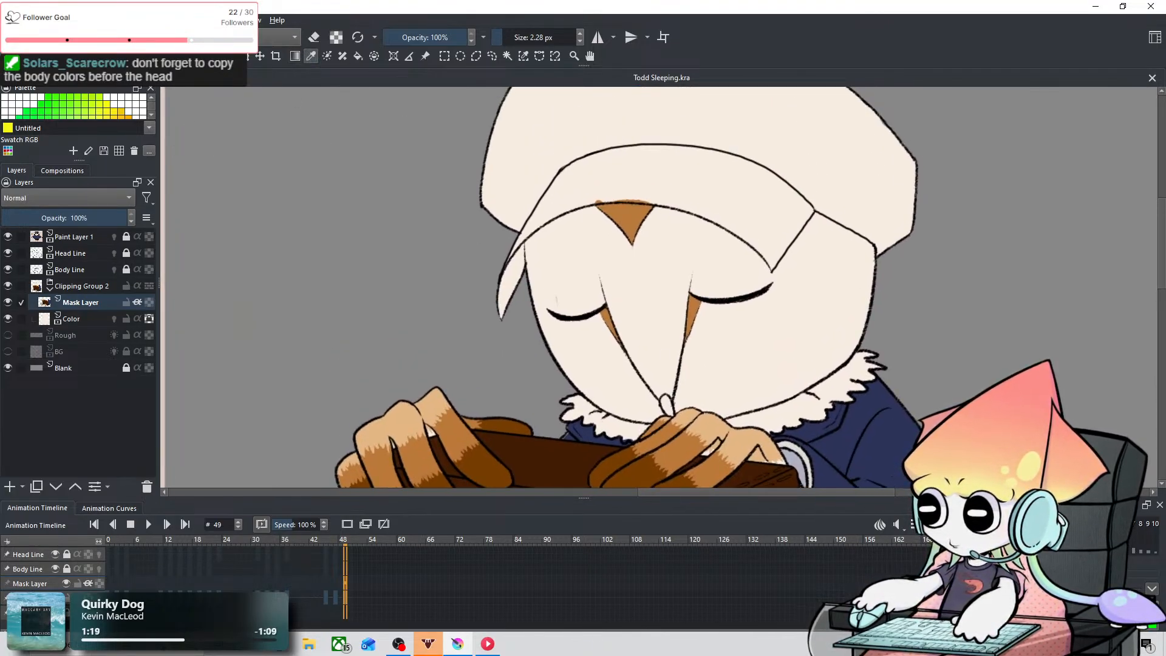
key(ctrl+z)
key(ctrl+z)
key(ctrl+z)
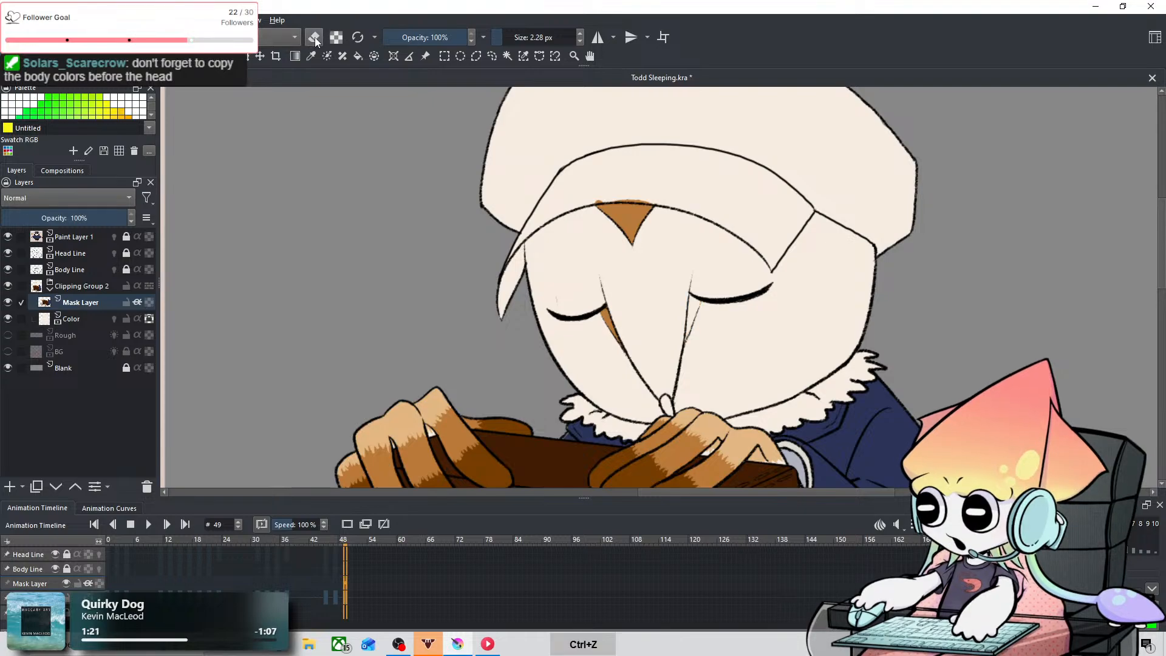
Step: Activate the Color Sampler to pick a color from the sleeping owl's finished hand
scroll(698, 264, down, 5)
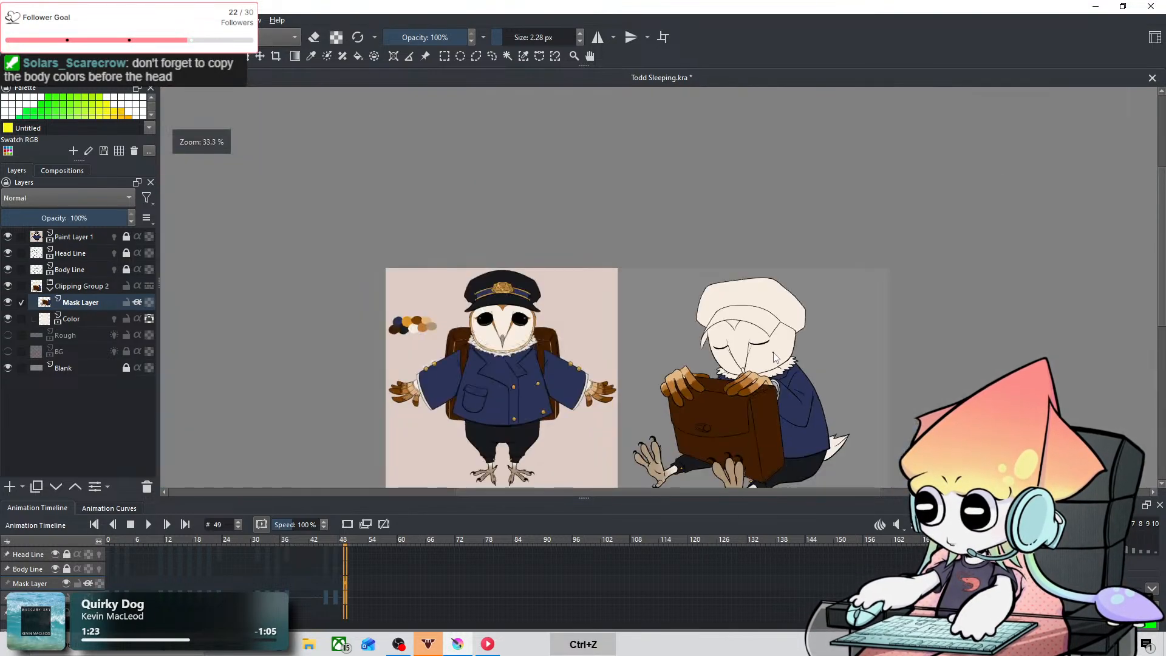
scroll(788, 278, up, 2)
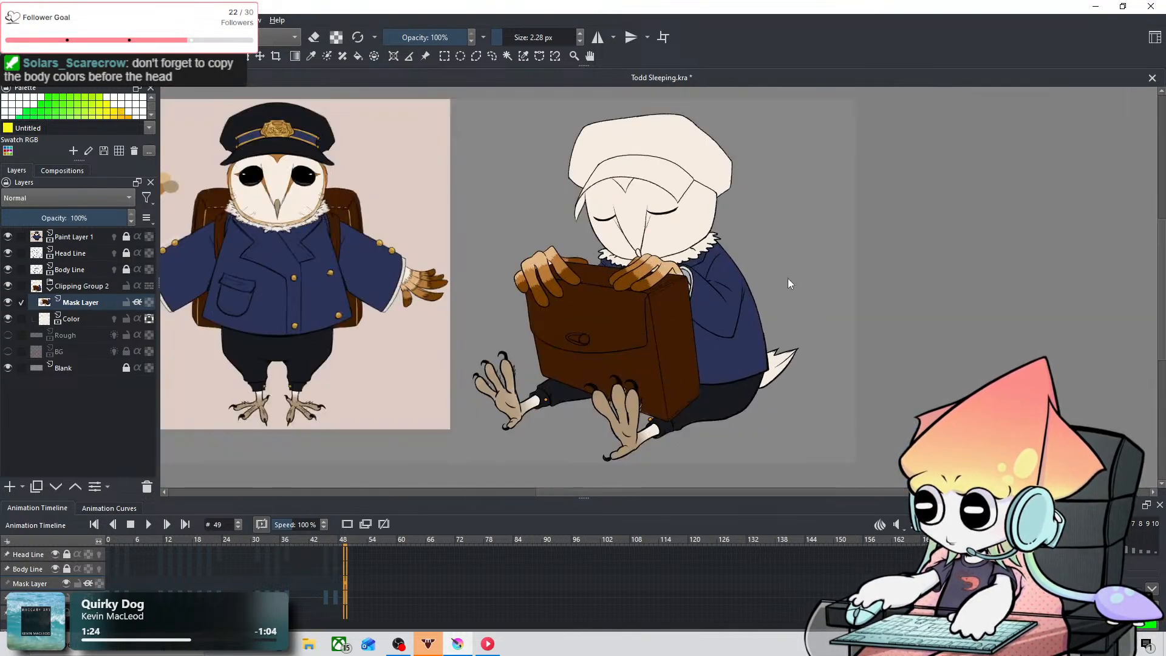
click(311, 56)
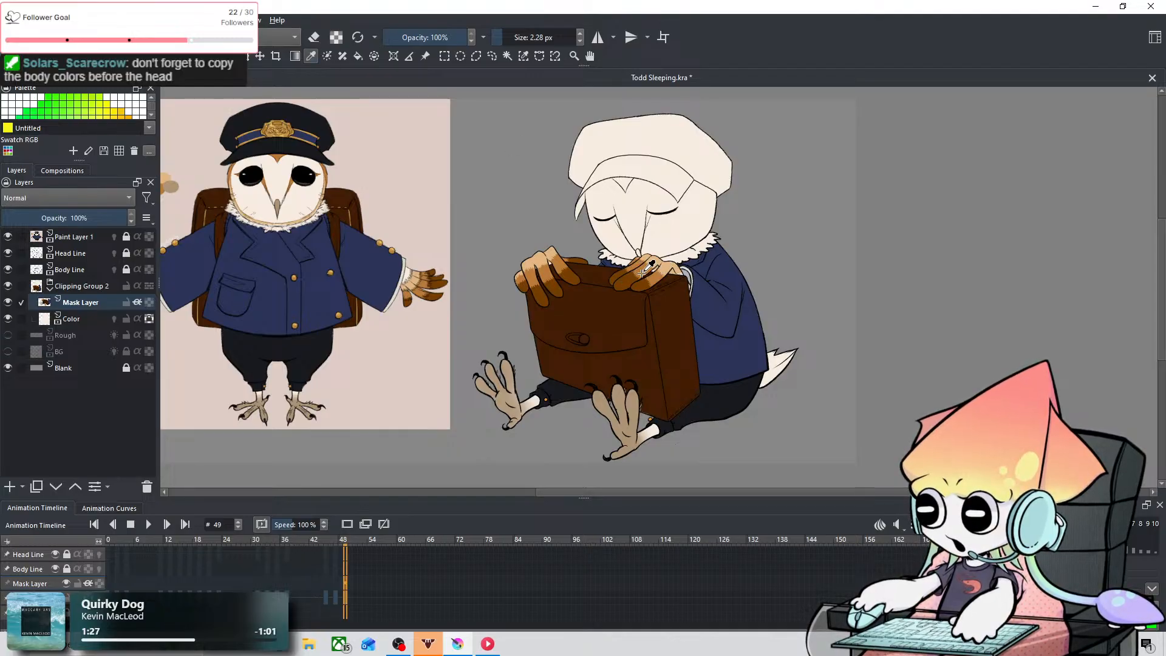
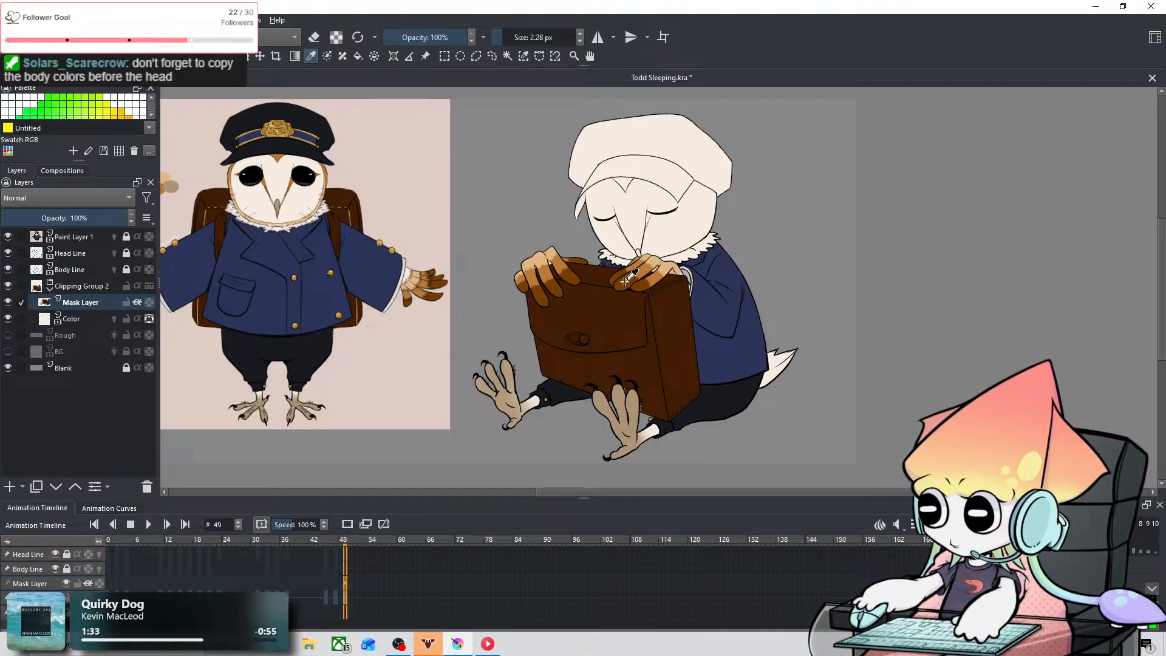
Step: Paint the upper tail feathers dark brown, outlining the lower boundary at 2.28 px and filling with the brush at 39.61 px
scroll(776, 363, up, 4)
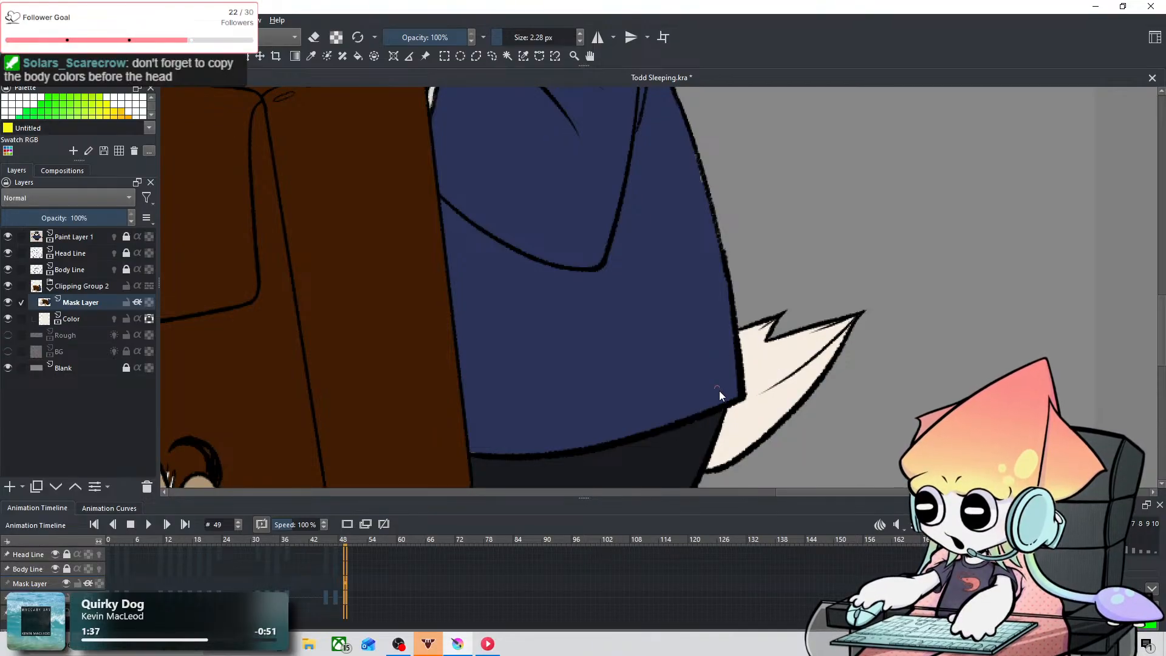
drag(725, 418, 842, 337)
key(ctrl+z)
drag(721, 419, 846, 339)
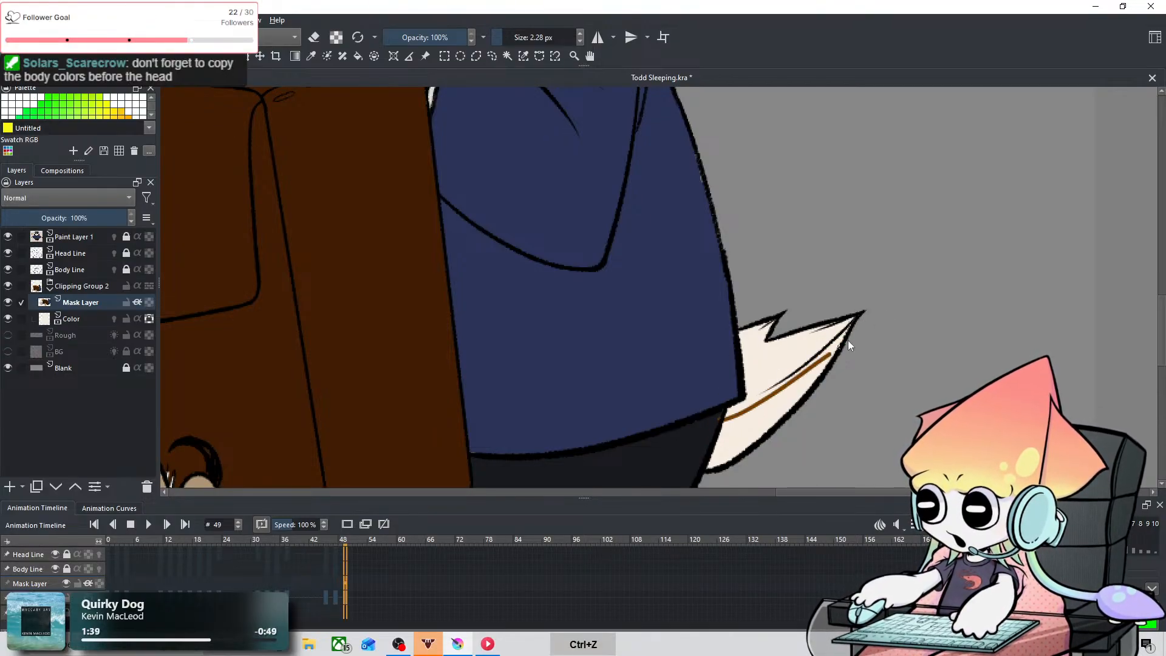
key(ctrl+z)
drag(727, 412, 853, 320)
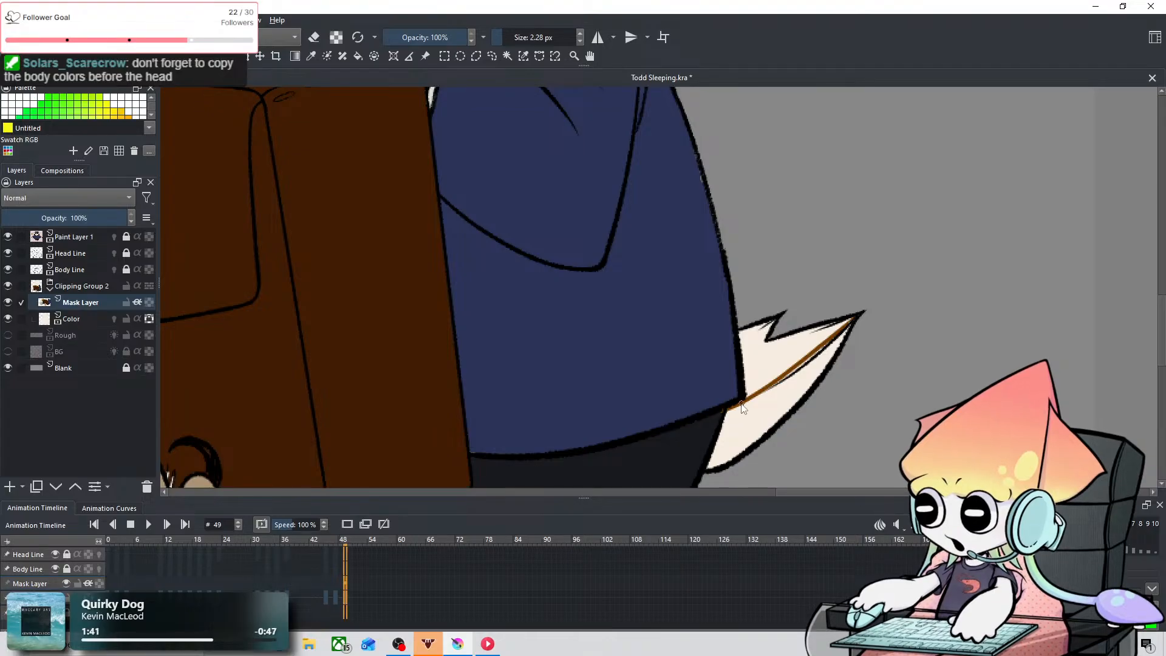
drag(738, 408, 790, 406)
mouse_move(785, 377)
mouse_down()
mouse_move(760, 337)
mouse_move(810, 349)
mouse_move(795, 324)
mouse_move(838, 325)
mouse_up()
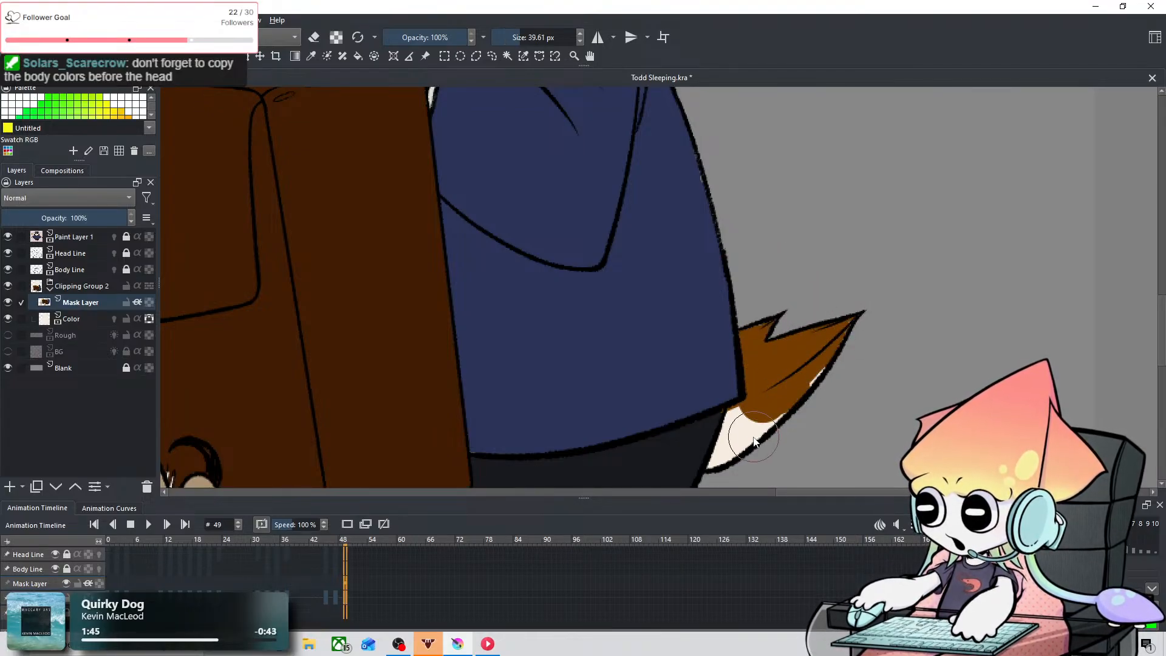
drag(773, 401, 734, 416)
Step: Sample the medium brown from the sleeping owl's hand and fill the lower tail feather using a 17.62 px brush
drag(605, 249, 795, 516)
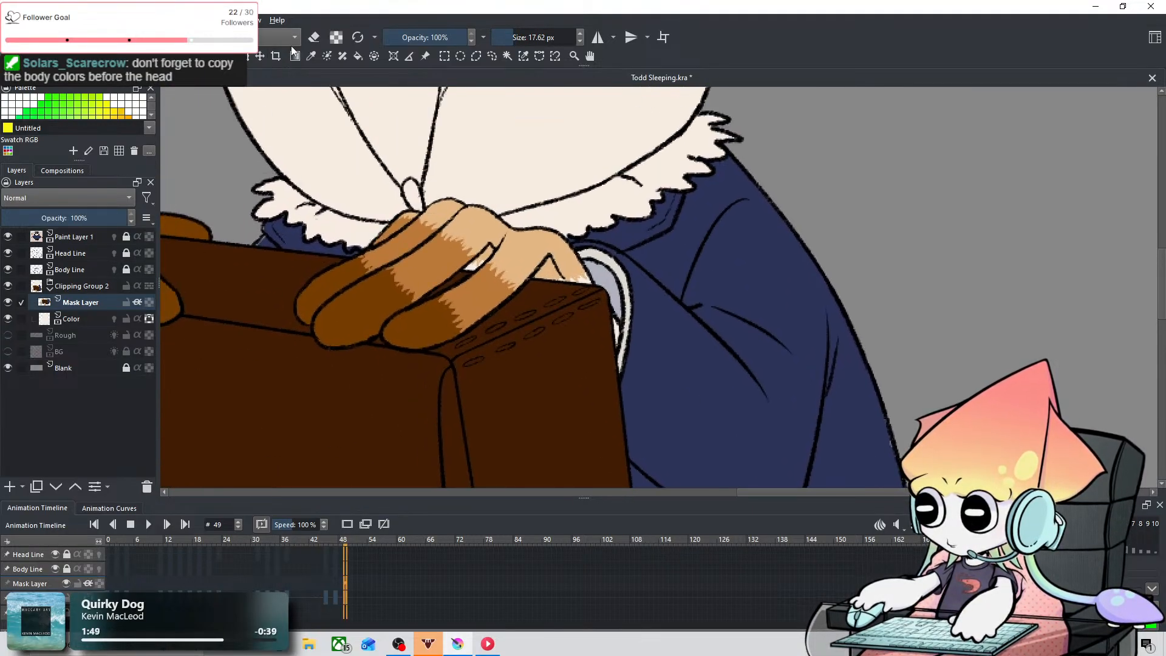
click(311, 56)
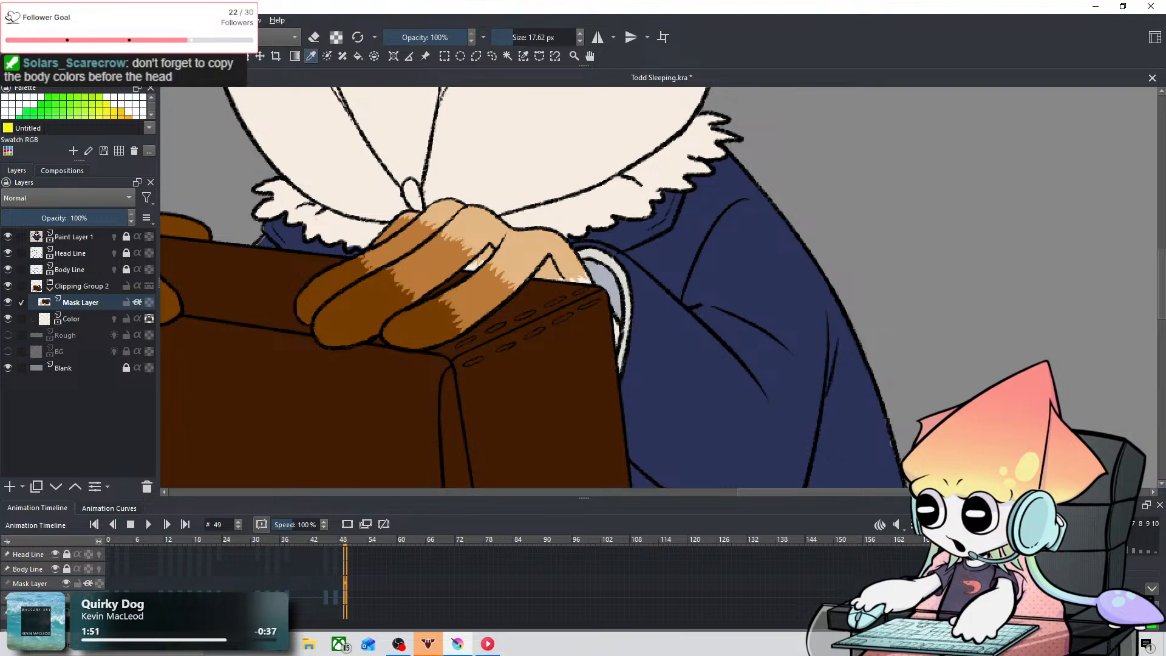
key(b)
mouse_move(727, 330)
mouse_down()
mouse_move(505, 125)
mouse_move(450, 103)
mouse_up()
mouse_move(699, 345)
mouse_down()
mouse_move(630, 314)
mouse_move(526, 159)
mouse_up()
mouse_move(575, 316)
mouse_down()
mouse_move(663, 249)
mouse_move(571, 311)
mouse_move(706, 220)
mouse_up()
mouse_move(605, 322)
mouse_down()
mouse_move(566, 350)
mouse_move(592, 331)
mouse_up()
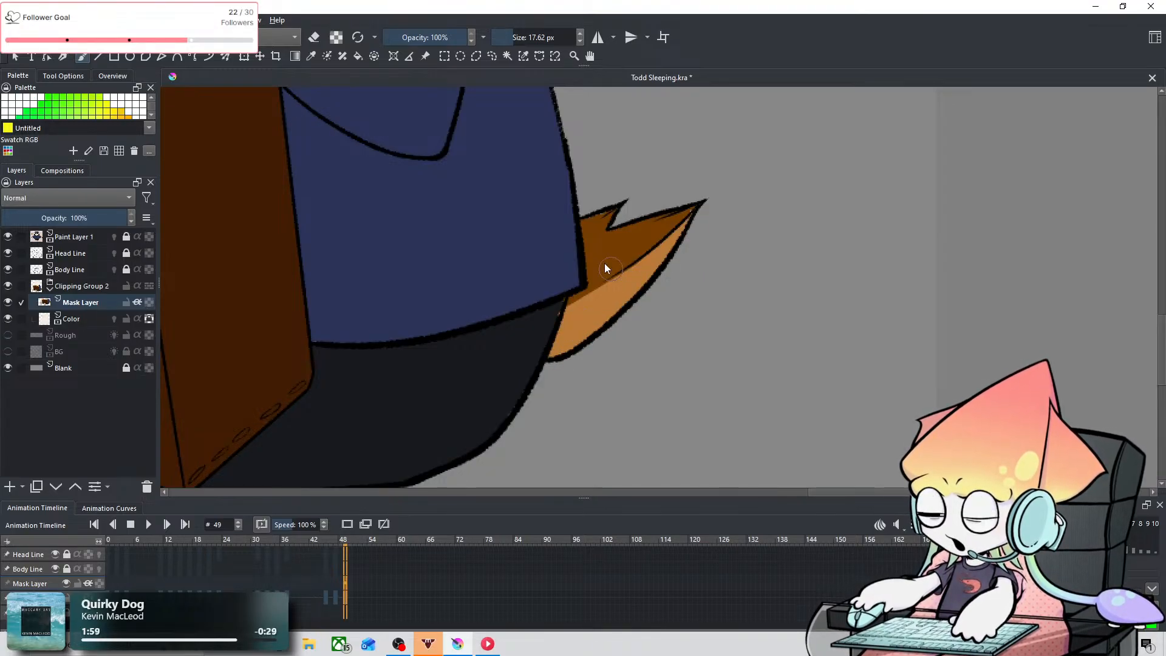
Step: Sample the light tan from the sleeping owl's hand and set the brush to 2.11 px for the tail's base
key(space)
drag(457, 184, 653, 385)
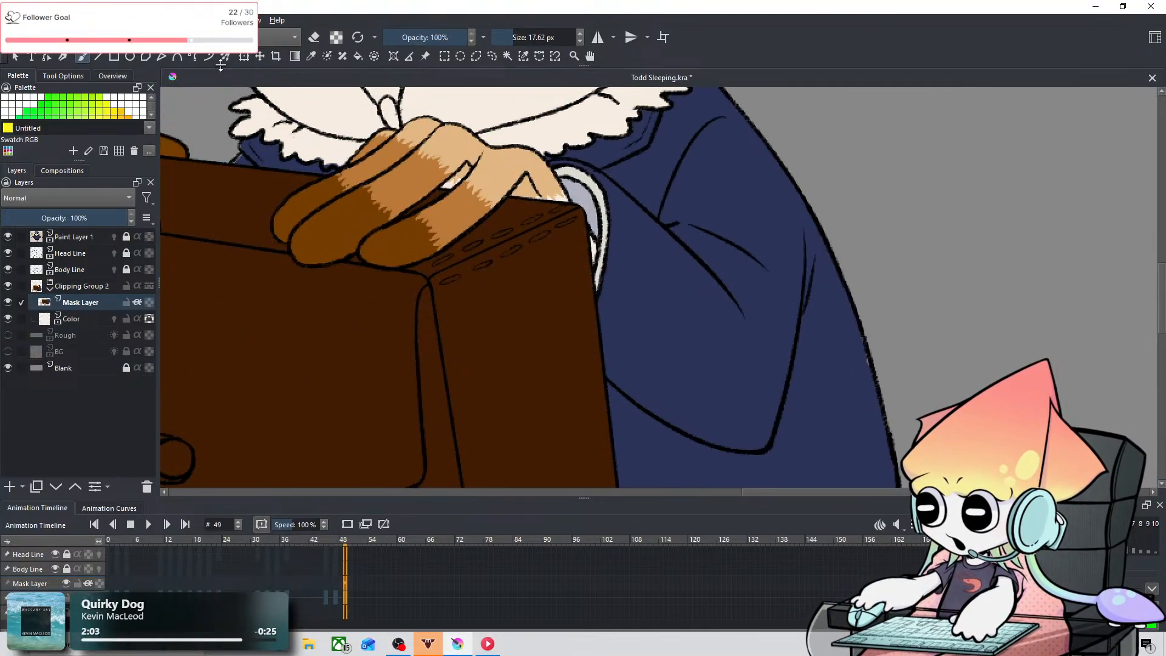
click(311, 57)
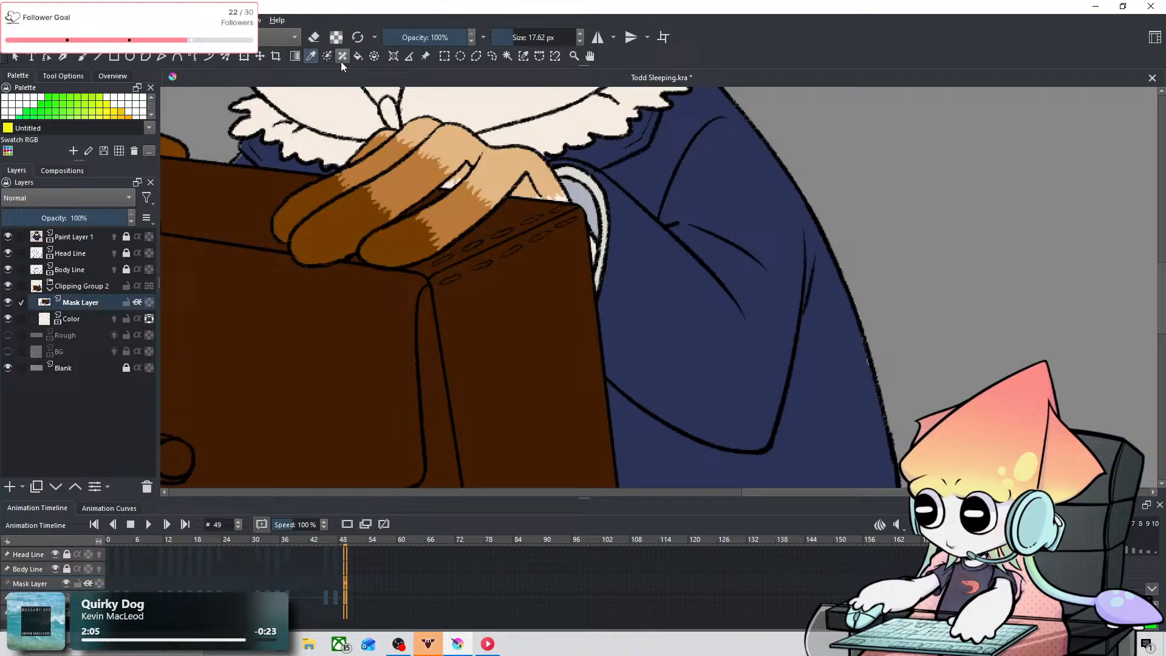
click(86, 59)
drag(740, 260, 522, 108)
drag(745, 263, 636, 123)
drag(622, 308, 600, 307)
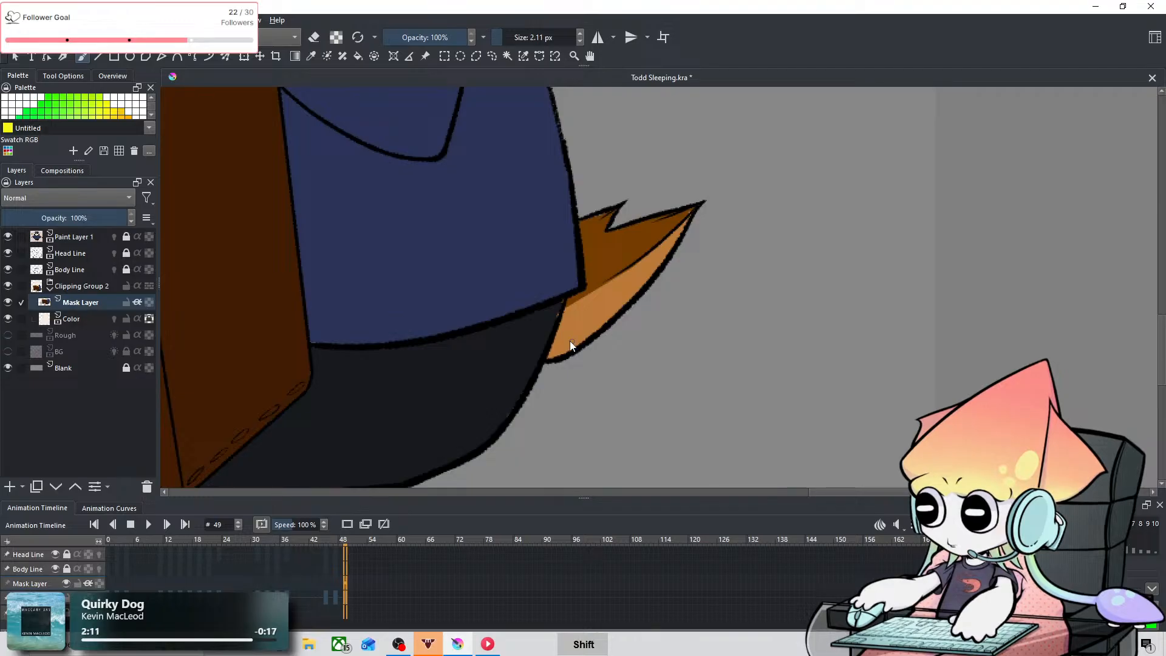
mouse_move(550, 355)
mouse_down()
mouse_move(601, 321)
mouse_move(591, 336)
mouse_up()
key(ctrl+z)
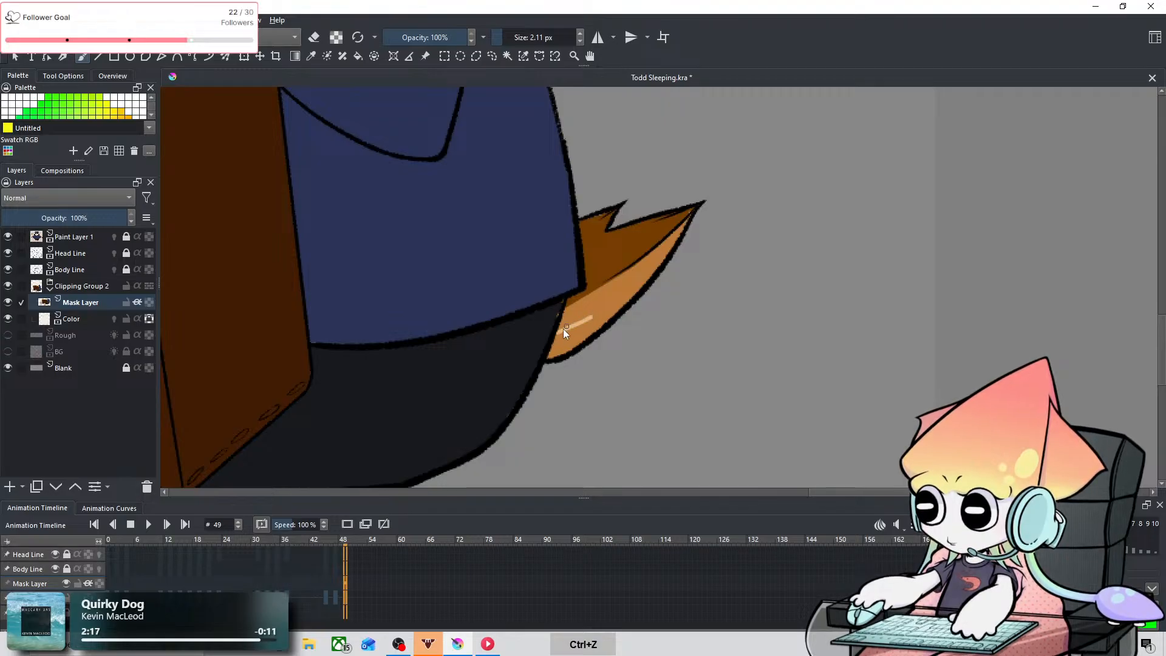
key(ctrl+z)
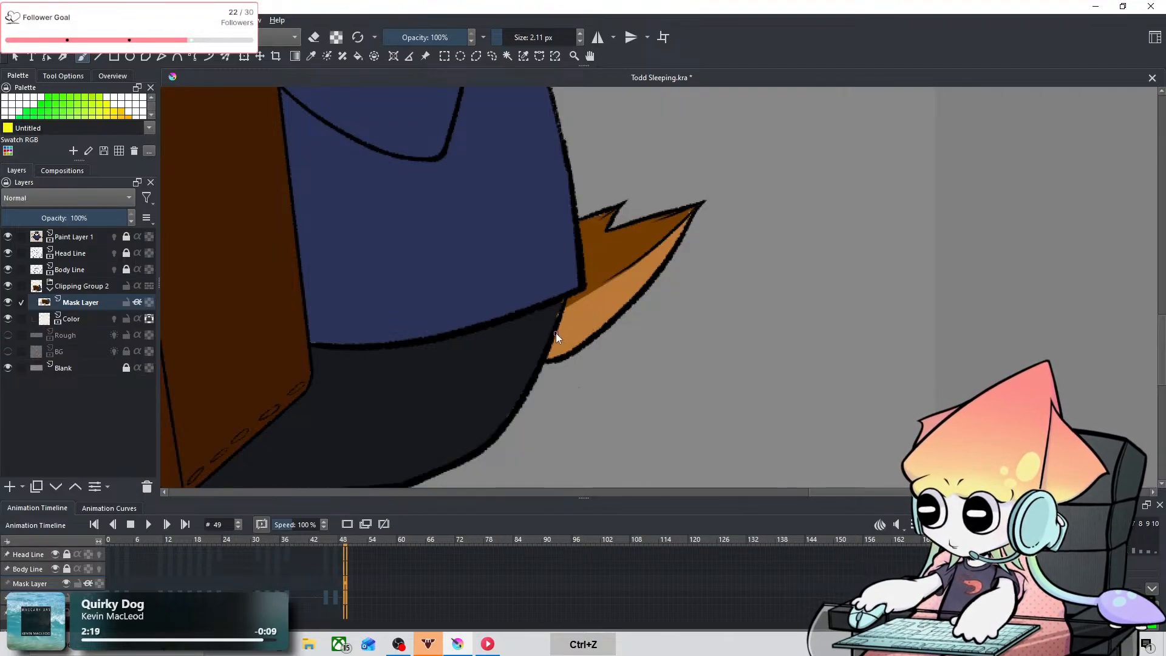
mouse_move(556, 334)
mouse_down()
mouse_move(584, 334)
mouse_move(550, 357)
mouse_move(574, 339)
mouse_up()
key(ctrl+z)
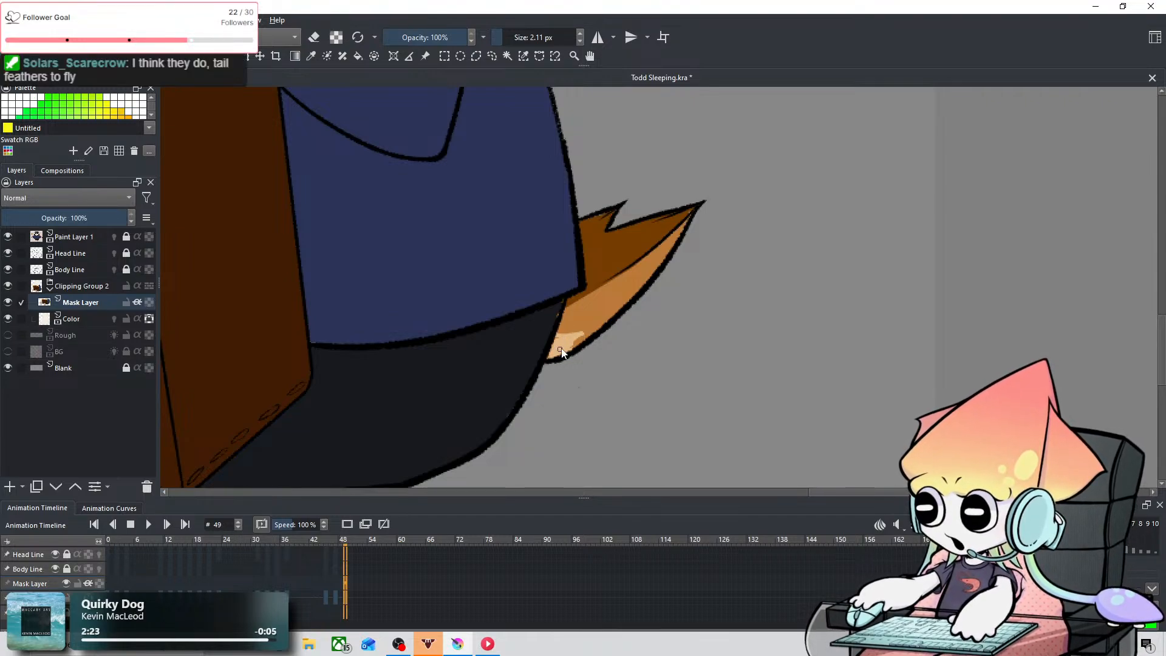
key(ctrl+z)
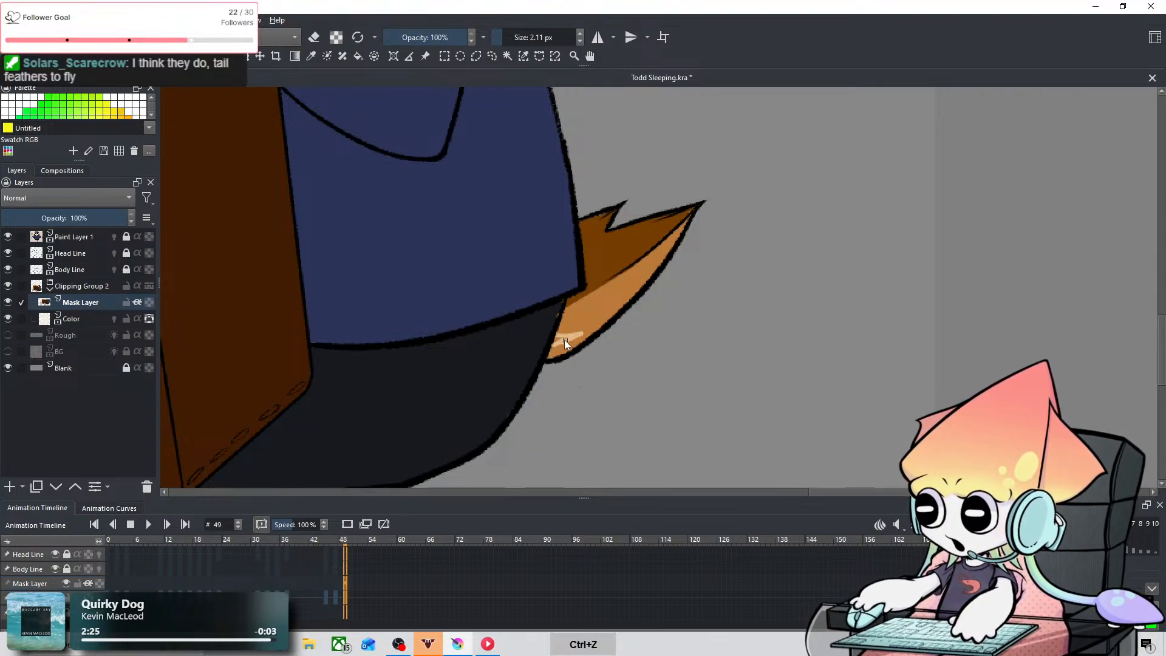
key(ctrl+z)
key(ctrl+z)
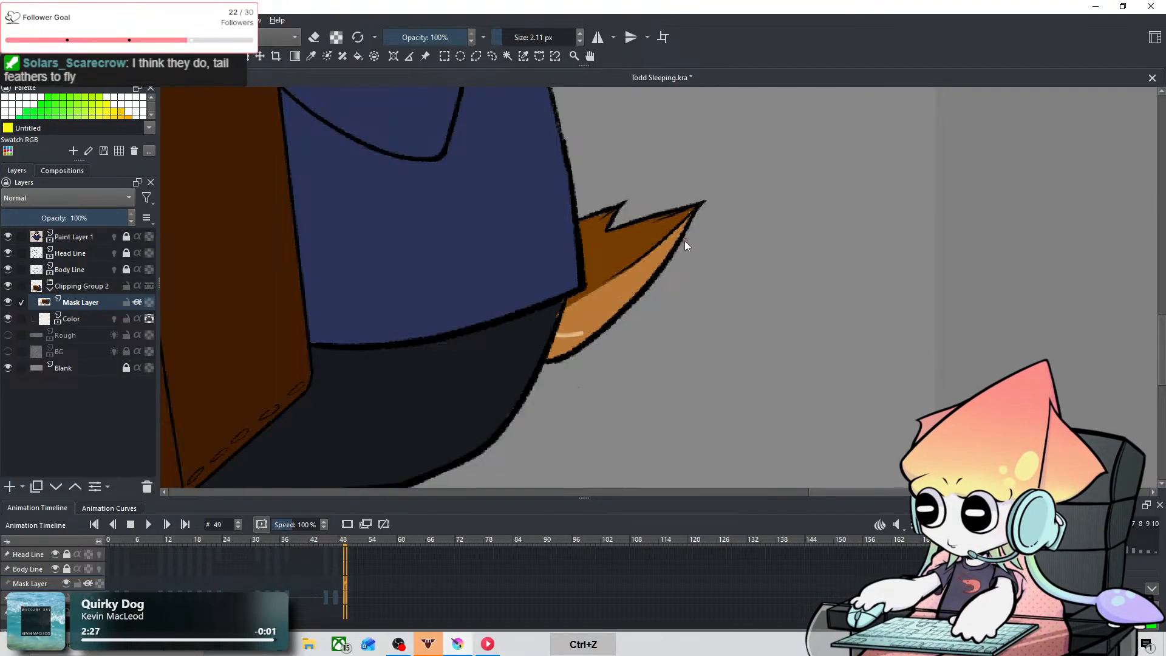
key(ctrl+z)
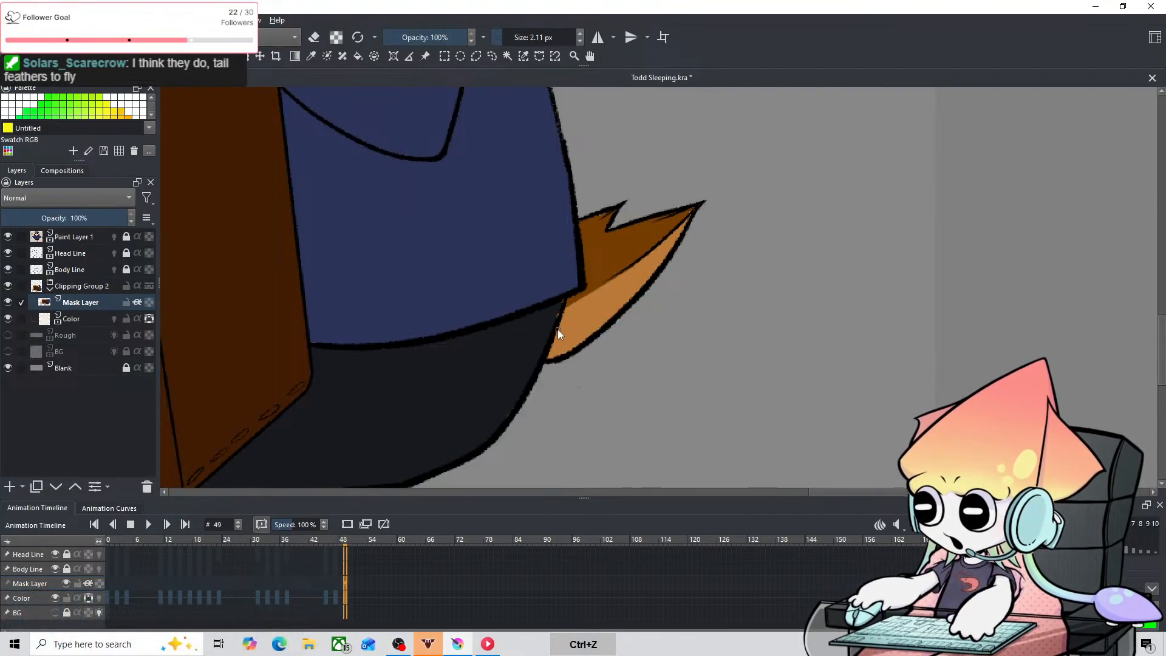
Step: Paint a jagged light tan patch at the base of the lower tail feather, redoing strokes that miss the shape
mouse_move(558, 330)
mouse_down()
mouse_move(561, 340)
mouse_move(577, 333)
mouse_up()
key(ctrl+z)
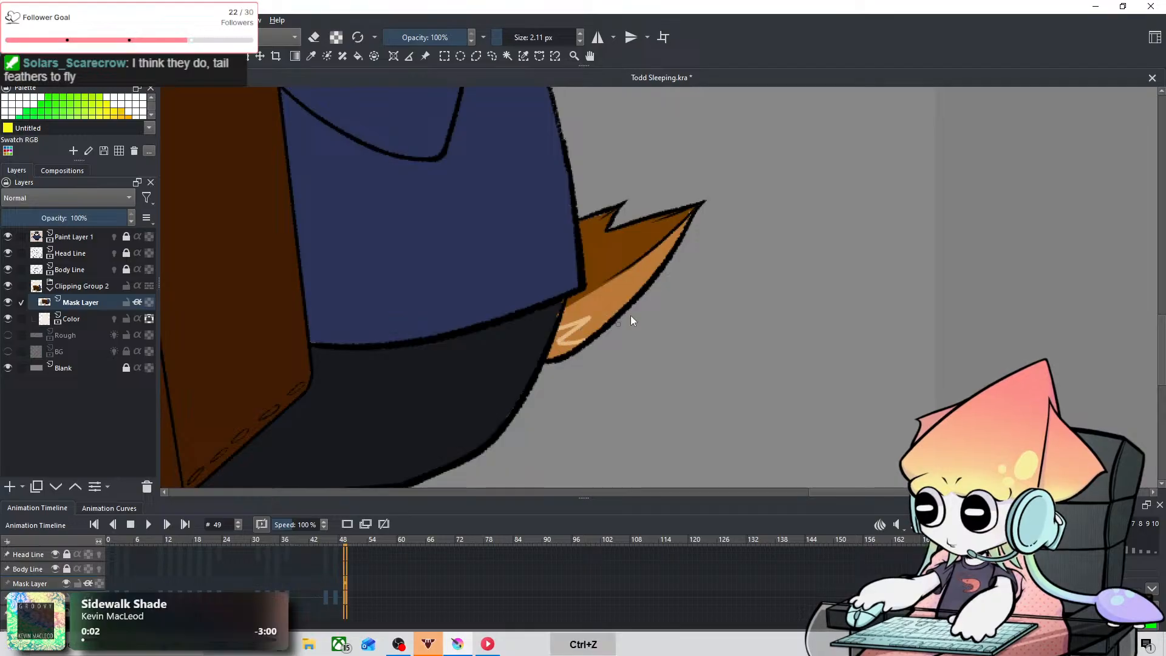
key(ctrl+z)
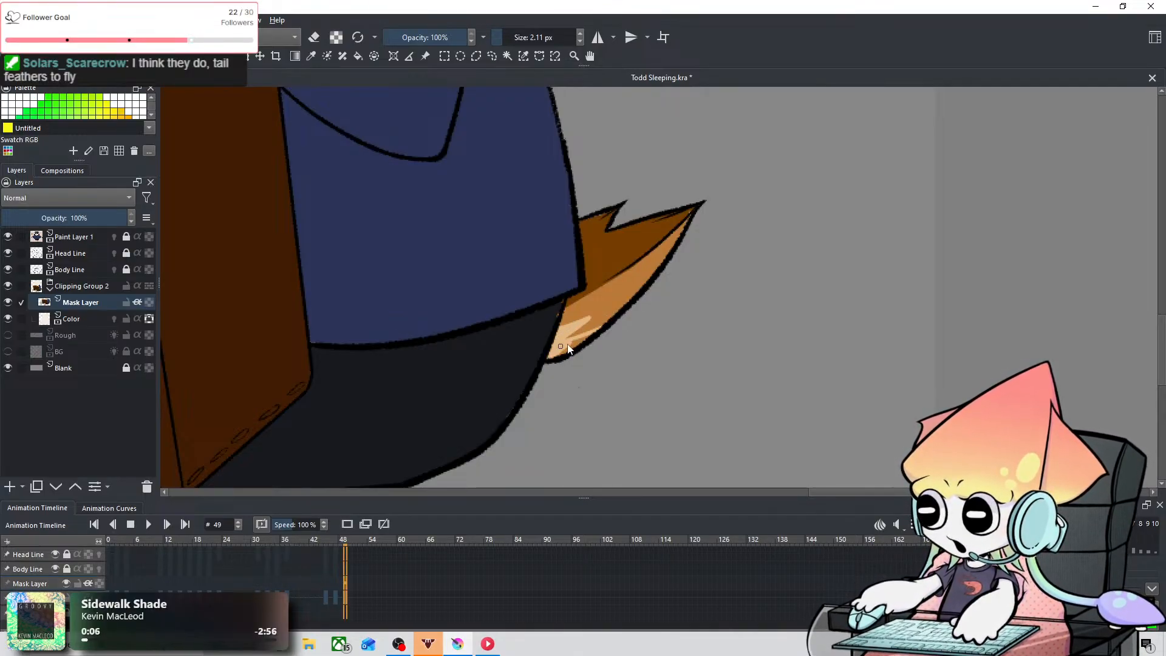
drag(569, 345, 573, 345)
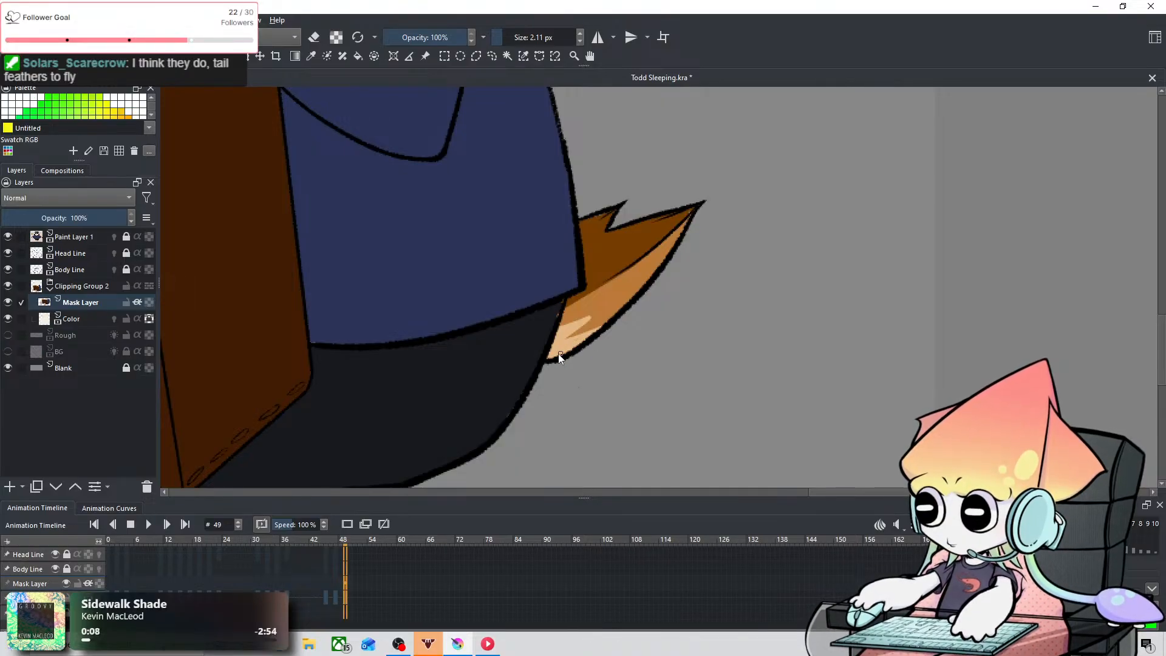
Step: Resample the tail colors and refine the jagged edge of its light tan patch with the 2.11 px brush
click(311, 56)
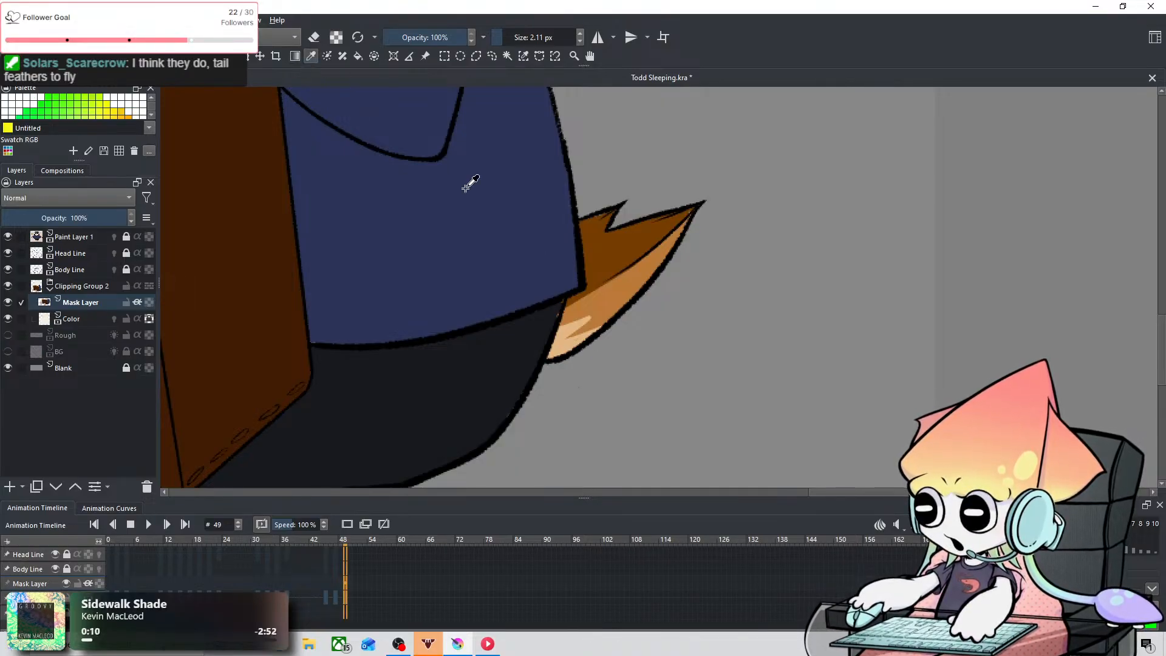
click(83, 56)
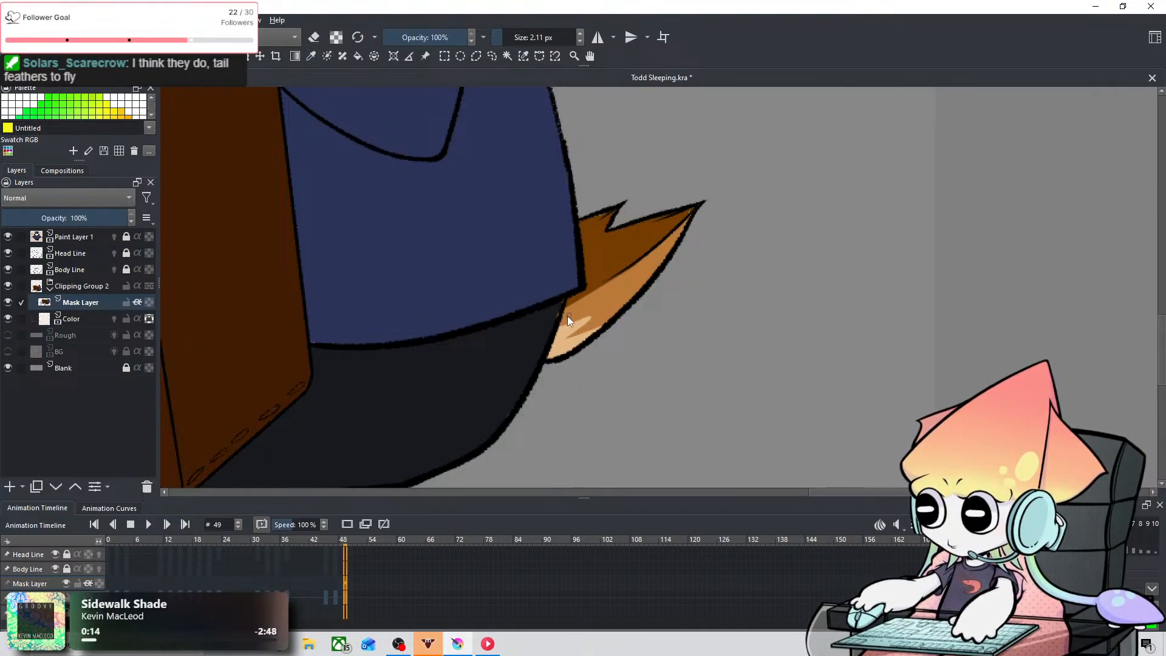
drag(568, 316, 581, 331)
key(ctrl+z)
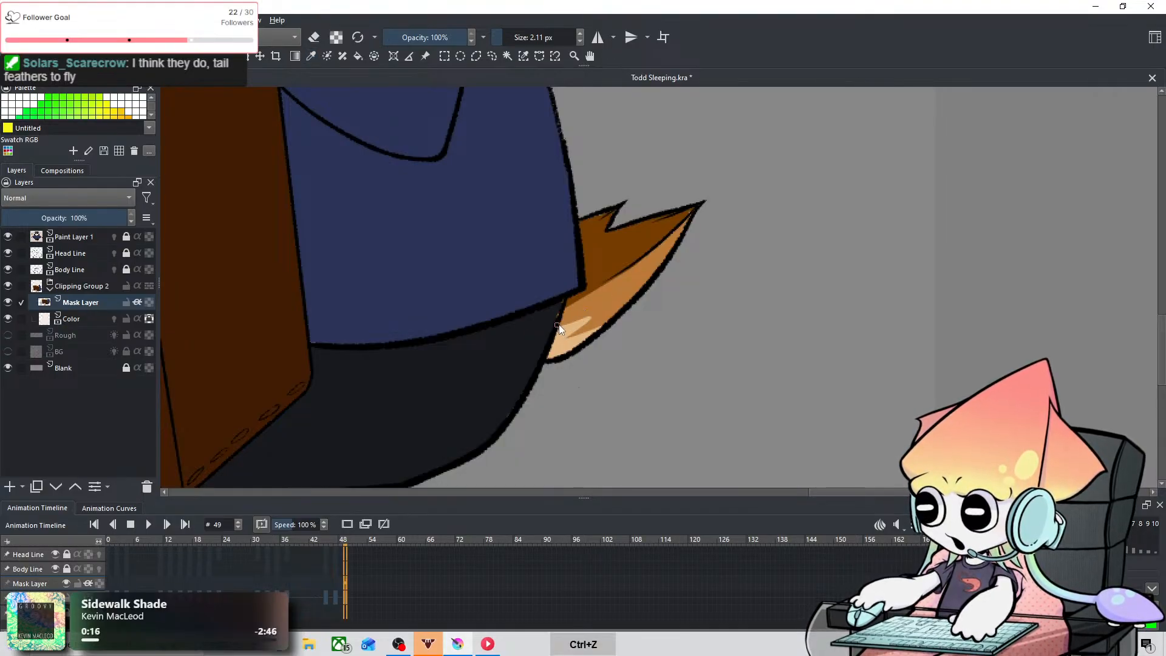
click(311, 56)
click(83, 57)
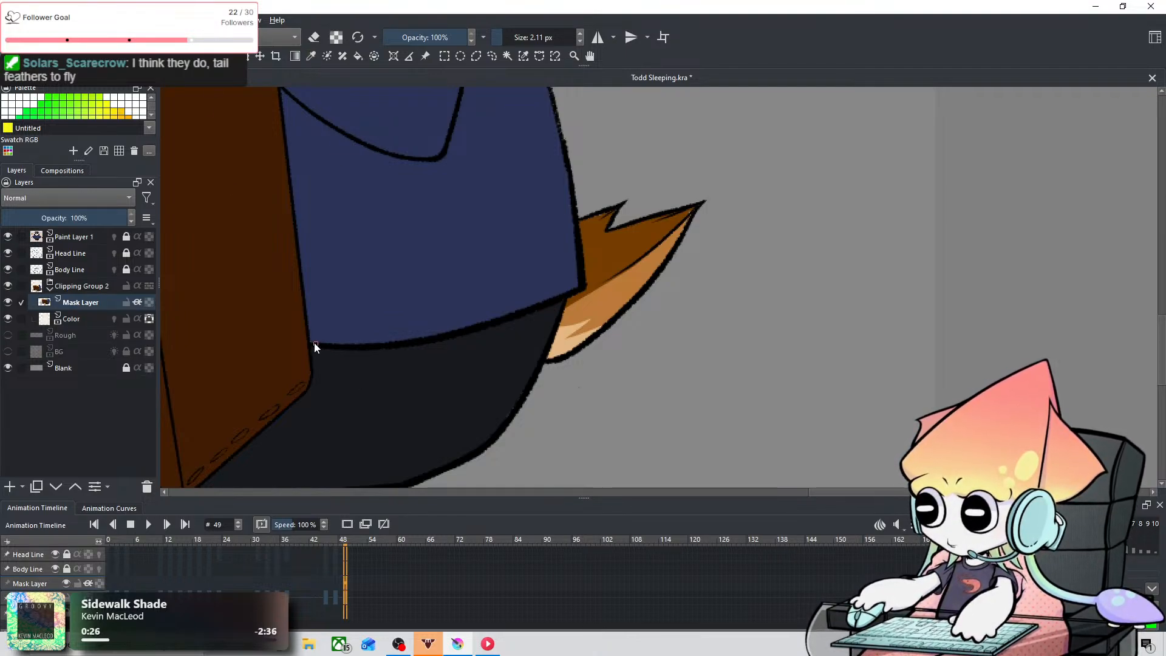
Step: Check the colored tail against the whole sleeping owl and save the document
scroll(325, 333, down, 4)
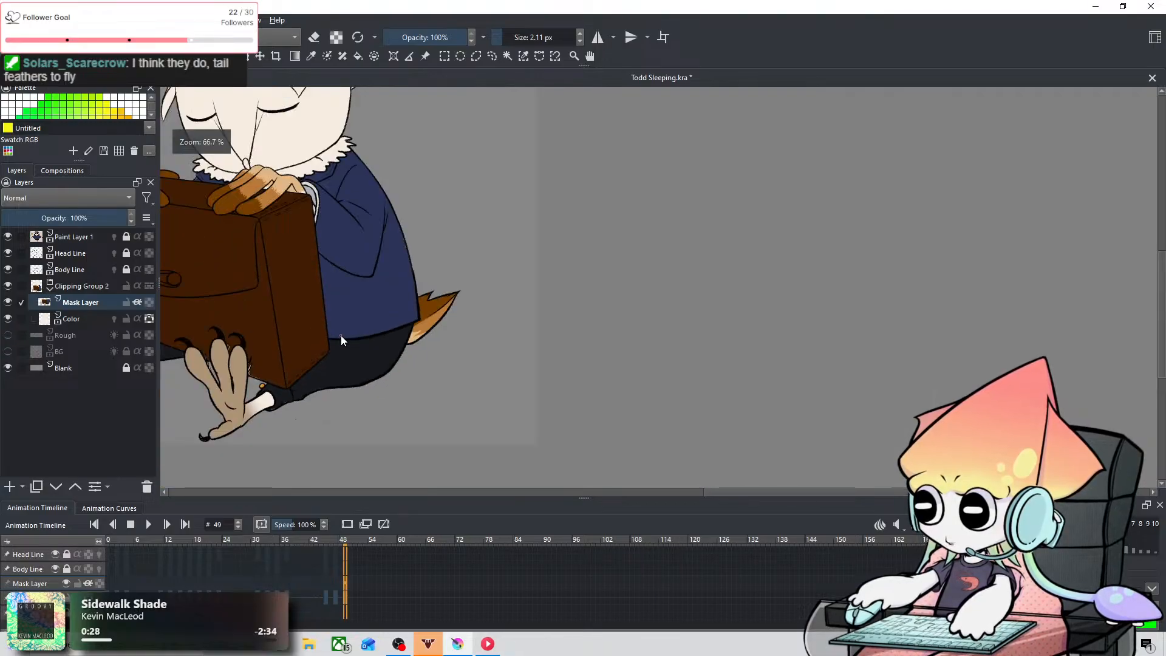
scroll(336, 338, up, 1)
scroll(337, 338, down, 1)
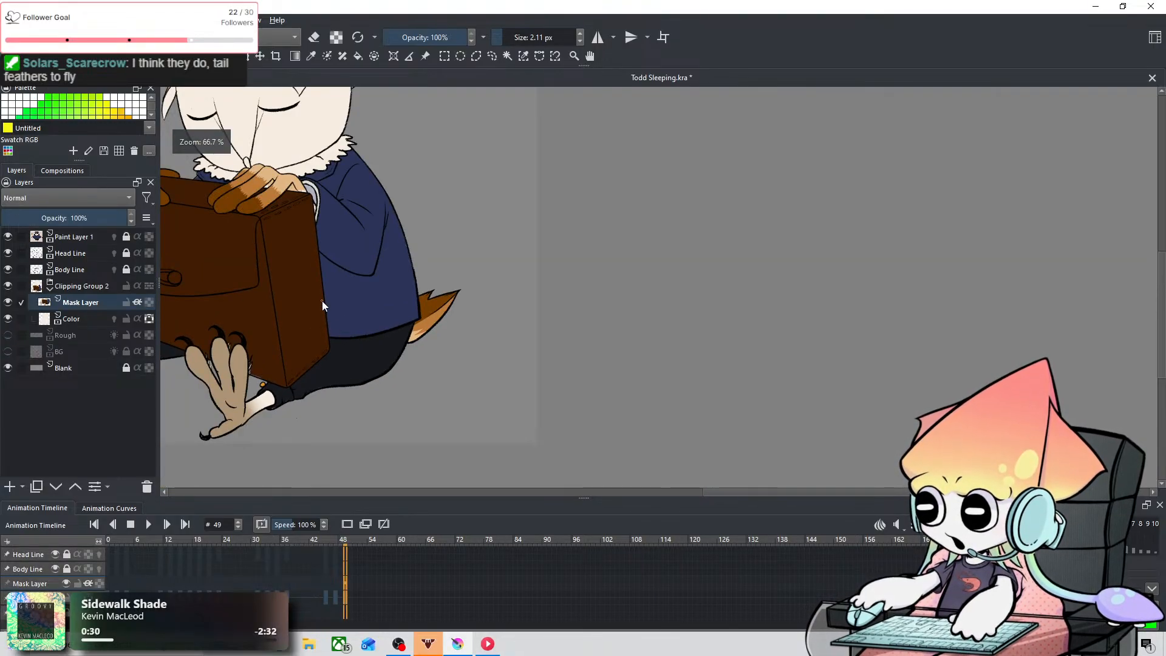
drag(322, 302, 565, 347)
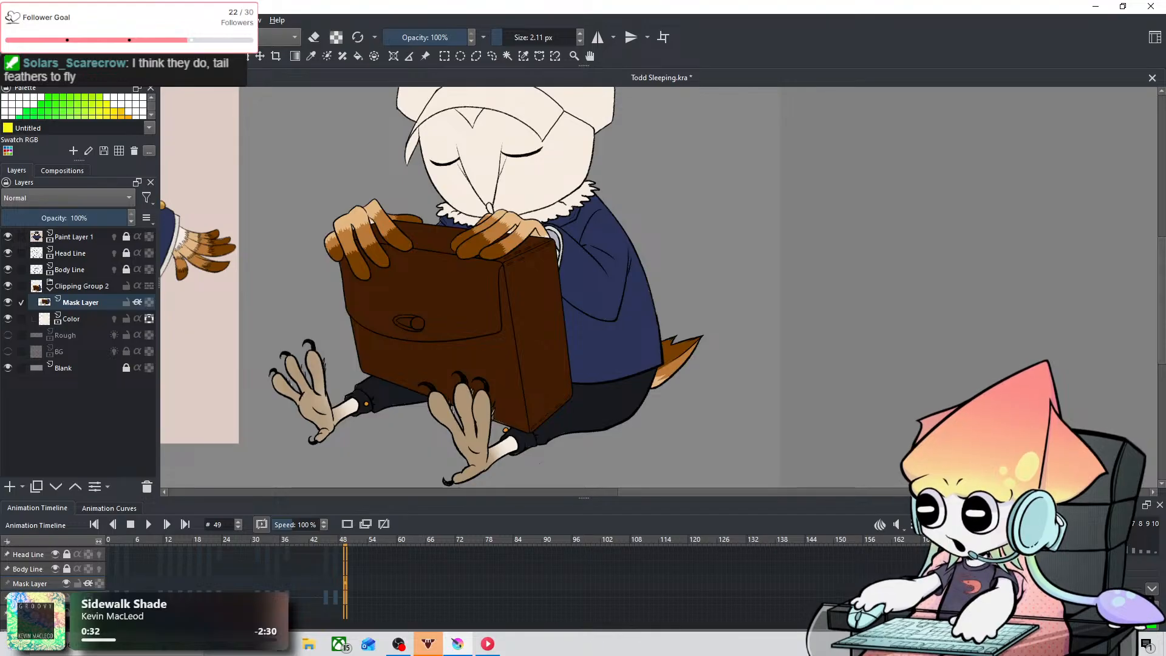
click(10, 20)
click(49, 80)
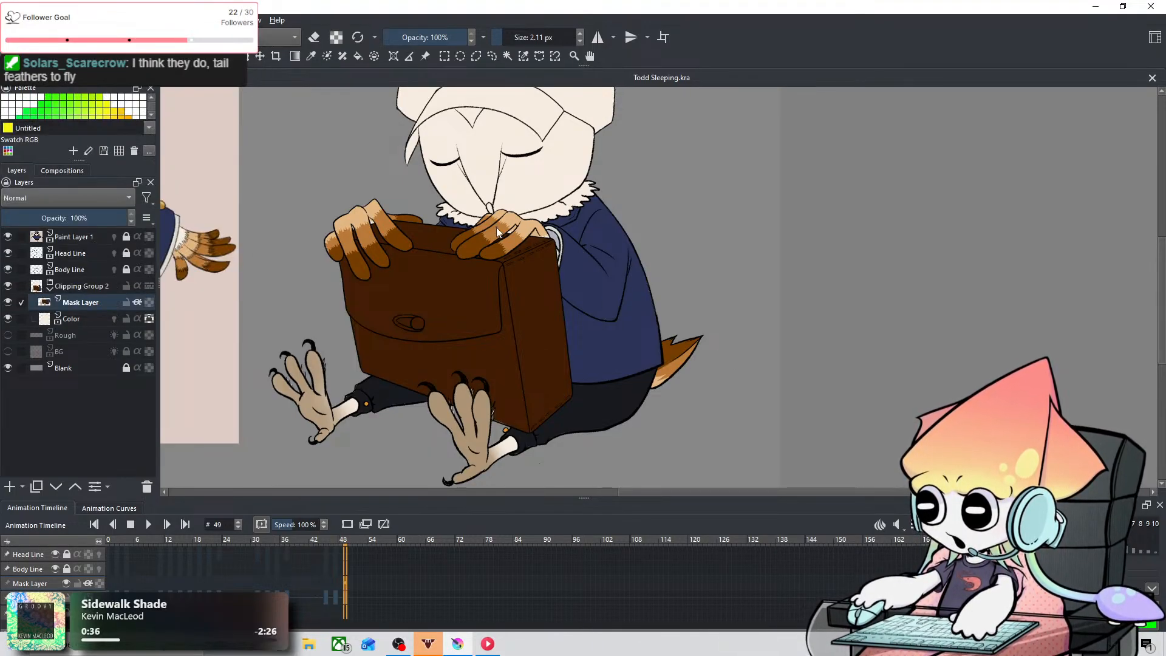
Step: Sample the gold color from a sleeve button on the reference owl's coat
drag(497, 227, 654, 351)
drag(694, 297, 751, 286)
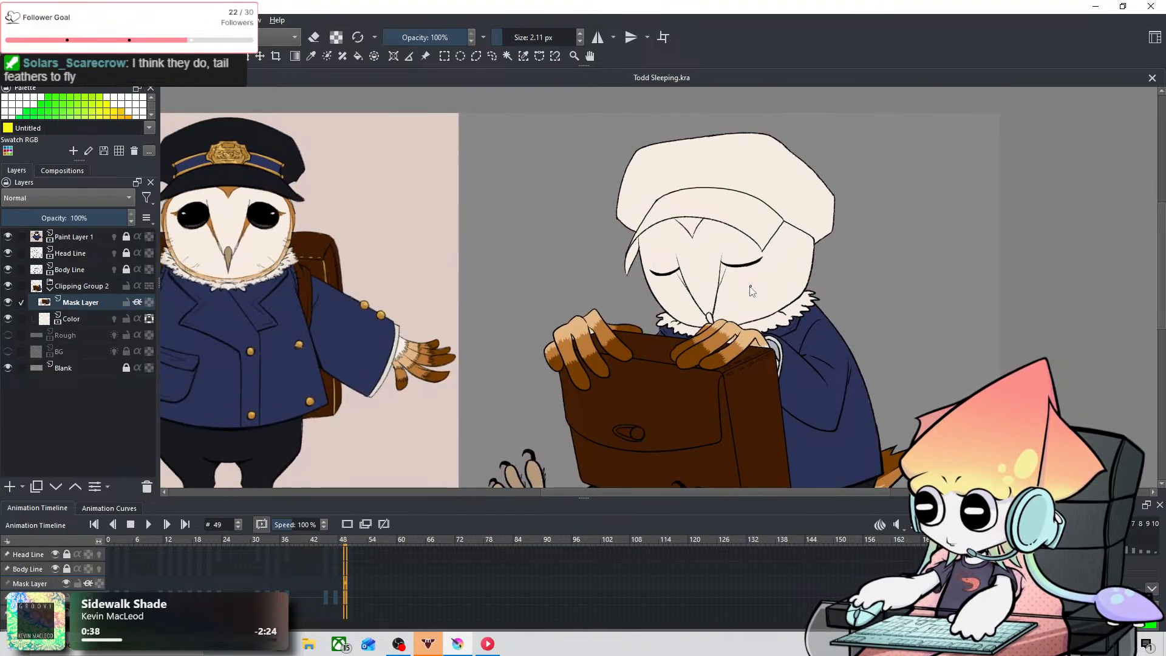
scroll(729, 298, down, 1)
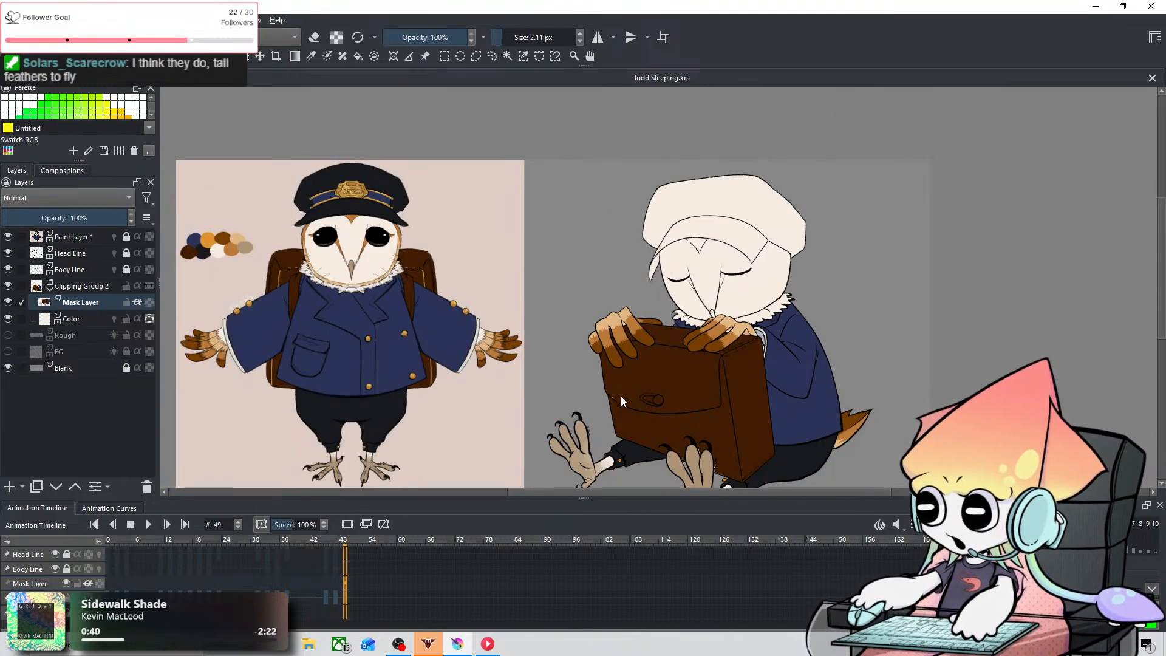
scroll(655, 375, up, 3)
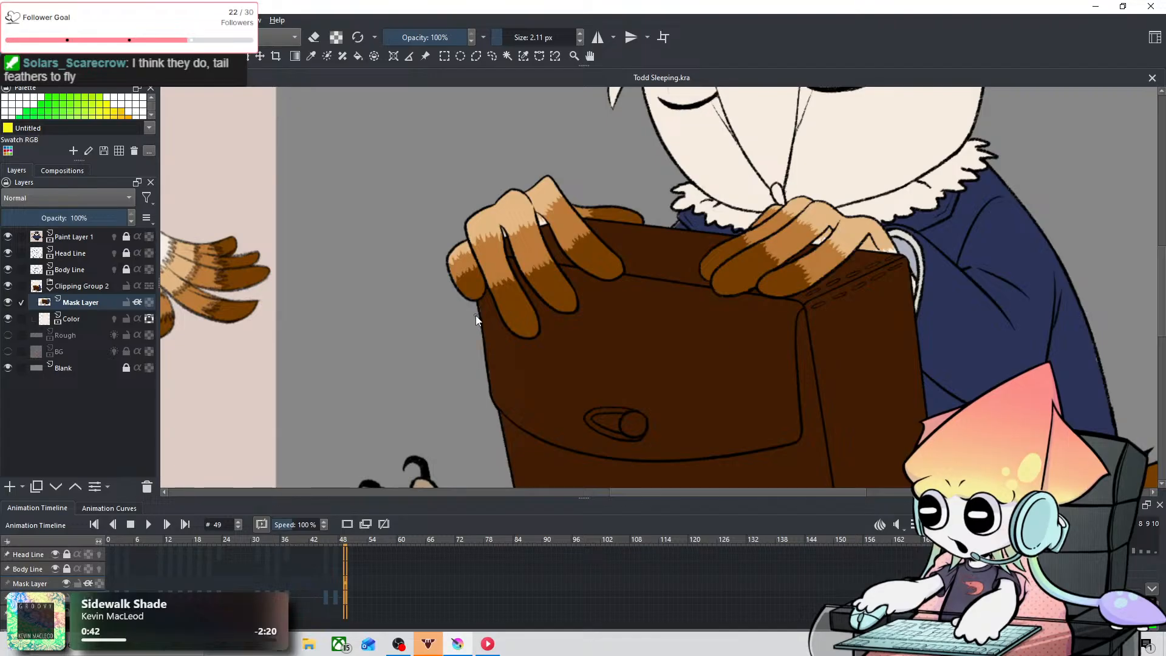
drag(476, 315, 759, 303)
scroll(377, 176, up, 3)
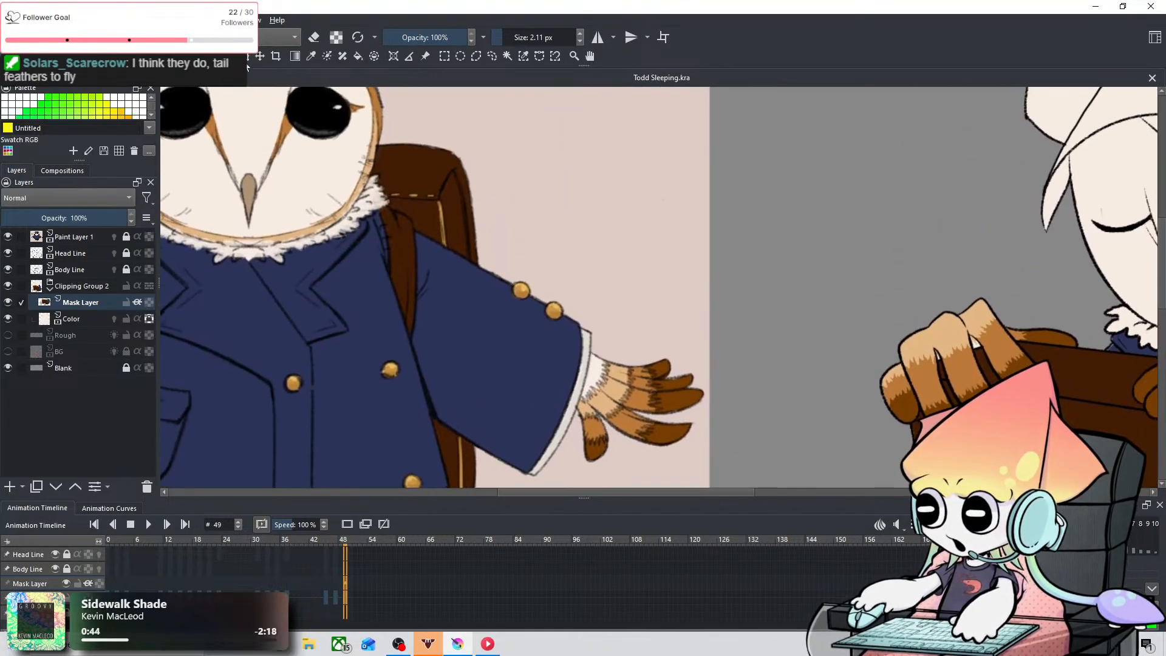
click(313, 56)
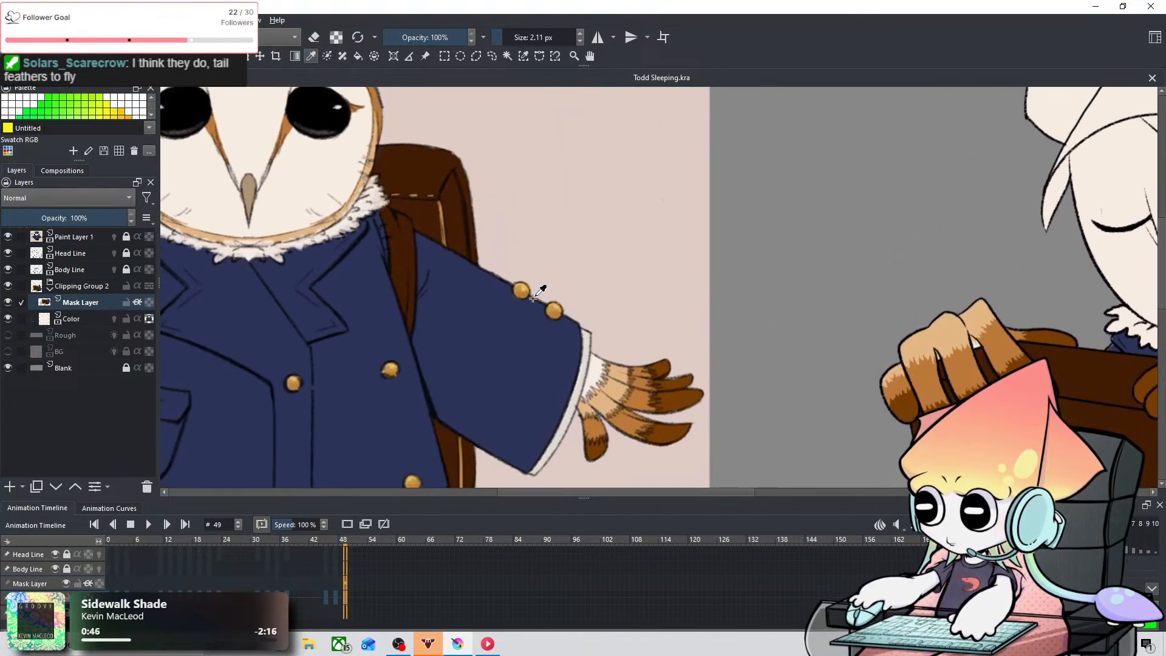
scroll(395, 338, down, 4)
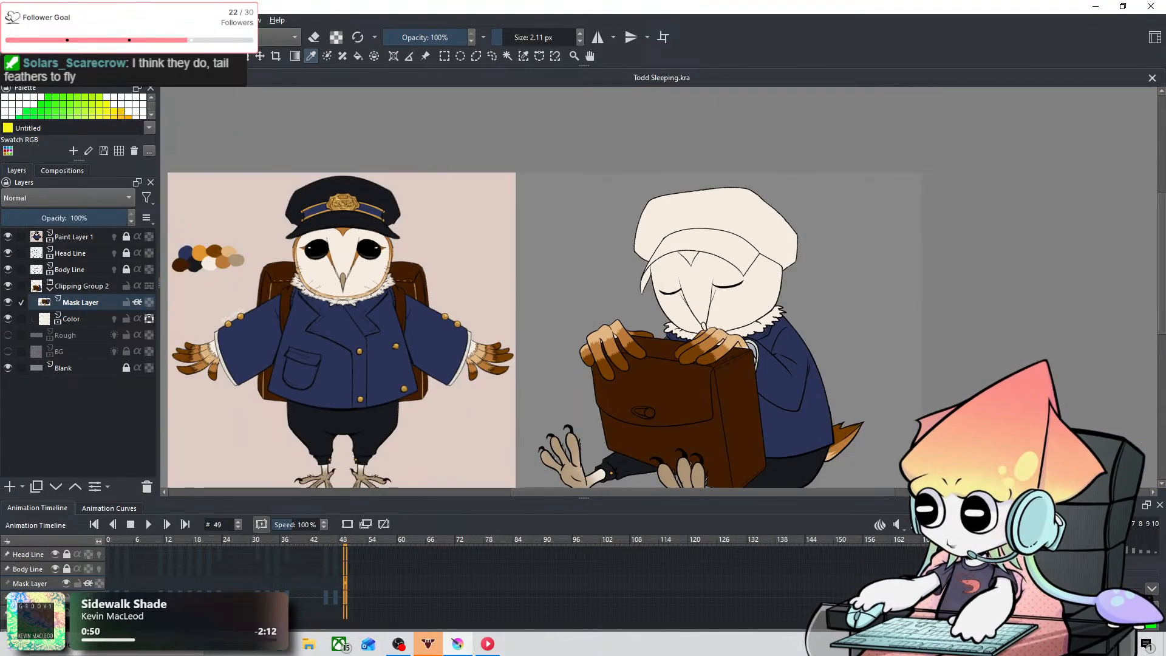
Step: Fill the round clasp button on the briefcase flap with gold using a 14.53 px brush
scroll(690, 362, up, 6)
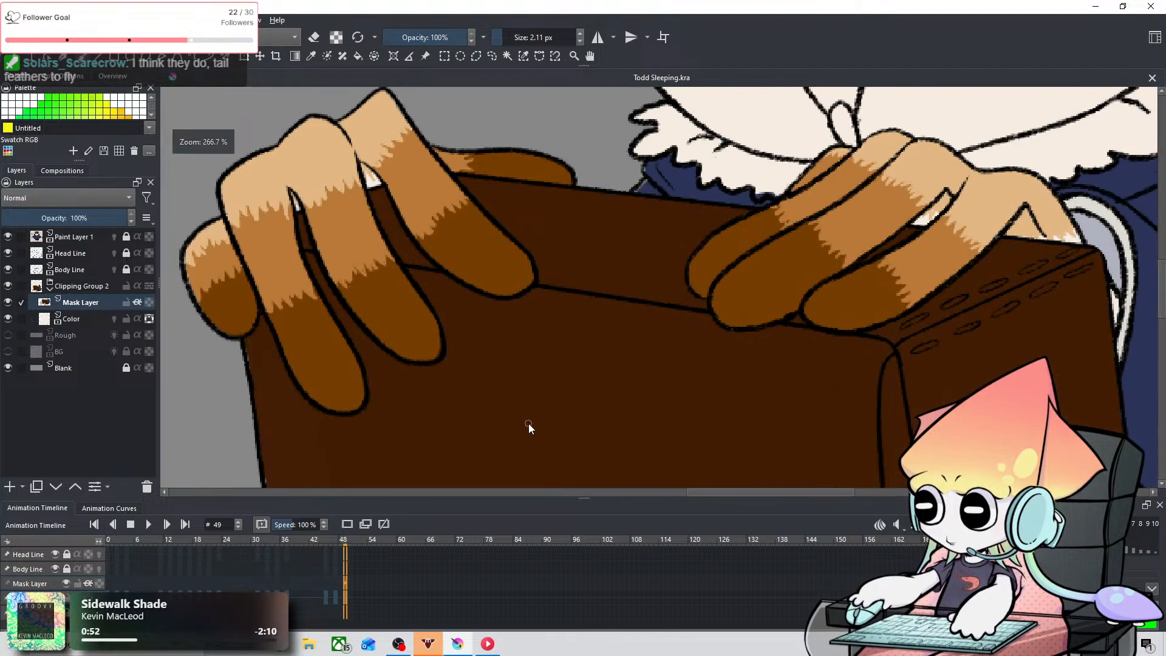
scroll(528, 424, up, 1)
drag(528, 425, 632, 131)
mouse_move(644, 348)
mouse_down()
mouse_move(599, 258)
mouse_move(629, 275)
mouse_move(602, 295)
mouse_up()
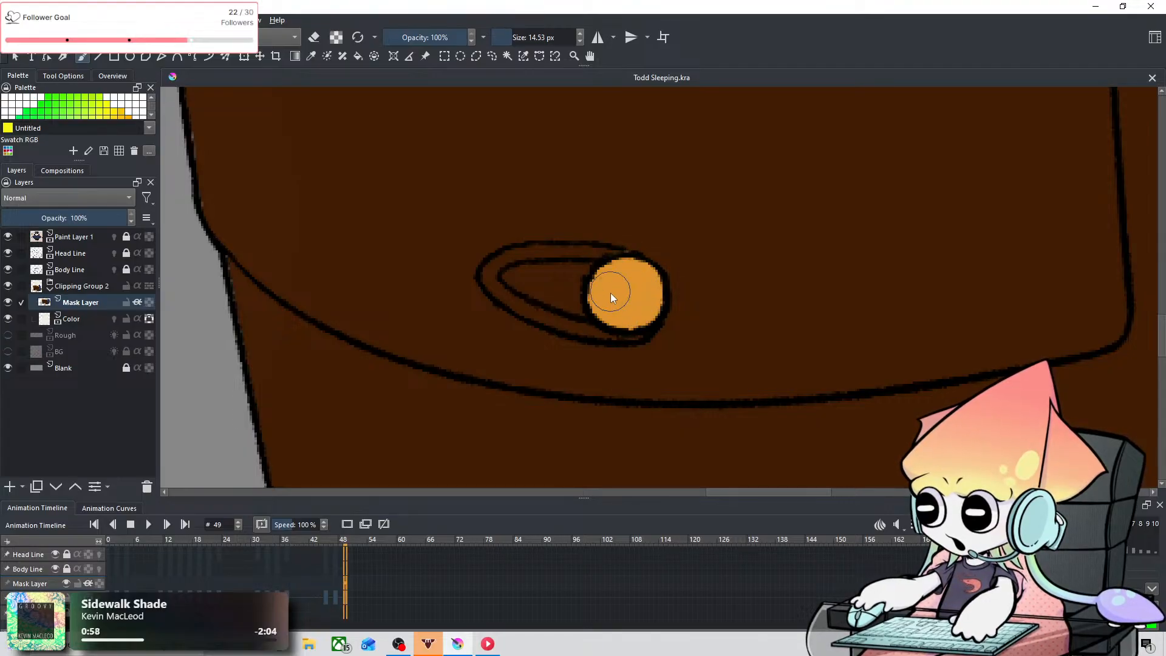
scroll(610, 290, down, 4)
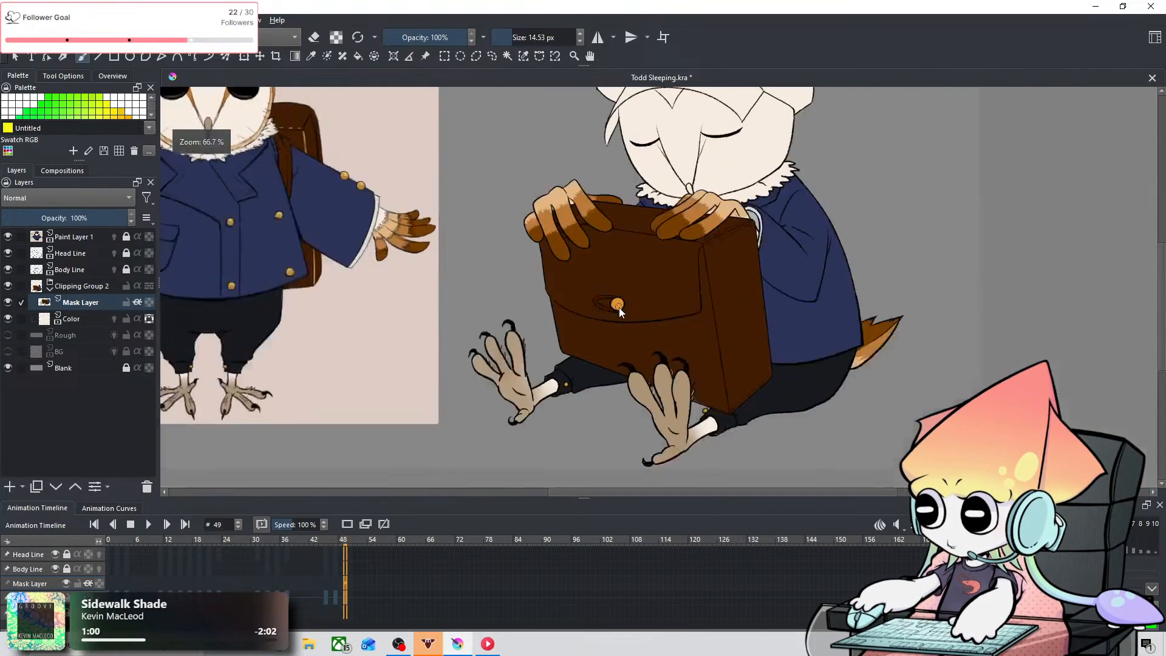
Step: Fill the pair of stitches nearest the front corner on the briefcase's upper side seam with gold using a 1.36 px brush
scroll(619, 308, up, 1)
drag(352, 273, 606, 305)
scroll(718, 247, up, 5)
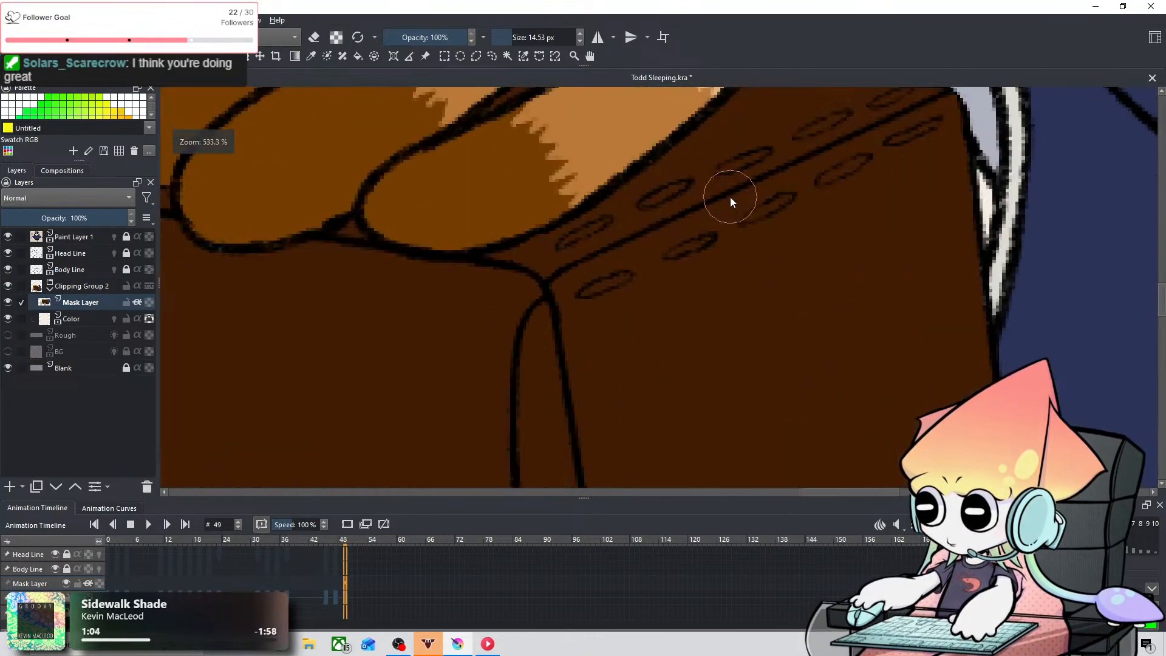
drag(731, 197, 622, 288)
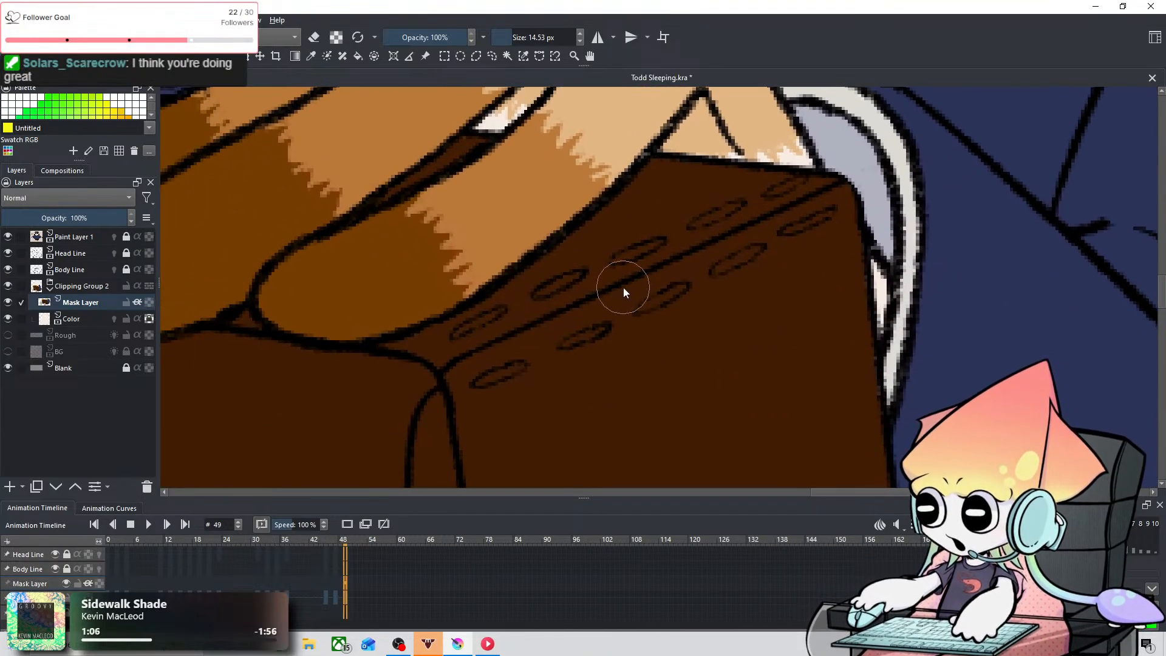
drag(468, 259, 424, 259)
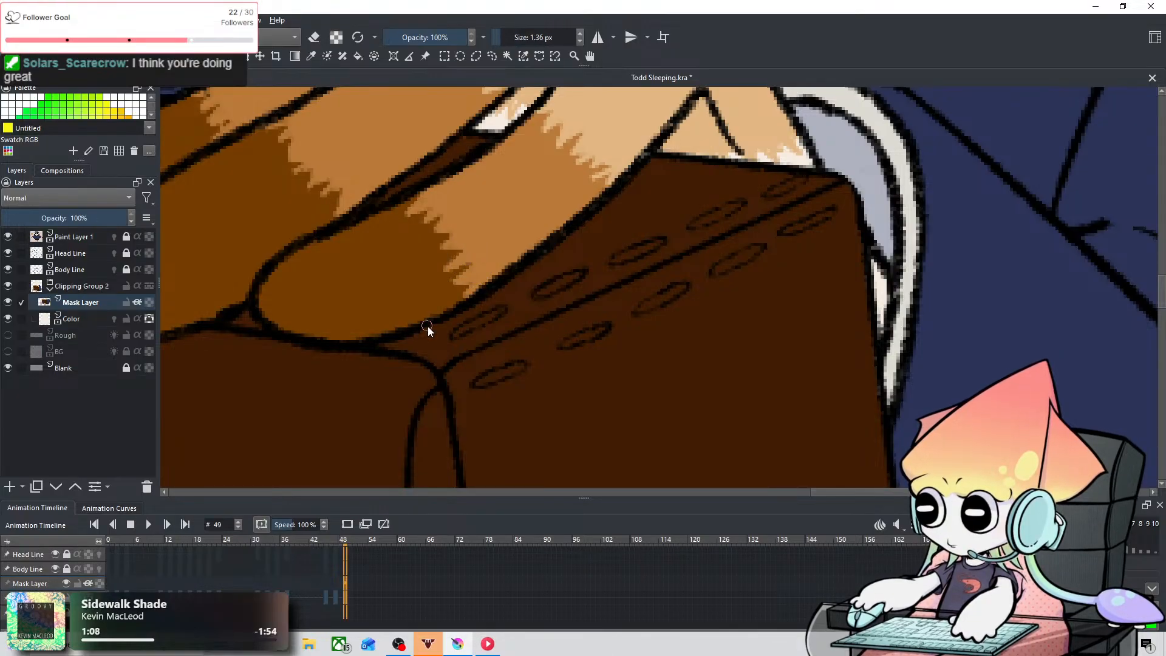
key(ctrl+z)
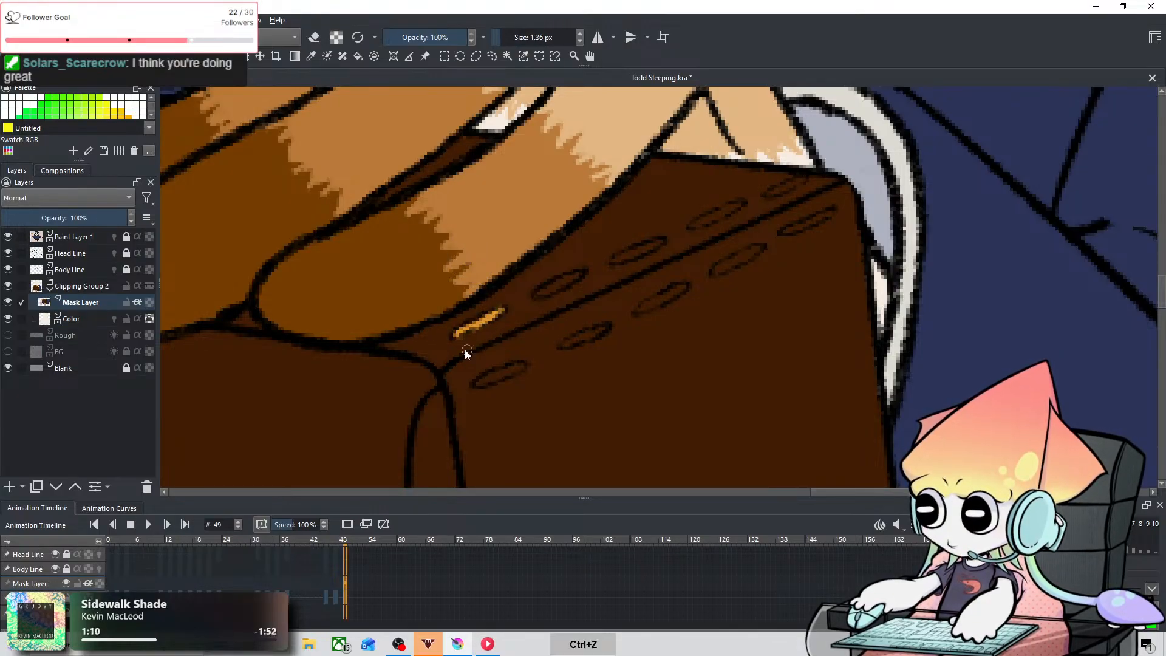
drag(455, 331, 498, 311)
key(ctrl+z)
drag(509, 369, 523, 367)
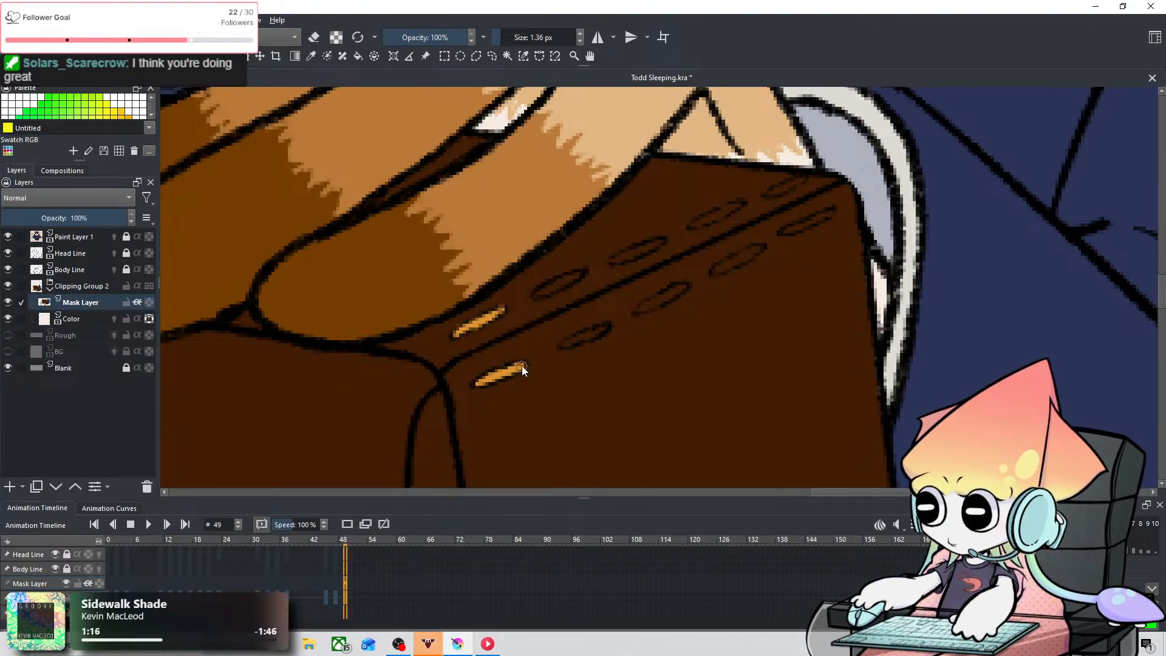
Step: Fill the second and third pairs of stitches along the briefcase's upper side seam with gold
drag(538, 295, 582, 274)
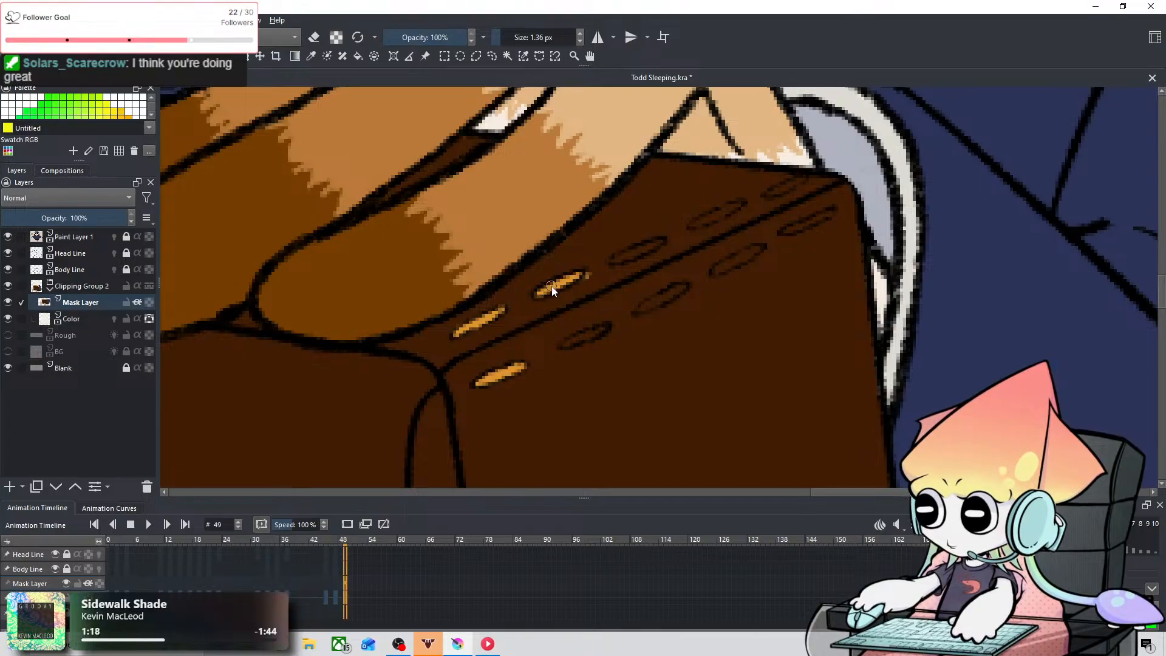
key(ctrl+z)
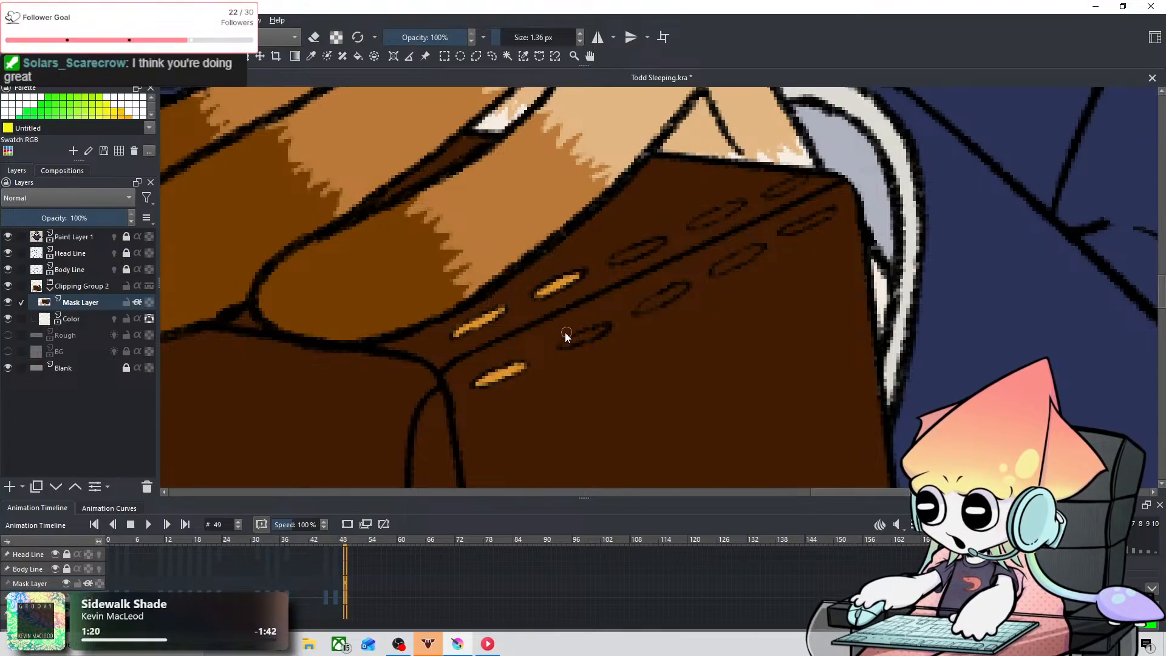
key(ctrl+z)
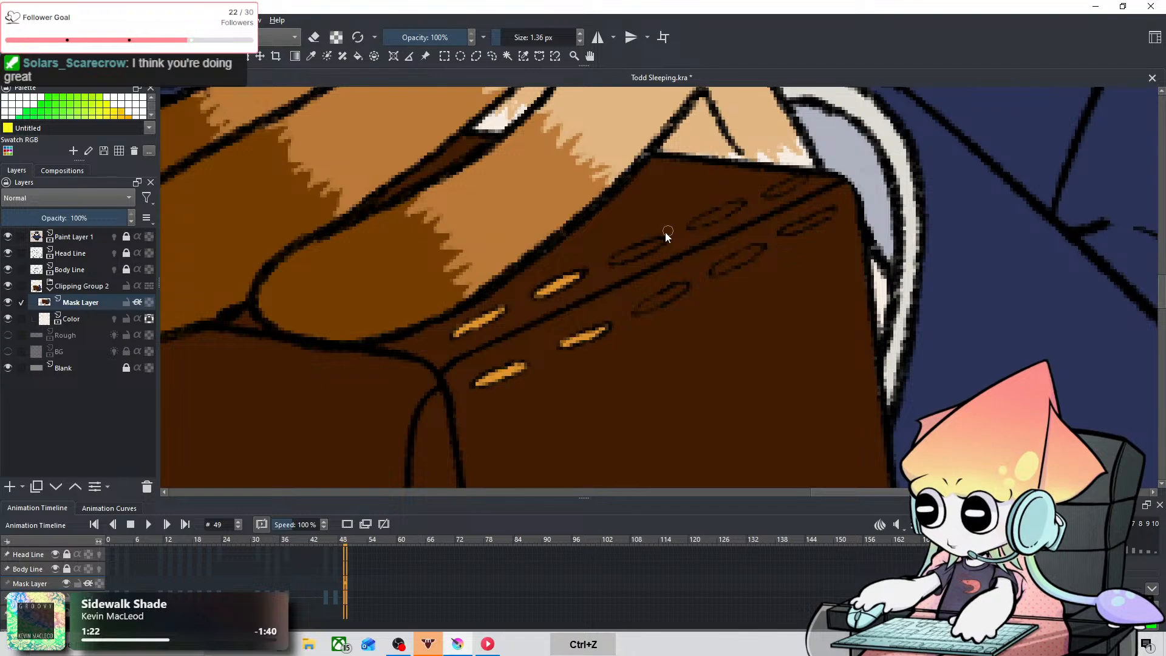
drag(618, 260, 659, 243)
key(ctrl+z)
click(618, 260)
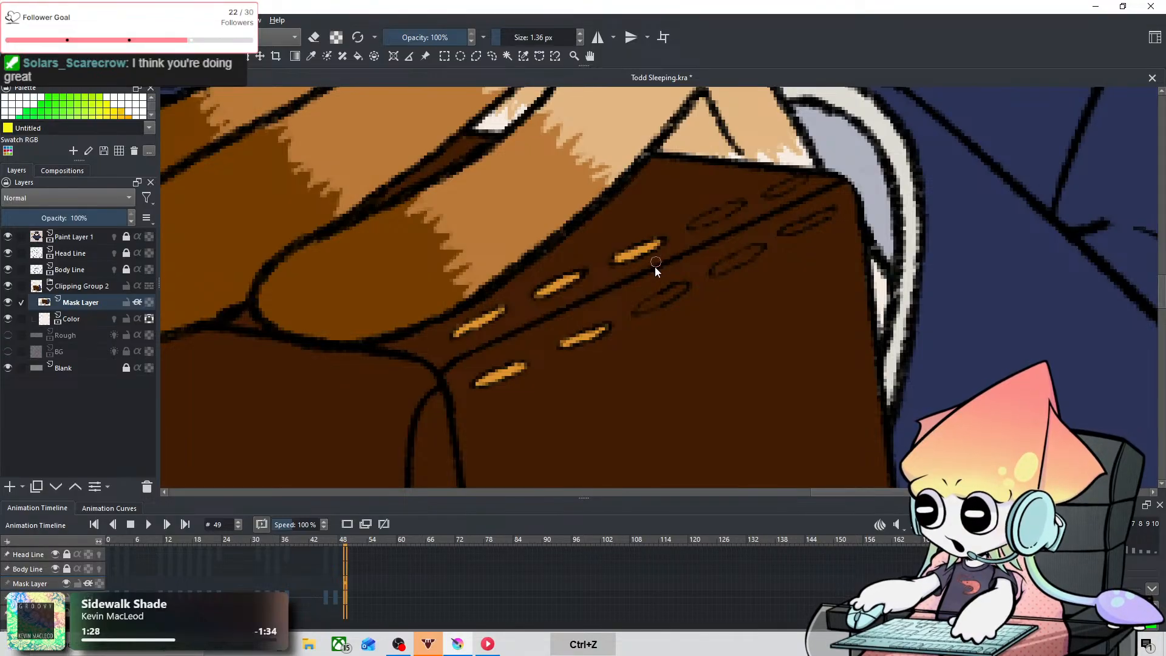
key(ctrl+z)
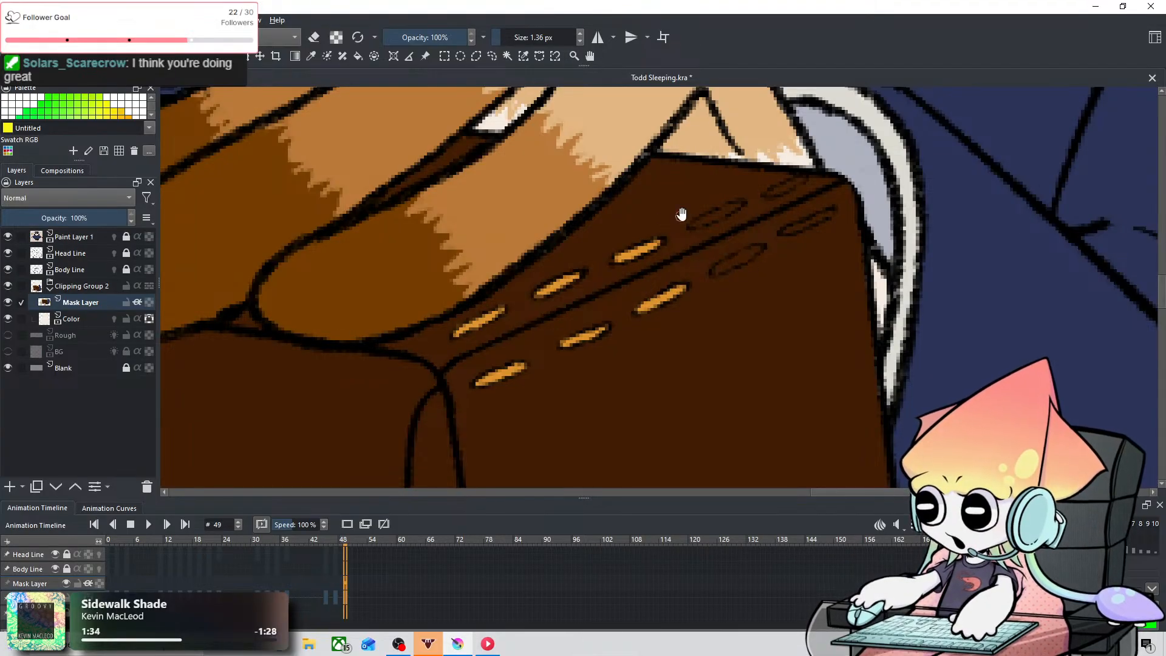
Step: Fill the remaining two pairs of seam stitches toward the sleeve cuff with gold
drag(679, 213, 539, 333)
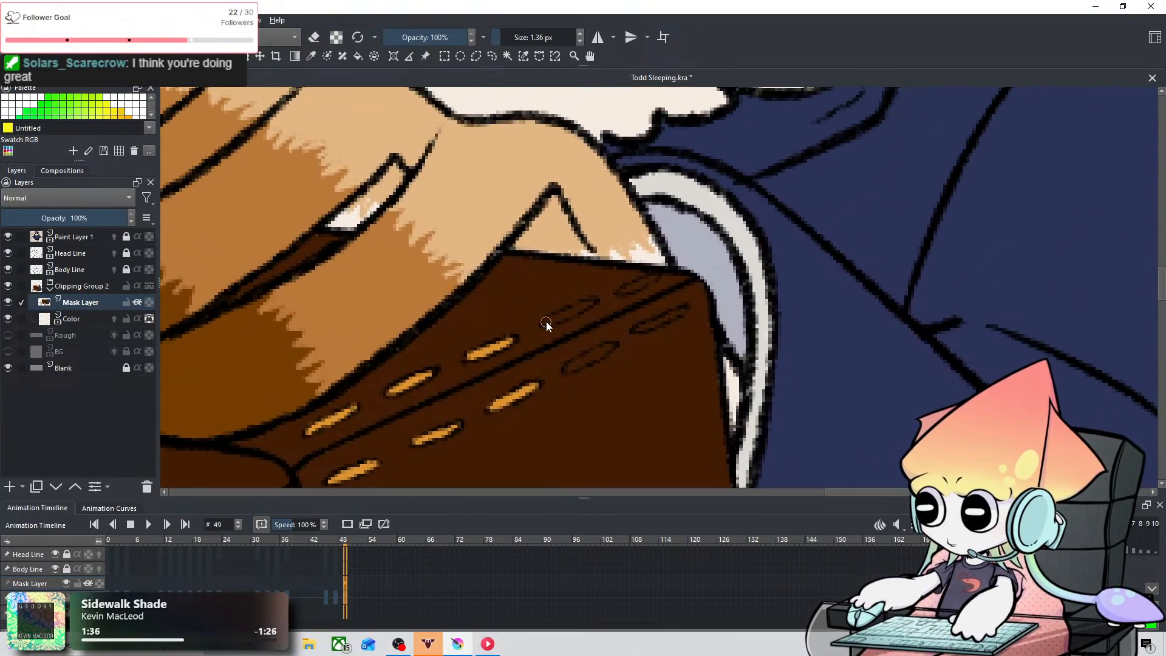
key(ctrl+z)
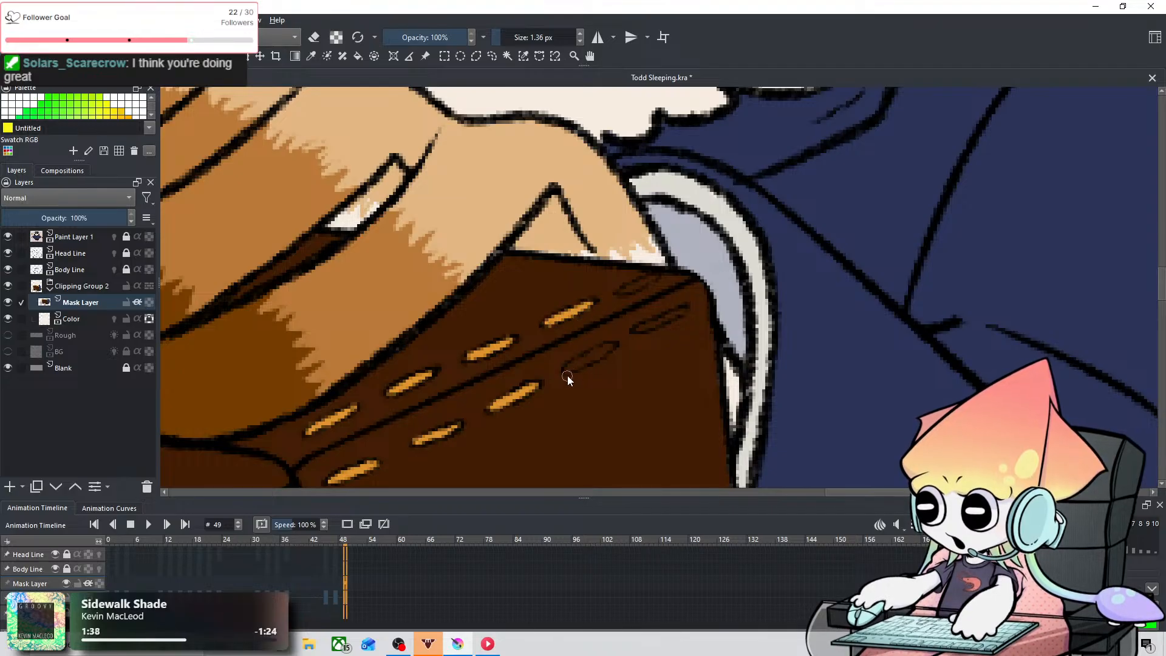
drag(568, 376, 613, 345)
key(ctrl+z)
drag(626, 291, 654, 278)
key(ctrl+z)
key(ctrl+z)
key(ctrl+z)
drag(640, 329, 683, 311)
key(ctrl+z)
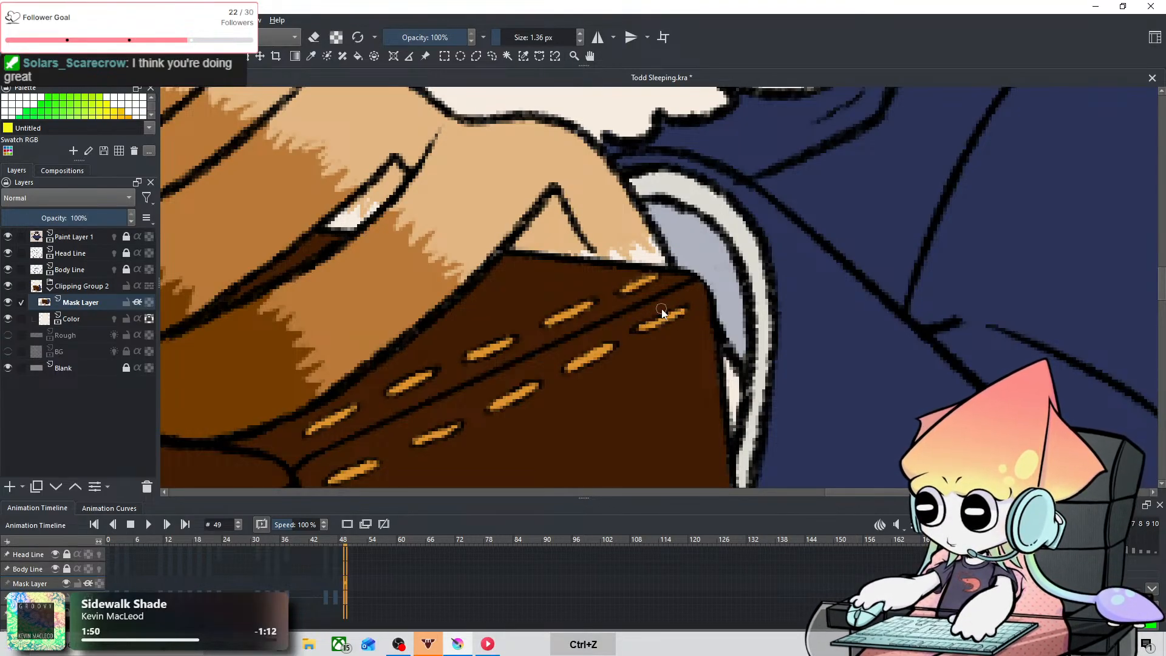
Step: Compare the briefcase's upper seam stitching with the backpack on the reference owl
scroll(661, 309, down, 4)
drag(441, 352, 816, 357)
scroll(637, 341, up, 1)
scroll(916, 342, down, 4)
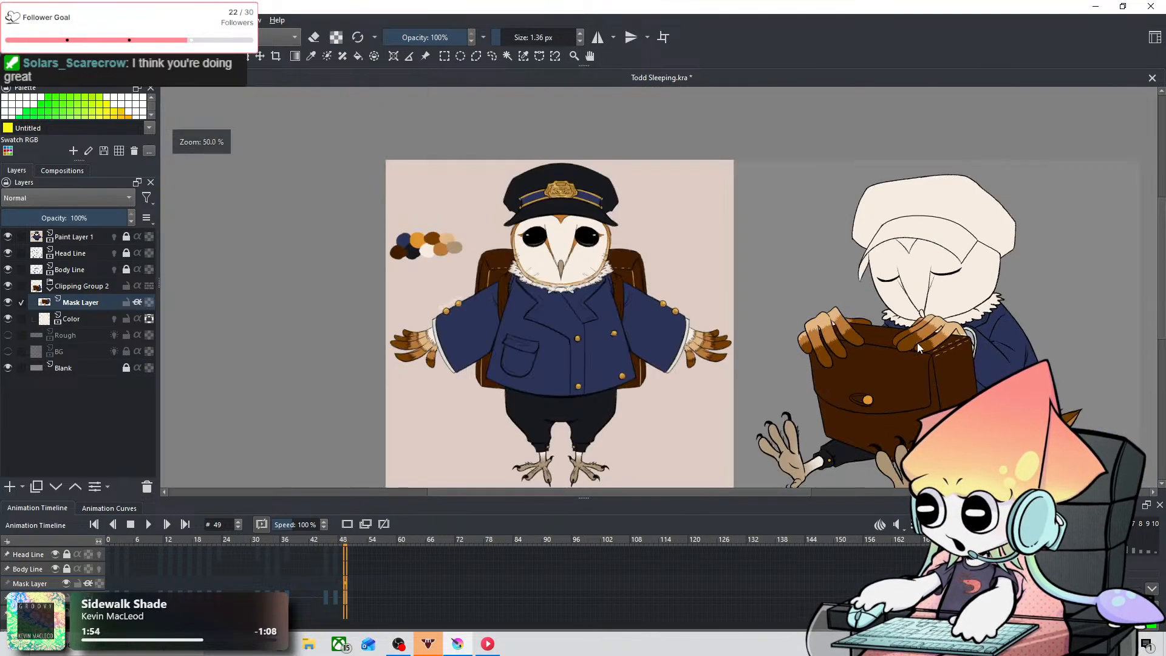
scroll(939, 407, up, 3)
scroll(781, 403, down, 2)
drag(807, 402, 745, 312)
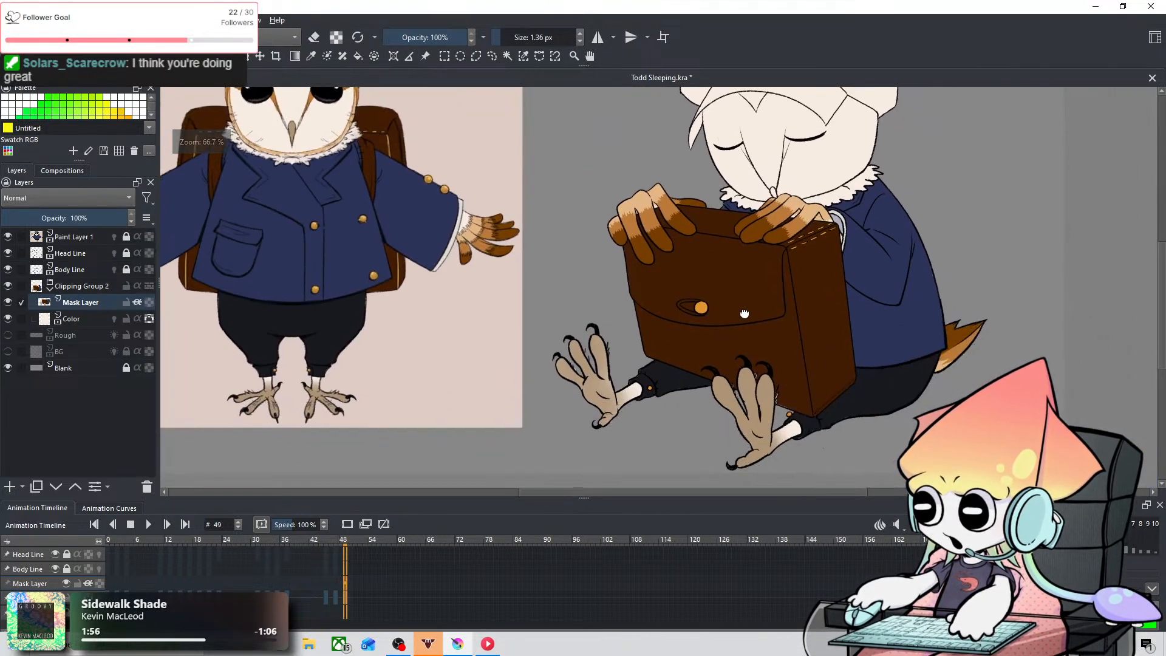
Step: Fill the five stitches along the bottom edge of the briefcase's side panel with gold using the 1.36 px brush
scroll(856, 401, up, 6)
drag(675, 379, 625, 322)
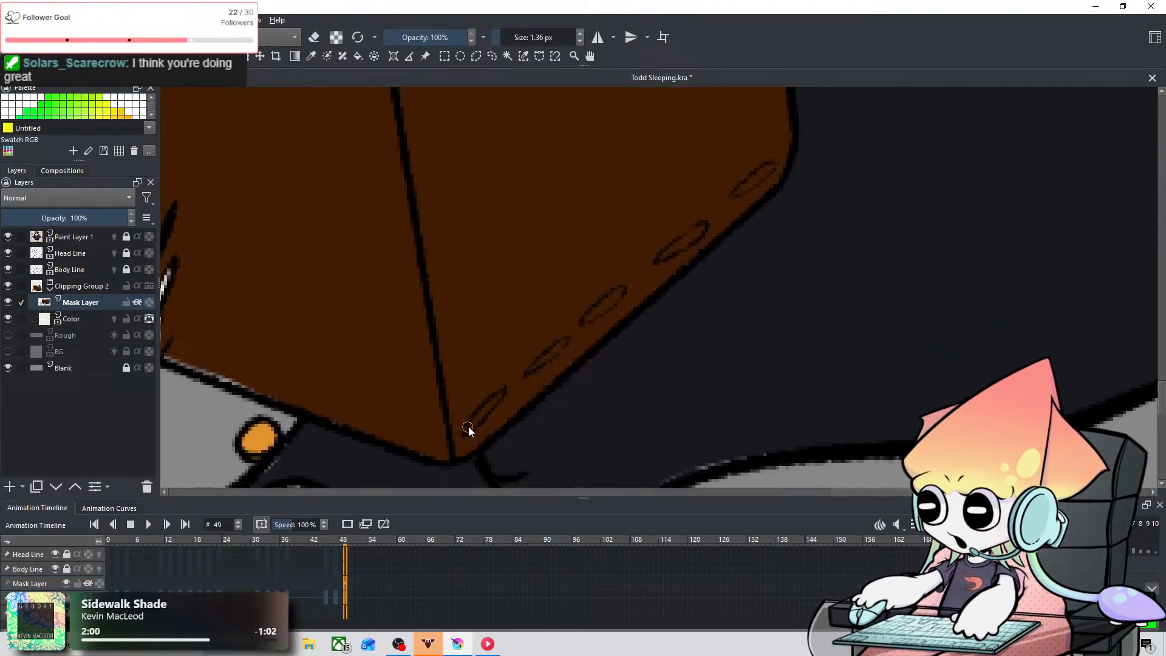
drag(469, 427, 501, 398)
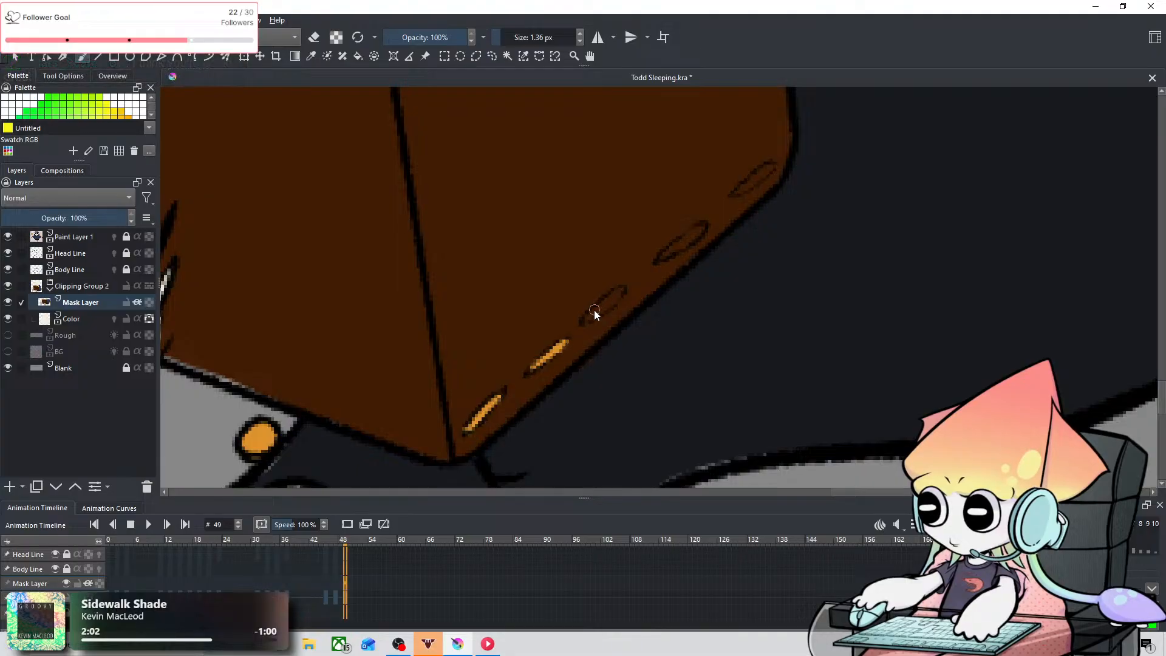
drag(584, 321, 627, 289)
drag(664, 254, 705, 224)
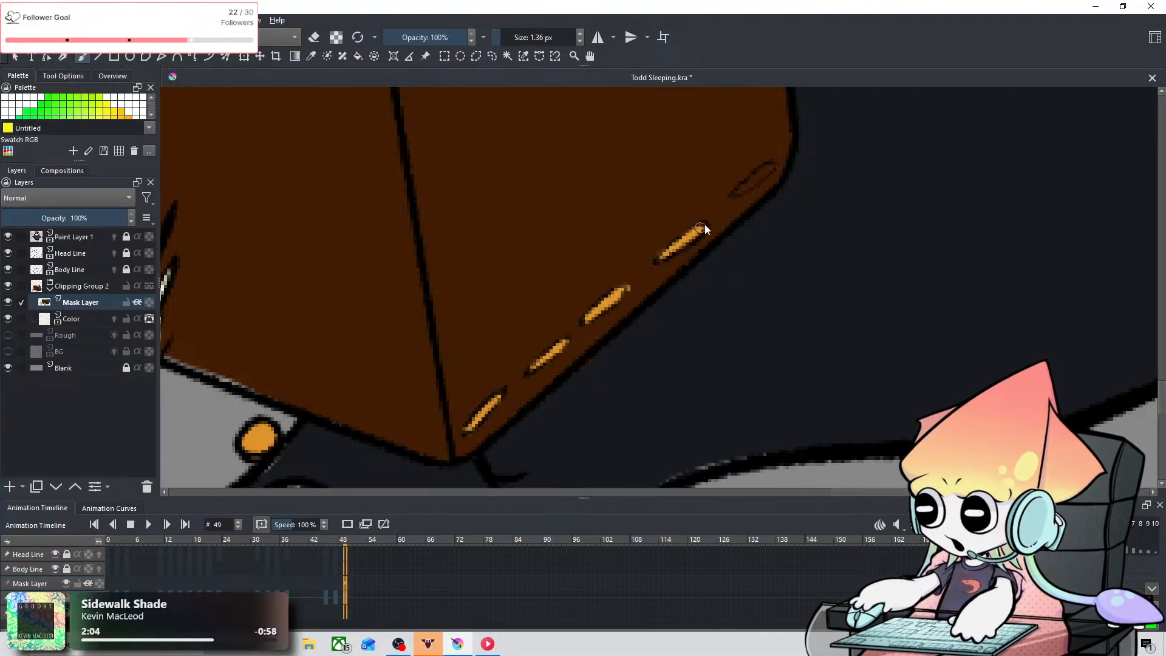
key(ctrl+z)
drag(662, 258, 704, 226)
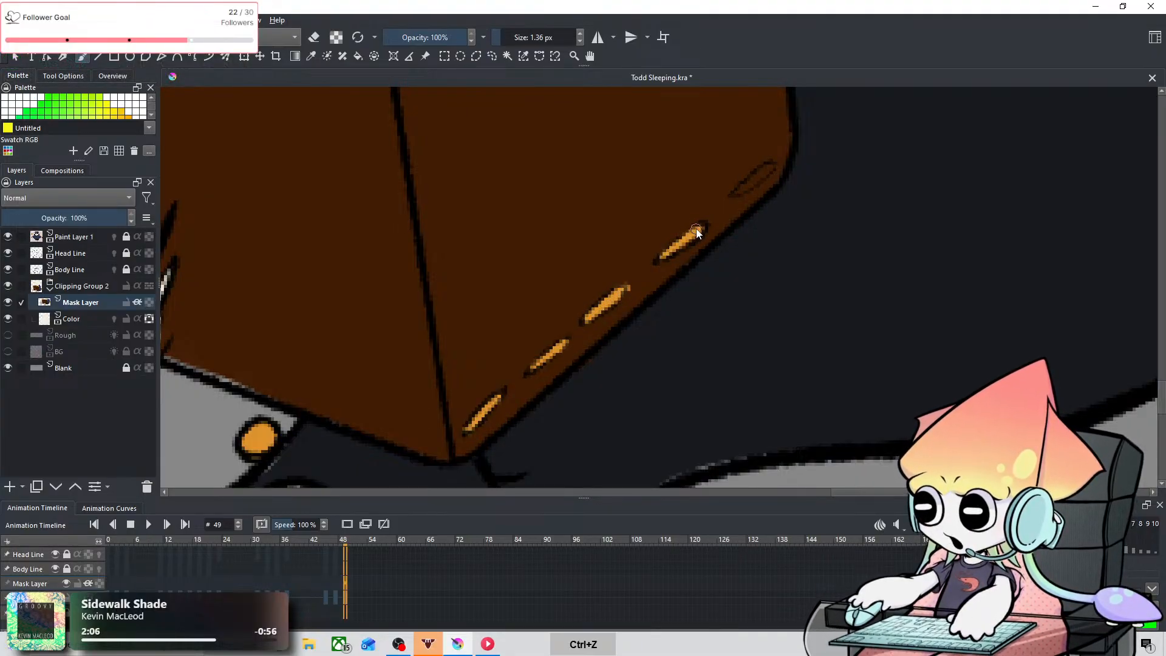
drag(739, 190, 768, 168)
key(ctrl+z)
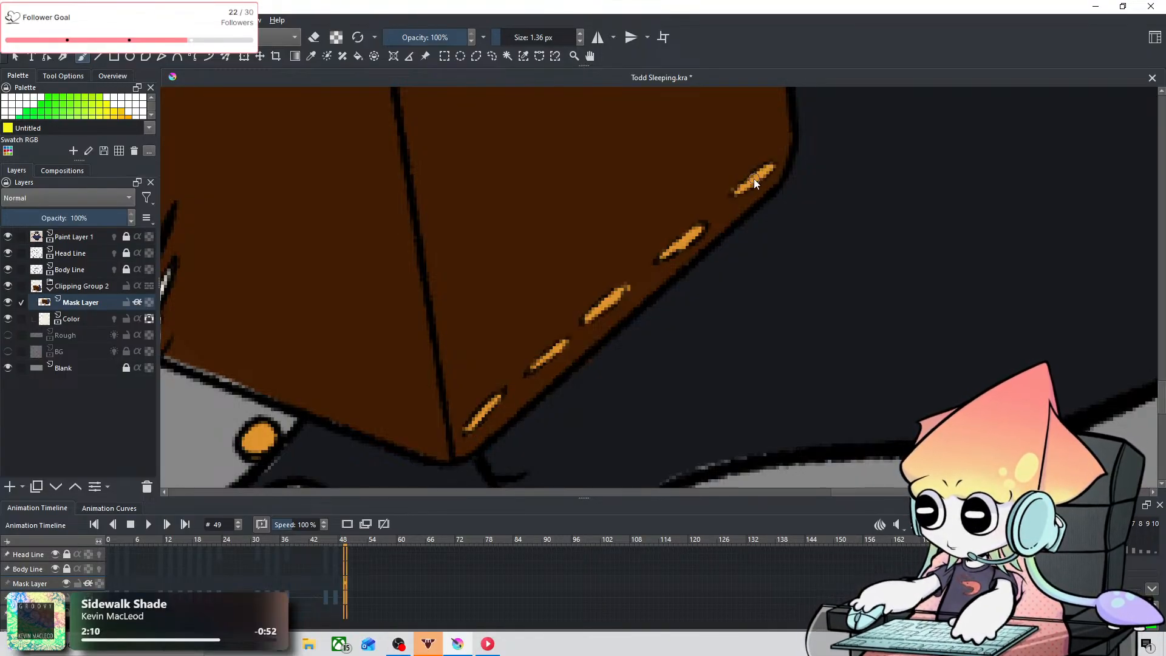
Step: Check the briefcase, feet and overall body colors of the sleeping owl against the reference owl
scroll(753, 179, down, 3)
drag(655, 158, 817, 443)
drag(656, 366, 676, 218)
scroll(759, 386, up, 2)
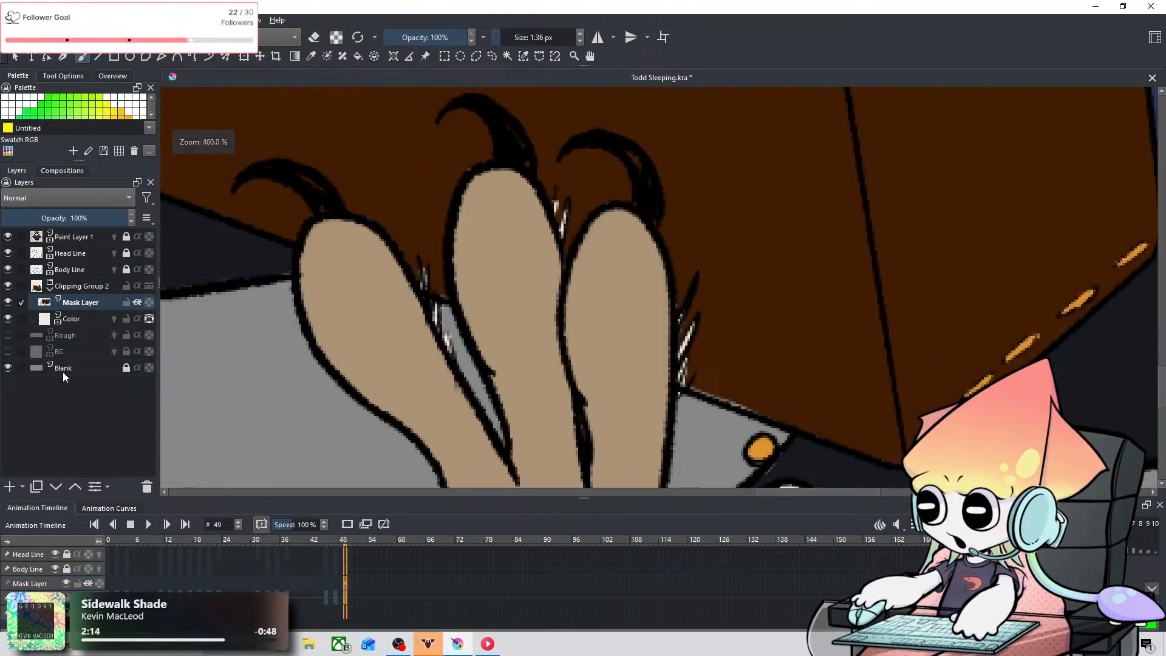
scroll(573, 366, down, 4)
drag(461, 240, 840, 453)
drag(392, 263, 669, 283)
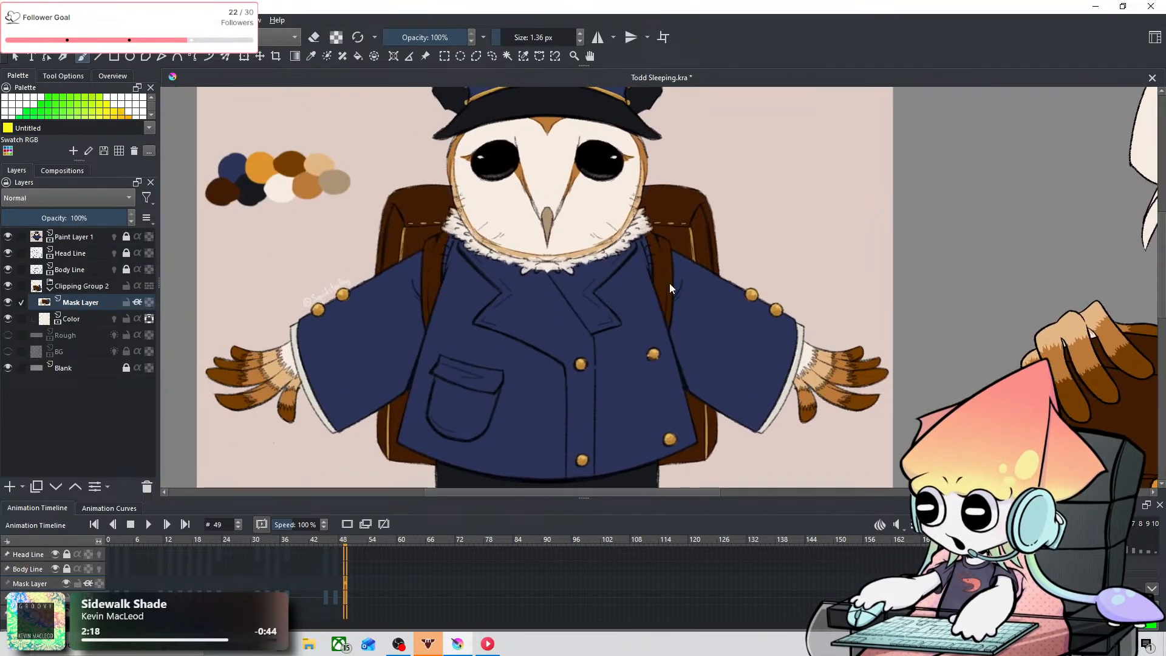
click(312, 56)
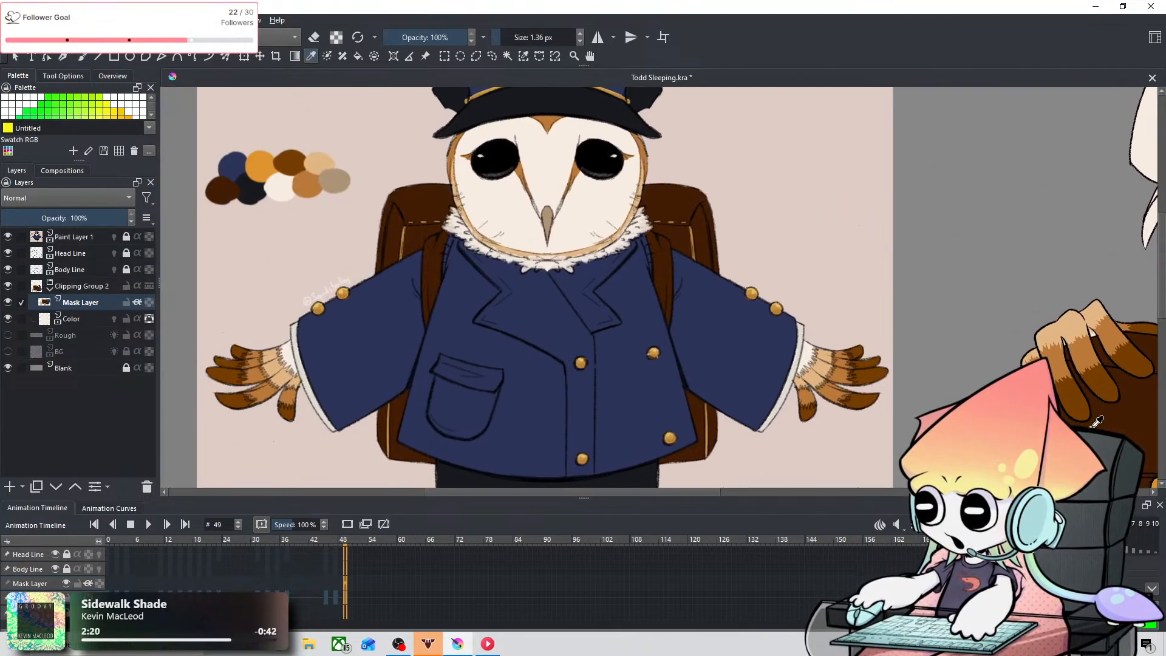
drag(898, 271, 328, 125)
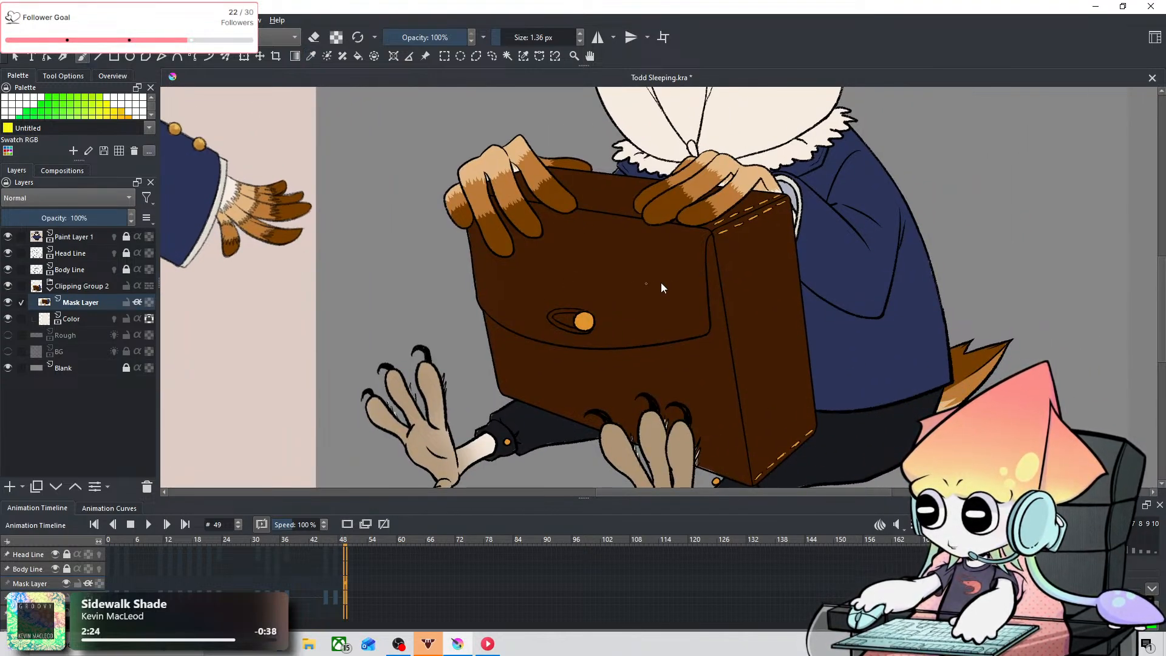
scroll(562, 312, up, 3)
scroll(550, 272, down, 4)
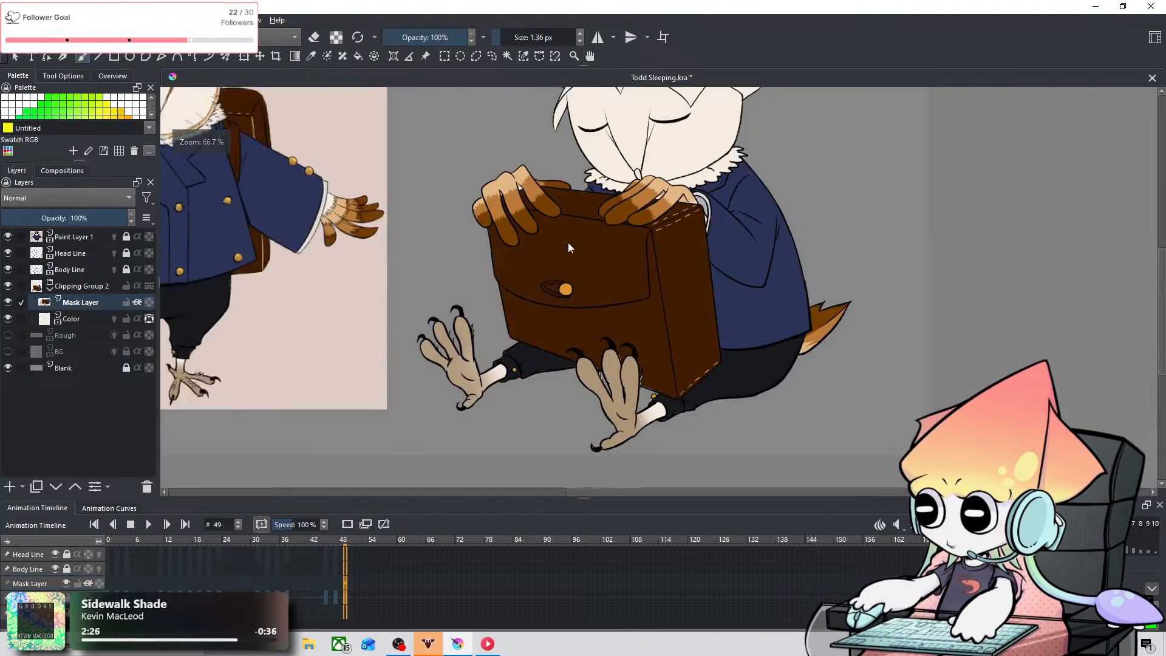
drag(569, 244, 630, 372)
drag(452, 264, 678, 262)
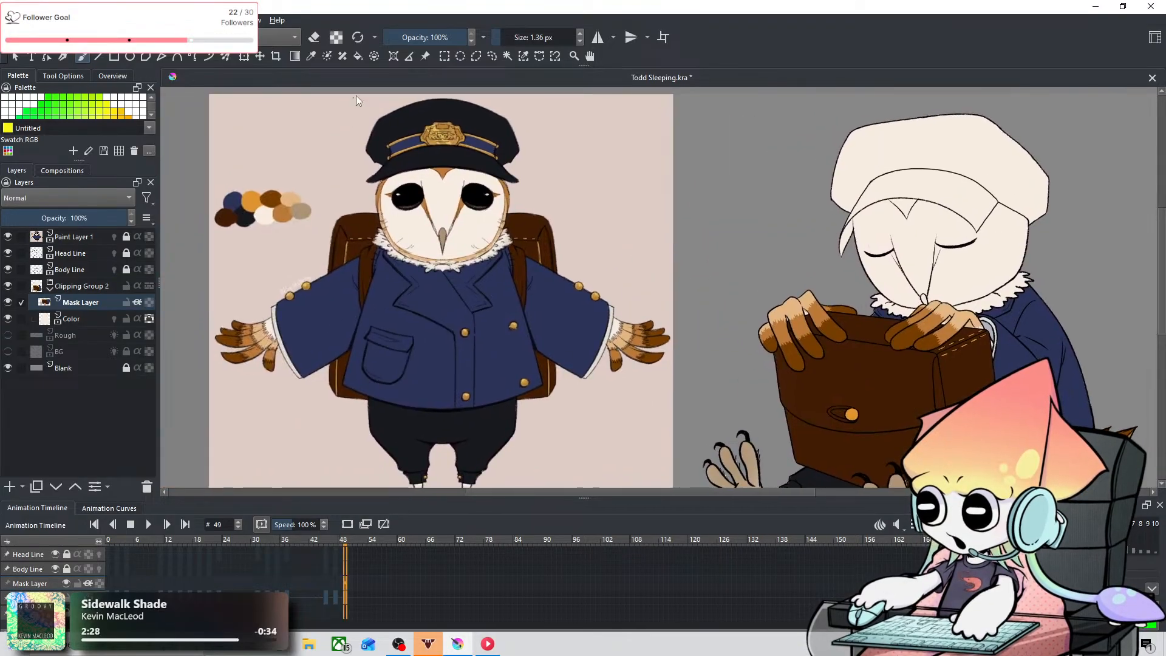
click(311, 55)
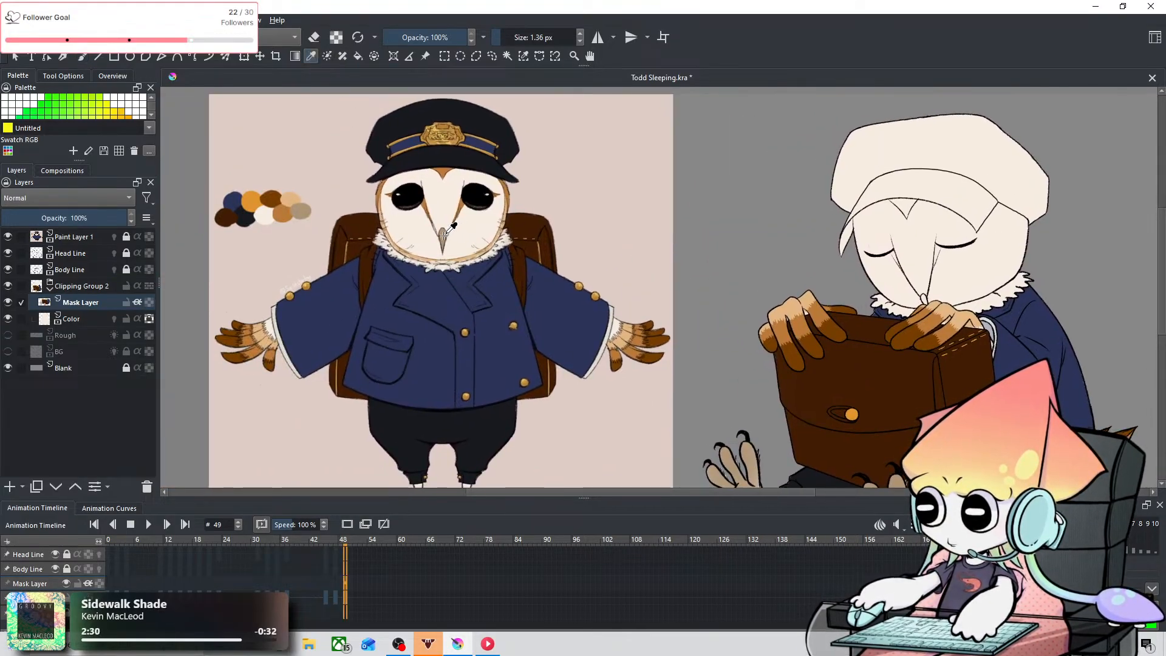
scroll(694, 290, down, 2)
drag(670, 289, 330, 217)
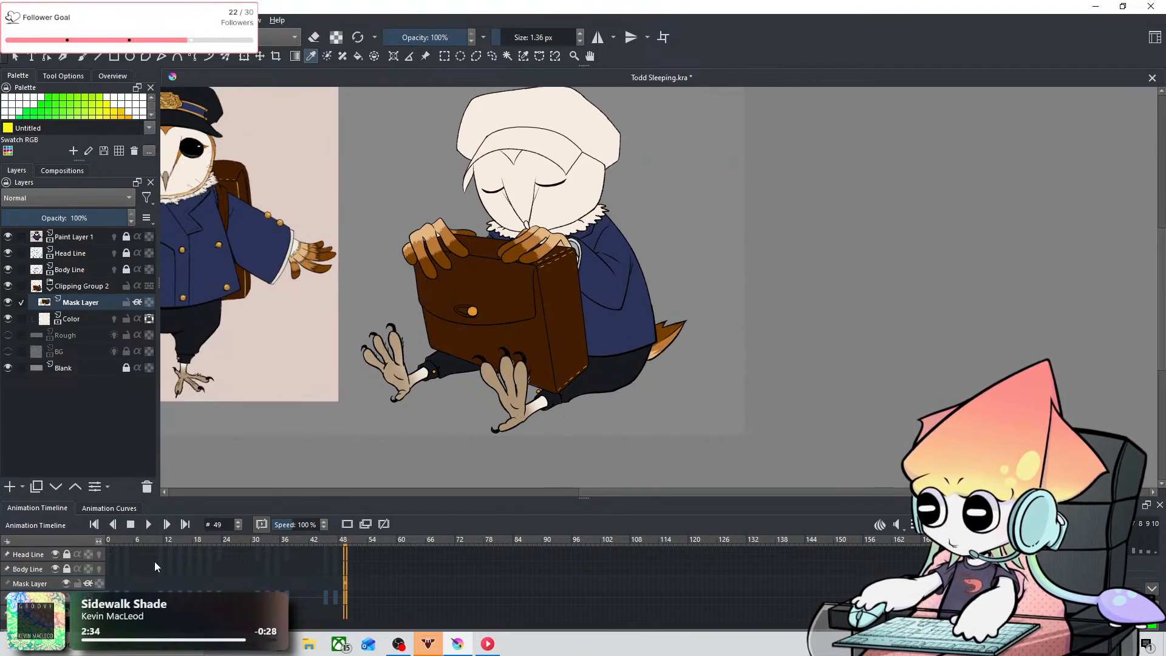
Step: Copy the Mask Layer's keyframe at frame 0 and paste it at frame 2
click(109, 571)
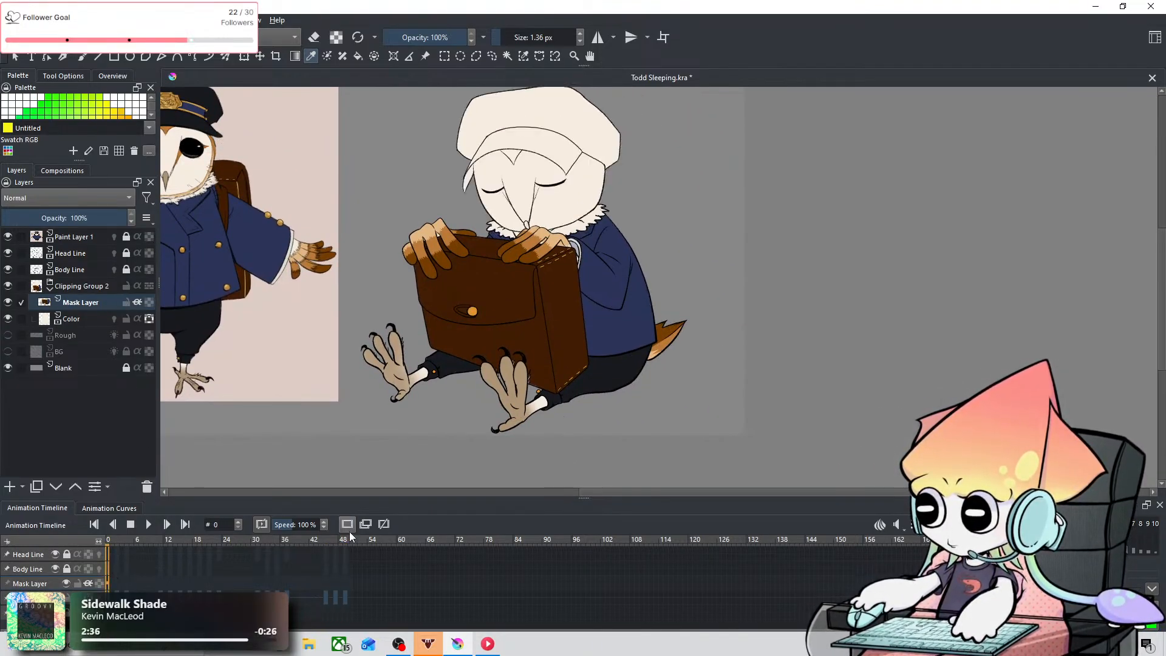
click(132, 580)
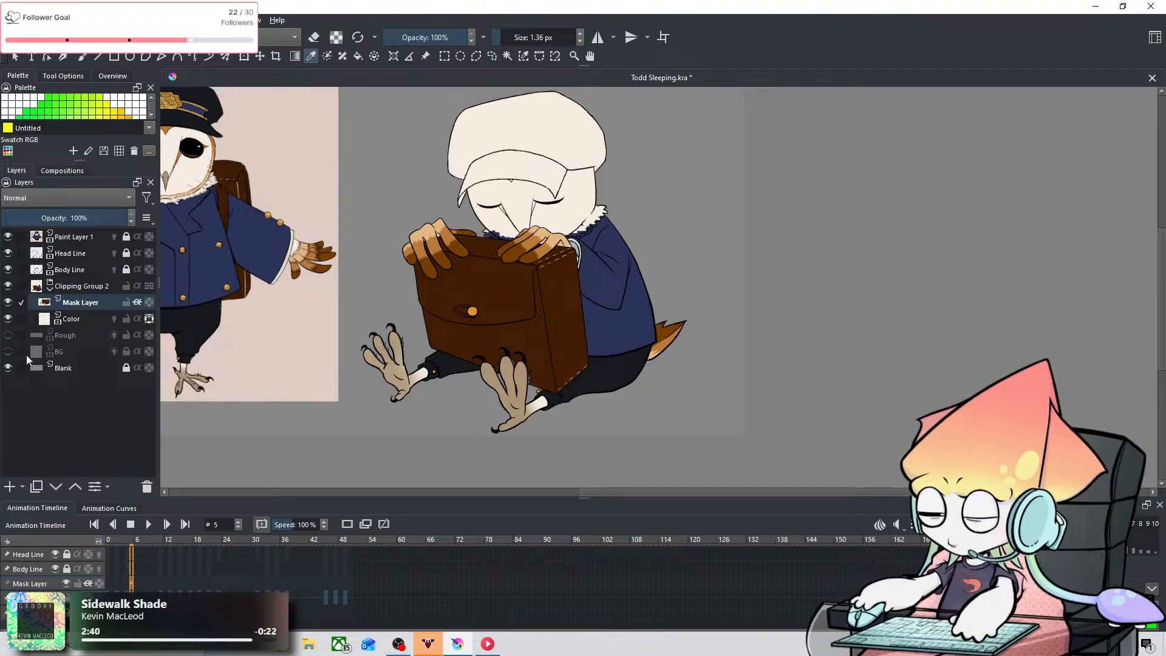
click(107, 583)
click(341, 523)
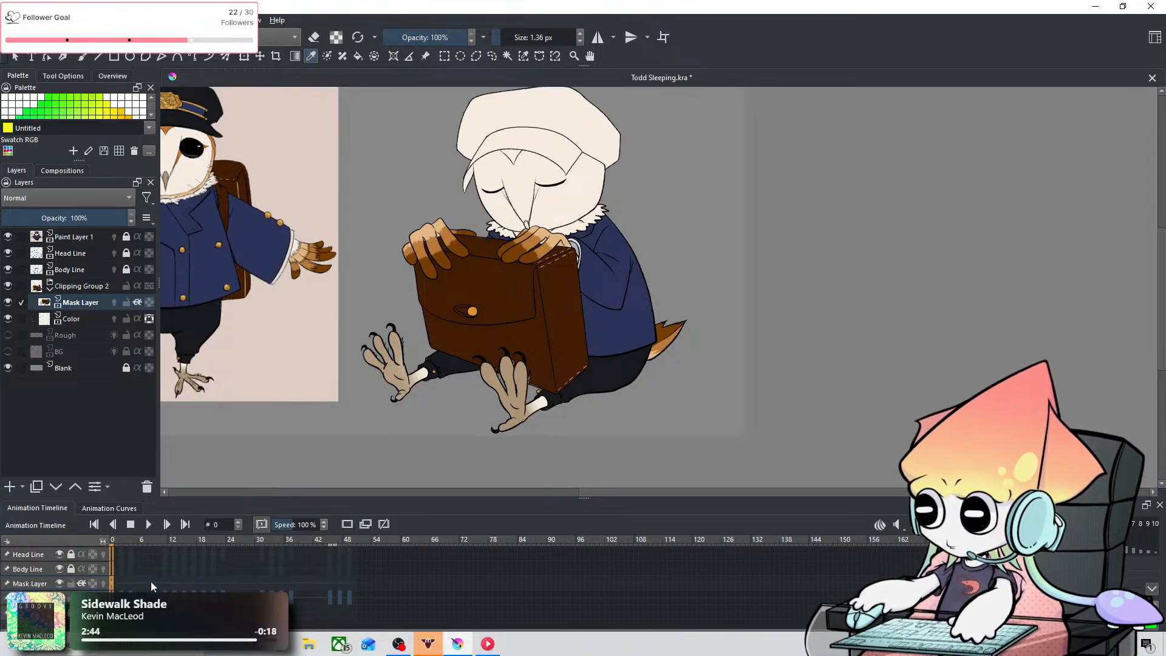
click(118, 587)
click(112, 583)
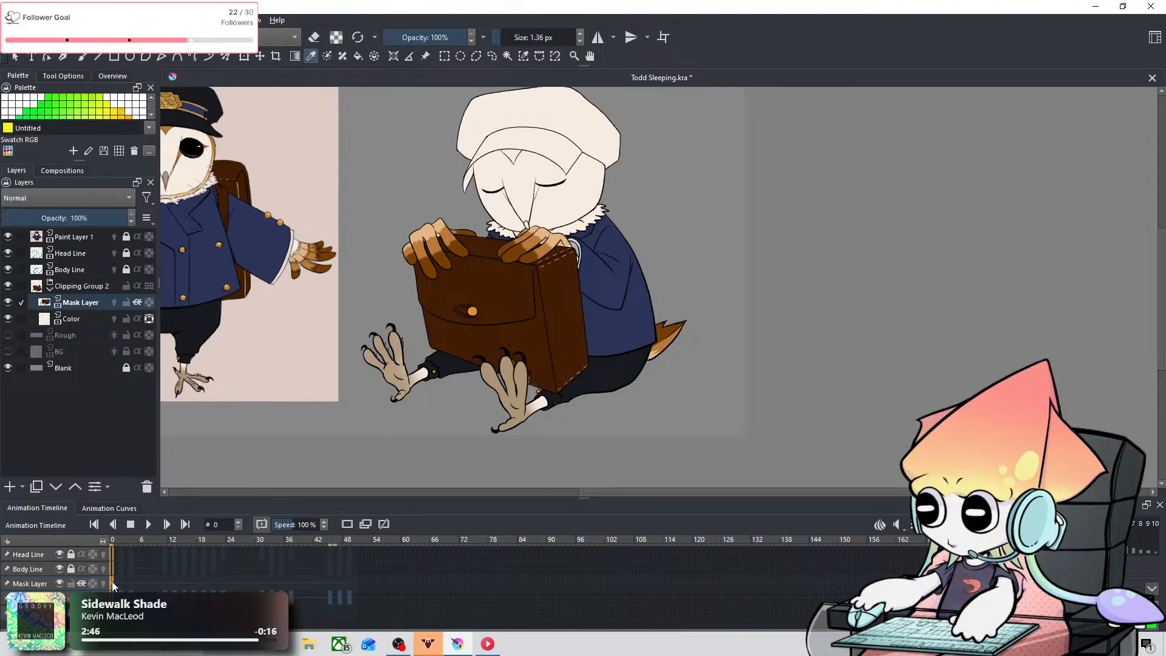
right_click(112, 582)
click(168, 473)
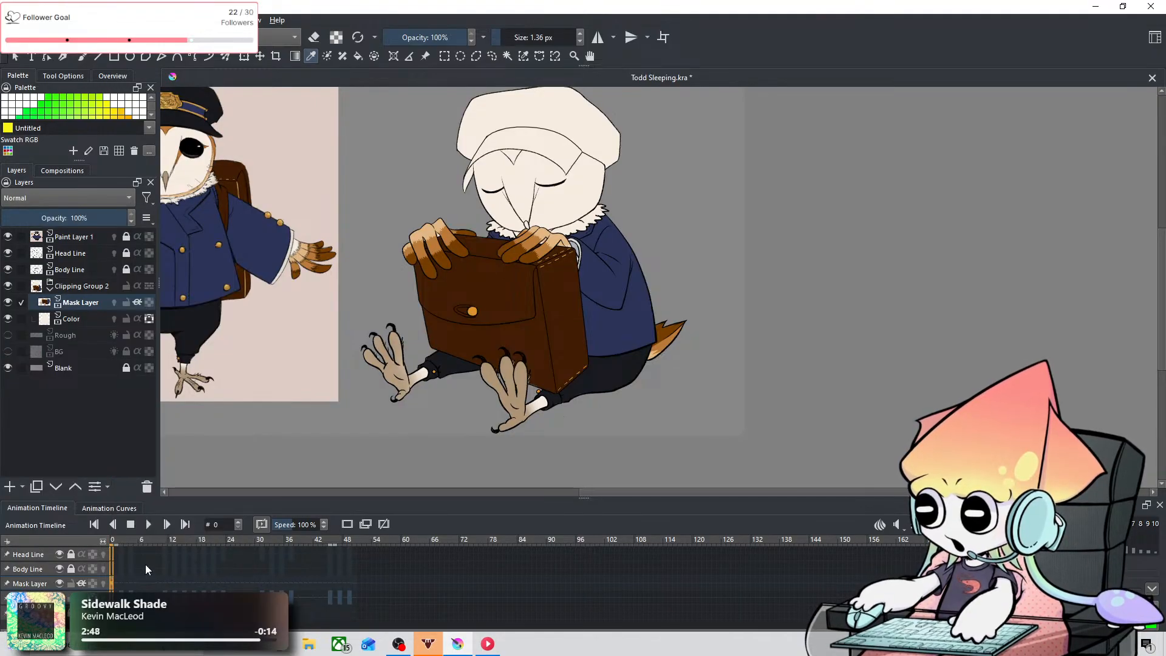
right_click(119, 581)
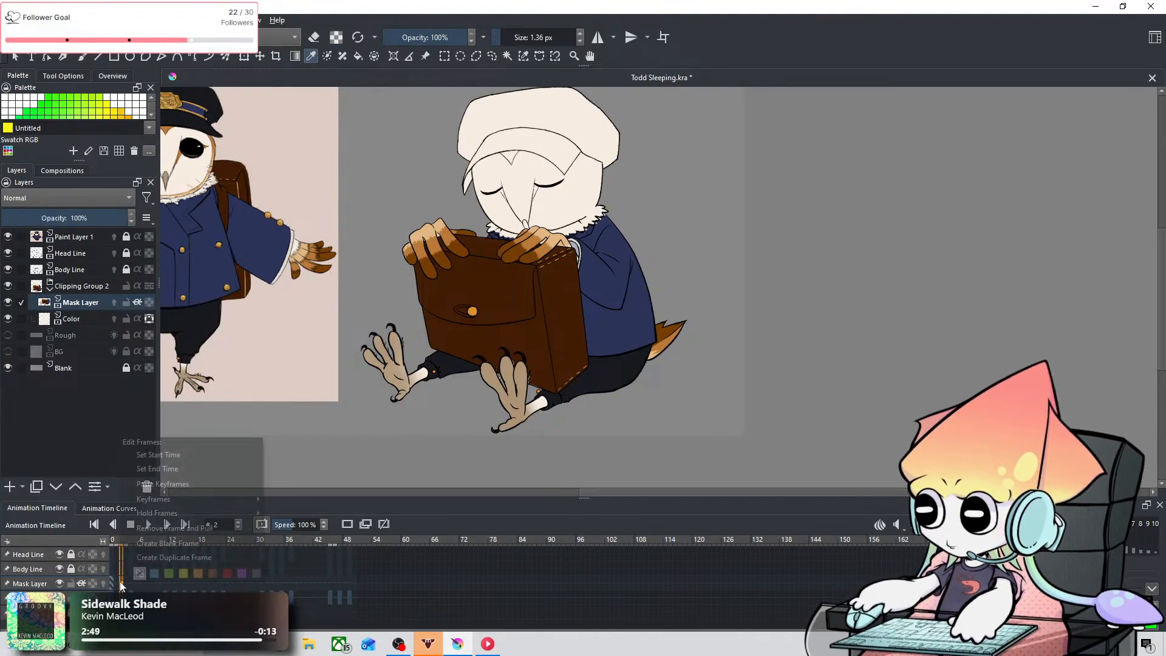
click(168, 489)
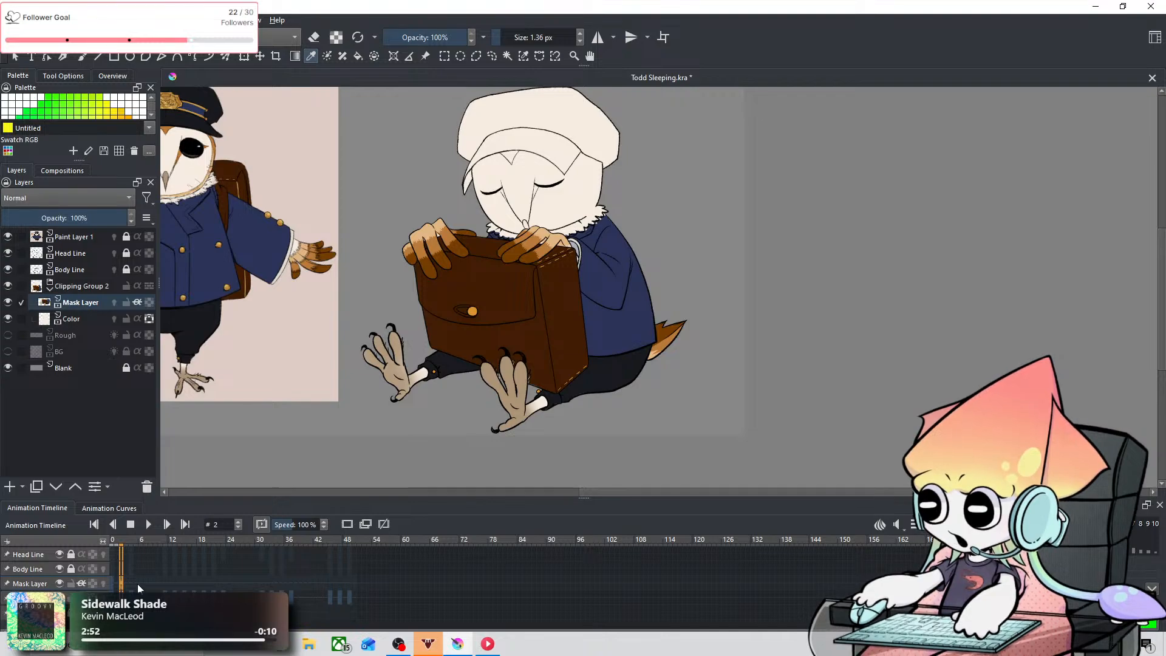
Step: Compare the sleeping owl's colors and line art across frames 0 to 3
key(Left)
key(Left)
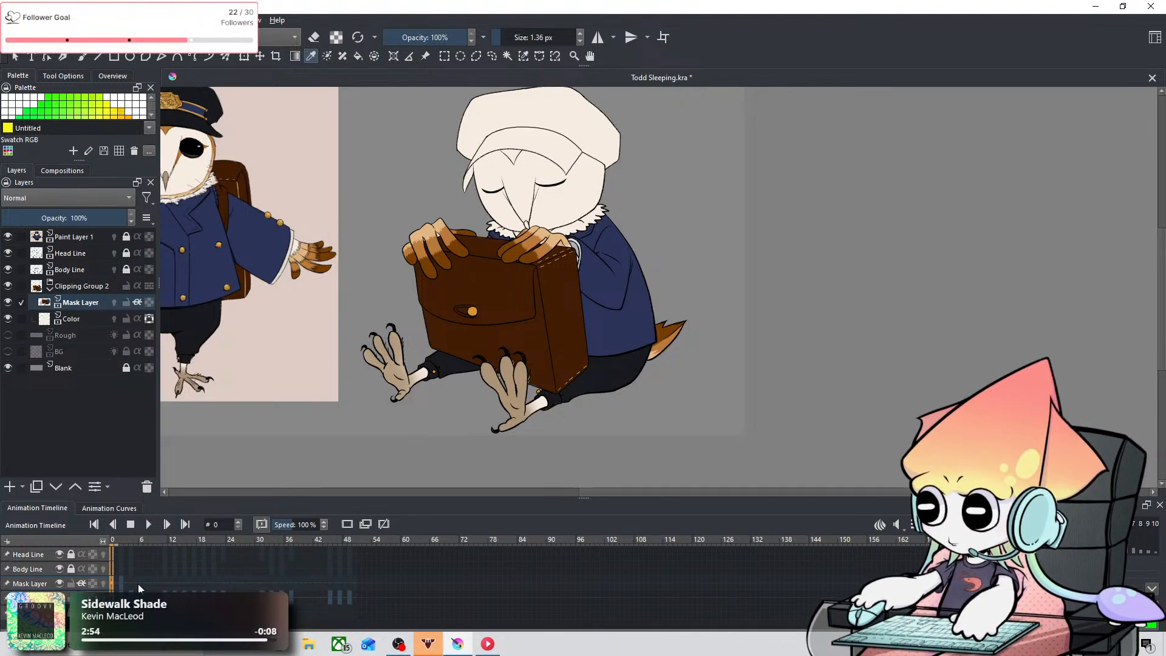
key(Right)
key(Right)
key(Right)
scroll(515, 283, up, 5)
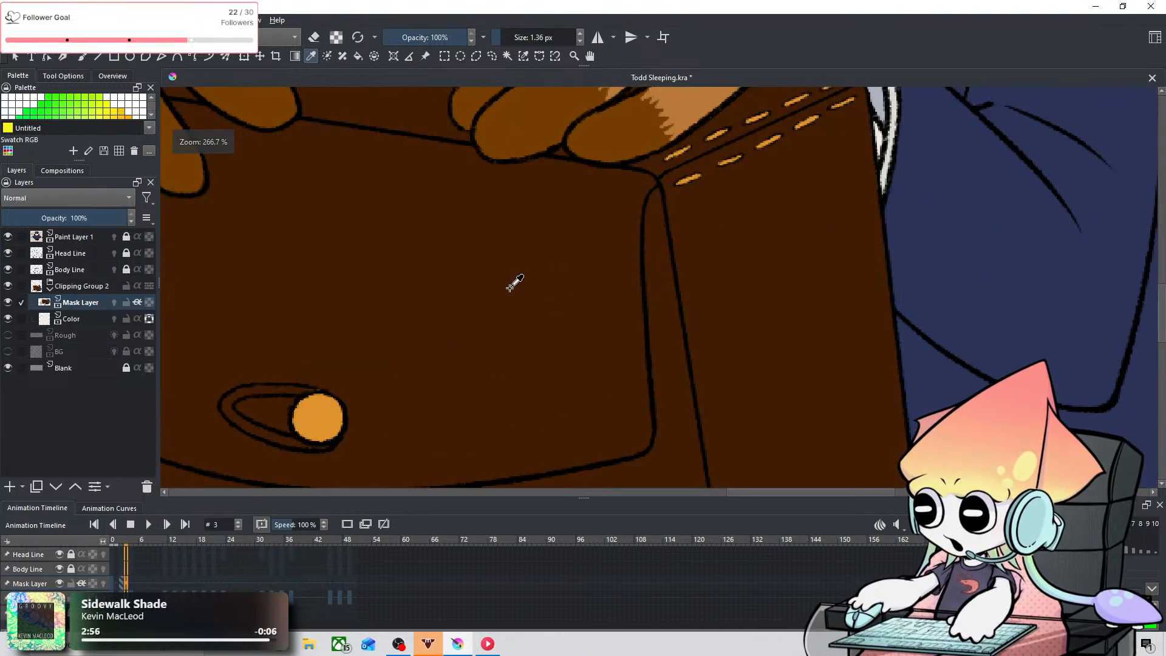
scroll(515, 282, down, 5)
scroll(534, 253, up, 3)
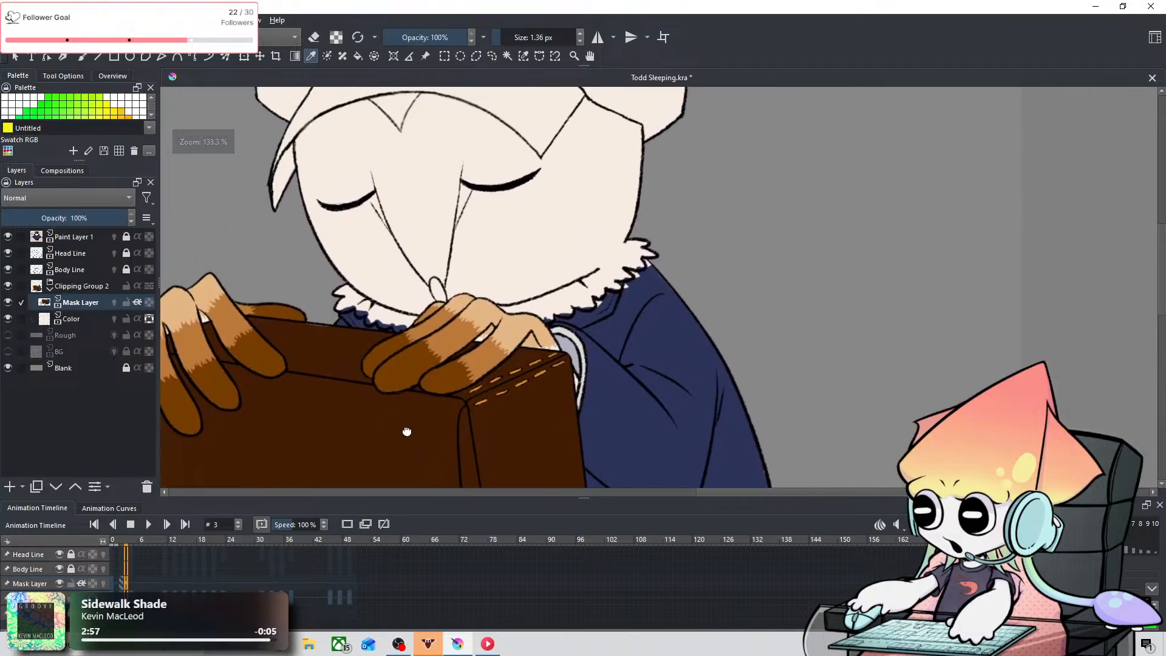
Step: Paste the copied Mask Layer keyframe at frame 4
click(132, 581)
right_click(132, 582)
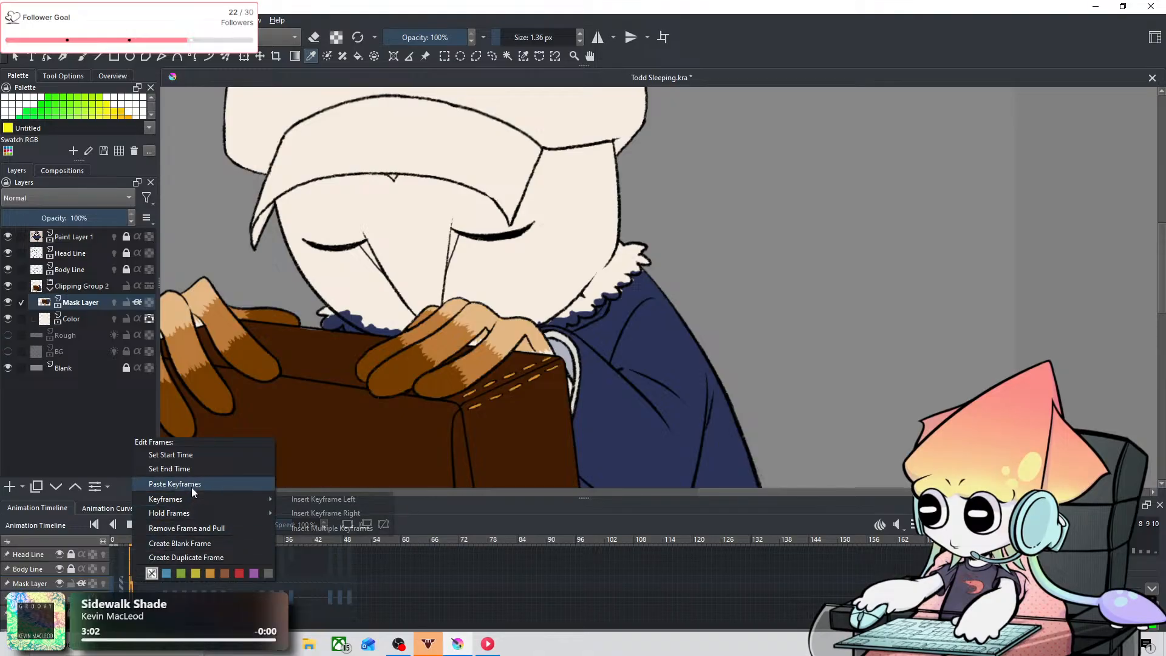
click(192, 486)
Step: Compare the owl's head, collar and hands at frame 2 with frames 11 and 12
click(163, 581)
right_click(163, 581)
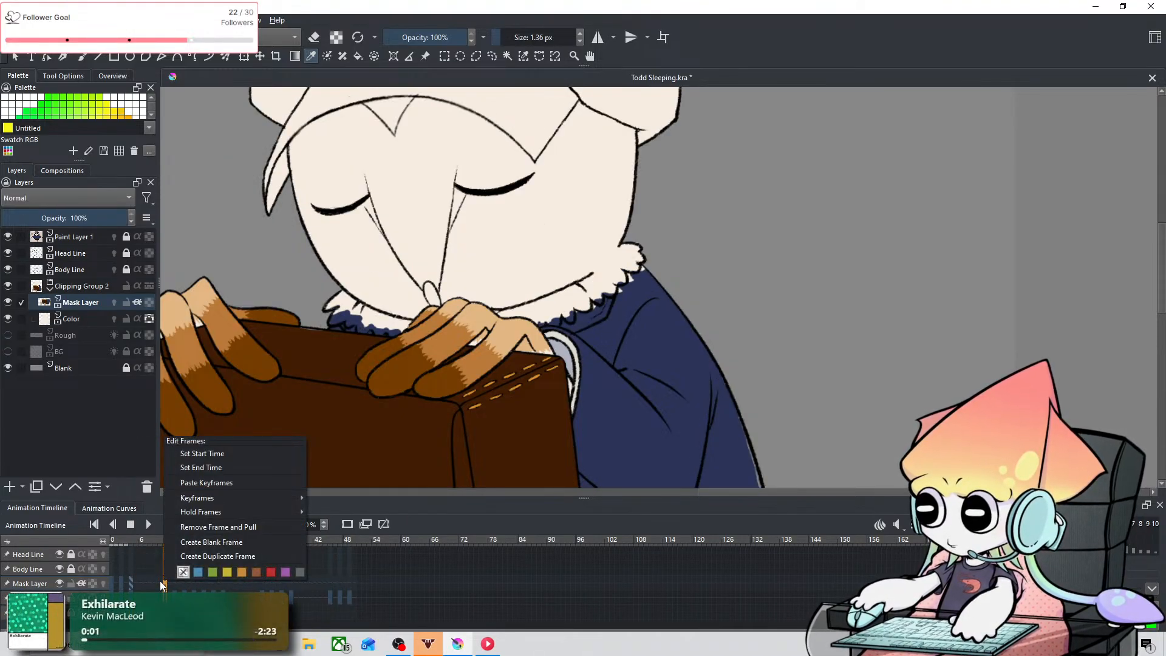
click(122, 583)
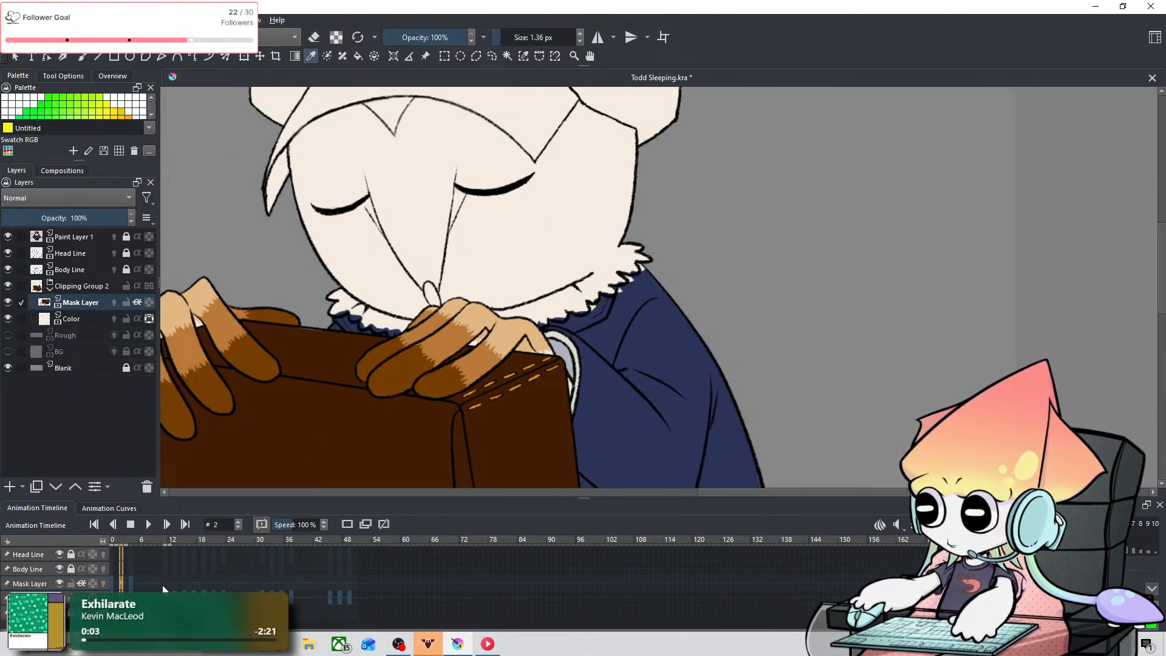
click(164, 585)
click(124, 584)
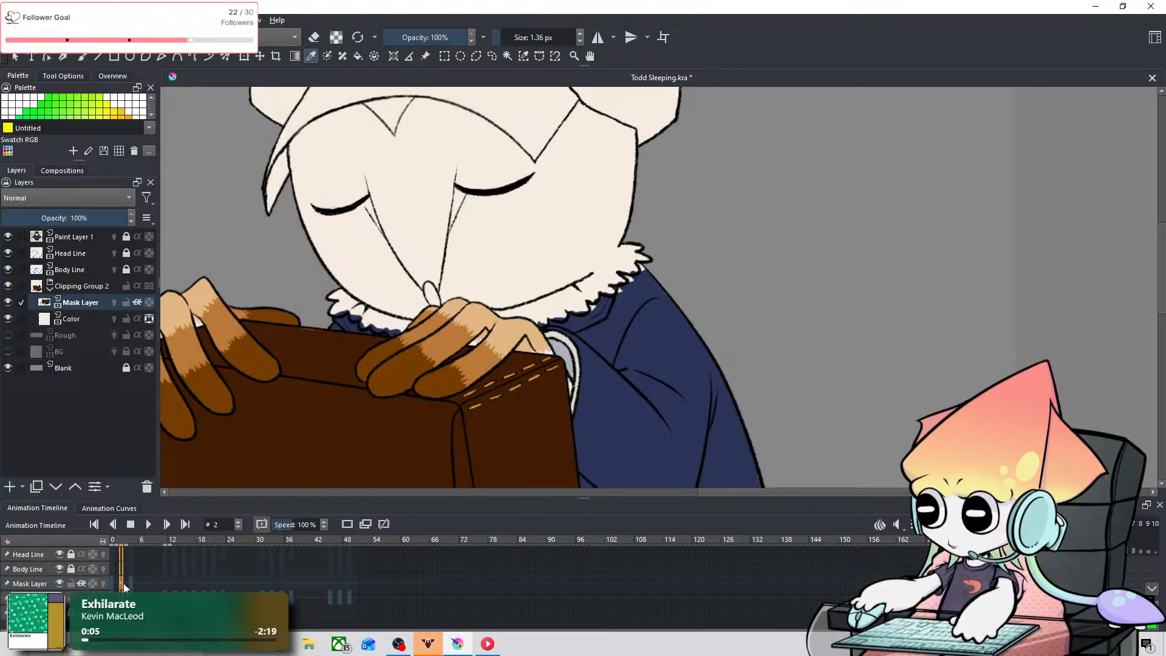
click(169, 584)
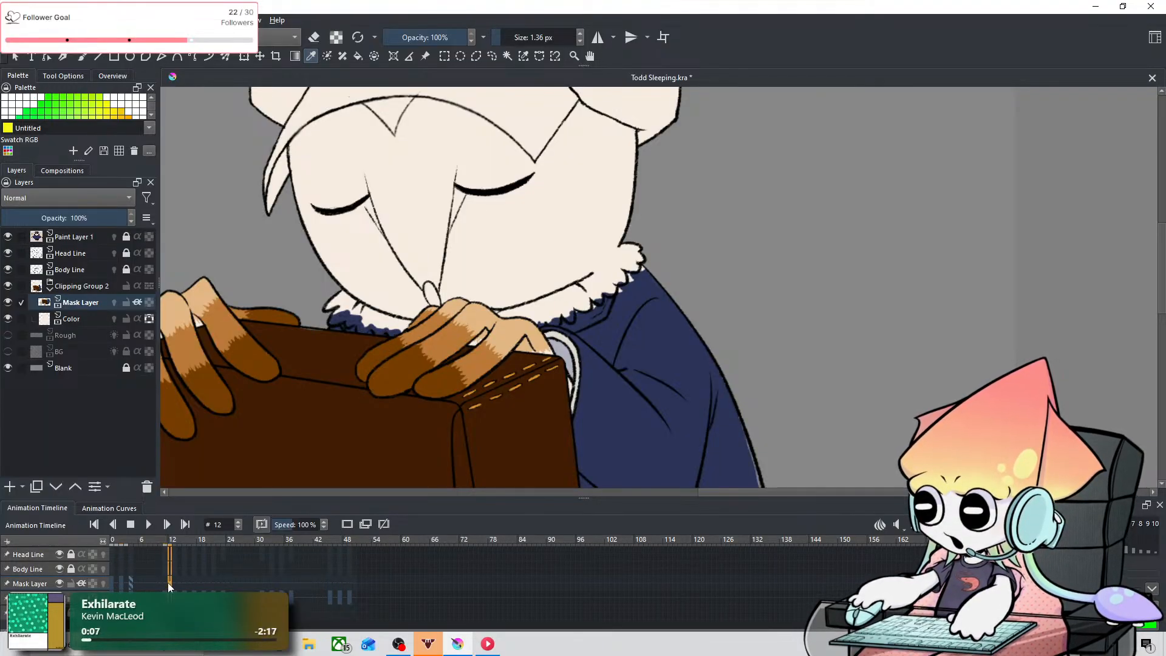
click(122, 583)
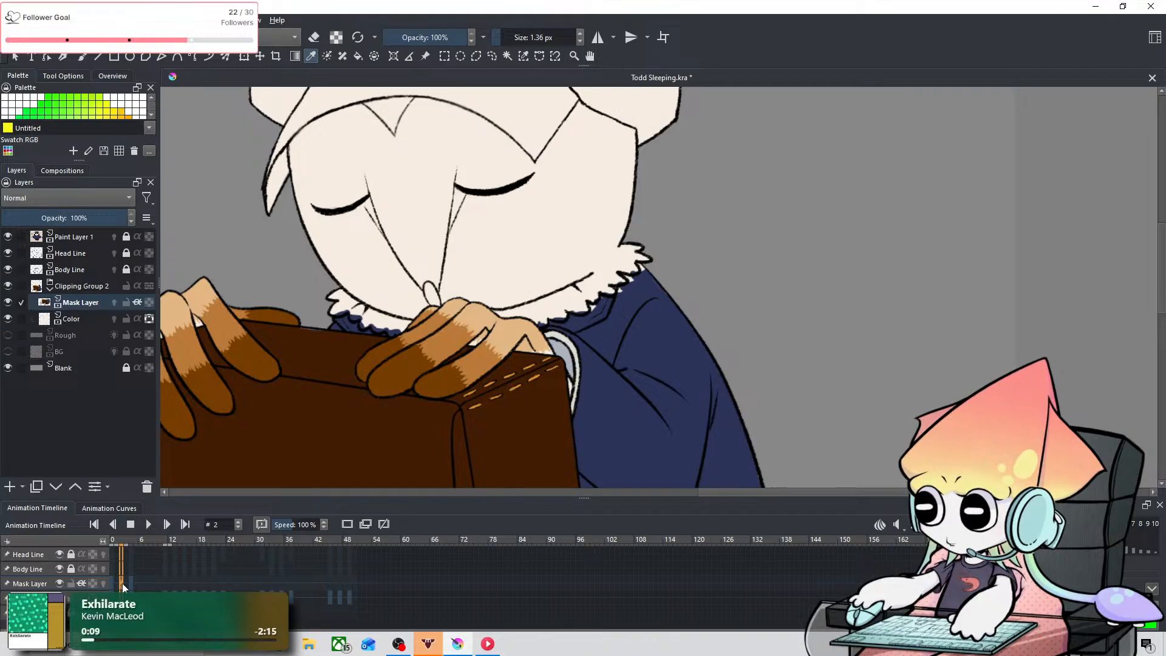
click(165, 585)
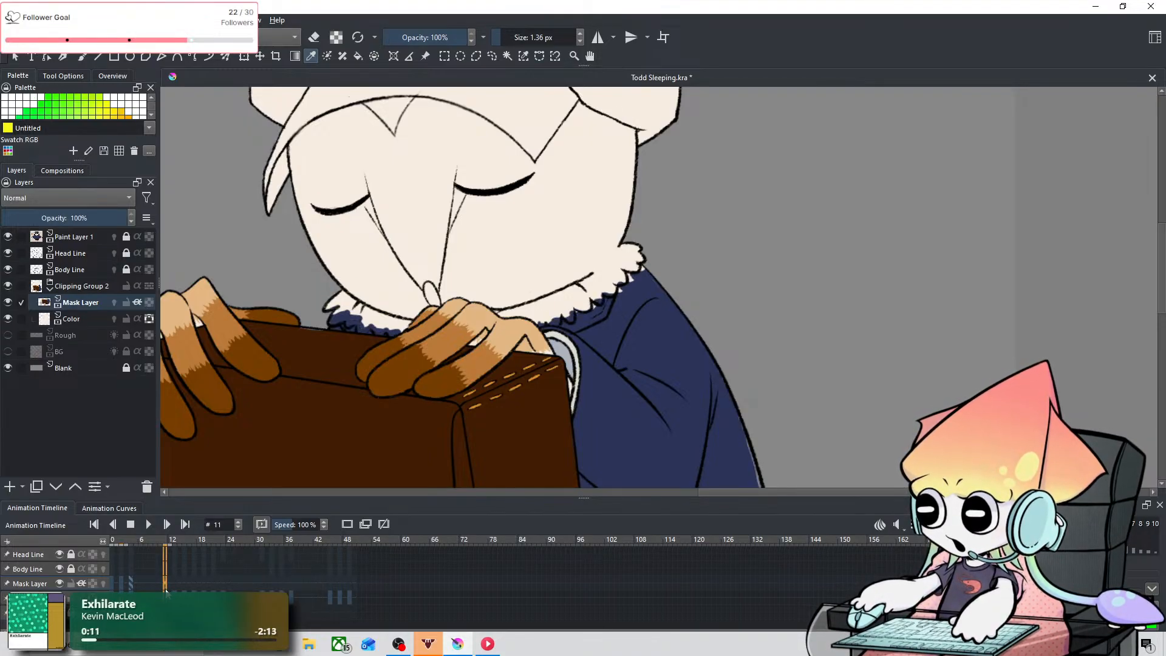
Step: Compare the owl's pose at frame 1 with frames 10 and 11
scroll(406, 408, down, 3)
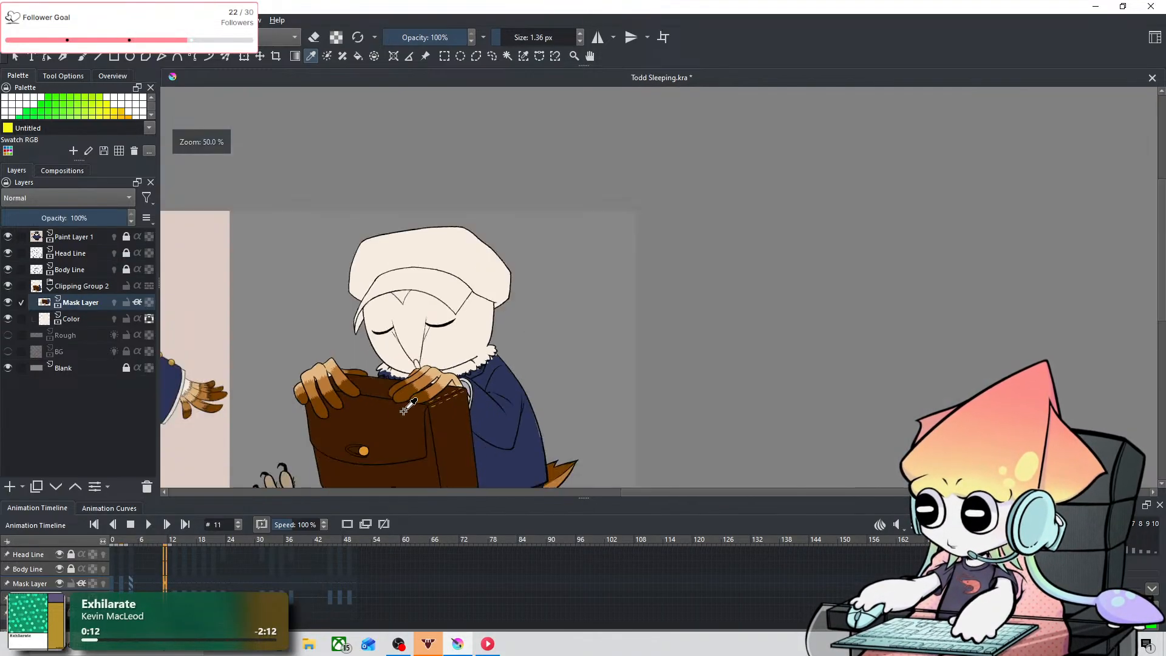
click(117, 581)
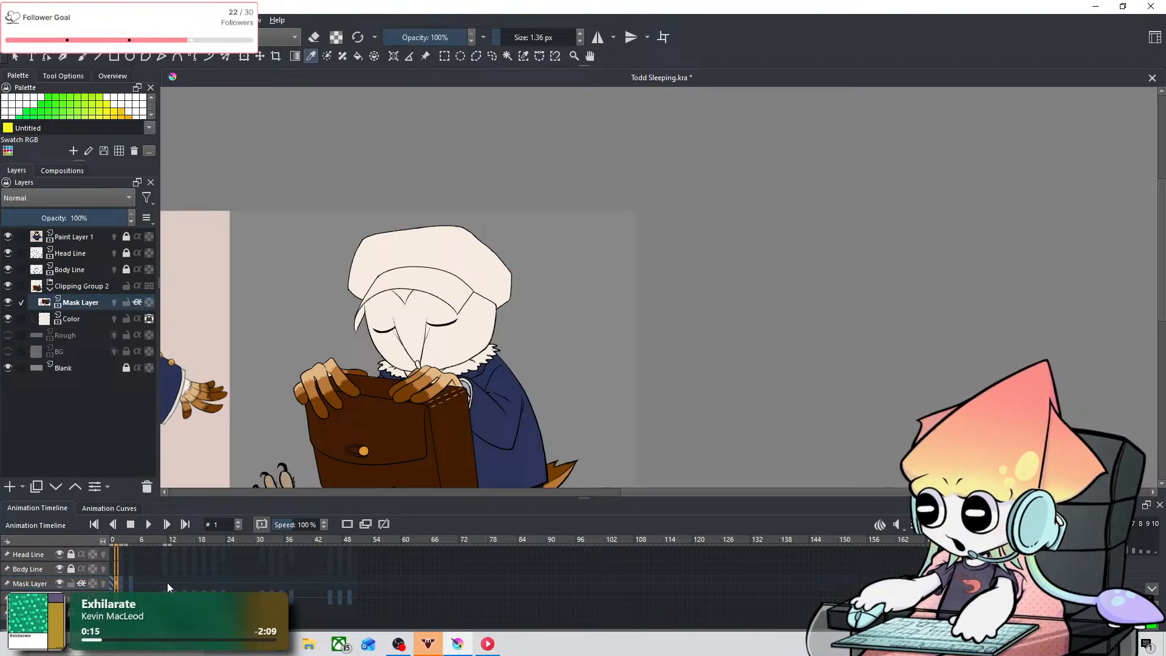
click(165, 584)
click(118, 583)
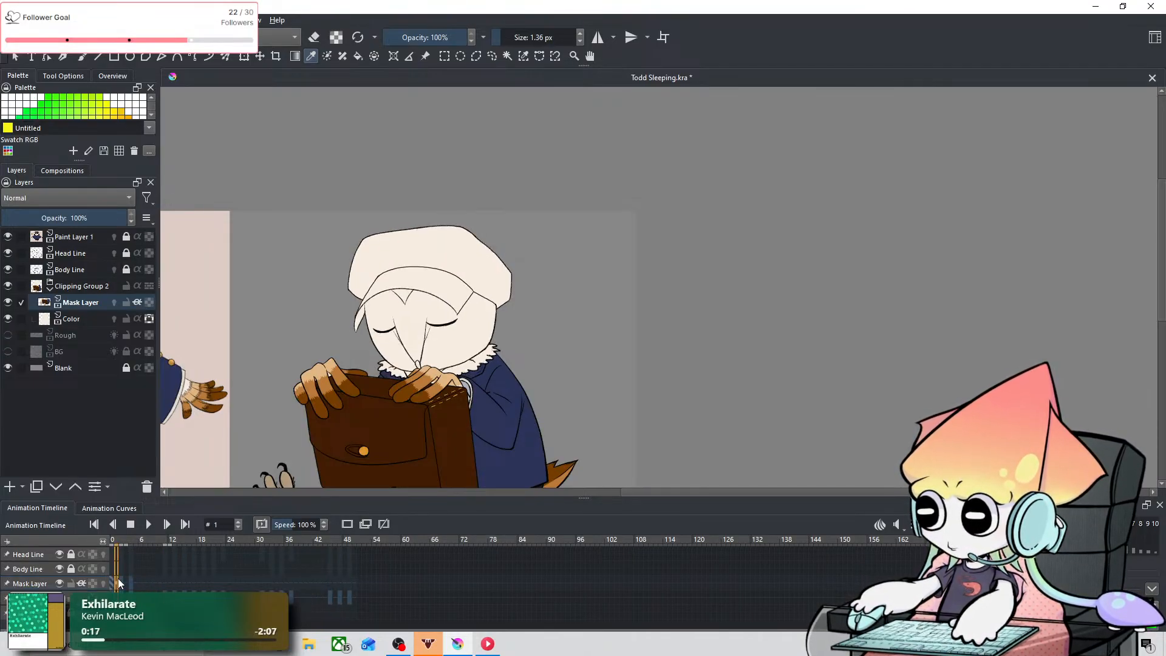
click(160, 581)
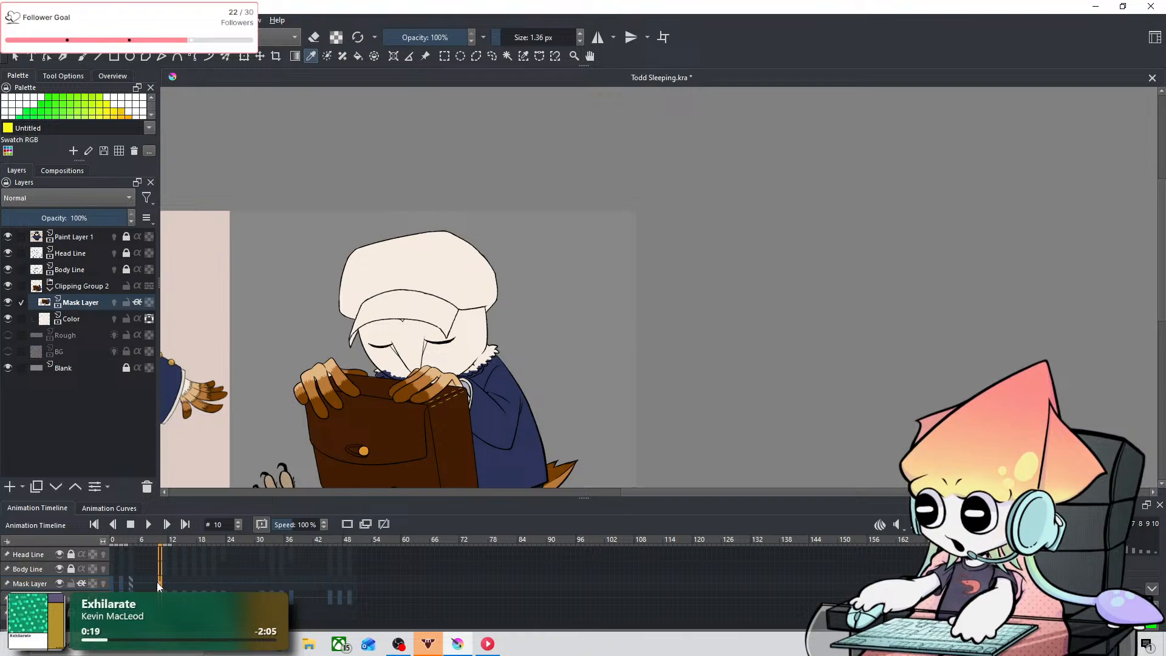
click(164, 582)
Step: Examine the fit of the colors to the collar, hands and briefcase at frames 11 and 12 against the opening frames
scroll(405, 401, up, 3)
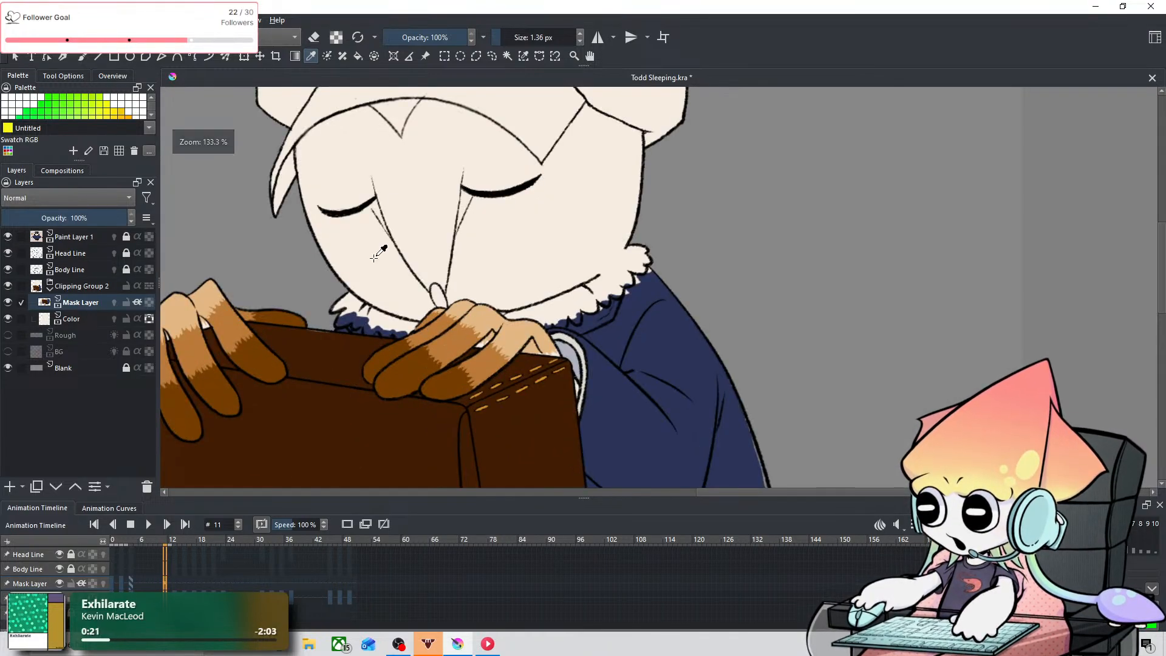
scroll(405, 401, down, 1)
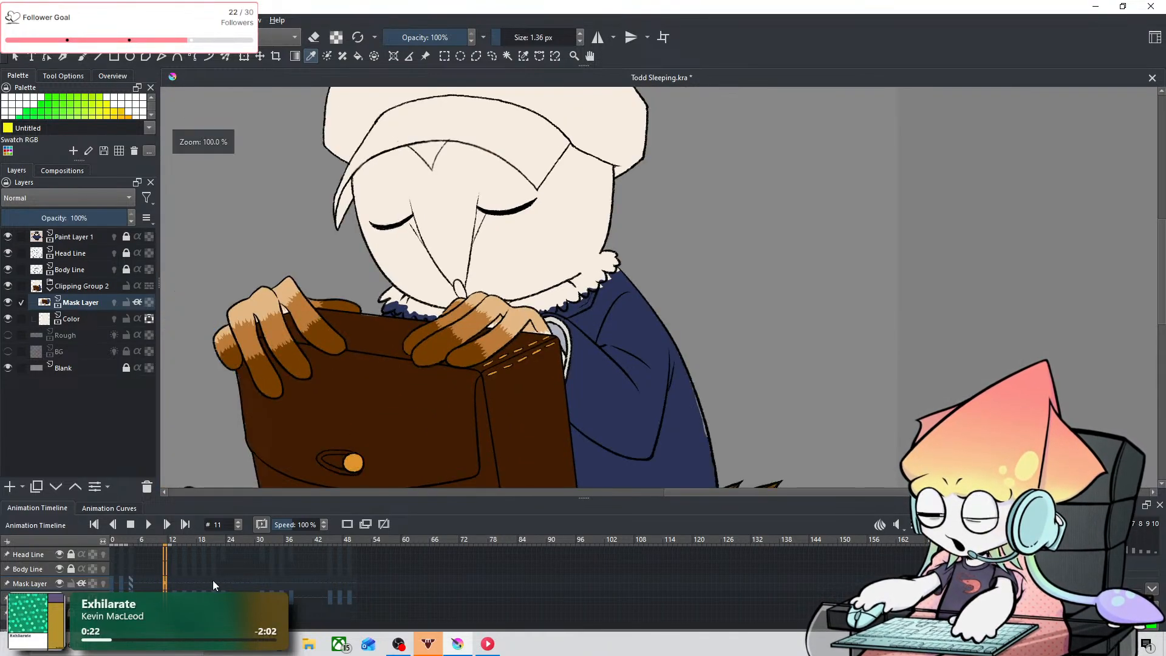
click(122, 585)
click(164, 583)
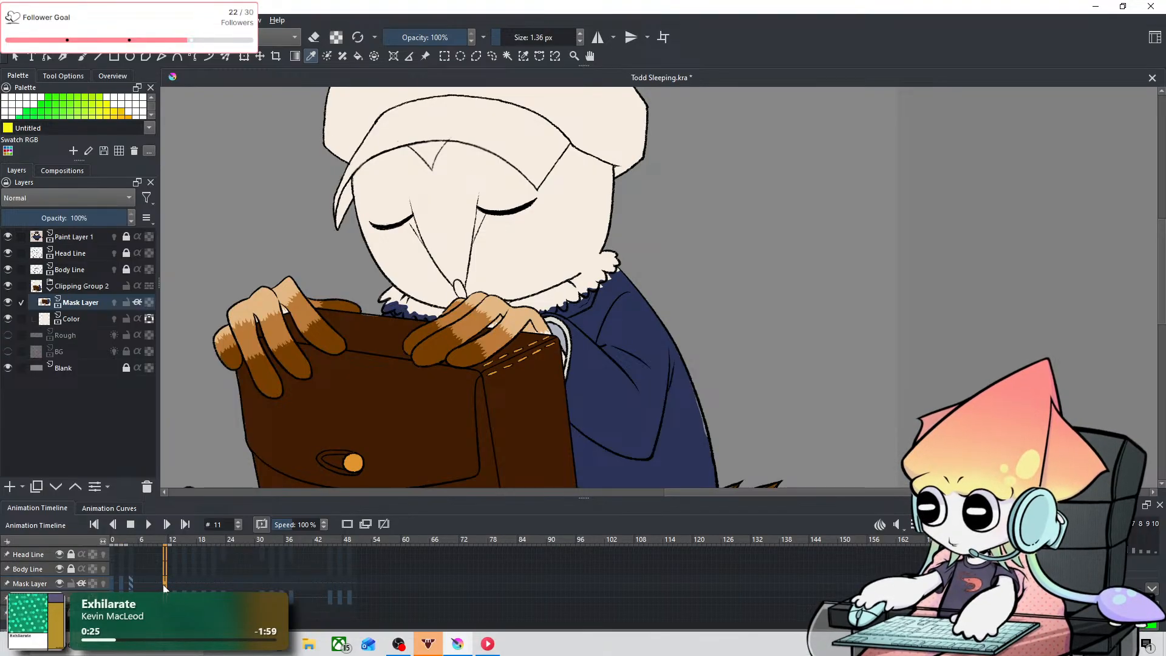
scroll(338, 480, down, 5)
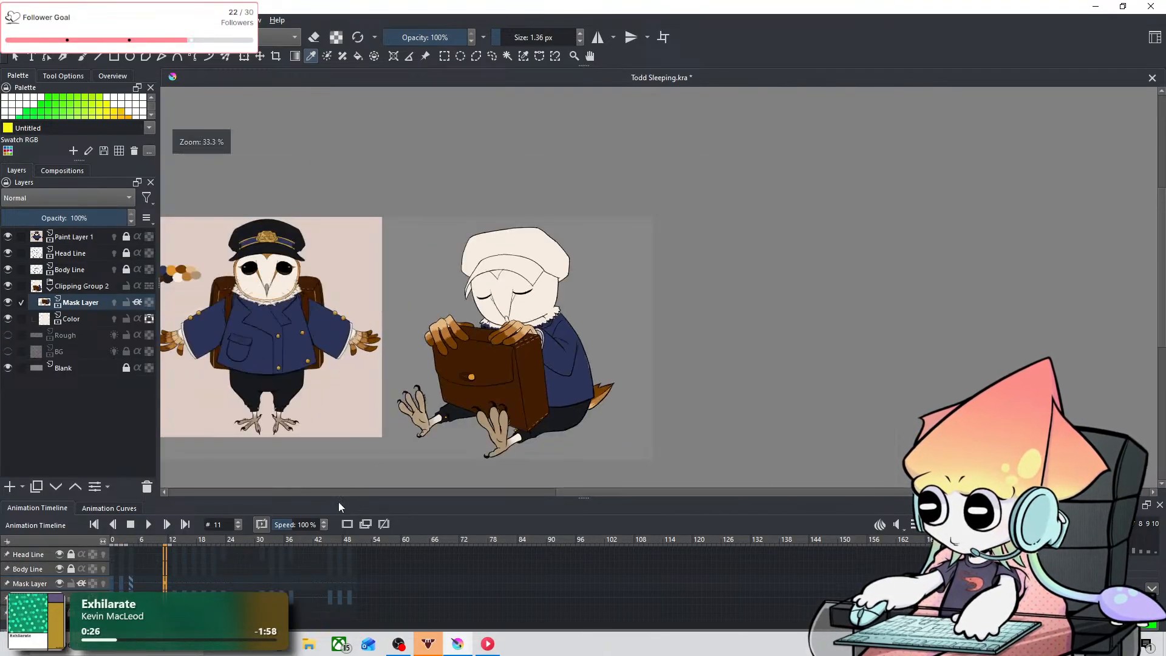
click(116, 585)
click(169, 583)
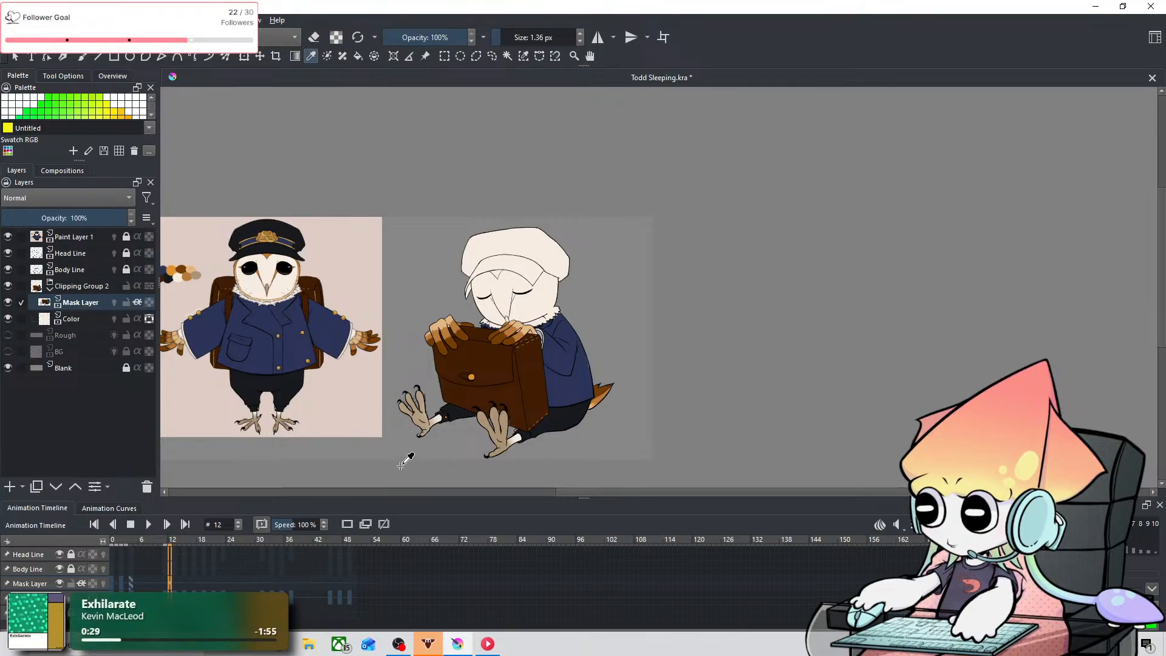
scroll(486, 417, up, 4)
scroll(485, 417, down, 1)
scroll(570, 230, up, 1)
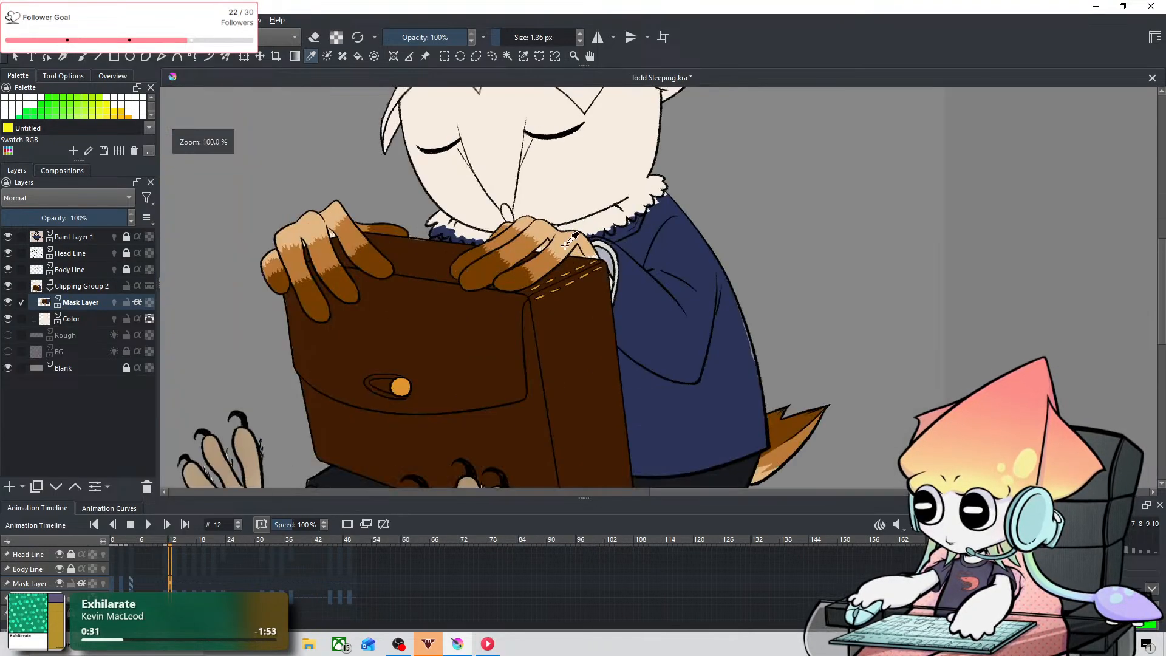
drag(570, 231, 529, 378)
Step: On the Mask Layer at frame 2, erase the navy spilling into the collar ruff beside the briefcase with a 5.54 px eraser
click(122, 583)
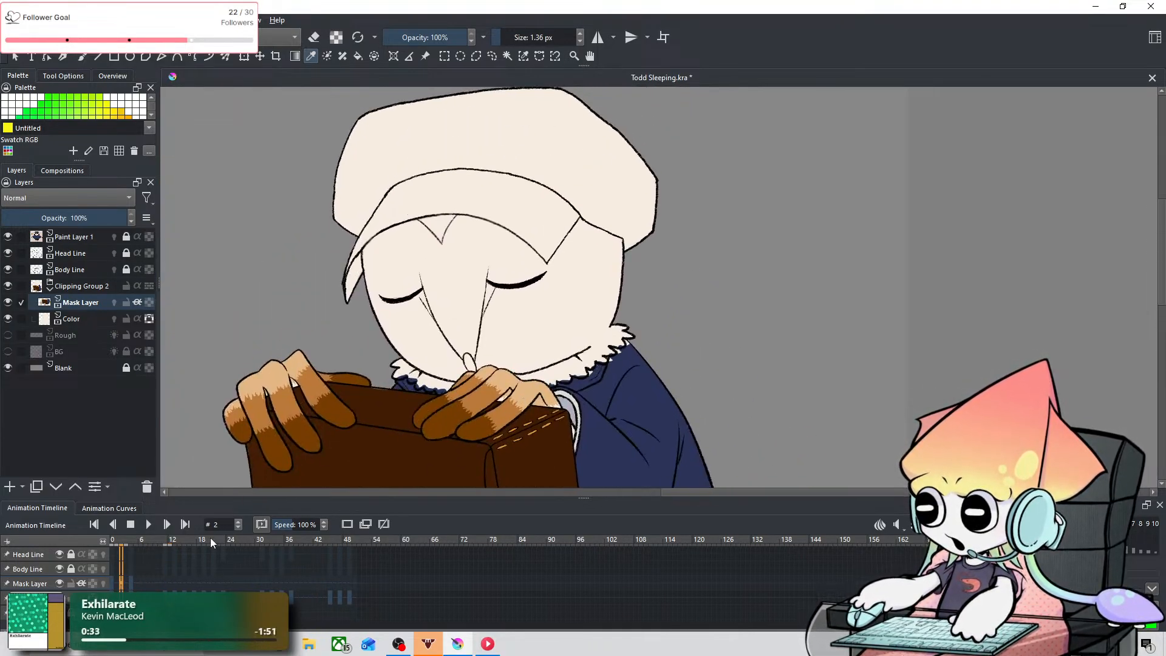
scroll(406, 384, up, 3)
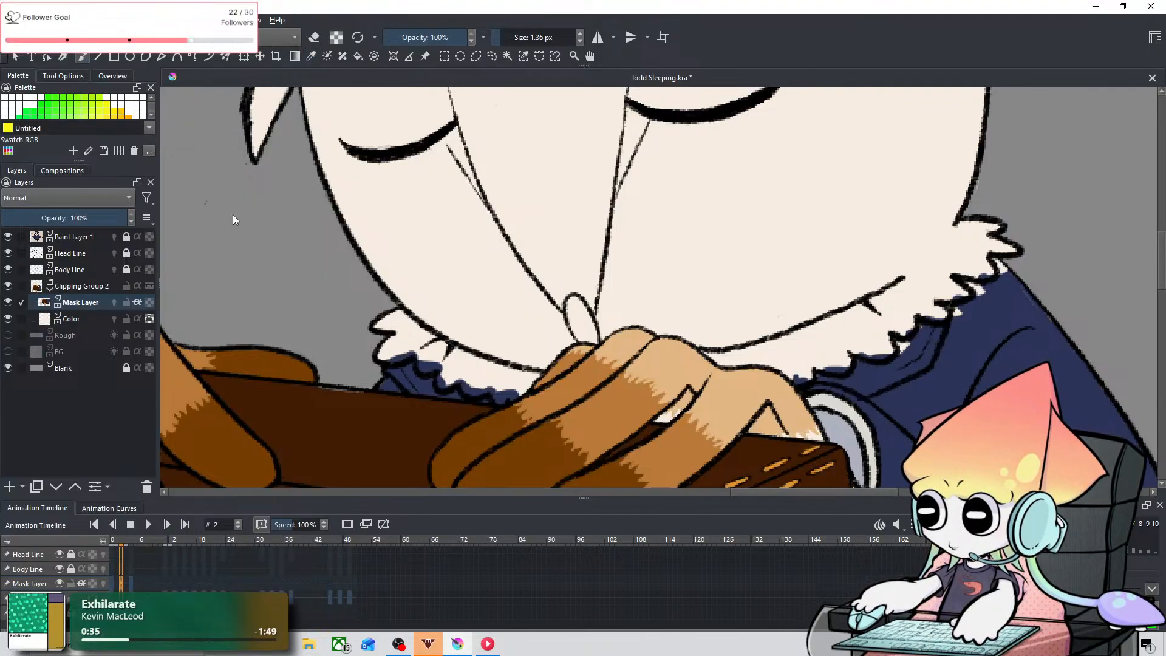
scroll(328, 228, up, 2)
scroll(498, 273, down, 3)
scroll(523, 303, up, 2)
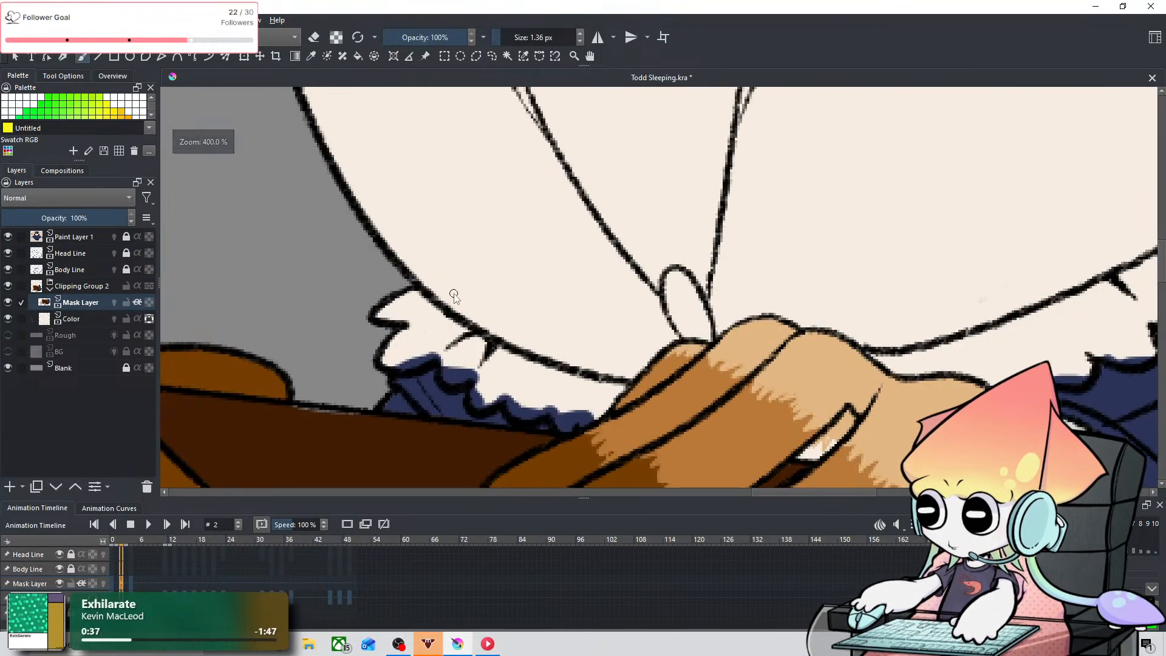
drag(381, 361, 419, 360)
key(ctrl+z)
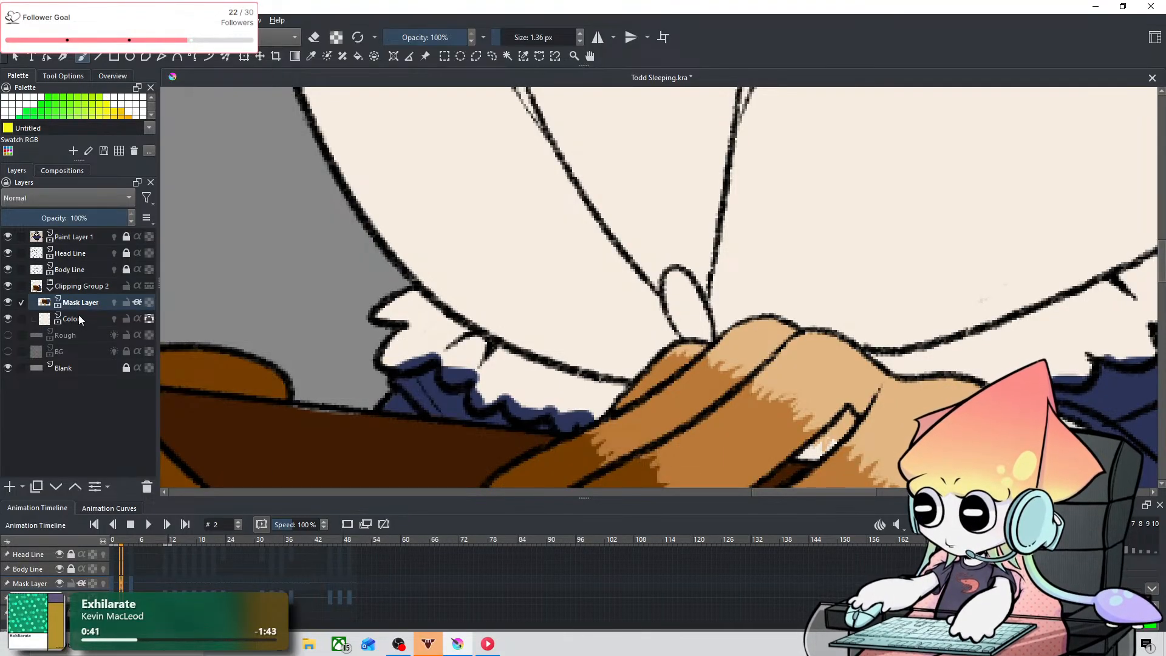
key(e)
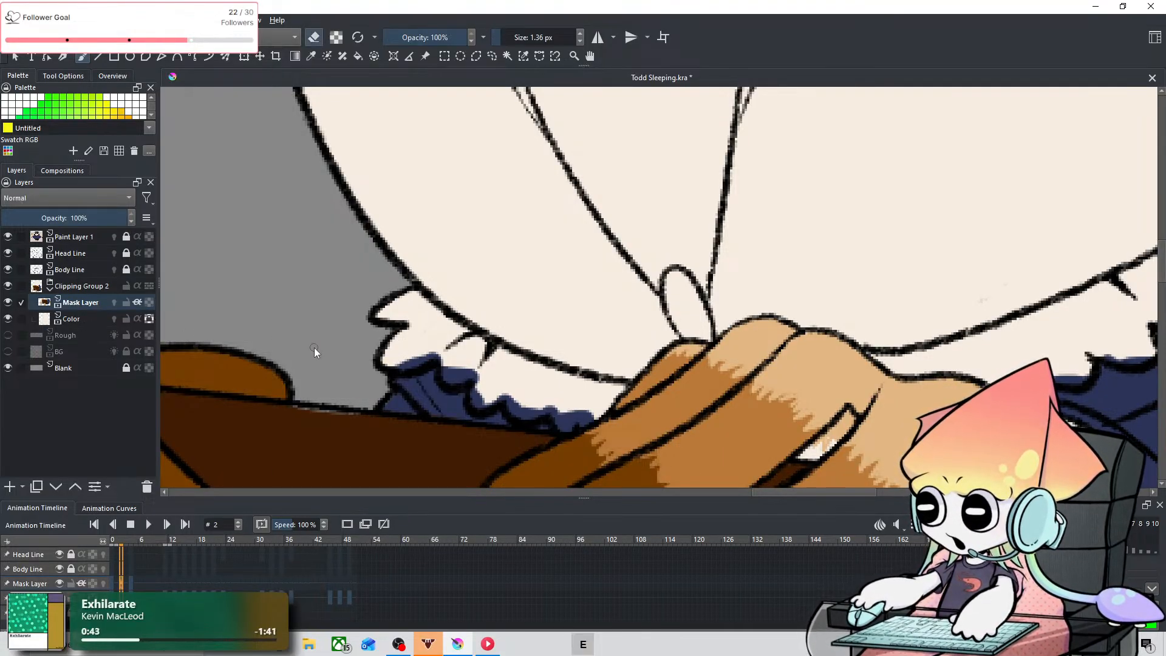
mouse_move(385, 363)
mouse_down()
mouse_move(431, 352)
mouse_move(390, 366)
mouse_move(423, 354)
mouse_move(428, 362)
mouse_move(395, 368)
mouse_move(406, 370)
mouse_move(402, 345)
mouse_move(395, 355)
mouse_move(418, 358)
mouse_move(395, 365)
mouse_move(438, 347)
mouse_move(494, 387)
mouse_move(445, 371)
mouse_move(480, 355)
mouse_move(489, 406)
mouse_move(497, 392)
mouse_move(563, 403)
mouse_move(583, 405)
mouse_up()
key(ctrl+z)
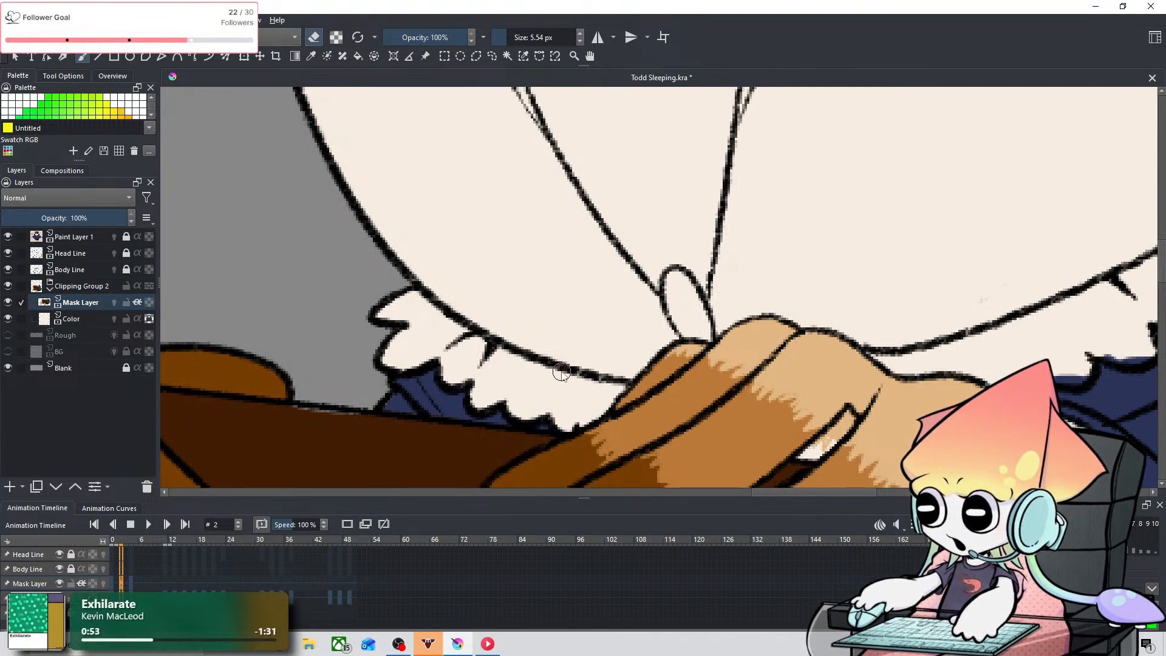
Step: Erase the navy spilling into the ruff's scalloped edge between the sleeve cuff and the shoulder at frame 2
key(space)
drag(813, 345, 614, 284)
drag(774, 287, 455, 331)
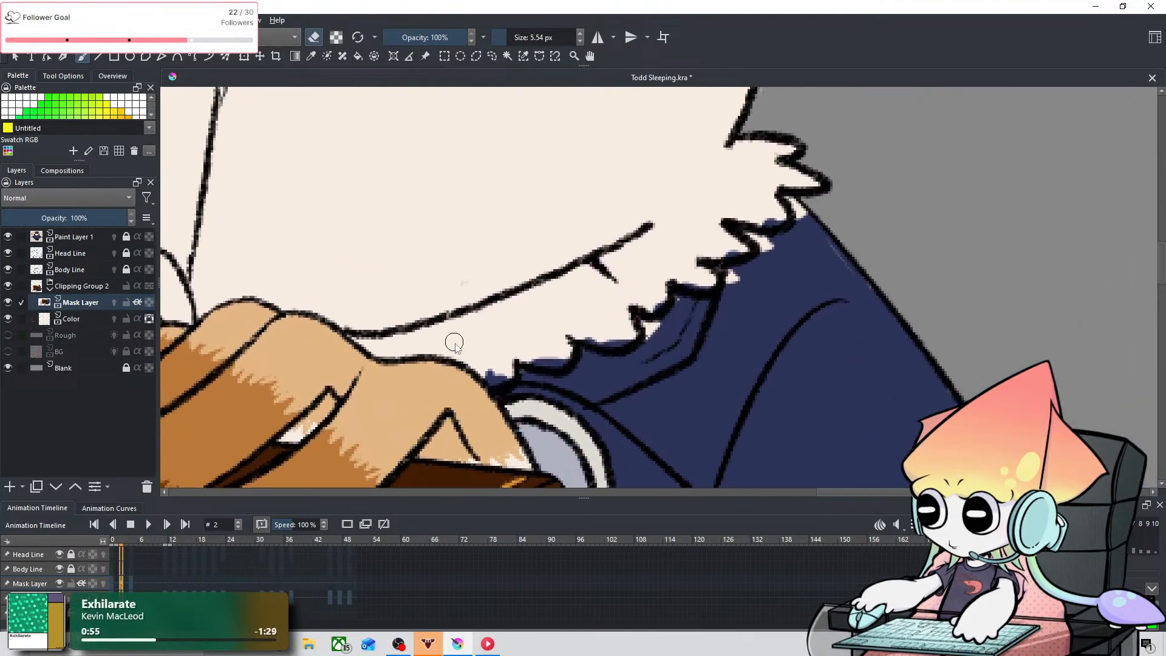
drag(487, 374, 506, 372)
key(ctrl+z)
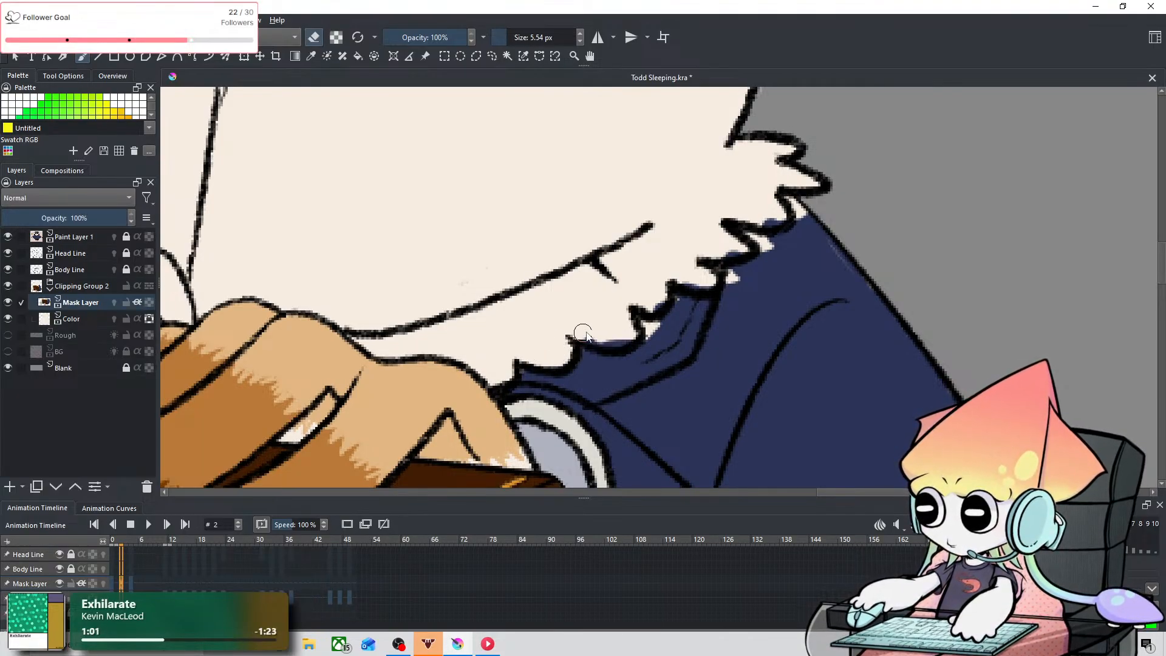
drag(584, 334, 626, 337)
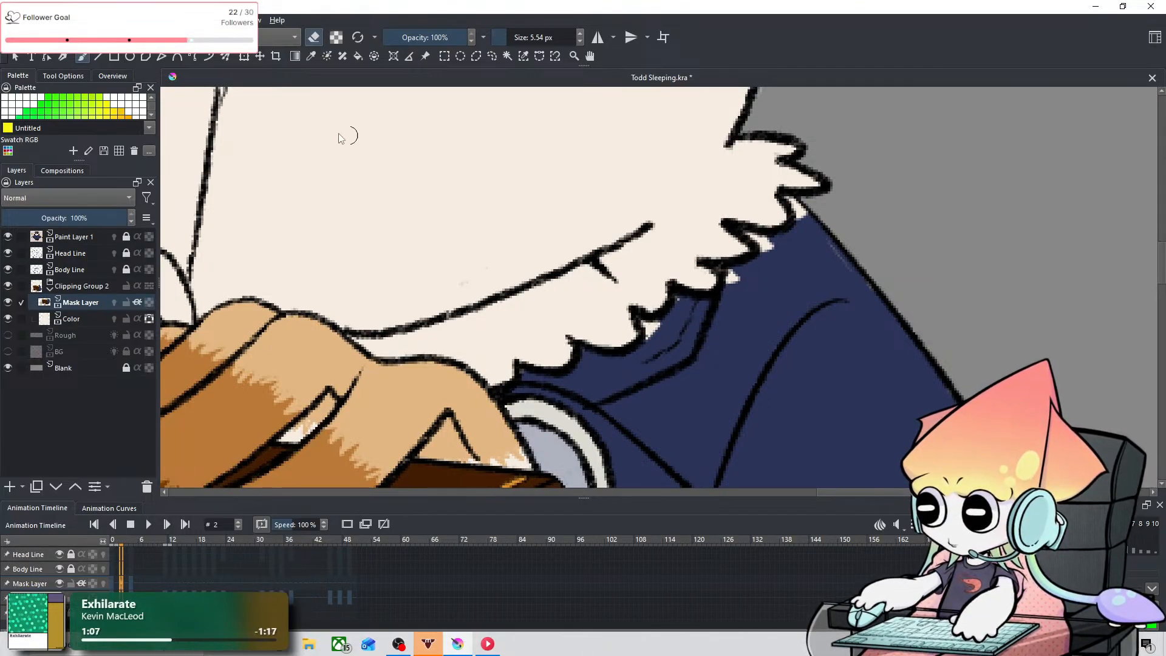
Step: Sample the coat's navy and fill the pale gaps beneath the ruff at the shoulder with a 1.41 px brush
click(311, 56)
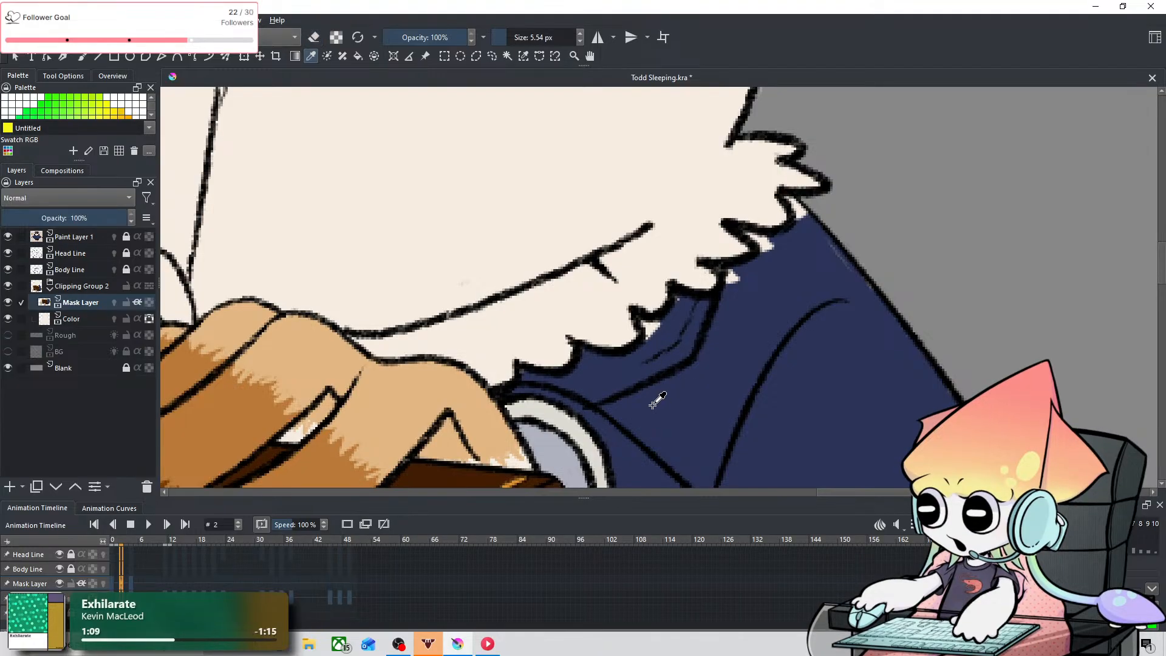
key(shift)
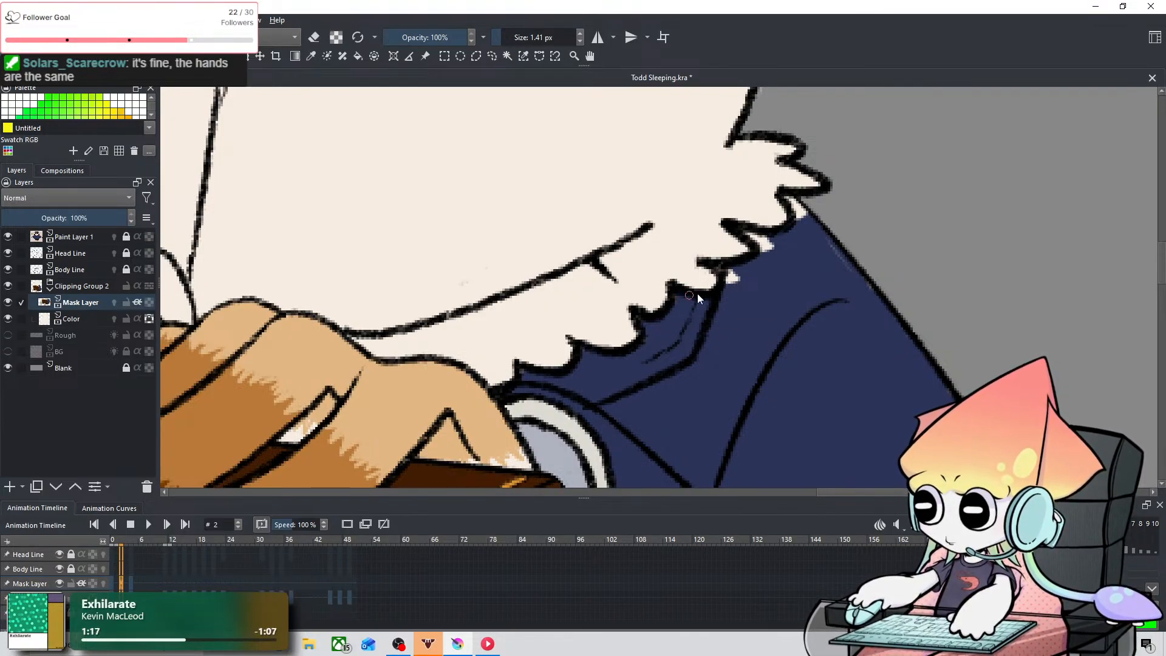
scroll(696, 263, down, 6)
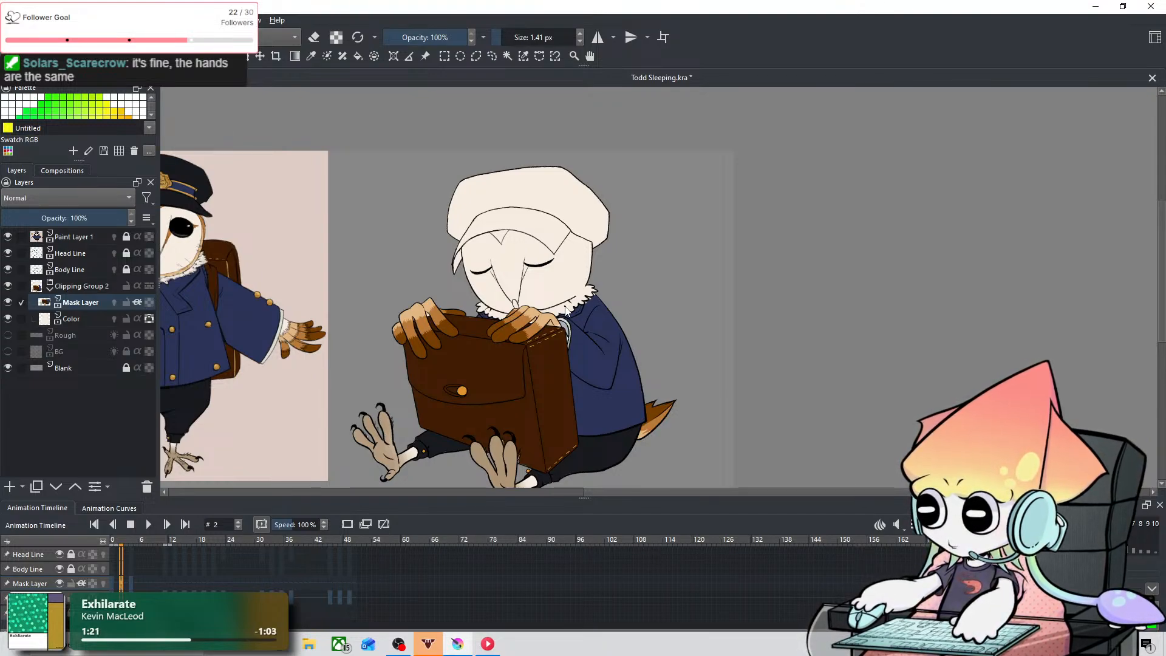
scroll(566, 311, up, 8)
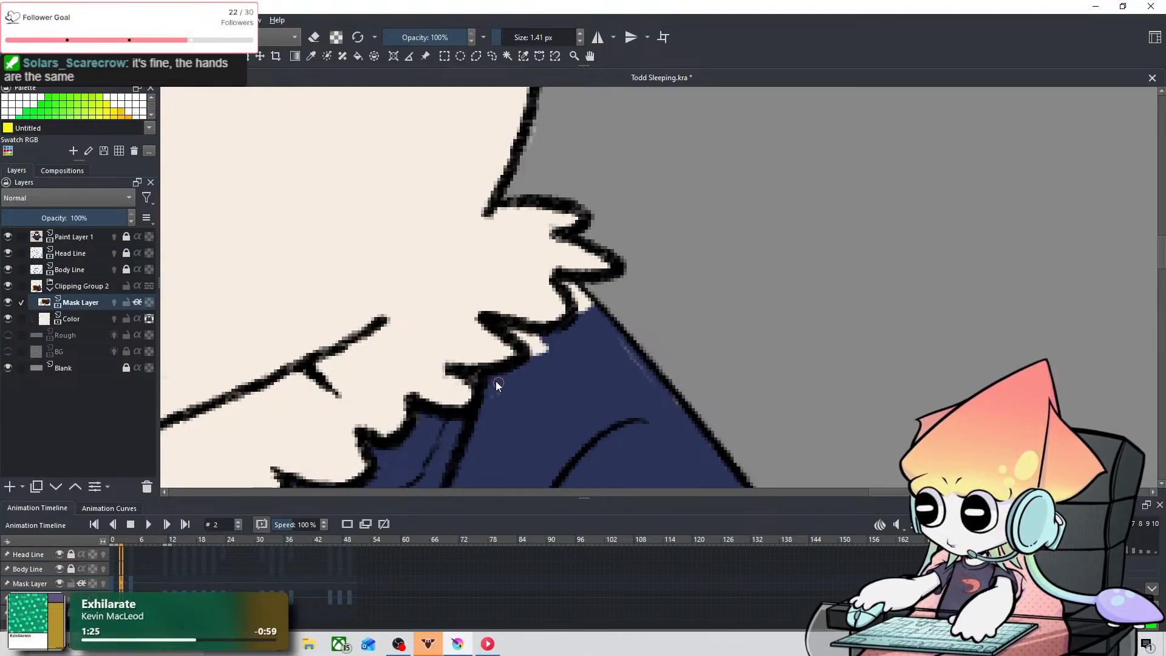
drag(504, 334, 517, 331)
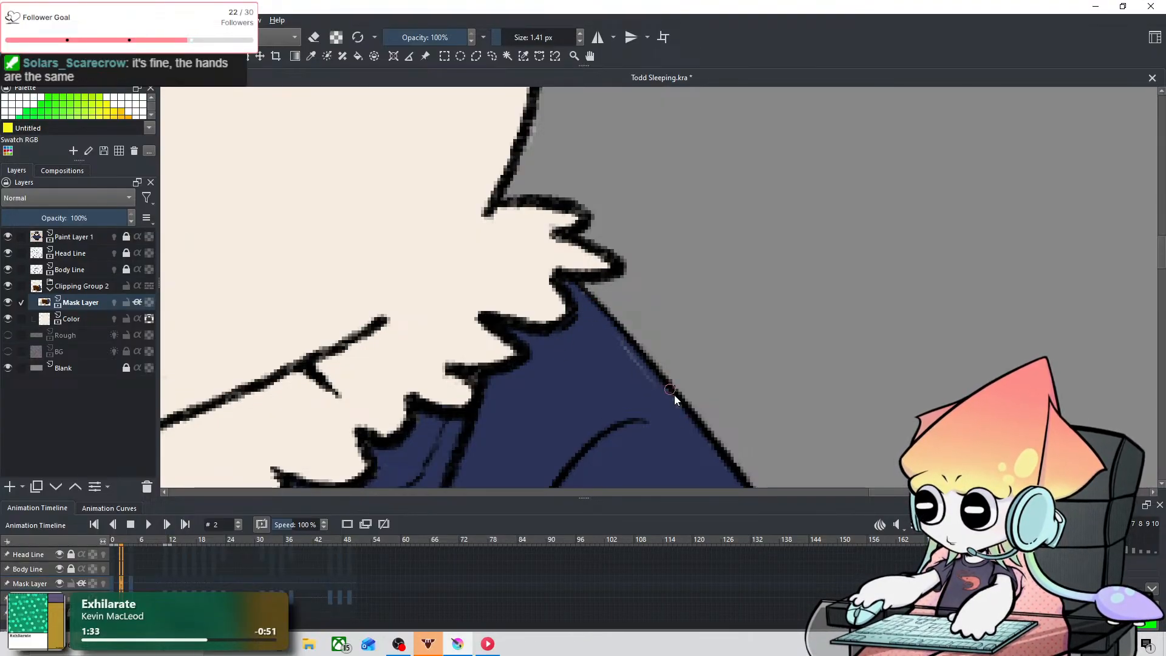
scroll(695, 431, down, 1)
scroll(712, 415, down, 5)
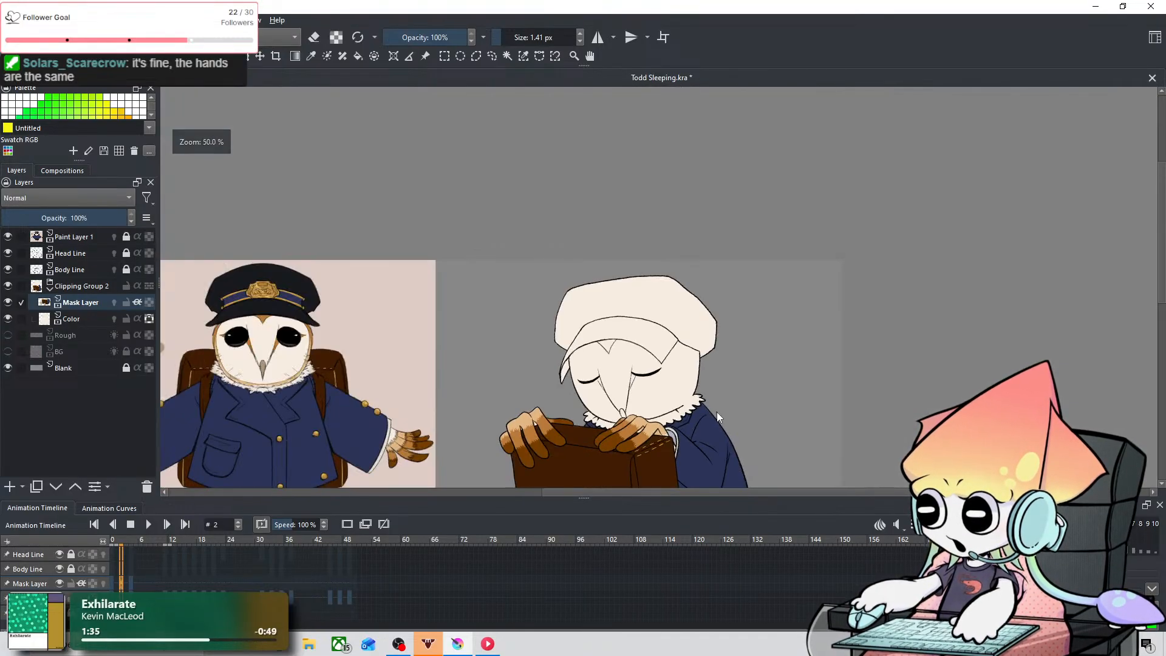
Step: On the Mask Layer at frame 4, erase the navy spilling into the ruff above the briefcase with an 18.77 px eraser
scroll(661, 431, up, 1)
drag(662, 432, 719, 224)
drag(693, 286, 660, 442)
click(131, 583)
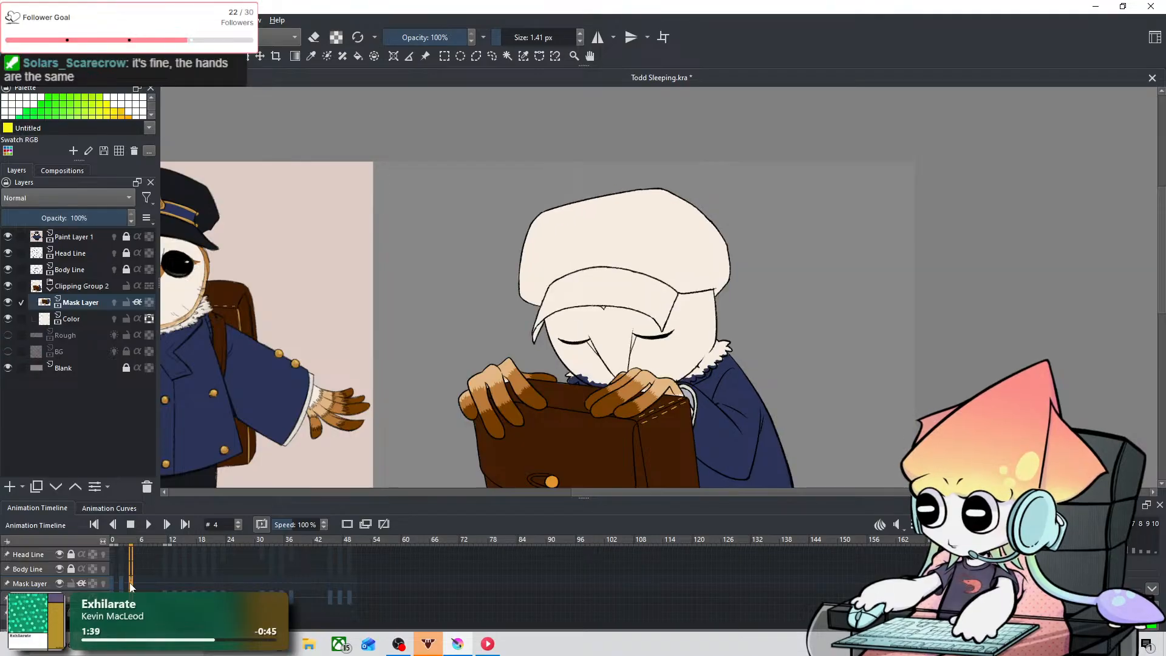
scroll(656, 372, up, 3)
scroll(657, 275, up, 2)
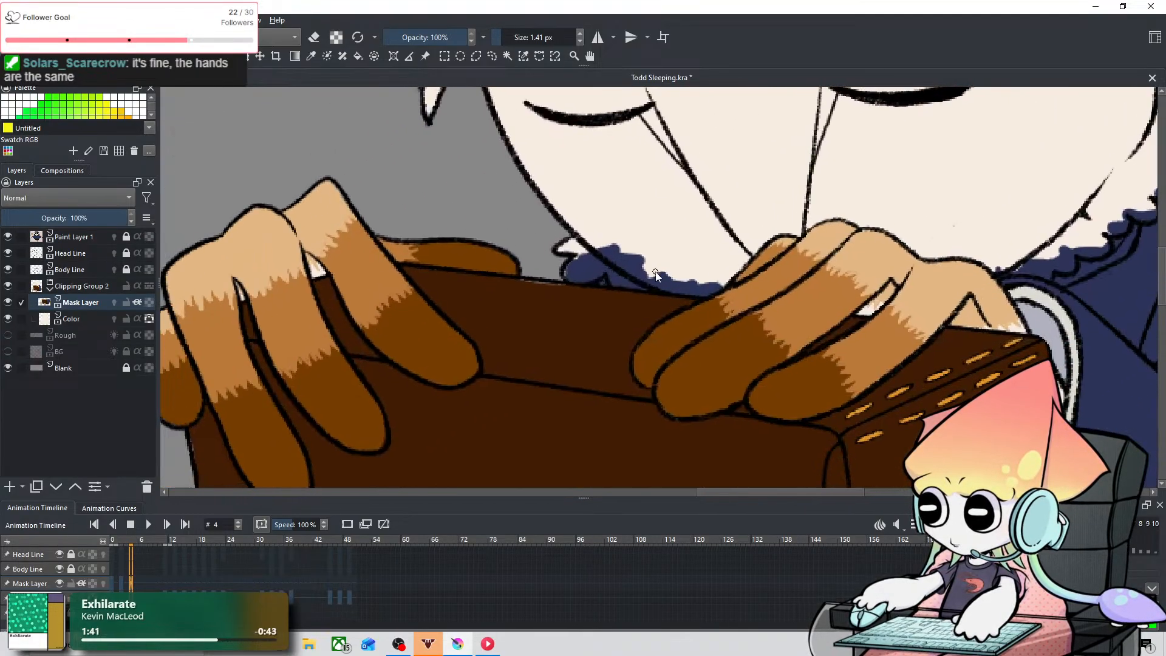
key(e)
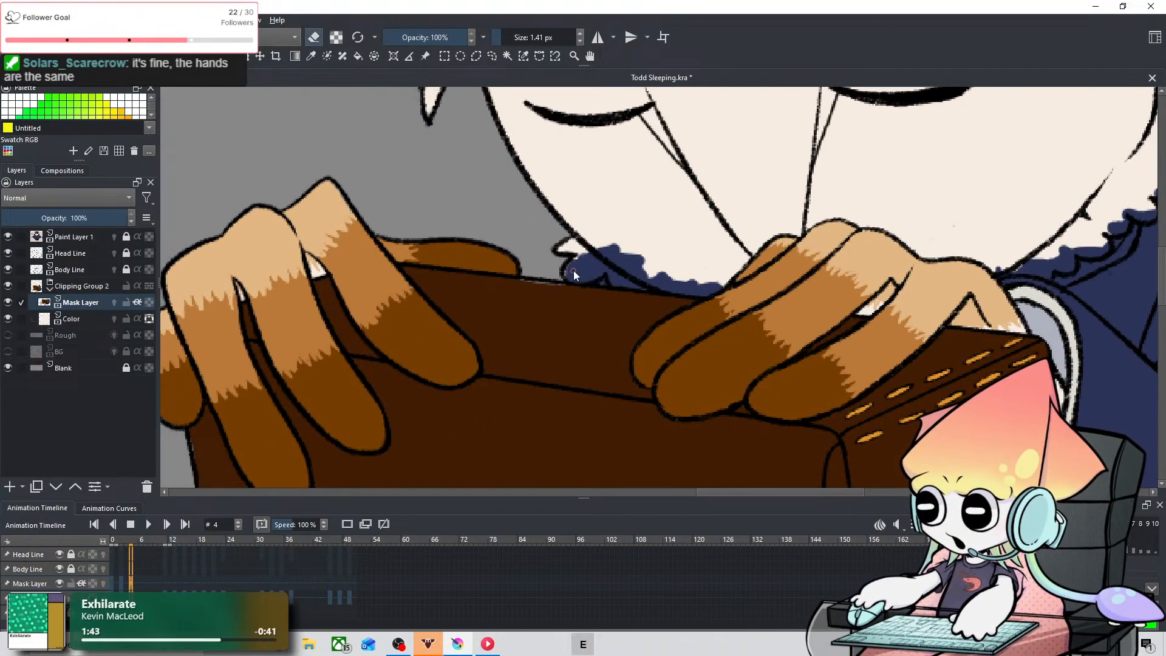
mouse_move(622, 261)
mouse_down()
mouse_move(632, 253)
mouse_move(623, 270)
mouse_move(656, 277)
mouse_up()
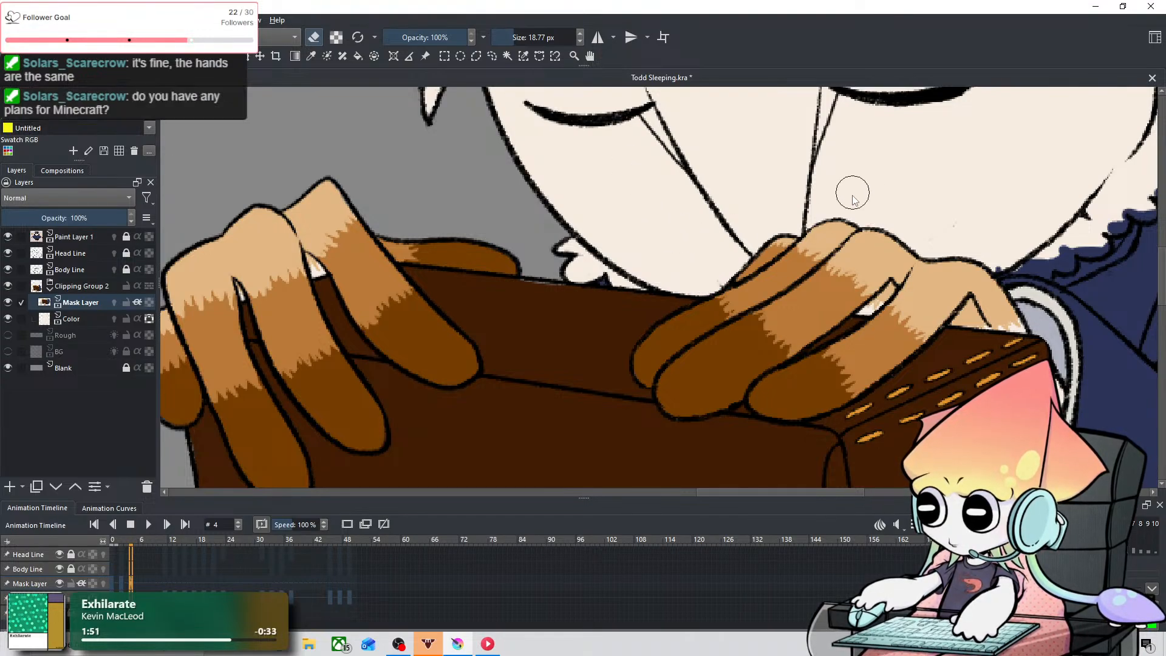
Step: Erase the navy inside the ruff from cuff to shoulder at frame 4 with a 3.26 px eraser and fill its pale gaps with a 1.28 px brush
key(space)
mouse_move(898, 216)
mouse_down()
mouse_move(618, 260)
mouse_move(596, 235)
mouse_move(609, 217)
mouse_up()
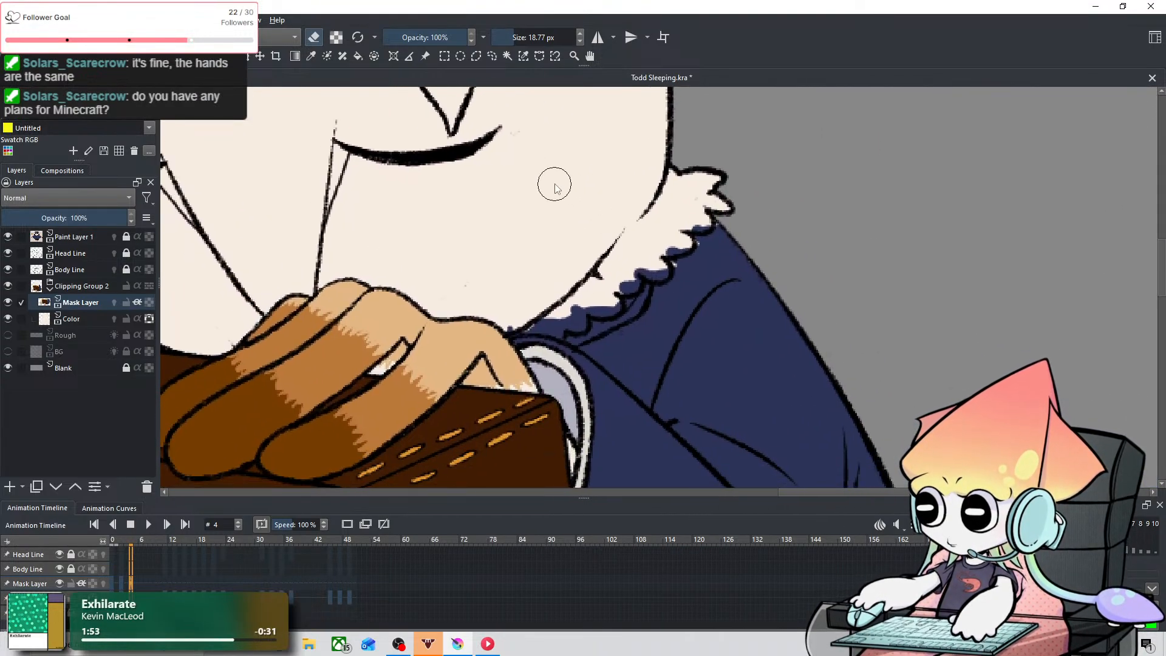
shift+drag(531, 316, 517, 316)
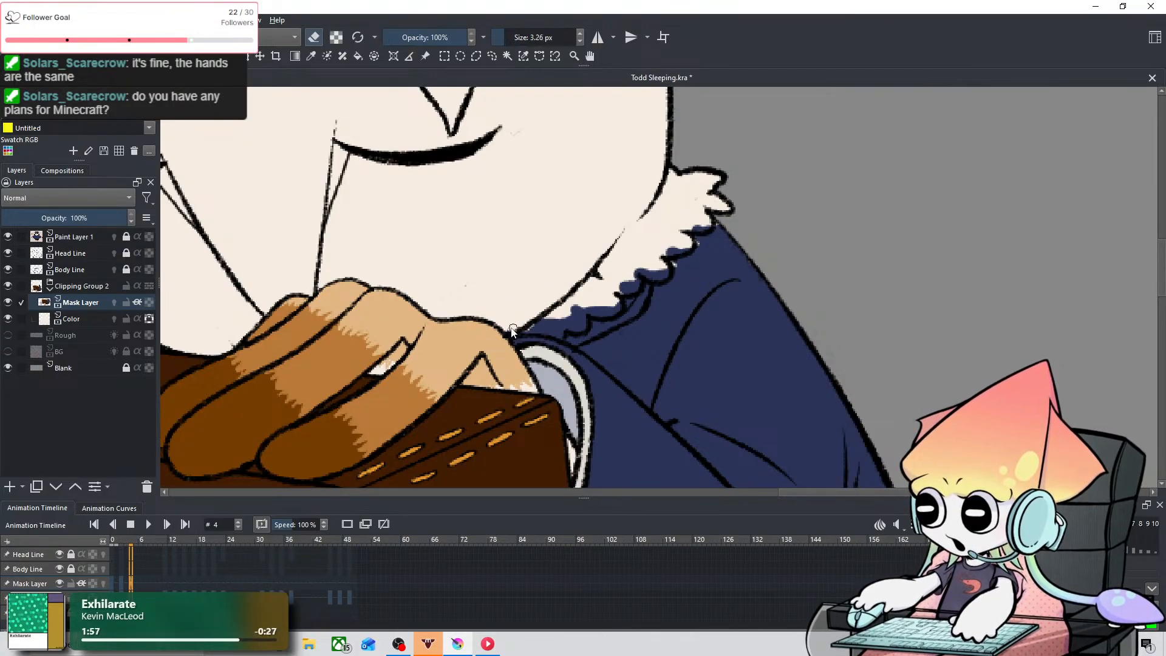
key(ctrl+plus)
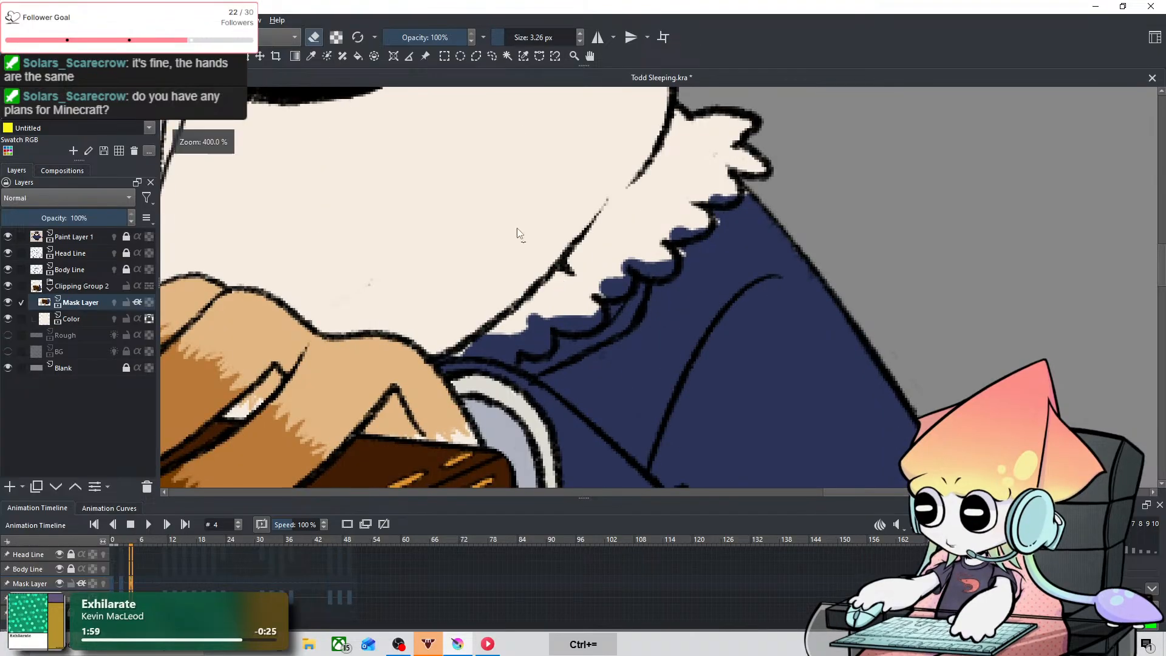
drag(625, 176, 540, 260)
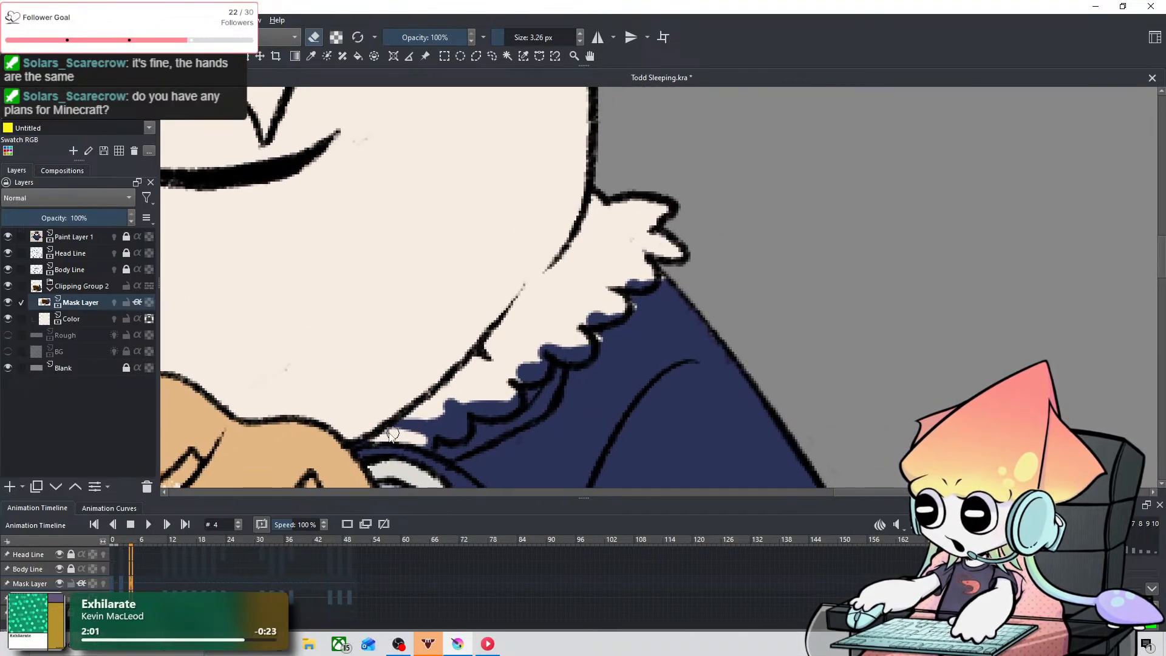
mouse_move(417, 416)
mouse_down()
mouse_move(431, 442)
mouse_move(397, 415)
mouse_move(442, 428)
mouse_move(440, 416)
mouse_move(410, 421)
mouse_move(450, 401)
mouse_move(451, 430)
mouse_move(453, 396)
mouse_move(452, 406)
mouse_move(499, 413)
mouse_move(466, 400)
mouse_move(498, 406)
mouse_move(485, 377)
mouse_move(500, 406)
mouse_move(513, 404)
mouse_move(494, 383)
mouse_move(480, 409)
mouse_move(554, 359)
mouse_move(522, 372)
mouse_move(533, 348)
mouse_move(535, 371)
mouse_move(542, 352)
mouse_move(542, 364)
mouse_move(566, 350)
mouse_move(540, 369)
mouse_move(529, 352)
mouse_move(585, 354)
mouse_move(563, 315)
mouse_move(607, 307)
mouse_move(583, 342)
mouse_move(591, 308)
mouse_move(584, 322)
mouse_move(622, 300)
mouse_move(613, 312)
mouse_move(609, 280)
mouse_move(648, 275)
mouse_up()
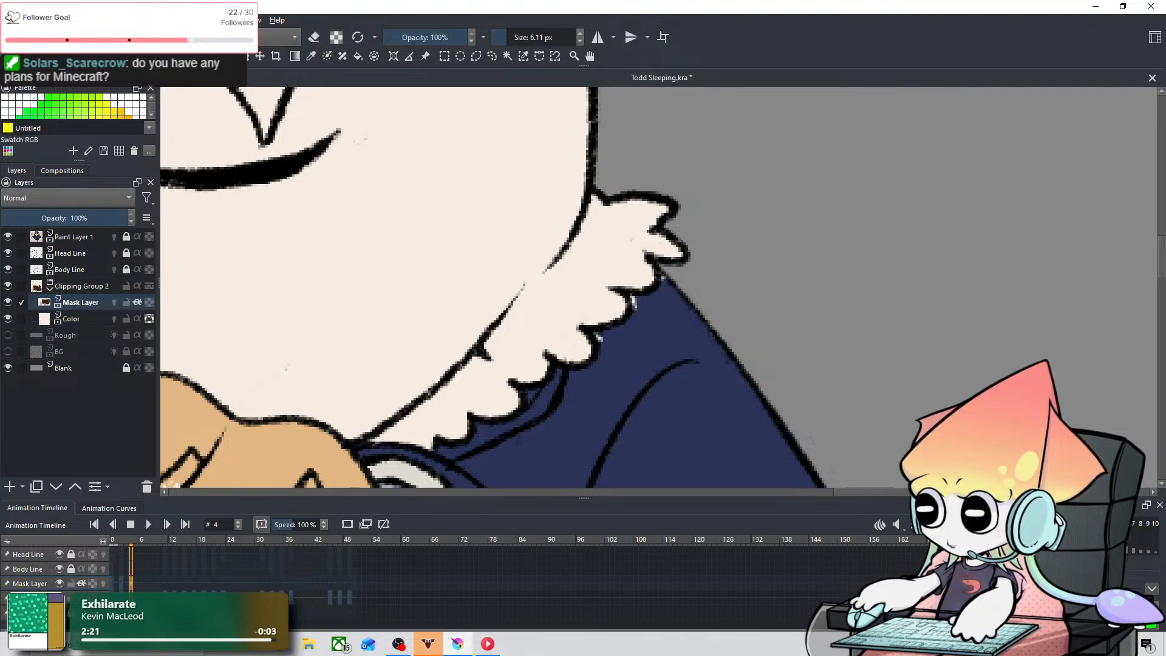
drag(577, 327, 607, 302)
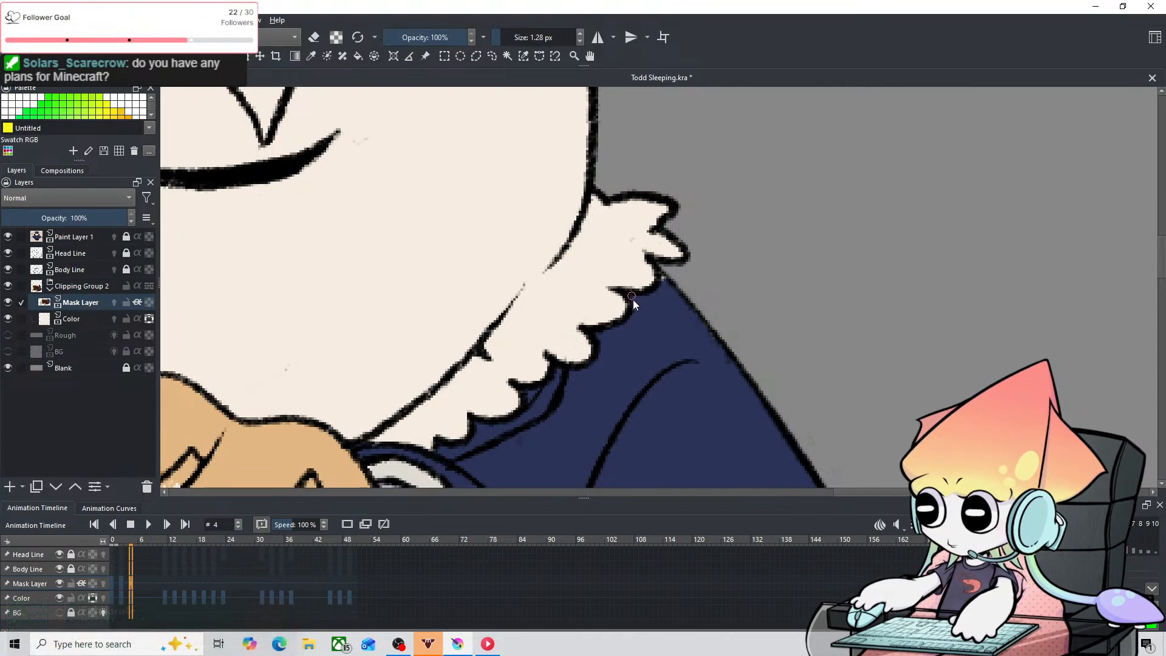
drag(634, 301, 635, 311)
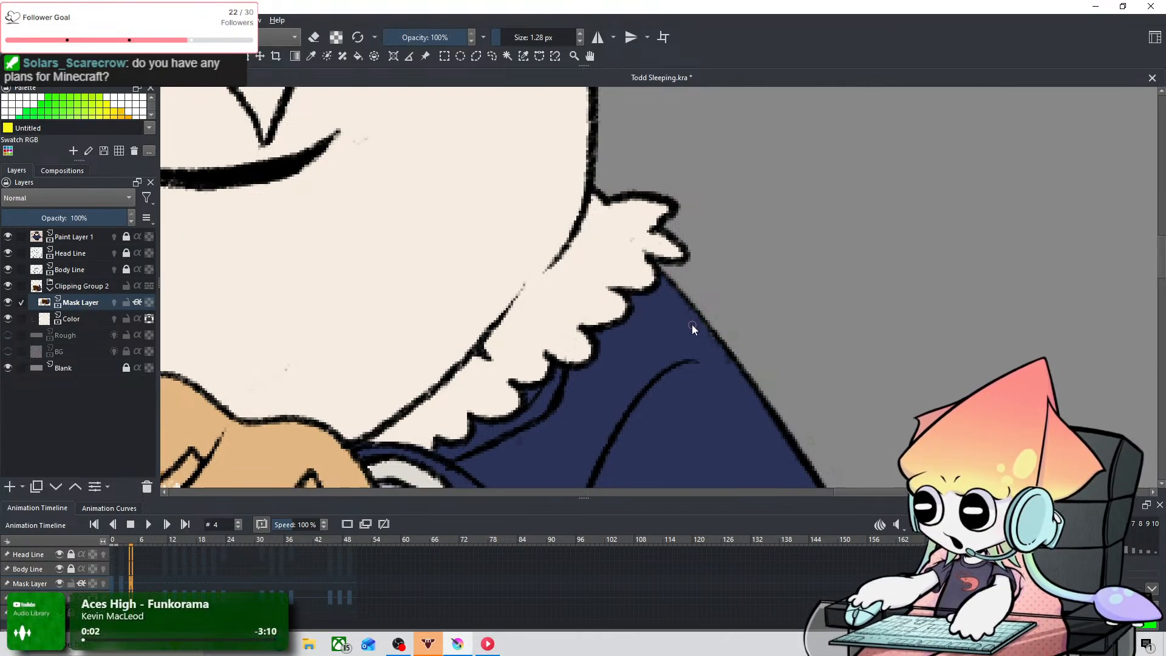
Step: Copy the Mask Layer's corrected keyframe from frame 4 and paste it at frame 11
scroll(602, 190, down, 5)
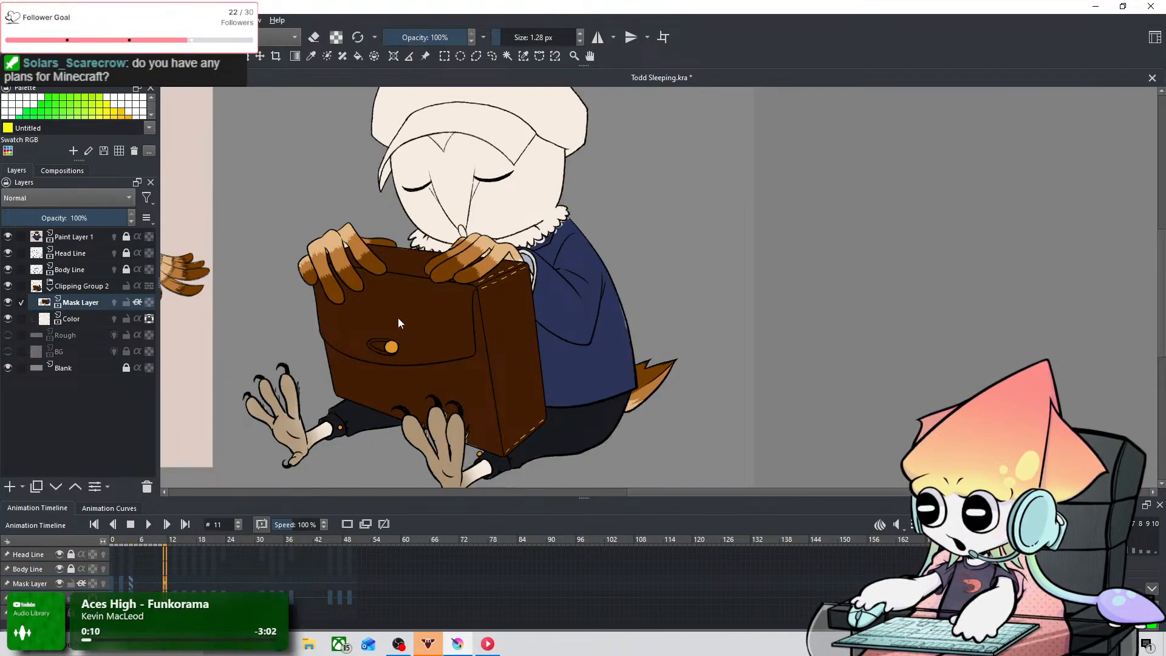
scroll(479, 228, up, 3)
drag(294, 492, 272, 534)
drag(357, 430, 406, 373)
click(130, 581)
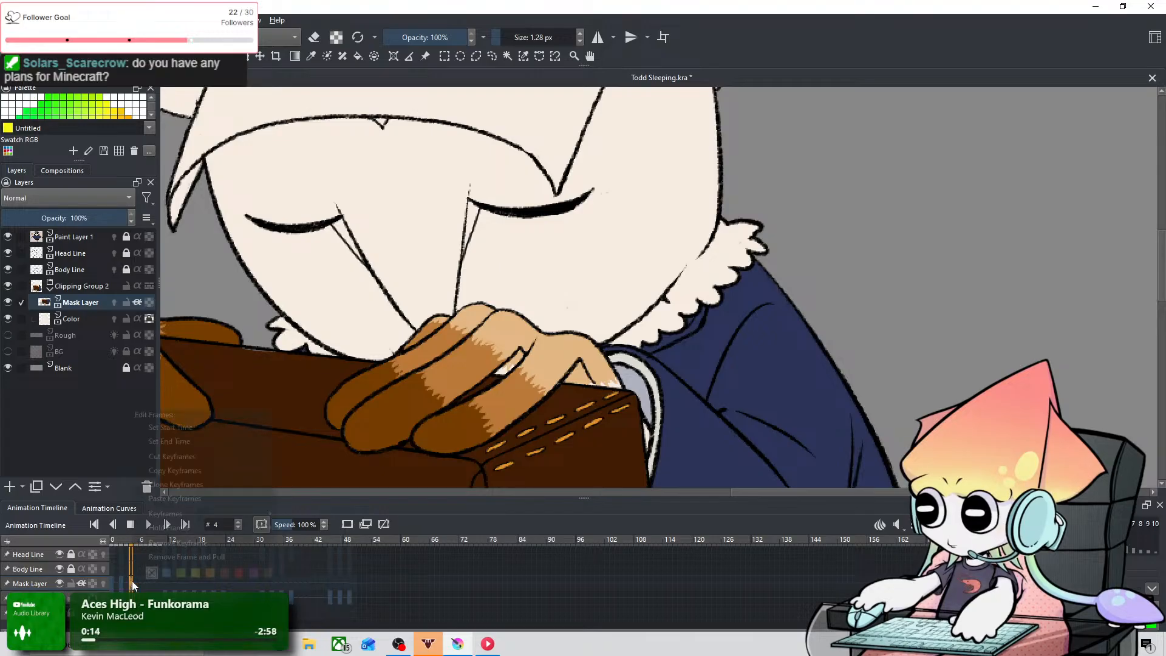
right_click(133, 580)
click(198, 473)
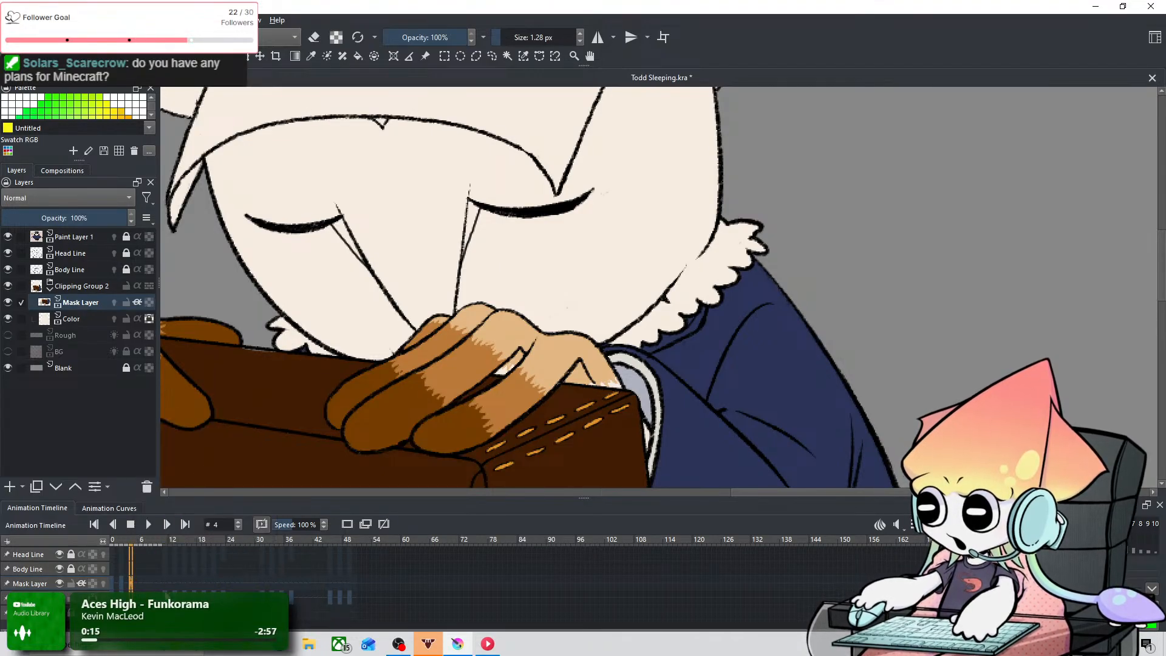
click(163, 584)
right_click(163, 585)
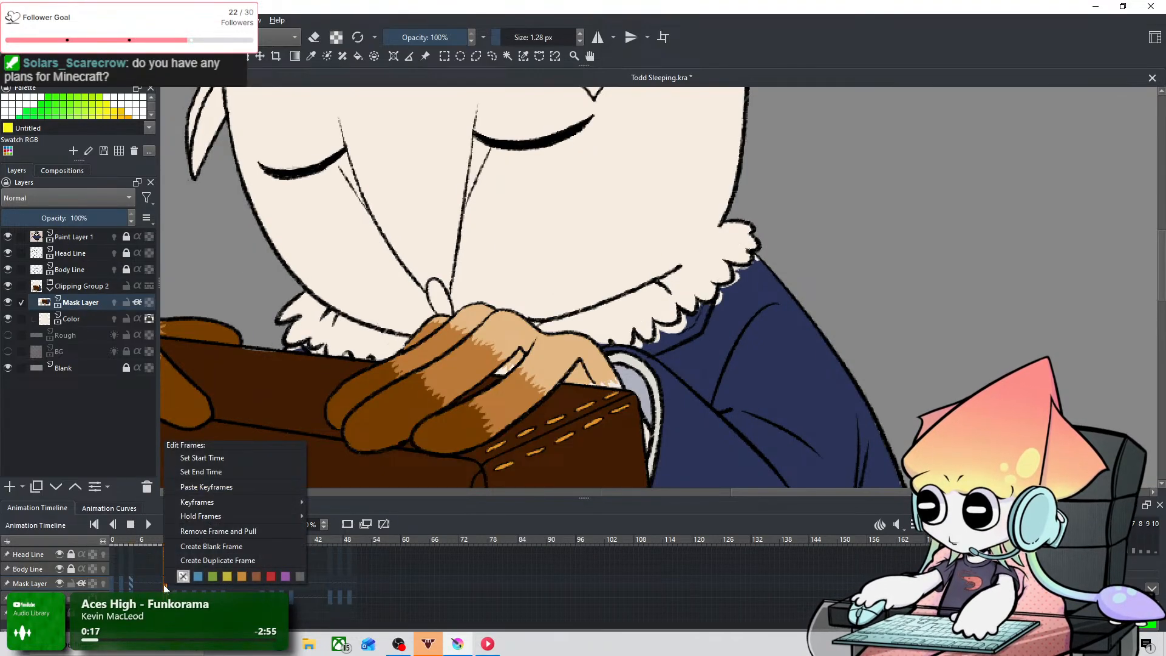
click(228, 486)
Step: Fill the small gaps between the ruff's points and the briefcase's upper edge with navy at frame 11, using a 1.28 px brush
scroll(272, 360, up, 4)
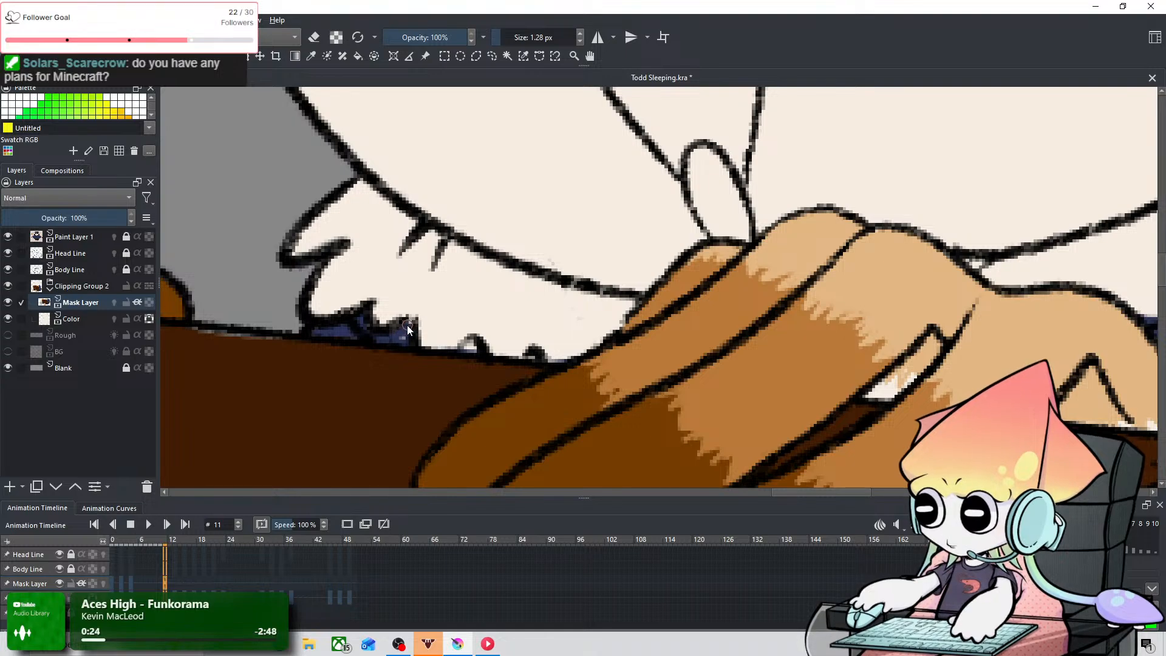
drag(409, 322, 400, 334)
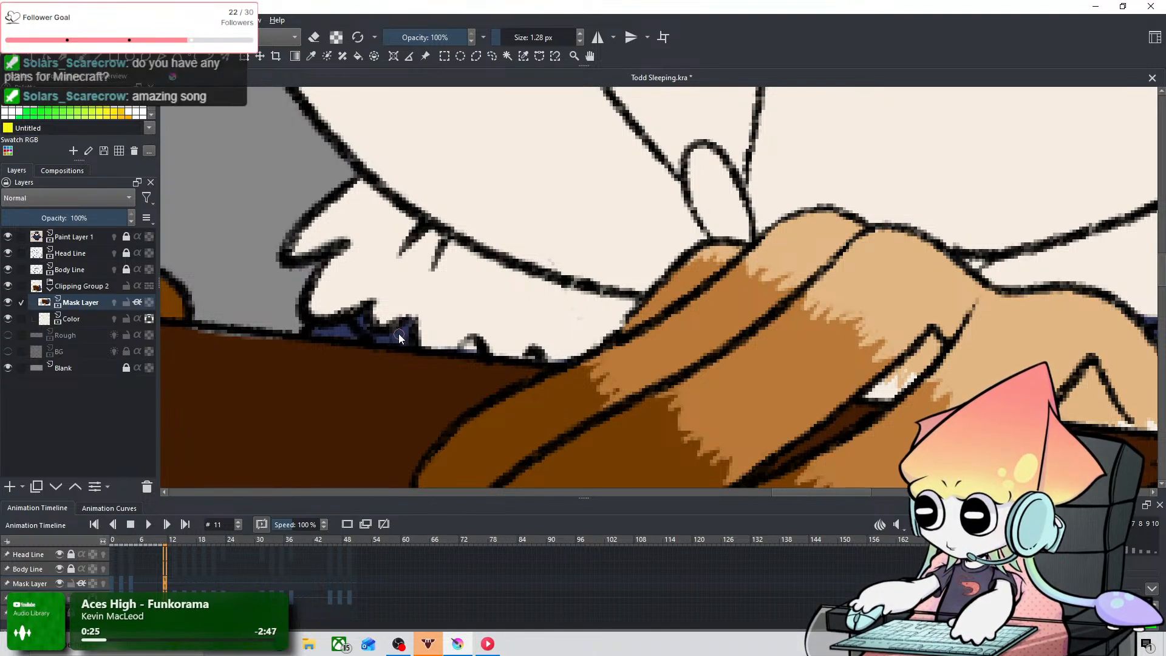
click(474, 351)
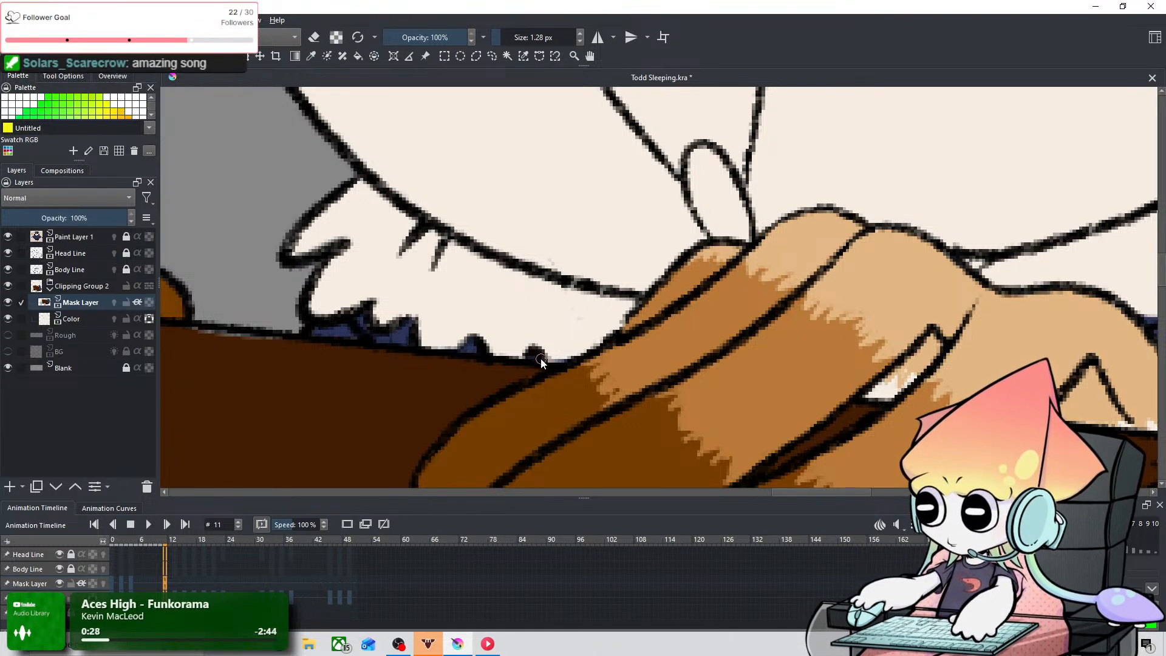
scroll(878, 213, down, 3)
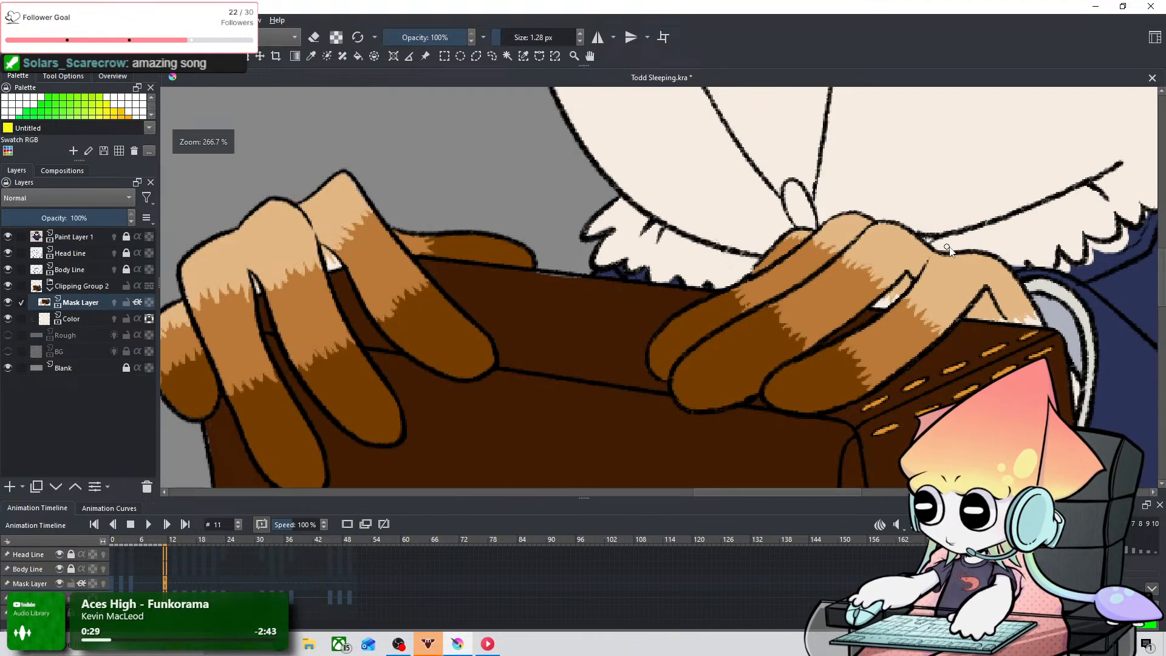
Step: Fill the pale gaps beneath the ruff's scallops from cuff to shoulder with navy at frame 11, and erase the overspill with a 4.62 px eraser
right_click(778, 291)
click(1007, 296)
drag(1007, 297, 592, 385)
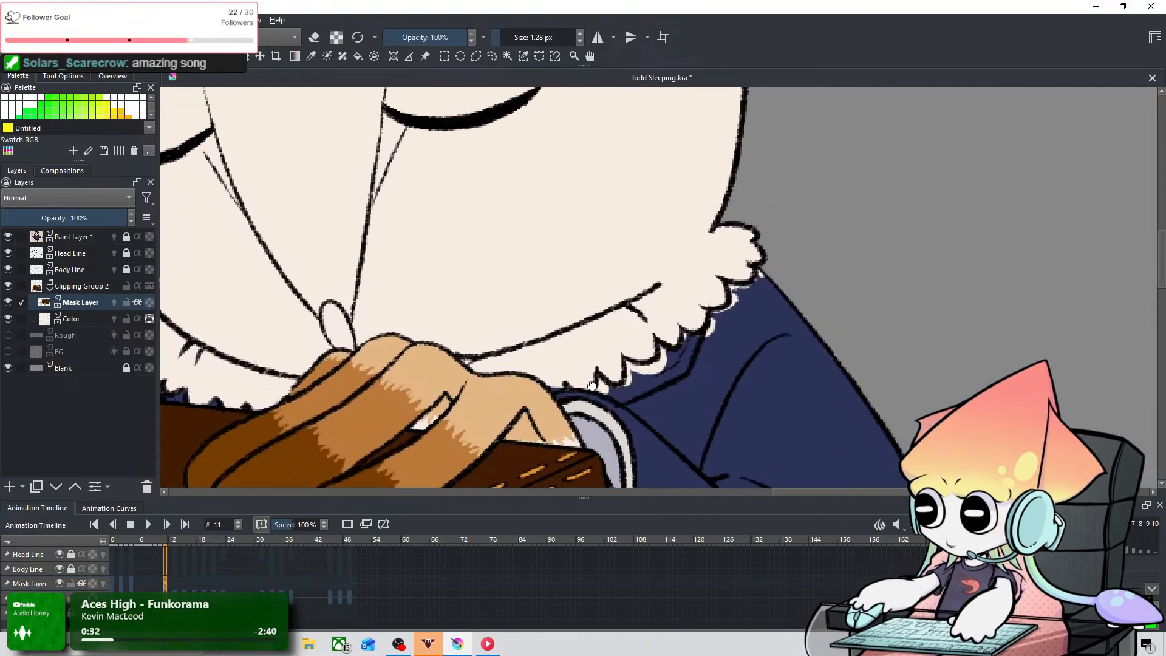
scroll(592, 385, up, 1)
scroll(563, 341, up, 2)
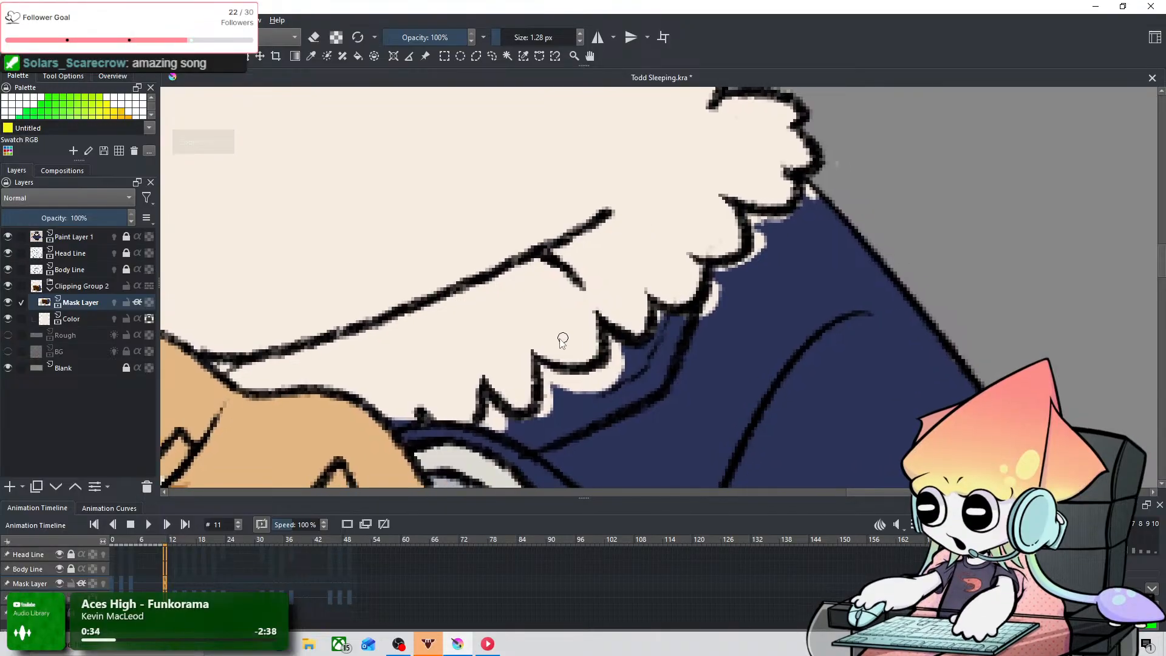
drag(563, 342, 471, 341)
key(e)
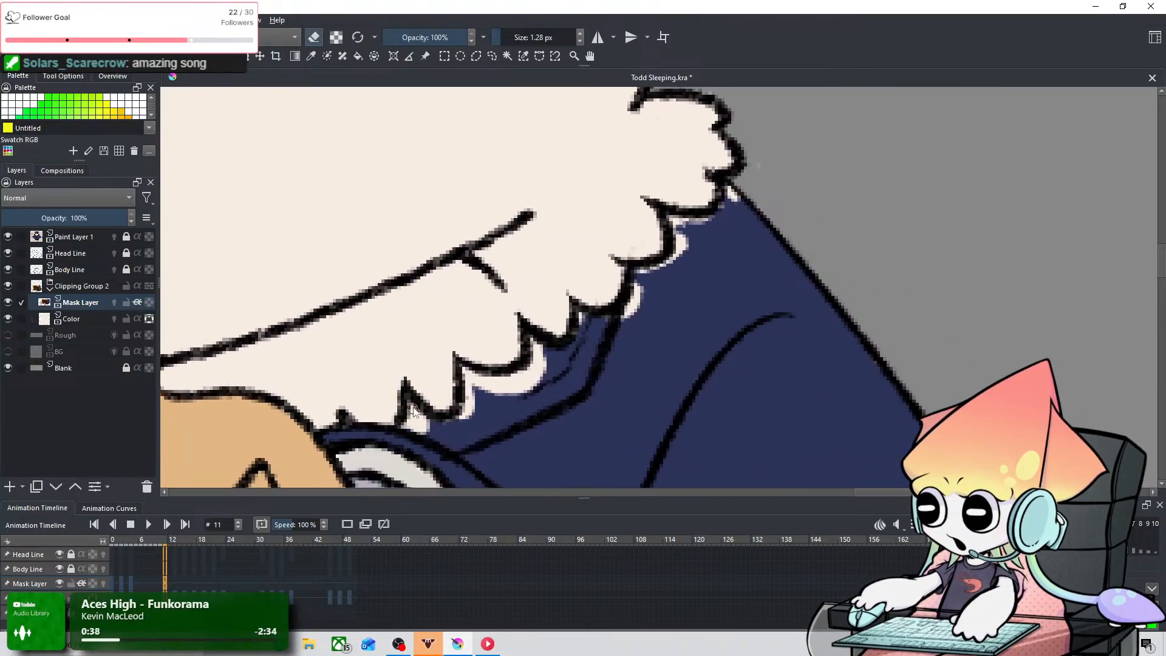
key(e)
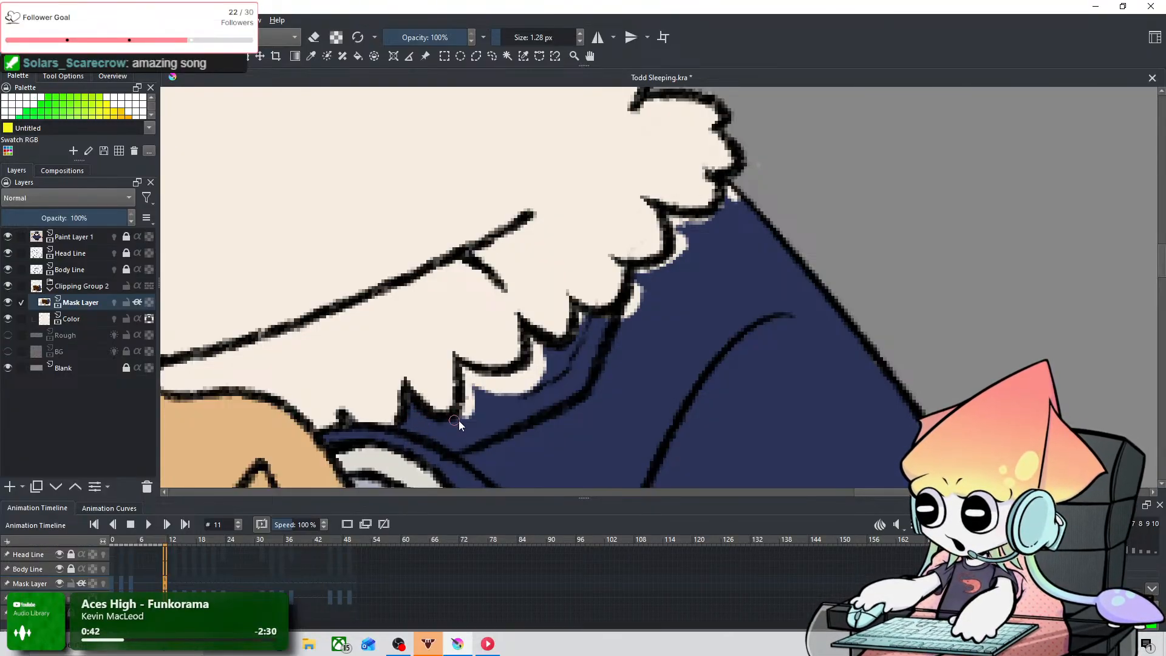
mouse_move(475, 406)
mouse_down()
mouse_move(482, 381)
mouse_move(491, 408)
mouse_move(473, 420)
mouse_move(500, 401)
mouse_move(466, 420)
mouse_move(481, 388)
mouse_move(470, 380)
mouse_move(525, 393)
mouse_move(489, 380)
mouse_move(523, 381)
mouse_move(532, 343)
mouse_move(551, 381)
mouse_move(584, 318)
mouse_move(637, 319)
mouse_move(607, 323)
mouse_move(685, 249)
mouse_move(682, 221)
mouse_move(717, 219)
mouse_move(723, 197)
mouse_move(747, 221)
mouse_move(708, 189)
mouse_up()
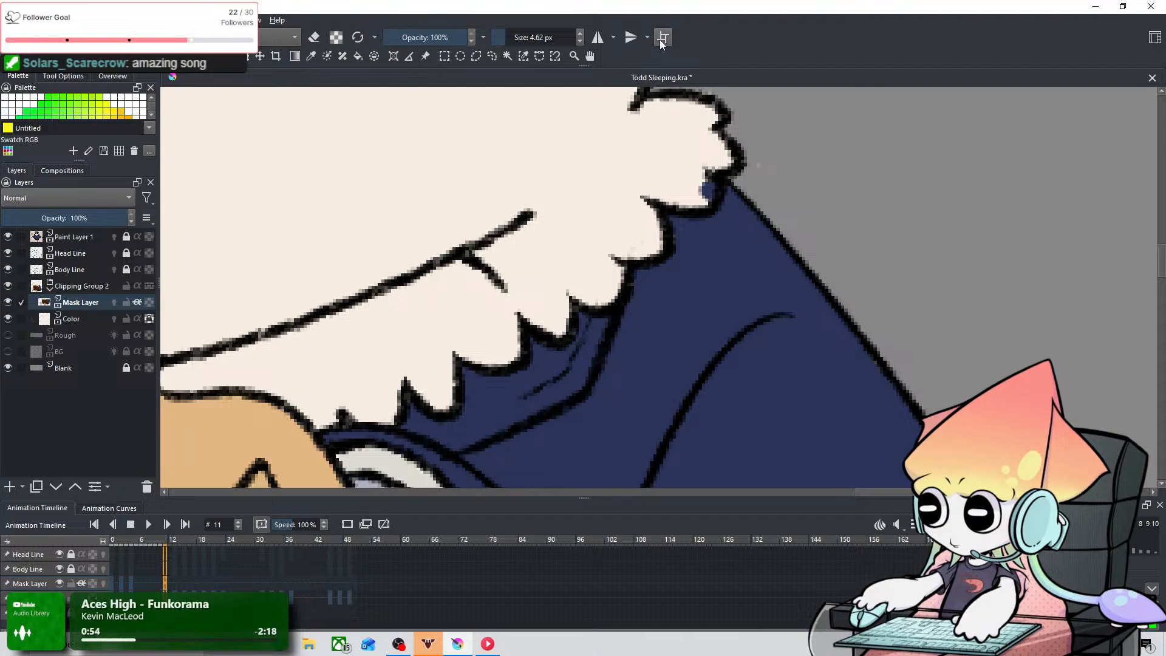
key(e)
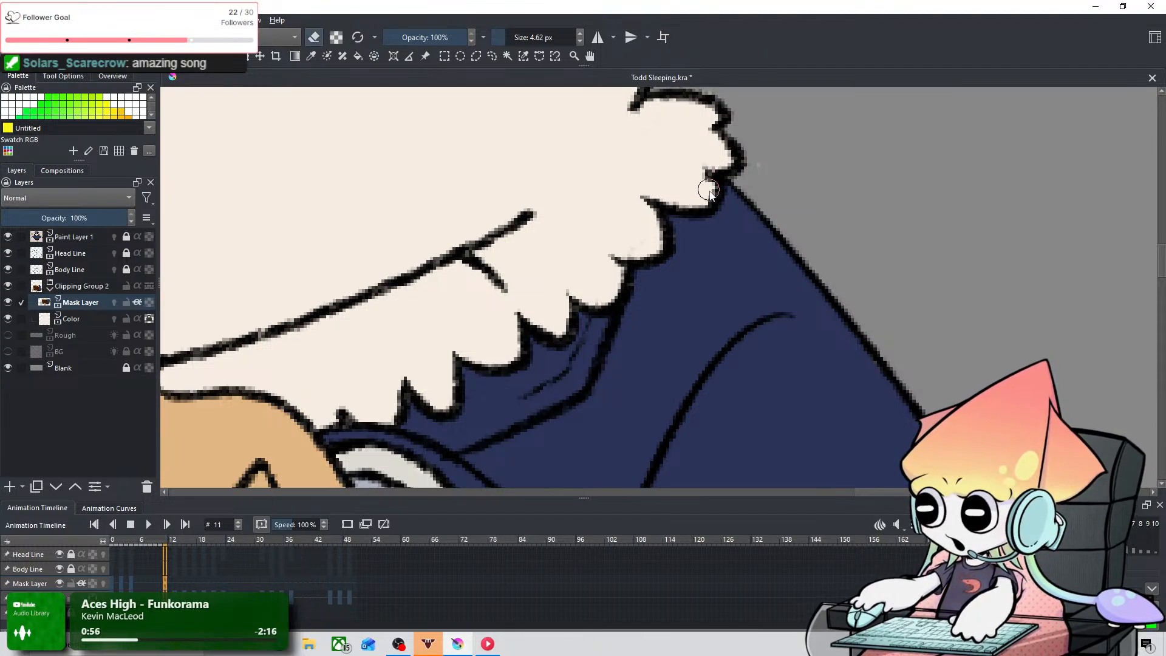
Step: Examine the color fit along the coat's back edge at frame 11 and compare it with frame 2
scroll(688, 201, down, 6)
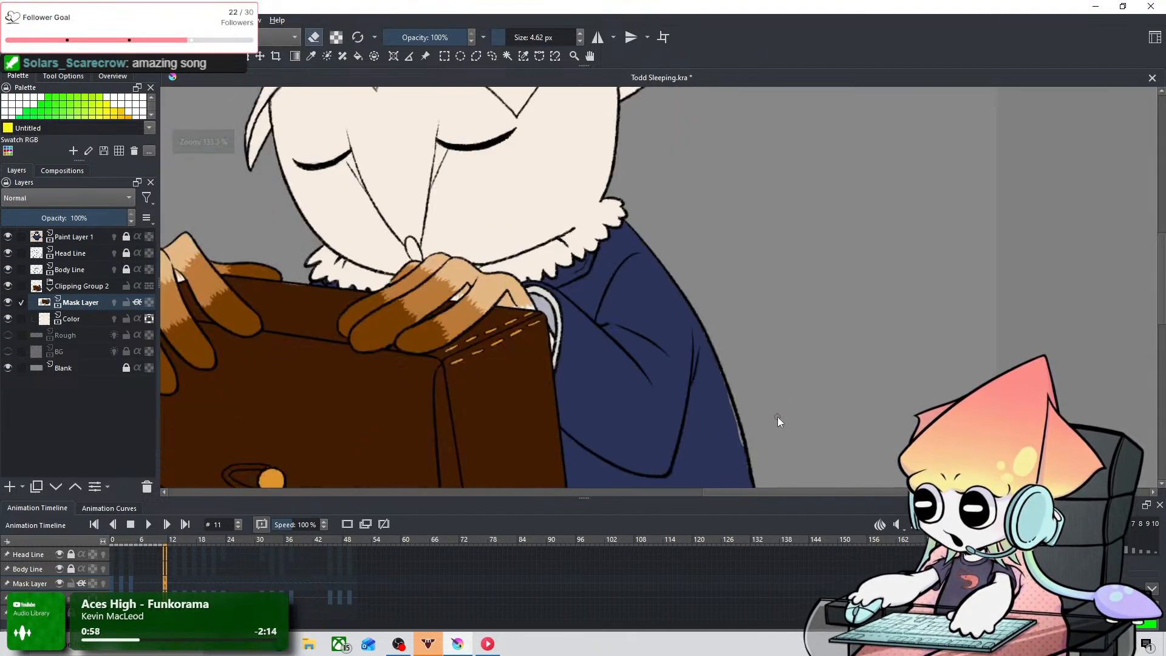
scroll(777, 417, up, 5)
drag(768, 416, 615, 354)
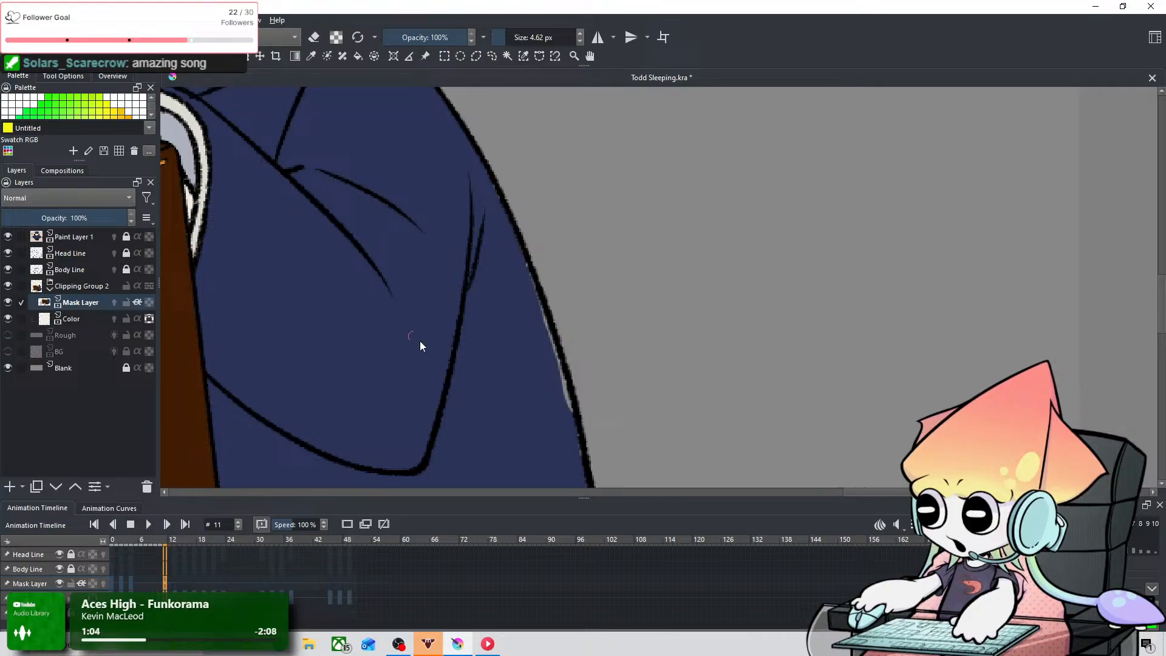
scroll(563, 384, down, 3)
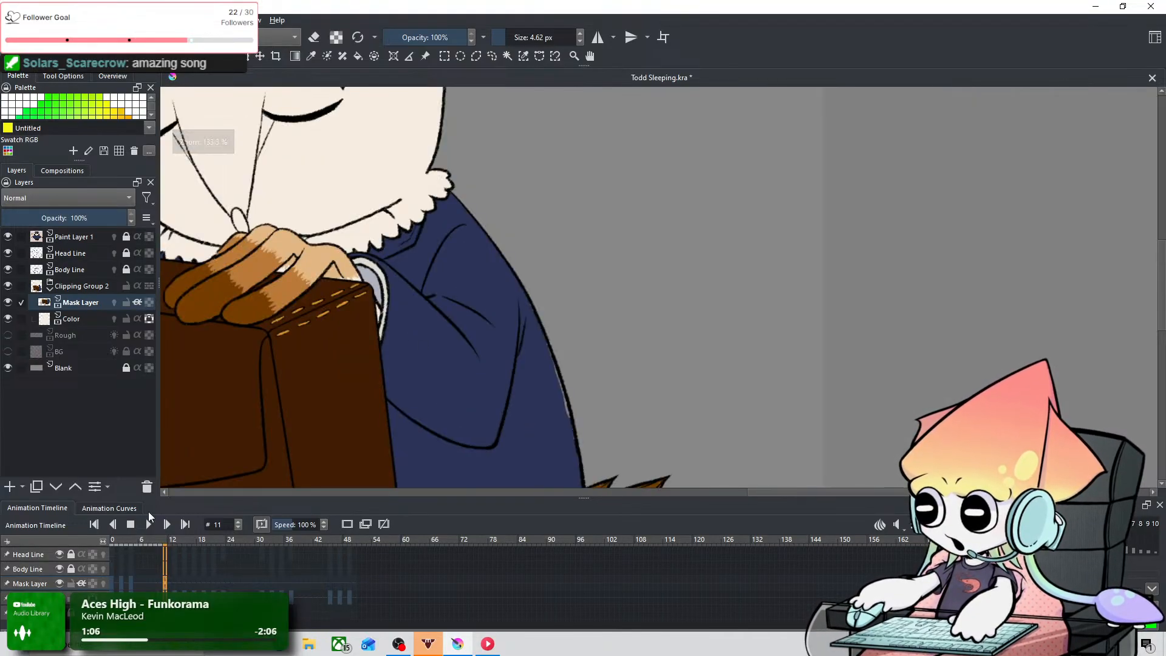
scroll(562, 443, down, 2)
drag(564, 434, 666, 344)
scroll(666, 344, up, 2)
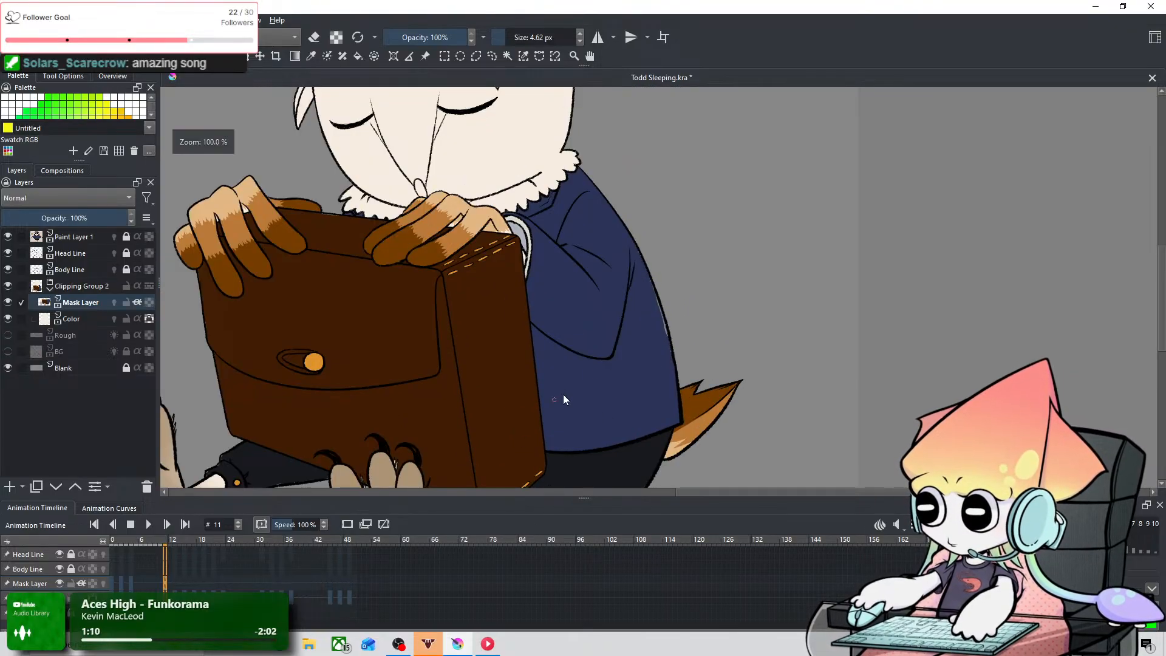
scroll(605, 398, up, 2)
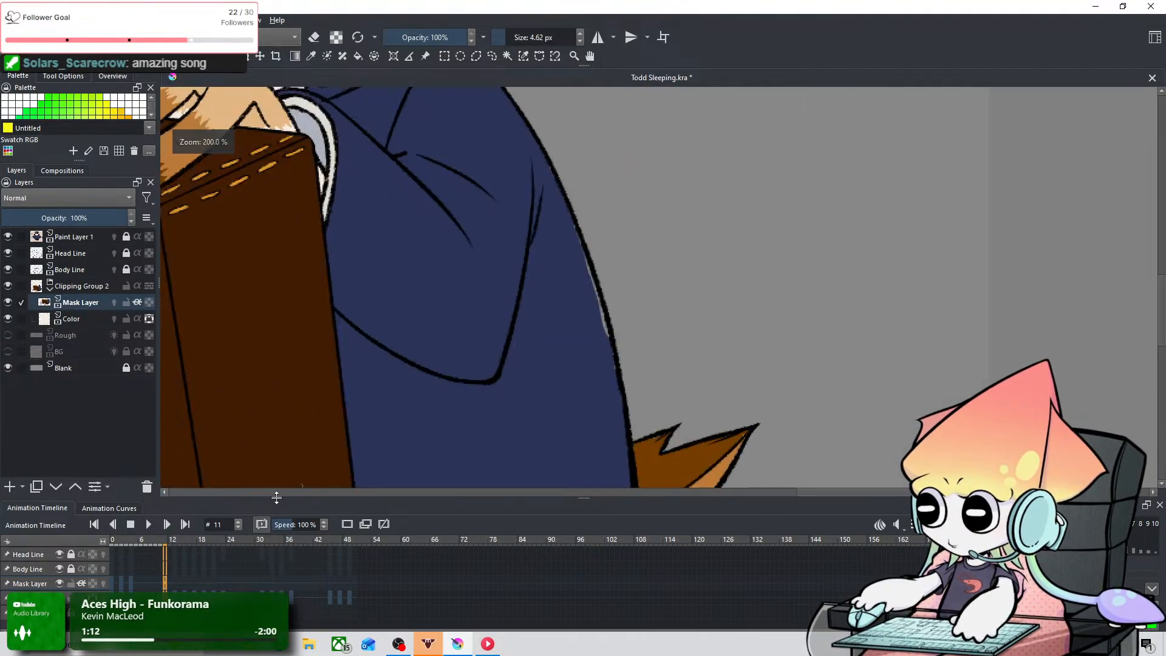
scroll(184, 566, down, 11)
scroll(184, 567, up, 2)
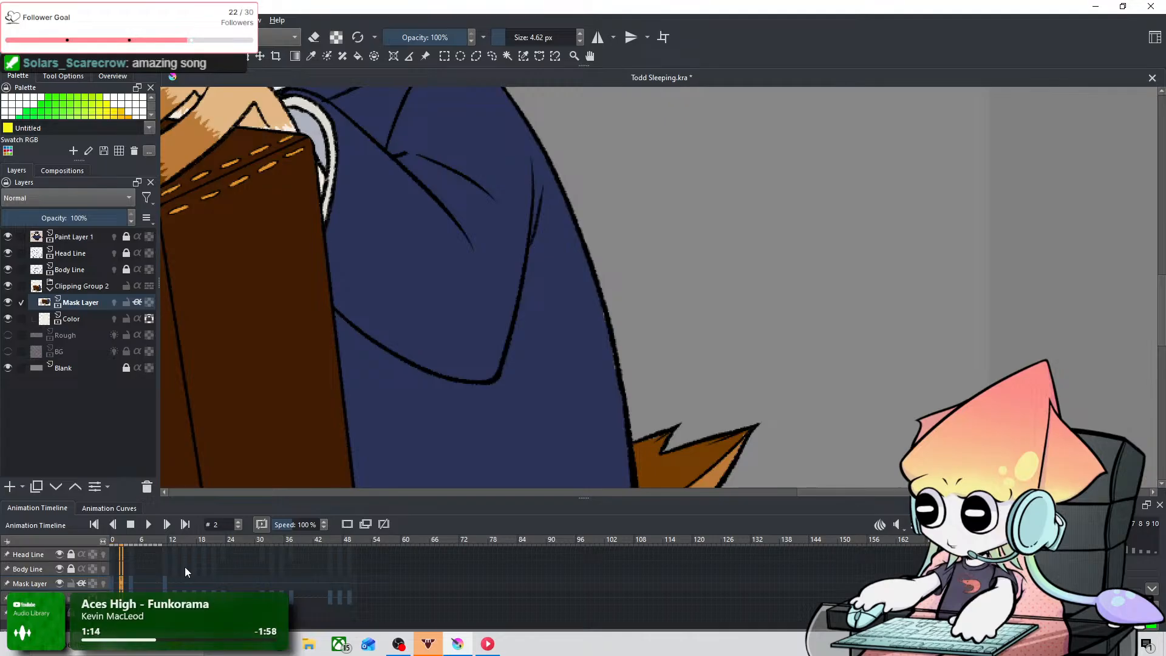
Step: At frame 13, erase the navy spilling into the face above the briefcase's upper edge with a 15.30 px eraser
scroll(185, 567, down, 11)
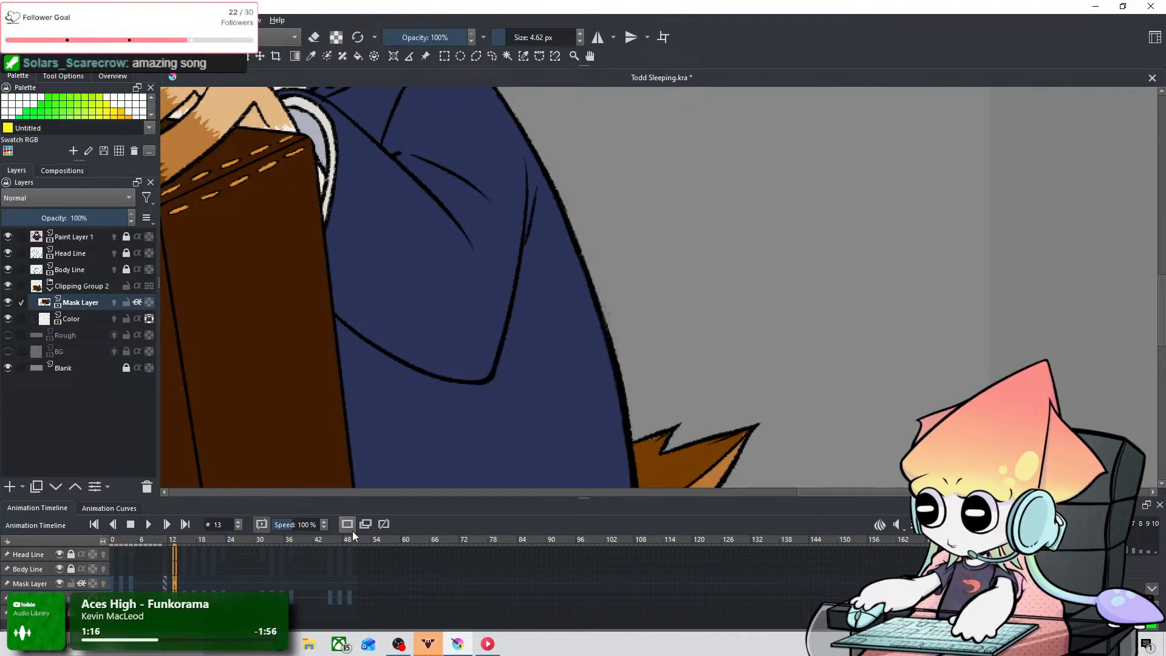
drag(340, 233, 728, 451)
scroll(391, 352, up, 3)
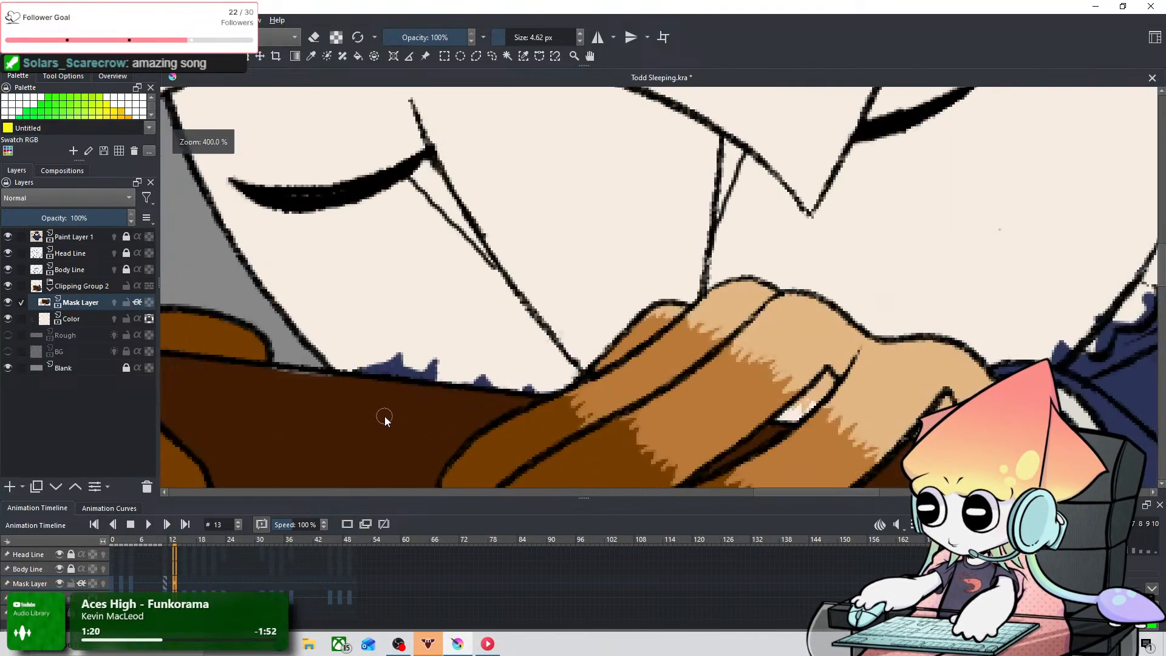
key(e)
shift+drag(386, 326, 412, 326)
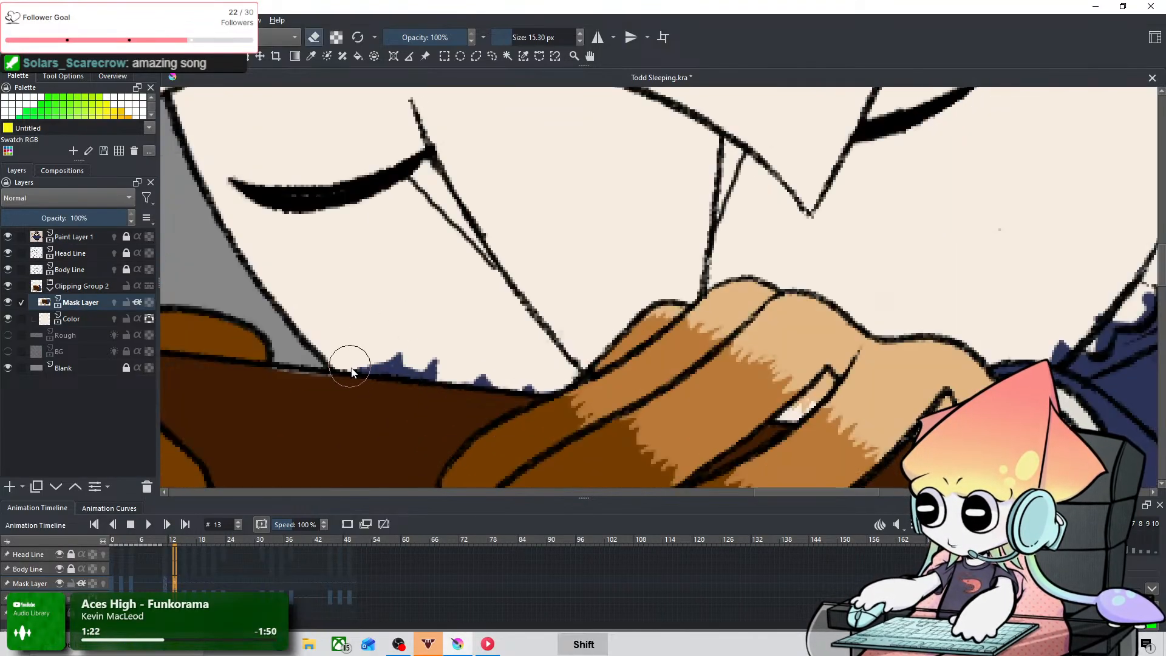
drag(350, 366, 462, 358)
key(ctrl+z)
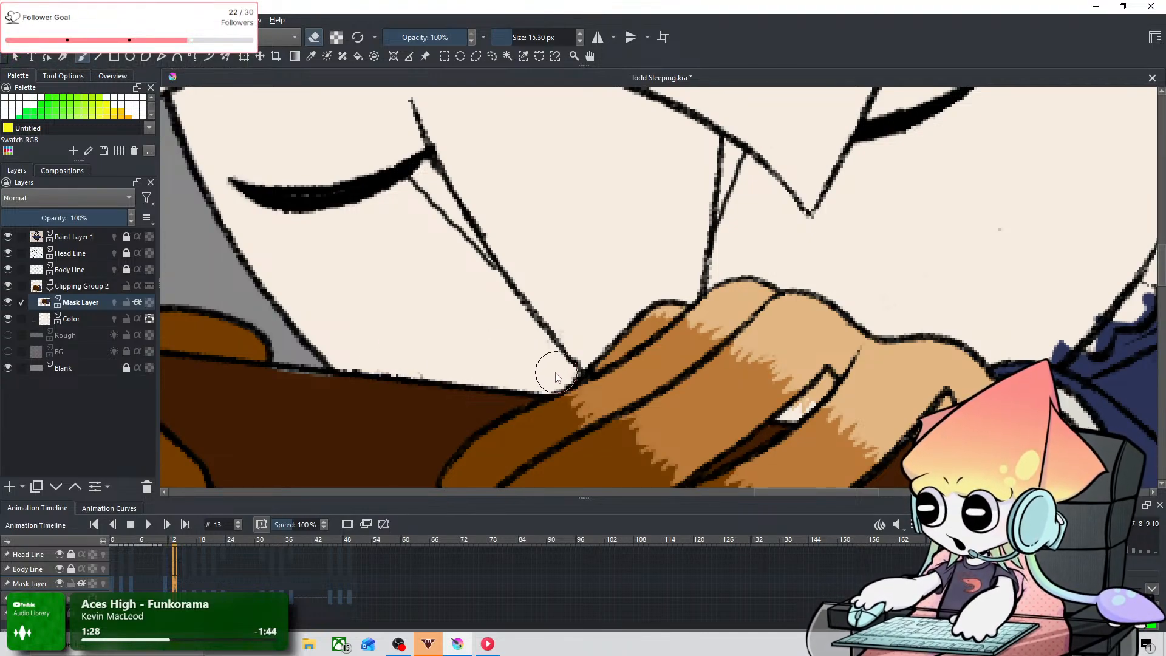
Step: At frame 13, erase the navy spilling into the face above the cuff and into the ruff's scallops
drag(880, 276, 610, 298)
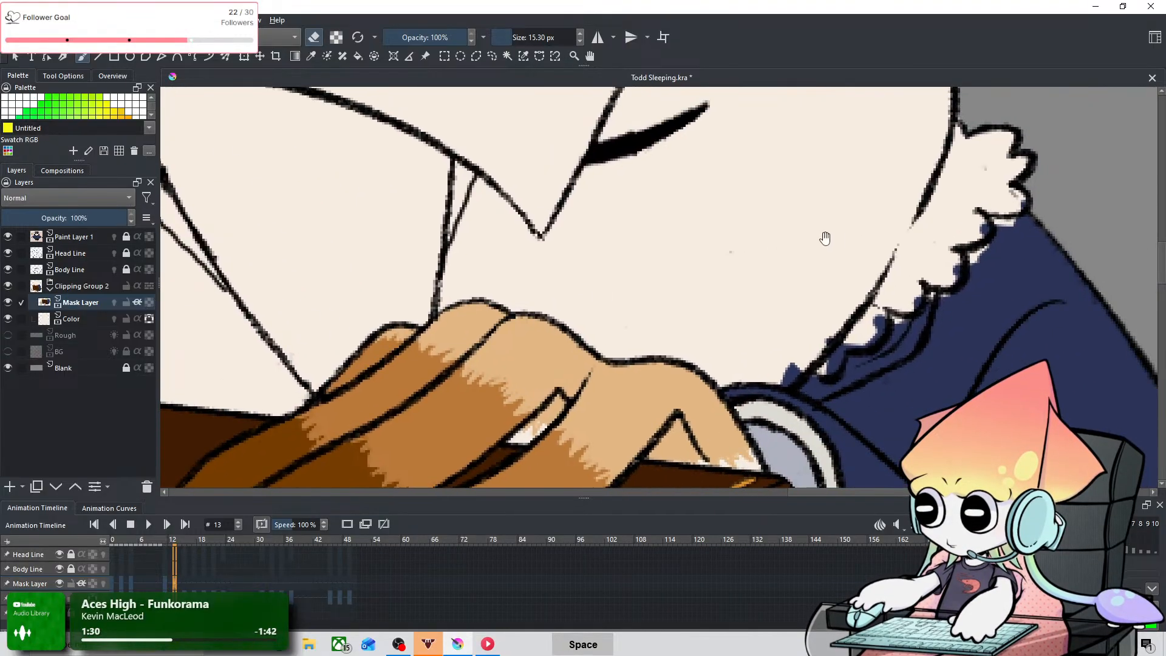
drag(825, 239, 536, 359)
drag(643, 332, 632, 230)
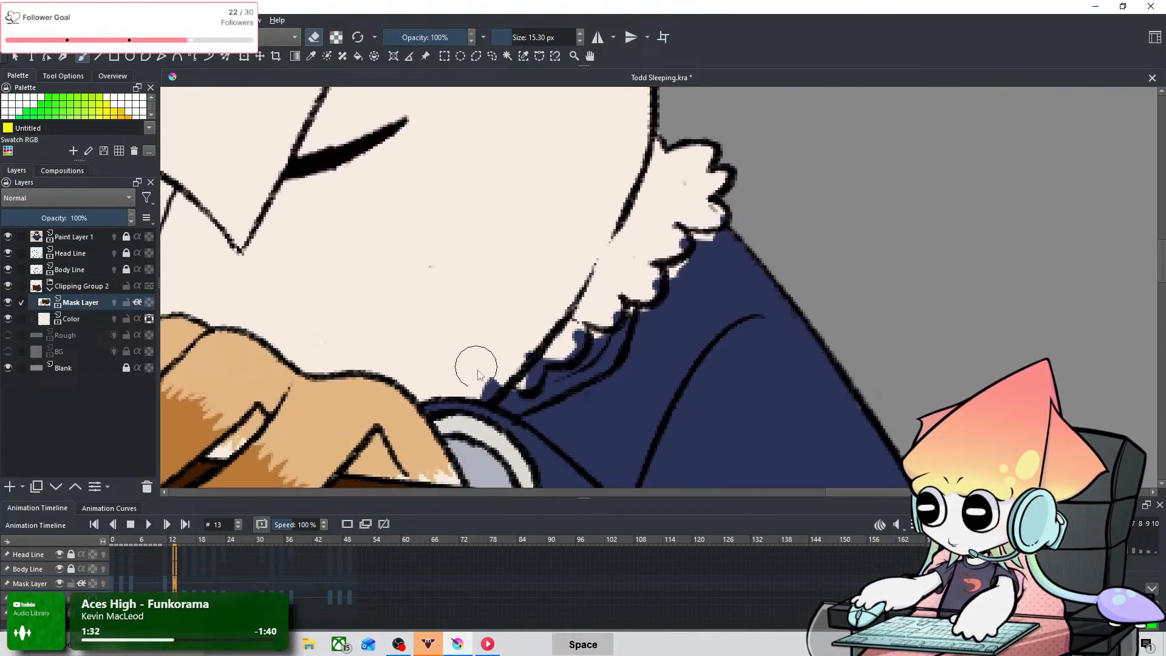
key(ctrl+z)
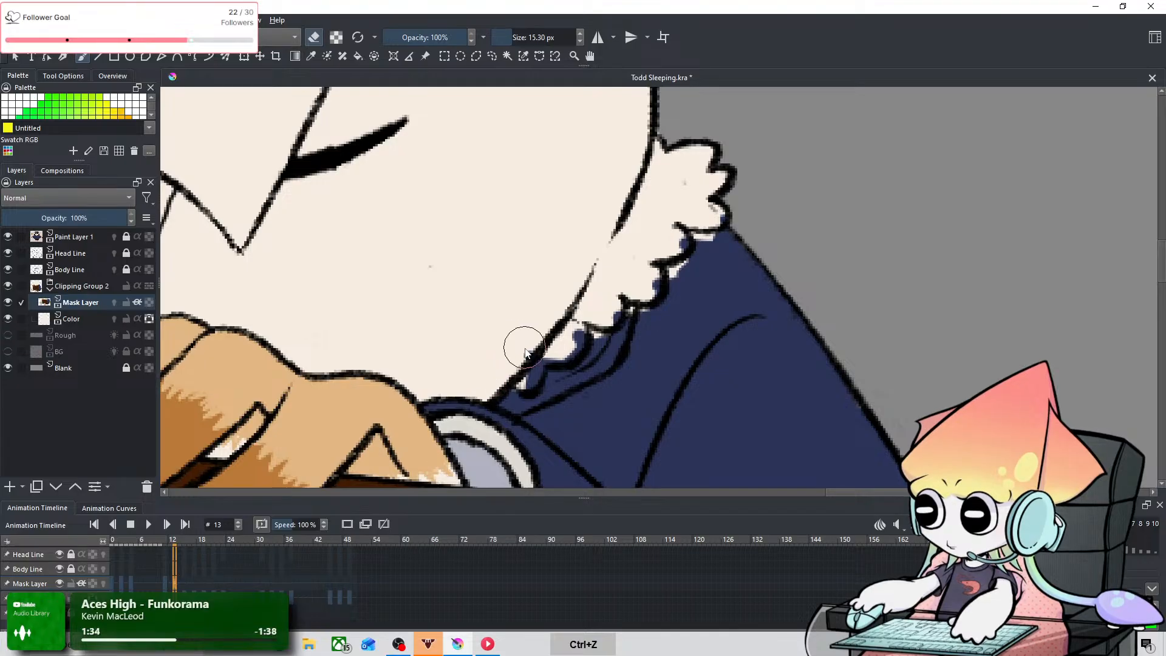
drag(521, 335, 509, 335)
mouse_move(517, 382)
mouse_down()
mouse_move(556, 348)
mouse_move(559, 358)
mouse_move(546, 351)
mouse_move(557, 346)
mouse_move(533, 363)
mouse_move(577, 325)
mouse_move(576, 342)
mouse_move(617, 279)
mouse_move(612, 314)
mouse_move(634, 284)
mouse_move(648, 285)
mouse_move(707, 218)
mouse_move(669, 246)
mouse_move(679, 247)
mouse_move(677, 219)
mouse_move(719, 215)
mouse_move(682, 179)
mouse_move(715, 231)
mouse_up()
Step: Fill the pale gaps beneath the ruff's upper scallops with navy at frame 13, using a 4.01 px brush
key(e)
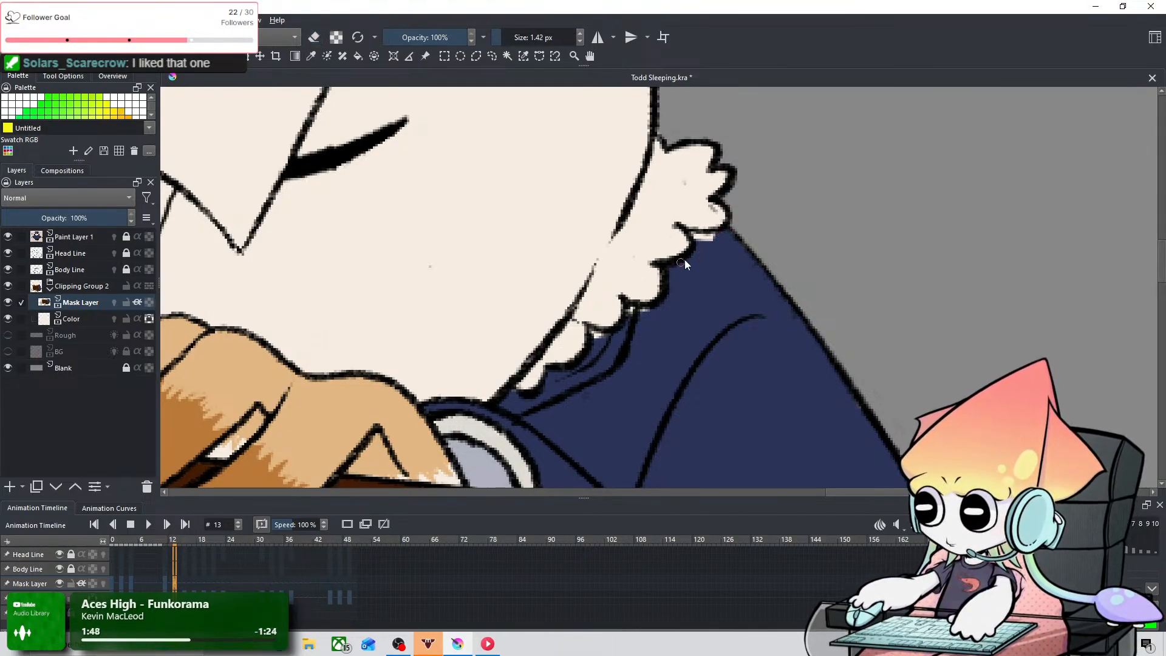
key(ctrl+z)
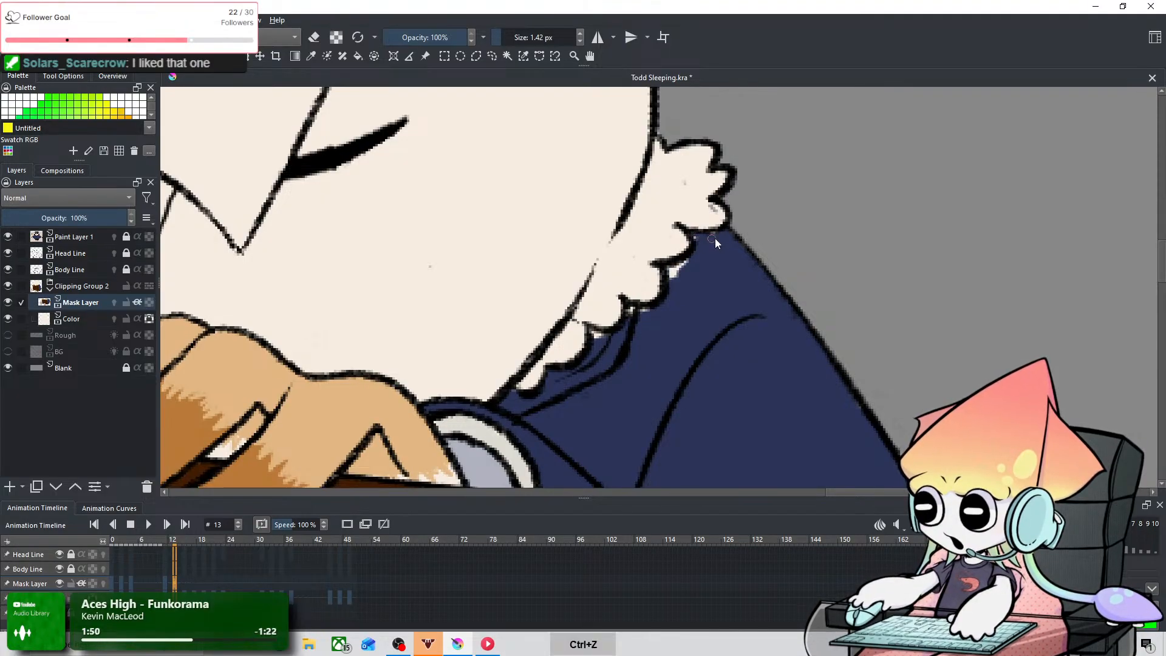
mouse_move(714, 238)
mouse_down()
mouse_move(699, 245)
mouse_move(709, 239)
mouse_up()
drag(682, 278, 684, 278)
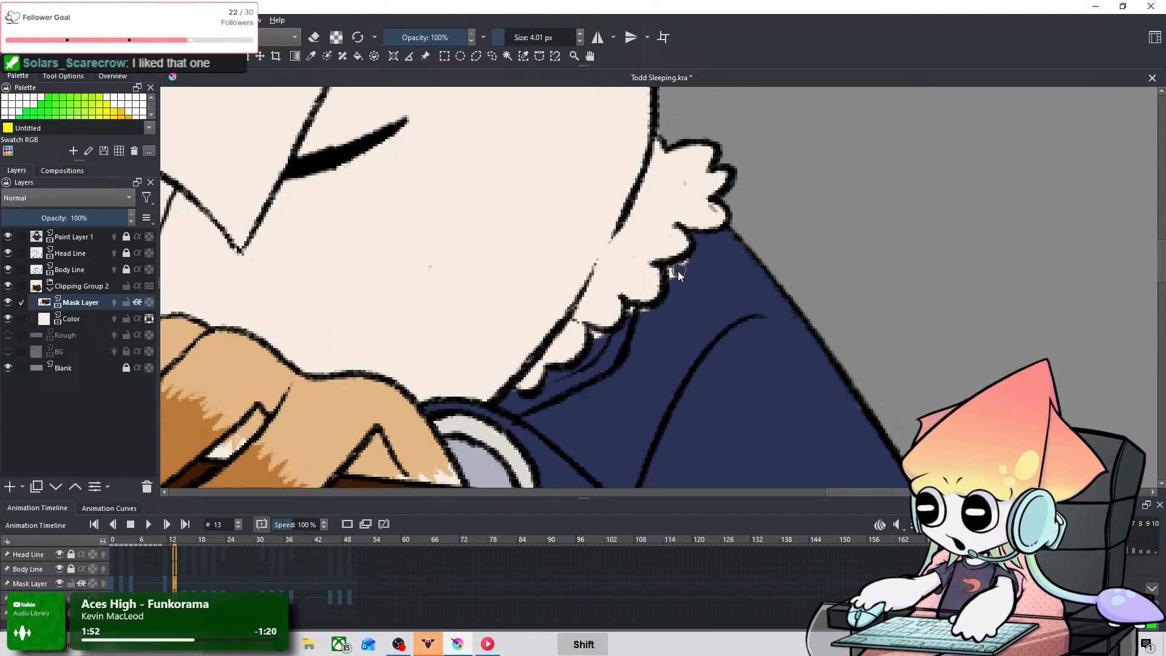
click(672, 271)
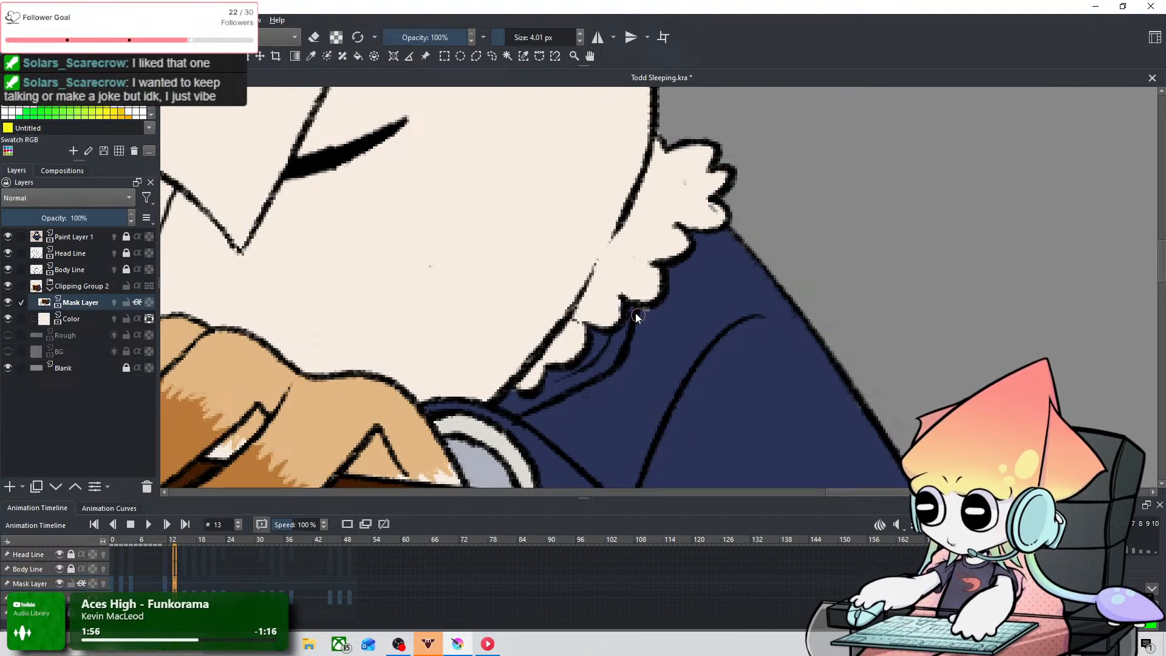
key(ctrl+z)
scroll(663, 322, down, 3)
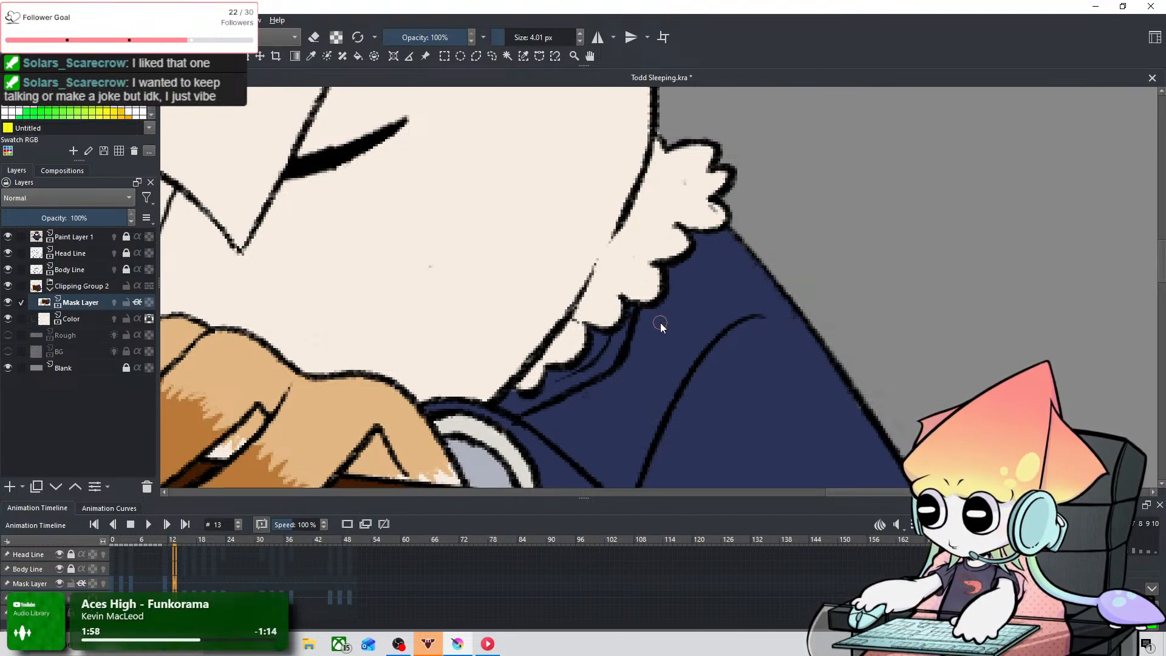
Step: Save the animation file after checking the corrected collar at frame 13
scroll(662, 323, down, 2)
drag(619, 354, 690, 278)
click(12, 19)
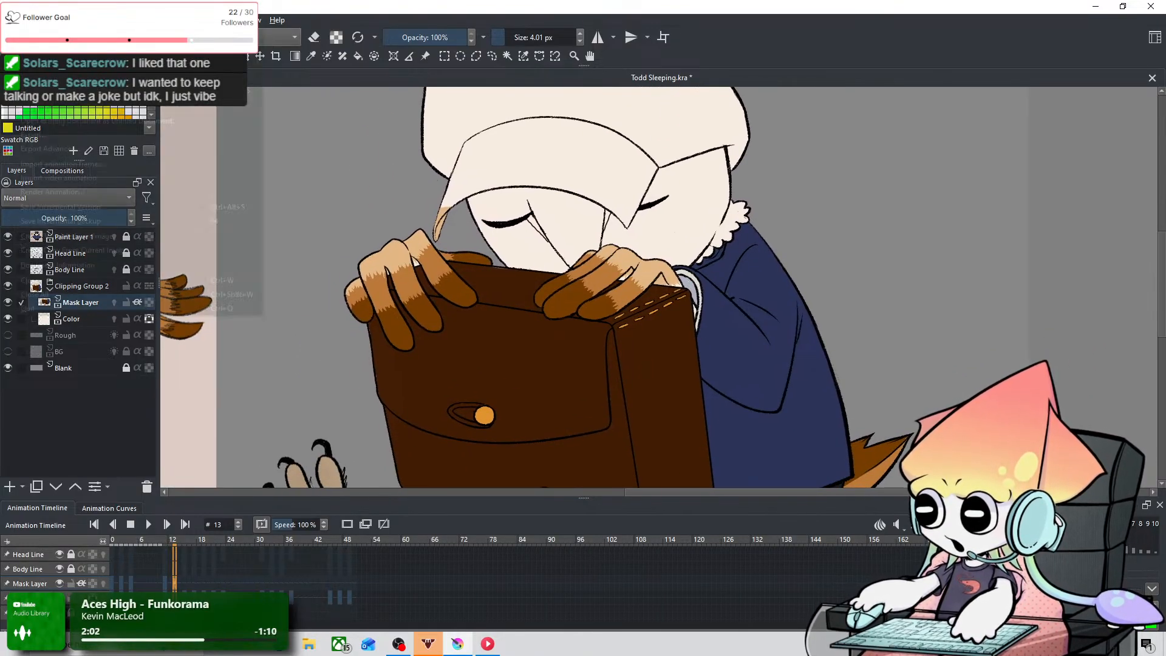
click(32, 77)
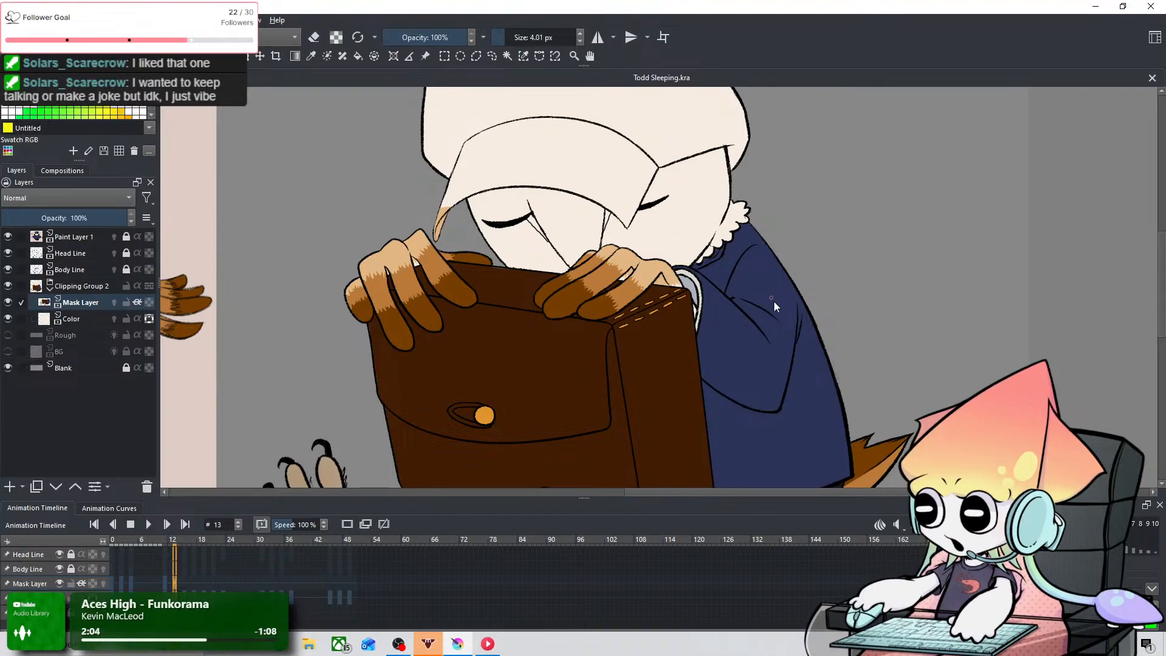
Step: Compare the owl's coloring across the early keyframes between frames 1 and 13 with the whole figure in view
scroll(776, 340, down, 4)
key(Left)
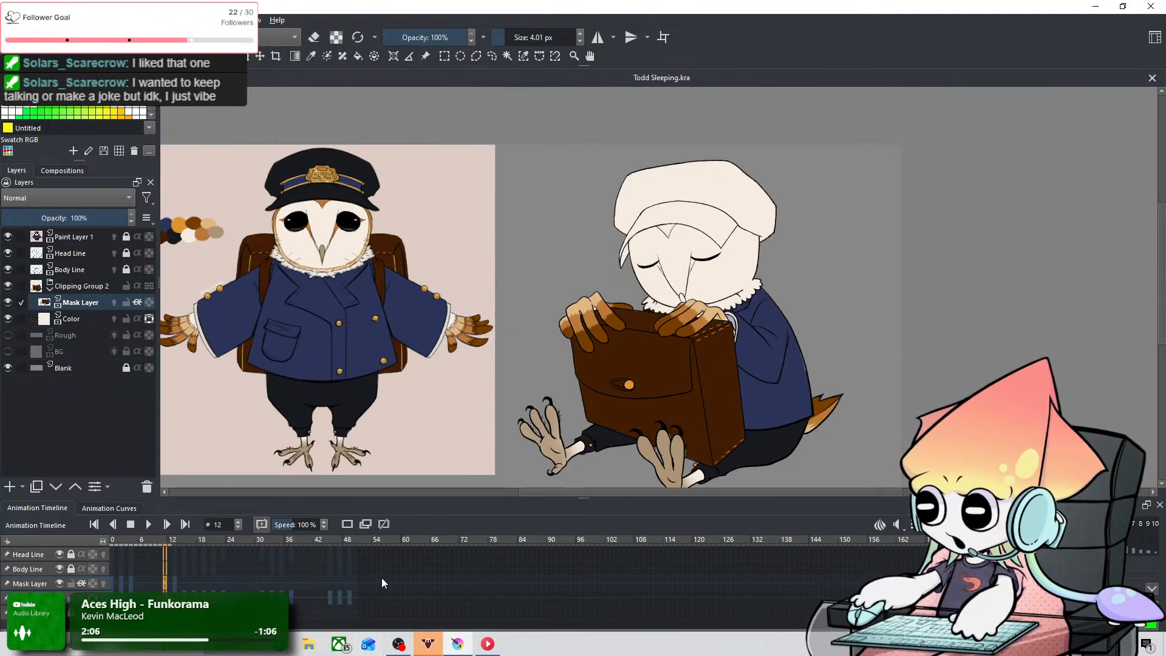
key(Left)
key(Left)
key(Left)
key(Left)
key(Left)
key(Left)
key(Left)
key(Left)
key(Left)
key(Left)
key(Left)
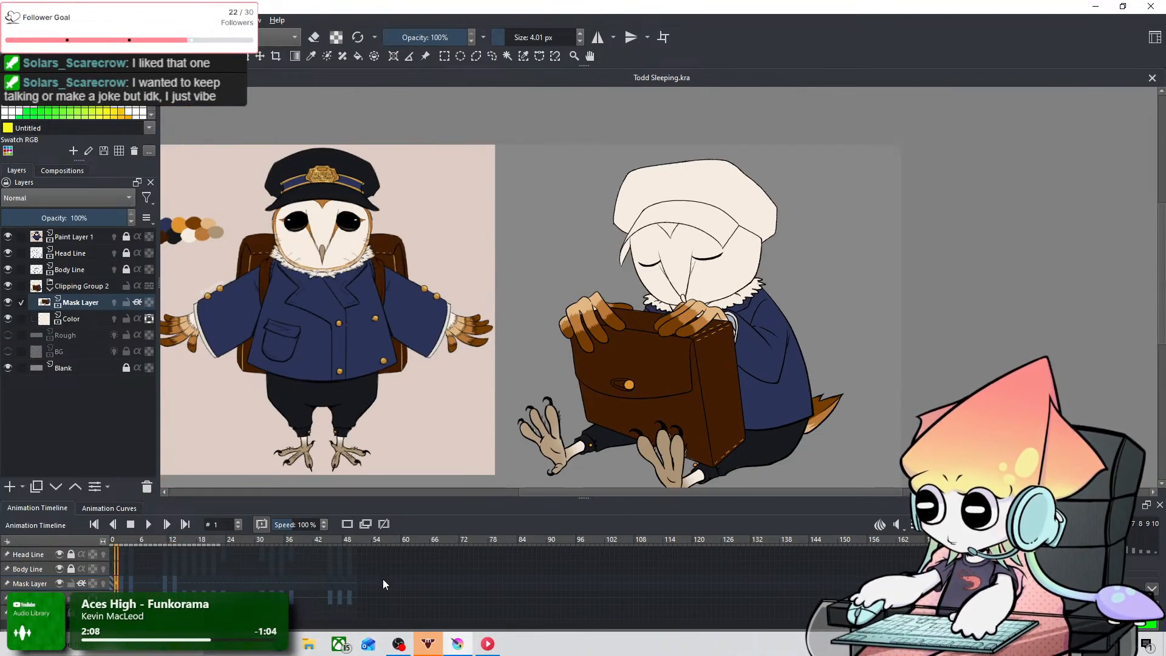
key(Right)
key(Right)
key(Right)
key(Right)
key(Right)
key(Right)
key(Right)
key(Right)
key(Right)
key(Right)
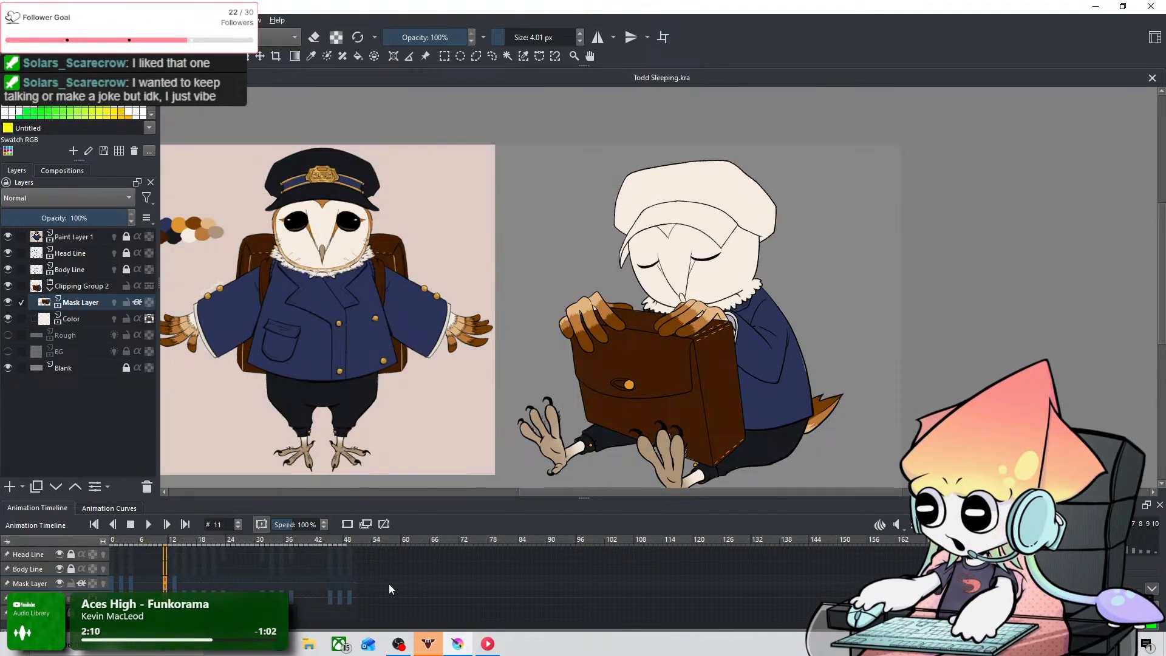
key(Right)
key(Right)
key(Left)
key(Left)
key(Left)
key(Right)
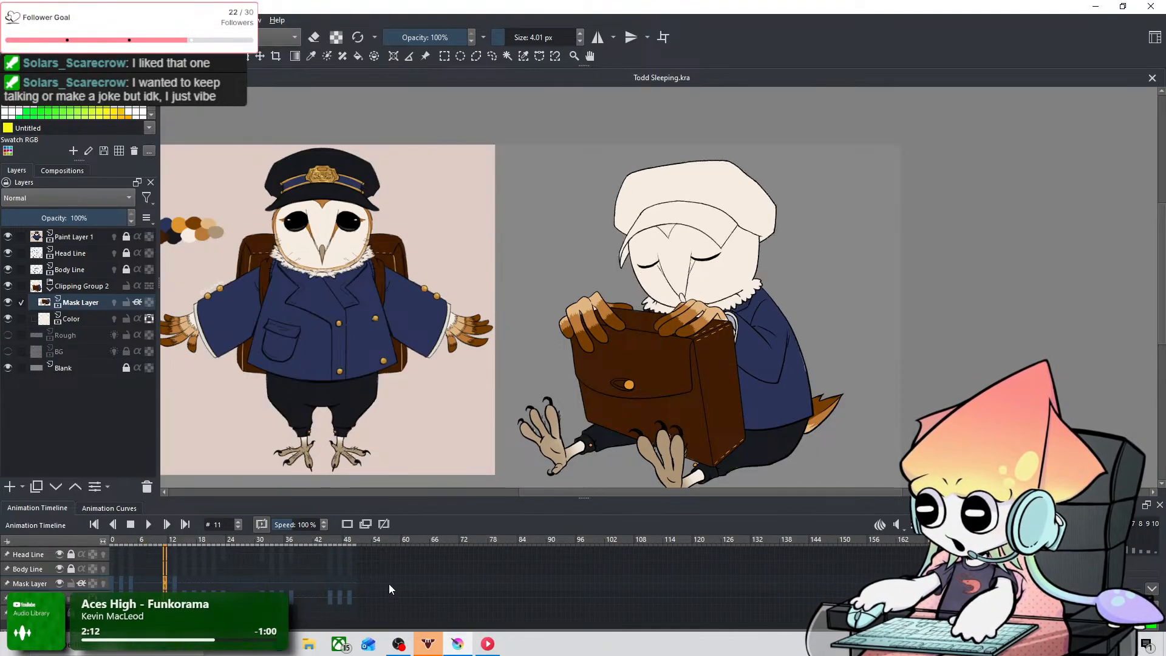
key(Left)
Step: Examine the coat's back edge up close at frames 10 to 12
scroll(790, 364, up, 5)
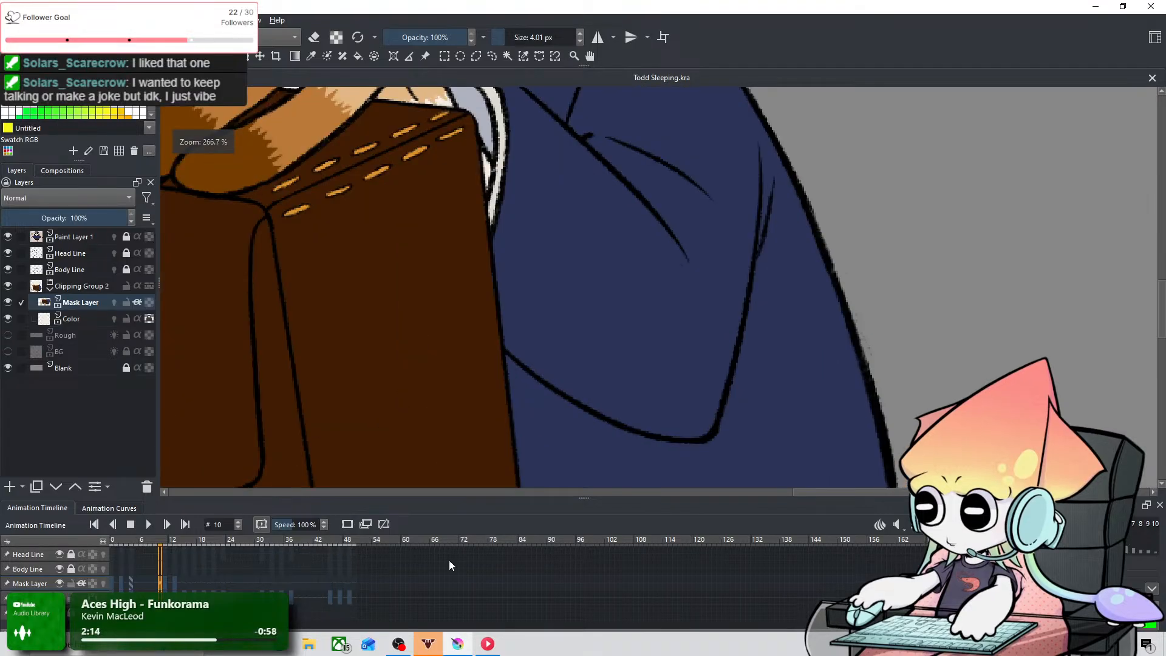
key(Right)
key(Right)
scroll(677, 378, down, 2)
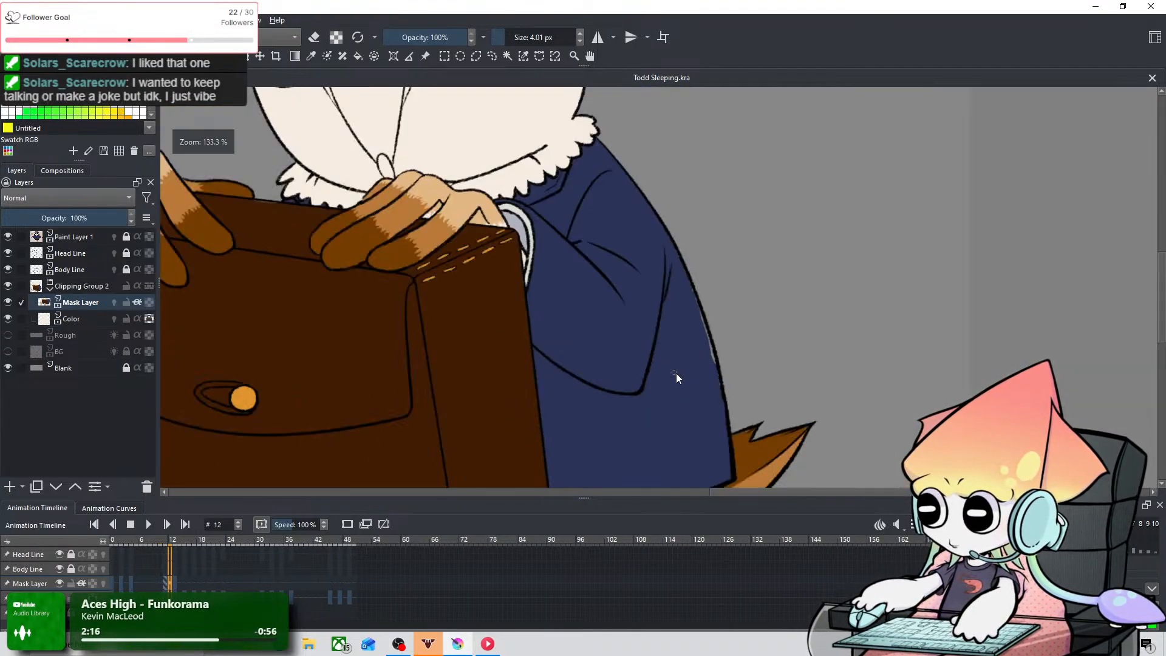
scroll(676, 373, up, 2)
scroll(487, 289, down, 3)
drag(477, 293, 607, 345)
Step: Step through frames 5 to 17 and examine how the coat and collar colors fit the line art
key(Left)
key(Left)
key(Left)
key(Left)
key(Left)
key(Left)
key(Left)
key(Left)
key(Left)
key(Left)
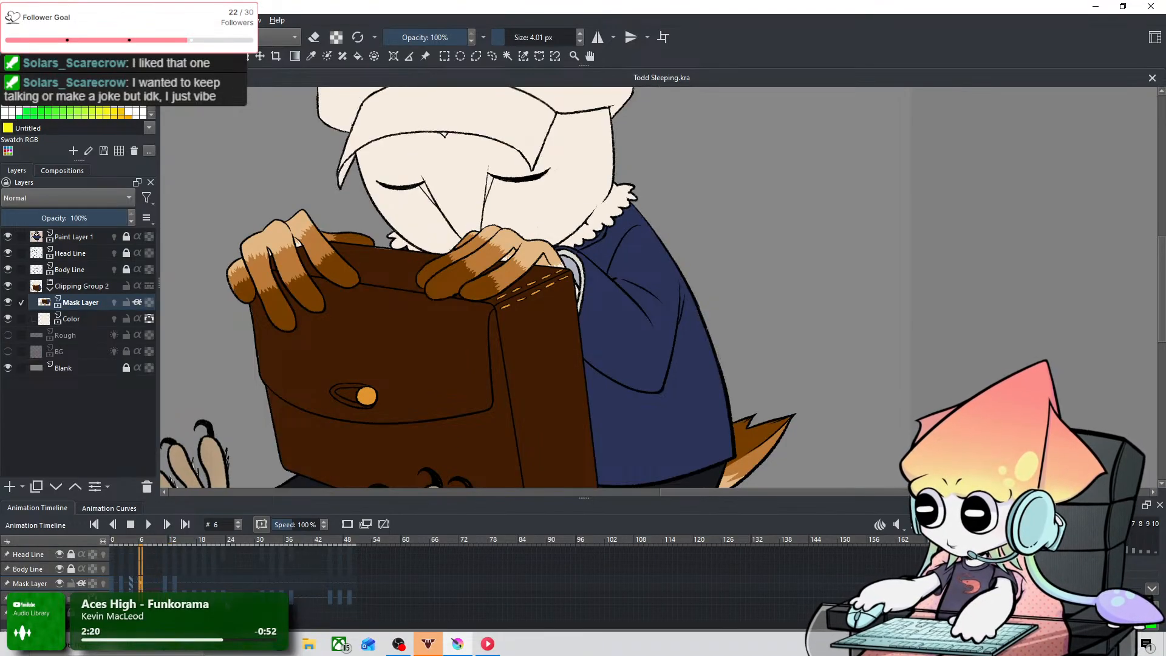
key(Right)
key(Right)
key(Right)
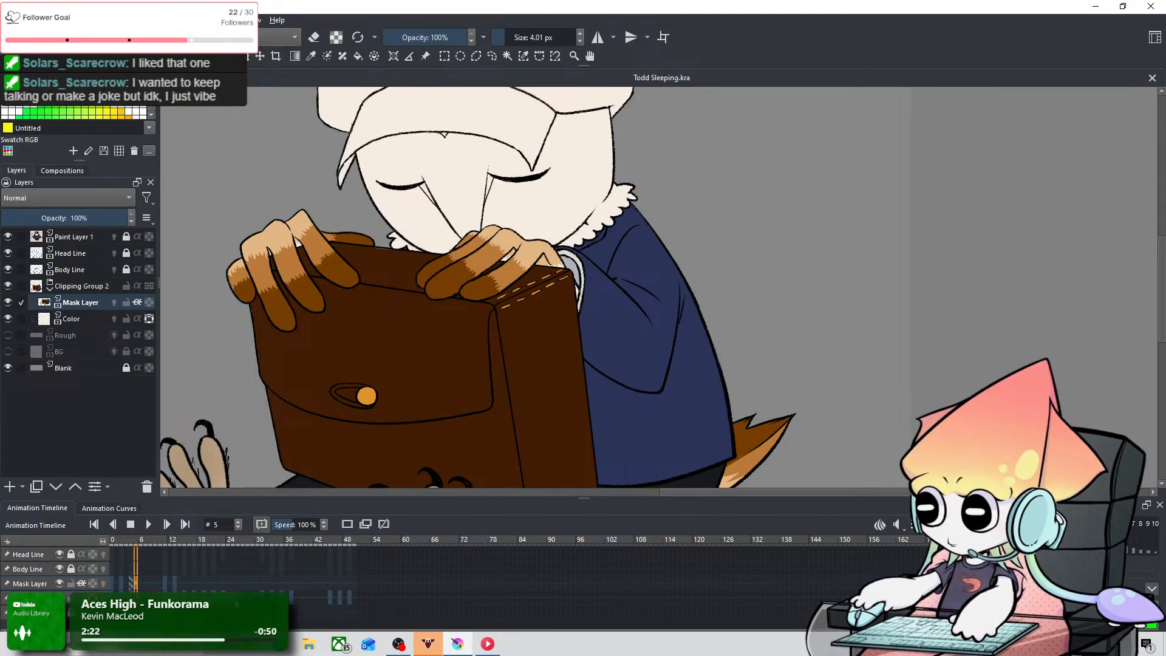
key(Right)
key(Right)
key(Right)
key(Right)
key(Right)
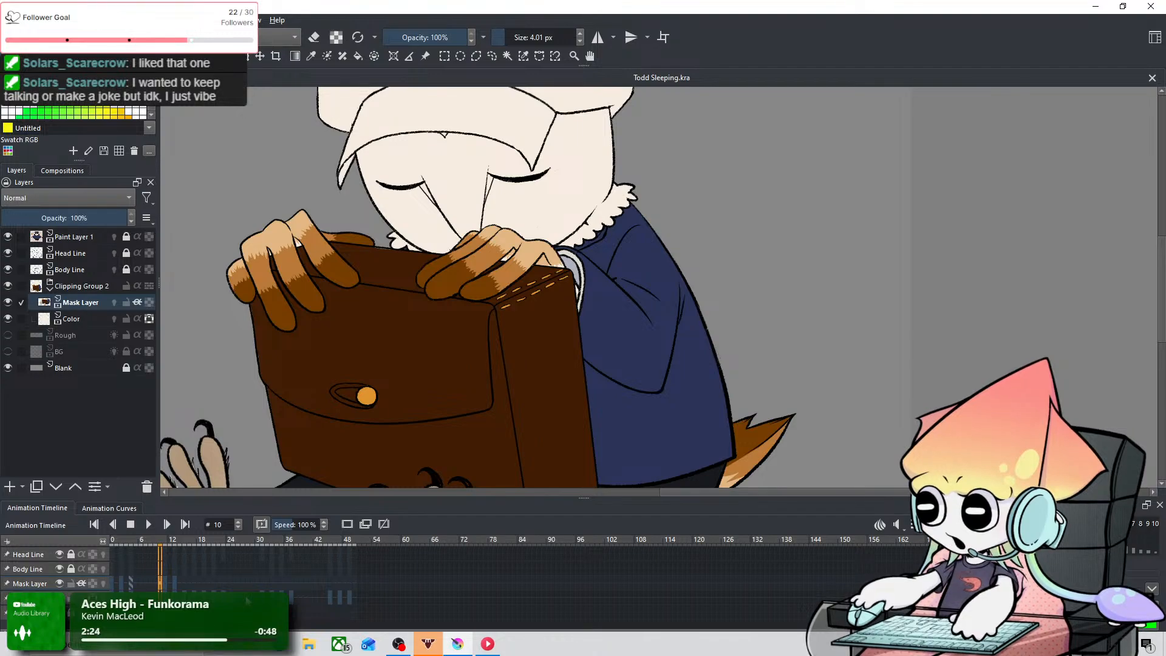
key(Right)
key(Right)
key(Right)
key(Right)
key(Right)
key(Left)
key(Left)
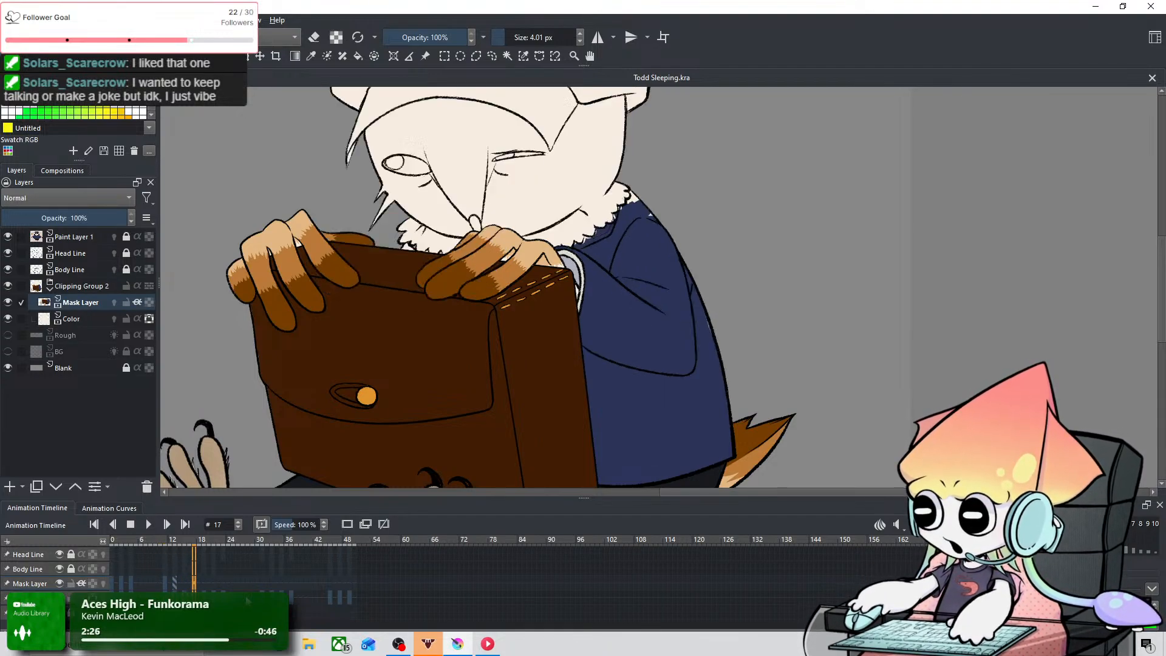
Step: Paste the copied color keyframe onto the Mask Layer at frame 15 and compare it with the preceding keyframes
right_click(184, 581)
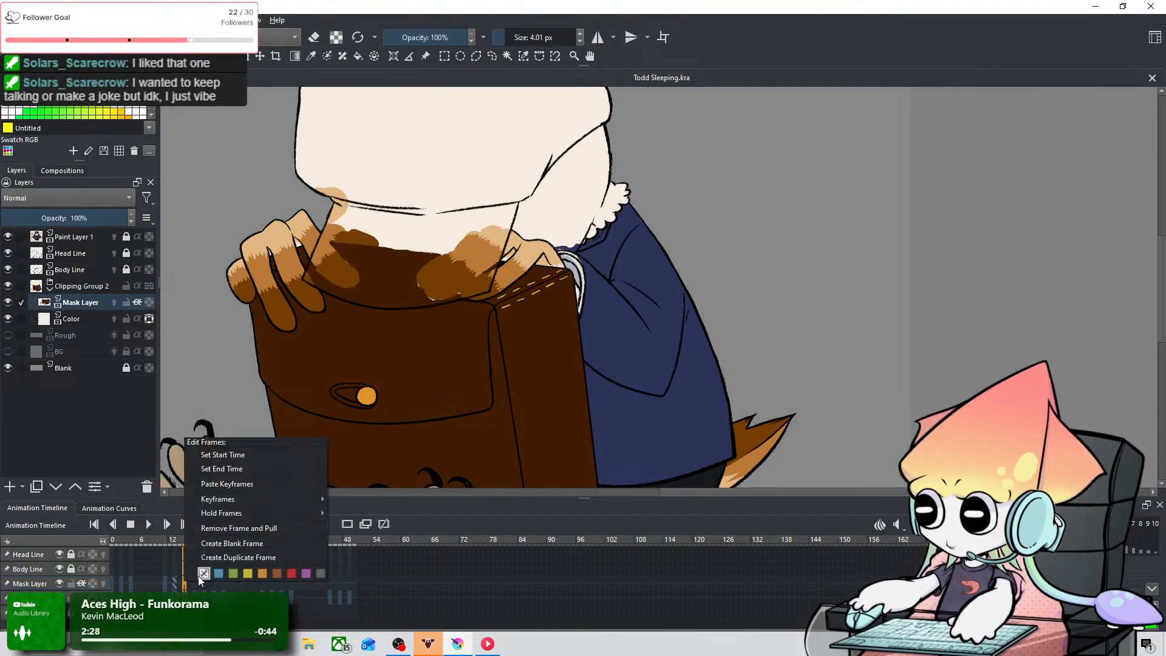
click(227, 484)
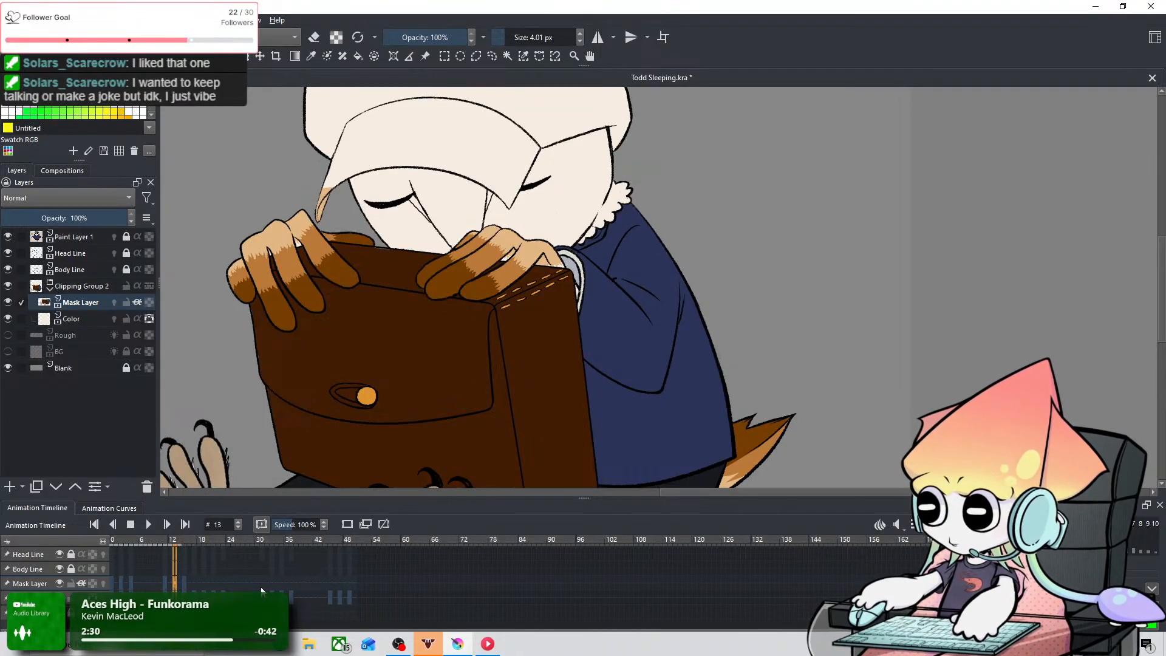
key(Left)
key(Left)
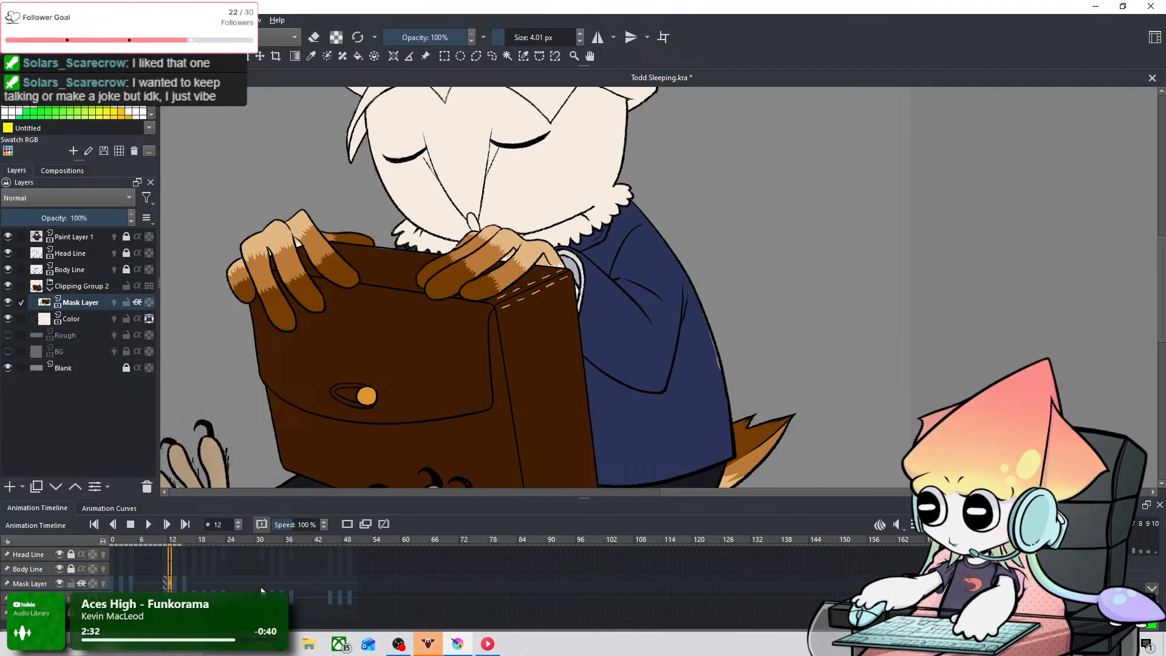
key(Right)
key(Right)
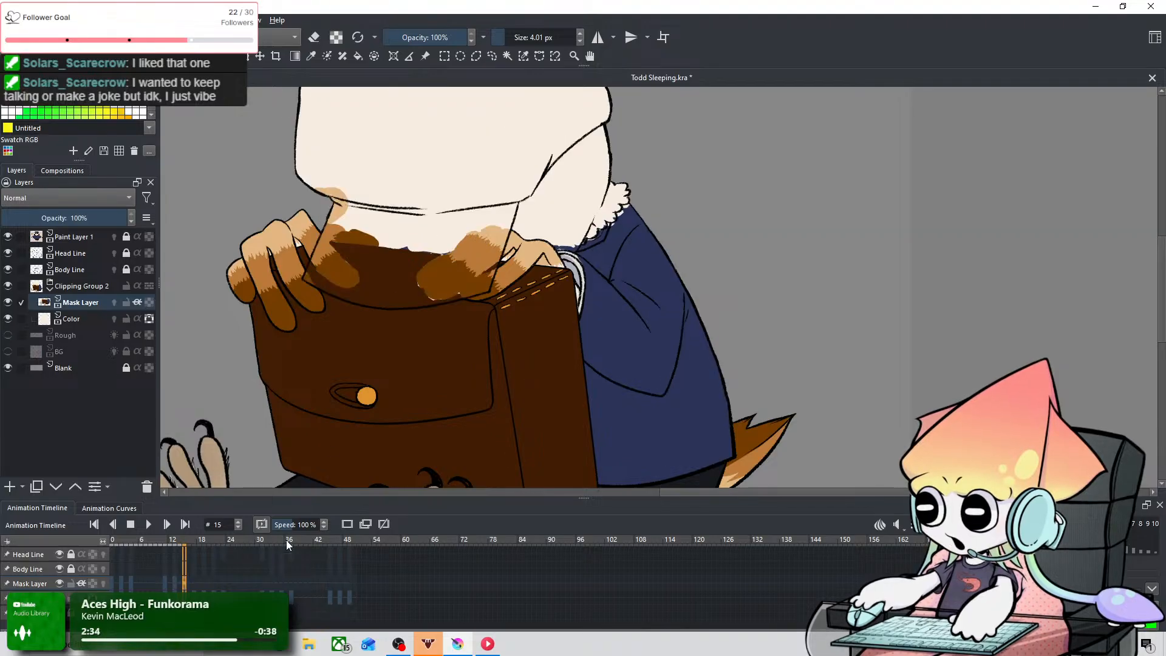
Step: At frame 15, erase the talon and briefcase colors covering the near half of the lowered visor, starting with a 15.48 px eraser
scroll(355, 290, up, 2)
mouse_move(355, 289)
mouse_down()
mouse_move(476, 357)
mouse_move(454, 395)
mouse_up()
key(e)
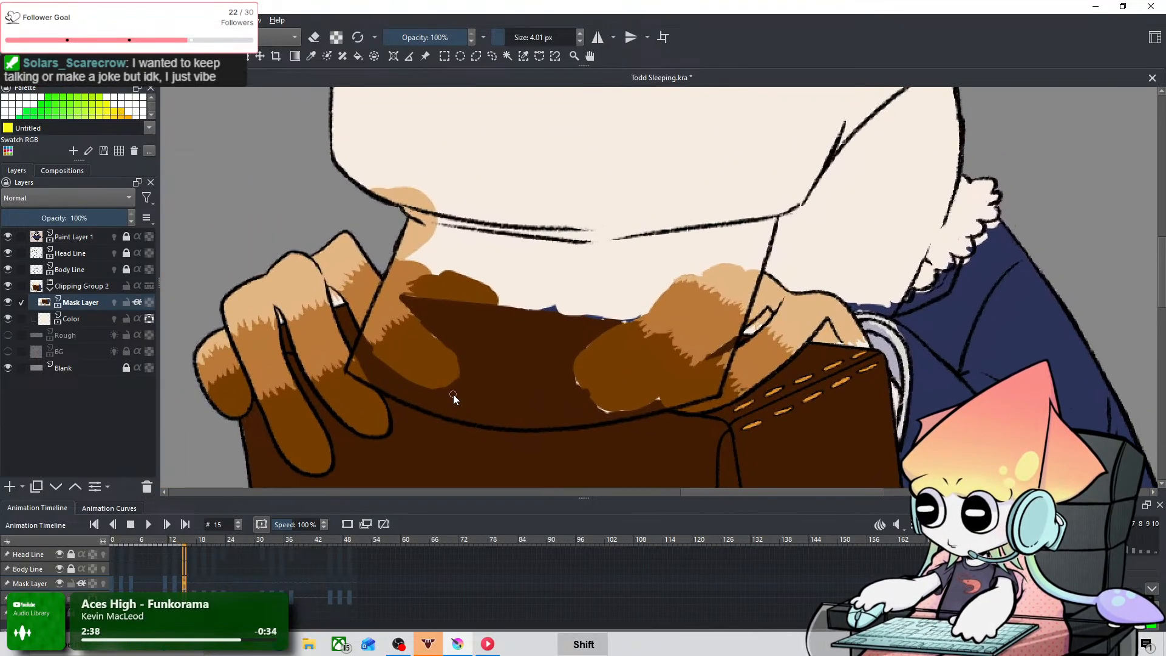
key(shift)
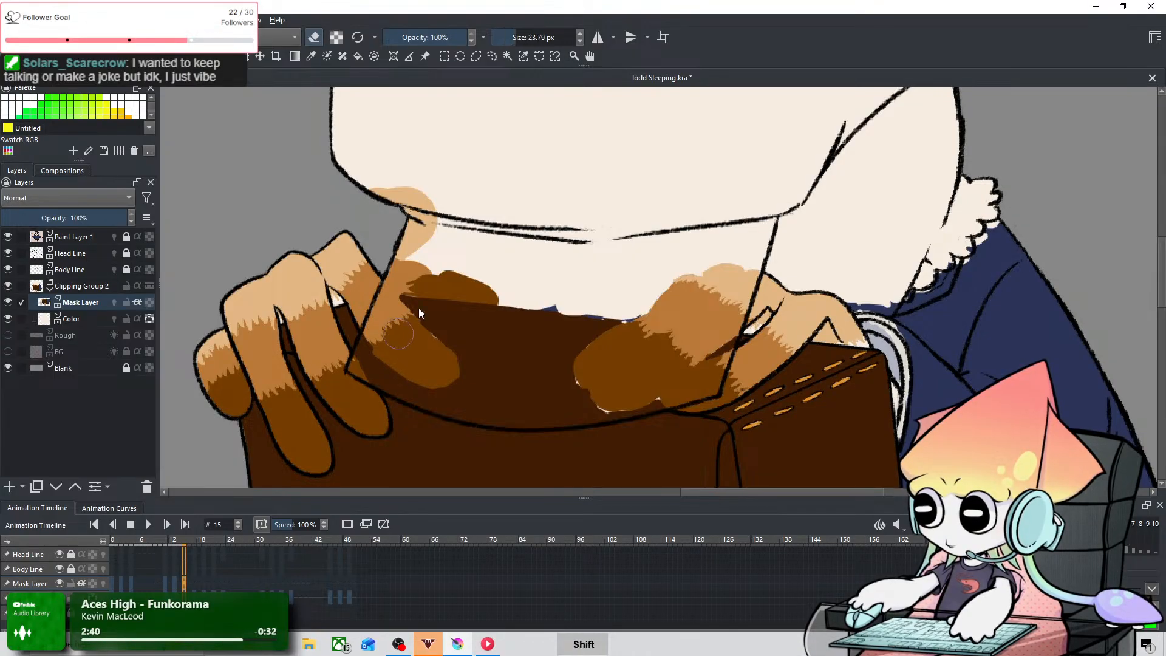
key(ctrl+z)
drag(387, 334, 383, 335)
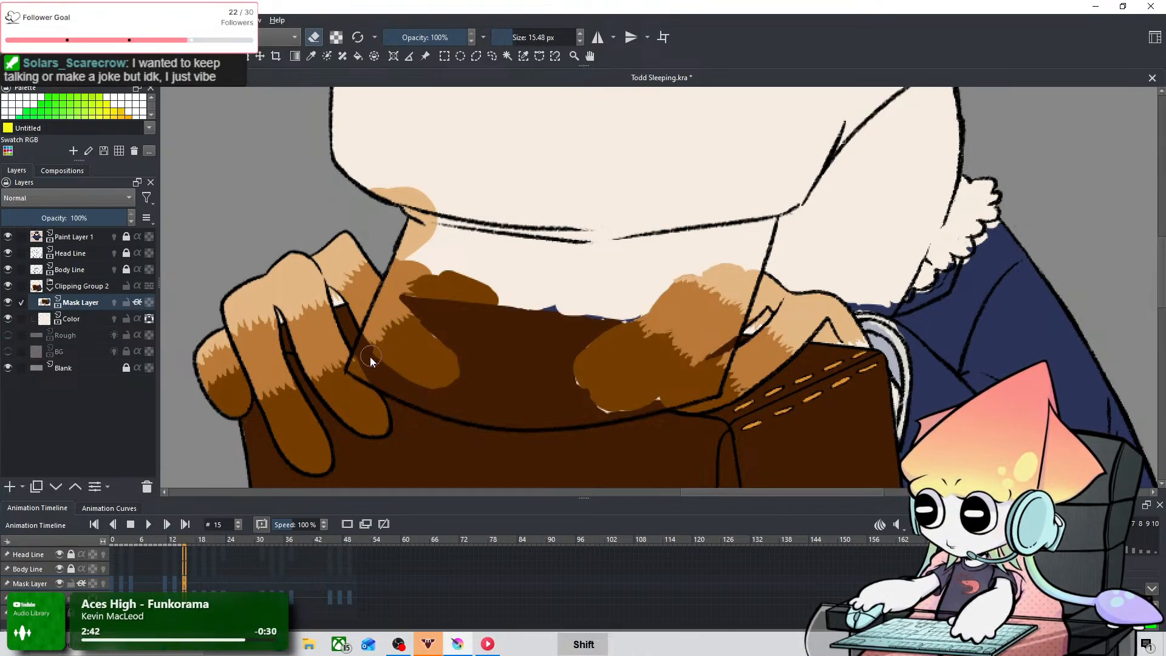
mouse_move(373, 343)
mouse_down()
mouse_move(418, 219)
mouse_move(397, 195)
mouse_move(404, 217)
mouse_move(427, 189)
mouse_move(415, 316)
mouse_move(391, 330)
mouse_move(400, 316)
mouse_move(384, 363)
mouse_move(356, 367)
mouse_move(364, 358)
mouse_move(396, 382)
mouse_move(362, 368)
mouse_move(417, 392)
mouse_move(374, 357)
mouse_move(392, 365)
mouse_move(389, 382)
mouse_move(445, 404)
mouse_move(419, 395)
mouse_move(473, 399)
mouse_move(441, 404)
mouse_move(469, 413)
mouse_move(507, 252)
mouse_move(476, 365)
mouse_move(475, 412)
mouse_move(513, 256)
mouse_move(480, 415)
mouse_move(481, 331)
mouse_up()
key(ctrl+z)
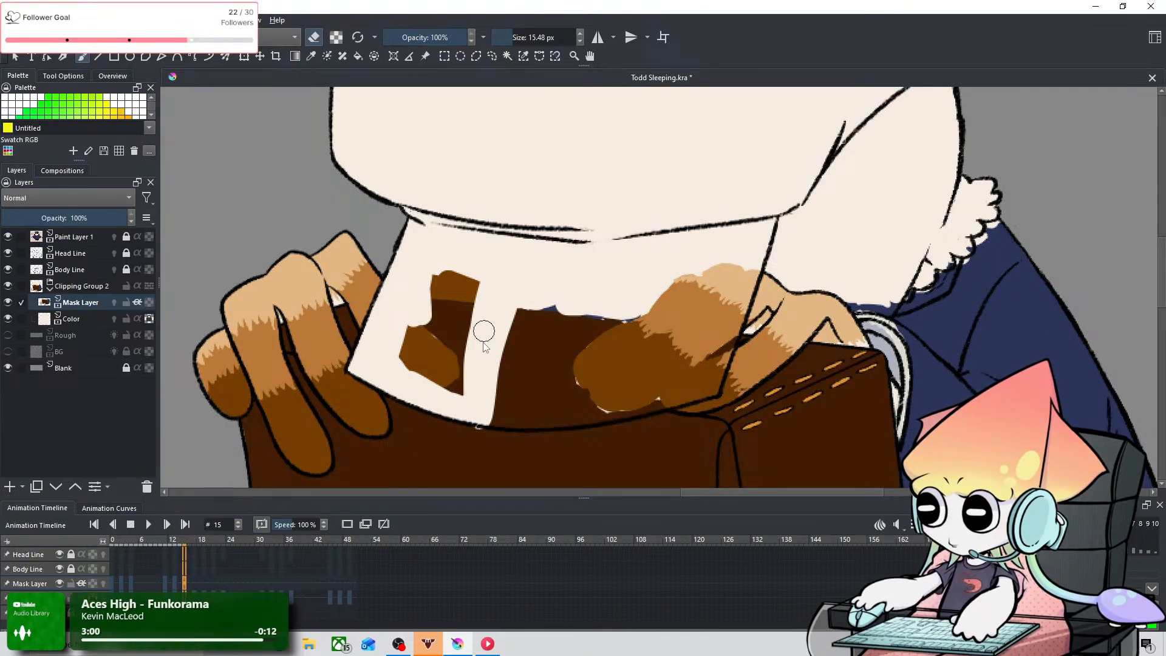
key(ctrl+z)
mouse_move(455, 404)
mouse_down()
mouse_move(508, 269)
mouse_move(488, 394)
mouse_move(511, 287)
mouse_move(473, 368)
mouse_move(441, 319)
mouse_move(466, 258)
mouse_move(440, 380)
mouse_move(465, 302)
mouse_move(484, 352)
mouse_move(465, 316)
mouse_up()
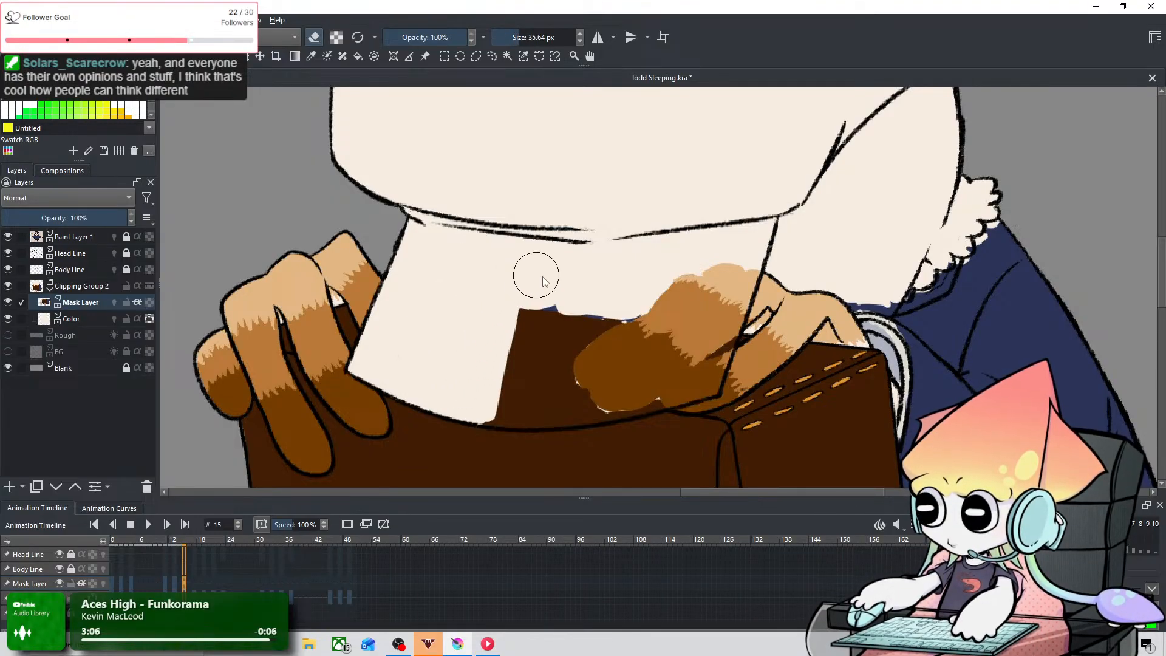
Step: Erase the remaining briefcase and second-hand colors from the lowered visor at frame 15 with a 35.64 px eraser, cleaning up its corner
key(space)
drag(616, 271, 425, 265)
mouse_move(309, 381)
mouse_down()
mouse_move(429, 370)
mouse_move(368, 398)
mouse_move(401, 386)
mouse_move(319, 398)
mouse_move(360, 399)
mouse_move(293, 364)
mouse_move(314, 384)
mouse_move(343, 267)
mouse_move(369, 362)
mouse_move(418, 300)
mouse_move(440, 330)
mouse_move(373, 403)
mouse_move(423, 385)
mouse_move(378, 397)
mouse_move(429, 369)
mouse_move(394, 399)
mouse_move(443, 375)
mouse_move(397, 396)
mouse_move(434, 382)
mouse_move(414, 399)
mouse_up()
key(ctrl+z)
key(ctrl+z)
key(ctrl+z)
drag(467, 369, 432, 389)
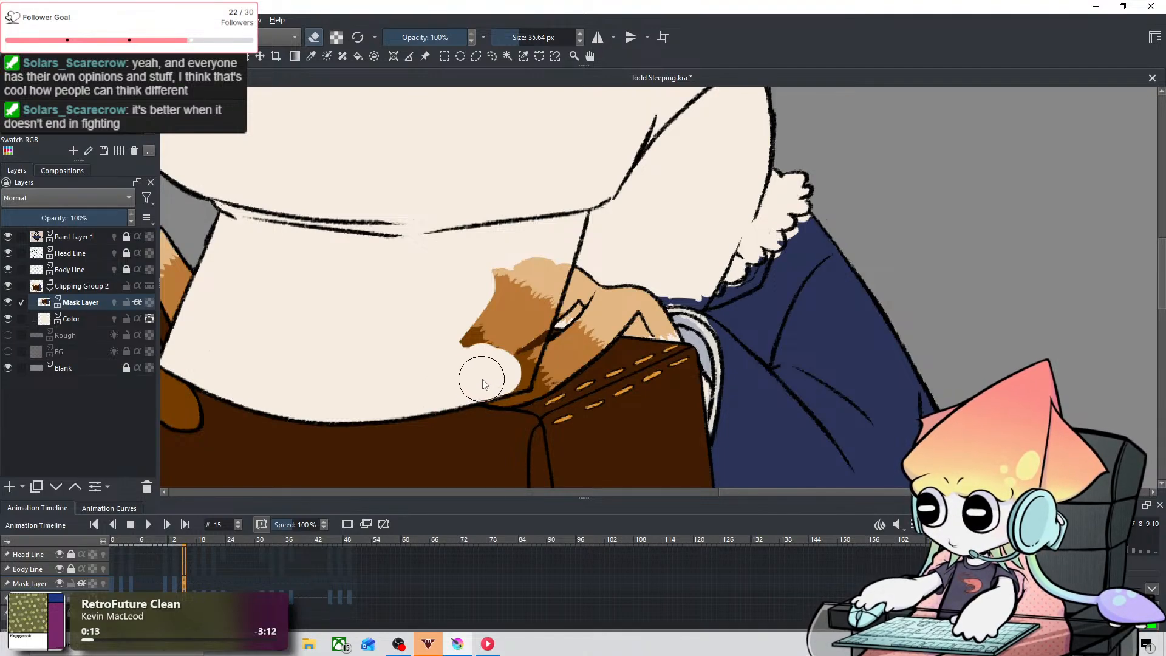
mouse_move(512, 346)
mouse_down()
mouse_move(479, 322)
mouse_move(525, 232)
mouse_move(503, 328)
mouse_move(540, 273)
mouse_up()
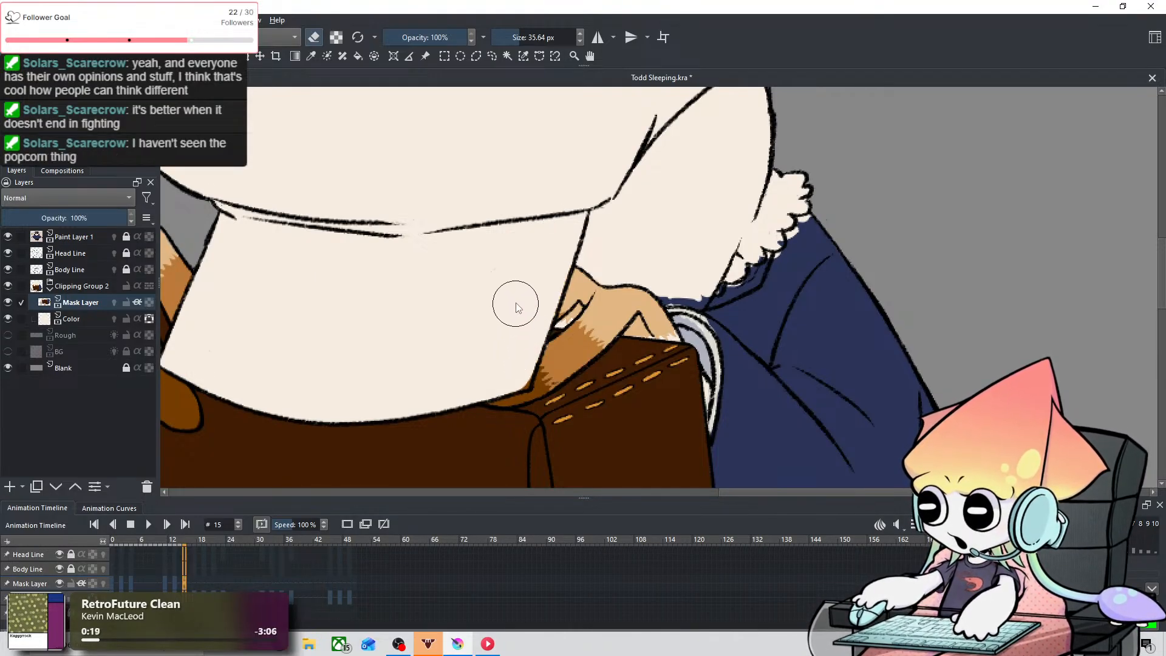
shift+drag(522, 275, 518, 276)
drag(523, 386, 526, 375)
Step: Erase the navy spilling into the head just above the cuff at frame 15 with a 2.26 px eraser
key(space)
drag(597, 241, 484, 289)
drag(546, 339, 554, 350)
drag(579, 305, 582, 302)
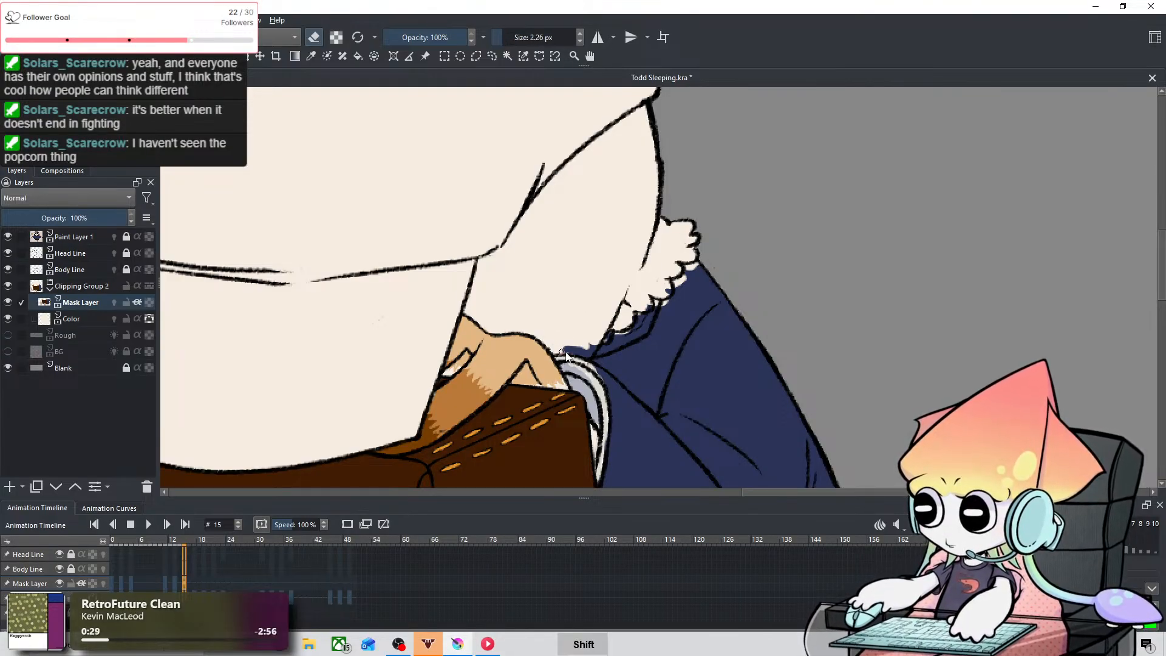
drag(563, 353, 579, 354)
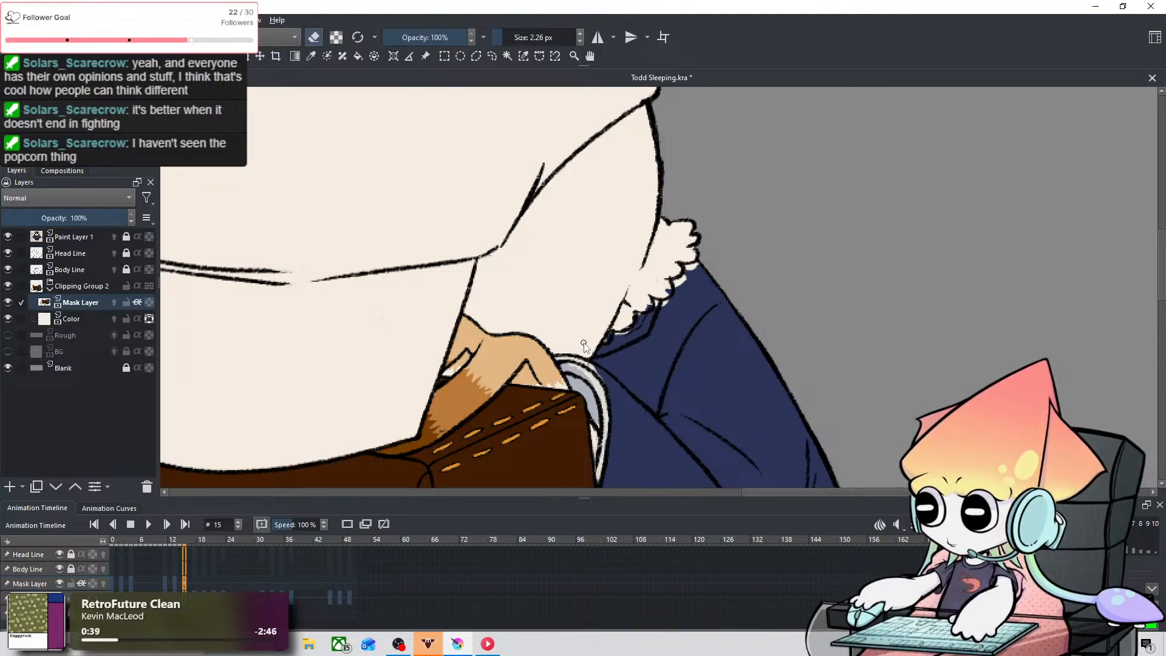
Step: At frame 15, paint navy into the cream gaps along the fur collar's lower edge using brush sizes of 1.38 and 3.78 px
drag(584, 343, 527, 417)
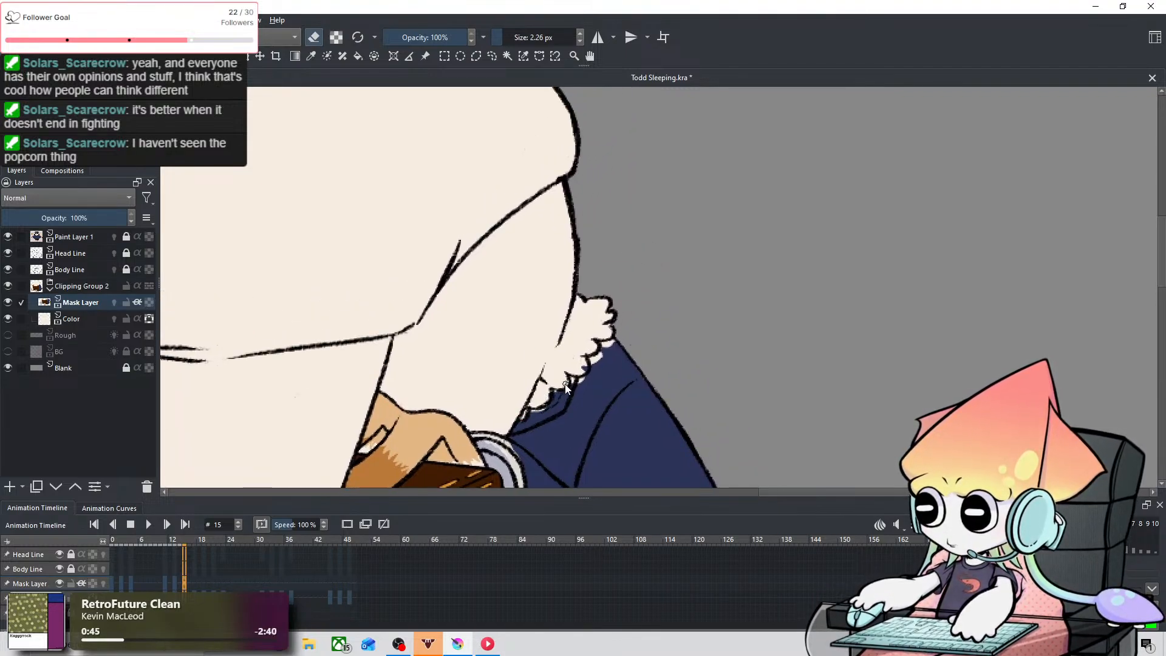
shift+drag(576, 363, 583, 365)
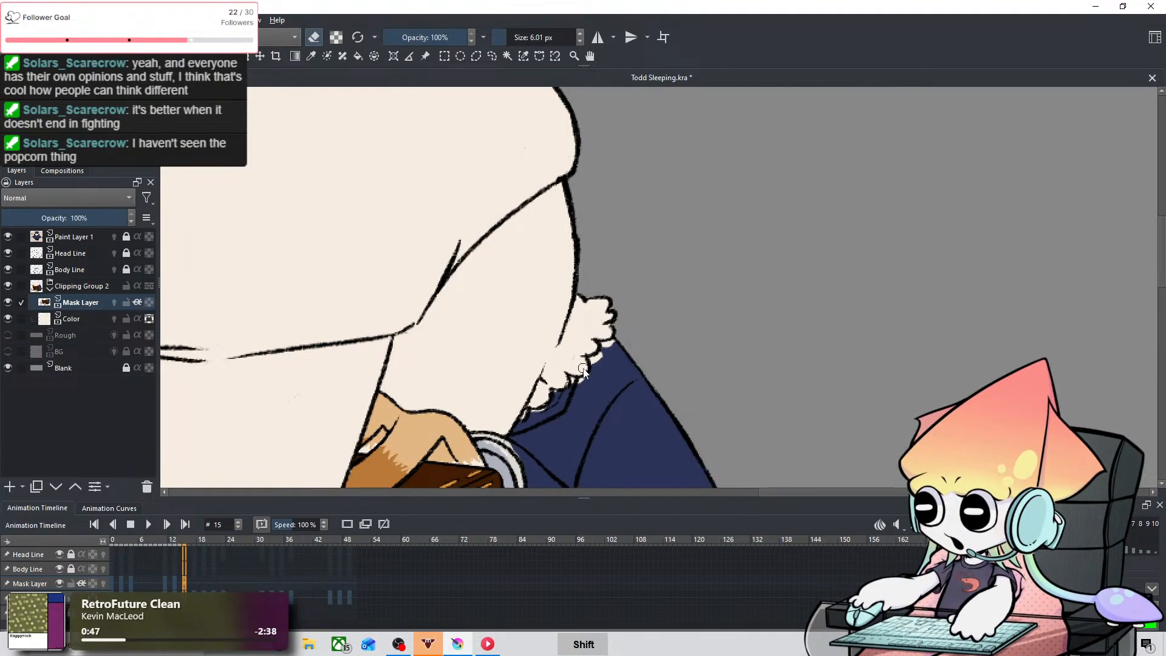
click(311, 57)
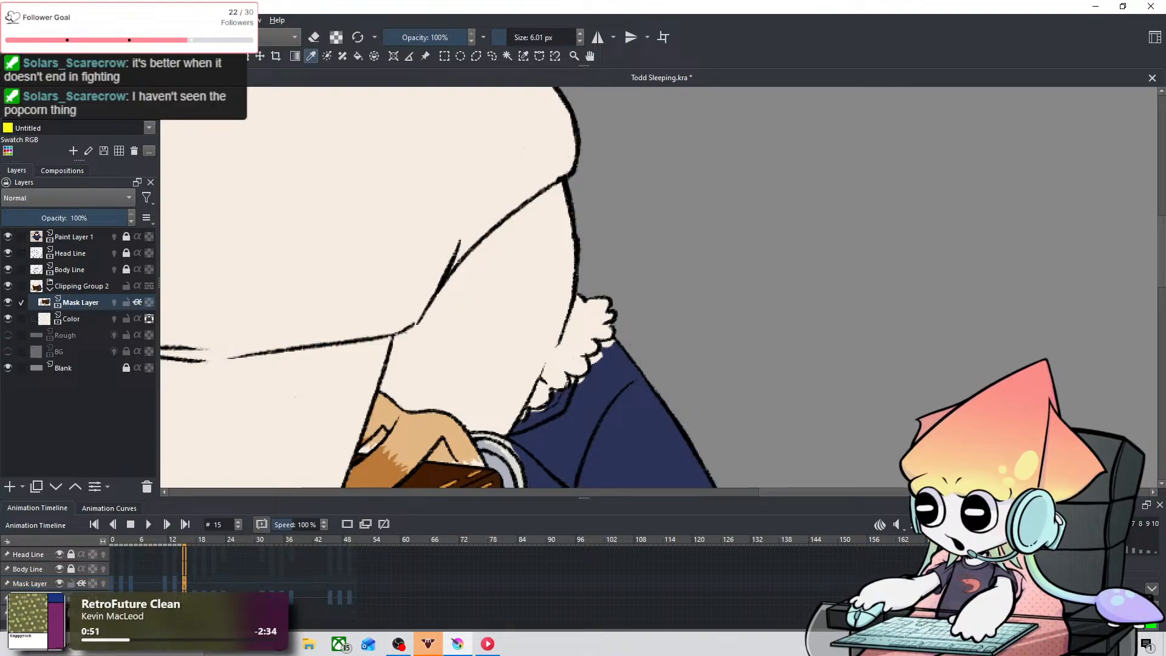
click(83, 56)
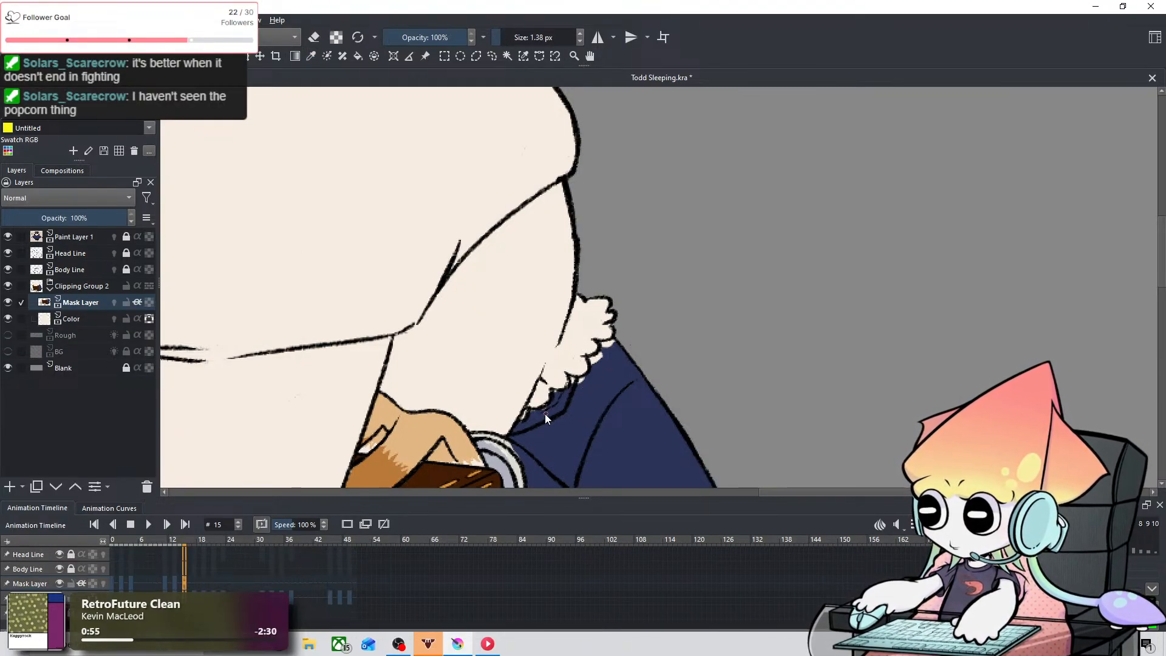
key(ctrl+z)
drag(534, 410, 546, 405)
key(ctrl+z)
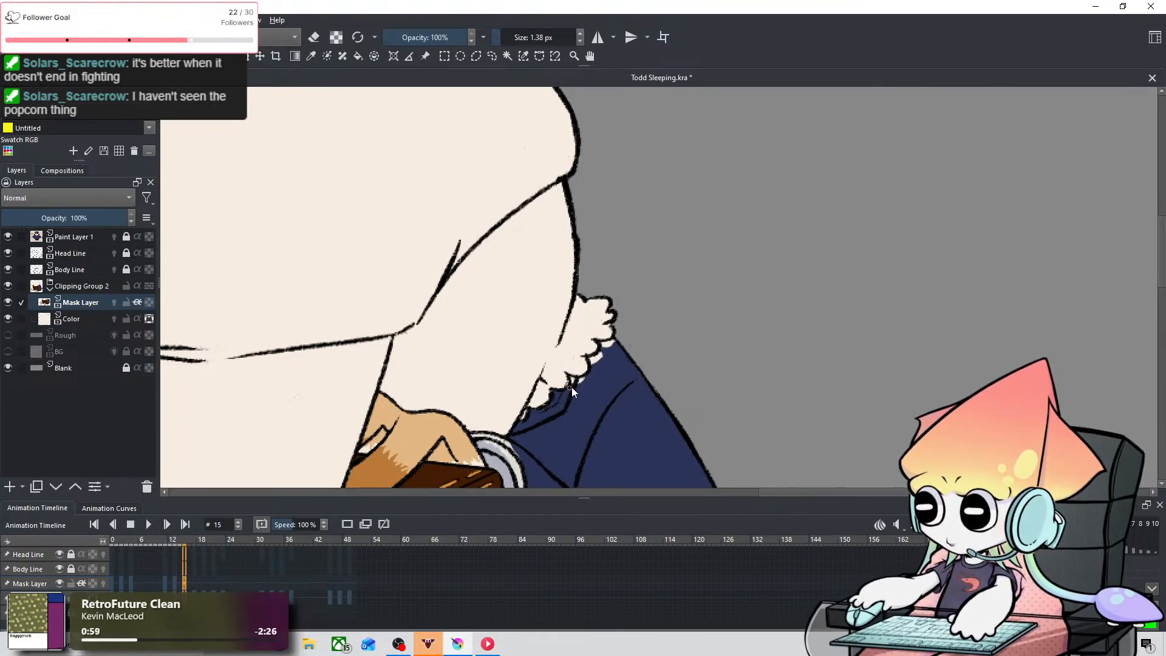
shift+drag(574, 384, 578, 390)
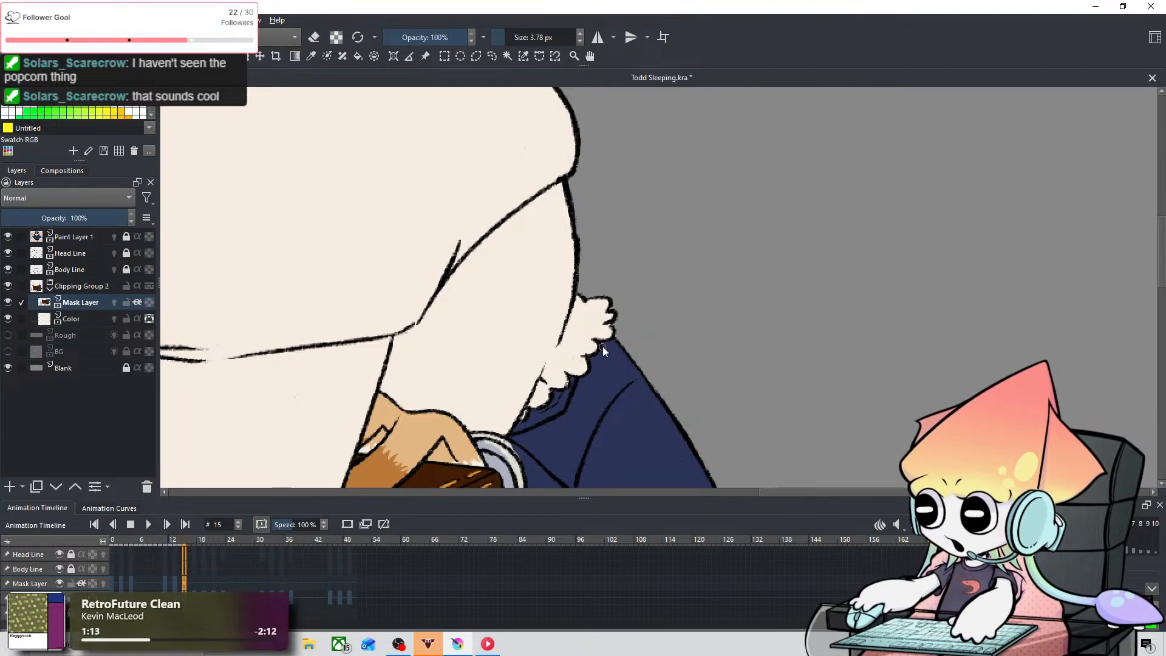
scroll(603, 347, down, 4)
scroll(549, 376, down, 1)
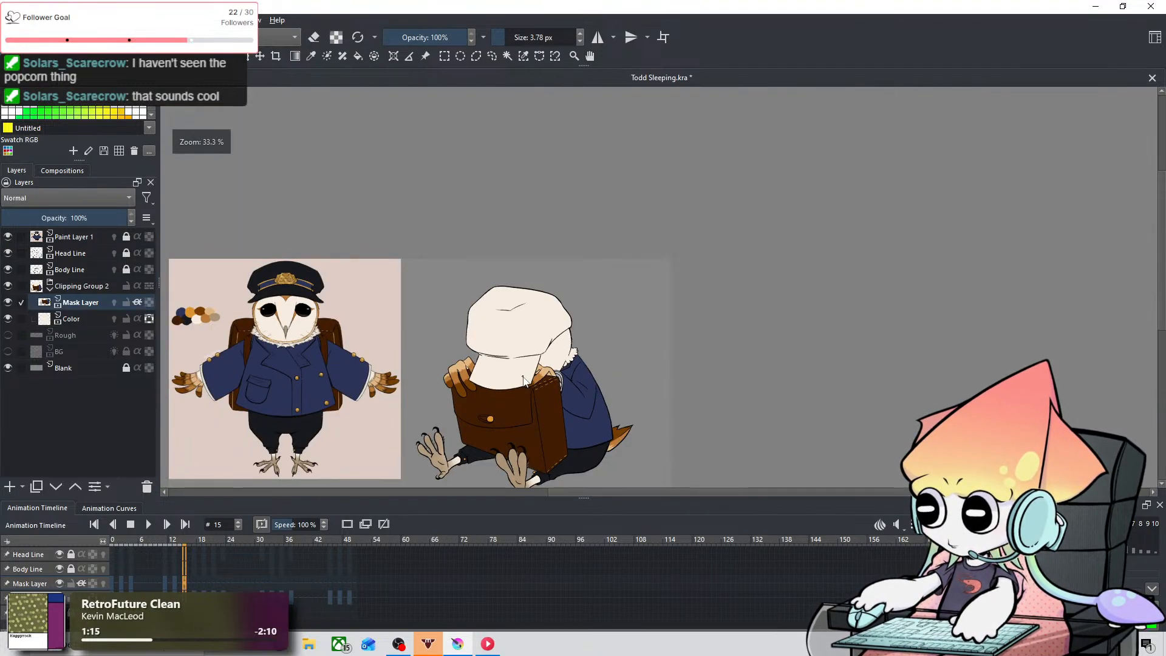
Step: At frame 12, select the Color layer and hide the Mask Layer to expose the base gap along the coat's back edge
drag(529, 393, 599, 331)
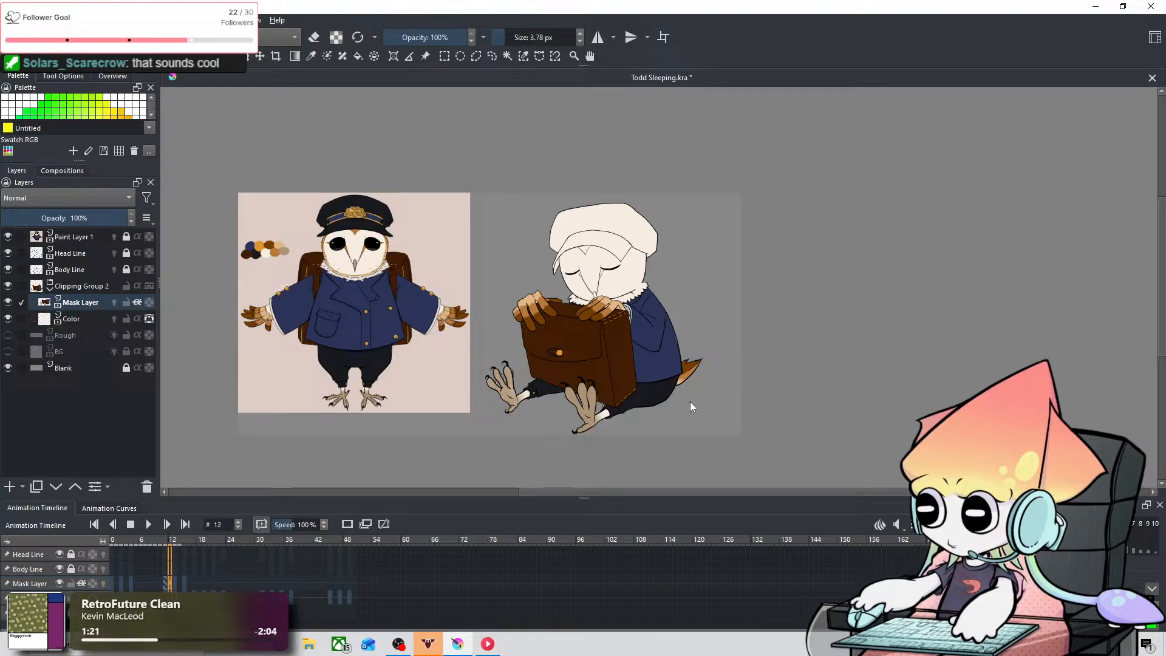
scroll(690, 402, up, 6)
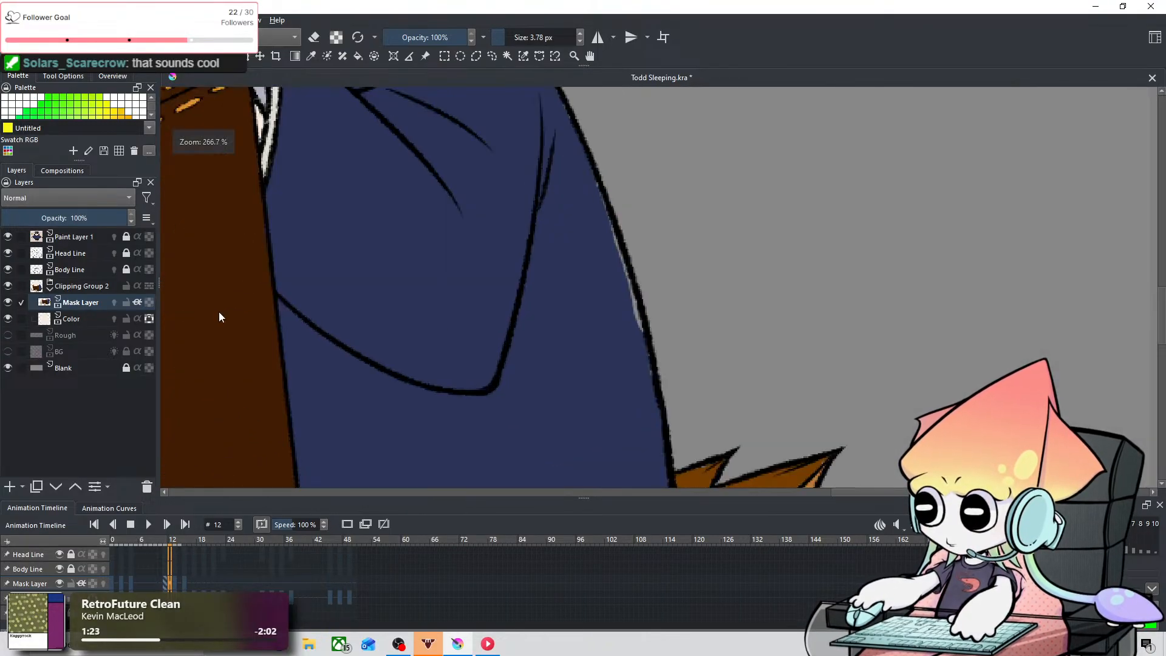
click(94, 316)
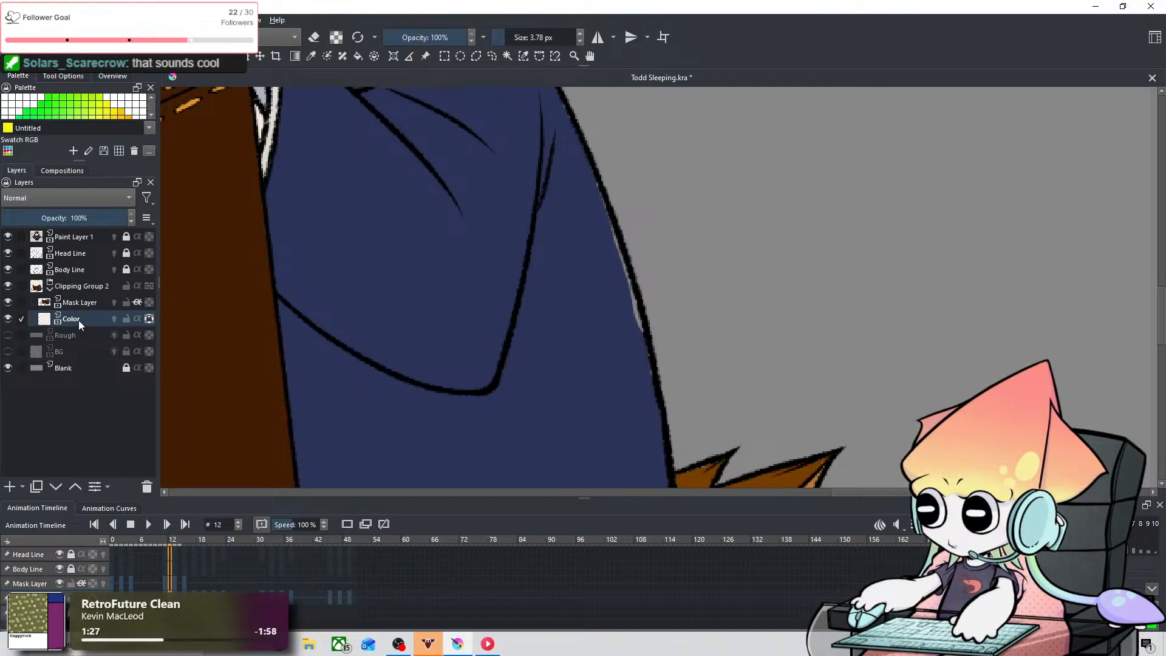
click(8, 318)
click(8, 318)
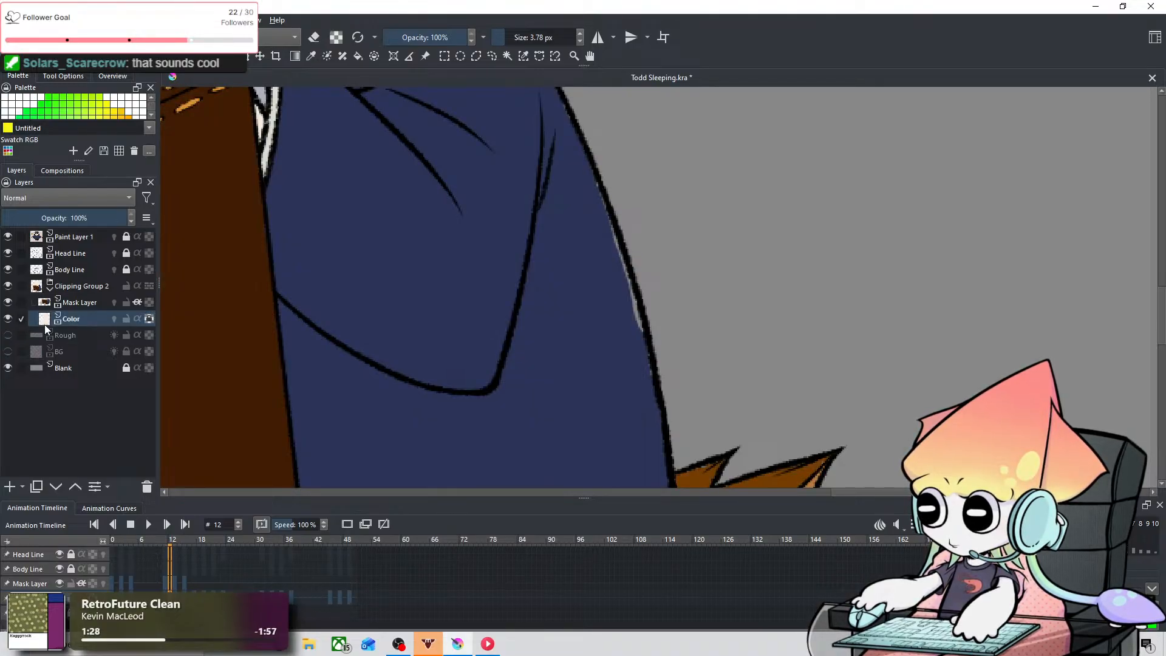
click(8, 303)
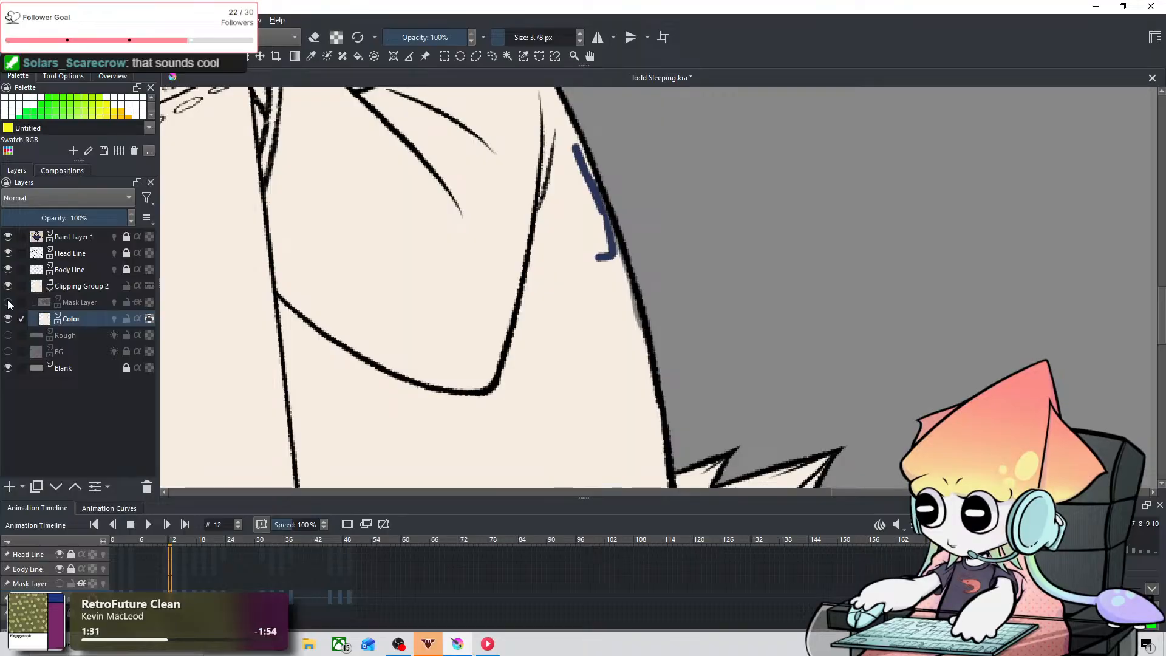
key(ctrl+z)
key(Right)
key(Right)
key(Right)
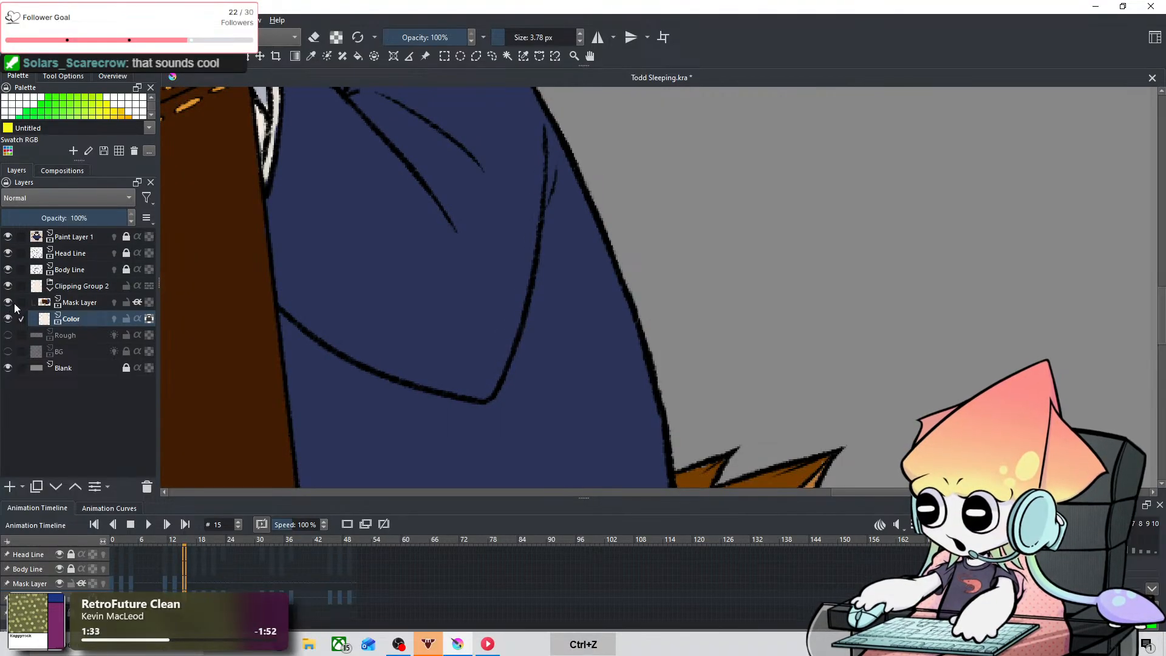
key(ctrl+shift+z)
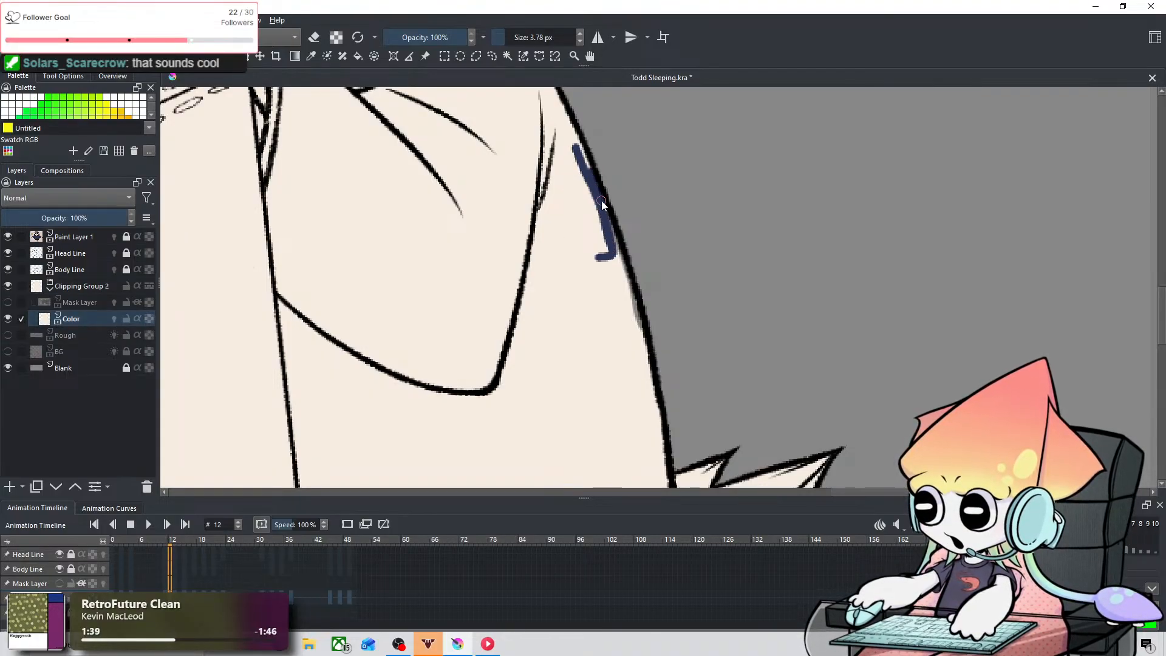
Step: Paint over the gap along the coat's back edge on the Color layer at frame 12, and show and reselect the Mask Layer
drag(601, 200, 644, 360)
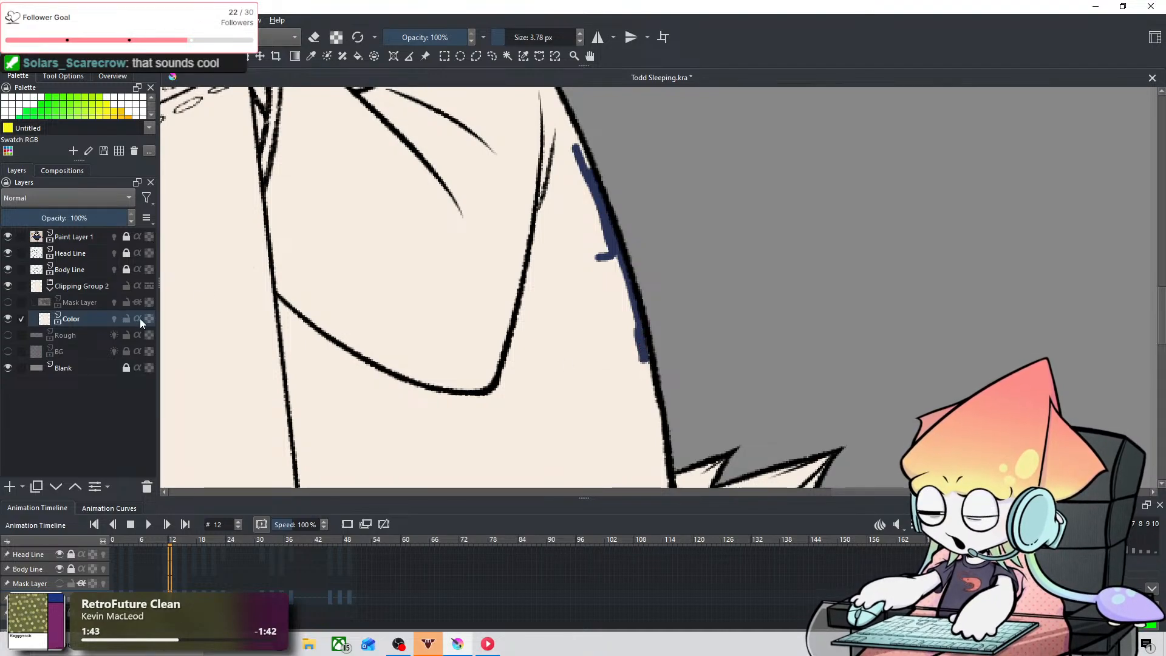
click(8, 301)
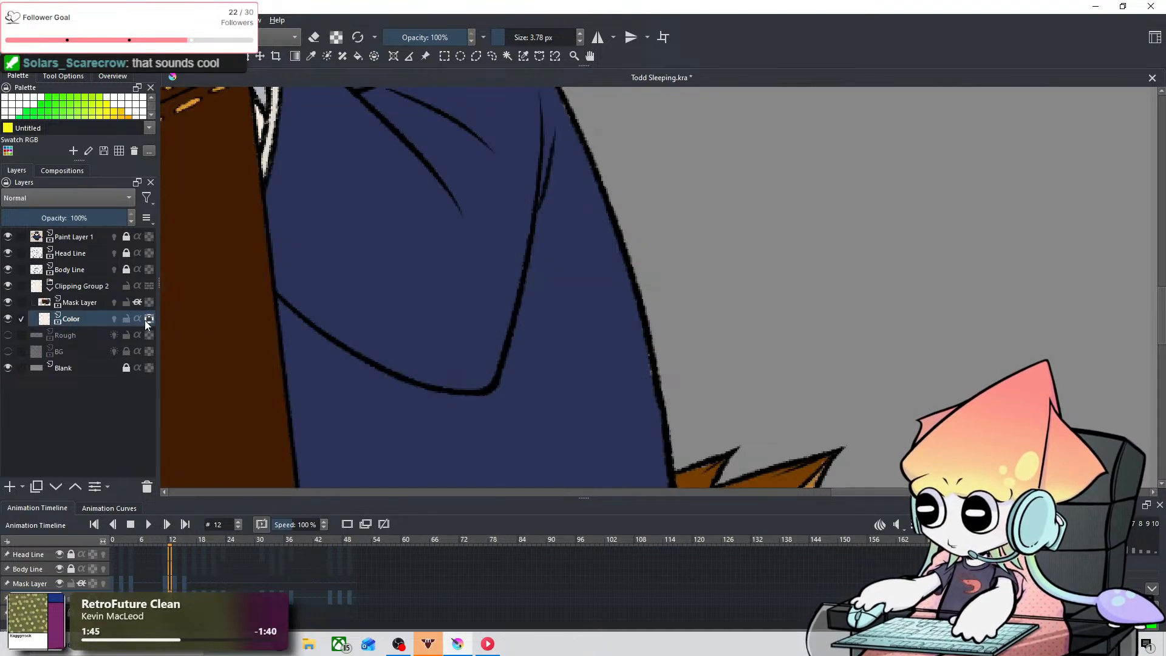
click(102, 302)
scroll(509, 312, down, 5)
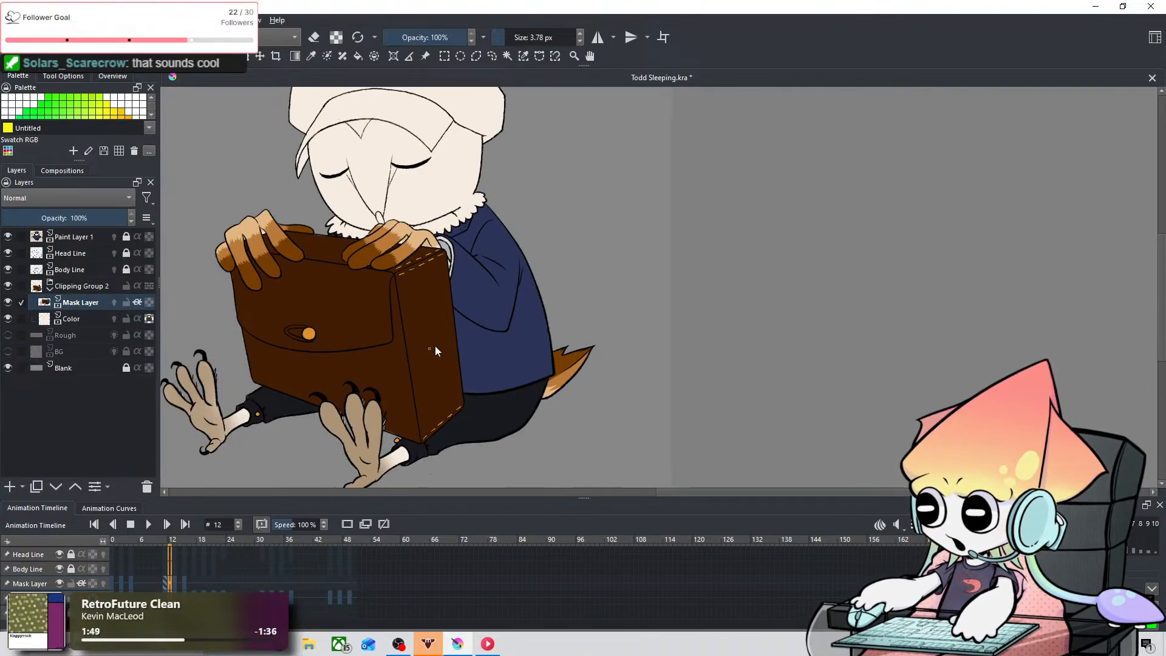
Step: Compare the neighboring keyframes and paste the copied color keyframe onto the Mask Layer at frame 17
key(Left)
key(Left)
key(Left)
key(Right)
key(Right)
key(Right)
key(Right)
key(Right)
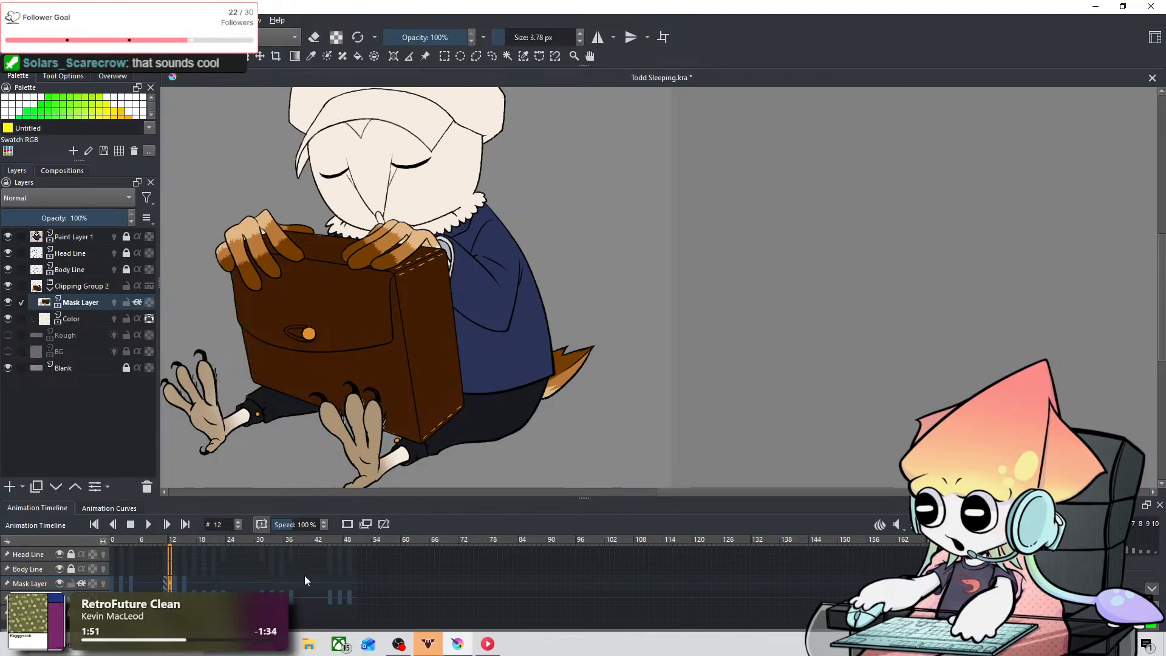
key(Right)
key(Right)
key(Right)
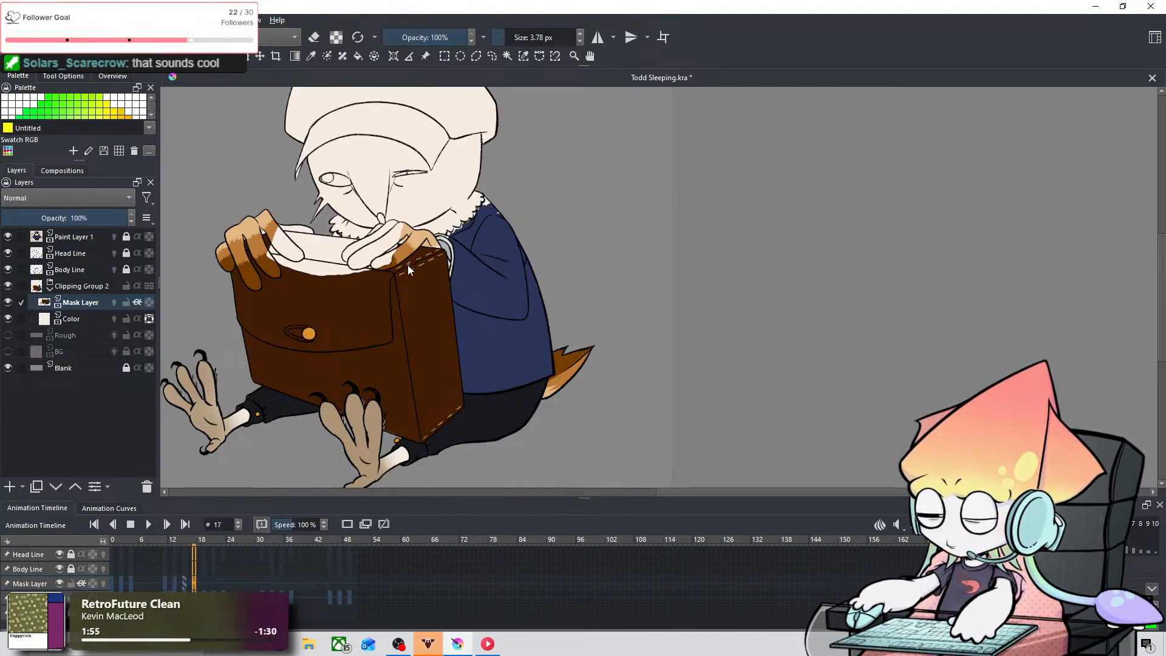
right_click(195, 582)
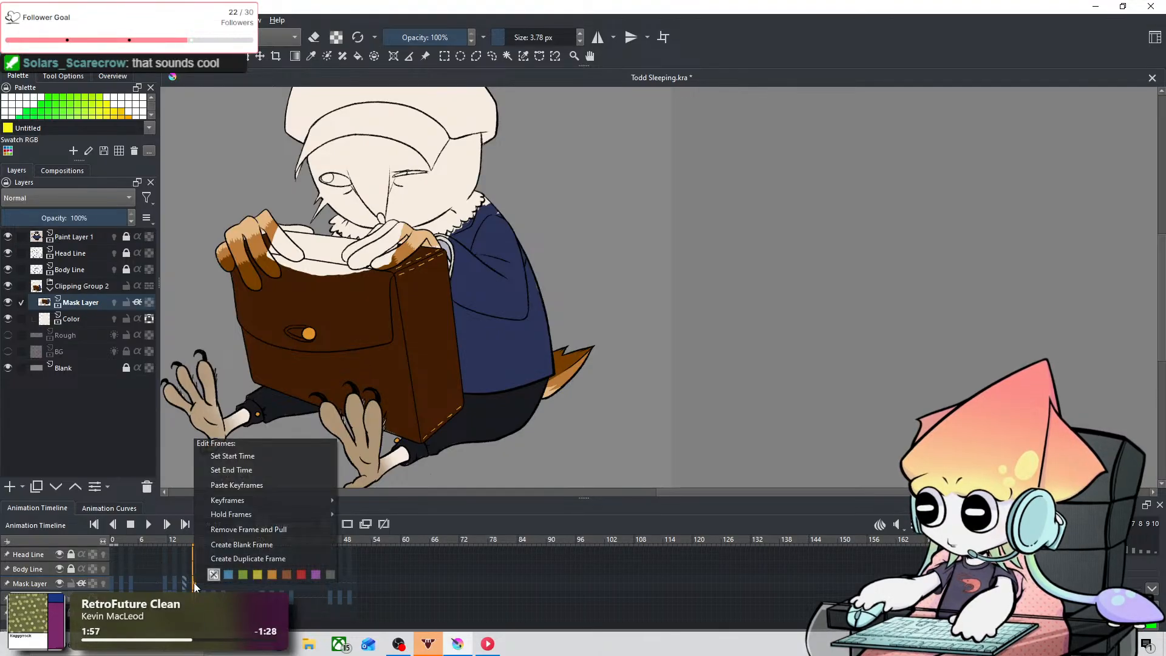
click(264, 490)
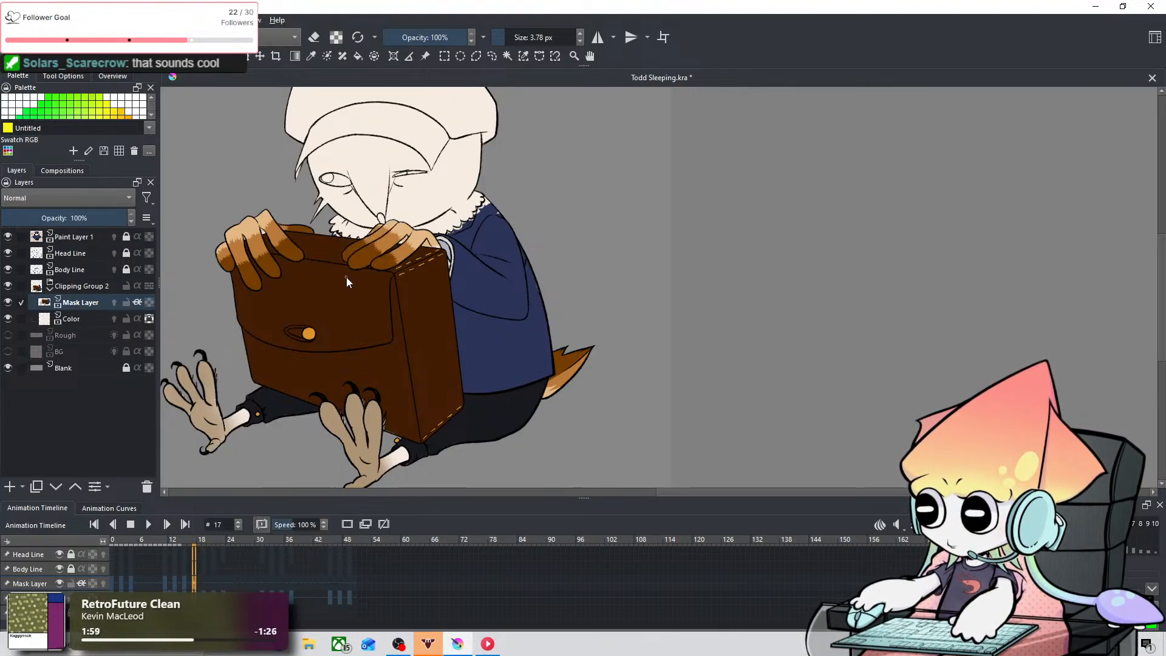
Step: At frame 17, paint navy between the fur collar tufts just above the briefcase with a 3.78 px brush
scroll(346, 277, up, 8)
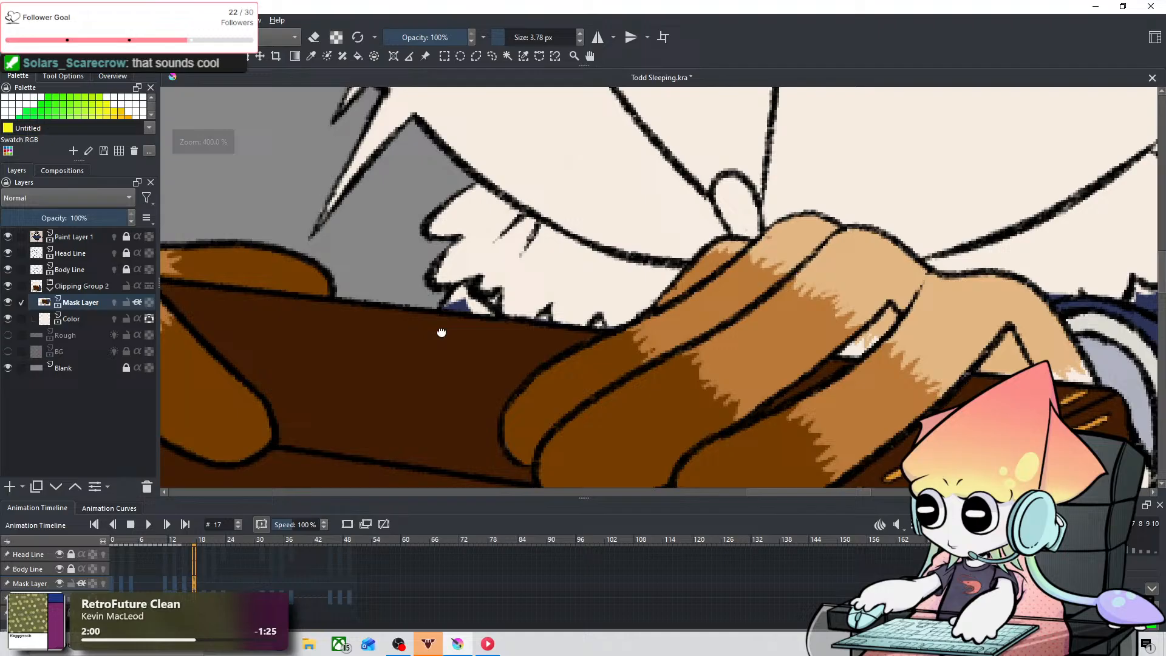
drag(441, 333, 445, 340)
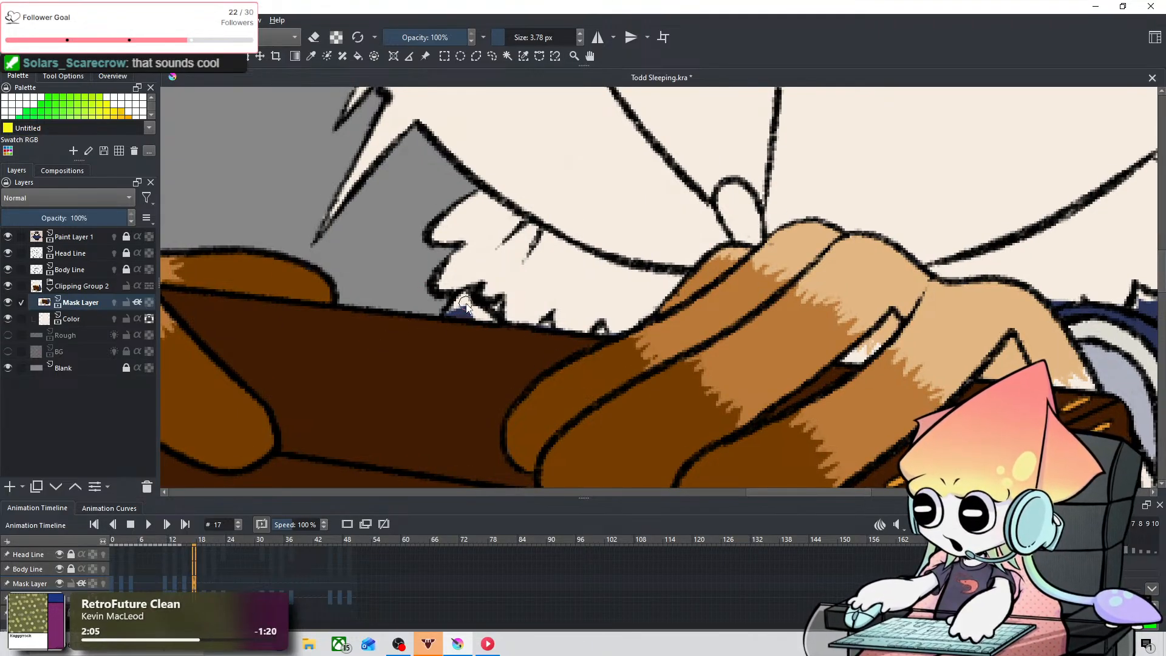
mouse_move(467, 306)
mouse_down()
mouse_move(450, 313)
mouse_move(465, 295)
mouse_move(456, 307)
mouse_move(498, 306)
mouse_move(480, 316)
mouse_move(494, 304)
mouse_move(489, 328)
mouse_up()
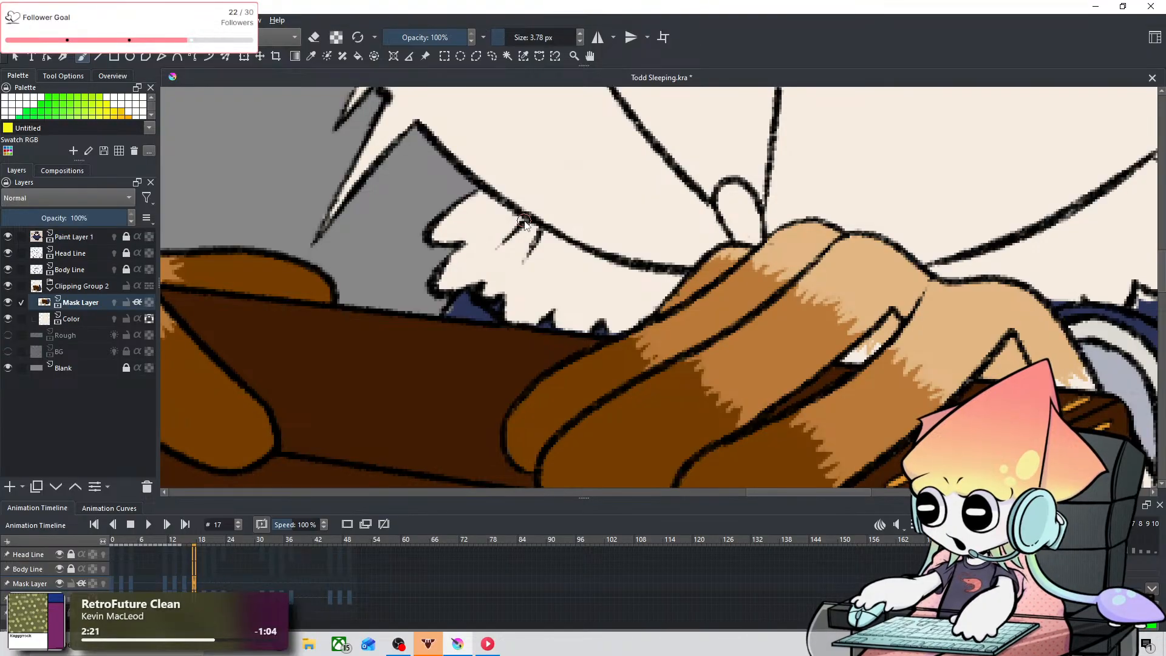
Step: Fill the cream gaps beneath the far side of the fur collar and along the coat's shoulder with navy at frame 17
key(space)
drag(737, 201, 403, 252)
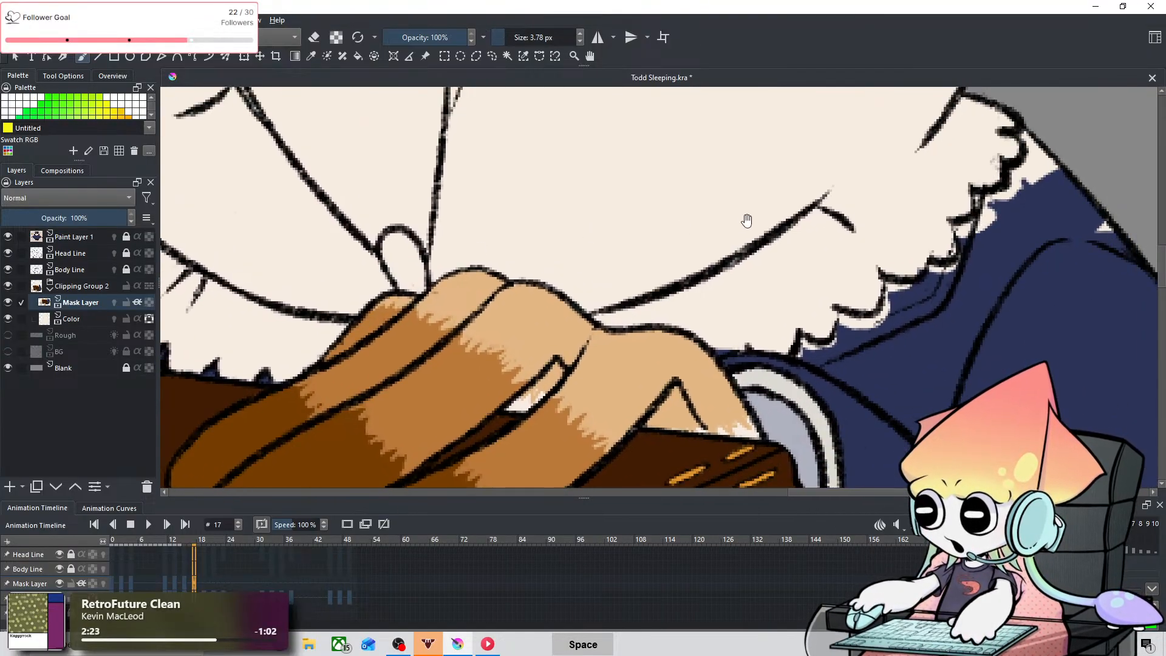
drag(746, 221, 432, 309)
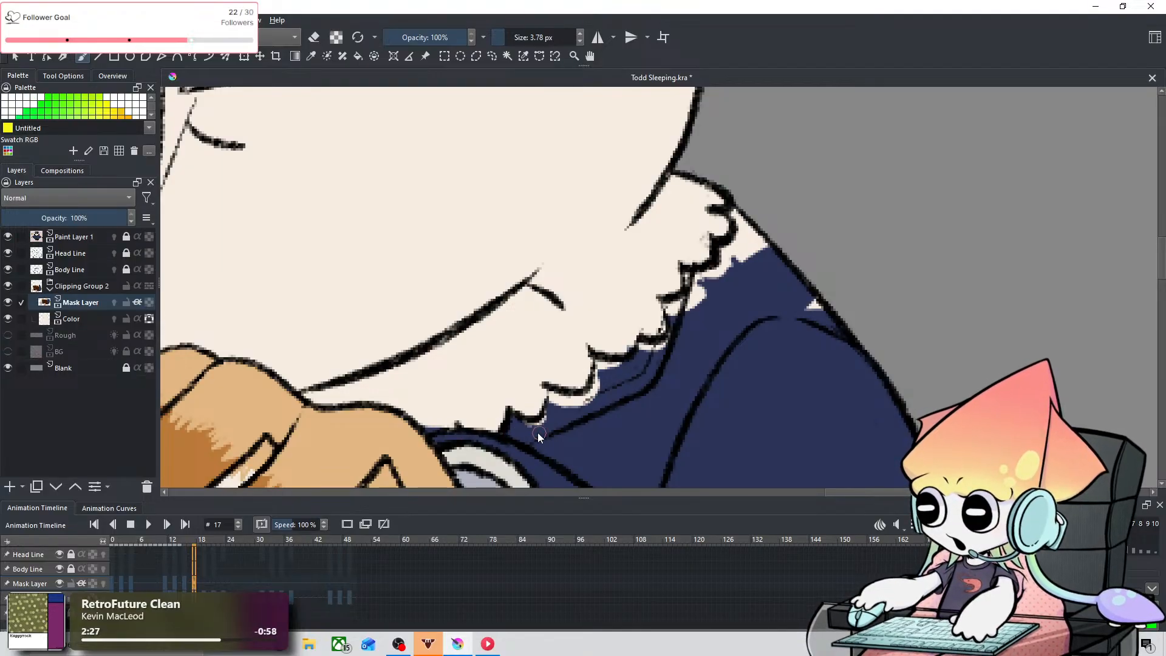
key(e)
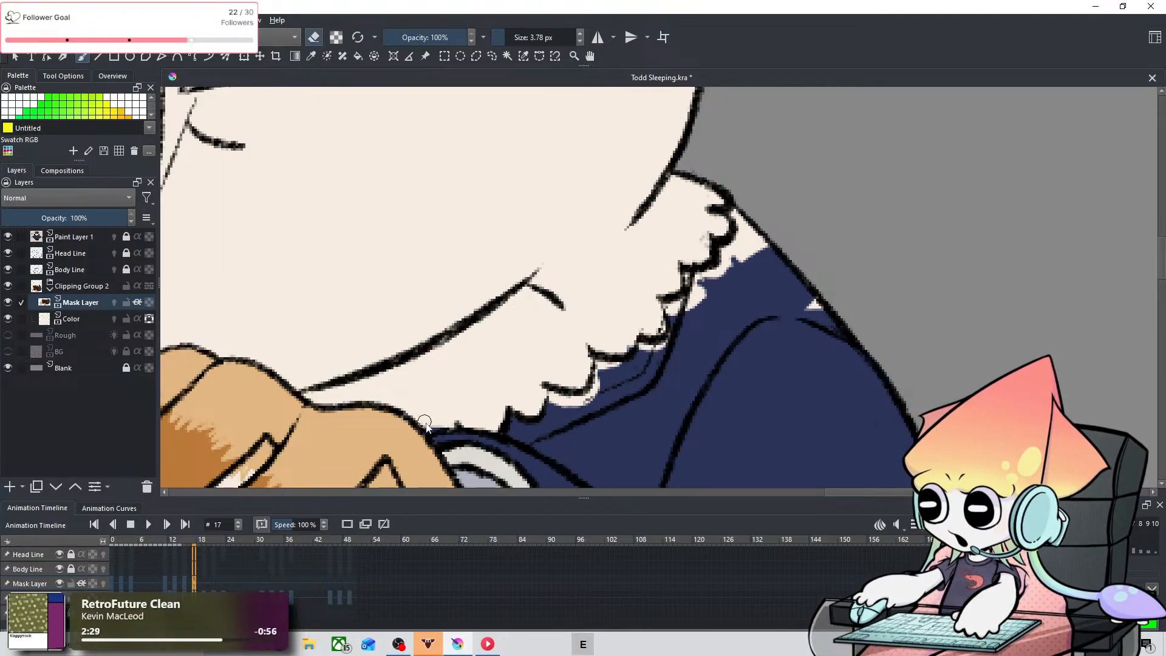
key(e)
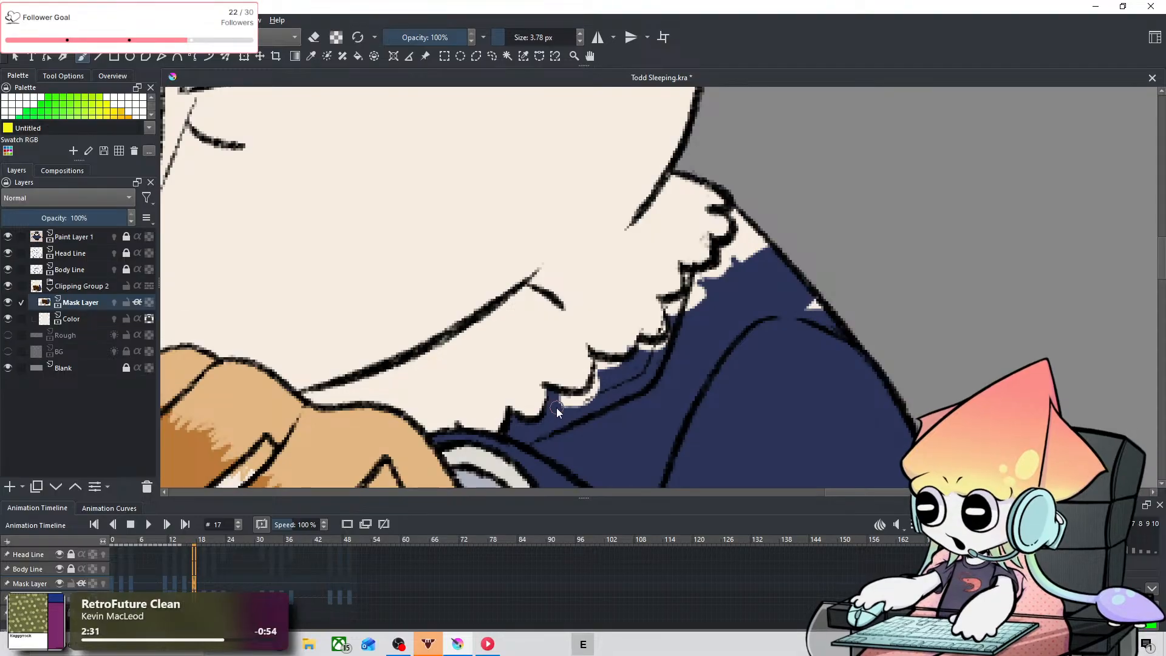
key(ctrl+z)
drag(577, 405, 598, 378)
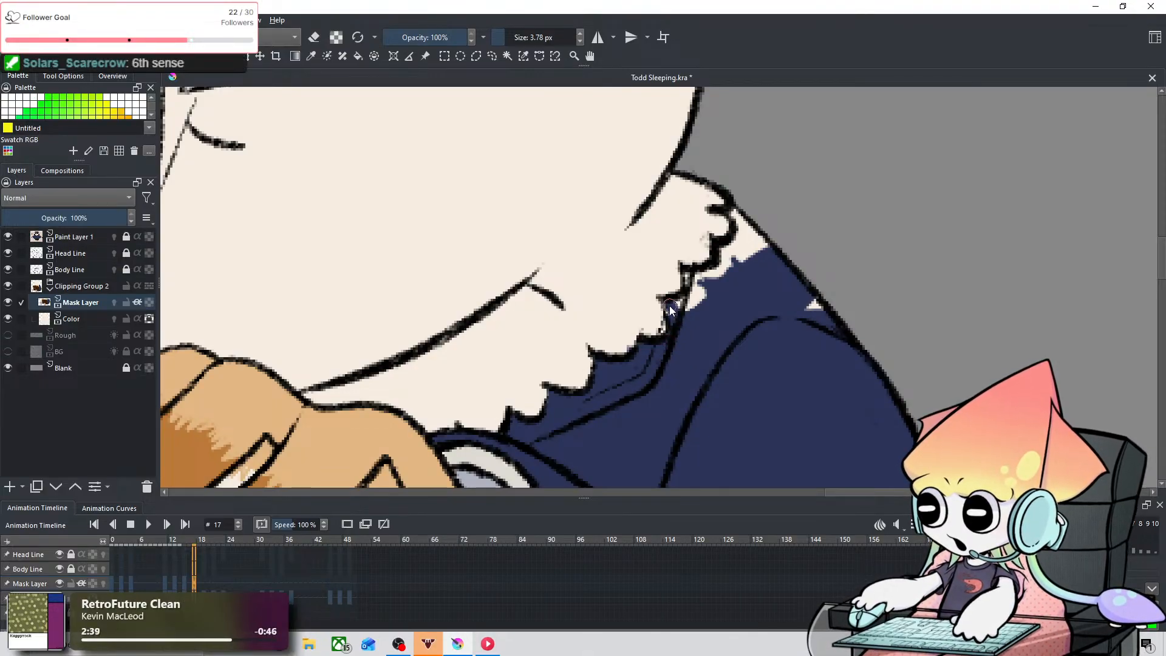
mouse_move(671, 310)
mouse_down()
mouse_move(706, 292)
mouse_move(690, 283)
mouse_move(710, 288)
mouse_move(693, 280)
mouse_move(722, 275)
mouse_move(706, 274)
mouse_move(749, 234)
mouse_move(735, 214)
mouse_move(744, 269)
mouse_move(774, 254)
mouse_move(816, 324)
mouse_up()
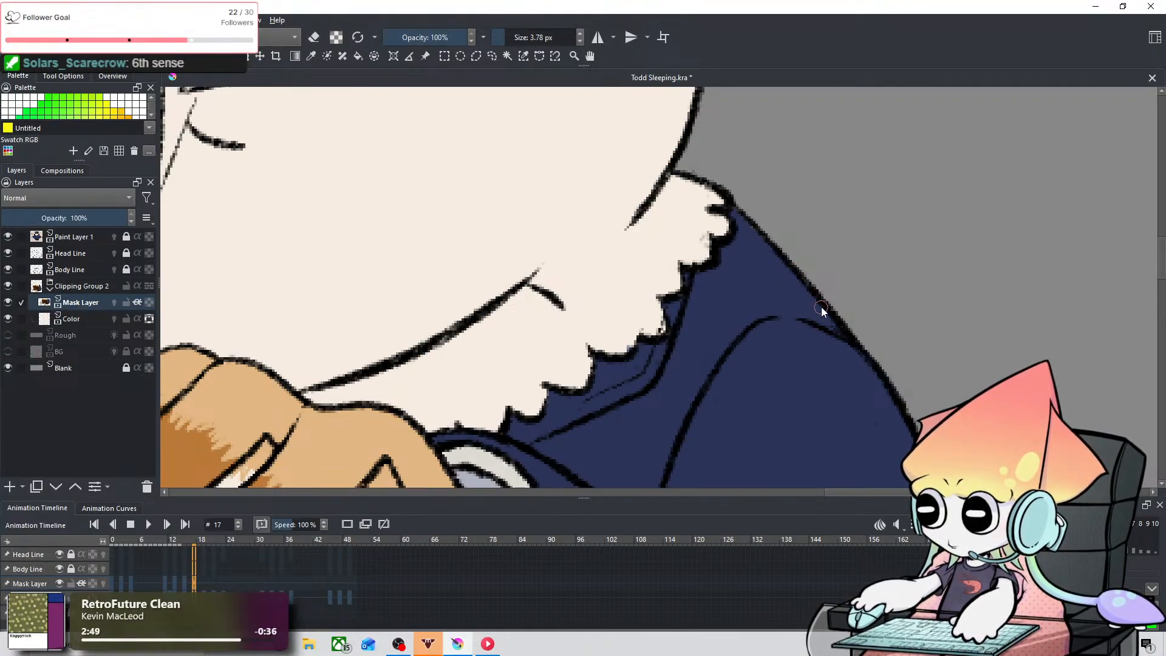
Step: Paste the copied color keyframe onto the Mask Layer at frame 19 and inspect its collar and shoulder
scroll(821, 308, down, 1)
scroll(707, 369, down, 3)
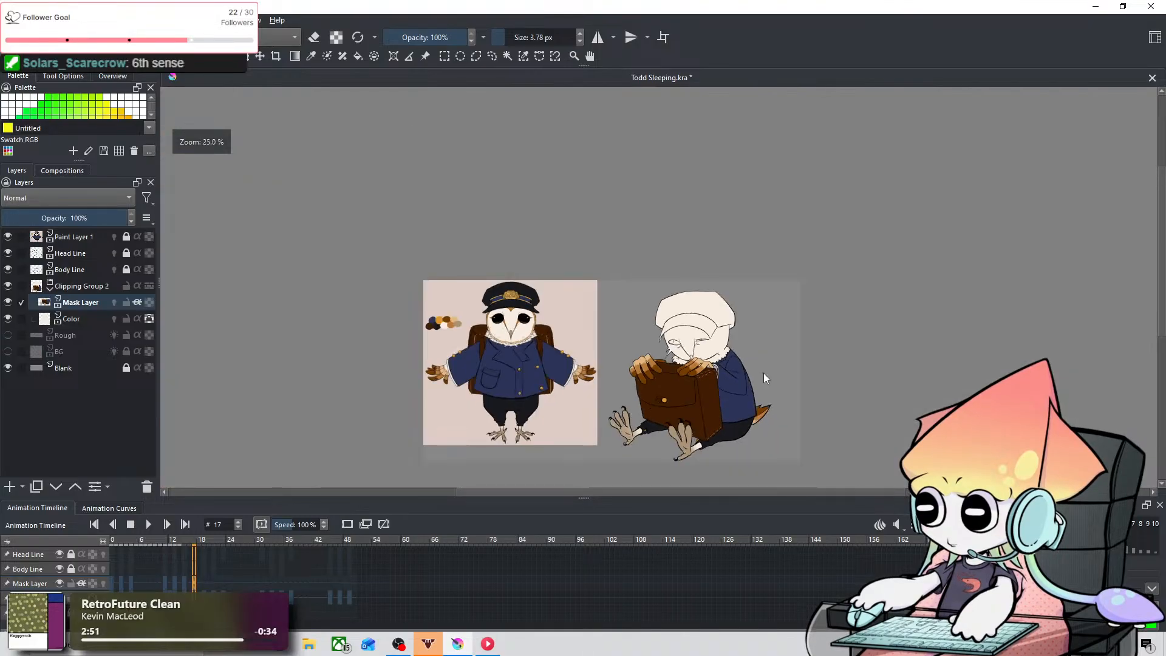
scroll(763, 373, up, 1)
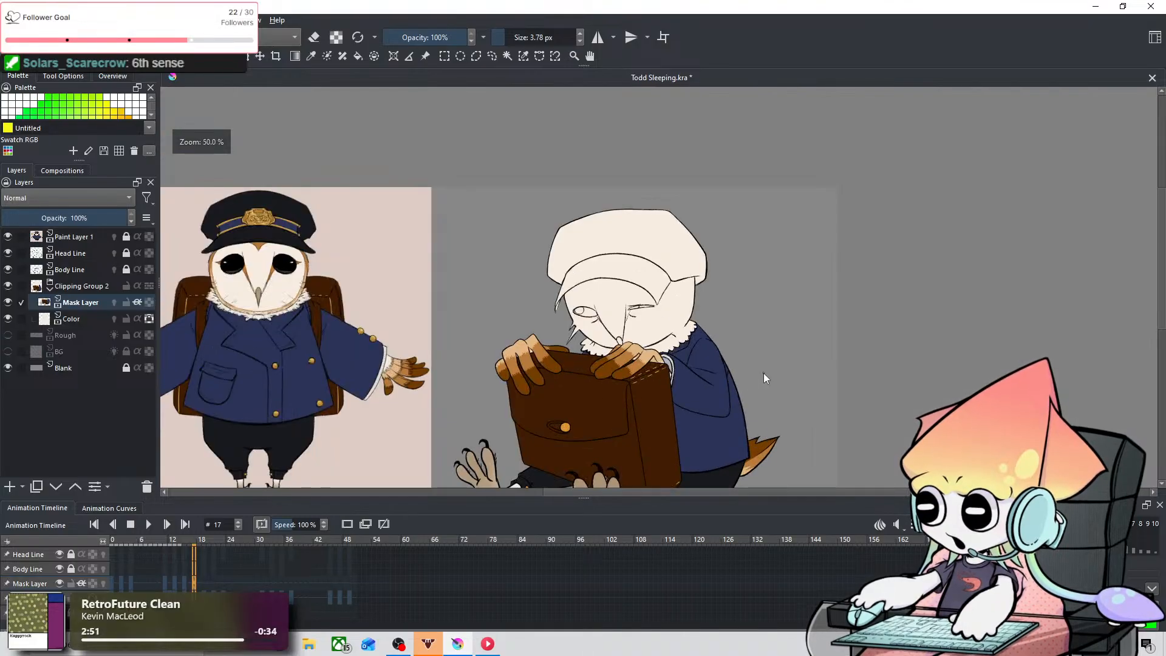
click(204, 578)
right_click(203, 578)
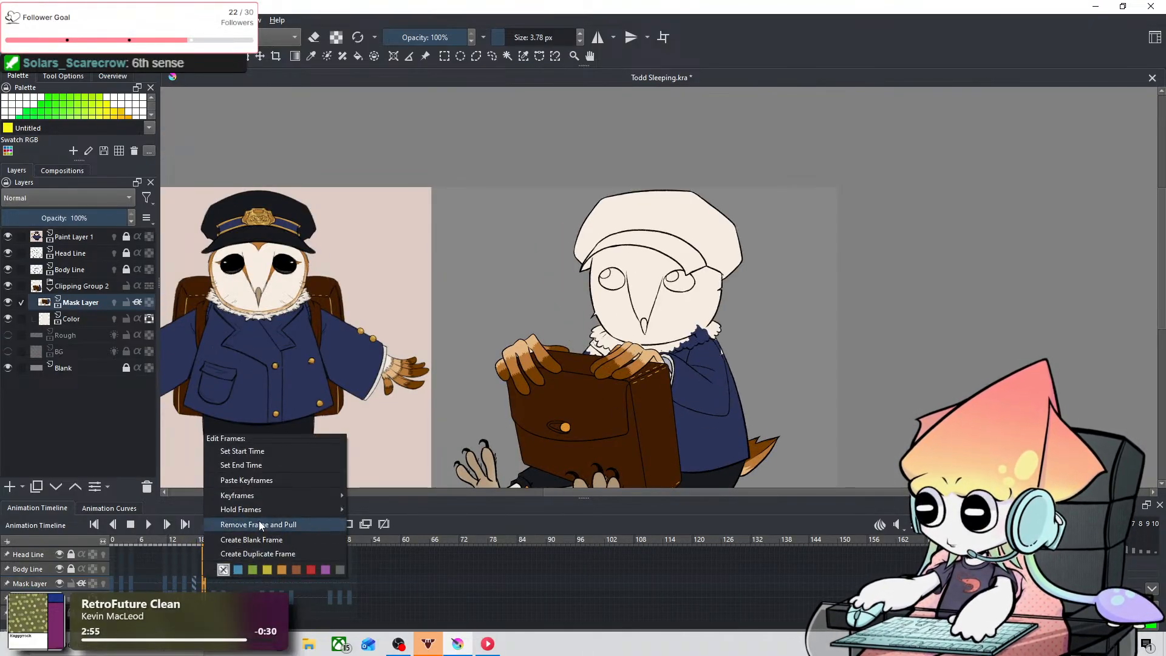
click(258, 484)
scroll(709, 360, up, 4)
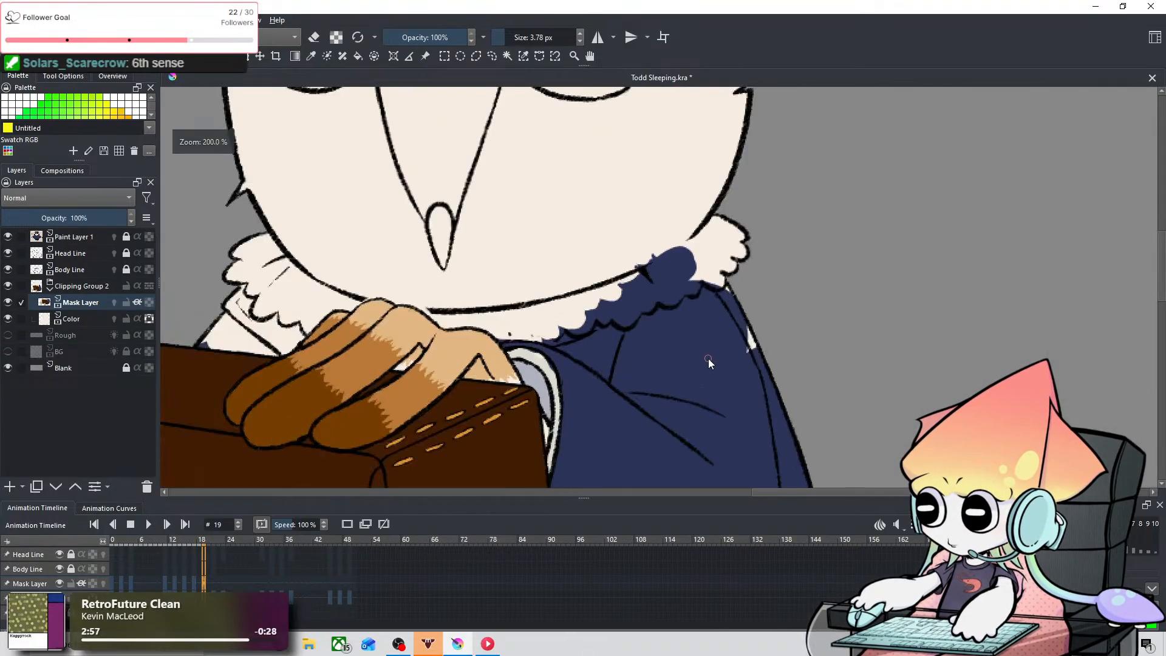
scroll(563, 370, up, 1)
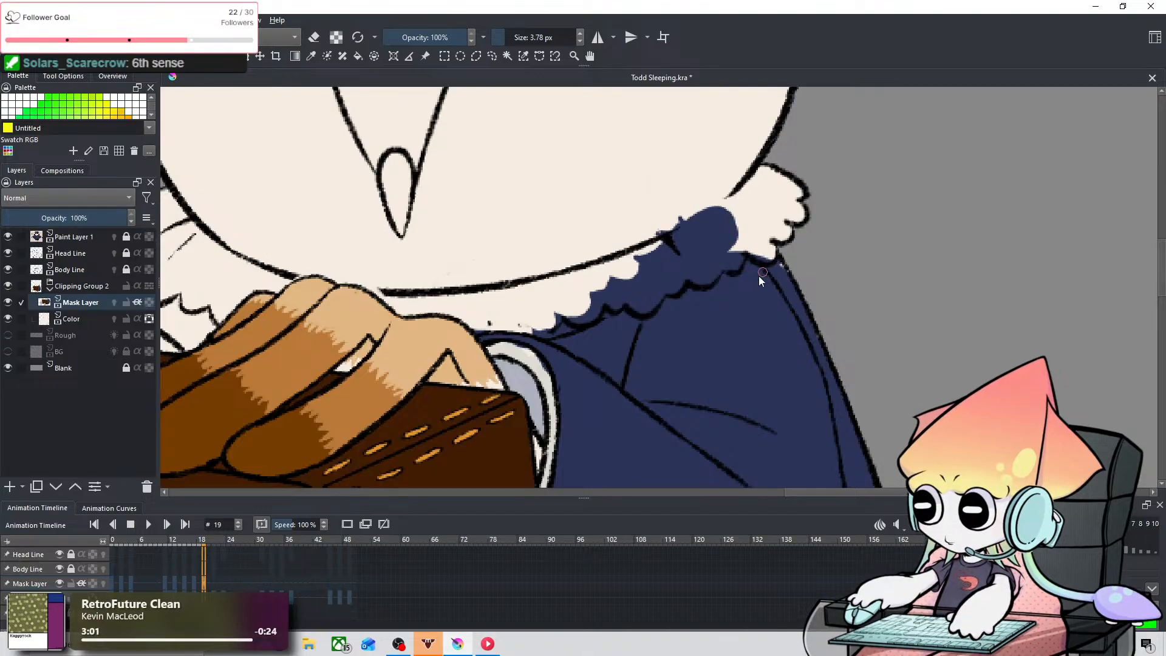
scroll(746, 295, up, 2)
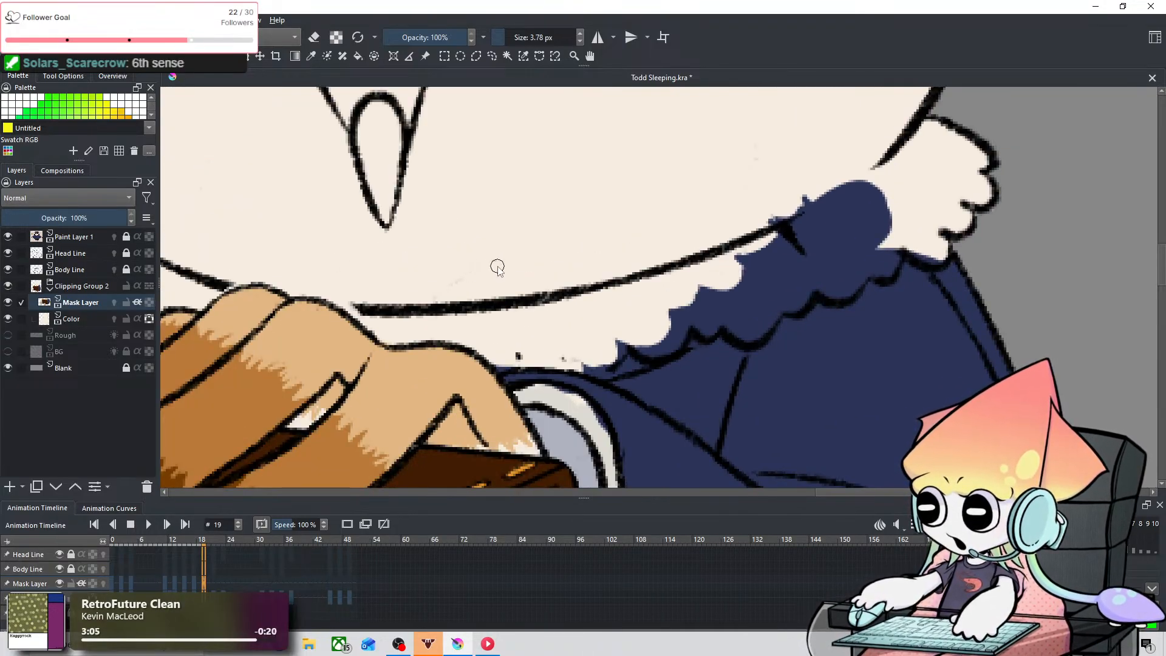
Step: Erase the navy spilling over the right half of the fur collar at frame 19, down to the scalloped edge
key(e)
key(ctrl+z)
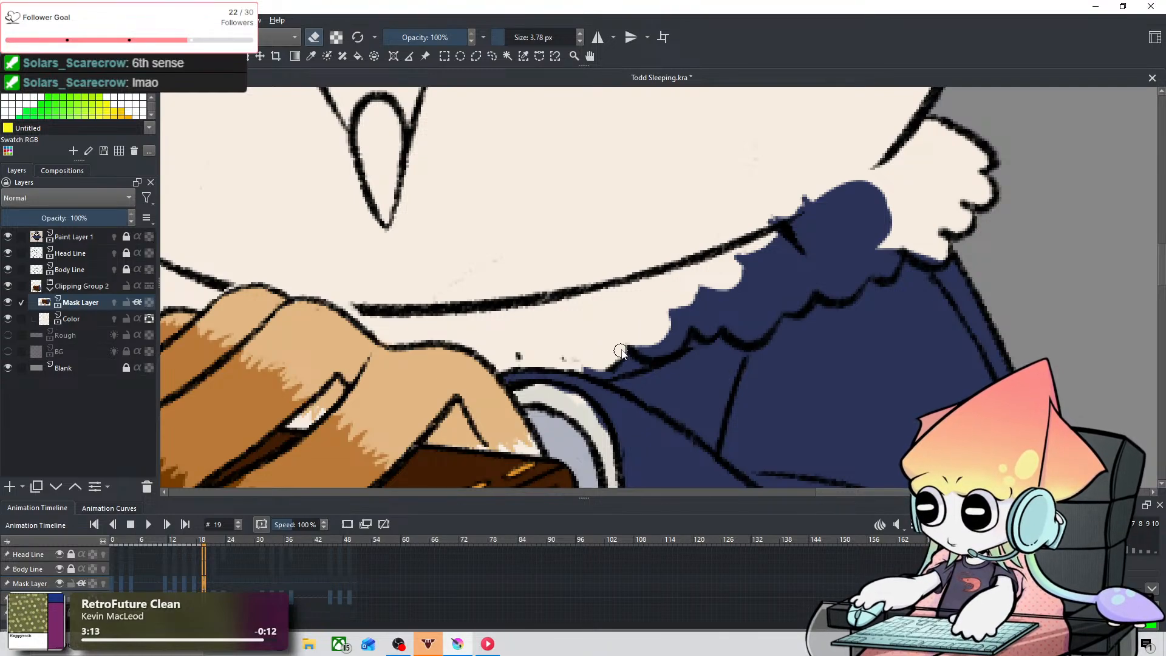
key(space)
drag(682, 217, 404, 286)
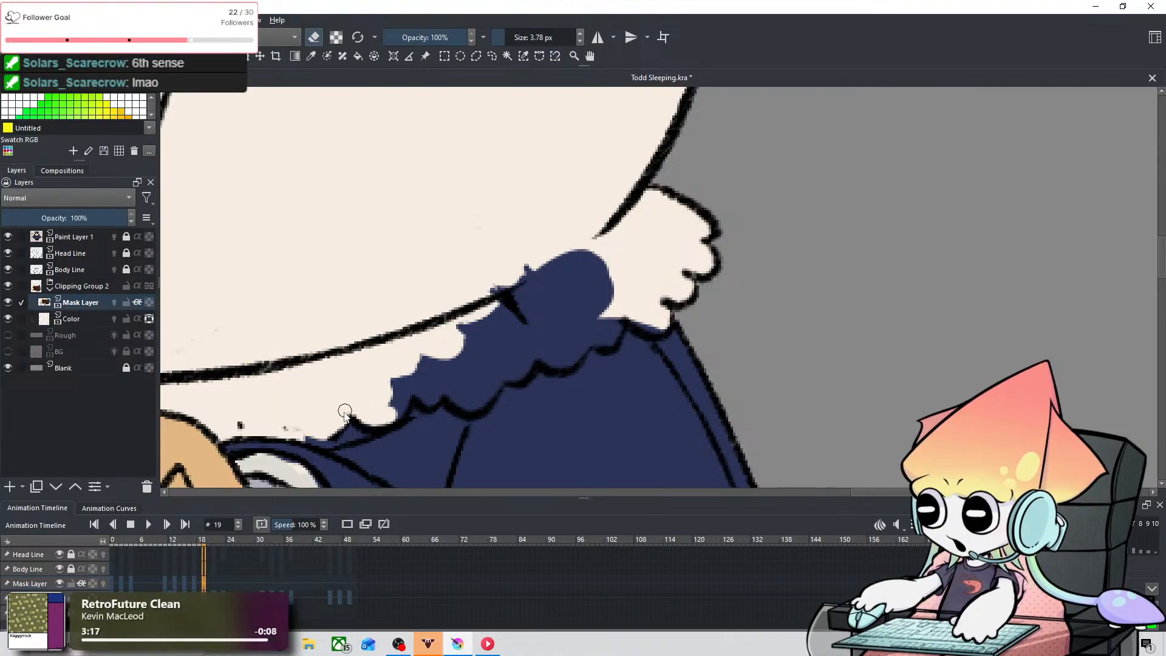
mouse_move(386, 410)
mouse_down()
mouse_move(409, 359)
mouse_move(438, 399)
mouse_move(434, 381)
mouse_move(435, 394)
mouse_move(463, 356)
mouse_move(487, 400)
mouse_move(482, 339)
mouse_move(482, 351)
mouse_move(453, 326)
mouse_move(468, 314)
mouse_move(491, 331)
mouse_move(504, 369)
mouse_move(529, 351)
mouse_move(496, 353)
mouse_move(462, 333)
mouse_move(514, 331)
mouse_up()
mouse_move(510, 327)
shift+mouse_down()
mouse_move(511, 290)
mouse_move(499, 288)
mouse_move(496, 324)
mouse_move(567, 233)
mouse_move(497, 339)
mouse_move(591, 243)
mouse_move(533, 357)
mouse_move(602, 335)
mouse_move(615, 300)
mouse_move(610, 321)
mouse_move(644, 305)
mouse_move(635, 314)
mouse_move(661, 316)
mouse_move(606, 256)
mouse_move(578, 333)
mouse_move(552, 328)
shift+mouse_up()
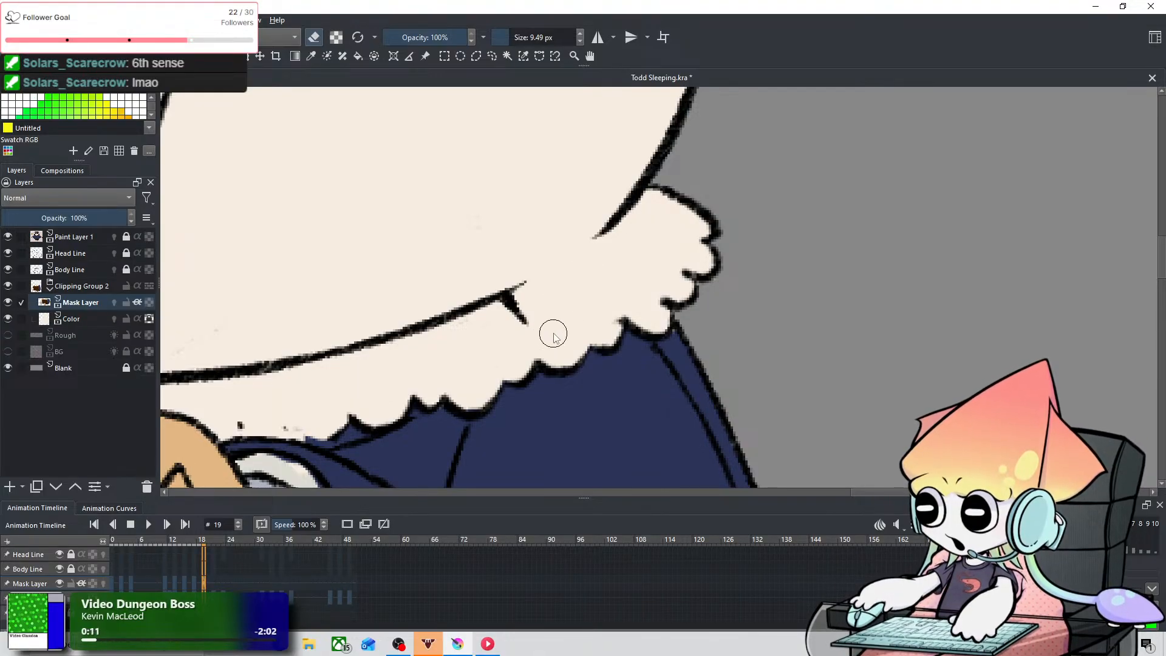
Step: Paint the left coat shoulder navy at frame 19, between the fur collar and briefcase, finishing the tuft gaps with a 3.59 px brush
scroll(541, 344, down, 1)
drag(324, 371, 841, 348)
scroll(445, 355, up, 1)
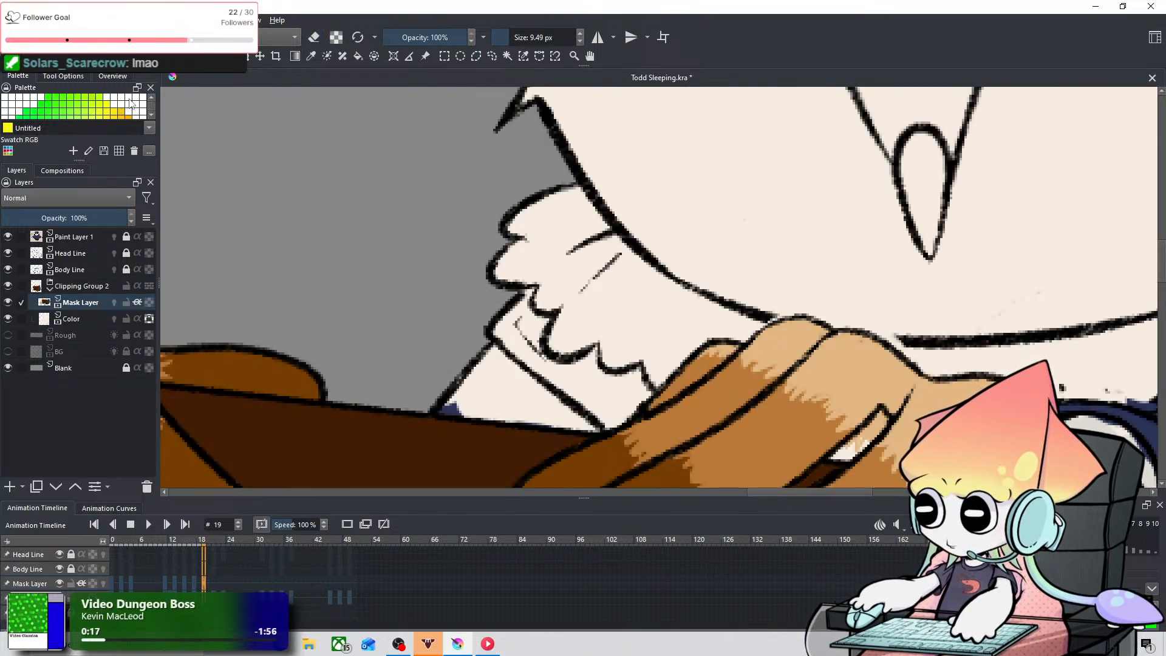
key(shift)
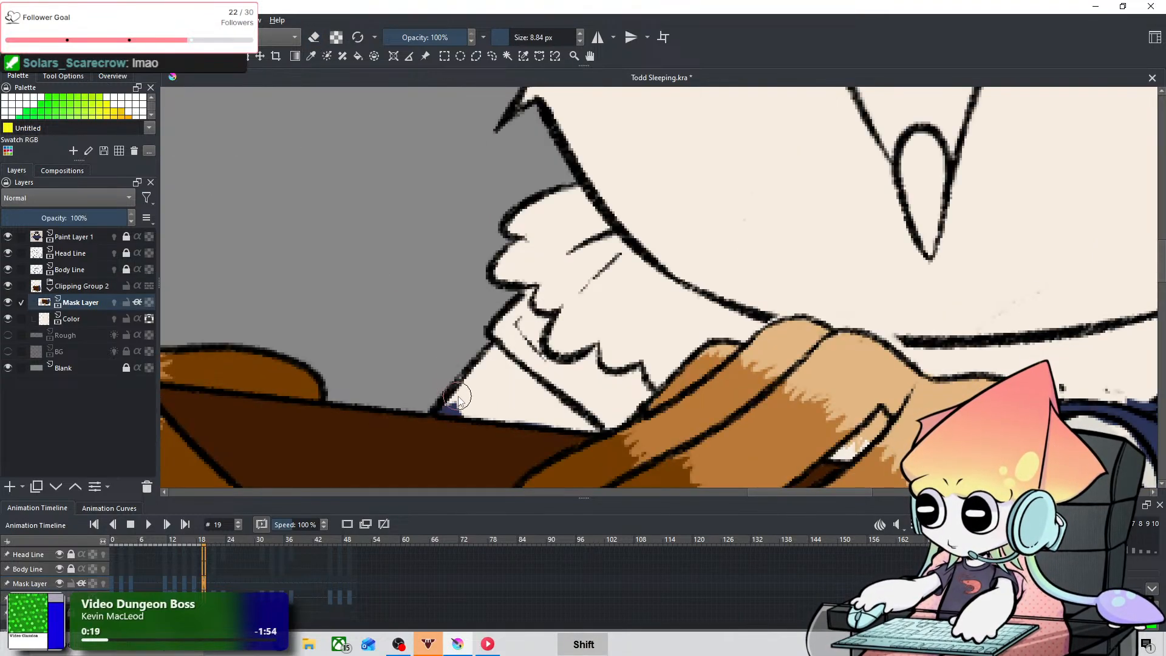
mouse_move(466, 393)
mouse_down()
mouse_move(551, 415)
mouse_move(464, 411)
mouse_move(500, 379)
mouse_move(481, 382)
mouse_move(507, 309)
mouse_up()
key(ctrl+z)
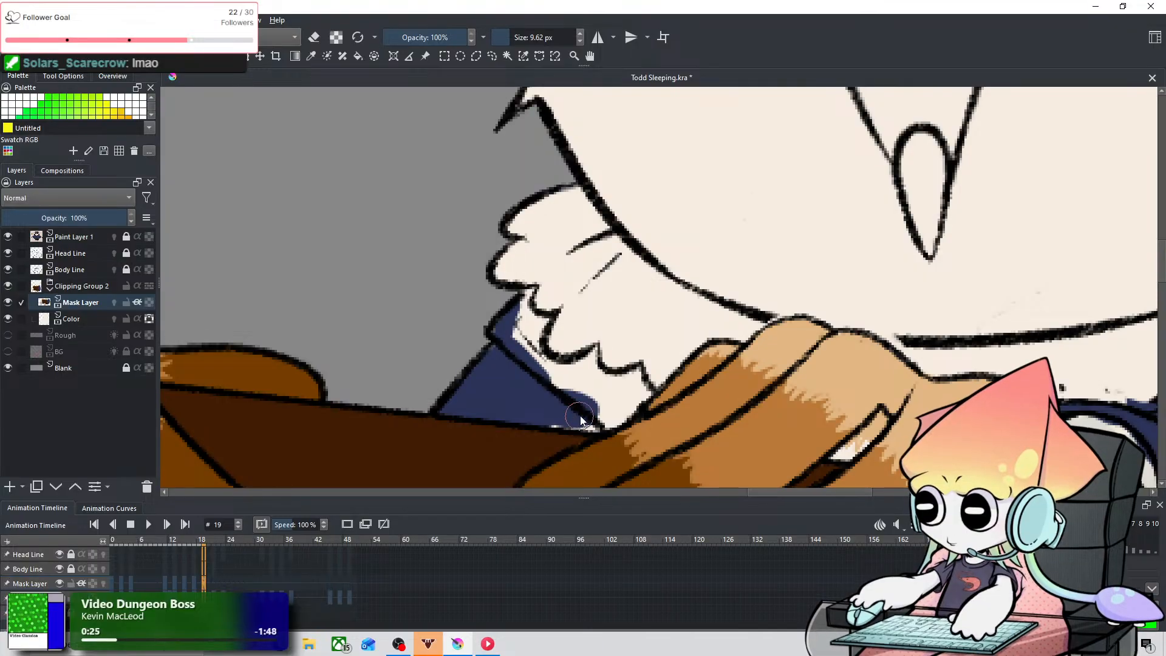
mouse_move(582, 414)
mouse_down()
mouse_move(551, 416)
mouse_move(593, 425)
mouse_move(567, 423)
mouse_move(621, 408)
mouse_move(618, 421)
mouse_move(638, 393)
mouse_move(631, 371)
mouse_move(619, 392)
mouse_move(634, 368)
mouse_up()
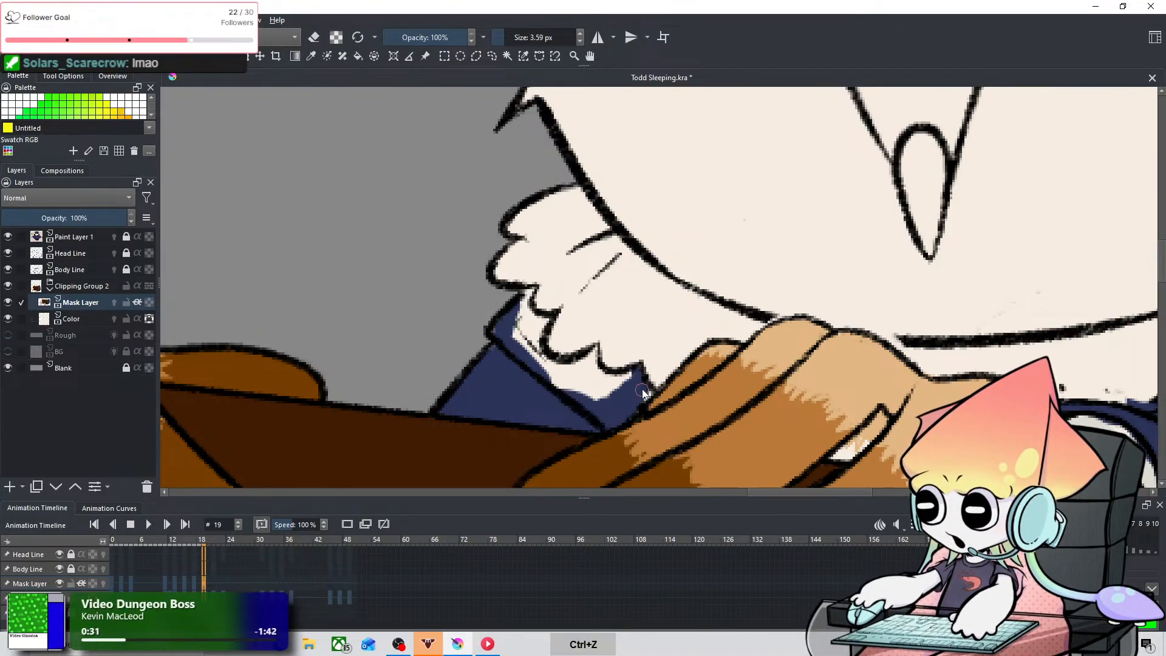
mouse_move(587, 350)
mouse_down()
mouse_move(592, 377)
mouse_move(600, 360)
mouse_move(604, 382)
mouse_move(595, 373)
mouse_move(631, 378)
mouse_move(592, 381)
mouse_move(605, 388)
mouse_move(583, 359)
mouse_move(622, 406)
mouse_move(570, 389)
mouse_move(584, 403)
mouse_move(553, 381)
mouse_move(580, 388)
mouse_up()
mouse_move(518, 315)
mouse_down()
mouse_move(525, 325)
mouse_move(535, 291)
mouse_move(518, 324)
mouse_move(492, 323)
mouse_move(515, 322)
mouse_move(531, 344)
mouse_move(527, 299)
mouse_move(544, 338)
mouse_up()
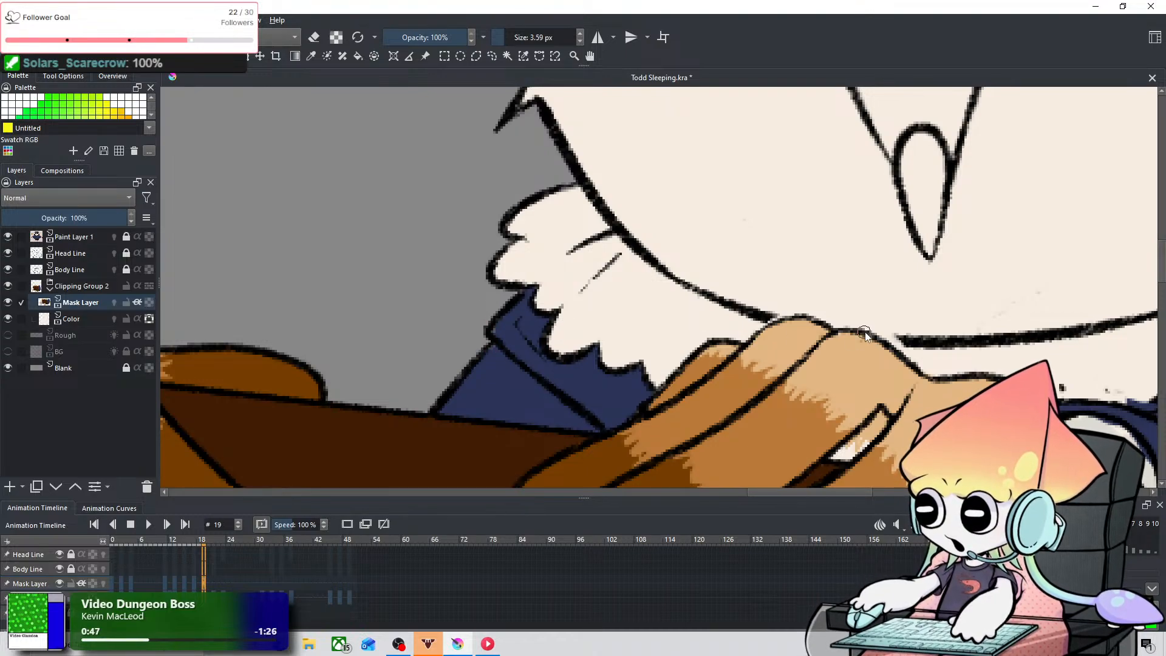
Step: Inspect the collar edge and coat shoulders at frame 19, both close up and against the whole figure
scroll(865, 331, down, 4)
scroll(938, 345, up, 4)
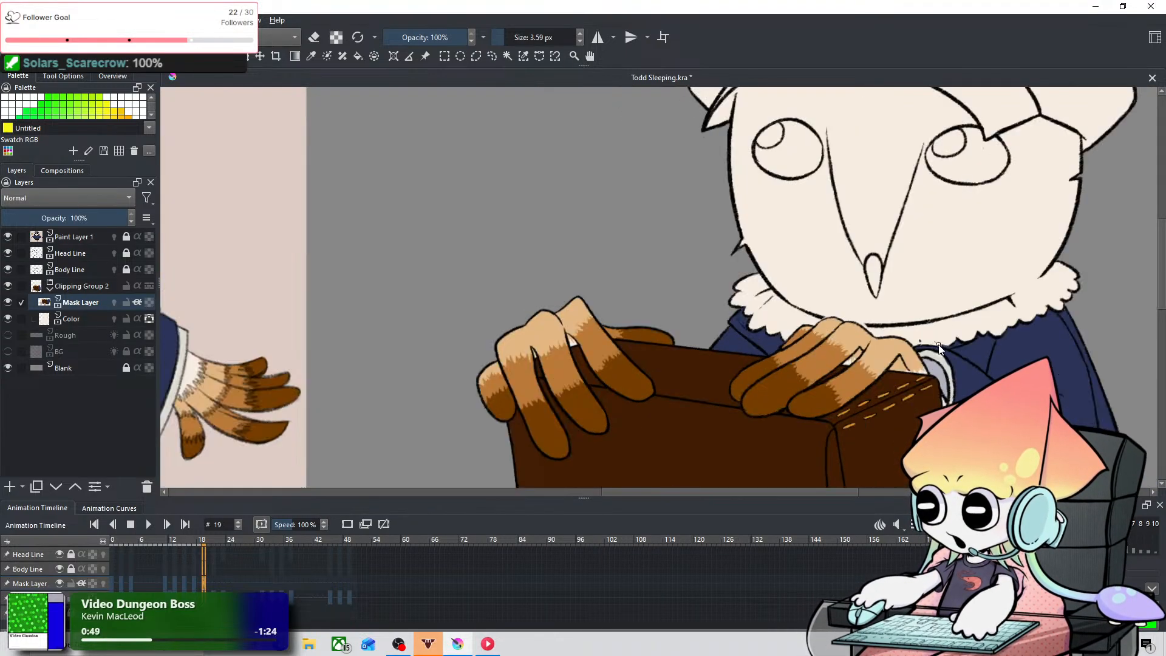
drag(1015, 348, 610, 417)
scroll(610, 418, down, 4)
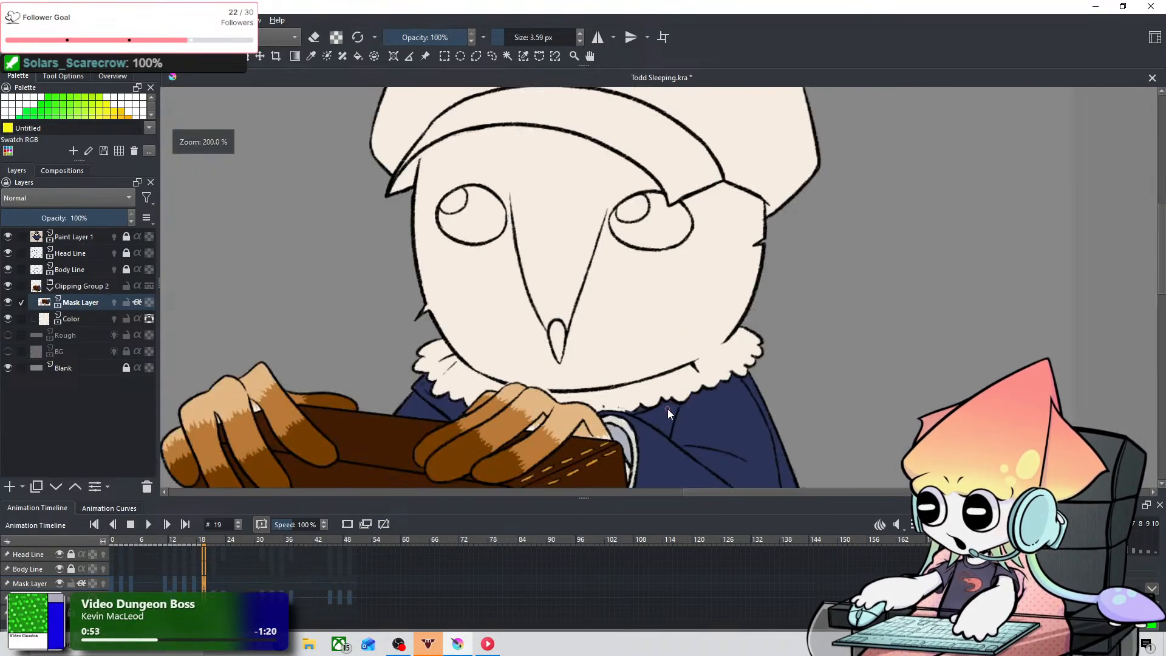
scroll(829, 384, up, 4)
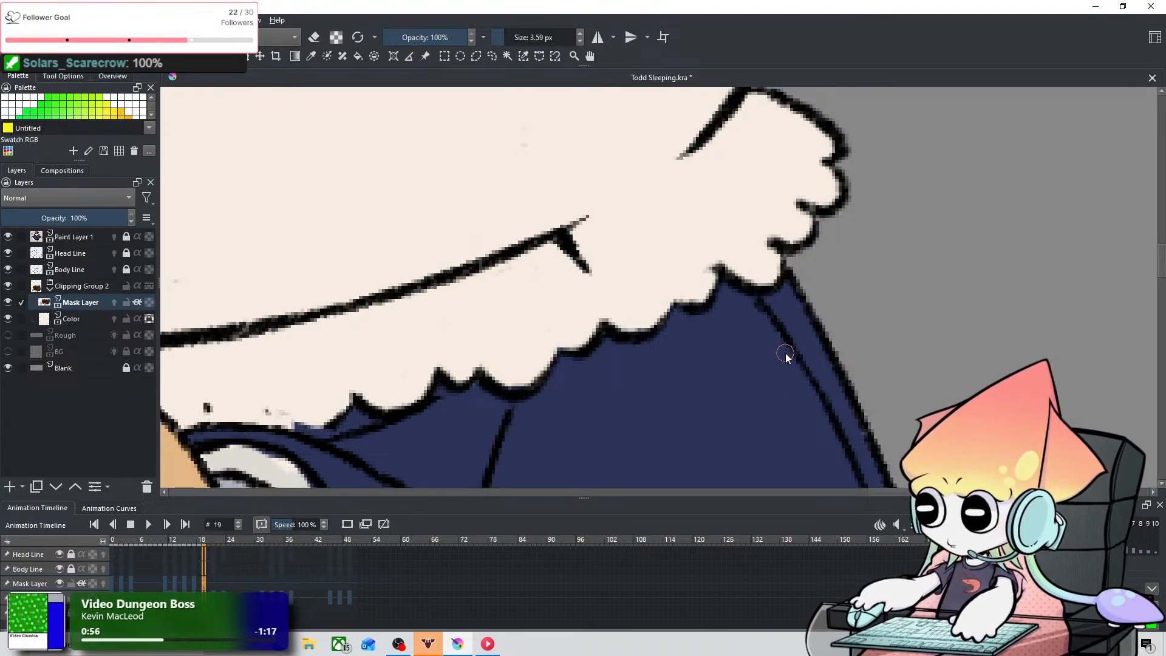
scroll(786, 354, down, 4)
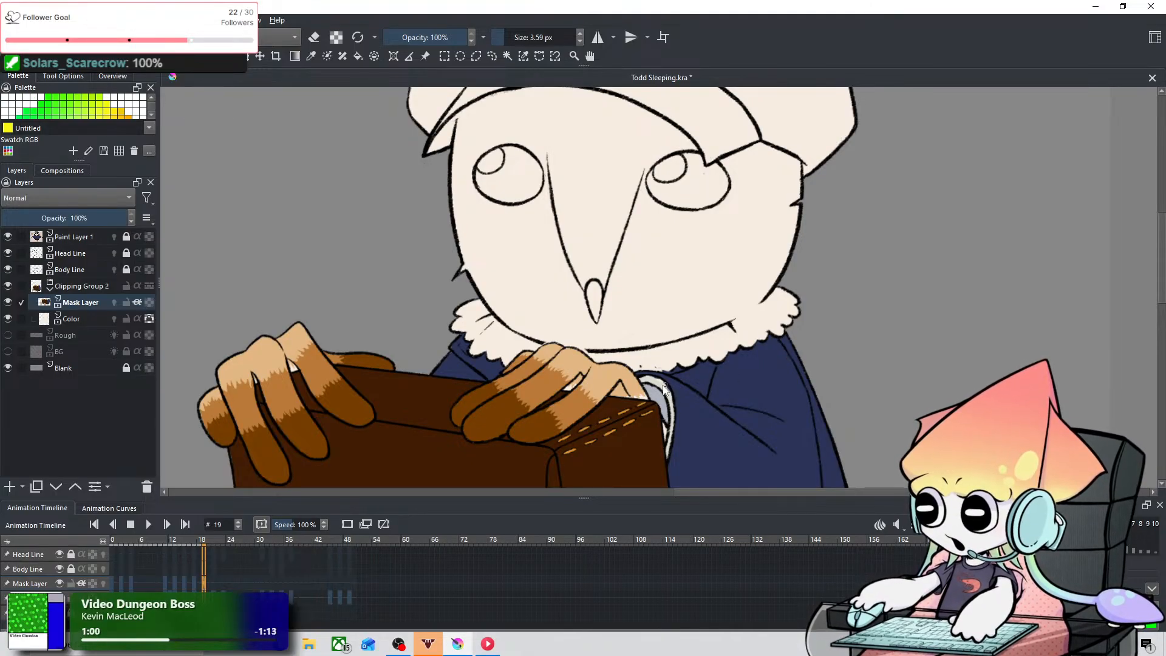
scroll(632, 385, down, 2)
scroll(546, 365, down, 3)
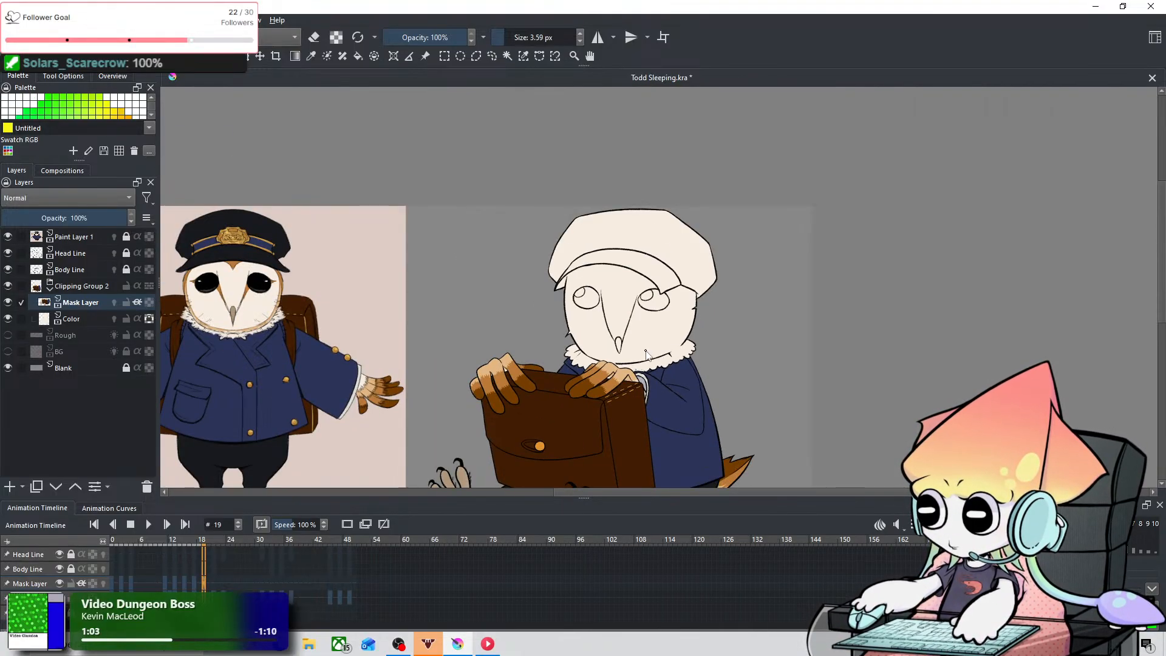
Step: Compare the collar and coat coloring across the keyframes from 13 to 19, examining frame 17 closely
key(Left)
key(Left)
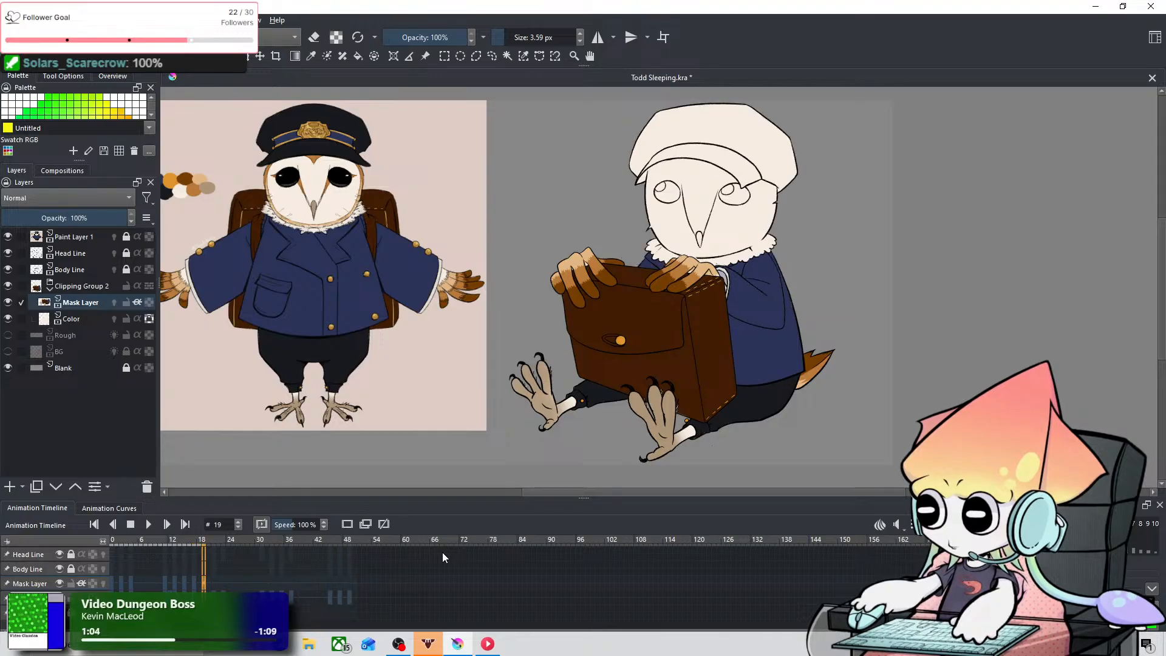
key(Left)
key(Left)
key(Left)
key(Left)
key(Left)
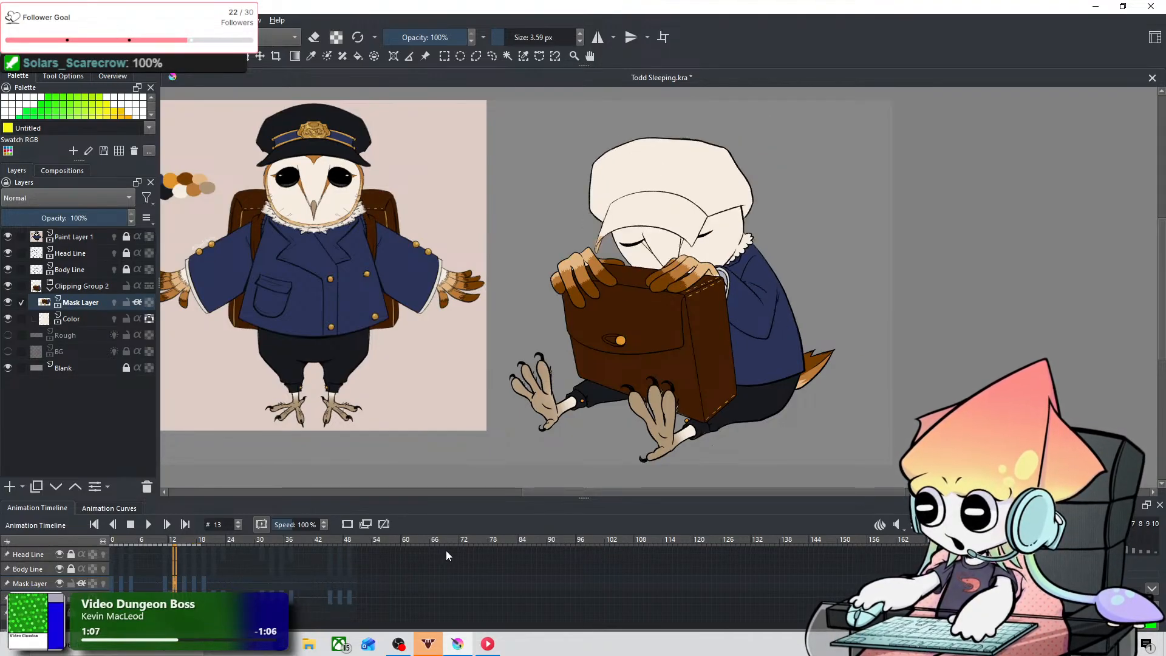
key(Right)
key(Right)
key(Right)
key(Right)
scroll(804, 304, up, 3)
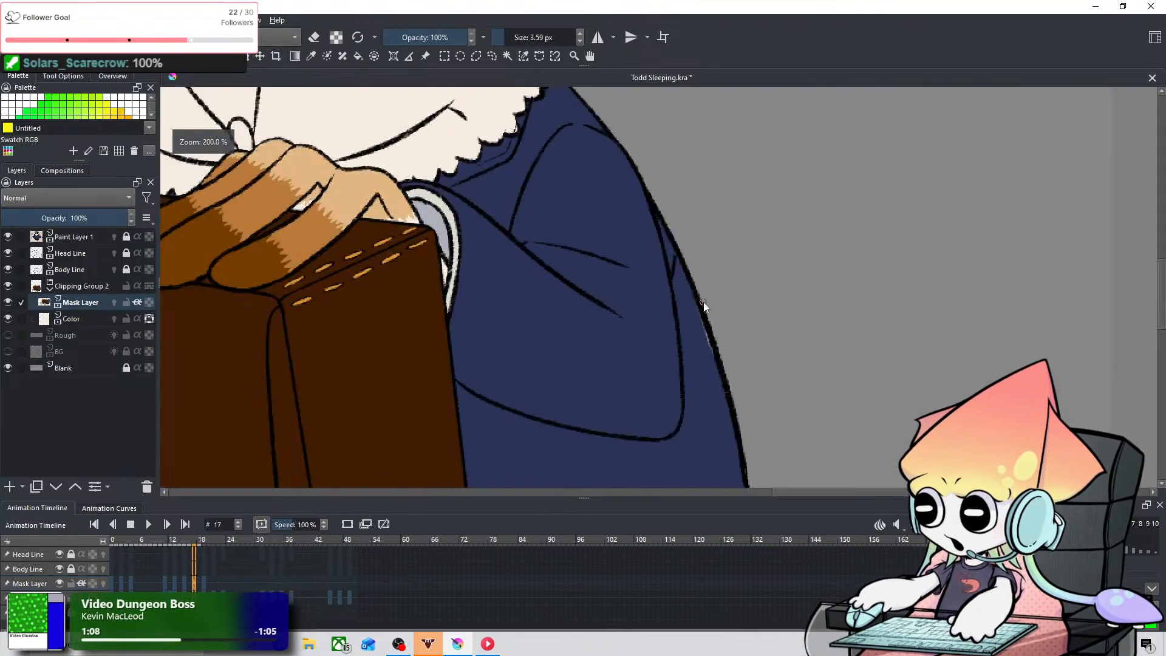
scroll(672, 360, down, 3)
scroll(594, 286, up, 2)
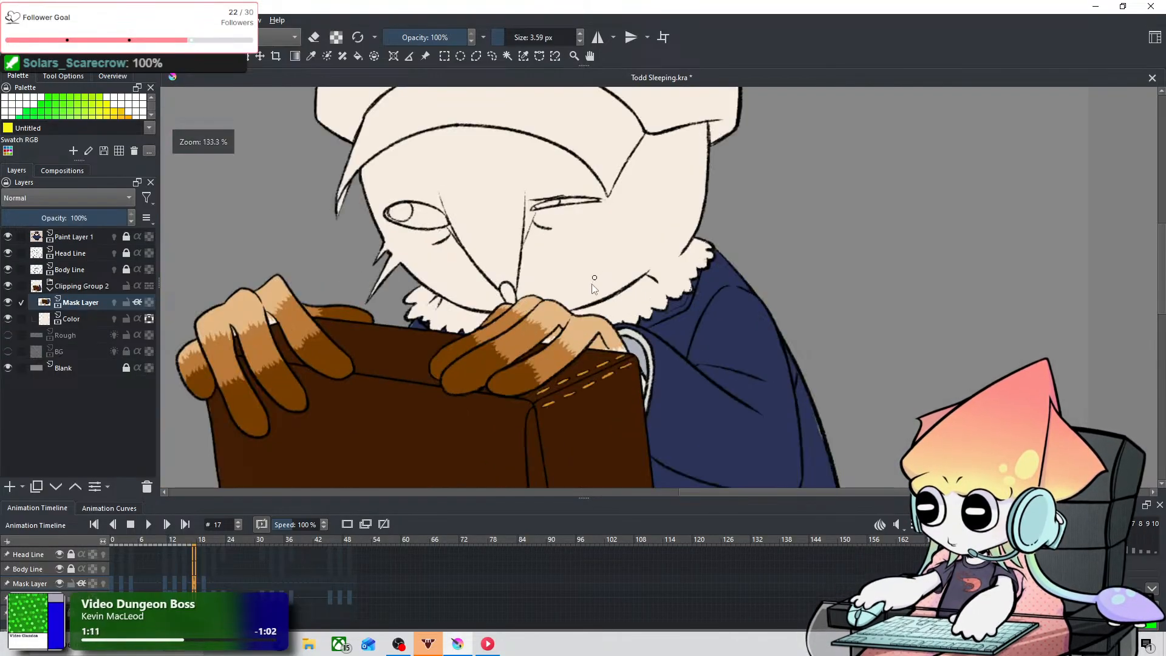
scroll(594, 285, up, 2)
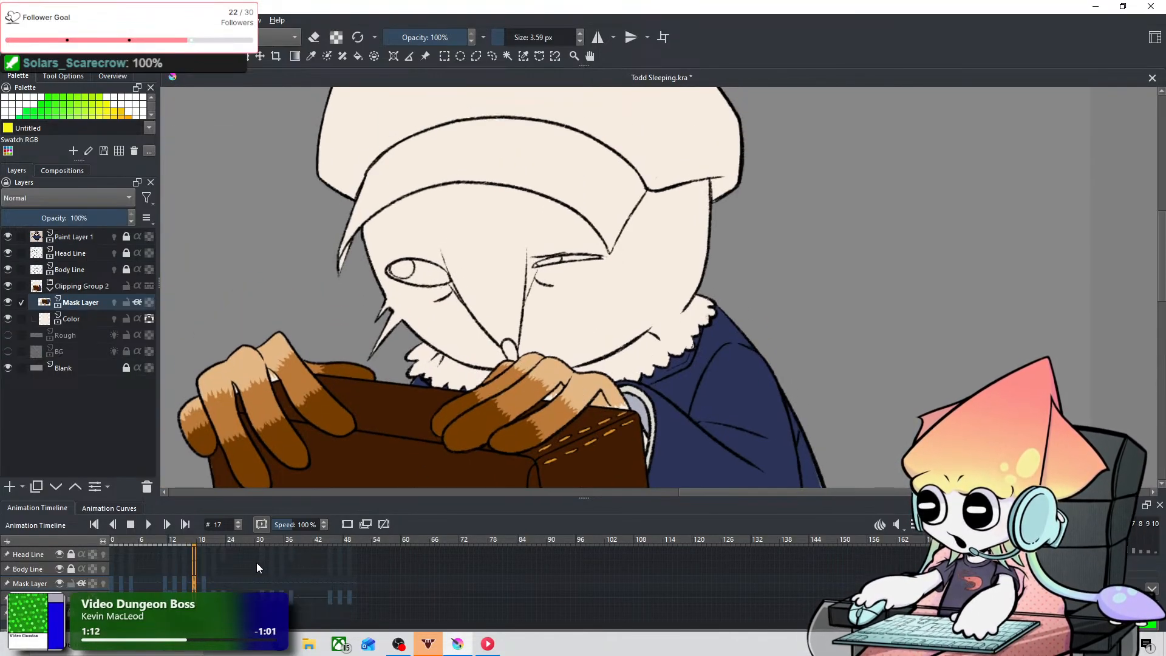
key(Left)
key(Right)
Step: Try pasting the copied color keyframe onto the Mask Layer at frame 21, and remove that keyframe
key(Right)
key(Right)
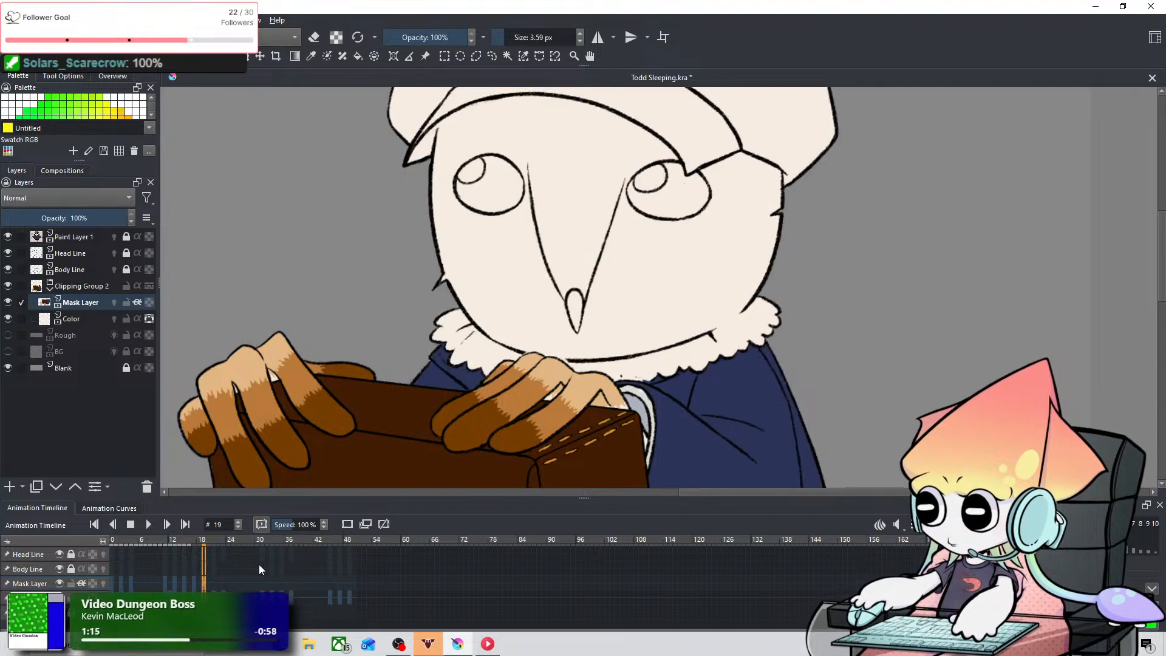
key(Right)
key(Right)
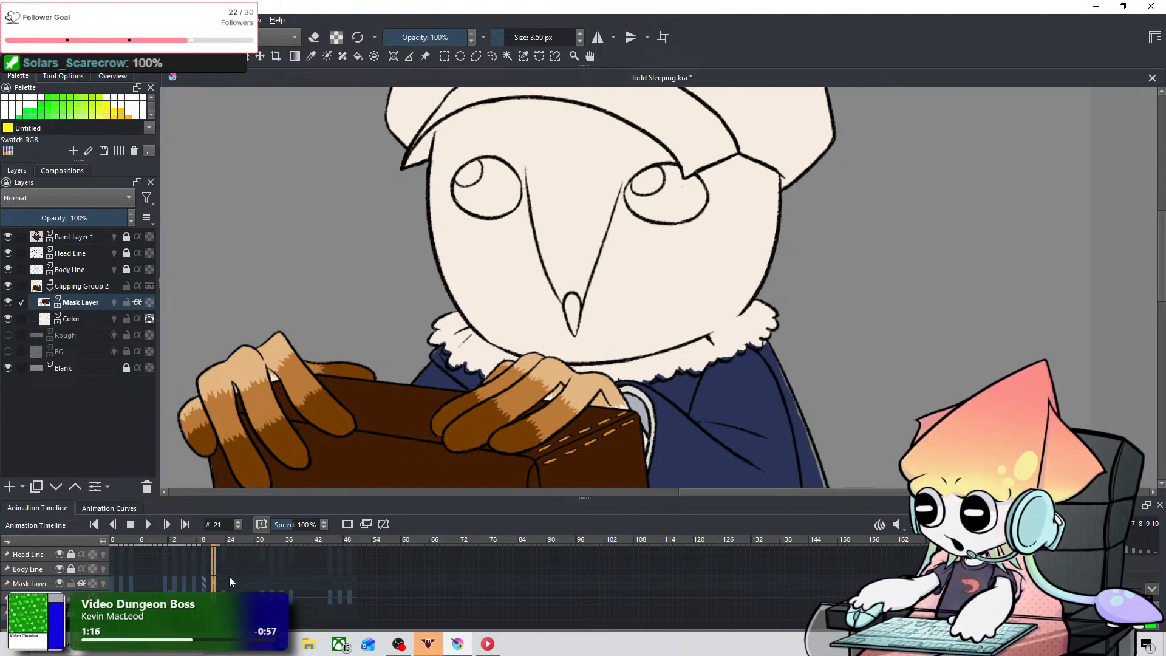
right_click(214, 585)
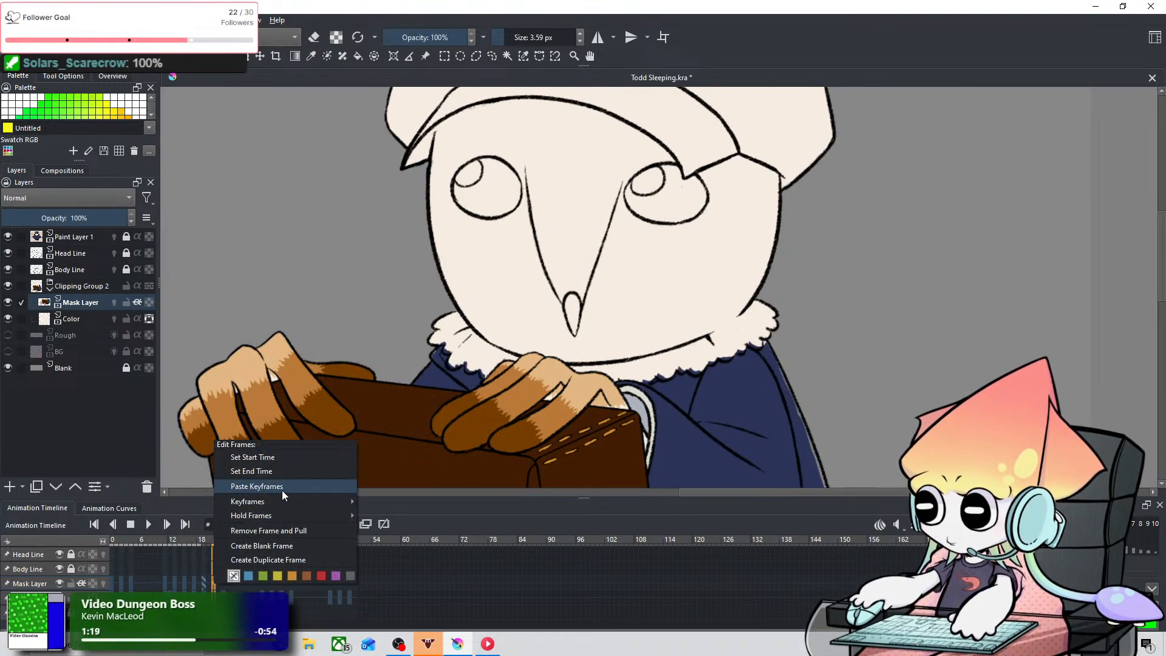
click(282, 490)
key(Right)
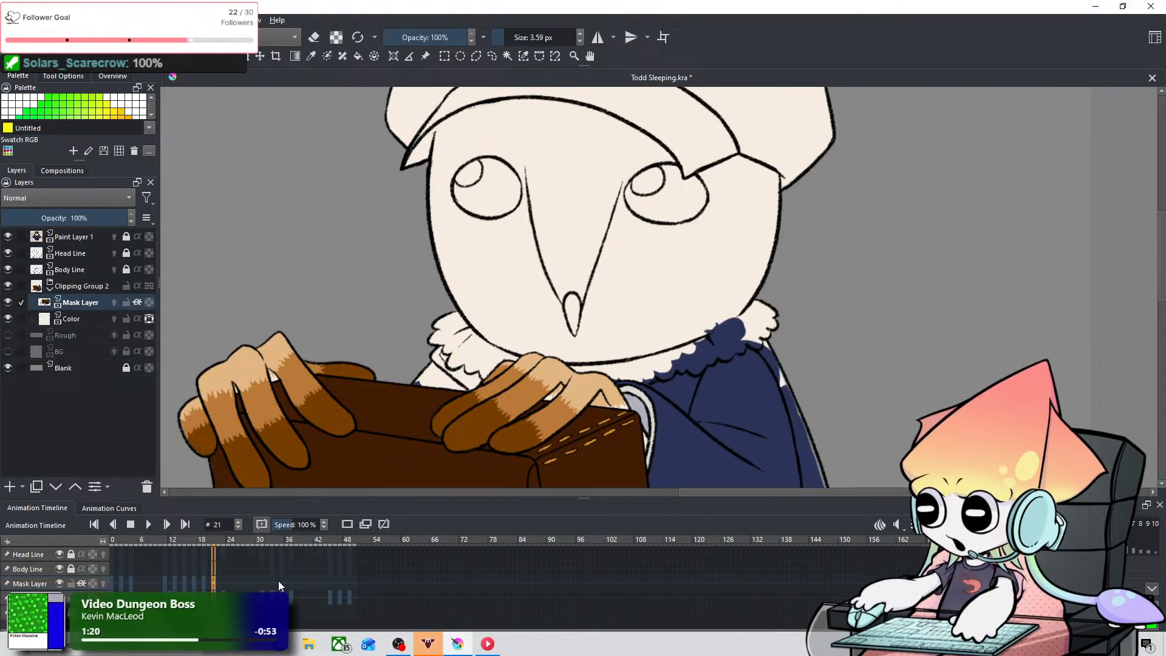
right_click(214, 583)
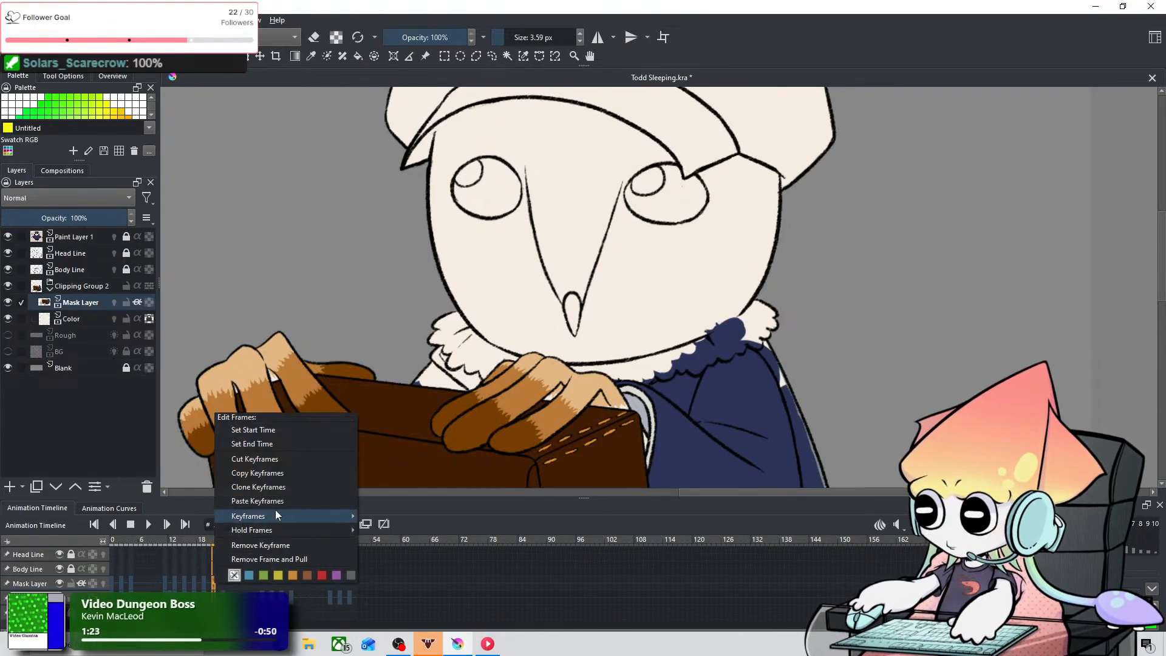
click(243, 545)
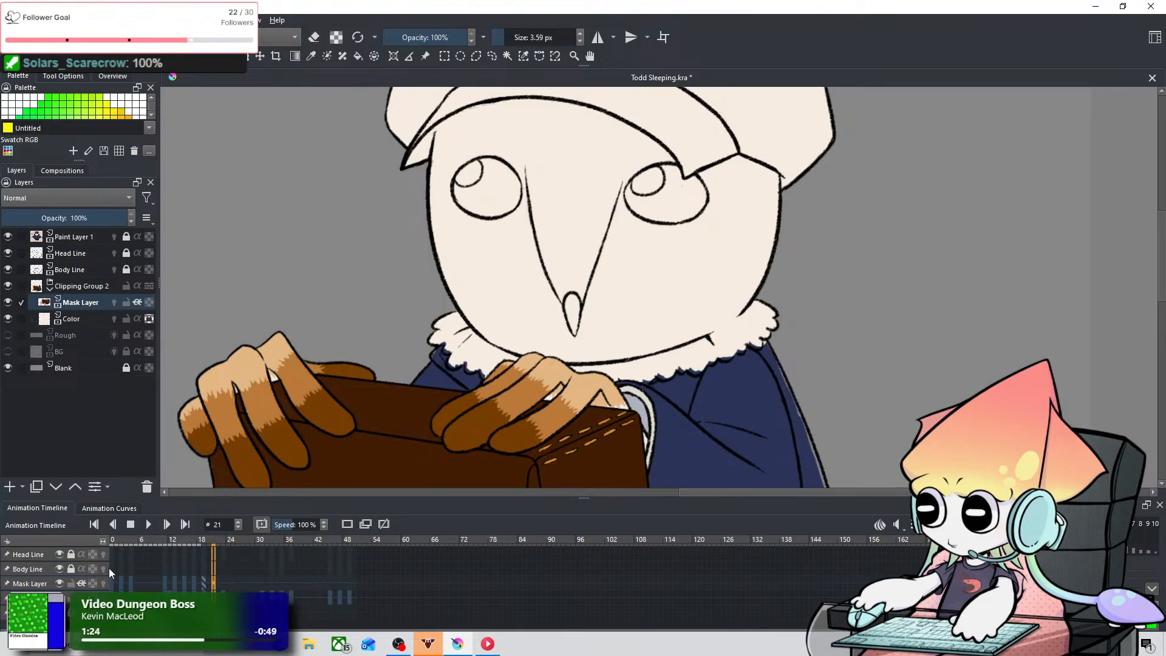
Step: Copy the Mask Layer's first color keyframe at frame 0 and paste it onto frame 21
click(121, 585)
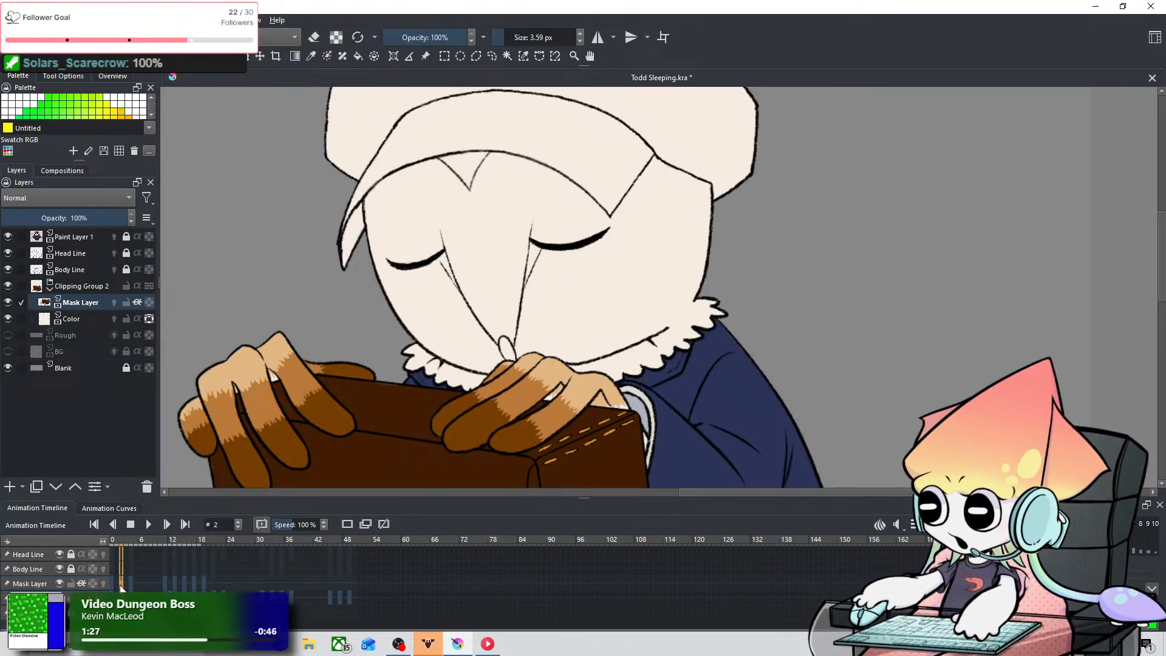
right_click(112, 584)
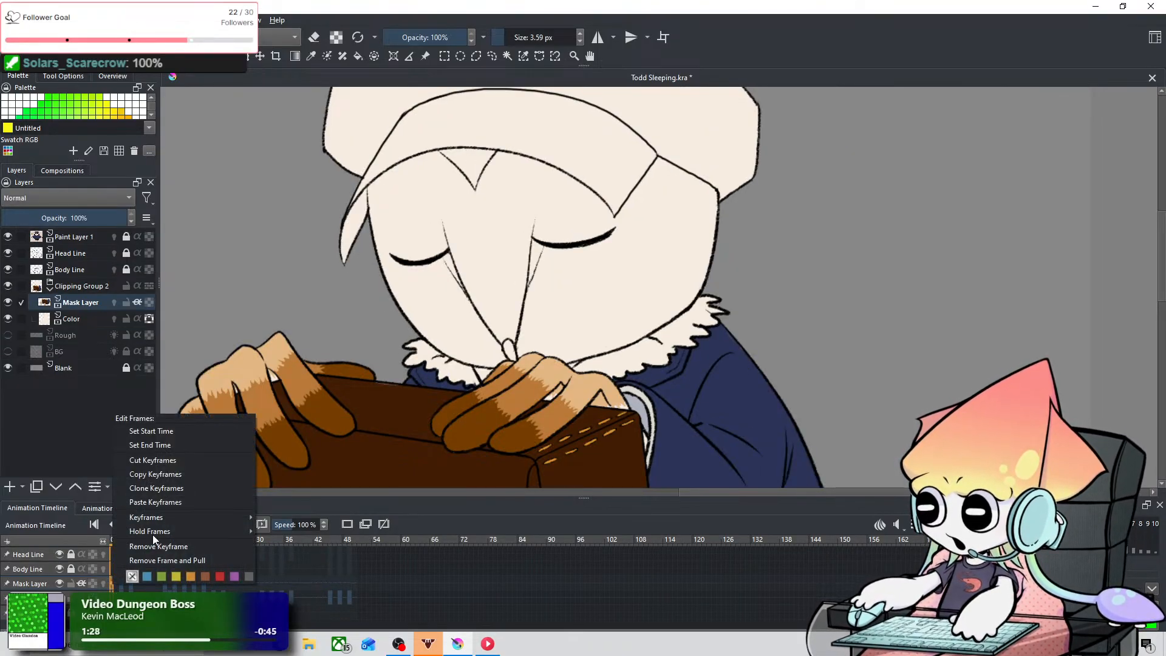
click(164, 476)
right_click(214, 582)
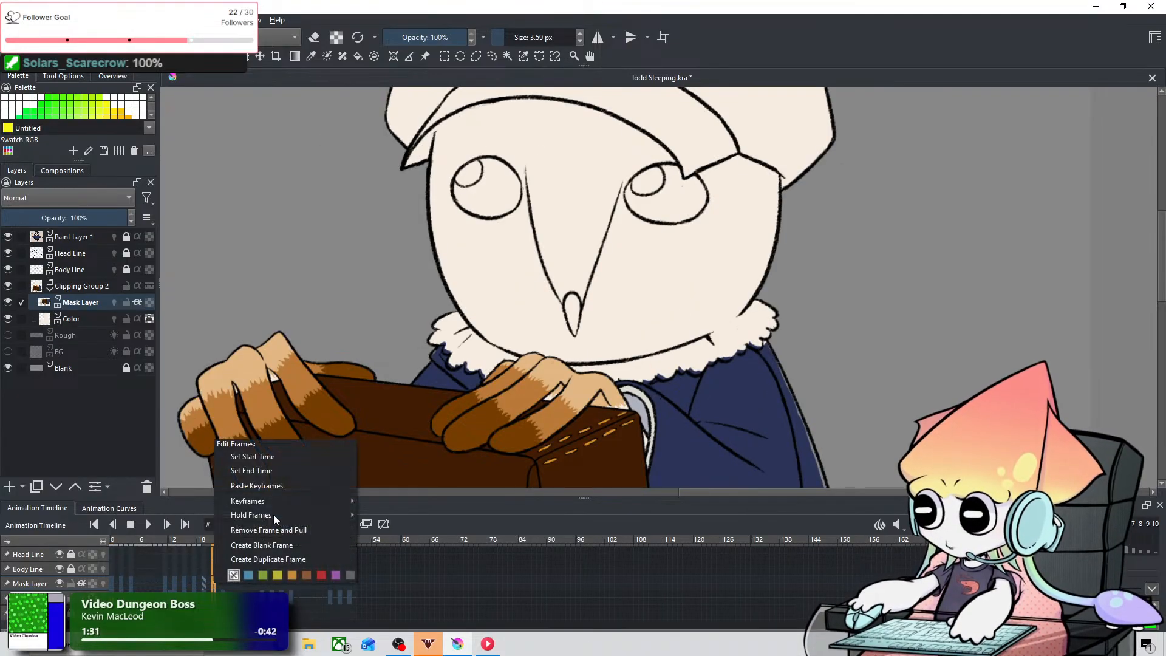
click(285, 486)
Step: At frame 21, paint the navy coat into the gaps below the collar's left scalloped edge, down to the briefcase and hand
scroll(658, 422, up, 4)
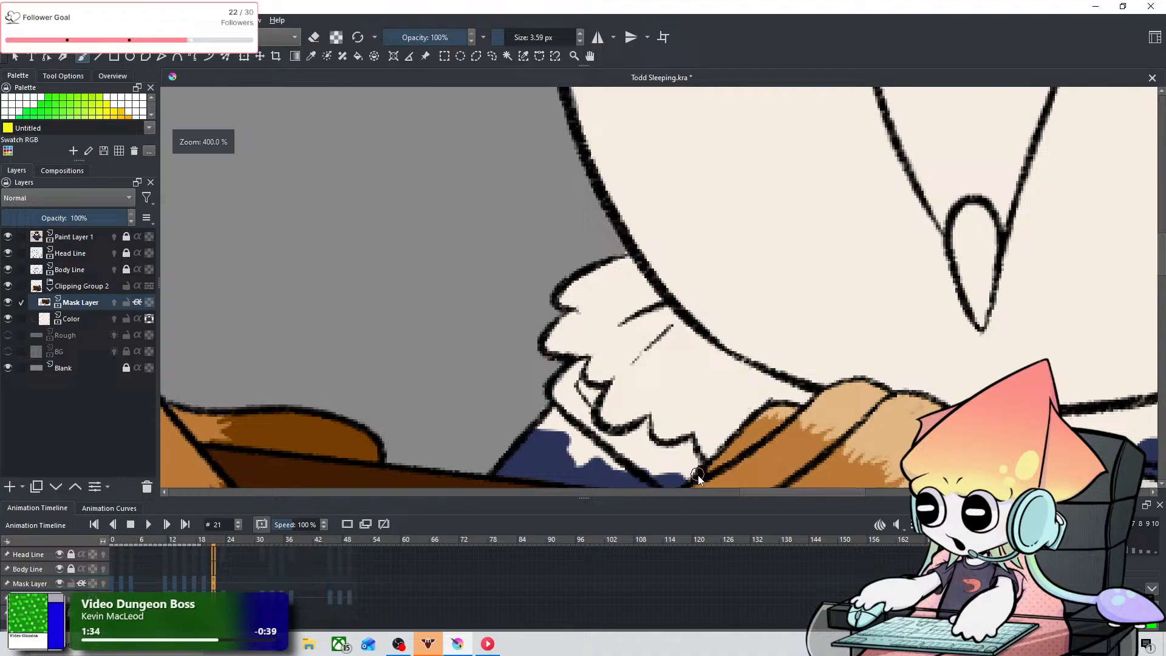
mouse_move(699, 477)
mouse_down()
mouse_move(685, 390)
mouse_move(635, 326)
mouse_up()
key(e)
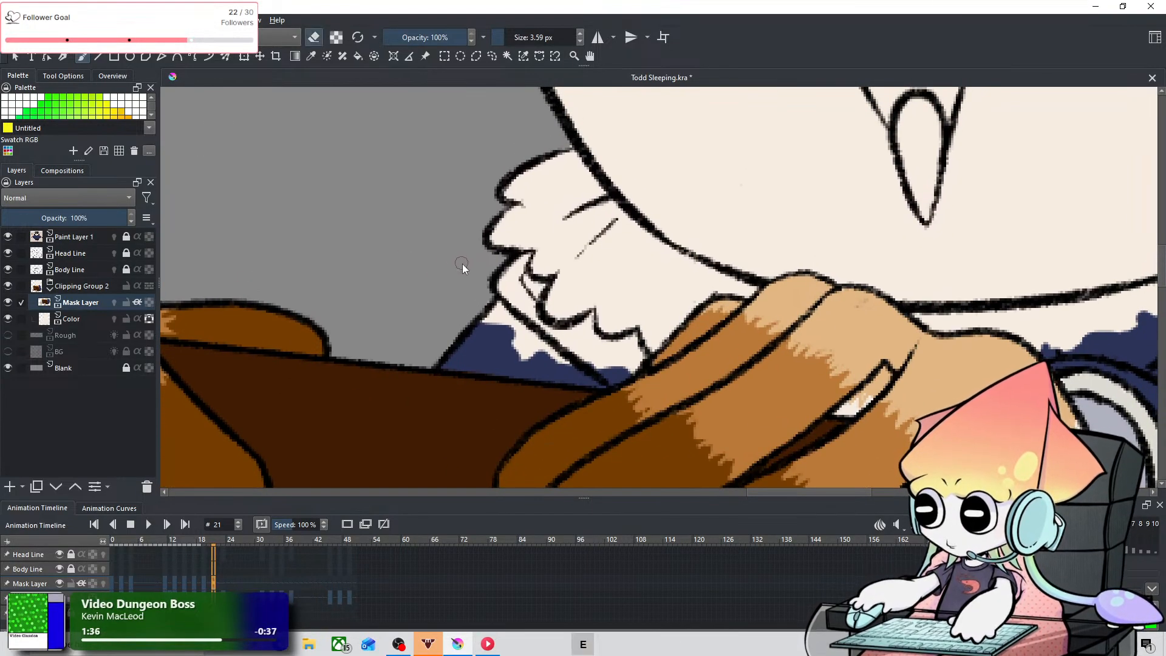
key(e)
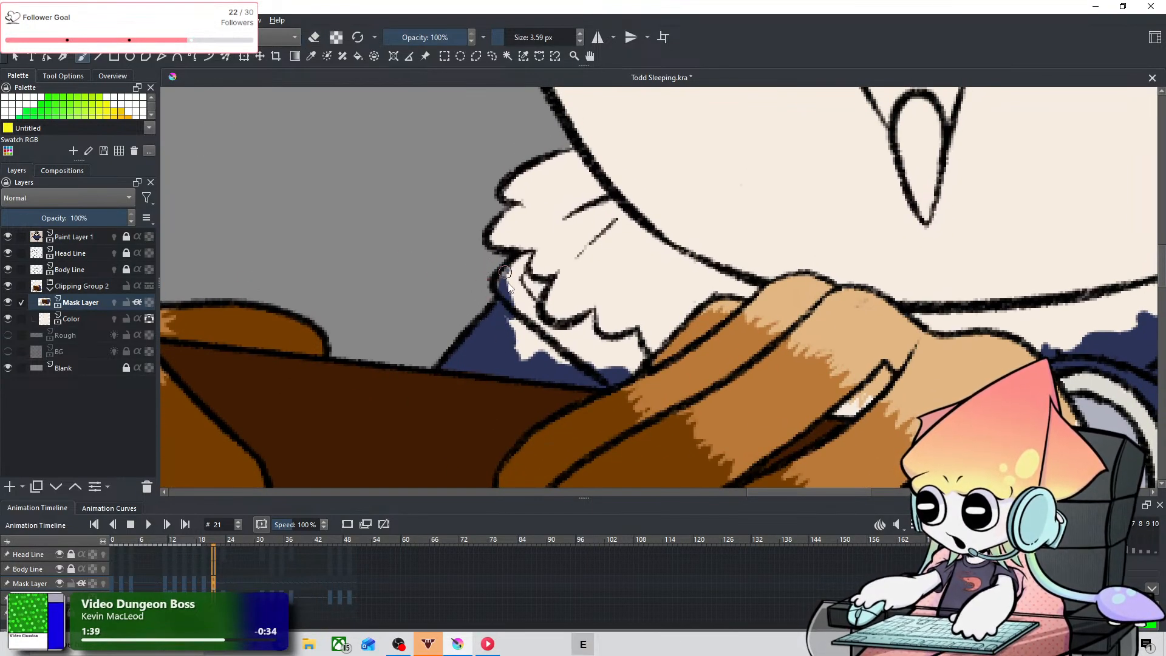
mouse_move(508, 282)
mouse_down()
mouse_move(523, 252)
mouse_move(484, 318)
mouse_up()
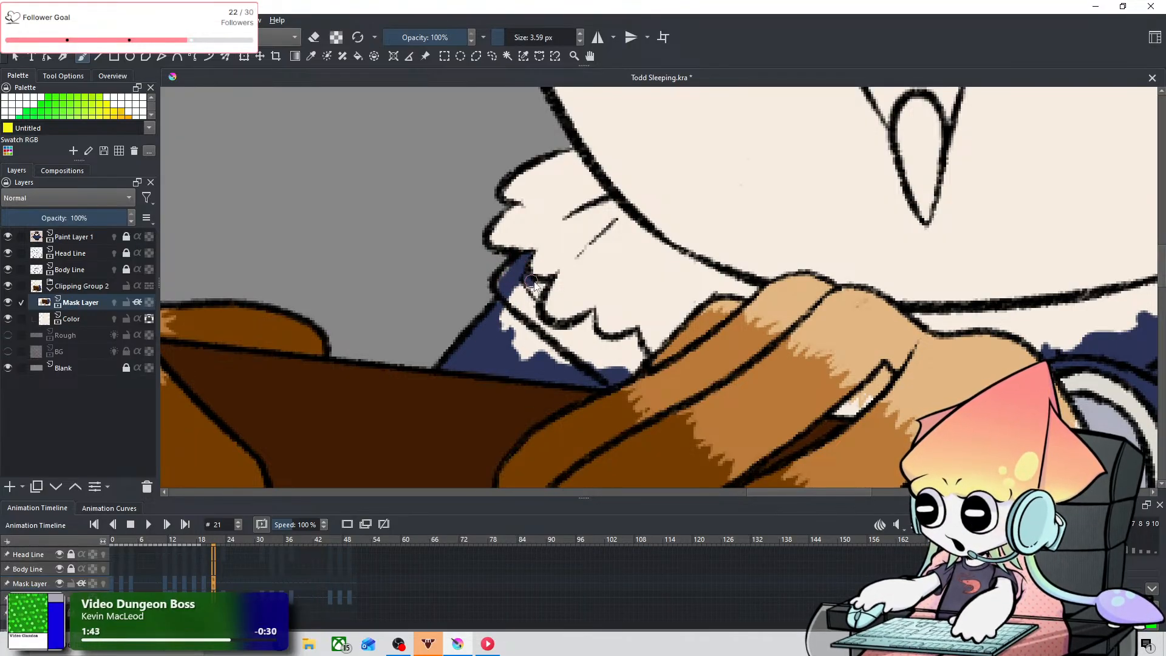
drag(546, 285, 522, 304)
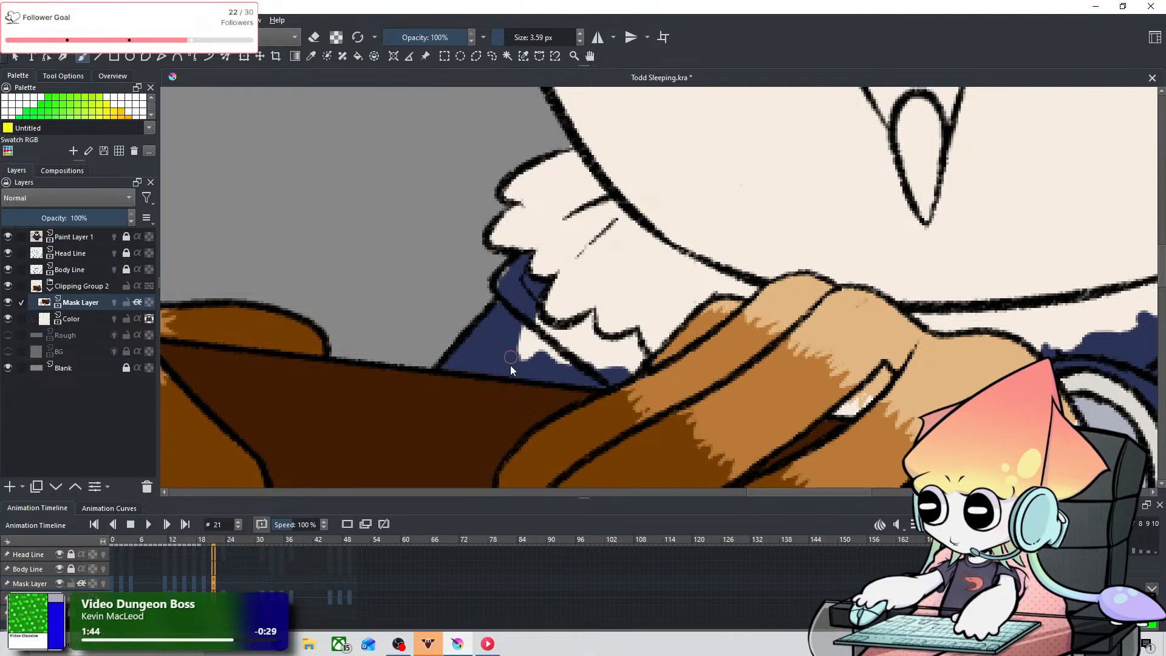
mouse_move(511, 366)
mouse_down()
mouse_move(533, 316)
mouse_move(529, 339)
mouse_move(548, 361)
mouse_move(526, 324)
mouse_move(524, 336)
mouse_move(529, 317)
mouse_move(545, 368)
mouse_move(527, 339)
mouse_move(584, 353)
mouse_up()
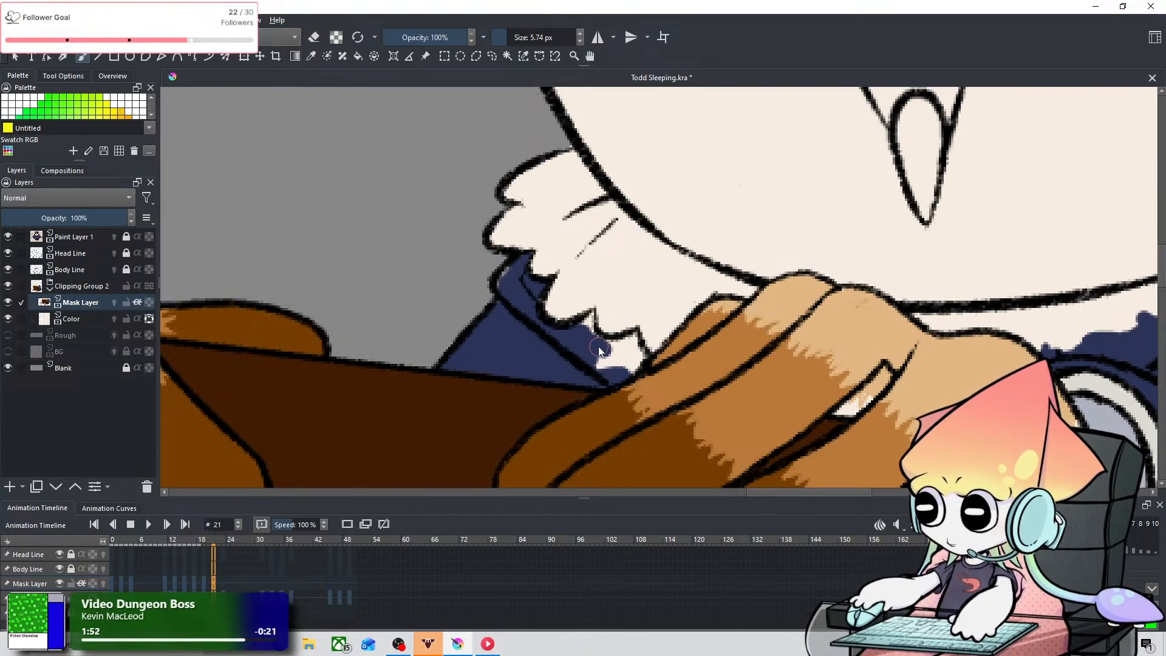
shift+drag(588, 326, 595, 295)
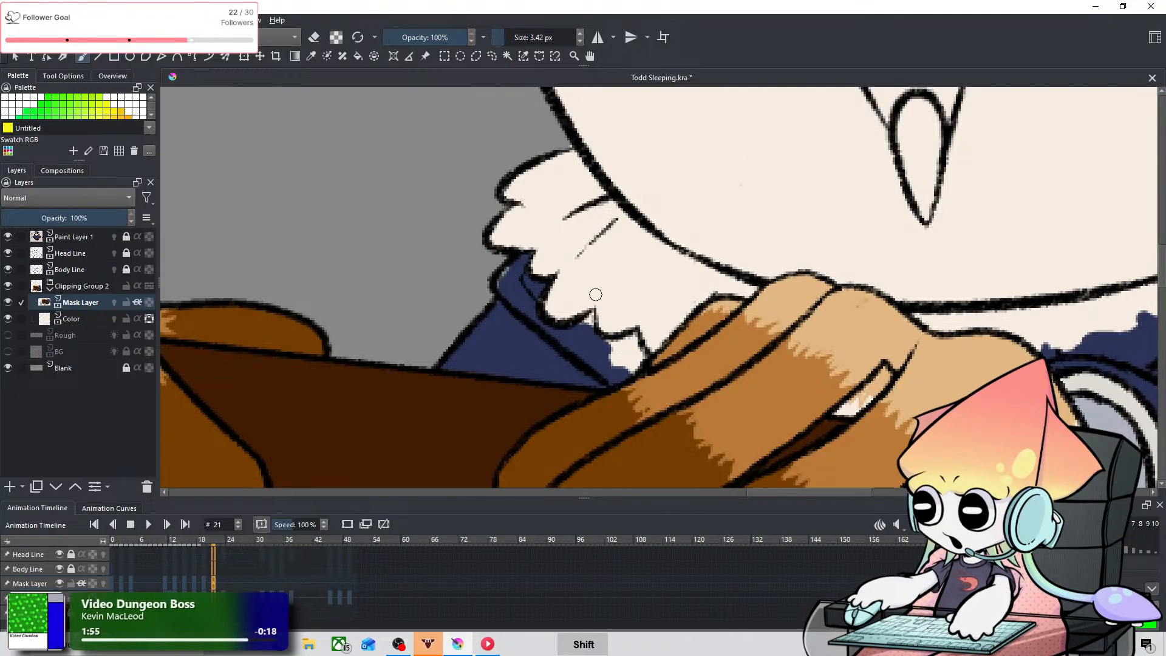
key(ctrl+z)
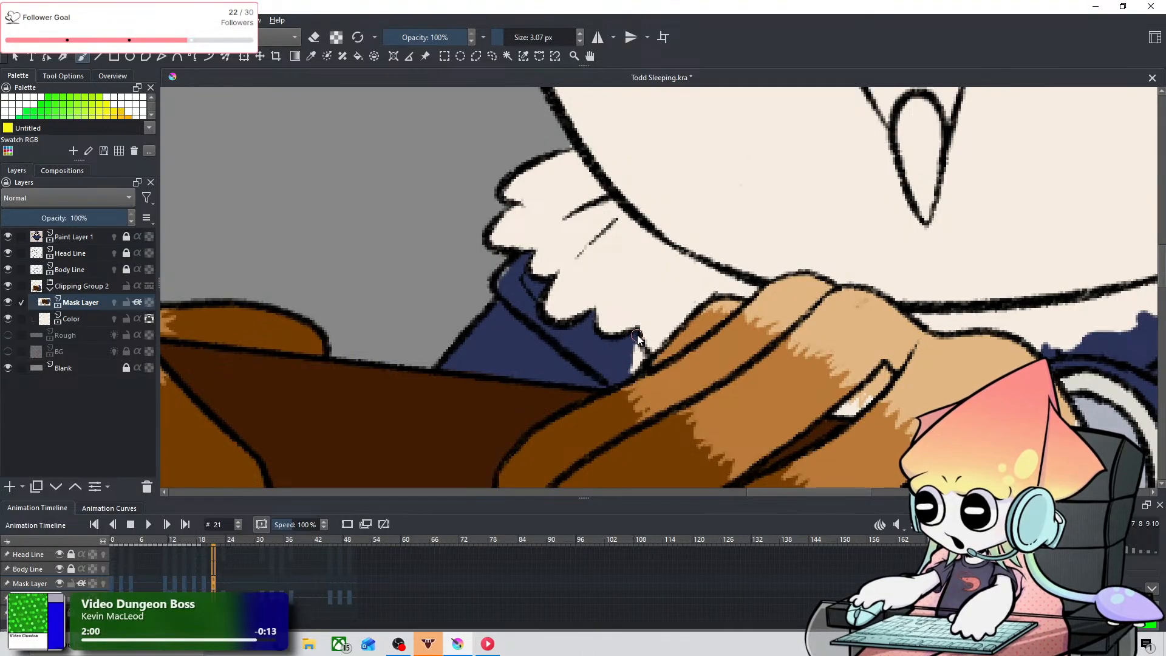
key(ctrl+z)
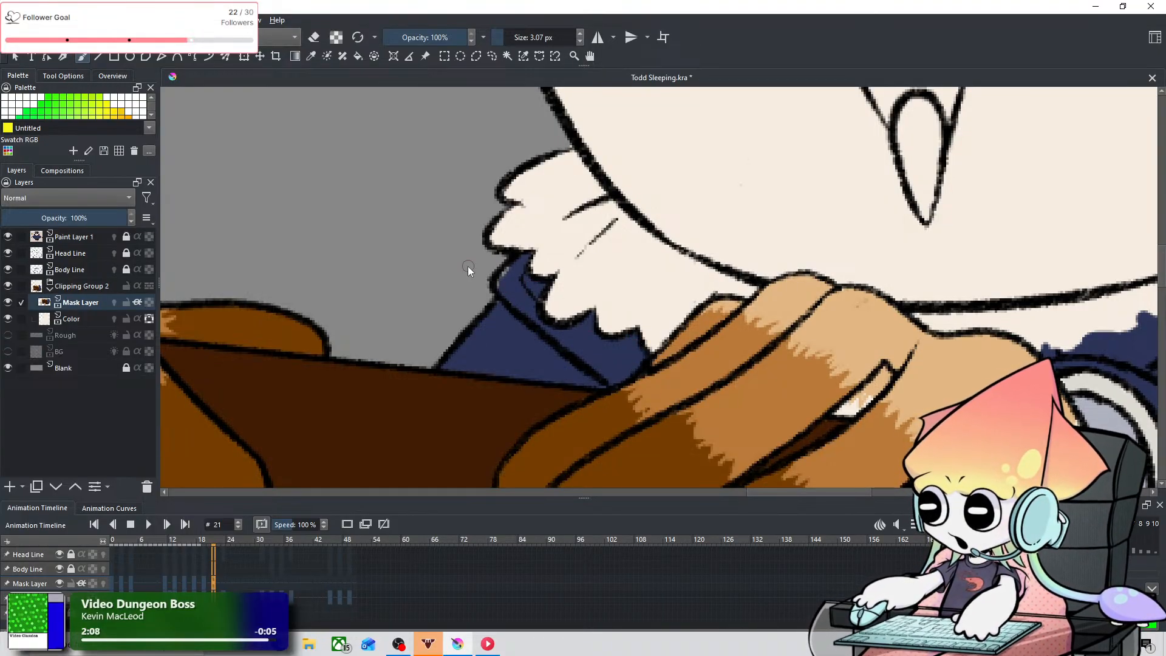
Step: Erase the large navy patch overlapping the right side of the collar and lower face with an eraser of about 13 px
key(space)
drag(841, 283, 486, 251)
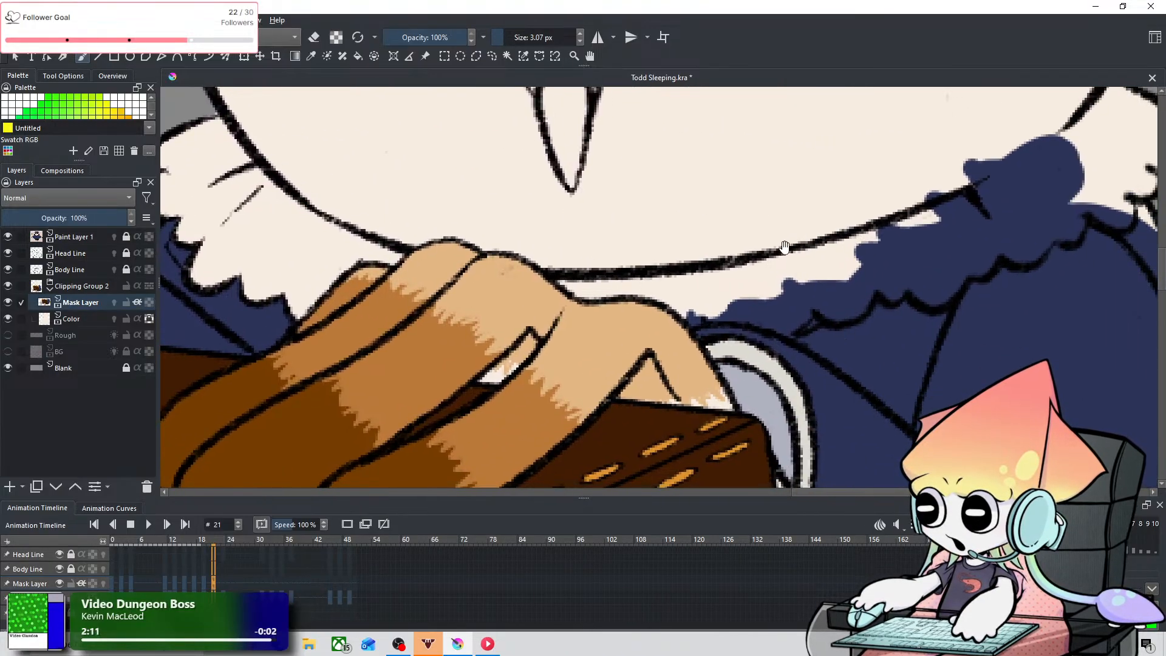
drag(785, 247, 667, 302)
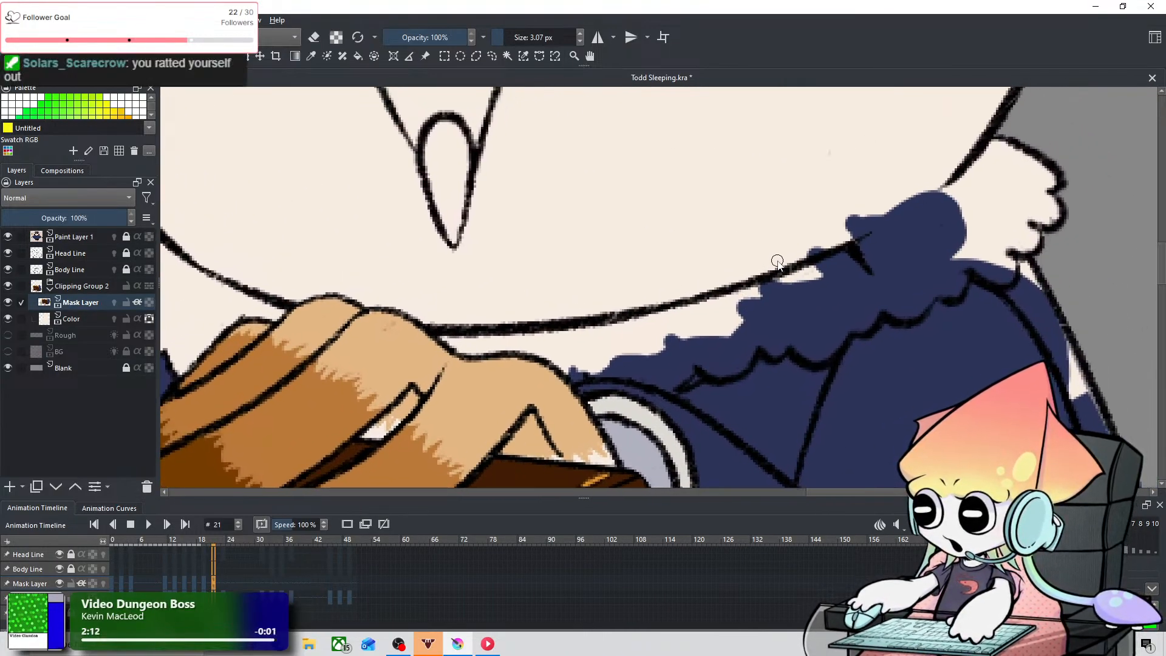
key(space)
drag(778, 262, 649, 324)
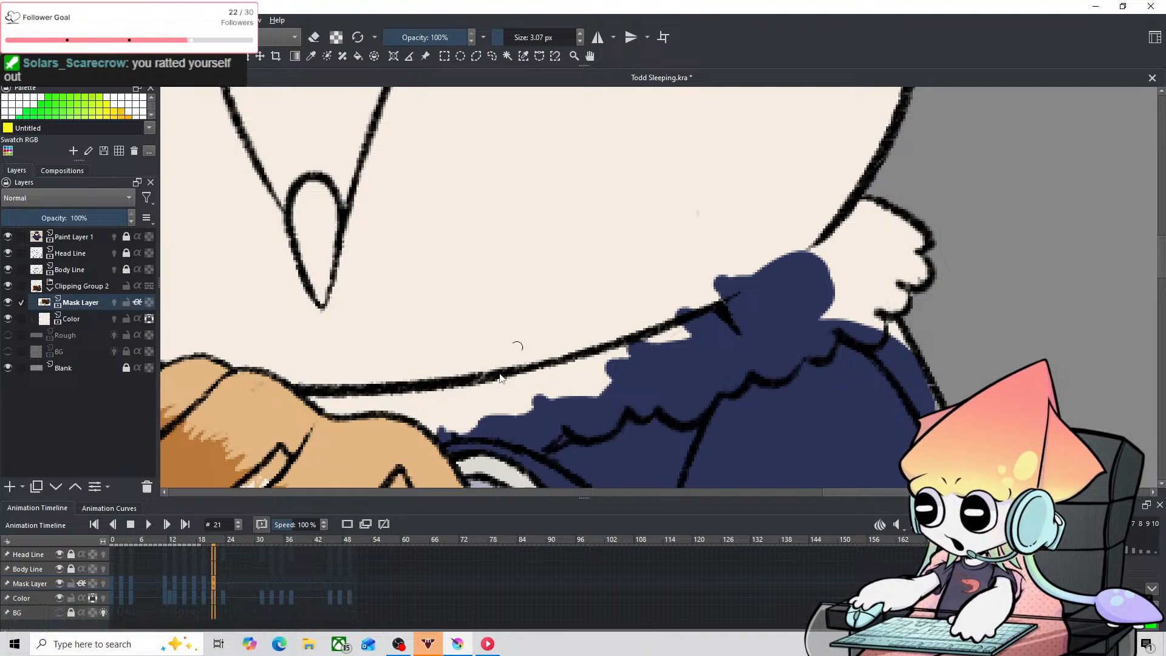
key(e)
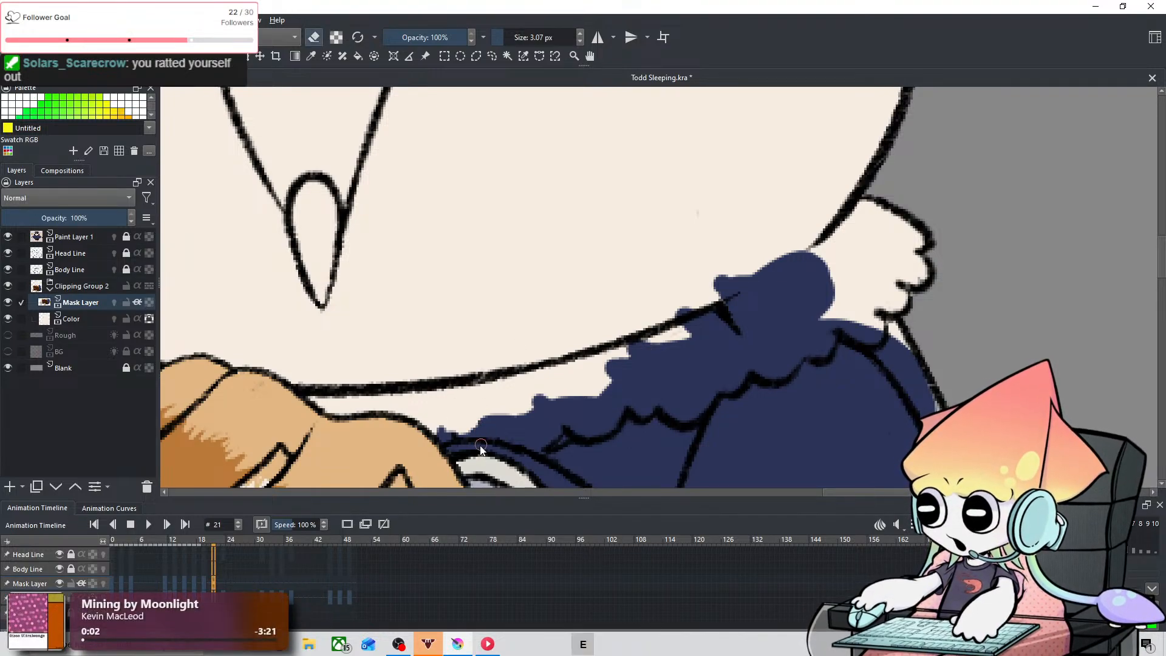
mouse_move(471, 432)
mouse_down()
mouse_move(438, 436)
mouse_move(438, 425)
mouse_move(492, 431)
mouse_up()
key(ctrl+z)
shift+drag(762, 275, 823, 275)
drag(695, 290, 844, 285)
shift+drag(853, 231, 818, 231)
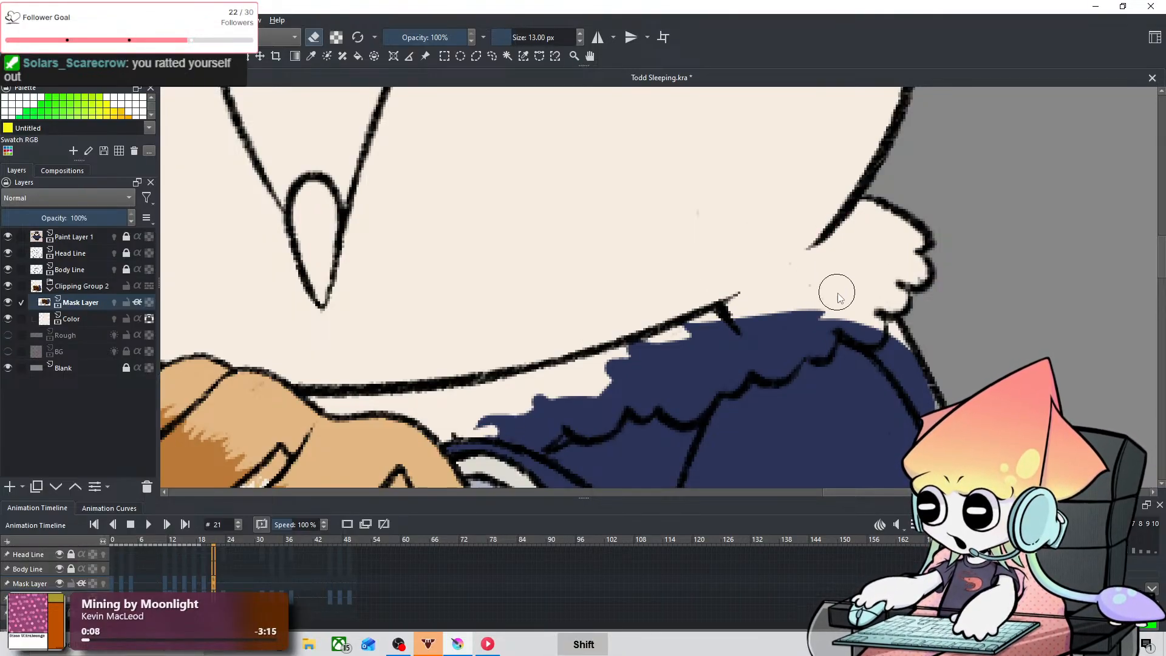
Step: Fill the uncolored gap along the coat's outer right shoulder with navy using a 13 px brush
key(space)
drag(837, 292, 661, 212)
key(e)
drag(730, 260, 810, 413)
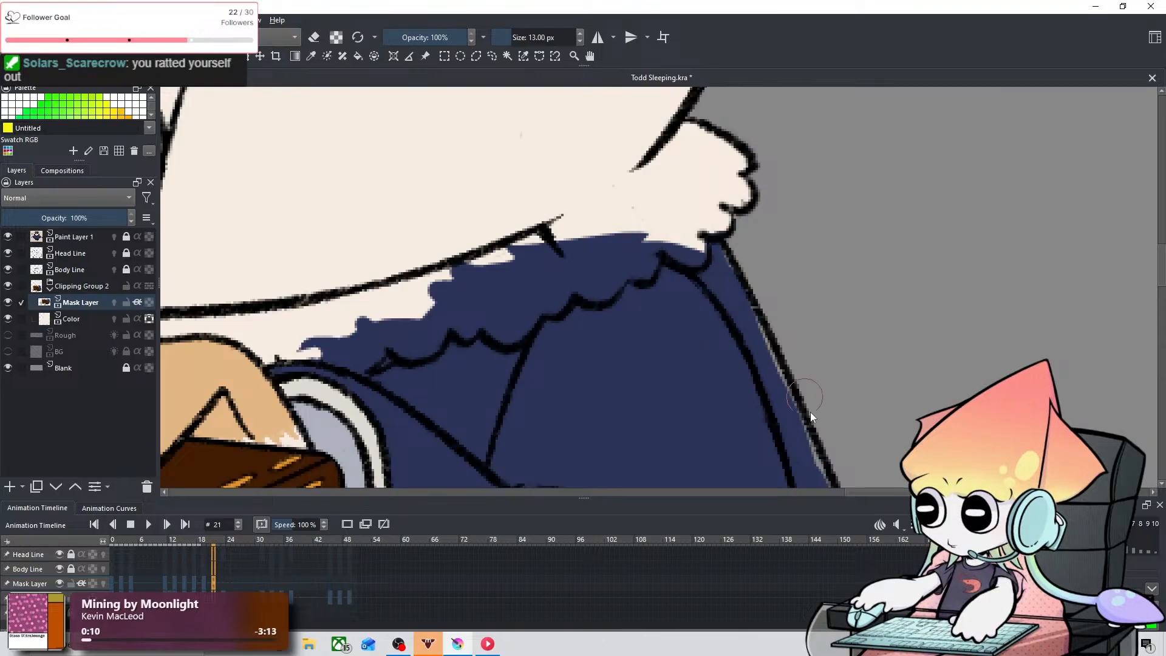
Step: Erase the remaining navy above the collar's right scalloped edge, refining it with an 8.28 px eraser
key(e)
mouse_move(683, 195)
shift+mouse_down()
mouse_move(688, 263)
mouse_move(674, 246)
mouse_move(691, 243)
mouse_move(661, 231)
mouse_move(636, 271)
mouse_move(649, 261)
mouse_move(641, 245)
mouse_move(610, 234)
mouse_move(624, 260)
mouse_move(580, 284)
mouse_move(609, 264)
mouse_move(623, 269)
mouse_move(605, 285)
mouse_move(618, 255)
mouse_move(580, 275)
mouse_move(515, 234)
mouse_move(570, 285)
mouse_move(557, 266)
mouse_move(569, 298)
mouse_move(549, 303)
mouse_move(567, 280)
mouse_move(608, 287)
mouse_move(632, 254)
mouse_move(647, 267)
mouse_move(646, 222)
mouse_move(616, 230)
mouse_move(581, 273)
mouse_move(586, 219)
mouse_move(515, 207)
mouse_move(526, 270)
mouse_move(494, 279)
mouse_move(468, 249)
mouse_move(520, 267)
mouse_move(540, 293)
mouse_move(519, 324)
mouse_move(452, 255)
mouse_move(514, 333)
mouse_move(493, 300)
shift+mouse_up()
key(ctrl+z)
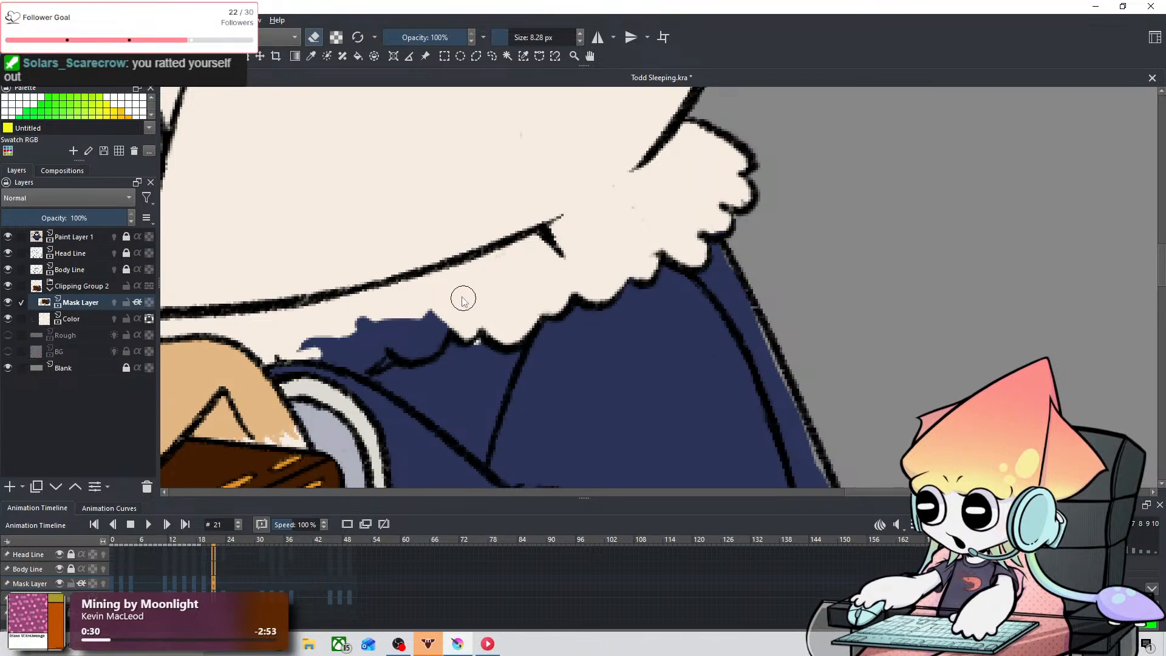
mouse_move(460, 320)
mouse_down()
mouse_move(431, 336)
mouse_move(395, 323)
mouse_move(314, 336)
mouse_move(334, 356)
mouse_move(303, 341)
mouse_move(358, 360)
mouse_move(383, 343)
mouse_move(365, 356)
mouse_move(340, 334)
mouse_move(422, 320)
mouse_move(427, 337)
mouse_move(407, 350)
mouse_move(428, 328)
mouse_up()
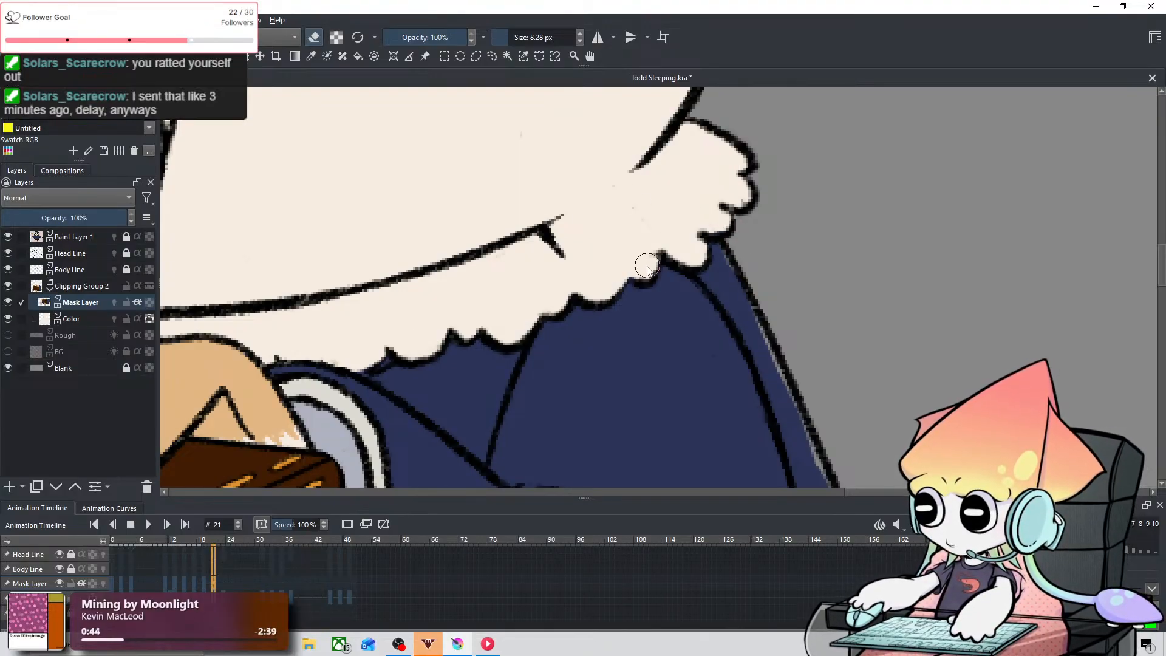
scroll(542, 268, down, 5)
drag(542, 269, 700, 298)
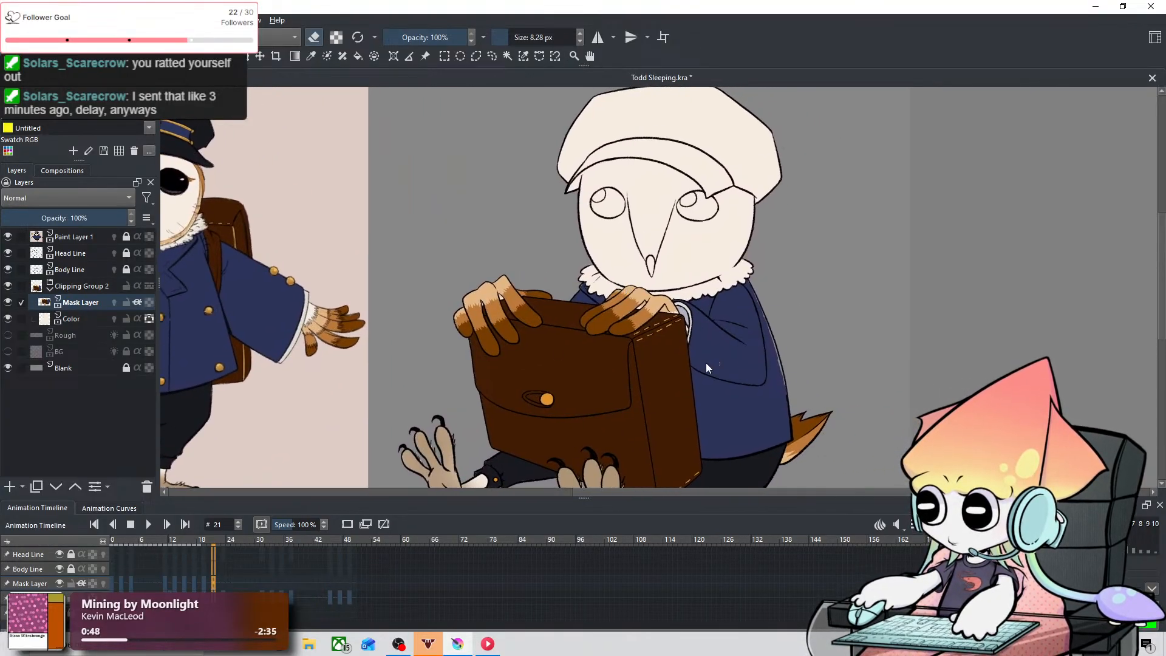
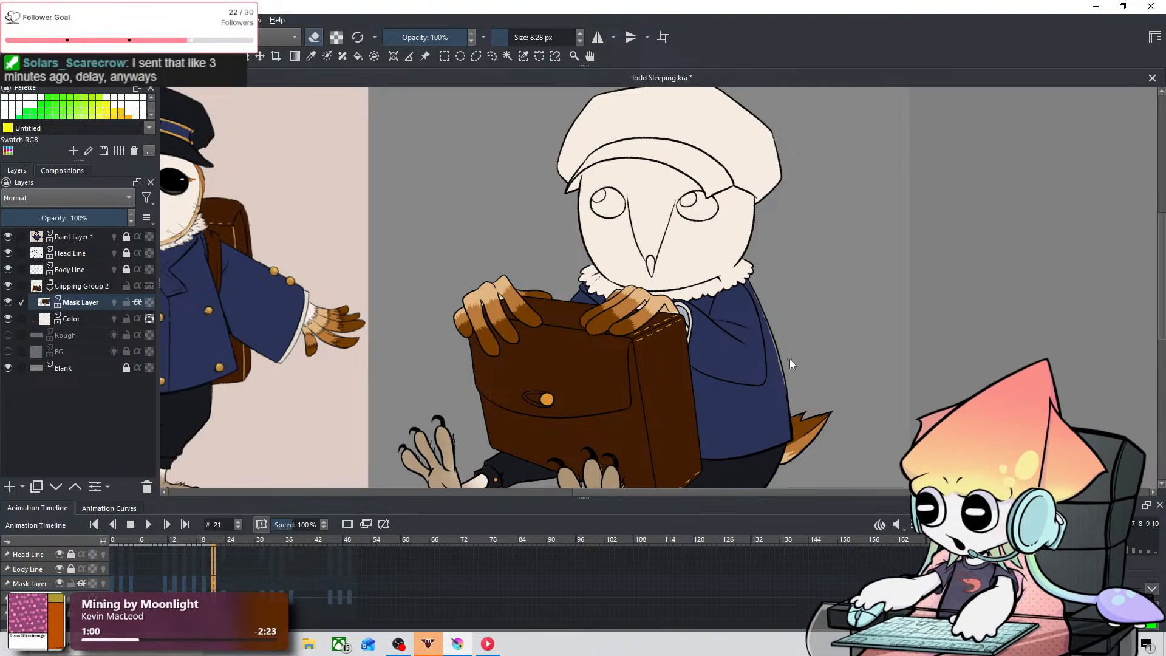
Step: Examine the uncolored sliver between the navy fill and the coat's right outline at frame 21
scroll(789, 359, up, 3)
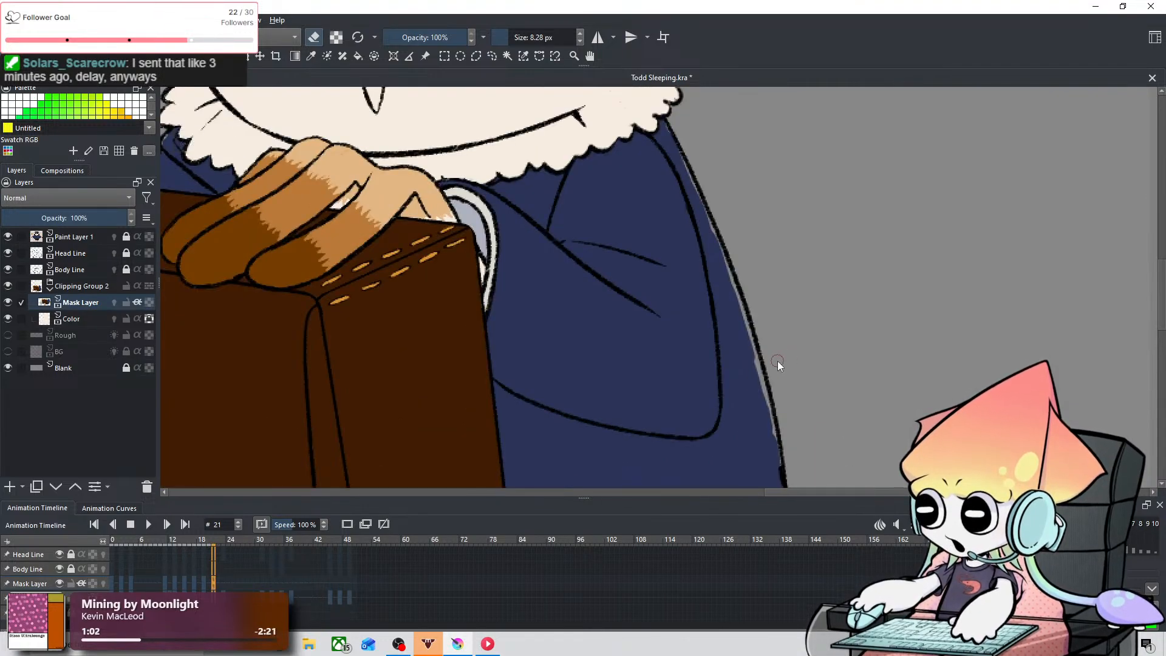
mouse_move(760, 401)
mouse_down()
mouse_move(743, 339)
mouse_move(607, 345)
mouse_move(678, 309)
mouse_up()
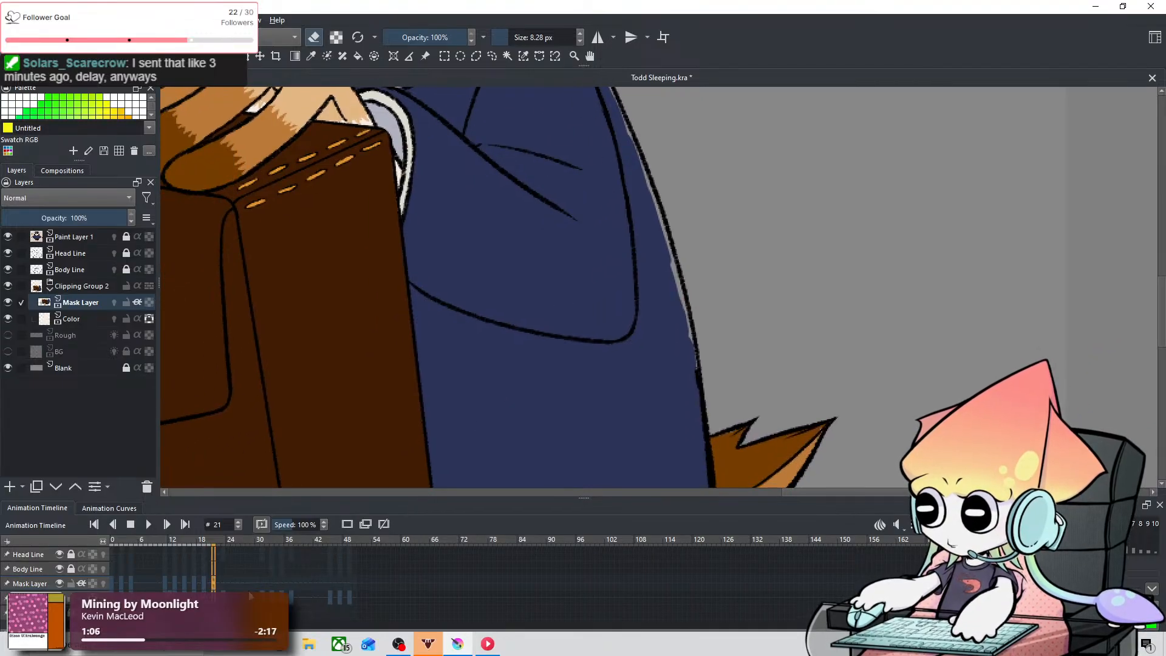
scroll(476, 322, up, 1)
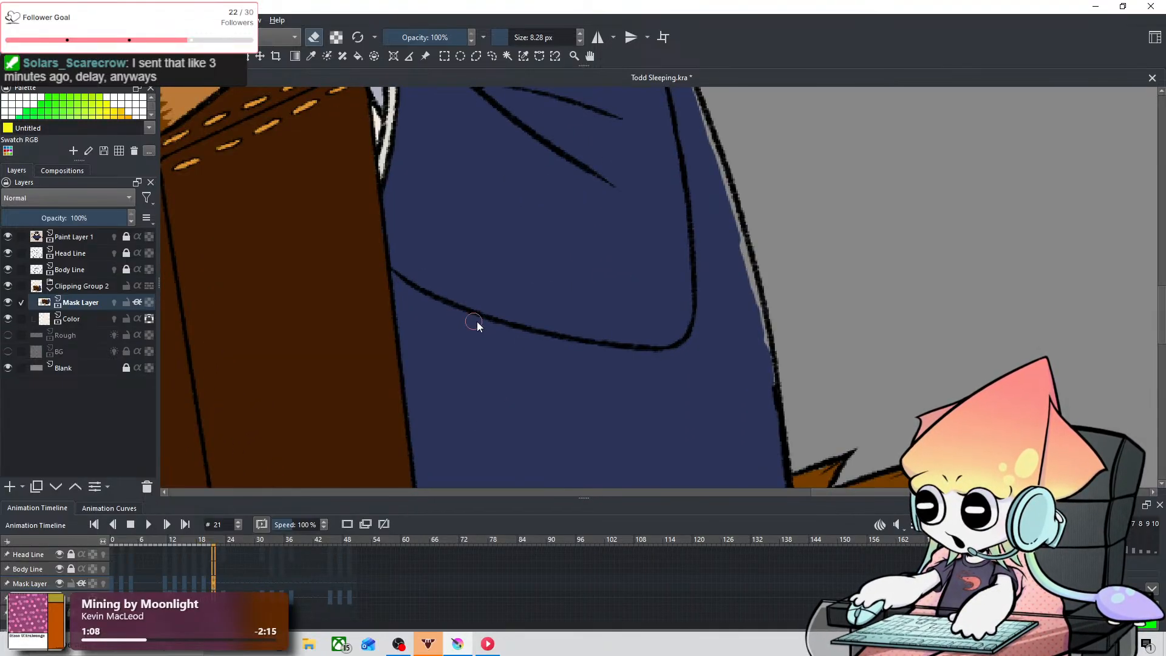
scroll(615, 322, down, 1)
scroll(601, 302, down, 1)
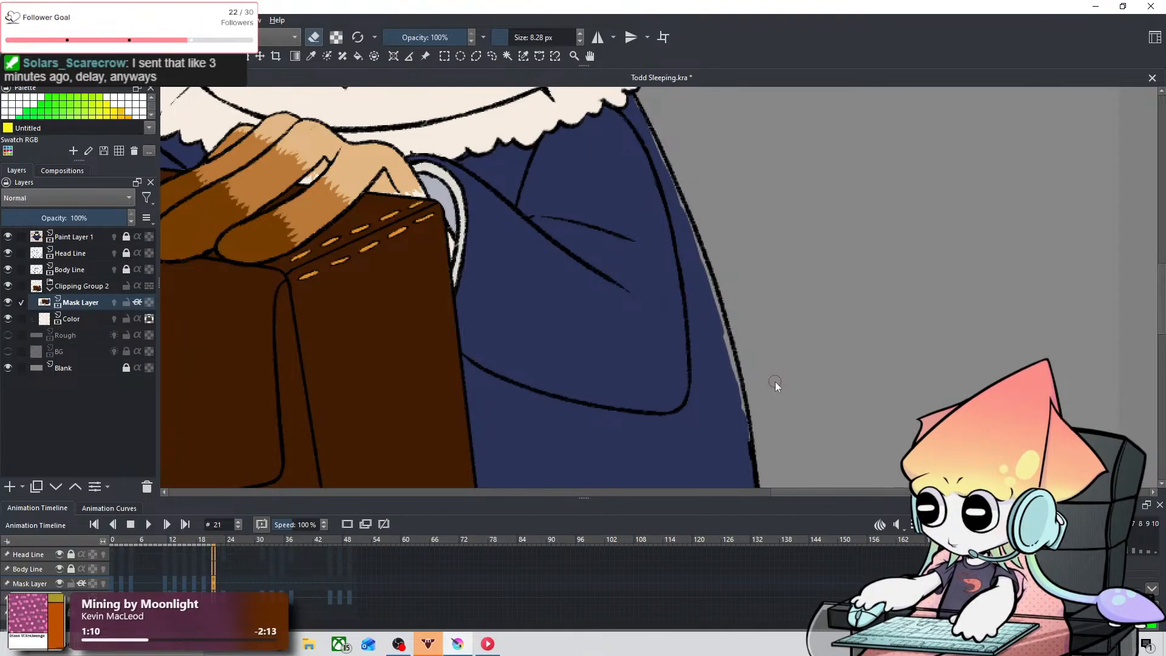
scroll(764, 386, up, 2)
drag(717, 352, 641, 313)
scroll(640, 314, up, 2)
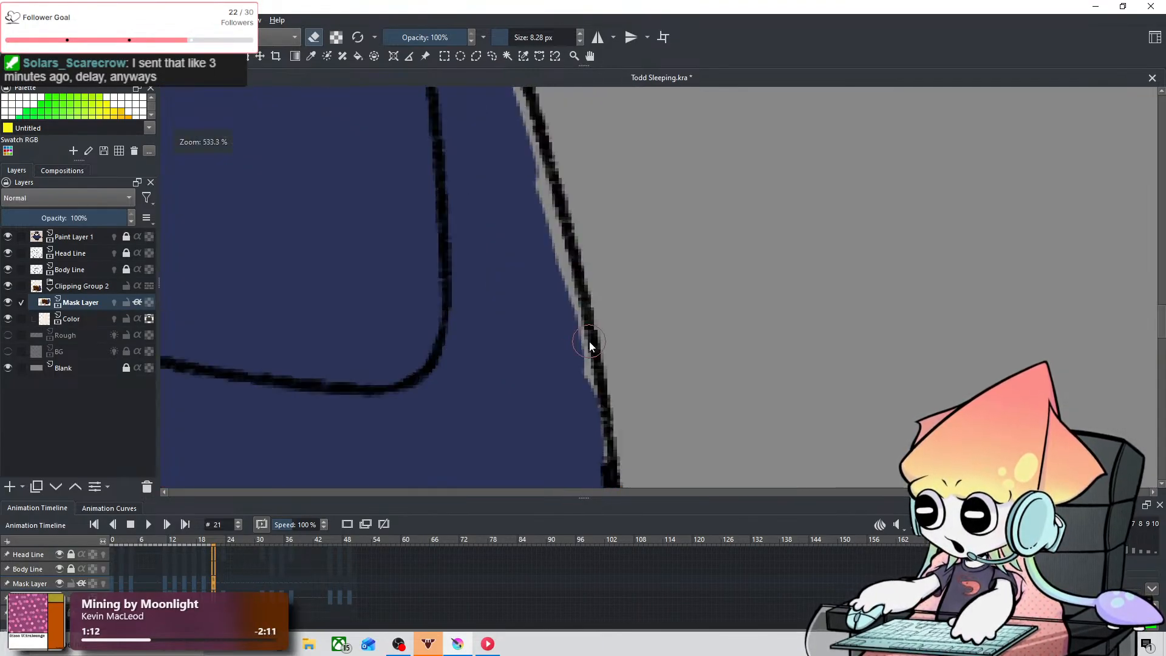
scroll(589, 341, down, 1)
drag(589, 341, 613, 325)
scroll(613, 325, down, 1)
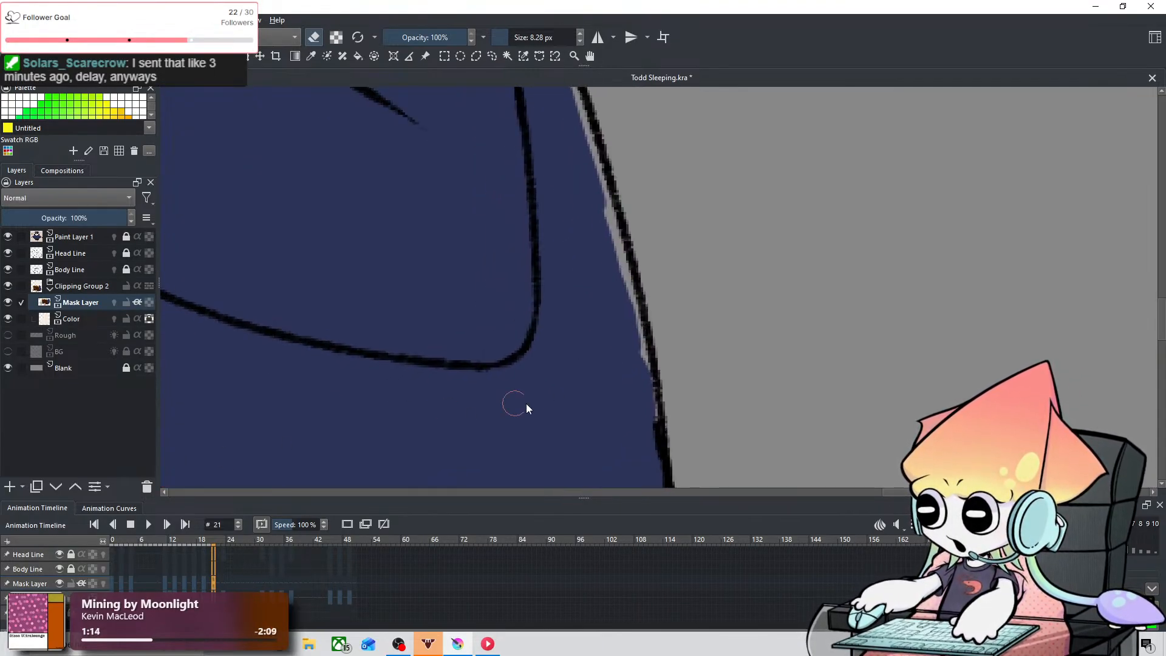
scroll(543, 328, down, 1)
drag(542, 328, 776, 438)
scroll(794, 441, down, 1)
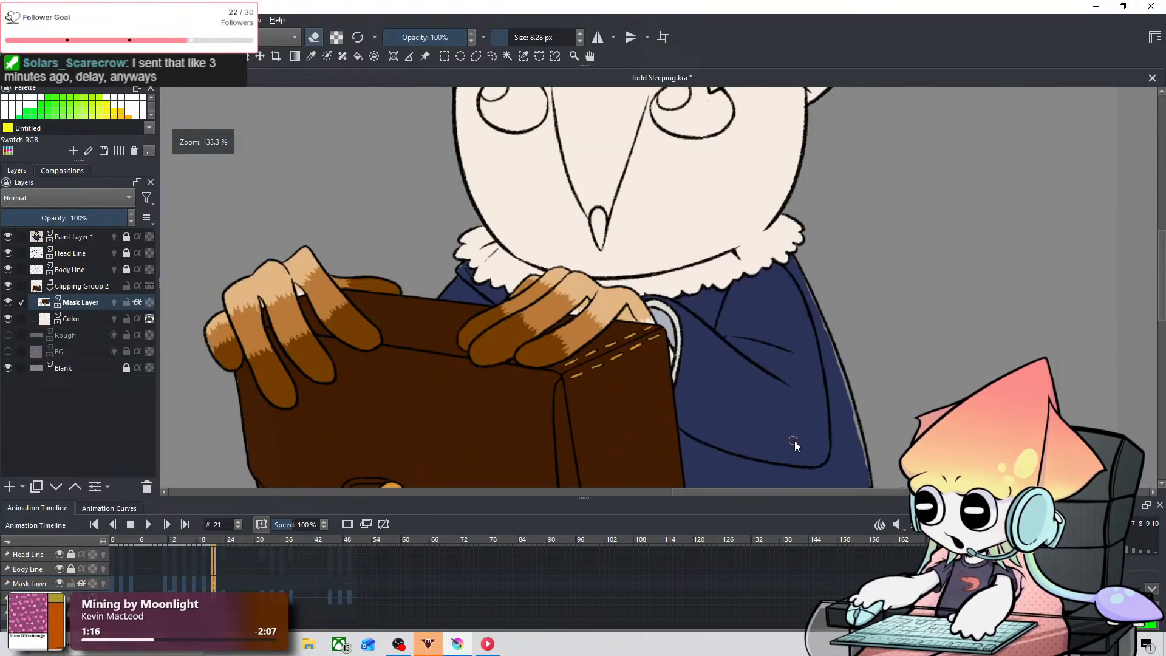
scroll(535, 589, down, 4)
scroll(534, 585, up, 1)
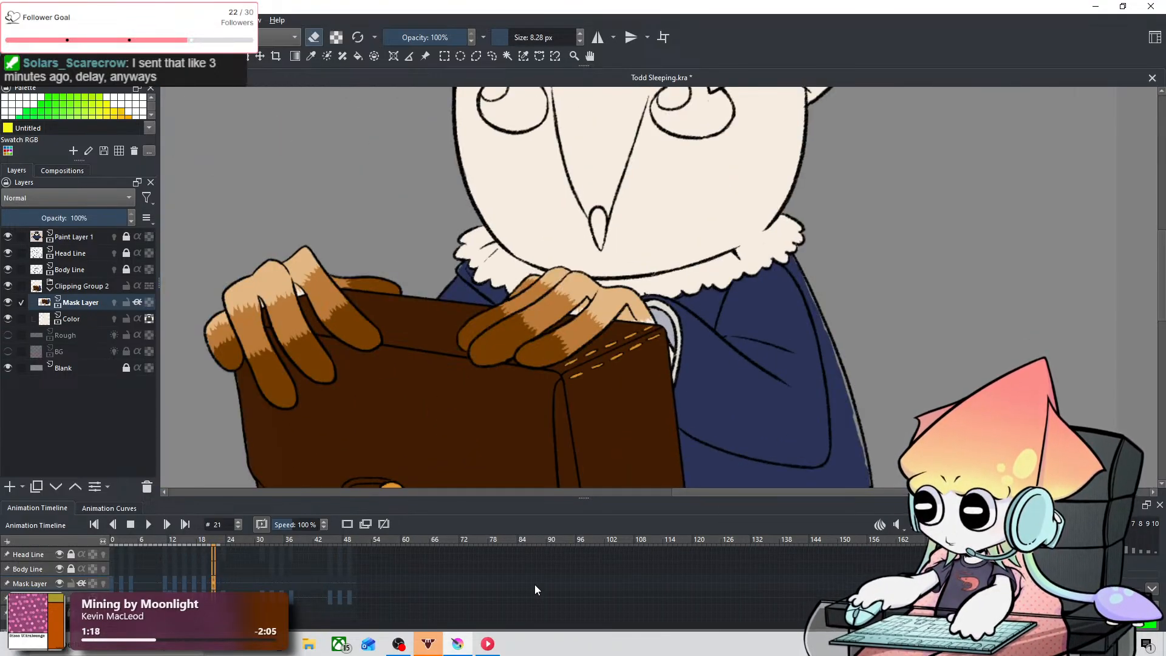
scroll(535, 587, up, 3)
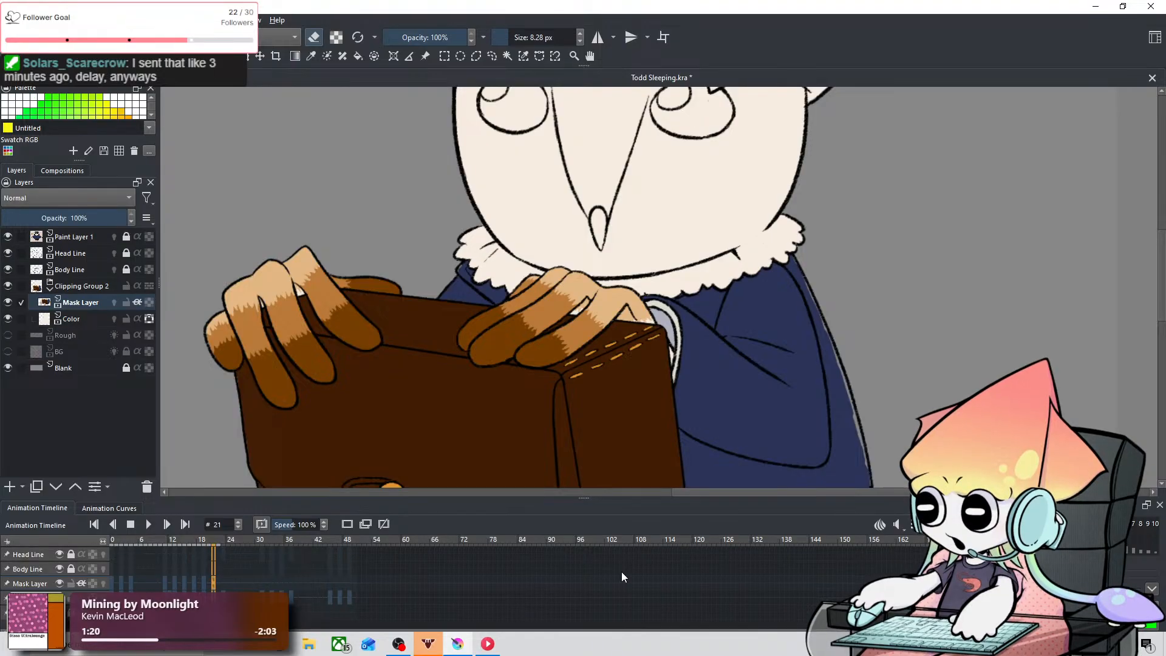
scroll(902, 436, up, 1)
drag(902, 437, 720, 394)
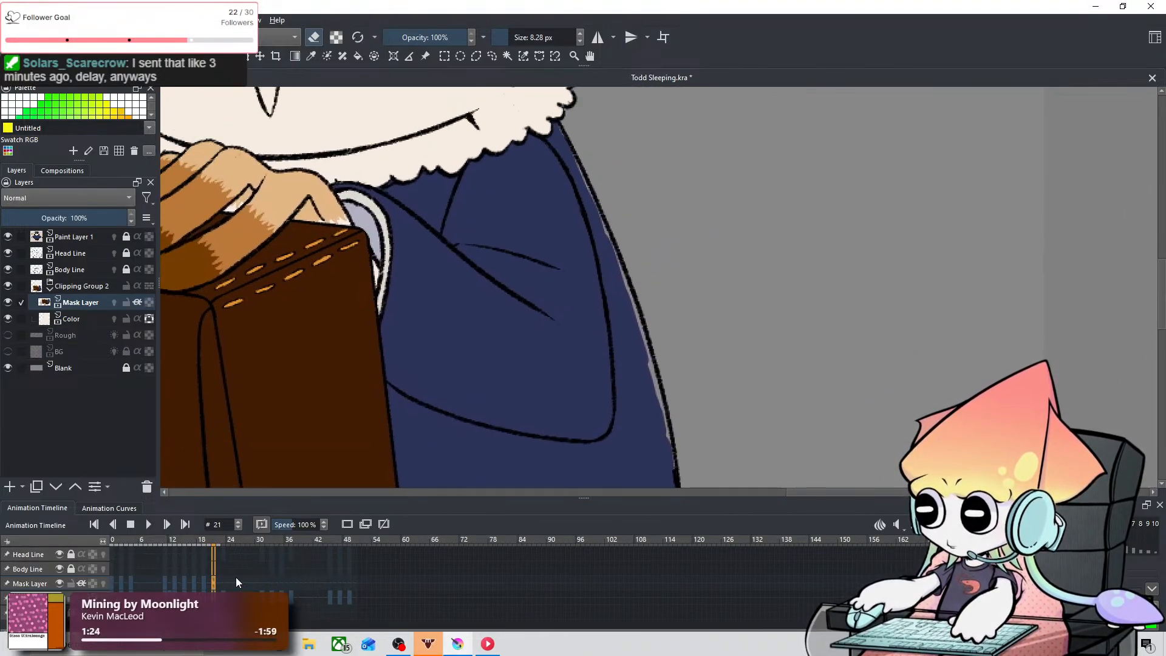
scroll(419, 401, down, 2)
drag(368, 473, 493, 449)
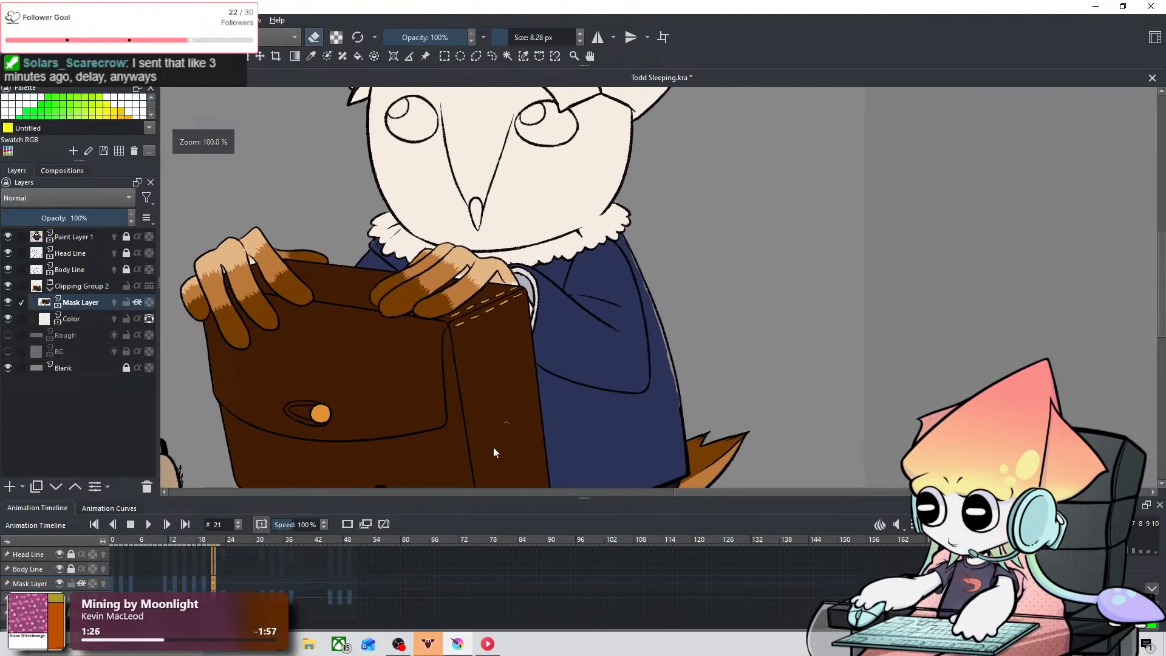
Step: Step through the frames between 8 and 23 to compare the coat fill against its outline
scroll(370, 571, down, 8)
scroll(371, 568, down, 5)
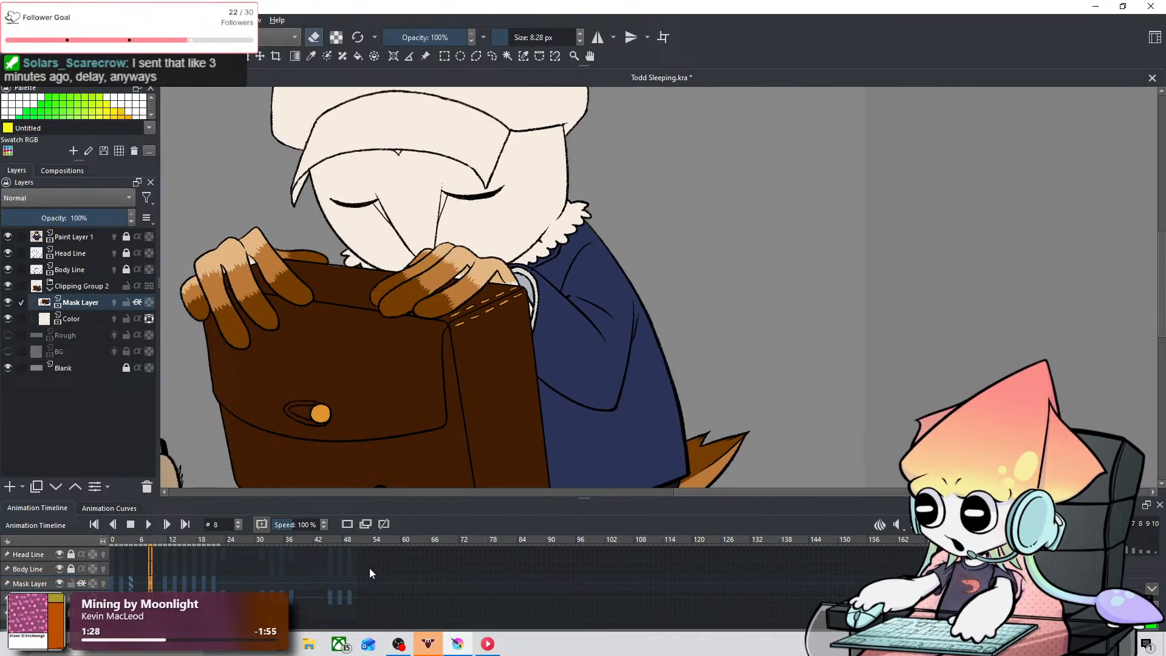
scroll(369, 568, up, 5)
scroll(334, 573, down, 11)
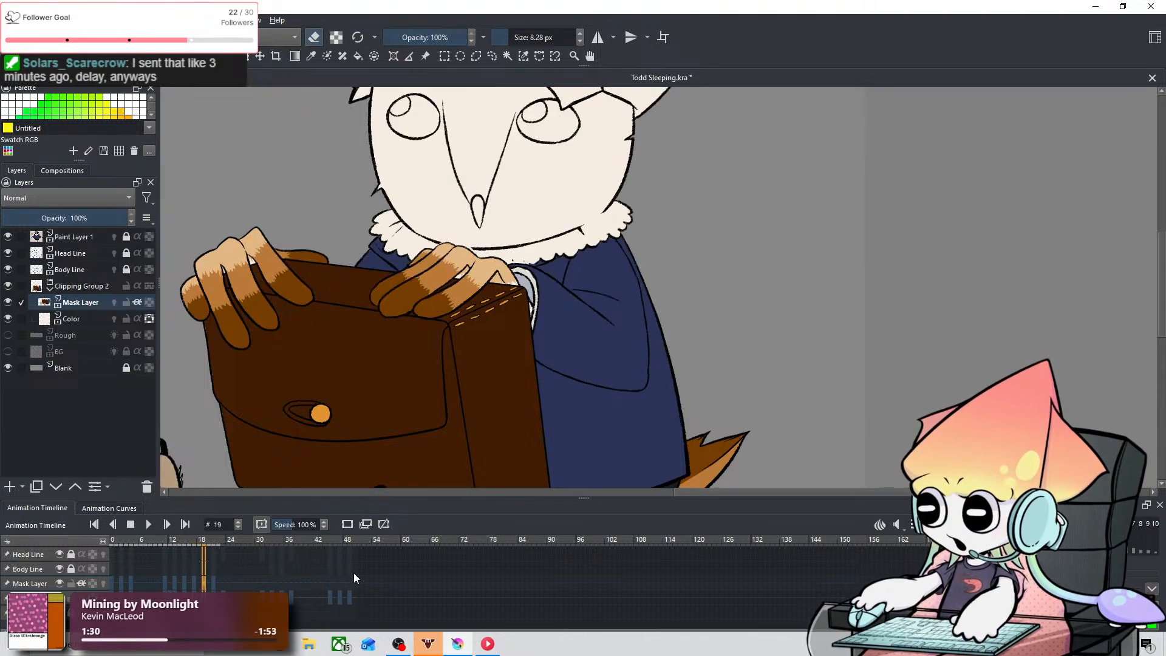
scroll(354, 573, up, 1)
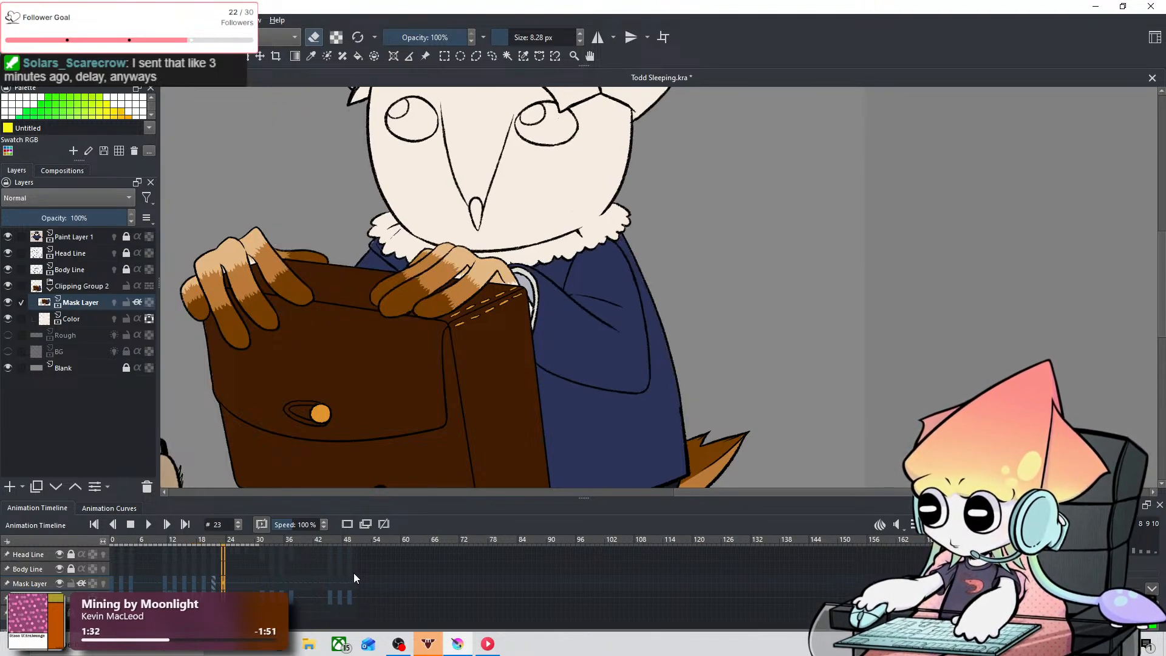
scroll(364, 564, up, 2)
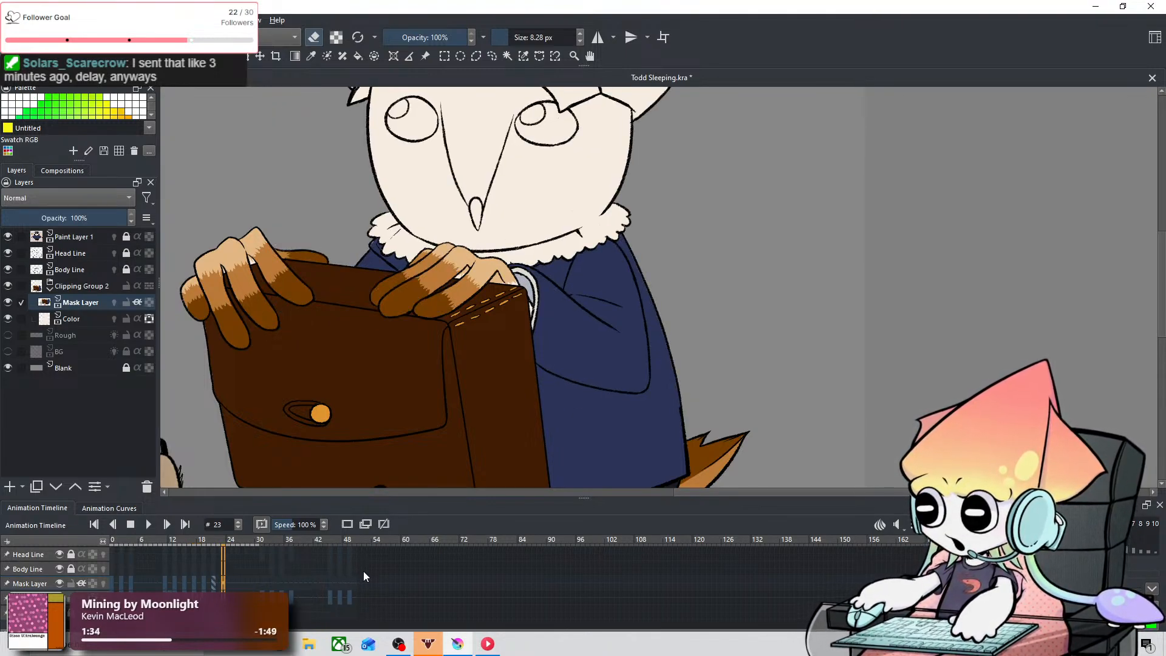
scroll(364, 571, up, 5)
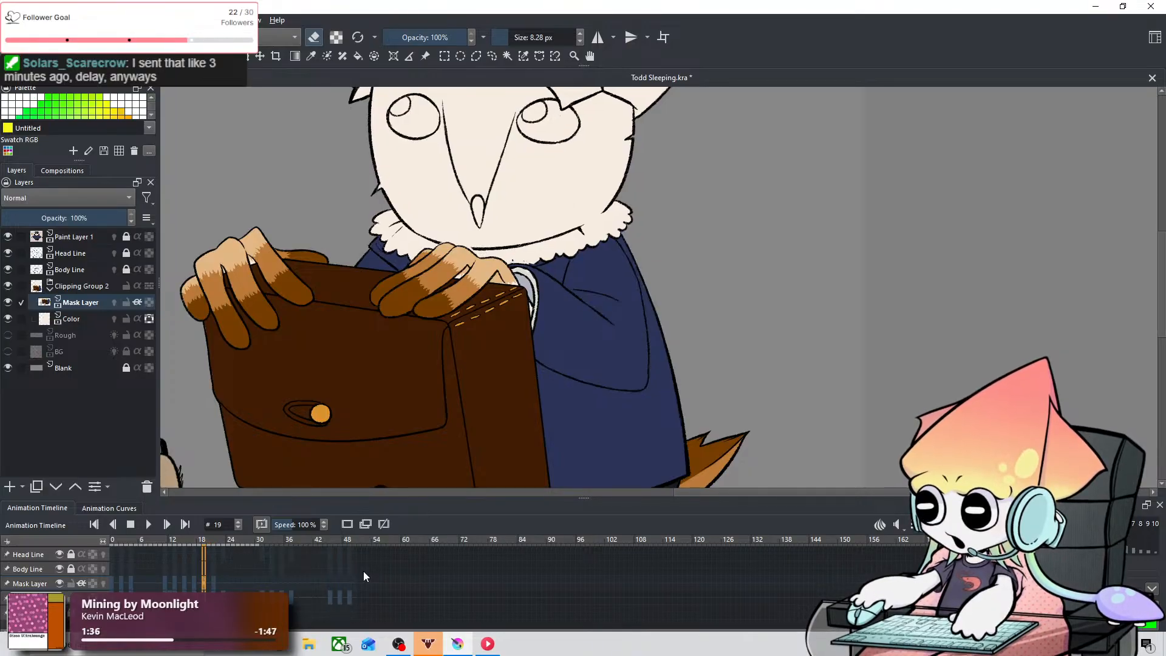
scroll(363, 576, up, 2)
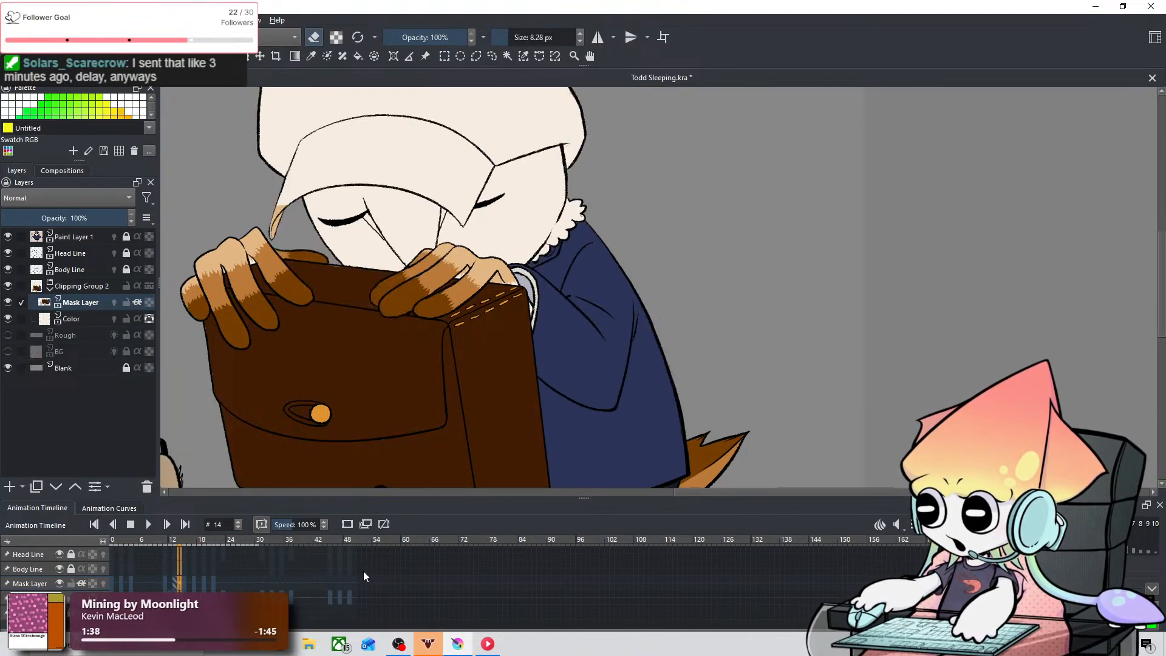
scroll(363, 571, up, 3)
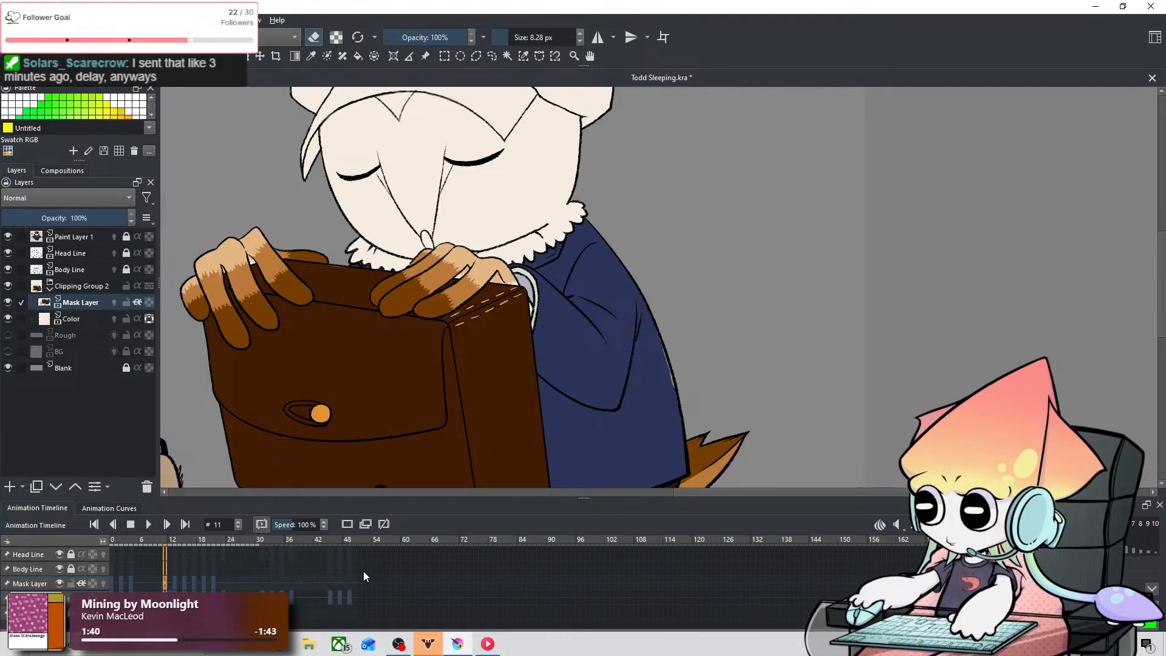
scroll(364, 571, down, 2)
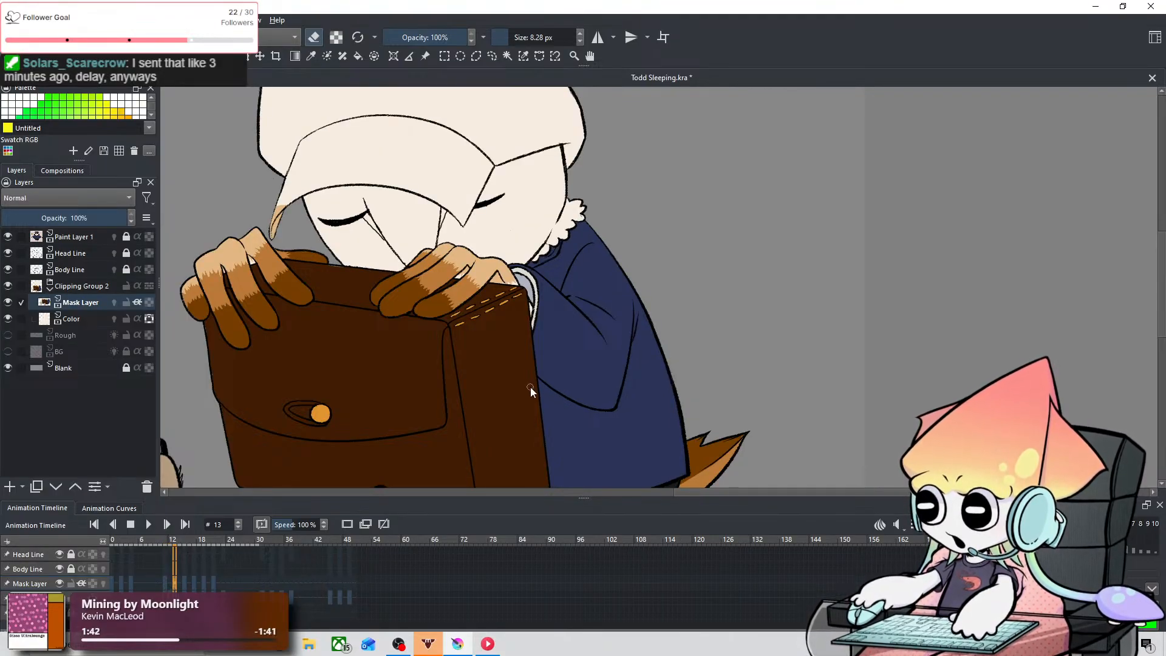
Step: Check the coat's right edge up close from frame 13 through frame 24, ending on frame 22
scroll(530, 388, up, 1)
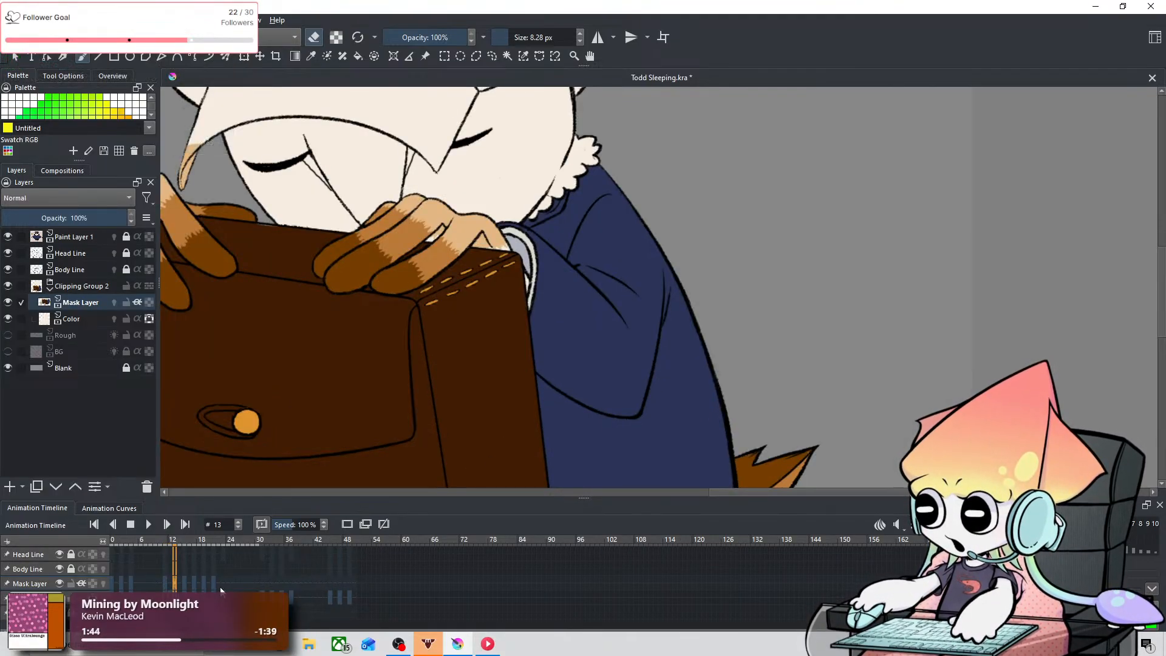
scroll(221, 590, up, 2)
scroll(221, 591, down, 2)
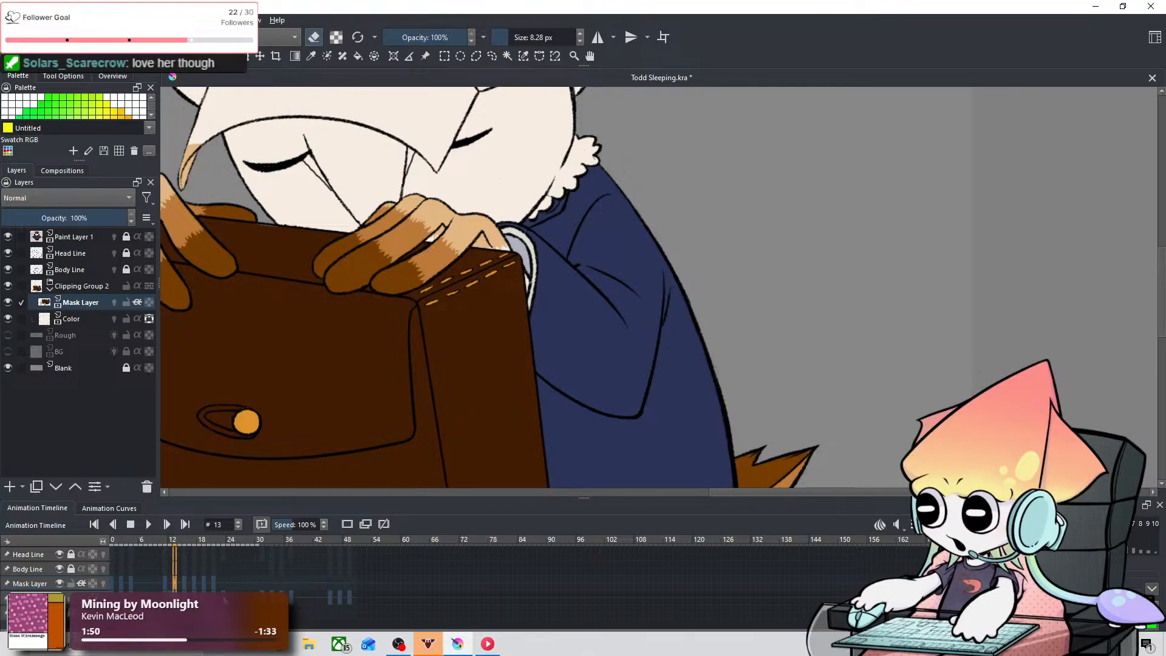
scroll(224, 600, down, 2)
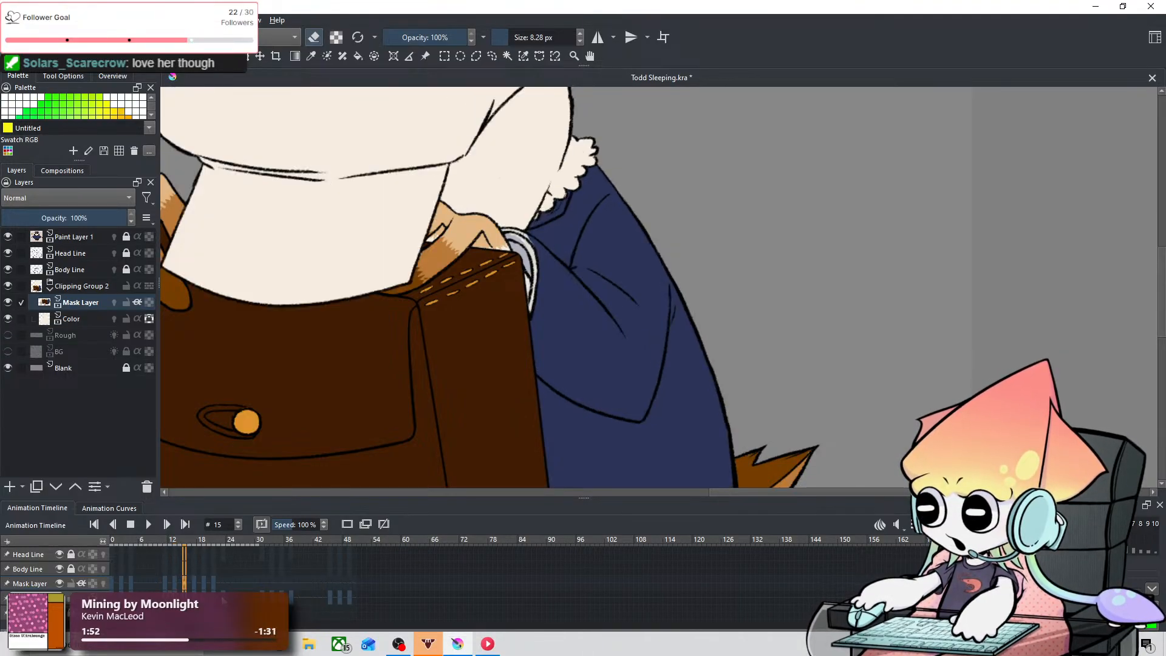
scroll(223, 600, down, 10)
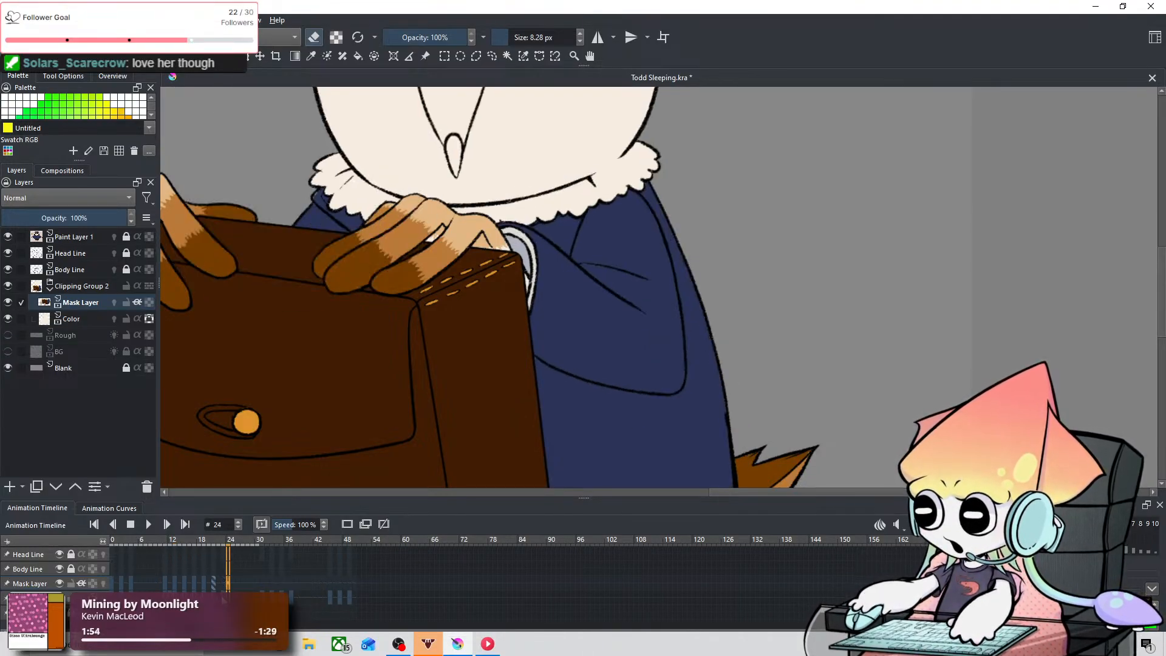
scroll(224, 588, up, 2)
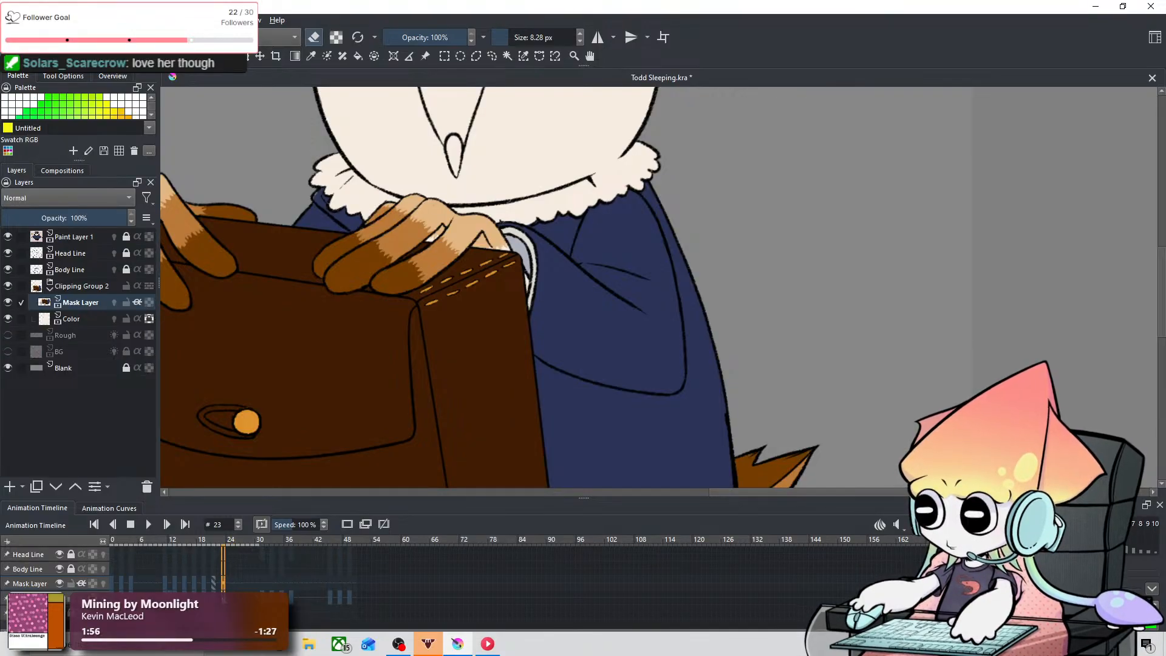
scroll(223, 587, up, 1)
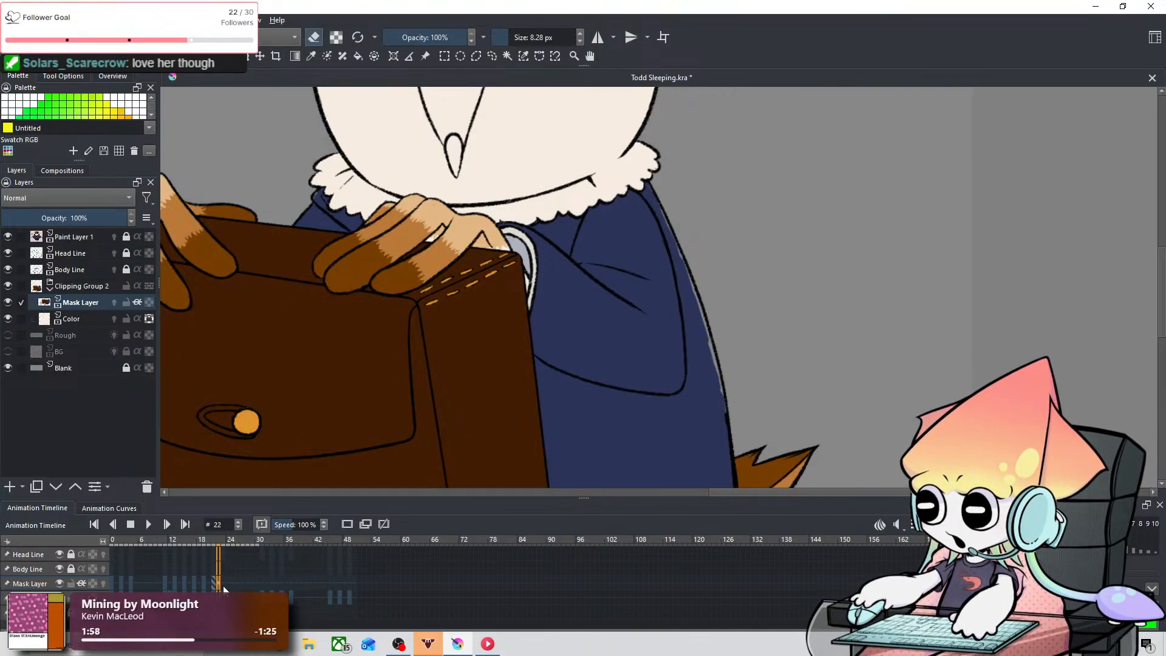
Step: Compare the coat's right edge at frame 22 with the same area at frame 20
scroll(790, 419, up, 2)
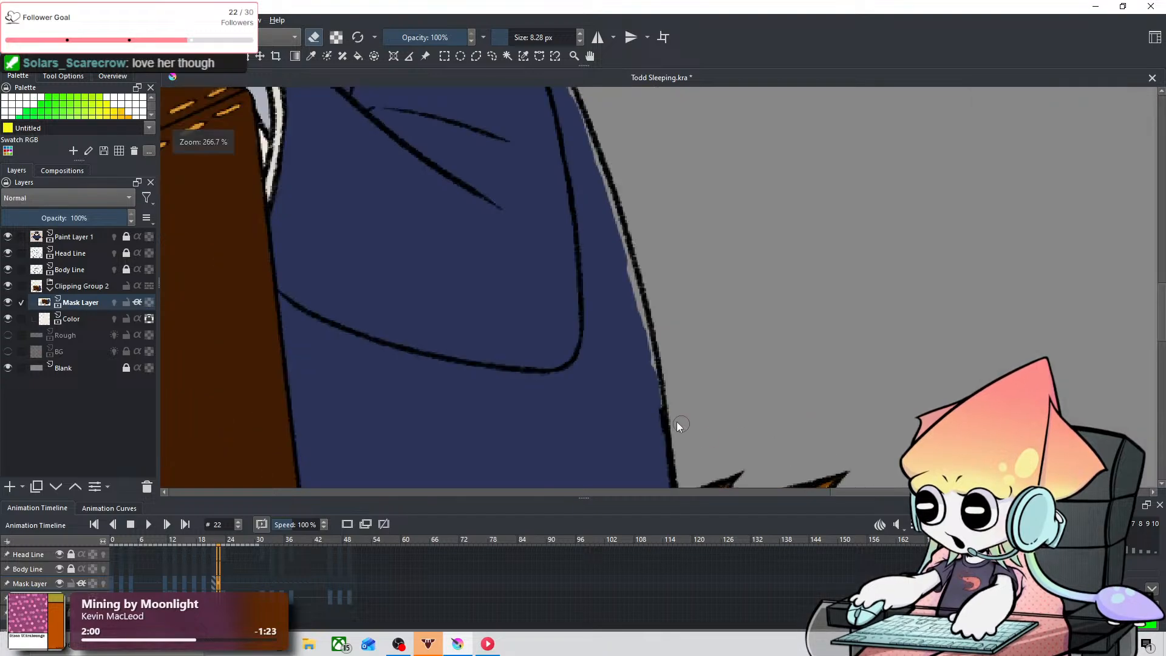
drag(677, 421, 764, 456)
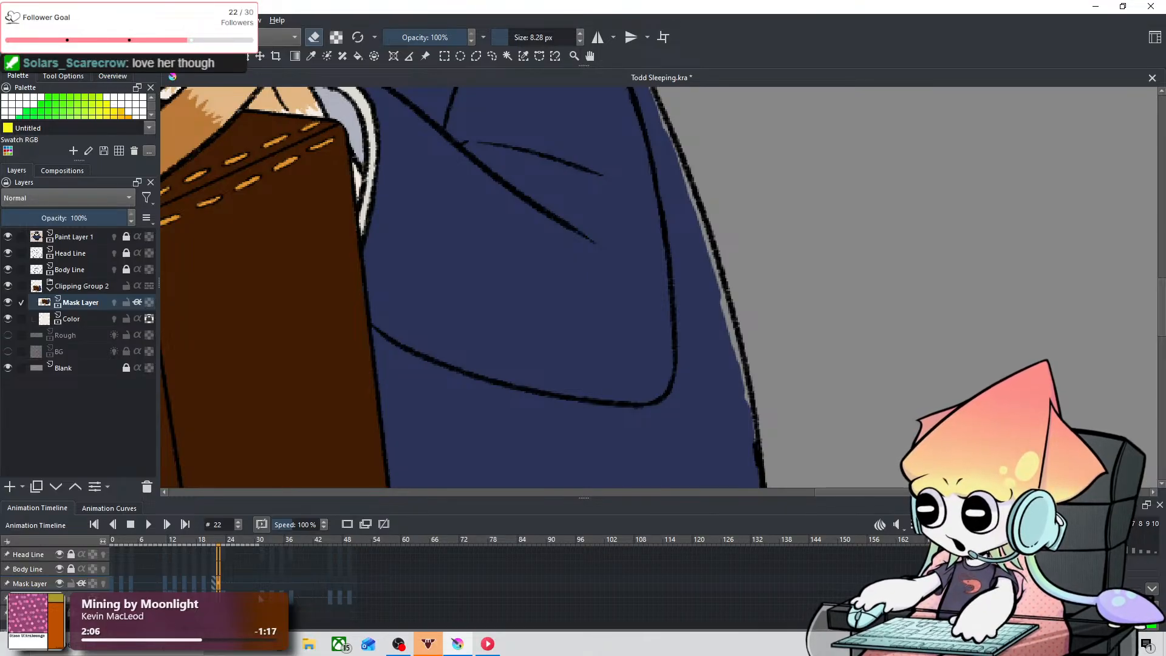
key(Left)
key(Left)
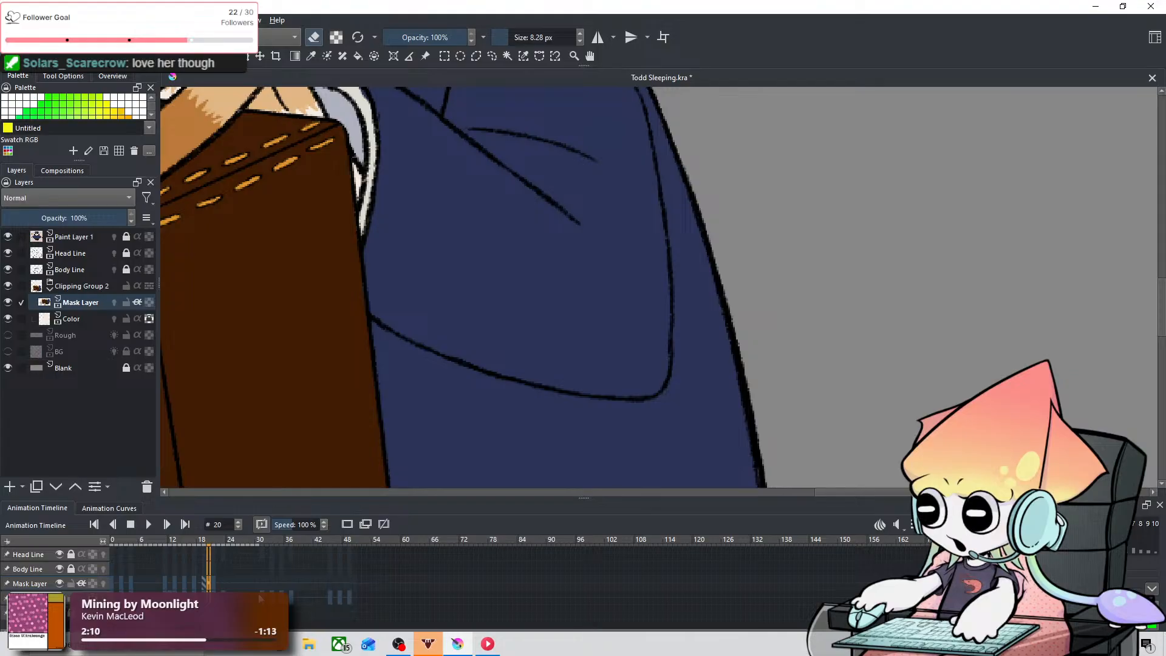
scroll(614, 372, down, 1)
drag(609, 370, 645, 458)
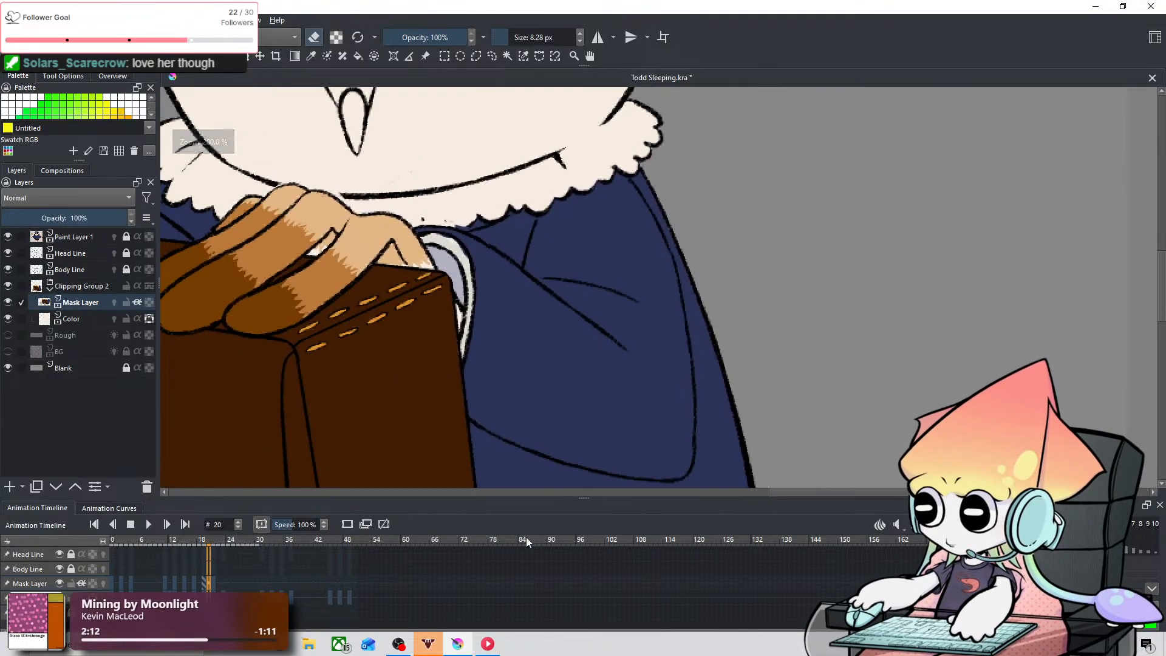
Step: Hide the Body Line layer to inspect the bare coat color from frame 11 to frame 17, and show the layer again
click(164, 572)
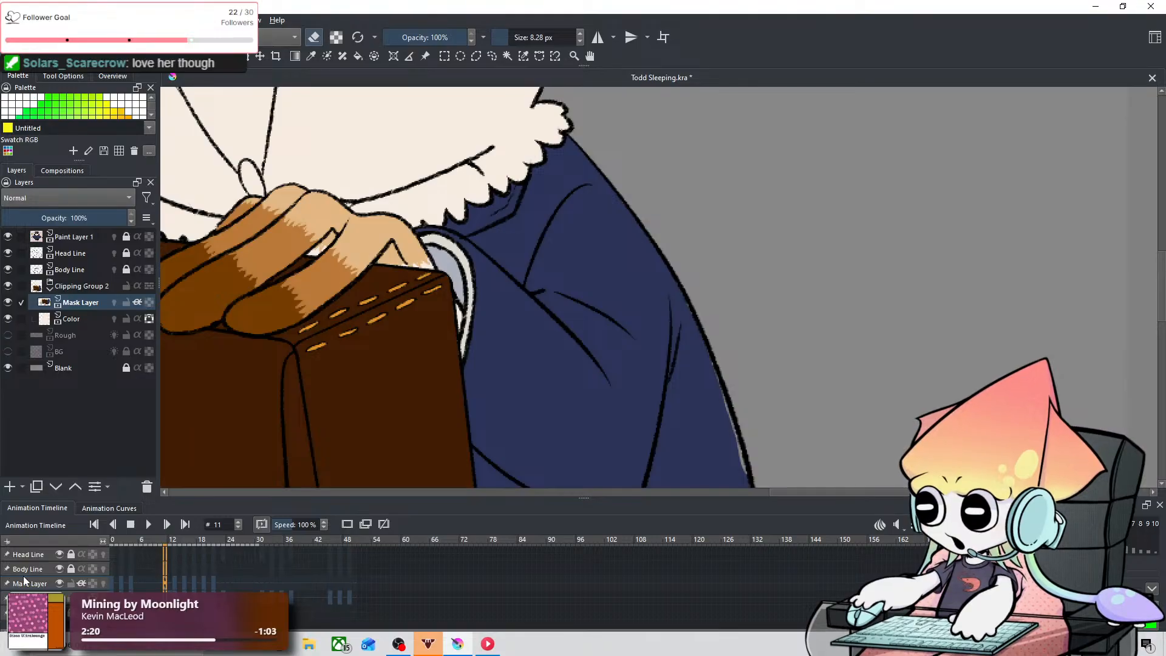
click(57, 574)
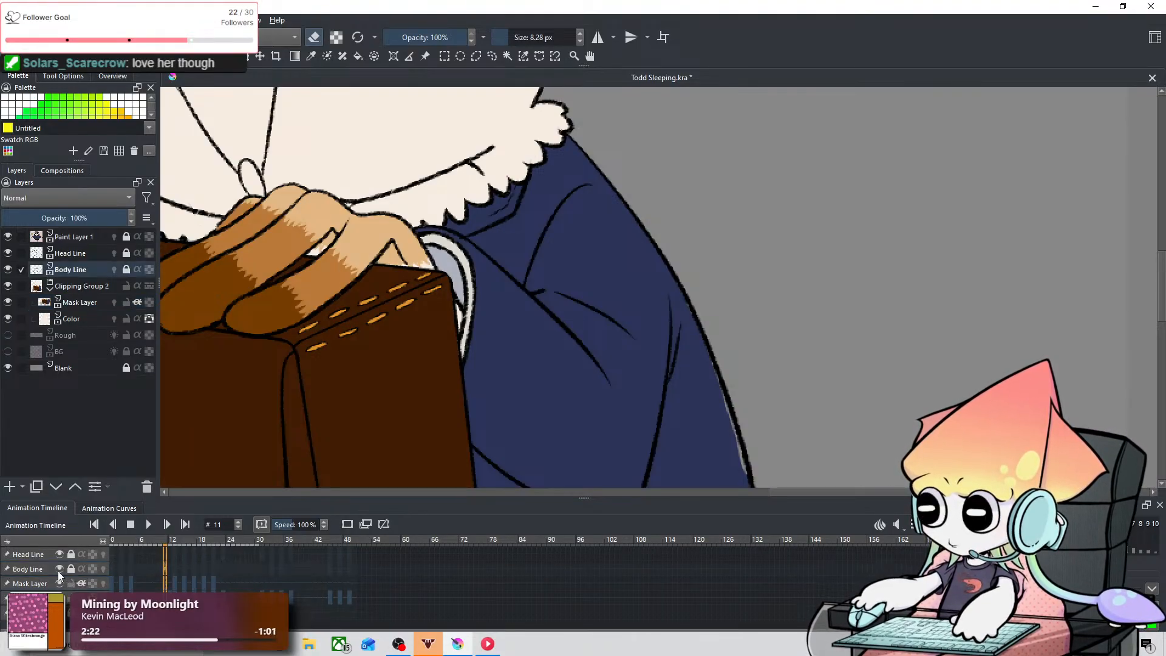
click(59, 569)
key(Right)
key(Right)
key(Right)
key(Right)
key(Right)
key(Right)
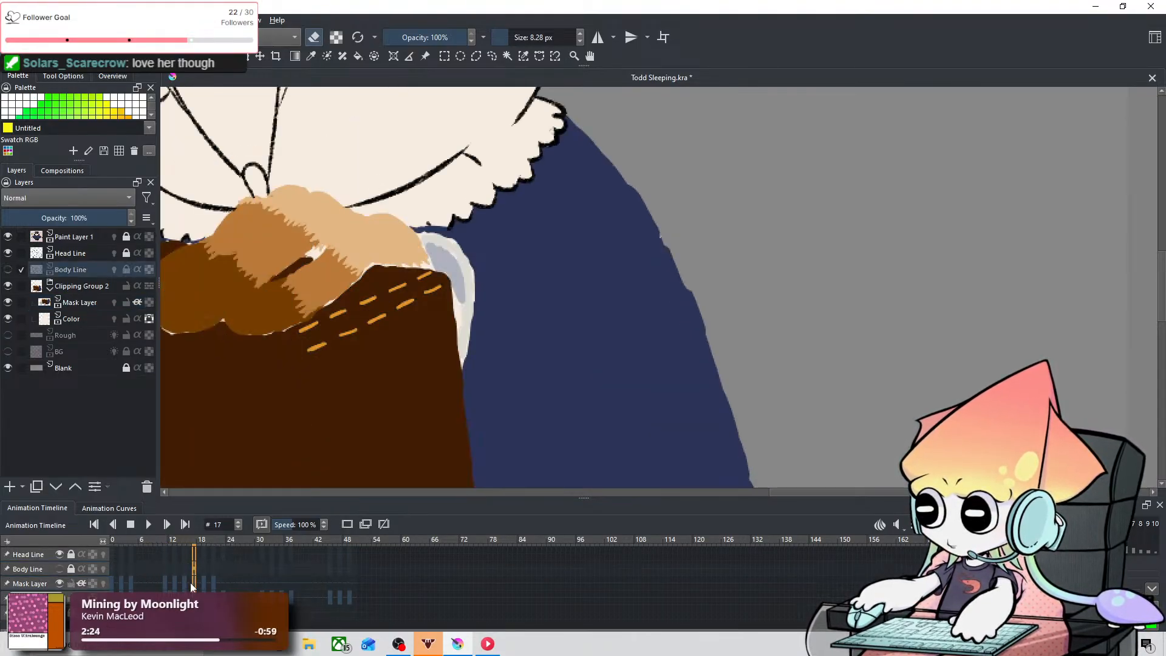
click(58, 569)
click(59, 569)
click(59, 569)
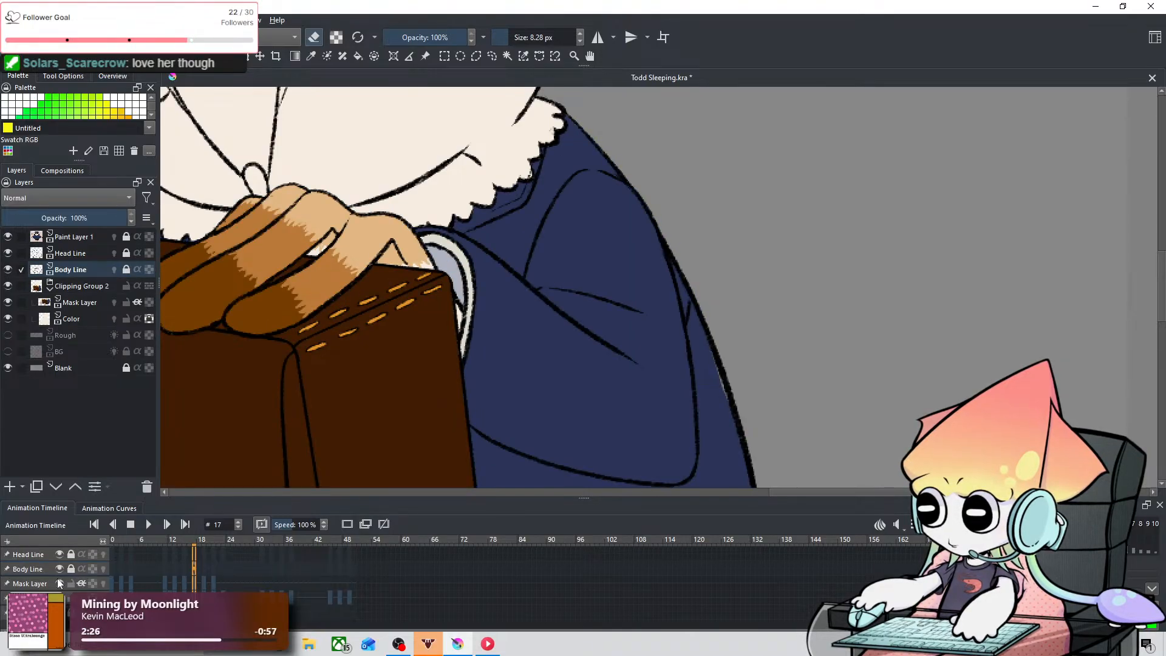
Step: Hide the Mask Layer to check the line art and base fill up to frame 46, and turn its colors back on
click(59, 584)
key(Right)
key(Right)
key(Right)
key(Right)
key(Right)
key(Right)
key(Right)
key(Right)
key(Right)
key(Right)
key(Right)
key(Right)
key(Right)
key(Right)
key(Right)
key(Right)
key(Right)
key(Right)
key(Right)
key(Right)
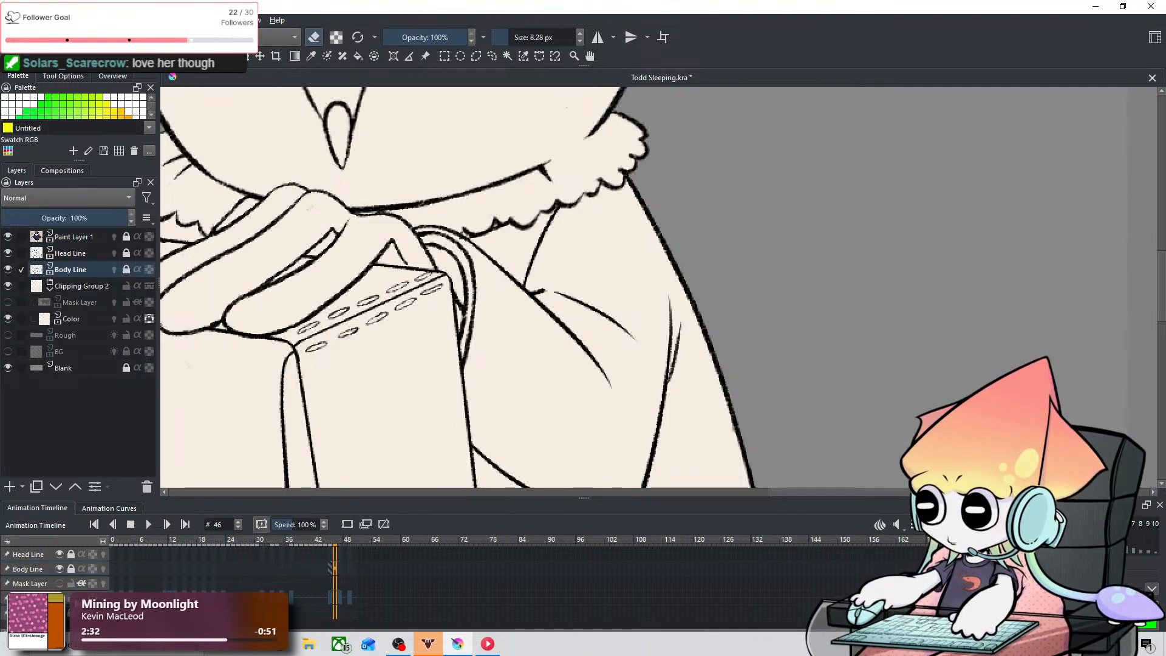
click(64, 583)
click(60, 583)
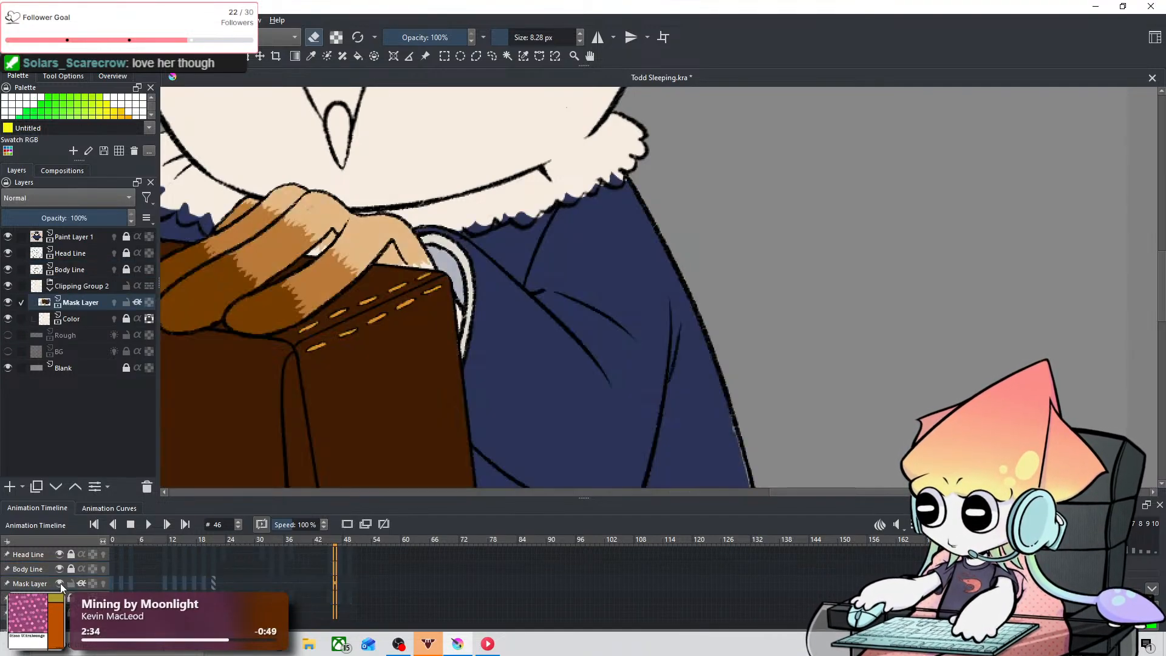
Step: Compare the coat's right edge at frames 18, 21, 22 and 23 for gaps between the blue color and the line art
click(199, 583)
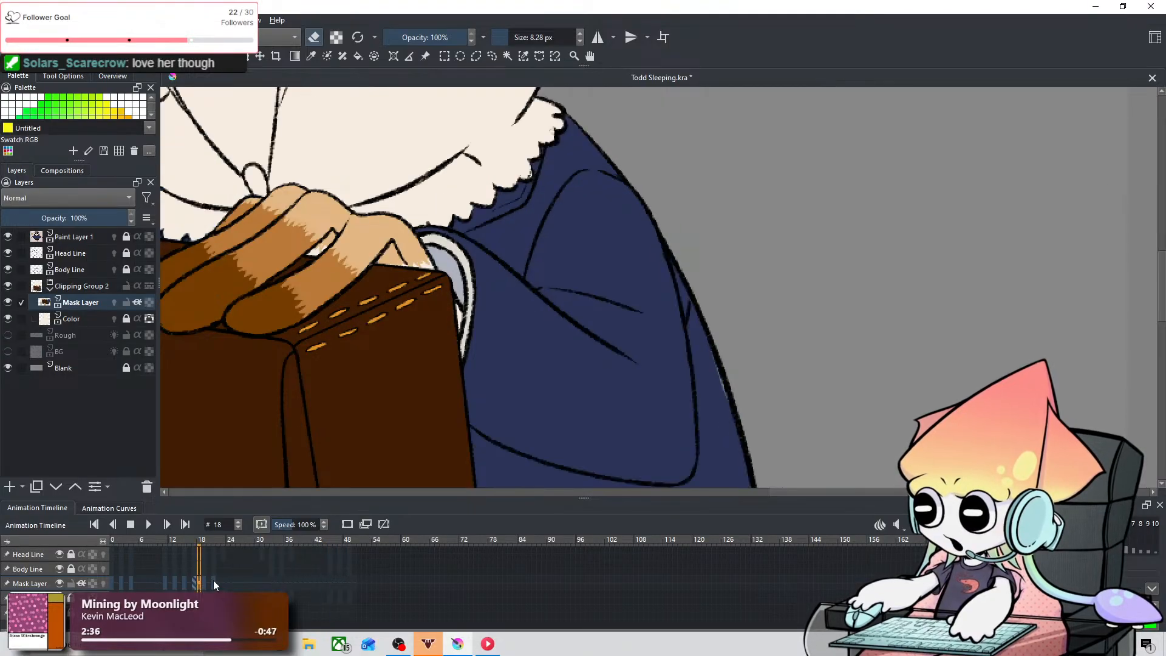
click(214, 583)
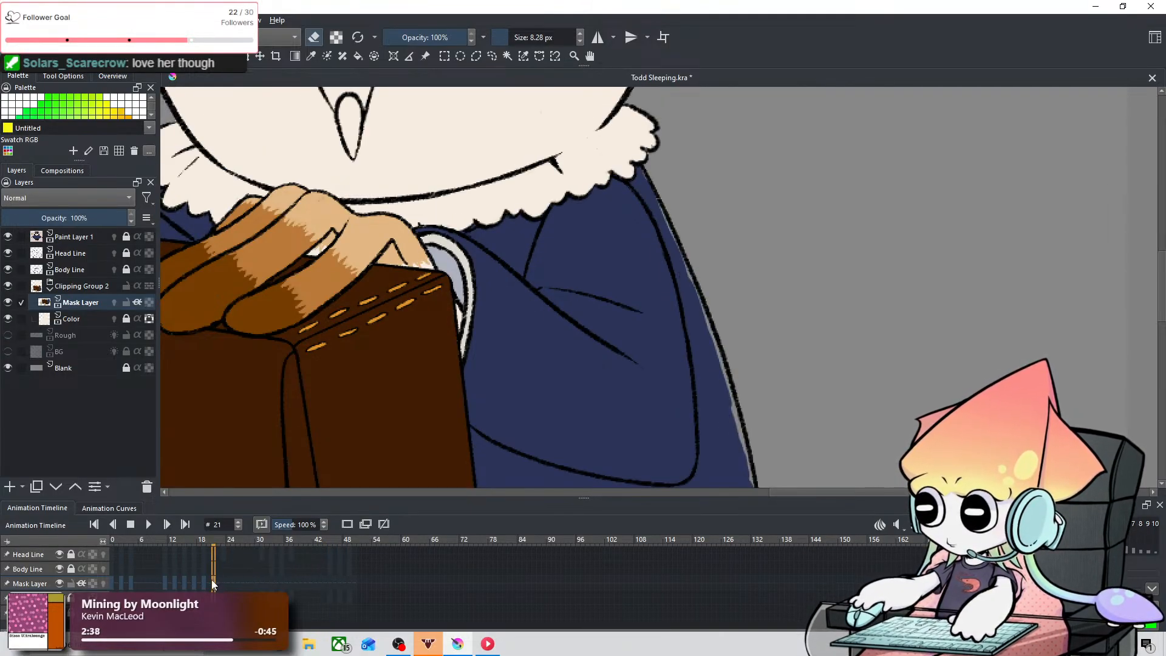
right_click(212, 581)
click(261, 471)
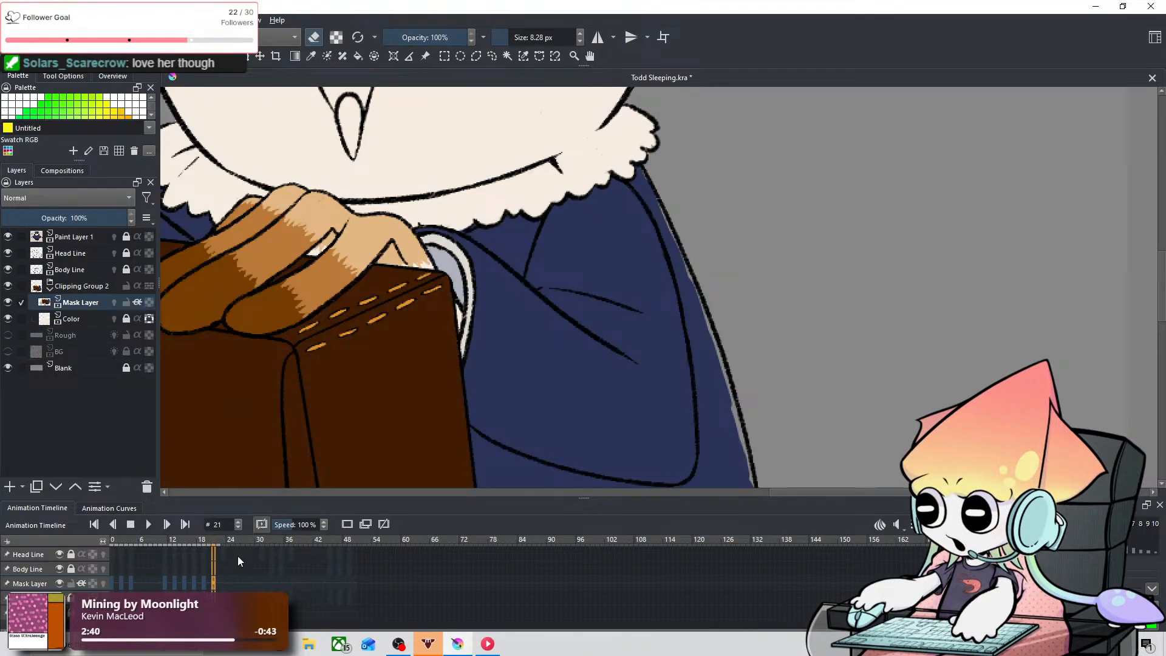
click(218, 577)
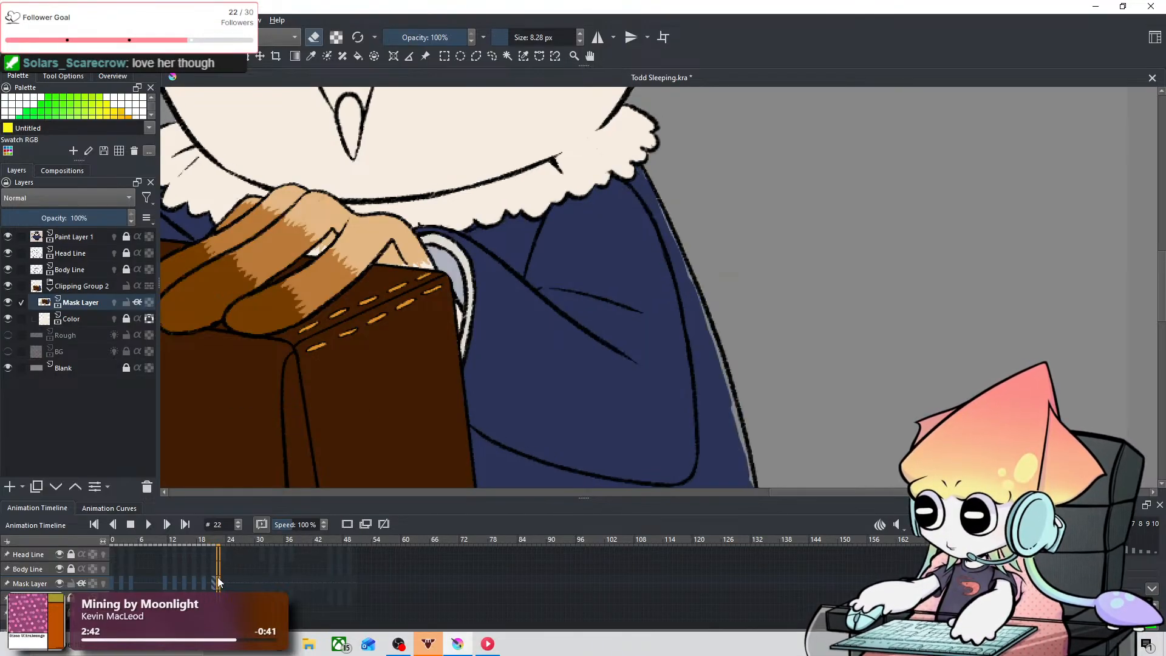
key(Right)
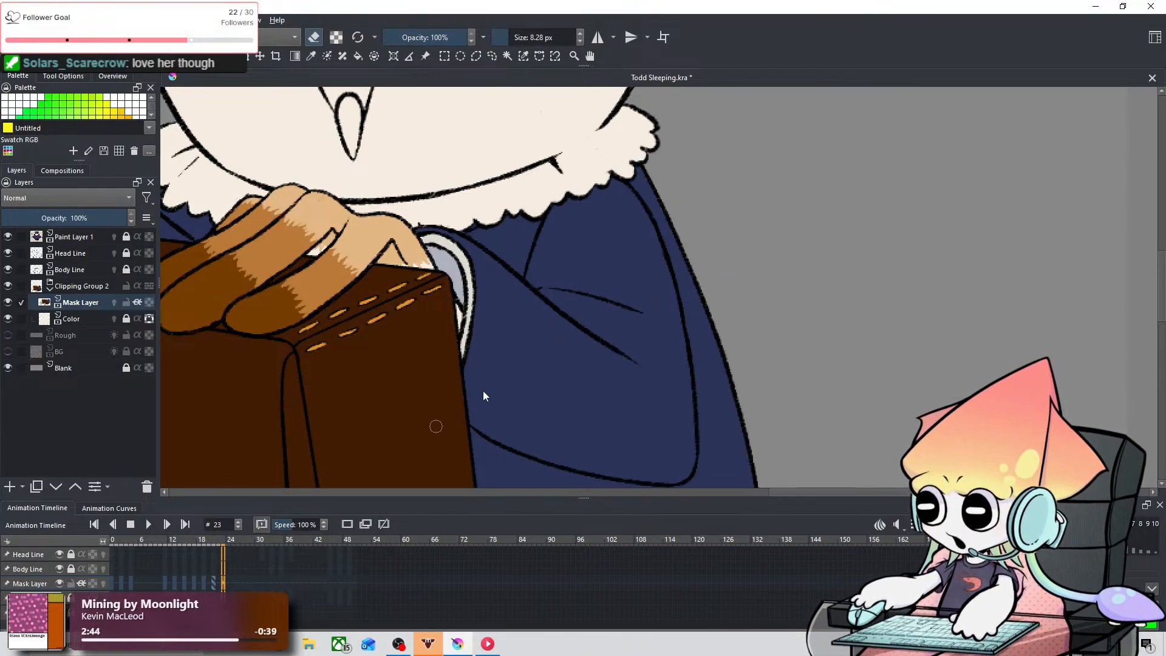
Step: Flip back and forth around frame 23 with the owl's upper and lower body in view, and continue on to frame 33
scroll(595, 306, down, 3)
key(Left)
key(Left)
key(Left)
key(Right)
key(Right)
key(Right)
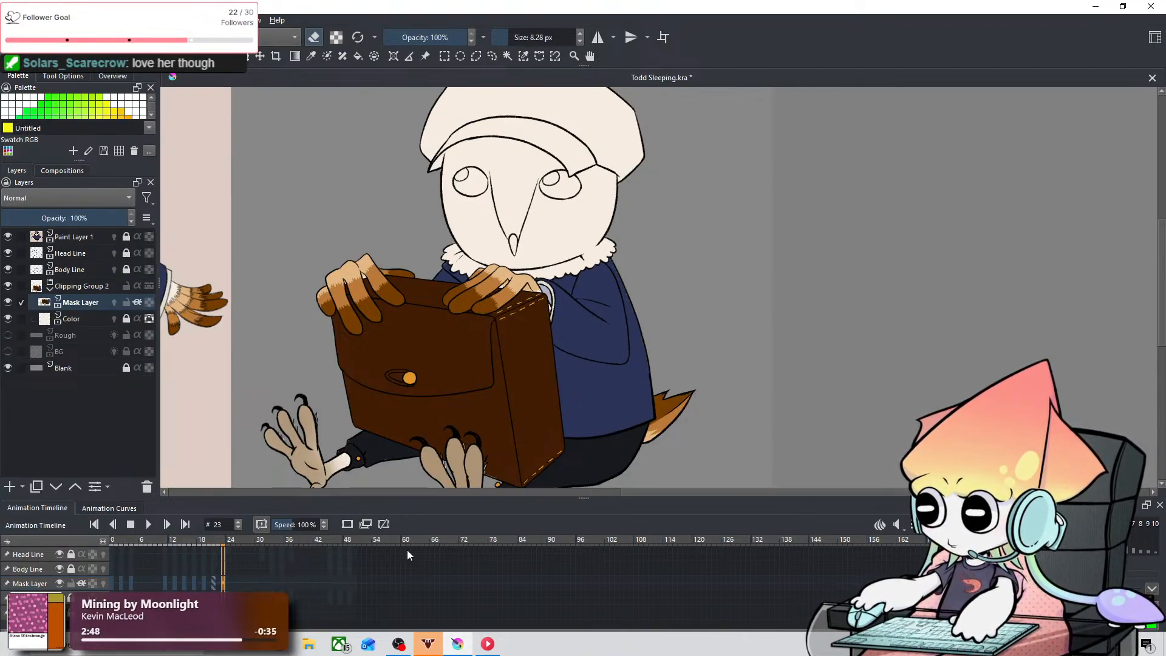
key(Left)
key(Right)
key(Right)
key(Right)
key(Right)
key(Right)
key(Right)
key(Right)
key(Right)
key(Right)
key(Right)
key(Right)
key(Right)
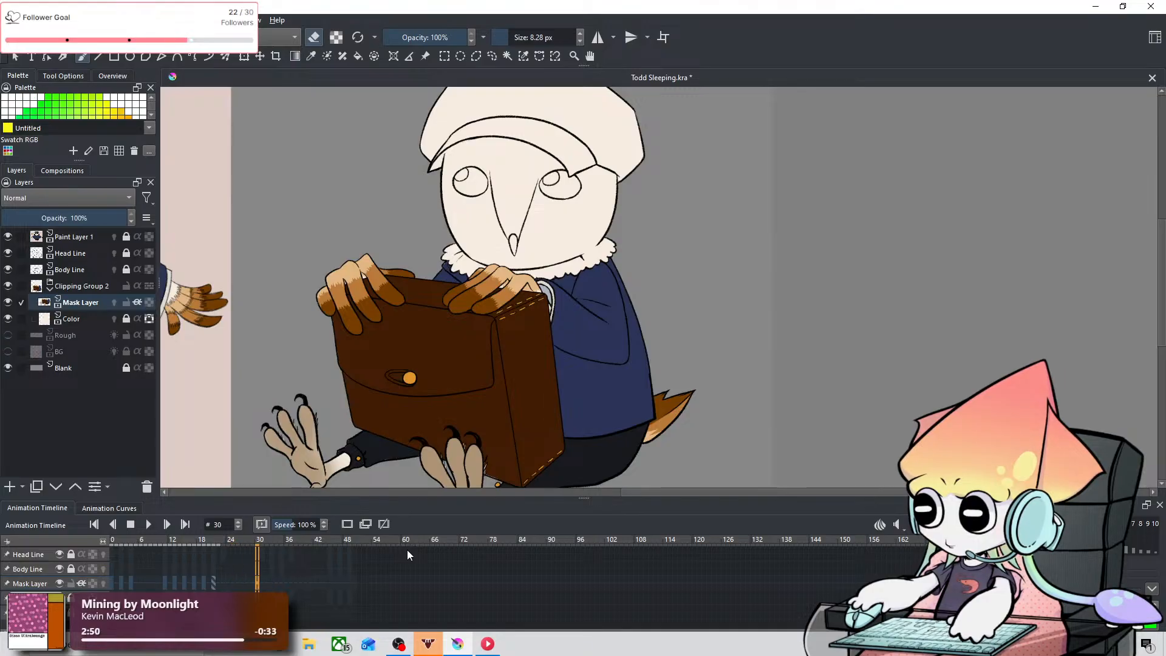
key(Left)
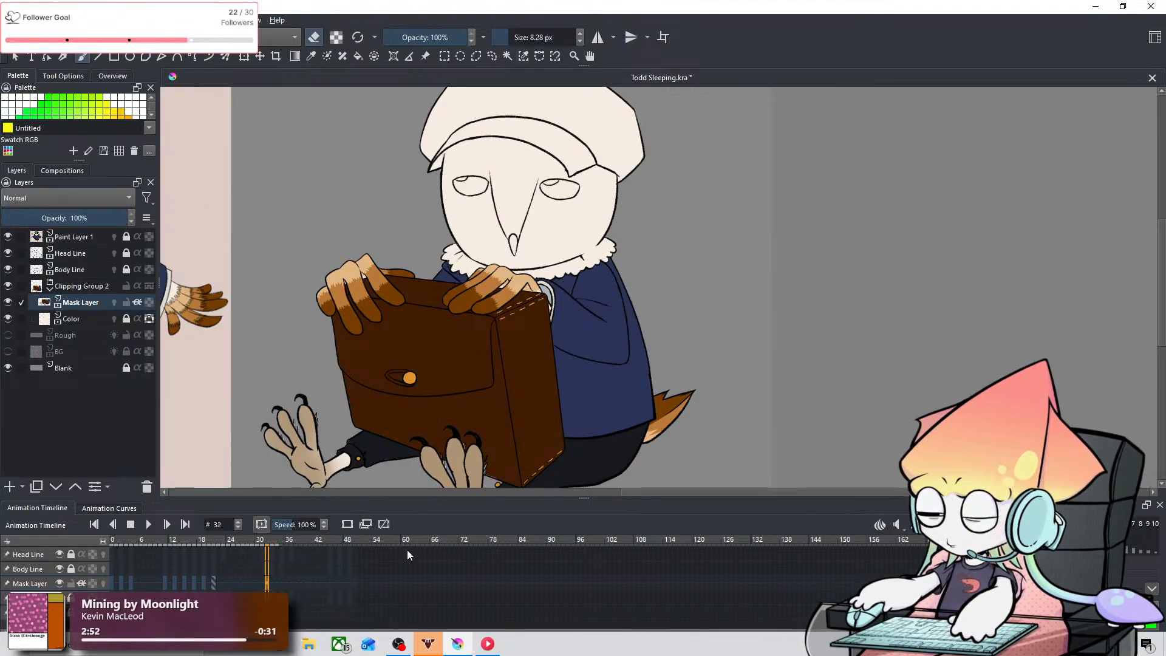
Step: Erase the blue coat color overlapping the right part of the fur collar on frame 33 with an 8.28 px eraser
scroll(621, 257, up, 2)
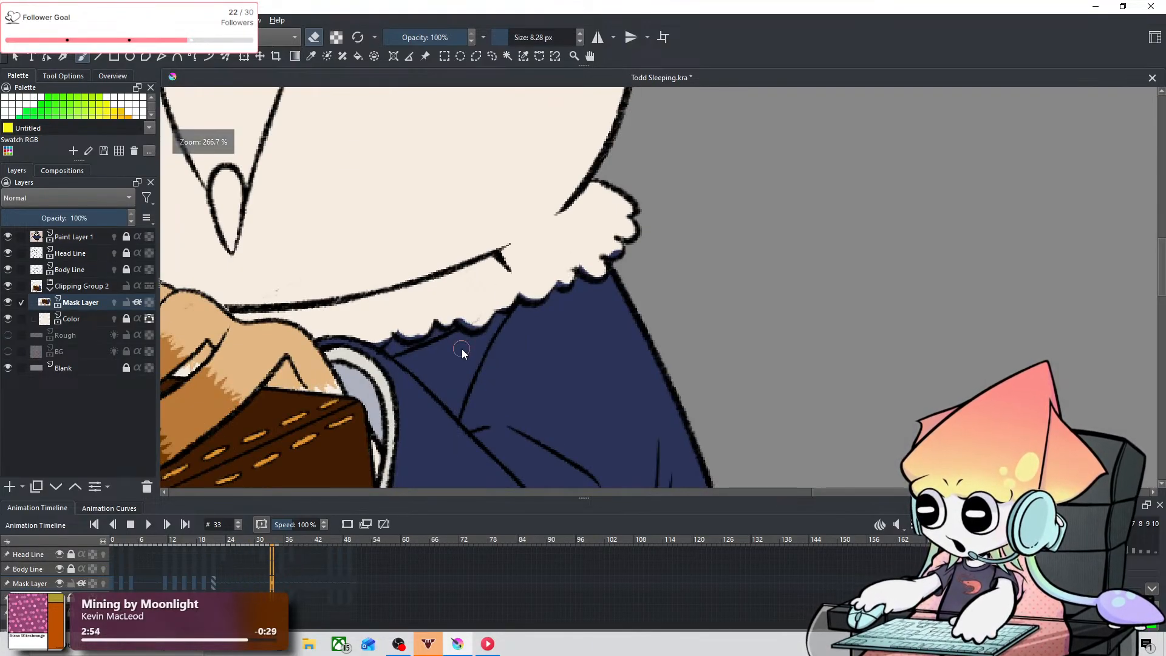
scroll(462, 352, up, 1)
drag(462, 353, 591, 398)
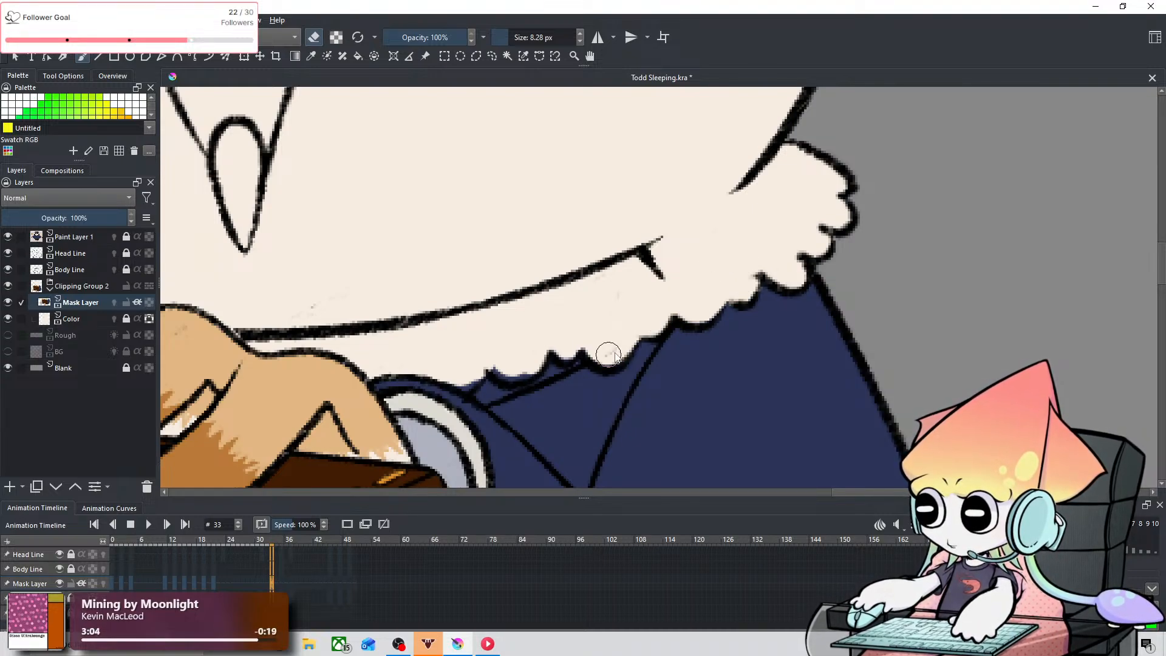
key(space)
drag(580, 214, 765, 112)
drag(681, 264, 686, 278)
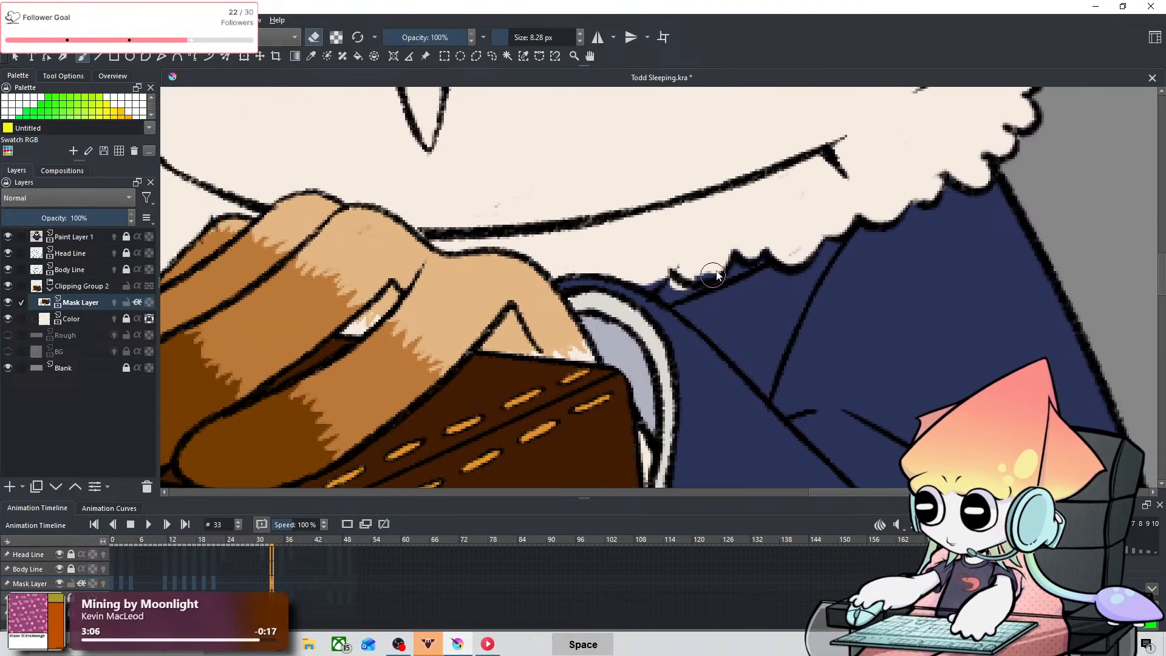
key(ctrl+z)
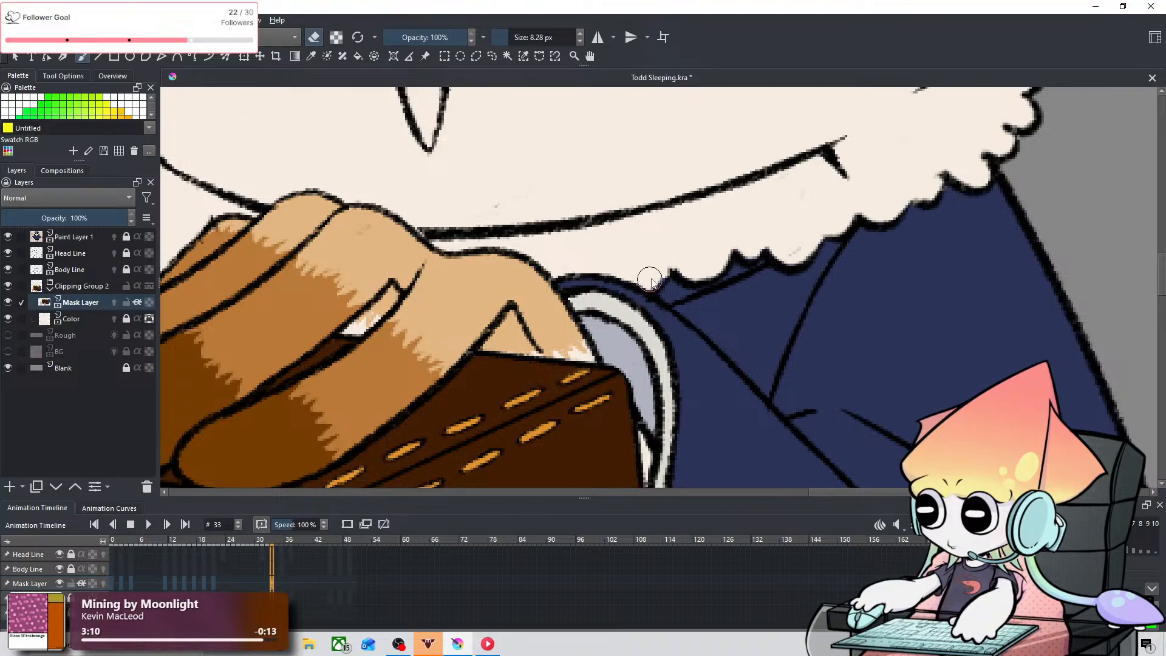
Step: Erase the blue coat color spilling over the left part of the fur collar on frame 33, bringing the eraser to 4.84 px
key(space)
drag(349, 233, 757, 275)
mouse_move(537, 217)
mouse_down()
mouse_move(569, 325)
mouse_move(619, 338)
mouse_move(597, 403)
mouse_up()
key(ctrl+z)
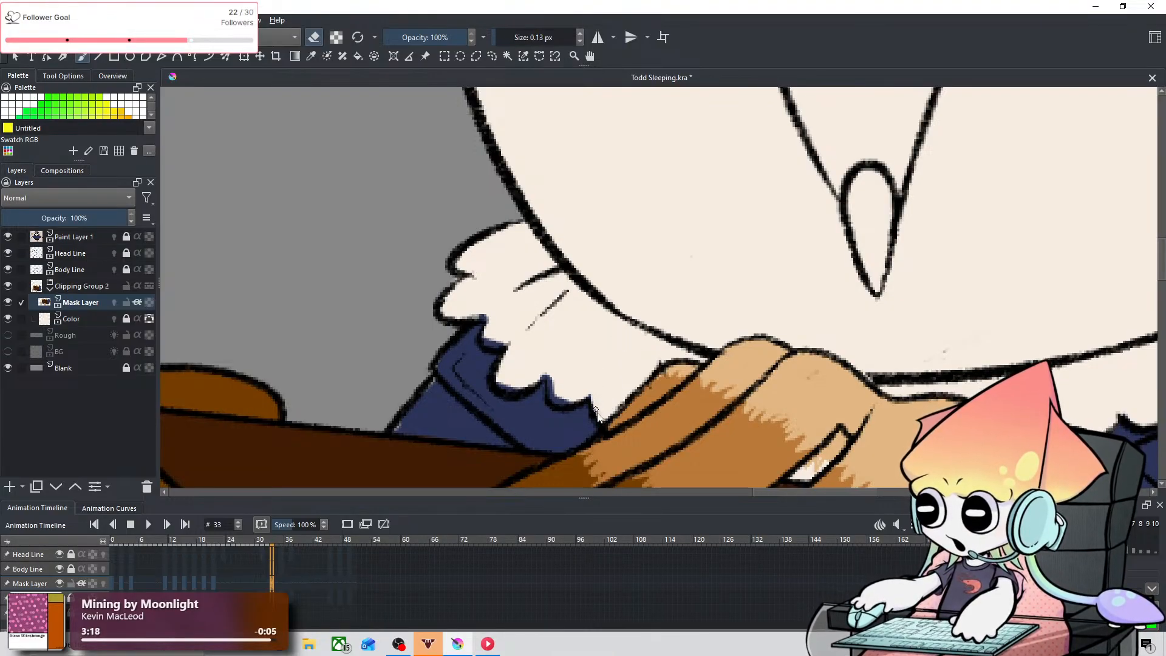
mouse_move(608, 378)
shift+mouse_down()
mouse_move(565, 369)
mouse_move(563, 393)
shift+mouse_up()
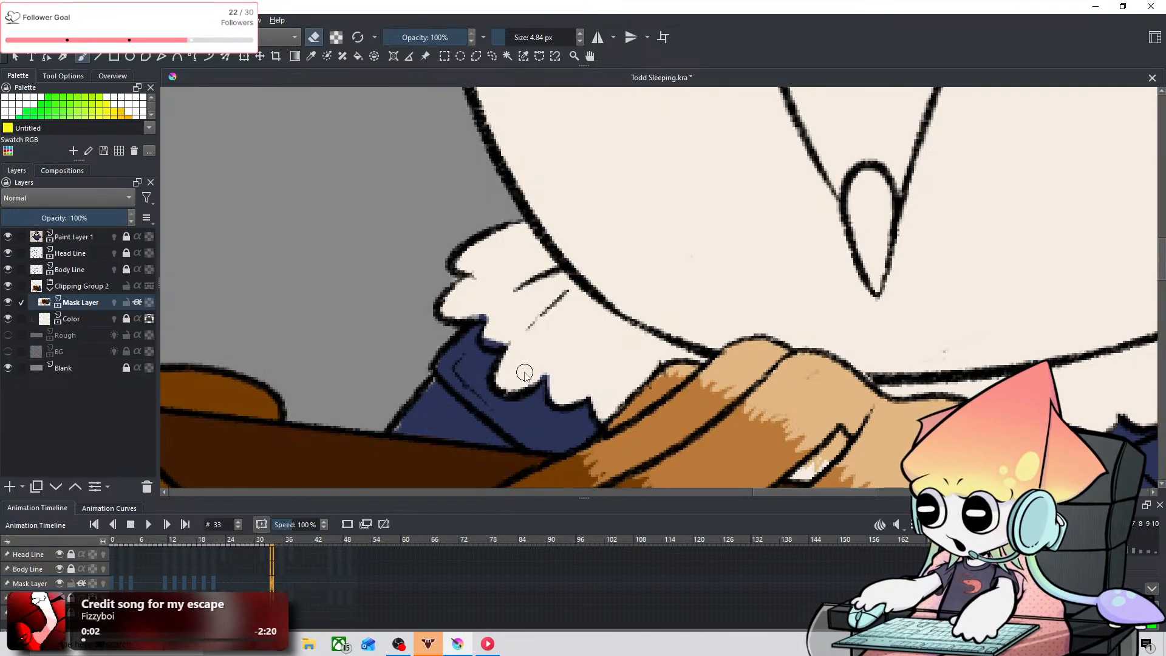
scroll(525, 373, down, 1)
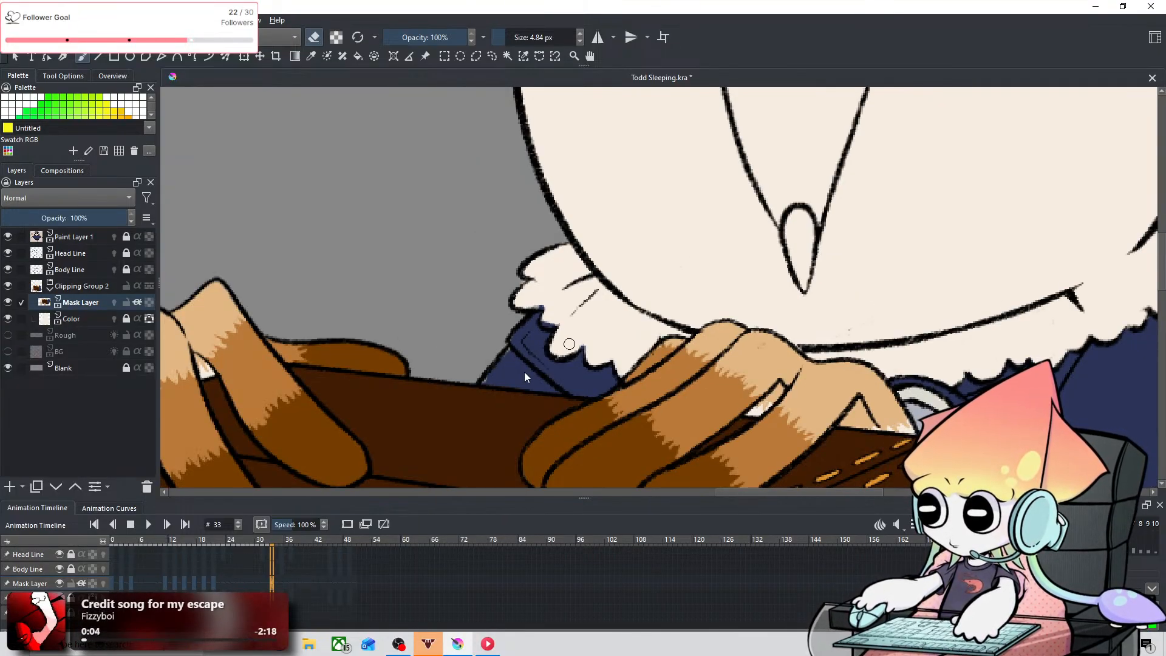
Step: Review the head and collar from frame 33 back to frame 27 and forward again to frame 32
key(XF86AudioPlay)
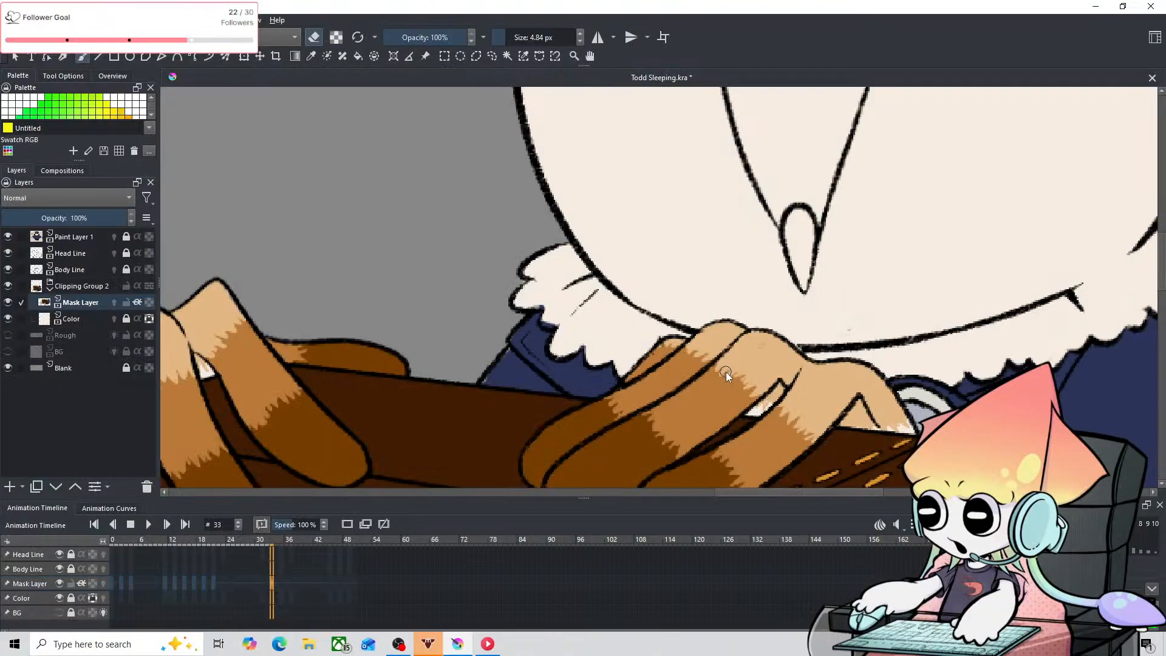
key(plus)
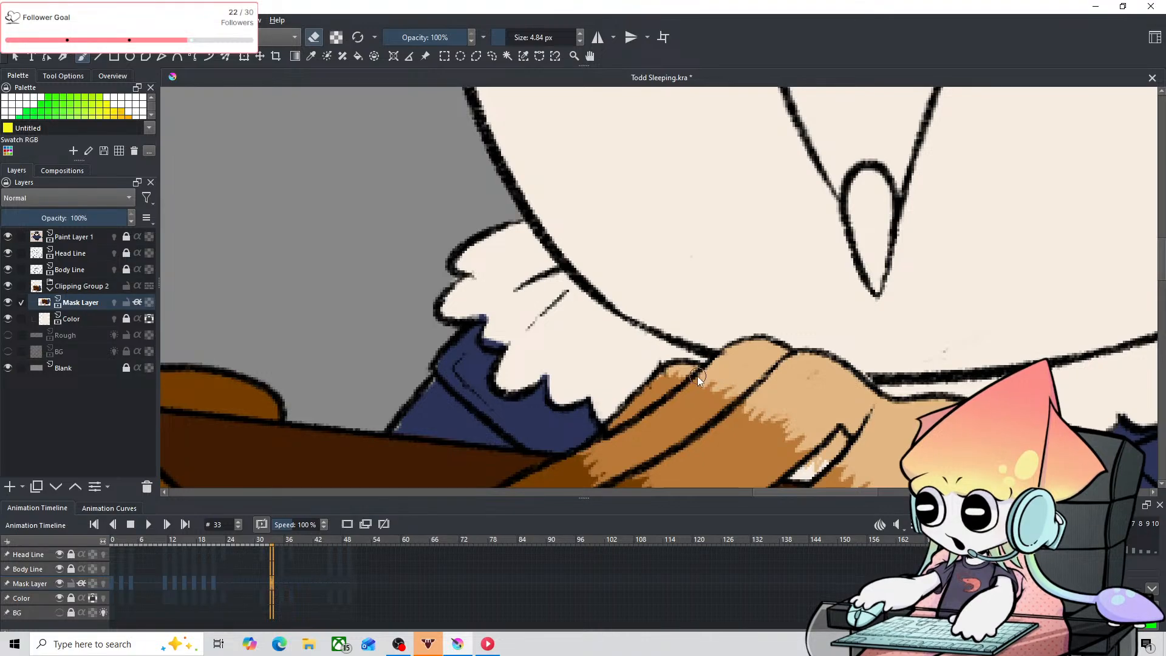
key(1)
mouse_move(932, 344)
mouse_down()
mouse_move(920, 352)
mouse_move(678, 245)
mouse_move(691, 399)
mouse_move(664, 440)
mouse_up()
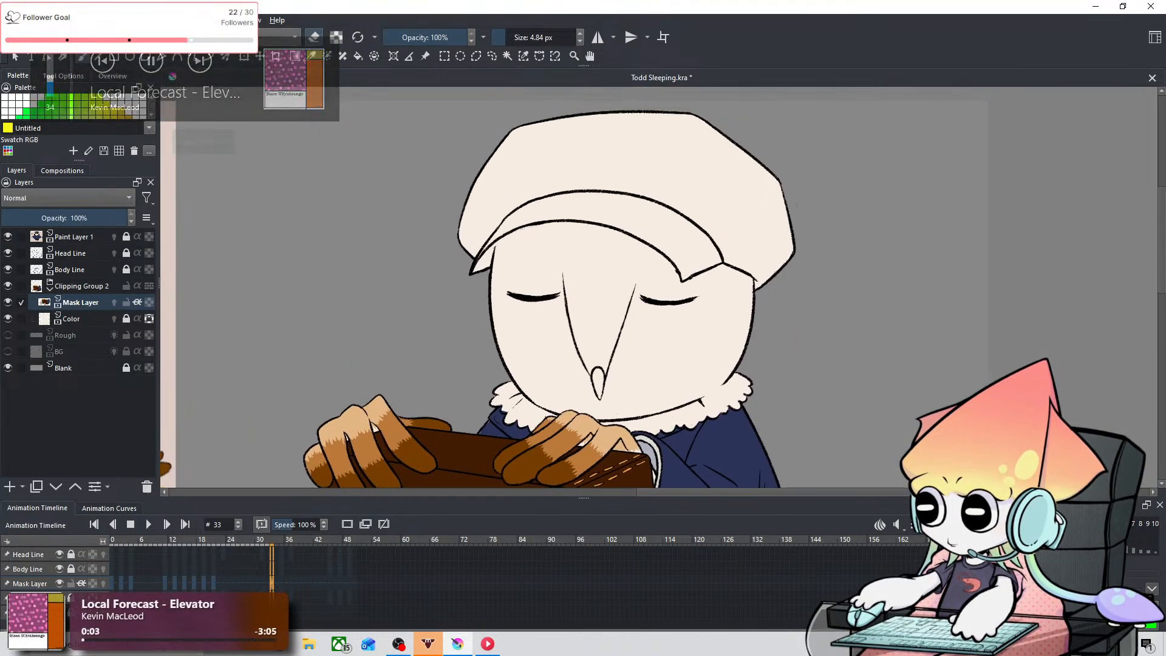
key(Left)
key(Left)
key(Left)
key(Left)
key(Left)
key(Left)
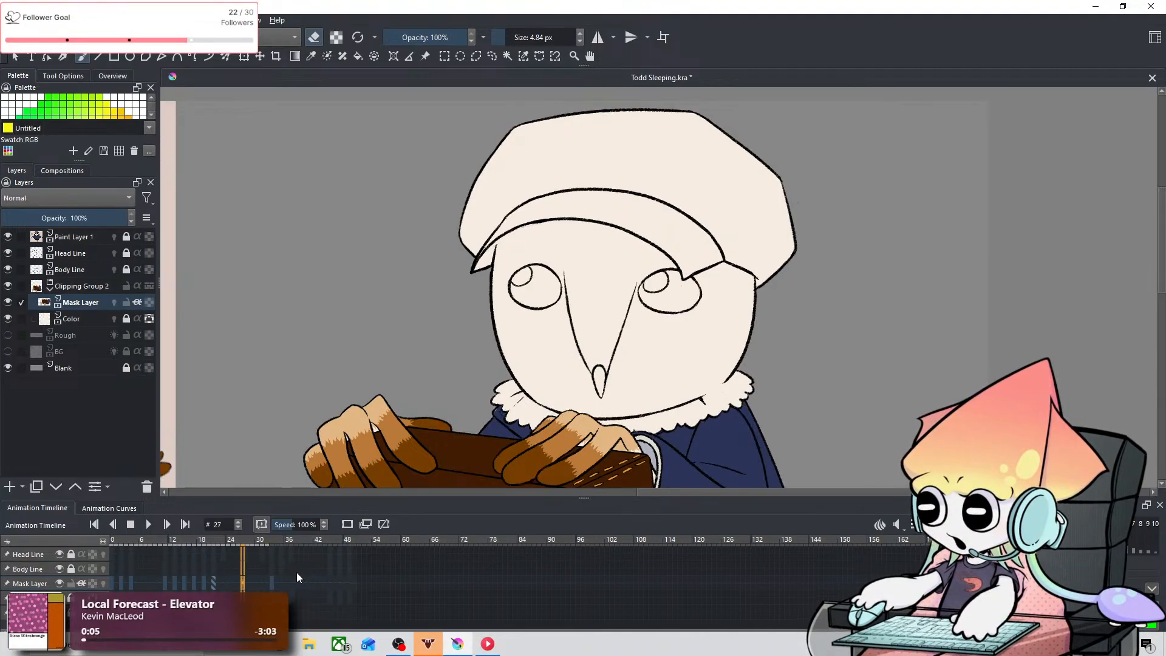
key(Right)
key(Right)
key(Right)
key(Right)
key(Right)
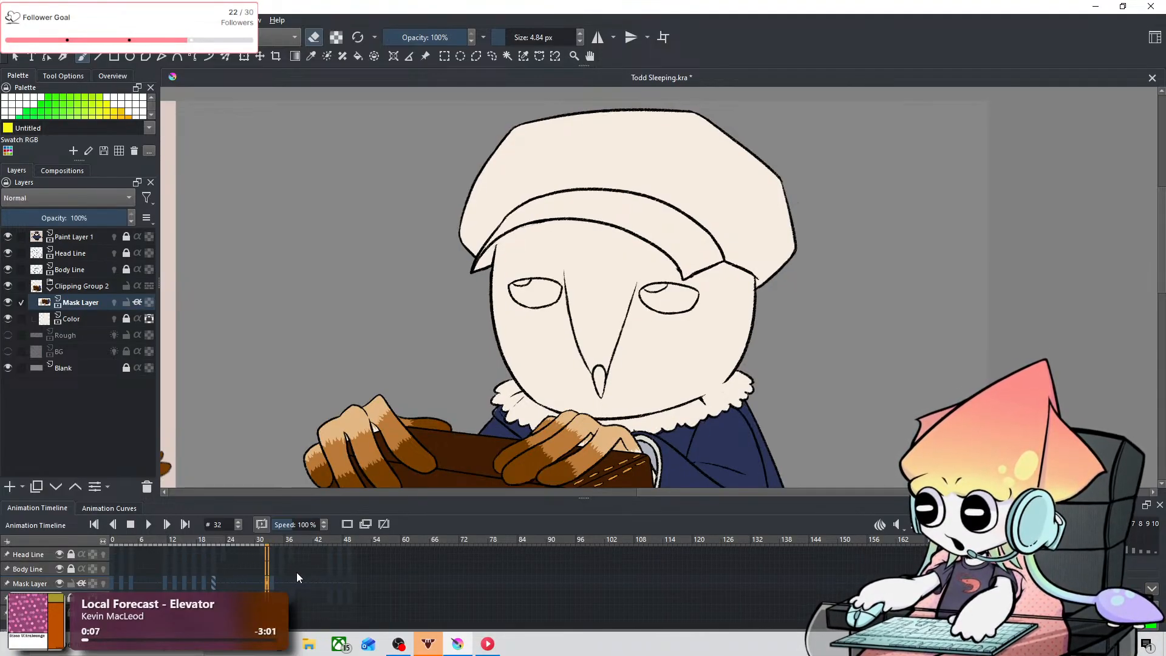
Step: Paint blue into the gap along the coat's left shoulder edge on frame 35 with the 4.84 px brush
scroll(620, 428, up, 1)
drag(602, 403, 543, 211)
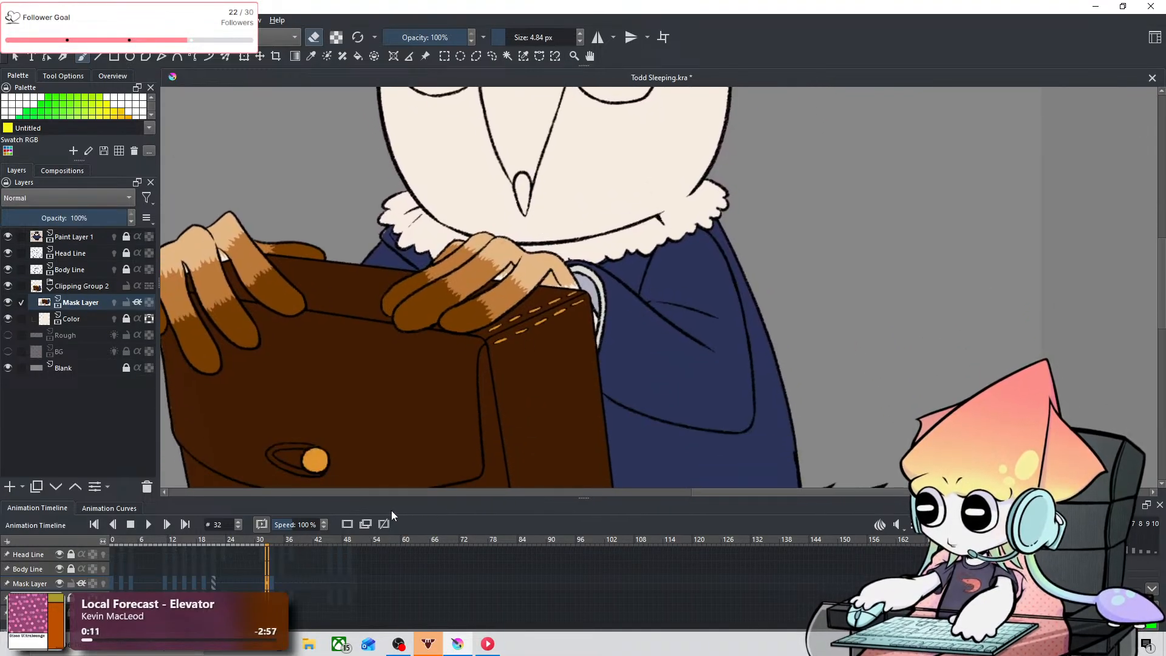
key(Right)
key(Right)
key(Right)
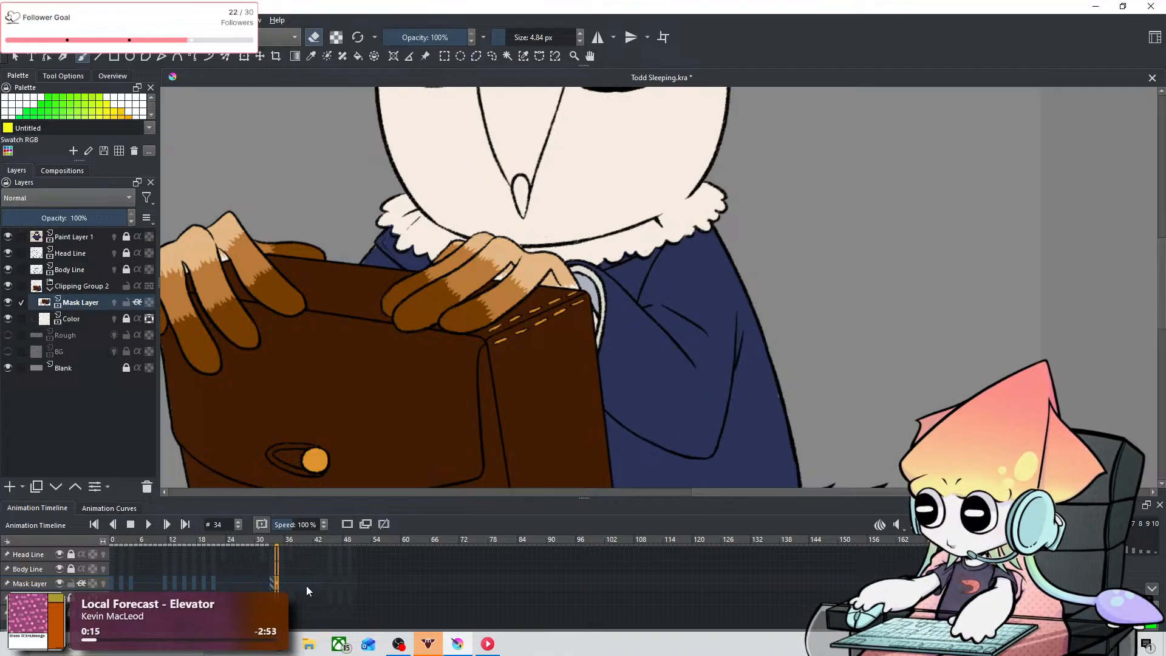
scroll(354, 254, up, 3)
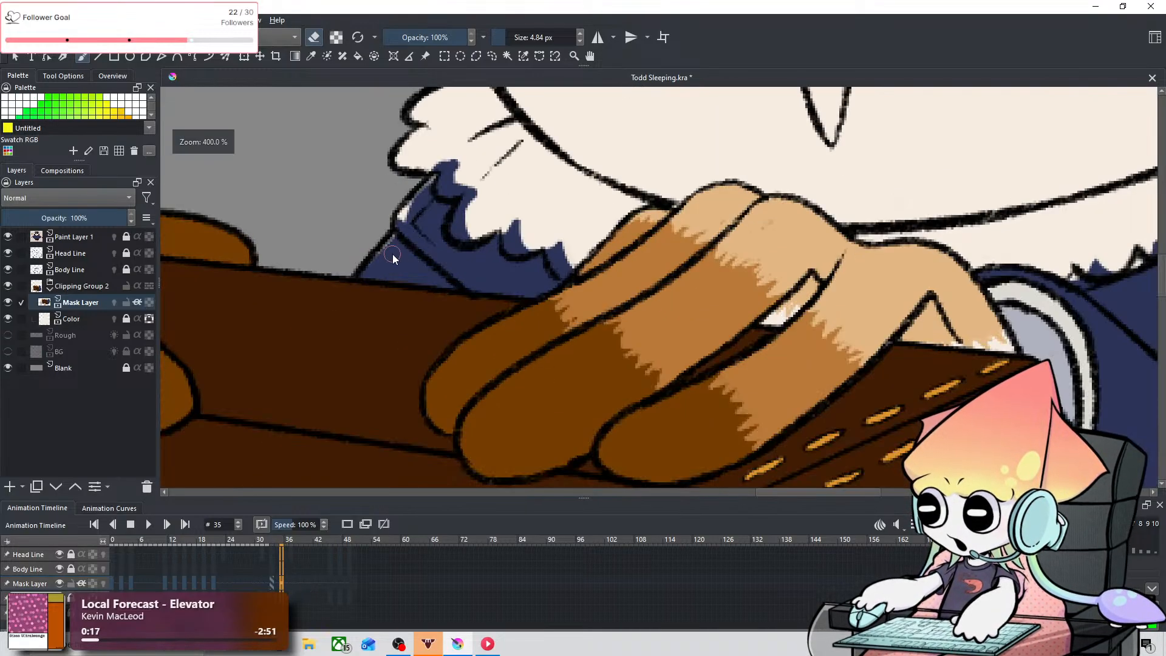
drag(401, 255, 440, 490)
drag(436, 338, 459, 189)
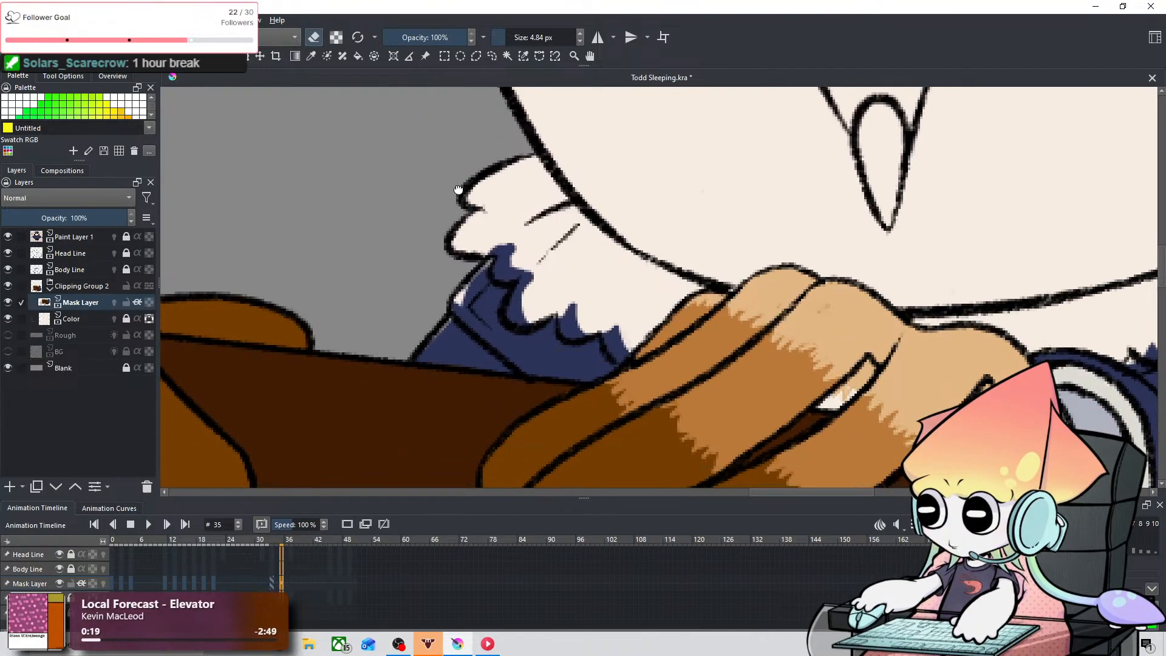
key(e)
drag(456, 307, 478, 281)
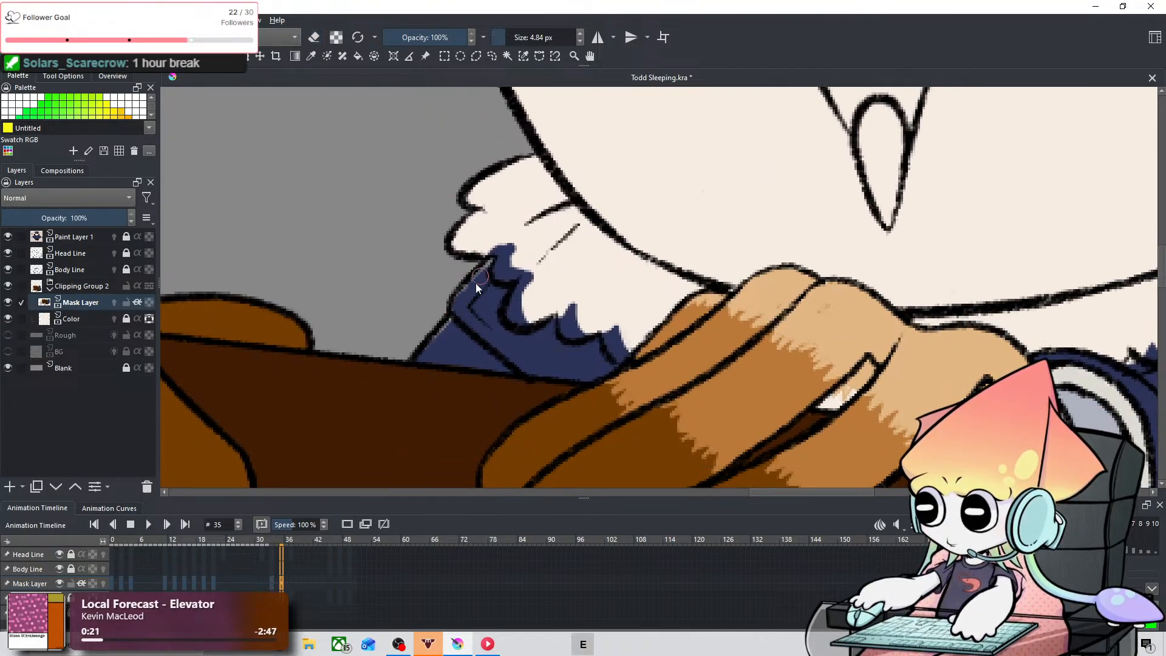
Step: Erase the blue overlapping the left part of the fur collar on frame 35, using eraser sizes of 7.60 px and 1.83 px
key(e)
mouse_move(513, 246)
mouse_down()
mouse_move(514, 247)
mouse_move(493, 244)
mouse_move(509, 249)
mouse_move(493, 245)
mouse_move(504, 246)
mouse_move(507, 266)
mouse_move(503, 245)
mouse_move(493, 249)
mouse_move(500, 275)
mouse_move(501, 263)
mouse_move(535, 261)
mouse_move(534, 290)
mouse_move(513, 306)
mouse_move(520, 293)
mouse_move(537, 298)
mouse_move(536, 313)
mouse_move(517, 320)
mouse_move(512, 300)
mouse_move(579, 288)
mouse_move(577, 329)
mouse_move(609, 314)
mouse_move(620, 346)
mouse_up()
key(ctrl+z)
key(ctrl+z)
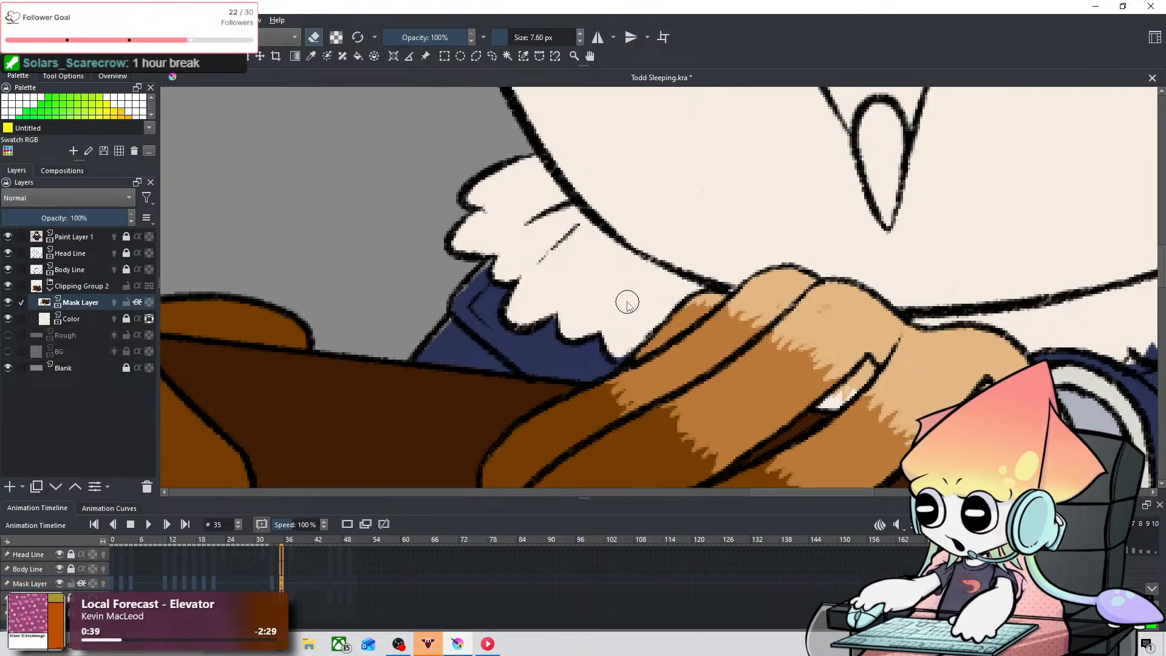
key(e)
key(e)
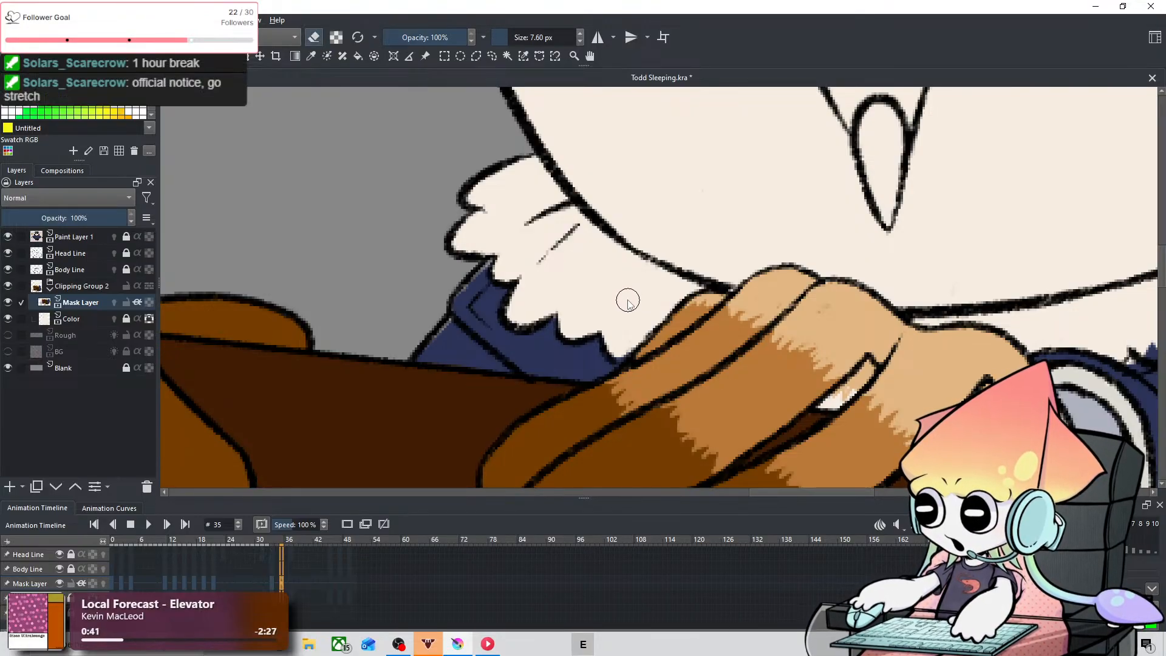
drag(629, 300, 633, 293)
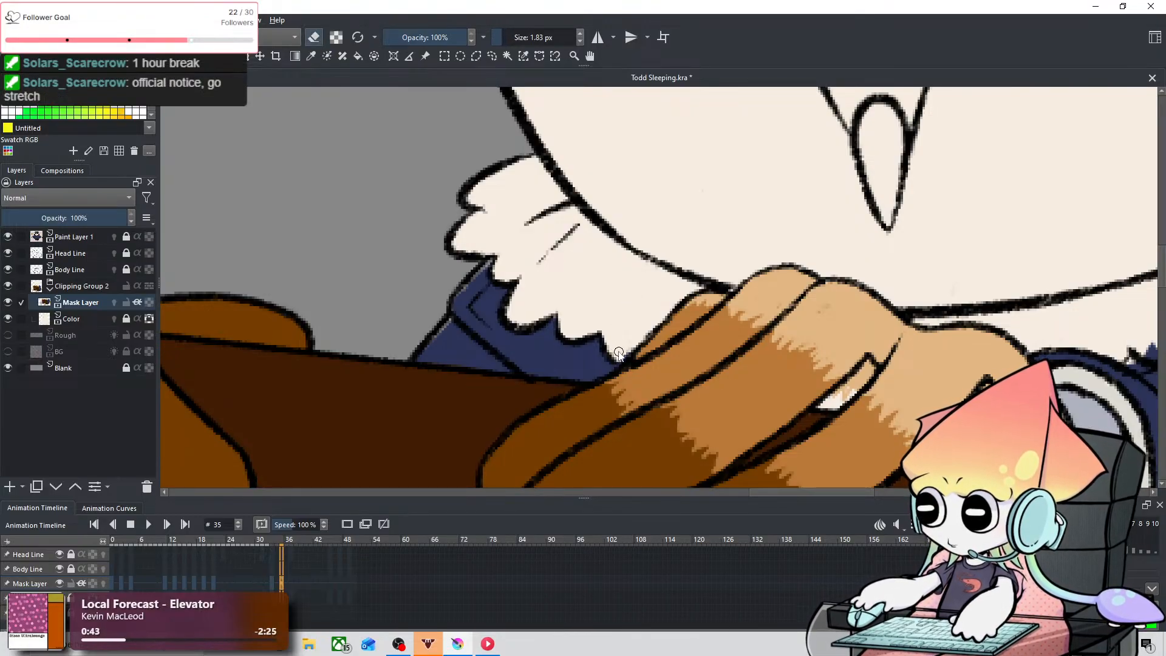
Step: Clean the right part of the fur collar on frame 35 at 6.10 px, erasing blue overlaps and repainting coat color up to the line
key(space)
drag(873, 302, 493, 232)
mouse_move(792, 253)
mouse_down()
mouse_move(490, 388)
mouse_move(533, 329)
mouse_move(496, 373)
mouse_move(533, 349)
mouse_move(519, 362)
mouse_move(531, 370)
mouse_move(580, 350)
mouse_move(573, 361)
mouse_move(571, 343)
mouse_move(633, 339)
mouse_move(650, 367)
mouse_move(671, 328)
mouse_move(737, 318)
mouse_up()
key(e)
key(e)
key(e)
key(e)
key(e)
key(e)
key(e)
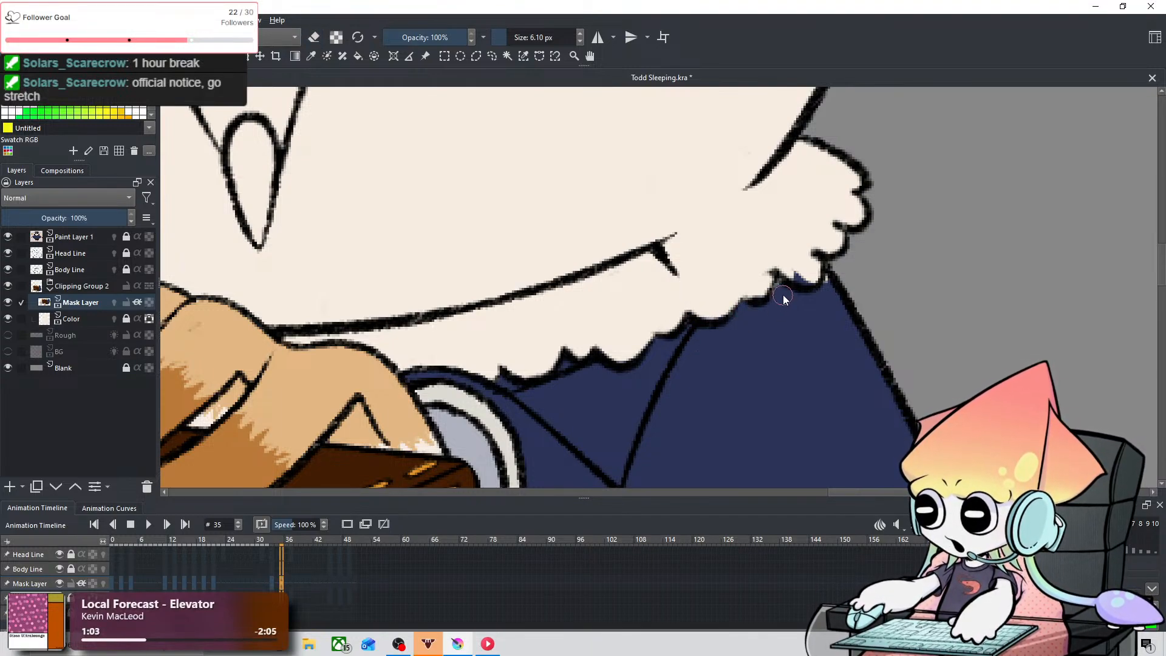
key(e)
drag(788, 270, 806, 267)
key(e)
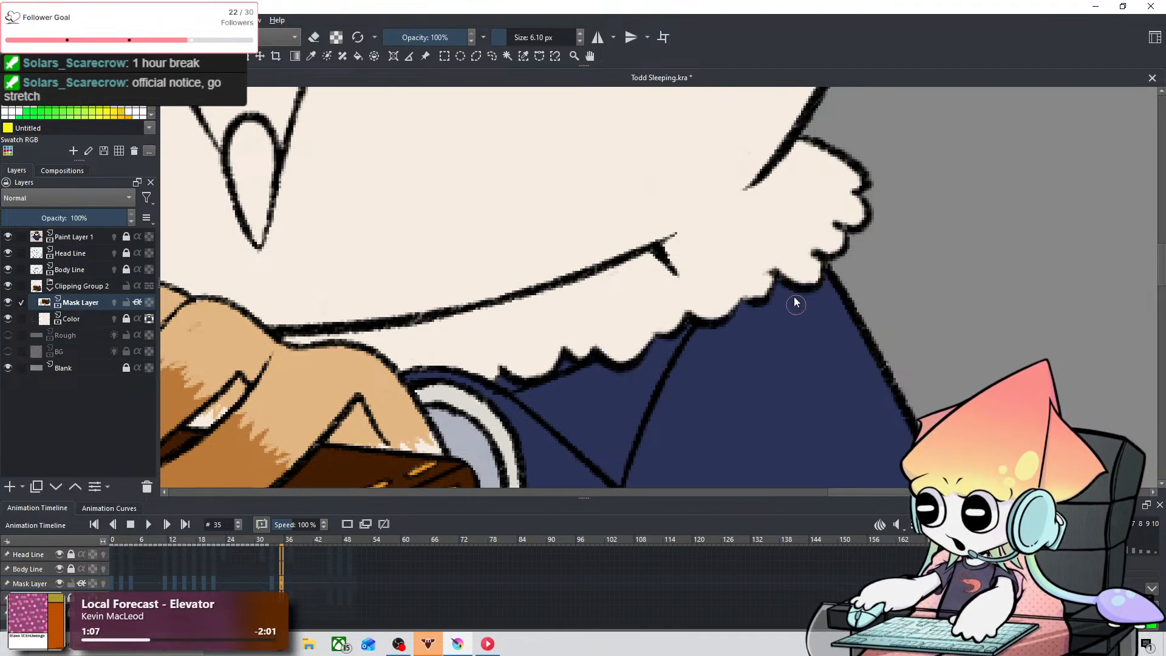
scroll(789, 289, down, 5)
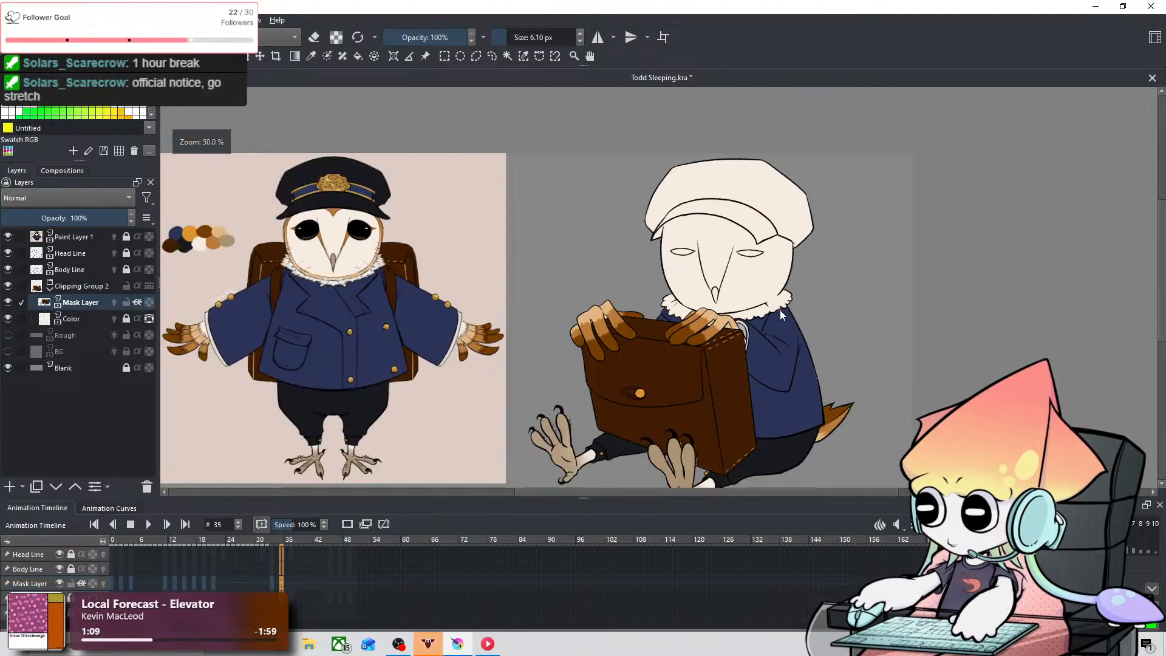
drag(735, 269, 651, 270)
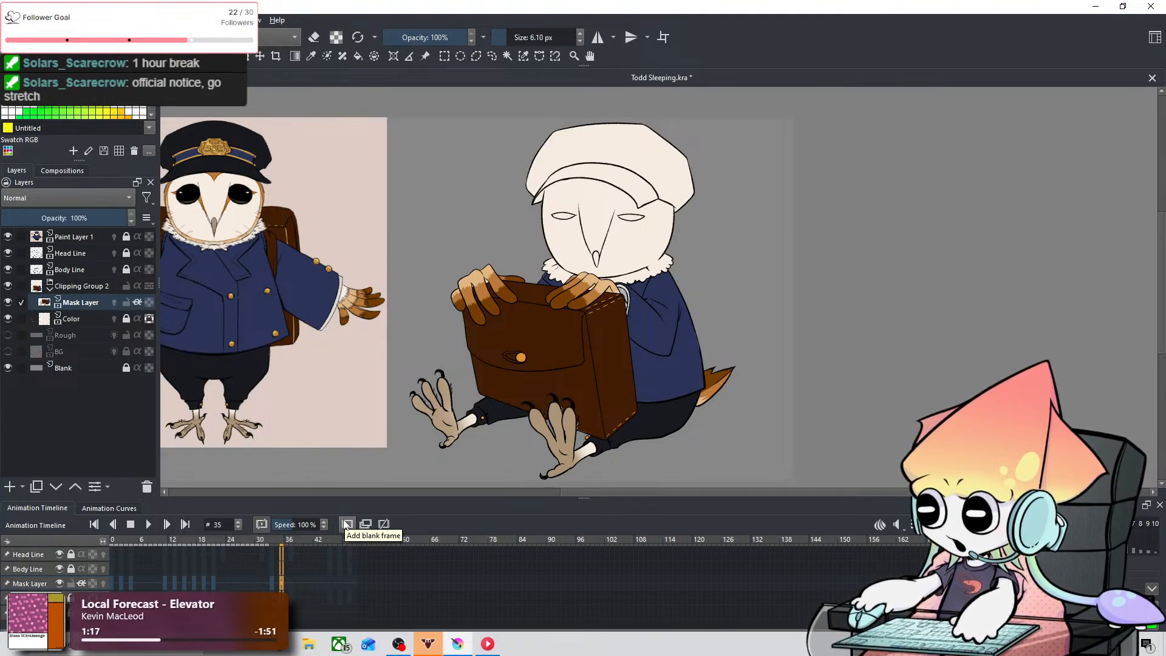
key(minus)
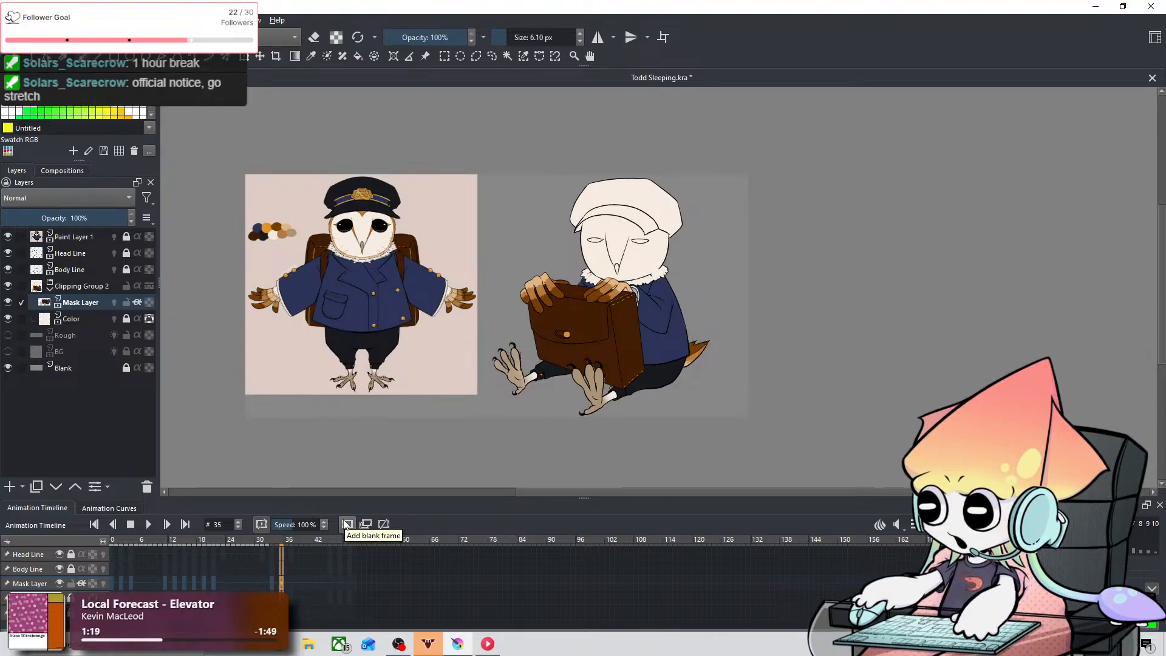
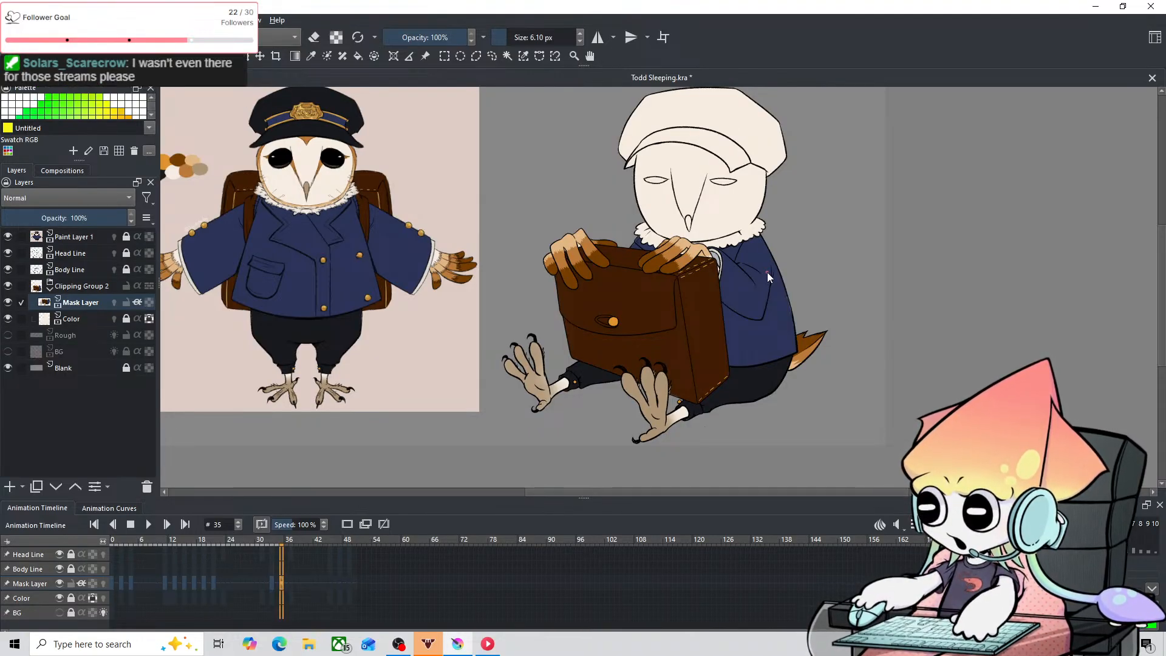
Step: Save the animation file and advance the timeline to frame 37 with the mask layer active
click(10, 20)
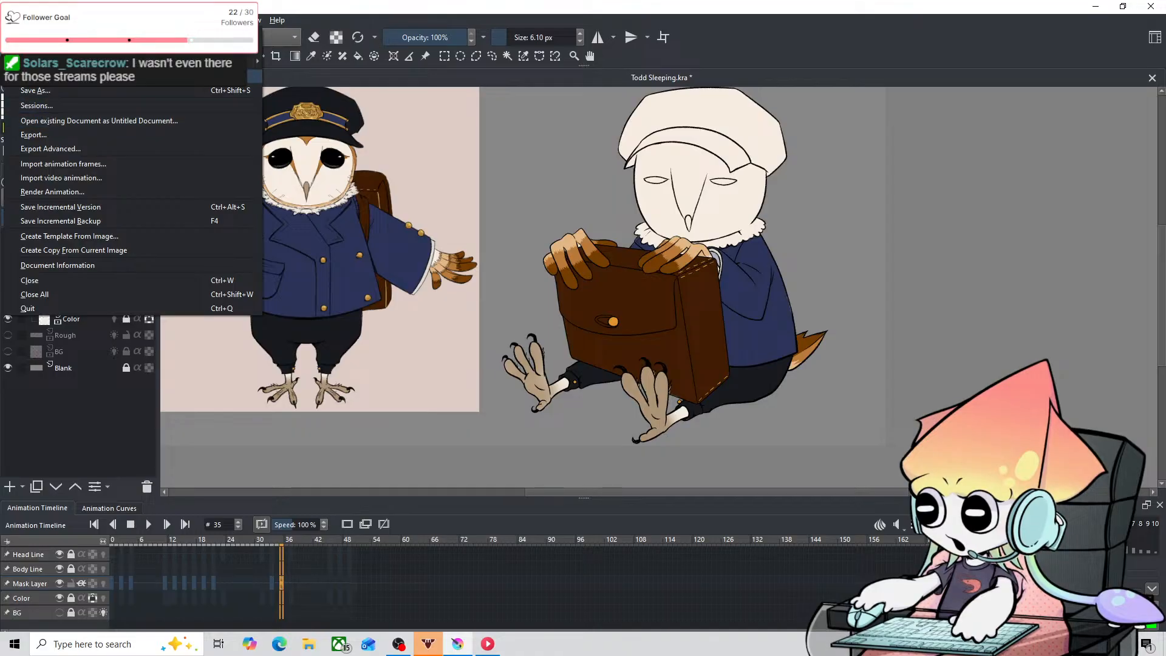
click(36, 76)
scroll(797, 326, up, 3)
scroll(752, 325, down, 2)
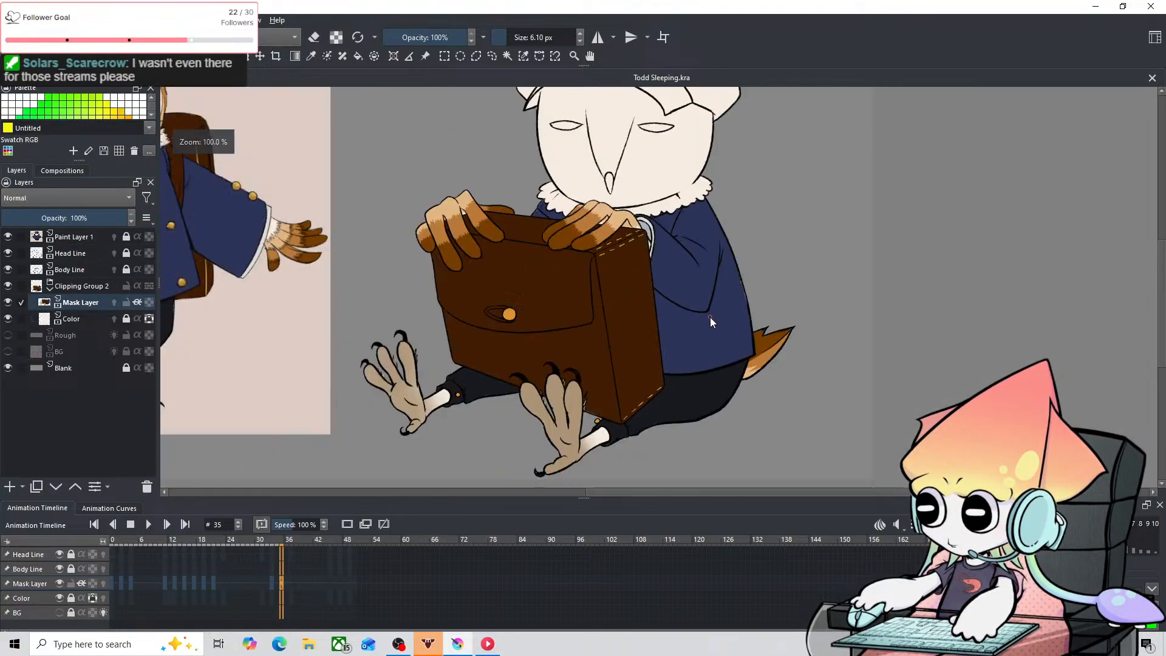
key(space)
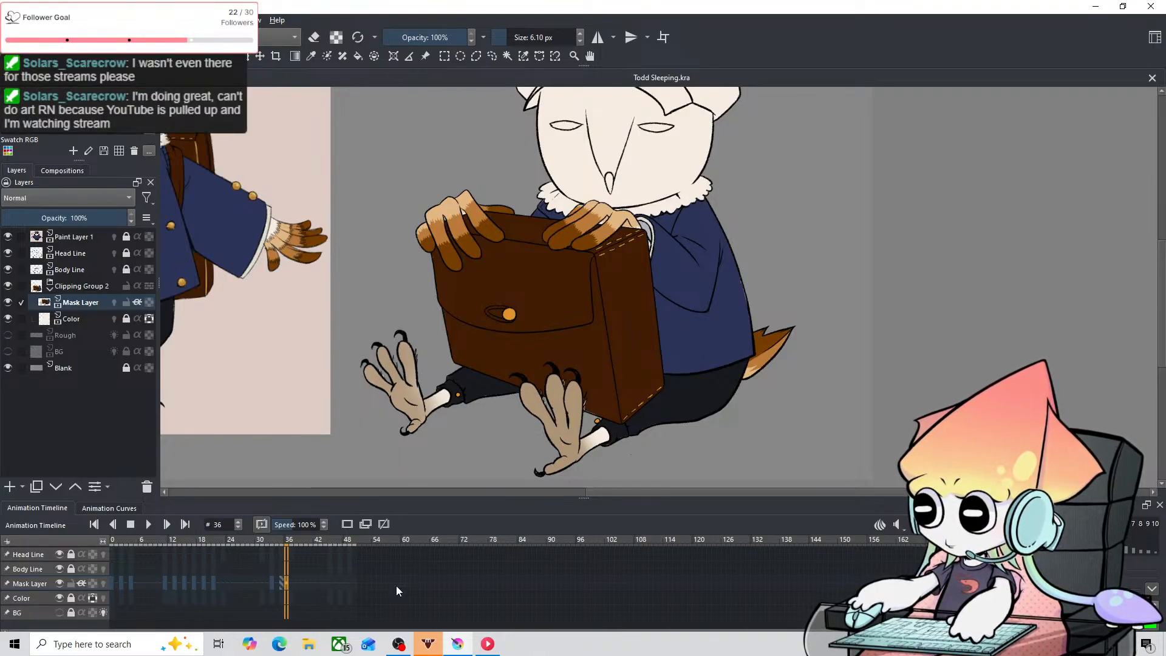
click(282, 575)
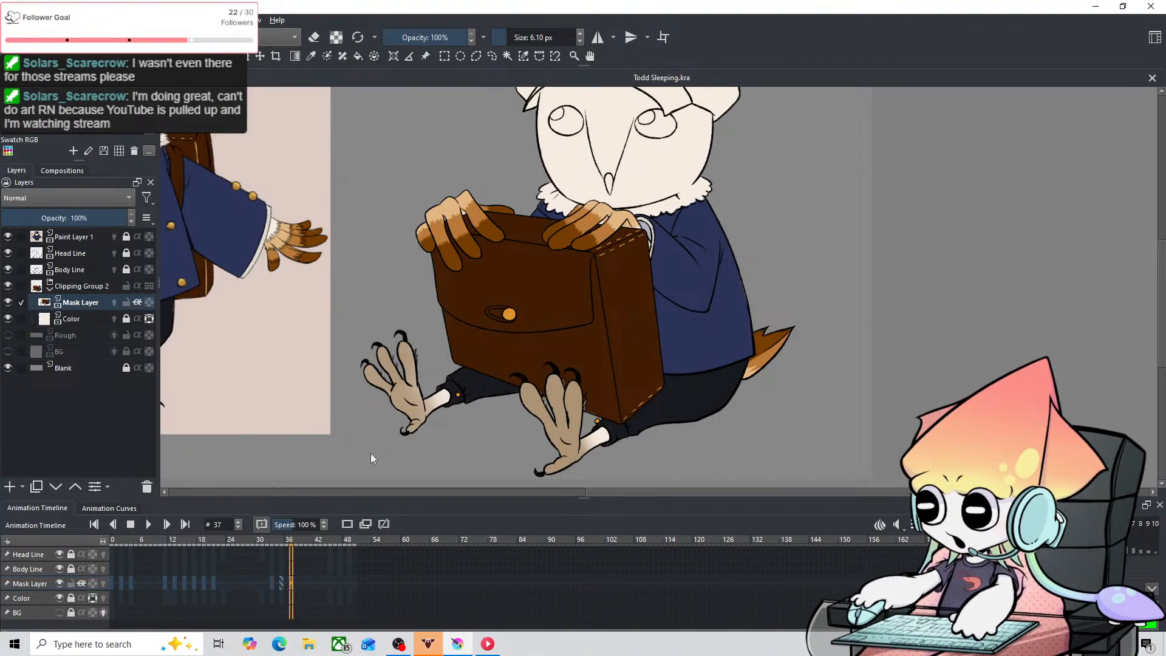
drag(465, 119, 502, 147)
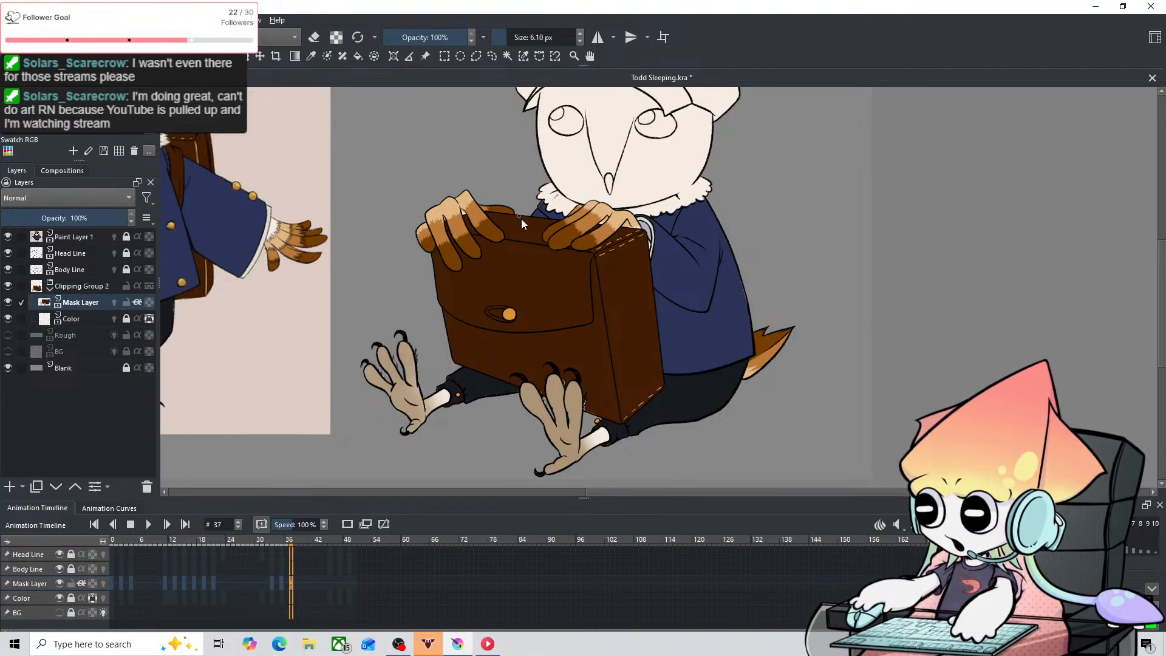
key(ctrl+s)
Step: Erase the blue overlapping the right part of the fur collar on frame 37 with the 6.10 px eraser
scroll(676, 216, up, 6)
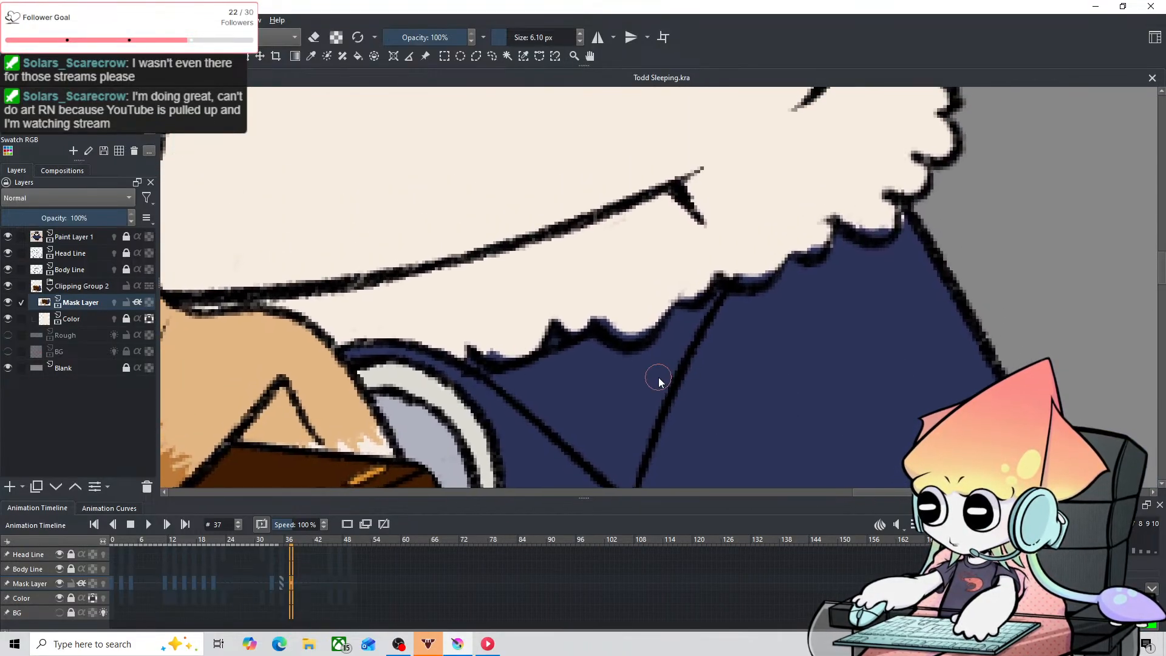
key(e)
drag(618, 306, 613, 315)
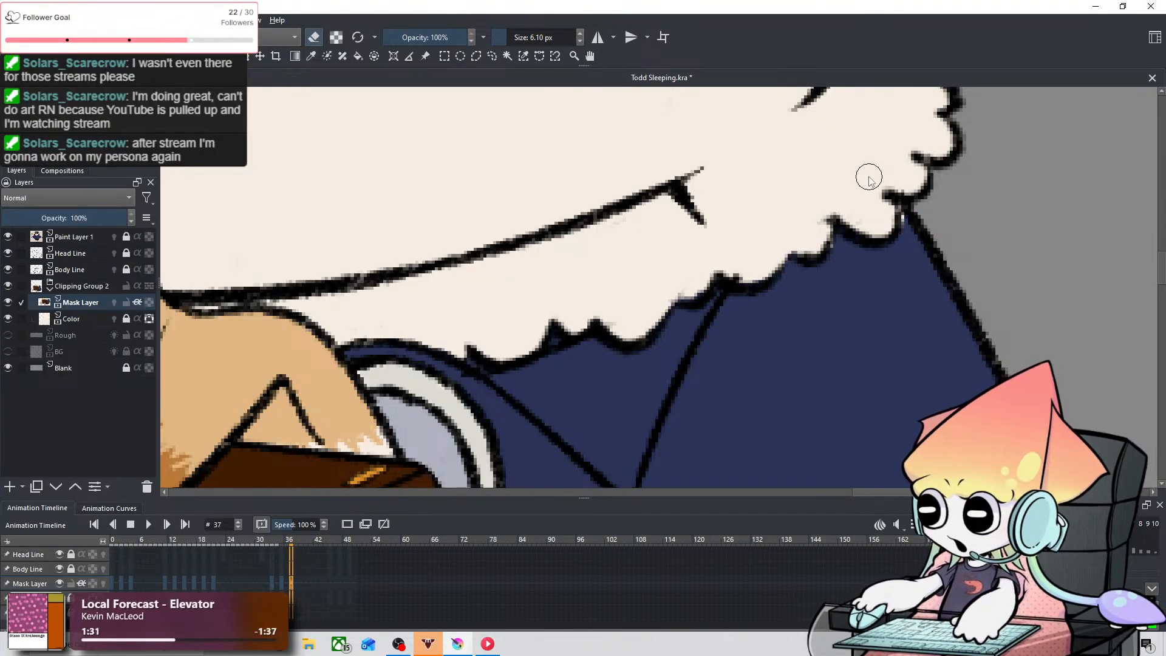
drag(802, 164, 664, 240)
key(e)
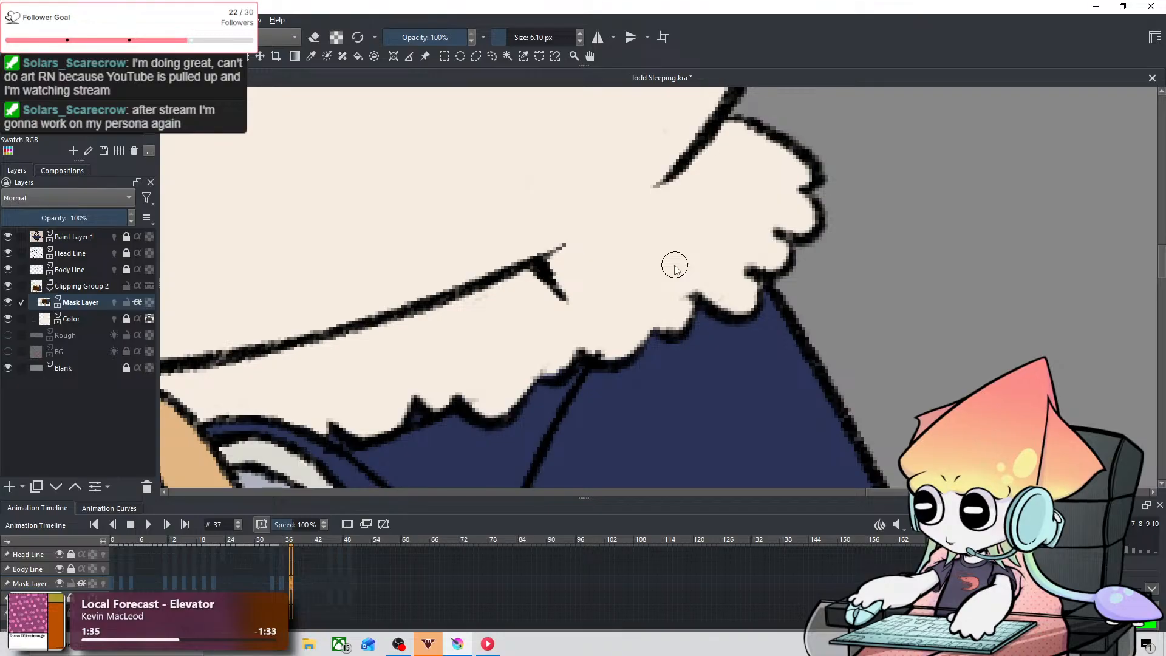
Step: Erase the blue overlapping the left part of the fur collar on frame 37 with the 6.10 px eraser
scroll(674, 266, down, 3)
drag(672, 266, 942, 282)
scroll(527, 277, up, 3)
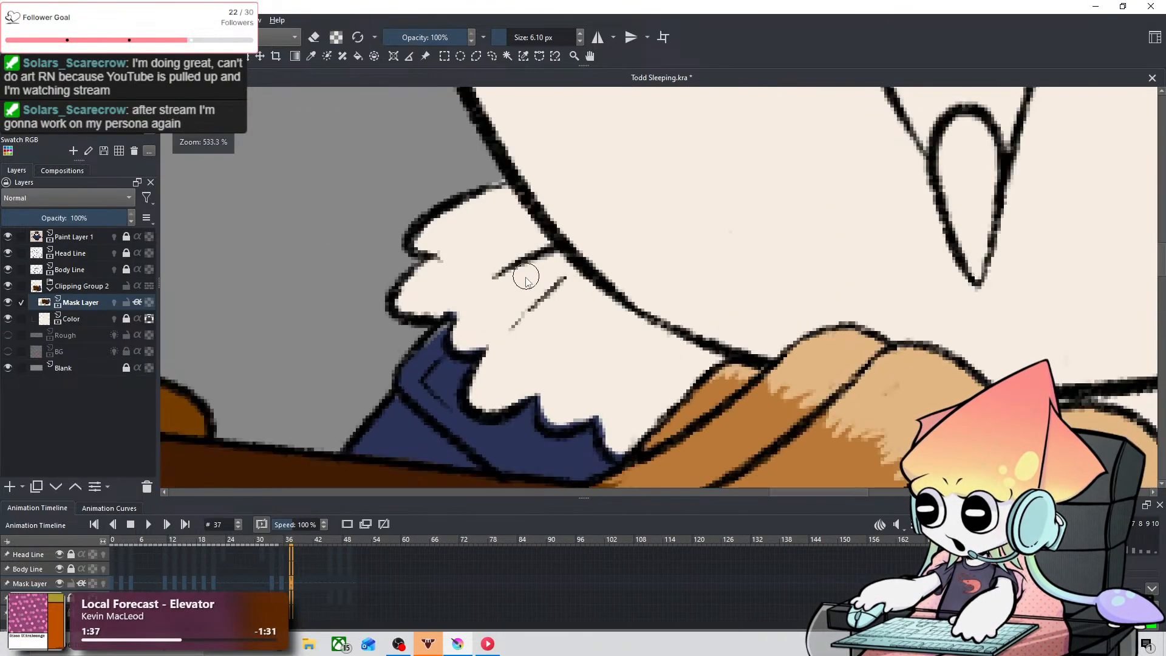
drag(526, 277, 585, 193)
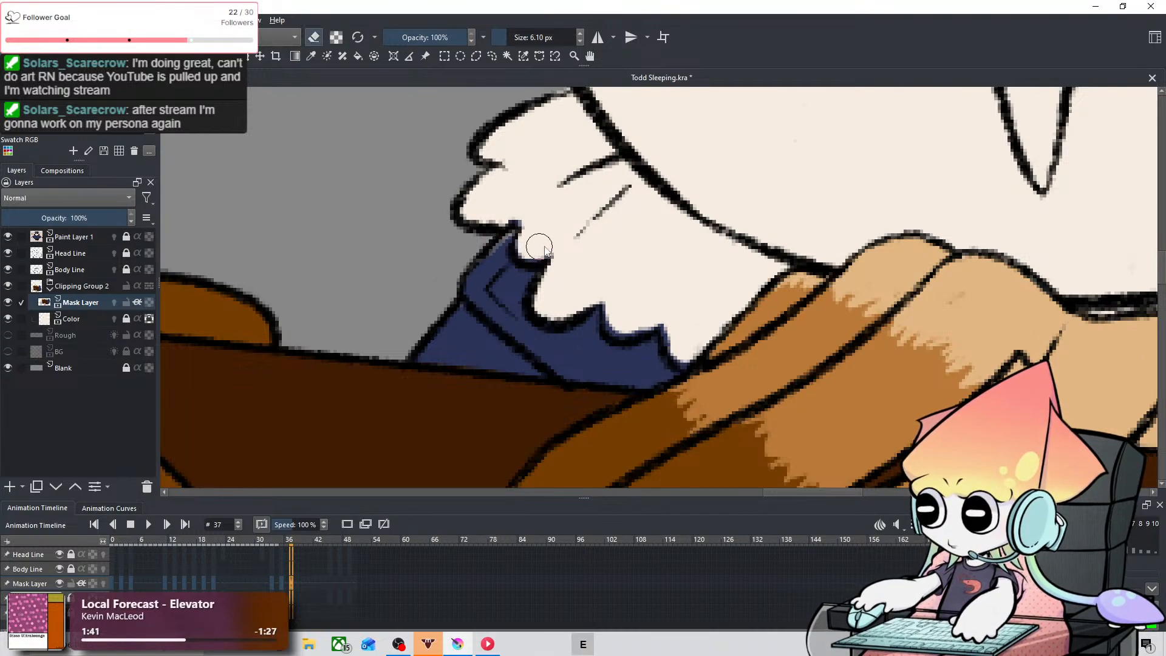
key(e)
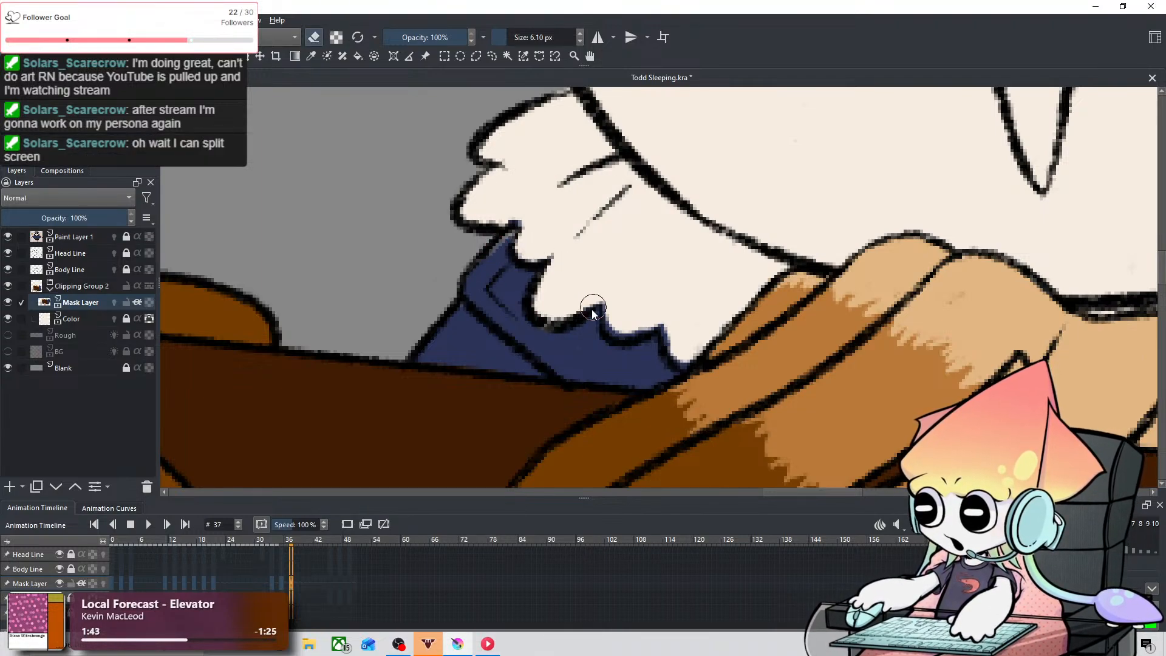
key(ctrl+z)
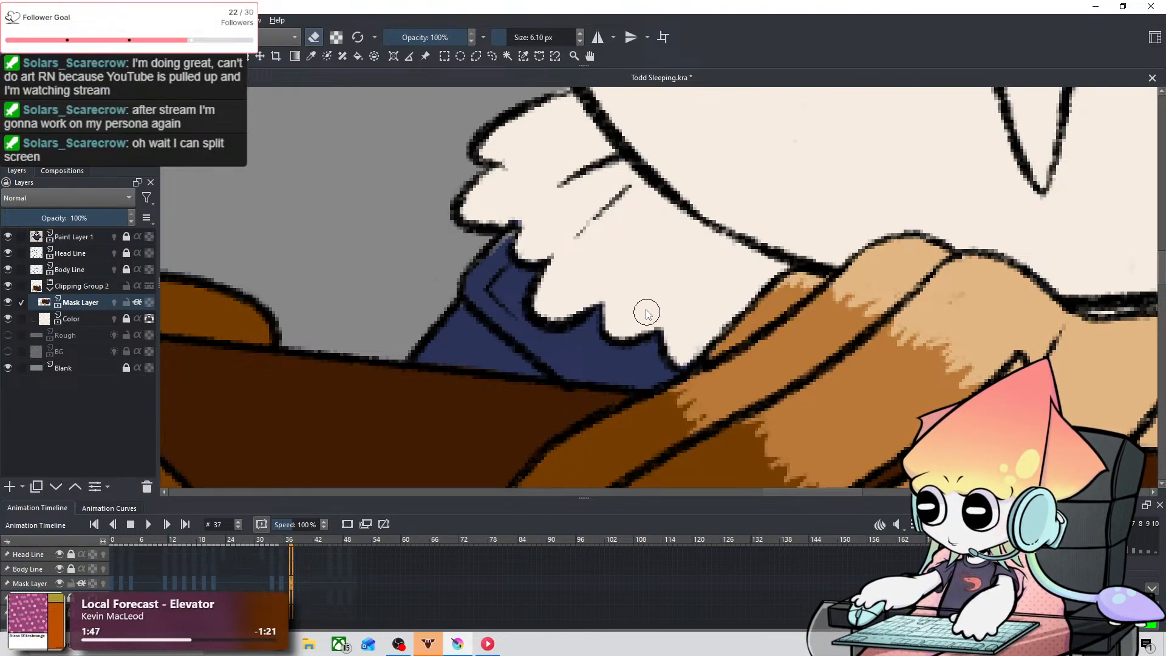
Step: Touch up the coat color on frame 37 where the sleeve seam meets the right part of the fur collar
scroll(656, 230, down, 3)
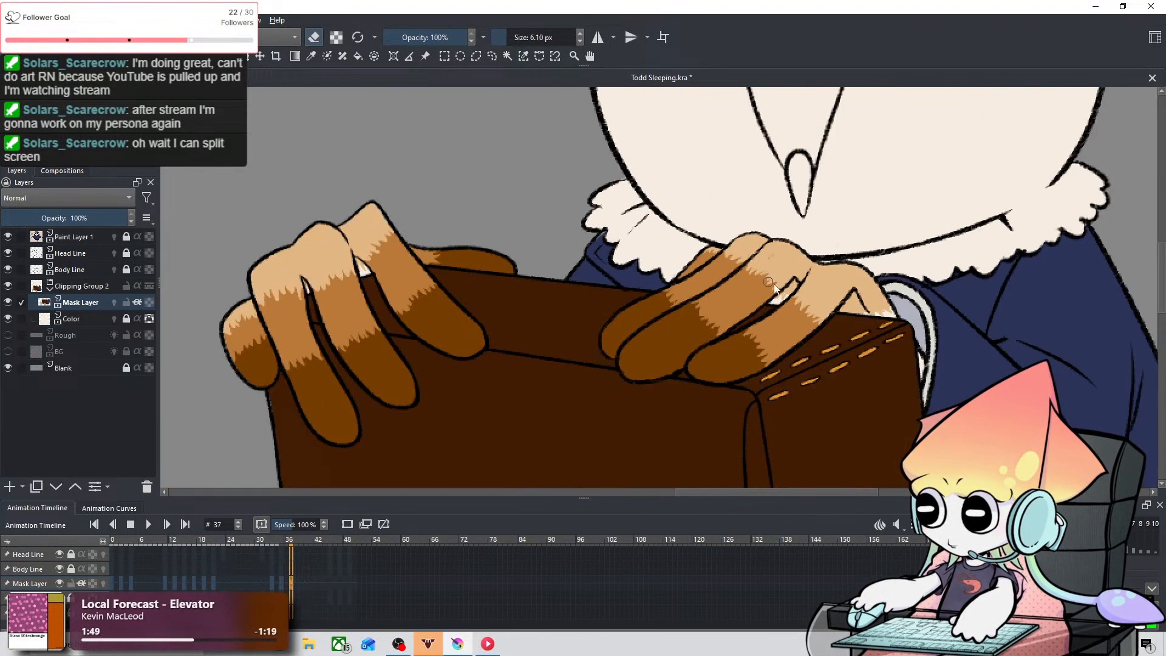
drag(770, 282, 628, 283)
scroll(690, 309, down, 1)
scroll(690, 309, down, 2)
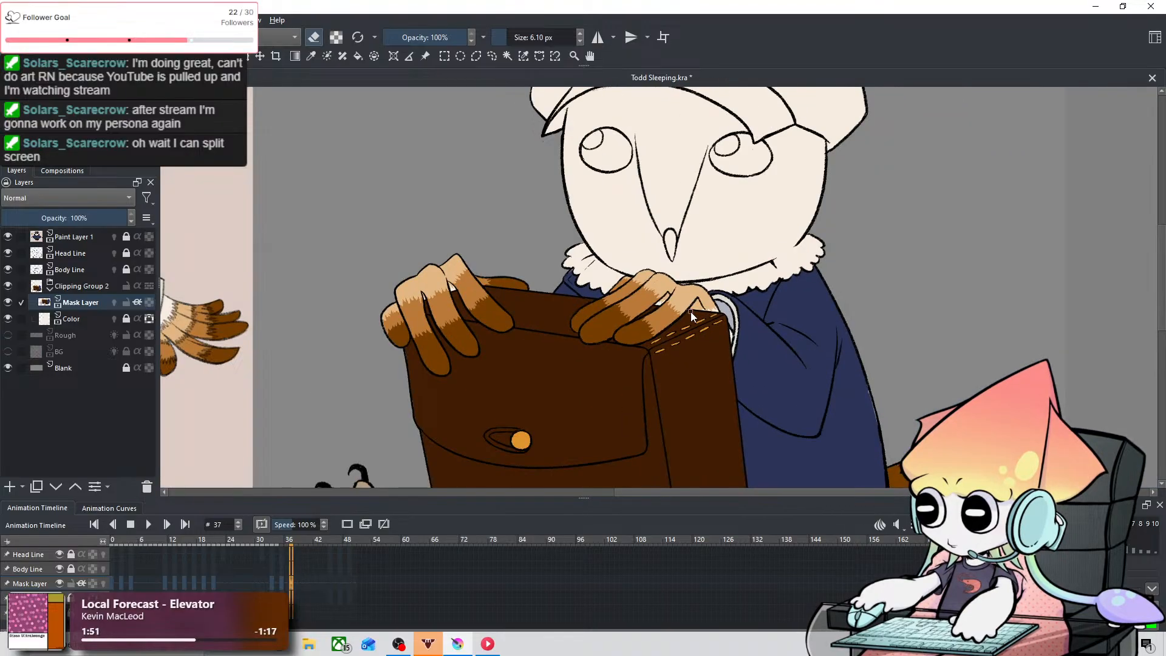
scroll(769, 291, up, 2)
scroll(769, 291, up, 2)
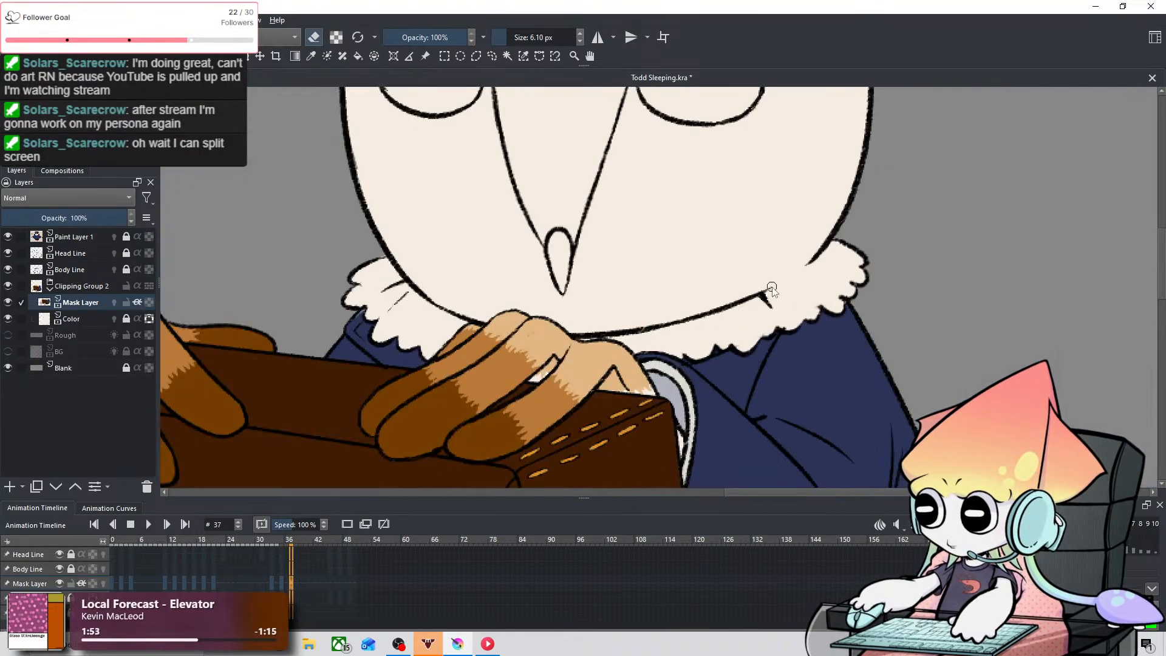
scroll(767, 328, up, 3)
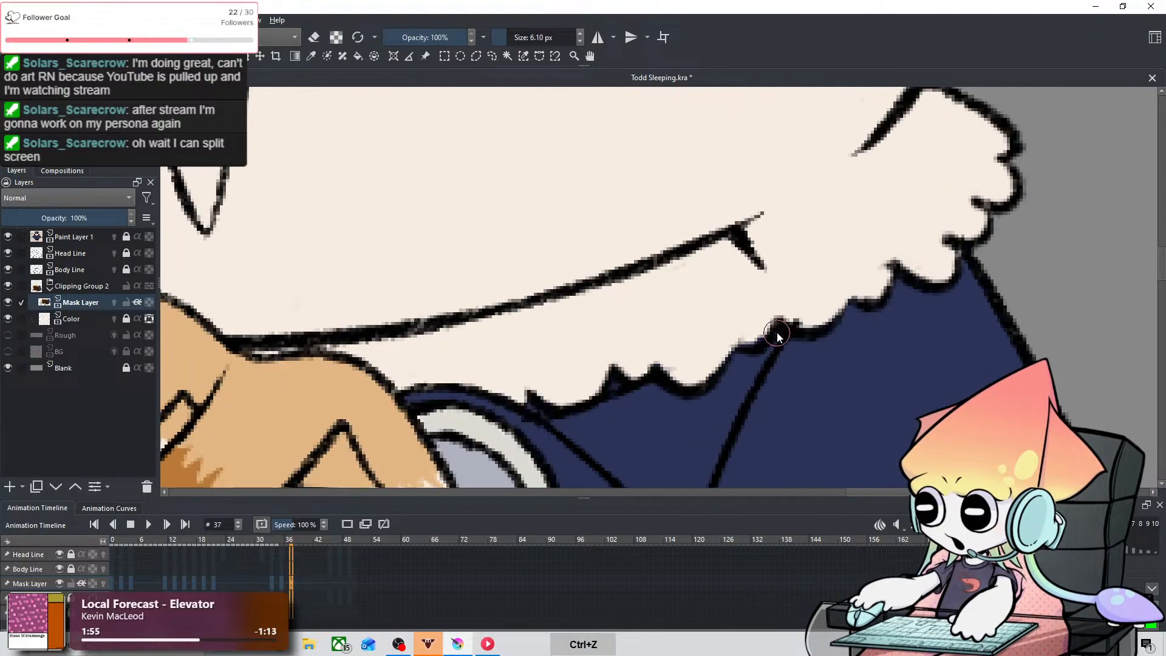
key(e)
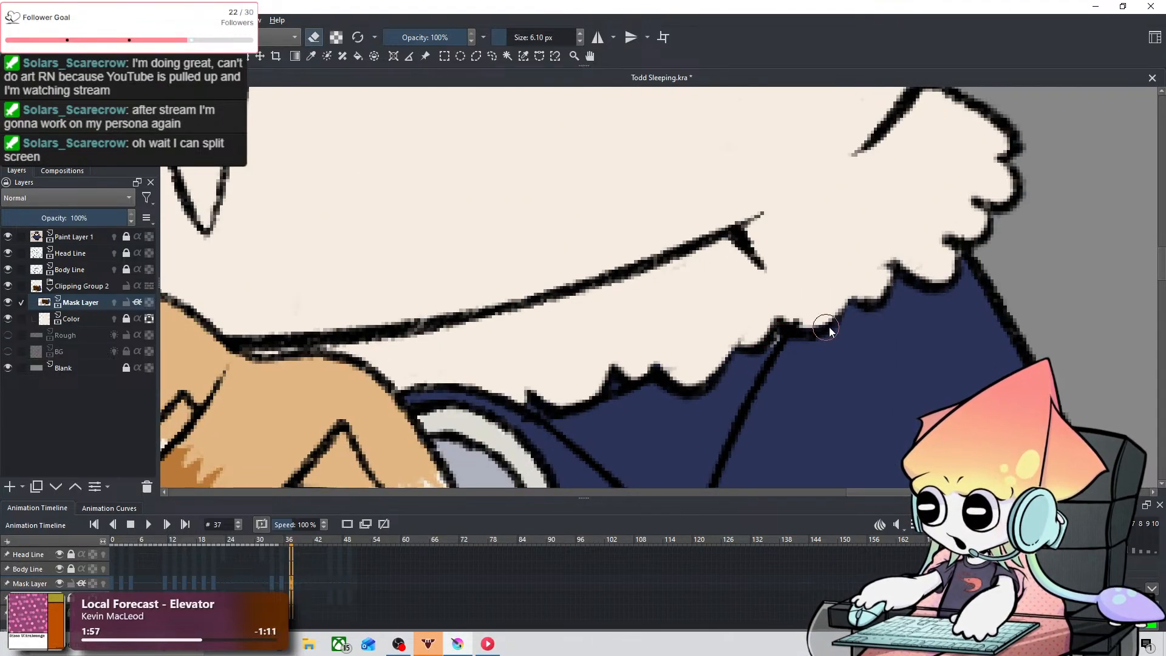
scroll(775, 365, down, 3)
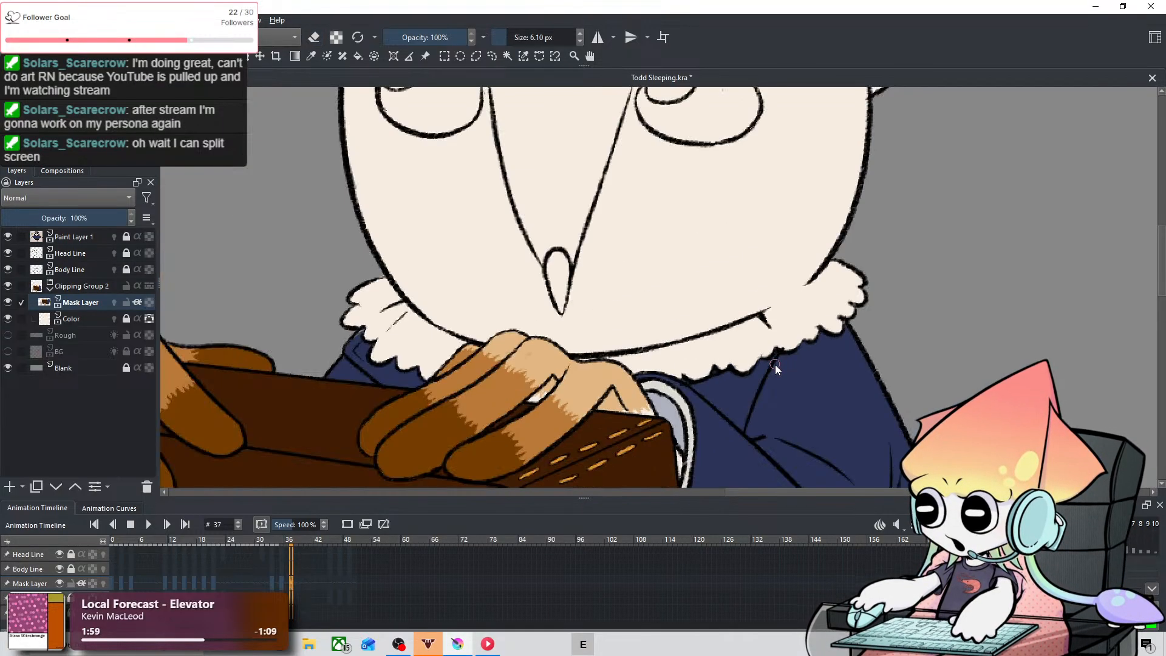
scroll(731, 383, down, 2)
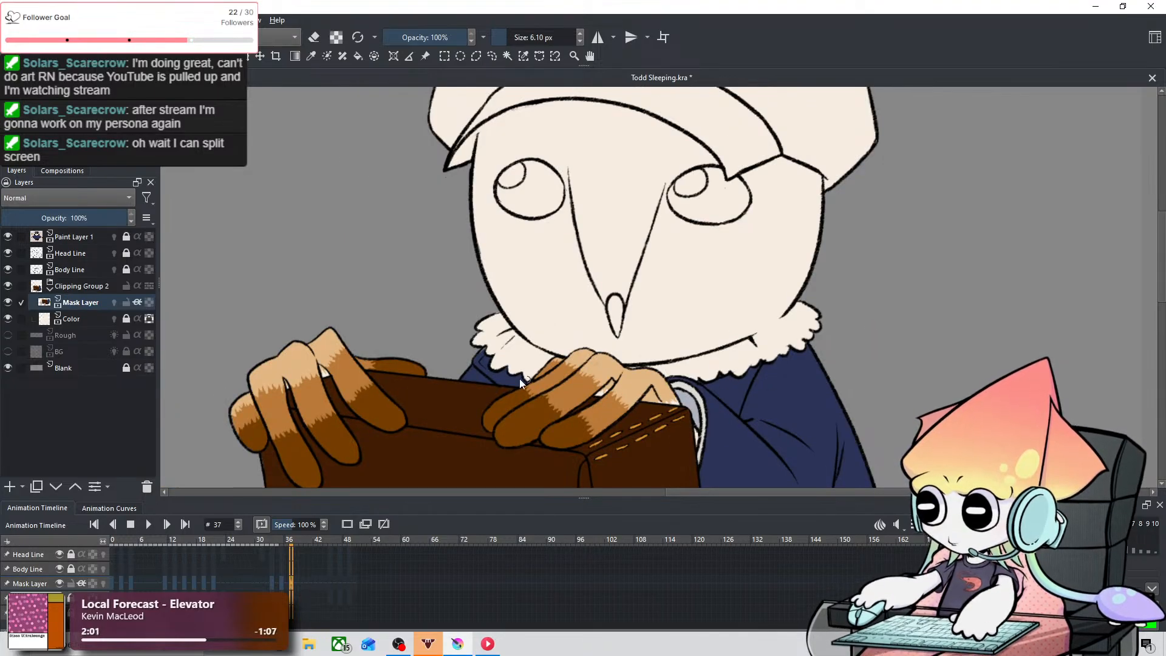
scroll(861, 365, down, 2)
drag(861, 385, 778, 267)
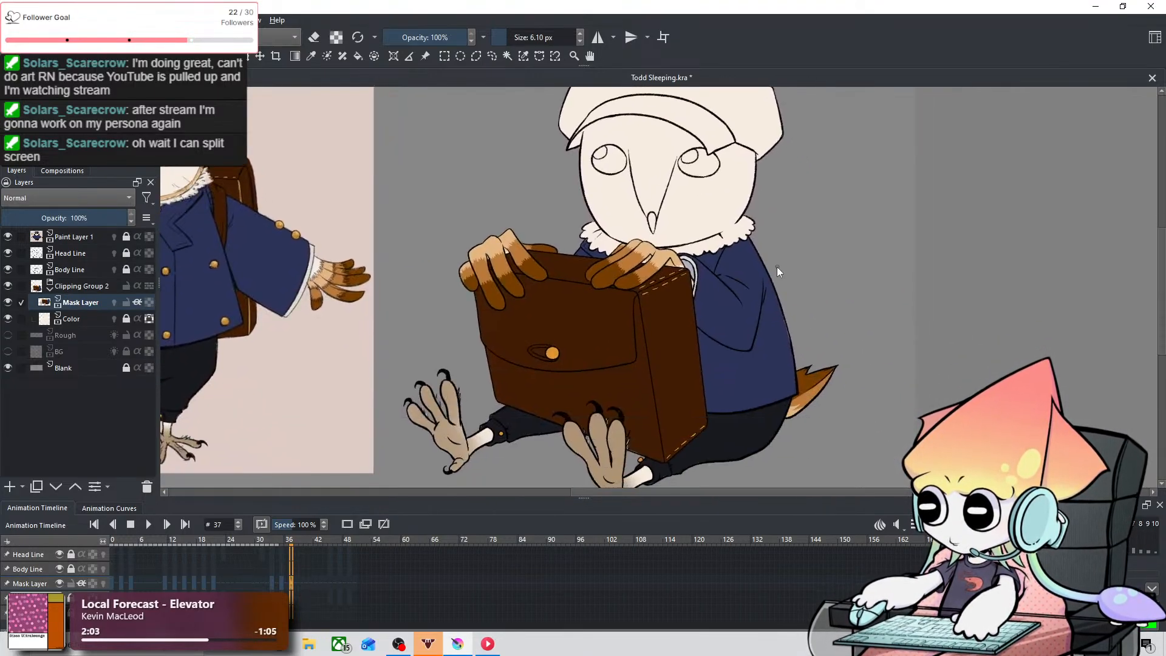
Step: Clean the left part of the fur collar on frame 46 at 6.10 px, erasing blue overlaps and repainting coat color up to the line
scroll(783, 320, down, 2)
scroll(768, 362, up, 3)
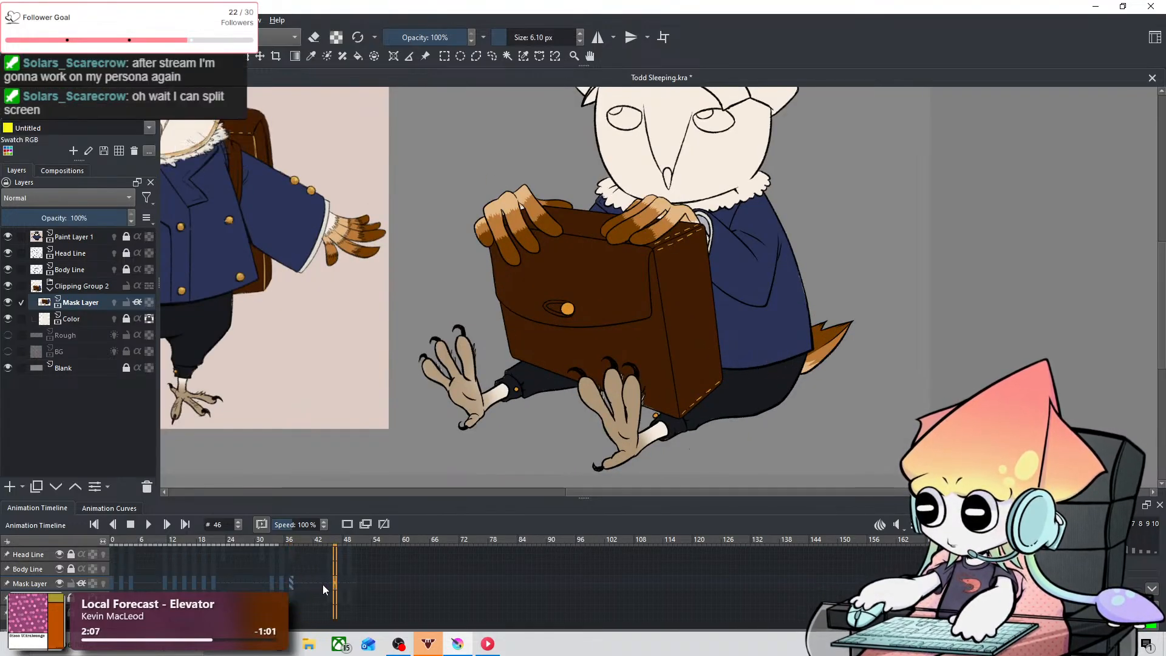
scroll(545, 287, up, 5)
mouse_move(583, 164)
mouse_down()
mouse_move(508, 302)
mouse_move(508, 329)
mouse_move(546, 316)
mouse_up()
key(e)
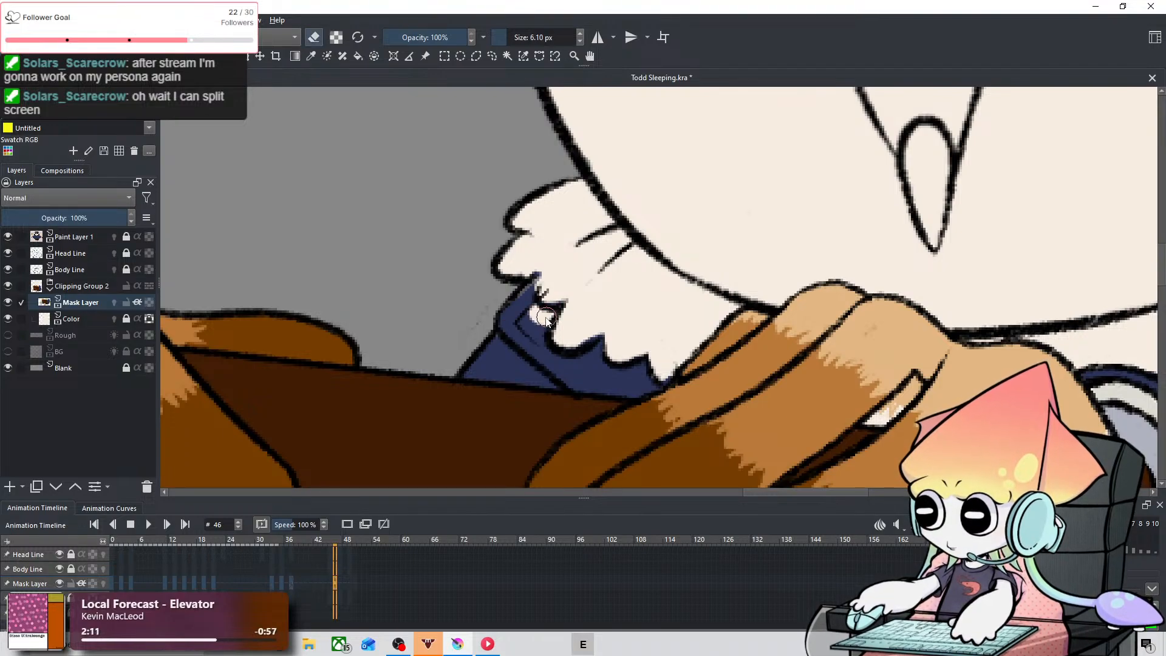
key(ctrl+z)
key(e)
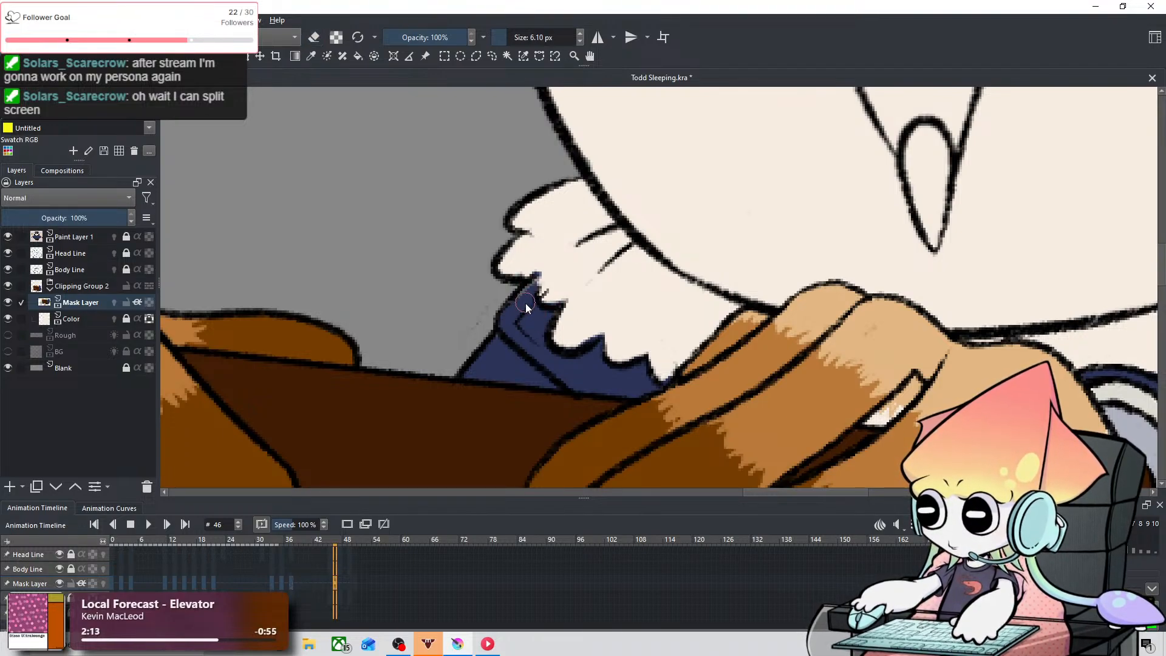
Step: Erase the blue overlapping the fur collar between the cuff and the sleeve seam on frame 47 with the 6.10 px eraser
key(space)
drag(904, 342, 339, 262)
drag(769, 223, 502, 346)
drag(656, 294, 824, 229)
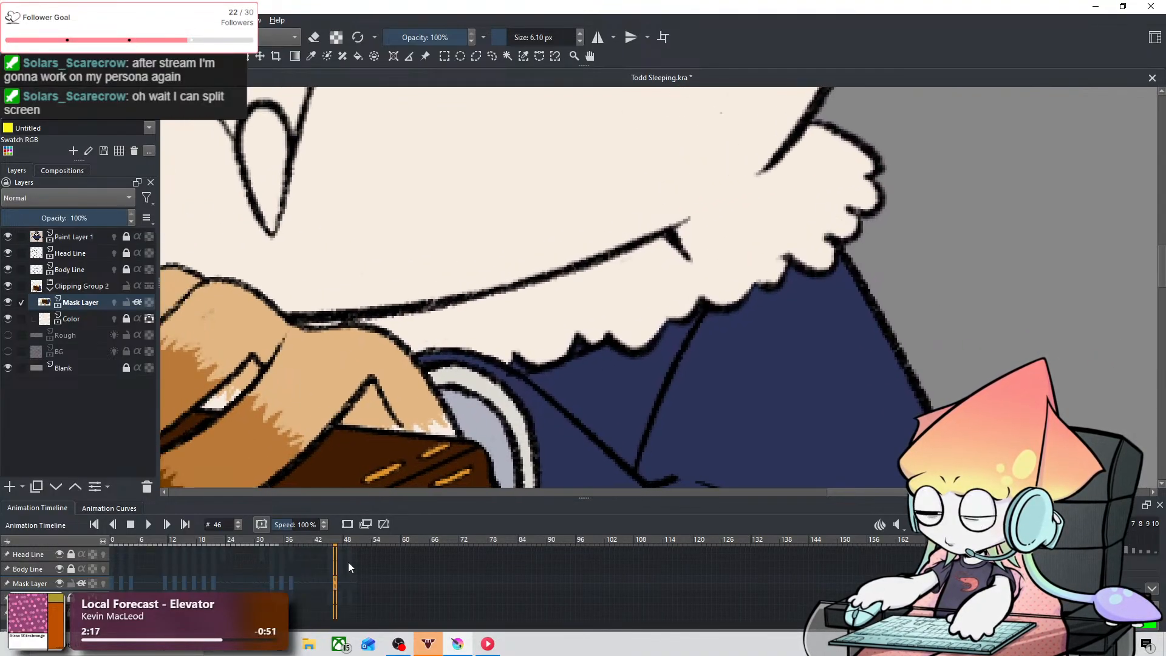
click(341, 579)
click(335, 582)
click(331, 582)
click(346, 582)
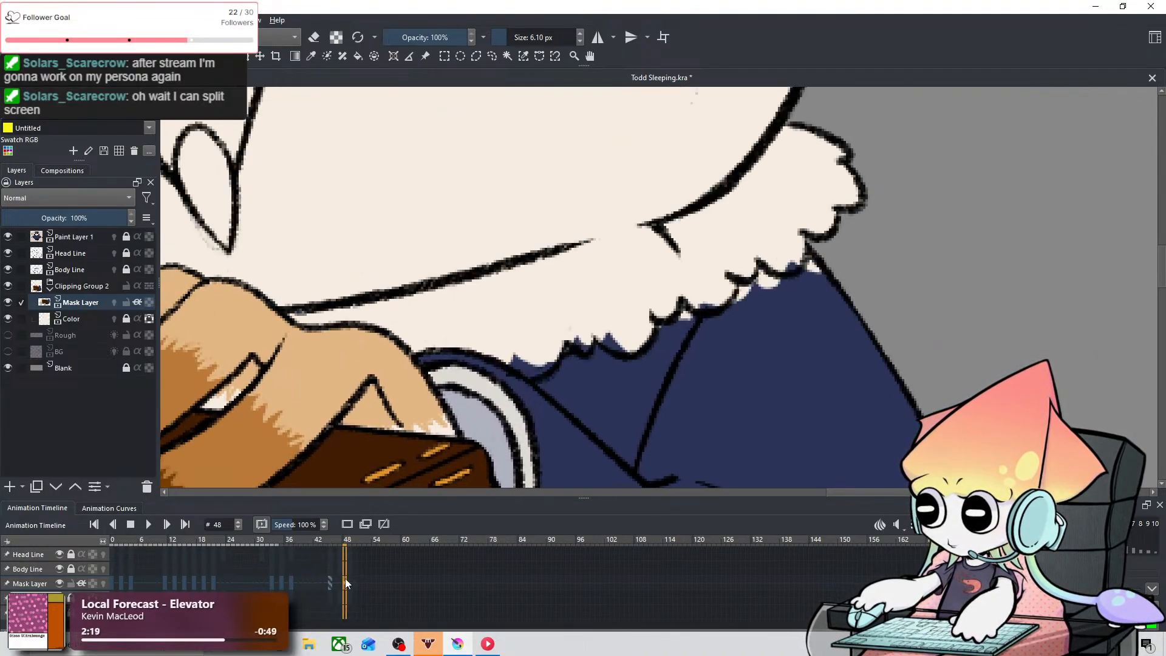
key(e)
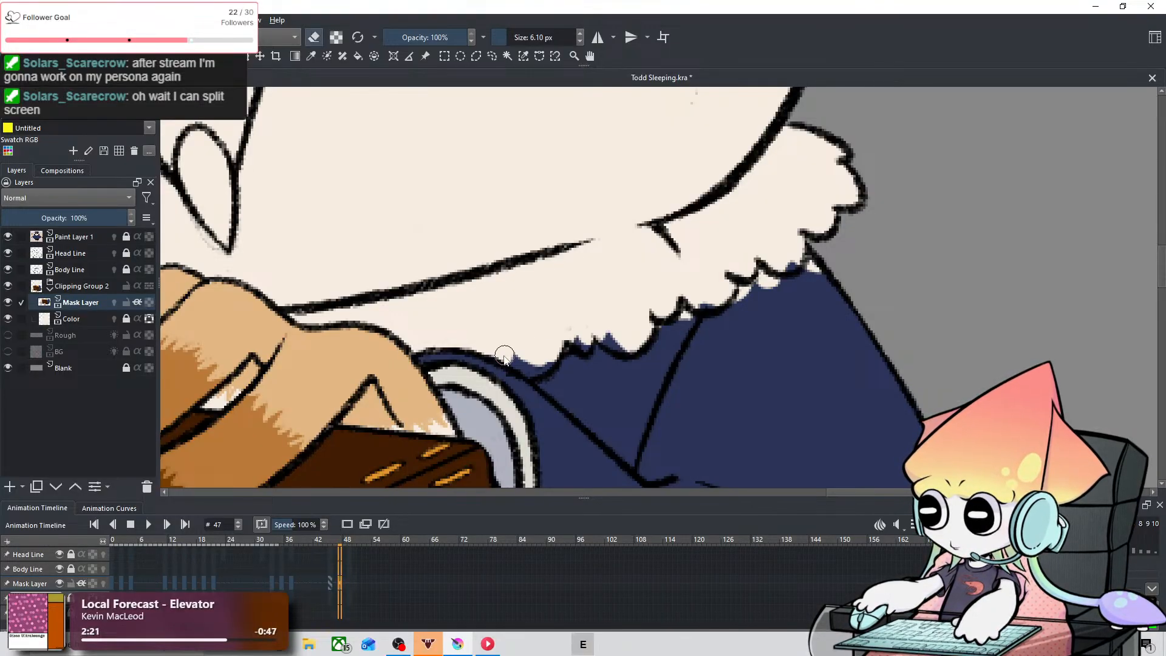
mouse_move(504, 357)
mouse_down()
mouse_move(544, 363)
mouse_move(584, 342)
mouse_move(590, 318)
mouse_move(629, 347)
mouse_up()
key(ctrl+z)
key(e)
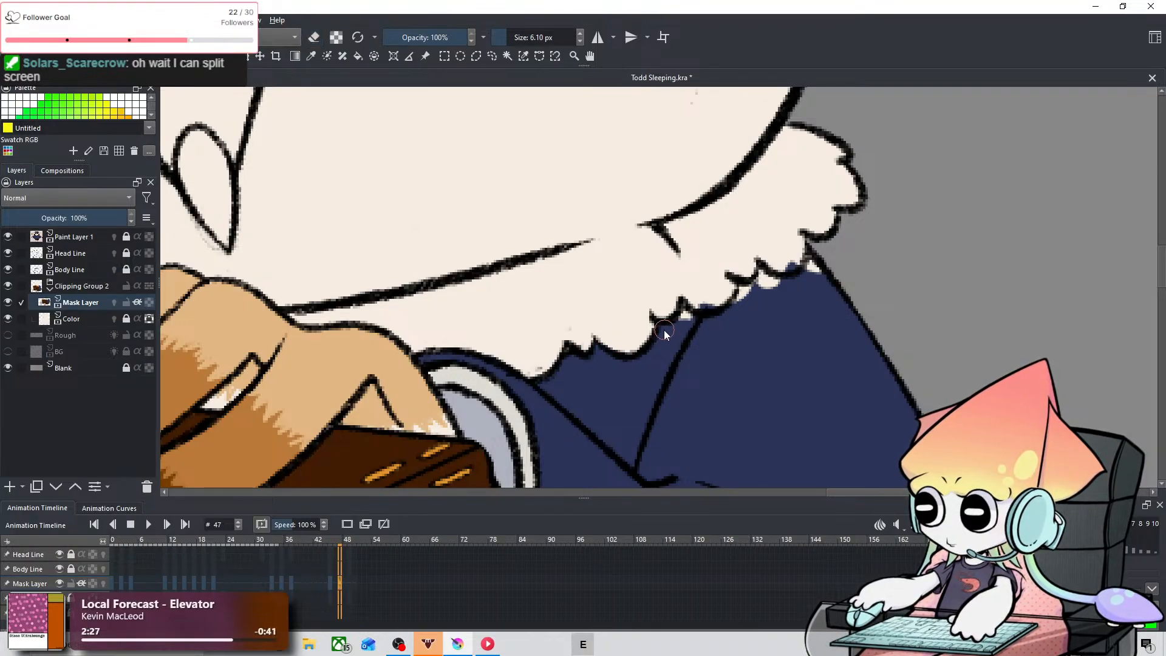
Step: Fill the gaps under the collar line toward the right shoulder with blue on frame 47 and erase the remaining overlaps at 2.46 px
mouse_move(682, 319)
mouse_down()
mouse_move(693, 297)
mouse_move(716, 305)
mouse_up()
key(e)
key(e)
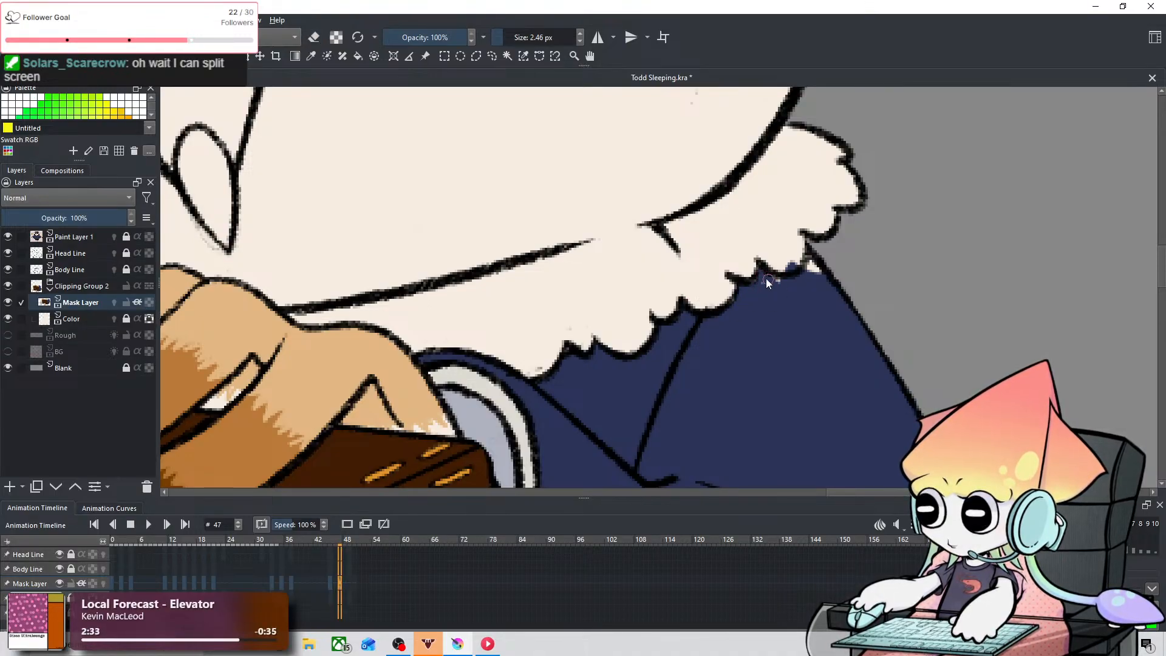
key(e)
drag(768, 271, 805, 255)
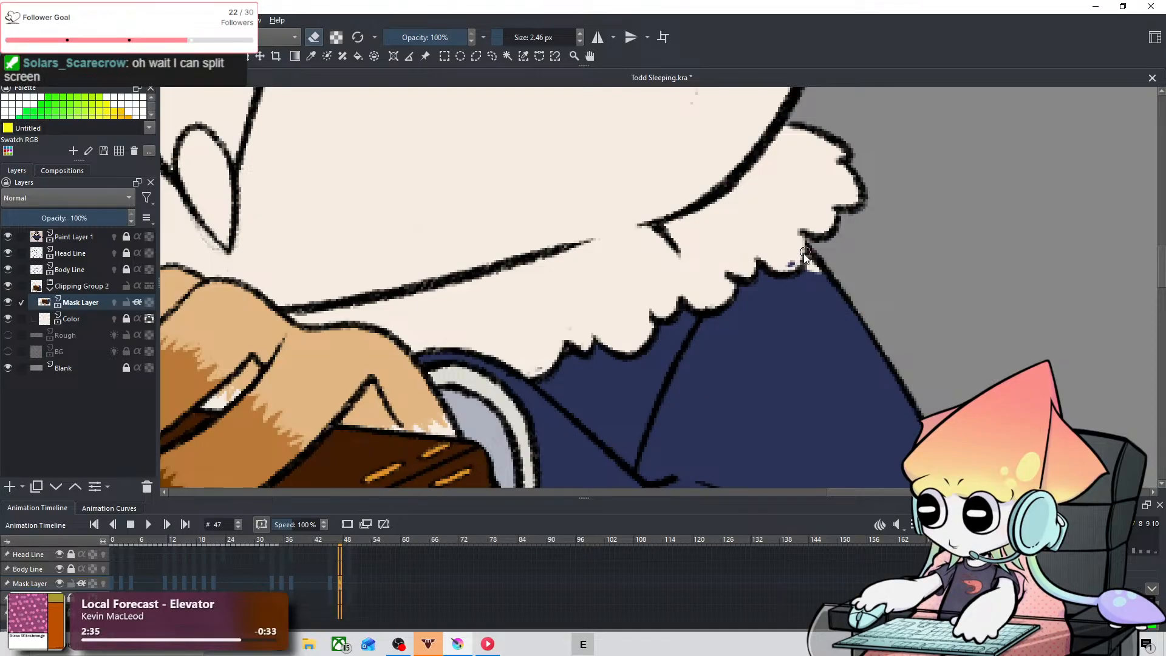
key(e)
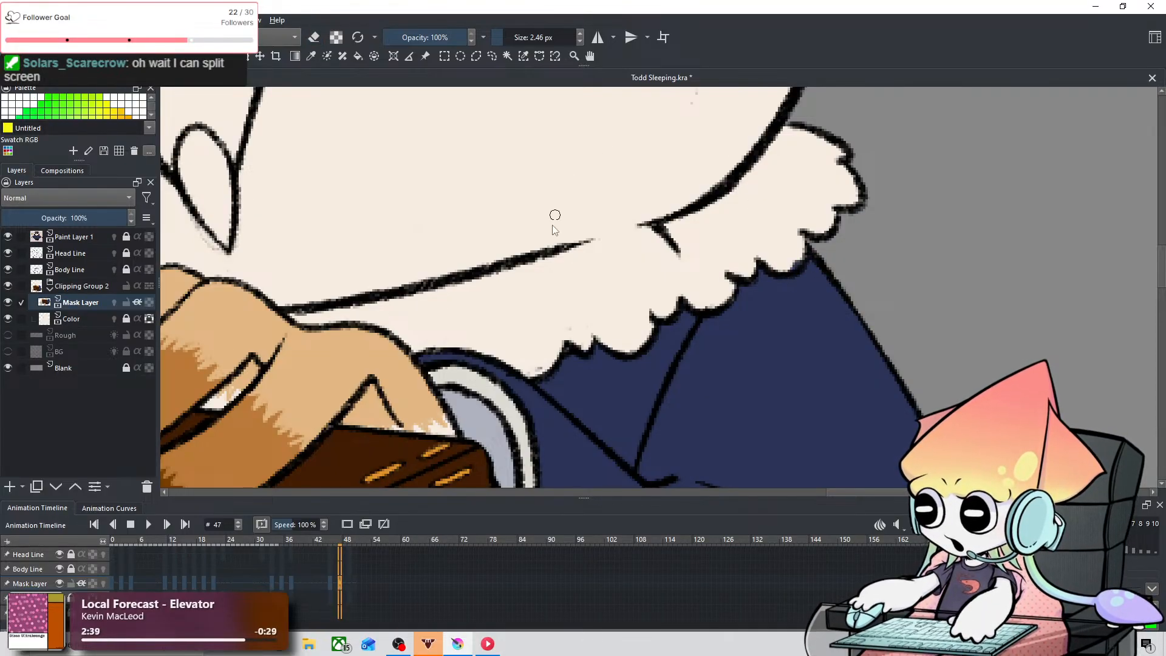
Step: Erase the blue overlapping the left part of the fur collar on frame 47 with the 6.31 px eraser
key(space)
drag(517, 287, 753, 284)
drag(484, 265, 619, 252)
drag(371, 277, 705, 330)
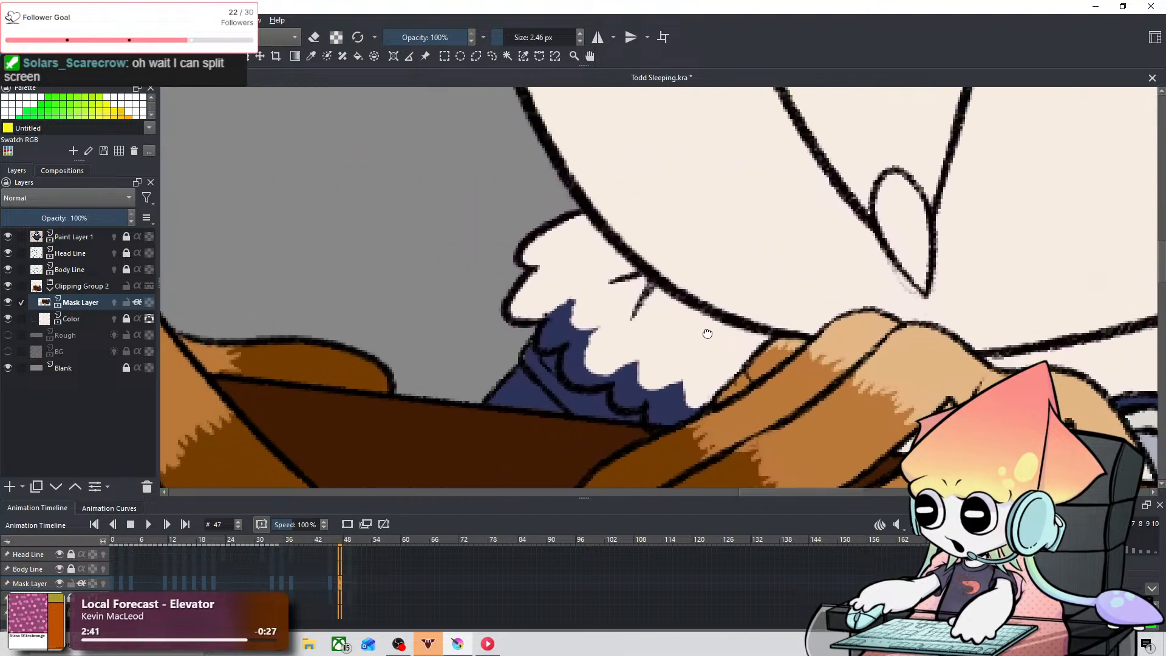
mouse_move(590, 284)
mouse_down()
mouse_move(491, 237)
mouse_move(508, 257)
mouse_move(464, 260)
mouse_move(453, 291)
mouse_move(458, 266)
mouse_move(454, 286)
mouse_move(493, 282)
mouse_move(471, 247)
mouse_move(473, 300)
mouse_move(489, 325)
mouse_move(477, 330)
mouse_move(490, 317)
mouse_move(483, 331)
mouse_move(541, 331)
mouse_move(524, 351)
mouse_move(594, 339)
mouse_move(555, 349)
mouse_move(562, 365)
mouse_move(599, 349)
mouse_move(555, 334)
mouse_move(523, 350)
mouse_move(549, 318)
mouse_move(536, 336)
mouse_move(479, 307)
mouse_move(480, 331)
mouse_move(519, 316)
mouse_move(446, 285)
mouse_move(480, 242)
mouse_move(461, 268)
mouse_up()
key(e)
key(ctrl+z)
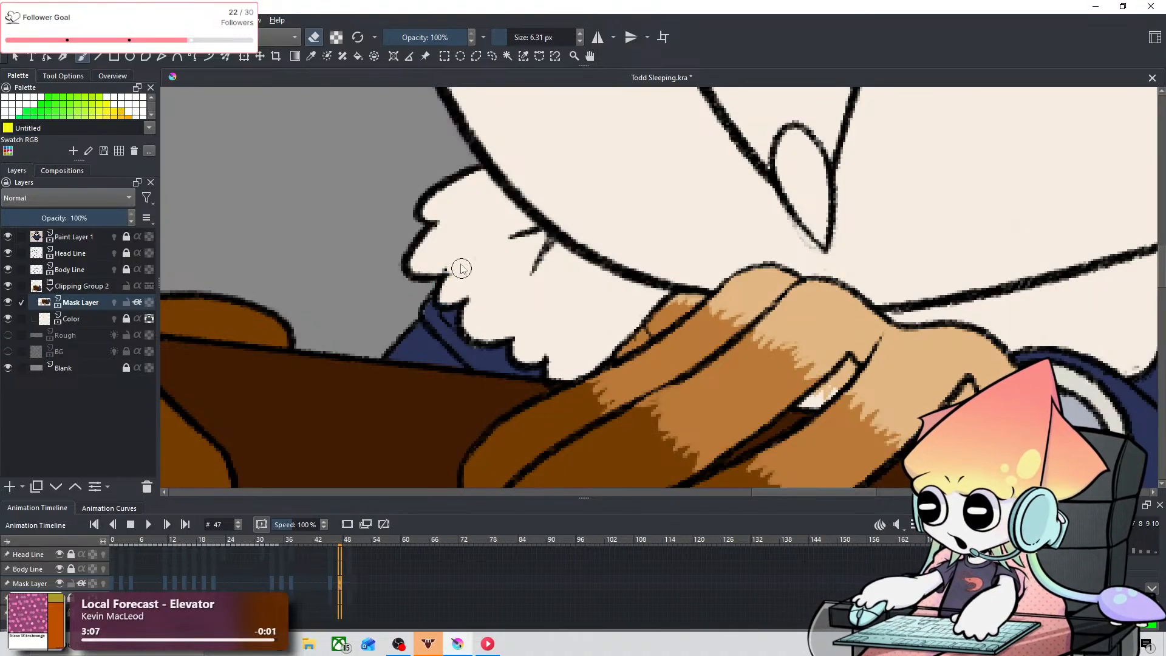
Step: Check the right part of the fur collar on frame 47 and go to frame 49
key(space)
drag(947, 372, 690, 344)
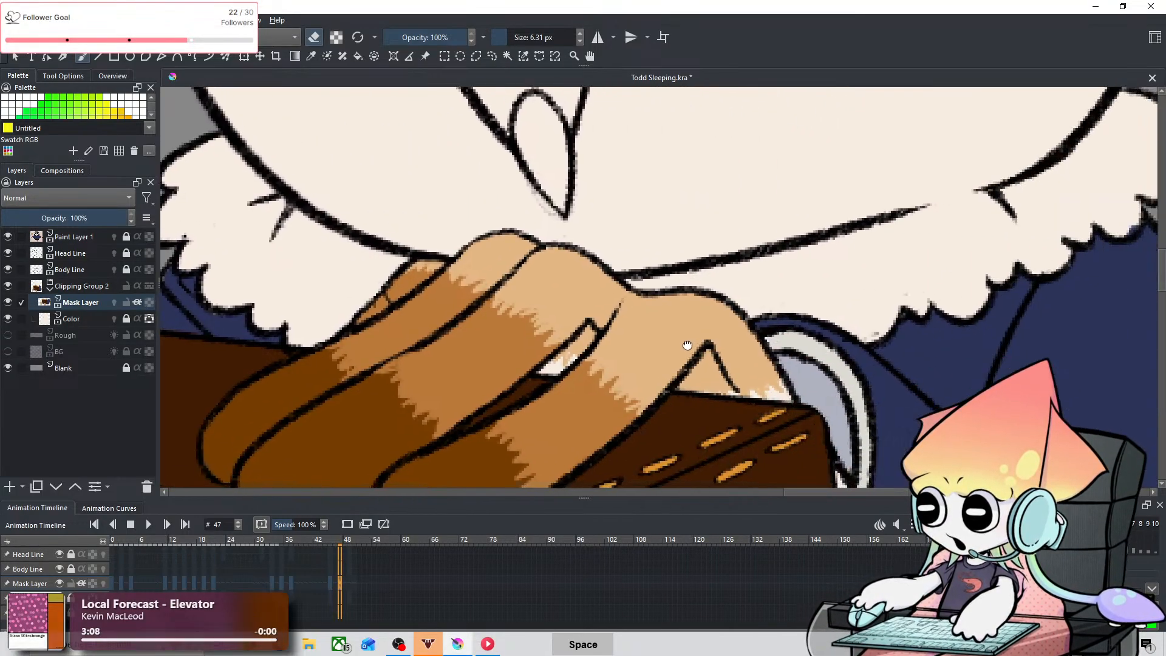
drag(844, 317, 690, 348)
drag(911, 234, 735, 295)
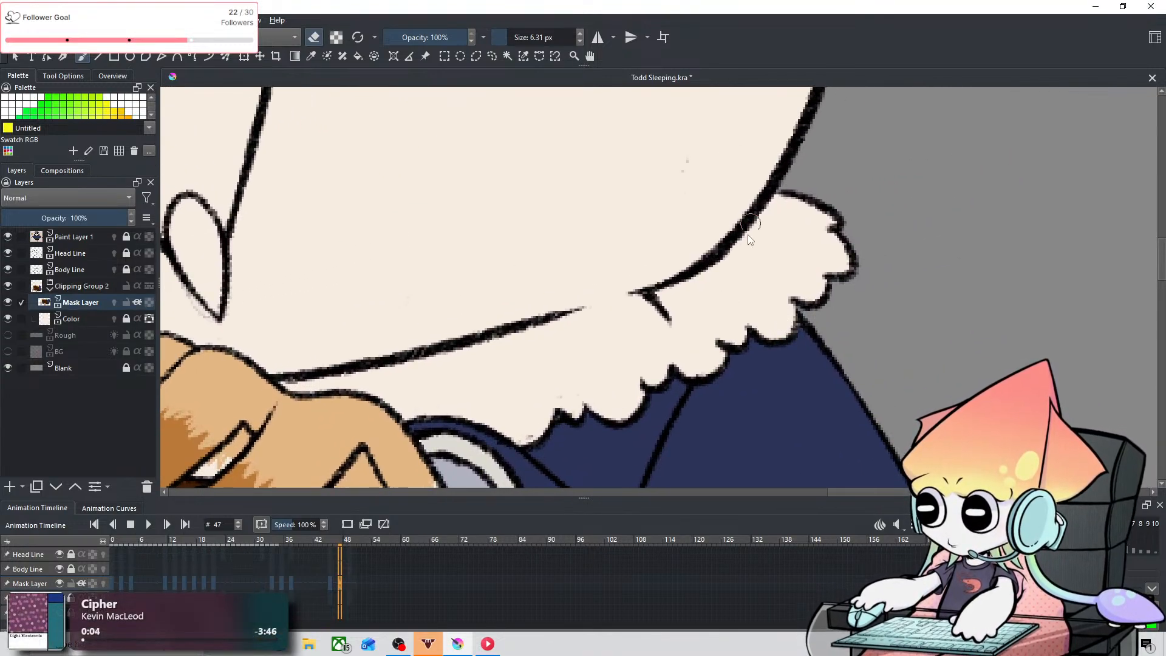
key(1)
click(349, 588)
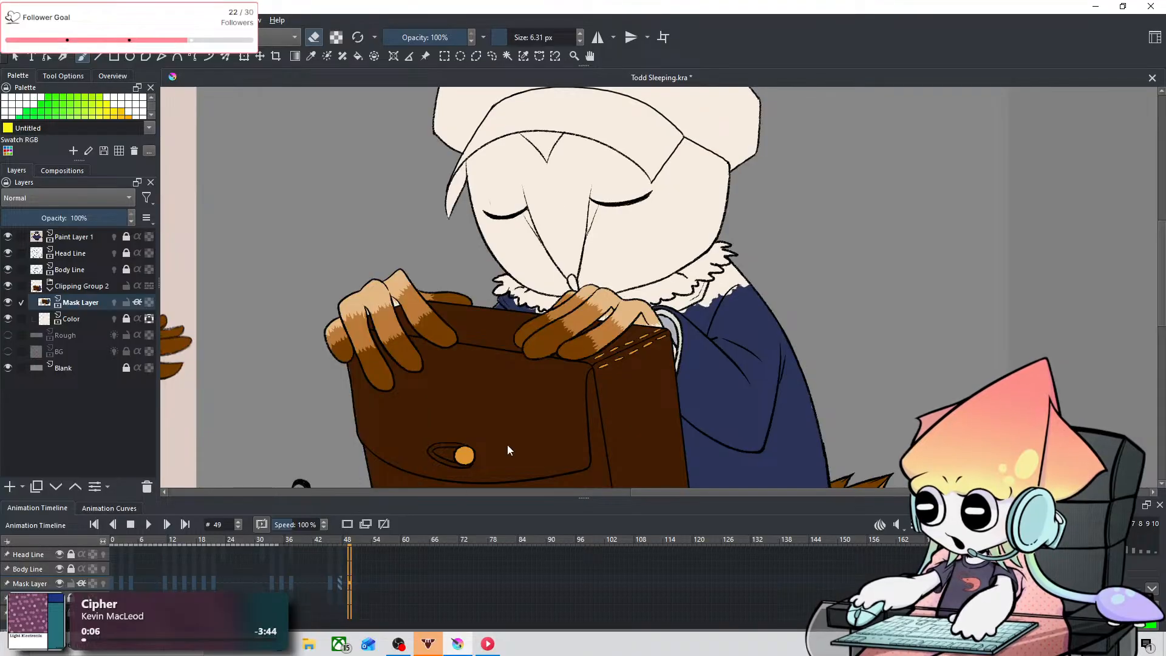
Step: Fill the gaps below the right part of the fur collar on frame 49 with blue, finishing the narrow spots with the 2.27 px brush
scroll(659, 353, up, 4)
drag(708, 268, 578, 464)
mouse_move(689, 346)
mouse_down()
mouse_move(617, 401)
mouse_move(602, 399)
mouse_up()
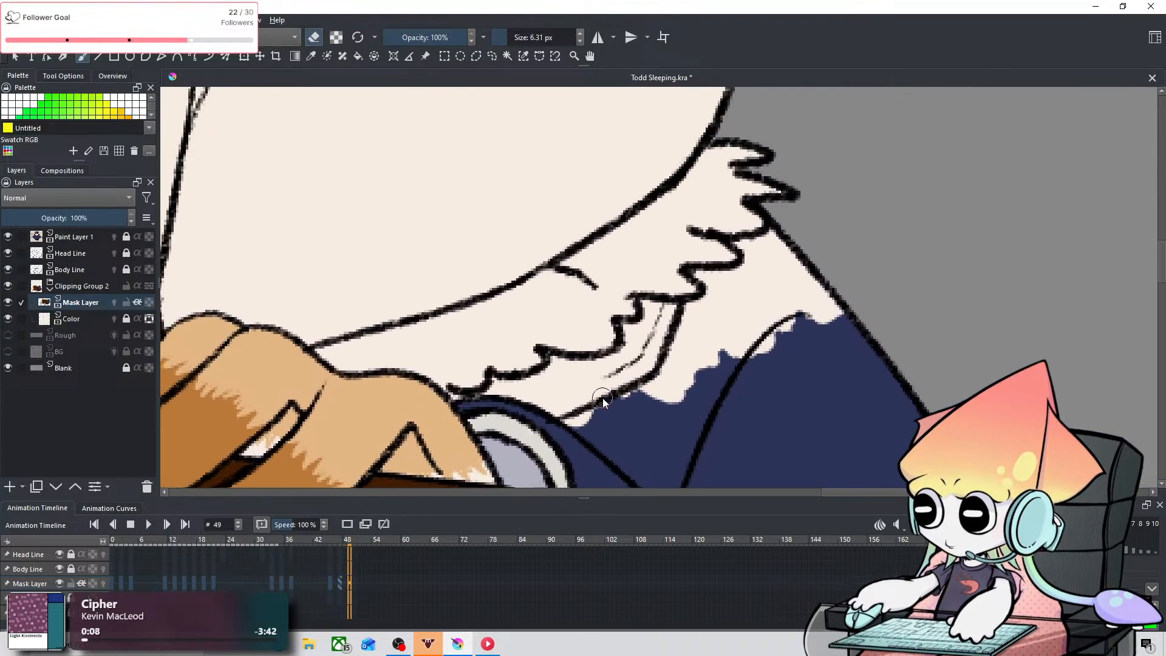
key(e)
drag(480, 400, 505, 382)
mouse_move(544, 415)
mouse_down()
mouse_move(565, 371)
mouse_move(542, 378)
mouse_move(557, 366)
mouse_move(603, 407)
mouse_move(542, 378)
mouse_move(602, 393)
mouse_move(594, 382)
mouse_move(603, 400)
mouse_move(582, 367)
mouse_move(631, 365)
mouse_move(604, 368)
mouse_up()
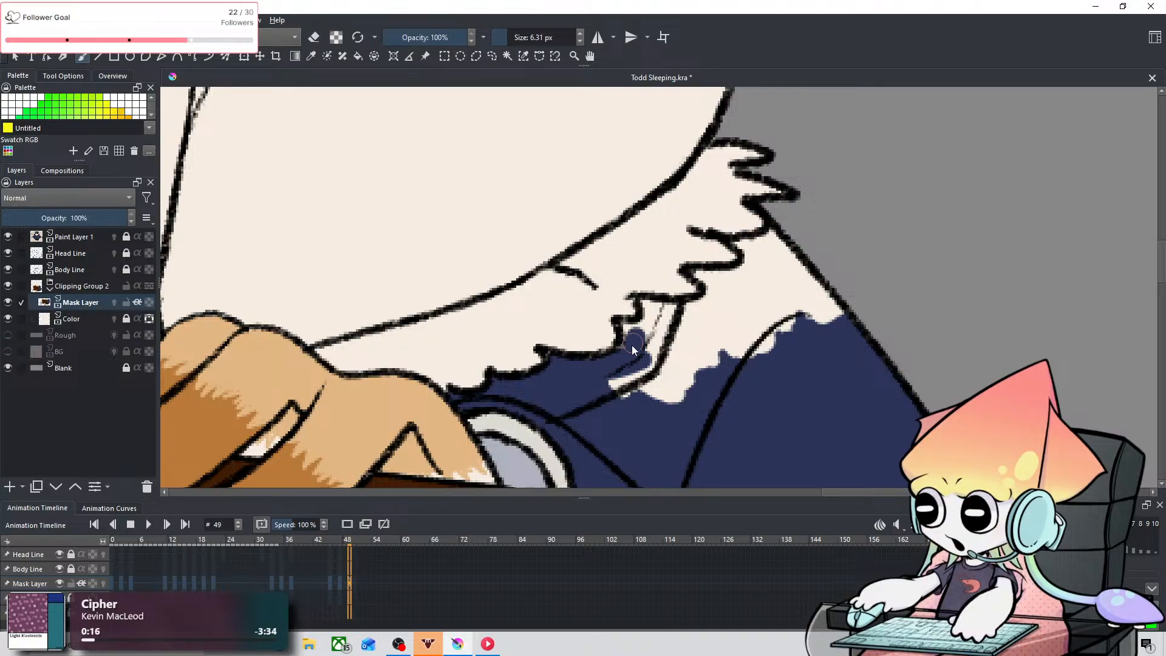
mouse_move(629, 326)
mouse_down()
mouse_move(621, 386)
mouse_move(607, 368)
mouse_move(630, 347)
mouse_move(619, 363)
mouse_move(640, 370)
mouse_move(671, 350)
mouse_move(647, 317)
mouse_move(635, 327)
mouse_move(650, 303)
mouse_move(646, 369)
mouse_up()
mouse_move(658, 352)
mouse_down()
mouse_move(615, 382)
mouse_move(689, 378)
mouse_move(659, 395)
mouse_move(660, 318)
mouse_move(715, 331)
mouse_move(667, 315)
mouse_move(751, 320)
mouse_move(717, 355)
mouse_move(746, 304)
mouse_move(715, 307)
mouse_move(774, 333)
mouse_move(748, 294)
mouse_move(789, 317)
mouse_move(758, 268)
mouse_move(775, 298)
mouse_move(780, 241)
mouse_move(776, 270)
mouse_move(802, 313)
mouse_up()
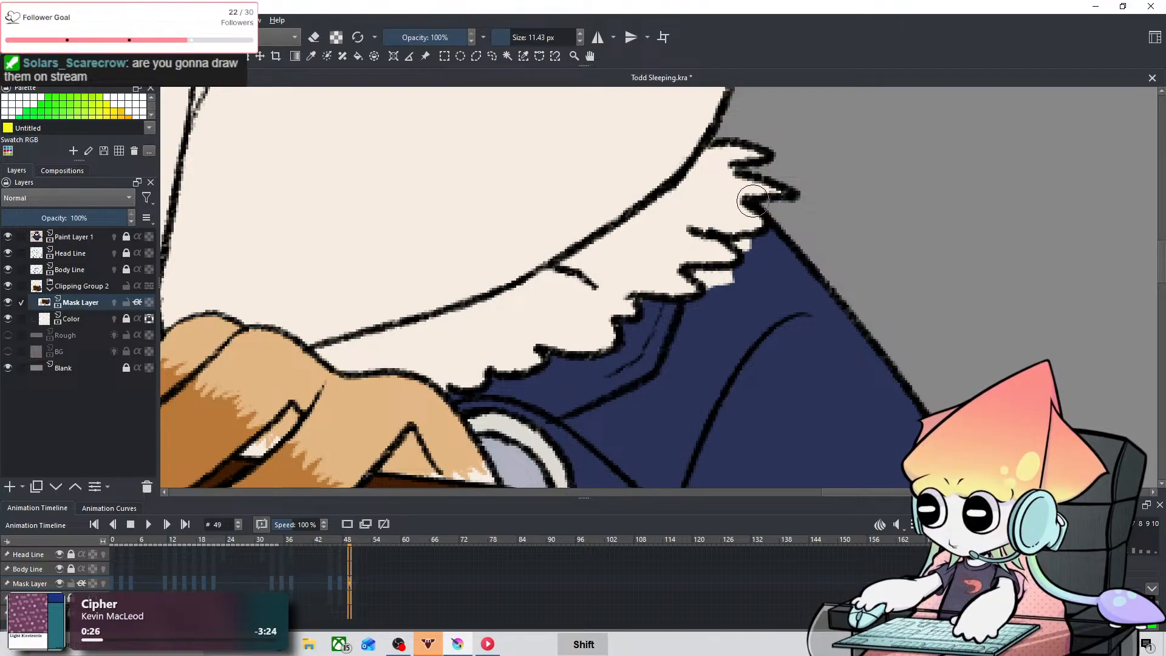
shift+drag(753, 201, 728, 201)
drag(699, 272, 714, 285)
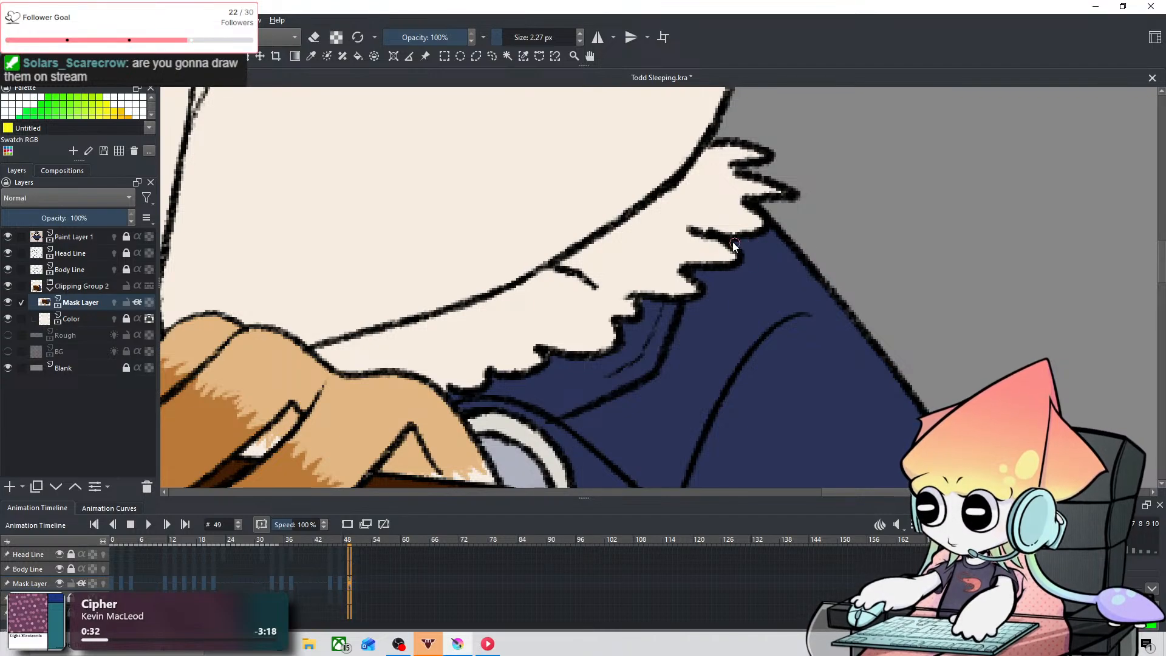
Step: Fill the gaps under the left part of the fur collar on frame 49 with blue and erase the overlaps at 2.27 px
key(space)
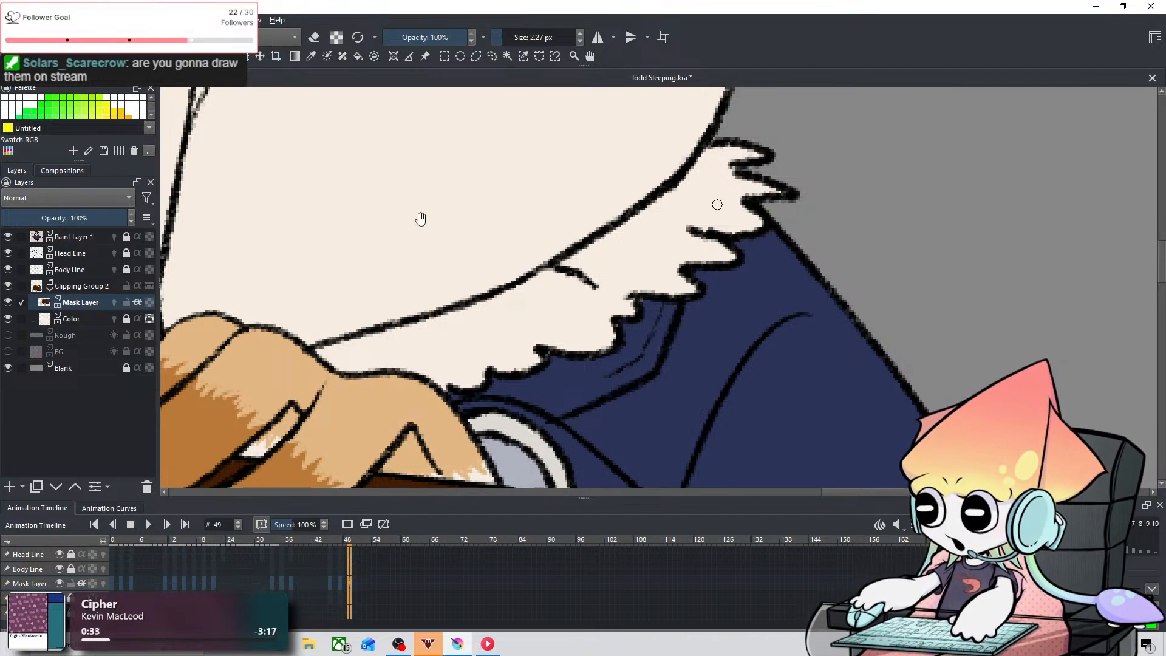
drag(421, 220, 913, 307)
drag(409, 292, 676, 182)
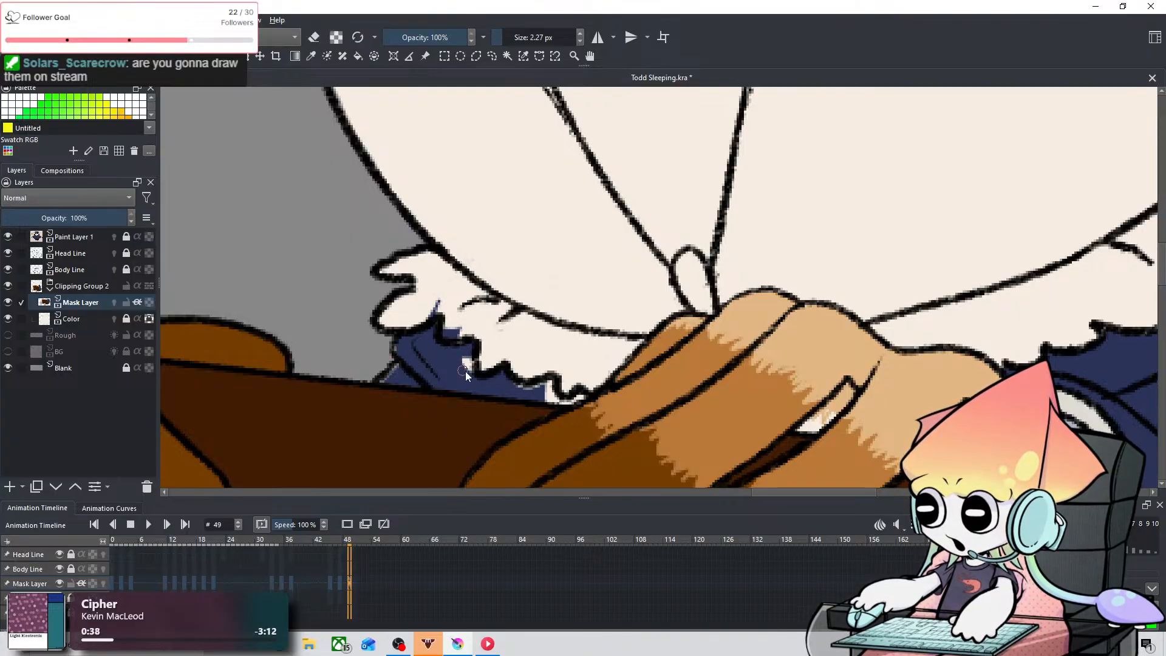
mouse_move(471, 356)
mouse_down()
mouse_move(525, 392)
mouse_move(506, 378)
mouse_move(573, 405)
mouse_up()
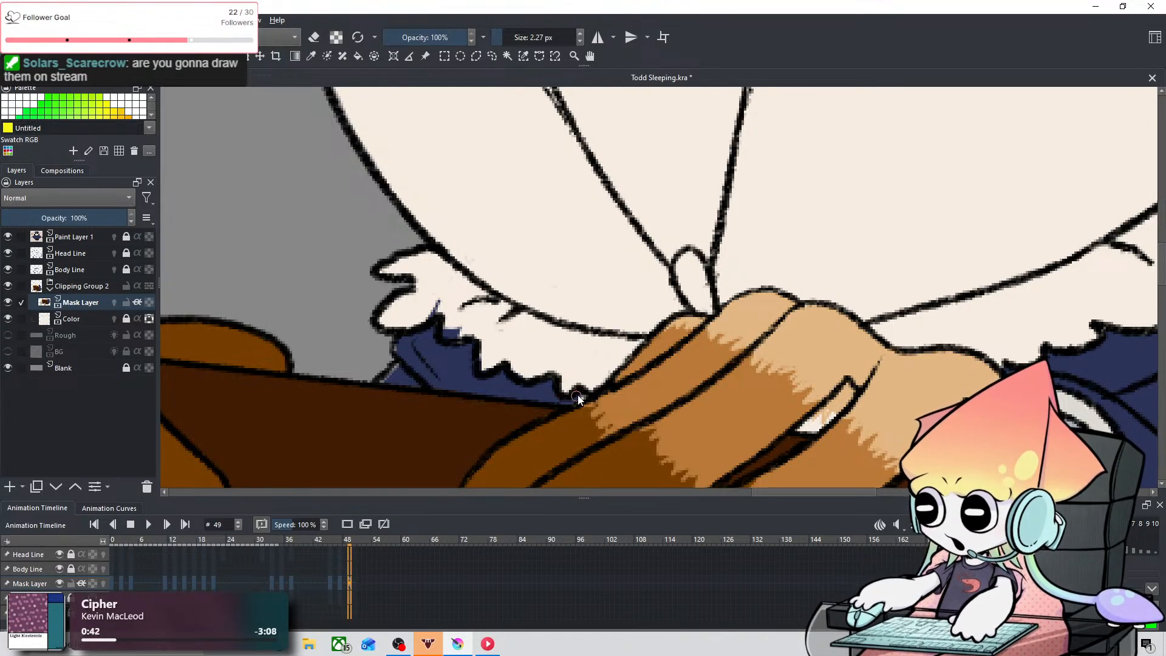
key(e)
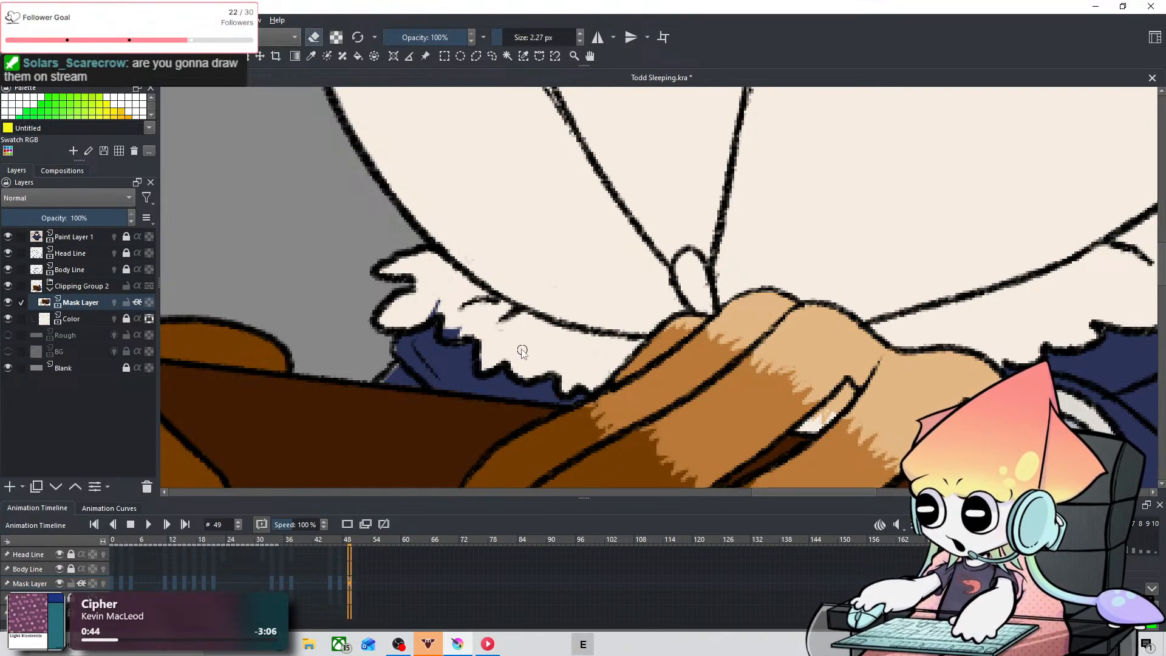
mouse_move(480, 360)
mouse_down()
mouse_move(467, 319)
mouse_move(446, 332)
mouse_move(476, 319)
mouse_move(432, 314)
mouse_up()
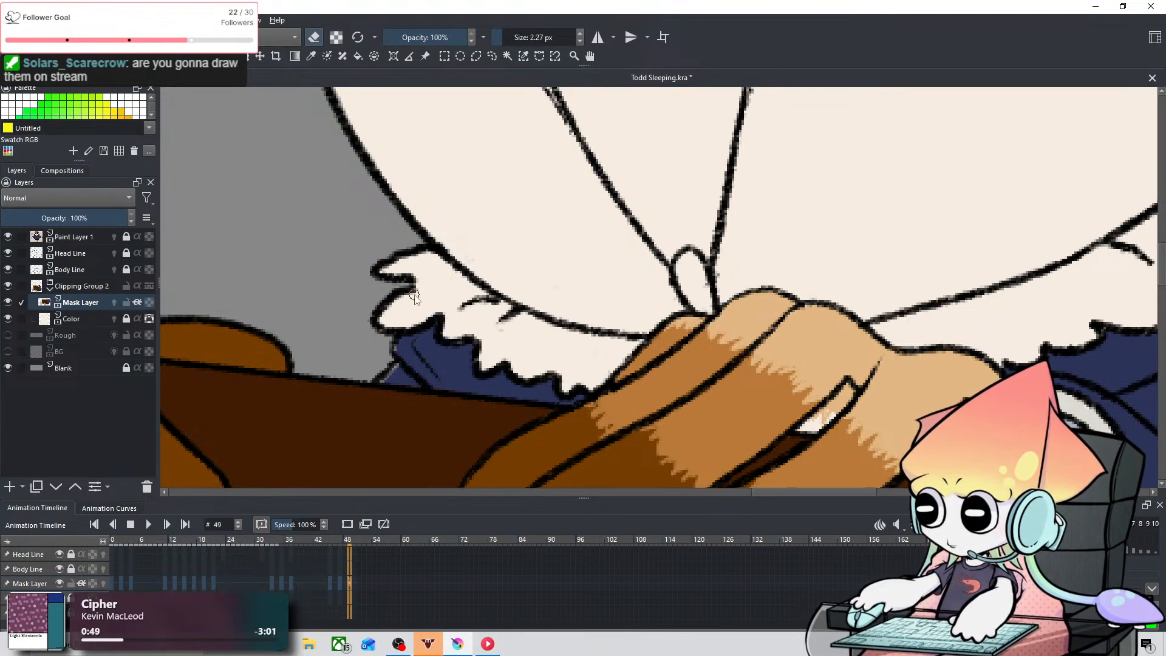
Step: Examine the fur collar on frame 49 and the coat's back edge on frames 20 to 22 for gaps
scroll(653, 338, down, 5)
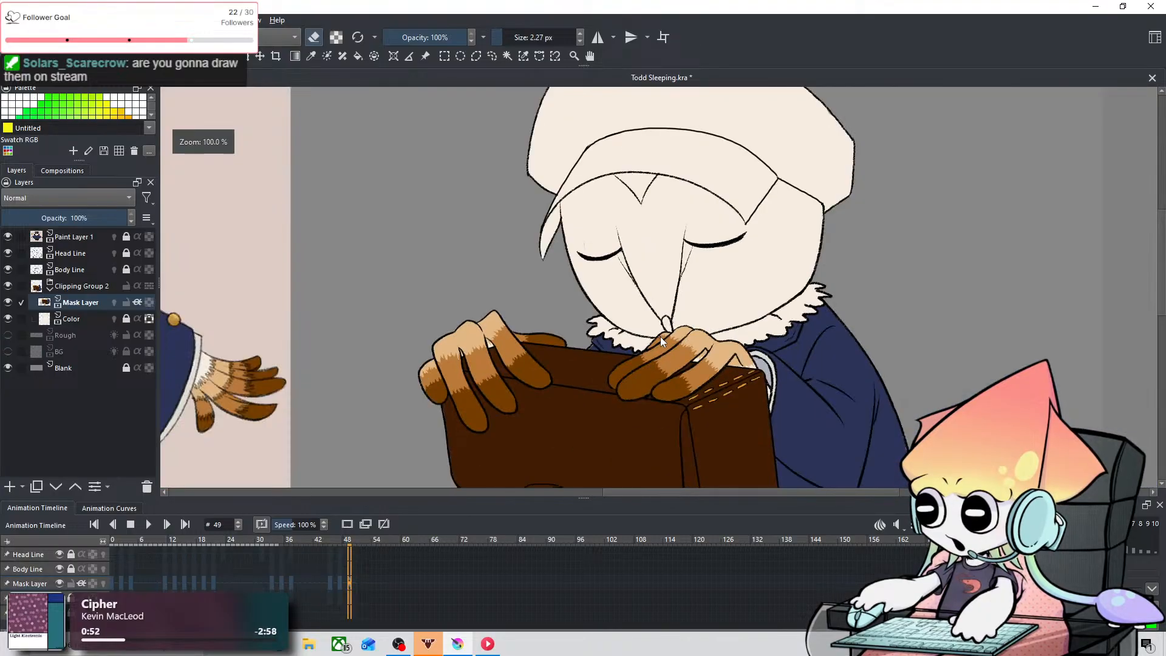
drag(719, 267, 615, 301)
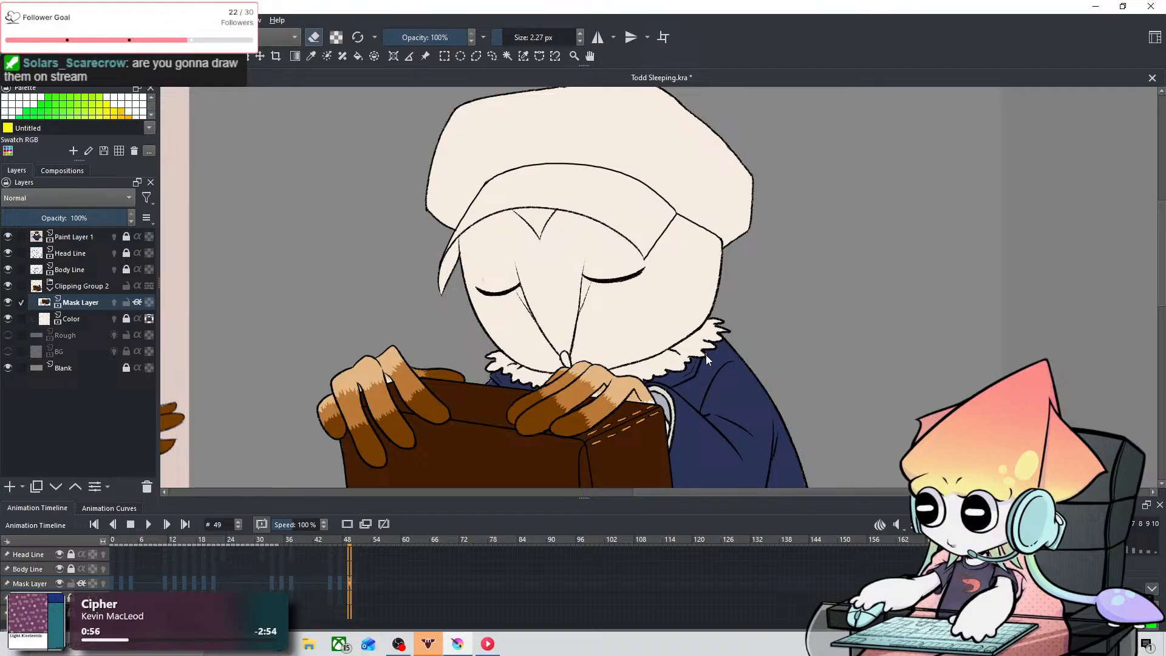
scroll(630, 334, up, 4)
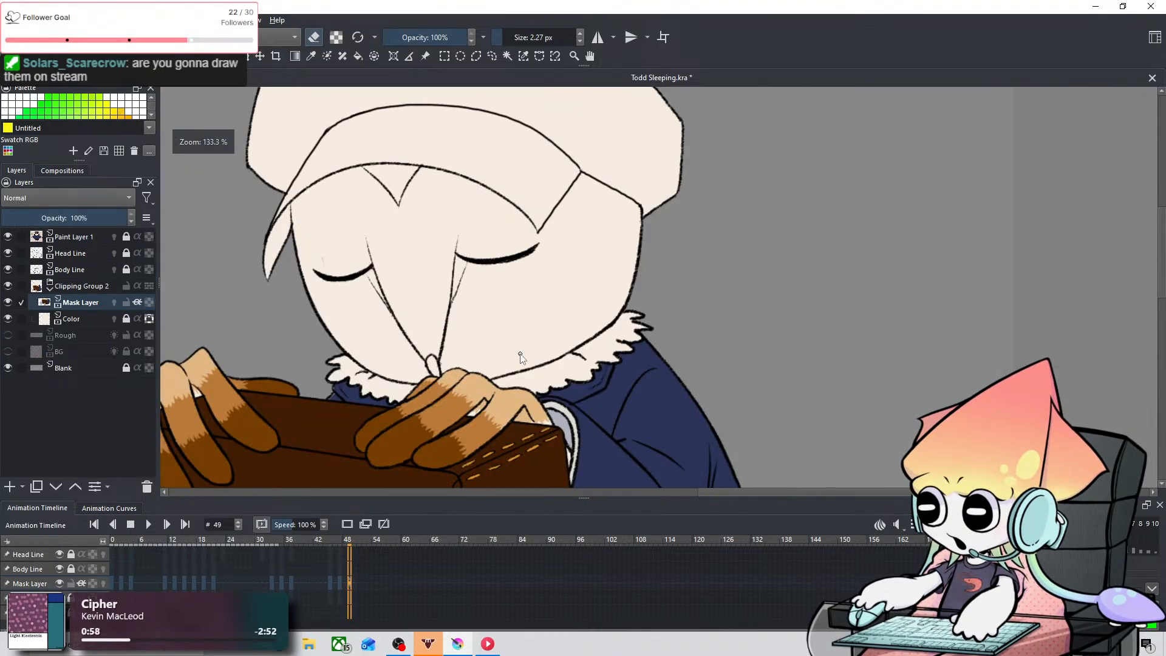
scroll(516, 361, down, 3)
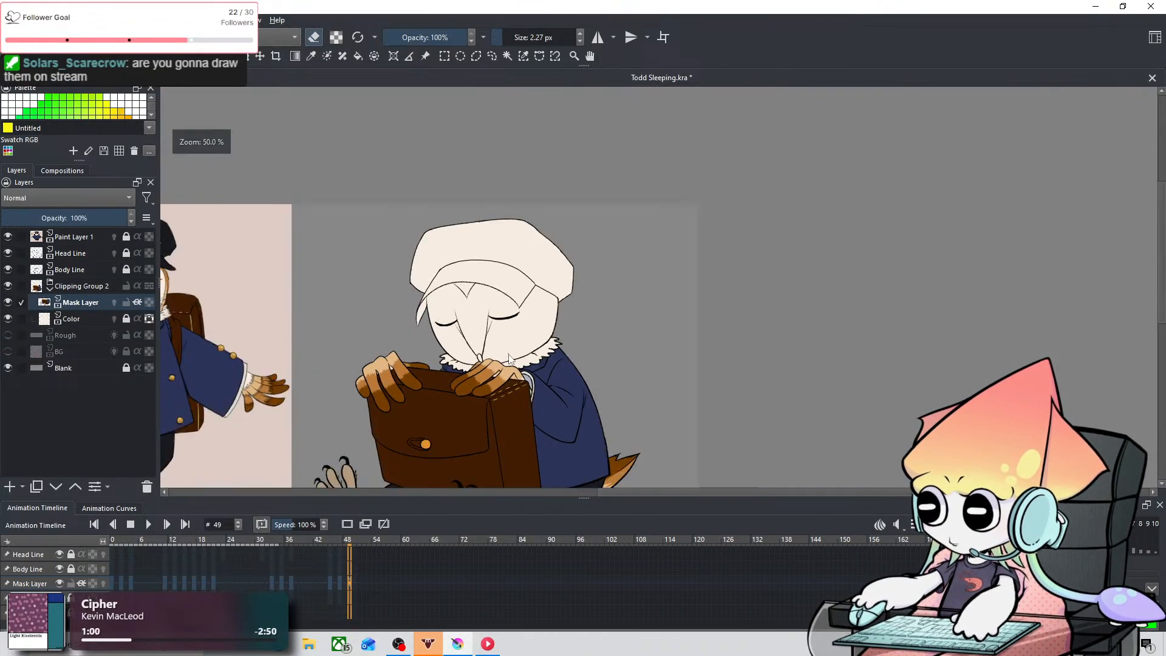
drag(510, 358, 477, 349)
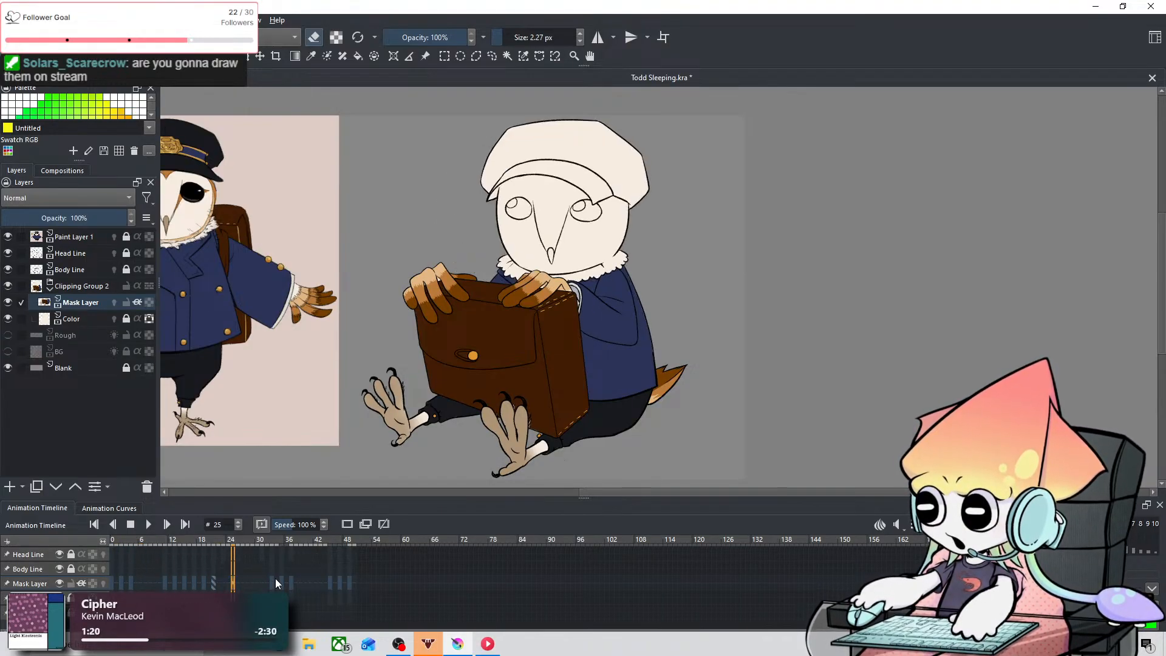
scroll(561, 334, up, 4)
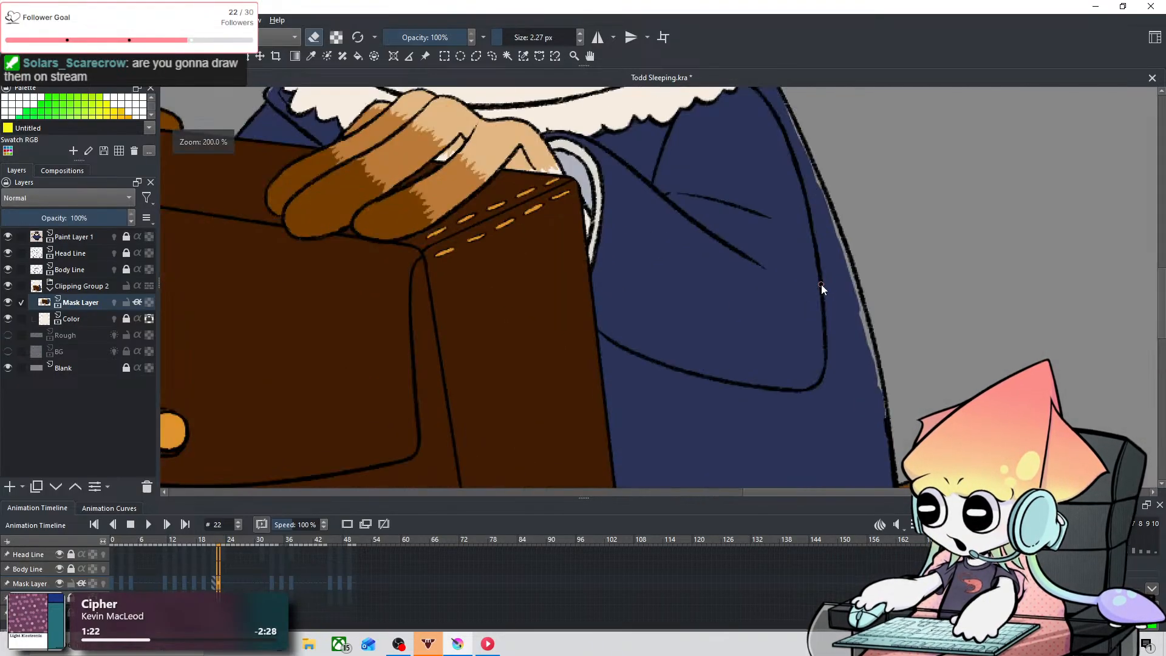
drag(873, 300, 544, 382)
scroll(396, 566, down, 2)
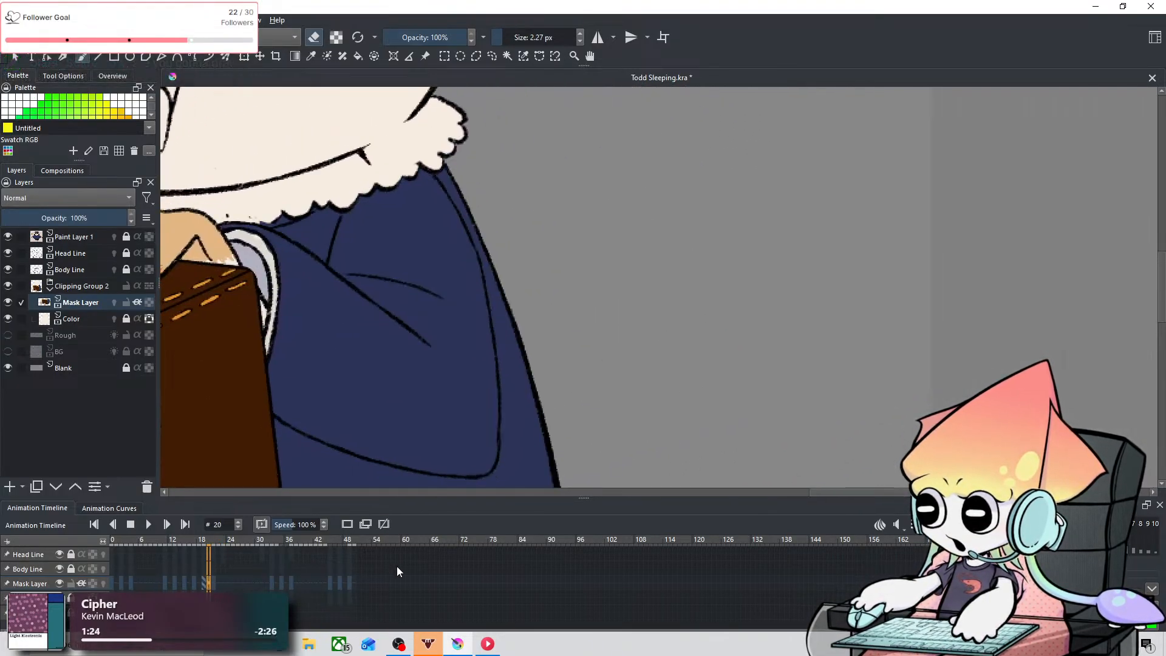
scroll(396, 566, up, 1)
drag(445, 424, 469, 374)
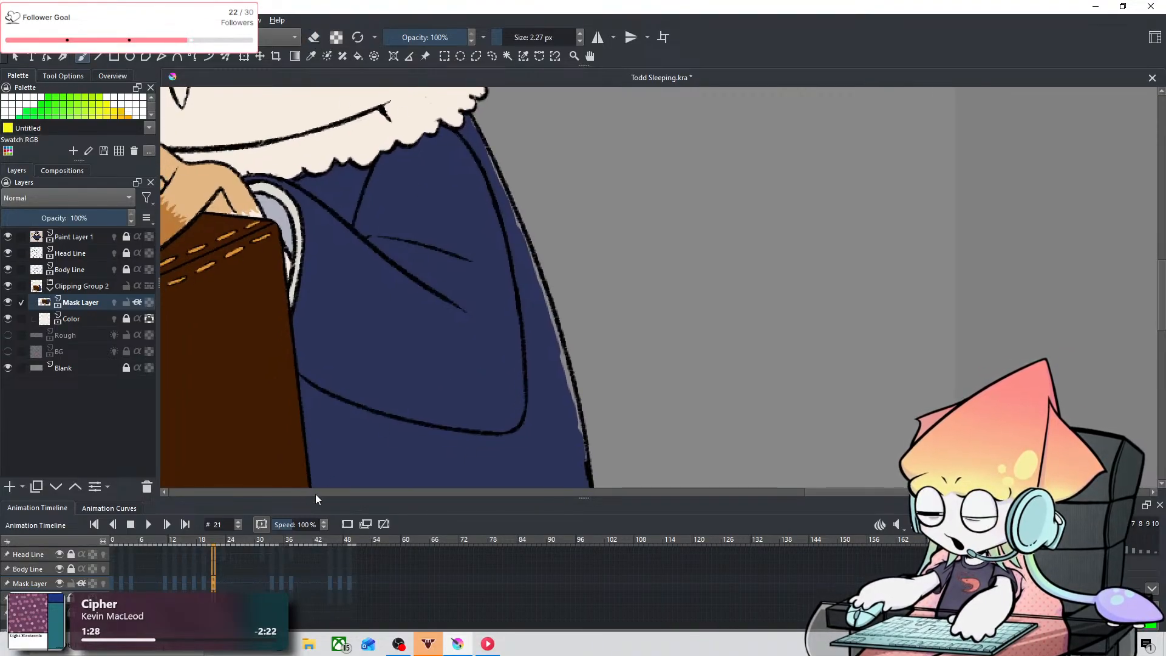
scroll(312, 580, down, 1)
scroll(316, 574, up, 1)
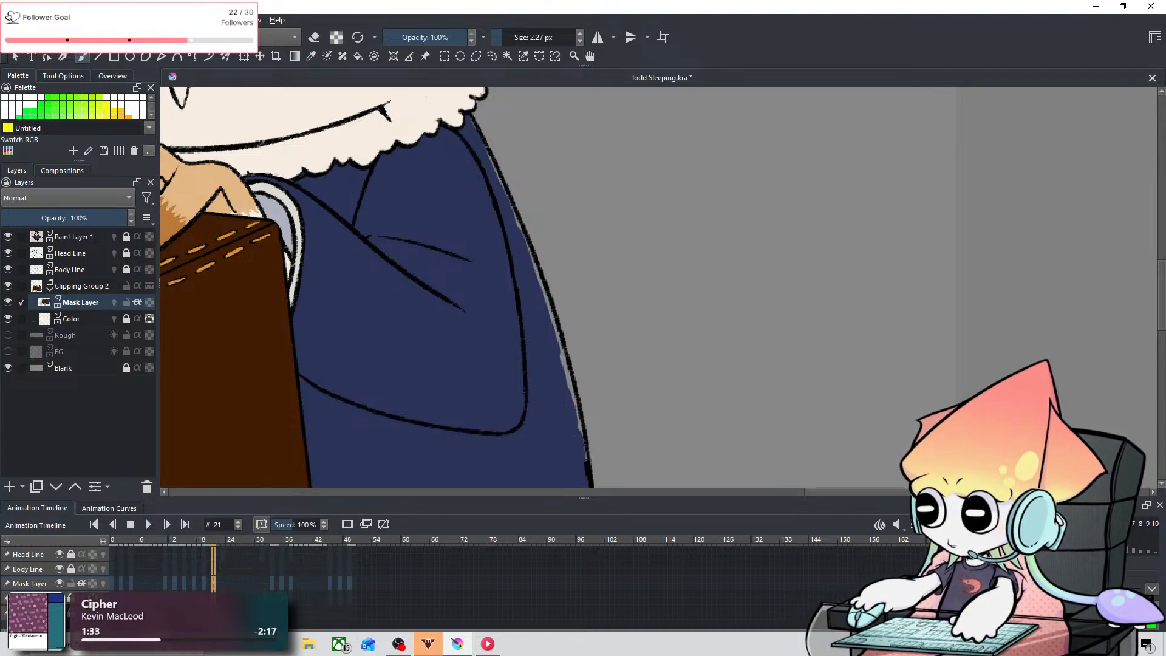
Step: Hide and show the Mask Layer, Body Line and Color layers on frame 21 to examine the gap along the coat's back edge
click(61, 584)
click(61, 583)
click(59, 569)
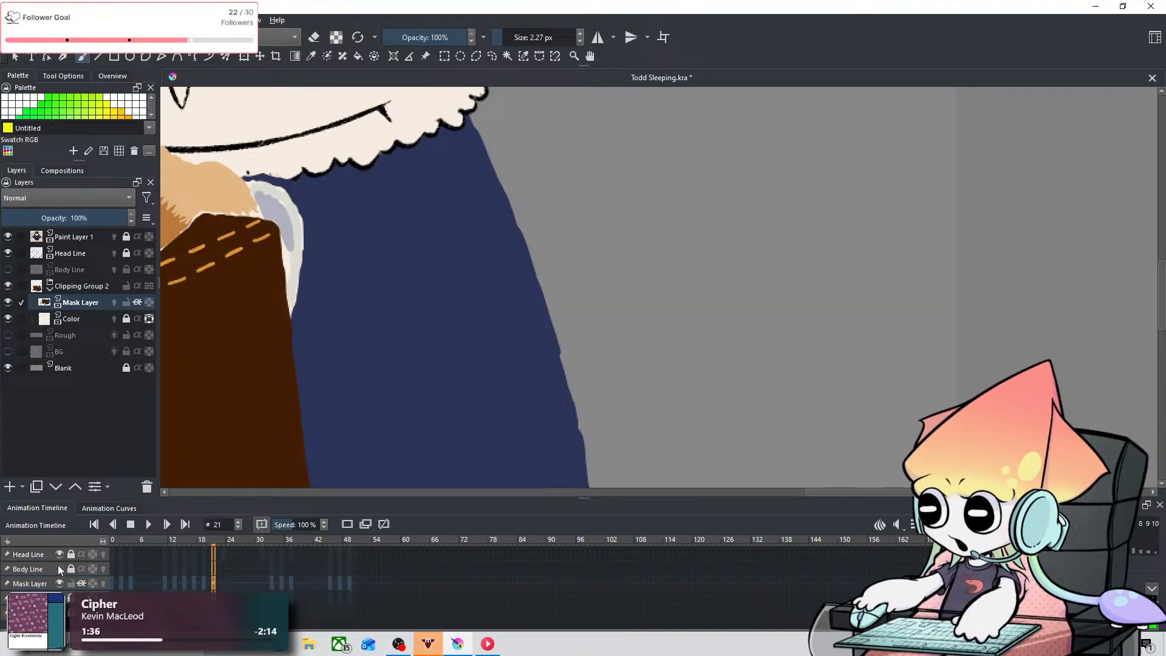
click(59, 569)
click(61, 585)
click(61, 585)
click(60, 597)
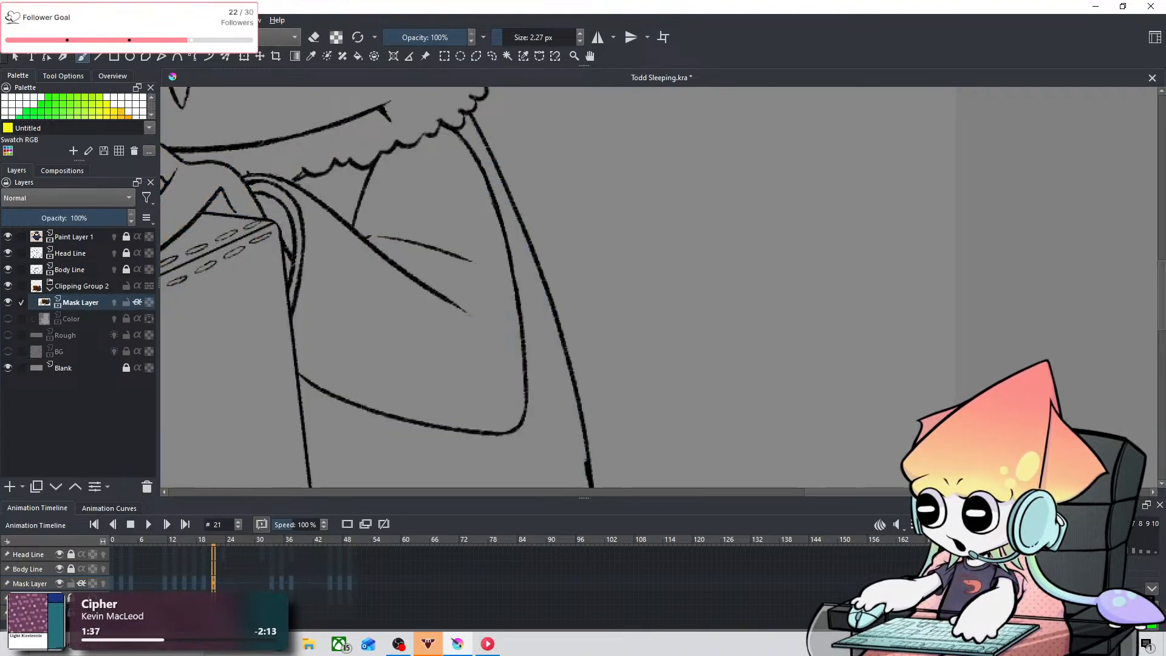
click(59, 597)
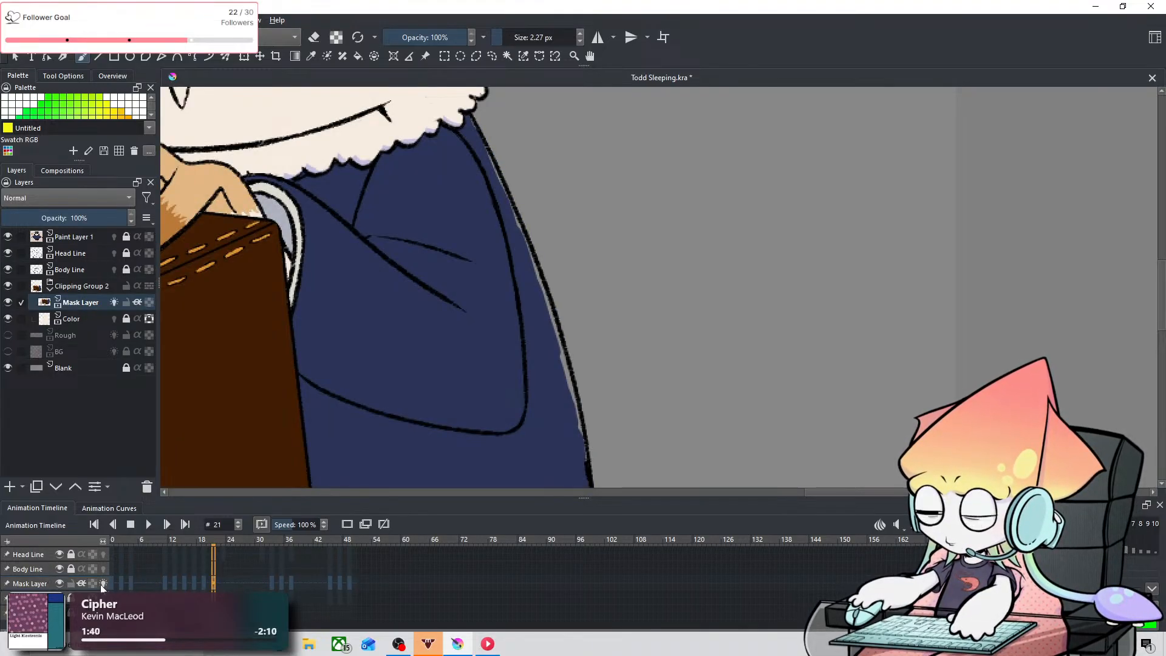
click(58, 584)
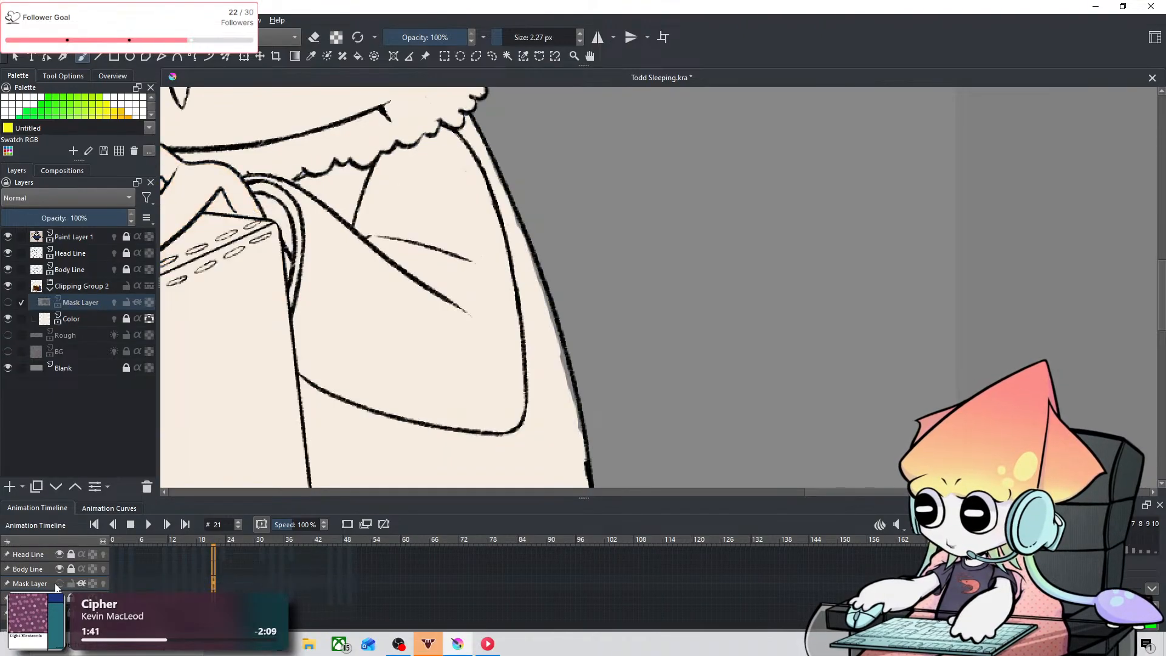
click(59, 584)
click(58, 584)
click(58, 583)
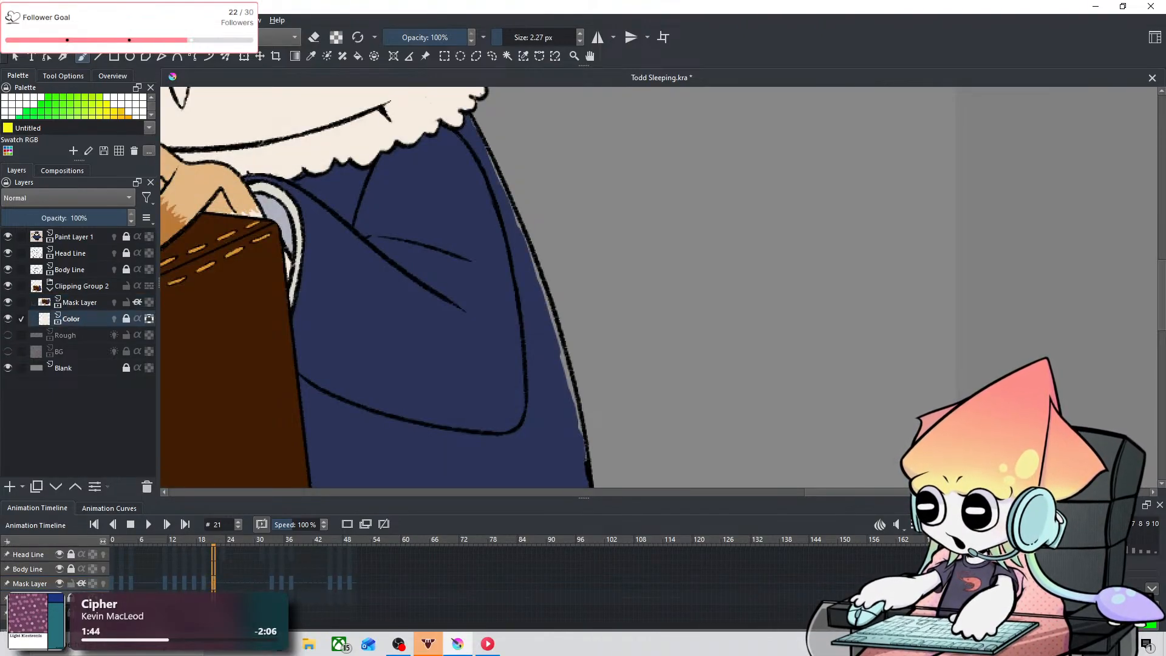
Step: Unlock the Color layer and fill the gap along the coat's back edge on frame 21 with the 9.69 px brush
click(553, 363)
key(space)
drag(539, 346, 583, 279)
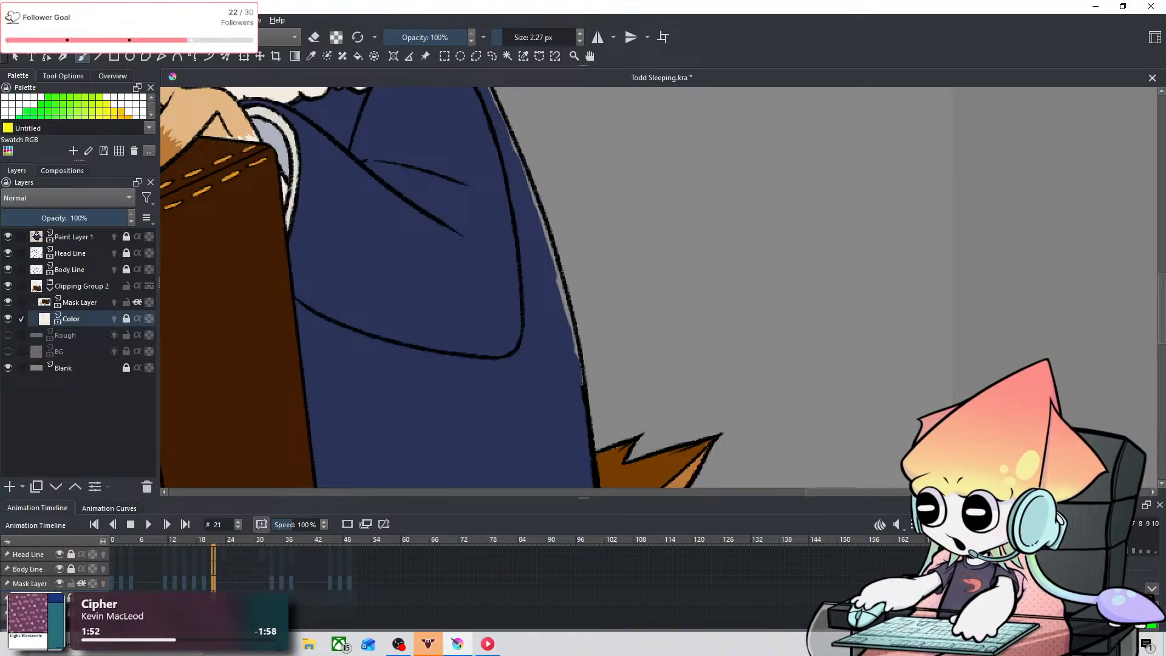
click(60, 584)
click(60, 584)
click(61, 584)
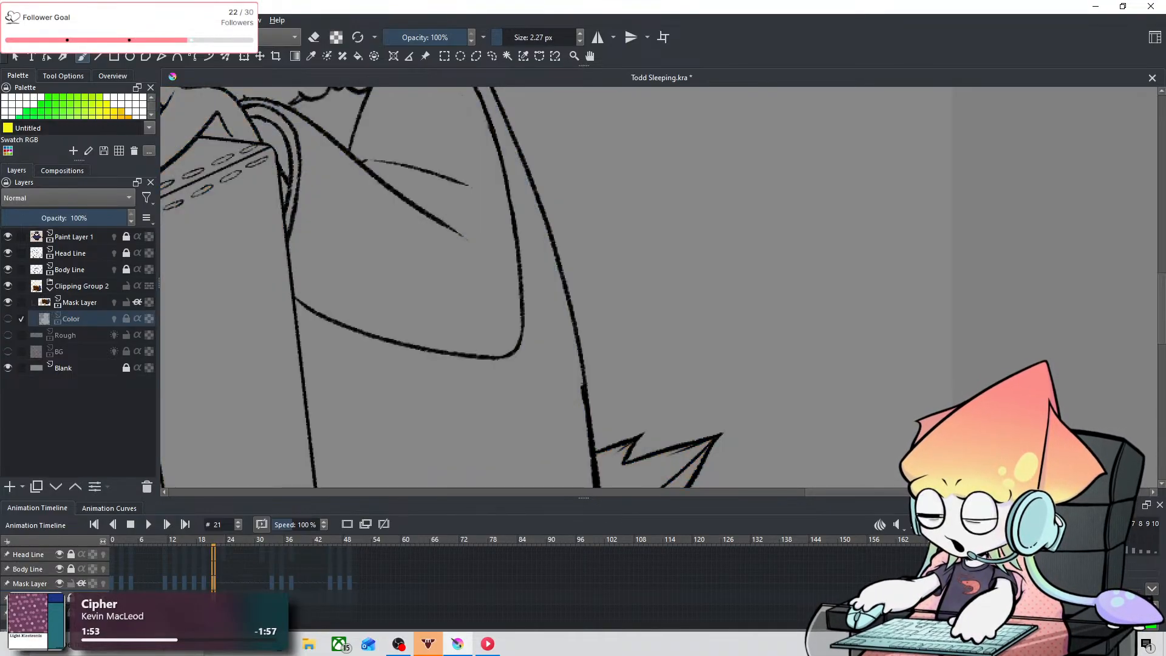
click(60, 584)
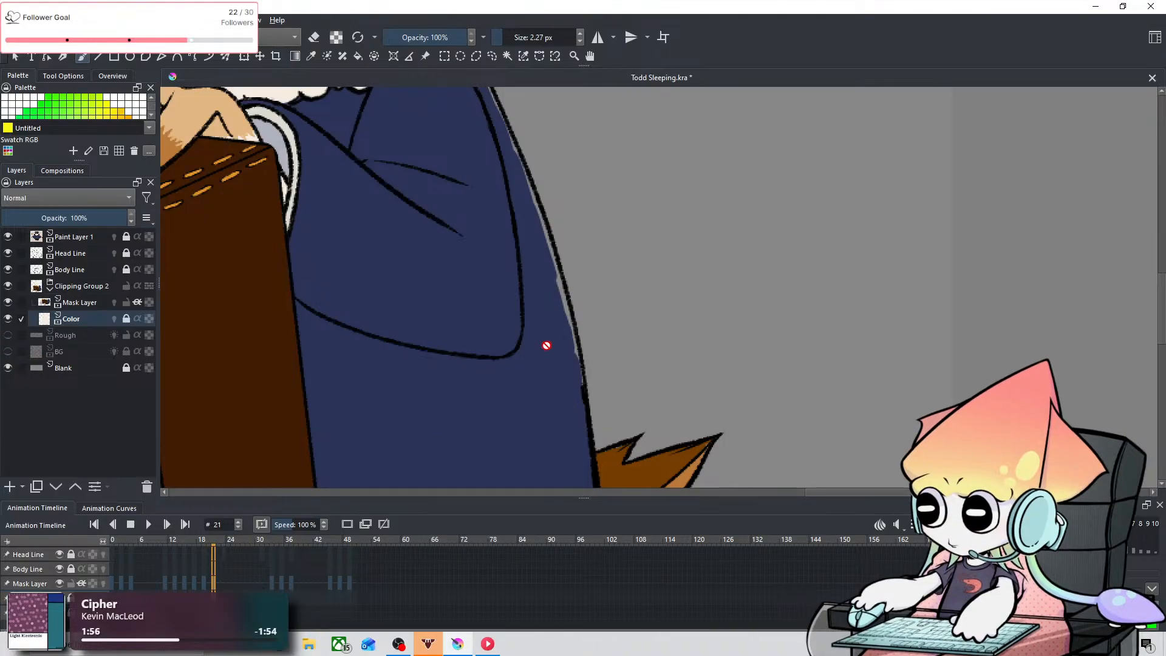
click(71, 599)
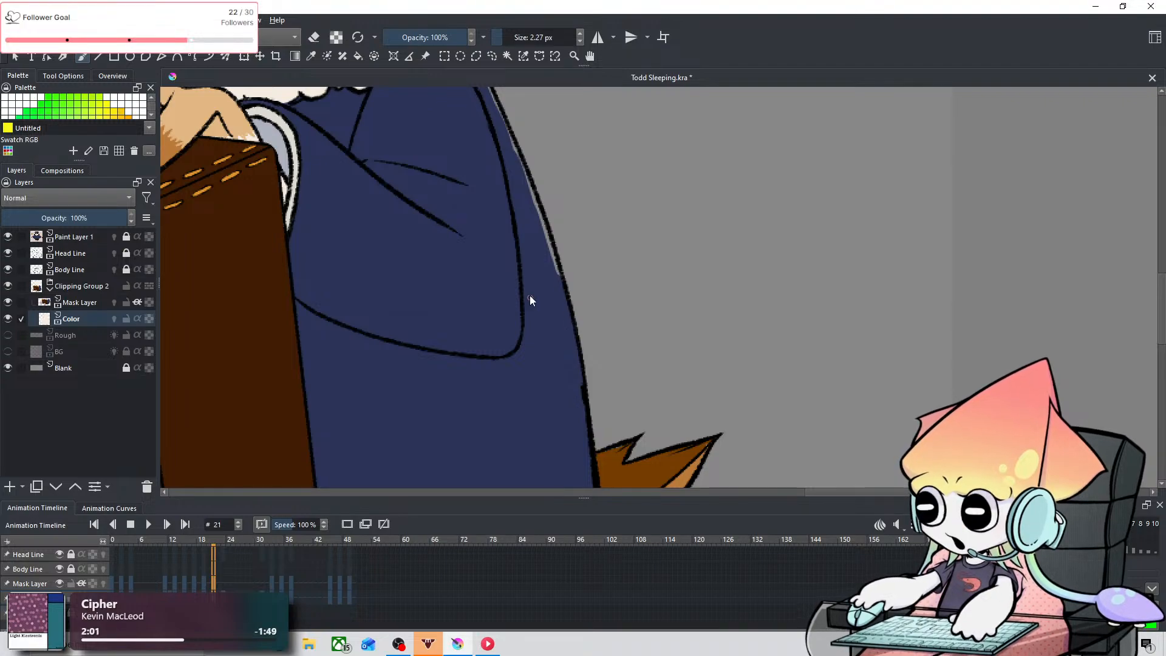
mouse_move(541, 204)
mouse_down()
mouse_move(580, 274)
mouse_move(570, 336)
mouse_up()
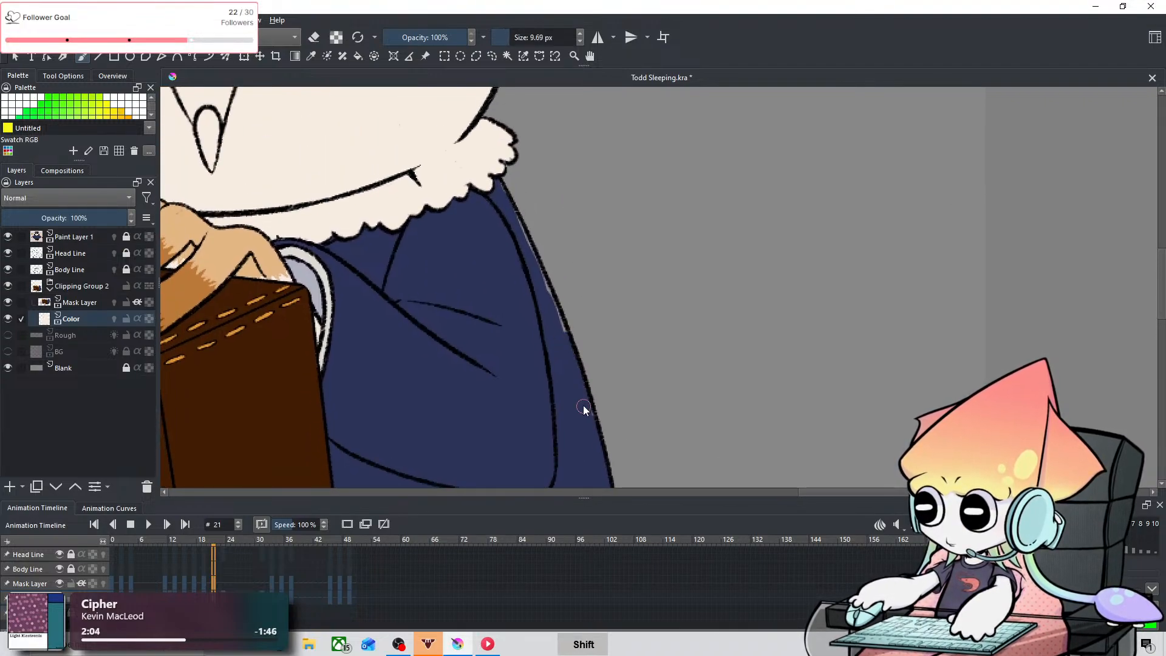
key(ctrl+z)
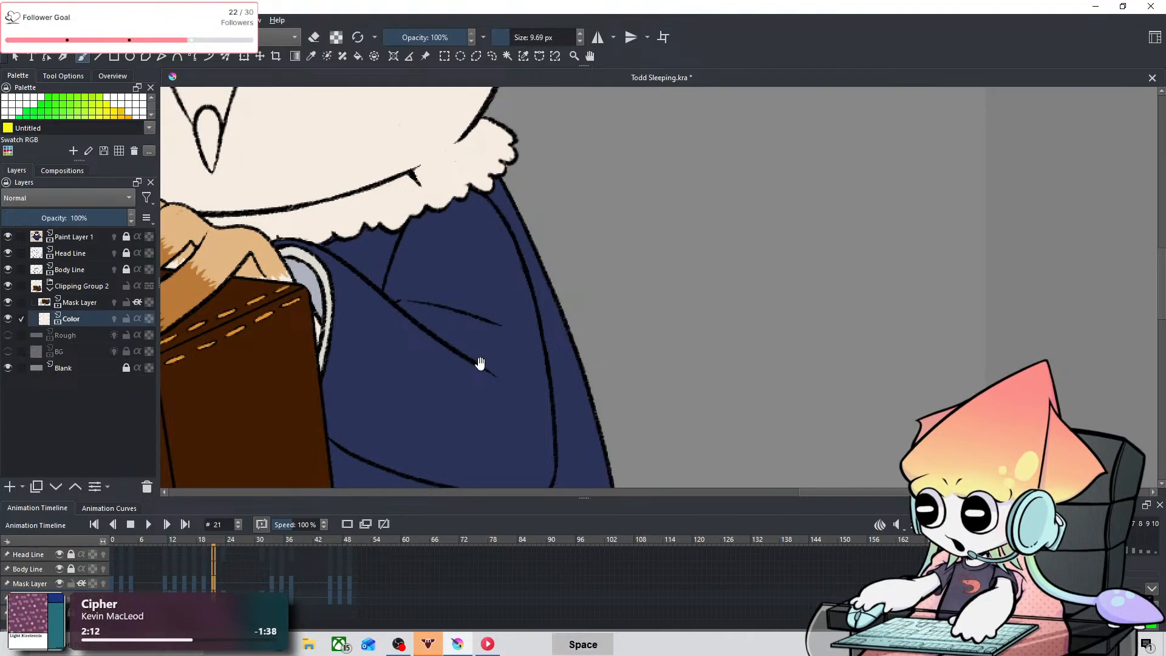
Step: Step back through frames 19, 17, 15, 13 and 11 and examine the coat's back edge for unfilled gaps
drag(470, 477, 439, 361)
click(201, 581)
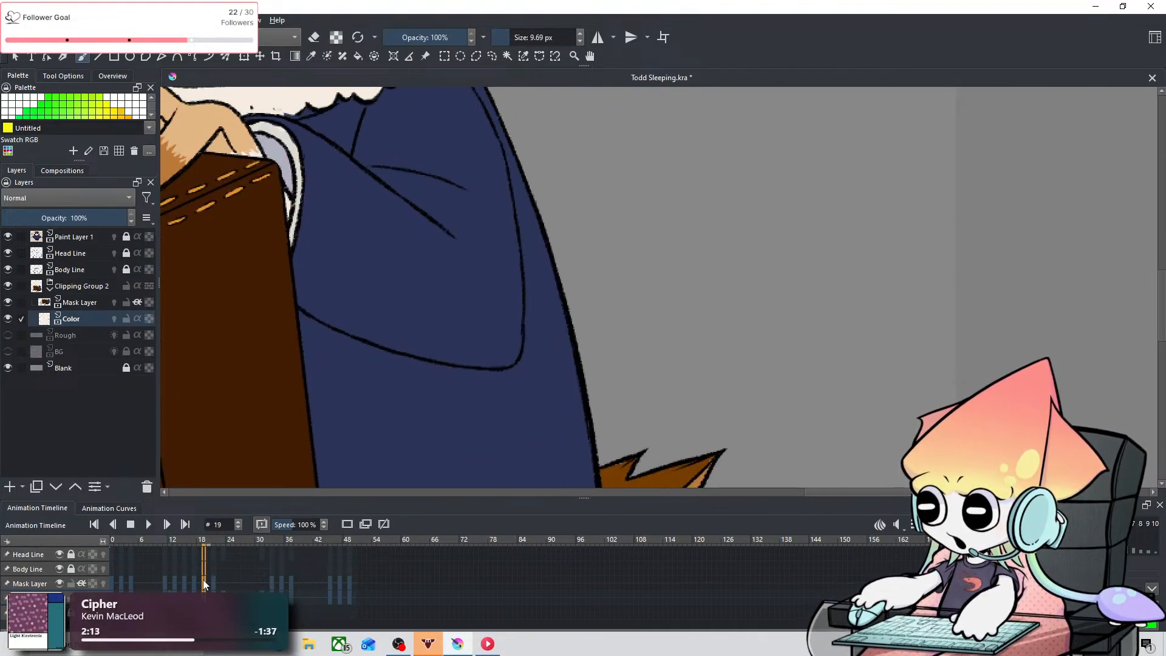
click(196, 581)
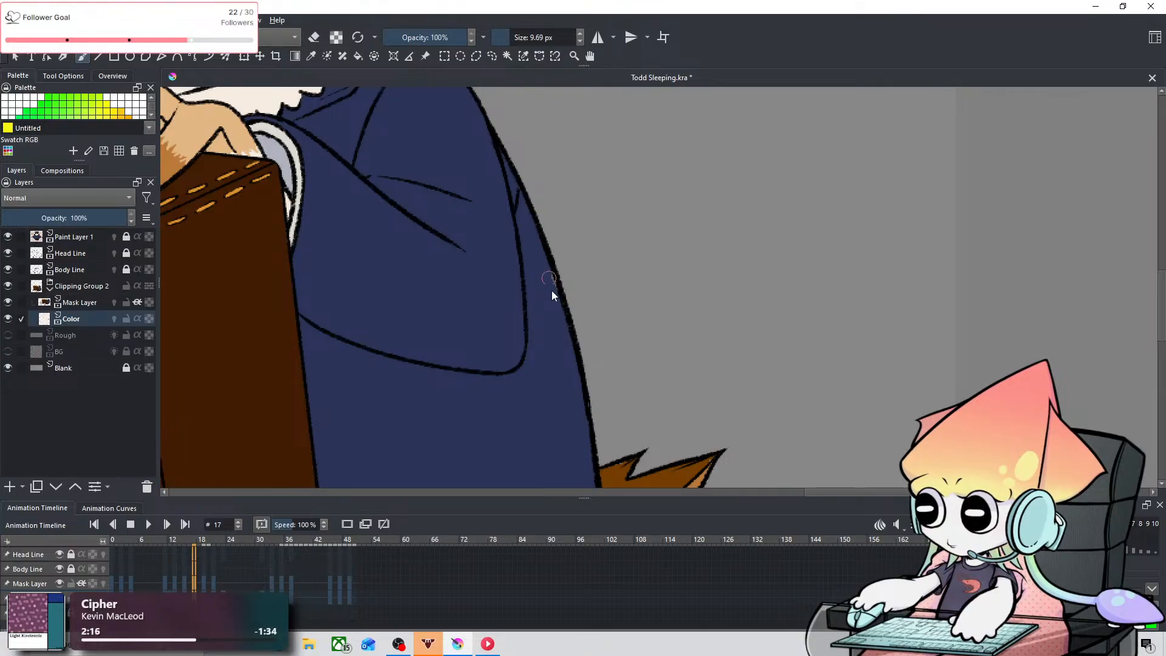
drag(504, 211, 483, 175)
click(187, 580)
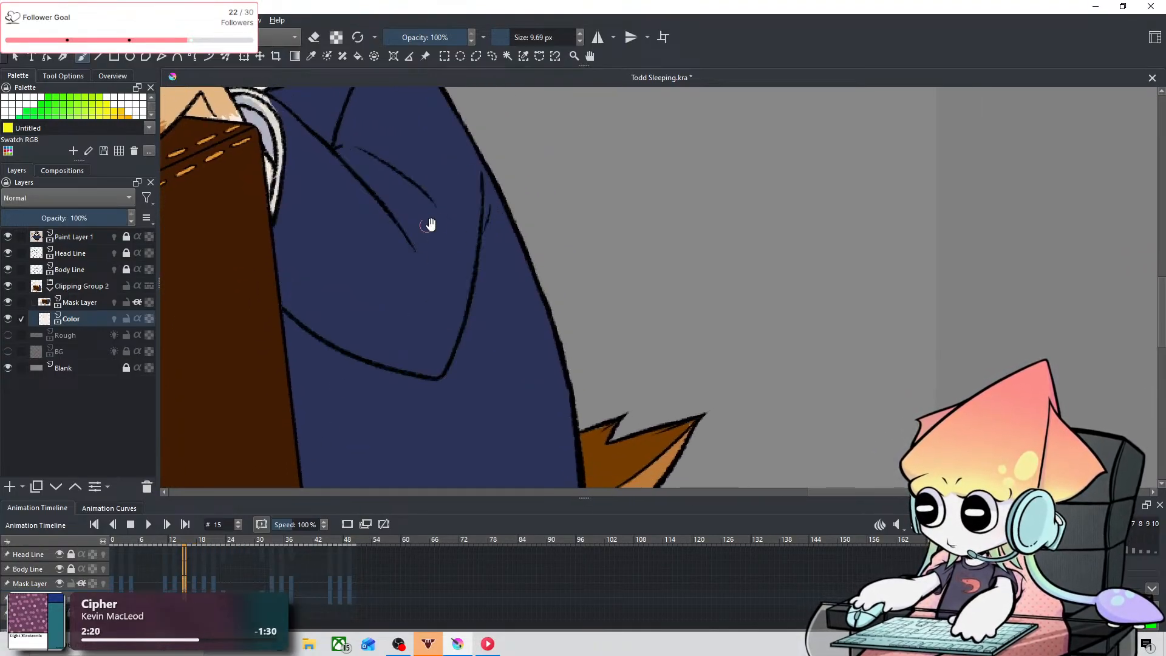
drag(429, 226, 486, 260)
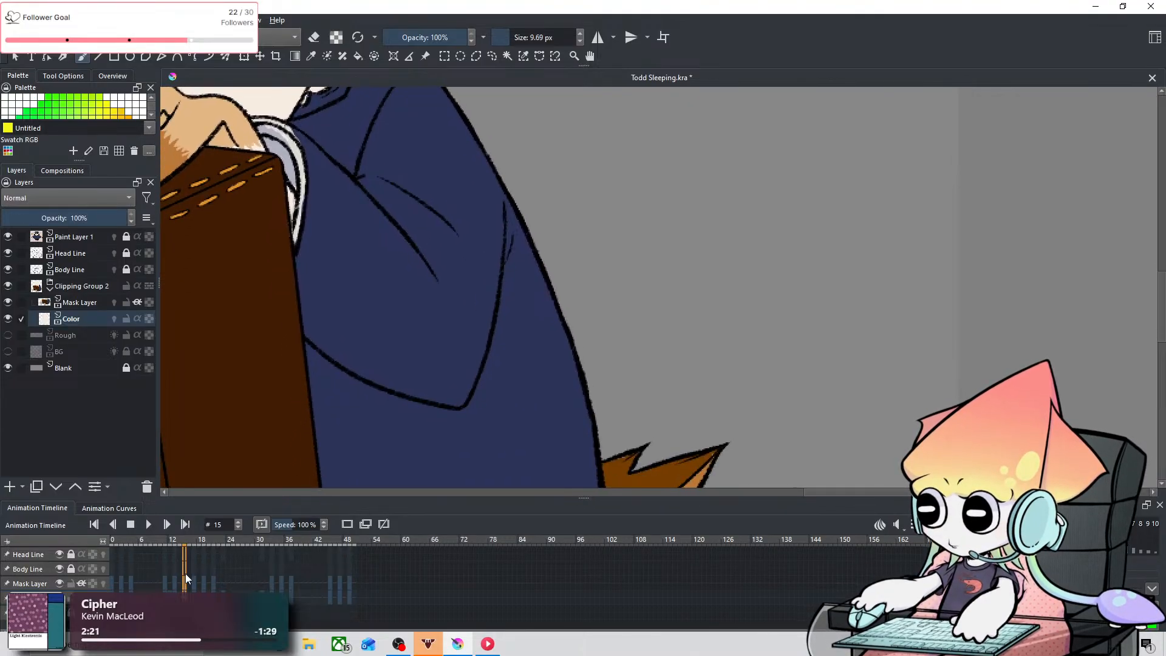
click(174, 584)
drag(392, 269, 435, 368)
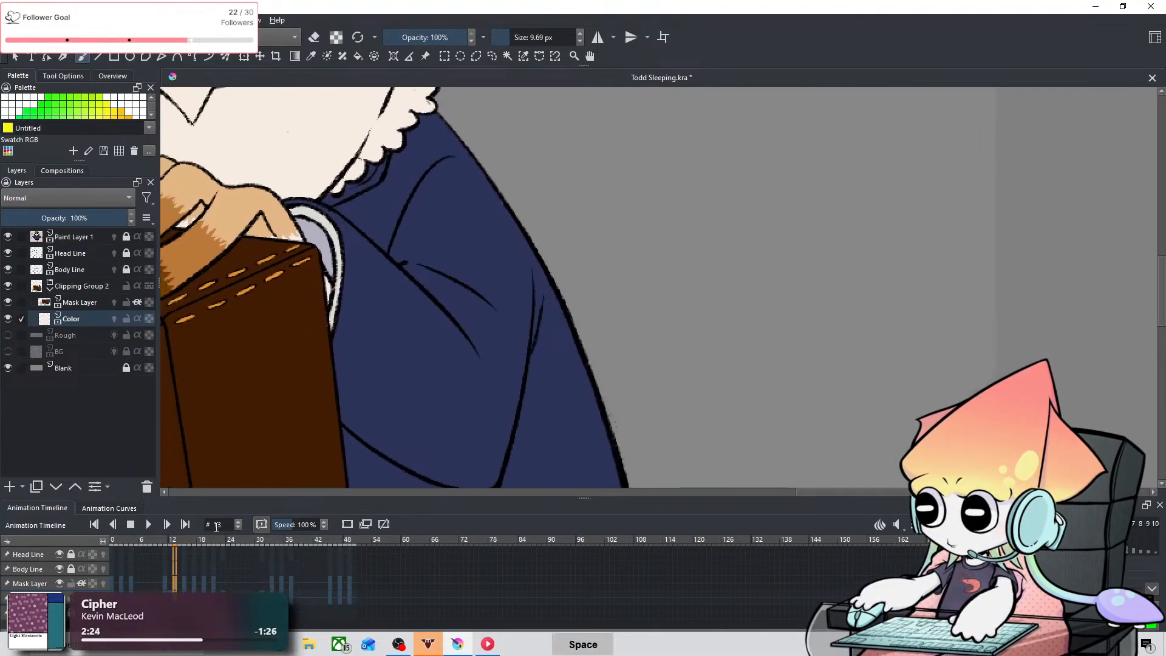
click(164, 585)
drag(525, 263, 515, 201)
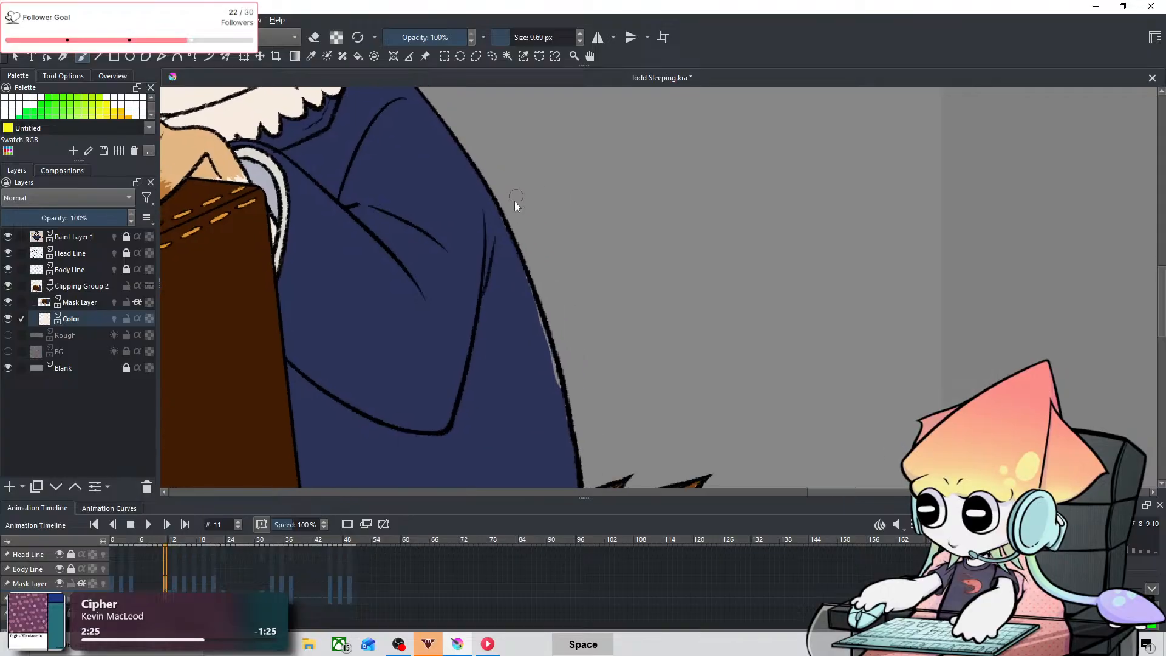
Step: Fill the gaps along the coat's back edge on frames 11 and 4 with the 9.69 px brush on the Color layer
drag(552, 348, 556, 379)
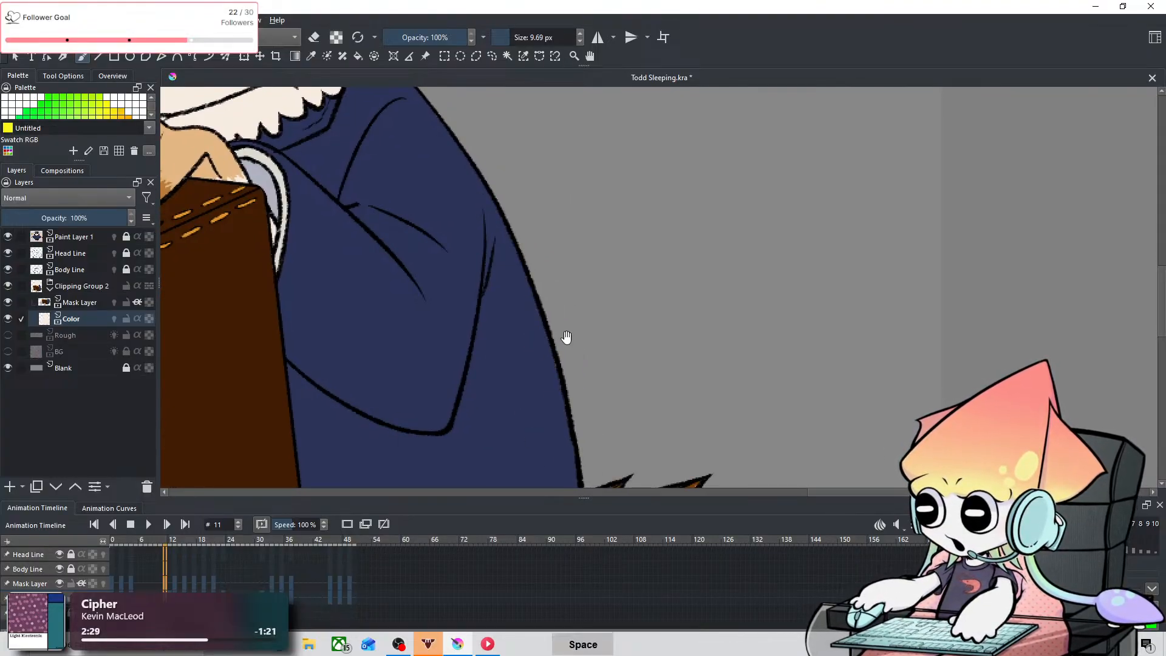
drag(565, 338, 609, 235)
click(130, 585)
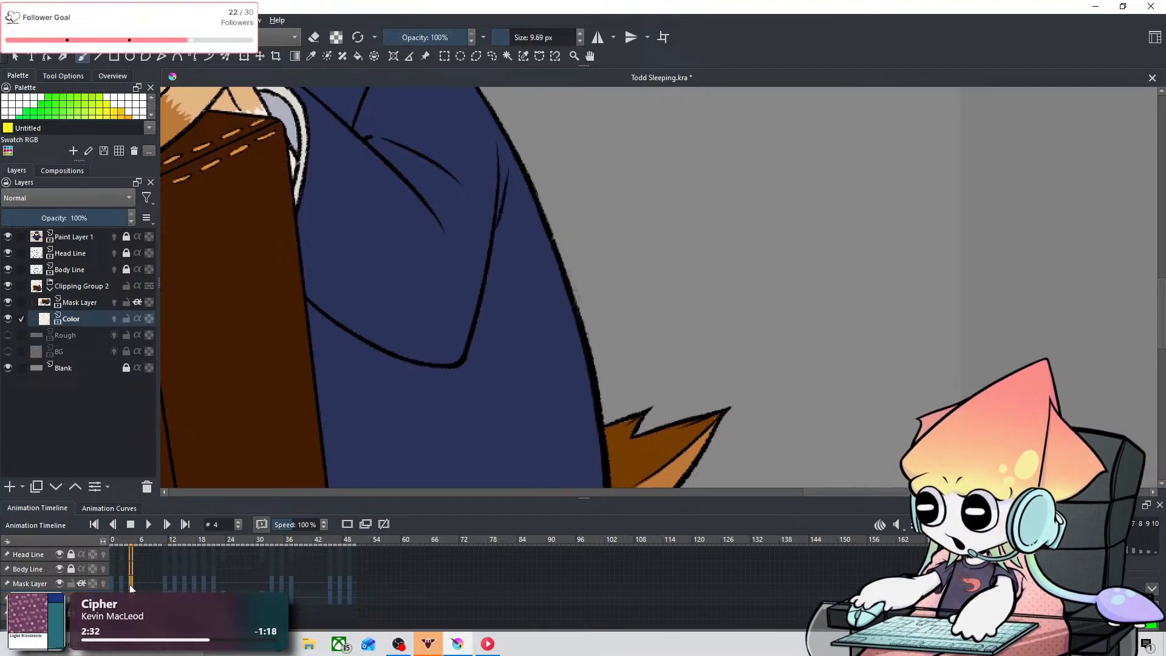
drag(510, 184, 598, 386)
drag(516, 287, 404, 74)
Step: Try brush strokes along the coat's back edge on frames 2 and 0, and undo them
click(119, 585)
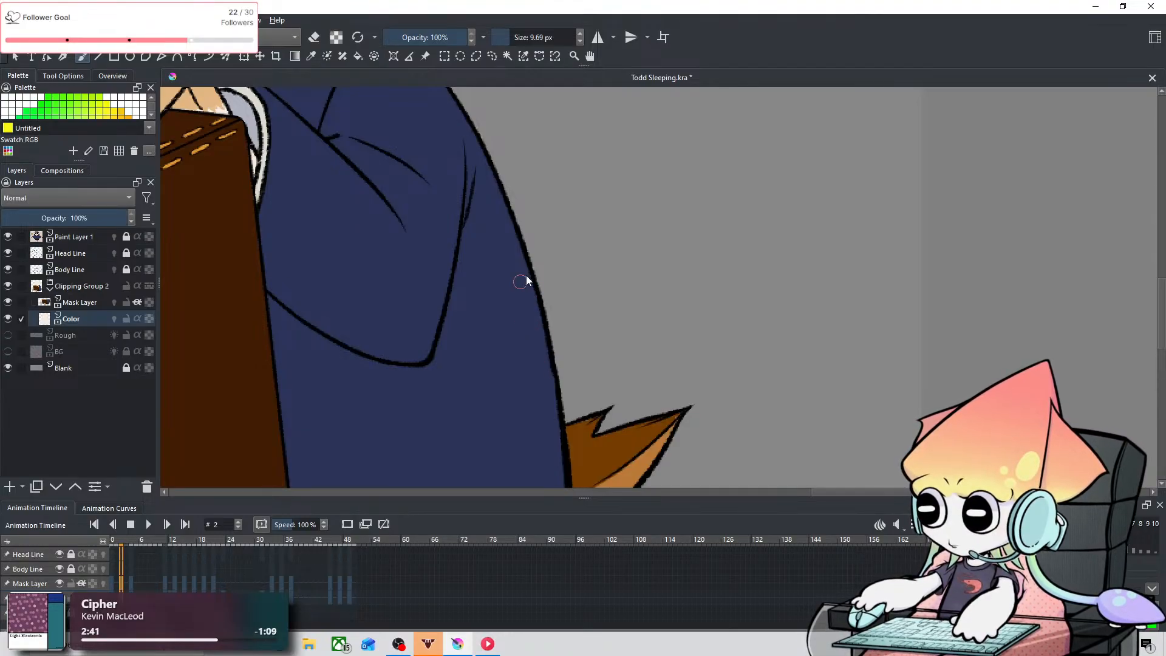
drag(526, 275, 686, 486)
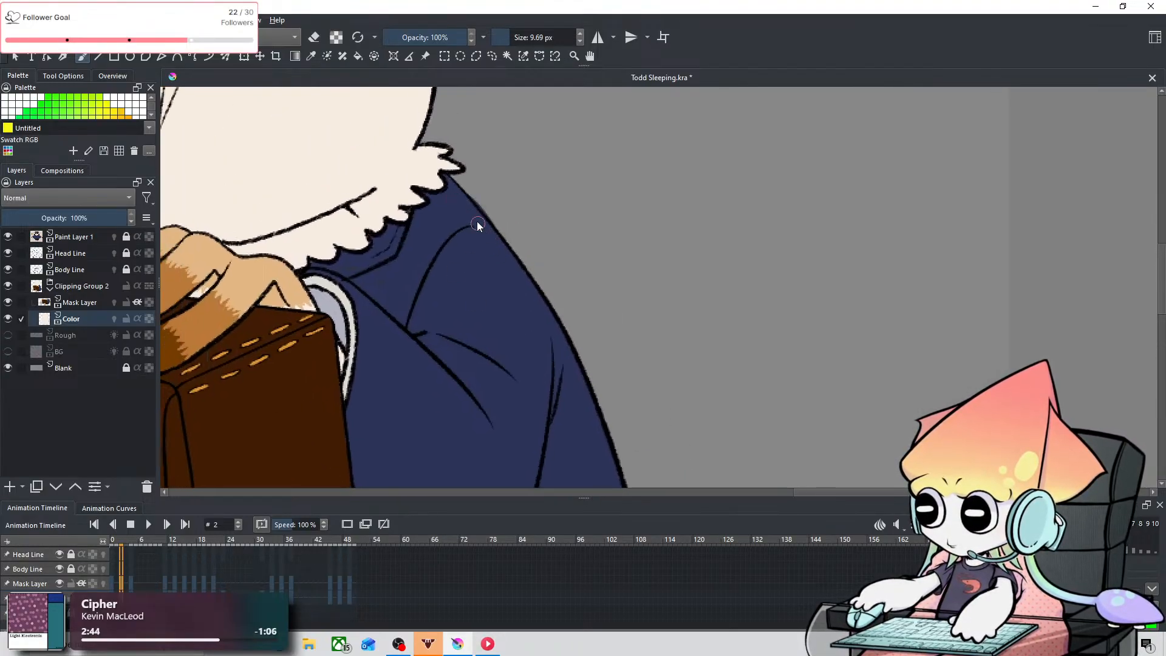
key(ctrl+z)
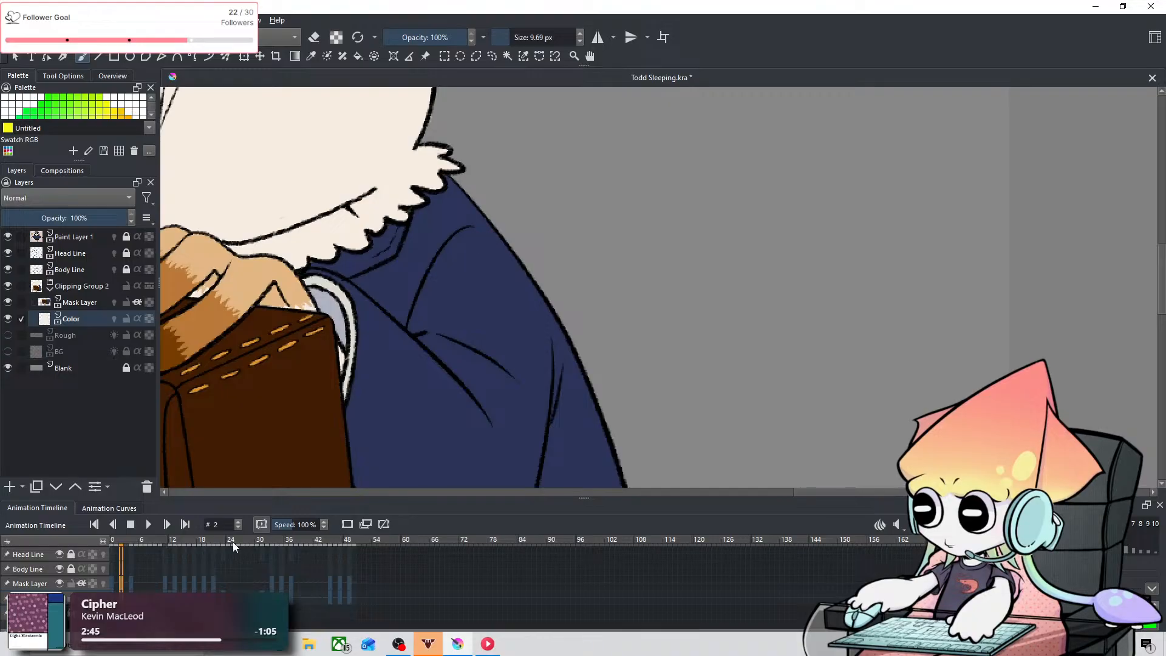
click(114, 582)
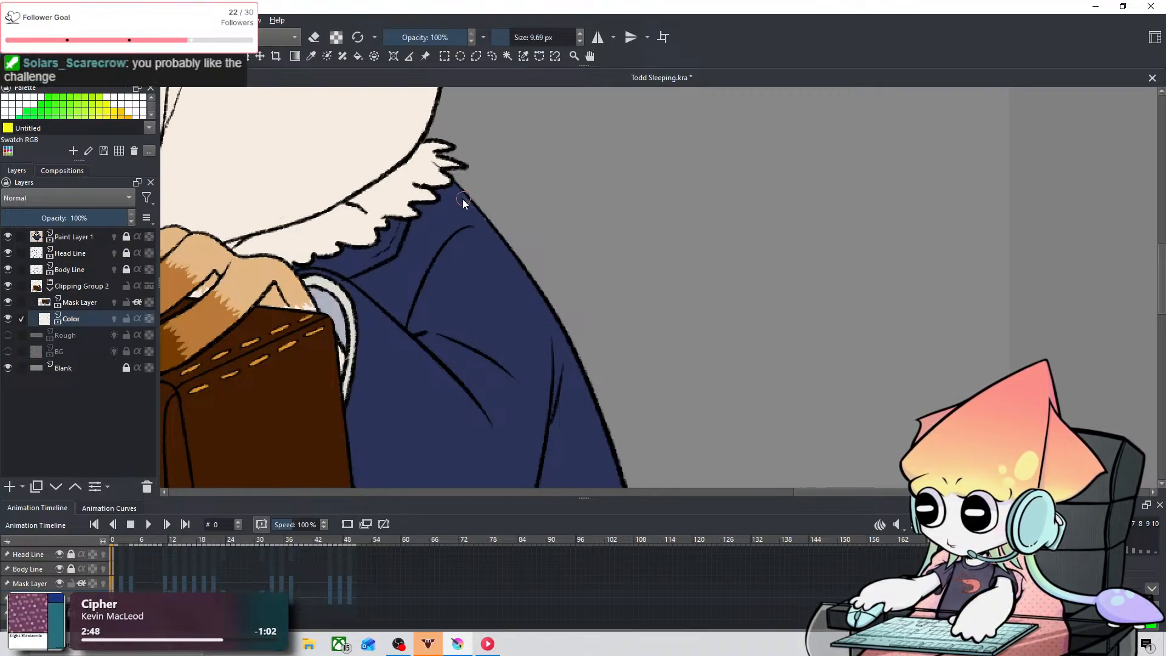
key(ctrl+z)
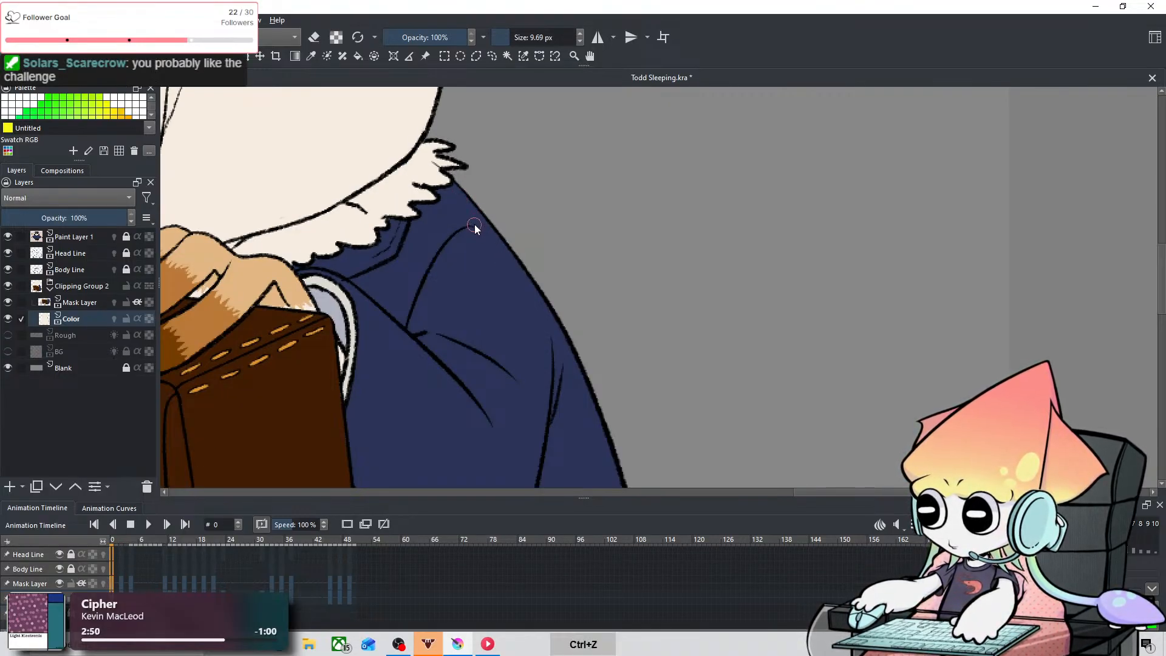
drag(601, 304, 685, 221)
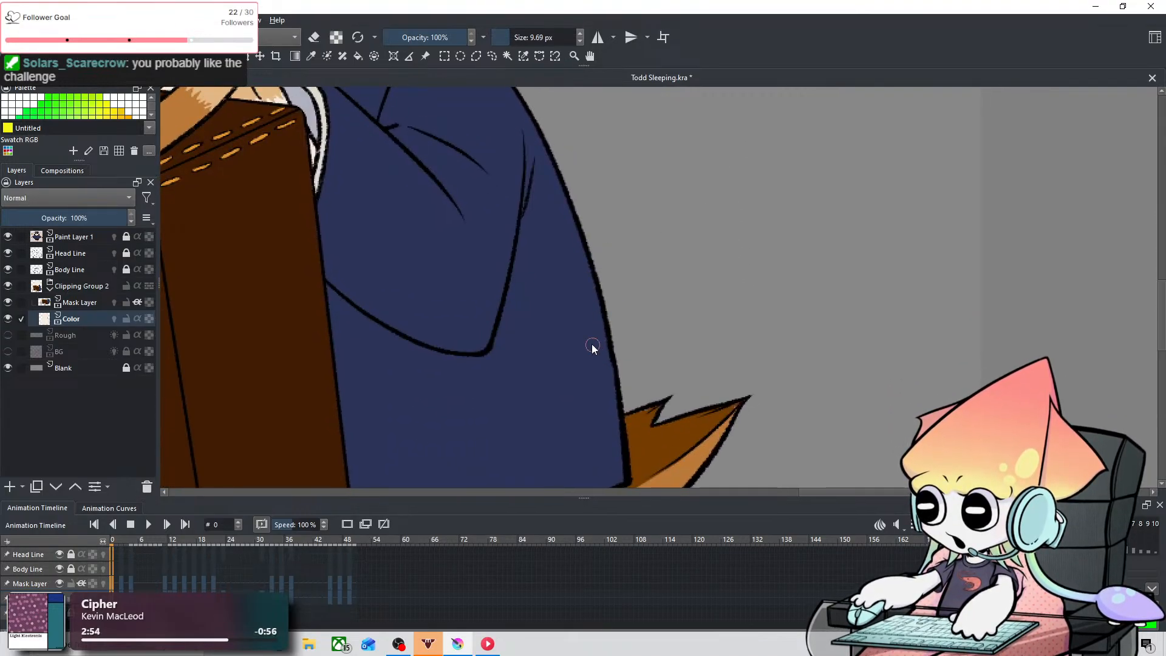
key(ctrl+z)
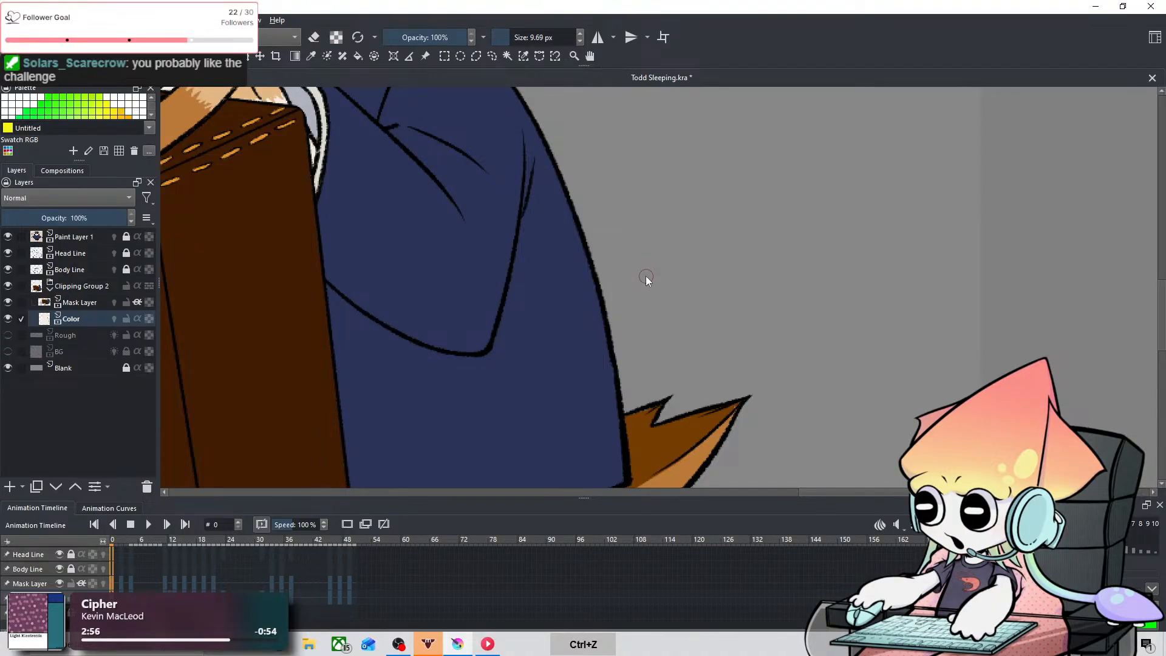
Step: Touch up the tail tips on frame 0 with a 3.53 px brush, sampling the tail's own colors
drag(706, 380, 657, 195)
key(ctrl+equal)
key(ctrl+equal)
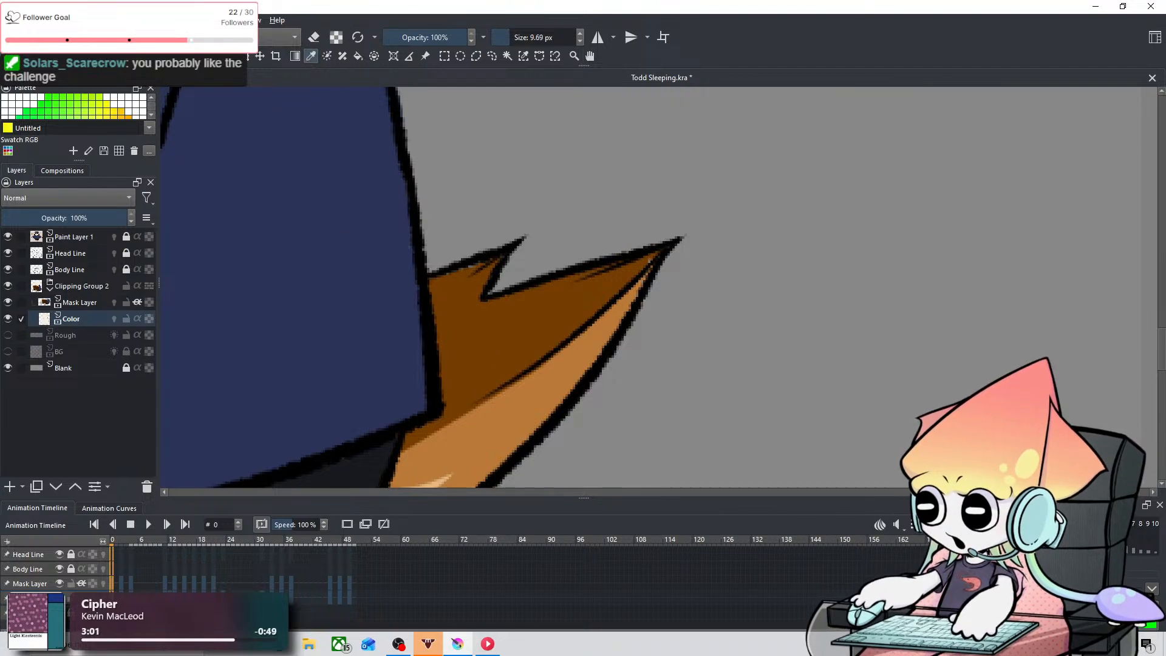
mouse_move(485, 259)
shift+mouse_down()
mouse_move(454, 284)
mouse_move(471, 276)
shift+mouse_up()
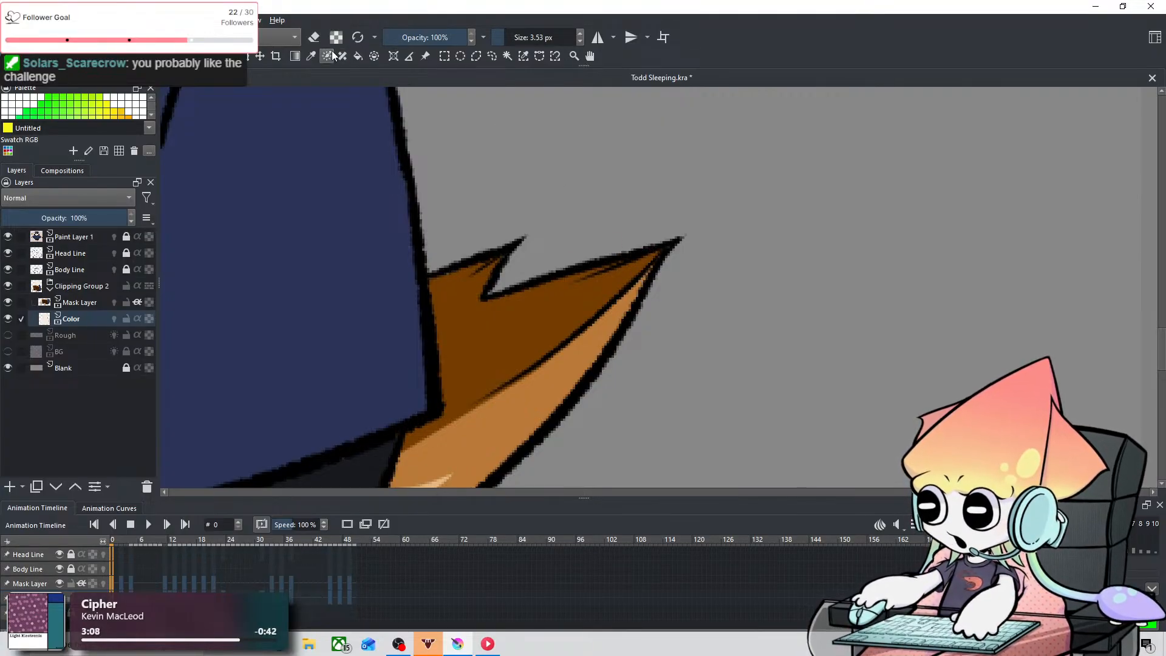
click(312, 57)
click(549, 387)
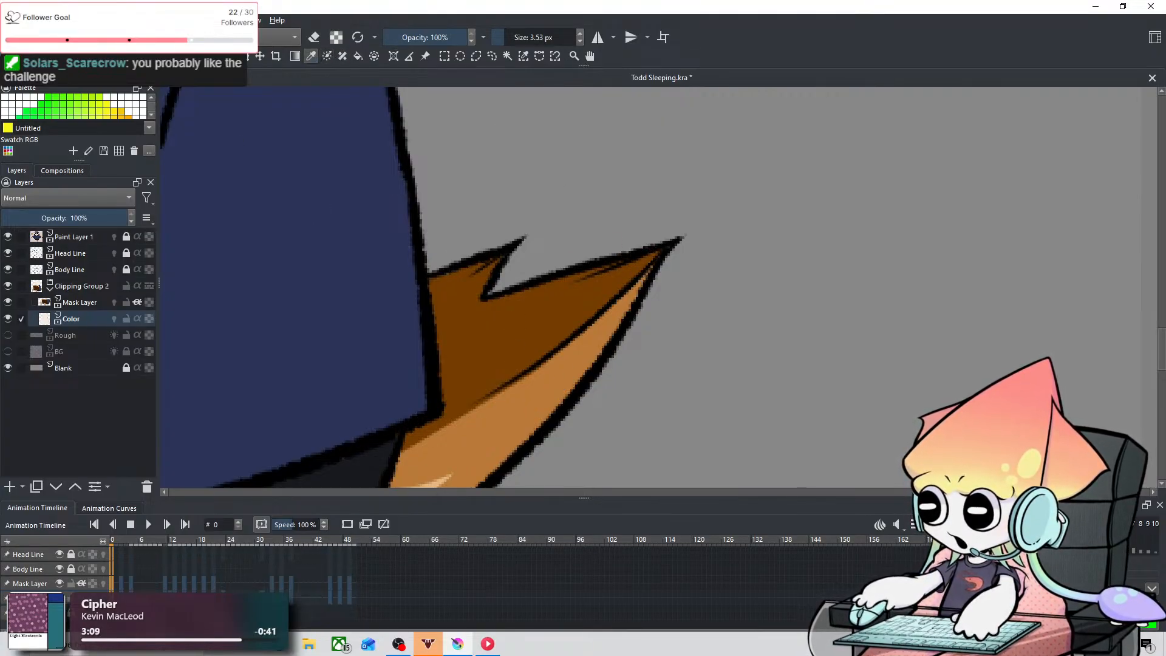
click(83, 57)
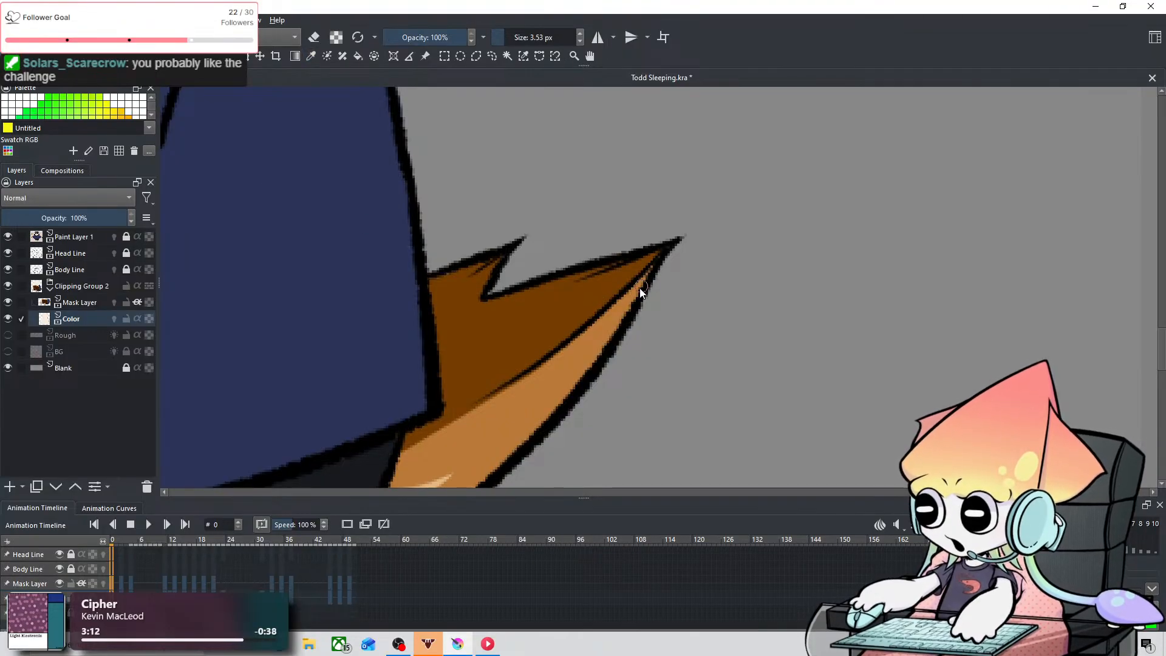
Step: Touch up the tail tips on frames 2, 4 and 11 with sampled tail colors, undoing the stray strokes on frame 11
click(122, 582)
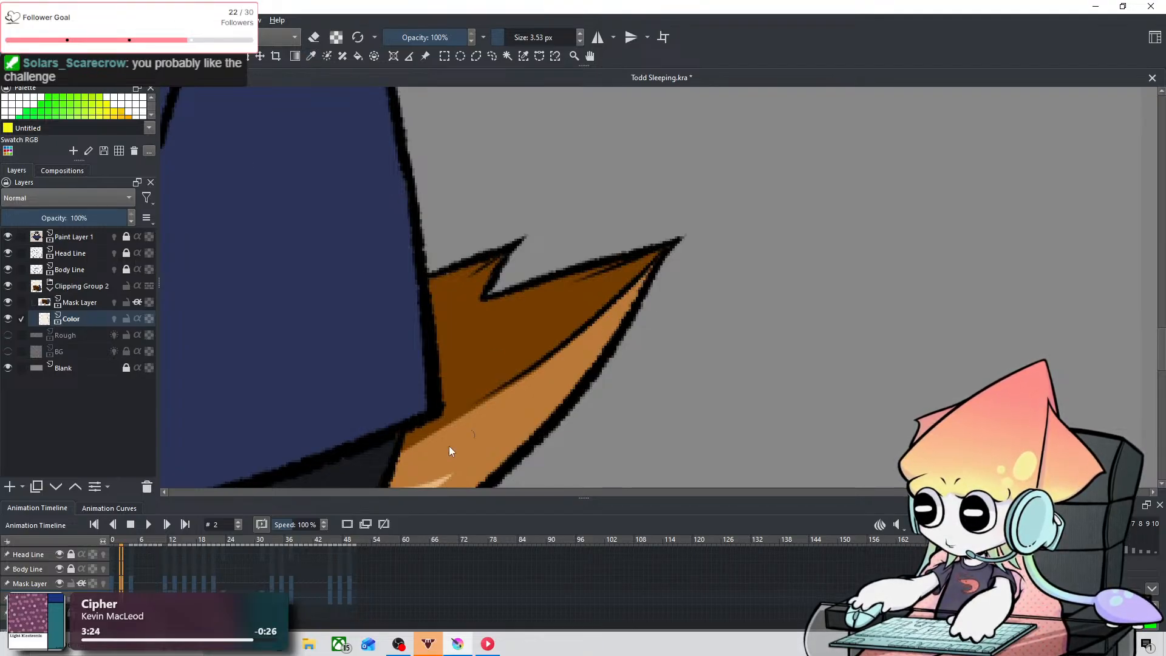
click(131, 583)
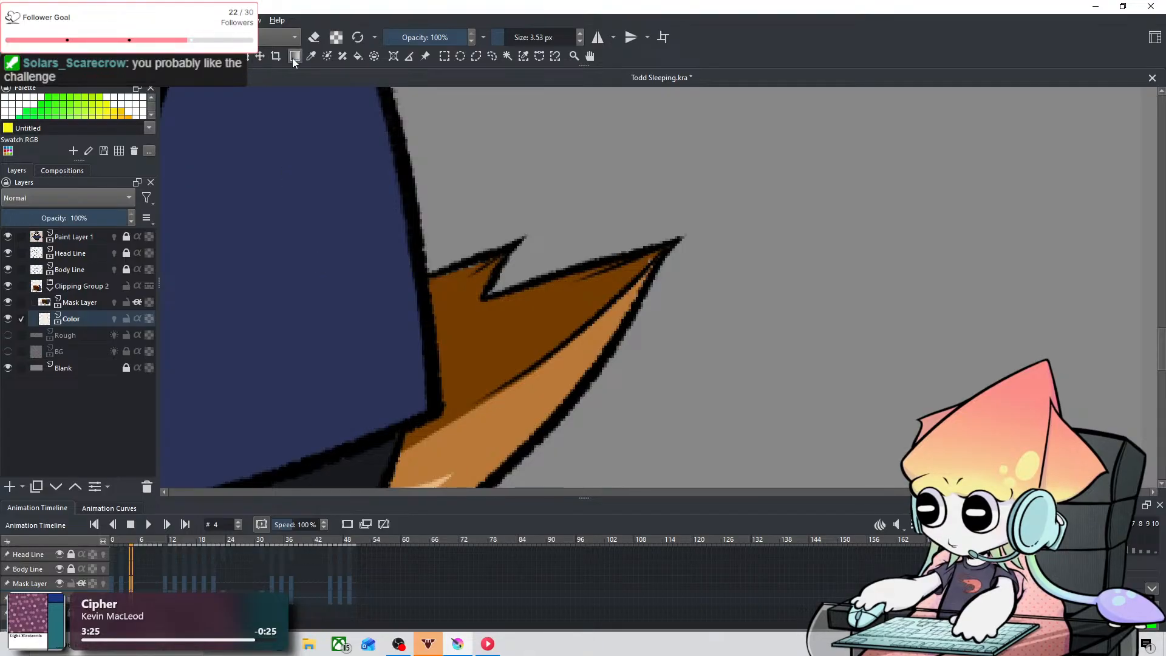
key(p)
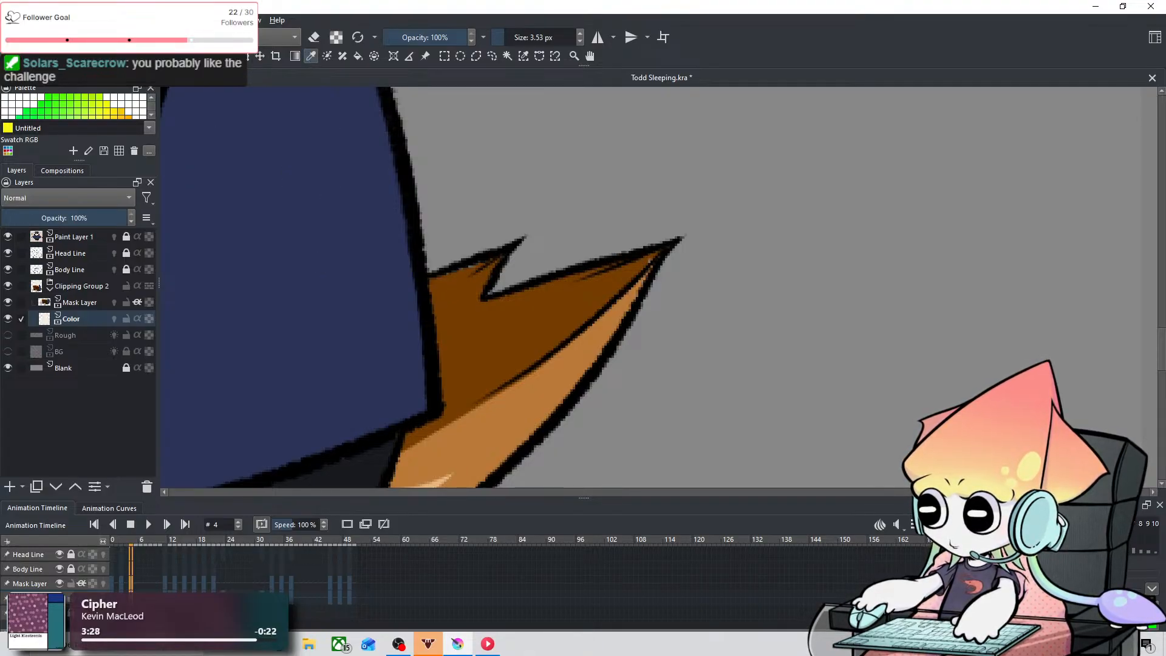
key(b)
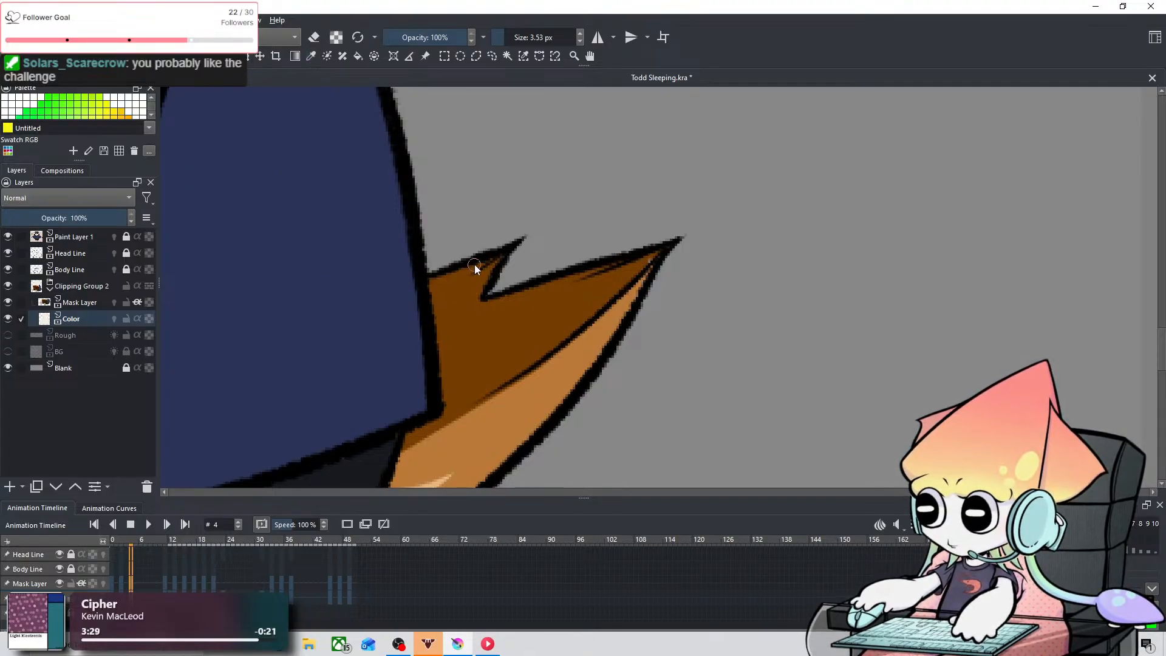
click(164, 582)
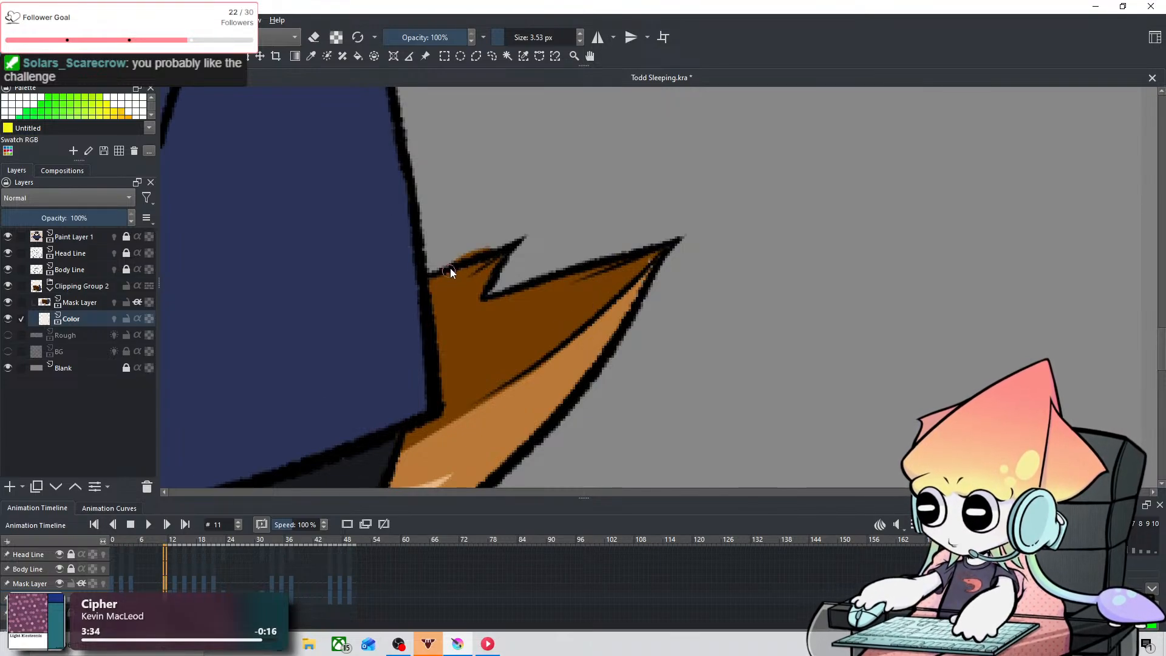
key(ctrl+z)
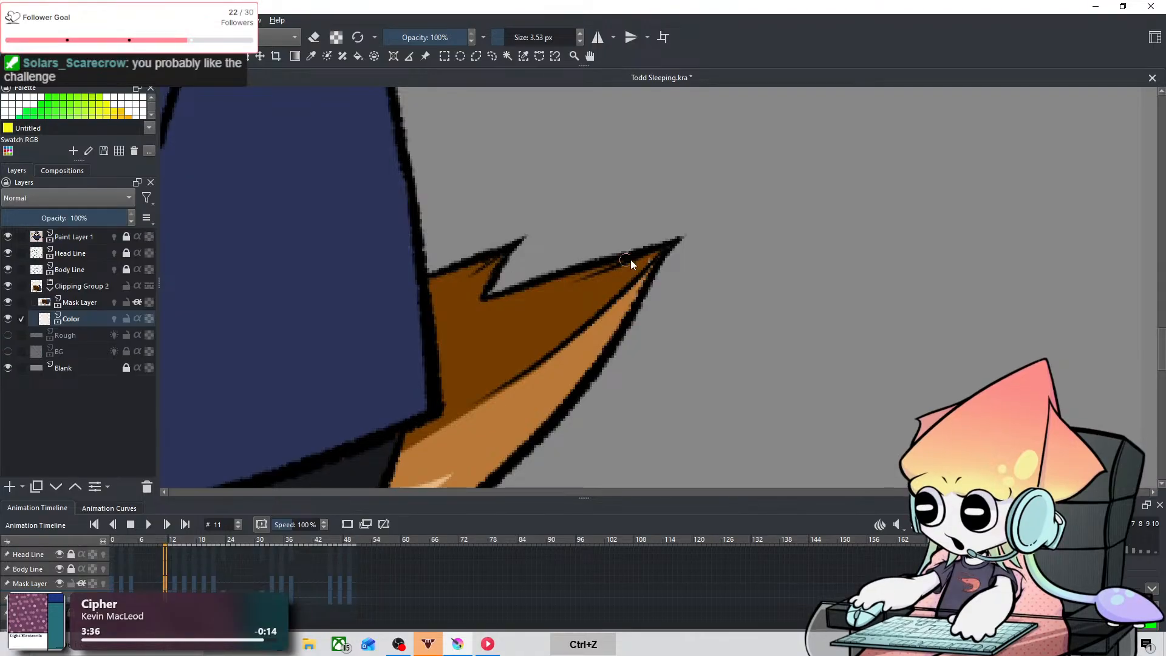
key(ctrl+z)
Step: Touch up the tail tips on frames 13, 15, 17, 19 and 21, undoing the stray stroke on frame 15
click(176, 584)
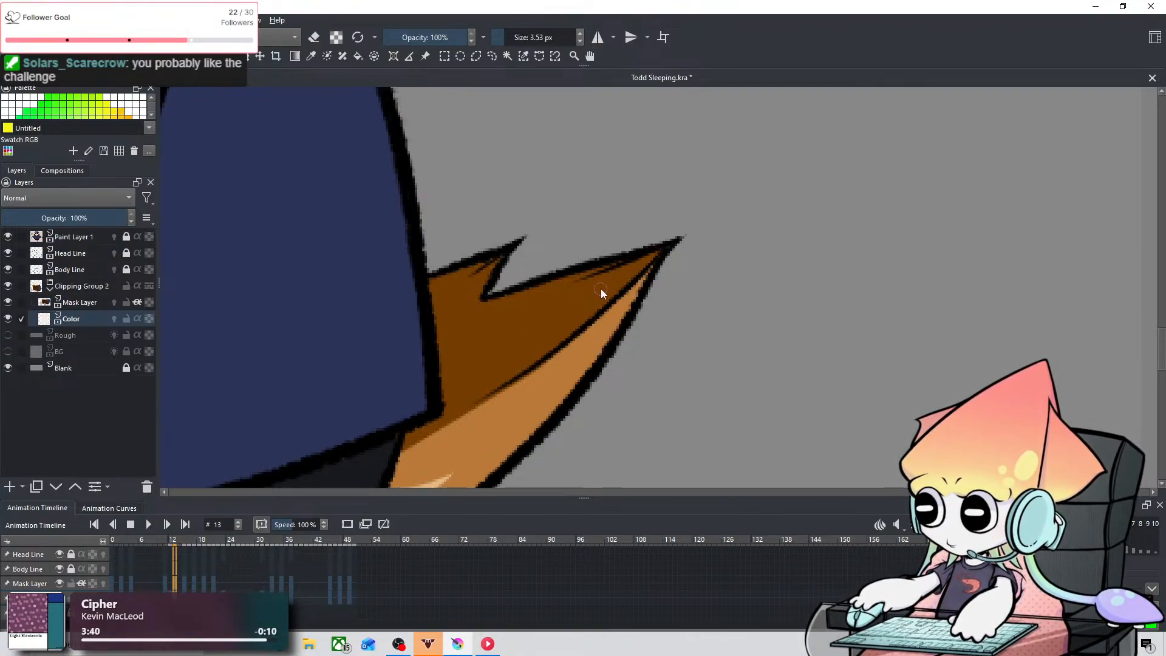
click(184, 580)
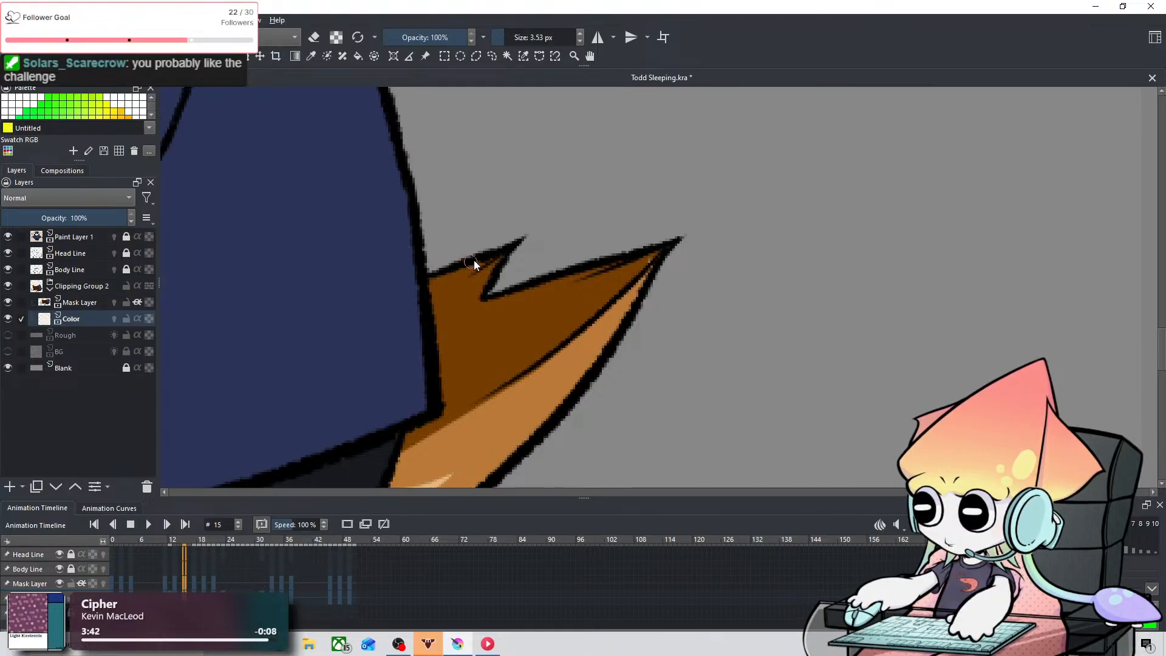
key(ctrl+z)
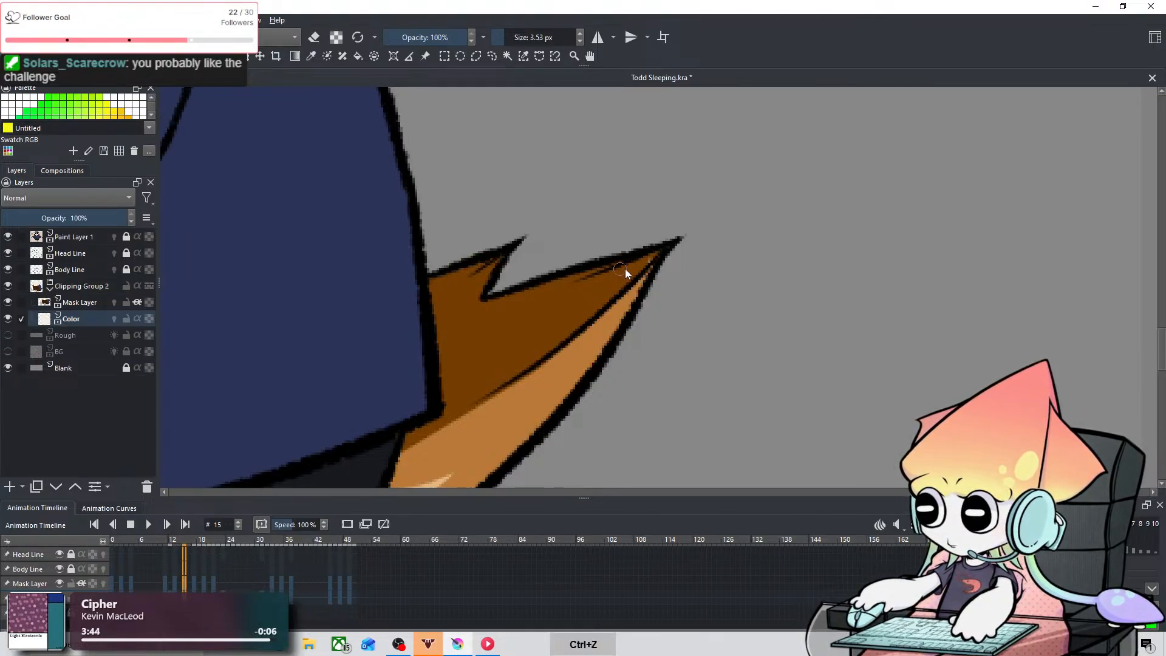
click(195, 584)
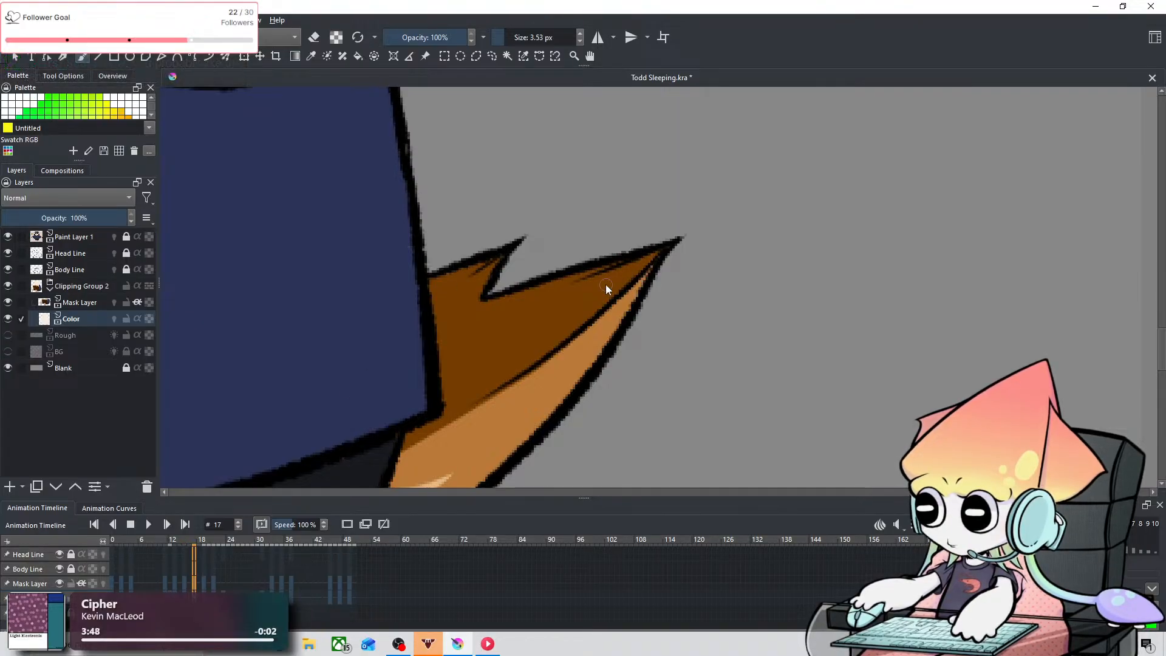
click(204, 585)
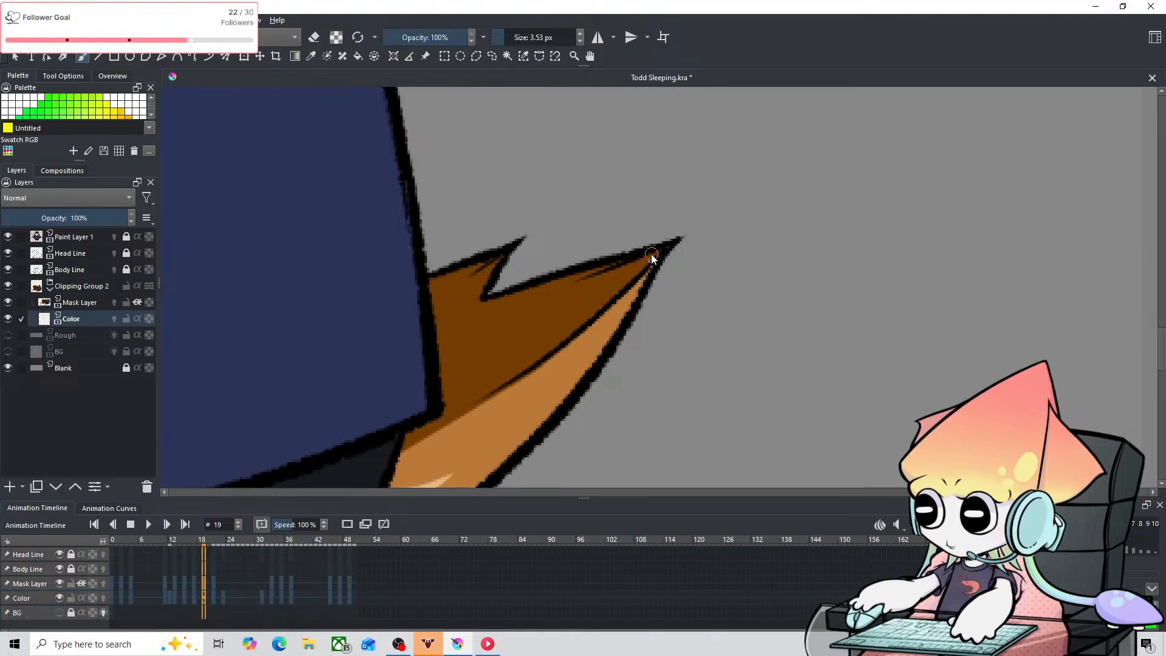
click(215, 584)
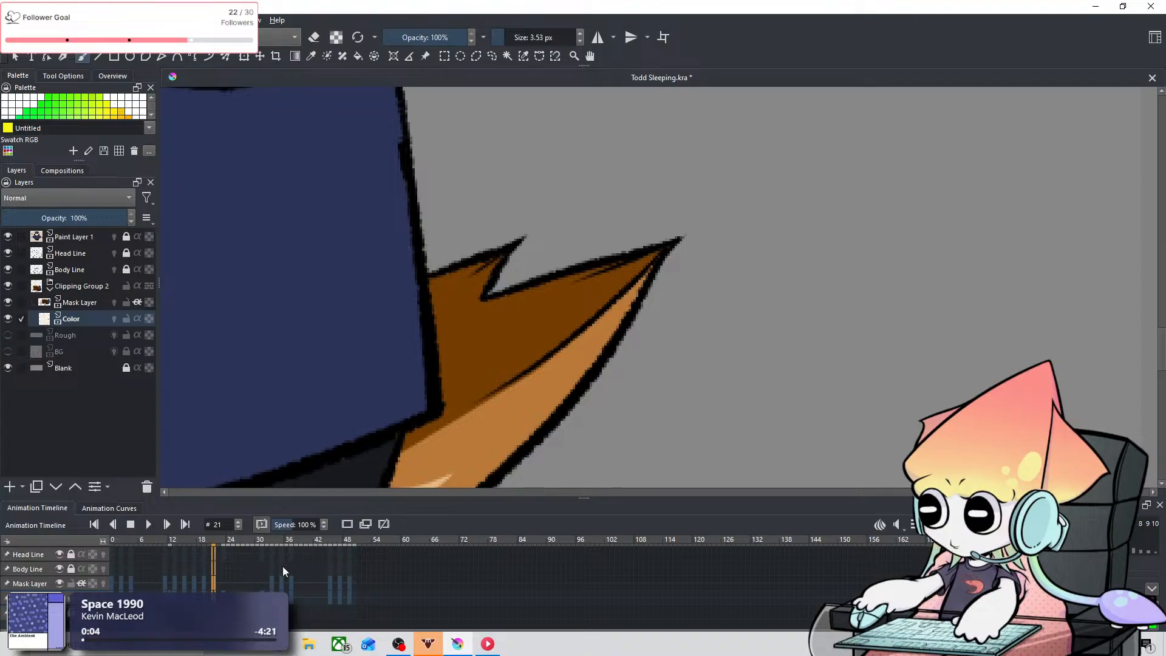
Step: Touch up the tail tips on frames 33, 35, 37, 45, 47 and 49 with the 3.53 px brush
click(273, 585)
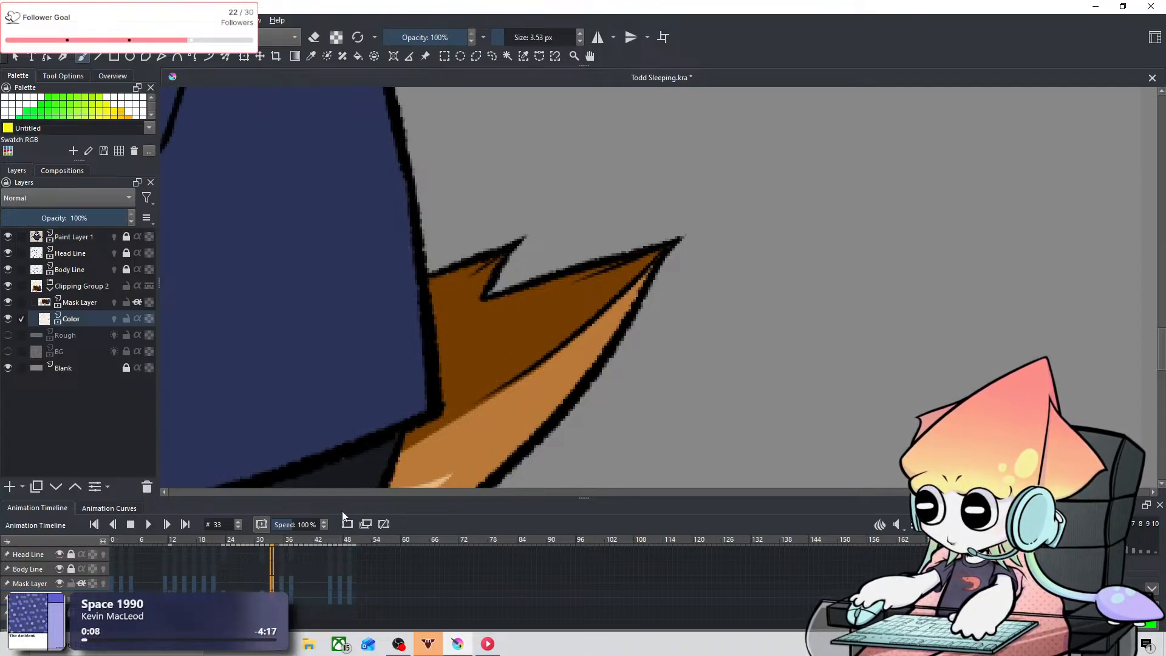
click(281, 585)
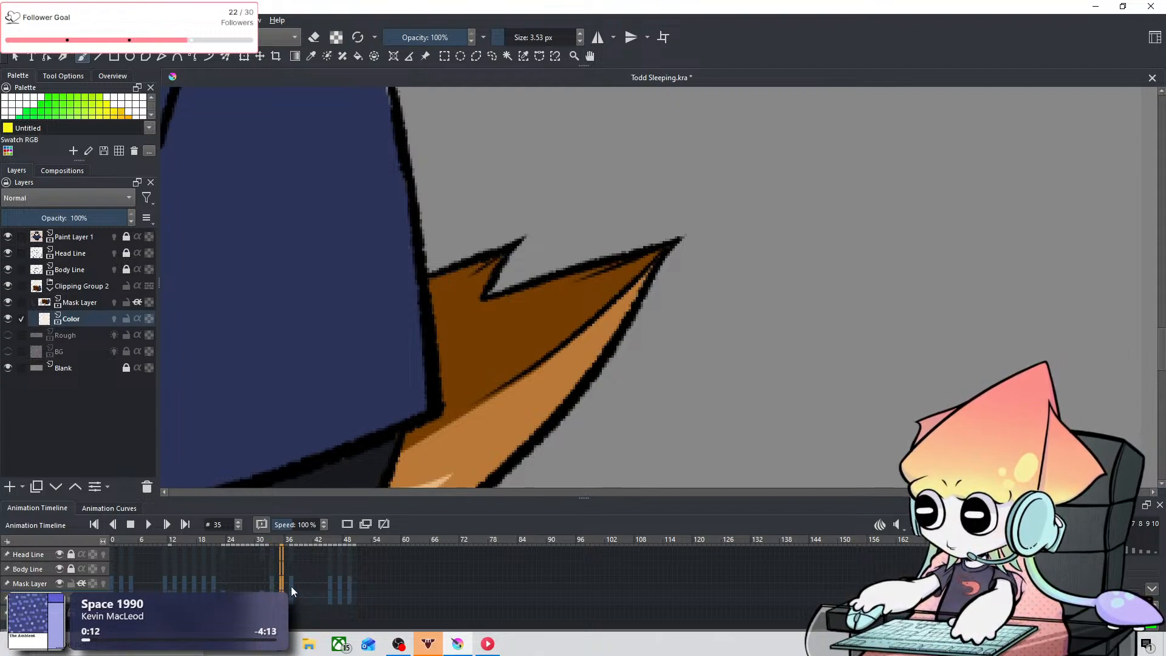
drag(471, 278, 487, 264)
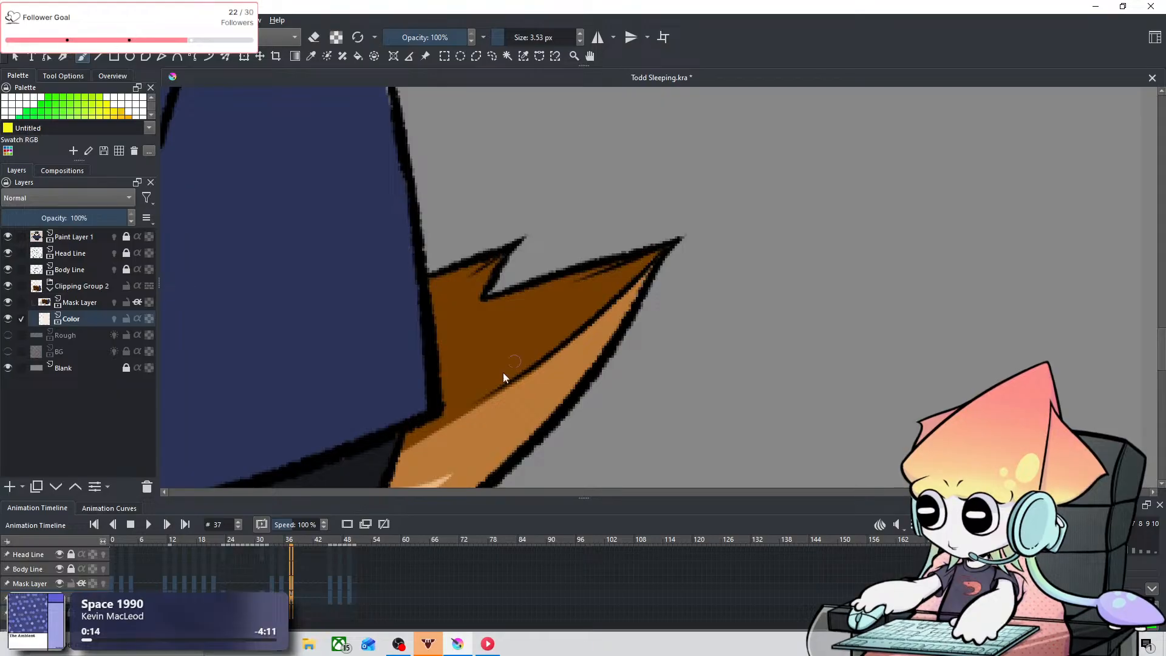
click(330, 578)
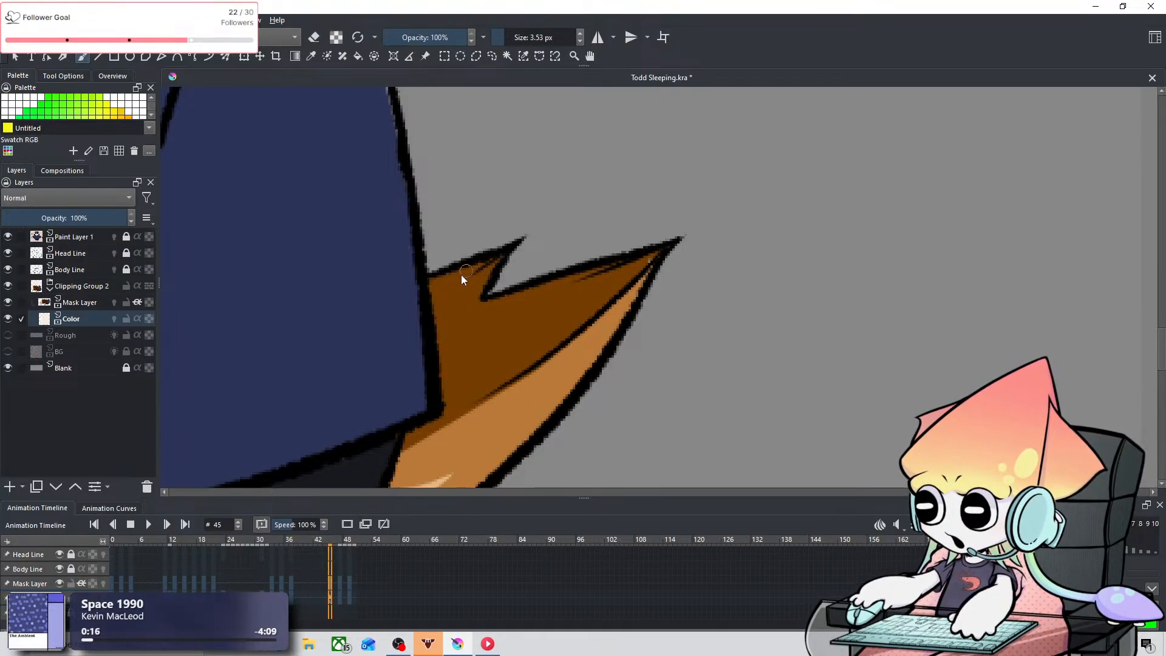
click(340, 585)
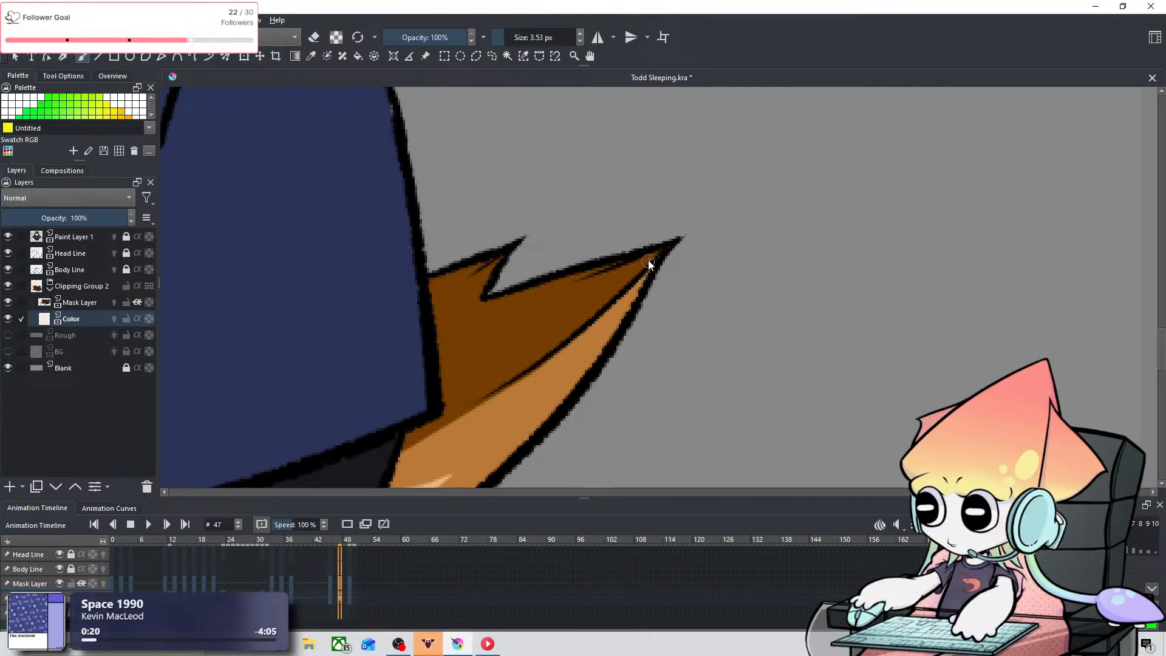
click(354, 587)
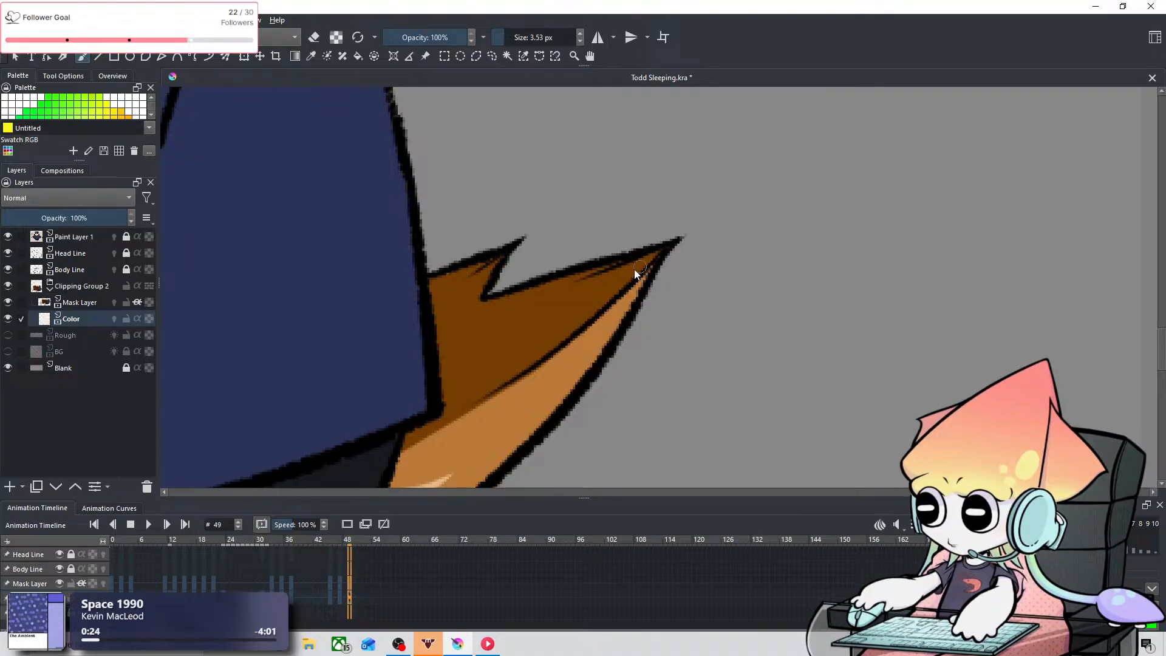
Step: Sample the coat's navy and touch up the coat's back edge on frame 49 with the 3.53 px brush
key(space)
drag(436, 200, 527, 313)
click(311, 56)
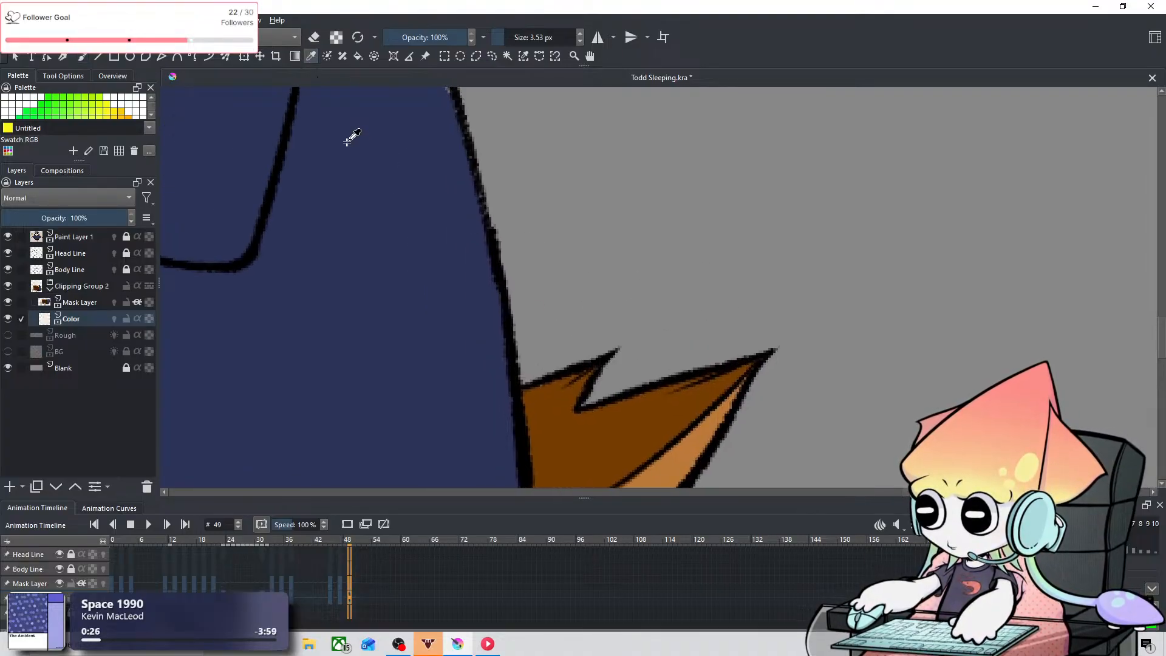
key(space)
drag(523, 189, 550, 360)
click(95, 56)
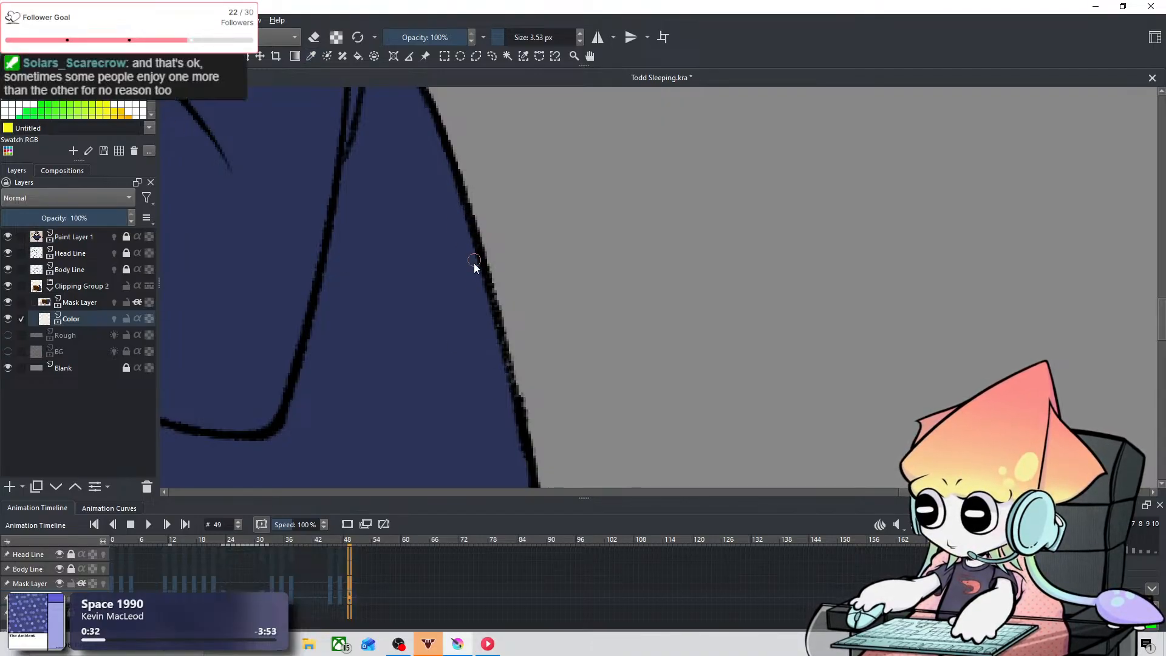
scroll(575, 260, down, 1)
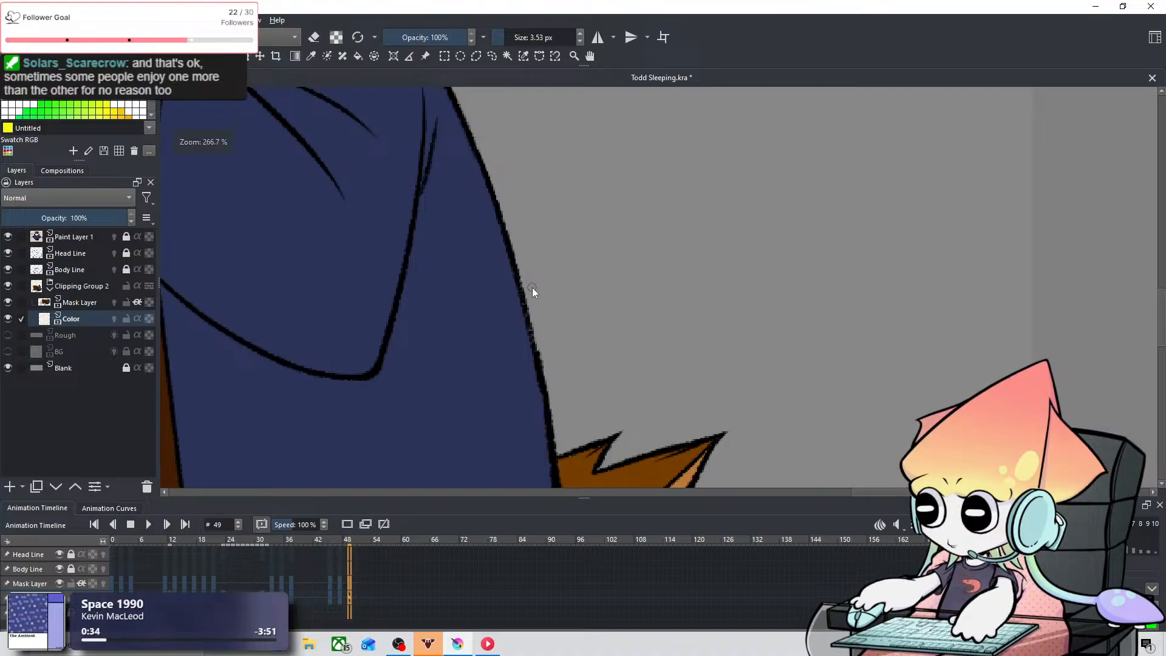
mouse_move(532, 286)
mouse_down()
mouse_move(540, 262)
mouse_move(531, 288)
mouse_up()
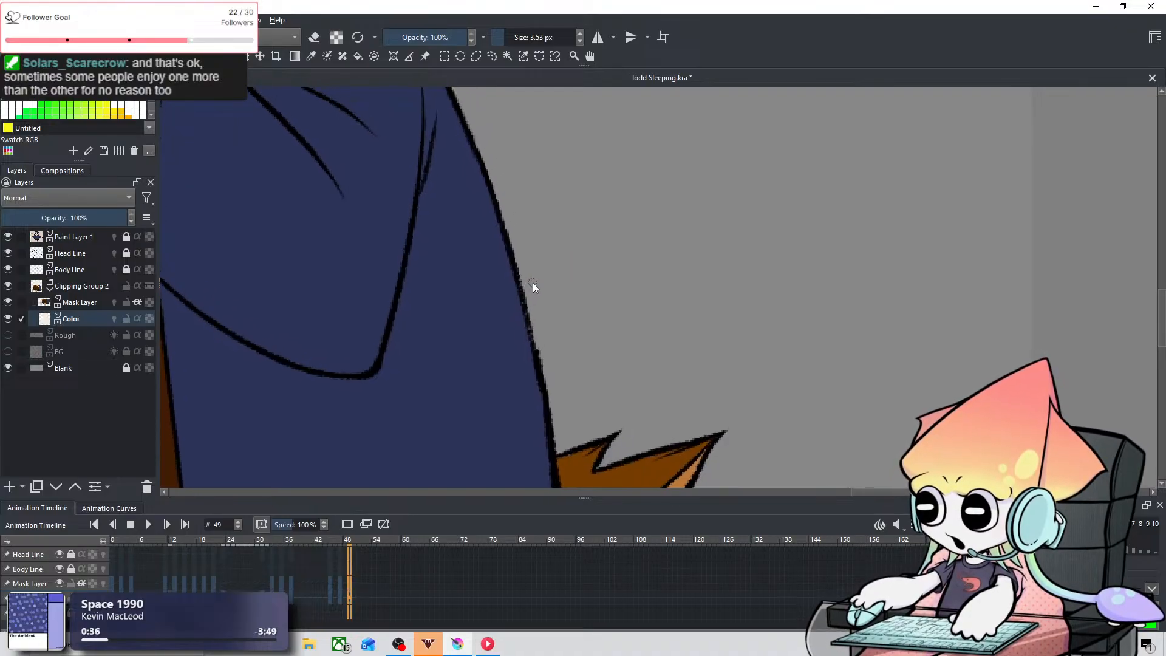
Step: Touch up the navy along the coat's back edge on frames 47, 37, 35 and 33 with the 3.53 px brush
click(340, 579)
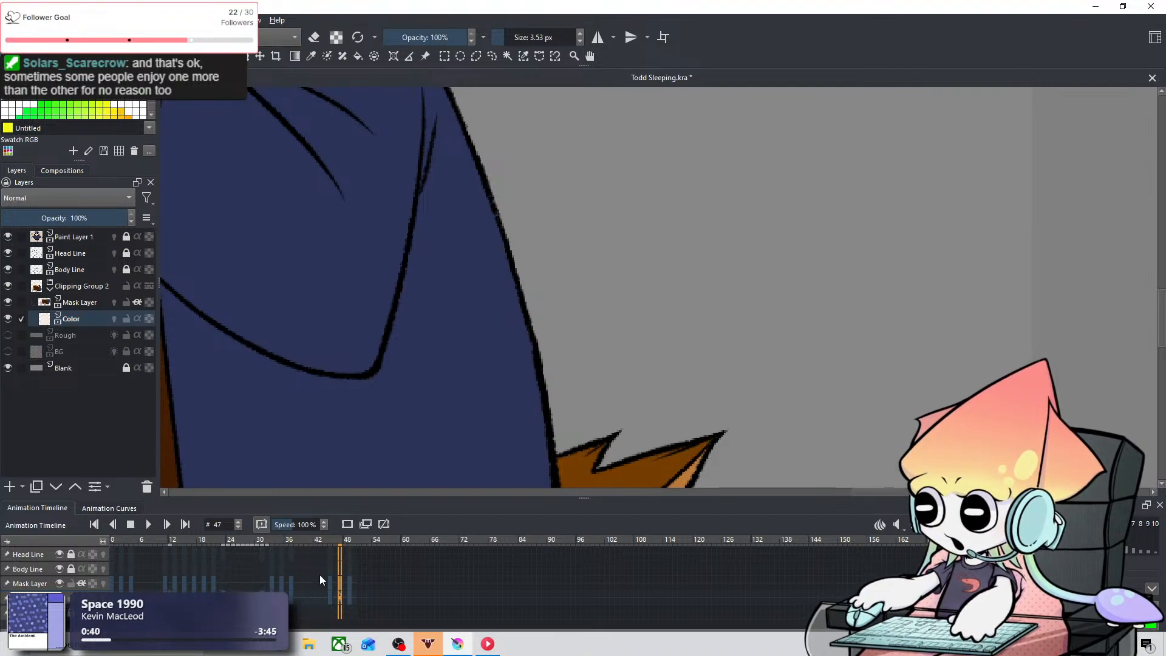
click(292, 578)
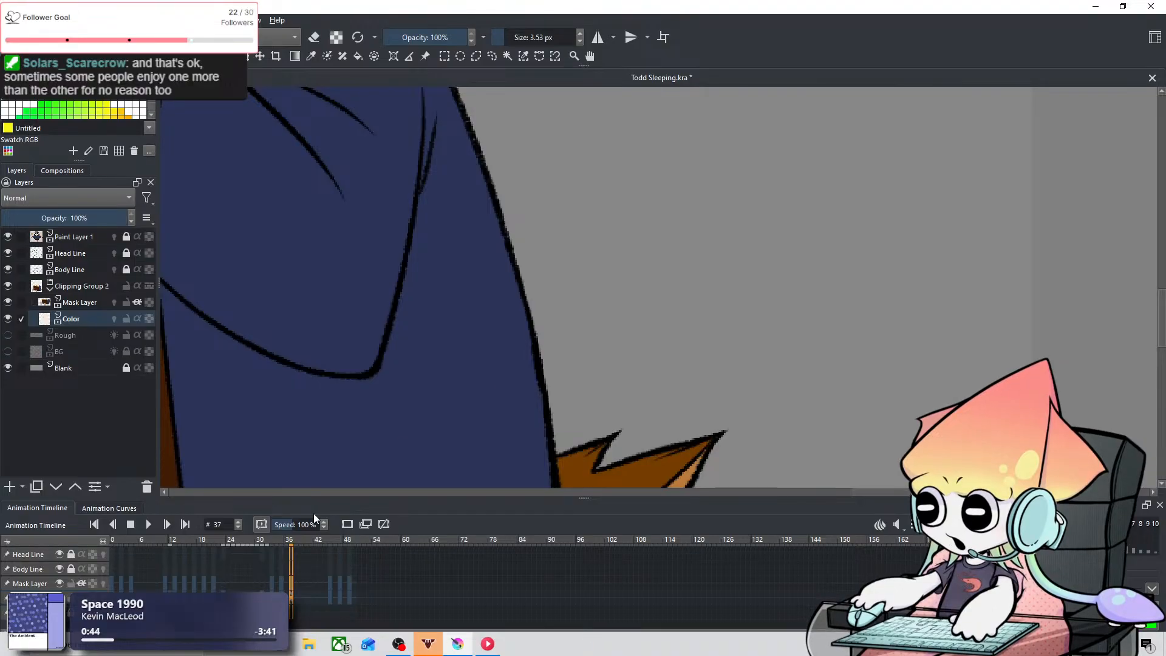
click(280, 583)
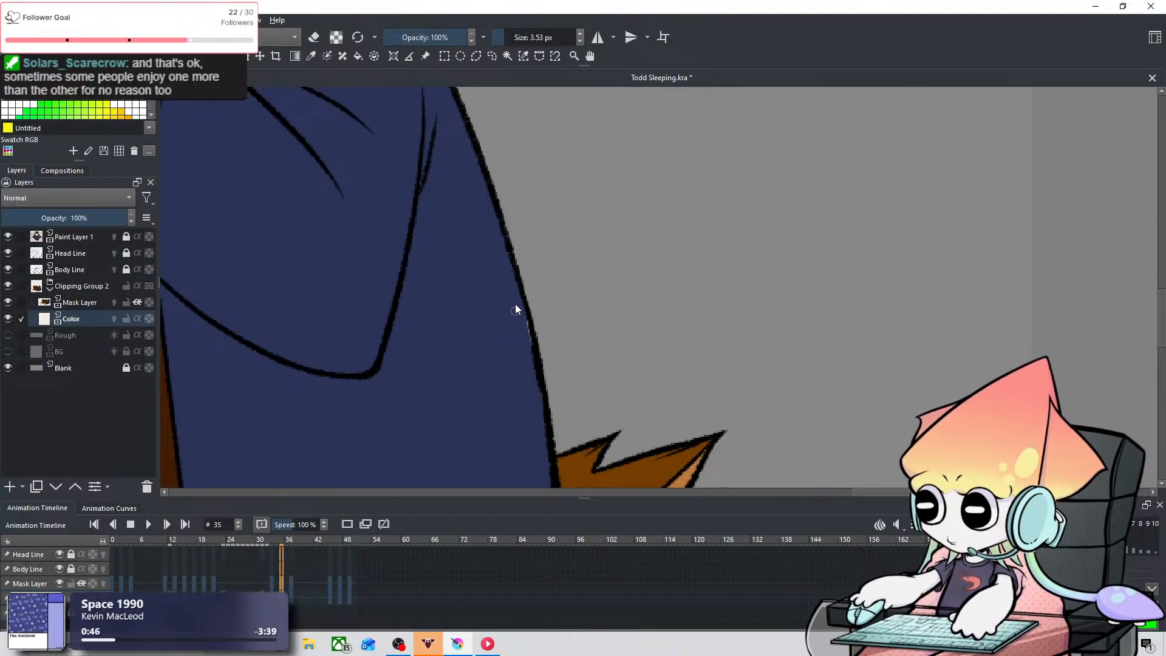
click(272, 581)
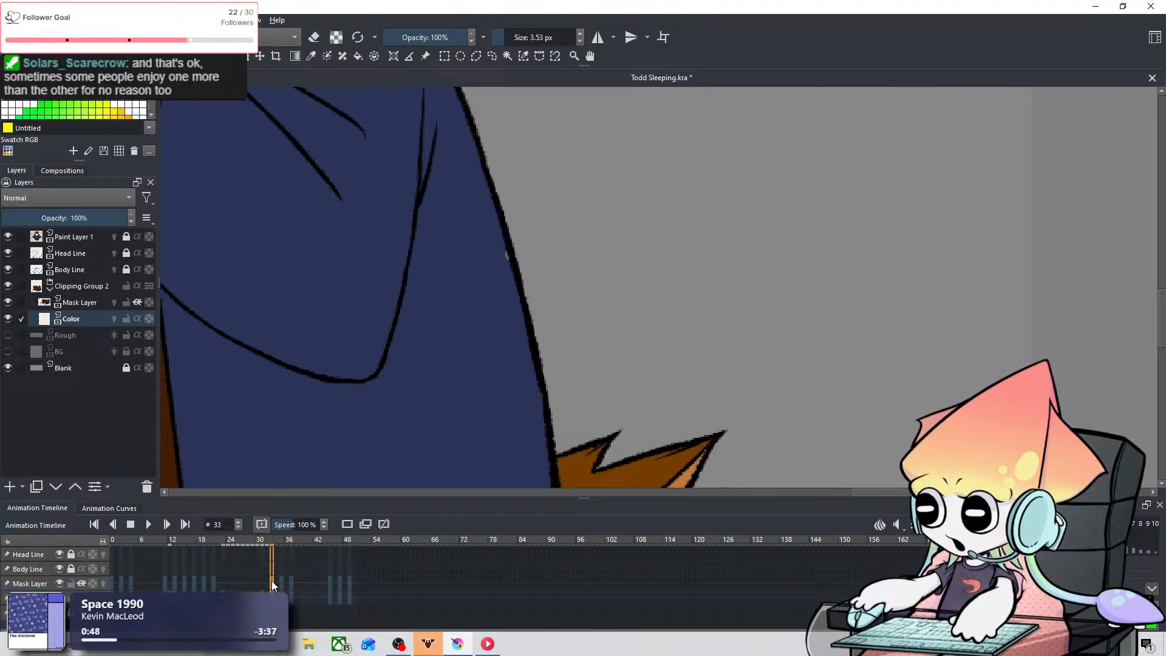
Step: Touch up the navy along the coat's back edge on frames 21 and 19 with the 3.53 px brush
click(219, 578)
drag(544, 203, 494, 99)
drag(566, 271, 585, 210)
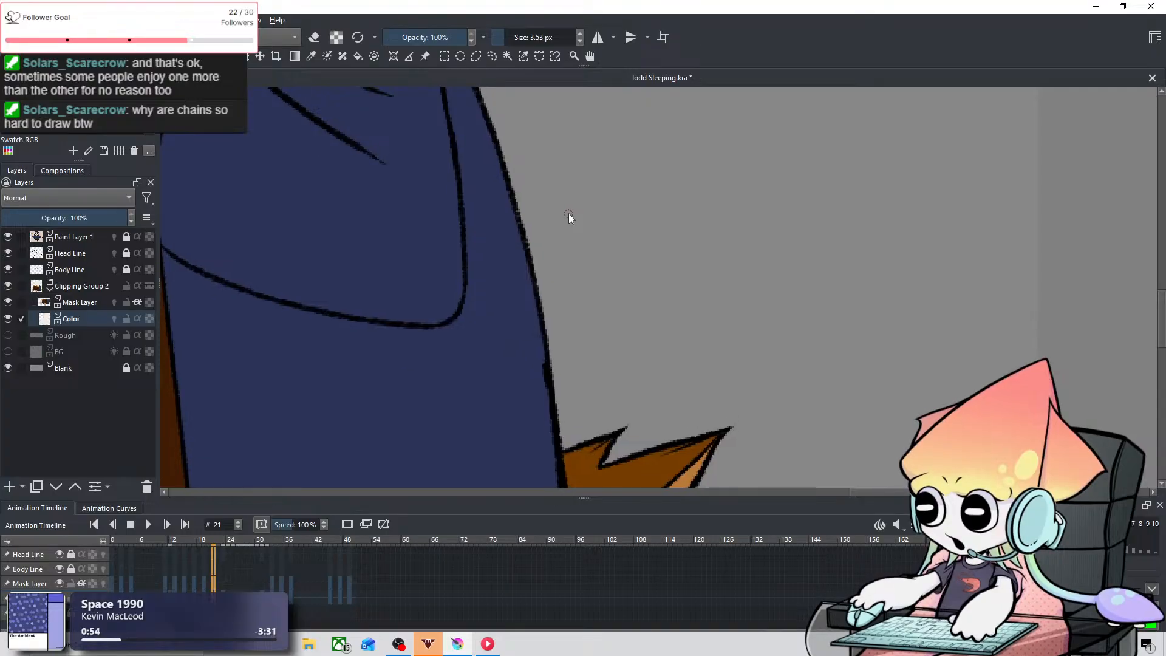
click(203, 583)
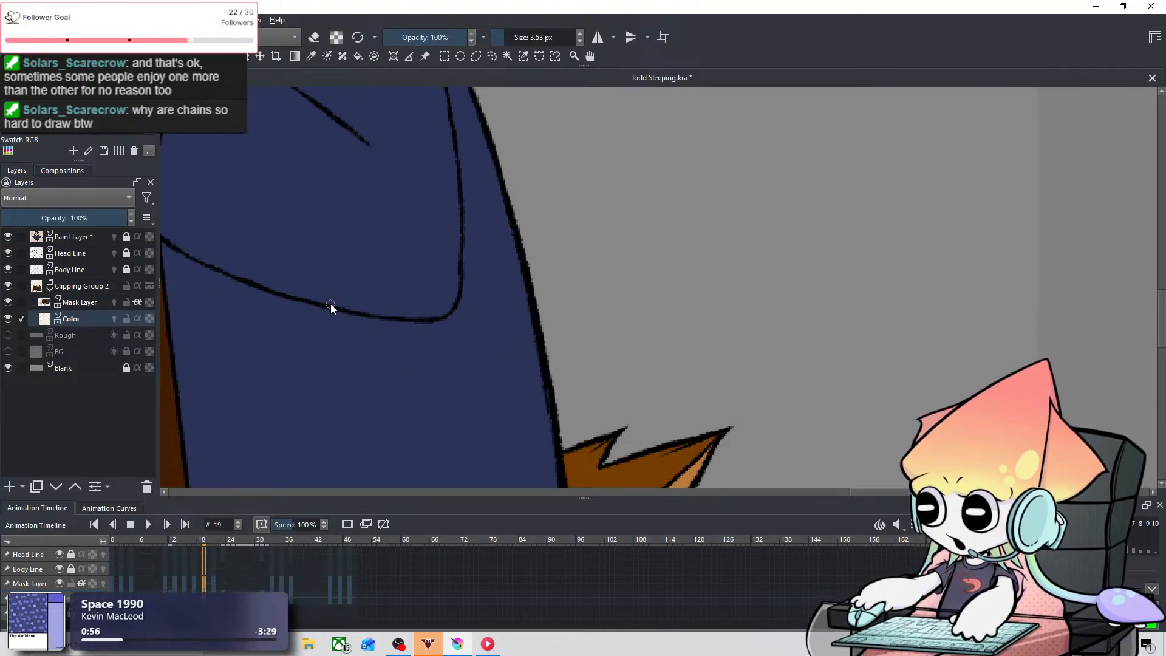
drag(469, 257, 509, 330)
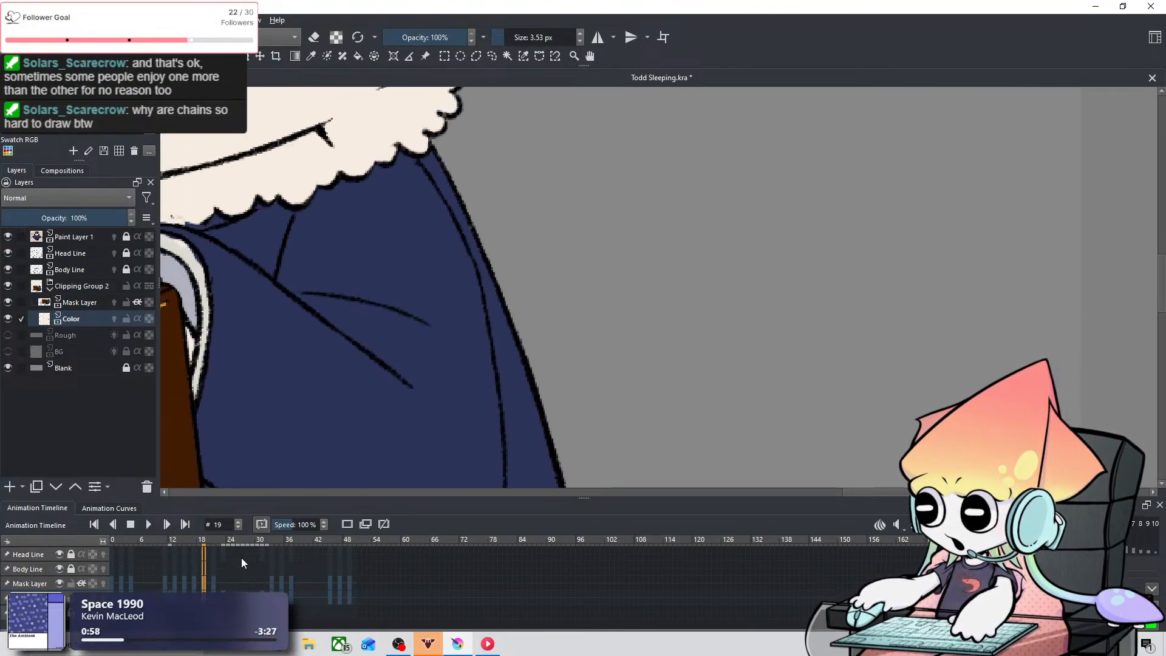
Step: Check the coat's back edge on frames 17, 15, 14, 13 and 11 for gaps in the navy
click(193, 582)
click(184, 583)
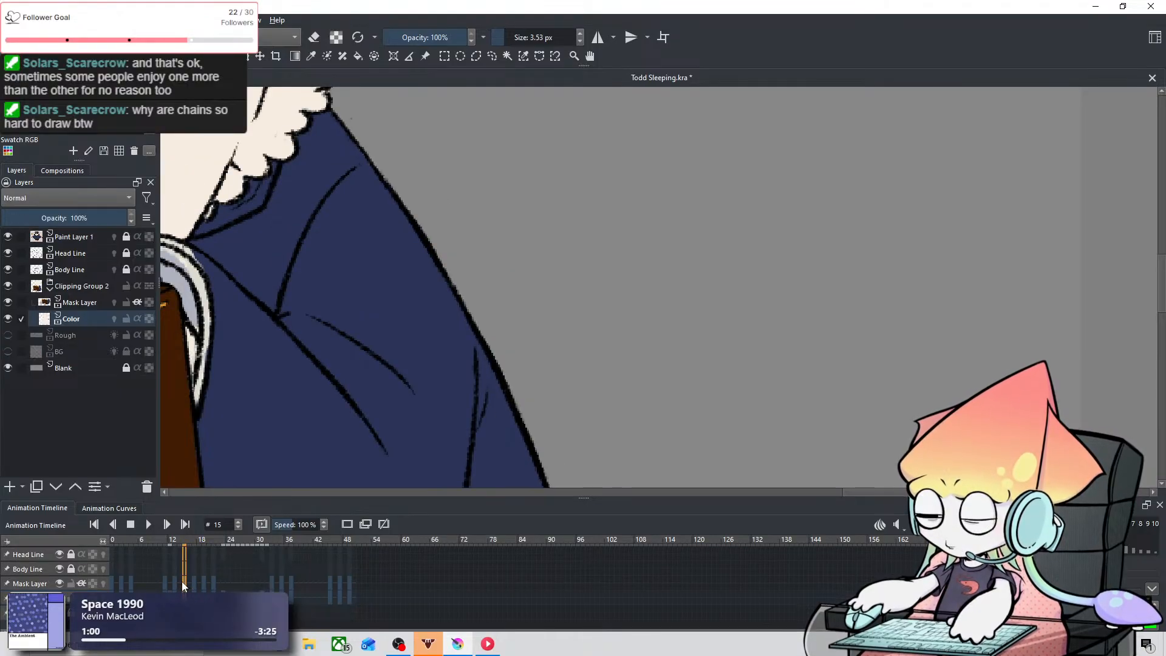
click(174, 581)
click(189, 585)
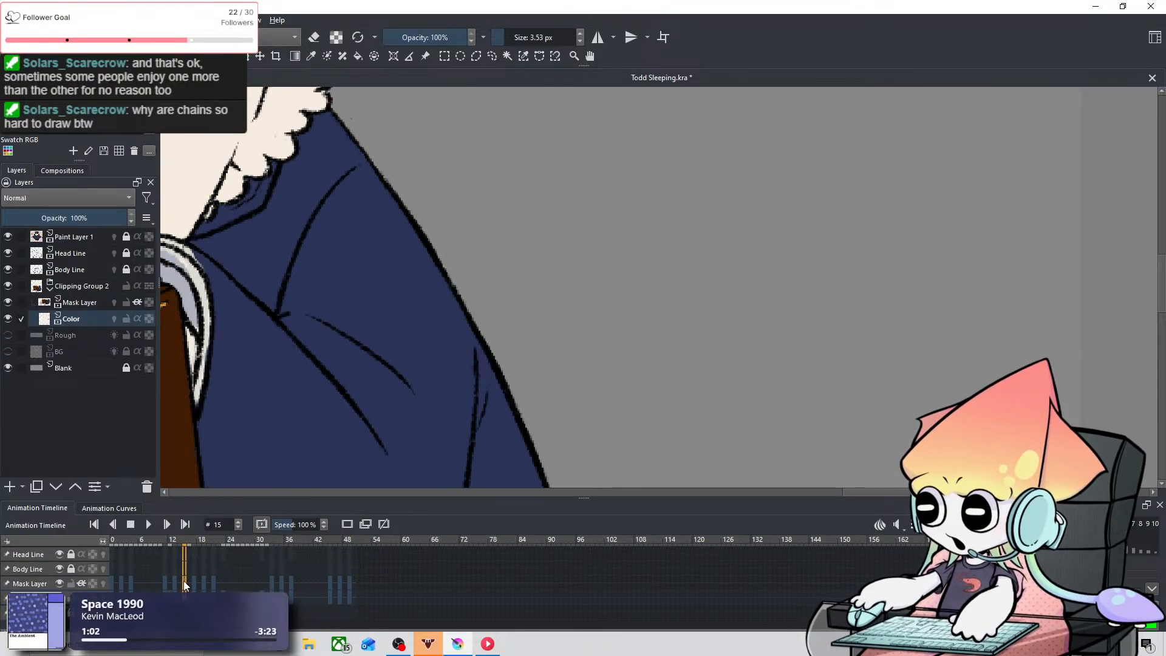
click(181, 579)
click(185, 582)
click(180, 581)
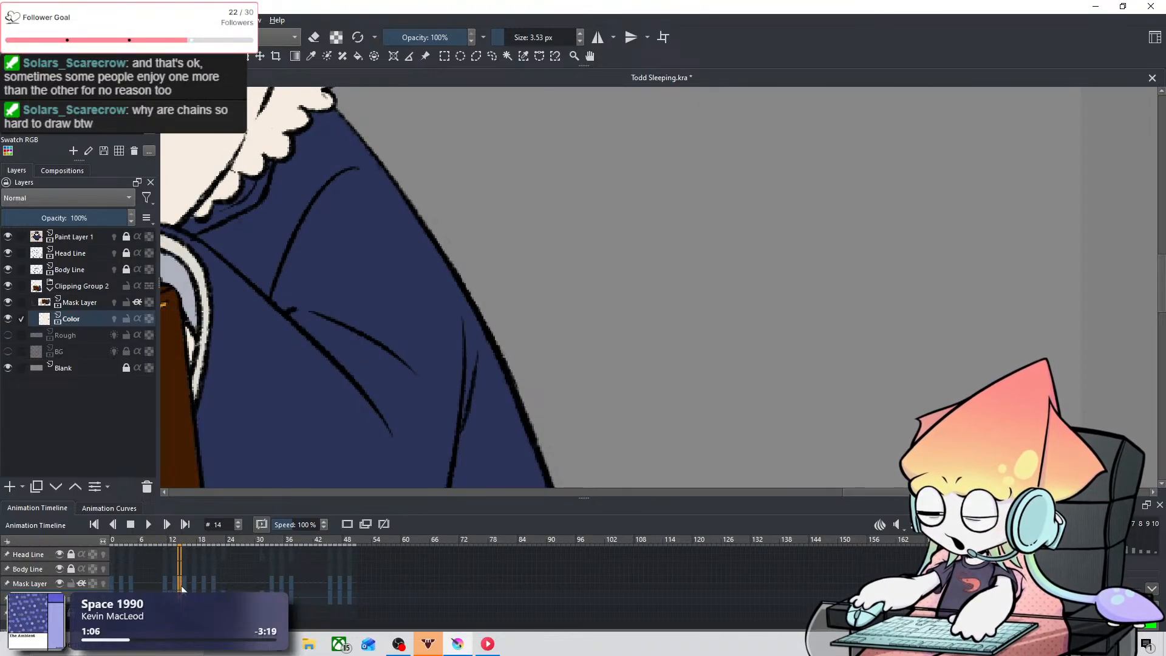
click(165, 581)
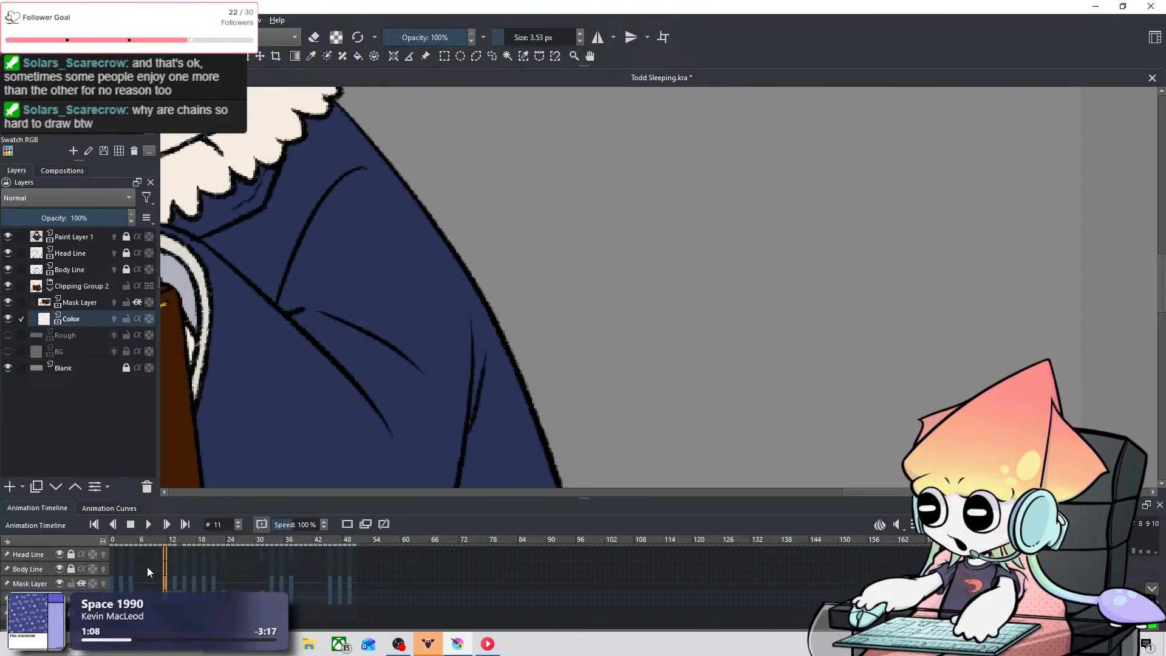
key(space)
drag(584, 383, 526, 309)
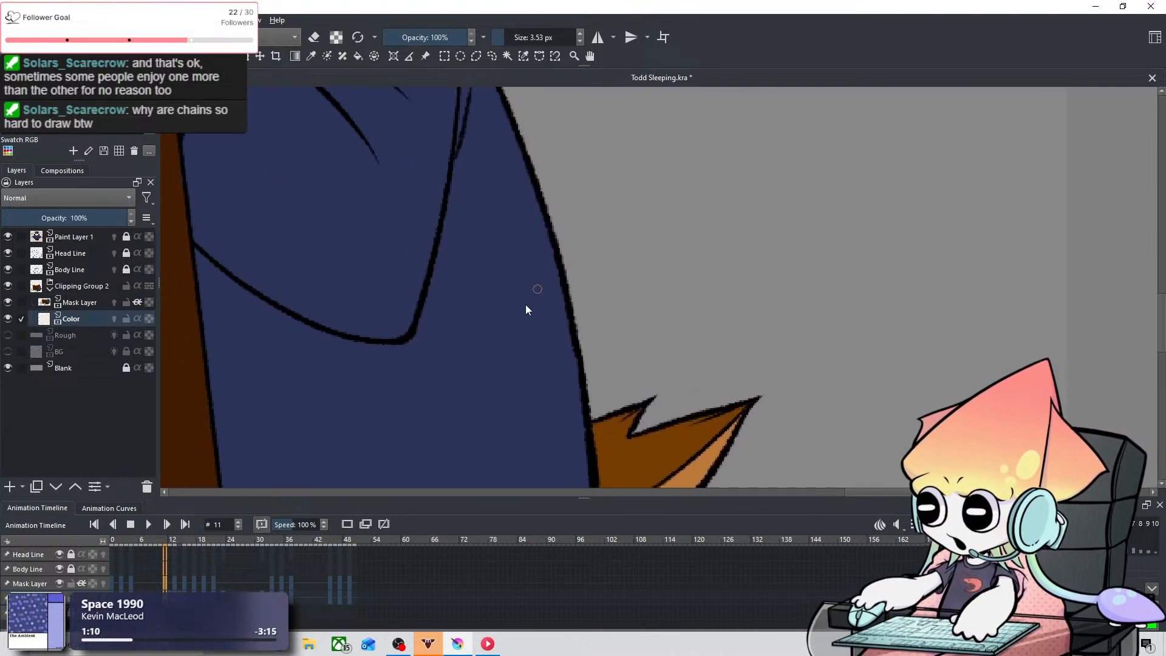
Step: Touch up the coat's back edge below the collar on frames 4 and 2, undoing the stray stroke on frame 2
click(130, 577)
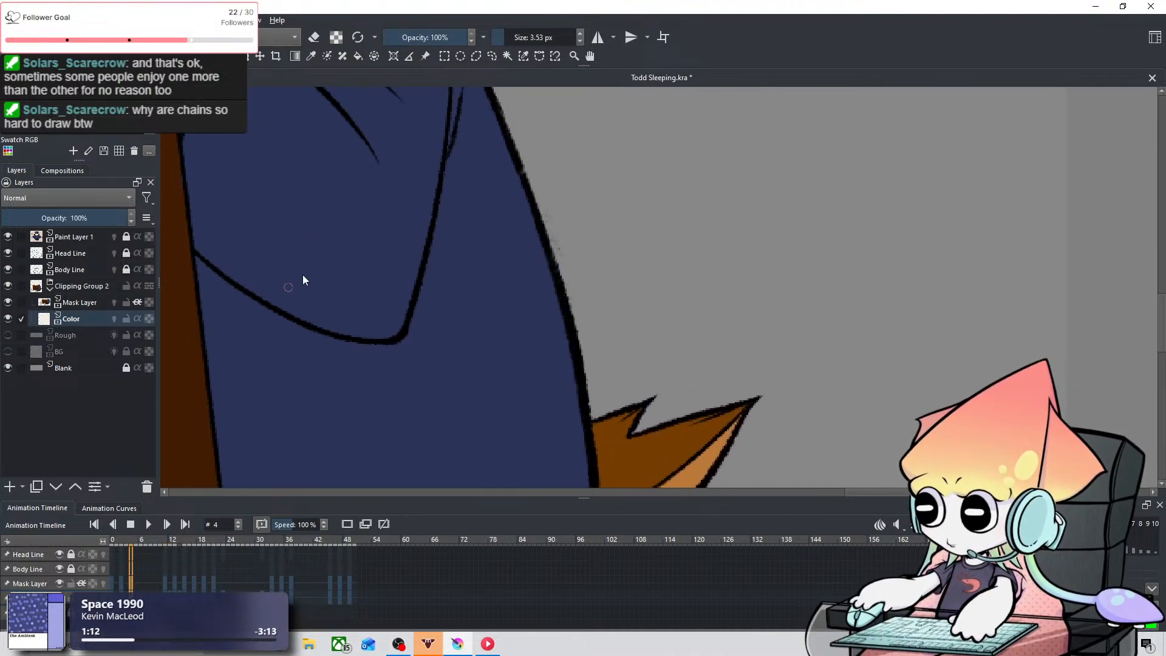
key(space)
drag(396, 232, 486, 409)
drag(445, 247, 432, 351)
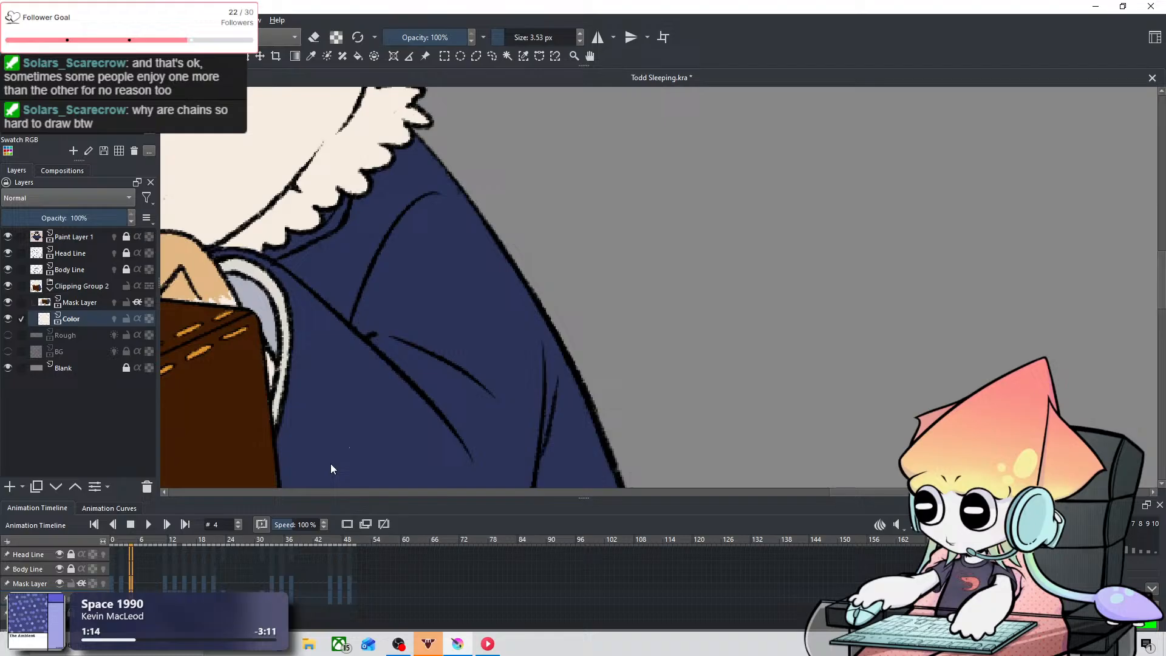
click(122, 583)
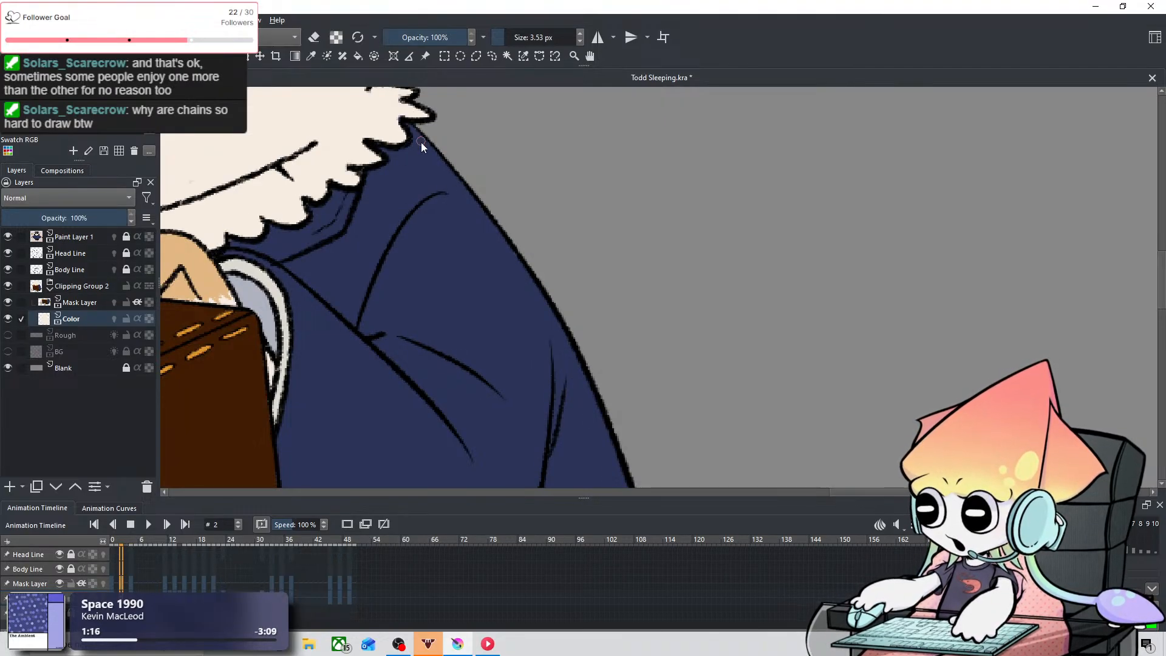
key(ctrl+z)
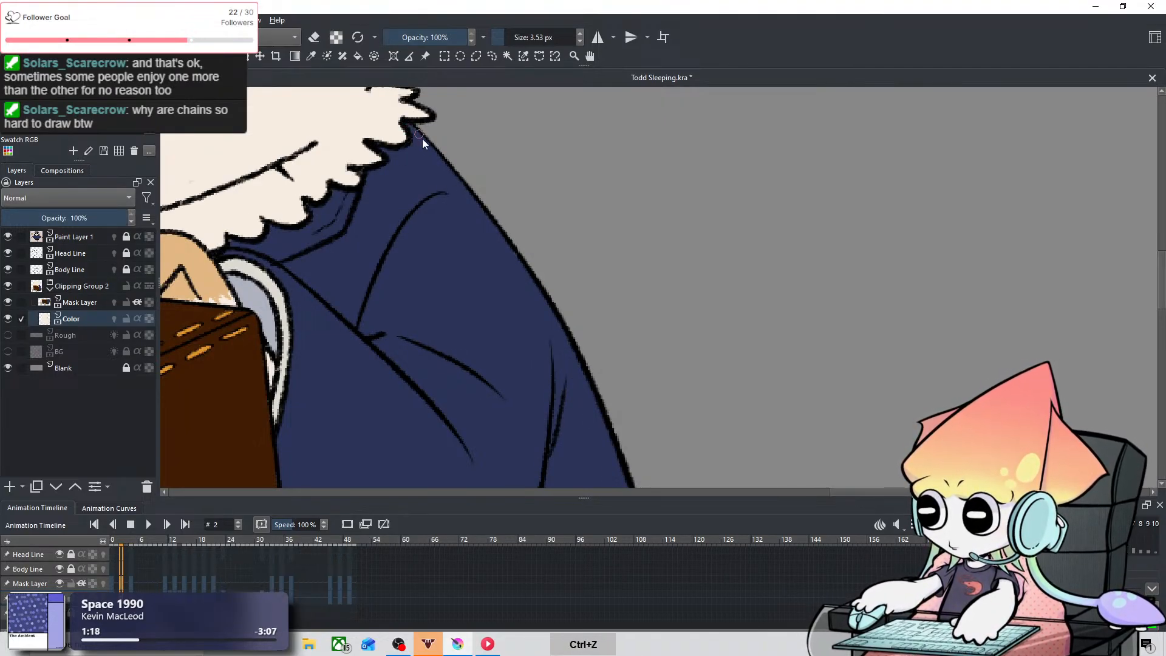
Step: Check the coat's back edge on frame 0 and save the animation file
click(113, 581)
key(space)
drag(620, 315, 629, 91)
drag(598, 275, 610, 75)
scroll(588, 300, down, 5)
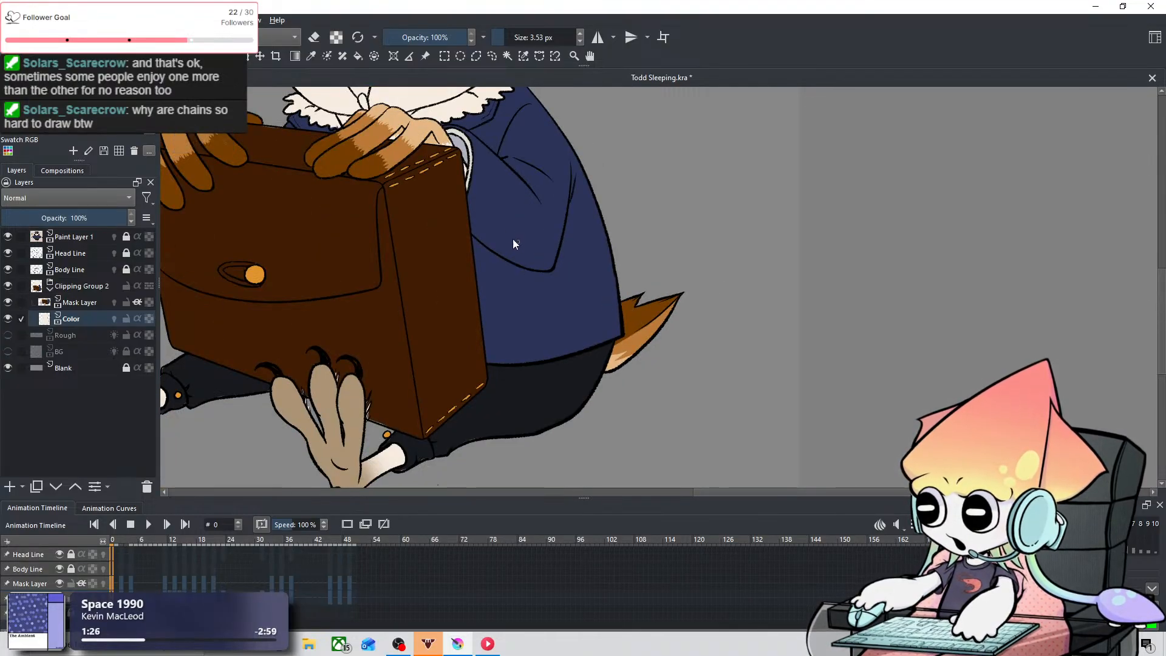
scroll(477, 207, down, 3)
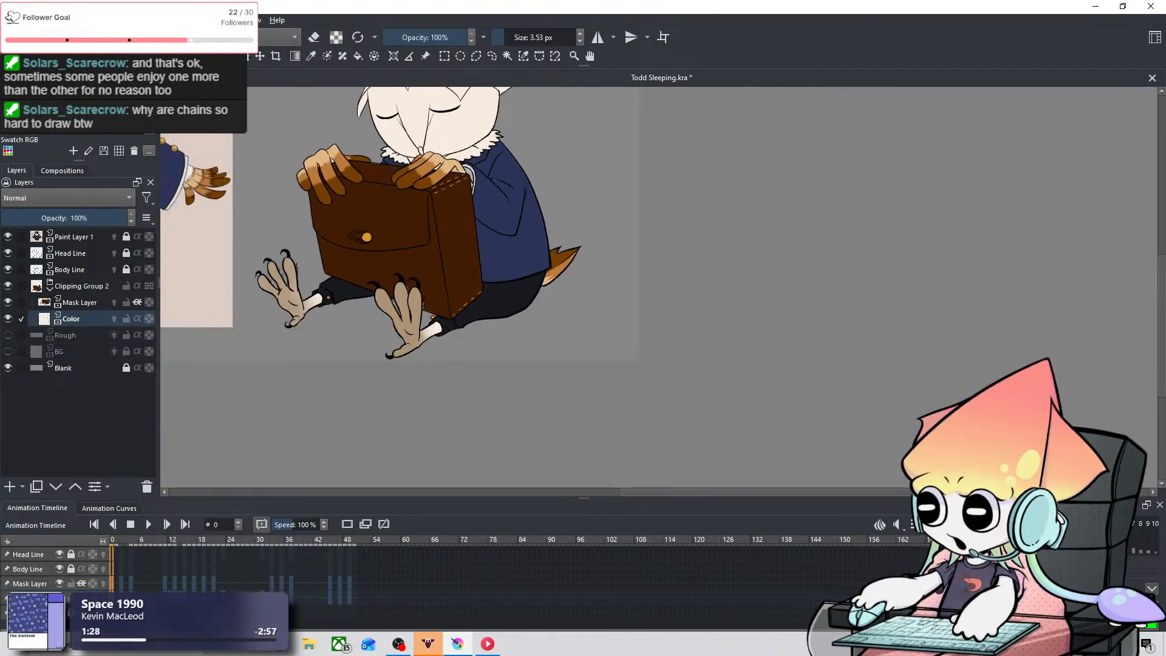
click(10, 20)
click(23, 79)
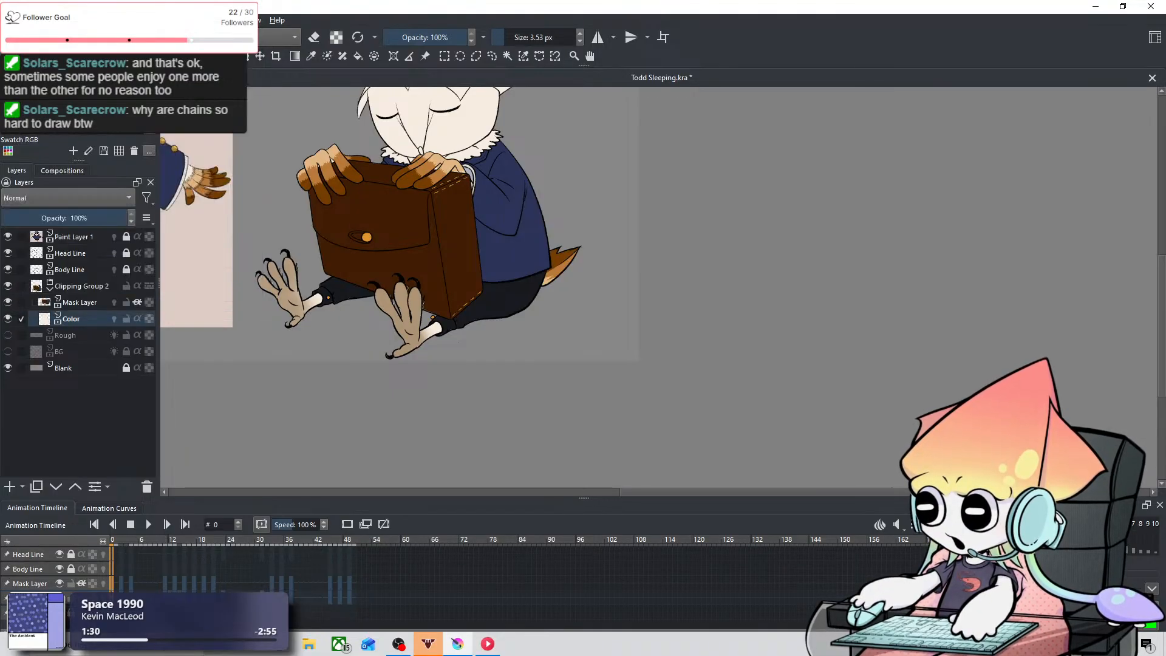
Step: Sketch a chain of interlocking oval links in the empty area beside the owl with the 0.03 px brush, and undo the sketch
scroll(564, 175, up, 4)
scroll(564, 175, up, 1)
drag(564, 175, 525, 466)
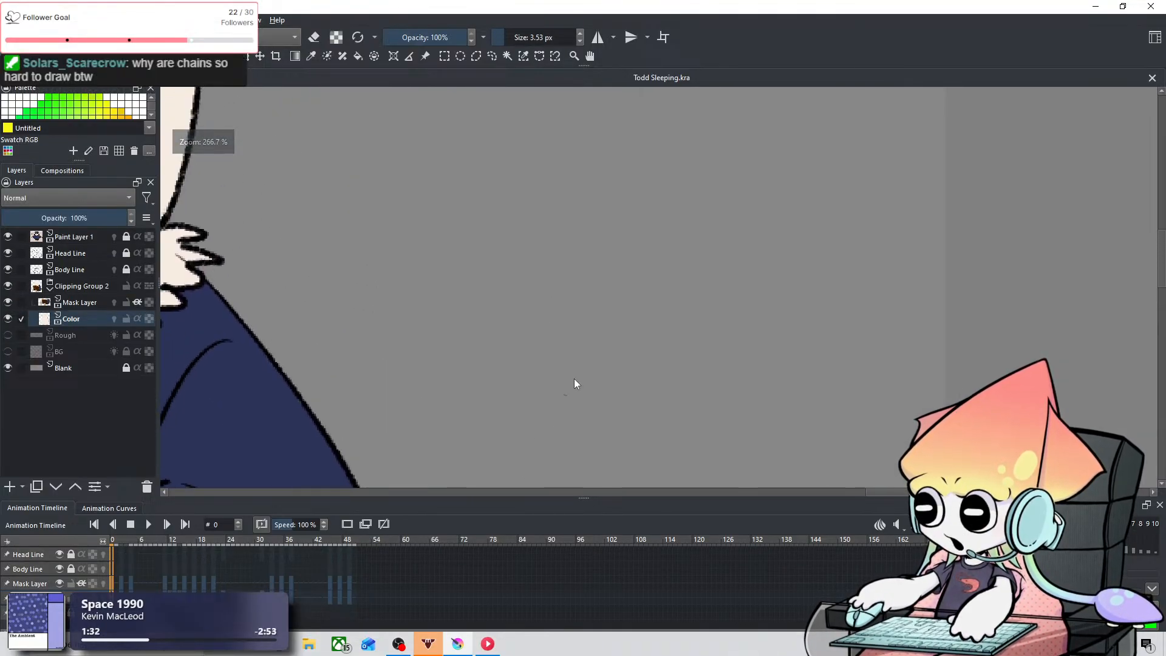
drag(624, 272, 622, 375)
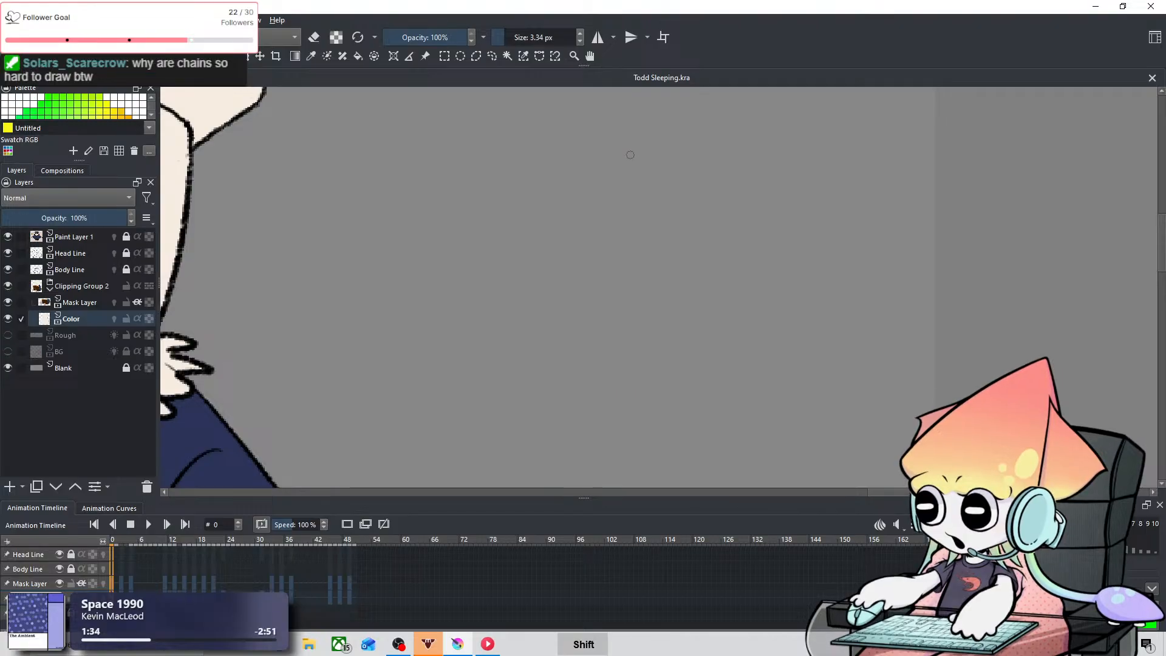
shift+drag(630, 155, 622, 155)
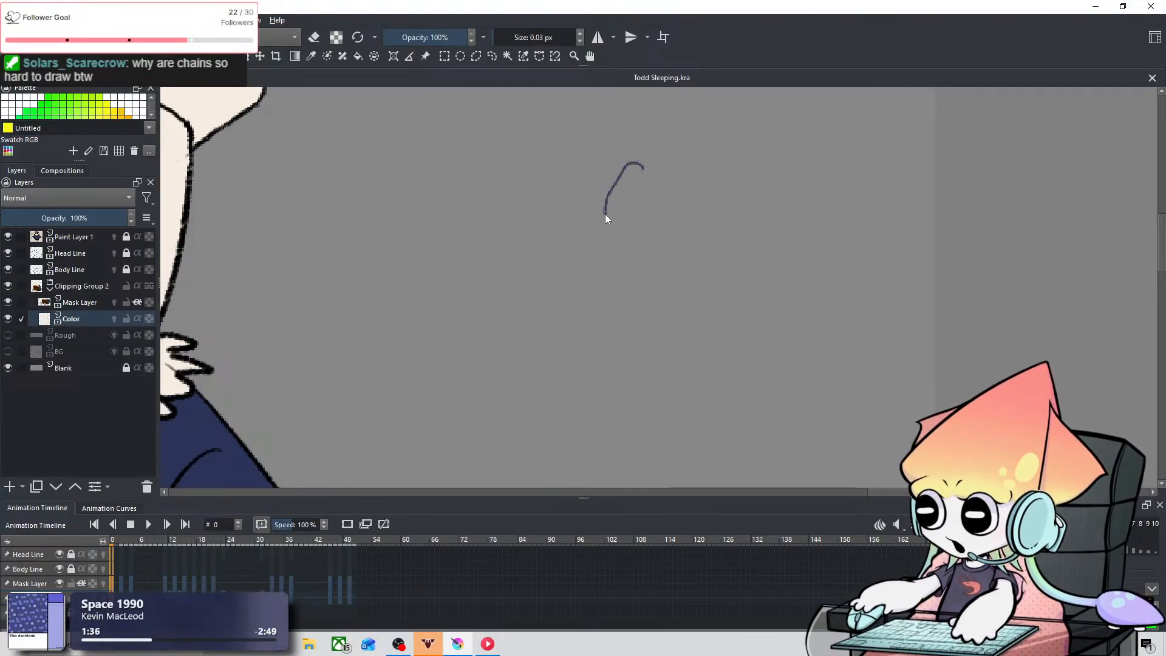
key(ctrl+z)
mouse_move(601, 178)
mouse_down()
mouse_move(638, 223)
mouse_move(640, 156)
mouse_move(608, 185)
mouse_move(636, 179)
mouse_move(614, 171)
mouse_up()
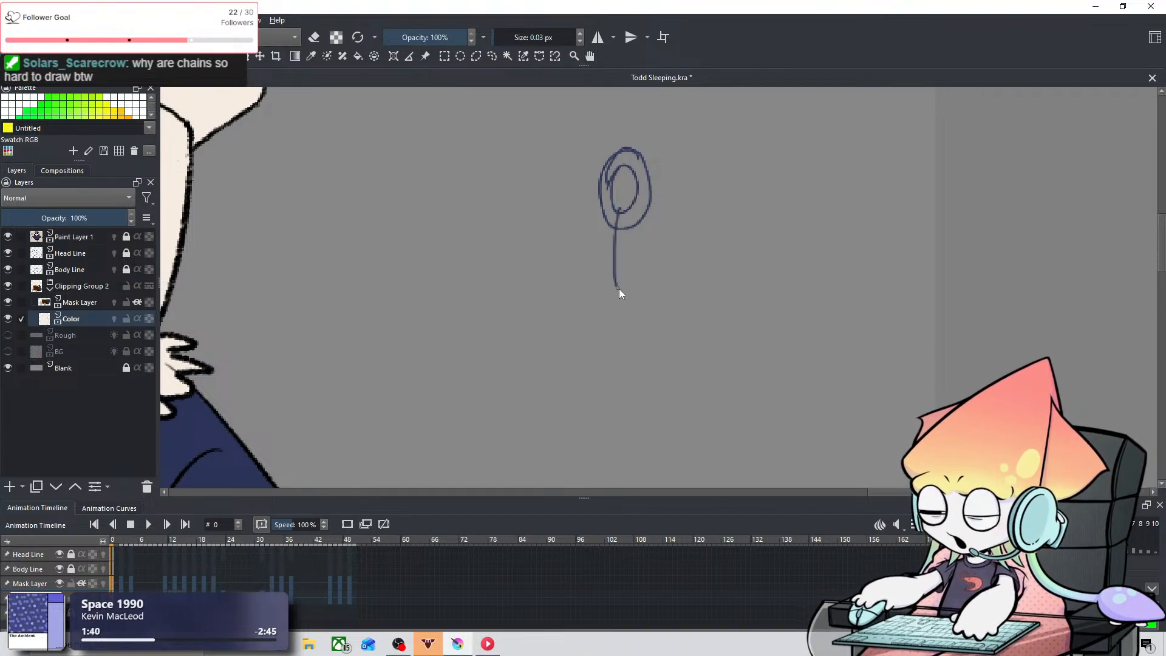
drag(620, 292, 623, 211)
drag(602, 284, 610, 293)
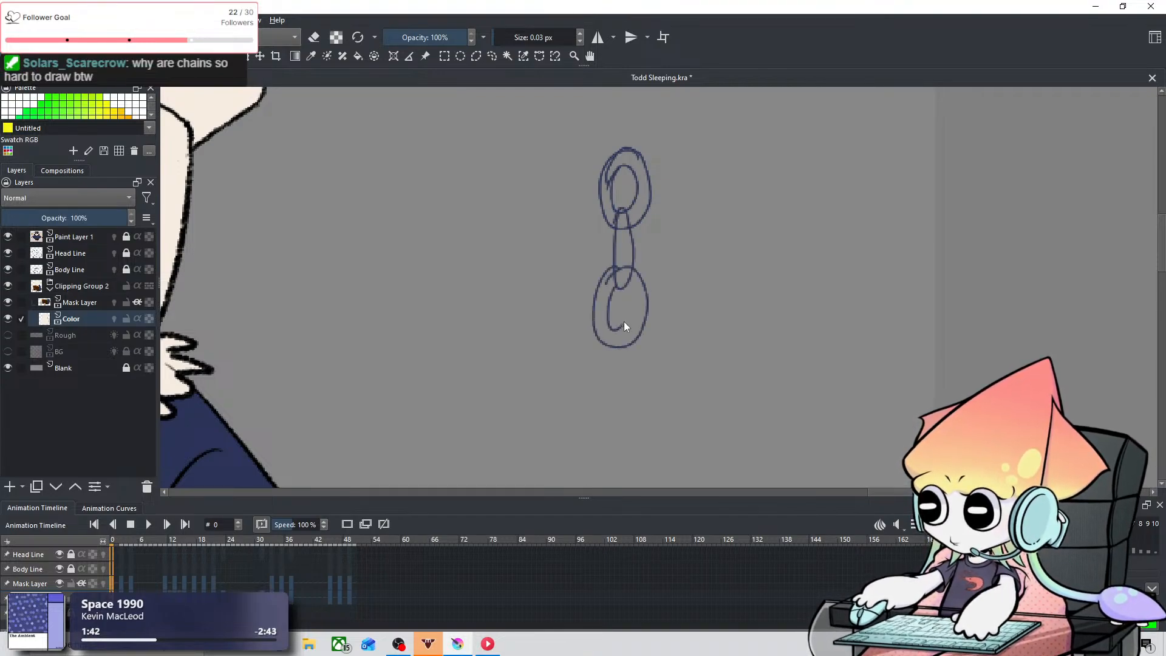
drag(620, 392, 620, 334)
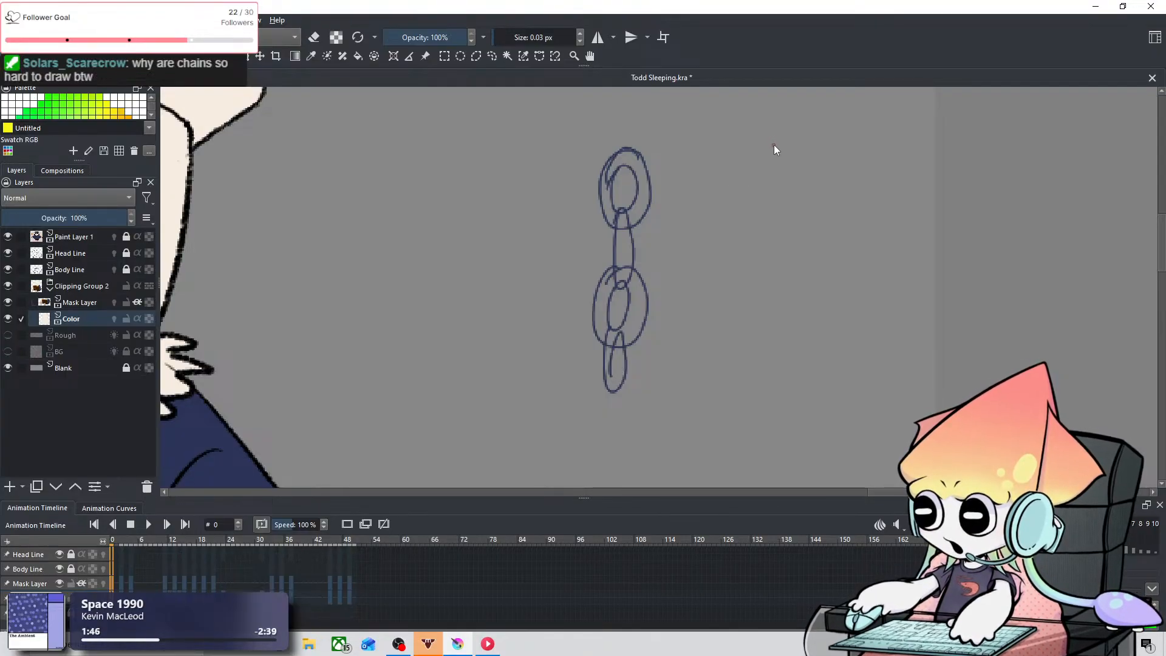
key(ctrl+z)
key(ctrl+z)
key(ctrl+z)
key(ctrl+z)
key(ctrl+z)
key(ctrl+z)
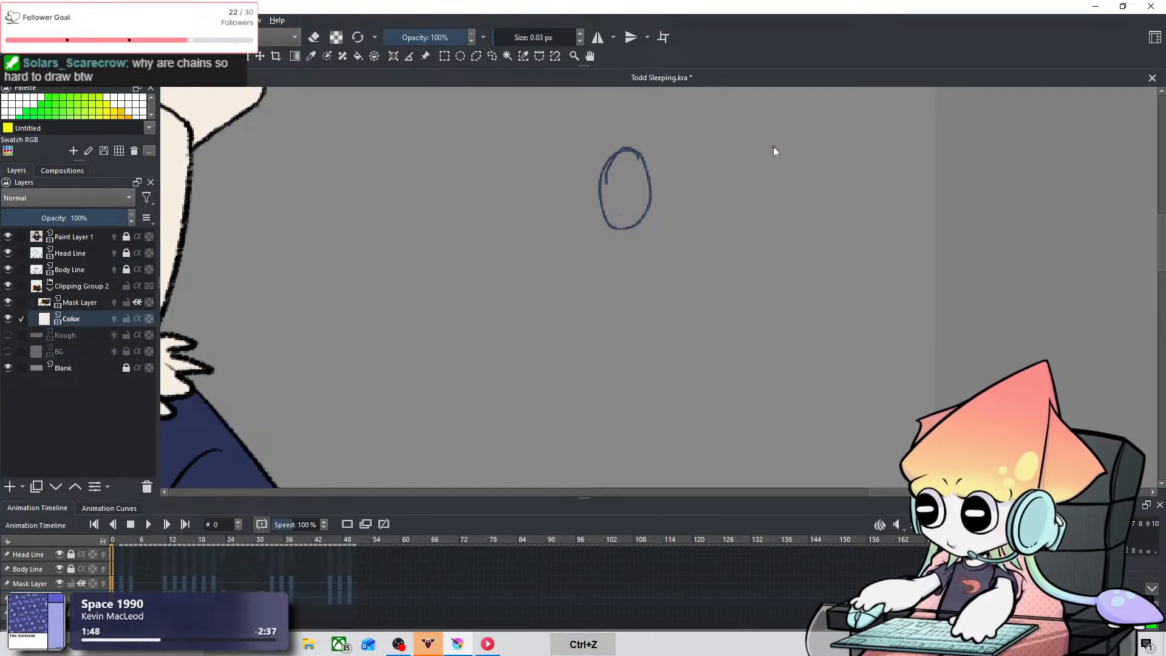
scroll(704, 233, down, 6)
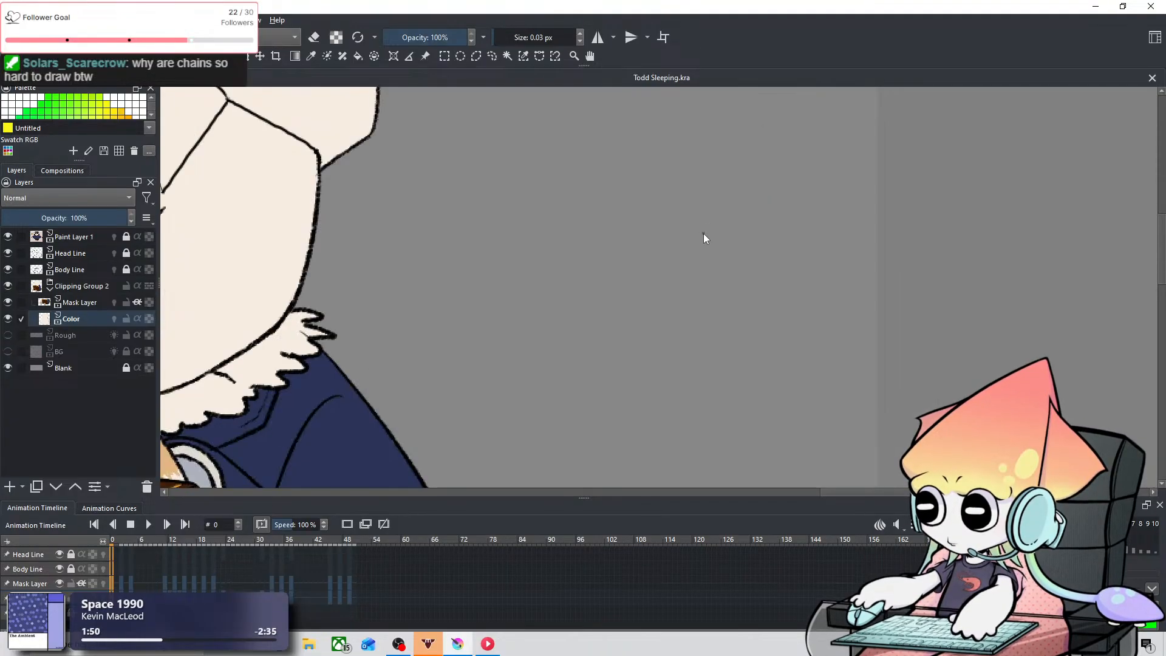
Step: Sketch a twisted strand of crossing curves in the empty area beside the owl's head on frame 0, and undo the sketch
drag(606, 325, 717, 215)
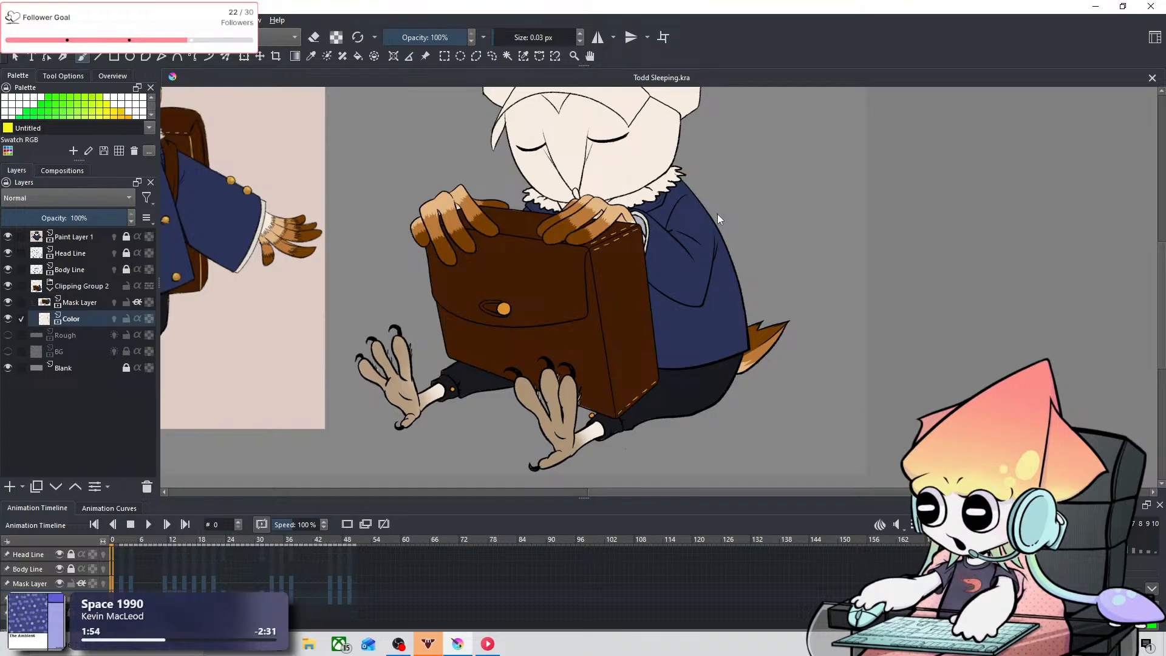
scroll(677, 285, down, 1)
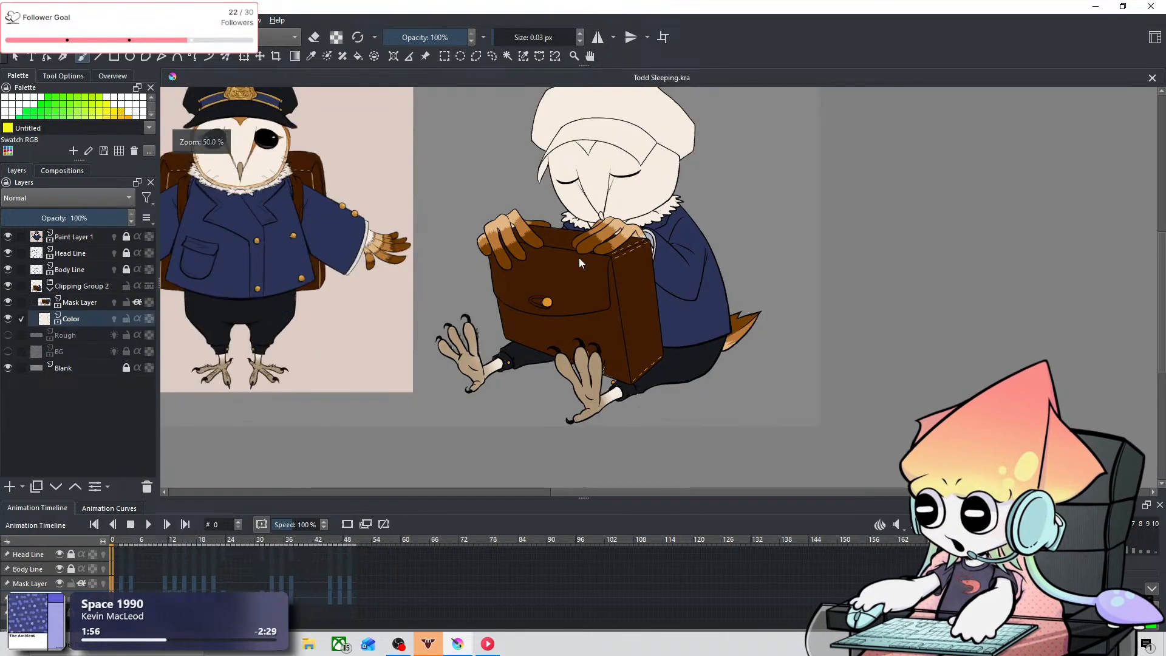
scroll(442, 215, up, 1)
scroll(591, 265, down, 1)
drag(591, 268, 535, 334)
scroll(755, 231, up, 4)
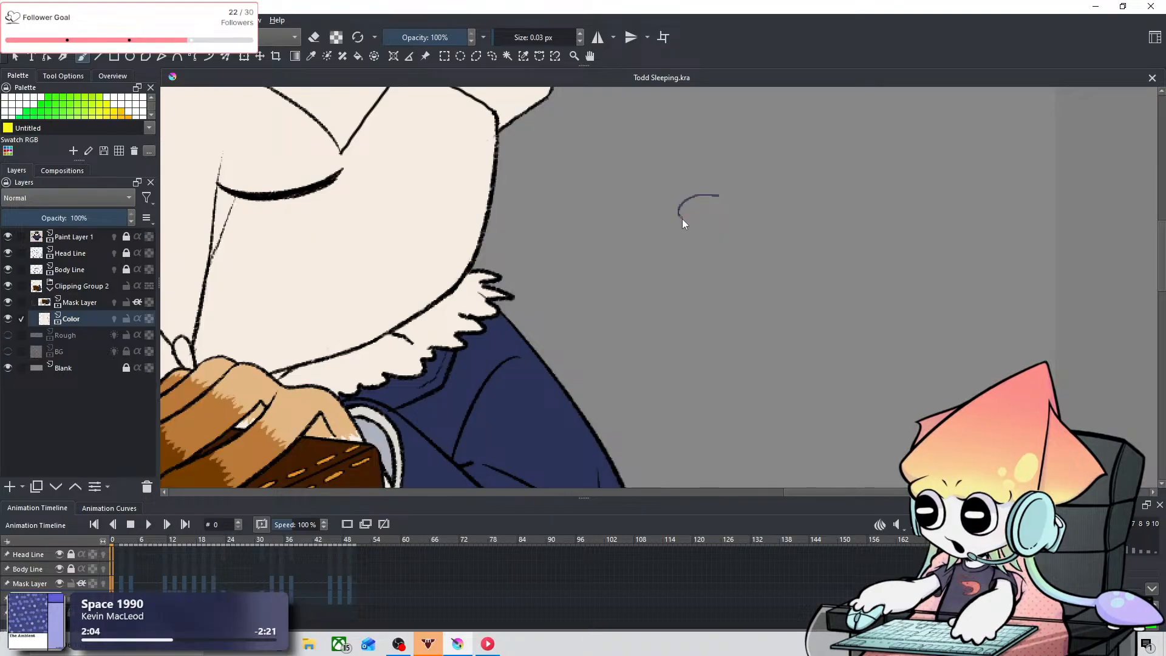
mouse_move(683, 223)
mouse_down()
mouse_move(715, 247)
mouse_move(709, 278)
mouse_up()
drag(720, 195, 693, 246)
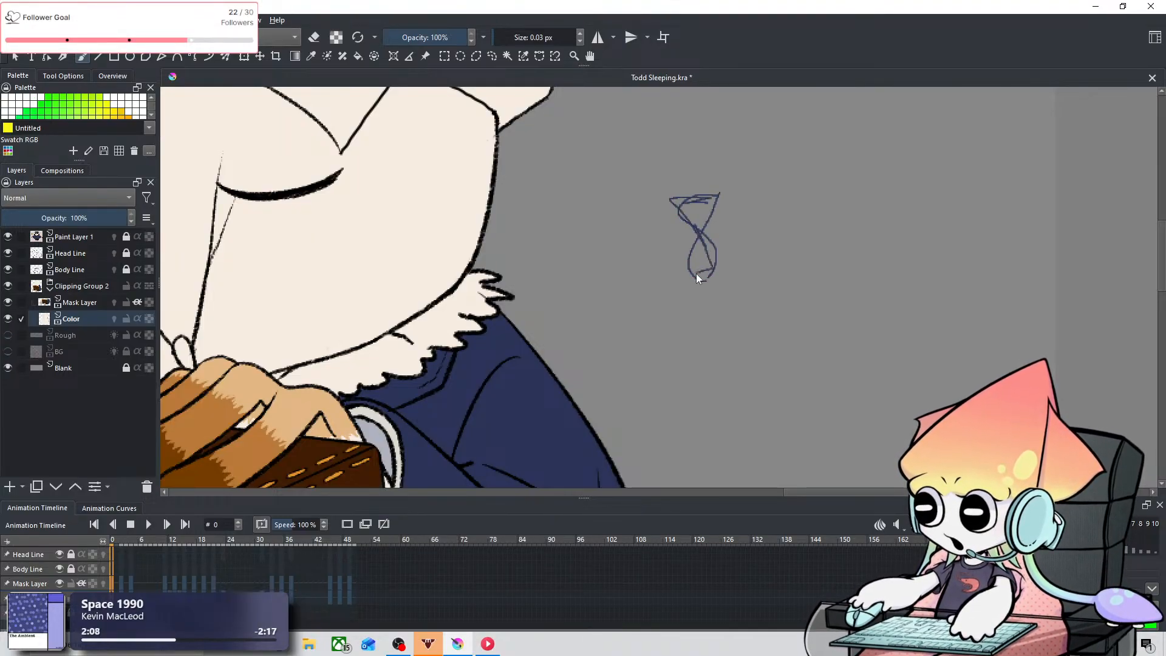
drag(698, 264, 703, 347)
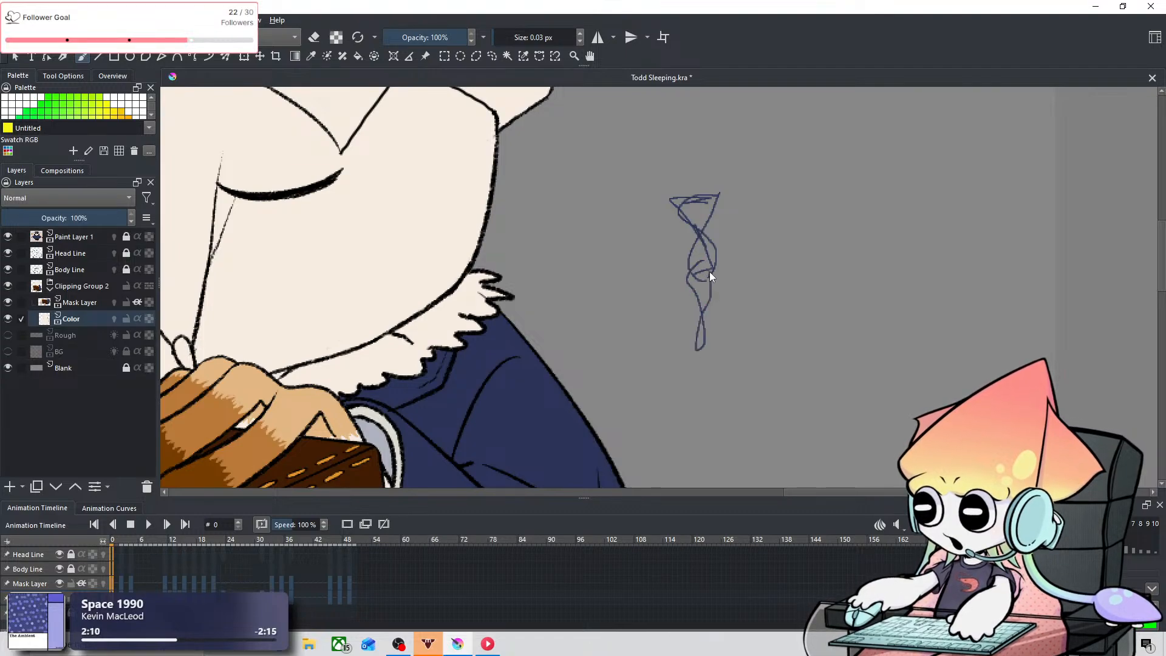
key(ctrl+z)
key(ctrl+z)
key(ctrl+z)
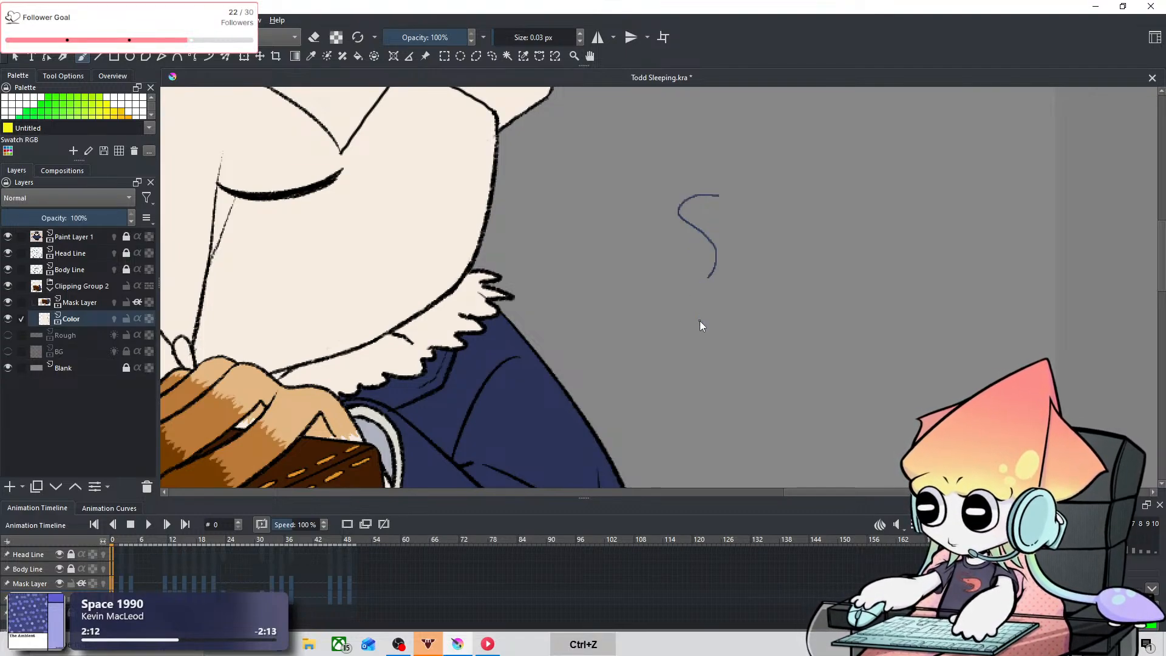
scroll(698, 321, down, 3)
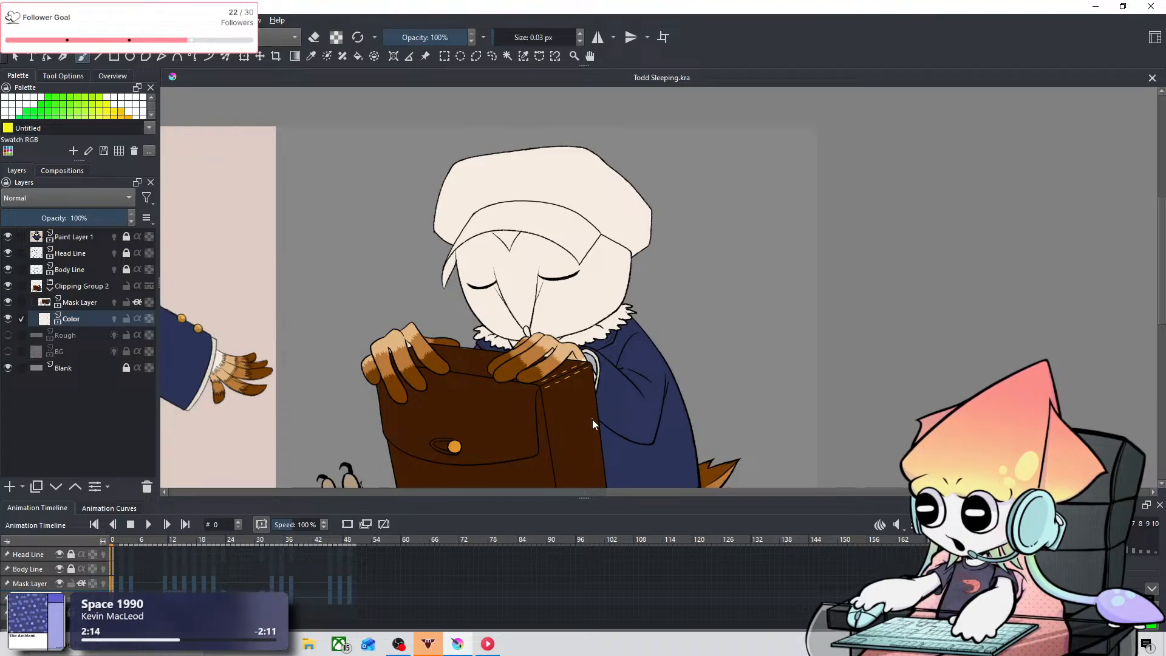
drag(592, 419, 643, 276)
scroll(643, 276, down, 2)
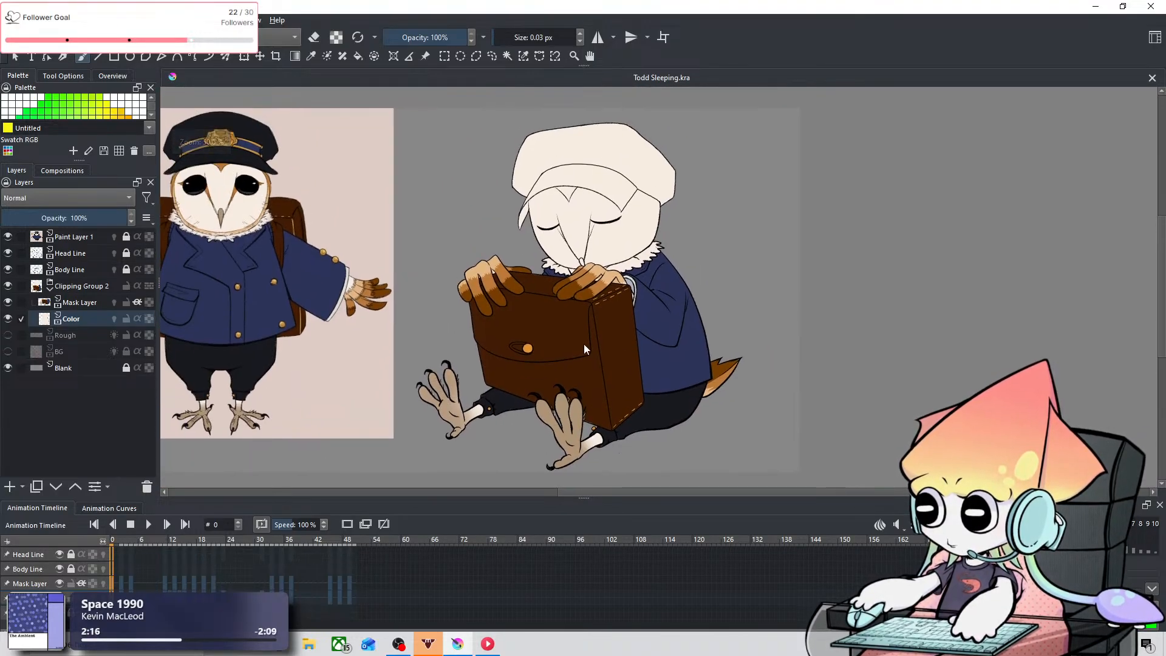
Step: Save the animation file
click(9, 20)
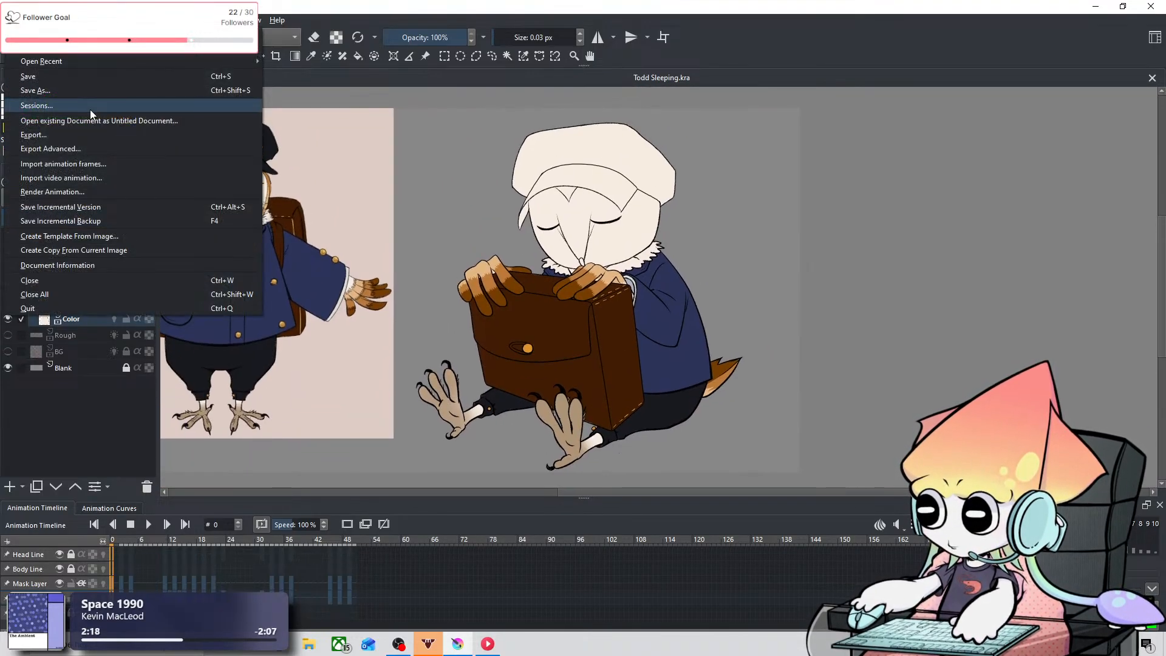
click(102, 78)
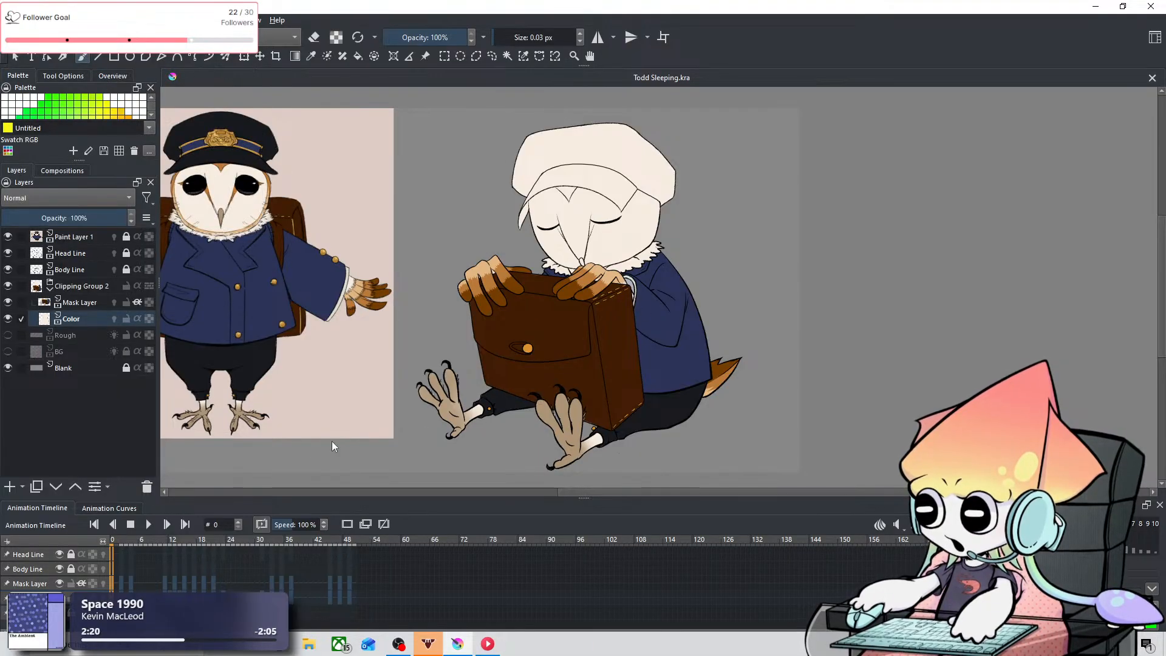
Step: Step through the keyframes up to frame 41 to check the body colors, and inspect the bag and collar up close on frame 0
key(Right)
key(Right)
key(Right)
key(Right)
key(Right)
key(Right)
key(Right)
key(Right)
key(Right)
key(Right)
key(Right)
key(Right)
key(Right)
key(Right)
key(Right)
key(Right)
key(Right)
key(Right)
key(Right)
key(Right)
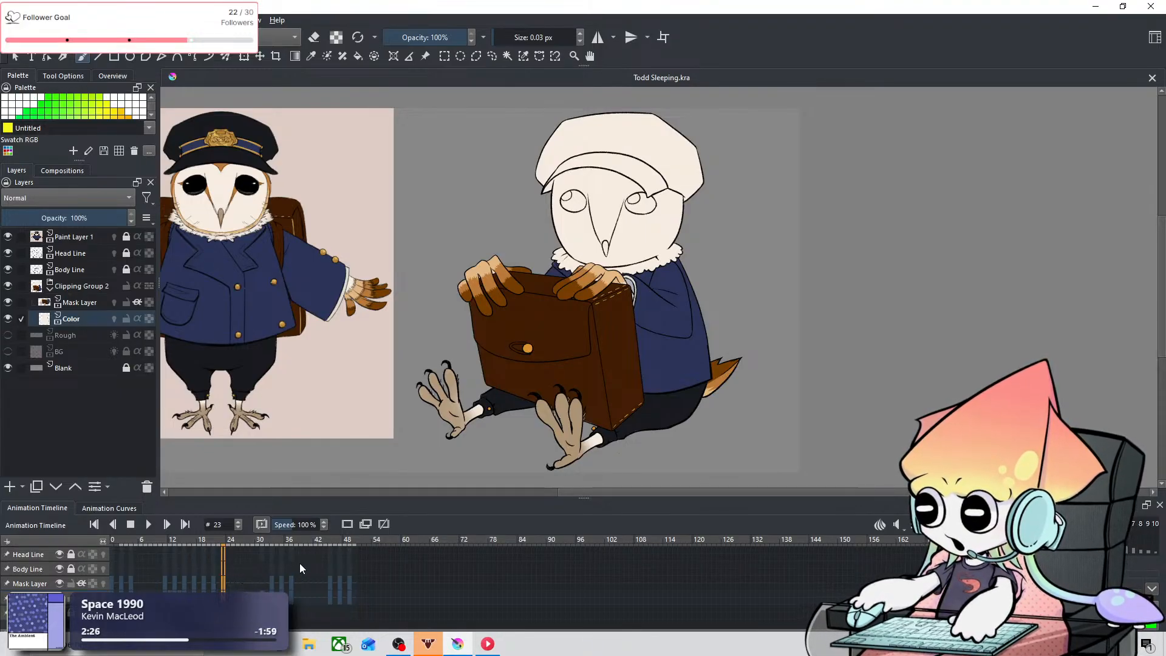
key(Right)
key(Right)
key(Right)
key(Right)
key(Right)
key(Right)
key(Right)
key(Right)
key(Right)
key(Right)
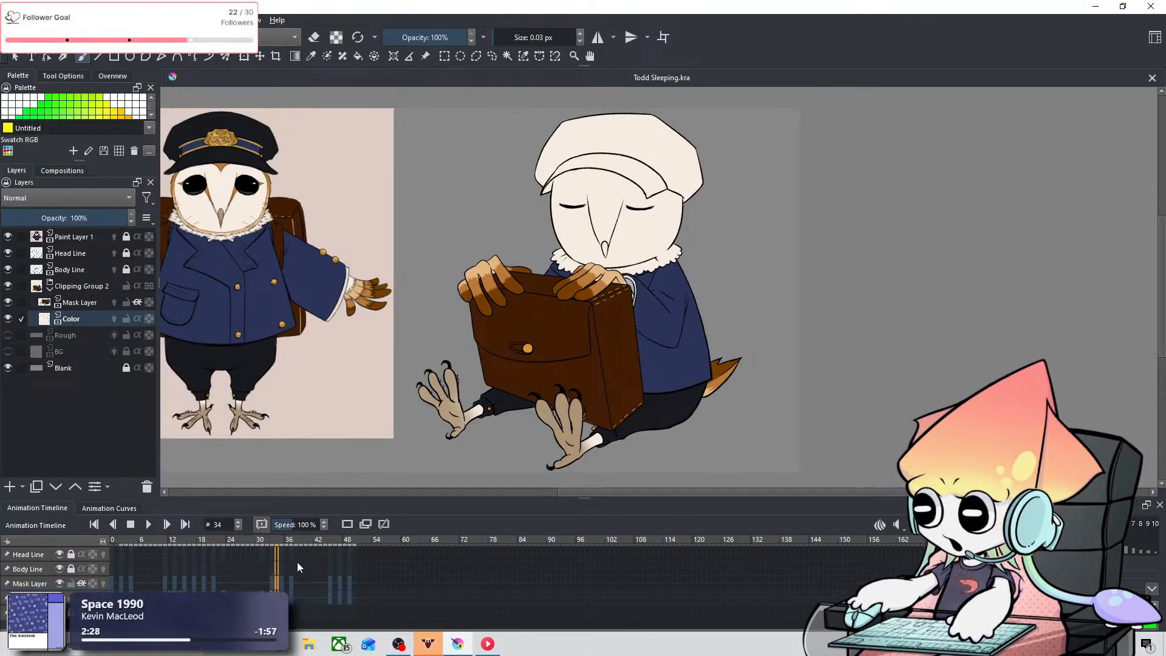
key(Right)
key(Right)
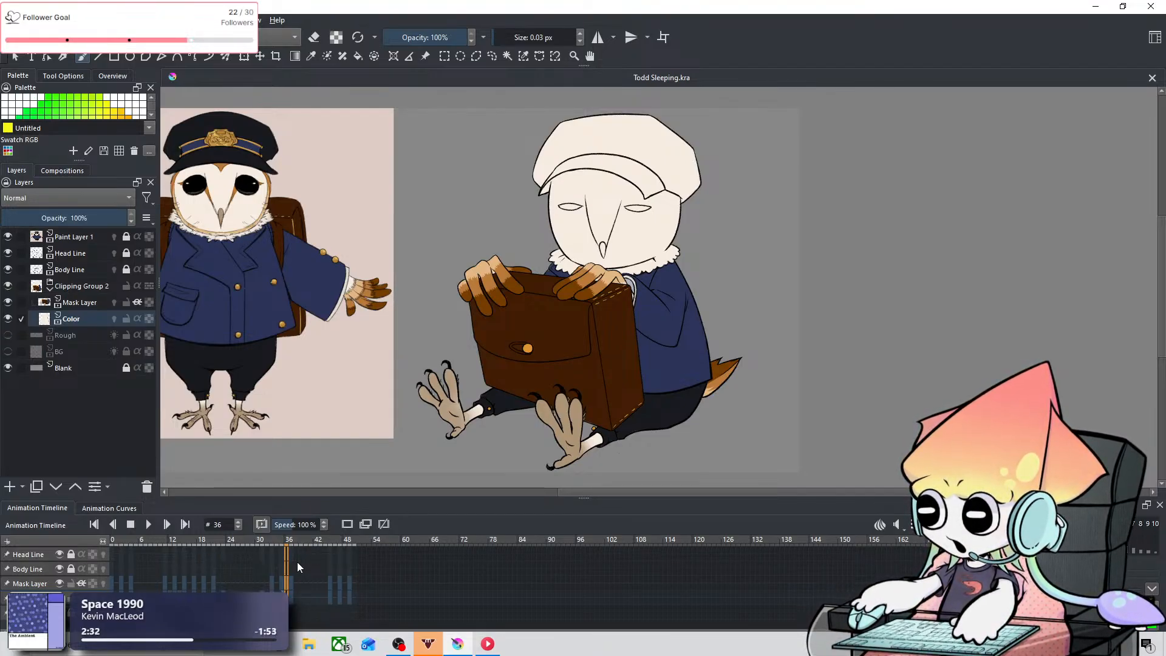
key(Right)
key(Right)
key(Right)
key(Right)
key(Right)
key(Right)
key(Right)
key(Right)
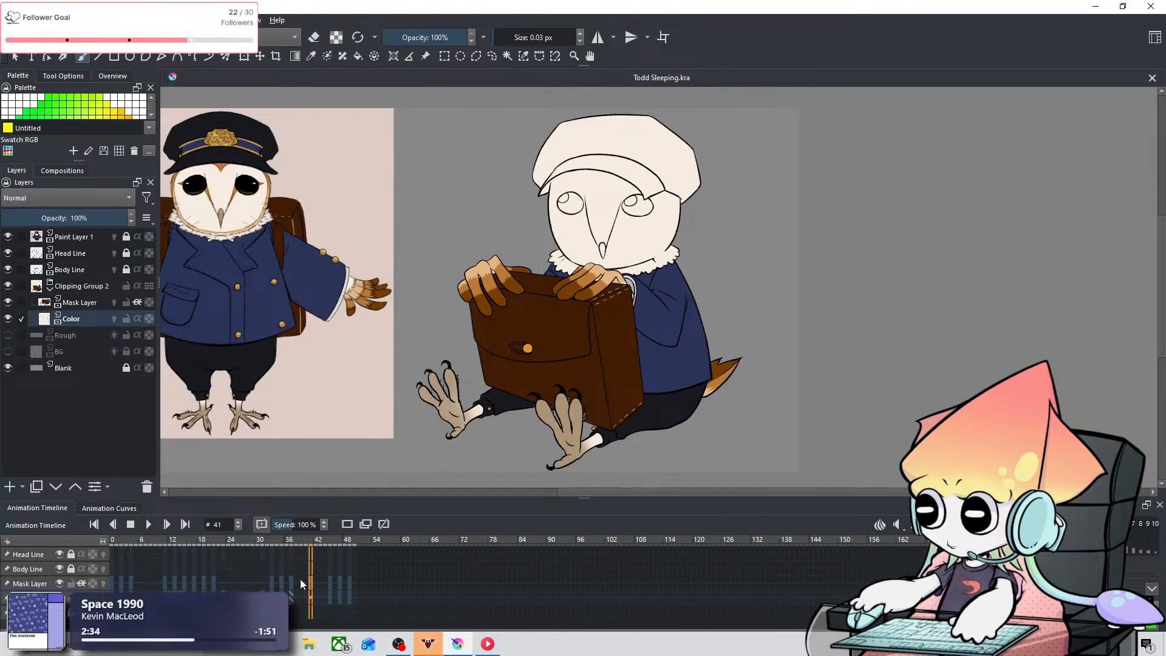
click(298, 584)
click(273, 583)
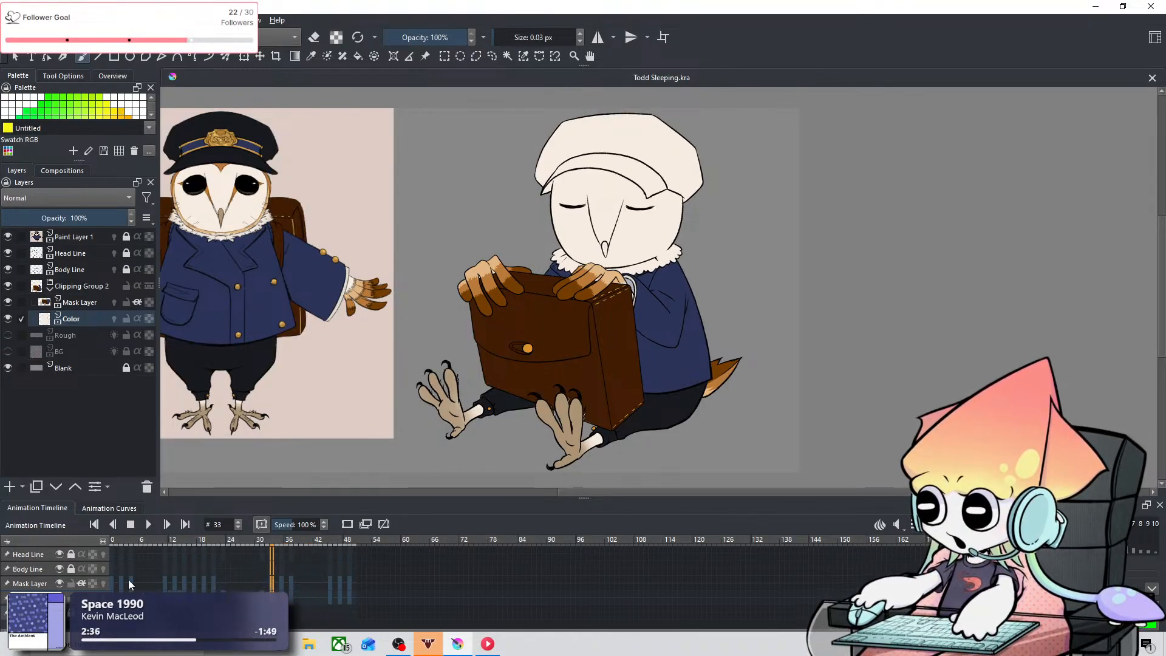
click(120, 587)
key(Left)
key(Left)
scroll(589, 377, up, 2)
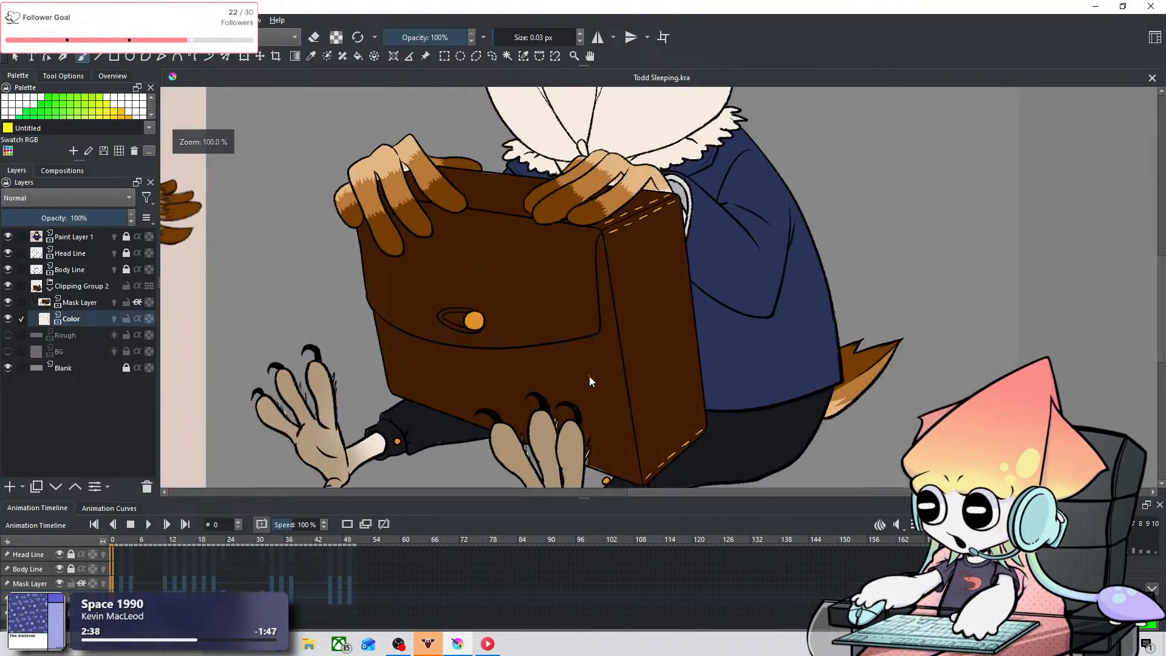
scroll(589, 376, down, 2)
scroll(698, 246, up, 4)
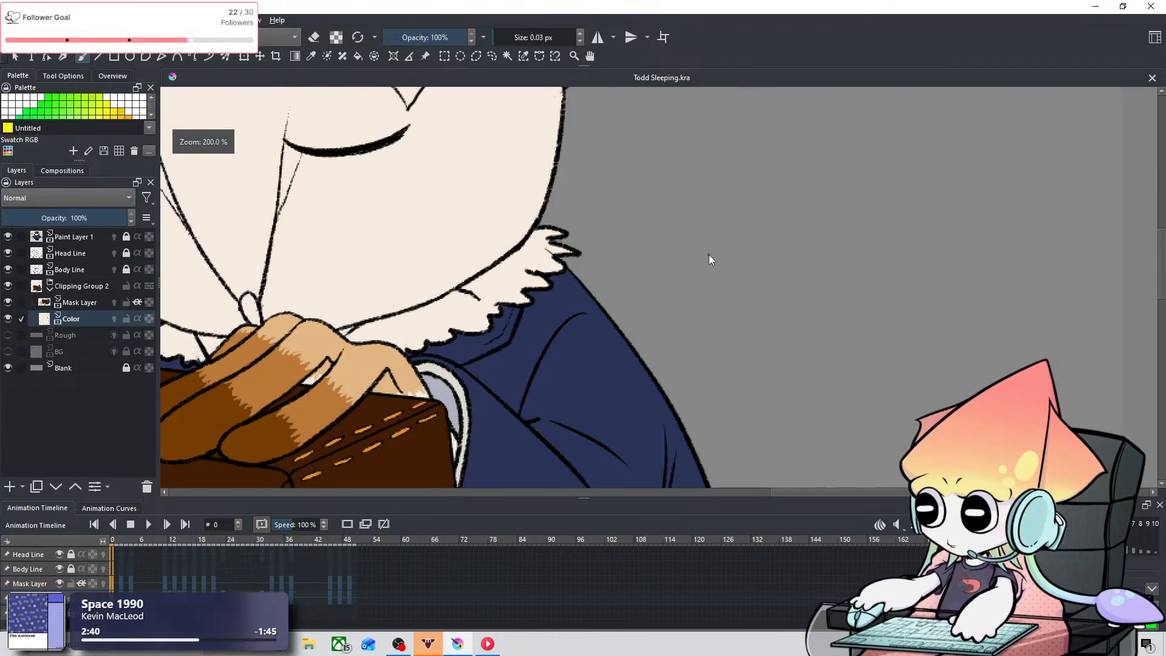
scroll(626, 337, down, 4)
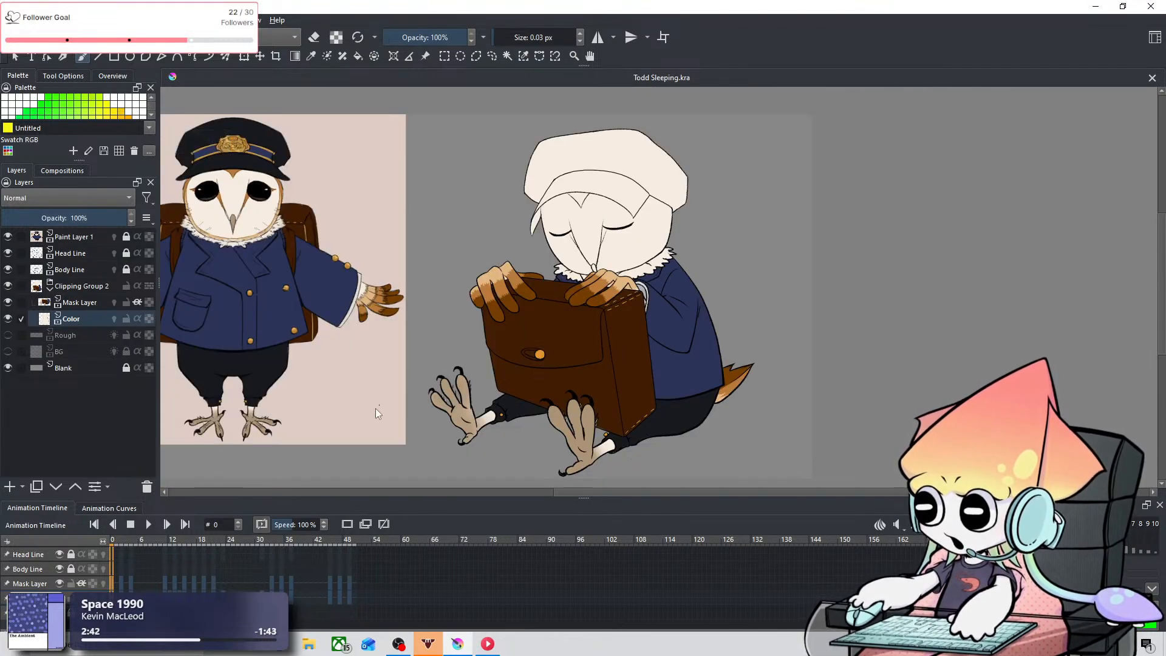
Step: Check the owl's coloring on the opening keyframes up to frame 4 and save the animation file again
key(Right)
key(Right)
key(Right)
key(Right)
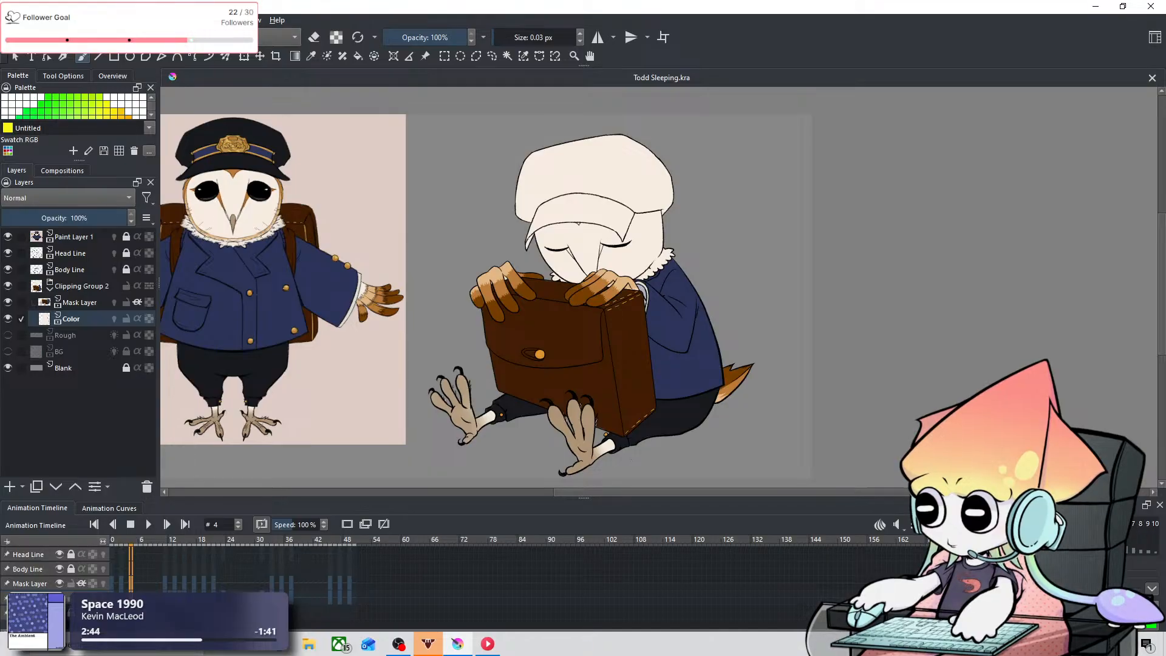
click(11, 20)
click(23, 79)
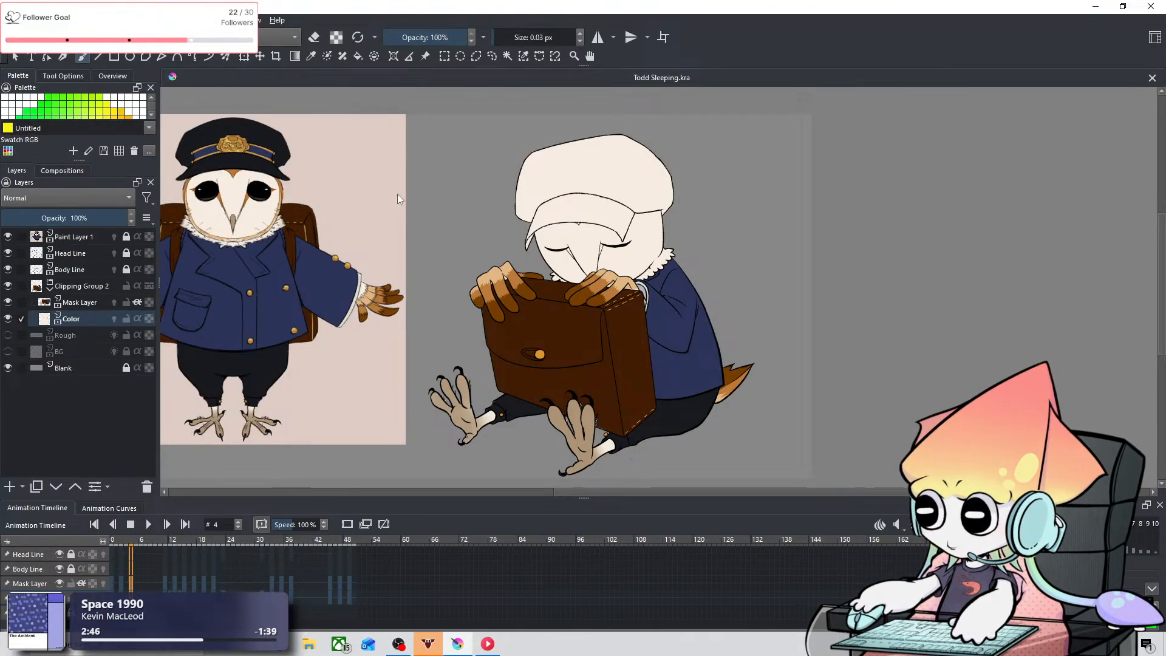
click(167, 524)
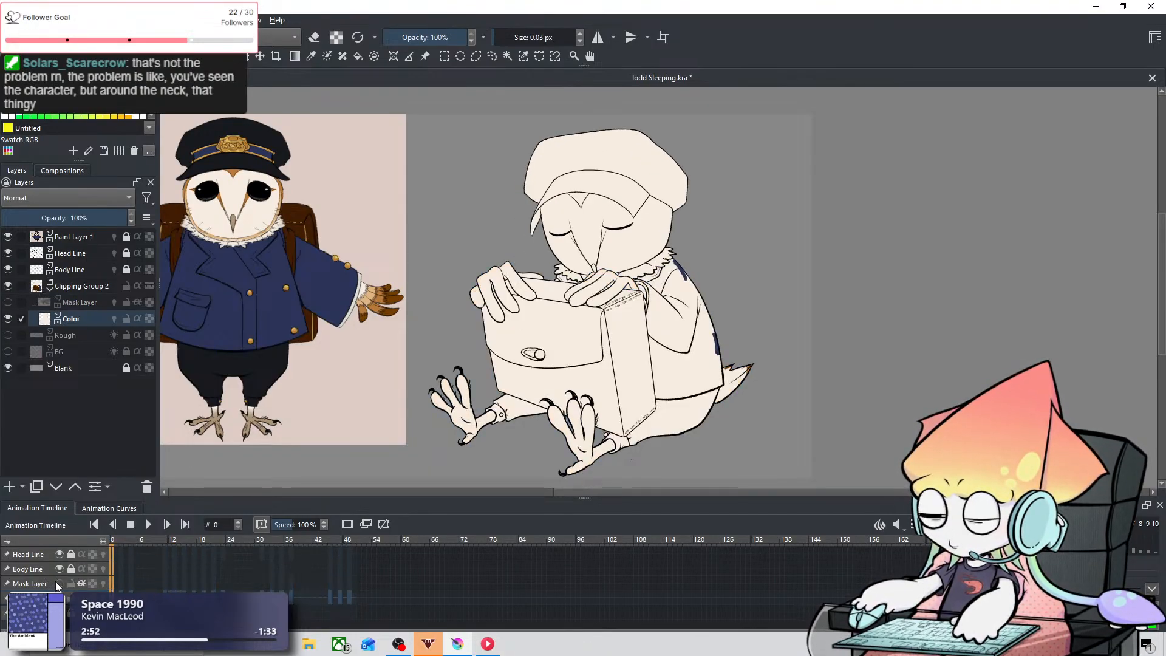
Step: Rename the Mask Layer to "body color"
click(37, 584)
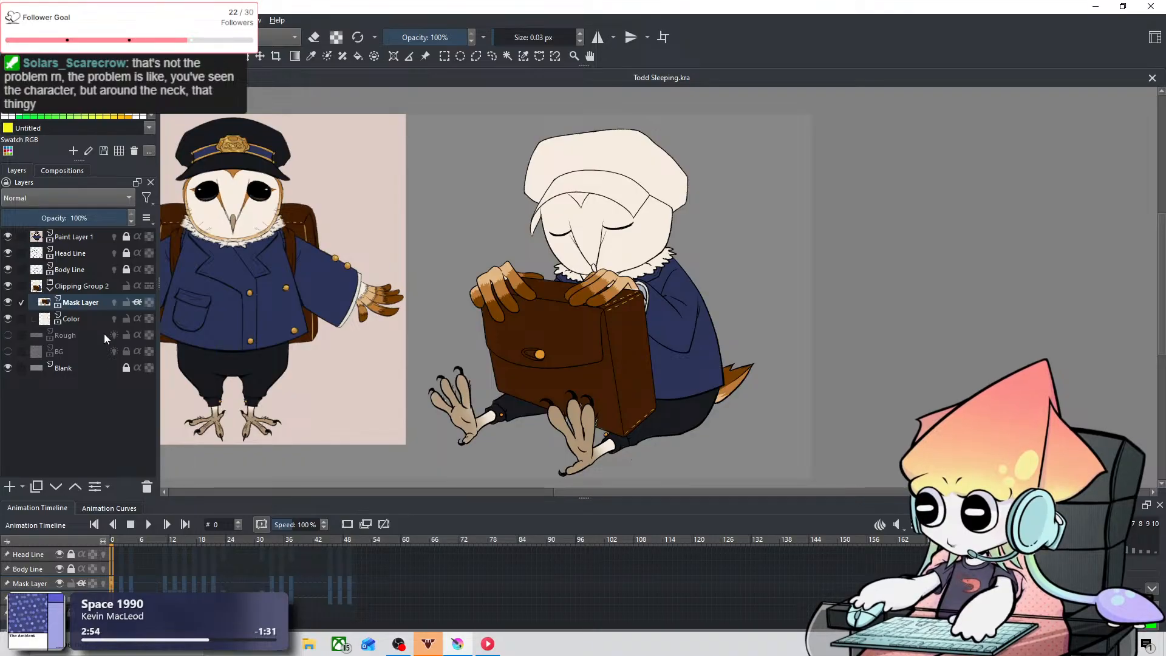
double_click(80, 303)
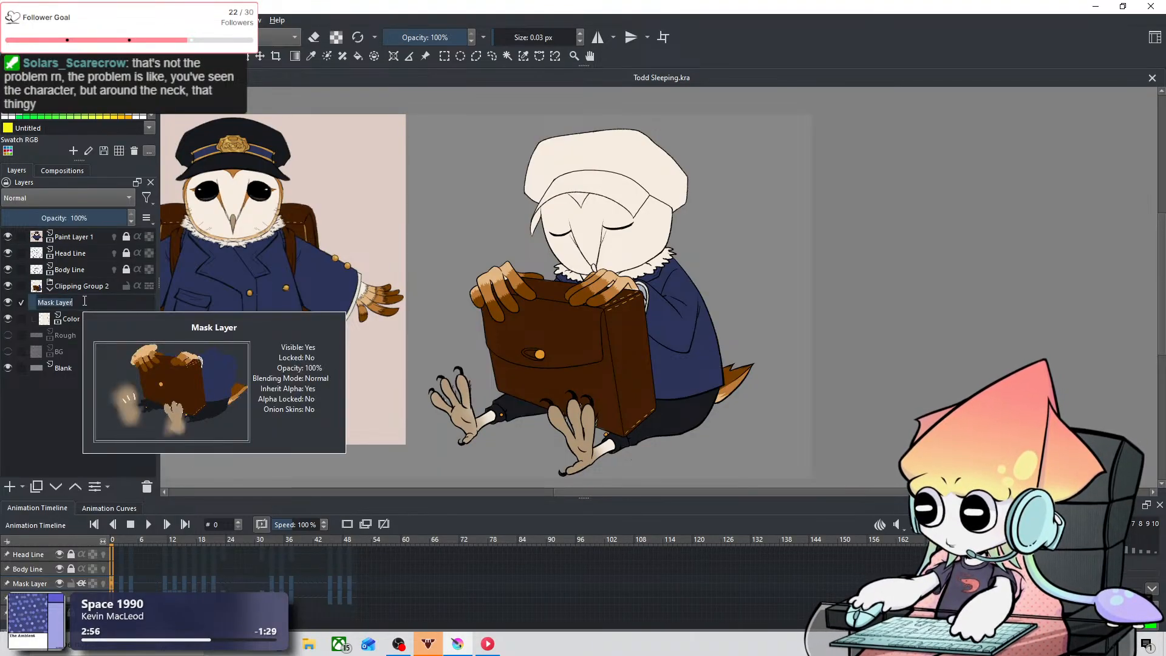
text(bo)
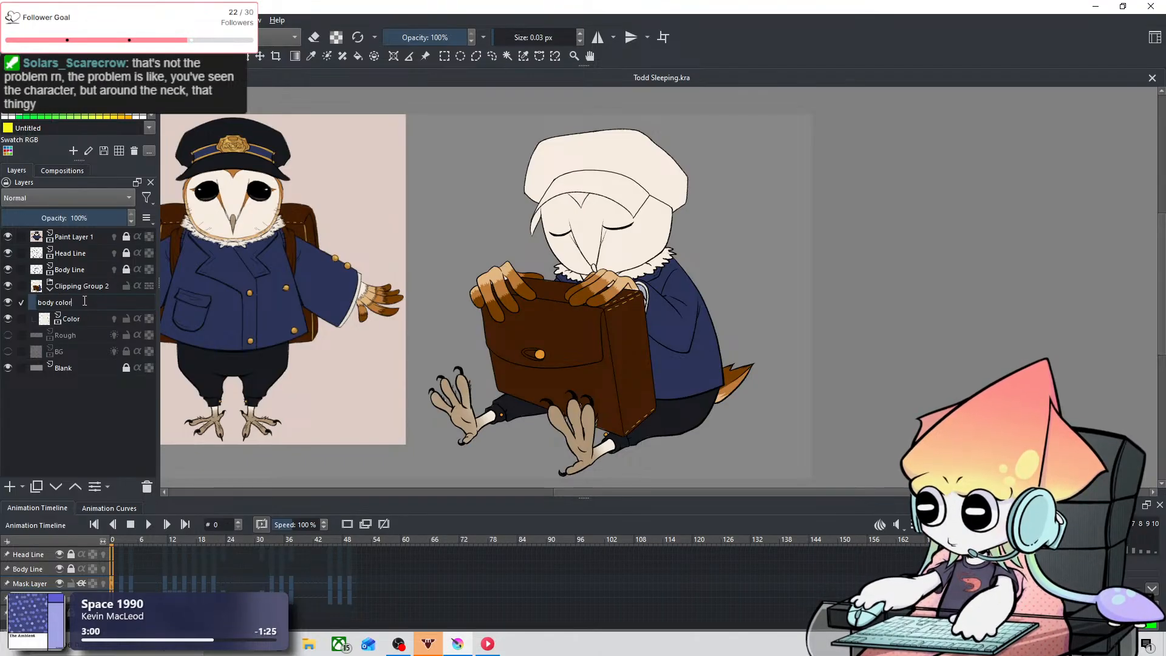
text(dy color)
Step: Make the Color layer active and toggle its visibility off and on to check what it holds
click(90, 319)
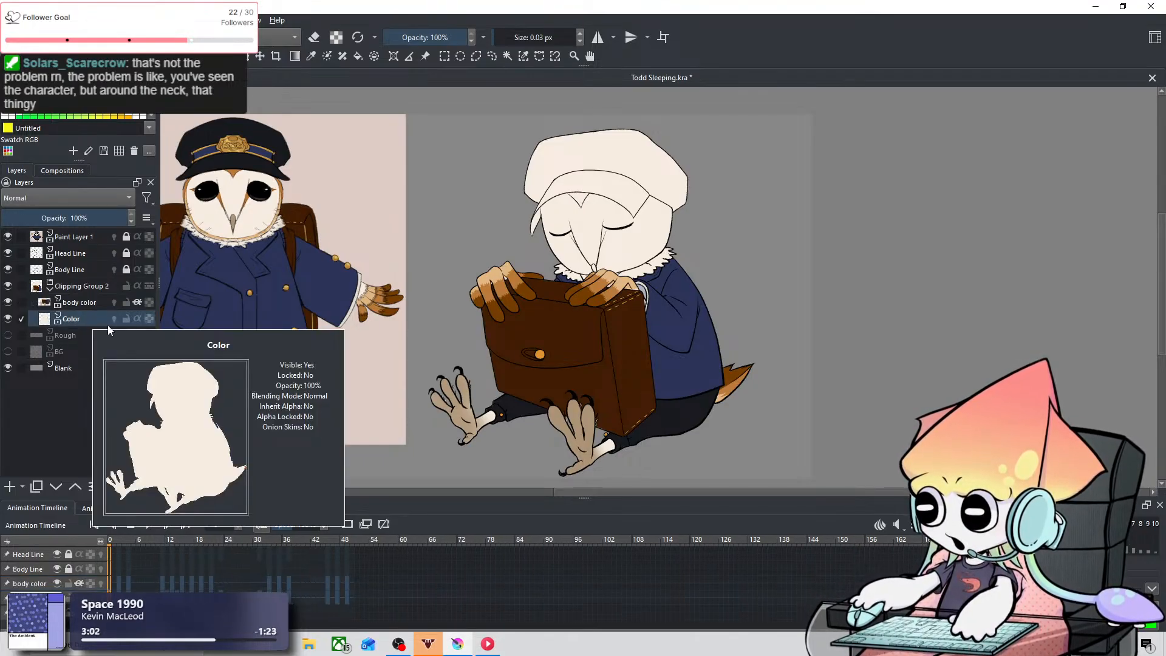
click(9, 319)
click(9, 319)
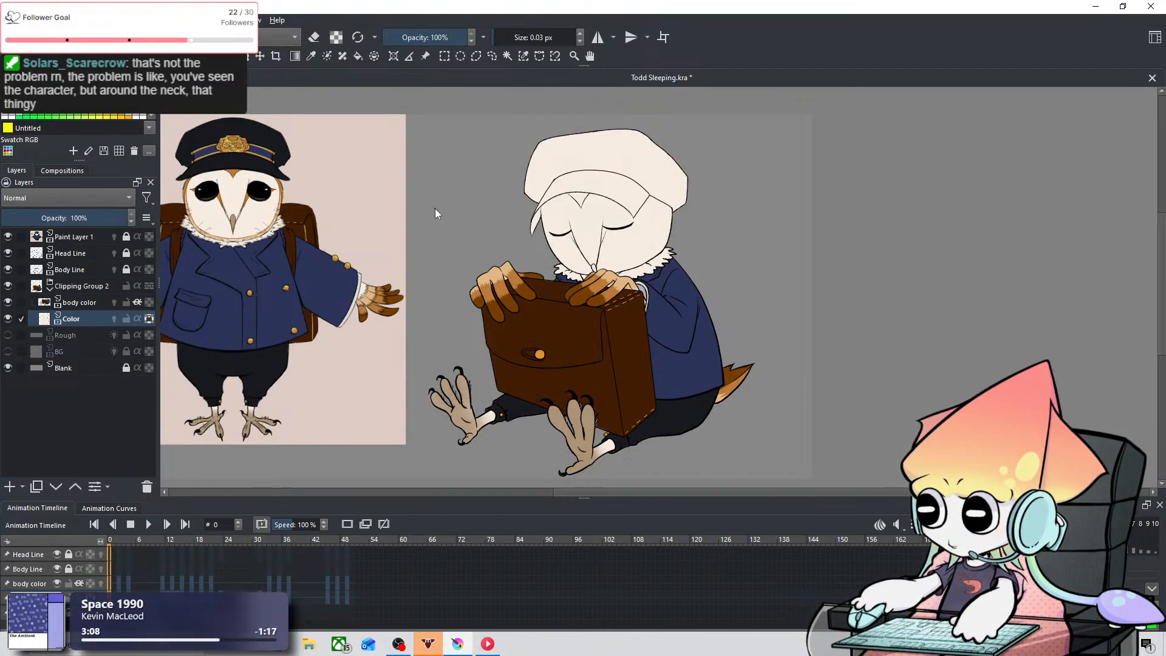
Step: Try an eraser stroke at 8.08 px inside the pointed forehead marking on frame 0, and undo it
scroll(435, 208, up, 3)
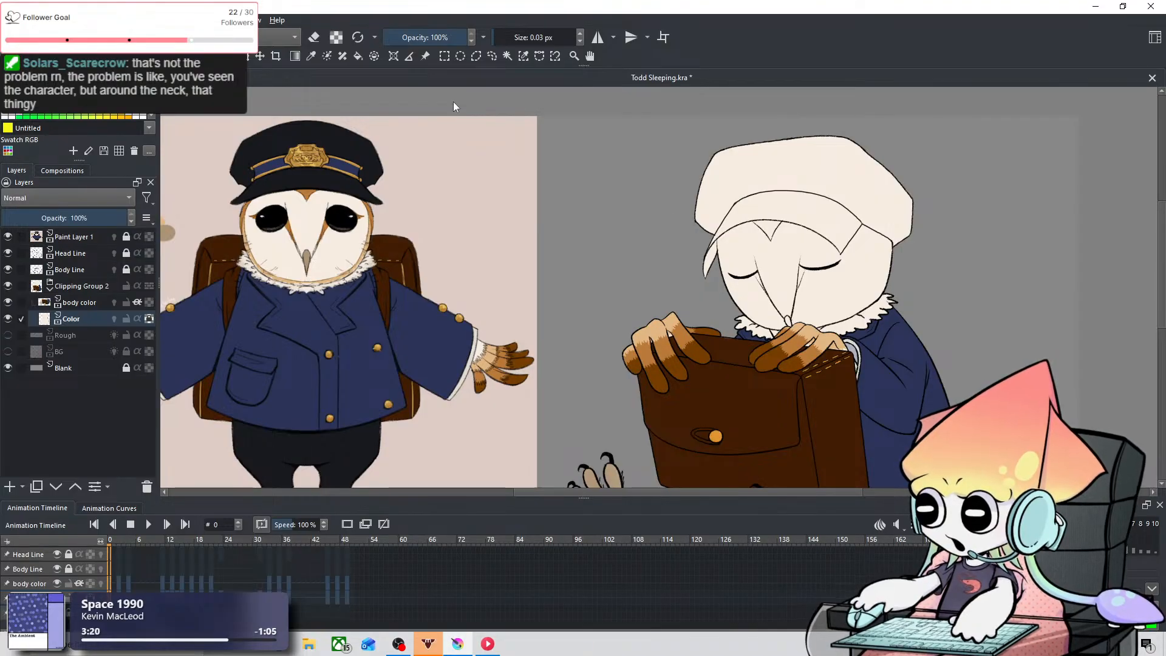
click(312, 57)
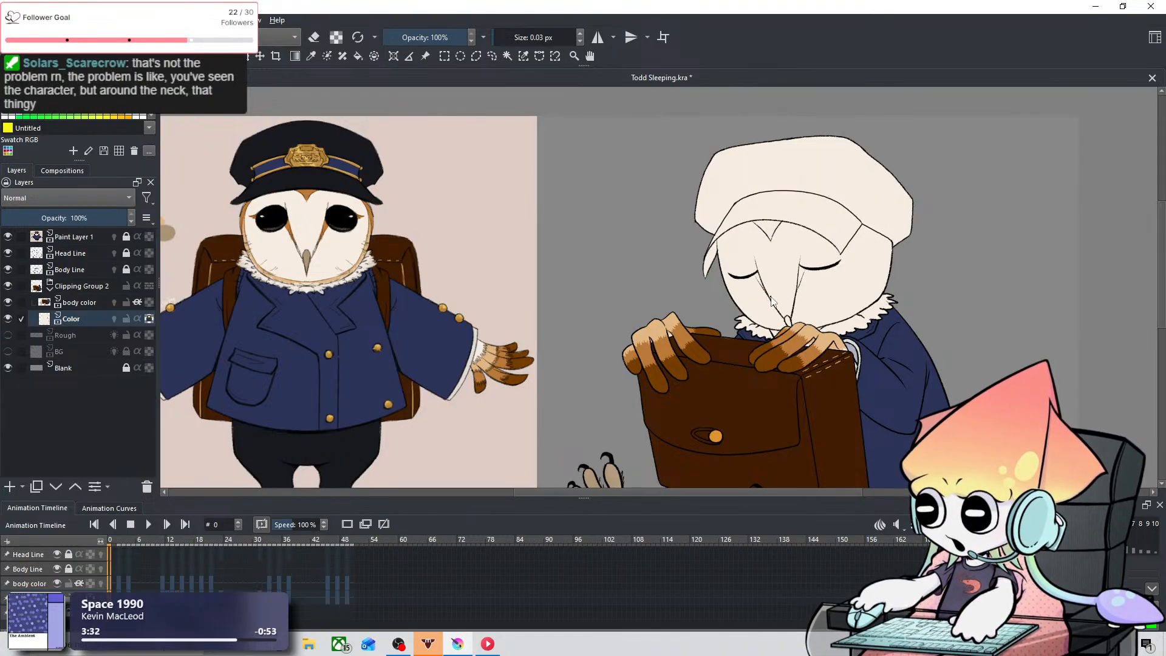
scroll(811, 238, up, 4)
scroll(641, 241, down, 1)
scroll(643, 241, up, 1)
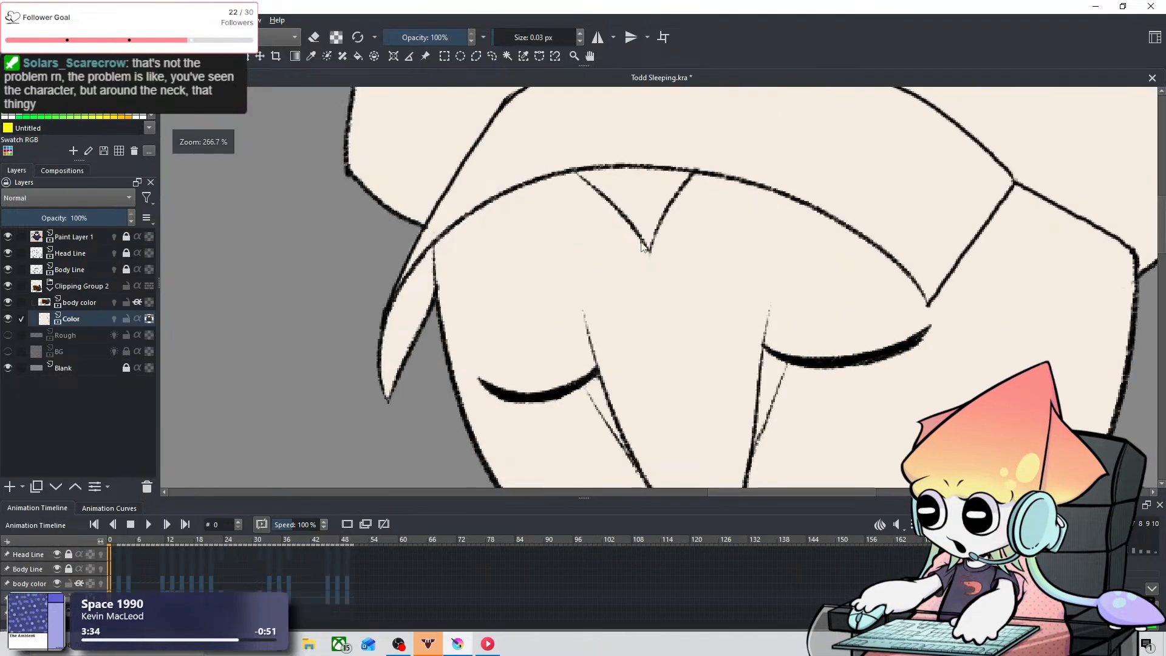
drag(630, 245, 694, 338)
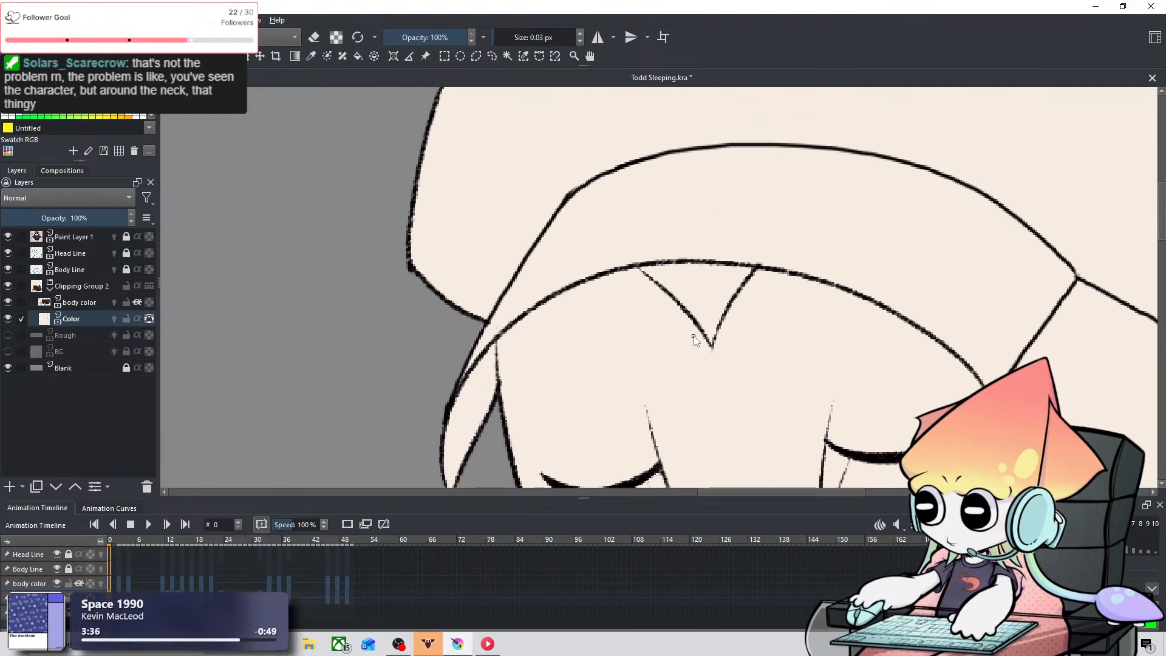
key(e)
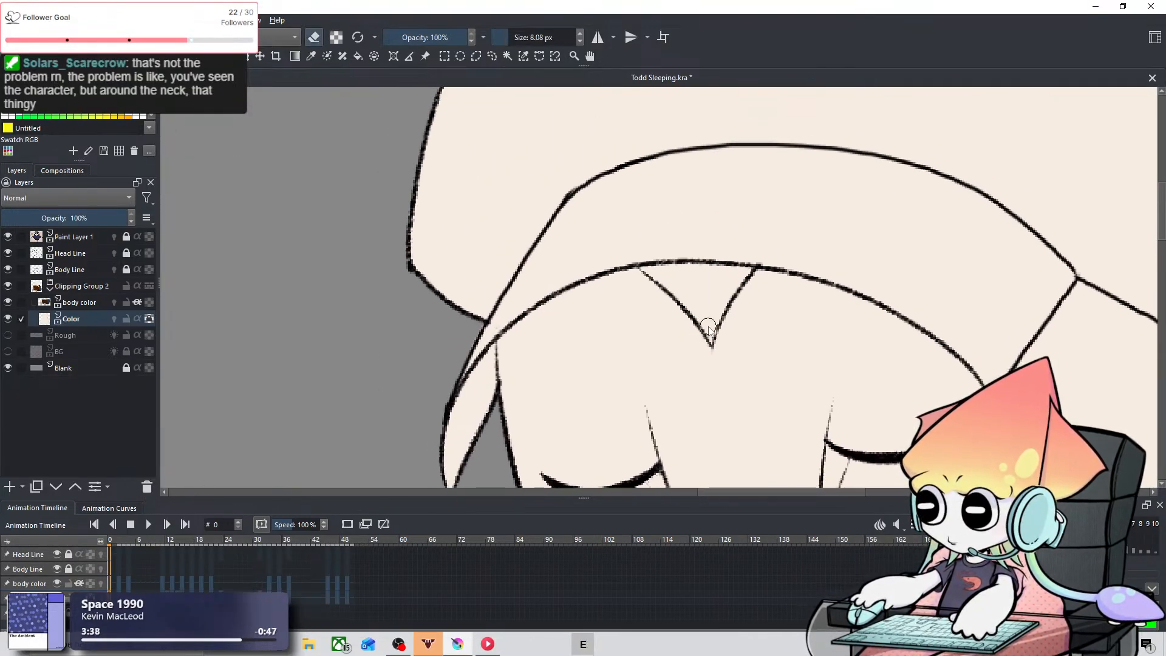
drag(714, 342, 695, 286)
key(ctrl+z)
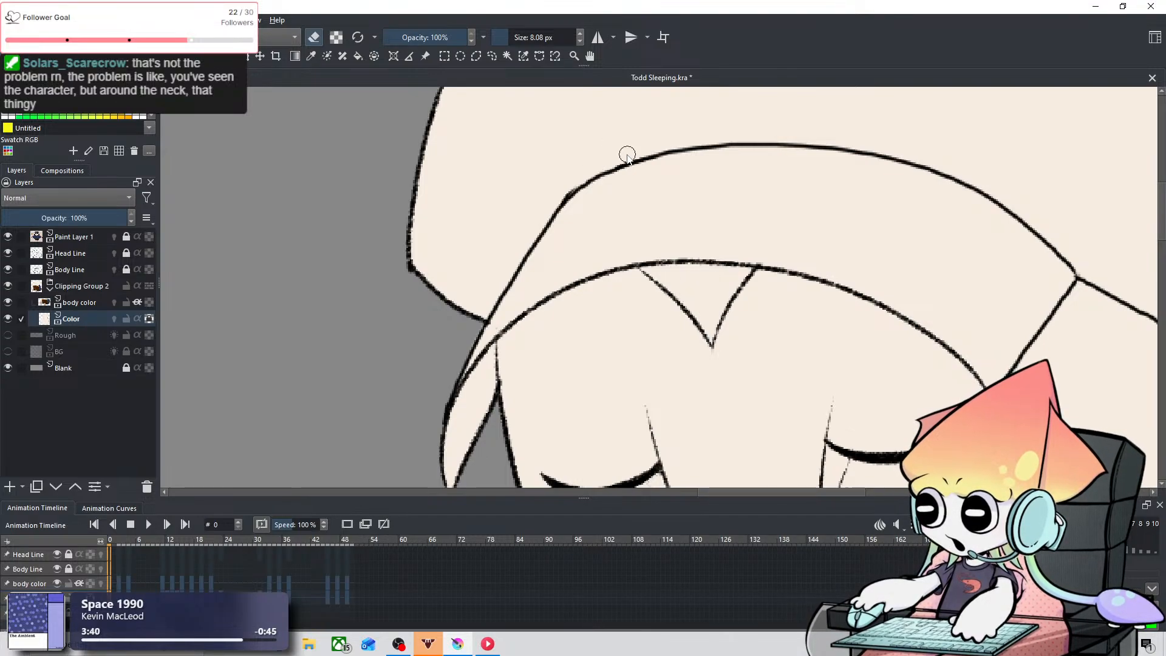
Step: Sample the orange-brown feather color, turn off eraser mode, and paint along the left edge of the pointed forehead marking at 8.20 px
scroll(624, 154, down, 3)
scroll(624, 153, down, 1)
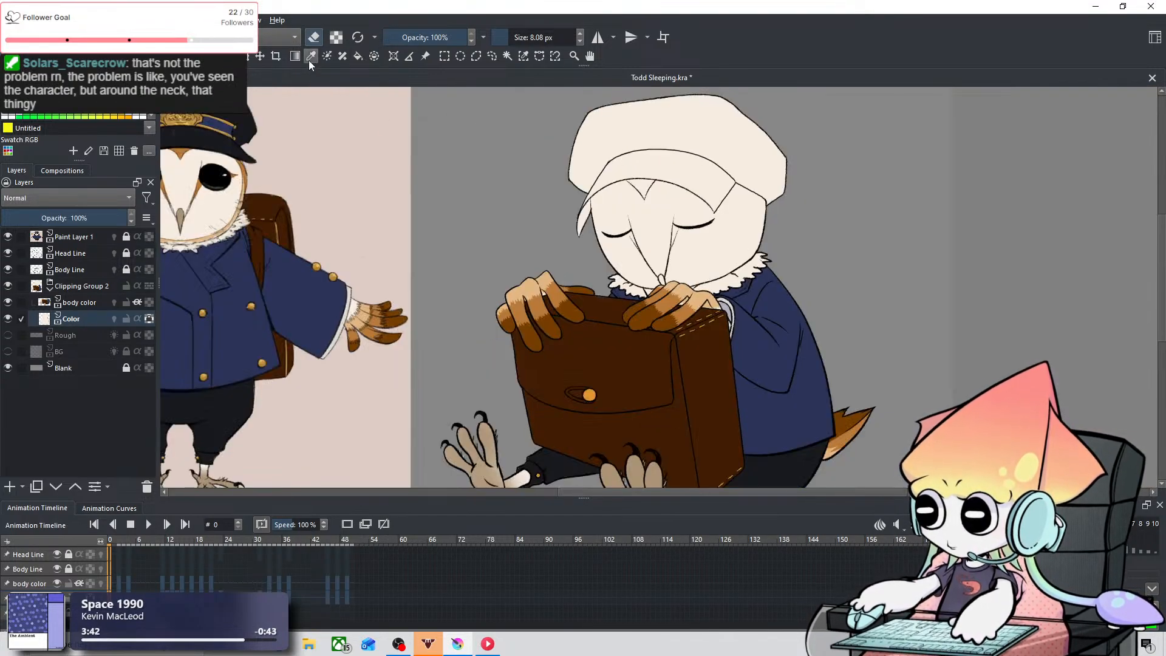
key(e)
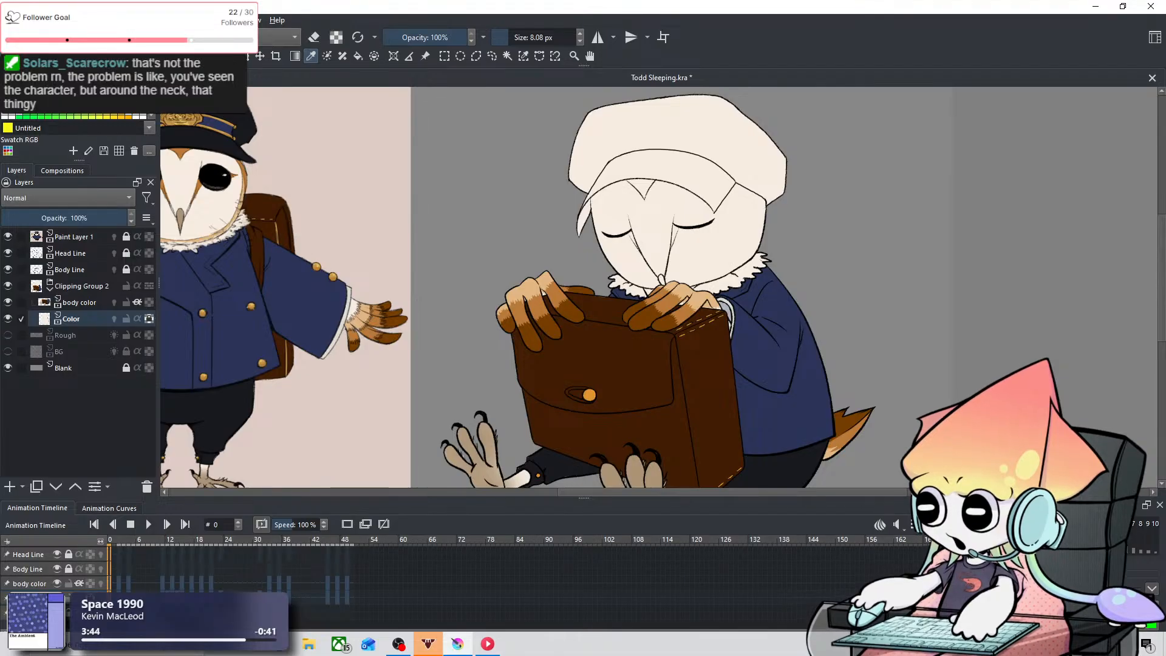
scroll(641, 183, up, 5)
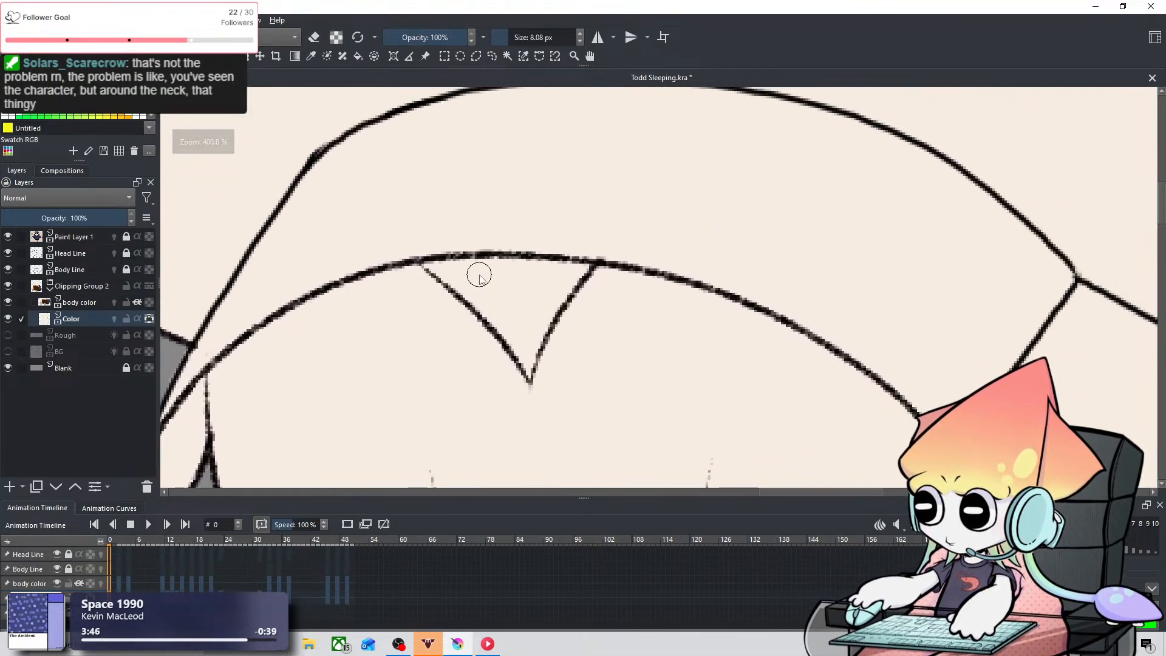
drag(489, 275, 533, 338)
key(ctrl+z)
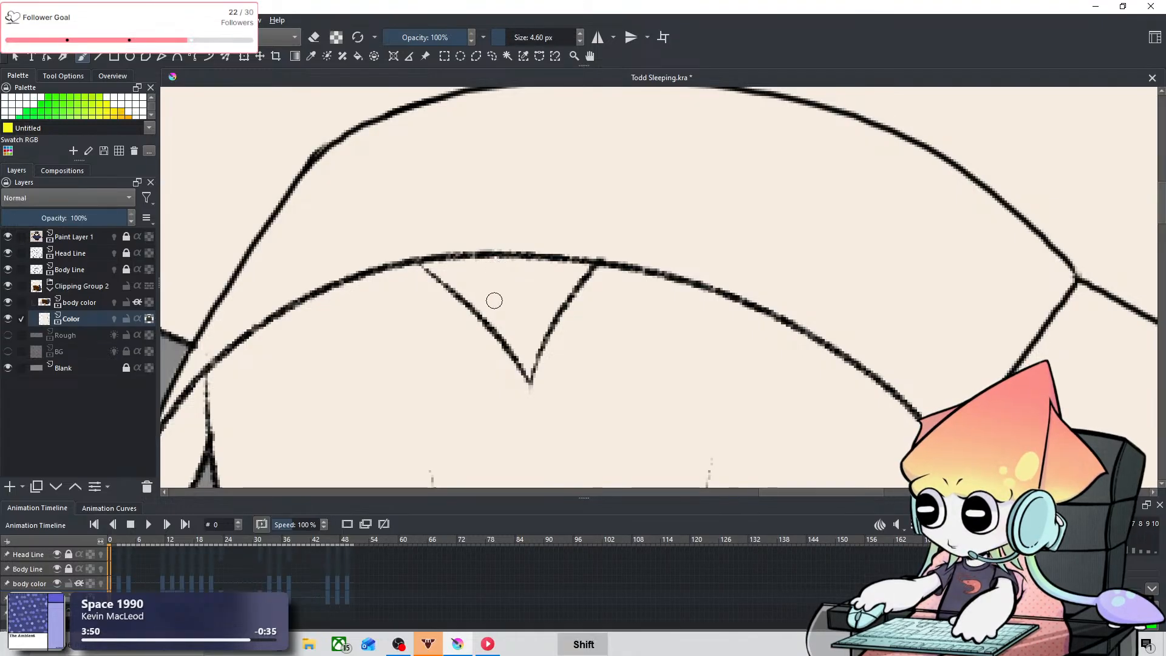
mouse_move(495, 301)
mouse_down()
mouse_move(504, 295)
mouse_move(495, 299)
mouse_up()
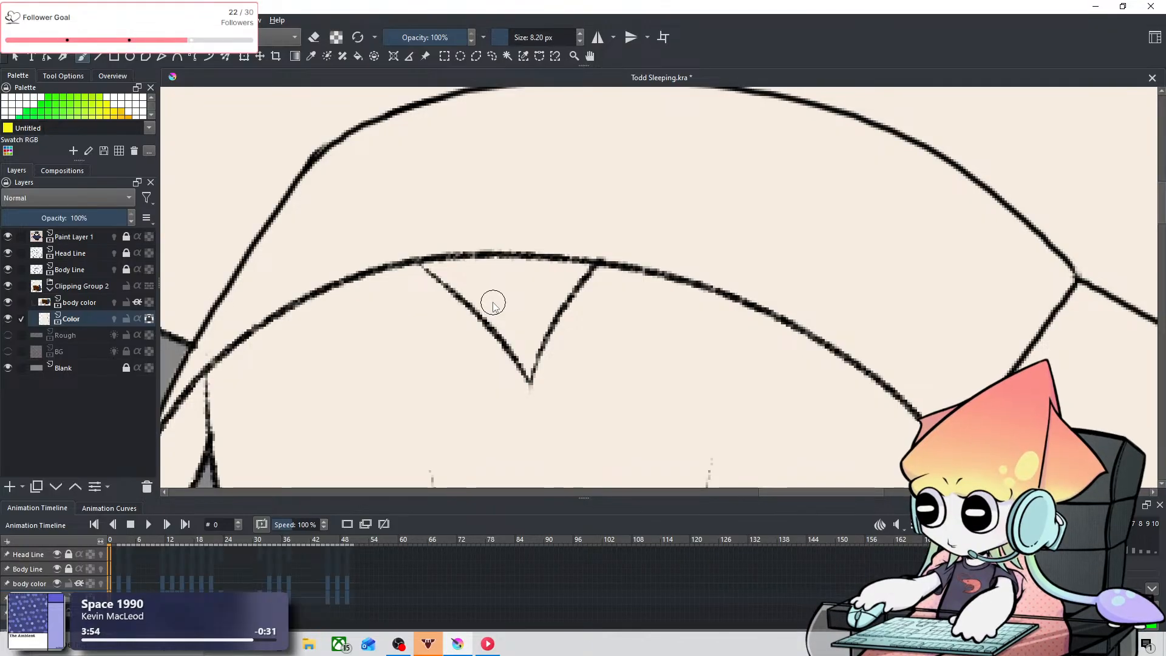
drag(419, 251, 524, 351)
key(ctrl+z)
drag(529, 306, 522, 306)
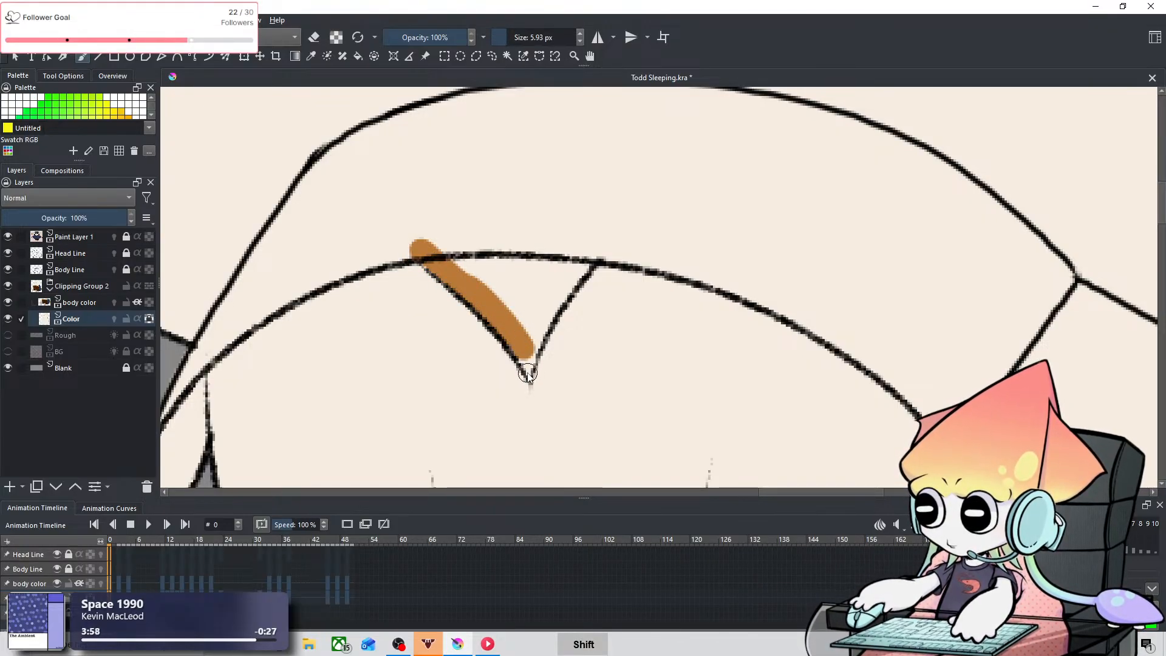
Step: Paint the tip and right edge of the forehead marking with a 3.56 px brush, and fill its middle in the same orange-brown
mouse_move(527, 370)
mouse_down()
mouse_move(516, 331)
mouse_move(533, 363)
mouse_up()
key(ctrl+z)
drag(533, 313, 527, 312)
mouse_move(524, 354)
mouse_down()
mouse_move(528, 371)
mouse_move(580, 258)
mouse_up()
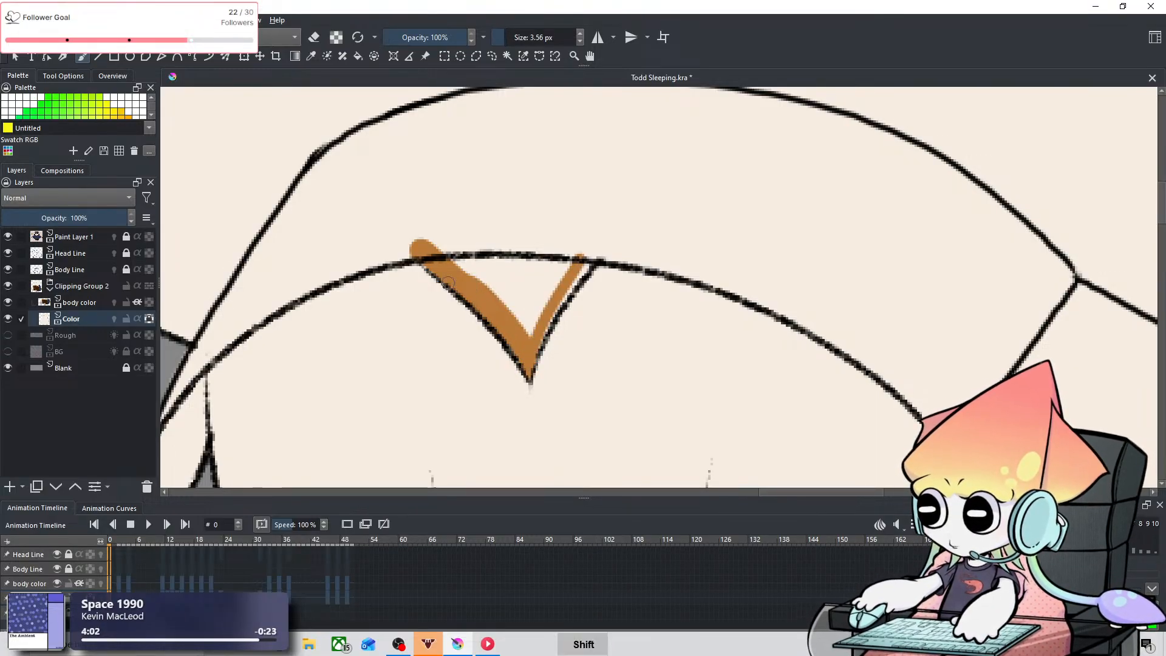
mouse_move(484, 253)
mouse_down()
mouse_move(570, 261)
mouse_move(539, 267)
mouse_move(517, 316)
mouse_up()
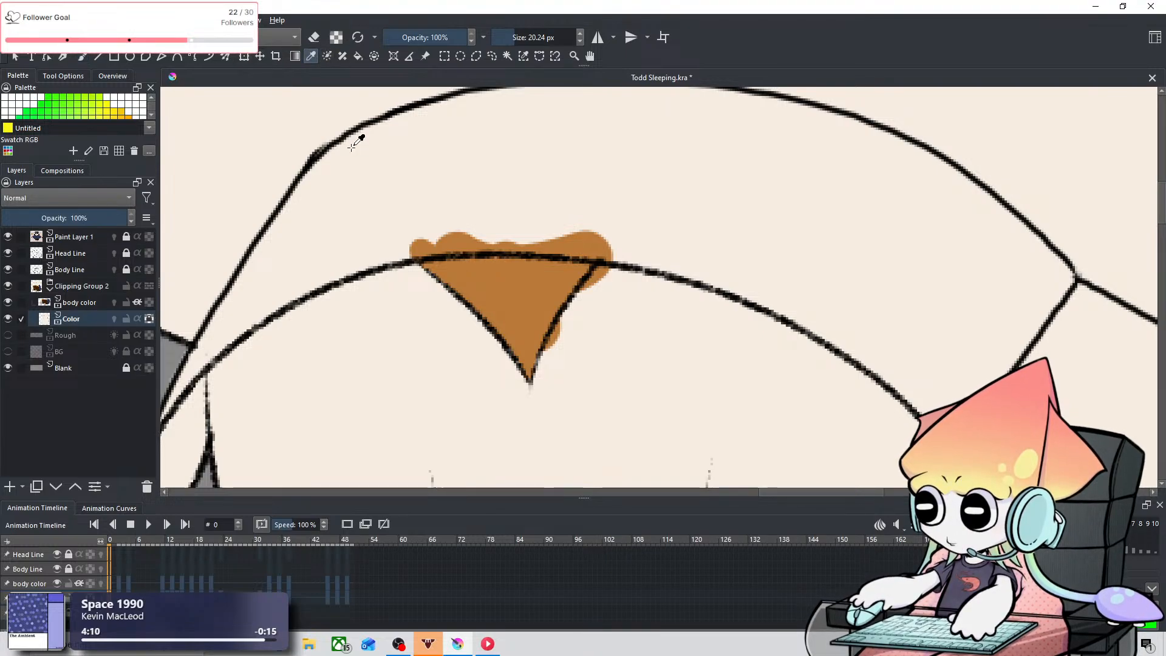
Step: Paint over the orange spill along the forehead marking's right edge in the sampled cream color with the 20.24 px brush
click(79, 60)
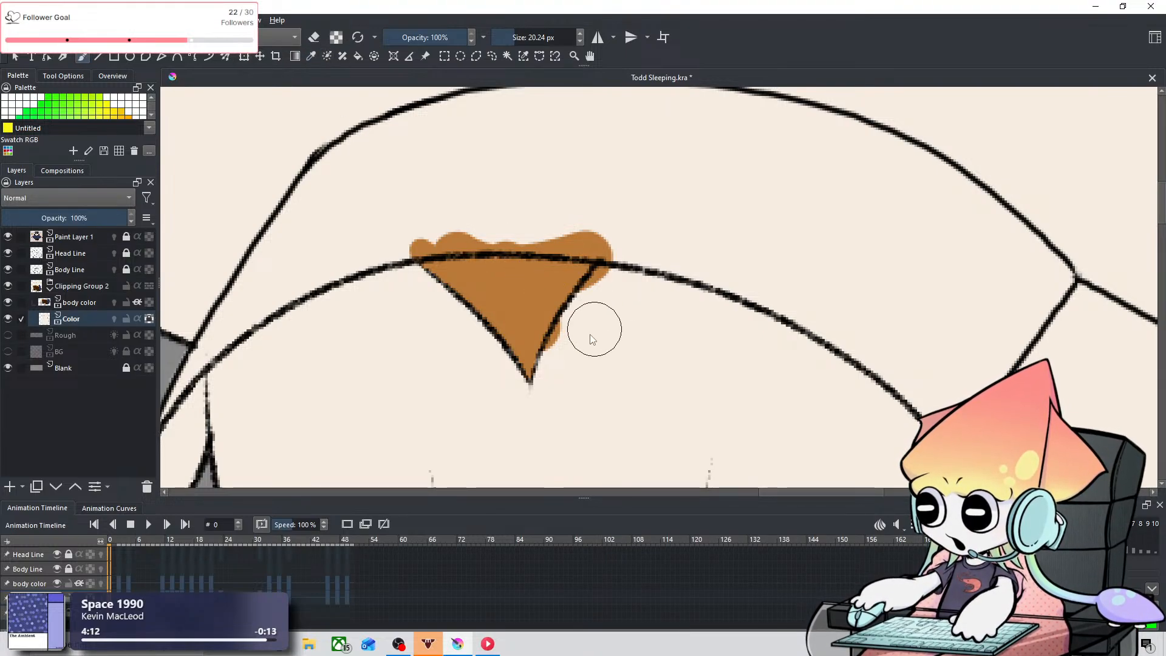
mouse_move(593, 328)
mouse_down()
mouse_move(563, 371)
mouse_move(613, 287)
mouse_up()
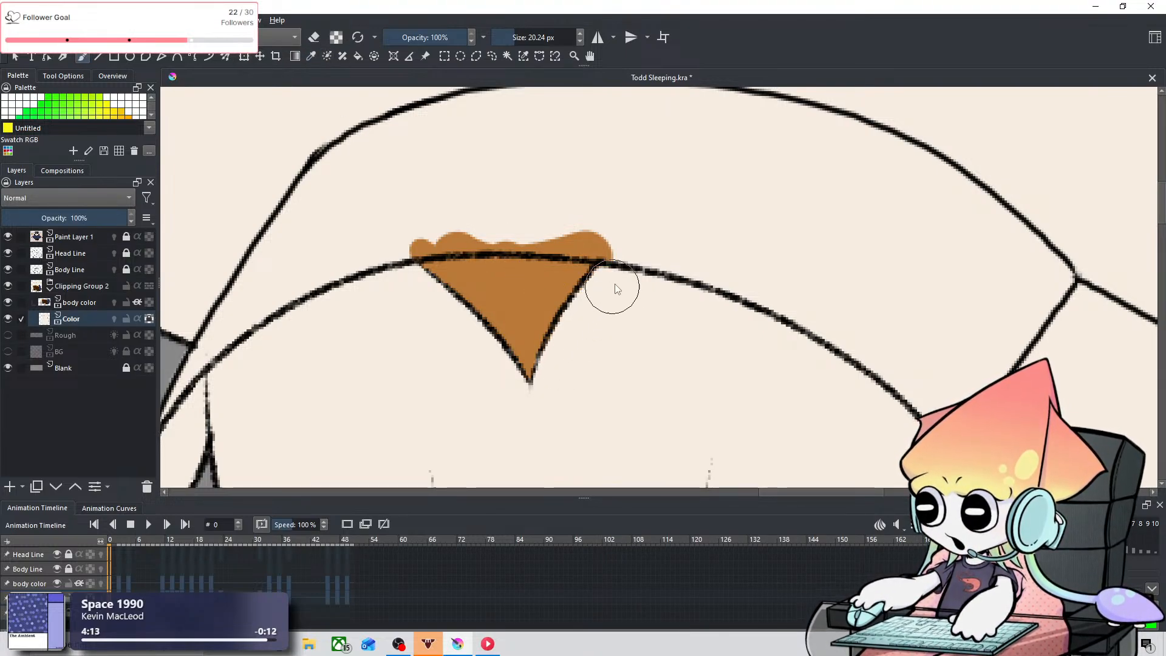
Step: Sample the orange-brown and fill the narrow wedge at the inner corner of the right closed eye at 2.31 px
click(311, 55)
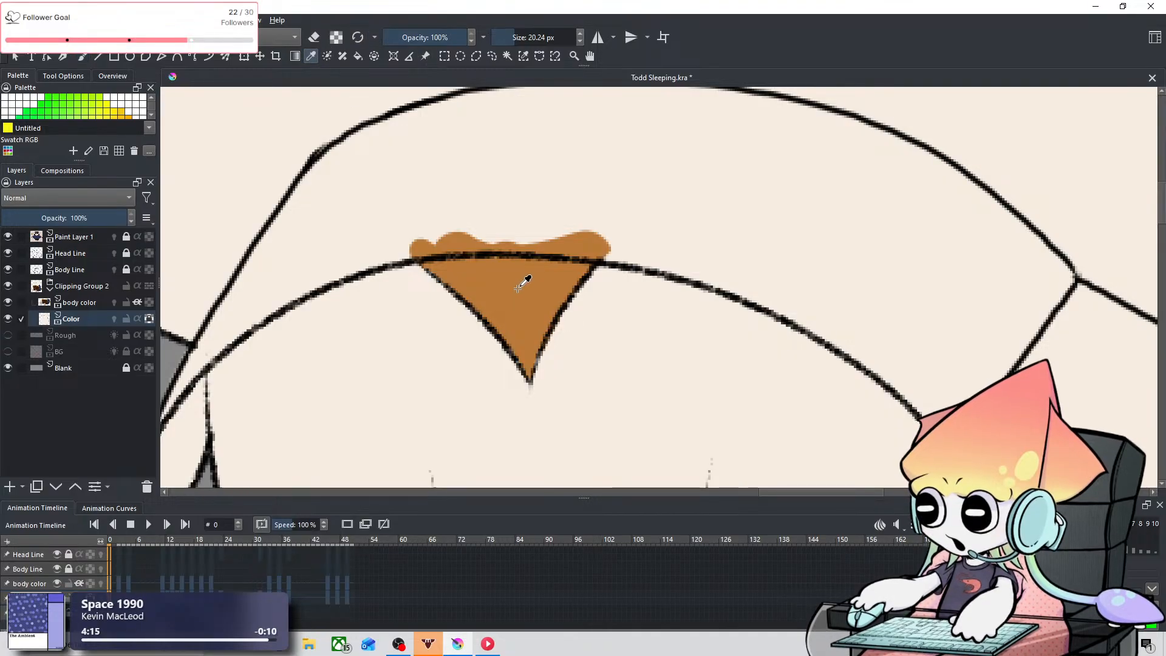
click(82, 56)
key(space)
drag(782, 375, 474, 165)
drag(782, 261, 862, 216)
mouse_move(487, 319)
mouse_down()
mouse_move(602, 263)
mouse_move(558, 322)
mouse_up()
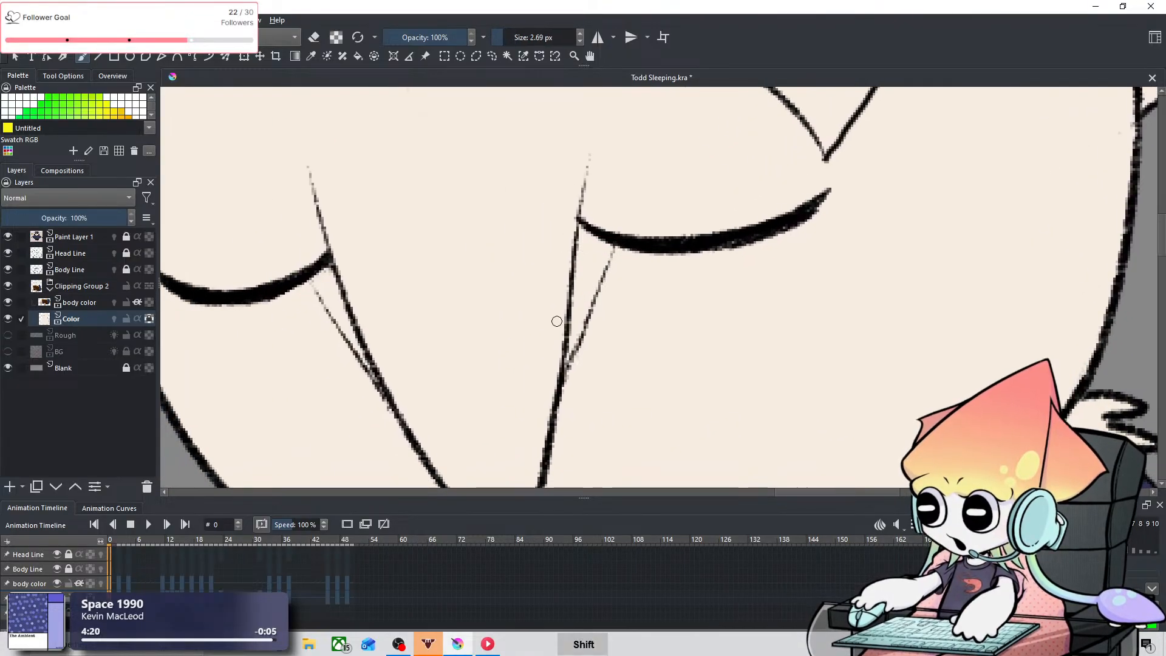
drag(569, 363, 634, 224)
key(ctrl+z)
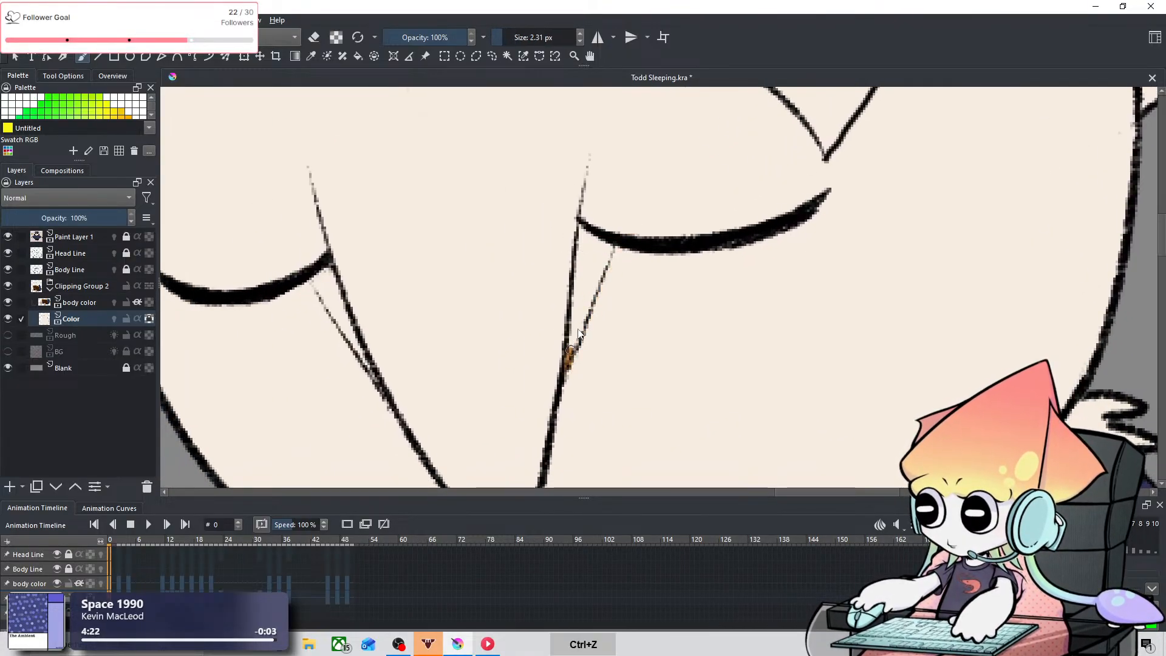
drag(568, 365, 629, 229)
key(ctrl+z)
drag(567, 364, 587, 266)
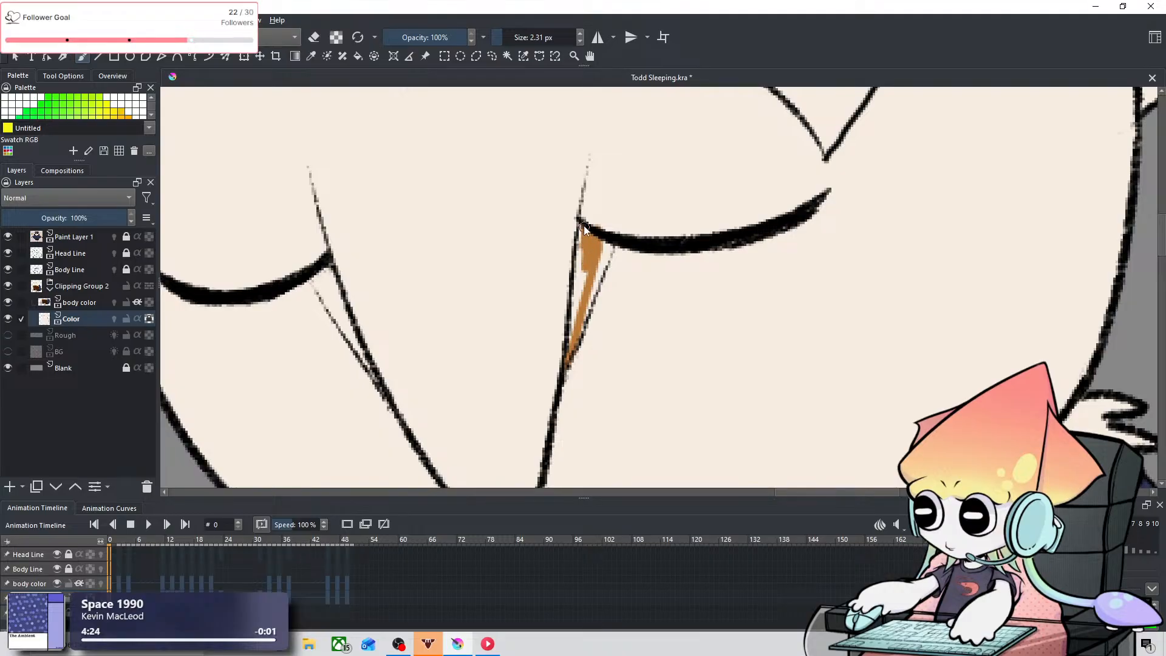
drag(585, 224, 582, 248)
mouse_move(568, 341)
mouse_down()
mouse_move(599, 281)
mouse_move(581, 306)
mouse_up()
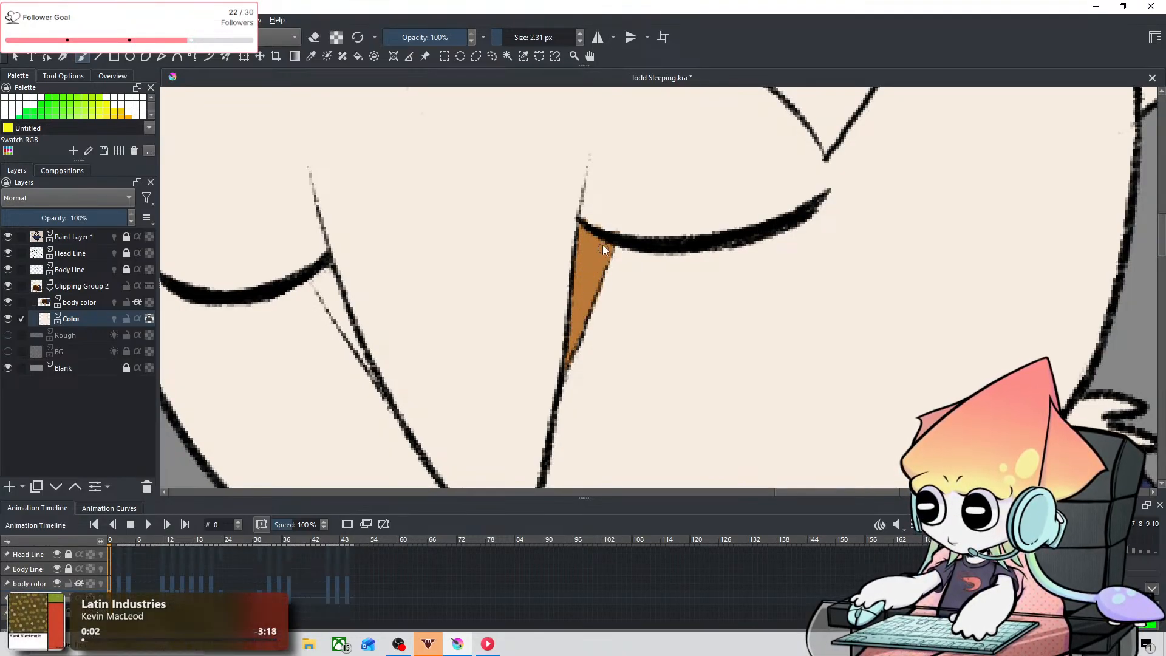
Step: Fill the matching wedge at the inner corner of the left closed eye in orange-brown at 2.31 px, undoing stray strokes
key(space)
mouse_move(404, 258)
mouse_down()
mouse_move(543, 197)
mouse_move(422, 284)
mouse_move(458, 348)
mouse_move(402, 251)
mouse_move(406, 262)
mouse_move(415, 279)
mouse_move(412, 234)
mouse_up()
key(ctrl+z)
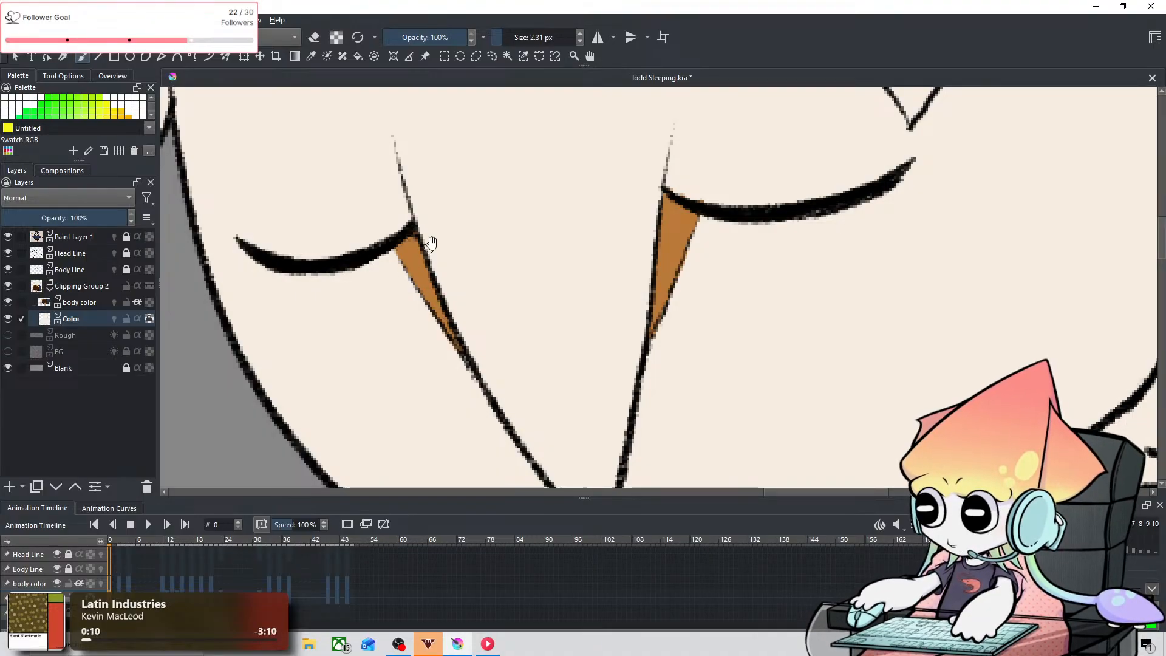
drag(431, 243, 321, 295)
key(p)
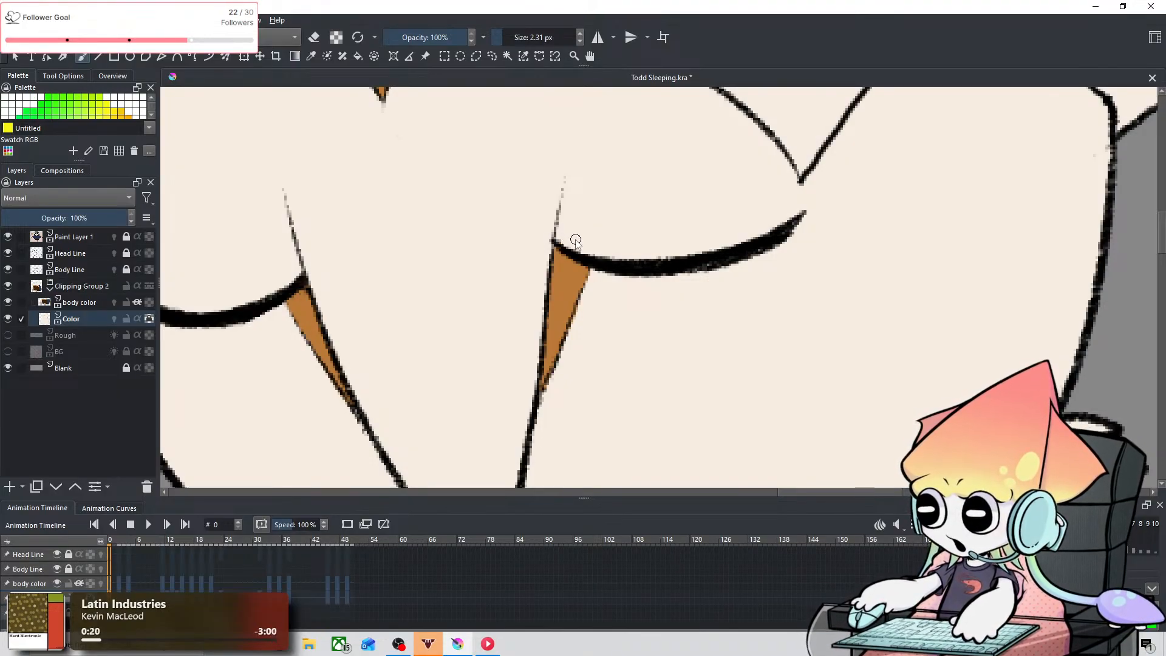
key(ctrl+z)
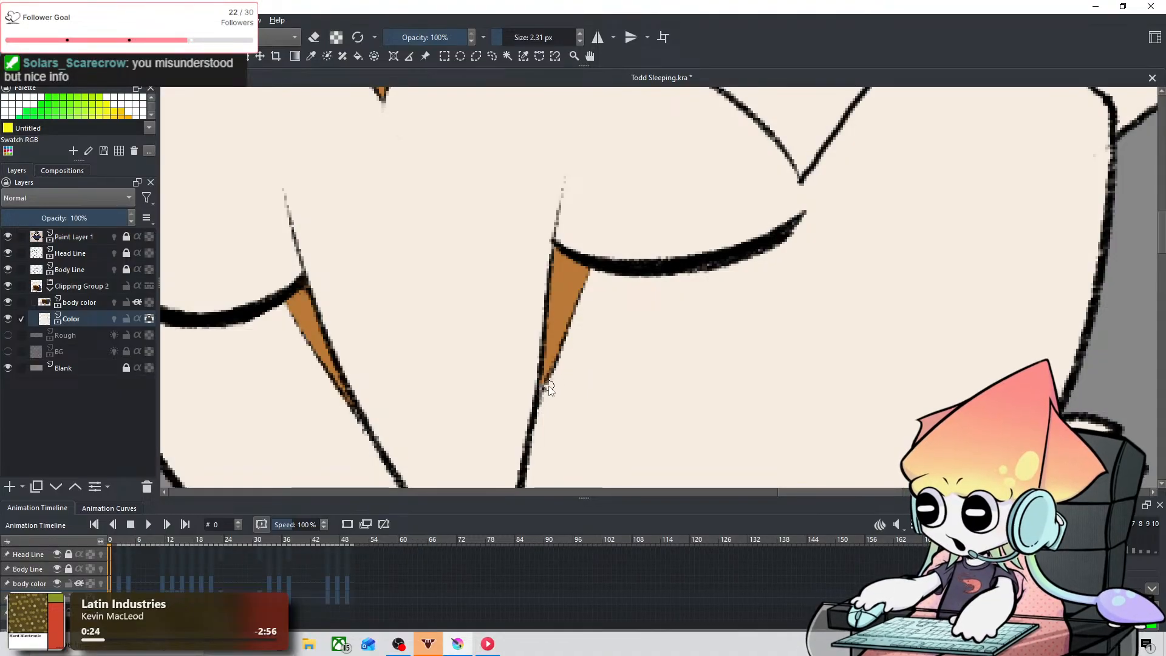
key(ctrl+z)
Step: Compare the sleeping owl's face markings with the reference owl's face and head edge
scroll(577, 382, down, 3)
scroll(505, 367, down, 1)
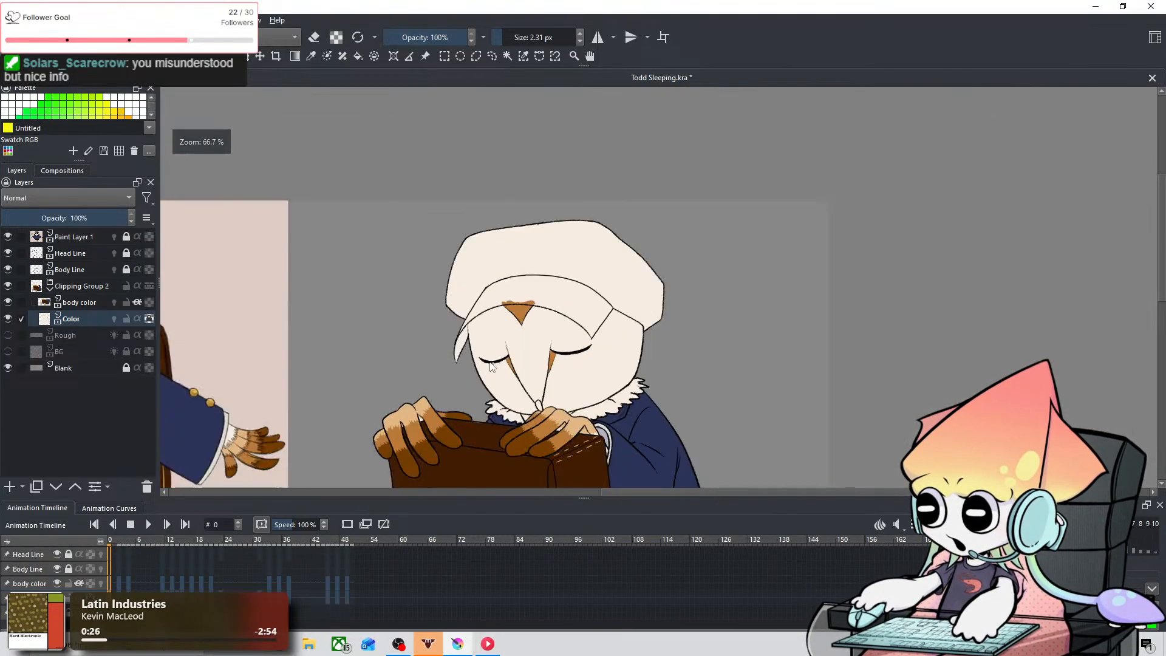
scroll(547, 344, down, 1)
drag(547, 344, 787, 269)
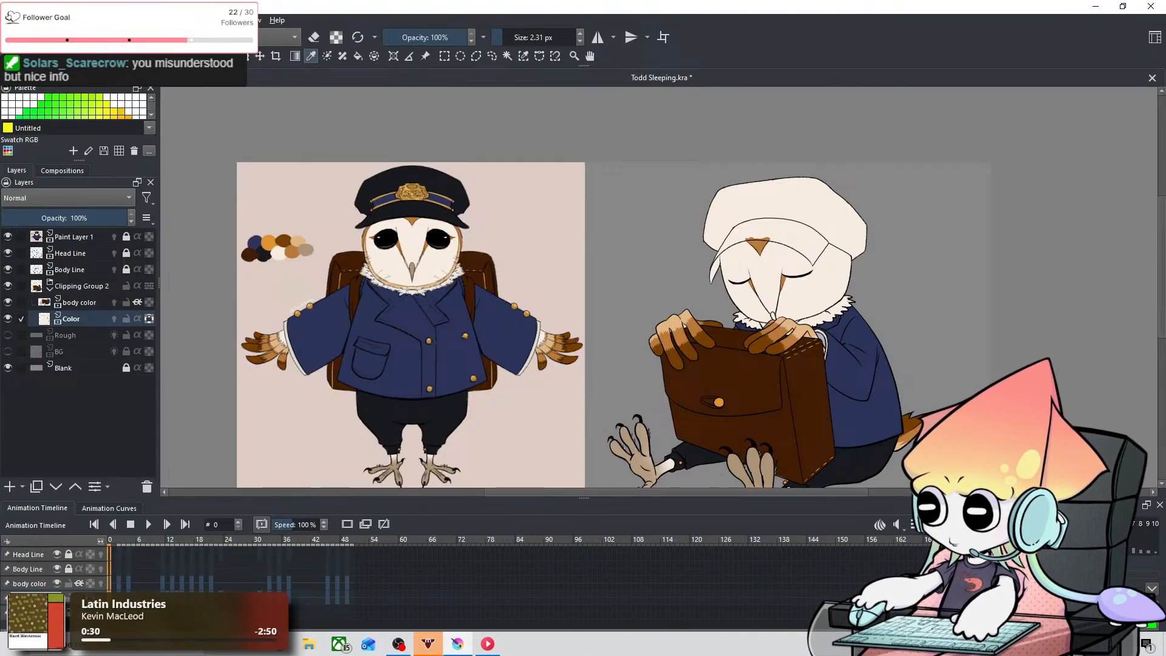
scroll(815, 210, up, 2)
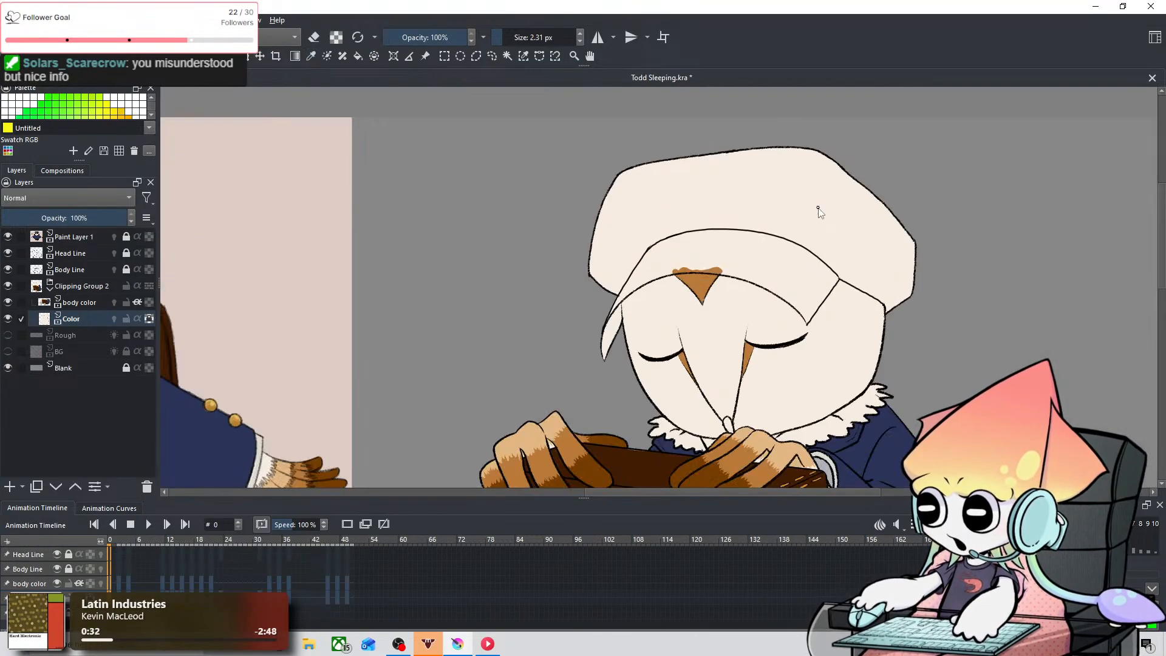
scroll(817, 219, down, 1)
scroll(849, 240, up, 2)
drag(836, 276, 815, 196)
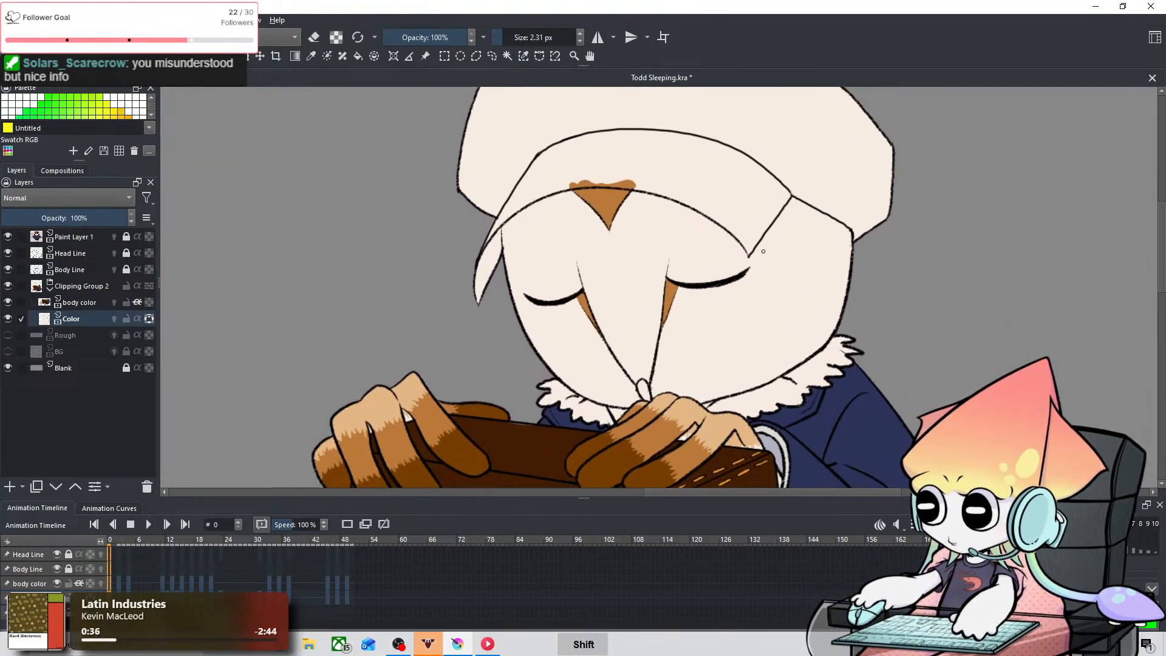
Step: Try a broad orange-brown band along the right side of the head at 41.21 px, and undo it
shift+drag(770, 250, 805, 248)
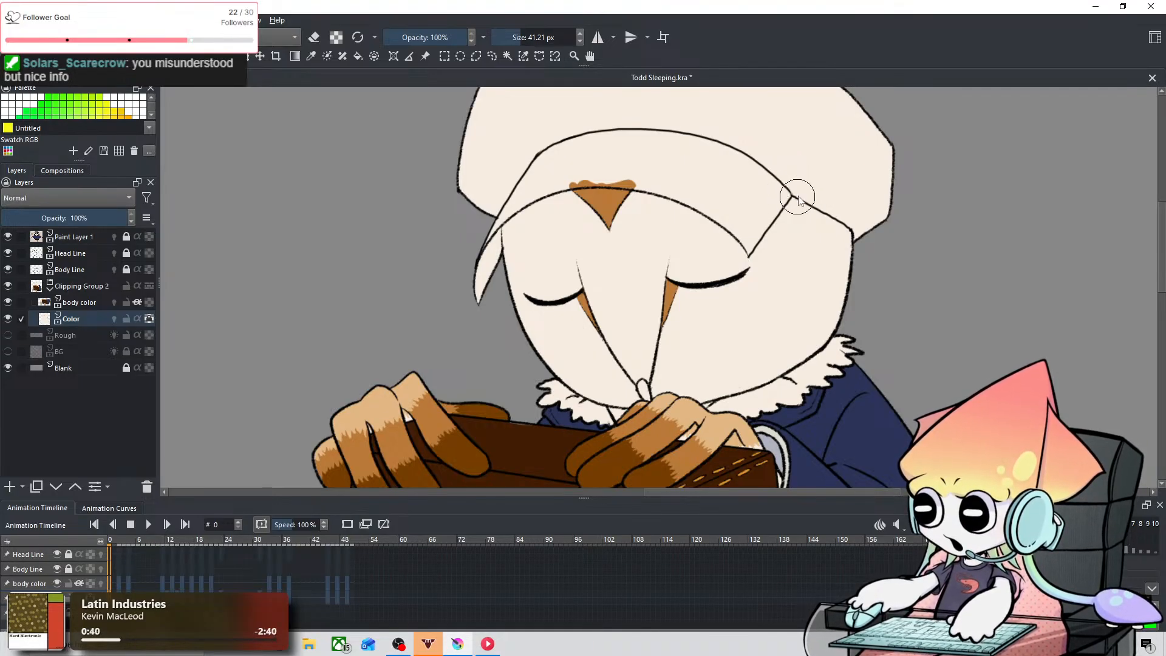
mouse_move(770, 186)
mouse_down()
mouse_move(785, 228)
mouse_move(753, 398)
mouse_up()
key(ctrl+z)
key(ctrl+z)
key(ctrl+z)
mouse_move(789, 176)
mouse_down()
mouse_move(765, 396)
mouse_move(844, 170)
mouse_move(829, 285)
mouse_up()
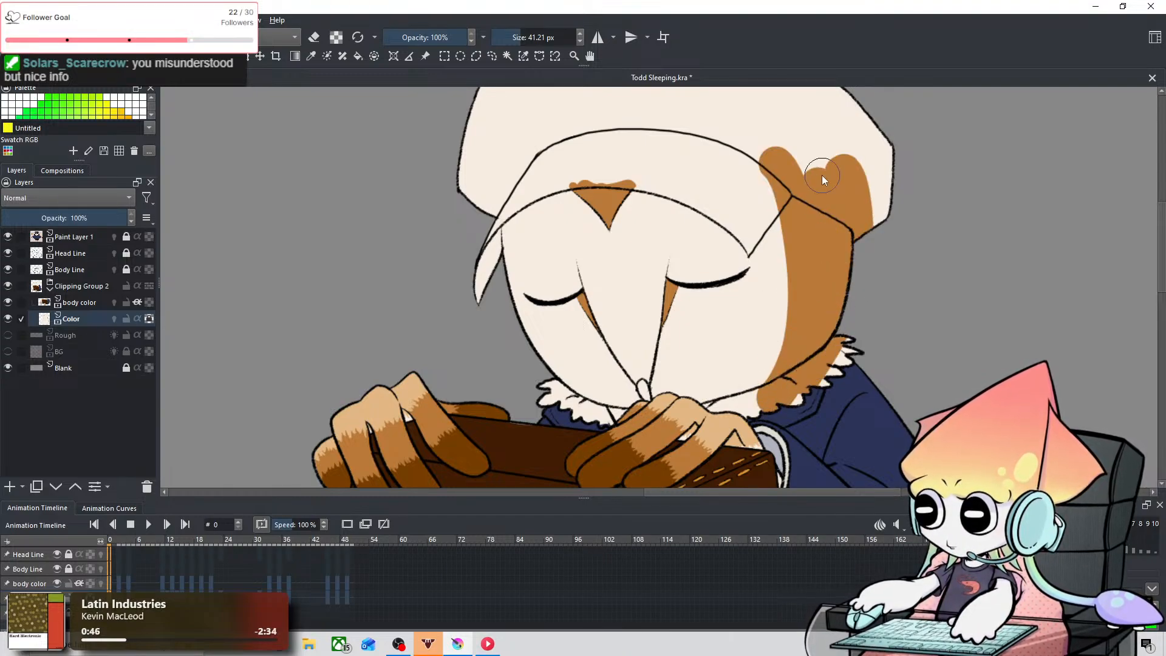
scroll(822, 175, down, 3)
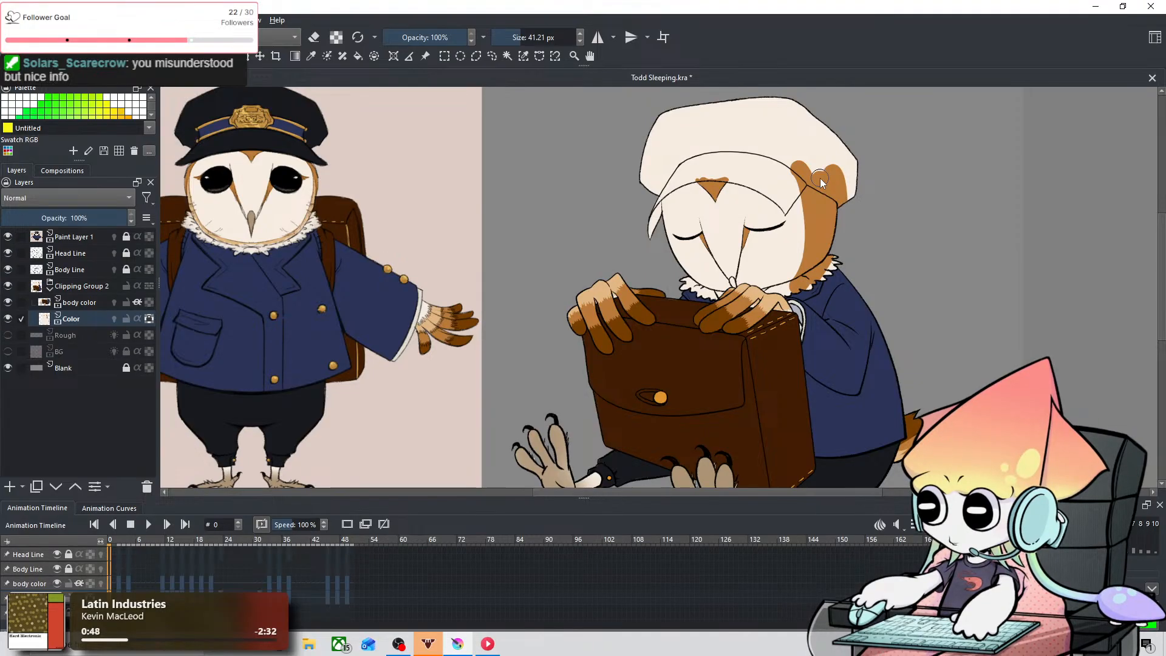
scroll(818, 183, up, 3)
key(ctrl+z)
key(ctrl+z)
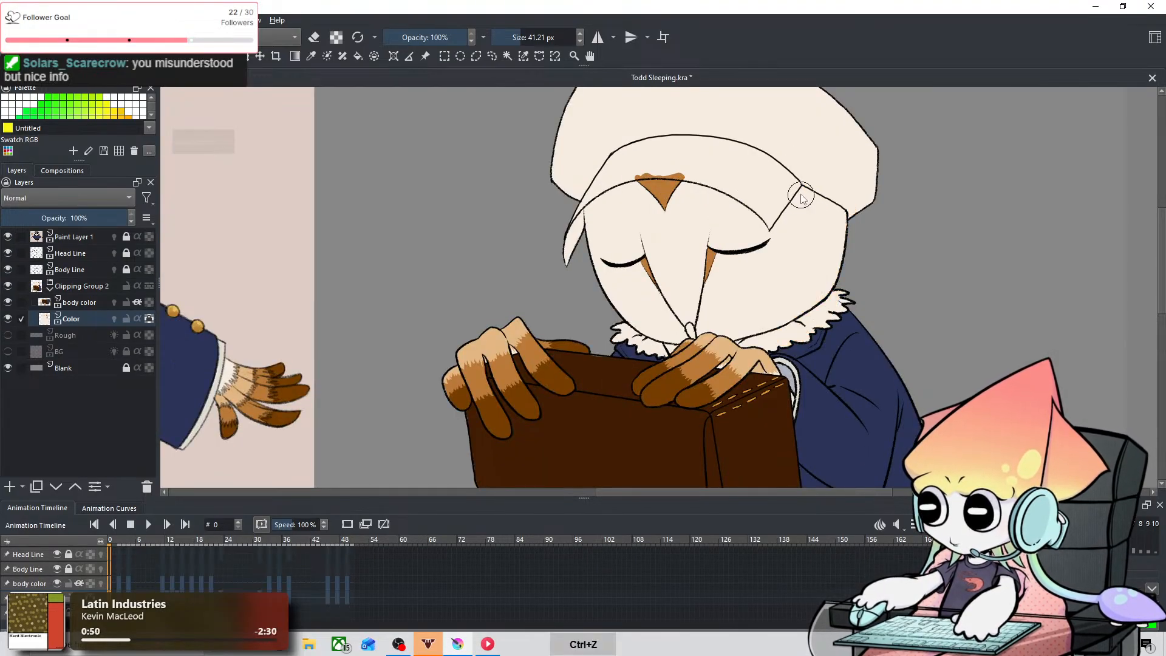
Step: Paint a narrower orange-brown band down the right side of the head at 41.21 px, undoing and redrawing its inner edge
mouse_move(803, 163)
mouse_down()
mouse_move(808, 302)
mouse_move(783, 362)
mouse_move(812, 175)
mouse_move(789, 358)
mouse_up()
key(ctrl+z)
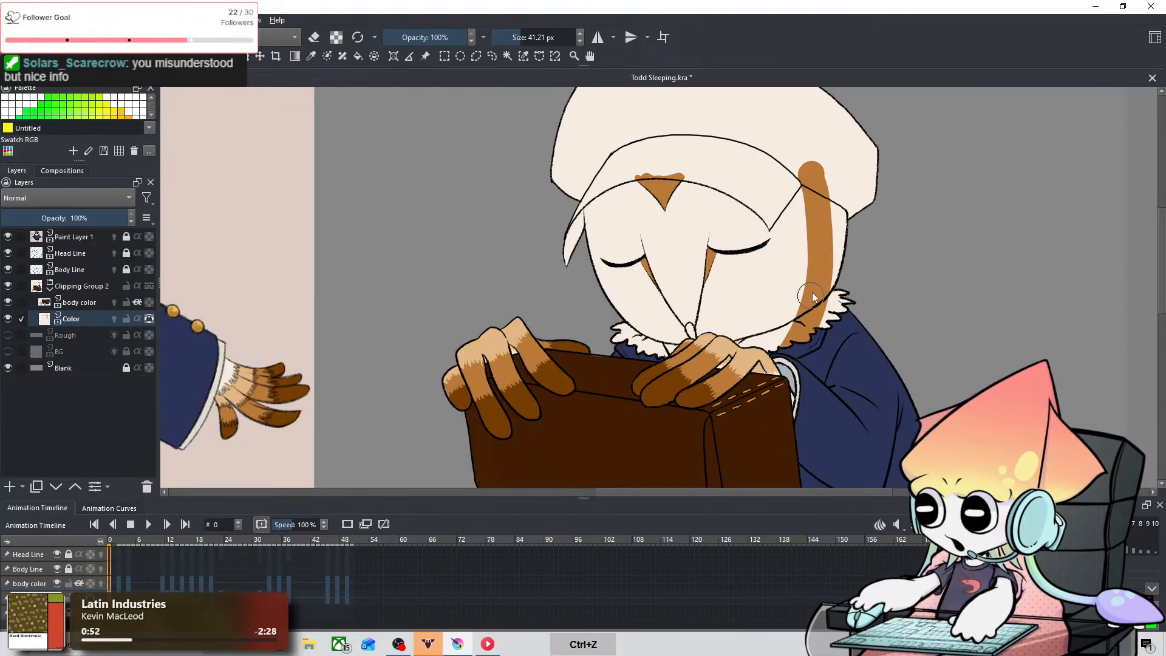
drag(833, 181, 830, 316)
drag(852, 180, 840, 275)
key(ctrl+z)
key(ctrl+z)
key(ctrl+z)
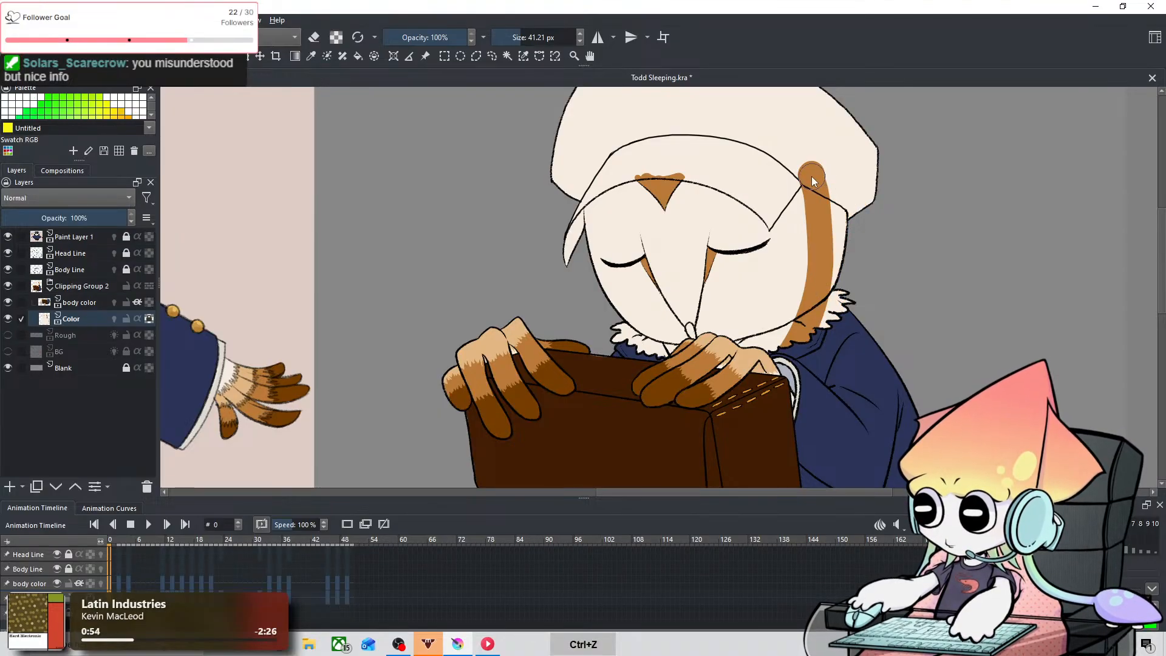
mouse_move(811, 171)
mouse_down()
mouse_move(793, 338)
mouse_move(811, 273)
mouse_up()
key(ctrl+z)
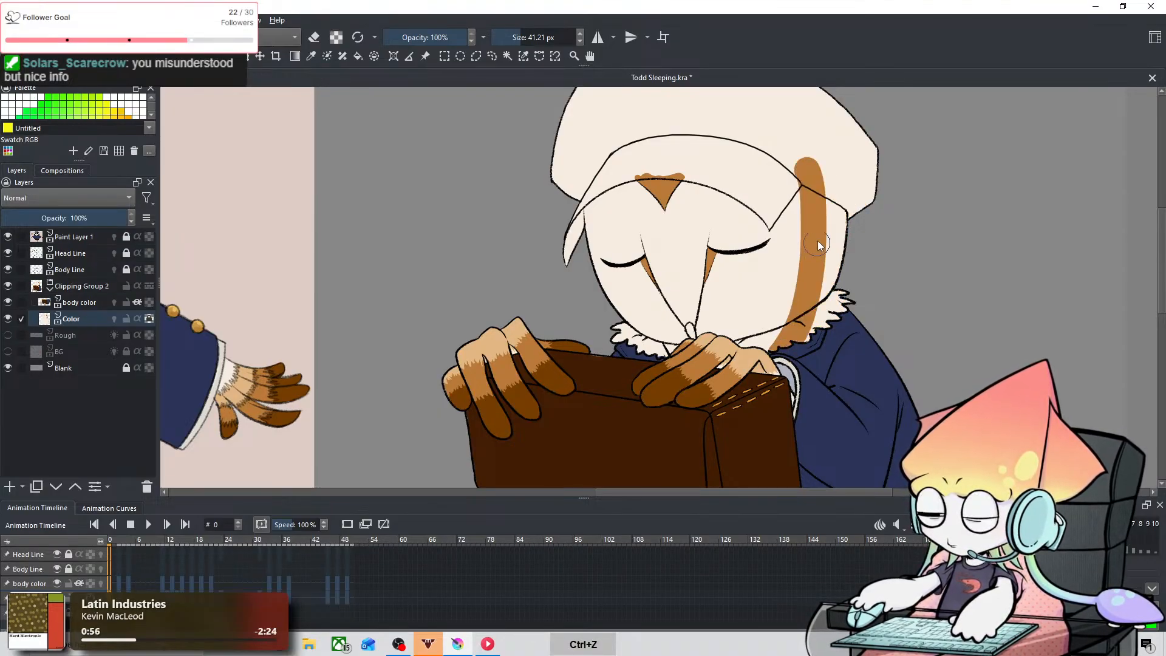
key(ctrl+z)
mouse_move(808, 170)
mouse_down()
mouse_move(824, 247)
mouse_move(809, 348)
mouse_up()
drag(837, 192, 817, 338)
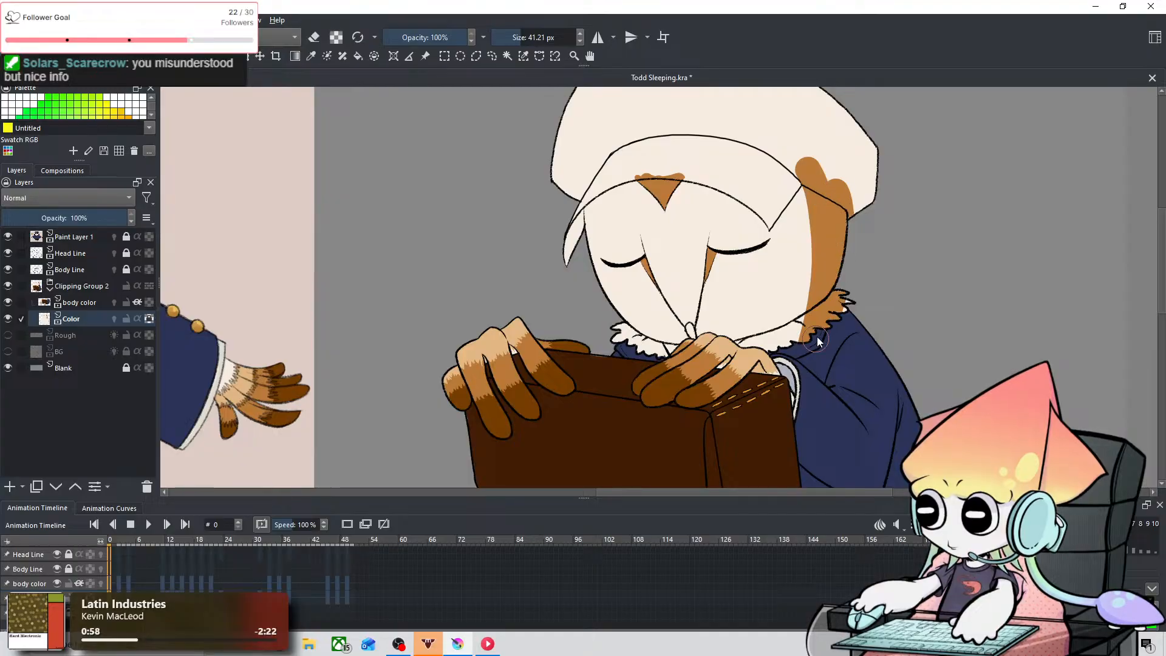
Step: Check the side band against the reference owl and frame 48, and compare frame 0 with the last stroke undone and restored
drag(787, 225, 875, 261)
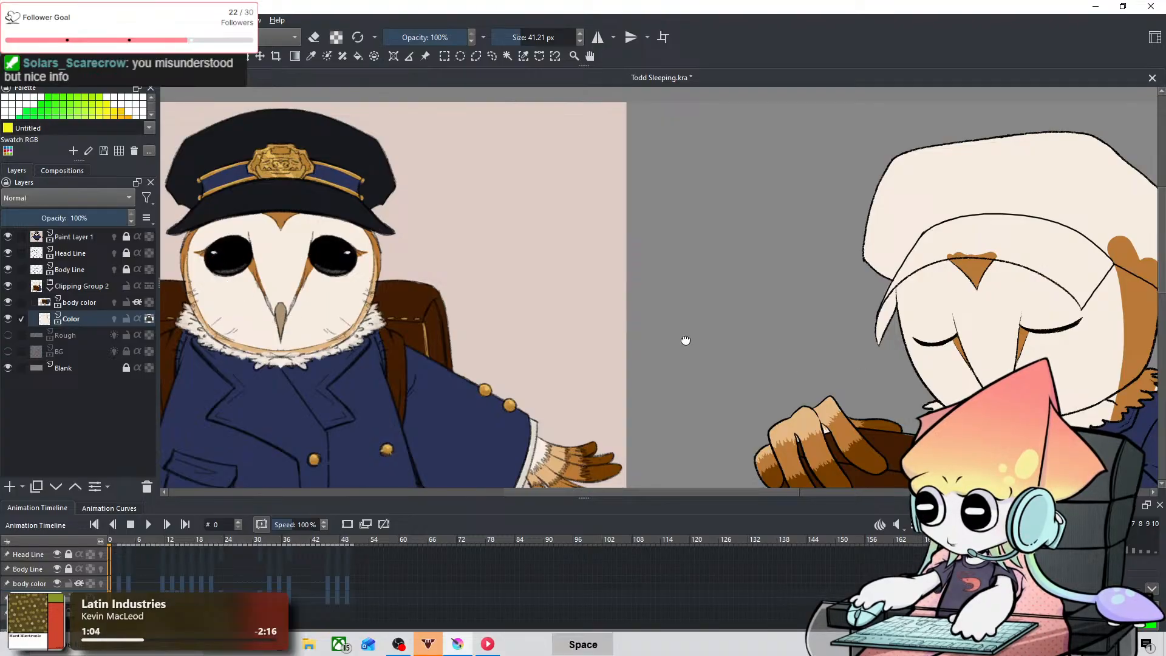
drag(955, 341, 608, 271)
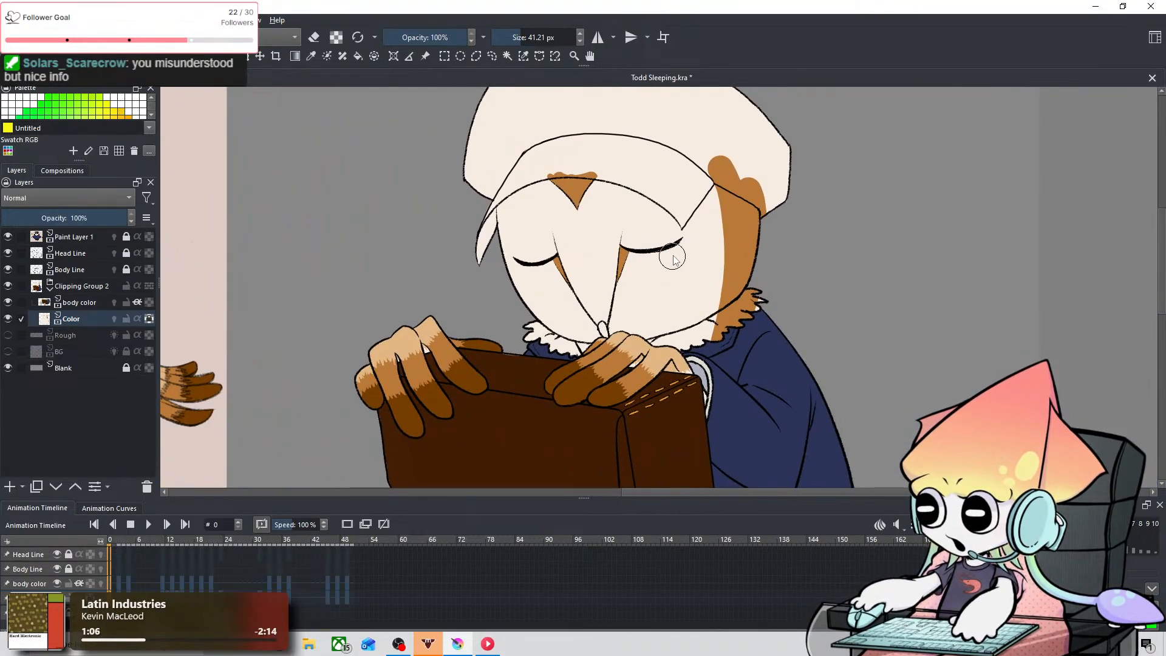
key(ctrl+shift+z)
drag(116, 566, 341, 579)
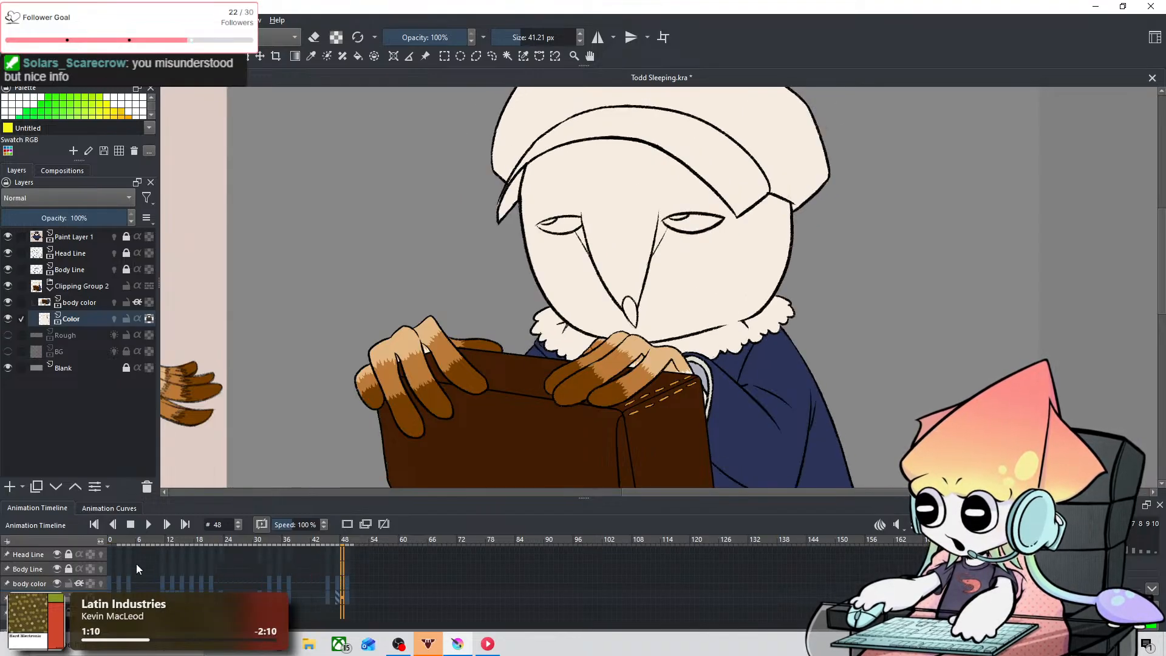
click(114, 568)
key(ctrl+z)
key(ctrl+z)
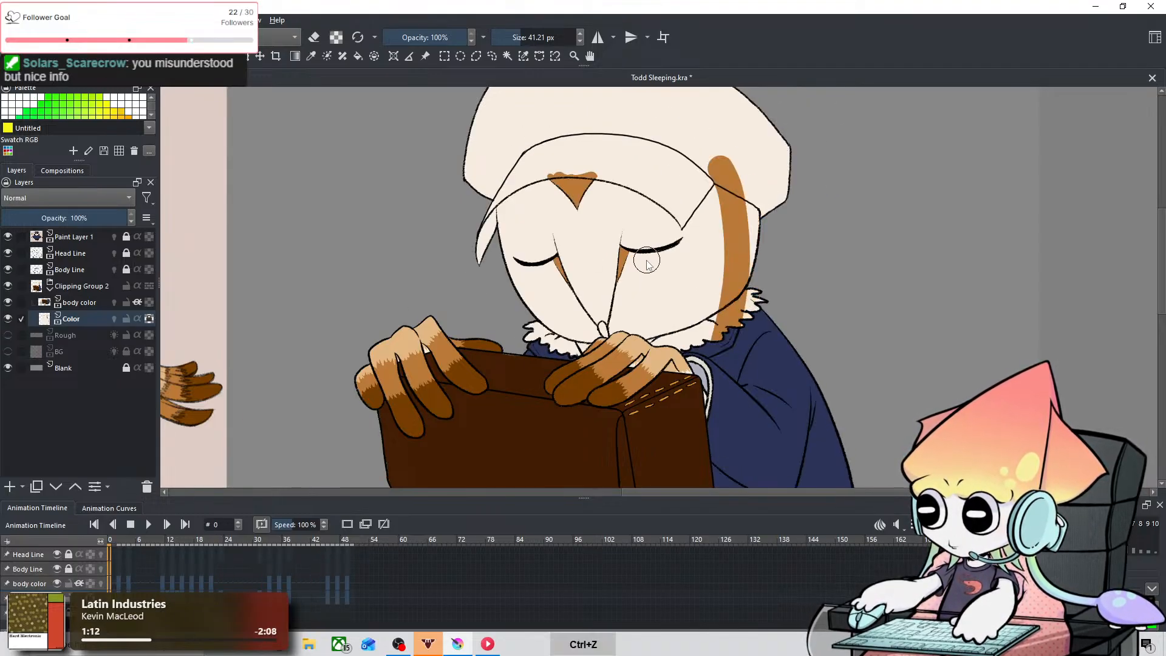
key(ctrl+shift+z)
Step: Try a small orange-brown pointed mark at the outer corner of the right closed eye with a 0.53 px brush
key(ctrl+plus)
key(ctrl+plus)
key(ctrl+plus)
key(space)
key(ctrl+equal)
drag(731, 182, 584, 366)
shift+drag(639, 238, 546, 238)
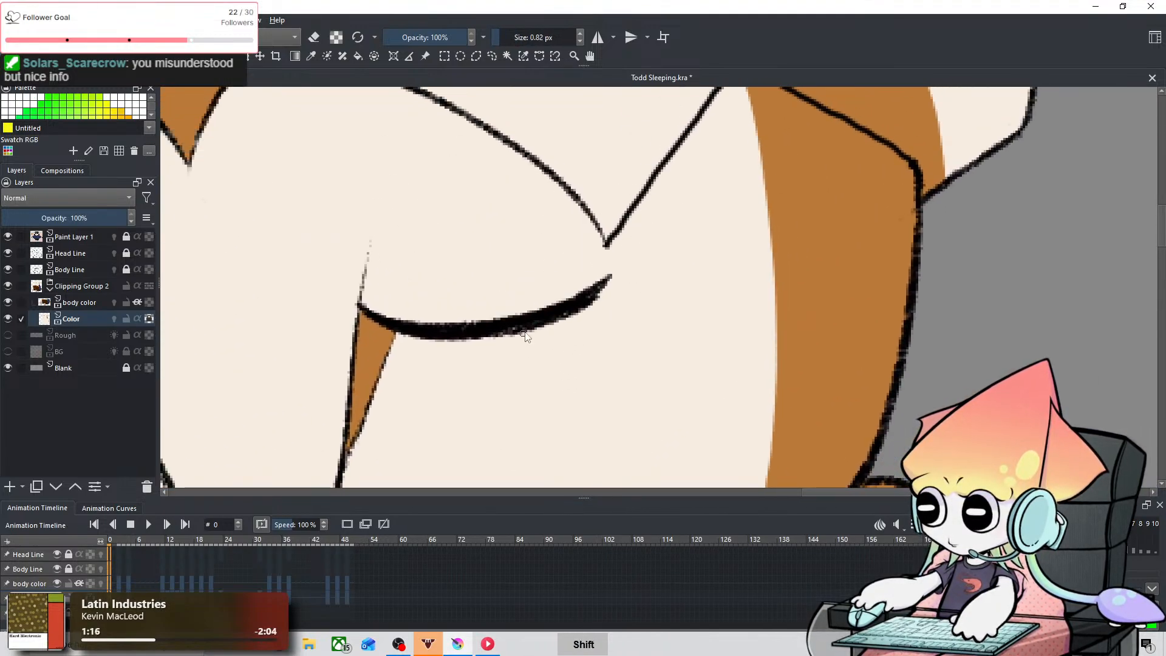
drag(571, 318, 651, 301)
key(ctrl+z)
mouse_move(571, 314)
mouse_down()
mouse_move(659, 280)
mouse_move(622, 278)
mouse_move(652, 287)
mouse_move(587, 315)
mouse_move(644, 284)
mouse_move(594, 303)
mouse_up()
key(ctrl+z)
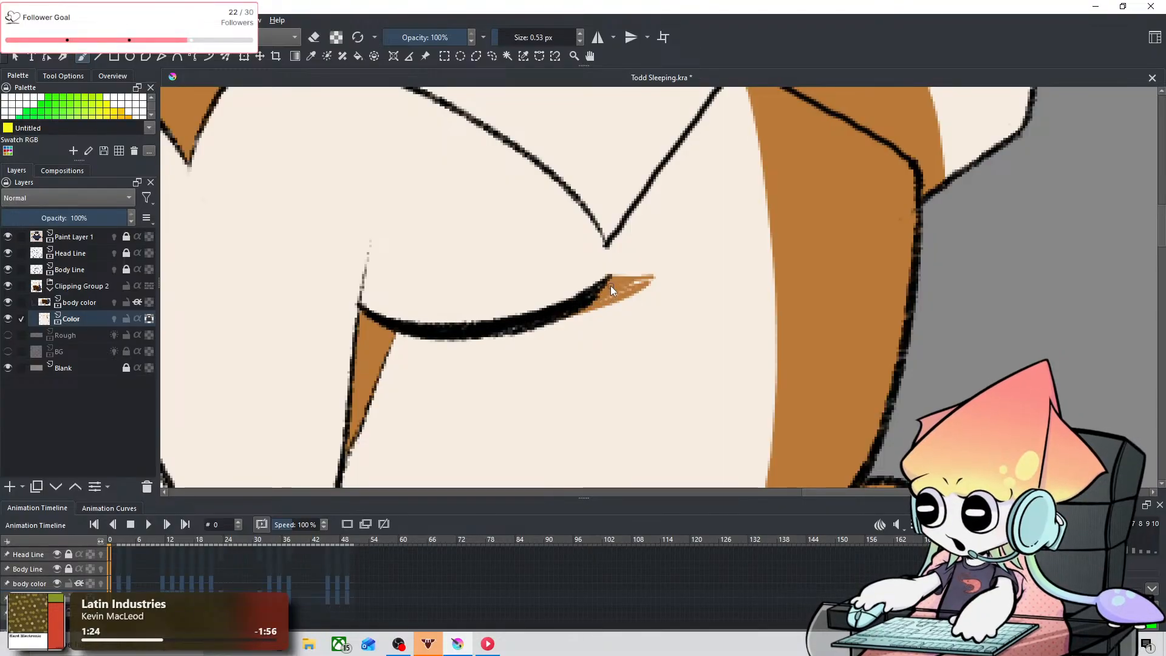
Step: Fill in and lengthen the mark at the right eye's outer corner in orange-brown at 3.60 px
key(ctrl+[)
key(ctrl+[)
key(ctrl+[)
key(ctrl+[)
key(ctrl+[)
key(ctrl+[)
key(ctrl+[)
key(ctrl+[)
key(ctrl+[)
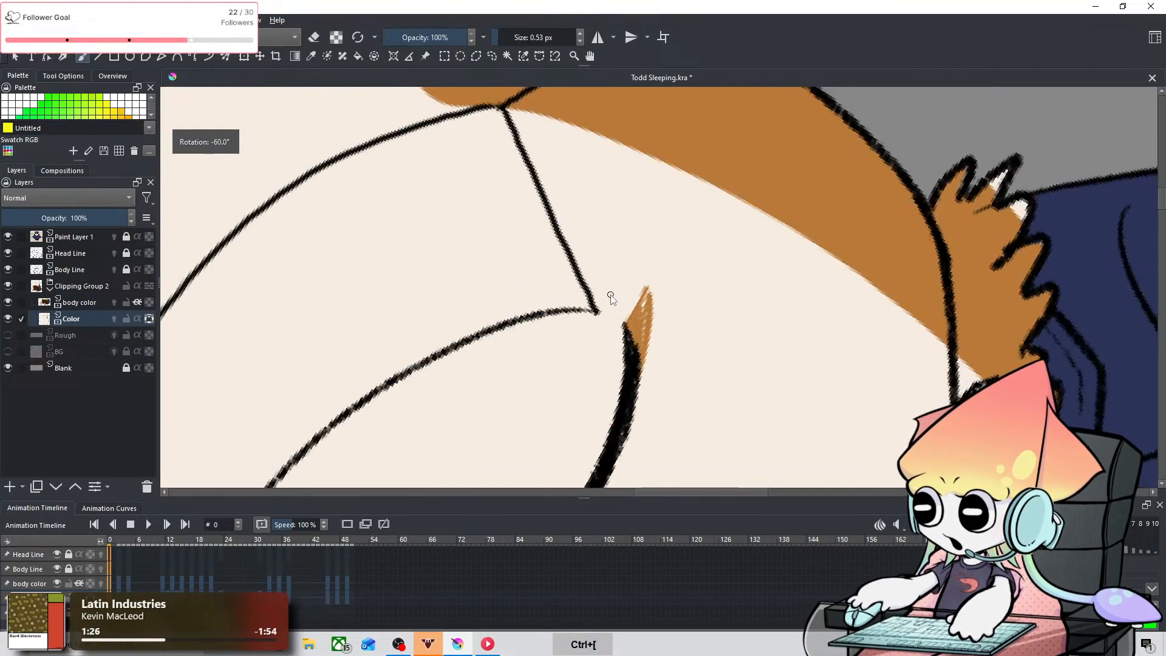
key(ctrl+[)
key(ctrl+[)
key(ctrl+[)
key(ctrl+[)
key(ctrl+[)
key(ctrl+[)
key(ctrl+[)
key(ctrl+[)
key(ctrl+[)
key(ctrl+[)
key(ctrl+[)
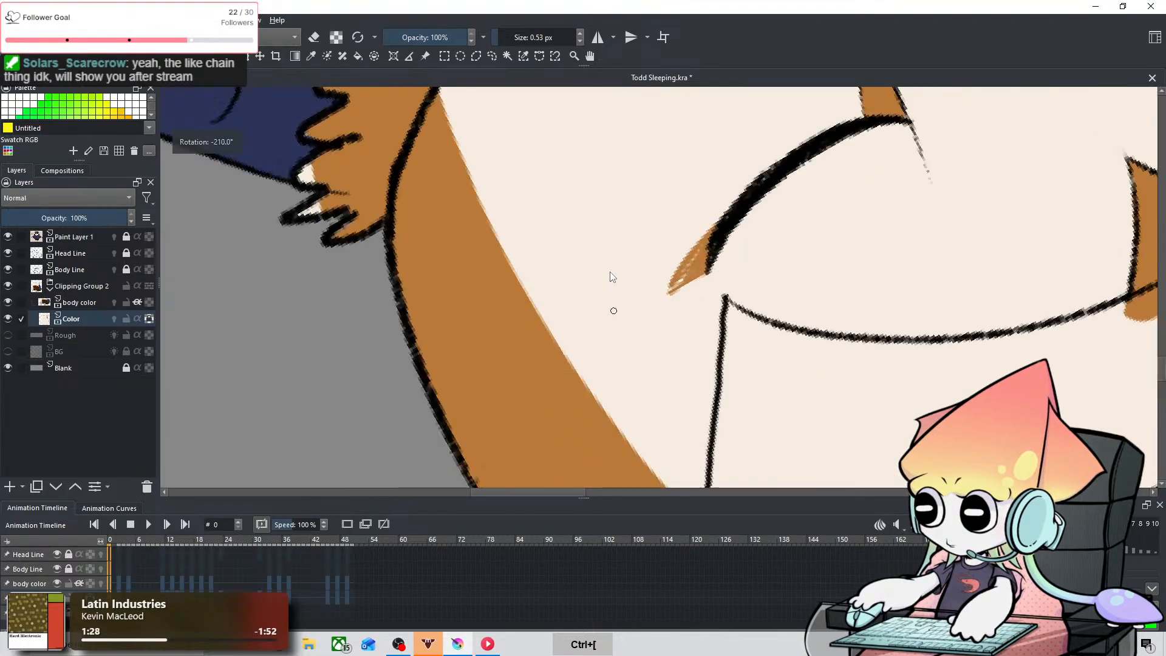
key(ctrl+[)
key(ctrl+[)
key(ctrl+[)
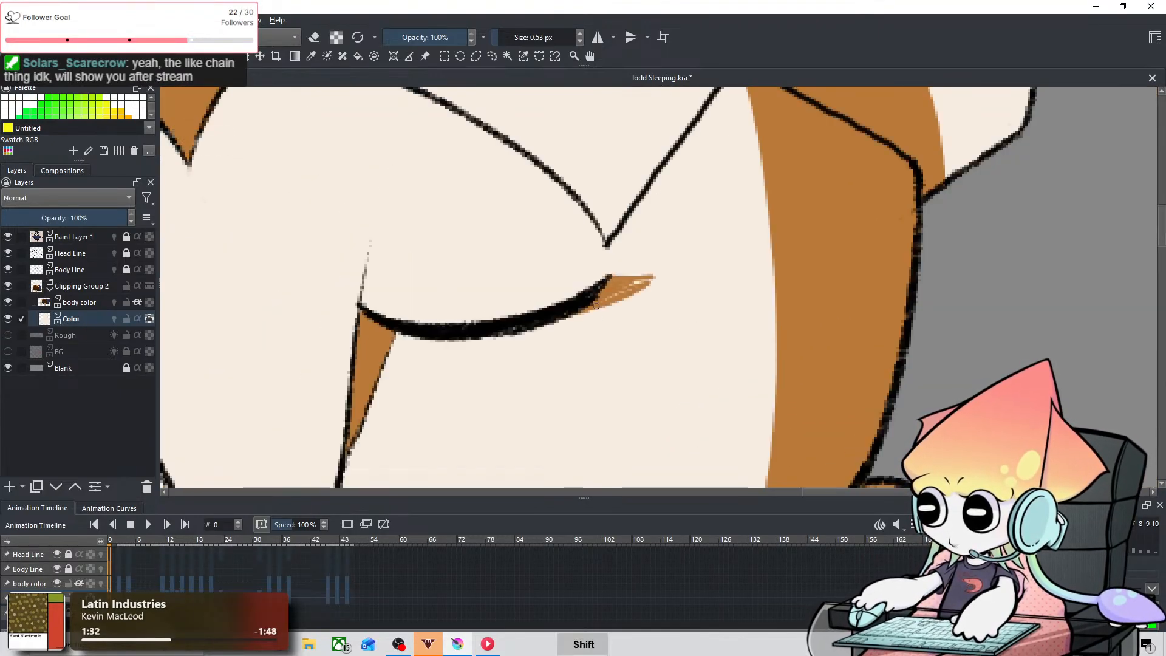
shift+drag(598, 303, 639, 278)
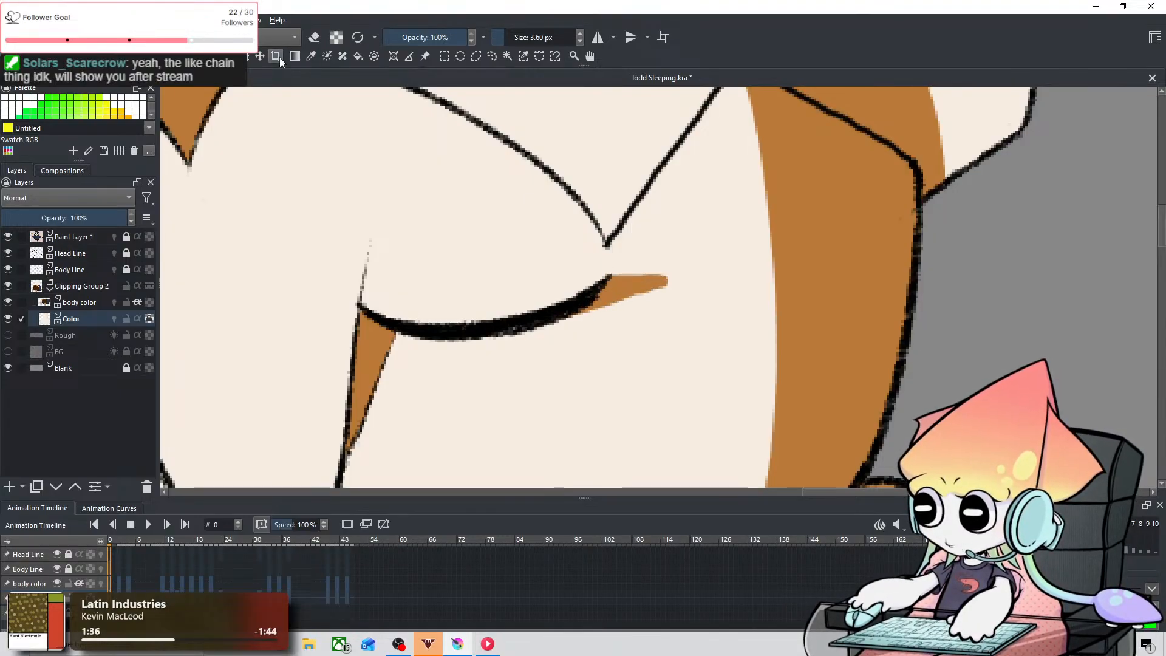
Step: Sample the cream face color and paint over the mark at the right eye's outer corner with a larger brush
click(310, 57)
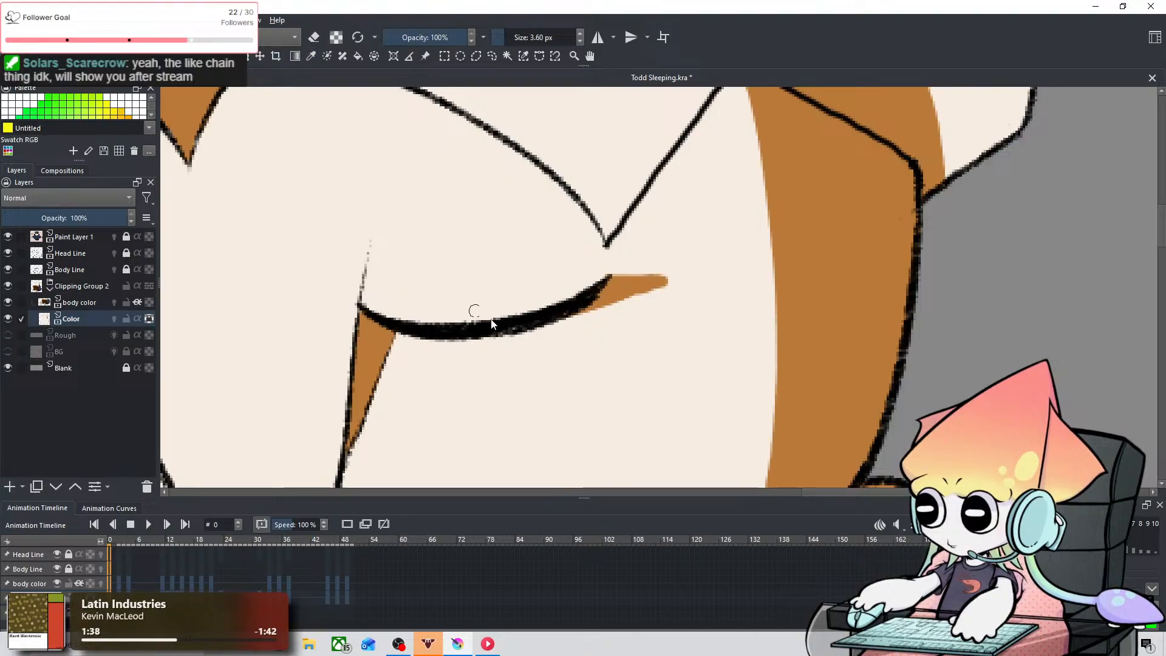
mouse_move(576, 320)
mouse_down()
mouse_move(585, 309)
mouse_move(626, 336)
mouse_up()
mouse_move(609, 304)
mouse_down()
mouse_move(571, 334)
mouse_move(632, 309)
mouse_up()
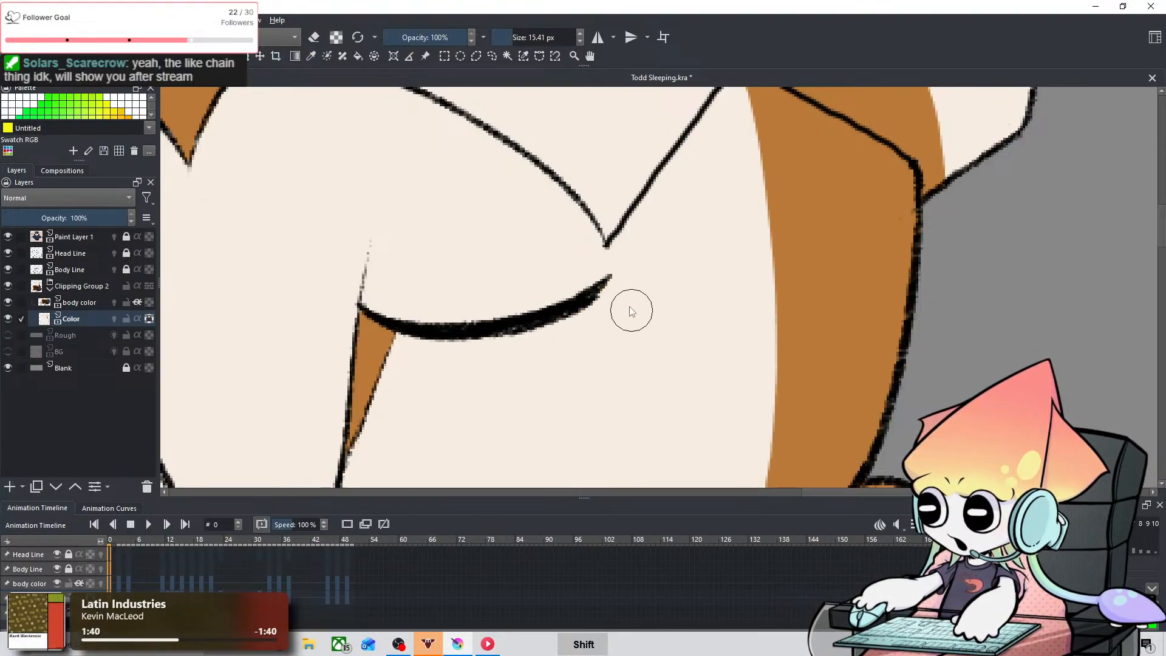
scroll(525, 358, down, 3)
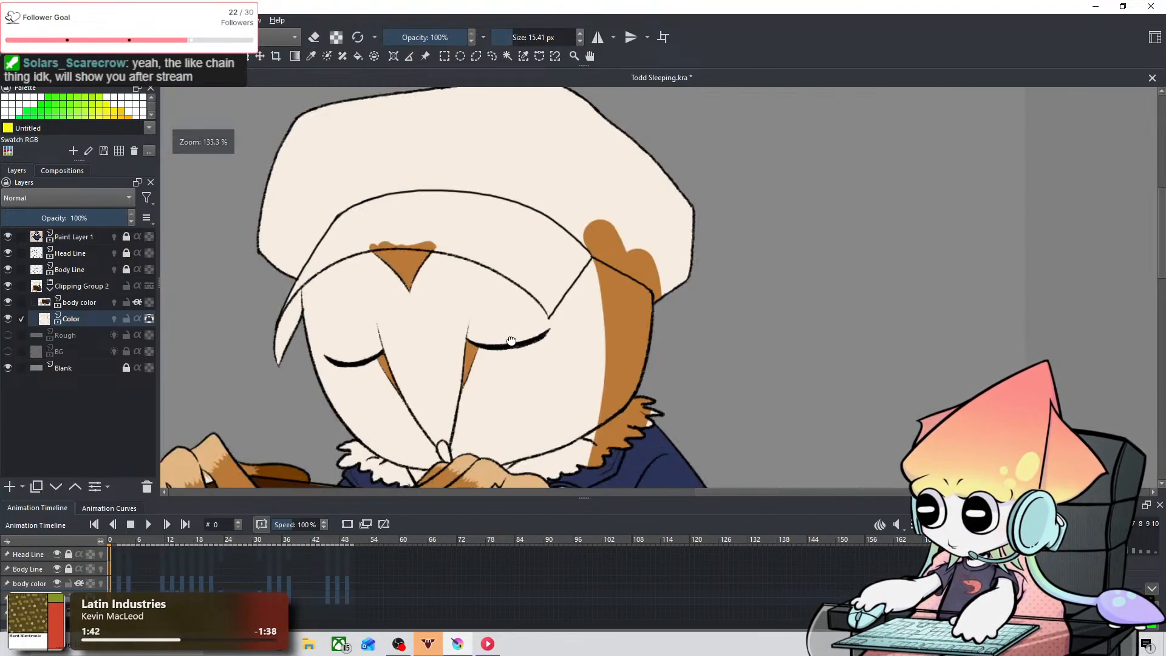
Step: Compare the sleeping owl's eye and face markings with the reference owl
drag(262, 428, 548, 289)
drag(365, 280, 627, 292)
drag(327, 243, 717, 361)
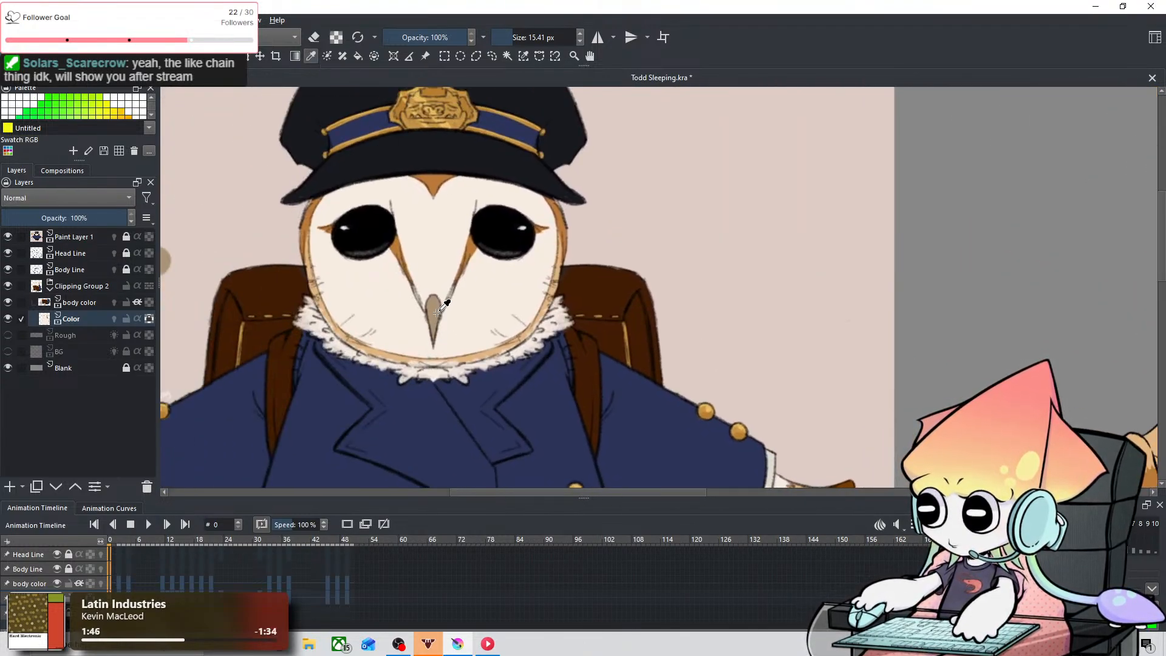
drag(723, 292, 380, 253)
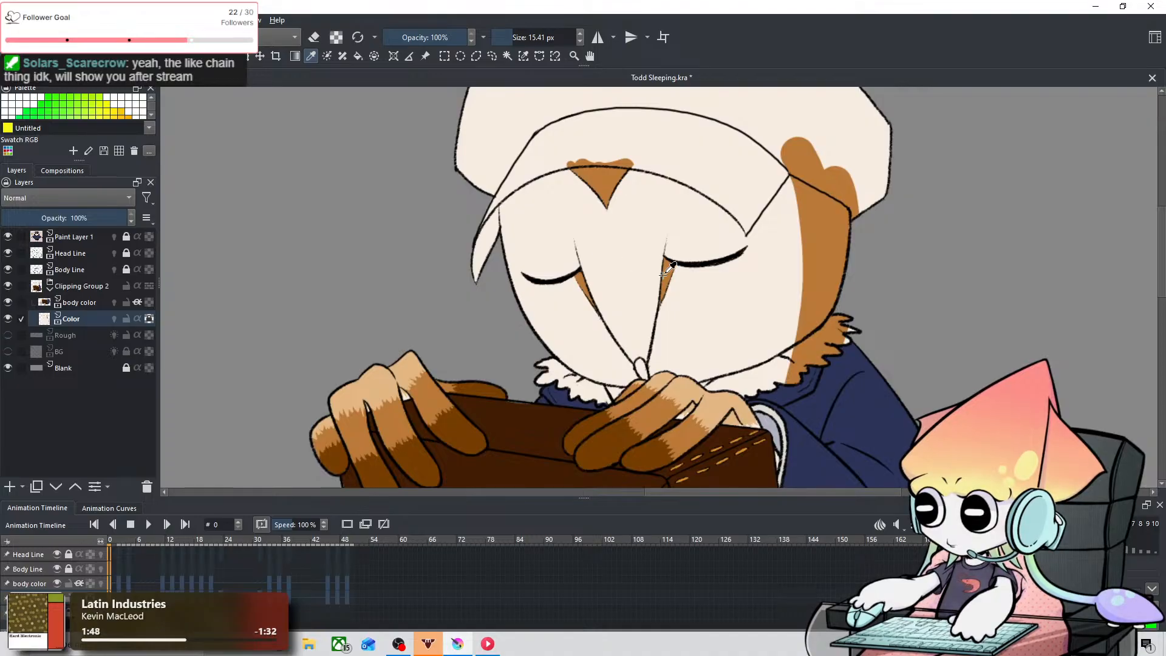
scroll(668, 271, up, 2)
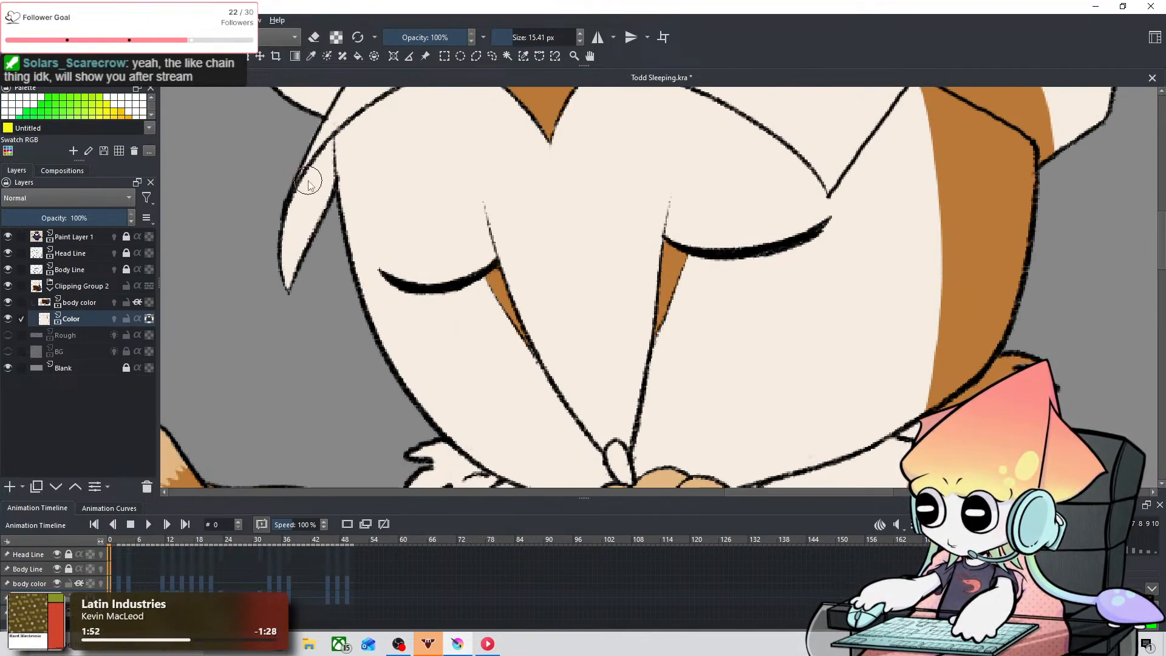
Step: Paint over the orange-brown band on the side of the head in cream with a brush of about 94 px
scroll(920, 185, down, 3)
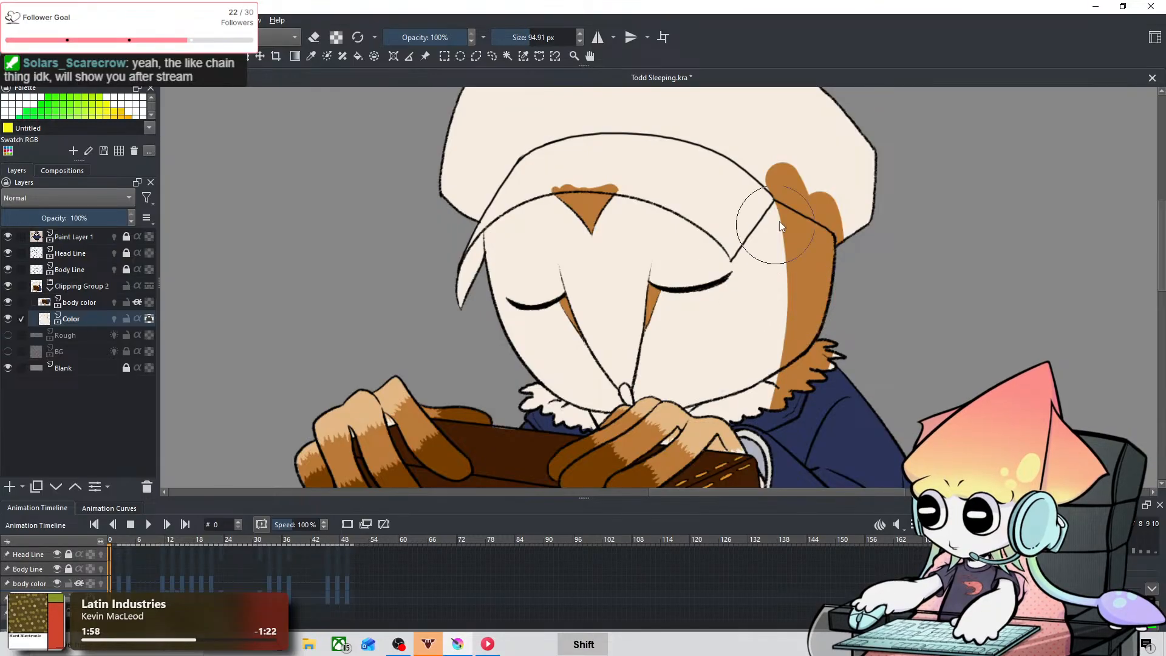
mouse_move(778, 221)
mouse_down()
mouse_move(839, 259)
mouse_move(826, 470)
mouse_move(824, 318)
mouse_move(801, 256)
mouse_move(829, 424)
mouse_up()
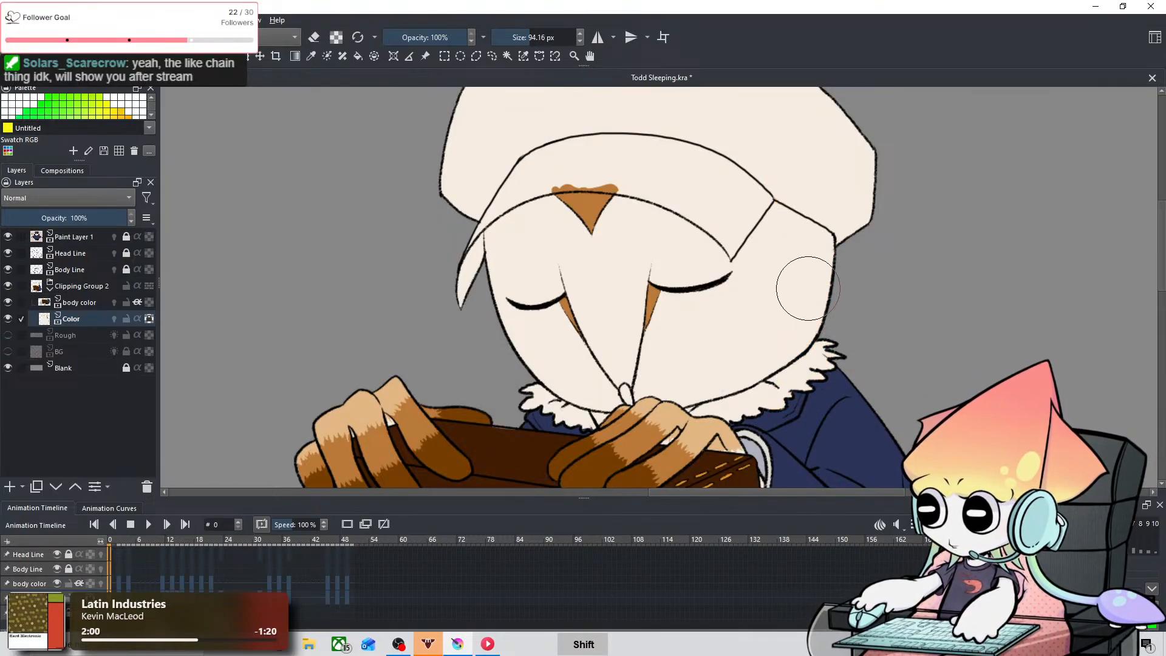
mouse_move(808, 289)
mouse_down()
mouse_move(771, 289)
mouse_move(806, 286)
mouse_move(805, 271)
mouse_up()
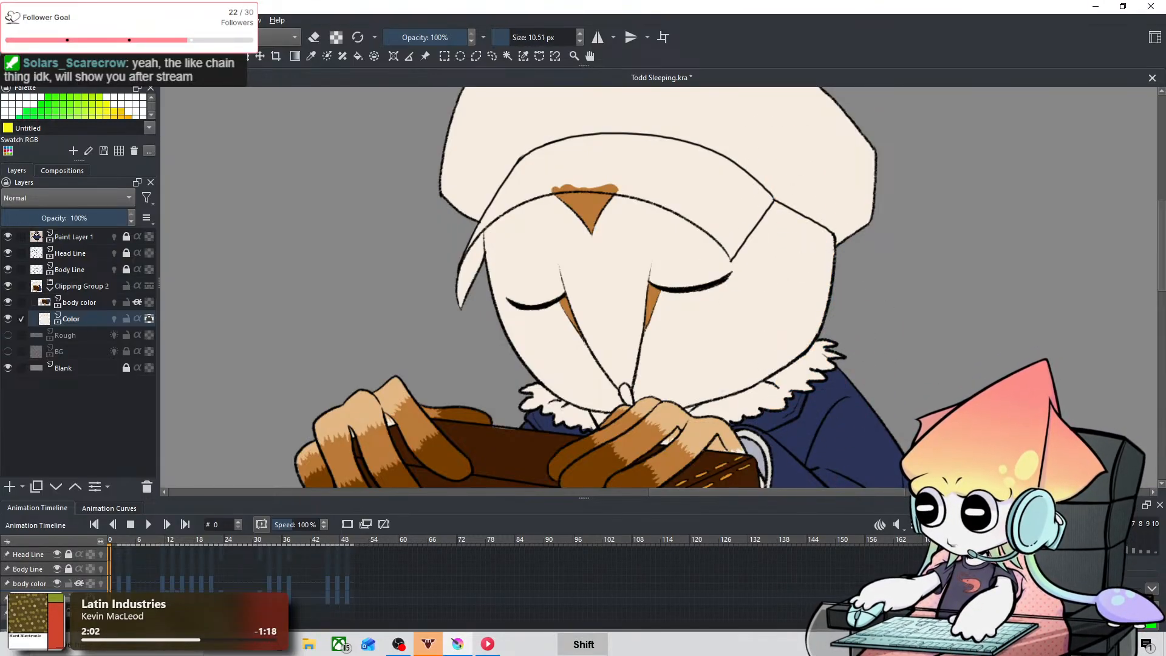
mouse_move(207, 167)
mouse_down()
mouse_move(758, 187)
mouse_move(534, 182)
mouse_move(369, 215)
mouse_move(531, 263)
mouse_up()
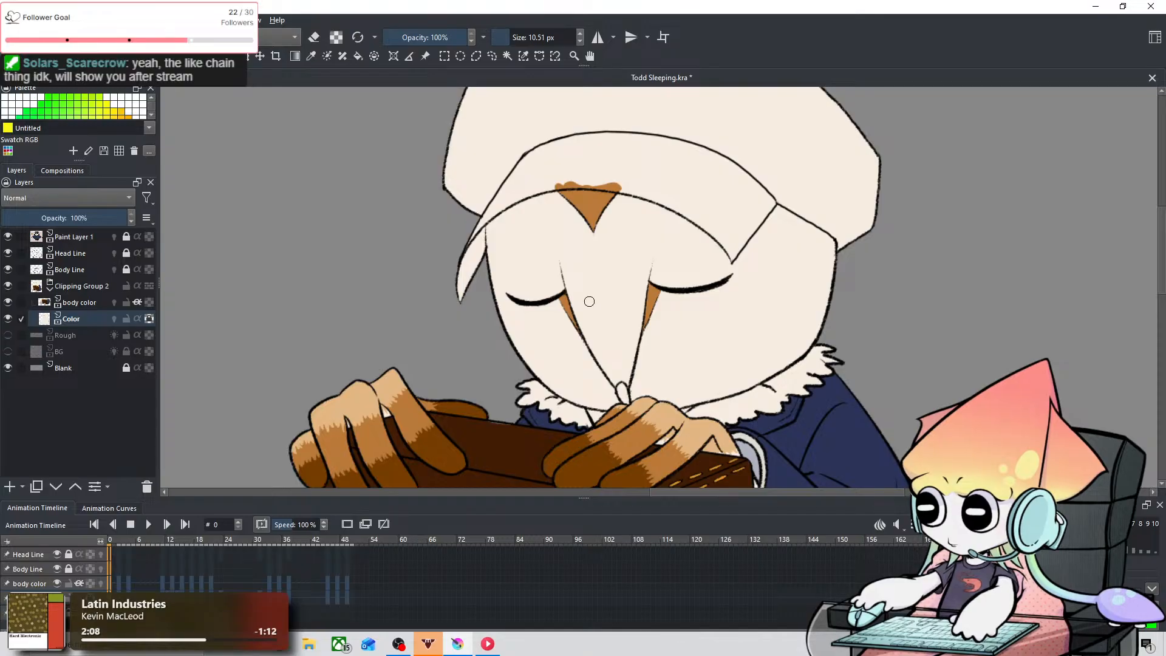
mouse_move(567, 242)
mouse_down()
mouse_move(590, 242)
mouse_move(525, 262)
mouse_up()
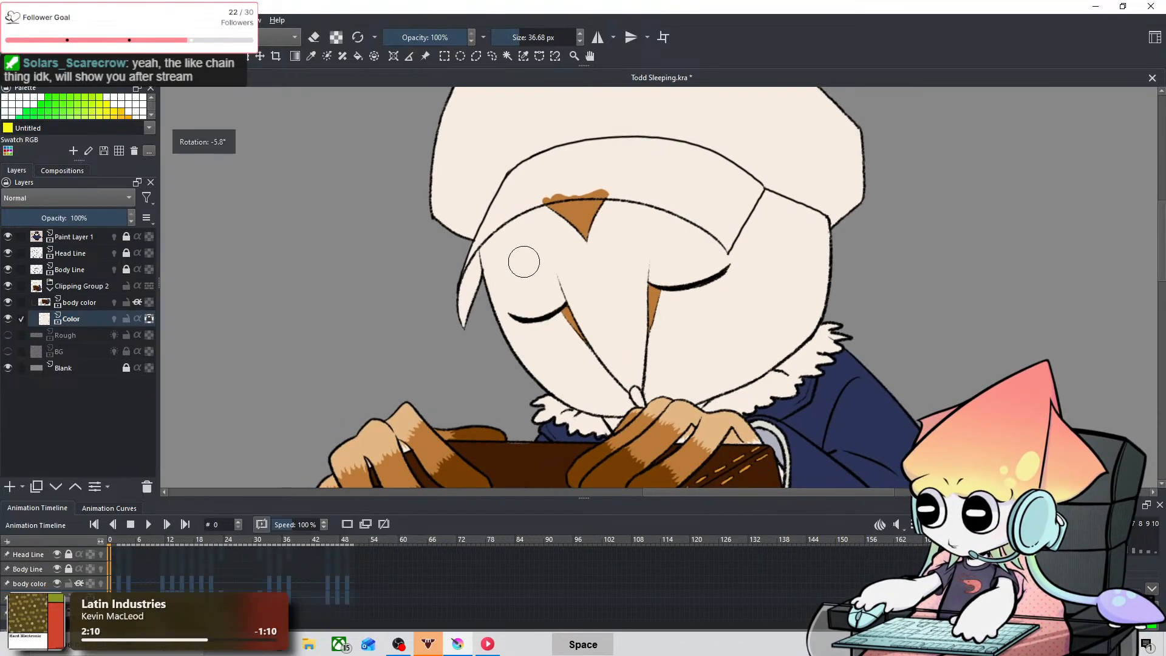
key(t)
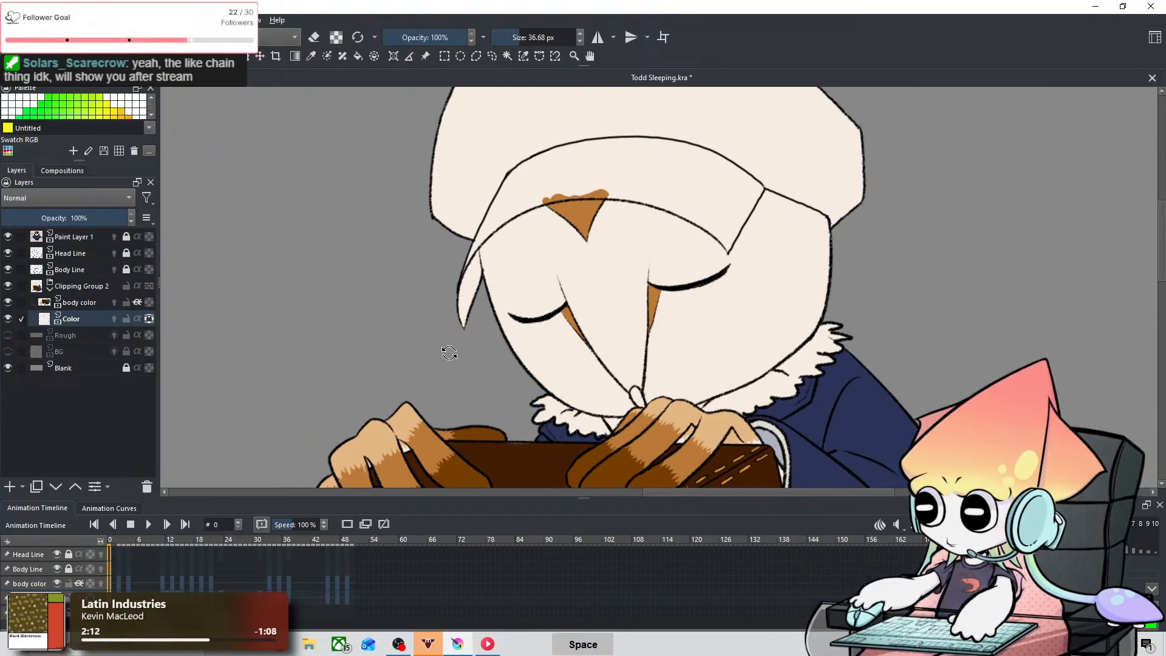
drag(450, 356, 445, 294)
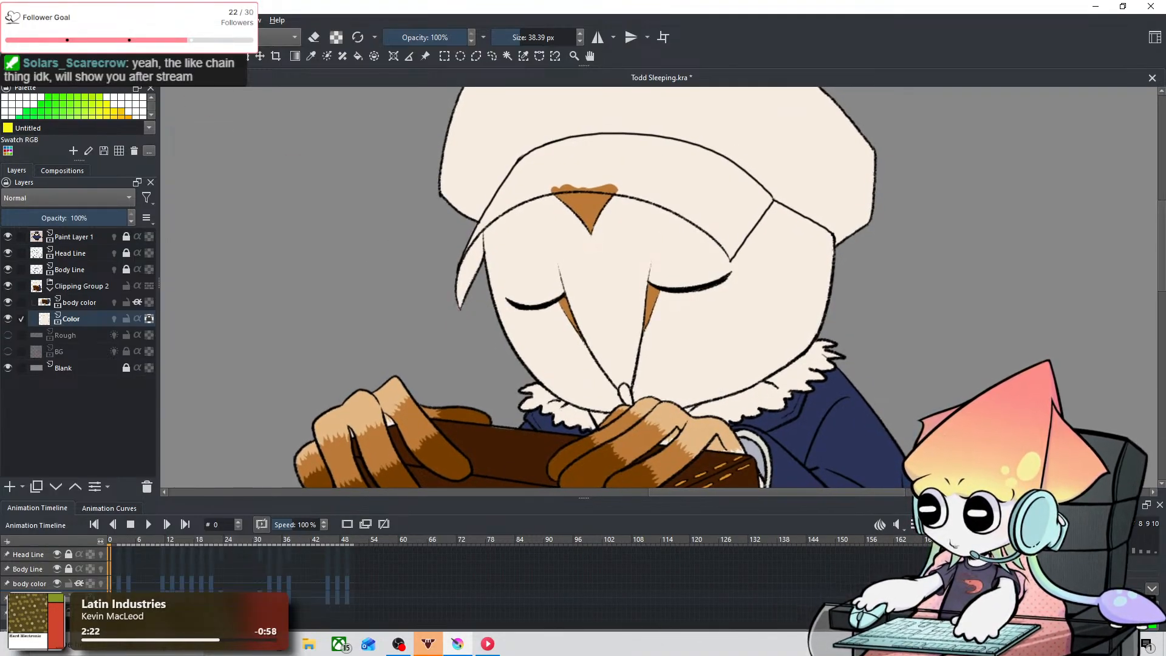
mouse_move(509, 239)
mouse_down()
mouse_move(574, 243)
mouse_move(556, 246)
mouse_up()
key(ctrl+z)
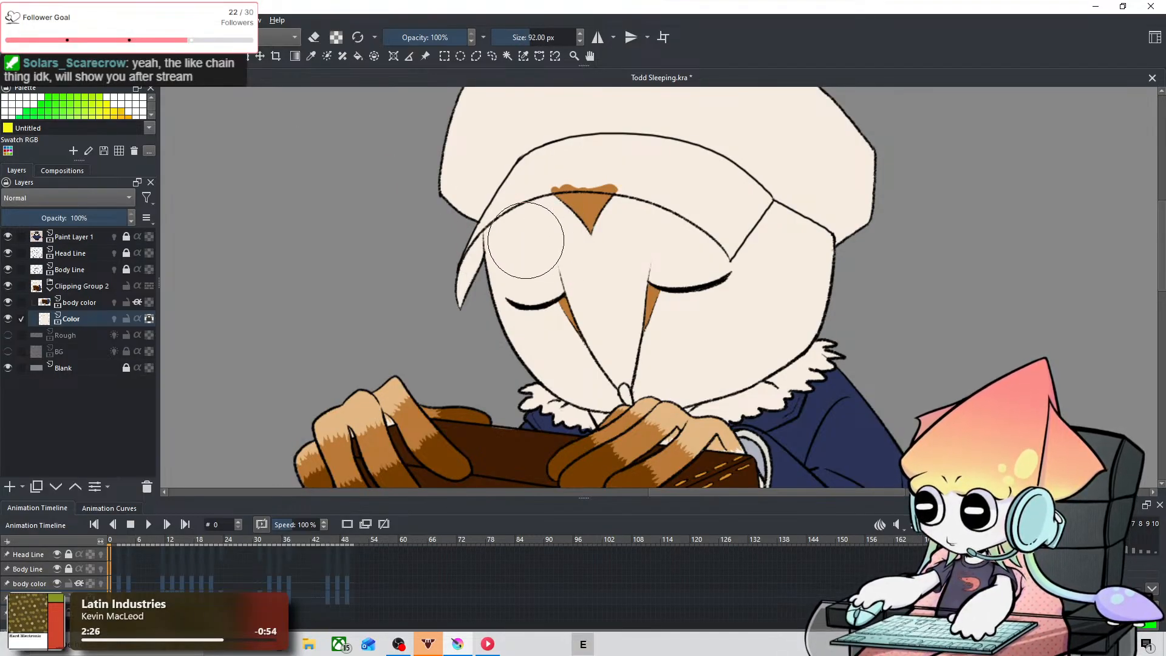
key(space)
mouse_move(589, 234)
mouse_down()
mouse_move(610, 219)
mouse_move(597, 252)
mouse_move(675, 230)
mouse_up()
key(ctrl+z)
key(space)
key(space)
Step: Sample the grey-brown beak color from the reference owl and return to the sleeping owl's face
drag(497, 287, 620, 413)
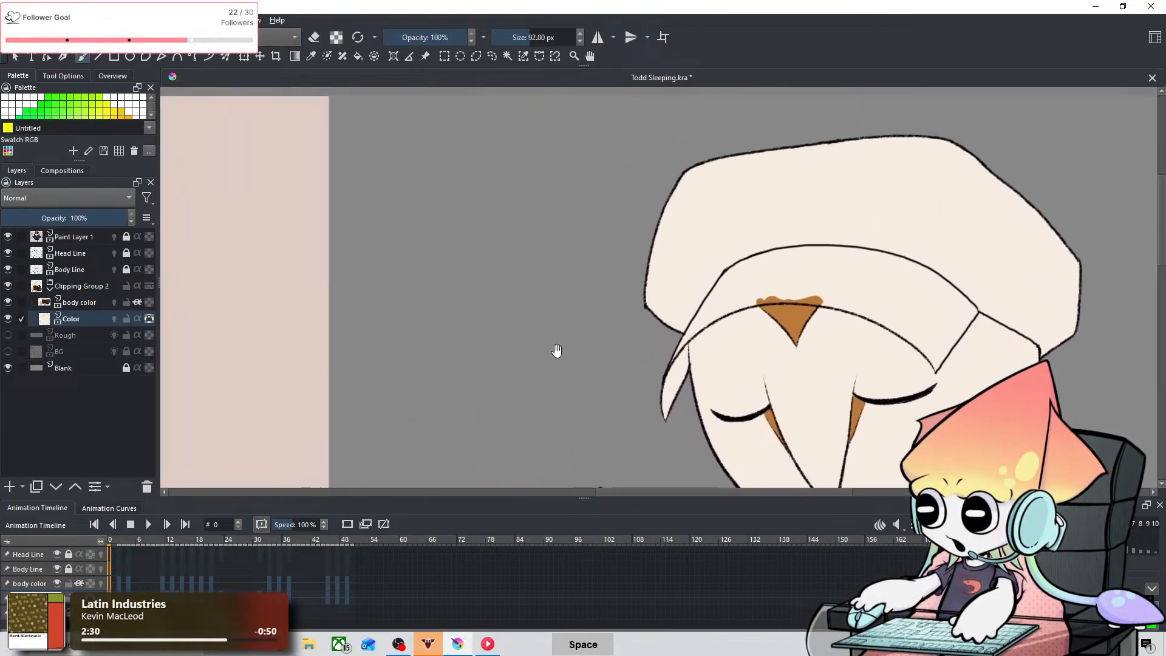
drag(435, 351, 747, 346)
mouse_move(440, 300)
mouse_down()
mouse_move(616, 283)
mouse_move(710, 227)
mouse_up()
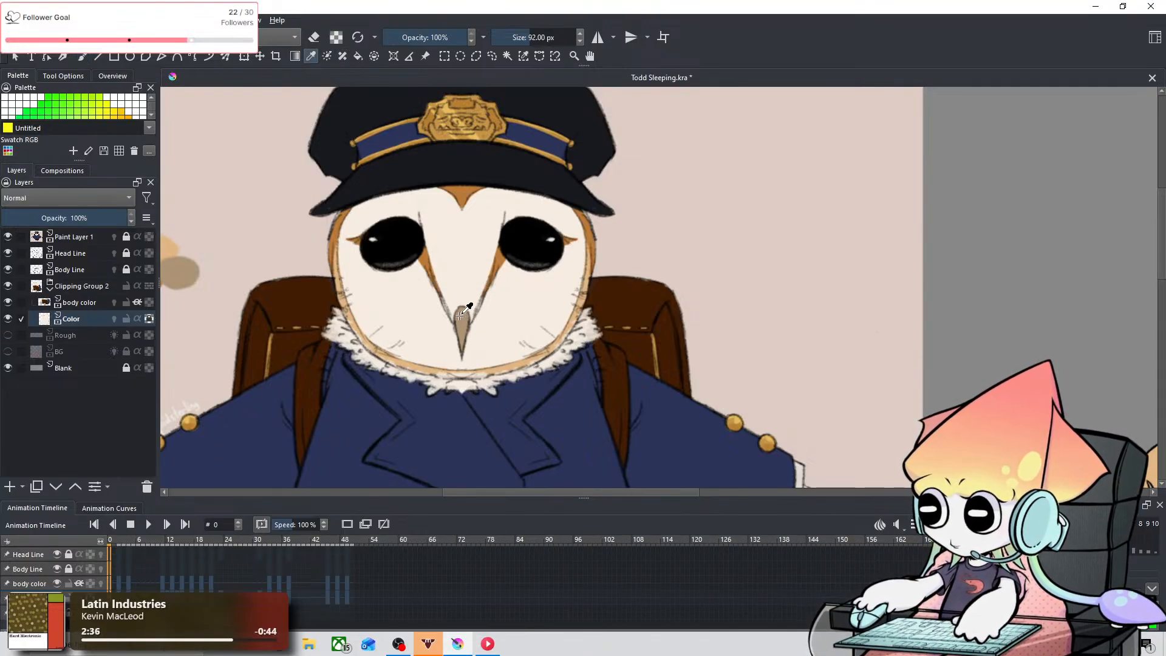
key(space)
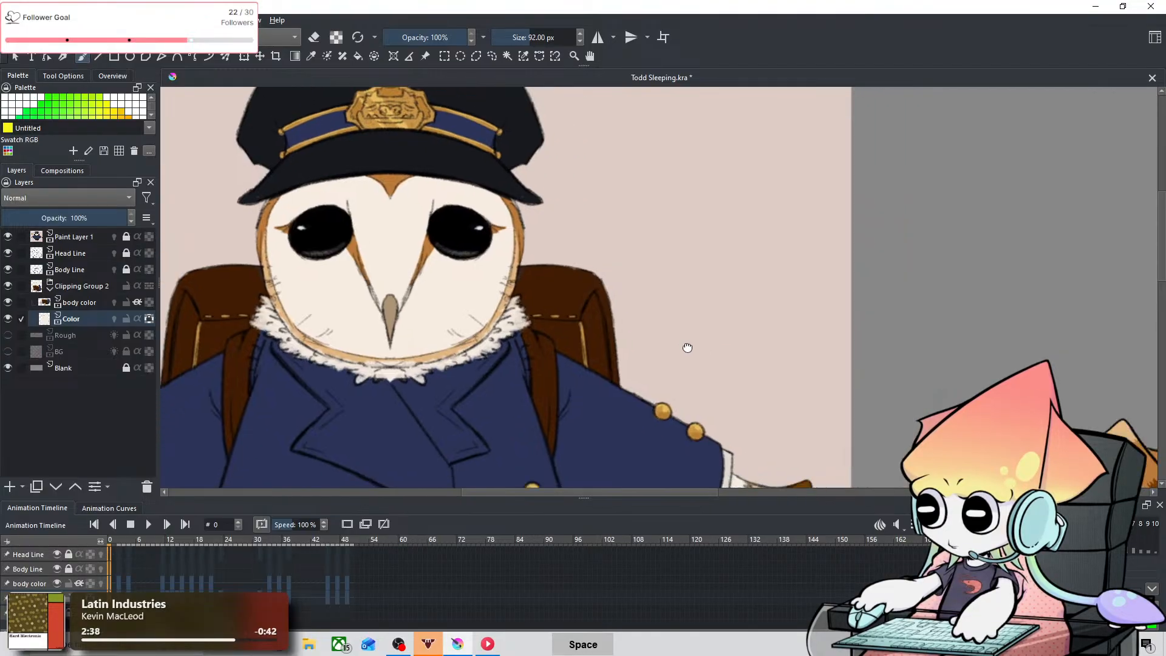
mouse_move(687, 347)
mouse_down()
mouse_move(422, 195)
mouse_move(361, 310)
mouse_move(330, 314)
mouse_up()
shift+drag(586, 301, 524, 303)
Step: Fill the sleeping owl's beak in grey-brown on the Color layer with a 10.20 px brush, undoing the last stray stroke
key(ctrl+shift+z)
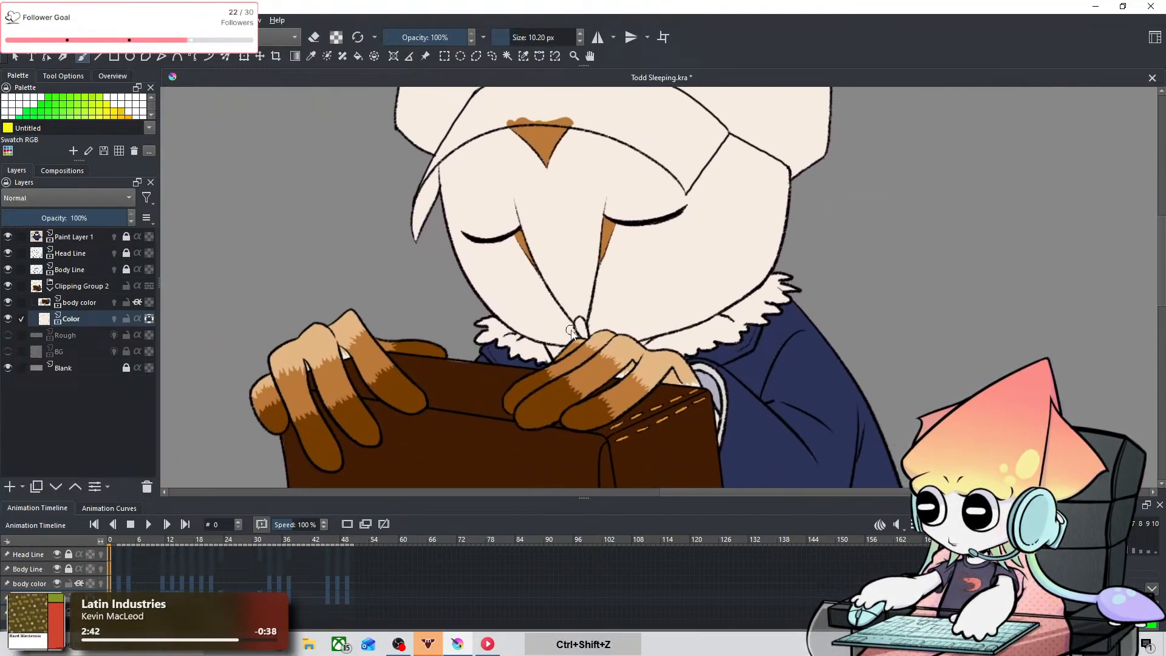
key(ctrl+plus)
key(ctrl+plus)
key(space)
drag(536, 324, 583, 296)
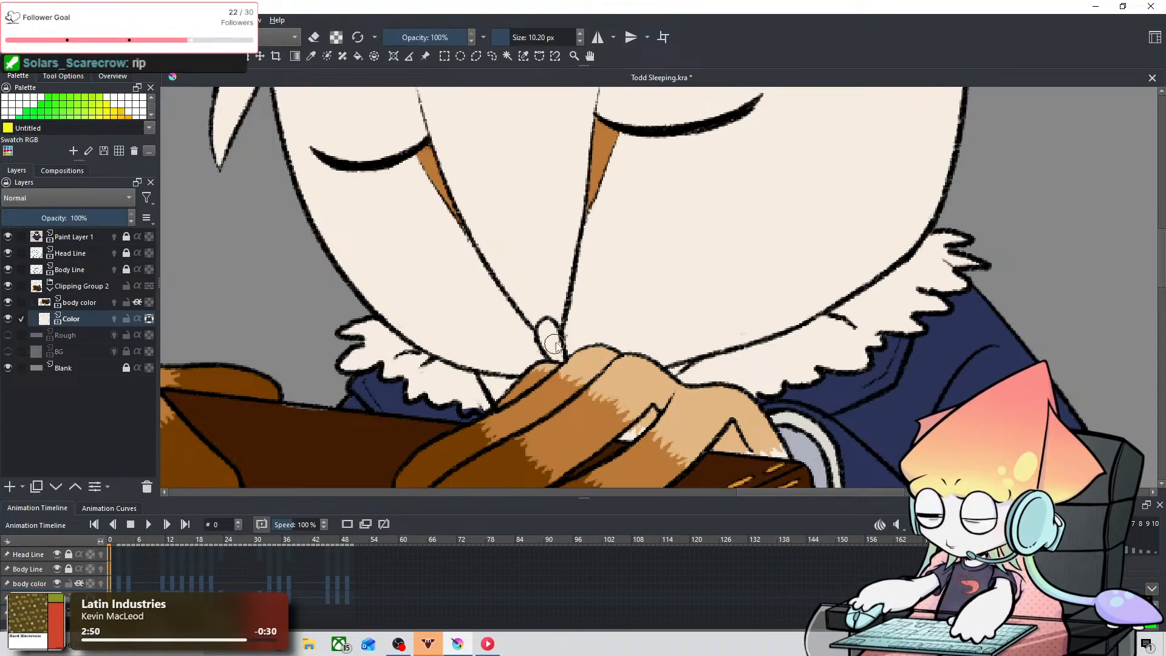
key(space)
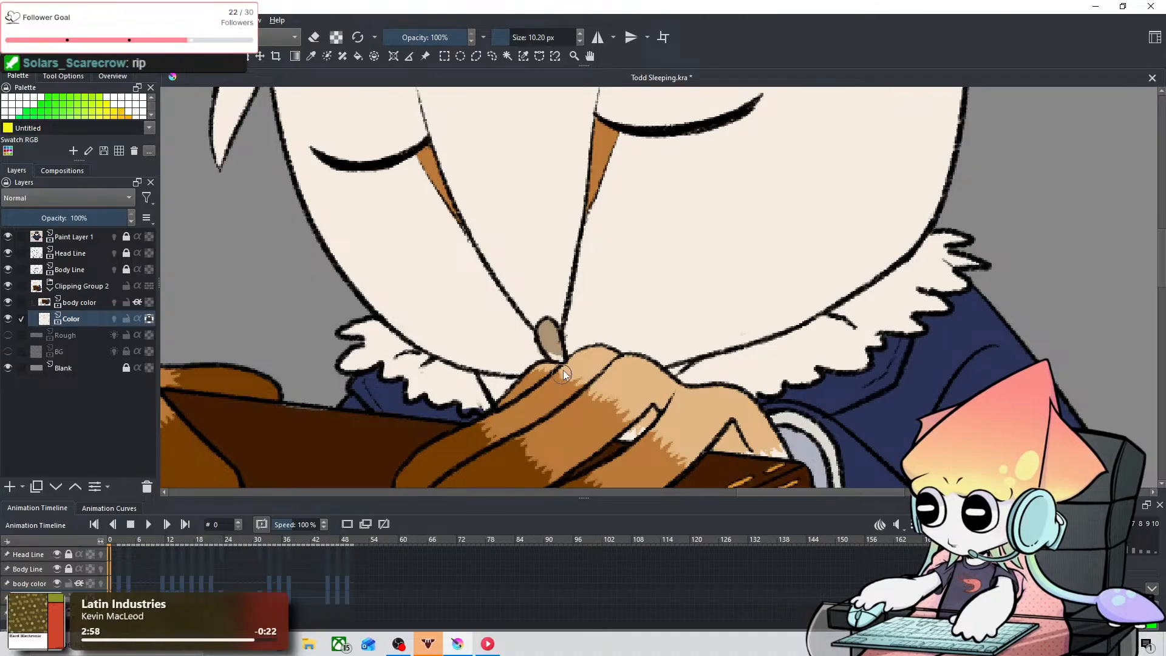
drag(563, 370, 567, 325)
key(ctrl+z)
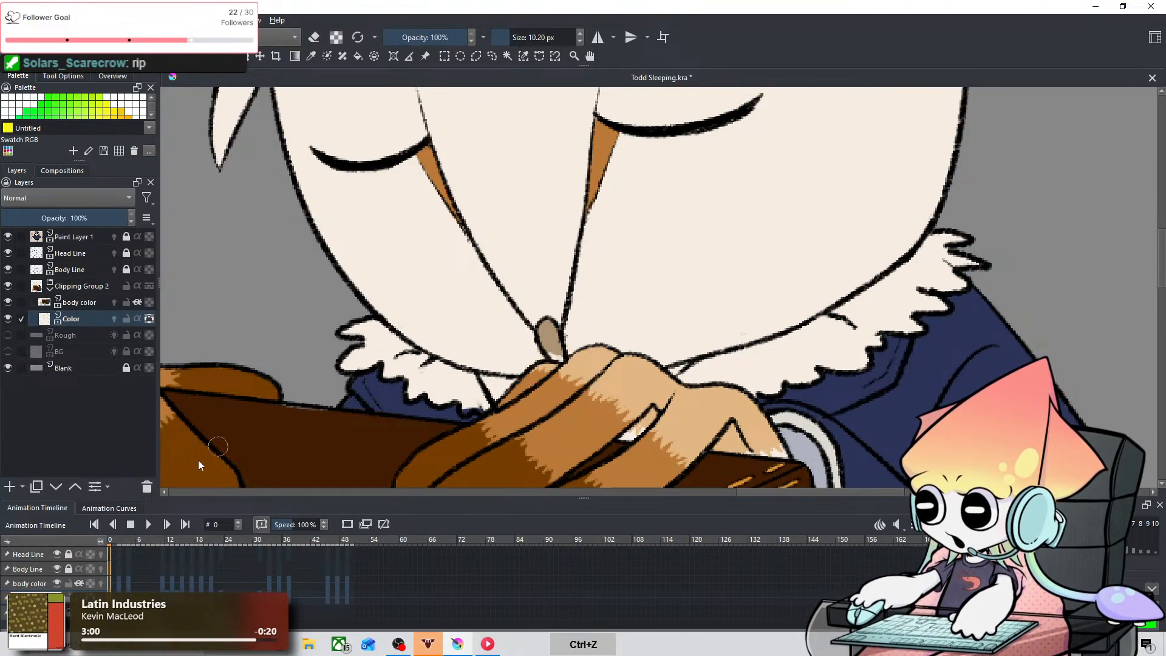
Step: Erase at the line around the beak on the Body Line layer and toggle that layer's lock
click(45, 567)
key(e)
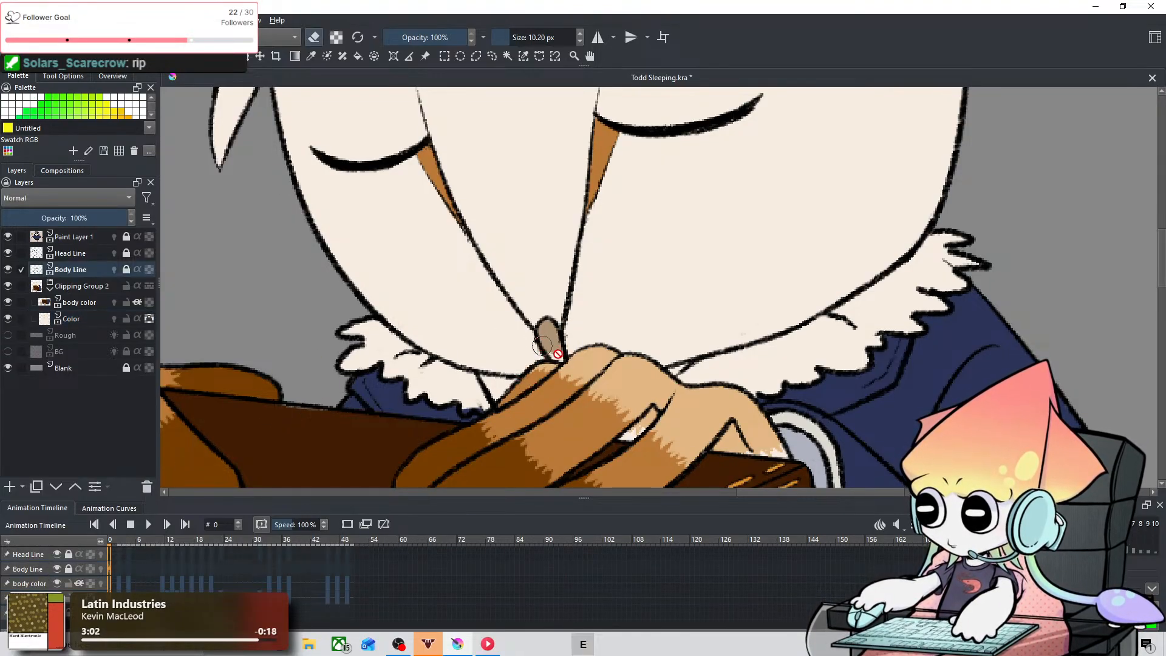
click(563, 338)
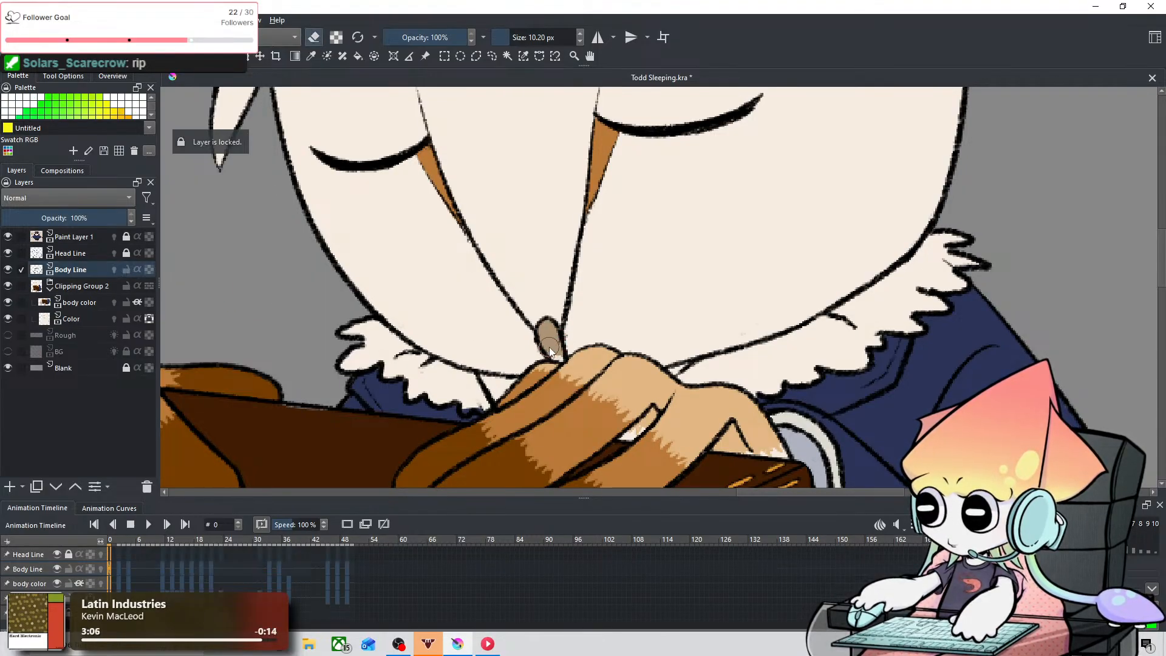
click(126, 269)
Step: Select the Clipping Group 2 layer and switch to the Airbrush Soft brush
click(92, 286)
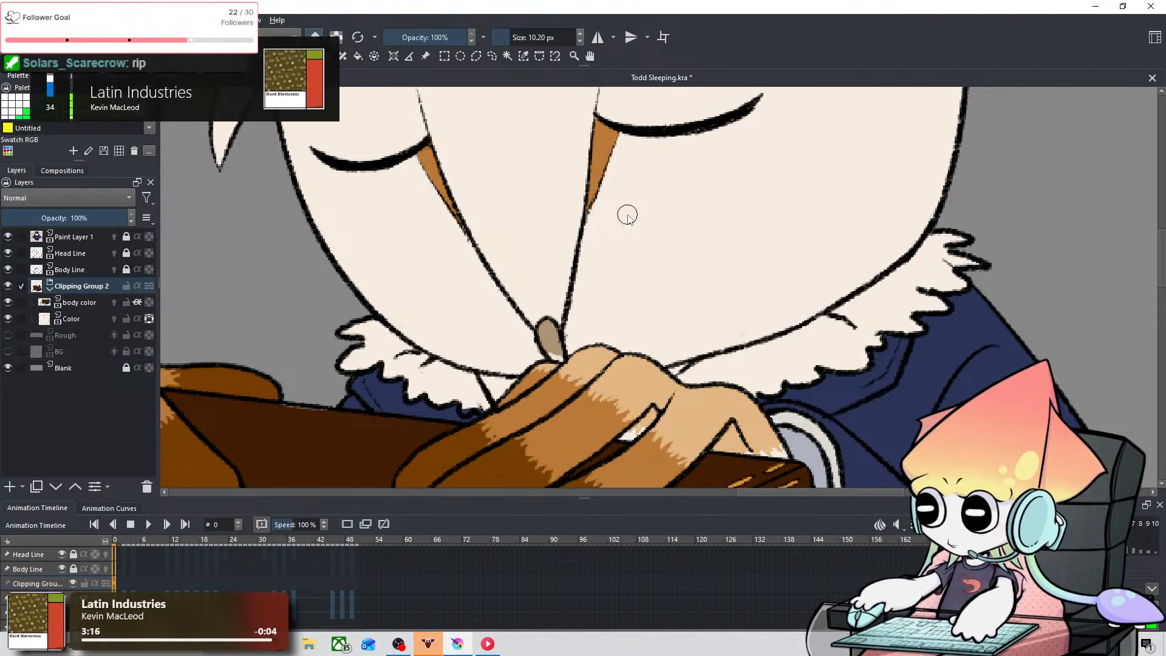
key(minus)
key(slash)
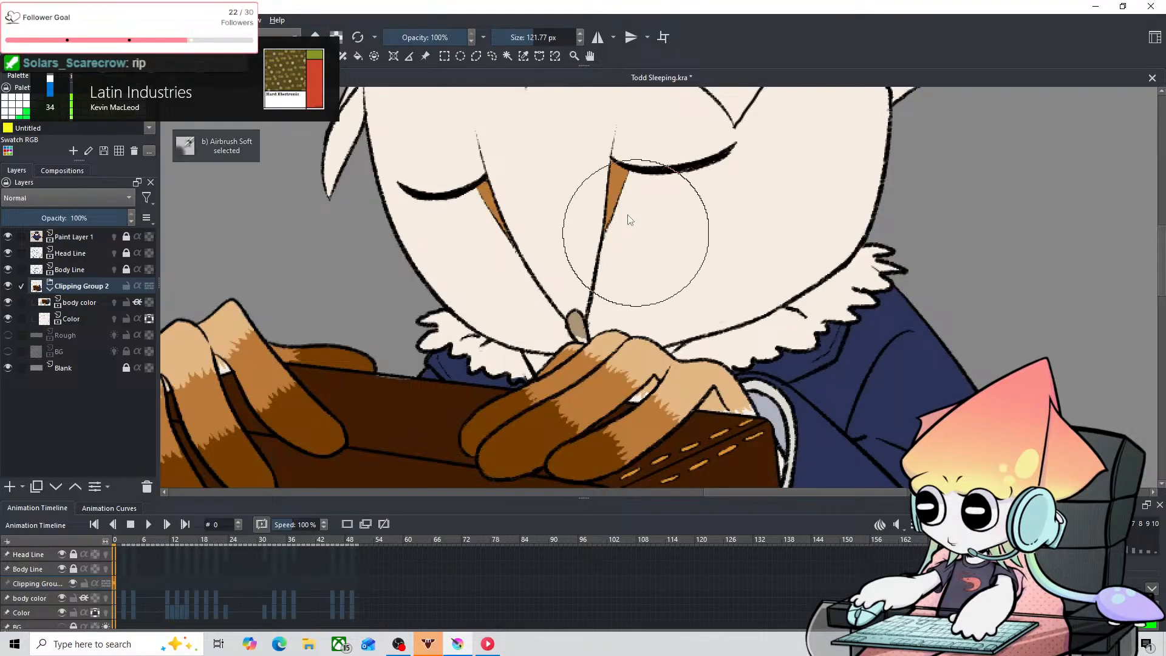
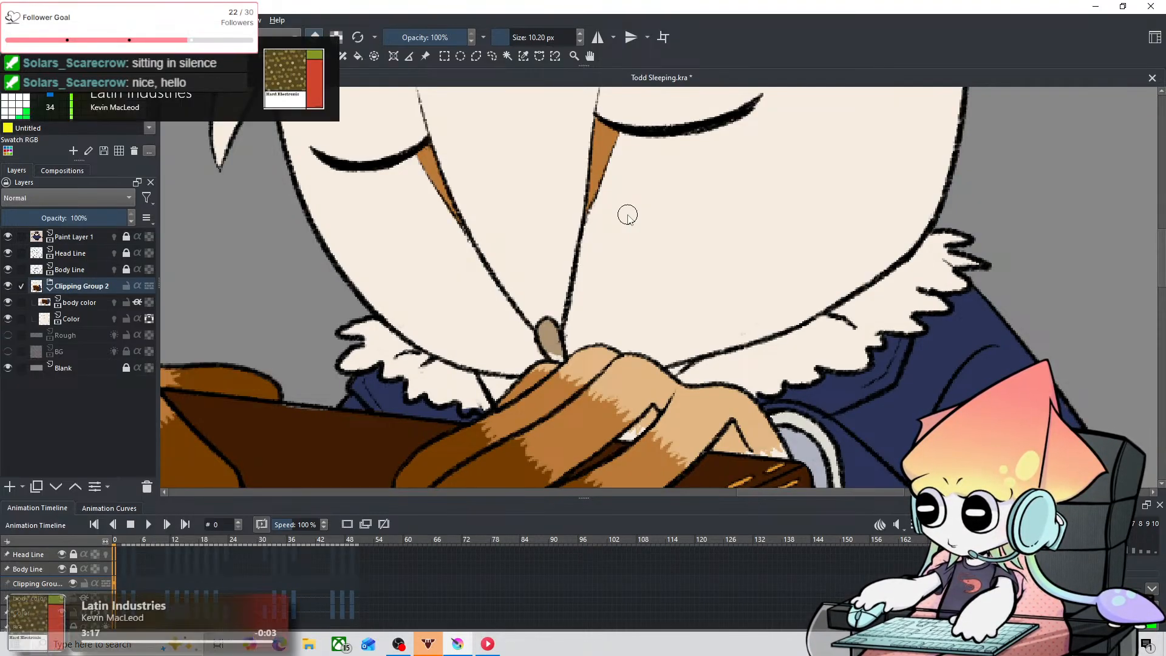
Step: Try pass-through mode on Clipping Group 2 and switch it back off
key(space)
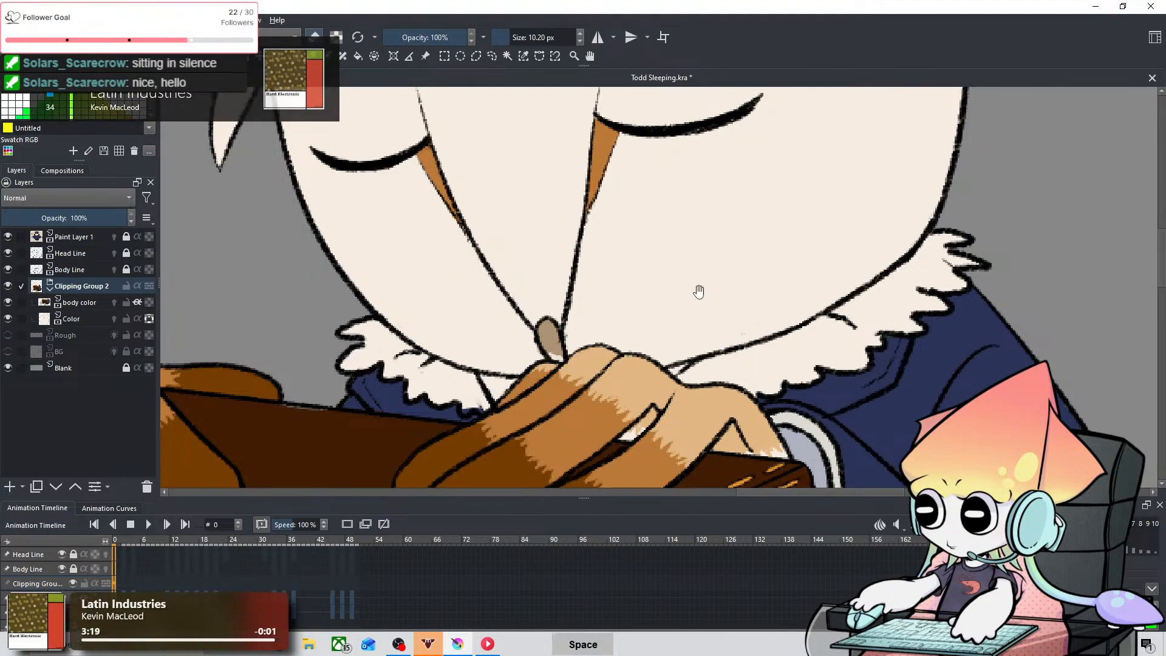
drag(723, 281, 703, 376)
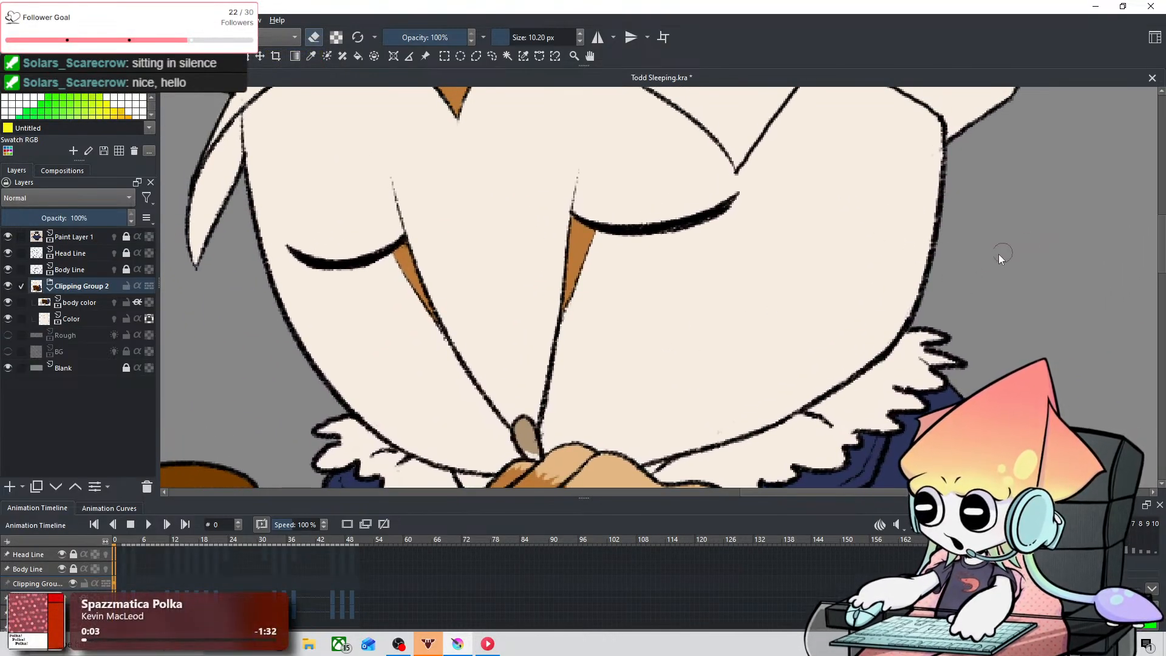
key(e)
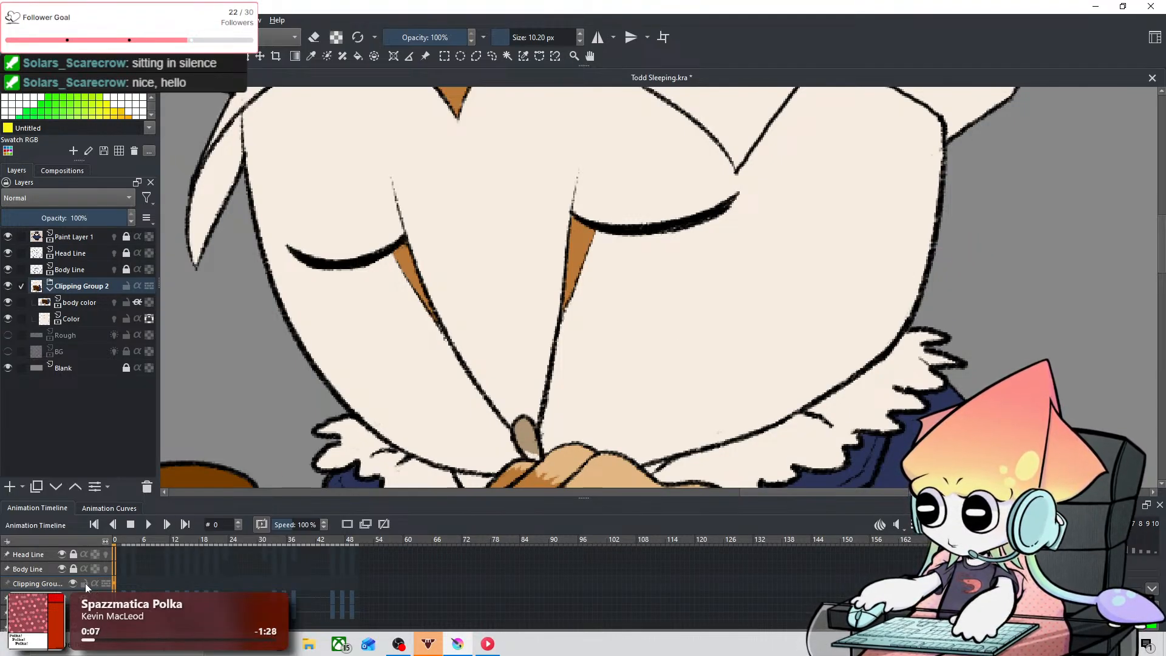
click(106, 583)
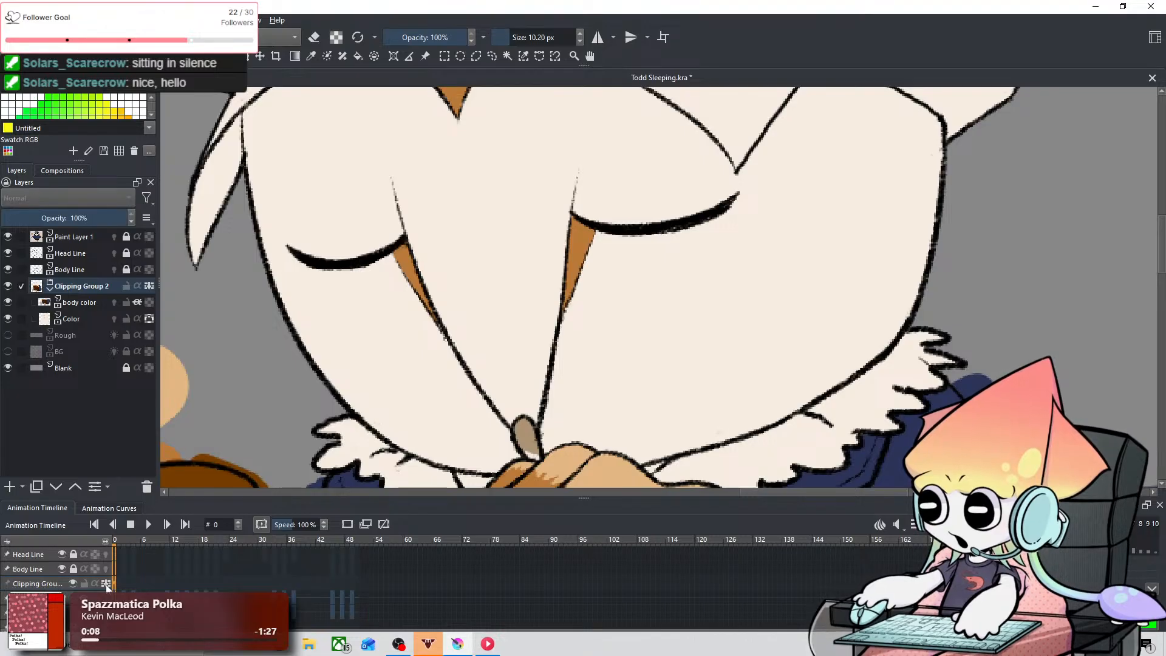
click(106, 584)
click(106, 584)
click(106, 584)
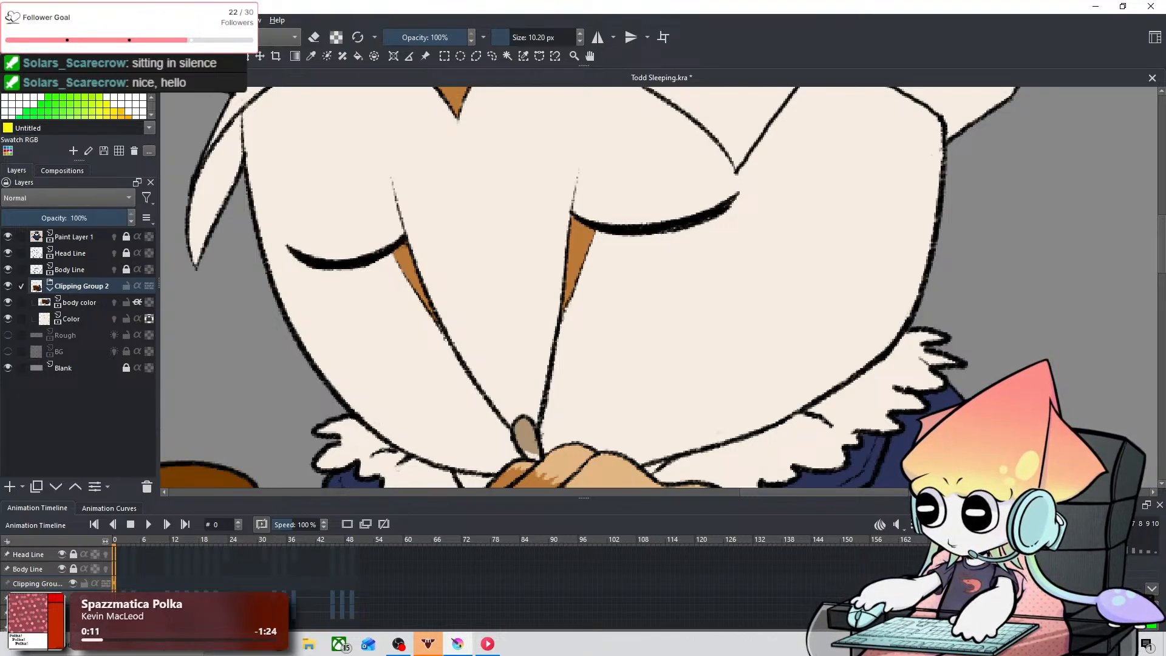
Step: Turn on eraser mode and make the Color layer active
key(e)
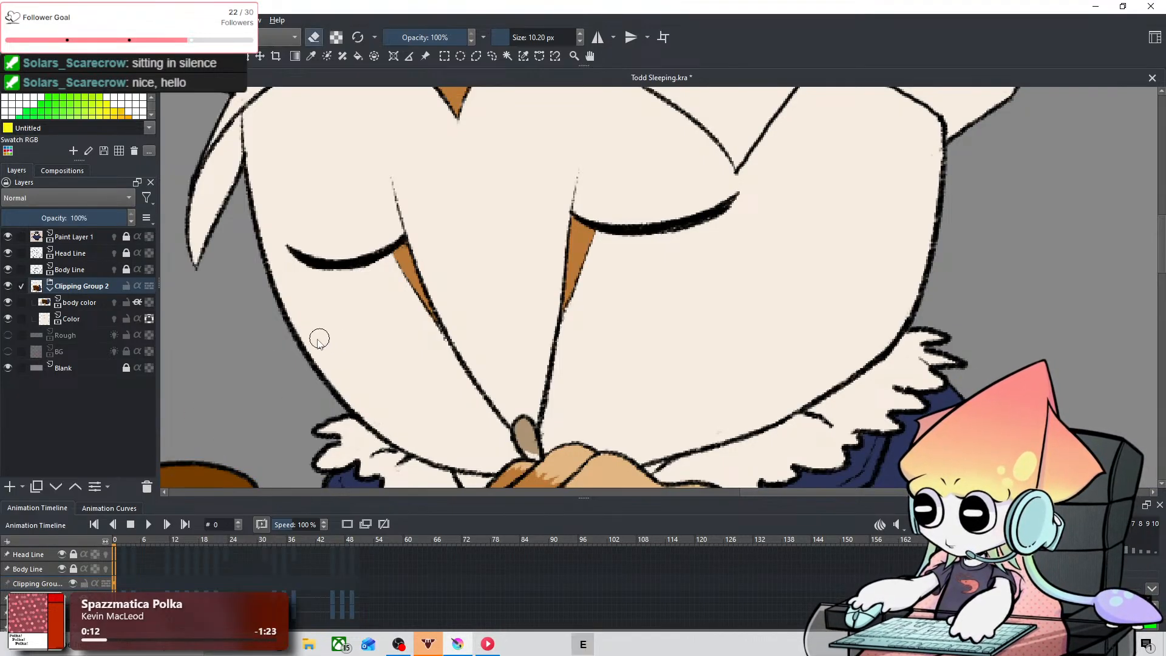
mouse_move(344, 358)
mouse_down()
mouse_move(352, 312)
mouse_move(415, 218)
mouse_move(339, 260)
mouse_up()
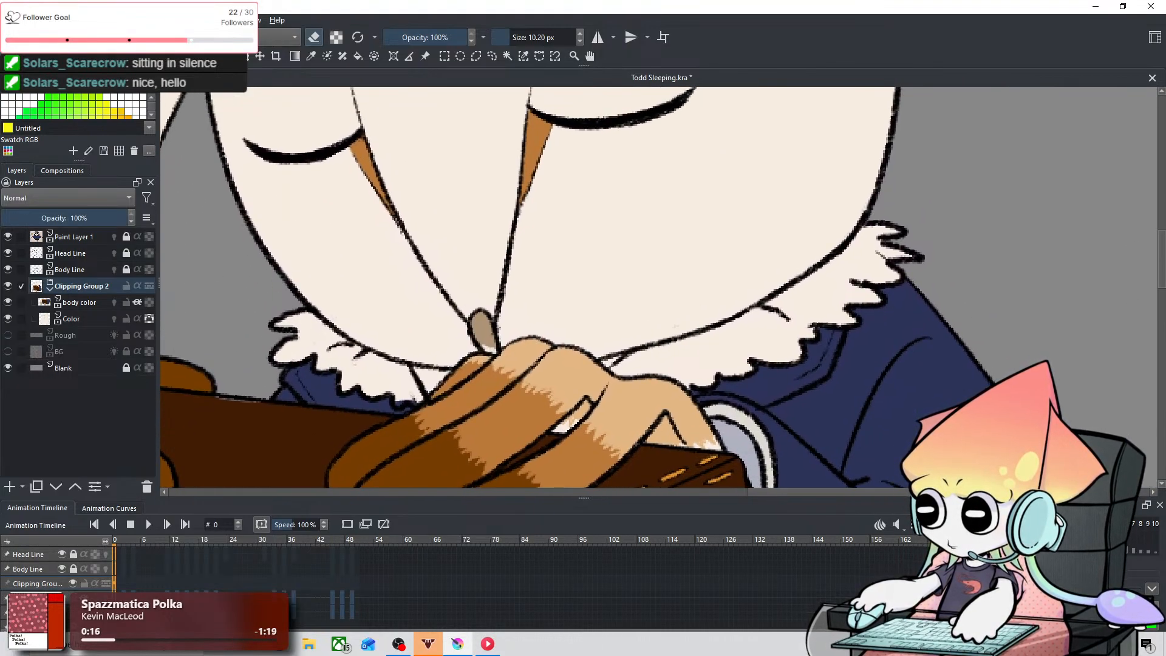
click(49, 597)
key(ctrl+z)
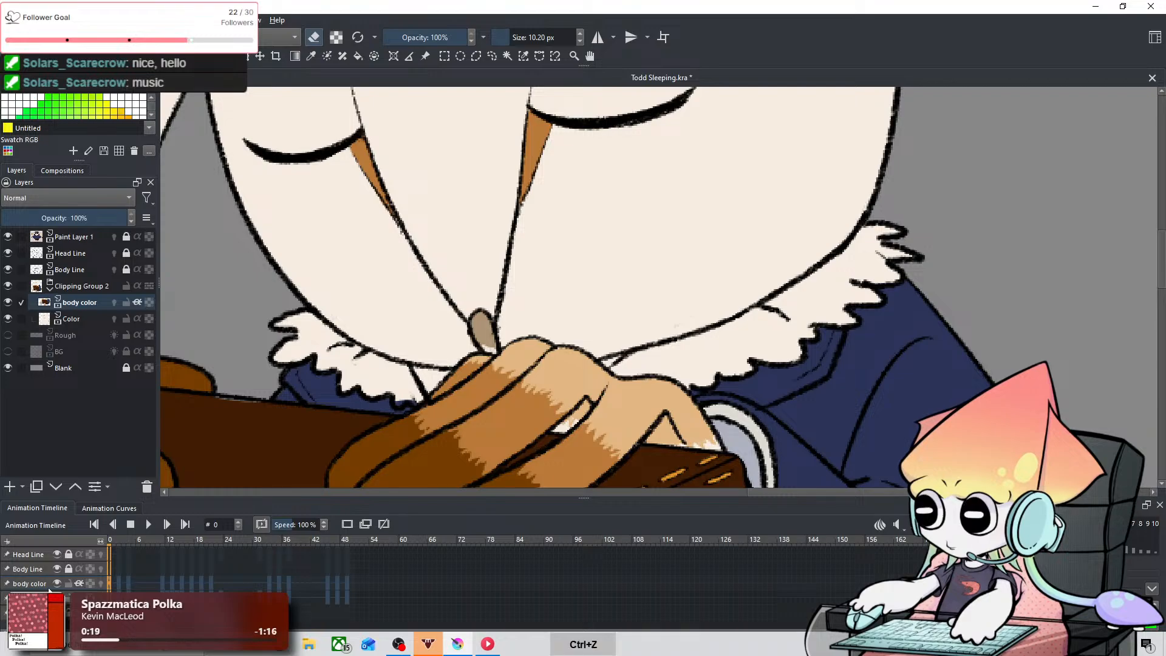
key(ctrl+shift+z)
click(78, 319)
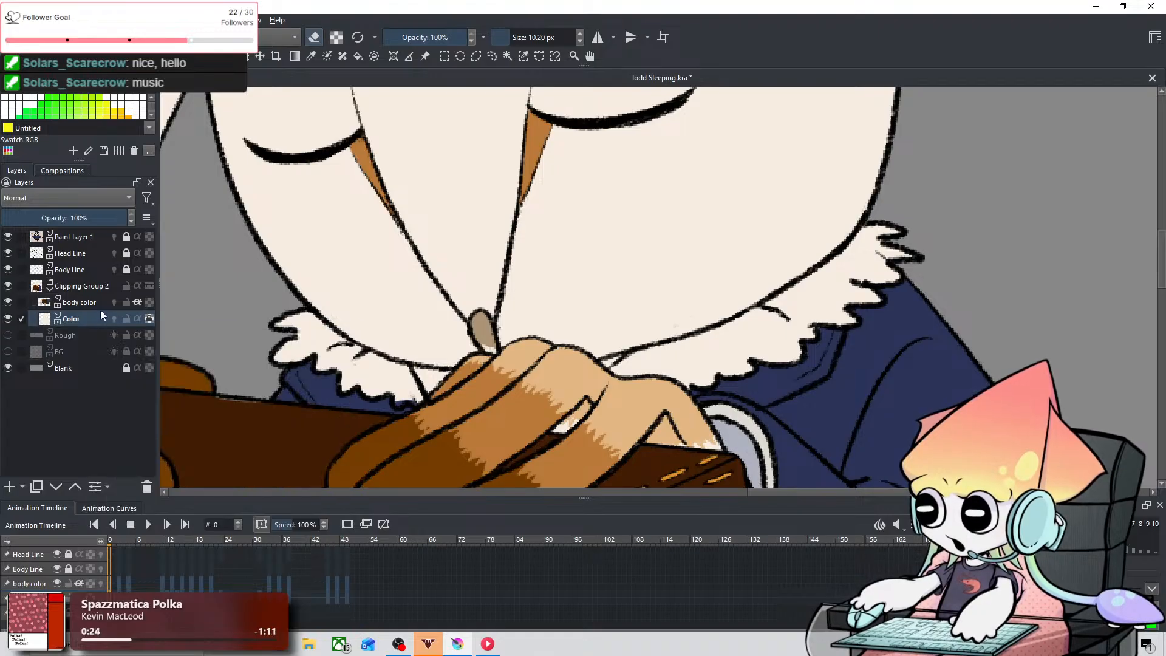
Step: Try erasing across the jacket edge and the beak area on the Color layer, undoing each stroke
key(space)
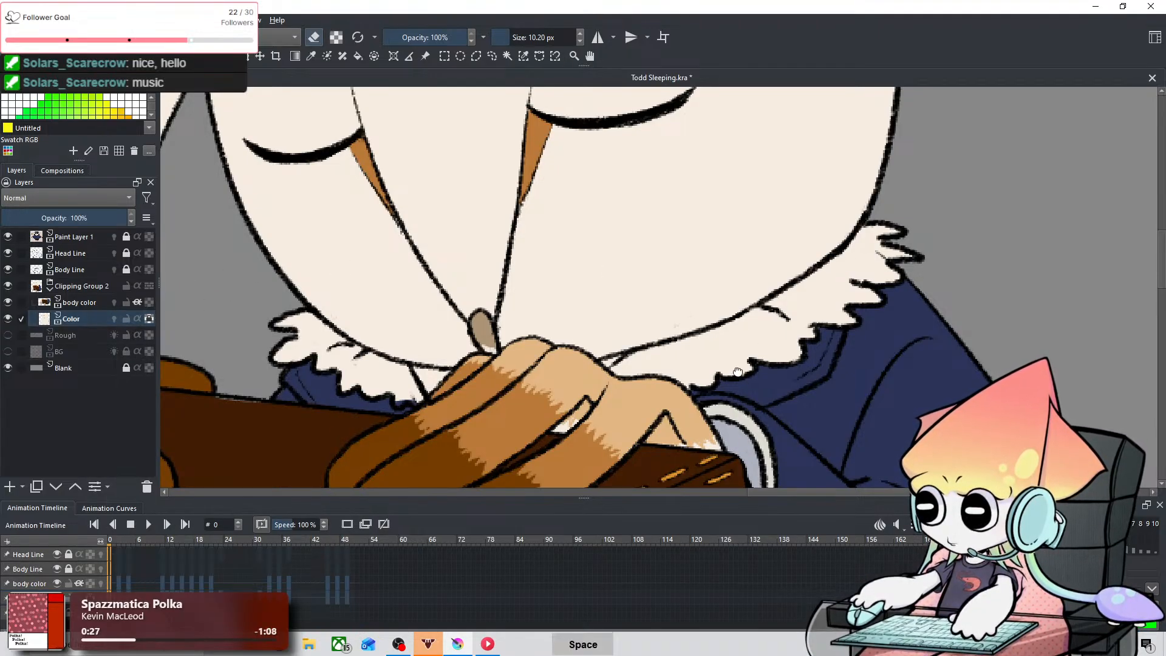
drag(736, 372, 764, 167)
drag(710, 330, 492, 305)
key(e)
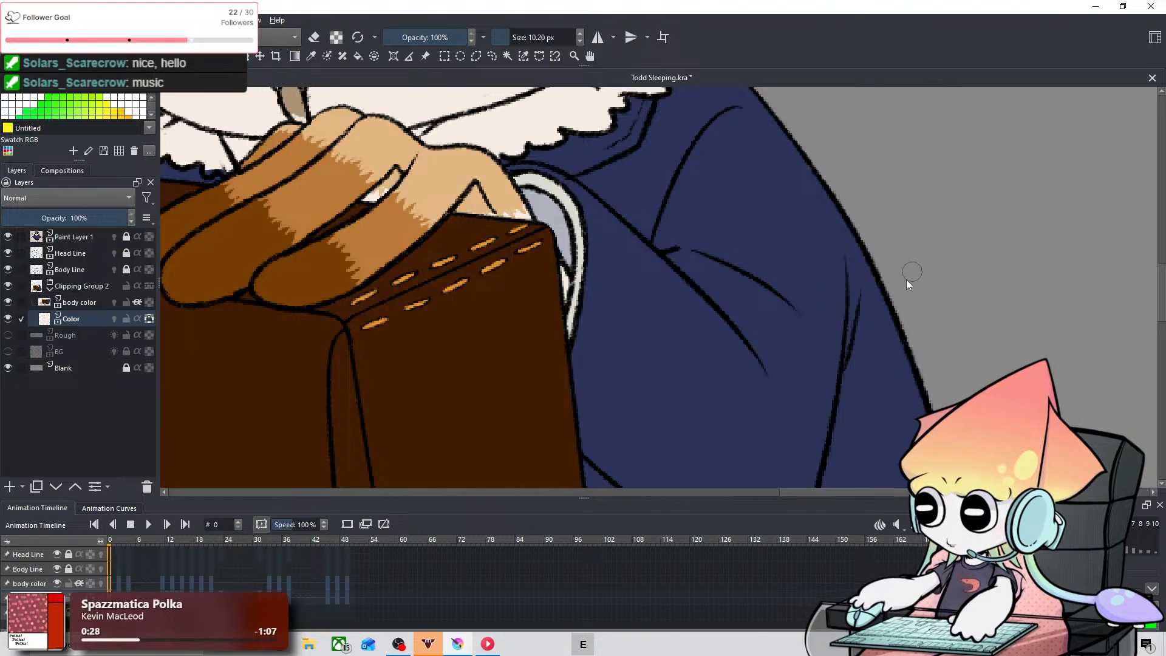
key(ctrl+z)
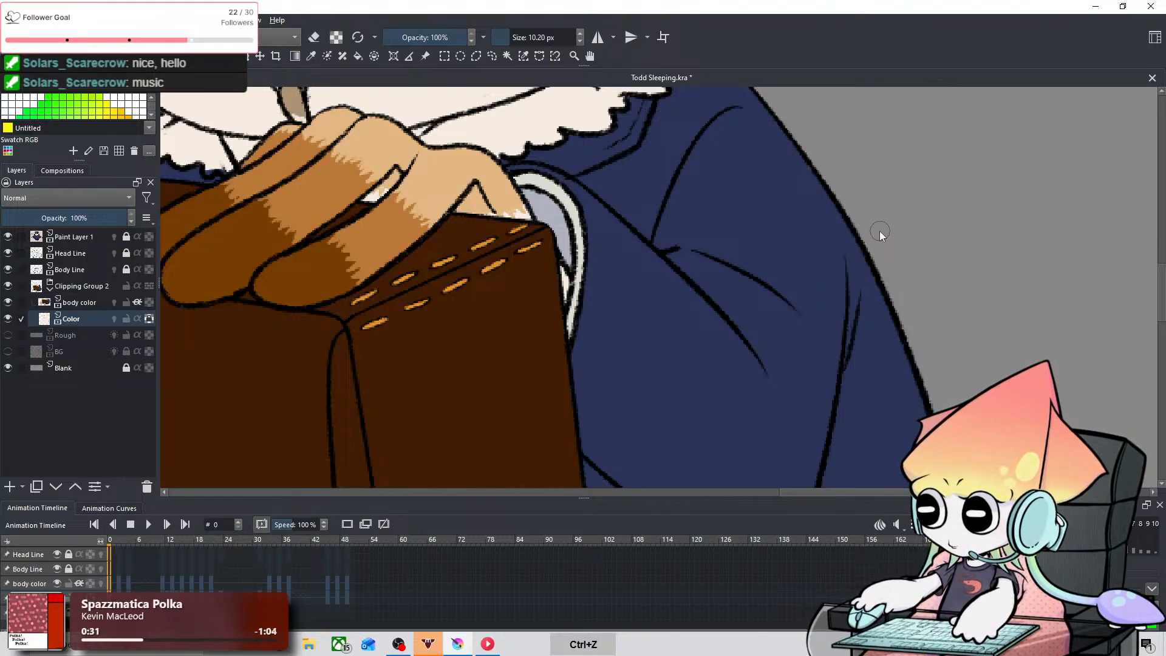
key(e)
drag(863, 246, 811, 310)
key(ctrl+z)
key(space)
drag(544, 192, 652, 338)
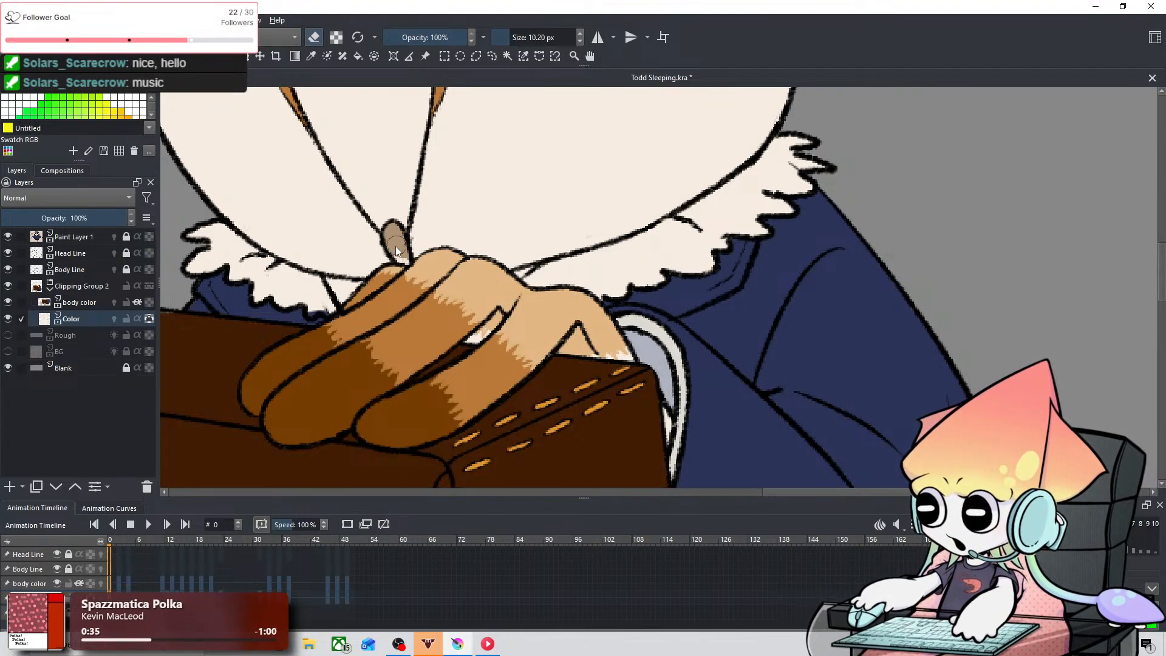
mouse_move(371, 195)
mouse_down()
mouse_move(370, 246)
mouse_move(478, 192)
mouse_move(597, 190)
mouse_move(601, 223)
mouse_move(560, 241)
mouse_up()
key(ctrl+z)
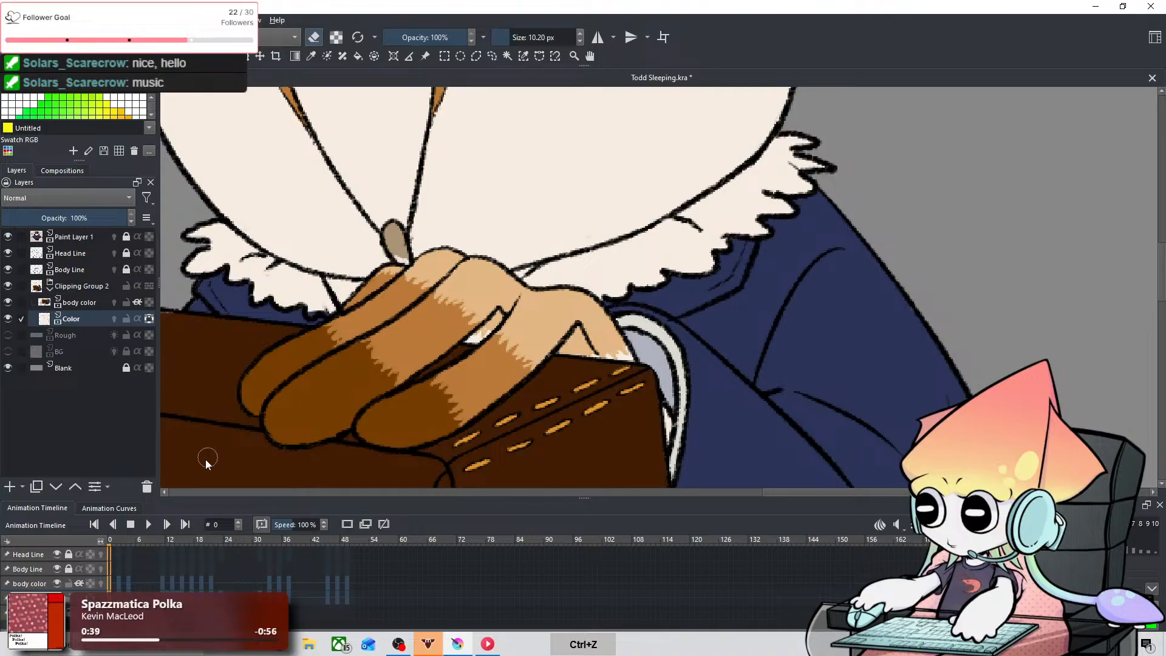
Step: Lock the body color layer and return to the Color layer for painting
click(103, 301)
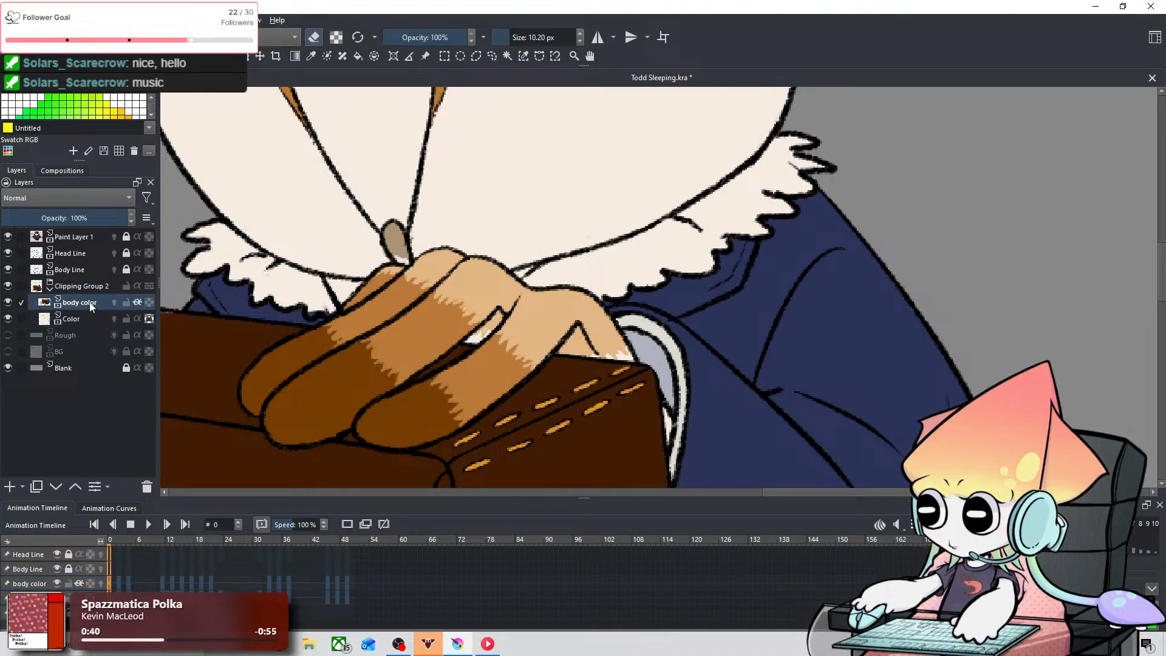
click(404, 249)
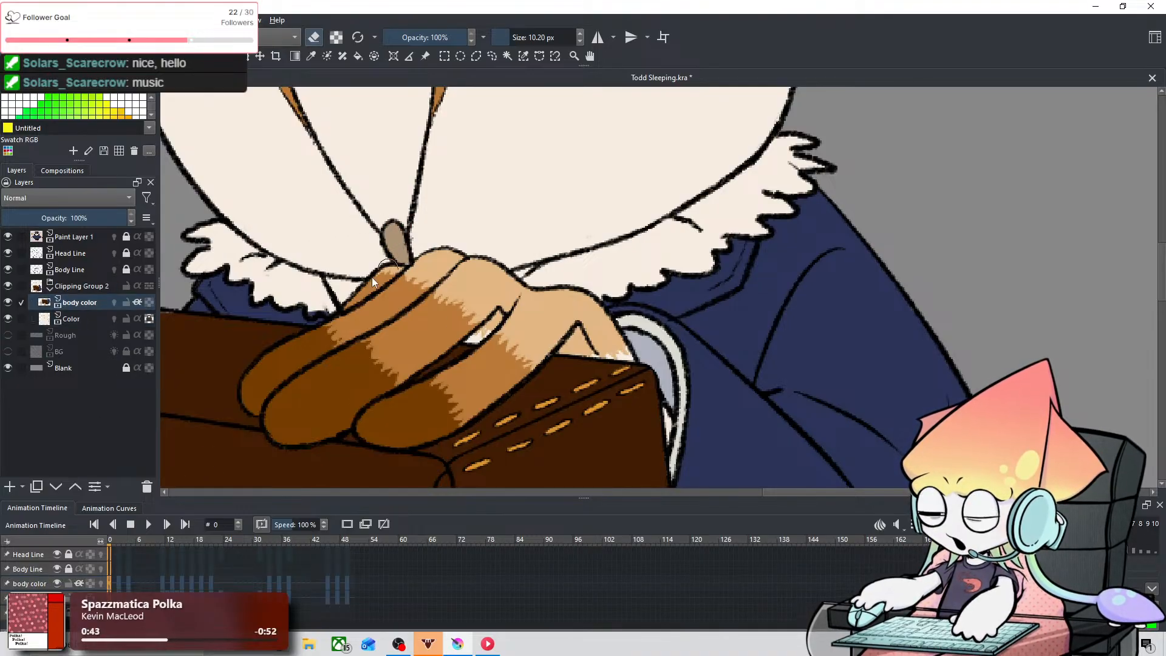
click(34, 598)
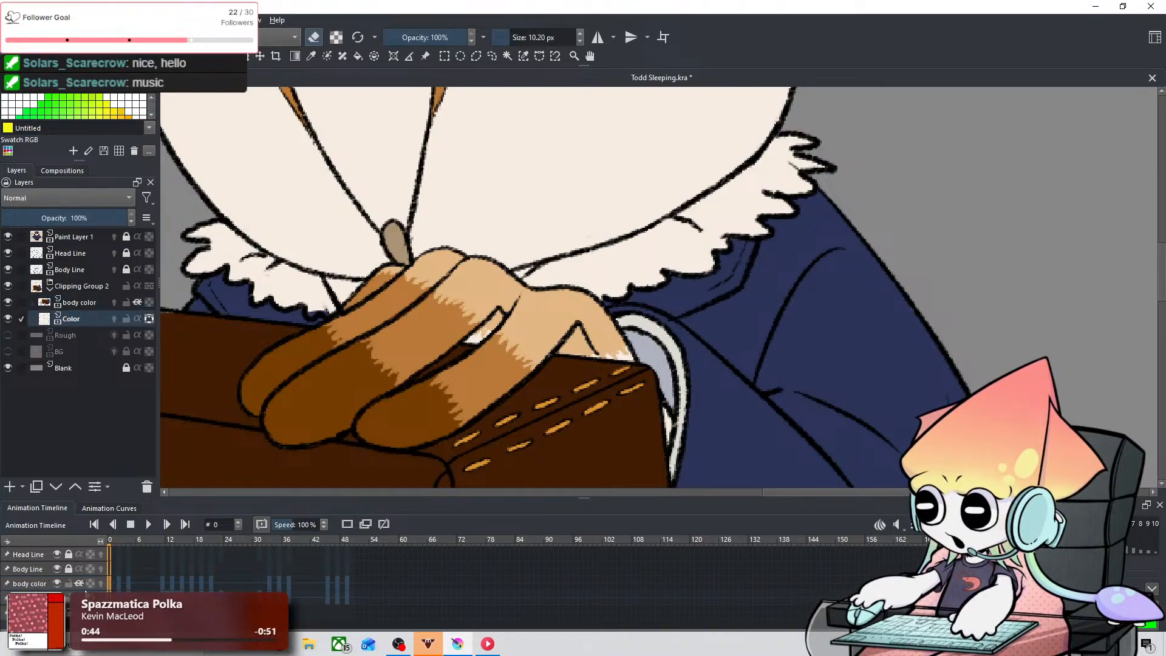
click(68, 585)
Step: Sample the orange-brown of the face markings and choose the 10.20 px painting brush, undoing the test dab above the eye
key(space)
drag(433, 215, 481, 432)
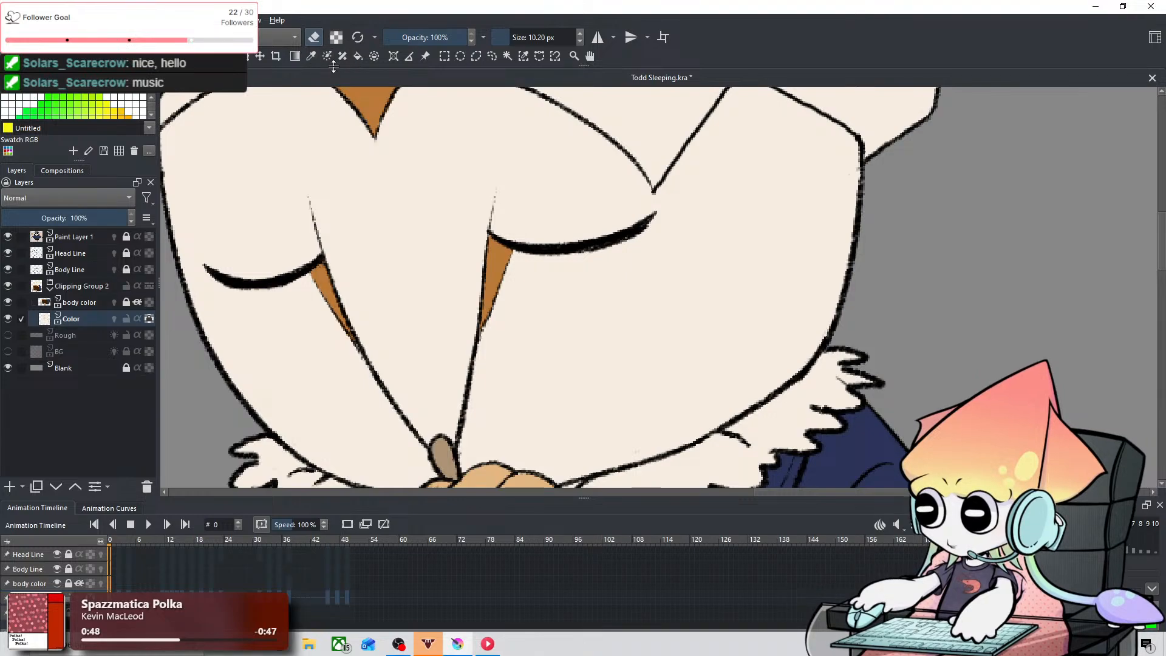
key(e)
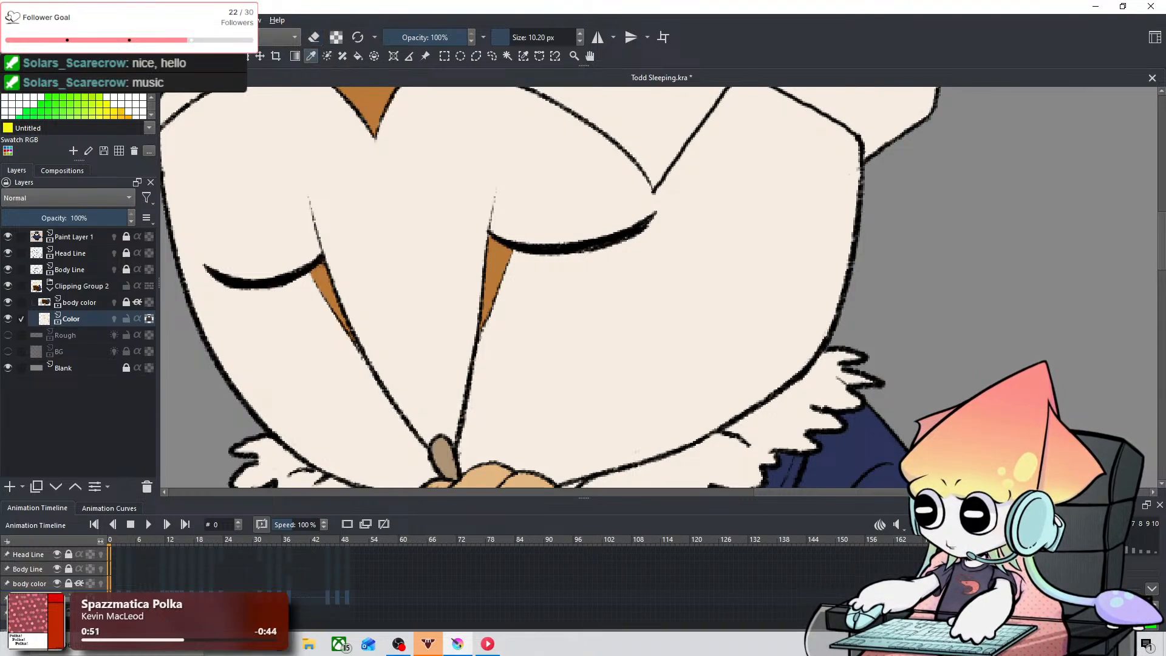
key(slash)
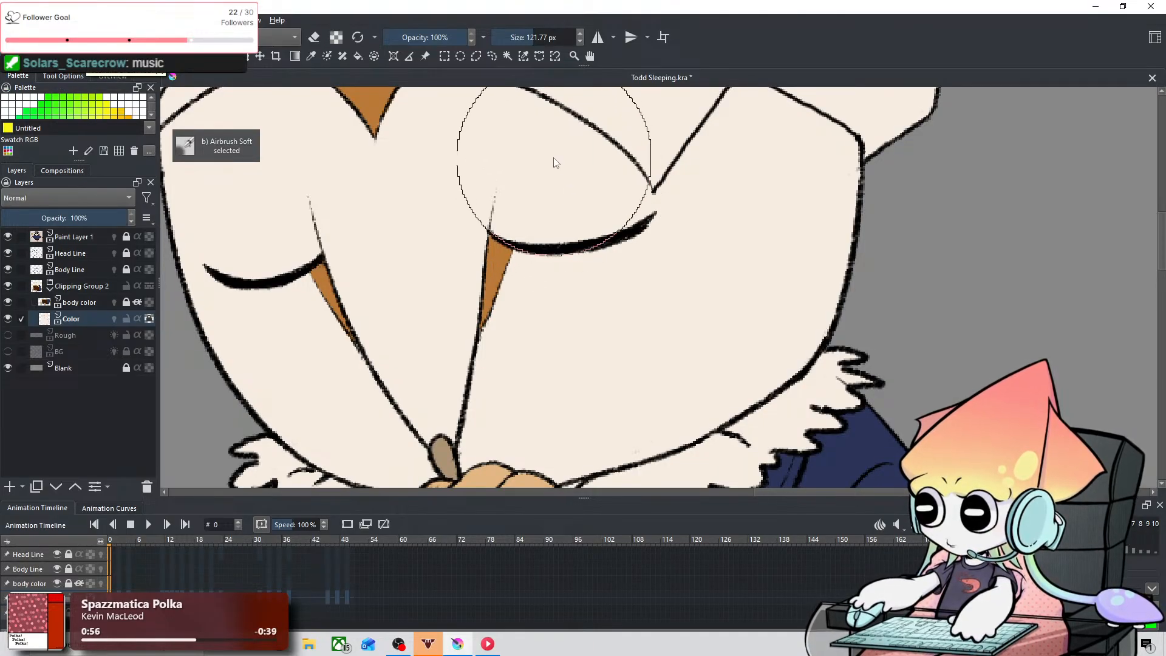
click(162, 38)
click(322, 86)
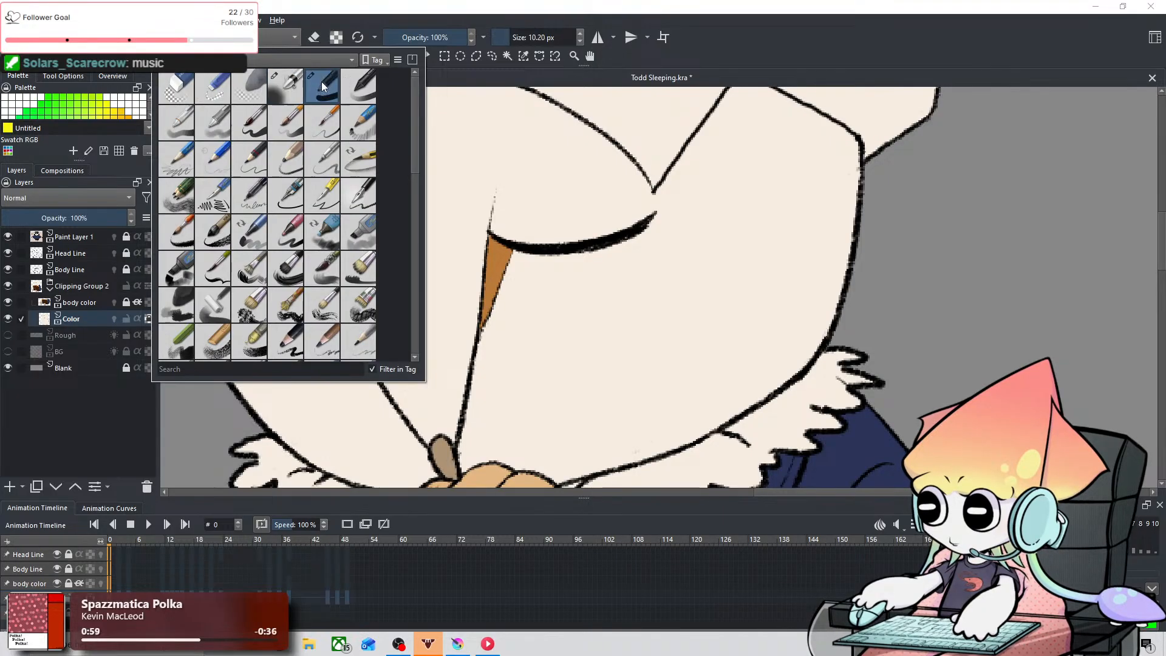
click(618, 212)
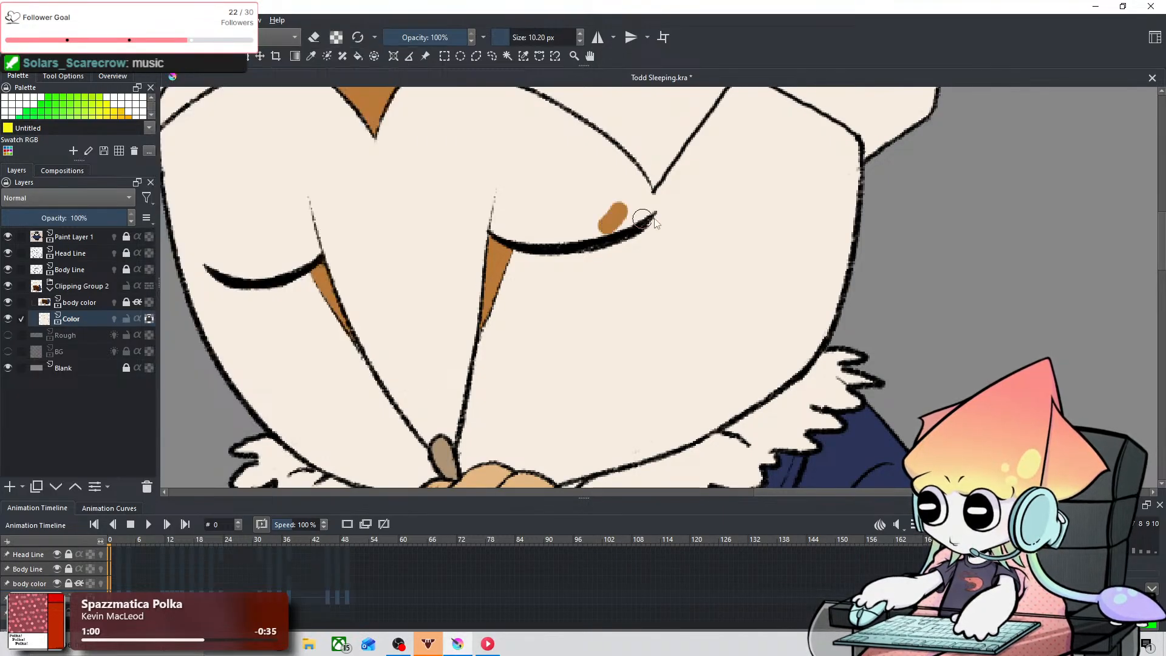
key(ctrl+z)
Step: Move the animation to frame 3, where the owl's face markings are still uncoloured
scroll(664, 224, down, 5)
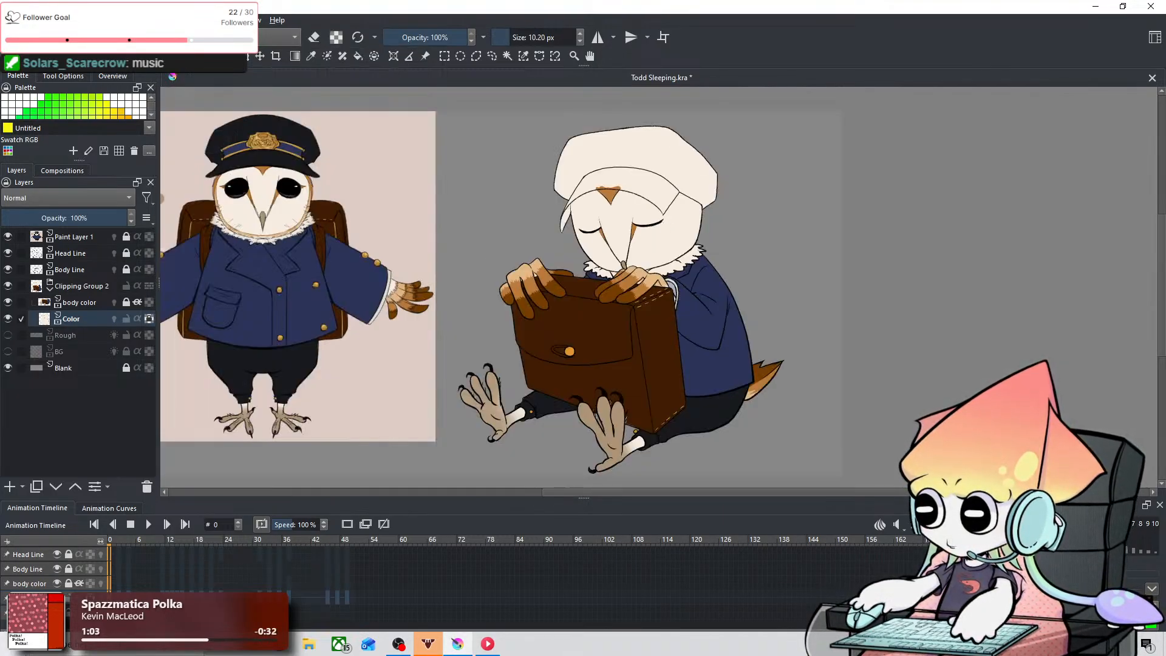
click(128, 598)
key(Left)
key(Left)
key(Left)
key(Left)
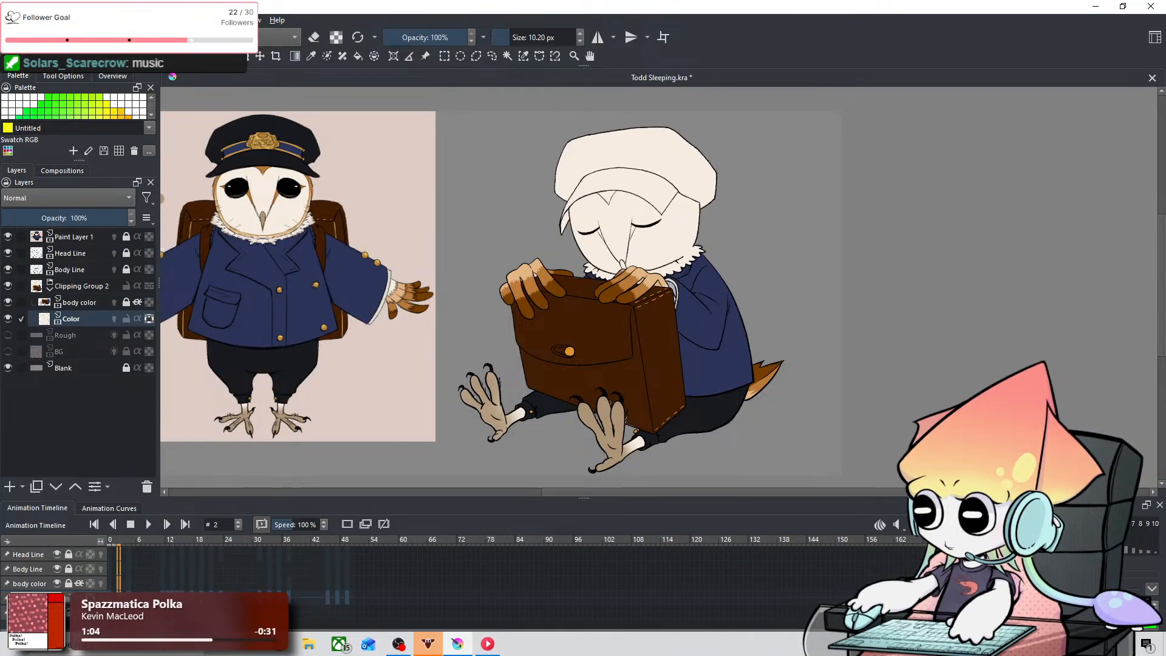
key(Right)
key(Right)
key(Right)
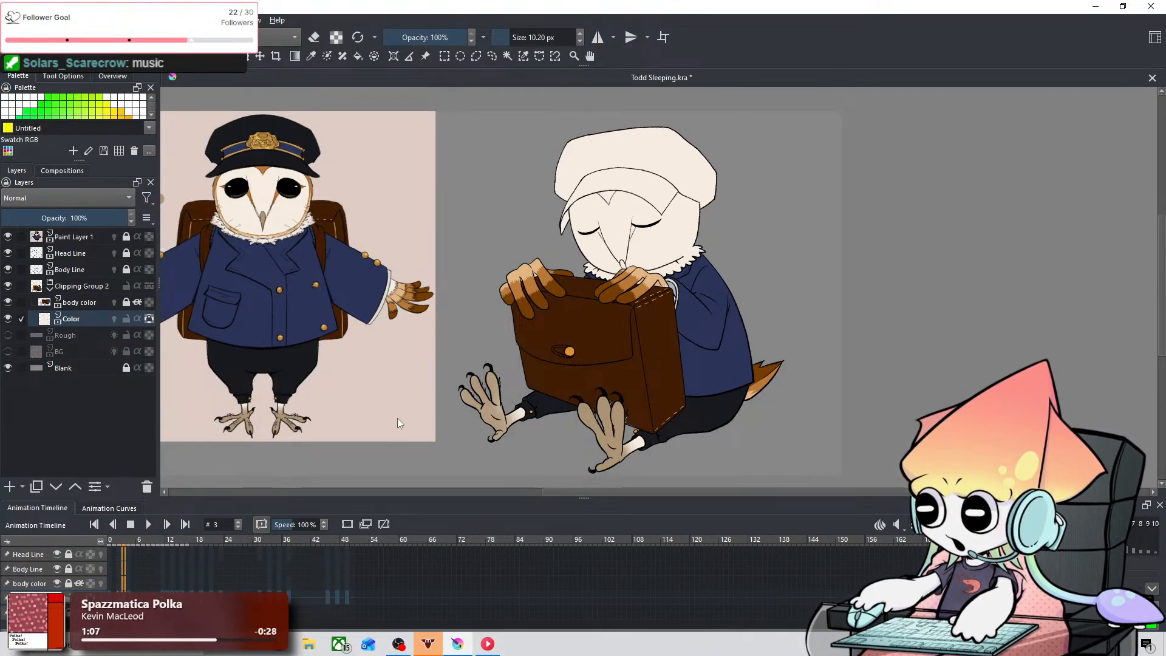
Step: Fill the V-shaped forehead marking with orange-brown on frame 3, using brush sizes of 3.79 px for the edges and 8.54 px for the inside
scroll(584, 221, up, 4)
scroll(639, 205, up, 3)
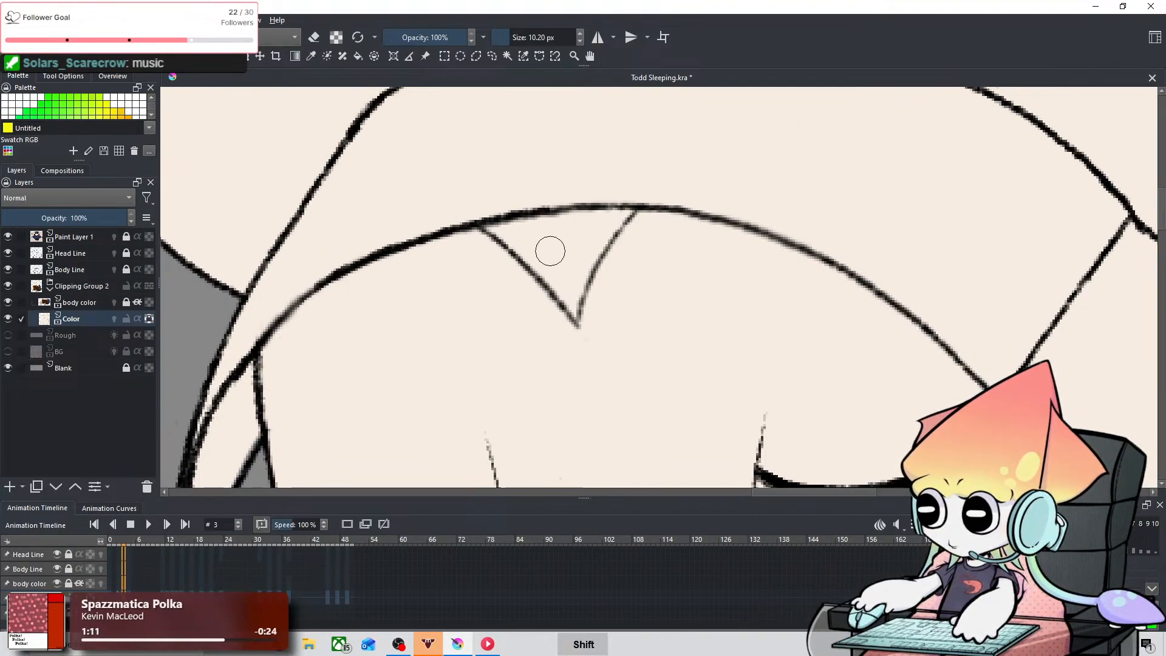
mouse_move(549, 250)
mouse_down()
mouse_move(509, 251)
mouse_move(526, 229)
mouse_move(493, 228)
mouse_move(558, 287)
mouse_up()
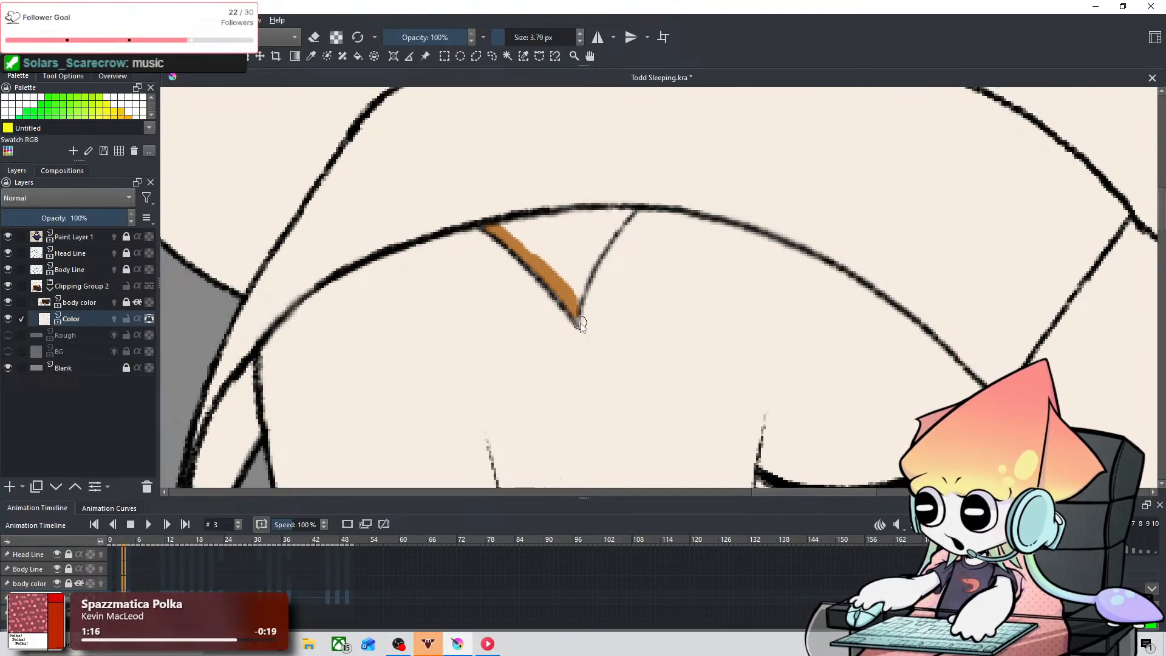
drag(575, 313, 612, 225)
drag(595, 267, 640, 212)
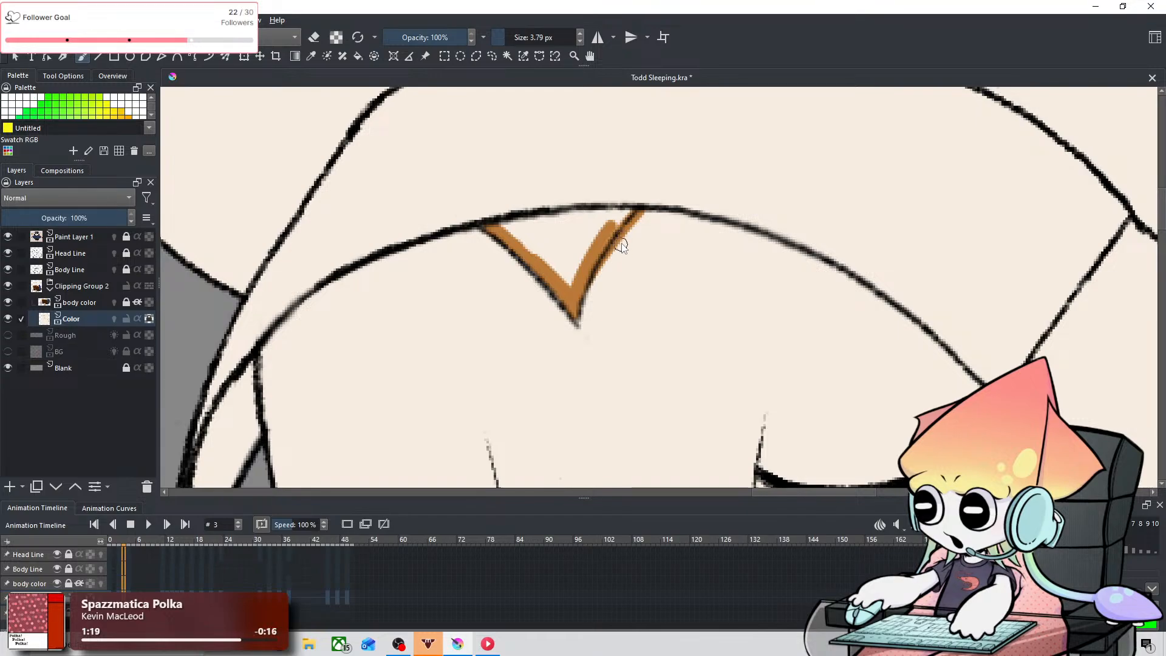
key(ctrl+z)
drag(580, 298, 633, 210)
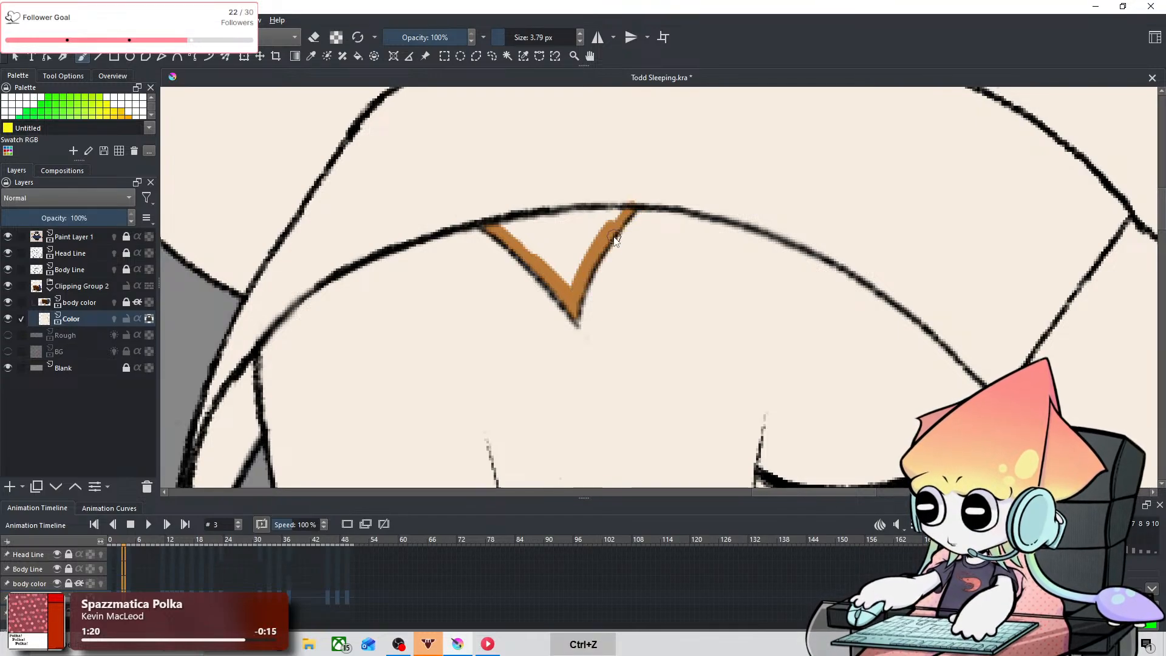
key(ctrl+z)
drag(582, 288, 633, 211)
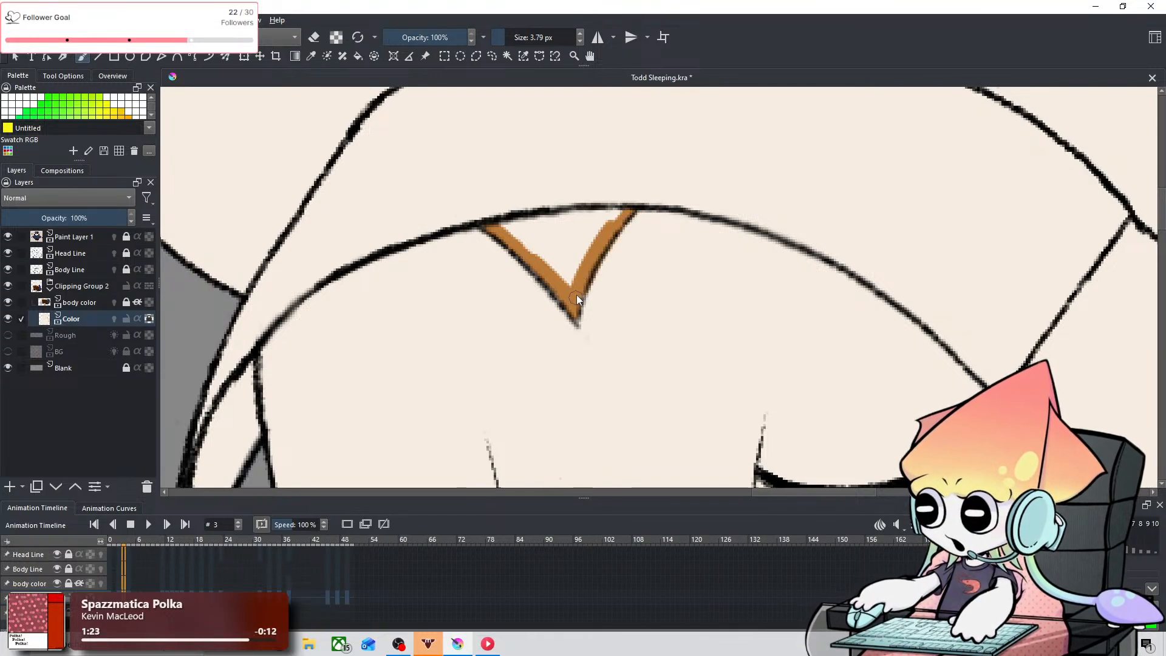
drag(493, 224, 614, 219)
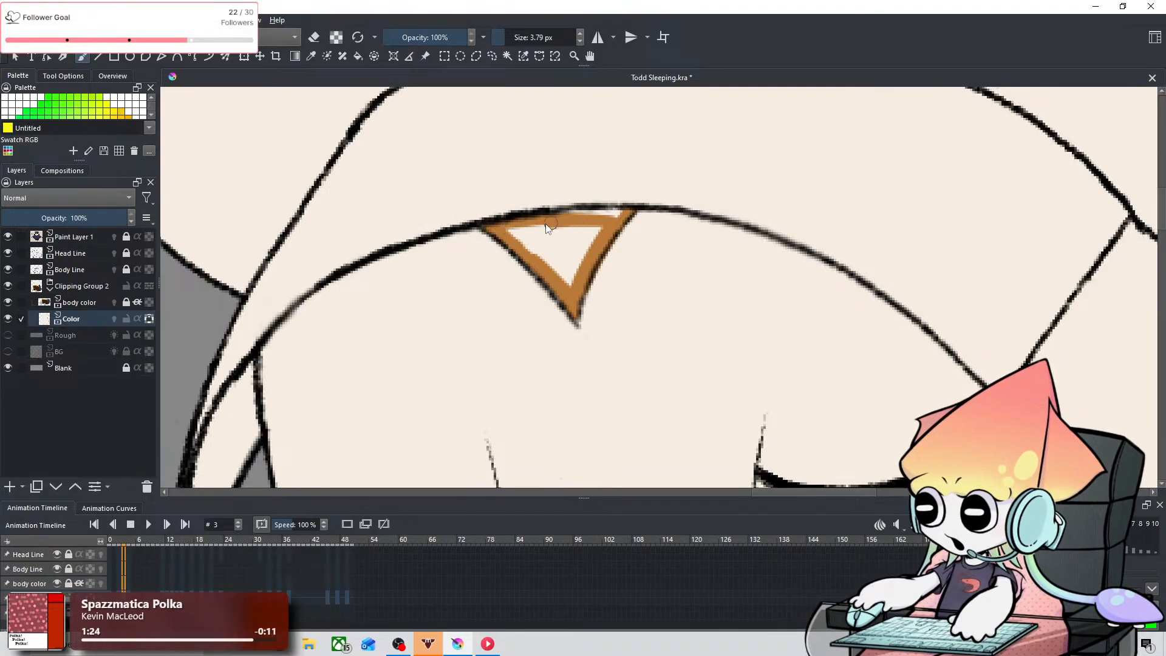
mouse_move(539, 242)
shift+mouse_down()
mouse_move(573, 292)
mouse_move(547, 239)
mouse_move(529, 231)
mouse_move(576, 245)
mouse_move(598, 223)
mouse_move(568, 273)
mouse_move(579, 226)
mouse_move(565, 227)
mouse_move(614, 220)
mouse_move(573, 217)
shift+mouse_up()
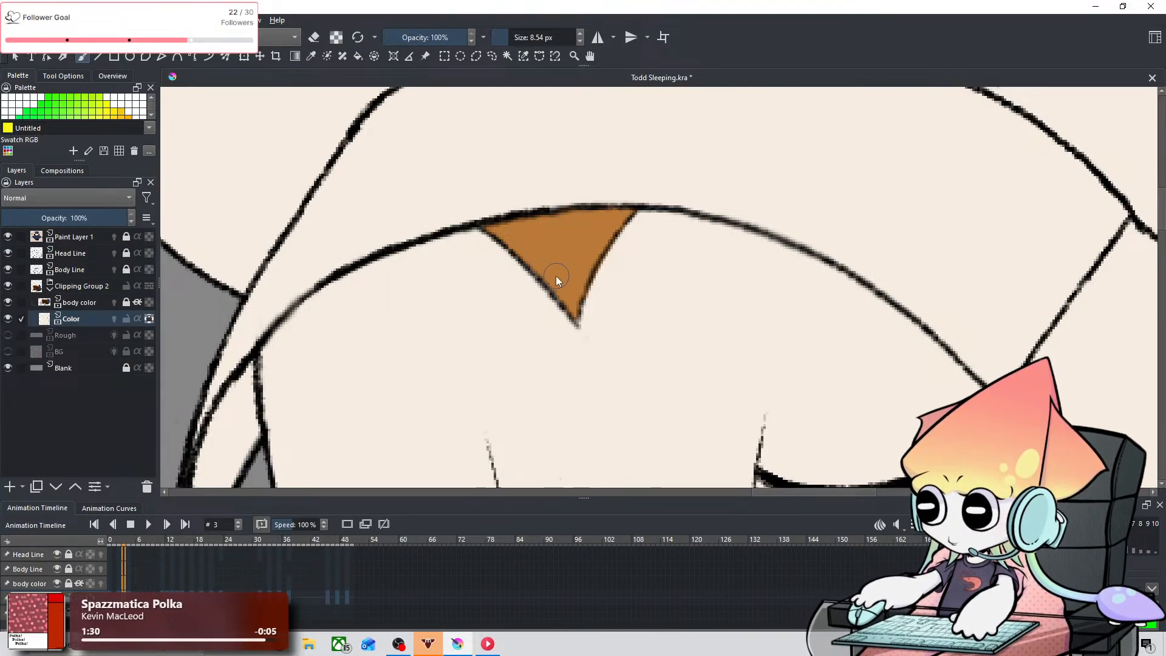
Step: Paint the narrow triangle under the inner corner of the right-hand closed eye orange-brown with a 2.38 px brush
mouse_move(573, 333)
mouse_down()
mouse_move(672, 148)
mouse_move(584, 317)
mouse_move(477, 329)
mouse_up()
mouse_move(614, 286)
mouse_down()
mouse_move(534, 331)
mouse_move(538, 300)
mouse_move(559, 300)
mouse_up()
drag(514, 410, 564, 301)
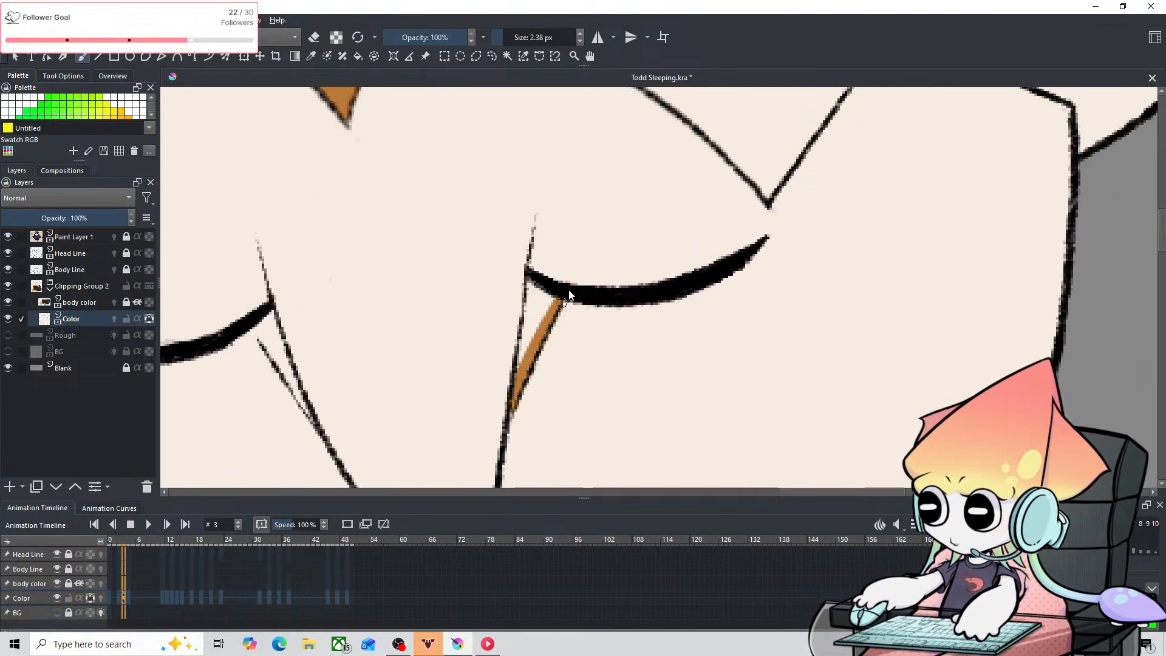
key(ctrl+z)
mouse_move(514, 412)
mouse_down()
mouse_move(545, 302)
mouse_move(520, 372)
mouse_move(532, 331)
mouse_up()
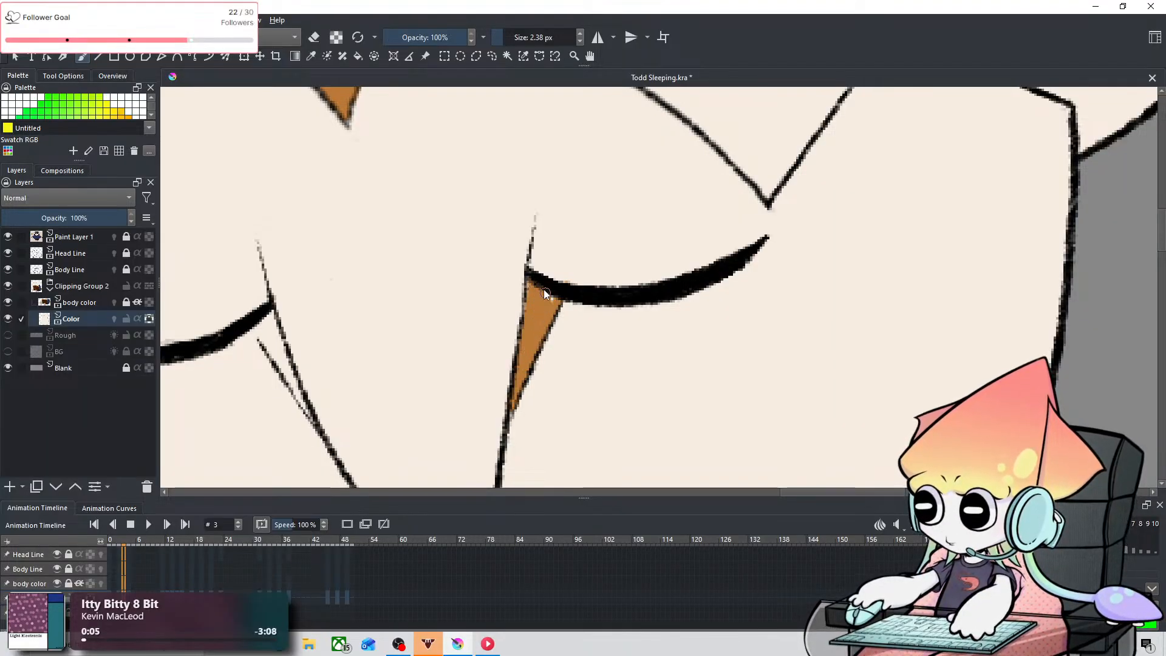
drag(544, 291, 530, 283)
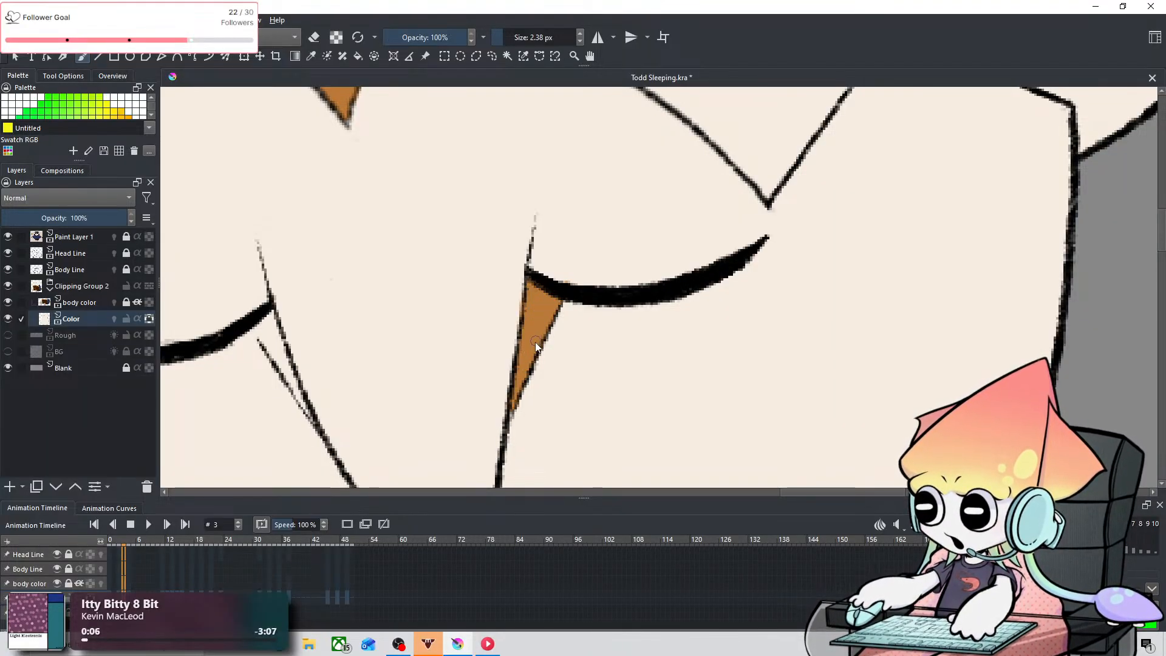
Step: Paint the narrow triangle under the inner corner of the left-hand closed eye orange-brown on frame 3, cleaning off paint outside its lines
key(space)
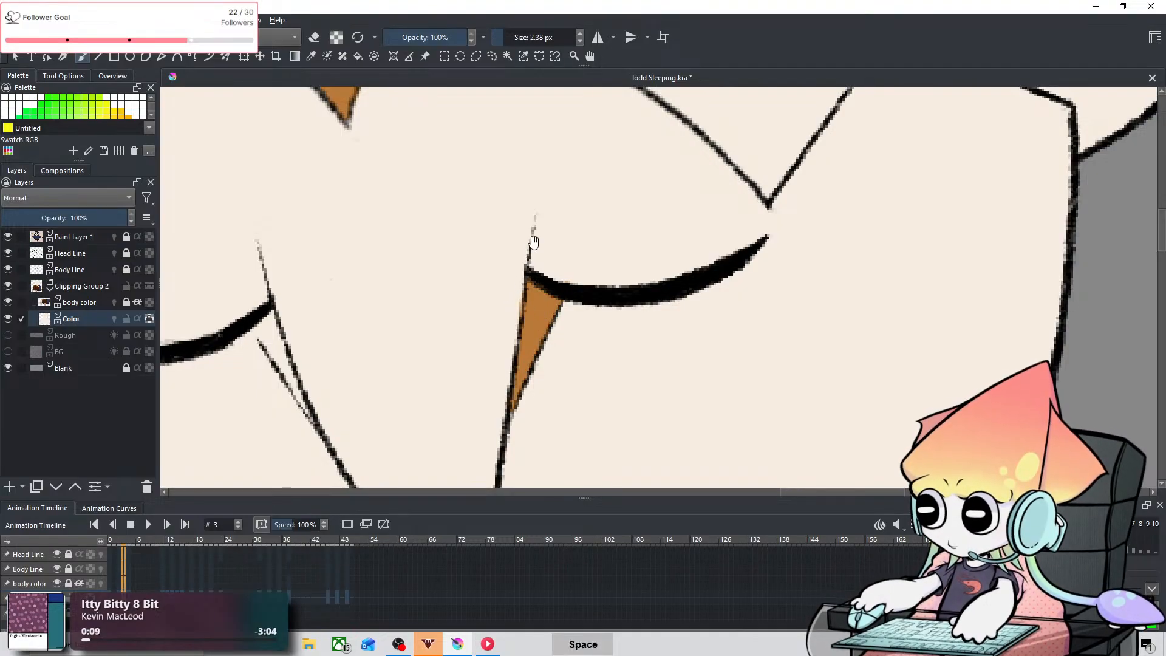
drag(534, 241, 671, 218)
mouse_move(394, 298)
mouse_down()
mouse_move(448, 383)
mouse_move(399, 296)
mouse_move(427, 352)
mouse_up()
key(ctrl+z)
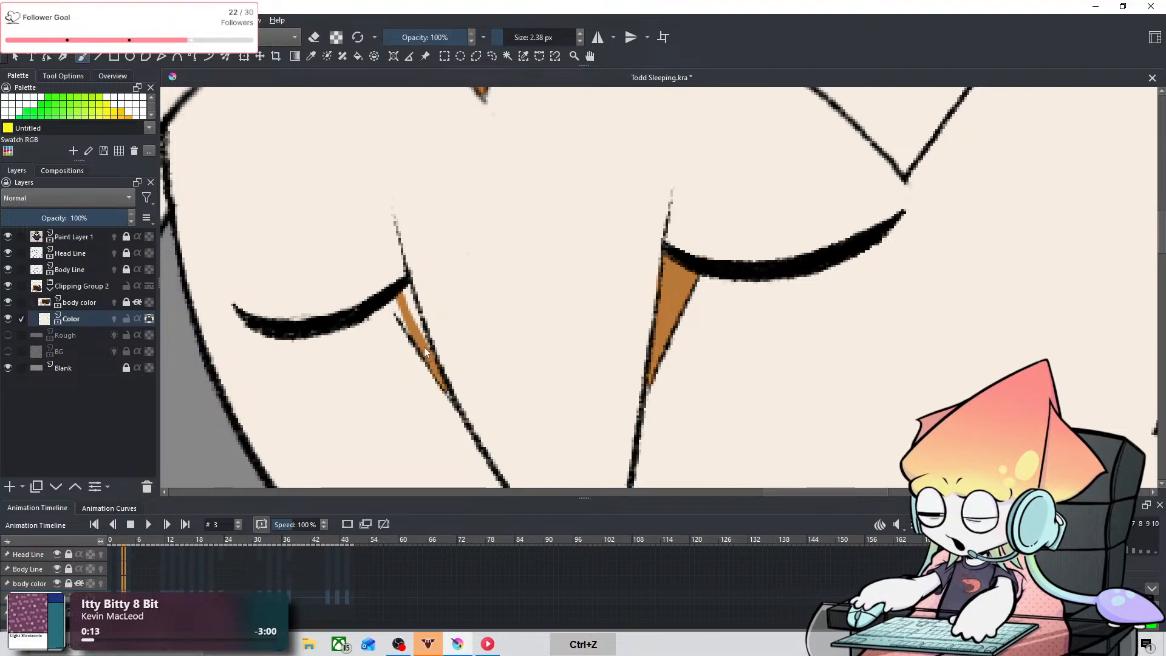
key(ctrl+z)
drag(393, 303, 454, 391)
mouse_move(427, 353)
mouse_down()
mouse_move(445, 382)
mouse_move(405, 297)
mouse_up()
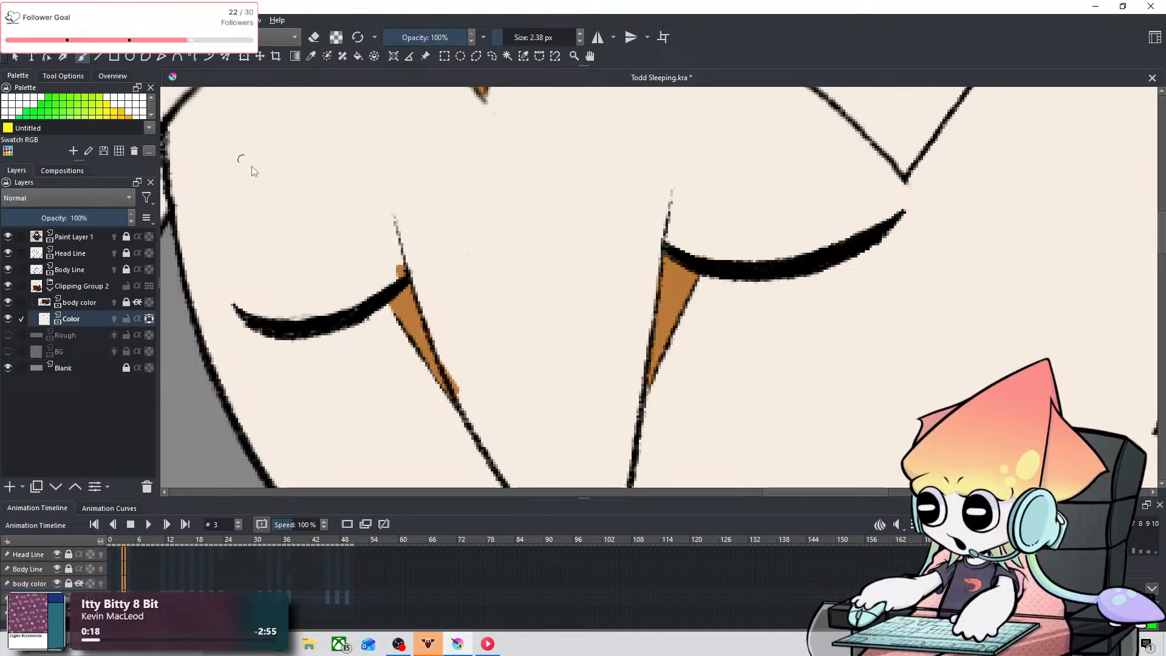
drag(416, 272, 403, 266)
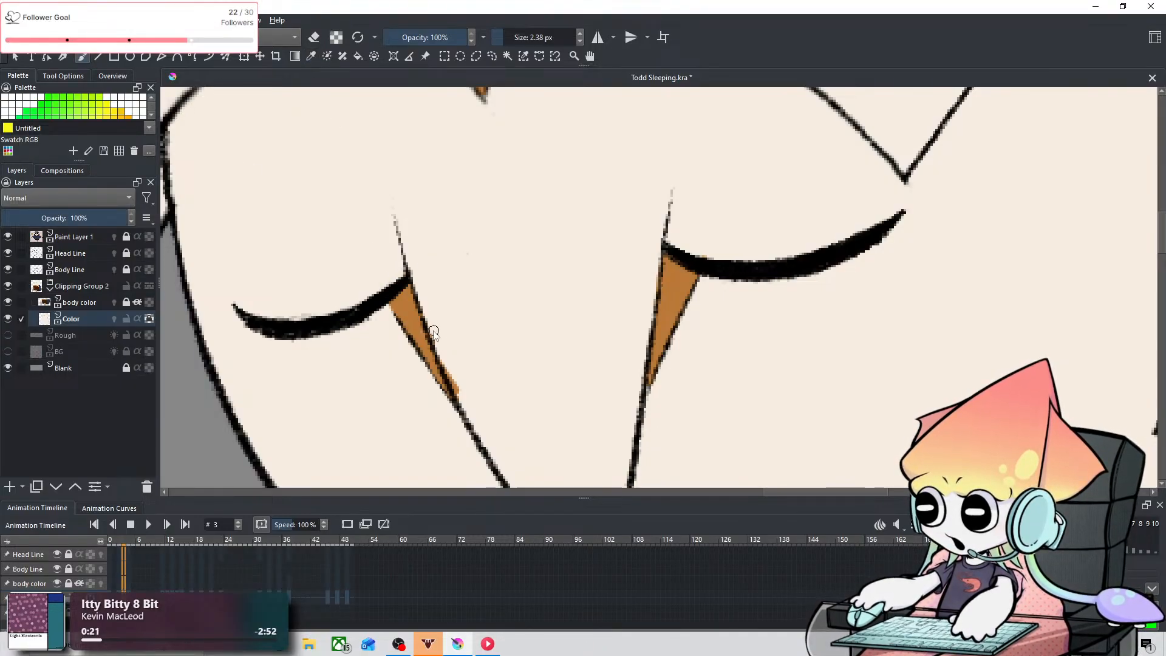
drag(452, 382, 459, 396)
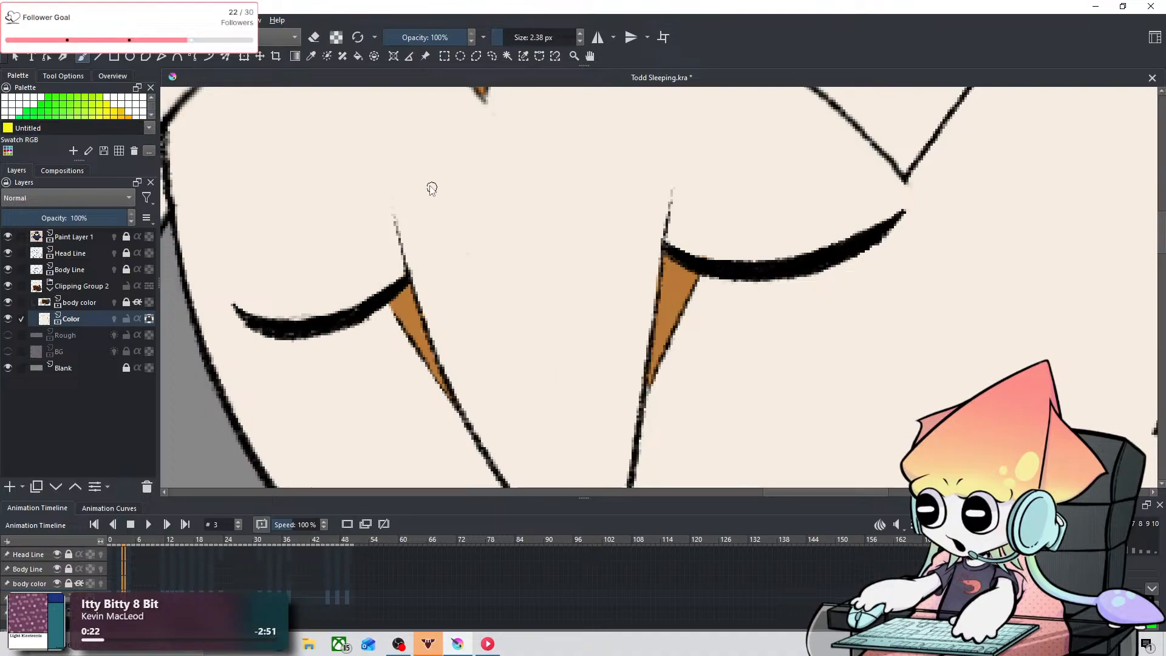
Step: Move the animation to frame 4 and paint the narrow triangle under the left-hand closed eye's inner corner orange-brown with the 2.38 px brush
click(312, 56)
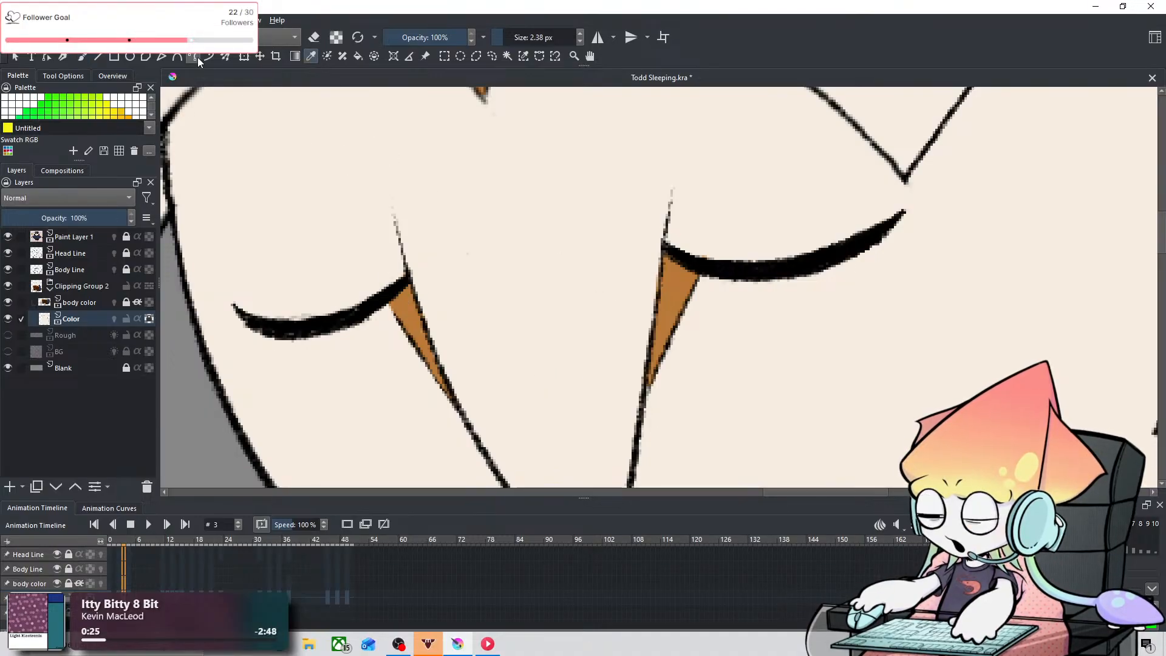
click(82, 56)
drag(547, 268, 436, 266)
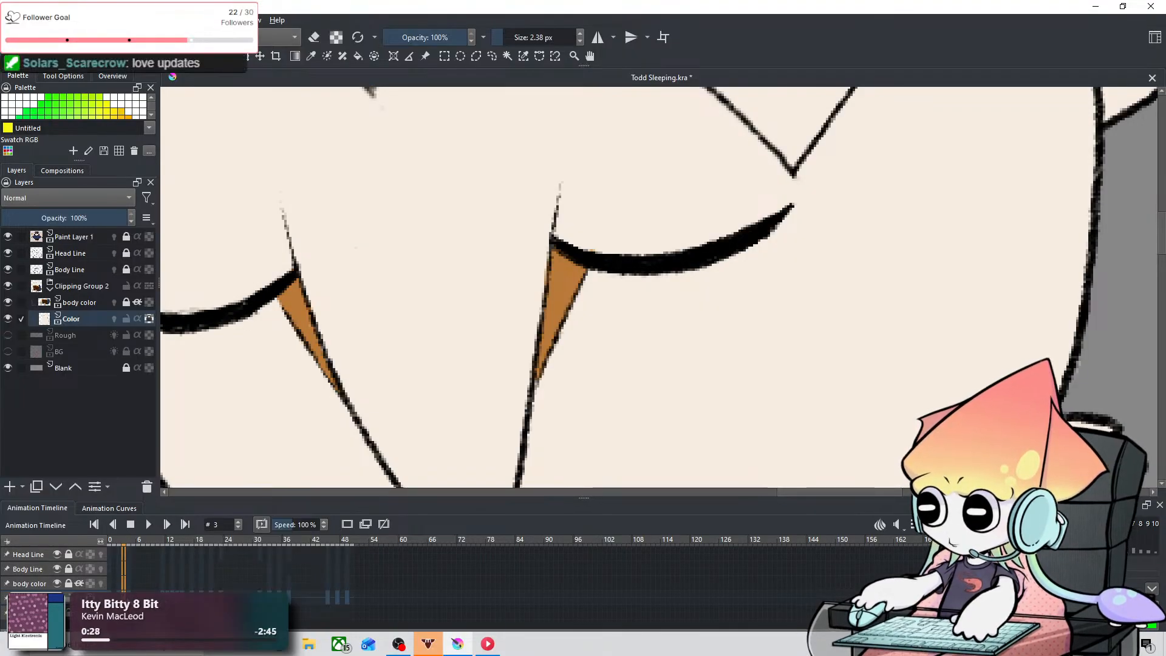
key(period)
drag(448, 383, 488, 186)
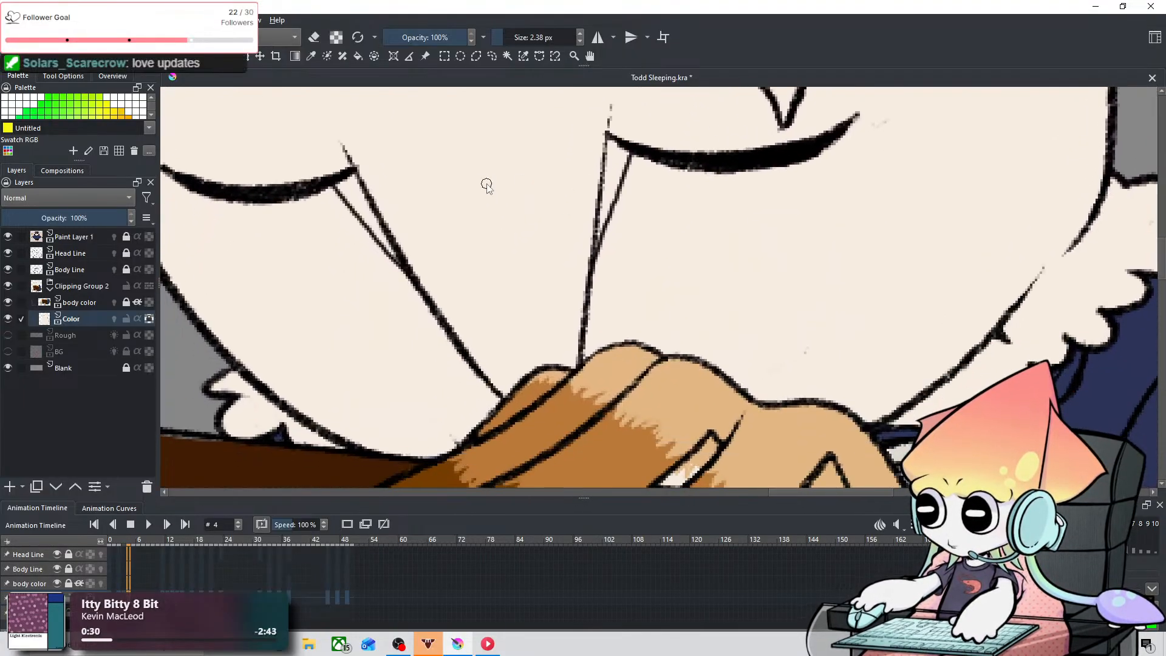
mouse_move(340, 183)
mouse_down()
mouse_move(368, 221)
mouse_move(336, 180)
mouse_move(352, 177)
mouse_move(378, 233)
mouse_move(352, 197)
mouse_move(403, 270)
mouse_up()
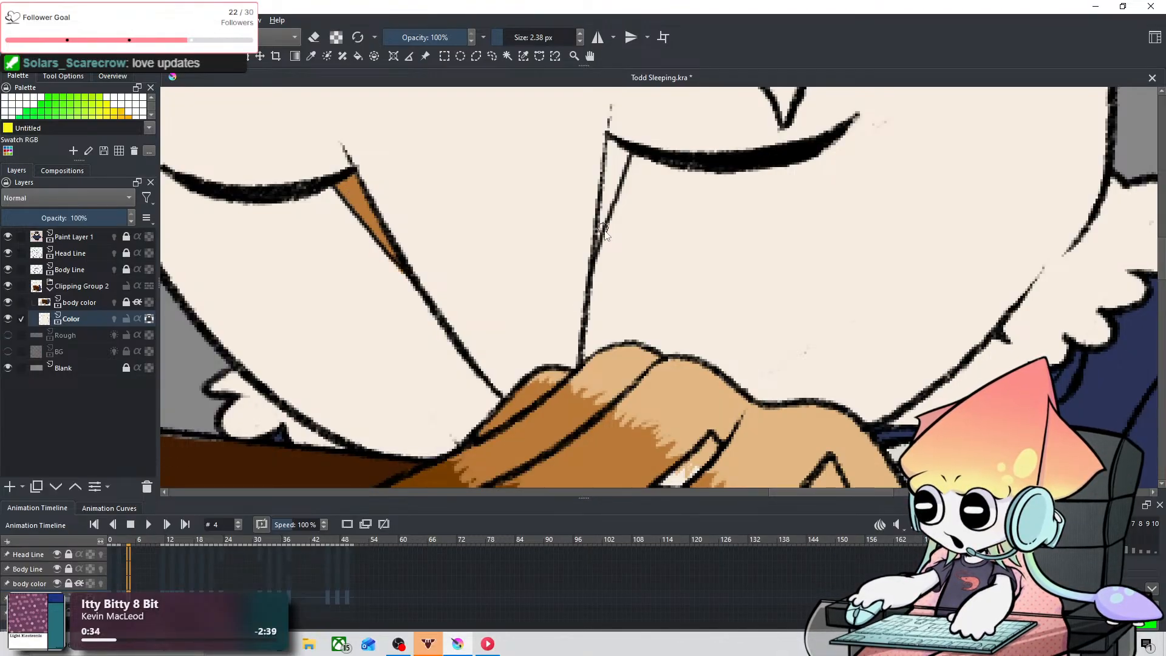
Step: Fill the narrow triangle under the right-hand closed eye's inner corner orange-brown on frame 4, removing paint that spills over its outline
drag(600, 241, 625, 168)
key(ctrl+z)
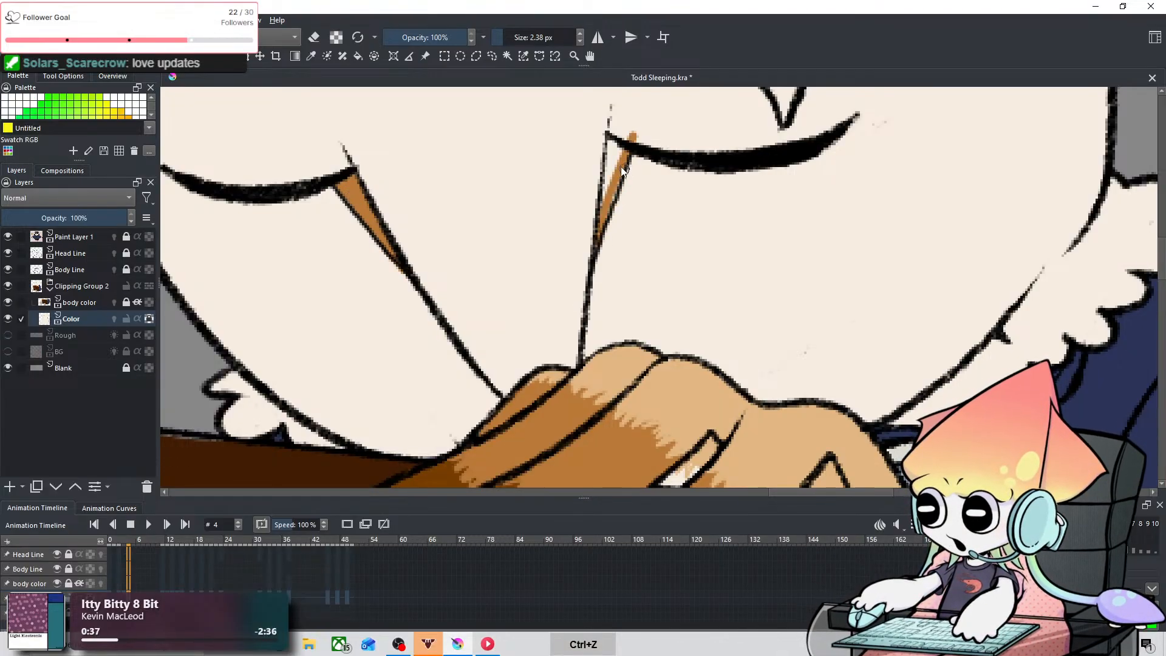
key(ctrl+z)
key(2)
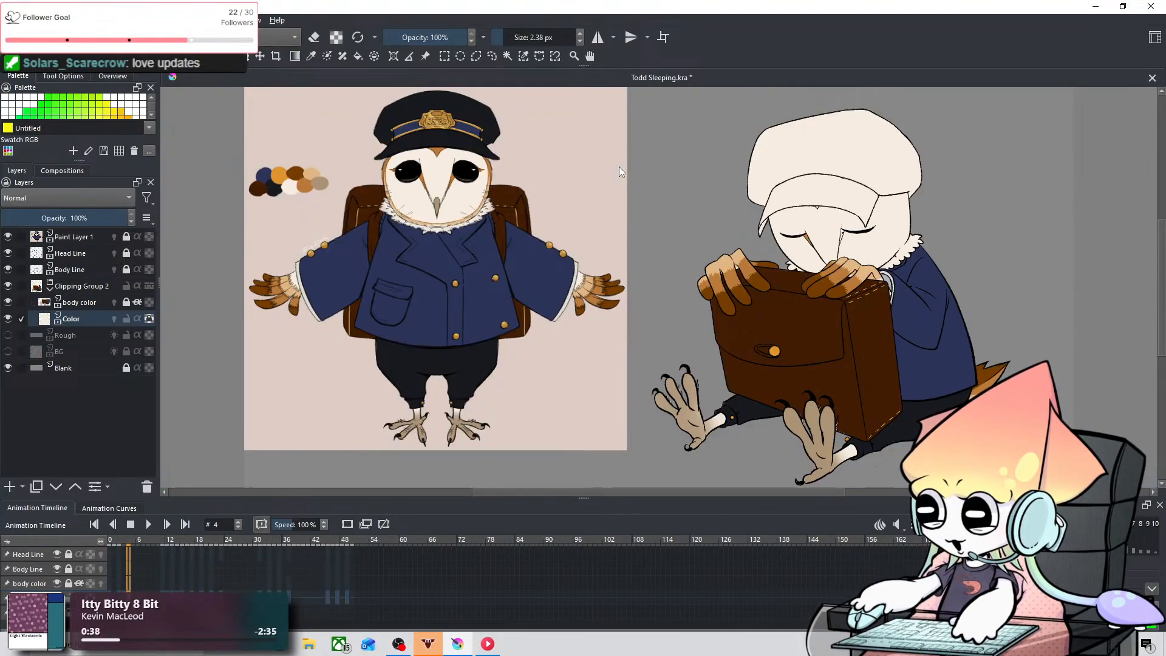
key(ctrl+shift+z)
key(ctrl+z)
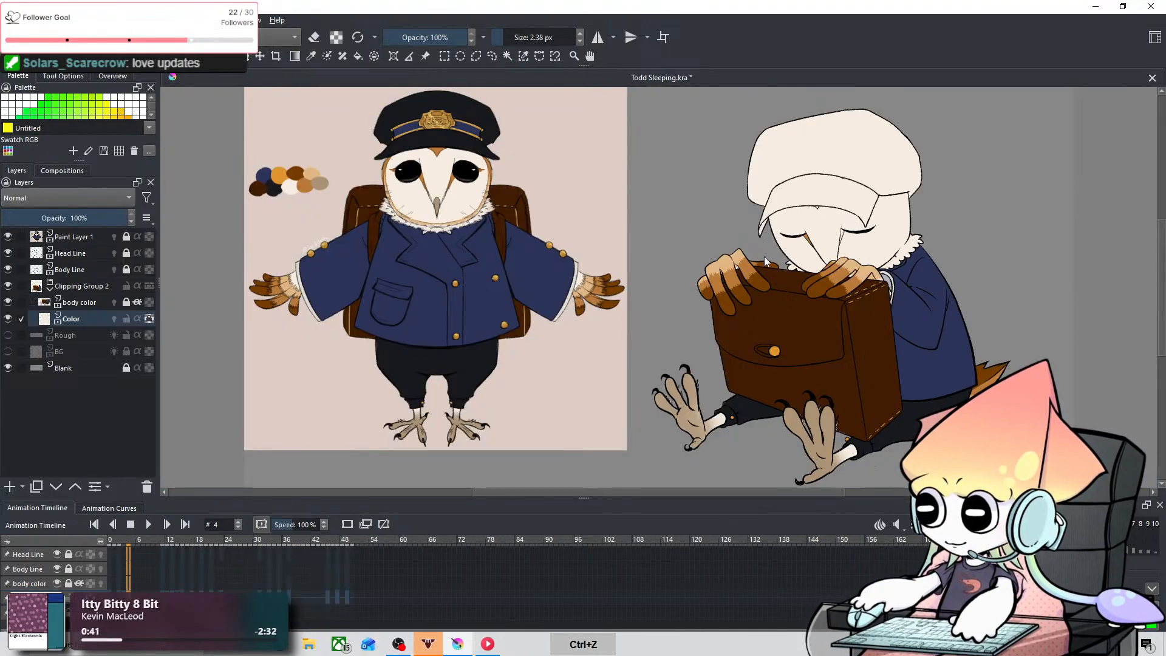
key(space)
drag(792, 211, 663, 347)
key(ctrl+plus)
key(ctrl+plus)
key(ctrl+plus)
key(ctrl+plus)
key(ctrl+plus)
key(space)
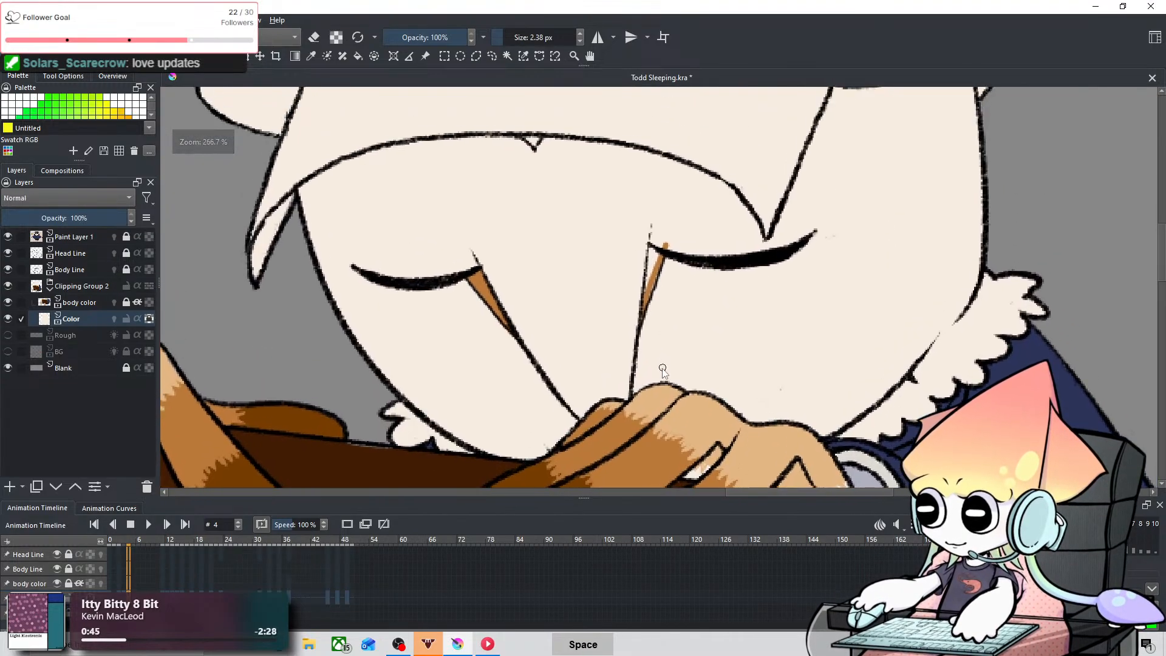
key(ctrl+plus)
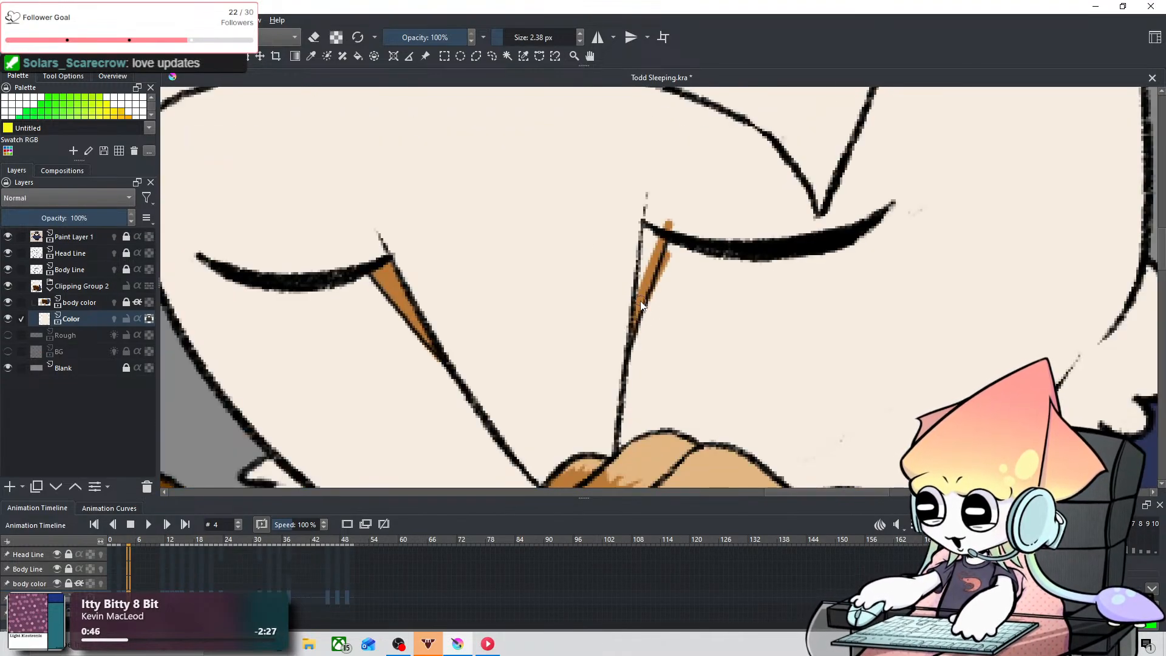
key(ctrl+z)
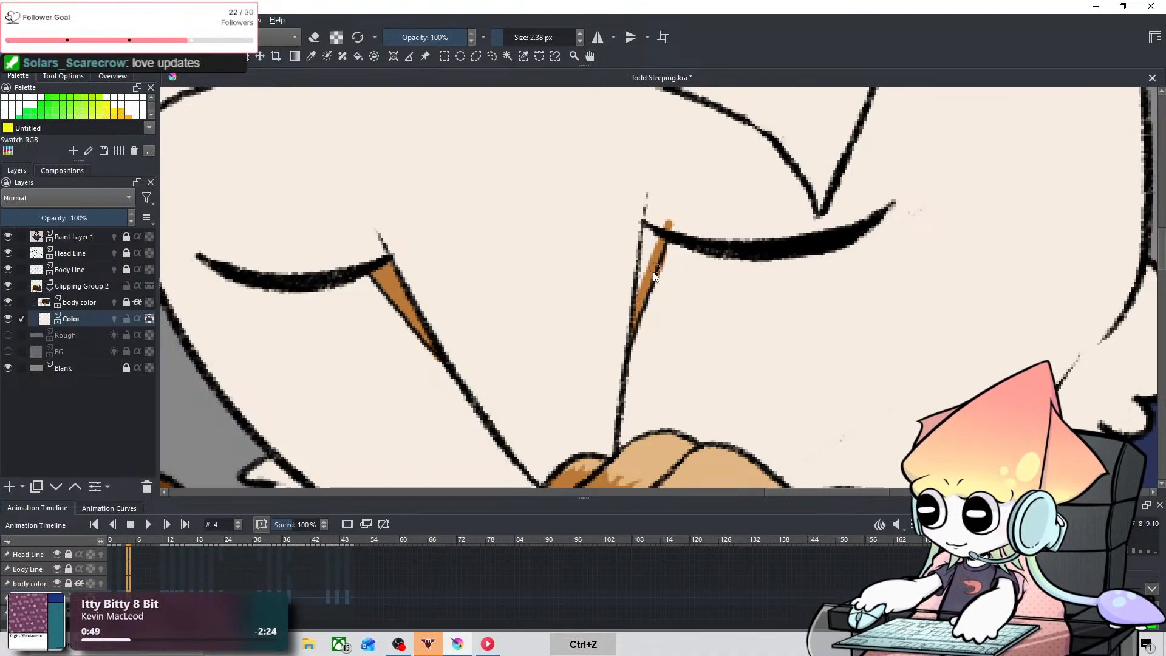
drag(646, 266, 646, 279)
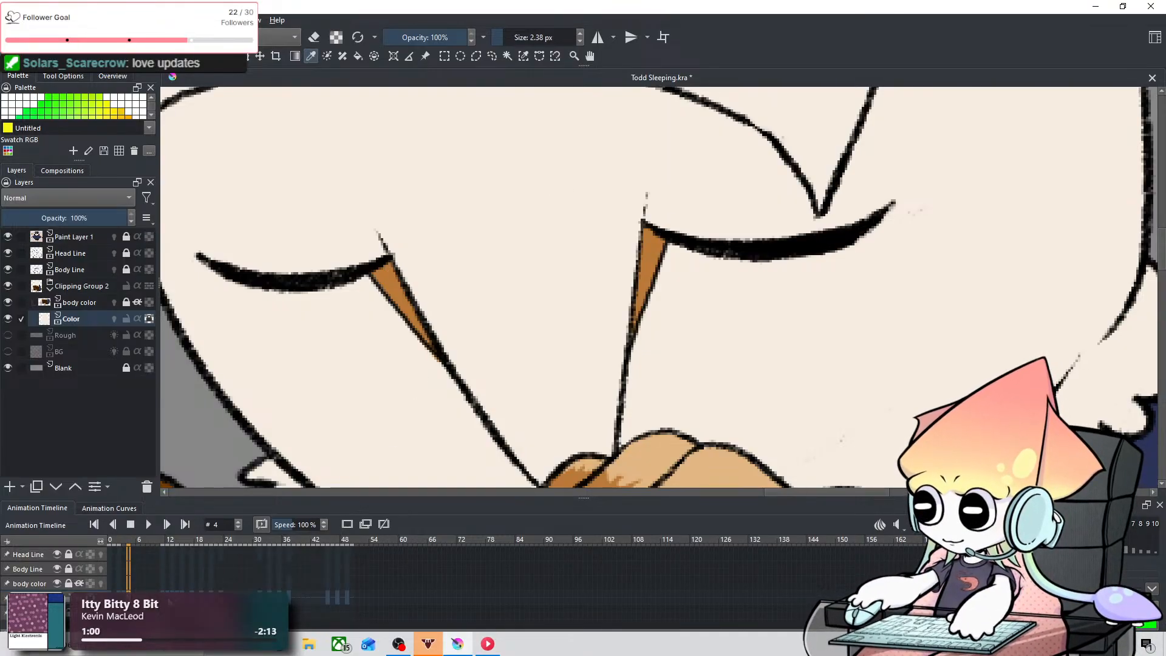
Step: Compare frames 1 to 4 and make frame 2 show the coloured face markings of frame 3
key(Left)
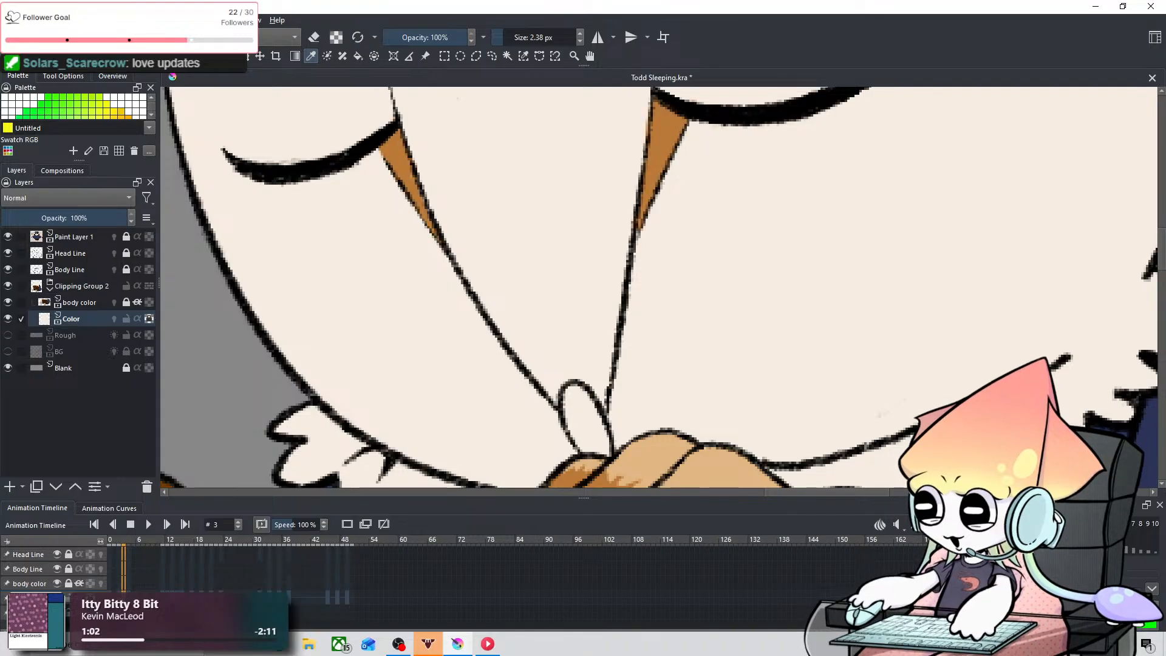
key(Left)
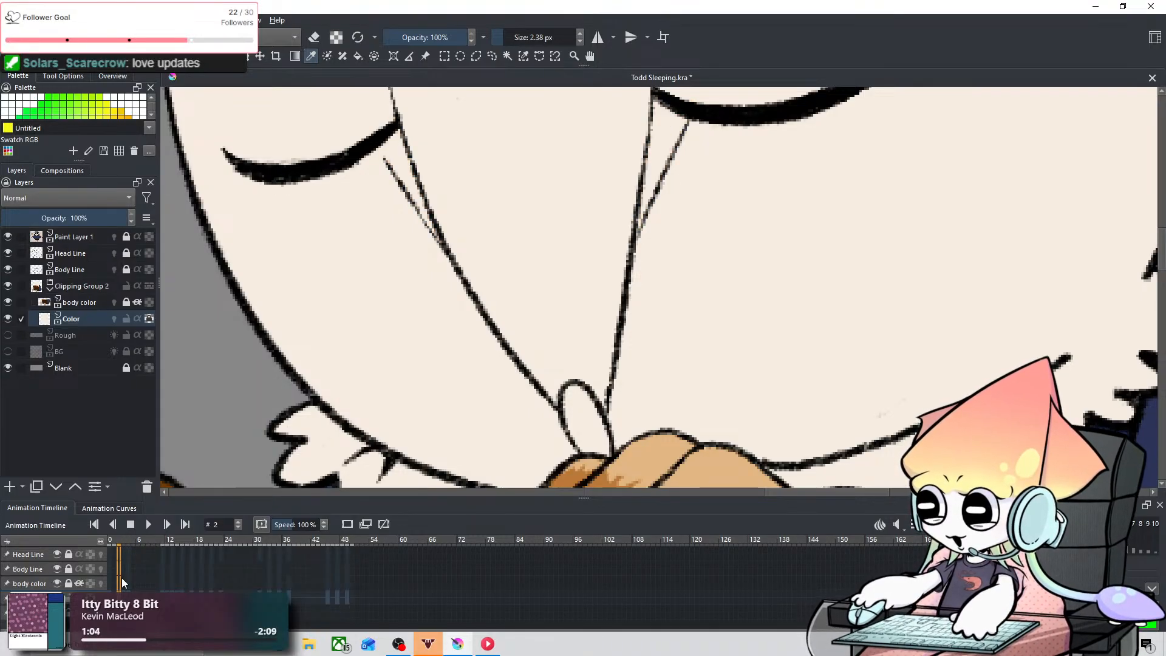
key(Right)
key(Left)
key(Left)
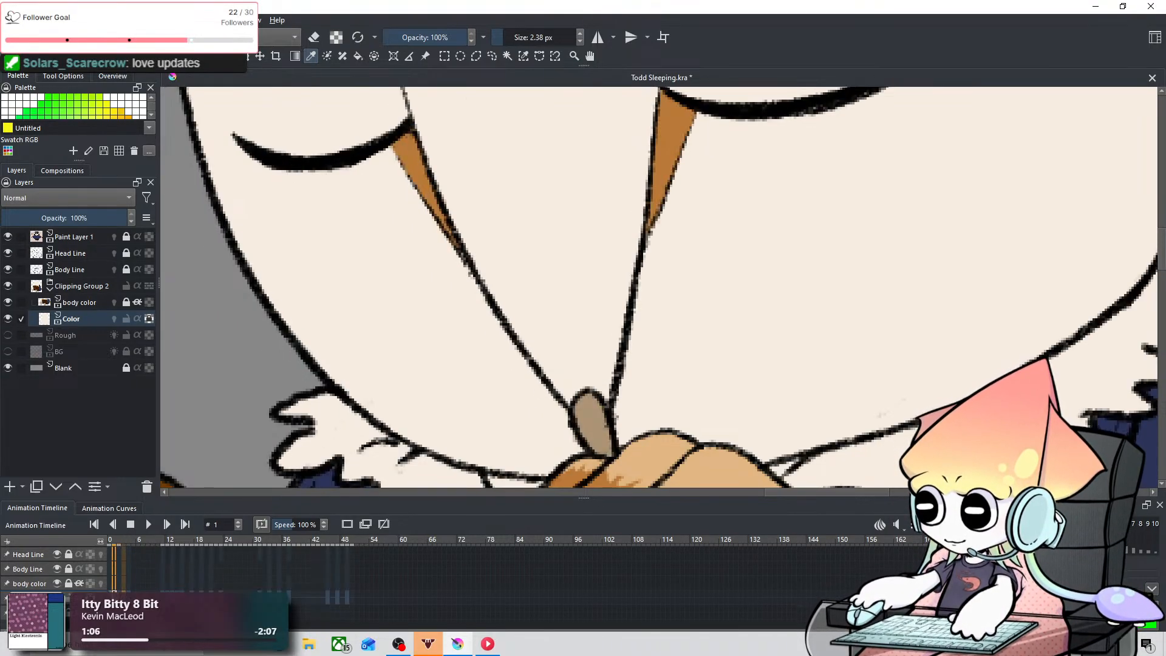
key(Right)
Step: Go through frames 12 to 15 and remove the Color layer's keyframe at frame 14
key(Right)
key(Left)
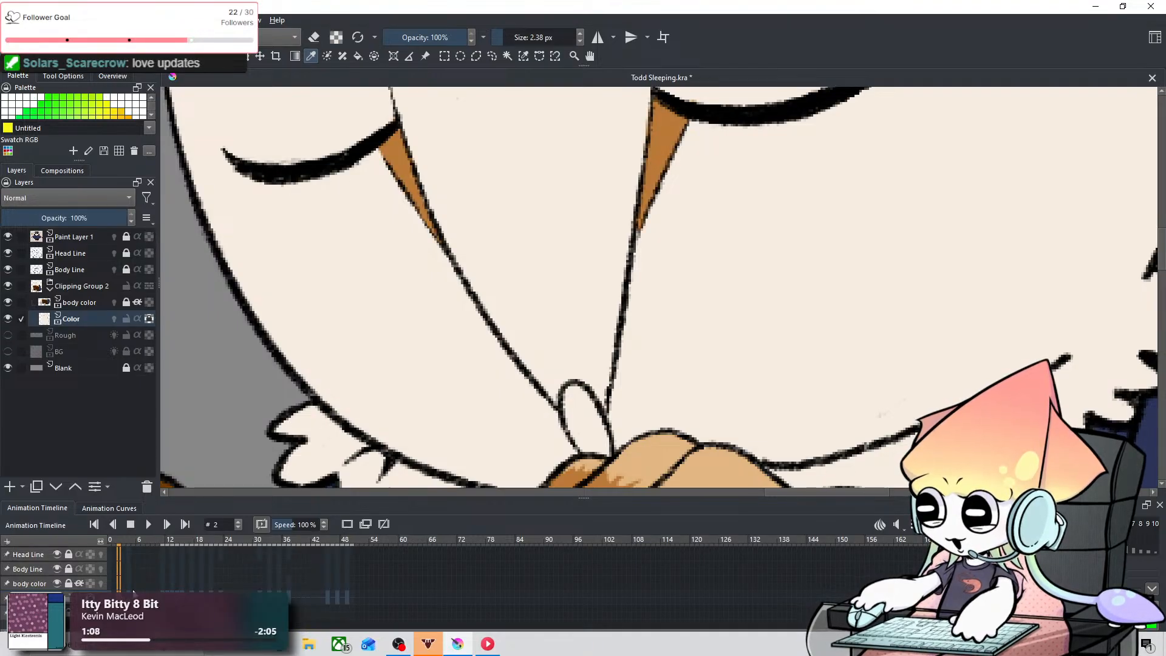
key(Right)
key(Right)
key(Right)
key(Right)
key(Right)
key(Right)
key(Right)
key(Right)
key(Right)
key(Right)
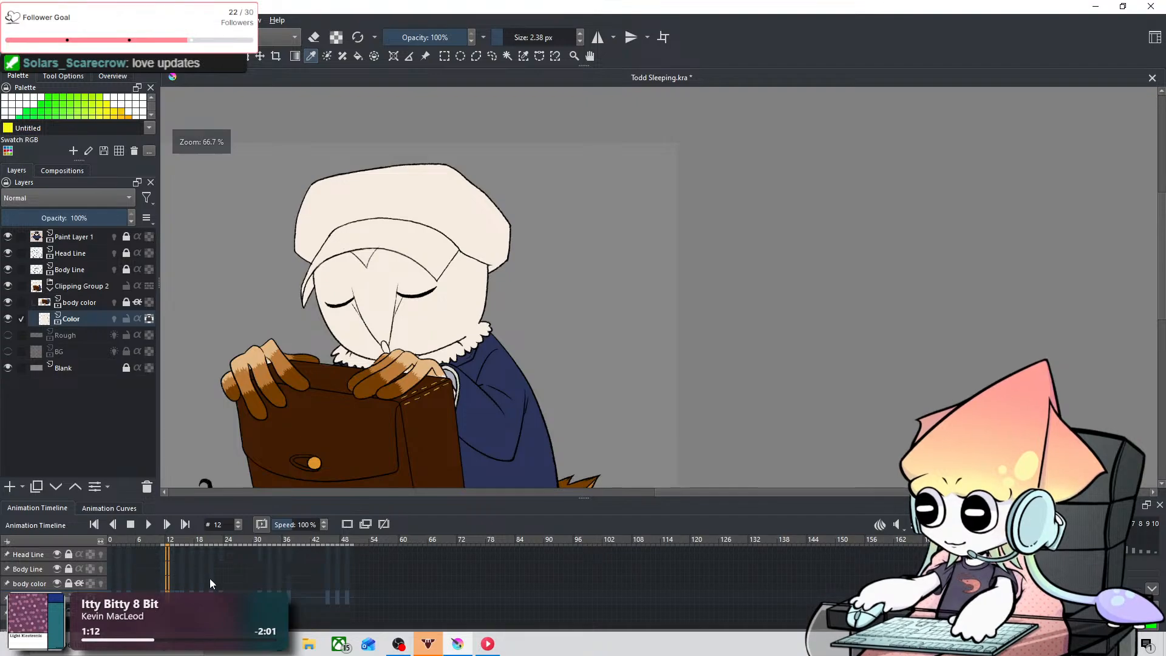
key(period)
key(period)
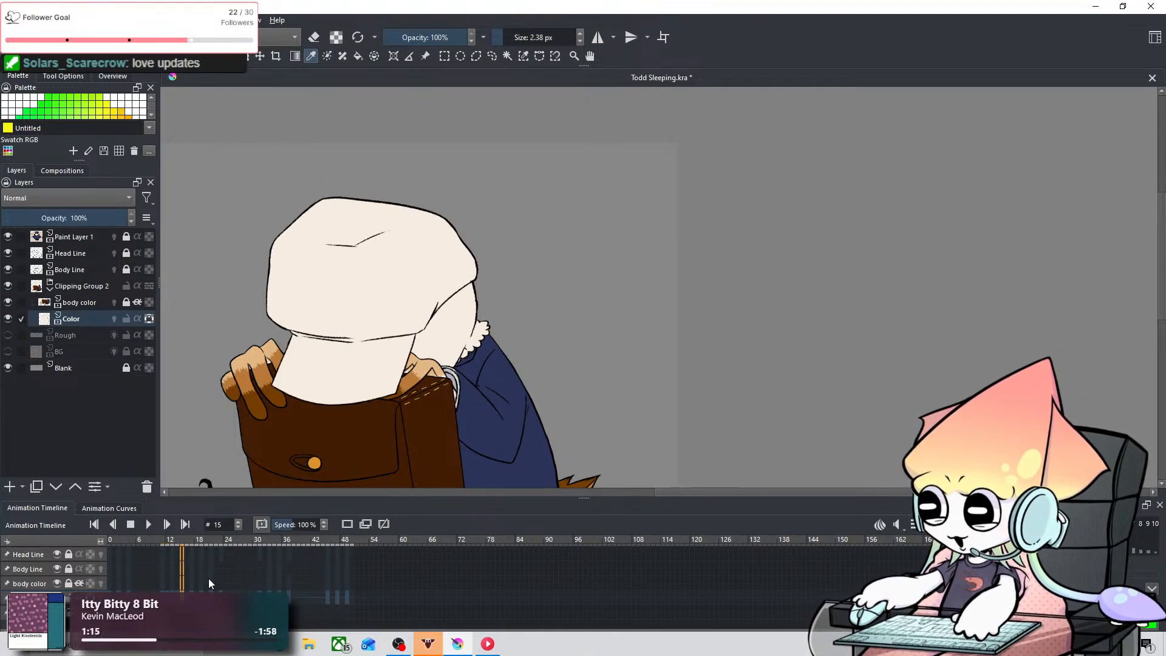
scroll(399, 372, down, 2)
scroll(399, 372, down, 1)
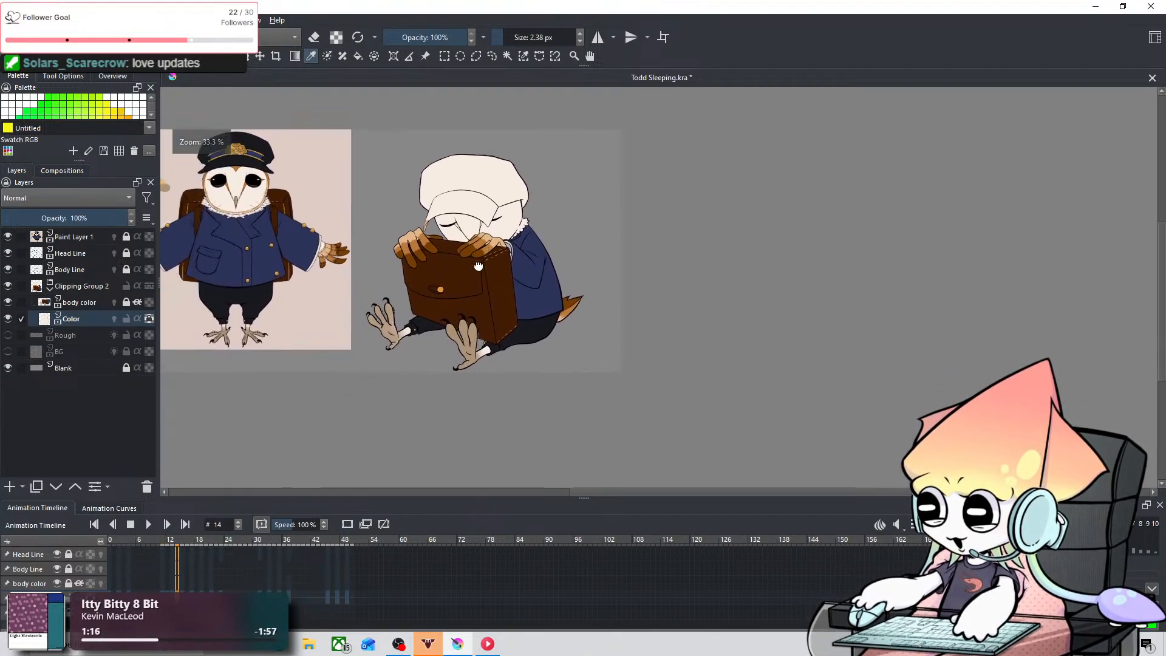
scroll(446, 336, up, 5)
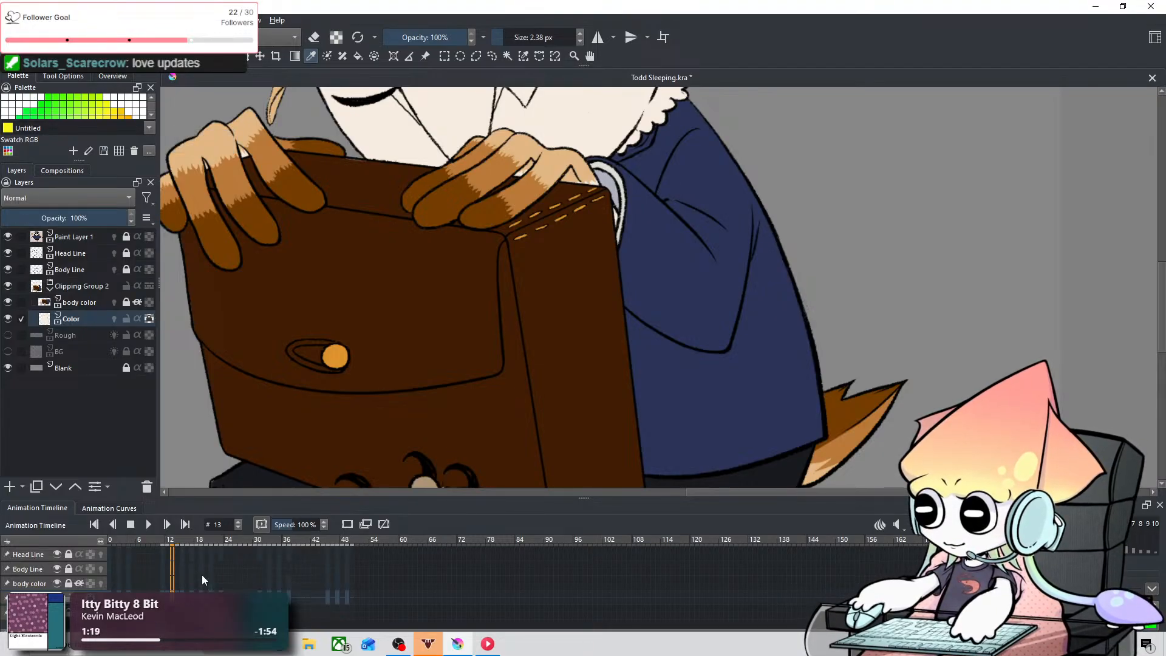
right_click(176, 592)
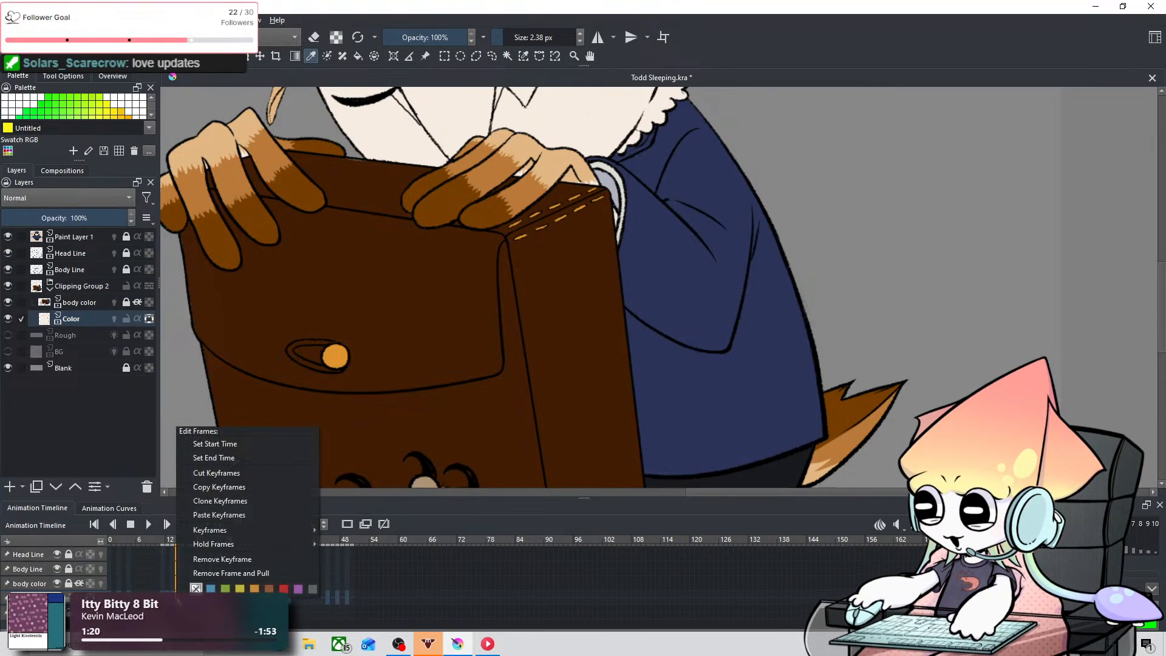
click(203, 560)
Step: Step back to frame 12 and remove the Color layer's keyframe there
key(Left)
key(Left)
key(Left)
key(Left)
key(Left)
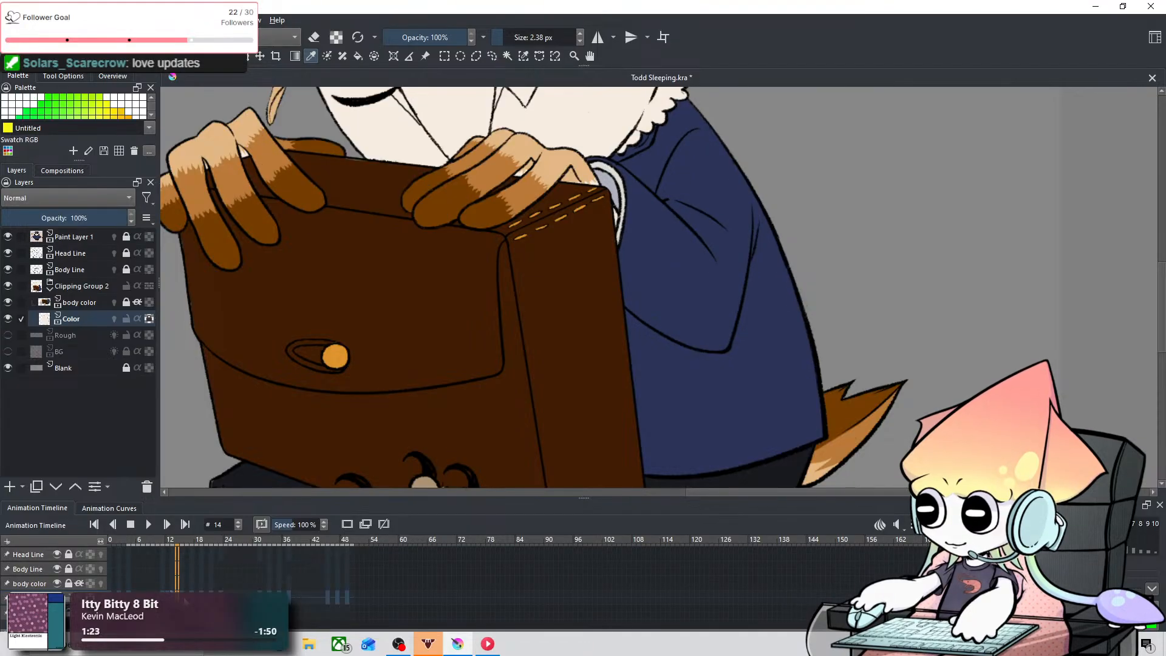
key(Right)
key(Right)
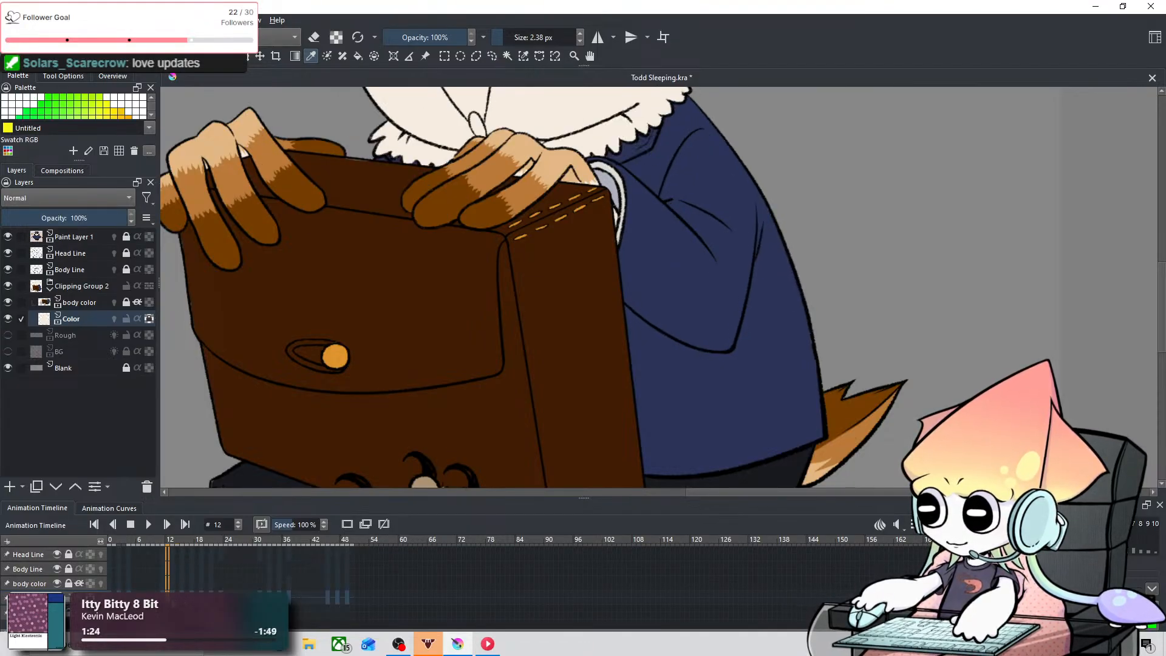
right_click(168, 592)
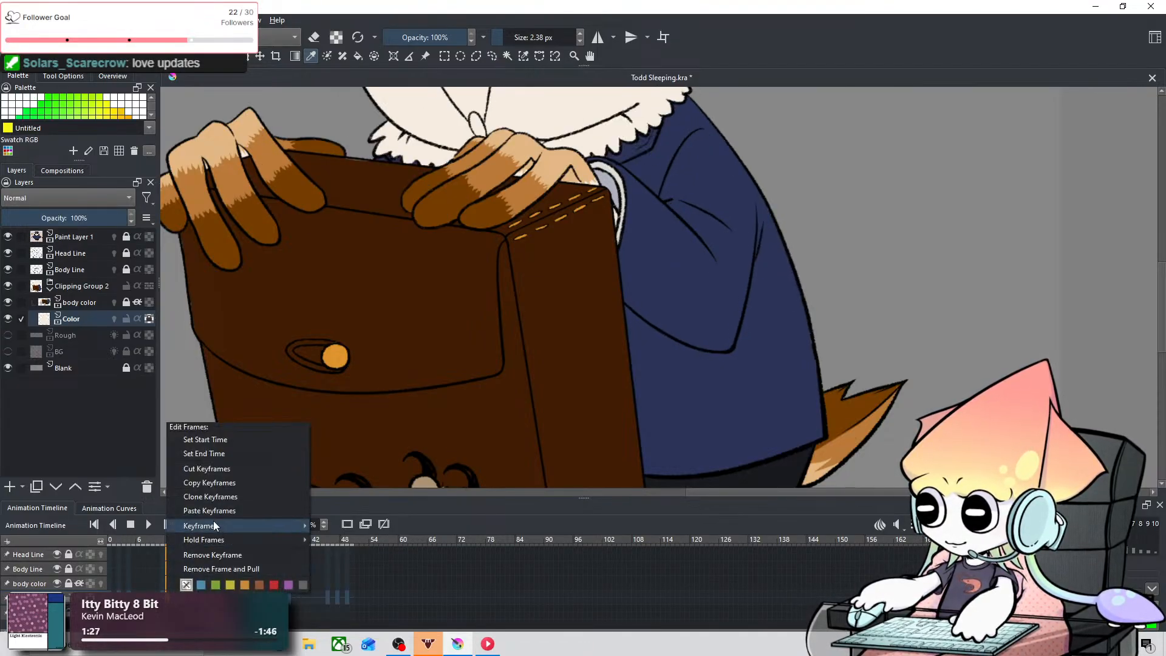
click(205, 555)
Step: Examine the owl's face on frames 9 to 12 to compare which face markings are coloured
scroll(304, 349, down, 5)
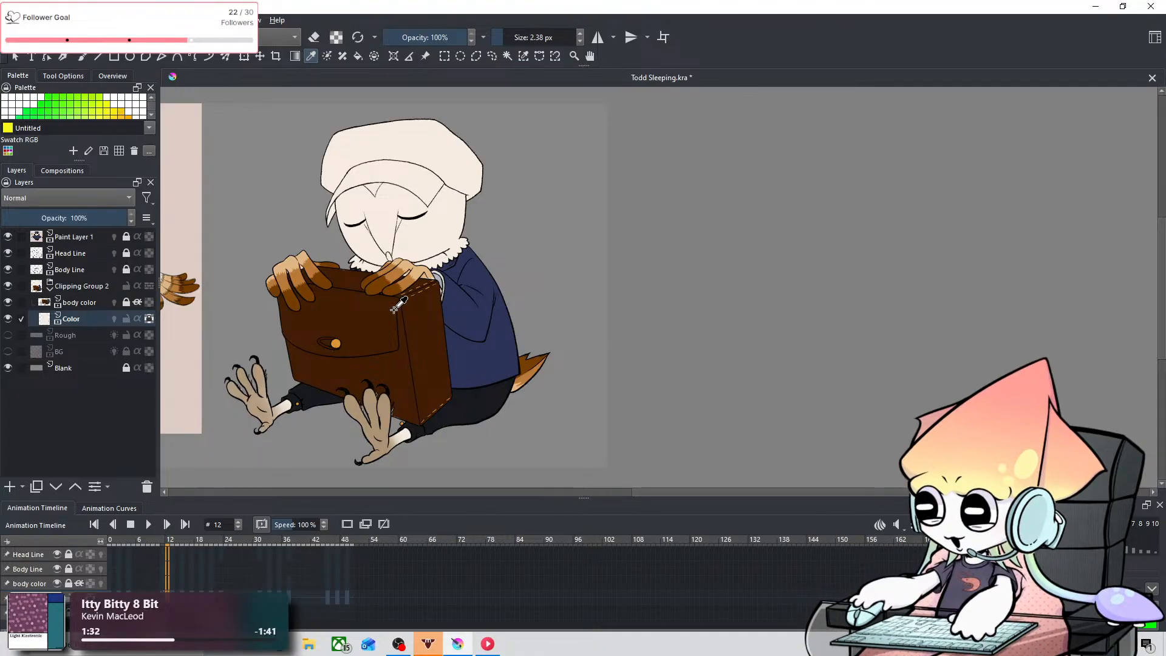
scroll(360, 223, up, 3)
drag(431, 277, 521, 287)
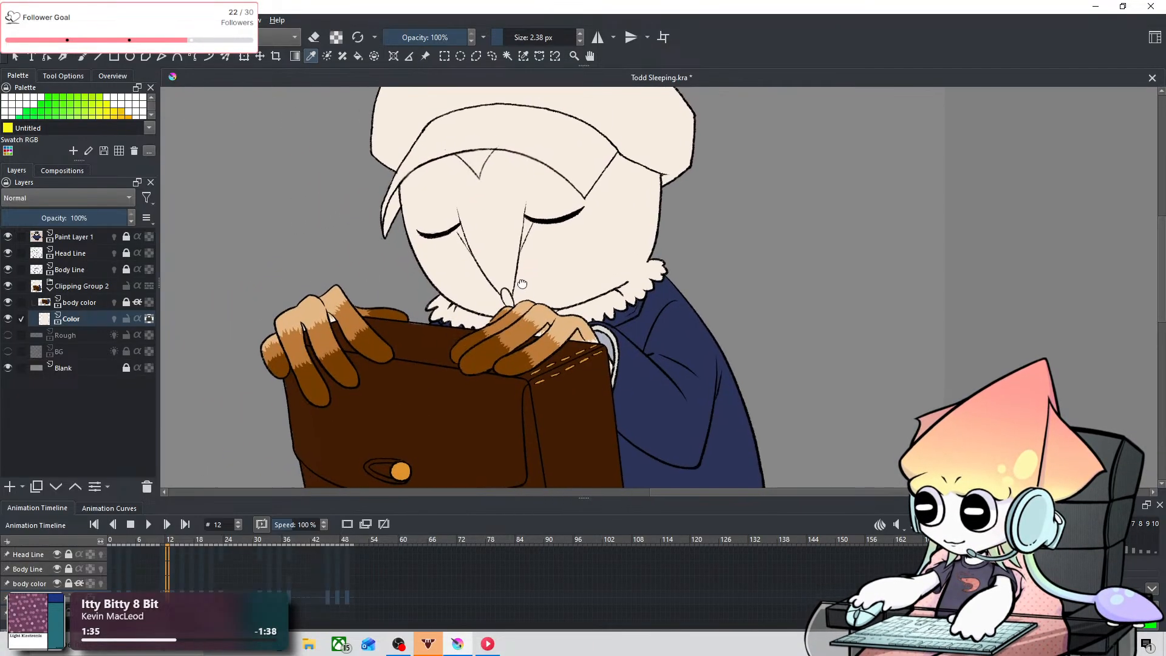
key(Left)
key(Left)
key(Left)
key(Left)
key(Right)
key(Right)
key(Right)
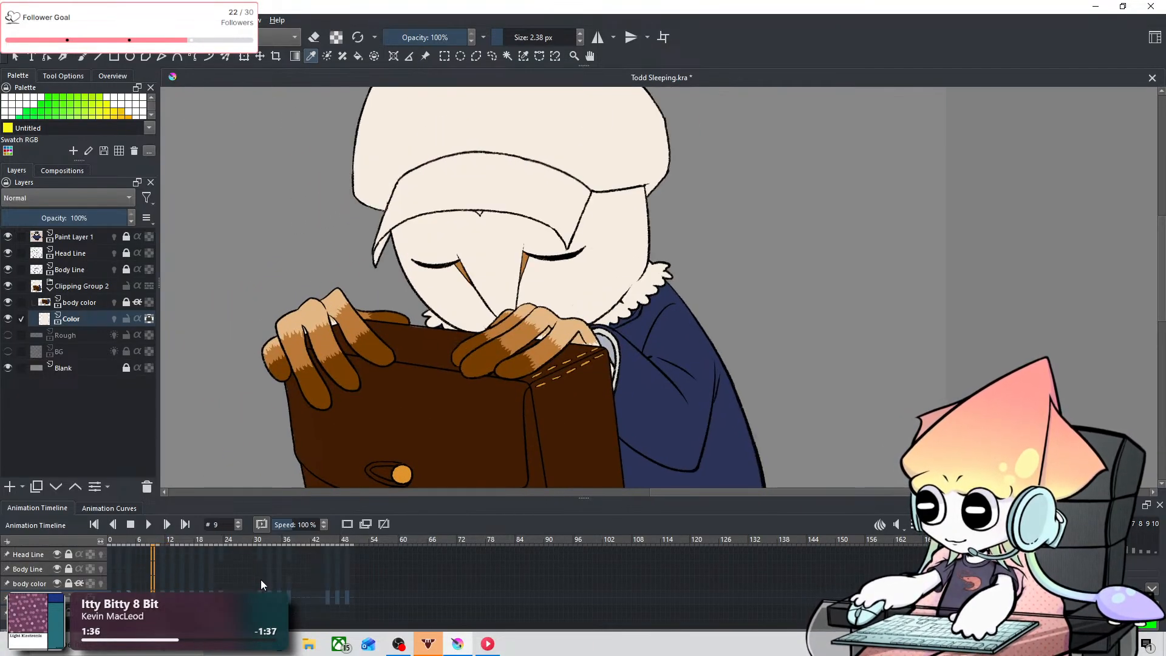
key(Left)
key(Right)
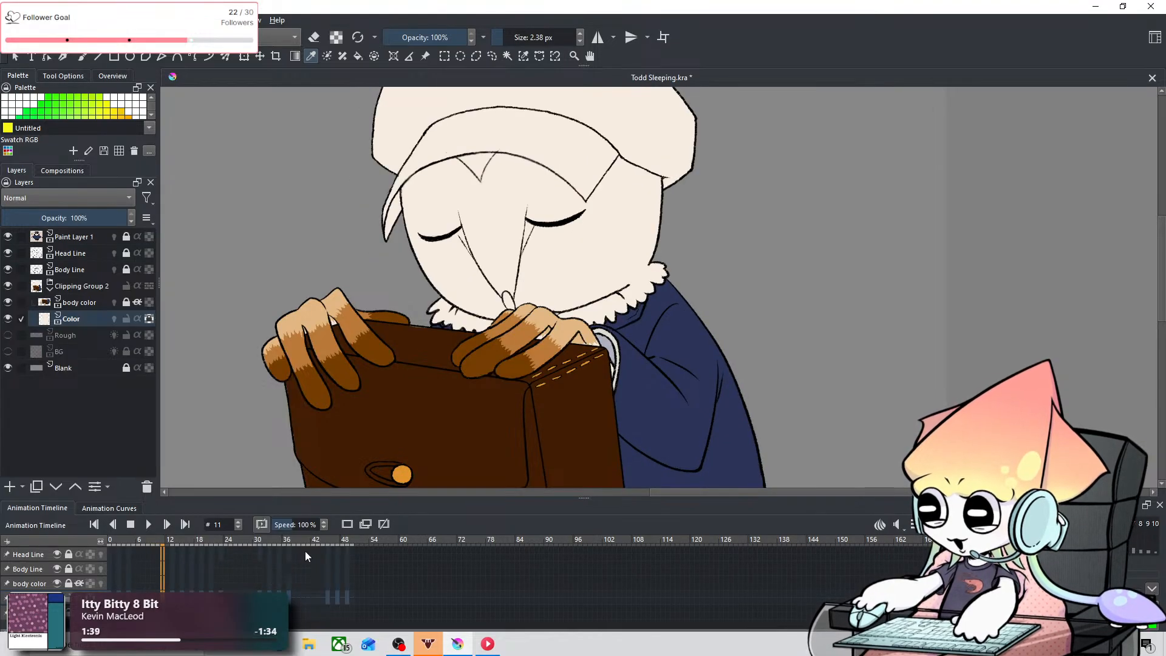
Step: Using the orange-brown from frame 10, fill the marking beside the owl's left-hand eye on frame 11 of the Color layer
key(Left)
scroll(486, 291, up, 3)
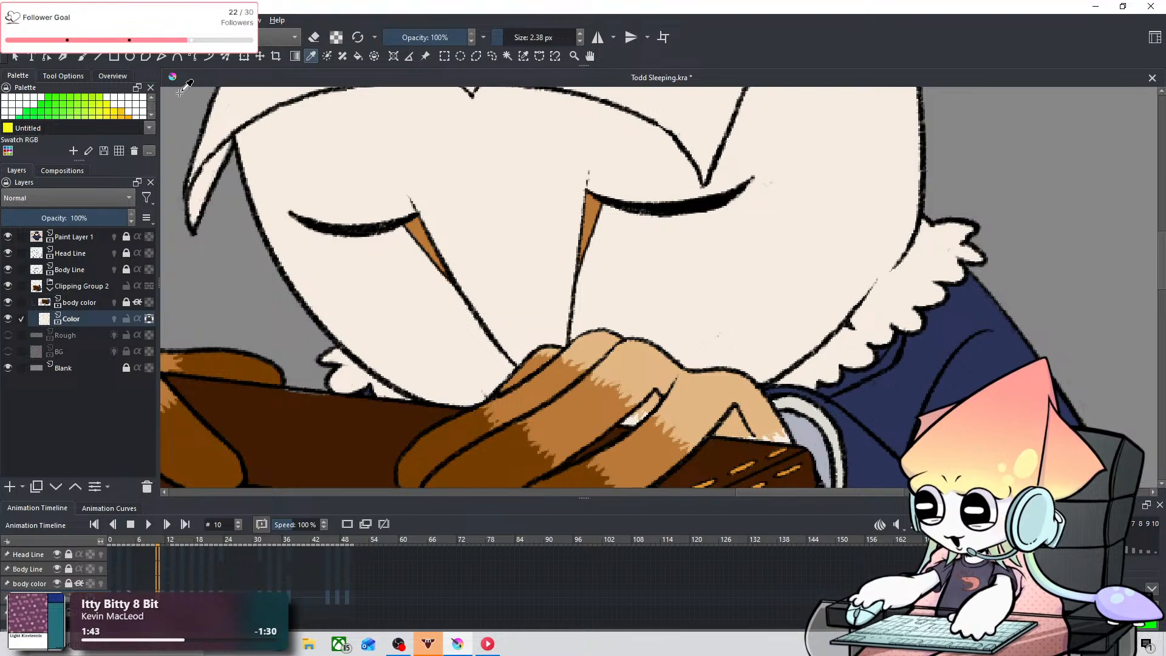
click(83, 56)
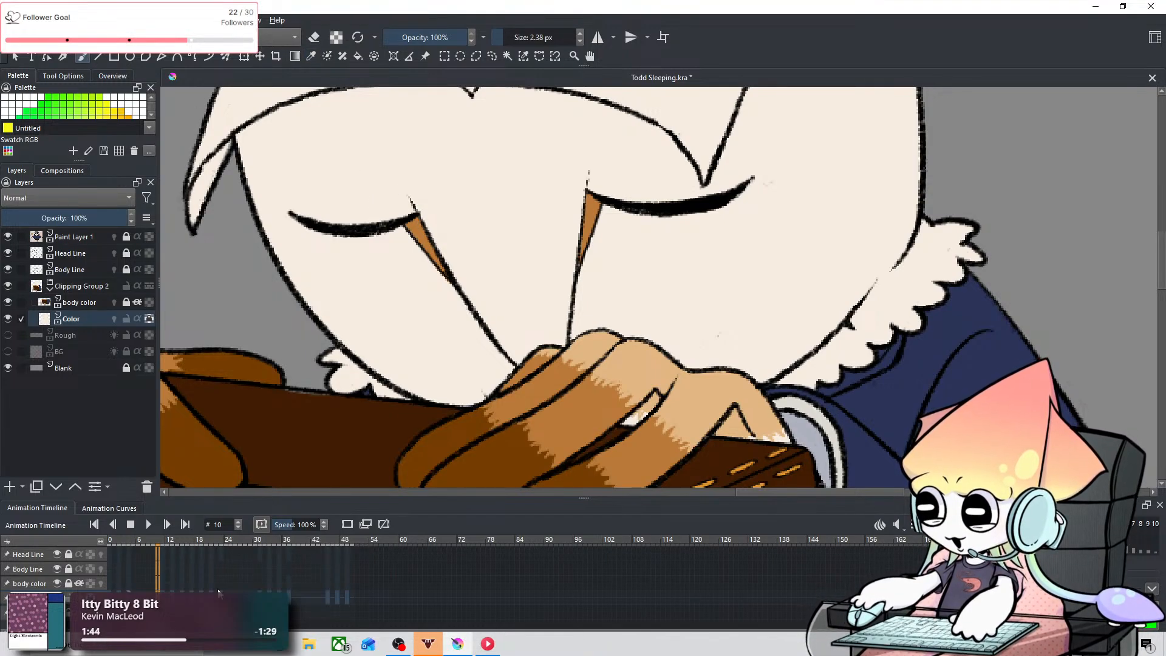
key(Right)
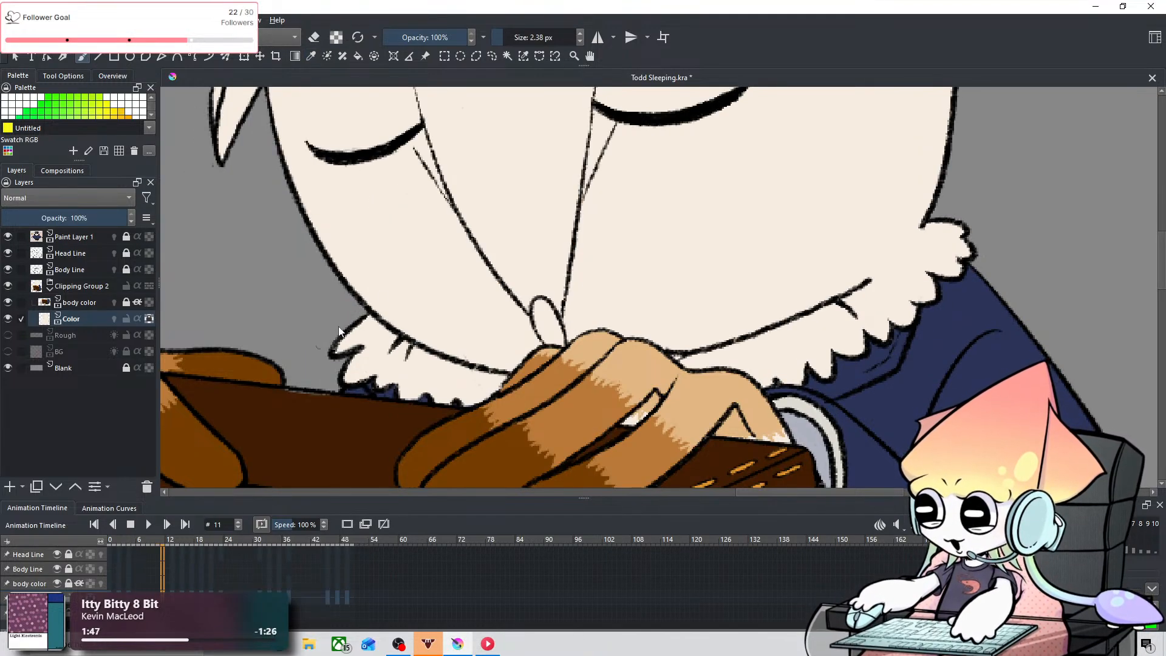
scroll(450, 276, up, 2)
drag(452, 281, 375, 490)
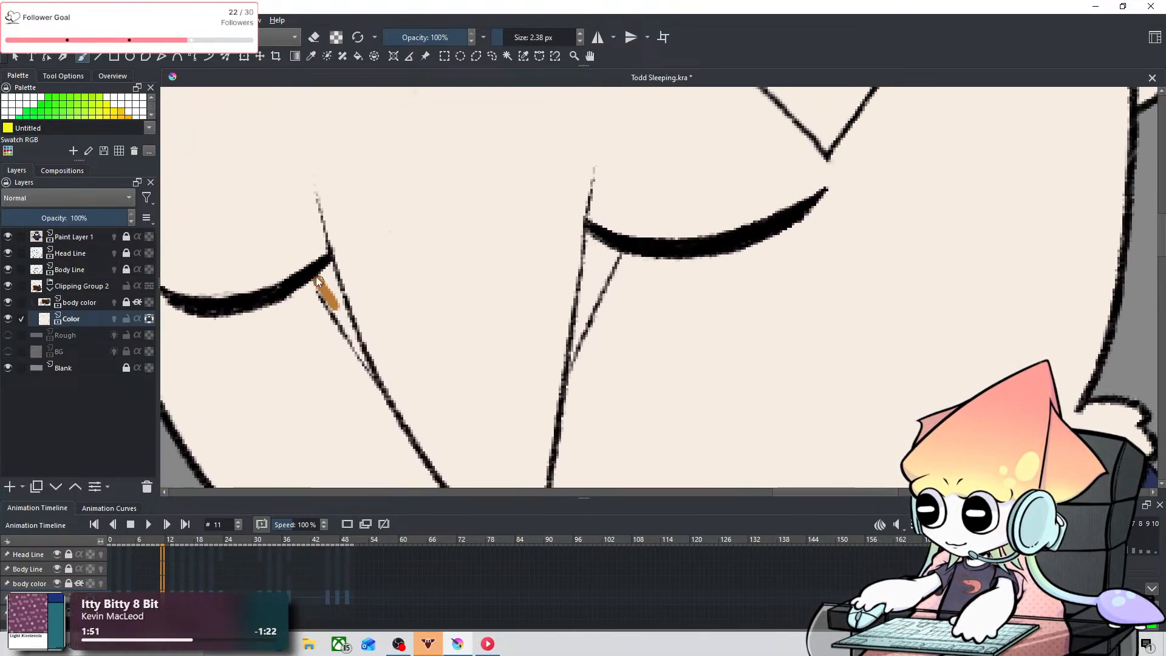
key(ctrl+z)
drag(314, 276, 340, 313)
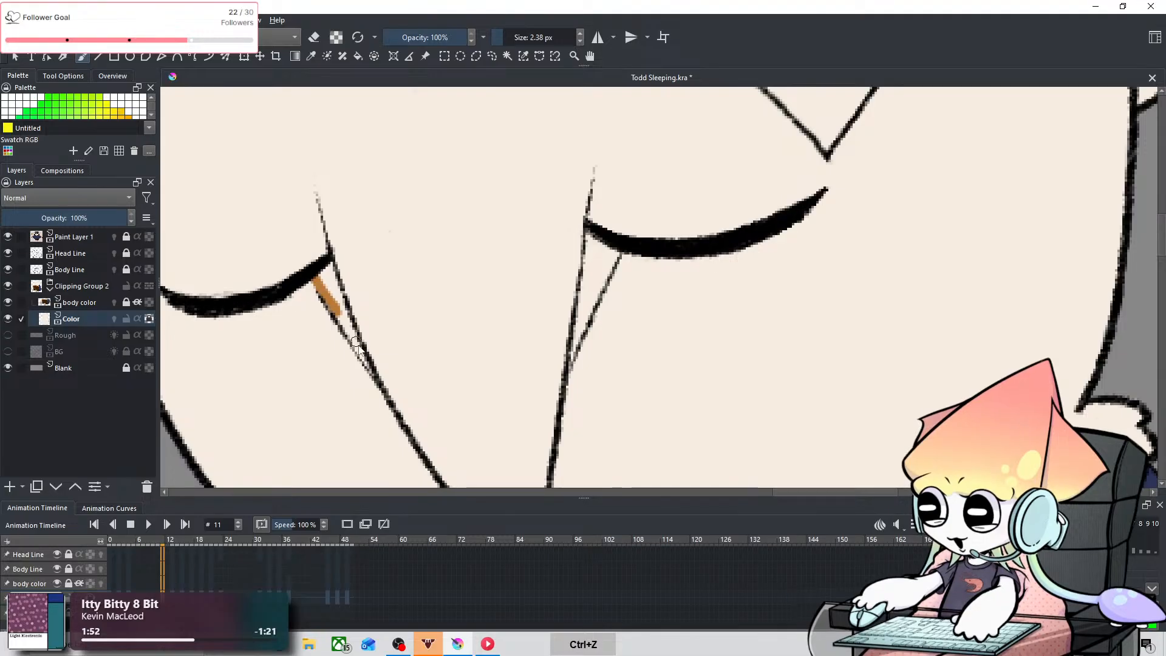
mouse_move(372, 367)
mouse_down()
mouse_move(334, 299)
mouse_move(369, 365)
mouse_up()
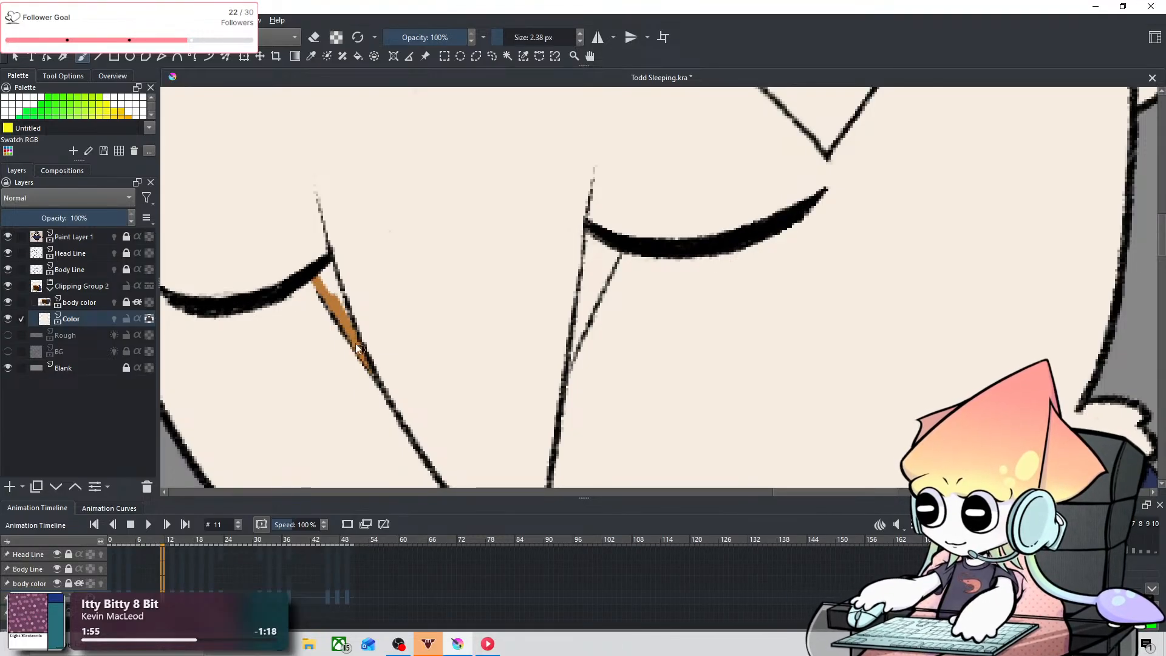
drag(330, 266, 343, 306)
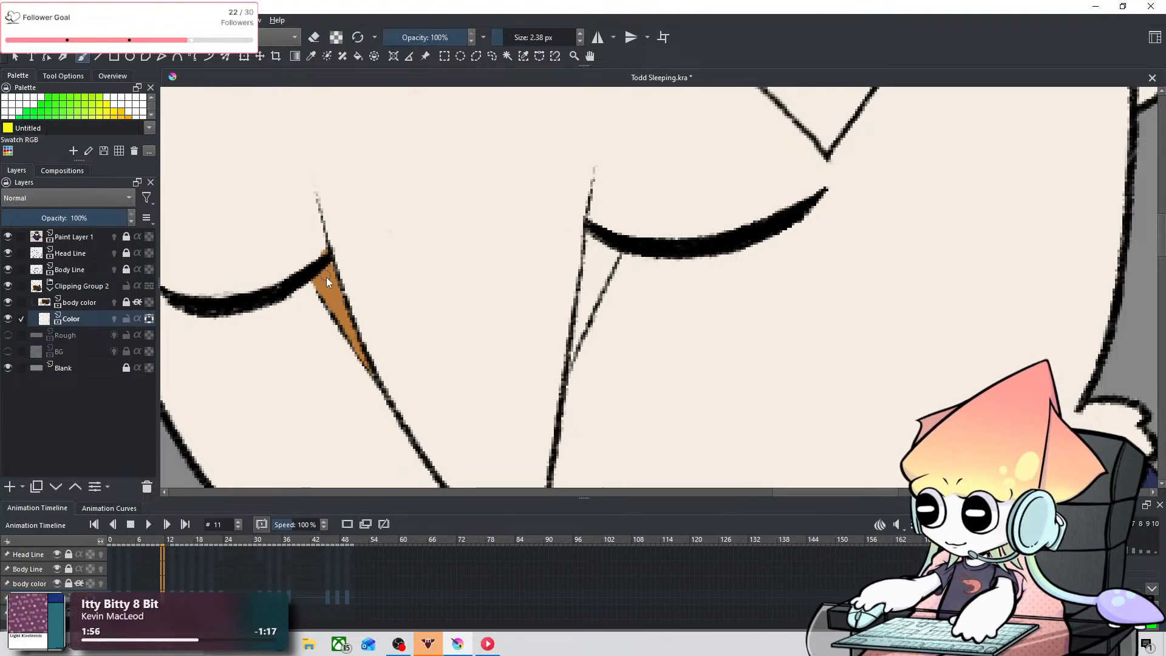
Step: Fill the narrow marking beside the owl's right-hand eye on frame 11 with the same orange-brown, undoing stray strokes
mouse_move(627, 229)
mouse_down()
mouse_move(592, 297)
mouse_move(617, 254)
mouse_up()
key(ctrl+z)
key(ctrl+z)
drag(572, 364, 615, 260)
key(ctrl+z)
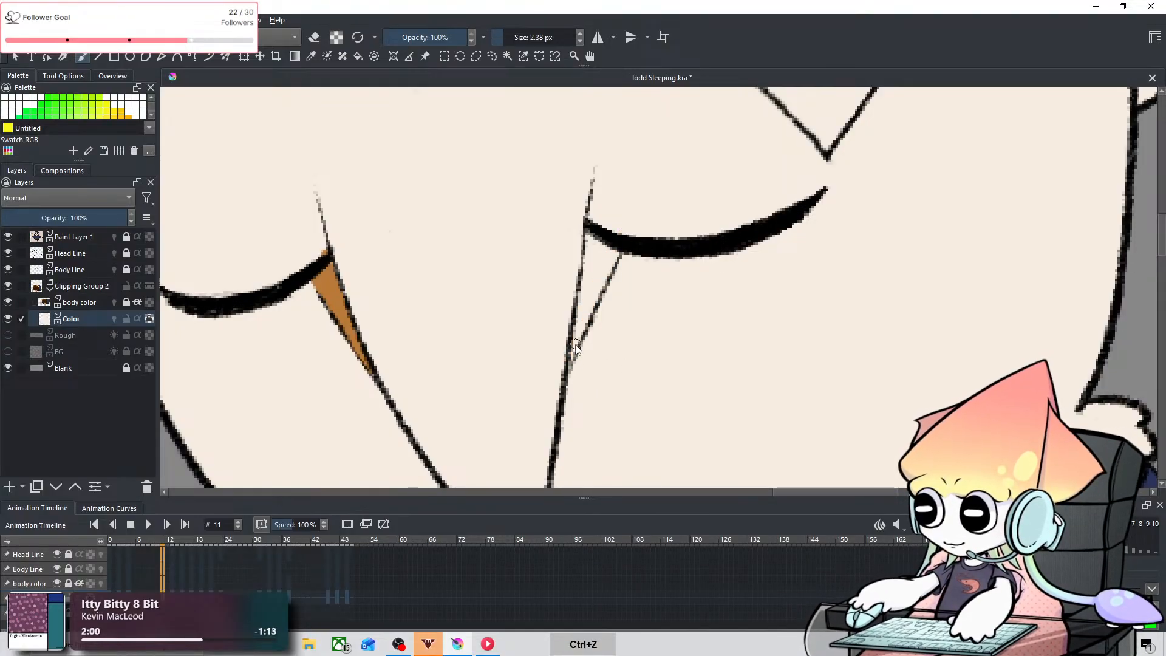
drag(571, 366, 615, 258)
key(ctrl+z)
drag(573, 361, 604, 259)
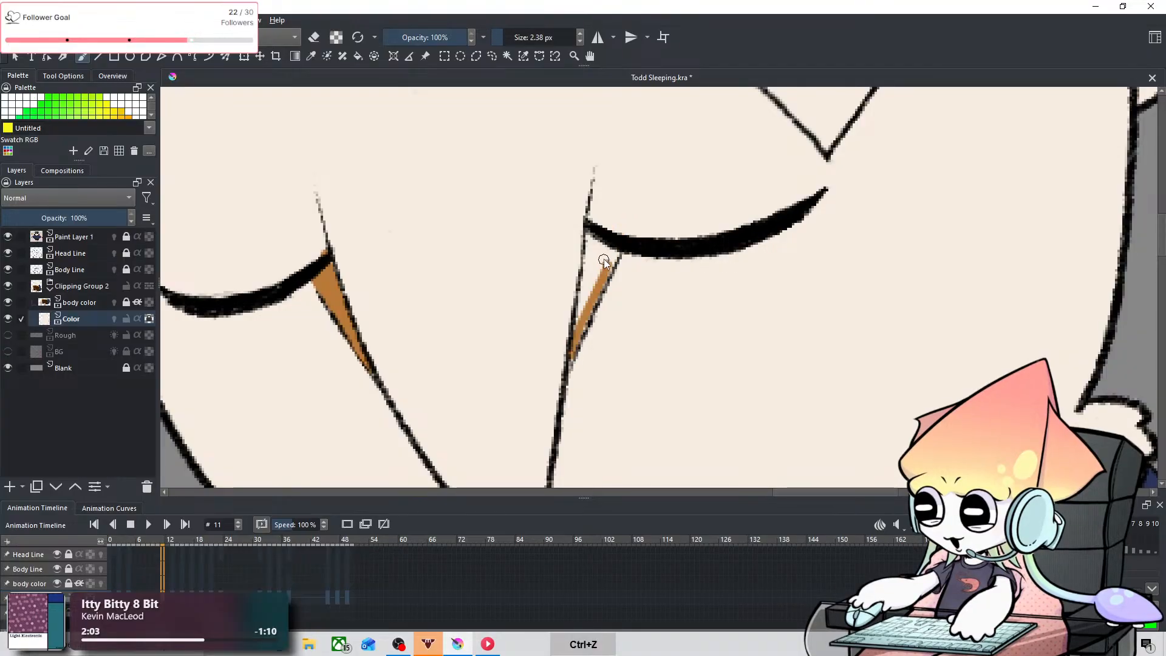
mouse_move(578, 346)
mouse_down()
mouse_move(616, 231)
mouse_move(594, 242)
mouse_move(605, 271)
mouse_up()
drag(581, 325, 593, 249)
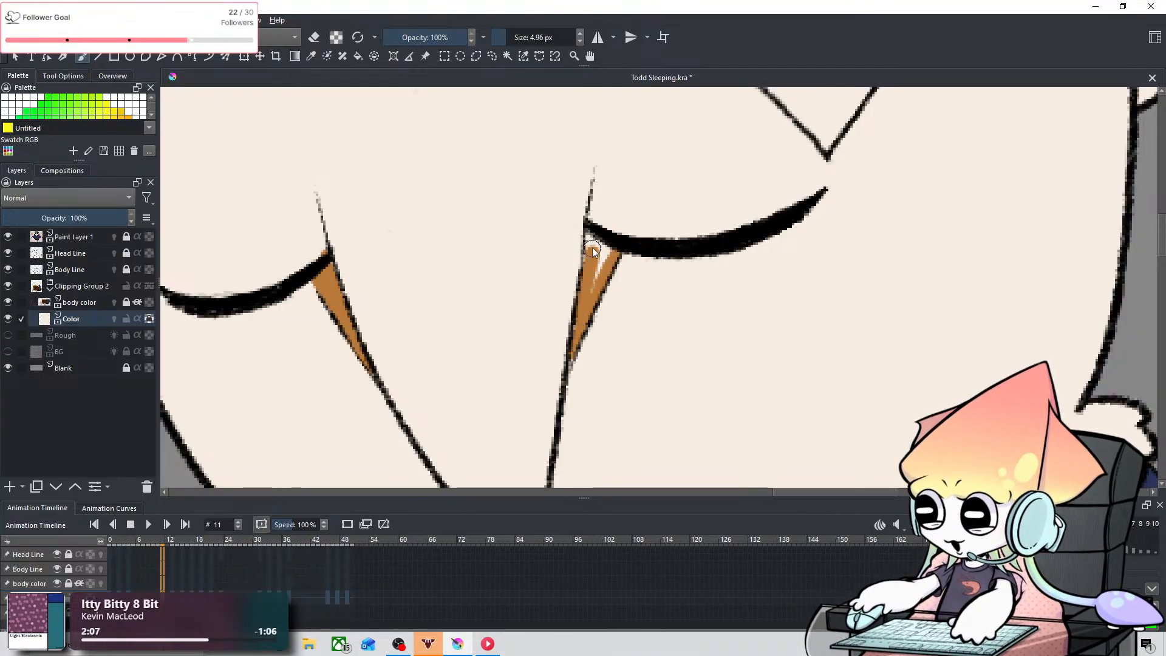
key(ctrl+z)
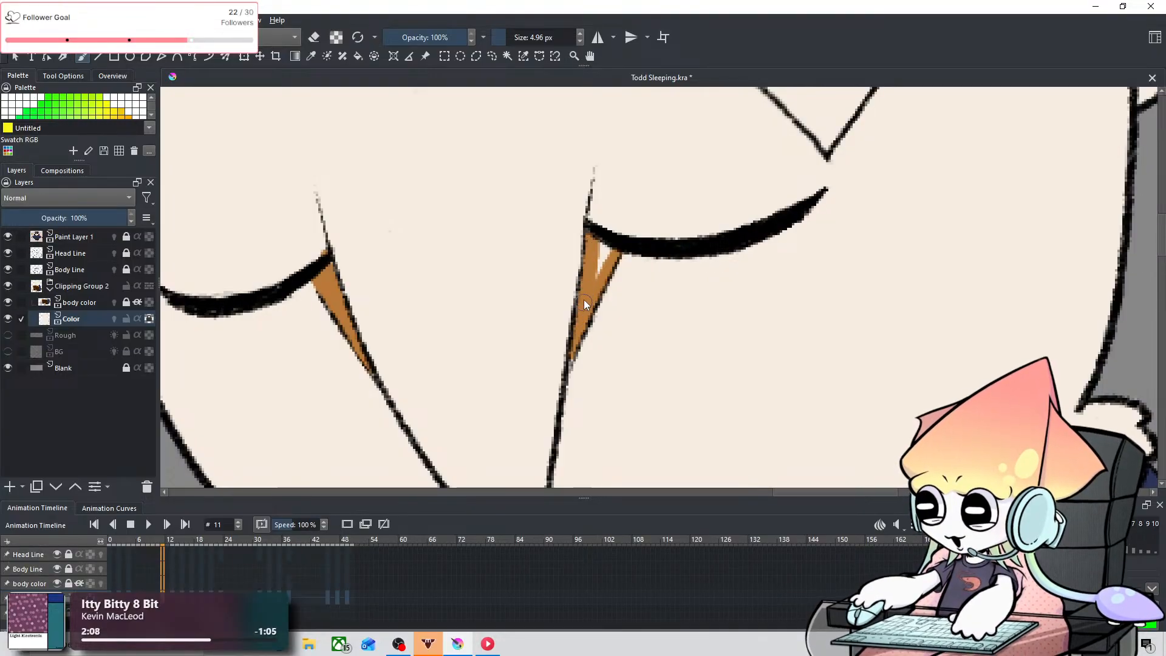
drag(584, 301, 604, 257)
key(ctrl+z)
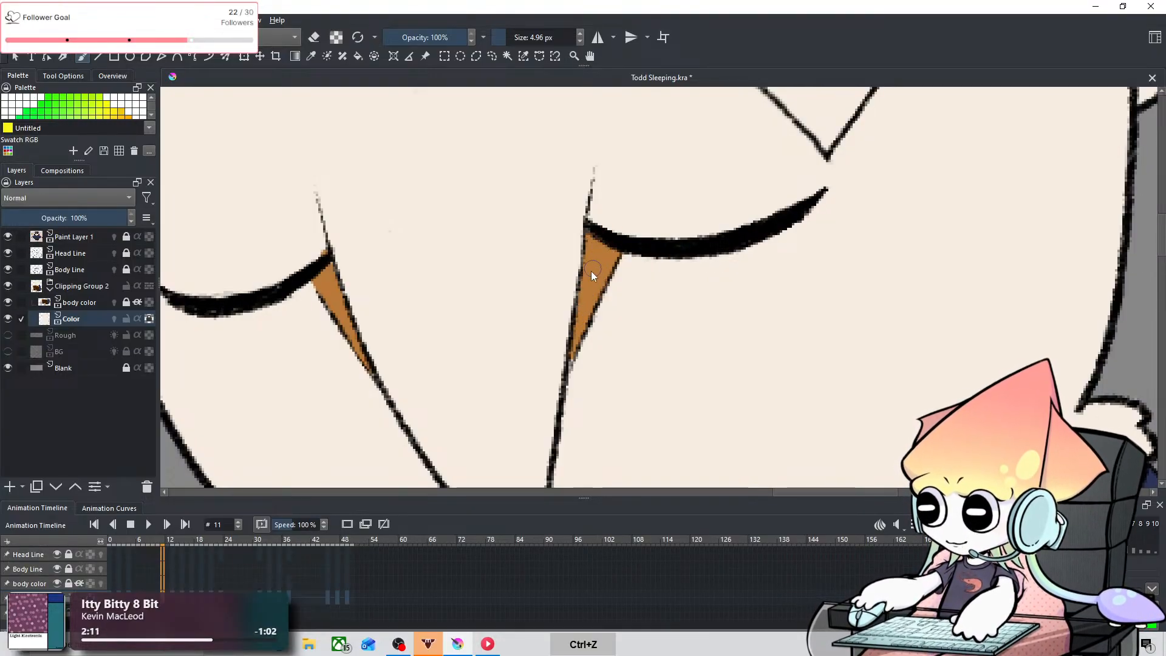
Step: Resample the orange-brown from the coloured eye marking and fill the pointed forehead marking under the hat brim on frame 11
key(e)
key(e)
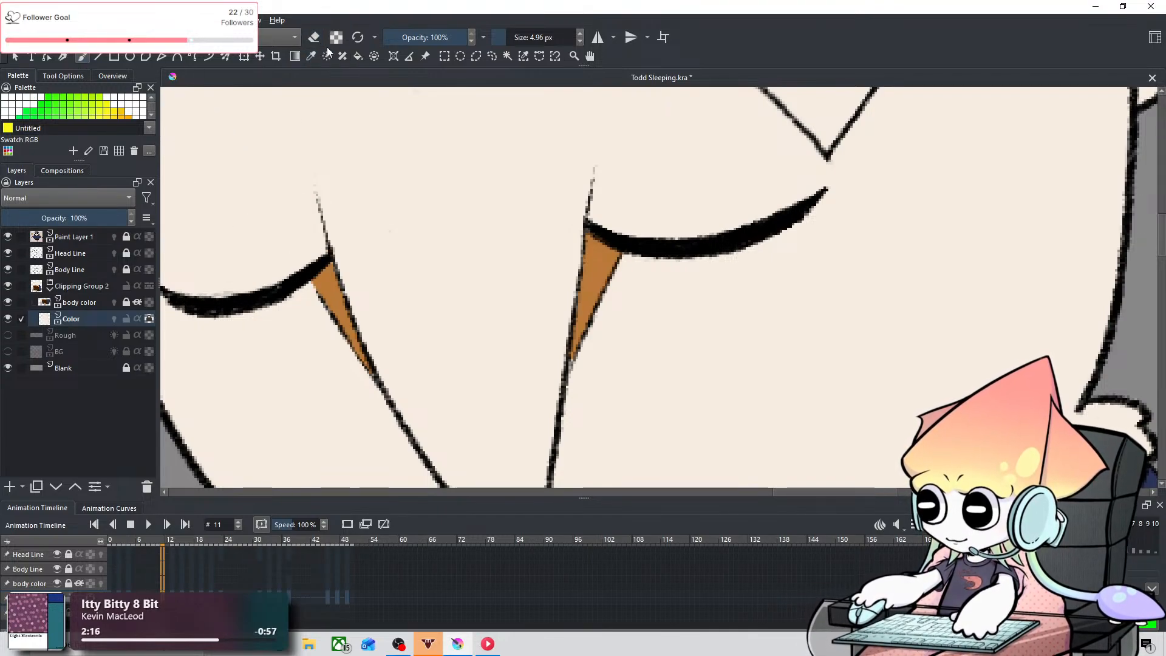
click(311, 56)
click(330, 272)
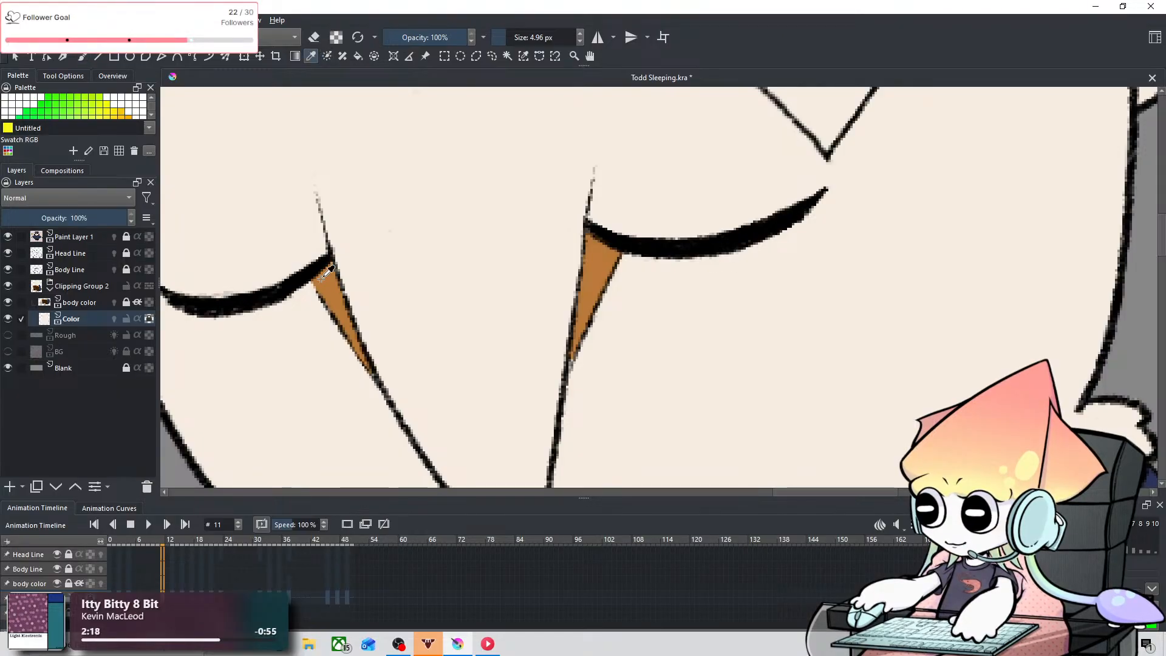
click(88, 59)
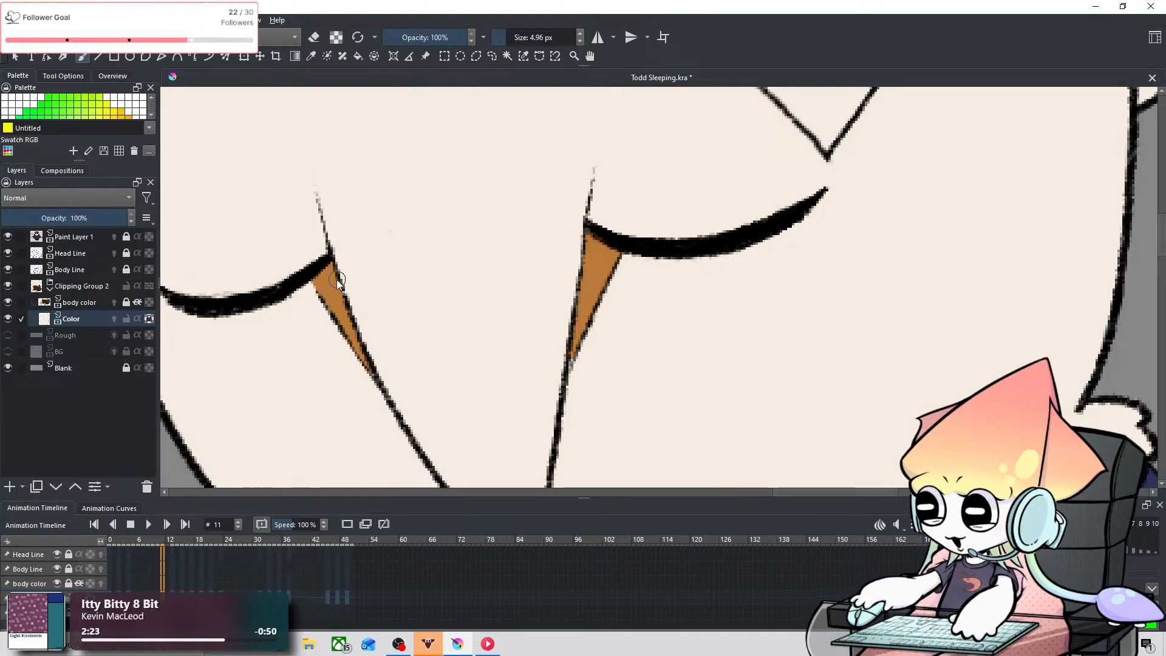
scroll(470, 325, down, 5)
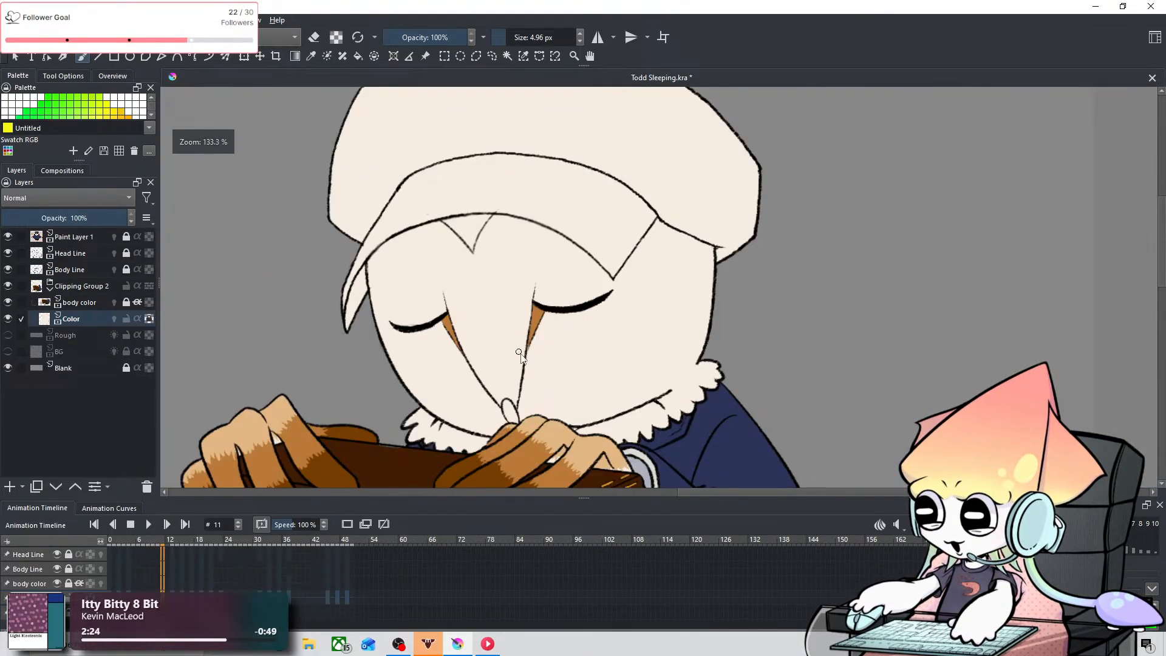
drag(471, 357, 581, 356)
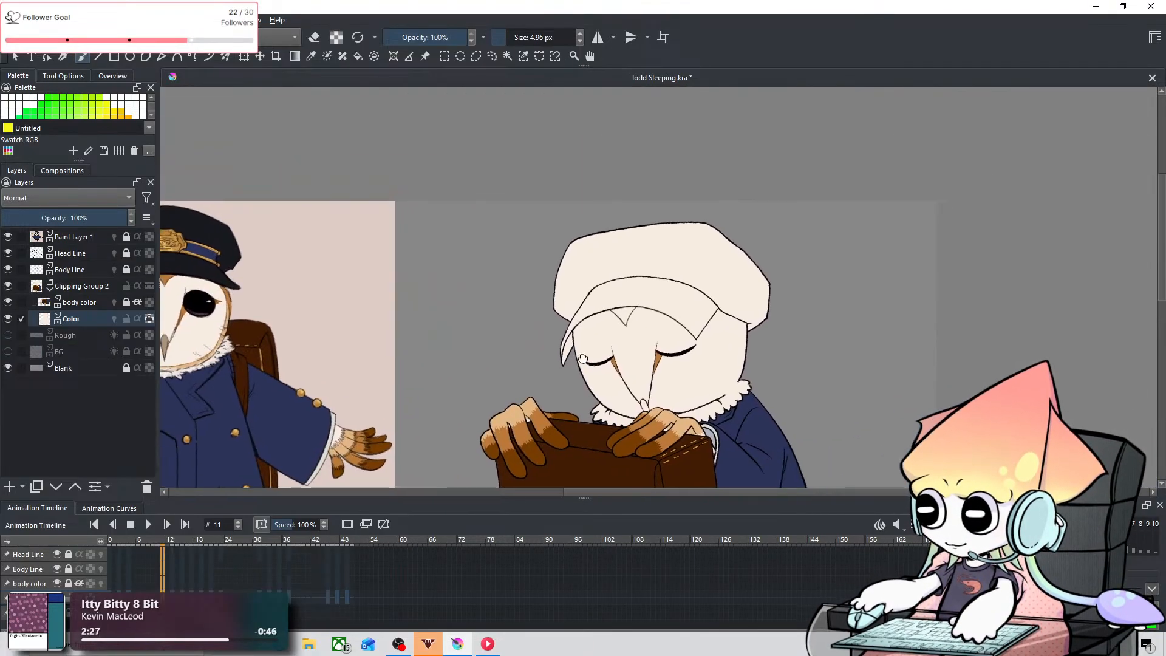
scroll(640, 317, up, 4)
scroll(640, 317, up, 6)
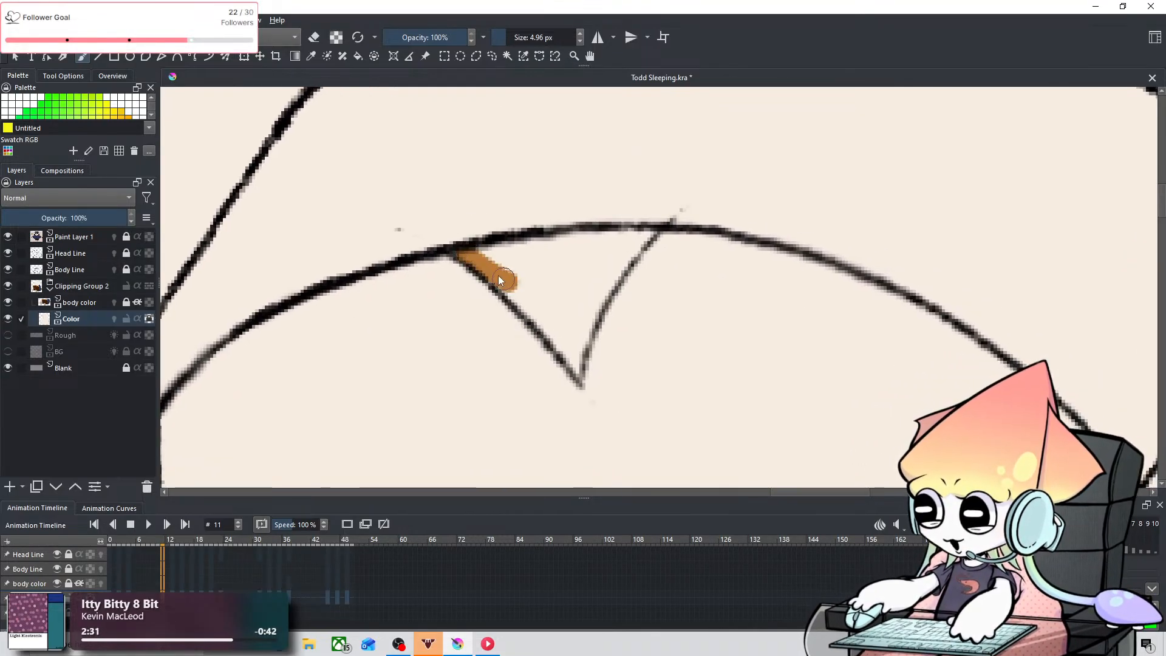
drag(499, 277, 582, 354)
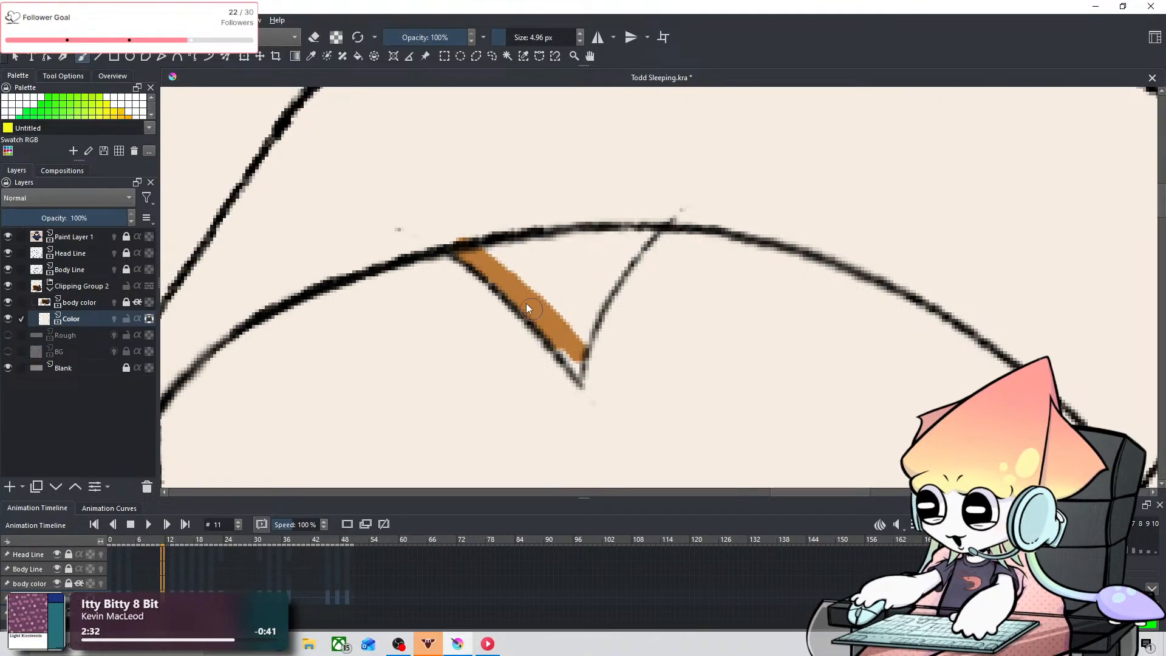
key(ctrl+z)
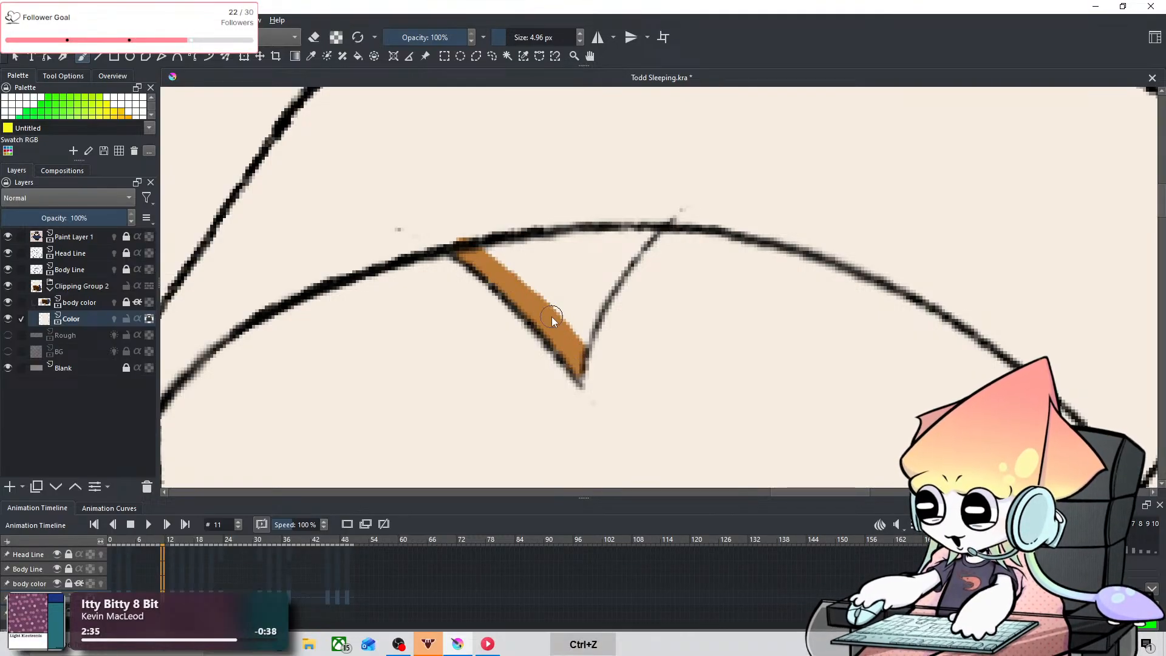
drag(490, 253, 581, 231)
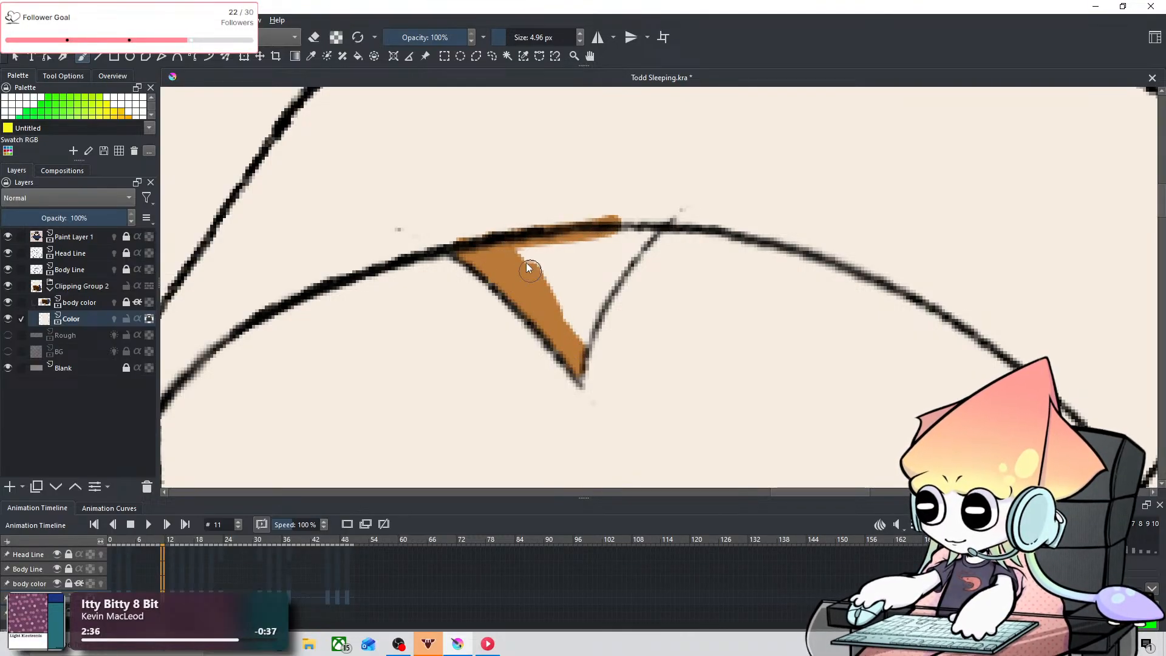
mouse_move(574, 329)
mouse_down()
mouse_move(530, 240)
mouse_move(561, 245)
mouse_move(592, 304)
mouse_move(616, 252)
mouse_move(584, 320)
mouse_move(645, 238)
mouse_up()
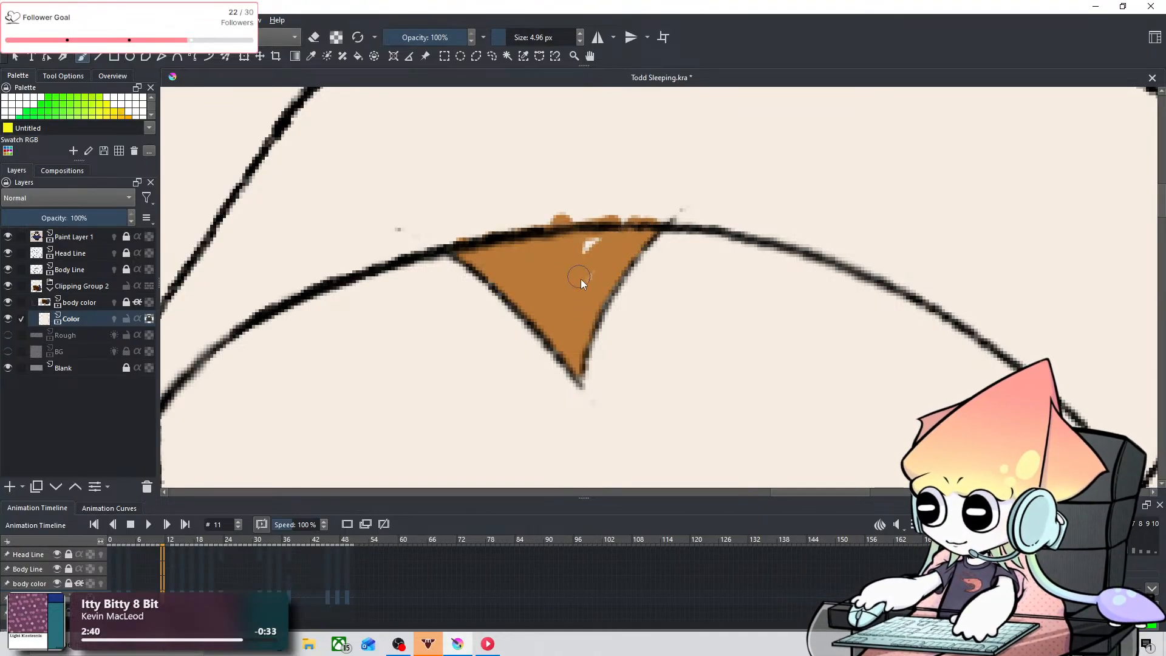
scroll(577, 270, down, 5)
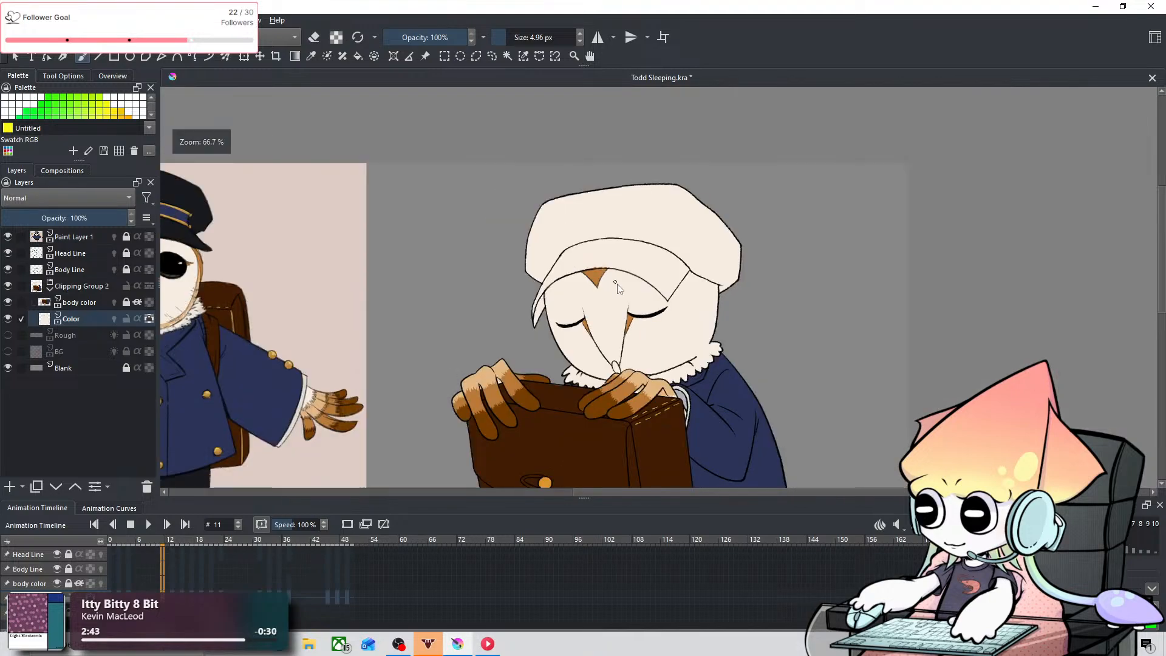
Step: Sample the grey-brown beak colour from the reference owl and fill the sleeping owl's beak on frame 11
scroll(425, 325, up, 1)
drag(409, 318, 759, 294)
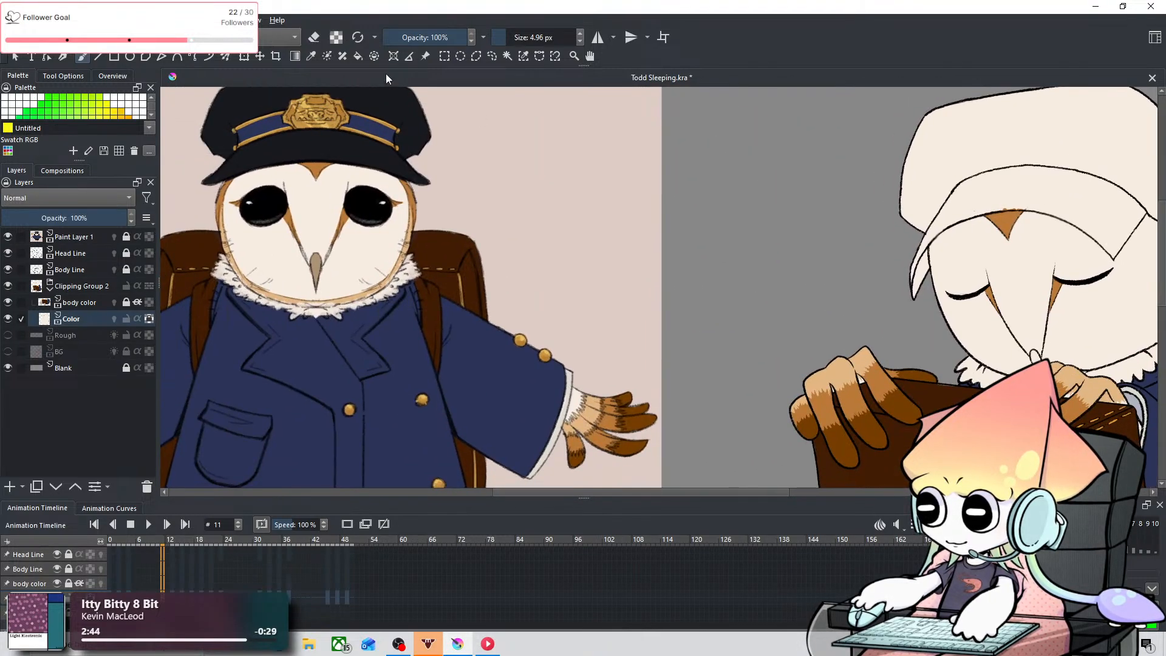
click(308, 57)
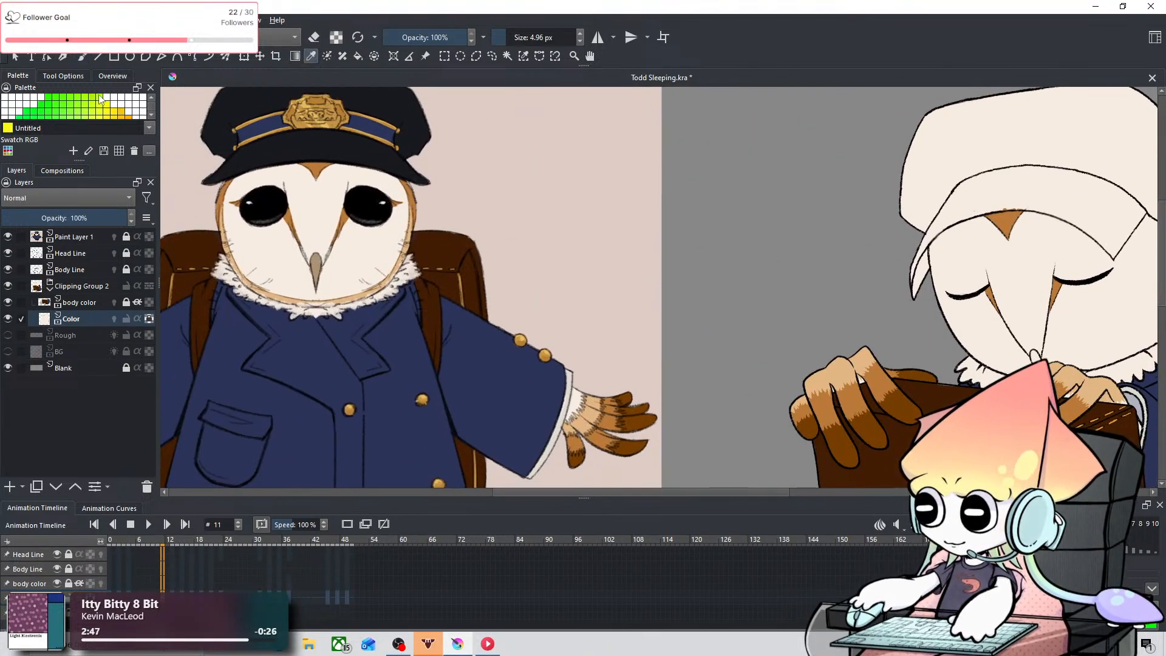
click(82, 57)
drag(930, 280, 457, 274)
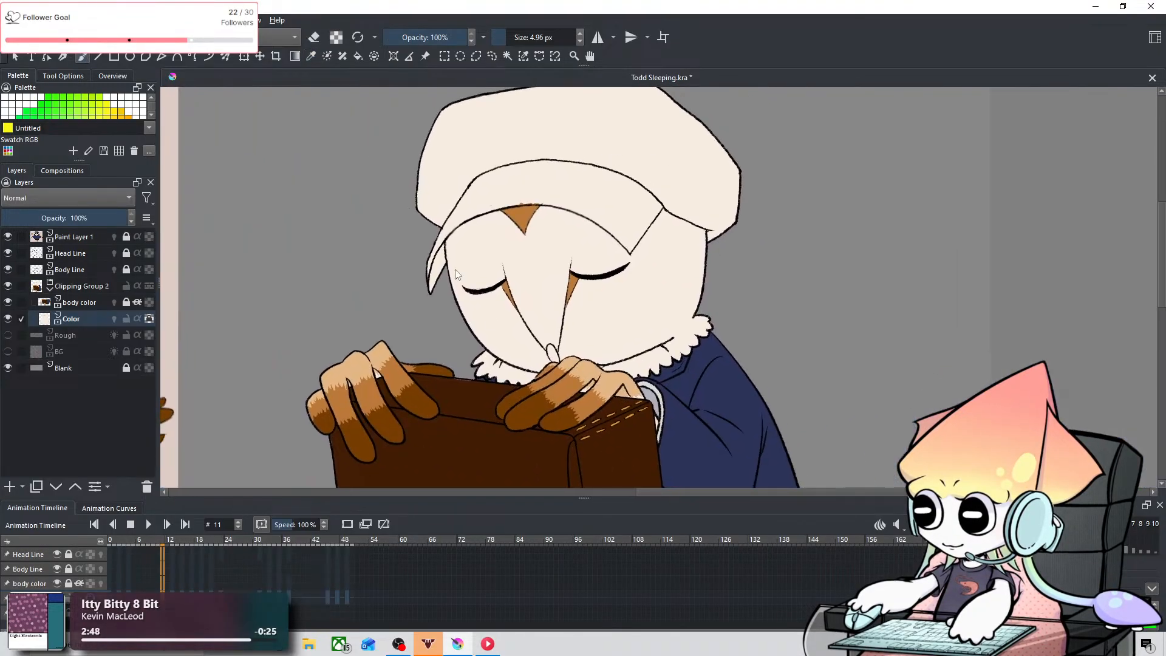
scroll(555, 328, up, 5)
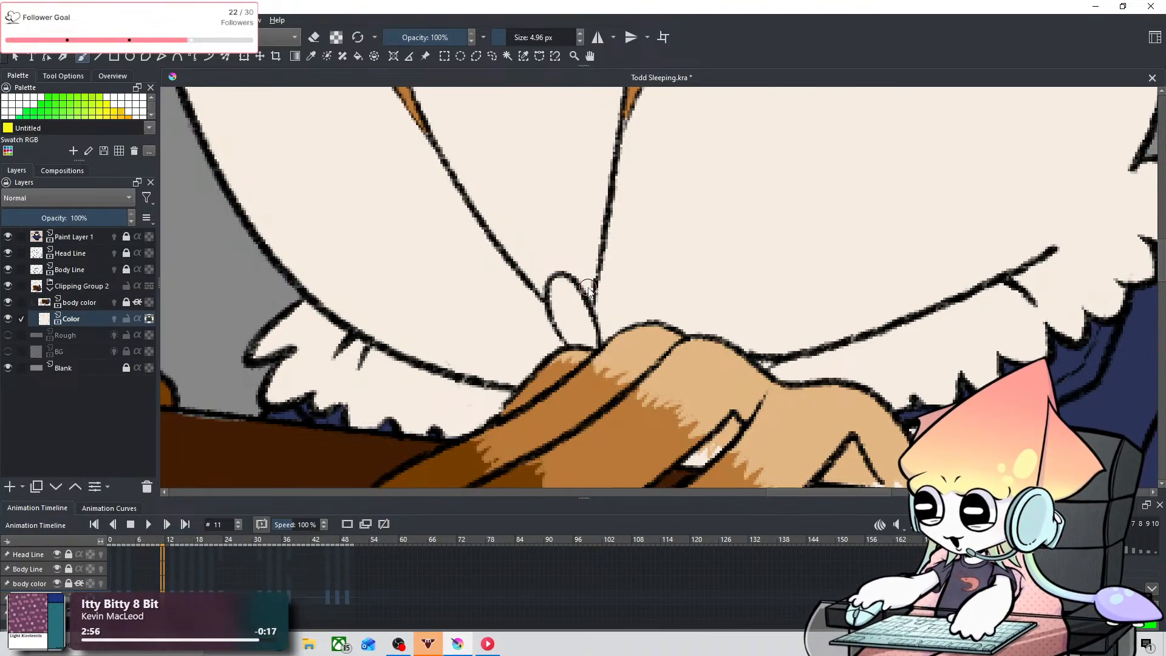
drag(561, 283, 561, 298)
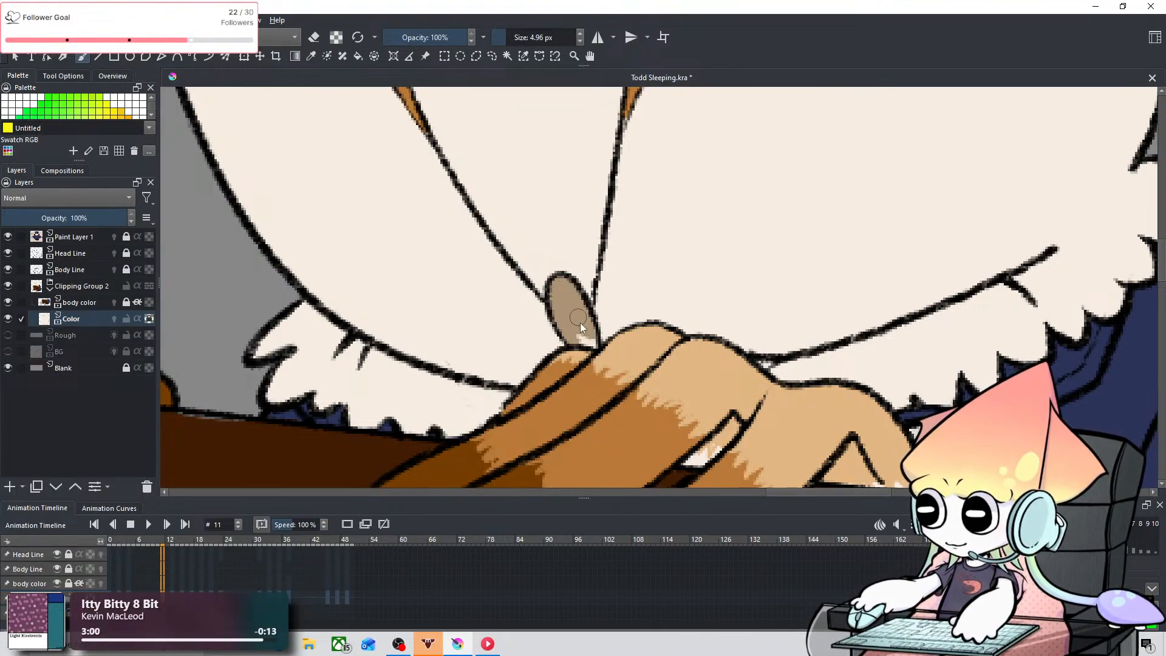
click(88, 300)
key(e)
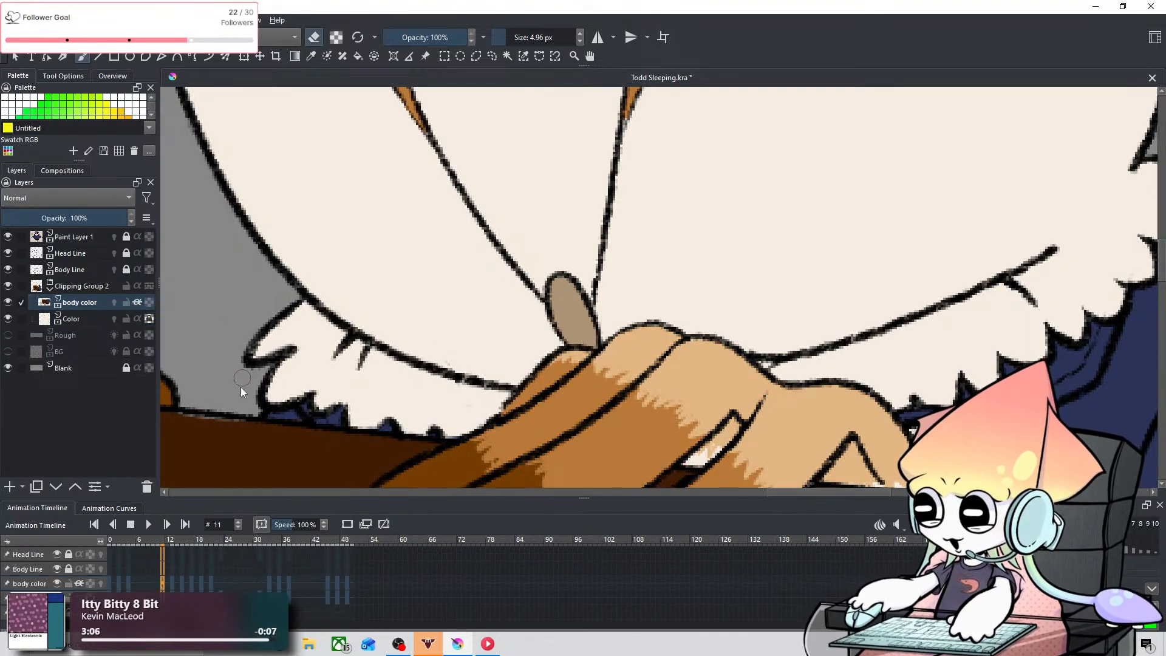
key(e)
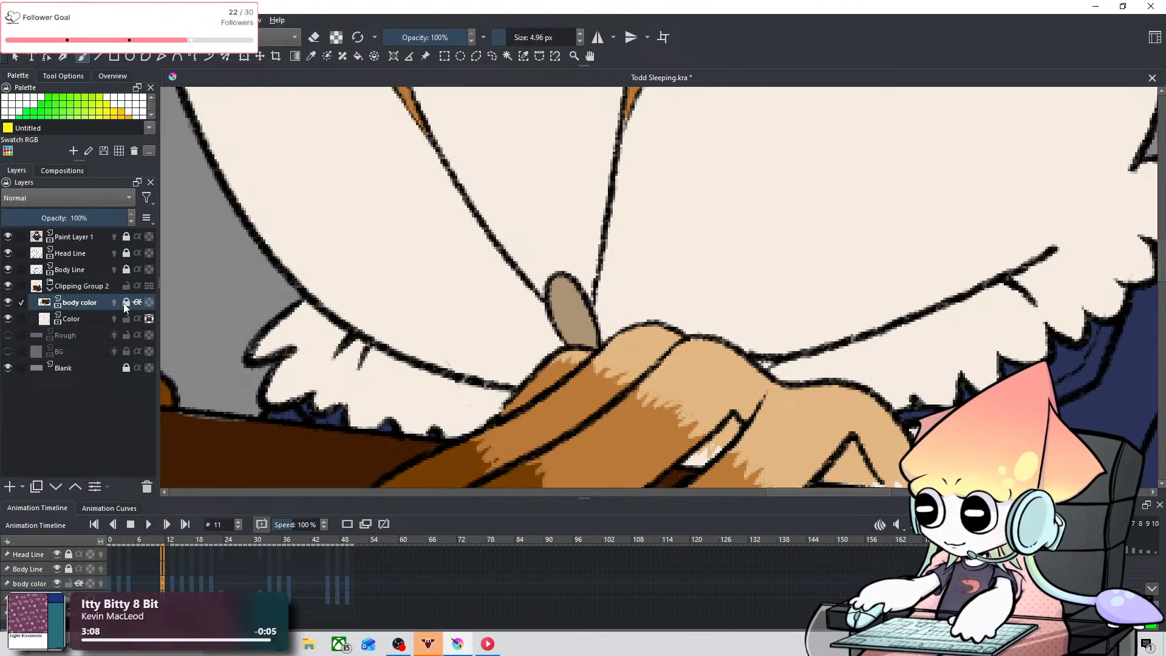
click(100, 319)
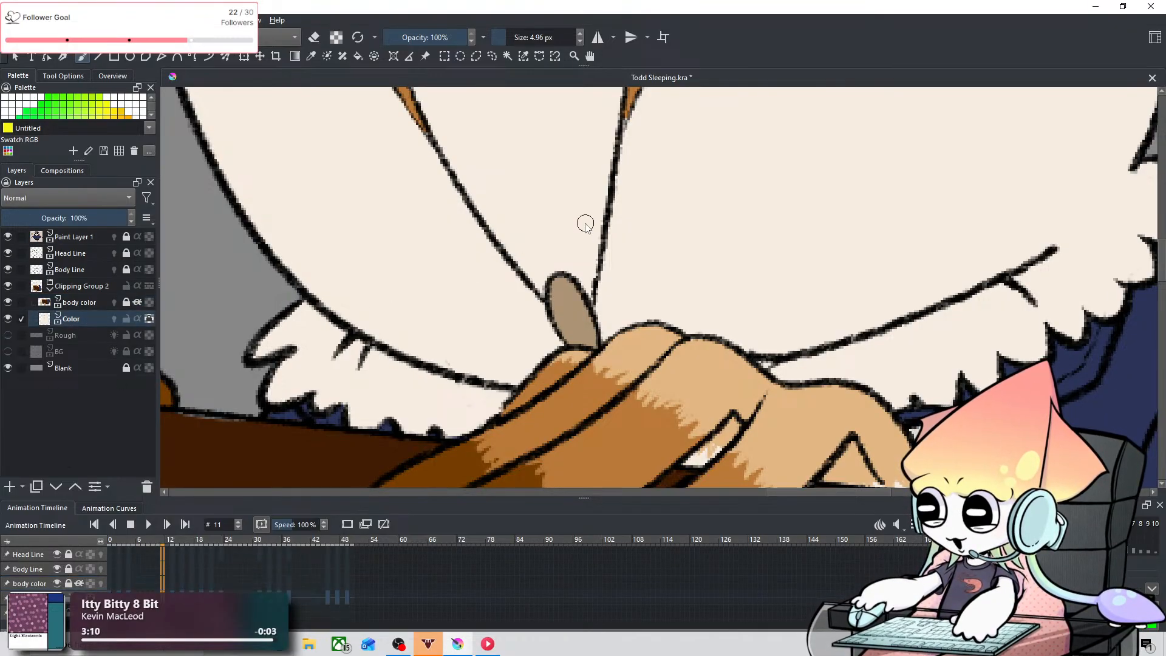
Step: Go to frame 13 of the Color layer and sample the orange-brown from the reference owl's face markings for the brush
scroll(590, 234, down, 5)
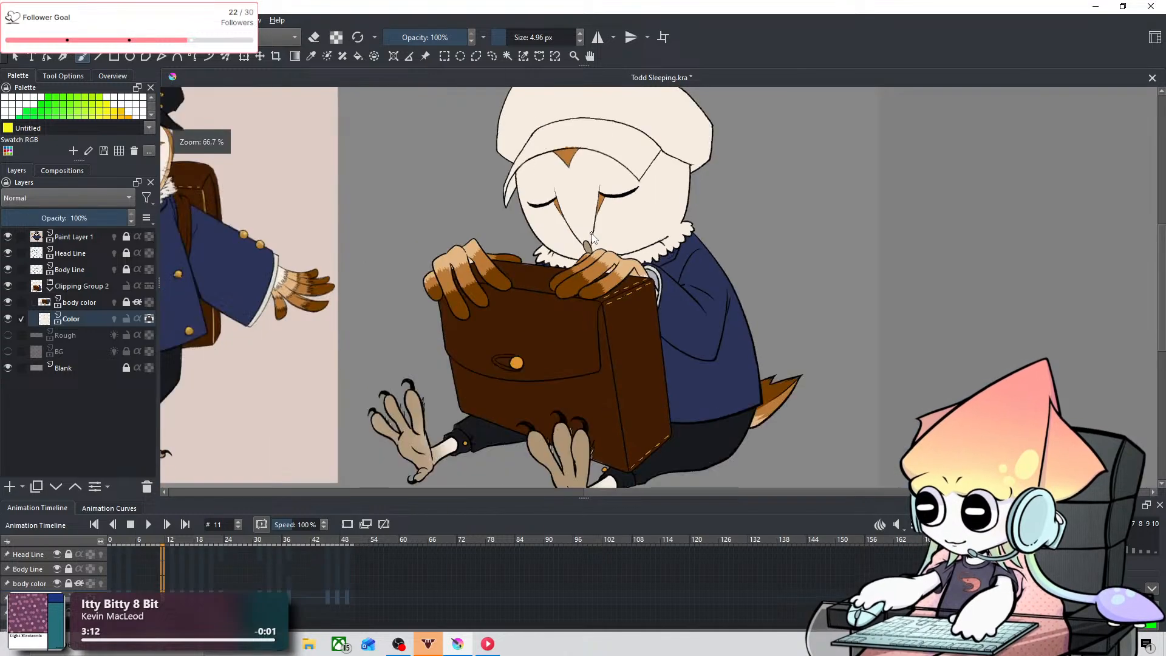
scroll(590, 235, up, 2)
scroll(312, 577, down, 1)
scroll(312, 578, up, 3)
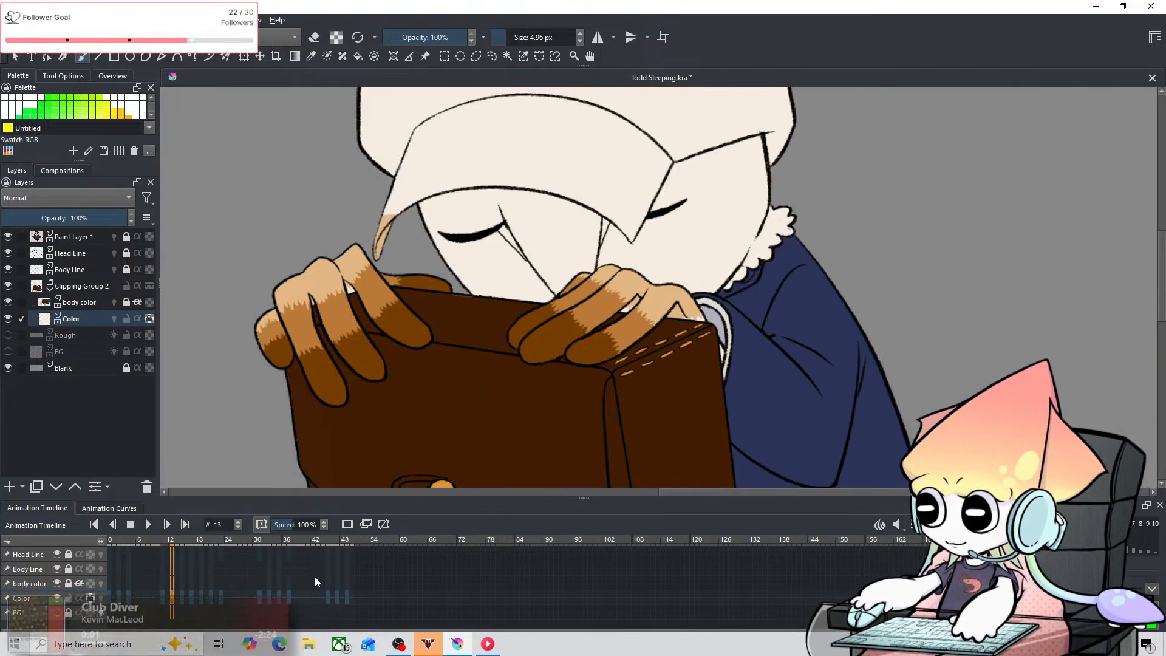
scroll(329, 568, down, 1)
scroll(329, 568, up, 1)
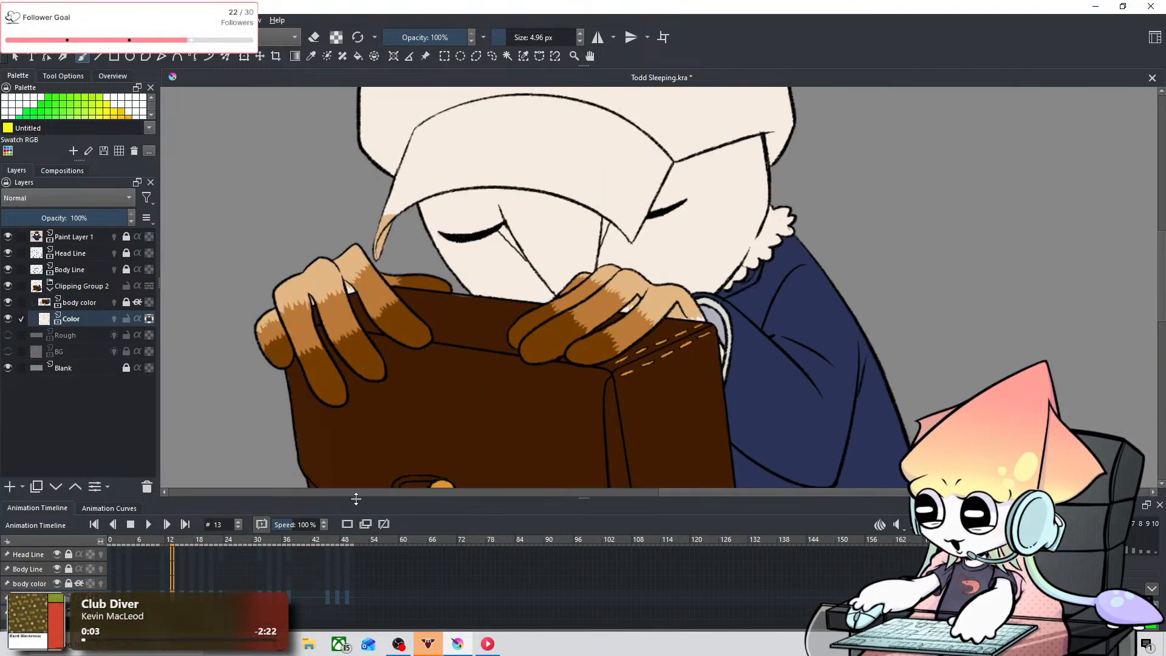
scroll(482, 242, up, 4)
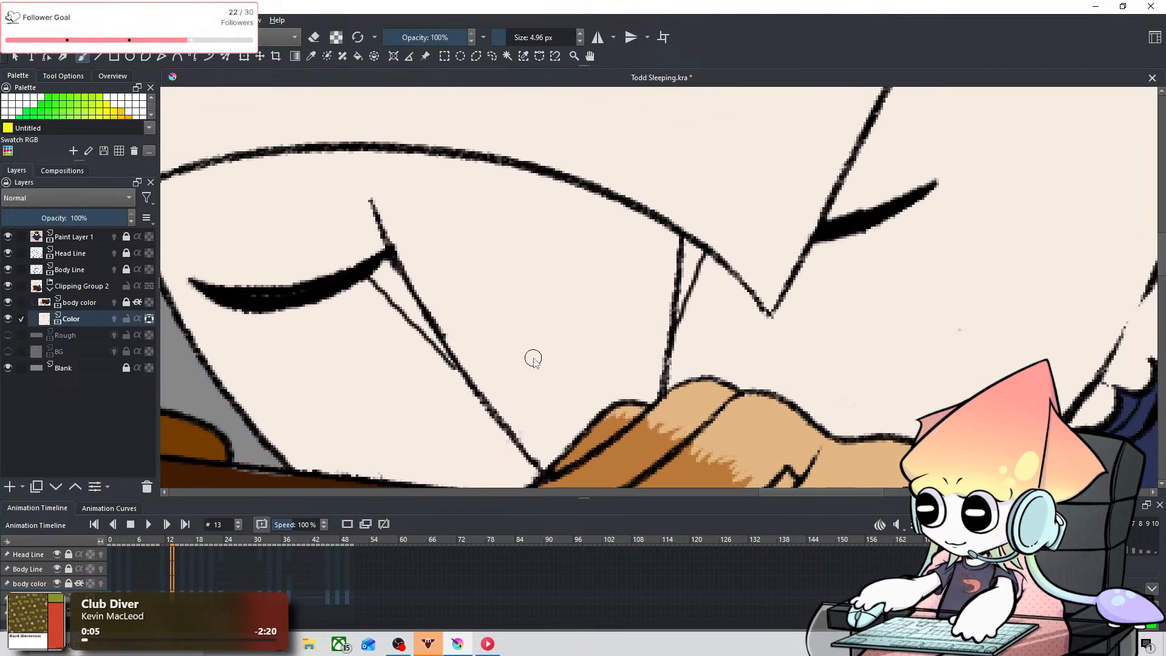
key(e)
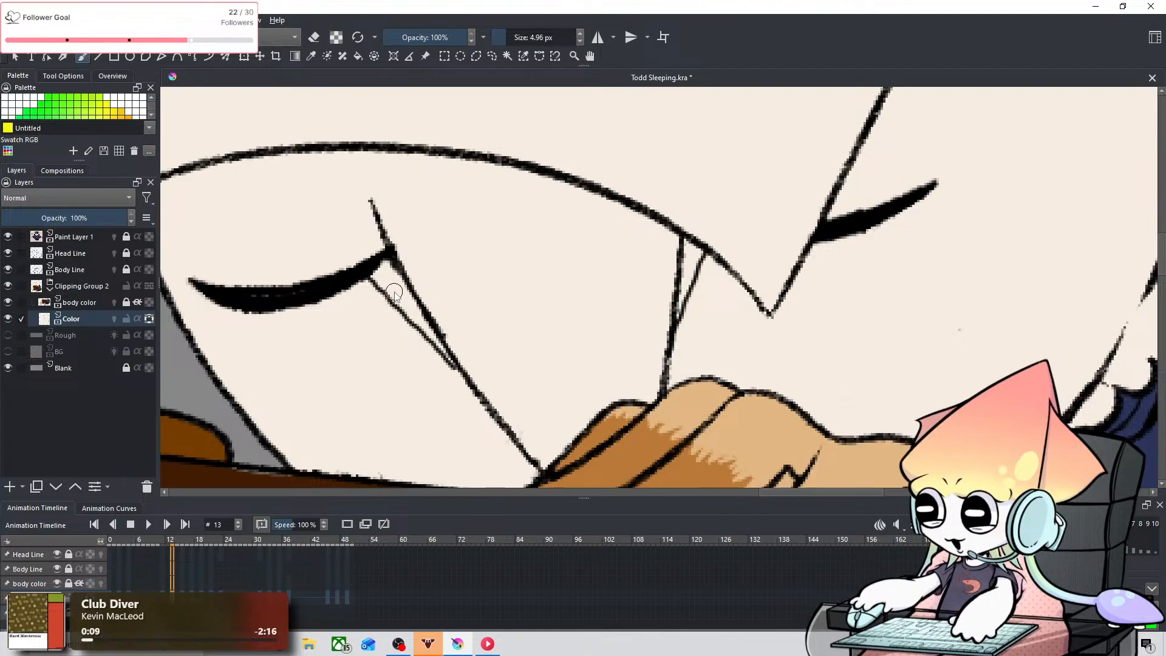
scroll(395, 293, down, 5)
drag(307, 295, 770, 328)
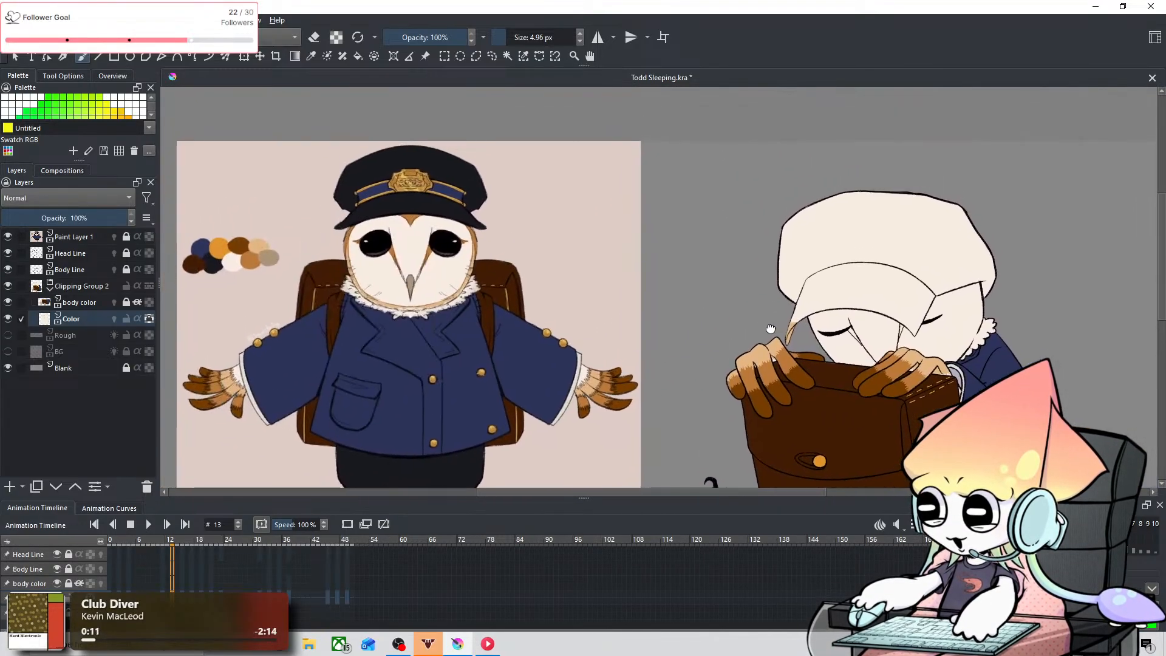
scroll(783, 320, up, 2)
drag(455, 188, 863, 274)
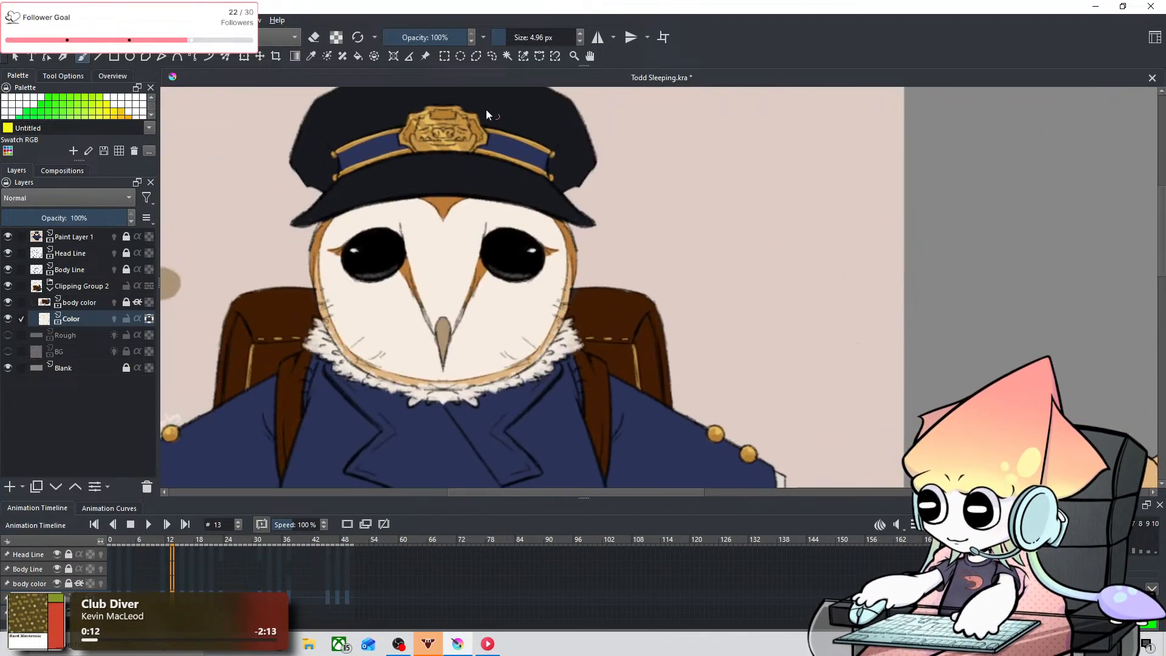
click(311, 56)
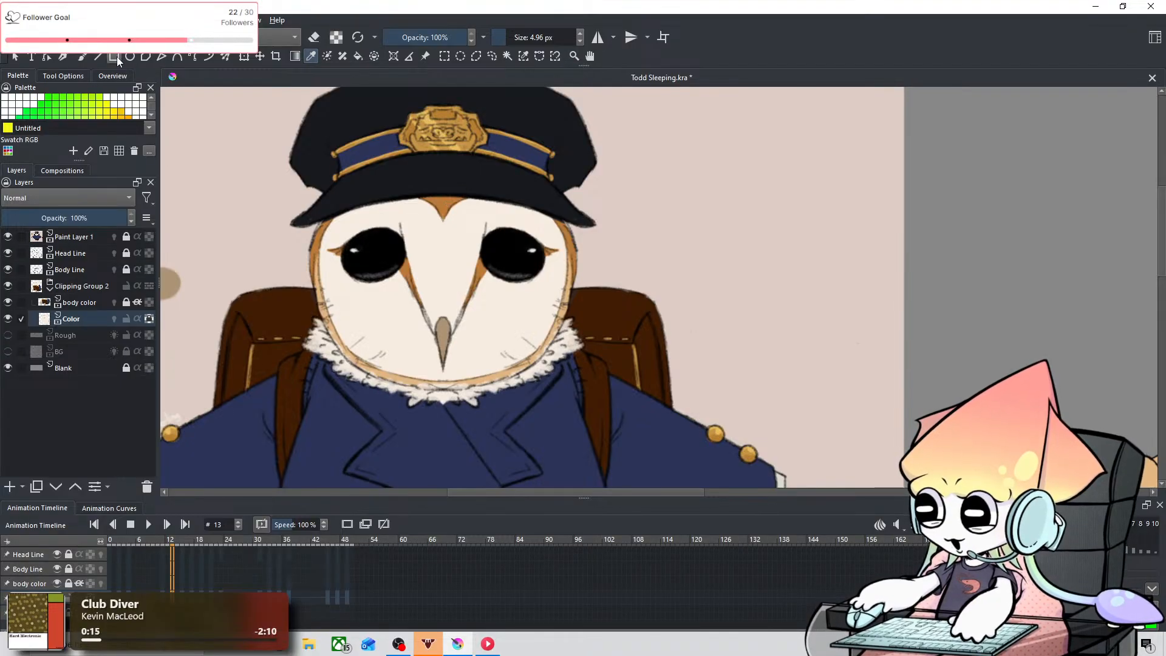
click(88, 56)
drag(876, 266, 348, 195)
drag(779, 346, 935, 370)
scroll(938, 369, down, 2)
scroll(978, 392, up, 6)
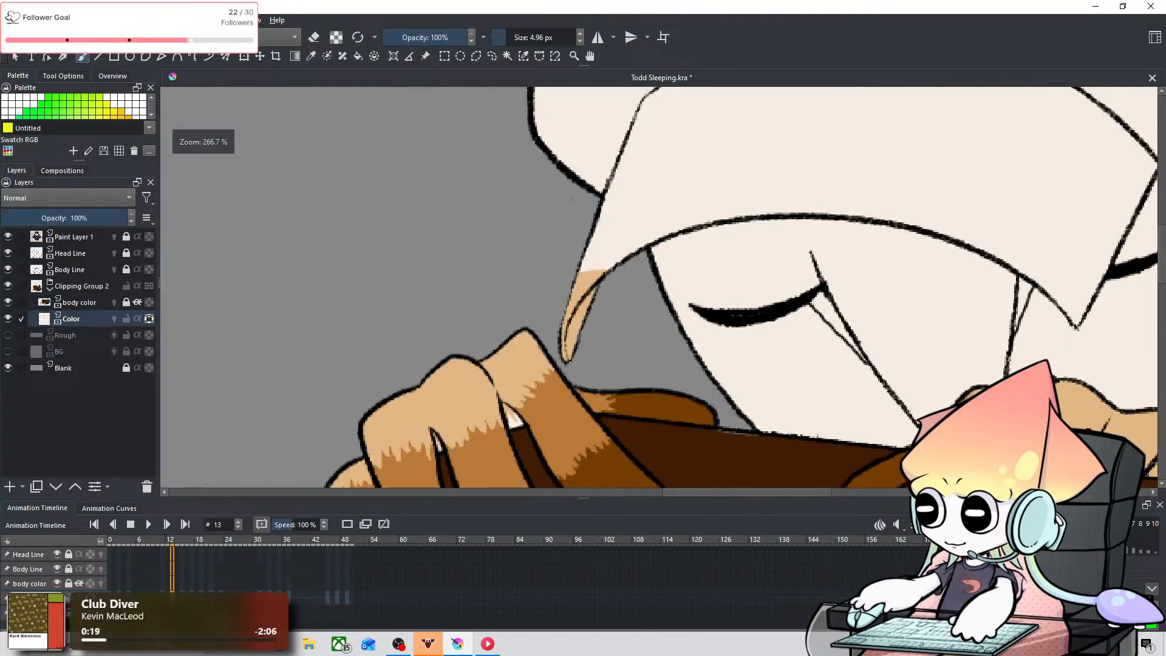
Step: Fill the narrow markings beside both of the owl's eyes on frame 13 with orange-brown, reducing the brush size to 2.60 px
drag(821, 315, 494, 307)
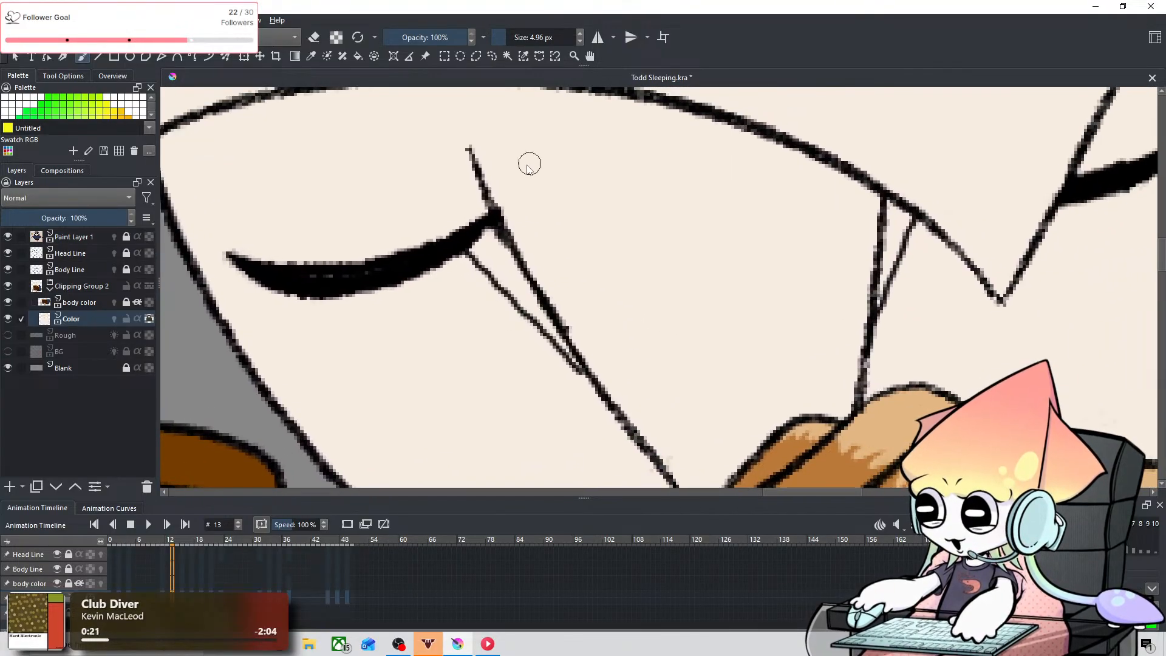
mouse_move(474, 238)
mouse_down()
mouse_move(533, 305)
mouse_move(530, 284)
mouse_move(513, 306)
mouse_move(539, 316)
mouse_move(577, 359)
mouse_up()
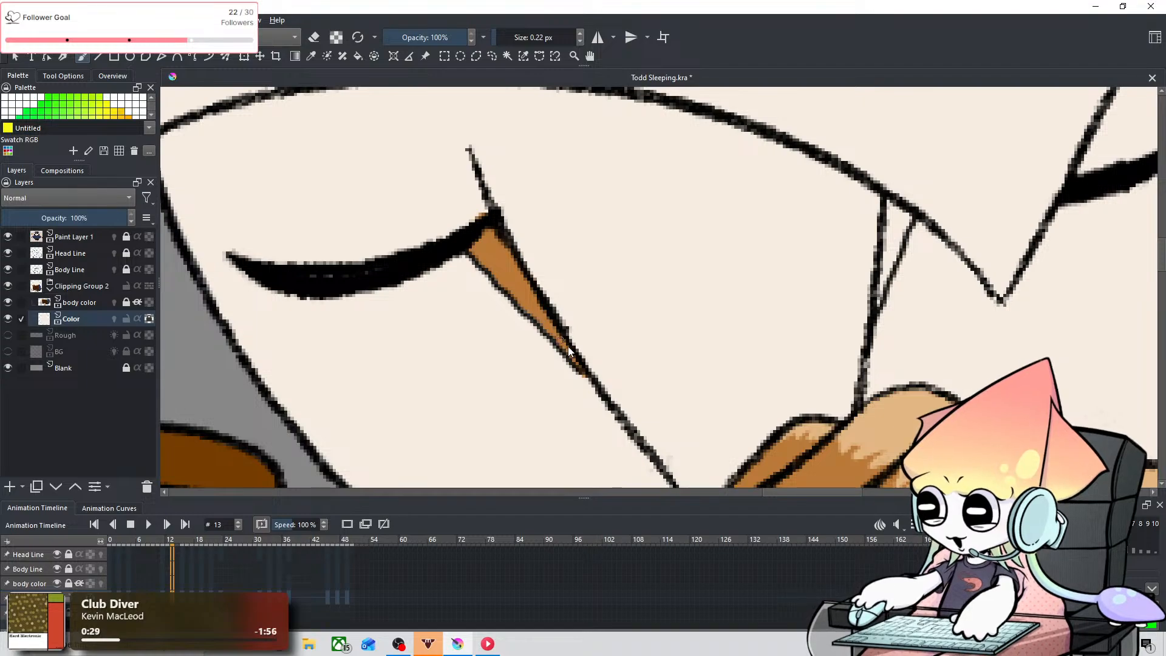
drag(703, 259, 402, 246)
mouse_move(607, 240)
shift+mouse_down()
mouse_move(577, 271)
mouse_move(589, 193)
mouse_move(588, 221)
mouse_move(598, 198)
mouse_move(606, 204)
mouse_move(582, 265)
mouse_move(599, 213)
shift+mouse_up()
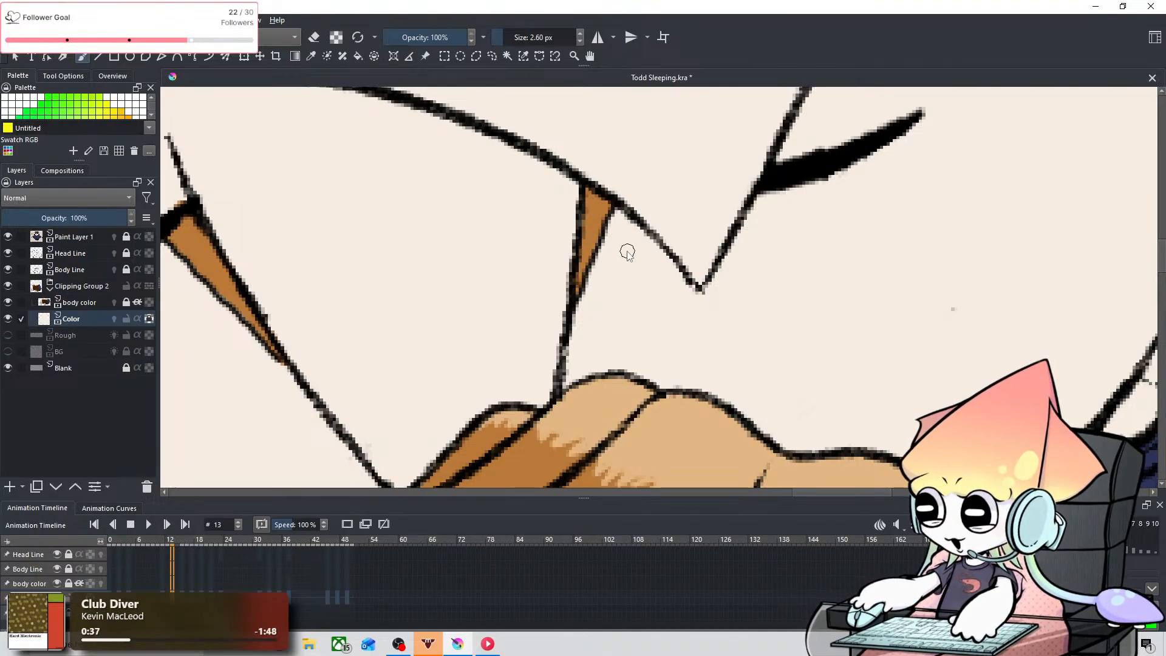
Step: Go to frame 17 and fill the markings beside both of the owl's eyes with orange-brown, undoing stray strokes
scroll(628, 251, down, 8)
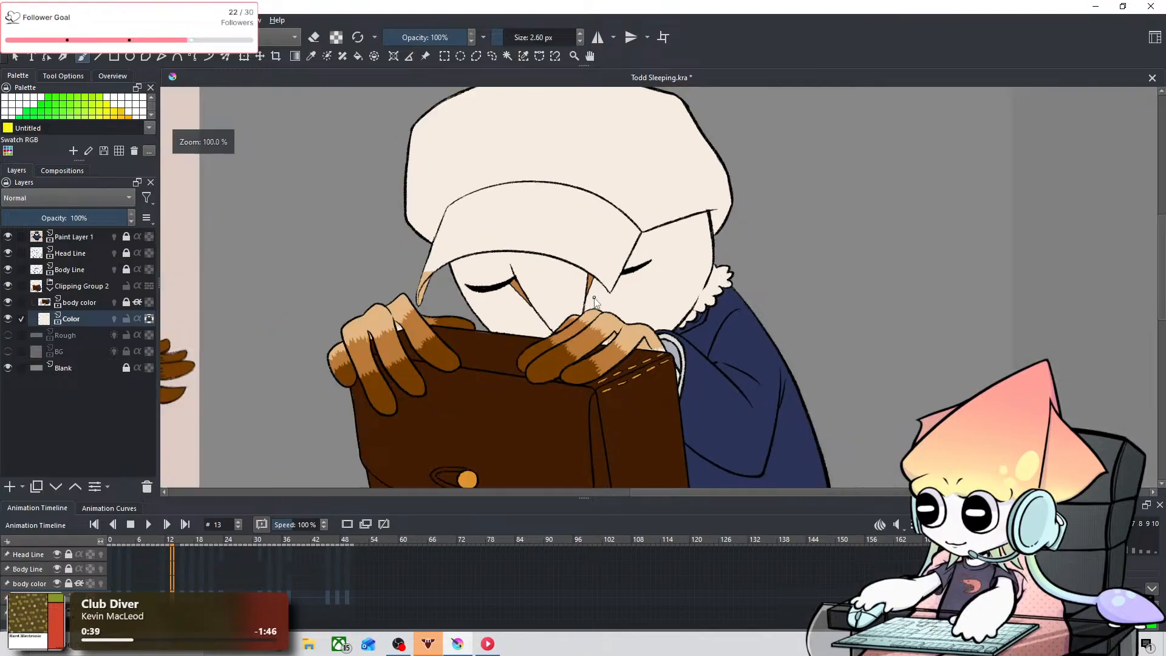
drag(492, 284, 818, 287)
key(Left)
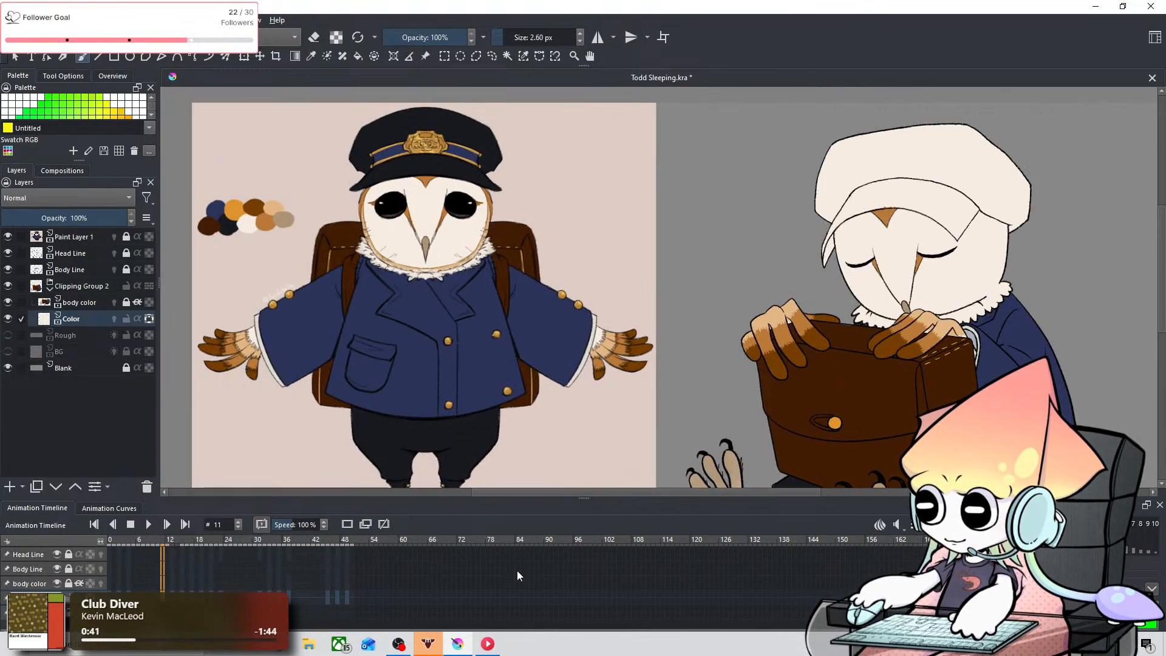
scroll(517, 576, up, 3)
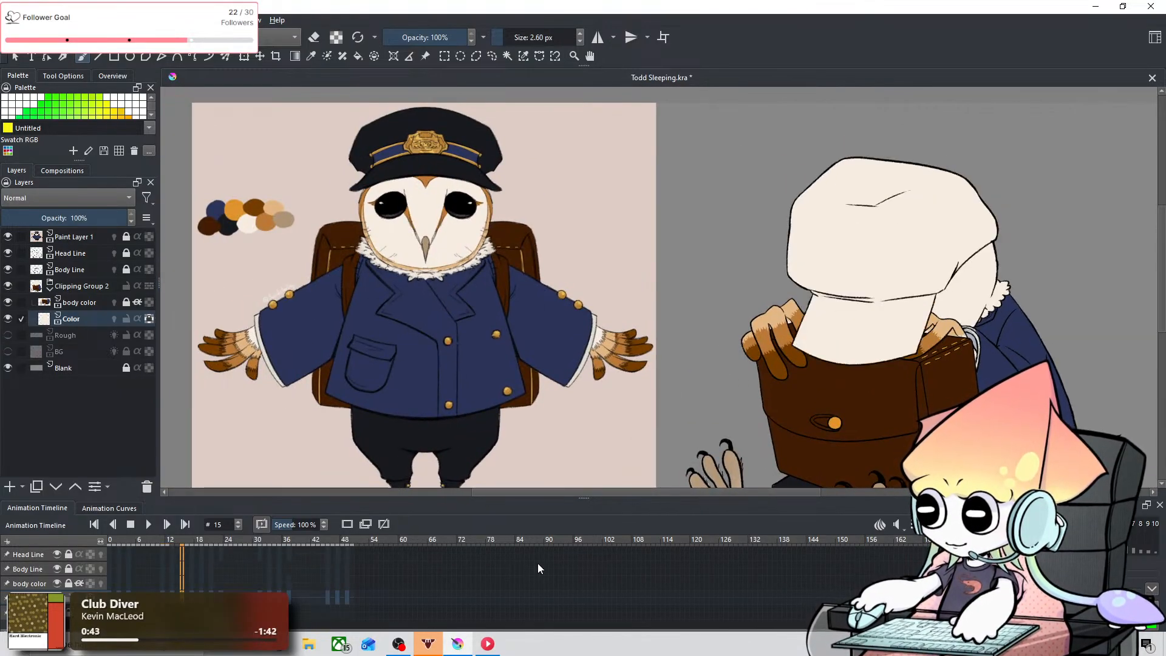
scroll(538, 568, up, 2)
scroll(833, 432, up, 4)
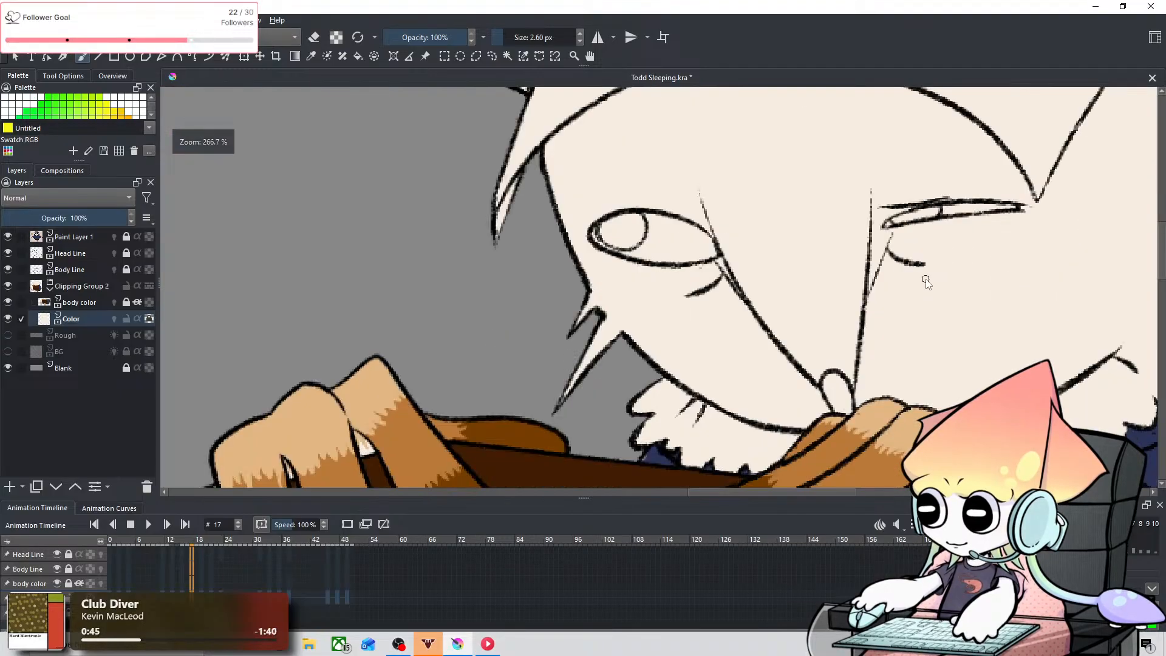
scroll(926, 281, up, 2)
drag(884, 297, 780, 362)
scroll(828, 346, down, 2)
scroll(827, 341, up, 1)
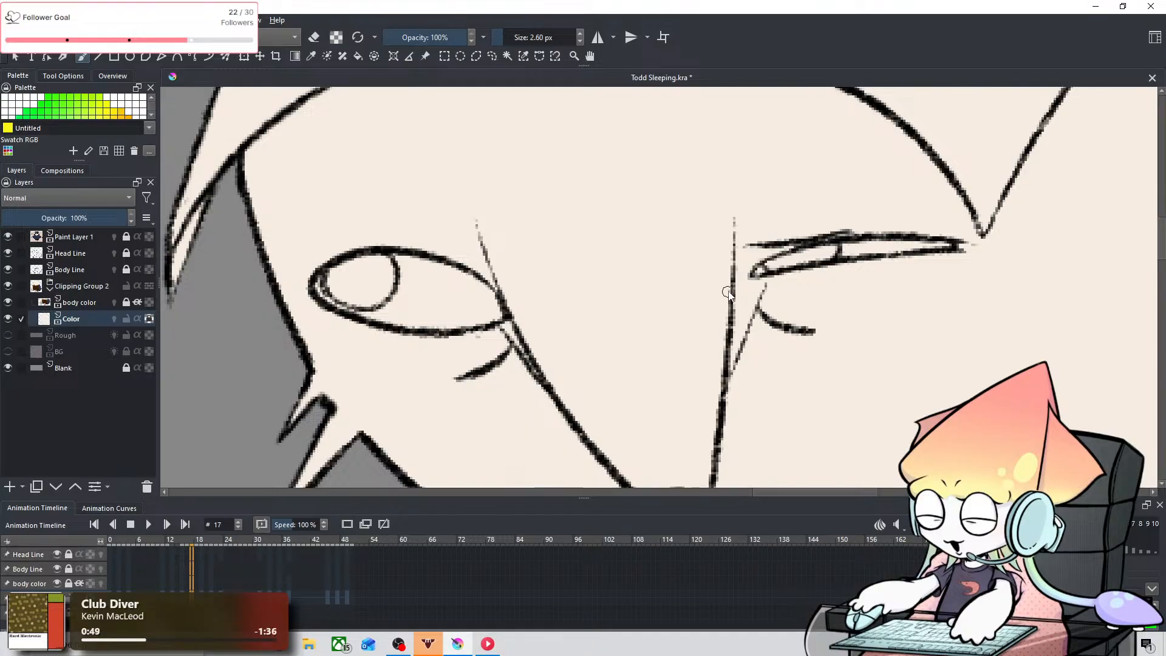
mouse_move(734, 284)
mouse_down()
mouse_move(763, 279)
mouse_move(735, 321)
mouse_up()
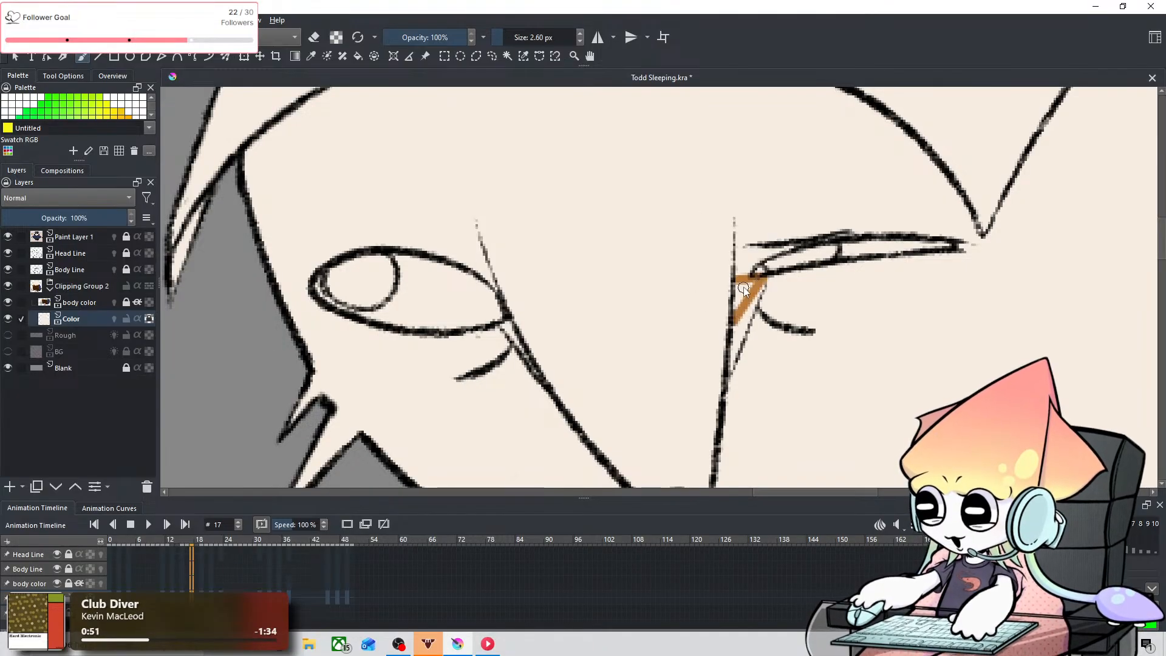
key(ctrl+z)
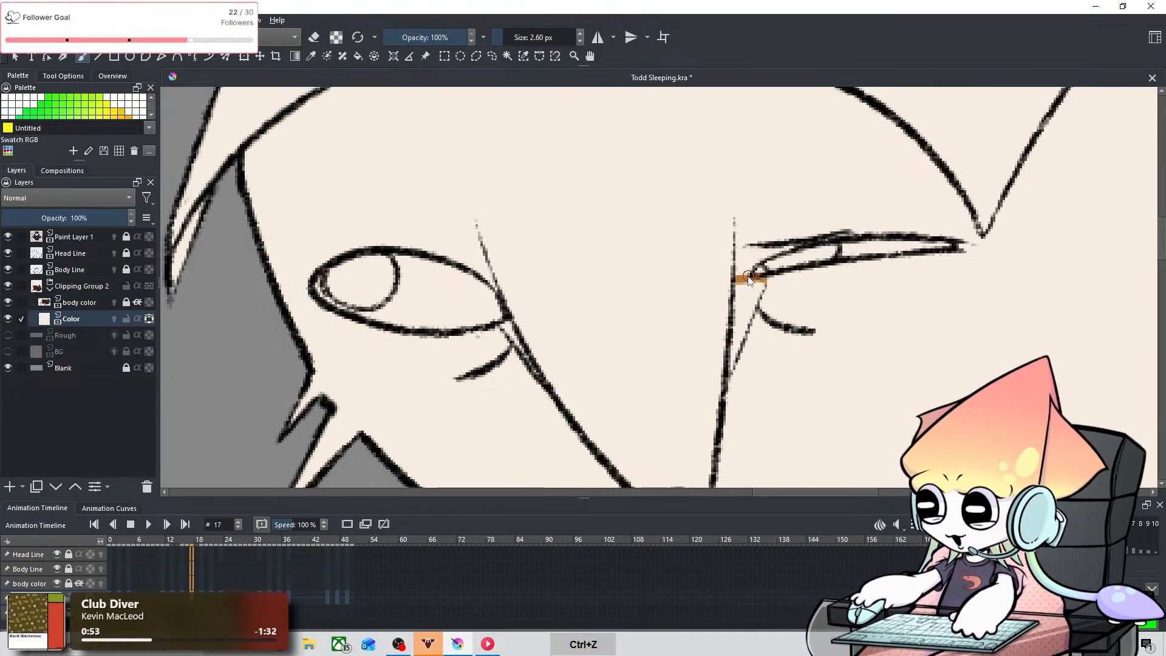
drag(749, 281, 741, 290)
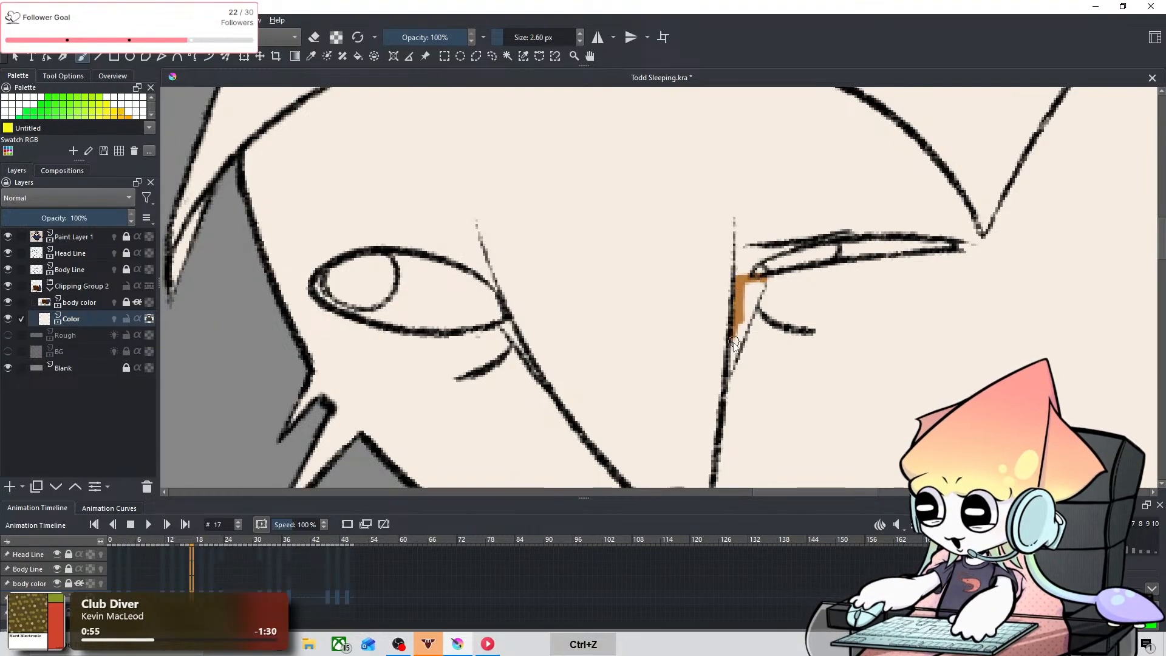
mouse_move(734, 342)
mouse_down()
mouse_move(729, 369)
mouse_move(740, 326)
mouse_move(728, 375)
mouse_move(760, 286)
mouse_move(749, 287)
mouse_move(766, 280)
mouse_move(745, 302)
mouse_up()
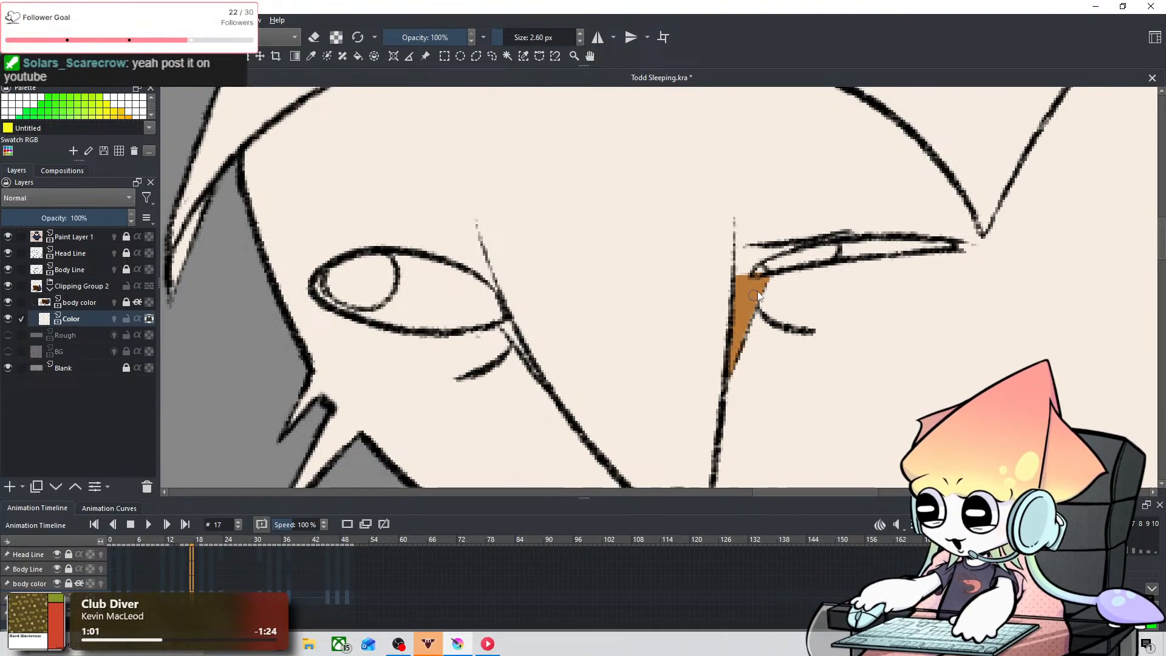
mouse_move(512, 332)
mouse_down()
mouse_move(542, 385)
mouse_move(507, 325)
mouse_move(525, 352)
mouse_up()
key(ctrl+z)
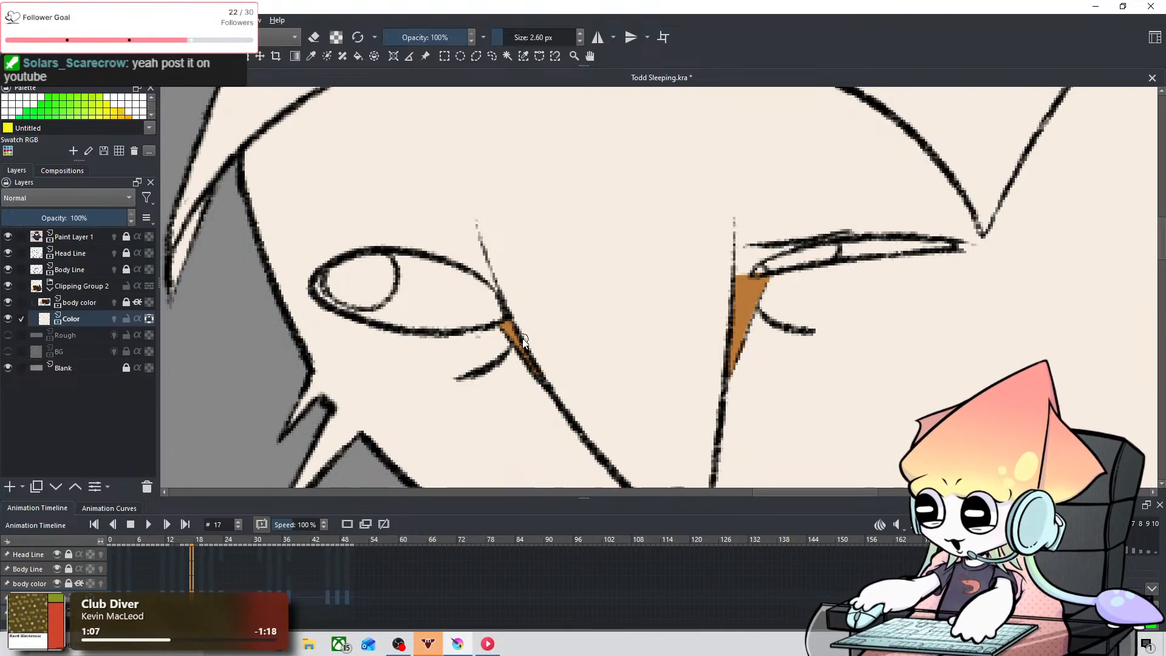
Step: Compare the owl's face on frames 17 to 19 with the reference owl's face markings
scroll(541, 319, down, 4)
scroll(365, 349, down, 2)
drag(356, 351, 861, 312)
scroll(861, 312, up, 3)
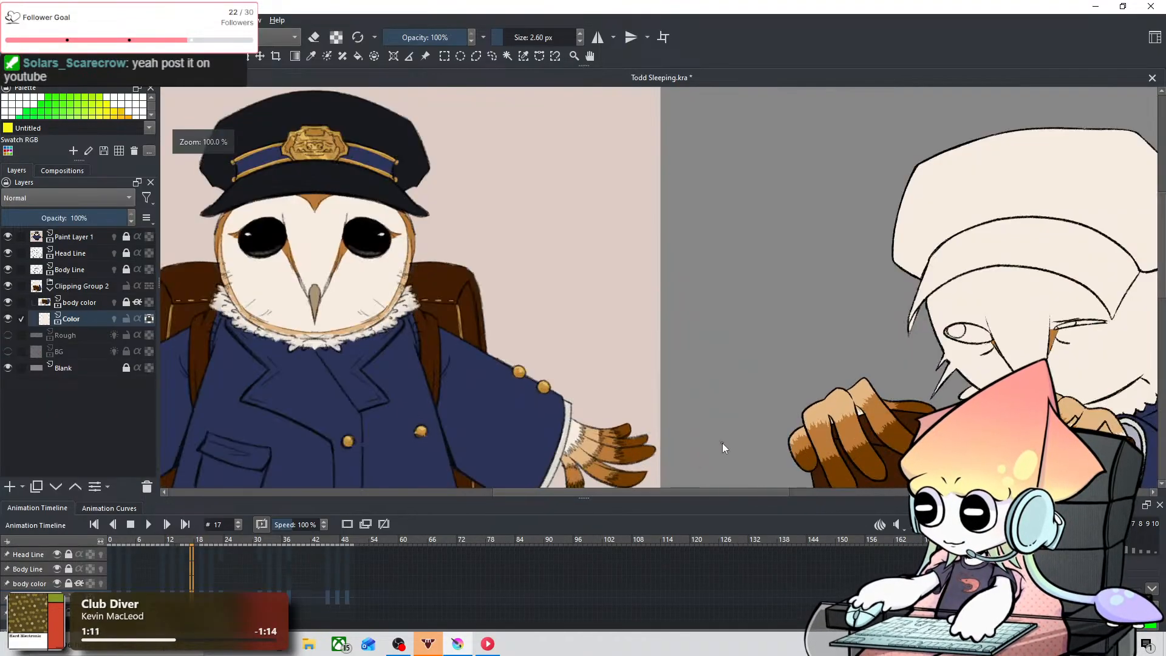
drag(848, 363, 764, 390)
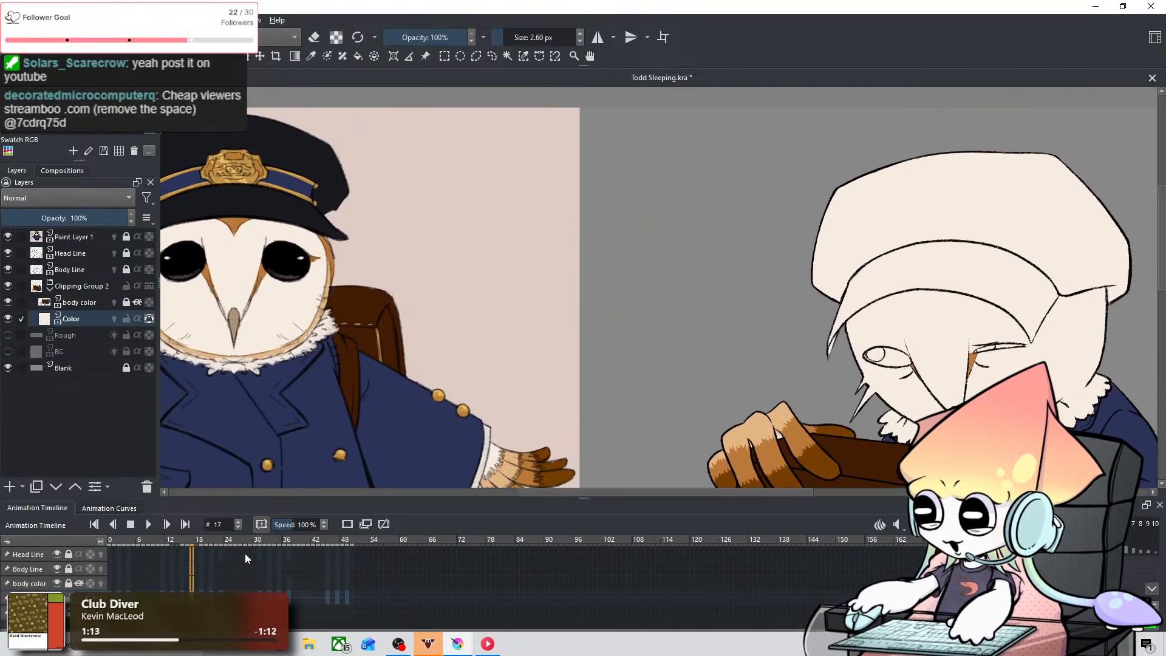
key(period)
key(period)
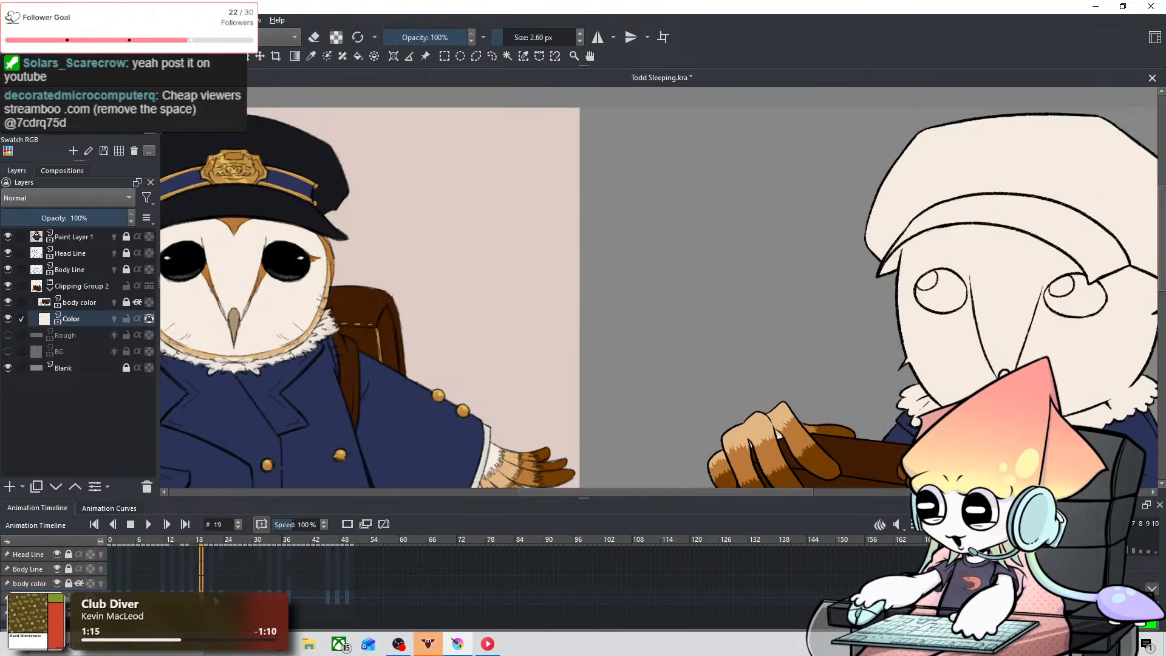
key(comma)
key(period)
key(comma)
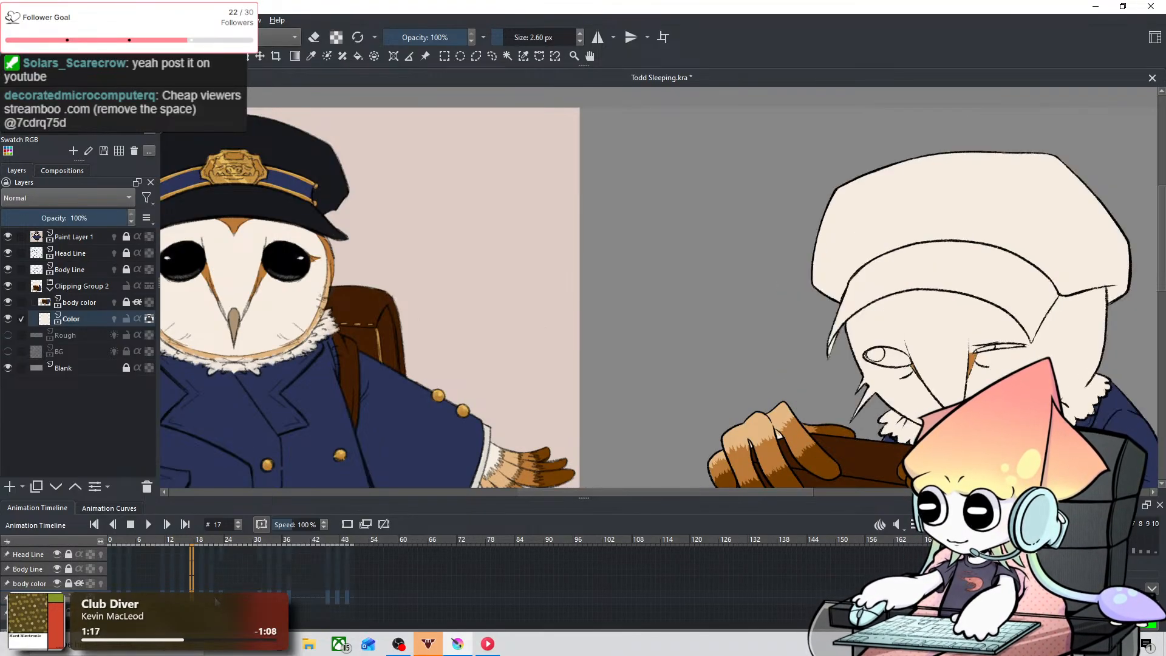
key(period)
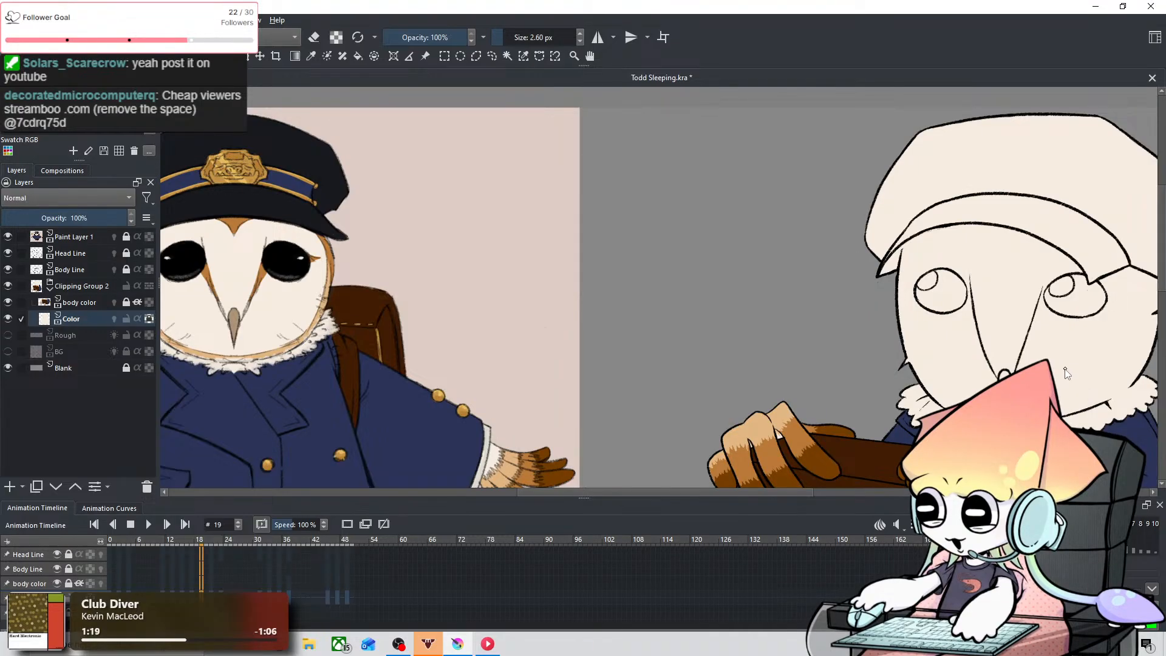
scroll(1056, 369, up, 2)
drag(975, 281, 625, 388)
scroll(766, 379, up, 2)
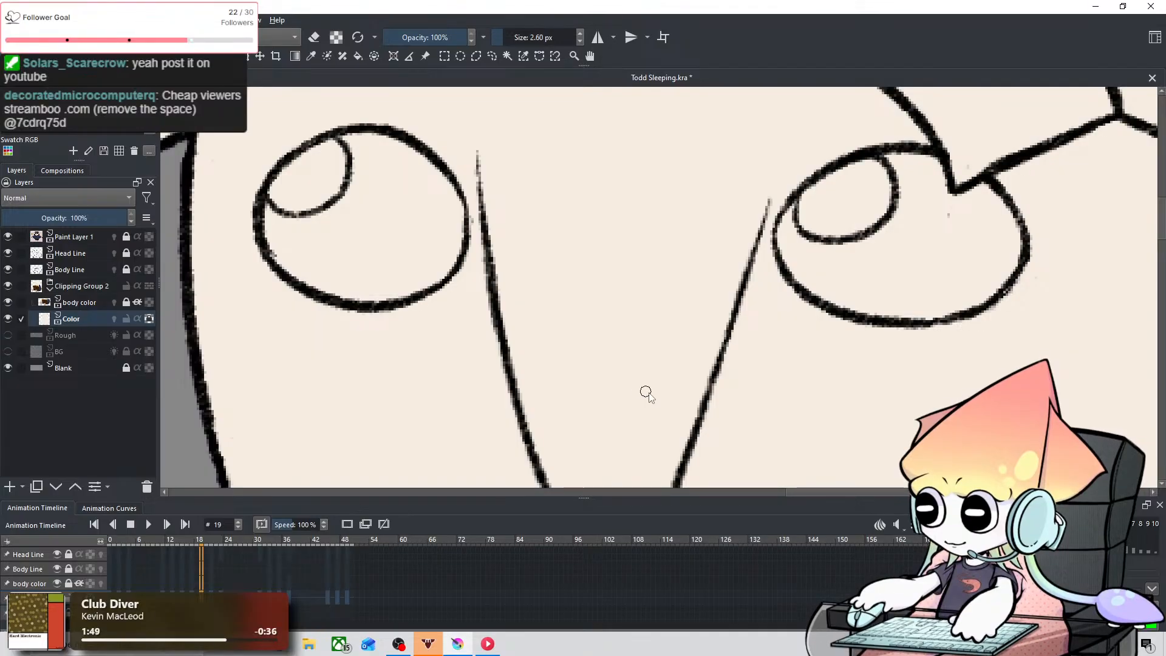
scroll(646, 393, down, 6)
drag(609, 418, 732, 345)
scroll(795, 352, up, 1)
key(Left)
key(Left)
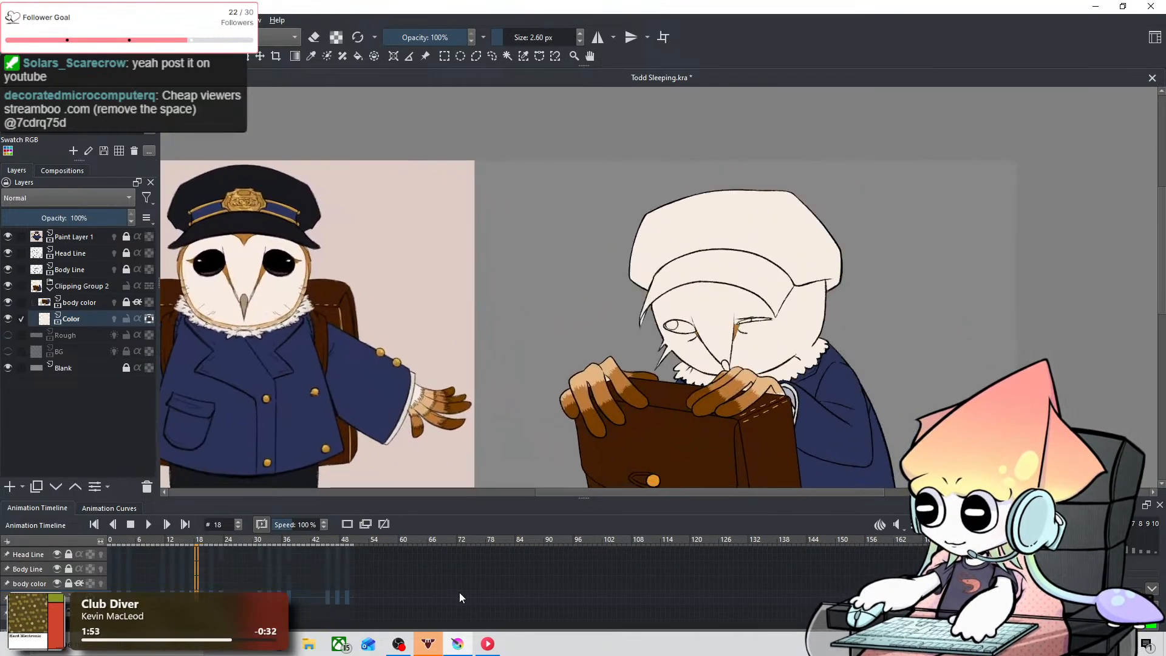
key(Right)
key(Right)
key(Left)
key(Left)
key(Right)
key(Right)
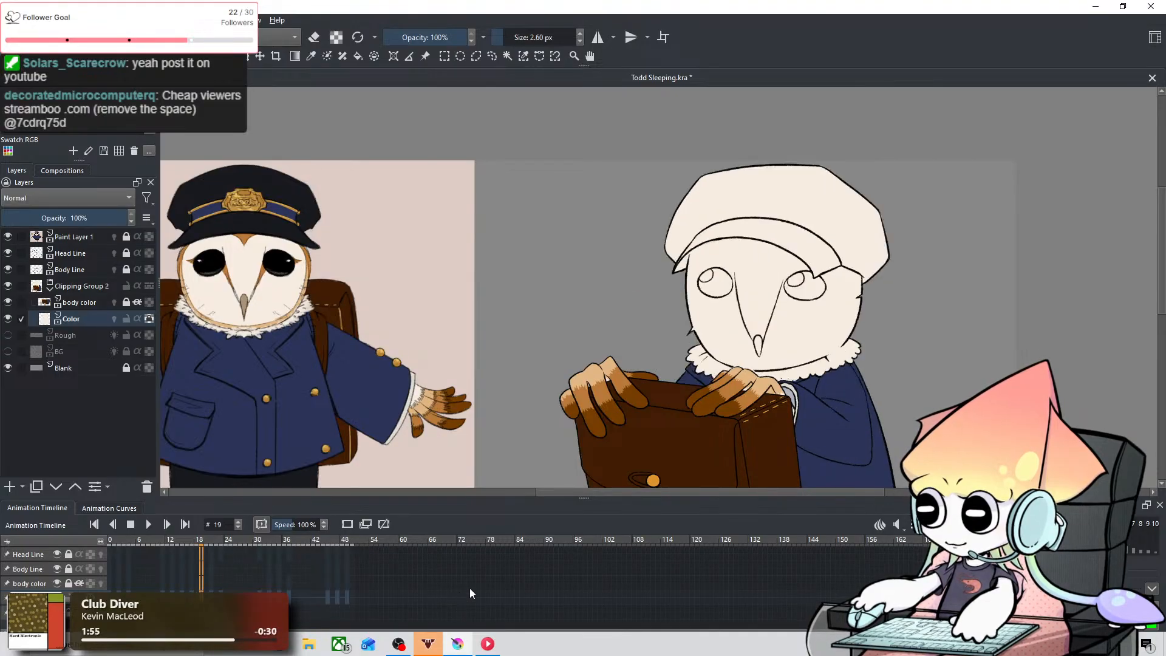
Step: Try to outline an orange-brown marking beside the owl's right-hand eye on frame 19, undoing each stroke
scroll(740, 348, up, 5)
drag(758, 334, 656, 392)
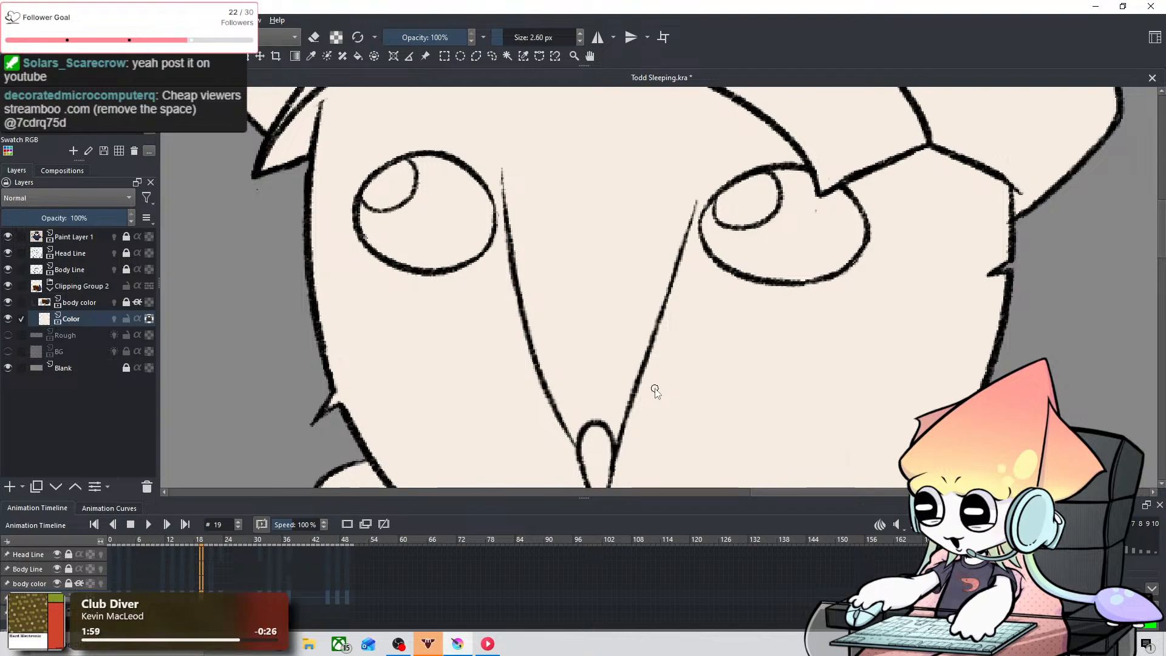
drag(663, 321, 698, 253)
key(ctrl+z)
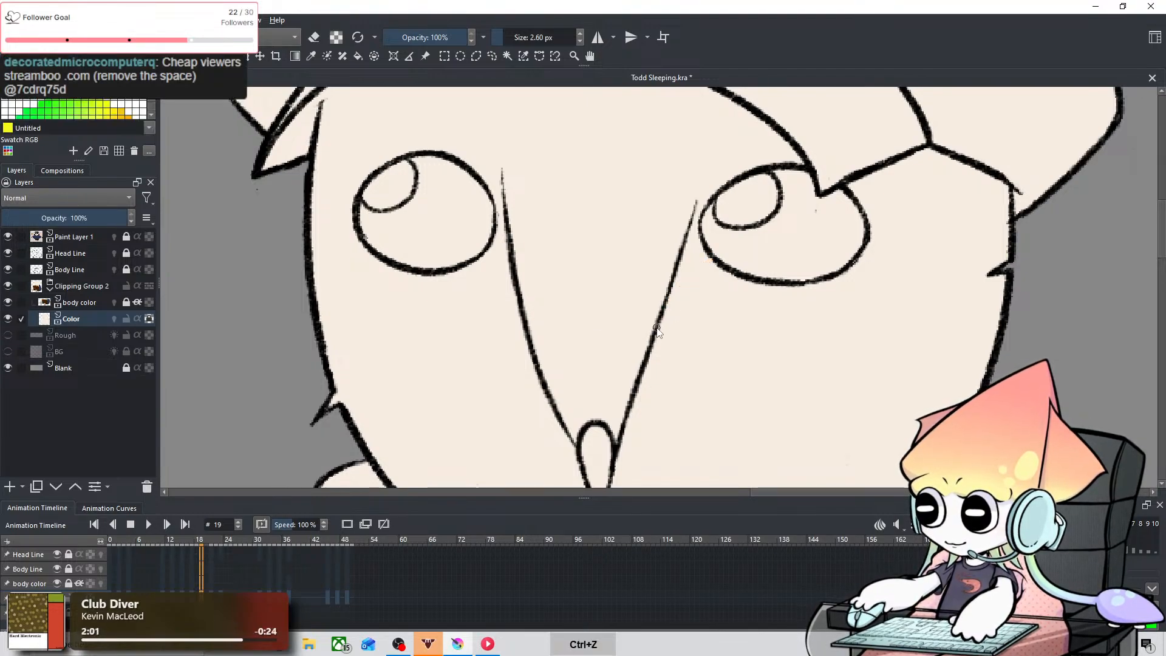
drag(656, 337, 704, 250)
key(ctrl+z)
Step: Go to frame 20 and fill the marking beside the owl's right-hand eye with orange-brown, redoing the first stroke
key(comma)
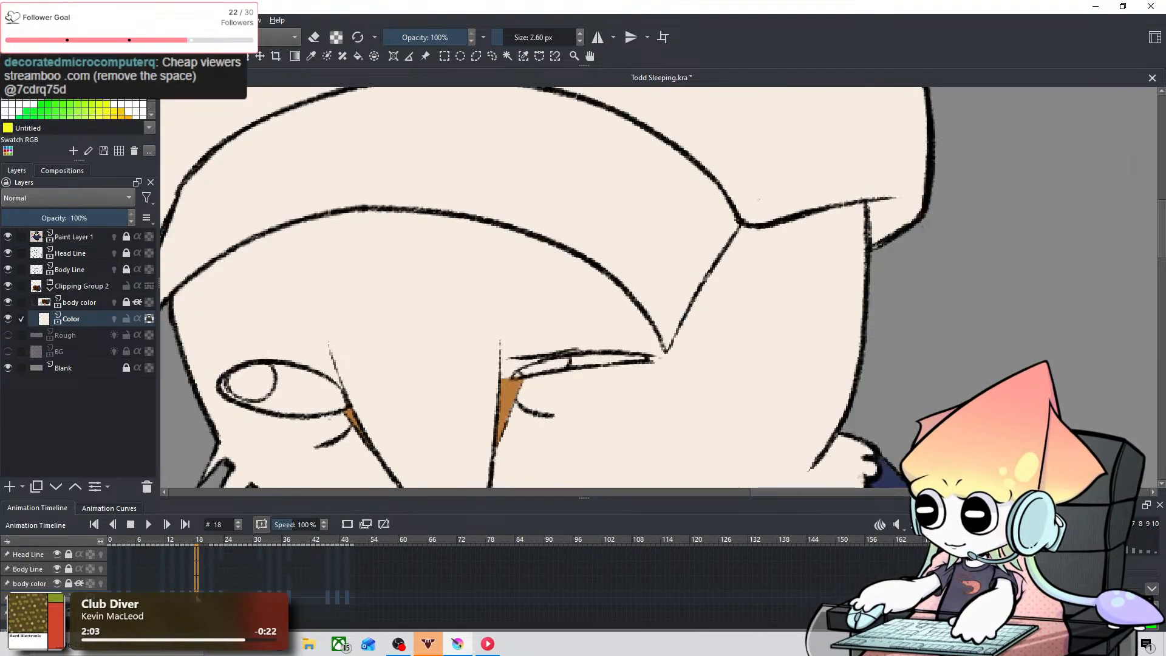
key(period)
key(period)
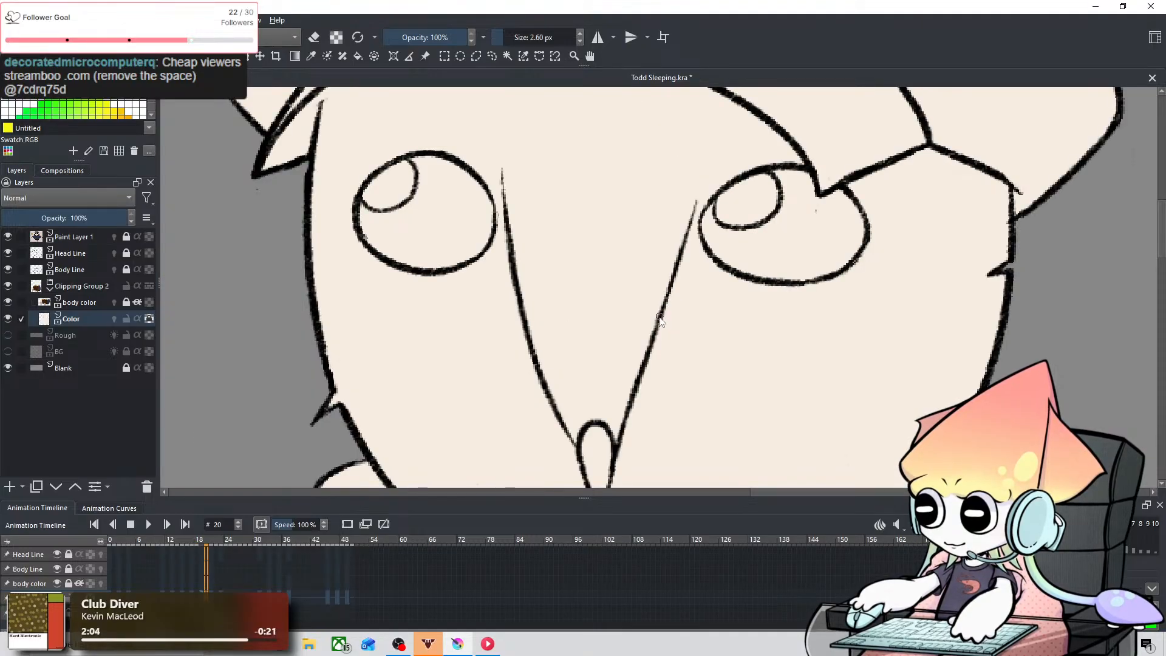
drag(661, 320, 707, 253)
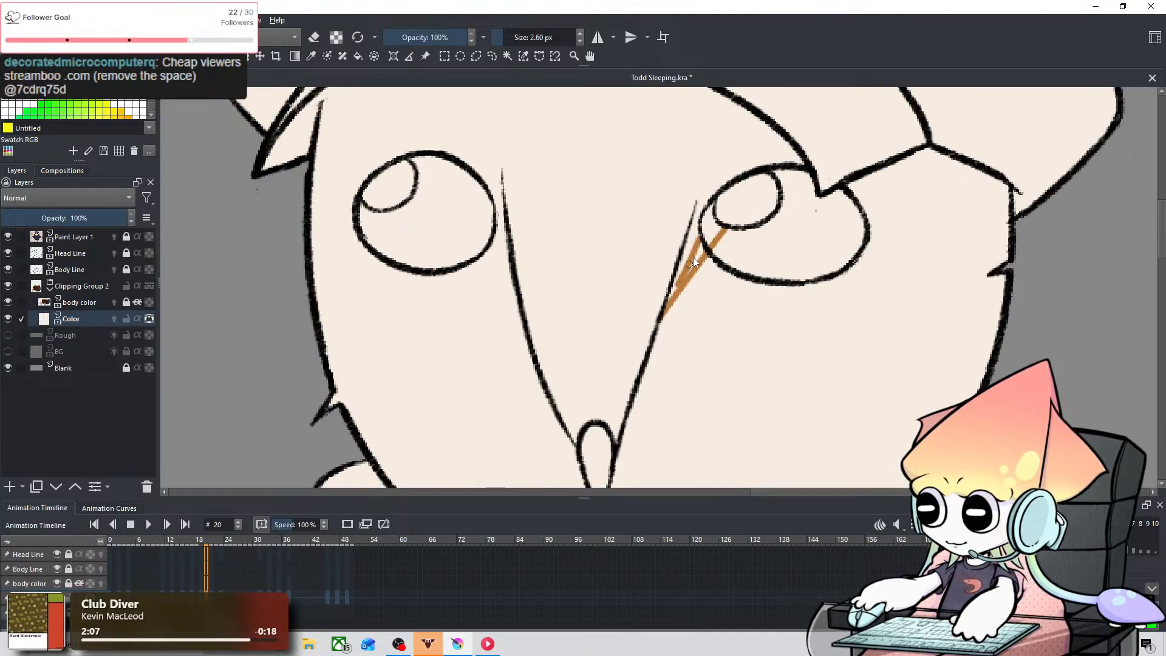
key(ctrl+z)
mouse_move(665, 315)
mouse_down()
mouse_move(700, 242)
mouse_move(677, 274)
mouse_up()
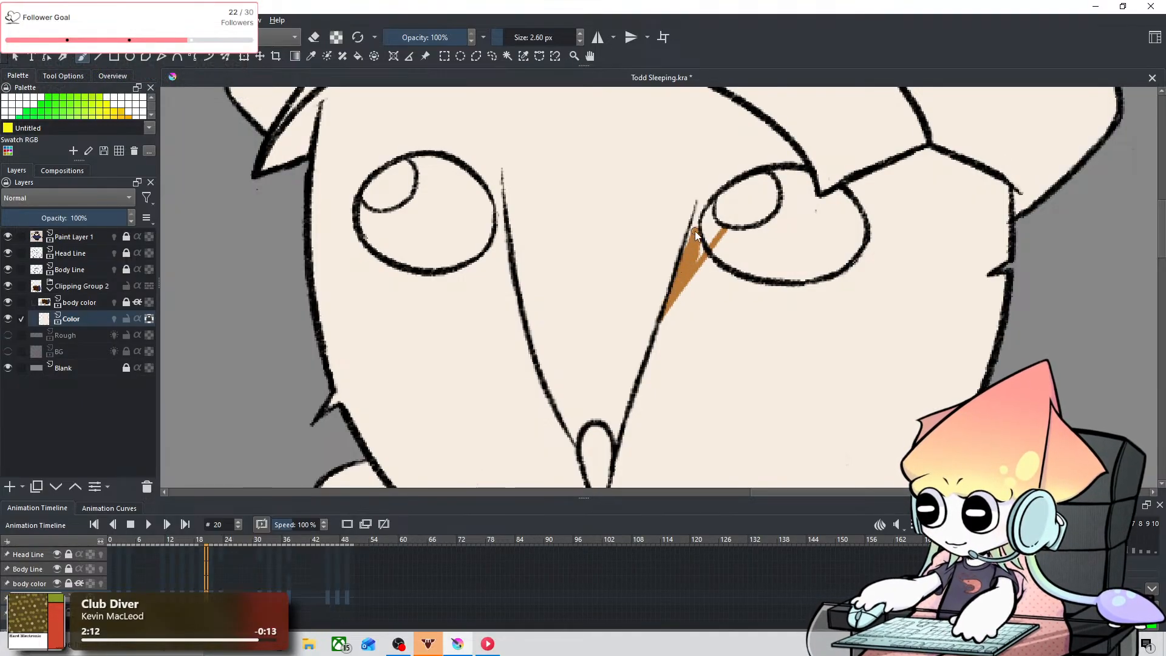
drag(695, 225, 698, 253)
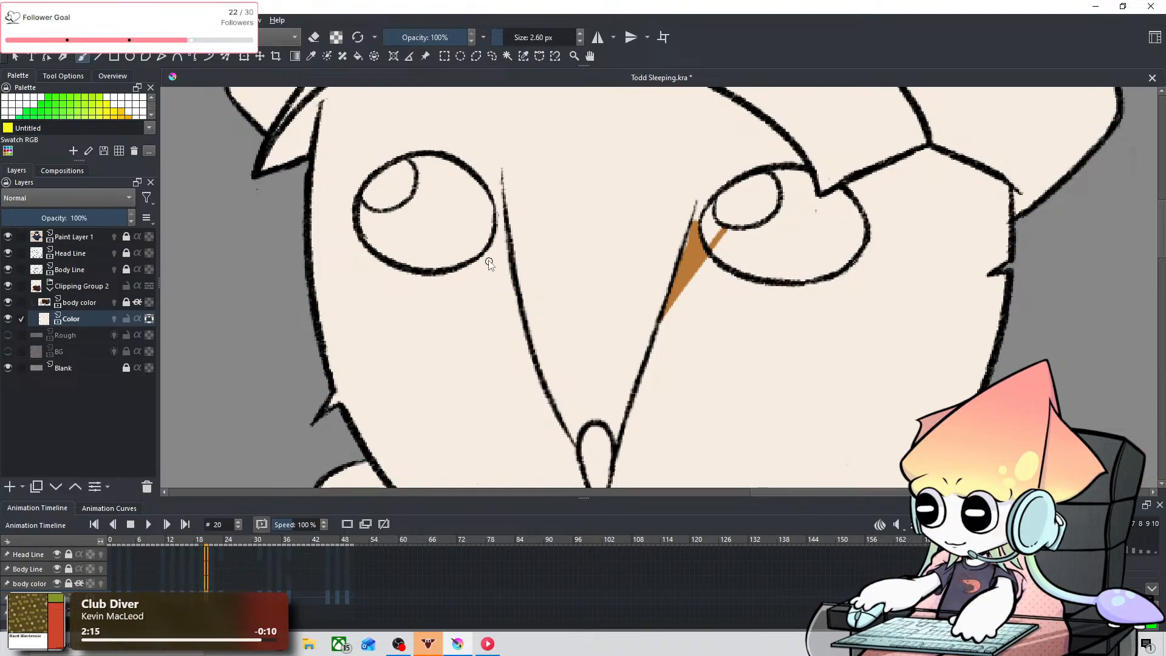
Step: Fill the narrow marking beside the owl's left-hand eye on frame 20 with orange-brown, undoing stray strokes
drag(489, 250, 519, 325)
key(ctrl+z)
drag(490, 251, 521, 324)
key(ctrl+z)
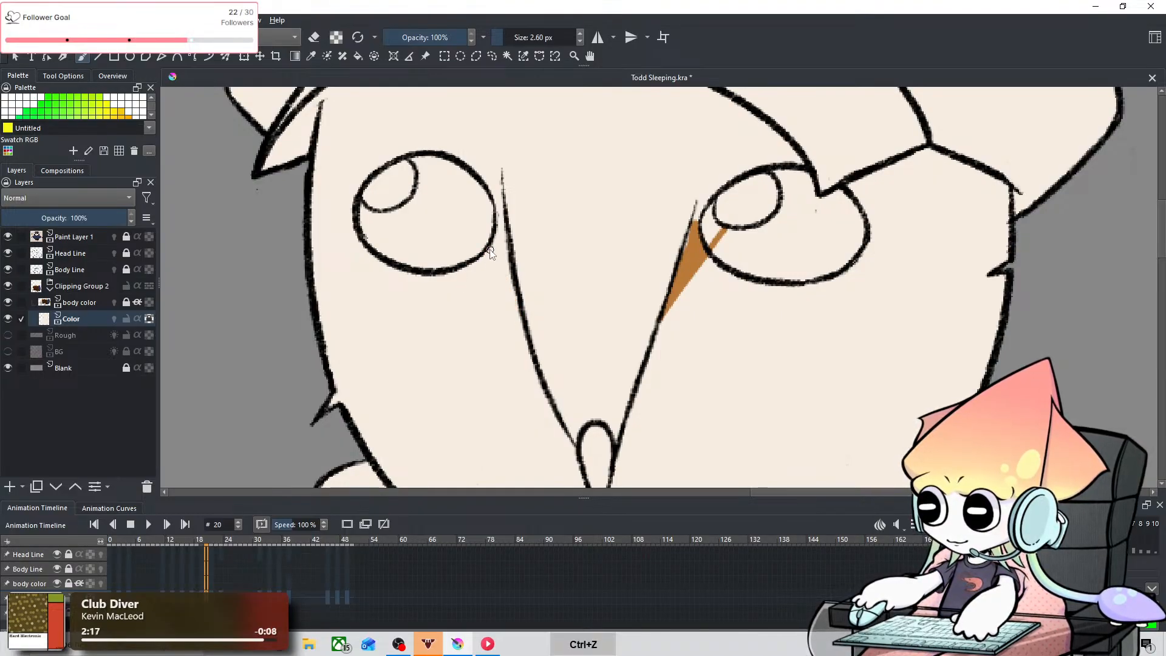
mouse_move(488, 245)
mouse_down()
mouse_move(527, 318)
mouse_move(500, 270)
mouse_move(523, 320)
mouse_up()
key(ctrl+z)
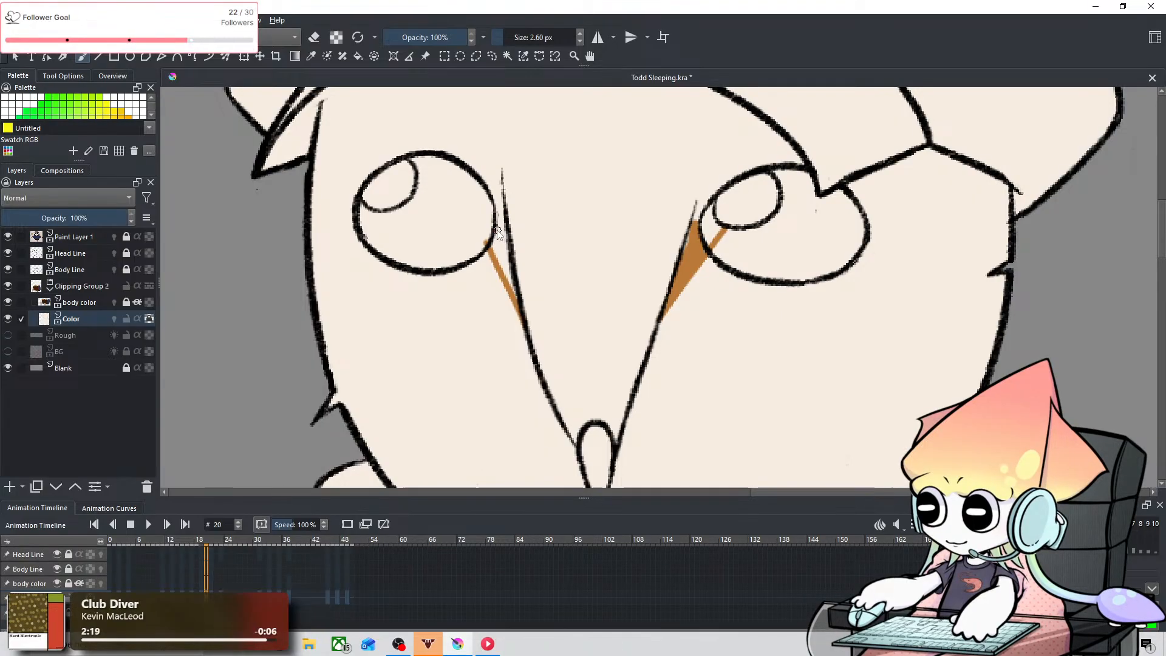
drag(500, 216, 496, 243)
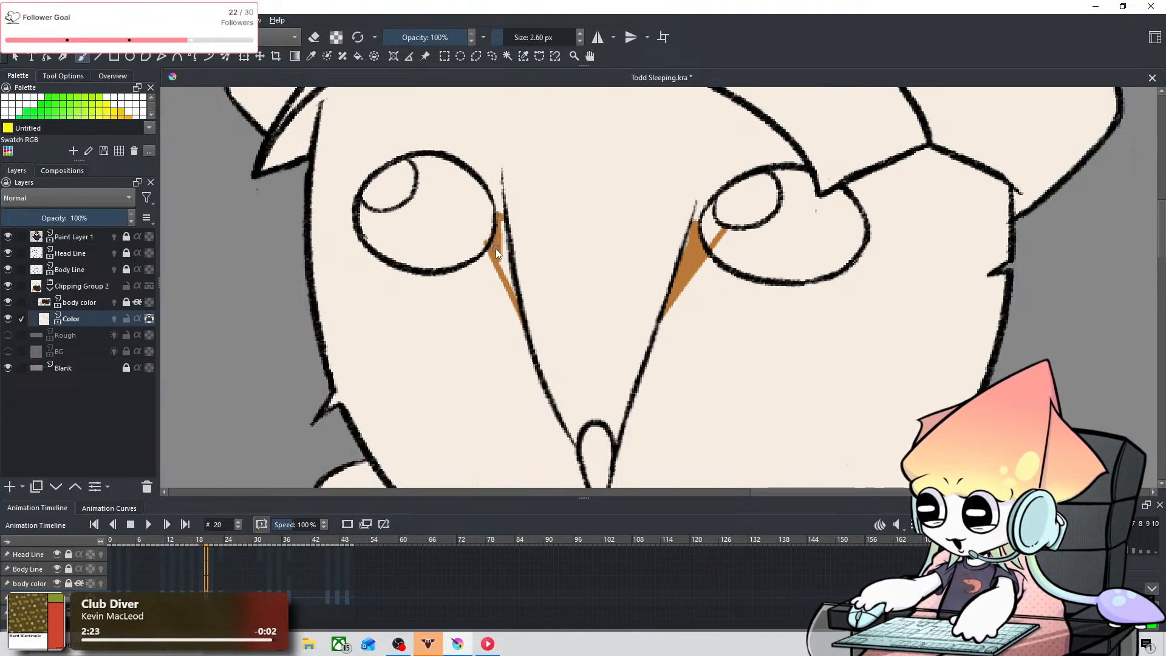
key(ctrl+z)
drag(499, 217, 497, 236)
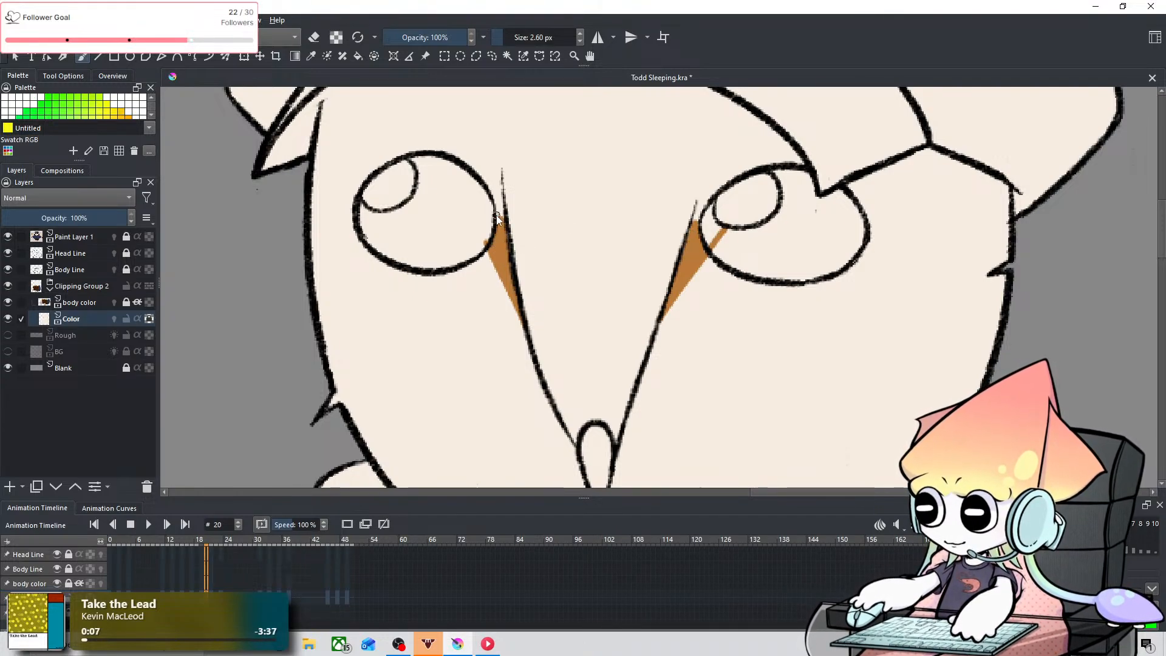
drag(497, 215, 497, 220)
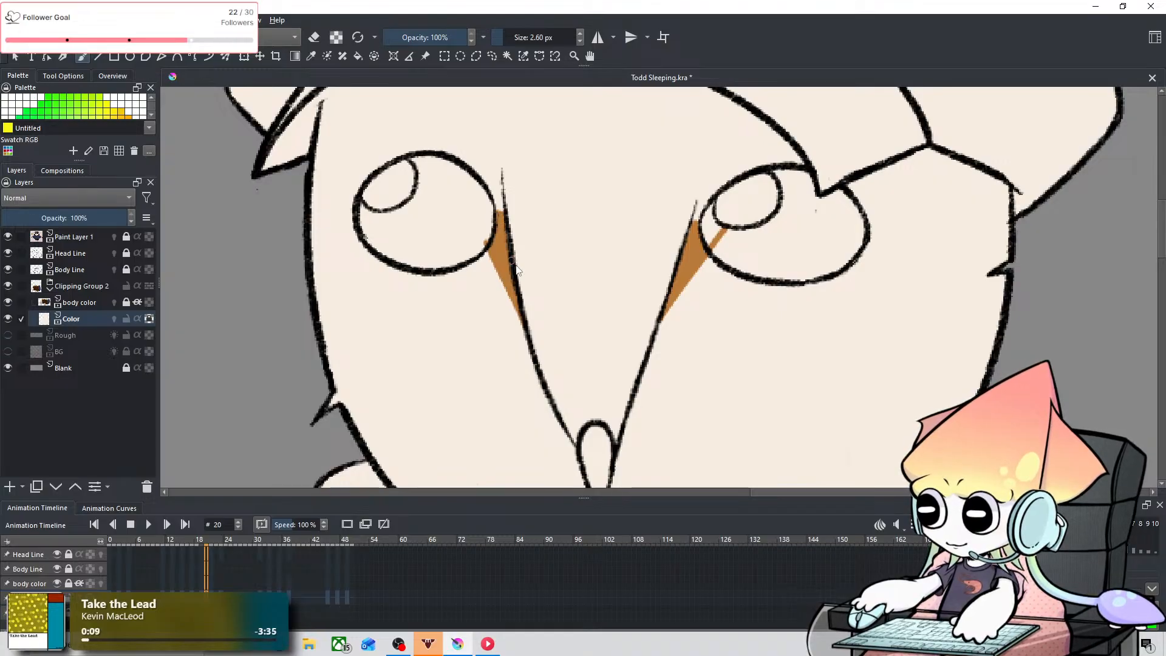
Step: Compare the owl's face and its orange-brown markings back and forth across frames 16 to 21
scroll(687, 337, down, 3)
scroll(534, 351, down, 2)
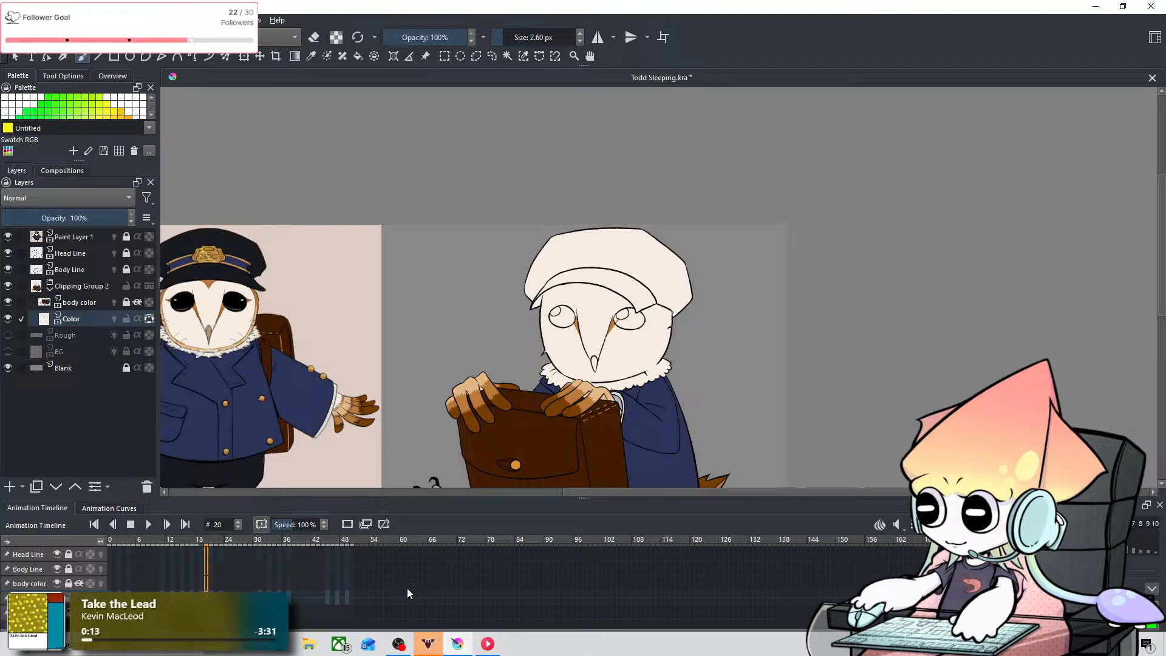
key(Left)
key(Left)
key(Right)
scroll(573, 350, up, 3)
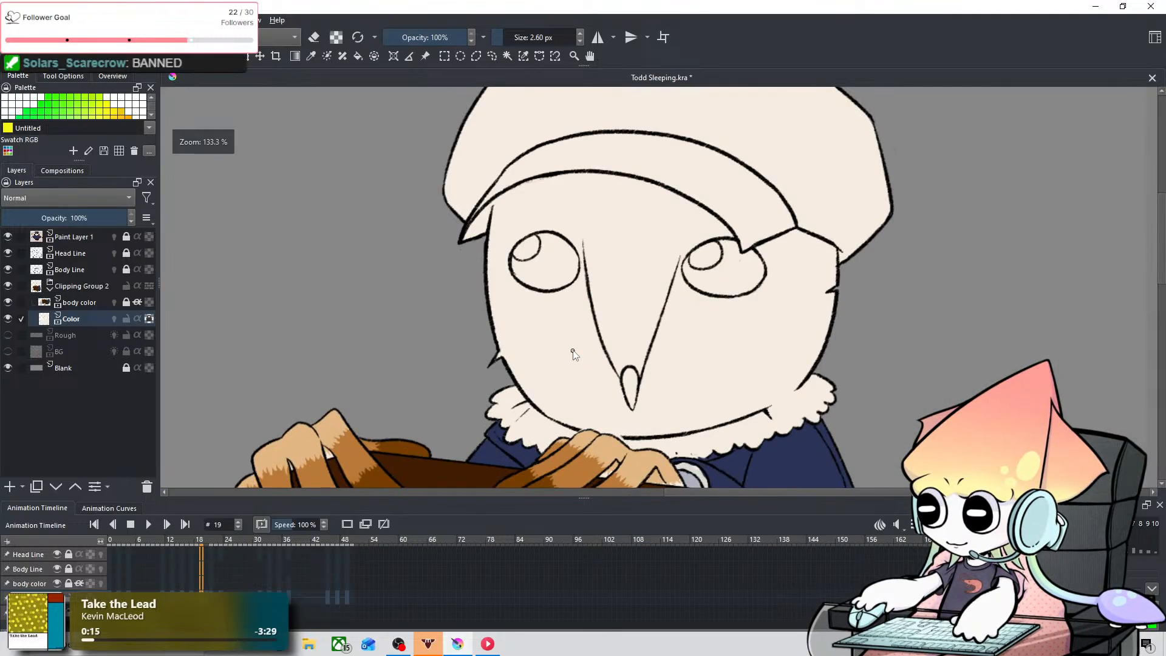
scroll(668, 341, up, 1)
drag(649, 352, 472, 404)
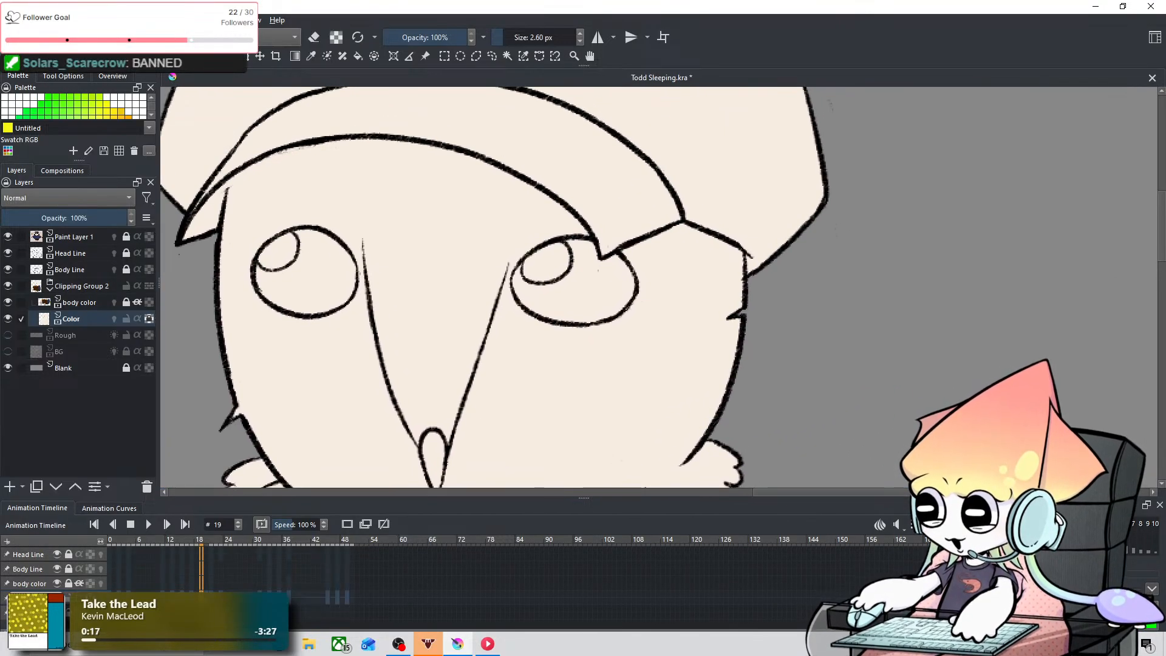
key(Right)
key(Left)
key(Right)
key(Left)
key(Left)
key(Left)
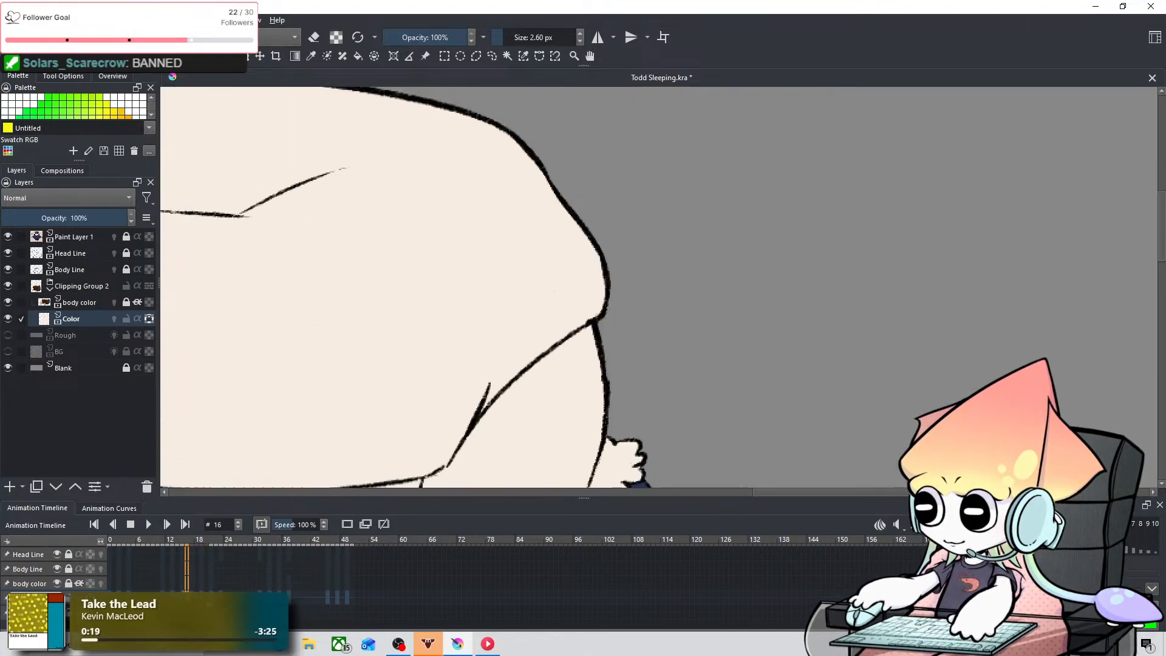
key(Right)
key(Right)
key(Left)
key(Right)
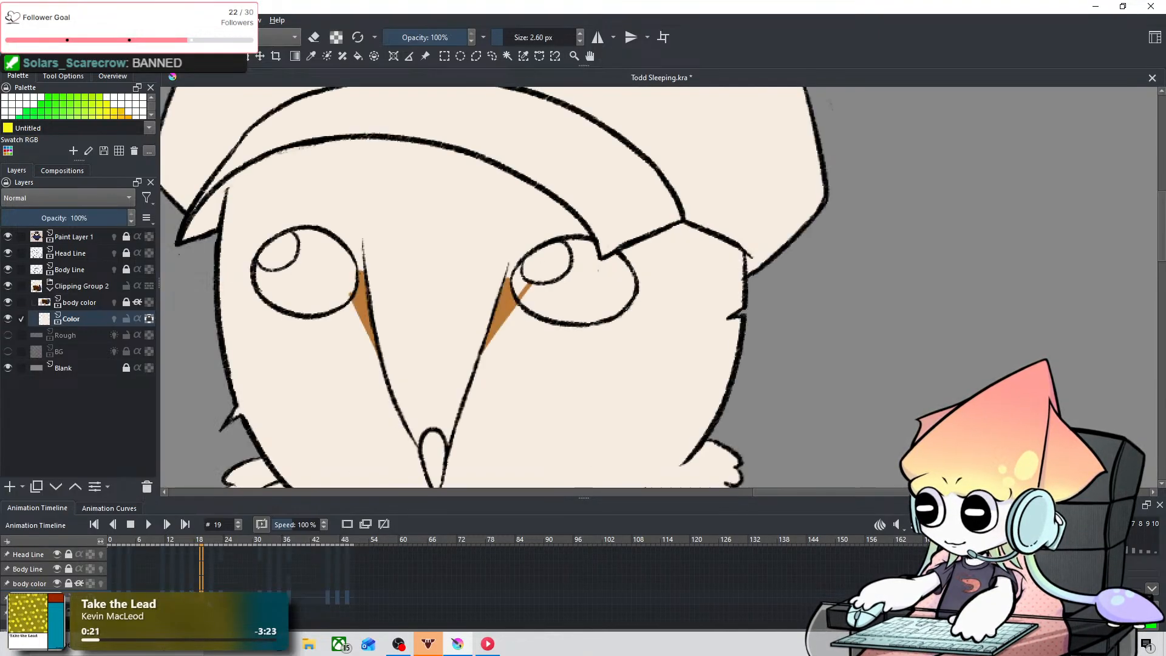
key(Right)
key(Left)
key(Right)
key(Right)
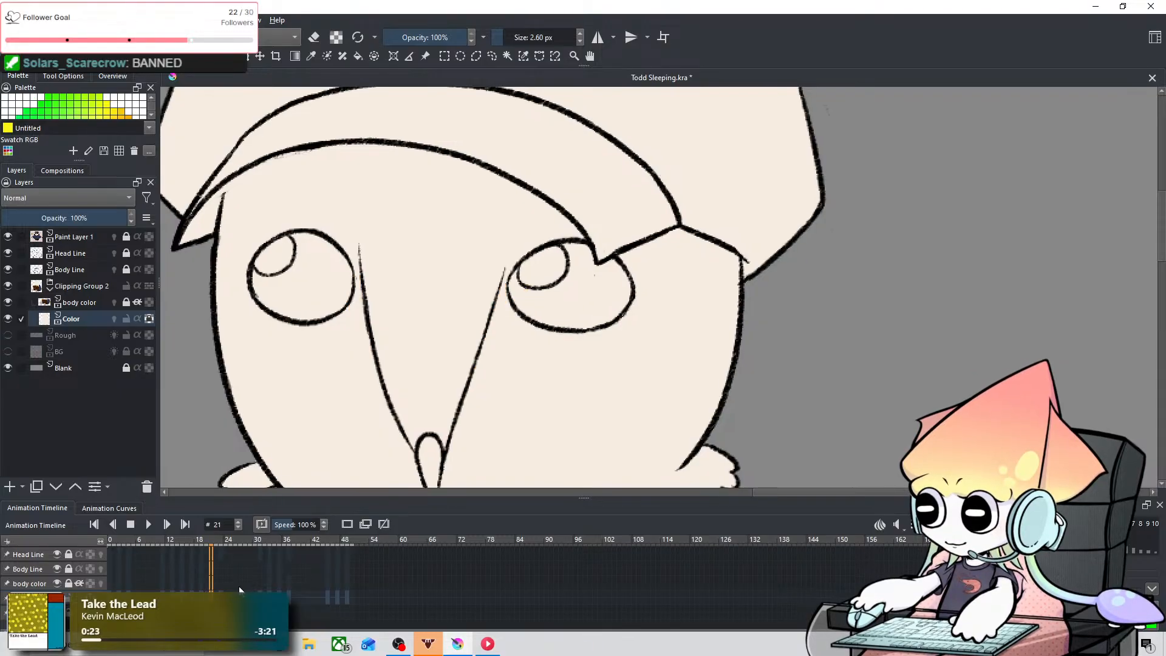
key(Left)
key(Left)
key(Right)
key(Right)
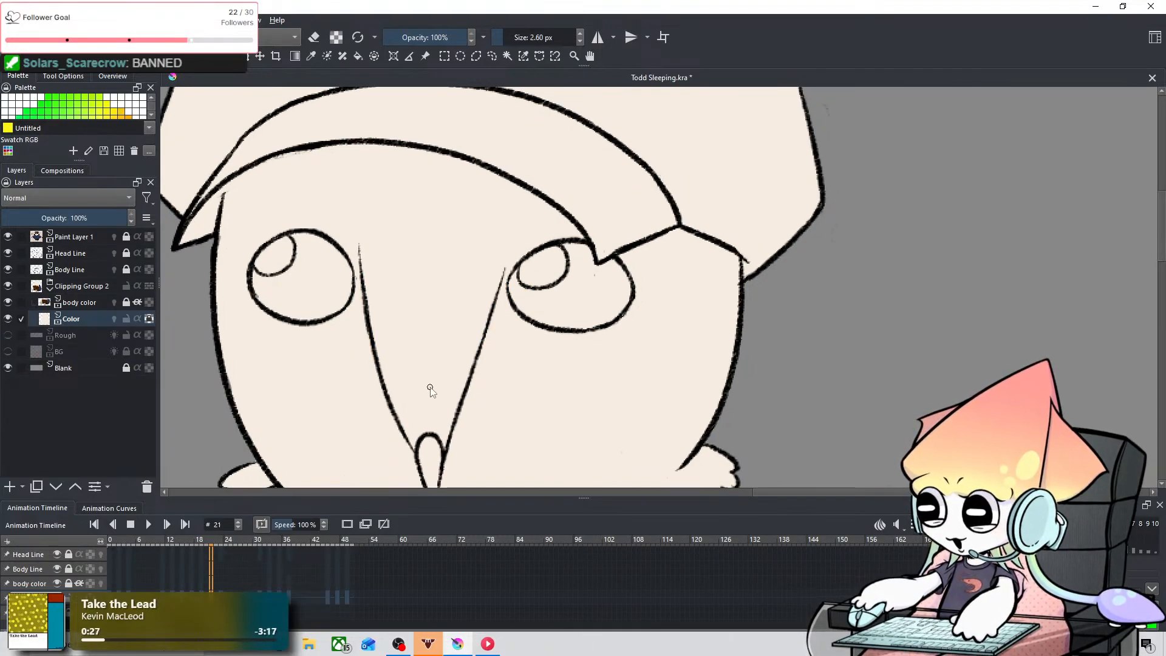
Step: Undo the most recent orange-brown strokes on frame 20
scroll(430, 388, down, 3)
scroll(430, 387, up, 1)
key(ctrl+z)
key(ctrl+z)
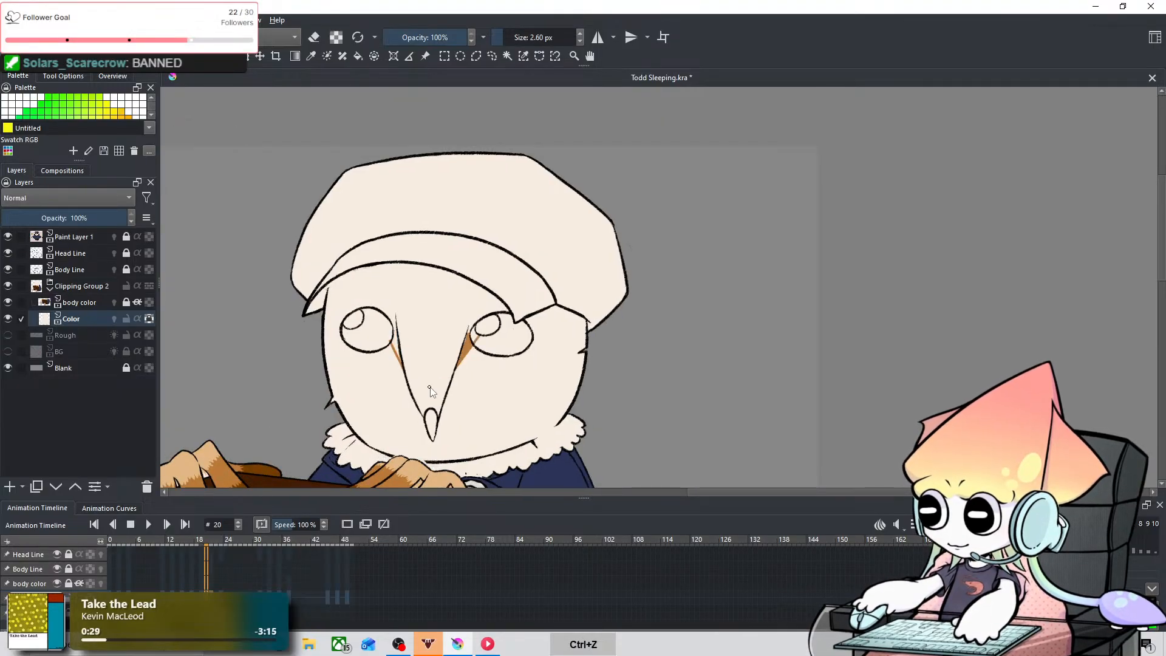
key(ctrl+z)
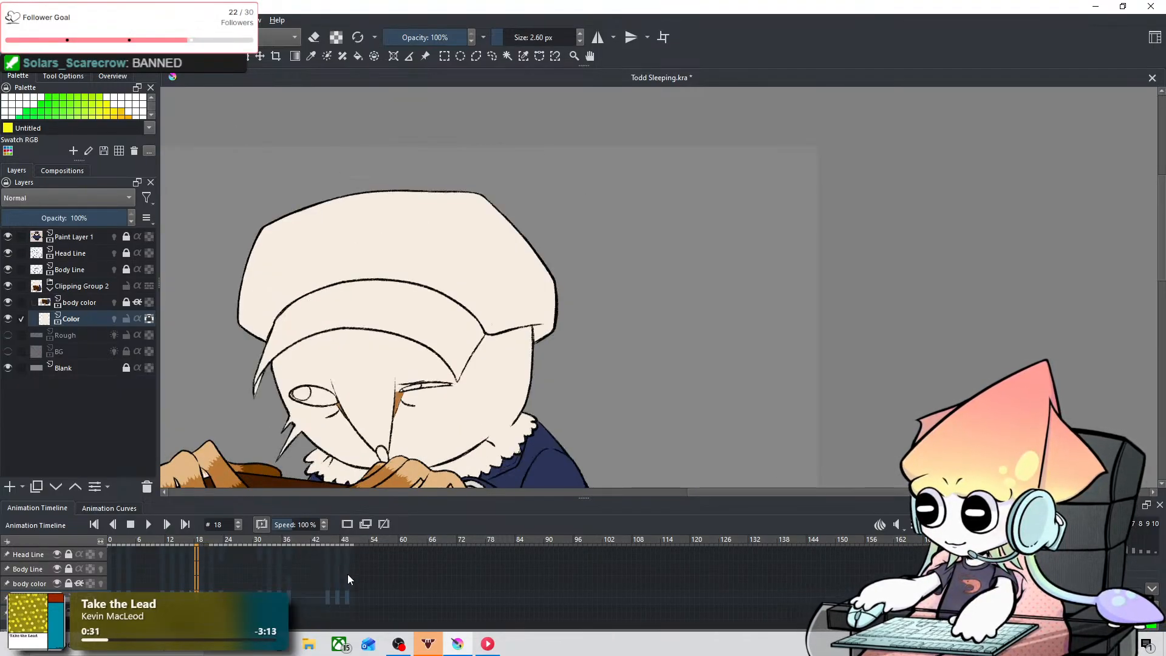
Step: Go to frame 19, make the body color layer active and unlock it, keeping its alpha inheritance on
key(Right)
click(23, 586)
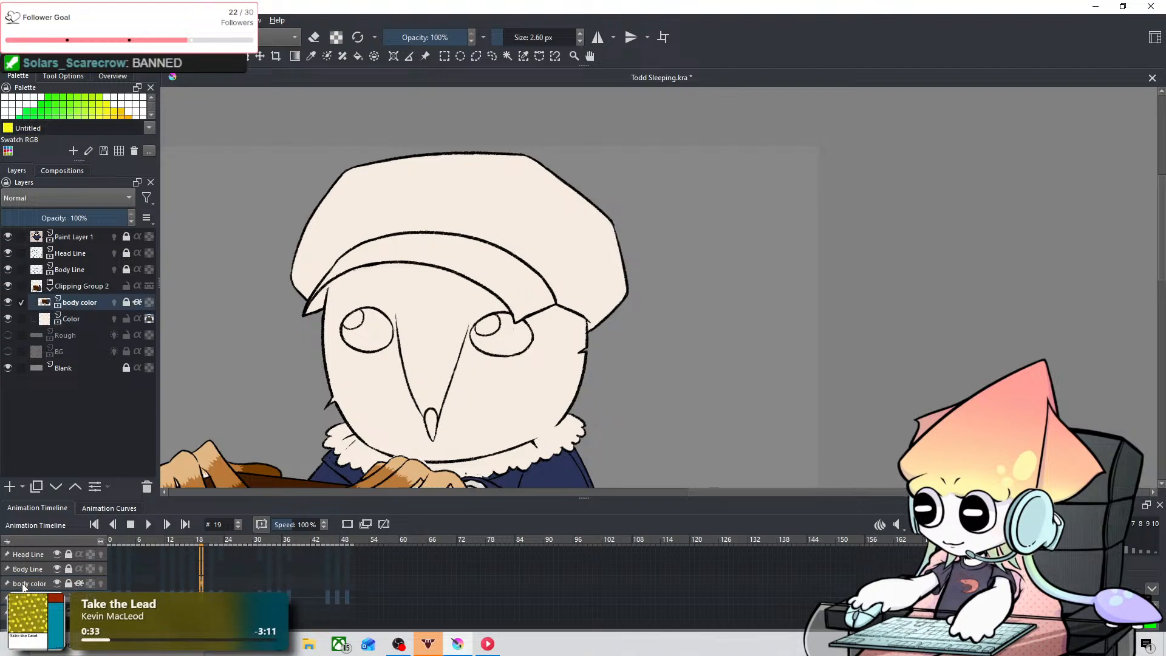
click(74, 584)
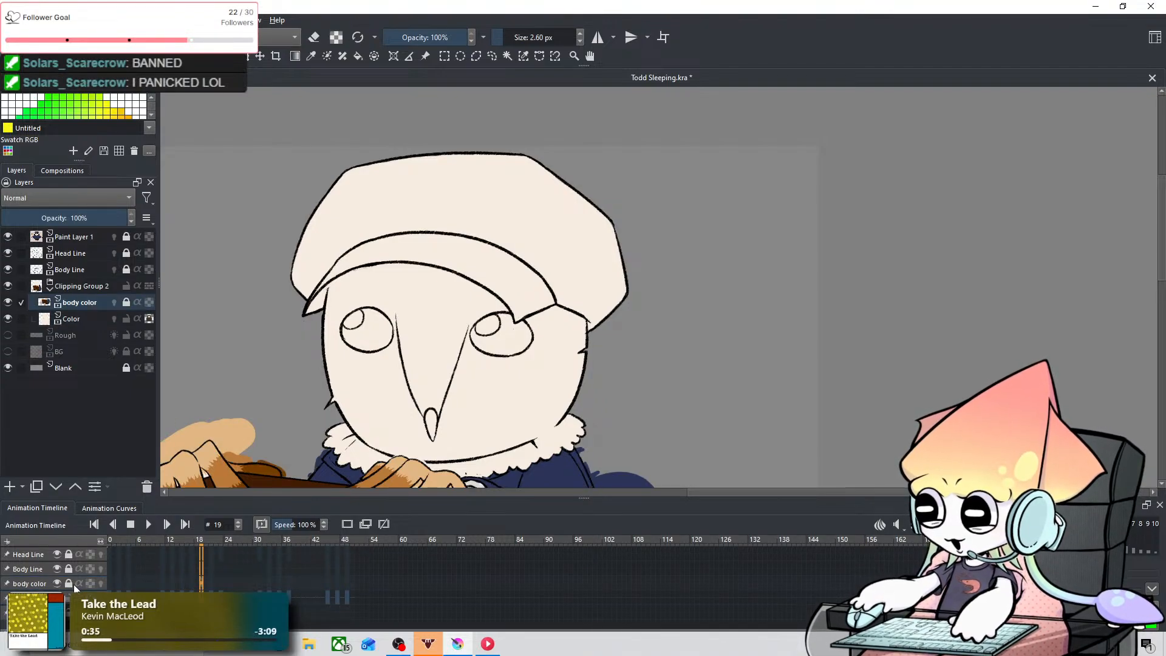
click(78, 581)
click(71, 584)
click(78, 581)
click(78, 582)
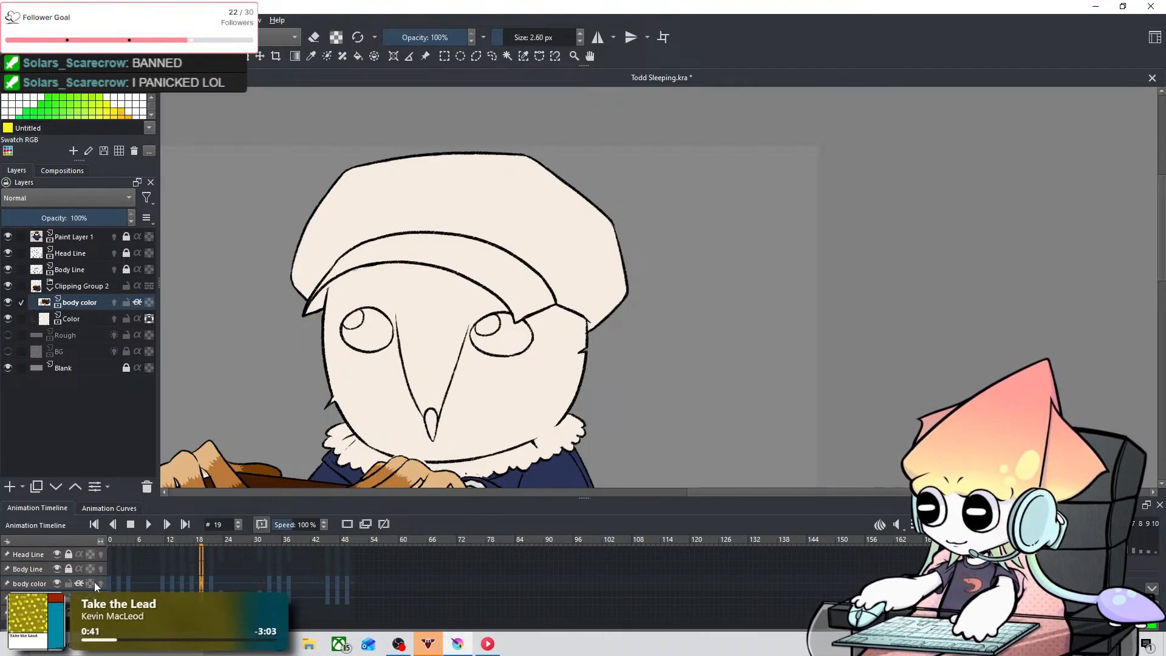
Step: Try to outline an orange-brown marking beside the owl's right-hand eye on frame 19 of the body color layer, undoing each stroke
scroll(430, 394, up, 2)
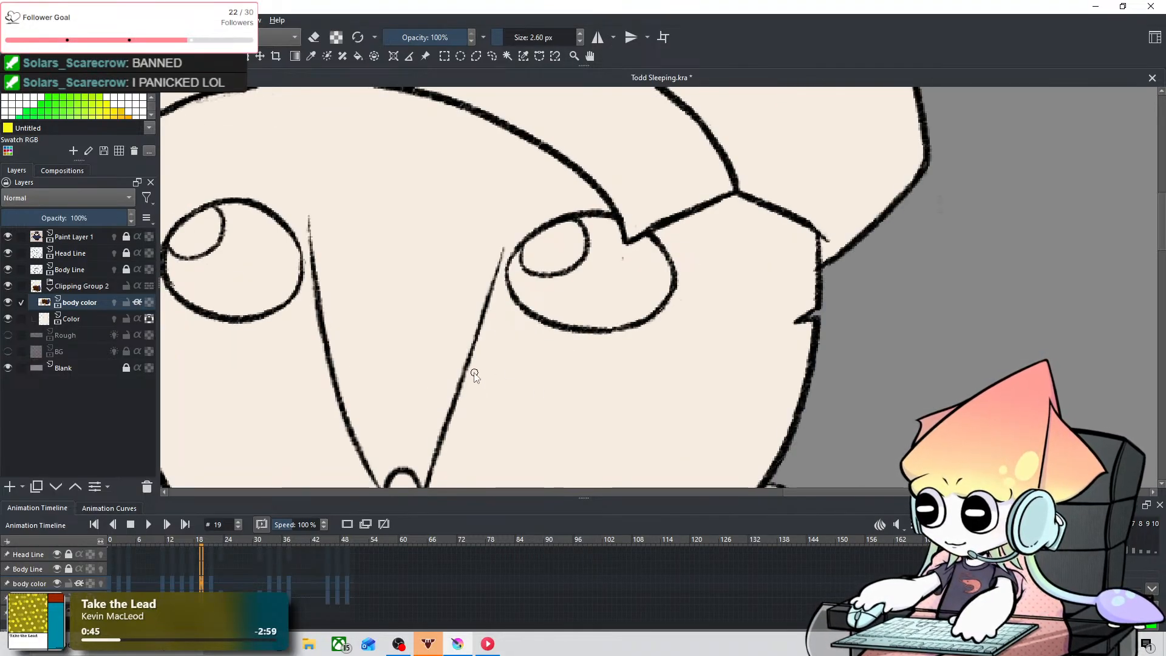
drag(465, 383, 537, 288)
key(ctrl+z)
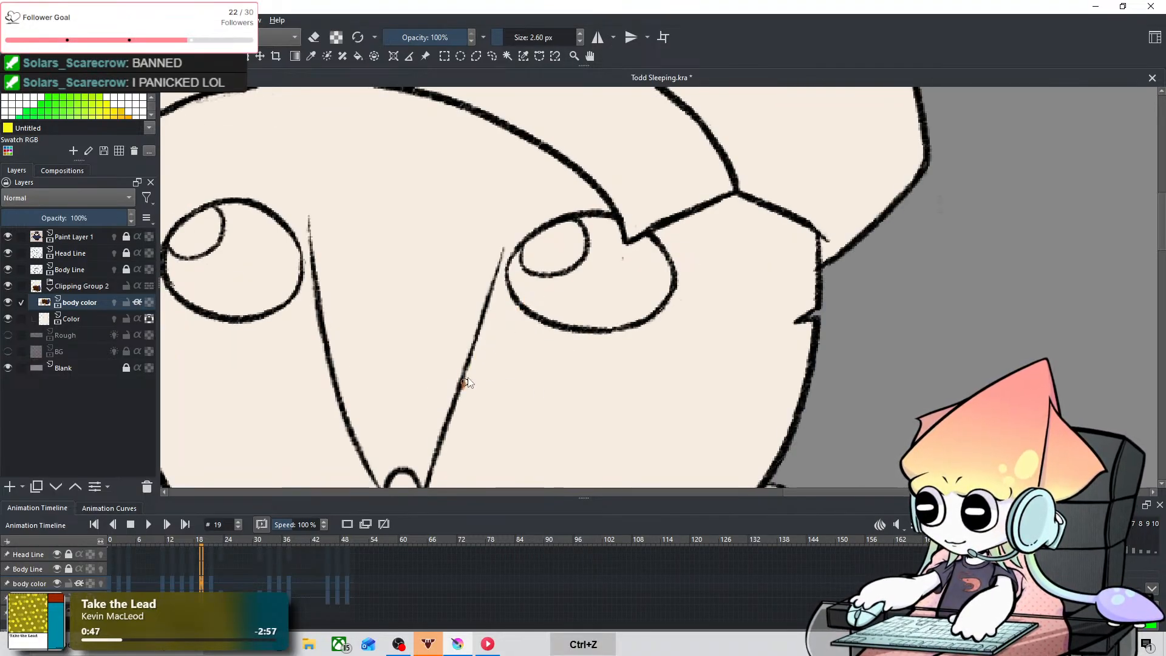
drag(464, 385, 529, 291)
key(ctrl+z)
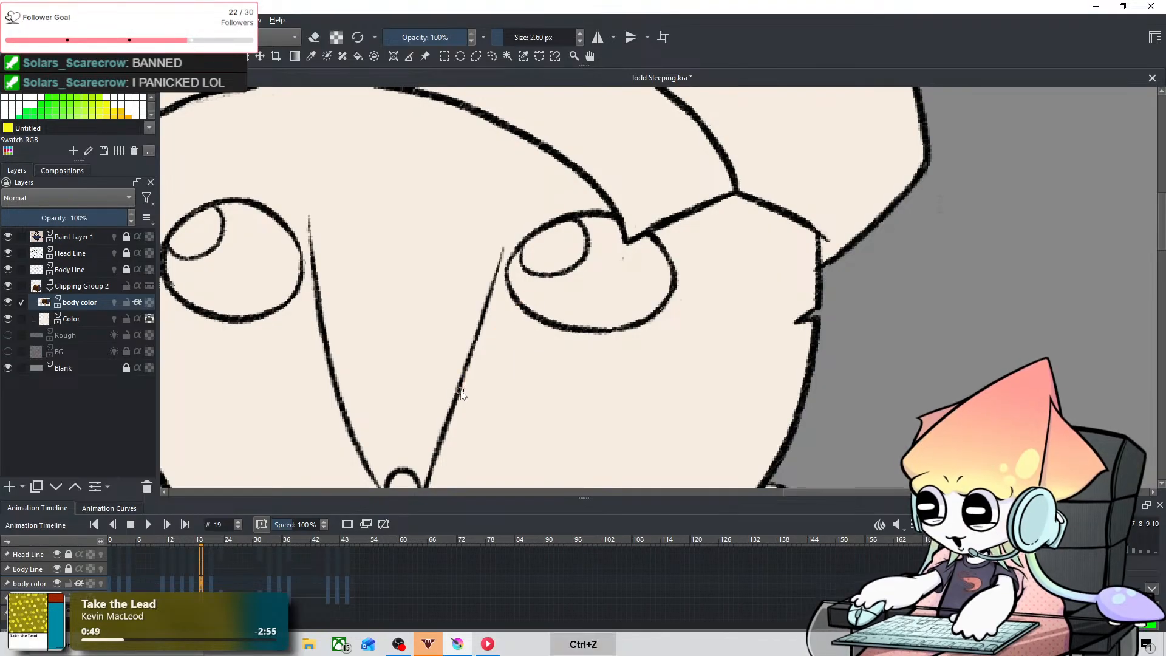
Step: Examine the owl's face on the later body color keyframes, ending with a close view of the eyes on frame 48
scroll(537, 339, down, 4)
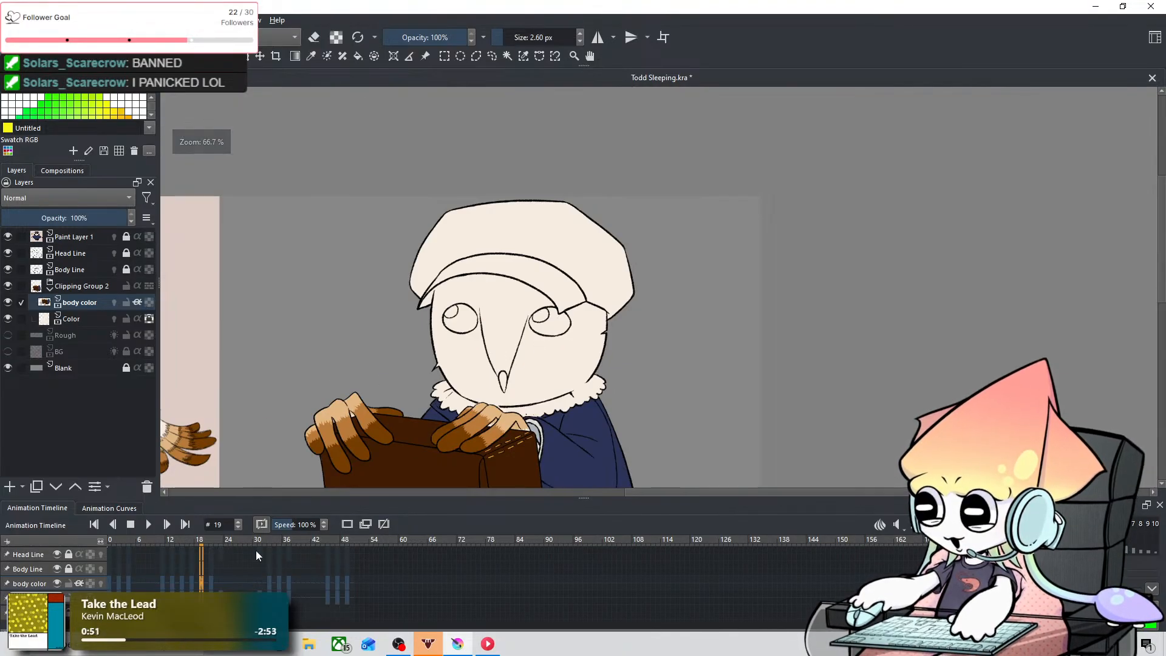
drag(202, 540, 263, 599)
key(Right)
key(Right)
key(Right)
key(Right)
key(Right)
key(Right)
key(Right)
key(Right)
key(Right)
key(Right)
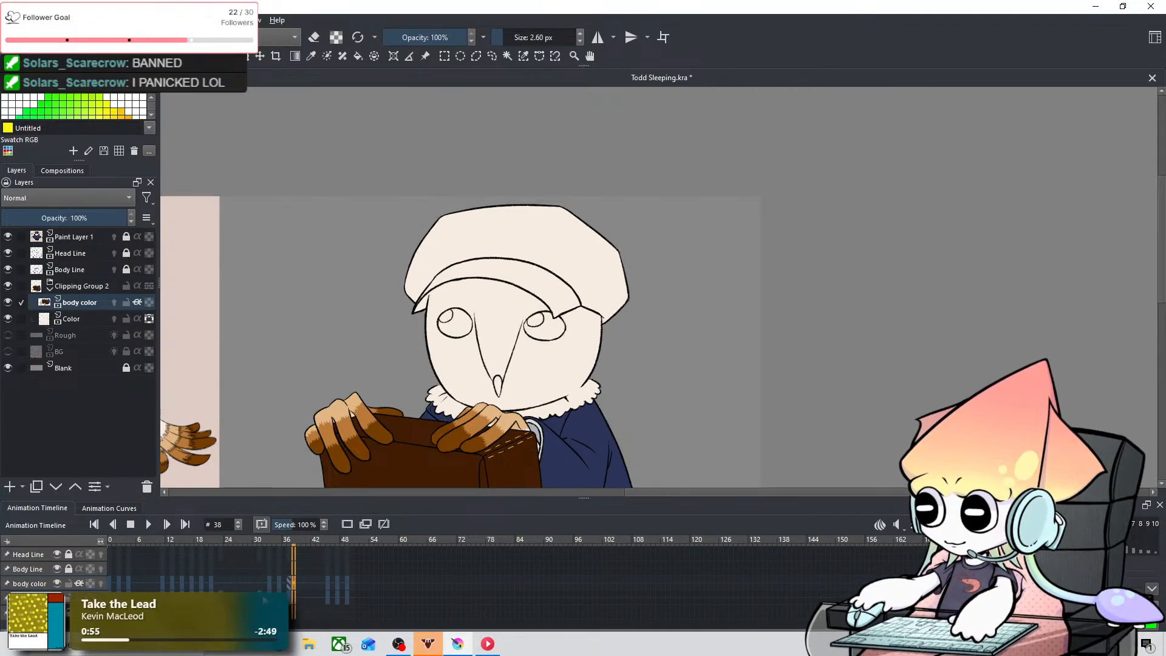
key(Right)
key(Right)
key(Right)
key(Right)
key(Right)
key(Right)
key(Right)
key(Right)
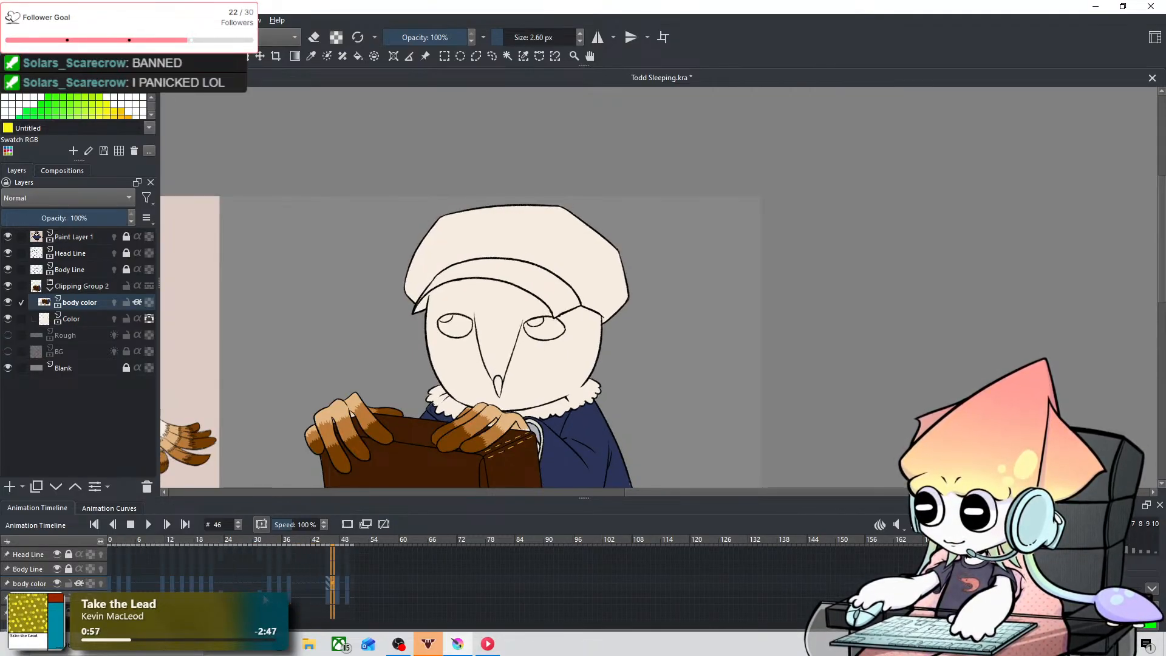
scroll(477, 305, up, 3)
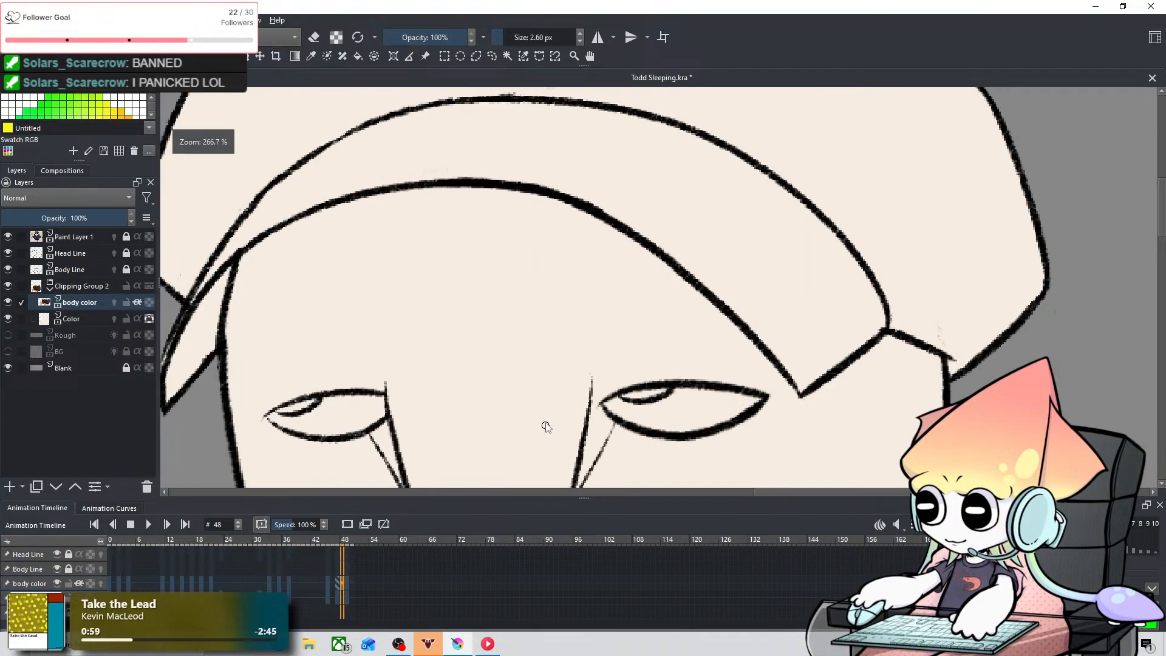
drag(546, 417, 577, 293)
scroll(576, 294, up, 1)
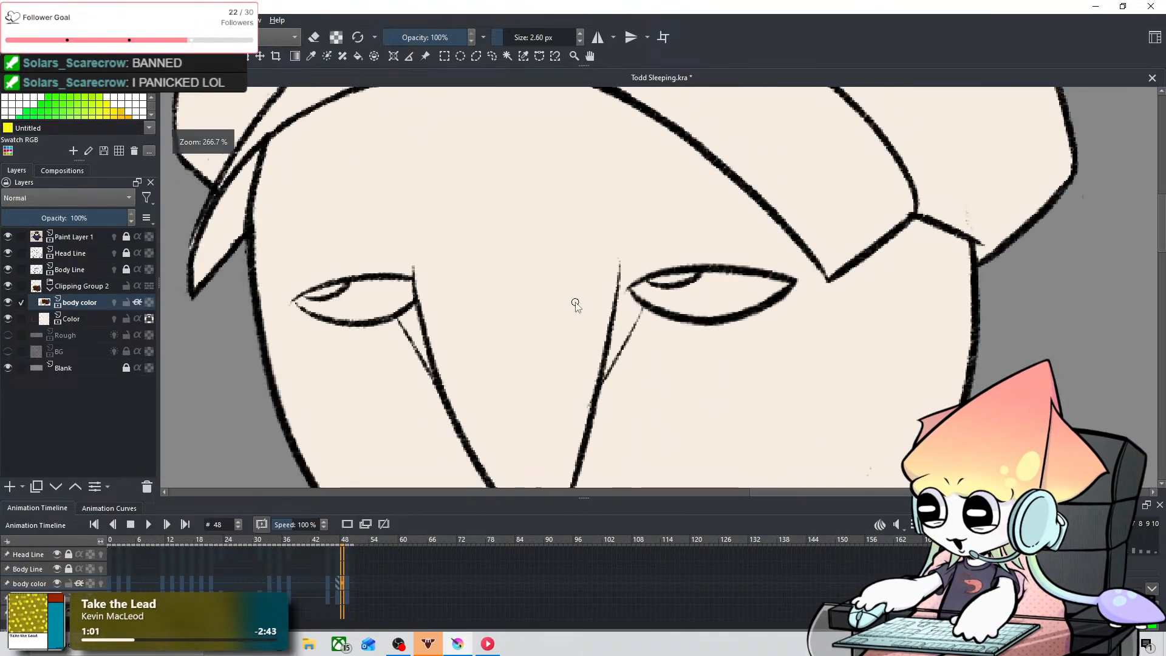
Step: Fill the narrow markings beside both of the owl's eyes on frame 48 of the body color layer with orange-brown
mouse_move(401, 311)
mouse_down()
mouse_move(419, 346)
mouse_move(411, 313)
mouse_move(436, 373)
mouse_up()
key(ctrl+z)
mouse_move(403, 322)
mouse_down()
mouse_move(415, 340)
mouse_move(418, 325)
mouse_up()
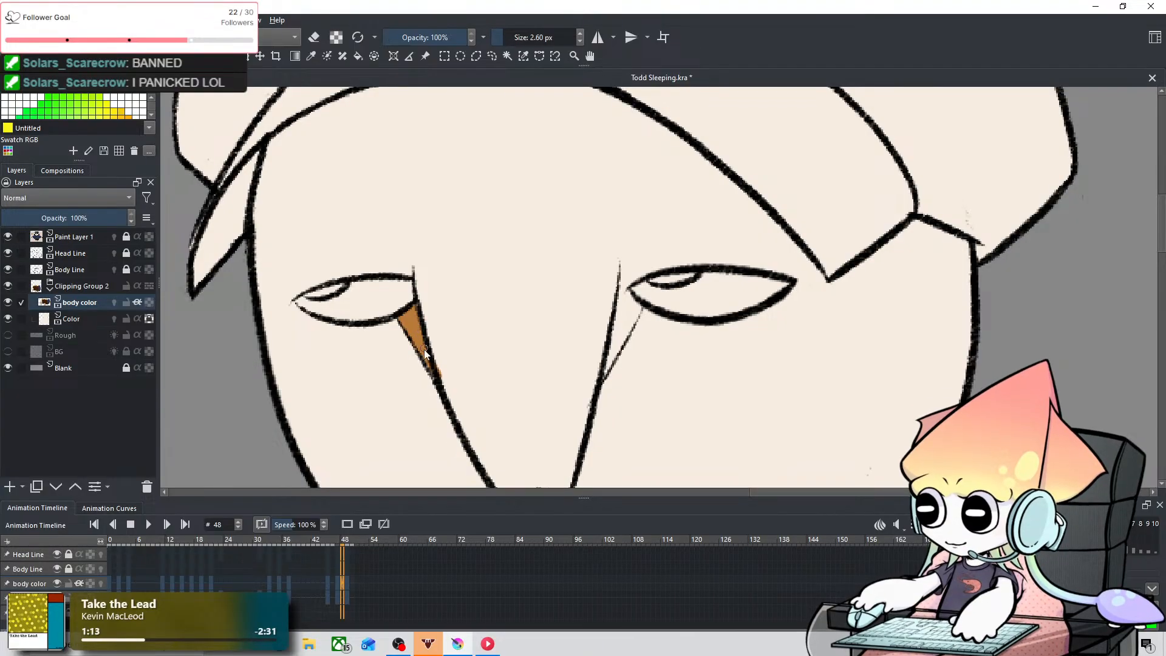
mouse_move(622, 294)
mouse_down()
mouse_move(634, 306)
mouse_move(625, 294)
mouse_move(611, 368)
mouse_move(632, 315)
mouse_move(612, 363)
mouse_up()
key(ctrl+z)
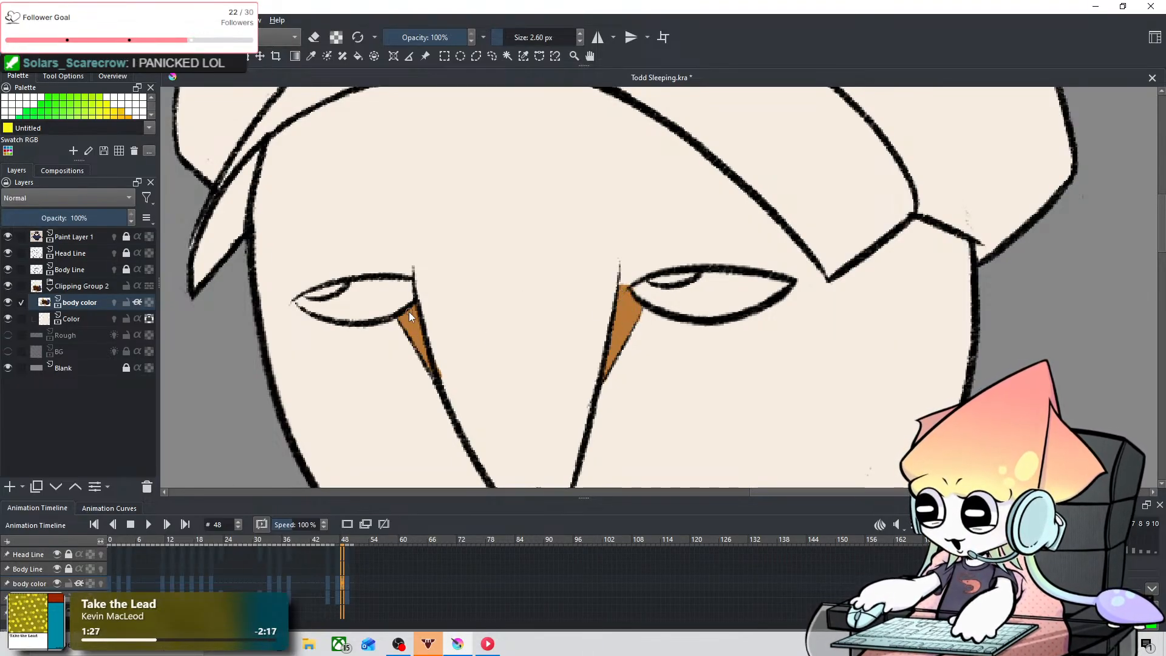
Step: Check the owl's face on frames 46 to 48 next to the reference owl, ending on frame 47
scroll(439, 349, down, 5)
drag(424, 379, 710, 305)
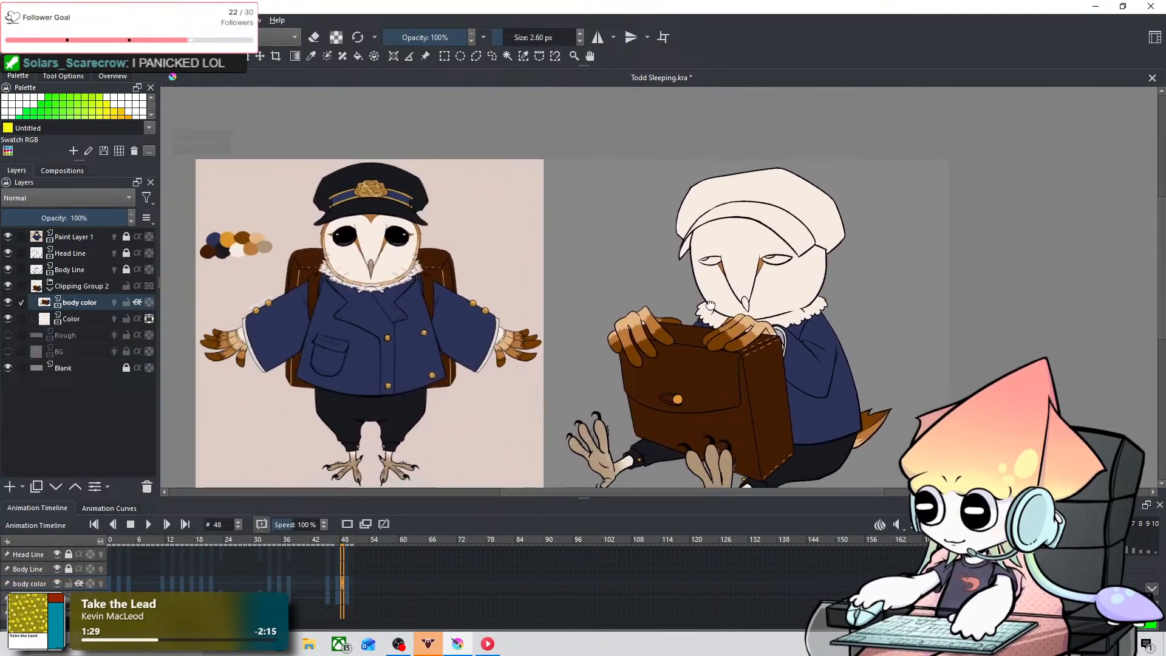
drag(608, 403, 521, 439)
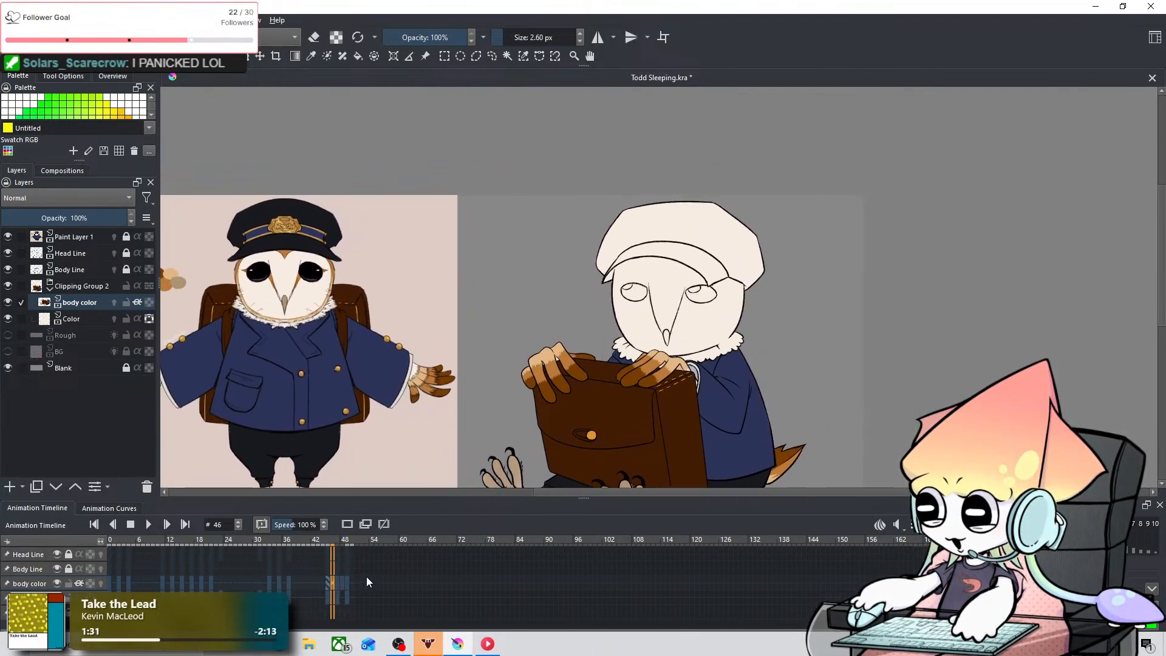
click(337, 582)
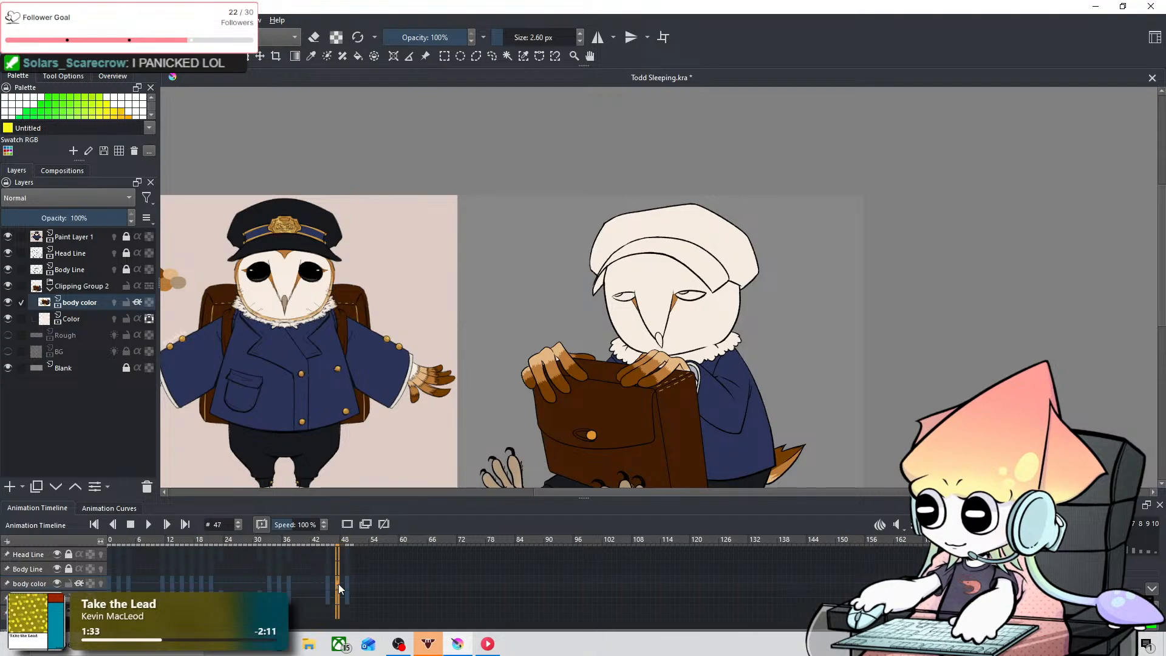
Step: Fill the narrow marking beside the owl's left-hand eye on frame 49 of the body color layer with orange-brown
click(337, 583)
click(349, 581)
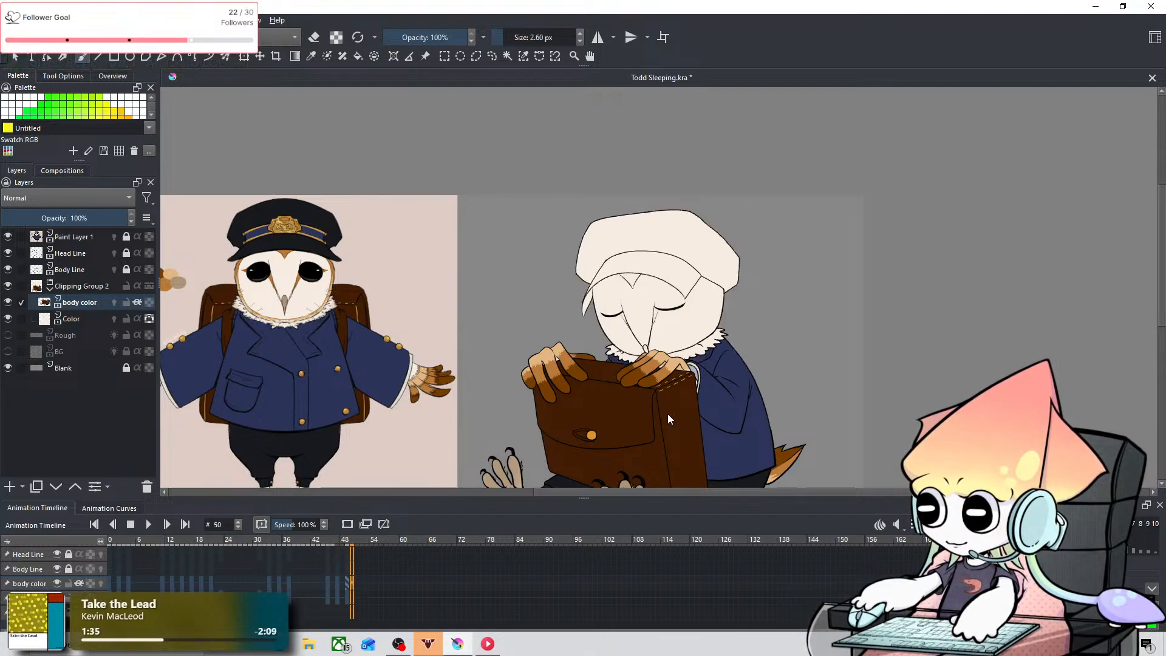
key(Left)
scroll(682, 308, up, 5)
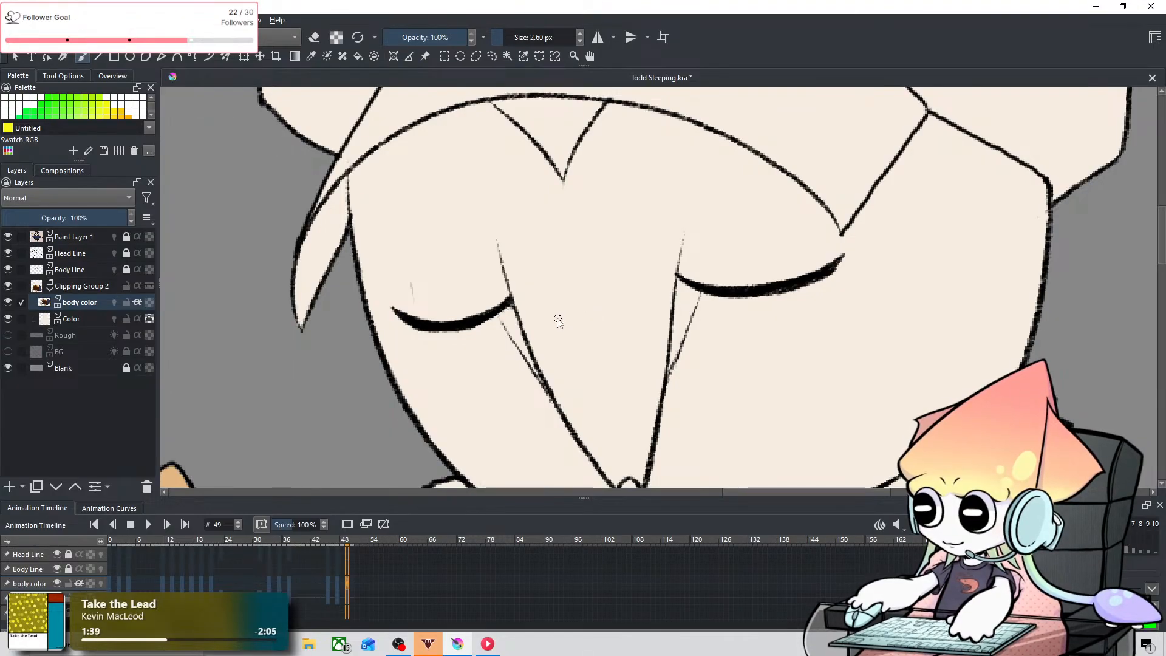
mouse_move(503, 314)
mouse_down()
mouse_move(526, 352)
mouse_move(509, 304)
mouse_move(556, 411)
mouse_move(536, 370)
mouse_move(550, 394)
mouse_up()
key(ctrl+z)
Step: Fill the narrow marking beside the owl's right-hand eye on frame 49 with orange-brown, up to the closed eyelid line
key(ctrl+z)
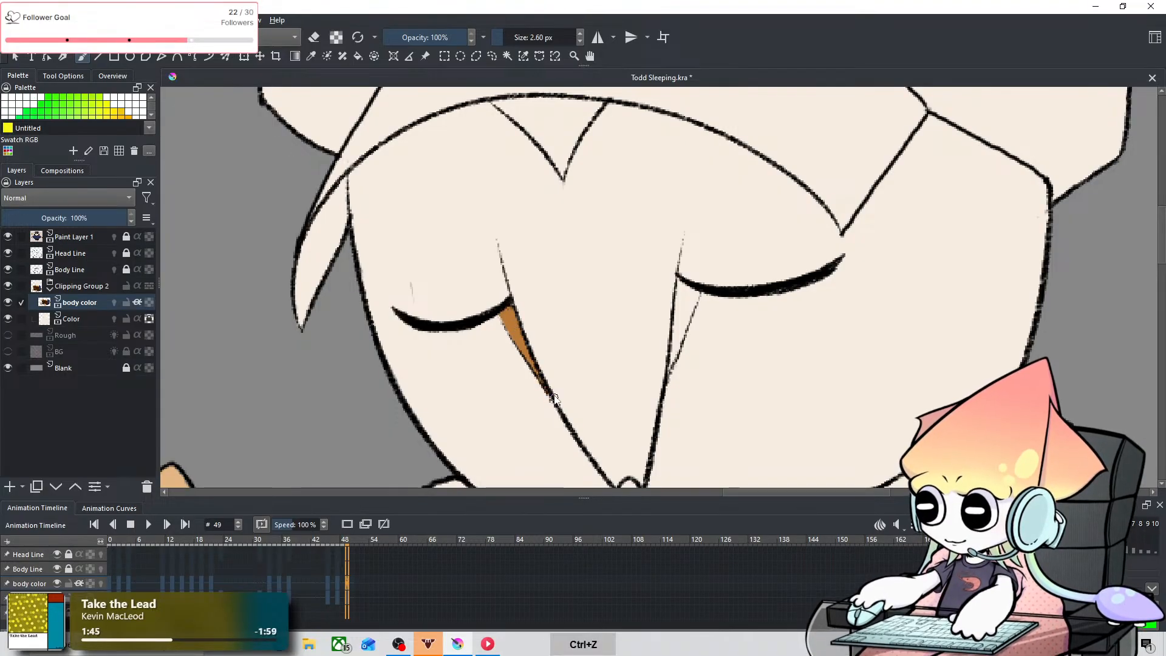
drag(671, 369, 693, 307)
key(ctrl+z)
drag(669, 370, 695, 294)
key(ctrl+z)
drag(670, 378, 697, 293)
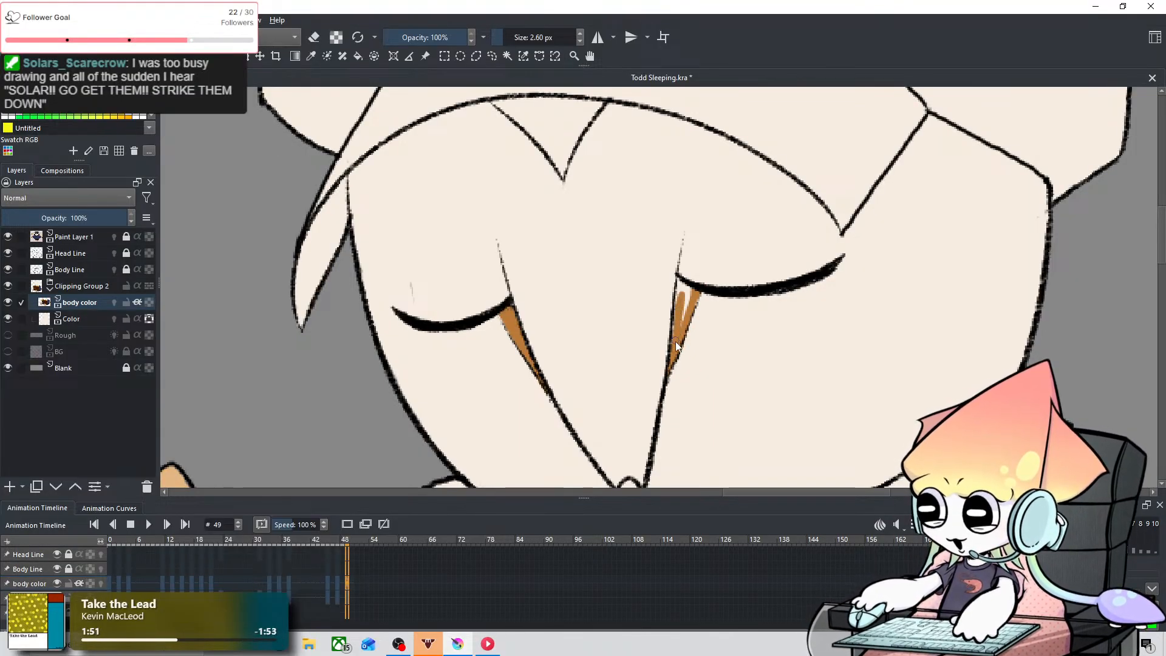
mouse_move(676, 338)
mouse_down()
mouse_move(680, 279)
mouse_move(687, 311)
mouse_move(690, 285)
mouse_move(681, 339)
mouse_up()
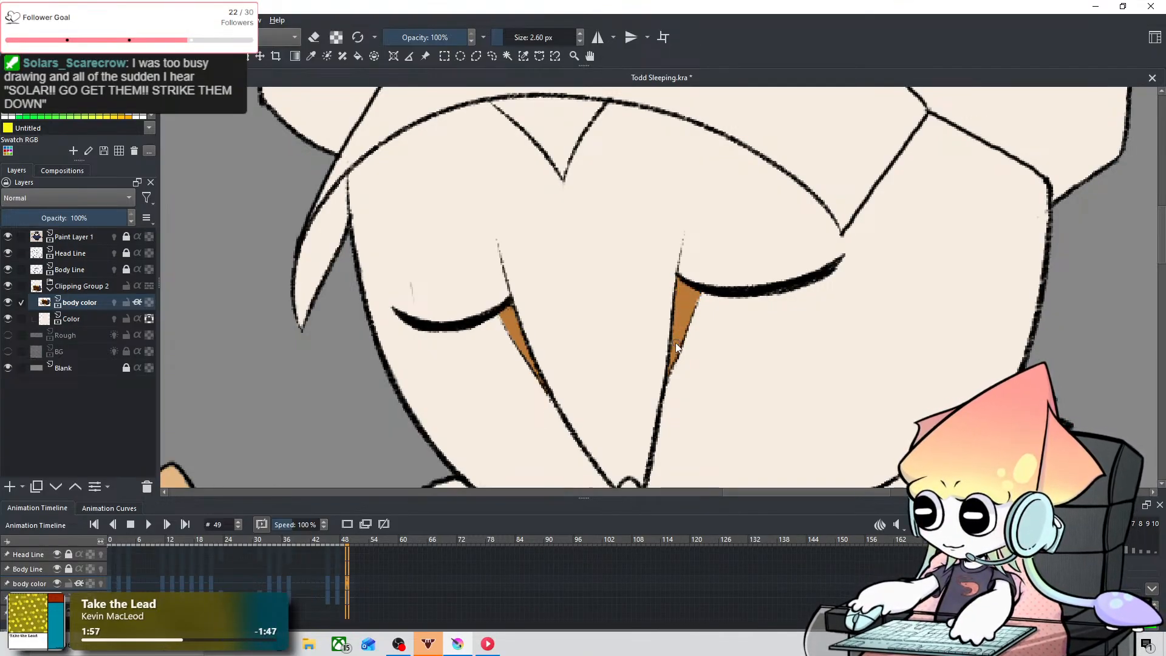
Step: Check the owl's face next to the reference owl on the body color keyframes, going back from frame 49 to frame 0
scroll(675, 342, down, 3)
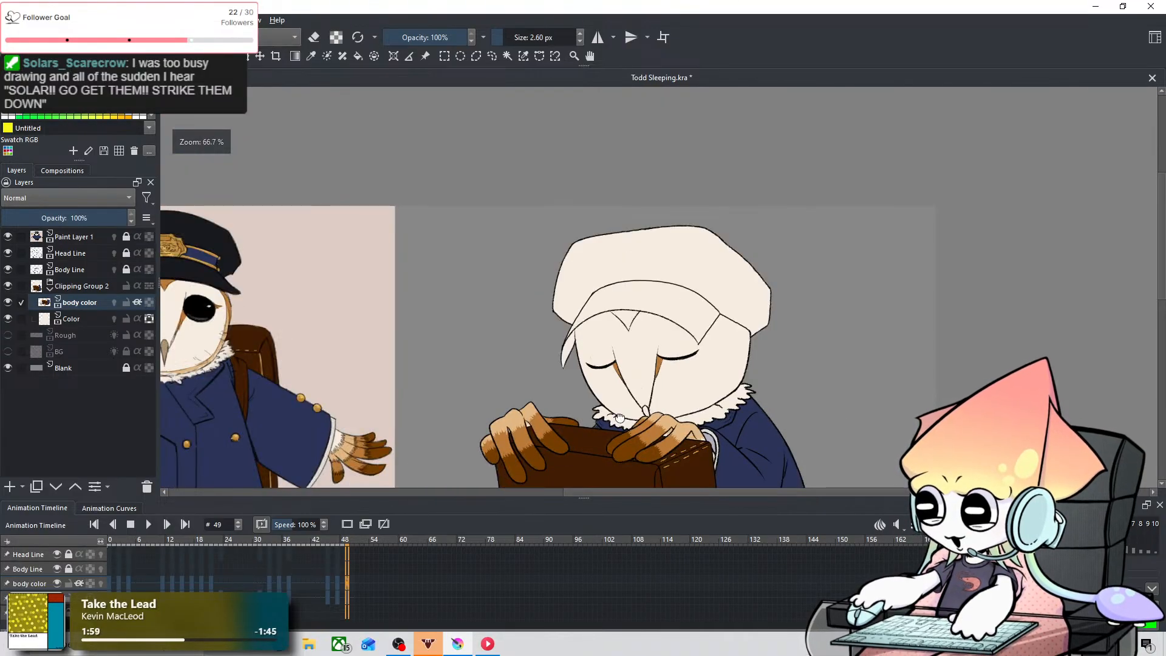
drag(619, 418, 776, 409)
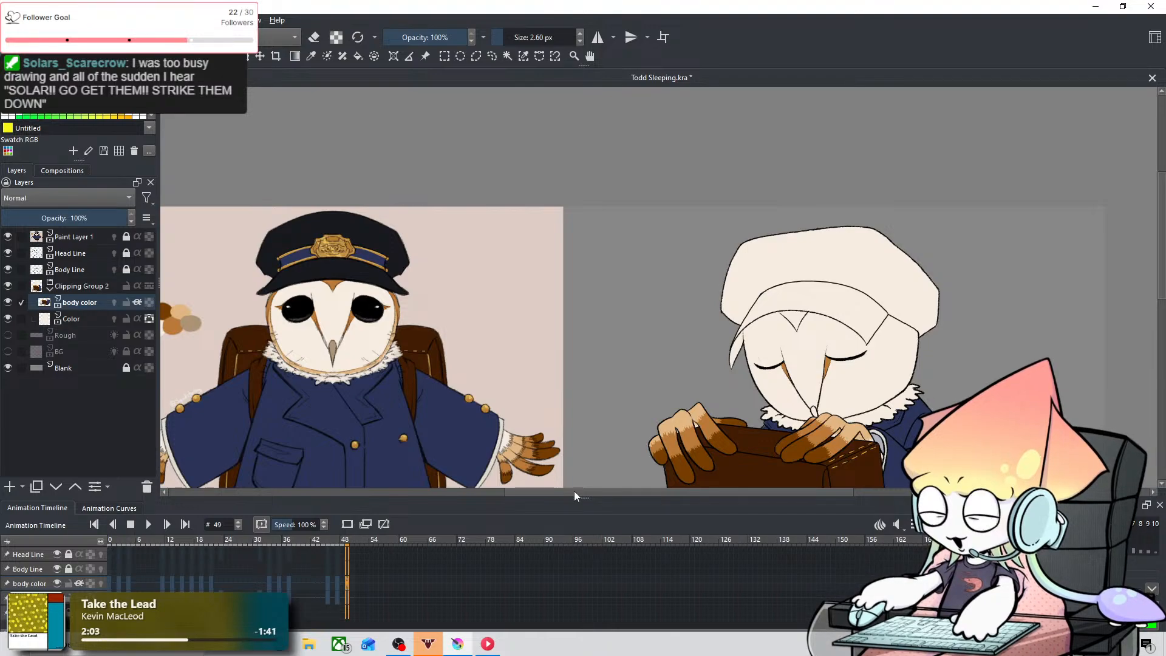
key(Left)
key(Left)
key(Left)
key(Left)
key(Left)
key(Left)
key(Left)
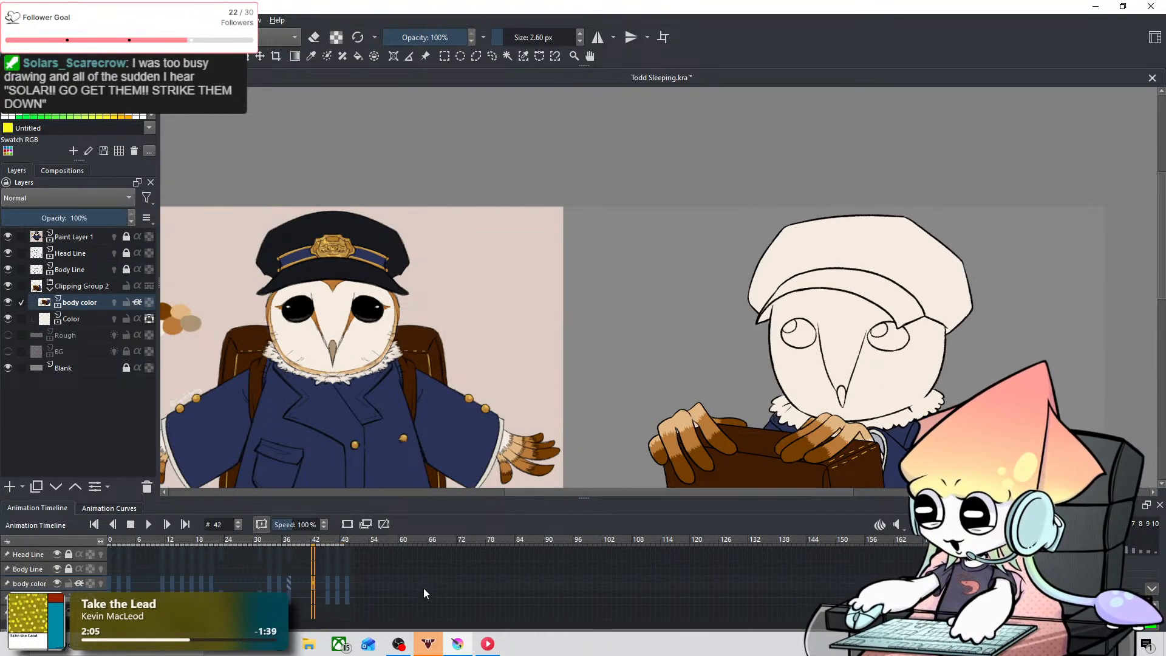
key(Left)
key(Left)
key(Left)
key(Left)
key(Left)
key(Left)
key(Left)
key(Left)
key(Left)
key(Left)
key(Left)
key(Left)
key(Left)
key(Left)
key(Left)
key(Left)
key(Left)
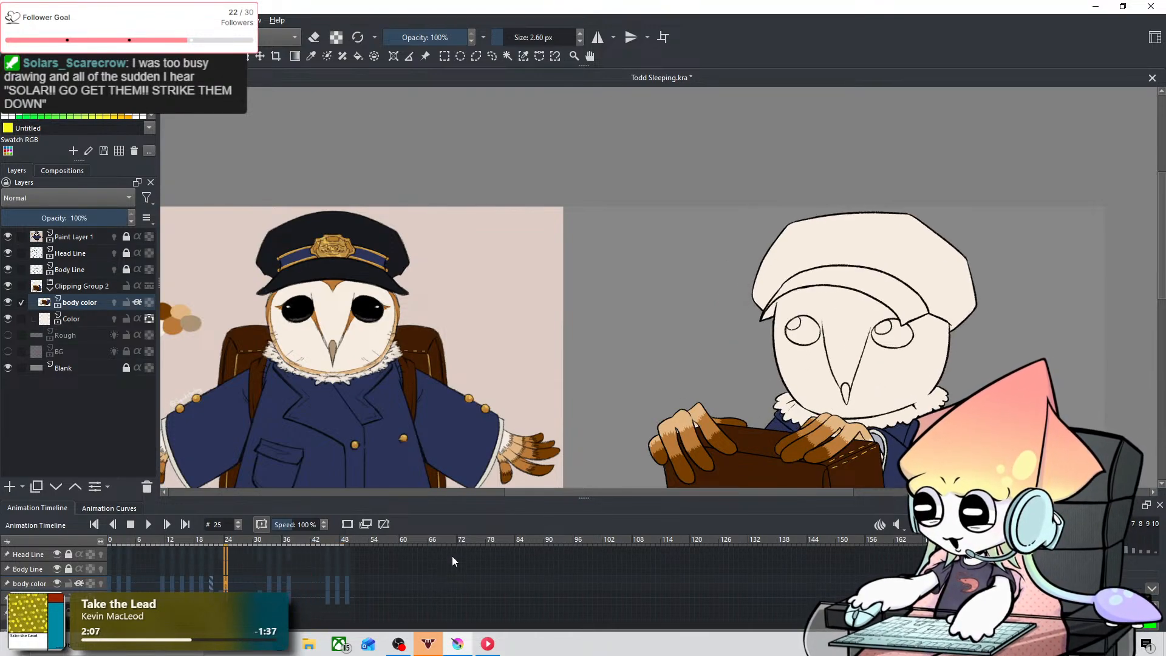
key(Left)
key(Left)
key(Left)
key(Left)
key(Left)
key(Left)
key(Left)
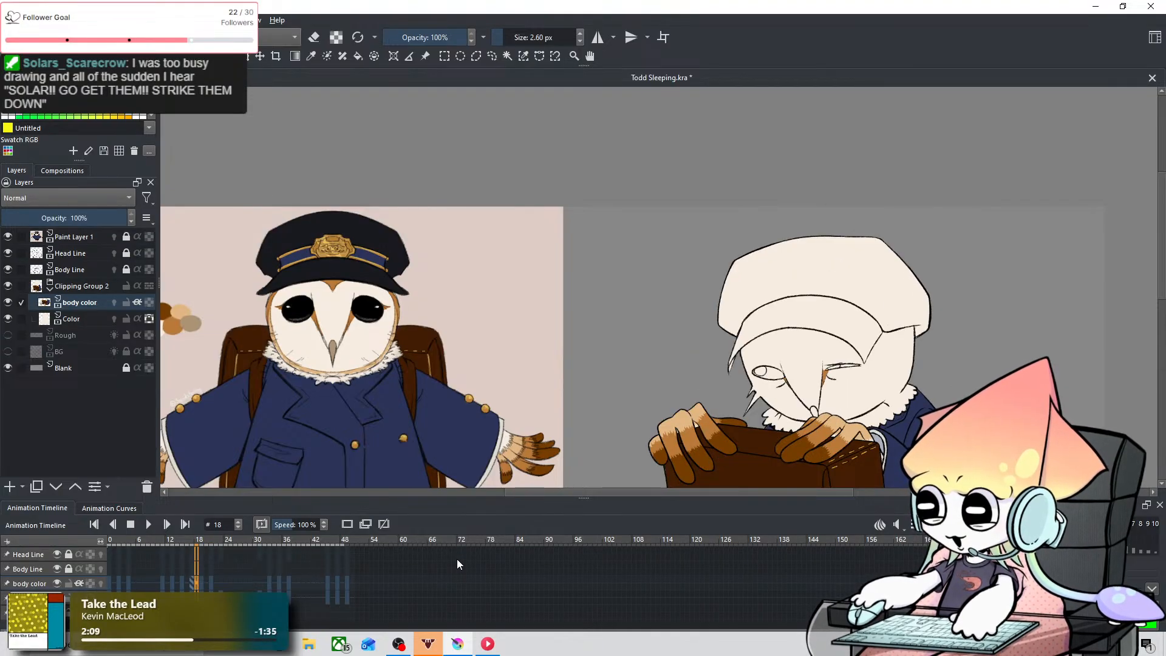
key(Left)
key(Left)
key(Left)
key(Left)
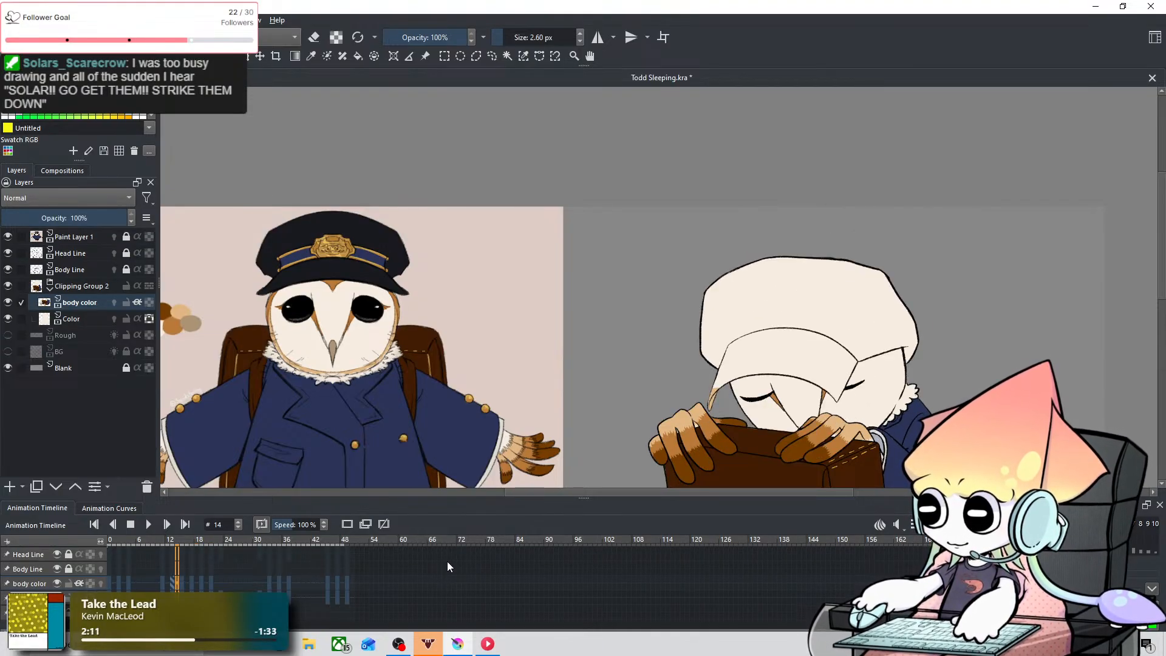
key(Left)
key(Left)
key(Left)
key(Left)
key(Left)
key(Left)
key(Left)
key(Left)
key(Left)
key(Left)
key(Left)
key(Left)
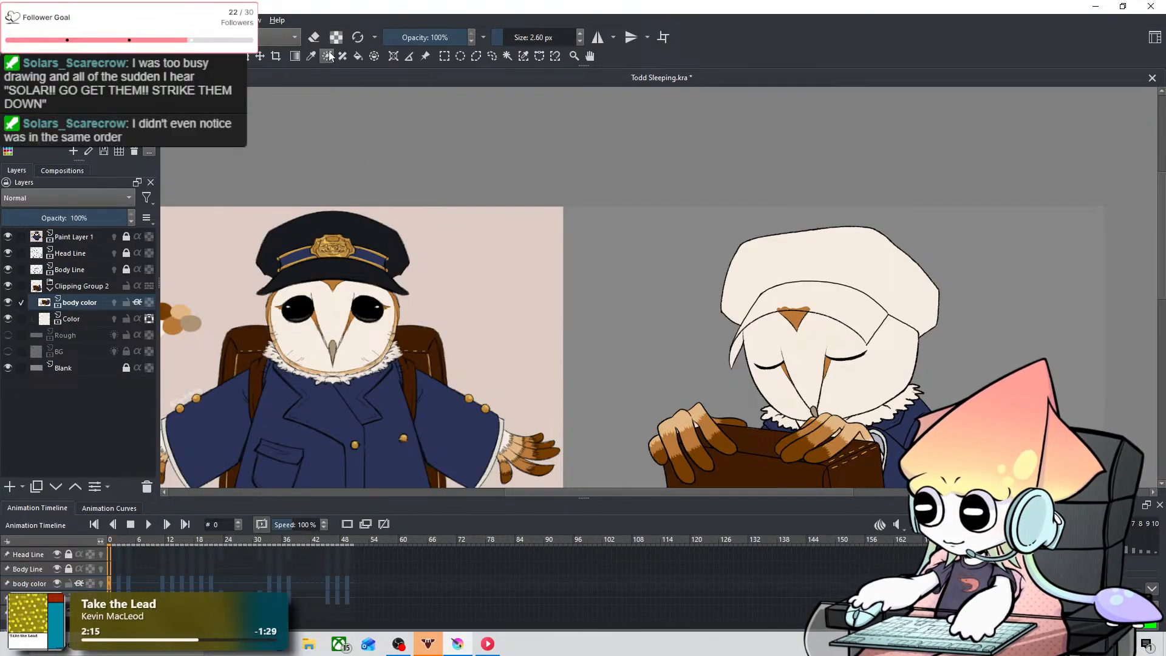
Step: Sample the near-black of the reference owl's cap and enlarge the brush to 81.28 px over the sleeping owl's cap on frame 0
click(311, 56)
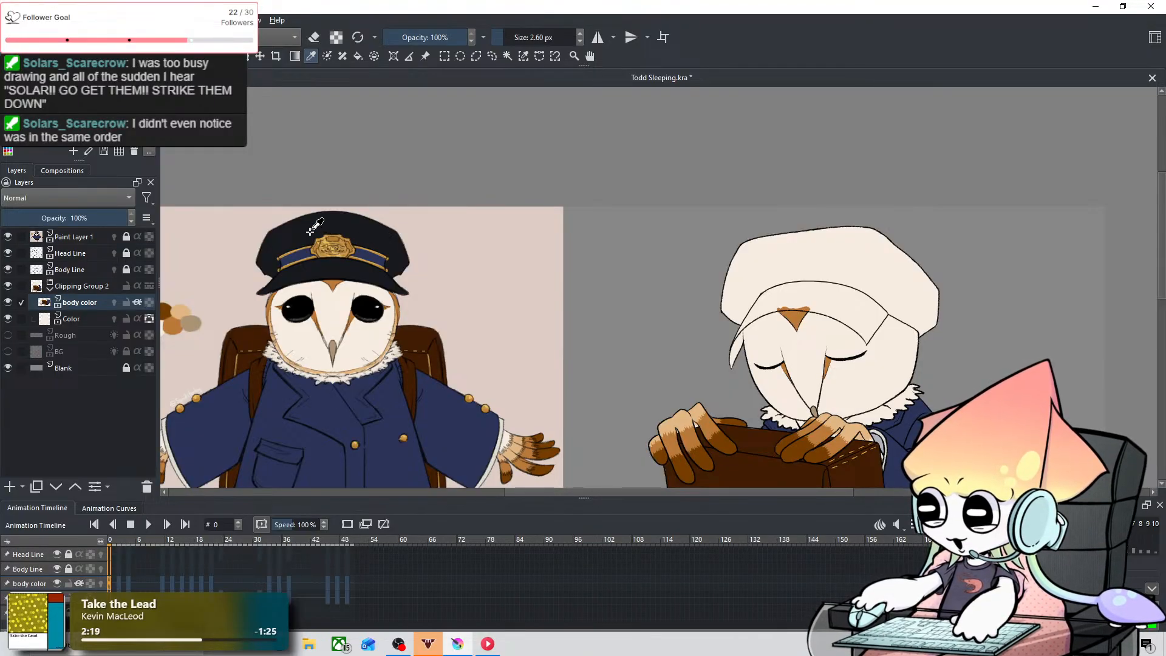
scroll(925, 267, up, 5)
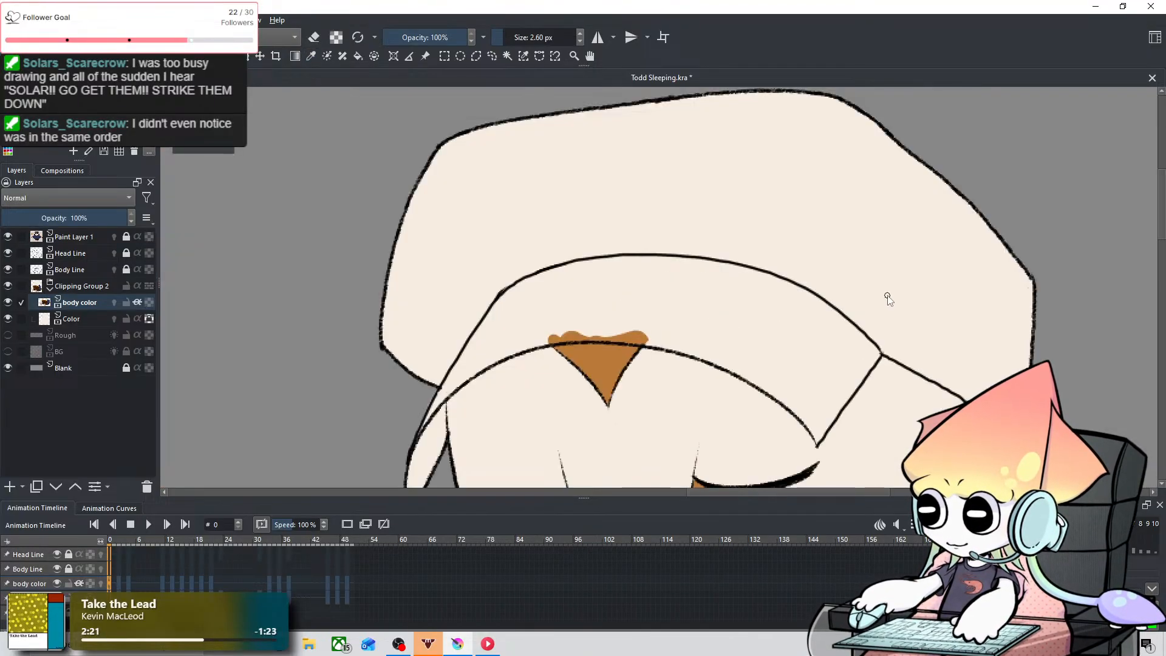
scroll(557, 320, down, 3)
scroll(643, 274, up, 1)
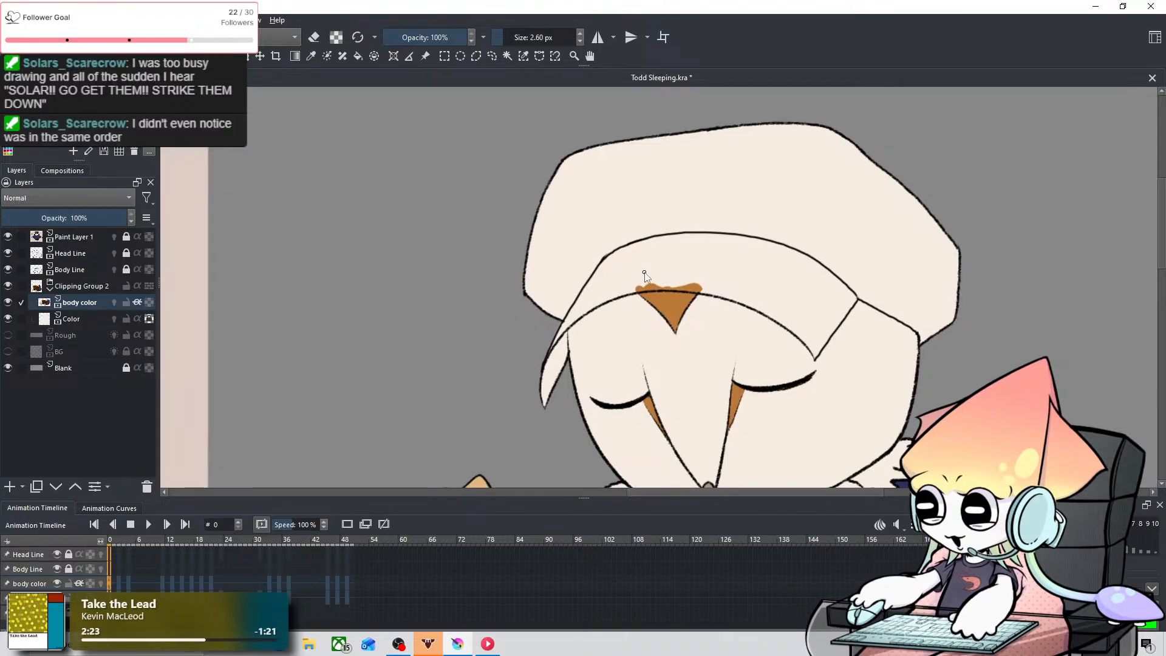
drag(646, 274, 573, 320)
scroll(528, 312, up, 1)
scroll(573, 320, down, 2)
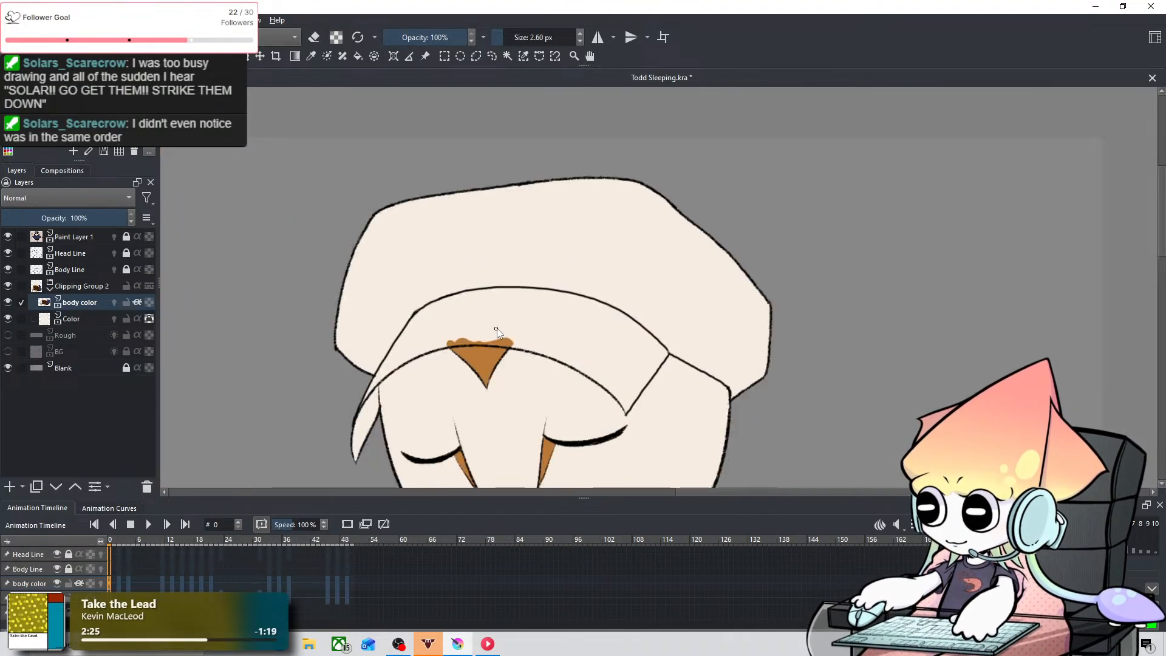
scroll(499, 319, up, 1)
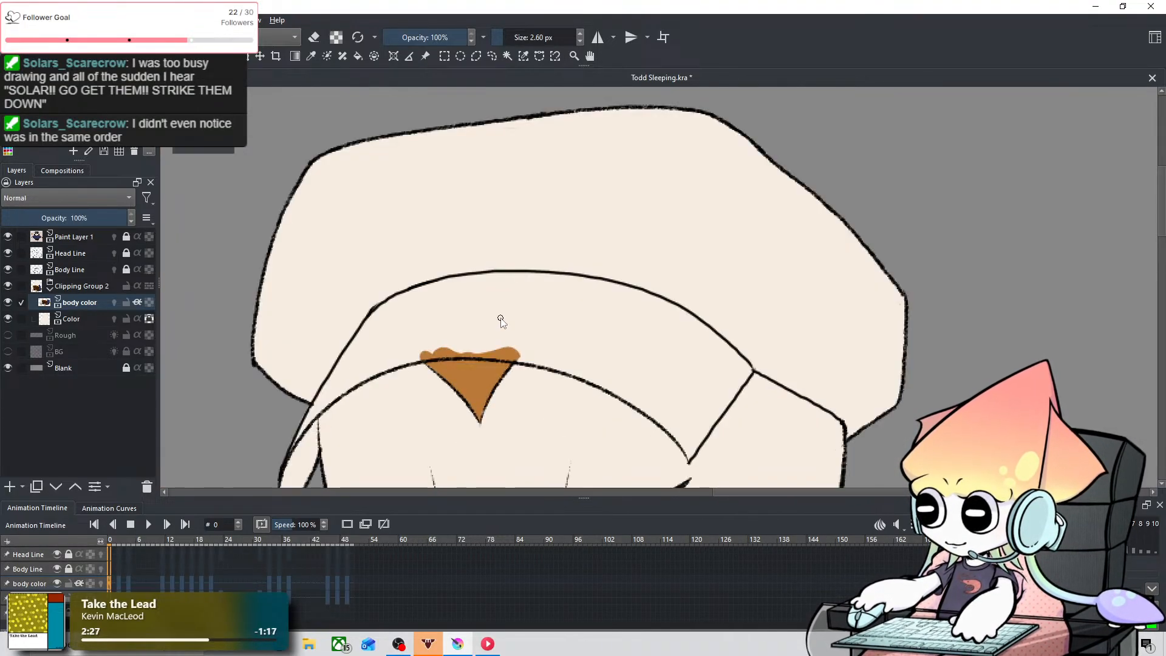
drag(520, 314, 496, 339)
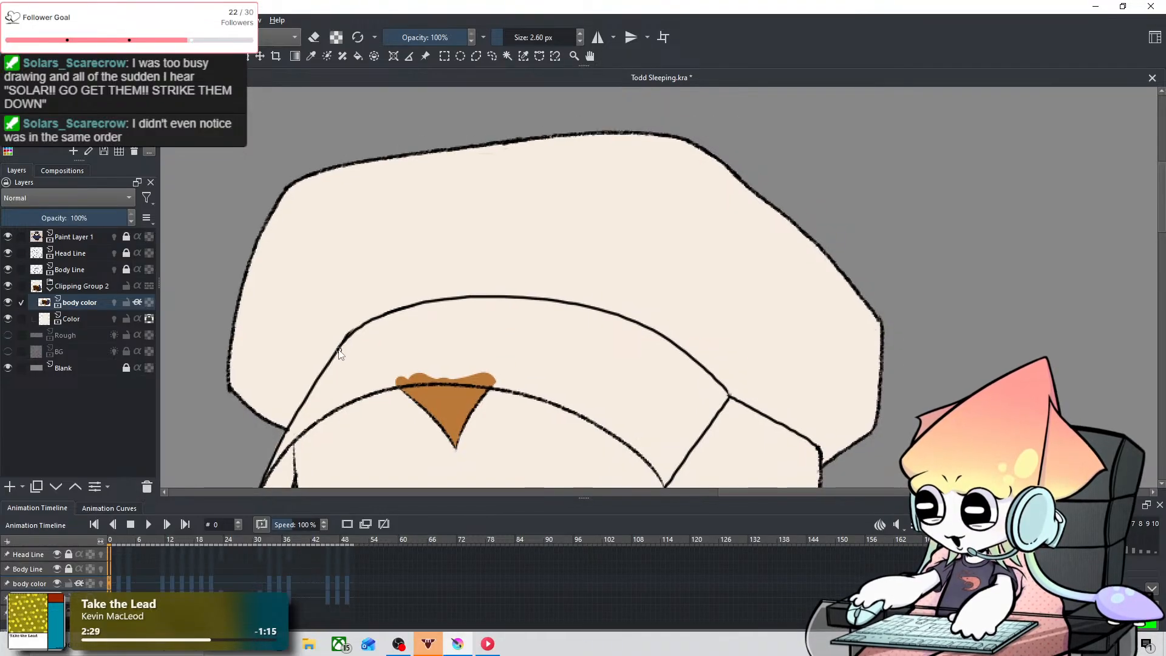
shift+drag(237, 405, 335, 401)
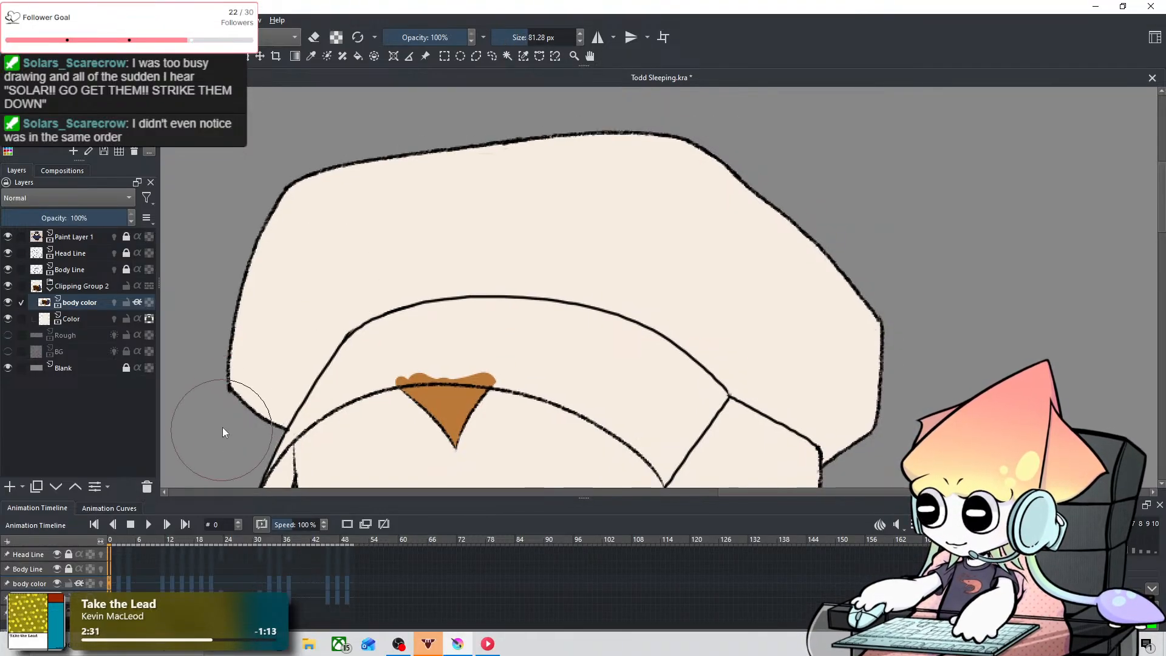
Step: Paint near-black along the inside of the cap's outline and across its right-hand side on frame 0 of the body color layer
mouse_move(224, 429)
mouse_down()
mouse_move(243, 395)
mouse_move(265, 391)
mouse_move(318, 254)
mouse_move(250, 345)
mouse_move(467, 157)
mouse_move(467, 277)
mouse_move(271, 329)
mouse_move(418, 186)
mouse_move(714, 156)
mouse_move(863, 277)
mouse_move(851, 398)
mouse_move(811, 402)
mouse_up()
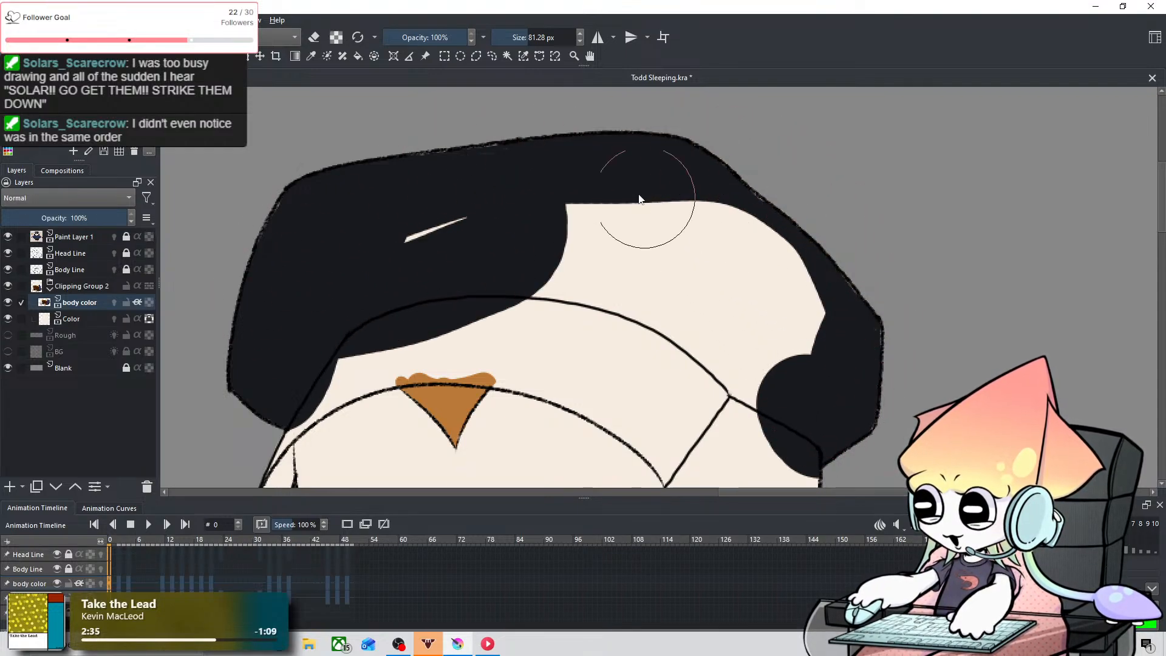
key(ctrl+z)
mouse_move(240, 388)
mouse_down()
mouse_move(253, 300)
mouse_move(382, 181)
mouse_move(577, 134)
mouse_move(765, 146)
mouse_move(880, 263)
mouse_move(897, 405)
mouse_move(867, 435)
mouse_move(871, 348)
mouse_move(892, 314)
mouse_move(818, 452)
mouse_up()
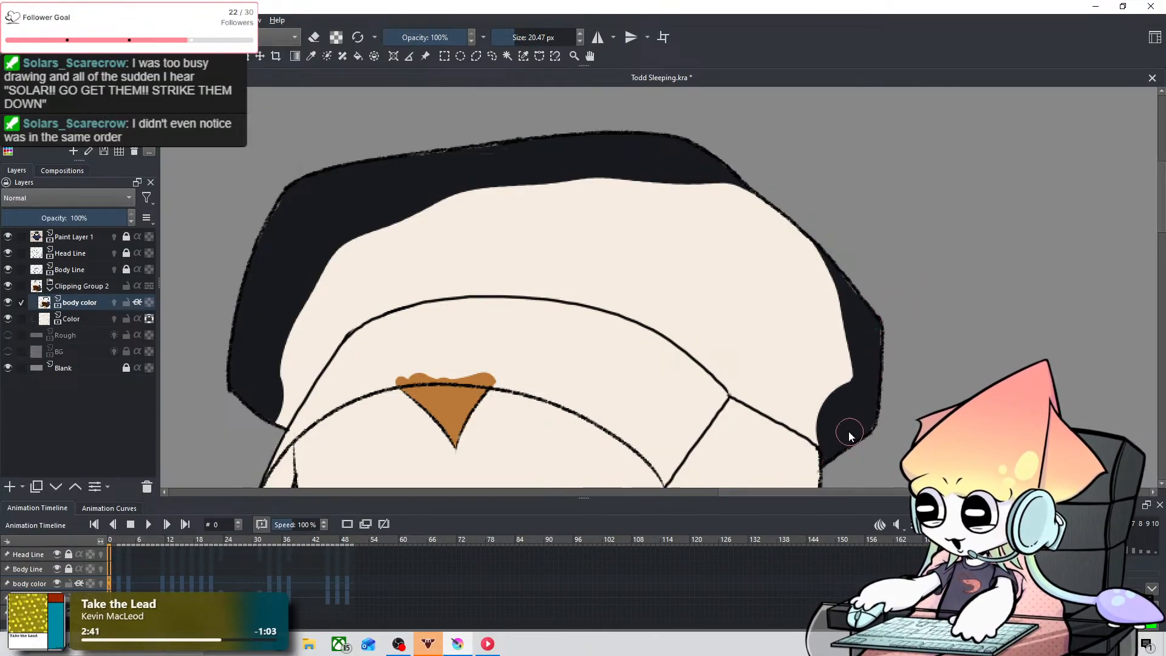
mouse_move(739, 380)
mouse_down()
mouse_move(838, 447)
mouse_move(788, 408)
mouse_move(836, 352)
mouse_move(844, 398)
mouse_move(802, 375)
mouse_move(712, 272)
mouse_move(788, 206)
mouse_move(789, 358)
mouse_move(798, 247)
mouse_move(833, 373)
mouse_up()
key(ctrl+z)
key(ctrl+z)
key(space)
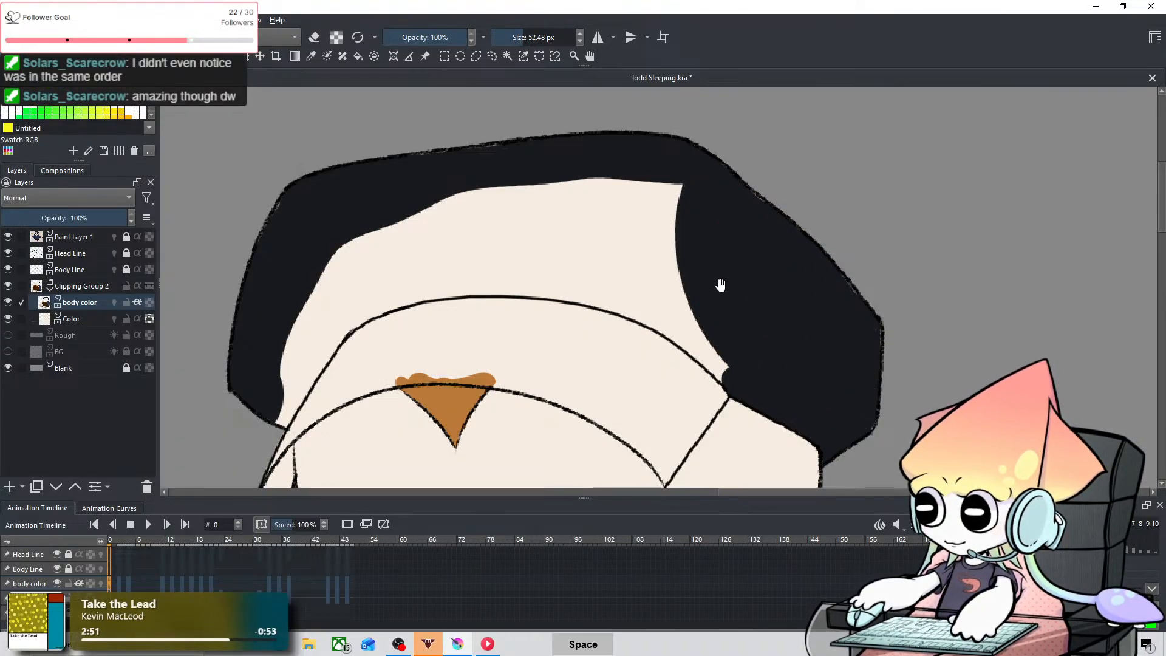
Step: Fill the rest of the cap's crown on frame 0 with near-black, from its left-hand corner down to the brim line
drag(721, 294, 787, 273)
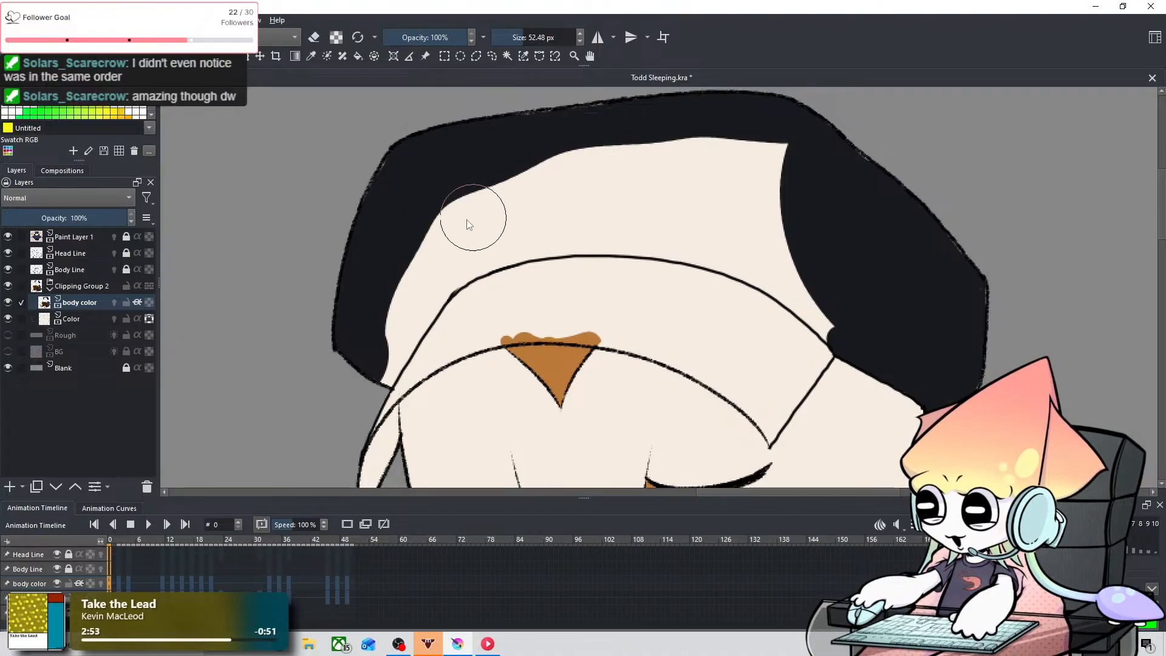
mouse_move(377, 339)
mouse_down()
mouse_move(477, 228)
mouse_move(358, 403)
mouse_up()
key(ctrl+z)
key(ctrl+z)
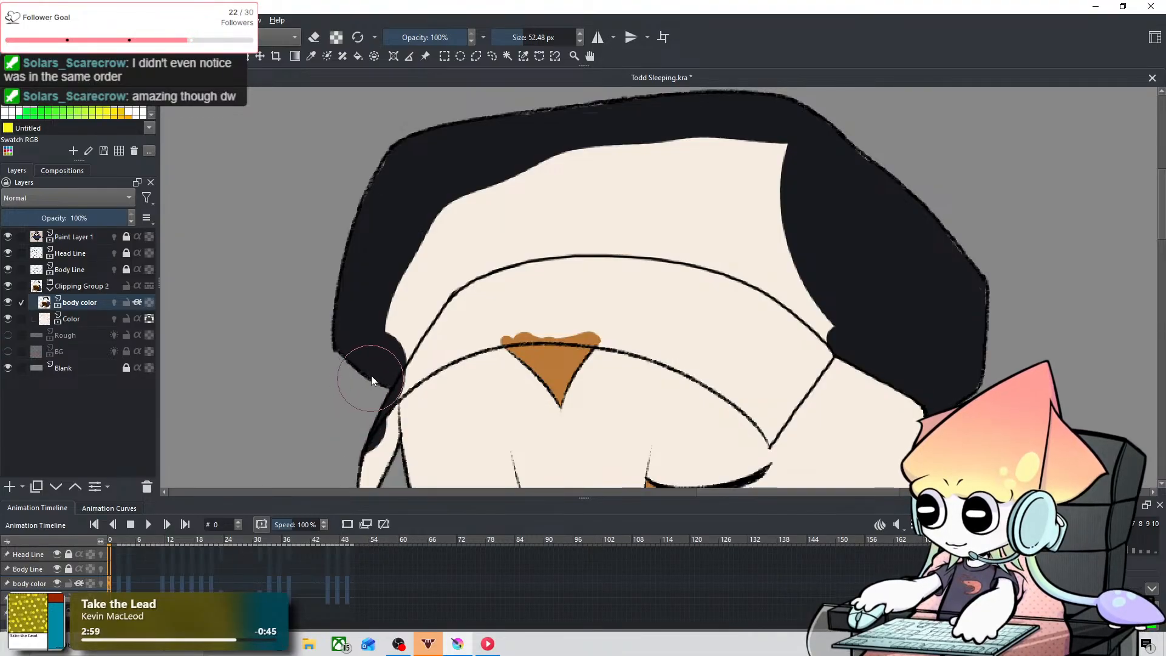
mouse_move(371, 375)
mouse_down()
mouse_move(544, 139)
mouse_move(420, 301)
mouse_move(488, 258)
mouse_move(722, 160)
mouse_move(601, 170)
mouse_move(728, 137)
mouse_move(696, 130)
mouse_move(822, 208)
mouse_move(596, 200)
mouse_move(837, 289)
mouse_move(503, 263)
mouse_up()
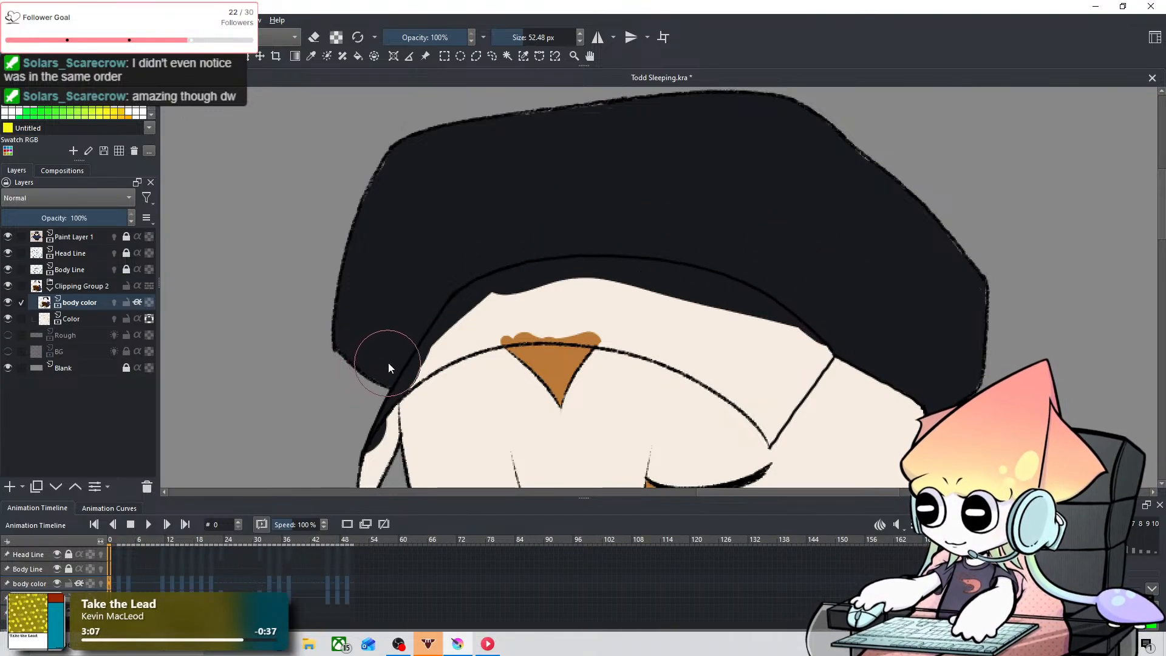
Step: Fill the left-hand part of the cap's brim near-black with a 25.25 px brush, covering the orange-brown overshoot above the forehead marking
drag(388, 362, 467, 304)
shift+drag(643, 208, 610, 208)
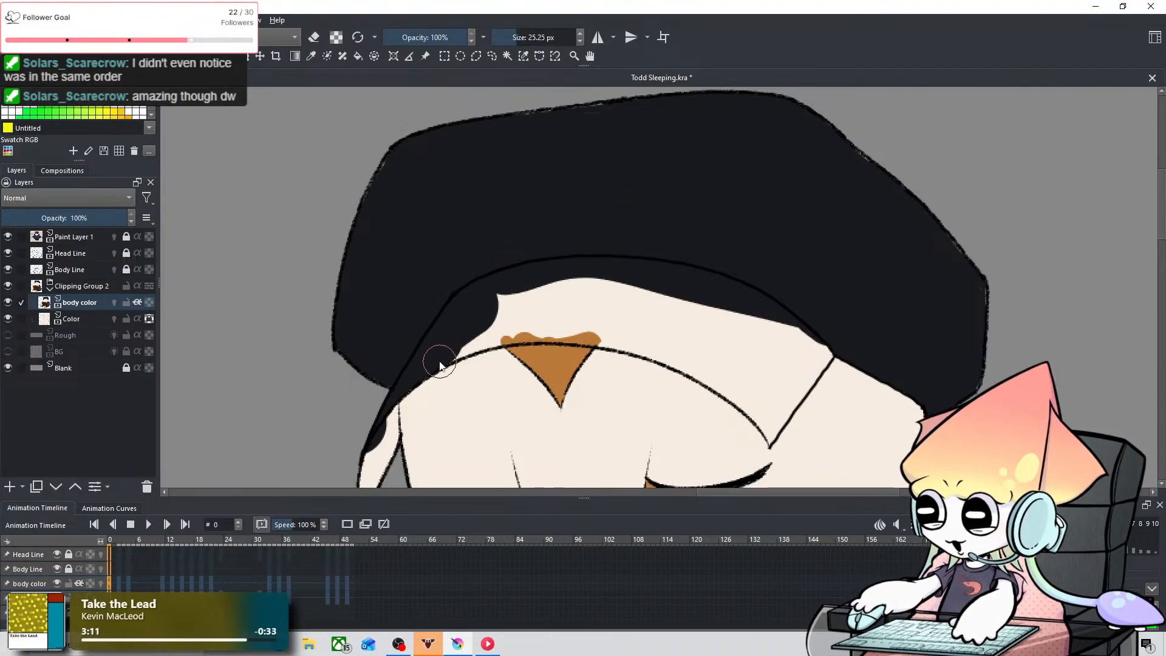
key(ctrl+z)
mouse_move(453, 348)
mouse_down()
mouse_move(503, 327)
mouse_move(501, 316)
mouse_move(491, 329)
mouse_up()
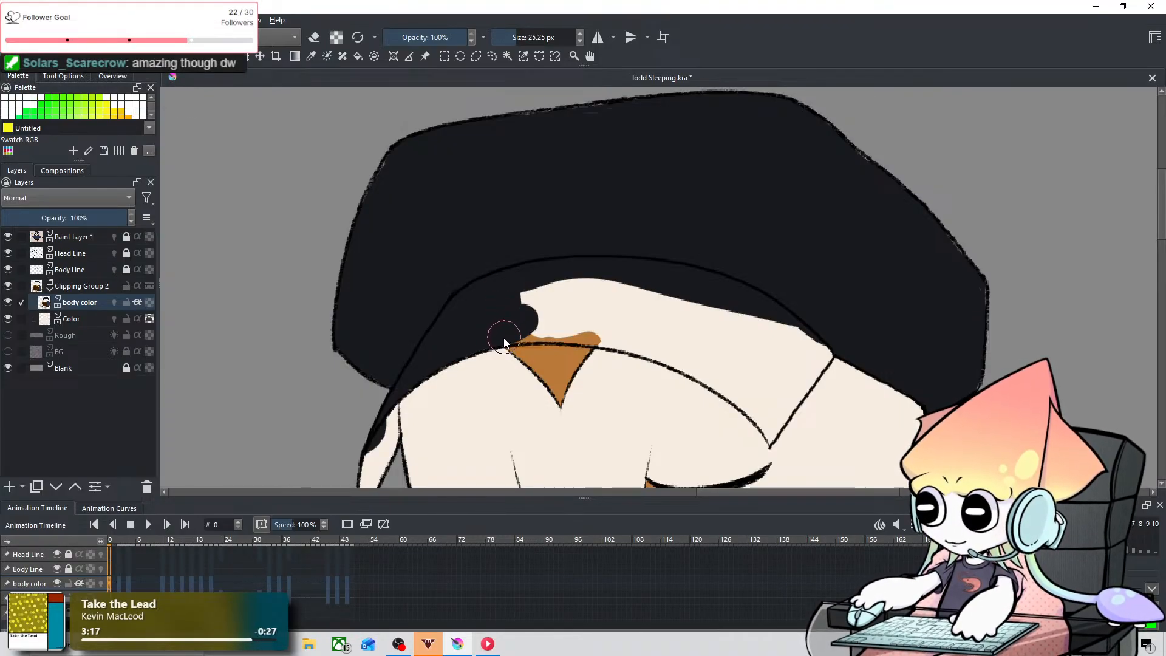
key(ctrl+z)
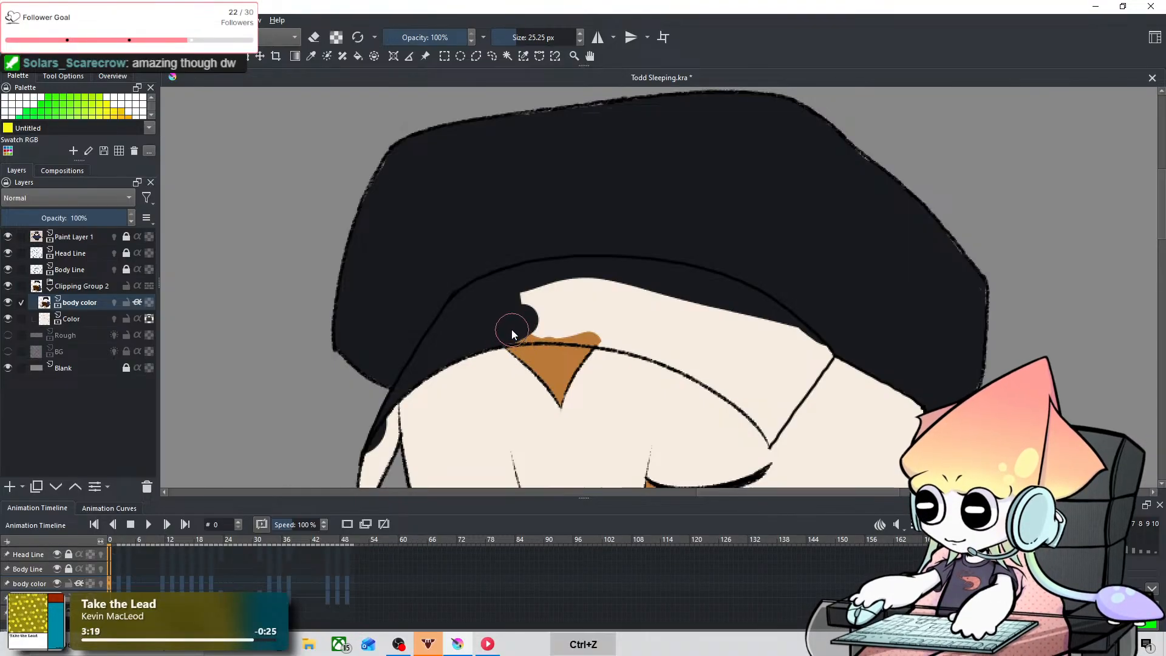
drag(518, 325, 533, 281)
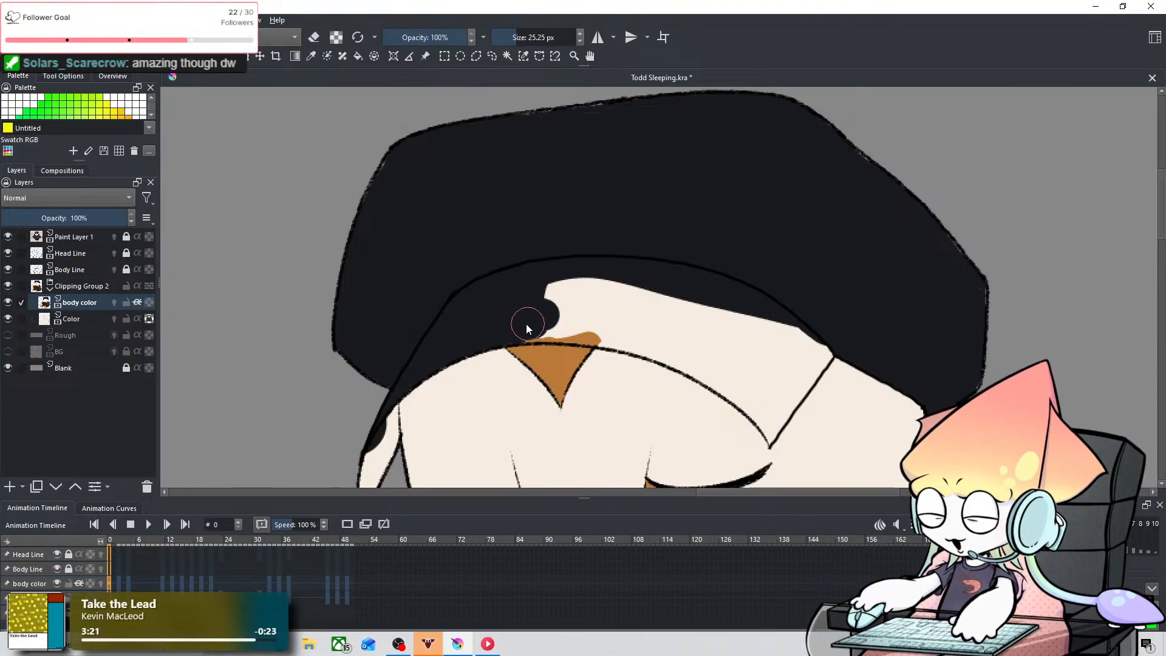
drag(527, 324, 518, 329)
Step: Paint near-black with the 25.25 px brush over the brim's middle on frame 0, covering the orange-brown overshoot above the forehead marking
key(space)
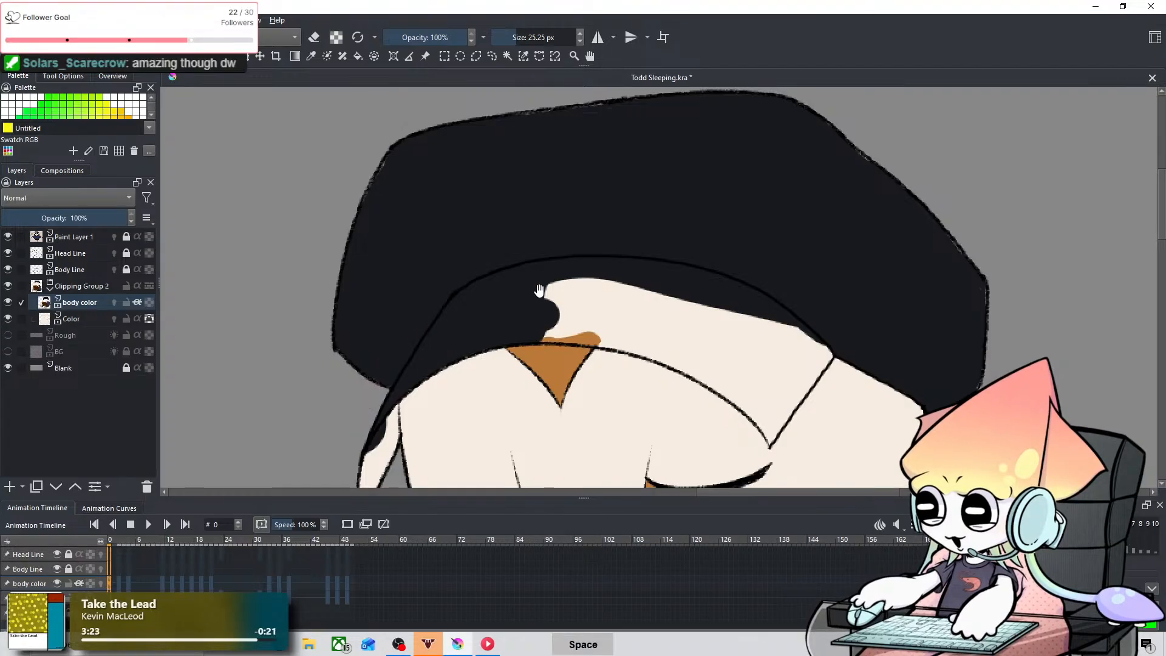
drag(540, 291, 512, 287)
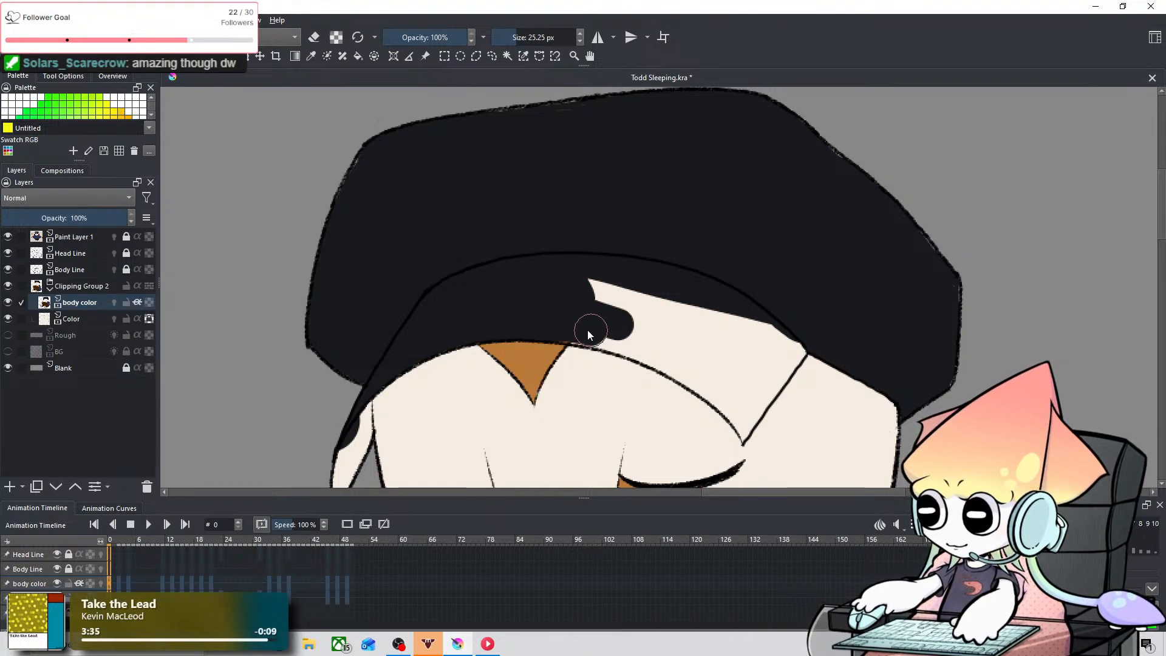
drag(578, 329, 599, 329)
Step: Fill the right-hand part of the cap's brim on frame 0 near-black, up to the crown line and the brim's upper right corner
key(space)
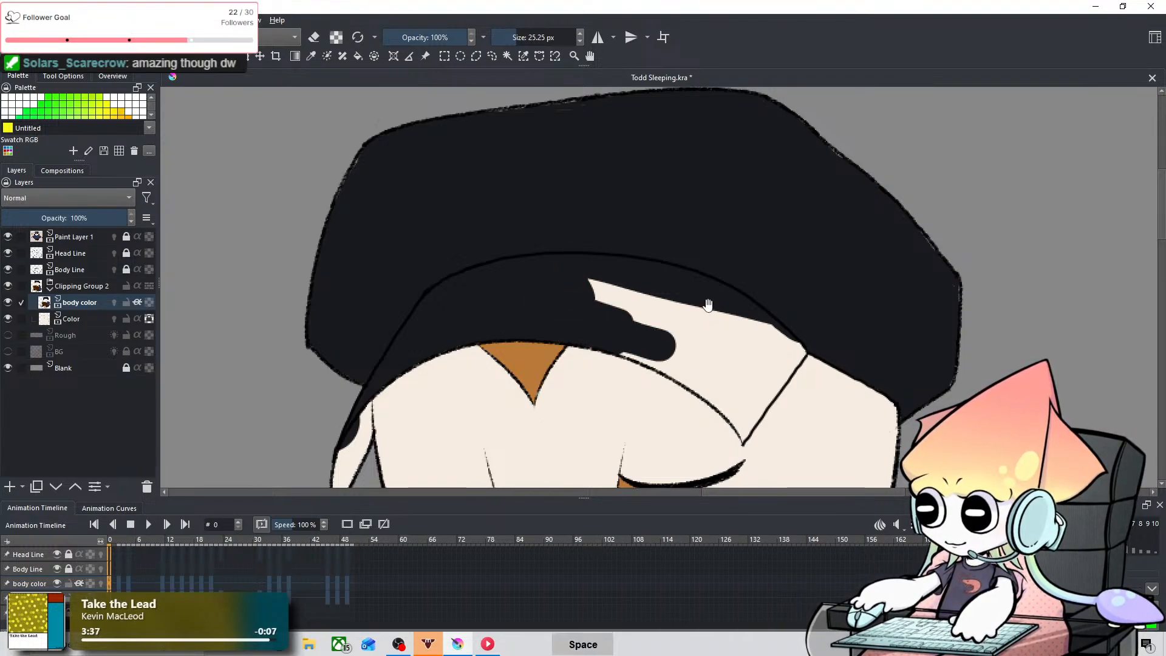
drag(708, 305, 479, 256)
mouse_move(355, 221)
mouse_down()
mouse_move(416, 283)
mouse_move(392, 263)
mouse_move(415, 265)
mouse_move(452, 297)
mouse_move(412, 245)
mouse_move(511, 326)
mouse_move(434, 286)
mouse_move(461, 312)
mouse_move(433, 303)
mouse_move(487, 328)
mouse_up()
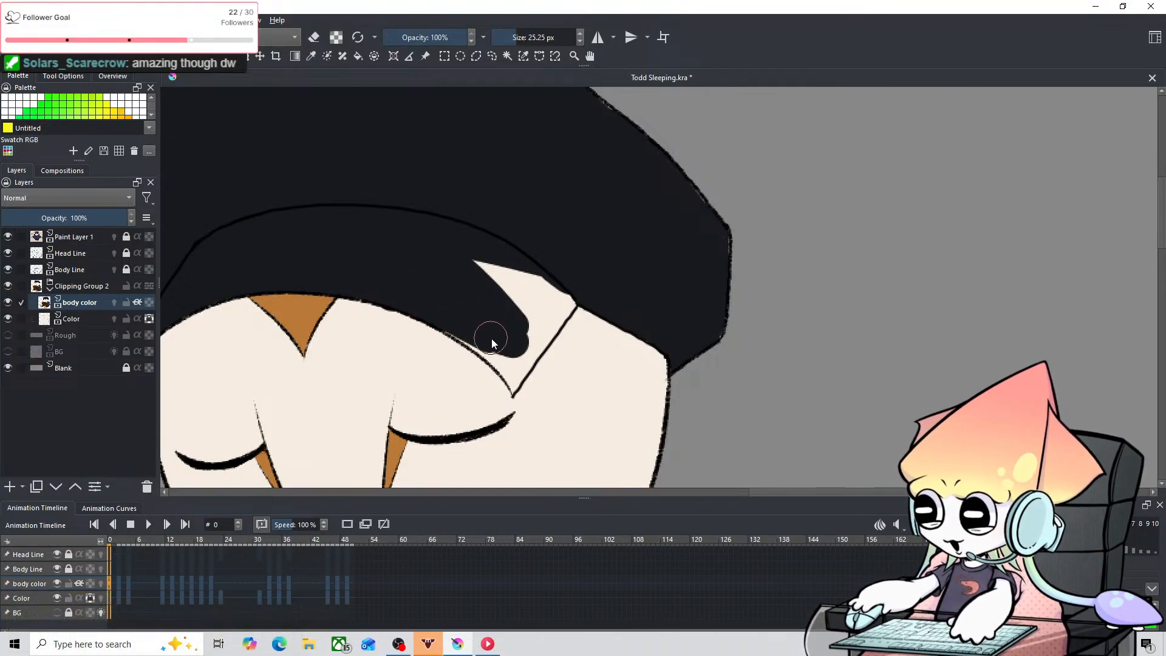
key(ctrl+z)
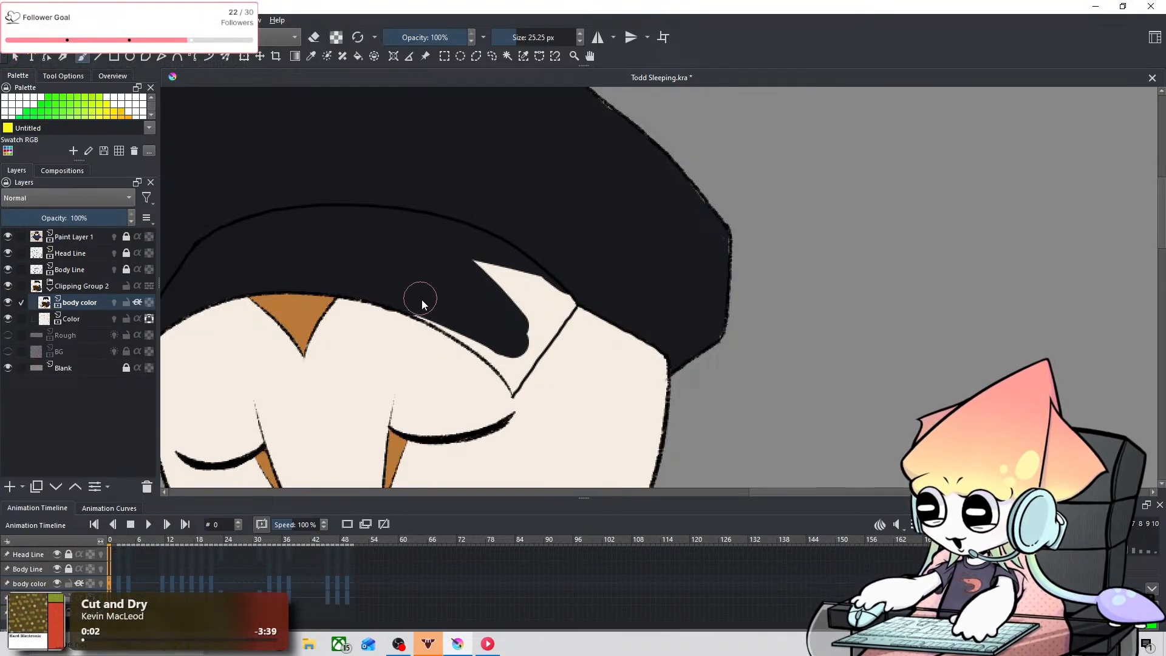
drag(423, 302, 501, 345)
key(ctrl+z)
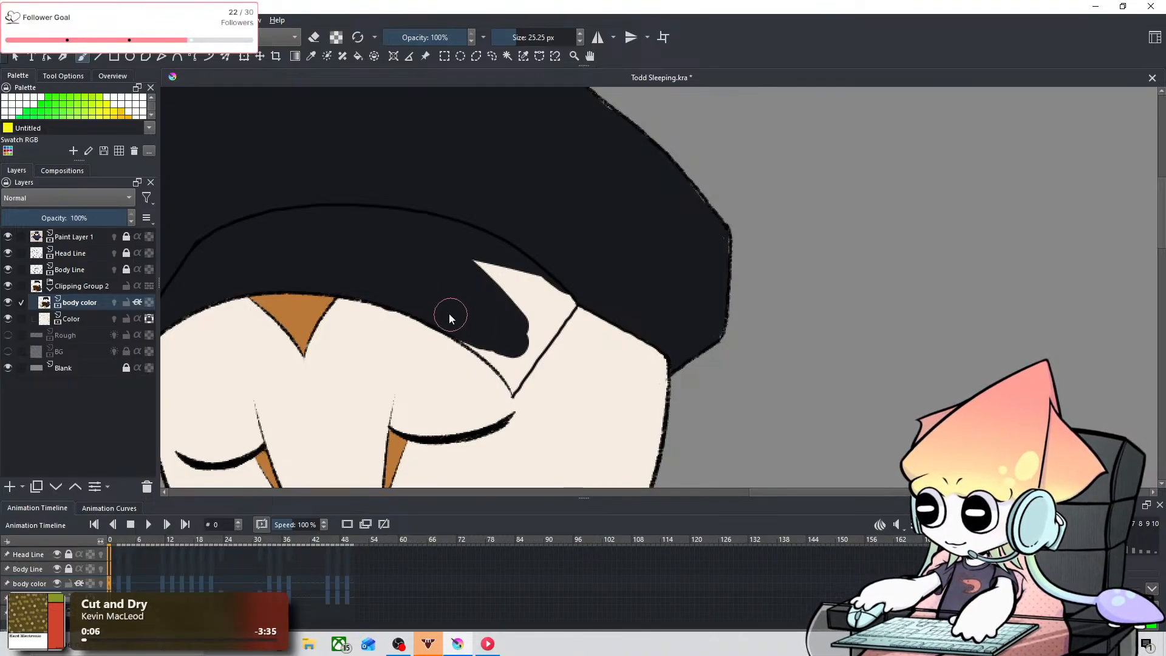
key(ctrl+z)
drag(510, 304, 492, 250)
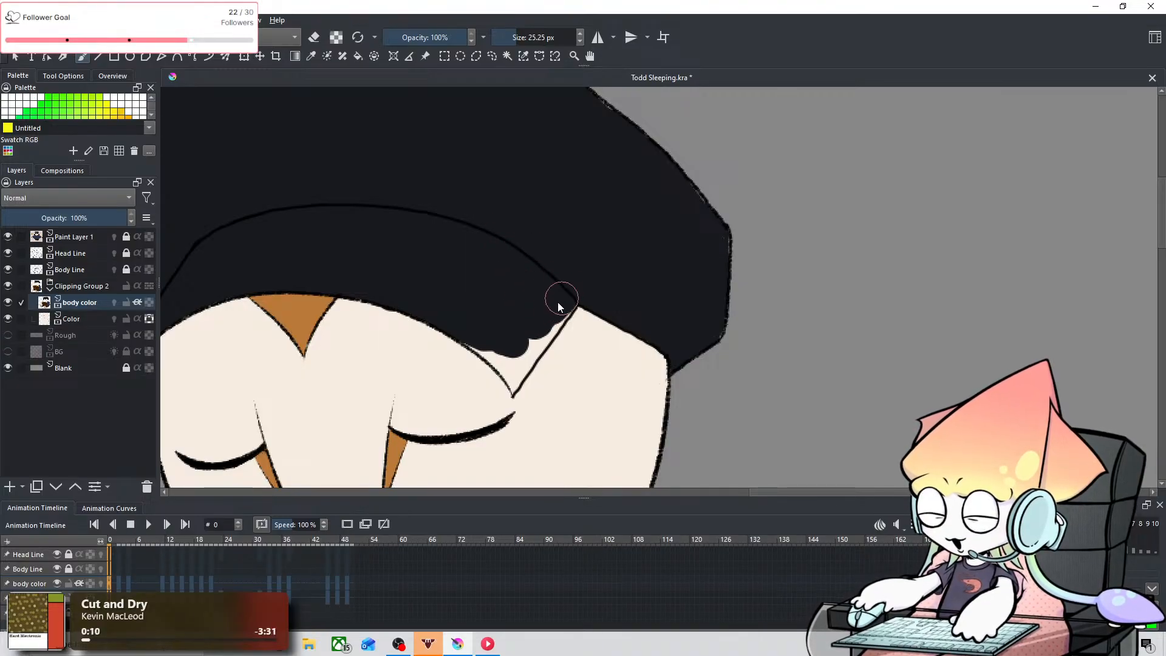
drag(560, 299, 525, 302)
Step: Fill the brim's pointed lower right corner near-black on frame 0 with smaller brushes, between 4.74 and 8.62 px
drag(469, 343, 513, 385)
key(ctrl+z)
key(ctrl+z)
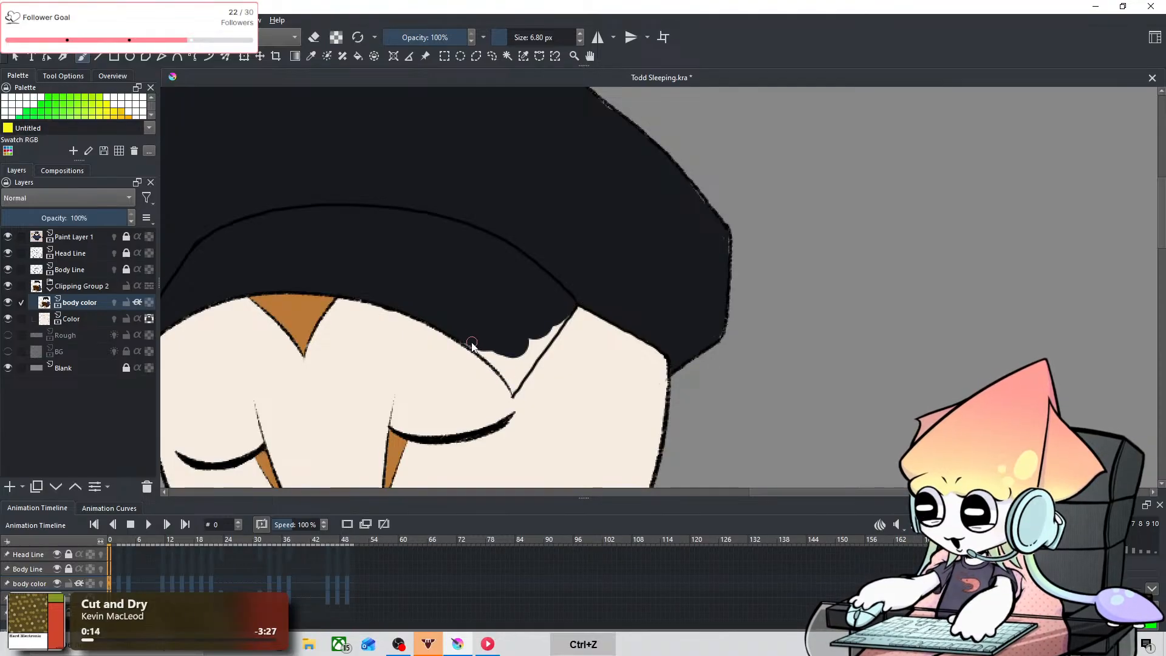
mouse_move(468, 341)
mouse_down()
mouse_move(510, 381)
mouse_move(521, 345)
mouse_up()
key(ctrl+z)
key(ctrl+z)
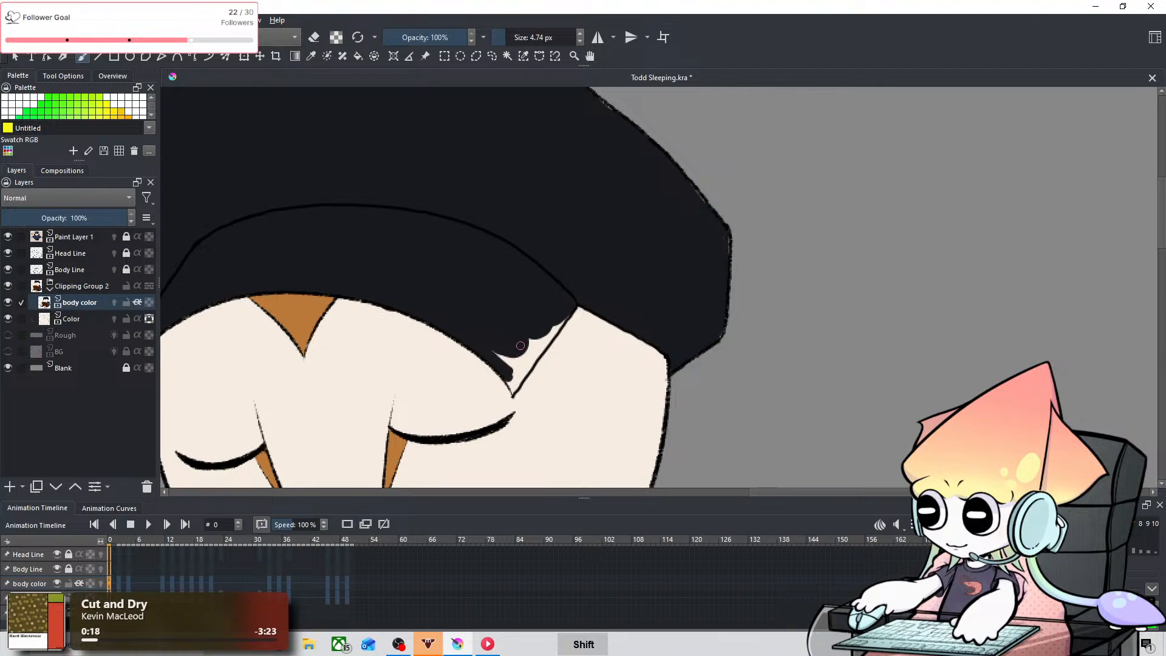
mouse_move(515, 391)
mouse_down()
mouse_move(502, 369)
mouse_move(514, 388)
mouse_move(535, 349)
mouse_move(518, 387)
mouse_move(546, 341)
mouse_move(515, 374)
mouse_move(518, 345)
mouse_move(493, 348)
mouse_move(528, 372)
mouse_up()
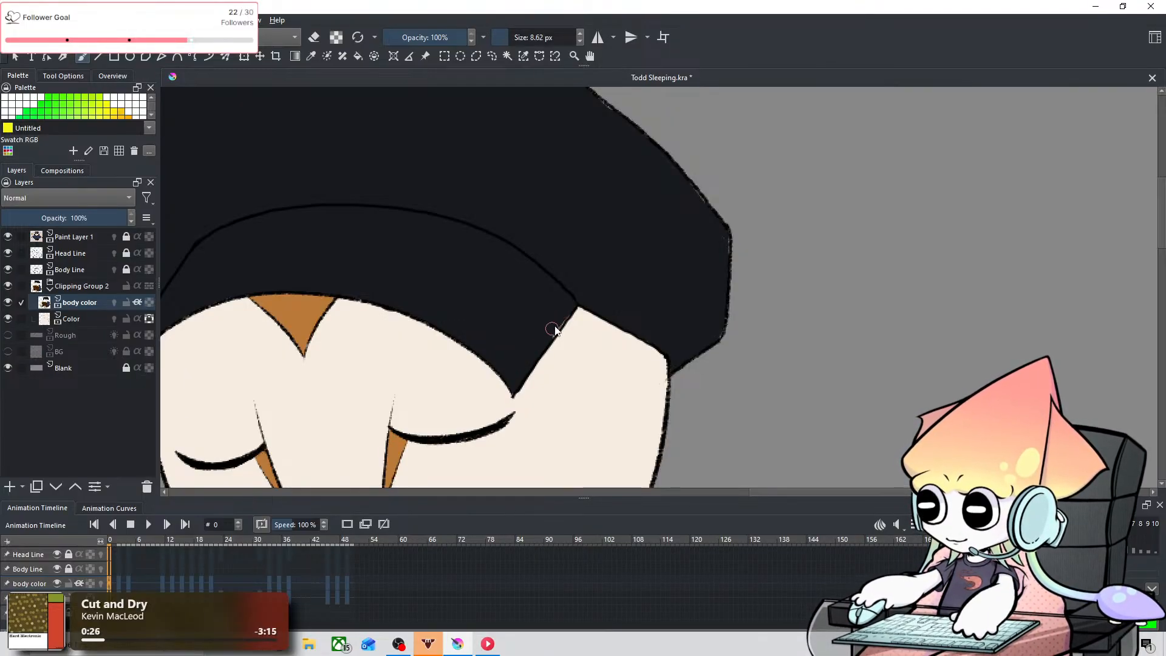
Step: Mix the darker navy #0d0f1b and paint a first coat over the cap's hanging side flap on frame 0
drag(534, 288, 666, 236)
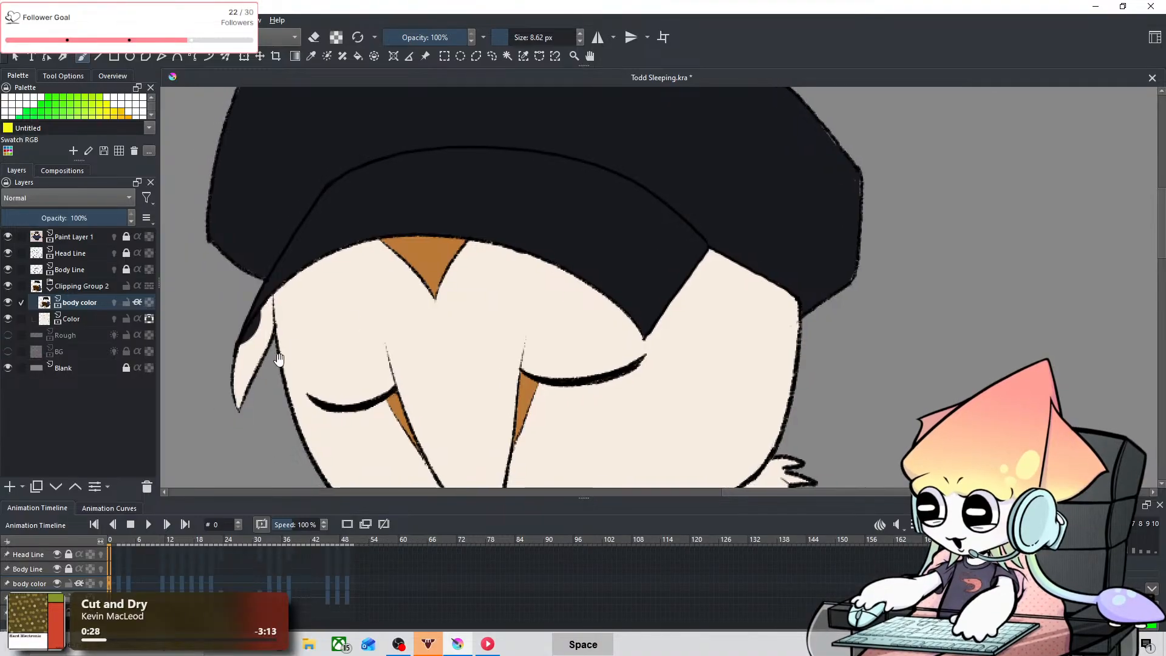
drag(285, 359, 487, 341)
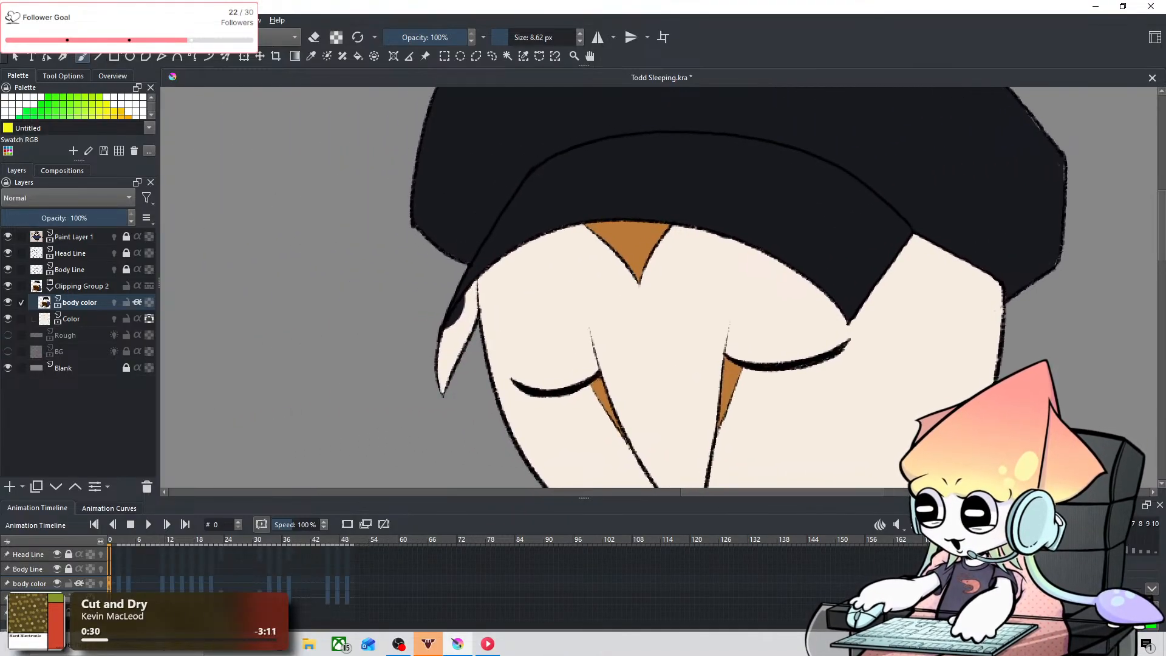
click(131, 37)
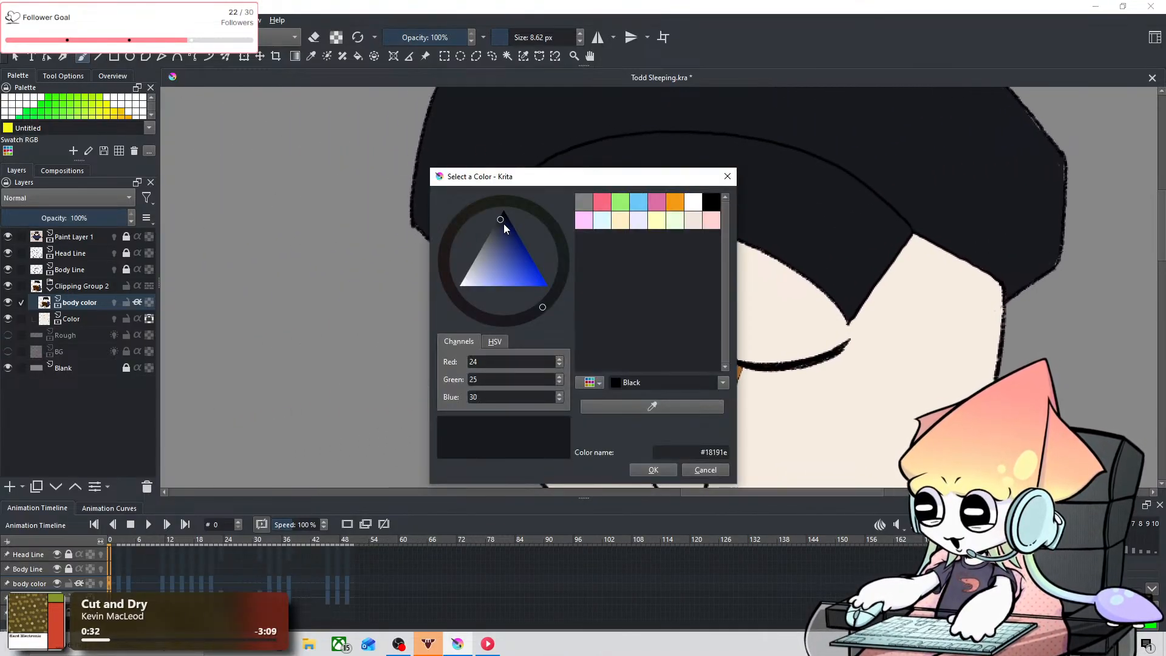
drag(504, 223, 504, 219)
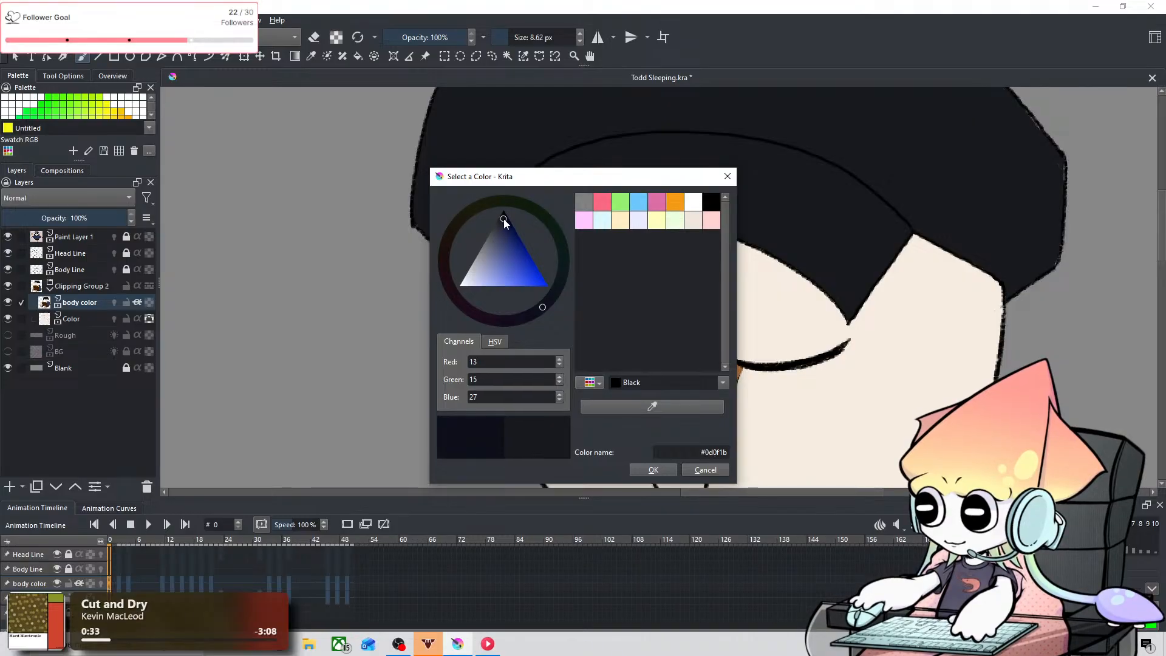
click(655, 468)
mouse_move(480, 291)
mouse_down()
mouse_move(450, 362)
mouse_move(465, 312)
mouse_move(467, 340)
mouse_up()
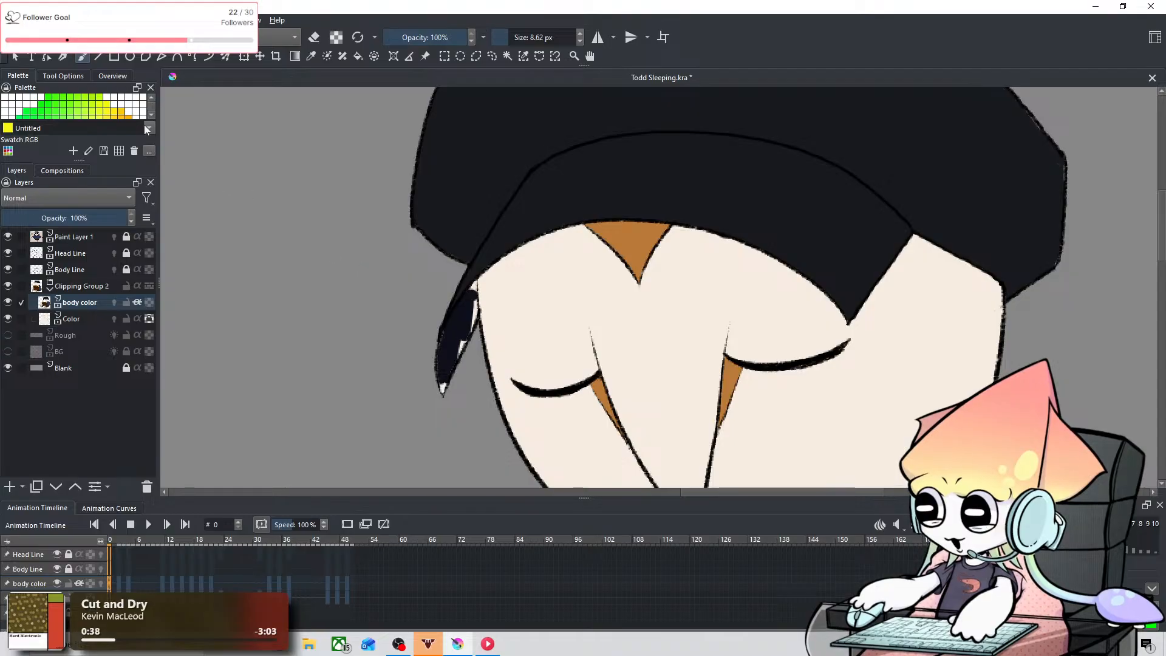
Step: Recheck the brush color and fill the whole side flap on frame 0 dark navy, reducing the brush to 2.47 px for its upper edge
click(173, 78)
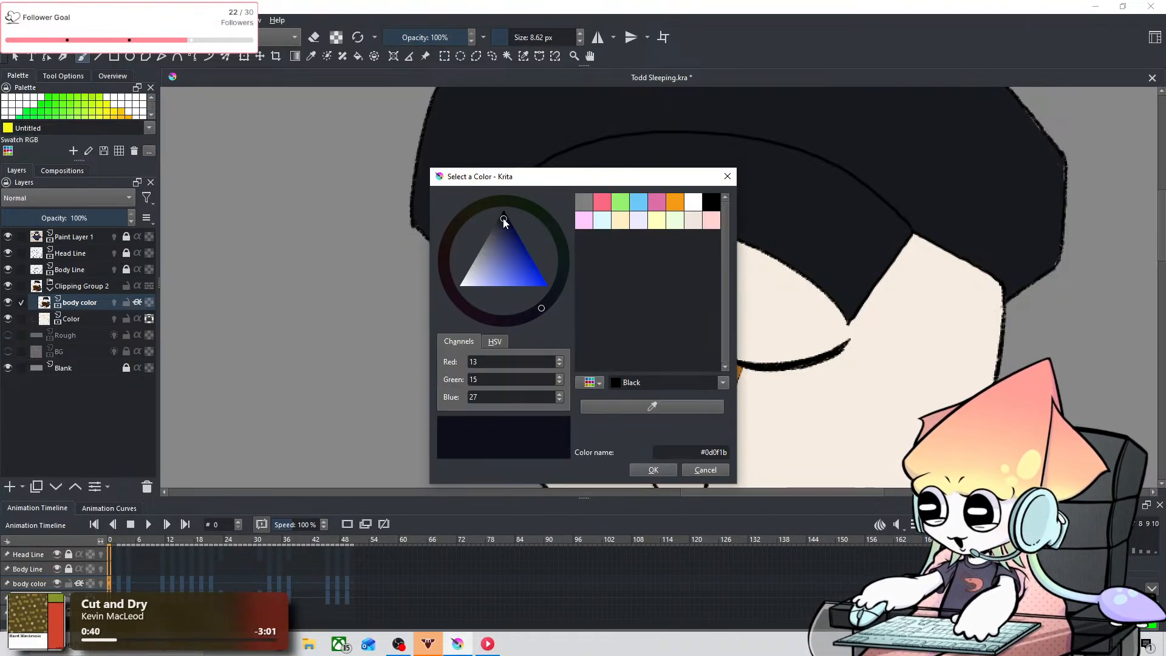
click(635, 468)
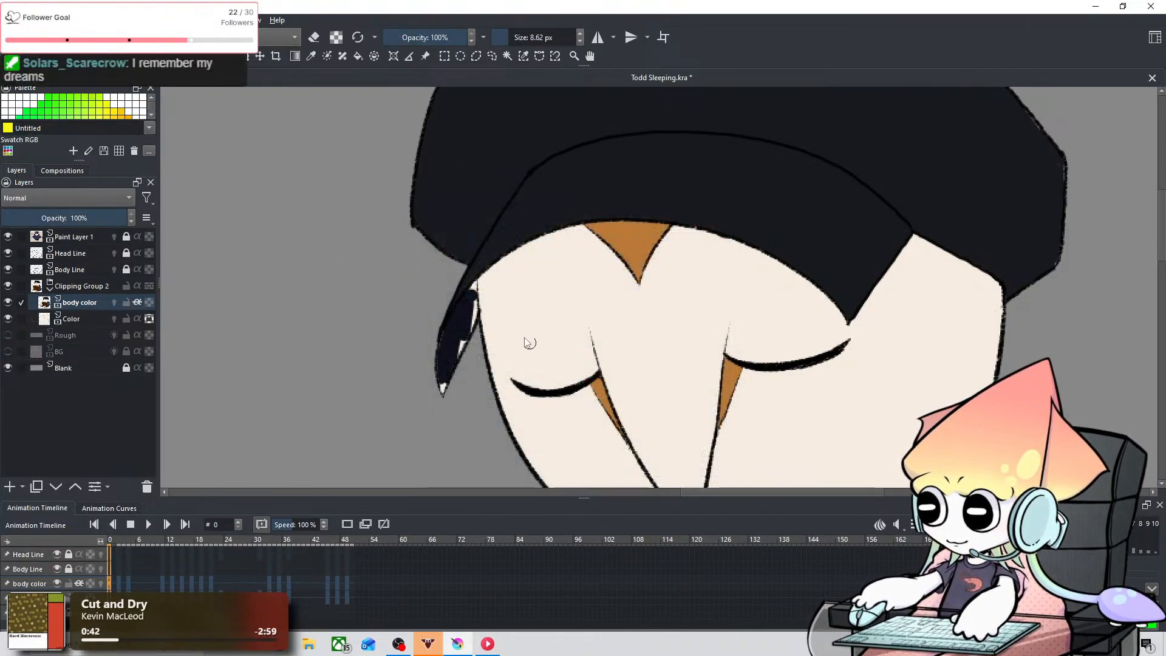
drag(477, 286, 455, 325)
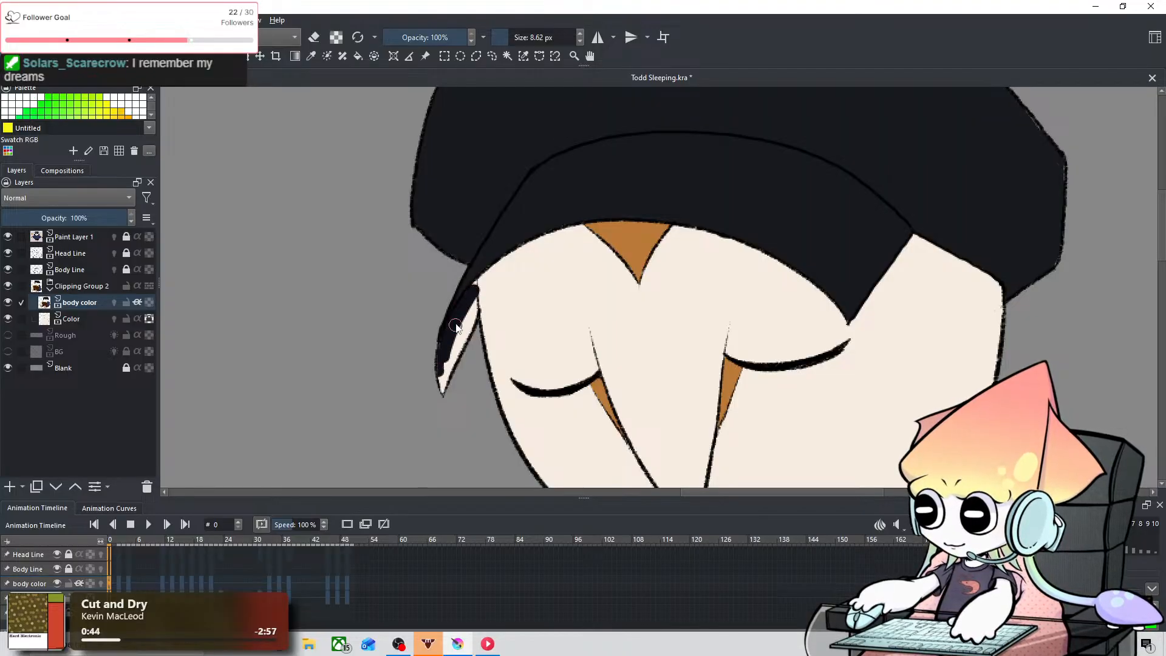
key(ctrl+shift+z)
key(ctrl+plus)
key(ctrl+plus)
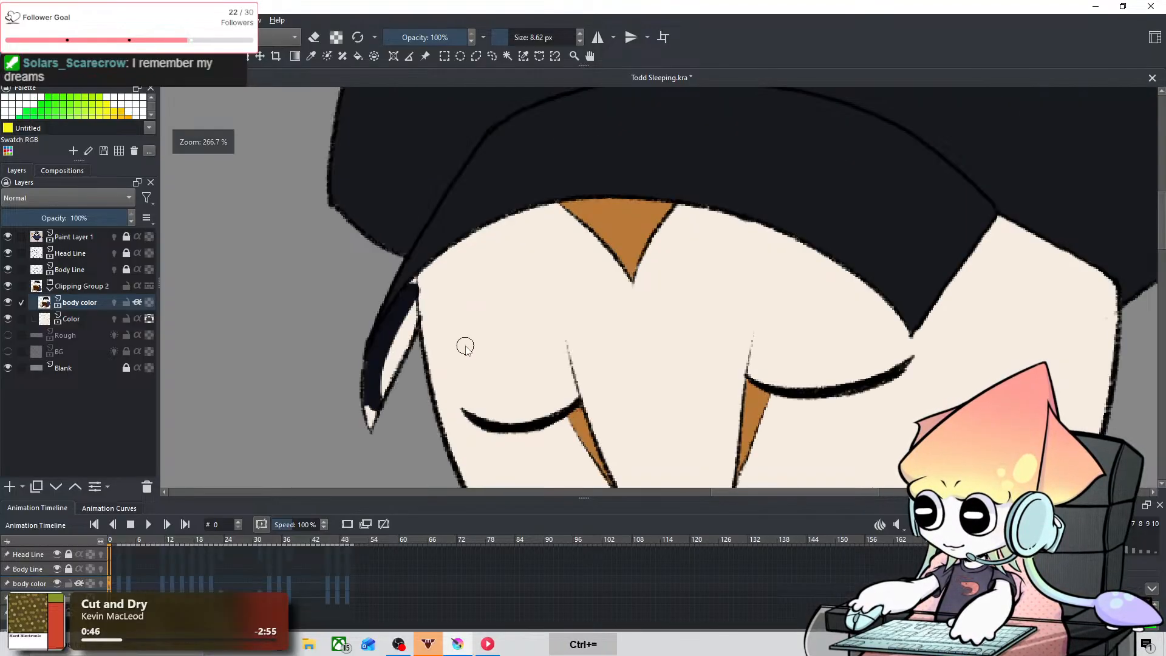
key(space)
drag(432, 320, 531, 265)
mouse_move(332, 365)
mouse_down()
mouse_move(348, 408)
mouse_move(337, 407)
mouse_move(345, 353)
mouse_move(384, 298)
mouse_move(363, 274)
mouse_move(368, 299)
mouse_move(379, 254)
mouse_move(383, 282)
mouse_up()
key(shift)
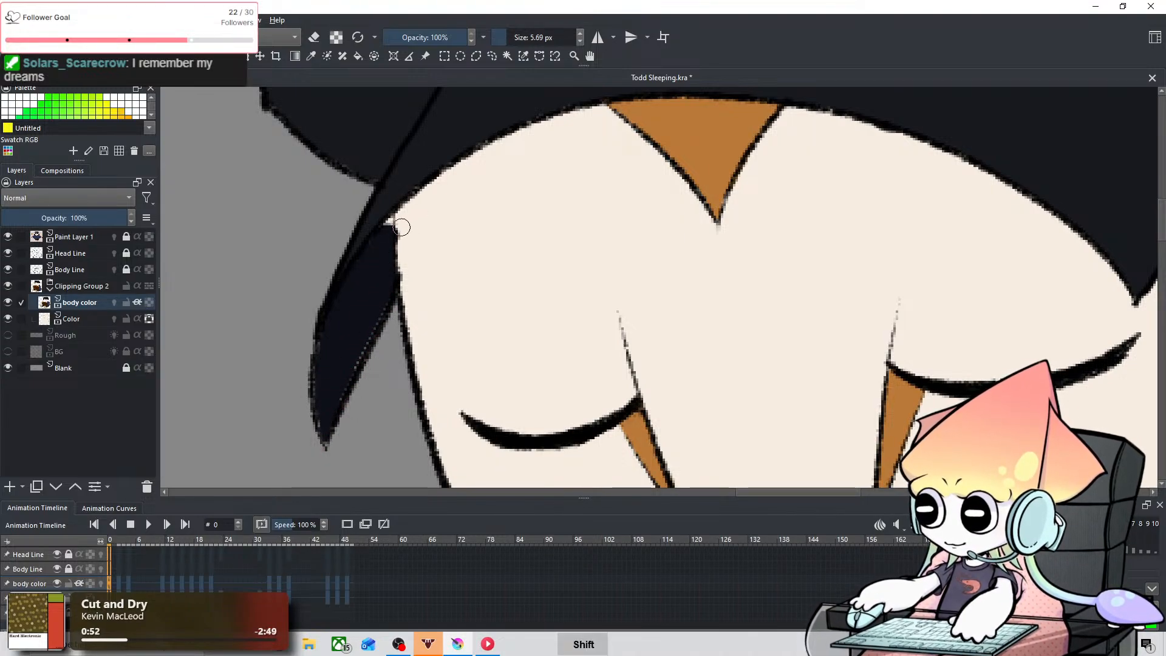
mouse_move(386, 240)
mouse_down()
mouse_move(375, 245)
mouse_move(392, 254)
mouse_up()
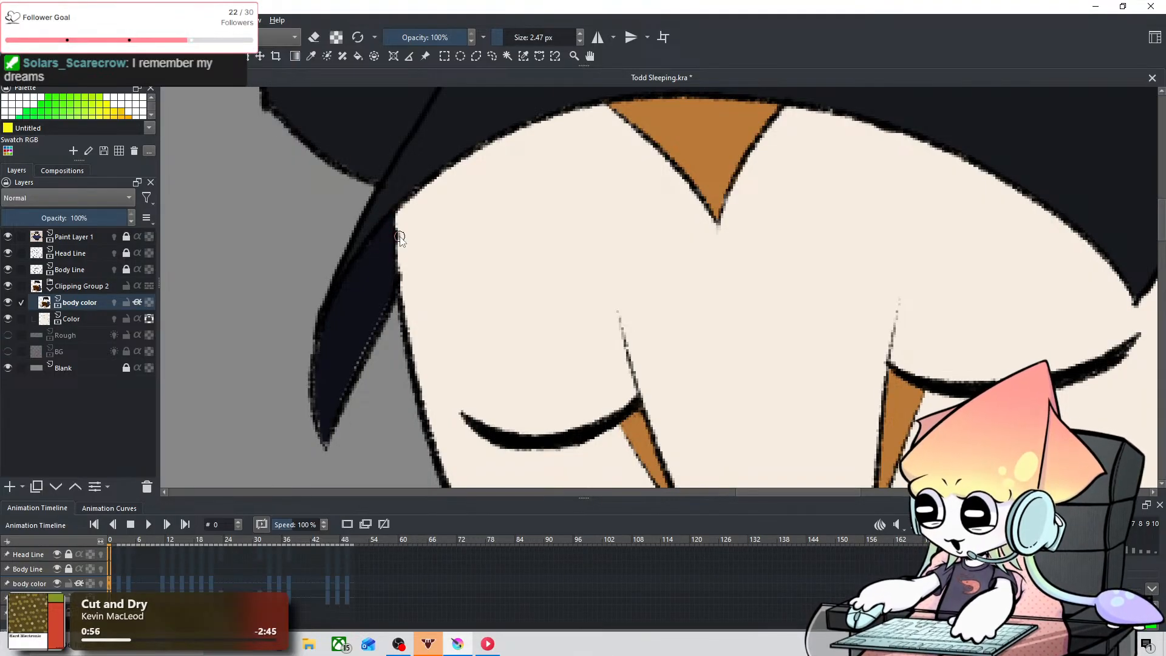
Step: Go to frame 2 of the body color layer and paint the cap's side flap dark navy with a 15.57 px brush
scroll(816, 323, down, 5)
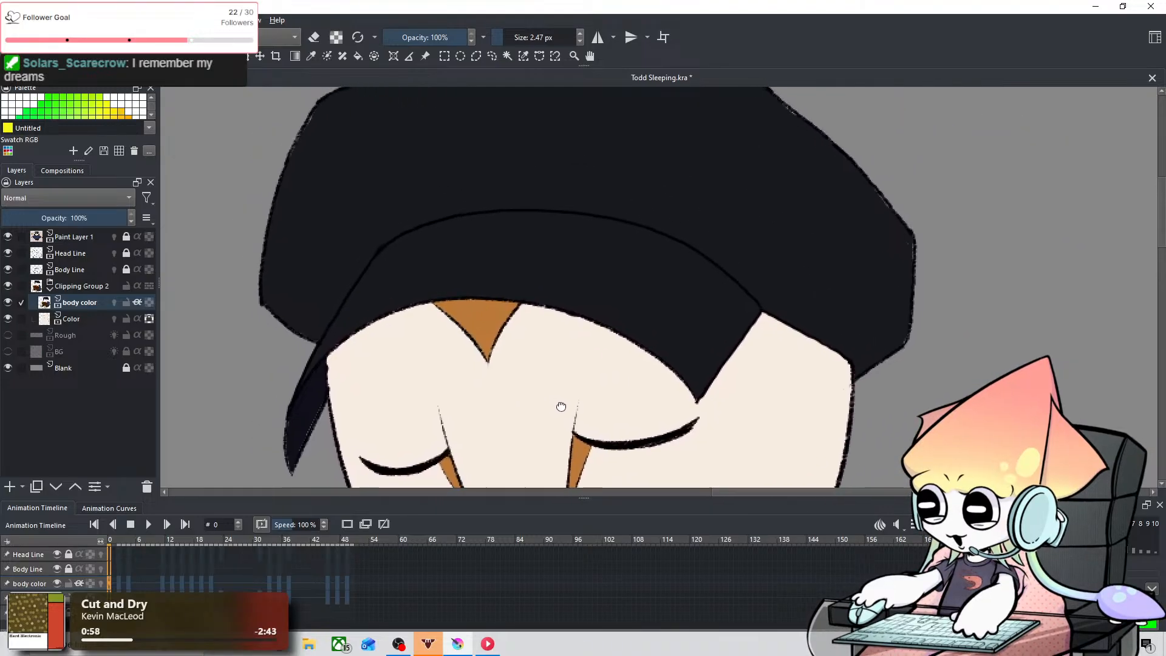
drag(668, 410, 632, 368)
scroll(387, 568, up, 2)
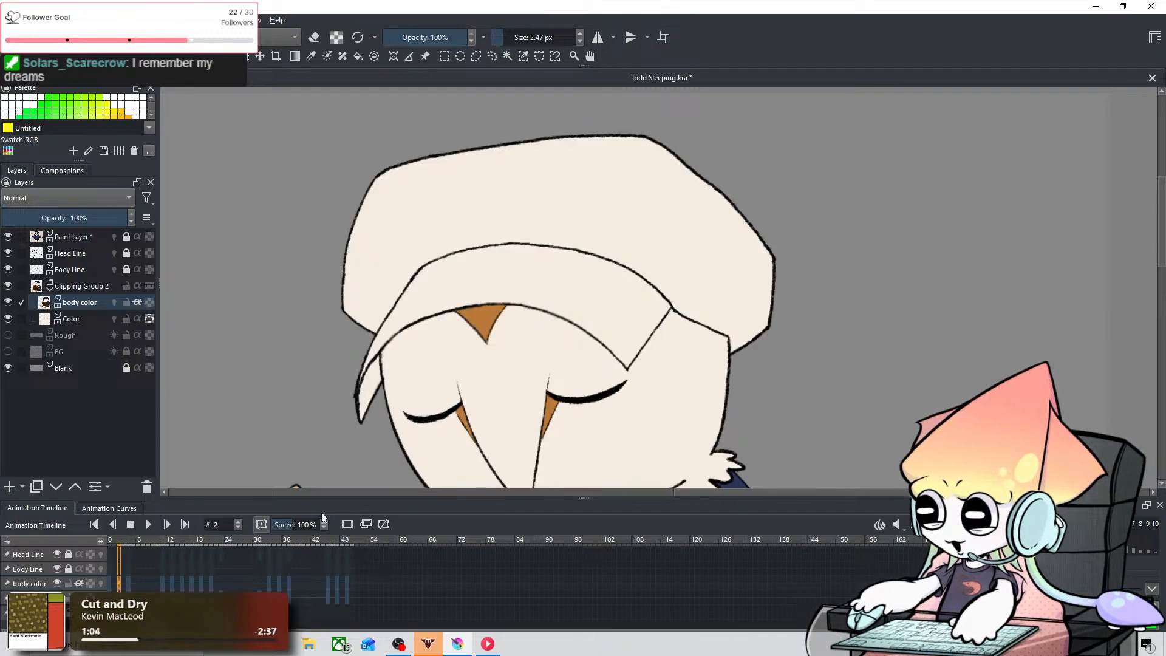
scroll(332, 427, up, 3)
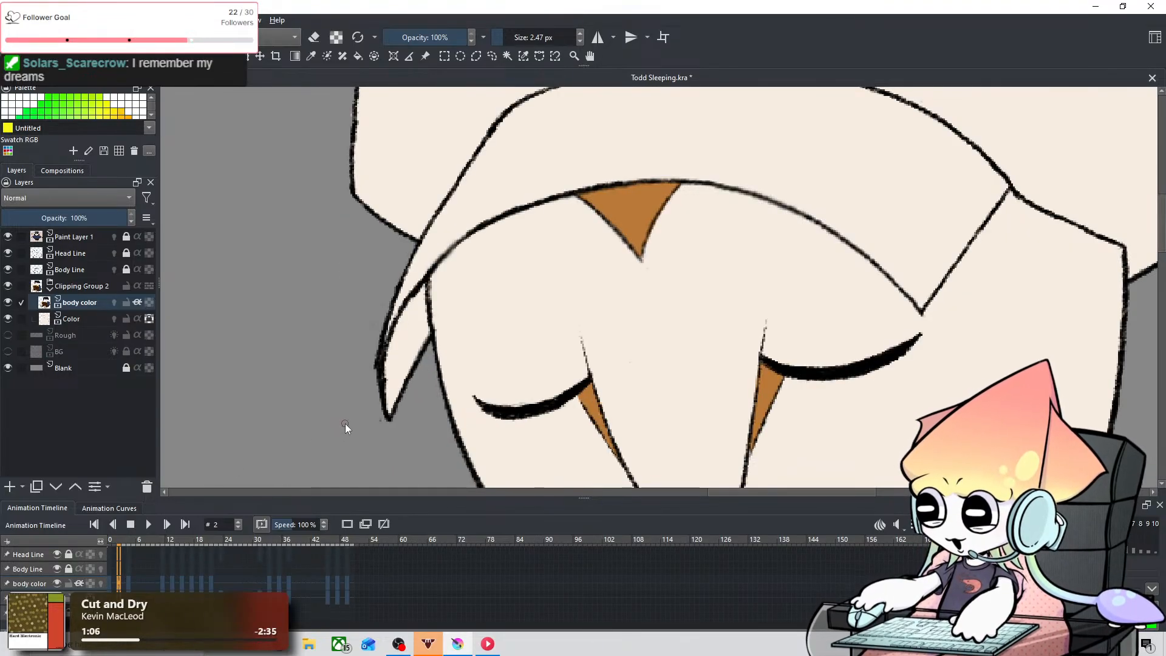
key(shift)
drag(437, 310, 460, 272)
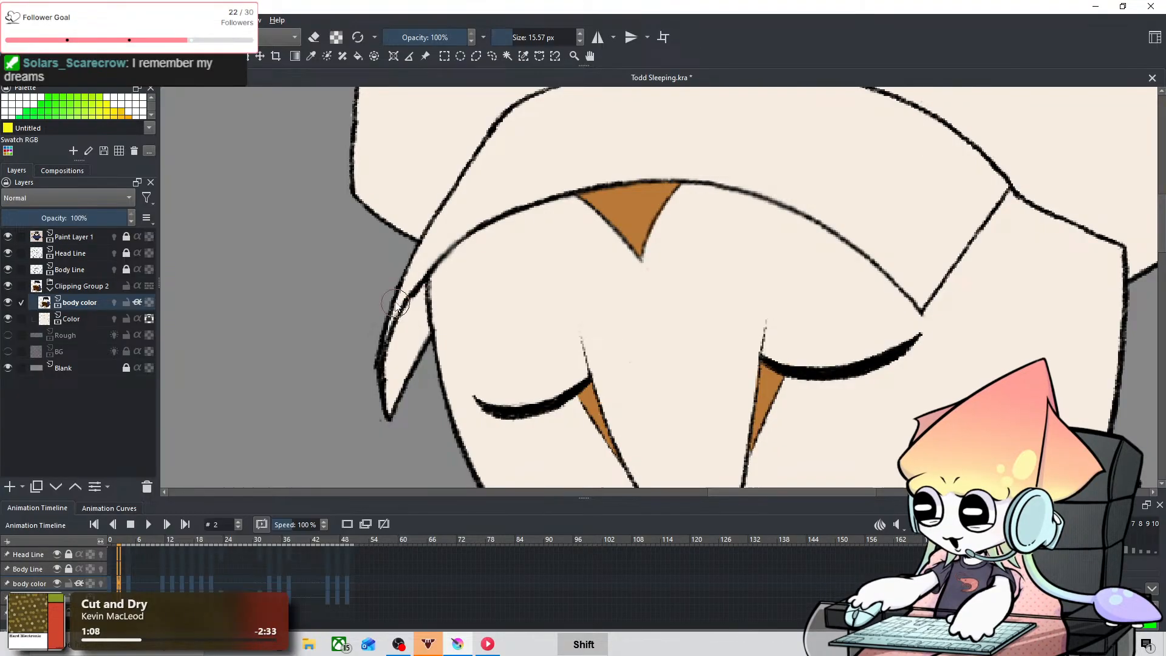
mouse_move(401, 335)
mouse_down()
mouse_move(409, 294)
mouse_move(416, 326)
mouse_up()
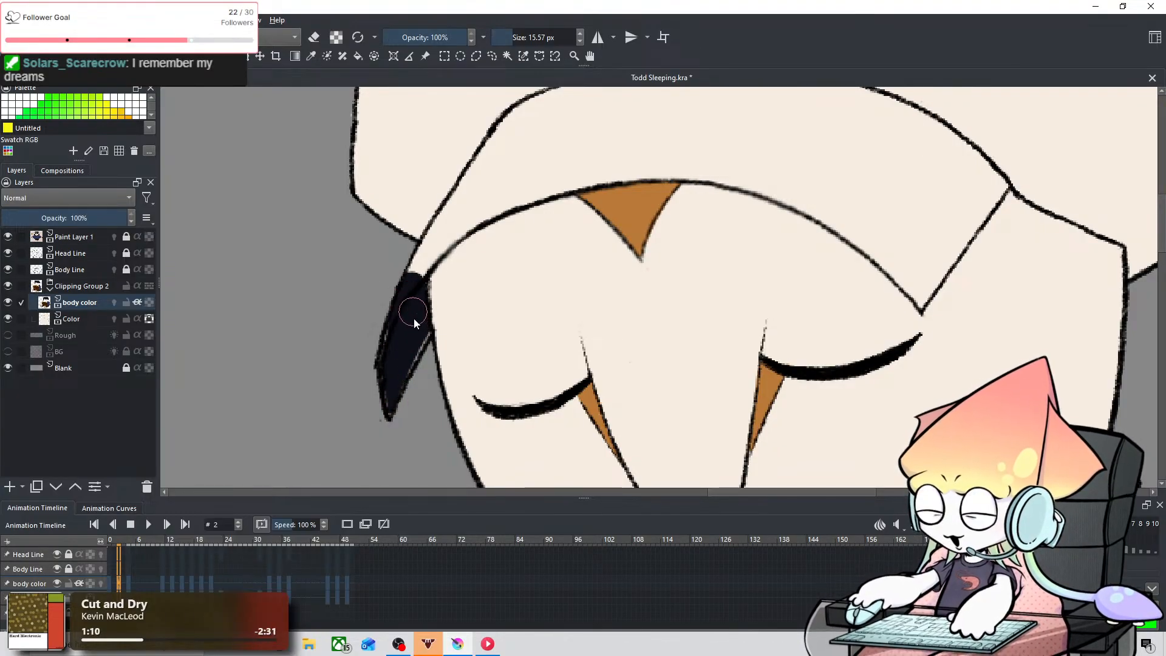
Step: Sample the cap's near-black on frame 0, return to frame 2 and paint the brim's narrow tip beside the navy flap
click(110, 583)
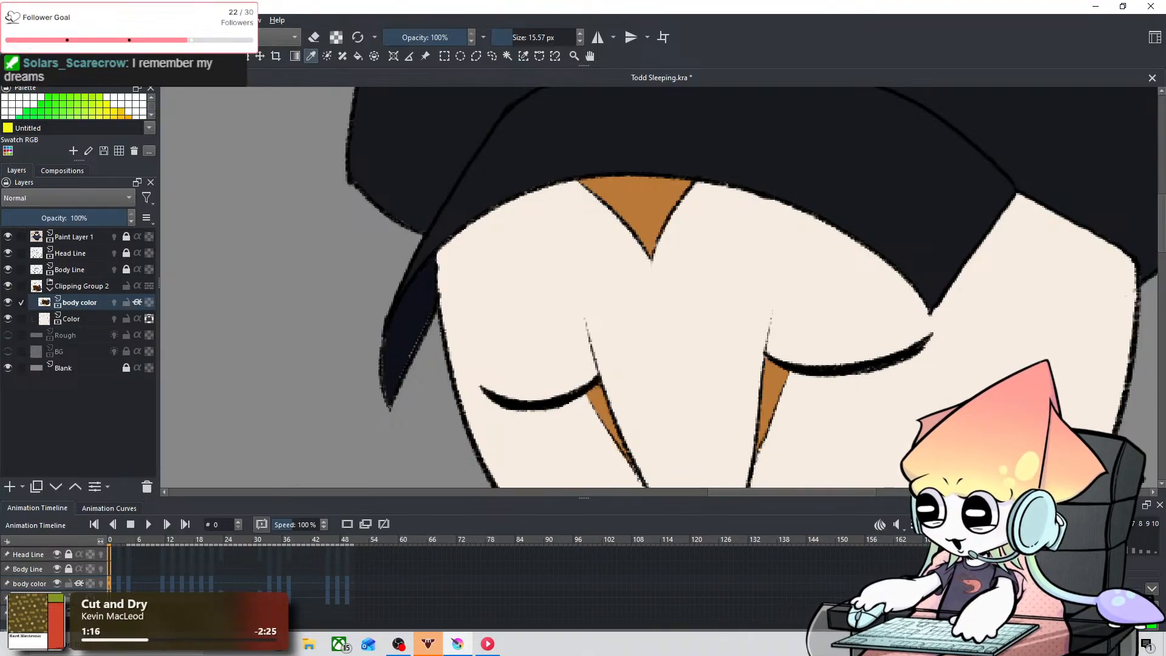
click(121, 577)
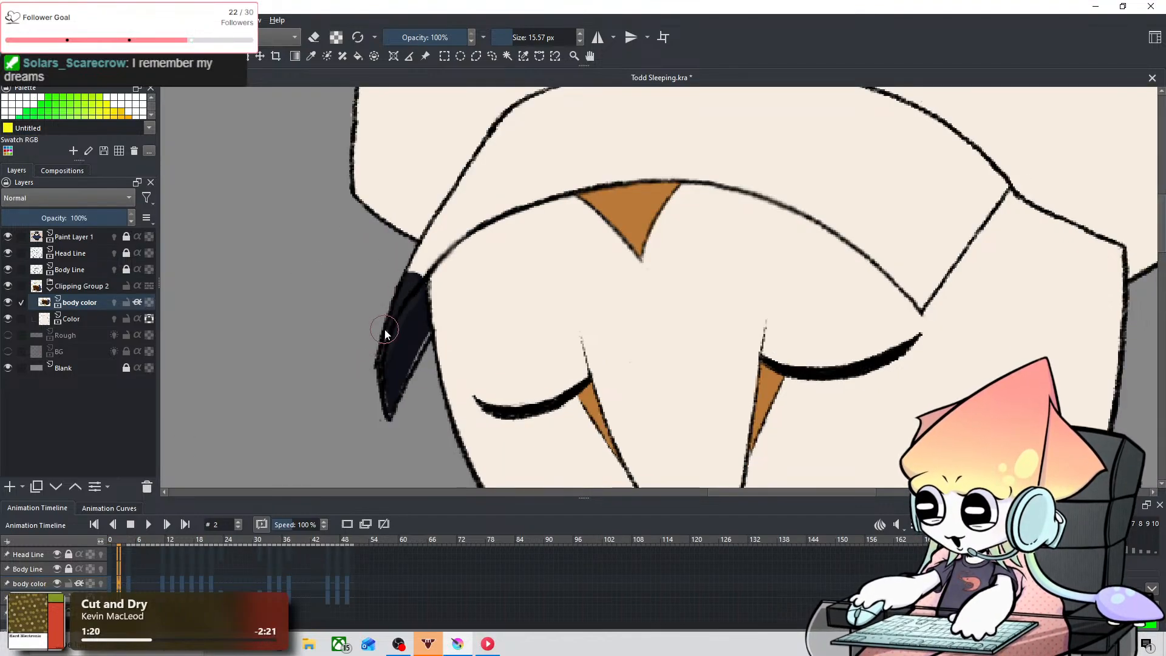
key(ctrl+z)
mouse_move(366, 365)
mouse_down()
mouse_move(387, 290)
mouse_move(368, 337)
mouse_move(416, 256)
mouse_move(393, 278)
mouse_up()
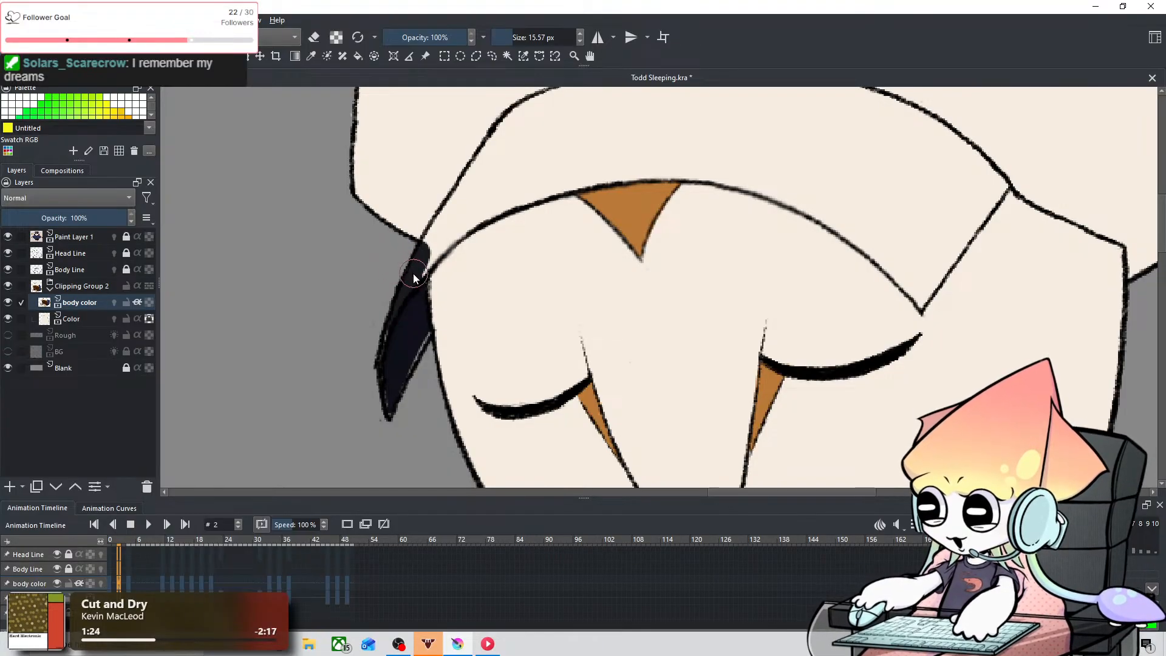
mouse_move(408, 278)
mouse_down()
mouse_move(420, 242)
mouse_move(433, 254)
mouse_move(457, 217)
mouse_up()
Step: Paint a near-black band on frame 2 along the brim's lower outline, from its left tip over the forehead marking towards the right corner
key(space)
drag(503, 164, 296, 326)
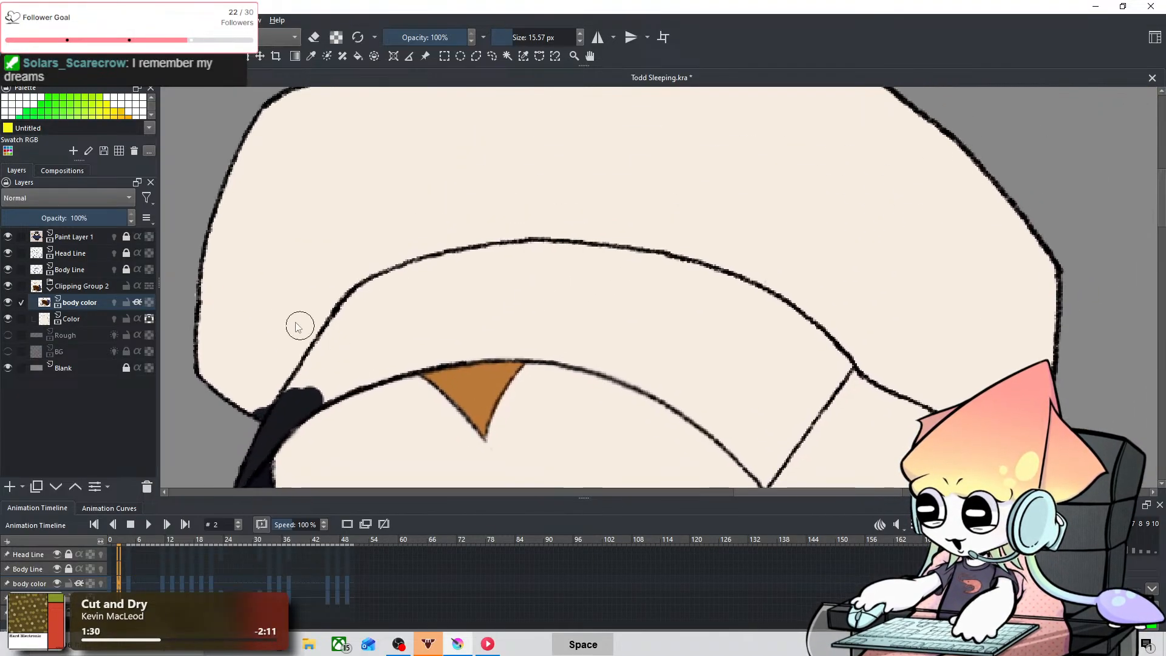
key(space)
drag(458, 274, 393, 128)
drag(221, 274, 408, 184)
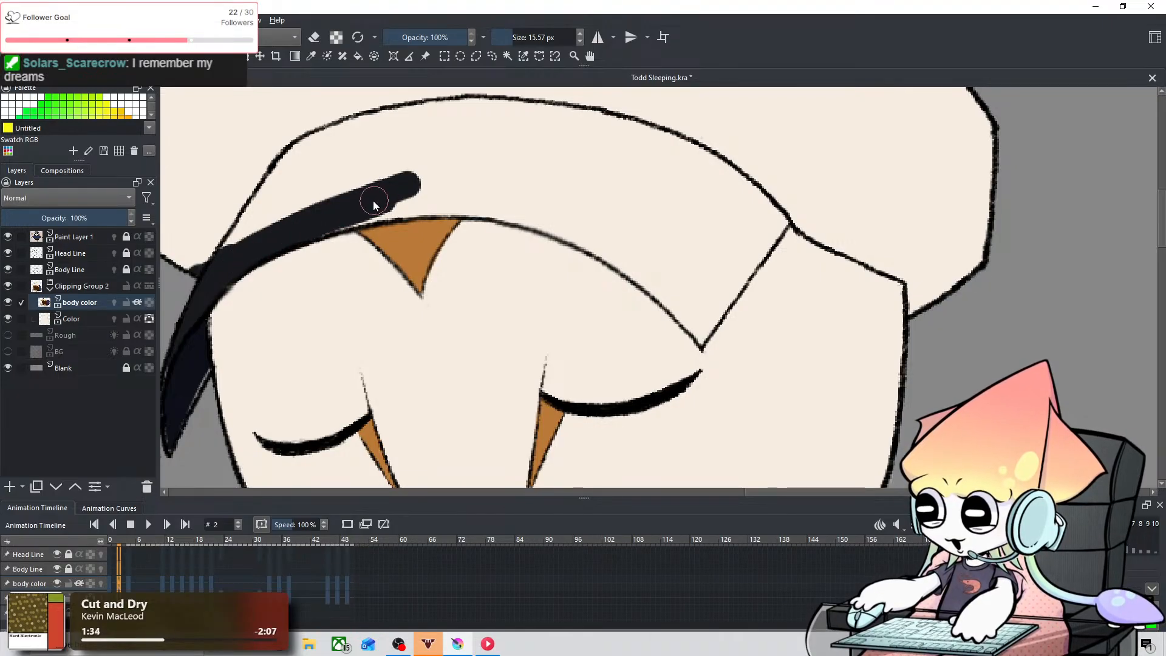
drag(333, 218, 322, 223)
mouse_move(403, 210)
mouse_down()
mouse_move(549, 195)
mouse_move(492, 188)
mouse_move(604, 251)
mouse_move(661, 263)
mouse_move(682, 293)
mouse_move(644, 286)
mouse_up()
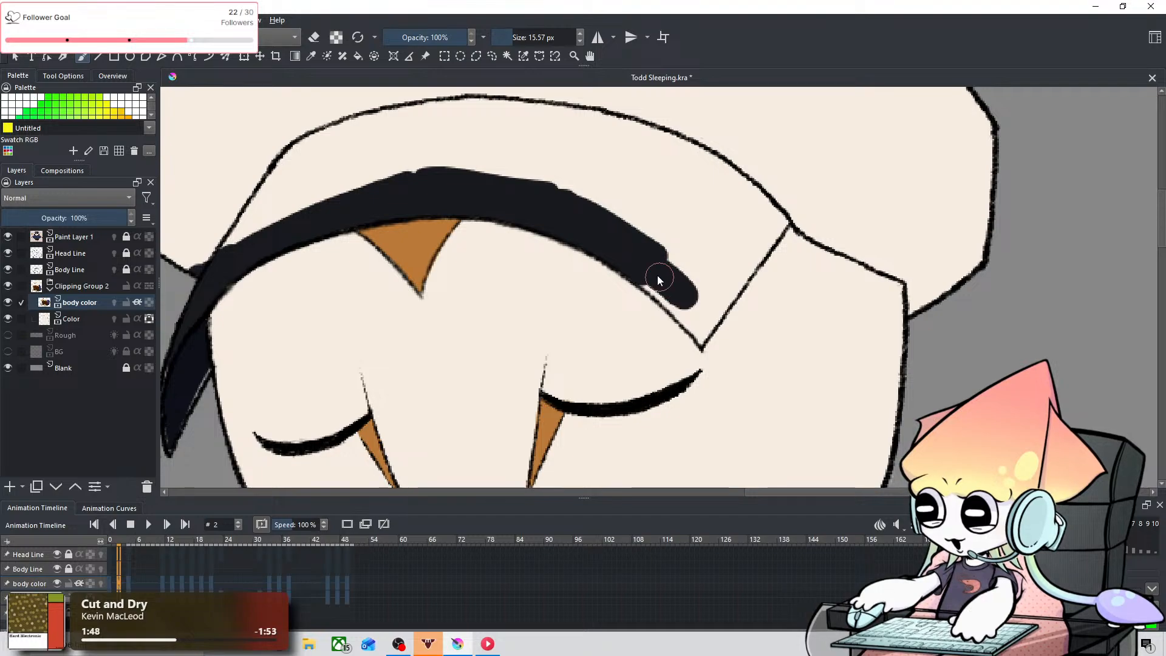
drag(657, 276, 643, 264)
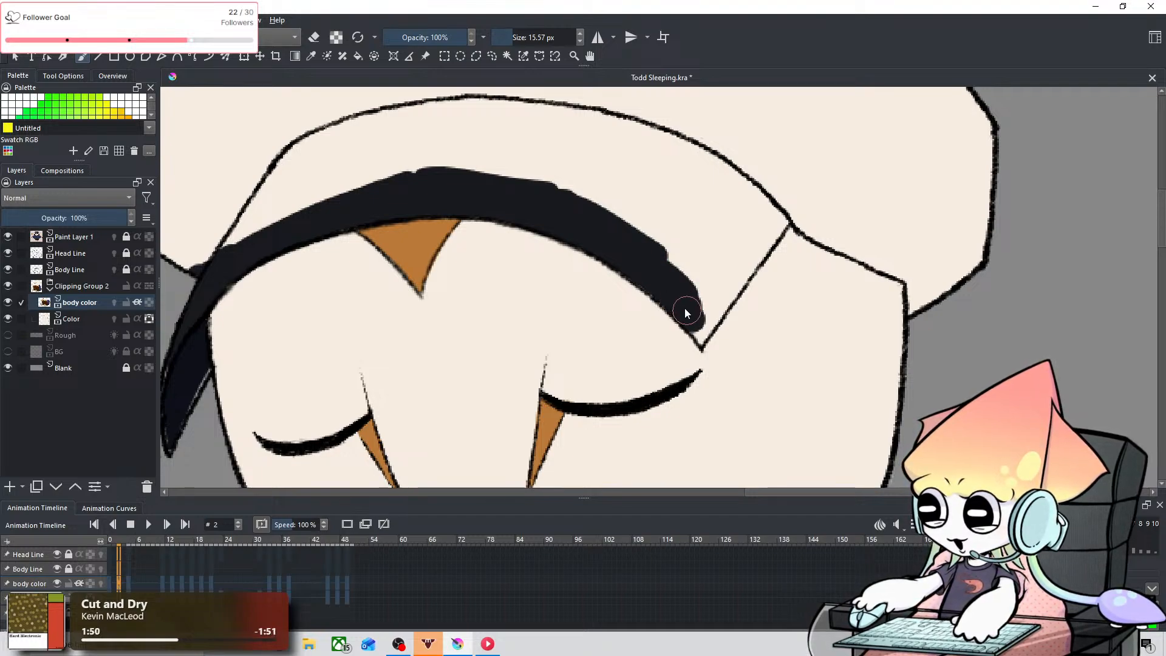
Step: Fill the brim's lower right corner near-black on frame 2 and follow its slanted edge upwards, refining it with a 7.48 px brush
drag(711, 282, 698, 298)
key(ctrl+z)
mouse_move(694, 322)
mouse_down()
mouse_move(679, 278)
mouse_move(709, 305)
mouse_move(688, 274)
mouse_move(715, 272)
mouse_move(703, 279)
mouse_move(756, 219)
mouse_move(710, 264)
mouse_move(741, 226)
mouse_move(703, 331)
mouse_move(740, 287)
mouse_move(712, 299)
mouse_up()
key(e)
key(e)
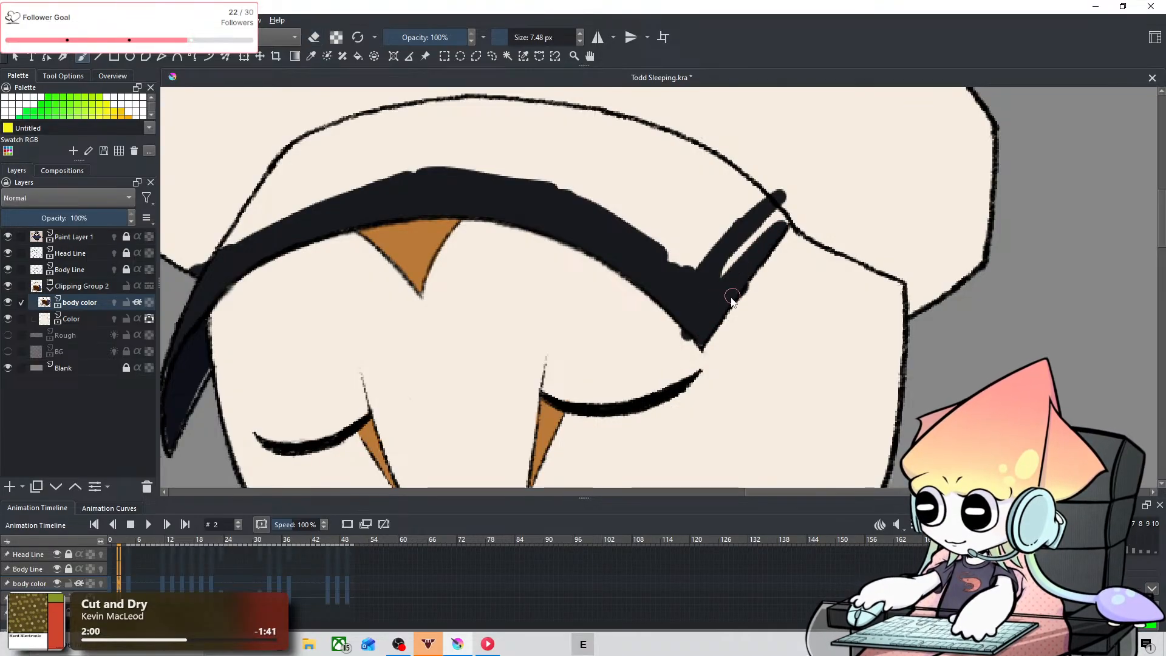
Step: Paint a near-black band on frame 2 along the cap's lower right outline, from the brim's corner to the outer edge, with a 21.56 px brush
mouse_move(785, 210)
mouse_down()
mouse_move(726, 274)
mouse_move(788, 183)
mouse_move(586, 295)
mouse_move(665, 295)
mouse_up()
mouse_move(590, 289)
mouse_down()
mouse_move(616, 321)
mouse_move(607, 326)
mouse_move(665, 353)
mouse_up()
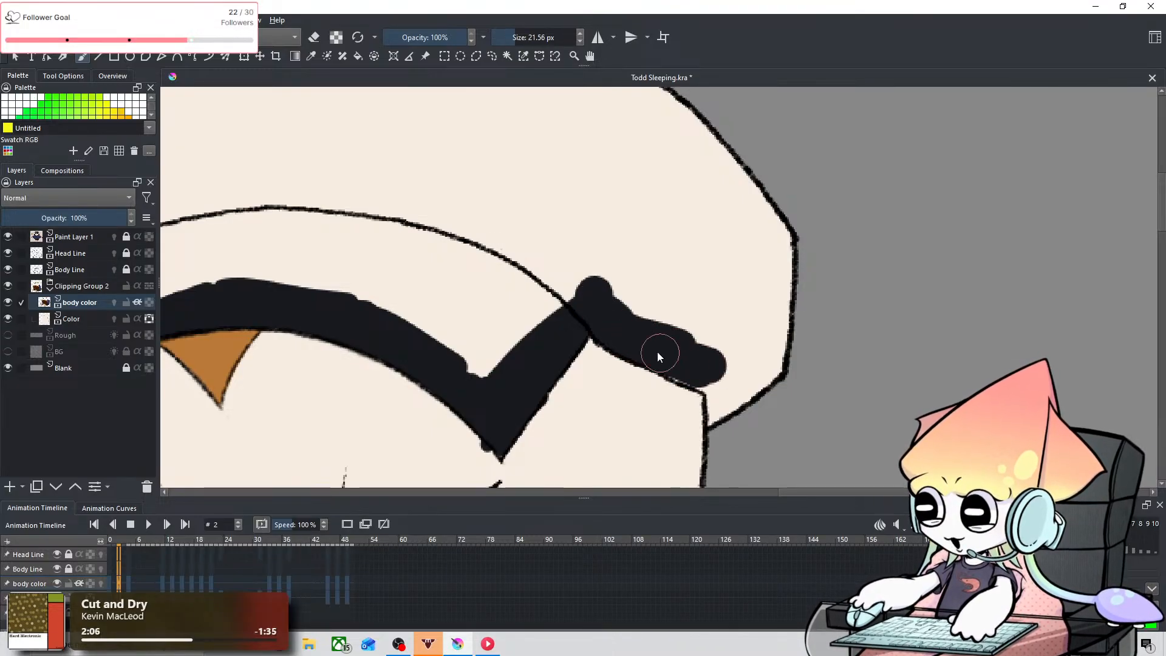
drag(682, 363, 715, 383)
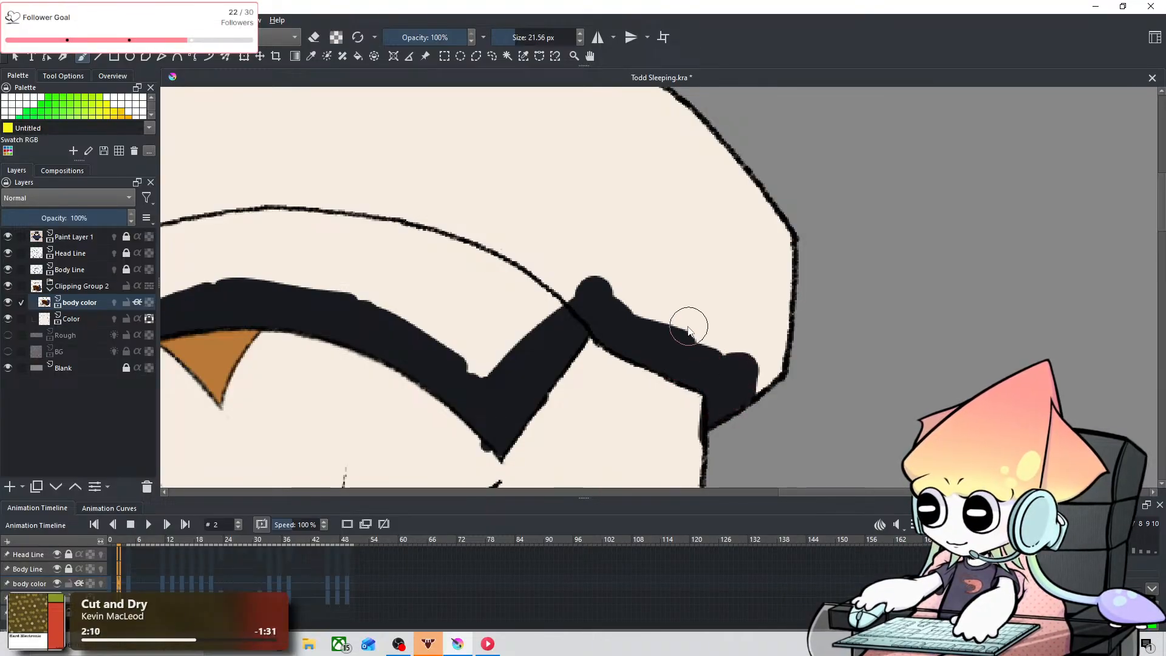
drag(676, 270, 711, 350)
scroll(779, 300, down, 3)
scroll(712, 350, up, 1)
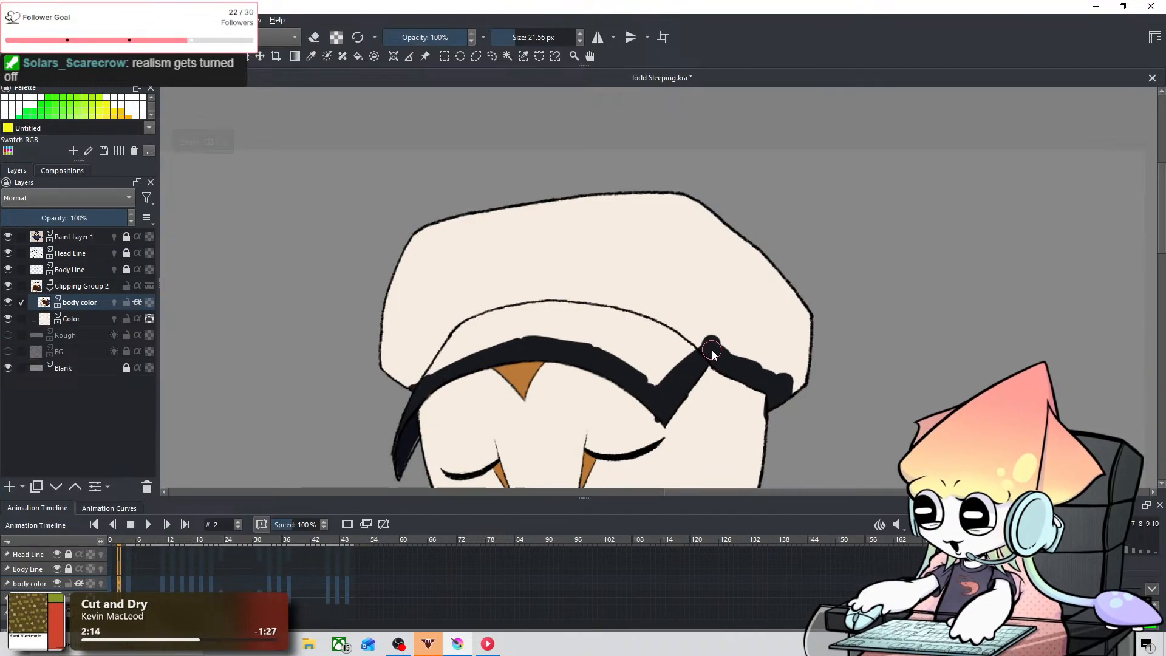
Step: Fill the rest of the brim and the whole cap near-black on frame 2 with a 66.30 px brush
shift+drag(463, 367, 499, 367)
drag(365, 363, 368, 366)
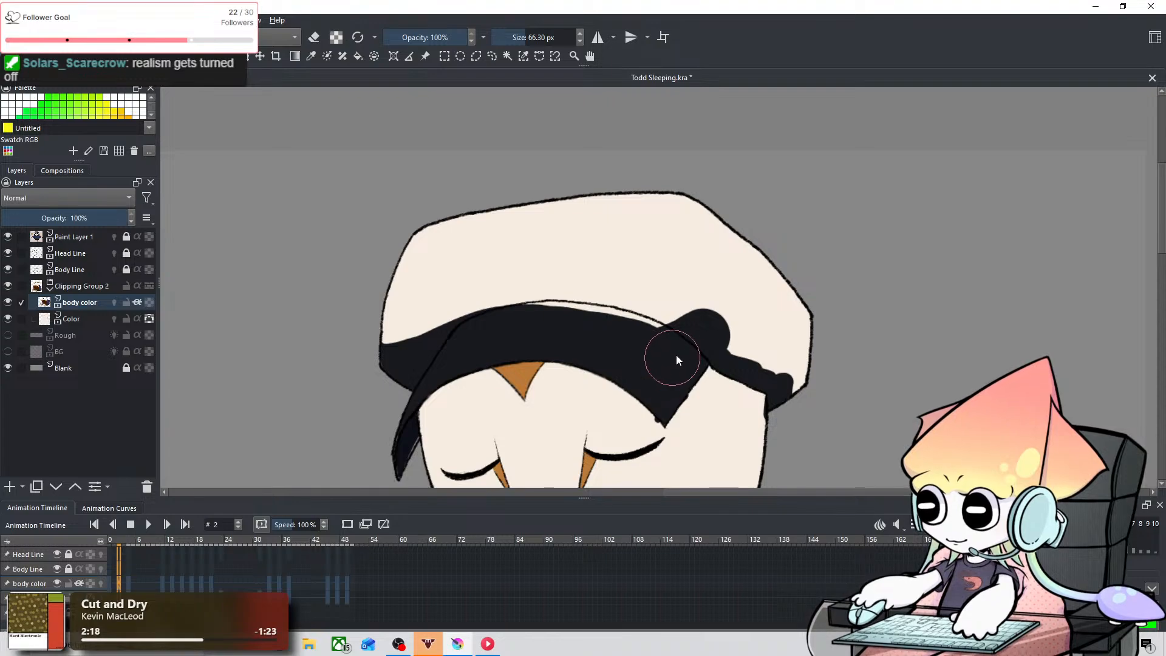
mouse_move(676, 355)
mouse_down()
mouse_move(797, 372)
mouse_move(800, 281)
mouse_up()
mouse_move(447, 316)
mouse_down()
mouse_move(429, 203)
mouse_move(413, 292)
mouse_move(484, 206)
mouse_move(439, 301)
mouse_move(577, 167)
mouse_move(455, 328)
mouse_move(622, 178)
mouse_move(546, 264)
mouse_move(568, 273)
mouse_move(711, 187)
mouse_move(557, 323)
mouse_move(748, 219)
mouse_move(667, 289)
mouse_move(696, 311)
mouse_move(774, 259)
mouse_up()
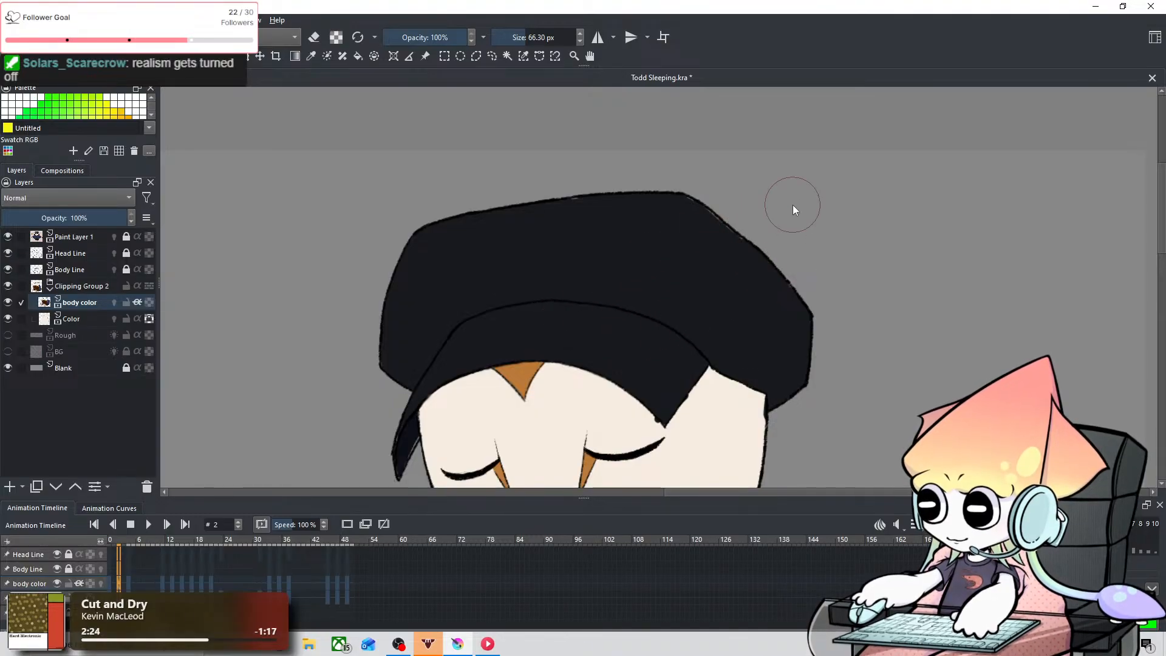
Step: Examine the filled cap's edges on frame 2 and compare the brim and side flap with frame 1
scroll(565, 279, up, 3)
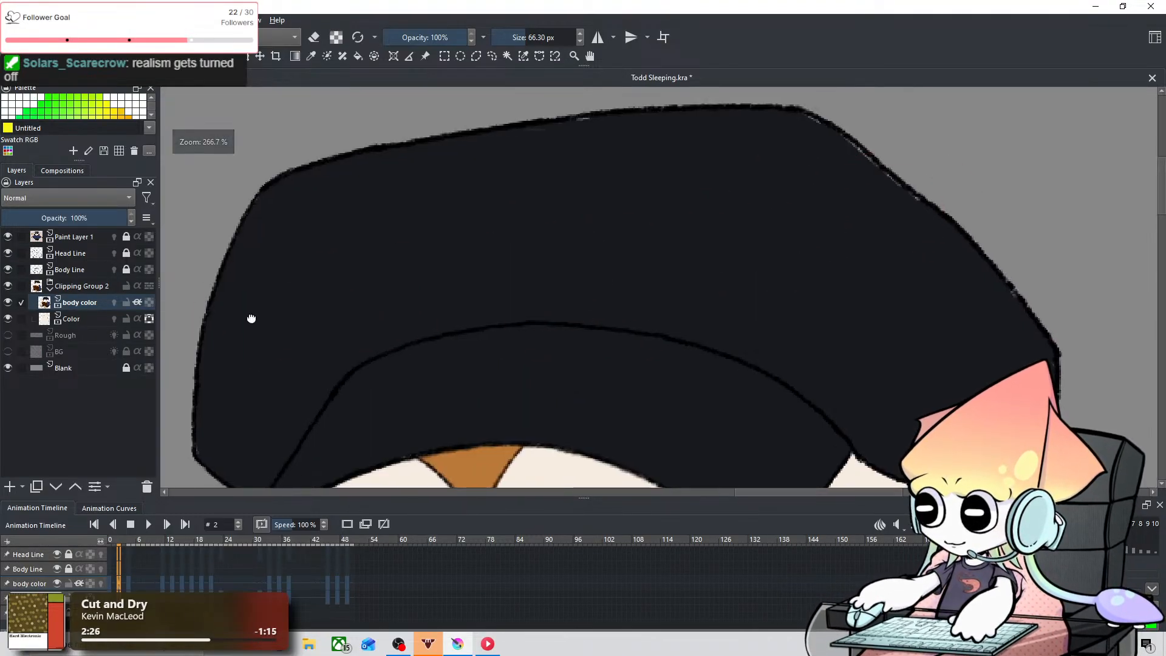
drag(251, 318, 538, 50)
scroll(717, 213, up, 1)
scroll(300, 570, down, 1)
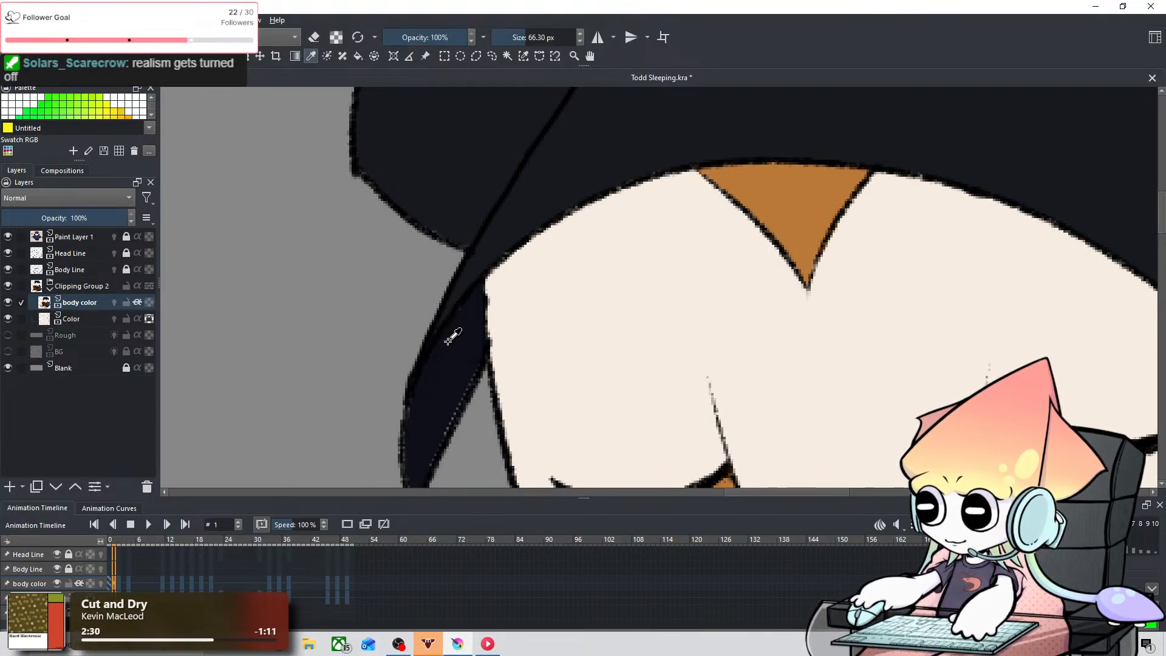
drag(511, 277, 396, 204)
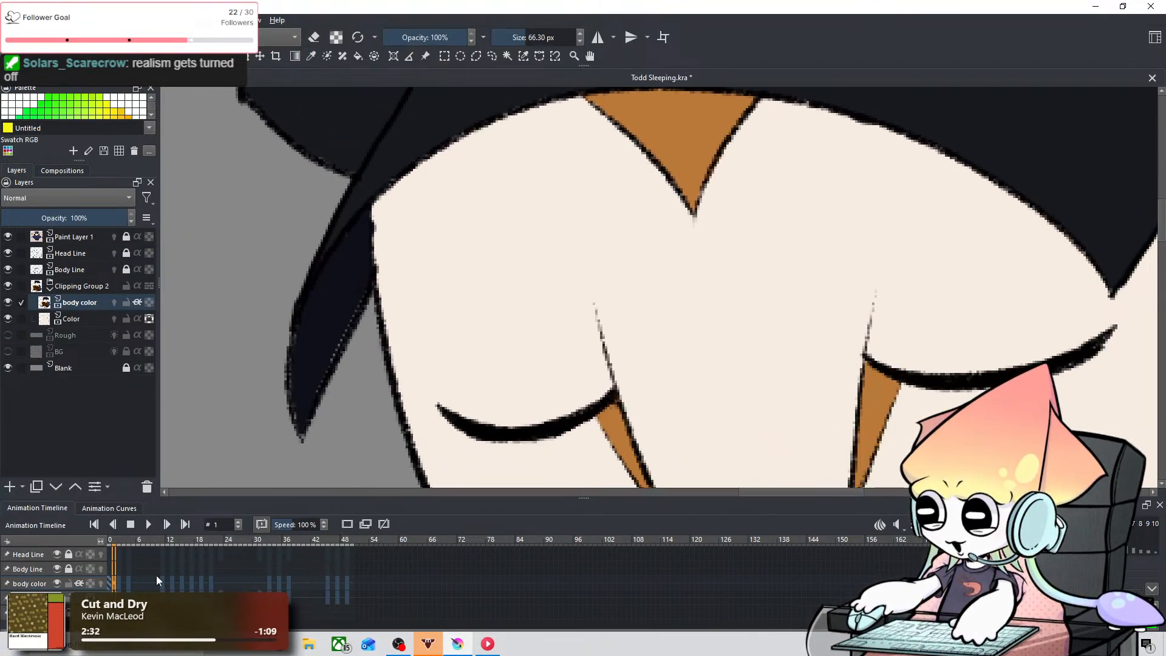
scroll(159, 574, down, 1)
scroll(159, 575, up, 1)
scroll(159, 572, down, 1)
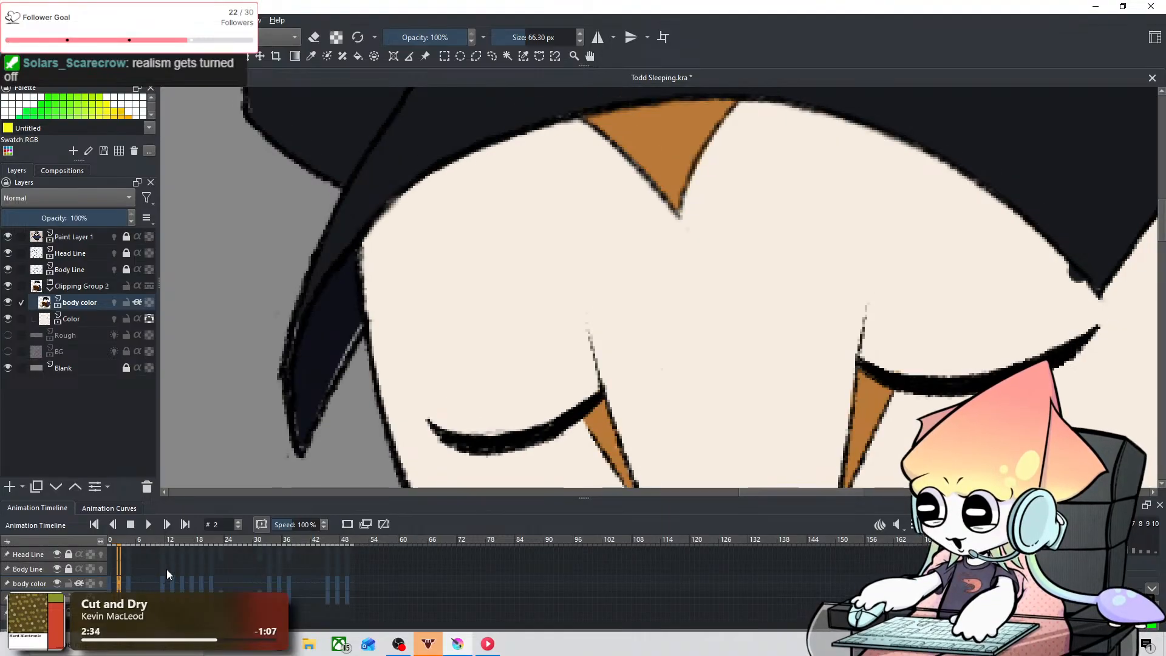
scroll(166, 570, up, 1)
scroll(167, 570, down, 1)
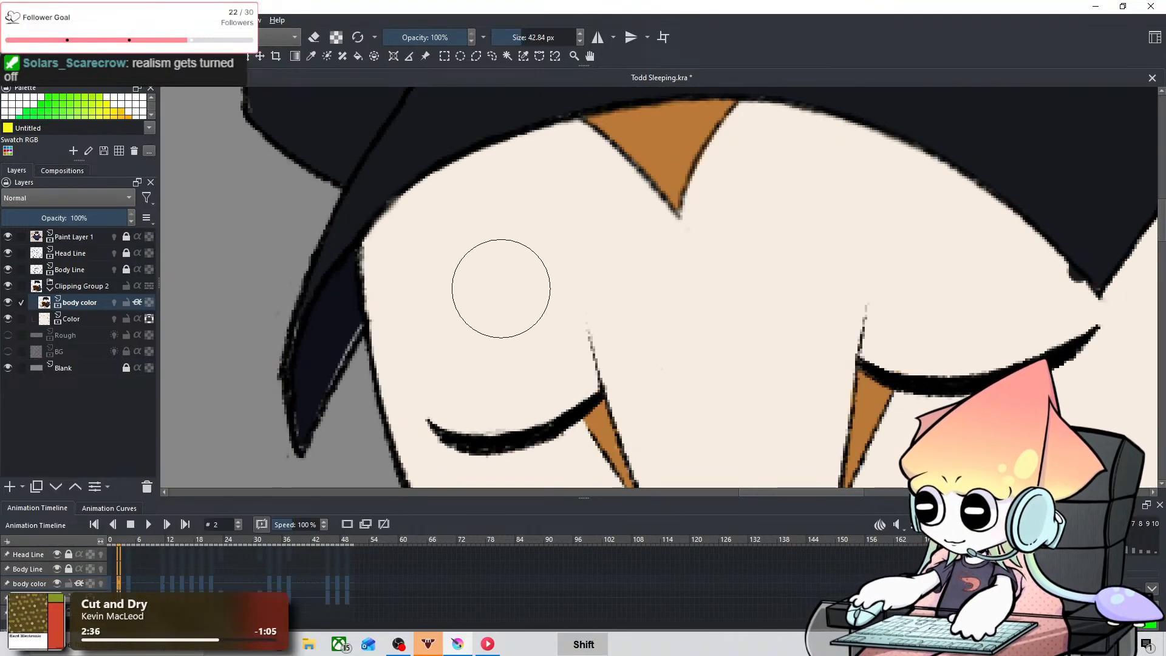
Step: Cover the near-black spills at the brim's lower right corner and the face's right outline on frame 2 with cream, using an 11.22 px brush
mouse_move(501, 288)
mouse_down()
mouse_move(382, 391)
mouse_move(389, 301)
mouse_up()
key(ctrl+z)
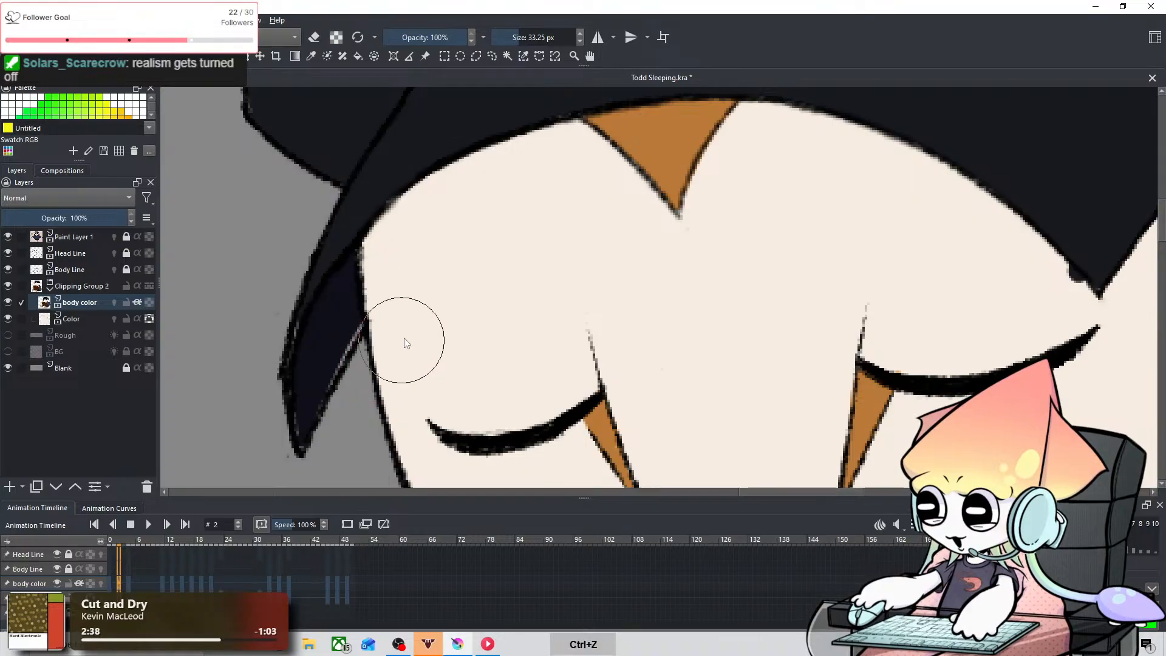
drag(899, 185, 5, 274)
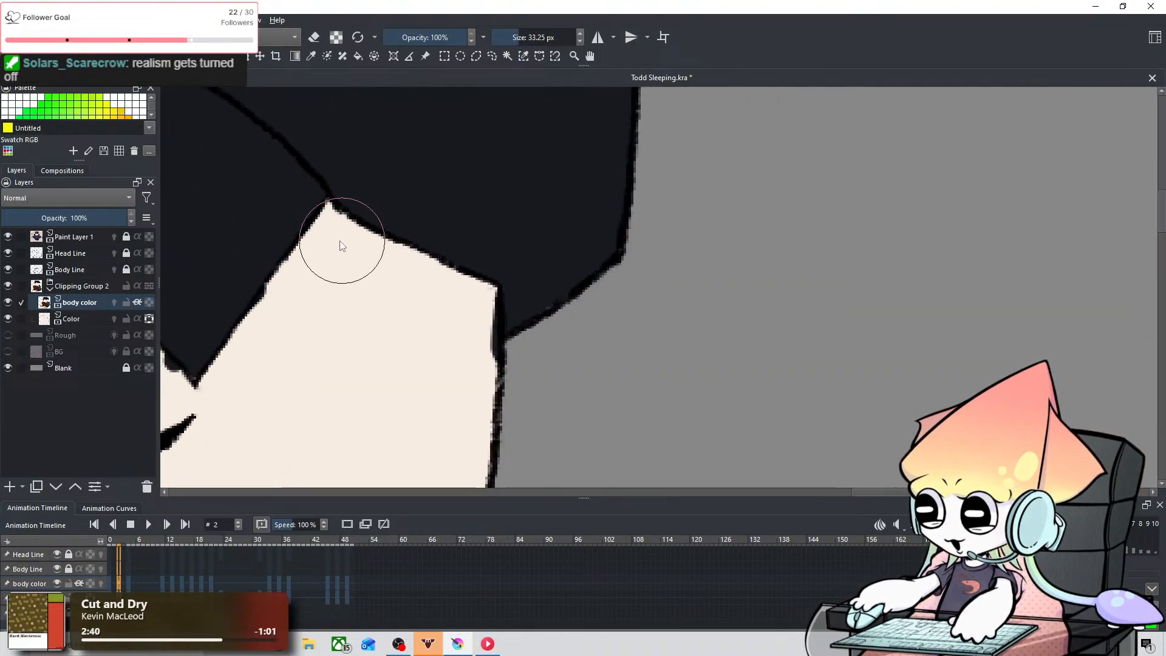
drag(334, 238, 735, 113)
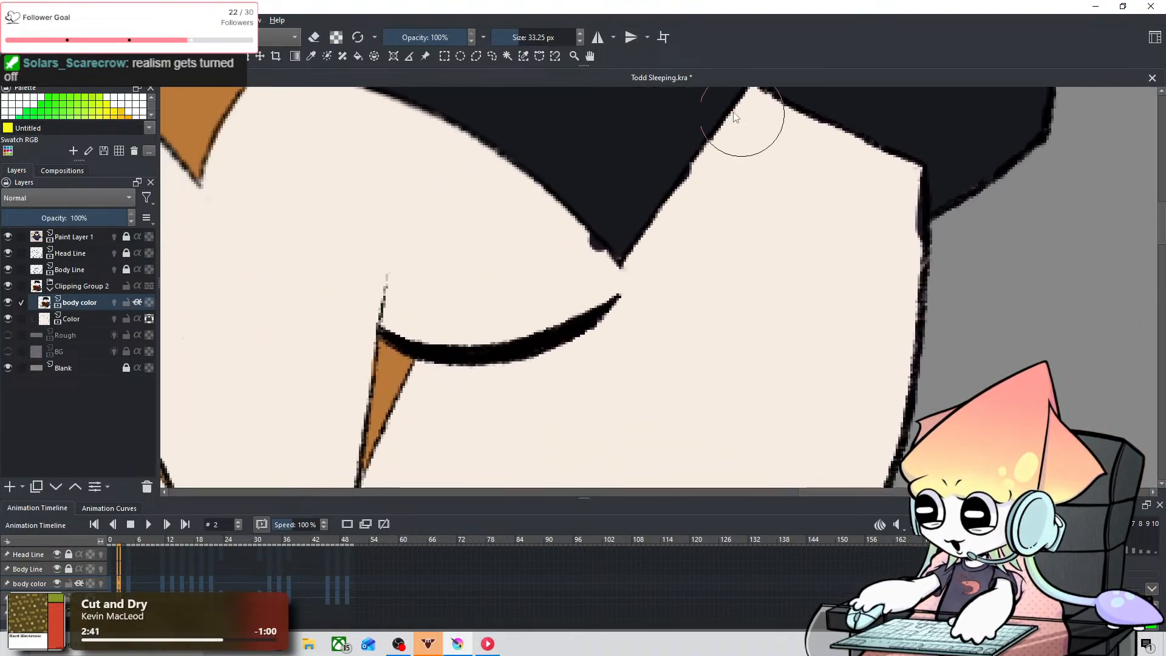
click(317, 61)
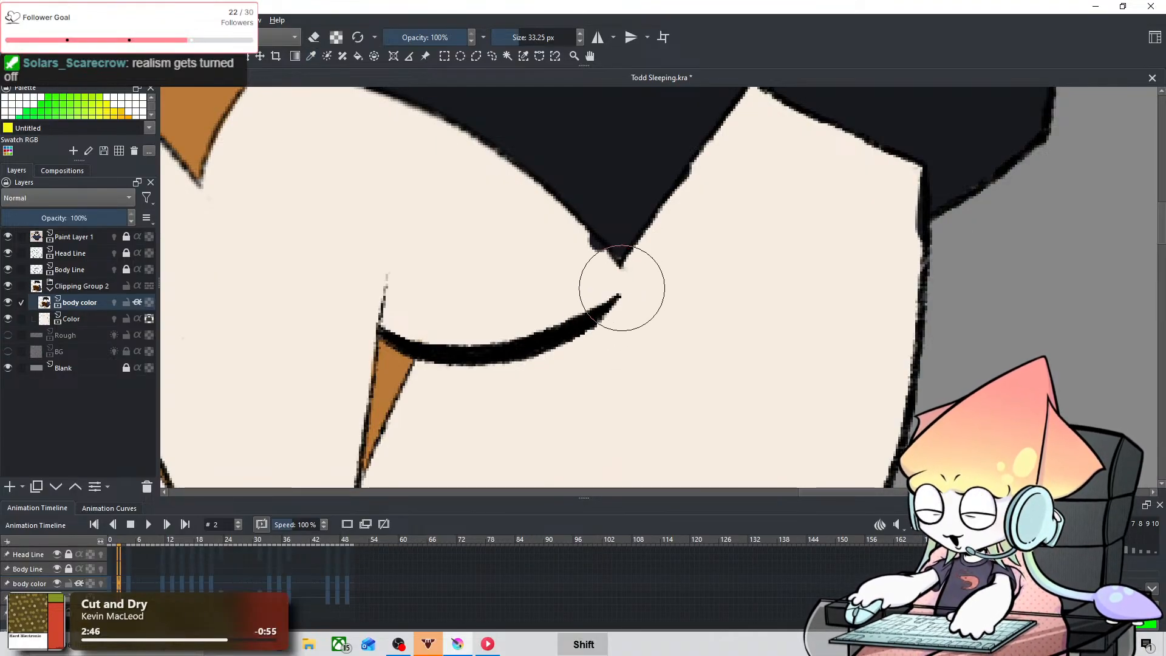
shift+drag(606, 292, 546, 292)
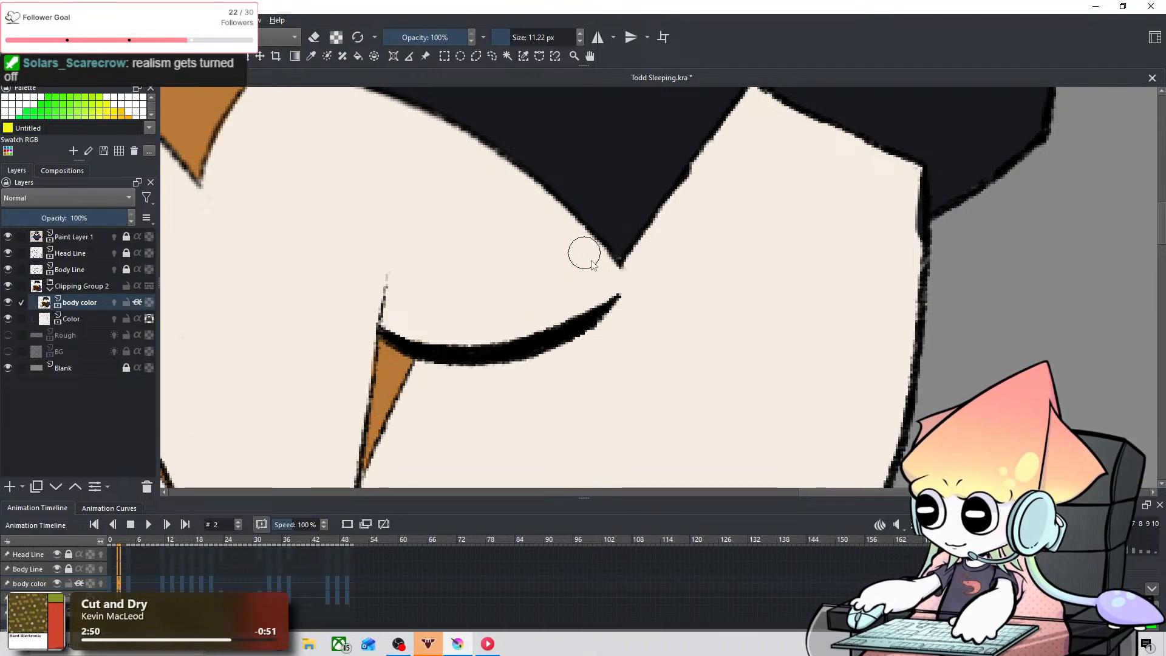
drag(737, 193, 656, 304)
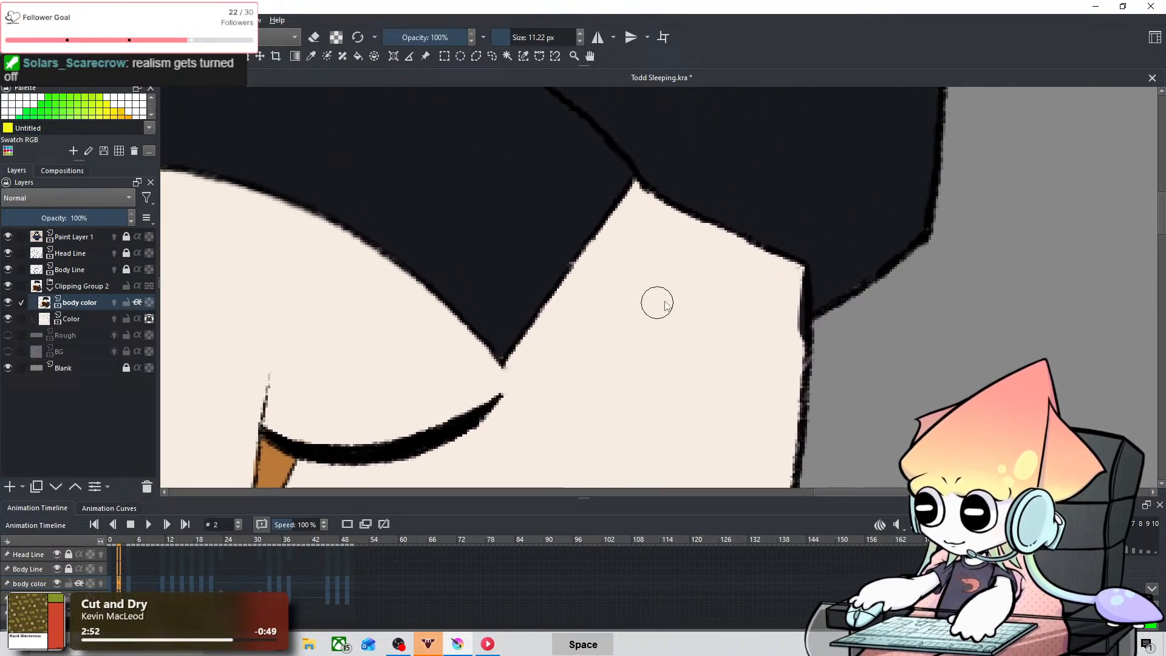
key(ctrl+z)
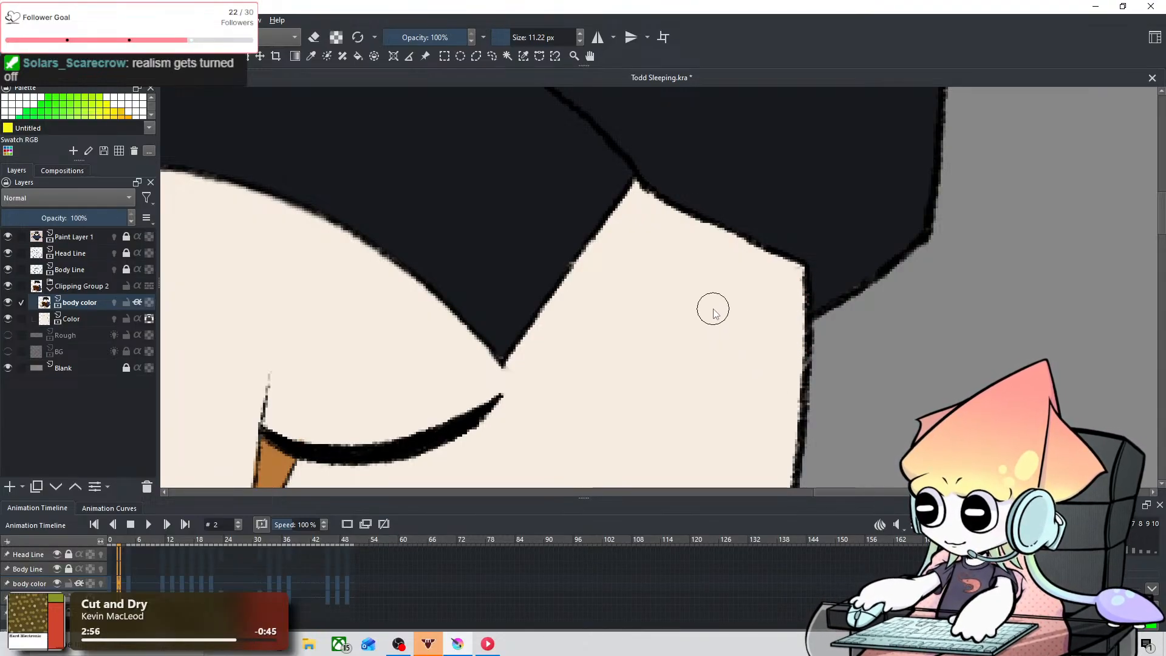
Step: Go to frame 4 of the body color layer and paint the cap's lower right side near-black with a 73.13 px brush
scroll(649, 317, down, 2)
drag(368, 331, 460, 349)
scroll(232, 569, down, 2)
scroll(233, 569, up, 3)
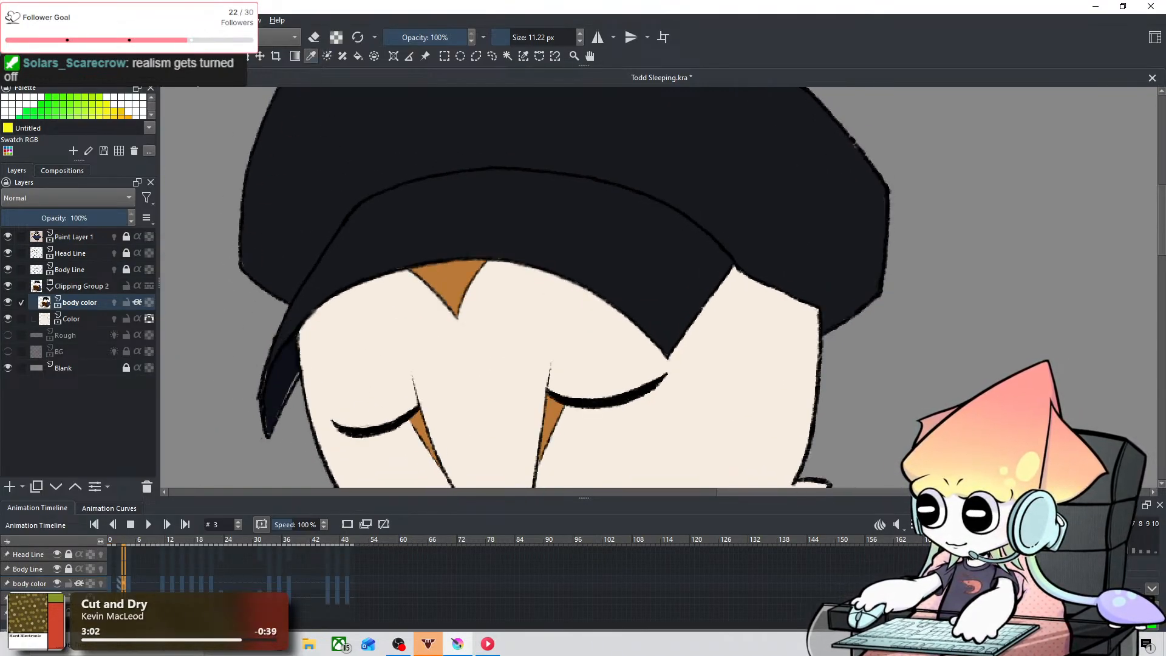
scroll(273, 571, down, 1)
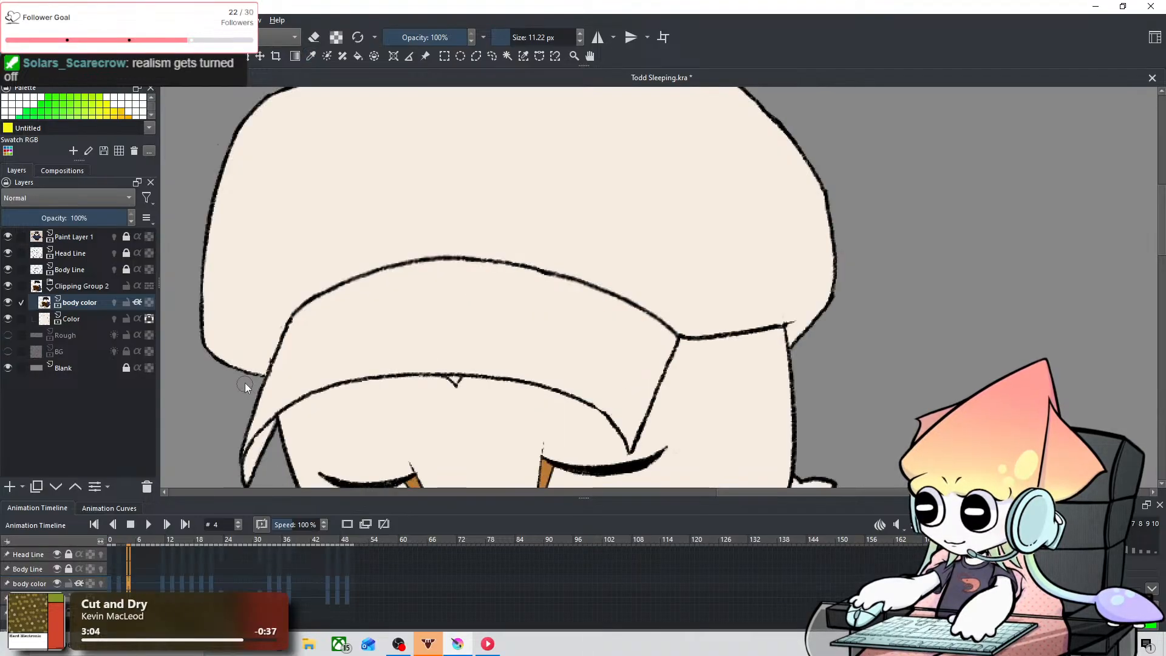
scroll(355, 336, down, 3)
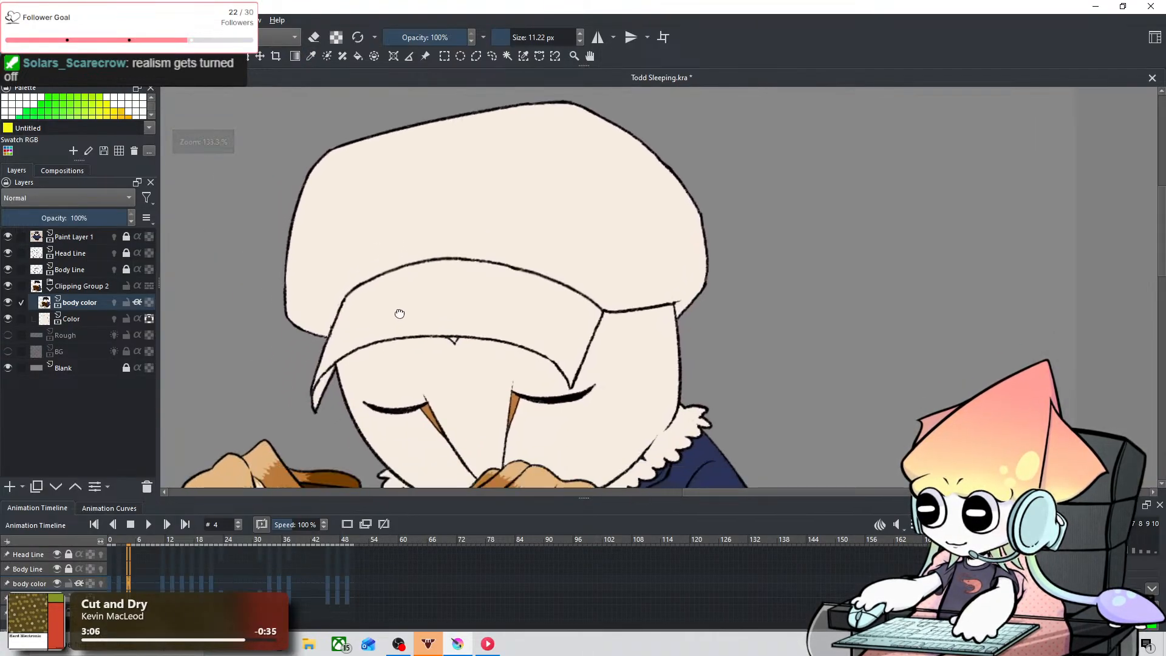
scroll(400, 313, up, 2)
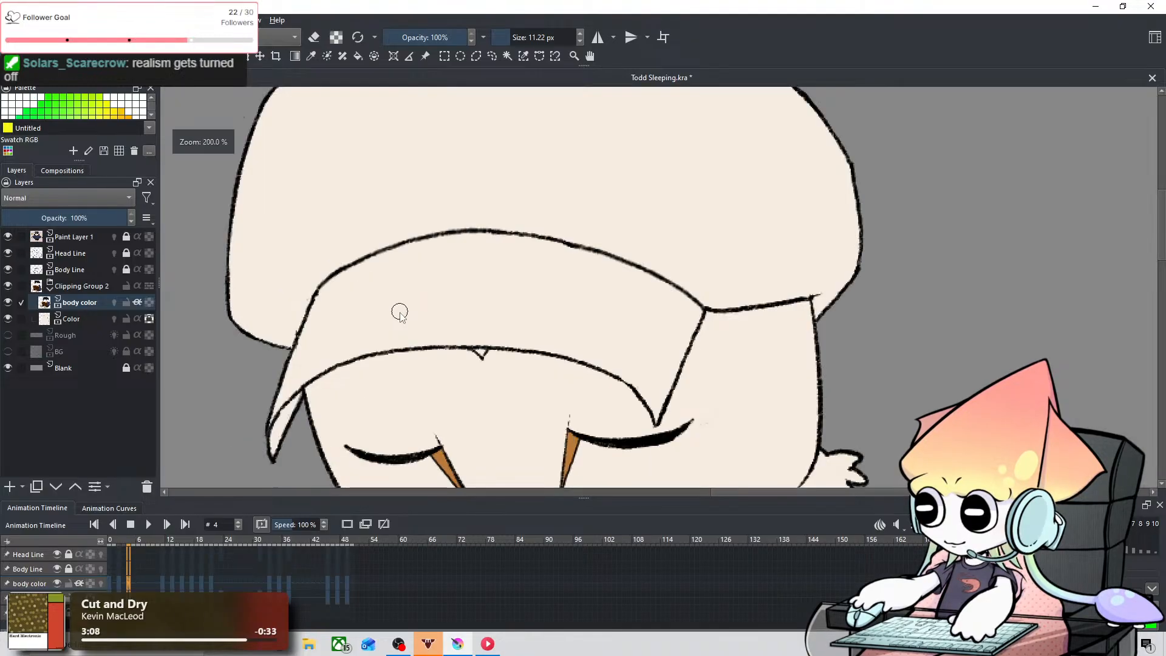
scroll(400, 313, down, 1)
shift+drag(629, 256, 680, 222)
drag(705, 300, 699, 284)
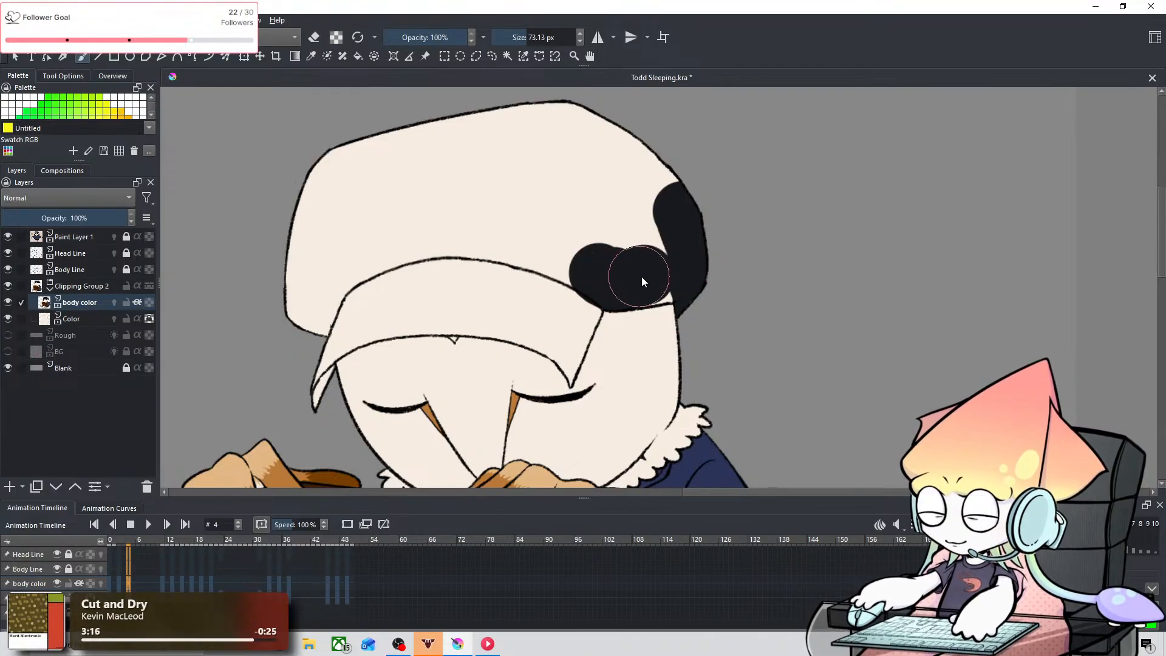
mouse_move(642, 275)
mouse_down()
mouse_move(674, 271)
mouse_move(660, 240)
mouse_move(601, 268)
mouse_move(618, 238)
mouse_up()
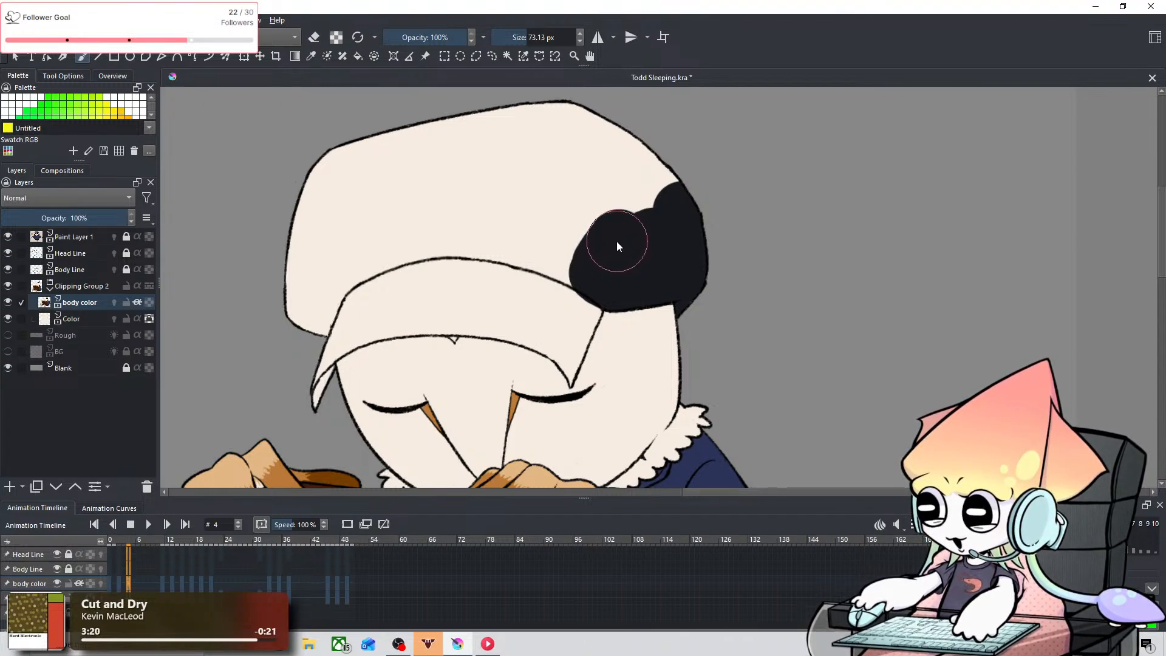
shift+drag(615, 240, 588, 241)
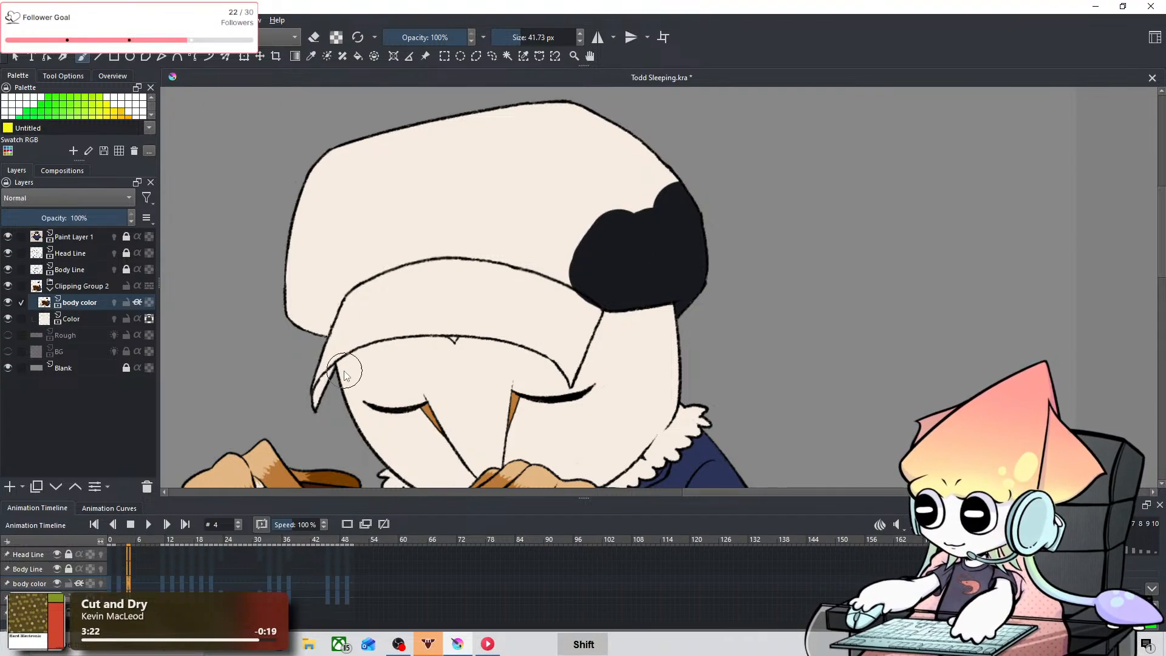
Step: Paint the brim's left tip near-black on frame 4 and fill the remaining cap with a 144.13 px brush
mouse_move(323, 374)
mouse_down()
mouse_move(316, 358)
mouse_move(316, 404)
mouse_move(309, 304)
mouse_move(373, 204)
mouse_up()
key(ctrl+z)
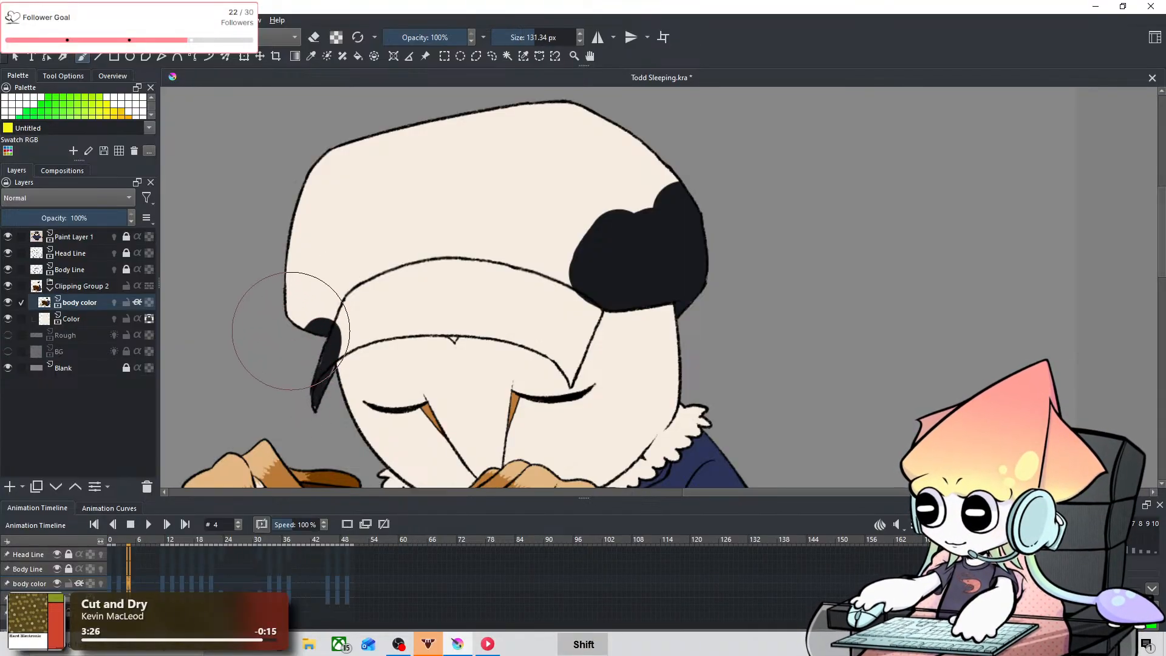
mouse_move(288, 302)
mouse_down()
mouse_move(416, 155)
mouse_move(402, 152)
mouse_move(347, 175)
mouse_move(480, 173)
mouse_move(405, 216)
mouse_move(336, 287)
mouse_move(421, 236)
mouse_move(582, 215)
mouse_move(464, 114)
mouse_move(627, 130)
mouse_move(674, 184)
mouse_move(578, 156)
mouse_move(475, 163)
mouse_move(509, 241)
mouse_move(554, 265)
mouse_up()
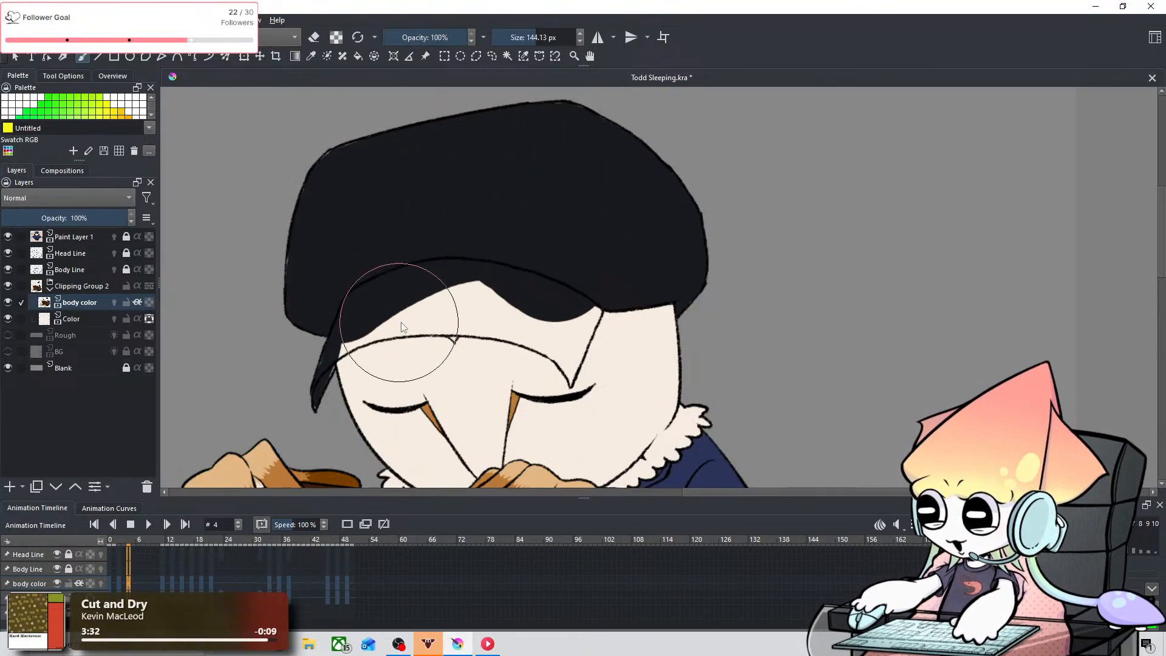
Step: Fill the left and middle parts of the brim near-black on frame 4 along its lower outline with a 31.60 px brush
key(ctrl+shift+z)
key(ctrl+plus)
key(ctrl+plus)
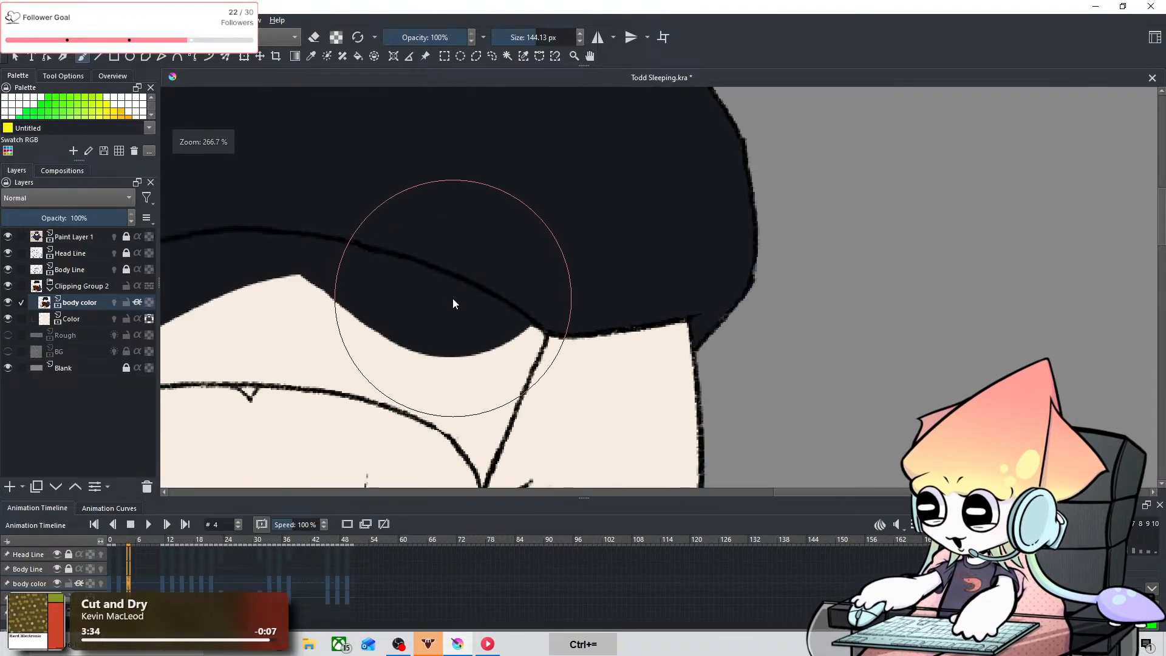
key(space)
drag(453, 297, 751, 207)
drag(646, 246, 609, 267)
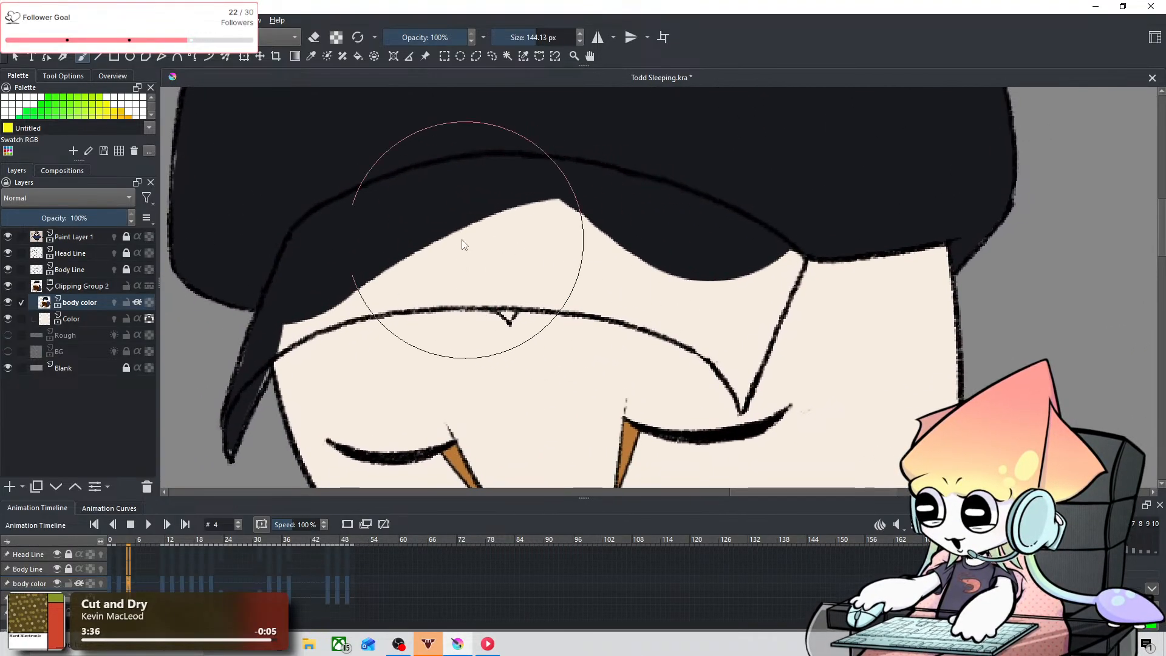
shift+drag(356, 221, 258, 222)
mouse_move(256, 333)
mouse_down()
mouse_move(311, 302)
mouse_move(259, 336)
mouse_move(421, 274)
mouse_move(308, 316)
mouse_move(381, 292)
mouse_move(330, 309)
mouse_move(347, 289)
mouse_move(401, 276)
mouse_move(318, 302)
mouse_move(490, 270)
mouse_up()
key(ctrl+z)
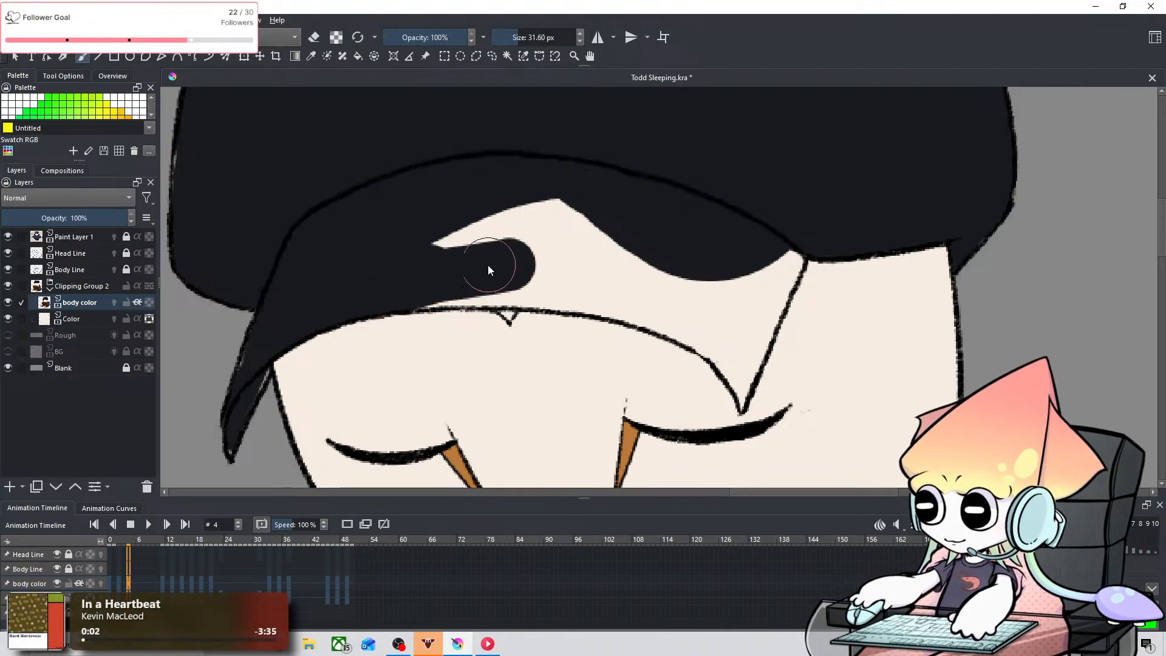
mouse_move(424, 249)
mouse_down()
mouse_move(569, 207)
mouse_move(506, 267)
mouse_move(452, 284)
mouse_move(595, 280)
mouse_up()
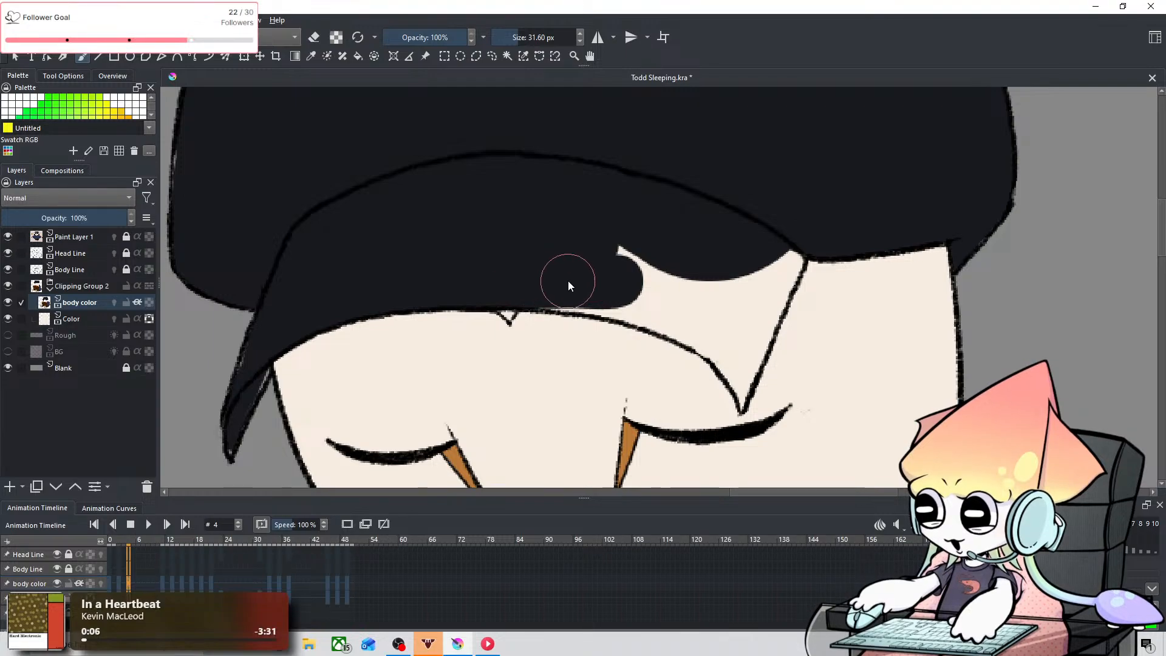
Step: Fill the brim's right part near-black on frame 4, finishing its pointed lower corner and slanted edge with a 6.77 px brush
drag(703, 229, 411, 271)
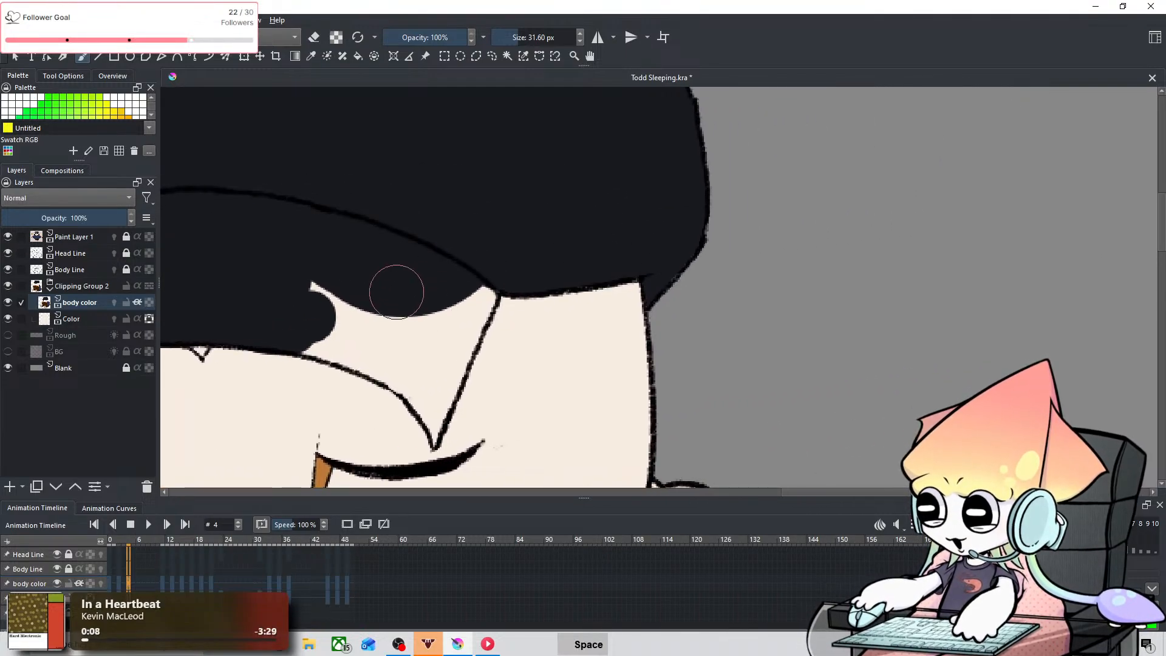
mouse_move(322, 327)
mouse_down()
mouse_move(362, 337)
mouse_move(340, 335)
mouse_up()
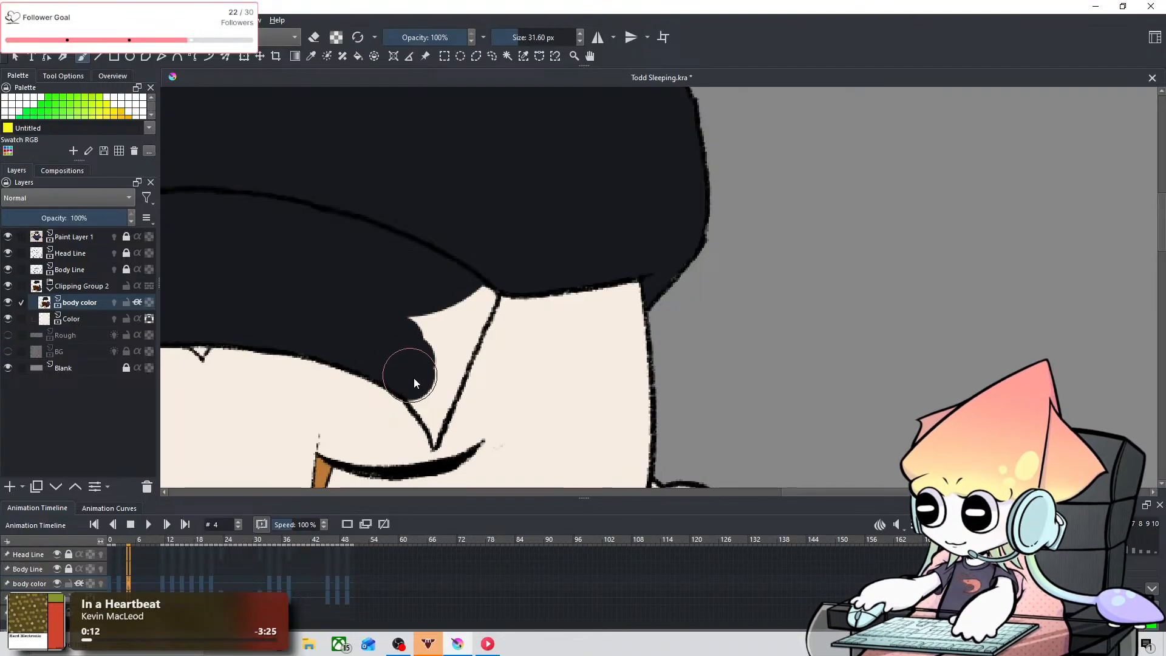
mouse_move(439, 302)
mouse_down()
mouse_move(455, 328)
mouse_move(476, 291)
mouse_move(404, 391)
mouse_move(410, 428)
mouse_move(411, 405)
mouse_move(436, 440)
mouse_move(439, 412)
mouse_move(435, 441)
mouse_move(435, 390)
mouse_up()
key(ctrl+z)
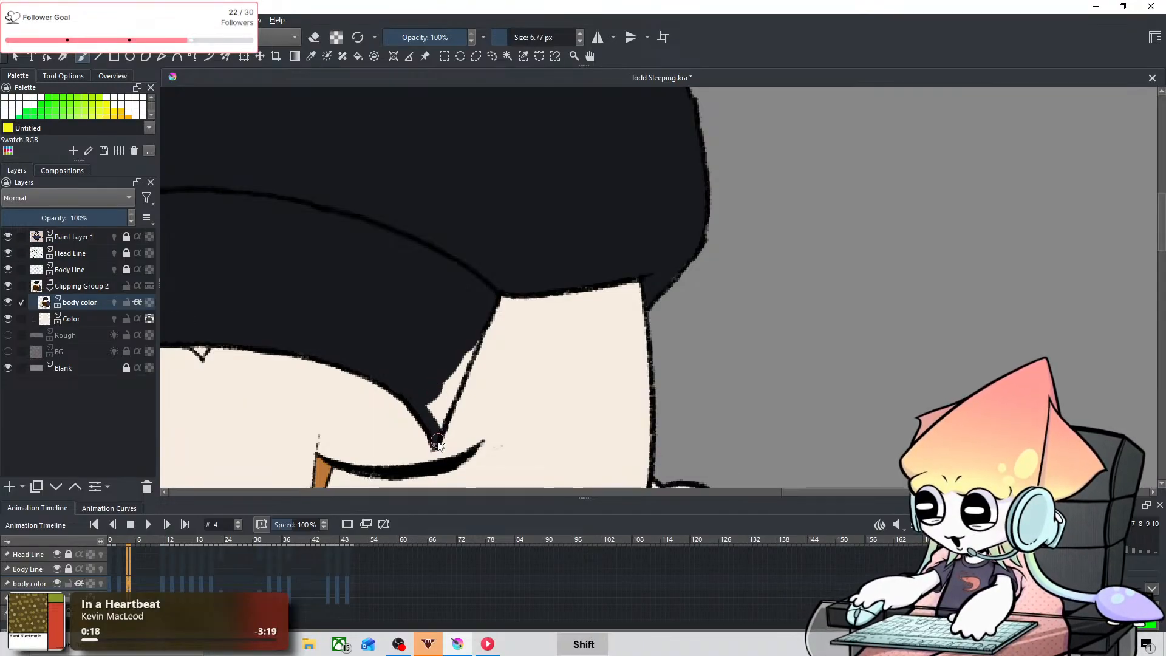
mouse_move(438, 443)
mouse_down()
mouse_move(430, 388)
mouse_move(446, 406)
mouse_move(438, 430)
mouse_move(475, 347)
mouse_up()
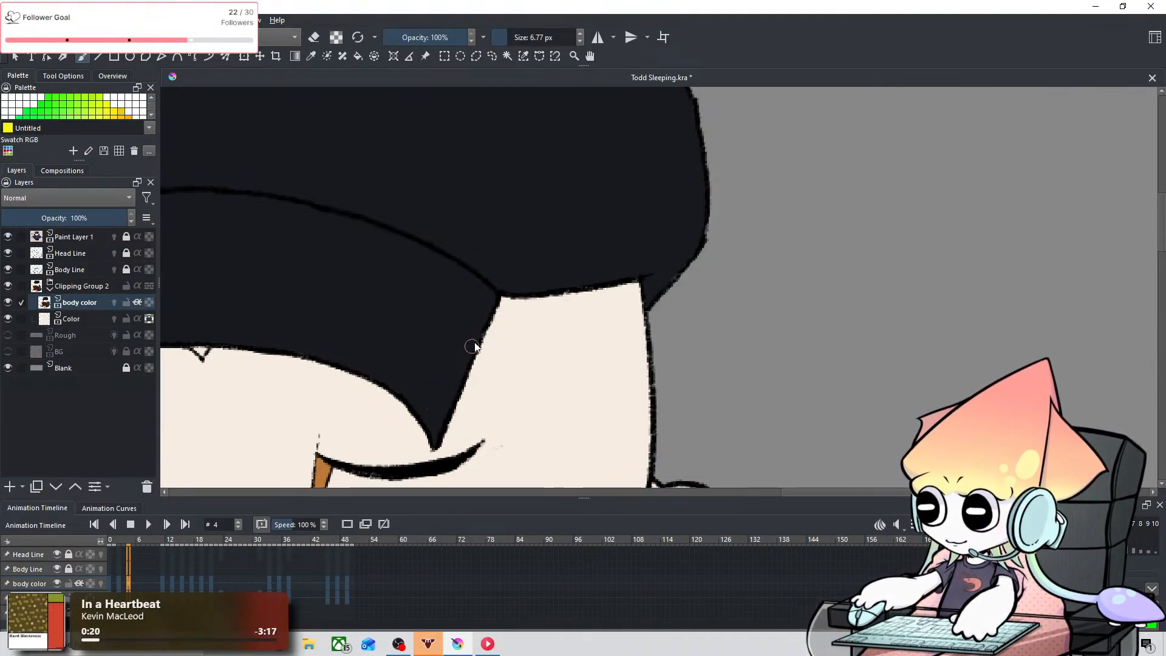
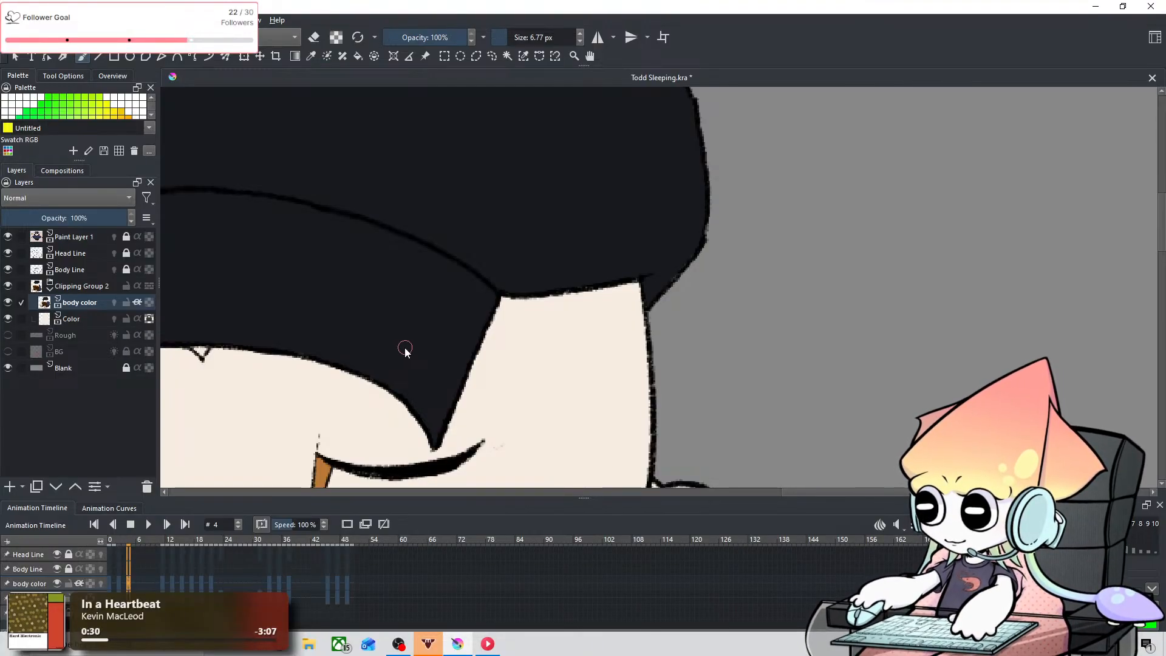
Step: Sample the side flap's dark navy from frame 2 and paint the cap's side flap with it on frame 4
key(space)
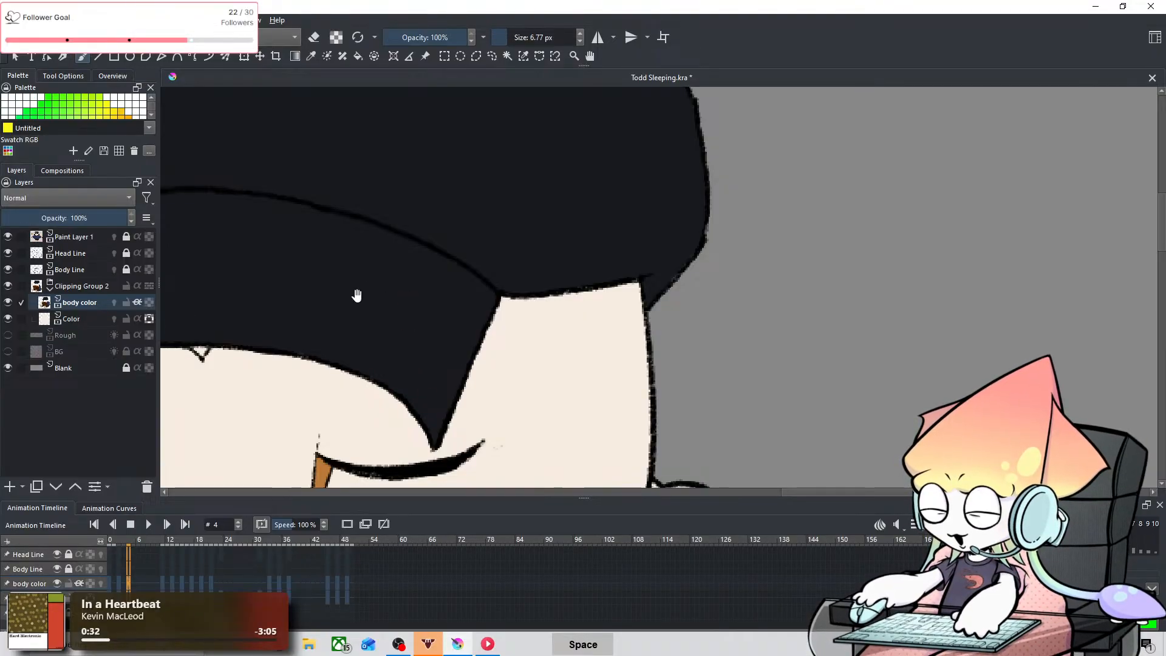
drag(357, 295, 757, 314)
drag(422, 399, 507, 278)
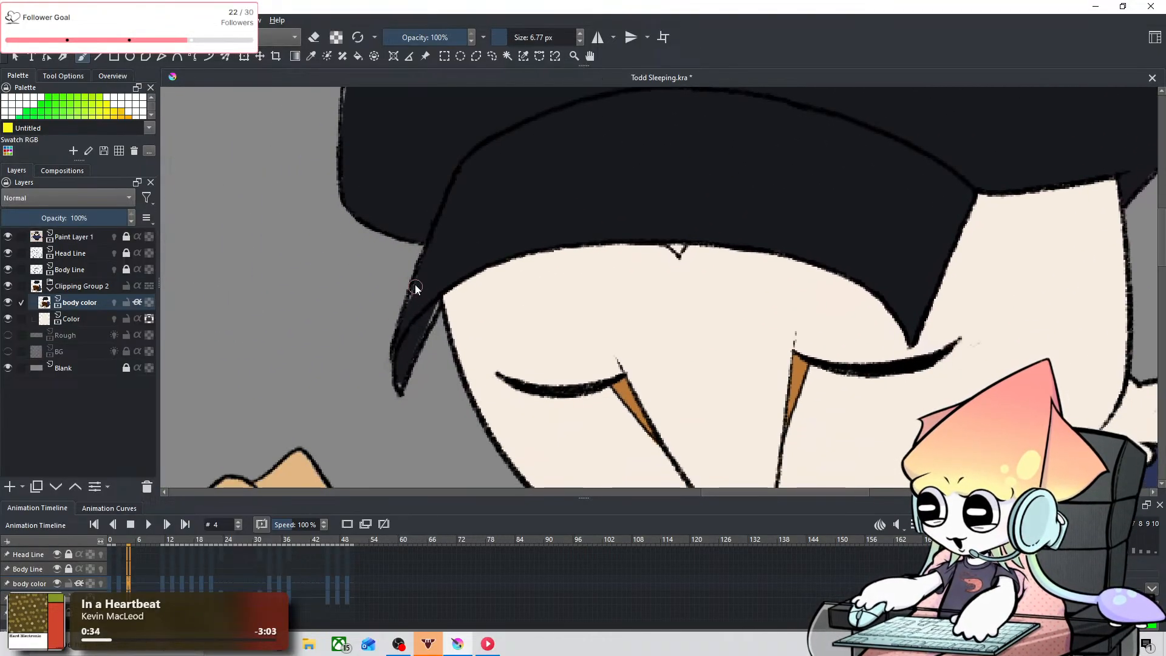
click(120, 583)
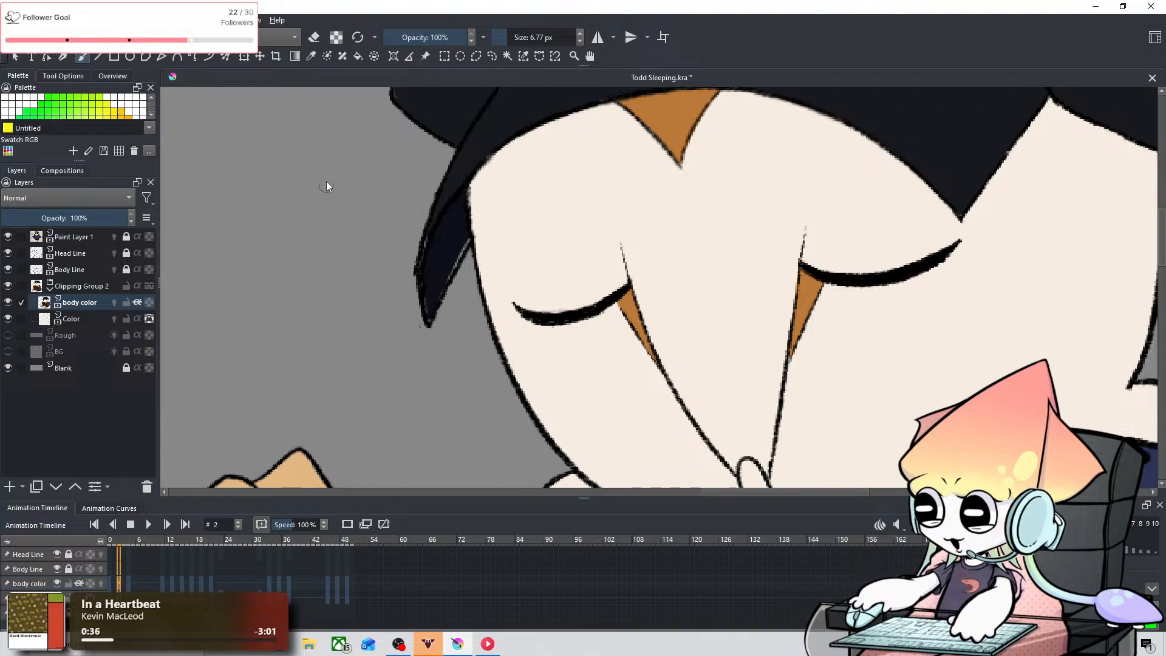
click(310, 56)
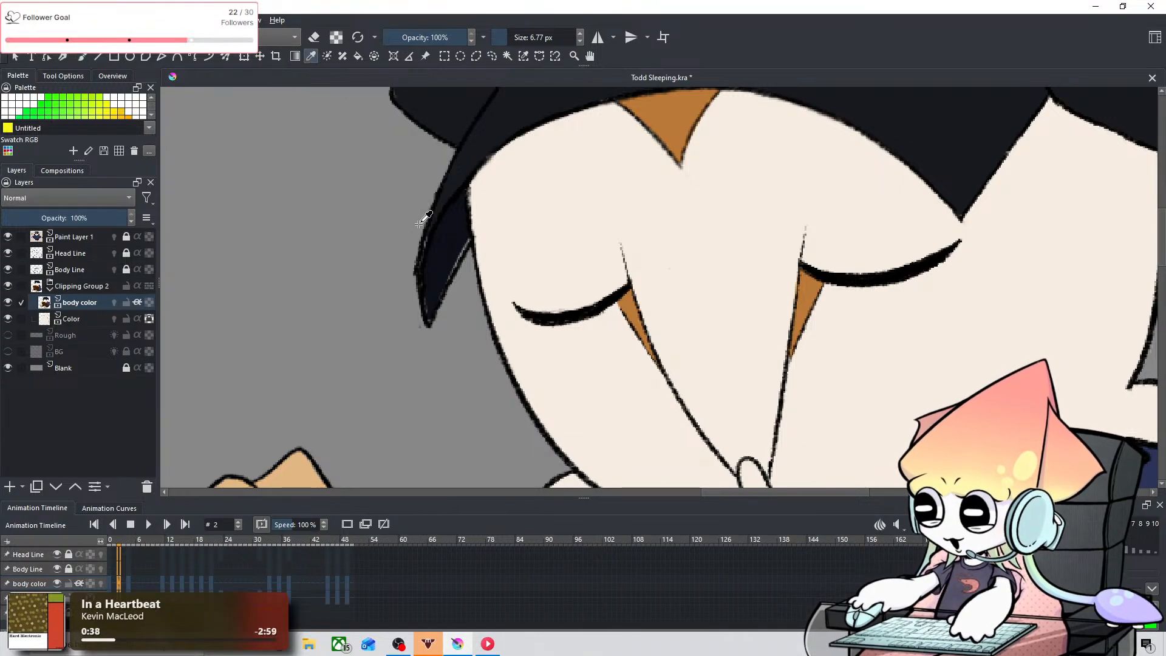
click(81, 58)
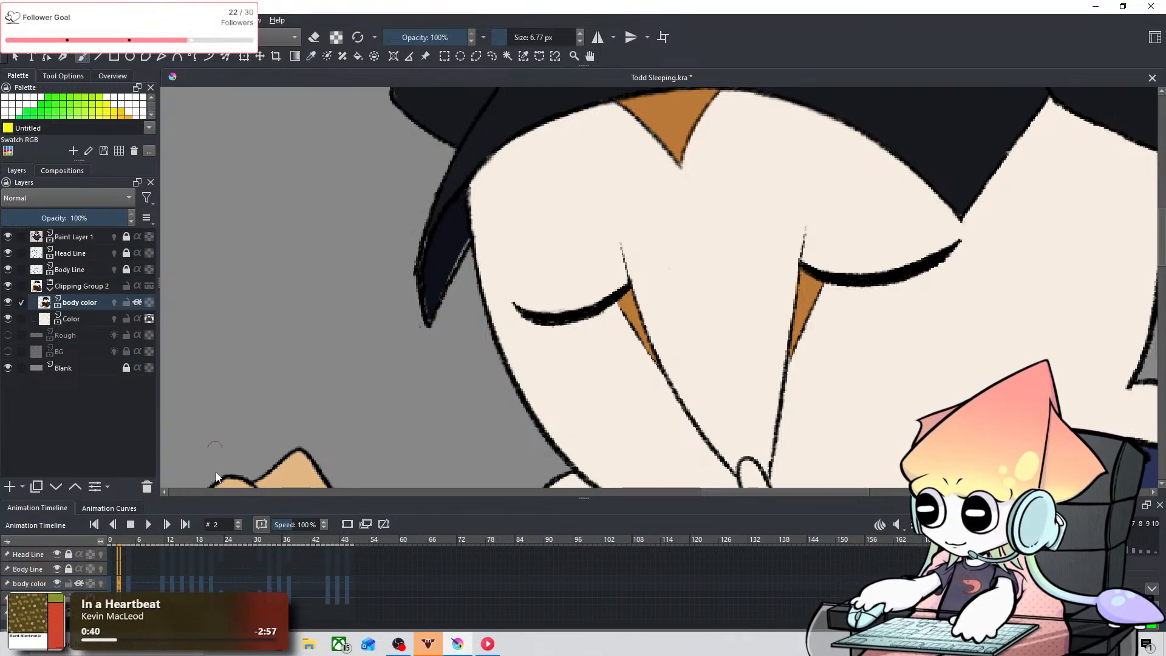
click(127, 585)
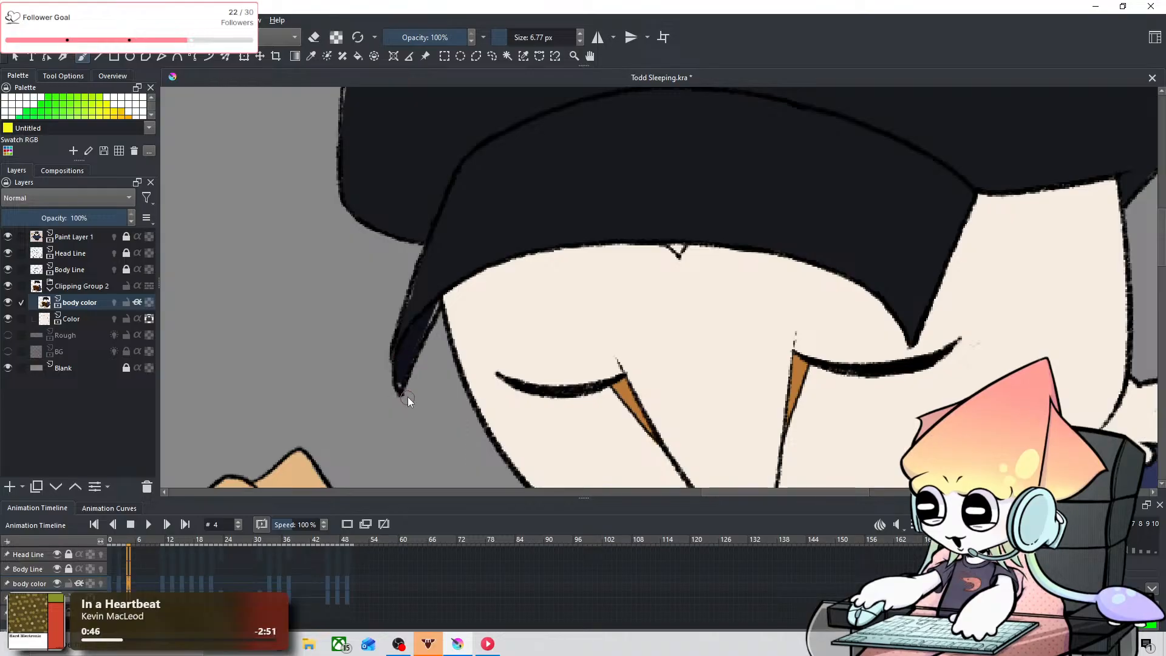
Step: Step through the frames from 3 to 13 to check which caps are already coloured
key(space)
drag(508, 233, 289, 374)
drag(419, 302, 438, 295)
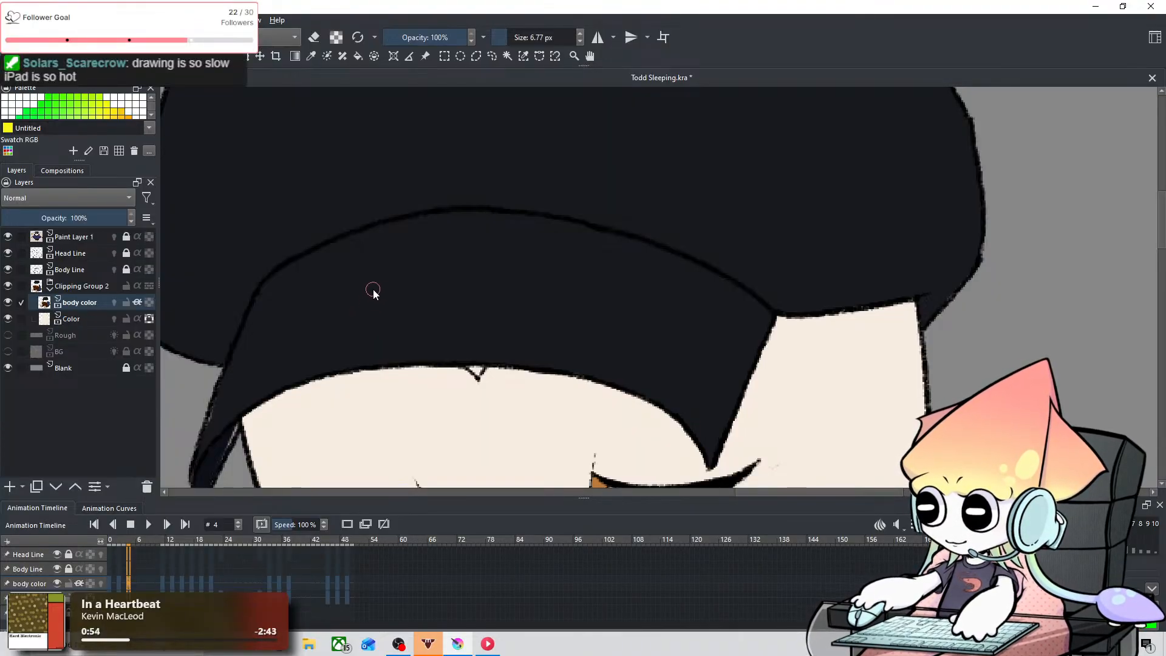
scroll(373, 293, down, 3)
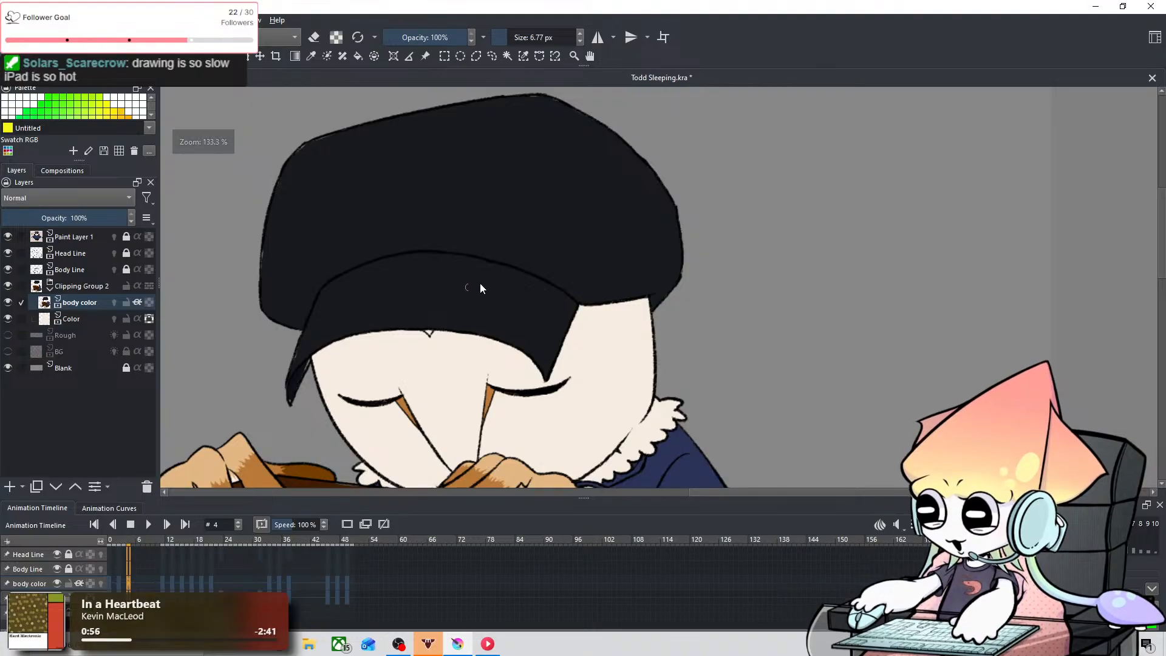
key(Left)
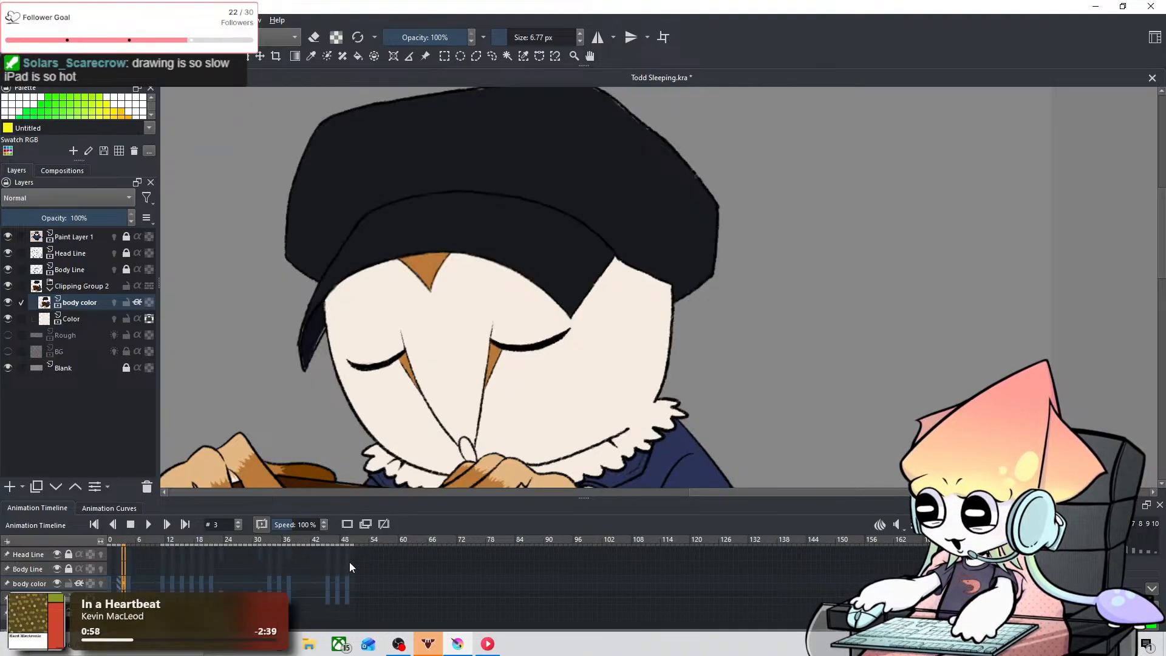
key(Right)
key(Right)
key(Right)
key(Right)
key(Right)
key(Right)
key(Right)
key(Right)
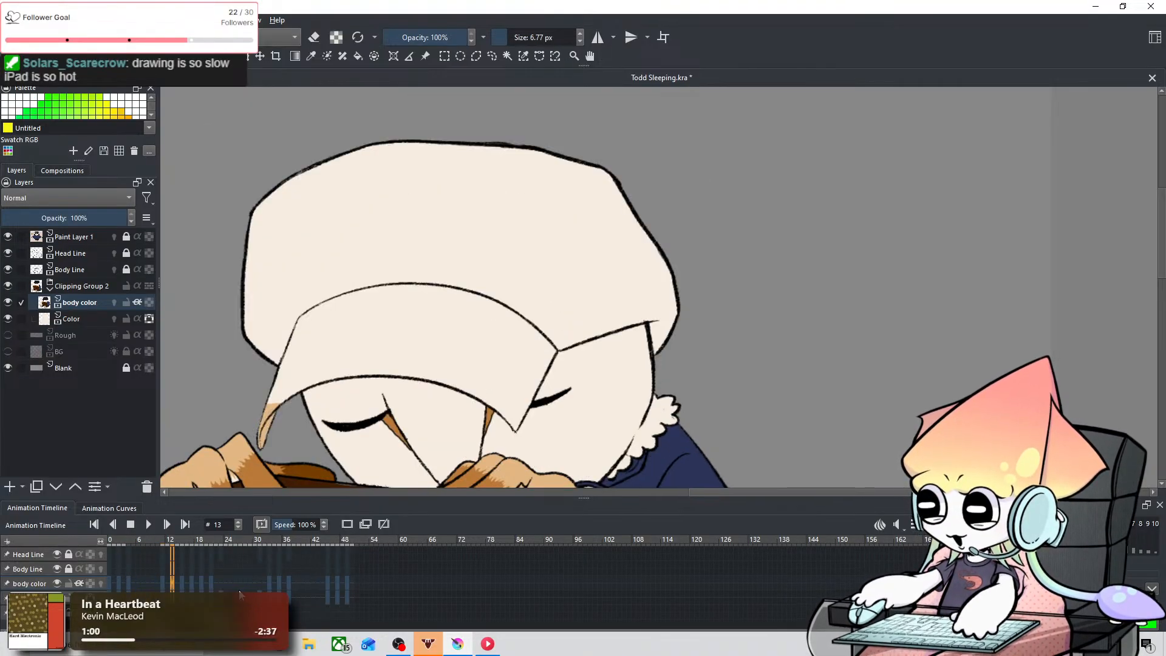
key(Left)
key(Left)
key(Left)
key(Left)
key(Left)
key(Left)
key(Left)
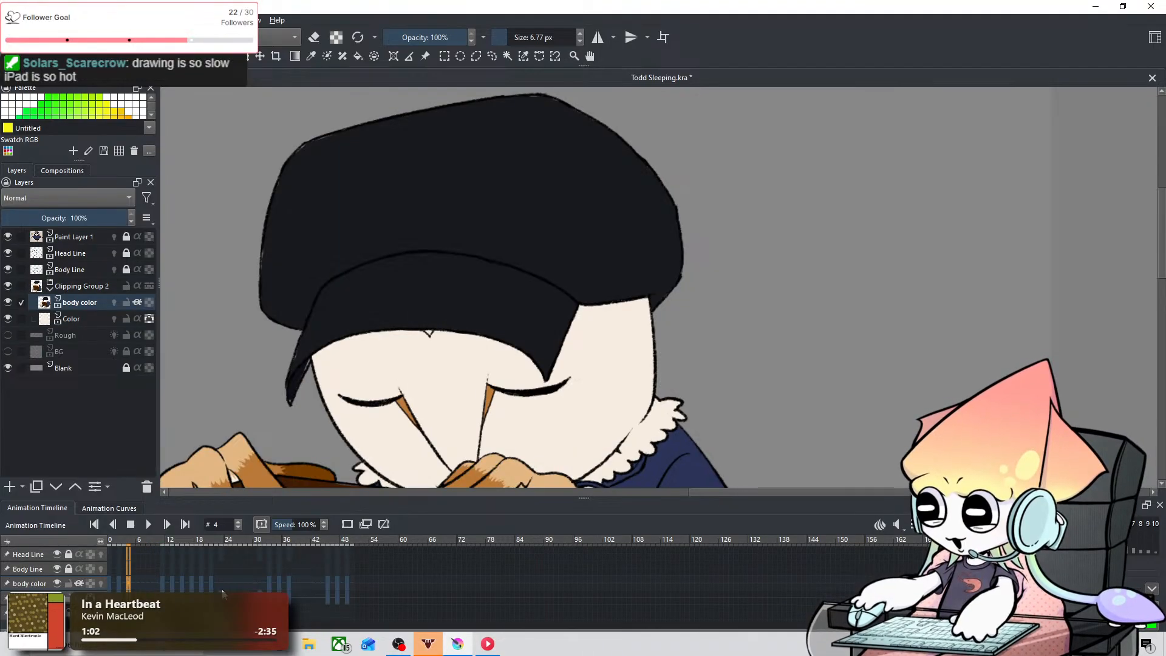
key(Right)
key(Right)
key(Right)
key(Right)
key(Right)
key(Right)
key(Left)
key(Left)
key(Left)
key(Left)
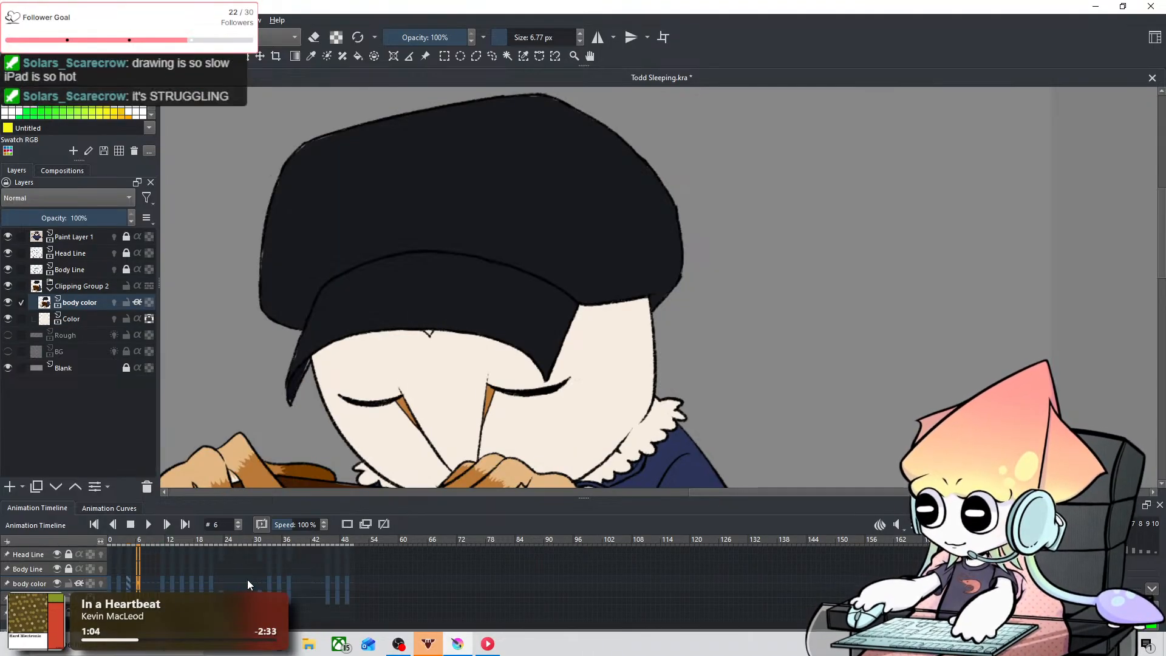
Step: Sample the cap's near-black and paint the brim's left end with it on frame 11, using a 6.77 px brush
click(315, 57)
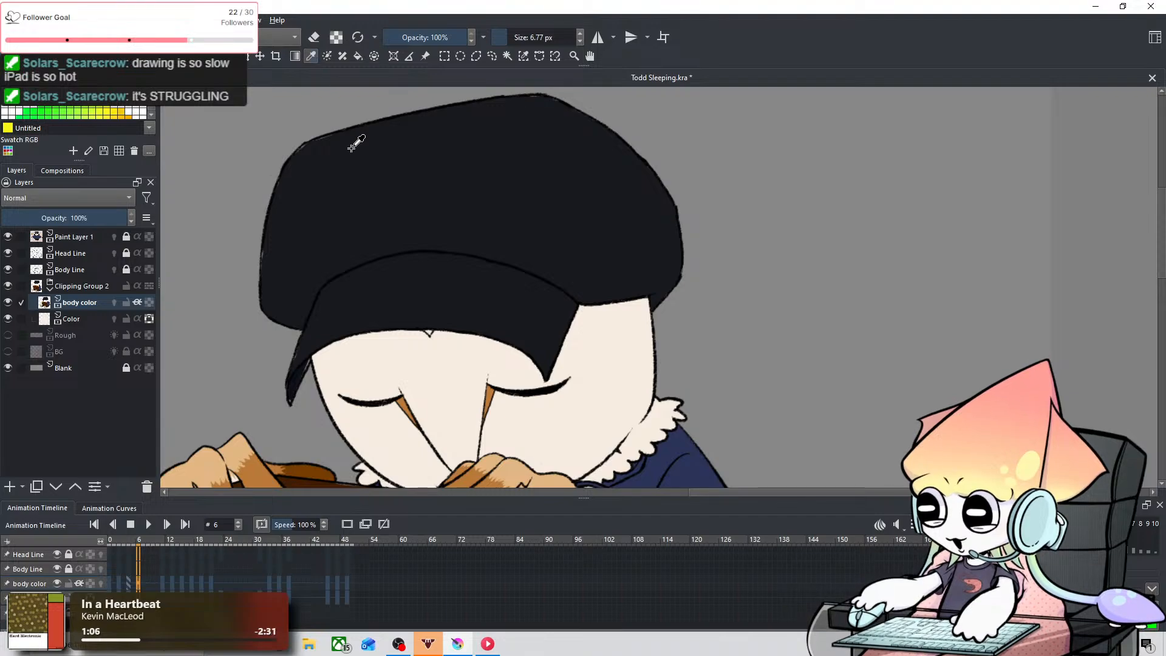
key(Right)
key(Right)
key(Right)
key(Right)
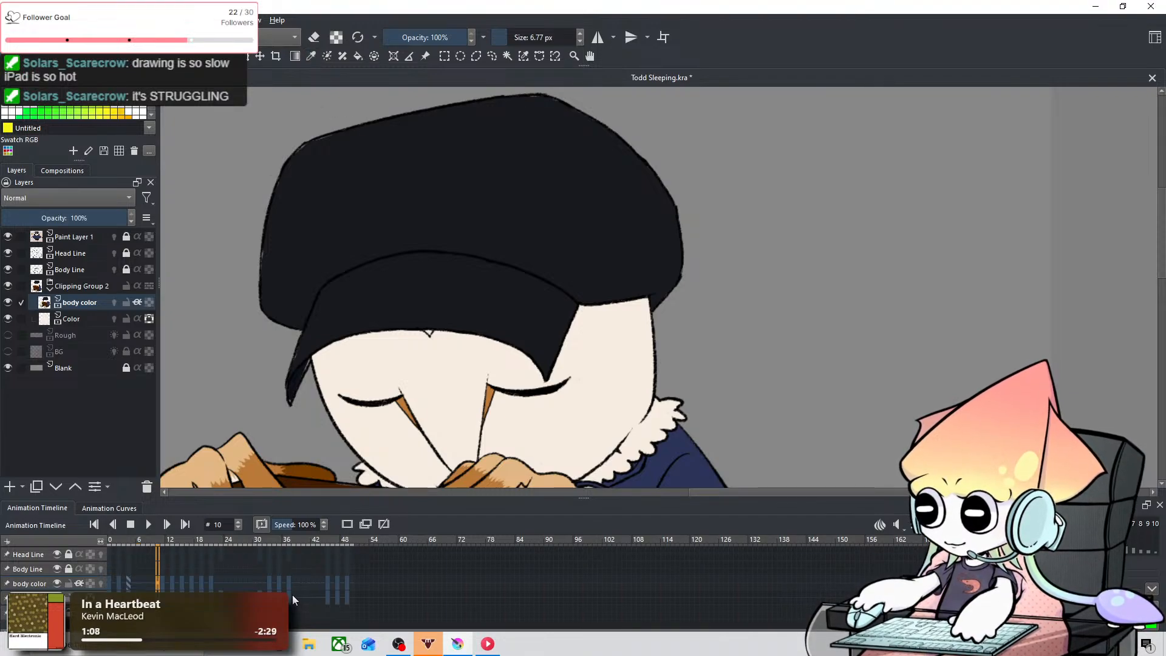
key(Right)
key(Left)
key(Right)
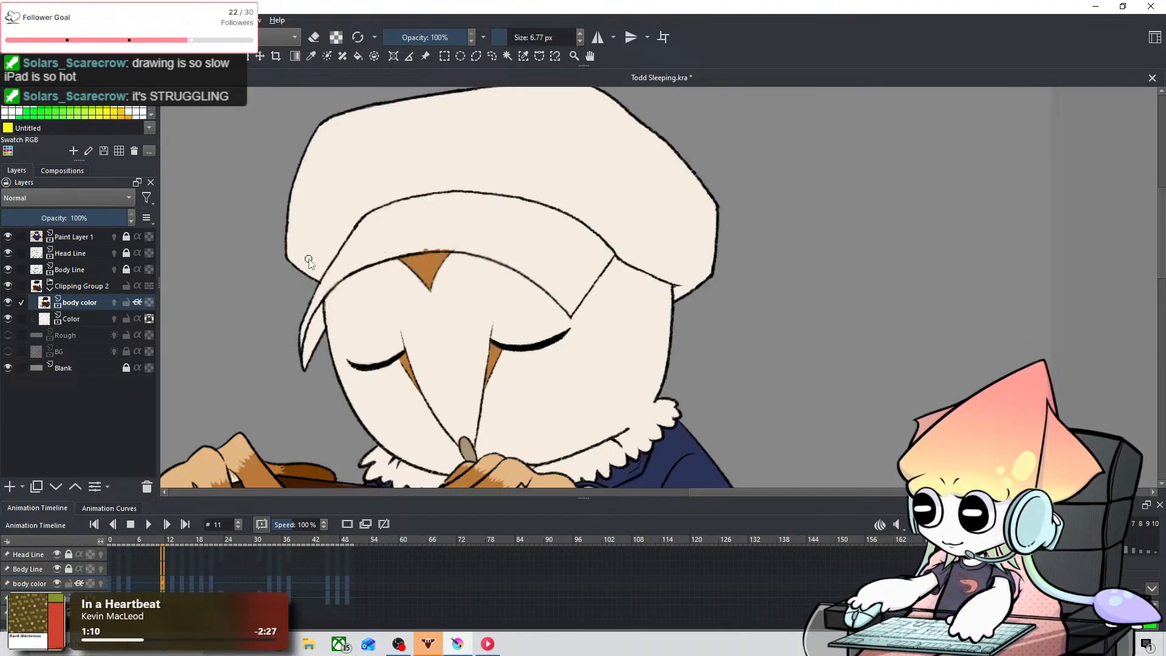
scroll(309, 262, up, 5)
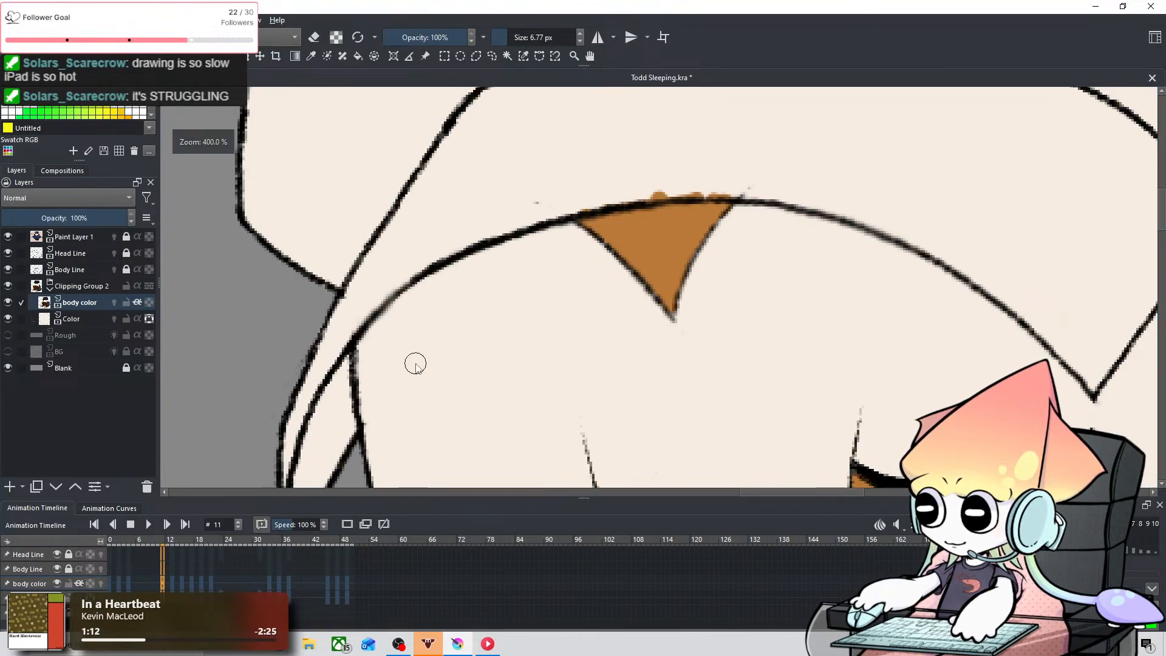
drag(415, 366, 415, 332)
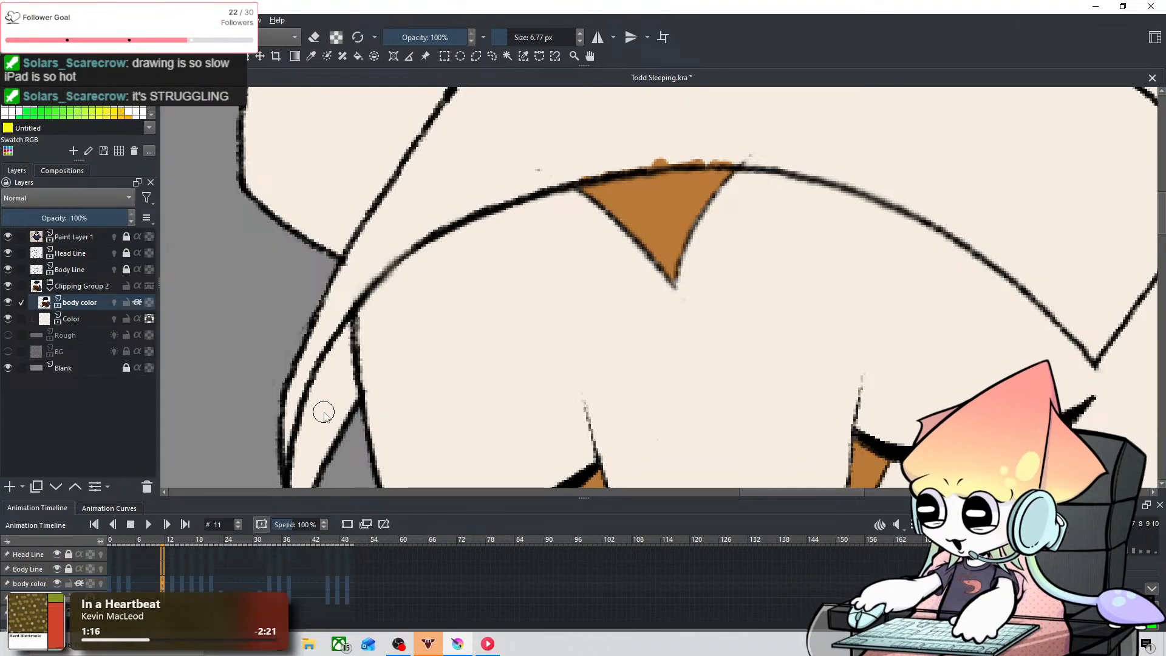
mouse_move(330, 409)
mouse_down()
mouse_move(354, 373)
mouse_move(367, 377)
mouse_up()
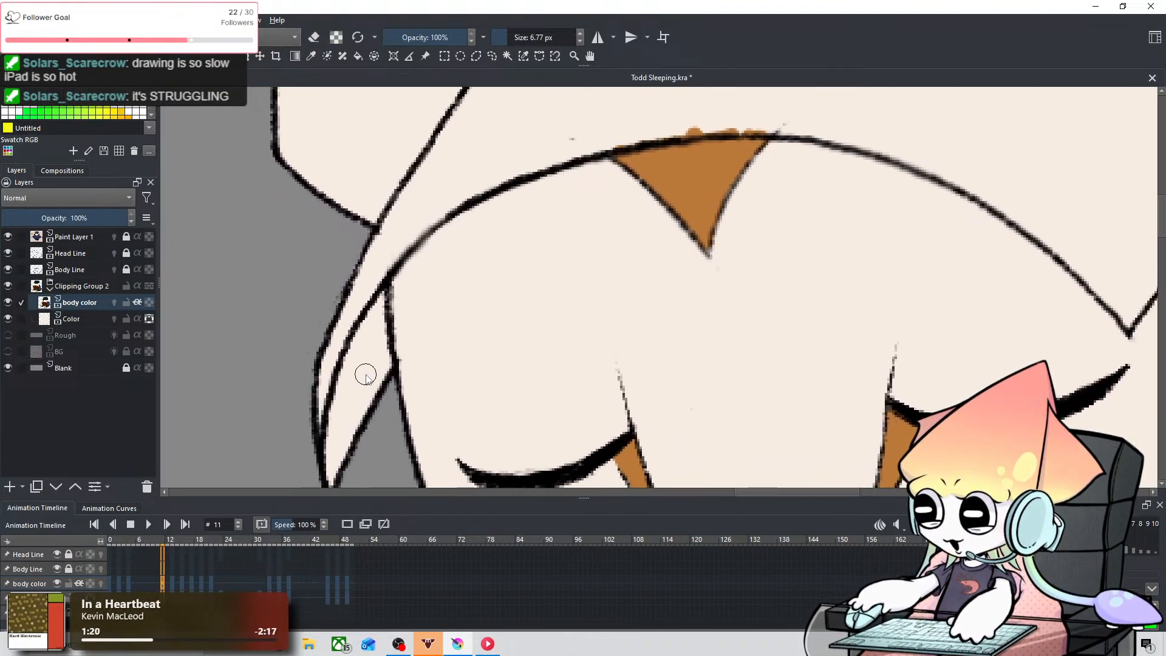
mouse_move(343, 337)
mouse_down()
mouse_move(321, 382)
mouse_move(314, 448)
mouse_move(374, 249)
mouse_move(332, 351)
mouse_up()
drag(370, 261, 422, 185)
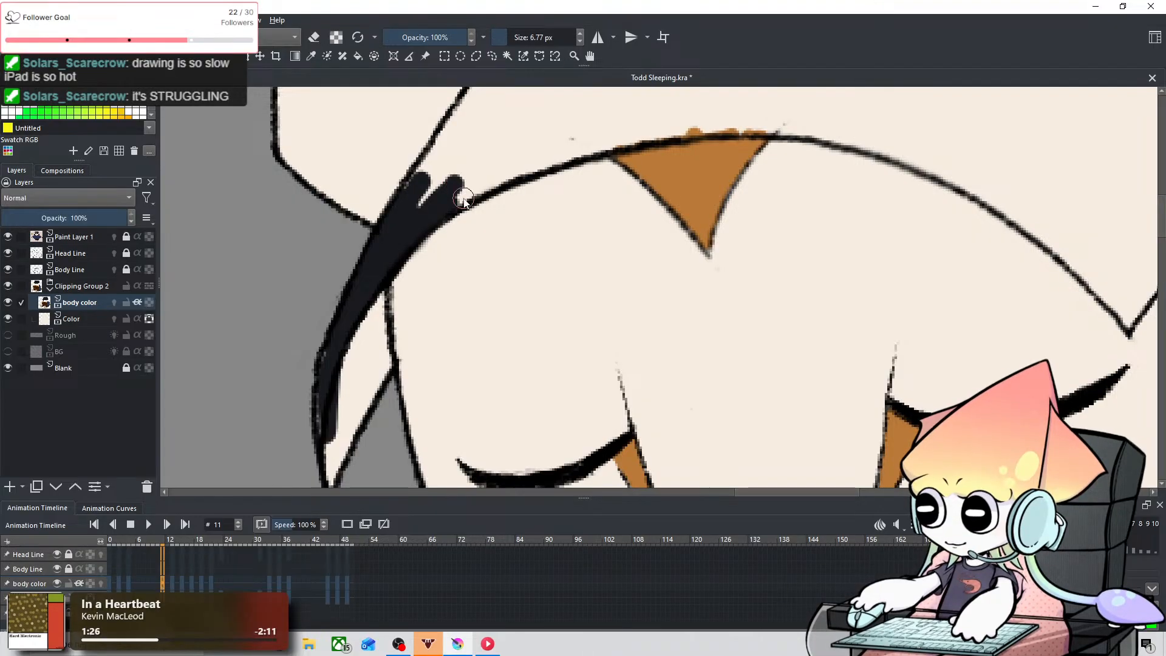
Step: Fill the cap's crown and the upper part of the brim near-black on frame 11 with an 87.67 px brush
scroll(463, 193, down, 3)
drag(512, 183, 409, 358)
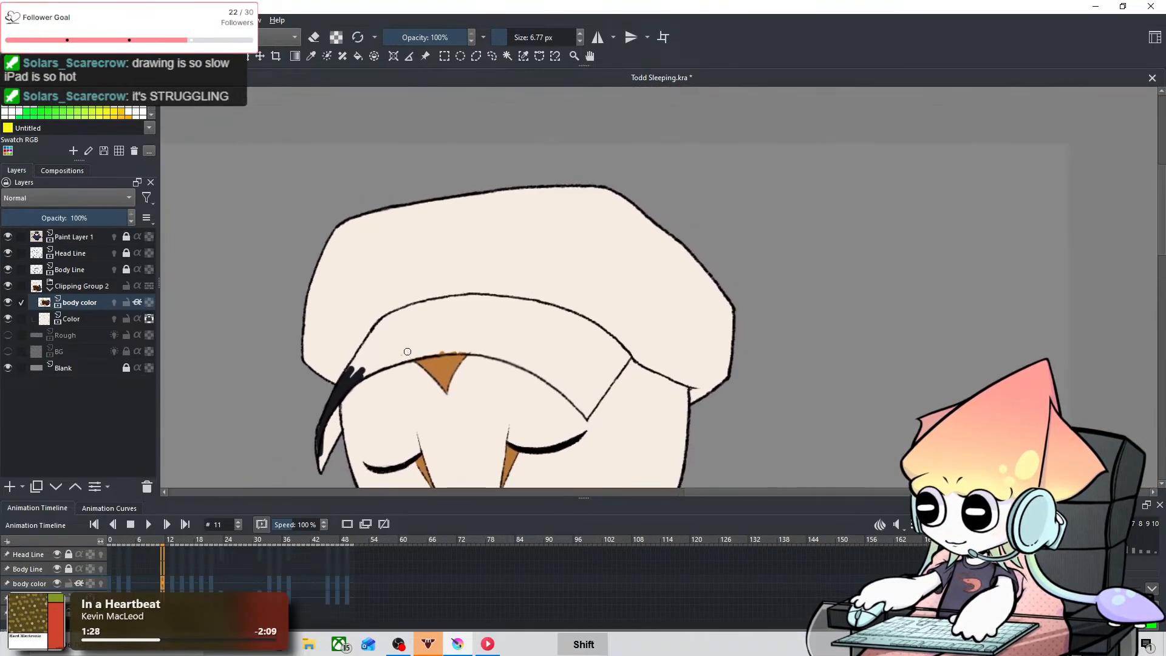
mouse_move(314, 346)
shift+mouse_down()
mouse_move(381, 341)
mouse_move(338, 333)
mouse_move(350, 345)
mouse_move(374, 336)
mouse_move(346, 260)
mouse_move(365, 195)
mouse_move(427, 262)
mouse_move(481, 221)
mouse_move(590, 188)
shift+mouse_up()
mouse_move(682, 305)
mouse_down()
mouse_move(733, 369)
mouse_move(726, 403)
mouse_move(726, 392)
mouse_up()
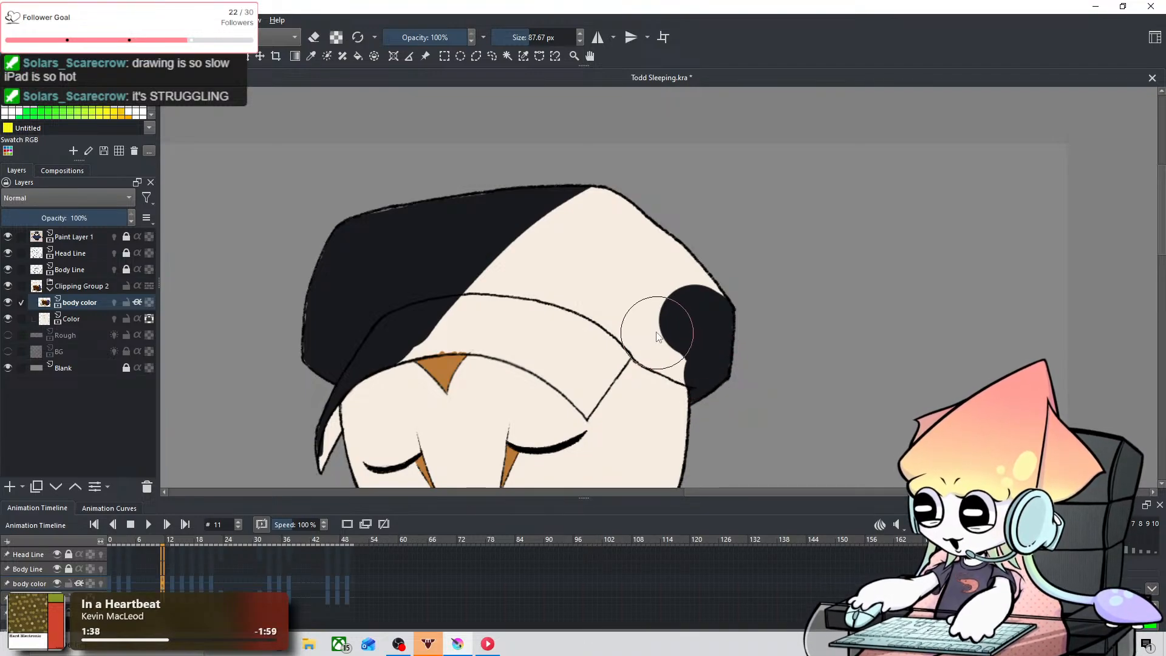
mouse_move(656, 332)
mouse_down()
mouse_move(702, 352)
mouse_move(668, 342)
mouse_move(662, 324)
mouse_move(709, 265)
mouse_move(610, 199)
mouse_move(531, 183)
mouse_move(655, 265)
mouse_move(607, 272)
mouse_move(475, 253)
mouse_move(596, 277)
mouse_move(616, 317)
mouse_move(512, 297)
mouse_move(411, 312)
mouse_move(391, 326)
mouse_move(429, 319)
mouse_move(404, 325)
mouse_up()
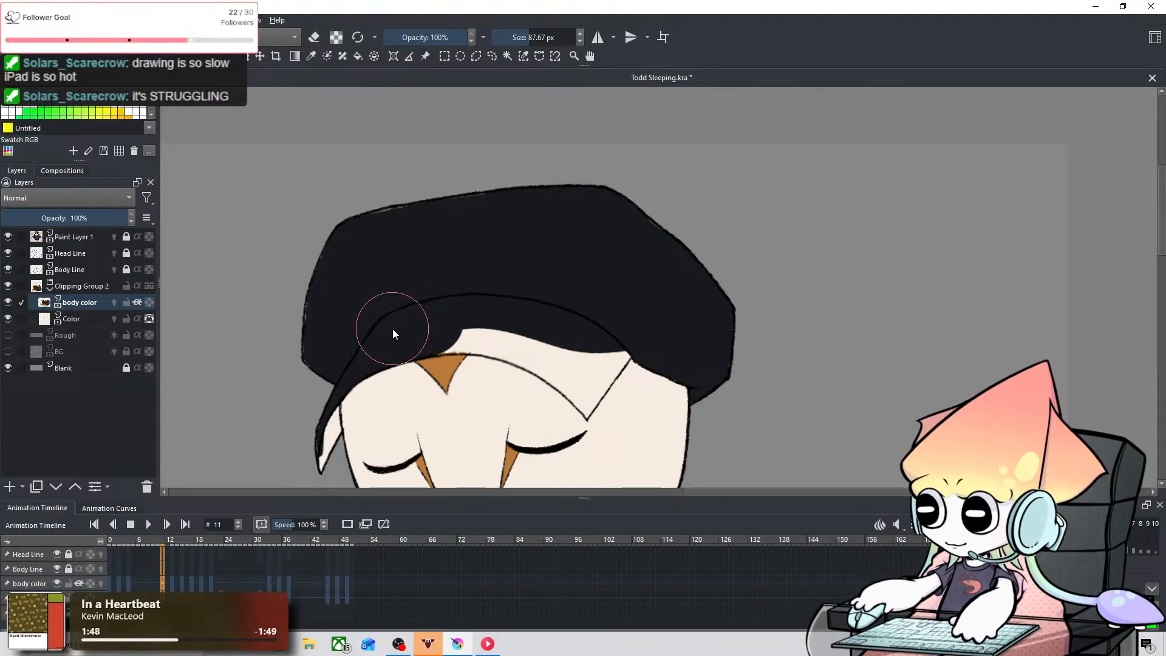
Step: Fill the rest of the brim near-black on frame 11, using 34.83 and 30.41 px brushes and 13.44 px near its lower outline
drag(490, 307, 467, 307)
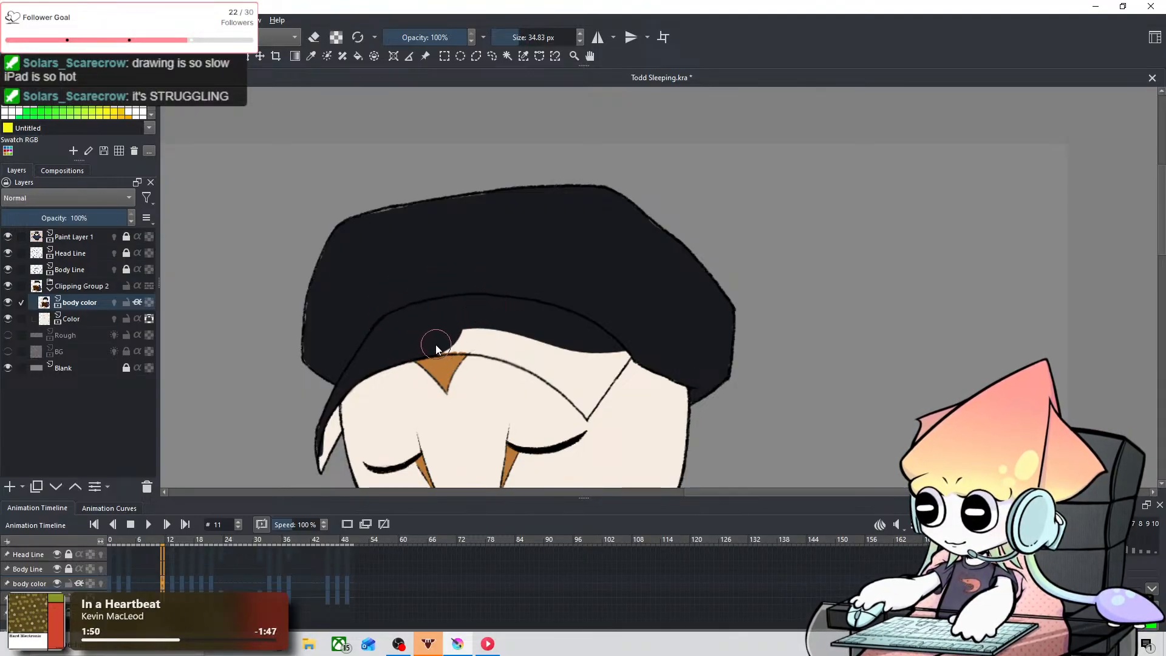
mouse_move(436, 344)
mouse_down()
mouse_move(486, 341)
mouse_move(470, 347)
mouse_move(468, 335)
mouse_move(549, 356)
mouse_move(493, 335)
mouse_move(528, 348)
mouse_move(483, 342)
mouse_move(602, 392)
mouse_move(668, 211)
mouse_up()
key(ctrl+z)
key(ctrl+=)
key(ctrl+=)
key(space)
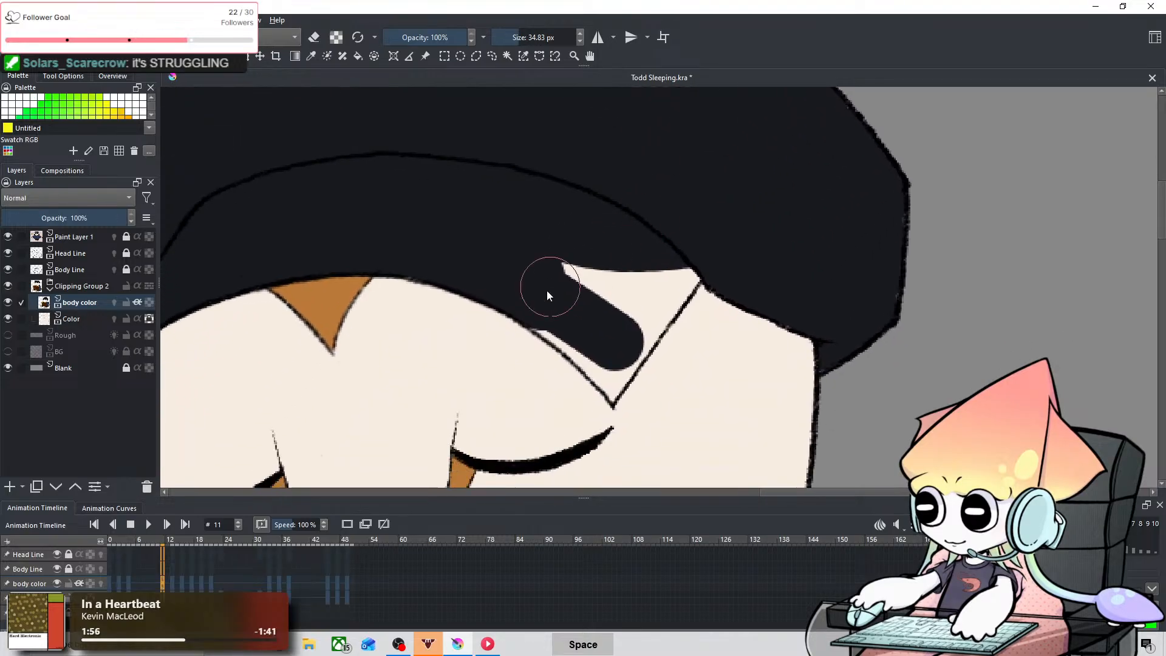
mouse_move(581, 323)
shift+mouse_down()
mouse_move(540, 340)
mouse_move(552, 319)
mouse_move(593, 369)
mouse_move(551, 326)
mouse_move(621, 365)
shift+mouse_up()
key(ctrl+z)
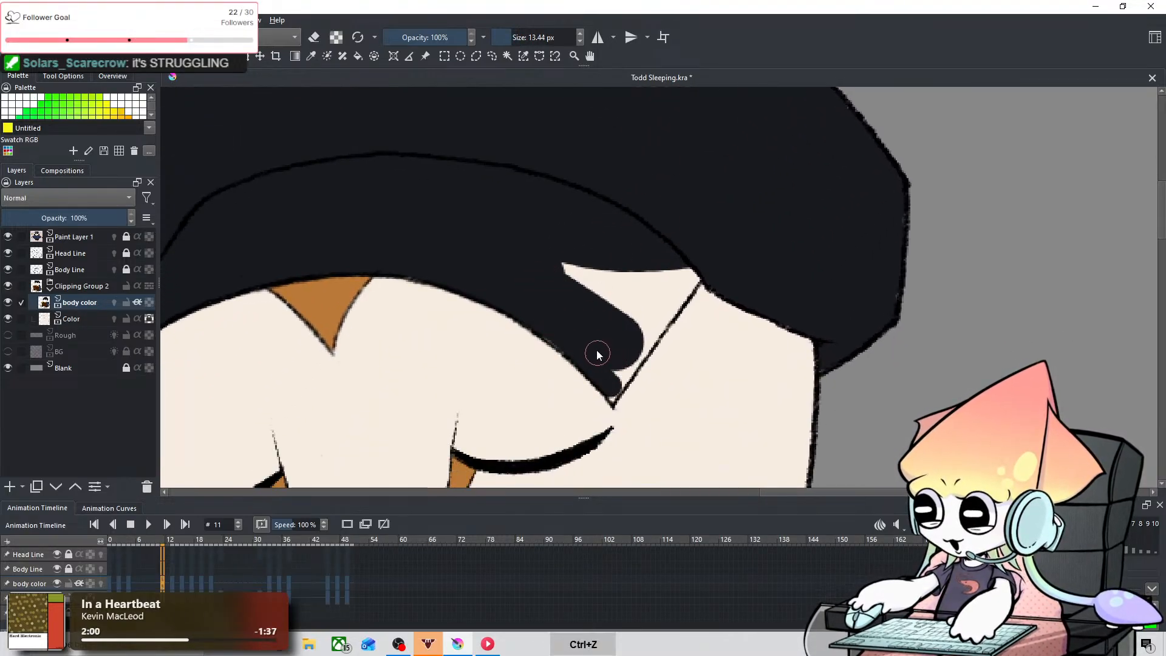
shift+drag(595, 328, 546, 338)
drag(612, 392, 703, 280)
mouse_move(638, 359)
mouse_down()
mouse_move(702, 256)
mouse_move(610, 347)
mouse_move(699, 248)
mouse_move(629, 310)
mouse_move(595, 265)
mouse_move(562, 267)
mouse_move(617, 296)
mouse_up()
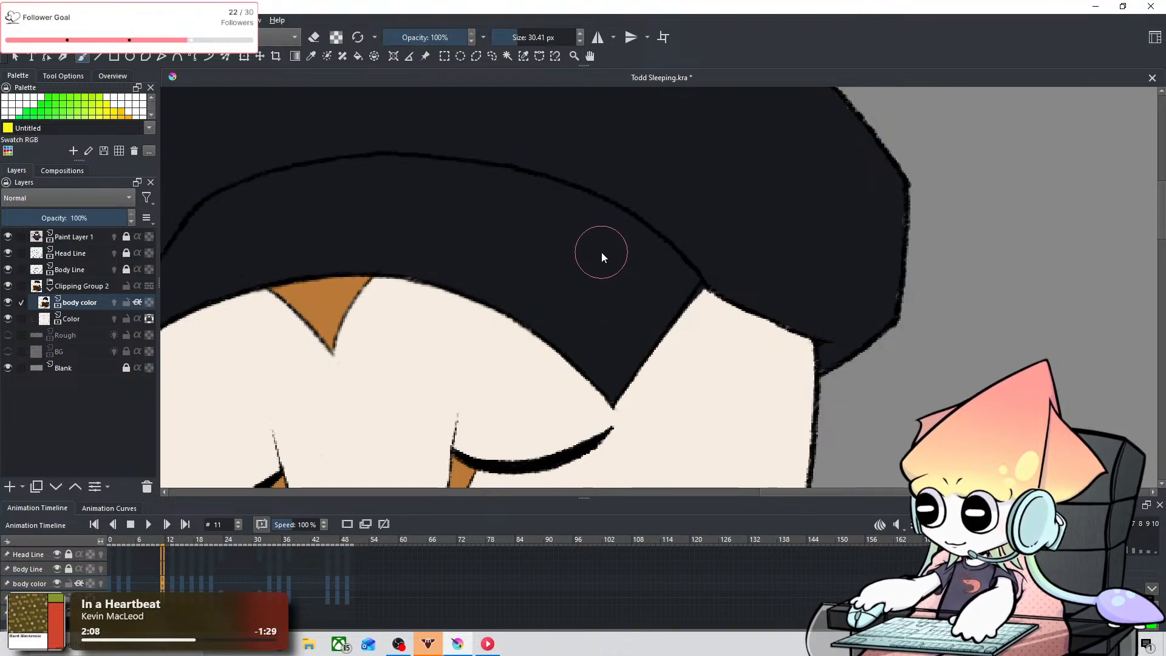
Step: Sample the flap's dark navy from frame 4 and fill the side flap on frame 11 with 8.62 and 13.04 px brushes
mouse_move(456, 265)
mouse_down()
mouse_move(721, 268)
mouse_move(564, 289)
mouse_up()
click(131, 585)
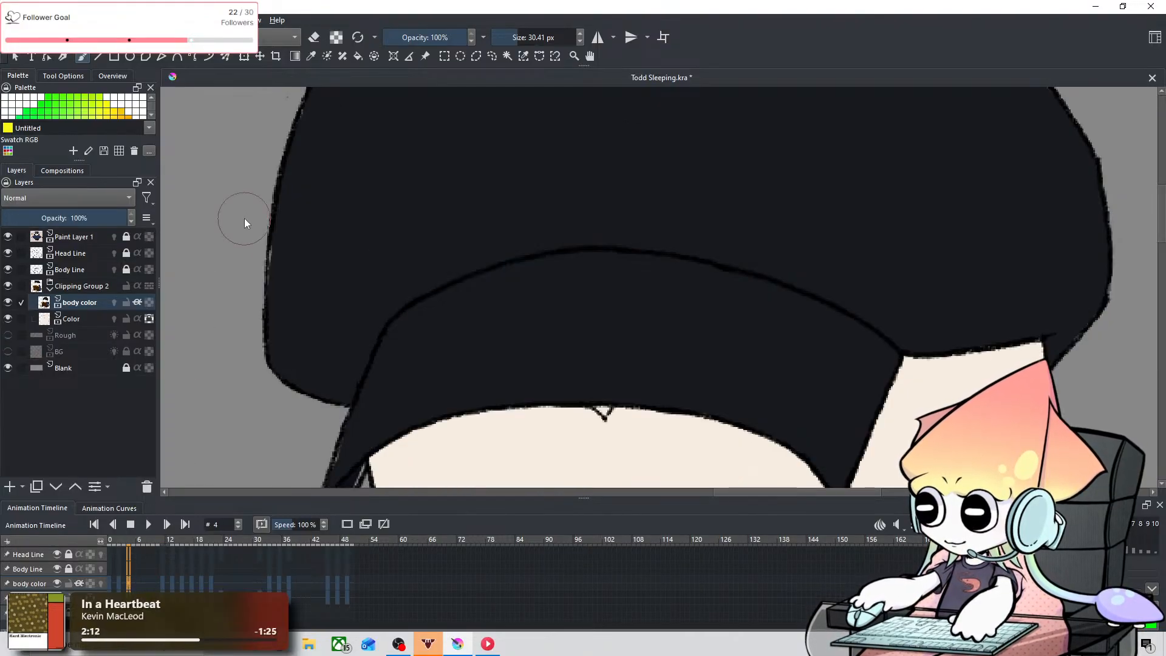
drag(426, 310, 409, 251)
click(311, 57)
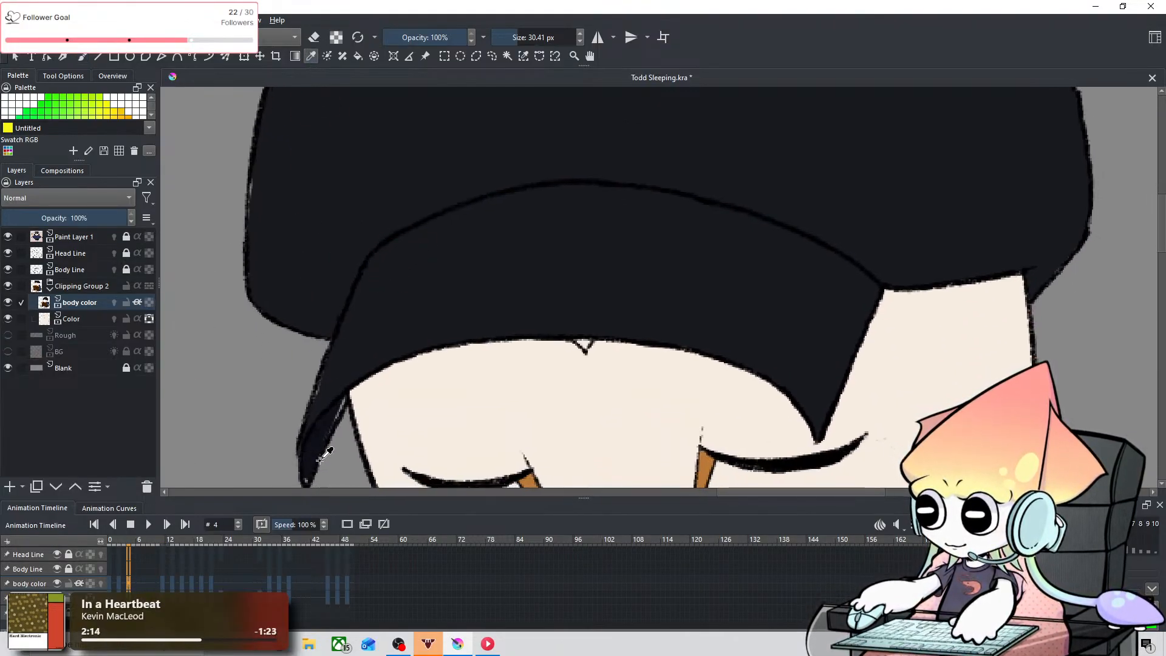
click(319, 434)
key(b)
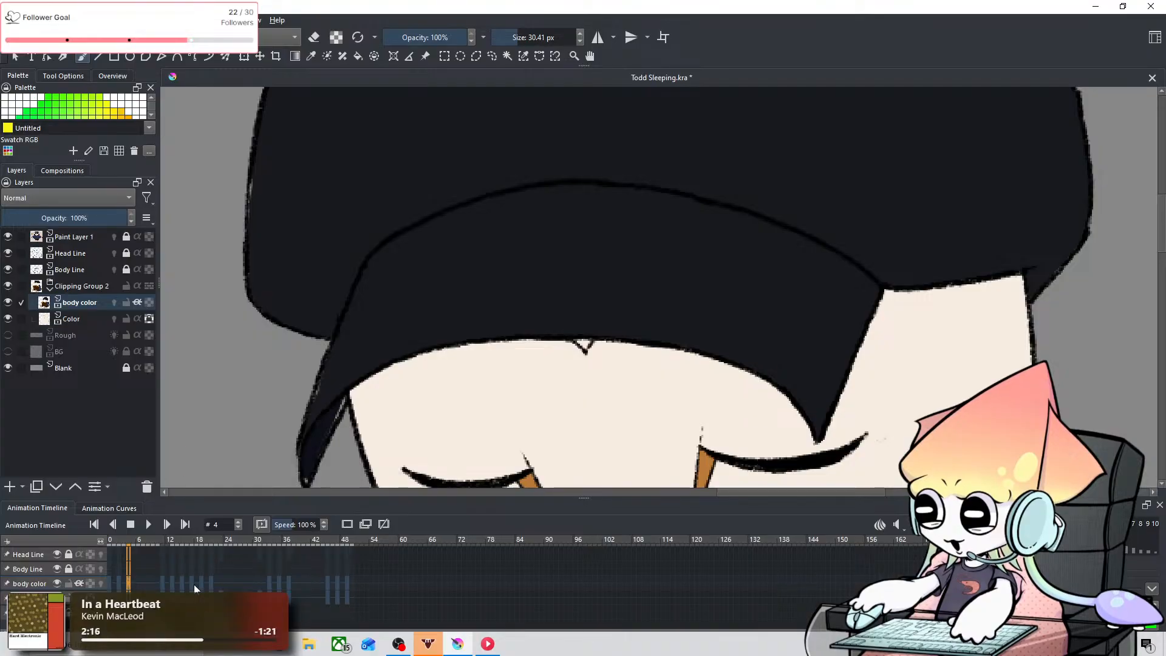
click(165, 585)
mouse_move(358, 350)
shift+mouse_down()
mouse_move(329, 350)
mouse_move(346, 383)
mouse_move(337, 413)
mouse_move(345, 338)
shift+mouse_up()
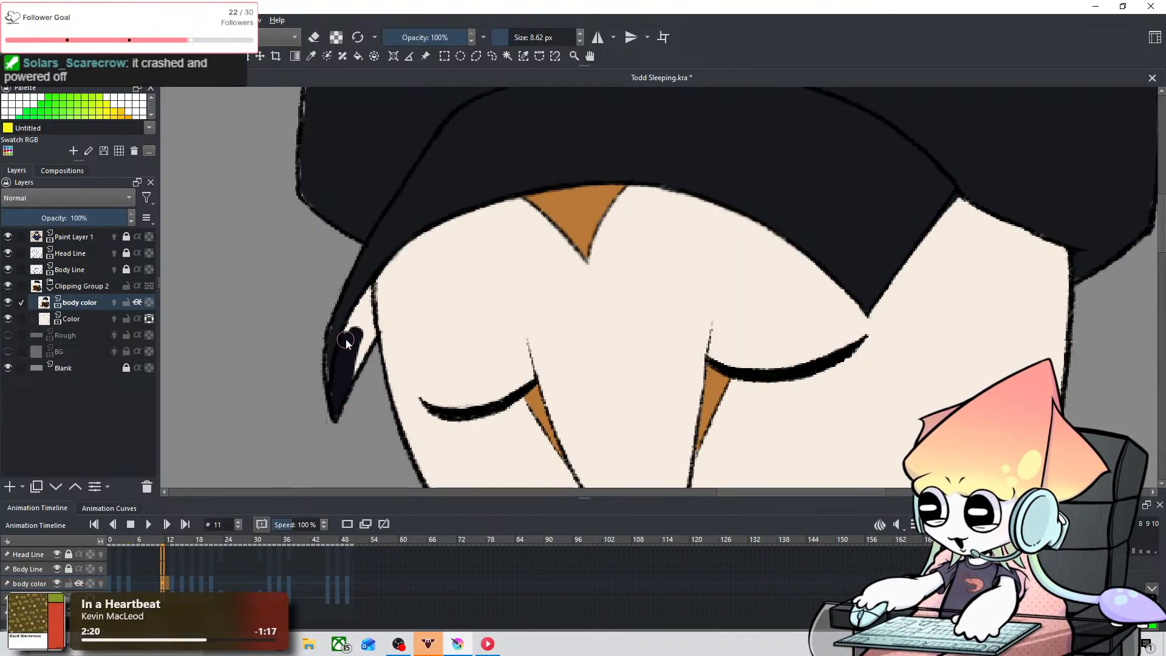
mouse_move(343, 380)
mouse_down()
mouse_move(370, 290)
mouse_move(377, 341)
mouse_up()
mouse_move(370, 292)
mouse_down()
mouse_move(369, 353)
mouse_move(365, 308)
mouse_move(365, 333)
mouse_move(381, 315)
mouse_move(367, 344)
mouse_up()
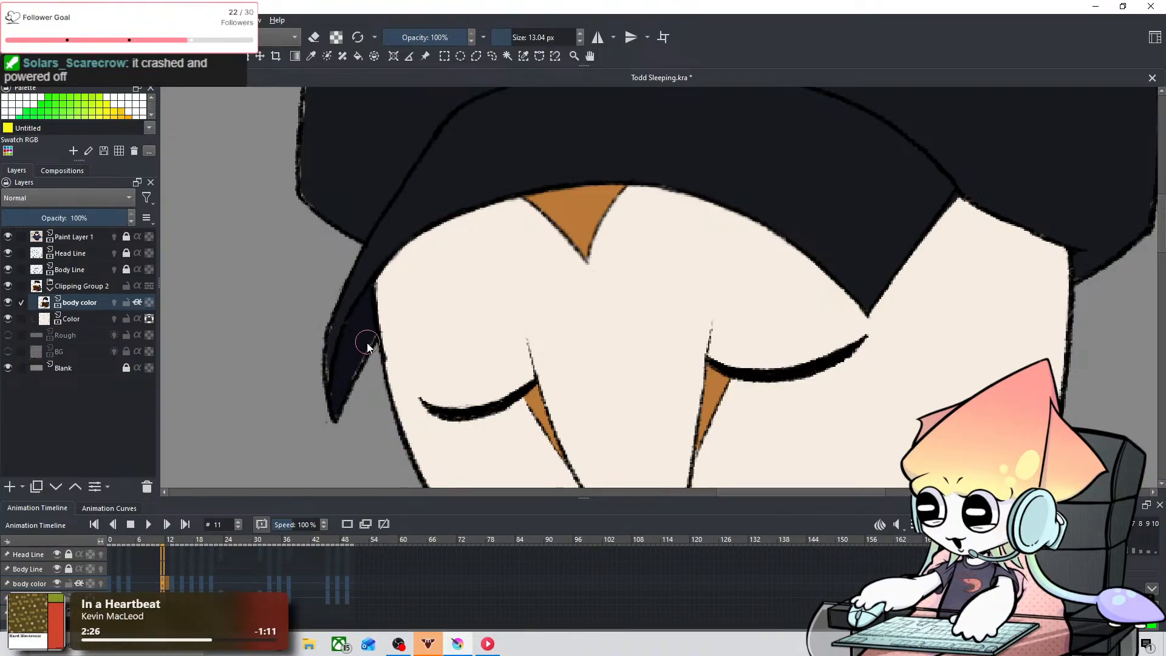
Step: Return to frame 11, pick up the cap's near-black with the colour sampler, and go to frame 13
click(181, 584)
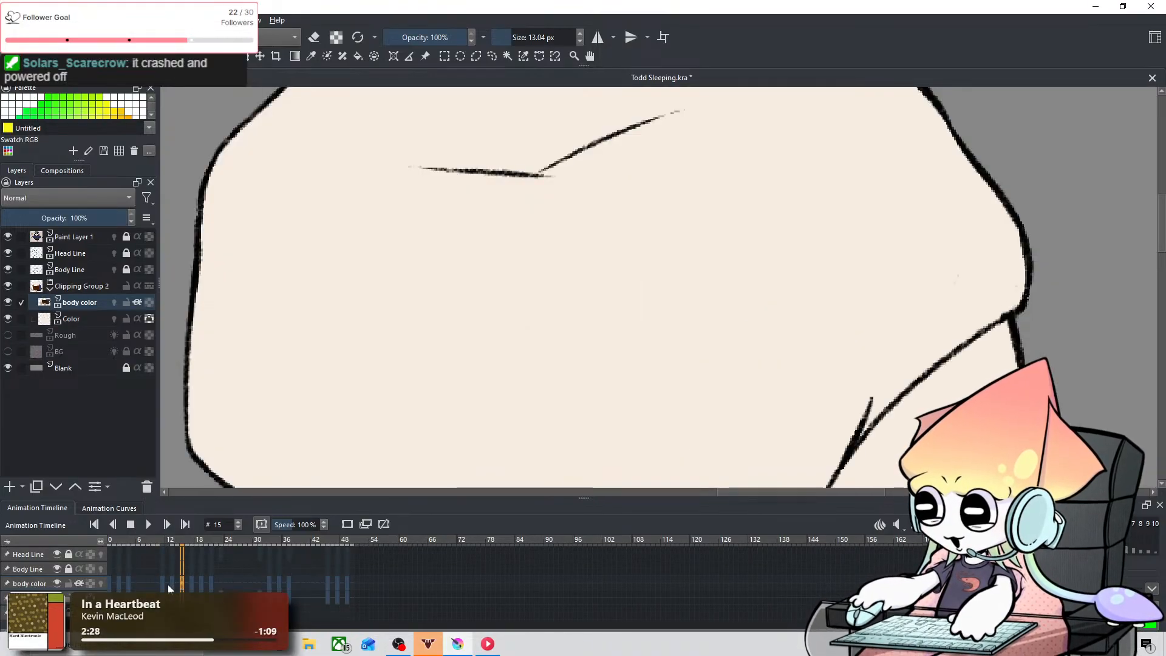
click(168, 584)
click(172, 585)
click(162, 584)
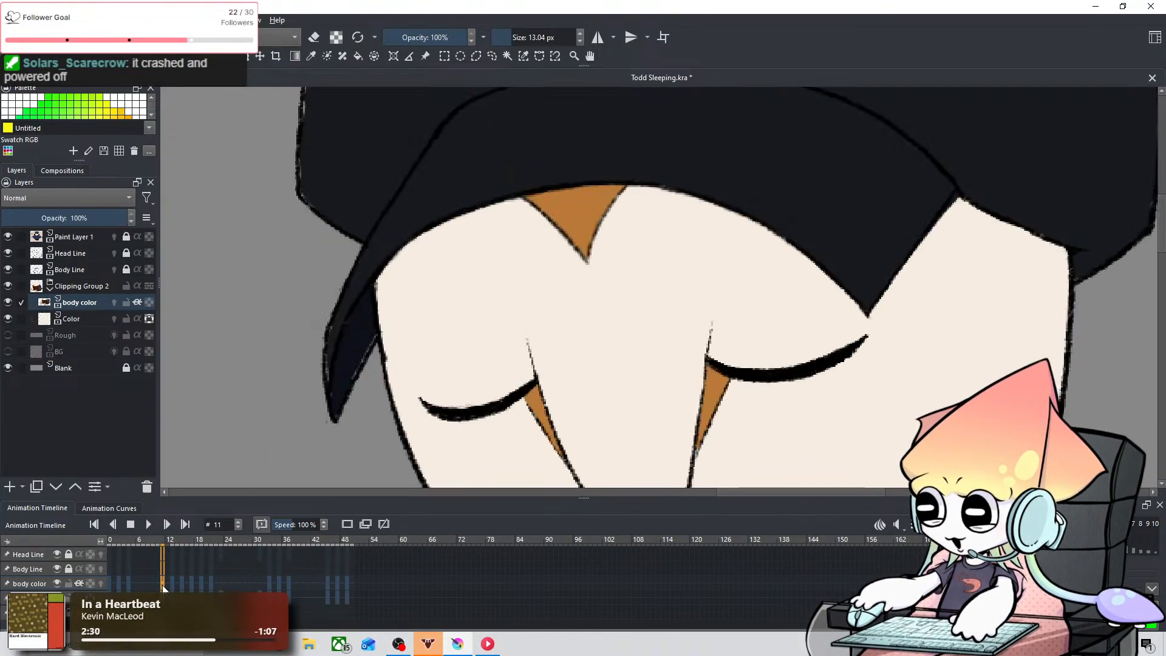
click(308, 59)
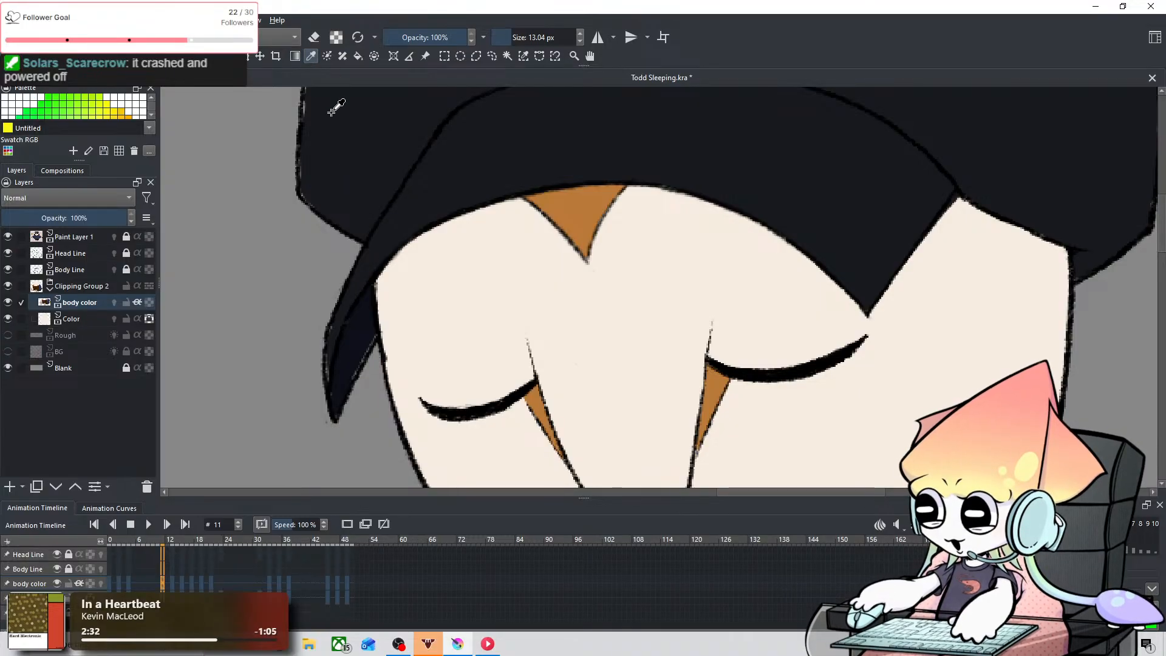
click(177, 582)
Step: Paint the brim's left end near-black on frame 13 with a 29.33 px brush
mouse_move(389, 220)
mouse_down()
mouse_move(482, 118)
mouse_move(404, 226)
mouse_move(399, 214)
mouse_up()
drag(368, 395, 396, 396)
drag(383, 329, 363, 424)
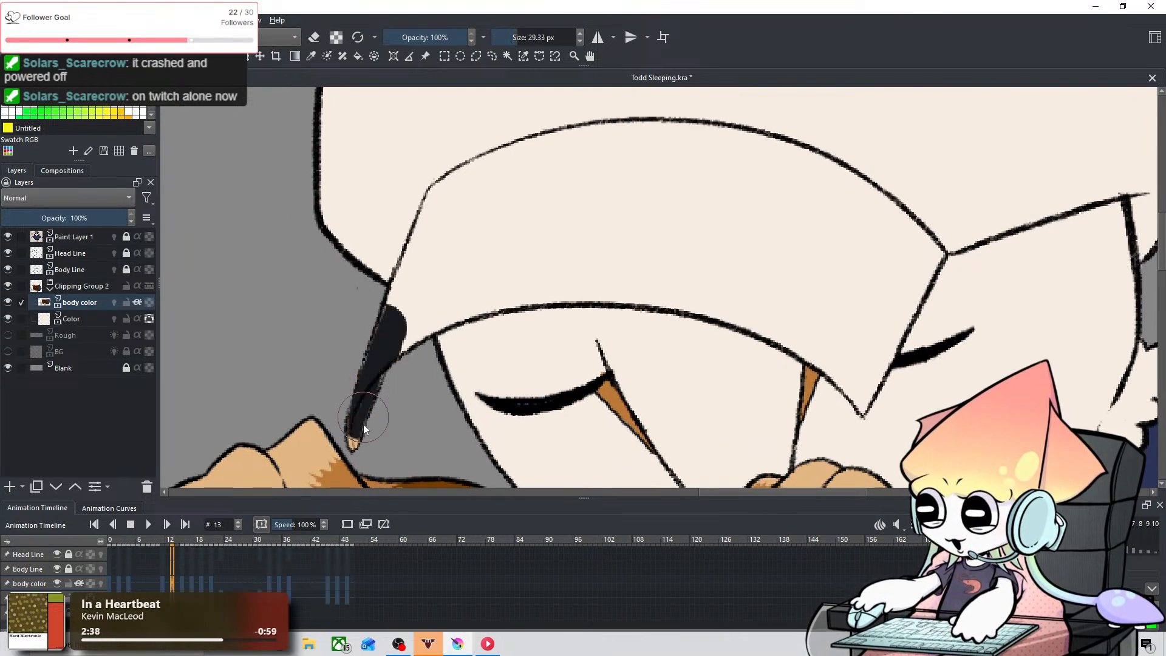
drag(400, 327, 439, 297)
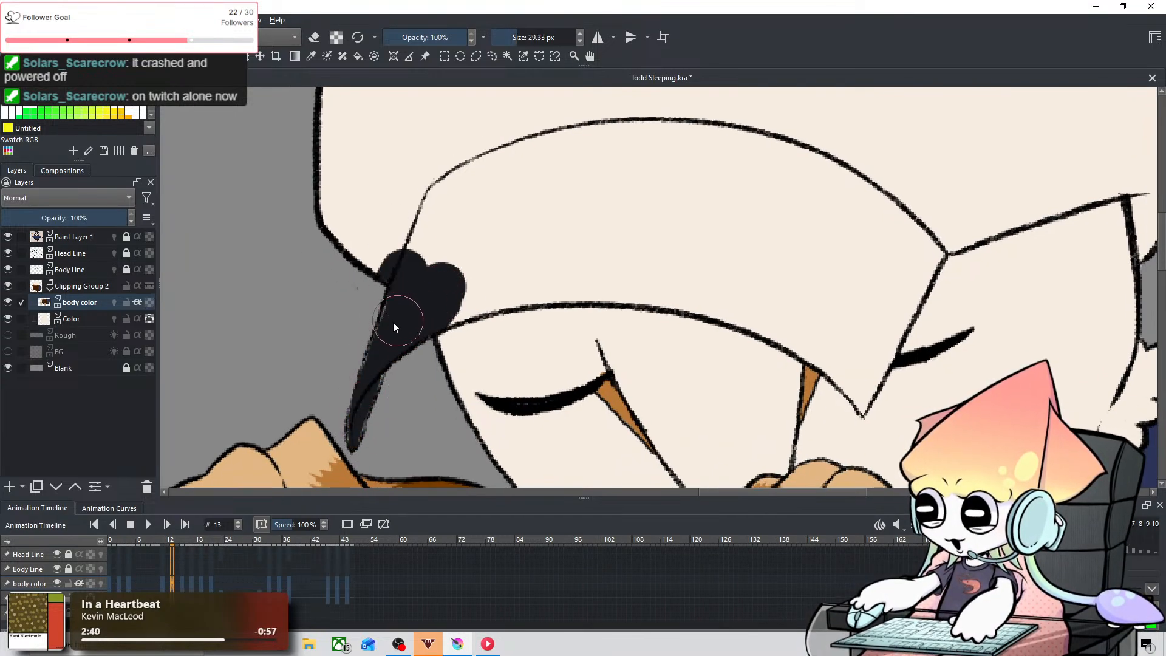
drag(393, 327, 381, 315)
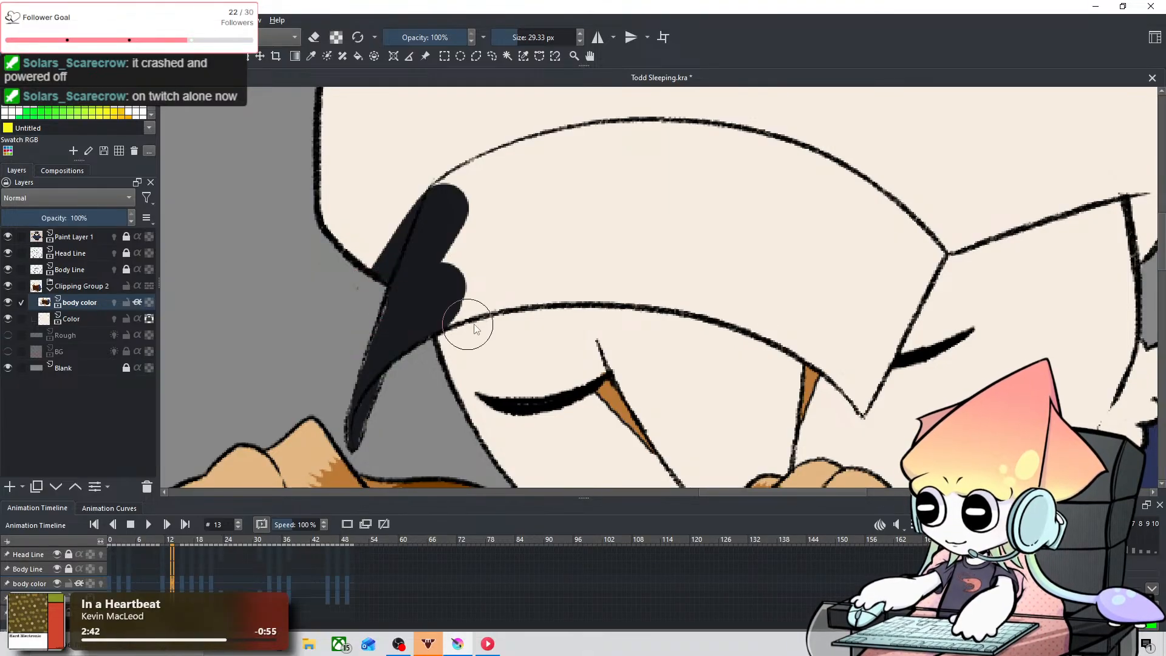
Step: Fill the cap's crown and the upper part of the brim near-black on frame 13 with an 86.45 px brush
scroll(642, 261, down, 1)
mouse_move(642, 261)
mouse_down()
mouse_move(427, 342)
mouse_move(508, 286)
mouse_move(483, 360)
mouse_move(461, 340)
mouse_move(456, 373)
mouse_up()
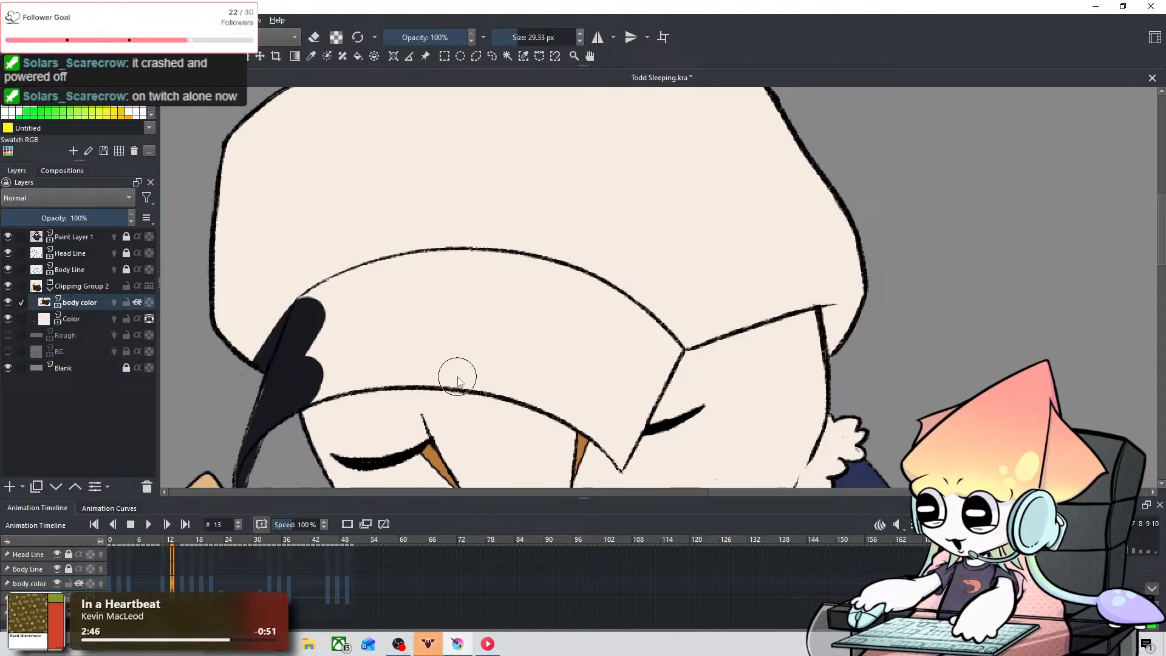
scroll(472, 320, down, 1)
mouse_move(368, 362)
shift+mouse_down()
mouse_move(319, 328)
mouse_move(347, 175)
mouse_move(453, 157)
mouse_move(383, 226)
mouse_move(343, 334)
mouse_move(423, 340)
mouse_move(511, 191)
mouse_move(367, 293)
mouse_move(605, 130)
mouse_move(436, 325)
mouse_move(669, 200)
mouse_move(548, 296)
shift+mouse_up()
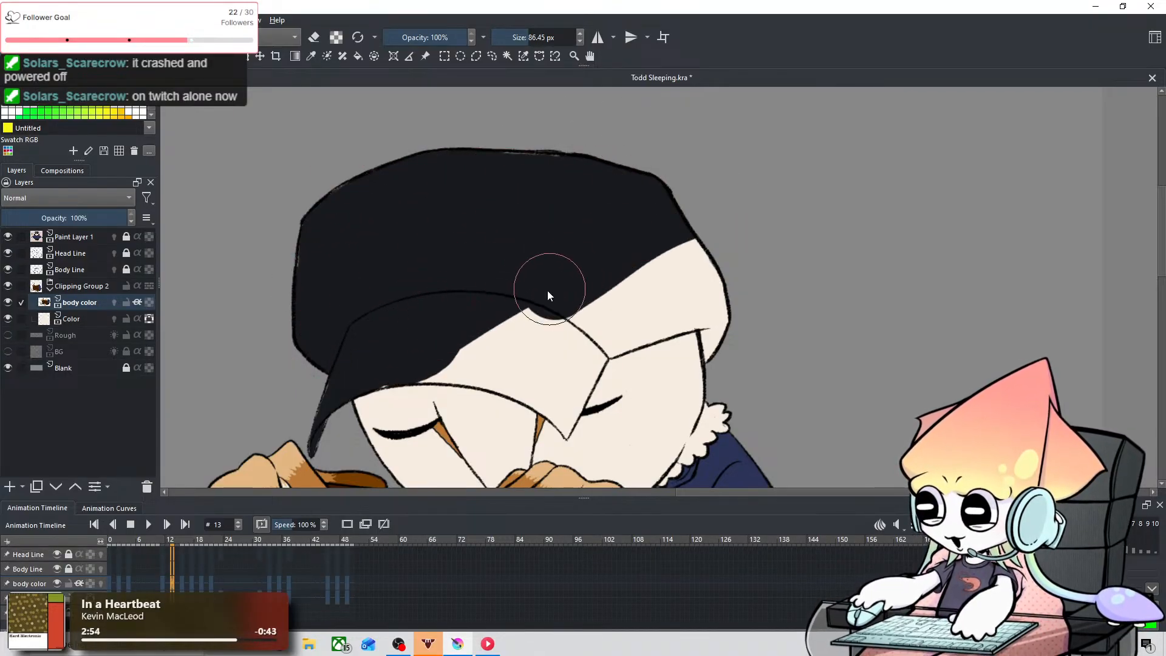
mouse_move(615, 311)
mouse_down()
mouse_move(604, 320)
mouse_move(657, 305)
mouse_up()
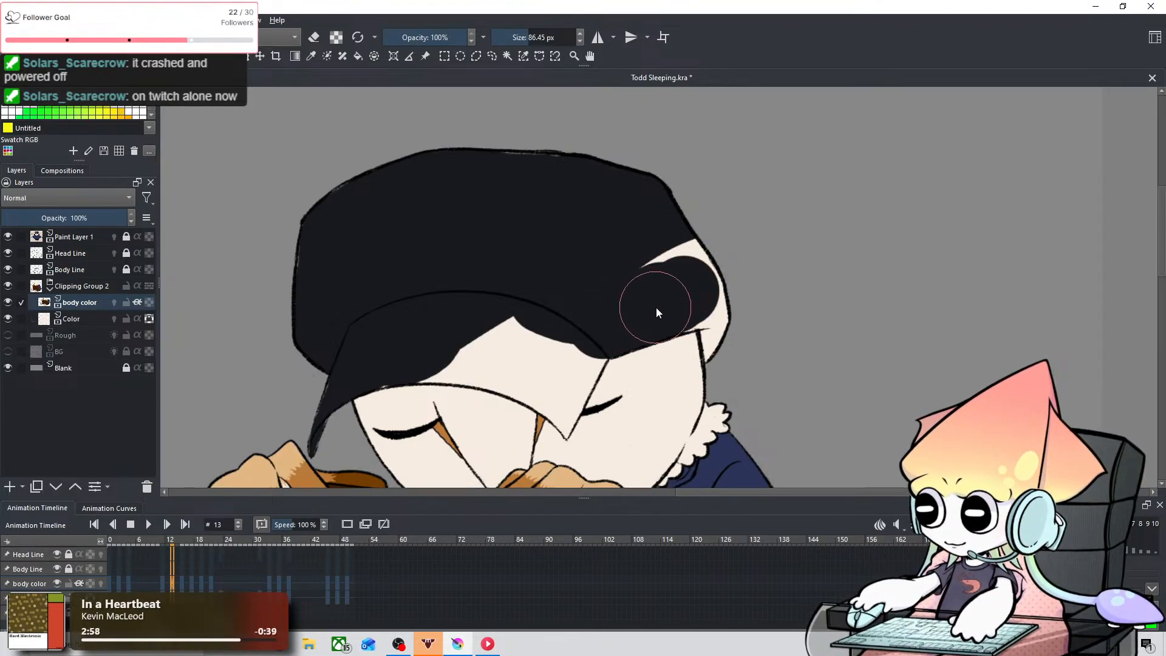
key(ctrl+z)
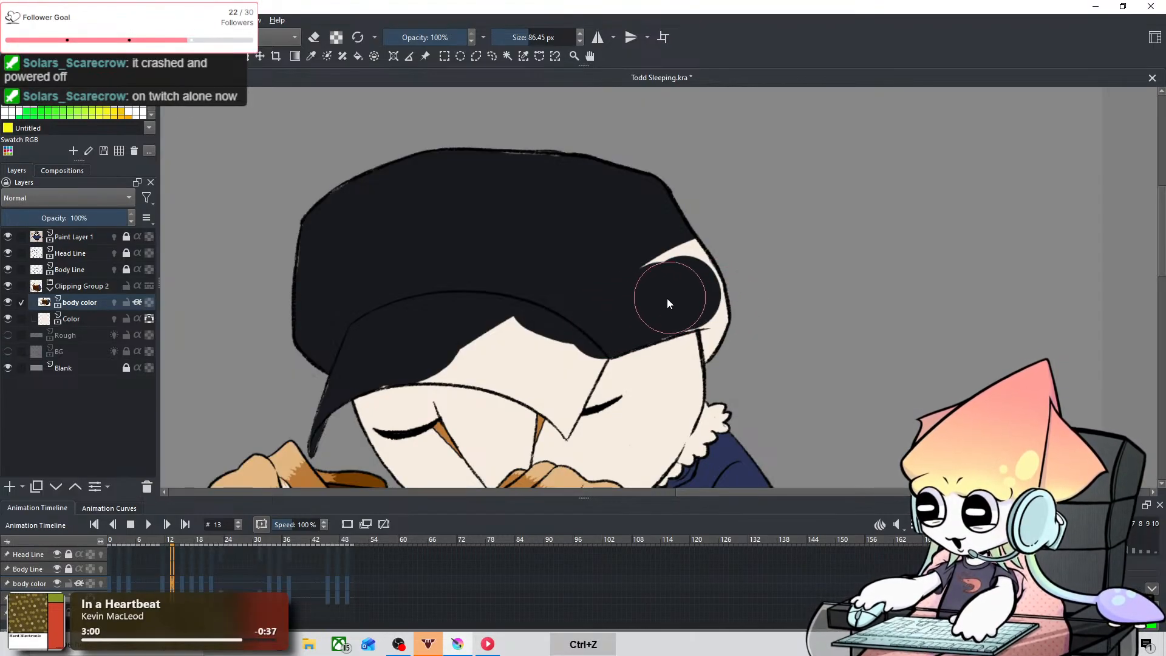
drag(690, 294, 755, 302)
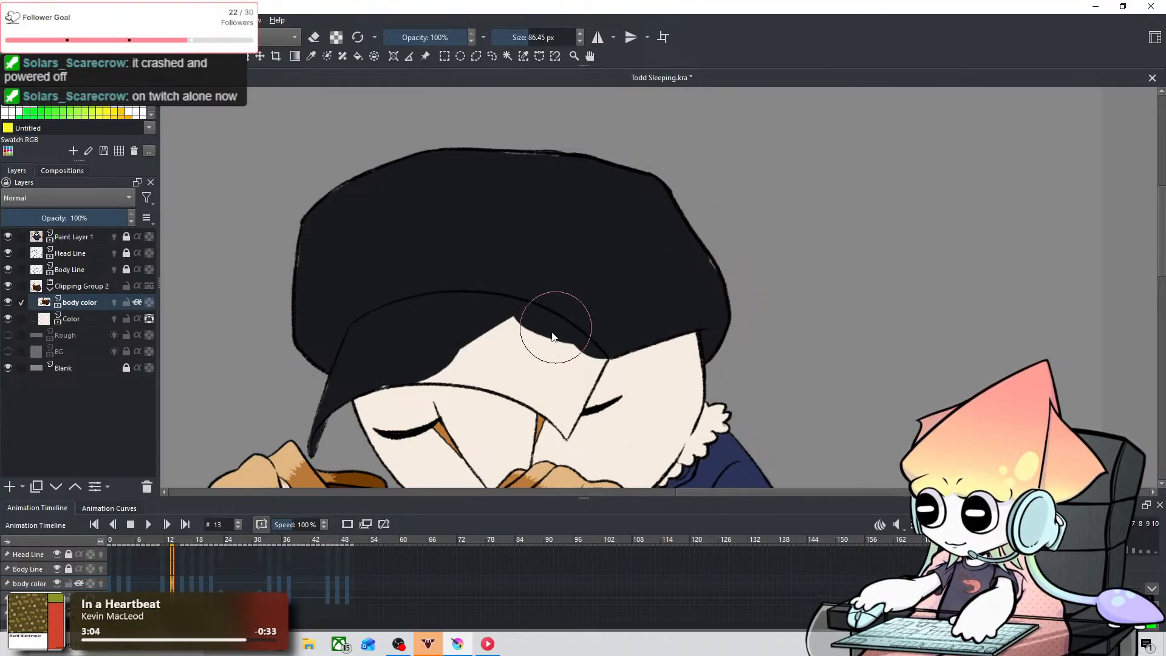
Step: Fill the middle of the brim along its lower outline near-black on frame 13 with a 34.78 px brush
key(space)
drag(554, 326, 640, 259)
key(ctrl+equal)
key(ctrl+equal)
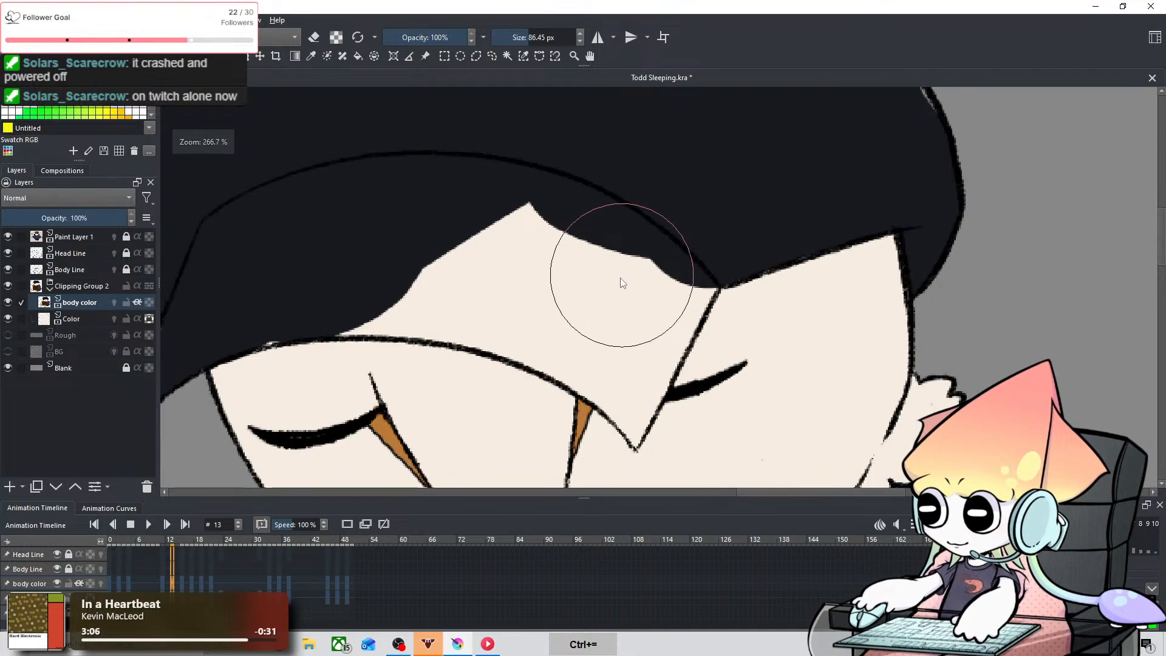
shift+drag(308, 249, 224, 249)
drag(215, 346, 271, 318)
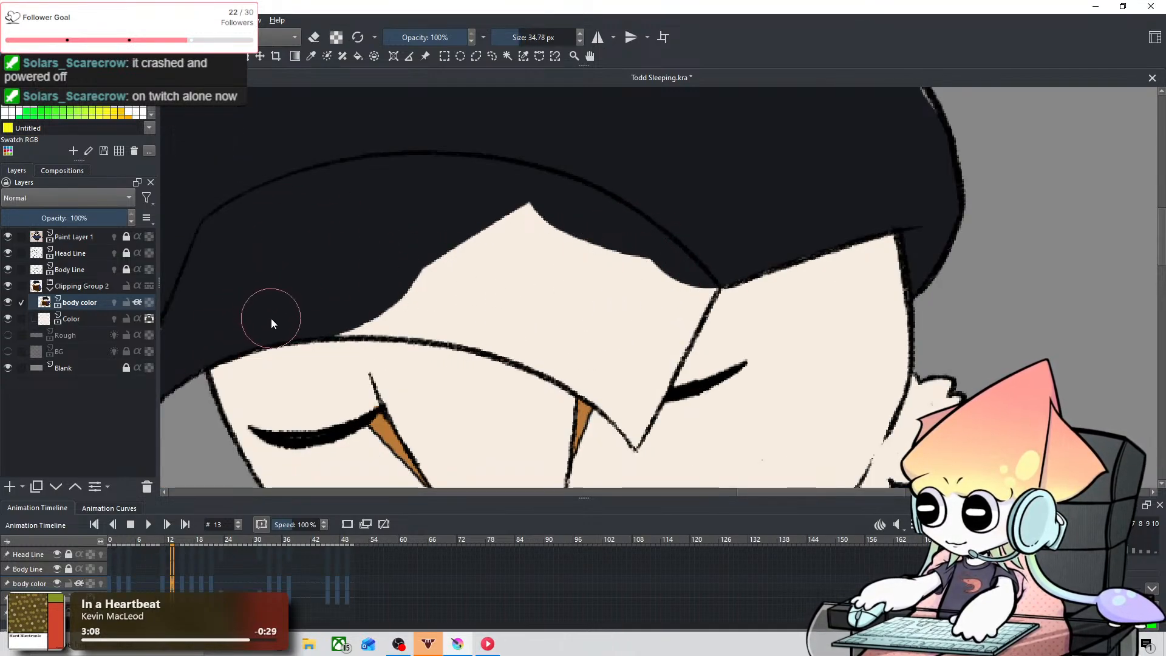
mouse_move(362, 296)
mouse_down()
mouse_move(474, 310)
mouse_move(344, 313)
mouse_move(469, 304)
mouse_move(368, 309)
mouse_move(519, 318)
mouse_up()
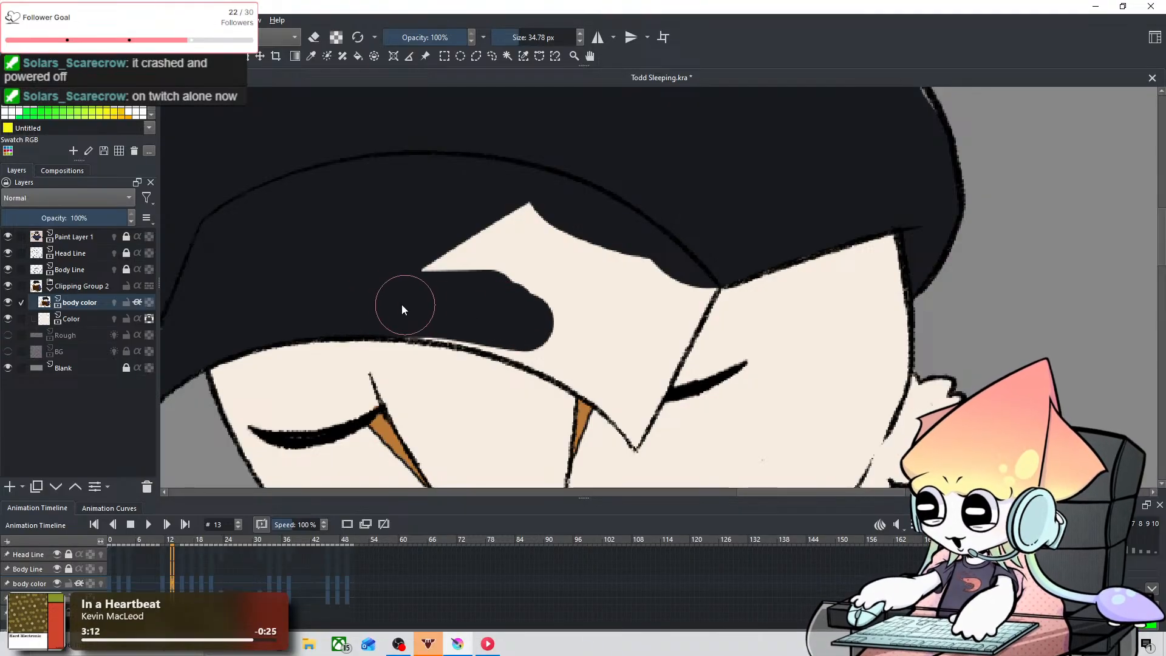
mouse_move(402, 309)
mouse_down()
mouse_move(502, 307)
mouse_move(410, 313)
mouse_move(510, 332)
mouse_move(407, 308)
mouse_move(556, 330)
mouse_move(453, 311)
mouse_move(536, 335)
mouse_move(457, 318)
mouse_move(536, 332)
mouse_up()
key(ctrl+z)
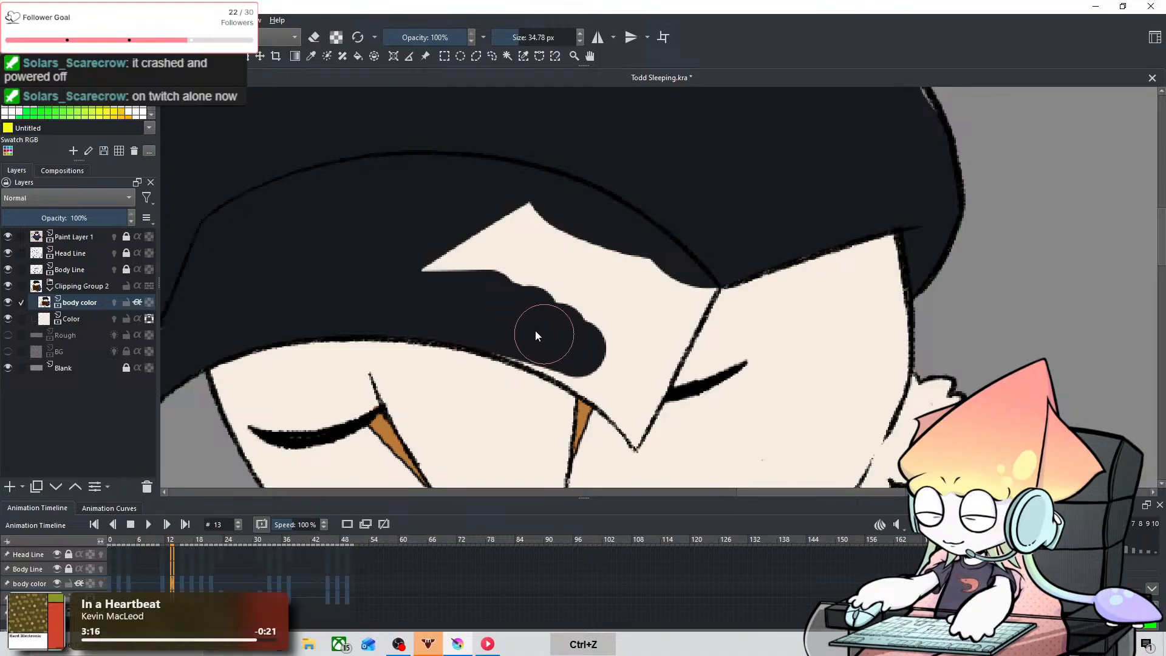
mouse_move(467, 305)
mouse_down()
mouse_move(555, 190)
mouse_move(608, 353)
mouse_move(612, 331)
mouse_move(601, 333)
mouse_up()
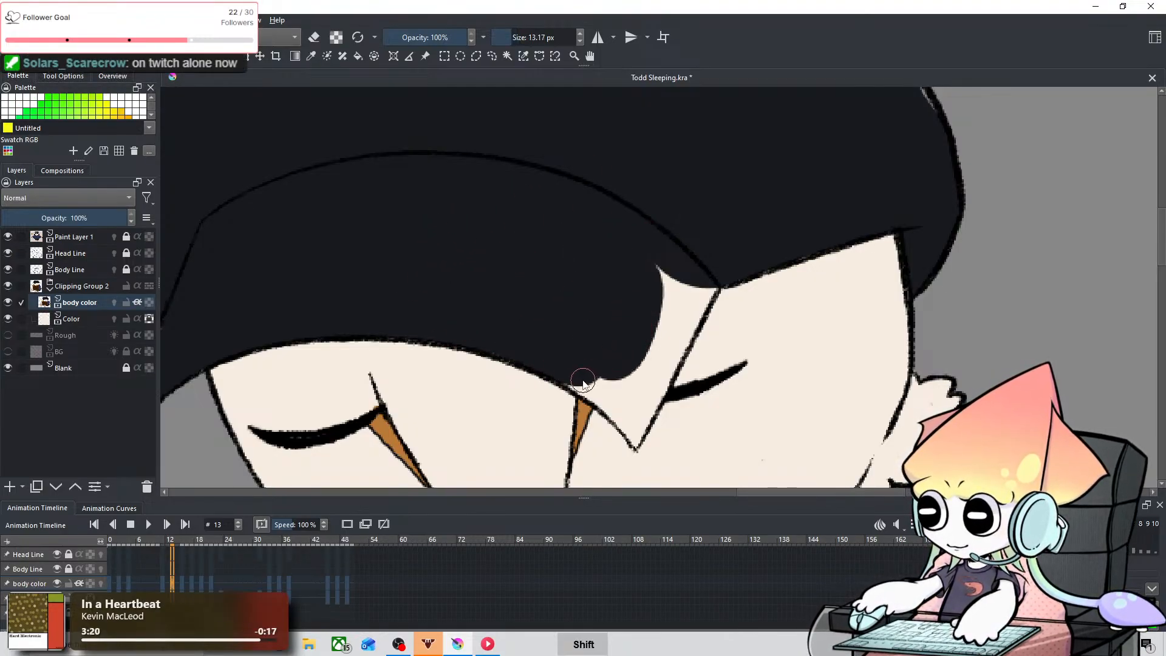
Step: Fill the brim's pointed right corner near-black on frame 13, using 13.17, 6.63 and 17.83 px brushes
drag(583, 381, 629, 421)
shift+drag(641, 363, 629, 363)
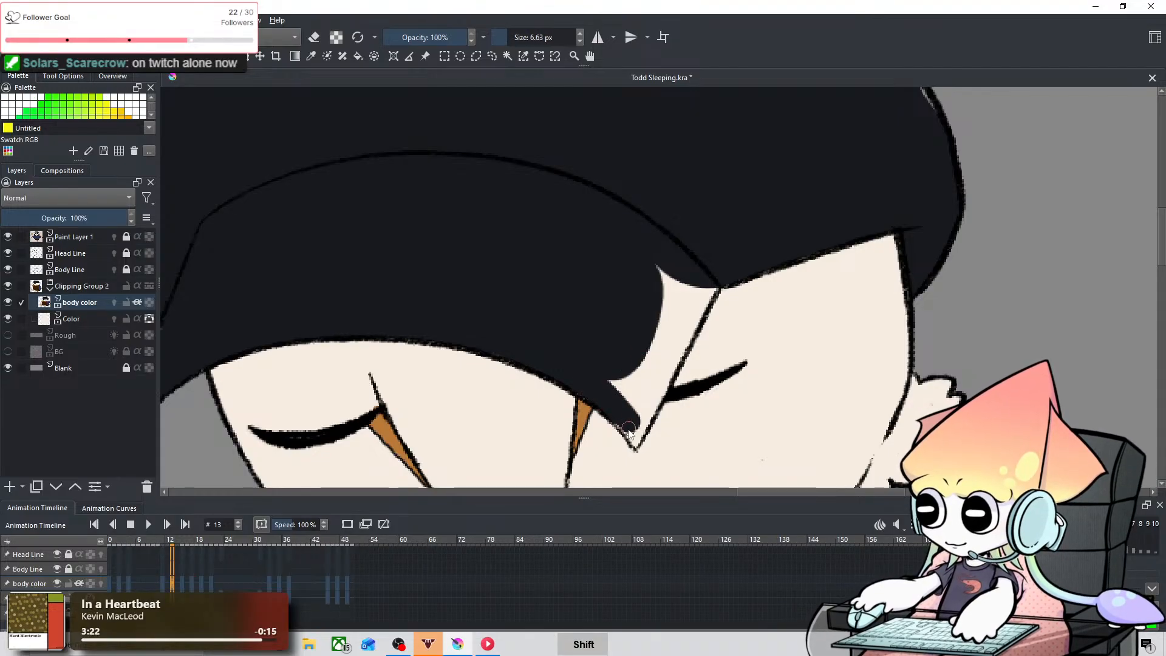
mouse_move(625, 427)
mouse_down()
mouse_move(640, 437)
mouse_move(673, 342)
mouse_up()
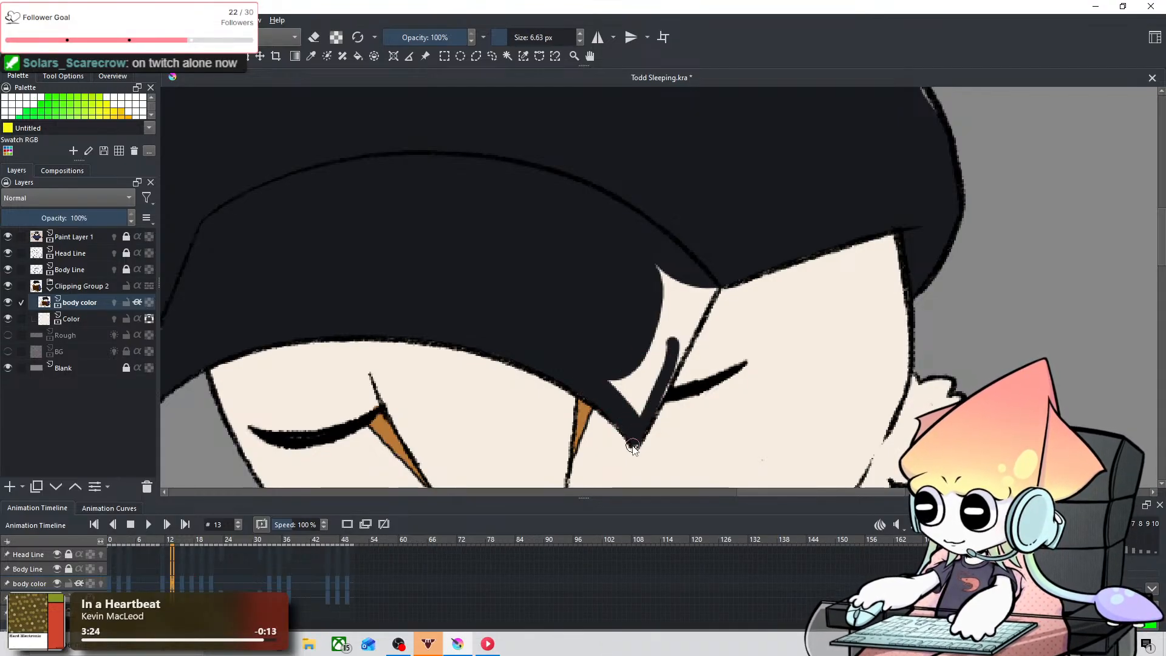
drag(634, 448, 639, 392)
mouse_move(623, 392)
mouse_down()
mouse_move(636, 408)
mouse_move(647, 394)
mouse_move(690, 305)
mouse_move(677, 268)
mouse_move(701, 260)
mouse_up()
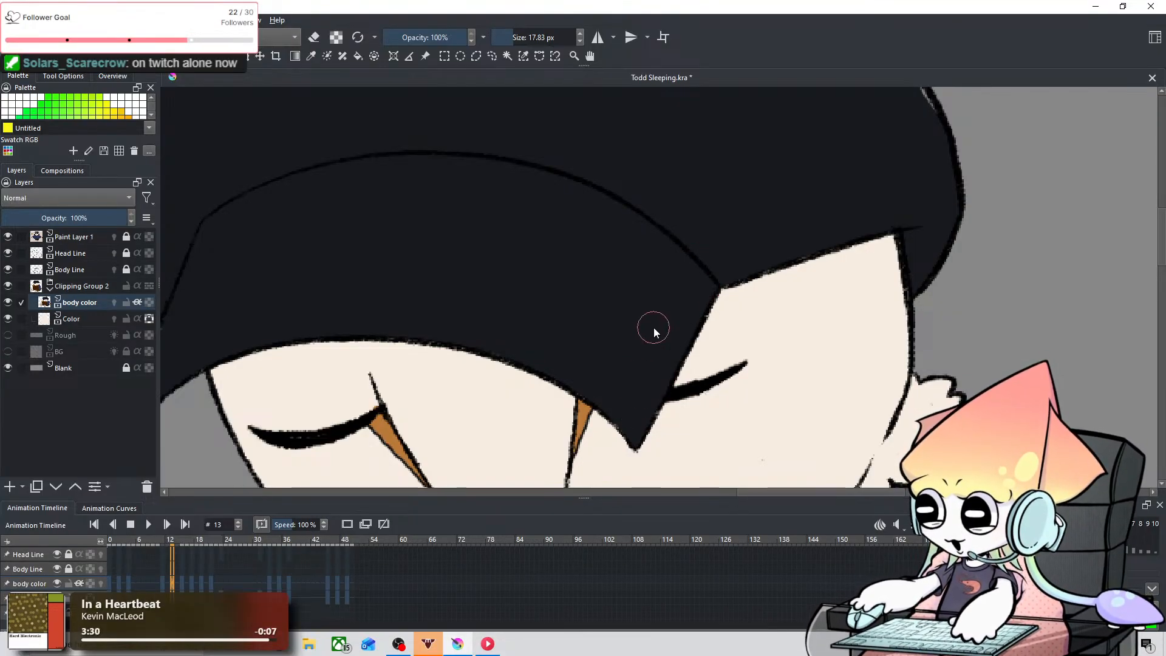
Step: Compare frame 13's cap colouring with the neighbouring frames and go to frame 15
scroll(700, 208, down, 4)
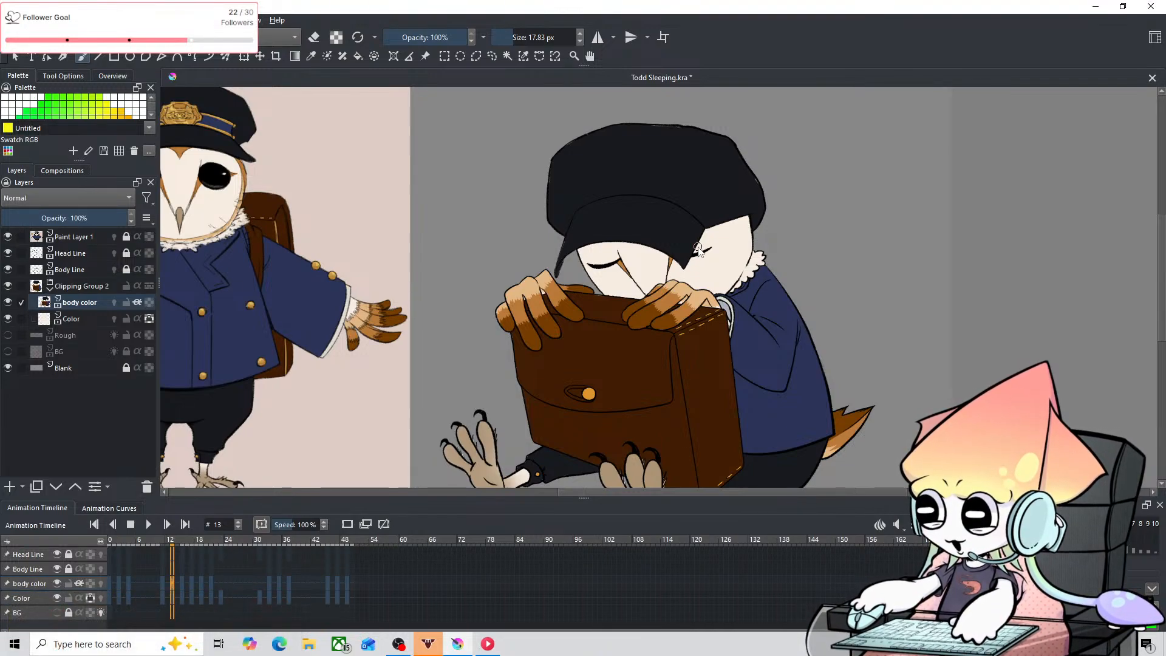
key(Left)
key(Left)
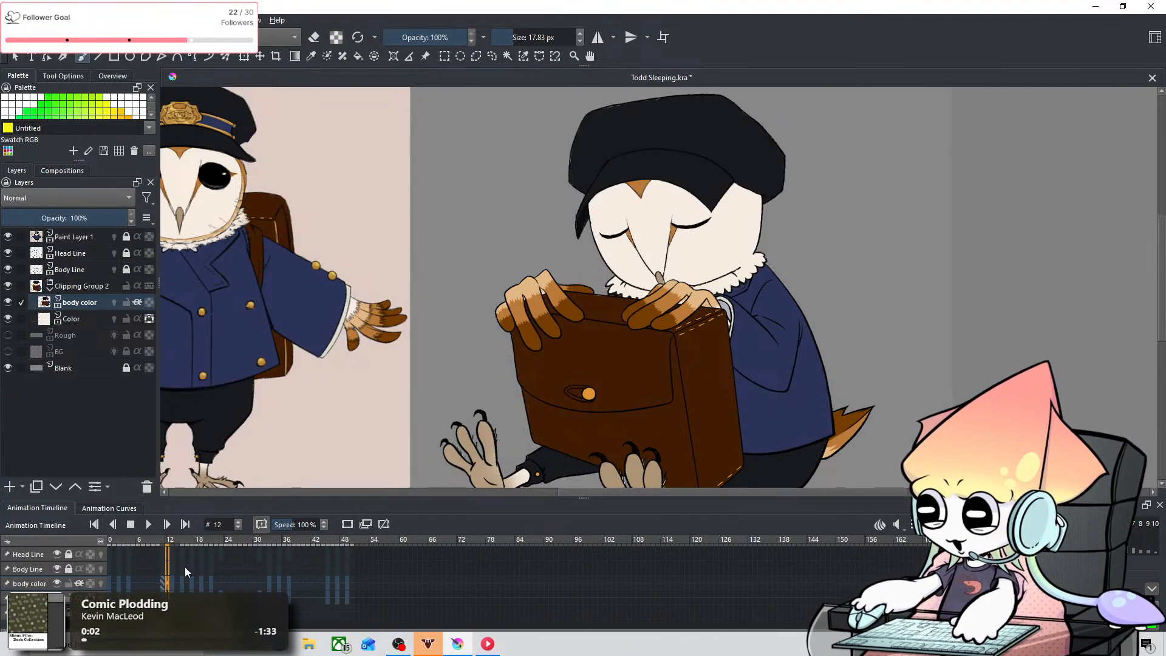
key(Right)
key(Right)
key(Right)
key(Right)
key(Right)
key(Left)
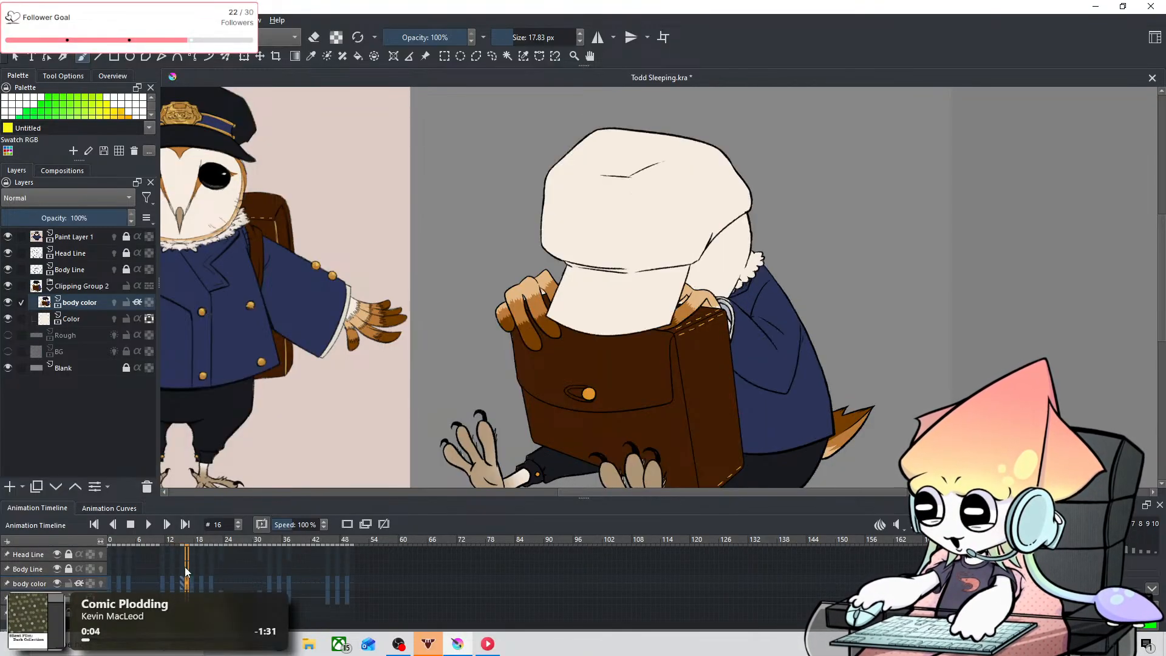
Step: Paint the brim's left edge near-black on frame 15 with an 11.51 px brush
scroll(584, 354, up, 4)
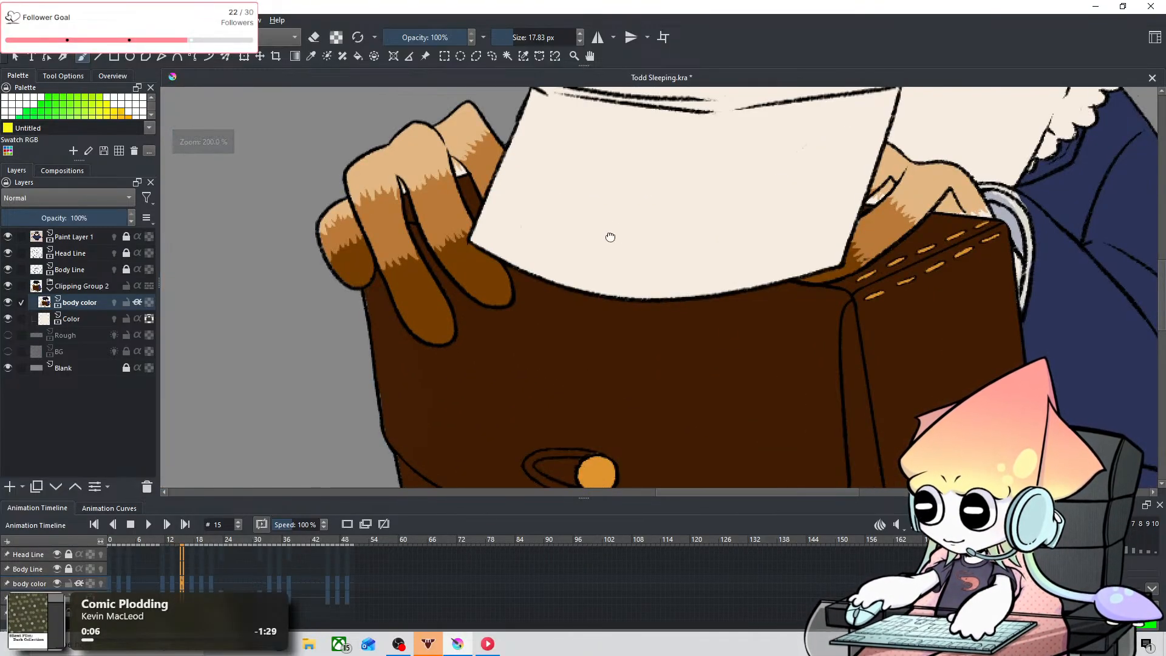
mouse_move(610, 234)
mouse_down()
mouse_move(479, 382)
mouse_move(454, 395)
mouse_up()
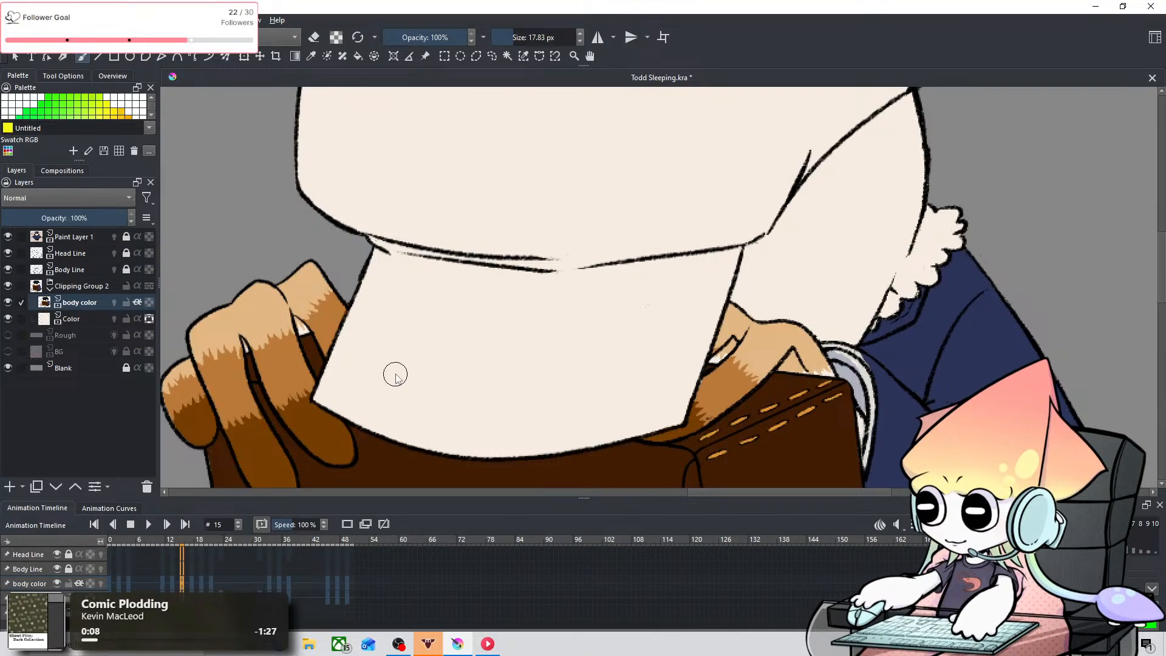
click(329, 390)
mouse_move(338, 391)
shift+mouse_down()
mouse_move(358, 413)
mouse_move(338, 375)
mouse_move(352, 298)
mouse_move(377, 252)
shift+mouse_up()
key(ctrl+z)
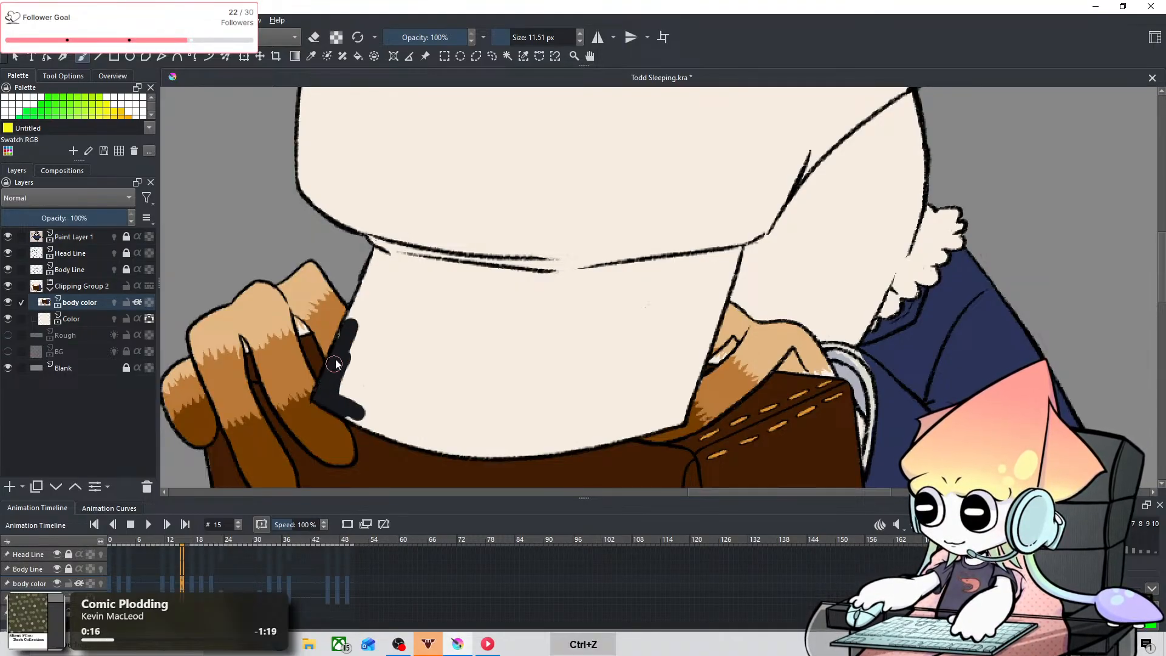
drag(336, 365, 369, 277)
Step: Fill the brim's left side and lower edge near-black on frame 15, using 43.82 and 30.30 px brushes
shift+drag(396, 342, 437, 342)
drag(356, 375, 377, 398)
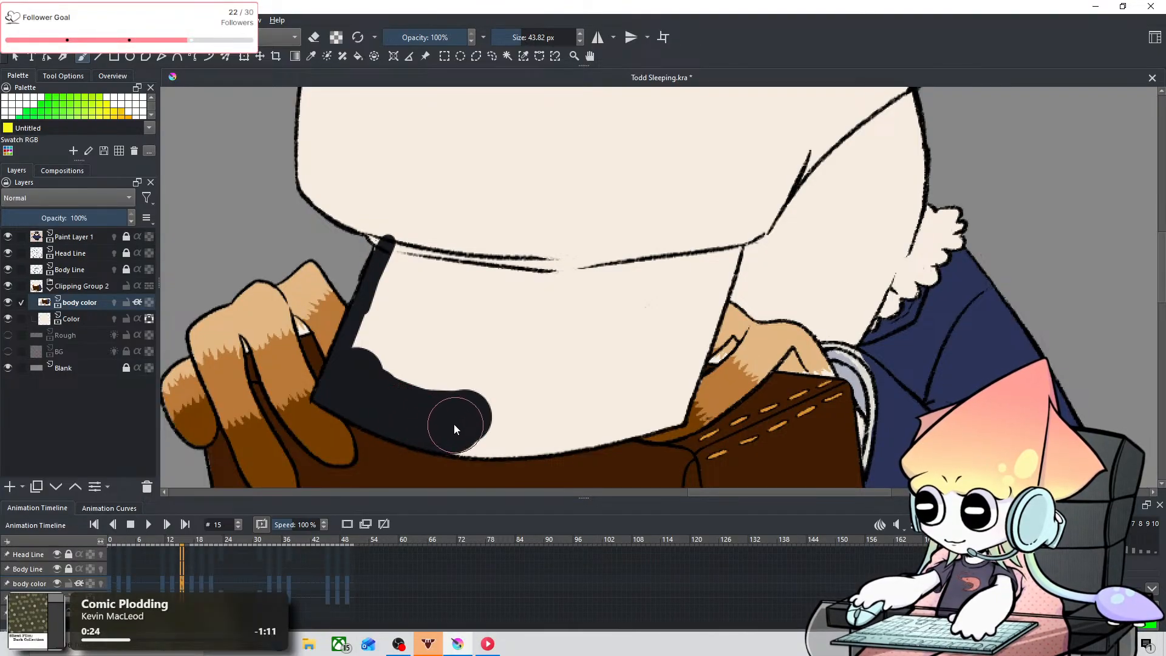
mouse_move(373, 368)
mouse_down()
mouse_move(451, 373)
mouse_move(474, 425)
mouse_up()
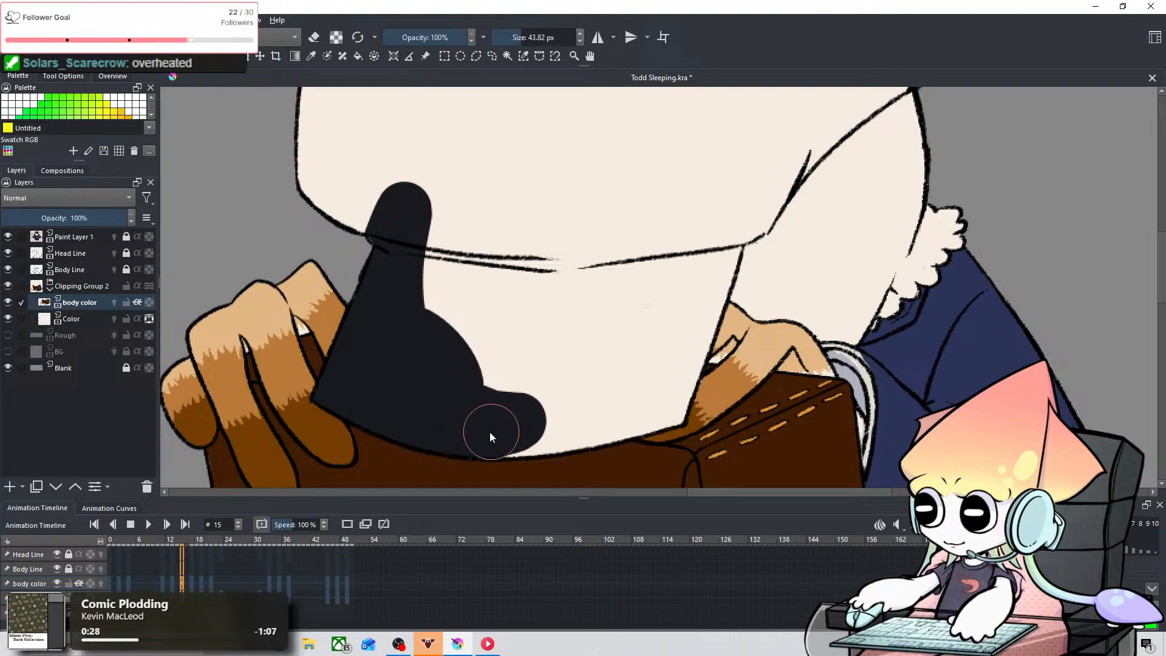
drag(491, 437, 522, 434)
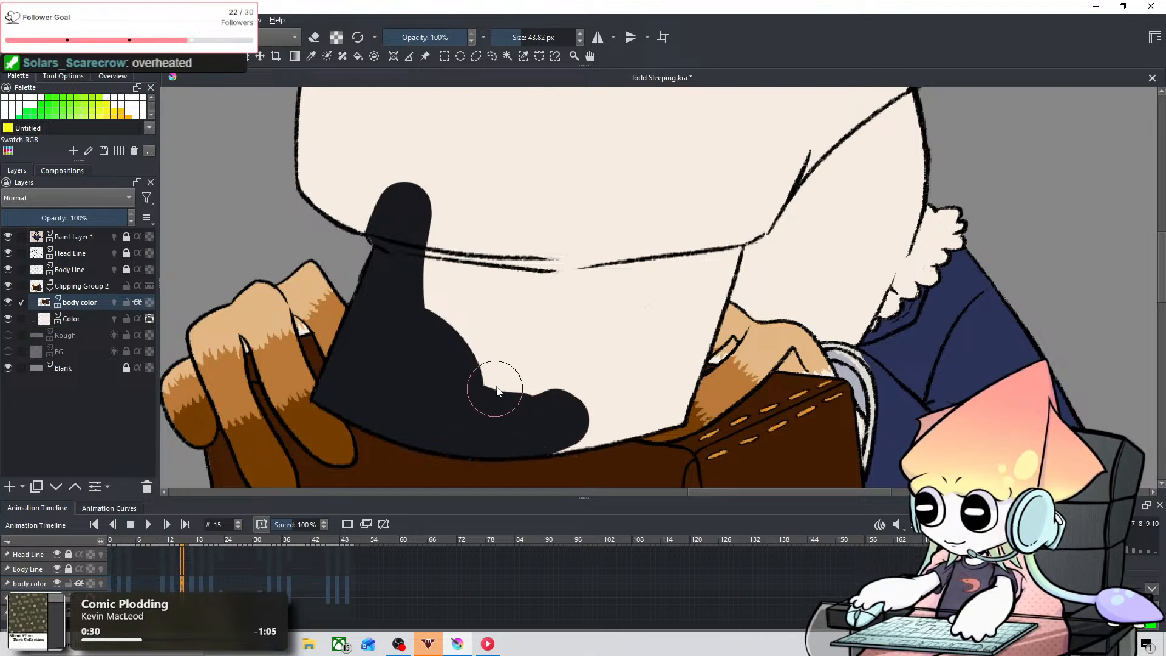
mouse_move(497, 391)
mouse_down()
mouse_move(435, 386)
mouse_move(422, 339)
mouse_move(451, 396)
mouse_up()
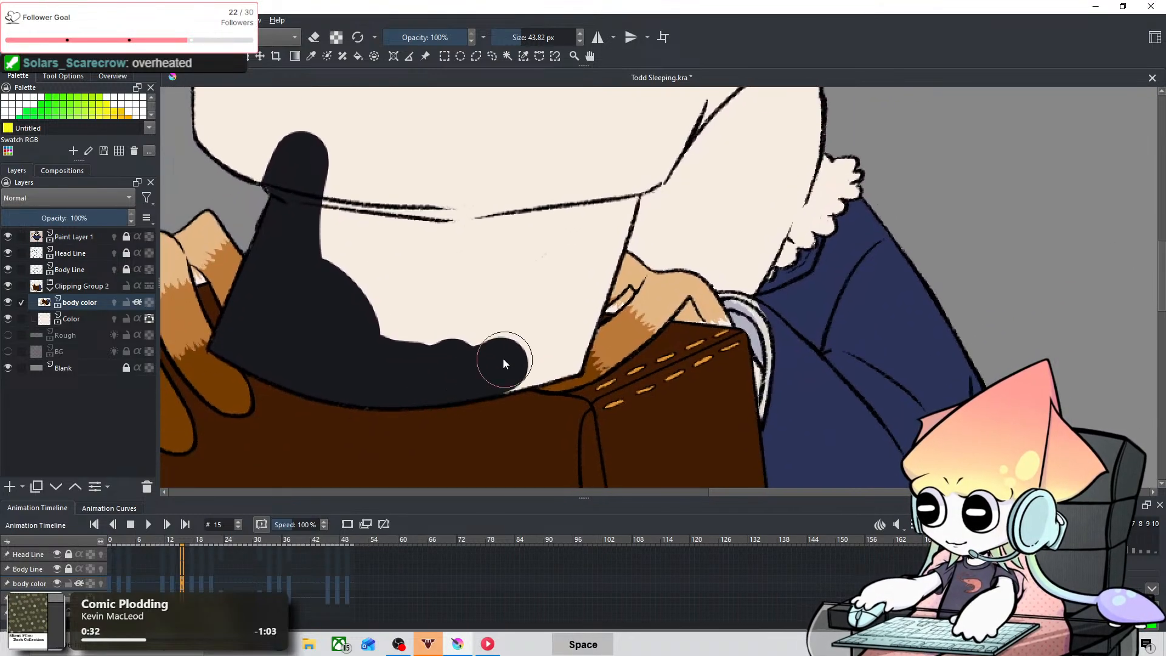
key(ctrl+z)
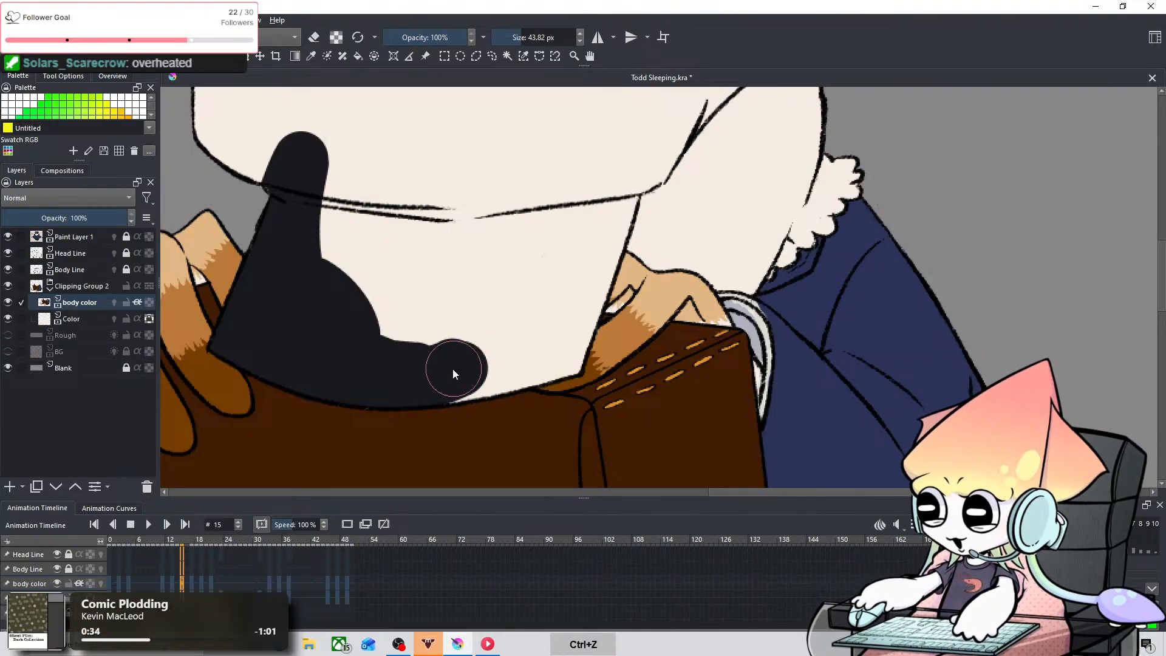
mouse_move(450, 375)
mouse_down()
mouse_move(530, 345)
mouse_move(540, 315)
mouse_up()
drag(531, 362, 541, 366)
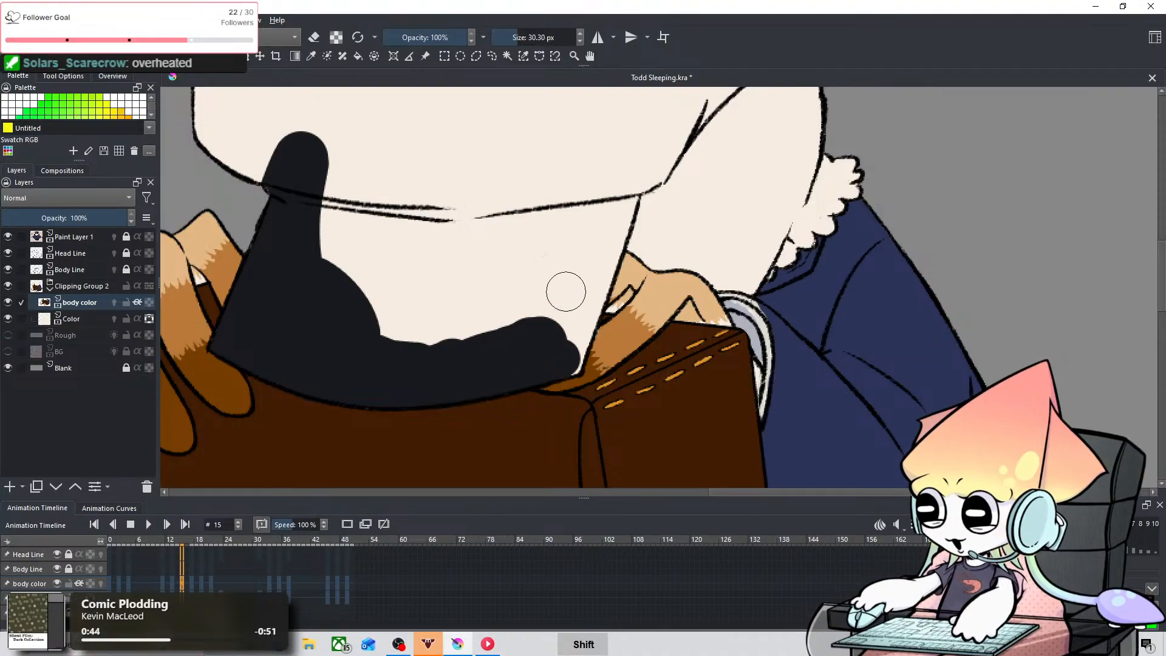
Step: Paint the brim's right edge with a 13.61 px brush and fill the rest of the brim near-black with 55.71 px on frame 15
mouse_move(588, 250)
shift+mouse_down()
mouse_move(568, 273)
mouse_move(585, 313)
shift+mouse_up()
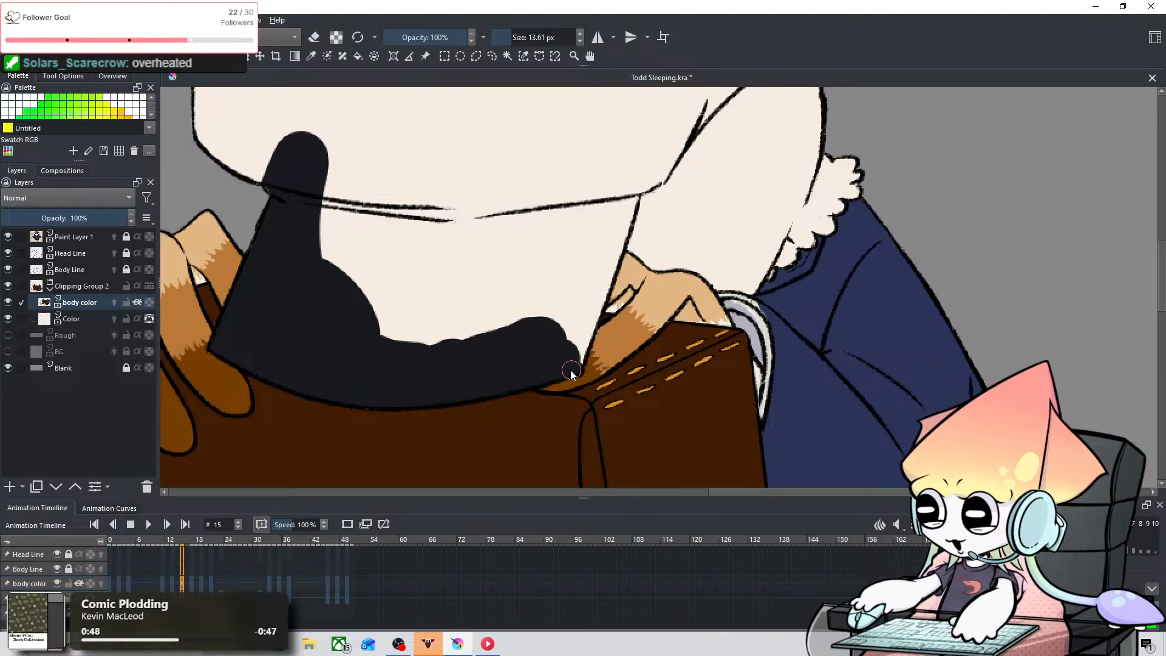
mouse_move(572, 371)
mouse_down()
mouse_move(588, 281)
mouse_move(581, 352)
mouse_move(608, 230)
mouse_move(629, 193)
mouse_move(575, 345)
mouse_up()
mouse_move(618, 202)
mouse_down()
mouse_move(551, 331)
mouse_move(572, 318)
mouse_move(604, 334)
mouse_up()
mouse_move(572, 196)
mouse_down()
mouse_move(461, 333)
mouse_move(392, 185)
mouse_move(344, 243)
mouse_move(457, 274)
mouse_up()
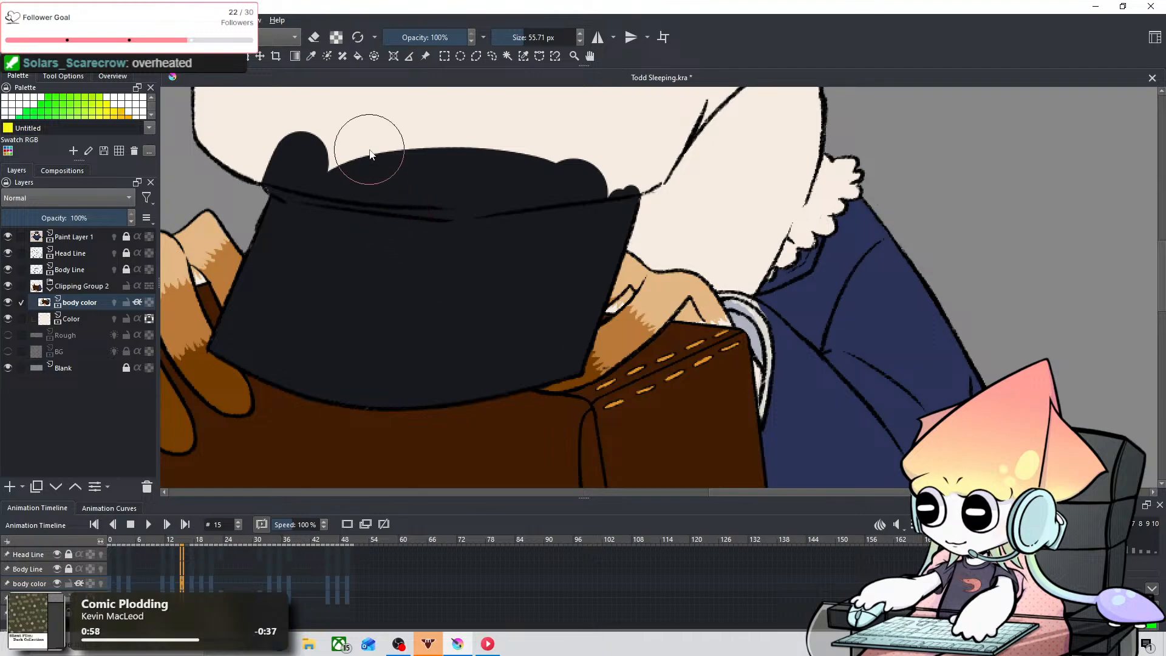
Step: Fill the cap's crown near-black on frame 15, using 120.15, 49.13 and 86.66 px brushes
key(space)
mouse_move(388, 161)
mouse_down()
mouse_move(391, 395)
mouse_move(439, 398)
mouse_up()
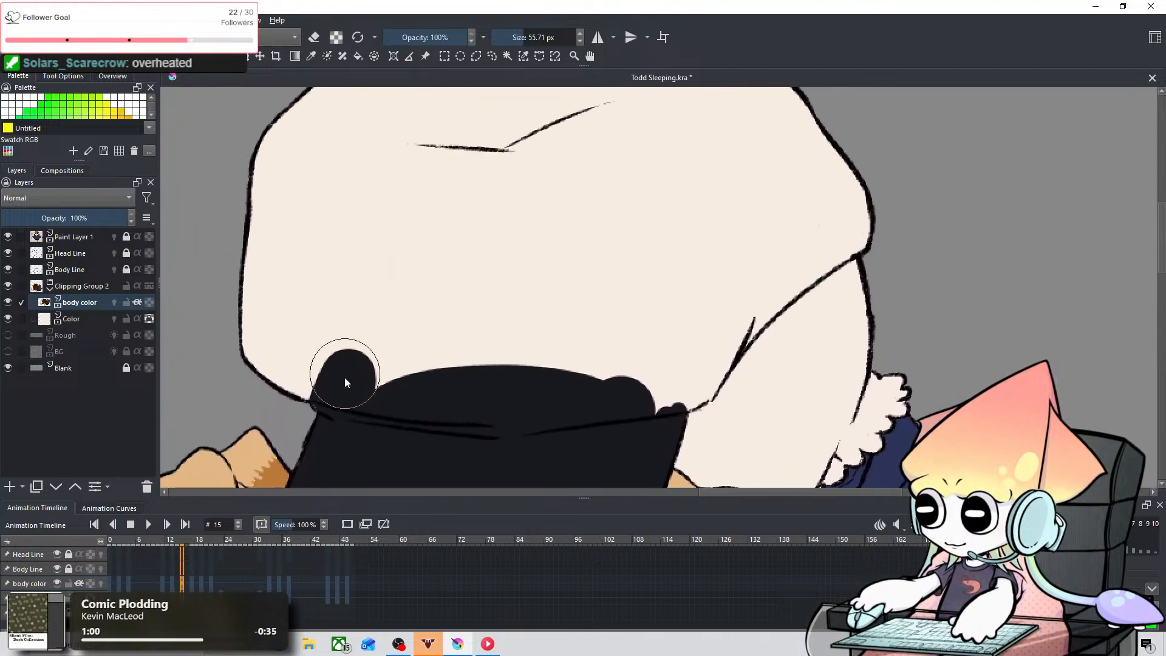
drag(343, 378, 260, 276)
key(space)
mouse_move(447, 250)
mouse_down()
mouse_move(466, 283)
mouse_move(441, 305)
mouse_up()
mouse_move(425, 353)
shift+mouse_down()
mouse_move(461, 379)
mouse_move(337, 179)
mouse_move(549, 168)
mouse_move(579, 113)
shift+mouse_up()
drag(474, 398, 610, 404)
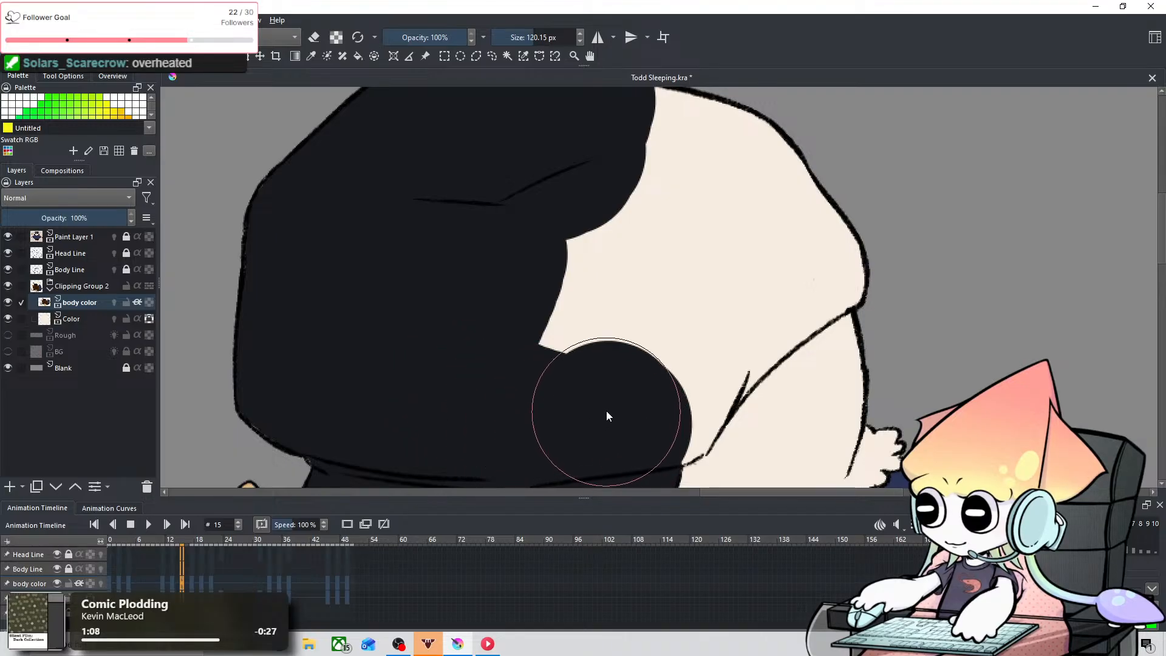
mouse_move(664, 299)
shift+mouse_down()
mouse_move(676, 444)
mouse_move(725, 371)
mouse_move(715, 385)
mouse_move(798, 298)
mouse_move(693, 409)
mouse_move(766, 336)
shift+mouse_up()
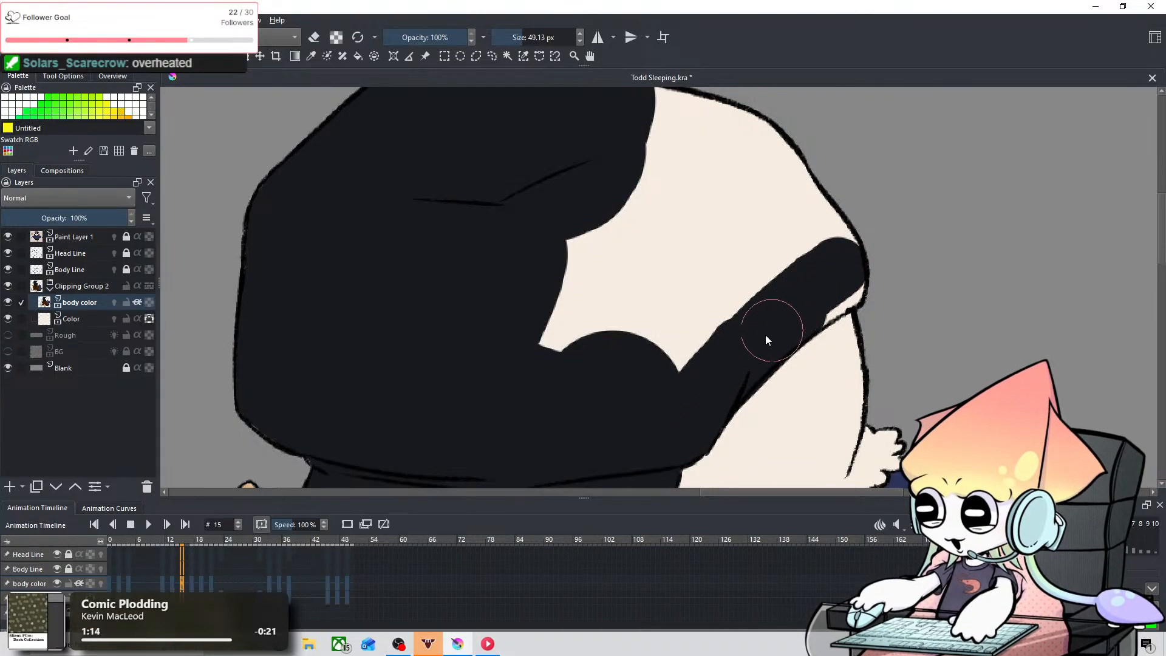
mouse_move(731, 397)
mouse_down()
mouse_move(728, 365)
mouse_move(724, 375)
mouse_move(755, 348)
mouse_move(716, 385)
mouse_move(844, 282)
mouse_move(739, 357)
mouse_move(848, 247)
mouse_move(798, 172)
mouse_move(657, 88)
mouse_move(500, 242)
mouse_move(528, 328)
mouse_move(685, 98)
mouse_move(631, 199)
mouse_move(594, 374)
mouse_move(779, 150)
mouse_move(765, 136)
mouse_move(614, 289)
mouse_move(643, 363)
mouse_move(675, 342)
mouse_move(747, 234)
mouse_move(773, 260)
mouse_up()
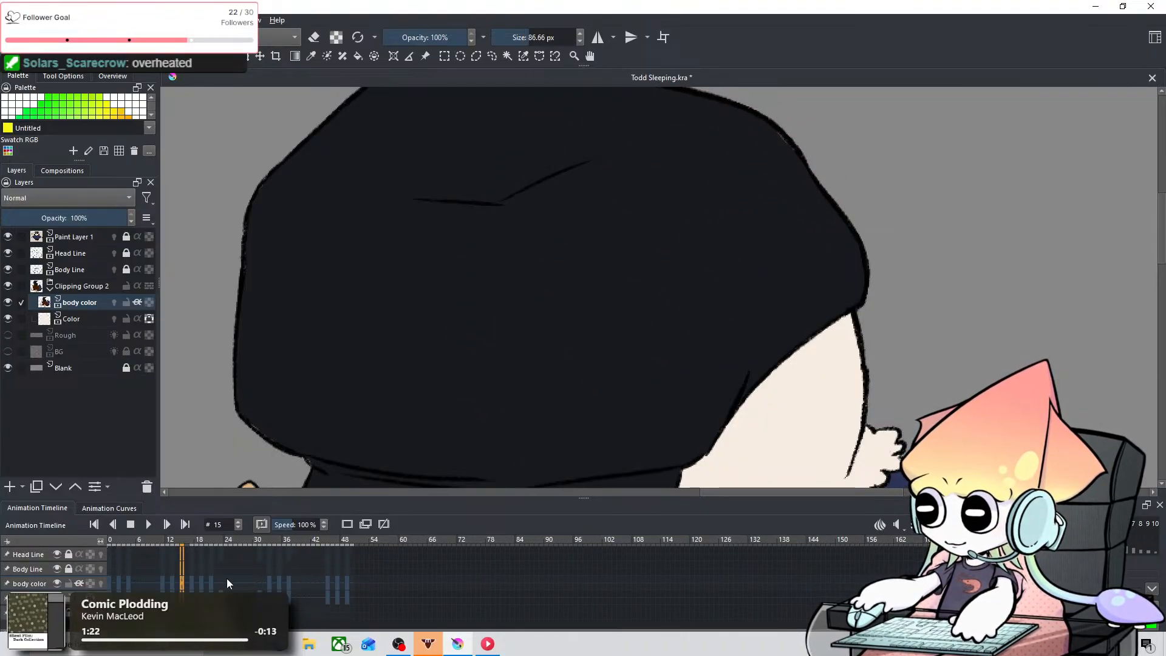
Step: Go to frame 17 and paint the lower right edge of the cap's crown near-black with a 24.92 px brush
click(192, 581)
key(space)
drag(724, 156, 701, 251)
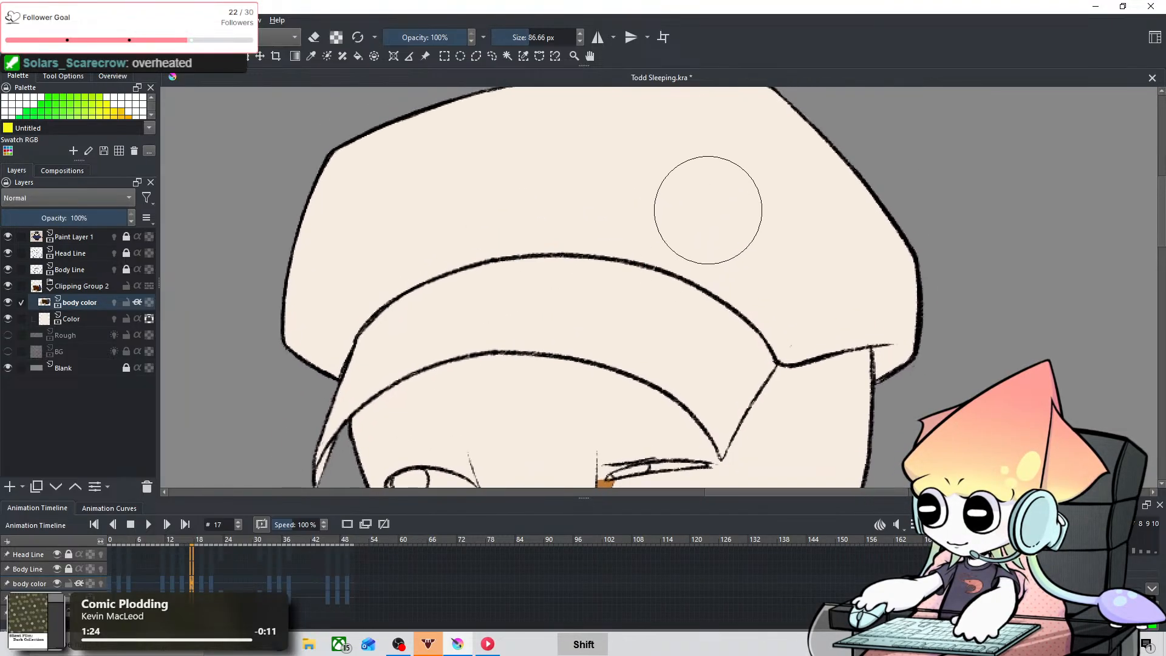
shift+drag(795, 178, 717, 179)
drag(892, 300, 889, 359)
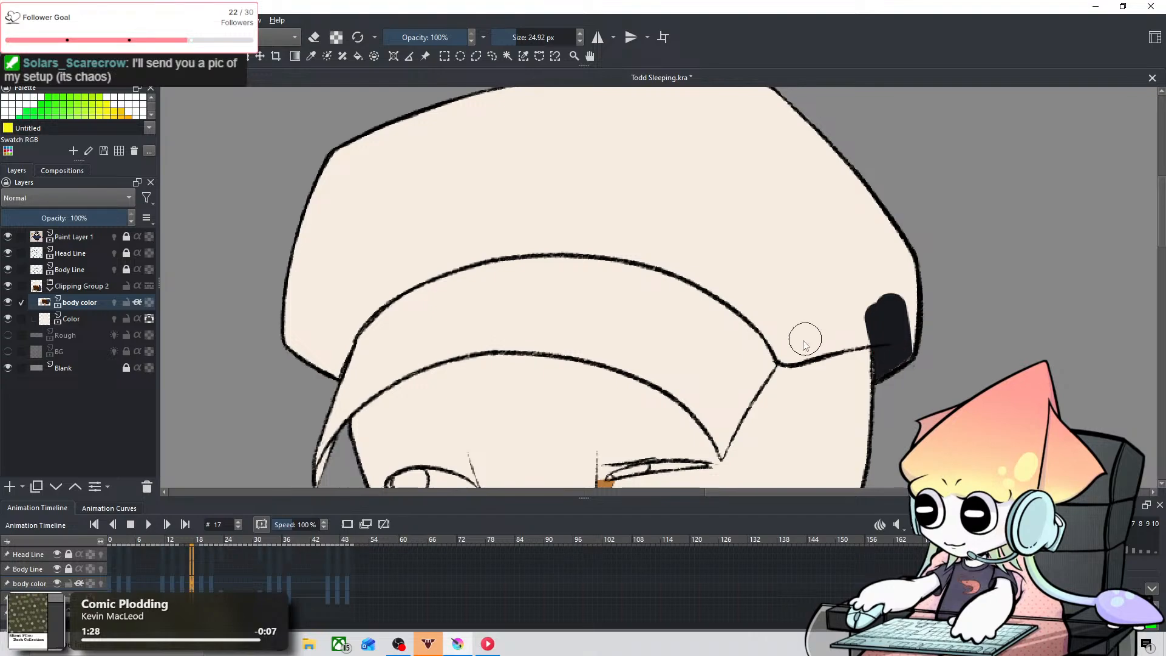
mouse_move(773, 350)
mouse_down()
mouse_move(862, 322)
mouse_move(841, 344)
mouse_move(912, 289)
mouse_move(880, 338)
mouse_up()
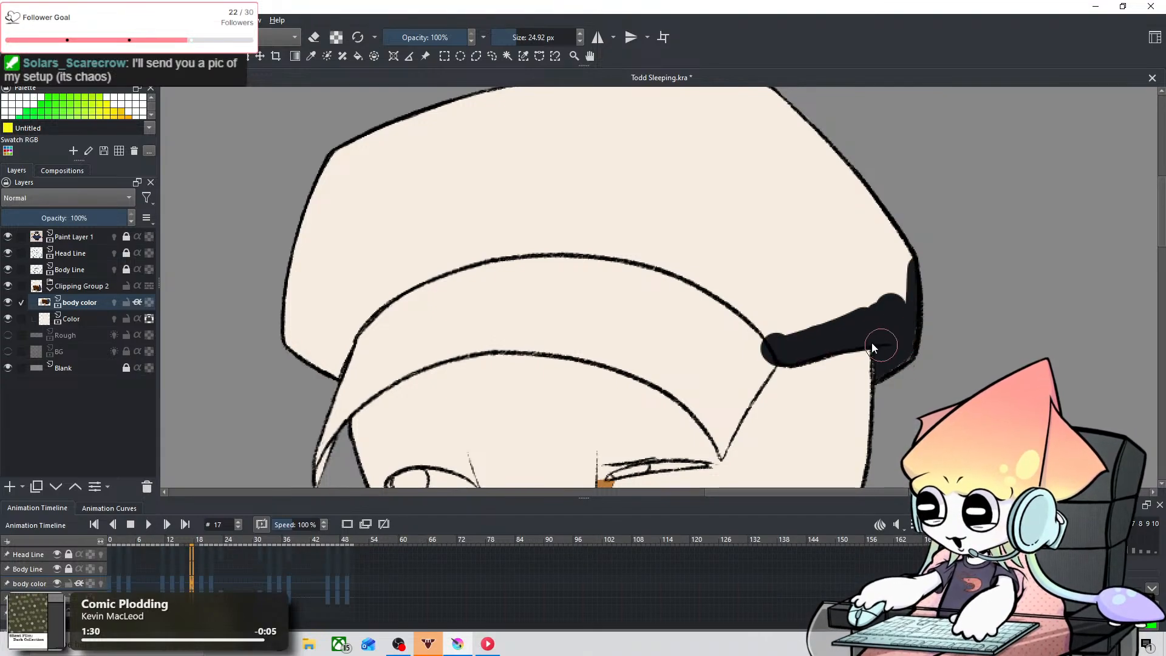
Step: Paint the brim's left tip near-black with a 24.92 px brush and touch up its right corner with 11.23 px on frame 17
key(space)
drag(699, 391, 784, 307)
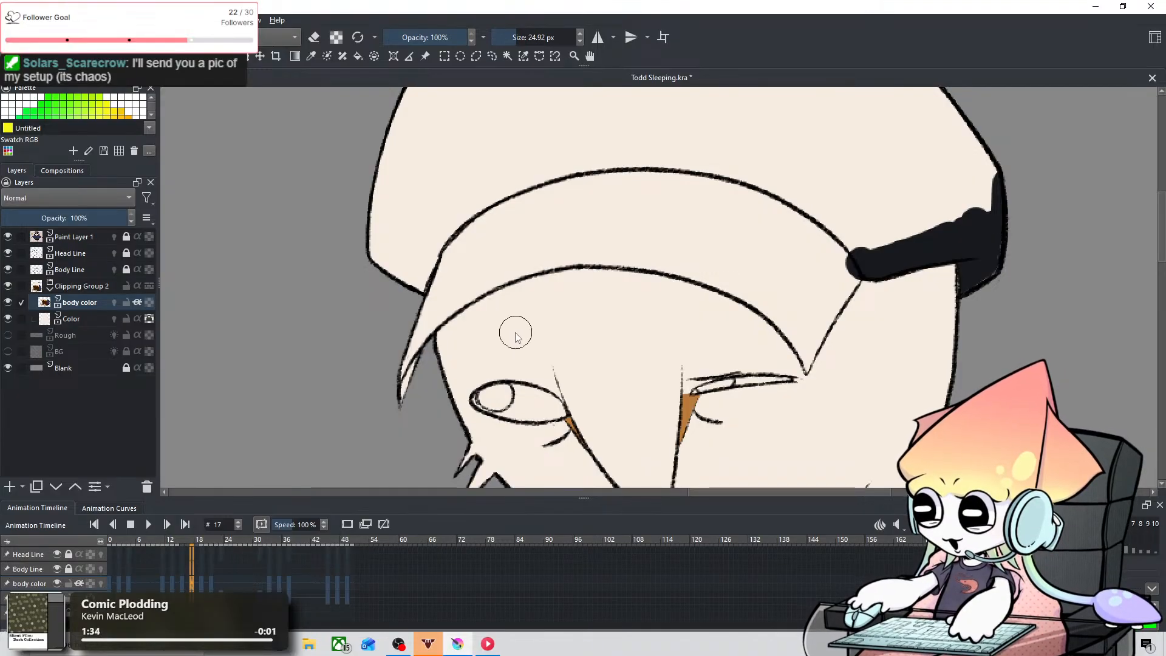
mouse_move(400, 402)
mouse_down()
mouse_move(417, 323)
mouse_move(386, 425)
mouse_move(424, 306)
mouse_up()
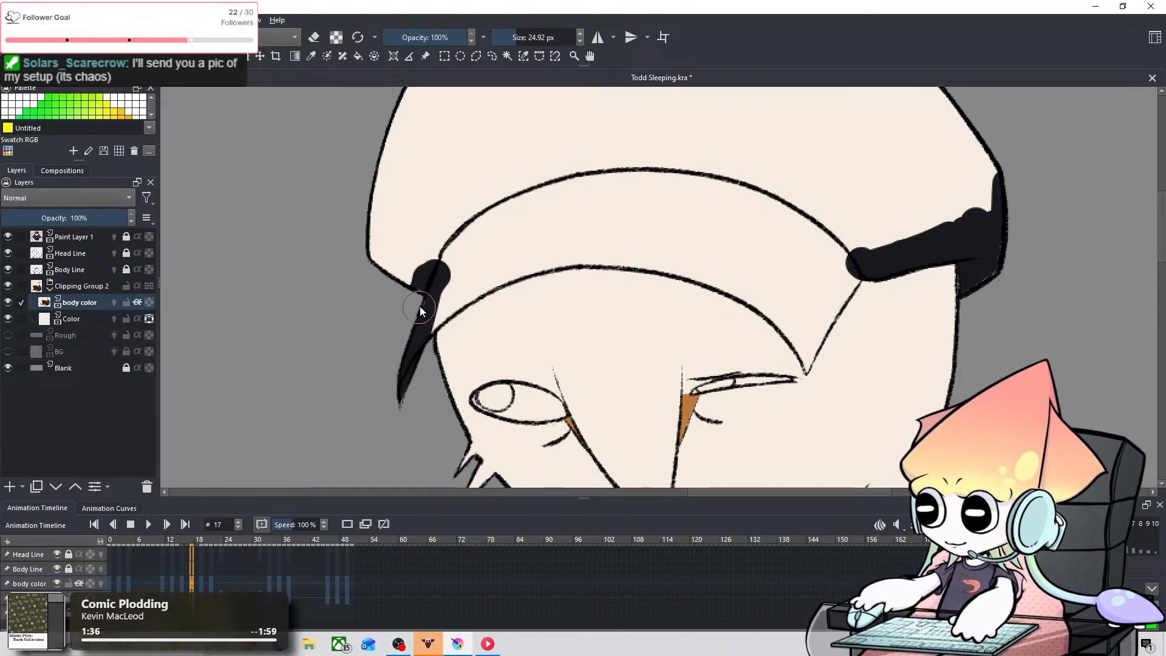
drag(807, 273, 789, 275)
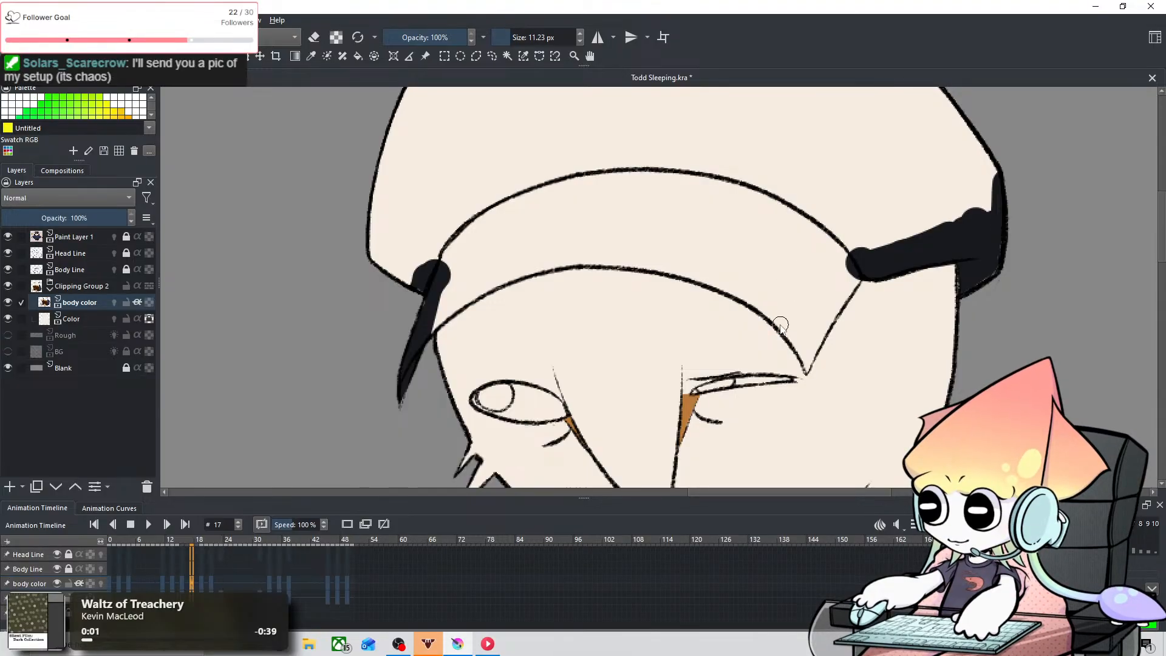
mouse_move(781, 324)
mouse_down()
mouse_move(799, 353)
mouse_move(790, 311)
mouse_move(808, 365)
mouse_move(858, 272)
mouse_move(873, 266)
mouse_move(820, 326)
mouse_up()
key(ctrl+z)
key(ctrl+z)
Step: Fill the brim's lower edge and right corner near-black on frame 17 with a 29.76 px brush
drag(617, 216, 688, 217)
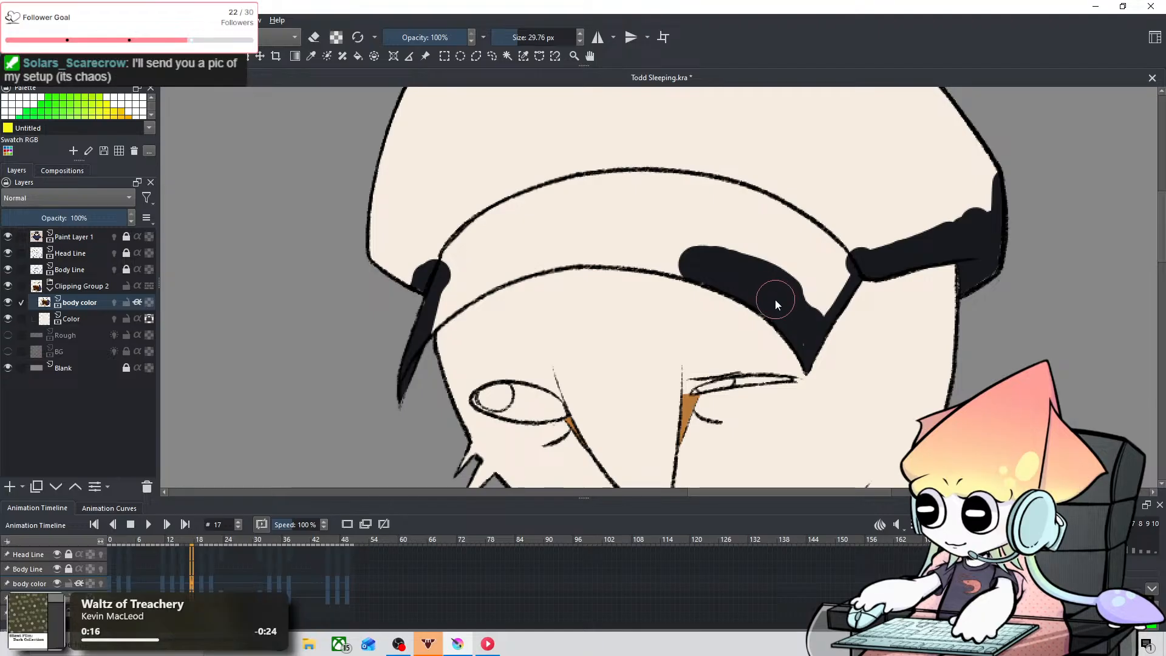
drag(775, 300, 842, 258)
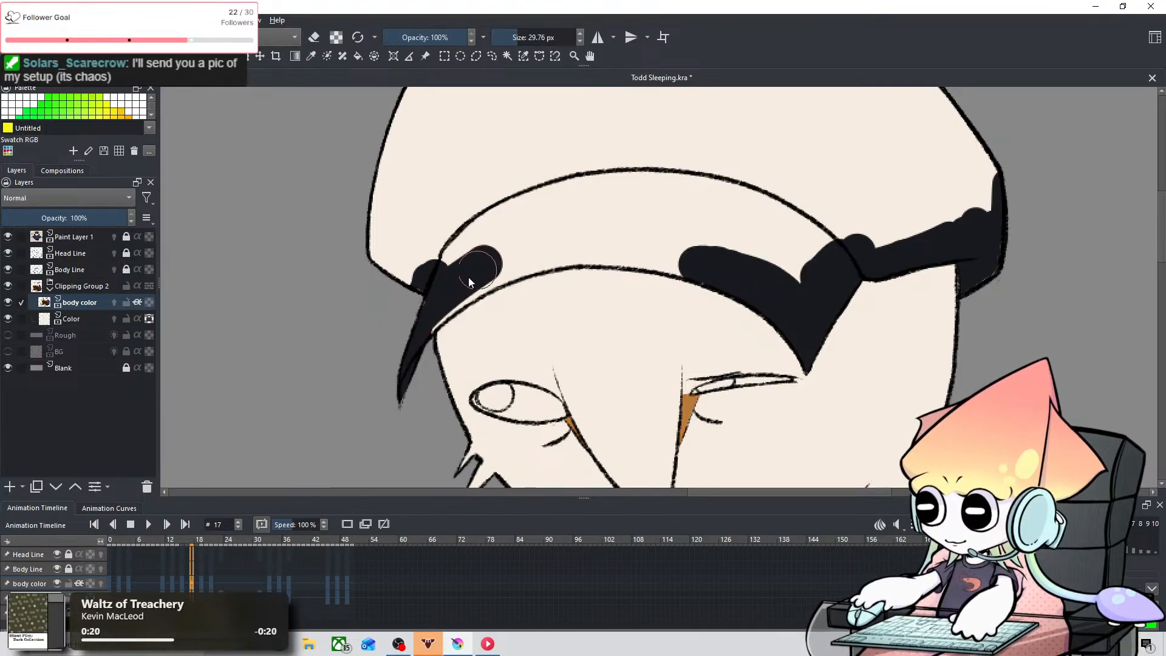
drag(471, 283, 557, 237)
key(ctrl+z)
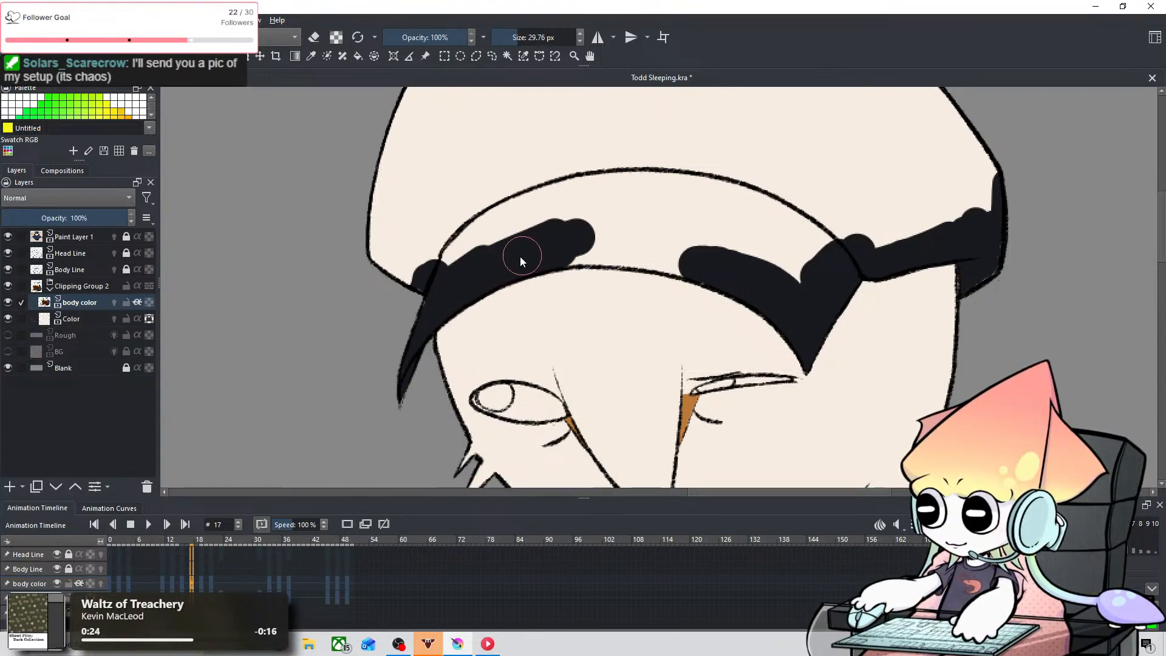
key(ctrl+z)
mouse_move(520, 261)
mouse_down()
mouse_move(576, 233)
mouse_move(523, 263)
mouse_move(578, 250)
mouse_up()
key(ctrl+z)
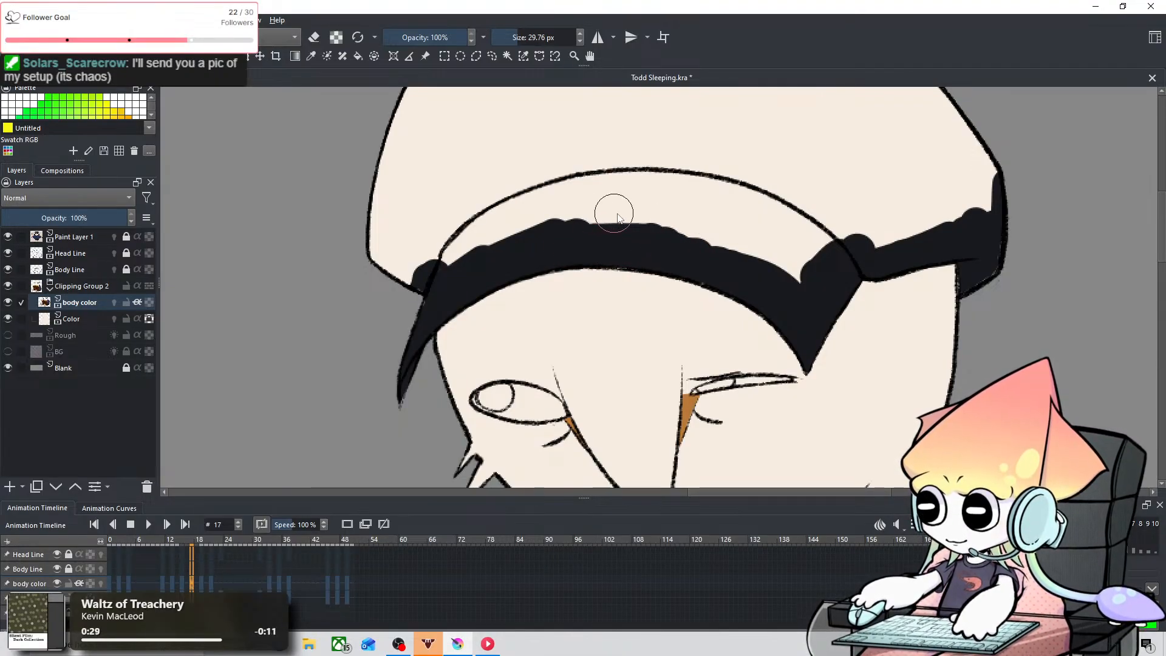
Step: Fill the rest of the brim and the whole crown near-black on frame 17 with a 99.26 px brush
key(space)
drag(524, 197, 382, 325)
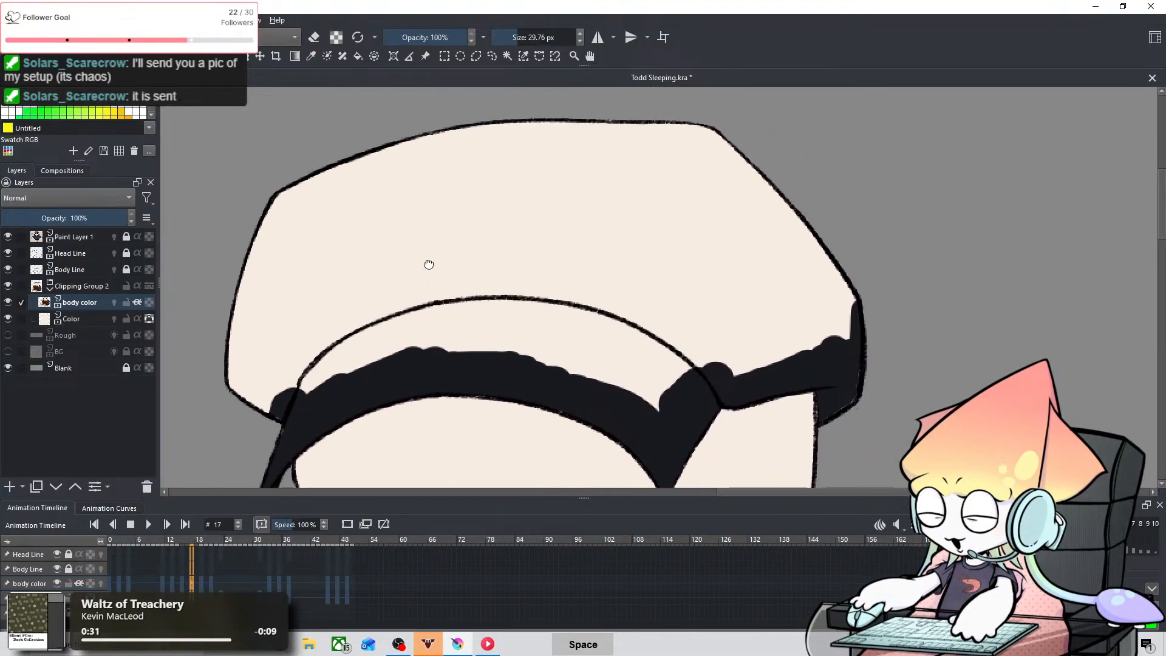
drag(430, 263, 460, 250)
shift+drag(293, 384, 377, 255)
mouse_move(308, 395)
mouse_down()
mouse_move(256, 326)
mouse_move(312, 237)
mouse_move(338, 338)
mouse_move(326, 256)
mouse_move(361, 176)
mouse_move(400, 283)
mouse_move(420, 302)
mouse_move(410, 313)
mouse_move(474, 300)
mouse_move(505, 240)
mouse_move(471, 156)
mouse_move(448, 201)
mouse_move(511, 273)
mouse_move(612, 300)
mouse_move(666, 326)
mouse_move(641, 325)
mouse_move(686, 356)
mouse_move(766, 309)
mouse_move(874, 296)
mouse_move(841, 234)
mouse_move(735, 146)
mouse_move(553, 106)
mouse_move(564, 202)
mouse_move(729, 253)
mouse_up()
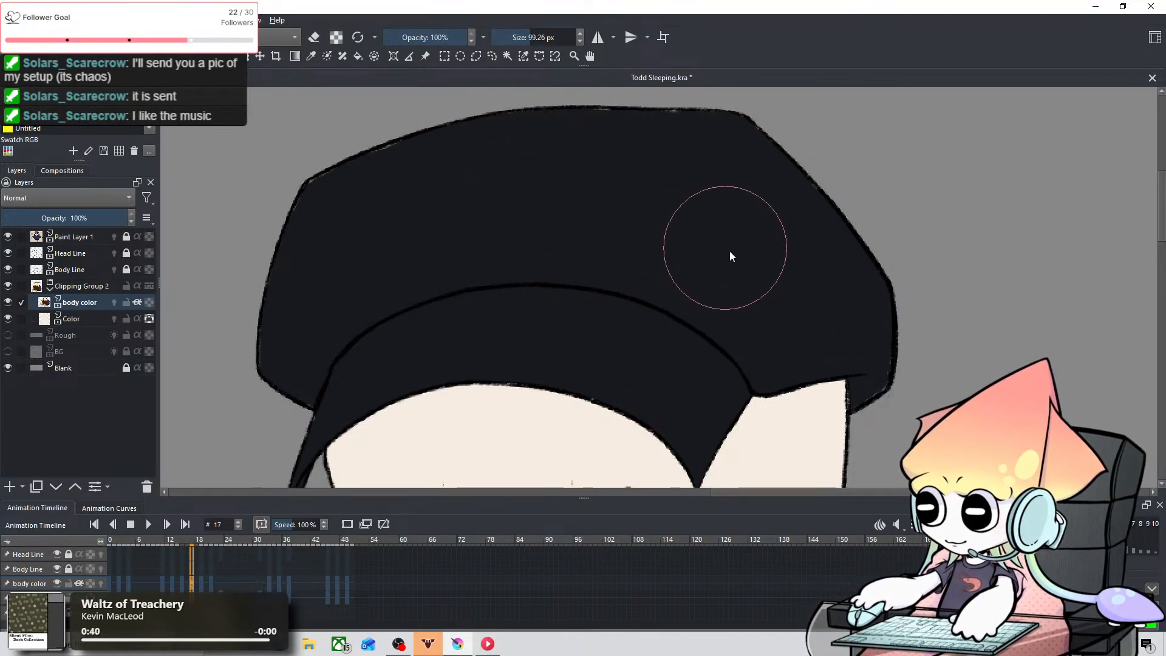
Step: Go to frame 19 and fill the left side and upper left edge of the cap near-black with a 58.28 px brush
click(204, 582)
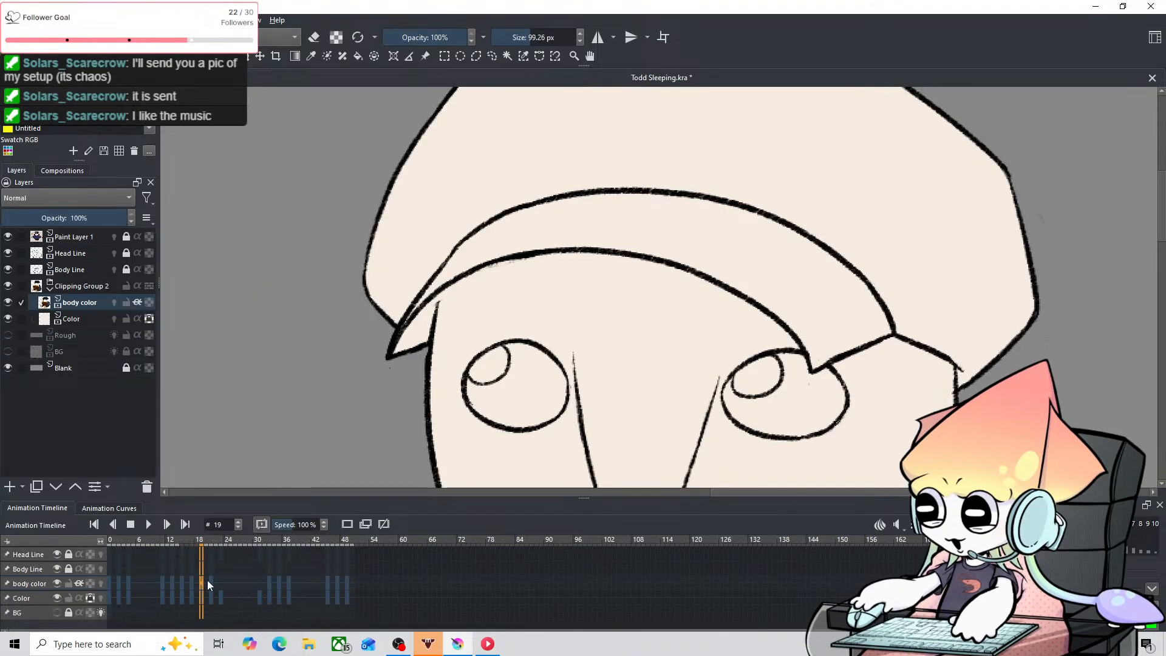
mouse_move(432, 204)
mouse_down()
mouse_move(291, 306)
mouse_move(357, 274)
mouse_up()
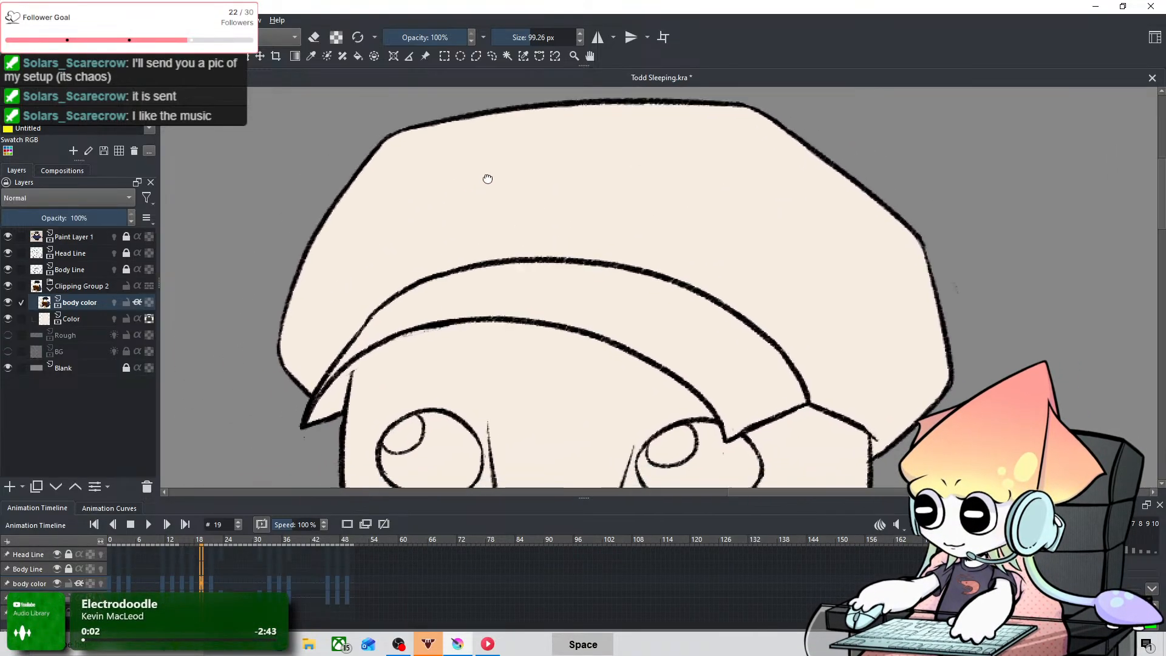
drag(296, 334, 245, 334)
mouse_move(296, 387)
mouse_down()
mouse_move(337, 275)
mouse_move(359, 322)
mouse_move(334, 331)
mouse_move(448, 249)
mouse_move(380, 270)
mouse_move(368, 302)
mouse_move(357, 262)
mouse_move(468, 159)
mouse_move(298, 279)
mouse_move(516, 102)
mouse_move(396, 246)
mouse_move(541, 127)
mouse_move(551, 153)
mouse_move(397, 259)
mouse_move(574, 141)
mouse_move(563, 146)
mouse_move(686, 104)
mouse_up()
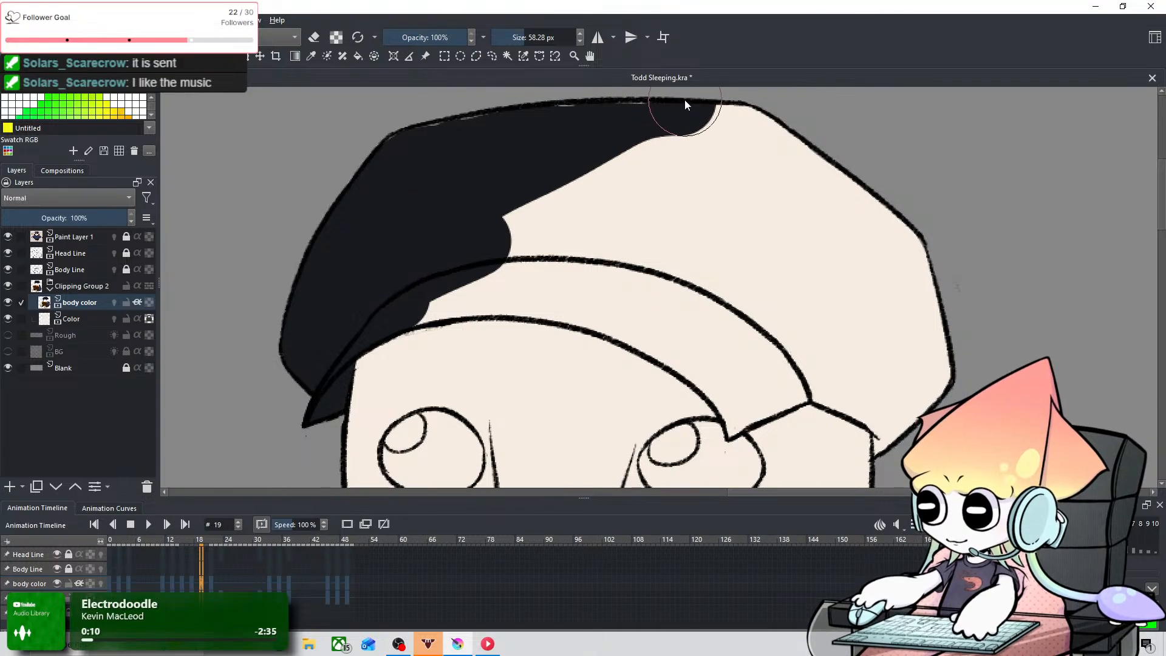
Step: Paint the brim's lower edge near-black on frame 19 with a 32.81 px brush, out to its right corner
key(space)
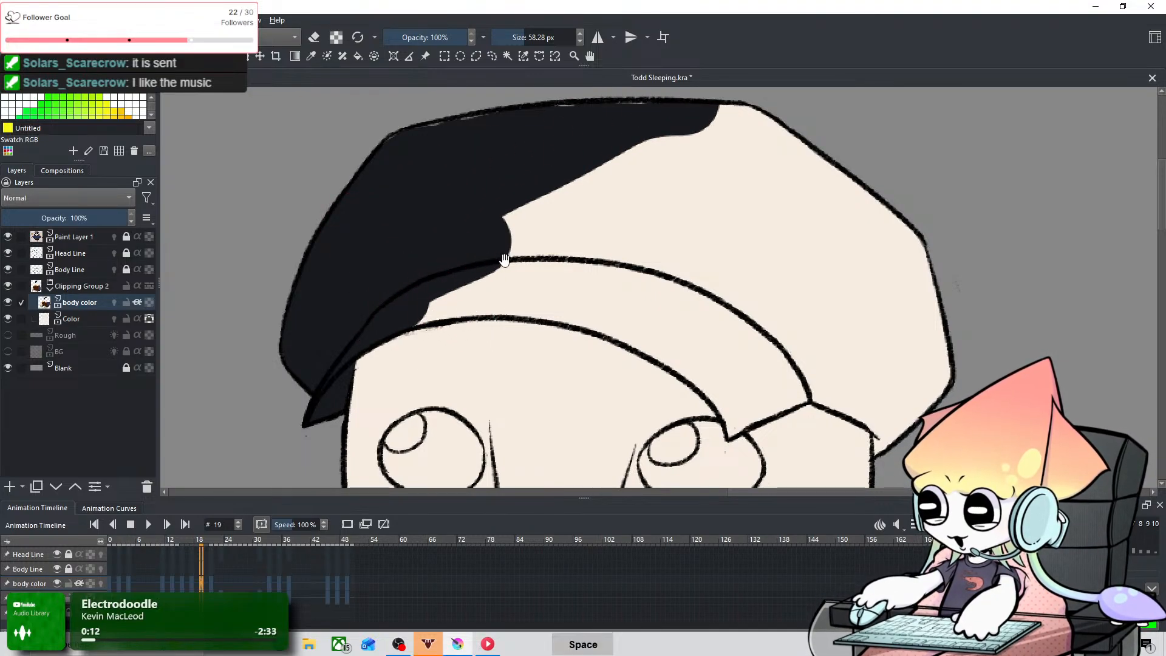
mouse_move(503, 245)
mouse_down()
mouse_move(373, 238)
mouse_move(267, 213)
mouse_up()
mouse_move(222, 279)
mouse_down()
mouse_move(298, 261)
mouse_move(229, 282)
mouse_move(305, 260)
mouse_move(282, 265)
mouse_move(377, 279)
mouse_up()
key(ctrl+z)
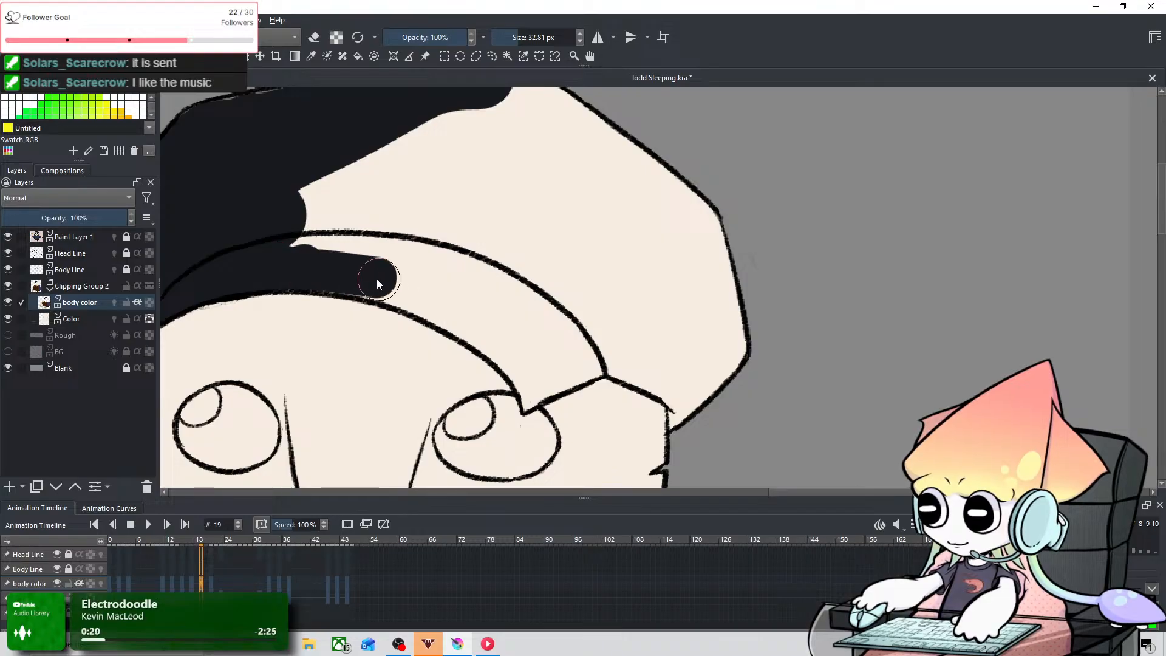
key(ctrl+z)
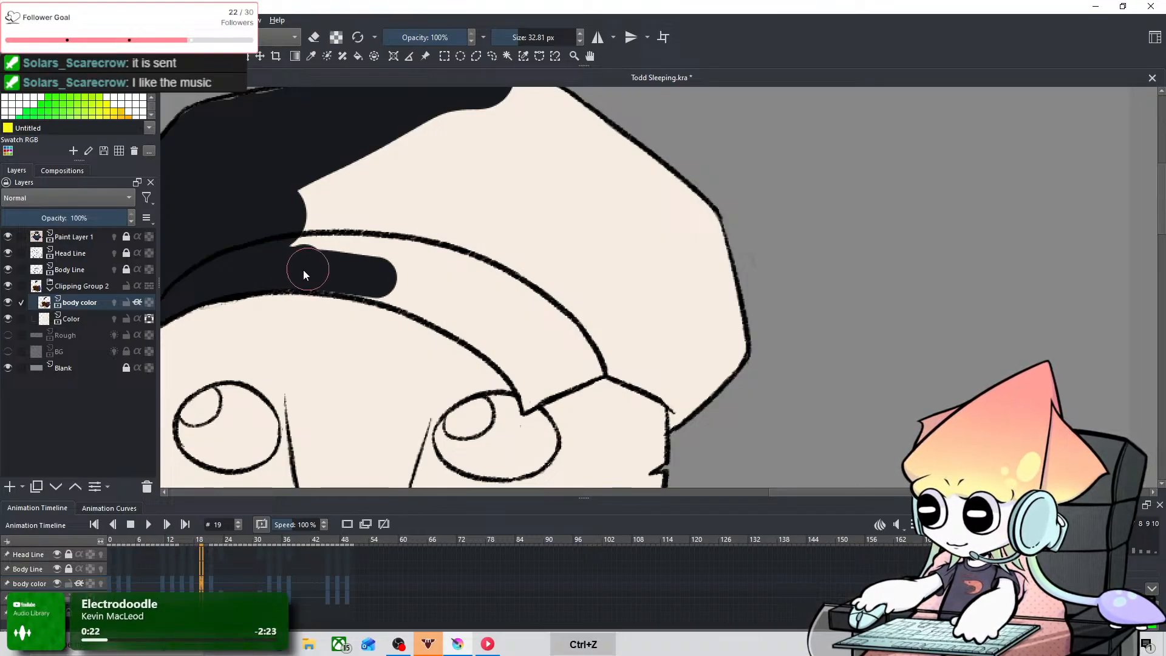
mouse_move(313, 274)
mouse_down()
mouse_move(378, 273)
mouse_move(326, 276)
mouse_move(431, 293)
mouse_move(413, 296)
mouse_move(466, 315)
mouse_move(510, 347)
mouse_move(453, 318)
mouse_move(519, 361)
mouse_move(536, 336)
mouse_up()
mouse_move(526, 387)
mouse_down()
mouse_move(543, 357)
mouse_move(528, 401)
mouse_move(587, 376)
mouse_move(562, 384)
mouse_move(589, 368)
mouse_move(548, 370)
mouse_move(543, 359)
mouse_move(641, 336)
mouse_up()
Step: Fill the lower right side of the cap's crown near-black on frame 19 with a 45.21 px brush
mouse_move(554, 354)
mouse_down()
mouse_move(626, 344)
mouse_move(675, 357)
mouse_move(622, 351)
mouse_move(713, 395)
mouse_up()
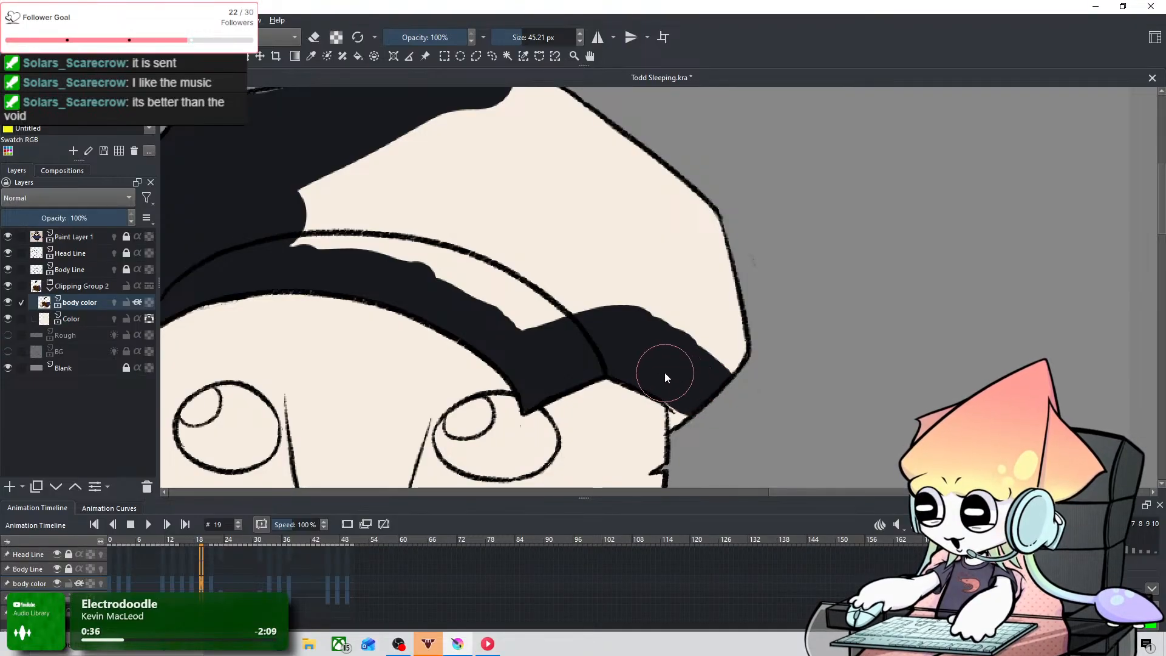
drag(697, 435, 749, 333)
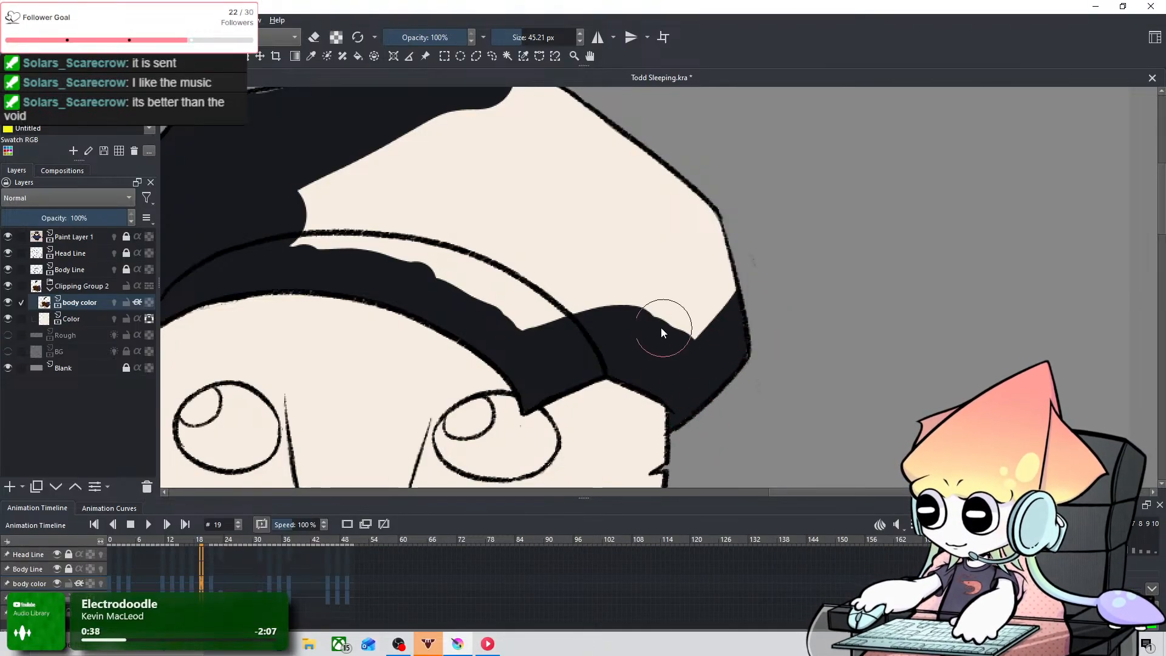
mouse_move(501, 320)
mouse_down()
mouse_move(658, 312)
mouse_move(692, 325)
mouse_up()
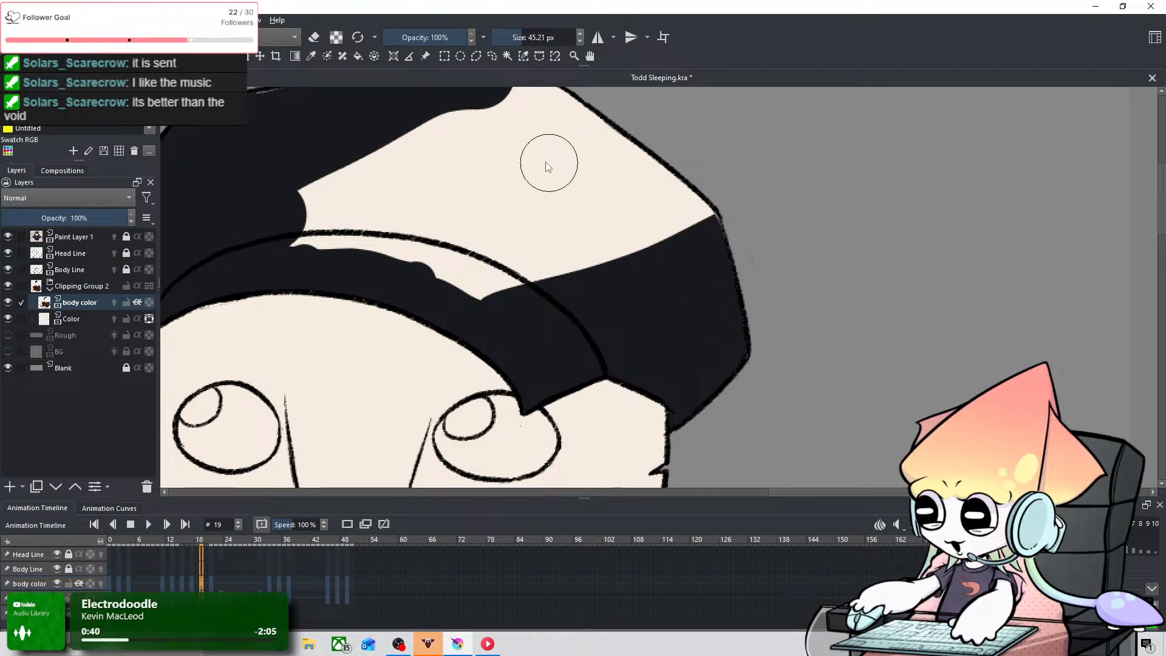
Step: Fill the remaining middle and upper right of the cap near-black on frame 19 with an 85.22 px brush
key(space)
drag(445, 157, 491, 261)
shift+drag(387, 295, 437, 295)
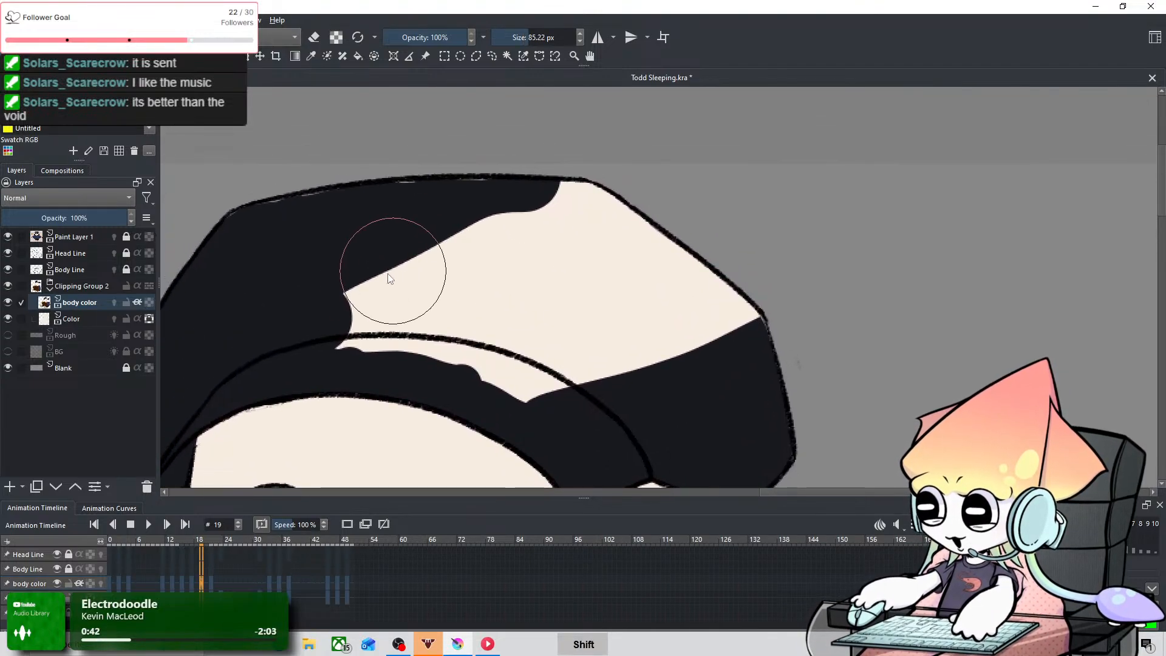
mouse_move(346, 305)
mouse_down()
mouse_move(609, 357)
mouse_move(481, 336)
mouse_move(596, 365)
mouse_move(534, 249)
mouse_move(450, 254)
mouse_move(688, 266)
mouse_move(720, 374)
mouse_move(653, 308)
mouse_move(716, 258)
mouse_move(703, 248)
mouse_move(737, 341)
mouse_up()
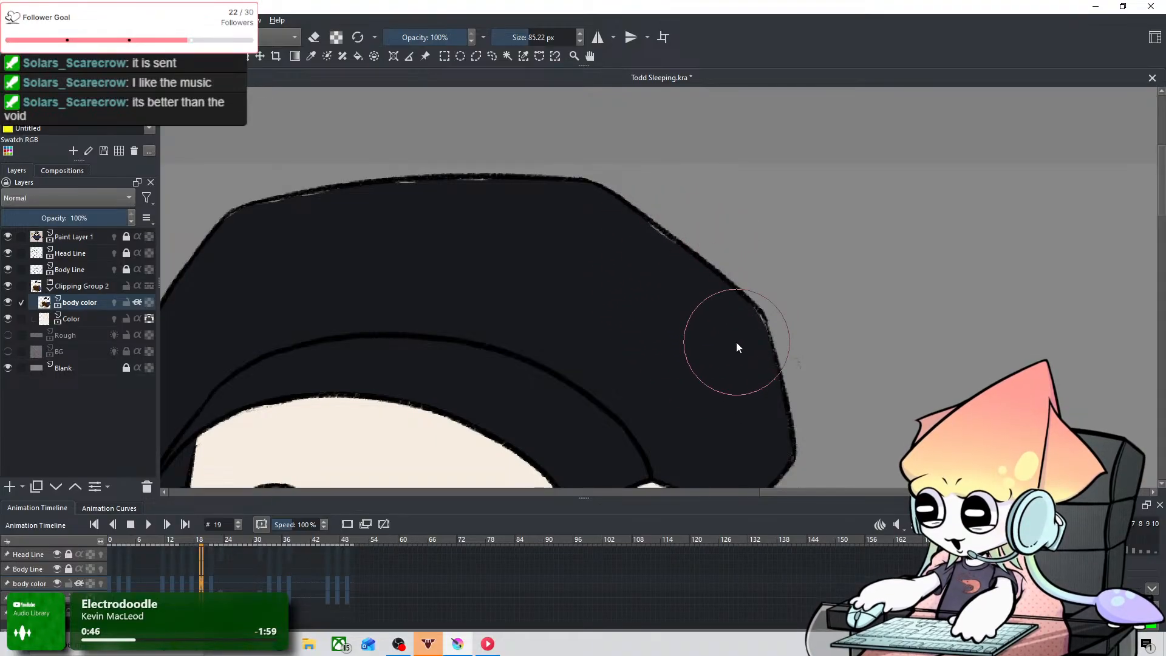
Step: Compare the cap colouring across the neighbouring keyframes and go to frame 21
scroll(721, 261, down, 3)
scroll(720, 261, down, 2)
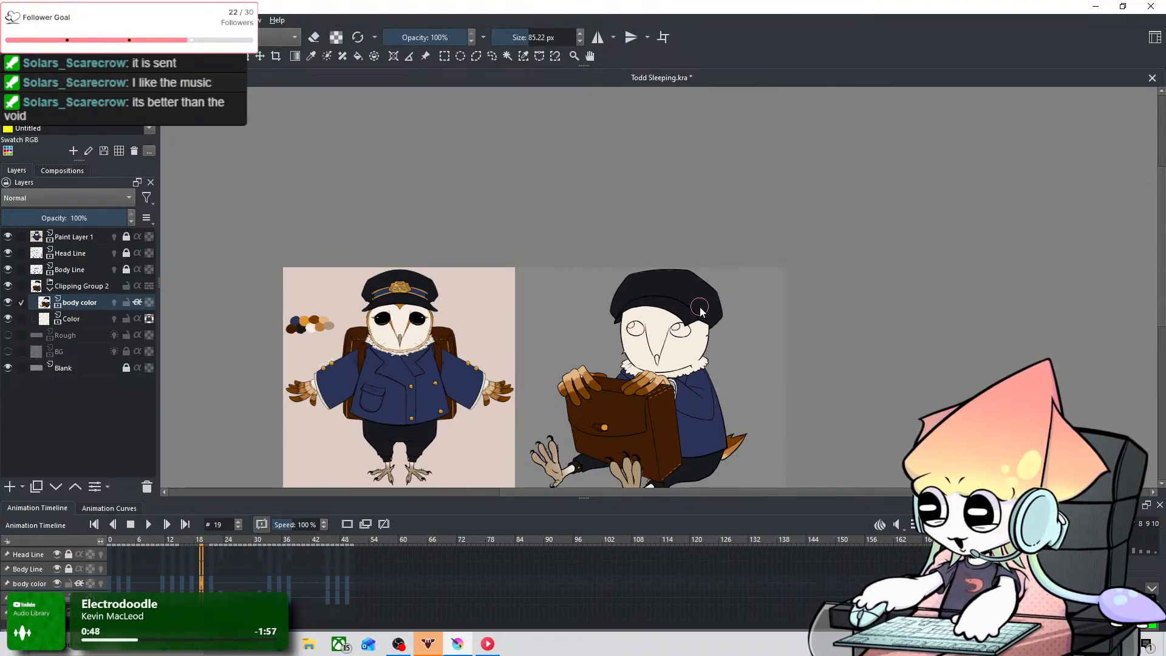
key(Left)
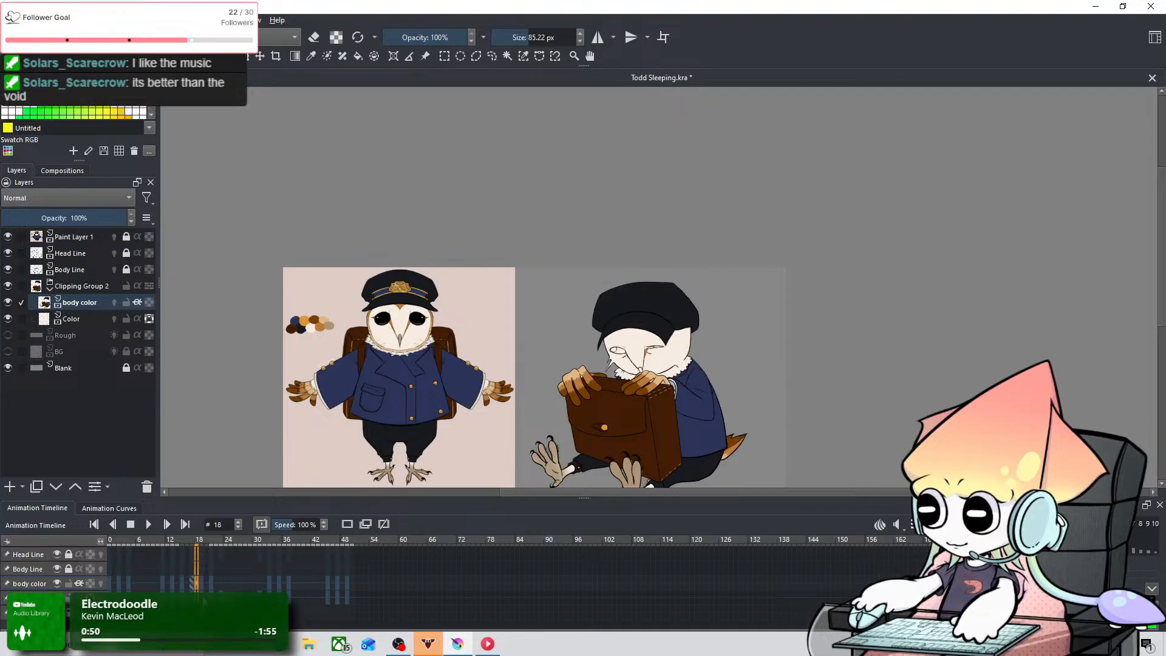
key(Left)
key(Left)
key(Left)
key(Left)
key(Left)
key(Left)
key(Left)
key(Left)
key(Right)
key(Right)
key(Right)
key(Right)
key(Right)
key(Right)
key(Right)
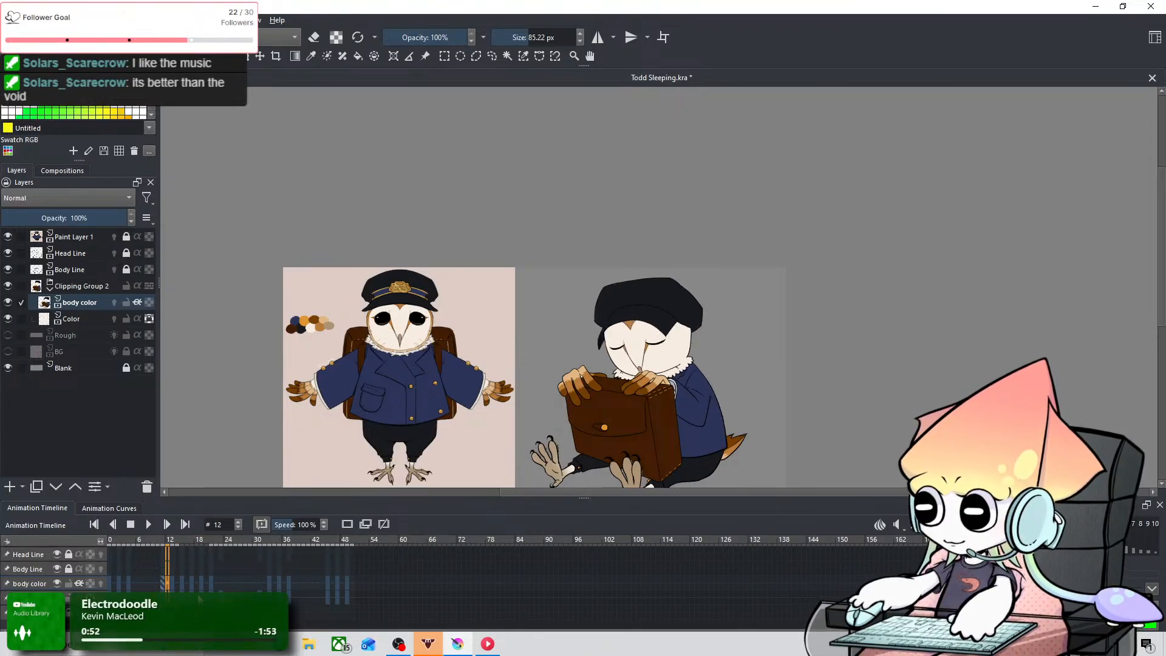
key(Right)
key(Right)
key(Right)
key(Right)
key(Right)
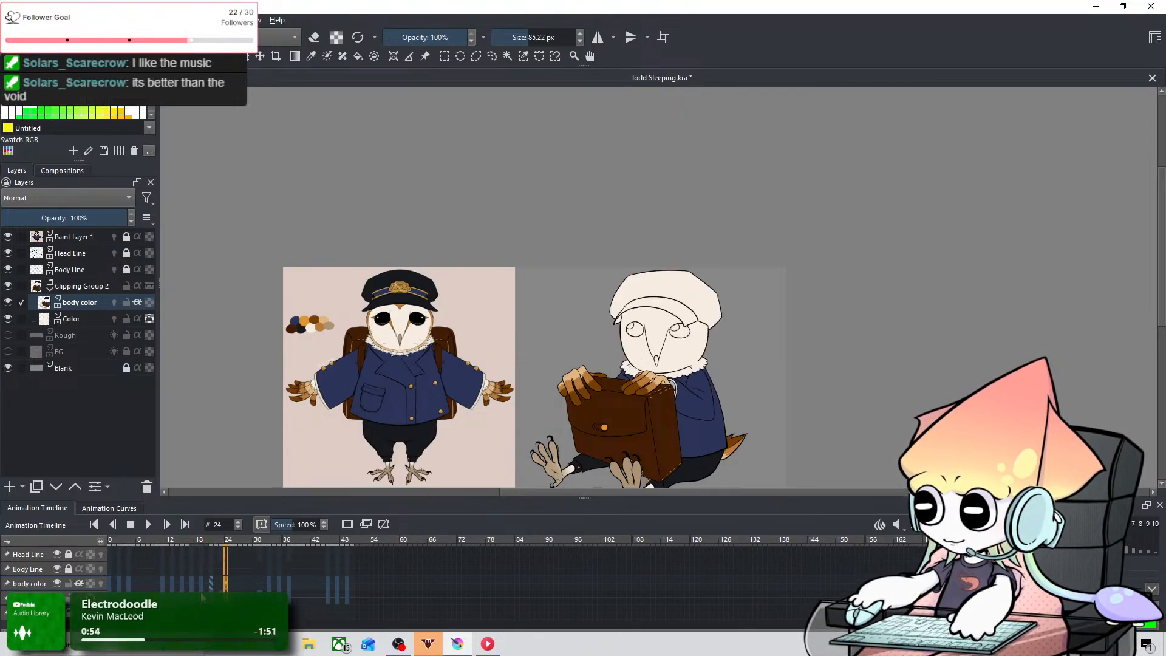
key(Right)
key(Right)
key(Right)
key(Right)
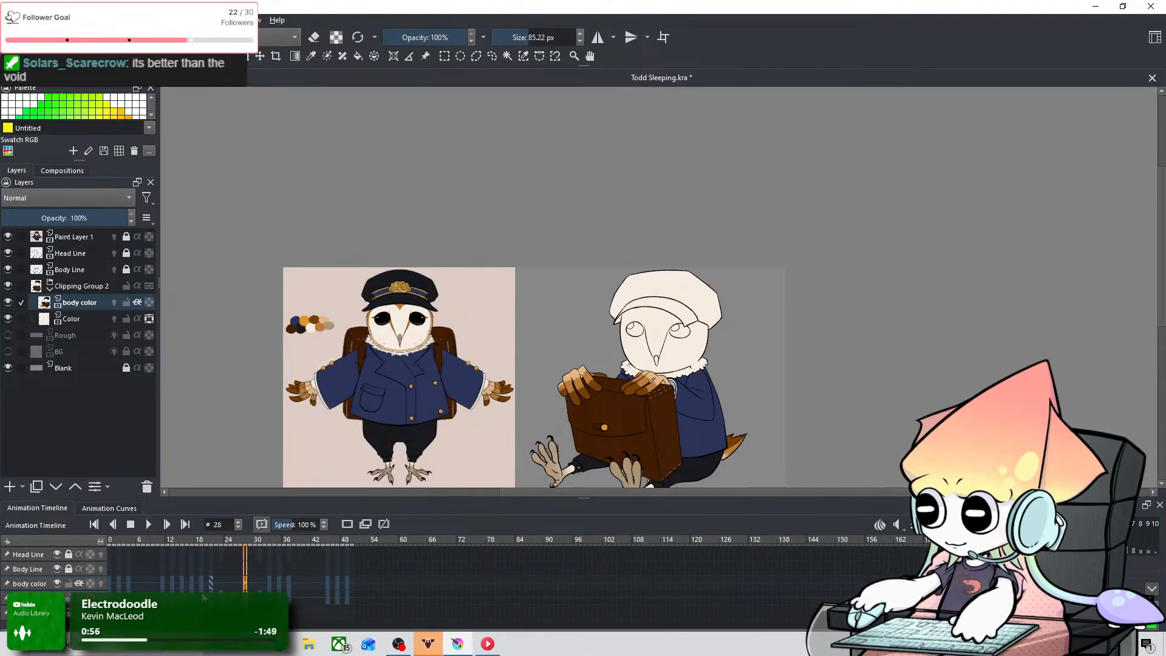
key(Left)
key(Left)
key(Left)
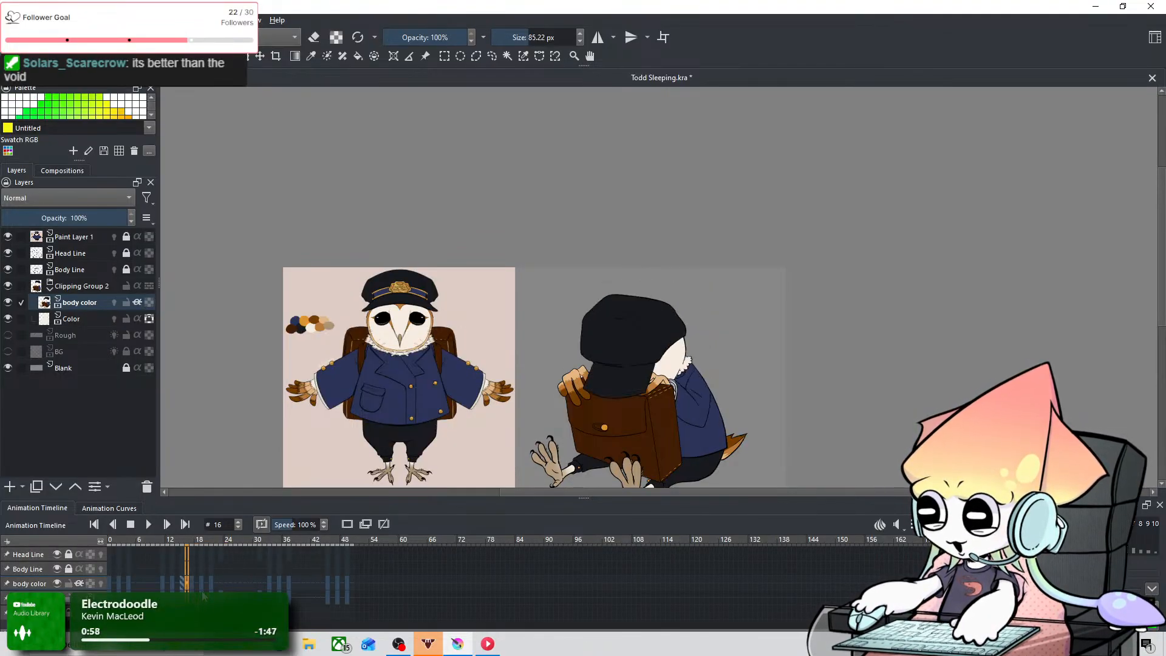
key(Right)
key(Right)
key(Right)
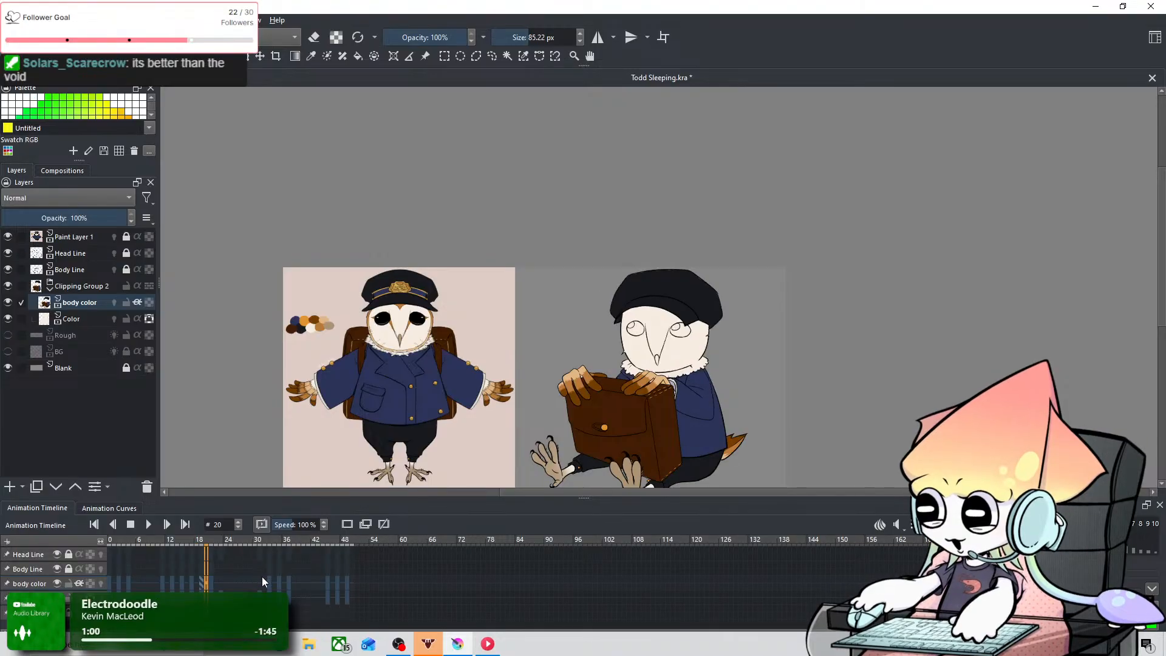
scroll(626, 290, up, 6)
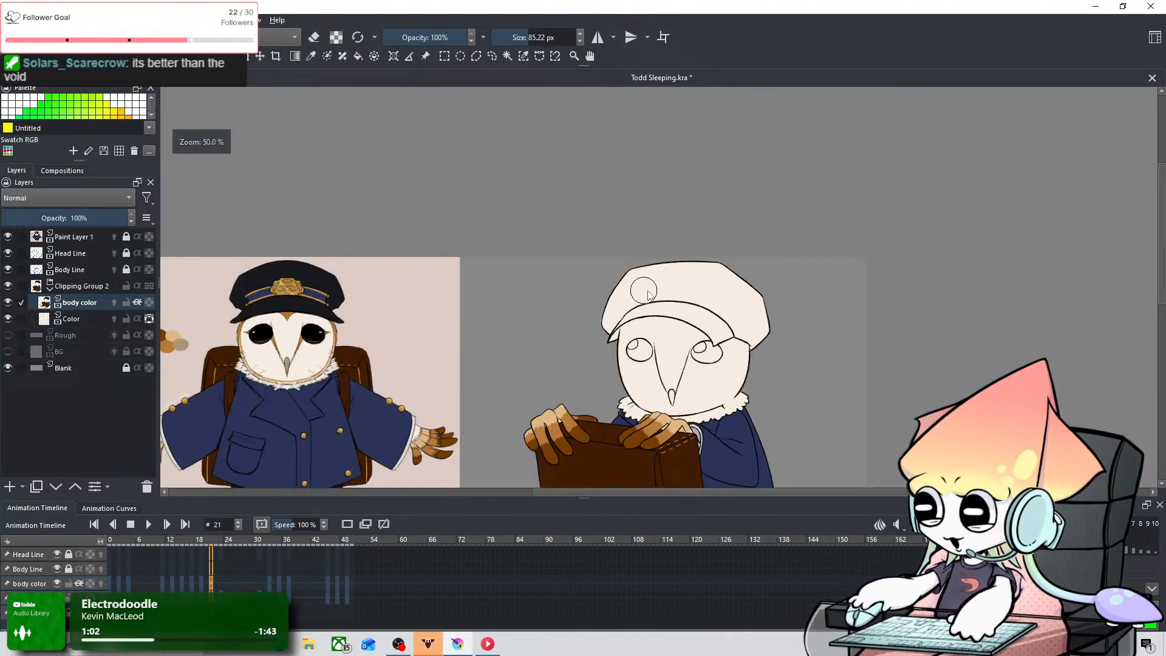
Step: Compare the uncoloured cap on frame 21 with the coloured cap on the keyframes just before it
scroll(705, 316, down, 3)
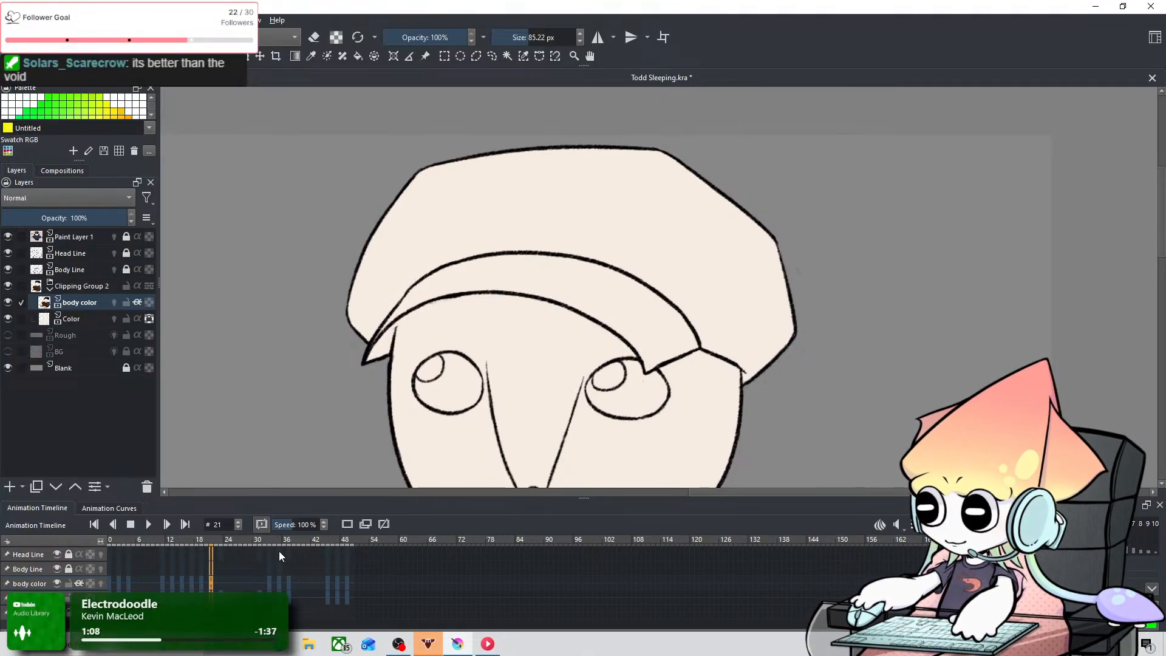
key(Left)
key(Left)
key(Right)
key(Right)
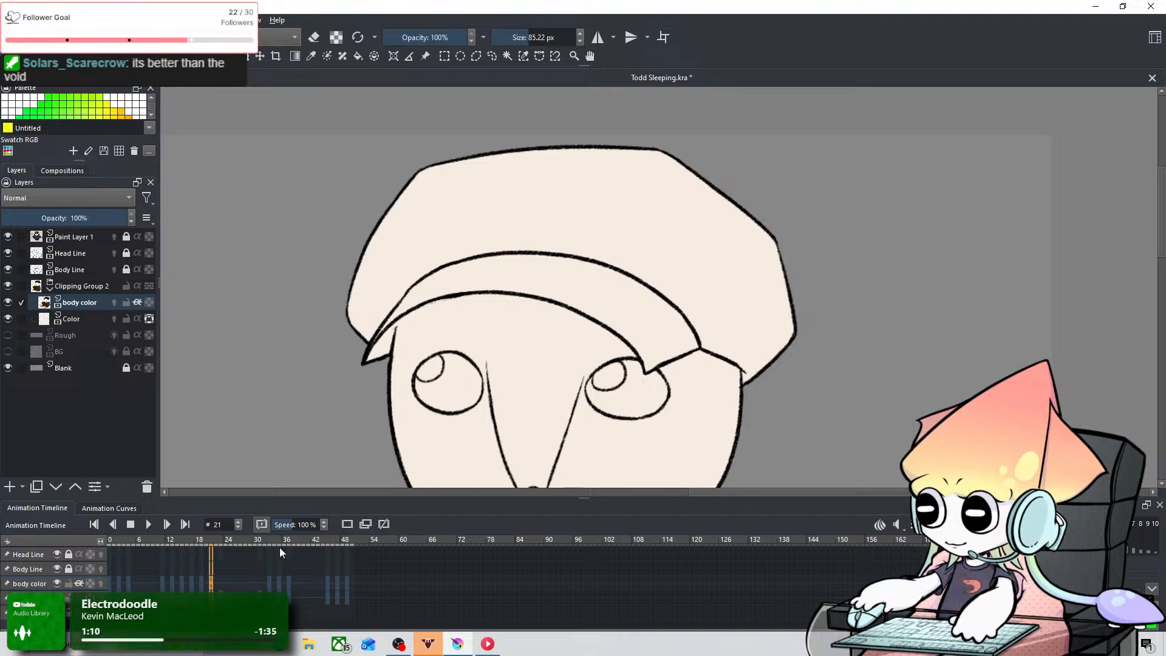
click(201, 578)
click(204, 582)
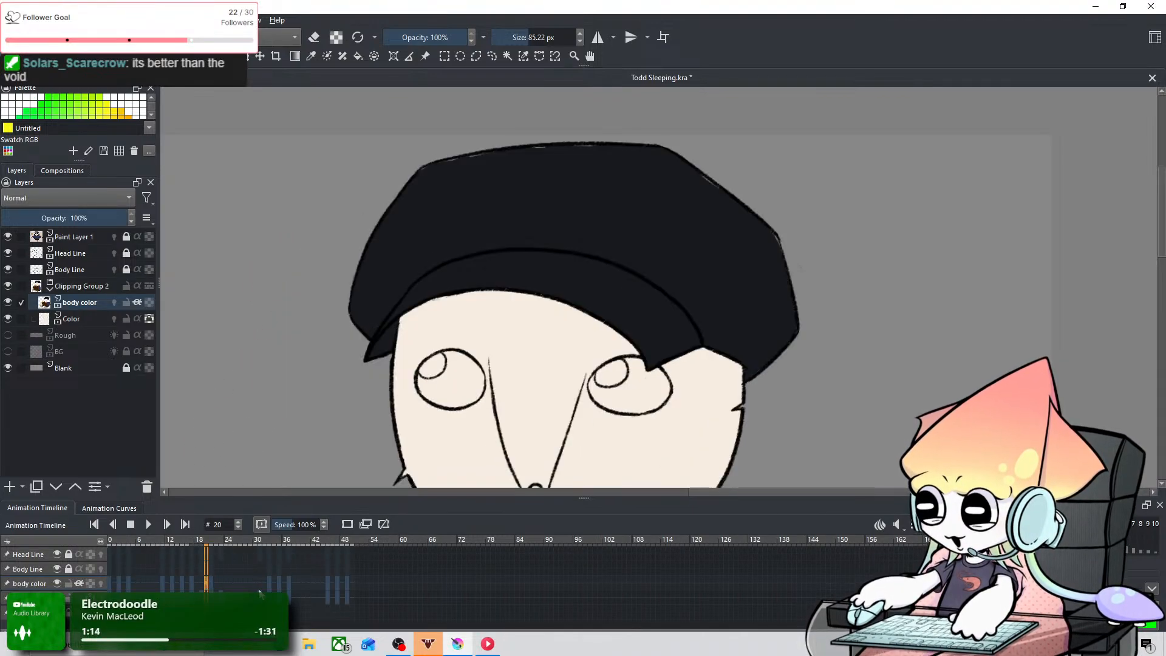
click(211, 585)
click(207, 585)
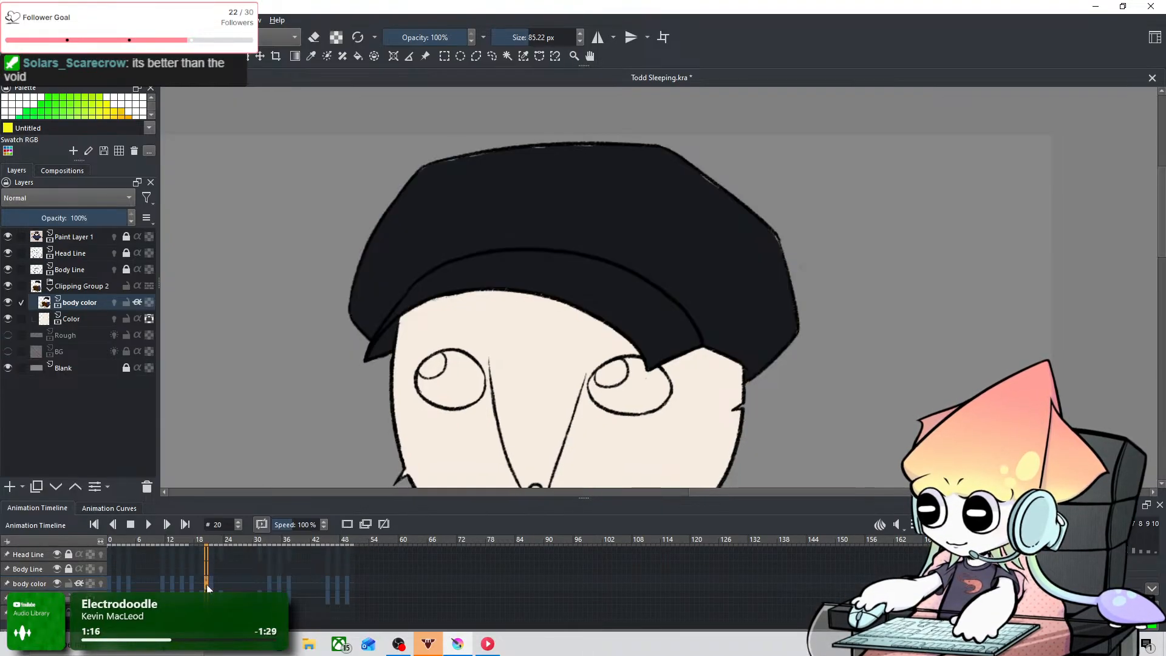
click(203, 584)
Step: Check the cap colouring on the keyframes from frame 31 to frame 45 and go to frame 47
drag(270, 582, 275, 582)
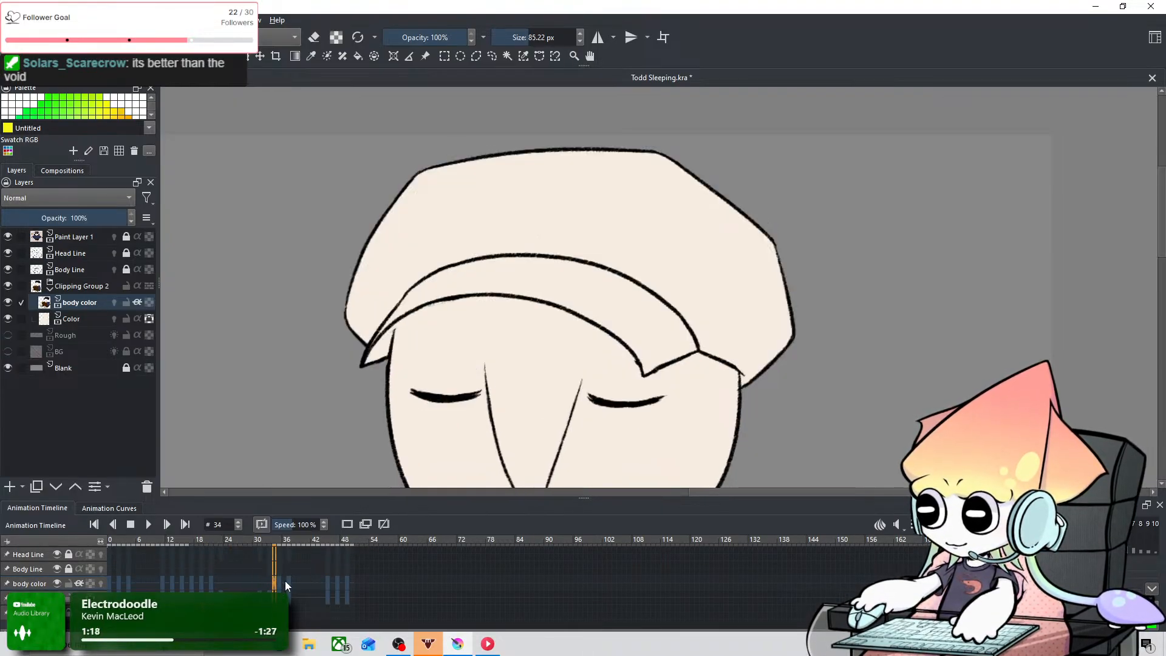
click(288, 582)
click(274, 584)
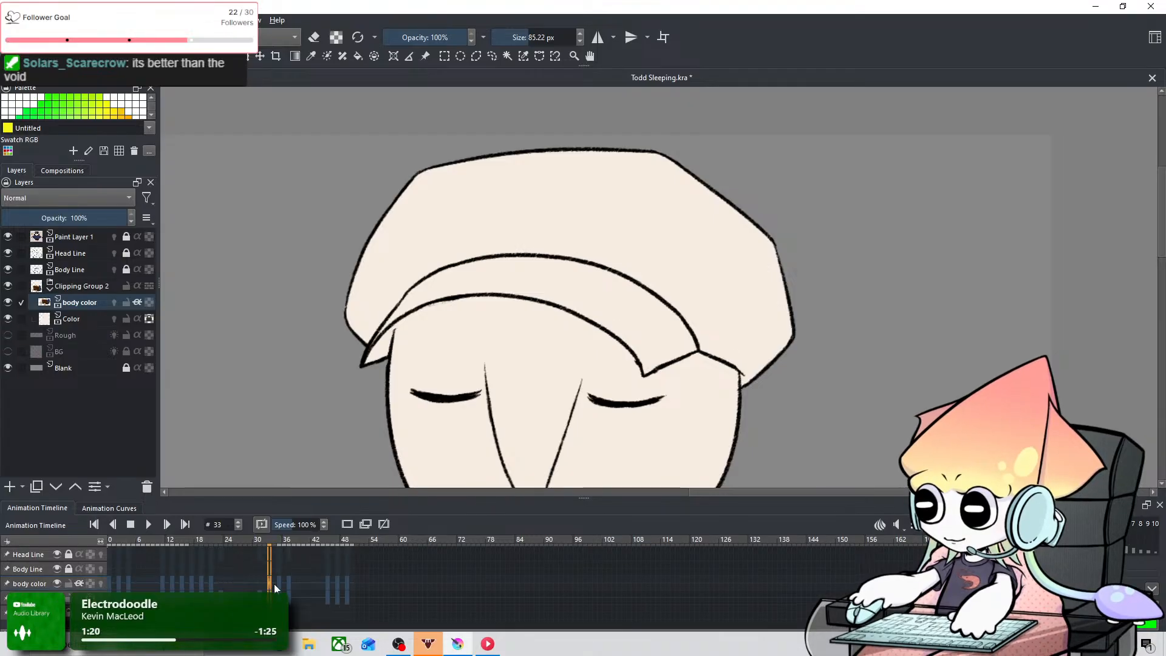
click(262, 585)
click(258, 585)
click(260, 587)
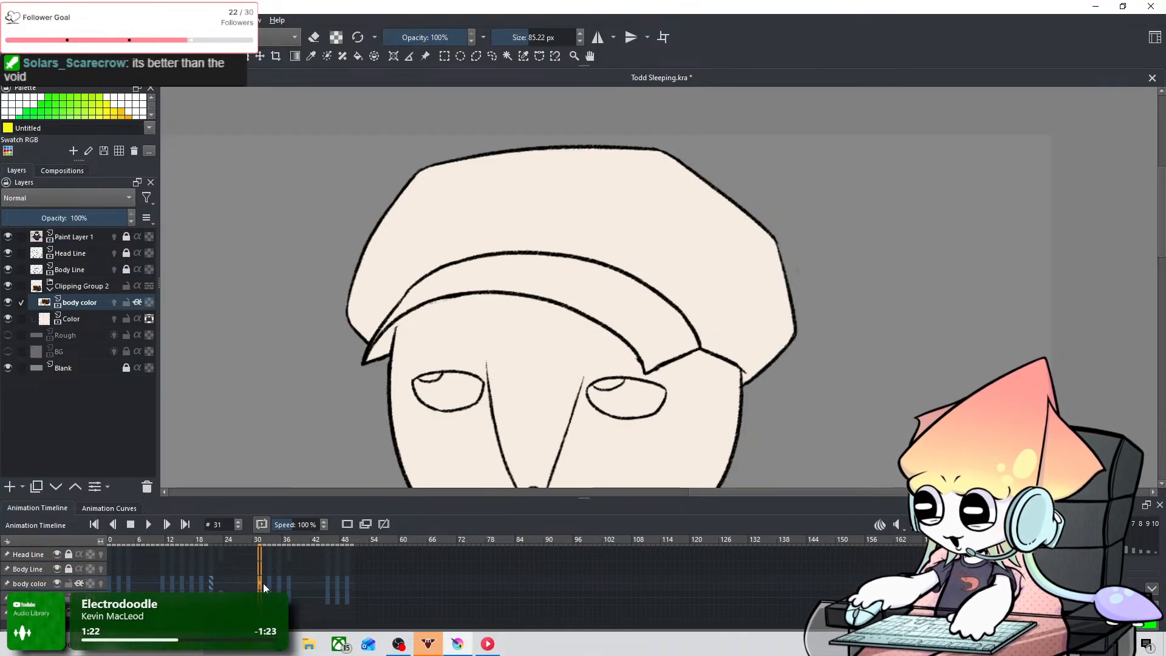
click(268, 584)
click(279, 582)
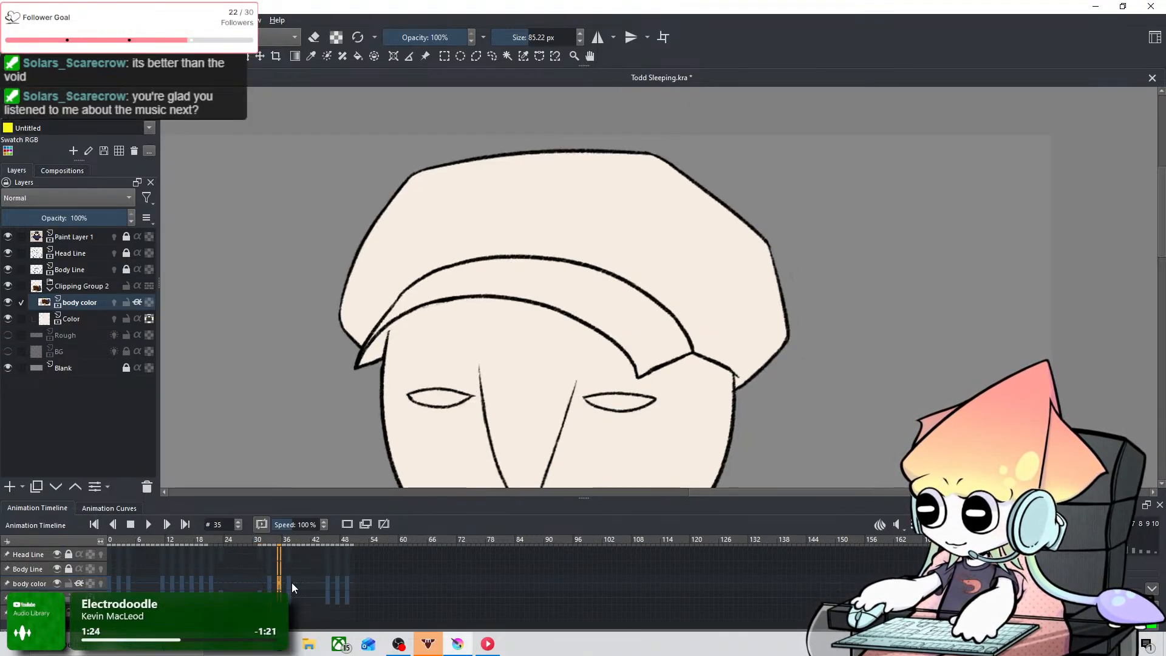
click(297, 583)
click(329, 585)
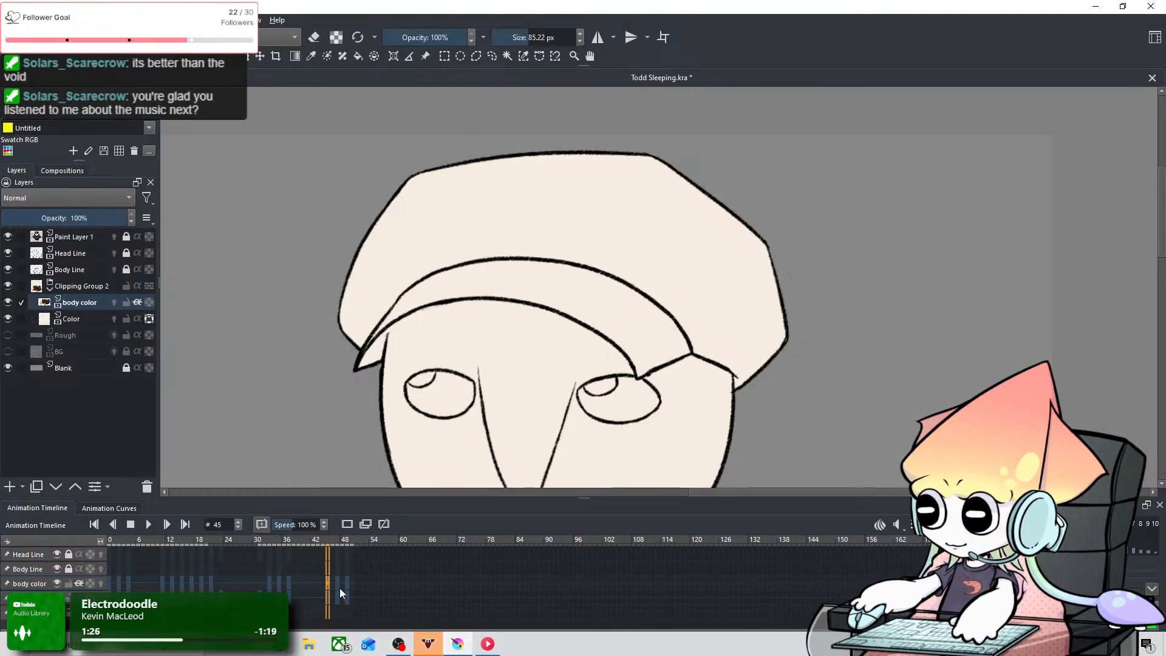
click(340, 588)
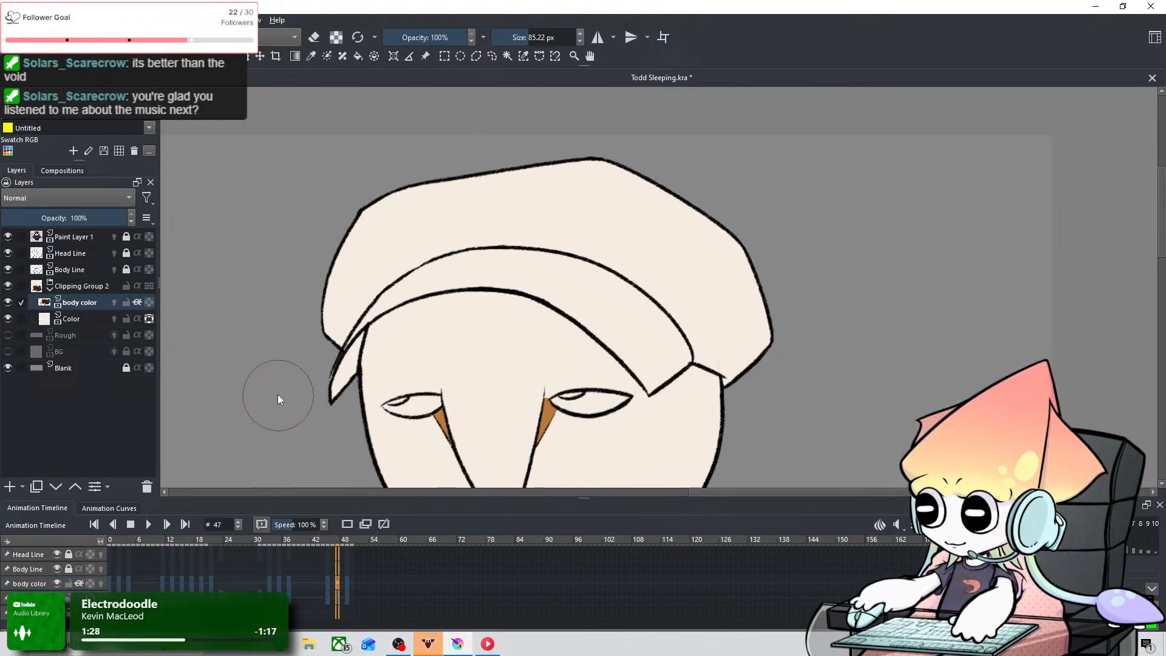
Step: Paint the left and right ends of the cap's crown near-black on frame 47
mouse_move(317, 359)
mouse_down()
mouse_move(336, 303)
mouse_move(427, 184)
mouse_move(461, 182)
mouse_up()
mouse_move(636, 237)
shift+mouse_down()
mouse_move(608, 240)
mouse_move(692, 245)
mouse_move(699, 339)
mouse_move(724, 340)
mouse_move(716, 243)
shift+mouse_up()
key(ctrl+z)
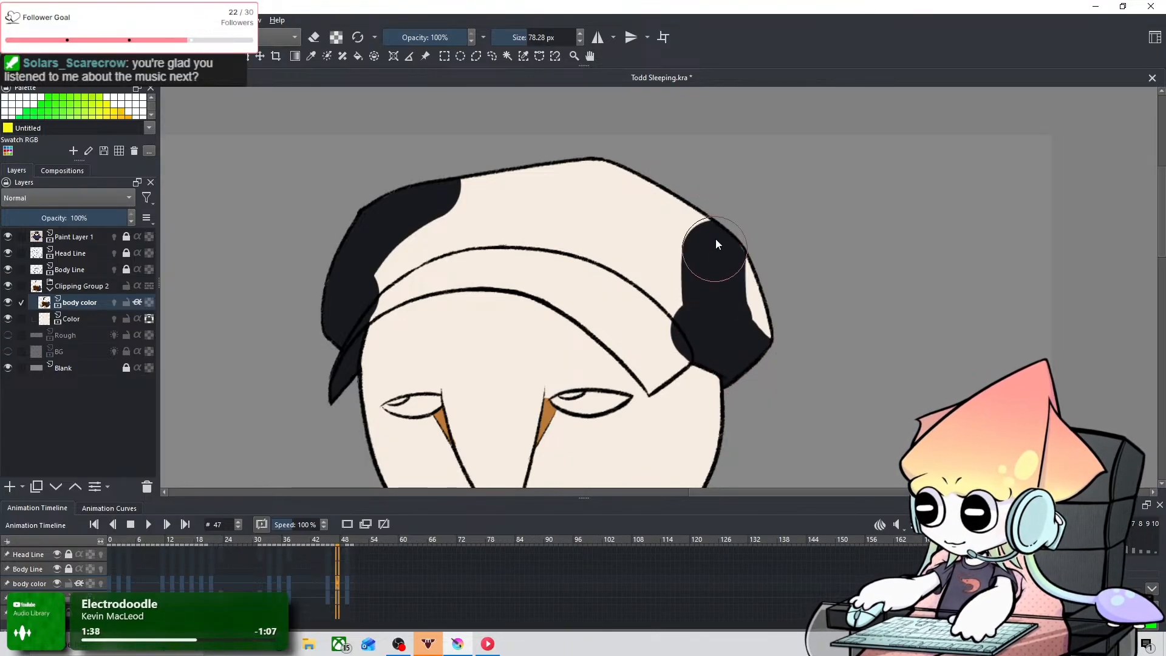
Step: Try painting the brim's lower right edge near-black on frame 47 with a 39.87 px brush
shift+drag(625, 247, 580, 249)
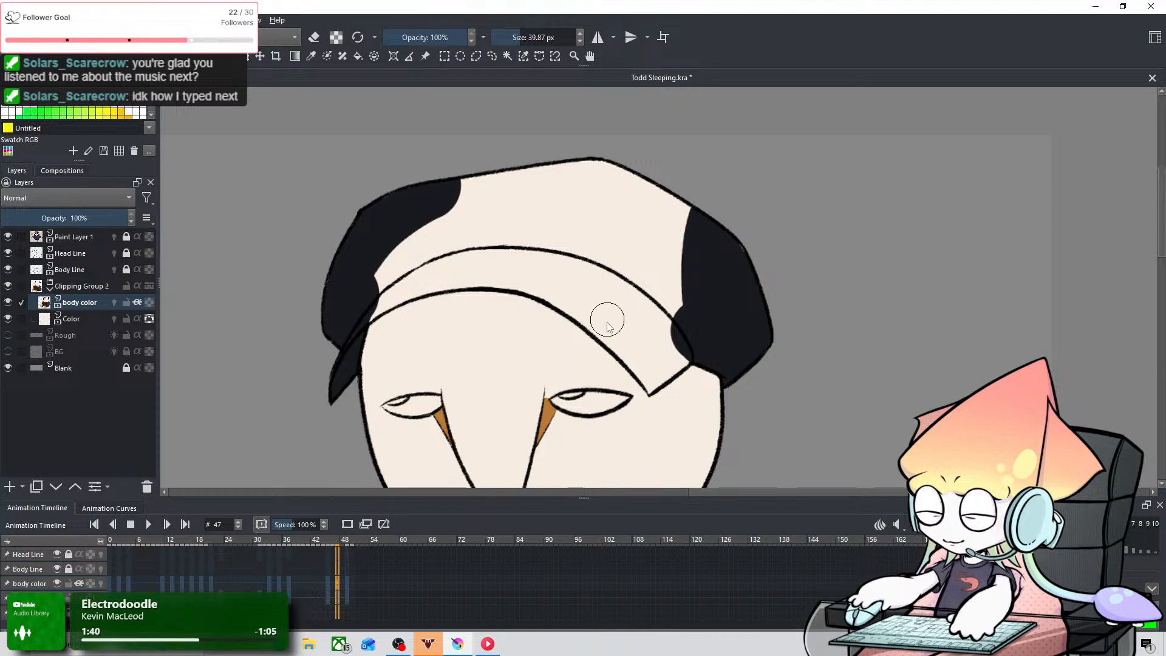
drag(597, 312, 649, 382)
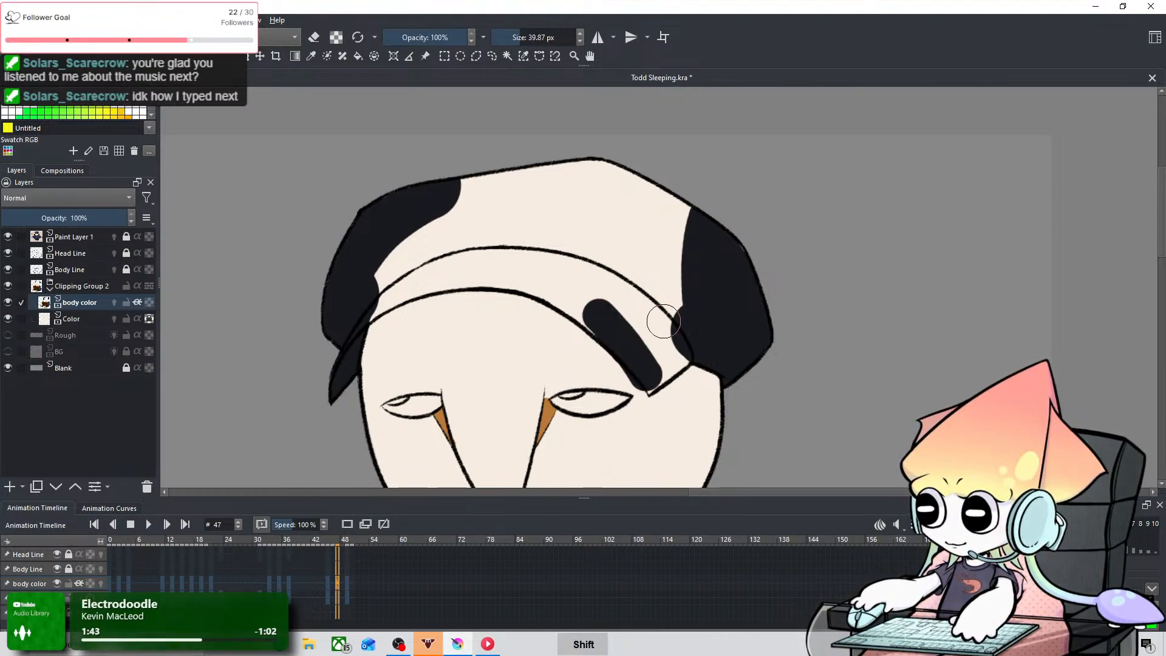
mouse_move(650, 382)
mouse_down()
mouse_move(670, 367)
mouse_move(635, 343)
mouse_up()
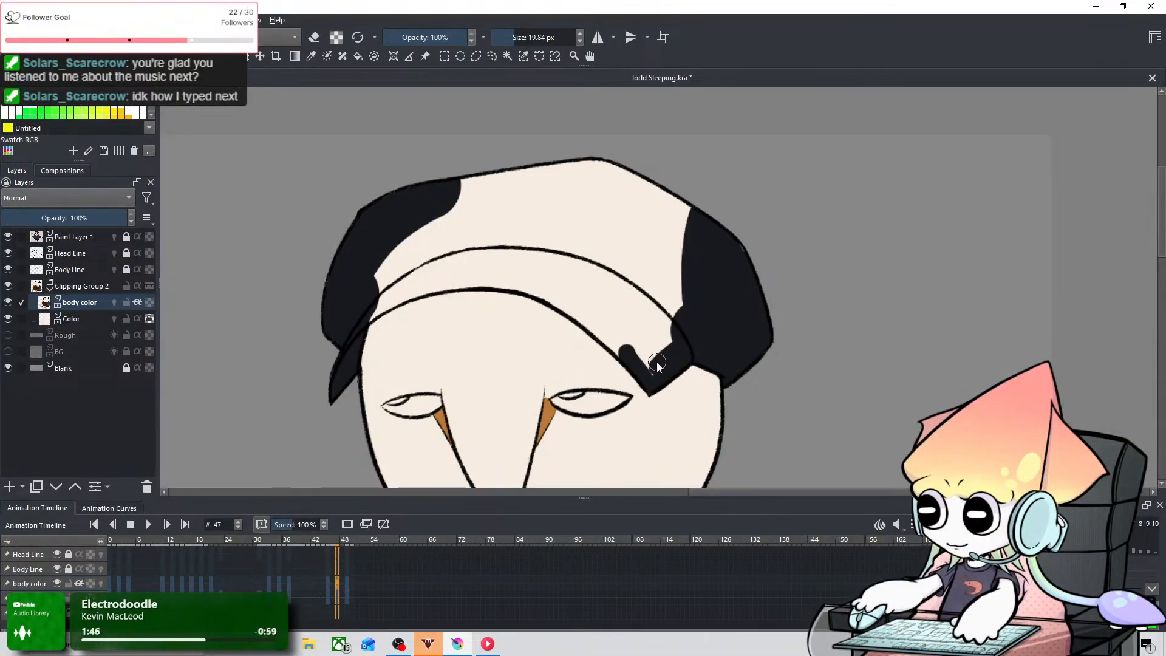
key(ctrl+z)
key(ctrl+z)
Step: Paint the brim's right corner and adjoining lower edge near-black on frame 47 with a 9.56 px brush
drag(621, 353, 649, 390)
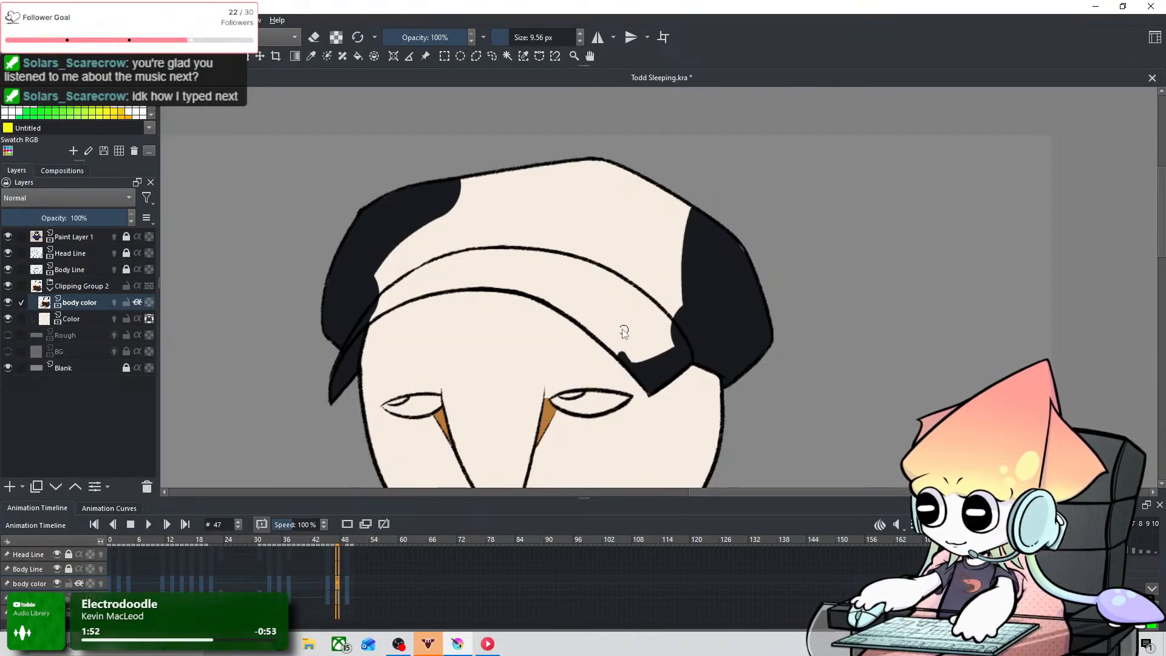
key(ctrl+z)
mouse_move(558, 310)
mouse_down()
mouse_move(641, 363)
mouse_move(636, 383)
mouse_up()
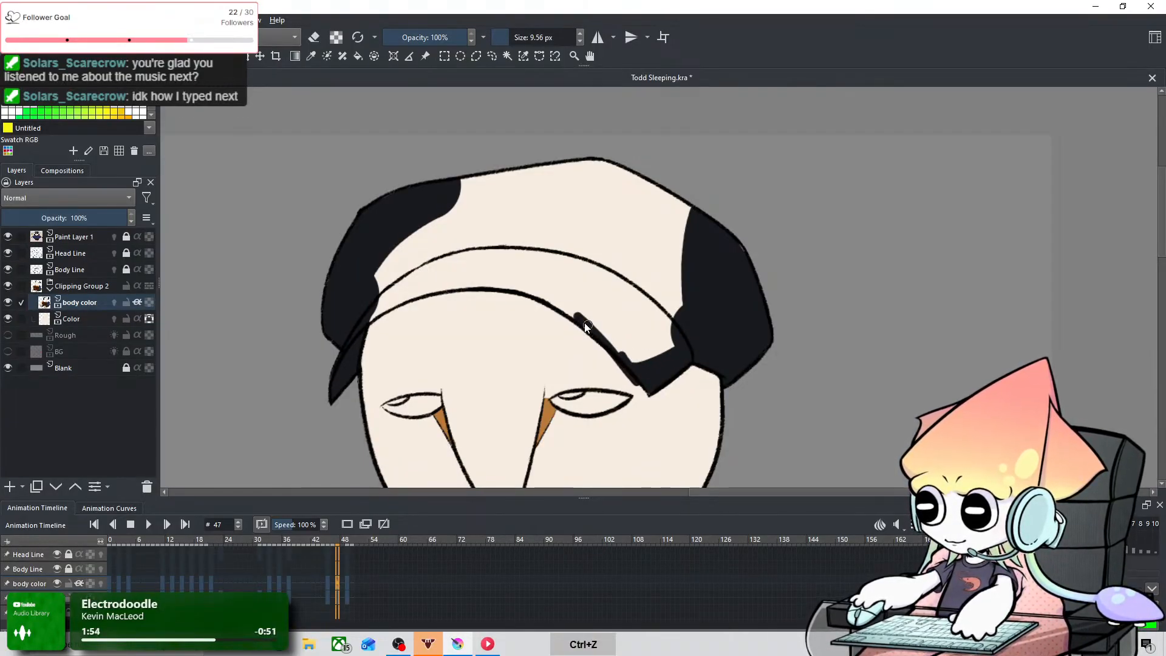
mouse_move(586, 327)
mouse_down()
mouse_move(632, 377)
mouse_move(625, 355)
mouse_up()
key(ctrl+z)
drag(568, 306, 622, 360)
key(ctrl+z)
key(ctrl+z)
key(ctrl+z)
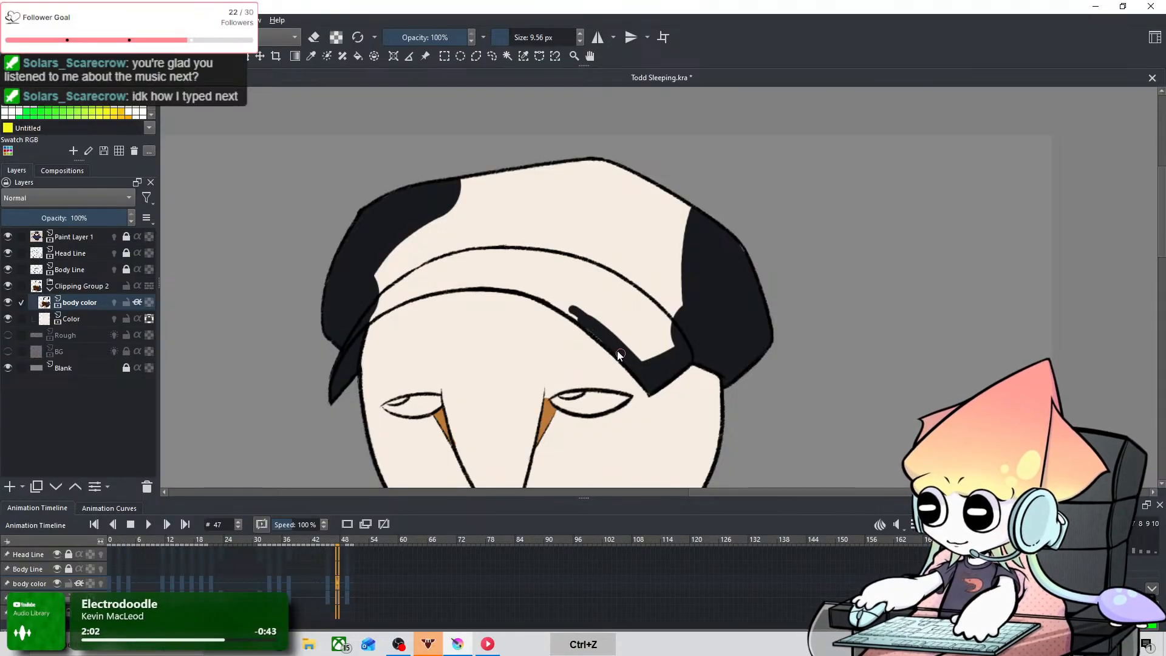
Step: Fill the remaining crown and brim of the cap near-black on frame 47 with a 53.40 px brush
mouse_move(627, 318)
shift+mouse_down()
mouse_move(665, 319)
mouse_move(675, 184)
mouse_move(429, 172)
shift+mouse_up()
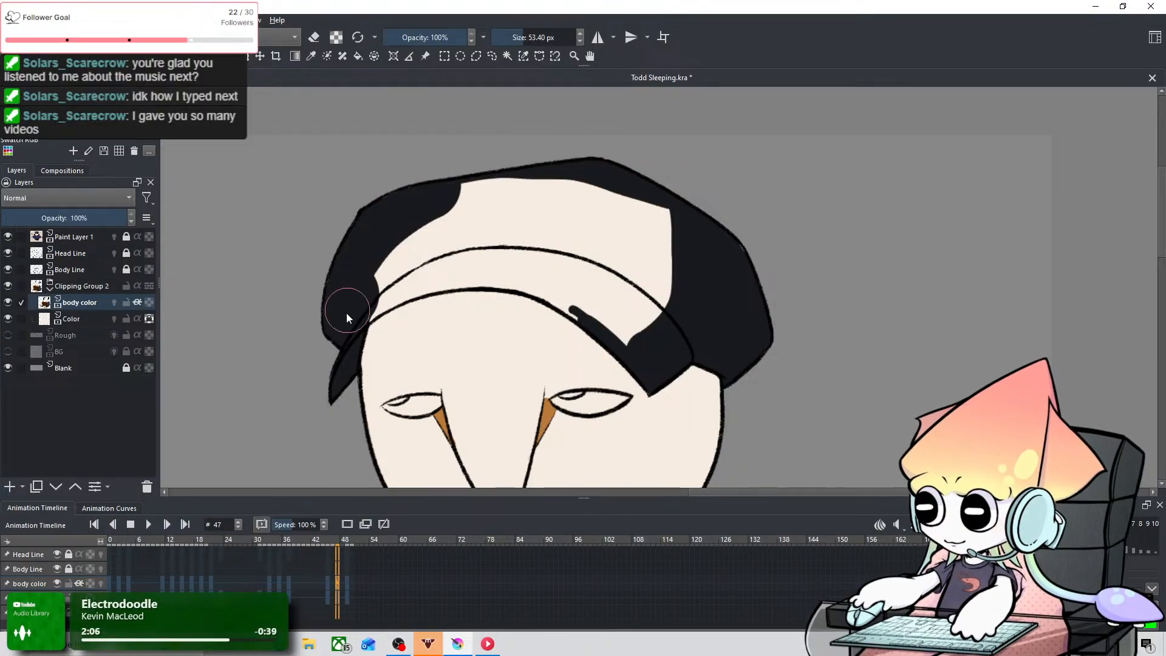
drag(346, 312, 500, 203)
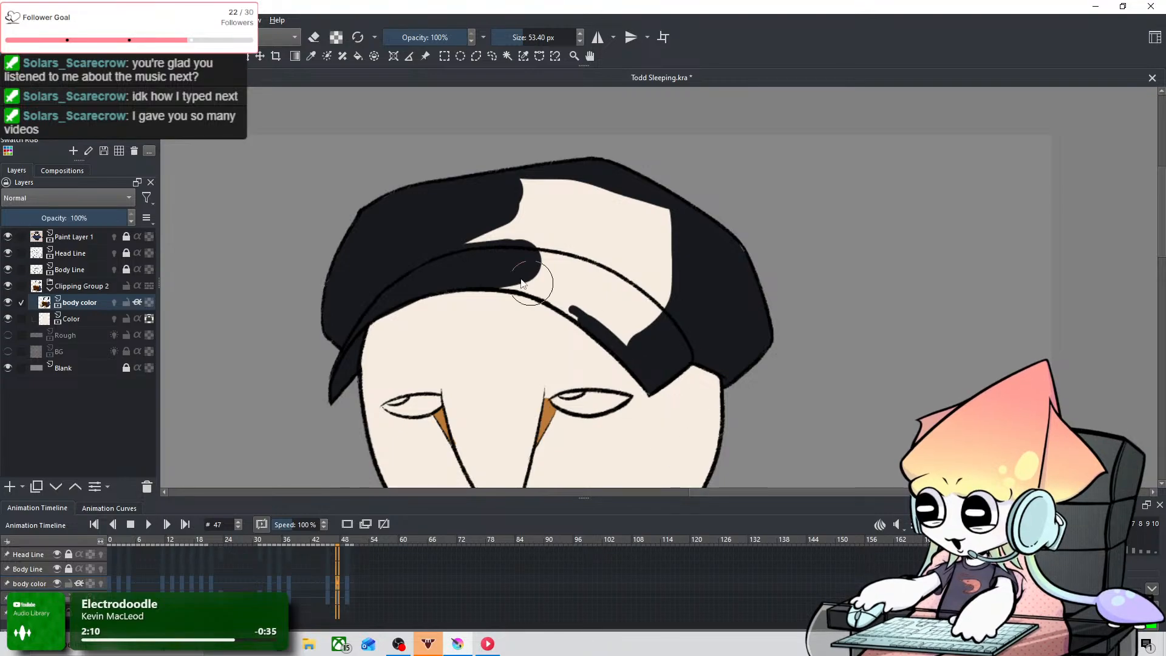
key(ctrl+z)
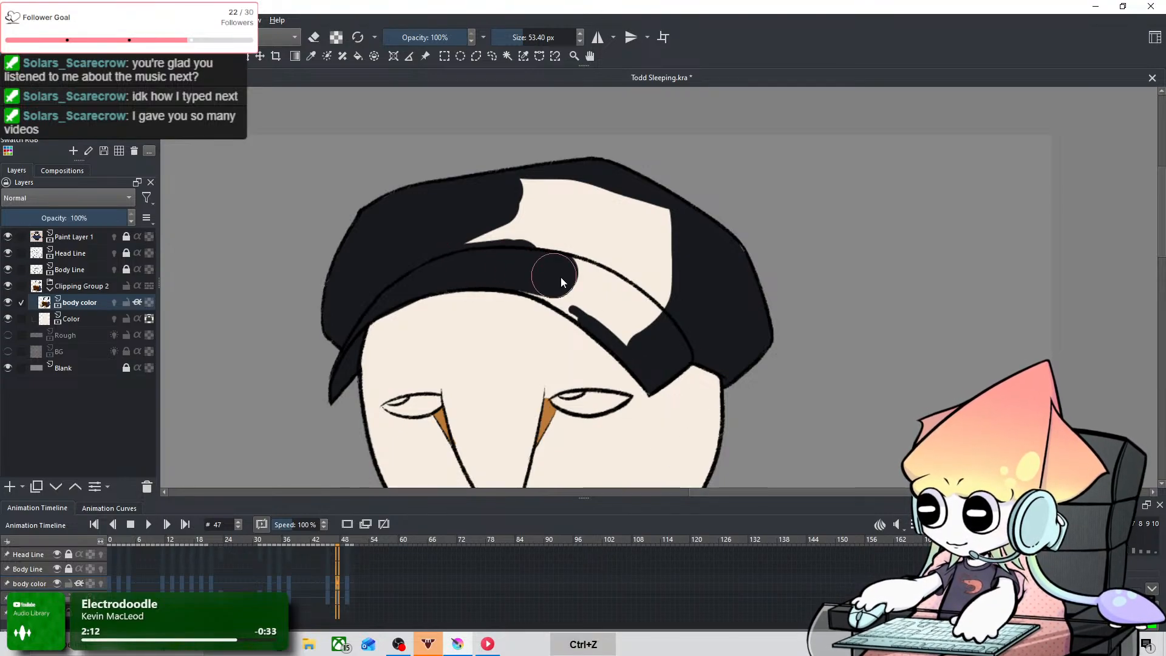
drag(562, 282, 552, 281)
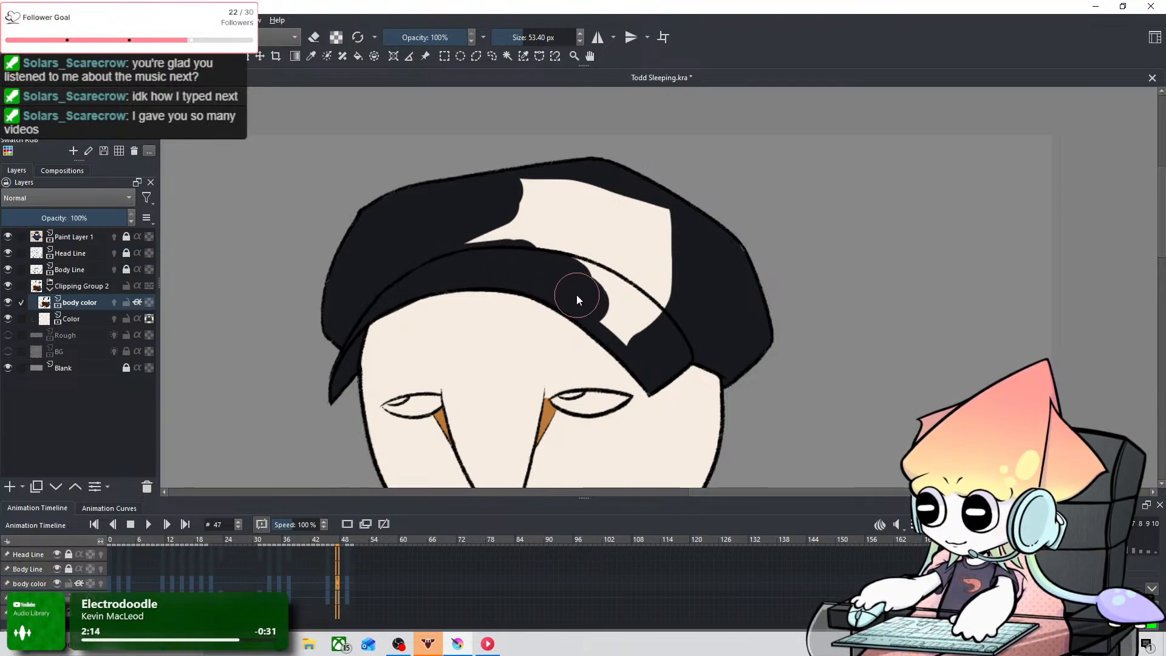
mouse_move(461, 250)
mouse_down()
mouse_move(574, 180)
mouse_move(552, 233)
mouse_move(575, 188)
mouse_move(590, 241)
mouse_move(669, 191)
mouse_move(599, 286)
mouse_move(677, 237)
mouse_move(642, 259)
mouse_move(631, 343)
mouse_up()
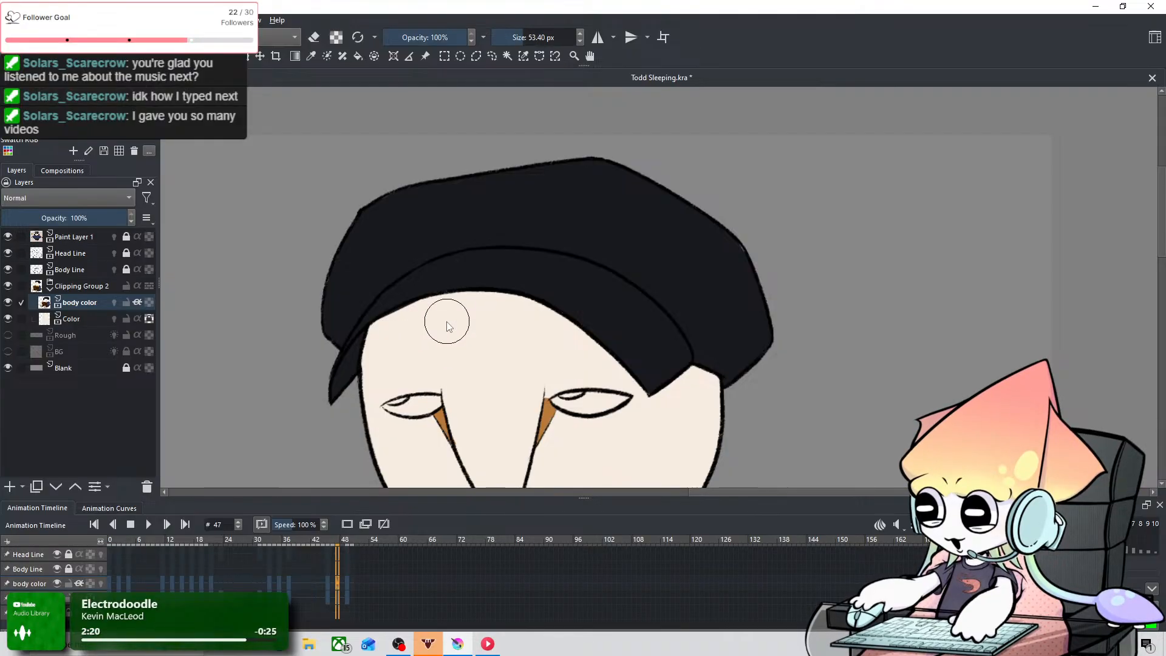
Step: View the whole owl on frame 47 and compare its cap with the earlier keyframes back to frame 21
scroll(453, 296, down, 4)
scroll(548, 319, up, 2)
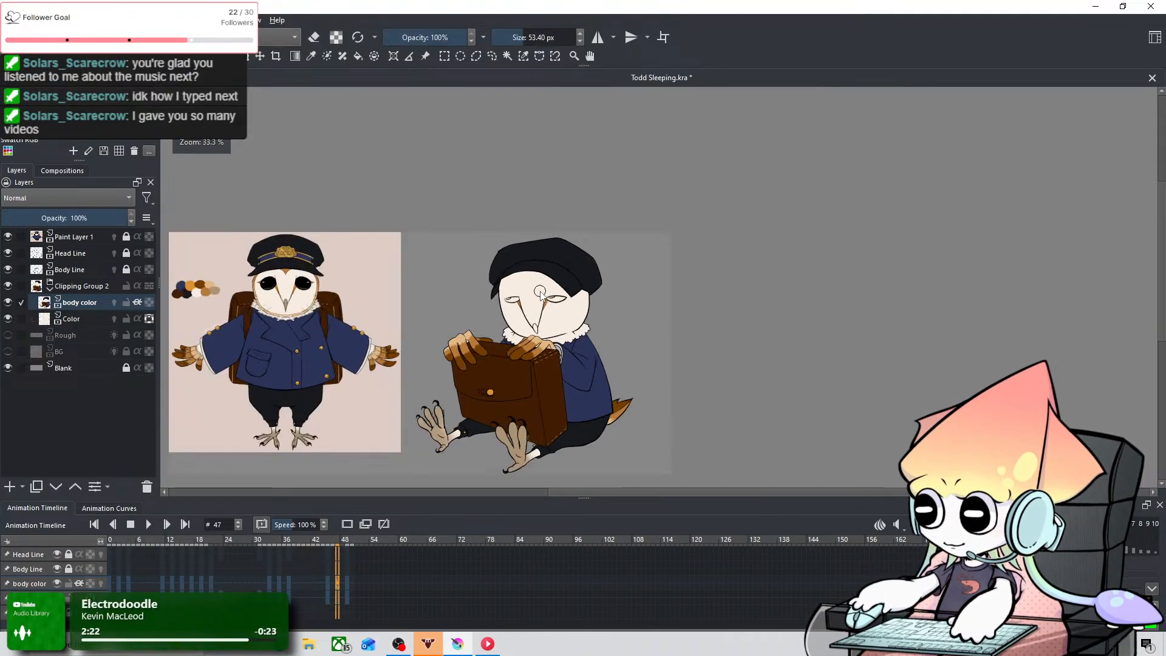
scroll(548, 316, down, 1)
drag(546, 322, 541, 291)
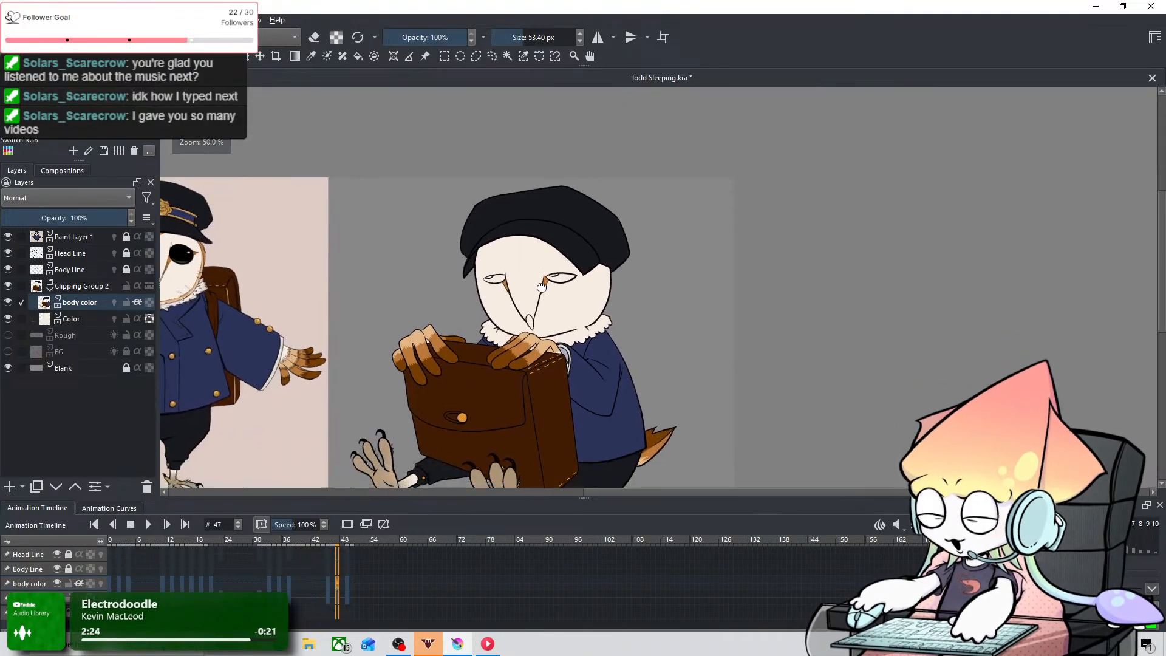
click(326, 588)
key(Left)
key(Left)
key(Left)
key(Left)
key(Left)
key(Left)
key(Left)
key(Left)
key(Left)
key(Left)
key(Left)
key(Left)
key(Left)
key(Left)
key(Left)
key(Left)
key(Left)
key(Left)
key(Left)
key(Left)
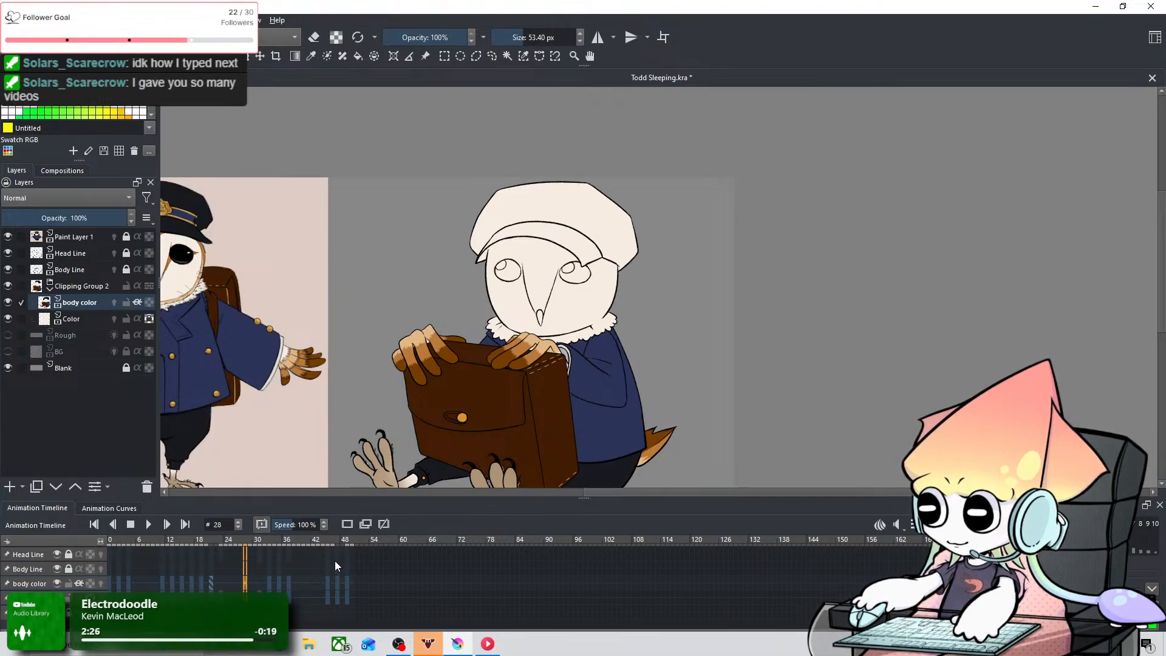
key(Left)
key(Left)
key(Left)
key(Left)
key(Left)
key(Left)
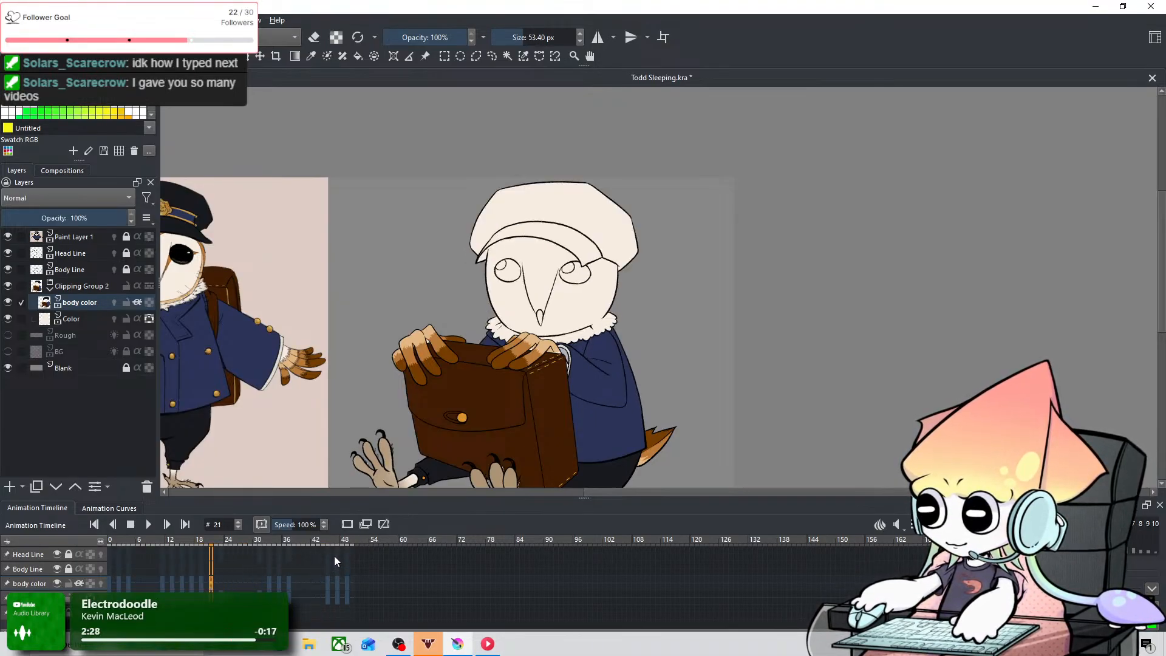
key(Right)
key(Right)
key(Right)
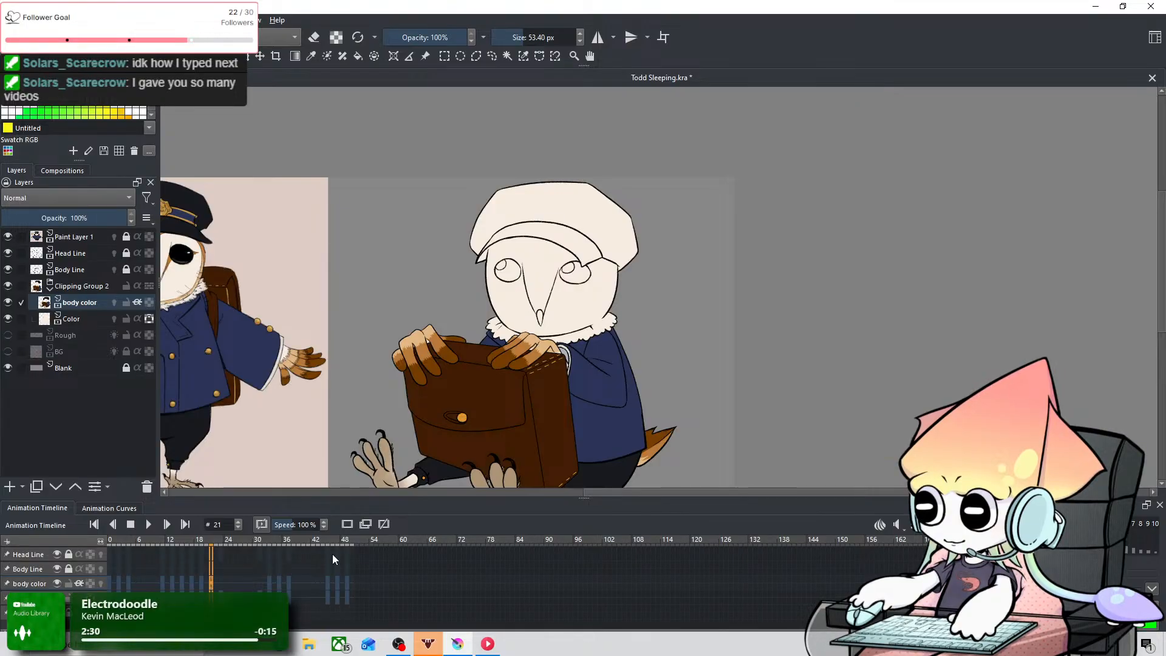
Step: Go to frame 17 and sample the grey-brown of the beak from the reference owl
key(Left)
key(Left)
key(Left)
key(Left)
key(Left)
key(Left)
key(Right)
key(Right)
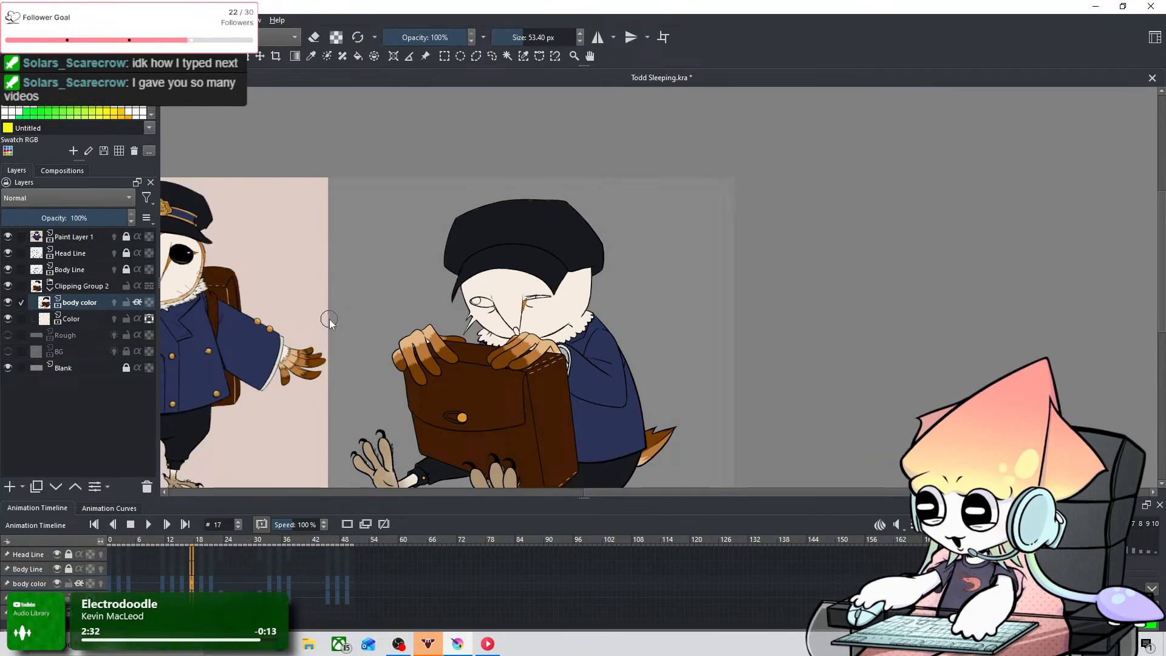
drag(330, 321, 545, 329)
scroll(377, 275, up, 4)
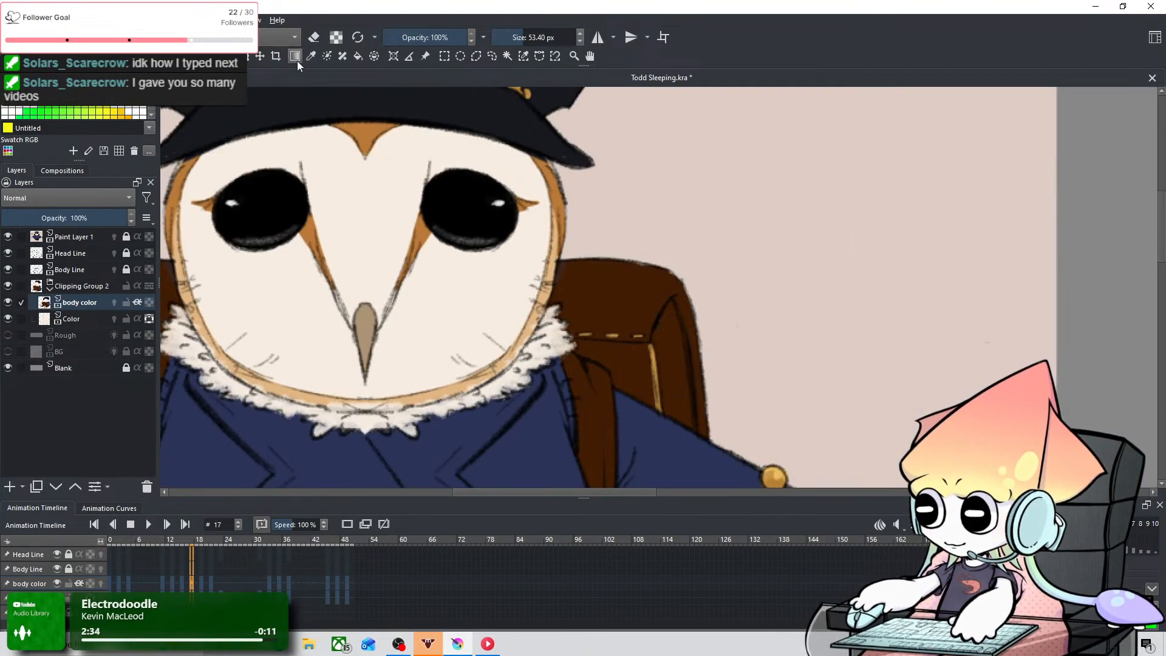
click(315, 58)
click(366, 314)
scroll(485, 282, down, 2)
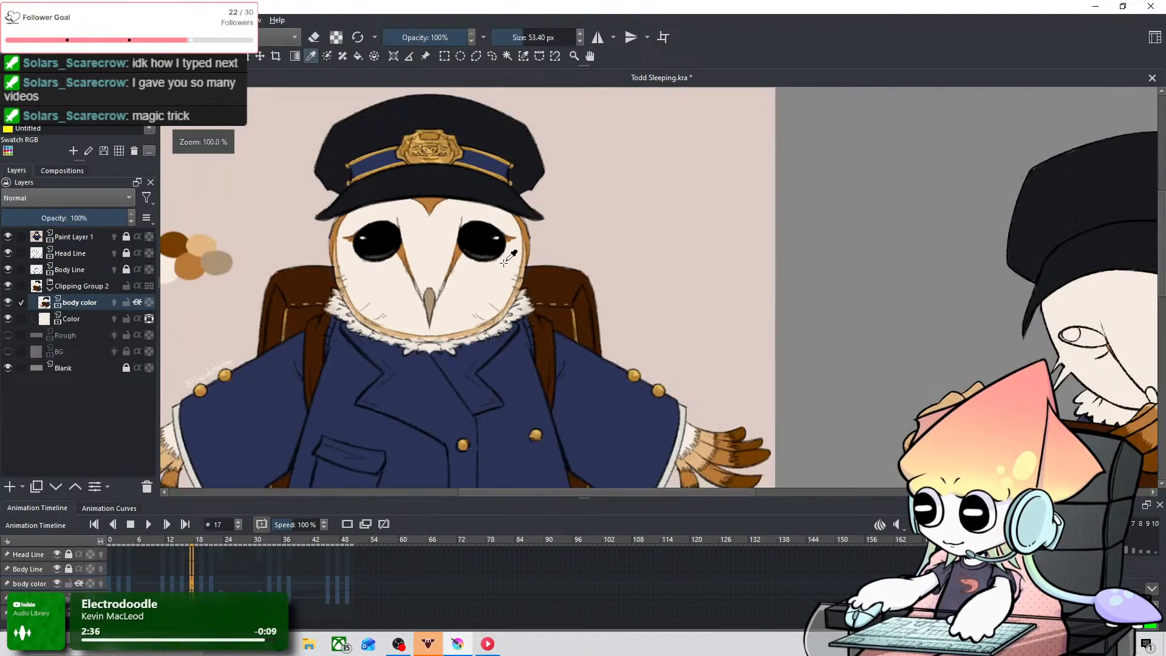
Step: Try filling the sleeping owl's beak grey-brown on frame 17 with a 7.30 px brush on the body color layer
drag(694, 311, 490, 257)
drag(801, 300, 457, 267)
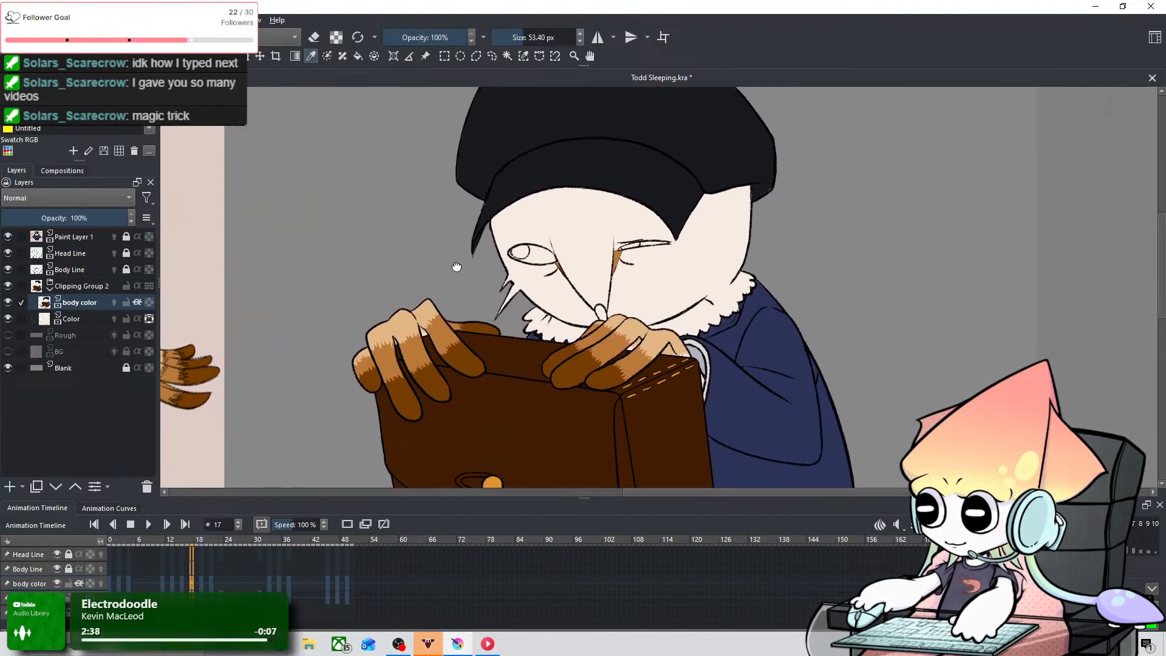
scroll(605, 286, up, 2)
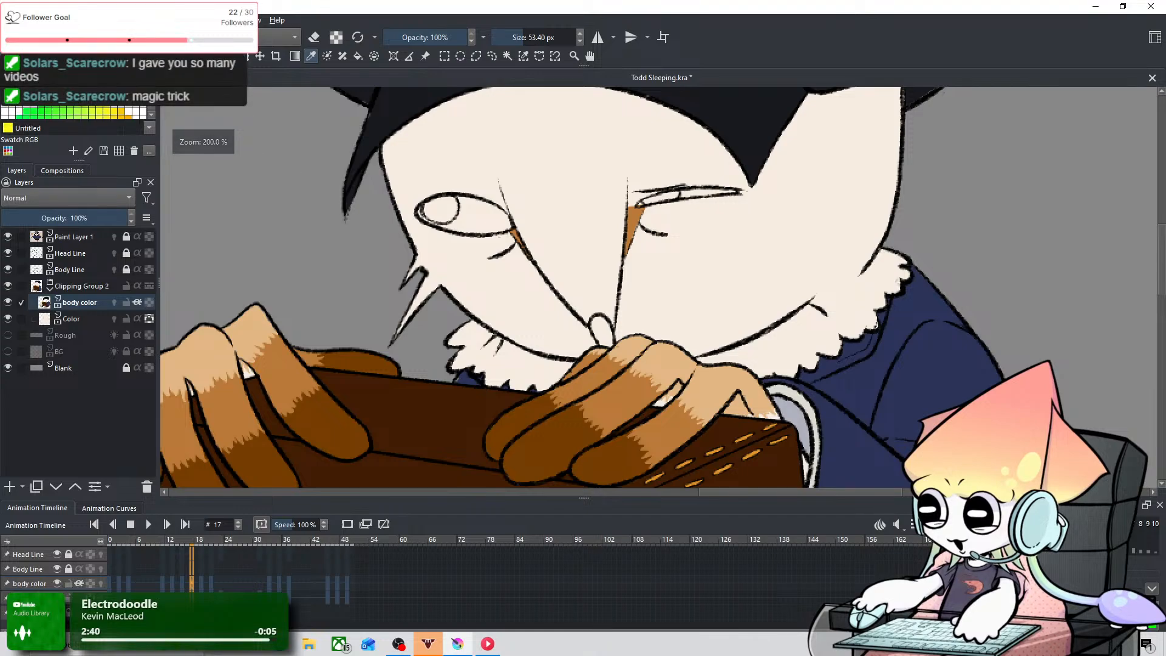
scroll(526, 370, up, 2)
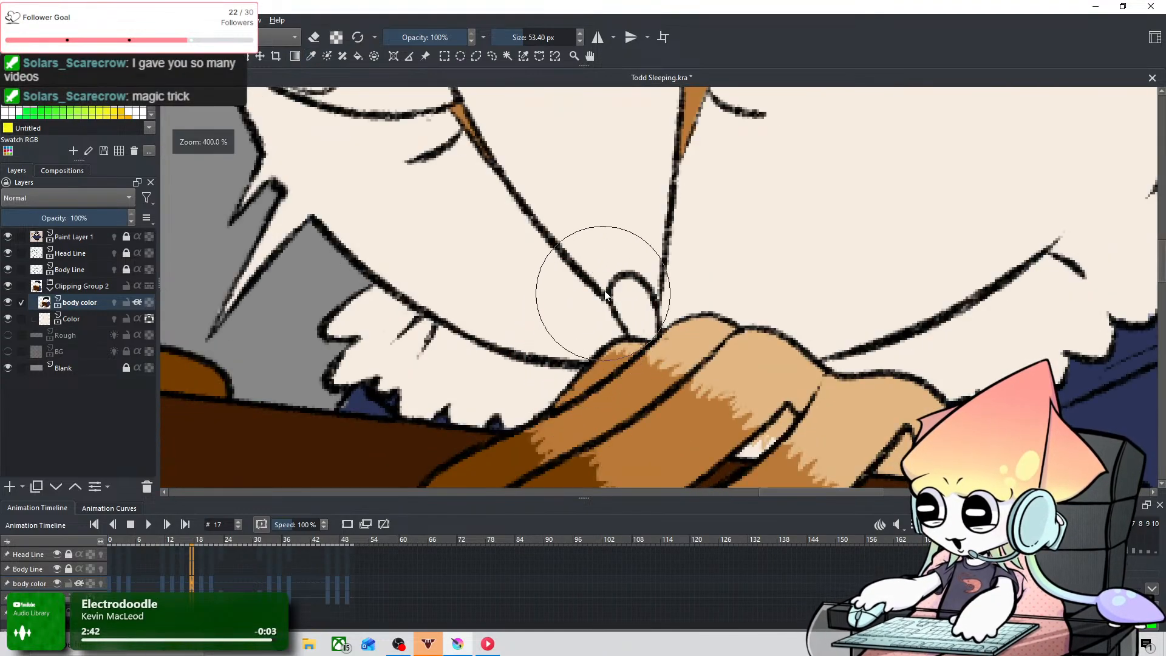
key(shift)
mouse_move(580, 241)
mouse_down()
mouse_move(617, 268)
mouse_move(535, 373)
mouse_up()
mouse_move(621, 302)
mouse_down()
mouse_move(631, 330)
mouse_move(637, 296)
mouse_up()
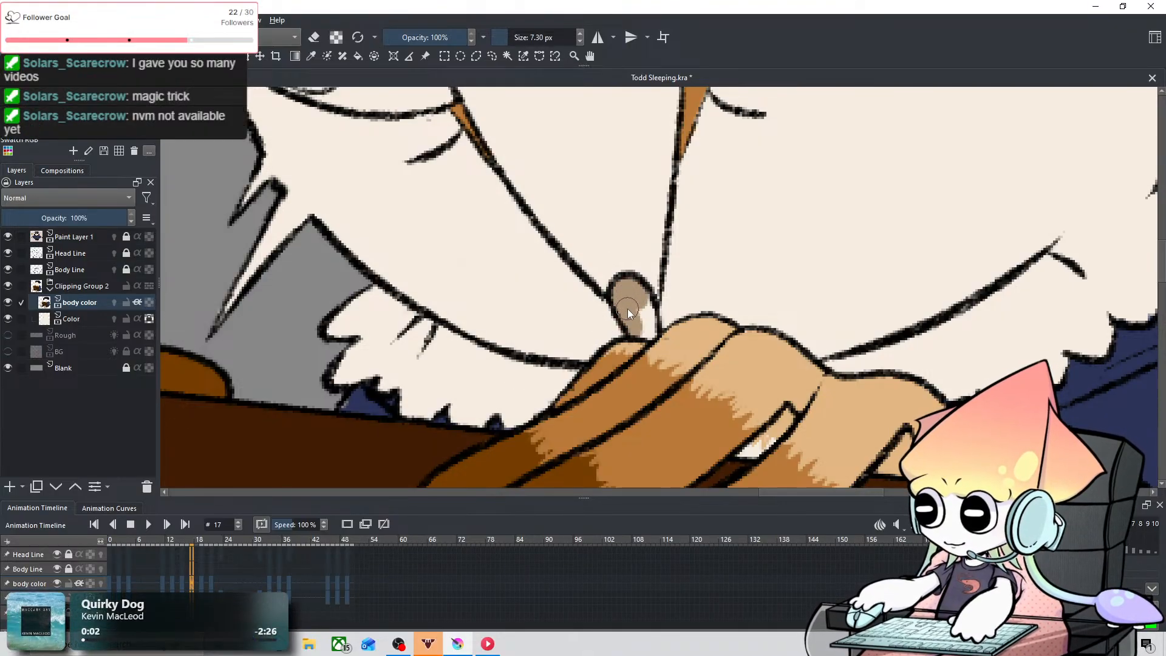
key(ctrl+z)
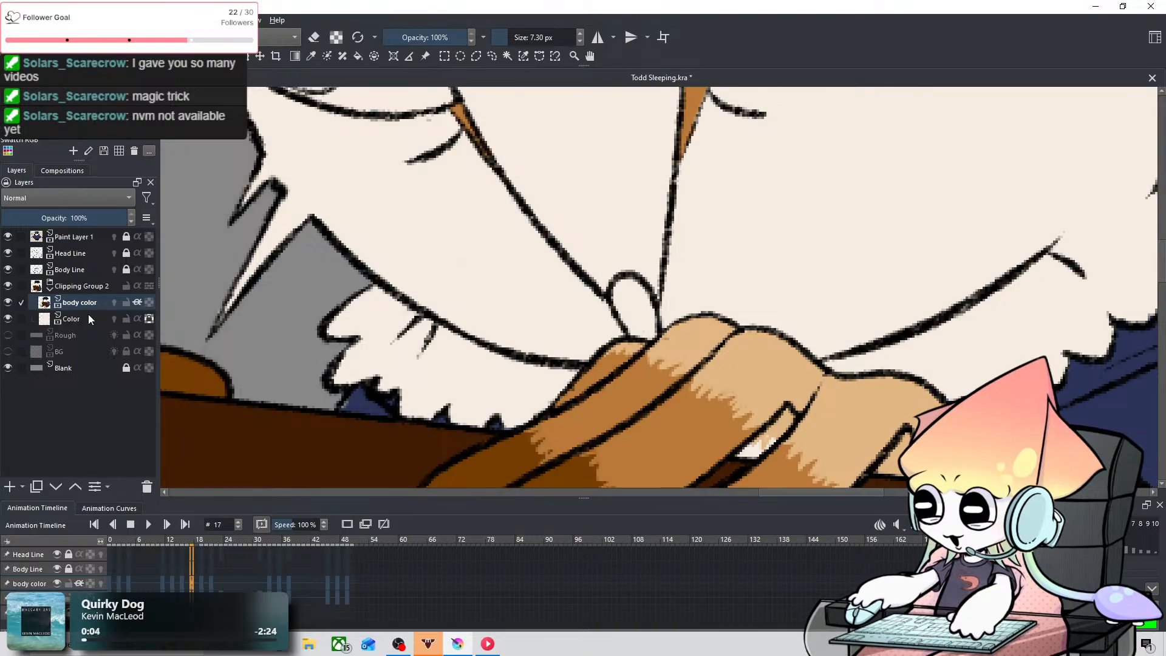
Step: Try painting the beak on the Color layer instead, and reselect the body color layer
click(89, 316)
mouse_move(621, 291)
mouse_down()
mouse_move(634, 340)
mouse_move(645, 318)
mouse_up()
key(ctrl+z)
click(81, 304)
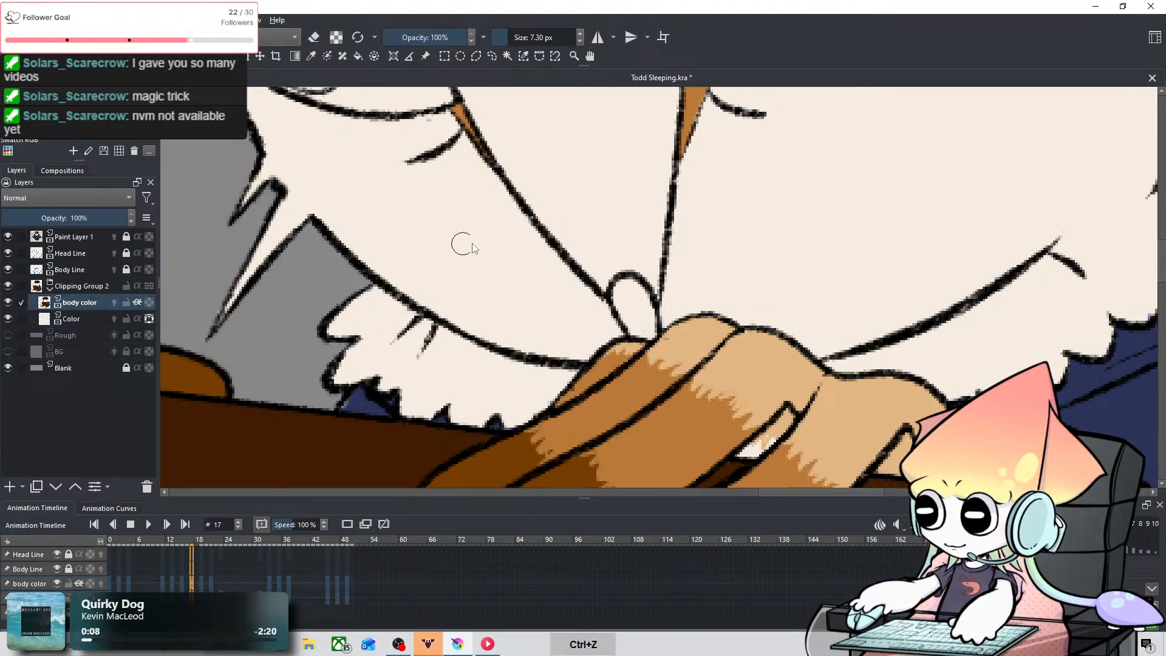
Step: Fill the owl's beak grey-brown on frame 17 of the body color layer with a 7.30 px brush
drag(644, 329, 625, 302)
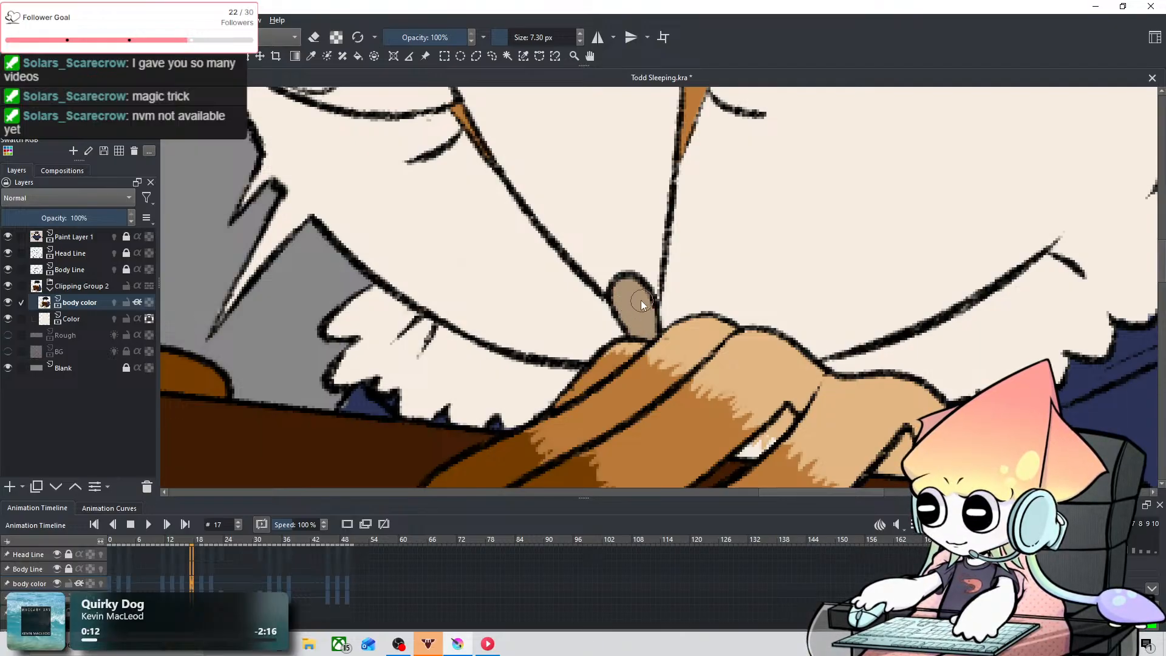
scroll(660, 267, down, 3)
scroll(658, 266, up, 1)
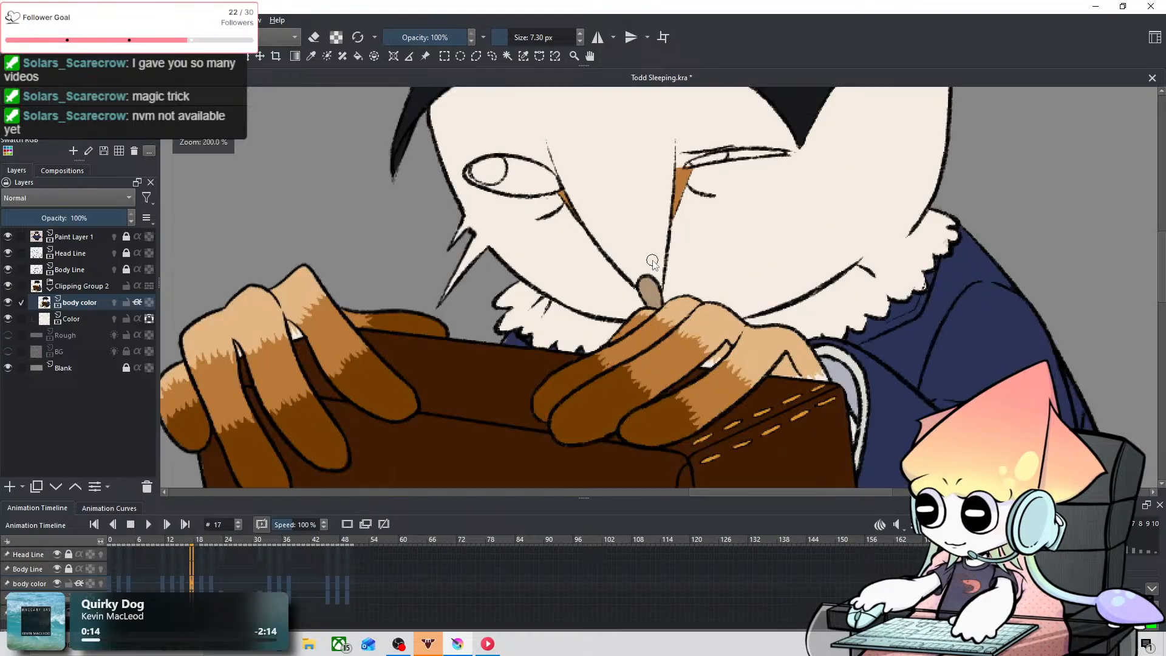
drag(648, 272, 617, 348)
Step: Paint the open-eyed owl's beak grey-brown on frame 19 of the body color layer, checking that layer by hiding and showing it
key(period)
key(period)
key(period)
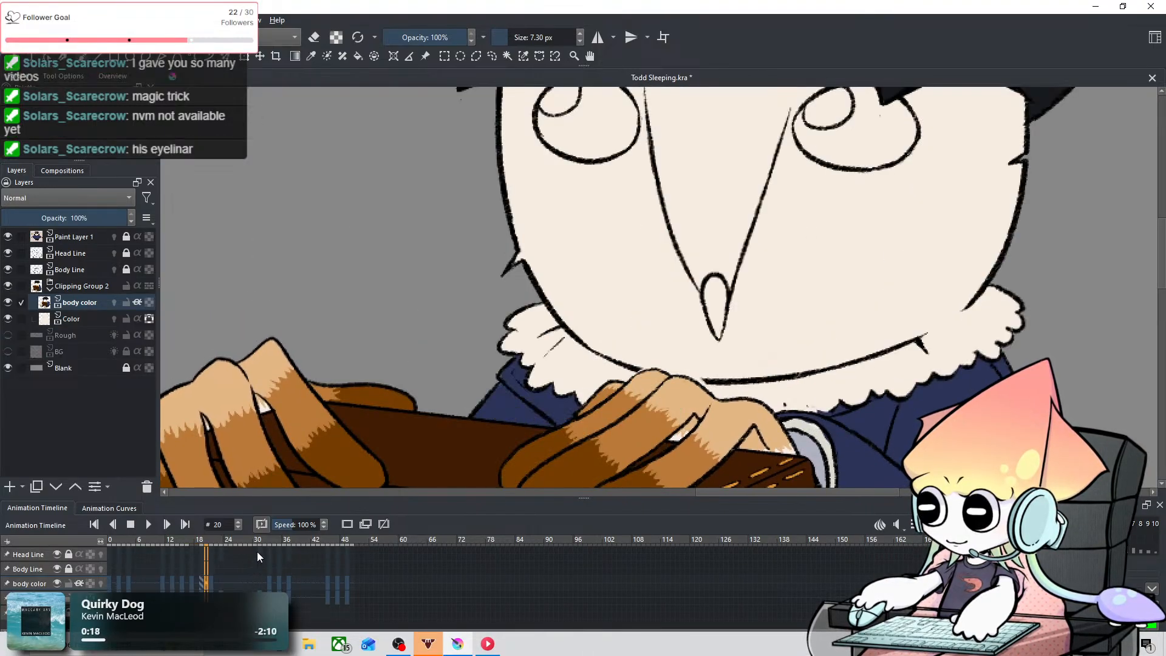
key(comma)
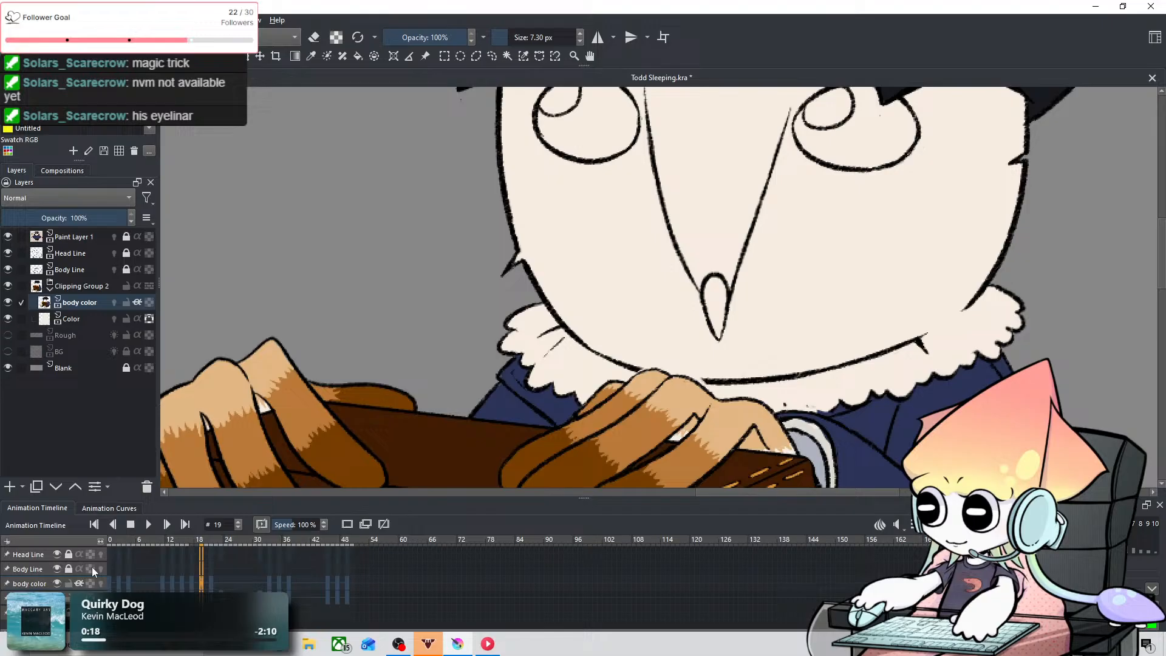
click(58, 583)
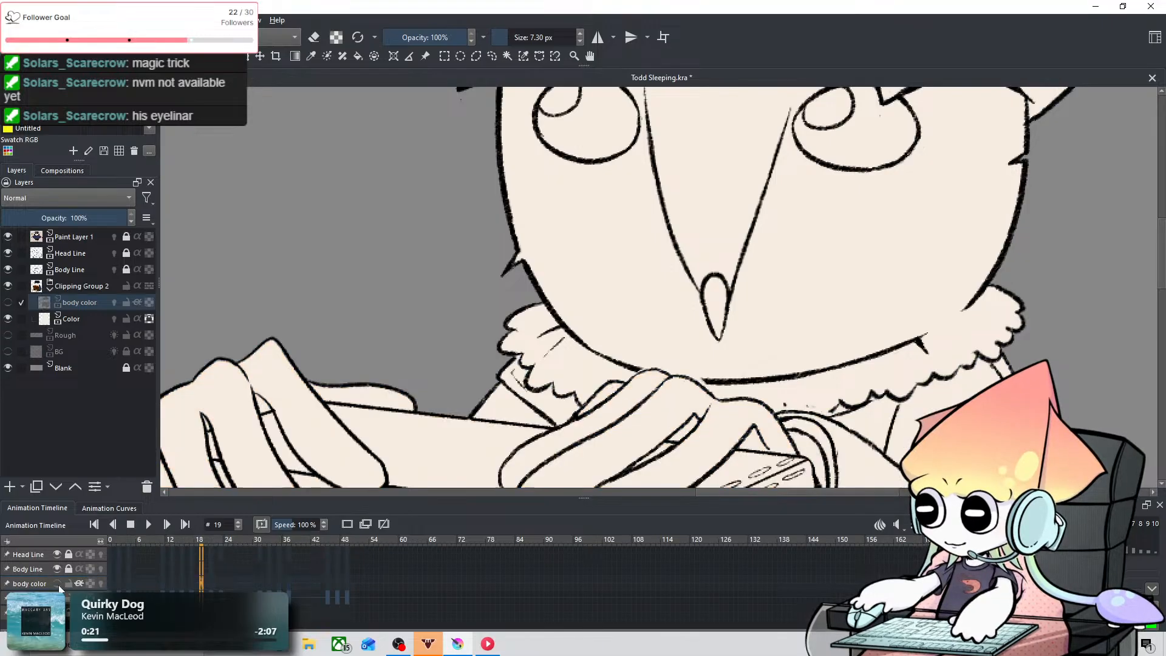
click(57, 583)
click(57, 583)
click(57, 583)
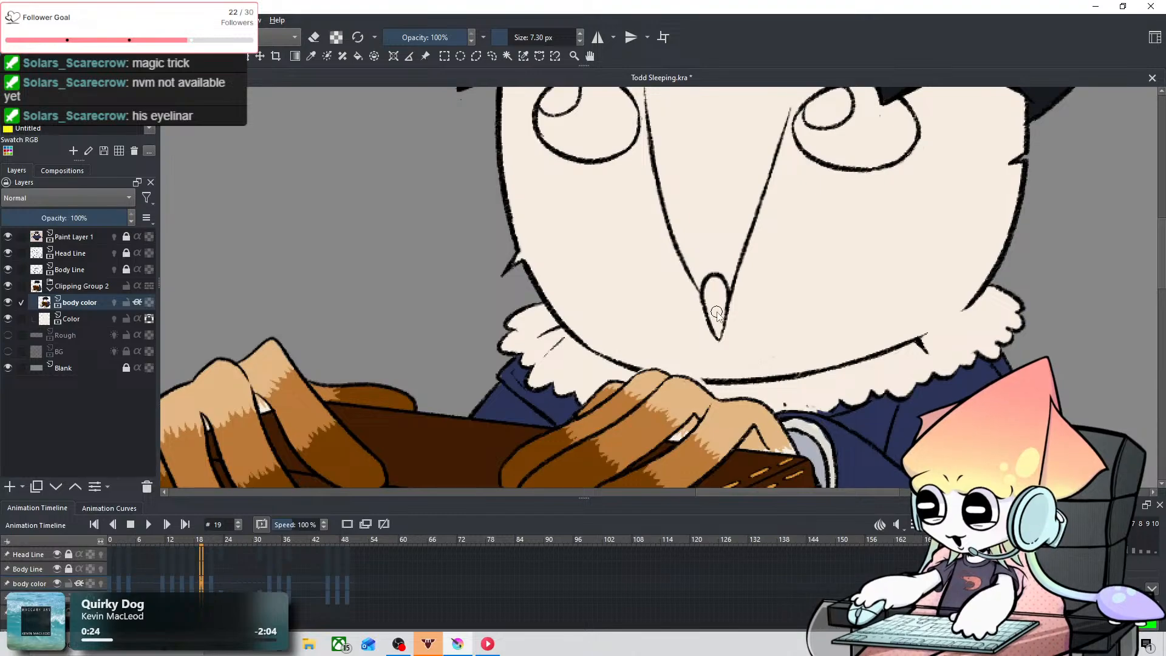
scroll(717, 312, up, 1)
drag(717, 311, 574, 386)
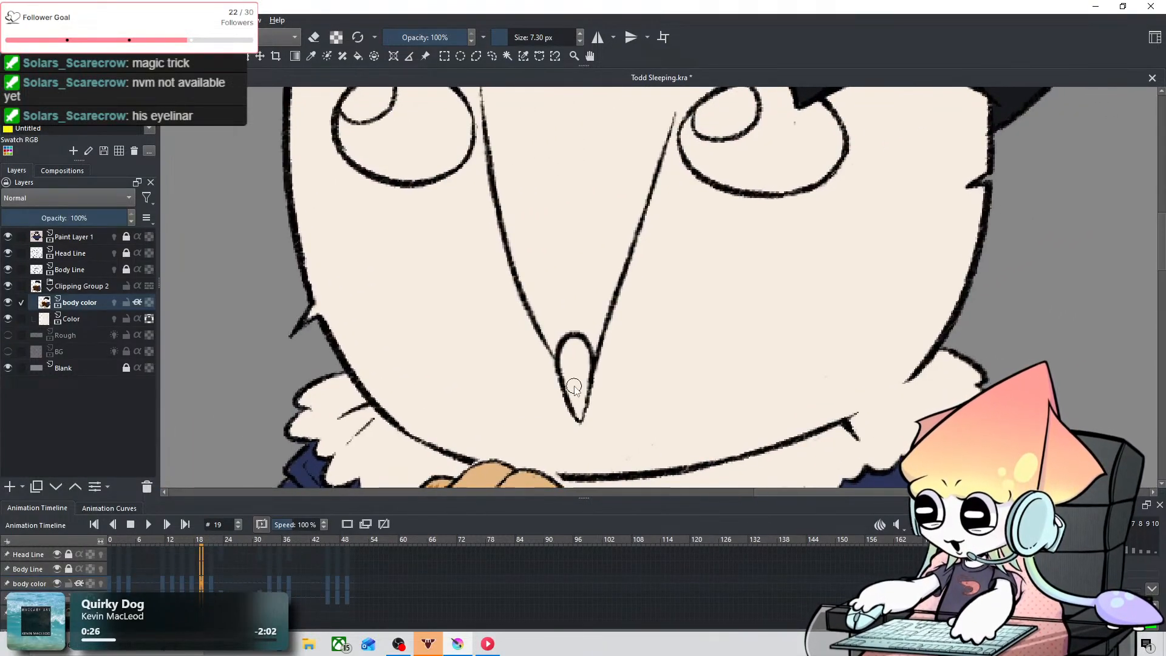
mouse_move(581, 418)
mouse_down()
mouse_move(571, 350)
mouse_move(582, 352)
mouse_move(576, 400)
mouse_move(580, 369)
mouse_up()
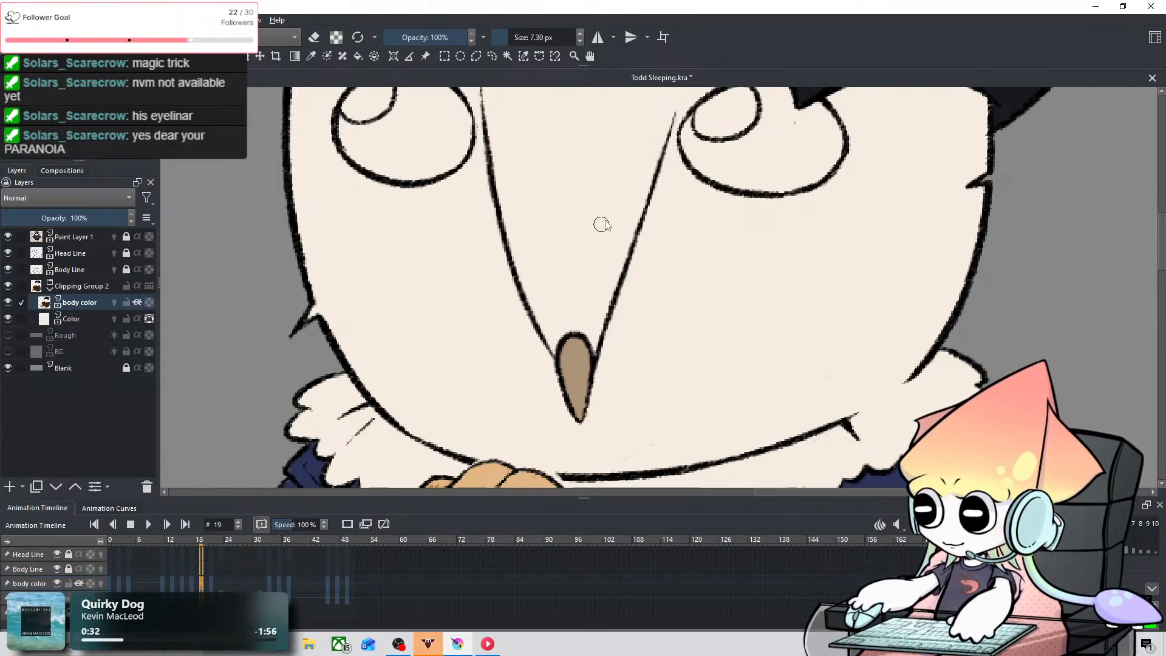
drag(634, 204, 609, 322)
Step: Look at the owl on the body color keyframes between frames 14 and 16
click(173, 578)
click(183, 584)
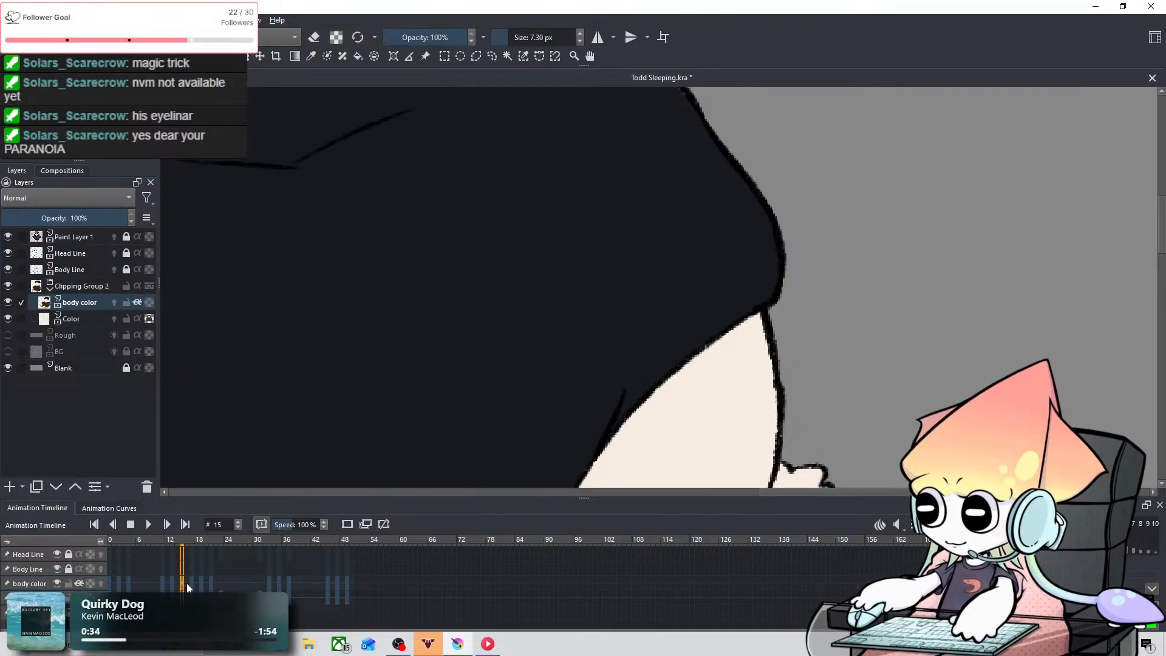
click(193, 581)
drag(193, 583, 189, 581)
key(ctrl+z)
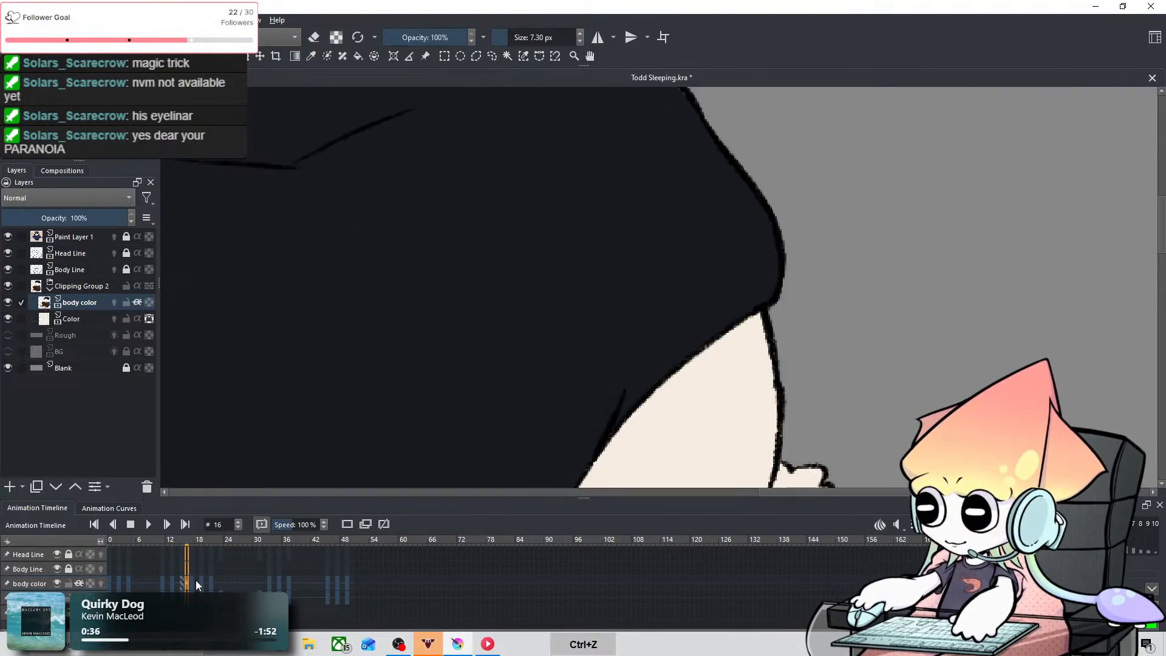
click(181, 583)
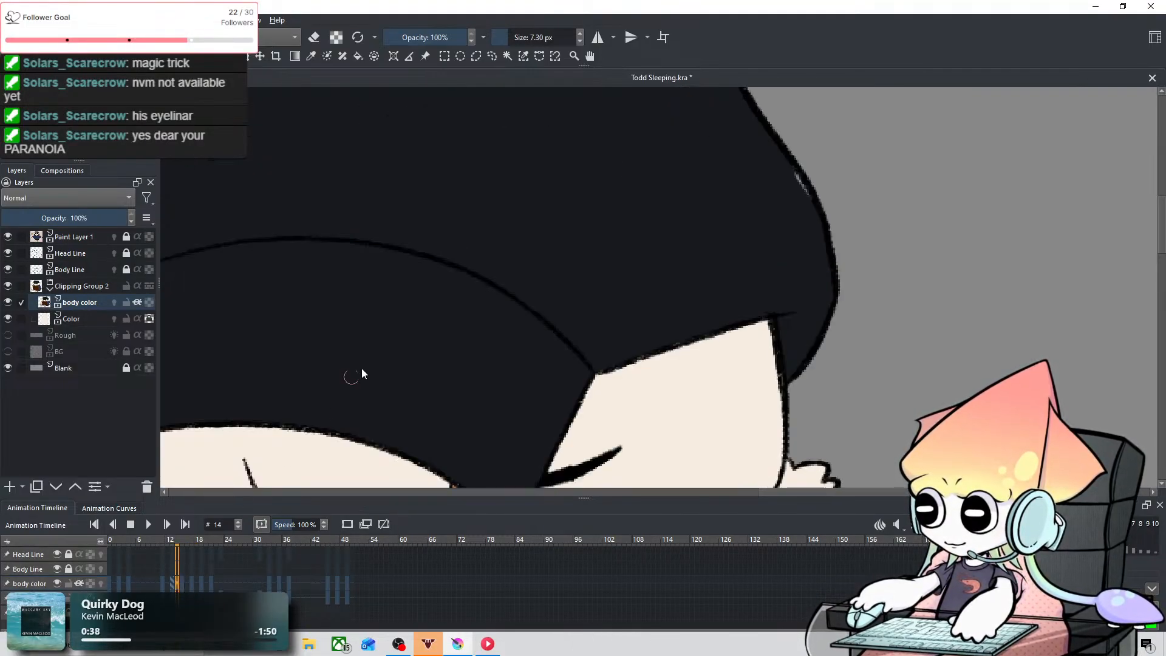
Step: View the owl's whole head and step back from frame 14 to frame 6 to check the beak and face colouring
scroll(422, 337, down, 2)
drag(421, 337, 490, 209)
key(Left)
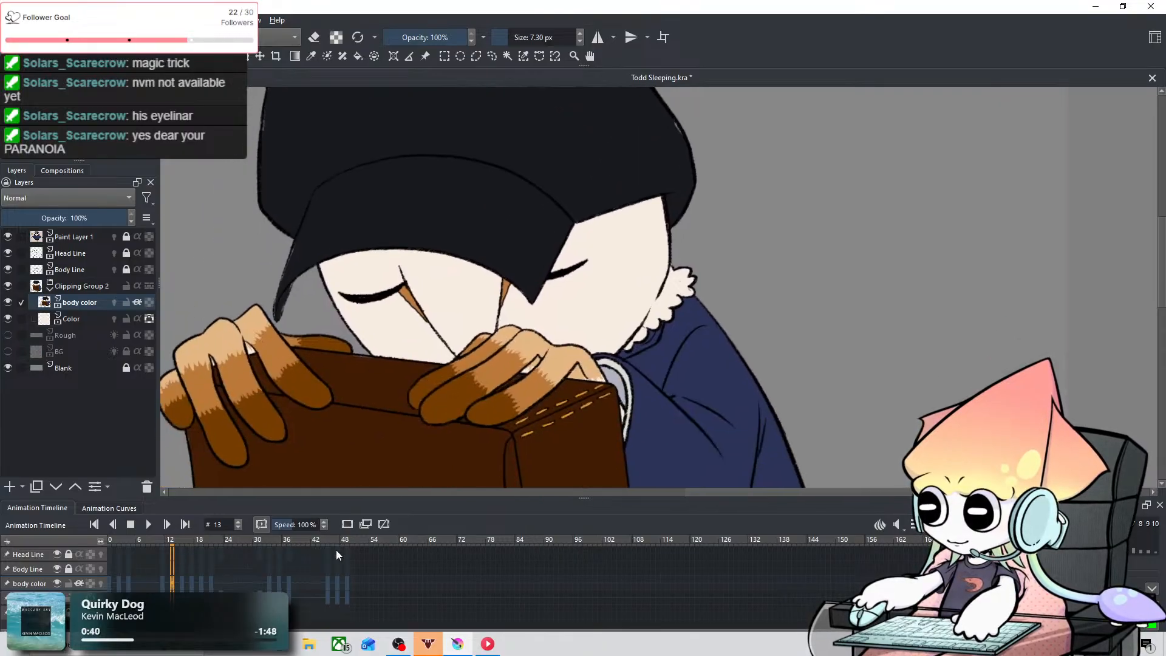
key(Left)
key(Left)
key(Left)
key(Left)
key(Left)
key(Left)
key(Left)
key(Left)
key(Left)
key(Left)
key(Right)
key(Right)
key(Right)
Step: Try colouring the small triangular forehead marking orange-brown on frame 6 with a 3.02 px brush
scroll(508, 204, up, 3)
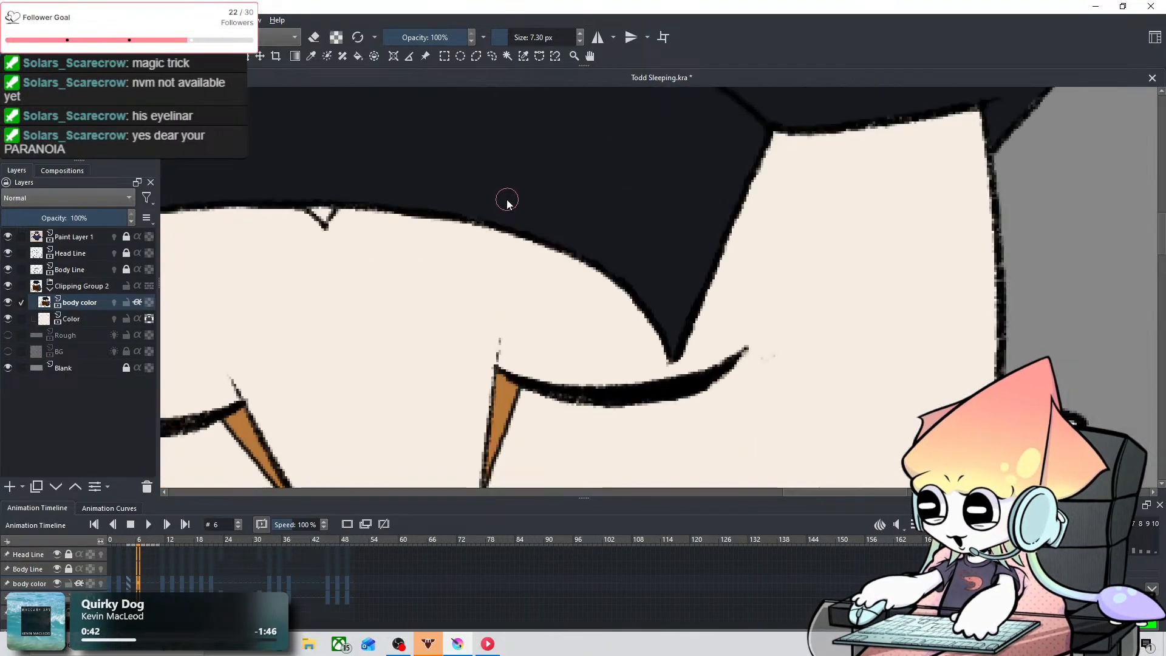
click(311, 56)
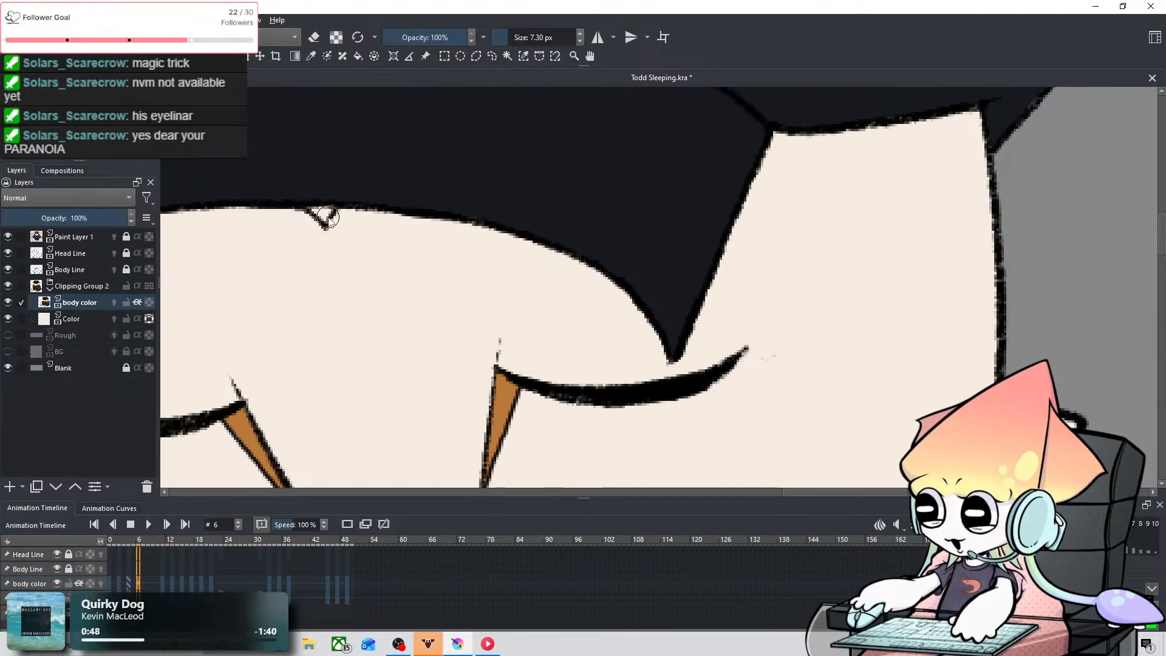
scroll(325, 216, down, 1)
scroll(325, 216, up, 1)
mouse_move(302, 232)
mouse_down()
mouse_move(538, 328)
mouse_move(519, 222)
mouse_up()
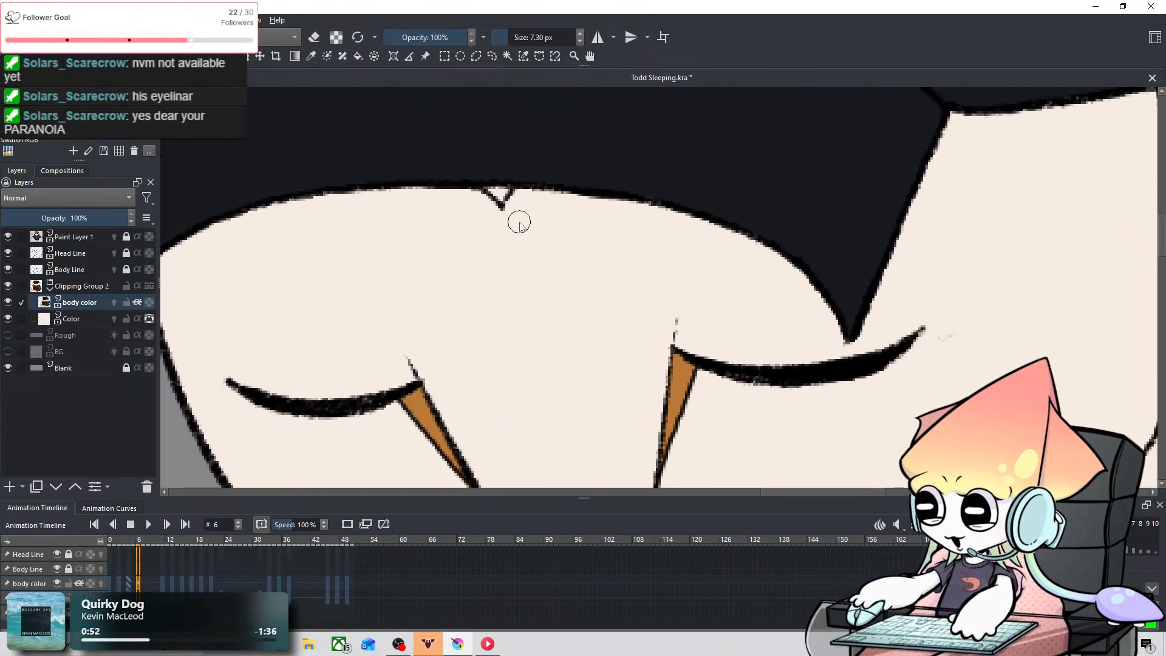
drag(428, 226, 407, 226)
drag(498, 202, 505, 199)
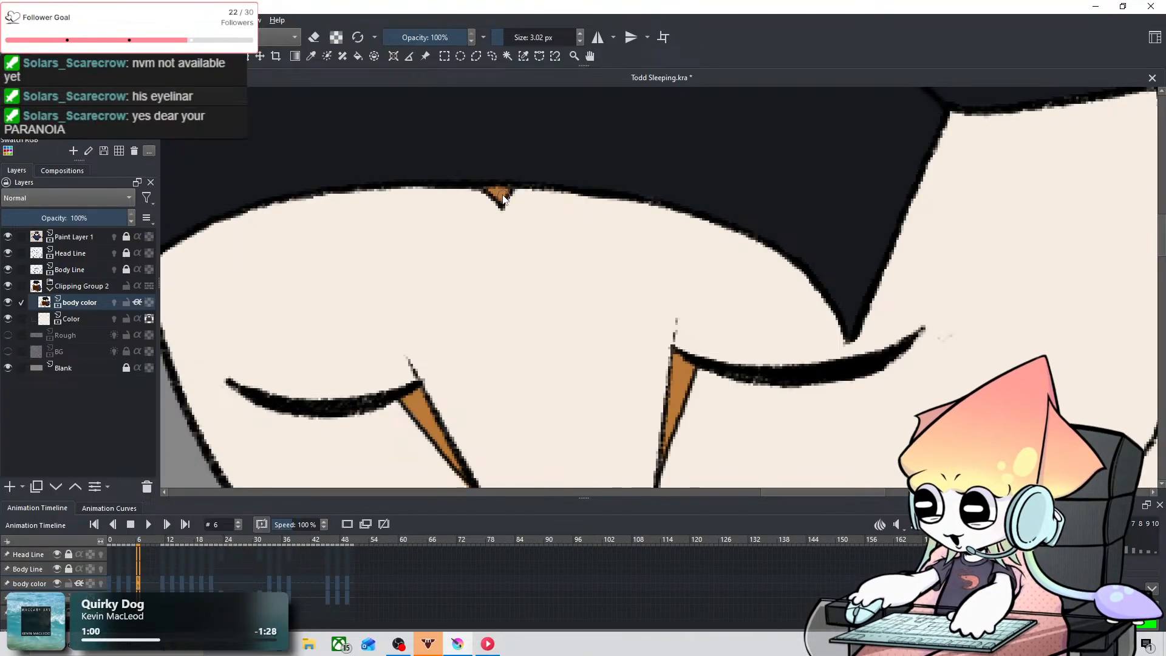
key(ctrl+z)
Step: Go to frame 3 and sample the grey-brown of the beak from the reference owl
scroll(733, 214, down, 5)
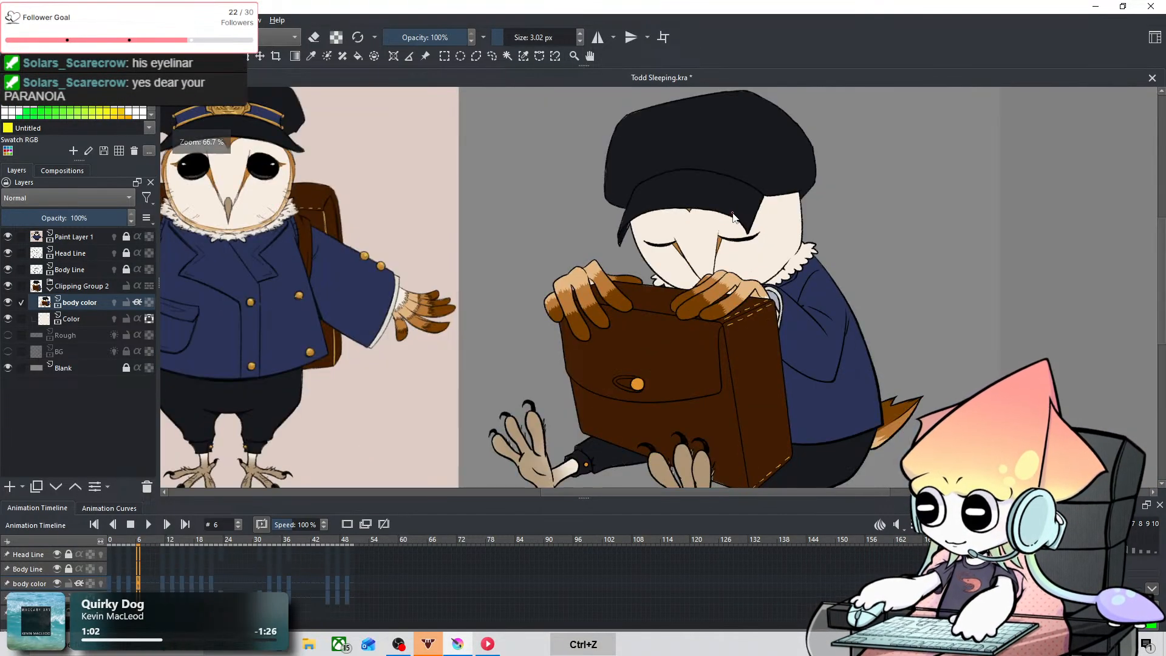
key(Left)
key(Left)
key(Left)
key(Left)
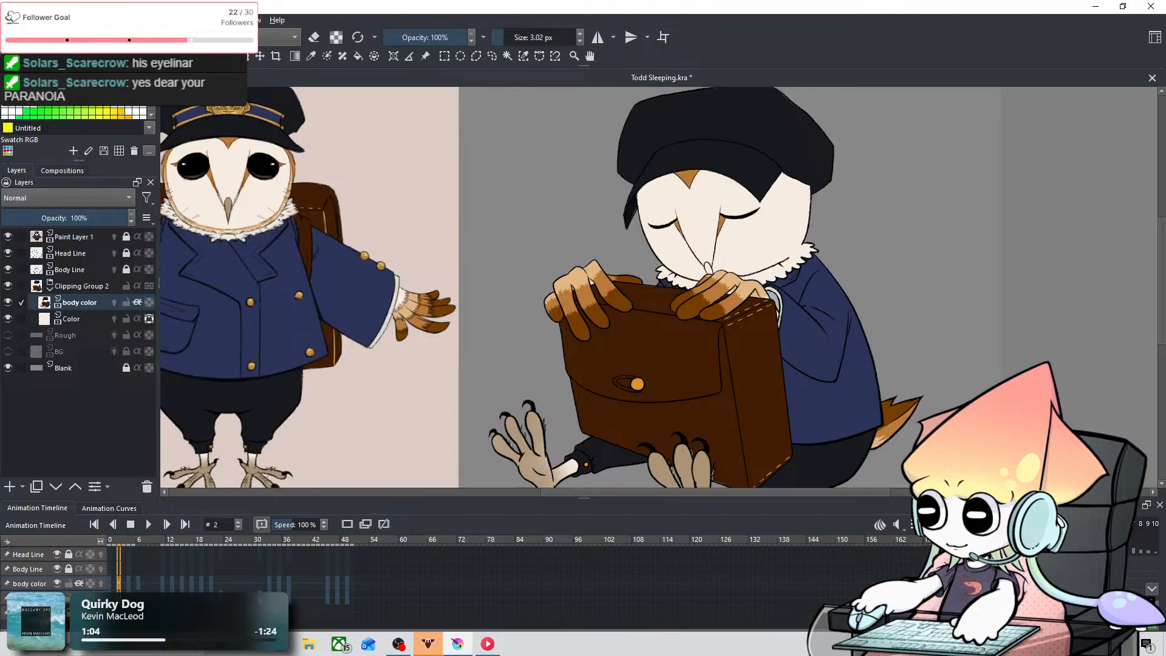
key(Right)
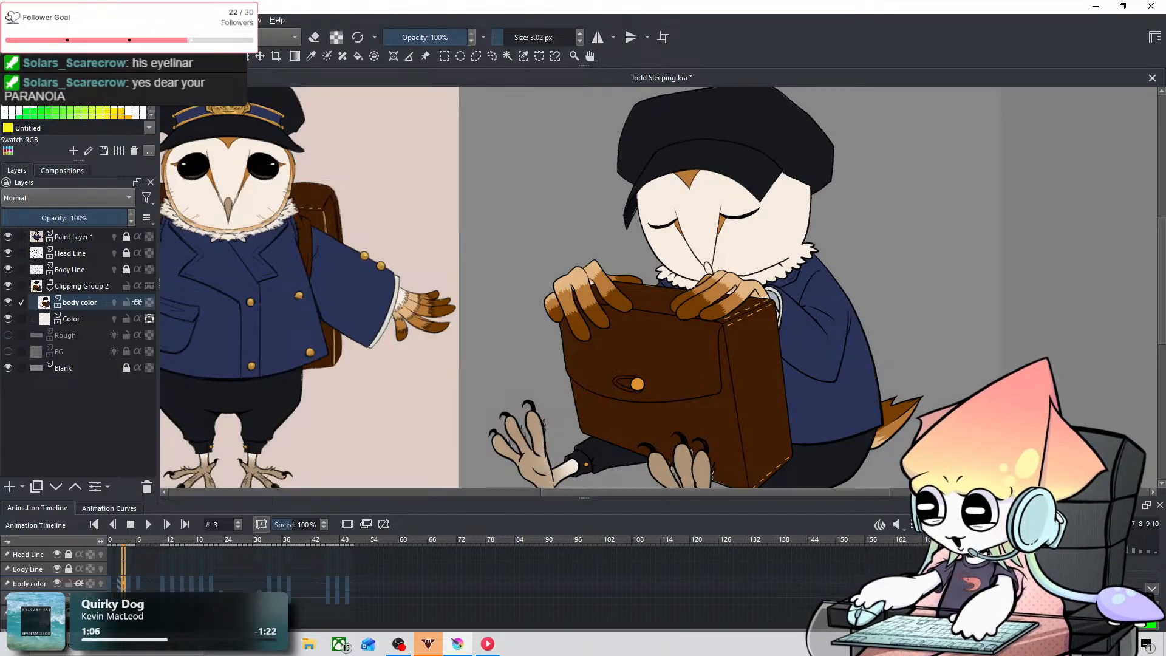
click(312, 56)
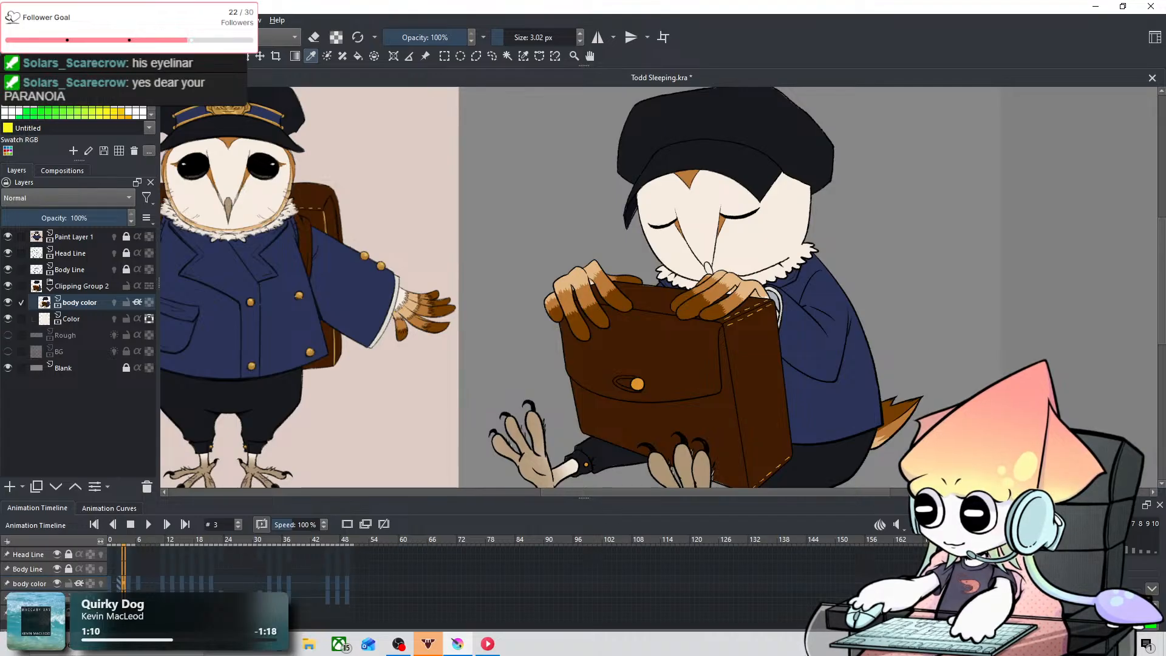
Step: Fill the sleeping owl's beak grey-brown on frame 3 with a 6.27 px brush
click(82, 56)
scroll(738, 245, up, 6)
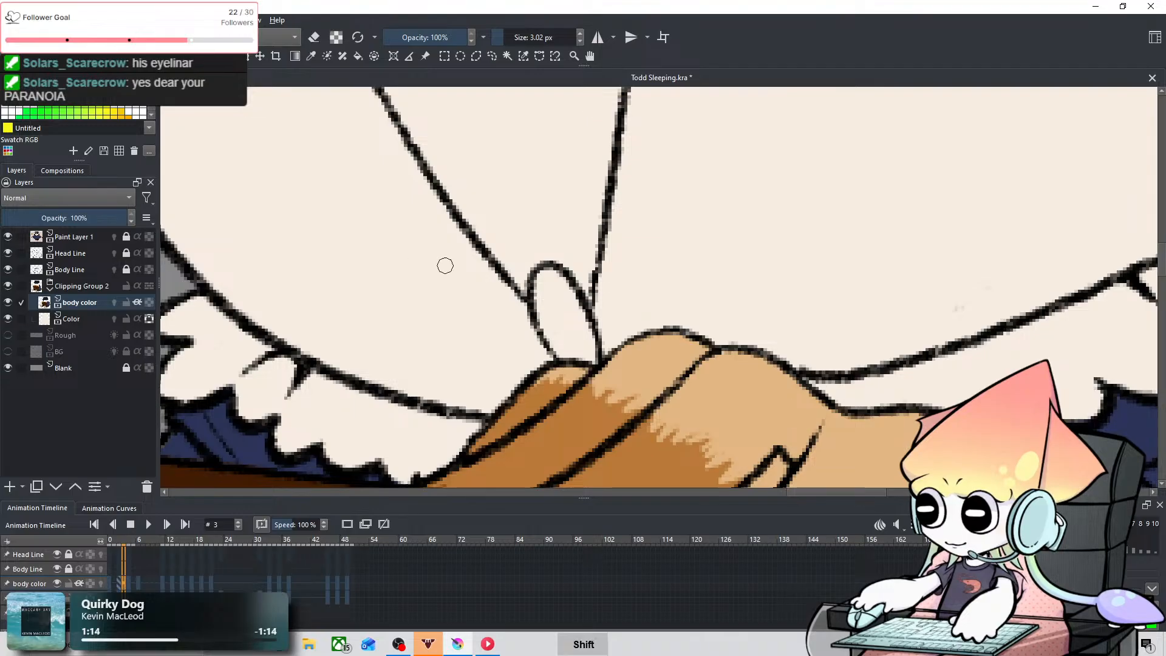
shift+drag(540, 323, 546, 323)
mouse_move(551, 280)
mouse_down()
mouse_move(559, 343)
mouse_move(585, 356)
mouse_move(560, 296)
mouse_move(578, 338)
mouse_move(562, 296)
mouse_move(581, 345)
mouse_up()
scroll(570, 322, down, 4)
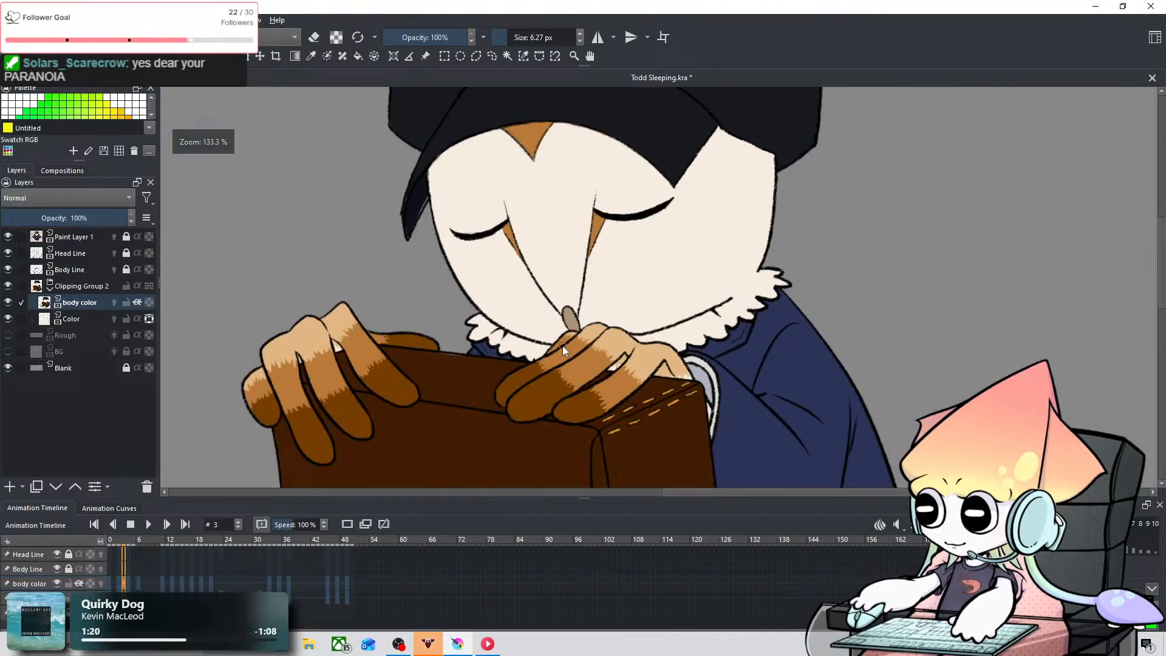
Step: Compare the owl's beak and forehead marking across frames 2 to 6
key(Left)
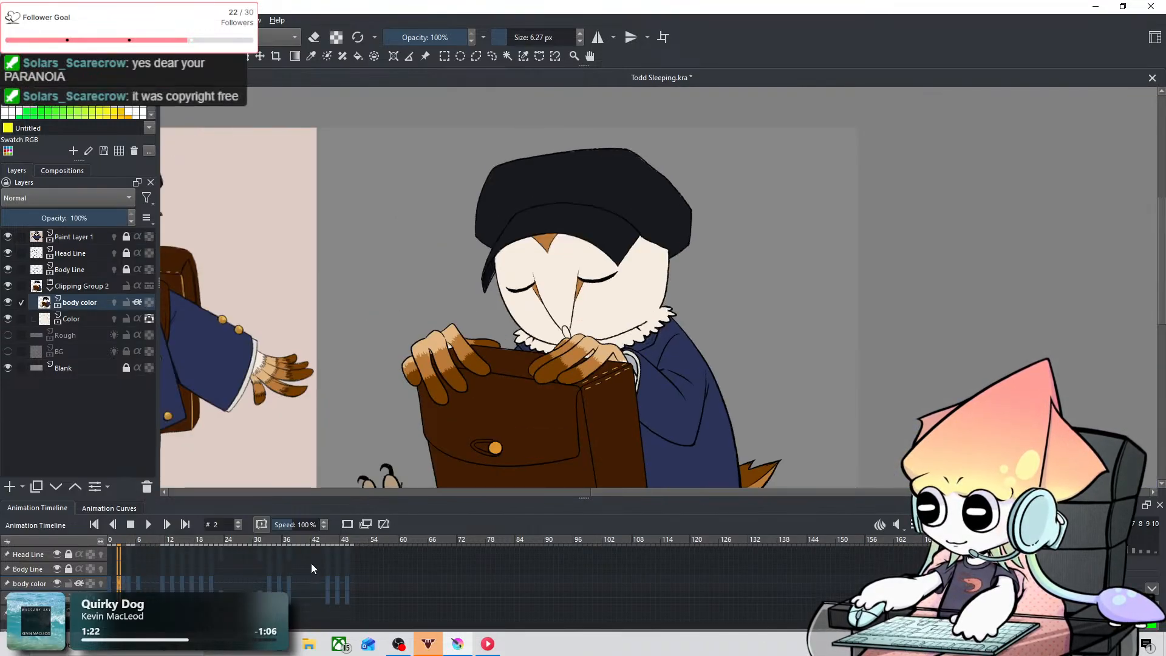
key(Right)
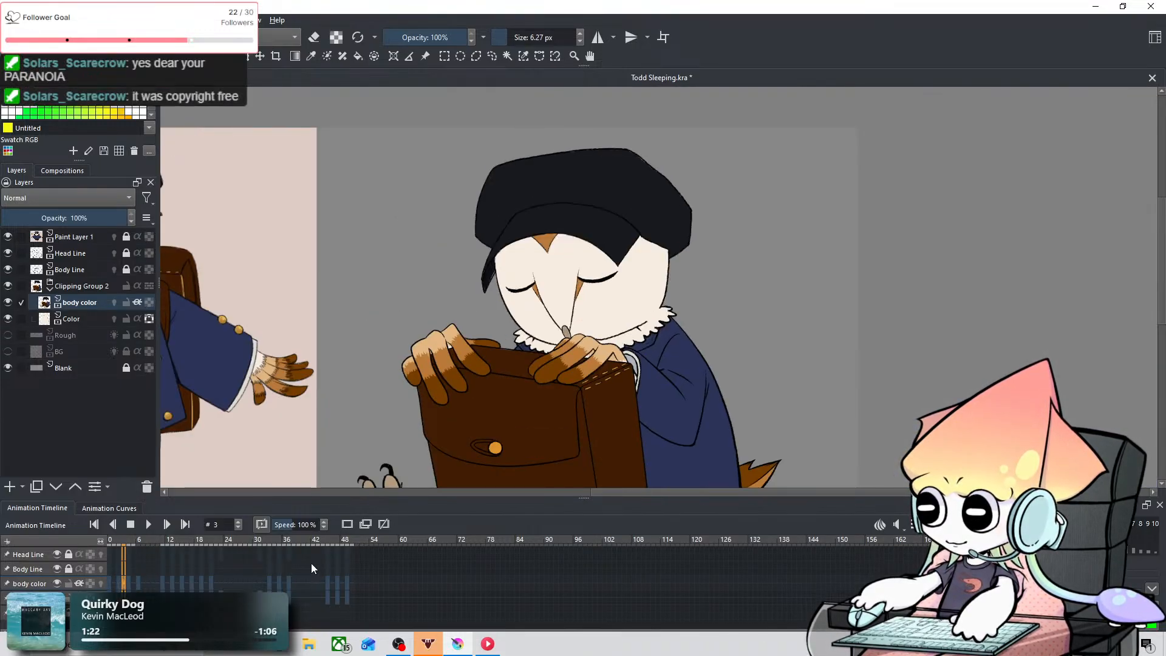
click(133, 583)
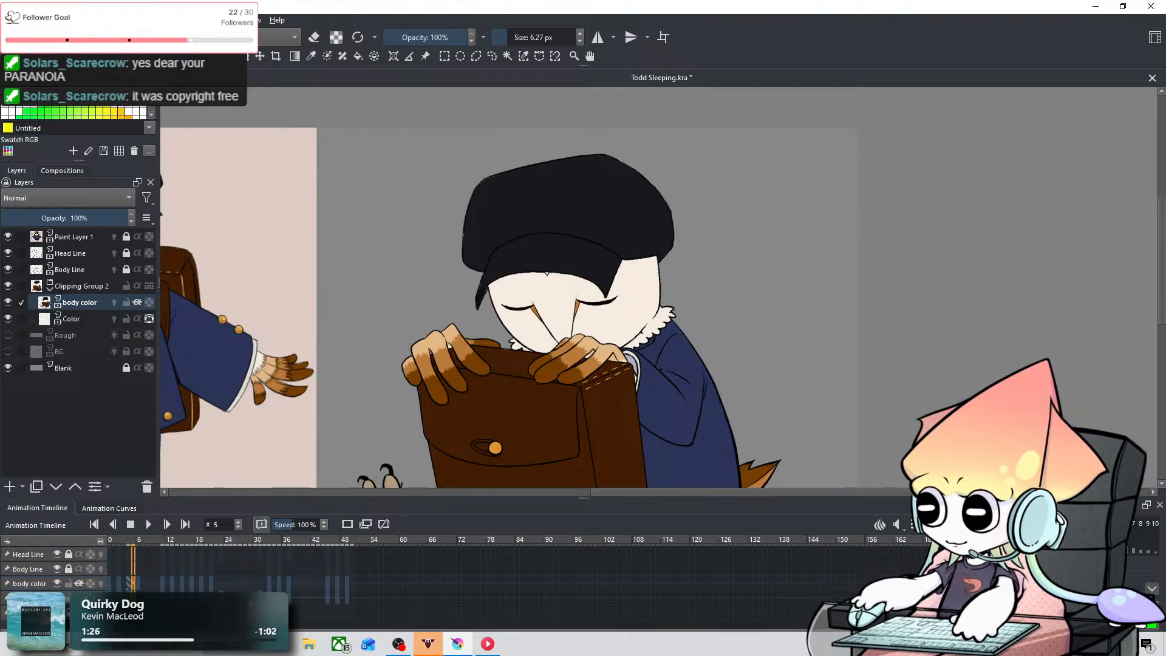
scroll(332, 598, up, 7)
scroll(344, 593, down, 6)
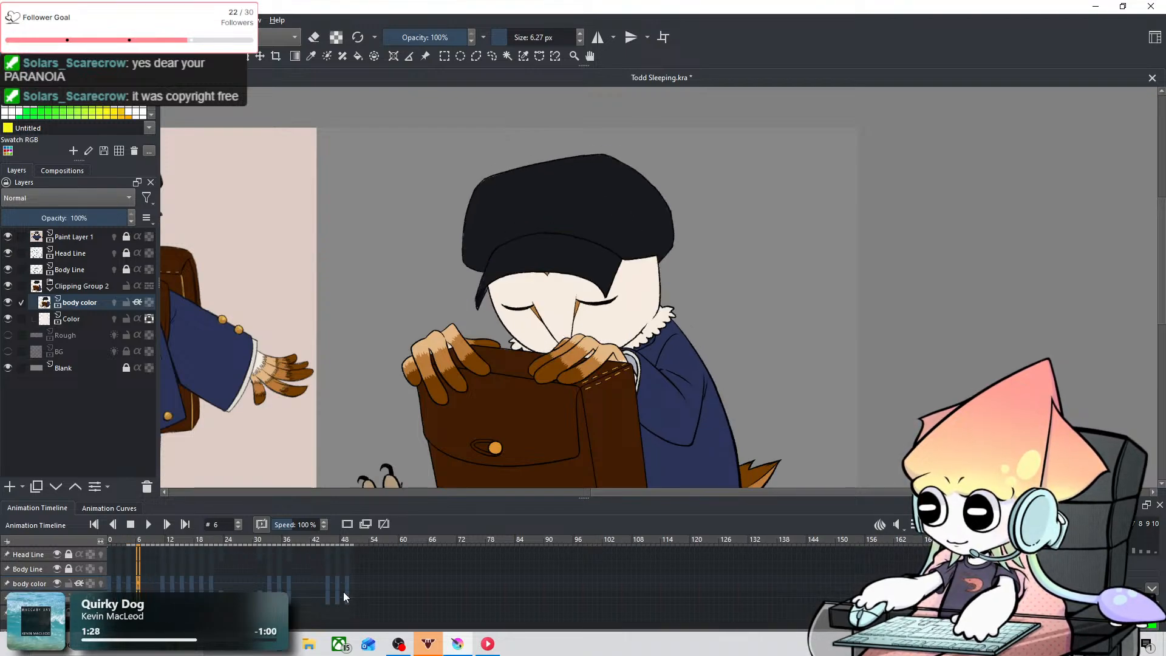
scroll(344, 592, down, 2)
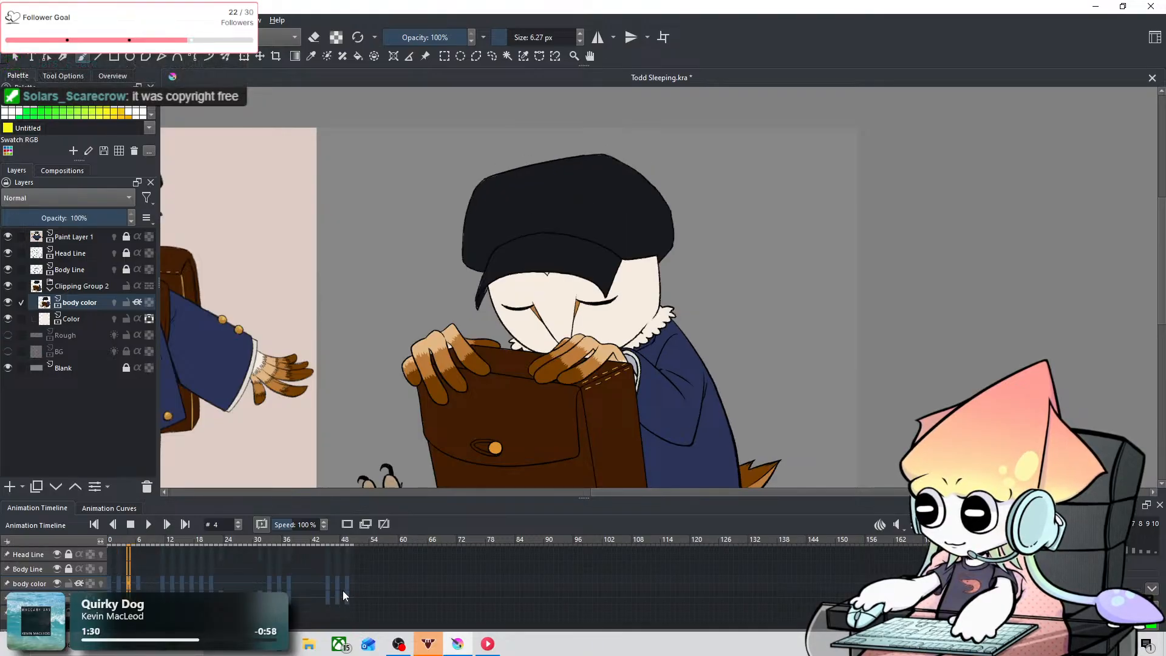
scroll(342, 591, up, 2)
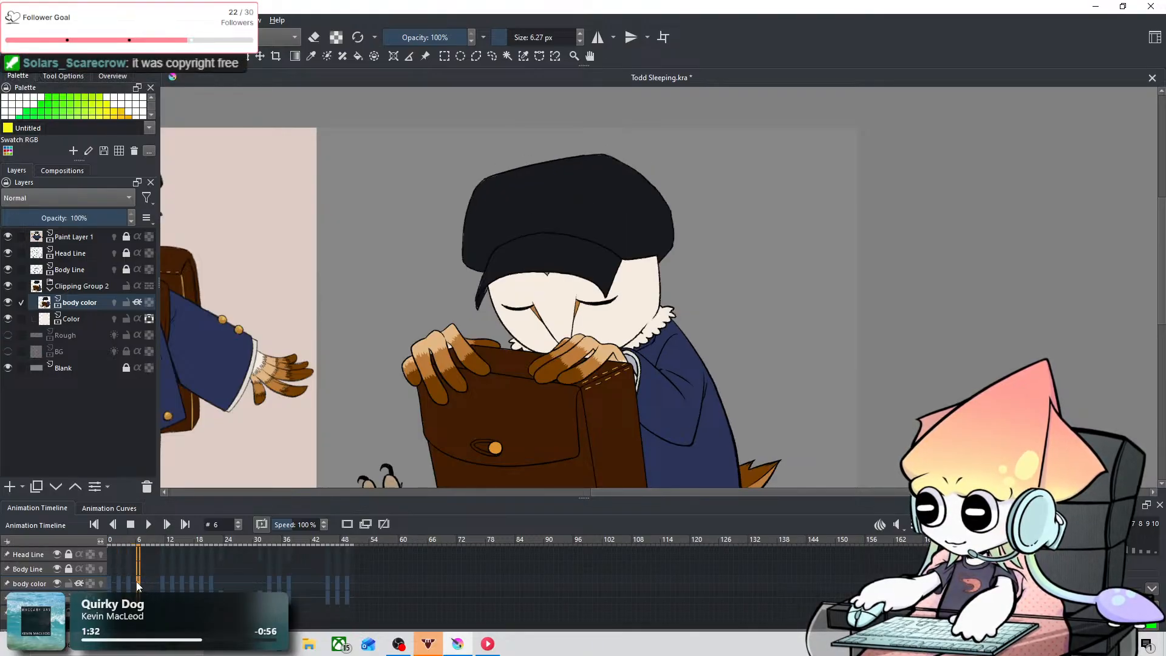
drag(131, 586, 129, 587)
scroll(195, 592, down, 2)
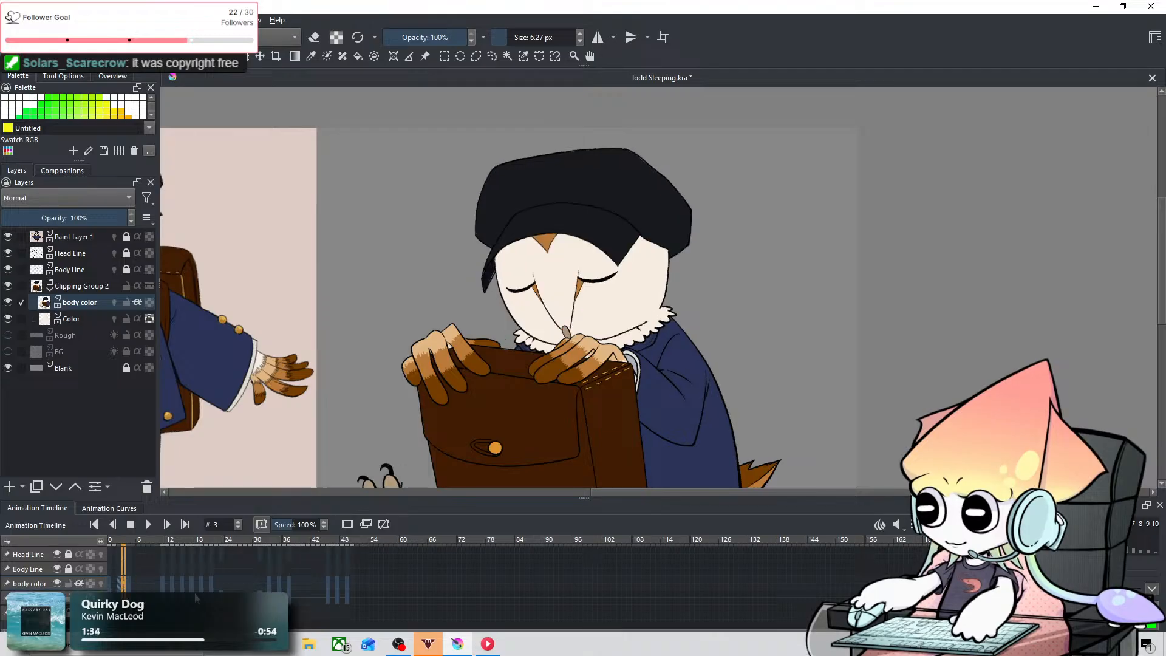
Step: Review the owl's beak and face colouring across frames 16 to 19, then back at frame 11
scroll(196, 595, up, 6)
scroll(200, 595, up, 13)
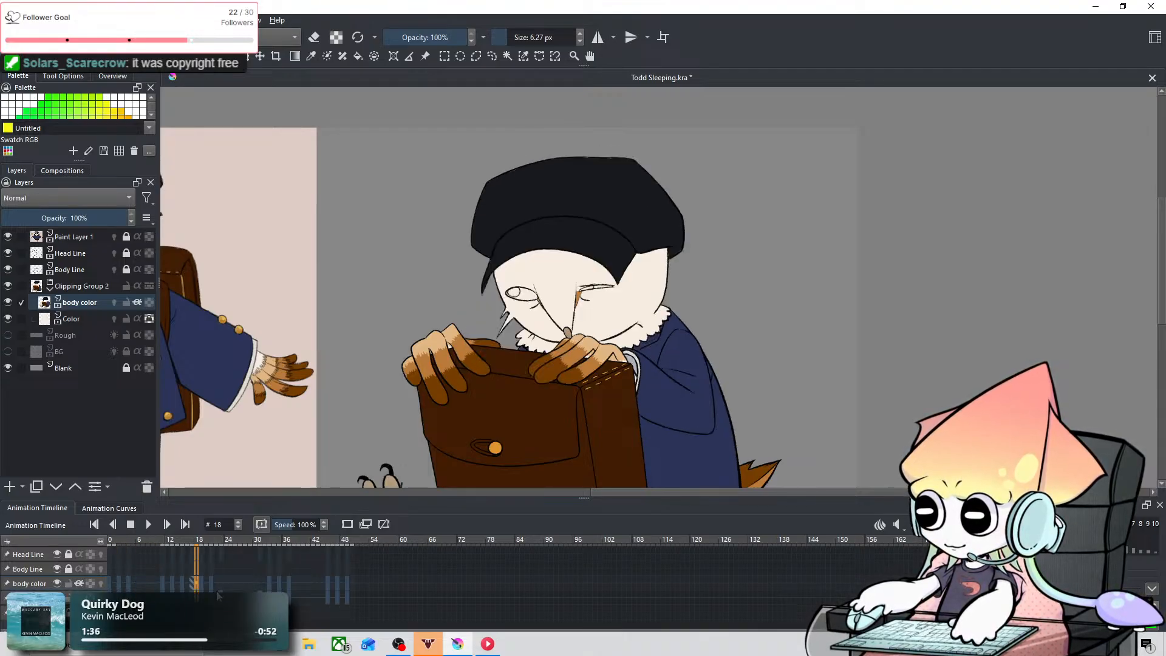
scroll(225, 594, down, 6)
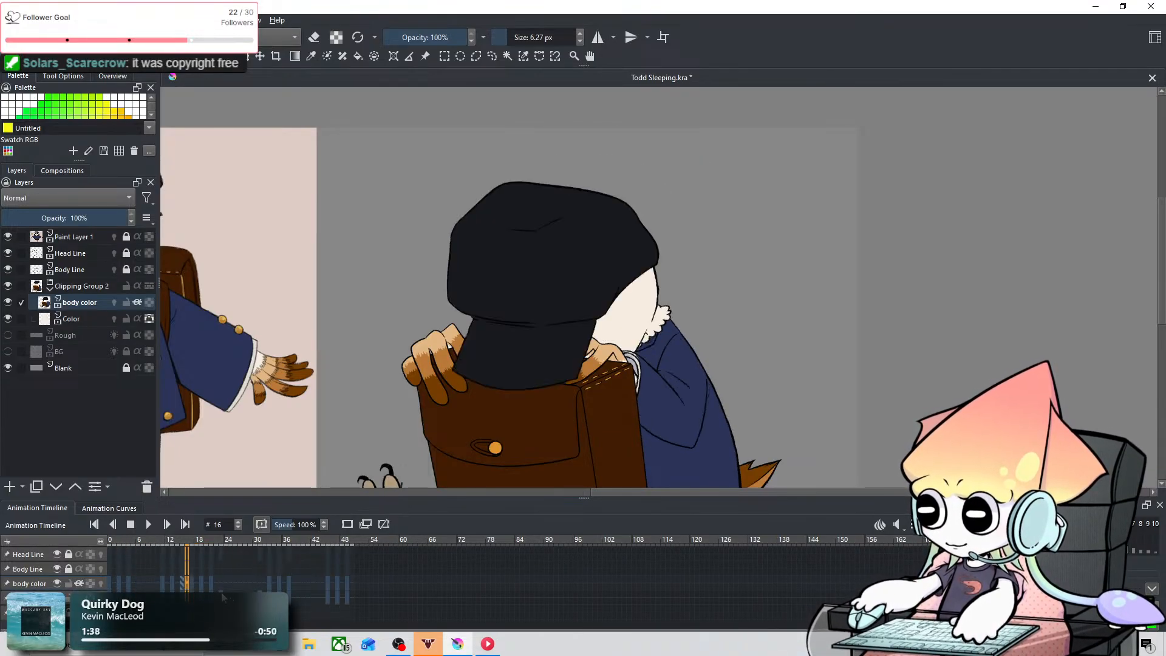
scroll(222, 595, up, 5)
scroll(220, 595, down, 6)
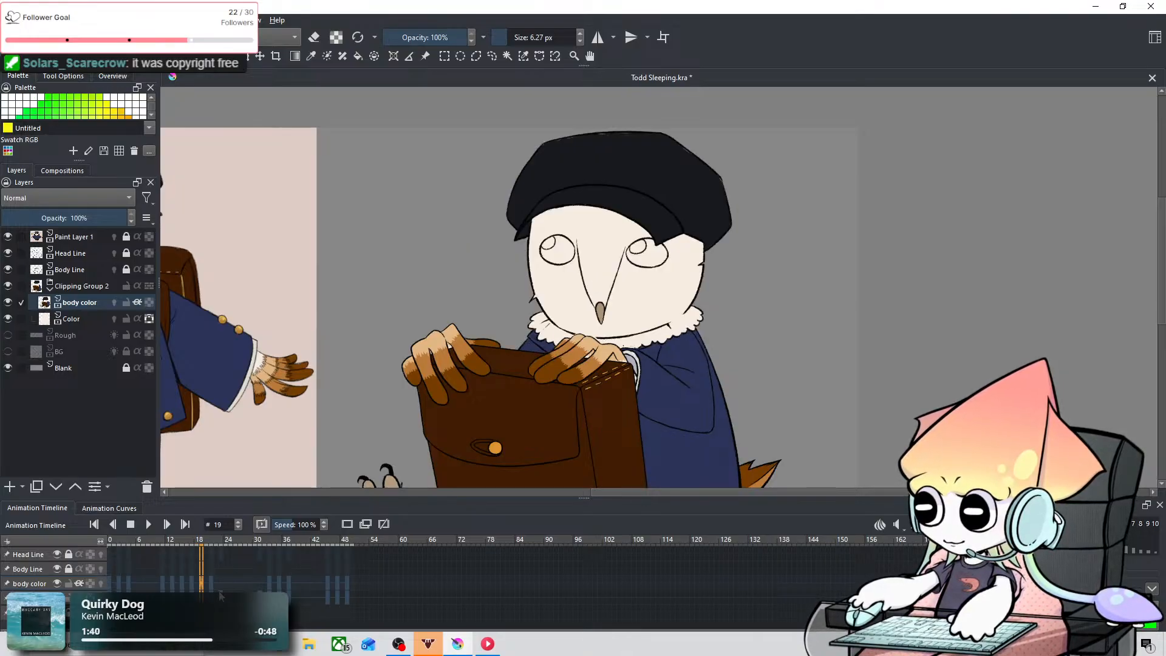
scroll(215, 592, down, 3)
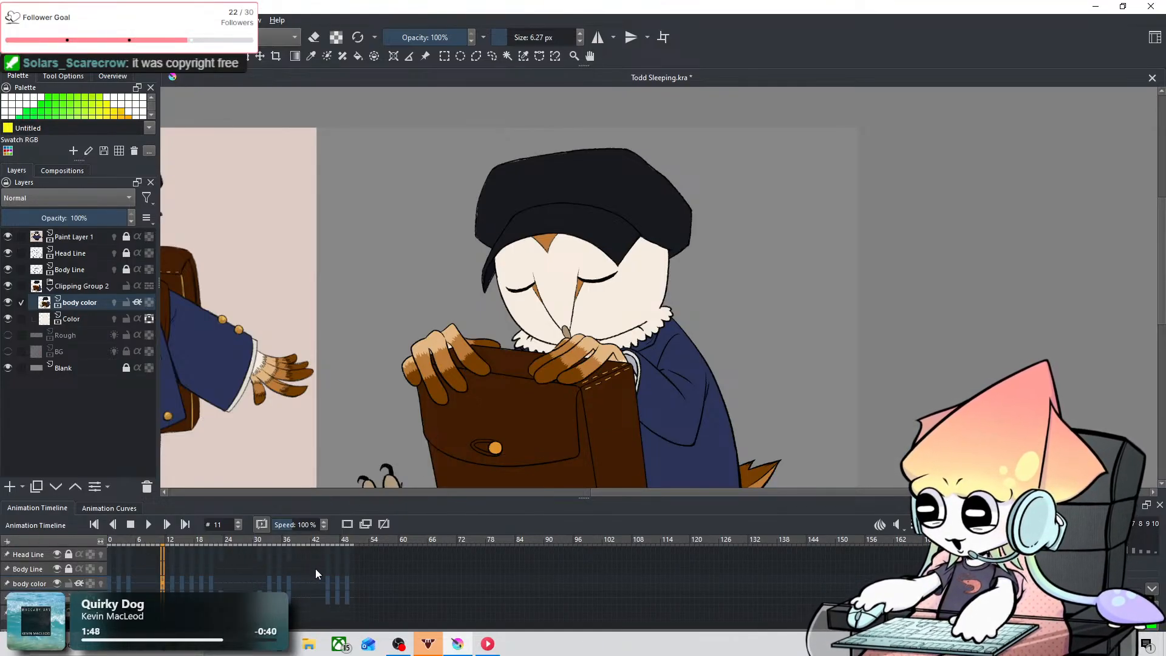
Step: Check the owl's head on frame 0 and return to frame 3
key(Left)
key(Left)
key(Left)
key(Left)
key(Left)
key(Left)
key(Left)
key(Left)
key(Left)
key(Left)
key(Left)
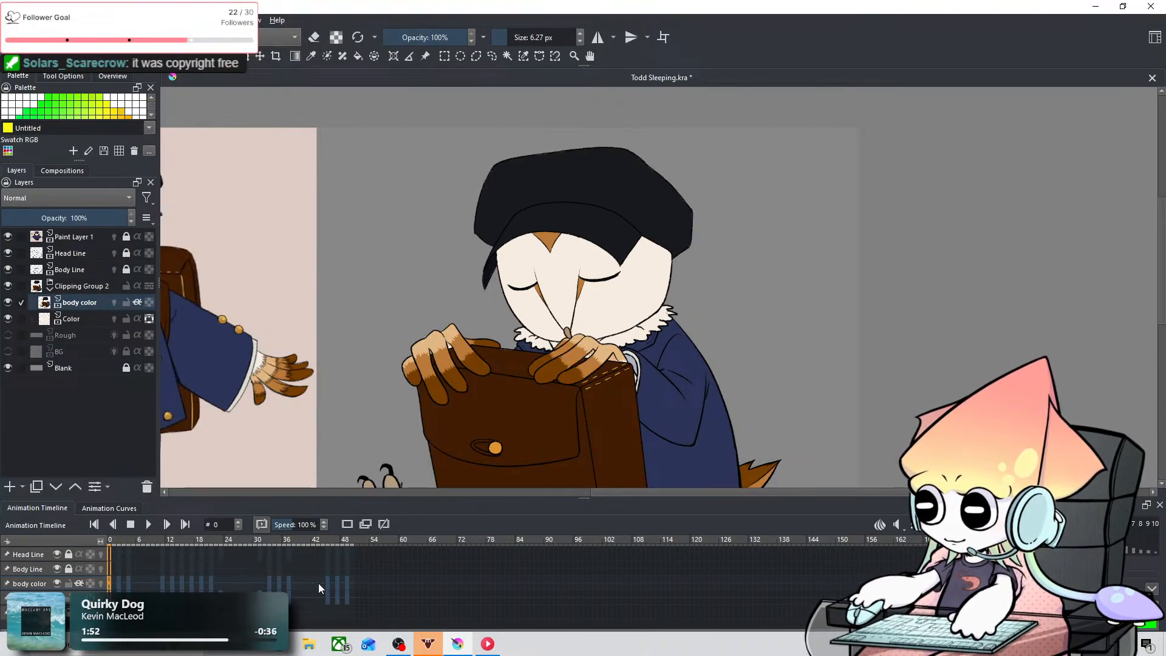
drag(429, 394, 373, 395)
key(Right)
key(Right)
key(Right)
key(Right)
key(Right)
key(Right)
key(Right)
key(Right)
key(Right)
key(Right)
key(Right)
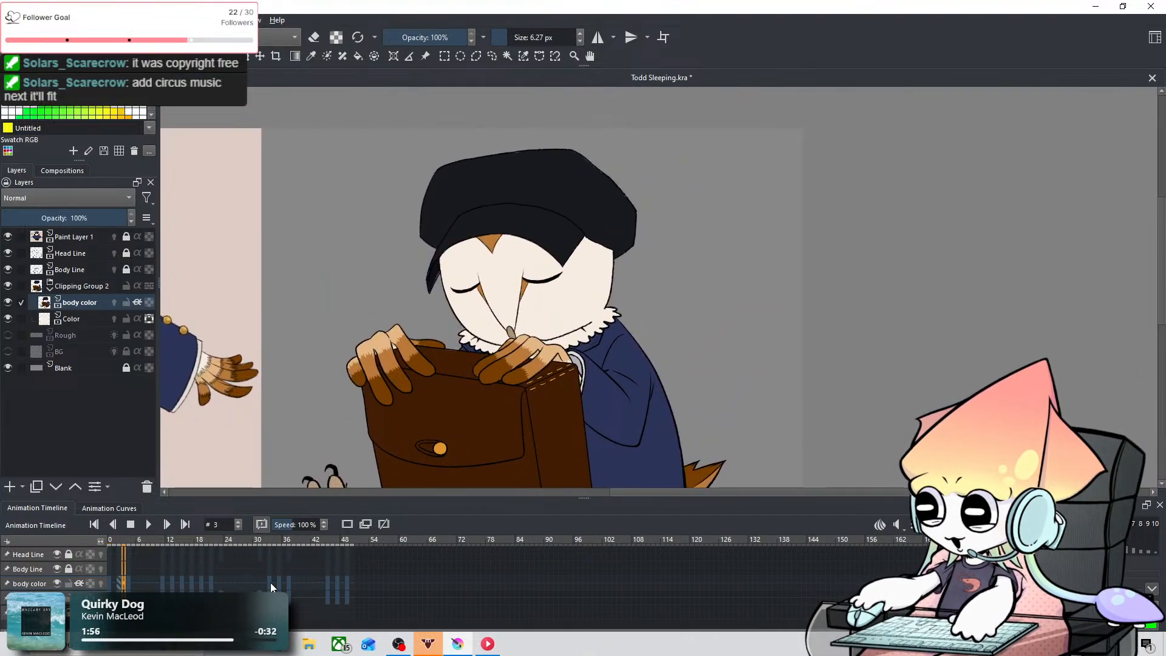
Step: Review the sleeping owl's face colouring and head pose across frames 3 to 16, back to 1, and end on frame 2
key(Right)
key(Right)
key(Right)
key(Right)
key(Right)
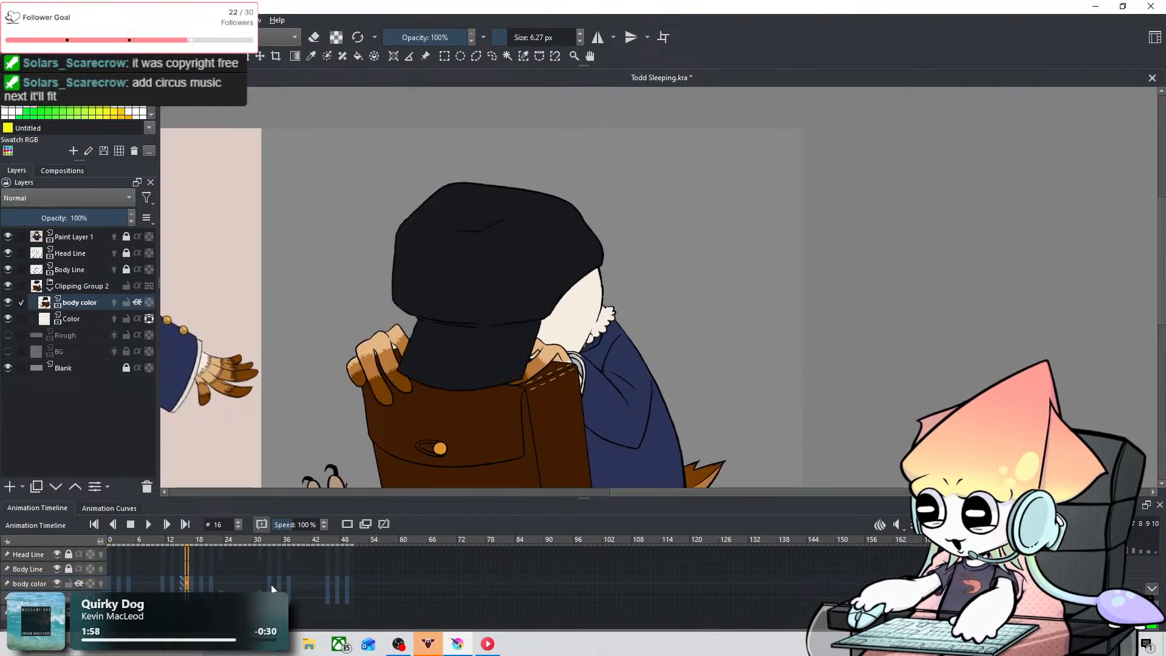
key(Left)
key(Left)
key(Left)
key(Left)
key(Left)
key(Left)
key(Left)
key(Left)
key(Left)
key(Left)
key(Left)
key(Left)
key(Left)
key(Left)
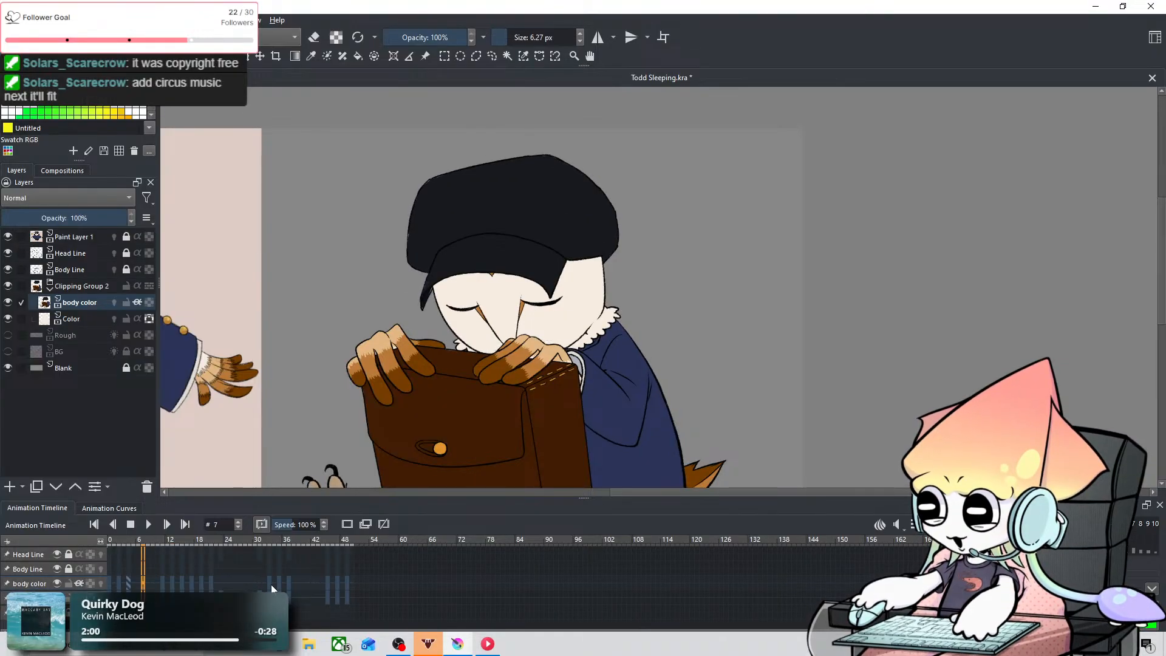
key(Left)
key(Left)
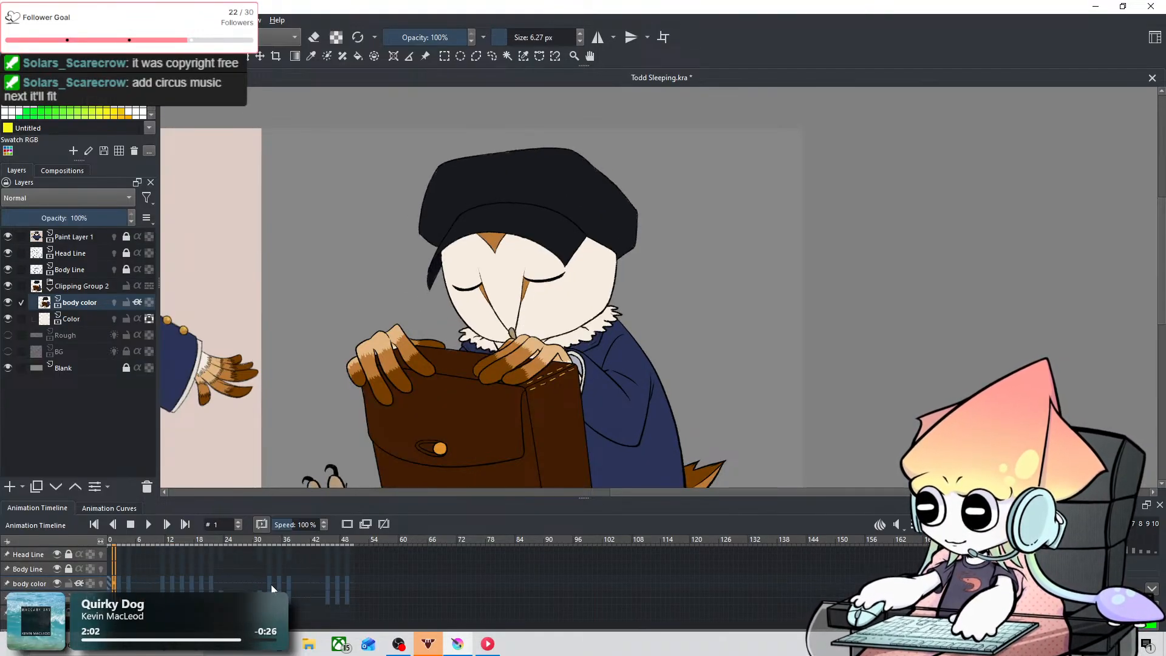
key(Right)
key(Left)
key(Right)
key(Right)
Step: Compare the sleeping owl's whole figure with the reference owl on frames 2 and 0
scroll(494, 346, down, 2)
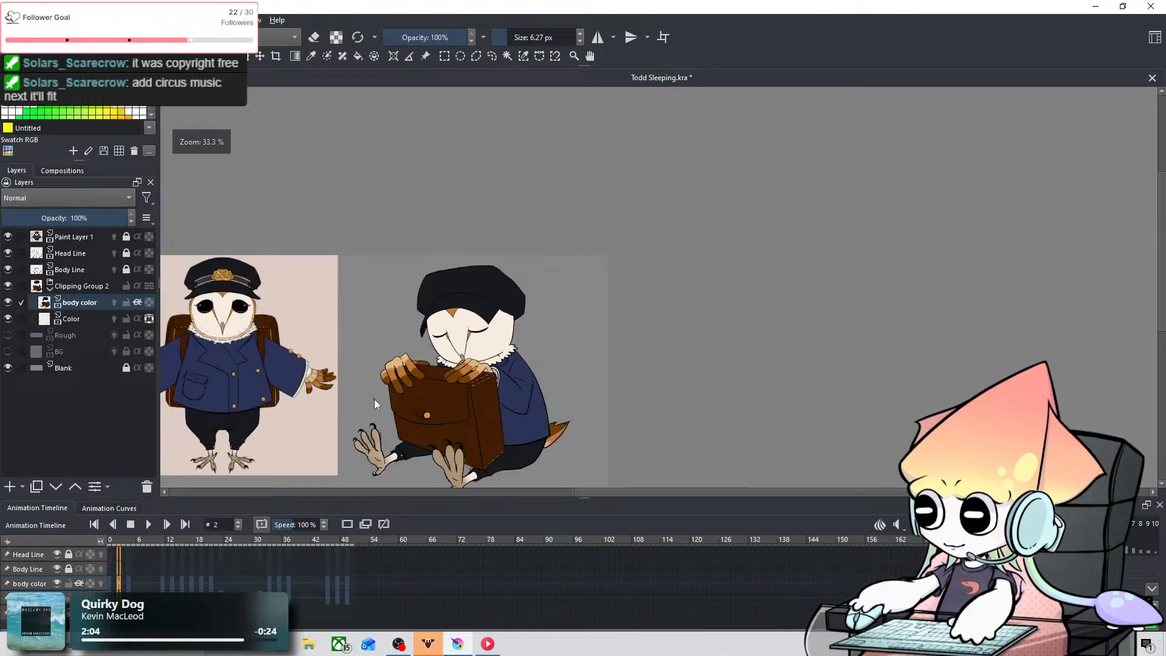
drag(374, 399, 575, 331)
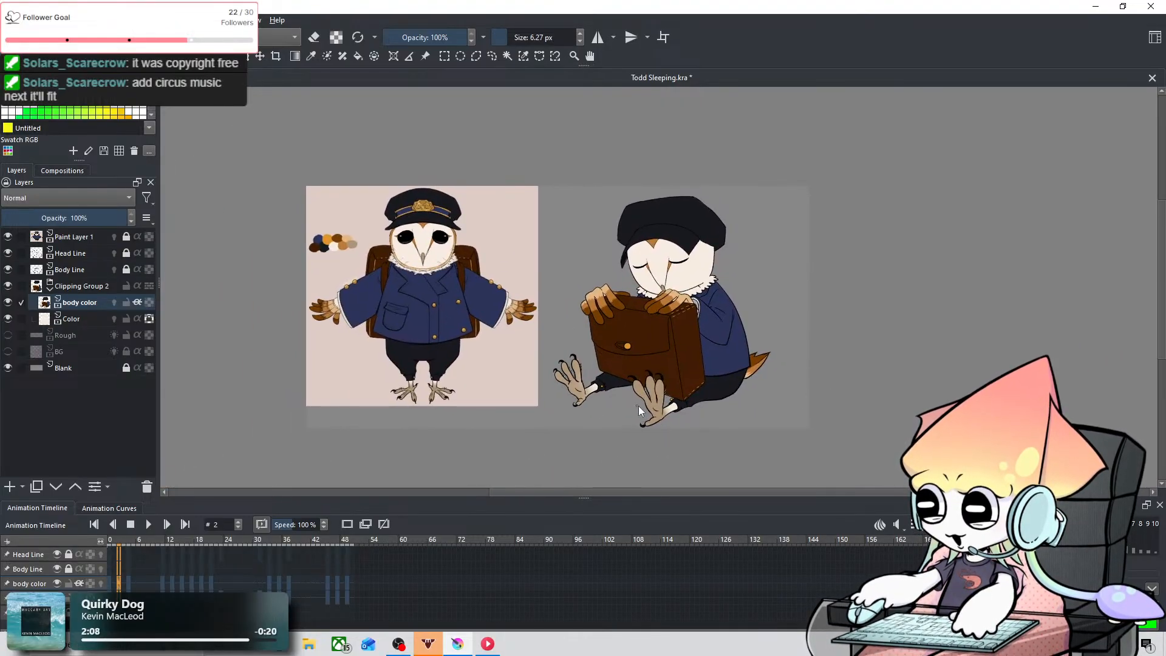
scroll(621, 424, up, 3)
drag(582, 353, 618, 466)
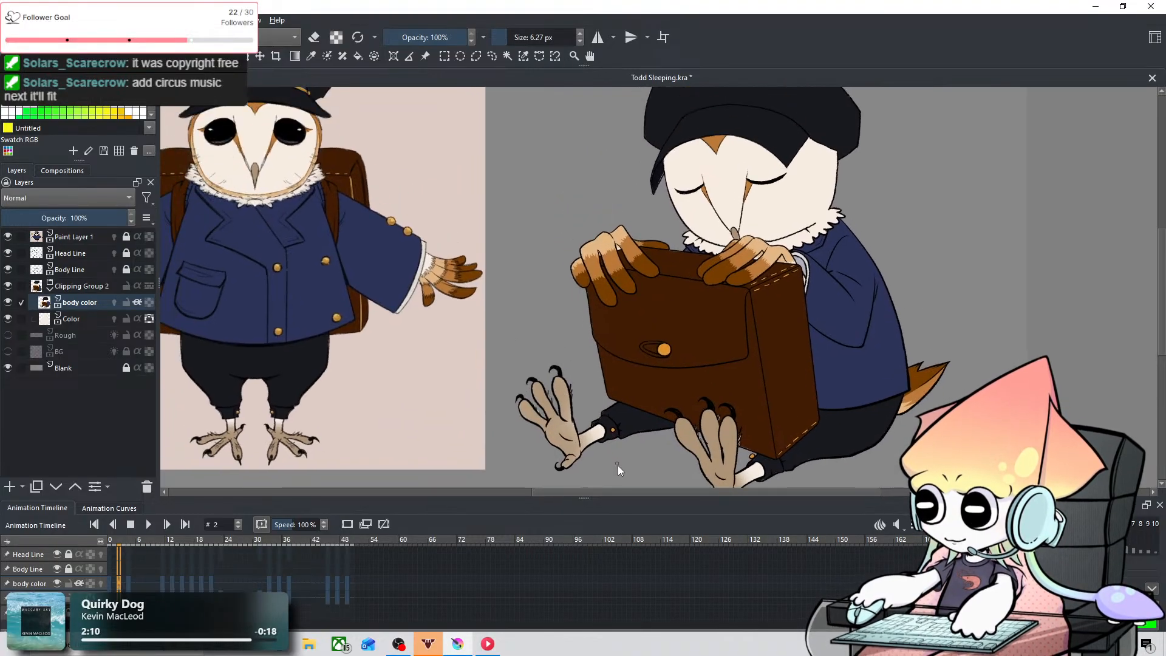
key(Left)
key(Left)
scroll(551, 429, down, 1)
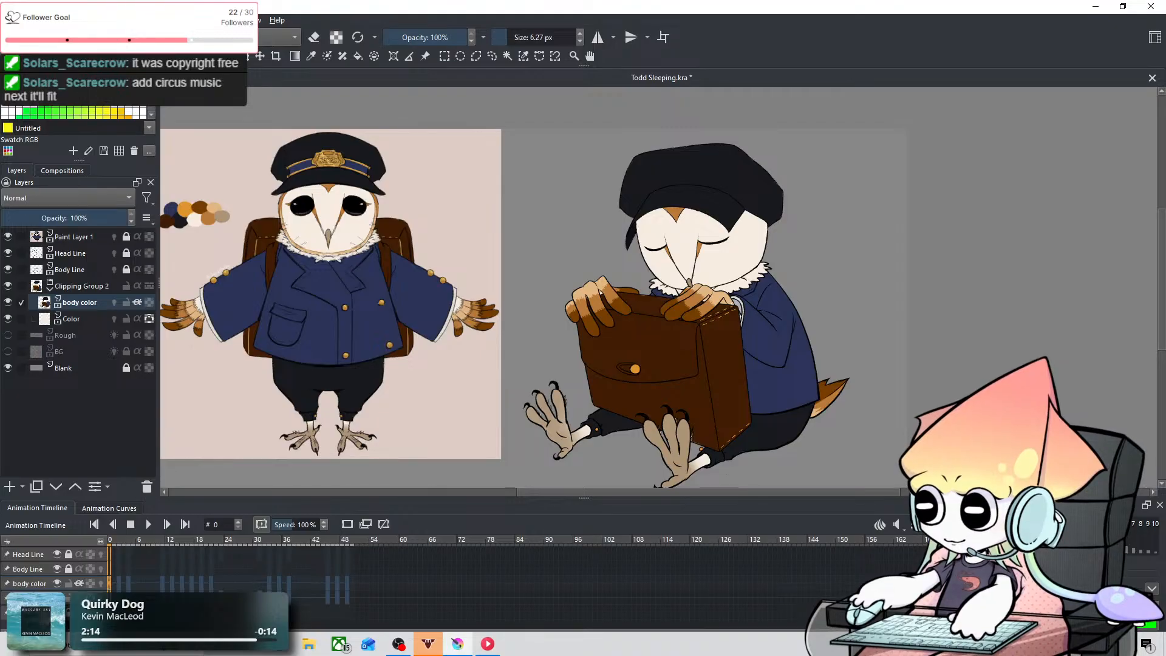
Step: Save Todd Sleeping.kra and go to frame 17
click(10, 21)
click(501, 399)
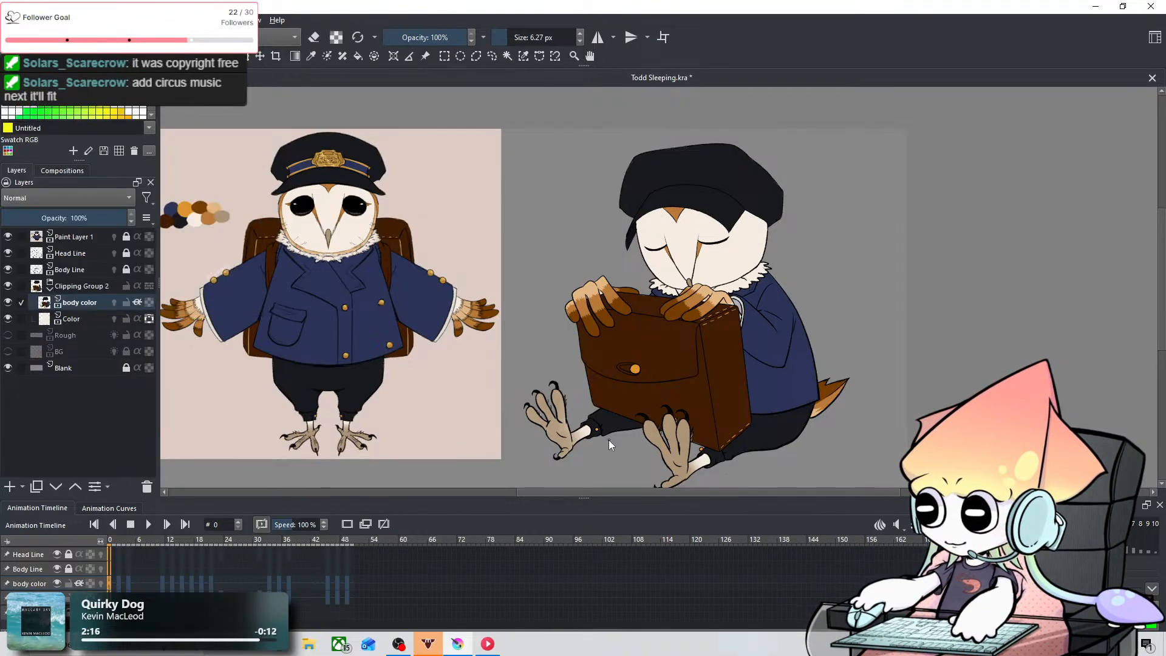
key(ctrl+s)
key(space)
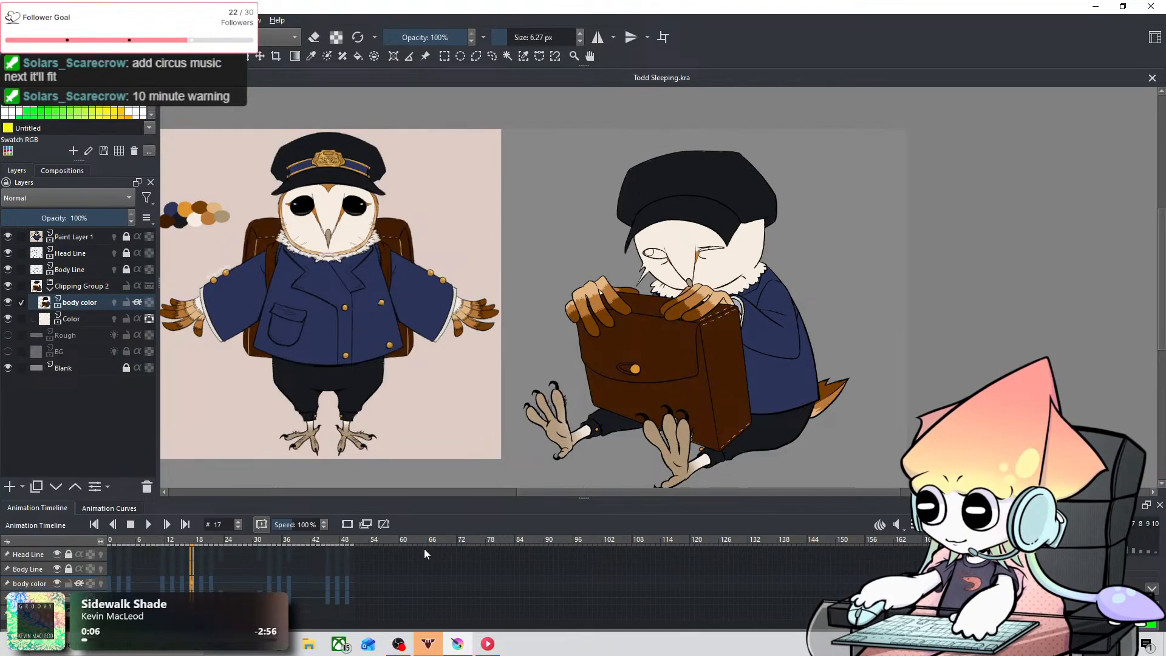
Step: Sample the black of the reference owl's eye and inspect its colour values
click(308, 57)
scroll(305, 200, up, 9)
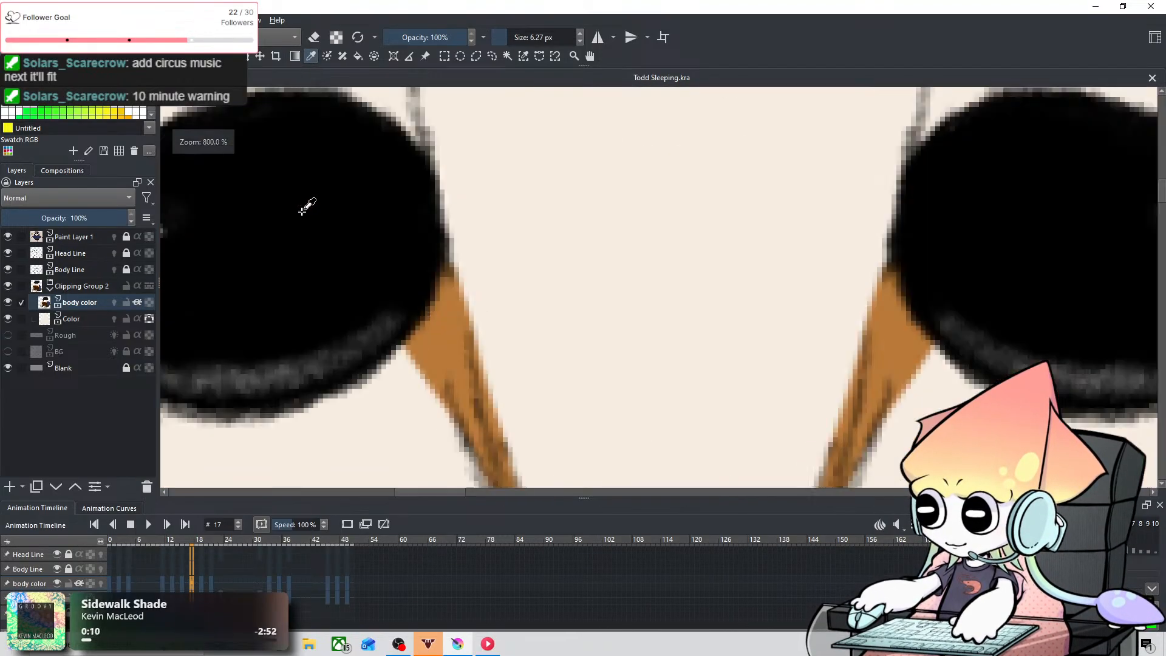
scroll(694, 261, down, 1)
scroll(694, 261, down, 2)
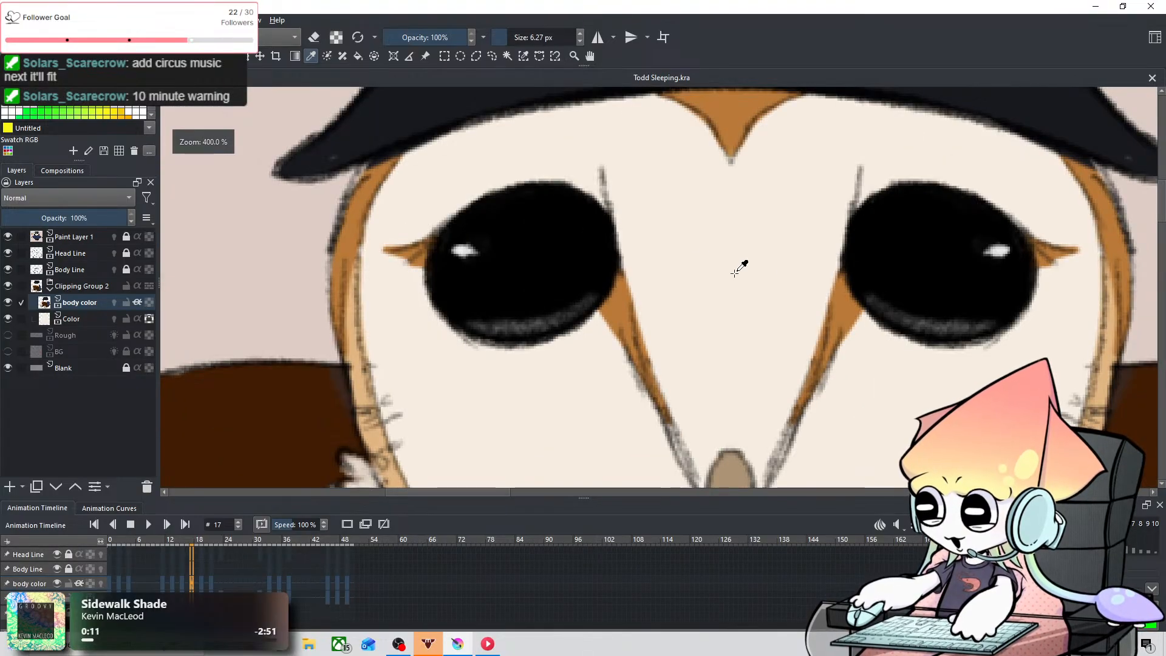
click(143, 37)
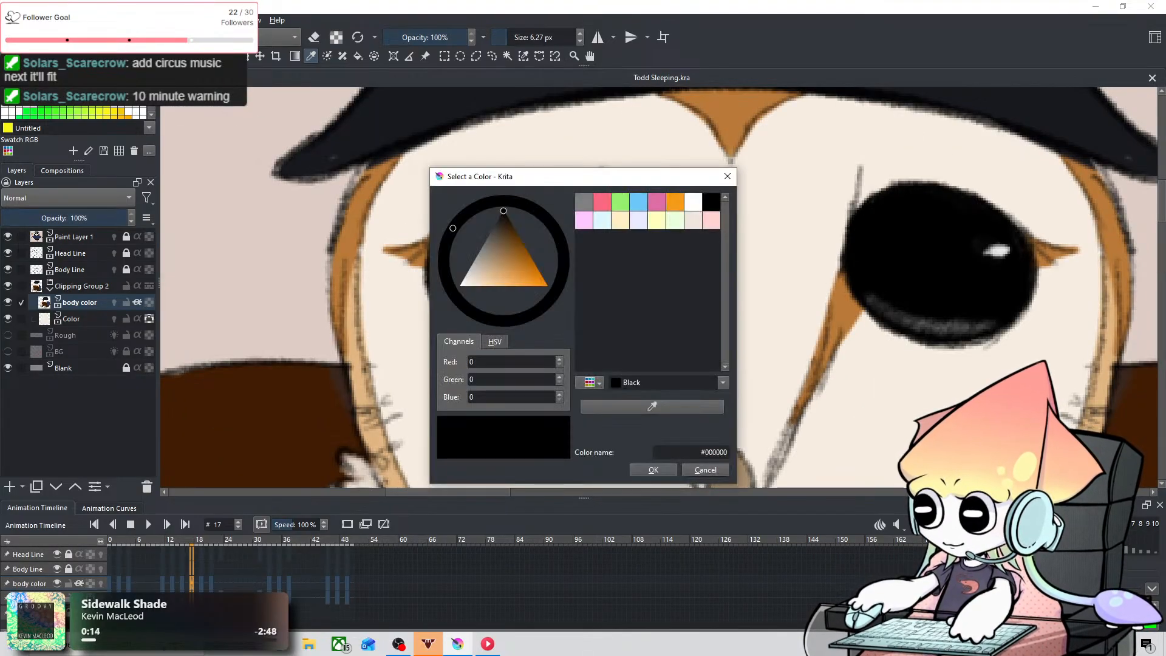
scroll(784, 400, down, 2)
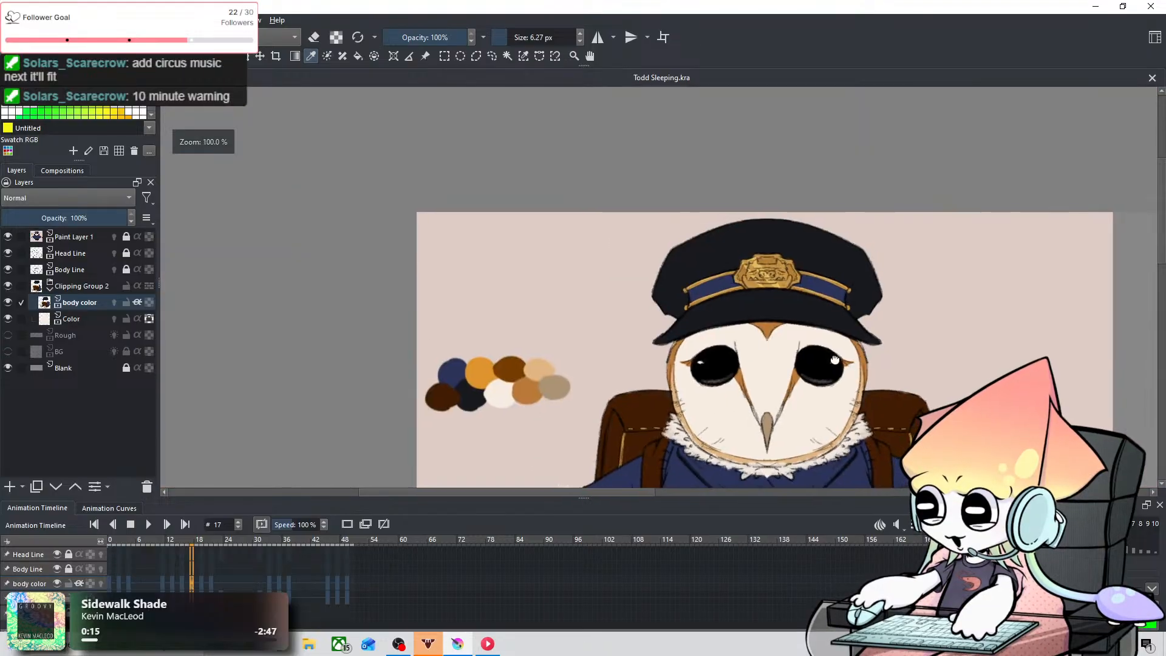
Step: Sample the sleeping owl's dark cap colour and darken it to #0a0c14 as the brush colour
drag(785, 399, 290, 303)
drag(755, 286, 237, 285)
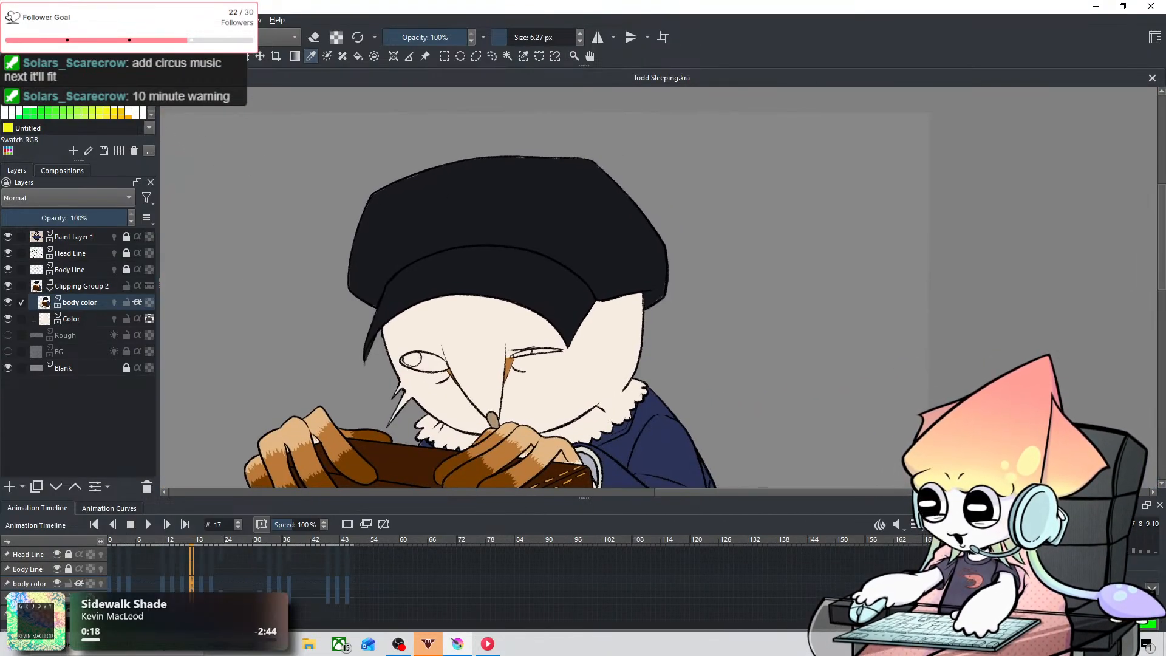
click(143, 35)
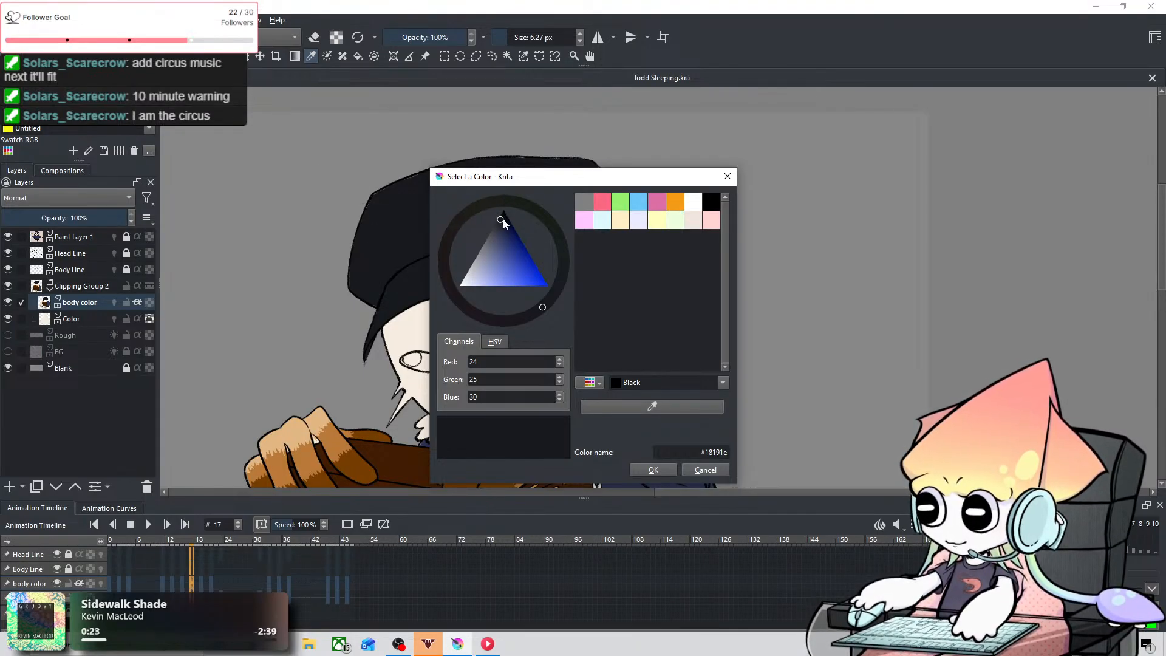
drag(501, 220, 505, 217)
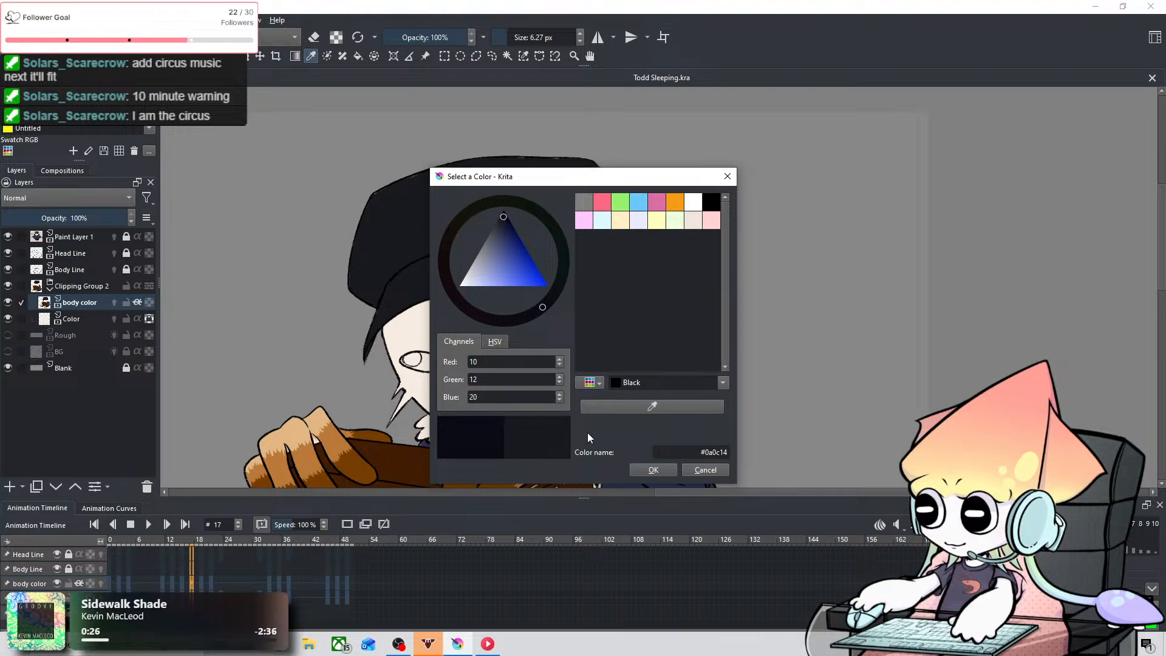
click(649, 469)
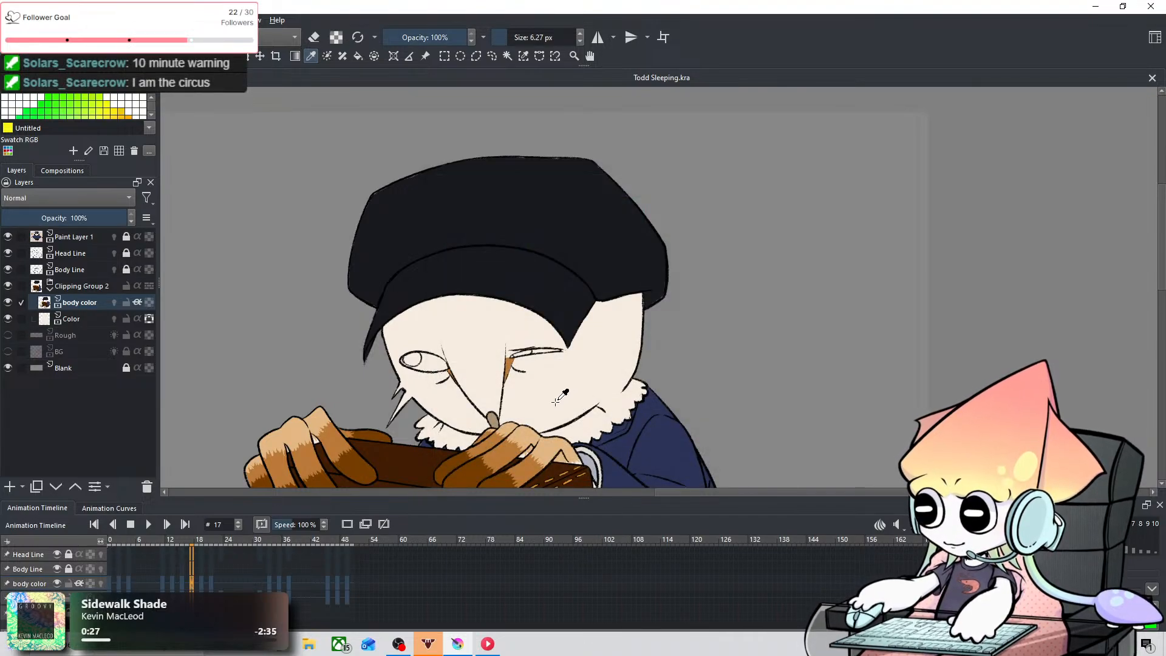
Step: Review the owl's eyes from frame 0 through frames 9 and 16, ending on frame 17
scroll(535, 411, up, 4)
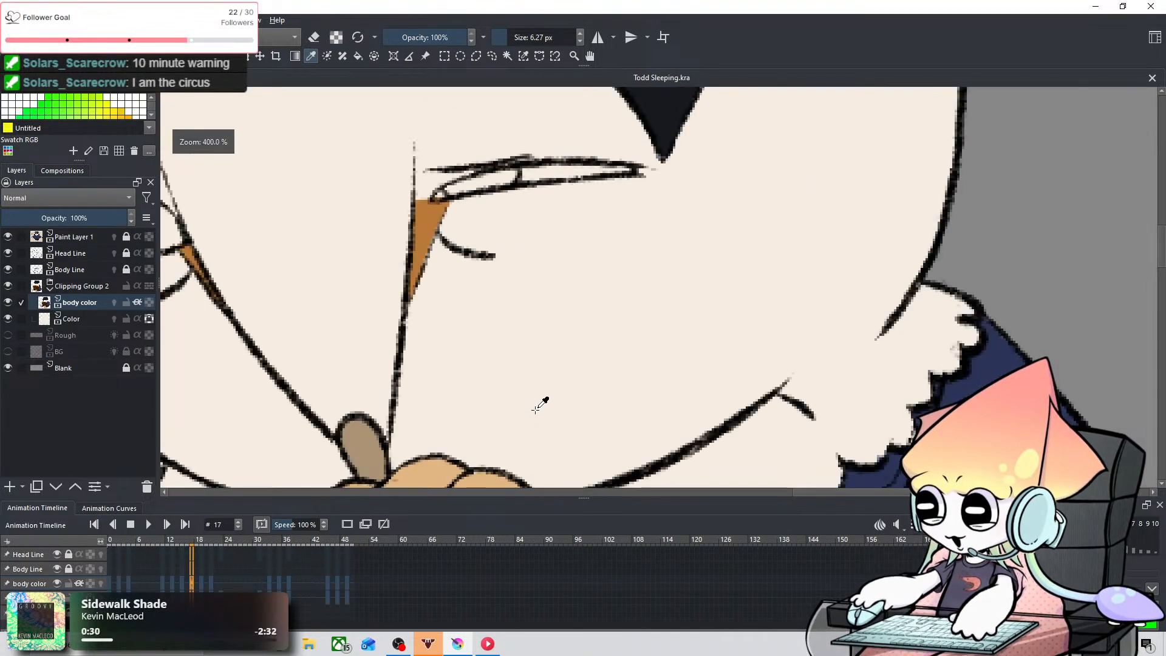
drag(385, 281, 588, 385)
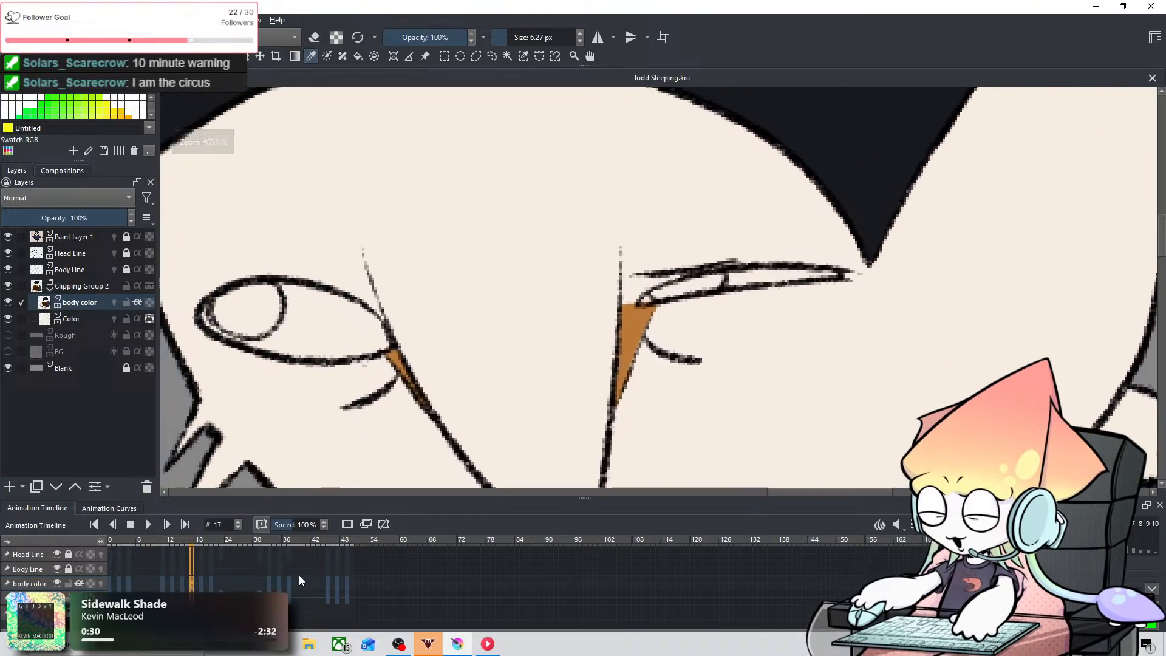
click(108, 581)
key(Right)
key(Right)
key(Right)
key(Right)
key(Right)
key(Right)
key(Right)
key(Right)
key(Right)
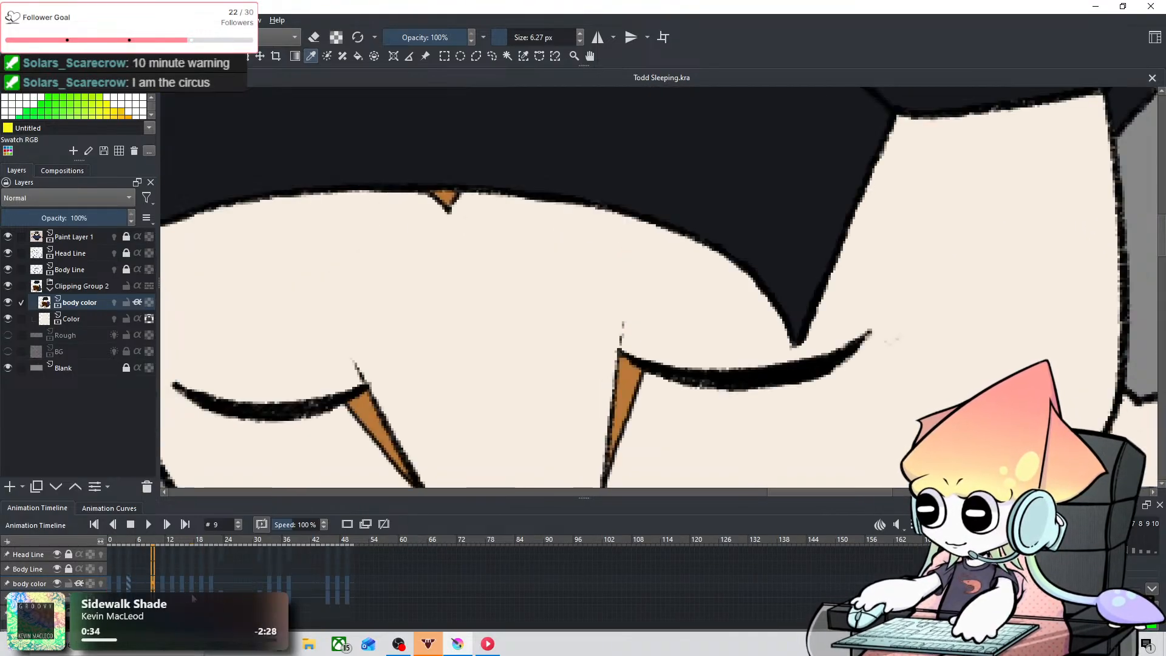
key(Right)
key(Right)
key(Right)
key(Right)
key(Right)
key(Right)
key(Right)
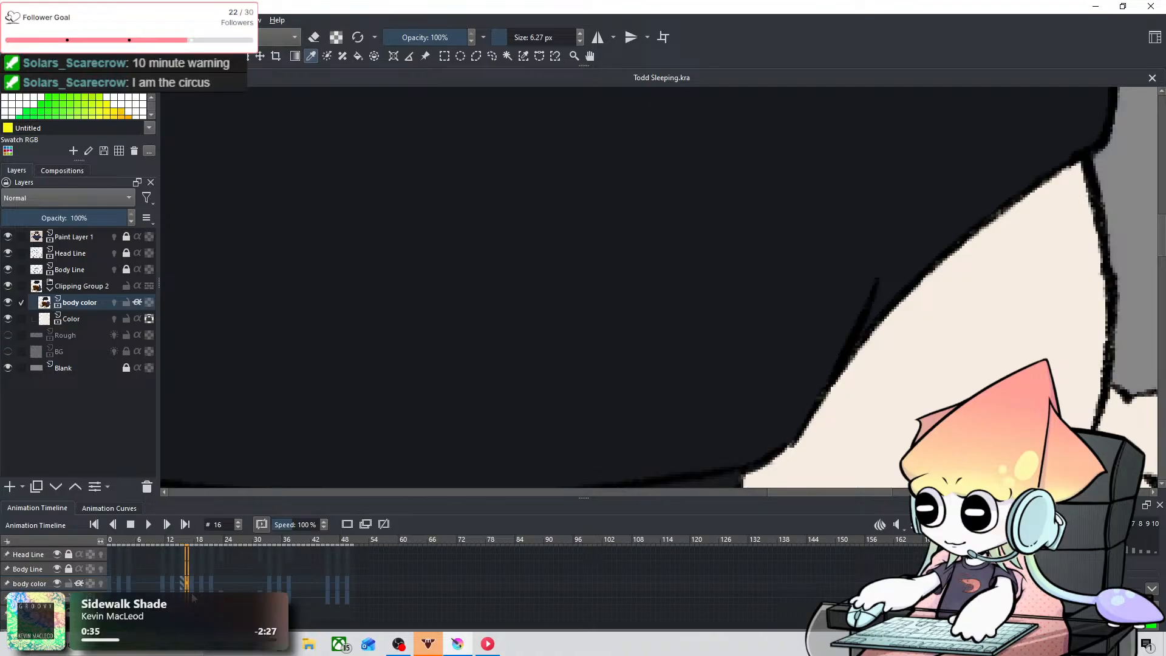
key(Right)
scroll(482, 349, down, 5)
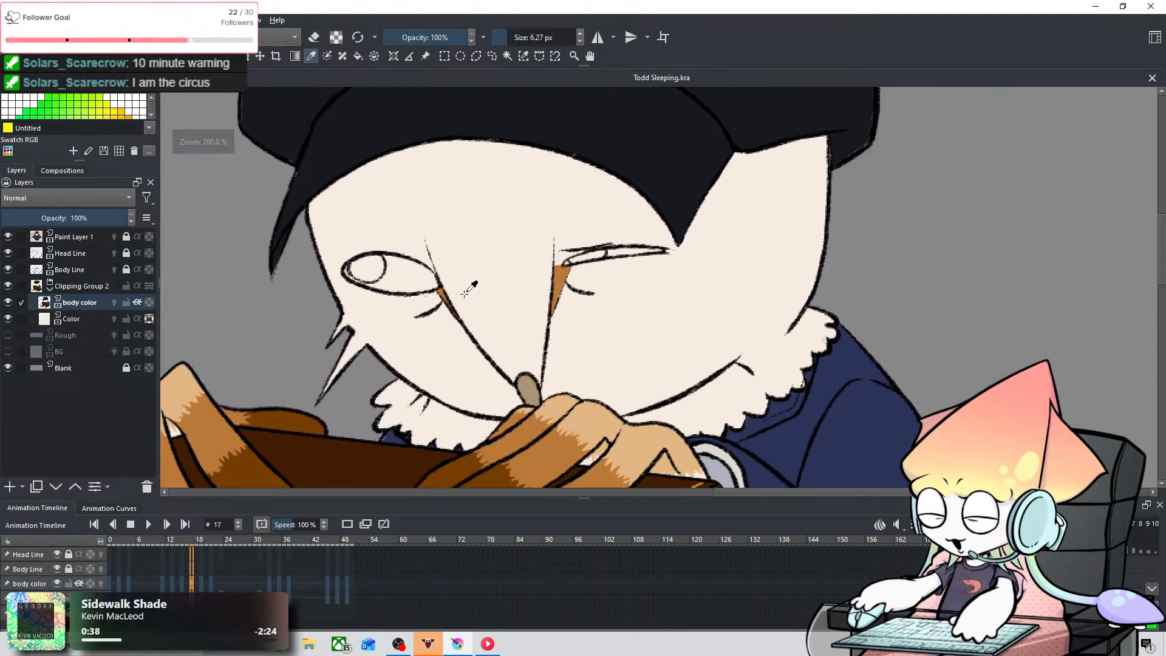
Step: Fill the owl's left-hand eye on frame 17 with #0a0c14 around the highlight, using brush sizes 4.90 and 10.00 px
scroll(395, 316, up, 4)
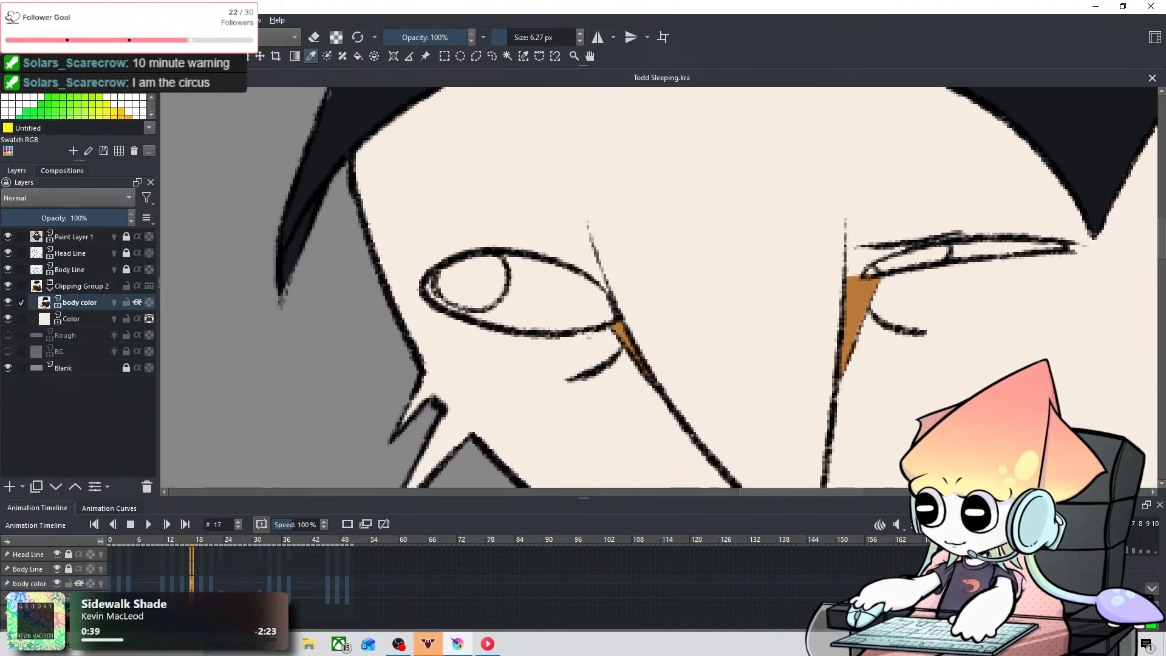
scroll(419, 233, up, 3)
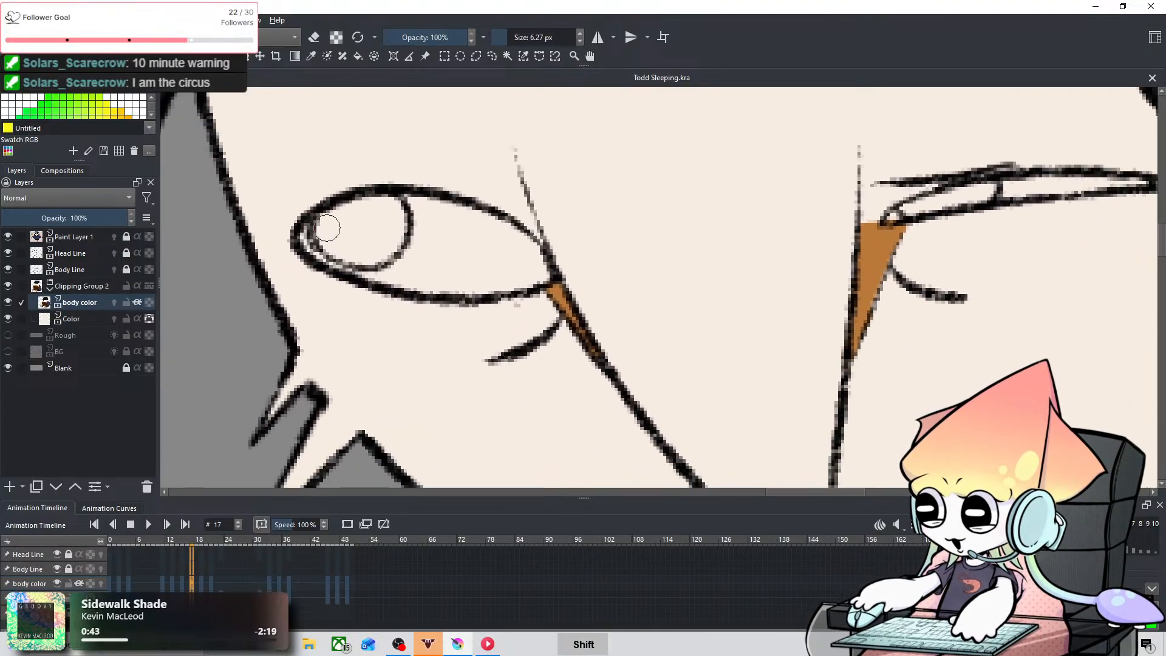
mouse_move(328, 228)
shift+mouse_down()
mouse_move(301, 234)
mouse_move(310, 256)
mouse_move(303, 226)
mouse_move(311, 249)
mouse_move(356, 277)
mouse_move(373, 271)
mouse_move(307, 236)
mouse_move(367, 276)
mouse_move(409, 276)
mouse_move(396, 276)
mouse_move(406, 265)
mouse_move(390, 276)
mouse_move(419, 242)
mouse_move(381, 281)
mouse_move(435, 220)
mouse_move(417, 201)
mouse_move(405, 270)
shift+mouse_up()
key(ctrl+z)
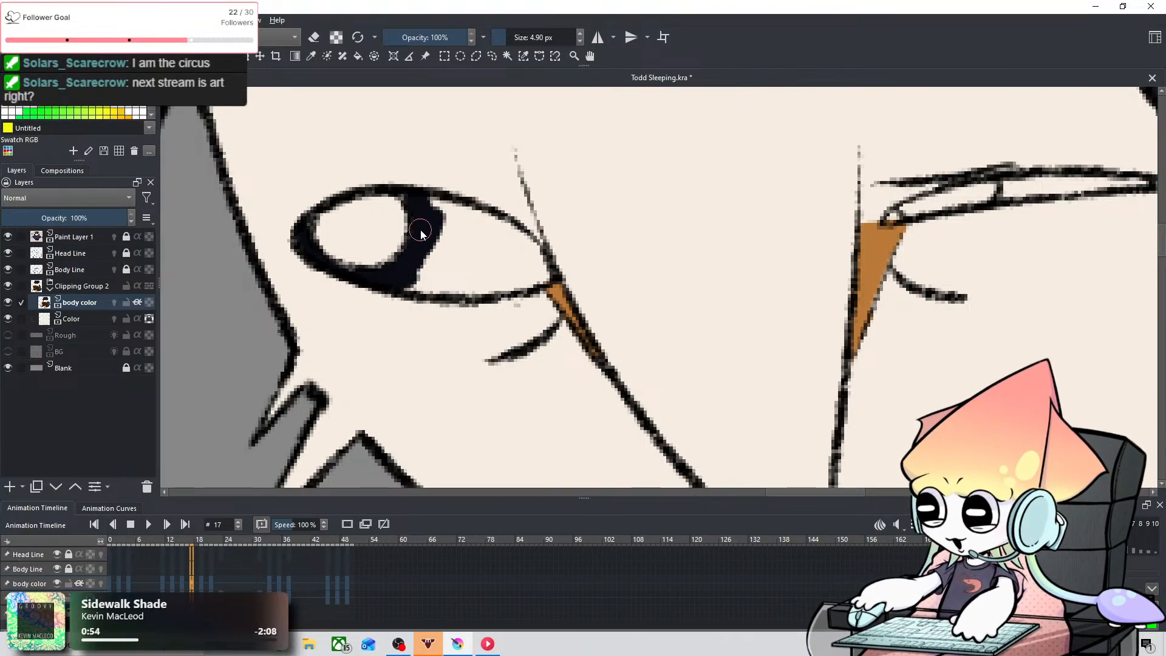
key(bracketright)
key(bracketright)
key(bracketright)
key(bracketright)
key(bracketright)
key(bracketright)
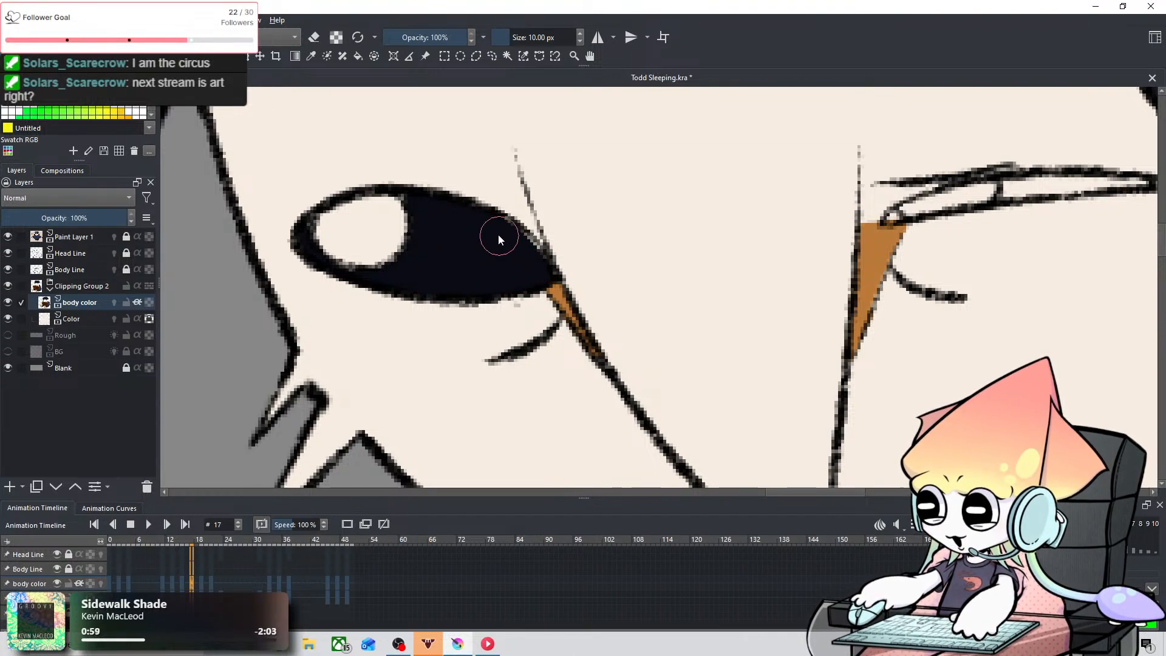
Step: Fill the narrow right-hand eye on frame 17 with #0a0c14 outside its highlight using a 3.80 px brush, undoing stray strokes
key(space)
drag(799, 278, 288, 334)
drag(390, 246, 392, 244)
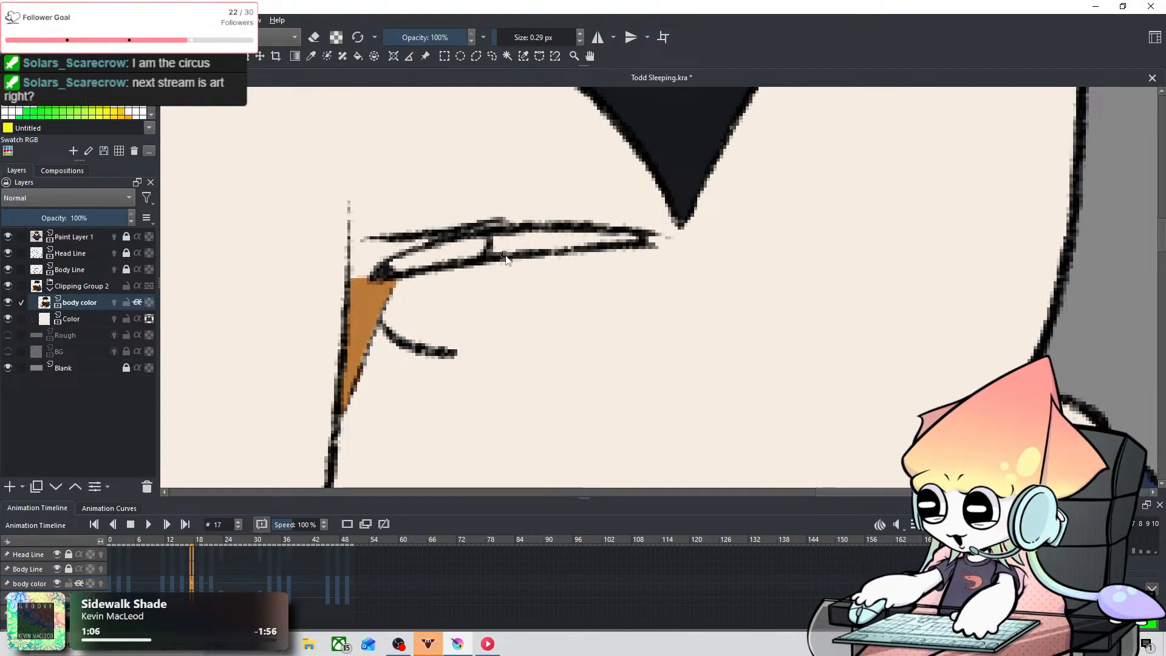
drag(497, 250, 624, 238)
key(ctrl+z)
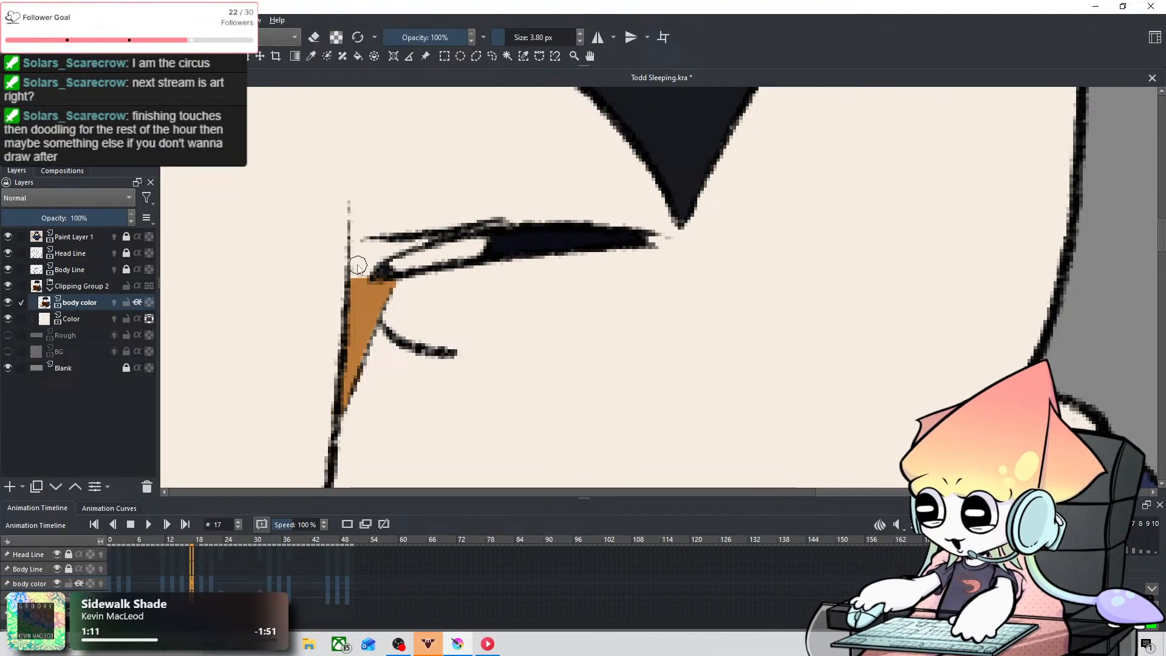
drag(384, 274, 400, 283)
key(ctrl+z)
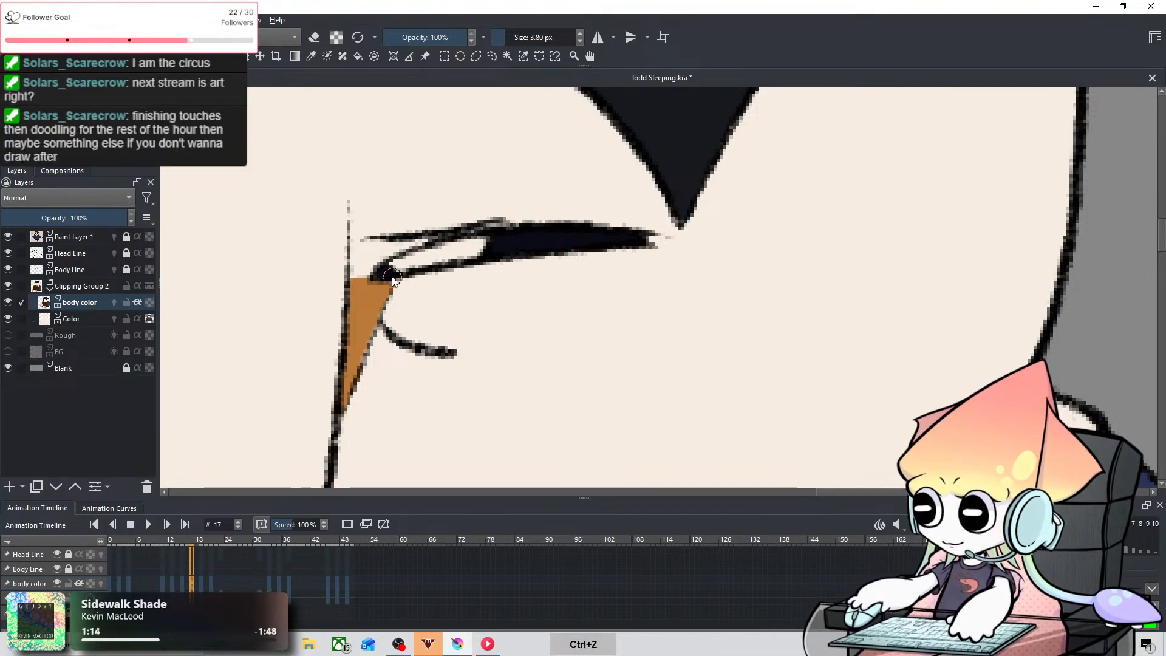
Step: Fill the owl's left-hand eye on frame 19 with #0a0c14 around the highlight, using brush sizes 5.23 and 14.11 px
scroll(390, 274, down, 3)
drag(319, 306, 477, 331)
key(Left)
key(Right)
key(Right)
key(Right)
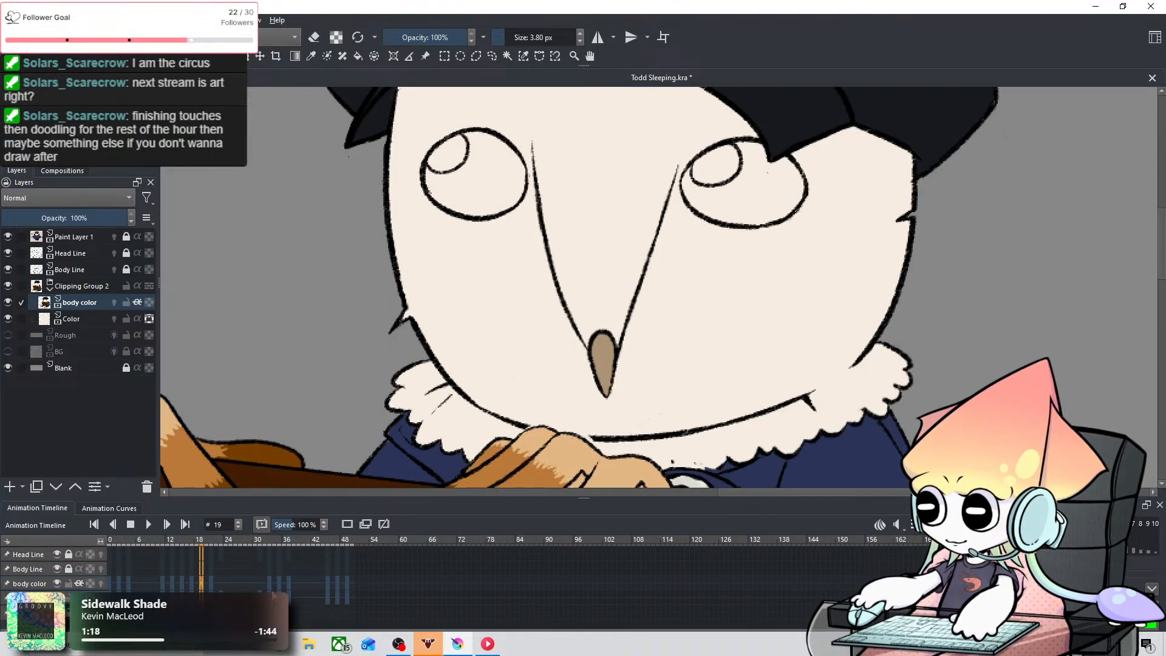
scroll(422, 293, up, 2)
scroll(422, 293, up, 1)
drag(428, 323, 477, 485)
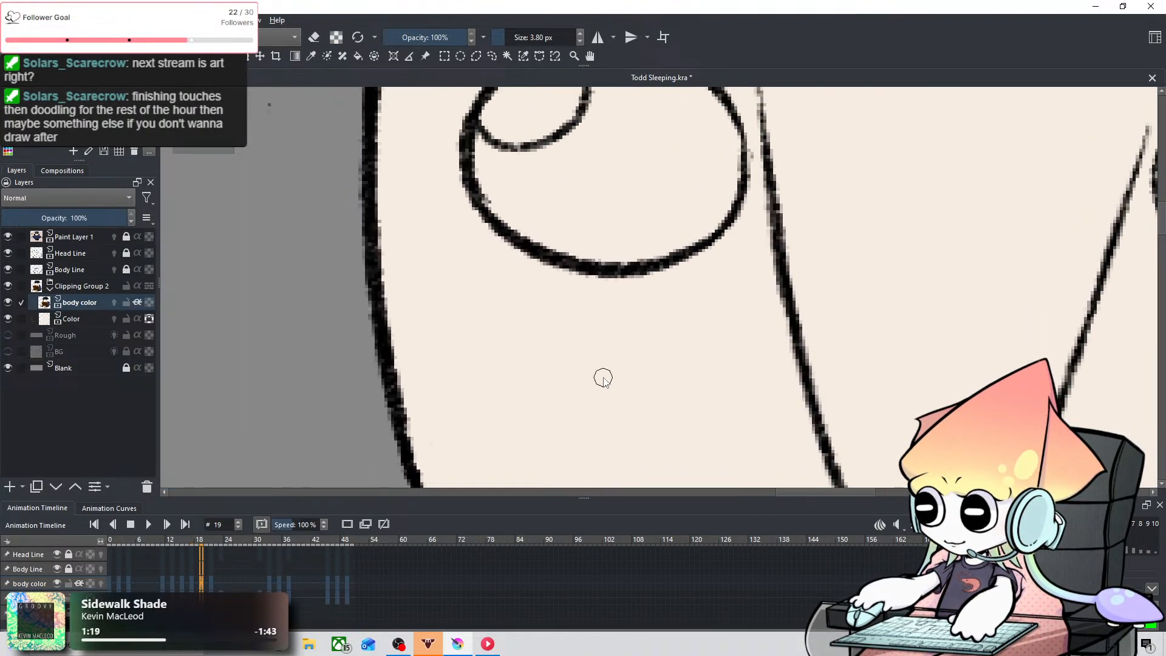
drag(604, 378, 450, 498)
drag(507, 428, 424, 466)
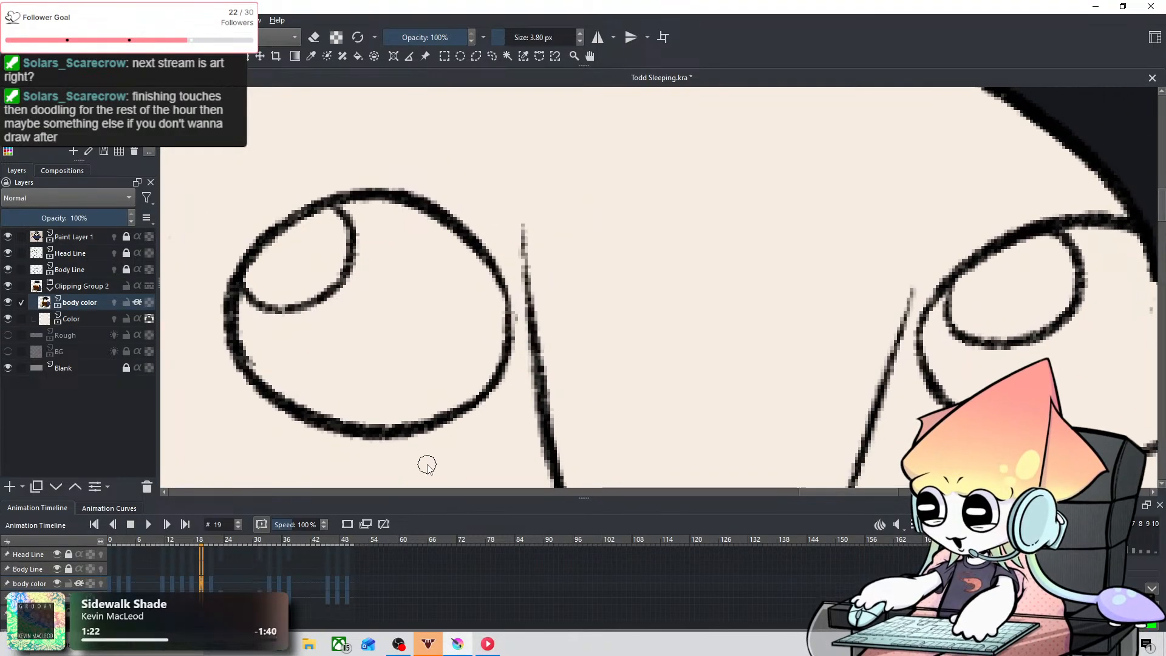
scroll(426, 466, down, 1)
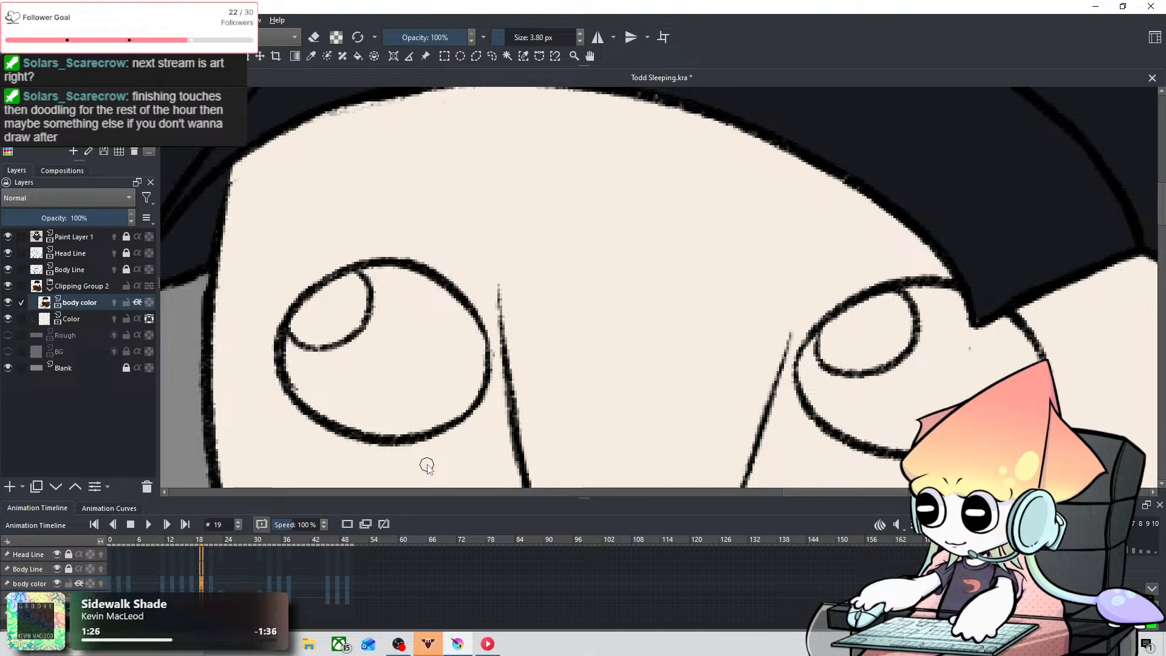
mouse_move(427, 466)
mouse_down()
mouse_move(404, 489)
mouse_move(406, 471)
mouse_up()
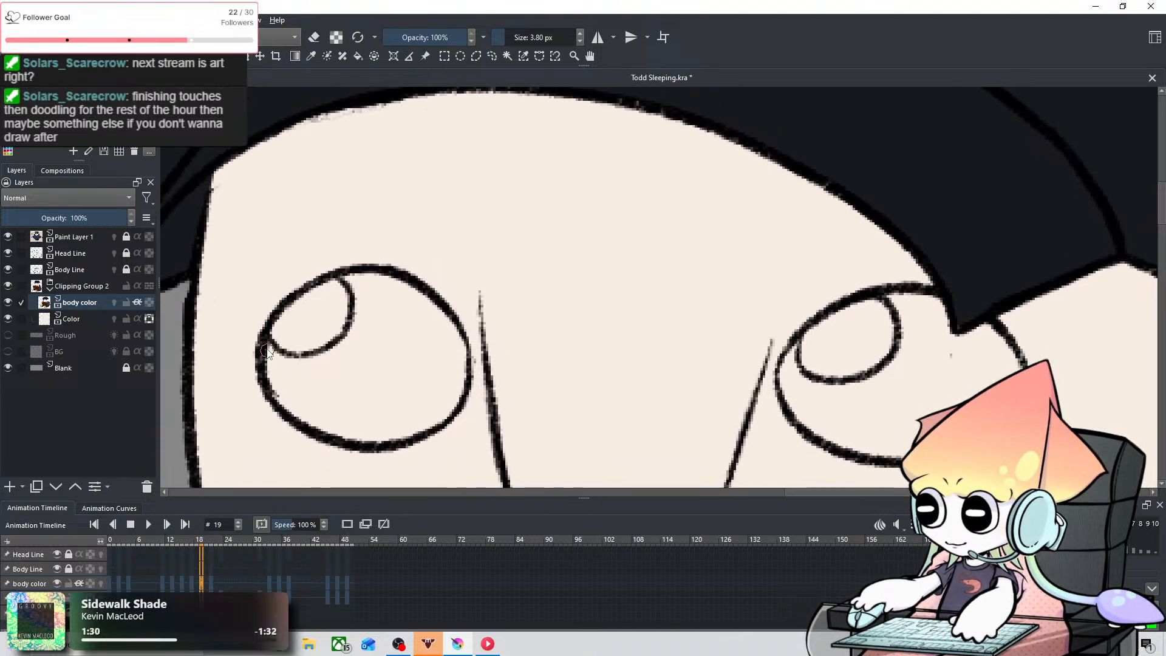
mouse_move(262, 350)
mouse_down()
mouse_move(287, 361)
mouse_move(331, 361)
mouse_move(308, 367)
mouse_move(351, 335)
mouse_move(328, 360)
mouse_move(358, 285)
mouse_up()
key(ctrl+z)
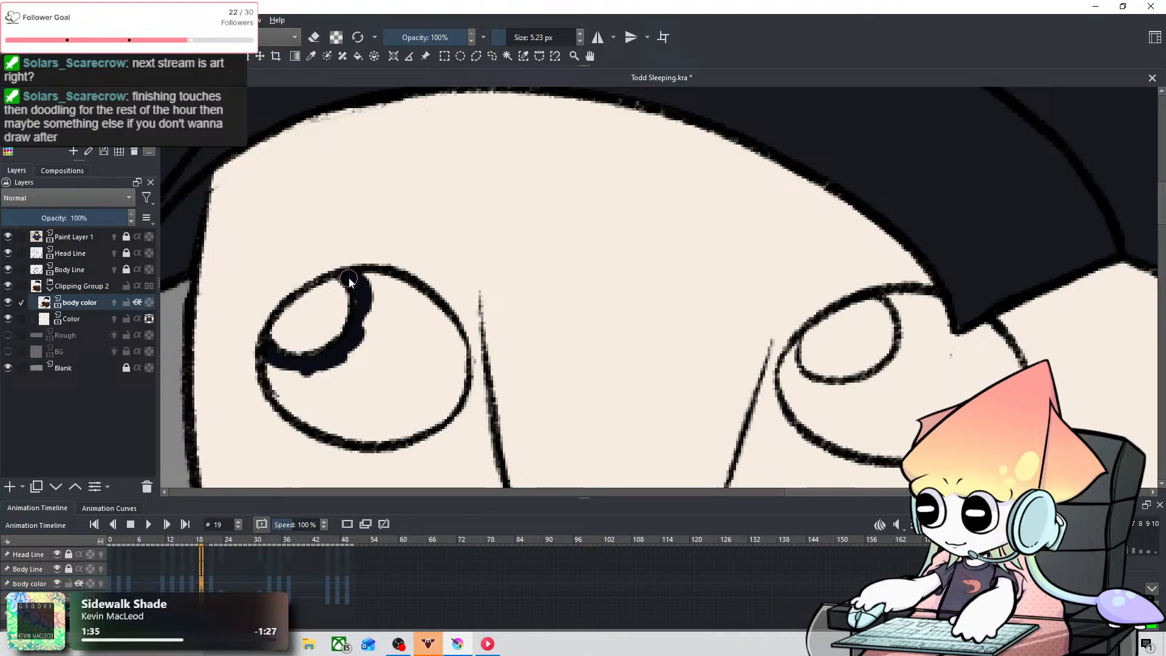
mouse_move(299, 384)
shift+mouse_down()
mouse_move(318, 393)
mouse_move(285, 384)
mouse_move(324, 403)
mouse_move(336, 372)
mouse_move(346, 400)
mouse_move(328, 412)
mouse_move(294, 389)
mouse_move(322, 392)
mouse_move(376, 329)
mouse_move(369, 287)
mouse_move(376, 333)
shift+mouse_up()
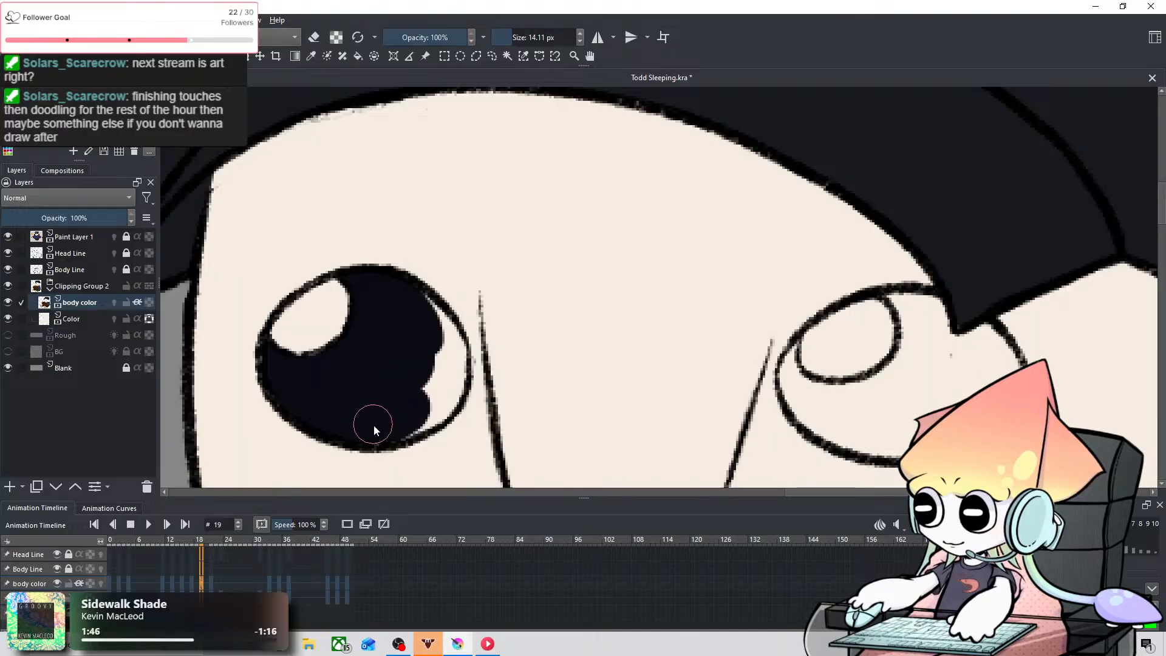
mouse_move(439, 403)
mouse_down()
mouse_move(440, 349)
mouse_move(422, 319)
mouse_move(450, 380)
mouse_up()
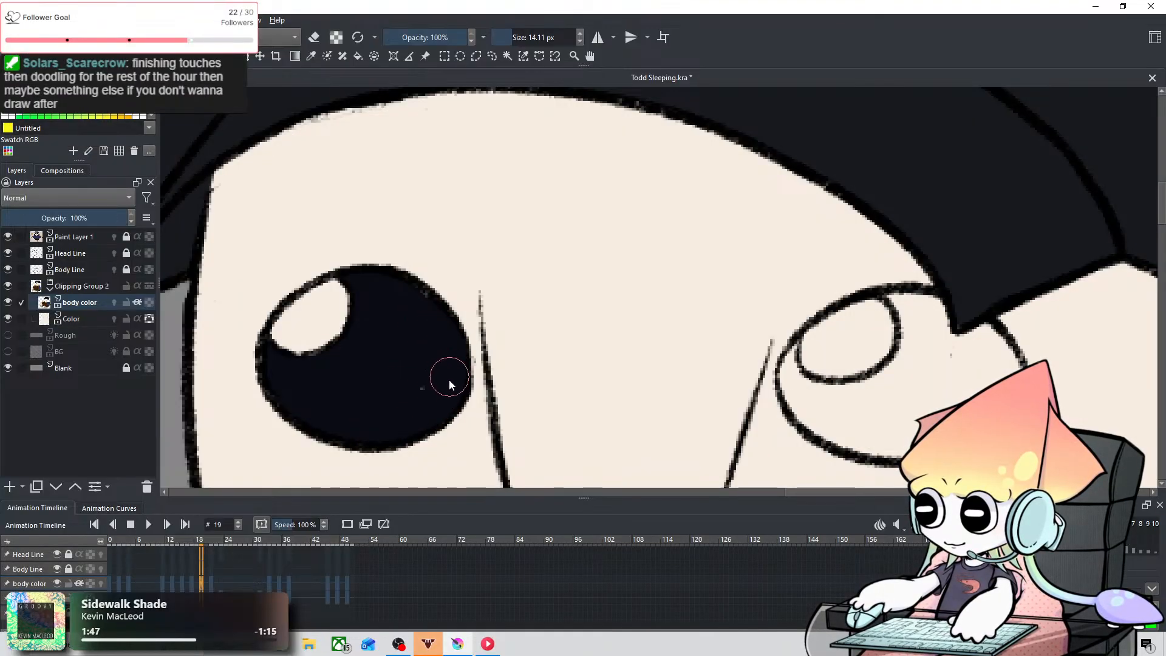
Step: Fill the owl's right-hand eye on frame 19 with #0a0c14 outside the highlight, using brush sizes 5.21 and 15.23 px and undoing stray strokes
mouse_move(640, 326)
mouse_down()
mouse_move(294, 253)
mouse_move(302, 231)
mouse_up()
mouse_move(373, 266)
mouse_down()
mouse_move(358, 286)
mouse_move(372, 300)
mouse_move(358, 291)
mouse_move(381, 334)
mouse_move(351, 299)
mouse_move(386, 359)
mouse_move(355, 315)
mouse_move(352, 325)
mouse_move(404, 371)
mouse_up()
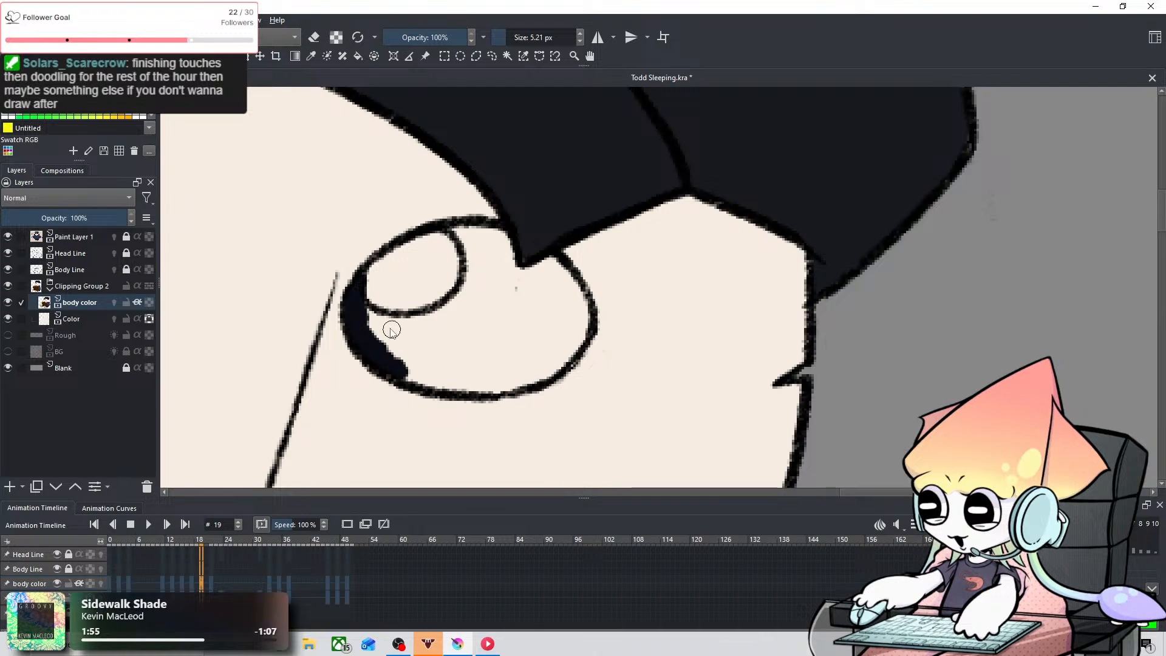
mouse_move(359, 304)
mouse_down()
mouse_move(434, 331)
mouse_move(356, 299)
mouse_move(397, 325)
mouse_move(443, 313)
mouse_move(376, 292)
mouse_move(362, 304)
mouse_move(412, 331)
mouse_move(470, 300)
mouse_move(409, 325)
mouse_move(477, 279)
mouse_up()
key(ctrl+z)
drag(396, 321, 448, 298)
drag(454, 229, 467, 283)
mouse_move(420, 345)
shift+mouse_down()
mouse_move(379, 338)
mouse_move(413, 362)
shift+mouse_up()
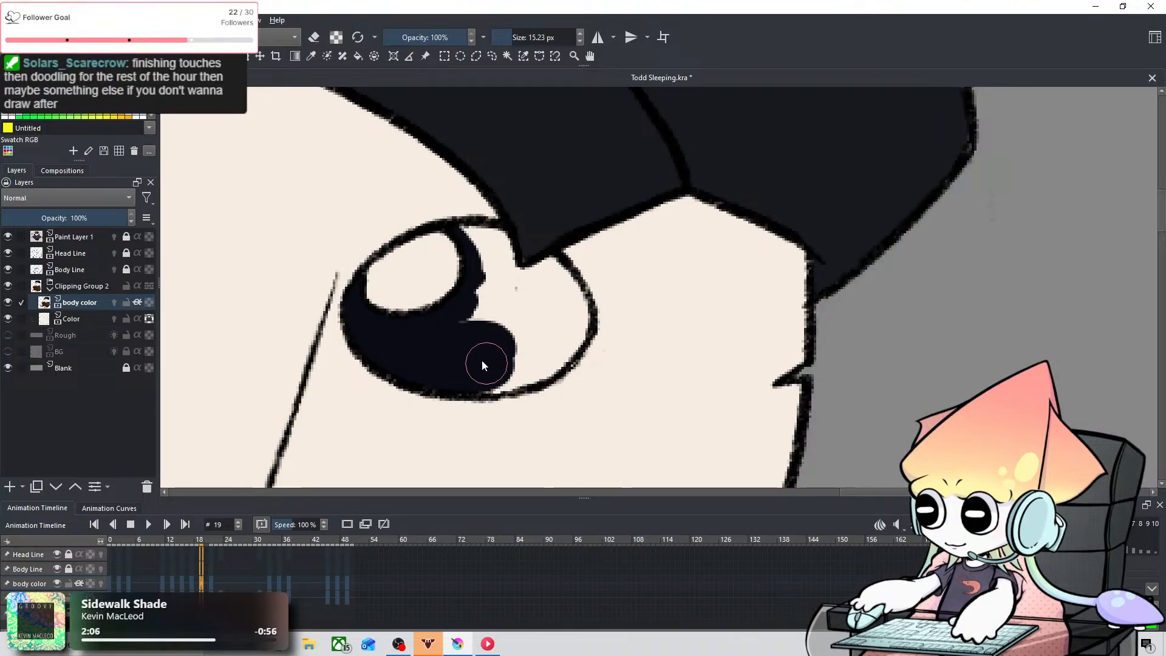
mouse_move(473, 238)
mouse_down()
mouse_move(488, 269)
mouse_move(491, 247)
mouse_move(493, 283)
mouse_move(494, 247)
mouse_move(504, 316)
mouse_move(518, 300)
mouse_move(473, 326)
mouse_move(551, 278)
mouse_move(567, 303)
mouse_move(545, 351)
mouse_up()
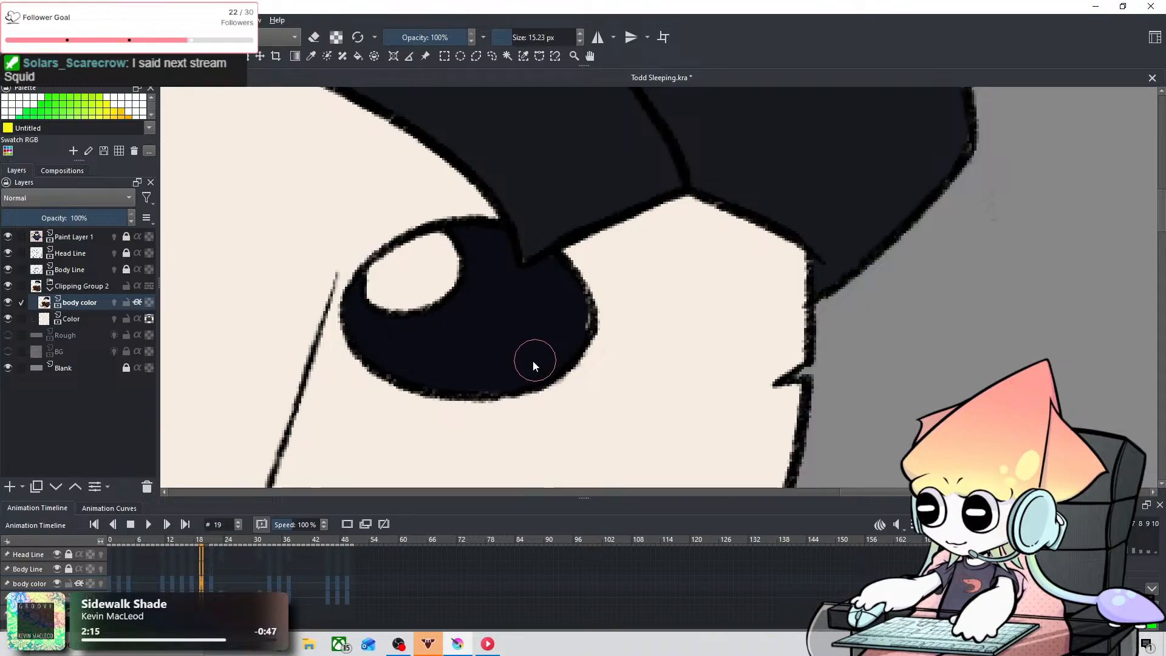
key(ctrl+z)
mouse_move(516, 332)
mouse_down()
mouse_move(555, 325)
mouse_move(561, 347)
mouse_move(569, 324)
mouse_up()
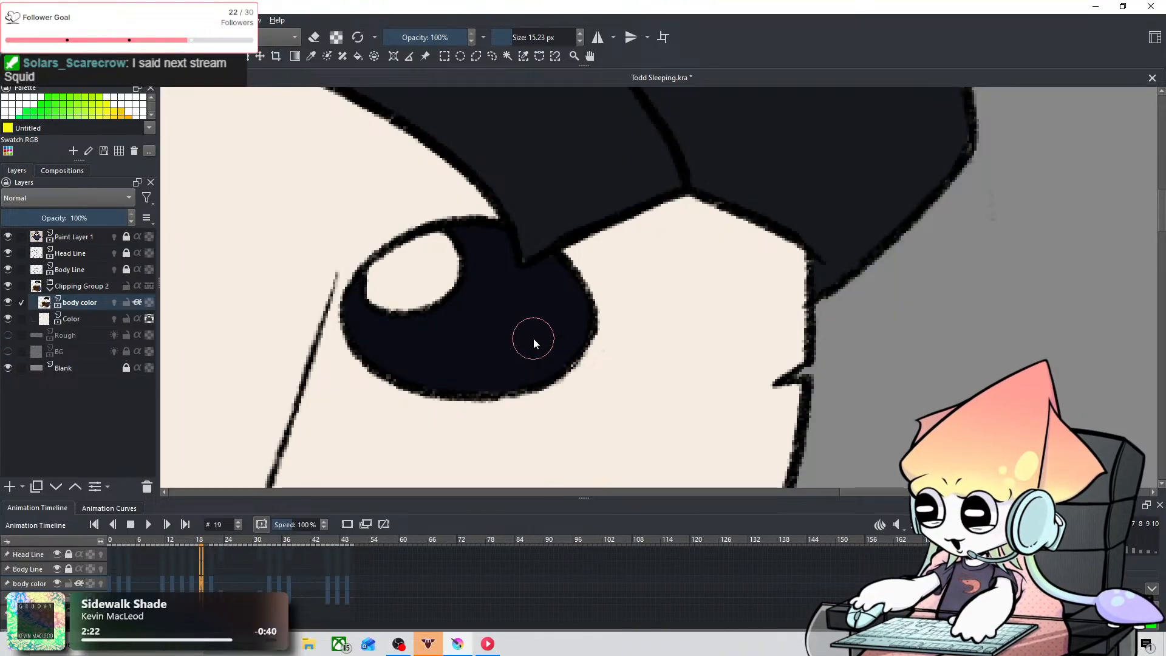
scroll(533, 338, down, 8)
scroll(405, 415, up, 2)
scroll(404, 415, up, 5)
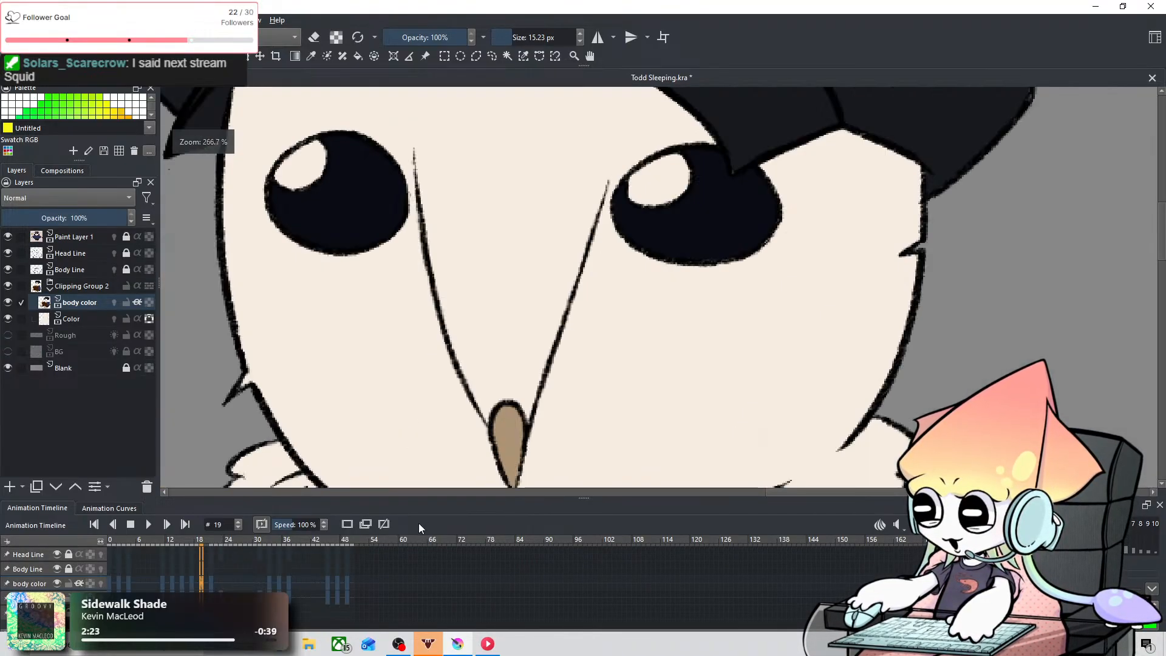
Step: Fill the left-hand eye on frame 21 with #0a0c14 around the highlight, using brush sizes 7.22 and 15.53 px
key(Right)
key(Right)
scroll(330, 238, down, 2)
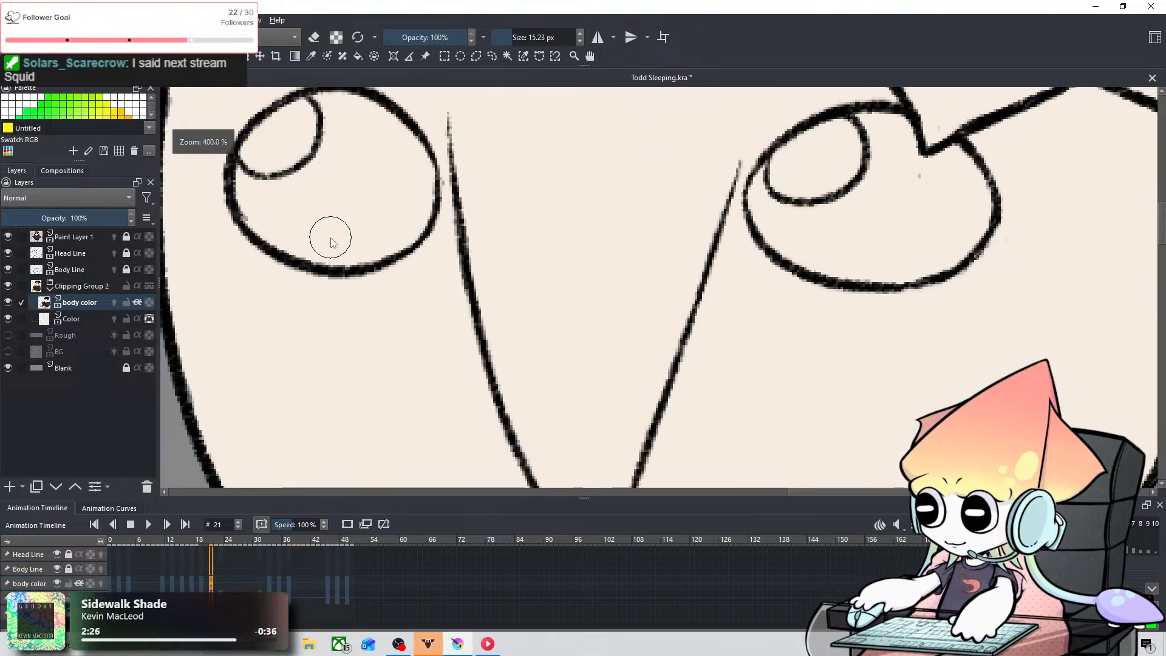
scroll(372, 300, up, 4)
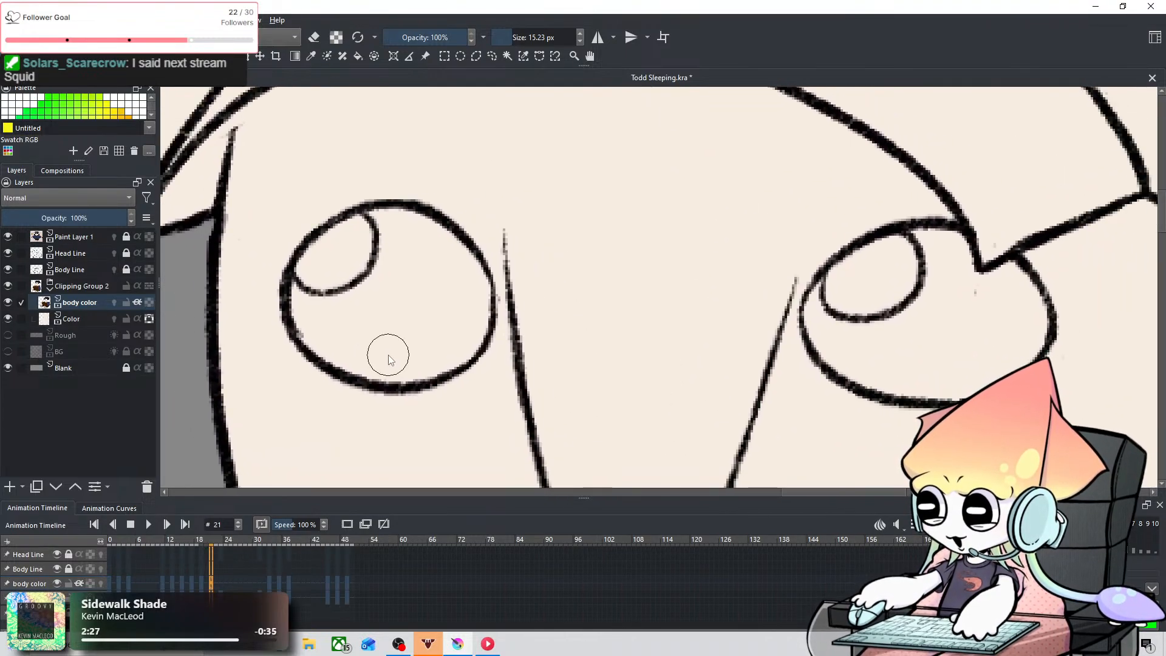
key(bracketleft)
key(bracketleft)
key(bracketleft)
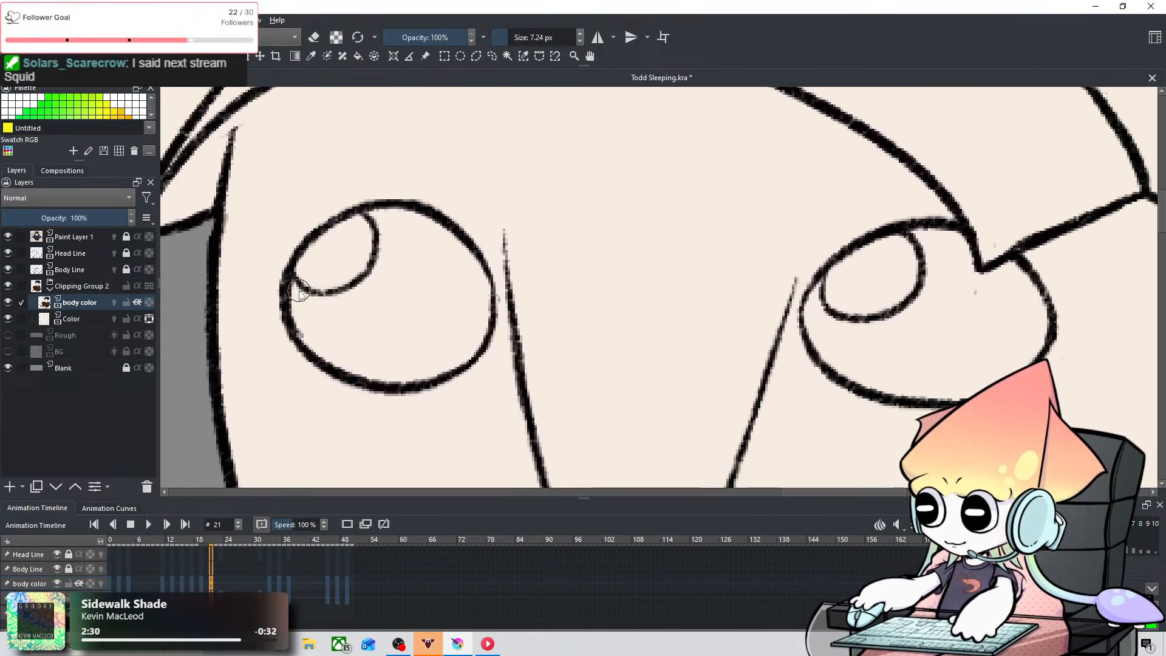
drag(297, 291, 323, 324)
key(ctrl+z)
mouse_move(292, 283)
mouse_down()
mouse_move(333, 341)
mouse_move(301, 307)
mouse_move(311, 337)
mouse_move(301, 308)
mouse_move(298, 319)
mouse_move(338, 361)
mouse_move(308, 326)
mouse_move(380, 364)
mouse_move(308, 300)
mouse_move(383, 286)
mouse_move(345, 307)
mouse_move(374, 287)
mouse_move(393, 238)
mouse_move(376, 213)
mouse_move(383, 272)
mouse_up()
key(ctrl+z)
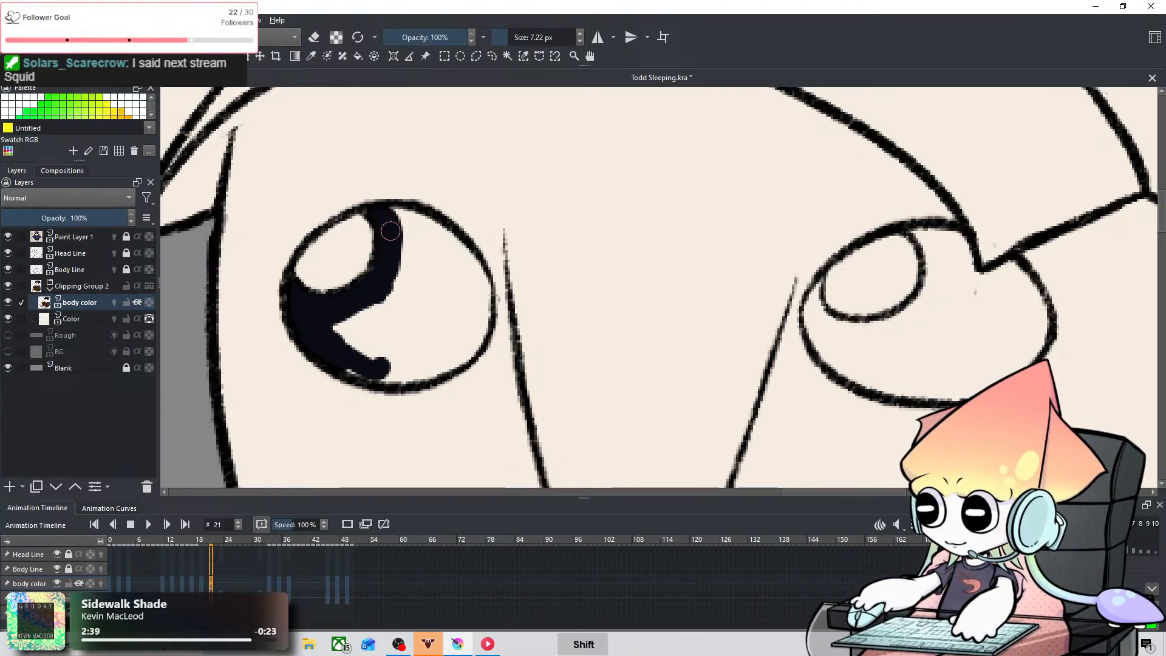
shift+drag(391, 231, 369, 223)
mouse_move(359, 330)
shift+mouse_down()
mouse_move(390, 305)
mouse_move(363, 315)
mouse_move(385, 367)
mouse_move(417, 298)
shift+mouse_up()
mouse_move(405, 236)
mouse_down()
mouse_move(470, 292)
mouse_move(456, 283)
mouse_move(441, 327)
mouse_move(430, 280)
mouse_move(431, 359)
mouse_move(468, 339)
mouse_move(469, 287)
mouse_move(425, 284)
mouse_up()
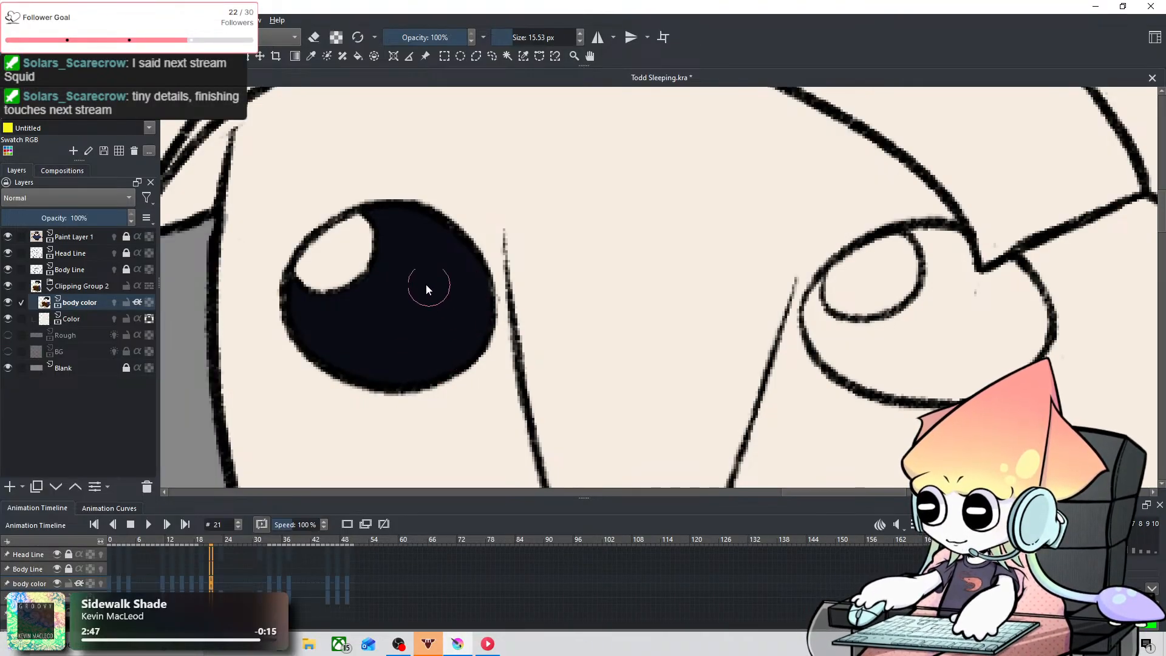
Step: Fill the right-hand eye on frame 21 with #0a0c14 around the highlight, using brush sizes 2.83 and 16.36 px
key(space)
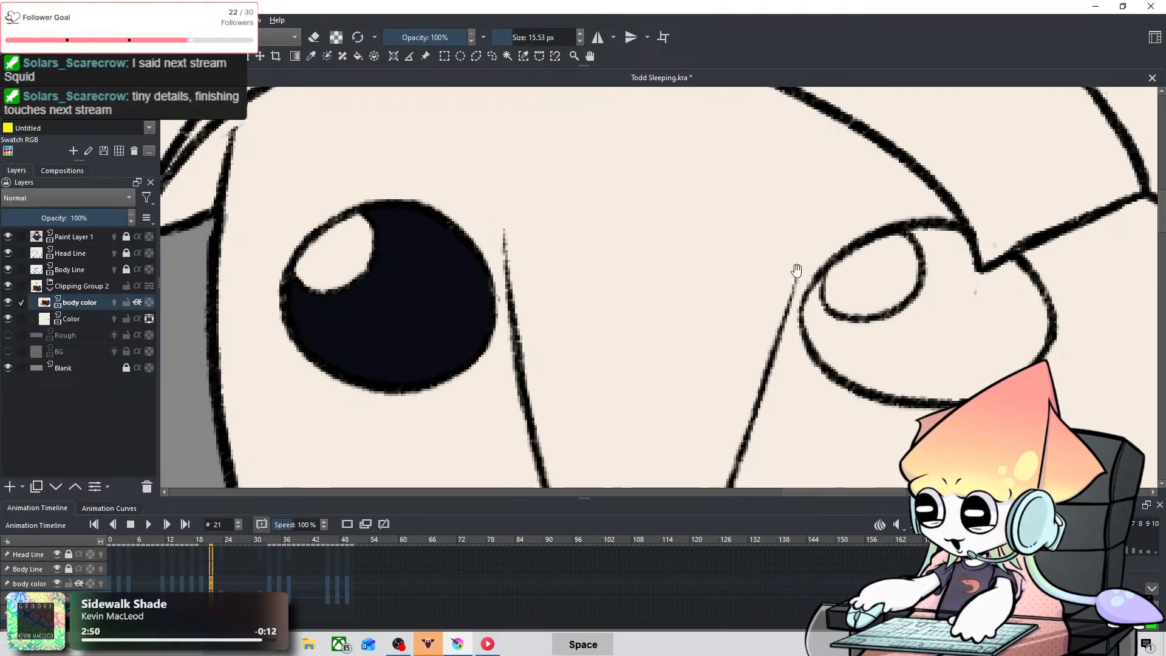
mouse_move(796, 271)
mouse_down()
mouse_move(645, 294)
mouse_move(402, 266)
mouse_move(274, 286)
mouse_move(313, 334)
mouse_move(313, 305)
mouse_move(312, 334)
mouse_up()
key(ctrl+z)
drag(313, 285, 329, 345)
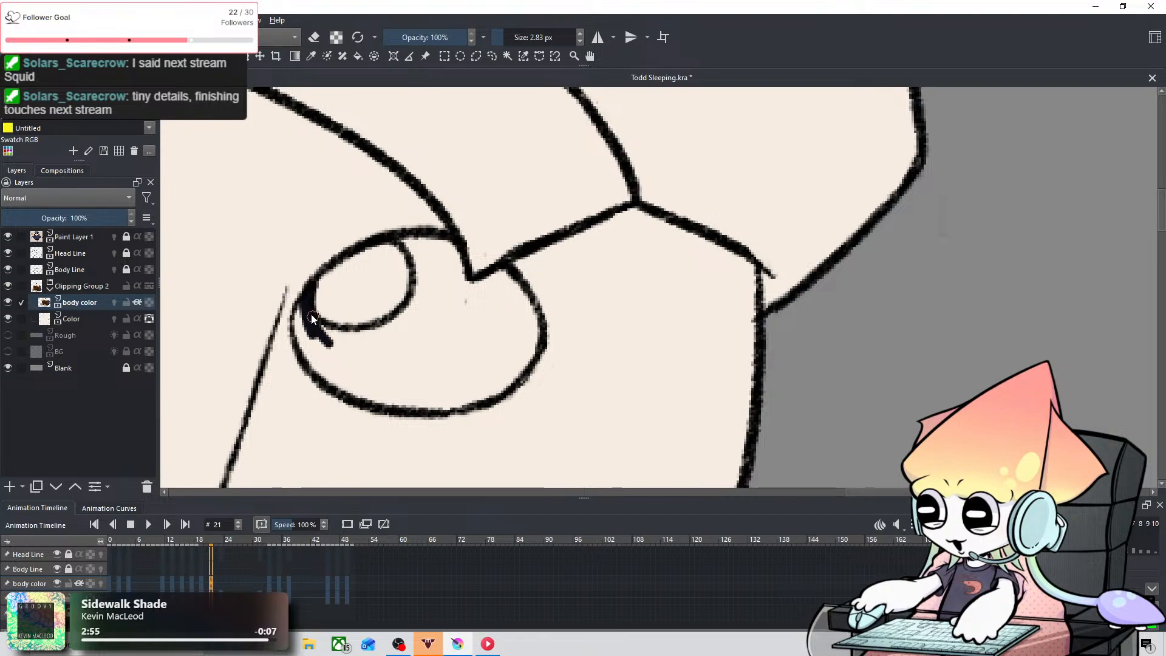
mouse_move(302, 309)
mouse_down()
mouse_move(315, 344)
mouse_move(316, 321)
mouse_move(302, 329)
mouse_move(324, 374)
mouse_move(361, 368)
mouse_move(316, 341)
mouse_move(313, 358)
mouse_move(333, 344)
mouse_move(321, 331)
mouse_move(409, 334)
mouse_move(356, 347)
mouse_move(425, 313)
mouse_up()
mouse_move(410, 243)
mouse_down()
mouse_move(433, 293)
mouse_move(338, 372)
mouse_move(333, 357)
mouse_move(350, 392)
mouse_move(395, 363)
mouse_move(434, 274)
mouse_move(441, 315)
mouse_move(417, 396)
mouse_move(485, 368)
mouse_up()
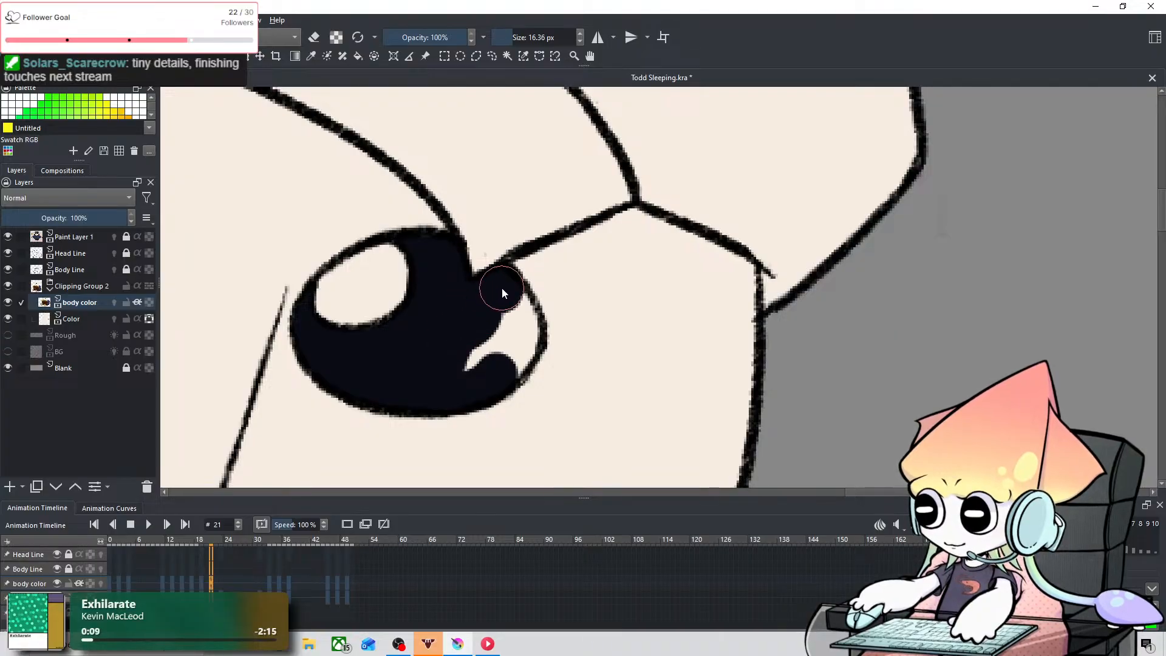
drag(513, 343, 503, 361)
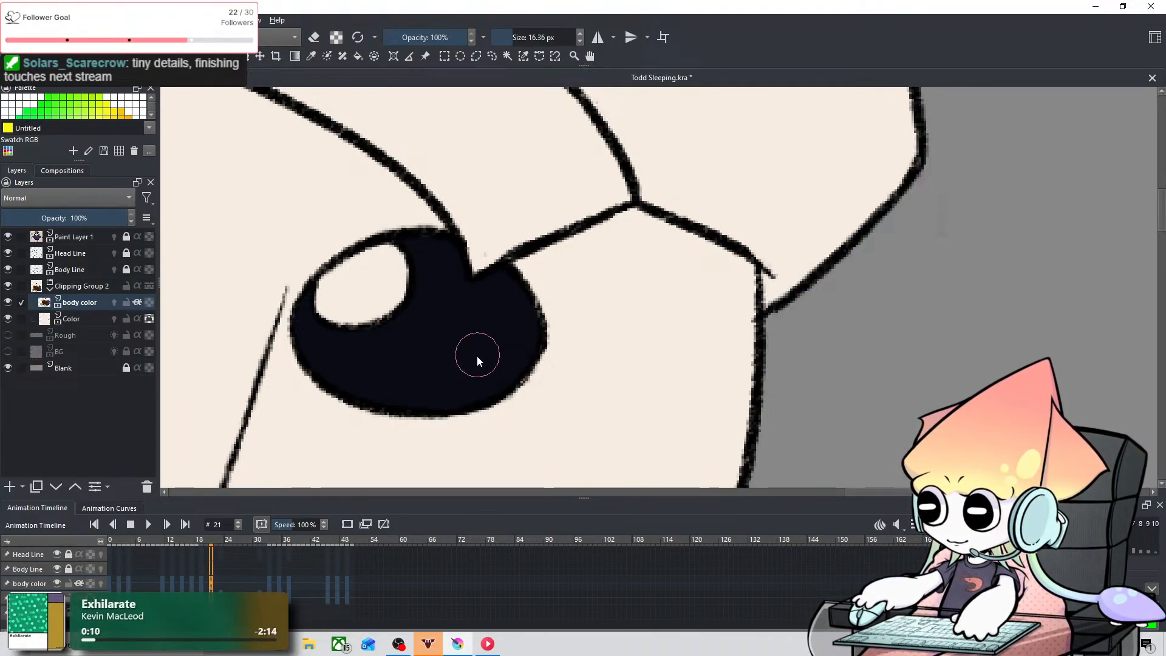
Step: Review the owl's head and eye colouring on frames 15 through 21, checking the whole figure beside the reference owl
scroll(483, 315, down, 6)
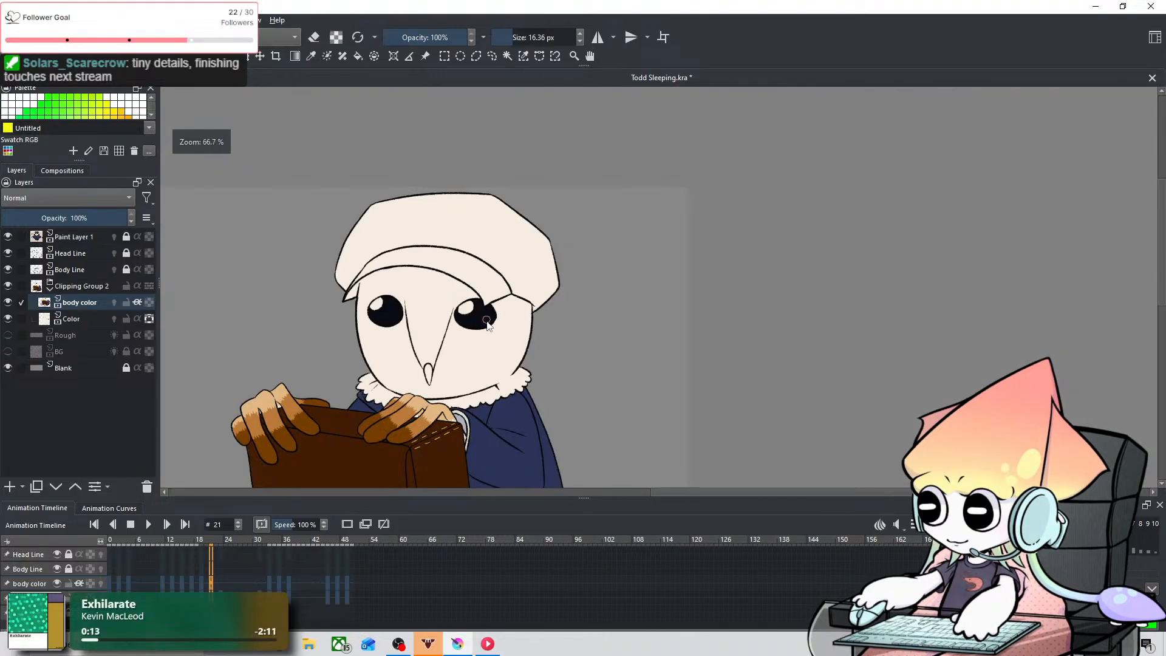
scroll(286, 578, up, 4)
scroll(284, 576, down, 9)
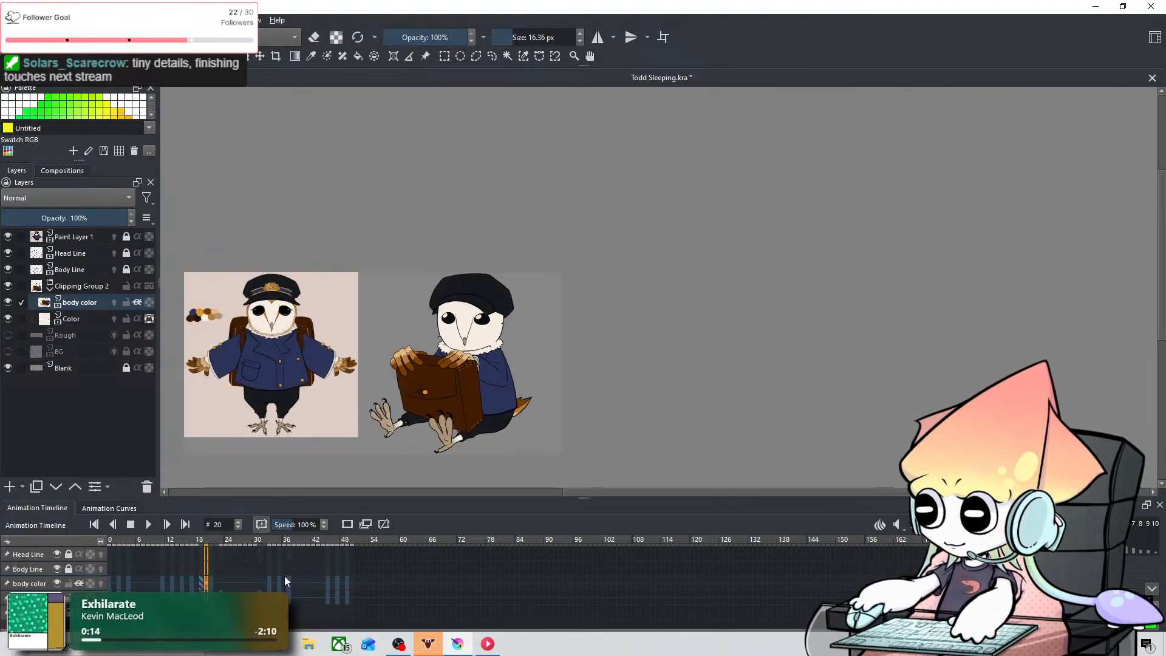
scroll(283, 572, down, 3)
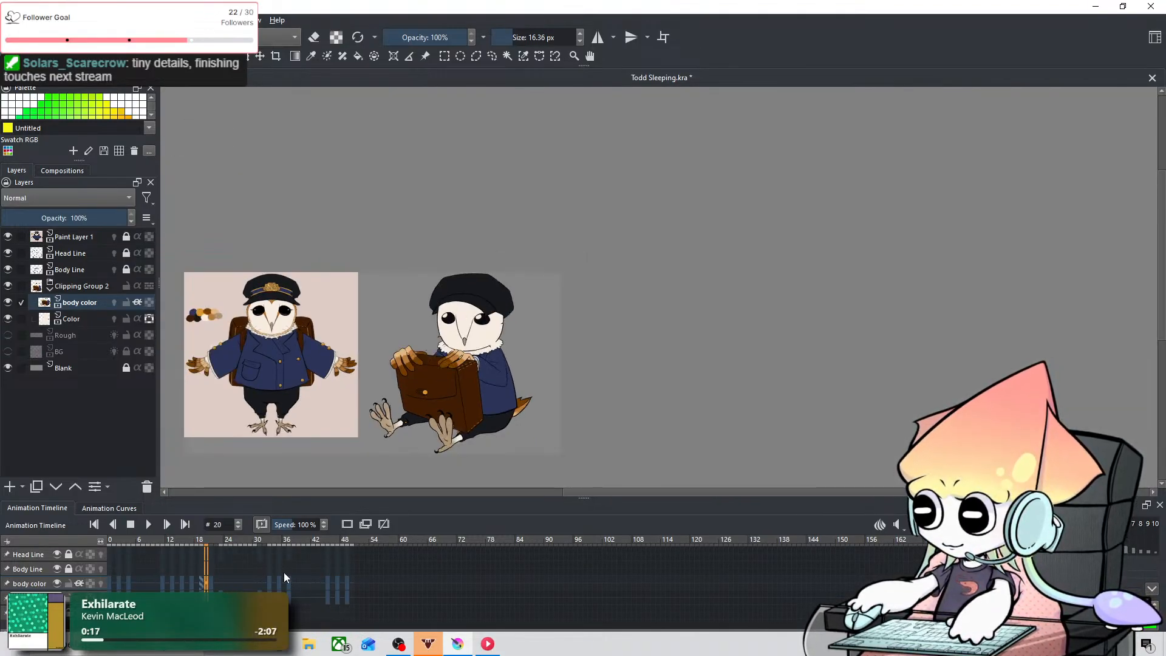
scroll(429, 325, up, 1)
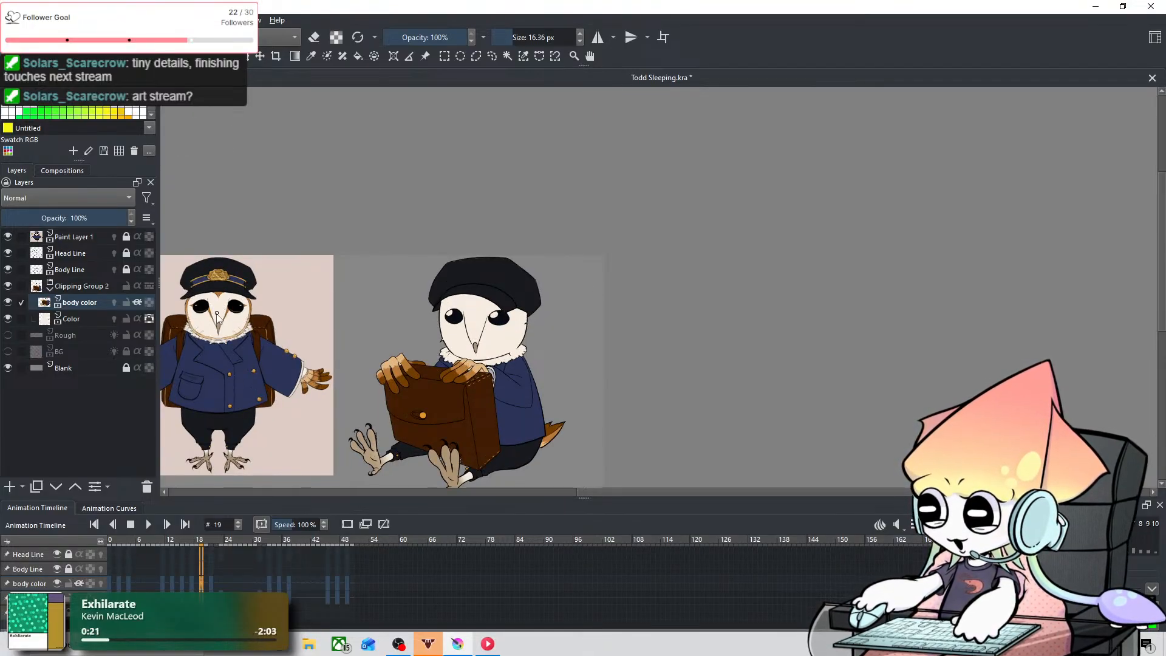
scroll(498, 329, up, 3)
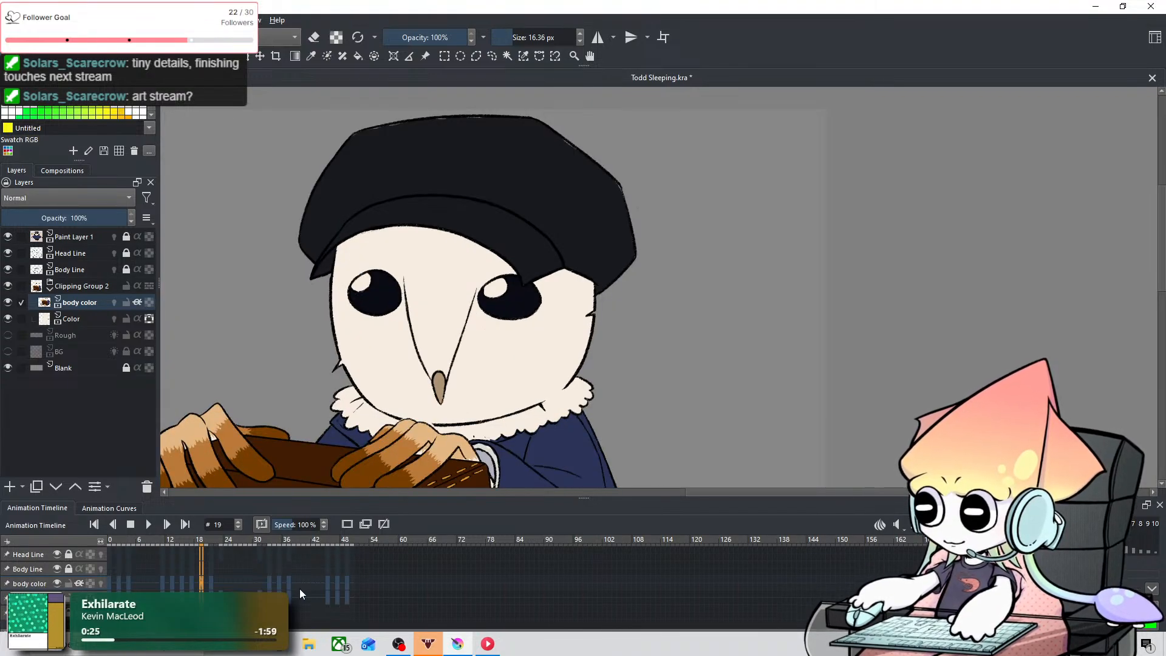
key(Left)
key(Left)
key(Left)
key(Left)
key(Right)
key(Right)
key(Right)
key(Right)
key(Right)
key(Right)
key(Right)
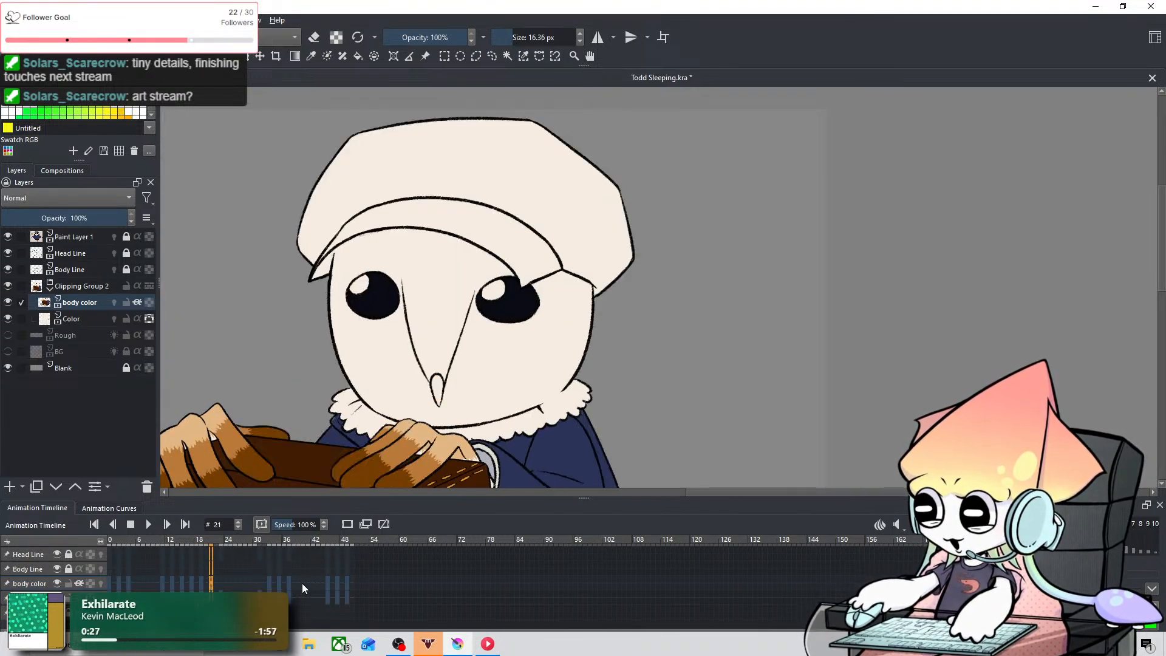
key(Left)
key(Left)
key(Left)
key(Left)
key(Right)
key(Right)
key(Left)
key(Left)
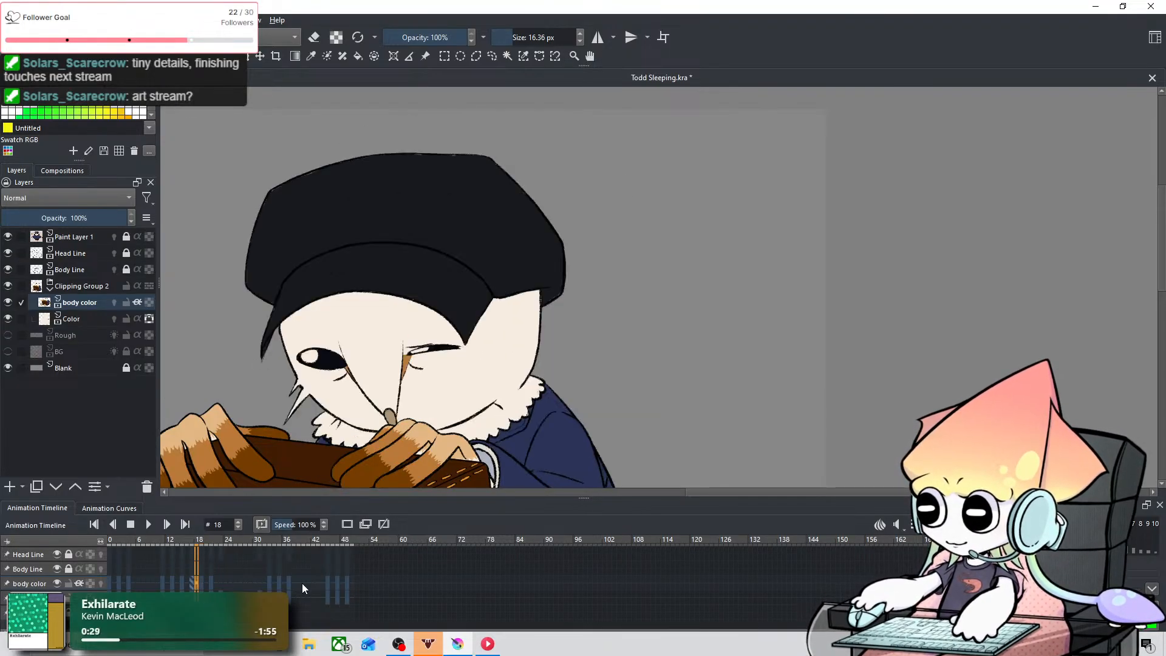
key(Right)
key(Left)
key(Left)
key(Left)
key(Left)
key(Left)
key(Left)
key(Left)
key(Left)
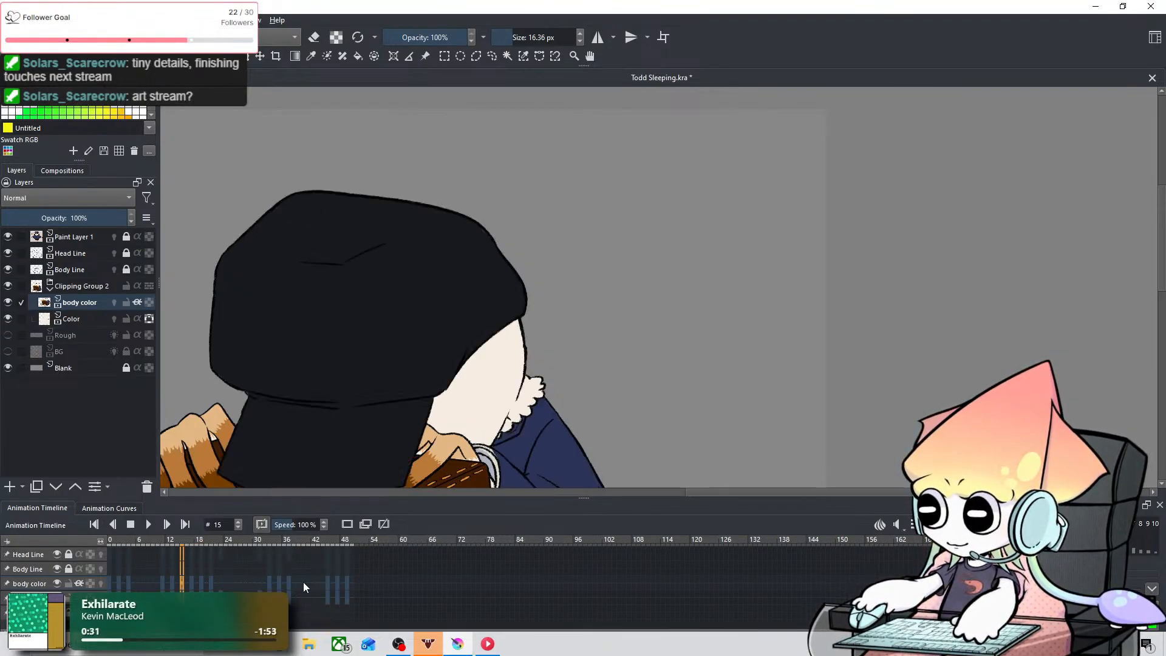
key(Right)
key(Right)
key(Right)
key(Right)
key(Right)
key(Right)
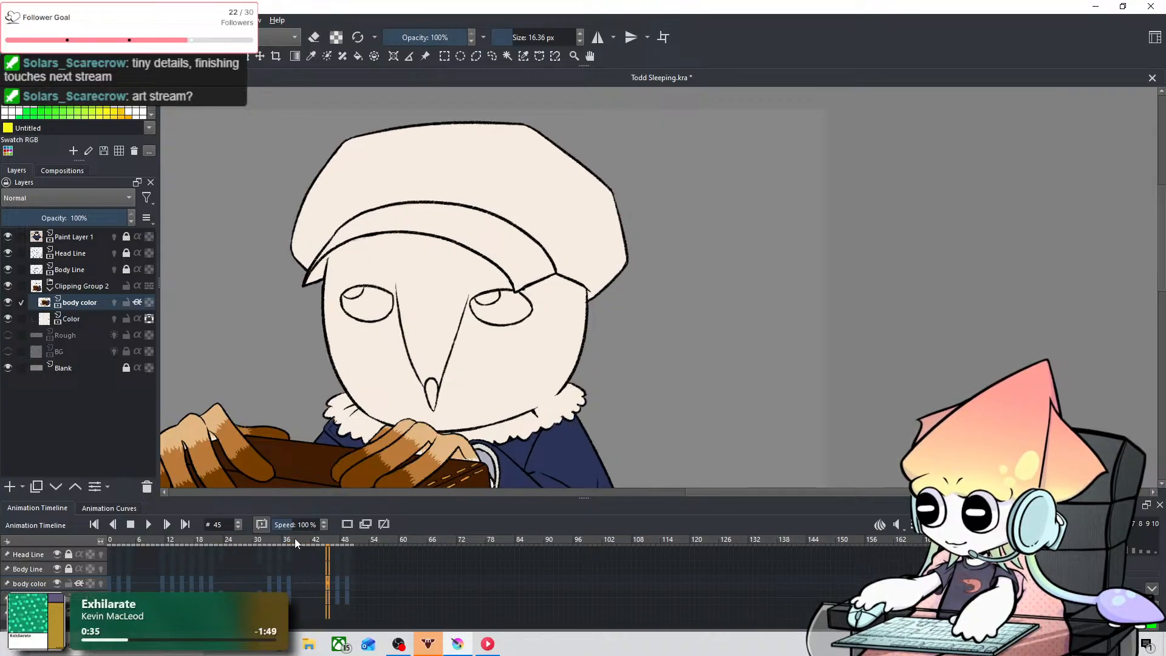
Step: Sample the beak's grey-brown from the reference owl and fill the beak on frame 48 with a 5.73 px brush
drag(409, 321, 1099, 251)
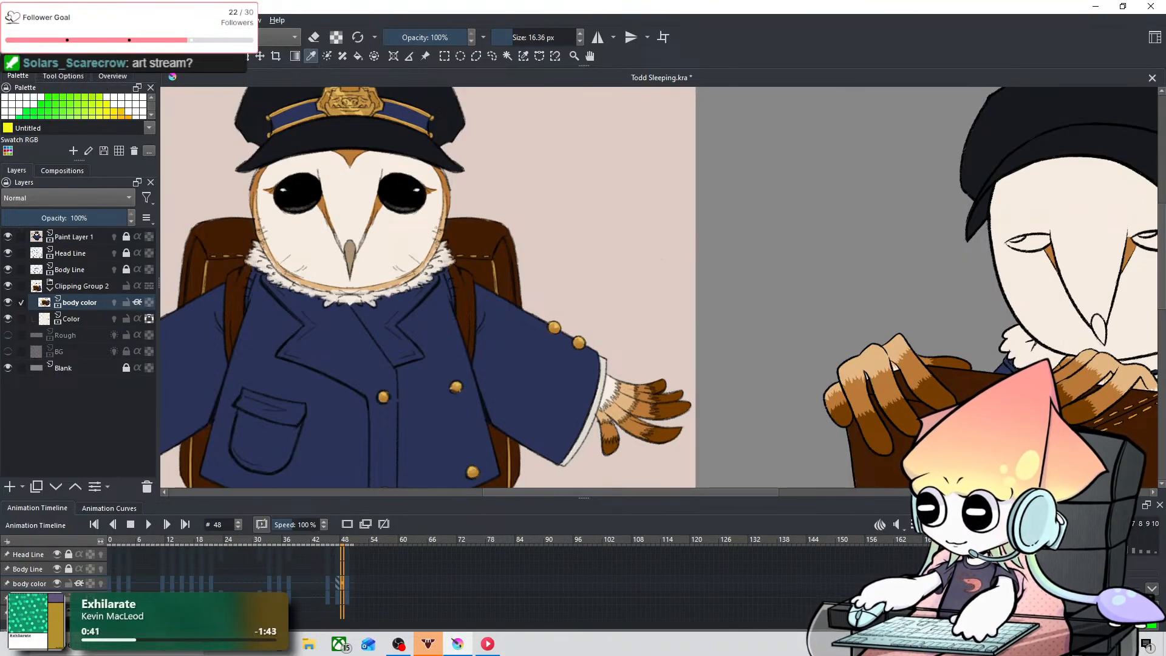
drag(763, 234, 401, 203)
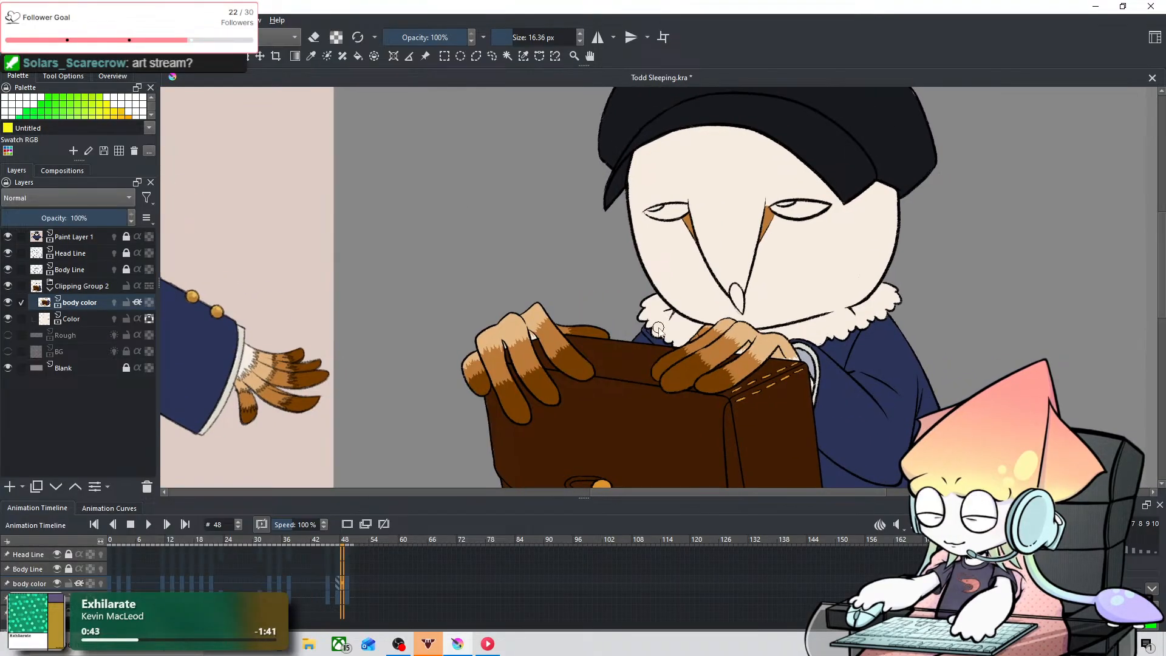
scroll(659, 330, up, 8)
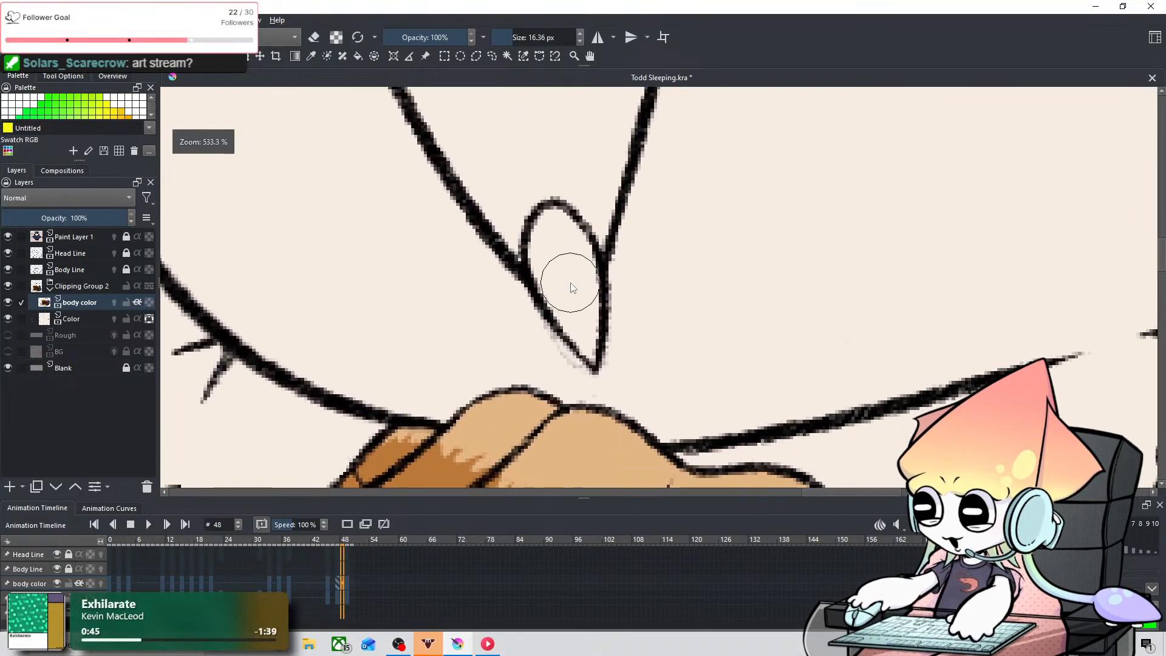
key(bracketleft)
key(bracketleft)
key(bracketleft)
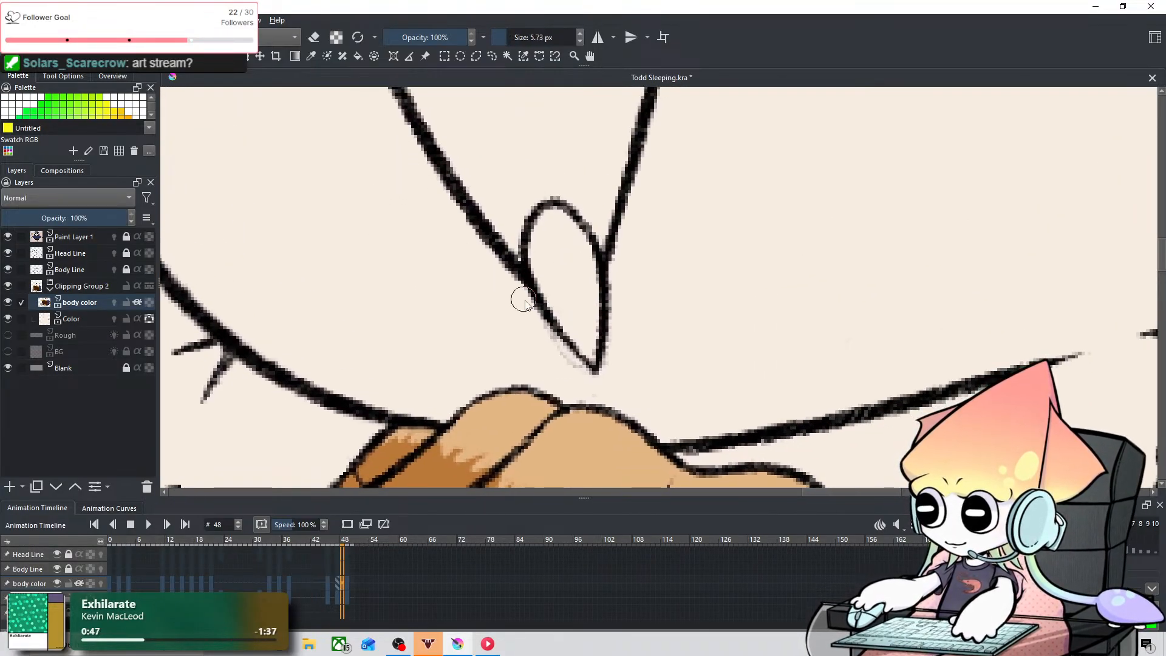
mouse_move(524, 300)
mouse_down()
mouse_move(593, 354)
mouse_move(555, 300)
mouse_move(564, 316)
mouse_move(540, 230)
mouse_move(574, 235)
mouse_move(556, 270)
mouse_up()
click(311, 56)
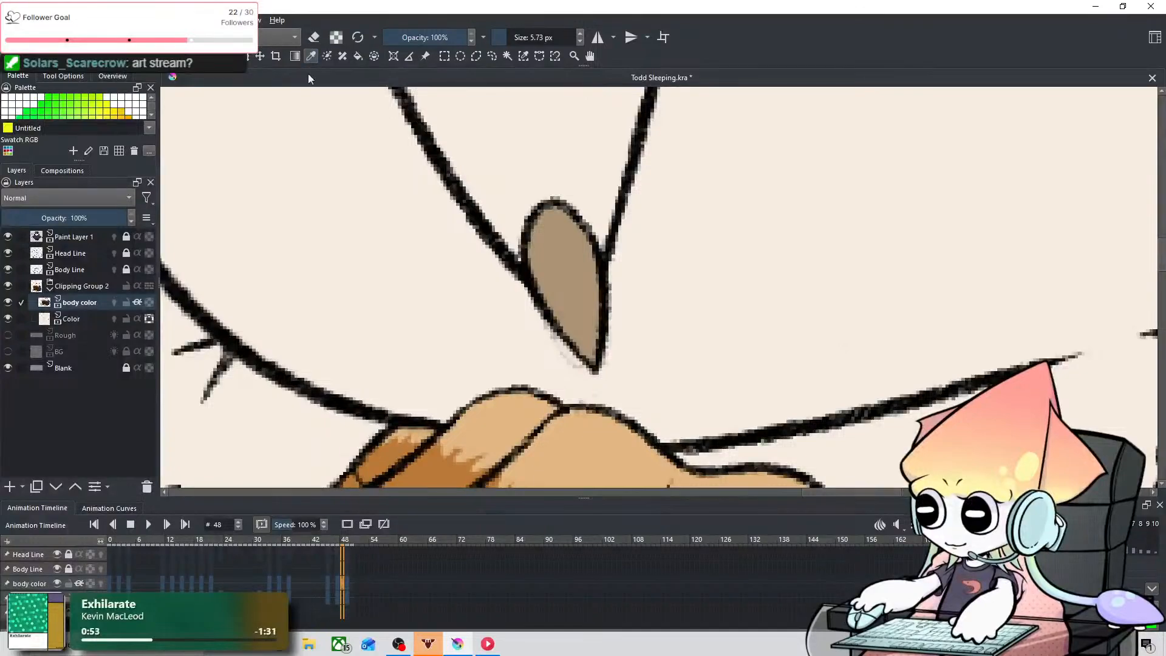
click(82, 56)
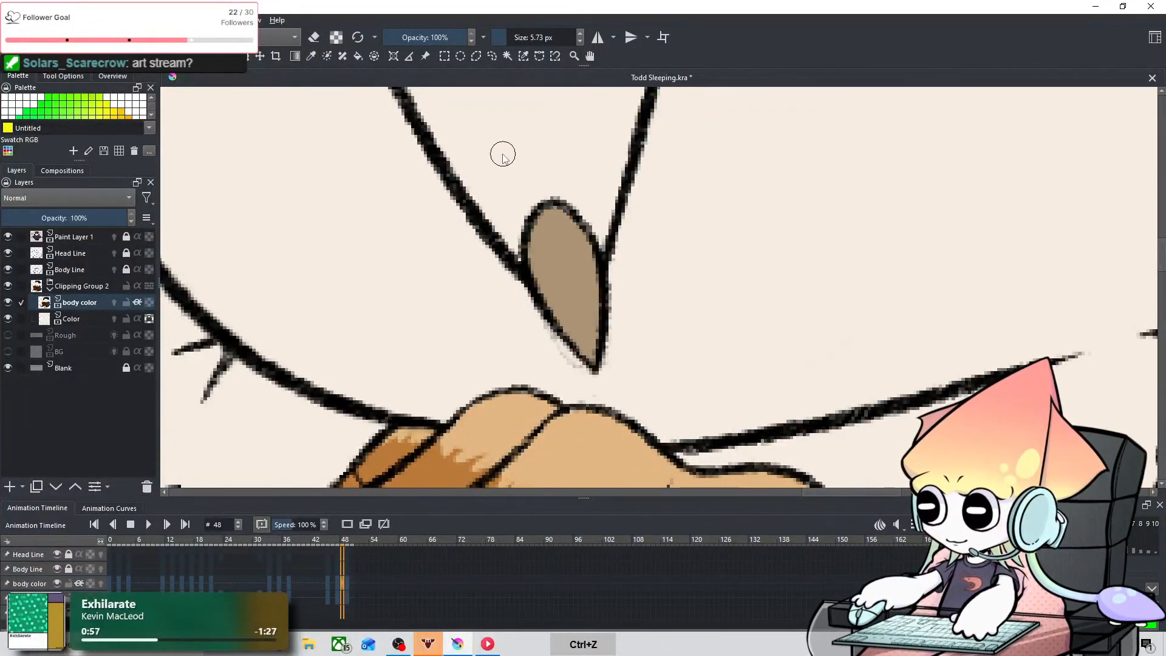
Step: Check the owl's beak and face colouring on frames 47 through 50, beside the reference owl
scroll(478, 190, down, 8)
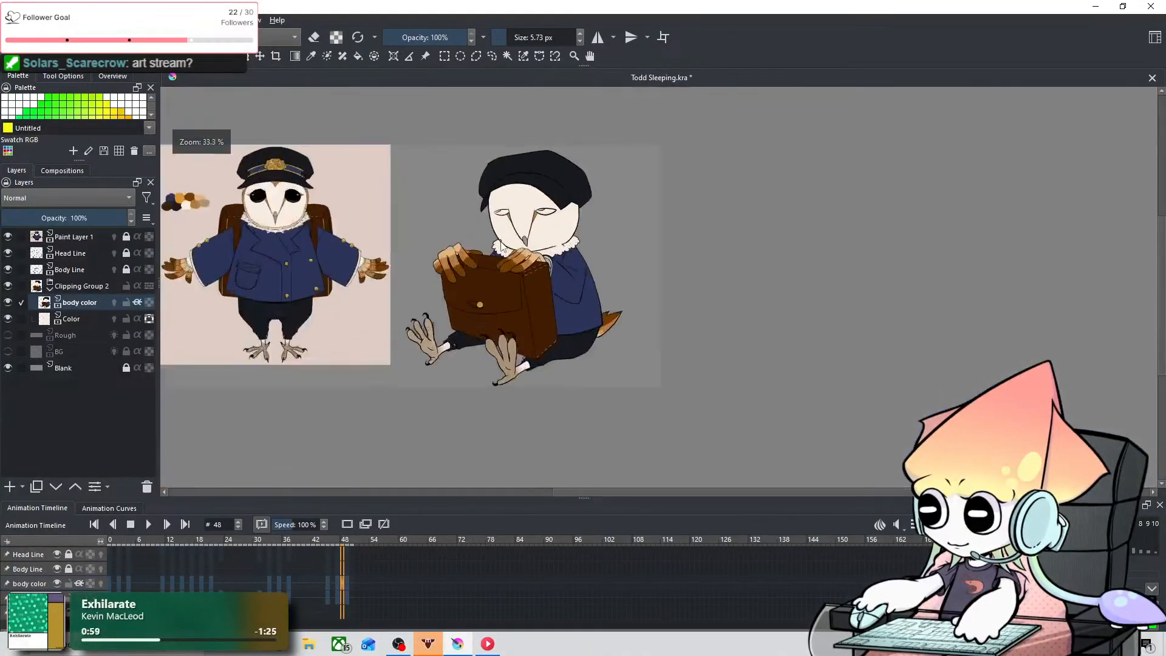
mouse_move(447, 260)
mouse_down()
mouse_move(638, 287)
mouse_move(586, 288)
mouse_move(483, 352)
mouse_up()
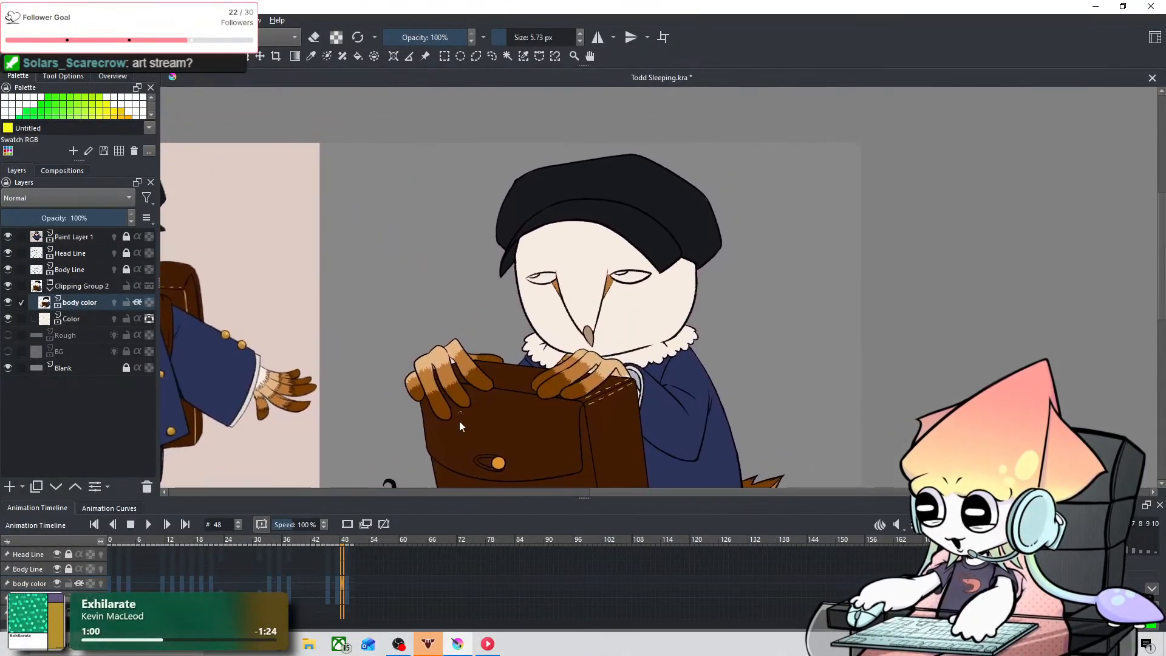
key(Right)
key(Right)
scroll(621, 328, up, 3)
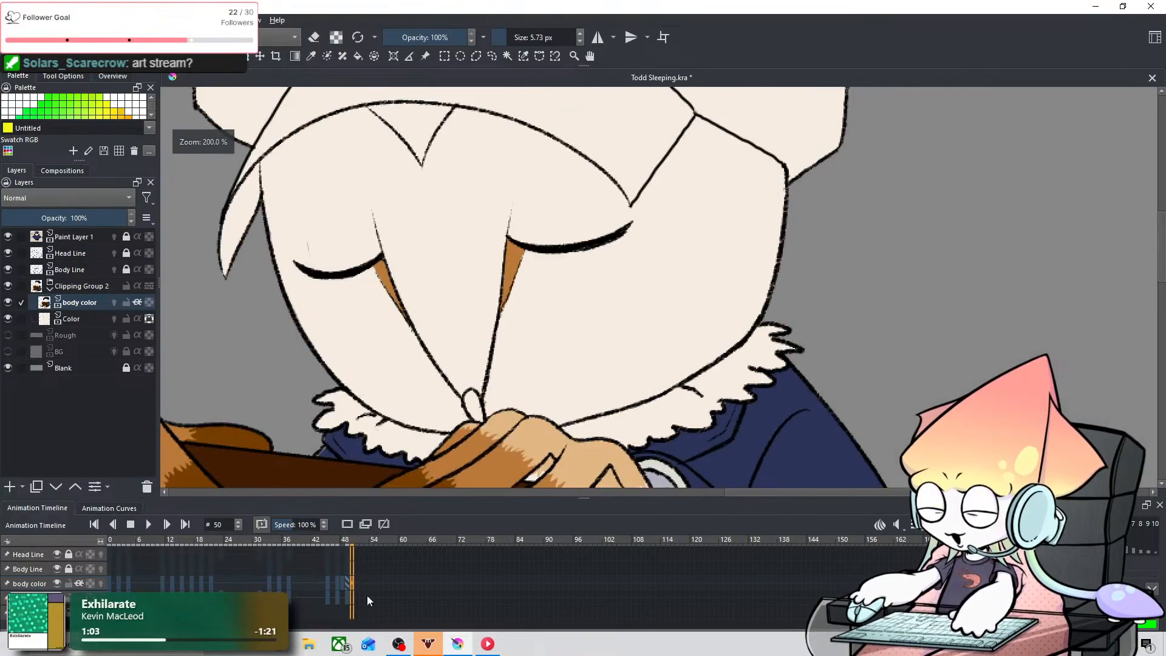
key(Left)
key(Left)
key(Left)
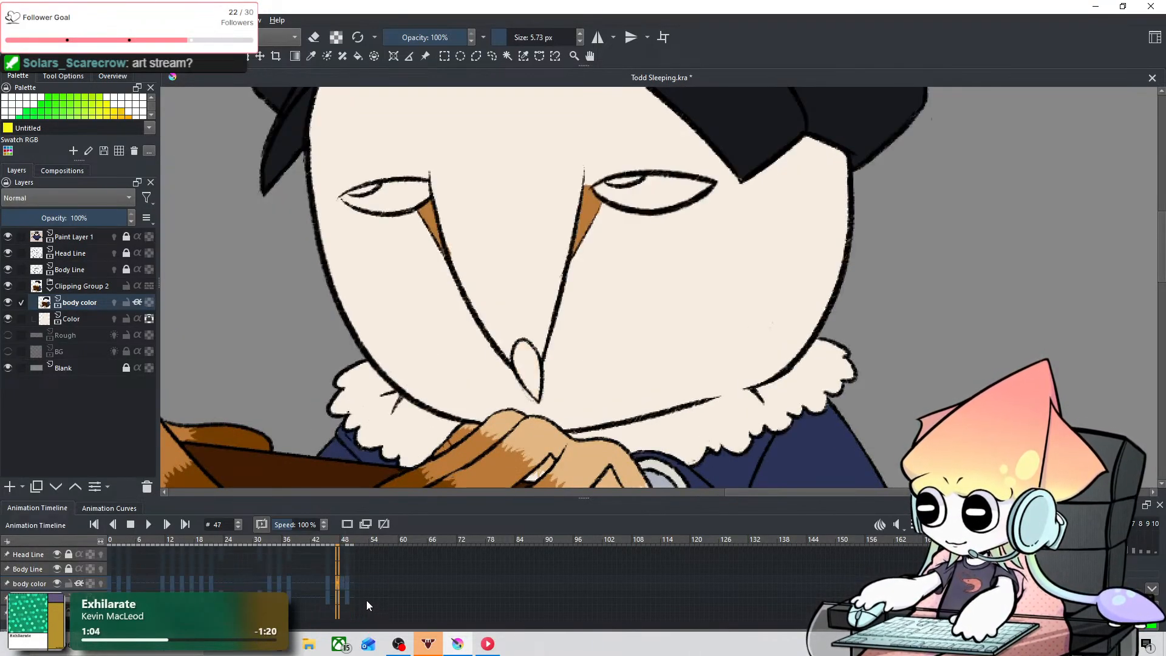
key(Right)
drag(339, 585, 338, 585)
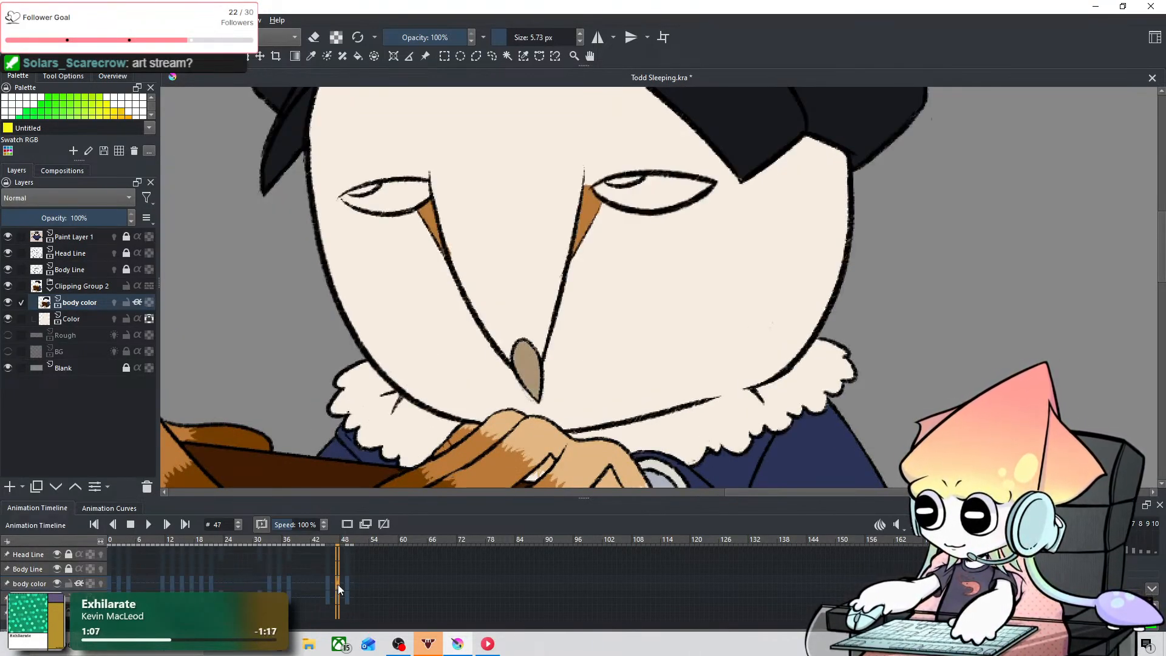
Step: Sample the near-black eye colour from the owl's finished eyes on frame 19
key(Left)
key(Left)
click(202, 582)
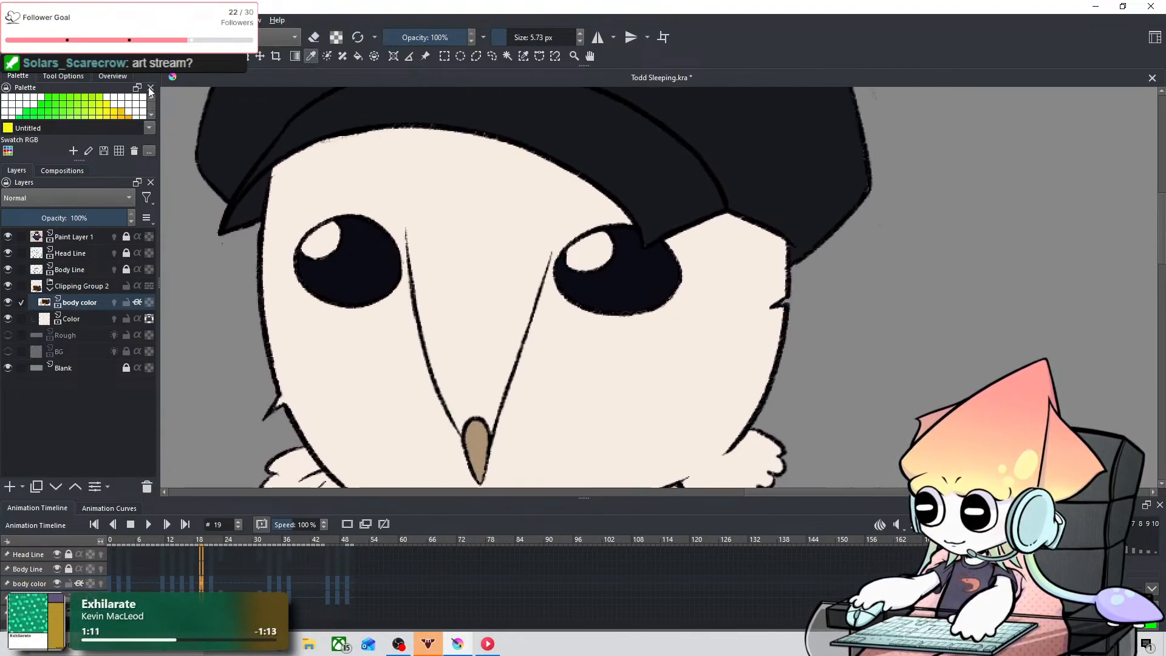
key(space)
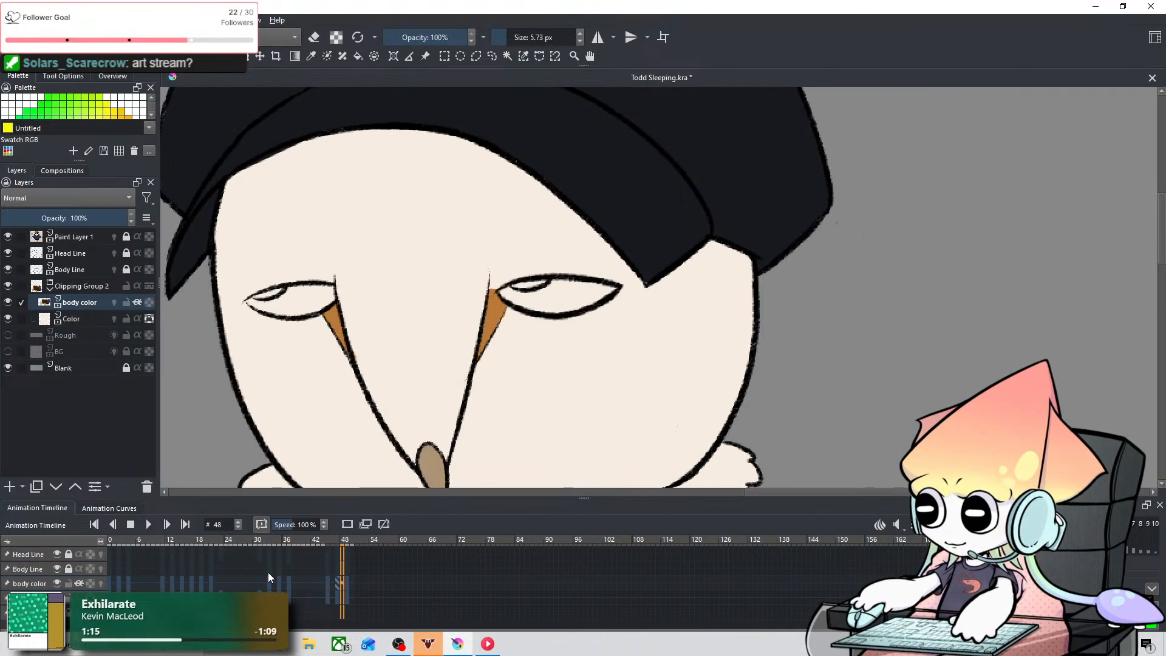
Step: Compare the owl's head, eyes and beak across frames 45 through 47
key(Left)
key(Left)
key(Left)
key(Left)
key(Right)
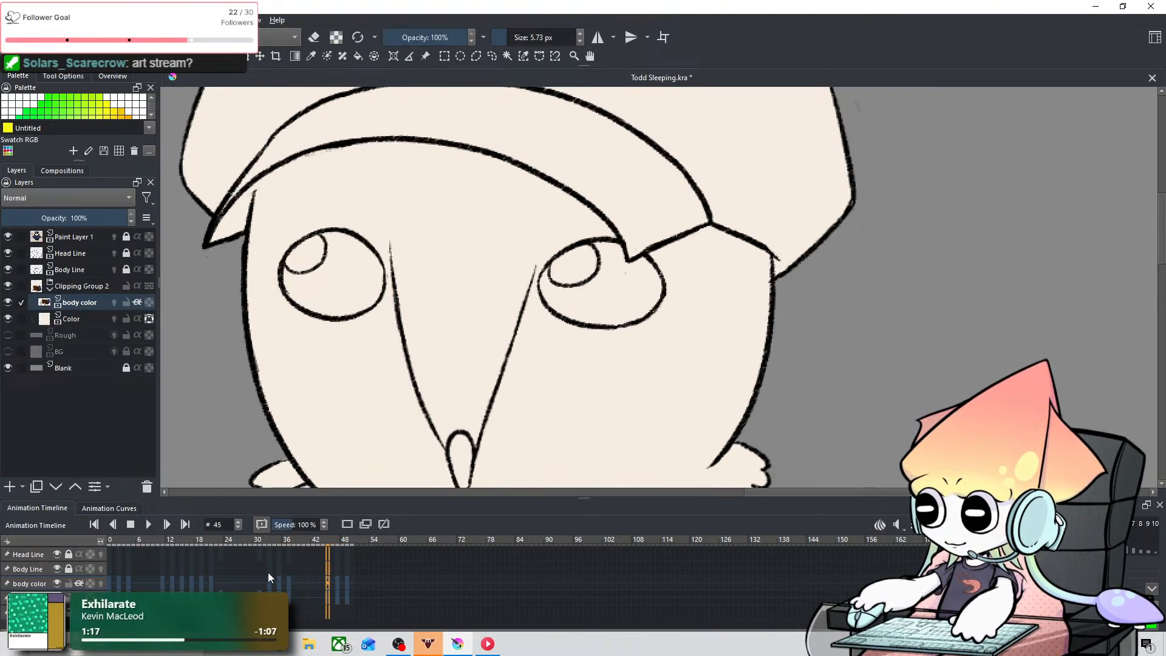
key(Right)
key(Right)
key(1)
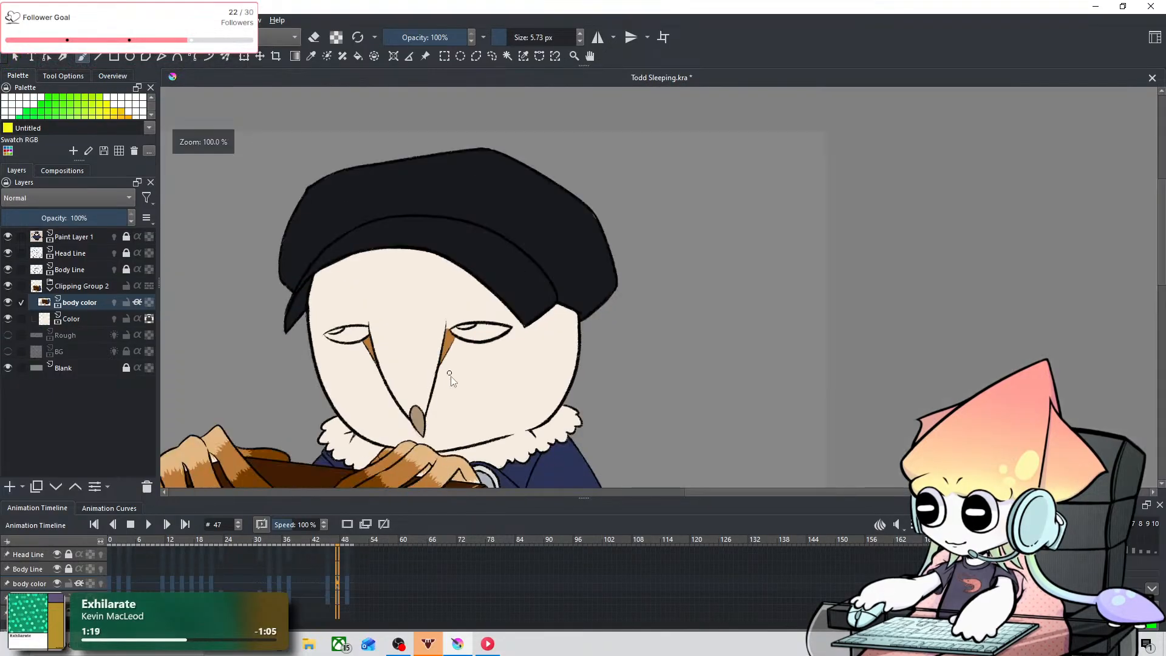
key(Left)
key(Left)
key(Right)
key(Right)
key(Left)
key(Left)
key(Right)
key(Right)
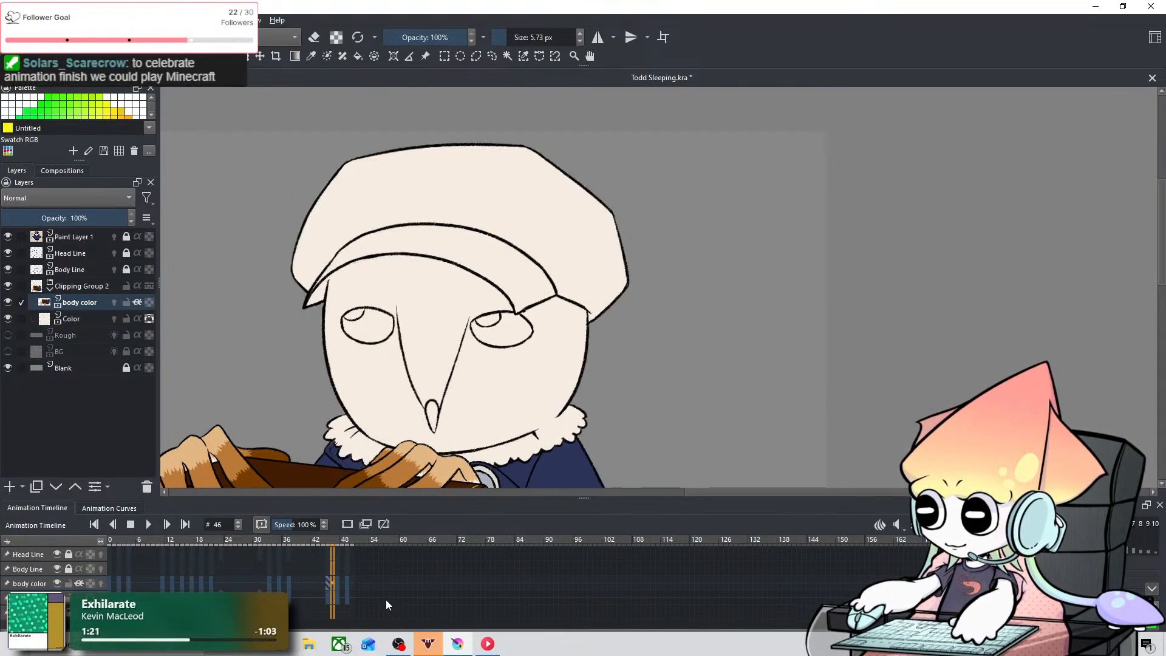
Step: Fill the left-hand eye on frame 47 with near-black around the highlight, using brush sizes 5.73 and 12.54 px
scroll(347, 370, up, 3)
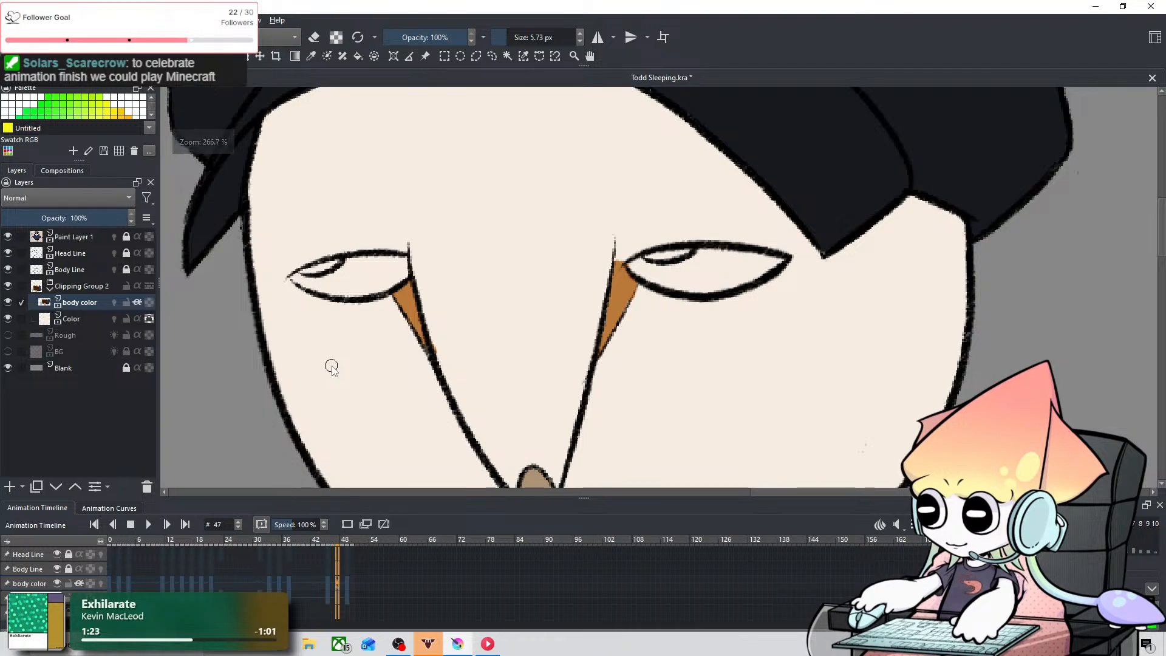
key(ctrl+z)
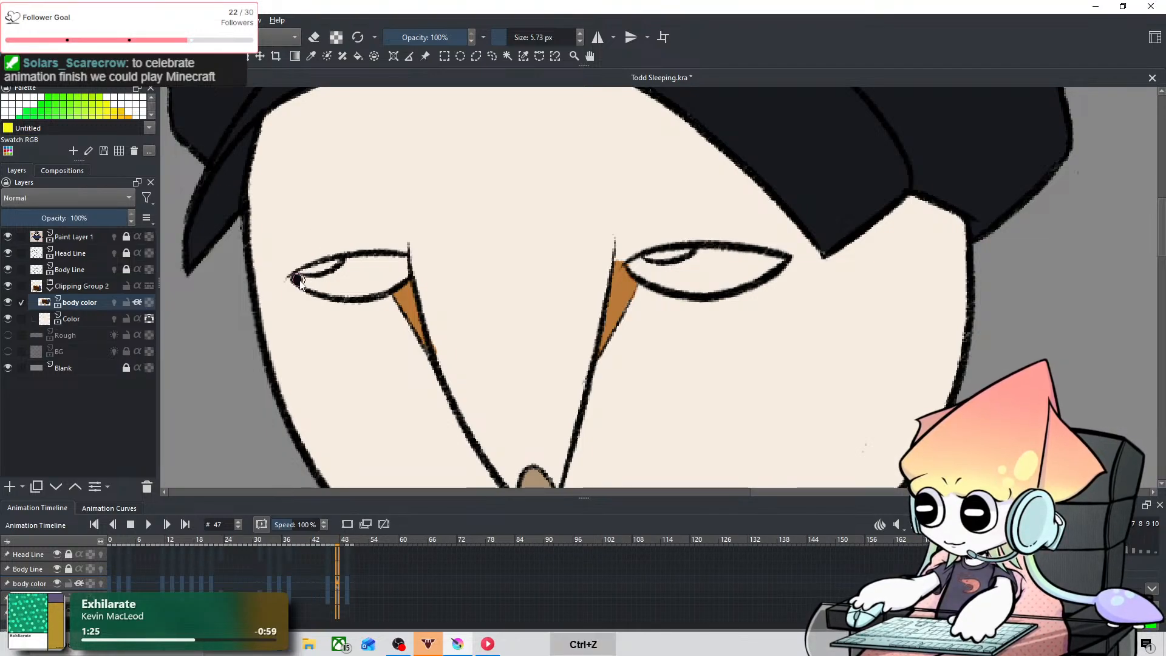
mouse_move(317, 287)
mouse_down()
mouse_move(357, 260)
mouse_move(322, 280)
mouse_move(338, 293)
mouse_move(375, 283)
mouse_move(354, 286)
mouse_move(364, 286)
mouse_move(356, 275)
mouse_move(389, 283)
mouse_up()
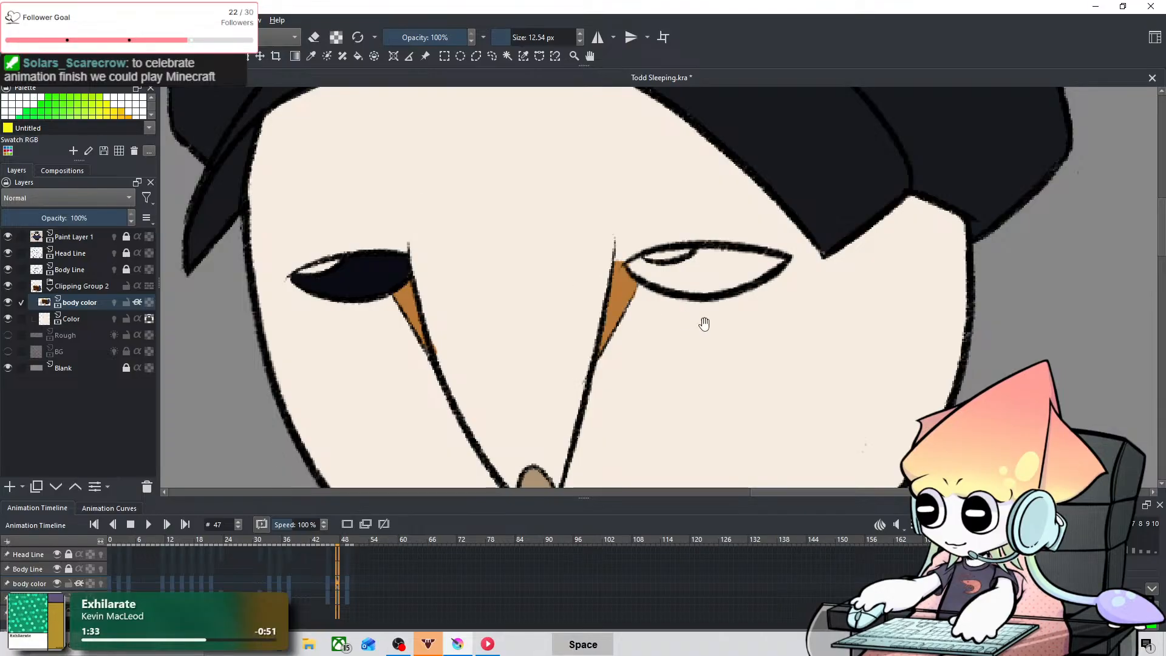
Step: Fill the right-hand eye on frame 47 with near-black around the highlight, undoing stray strokes and using an 8.36 px brush
mouse_move(703, 325)
mouse_down()
mouse_move(585, 285)
mouse_move(395, 249)
mouse_move(386, 245)
mouse_move(396, 228)
mouse_move(387, 246)
mouse_move(399, 256)
mouse_move(376, 244)
mouse_move(419, 256)
mouse_move(392, 250)
mouse_move(440, 243)
mouse_move(392, 245)
mouse_move(442, 228)
mouse_move(423, 255)
mouse_move(451, 239)
mouse_move(450, 257)
mouse_move(414, 252)
mouse_move(480, 238)
mouse_move(451, 247)
mouse_move(464, 253)
mouse_move(456, 257)
mouse_move(494, 238)
mouse_up()
key(ctrl+z)
key(ctrl+z)
mouse_move(494, 237)
shift+mouse_down()
mouse_move(470, 233)
mouse_move(507, 239)
mouse_move(477, 258)
mouse_move(515, 245)
shift+mouse_up()
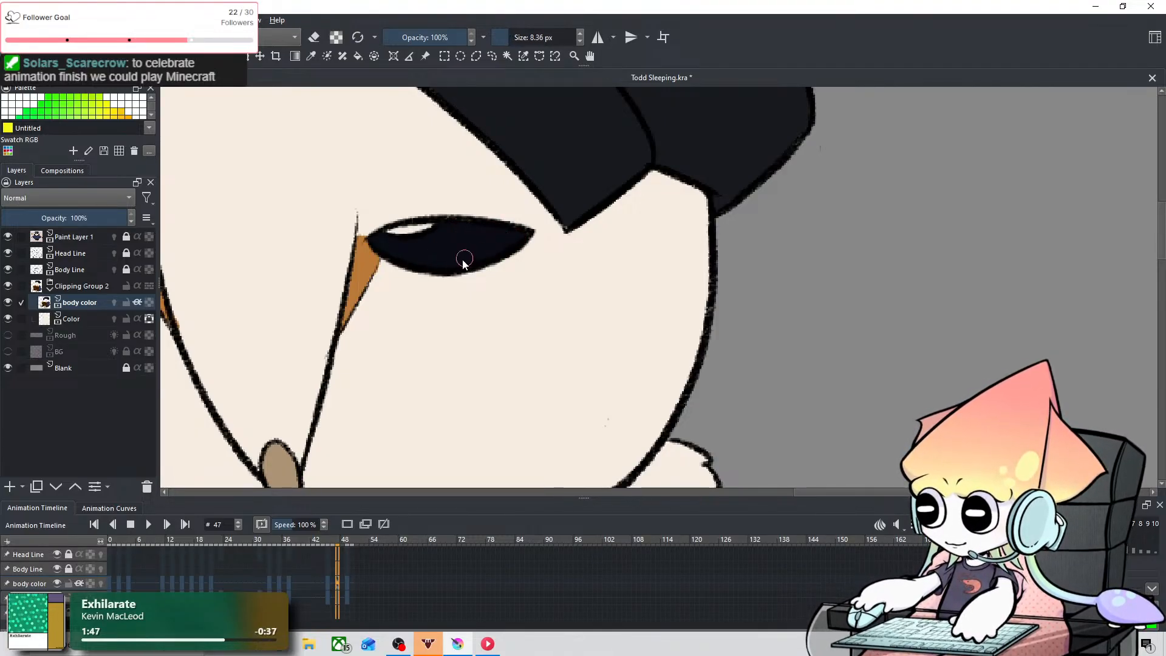
Step: Review the owl's face on frame 47 and examine the uncoloured head on frame 46 beside the reference owl
scroll(447, 276, down, 3)
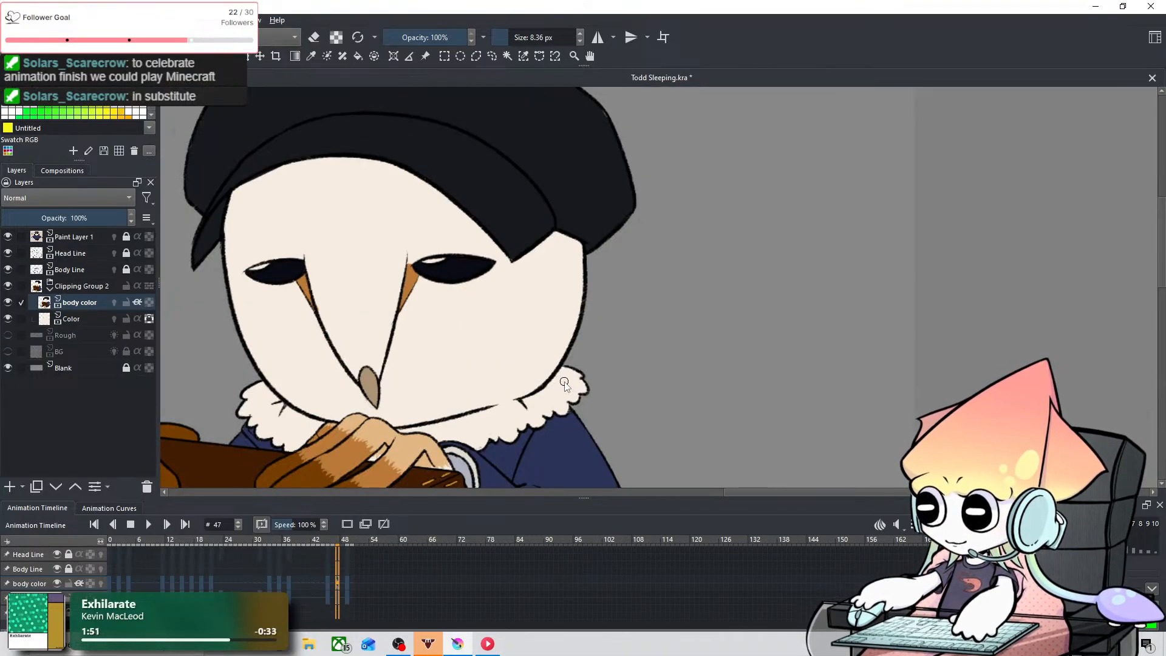
drag(564, 382, 747, 422)
scroll(492, 592, down, 2)
scroll(493, 591, up, 1)
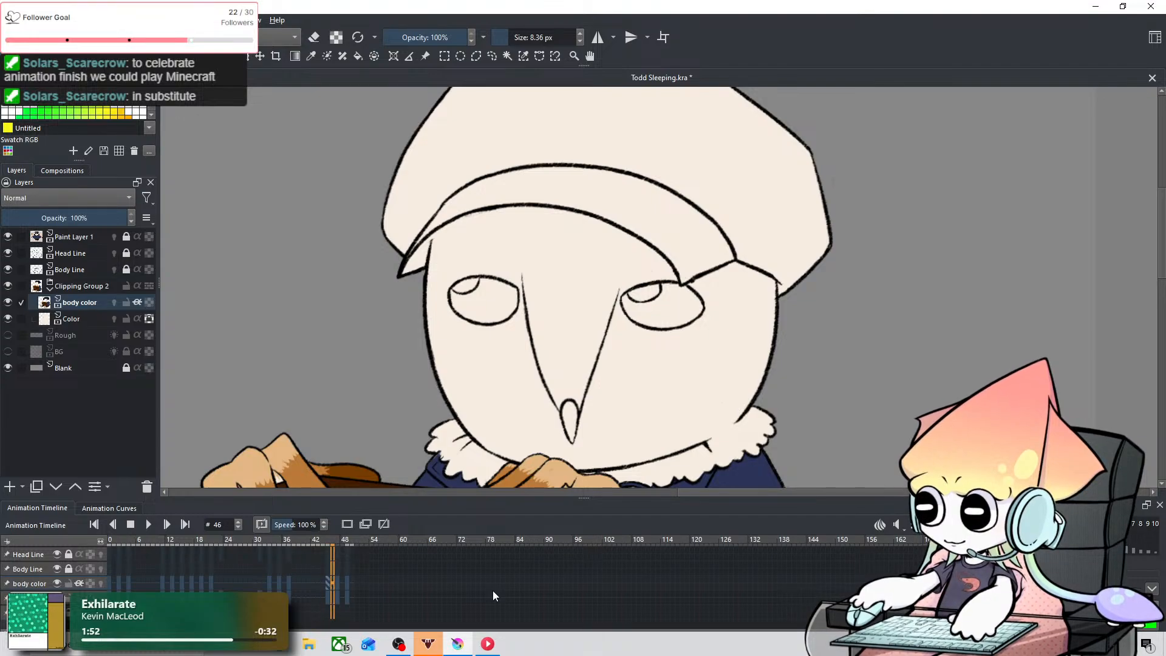
scroll(493, 596, up, 3)
scroll(450, 558, down, 3)
scroll(455, 334, down, 2)
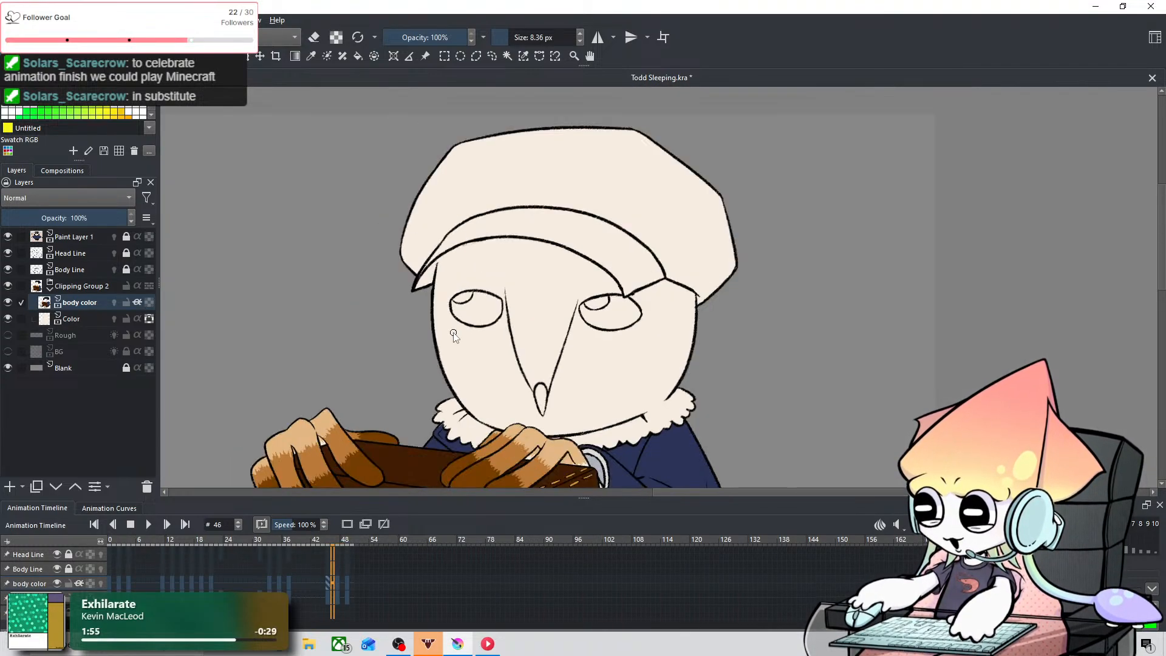
drag(423, 339, 852, 329)
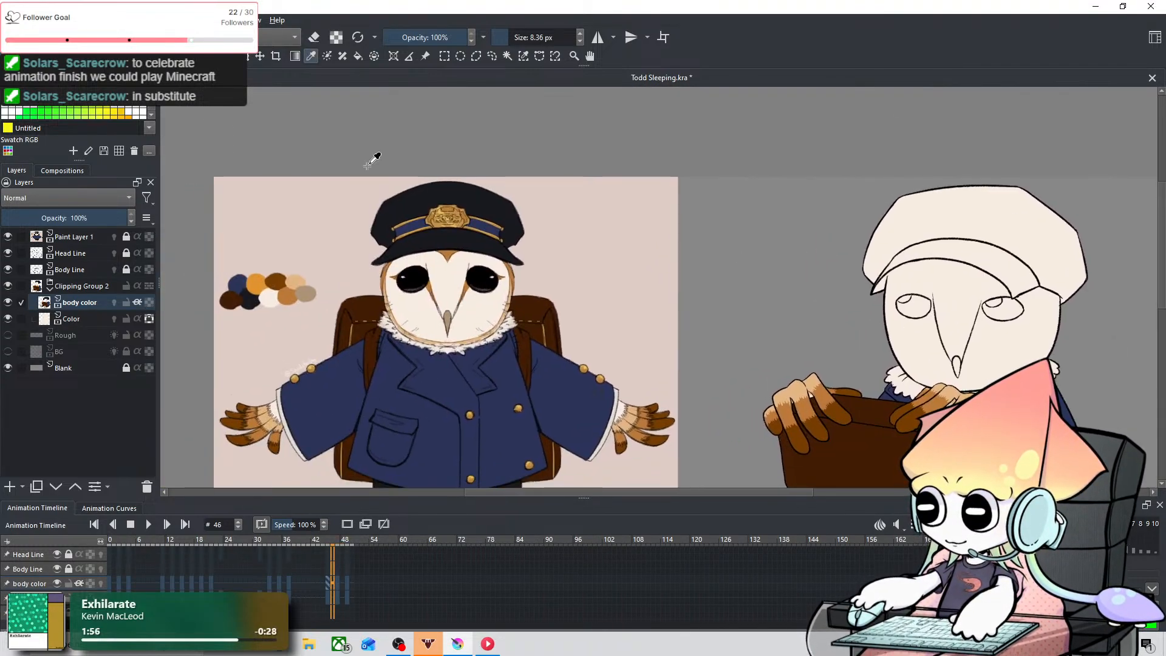
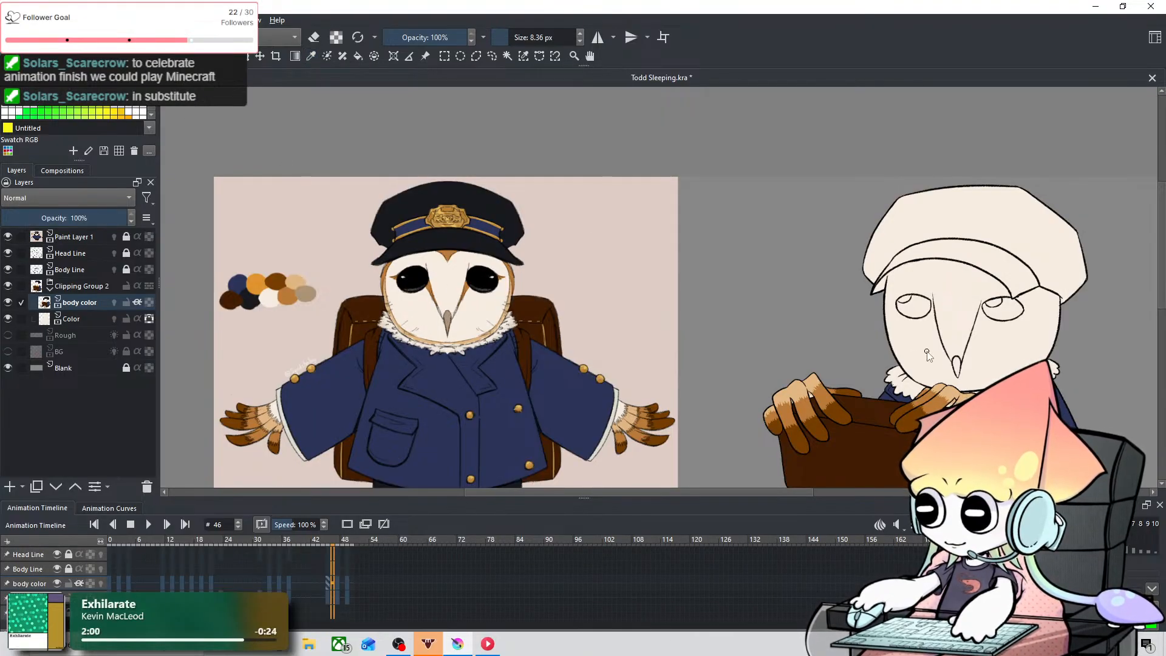
Step: Fill the beak tip on frame 49 with greyish brown using the 8.36 px brush
scroll(928, 355, up, 5)
scroll(435, 578, up, 3)
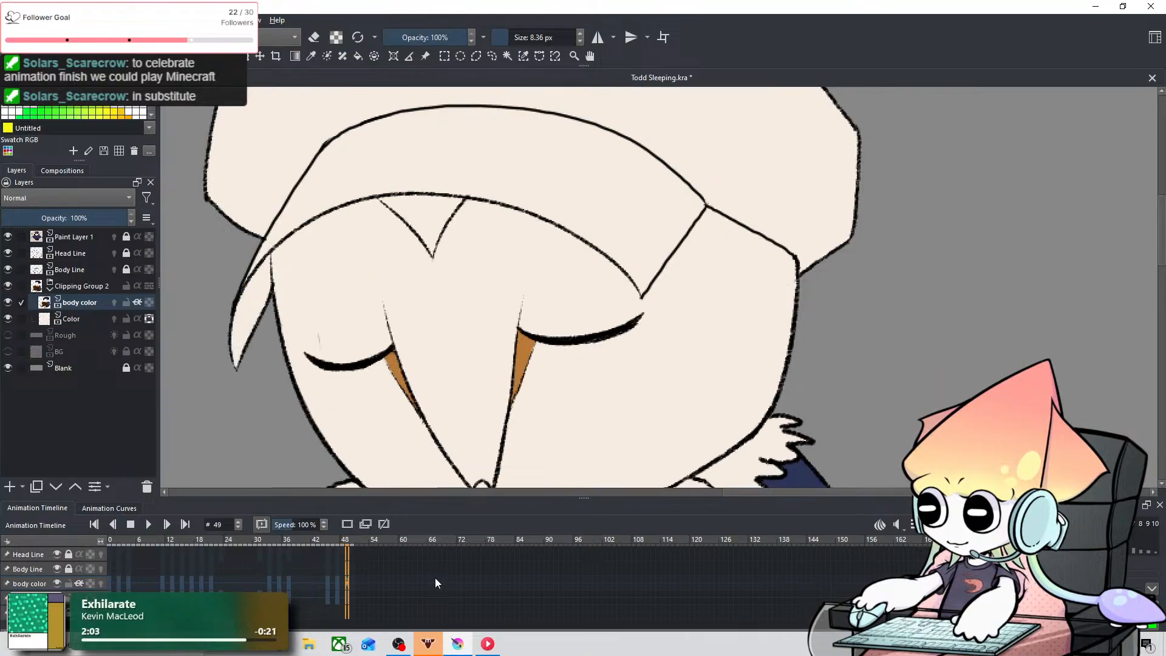
drag(530, 405, 629, 202)
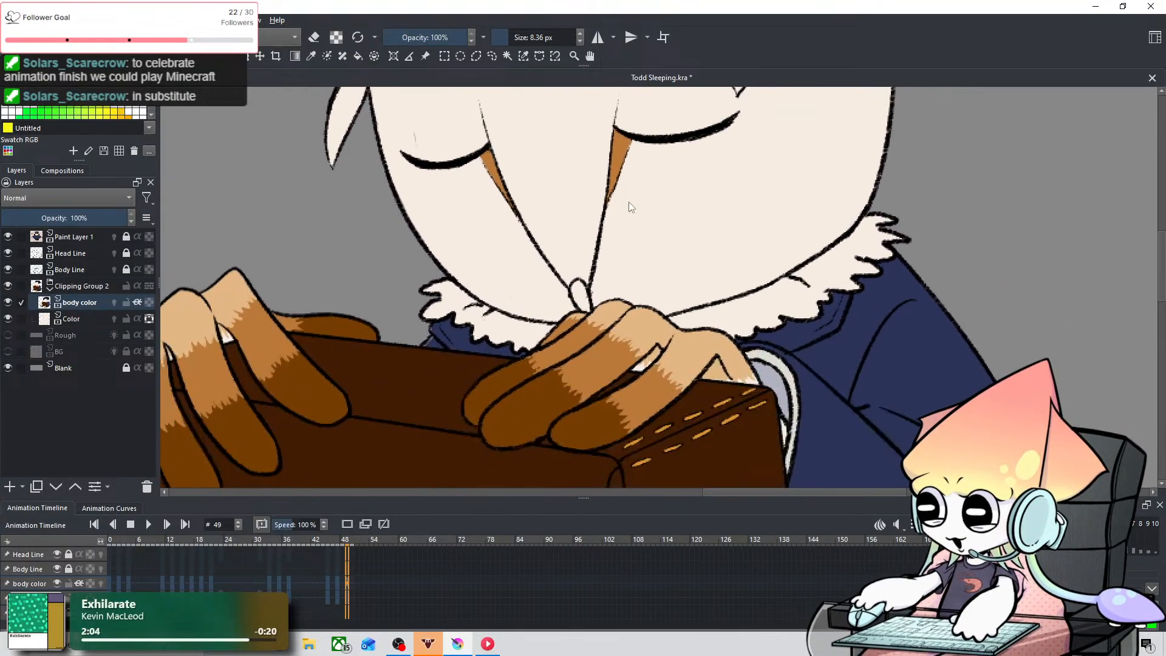
scroll(589, 316, up, 3)
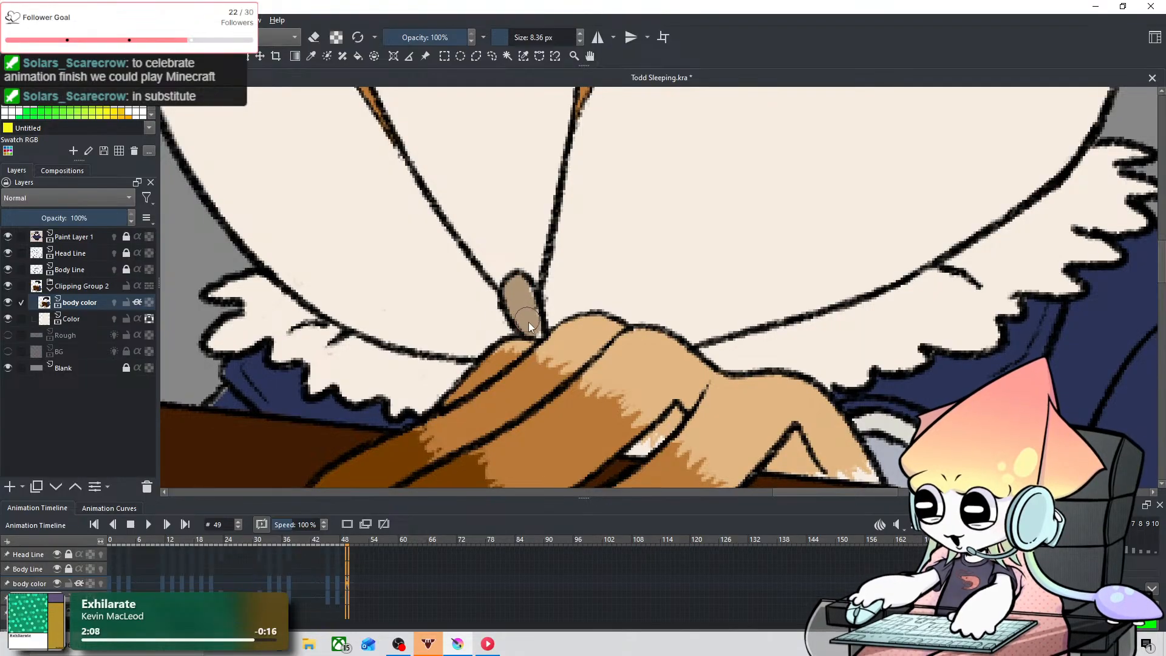
drag(528, 322, 522, 293)
scroll(618, 263, down, 5)
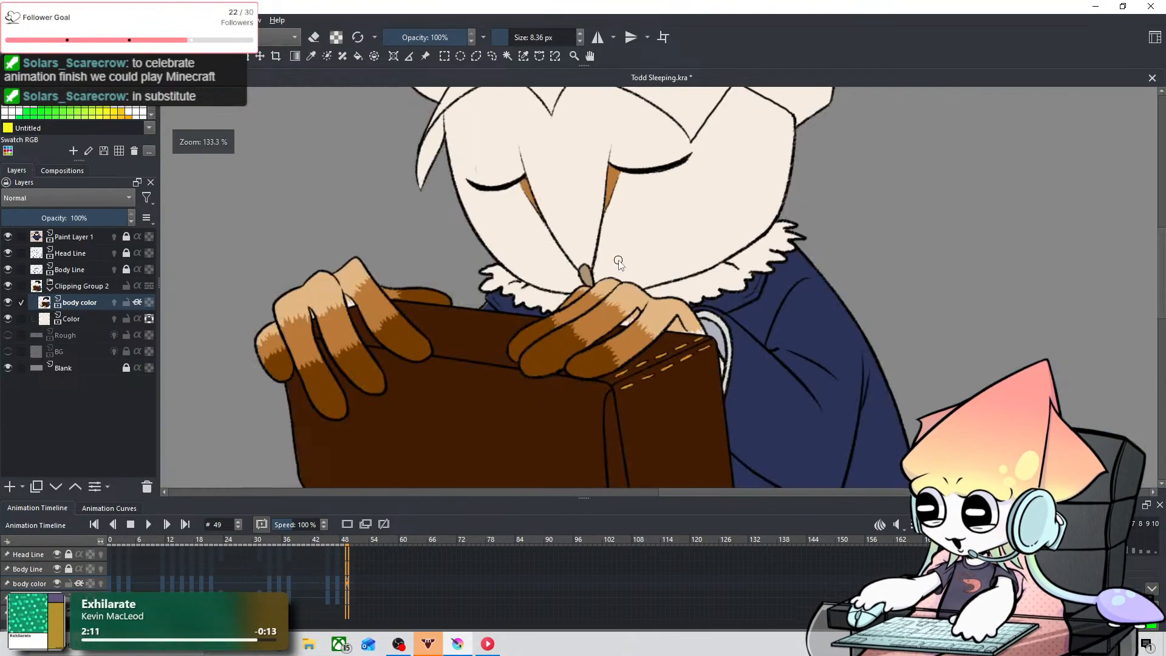
drag(525, 284, 691, 407)
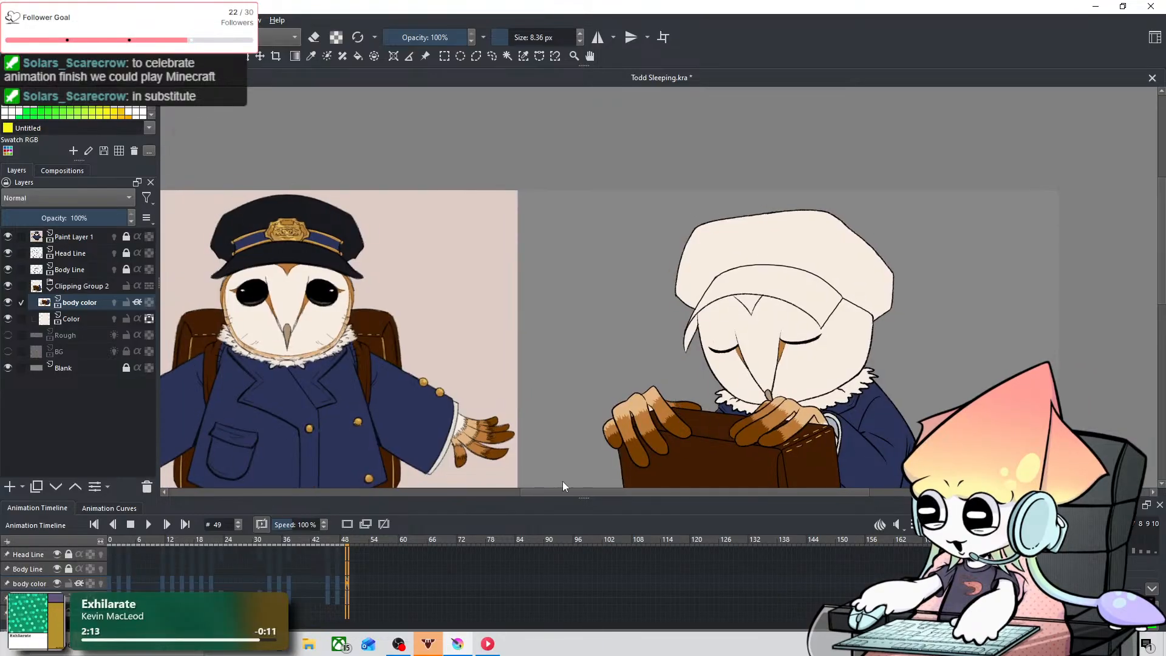
Step: Sample the cap's near-black colour from frame 47 and return to frame 49
key(Left)
key(Left)
scroll(903, 326, up, 2)
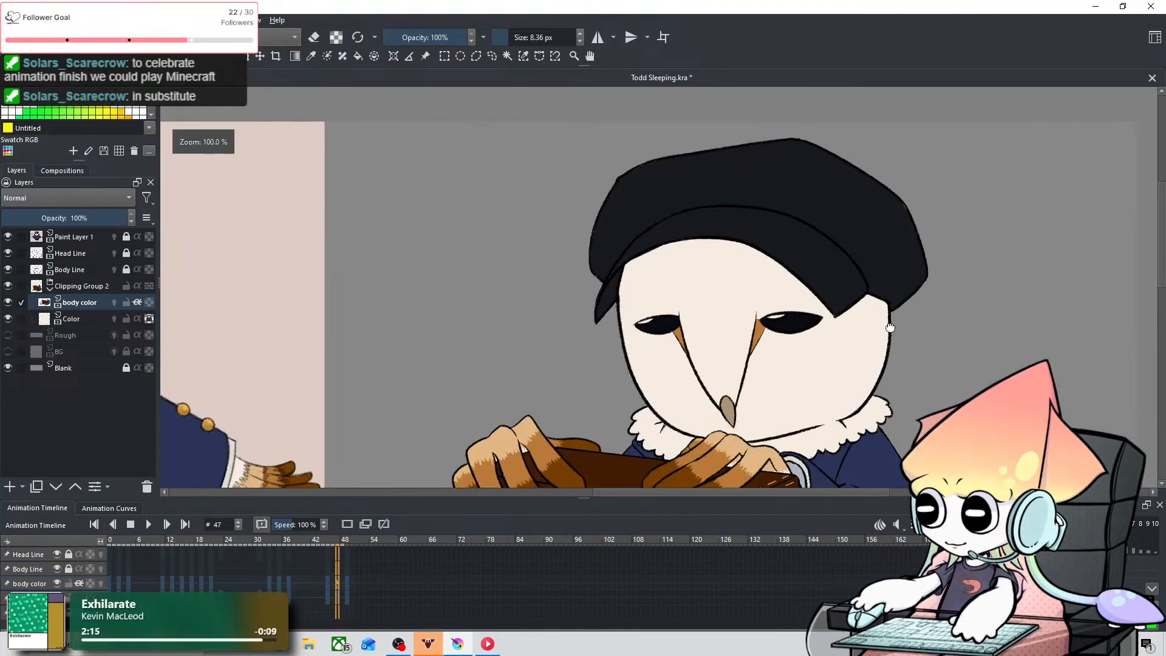
drag(886, 322, 728, 342)
scroll(728, 343, up, 1)
click(312, 56)
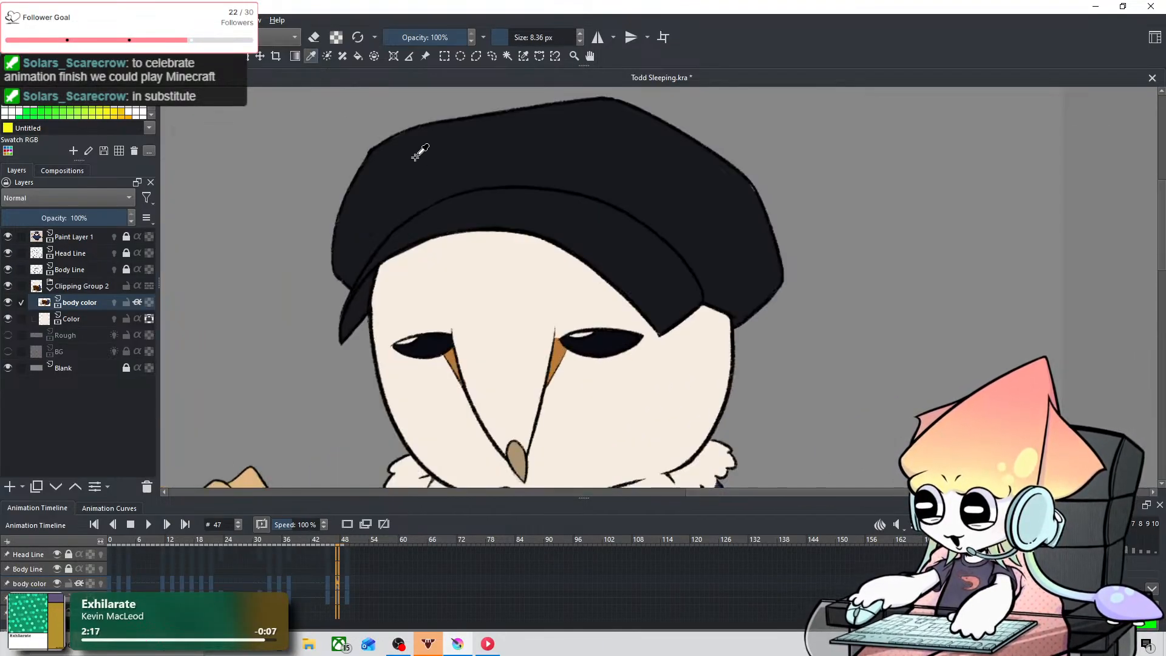
key(Right)
key(Right)
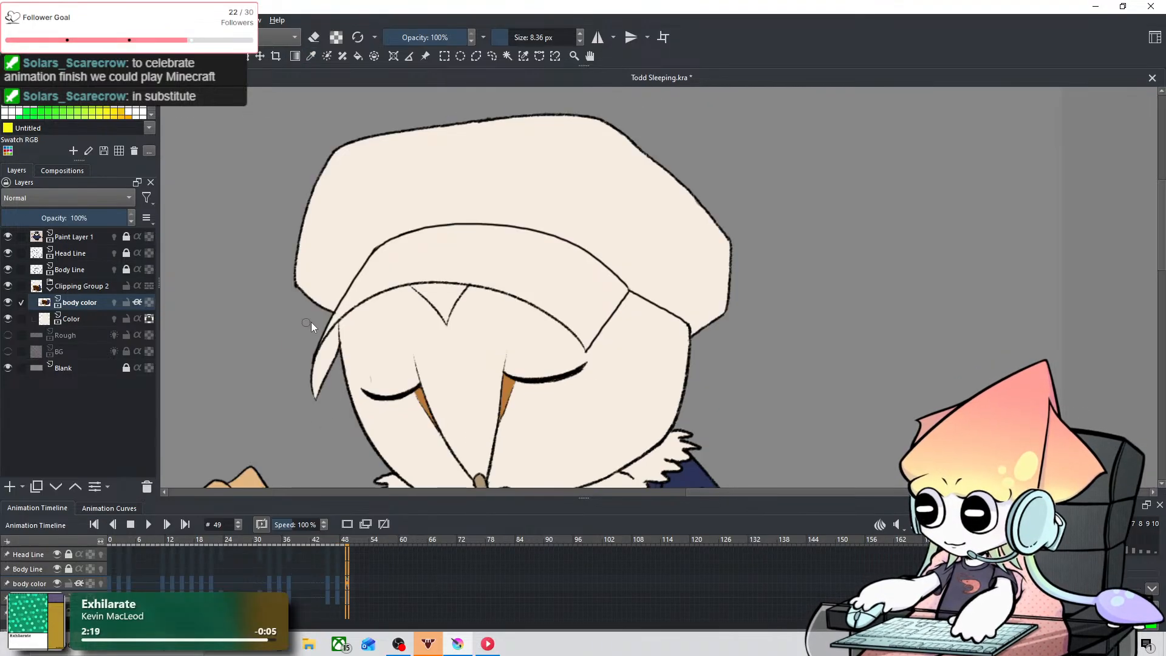
Step: Paint near-black along the left-hand edge of the cap's brim on frame 49, undoing stray strokes
scroll(311, 322, up, 2)
drag(429, 336, 476, 257)
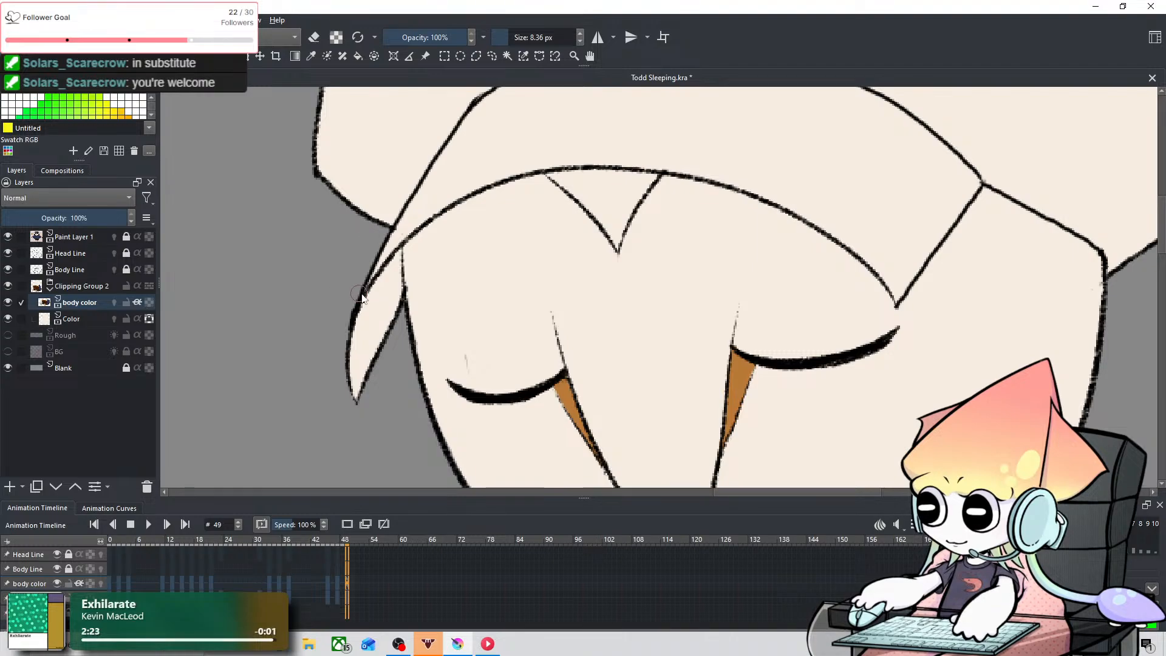
drag(369, 293, 468, 182)
key(ctrl+z)
mouse_move(366, 298)
mouse_down()
mouse_move(459, 181)
mouse_move(440, 185)
mouse_move(423, 218)
mouse_move(439, 192)
mouse_move(400, 219)
mouse_up()
key(ctrl+z)
scroll(400, 217, up, 1)
scroll(447, 249, down, 4)
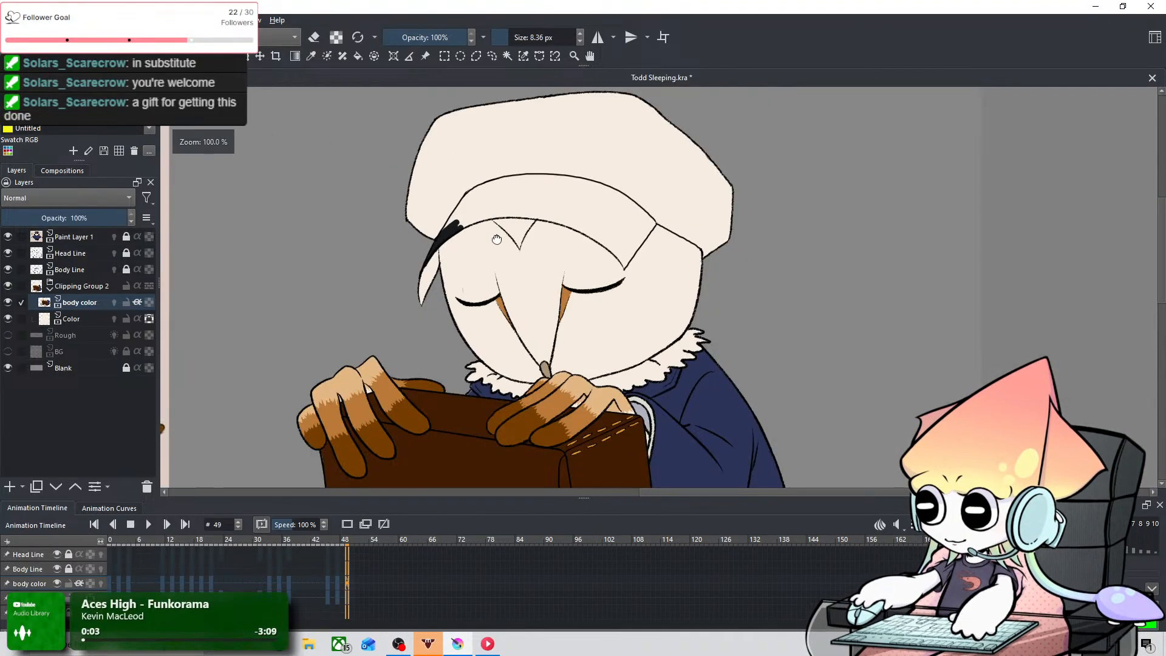
scroll(370, 340, up, 1)
drag(498, 239, 392, 353)
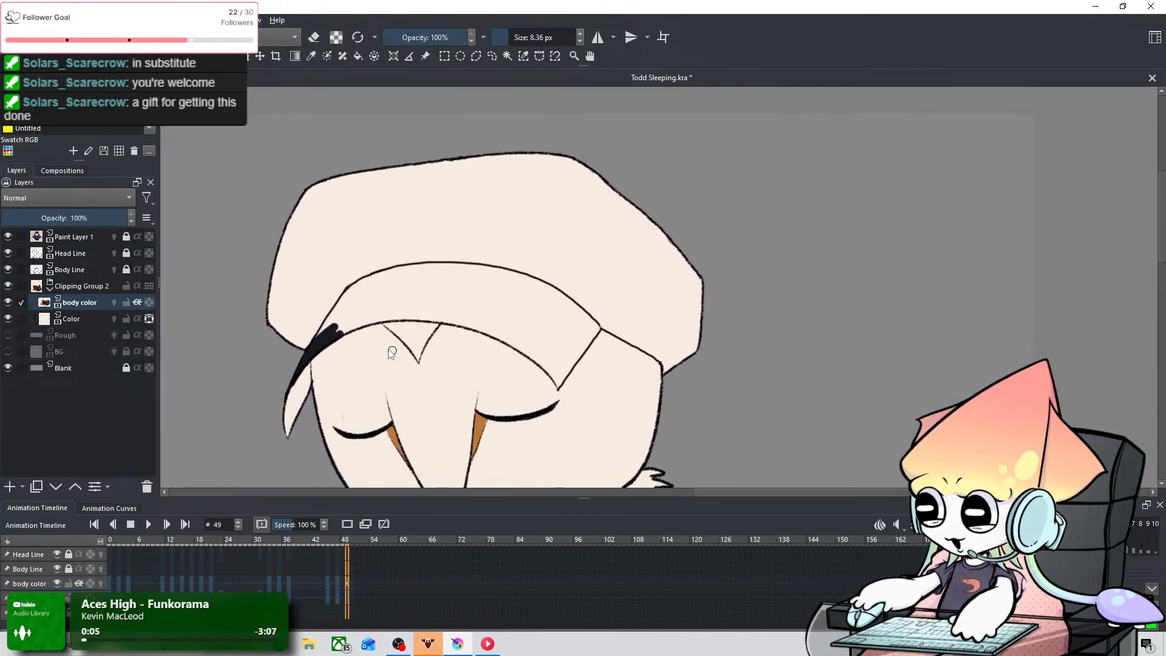
Step: Block in the outer part of the cap's crown on frame 49 with near-black, using a 77.76 px brush
shift+drag(322, 314, 359, 277)
mouse_move(273, 326)
mouse_down()
mouse_move(365, 289)
mouse_move(308, 243)
mouse_move(421, 191)
mouse_move(314, 208)
mouse_move(480, 161)
mouse_move(455, 225)
mouse_move(343, 237)
mouse_move(619, 202)
mouse_move(715, 333)
mouse_move(646, 260)
mouse_move(562, 123)
mouse_up()
key(ctrl+shift+z)
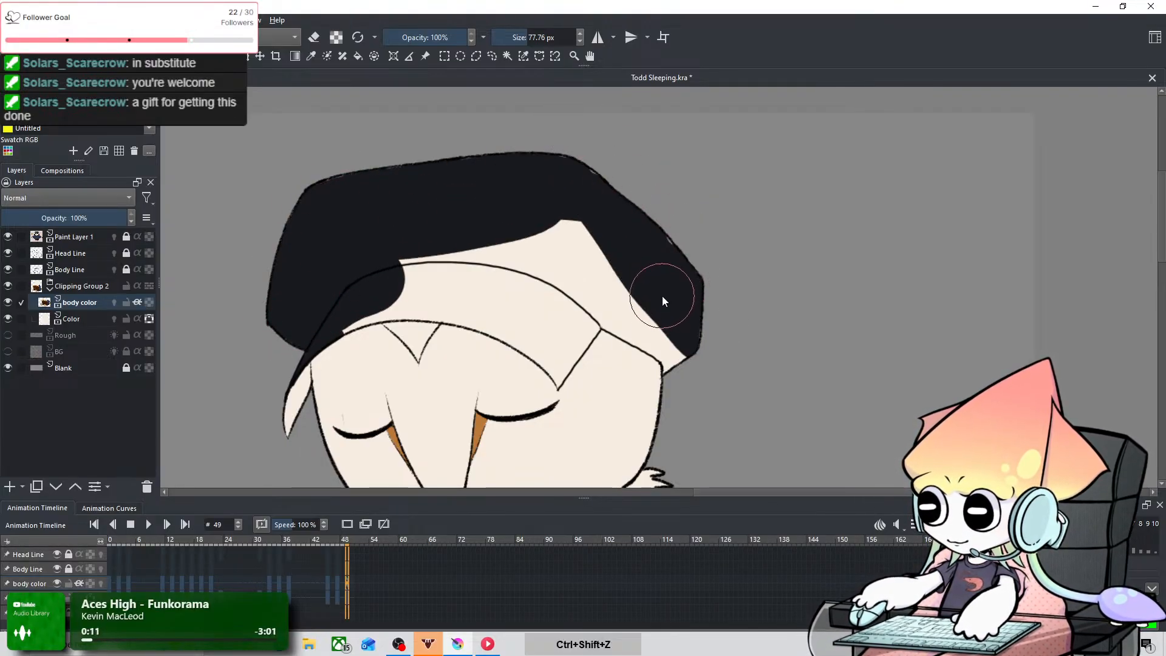
Step: Fill the crown's lower right-hand corner down to the head outline with near-black, using a 28.85 px brush
key(ctrl+plus)
key(ctrl+plus)
key(space)
mouse_move(698, 371)
mouse_down()
mouse_move(637, 183)
mouse_move(609, 231)
mouse_up()
key(space)
mouse_move(540, 175)
mouse_down()
mouse_move(611, 198)
mouse_move(631, 218)
mouse_up()
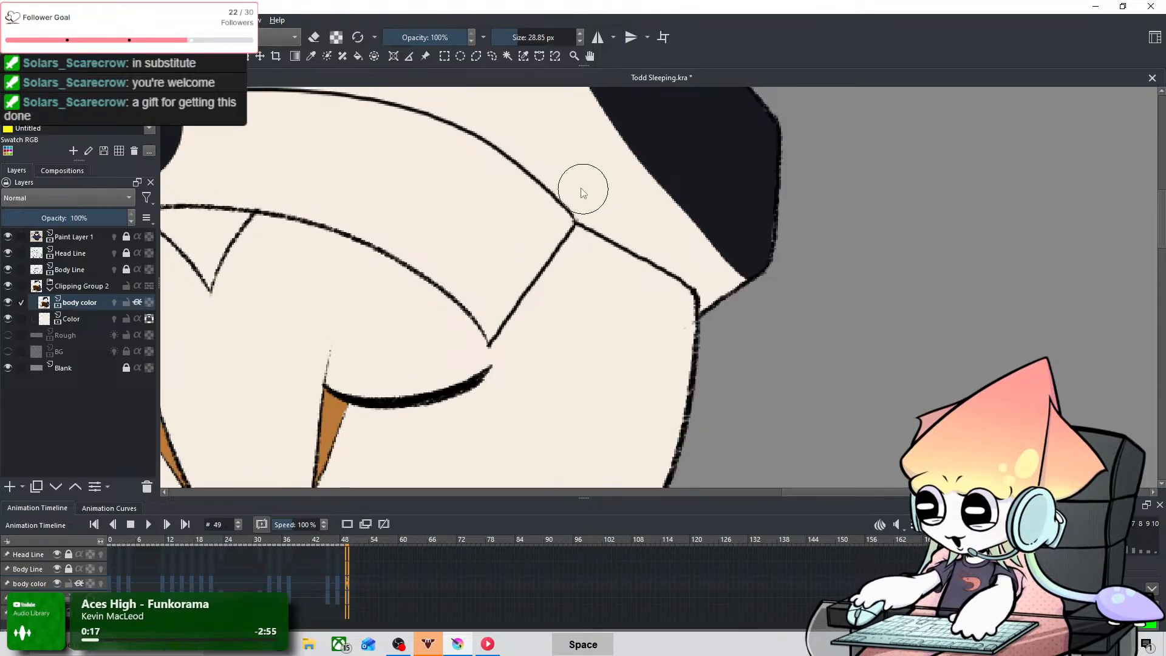
mouse_move(583, 188)
mouse_down()
mouse_move(644, 217)
mouse_move(592, 201)
mouse_move(637, 226)
mouse_move(641, 192)
mouse_up()
mouse_move(663, 248)
mouse_down()
mouse_move(723, 277)
mouse_move(713, 259)
mouse_move(718, 272)
mouse_move(702, 270)
mouse_move(720, 306)
mouse_up()
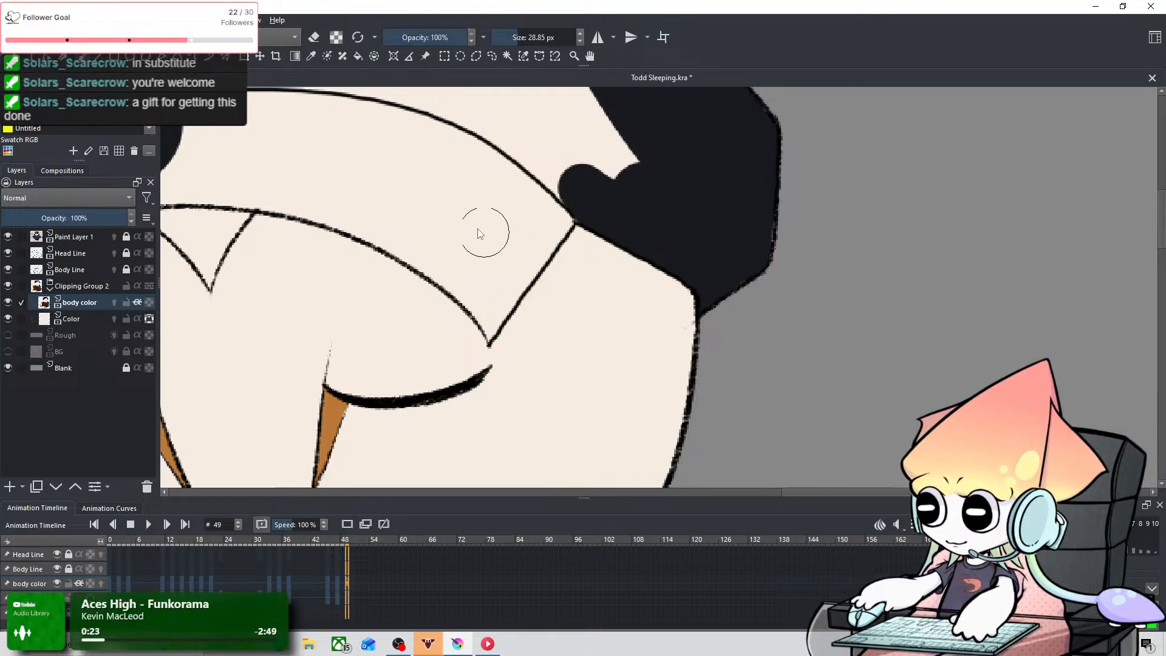
Step: Edge the brim's right-hand corner in near-black with 3.88 and 11.58 px brushes, undoing strokes that overrun the outline
shift+drag(510, 216, 476, 240)
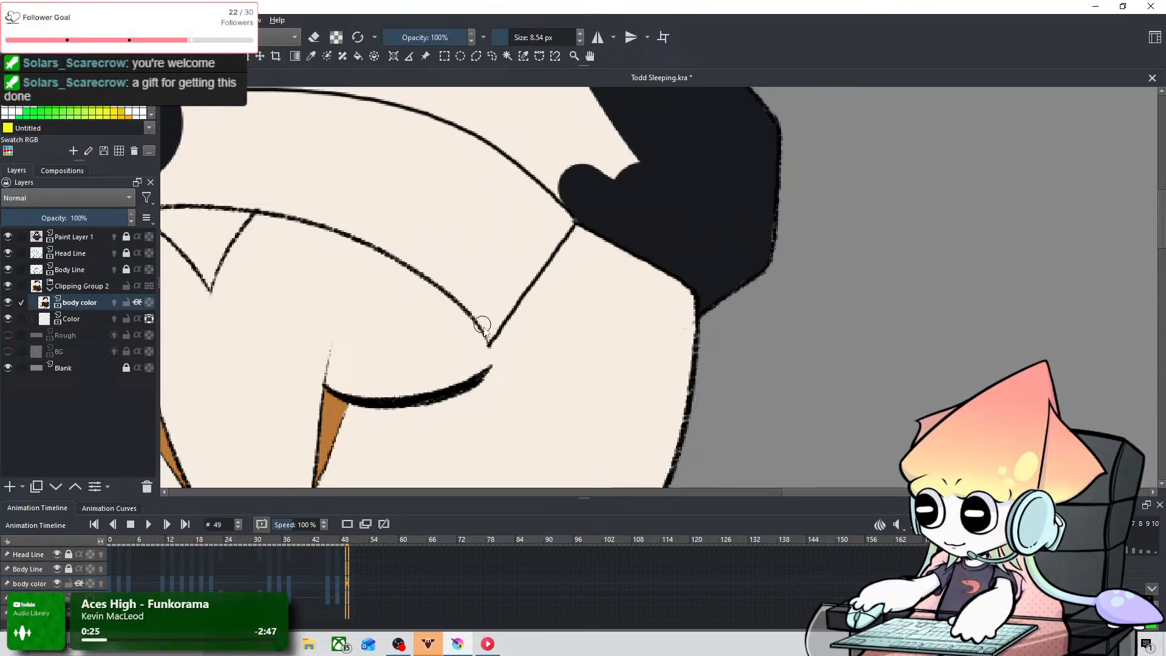
drag(489, 339, 562, 243)
key(ctrl+z)
shift+drag(502, 298, 574, 225)
key(ctrl+z)
drag(490, 339, 574, 222)
key(ctrl+z)
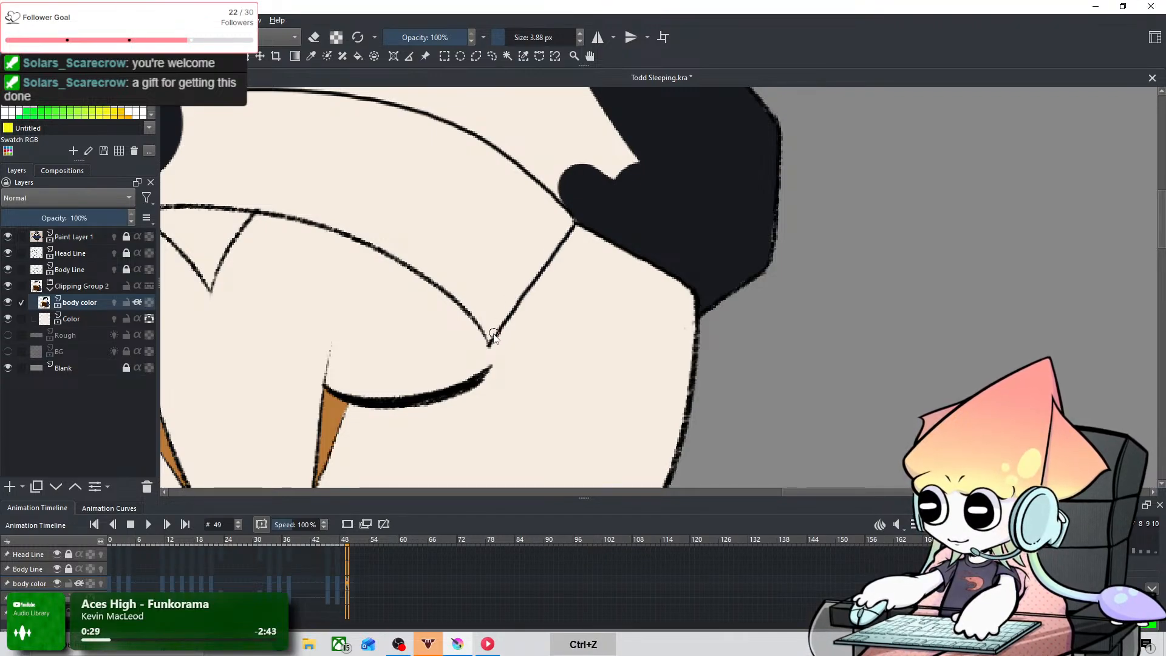
drag(494, 336, 574, 224)
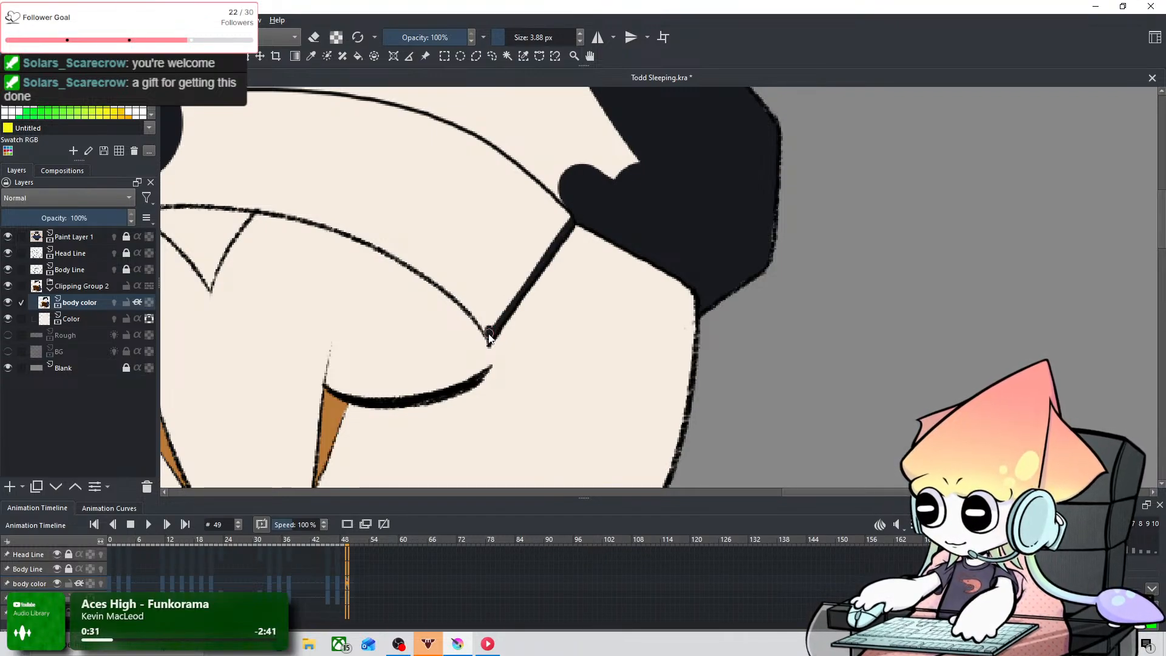
mouse_move(490, 339)
mouse_down()
mouse_move(475, 290)
mouse_move(488, 311)
mouse_move(473, 302)
mouse_move(518, 288)
mouse_move(580, 206)
mouse_up()
key(ctrl+z)
mouse_move(482, 298)
mouse_down()
mouse_move(544, 232)
mouse_move(489, 321)
mouse_move(547, 224)
mouse_move(485, 301)
mouse_move(577, 197)
mouse_move(483, 279)
mouse_move(601, 199)
mouse_move(549, 227)
mouse_move(527, 206)
mouse_move(650, 329)
mouse_up()
key(ctrl+z)
key(space)
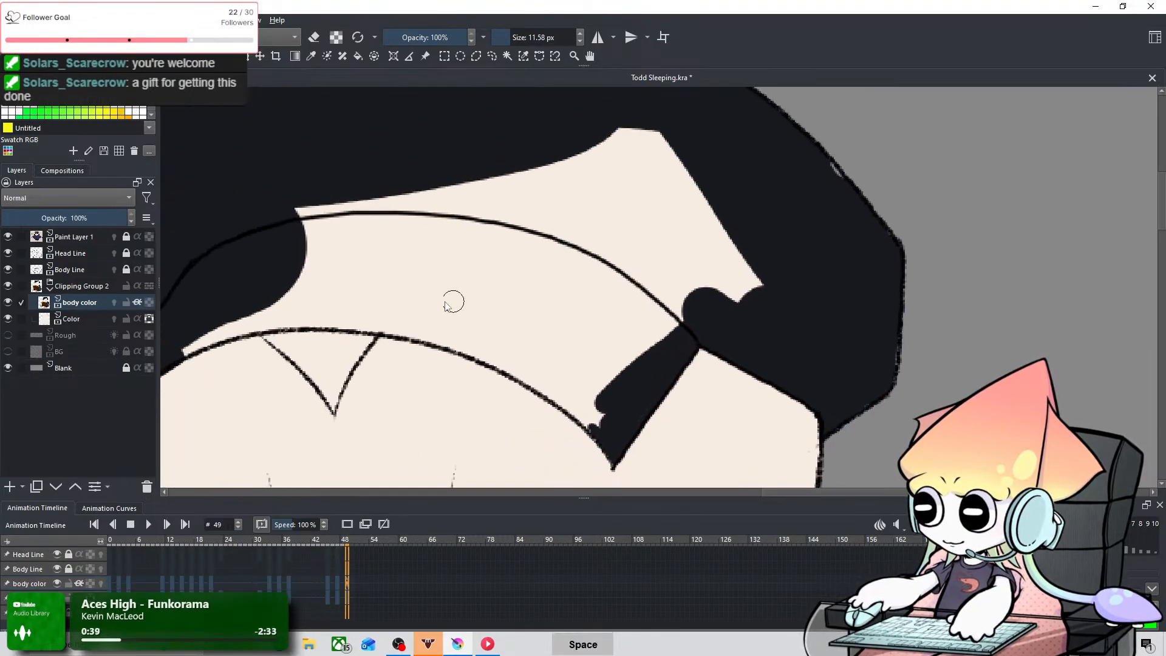
Step: Fill the brim's lower edge and the rest of the cap on frame 49 with near-black, finishing with a 36.34 px brush
mouse_move(180, 345)
mouse_down()
mouse_move(387, 330)
mouse_move(317, 309)
mouse_move(185, 350)
mouse_move(346, 311)
mouse_up()
key(ctrl+z)
mouse_move(254, 330)
mouse_down()
mouse_move(404, 312)
mouse_move(277, 316)
mouse_move(366, 313)
mouse_move(279, 323)
mouse_move(359, 321)
mouse_move(347, 331)
mouse_move(322, 315)
mouse_move(445, 332)
mouse_move(353, 322)
mouse_move(392, 328)
mouse_move(371, 342)
mouse_move(407, 336)
mouse_move(505, 358)
mouse_move(434, 332)
mouse_move(484, 344)
mouse_move(433, 334)
mouse_move(491, 357)
mouse_move(577, 424)
mouse_up()
key(ctrl+z)
mouse_move(499, 355)
mouse_down()
mouse_move(547, 382)
mouse_move(587, 426)
mouse_up()
key(ctrl+z)
mouse_move(550, 383)
mouse_down()
mouse_move(602, 427)
mouse_move(610, 407)
mouse_move(548, 359)
mouse_up()
mouse_move(267, 237)
shift+mouse_down()
mouse_move(299, 215)
mouse_move(357, 278)
mouse_move(584, 374)
mouse_move(406, 245)
mouse_move(298, 200)
mouse_move(520, 211)
mouse_move(681, 181)
mouse_move(564, 187)
mouse_move(518, 212)
mouse_move(454, 196)
shift+mouse_up()
drag(673, 173, 803, 213)
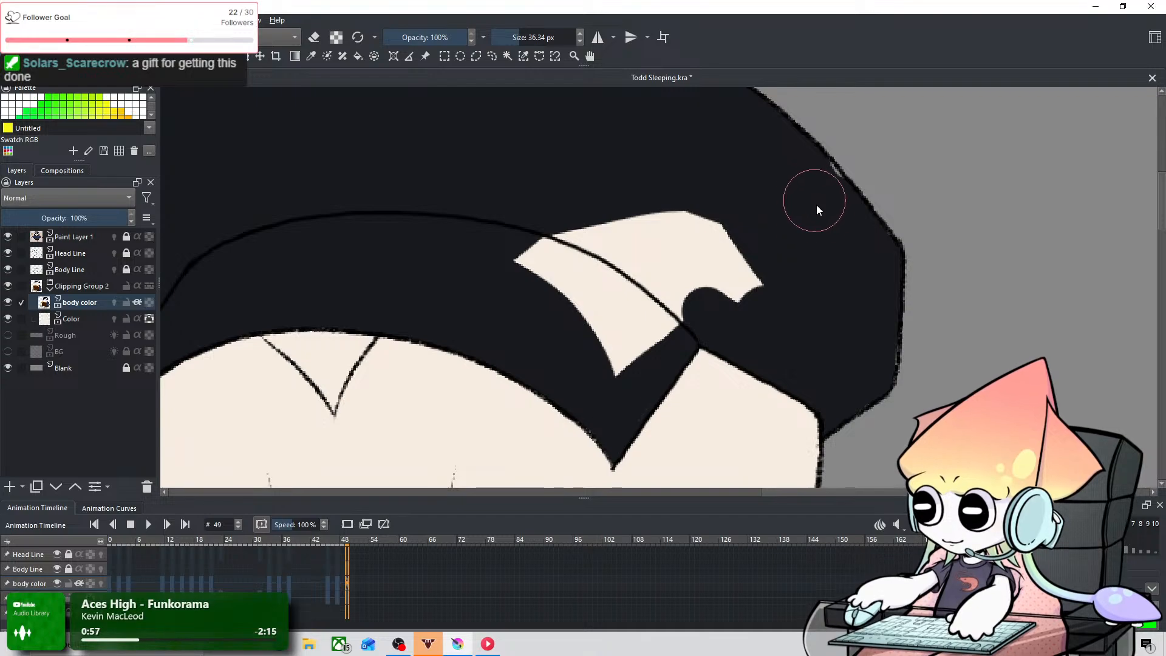
mouse_move(633, 251)
mouse_down()
mouse_move(747, 245)
mouse_move(630, 263)
mouse_move(549, 357)
mouse_move(611, 304)
mouse_up()
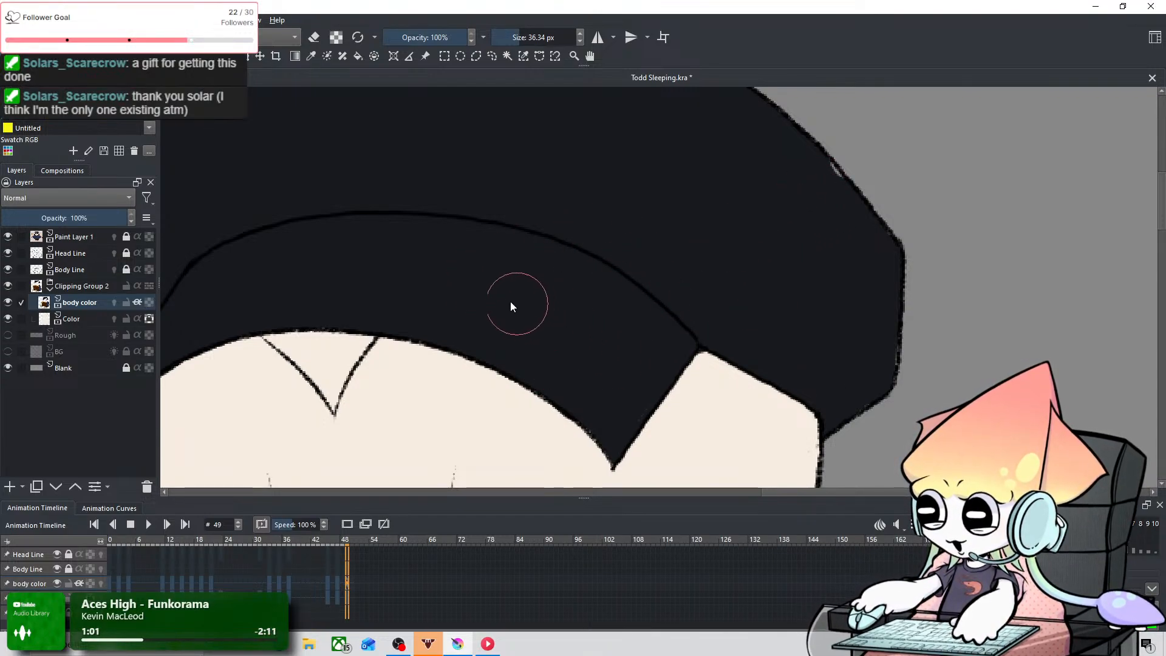
Step: Sample the orange-brown of the patches beside the beak and set the brush to 3.46 px for the forehead triangle
key(space)
drag(306, 412, 402, 133)
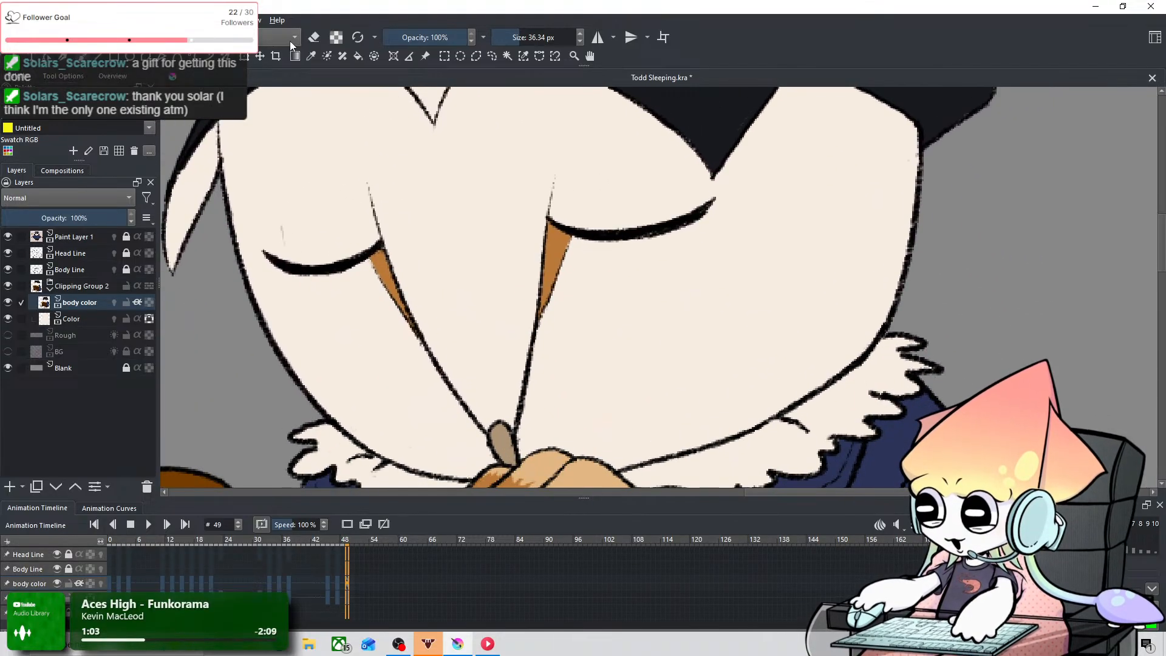
click(311, 57)
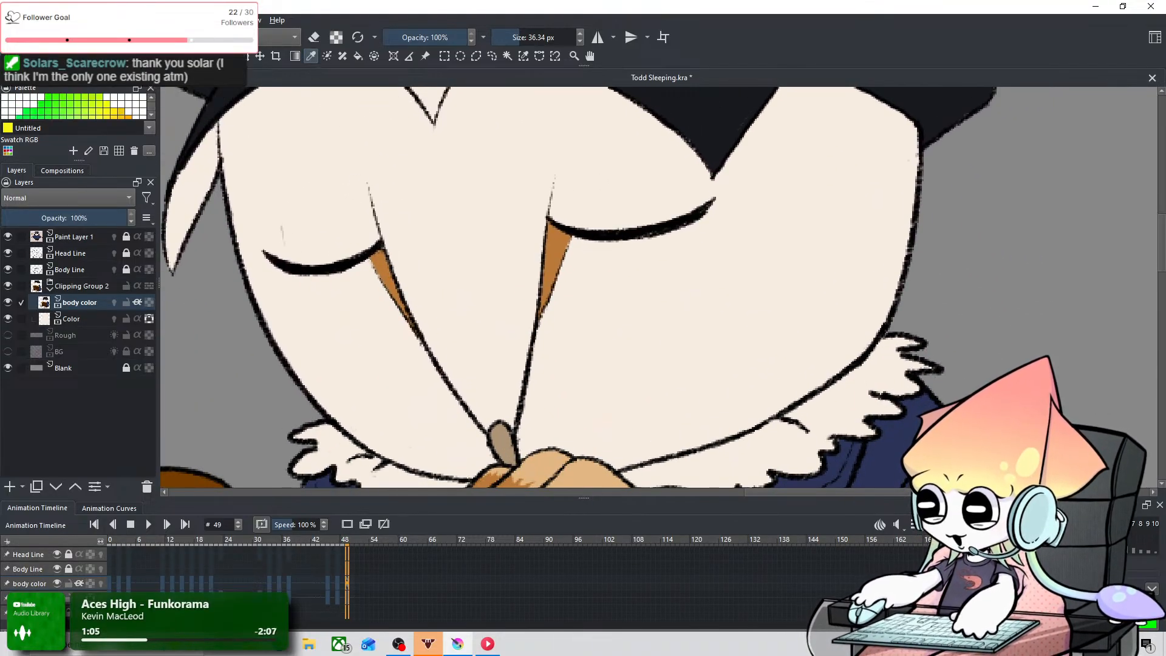
key(space)
mouse_move(516, 189)
mouse_down()
mouse_move(461, 359)
mouse_move(513, 367)
mouse_up()
drag(352, 262, 297, 339)
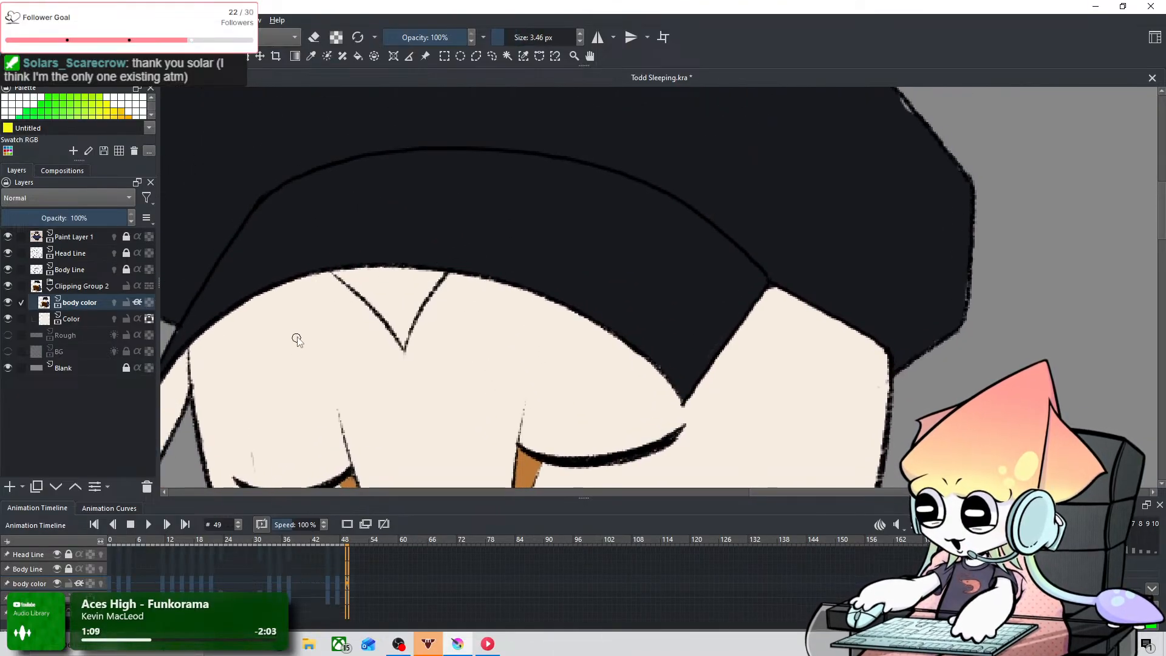
key(ctrl+plus)
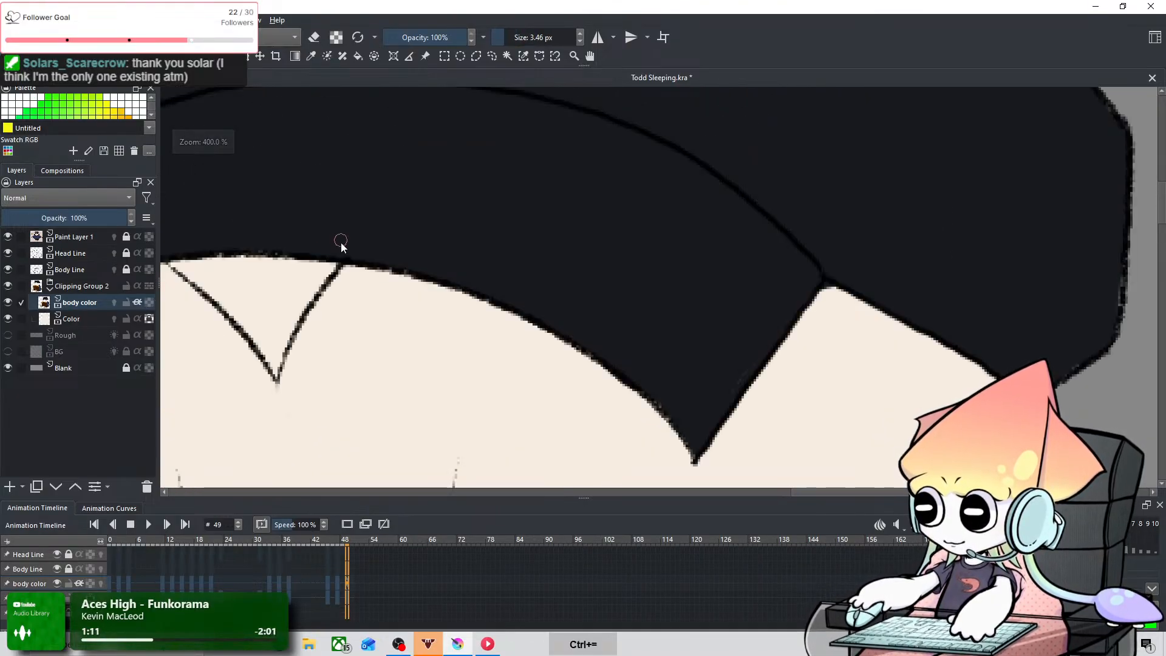
key(space)
drag(457, 284, 612, 324)
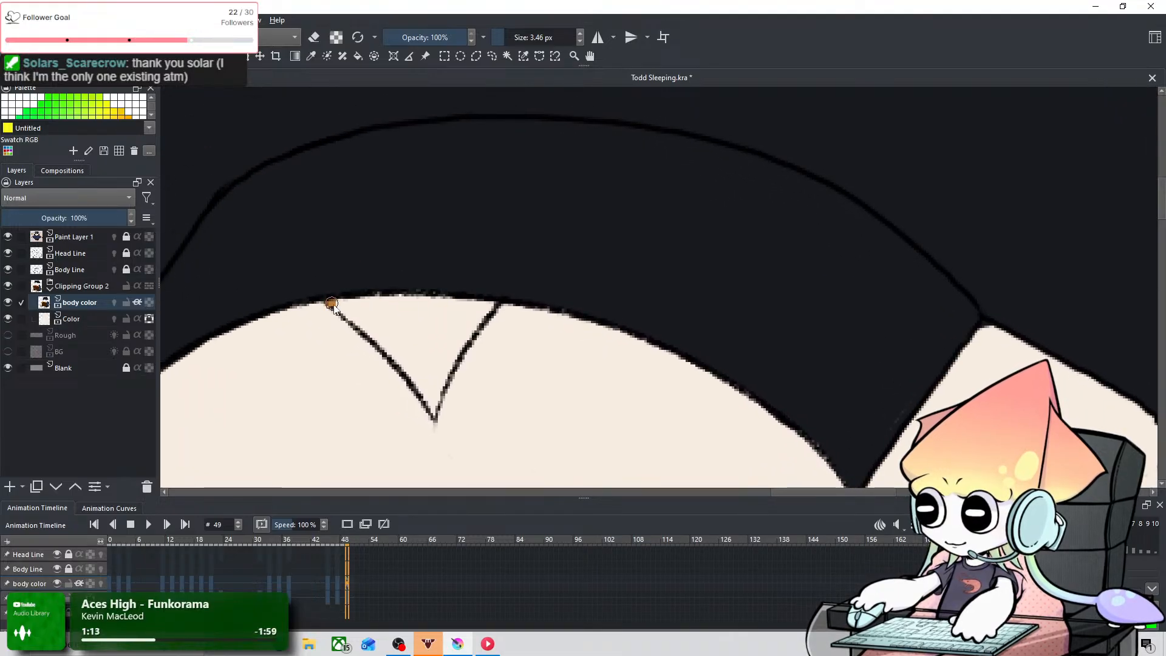
Step: Paint orange-brown along both sloping sides of the forehead triangle on frame 49, undoing stray strokes
drag(328, 303, 419, 382)
key(ctrl+z)
mouse_move(330, 304)
mouse_down()
mouse_move(434, 415)
mouse_move(497, 304)
mouse_up()
key(ctrl+z)
mouse_move(434, 413)
mouse_down()
mouse_move(417, 362)
mouse_move(425, 395)
mouse_up()
drag(491, 311, 437, 383)
key(ctrl+z)
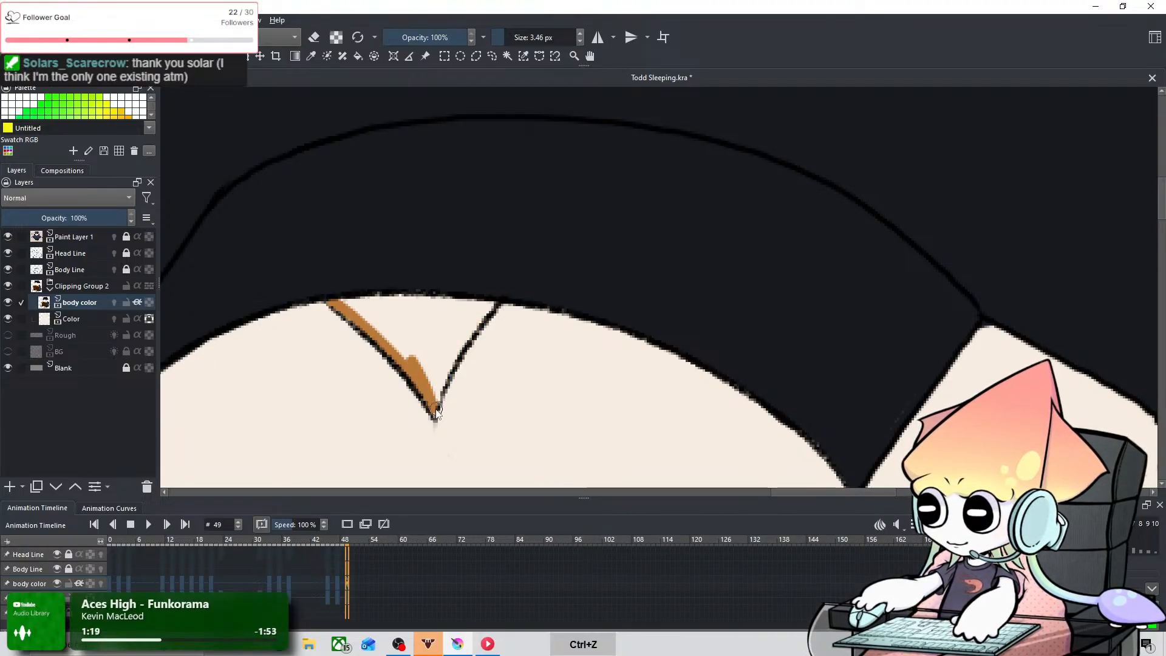
mouse_move(476, 334)
mouse_down()
mouse_move(440, 394)
mouse_move(453, 353)
mouse_up()
drag(436, 392, 497, 303)
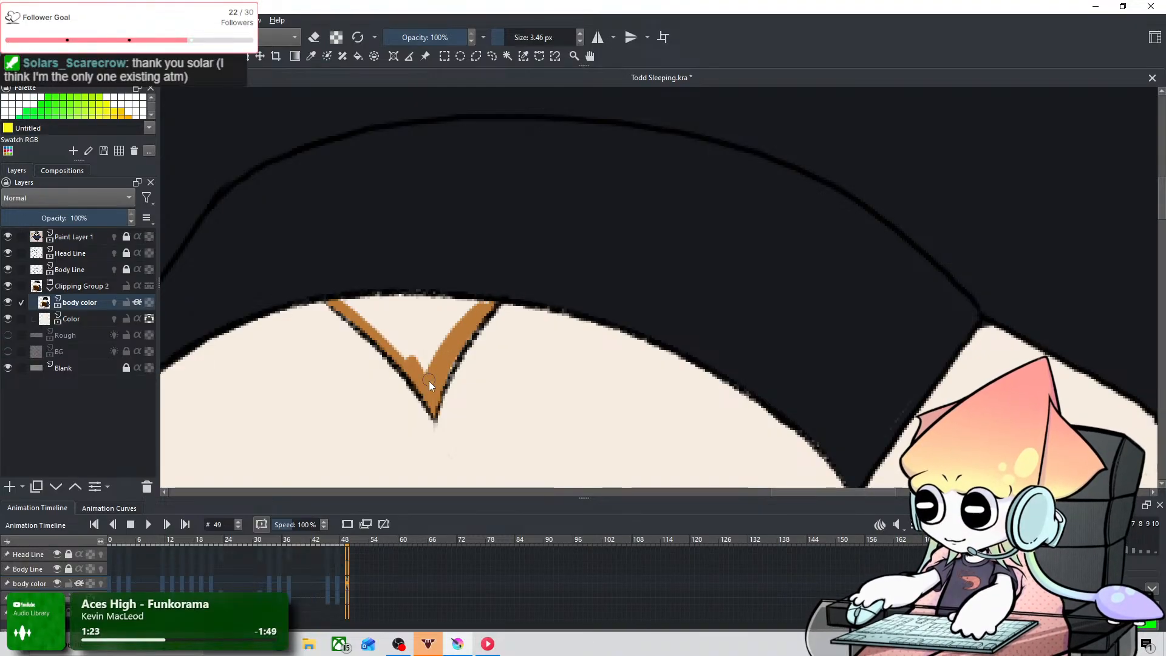
Step: Paint the forehead triangle's upper edge and fill its centre with orange-brown, using 3.46 and 9.43 px brushes
mouse_move(340, 300)
mouse_down()
mouse_move(460, 331)
mouse_move(474, 305)
mouse_up()
key(ctrl+z)
key(ctrl+z)
drag(376, 302, 452, 304)
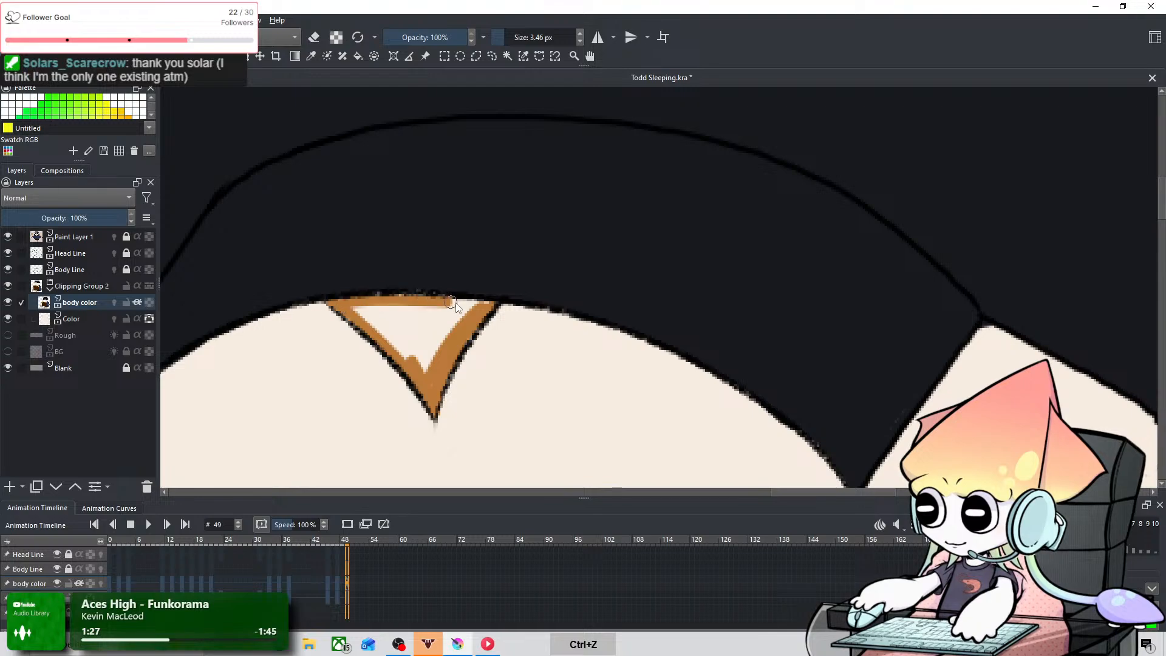
drag(340, 302, 435, 312)
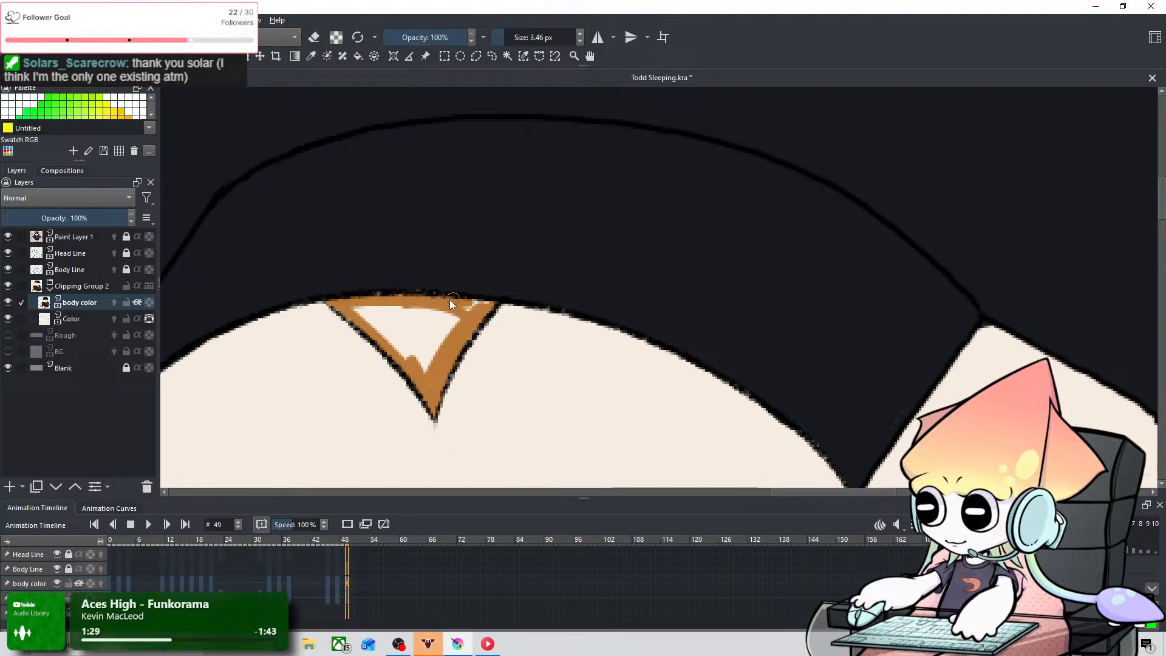
shift+drag(423, 336, 429, 370)
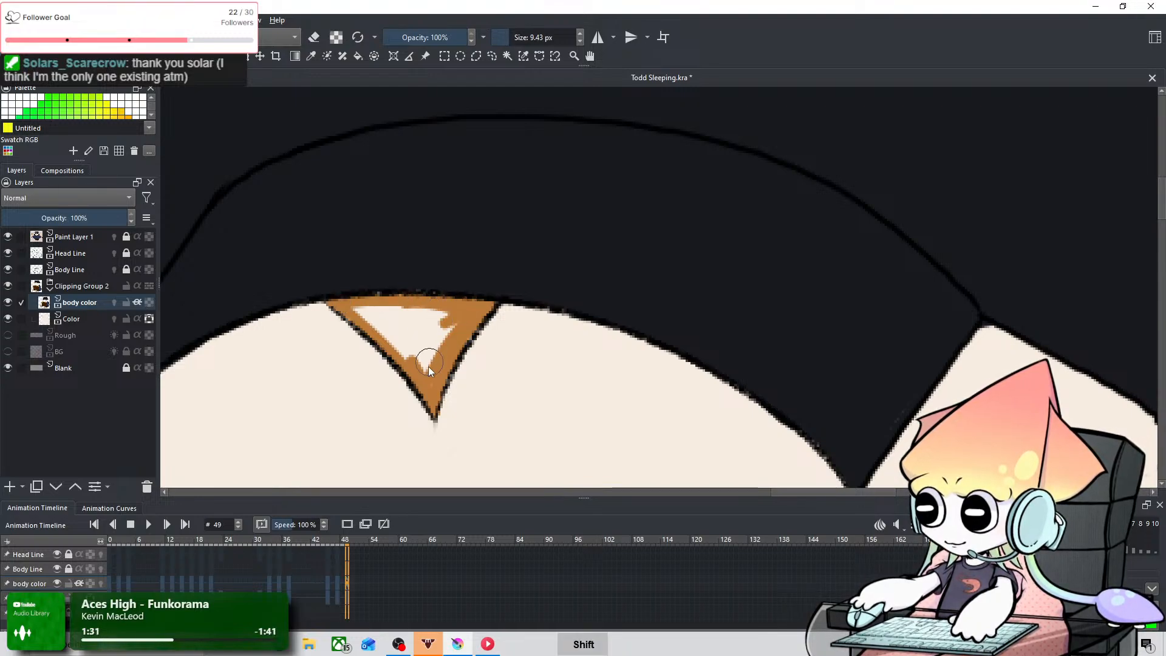
drag(379, 322, 457, 328)
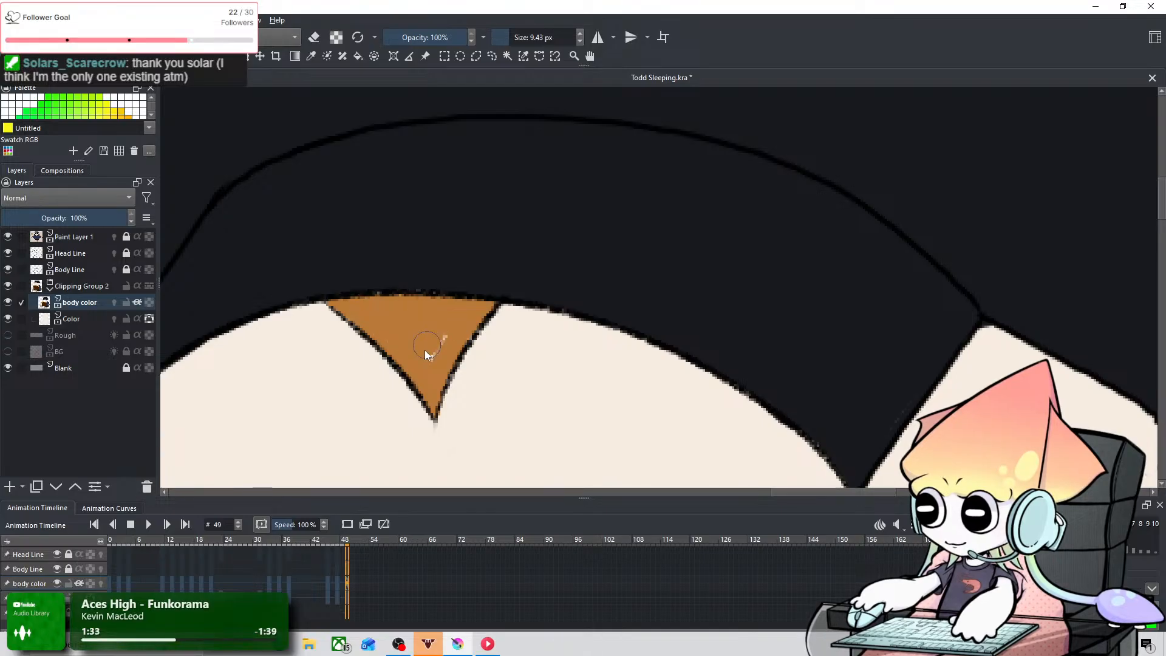
Step: Review the coloured head on frame 49 beside the reference owl and step back to the uncoloured frame 46
scroll(447, 330, down, 10)
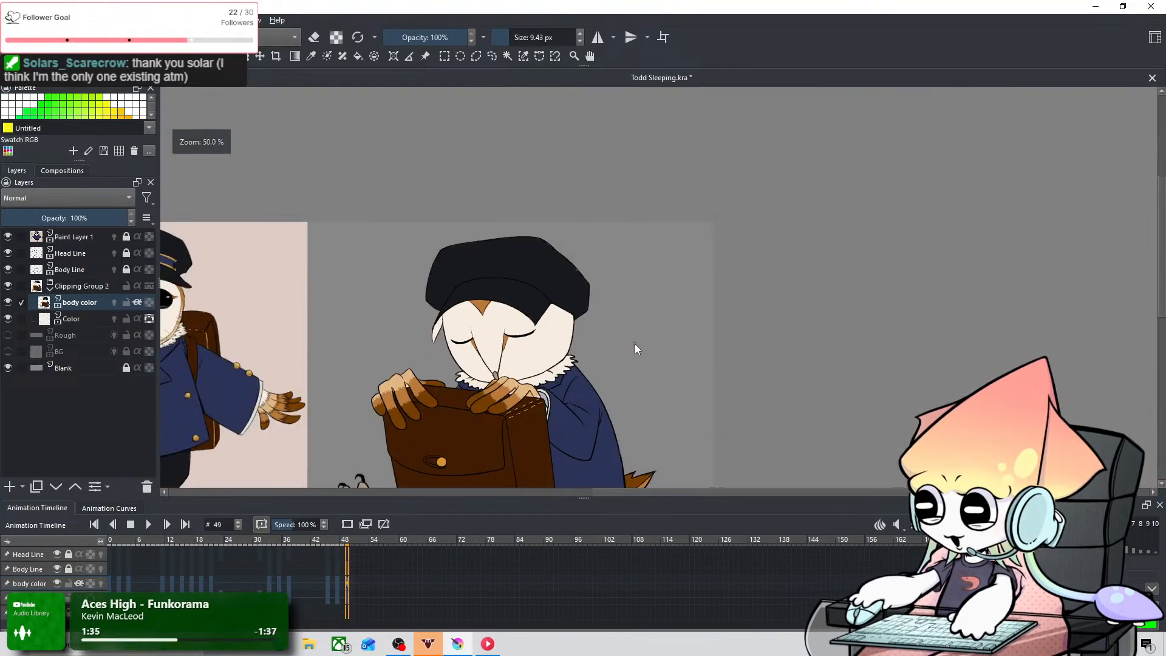
drag(464, 381, 471, 378)
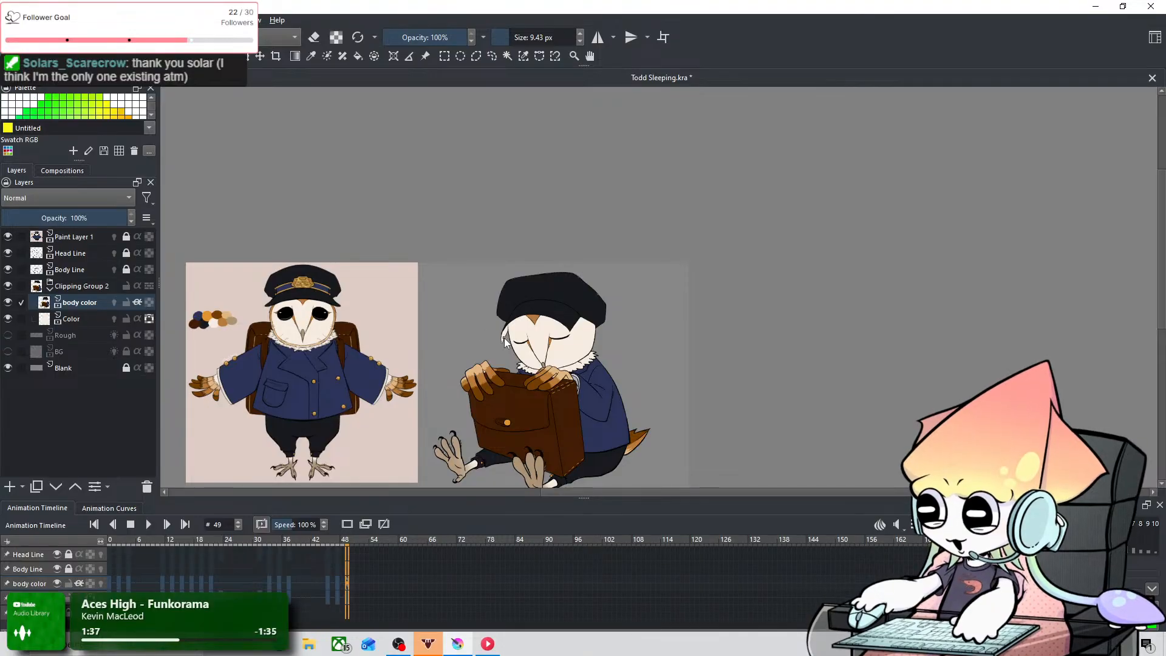
scroll(505, 342, up, 10)
key(Left)
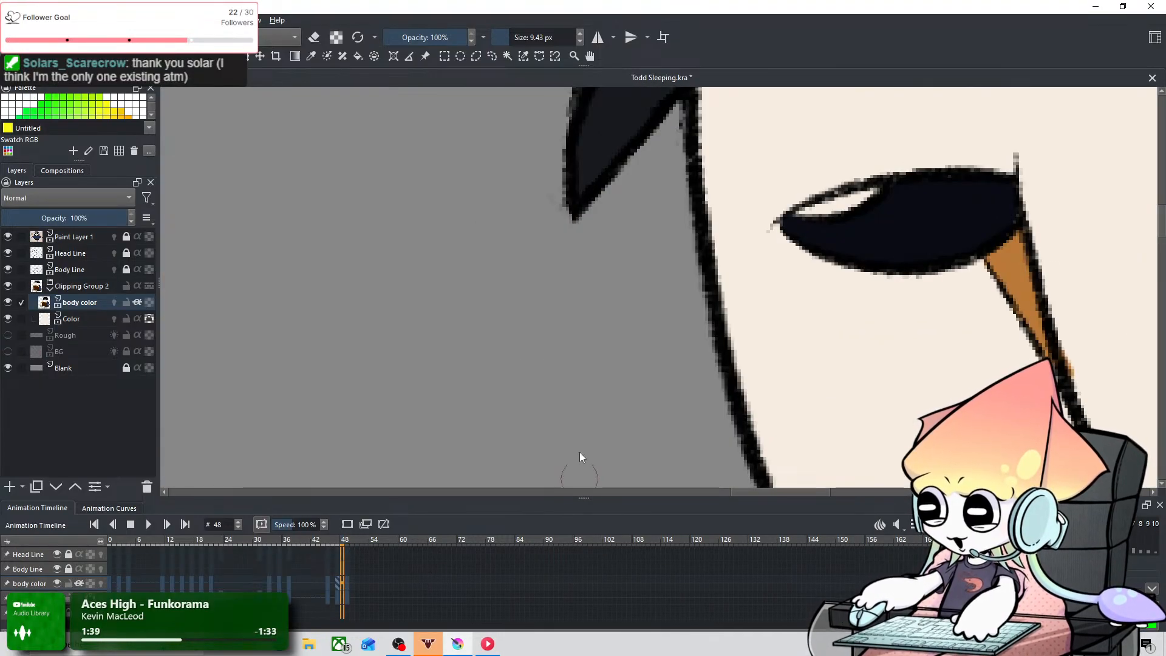
key(Left)
key(Left)
key(Left)
key(Left)
key(Left)
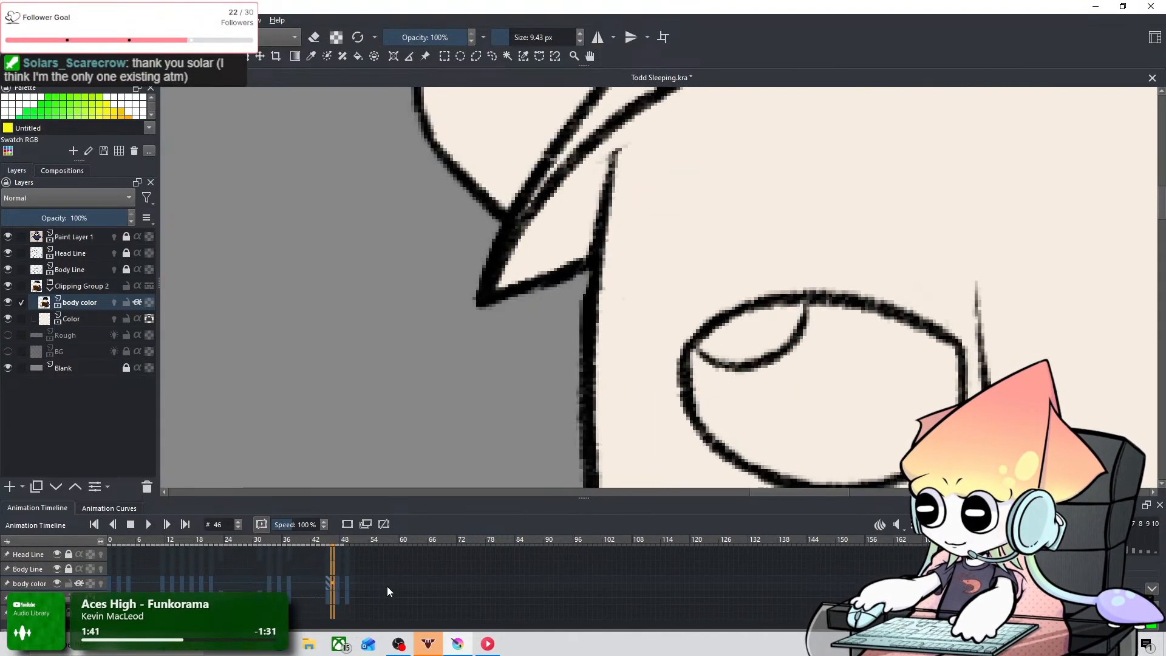
Step: Compare the tip of the cap's brim on frames 17, 45 and 47, checking how it is coloured
click(192, 578)
scroll(318, 391, down, 4)
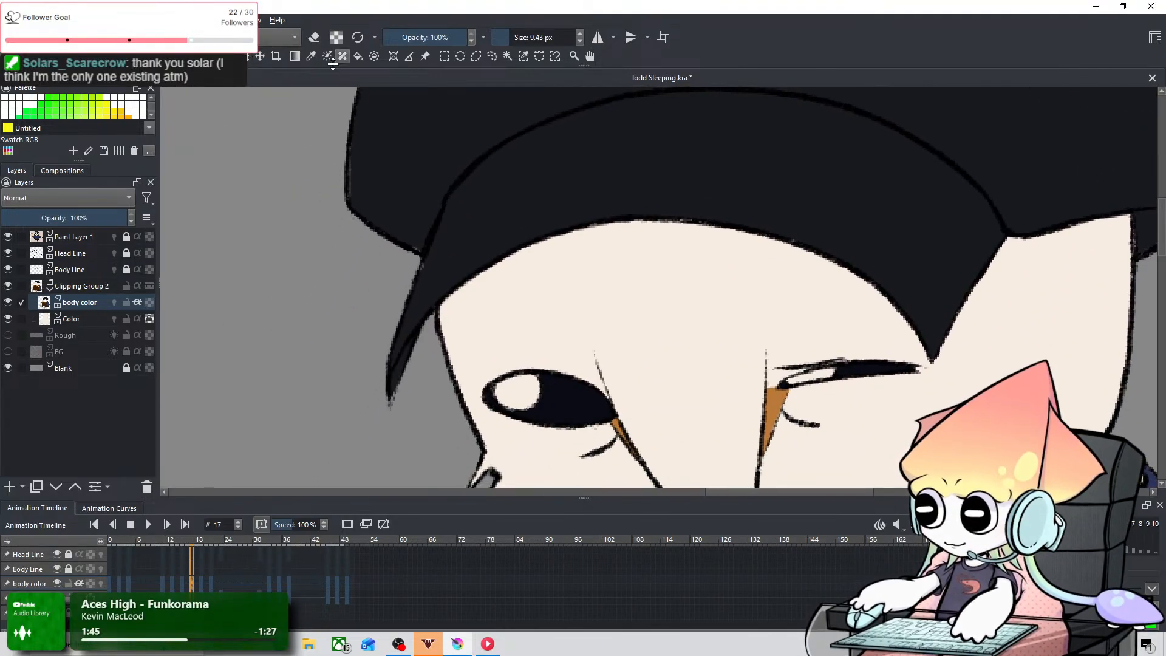
scroll(375, 291, up, 6)
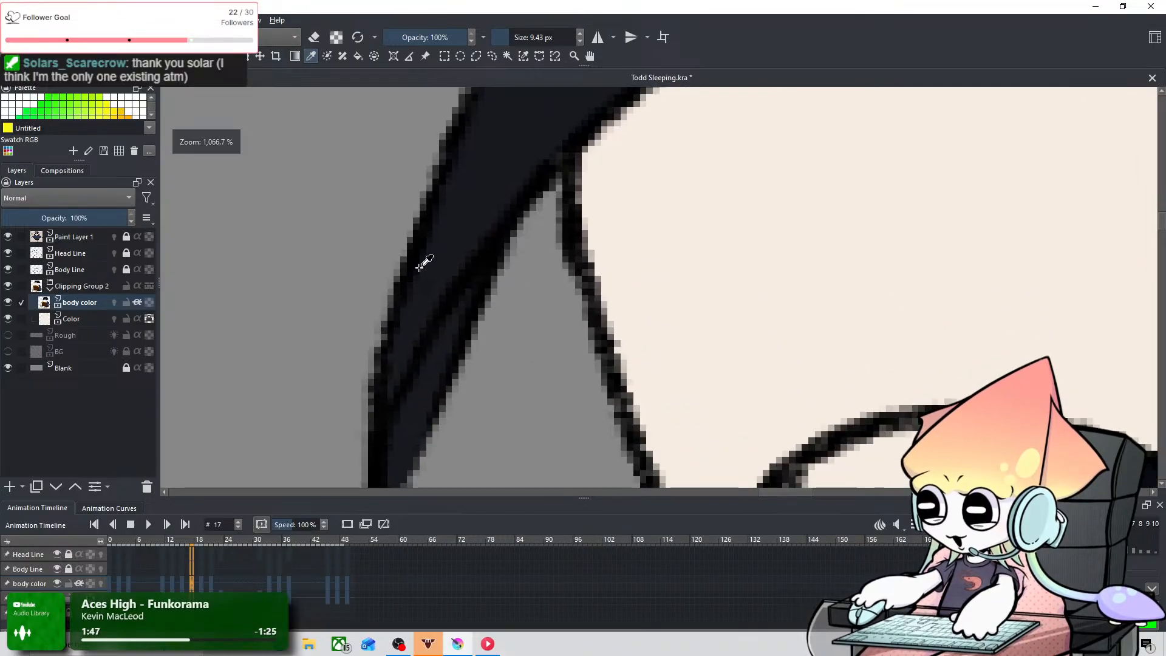
scroll(502, 330, down, 4)
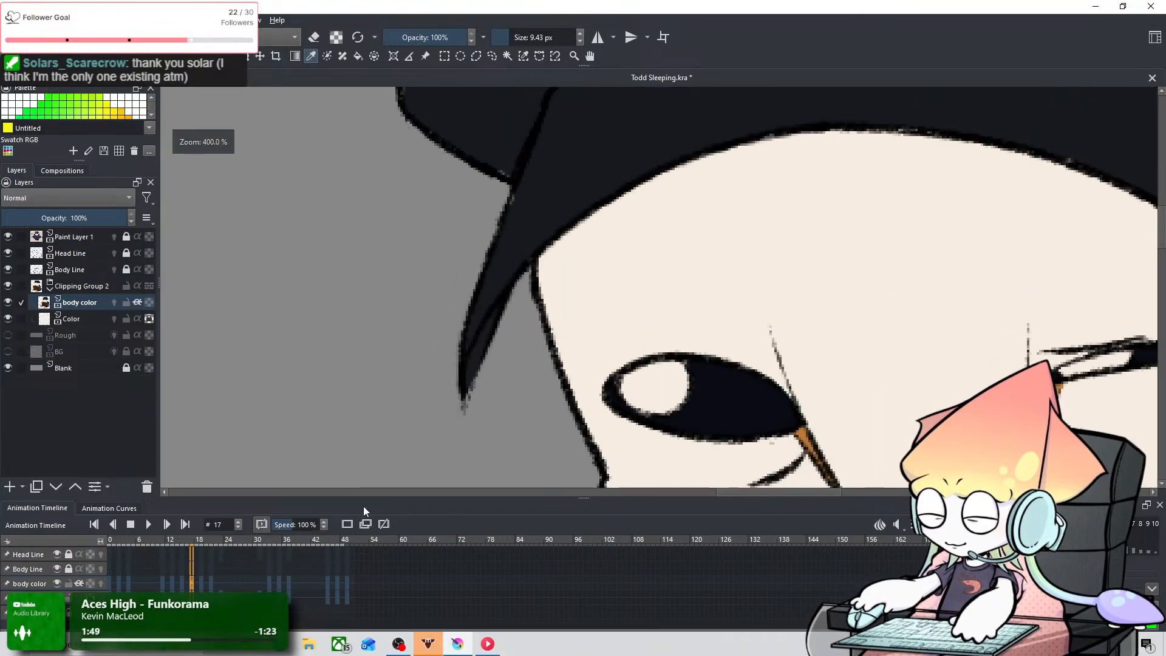
click(327, 585)
drag(587, 367, 539, 457)
drag(658, 204, 508, 418)
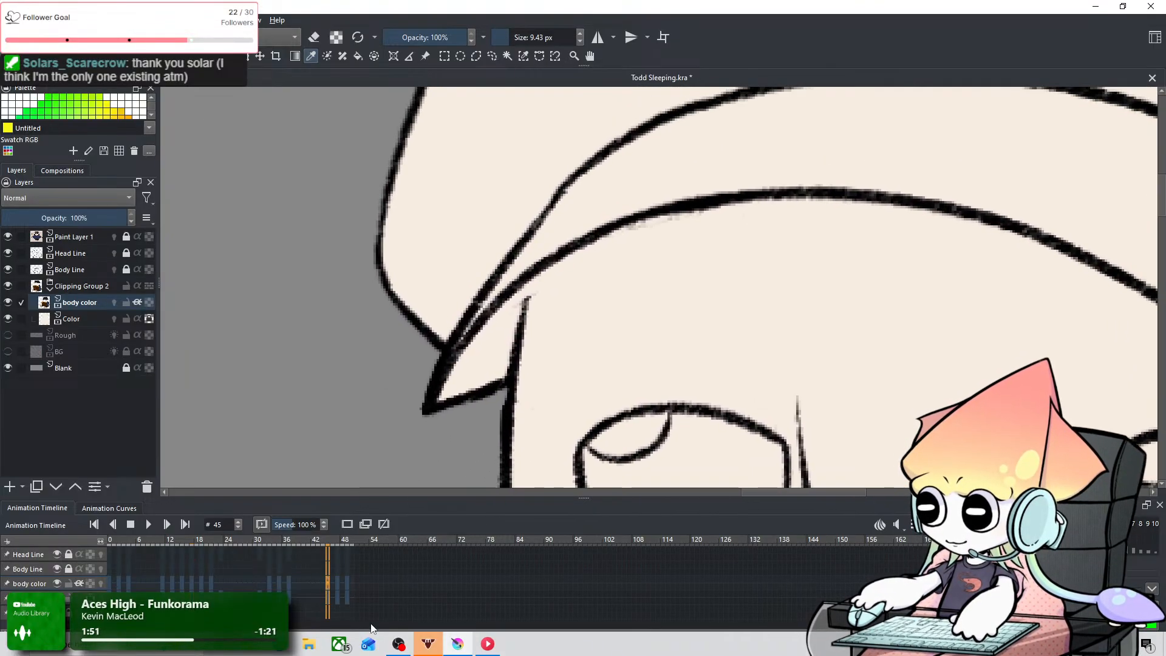
key(Right)
key(Right)
drag(440, 465, 481, 387)
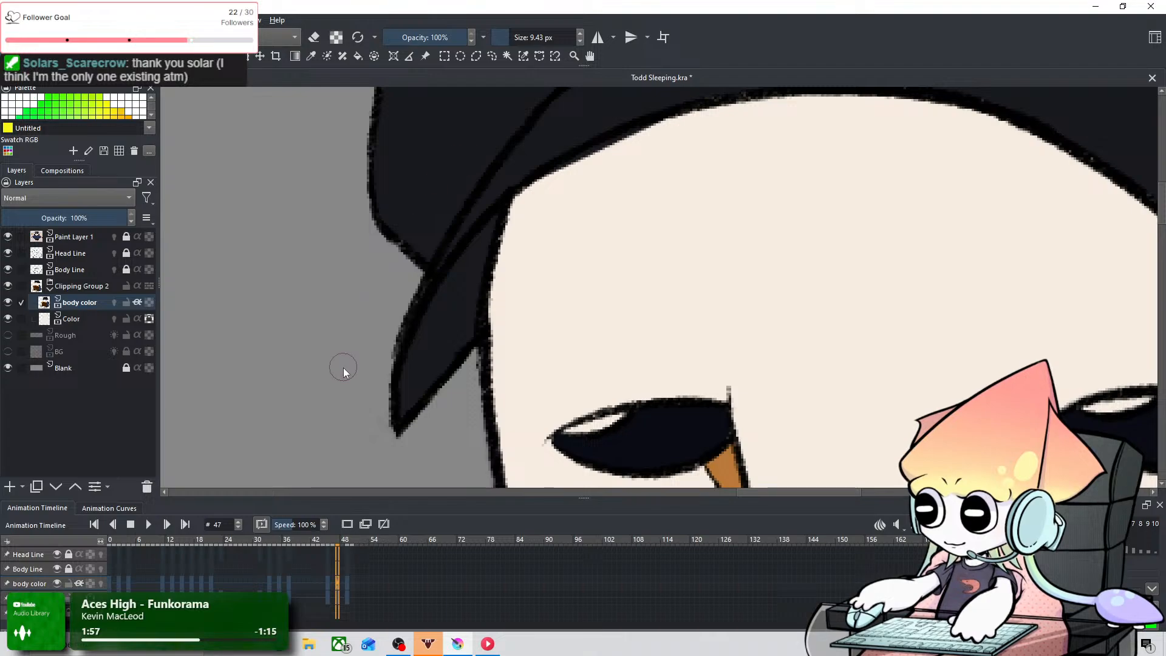
Step: Fill the uncoloured brim tip beside the face on frame 49 with the cap's dark colour, undoing stray strokes
click(346, 585)
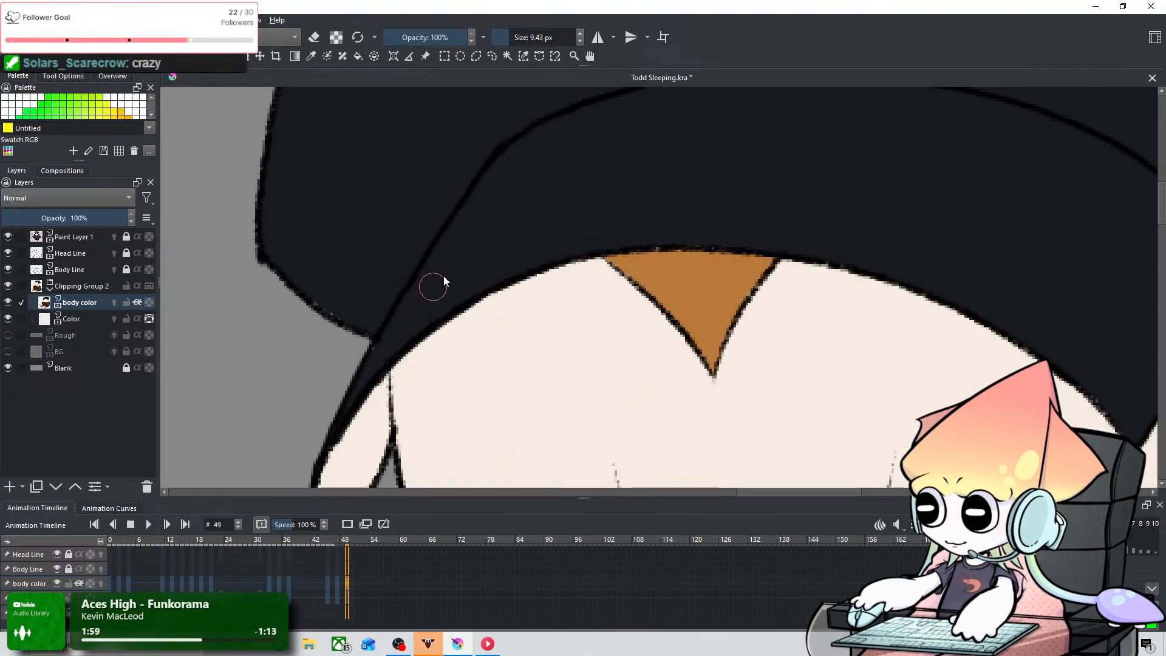
drag(430, 271, 531, 173)
mouse_move(480, 296)
mouse_down()
mouse_move(454, 380)
mouse_move(480, 282)
mouse_move(475, 394)
mouse_up()
drag(399, 373, 429, 273)
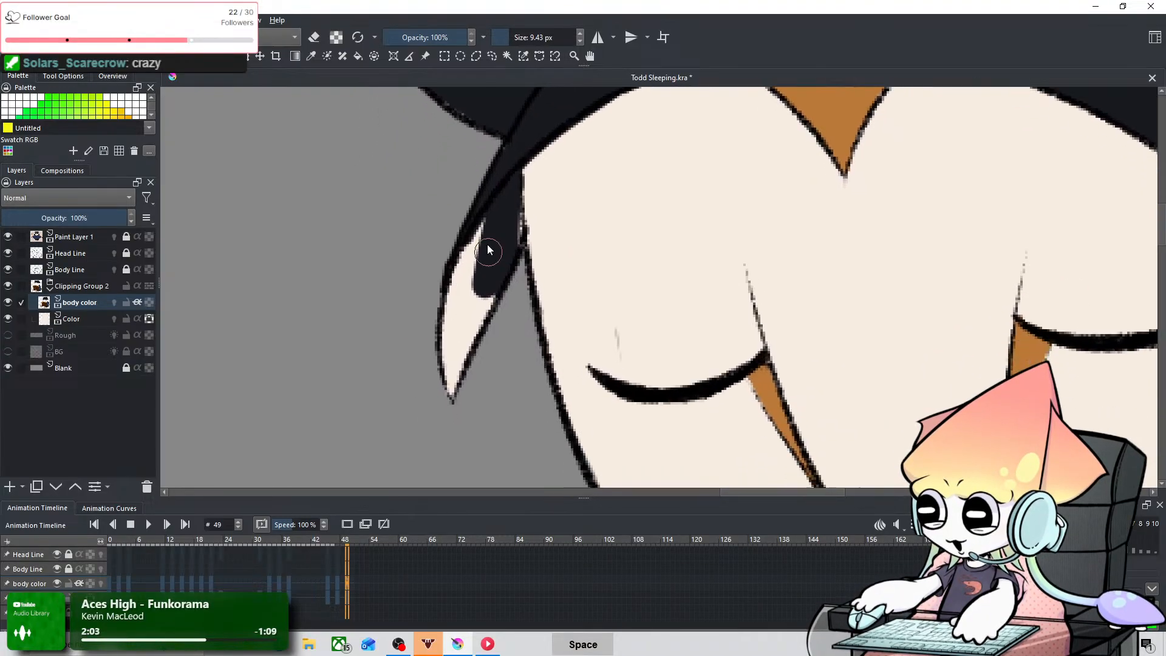
key(ctrl+z)
mouse_move(509, 173)
mouse_down()
mouse_move(508, 250)
mouse_move(515, 162)
mouse_move(509, 275)
mouse_move(511, 220)
mouse_move(510, 249)
mouse_move(494, 222)
mouse_move(492, 263)
mouse_move(442, 322)
mouse_move(462, 272)
mouse_move(474, 357)
mouse_move(440, 366)
mouse_up()
key(ctrl+z)
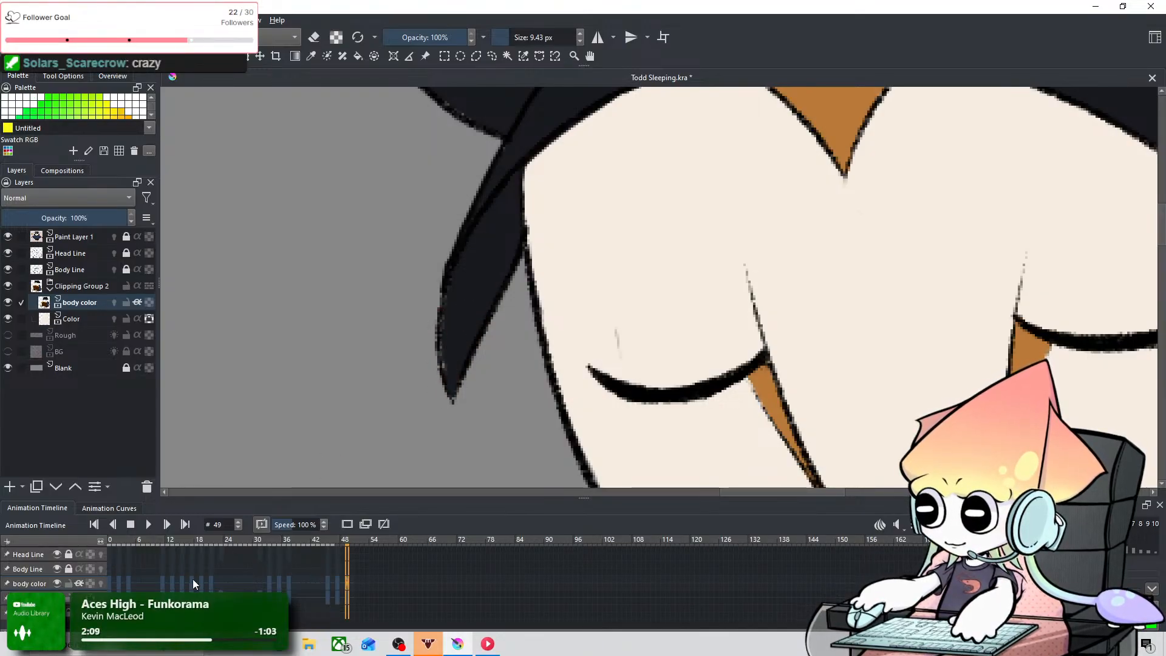
Step: Check the cap brim on frames 17 and 47 and review the whole owl on frame 47 beside the reference
click(193, 580)
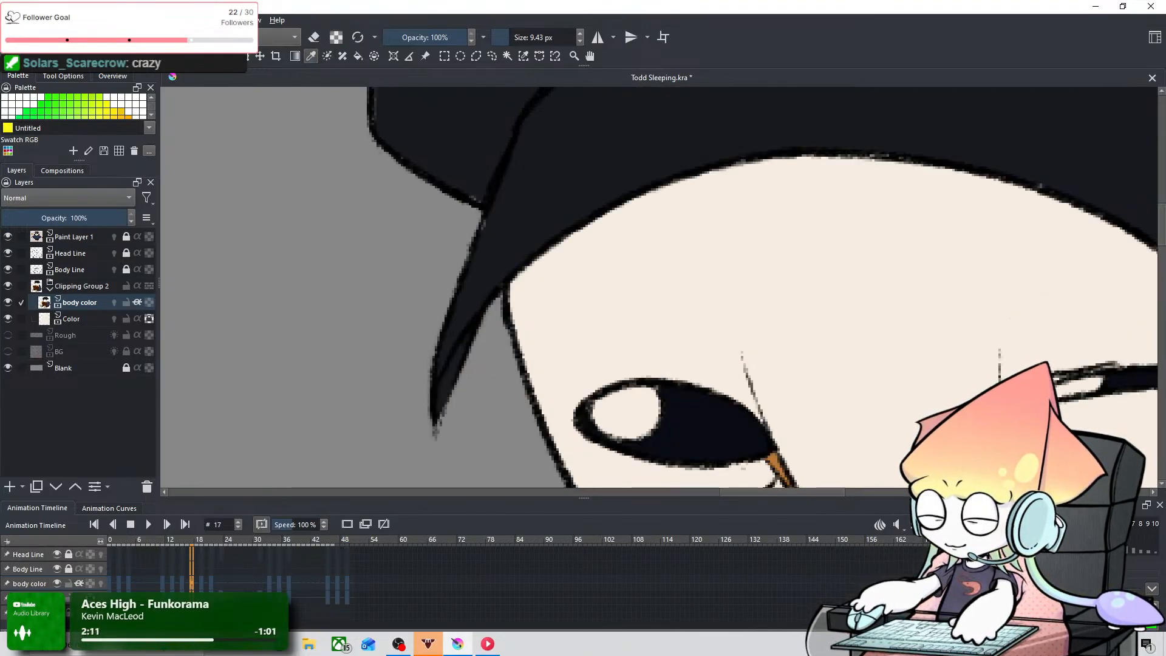
click(335, 582)
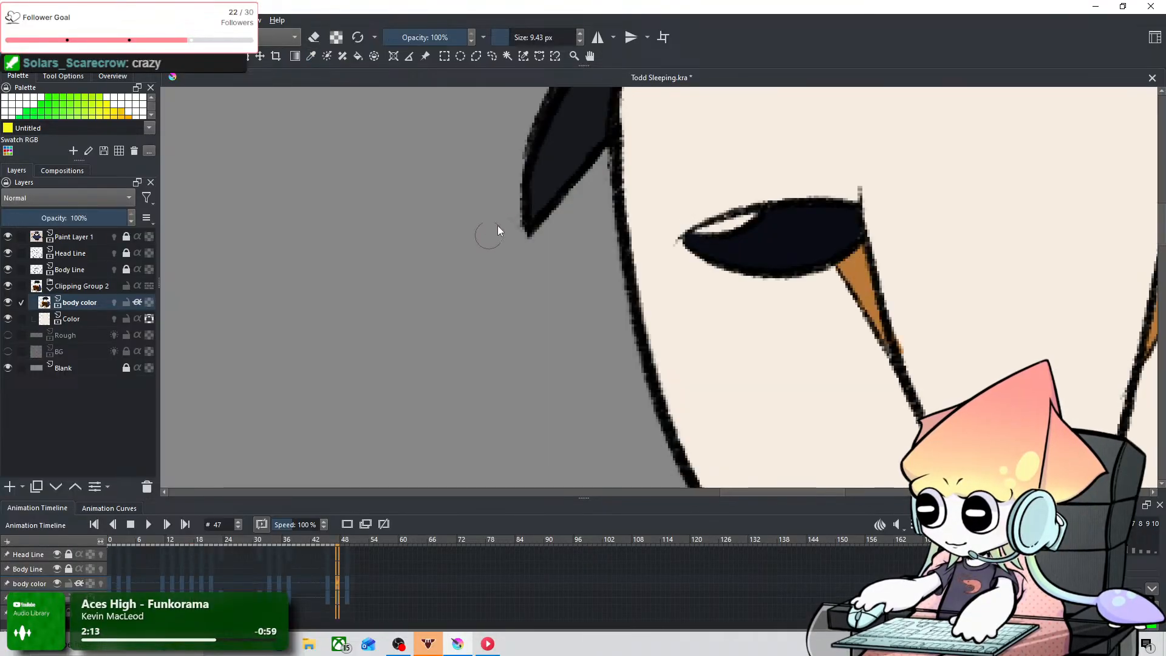
key(space)
drag(554, 150, 287, 442)
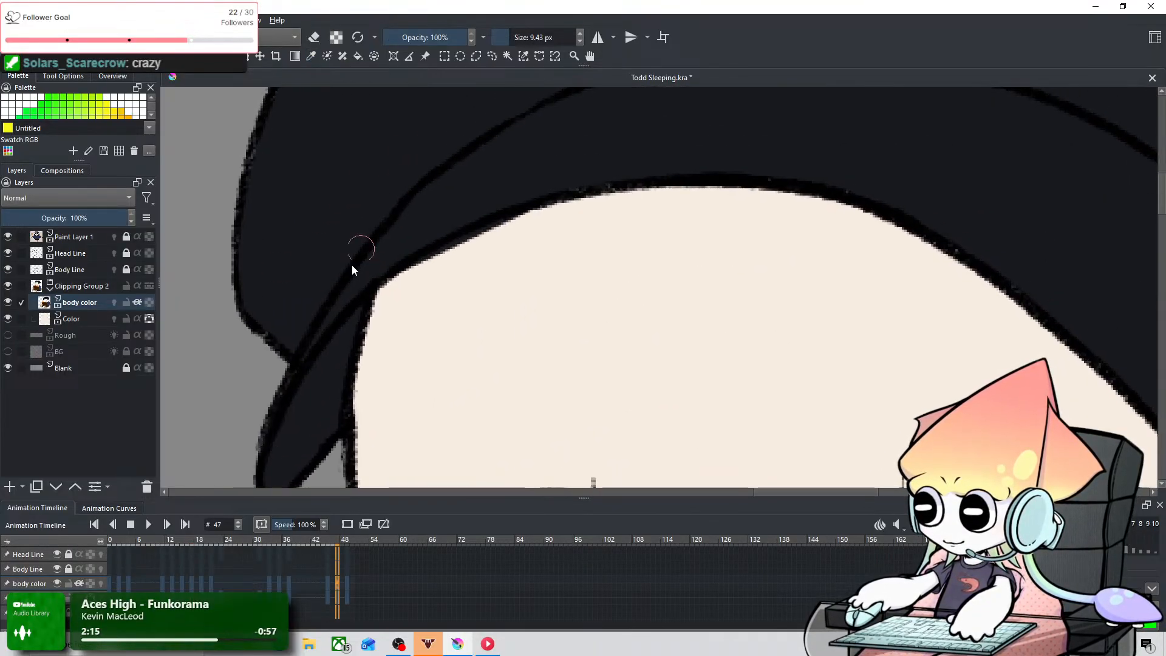
scroll(413, 395, down, 8)
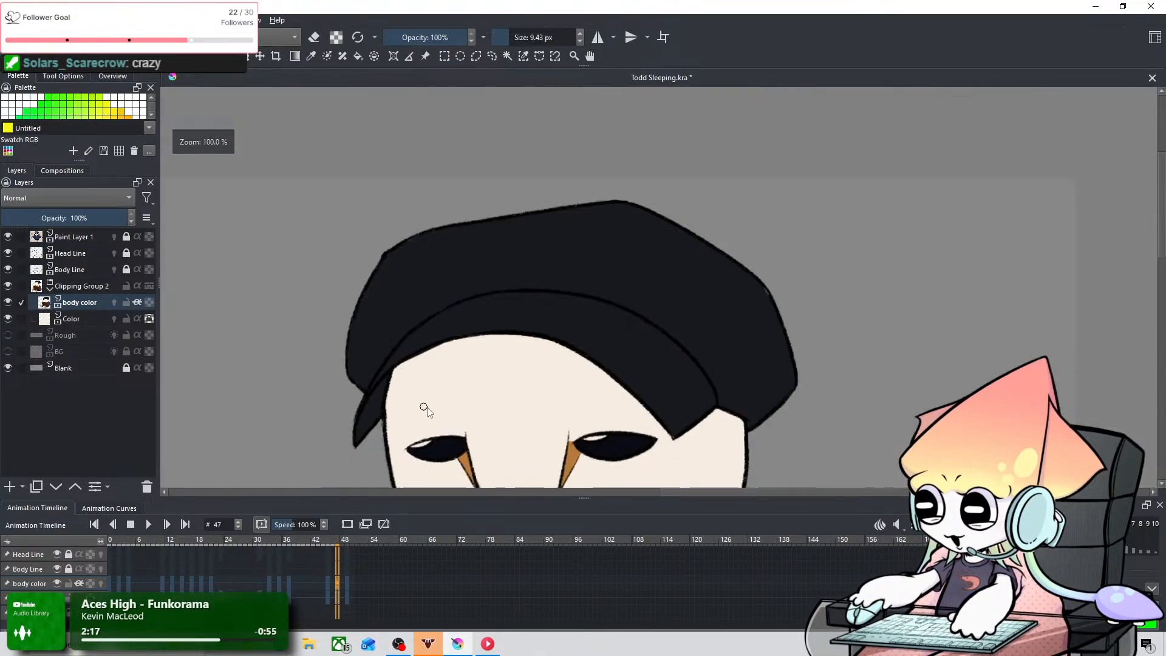
key(space)
drag(570, 438, 709, 301)
scroll(521, 363, down, 4)
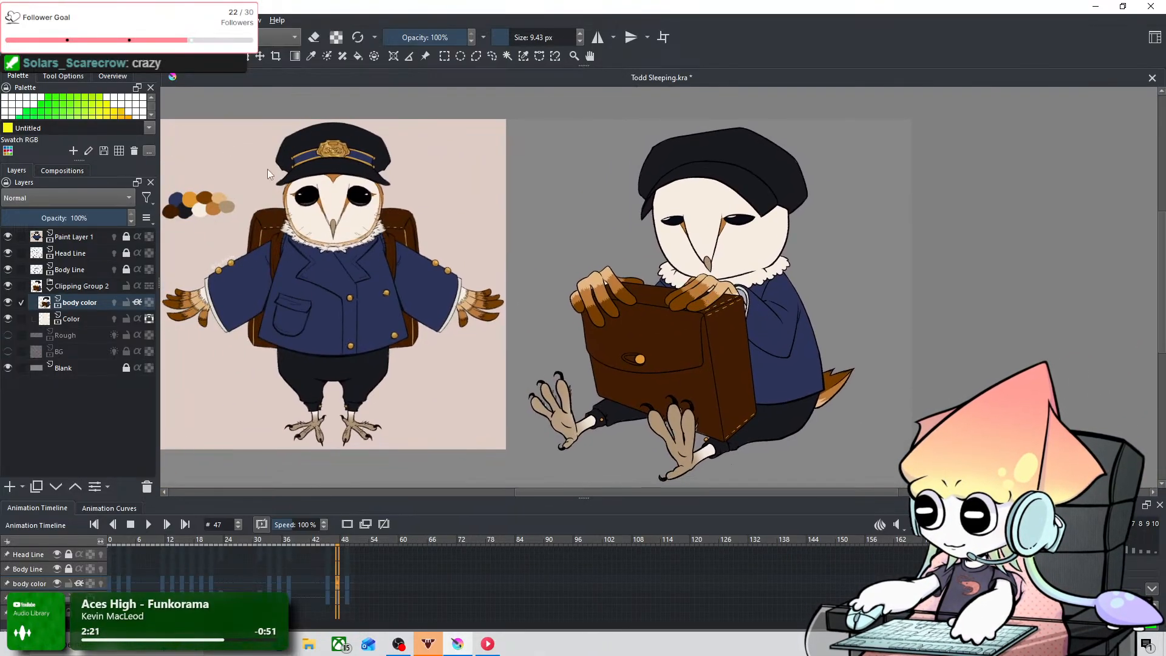
Step: Save Todd Sleeping.kra with the brim colouring included
click(11, 20)
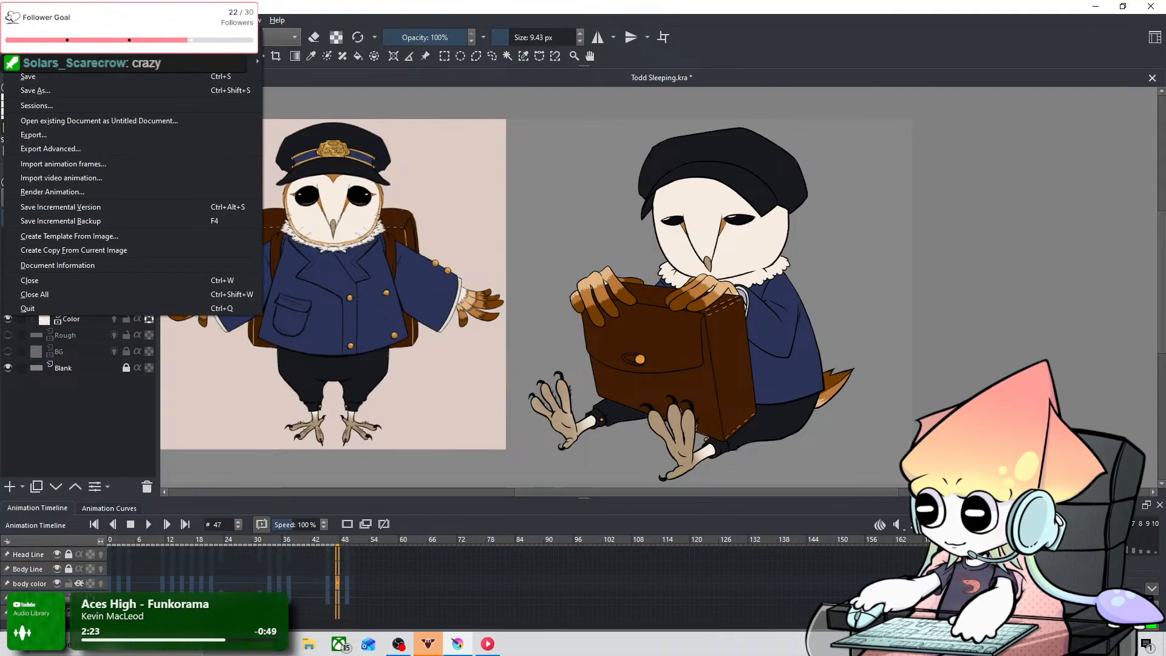
click(56, 79)
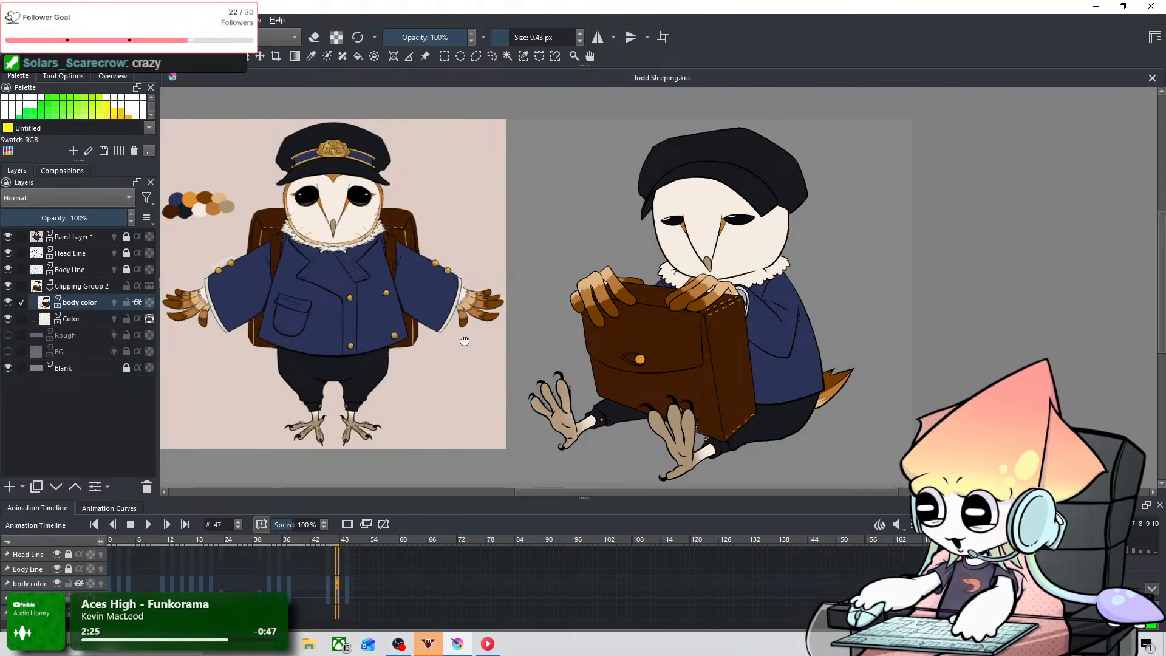
mouse_move(464, 341)
mouse_down()
mouse_move(489, 338)
mouse_move(445, 331)
mouse_up()
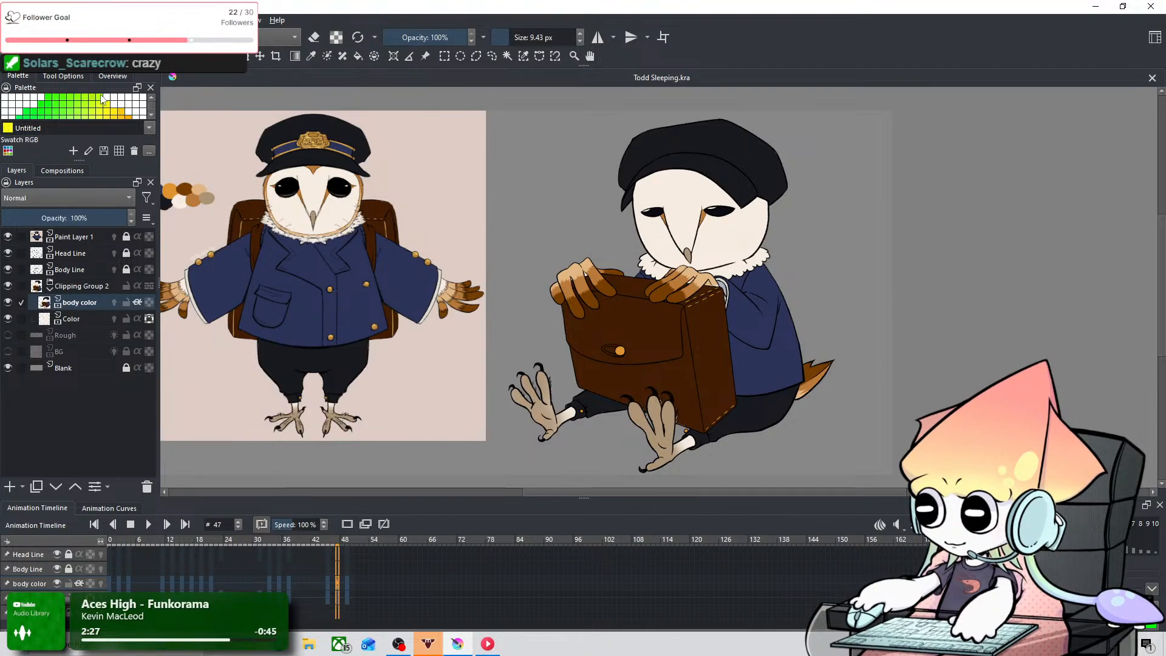
click(11, 20)
click(85, 77)
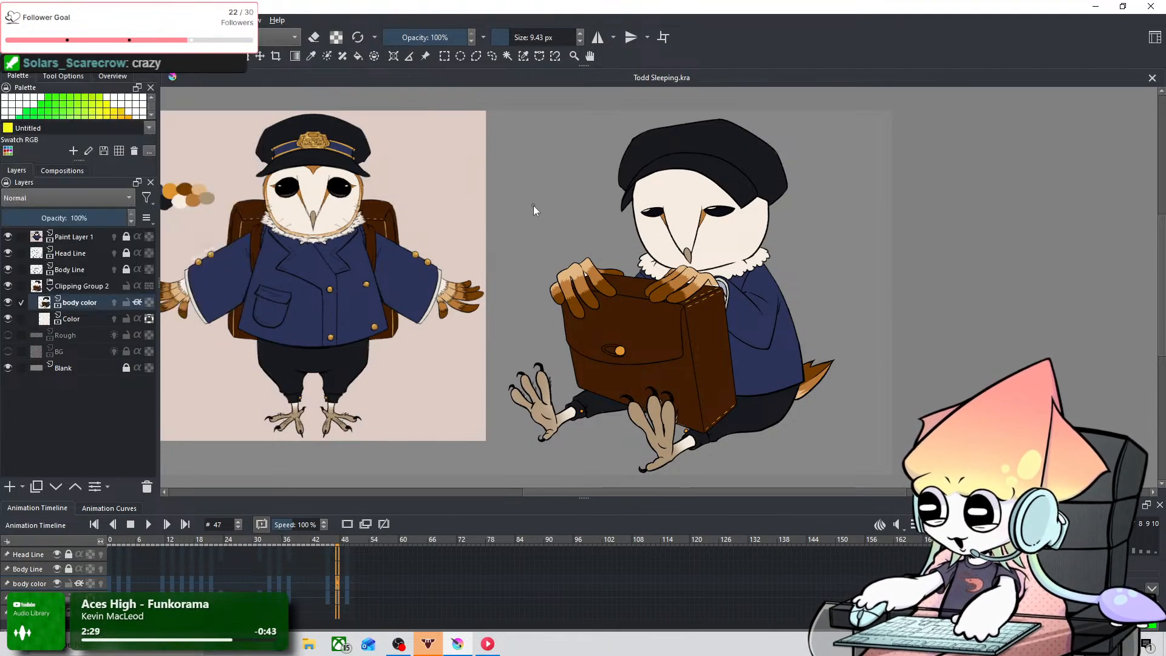
Step: Step back from frame 47 to frame 20, checking the head colouring on each keyframe
key(Left)
key(Left)
key(Left)
key(Left)
key(Left)
key(Left)
key(Left)
key(Left)
key(Left)
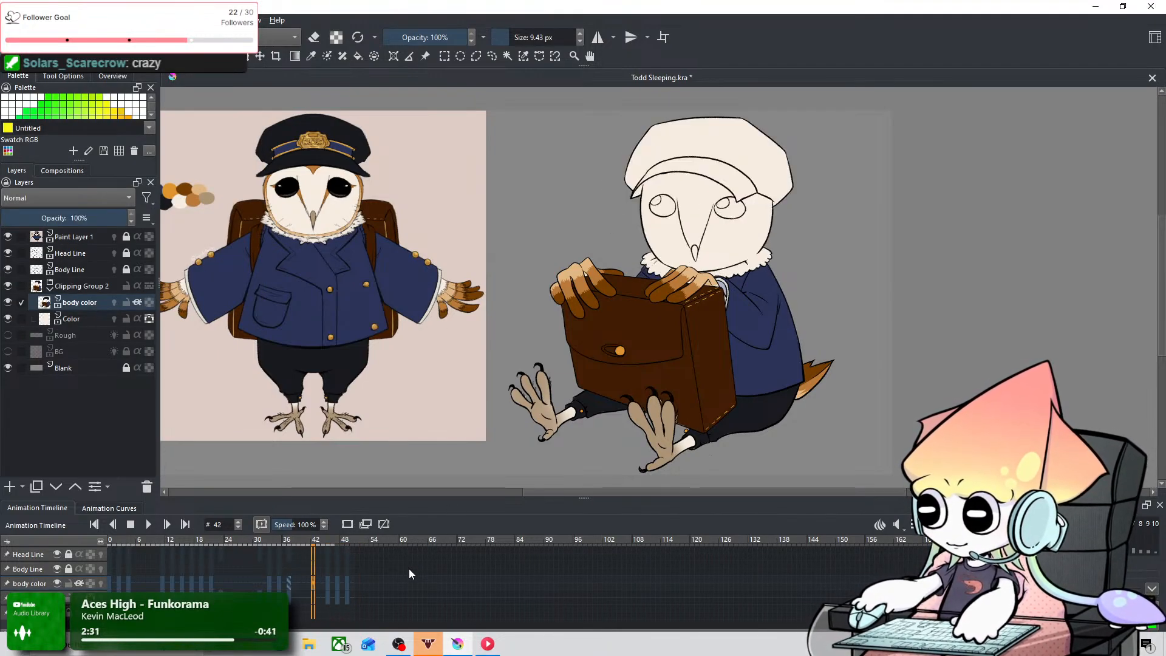
key(Left)
key(Left)
key(Left)
key(Left)
key(Left)
key(Left)
key(Left)
key(Left)
key(Left)
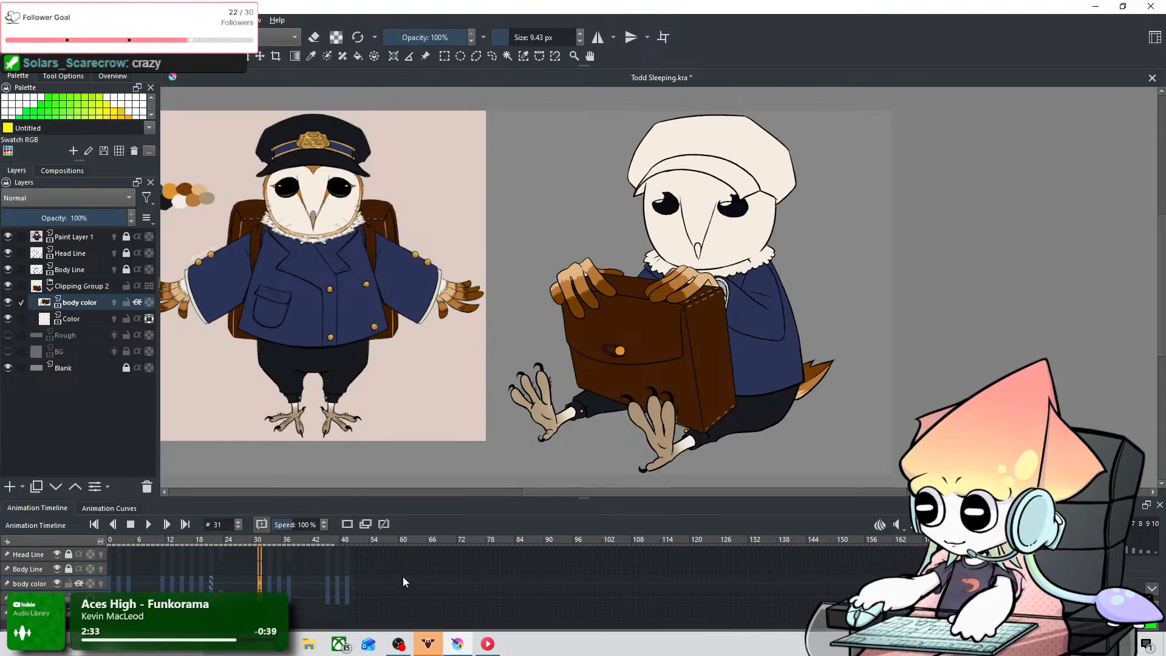
key(Left)
key(Right)
key(Right)
key(Right)
key(Right)
key(Right)
key(Left)
key(Left)
key(Left)
key(Left)
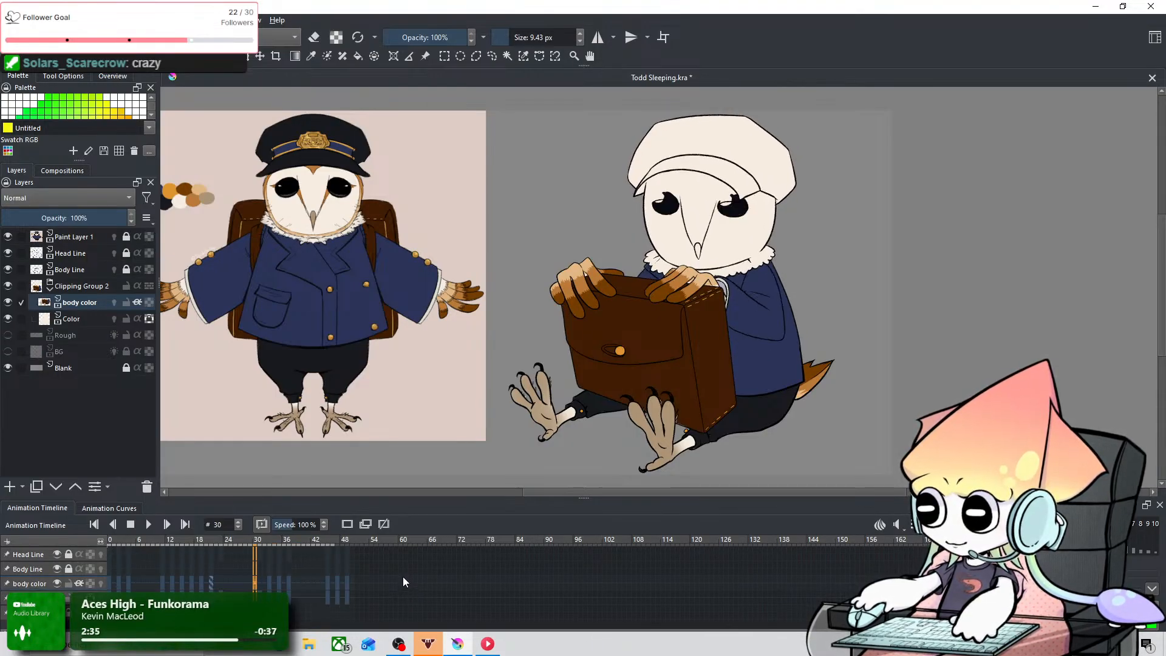
key(Left)
key(Left)
key(Left)
key(Left)
key(Left)
key(Left)
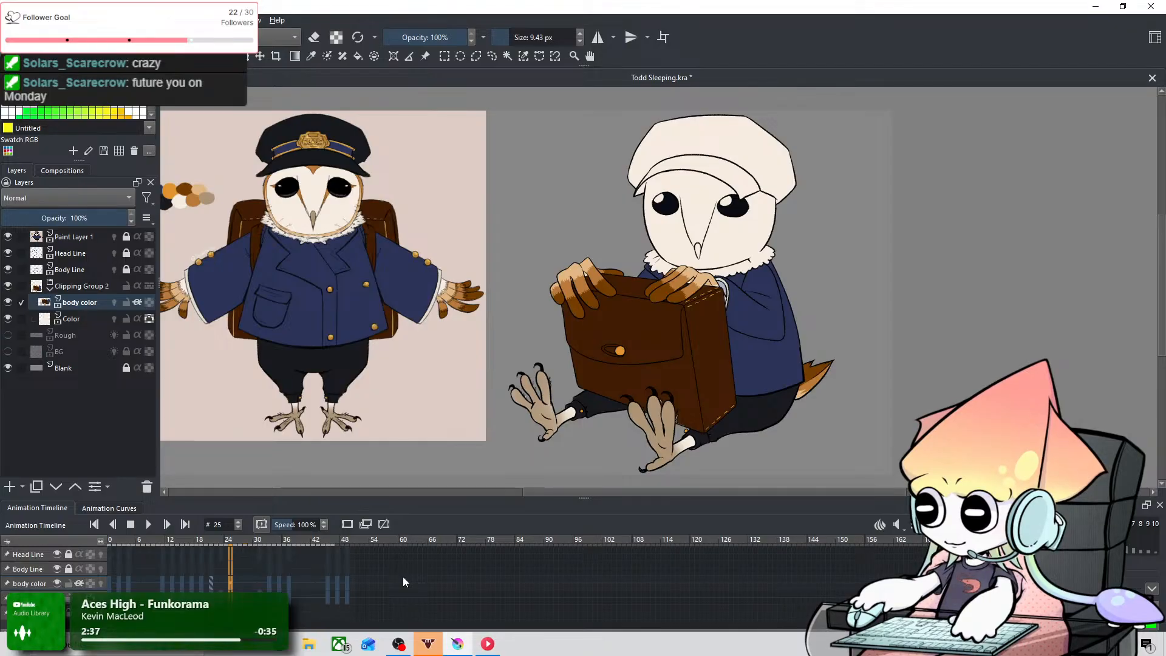
key(Left)
key(Left)
key(Left)
key(Right)
key(Right)
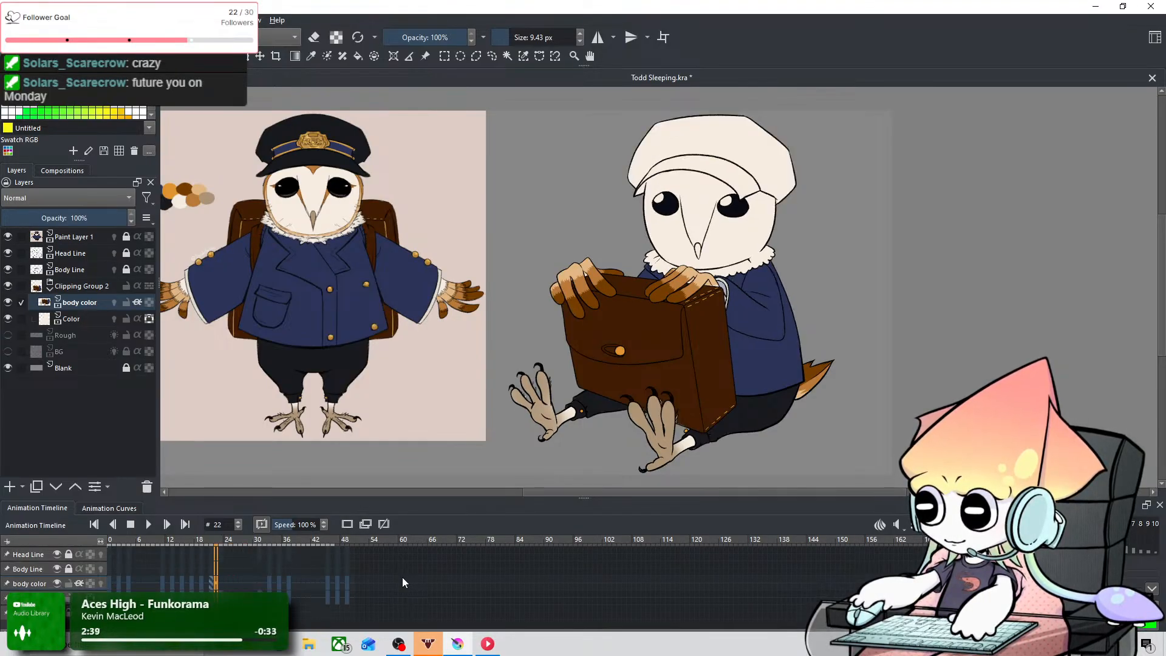
key(Left)
key(Left)
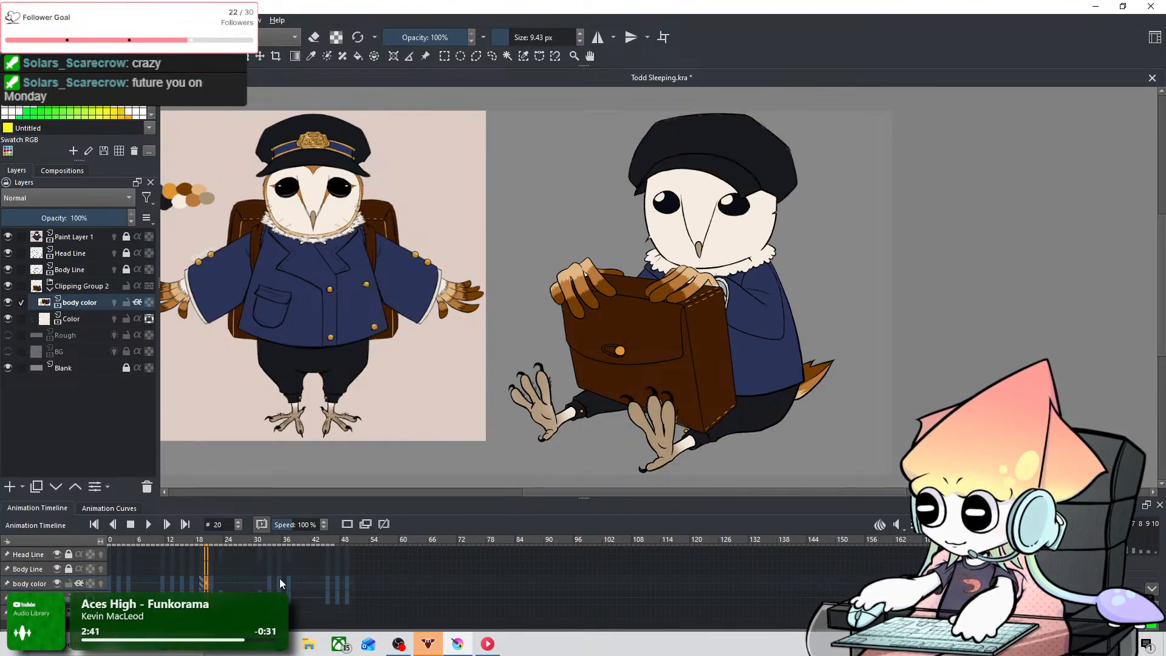
Step: Remove the body color layer's keyframe at frame 21
click(212, 584)
right_click(211, 584)
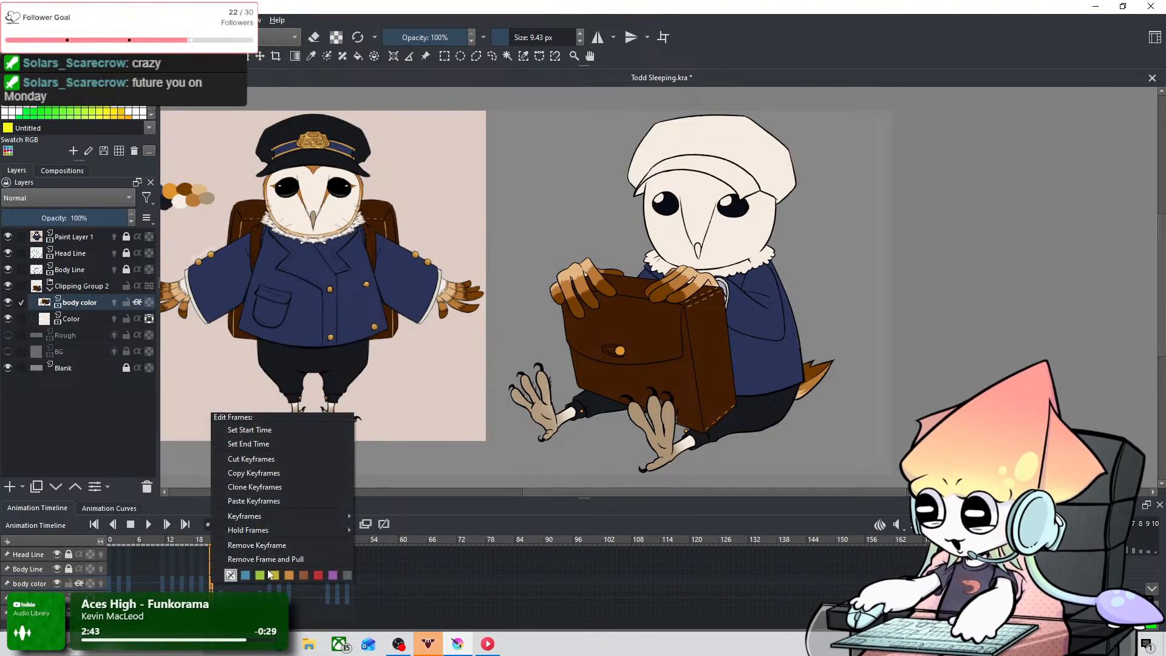
click(272, 544)
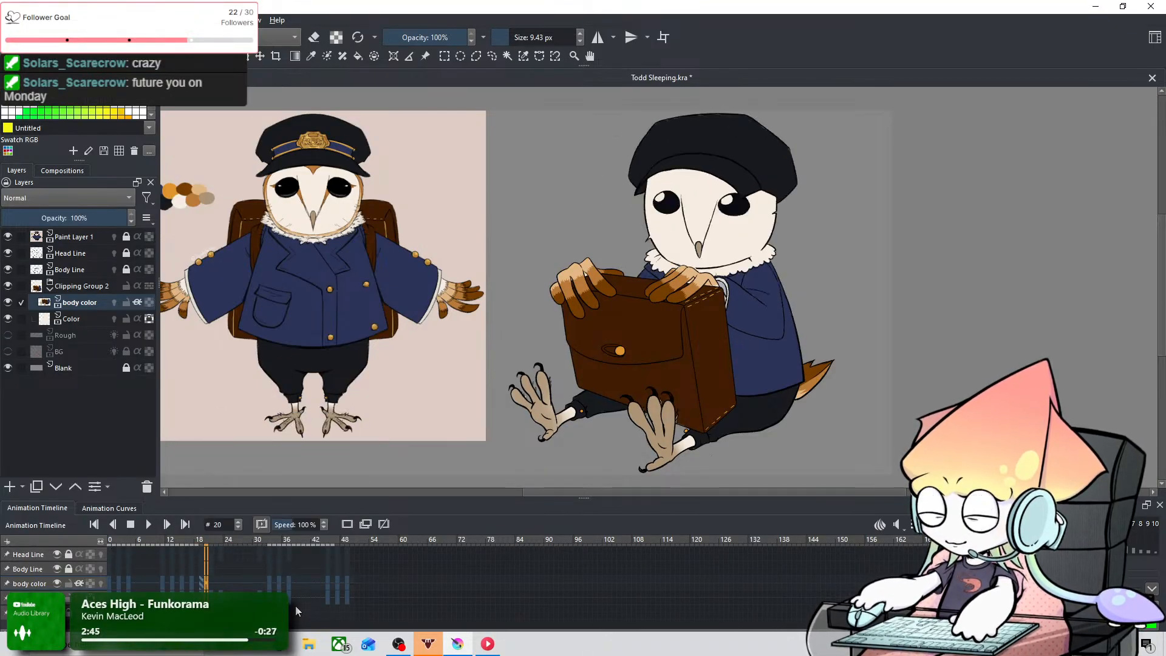
Step: Compare frames 20 and 21 and inspect how the held colours fit the cap and eye lines on frame 21
key(Left)
key(Right)
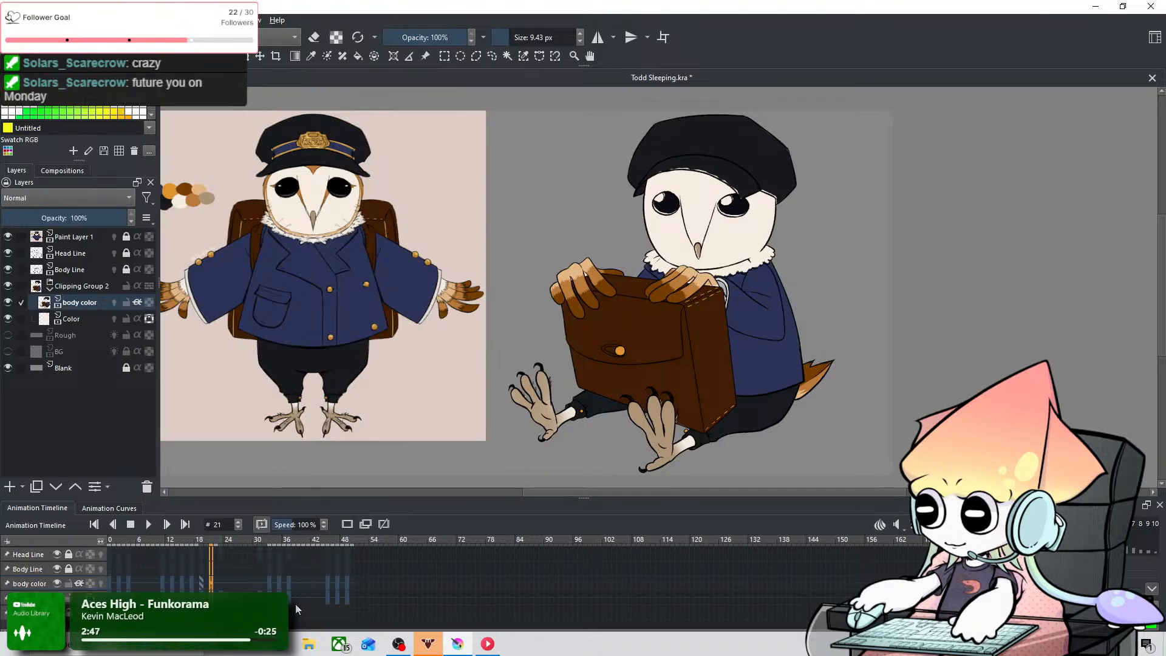
key(Left)
key(Right)
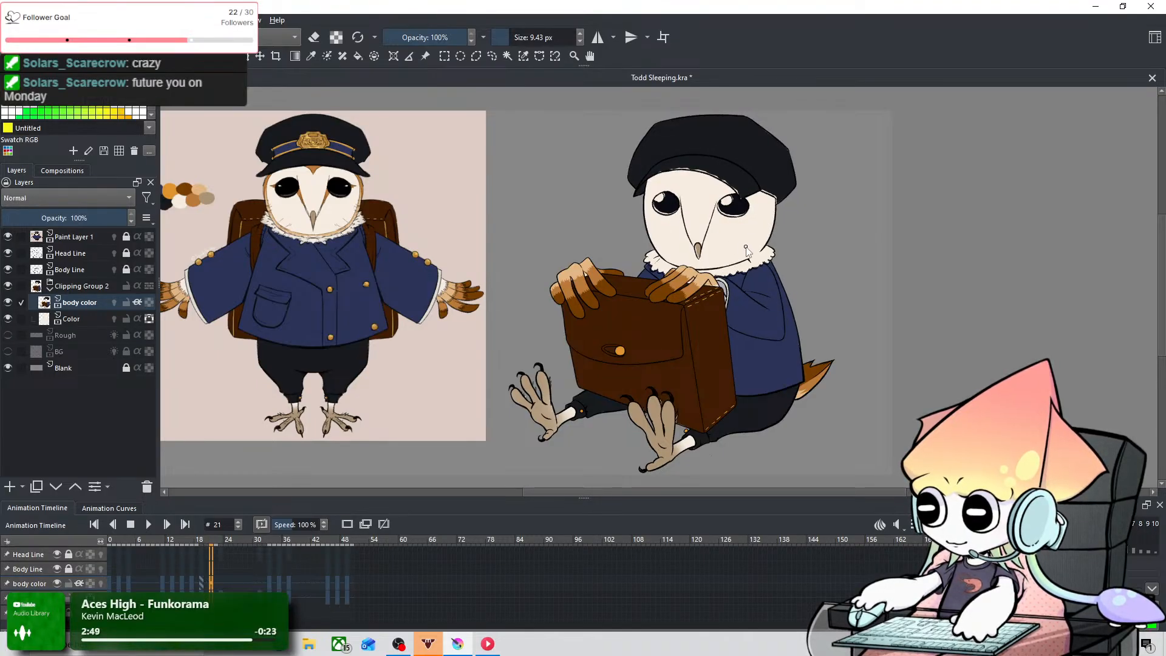
scroll(744, 252, up, 3)
drag(744, 253, 689, 415)
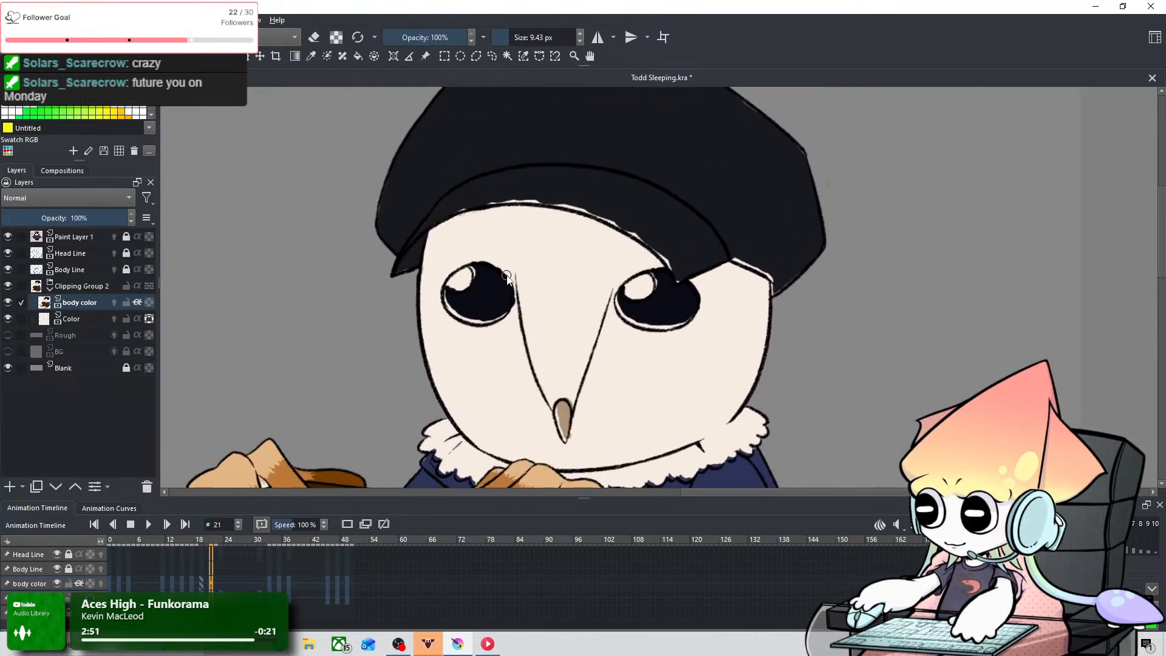
scroll(507, 278, up, 2)
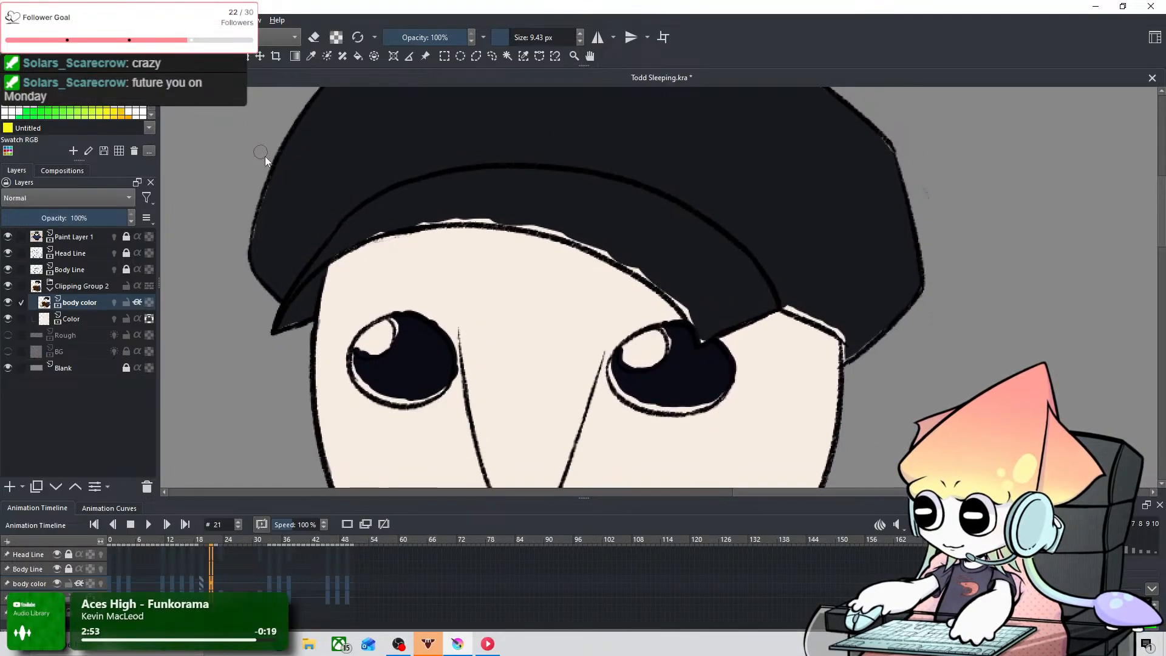
scroll(569, 383, down, 5)
Step: Add a blank keyframe to the body color layer at frame 21, undoing the one tried at frame 22
key(Right)
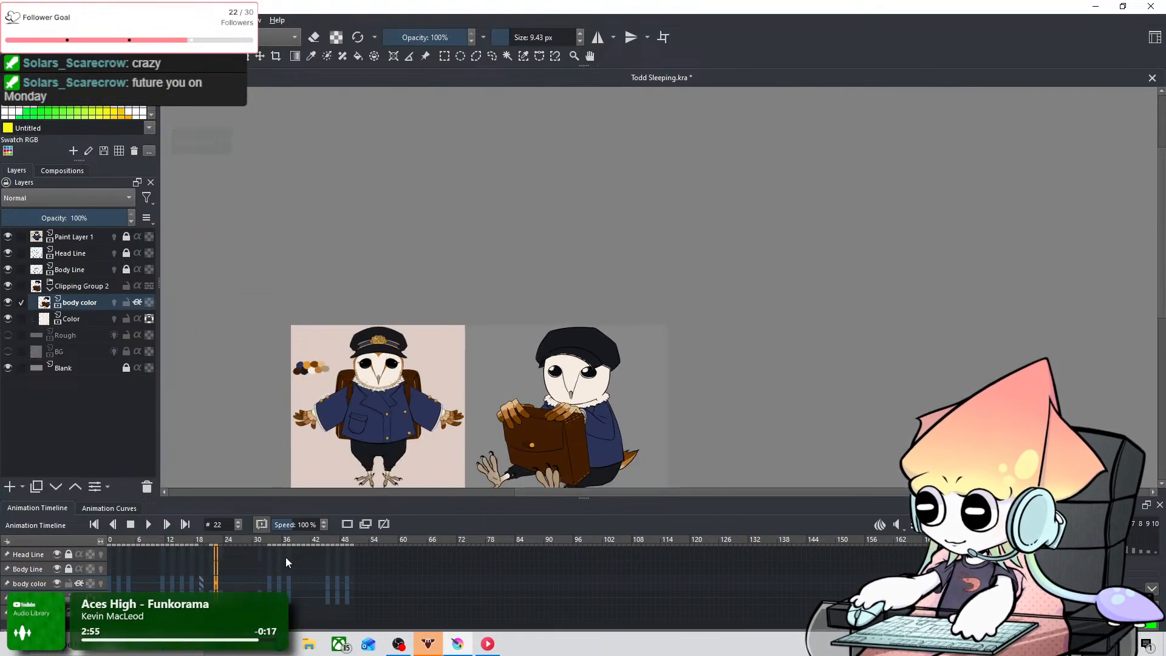
click(347, 524)
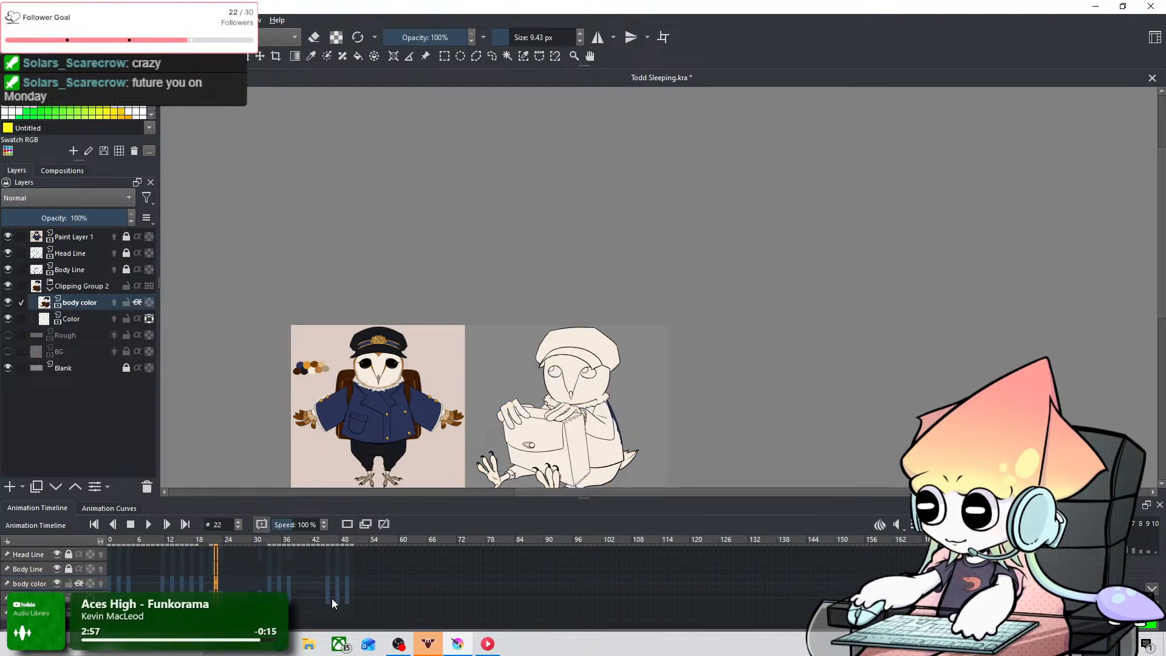
key(ctrl+z)
click(347, 524)
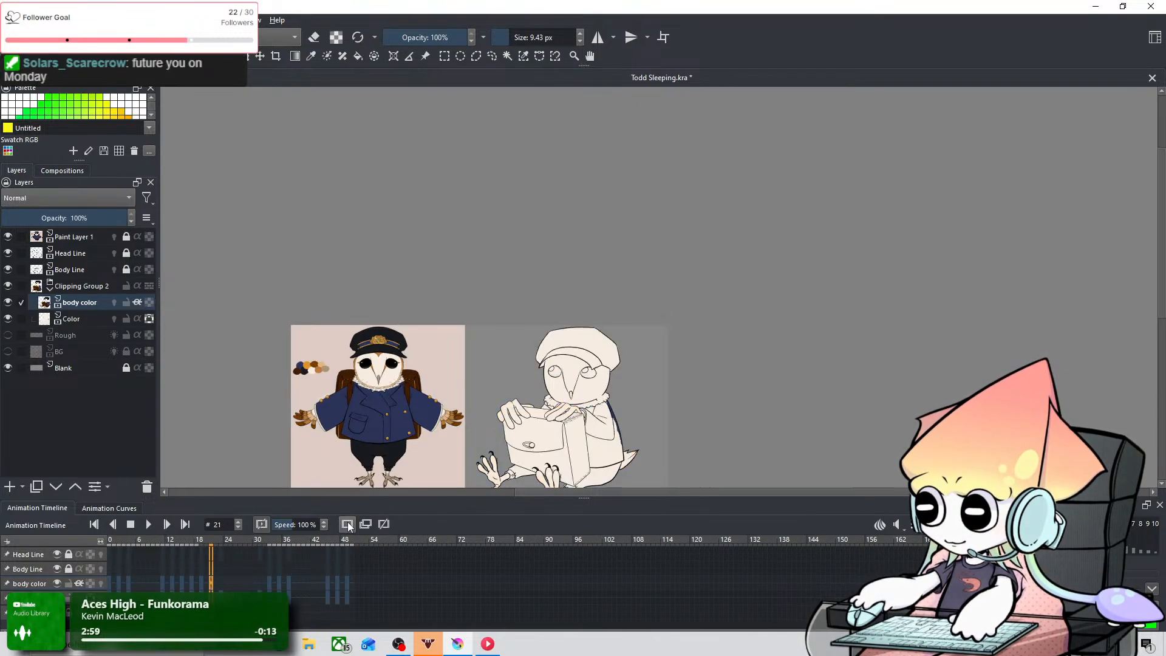
Step: Step forward from frame 21 to frame 55, examining the owl's colouring along the way
key(Right)
key(Right)
key(Right)
key(Right)
key(Right)
key(Right)
key(Right)
key(Right)
key(Right)
key(Right)
key(Right)
key(Right)
key(Right)
key(Right)
key(Right)
key(Right)
key(Right)
key(Right)
key(Right)
key(Right)
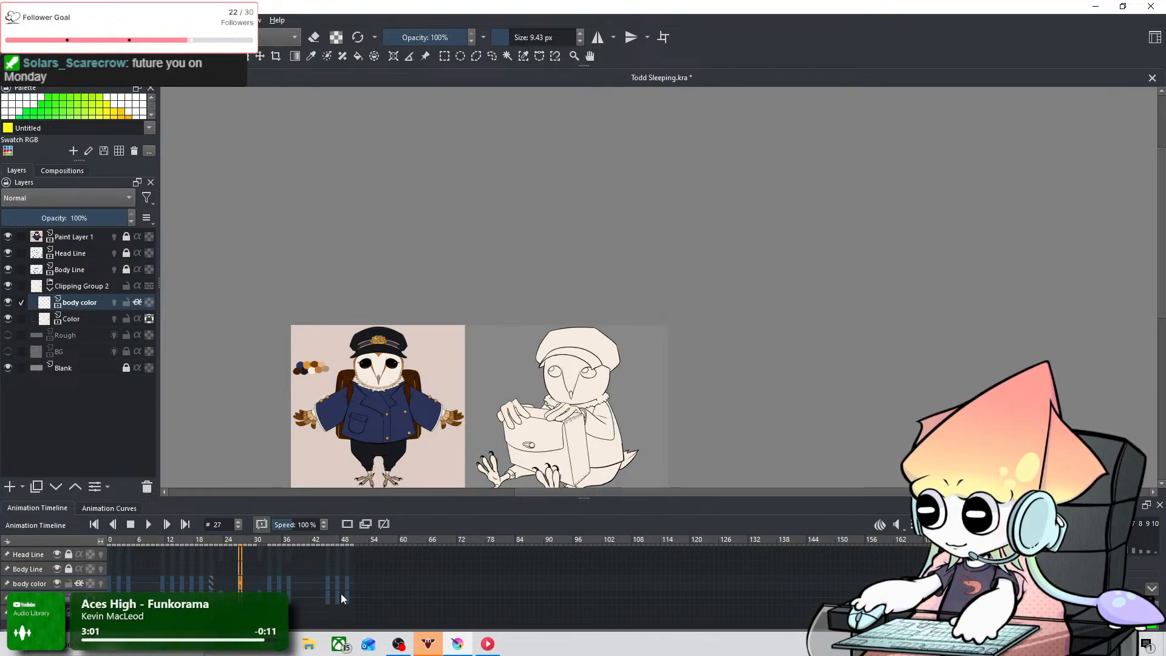
key(Right)
key(Right)
key(Right)
key(Right)
key(Right)
key(Right)
key(Right)
key(Right)
key(Right)
key(Right)
key(Right)
key(Right)
key(Right)
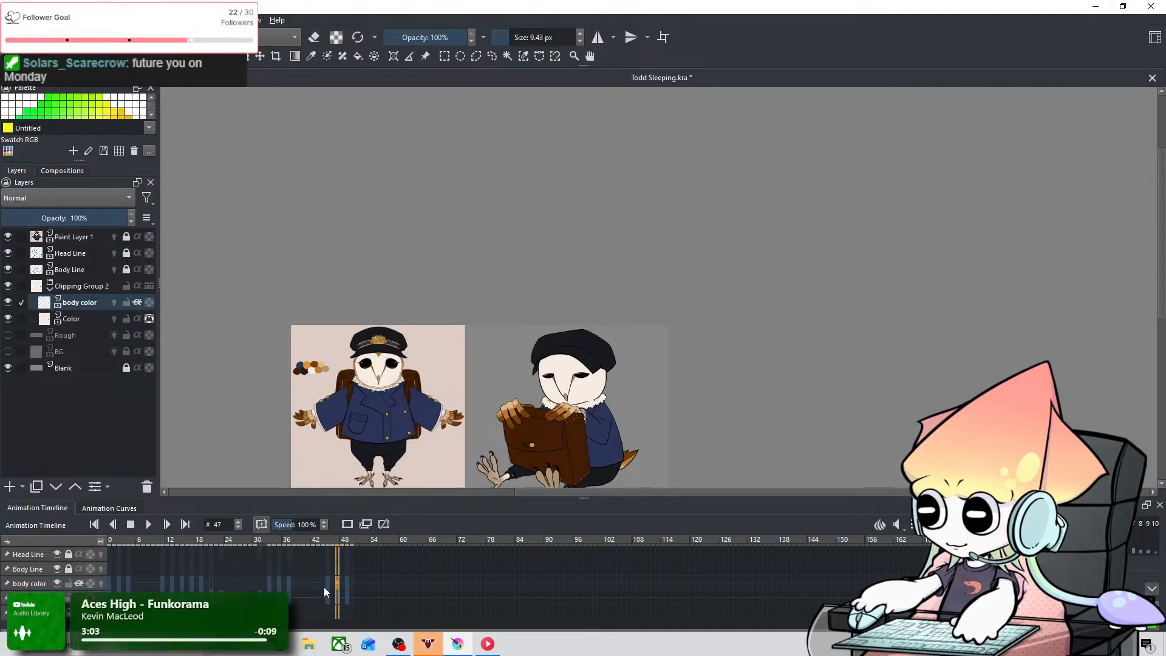
scroll(481, 385, down, 3)
scroll(509, 401, up, 2)
scroll(536, 410, up, 3)
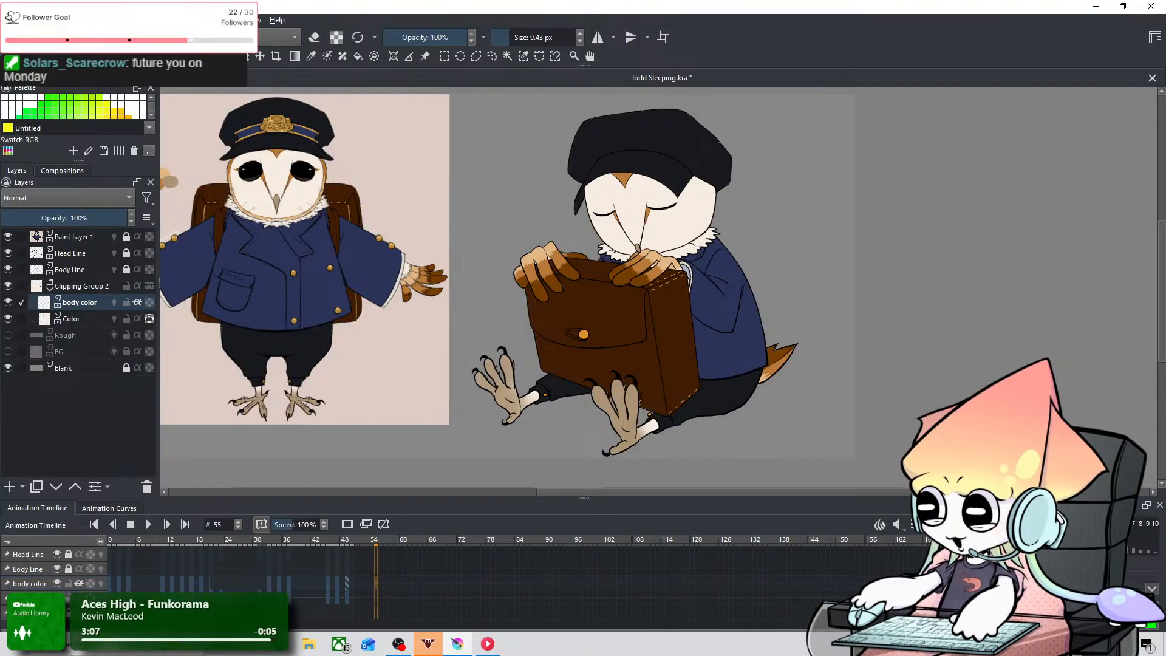
Step: Save Todd Sleeping.kra and play the animation to review the coloured owl beside the reference
click(11, 20)
click(36, 78)
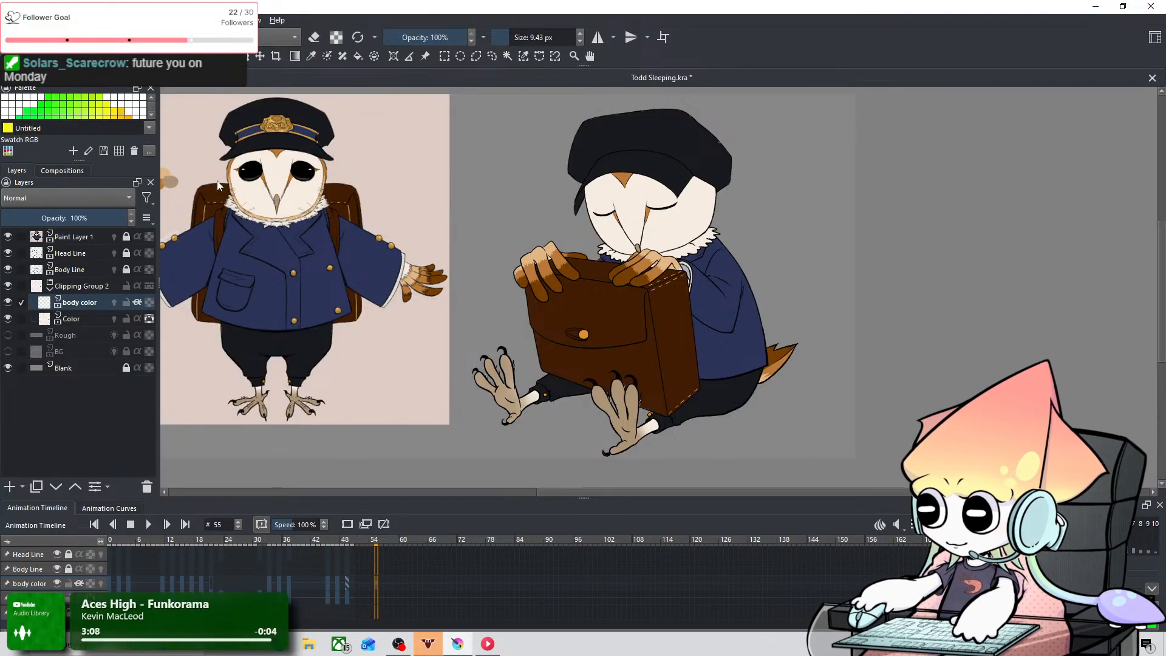
click(150, 524)
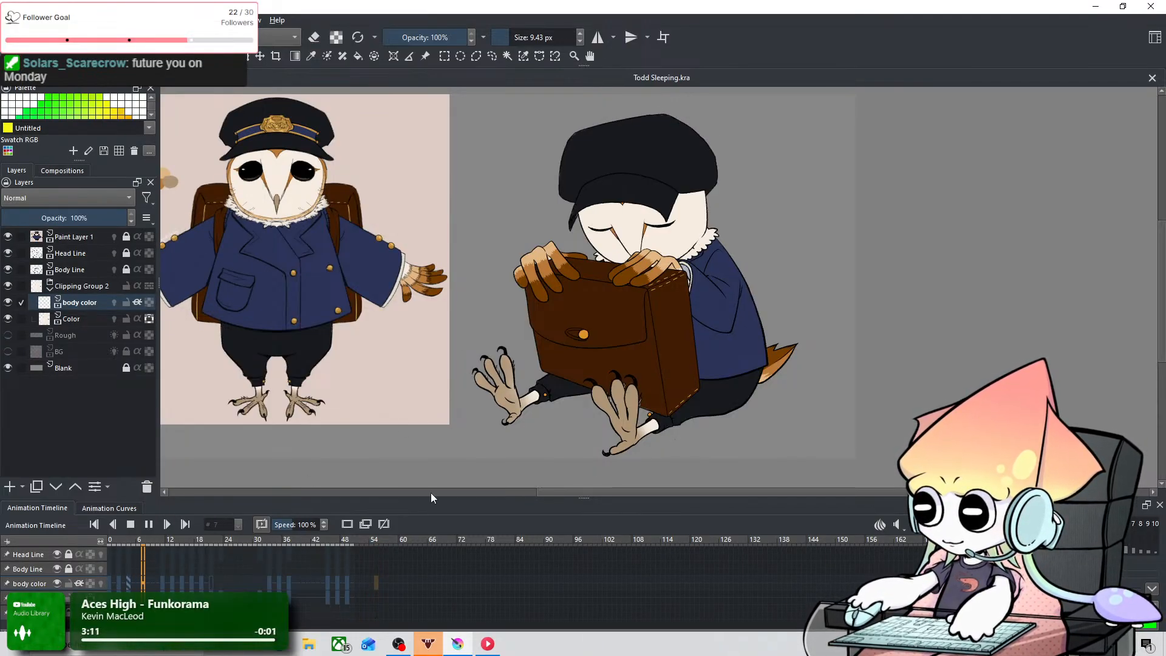
drag(905, 287, 773, 301)
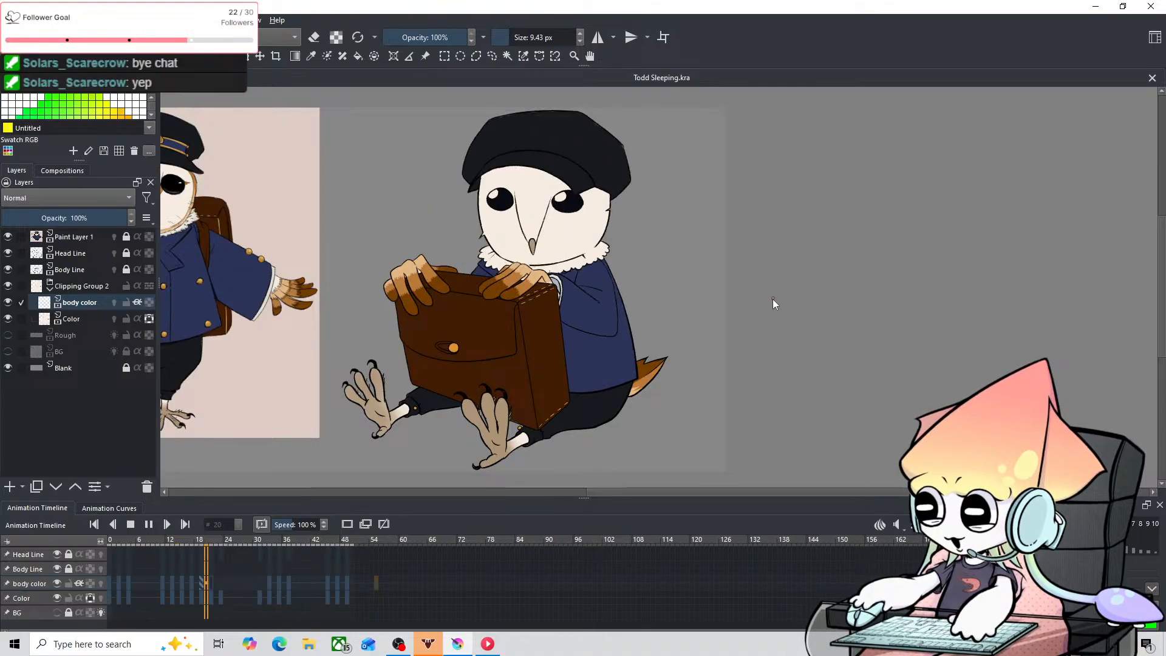
key(2)
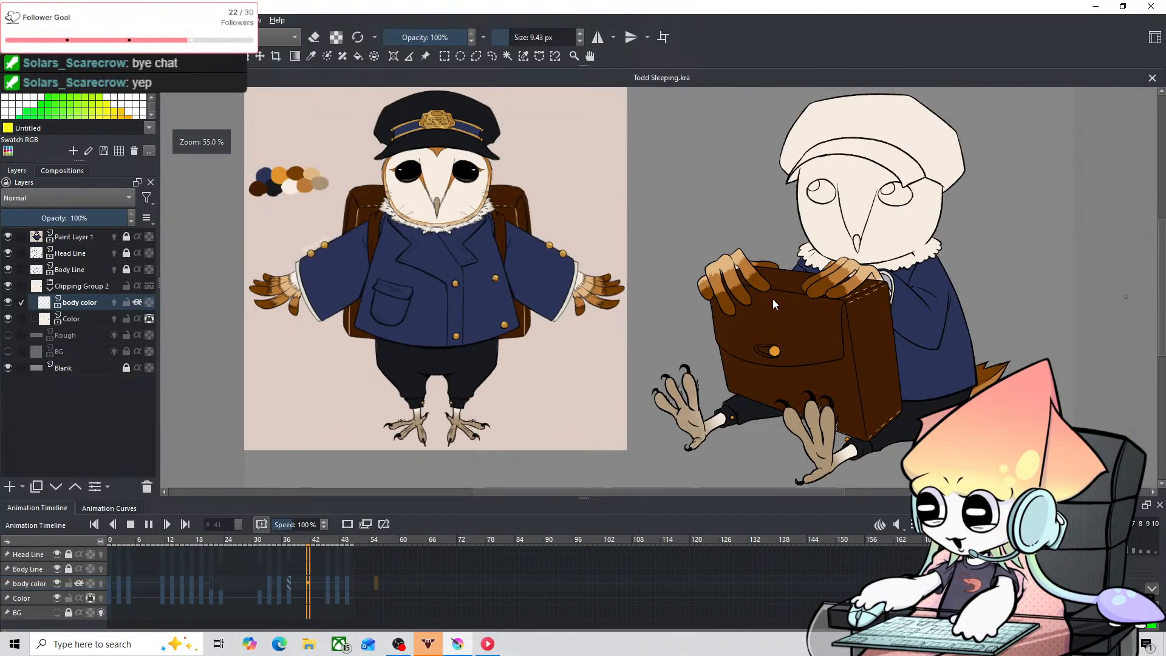